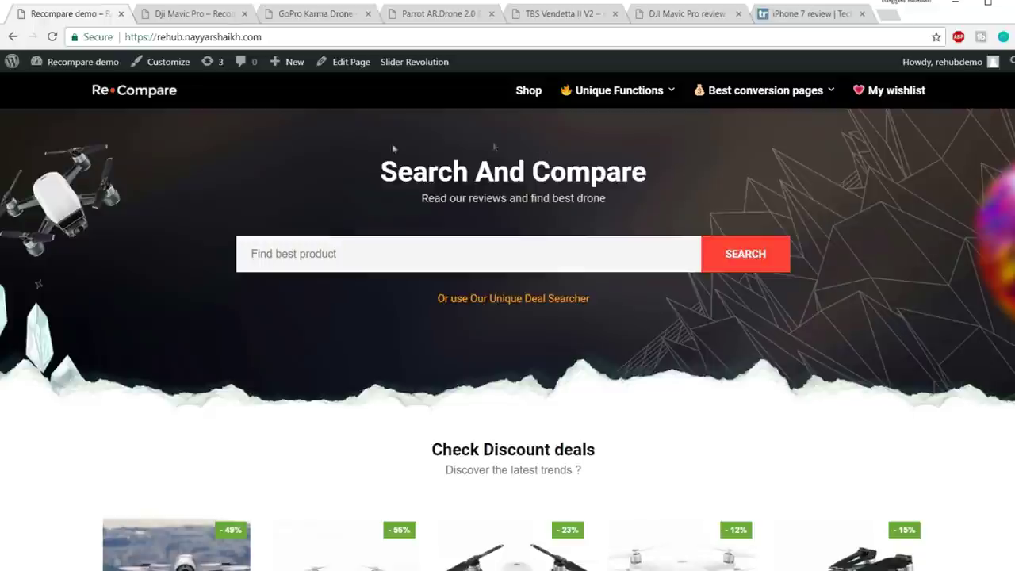
Step: Highlight the Search And Compare heading text, then deselect it
mouse_move(762, 88)
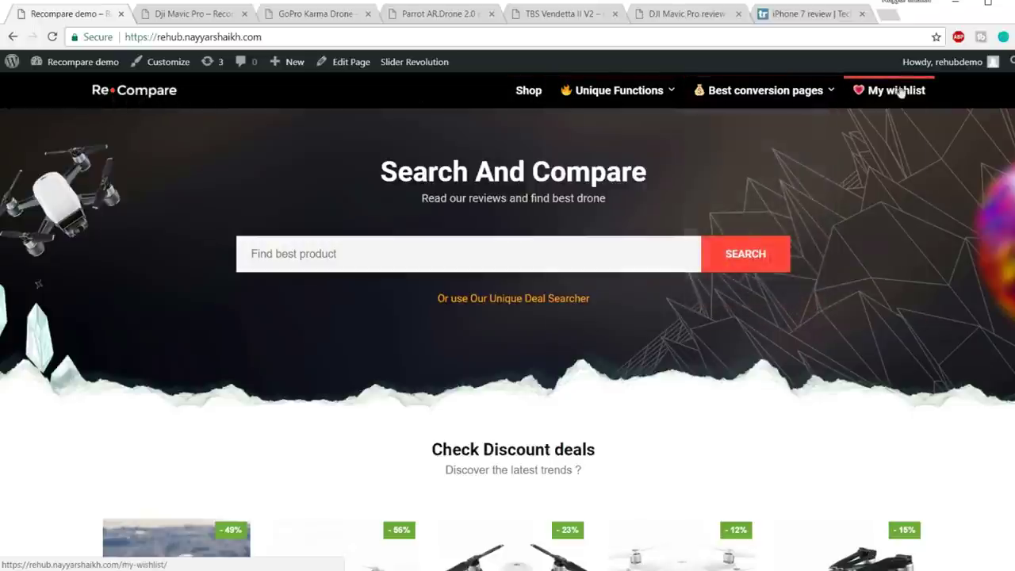
mouse_move(570, 92)
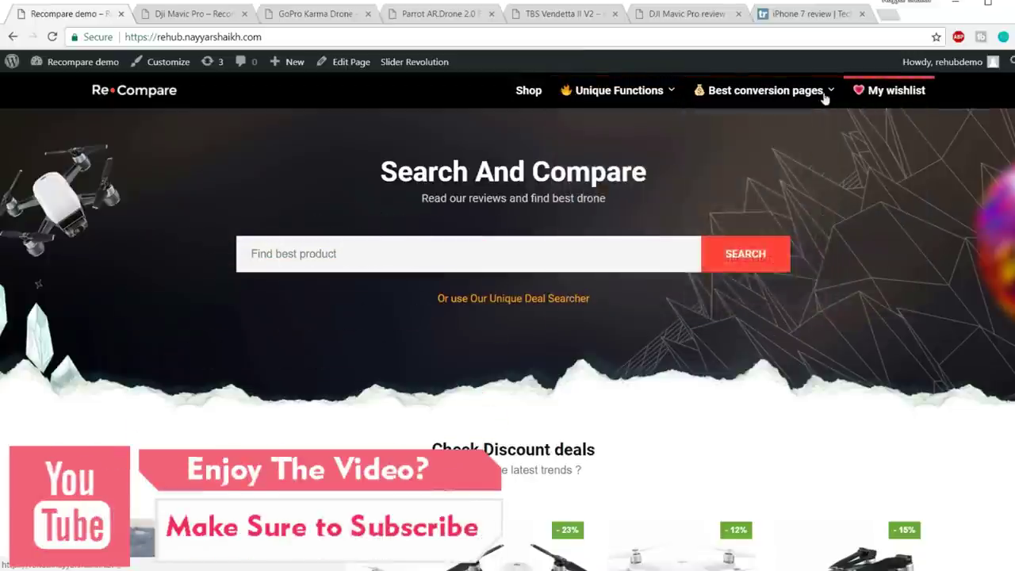
mouse_move(826, 95)
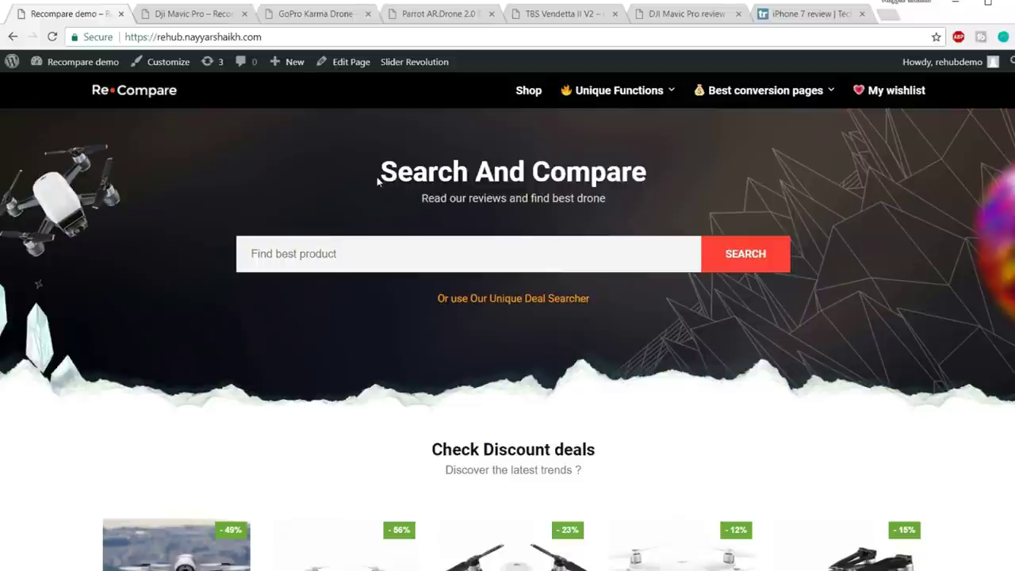
left_click_drag(395, 175, 647, 197)
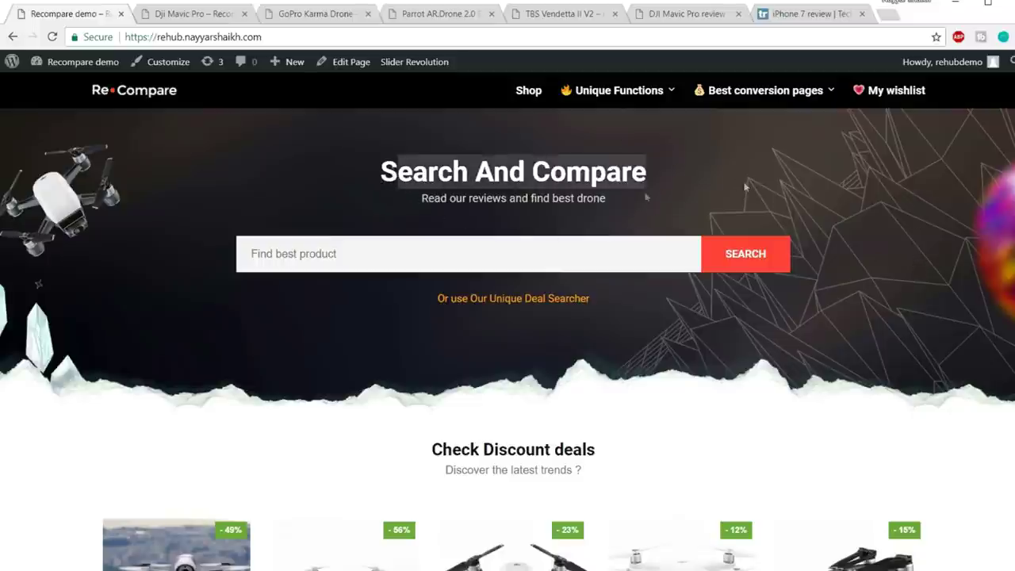
left_click(435, 204)
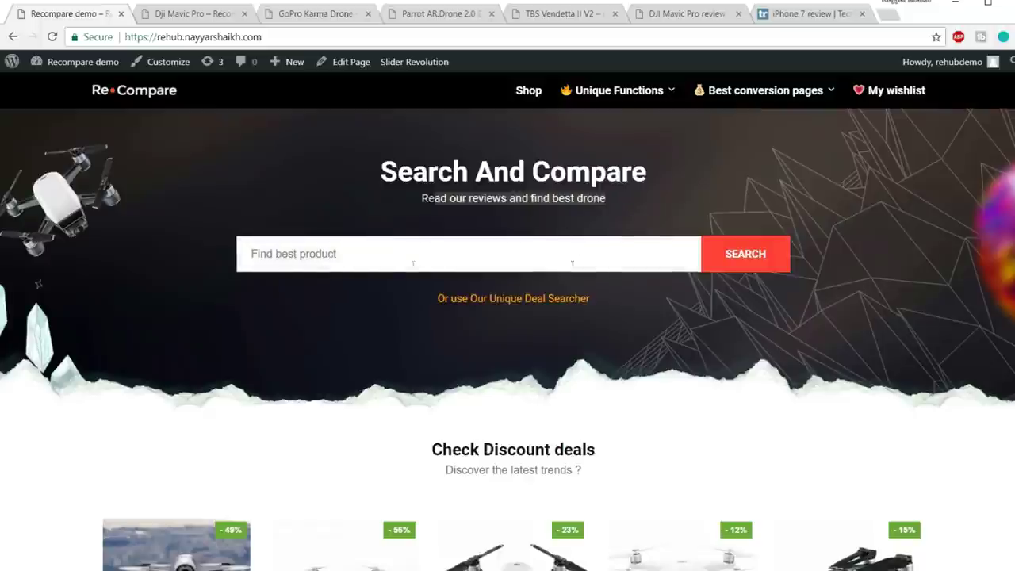
Step: Search 'drone' to preview live suggestions, clear the query, and scroll to Check Discount deals
left_click(479, 256)
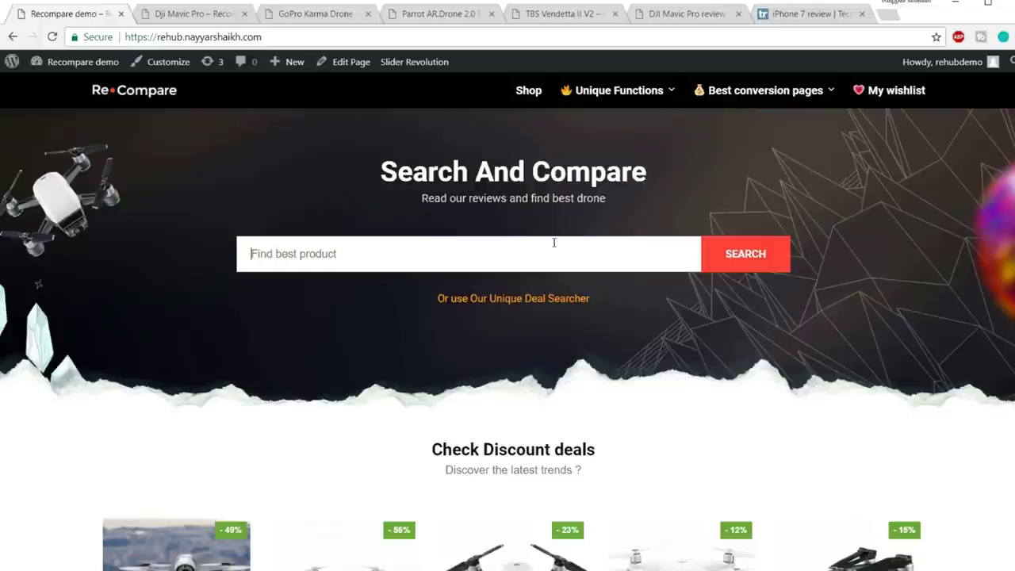
type("drone")
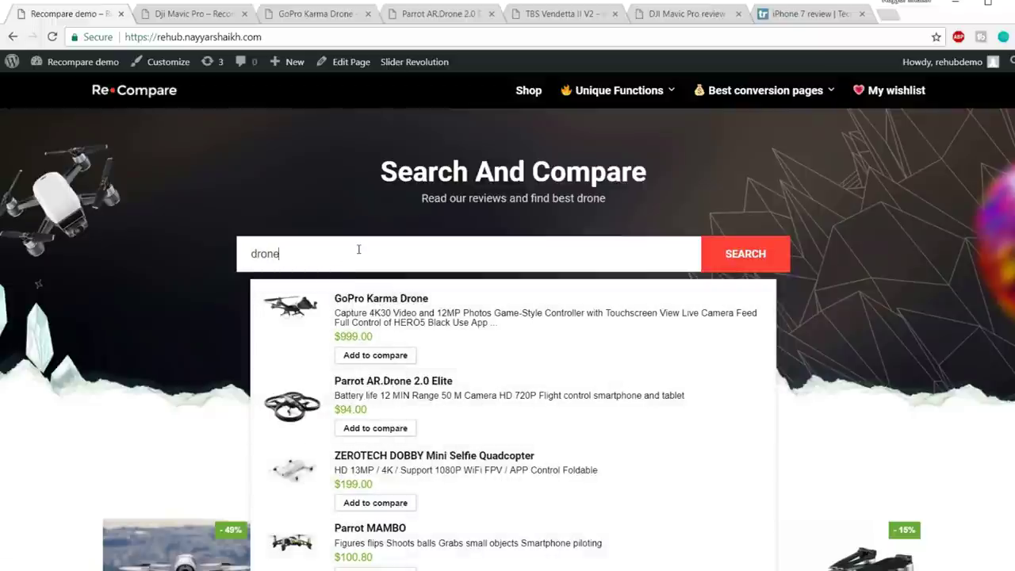
key("ctrl+a")
key("BackSpace")
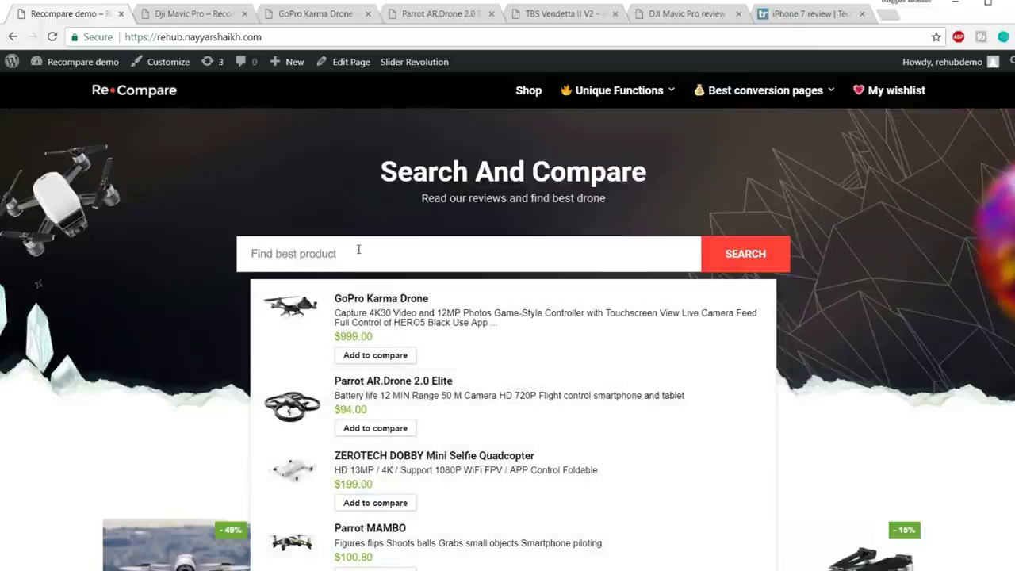
scroll(939, 252, "down", 4)
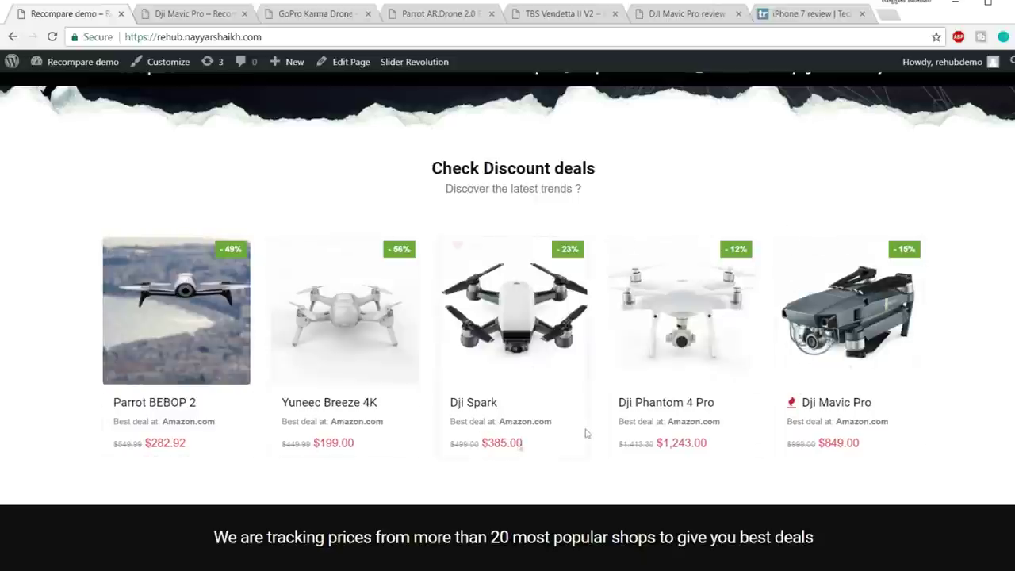
Step: Scroll past the price-tracking banner, highlighting its text, down to Find Your Drone Now
scroll(873, 389, "down", 3)
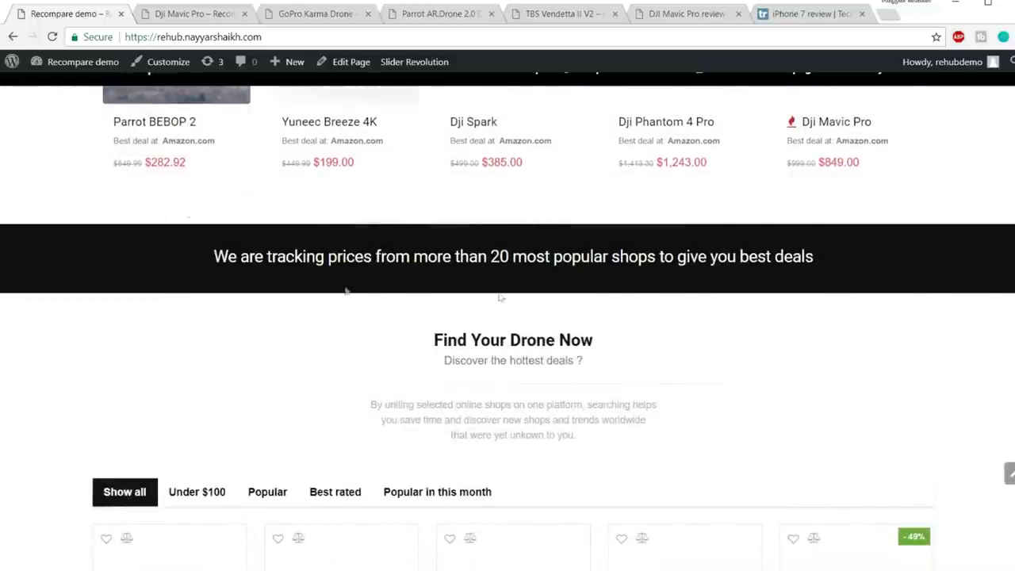
left_click_drag(173, 258, 452, 259)
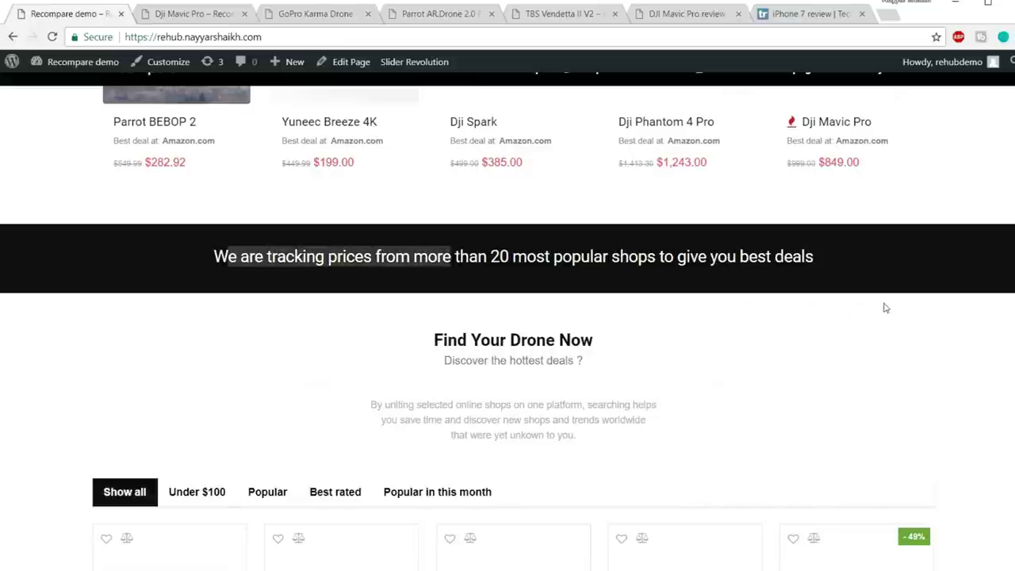
scroll(902, 324, "down", 2)
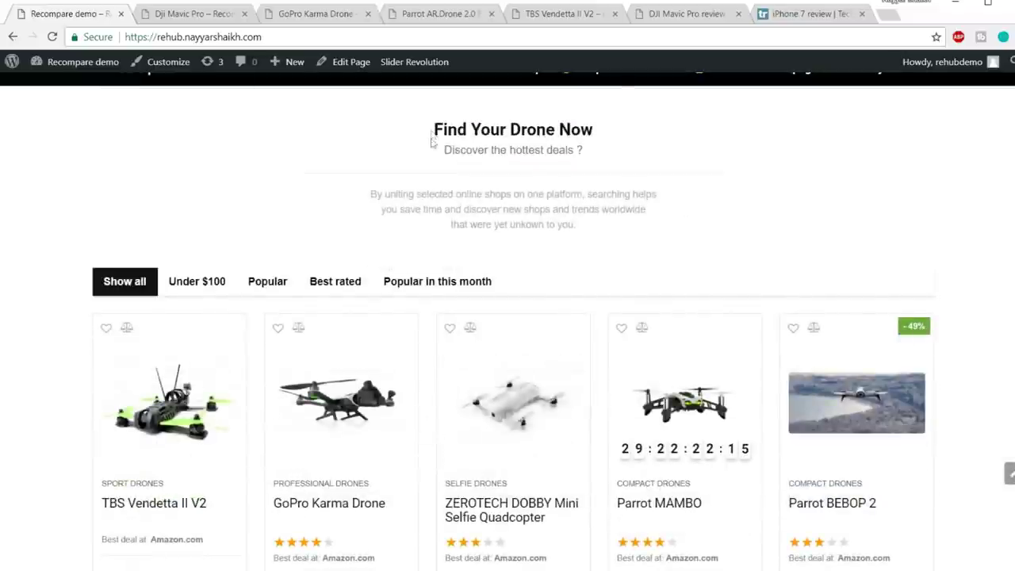
scroll(211, 204, "down", 2)
Step: Apply the Under $100, Popular, Best rated and Popular in this month filters, then Show all
left_click(201, 148)
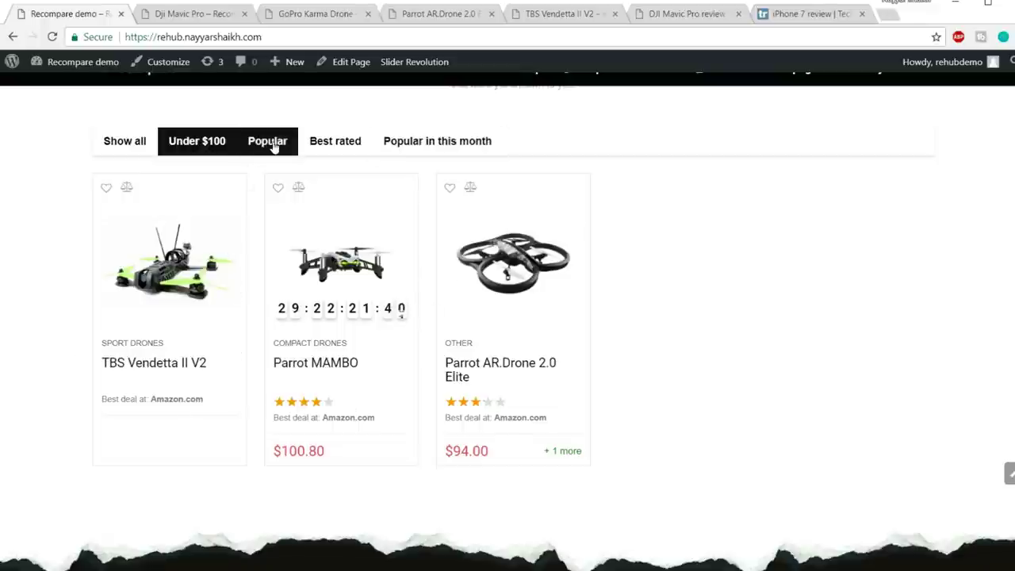
left_click(273, 146)
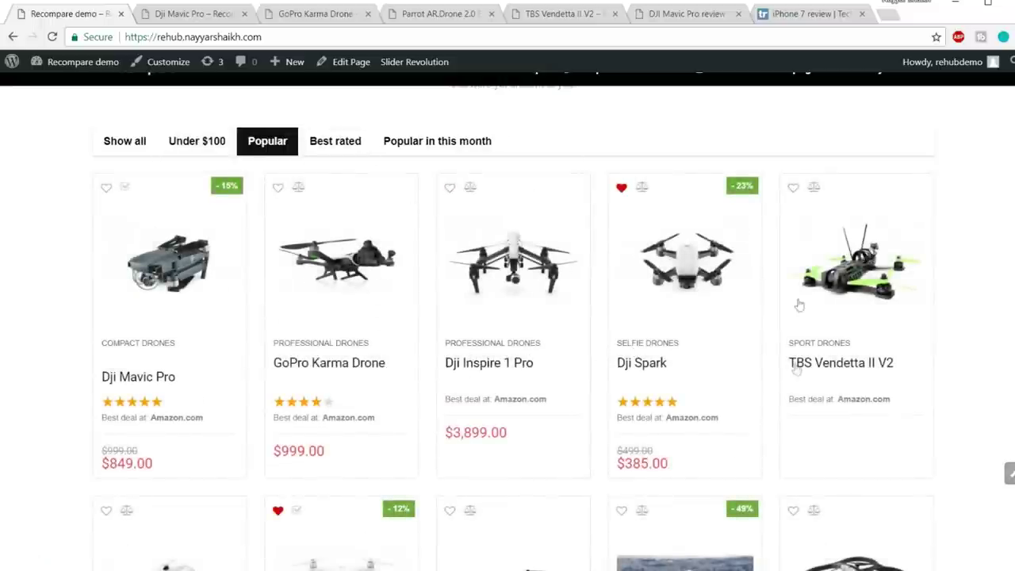
left_click(349, 147)
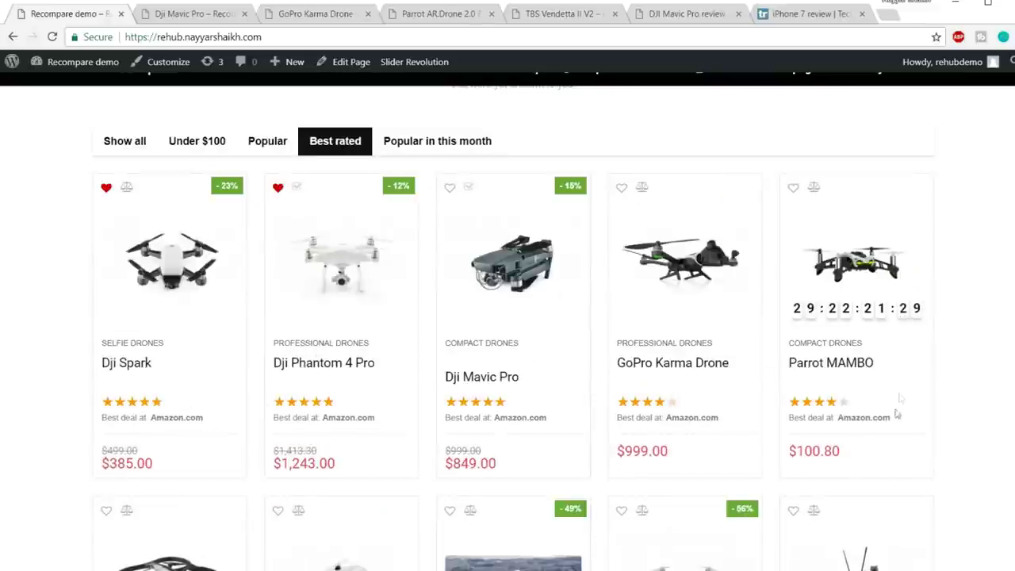
left_click(433, 139)
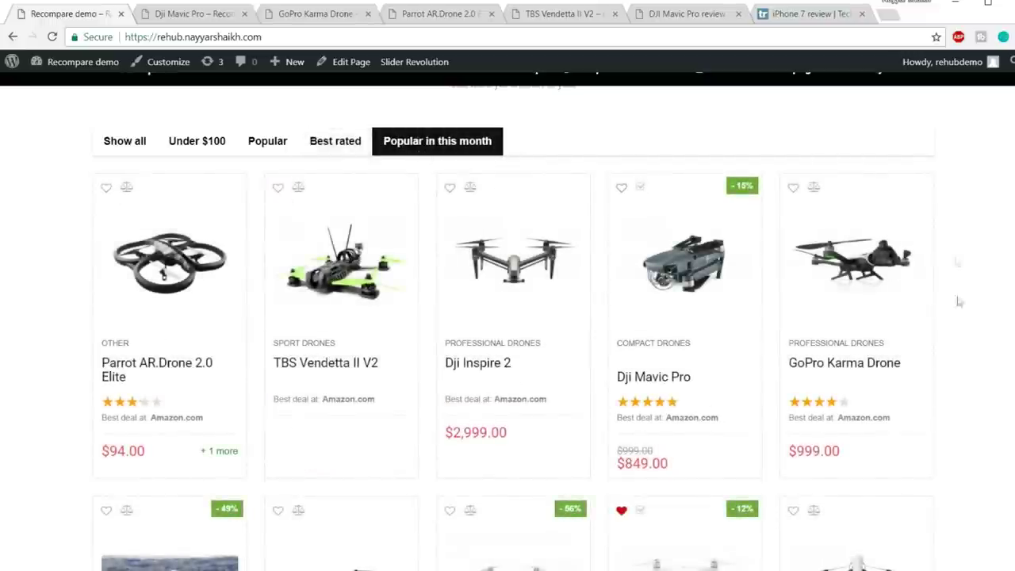
left_click(147, 151)
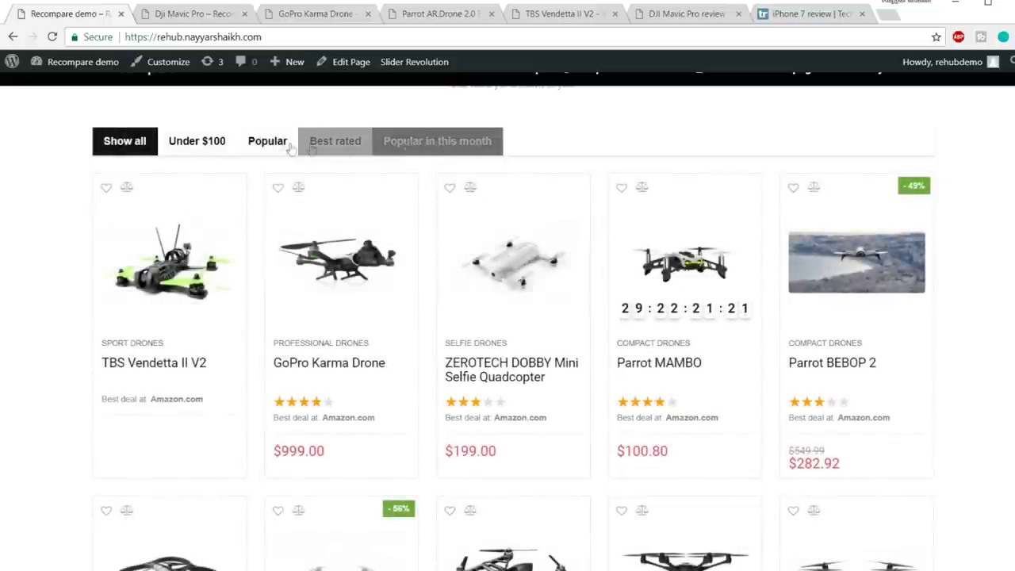
left_click(203, 149)
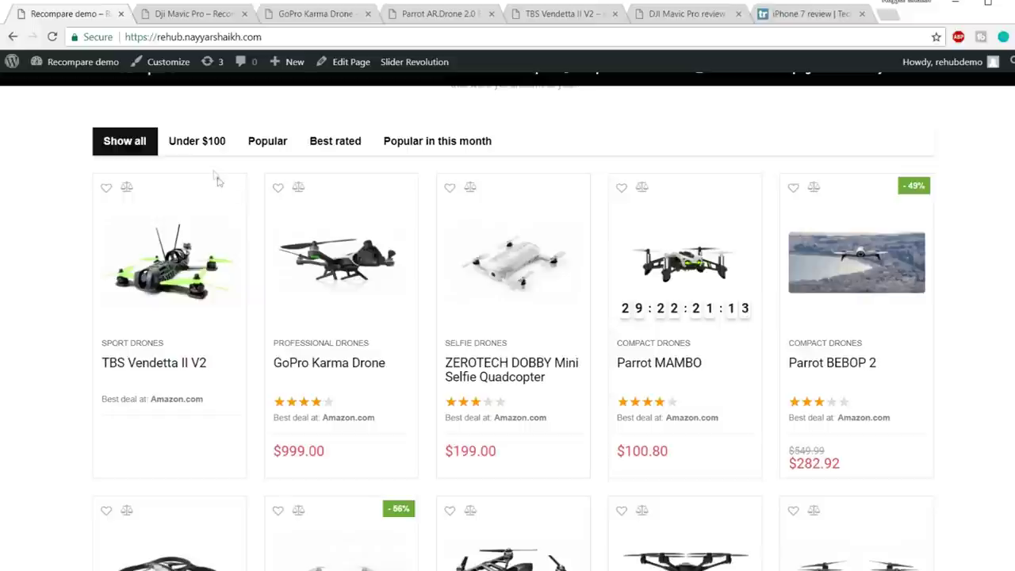
Step: Advance the drone video slider two slides and play the new drones for 2017 video
scroll(736, 308, "down", 8)
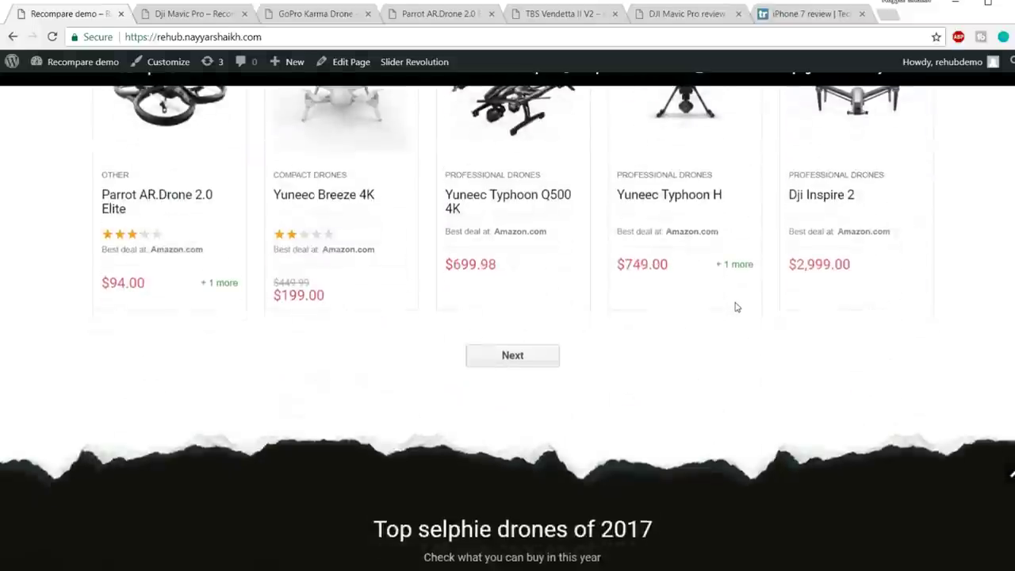
scroll(736, 308, "down", 2)
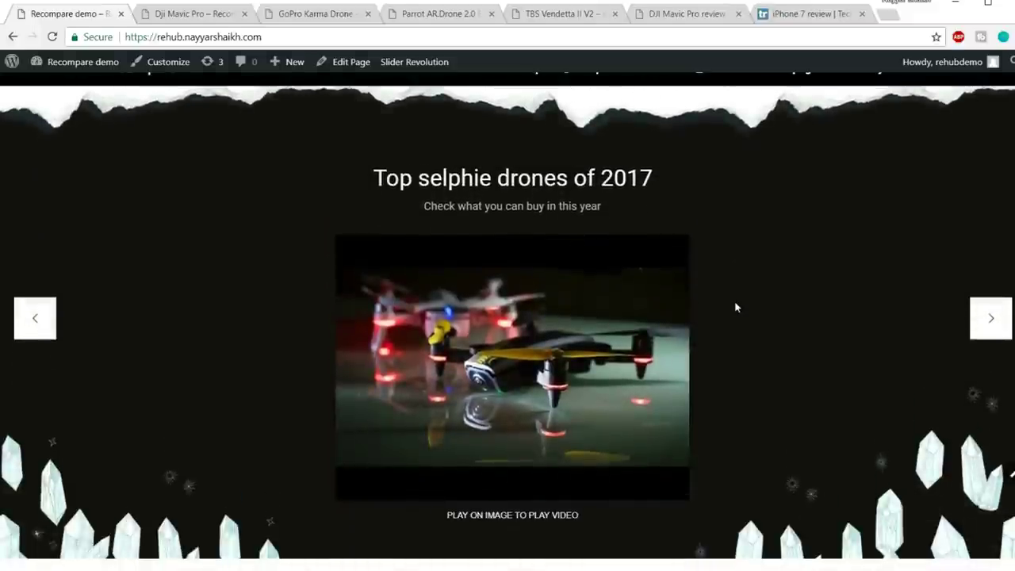
left_click(980, 324)
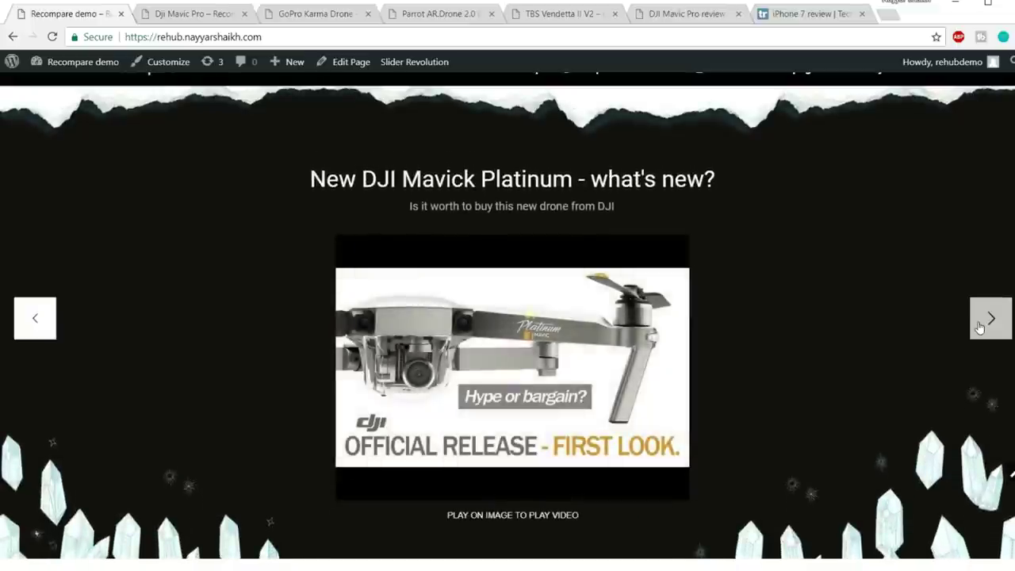
left_click(980, 325)
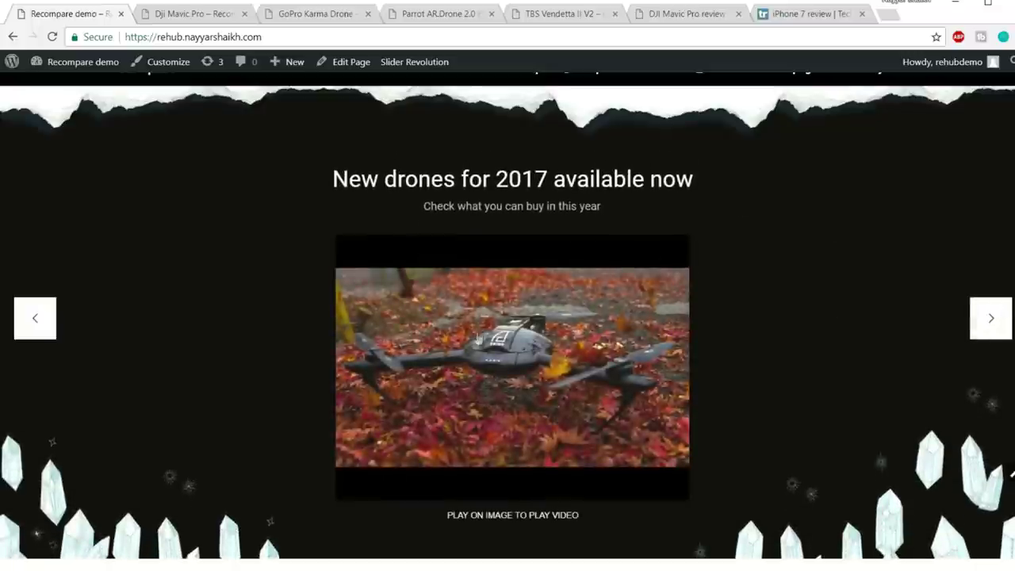
left_click(493, 355)
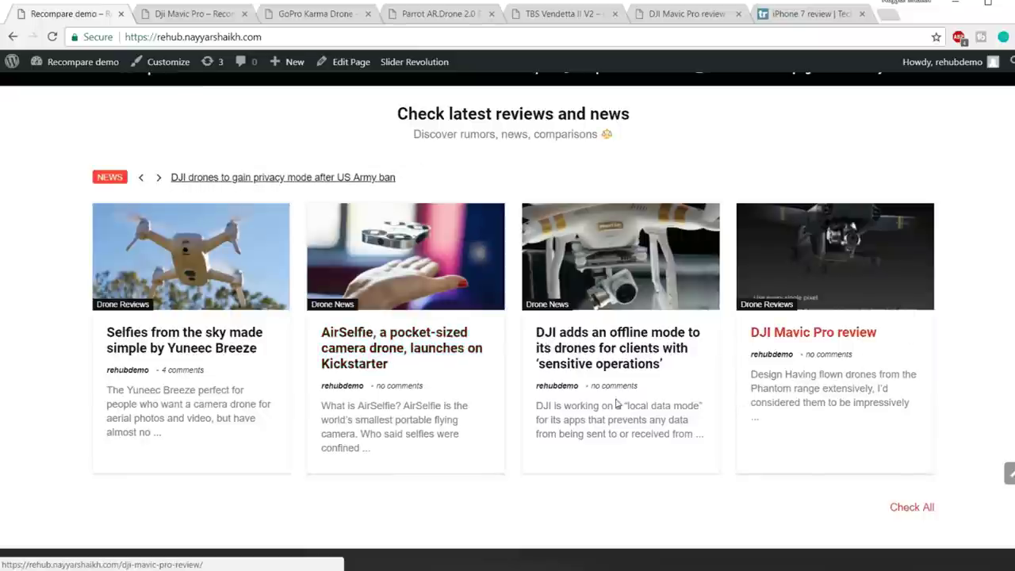
Step: Return to the top of the homepage and open the GoPro Karma Drone page
scroll(711, 382, "down", 1)
scroll(711, 382, "down", 3)
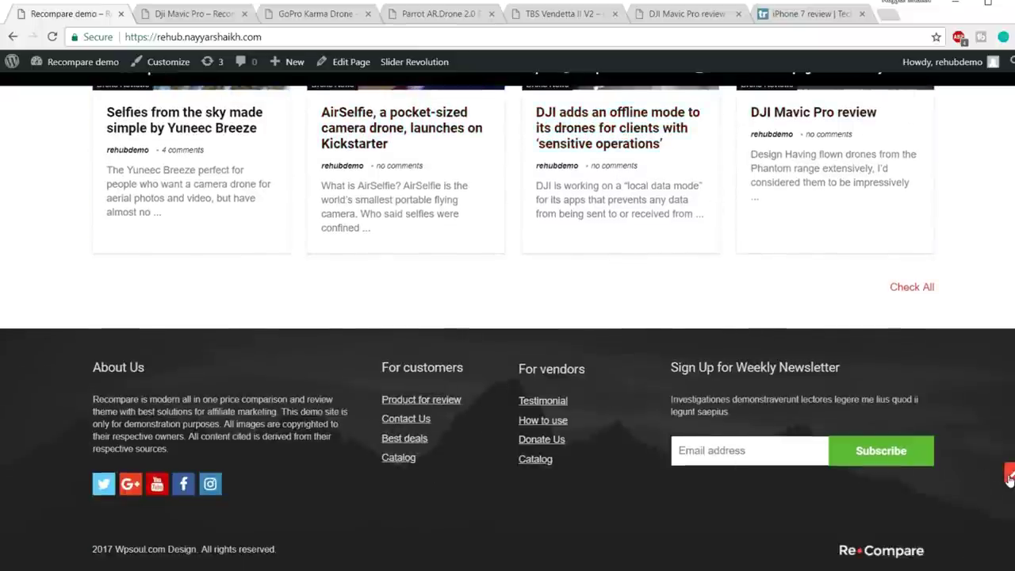
left_click(1010, 476)
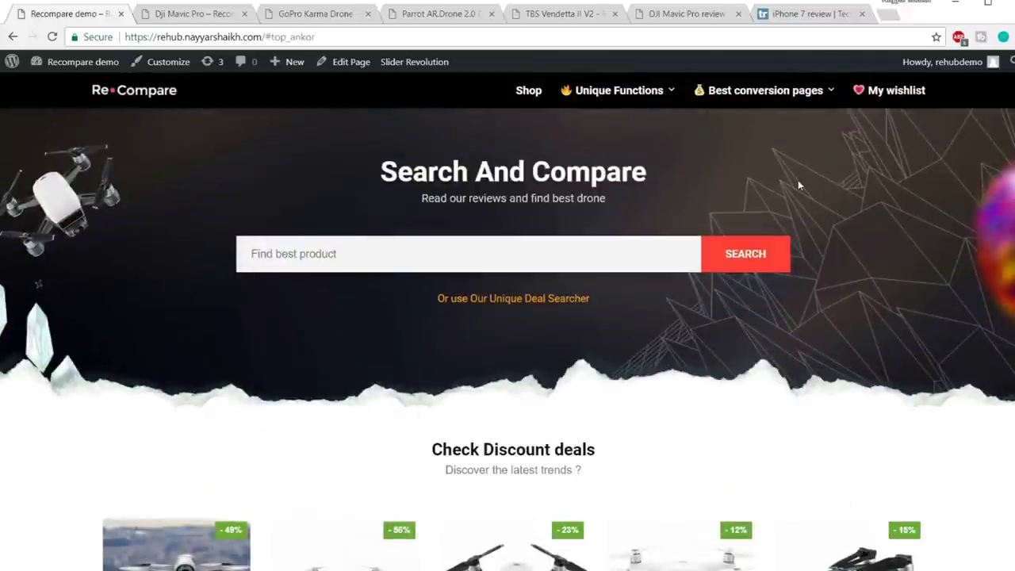
left_click(309, 14)
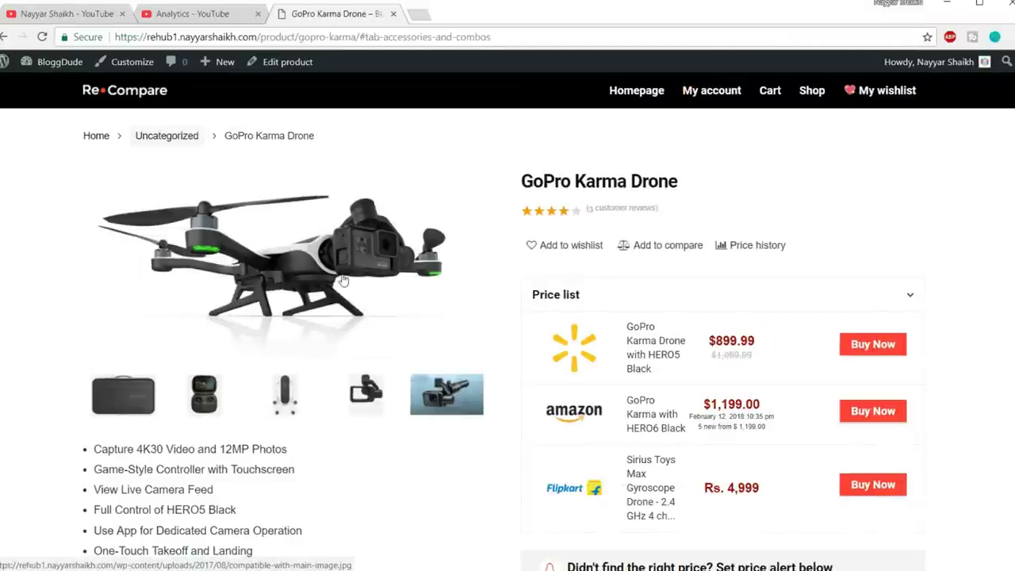
scroll(344, 282, "down", 2)
left_click_drag(259, 430, 115, 343)
left_click(115, 343)
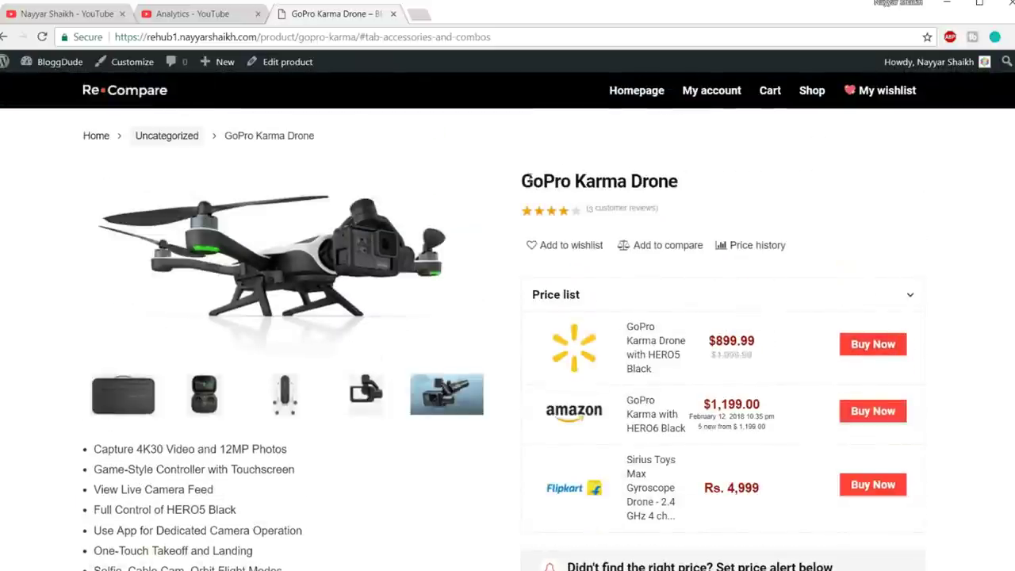
left_click_drag(522, 181, 676, 181)
left_click(703, 183)
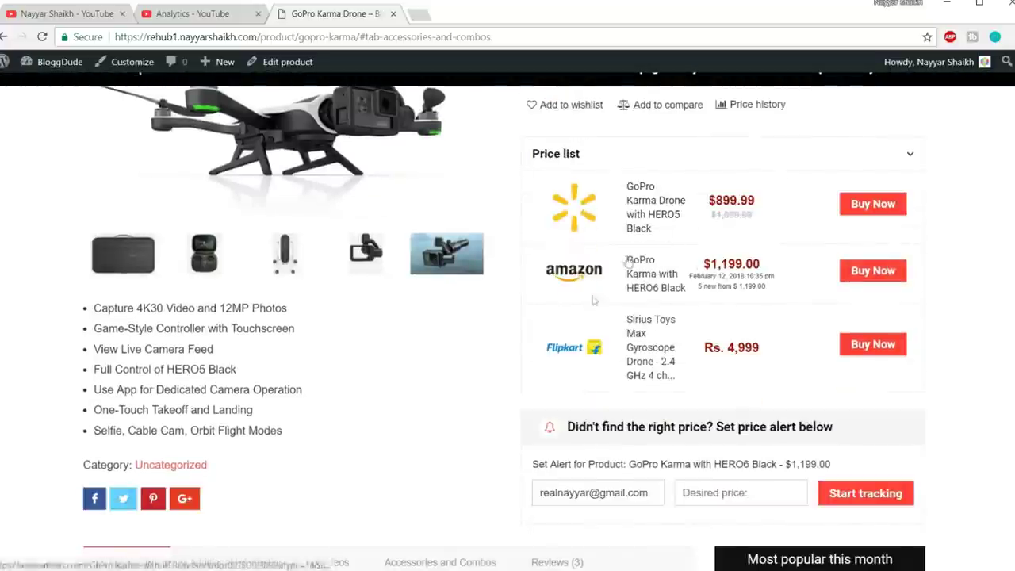
left_click(734, 353)
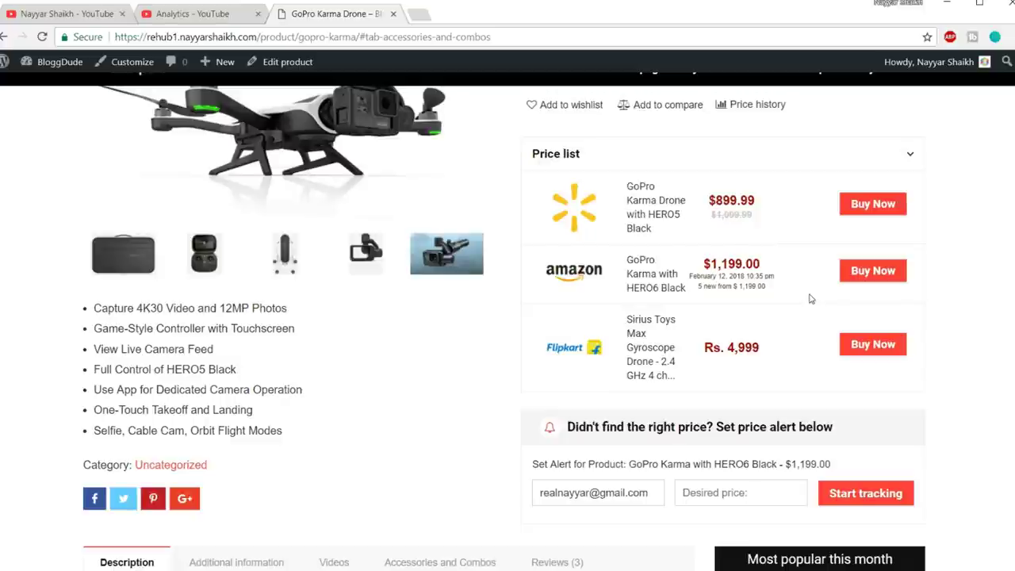
scroll(677, 319, "down", 2)
left_click_drag(558, 292, 857, 285)
left_click(857, 286)
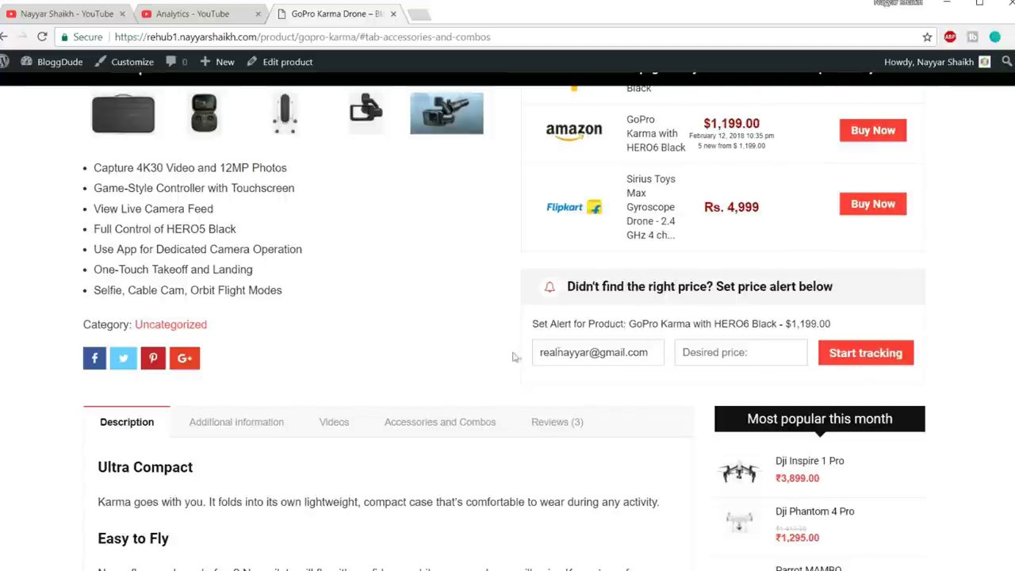
left_click_drag(514, 357, 561, 358)
left_click(737, 353)
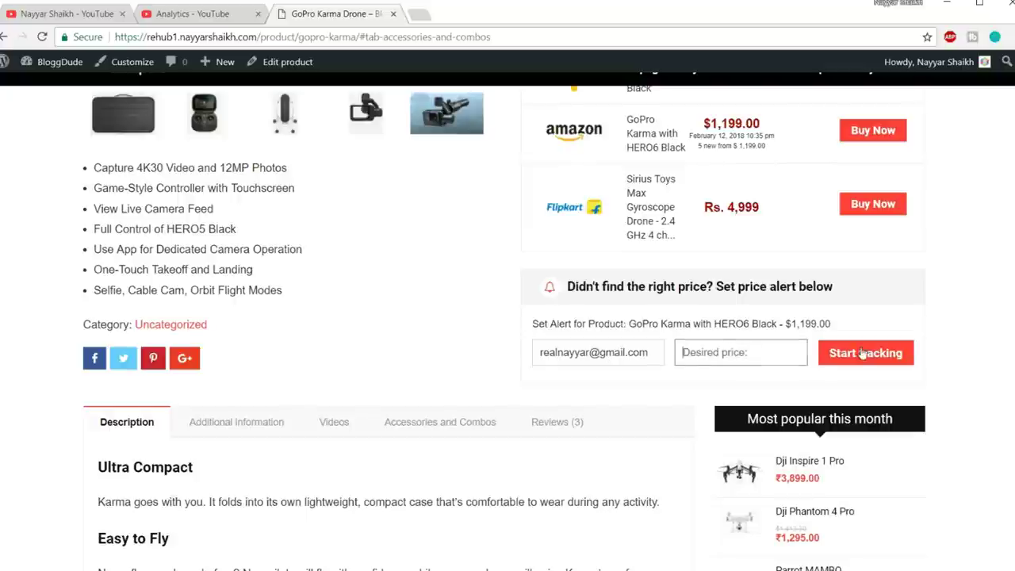
left_click(866, 352)
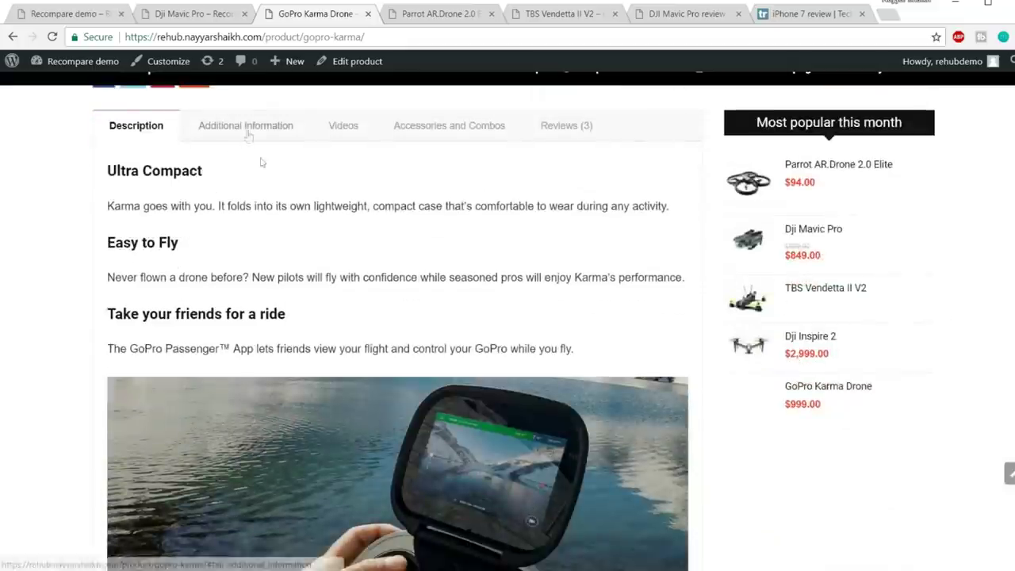
Step: View the GoPro Karma Drone's Additional information specification table
scroll(243, 248, "down", 1)
scroll(243, 247, "down", 8)
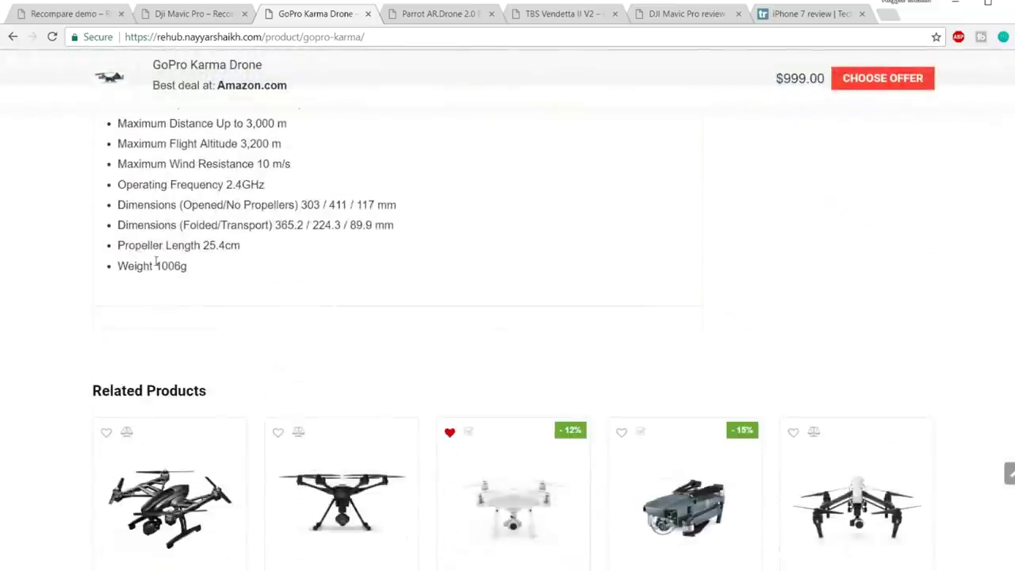
scroll(181, 311, "up", 3)
scroll(297, 311, "up", 12)
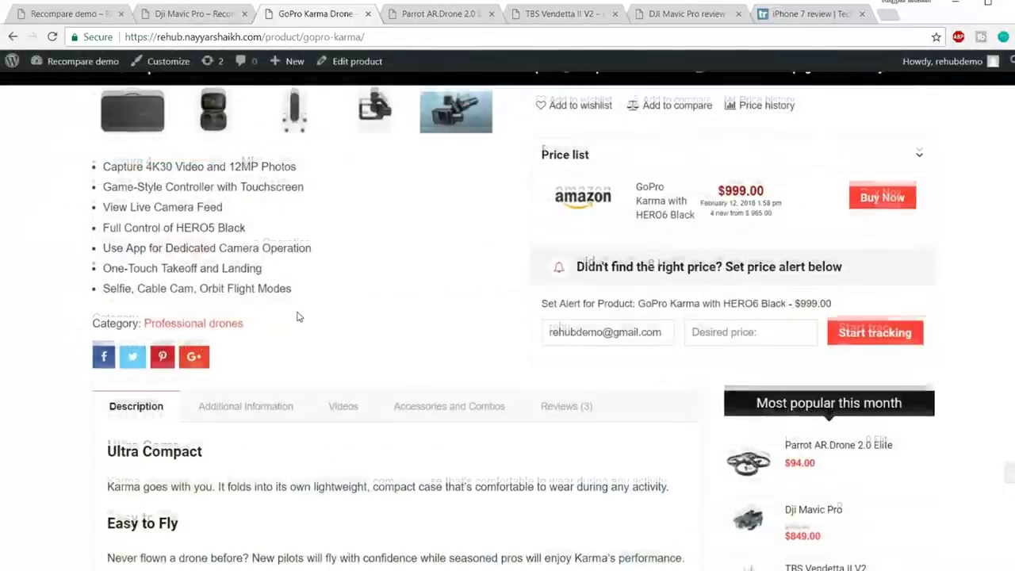
scroll(298, 317, "down", 3)
left_click(262, 202)
scroll(441, 327, "down", 1)
scroll(442, 328, "down", 2)
scroll(399, 287, "up", 3)
Step: Browse the Videos, Accessories and Combos, and Reviews (3) sections, ending on the 4.0 rating
left_click(359, 271)
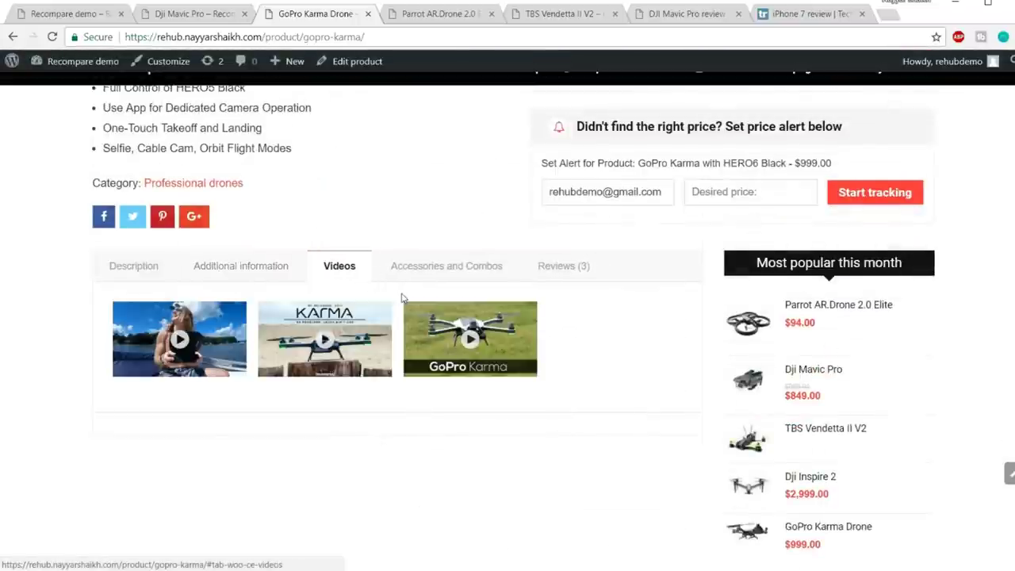
scroll(232, 301, "down", 1)
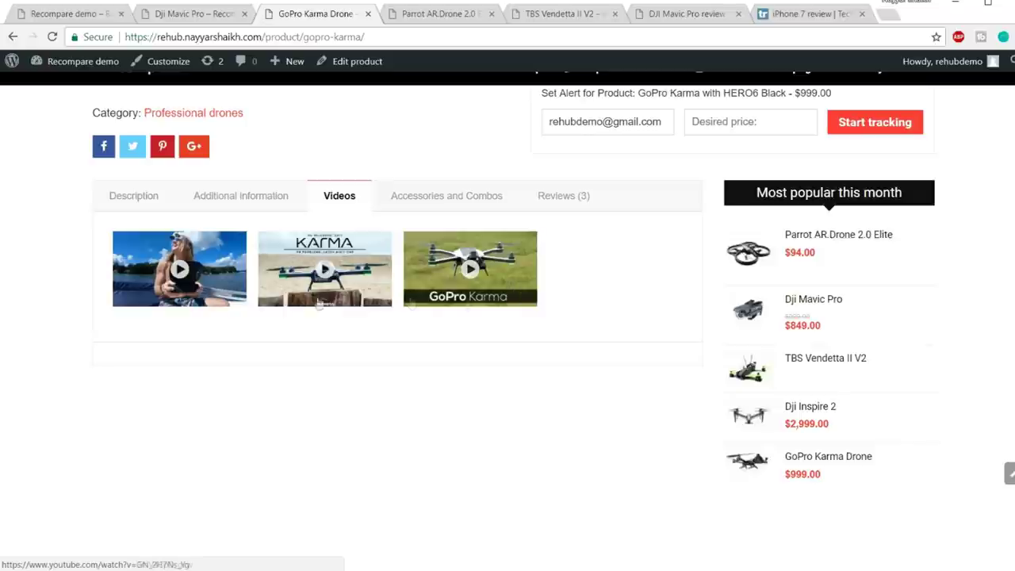
left_click(462, 207)
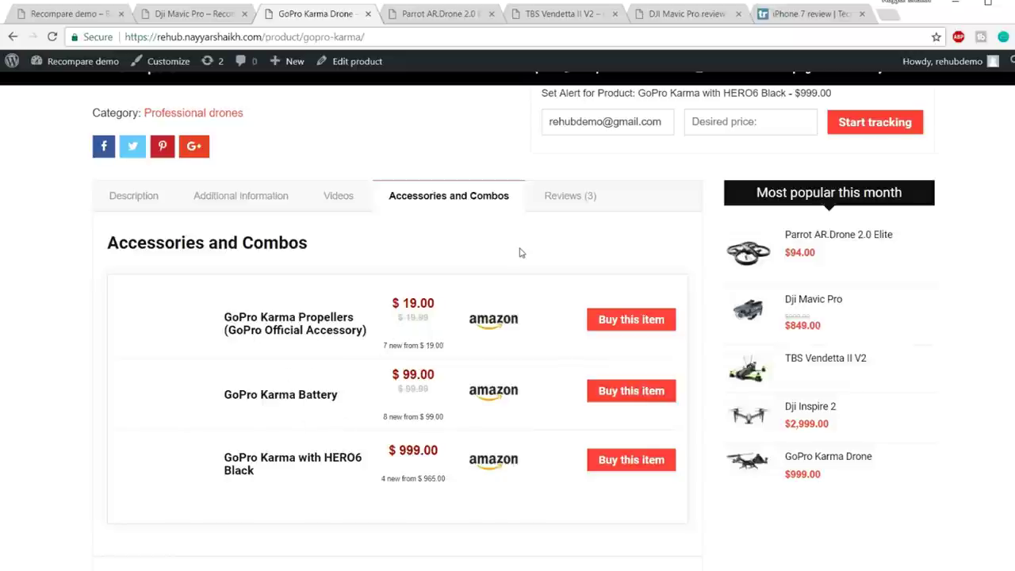
left_click(574, 208)
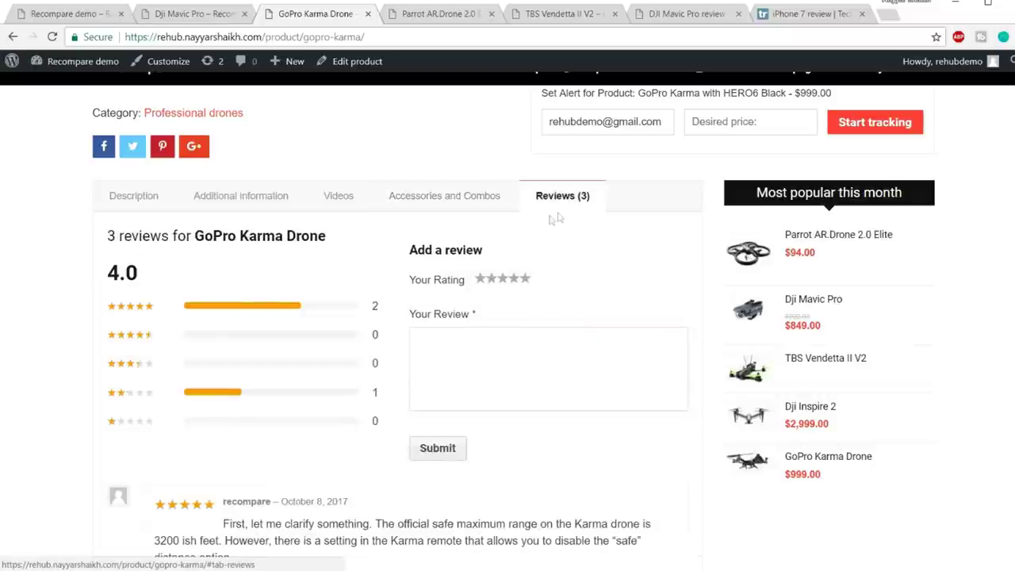
scroll(564, 431, "down", 4)
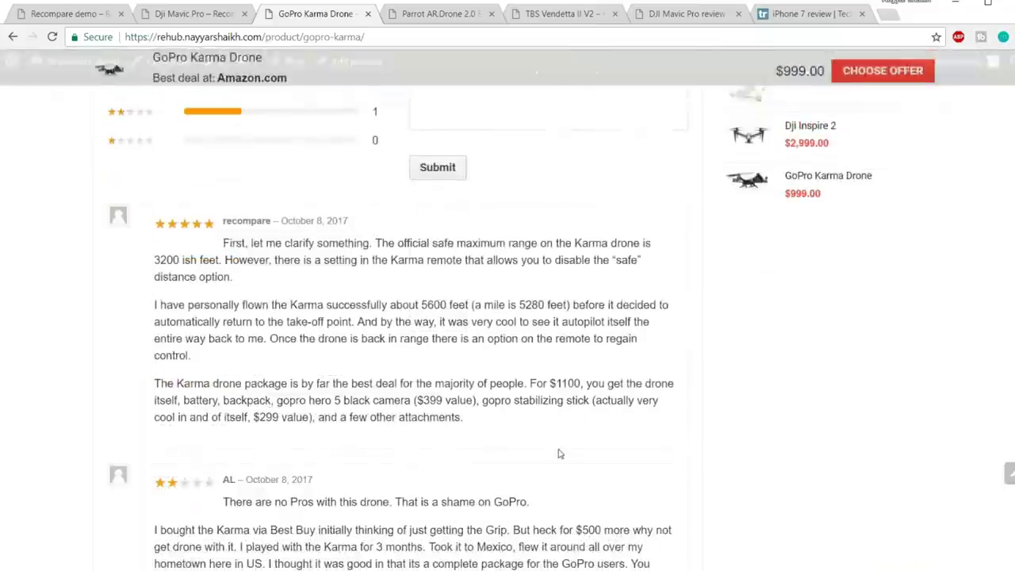
scroll(560, 452, "up", 10)
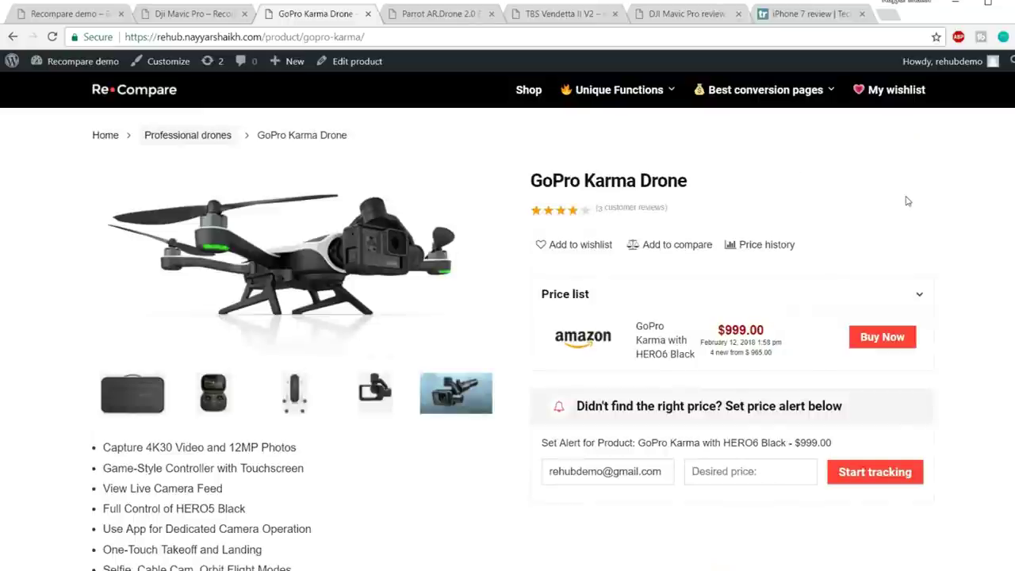
Step: Switch to the Parrot AR.Drone 2.0 Elite page and highlight its Free delivery note
left_click(449, 14)
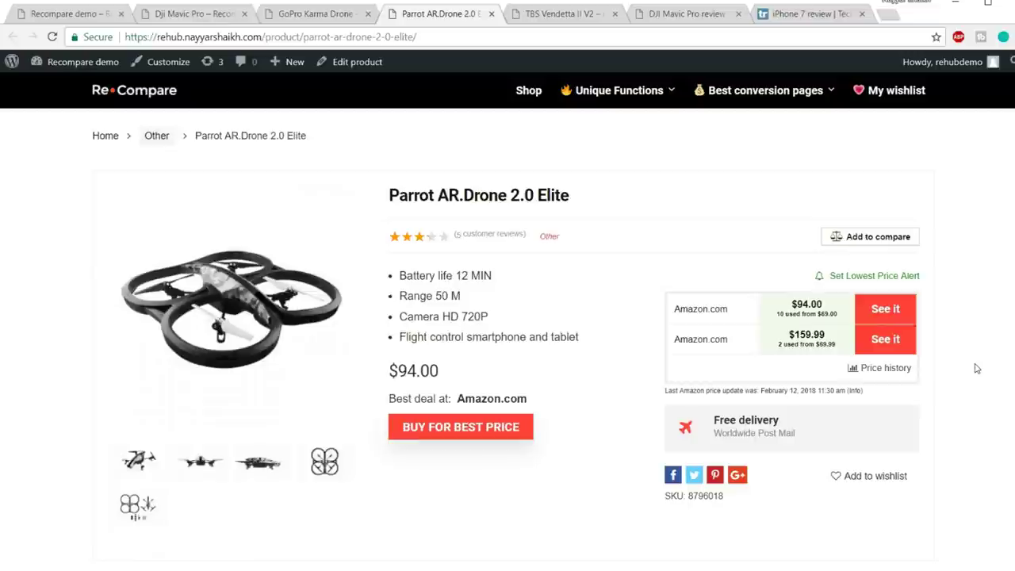
scroll(977, 369, "down", 1)
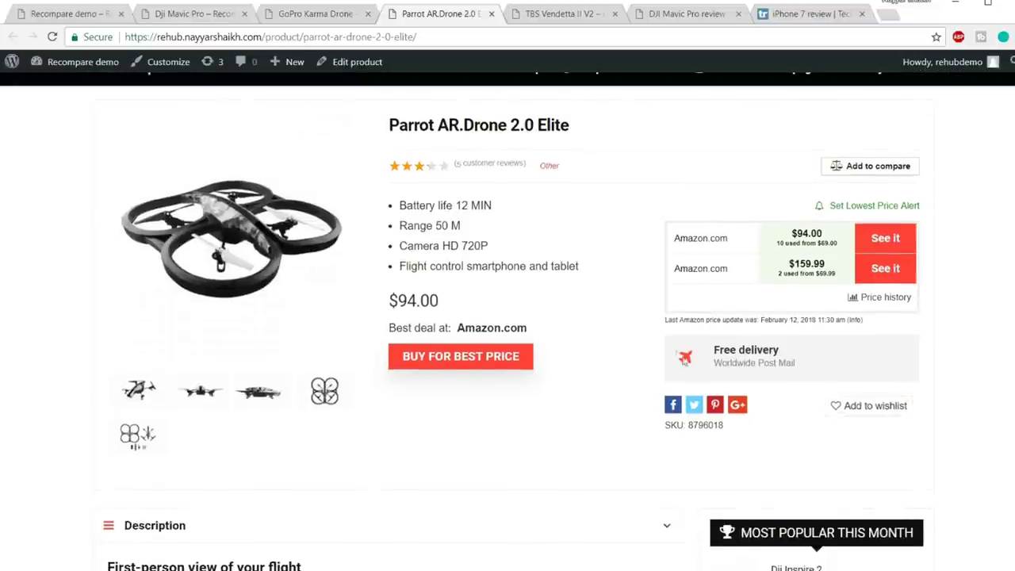
left_click_drag(695, 351, 822, 374)
left_click(825, 373)
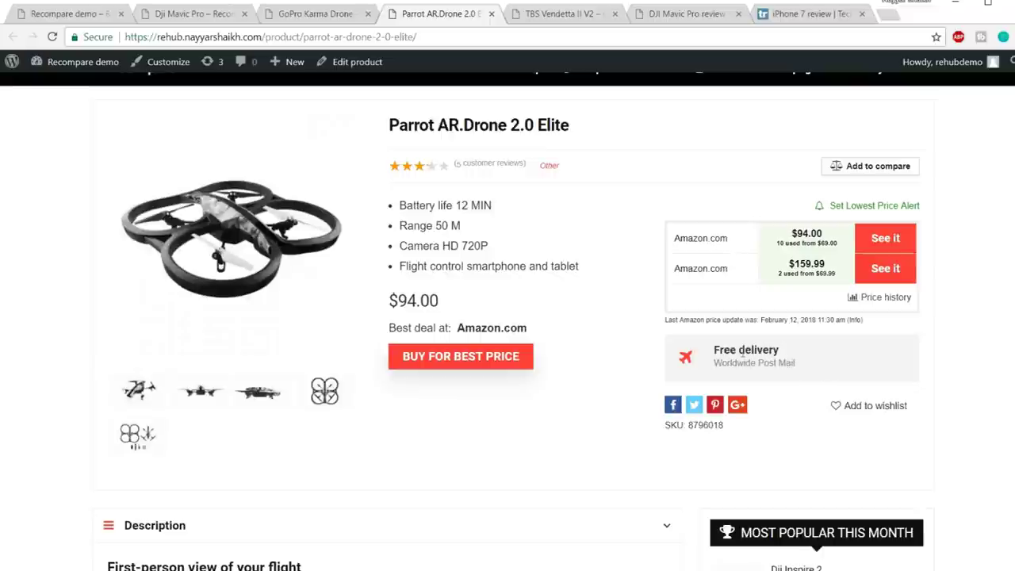
scroll(831, 359, "up", 1)
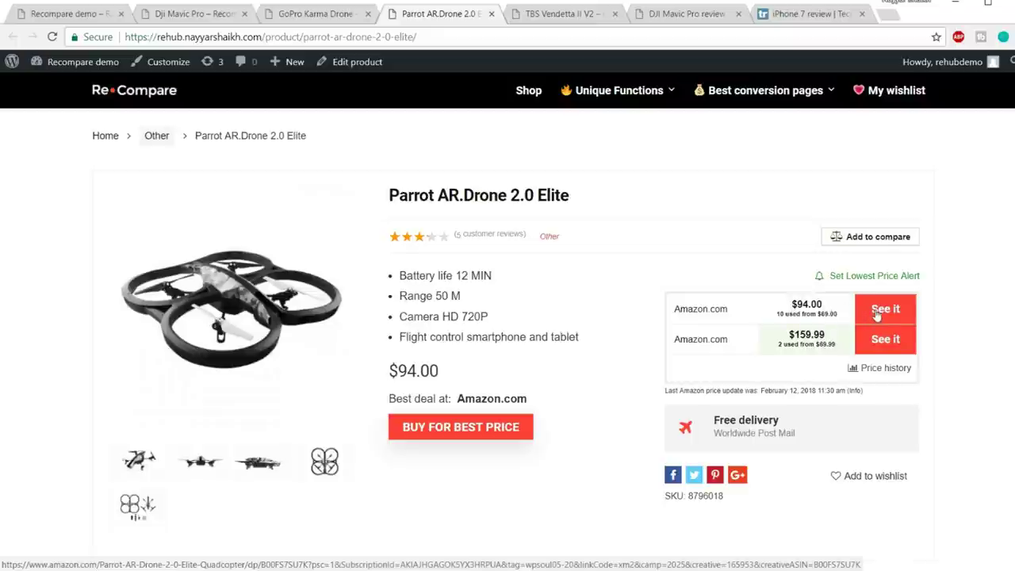
left_click(491, 432)
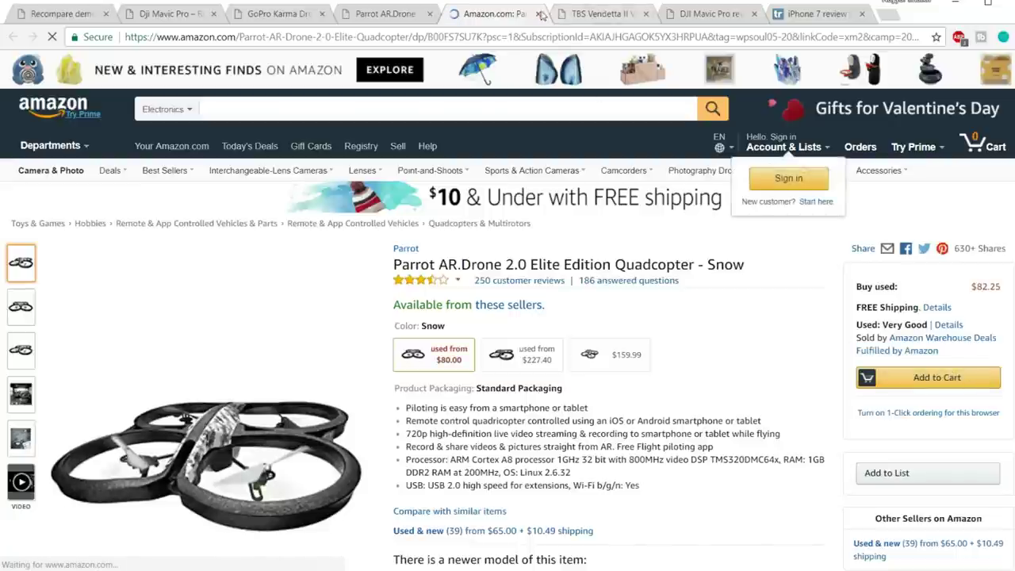
left_click(538, 13)
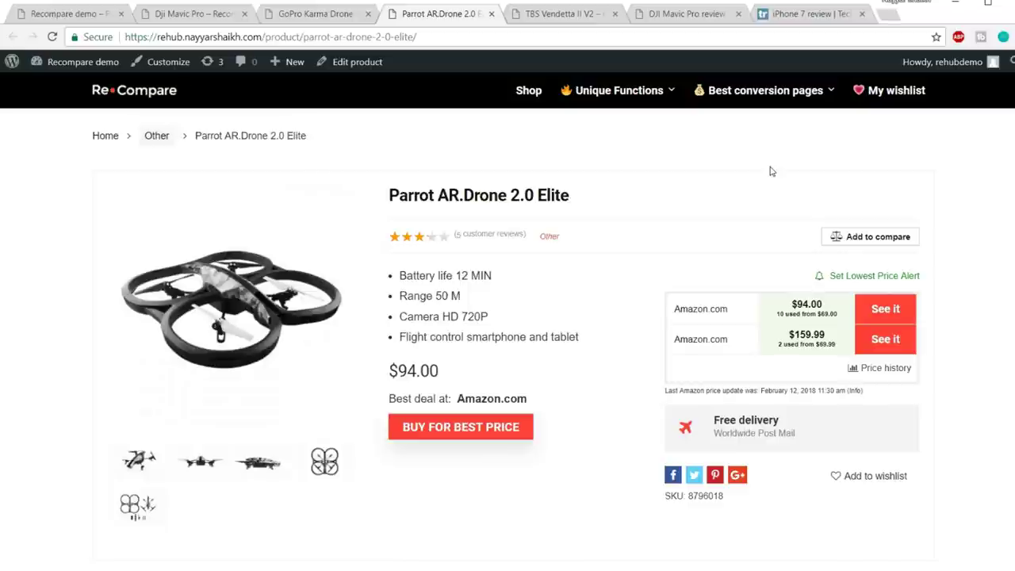
scroll(772, 175, "down", 2)
Step: On the GoPro Karma page, view Description, Additional information, Videos, and Accessories and Combos
scroll(821, 175, "up", 2)
scroll(825, 175, "down", 3)
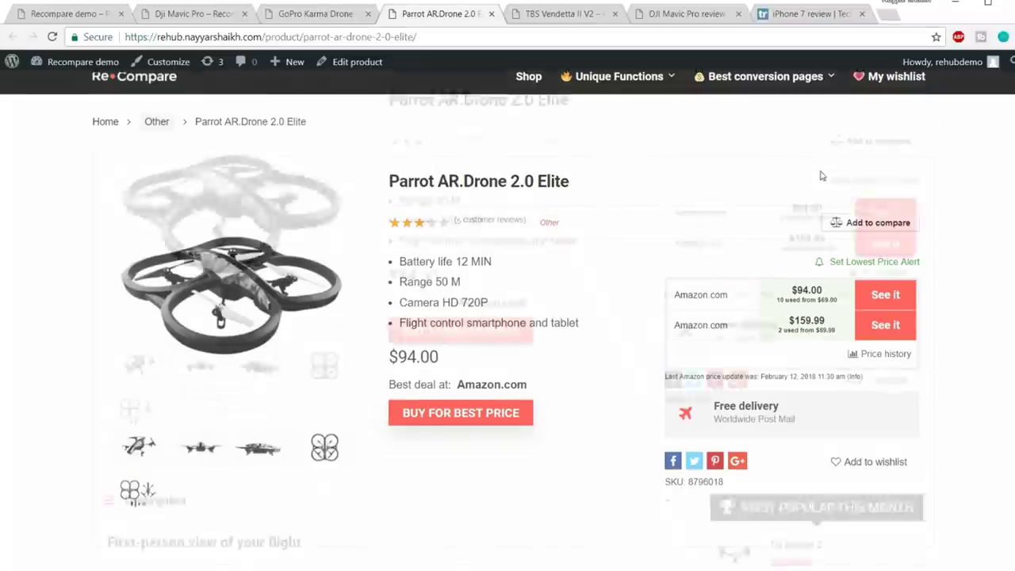
scroll(928, 208, "down", 2)
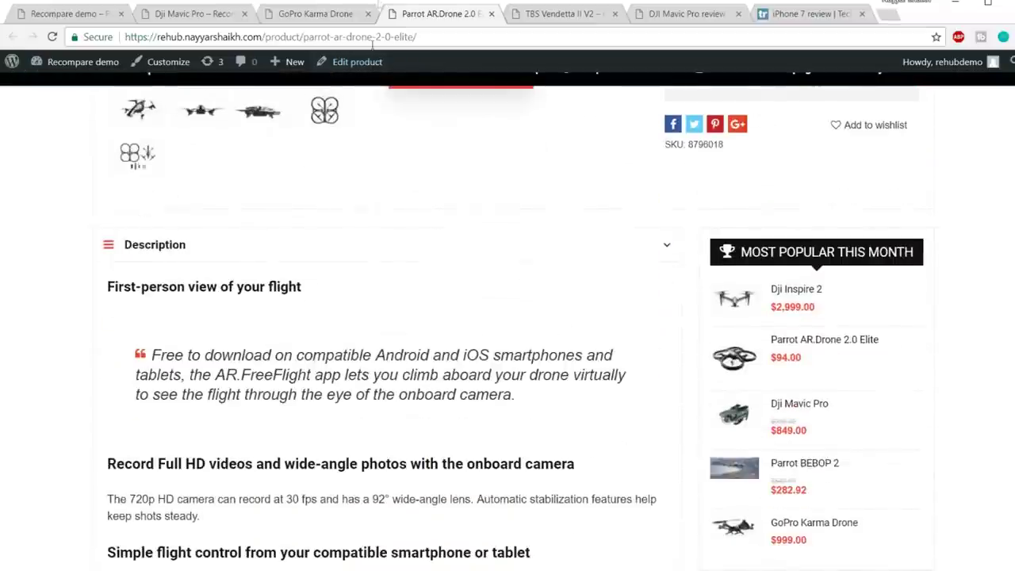
left_click(332, 10)
scroll(222, 259, "down", 6)
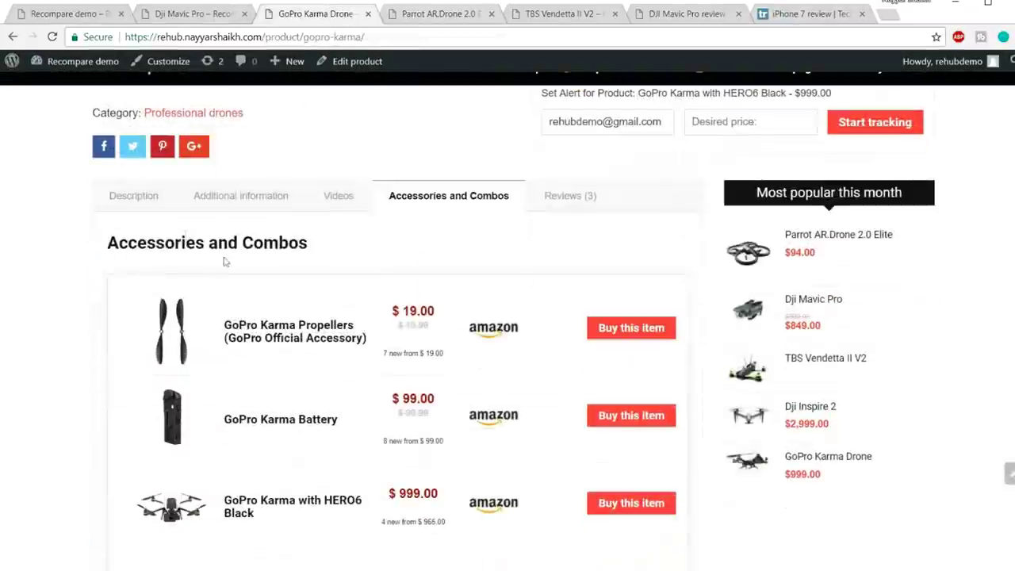
left_click(163, 205)
left_click(262, 198)
left_click(353, 199)
left_click(446, 198)
Step: Back on the Parrot AR.Drone 2.0 Elite page, scroll to its videos and Price History
left_click(433, 14)
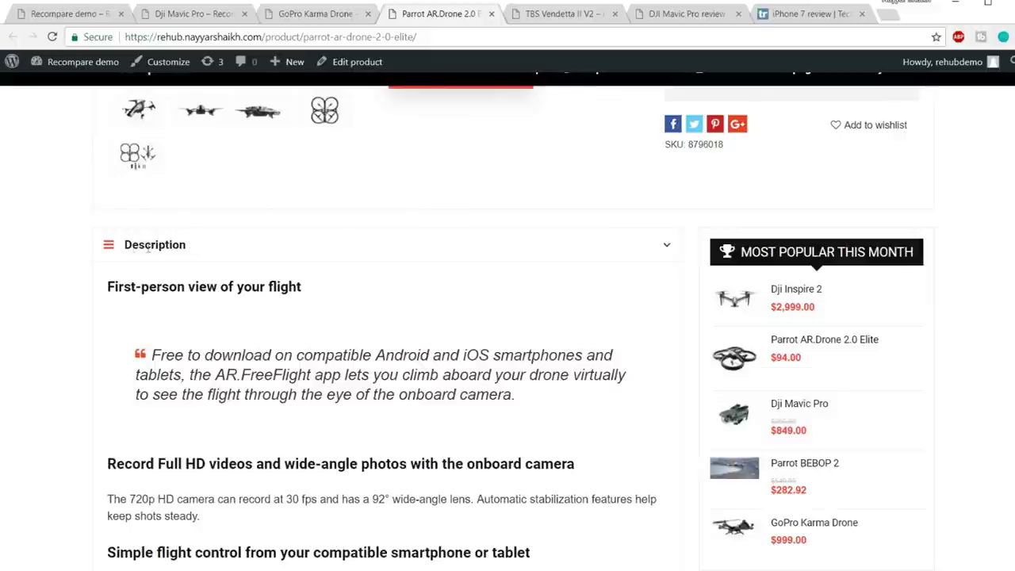
scroll(203, 263, "down", 15)
scroll(200, 262, "down", 2)
scroll(335, 252, "down", 5)
scroll(325, 249, "down", 1)
scroll(325, 249, "up", 1)
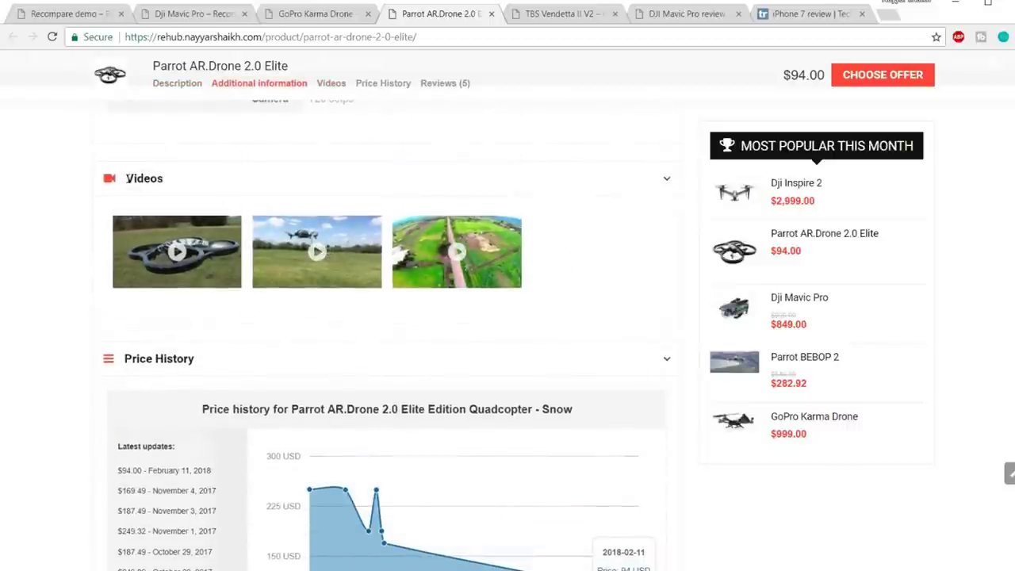
Step: Scroll back up to the Parrot's 3-star summary and $94.00 and $159.99 Amazon offers
scroll(317, 250, "down", 3)
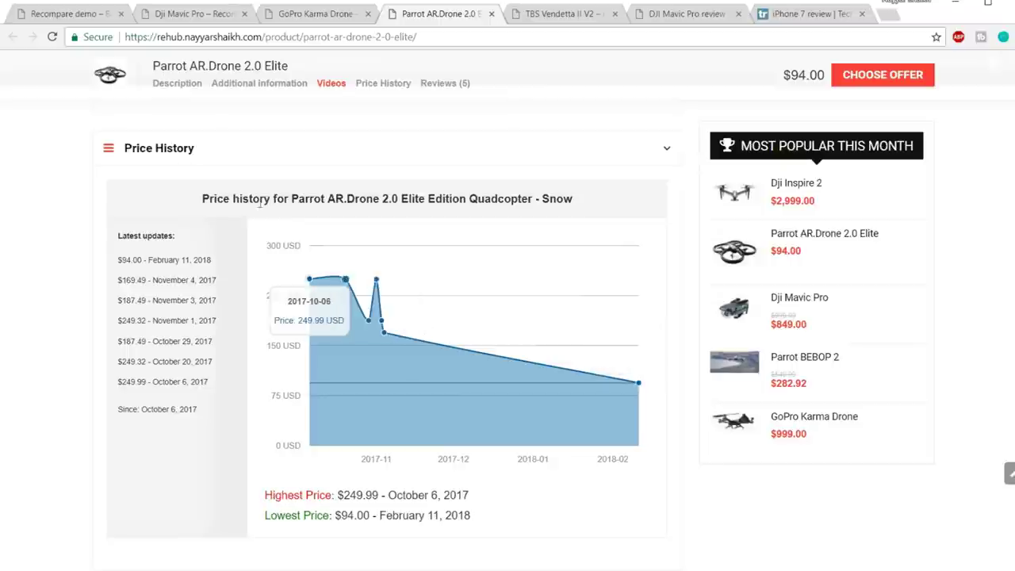
scroll(376, 341, "up", 4)
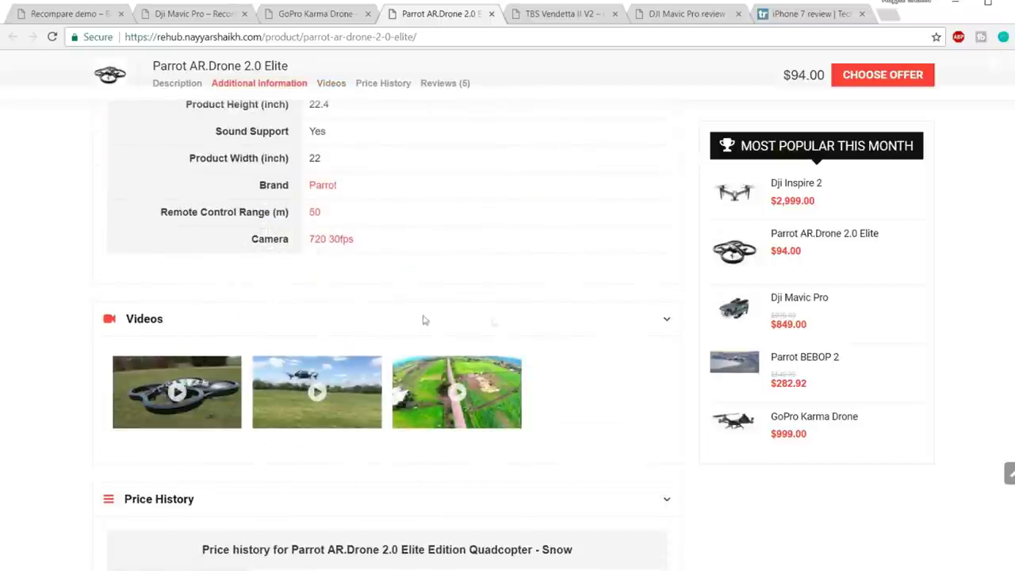
scroll(542, 371, "up", 1)
scroll(542, 371, "down", 5)
scroll(542, 370, "down", 3)
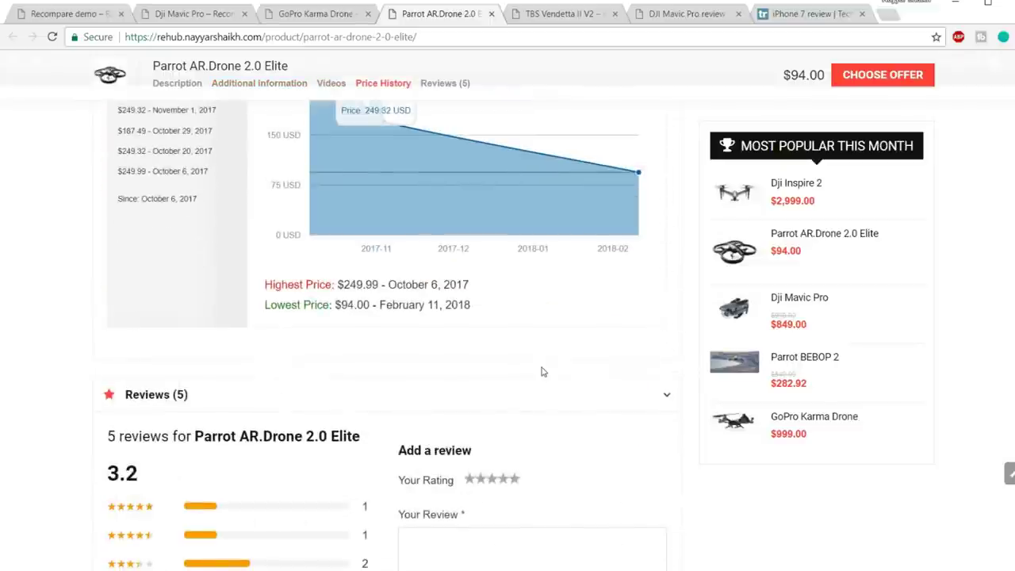
scroll(569, 367, "down", 2)
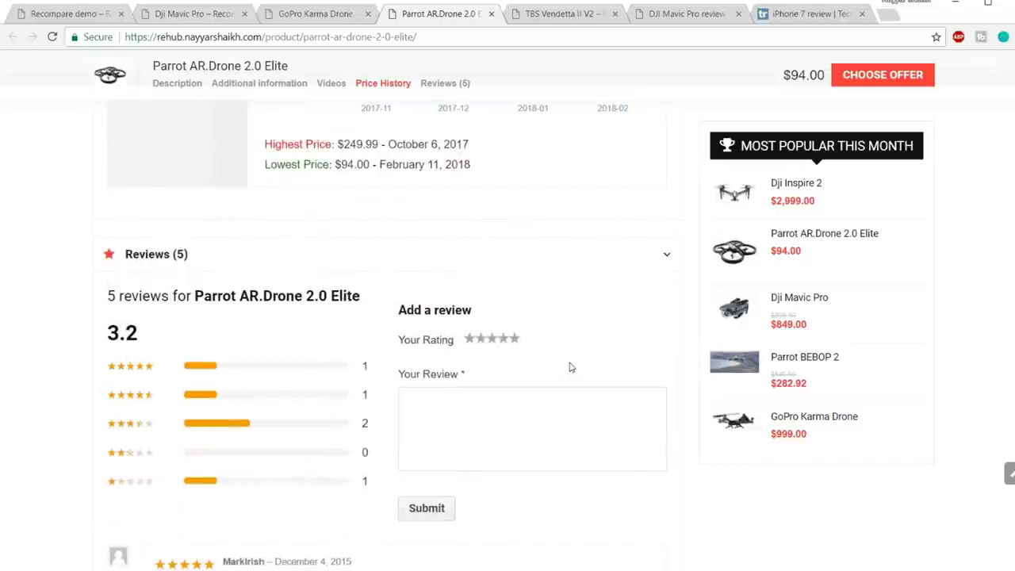
scroll(571, 368, "down", 5)
scroll(571, 367, "up", 20)
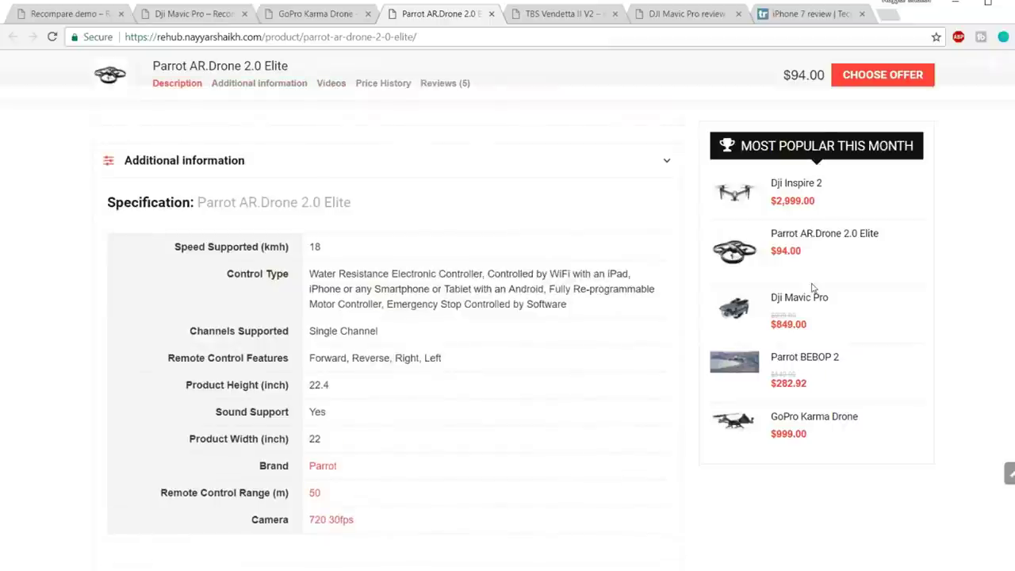
scroll(822, 243, "up", 3)
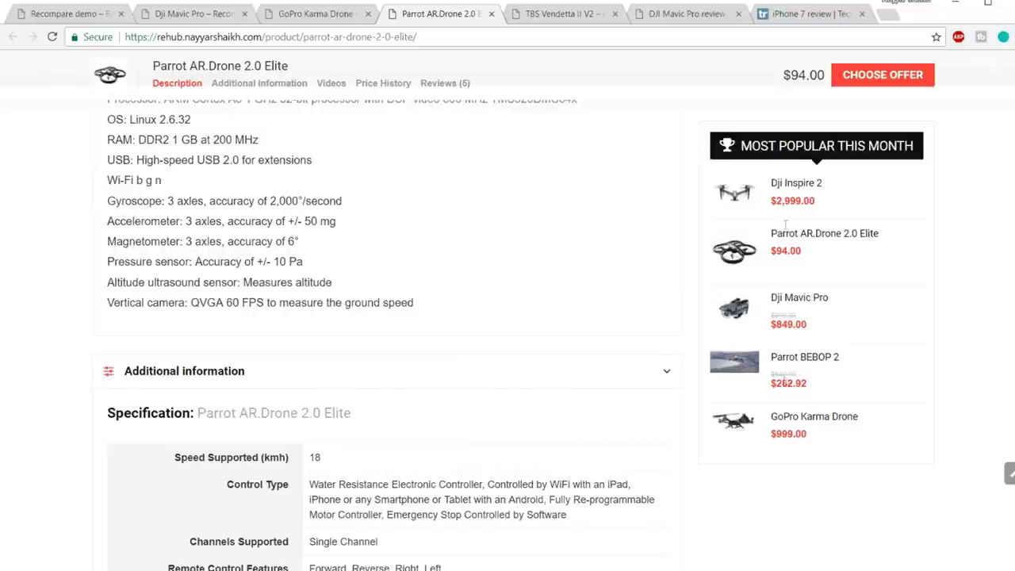
scroll(825, 380, "up", 8)
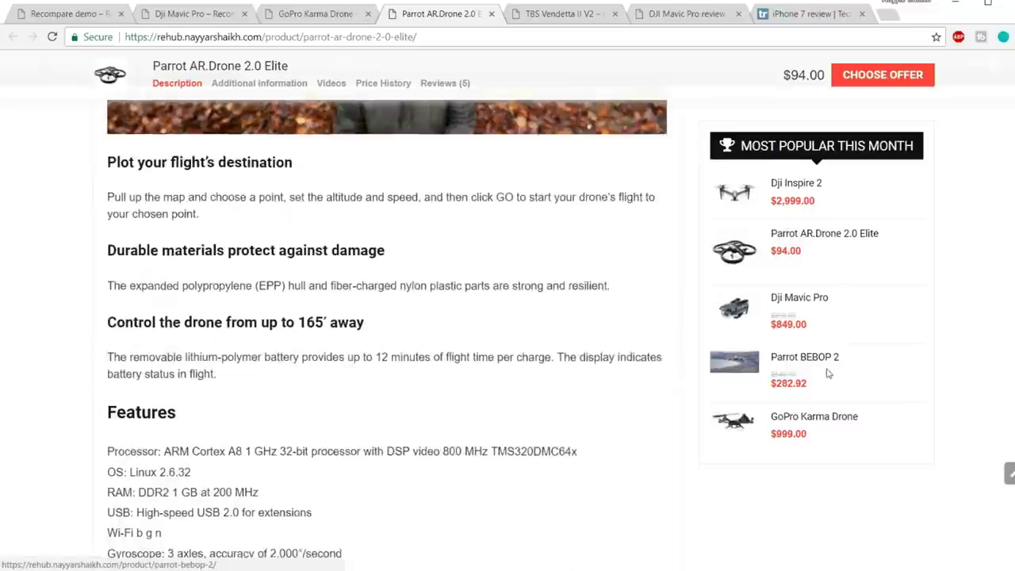
scroll(827, 379, "up", 10)
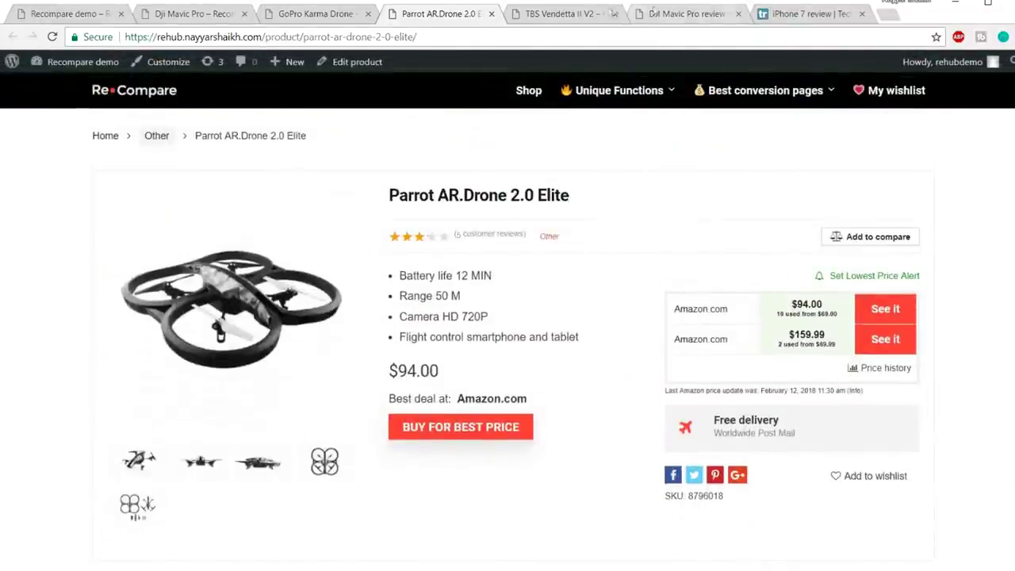
Step: Toggle between the TBS Vendetta II V2 and Dji Mavic Pro pages, ending on the Dji Mavic Pro
left_click(581, 13)
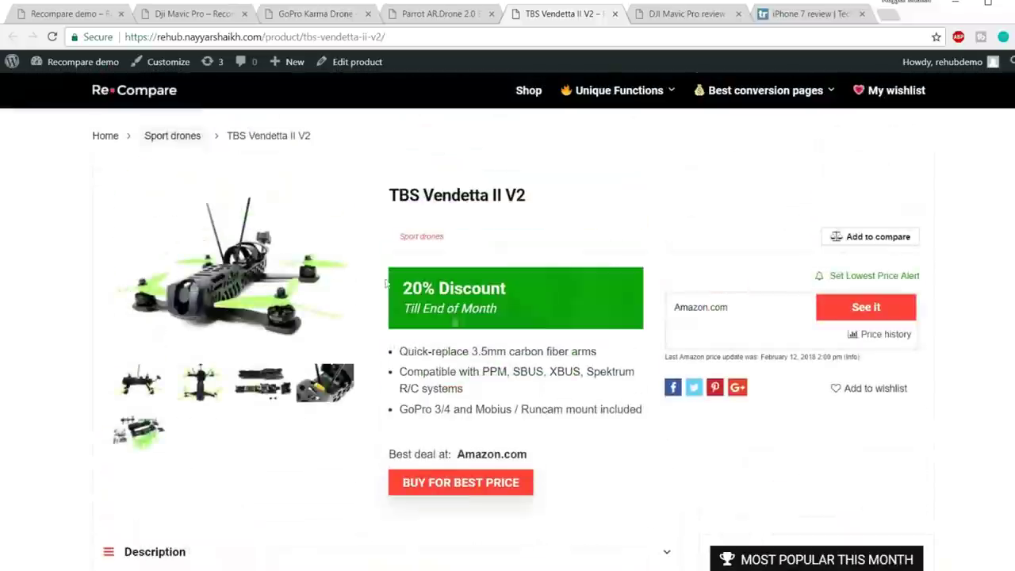
left_click(213, 14)
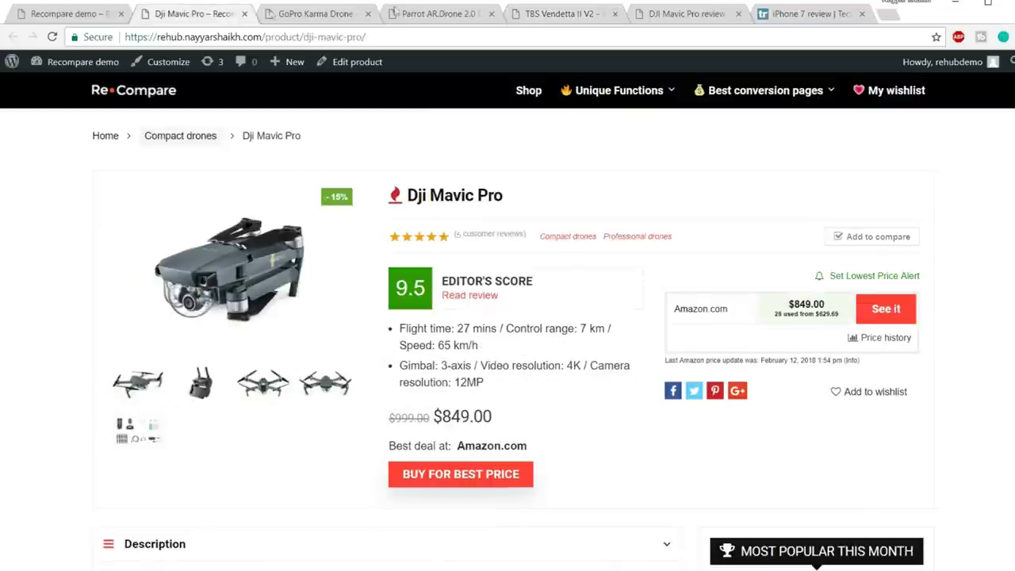
left_click(603, 16)
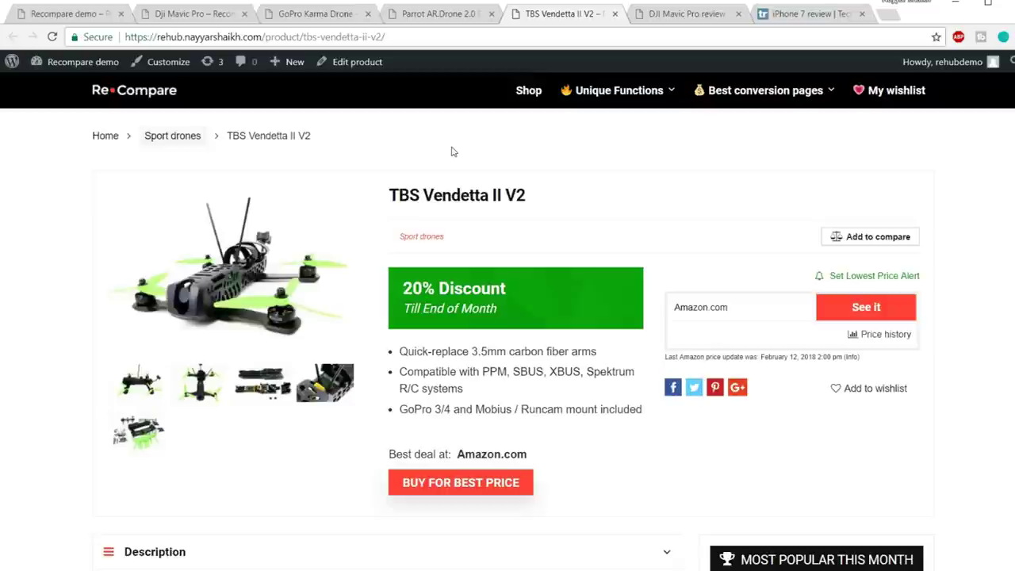
left_click(192, 16)
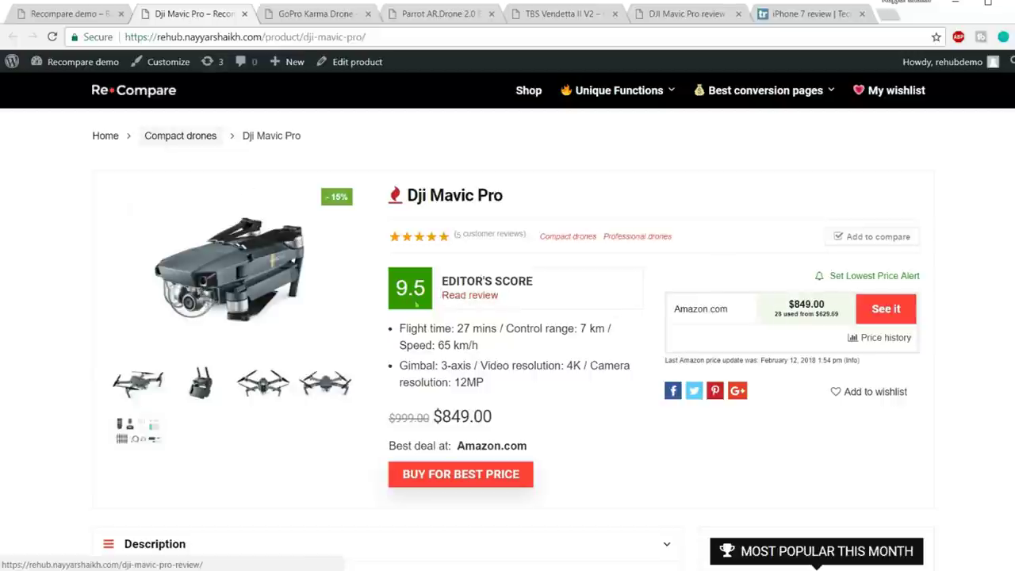
scroll(548, 306, "down", 3)
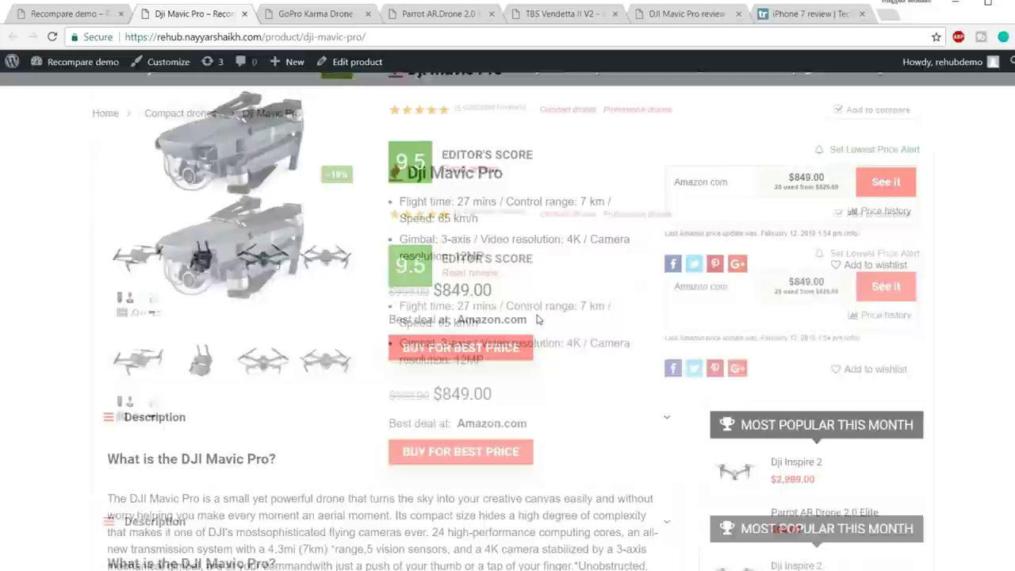
scroll(541, 318, "up", 3)
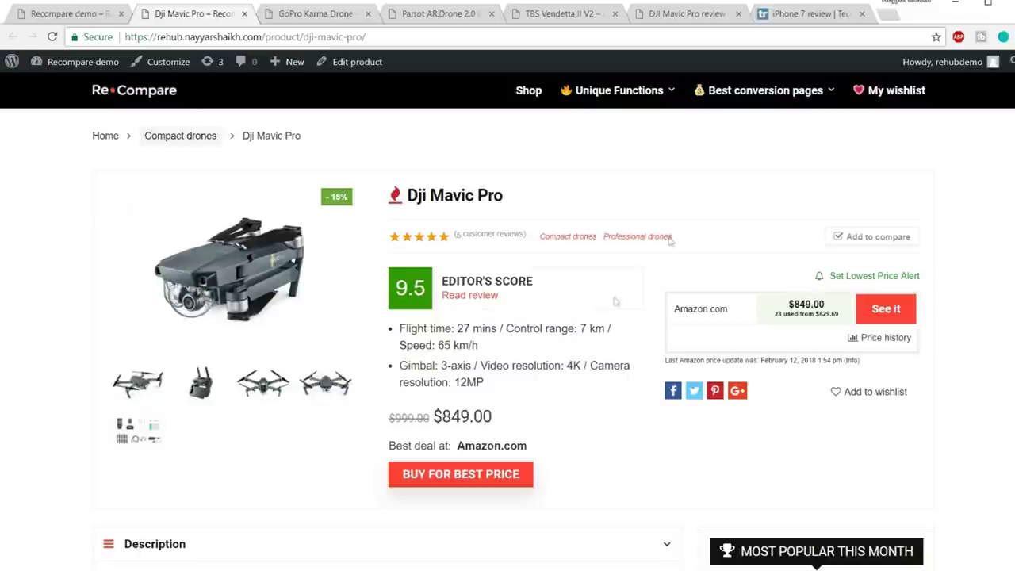
left_click(791, 16)
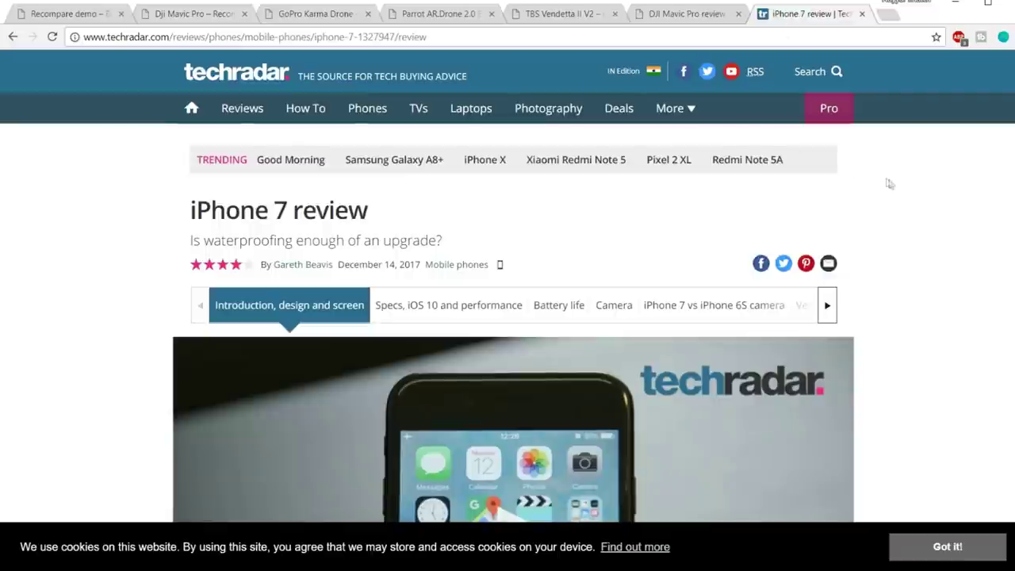
scroll(918, 240, "down", 2)
scroll(918, 246, "down", 4)
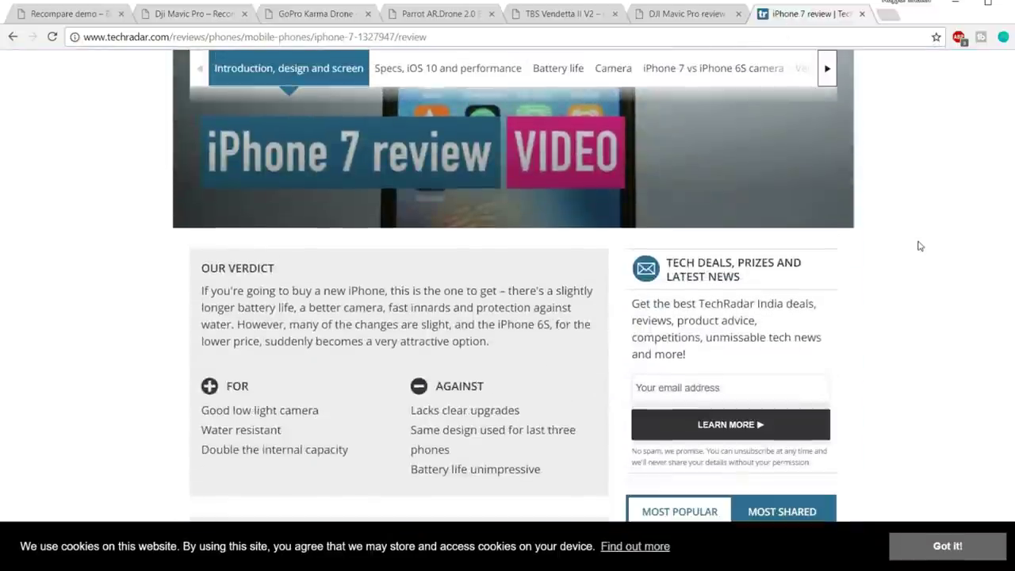
scroll(919, 246, "up", 5)
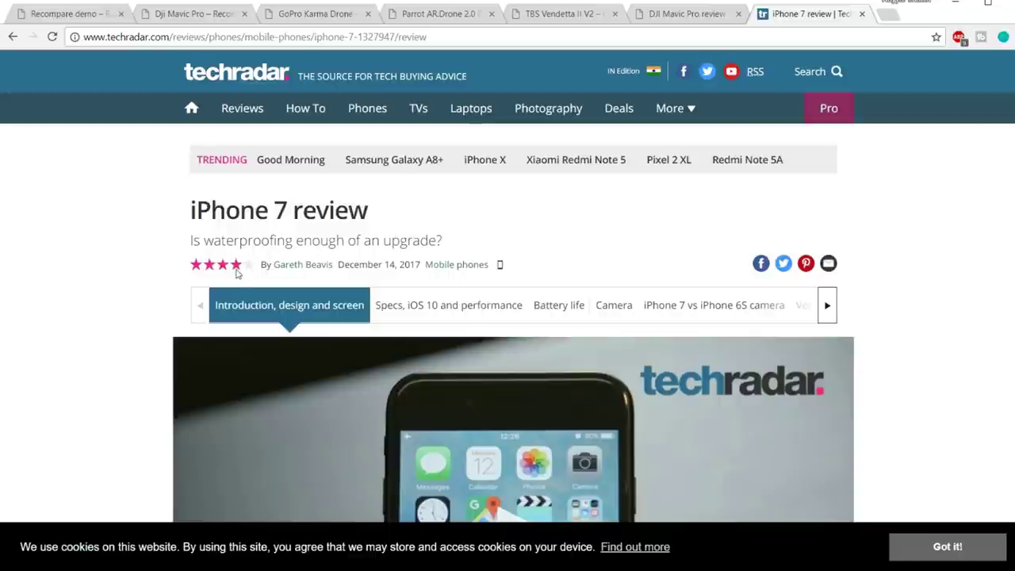
scroll(865, 234, "down", 7)
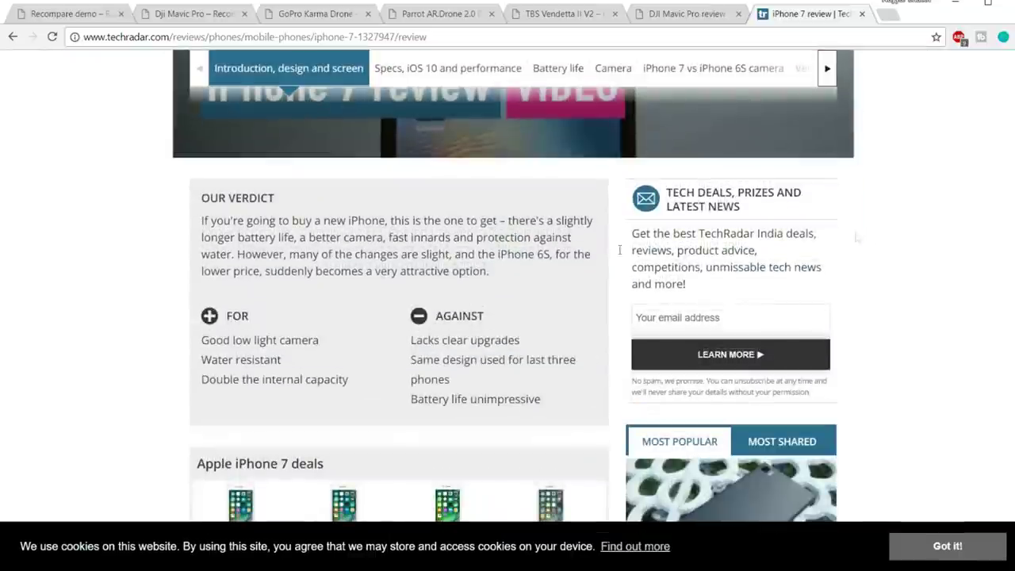
left_click_drag(200, 196, 325, 237)
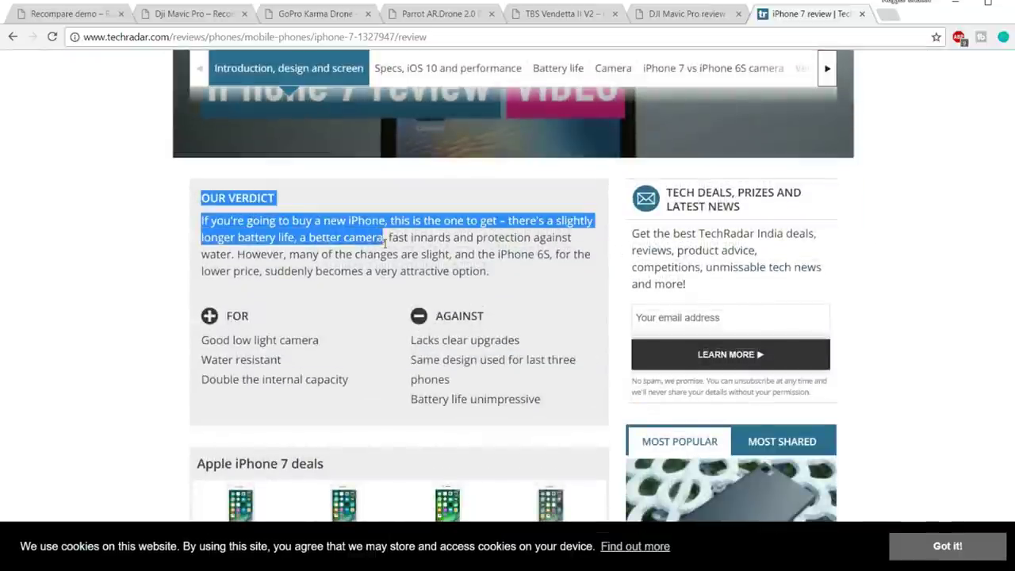
left_click(232, 334)
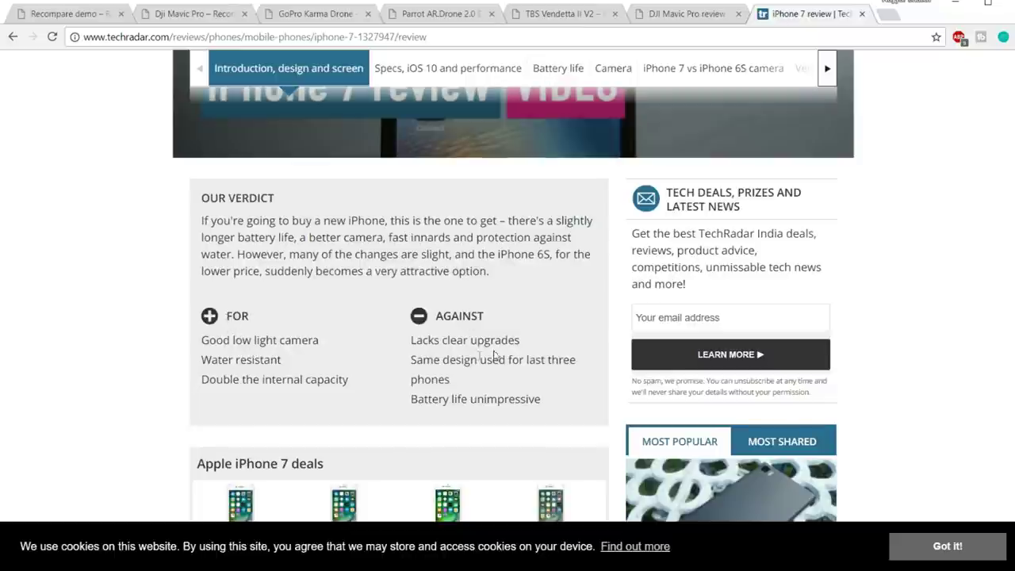
scroll(480, 359, "down", 3)
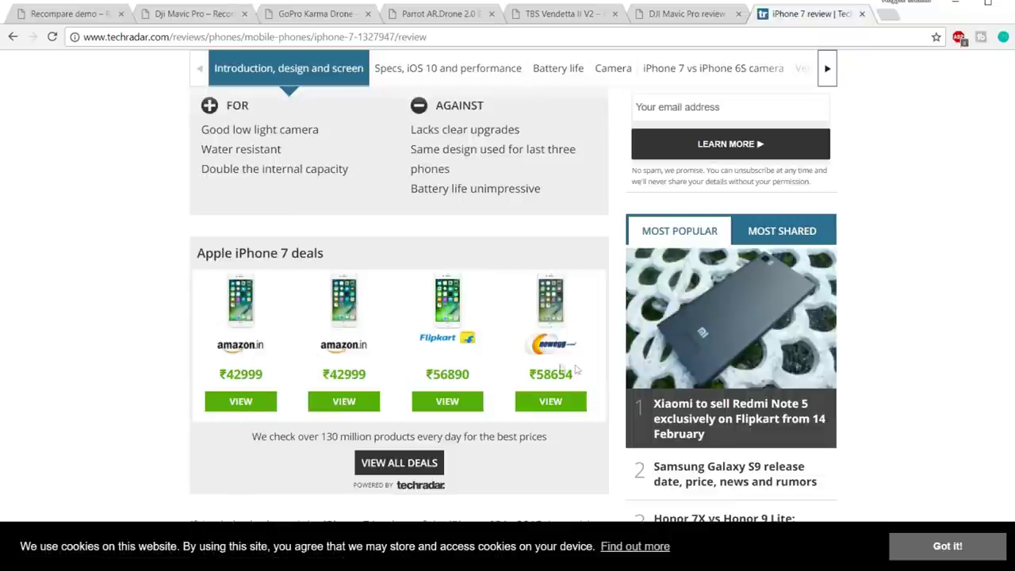
scroll(543, 380, "down", 2)
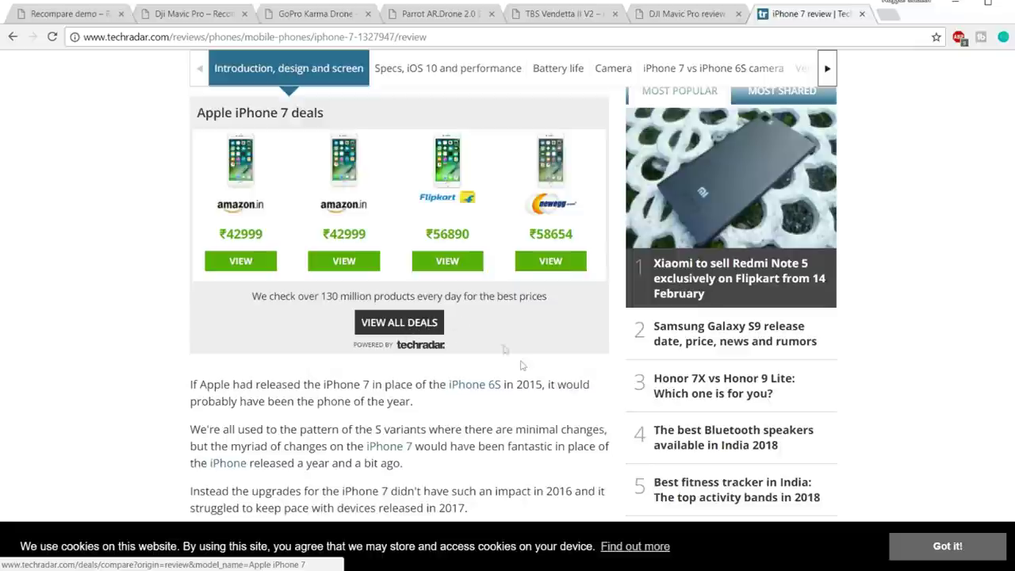
scroll(519, 353, "up", 2)
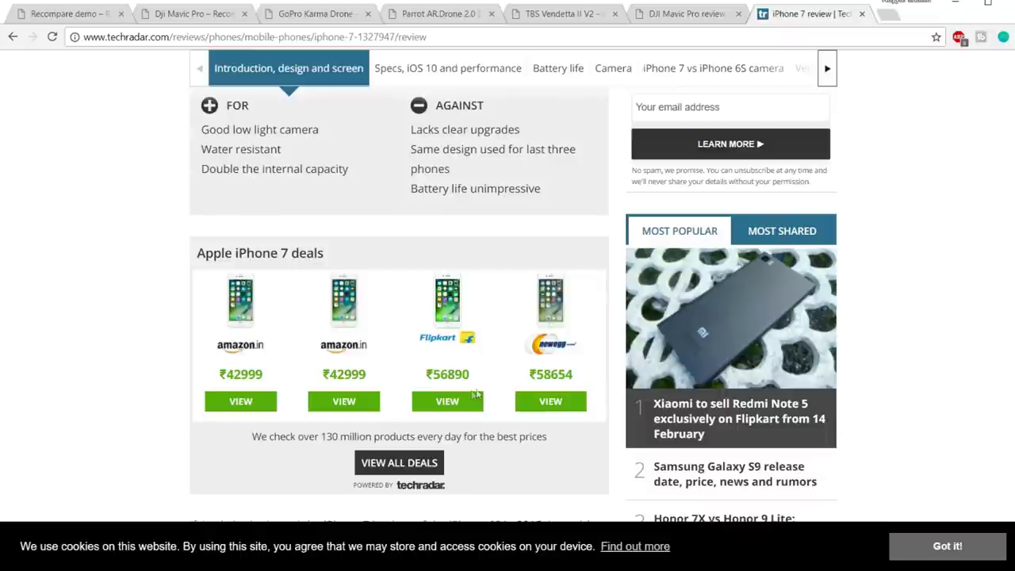
scroll(512, 384, "down", 4)
scroll(511, 384, "down", 15)
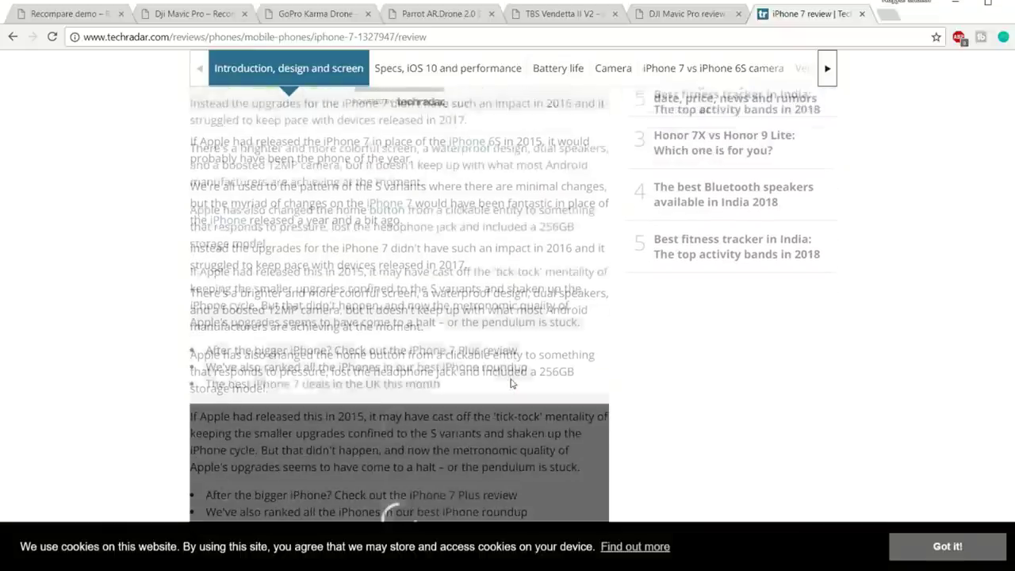
scroll(511, 379, "up", 15)
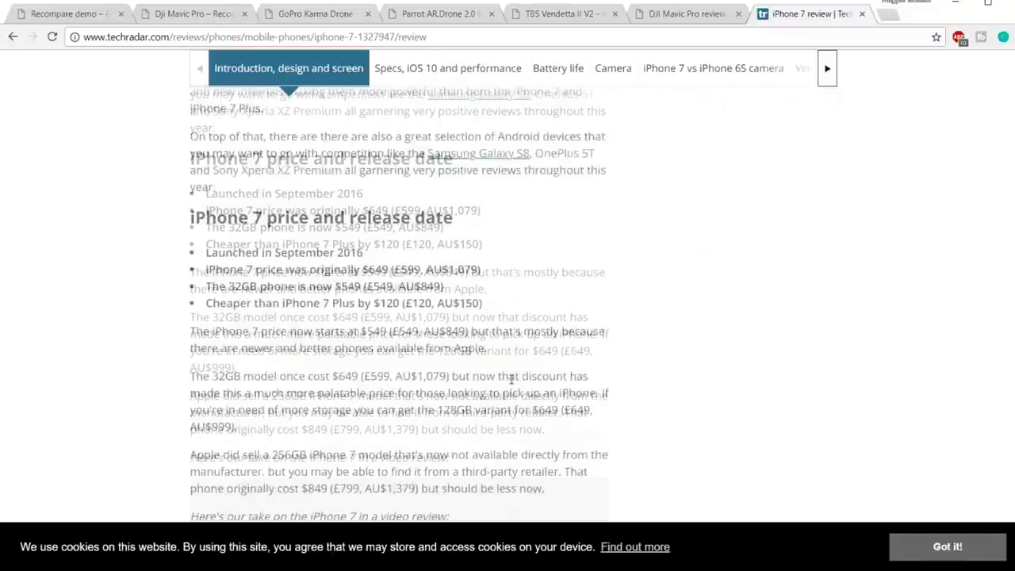
scroll(511, 384, "up", 3)
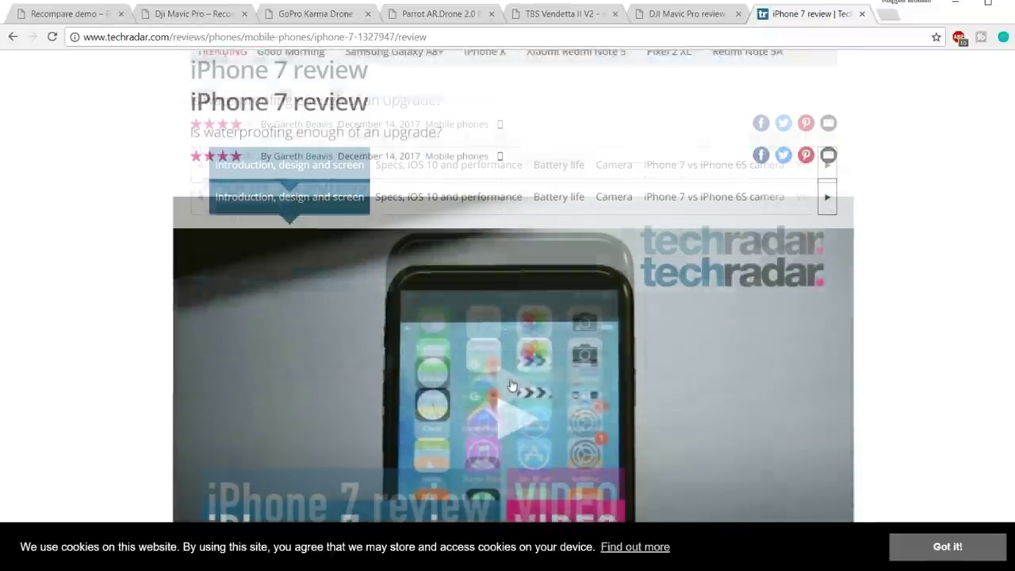
left_click(204, 18)
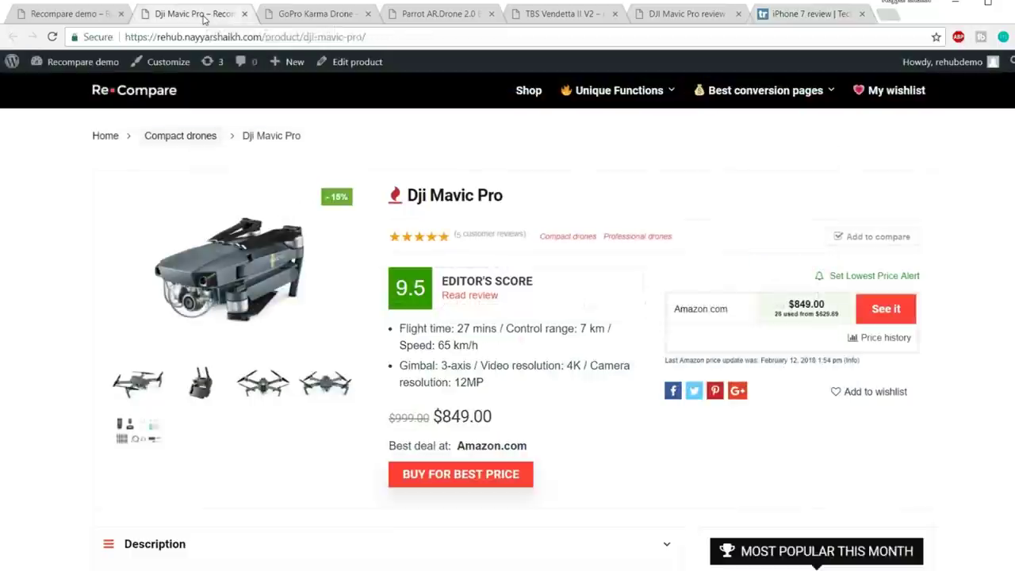
Step: Open the full Dji Mavic Pro review and jump to its Video section
left_click(489, 295)
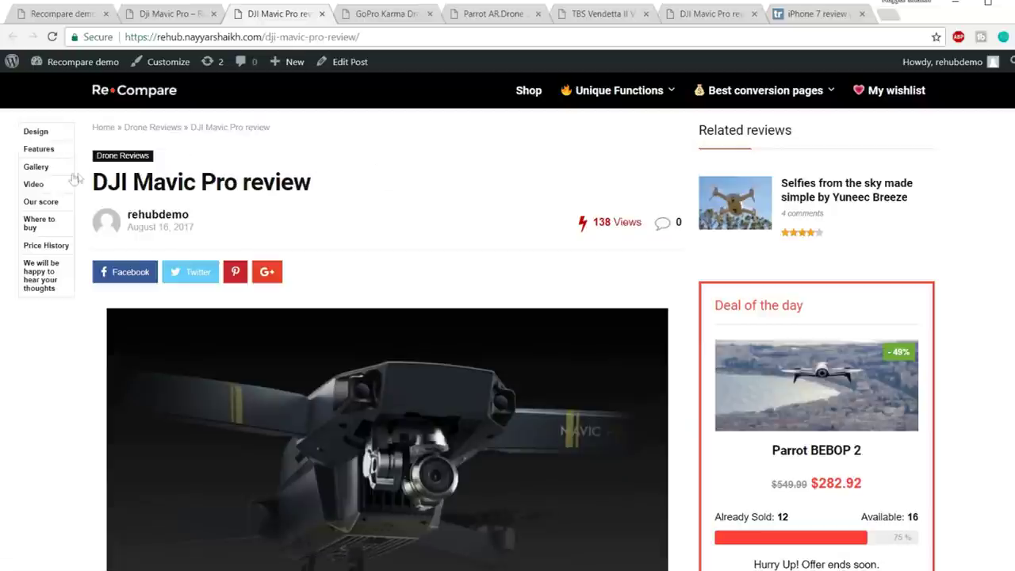
left_click(30, 186)
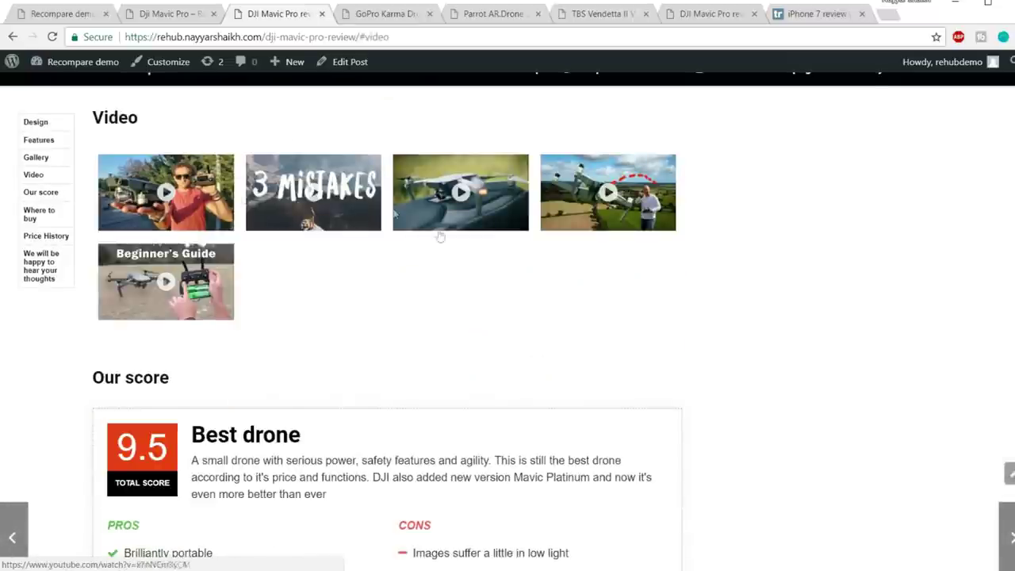
scroll(444, 242, "down", 2)
scroll(180, 312, "down", 1)
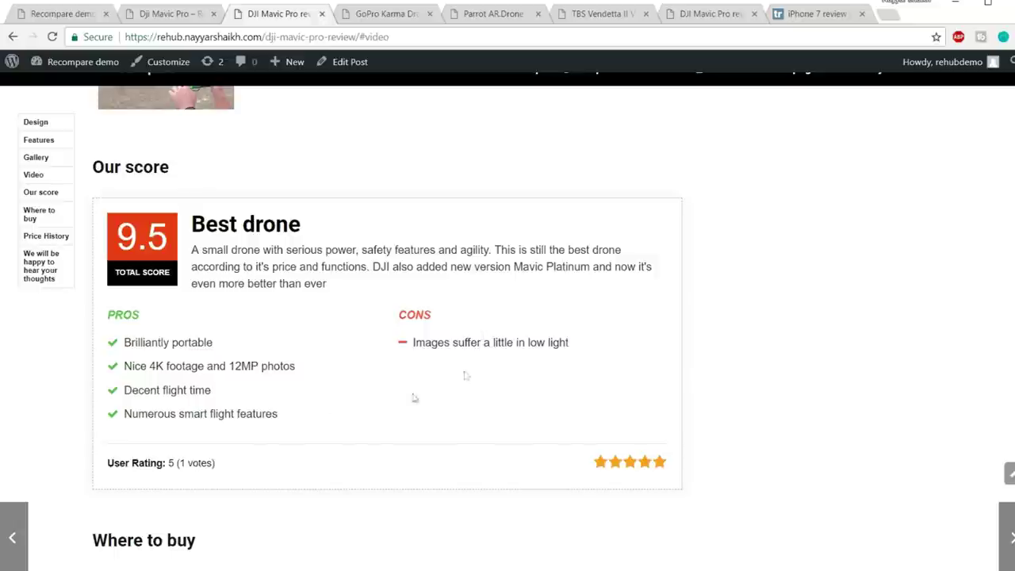
scroll(488, 401, "down", 4)
scroll(238, 224, "down", 2)
Step: Scroll through the rest of the review, then go to the Shop page
scroll(224, 262, "up", 2)
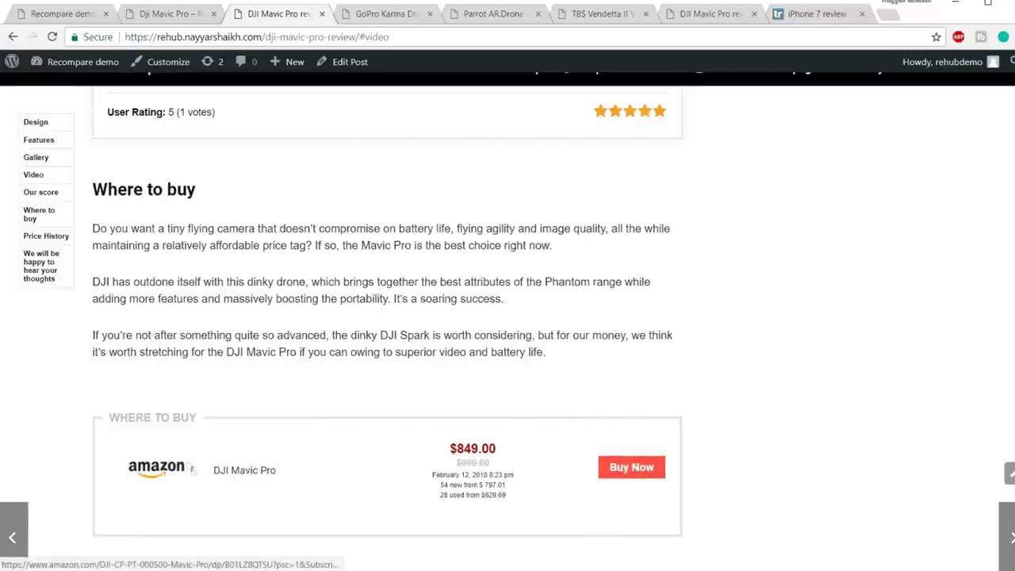
scroll(436, 423, "down", 5)
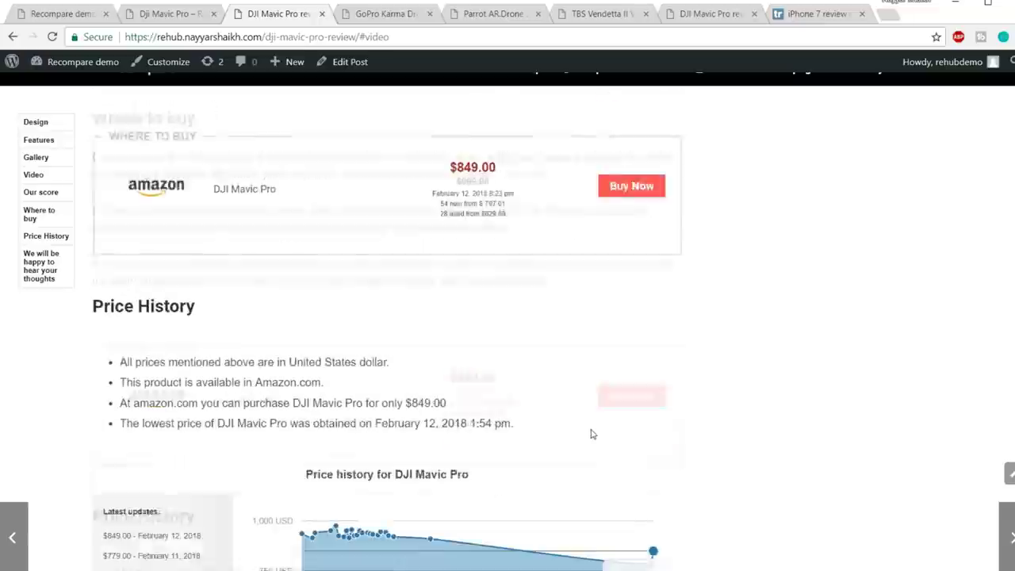
scroll(500, 394, "down", 3)
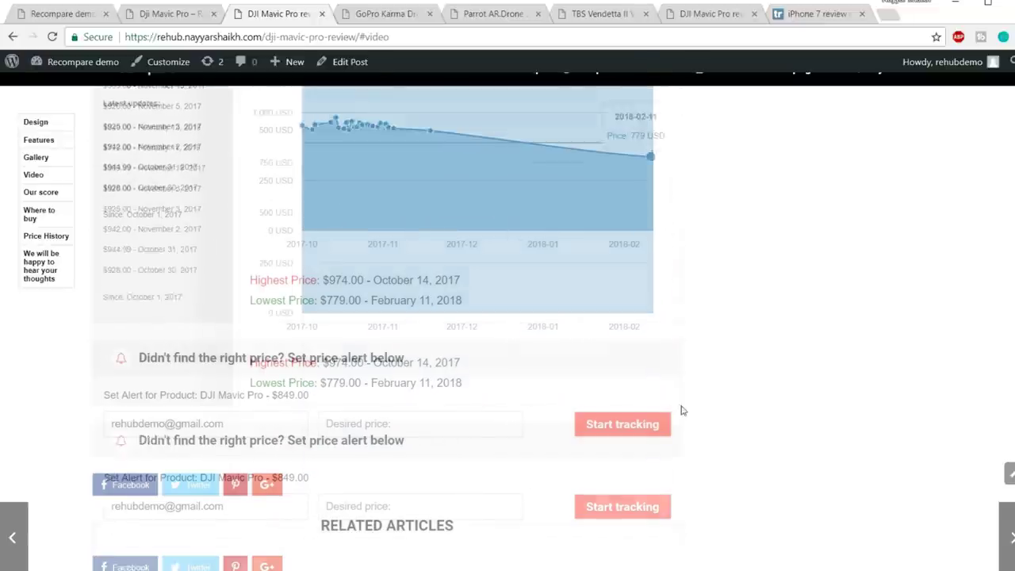
scroll(686, 414, "up", 10)
scroll(686, 418, "up", 15)
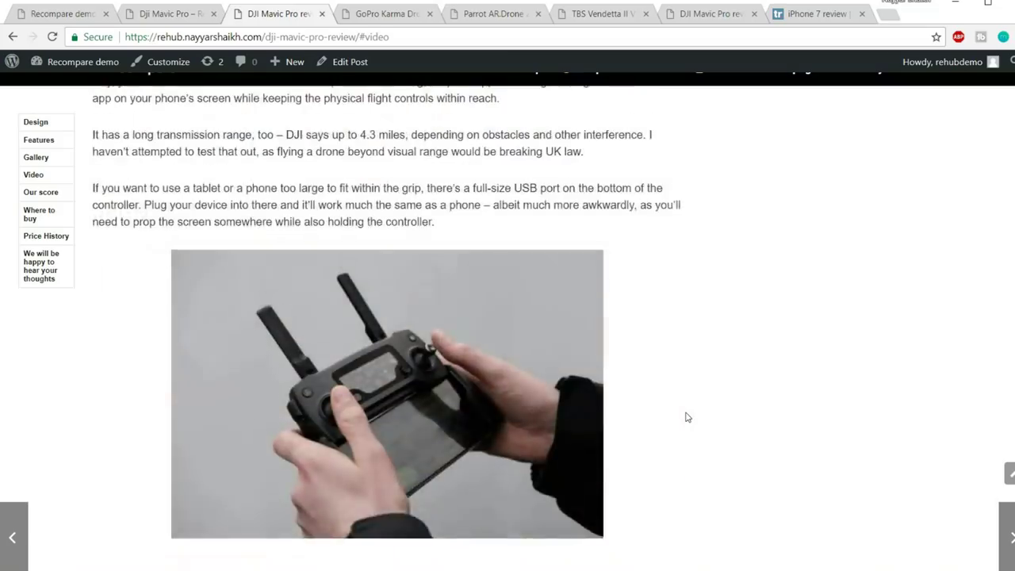
scroll(687, 417, "up", 10)
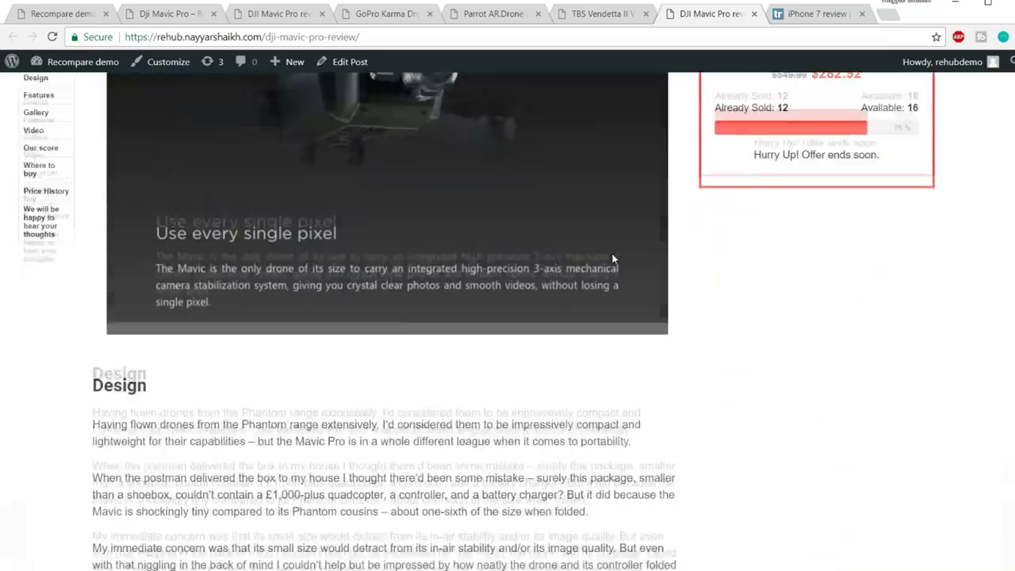
scroll(630, 297, "down", 5)
scroll(631, 297, "up", 10)
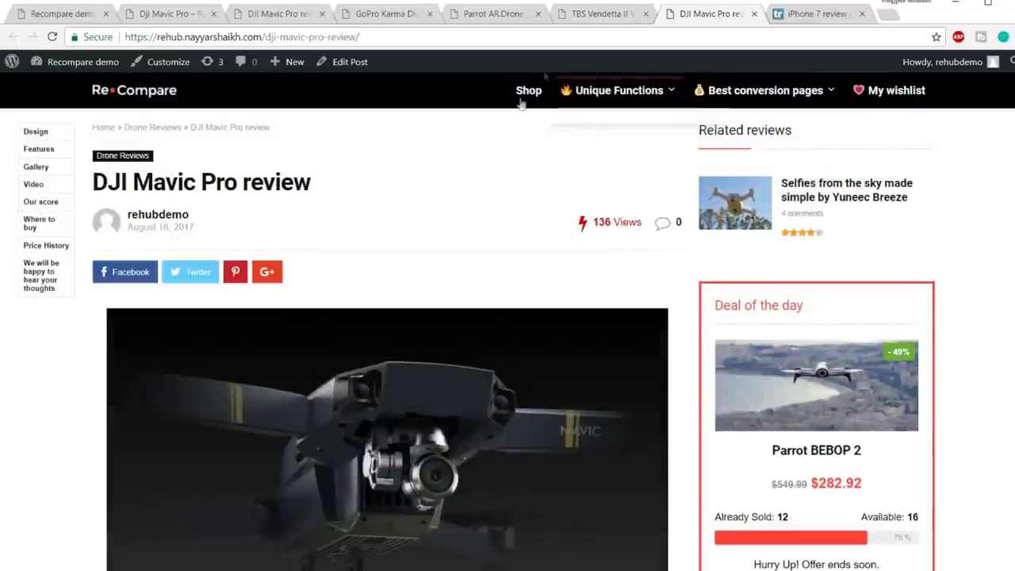
left_click(530, 94)
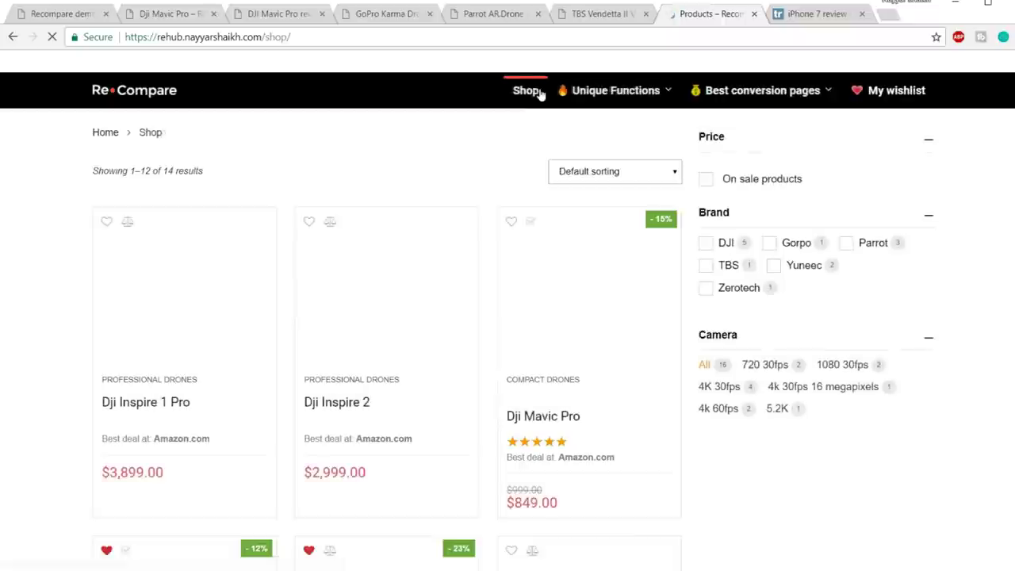
Step: Scroll through the Shop's drone grid, $0–$3899 price slider, and flight time and speed filters
scroll(668, 284, "down", 5)
scroll(662, 306, "up", 5)
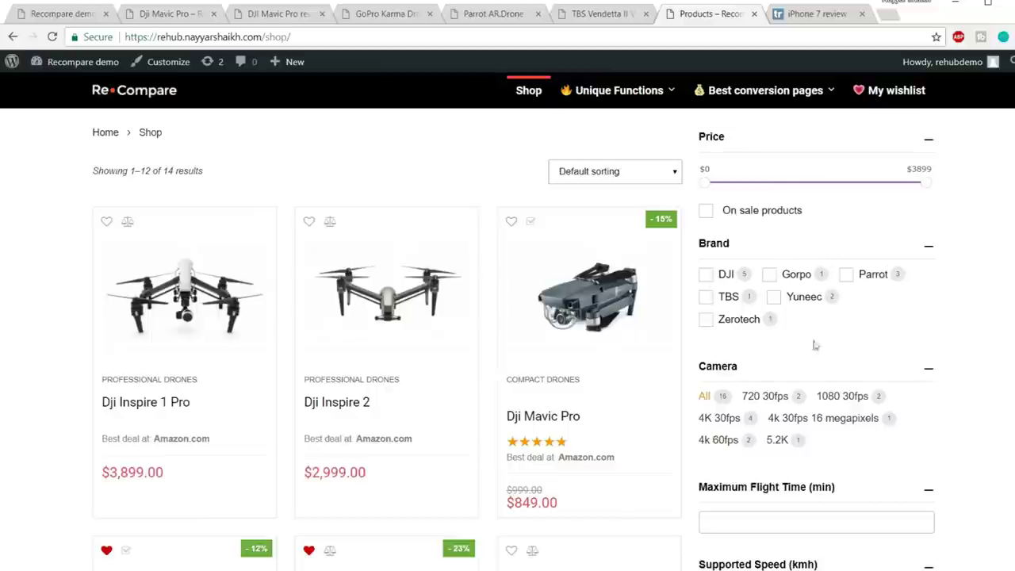
scroll(891, 256, "down", 2)
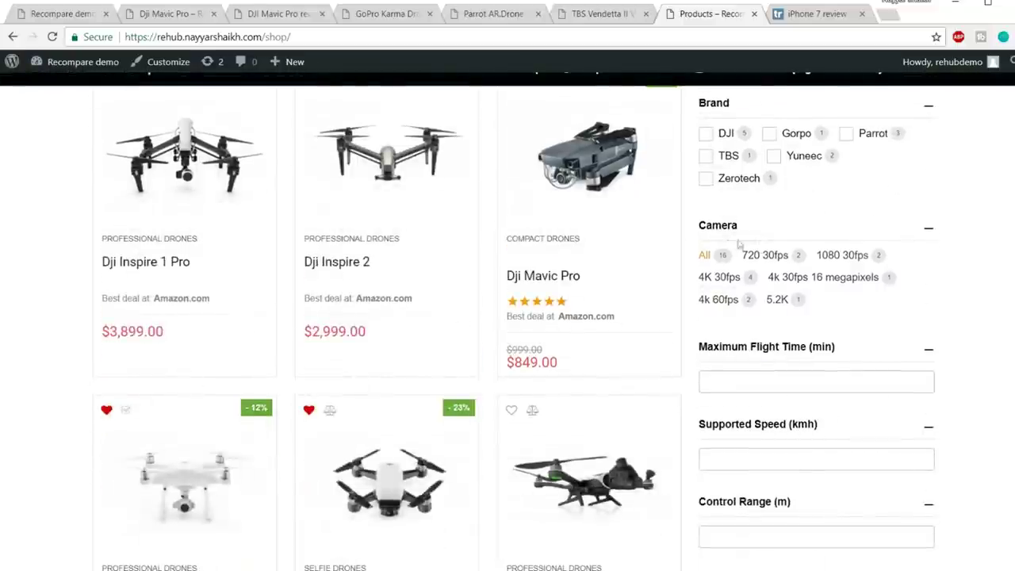
scroll(862, 345, "down", 1)
scroll(862, 344, "up", 3)
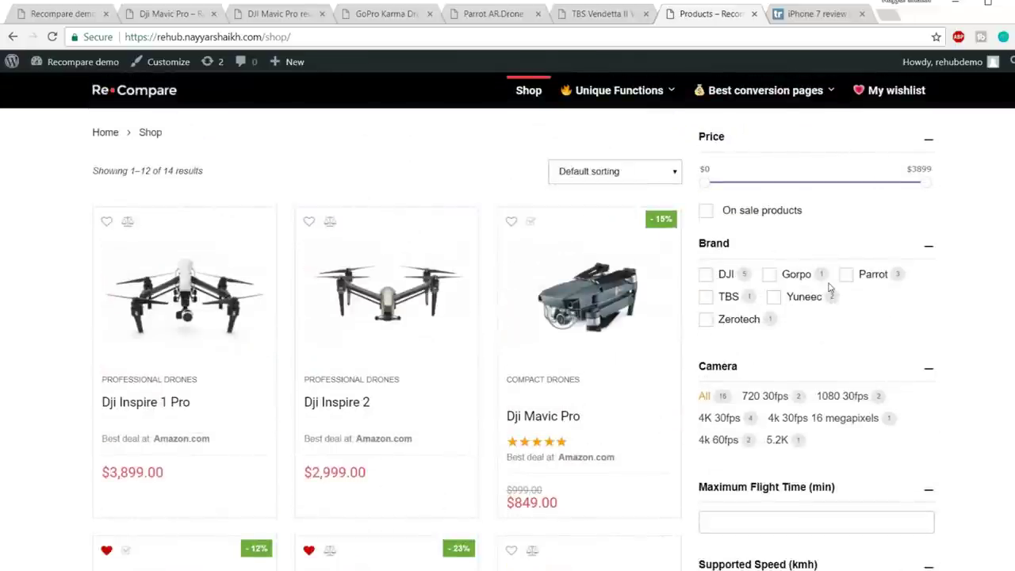
Step: Toggle the Gorpo brand filter on and off, then cap the price at $2438
left_click(770, 274)
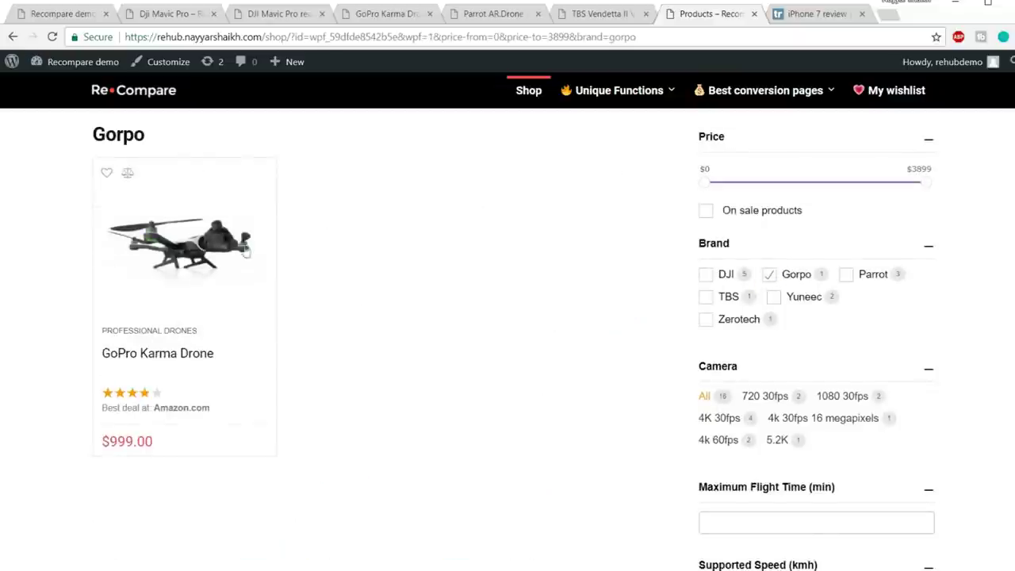
left_click(770, 275)
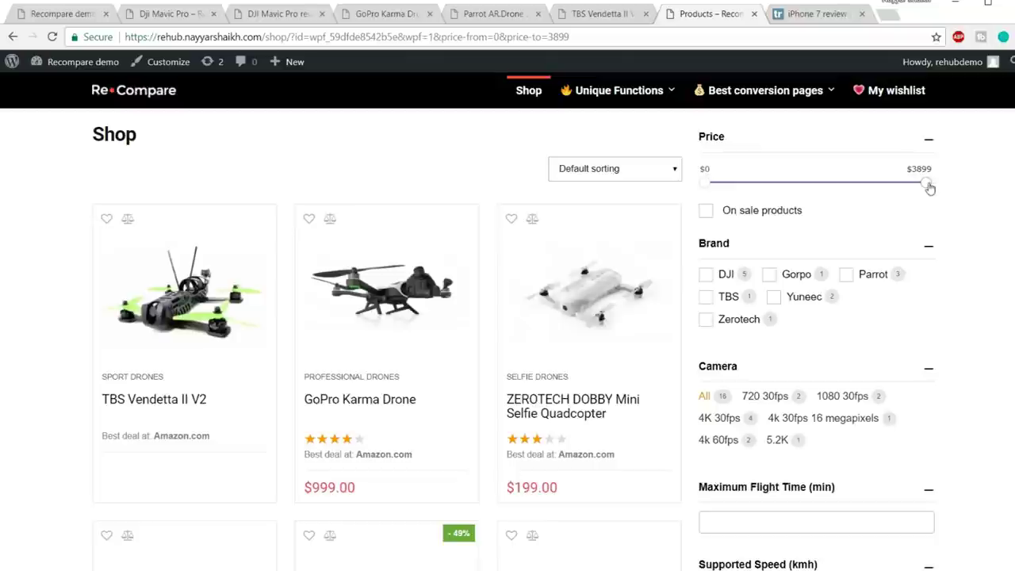
left_click_drag(927, 187, 846, 189)
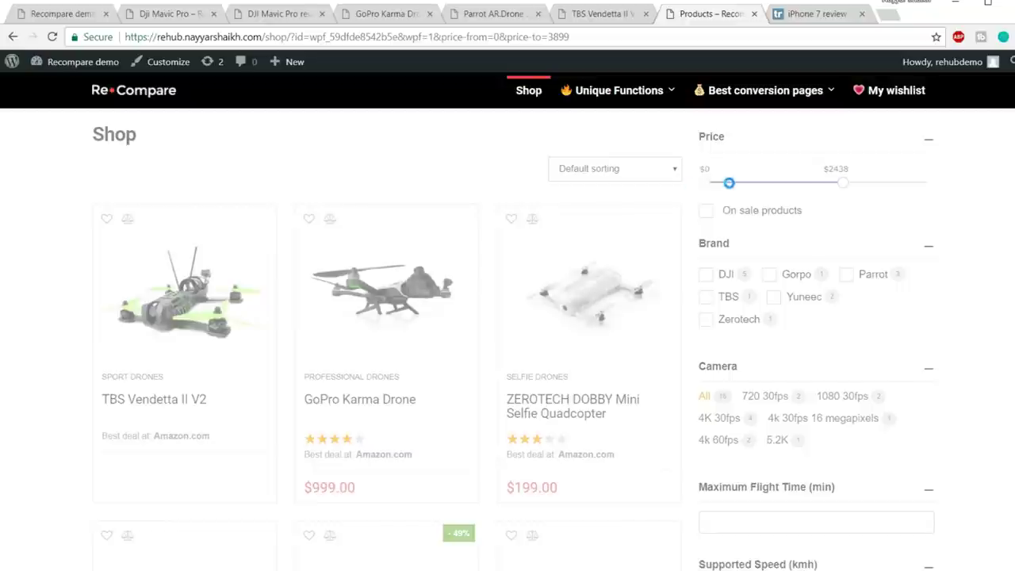
scroll(523, 266, "down", 10)
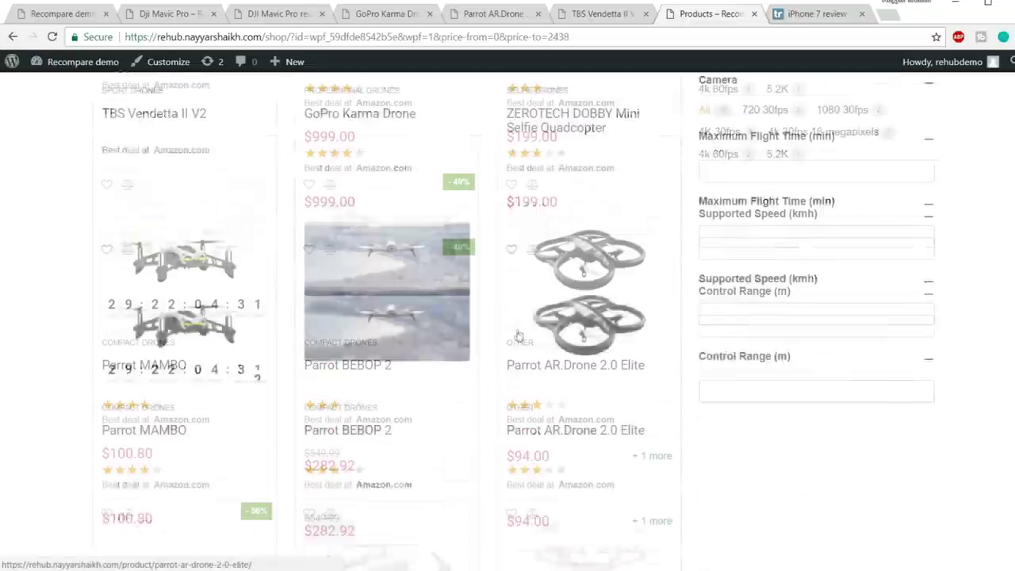
scroll(514, 349, "up", 8)
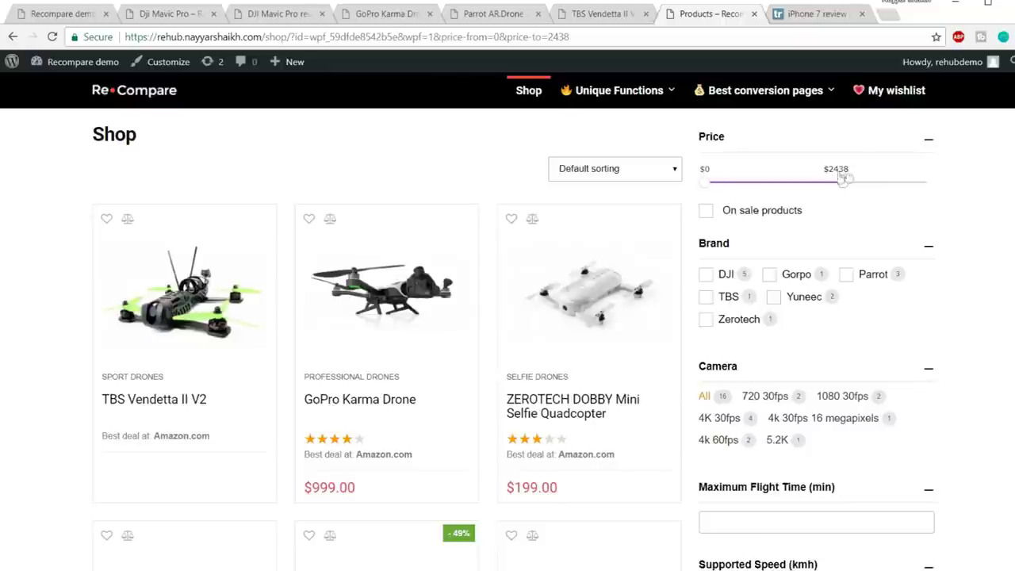
Step: Limit the drone results to on-sale products and scroll through them
left_click(707, 211)
scroll(567, 274, "down", 4)
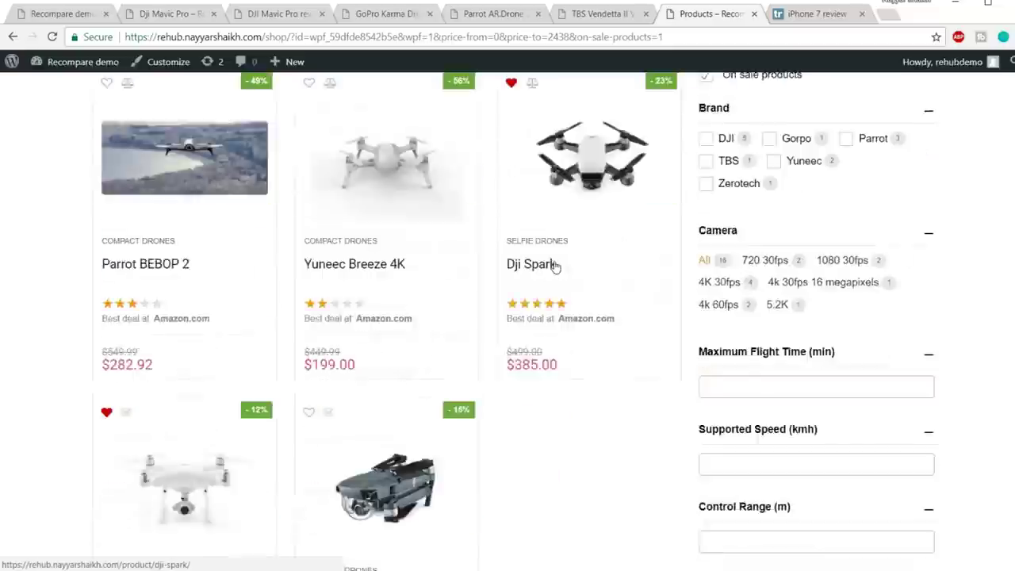
scroll(570, 281, "up", 4)
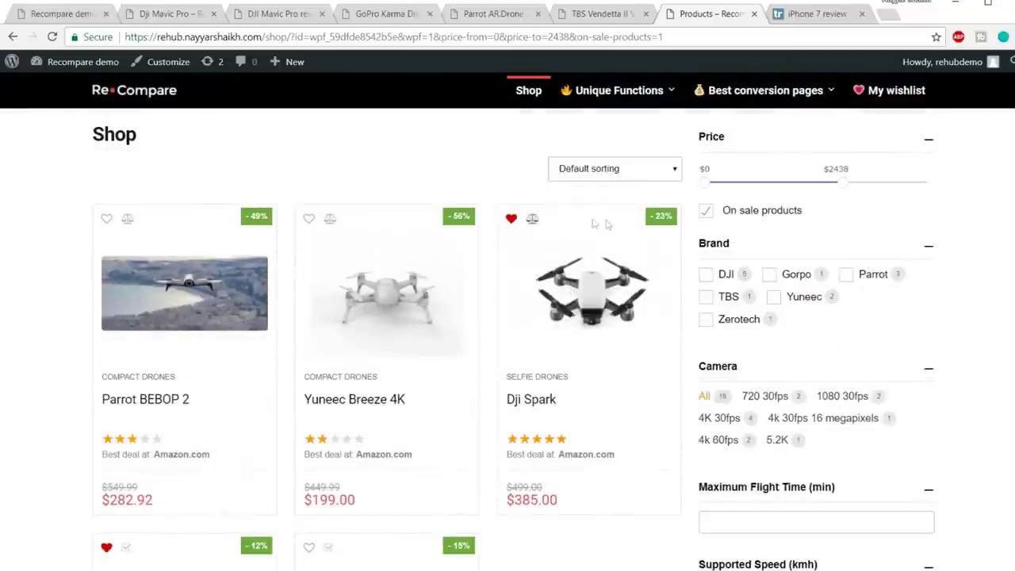
scroll(397, 460, "down", 3)
scroll(284, 471, "up", 3)
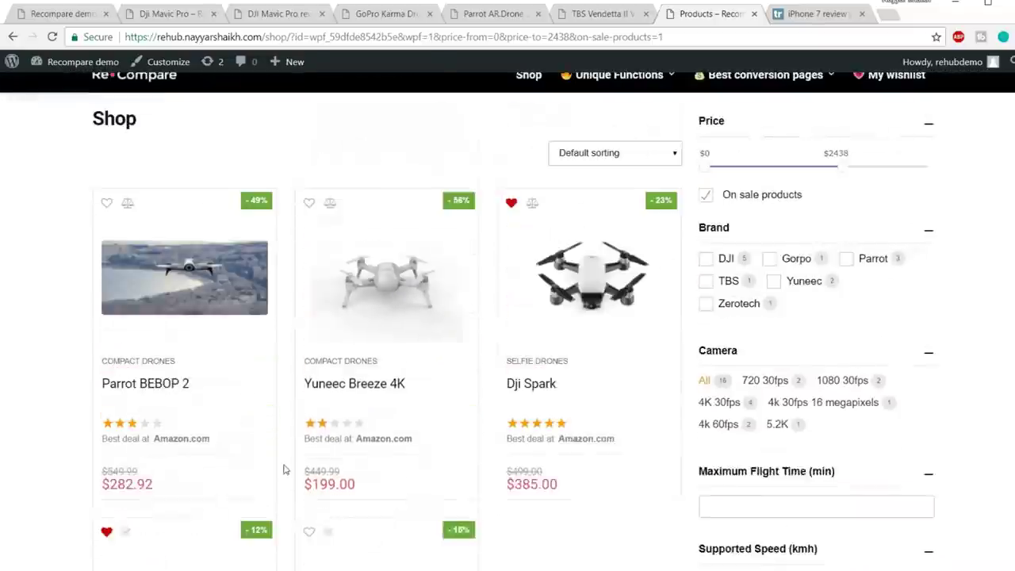
scroll(463, 367, "down", 4)
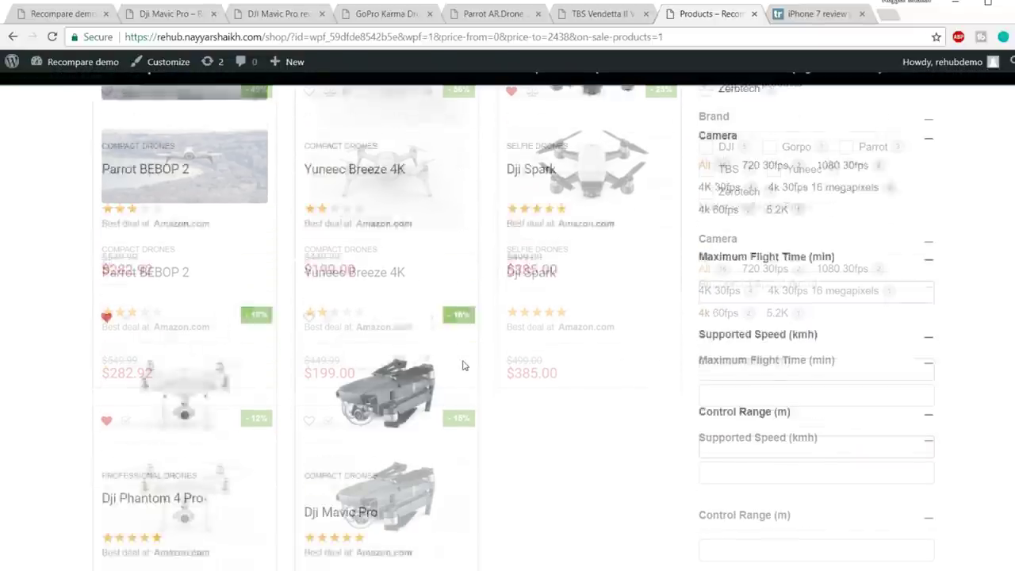
scroll(464, 367, "up", 4)
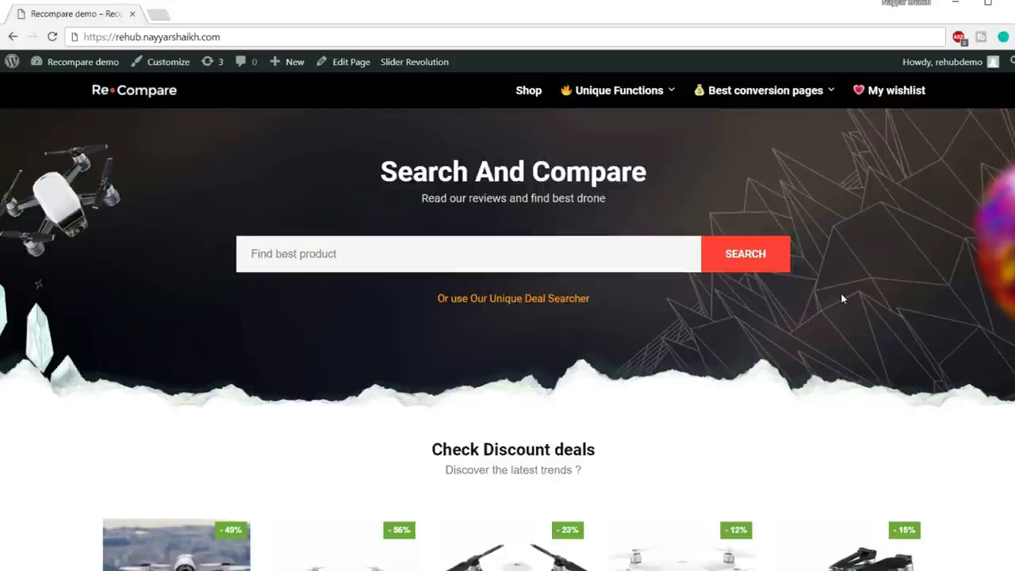
Step: Highlight the site's domain in the address bar, then clear the selection
left_click_drag(239, 38, 114, 36)
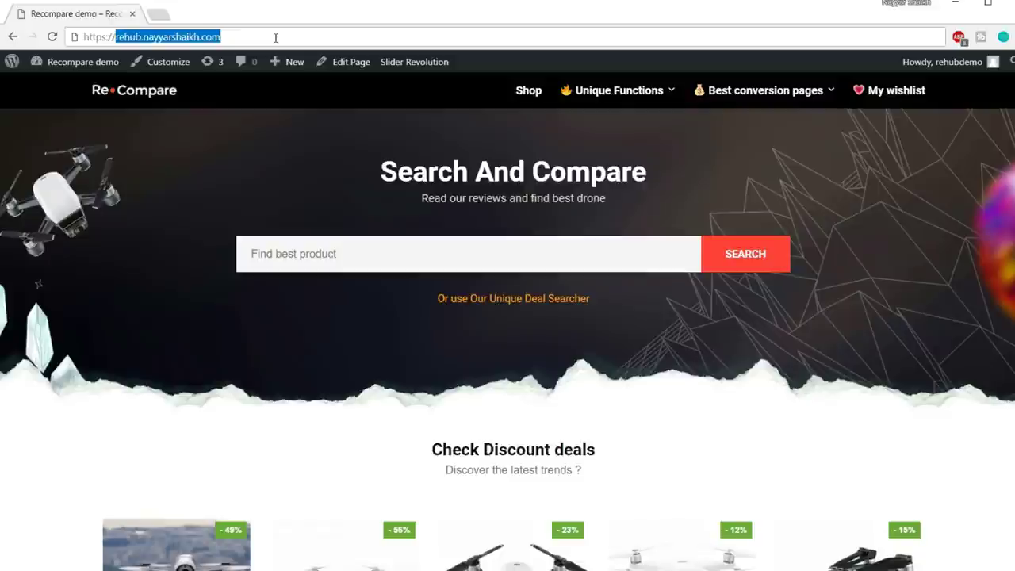
left_click(284, 161)
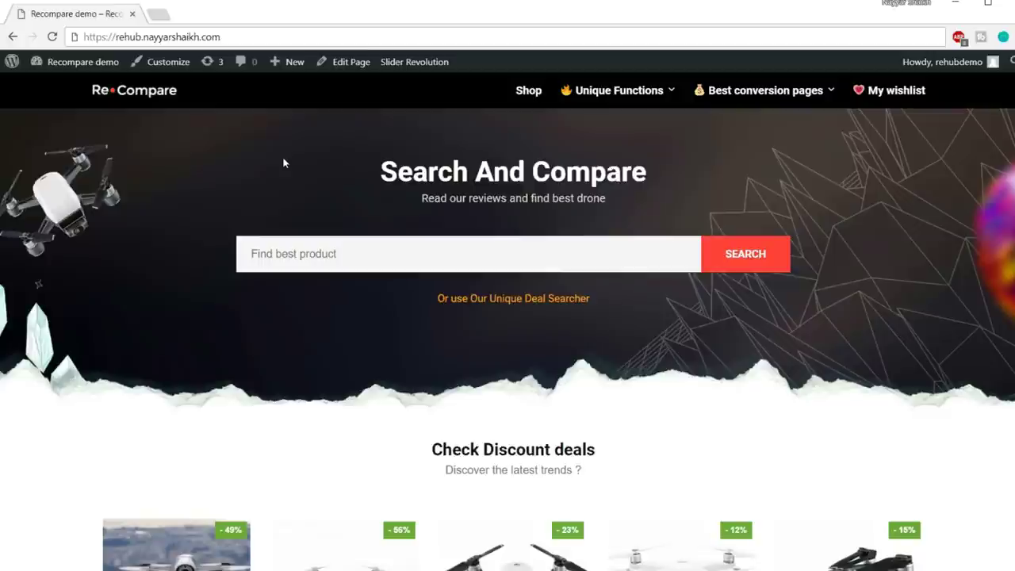
Step: Load bloggdude.com/tmd in a new tab and continue to TMDHosting's cloud hosting plans
left_click(159, 14)
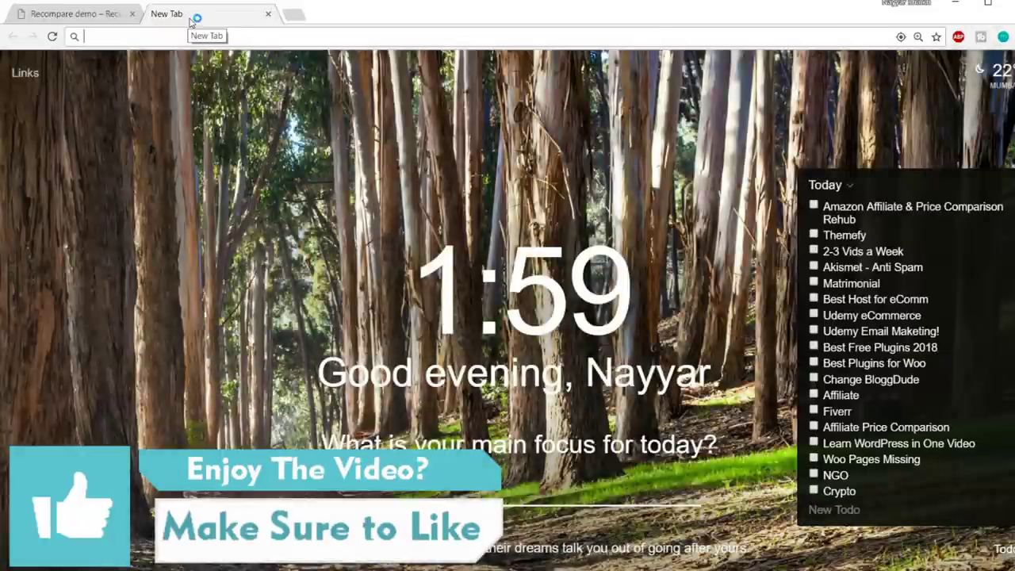
type("b")
key("Right")
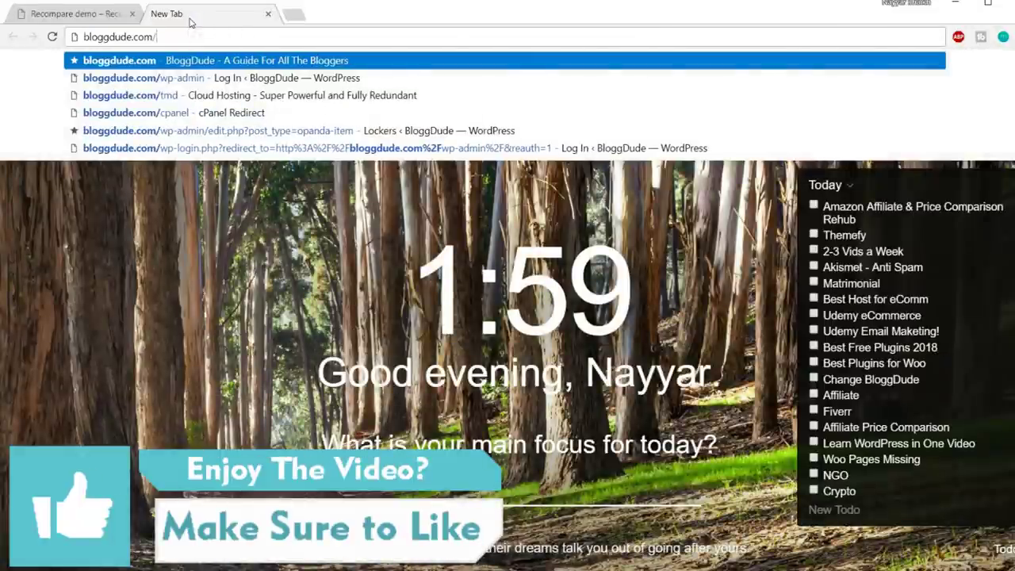
type("tmd")
key("Return")
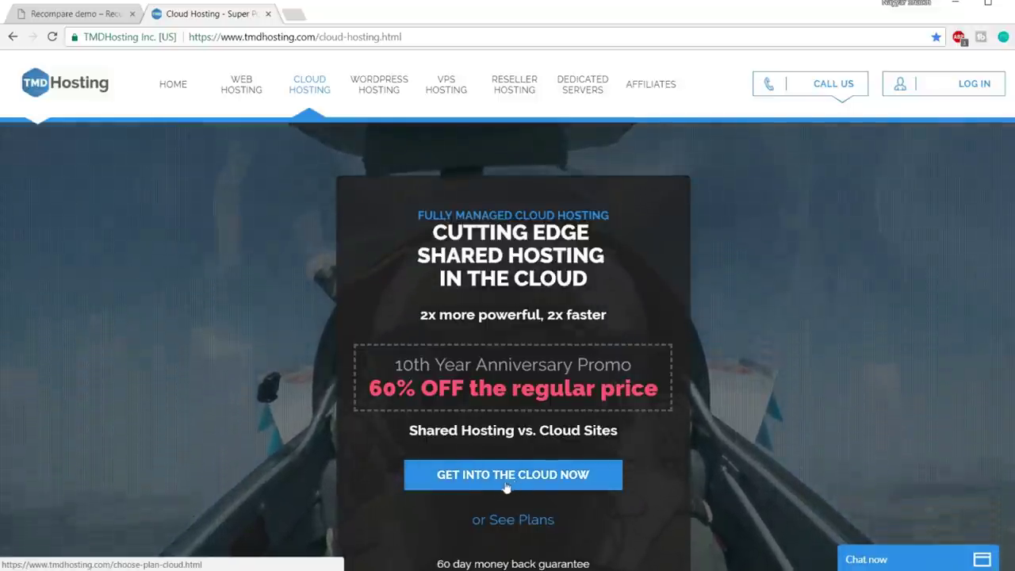
left_click(543, 475)
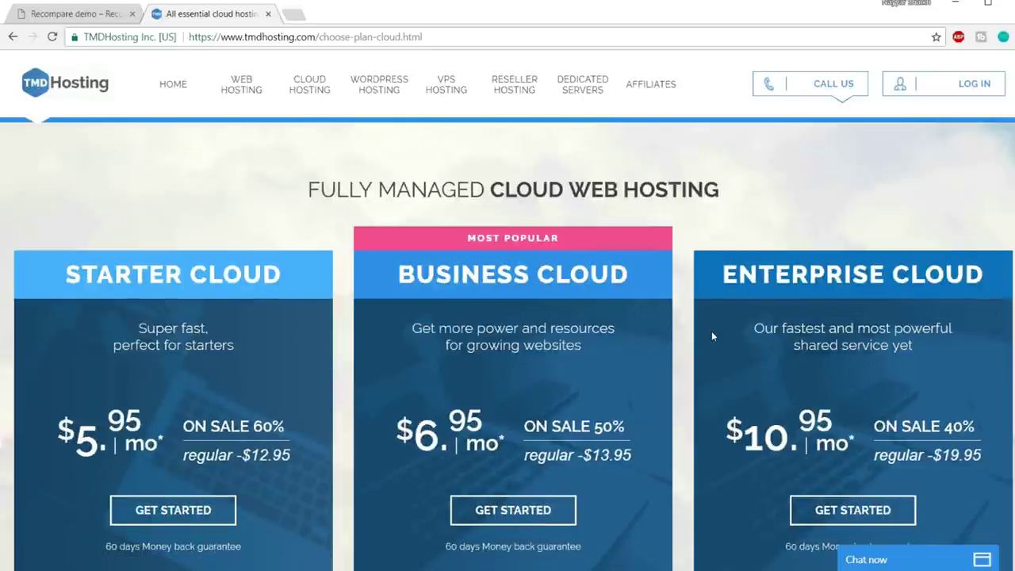
Step: Scroll to the plan feature lists and highlight Enterprise Cloud's 6 CPU Cores line
scroll(718, 337, "down", 1)
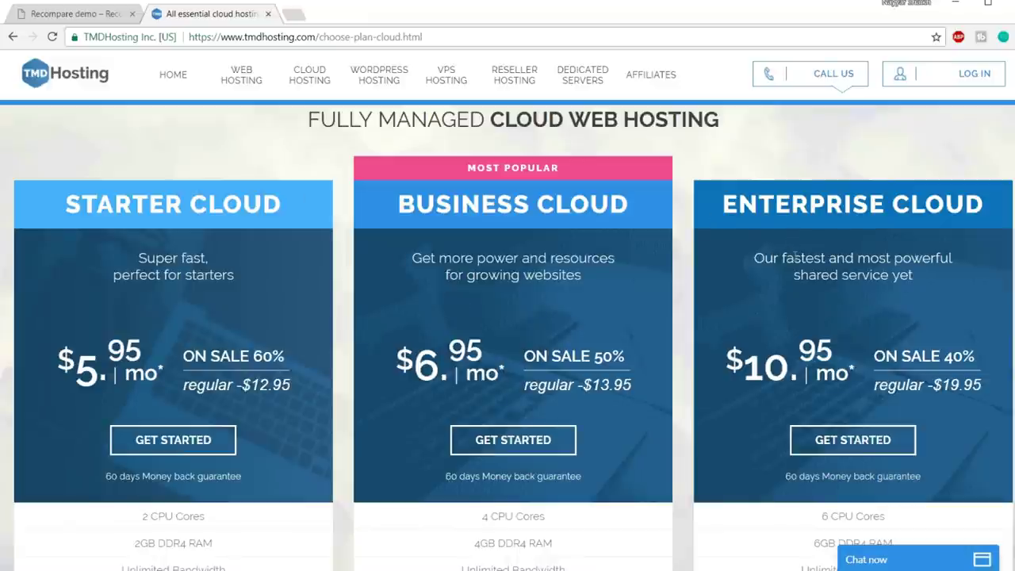
scroll(796, 256, "down", 5)
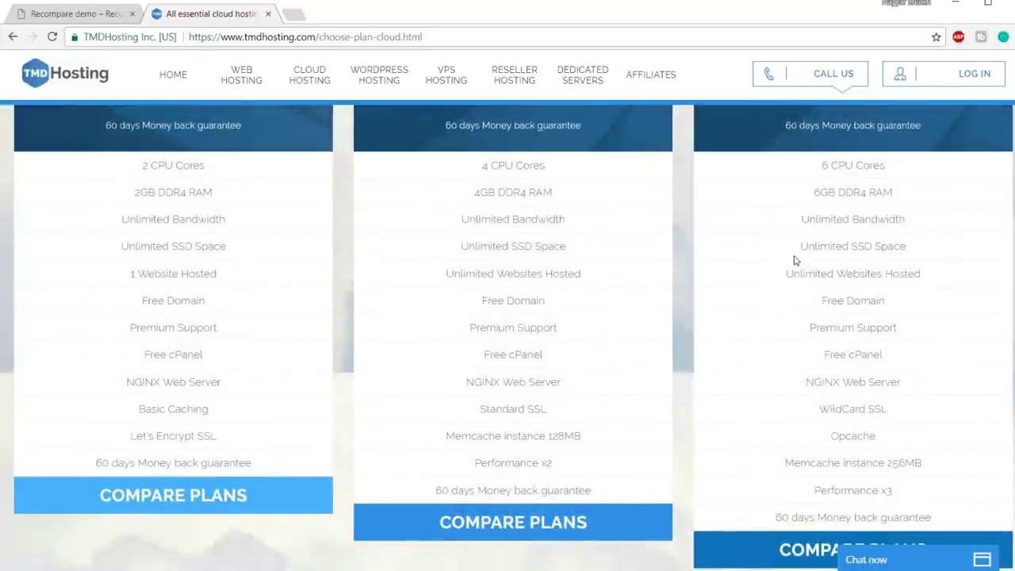
left_click_drag(820, 166, 892, 169)
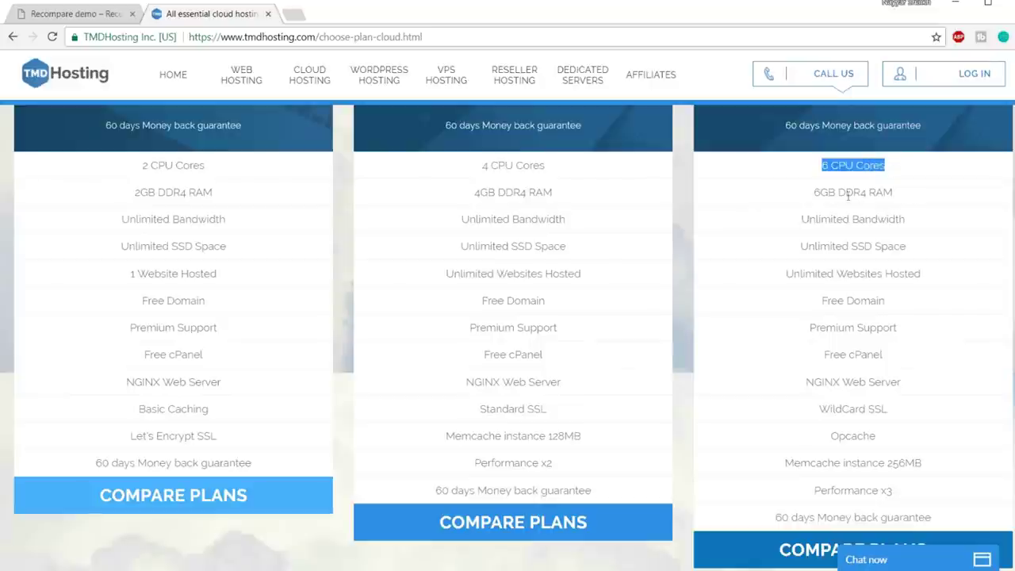
left_click(904, 194)
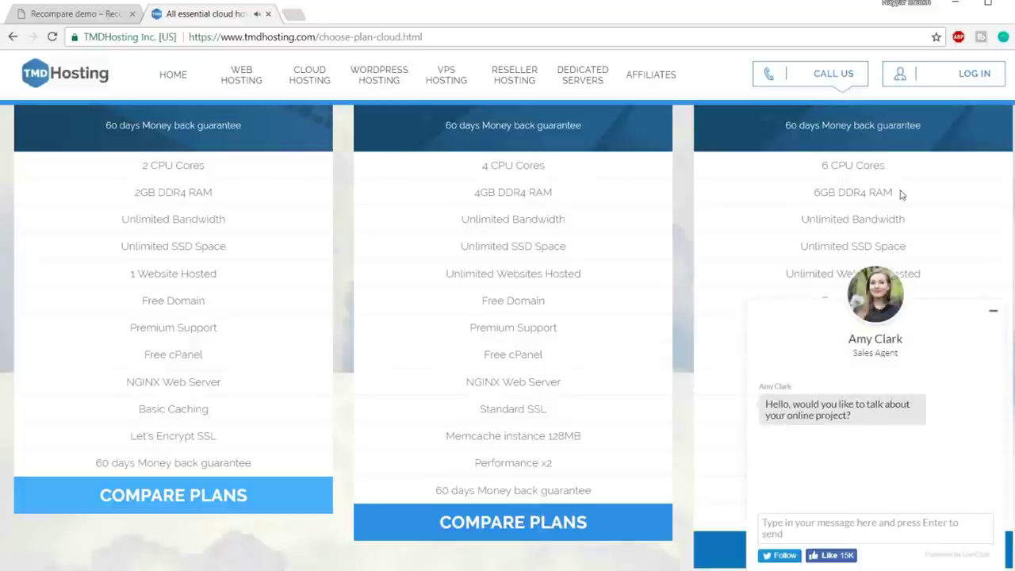
Step: Minimize the sales chat, then highlight Enterprise Cloud's CPU, RAM and Unlimited Bandwidth lines
left_click(995, 312)
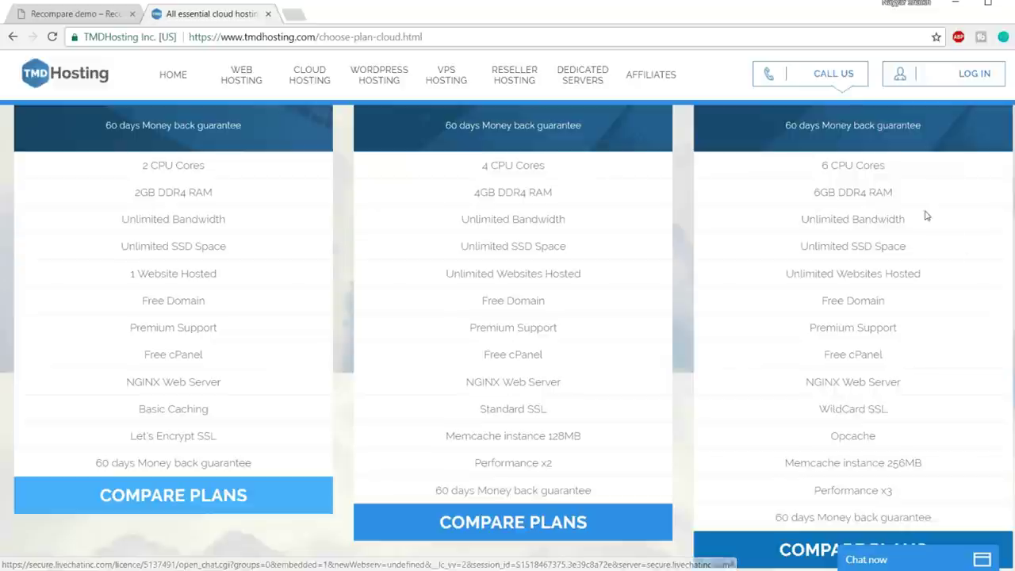
left_click_drag(911, 198, 822, 165)
left_click(837, 193)
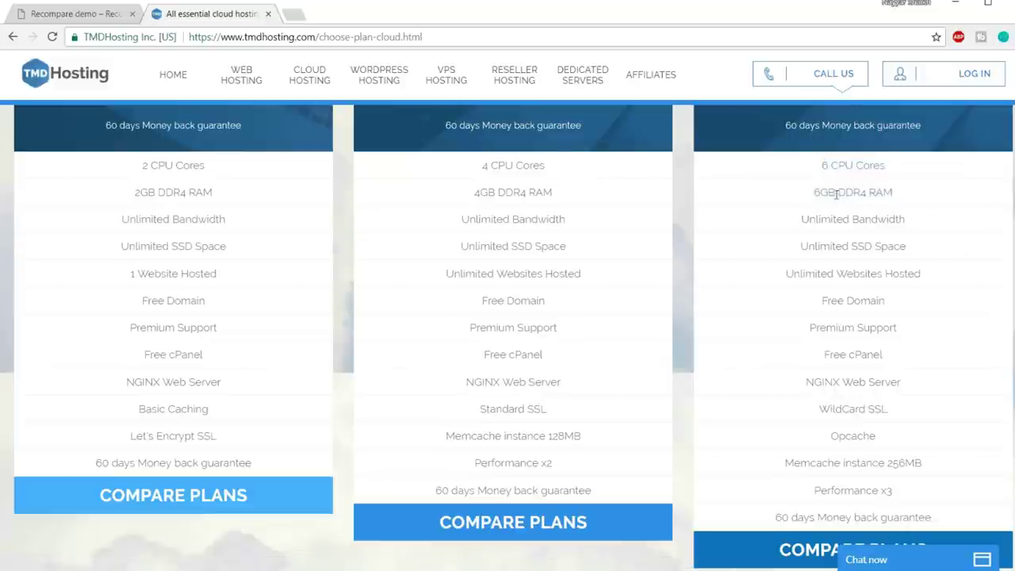
left_click_drag(802, 215, 911, 224)
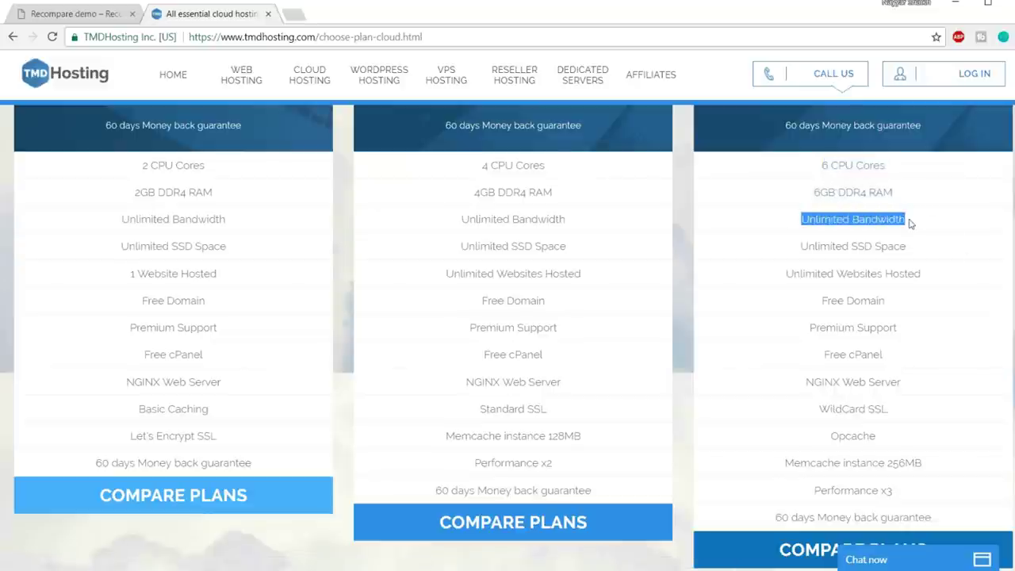
left_click(911, 227)
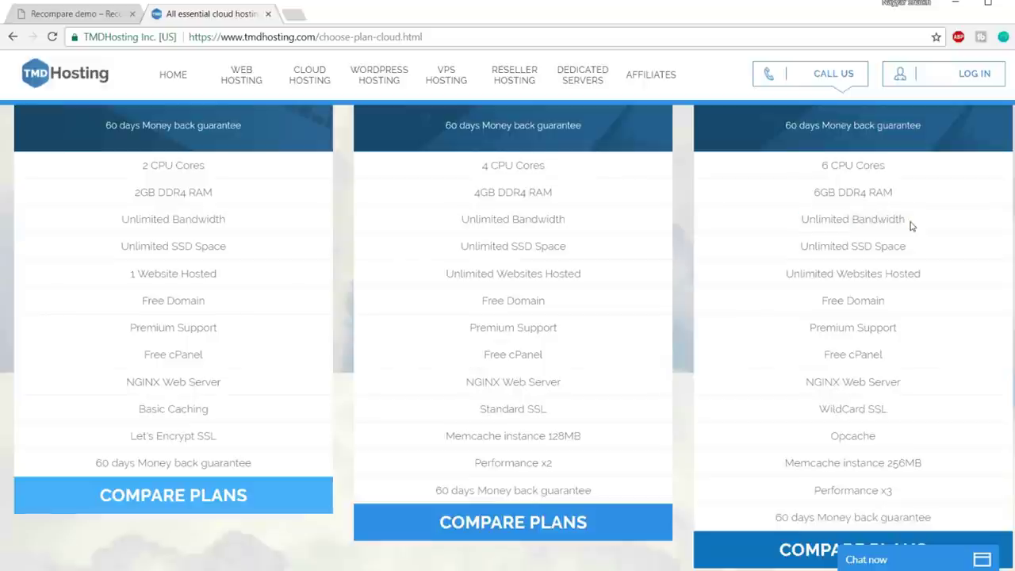
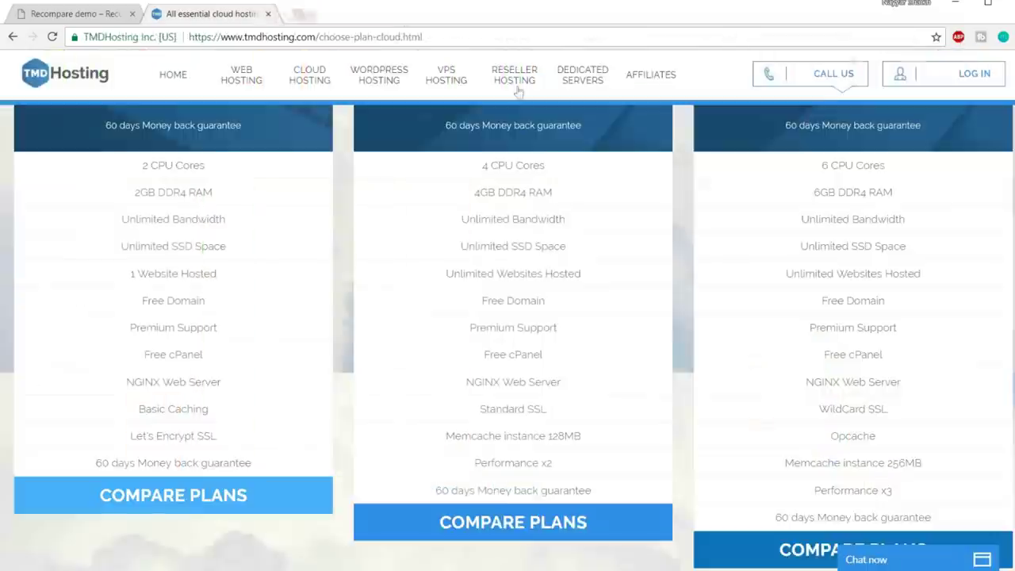
Step: Close the image search and highlight Enterprise's Unlimited SSD, Unlimited Websites, Free Domain and WildCard SSL features
left_click(403, 14)
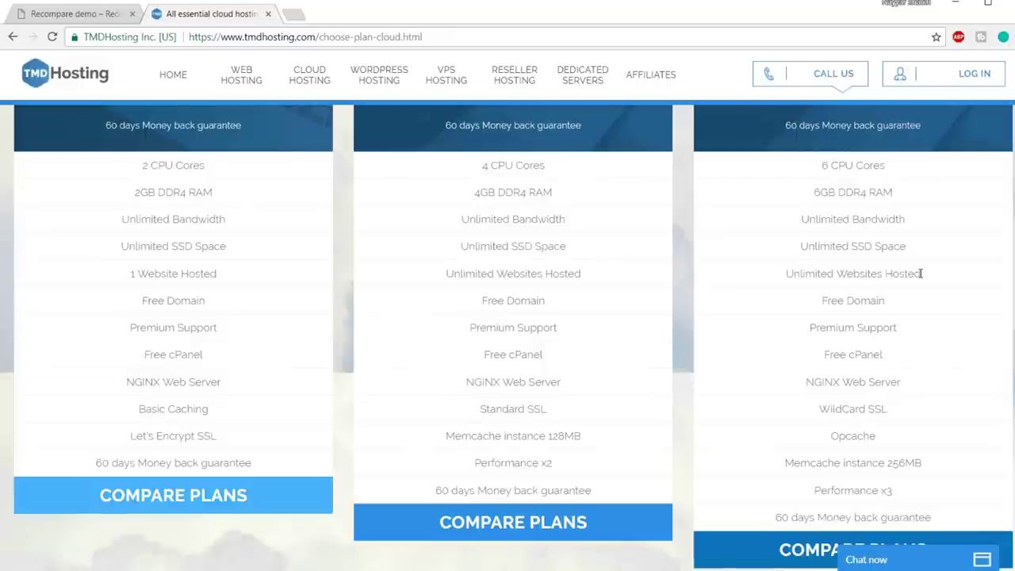
left_click_drag(800, 245, 923, 248)
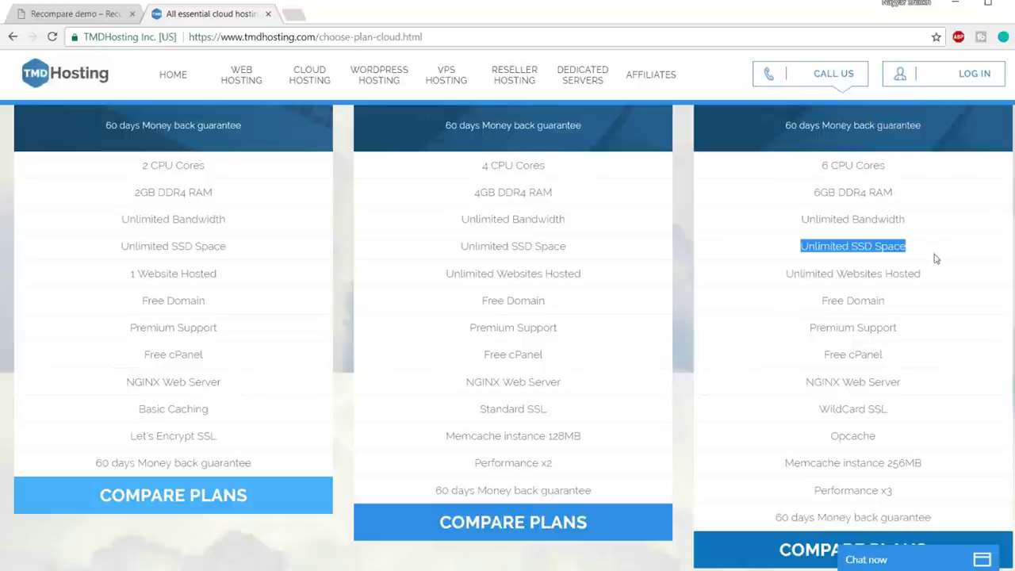
left_click_drag(782, 274, 945, 272)
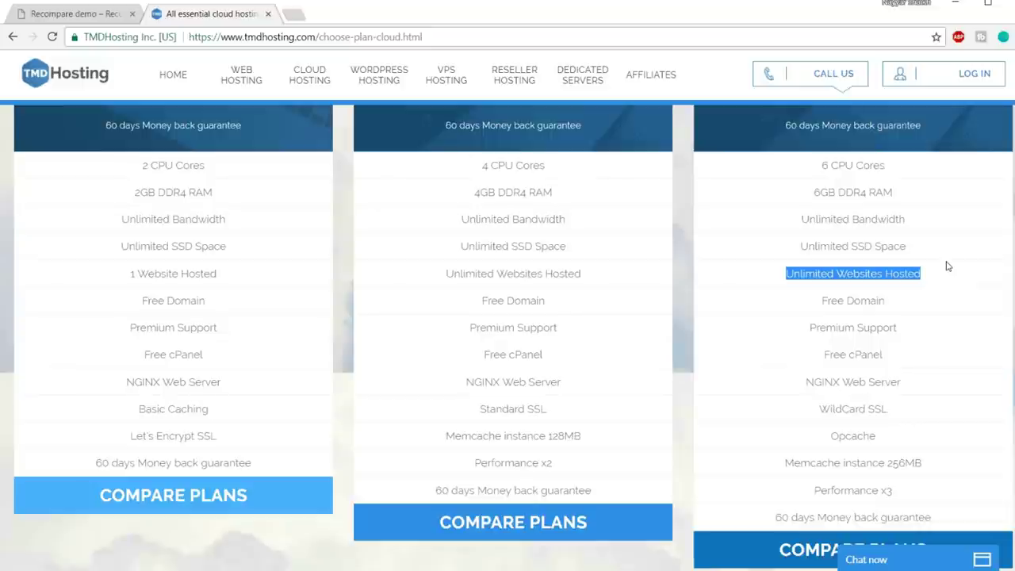
left_click_drag(823, 301, 906, 309)
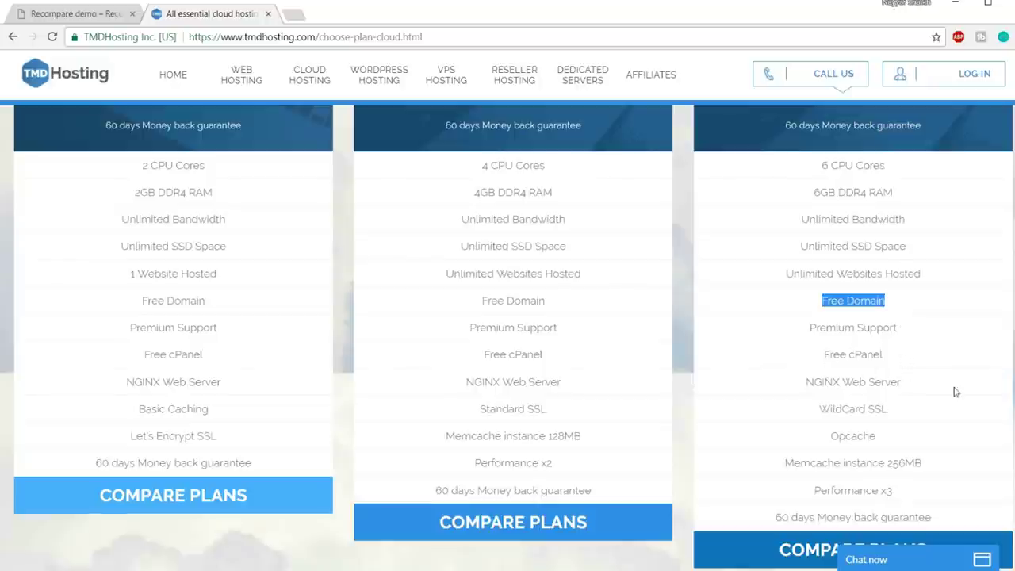
left_click_drag(819, 408, 868, 410)
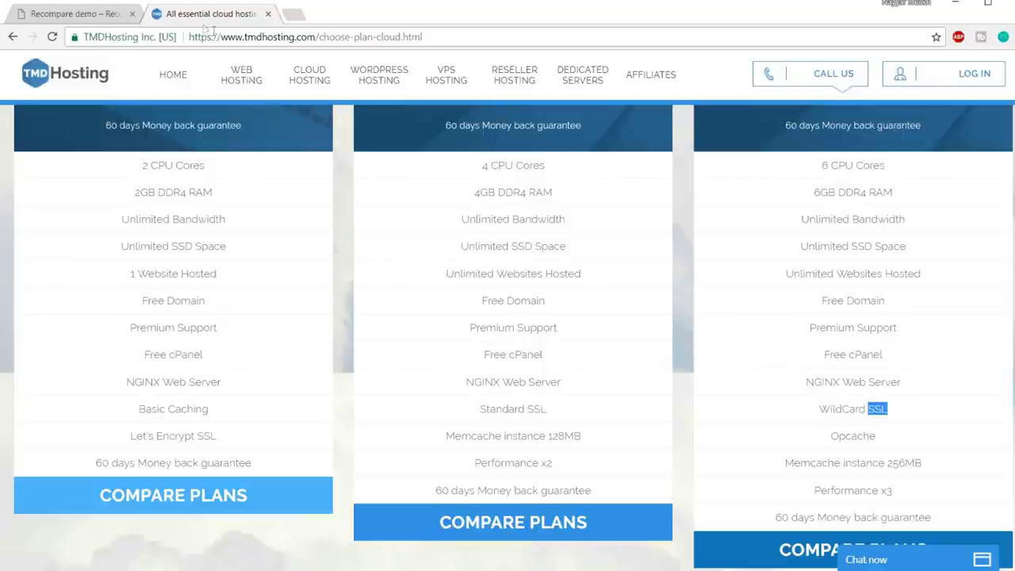
left_click(129, 38)
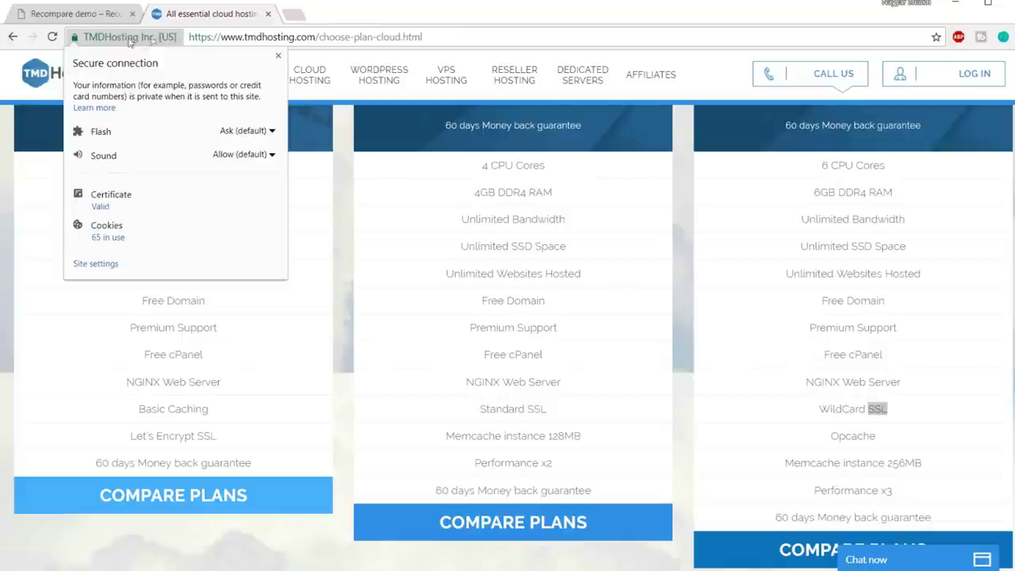
left_click(140, 40)
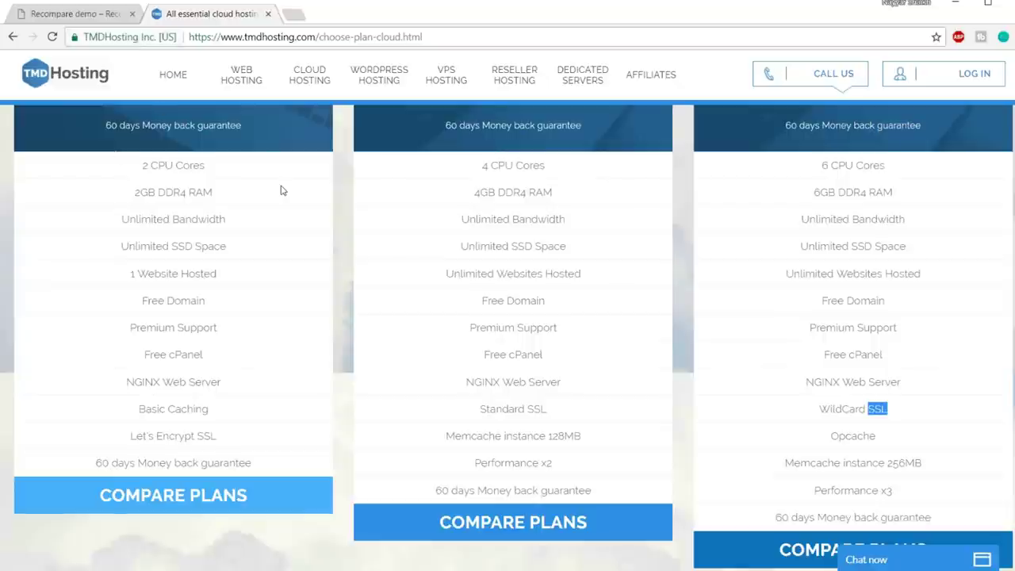
left_click(878, 408)
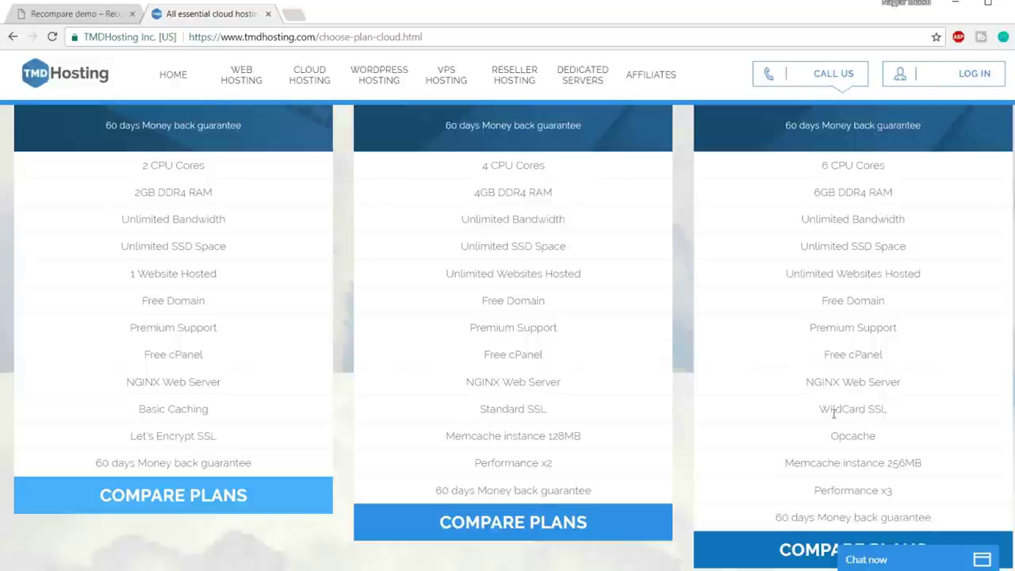
left_click_drag(821, 408, 908, 404)
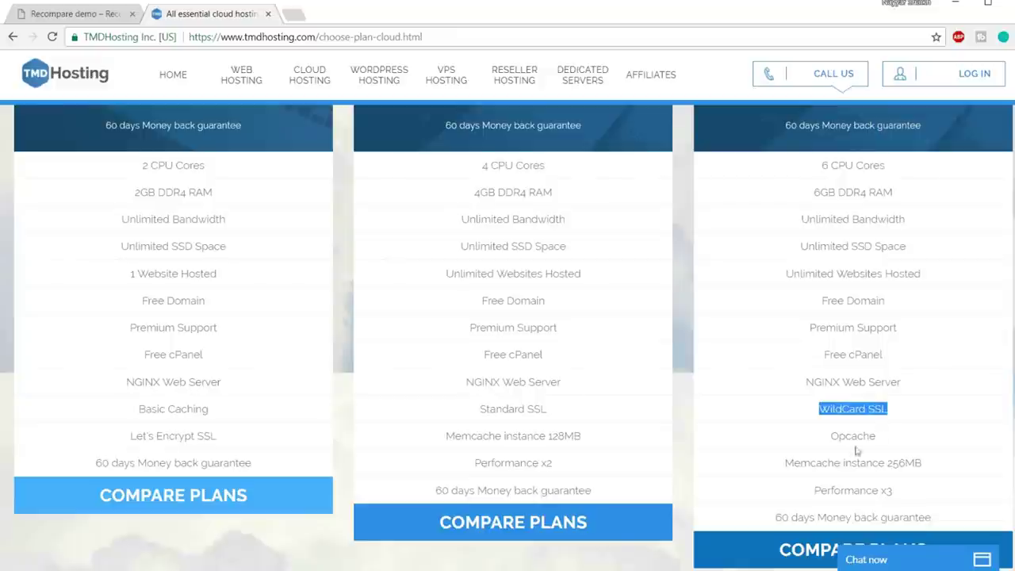
left_click_drag(832, 438, 814, 490)
left_click(839, 487)
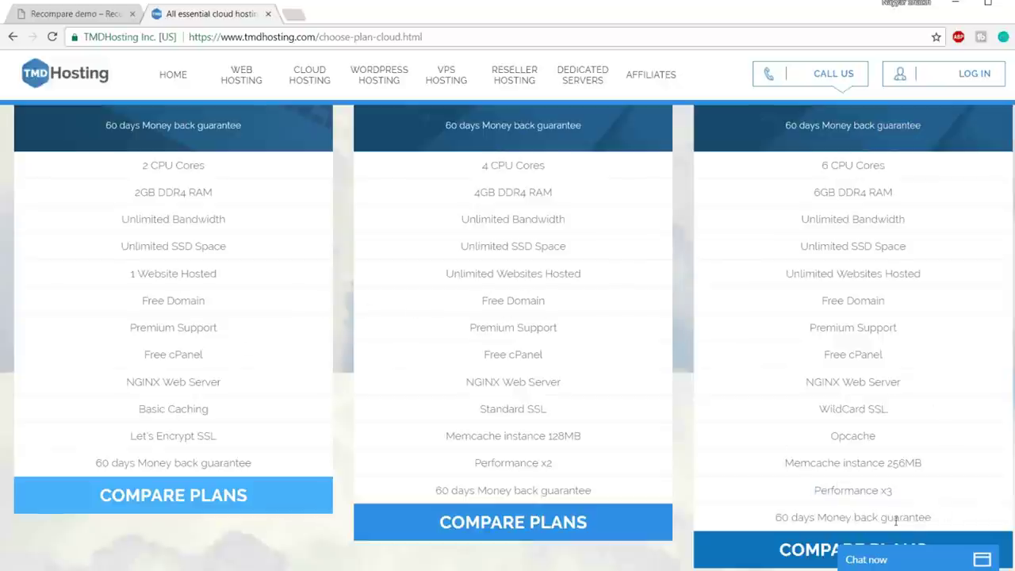
left_click_drag(771, 518, 934, 512)
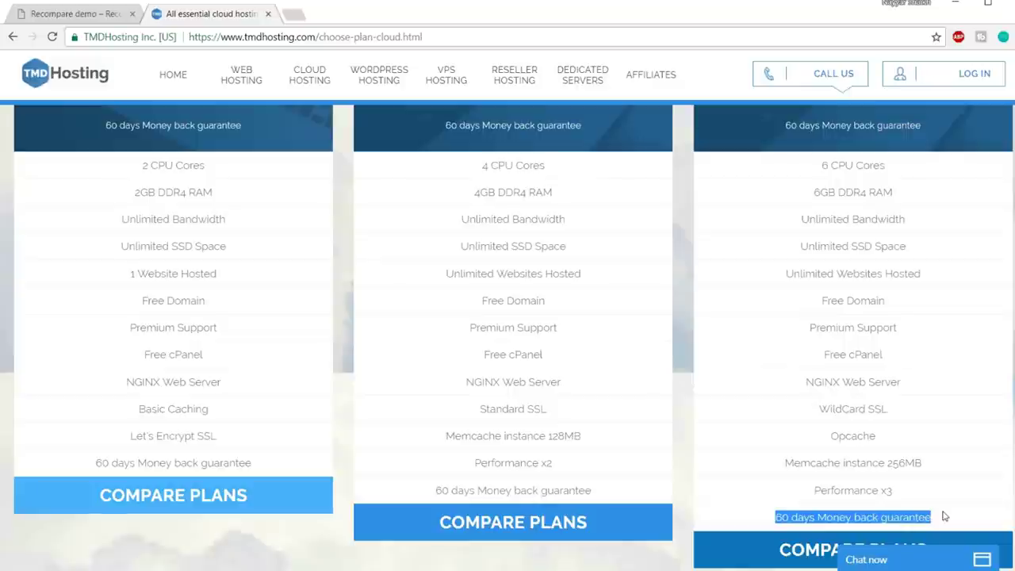
Step: Scroll the pricing page back to the Starter, Business and Enterprise Cloud cards ($5.95, $6.95, $10.95)
scroll(627, 433, "up", 5)
scroll(628, 433, "down", 1)
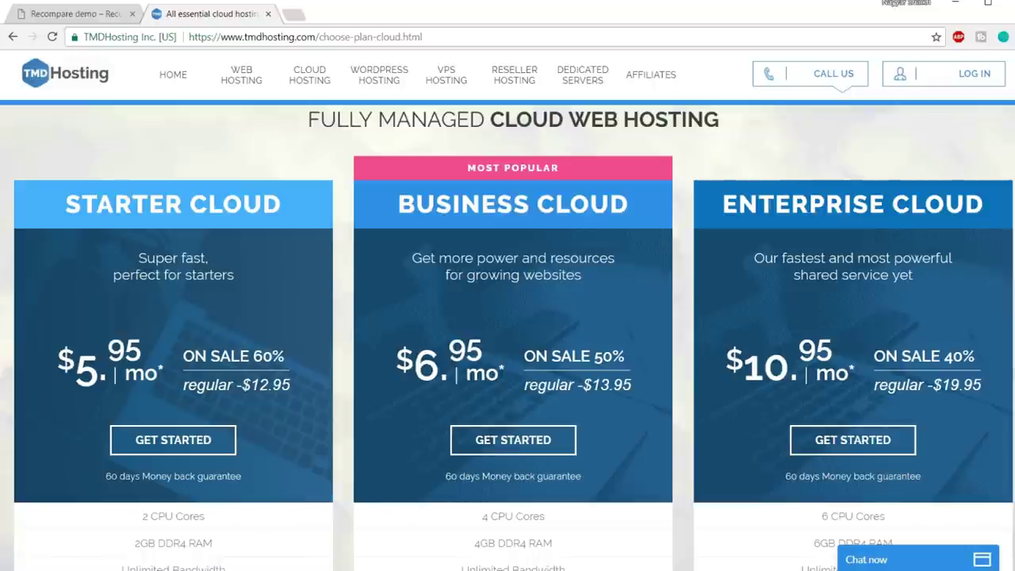
scroll(221, 375, "down", 3)
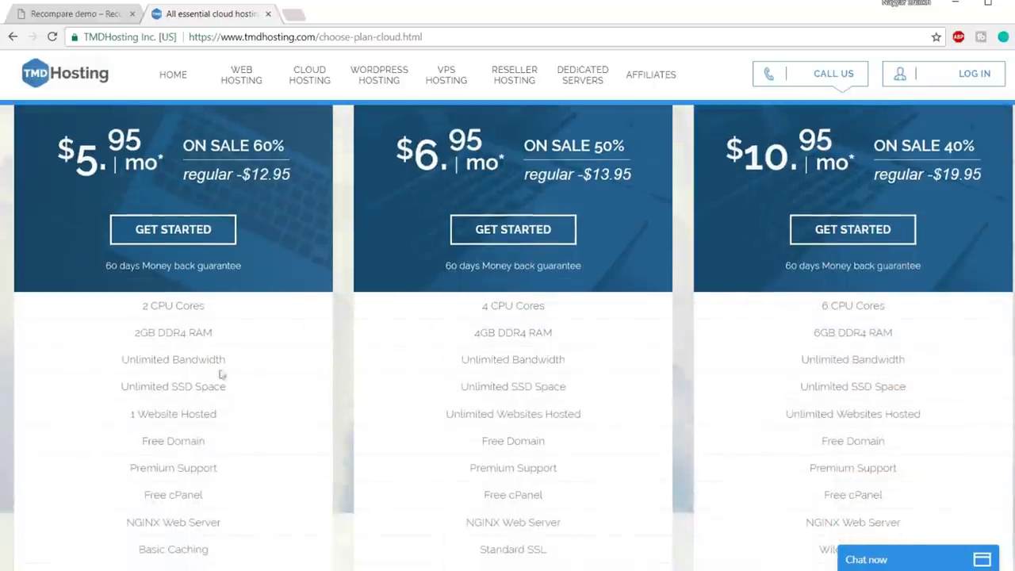
left_click_drag(129, 415, 242, 415)
left_click(246, 436)
scroll(212, 277, "up", 4)
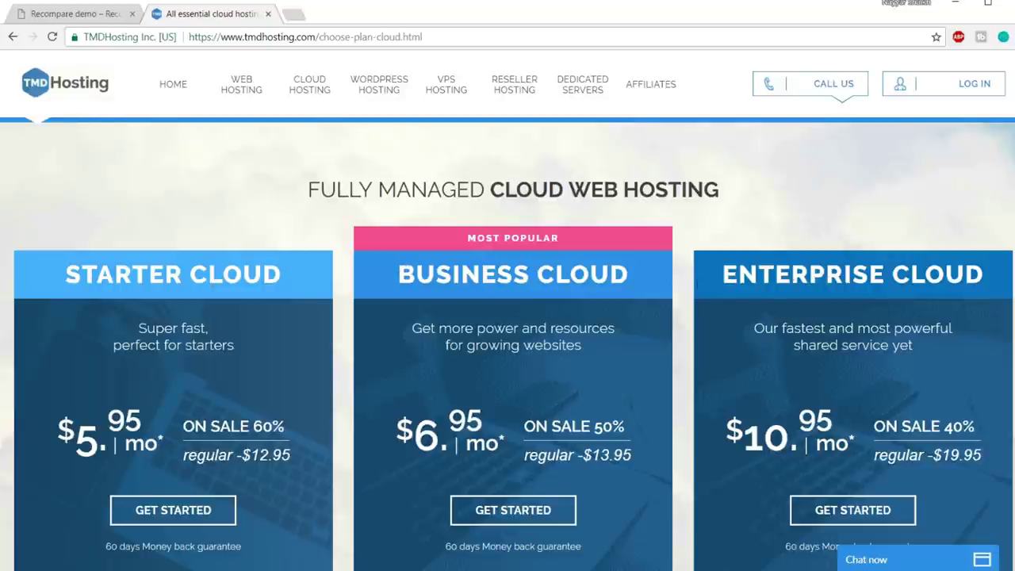
scroll(828, 284, "down", 1)
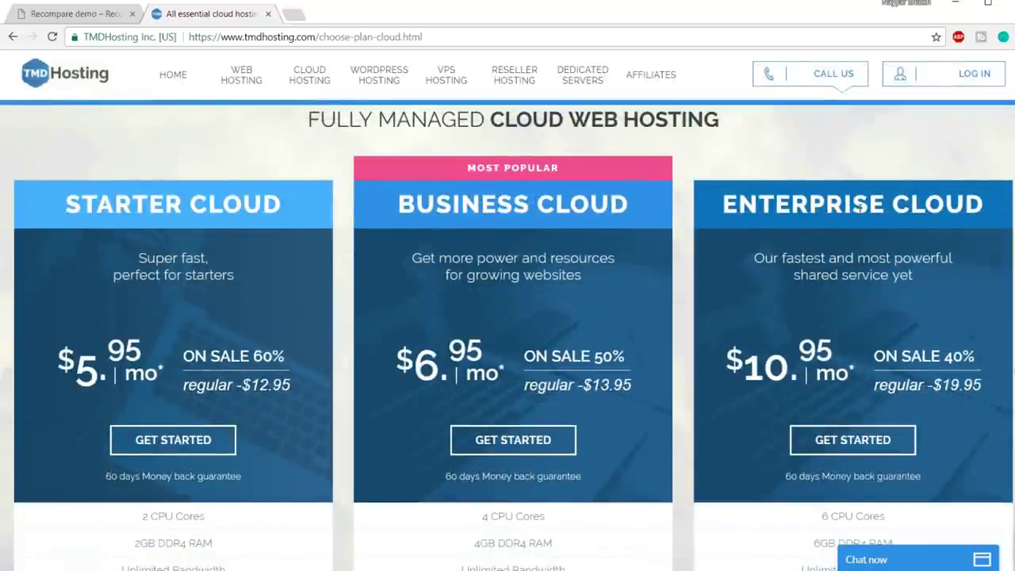
scroll(863, 285, "down", 1)
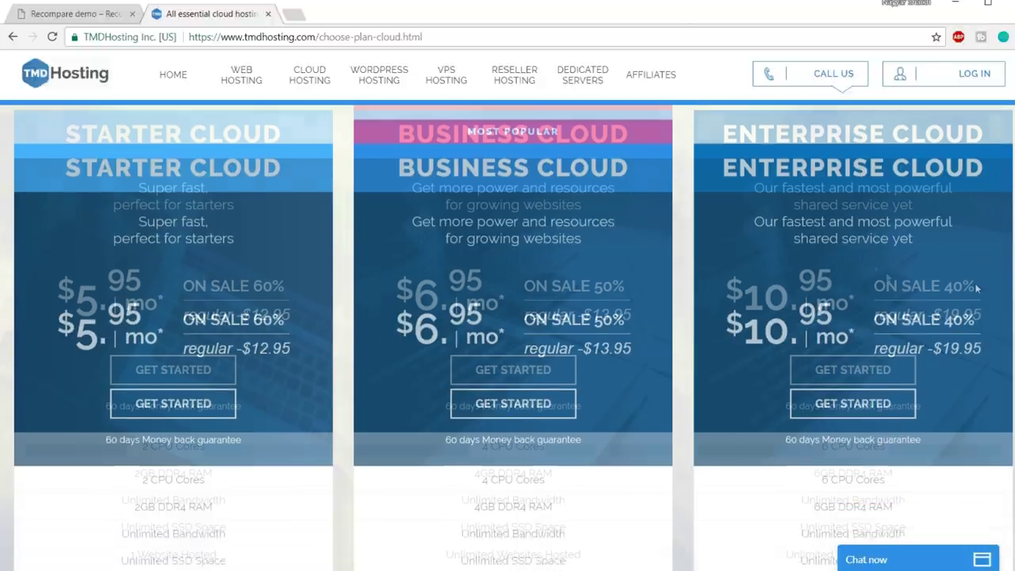
Step: Start an Enterprise Cloud order and enter a new domain name
left_click(870, 373)
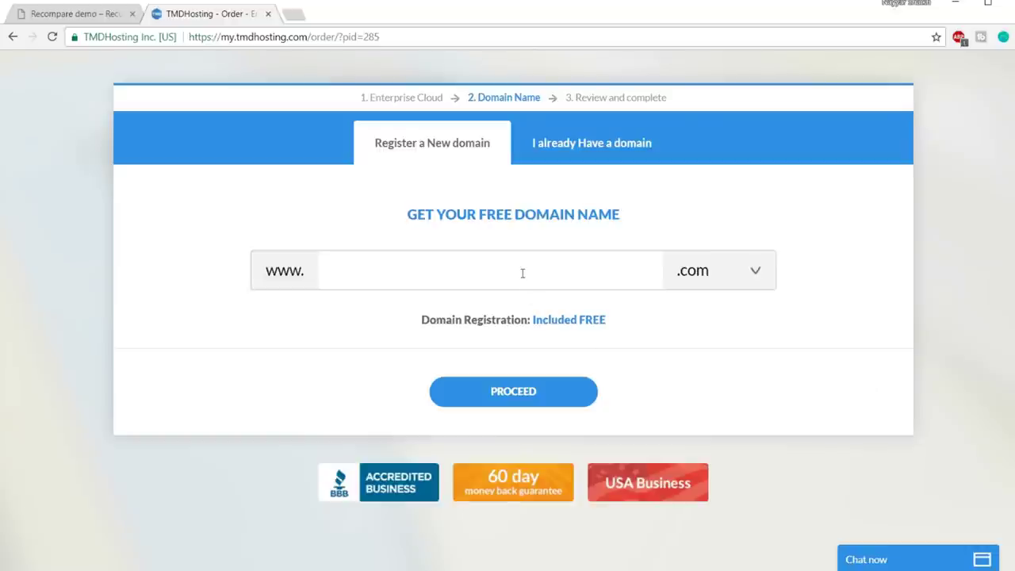
left_click(522, 273)
type("nayyarshaikh1")
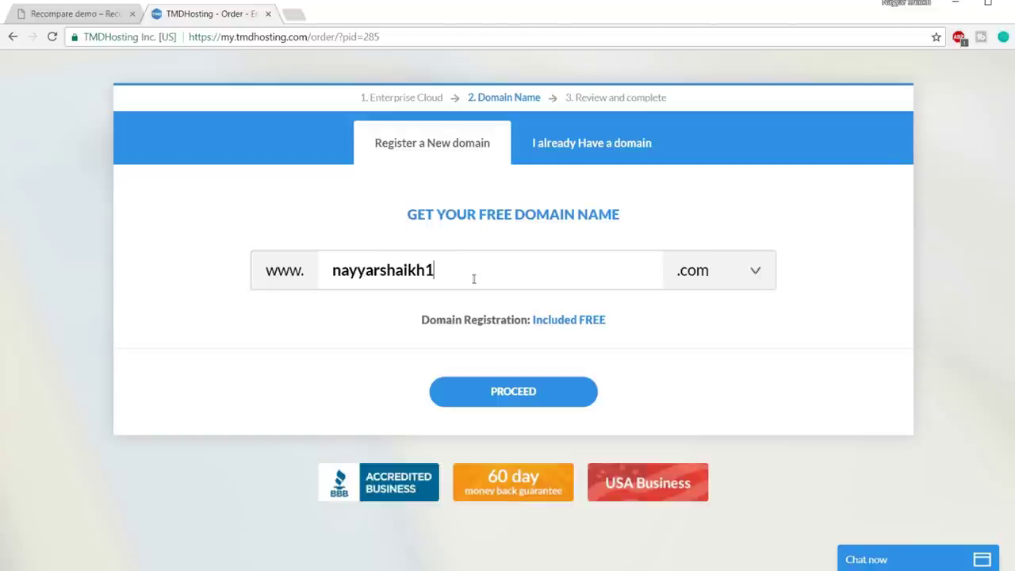
Step: Try .org, settle on the .com ending, and submit the free domain
left_click(708, 270)
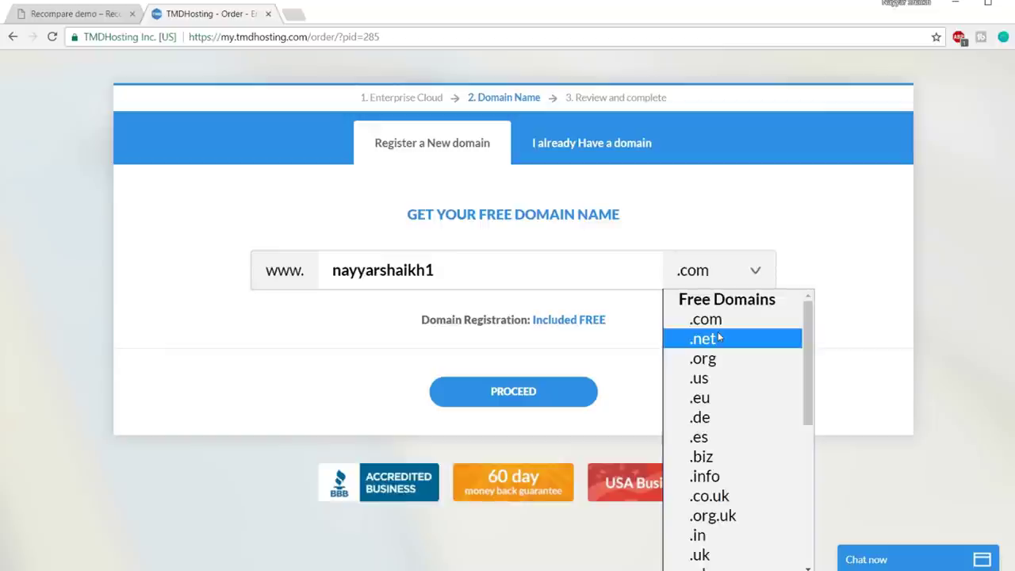
left_click(720, 361)
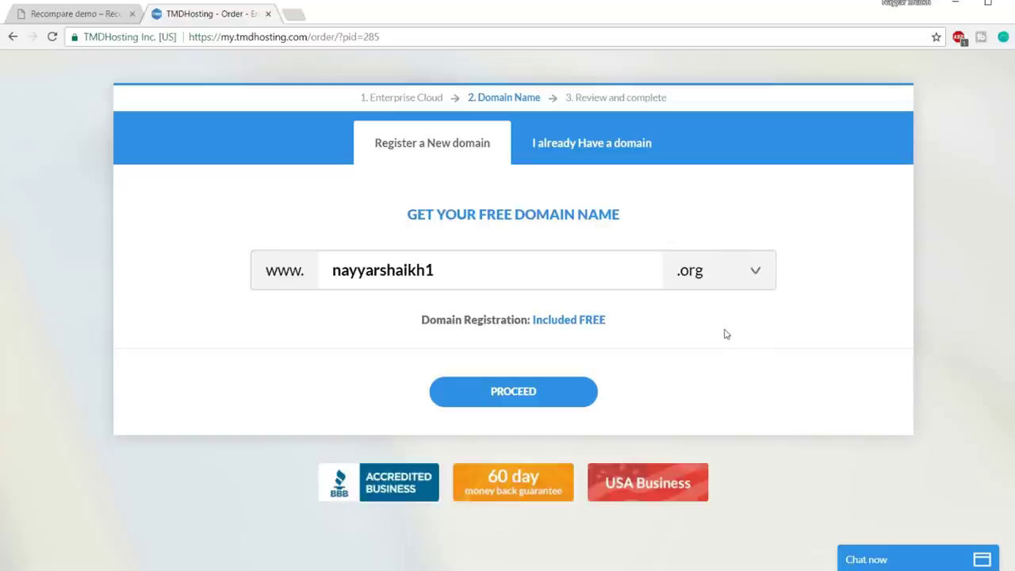
left_click(713, 276)
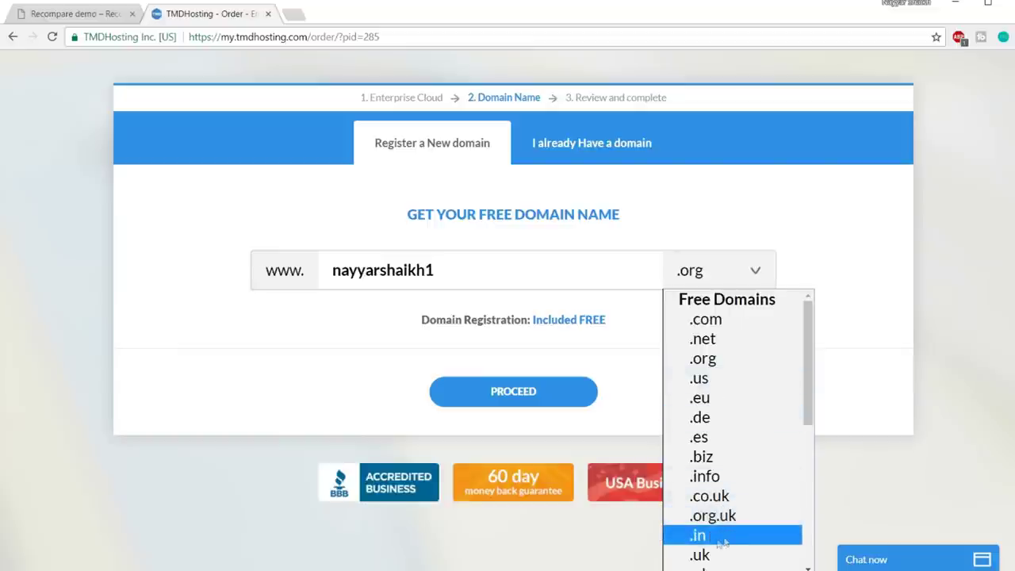
left_click(726, 320)
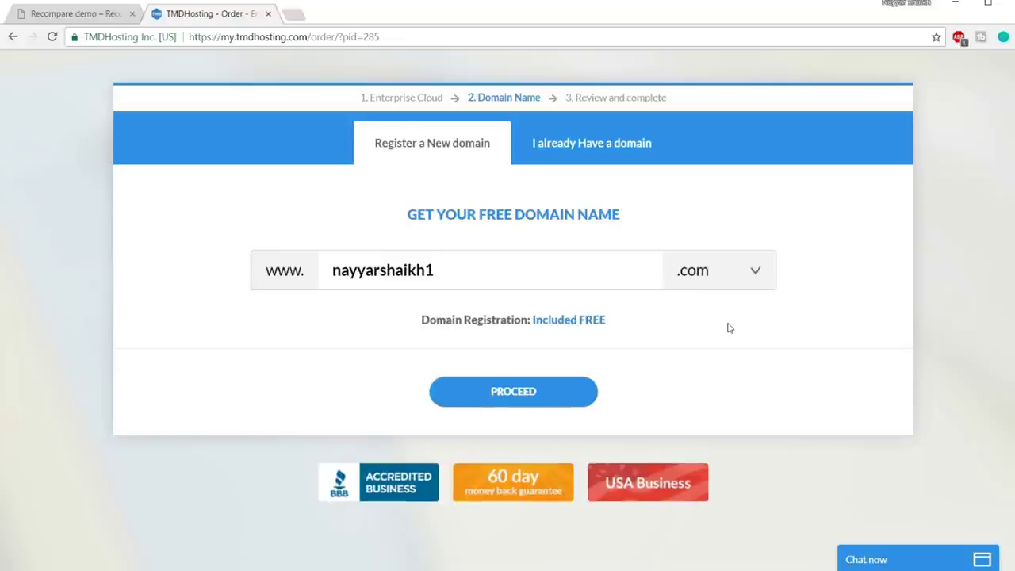
left_click(448, 281)
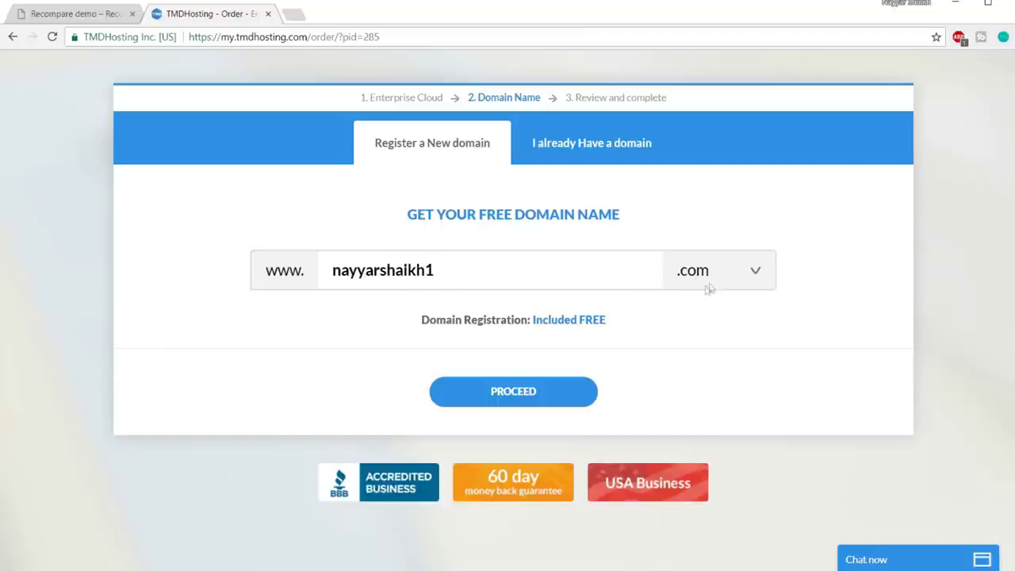
left_click(530, 396)
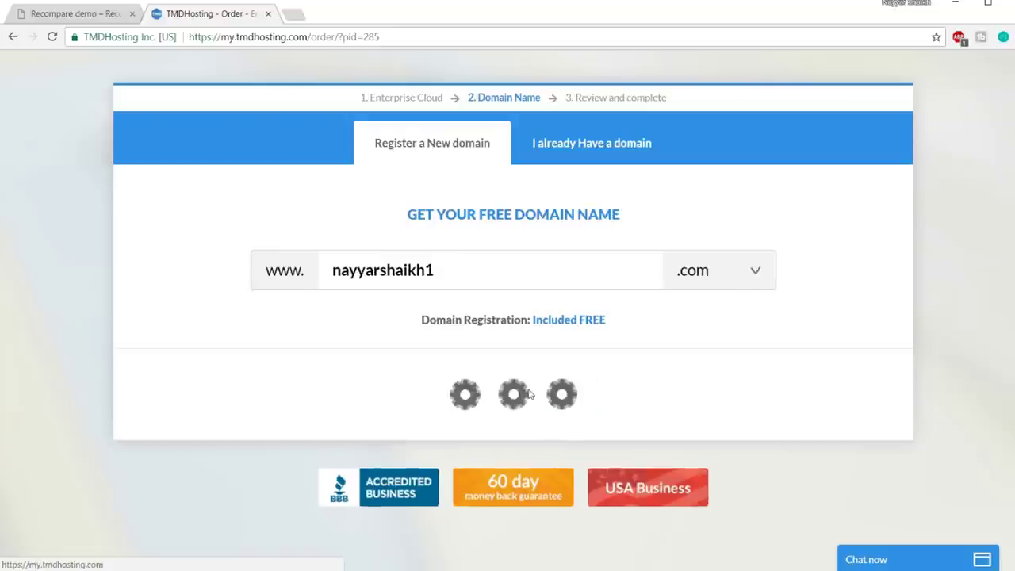
Step: In Payment Information, dismiss the card type list and choose PayPal as the payment method
scroll(936, 310, "down", 3)
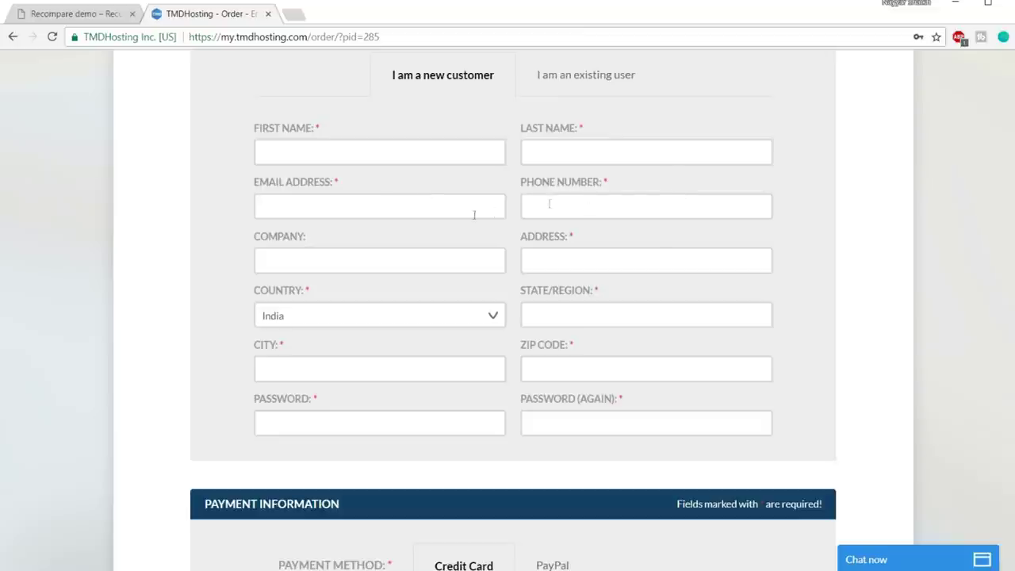
scroll(873, 241, "down", 4)
scroll(873, 243, "down", 2)
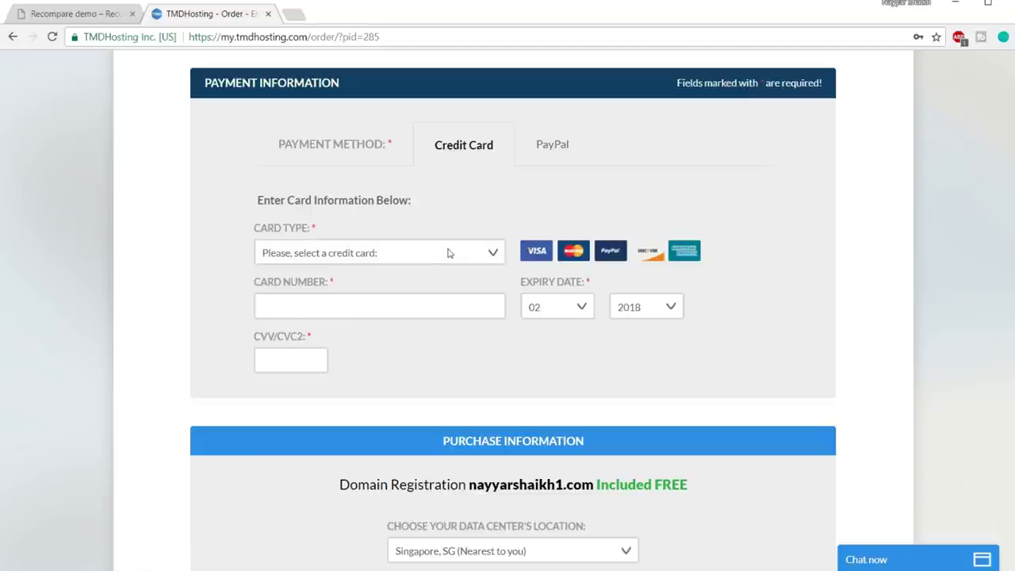
left_click(389, 260)
left_click(447, 258)
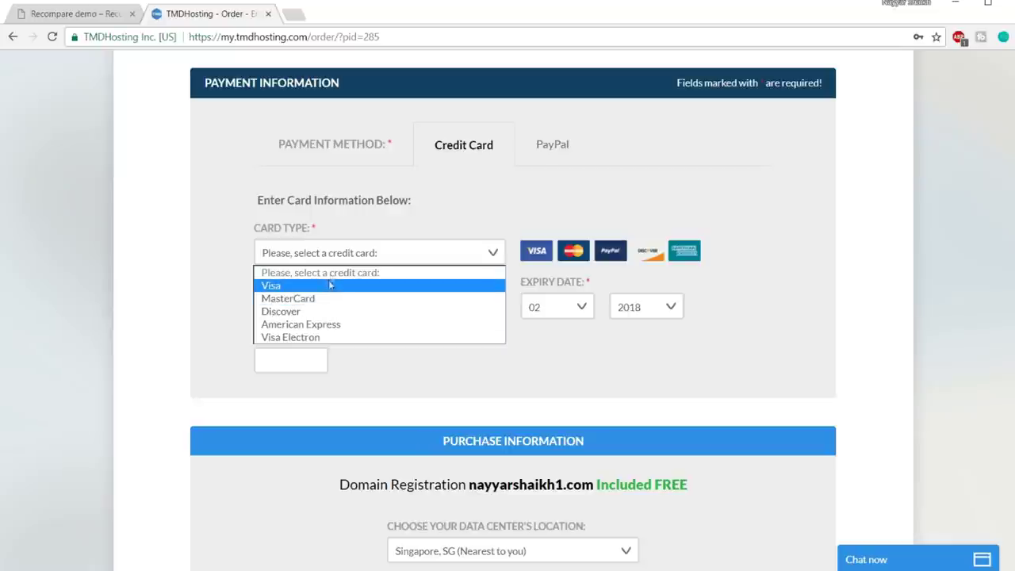
left_click(367, 247)
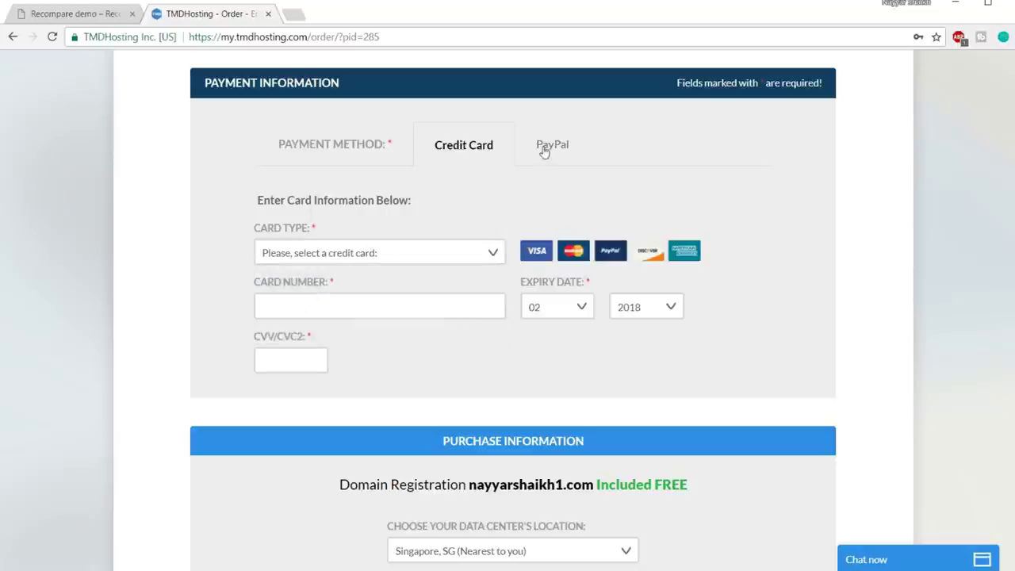
left_click(545, 151)
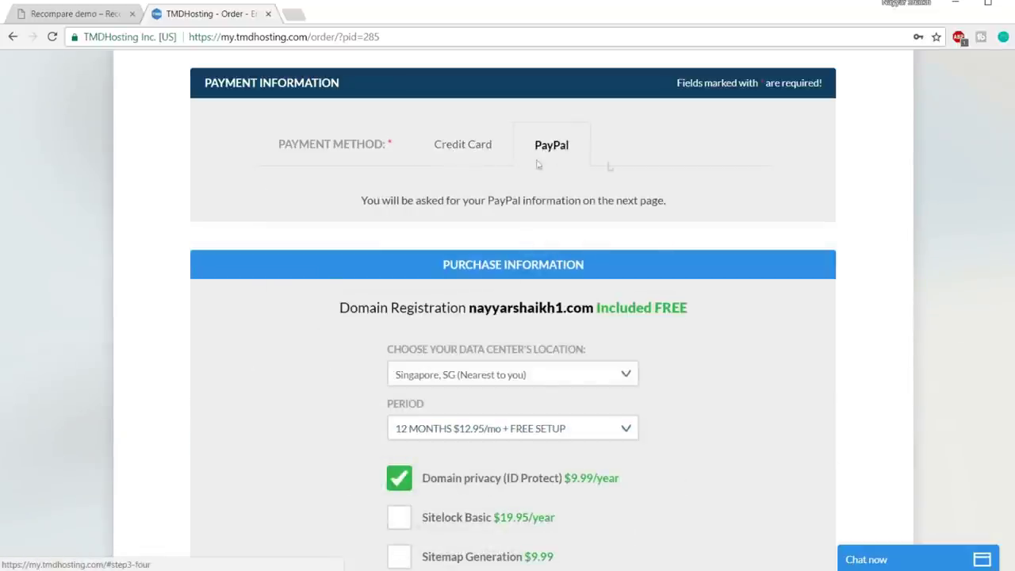
scroll(787, 290, "down", 3)
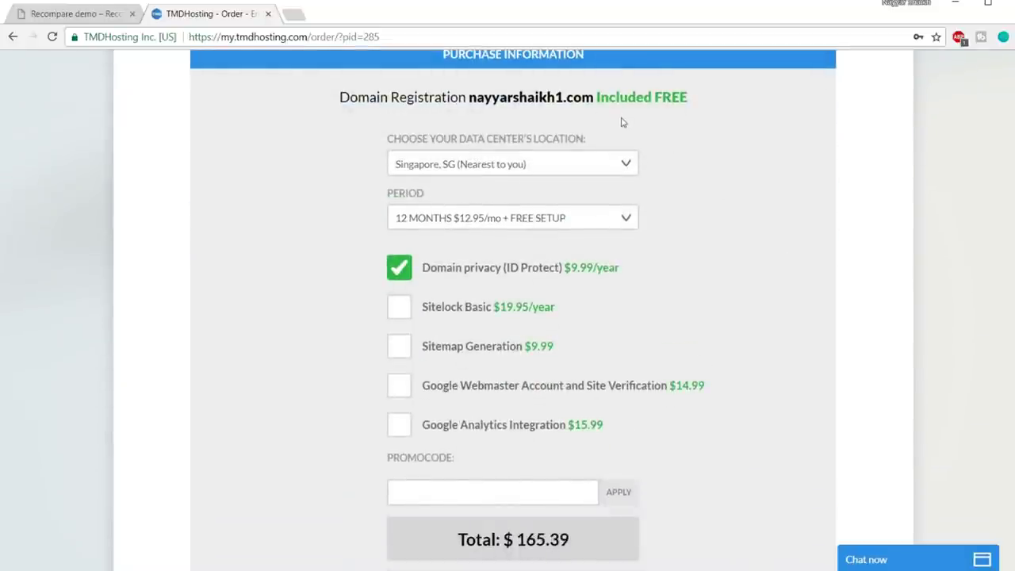
left_click(531, 168)
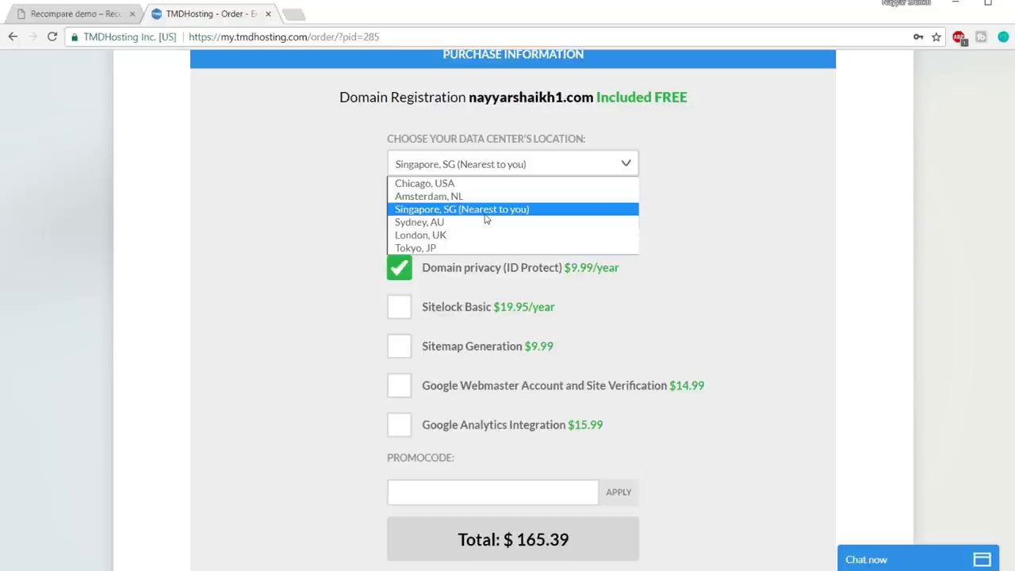
left_click(486, 210)
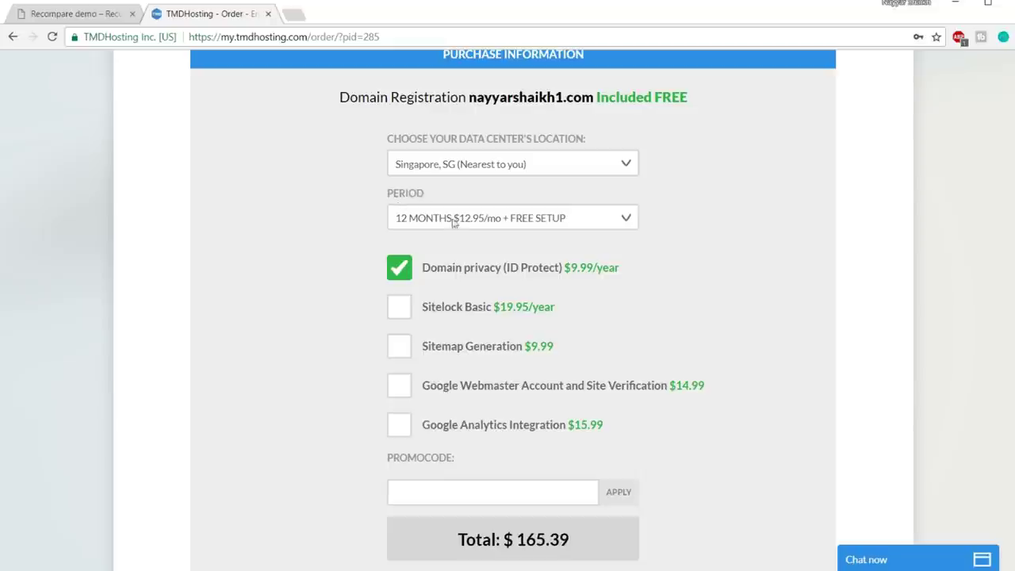
left_click(502, 220)
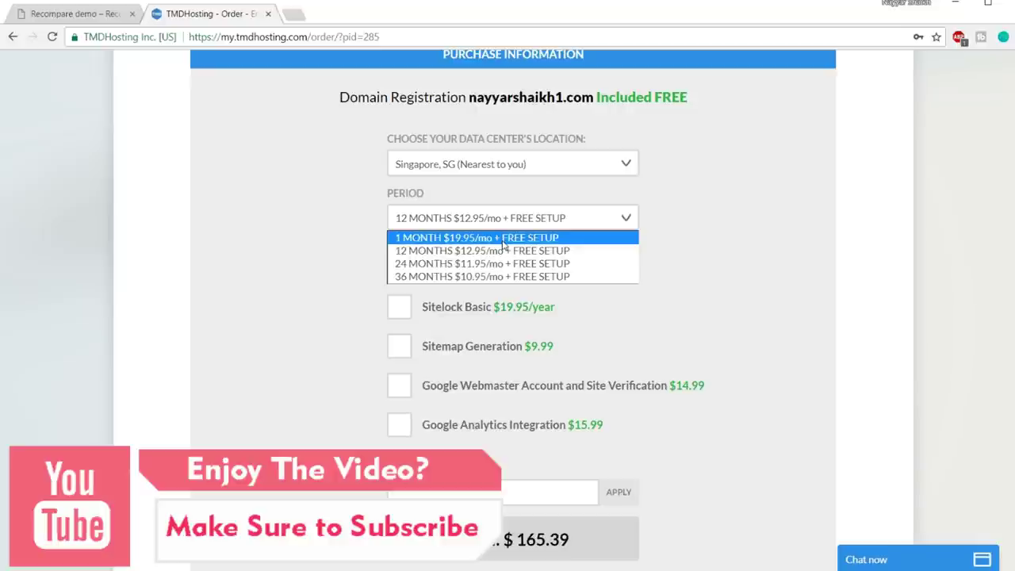
left_click(492, 252)
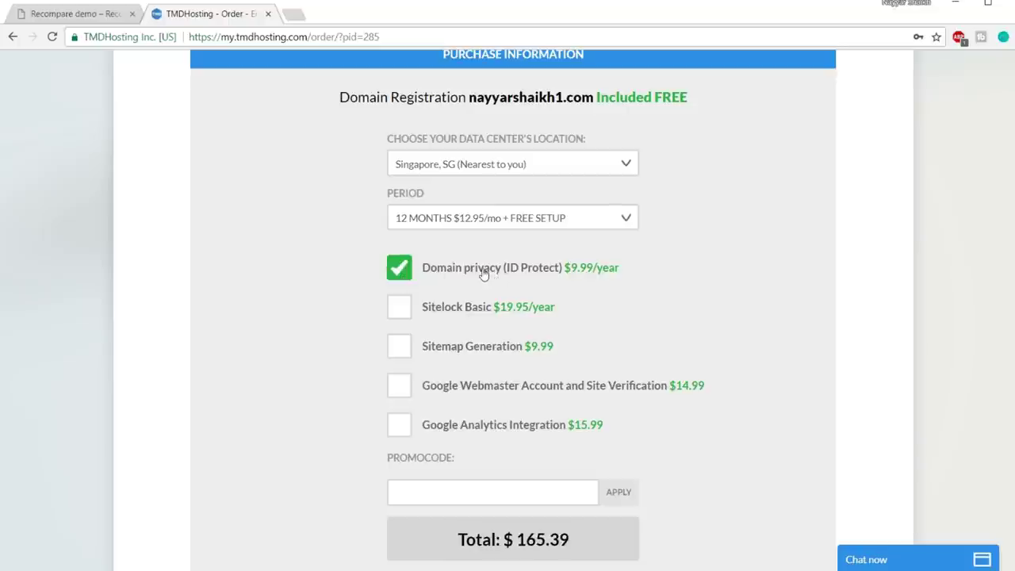
scroll(483, 273, "up", 10)
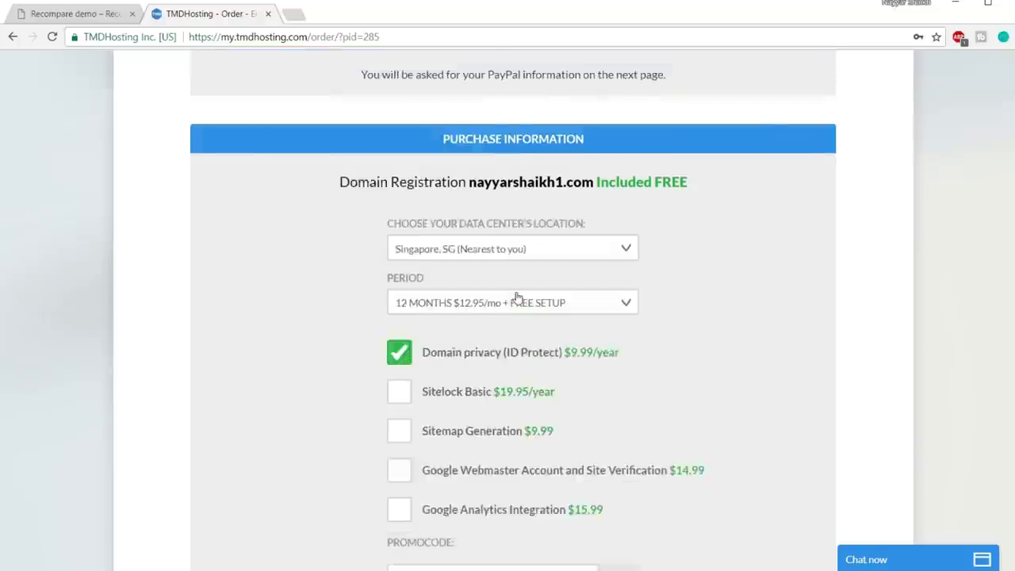
scroll(485, 308, "down", 4)
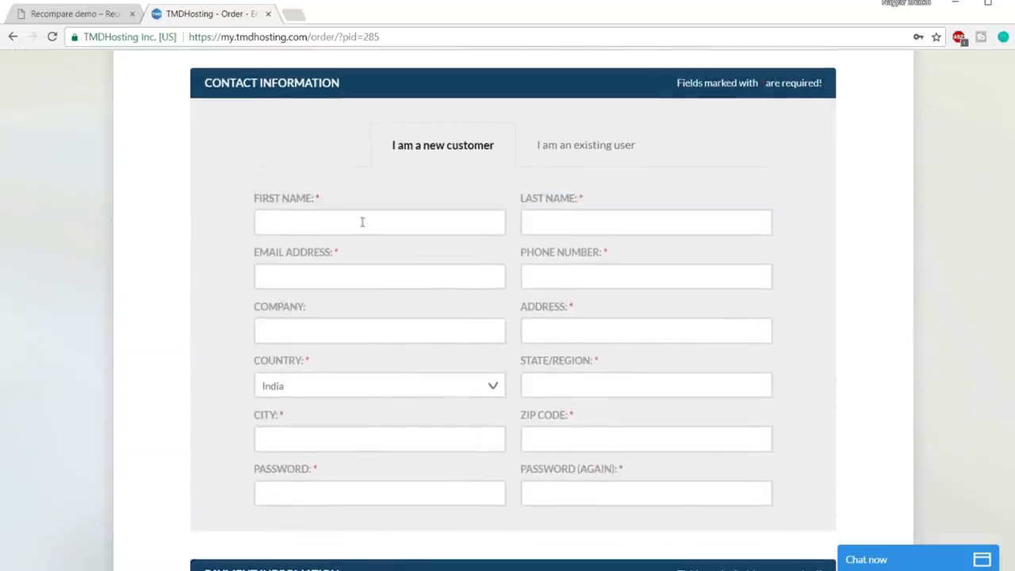
scroll(673, 297, "down", 5)
scroll(673, 297, "down", 6)
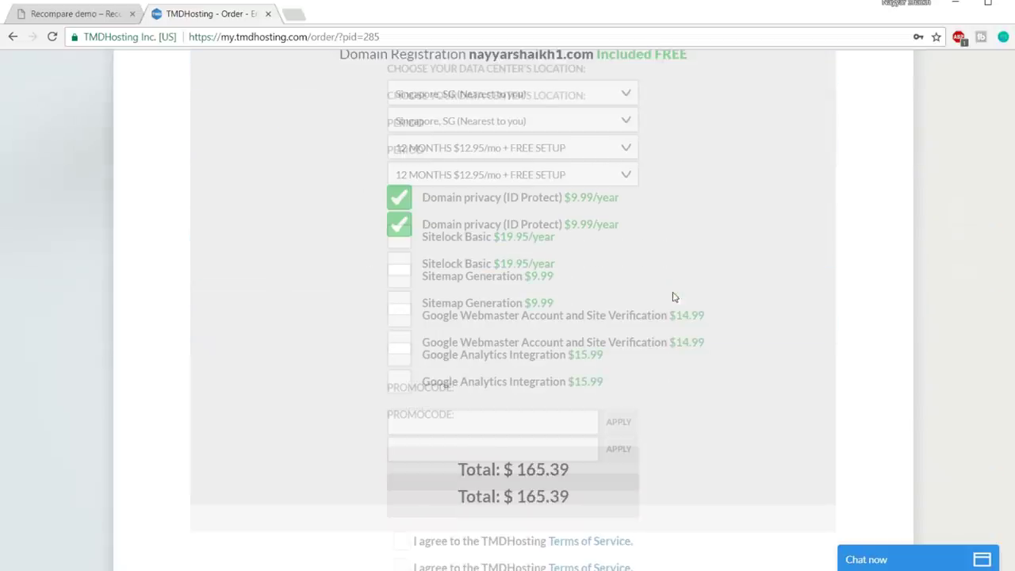
scroll(662, 292, "up", 4)
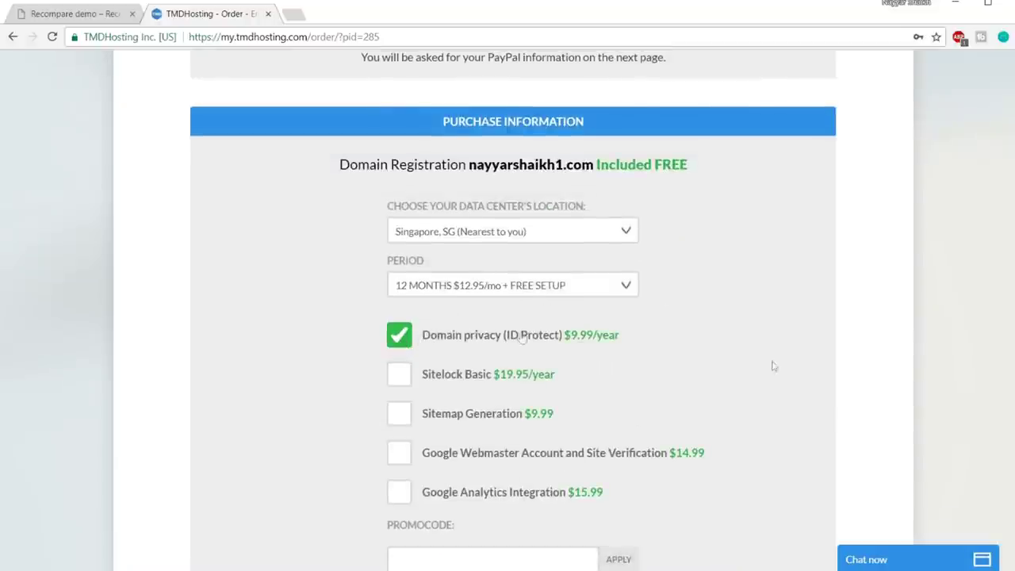
scroll(764, 344, "down", 4)
scroll(761, 340, "up", 2)
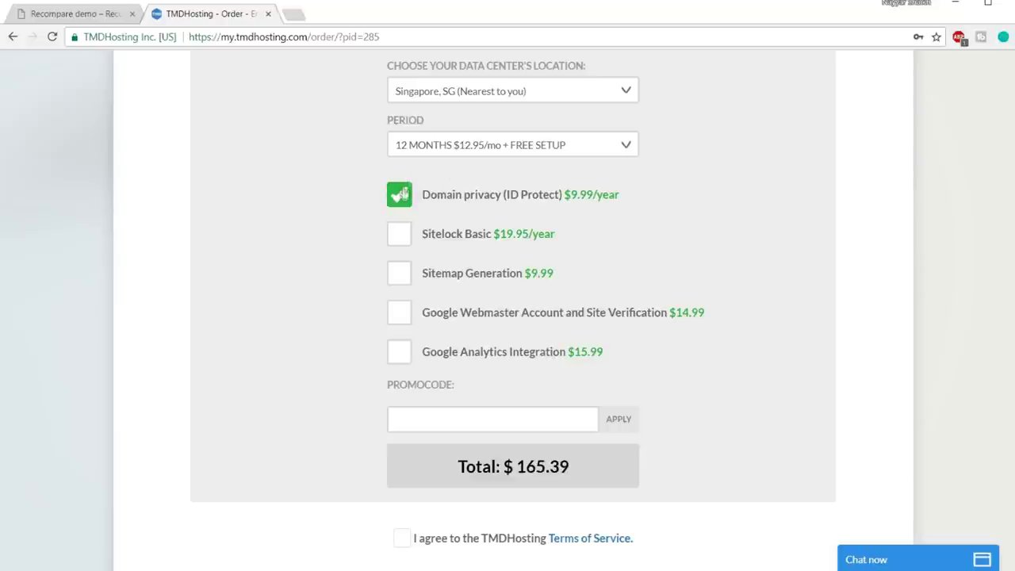
Step: Apply the 7% promo code for a $154.51 total and agree to the Terms of Service
scroll(724, 220, "down", 2)
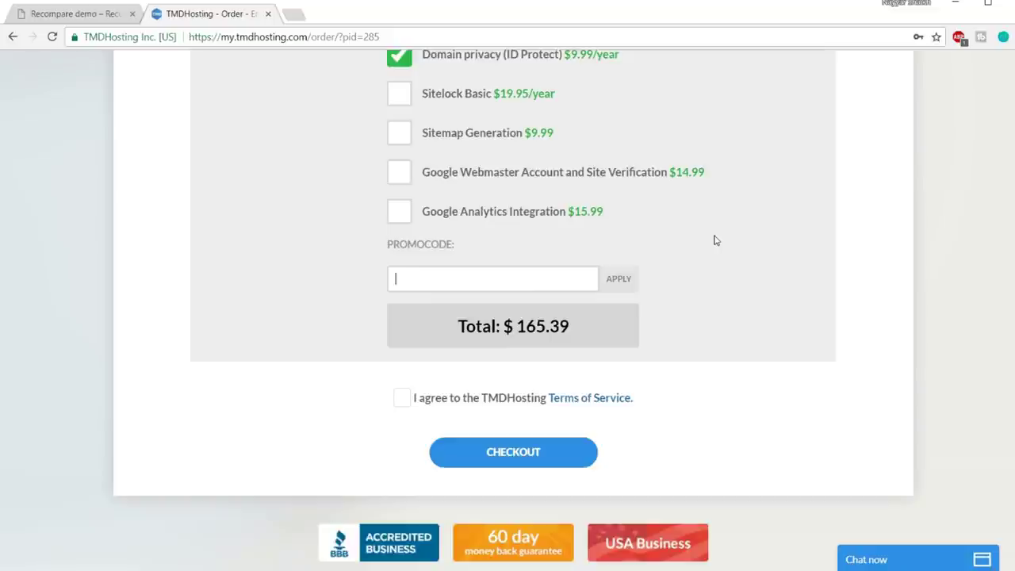
type("NAYYAR7")
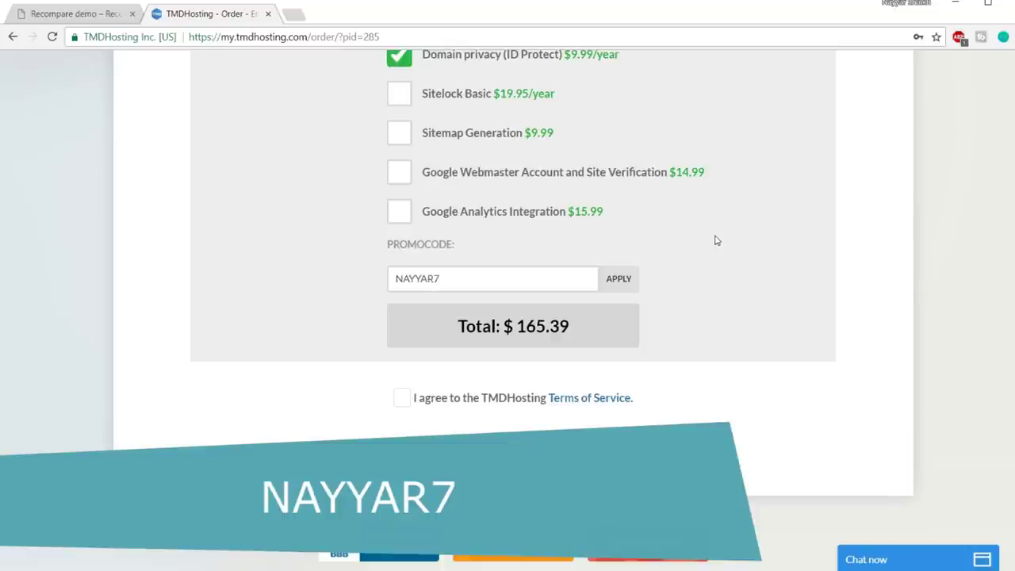
left_click(634, 281)
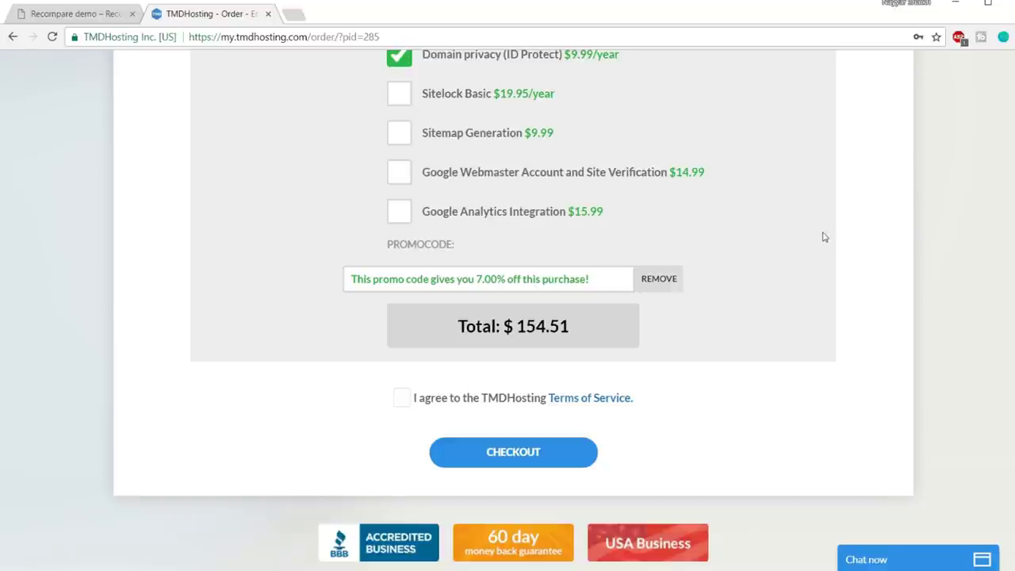
left_click(404, 404)
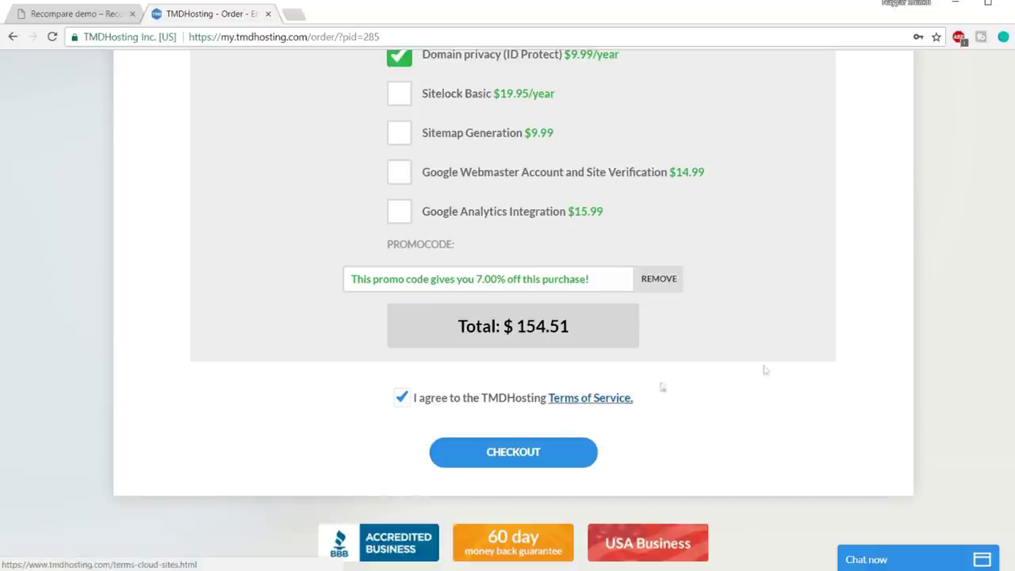
scroll(846, 340, "down", 1)
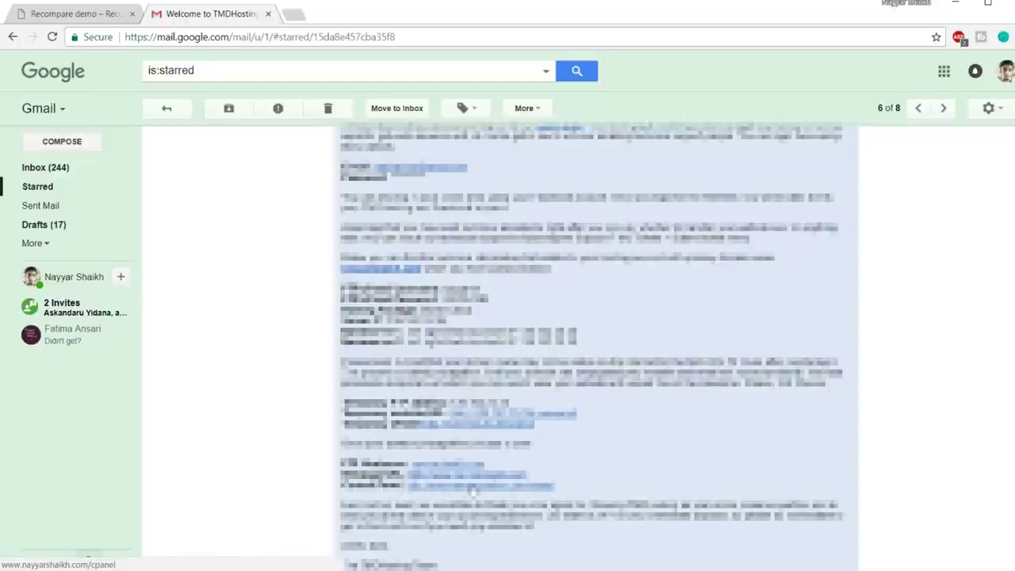
Step: Open the cPanel login link from the TMDHosting welcome email in a new tab
left_click(473, 491)
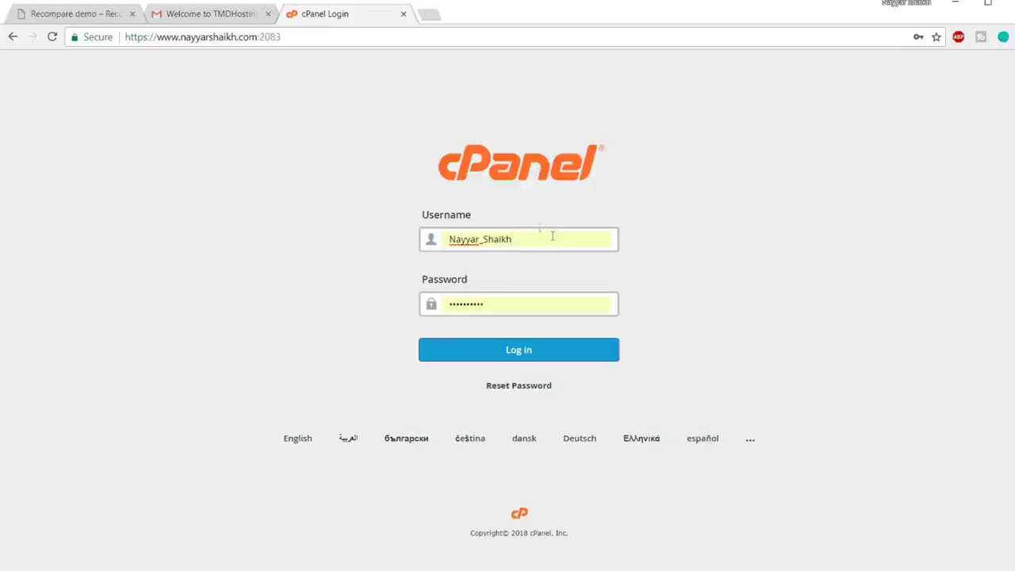
Step: Sign in to cPanel with the prefilled username and password
left_click(552, 239)
left_click(549, 165)
left_click(523, 358)
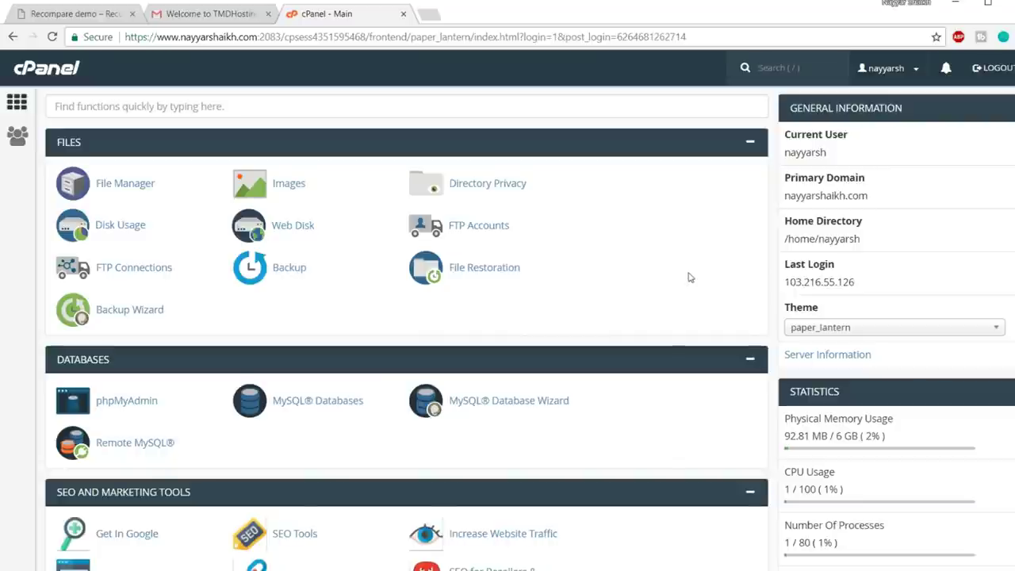
Step: Choose WordPress in the Softaculous Apps Installer and begin a new installation
scroll(689, 277, "down", 15)
scroll(689, 277, "down", 10)
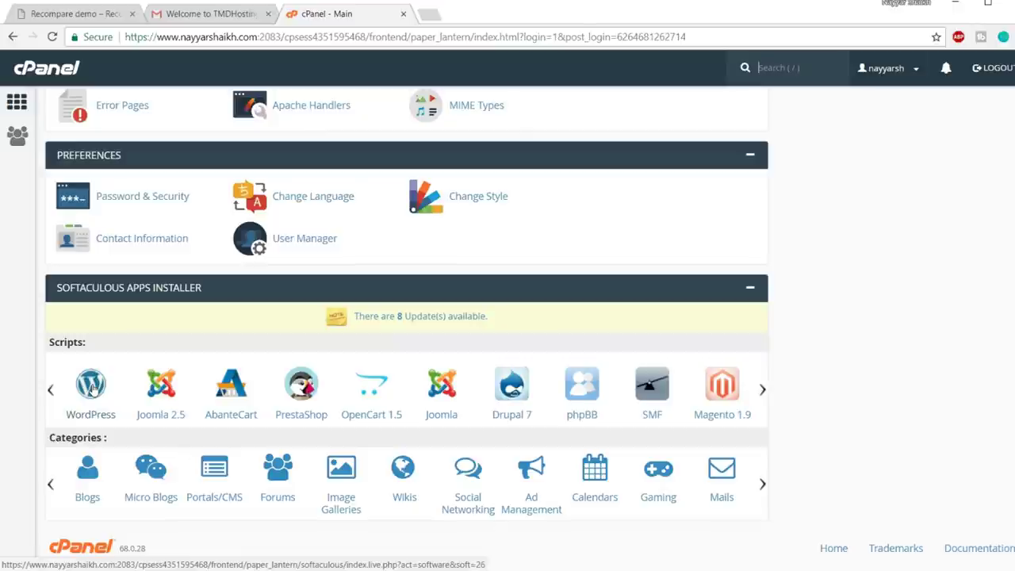
left_click(92, 387)
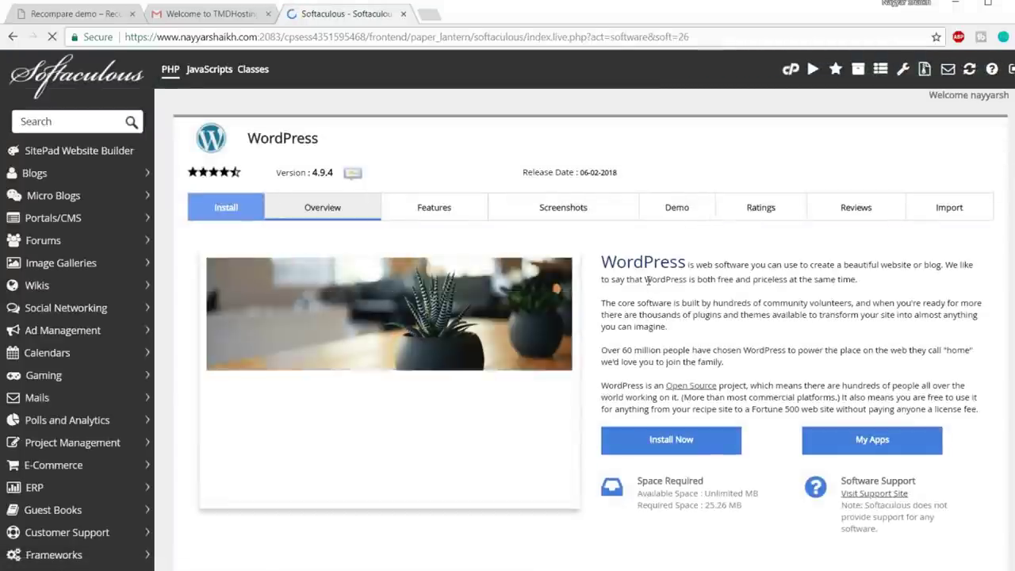
left_click(691, 440)
scroll(694, 440, "down", 1)
left_click(625, 246)
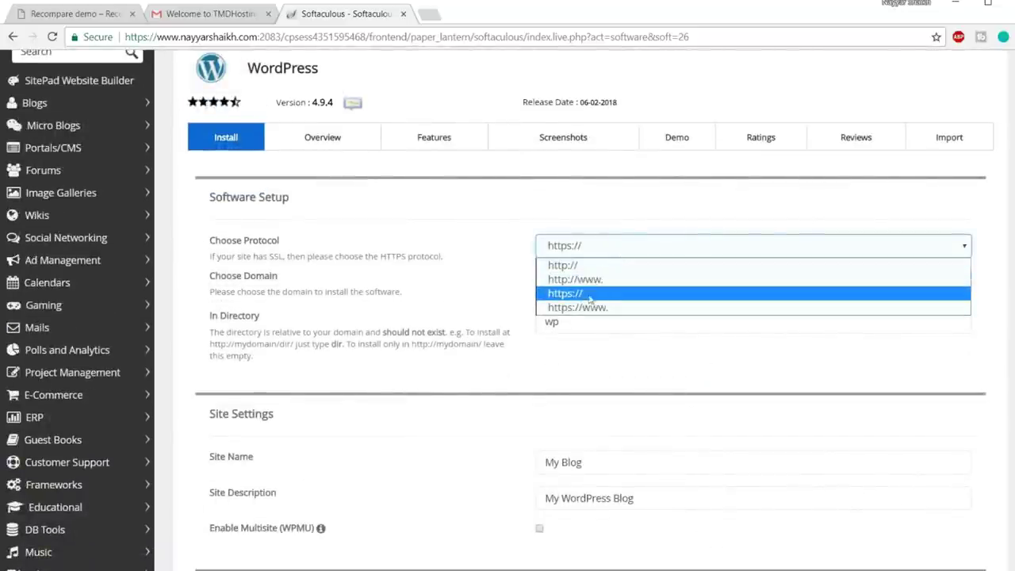
left_click(606, 292)
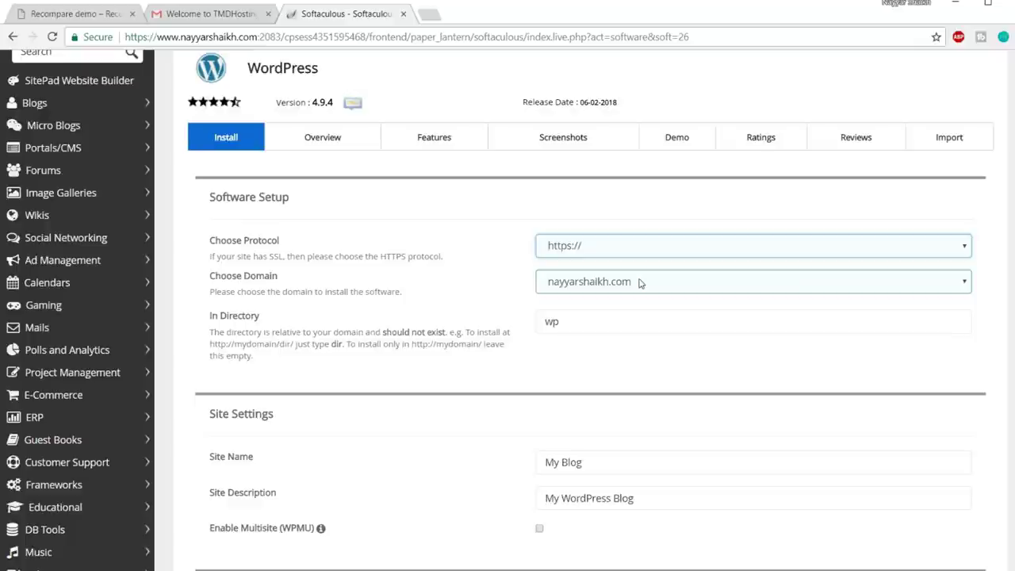
left_click(639, 283)
key("r")
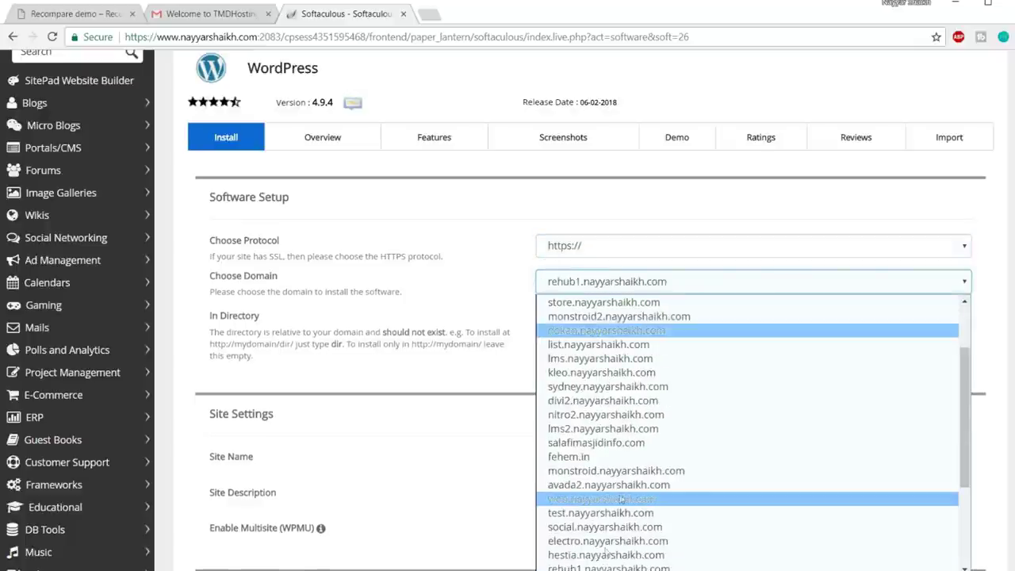
key("Return")
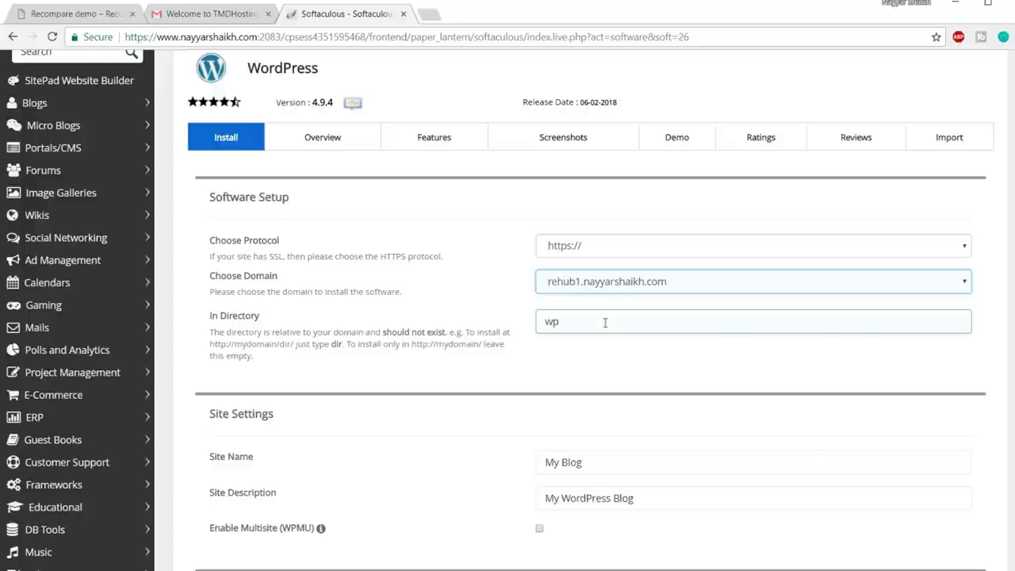
double_click(605, 323)
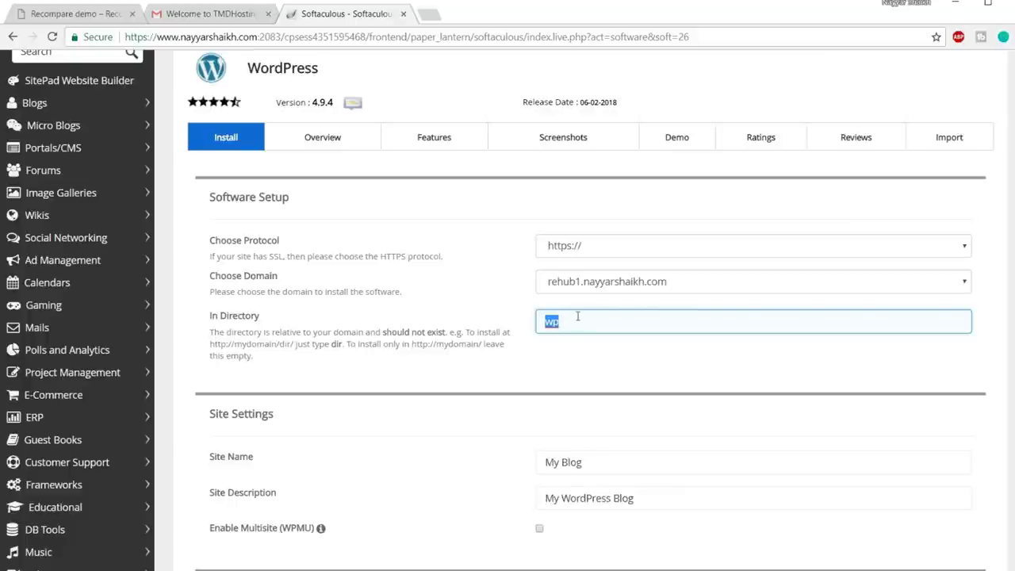
key("BackSpace")
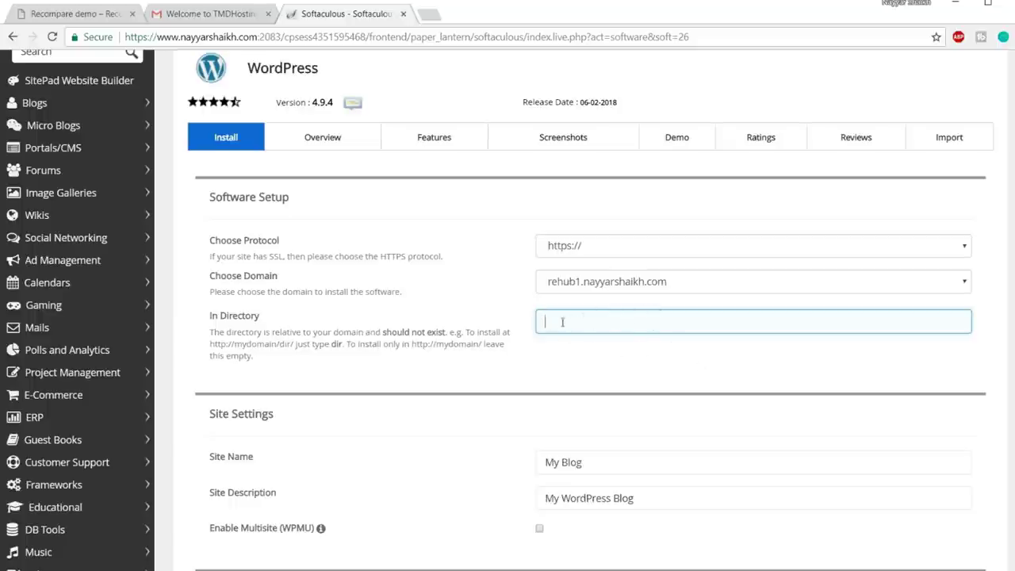
scroll(609, 332, "down", 3)
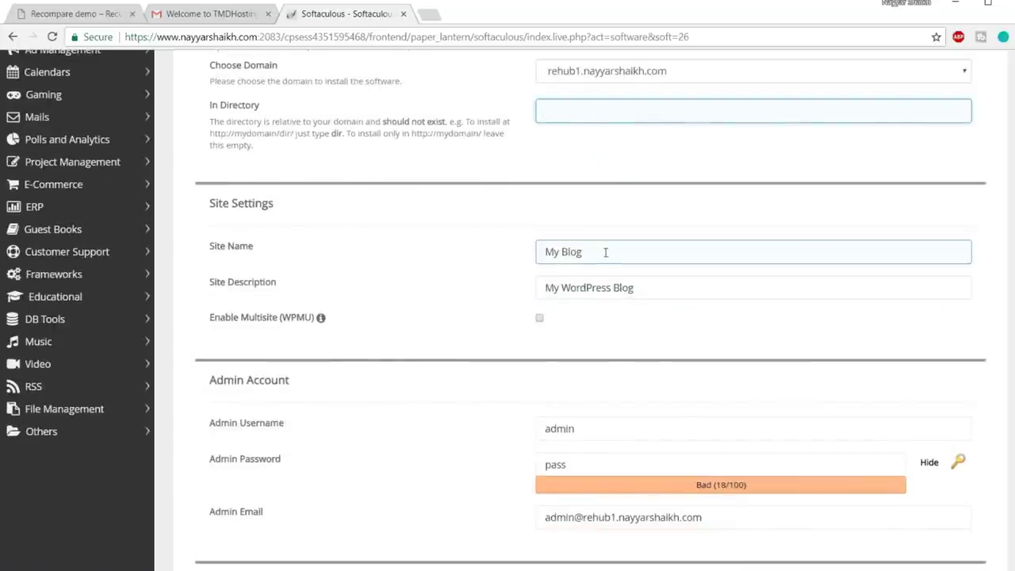
left_click_drag(611, 252, 512, 259)
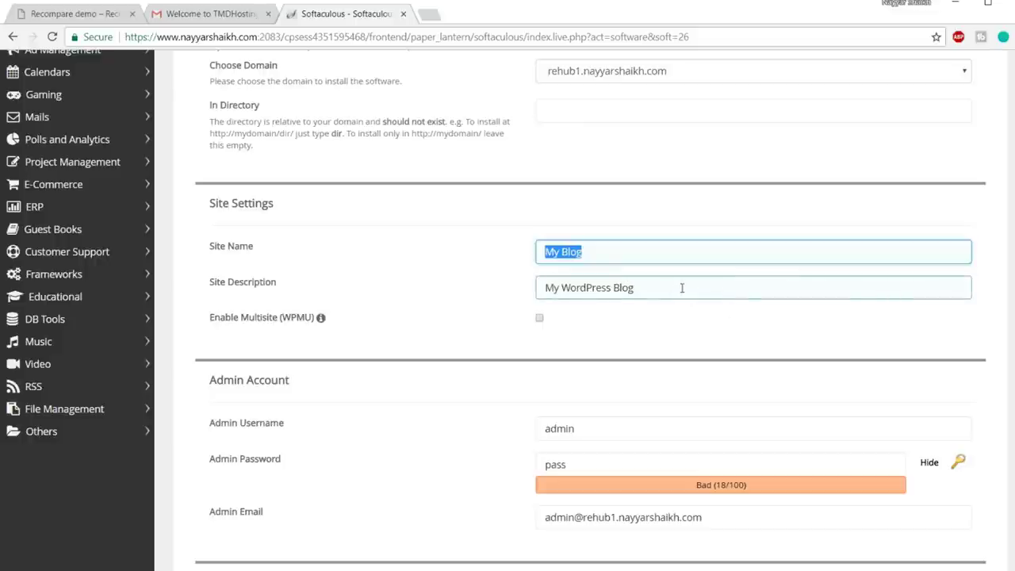
left_click_drag(666, 281, 542, 277)
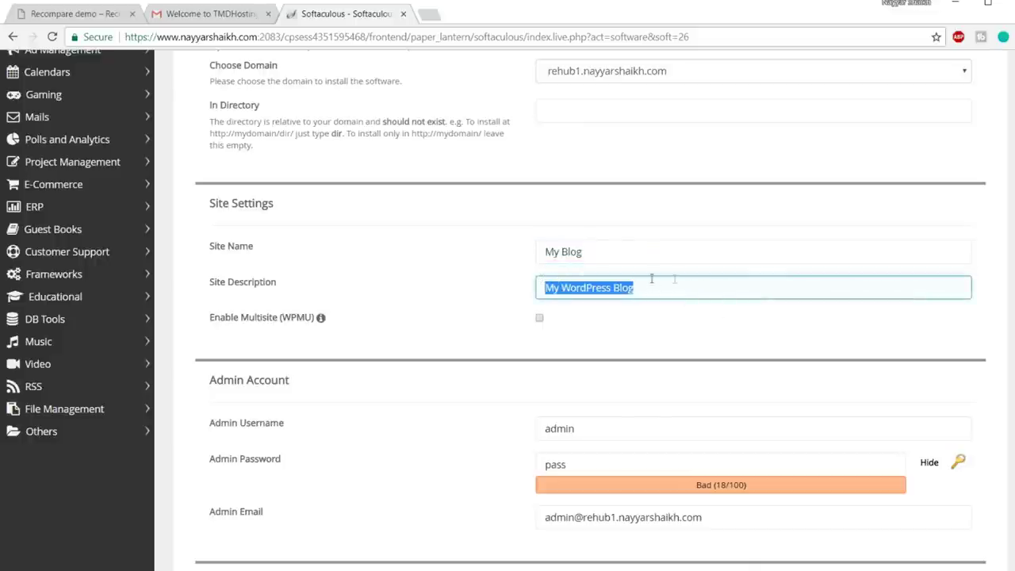
left_click_drag(591, 253, 527, 254)
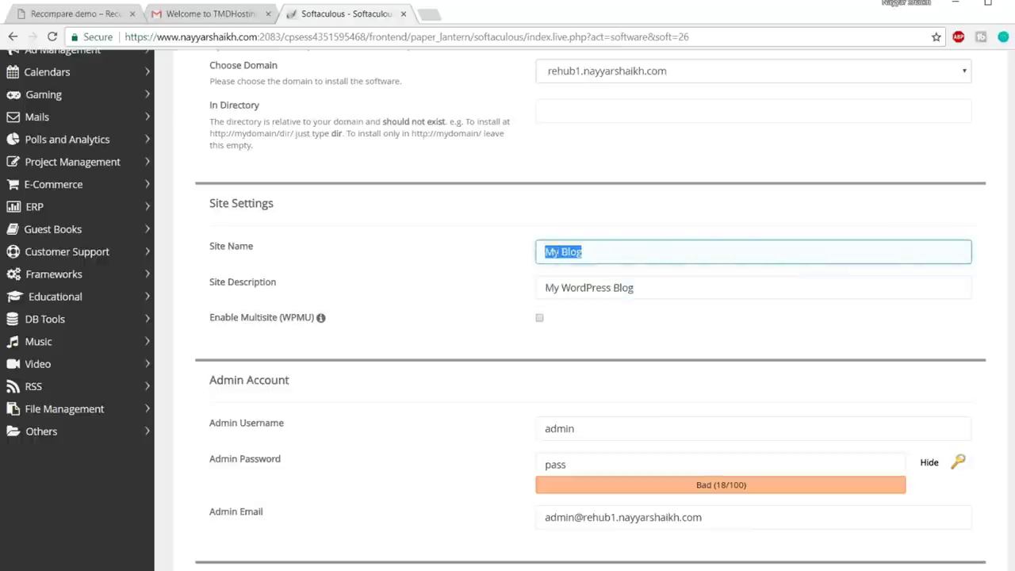
left_click_drag(673, 285, 608, 322)
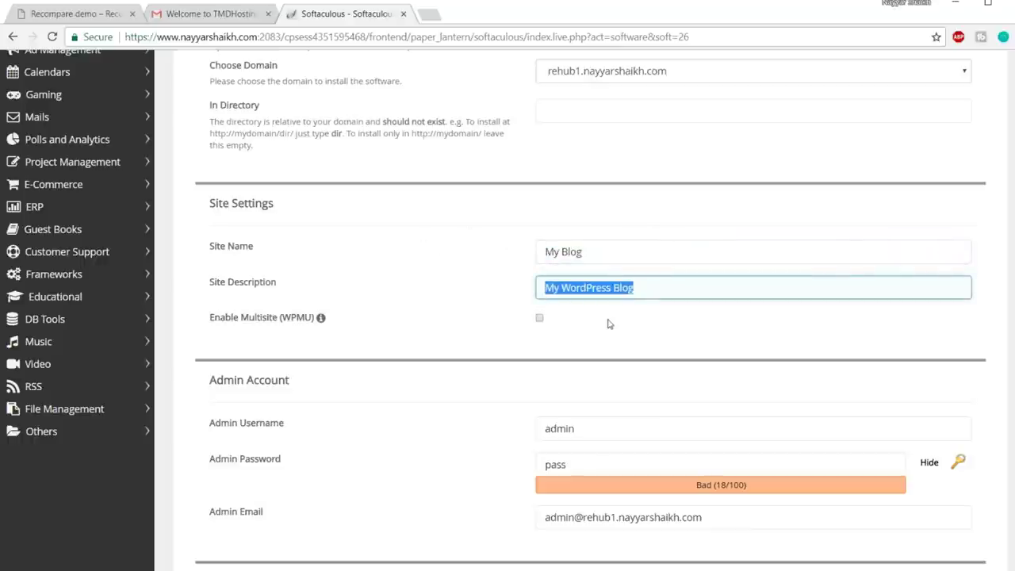
left_click(607, 322)
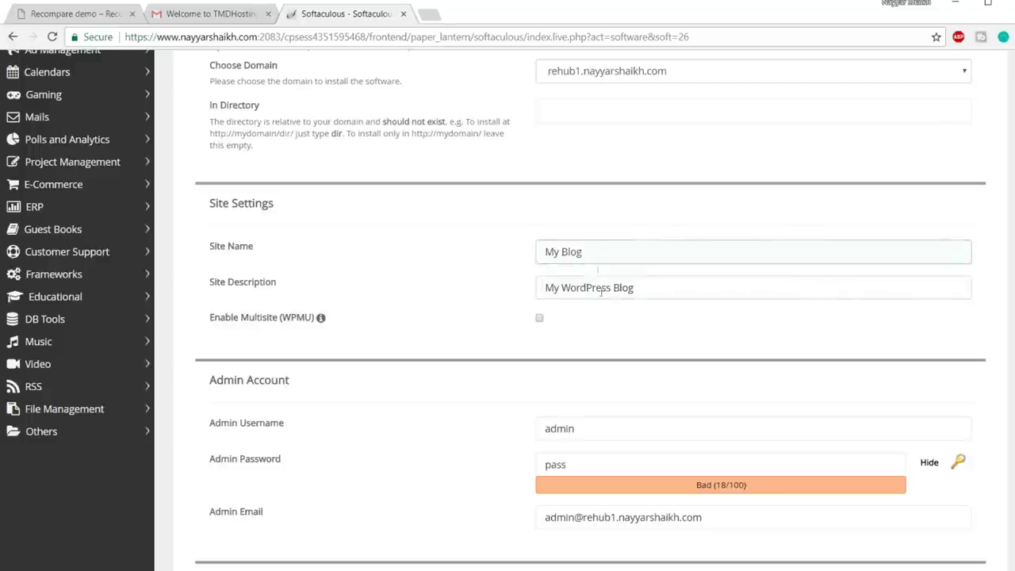
left_click(660, 256)
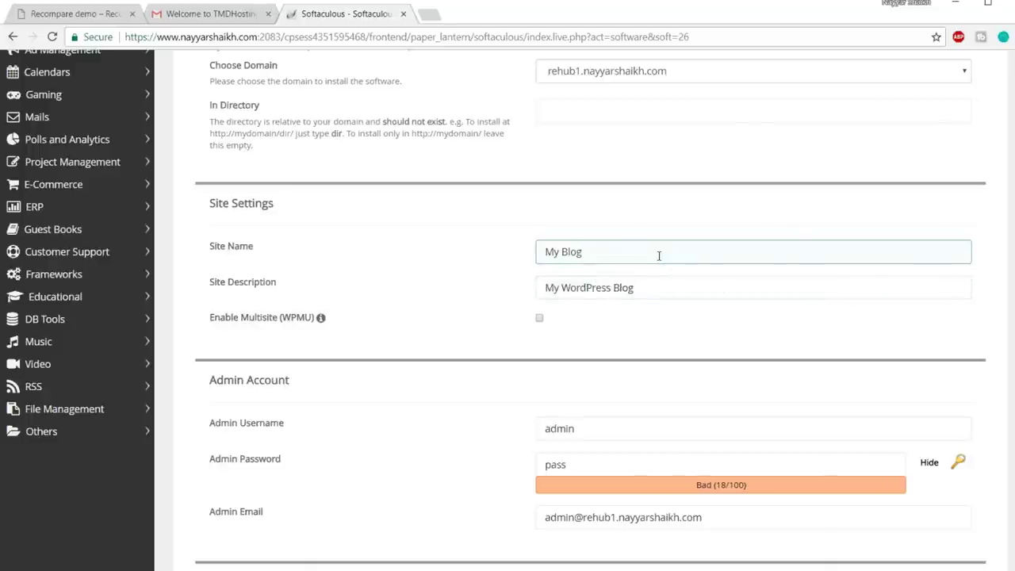
left_click(677, 284)
Step: Replace the default admin username with the owner's saved username
left_click(706, 327)
scroll(710, 332, "down", 2)
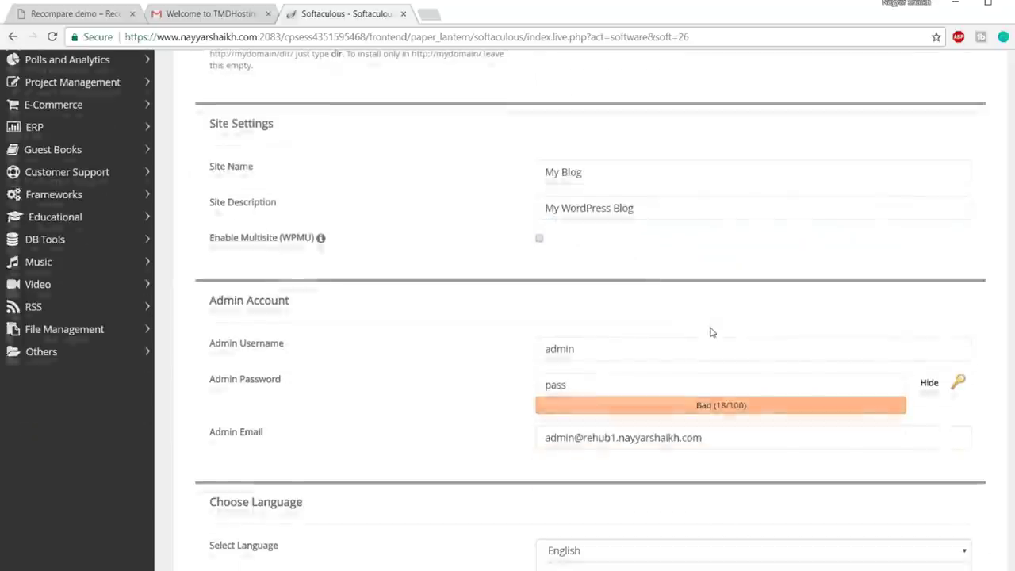
left_click(712, 328)
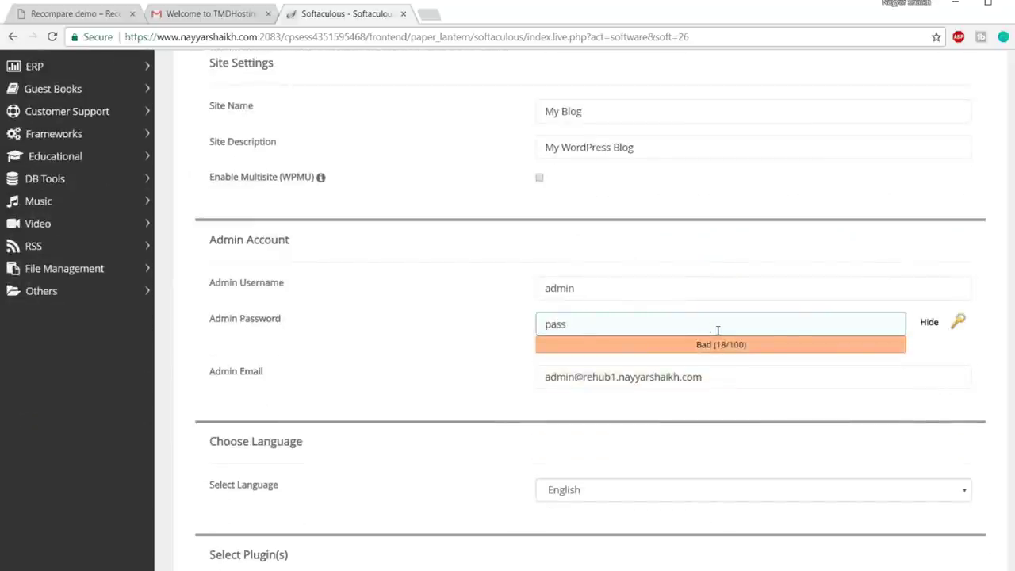
left_click(327, 317)
left_click(601, 288)
left_click_drag(616, 288, 472, 291)
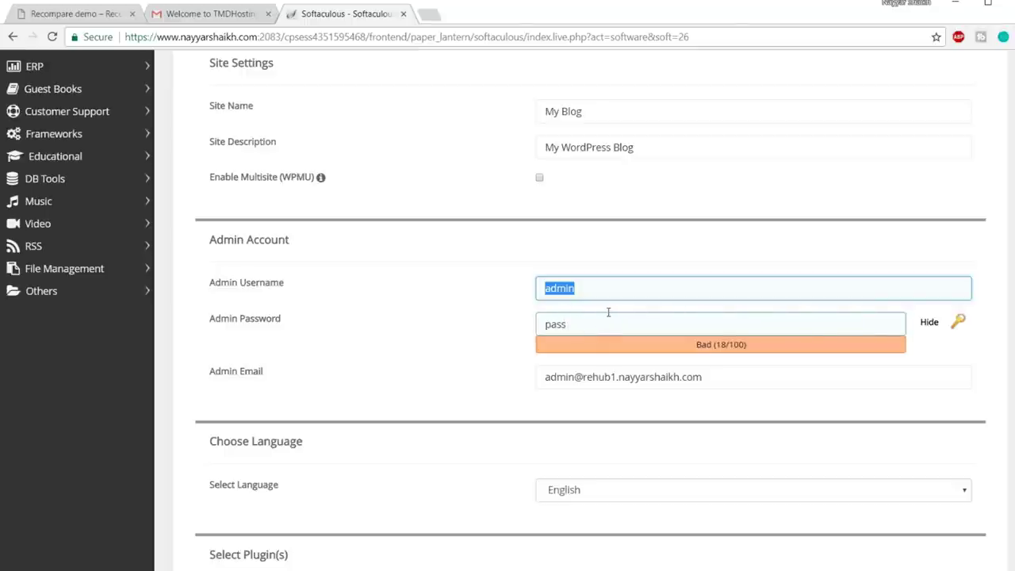
type("Nayyar_Shaikh")
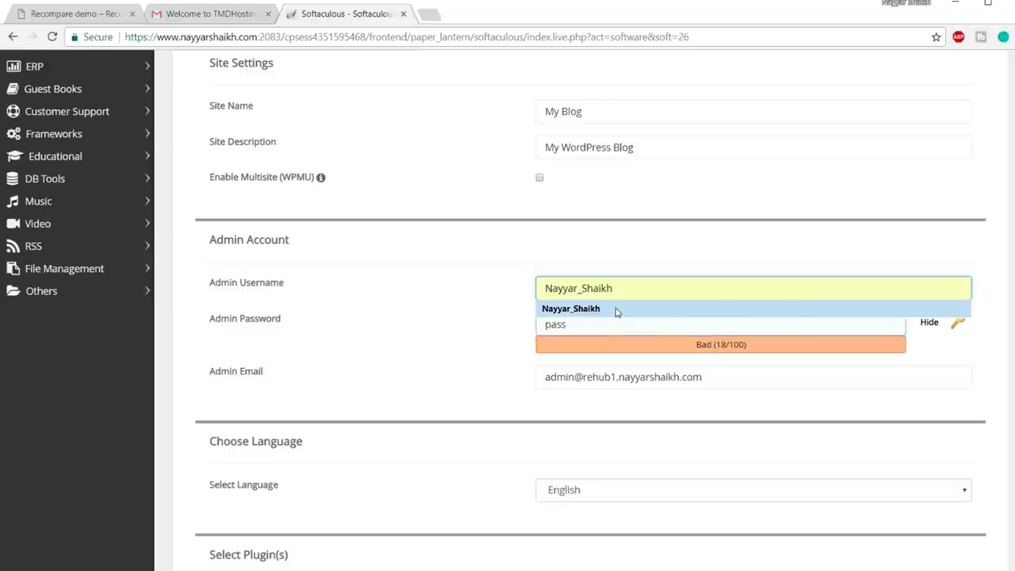
left_click(611, 312)
Step: Replace the default admin password with the owner's own password
left_click(607, 322)
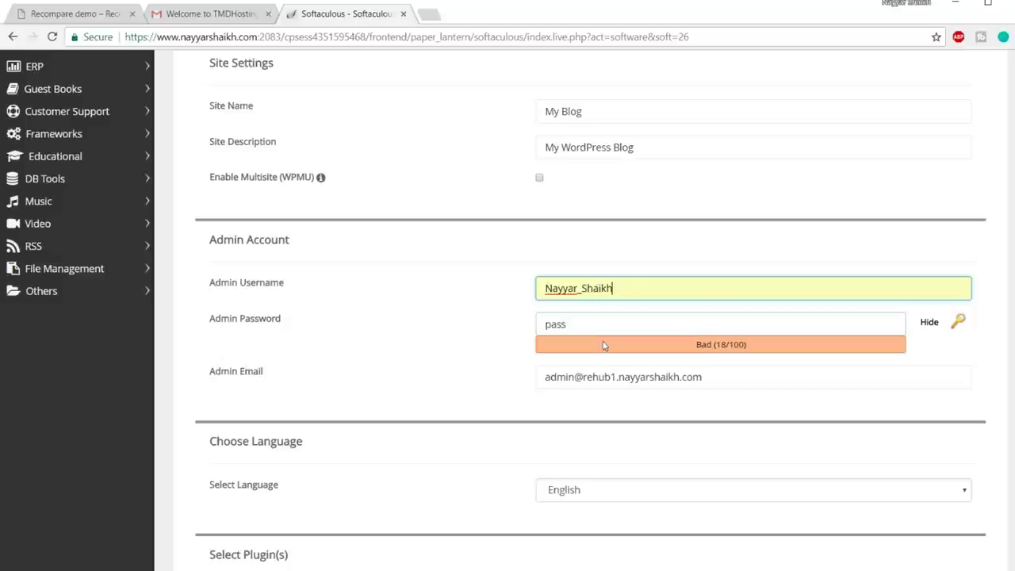
key("ctrl+a")
left_click(929, 322)
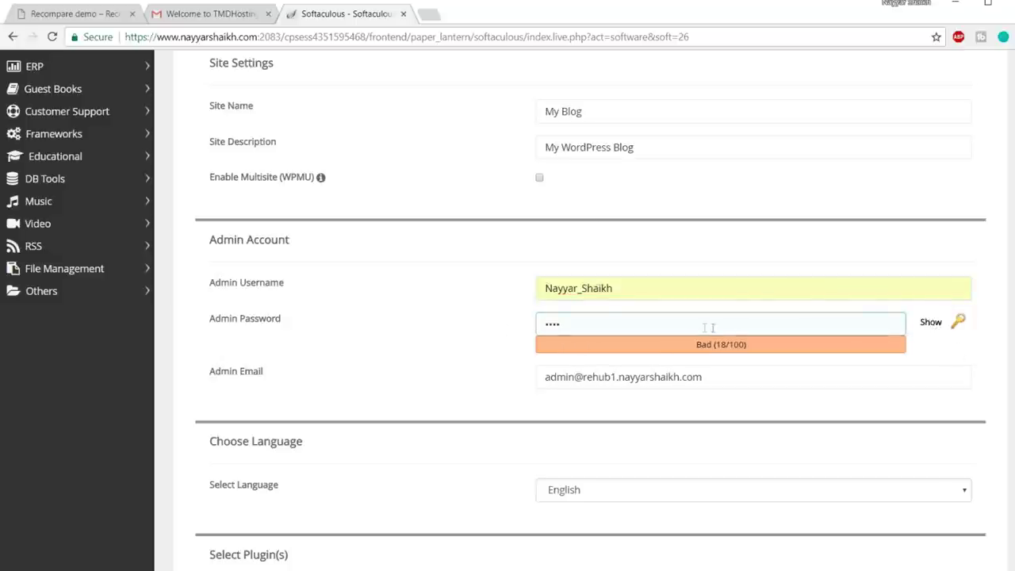
left_click(705, 328)
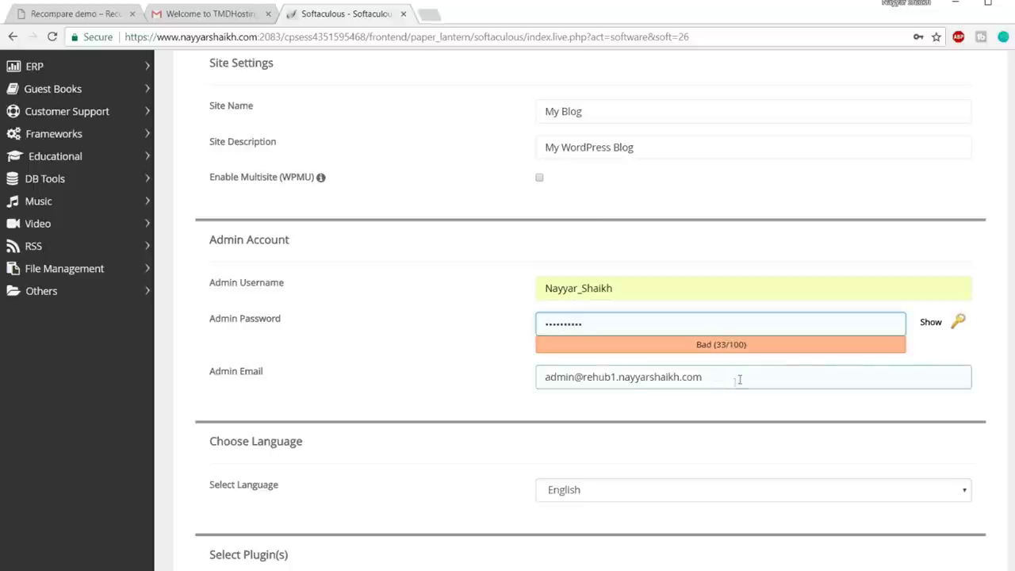
Step: Swap the admin e-mail for the owner's address and run the installation
left_click_drag(737, 376, 381, 392)
key("Down")
left_click(569, 399)
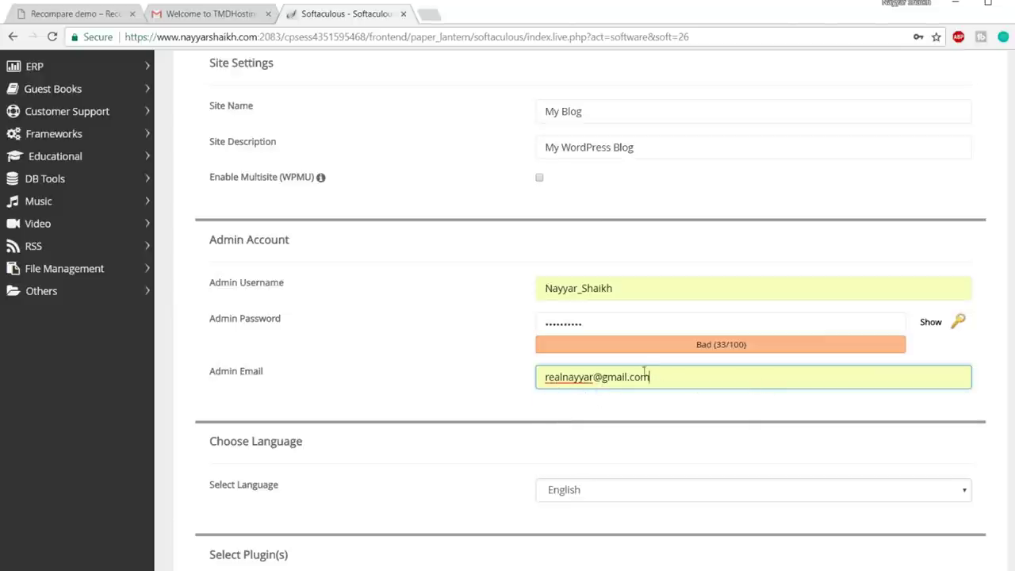
scroll(699, 394, "down", 8)
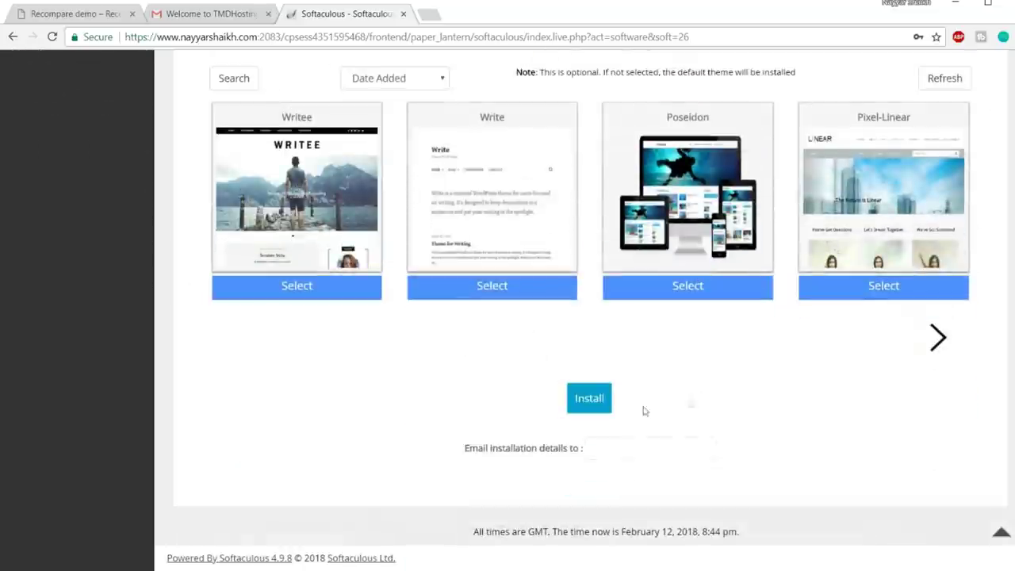
left_click(591, 404)
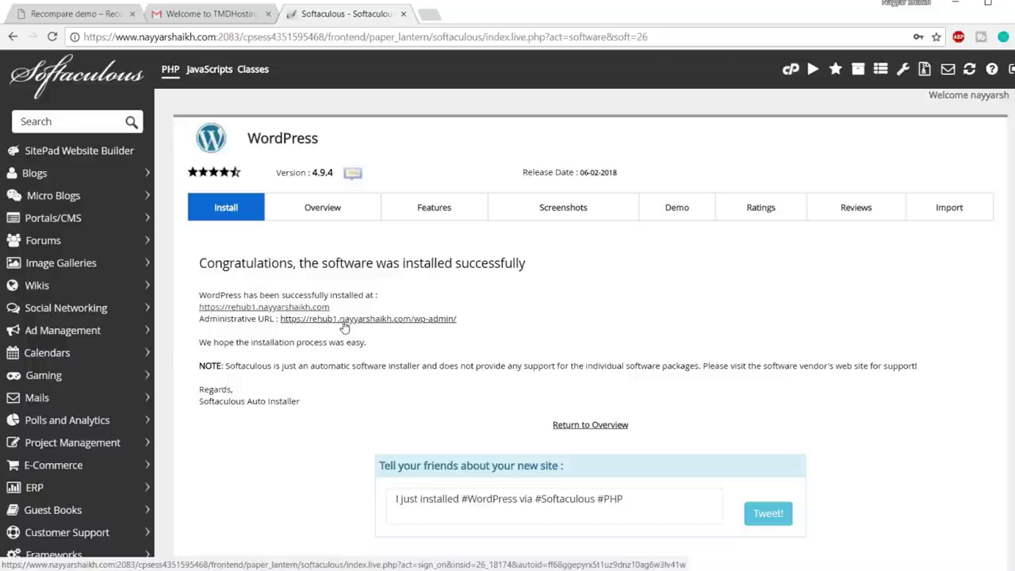
Step: Open the new site's Administrative URL and close the Softaculous and hosting welcome tabs
left_click(344, 321)
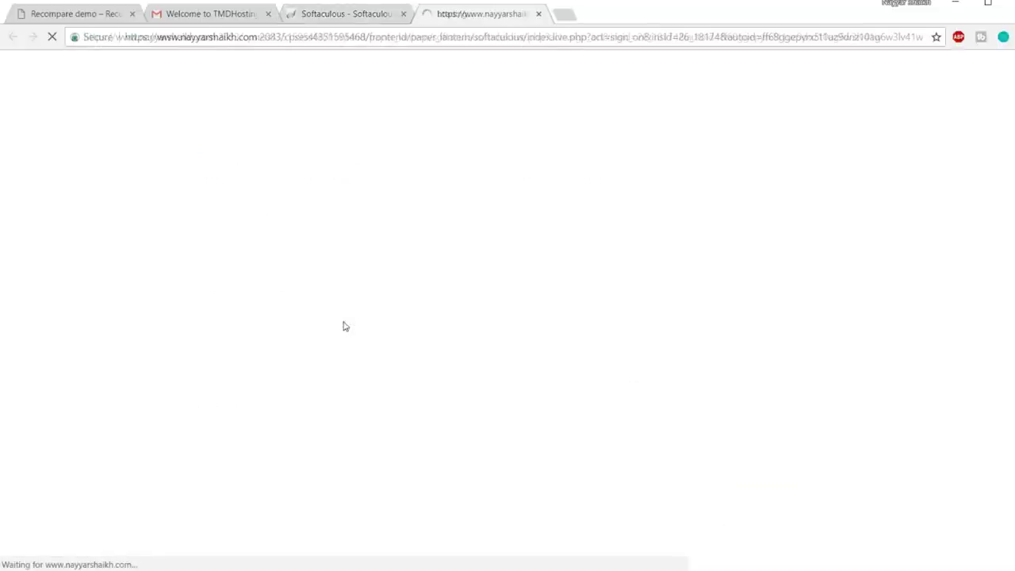
left_click(403, 14)
left_click(268, 13)
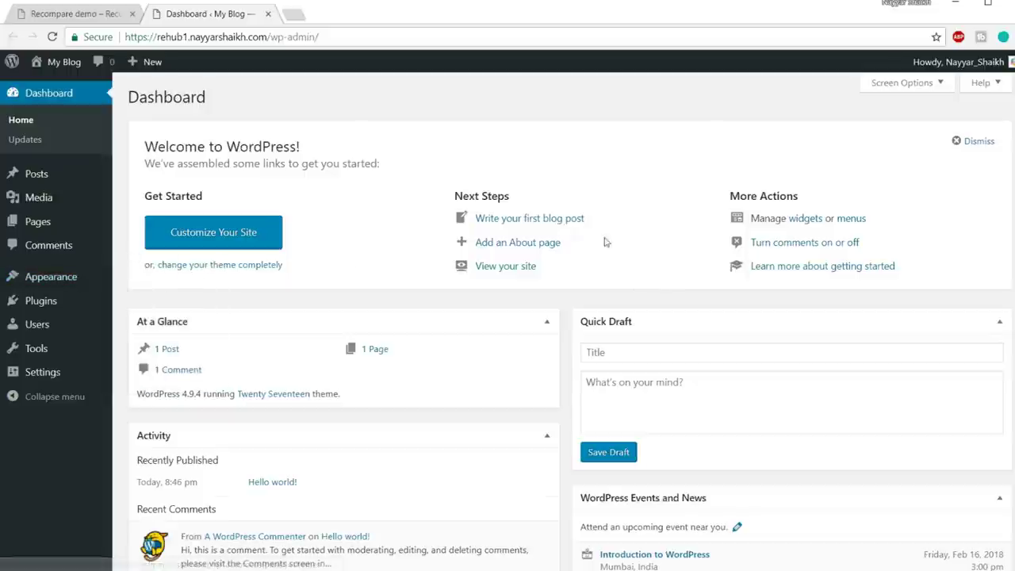
Step: Go to Appearance in the Dashboard sidebar to see the three installed Twenty themes
mouse_move(47, 277)
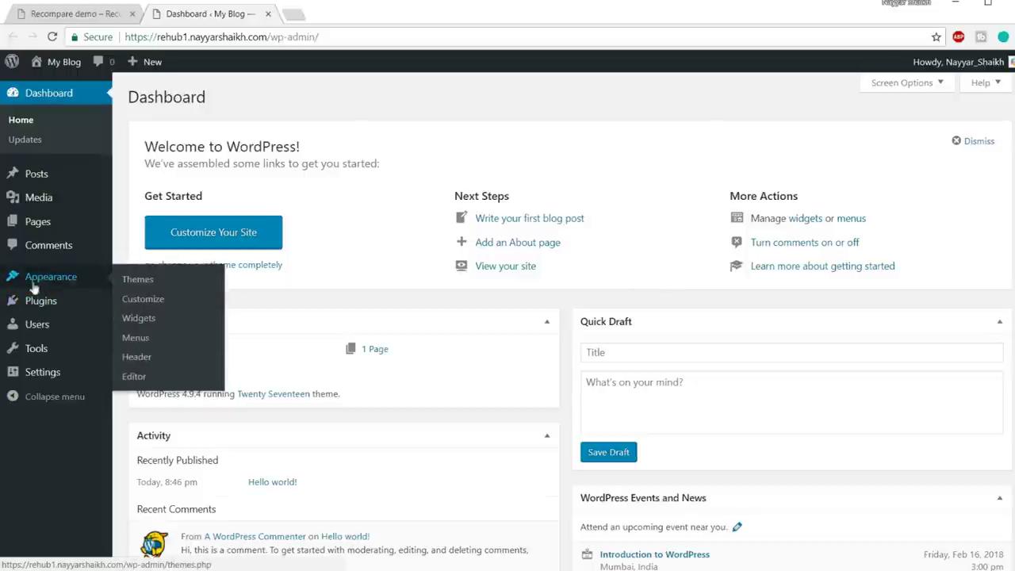
left_click(57, 283)
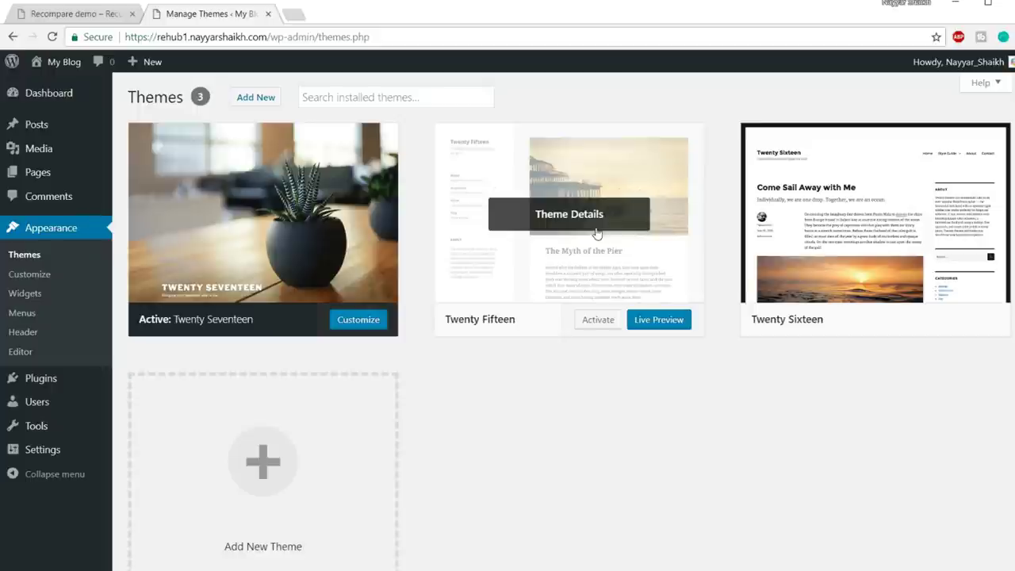
Step: Delete Twenty Fifteen and then Twenty Sixteen from their theme details, confirming each deletion
left_click(571, 226)
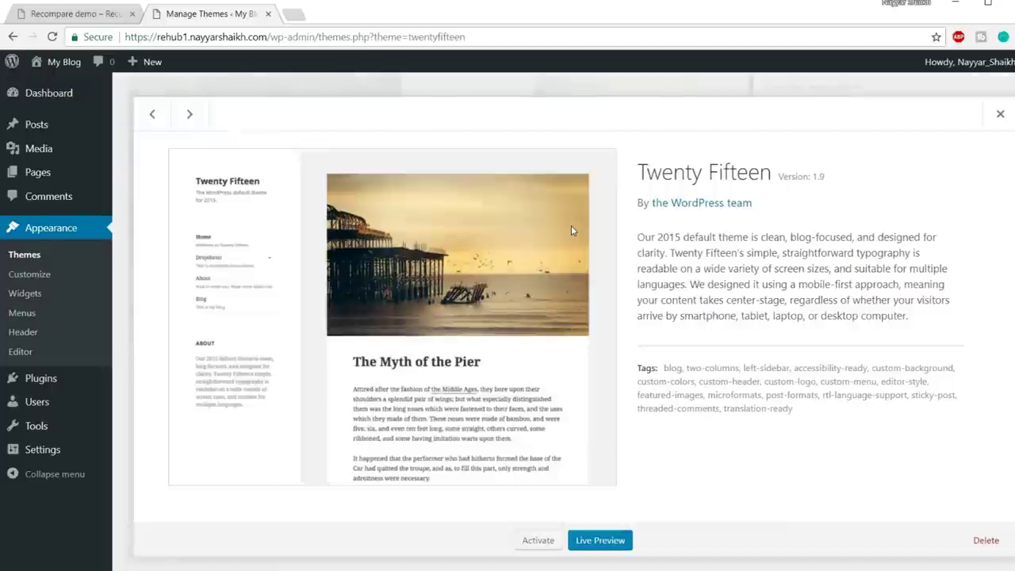
left_click(986, 540)
left_click(585, 131)
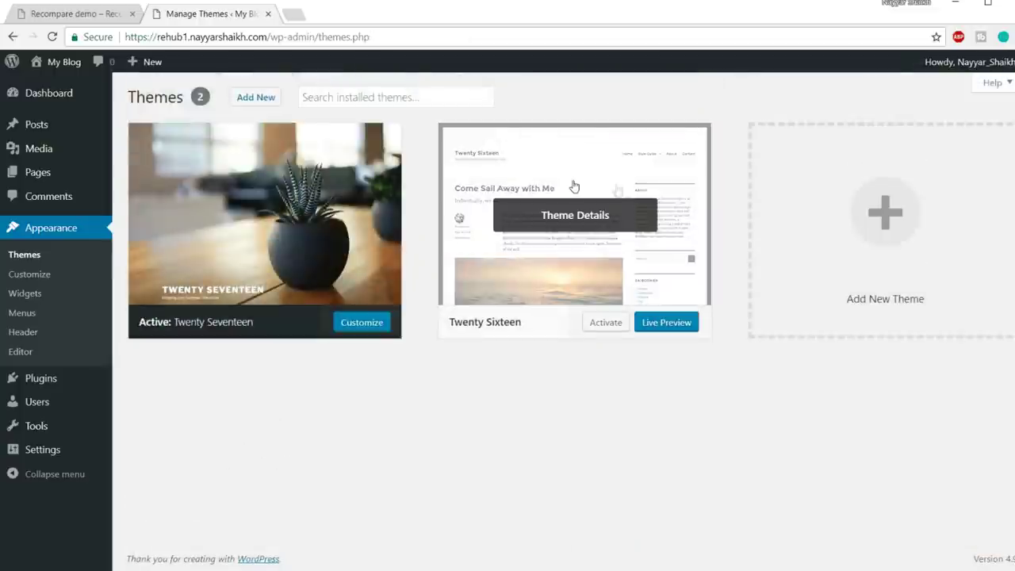
left_click(574, 190)
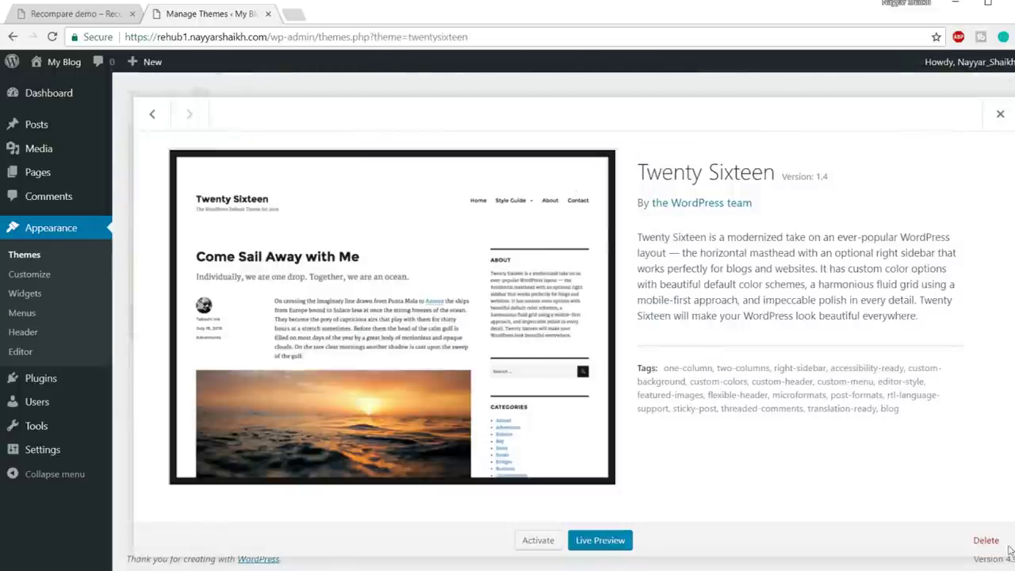
left_click(986, 540)
left_click(556, 130)
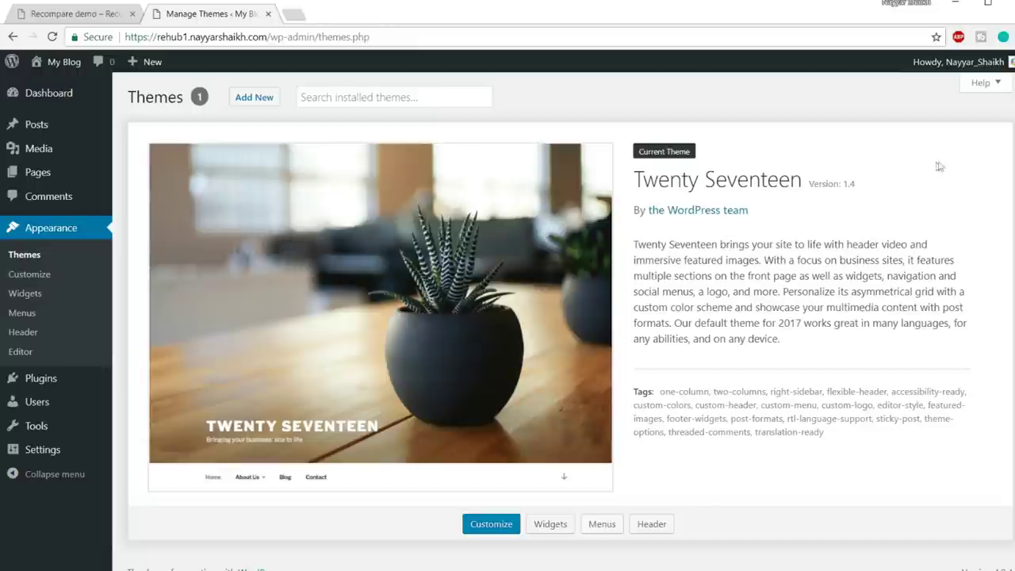
Step: Open the My Blog front page via Visit Site in a new tab and look it over
mouse_move(60, 64)
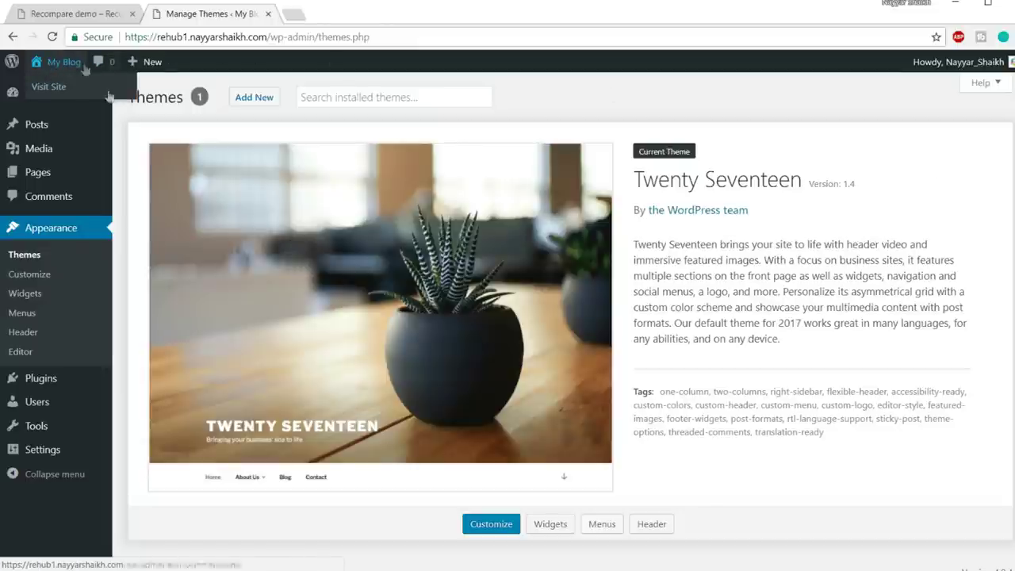
right_click(56, 95)
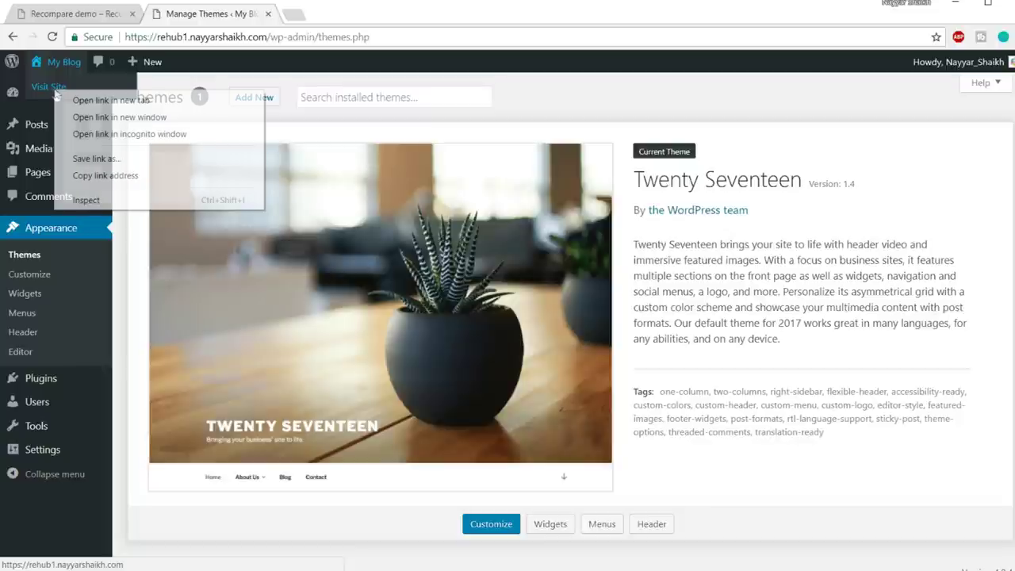
left_click(71, 97)
left_click(357, 14)
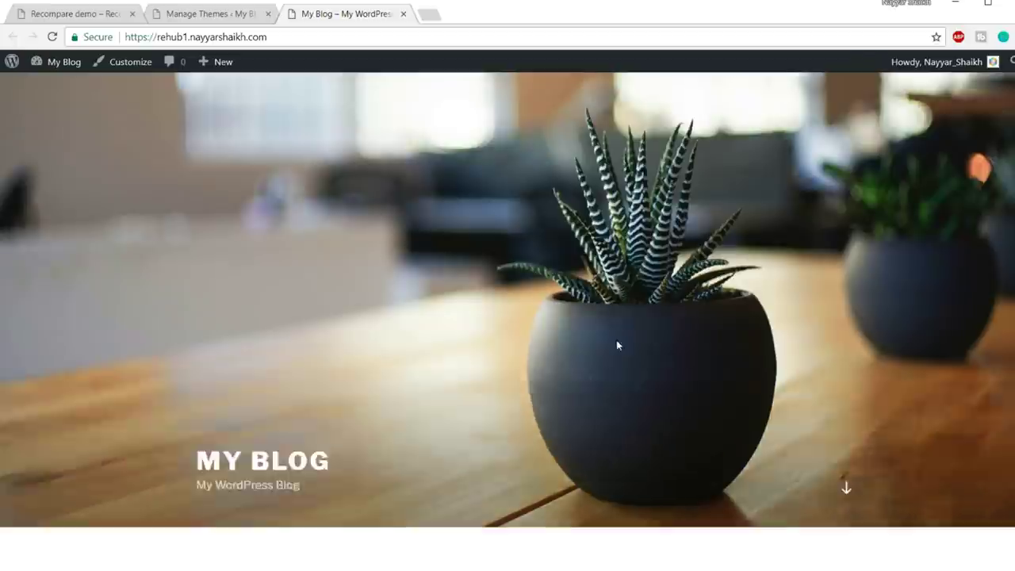
scroll(619, 345, "down", 7)
scroll(620, 365, "up", 7)
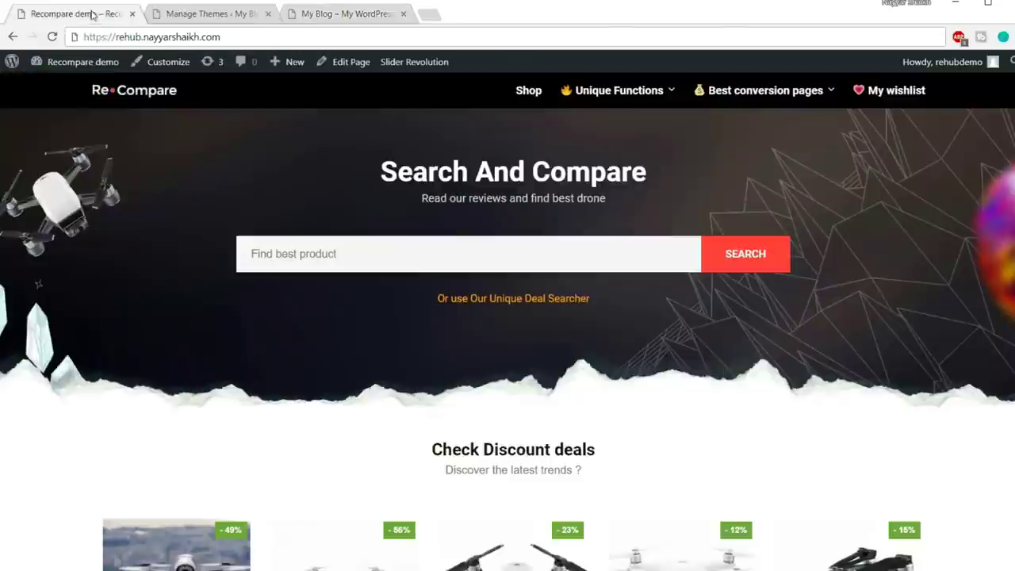
Step: Compare it with the Recompare demo site, then return to the Themes admin page
left_click(94, 13)
scroll(469, 253, "down", 5)
scroll(472, 270, "down", 5)
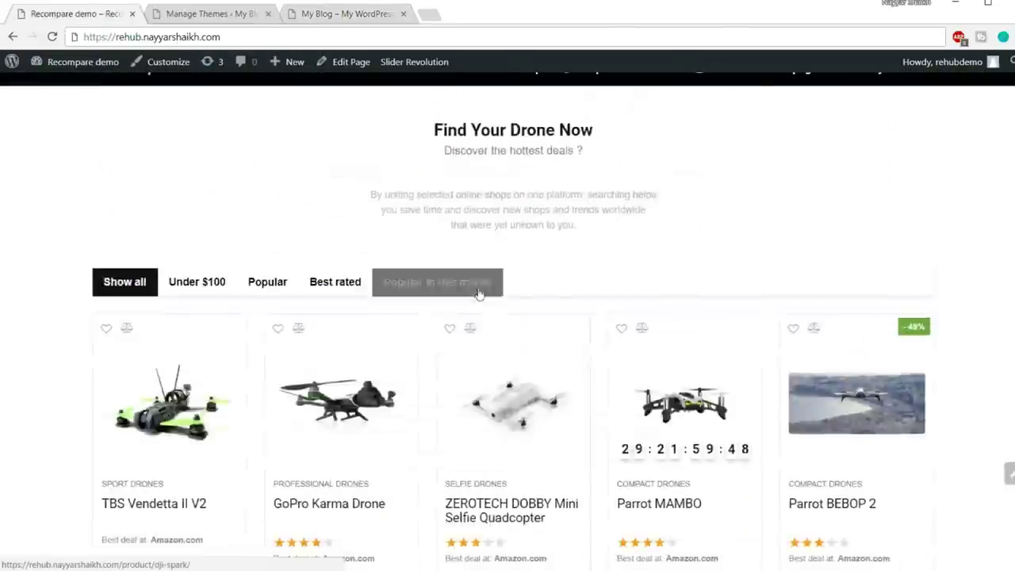
scroll(476, 292, "up", 10)
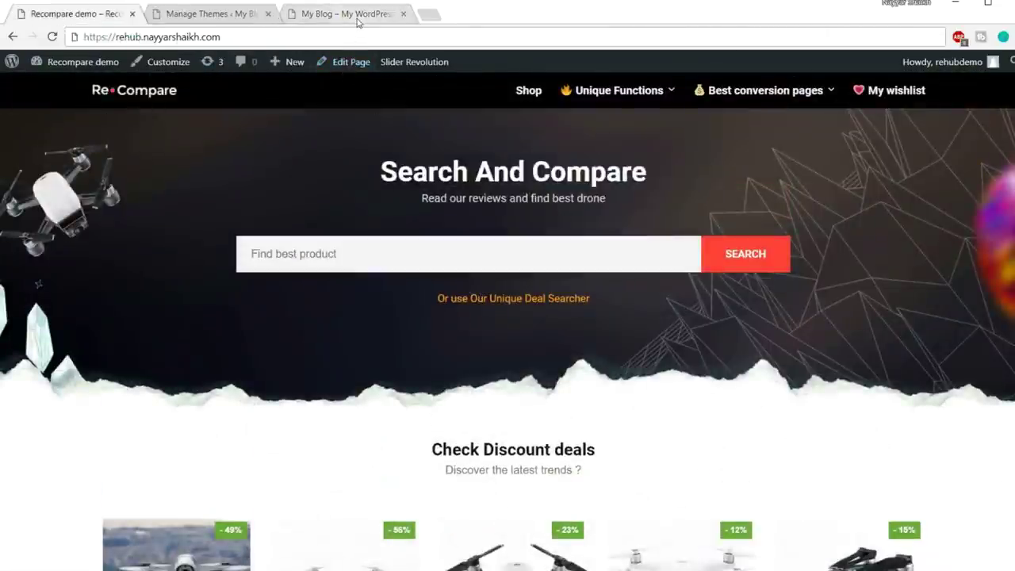
left_click(351, 16)
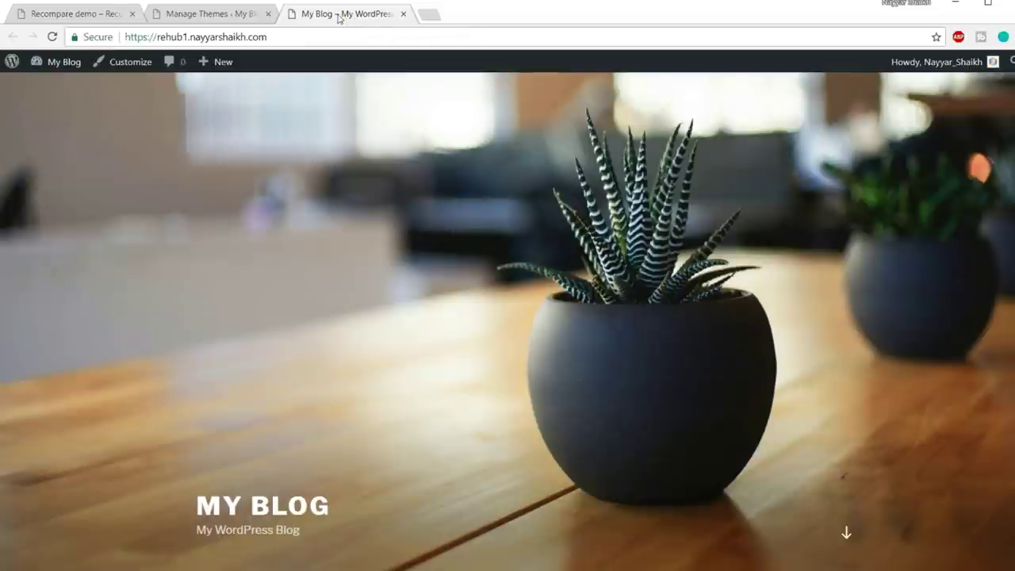
left_click(213, 16)
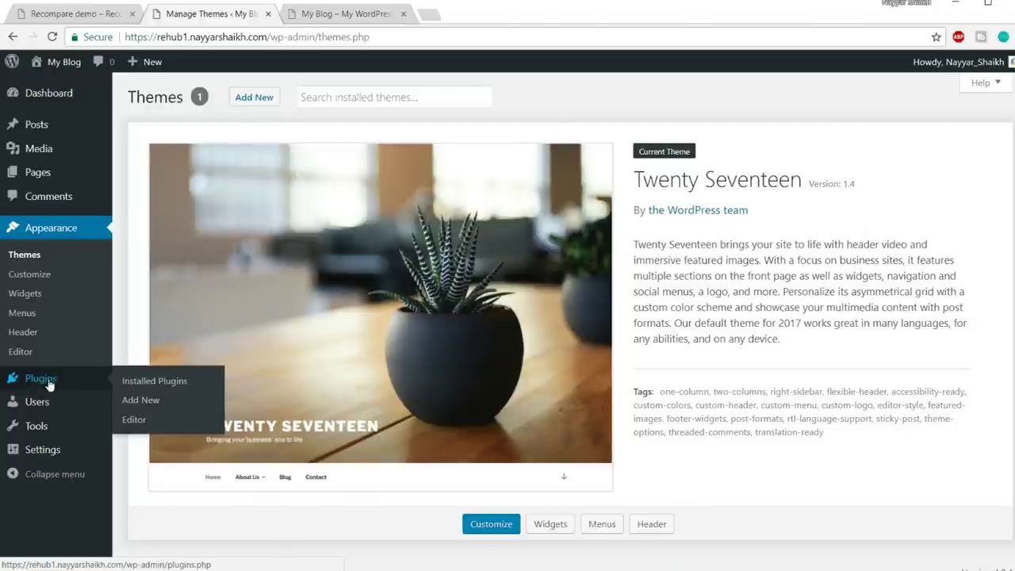
Step: Bulk-delete the selected Akismet Anti-Spam and Hello Dolly plugins from Installed Plugins
mouse_move(44, 382)
left_click(73, 385)
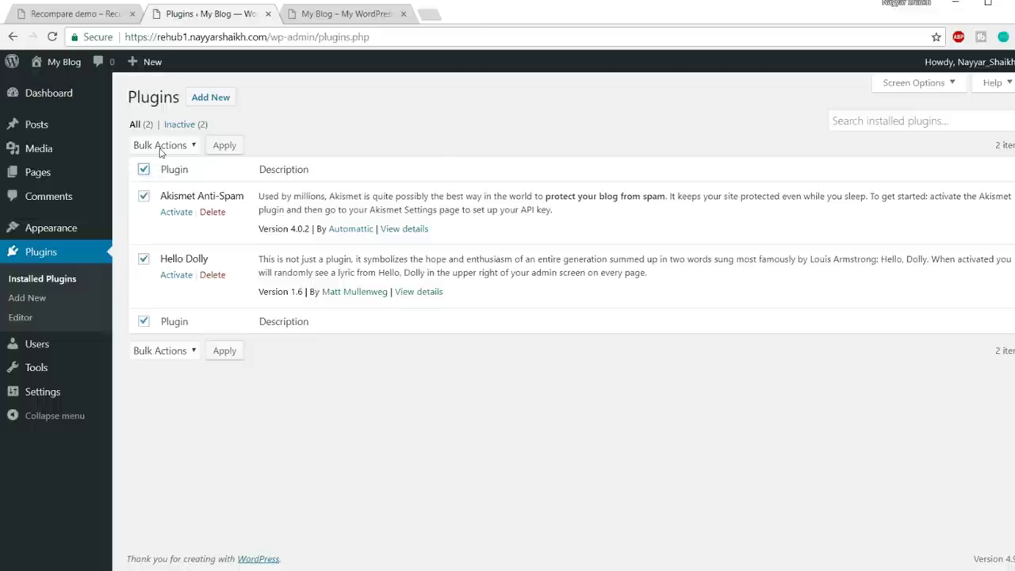
left_click(161, 145)
left_click(168, 217)
left_click(225, 145)
left_click(567, 113)
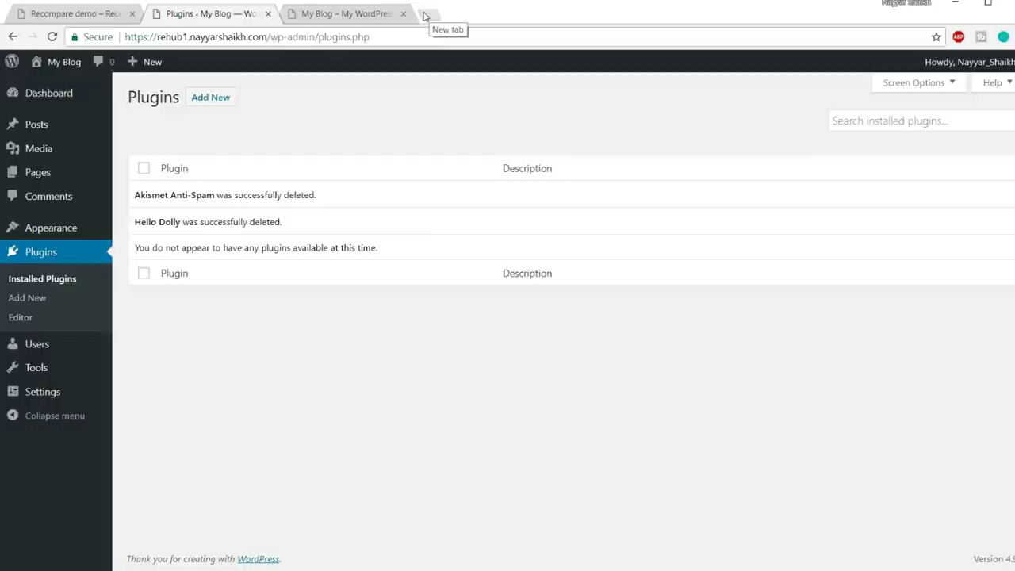
Step: Go to bloggdude.com/rehub in a new tab to reach the REHub ThemeForest page
left_click(425, 15)
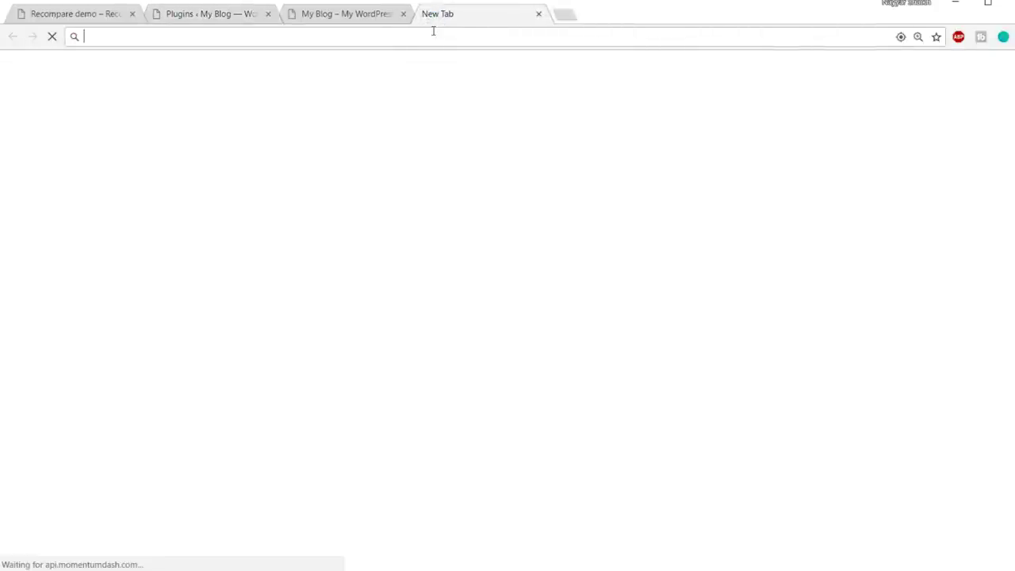
type("b")
key("Right")
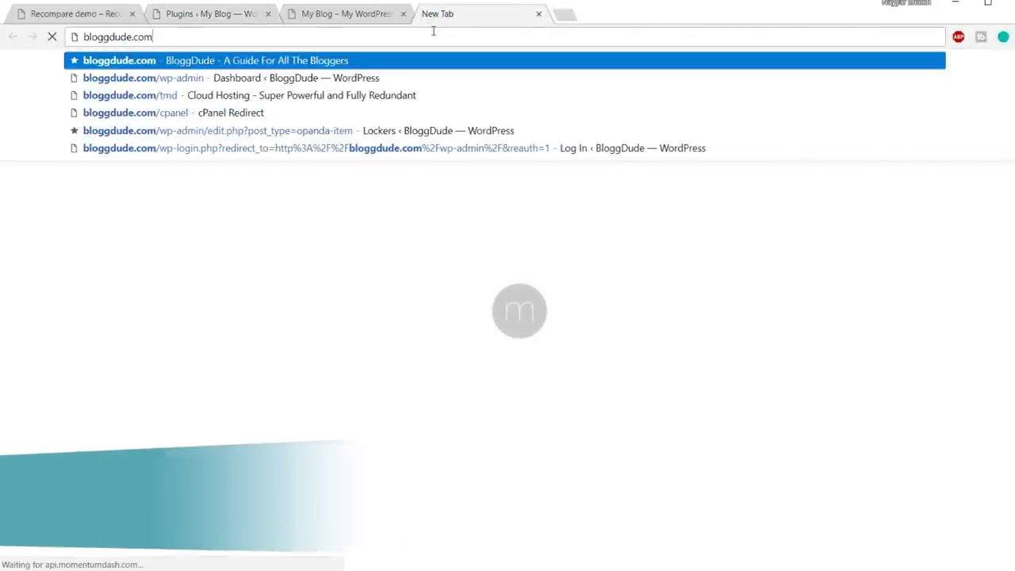
type("/rehu")
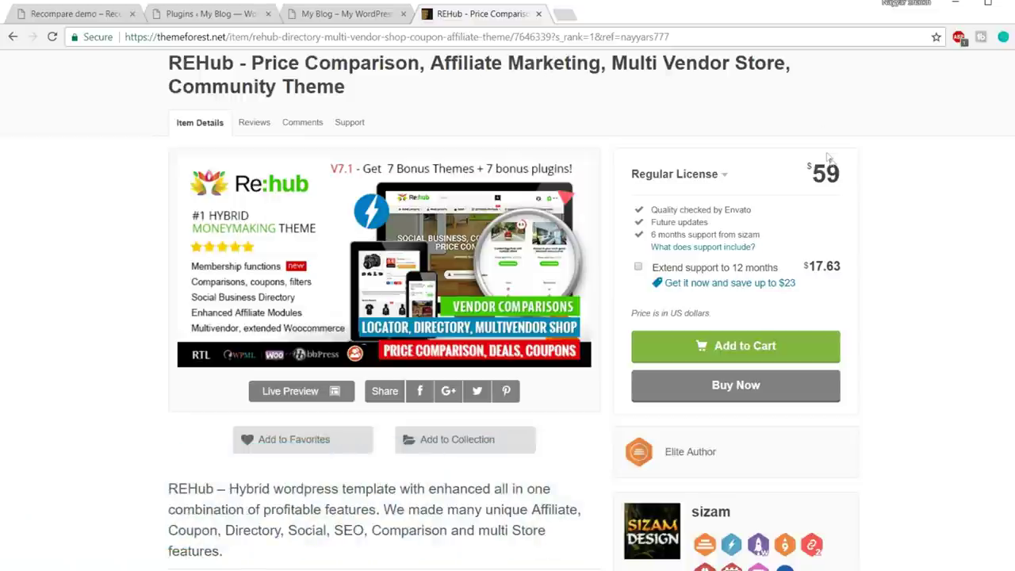
Step: Highlight REHub's sales figure, its 4.92 average rating and 713 ratings count
scroll(833, 199, "down", 4)
left_click_drag(641, 316, 698, 316)
left_click(797, 318)
scroll(837, 318, "down", 1)
scroll(837, 317, "down", 1)
mouse_move(626, 300)
left_mouse_down()
mouse_move(654, 300)
mouse_move(631, 298)
left_mouse_up()
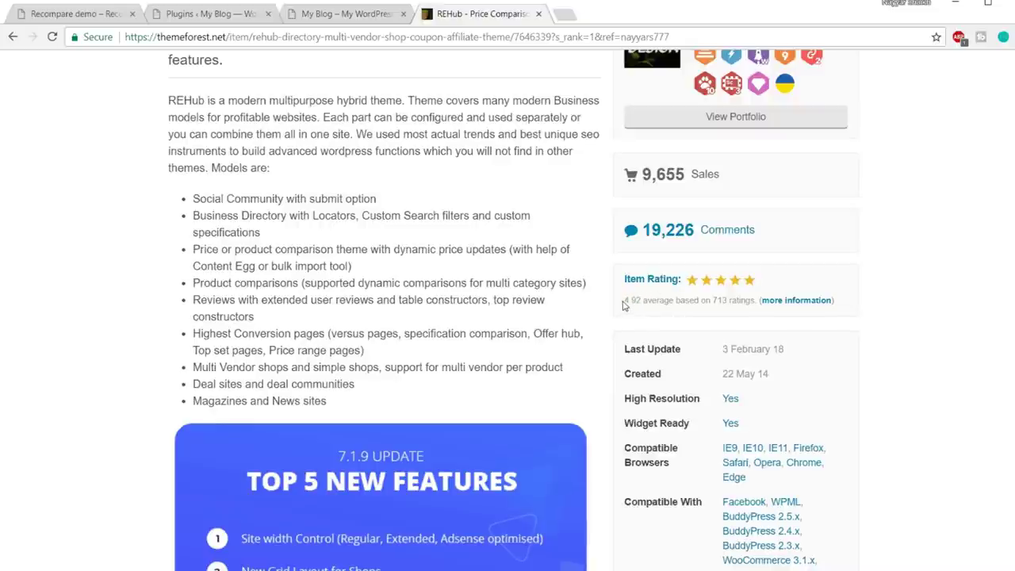
left_click_drag(713, 300, 749, 302)
left_click(749, 301)
Step: Scroll through the REHub feature list, then close the product page tab
scroll(925, 315, "down", 4)
scroll(925, 315, "down", 18)
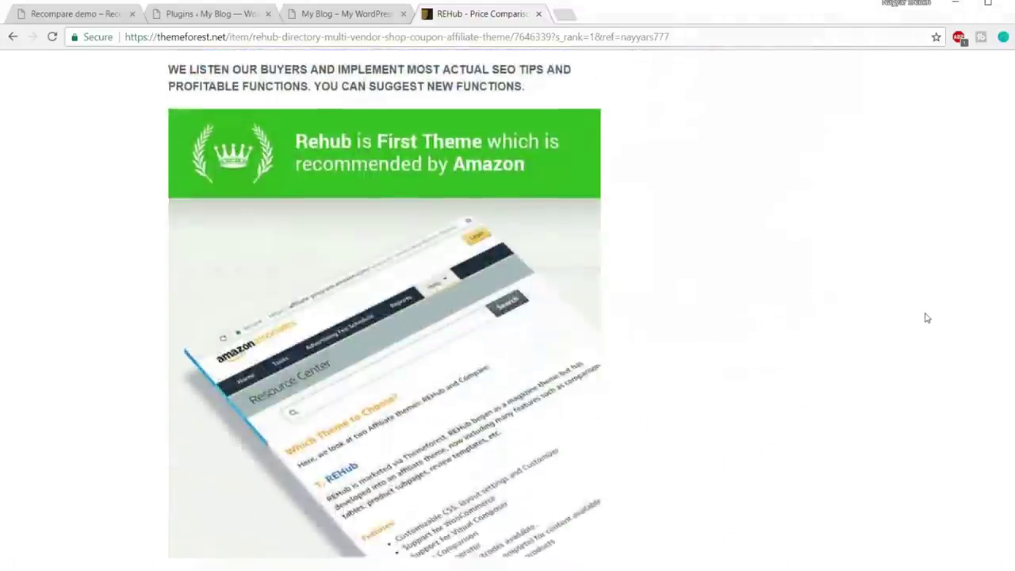
scroll(926, 315, "down", 20)
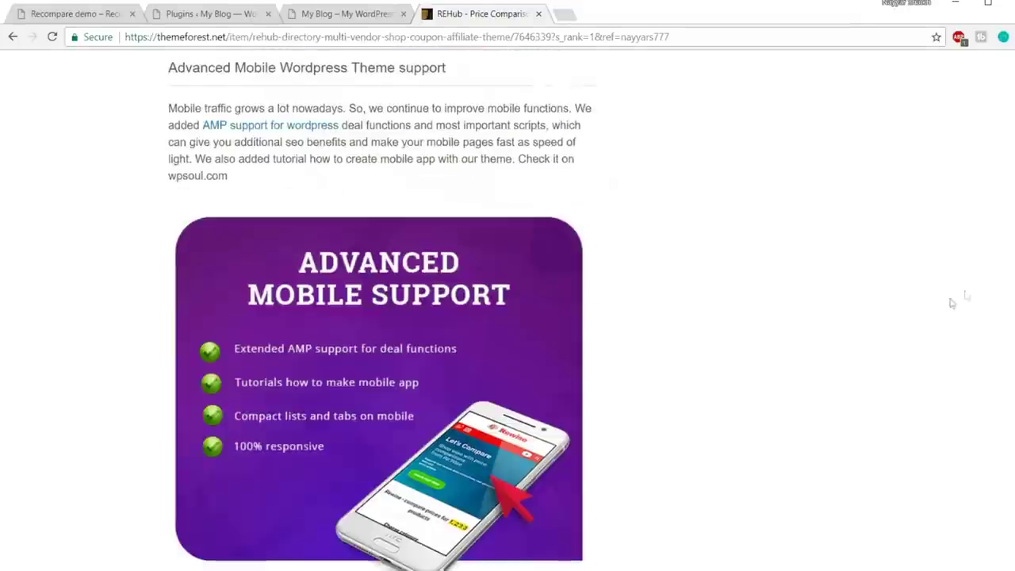
scroll(962, 294, "down", 20)
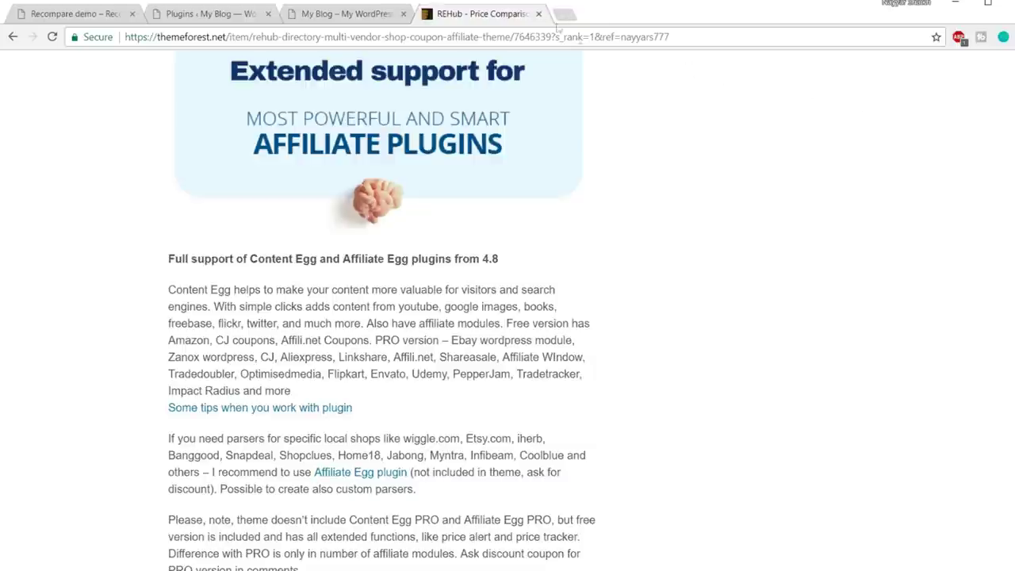
scroll(999, 80, "up", 20)
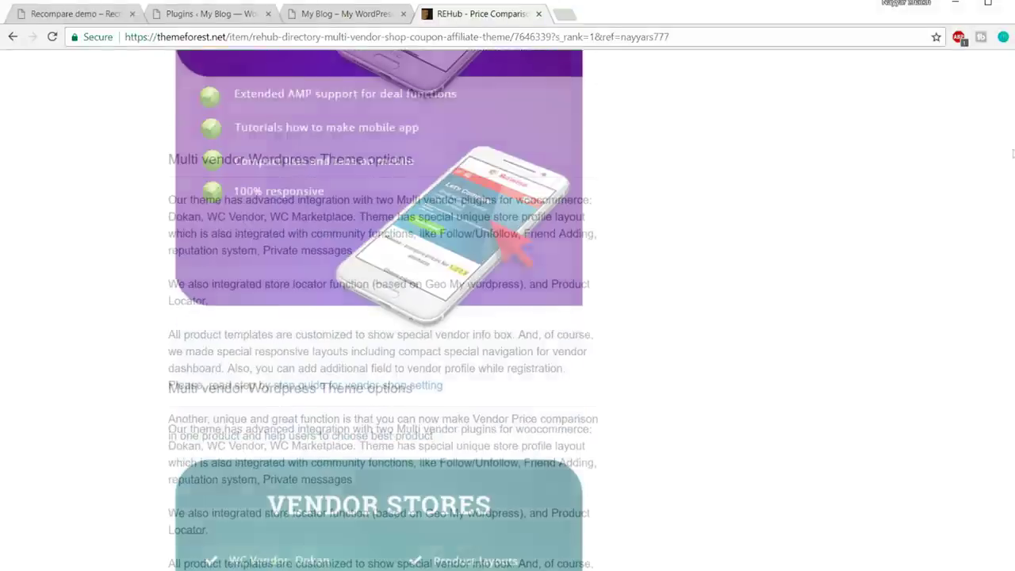
scroll(880, 190, "up", 2)
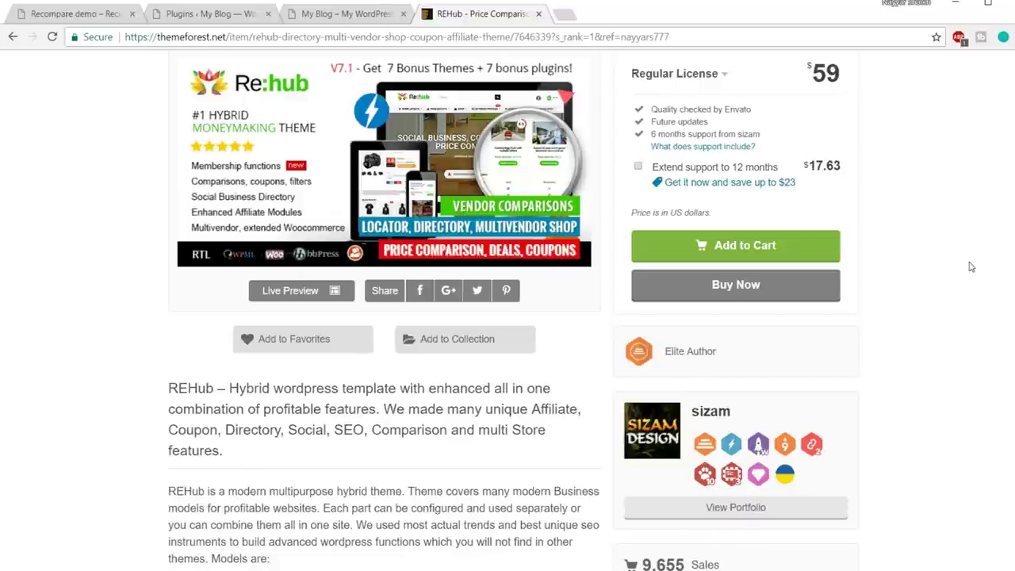
left_click(539, 14)
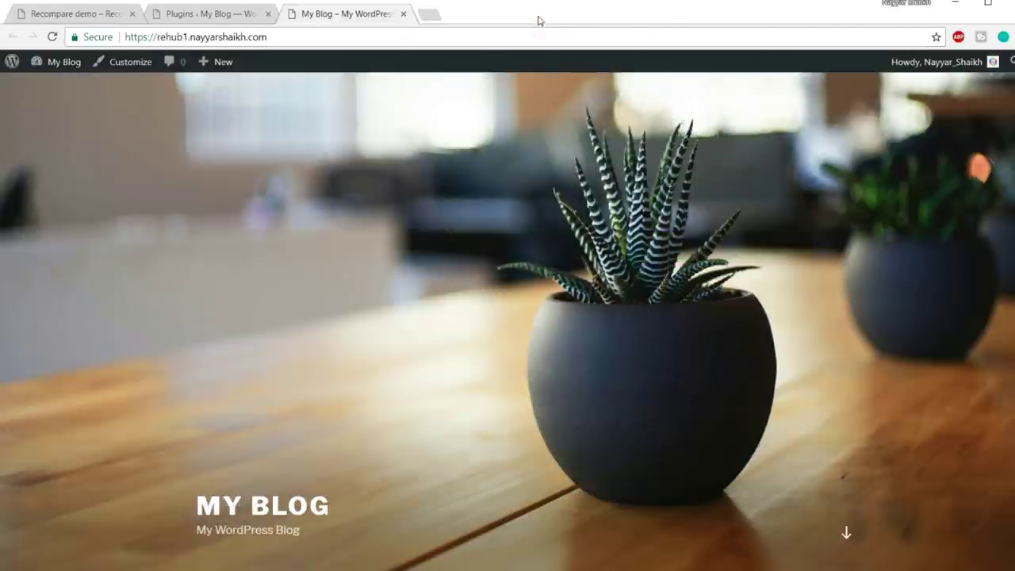
Step: Return to WordPress admin and open Media > Add New
left_click(222, 16)
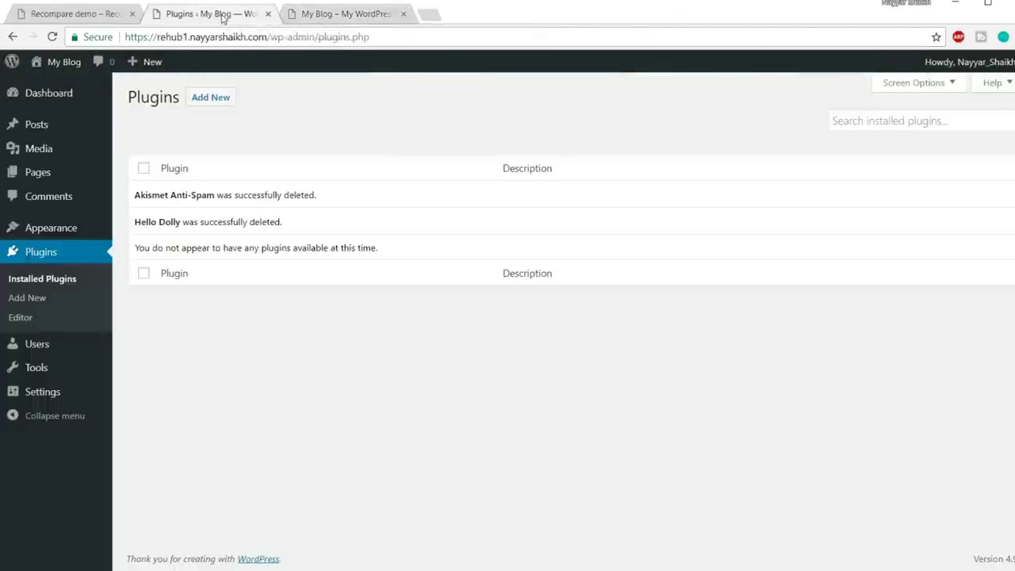
left_click(44, 235)
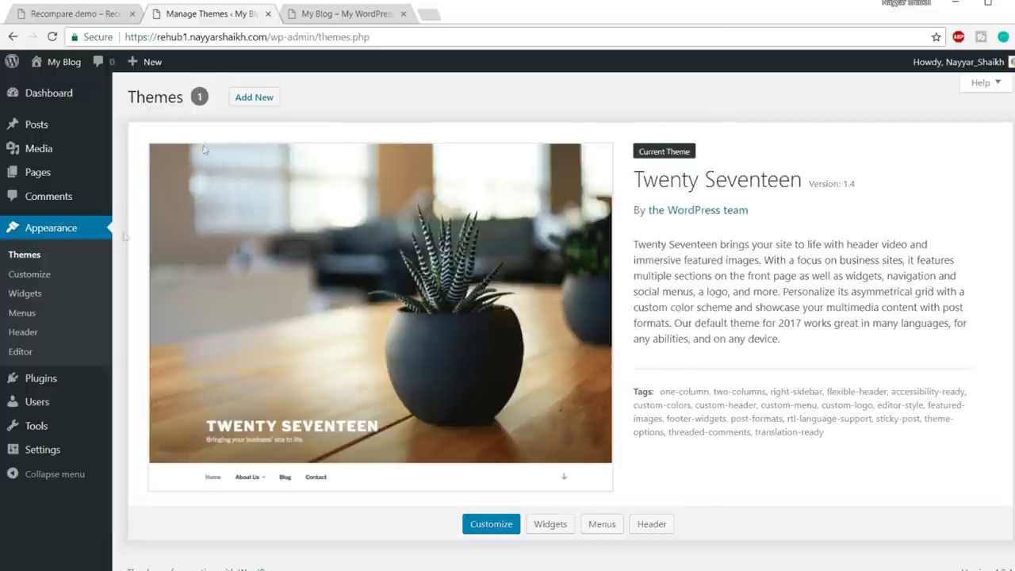
mouse_move(40, 150)
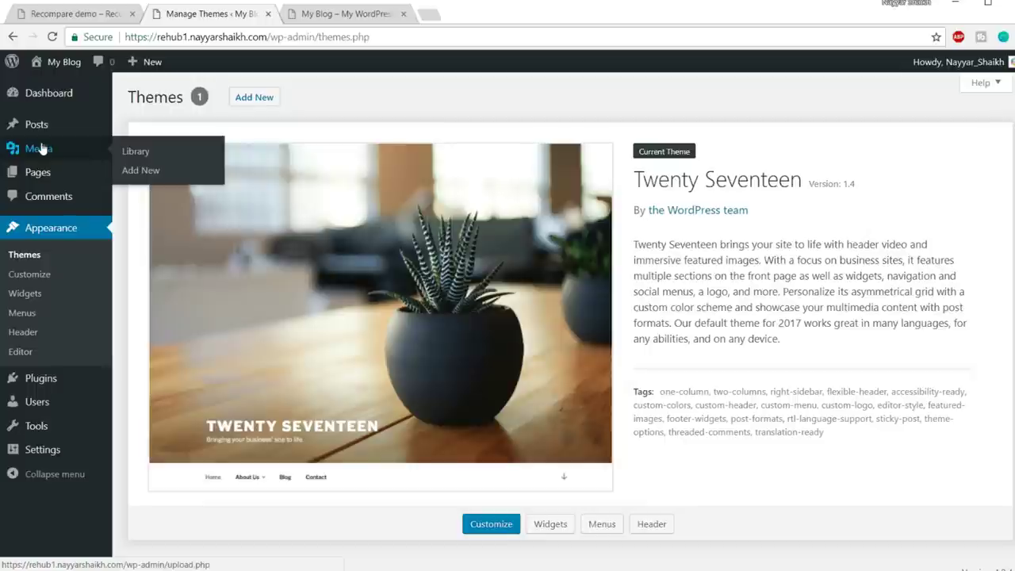
left_click(142, 170)
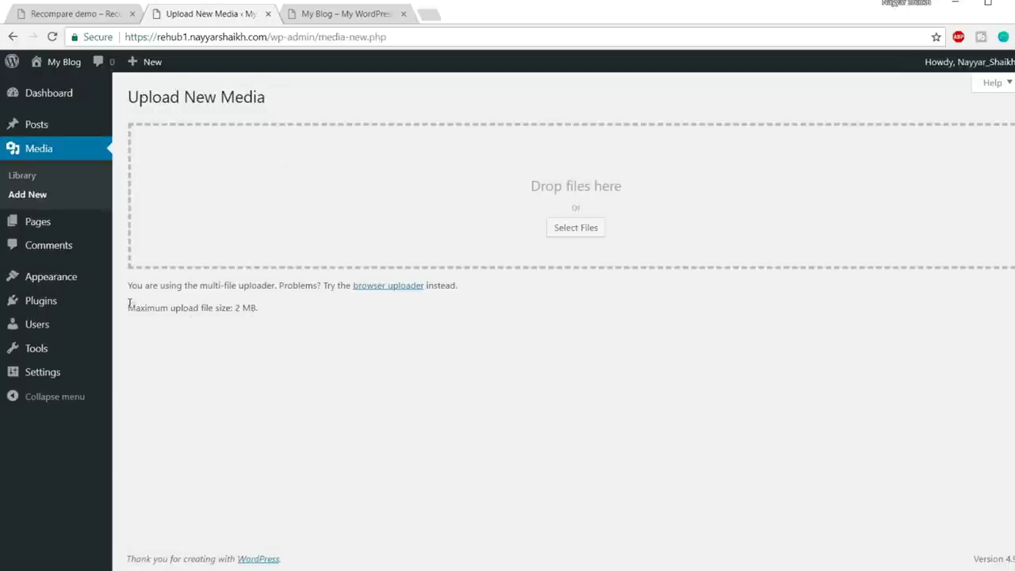
Step: Highlight the 'Maximum upload file size: 2 MB' line
left_click_drag(129, 307, 272, 306)
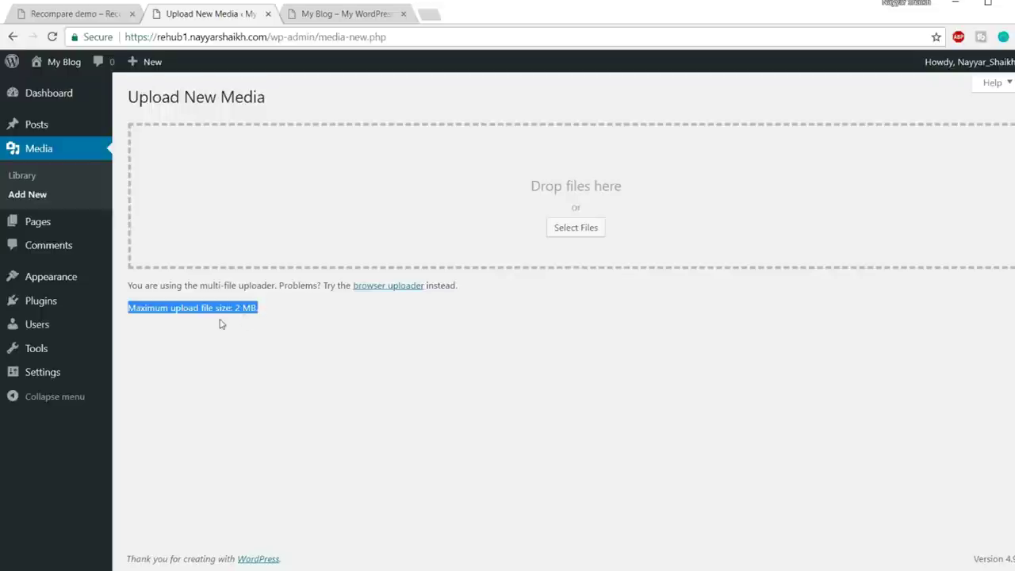
left_click_drag(268, 309, 236, 308)
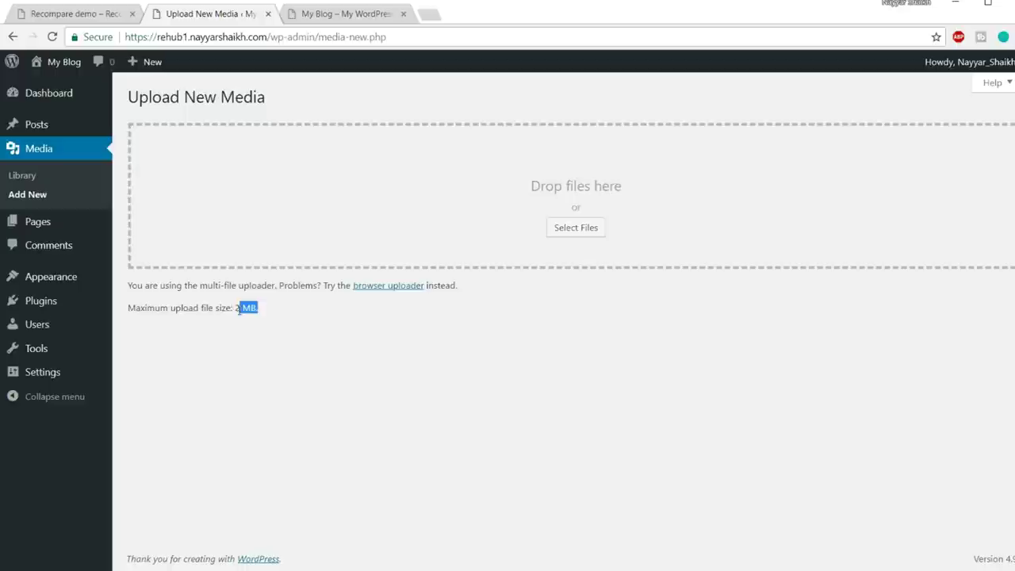
left_click(276, 314)
Step: Launch FileZilla from the Start search and shrink its status log area
key("super")
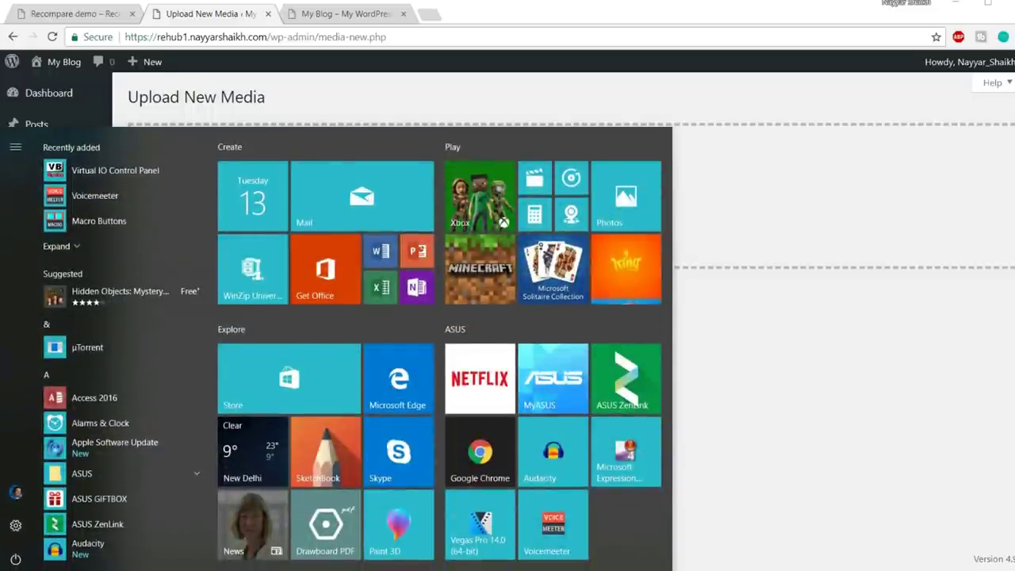
type("file")
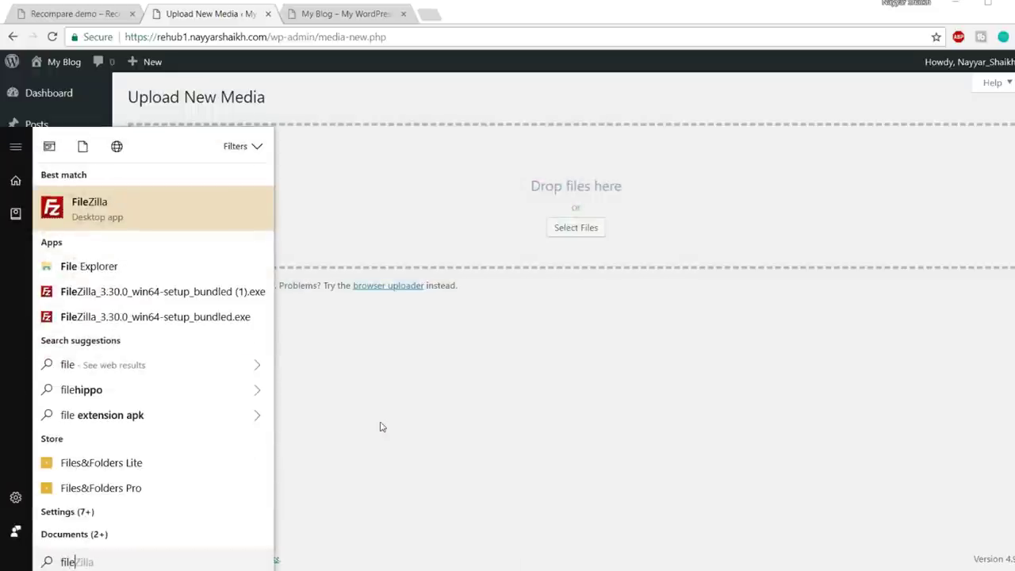
left_click(175, 221)
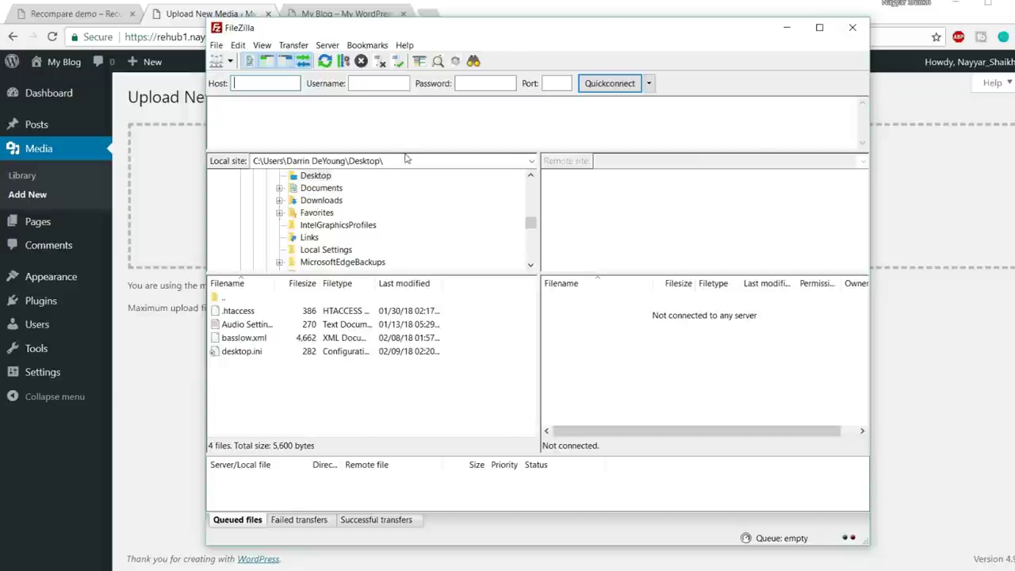
left_click_drag(407, 150, 407, 124)
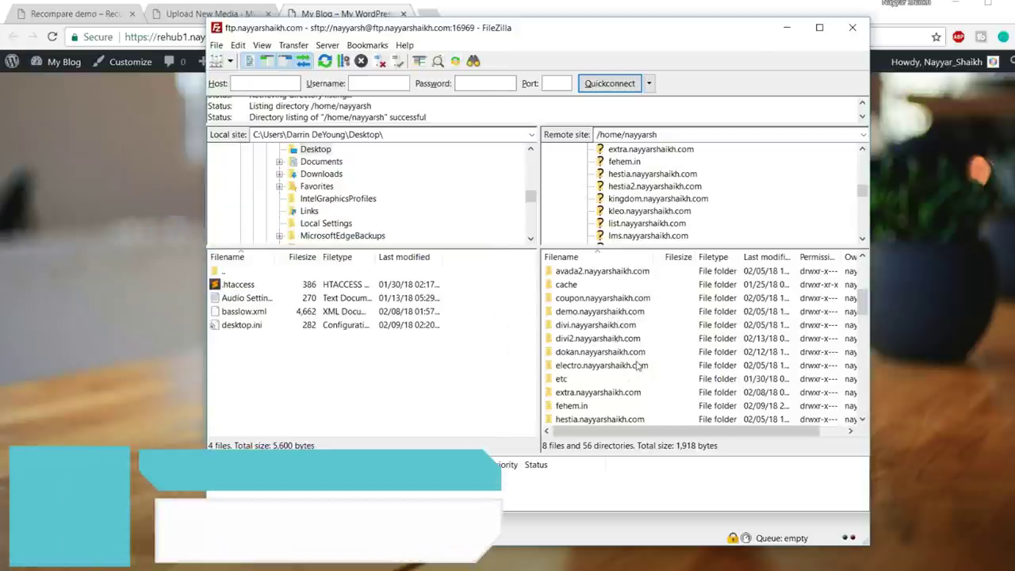
Step: Download .htaccess from the server's rehub1 folder to the local Desktop and open it in Sublime Text
scroll(637, 365, "down", 5)
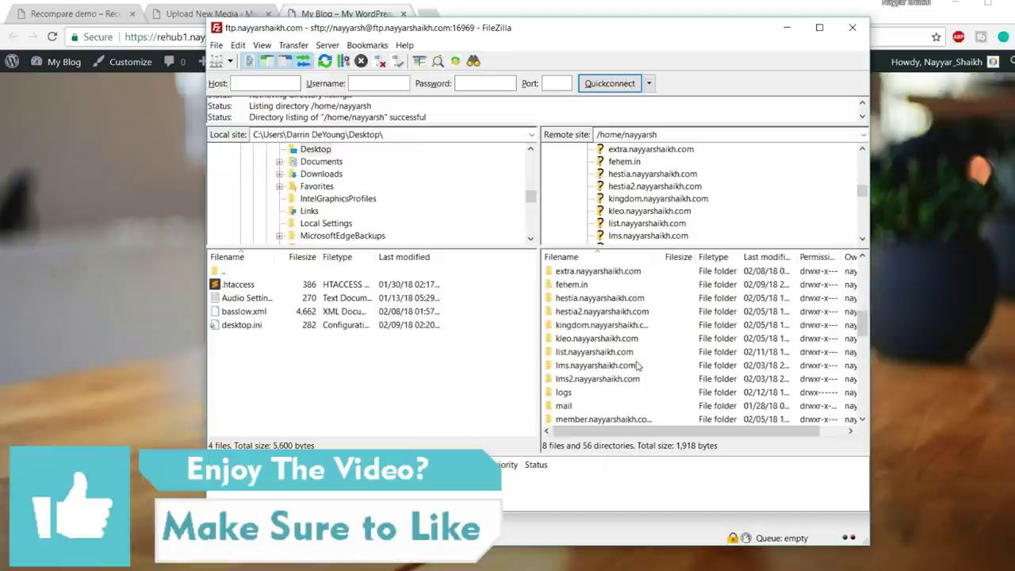
scroll(637, 365, "down", 3)
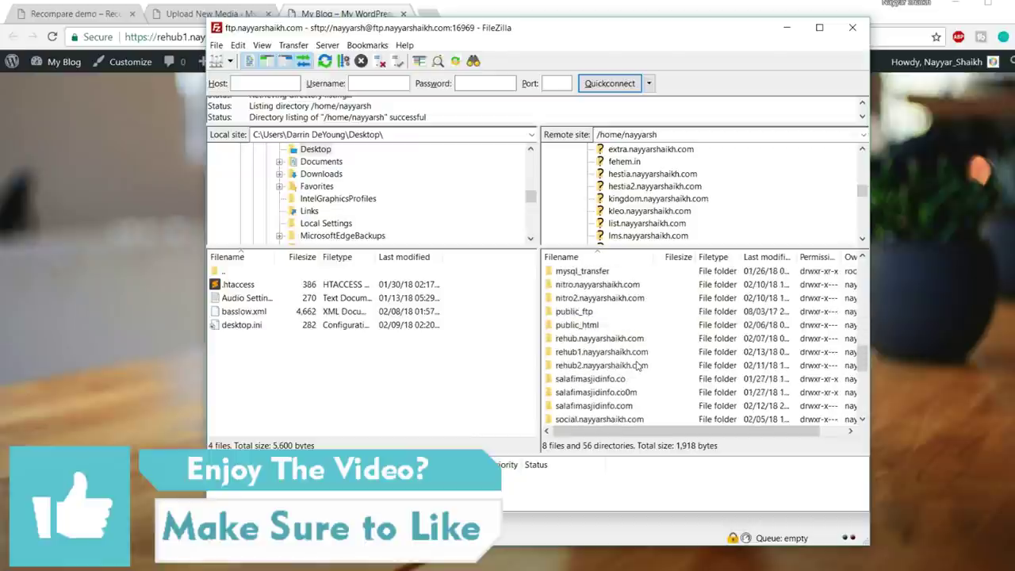
double_click(595, 355)
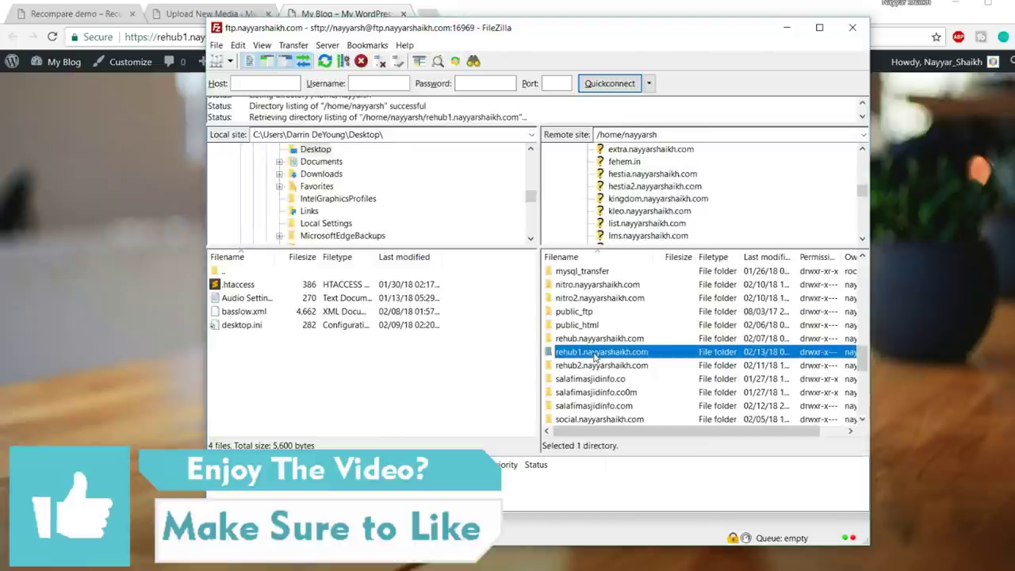
left_click(588, 341)
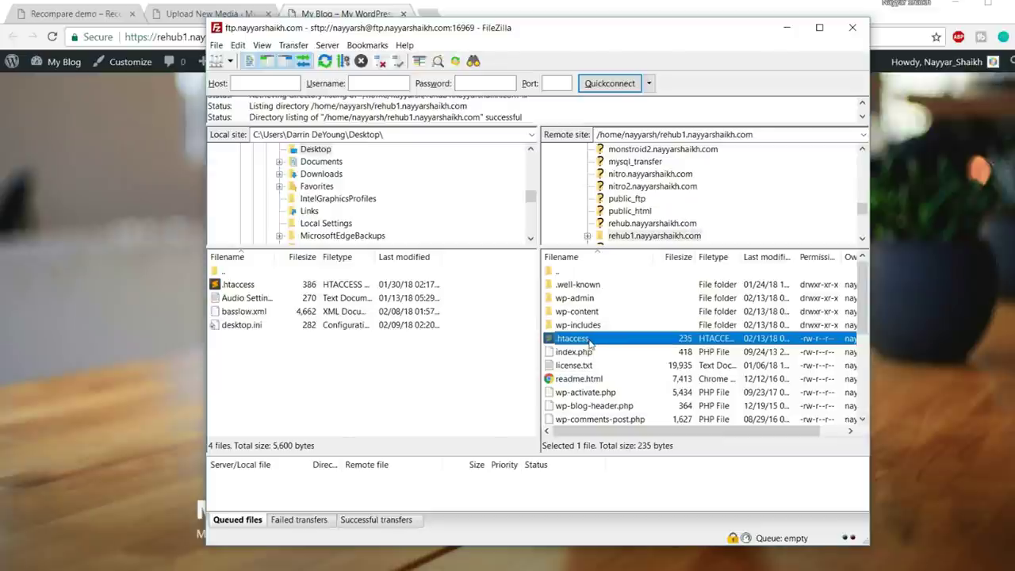
mouse_move(591, 342)
left_mouse_down()
mouse_move(492, 308)
mouse_move(389, 377)
mouse_move(582, 336)
left_mouse_up()
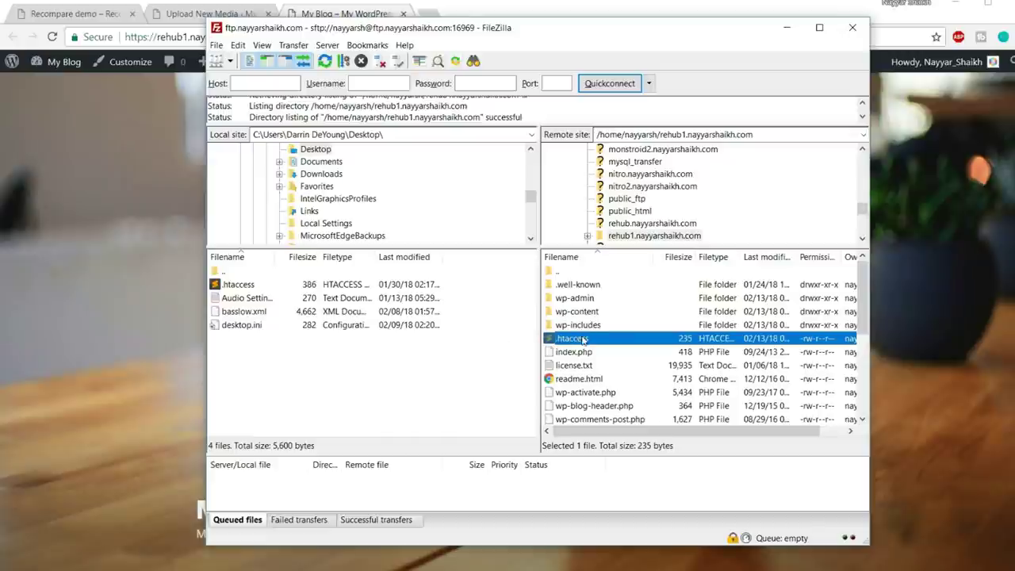
scroll(410, 208, "up", 2)
scroll(370, 210, "down", 1)
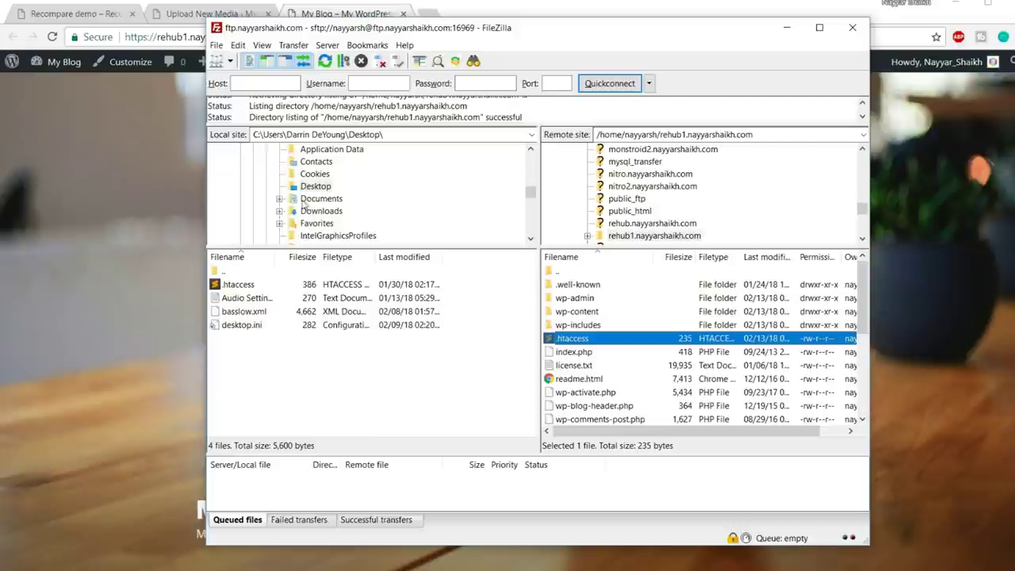
left_click(306, 186)
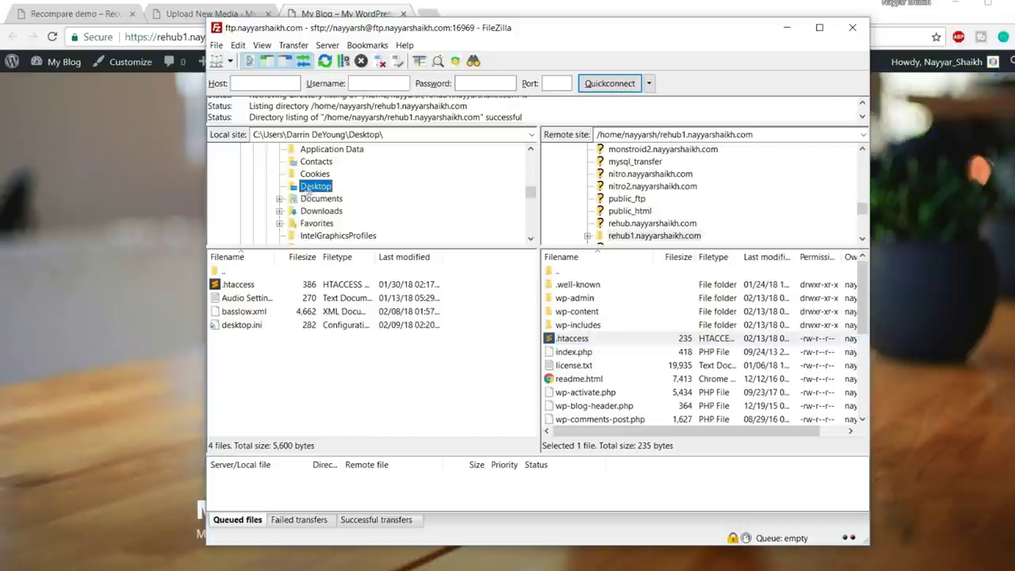
mouse_move(568, 342)
left_mouse_down()
mouse_move(468, 273)
mouse_move(347, 380)
mouse_move(575, 341)
left_mouse_up()
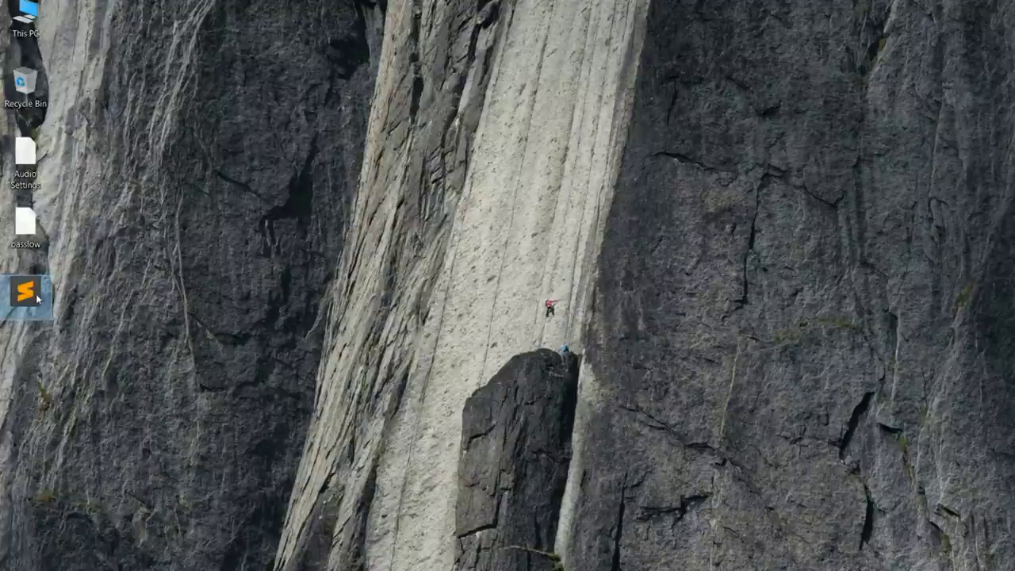
double_click(36, 299)
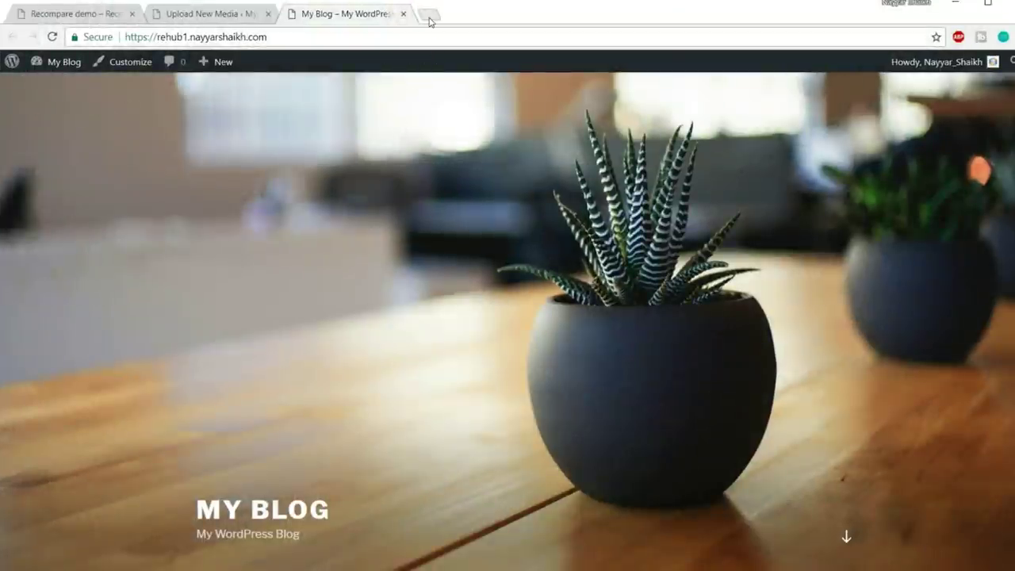
Step: Load bloggdude.com in a new tab and open the 'Solved: The uploaded file exceeds…' post
left_click(429, 18)
type("b")
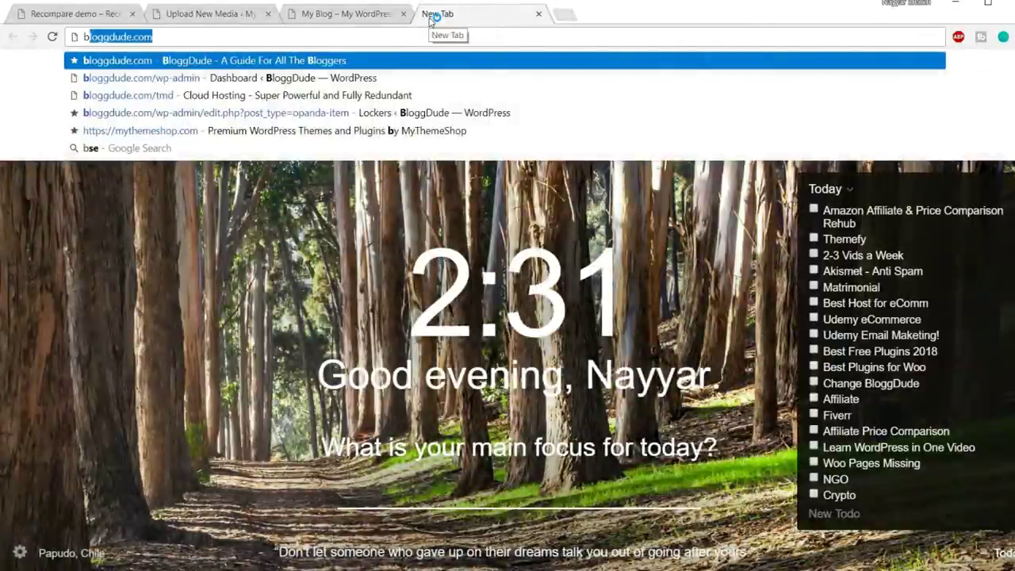
key("Return")
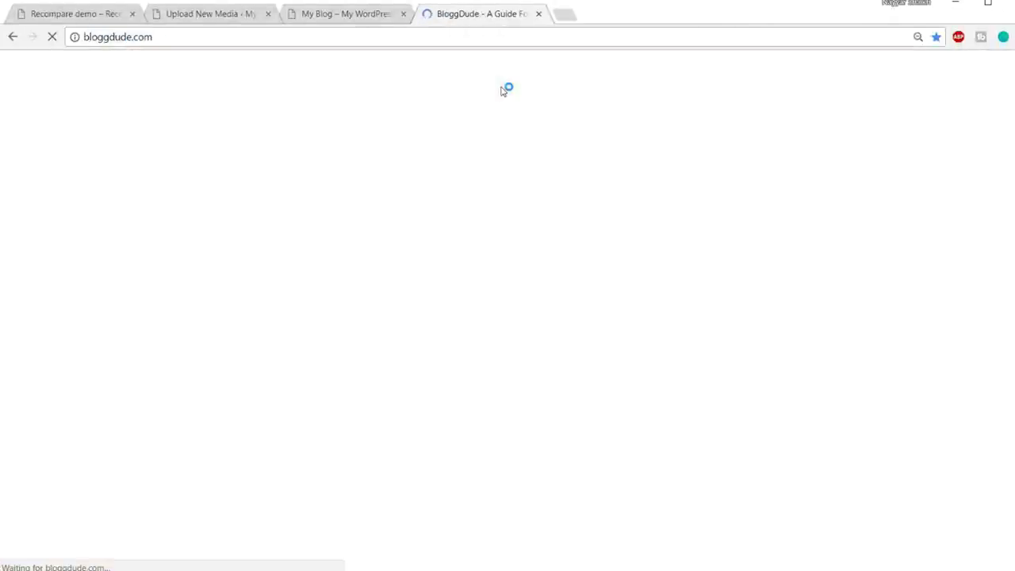
scroll(585, 241, "down", 3)
scroll(584, 240, "down", 5)
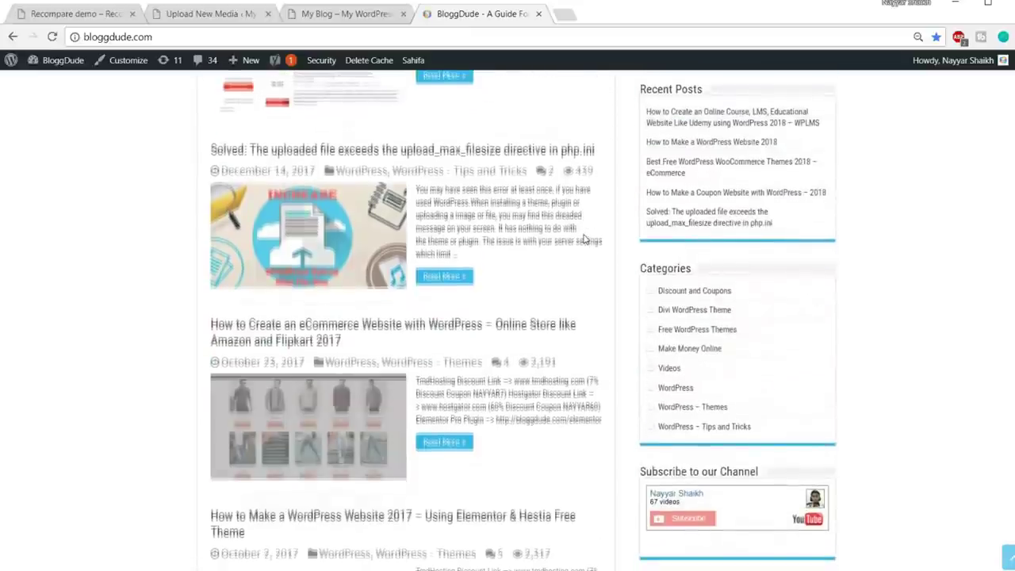
left_click(337, 150)
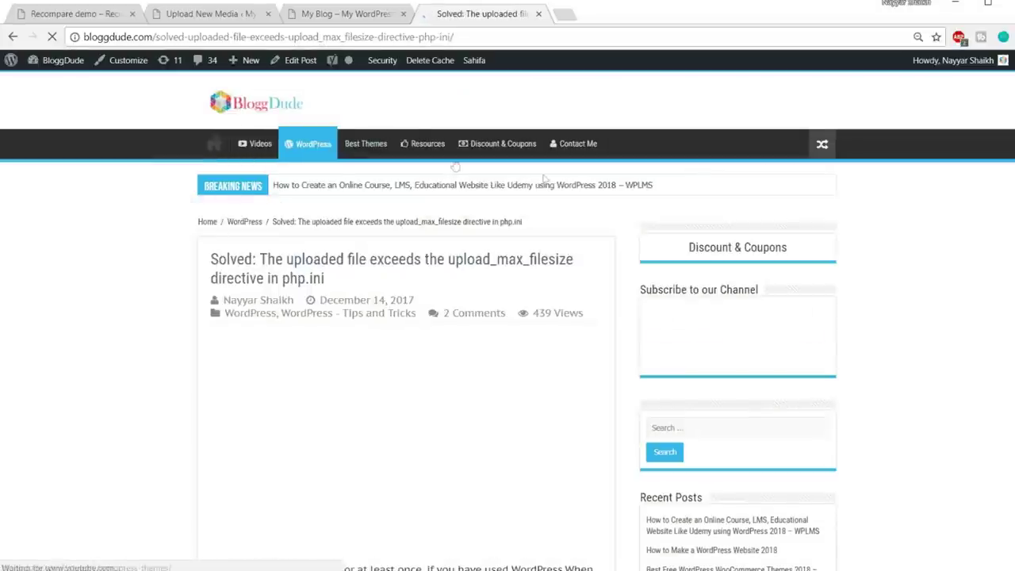
Step: Select the five php_value code lines in the article
scroll(958, 284, "down", 1)
scroll(957, 284, "down", 10)
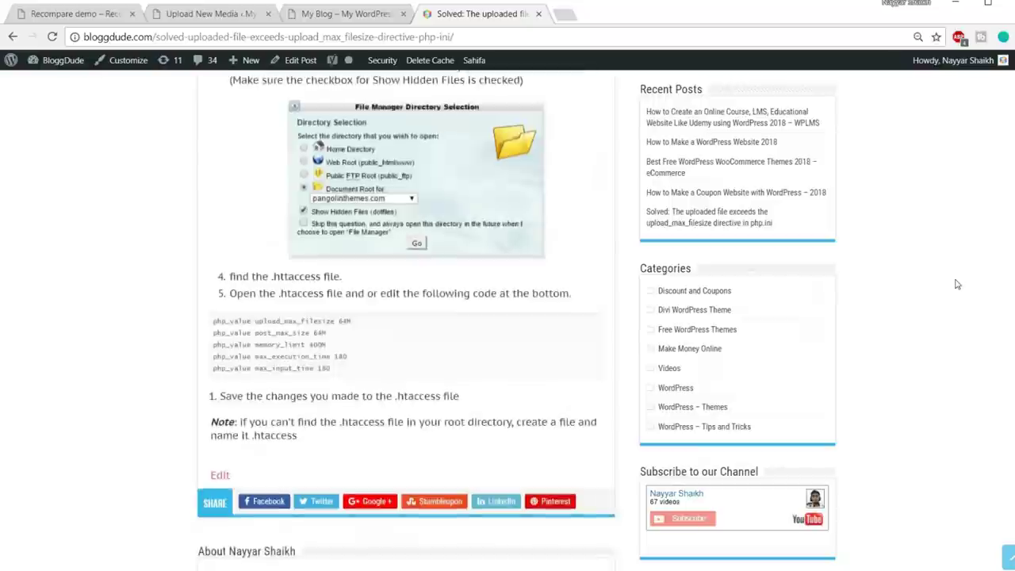
scroll(958, 284, "down", 1)
left_click_drag(352, 279, 199, 234)
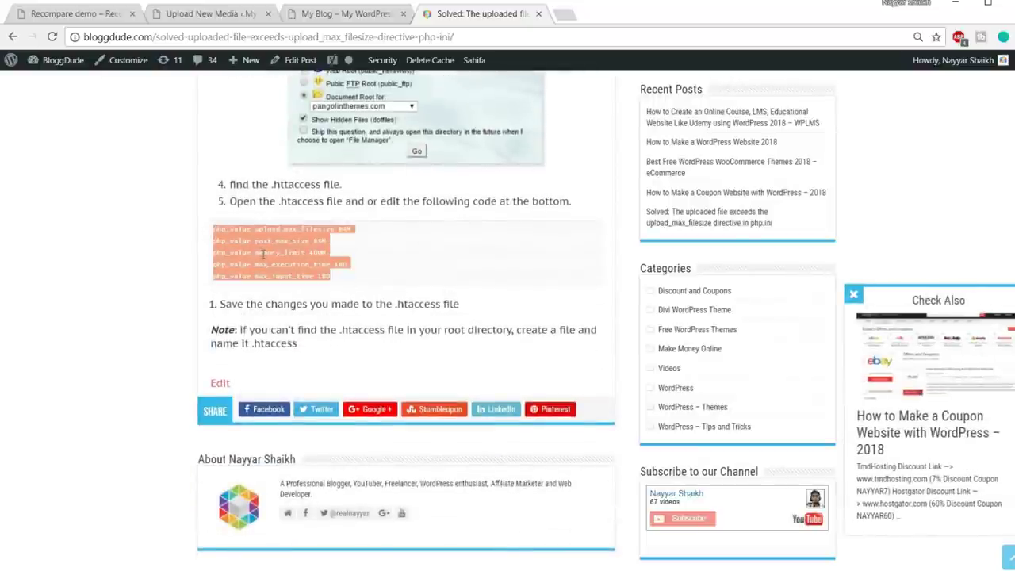
key("alt+Tab")
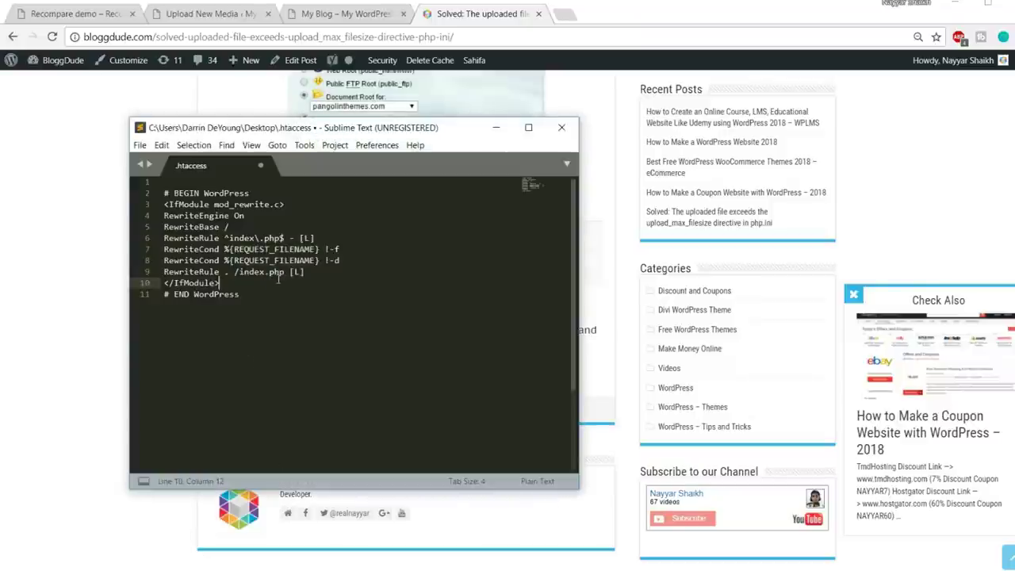
Step: Paste the five php_value lines after </IfModule> in .htaccess, save, and close Sublime Text
key("Return")
type("php_value upload_max_filesize 64M php_value post_max_size 64M php_value memory_limit 400M php_value max_execution_time 180 php_value max_input_time 200")
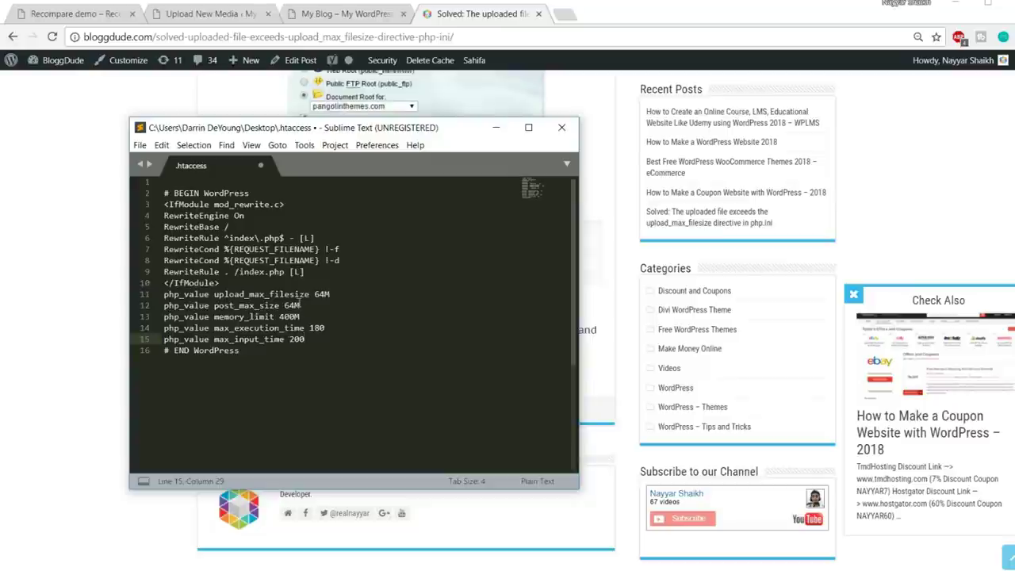
key("ctrl+s")
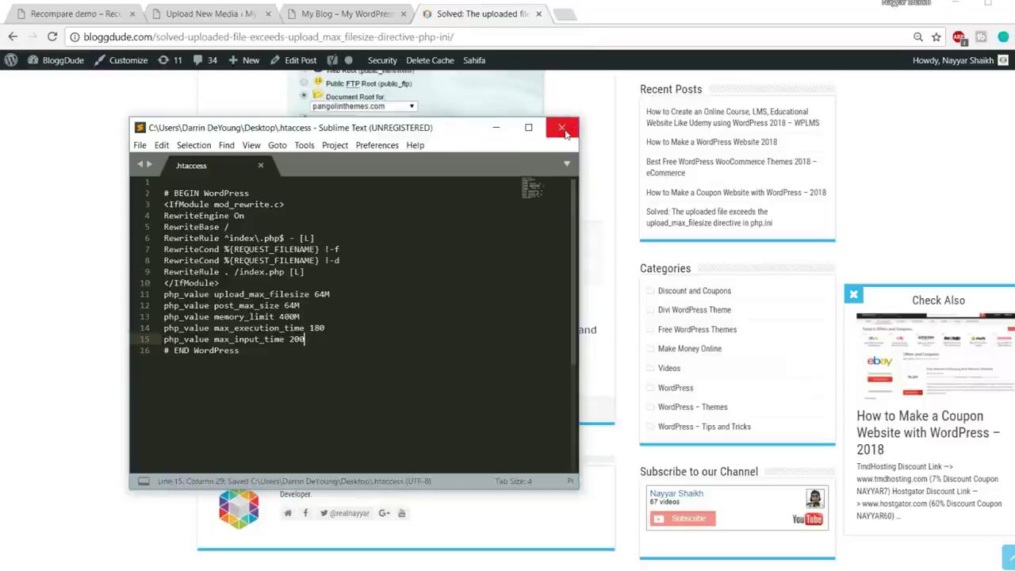
left_click(562, 128)
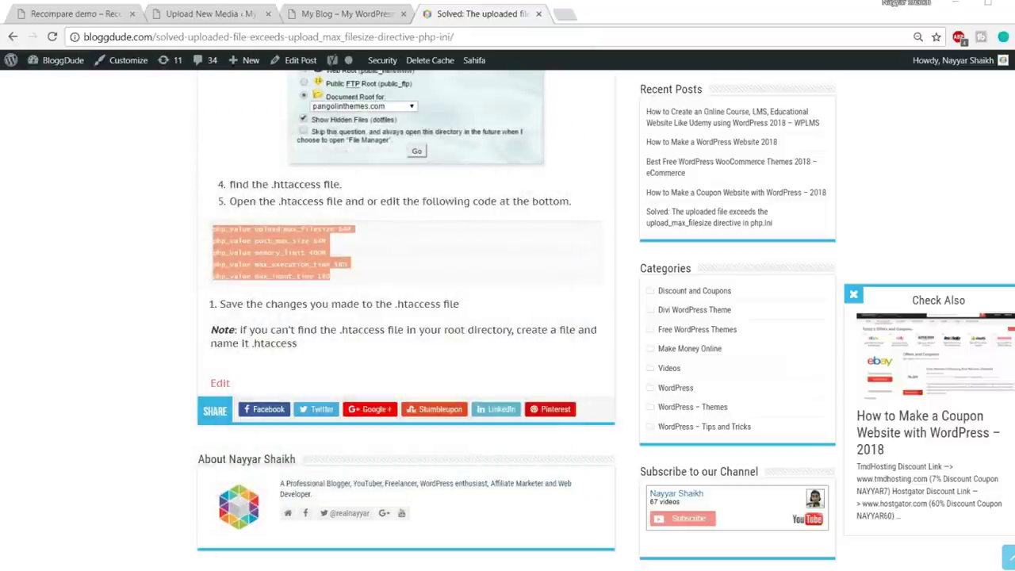
key("alt+Tab")
Step: Refresh the local list, upload the edited .htaccess over the server copy, then close FileZilla
right_click(292, 390)
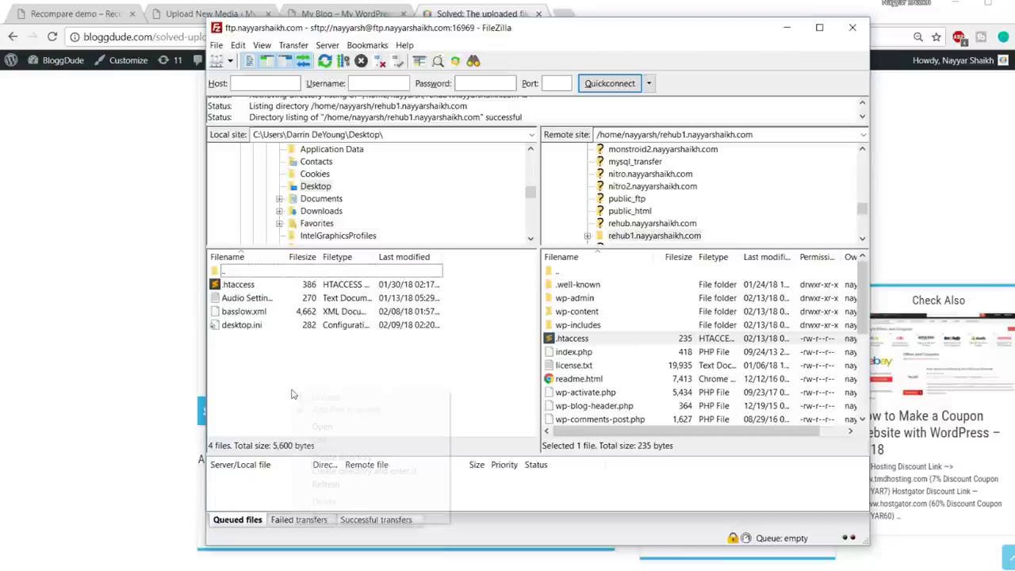
left_click(327, 484)
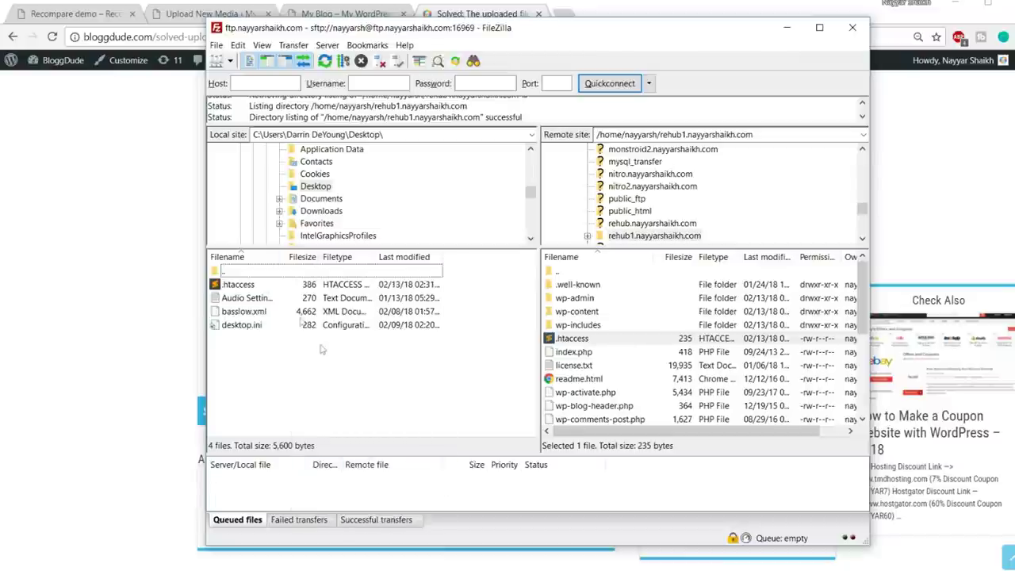
left_click(242, 285)
left_click_drag(235, 291, 619, 368)
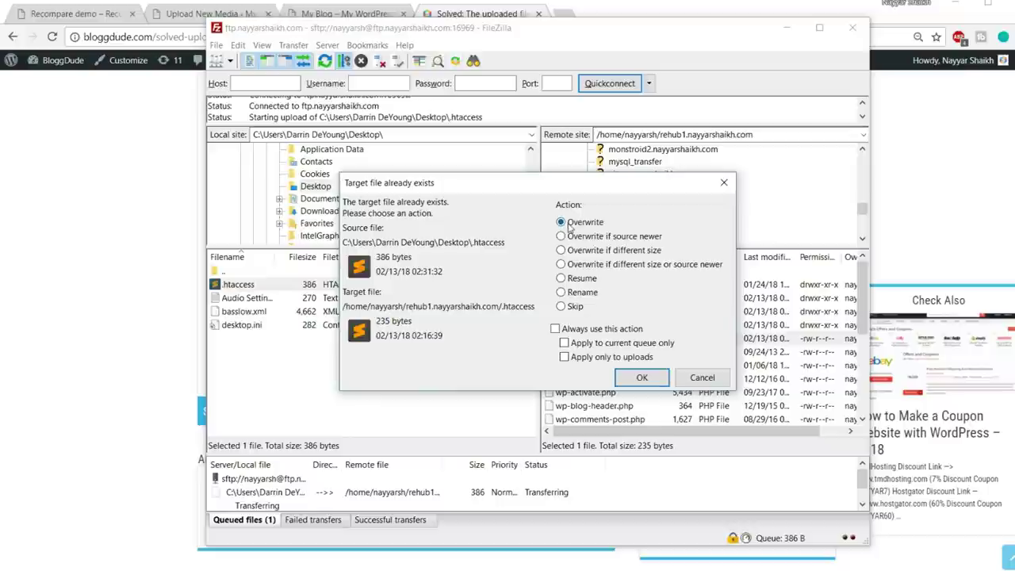
left_click(646, 377)
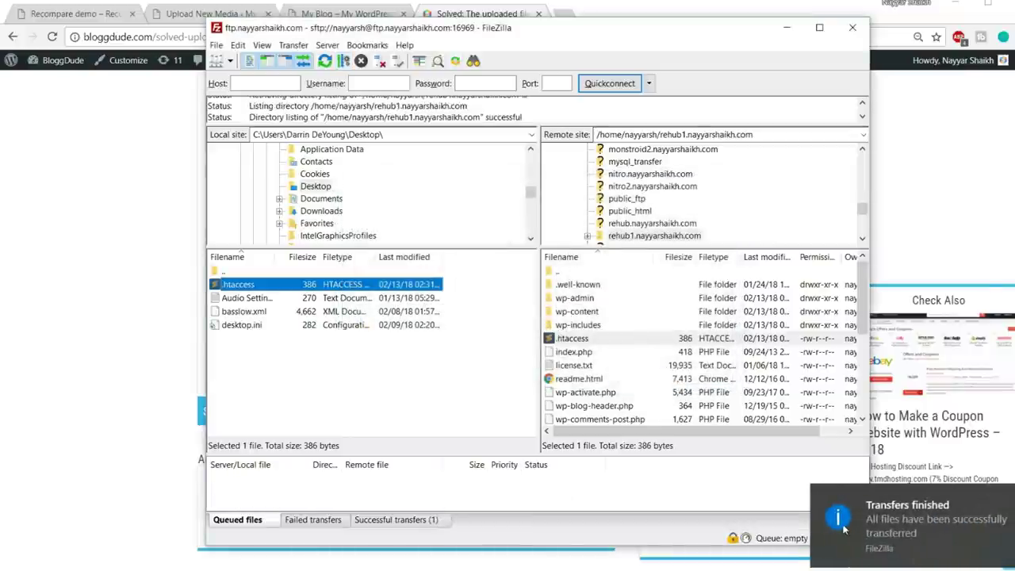
left_click(845, 530)
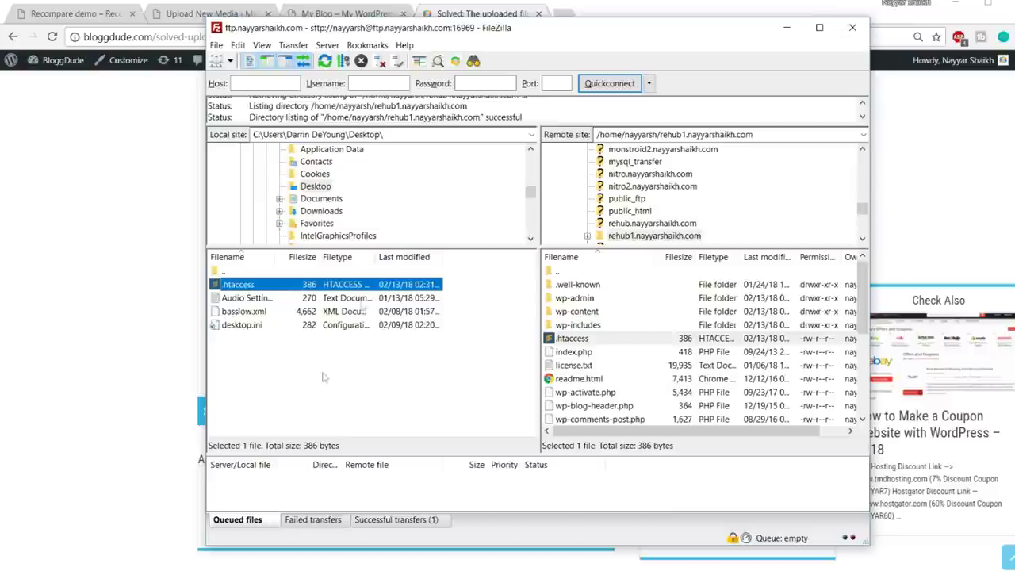
left_click(853, 27)
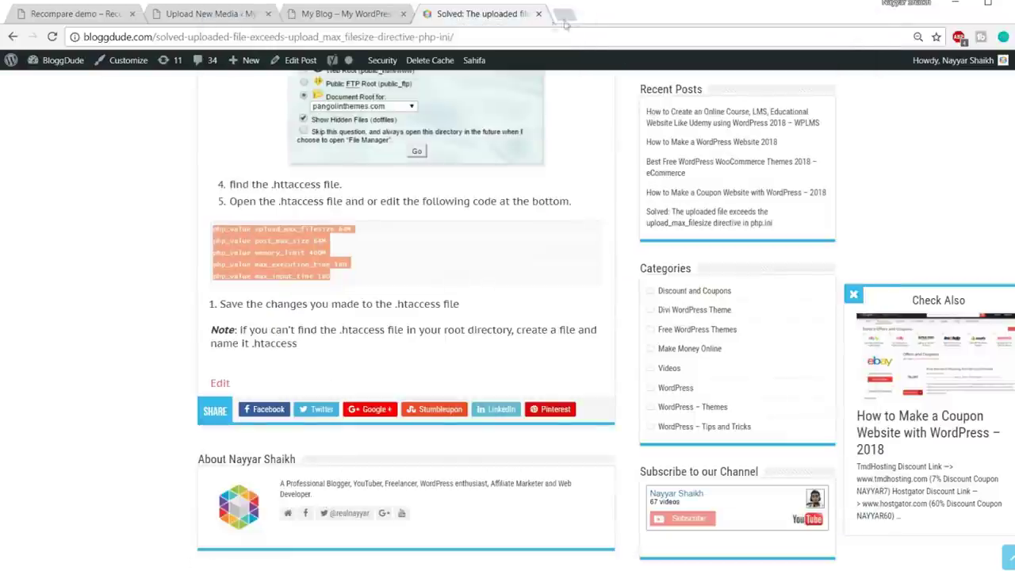
Step: Reload Media > Add New and confirm the upload limit rose from 2 MB to 64 MB
left_click(539, 13)
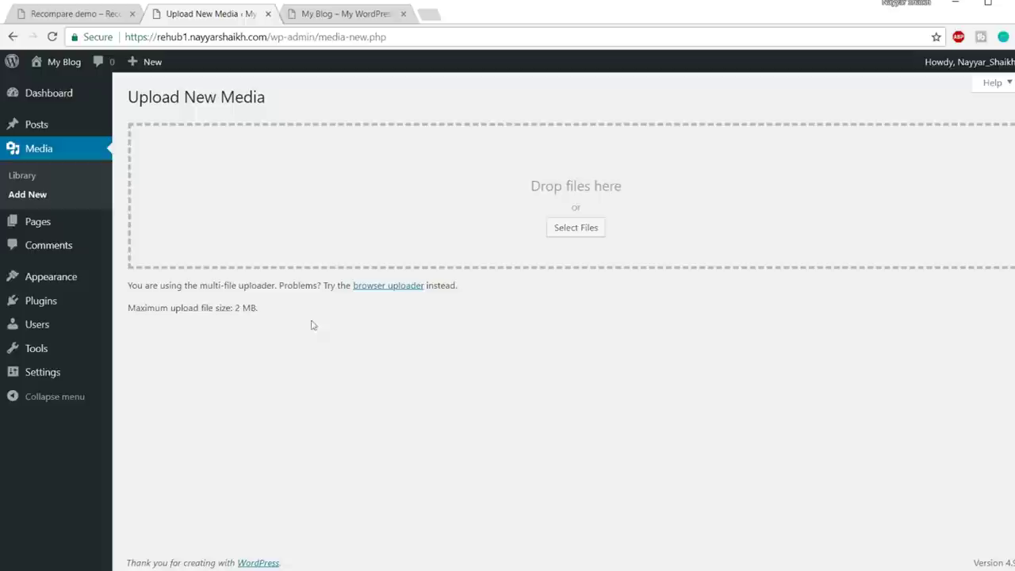
left_click_drag(258, 309, 236, 311)
left_click(52, 36)
left_click_drag(247, 308, 268, 313)
left_click(301, 319)
Step: Under Themes > Add New > Upload Theme, choose themeforest-7646339\rehub_718\REHubWP-theme\rehub.zip
left_click(69, 279)
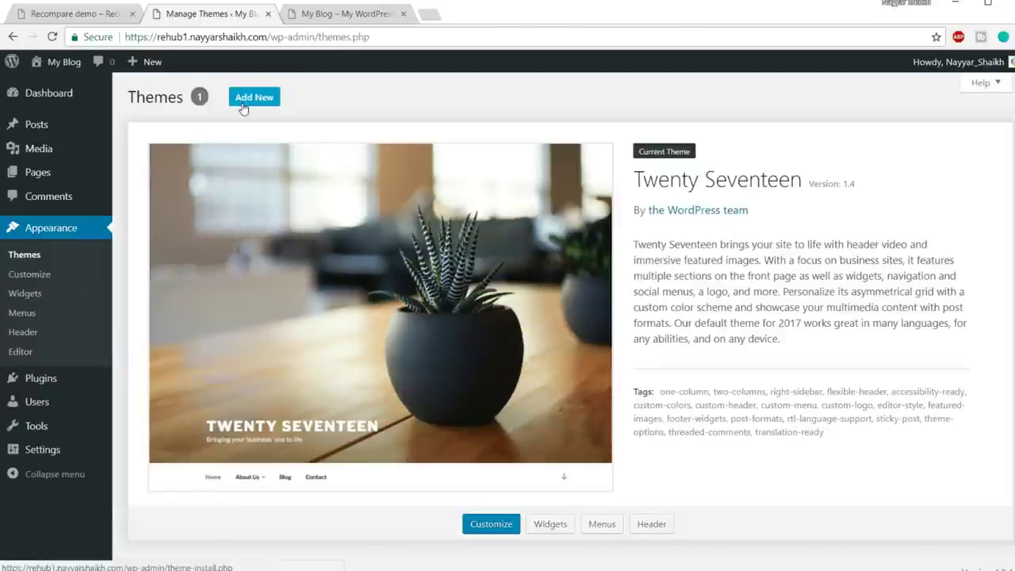
left_click(267, 105)
left_click(261, 105)
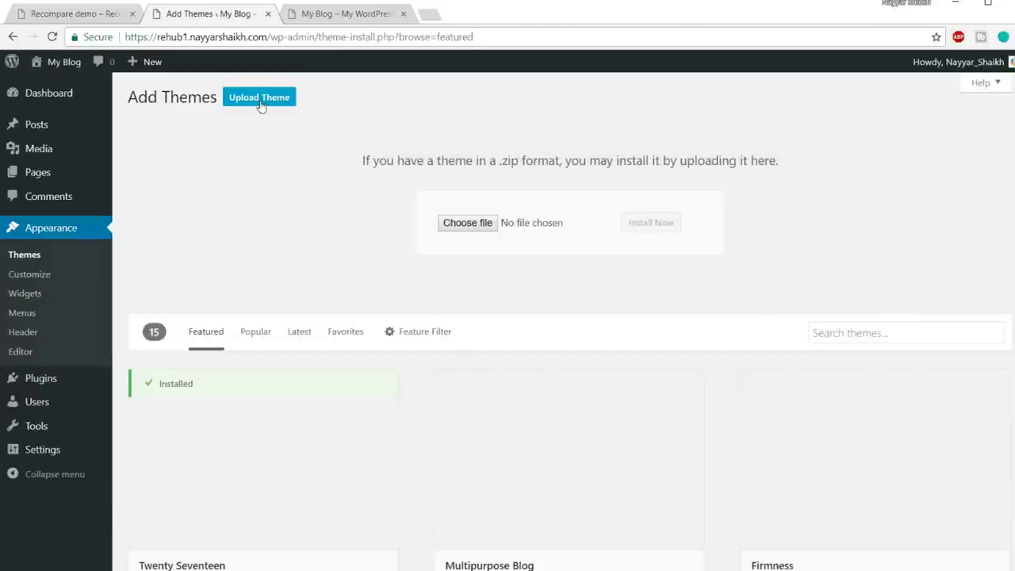
left_click(468, 225)
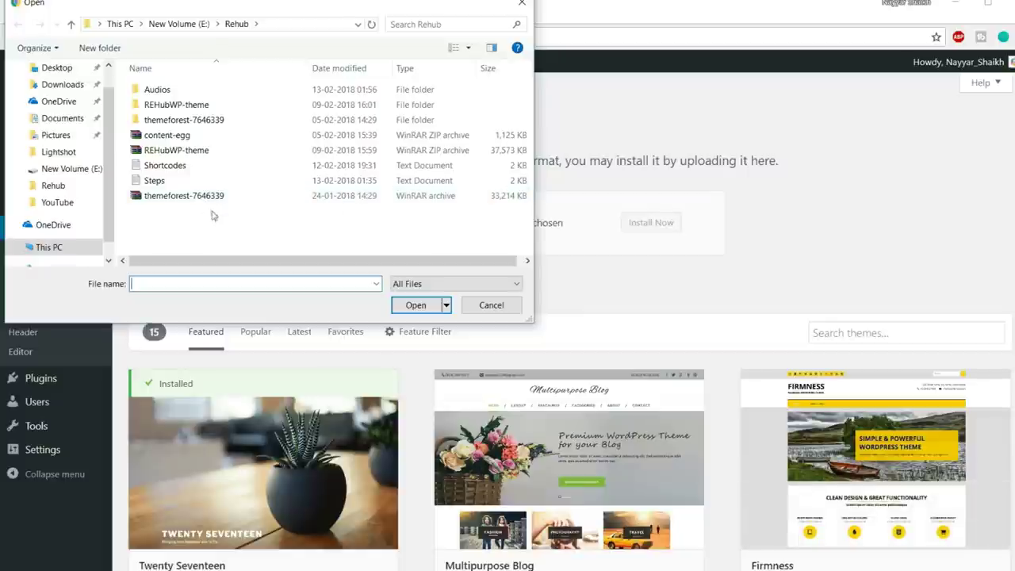
left_click(156, 200)
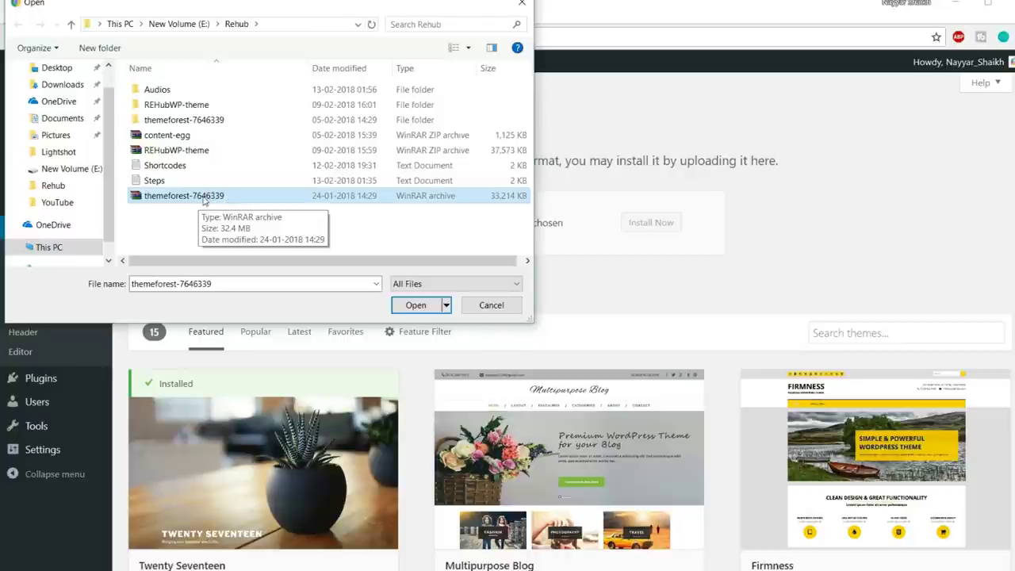
left_click(211, 121)
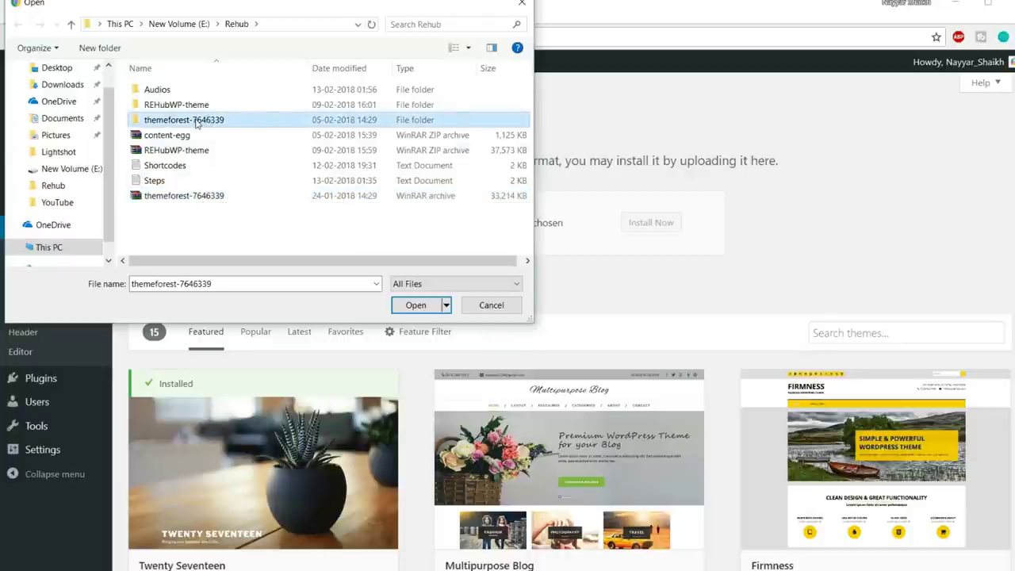
double_click(211, 125)
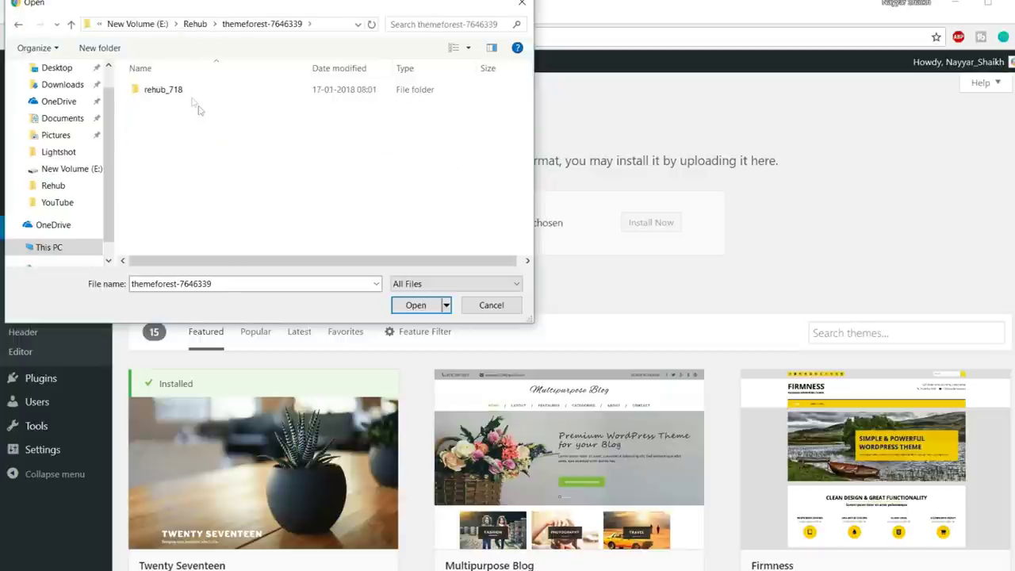
double_click(190, 96)
double_click(190, 94)
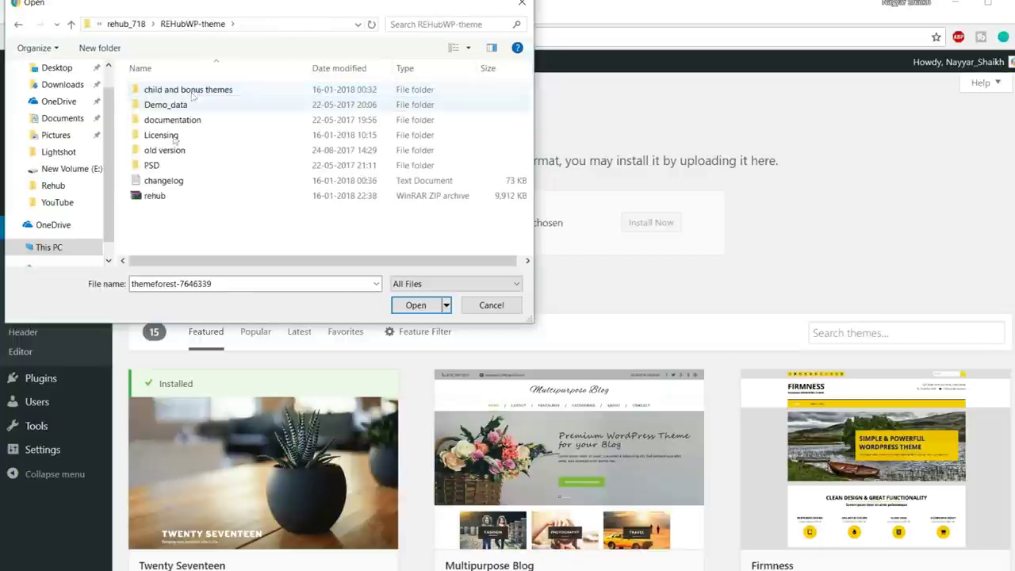
left_click(167, 198)
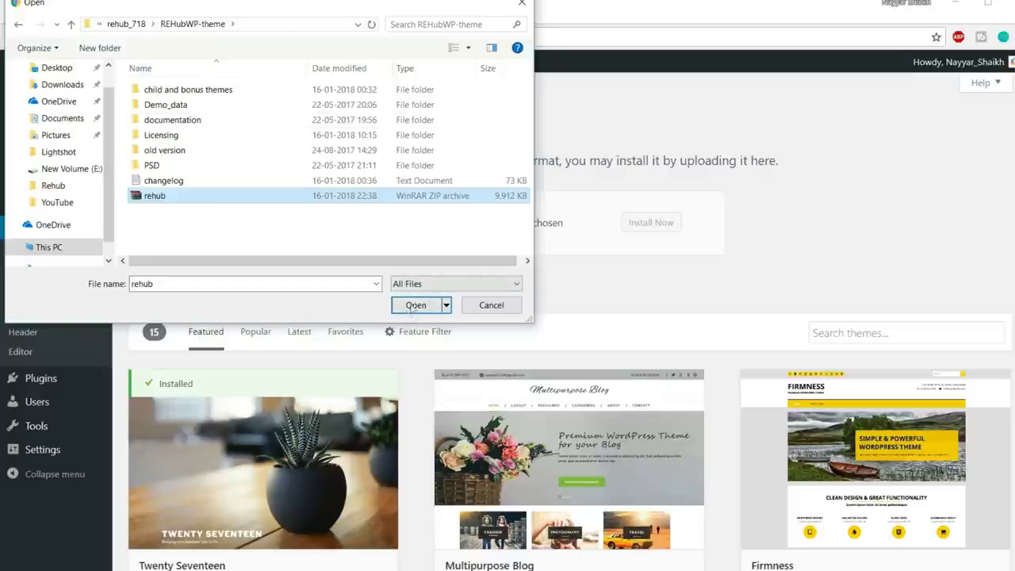
left_click(414, 306)
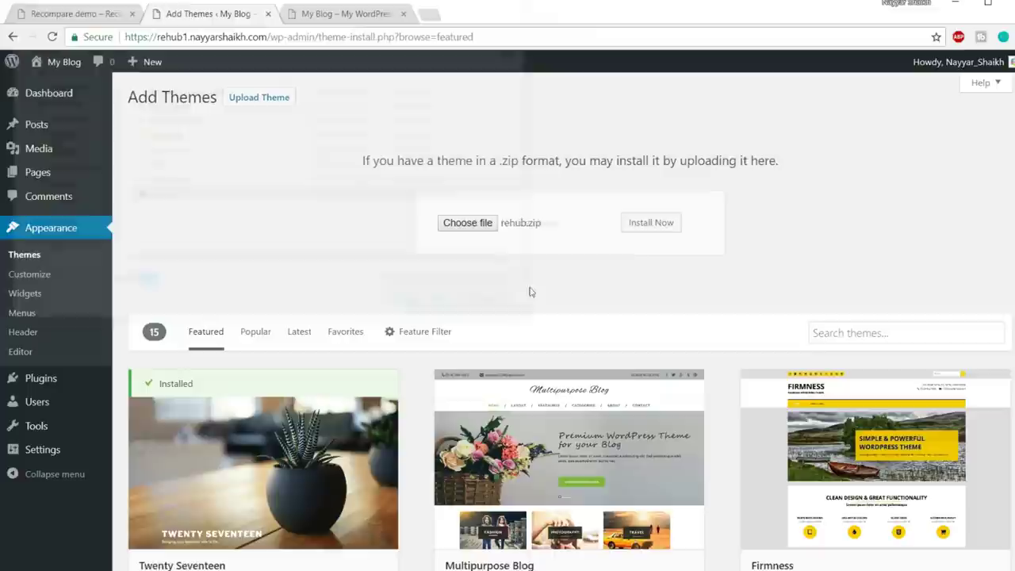
Step: Install the uploaded rehub.zip theme and activate ReHub 7.1.8, reaching its welcome page
left_click(666, 225)
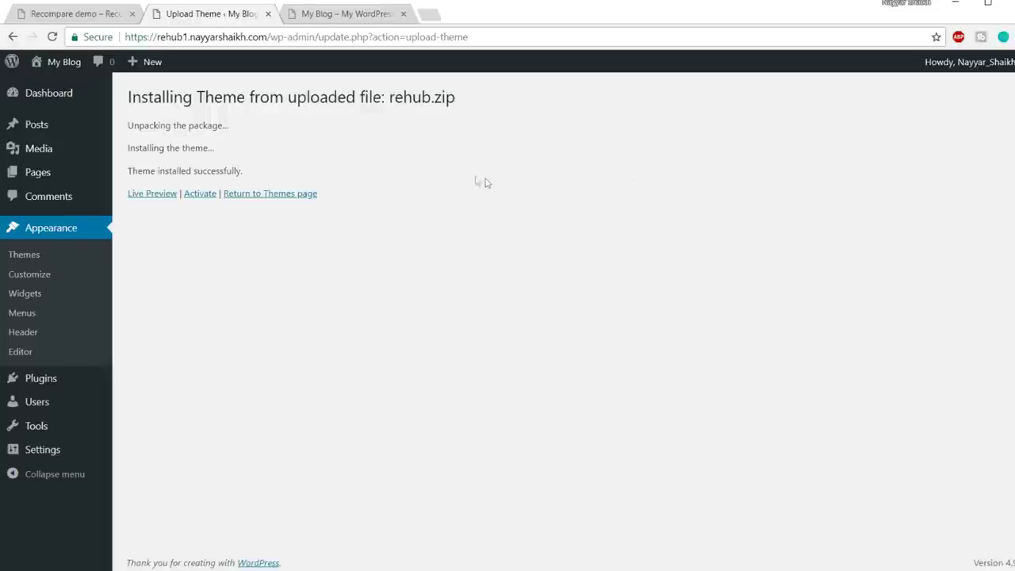
left_click(199, 195)
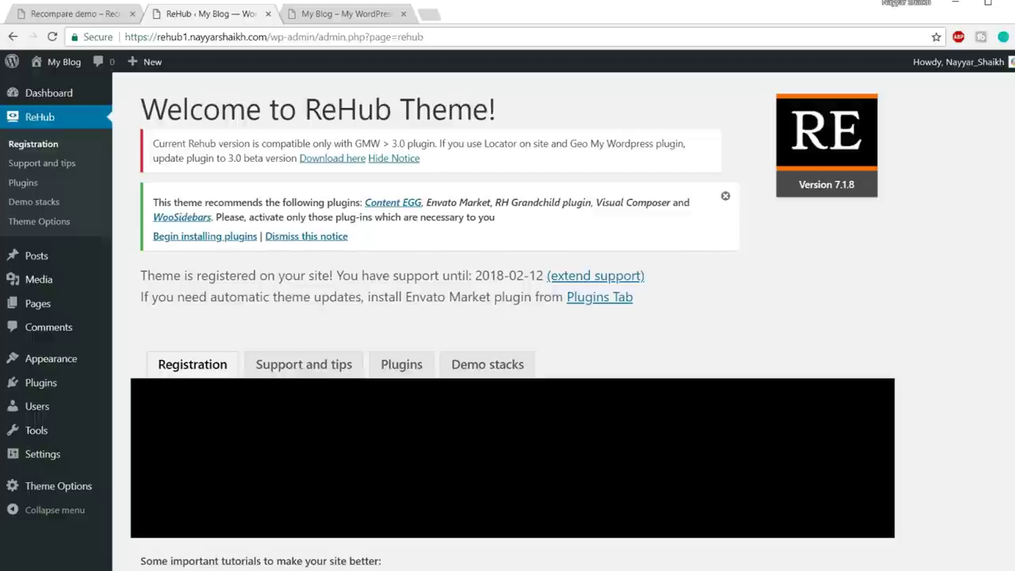
Step: Bulk-install Content EGG, Envato Market, RH Grandchild, Visual Composer and WooSidebars
left_click(220, 241)
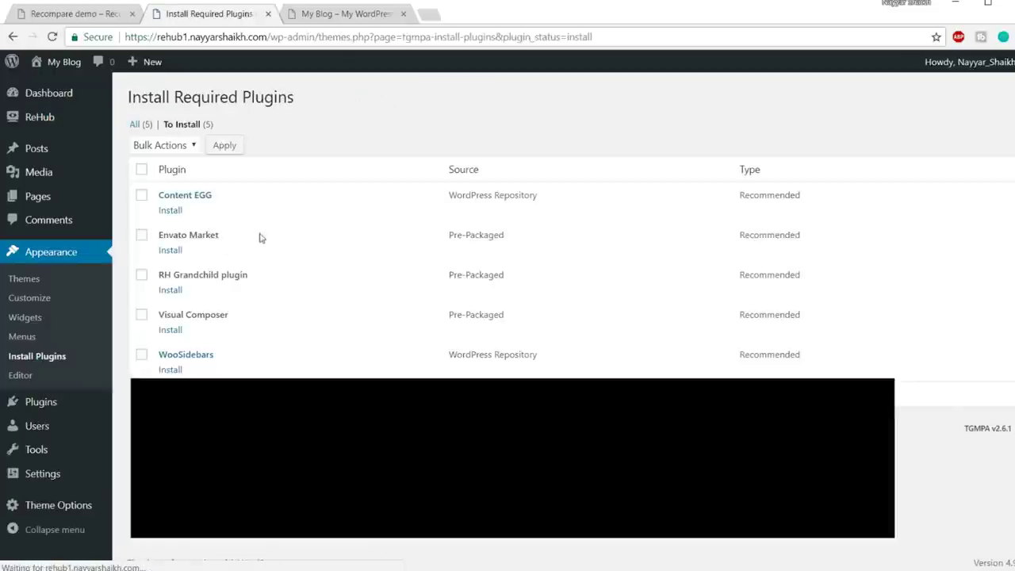
left_click(143, 170)
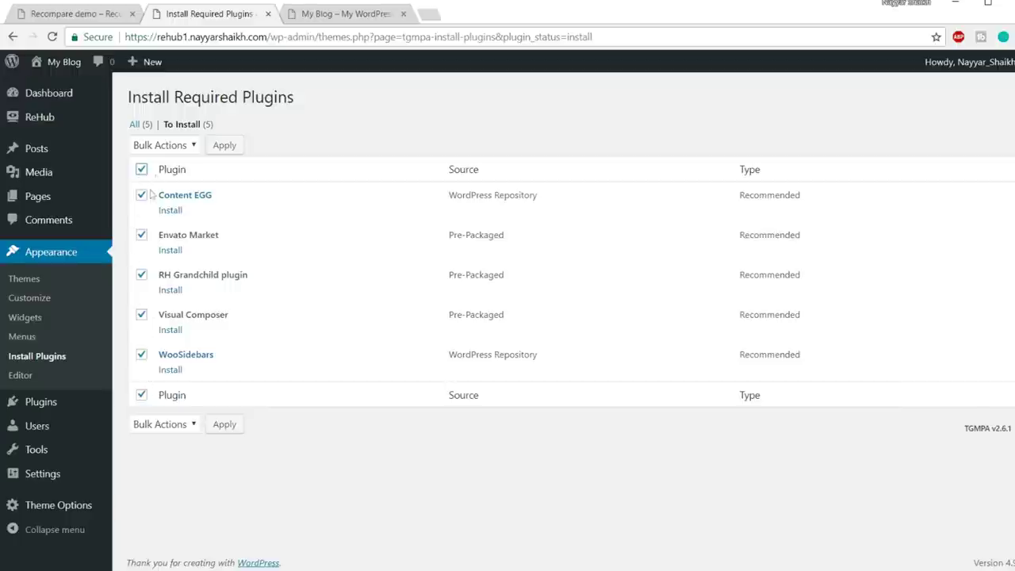
left_click(163, 147)
left_click(156, 176)
left_click(224, 146)
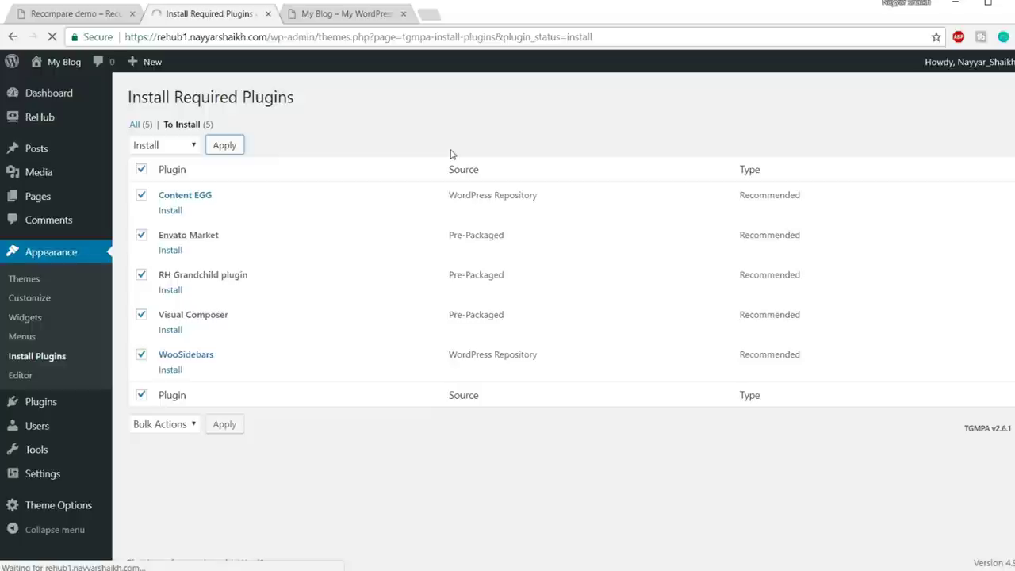
Step: Bulk-activate all five installed plugins from the required plugins list
left_click(353, 14)
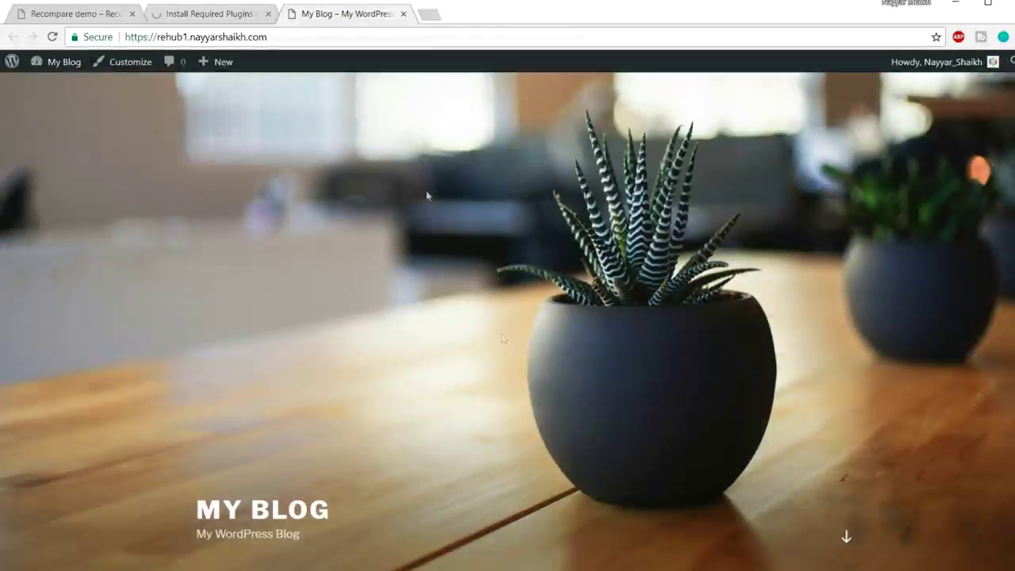
left_click(79, 14)
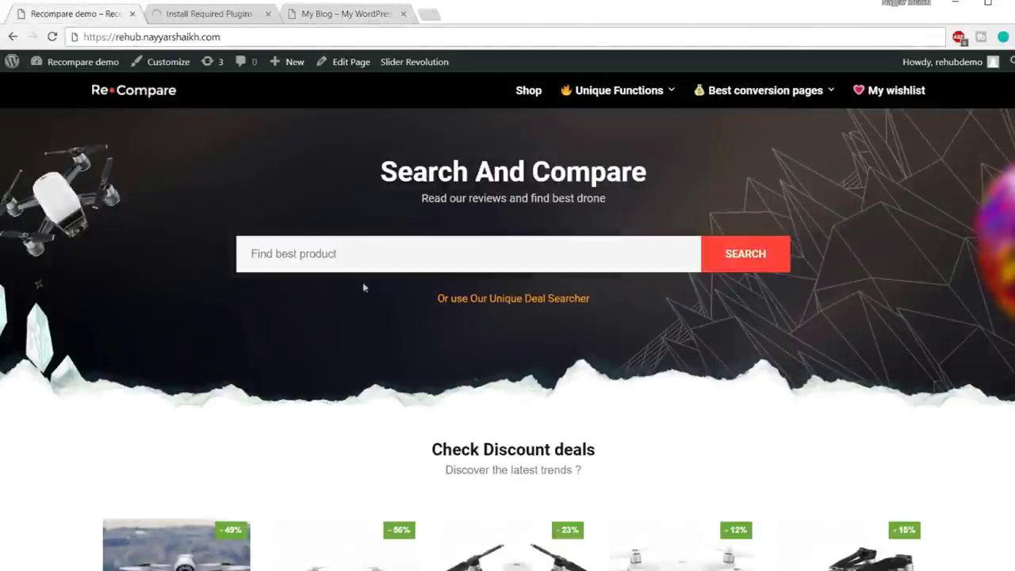
left_click(230, 15)
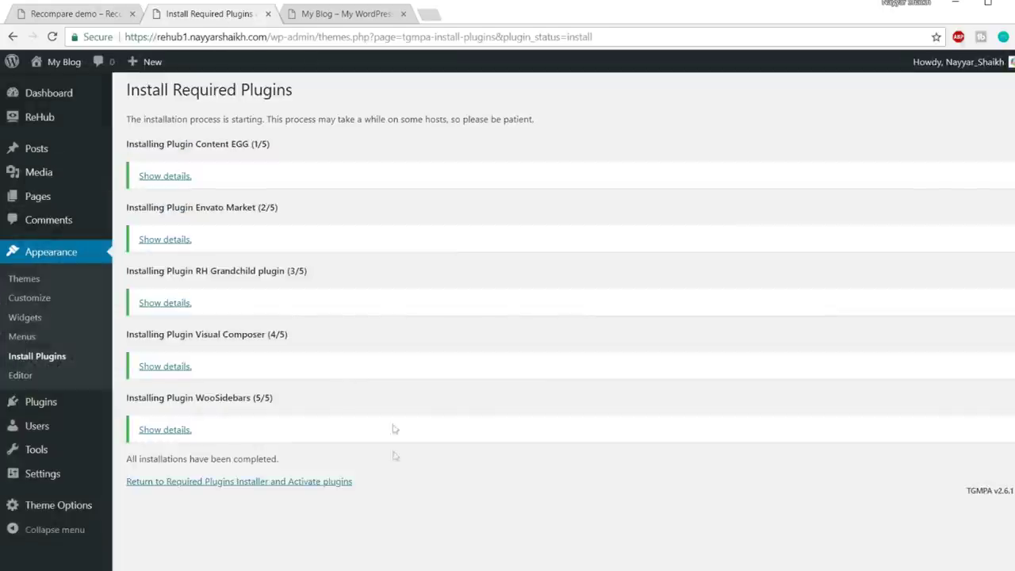
left_click(209, 487)
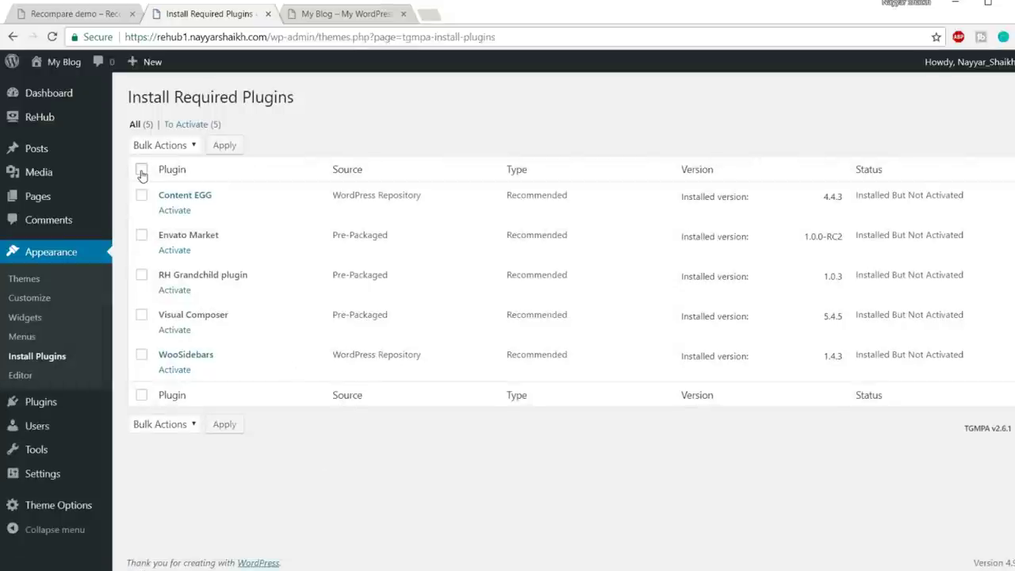
left_click(141, 170)
left_click(173, 146)
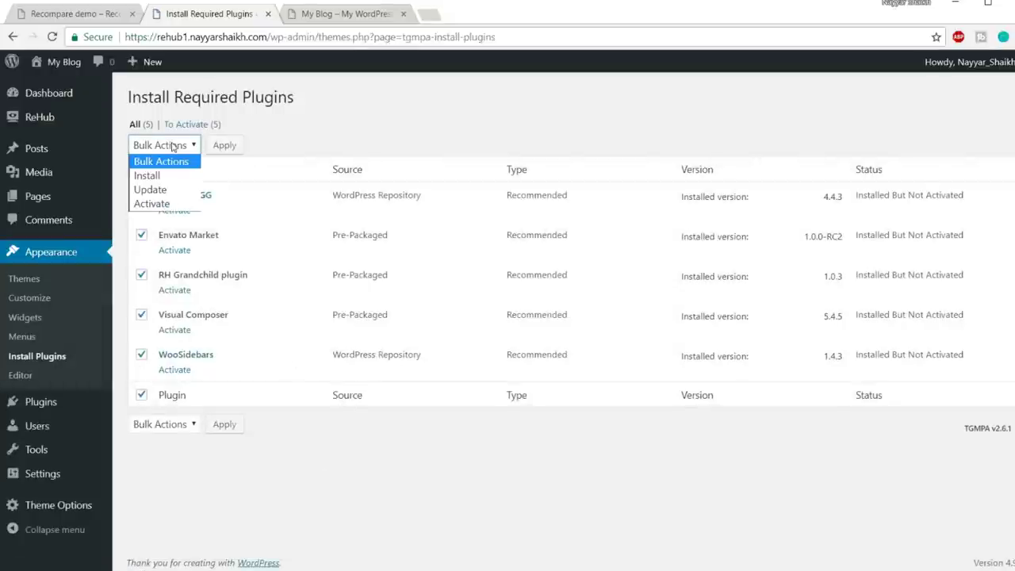
left_click(152, 204)
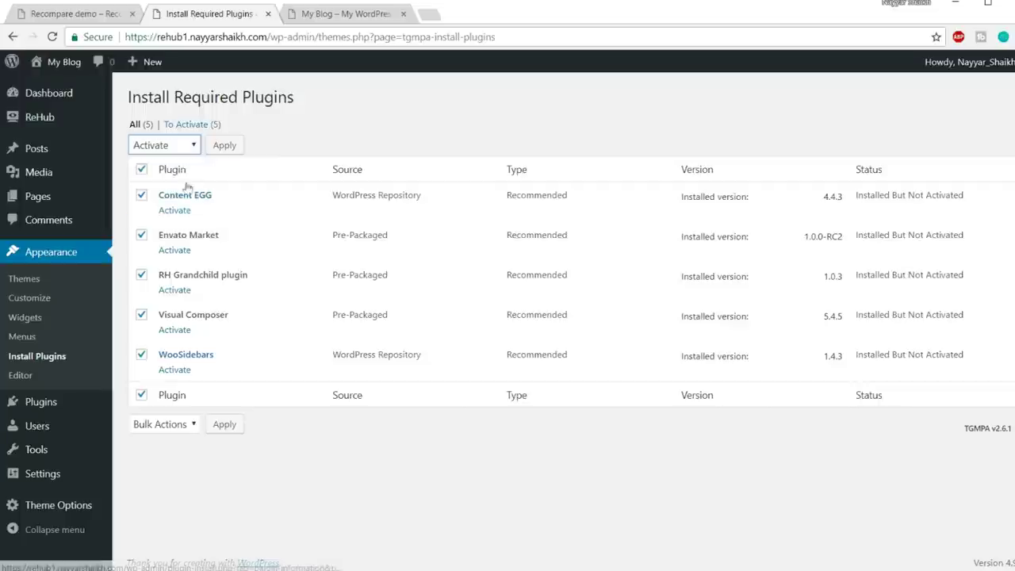
left_click(223, 145)
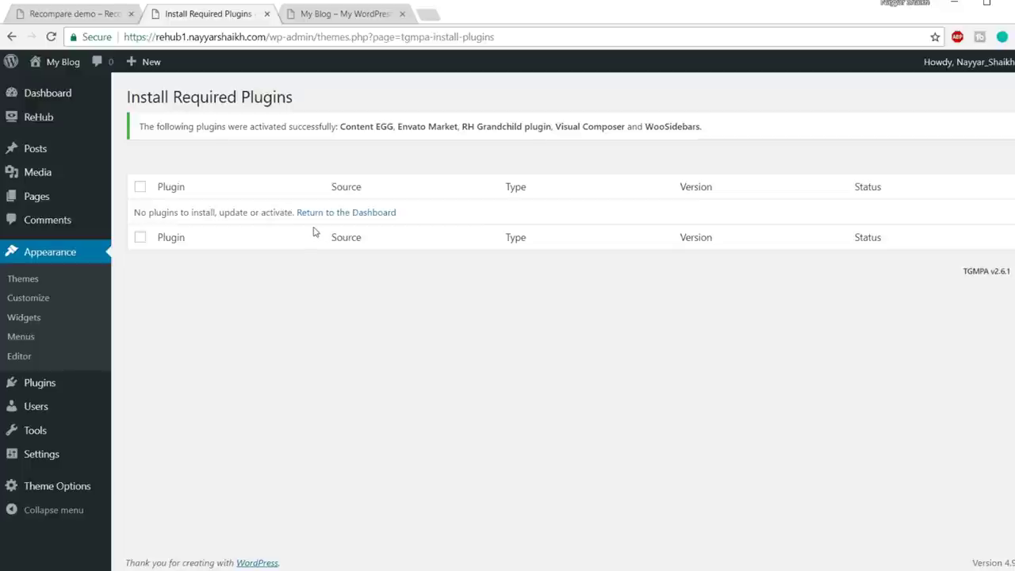
left_click(323, 16)
Step: Reload the My Blog front page to view the ReHub layout, then revisit the plugin activation results
left_click(323, 36)
key("Return")
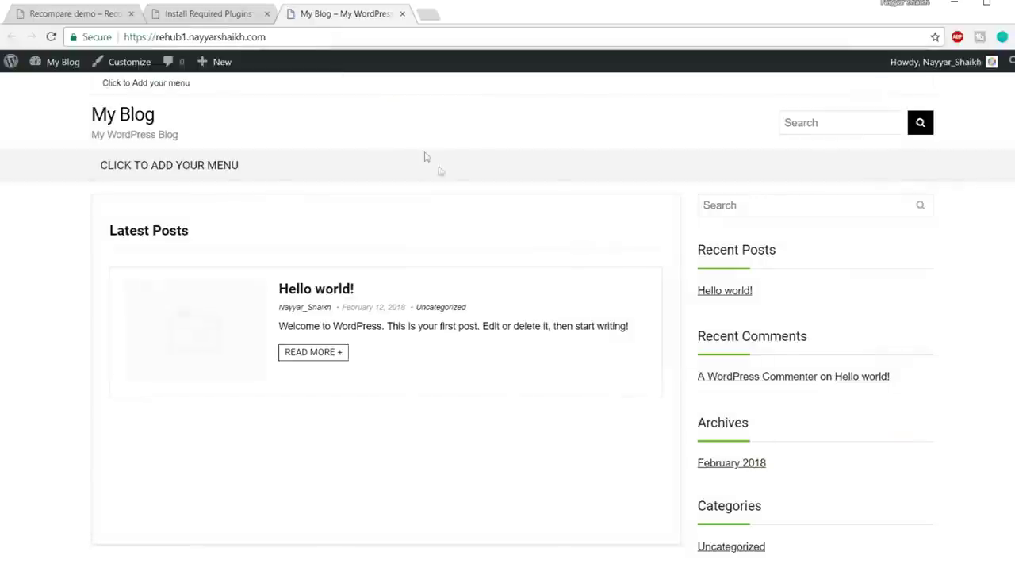
scroll(571, 352, "down", 3)
scroll(571, 352, "up", 3)
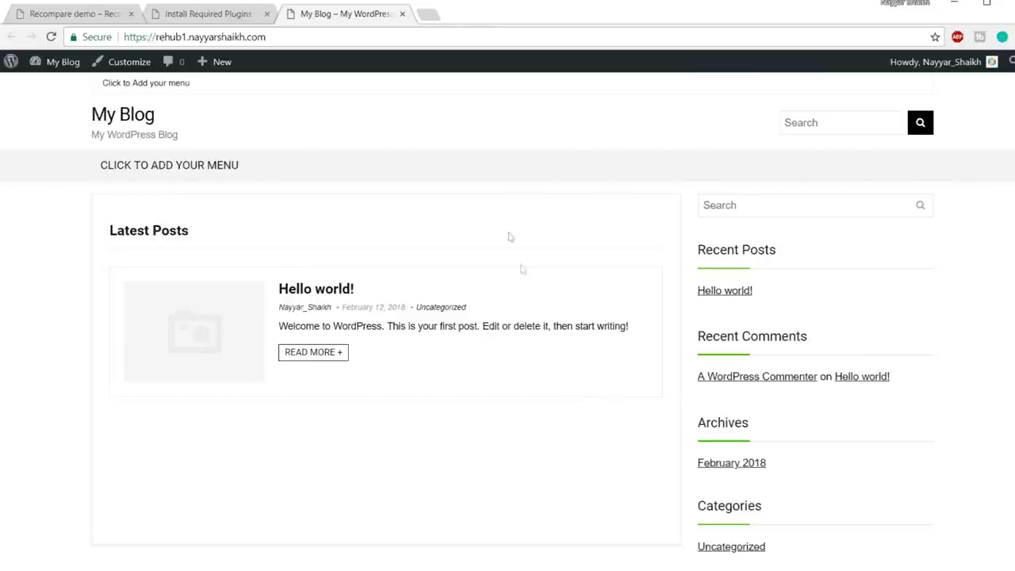
left_click(125, 20)
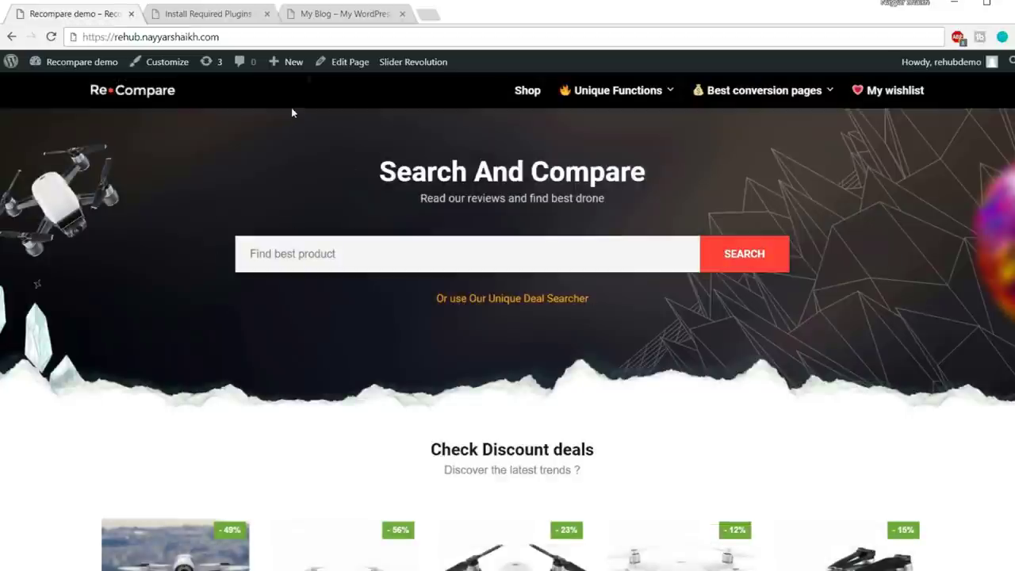
left_click(208, 14)
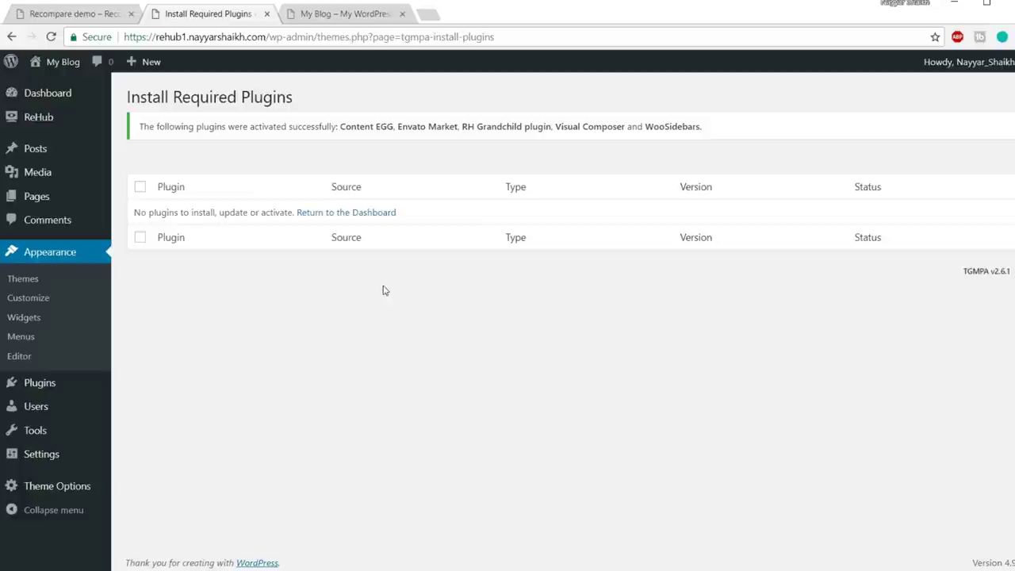
Step: Start a new post titled 'sdadad' and clear the stray body text
mouse_move(39, 155)
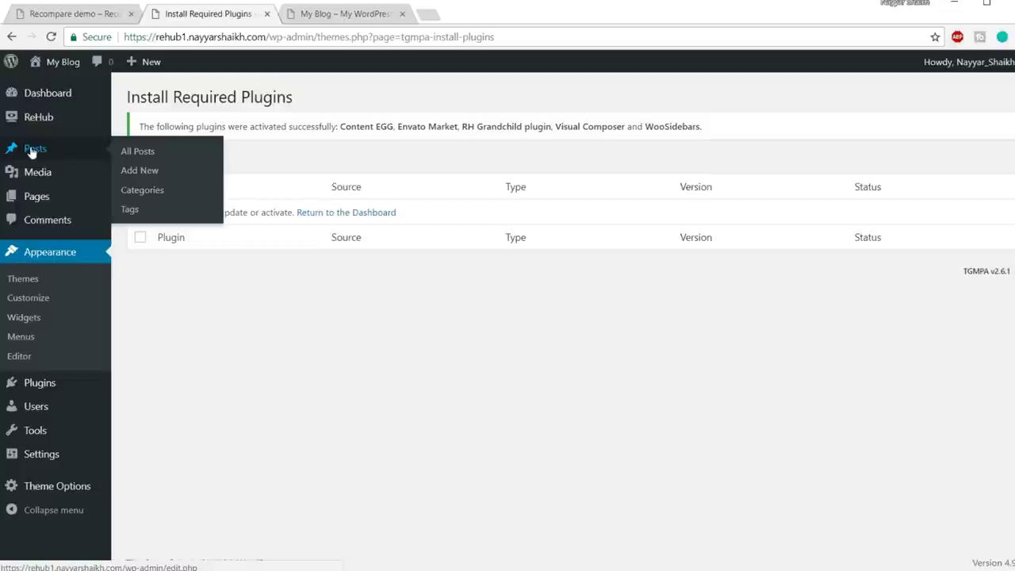
left_click(152, 169)
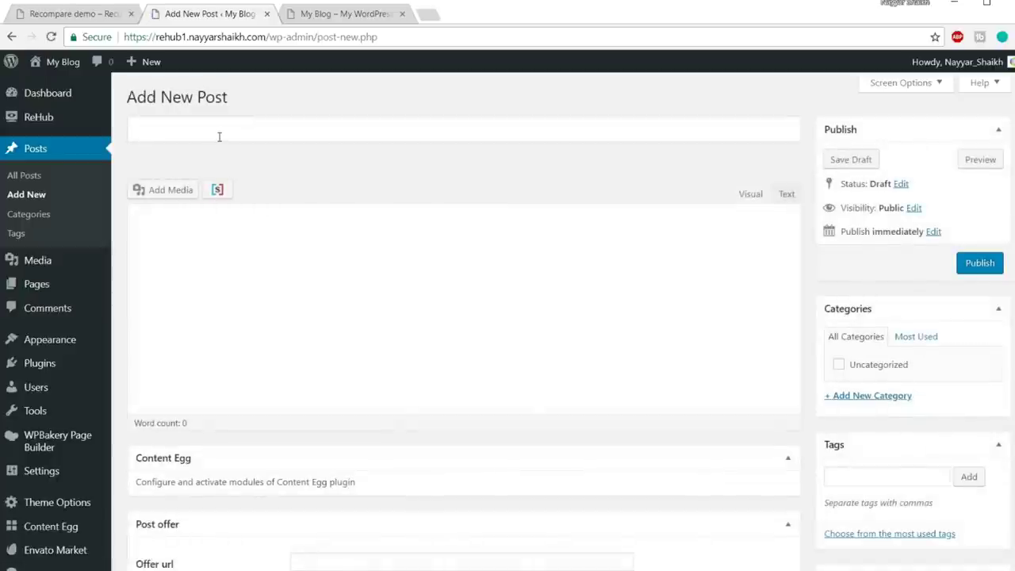
type("sdadad")
left_click(261, 265)
key("ctrl+a")
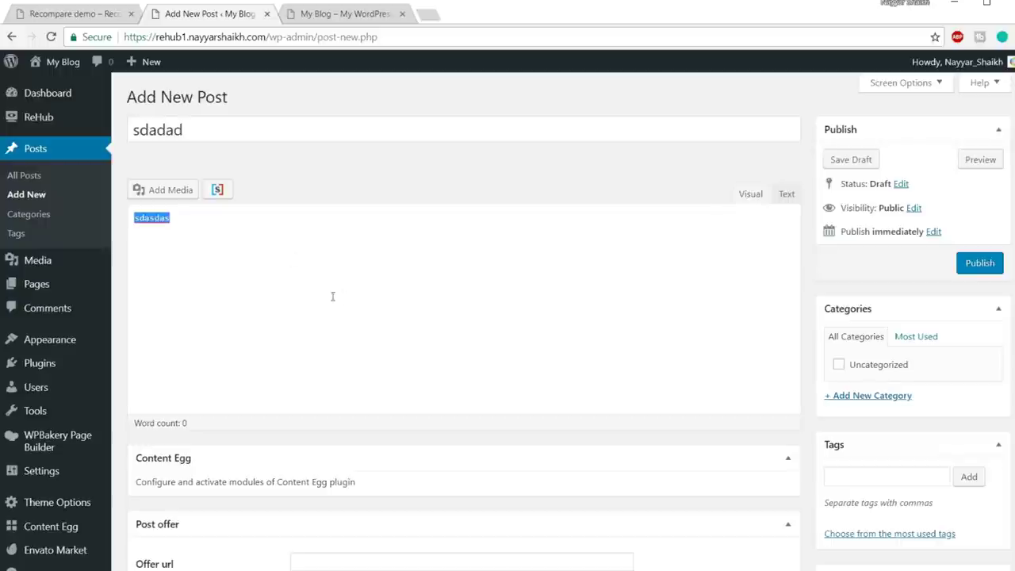
key("BackSpace")
Step: Try the Add New Category form and look over the editor's Content Egg and Post offer boxes
left_click(888, 395)
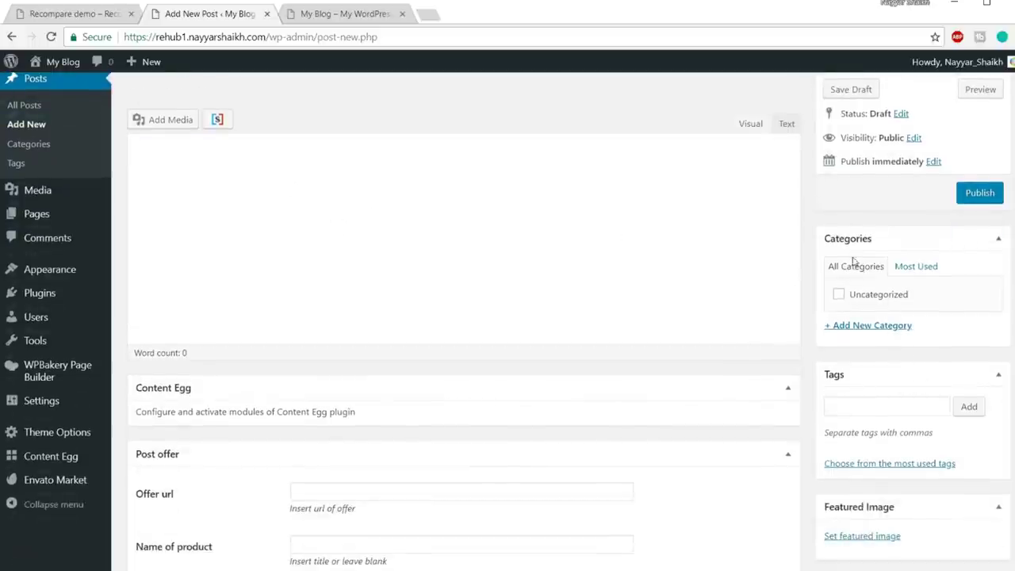
left_click(878, 328)
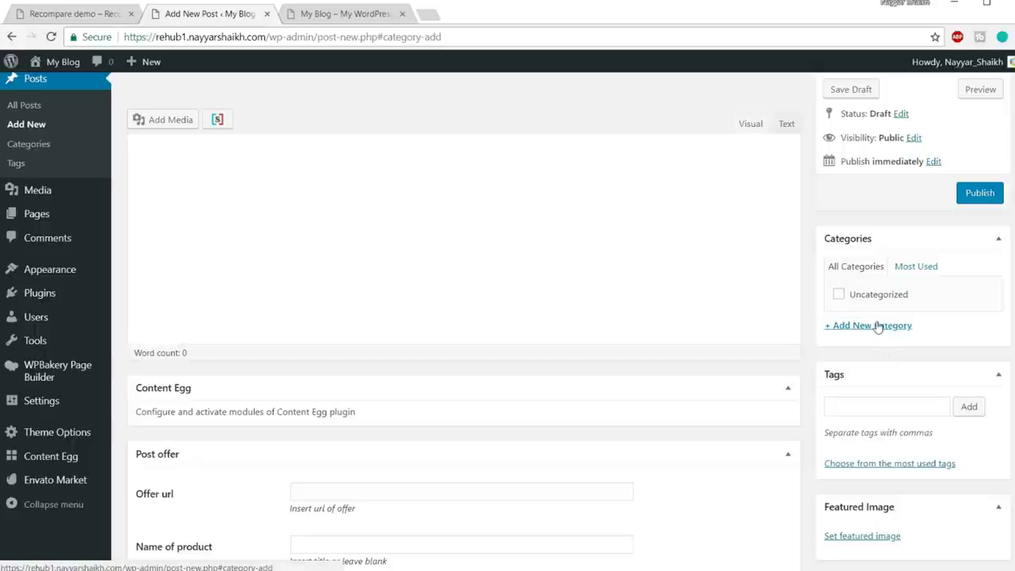
left_click(883, 327)
left_click(885, 331)
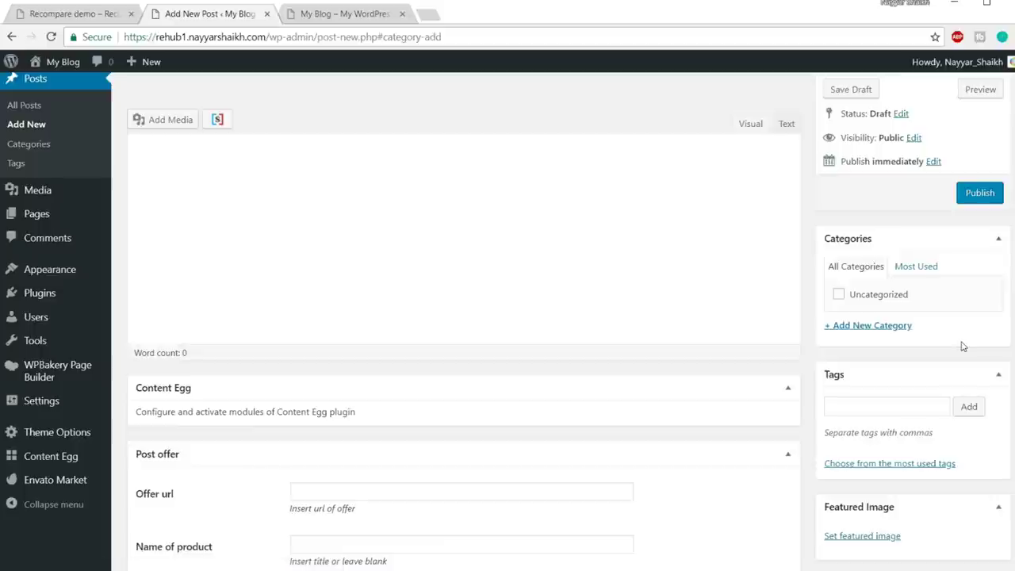
scroll(960, 344, "down", 5)
scroll(964, 442, "up", 5)
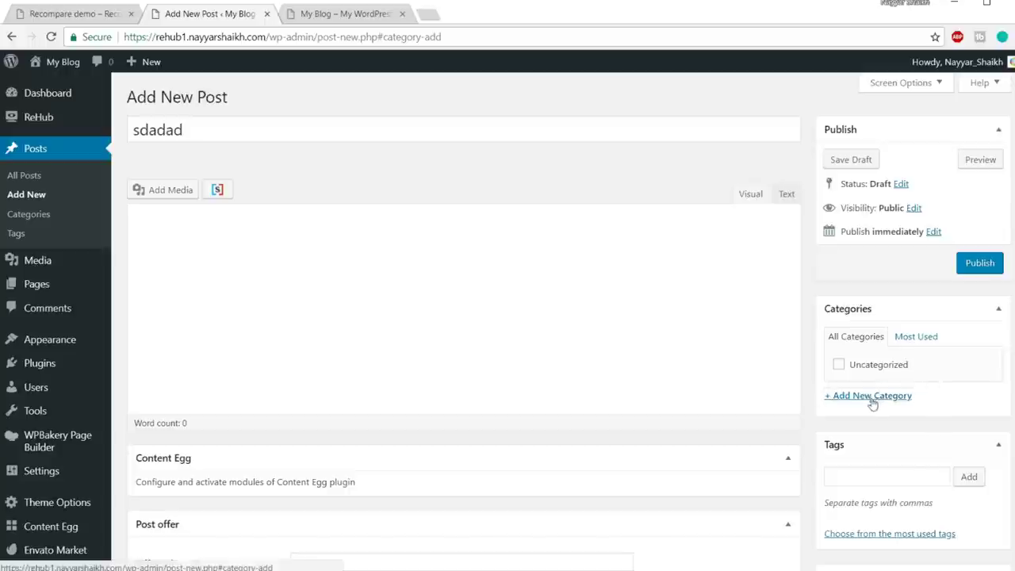
scroll(876, 396, "down", 1)
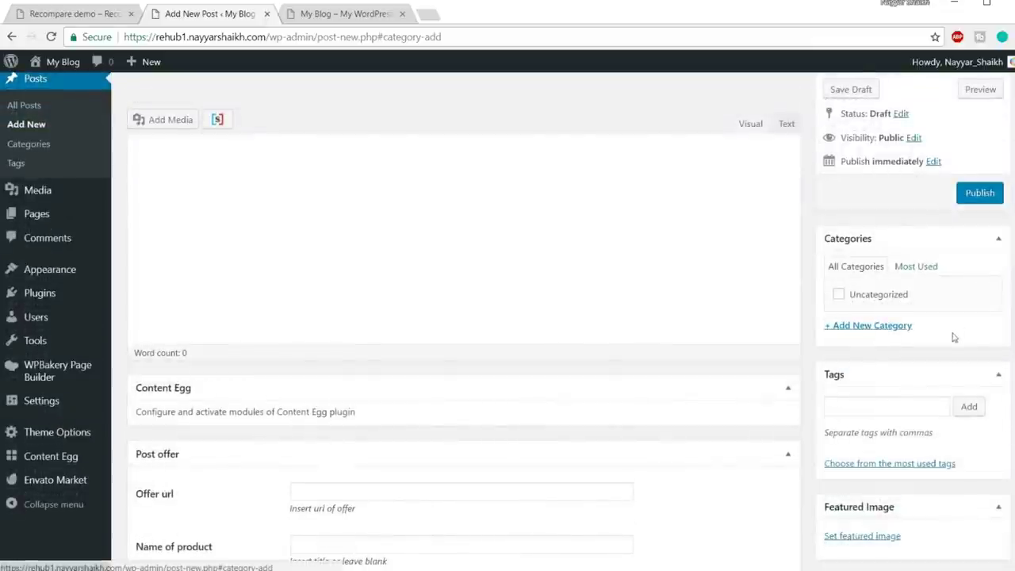
scroll(896, 337, "up", 1)
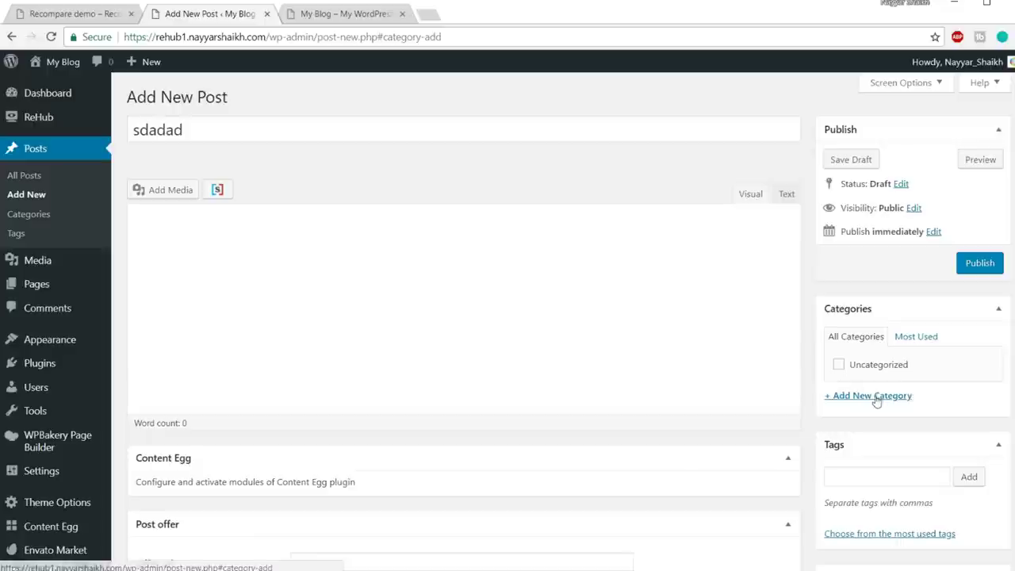
scroll(936, 383, "down", 1)
scroll(936, 380, "up", 1)
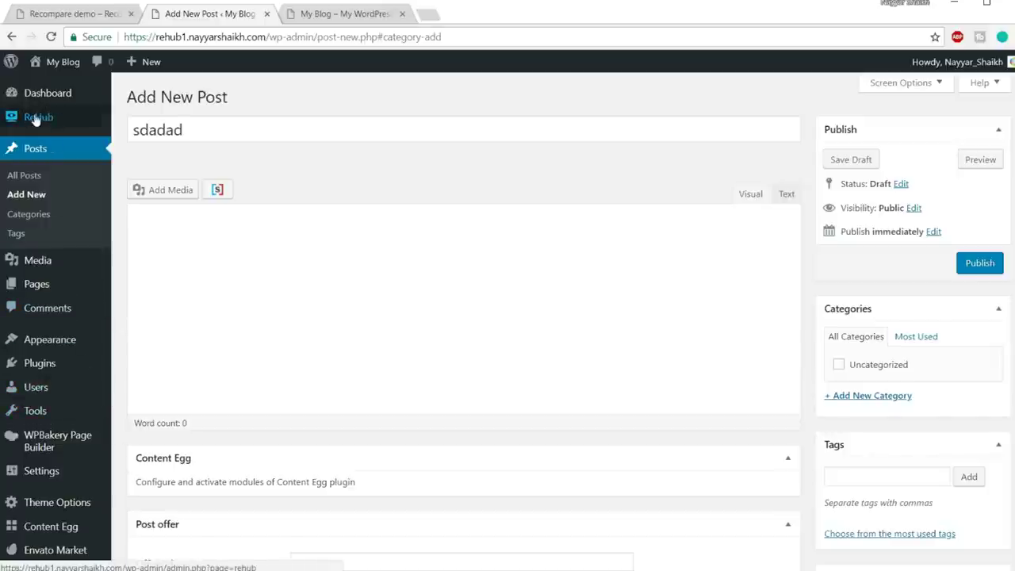
Step: Open ReHub's Demo Stacks page and highlight the demo account's username and password in the red note
left_click(141, 181)
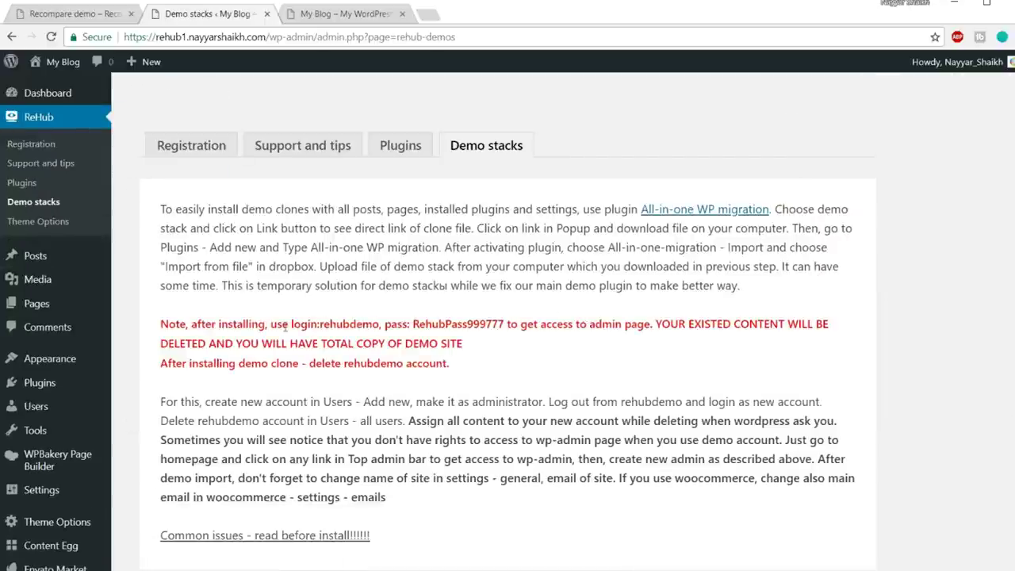
left_click_drag(289, 325, 381, 320)
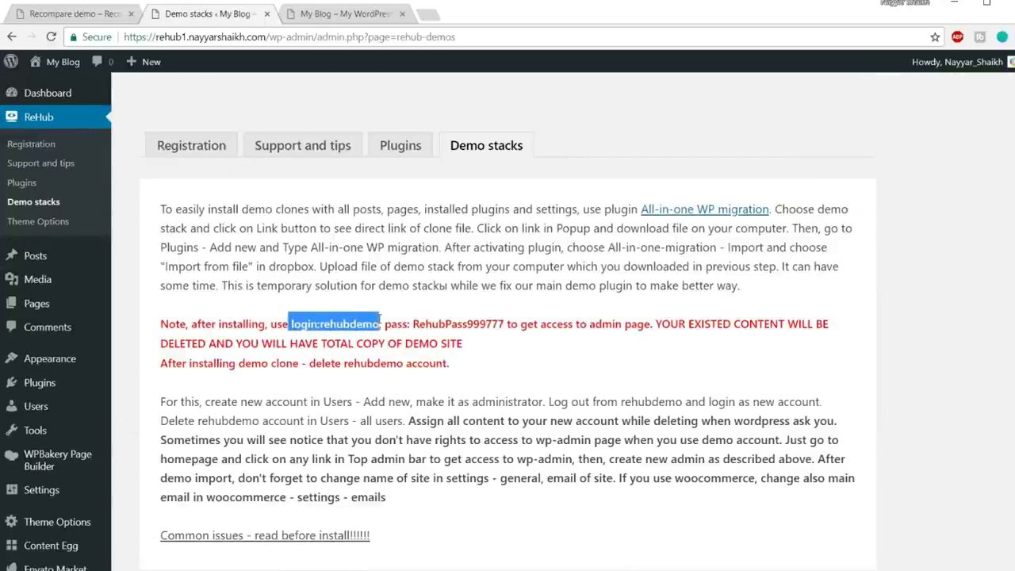
left_click(457, 323)
left_click_drag(290, 325, 494, 323)
left_click(490, 322)
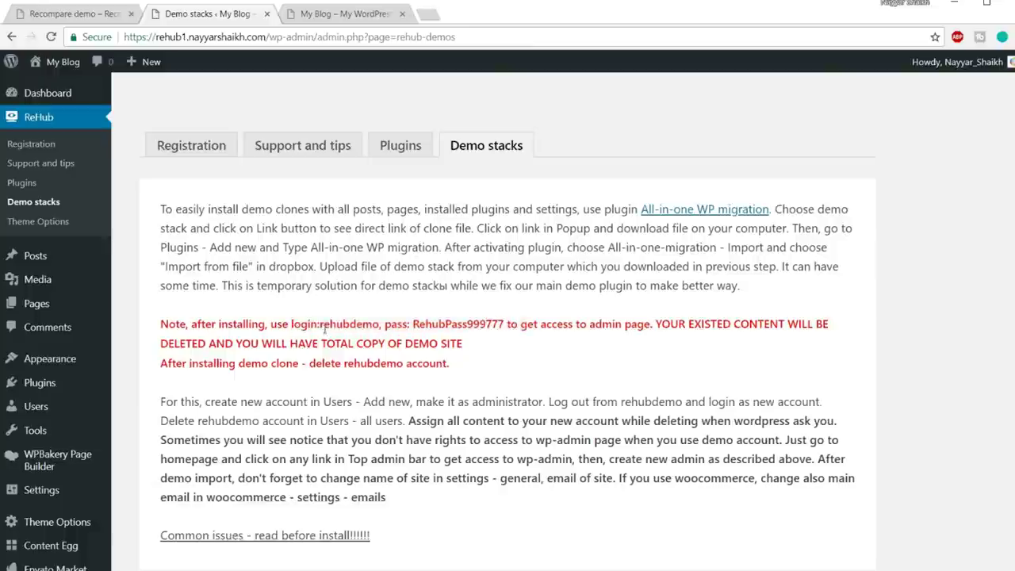
left_click_drag(320, 324, 391, 324)
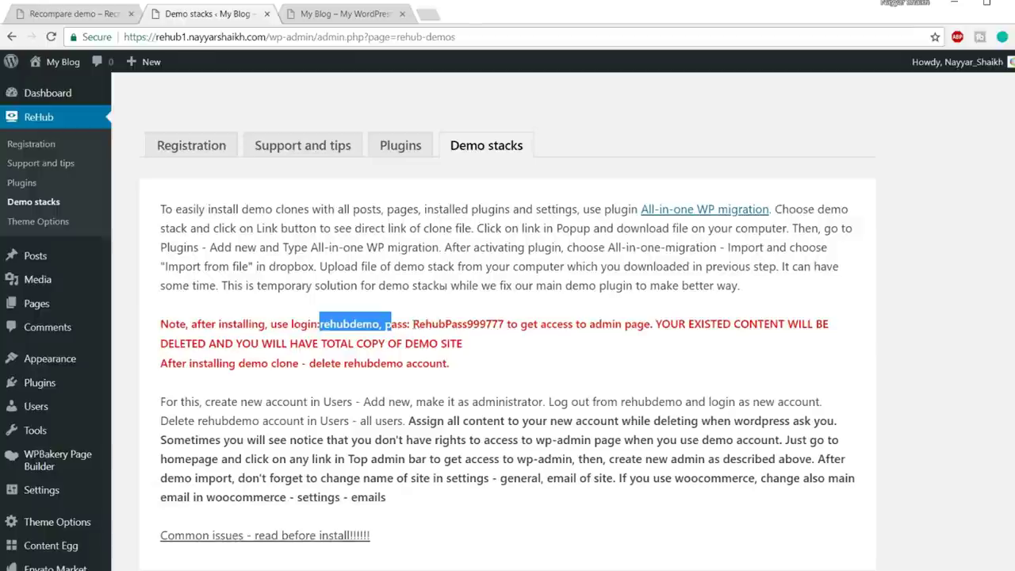
left_click(319, 324)
left_click_drag(320, 324, 503, 324)
left_click(405, 322)
left_click(503, 324)
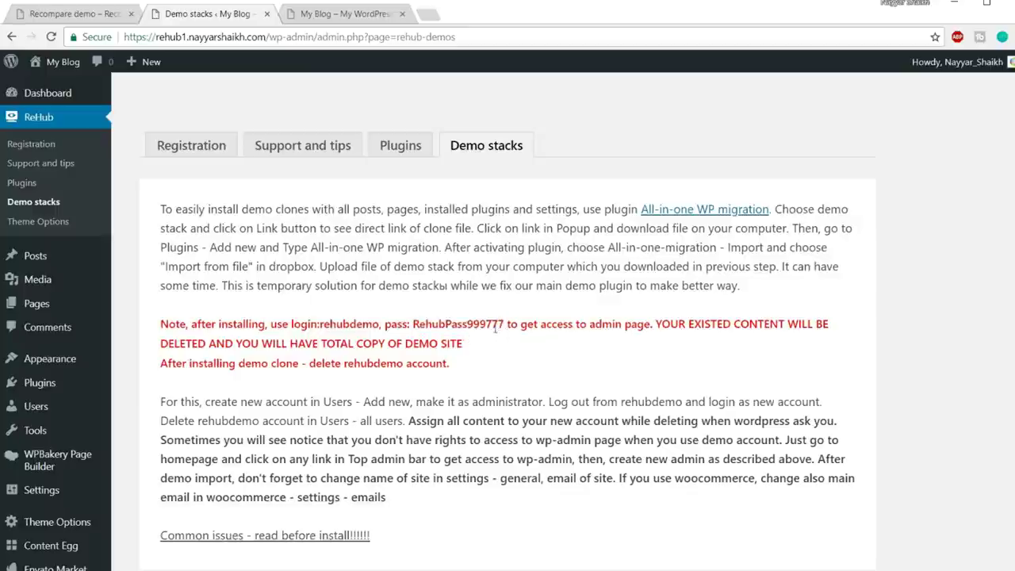
scroll(495, 325, "down", 4)
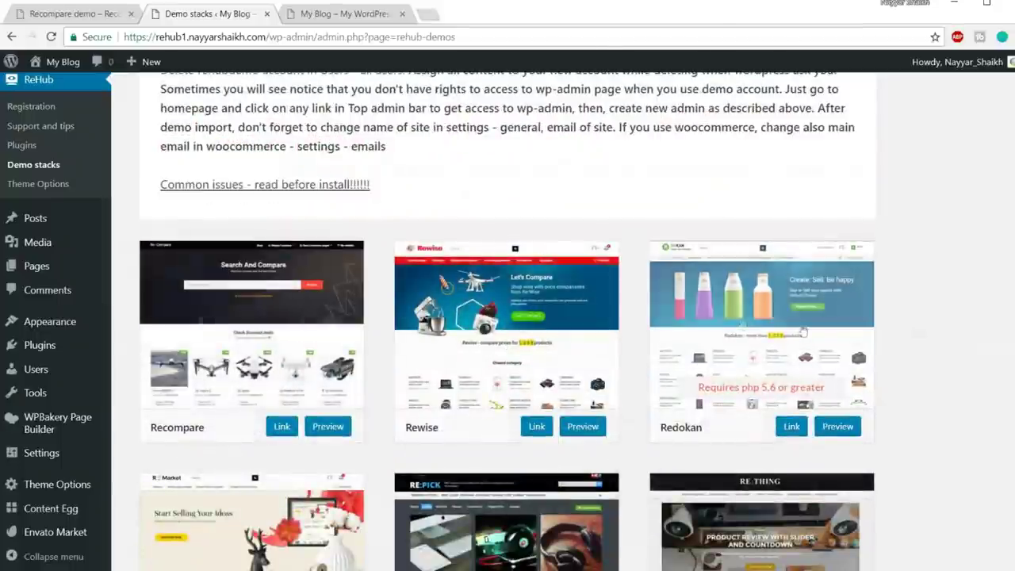
scroll(957, 386, "down", 6)
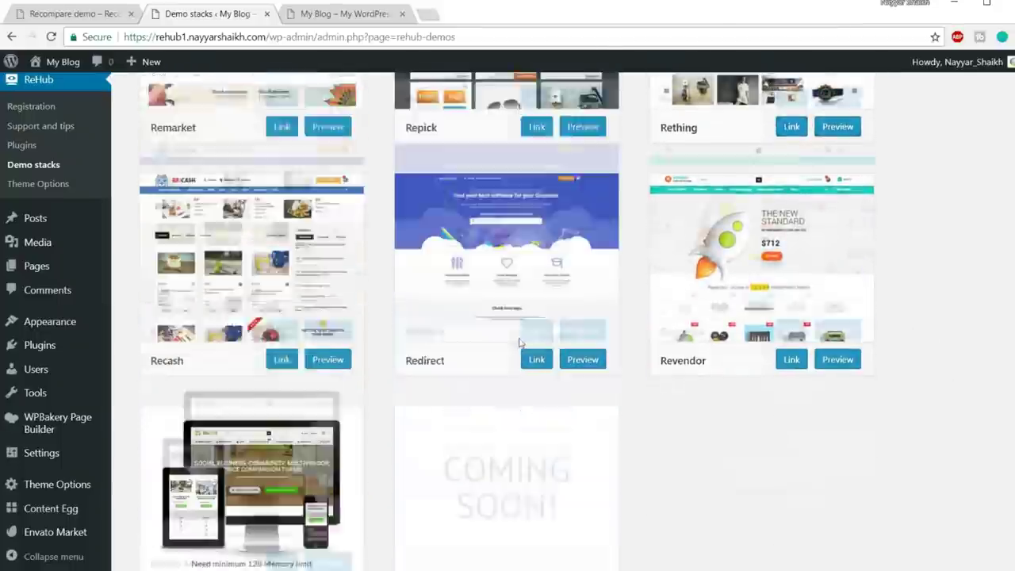
scroll(521, 343, "down", 1)
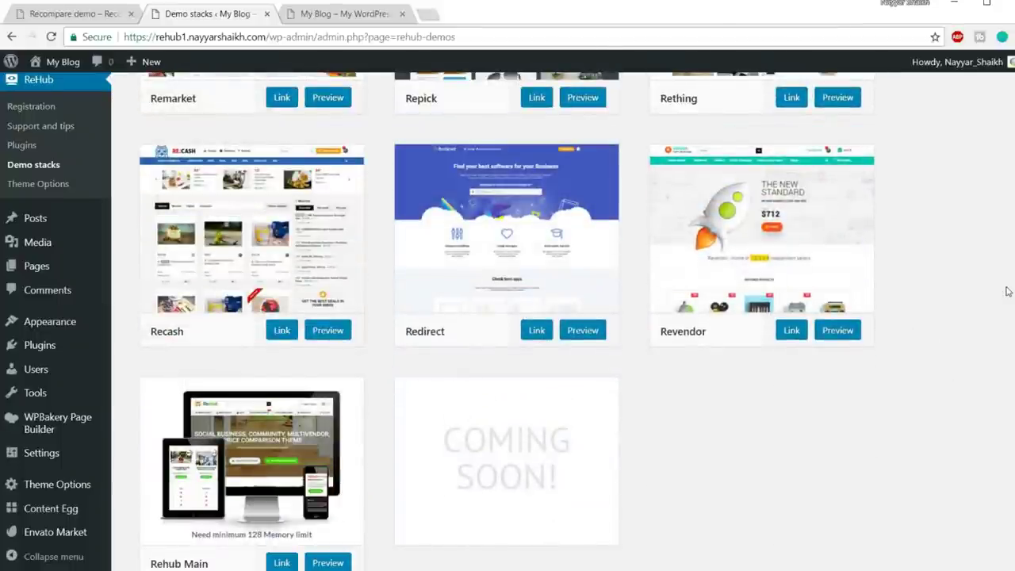
scroll(949, 301, "up", 2)
scroll(949, 301, "up", 2)
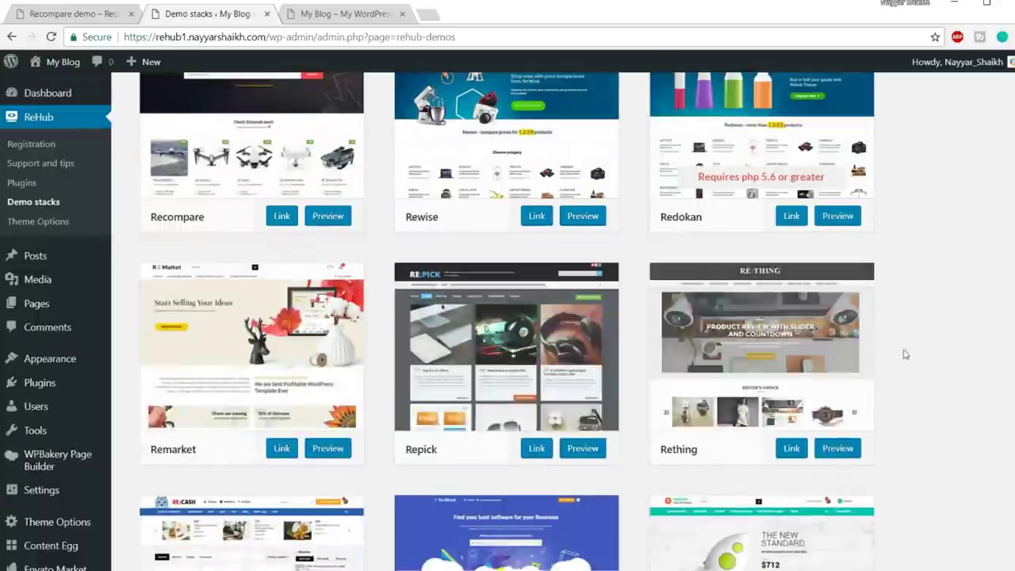
scroll(906, 353, "up", 3)
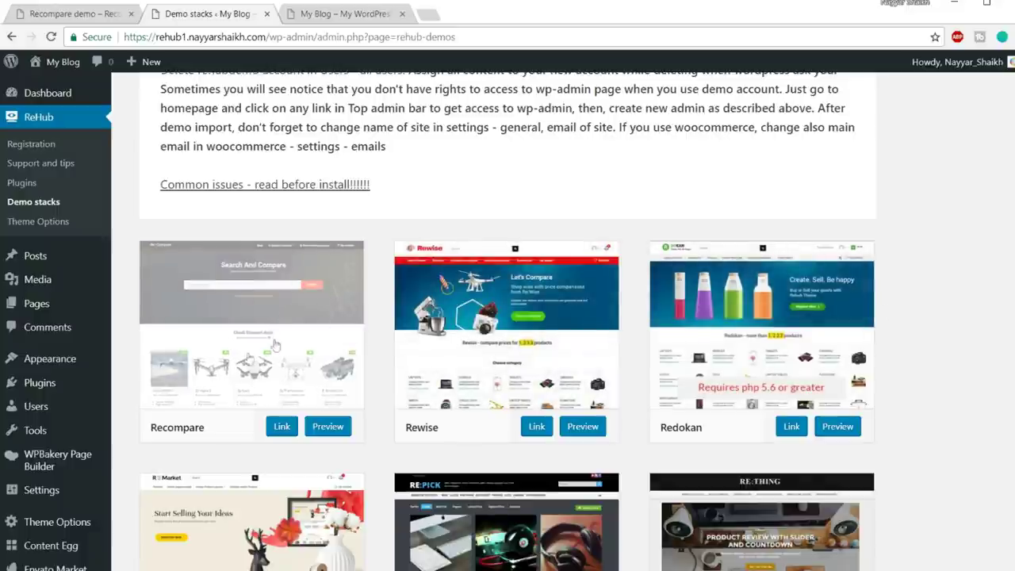
left_click(282, 427)
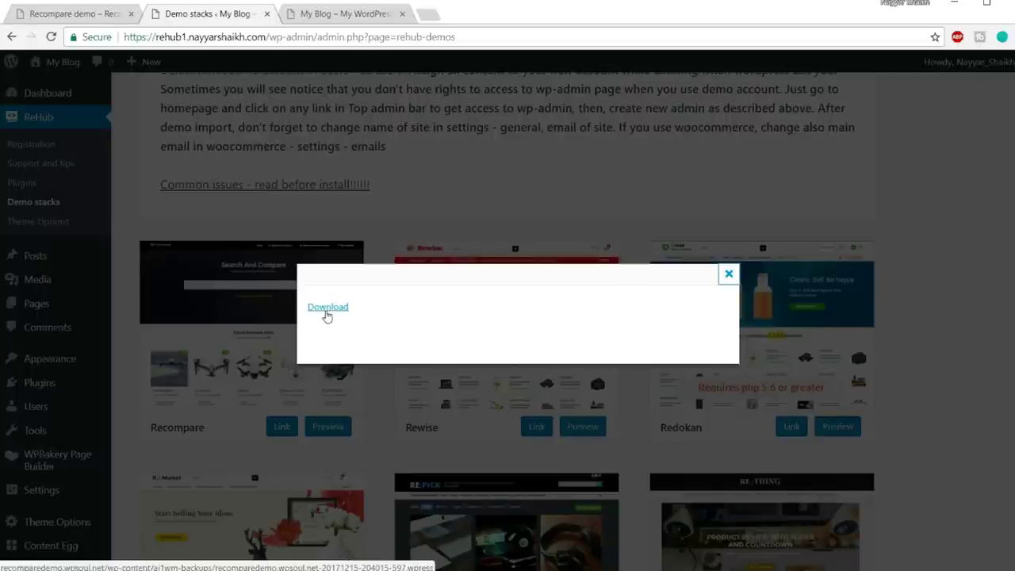
left_click(327, 309)
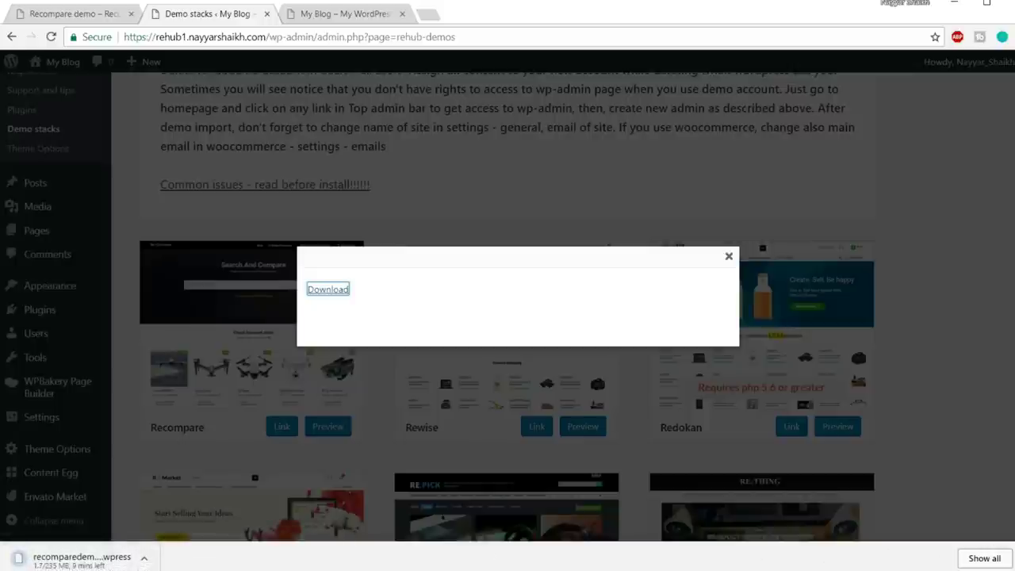
right_click(130, 559)
left_click(165, 537)
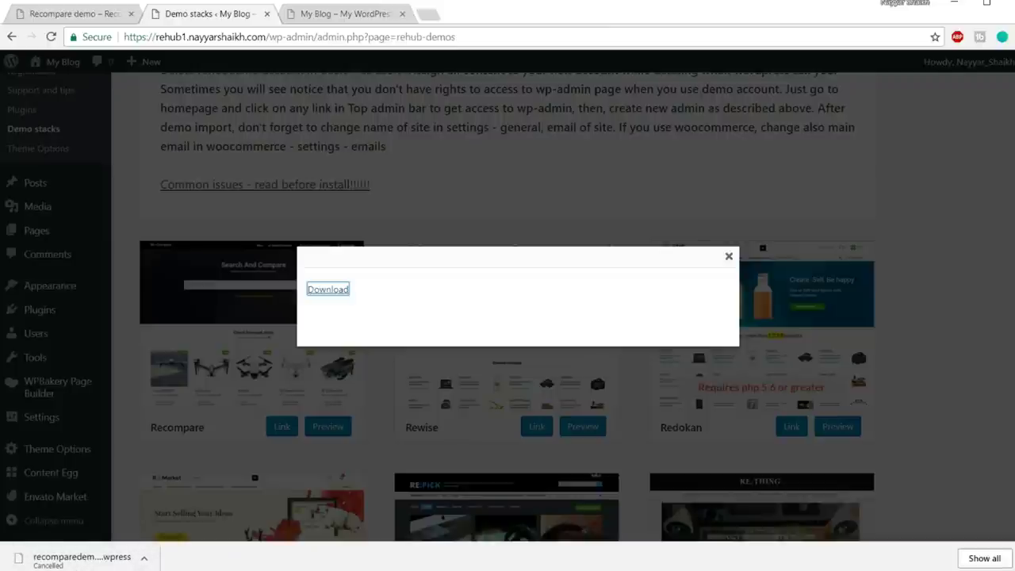
left_click(729, 275)
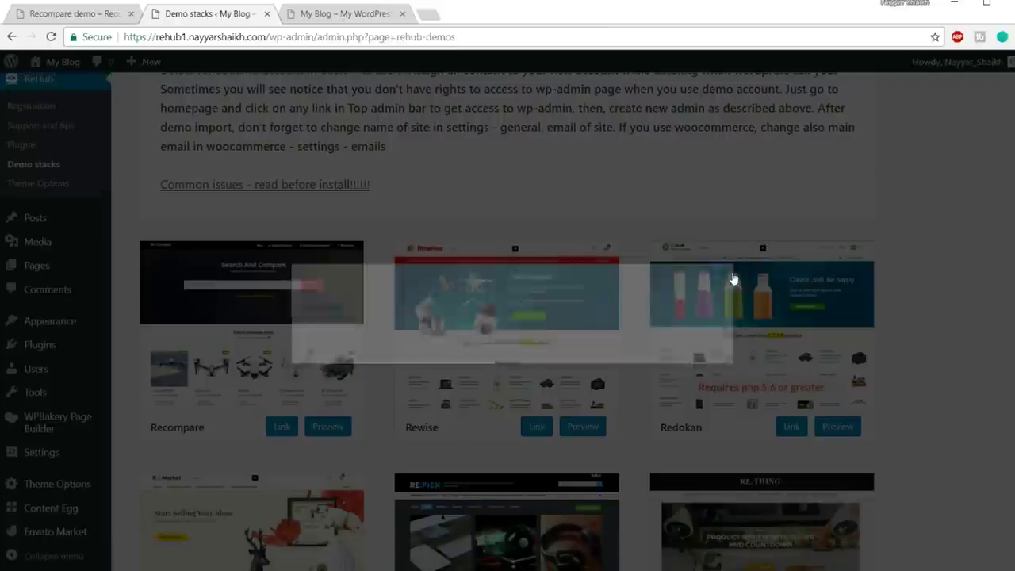
scroll(916, 285, "up", 5)
scroll(889, 309, "up", 2)
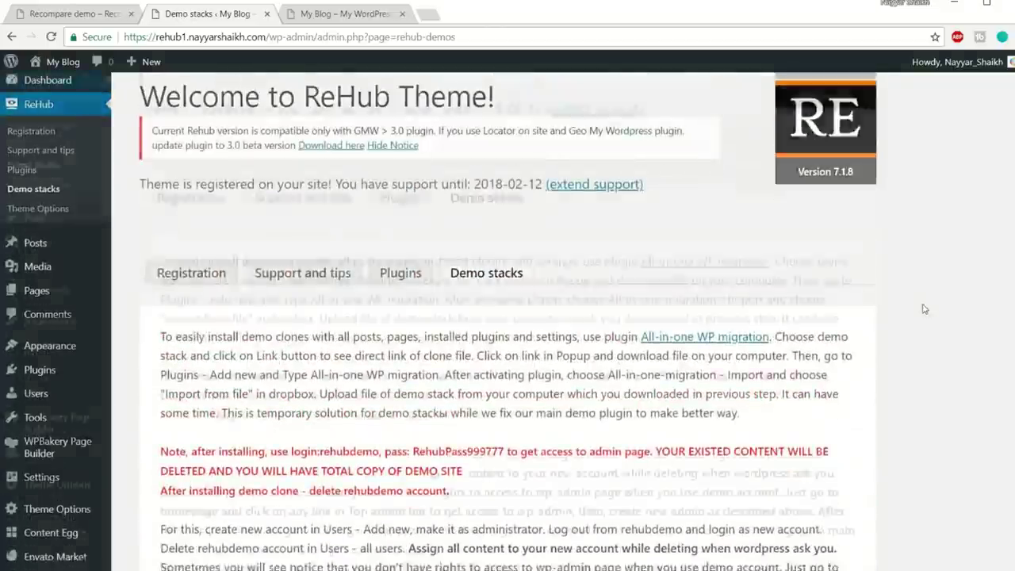
scroll(856, 311, "down", 2)
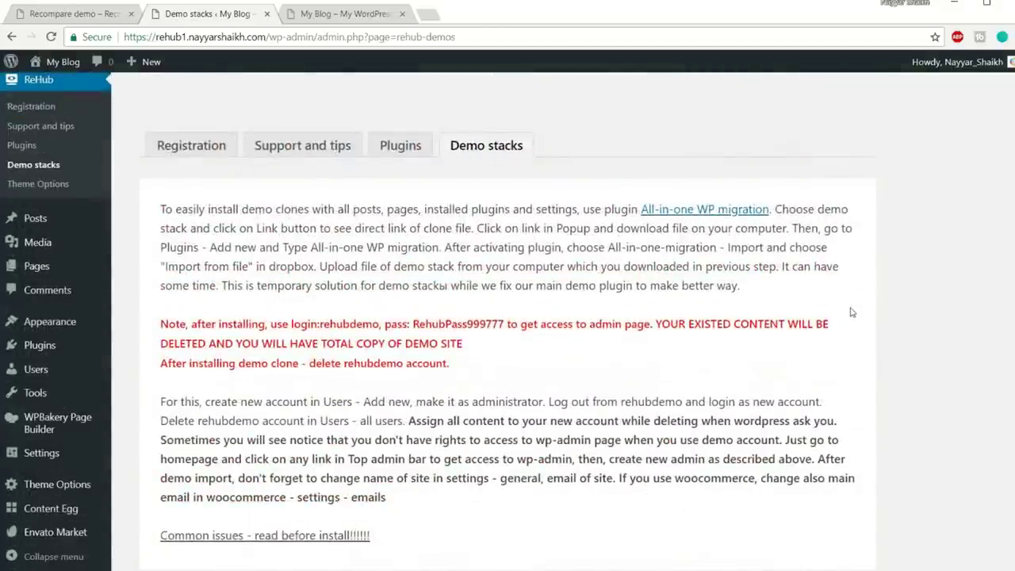
scroll(852, 312, "down", 3)
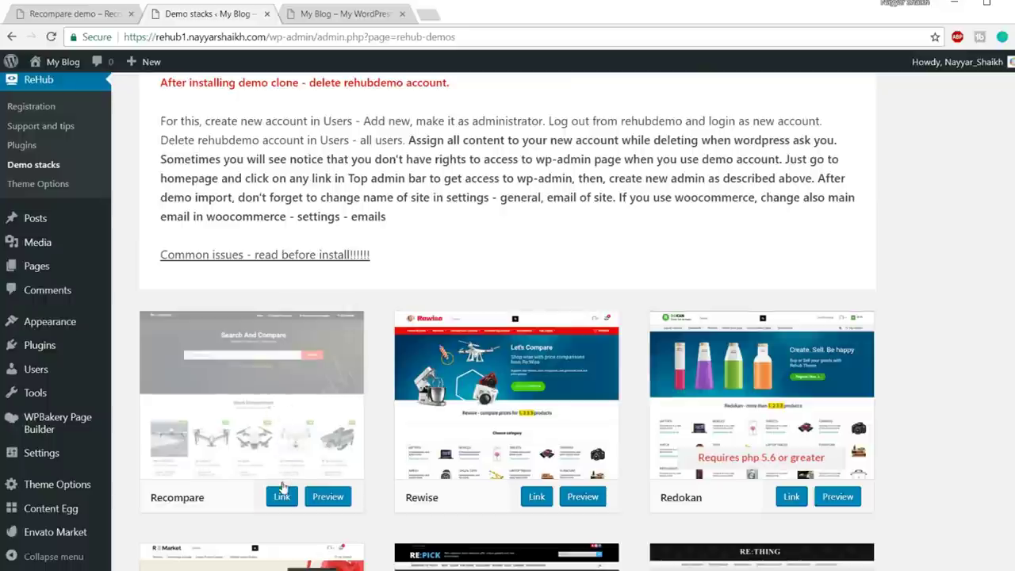
scroll(262, 445, "up", 2)
mouse_move(35, 386)
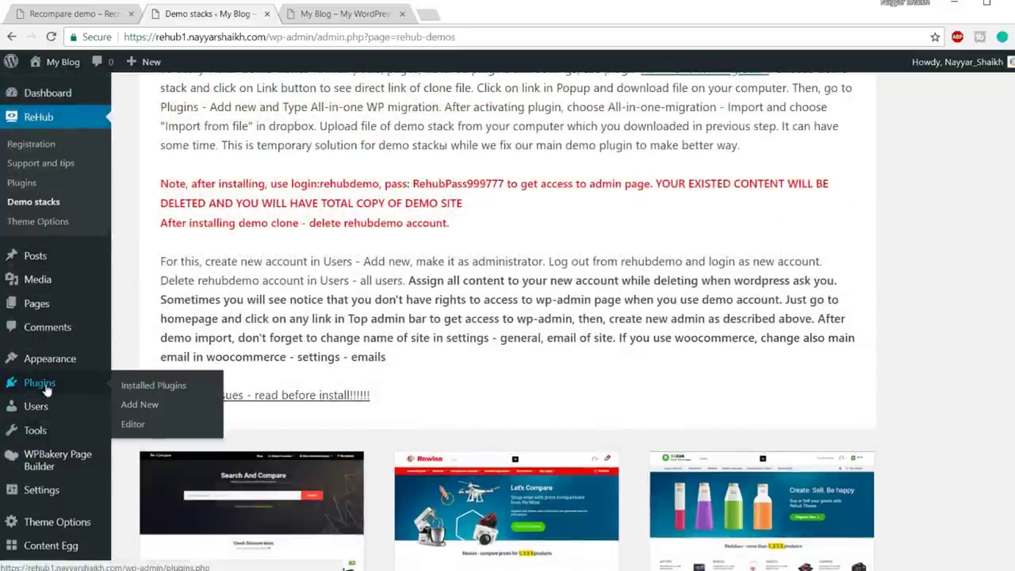
Step: Search the plugin directory for All-in-One WP Migration and check its installations and 3,947 ratings
left_click(46, 387)
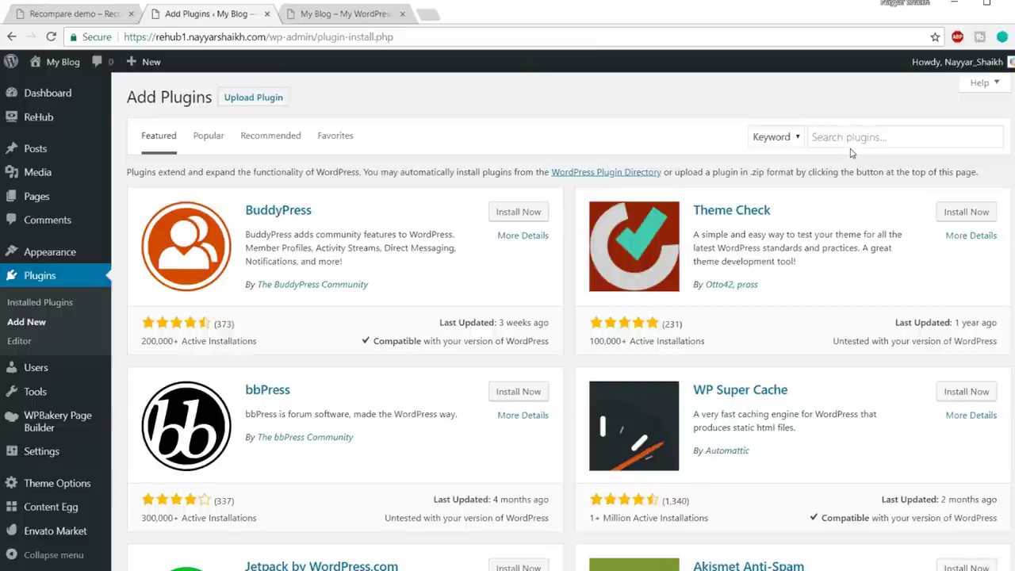
left_click(850, 139)
type("a")
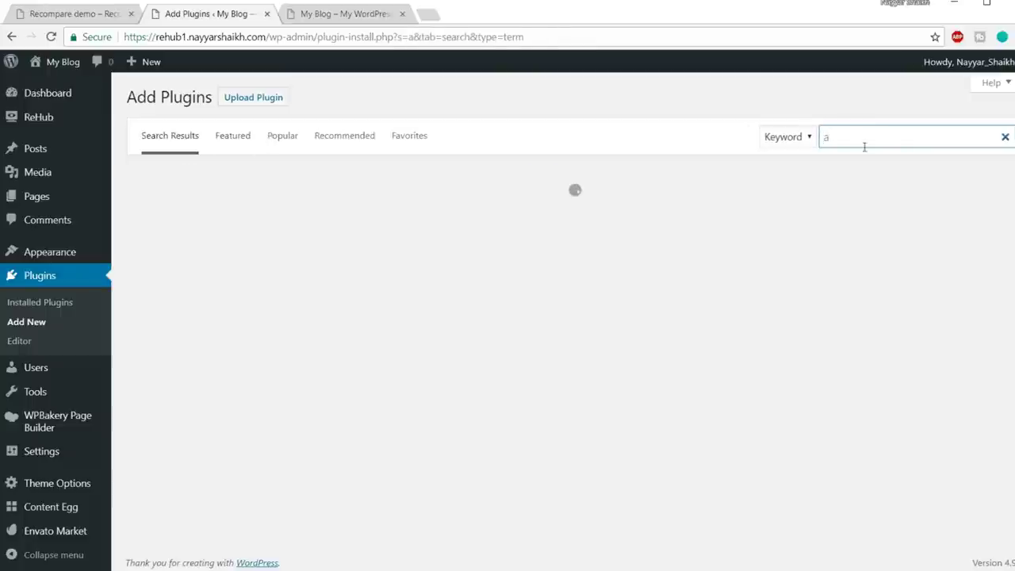
left_click(863, 144)
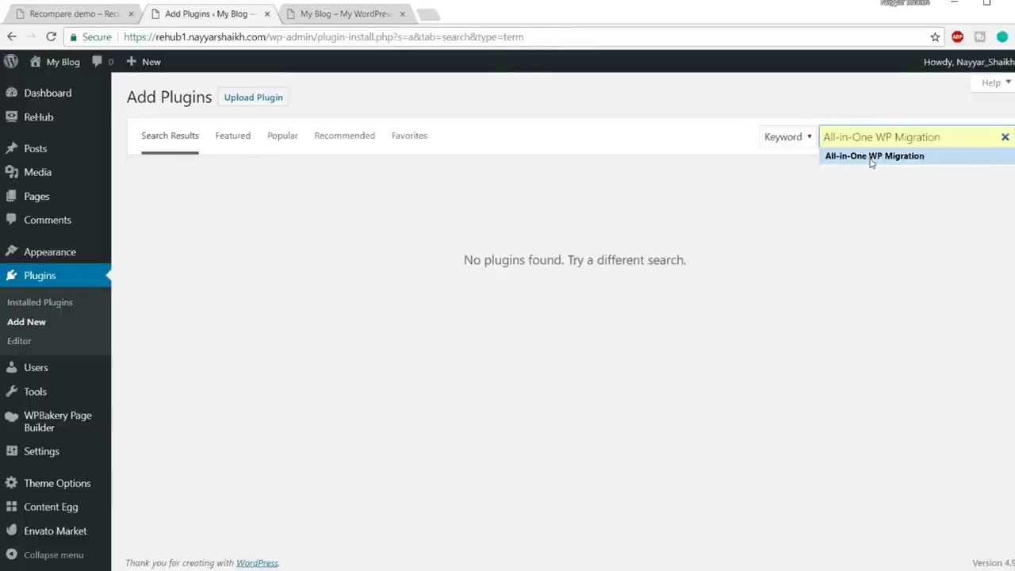
left_click(871, 160)
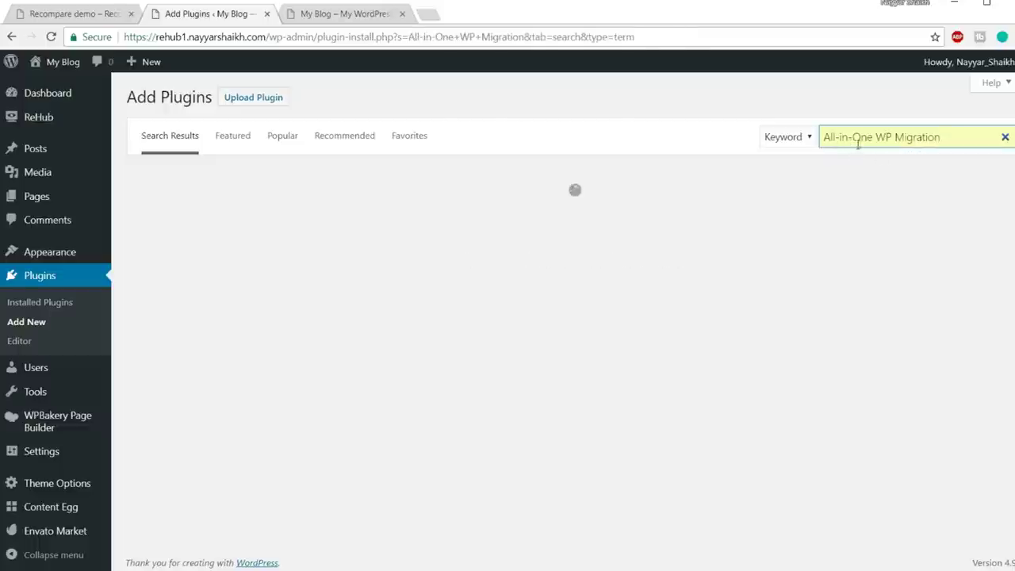
left_click_drag(956, 141, 824, 140)
left_click(831, 143)
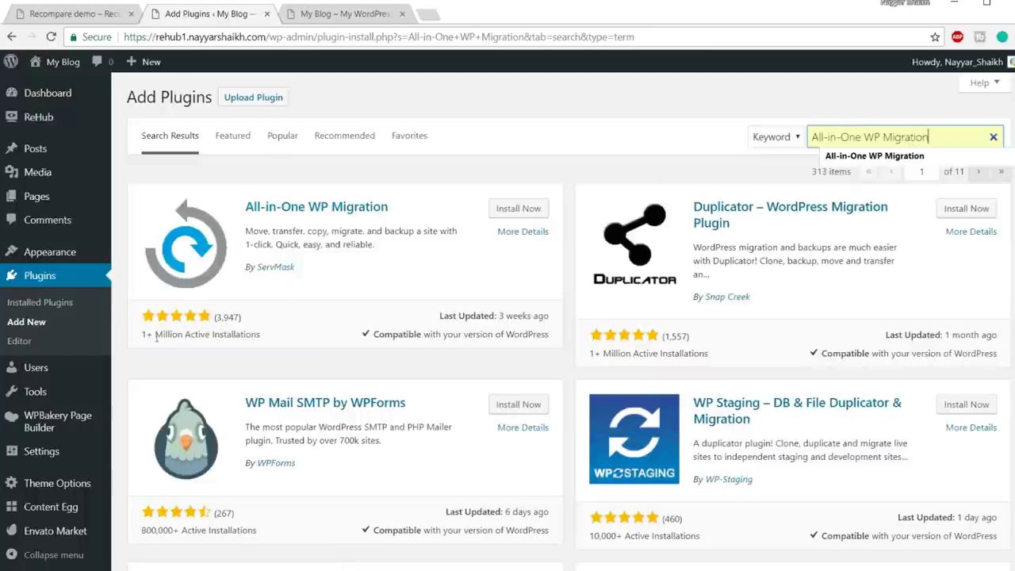
left_click_drag(137, 337, 242, 338)
left_click(245, 338)
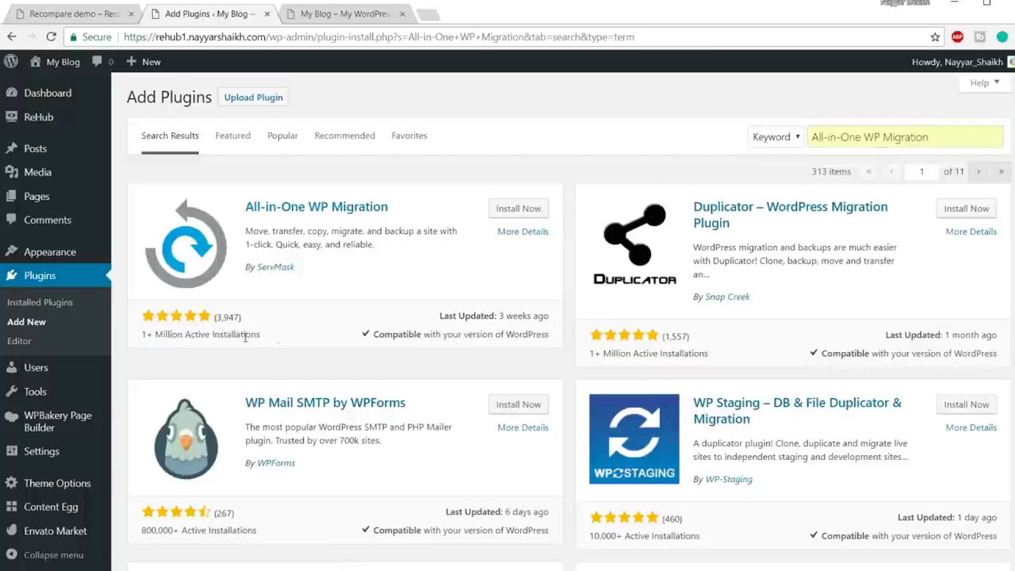
left_click_drag(219, 320, 243, 319)
left_click(248, 322)
Step: Install and activate All-in-One WP Migration by ServMask
left_click(520, 210)
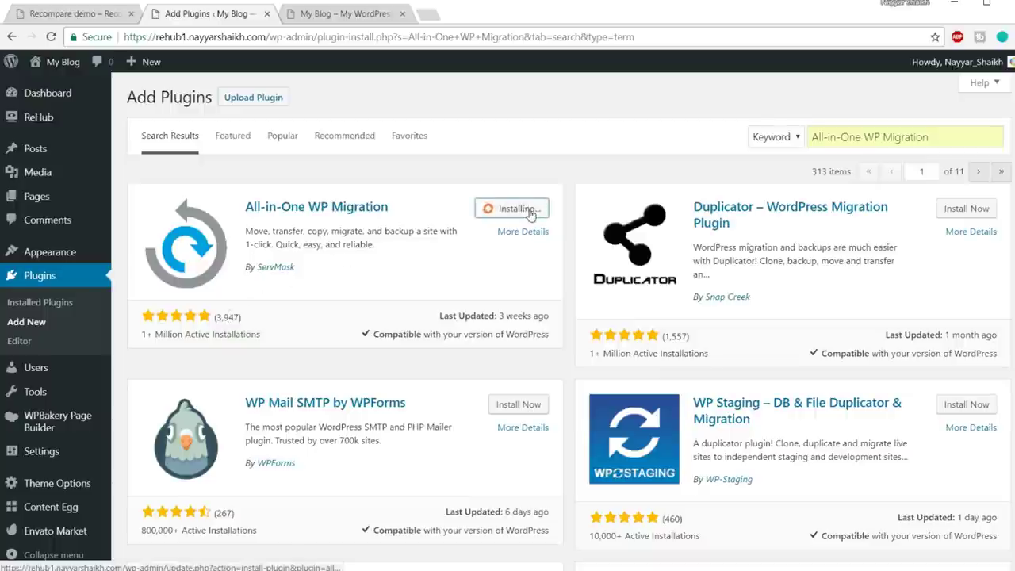
left_click_drag(298, 267, 259, 267)
left_click(271, 293)
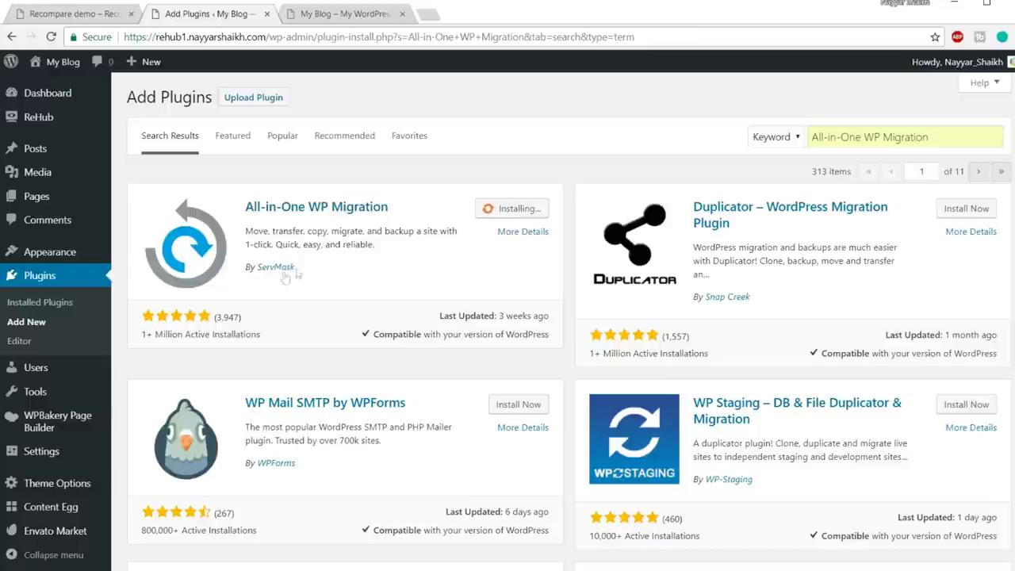
left_click_drag(301, 268, 262, 269)
left_click(536, 213)
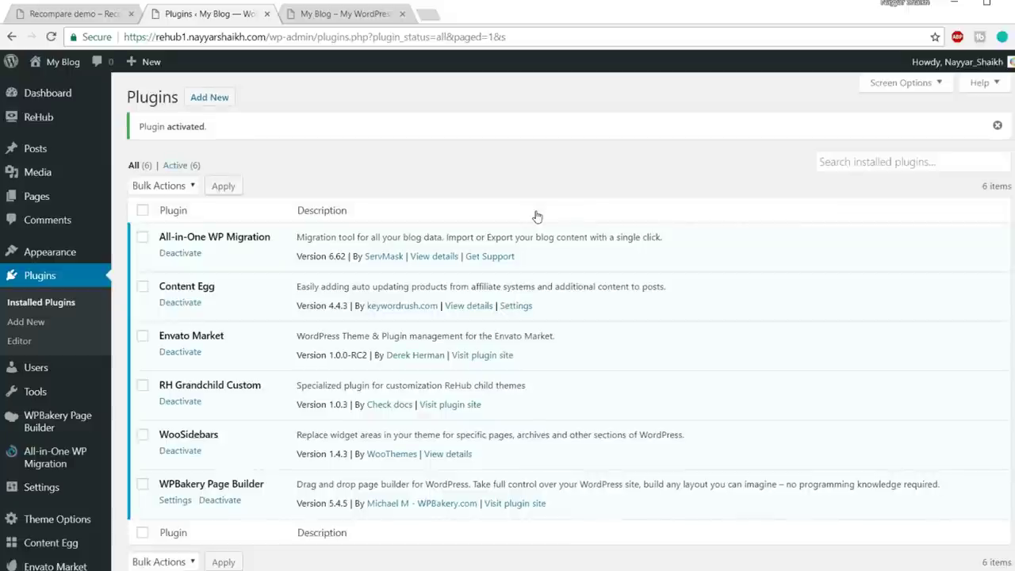
Step: Open All-in-One WP Migration's Import Site page, with its 512 MB upload limit, from the sidebar
left_click_drag(161, 237, 278, 237)
left_click(278, 237)
mouse_move(41, 462)
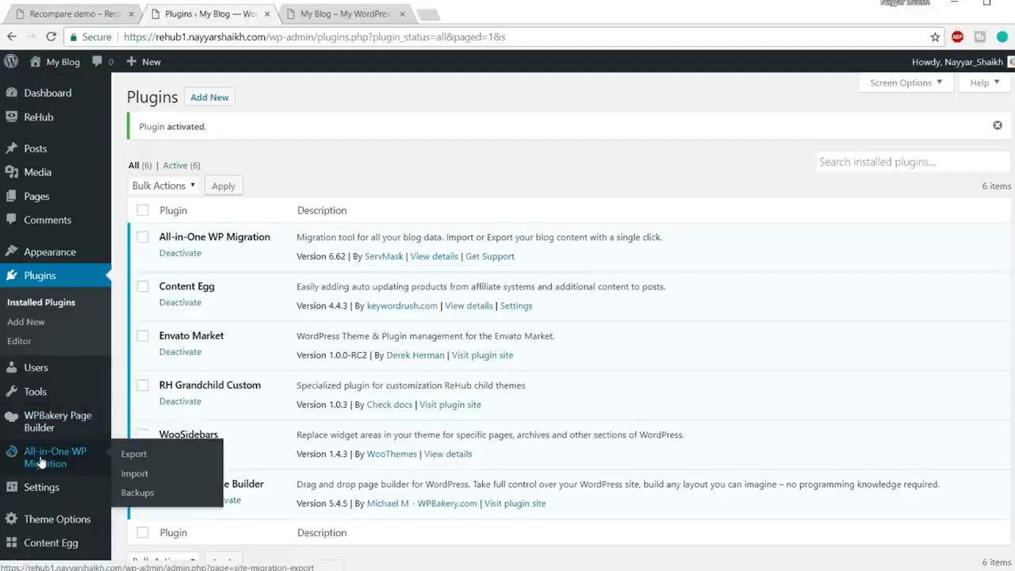
scroll(41, 462, "down", 1)
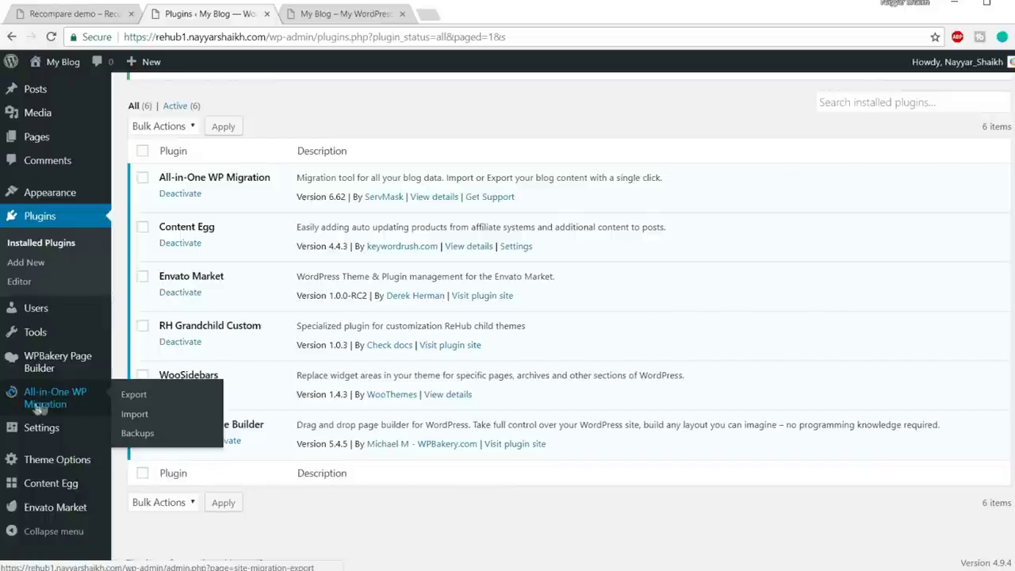
left_click(146, 420)
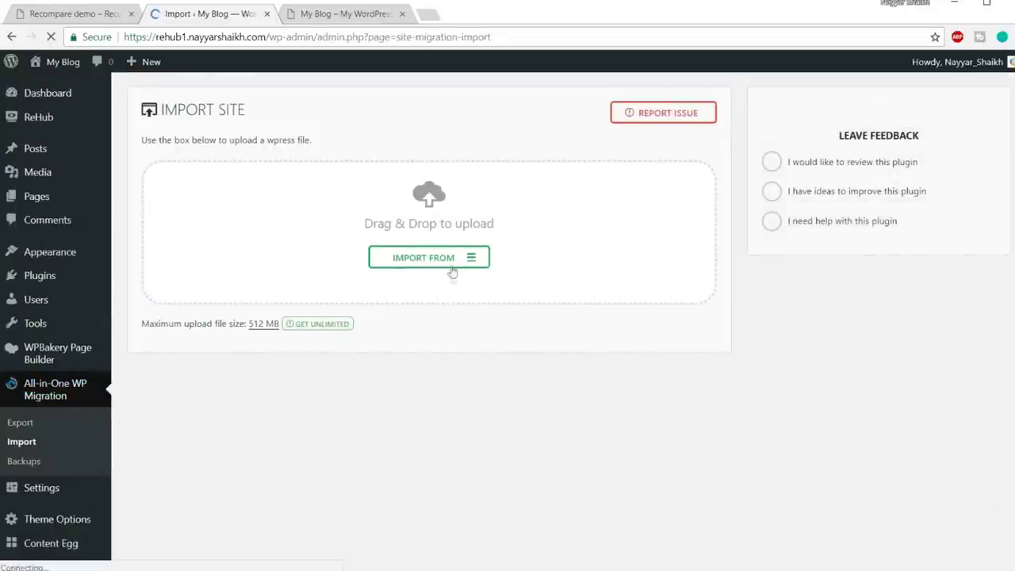
left_click(428, 262)
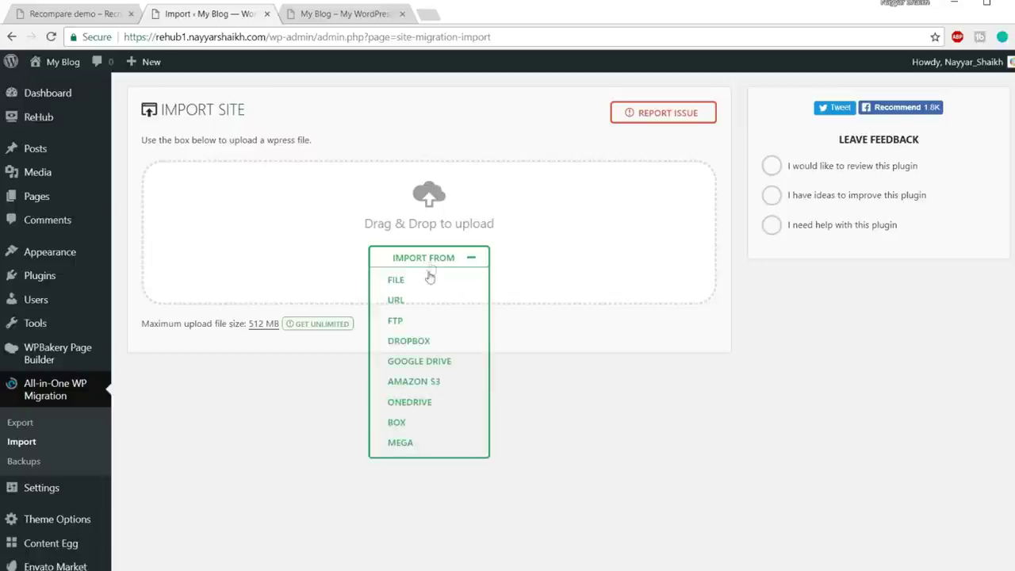
left_click(401, 284)
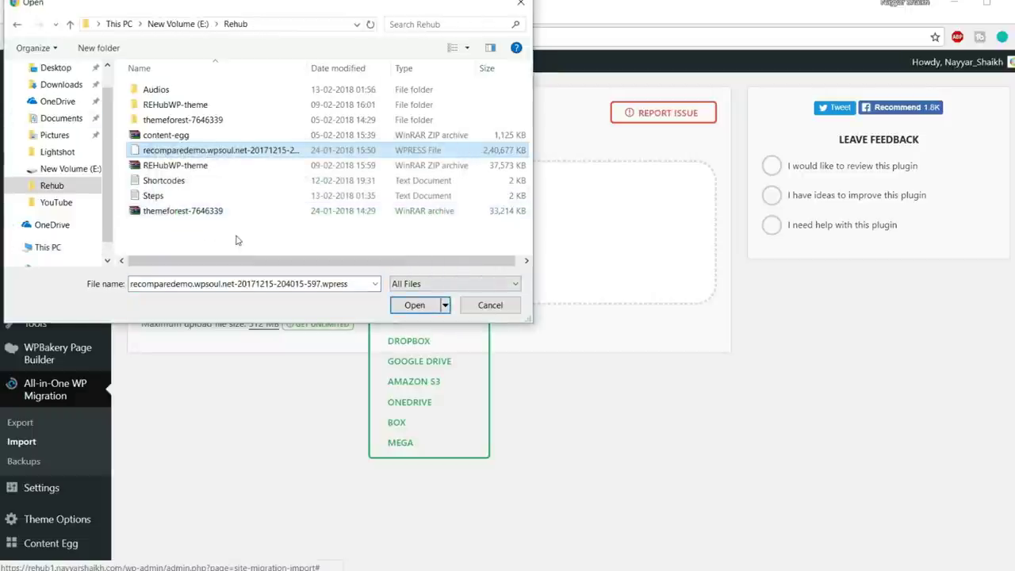
left_click(236, 240)
left_click(226, 151)
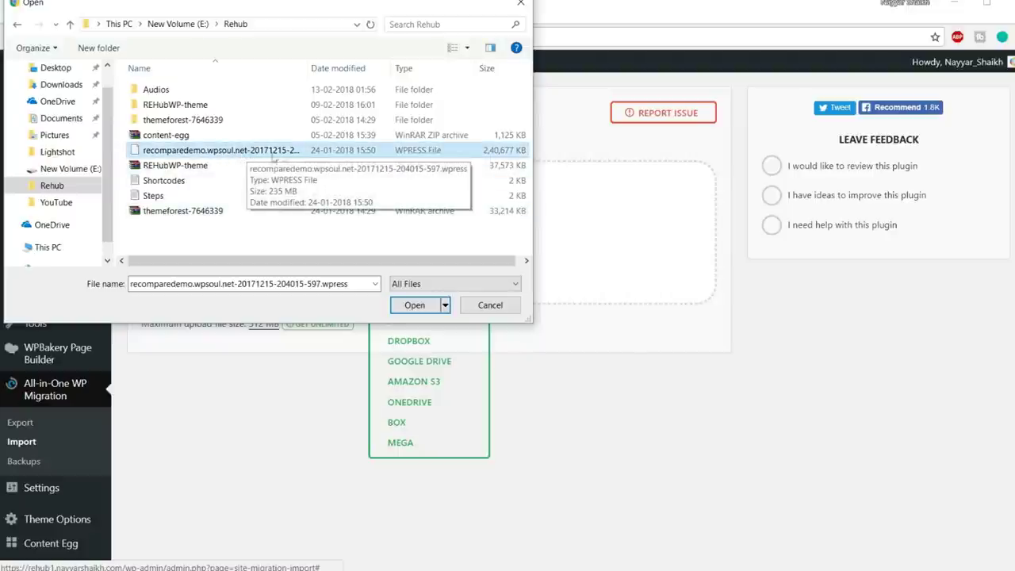
left_click(408, 307)
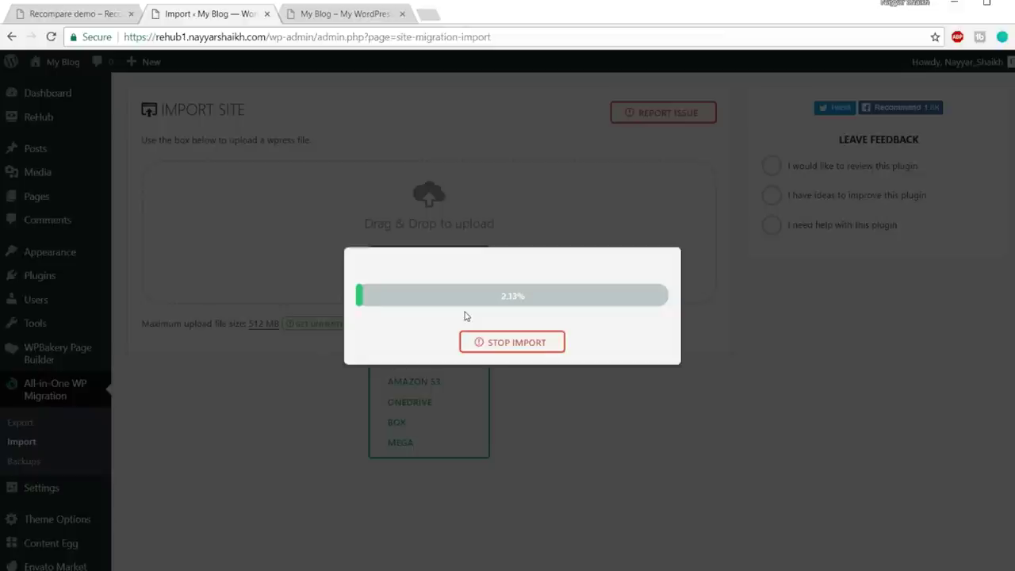
Step: Proceed past the database, media, plugins and themes overwrite warning once the upload finishes
scroll(799, 260, "down", 1)
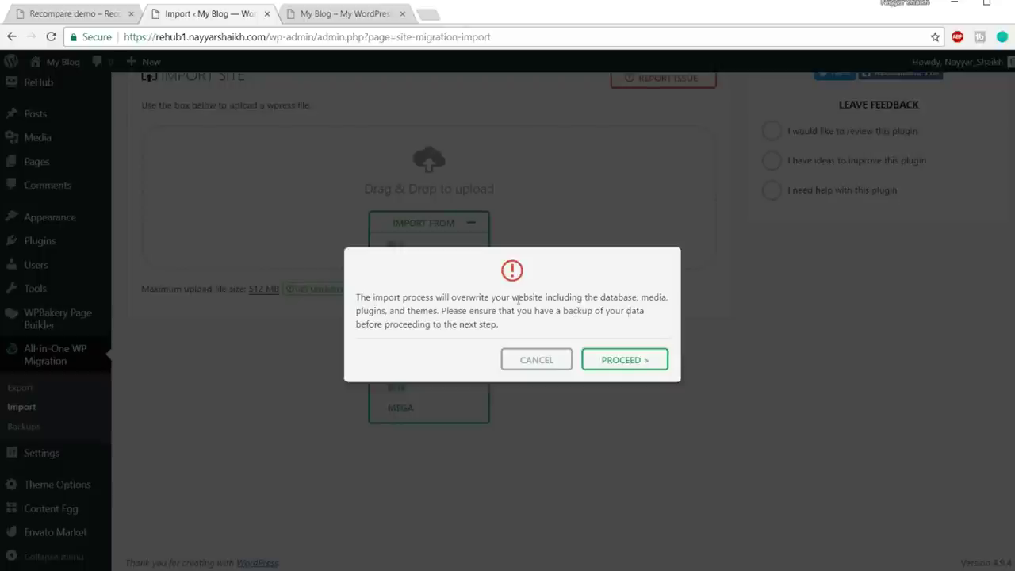
left_click(632, 362)
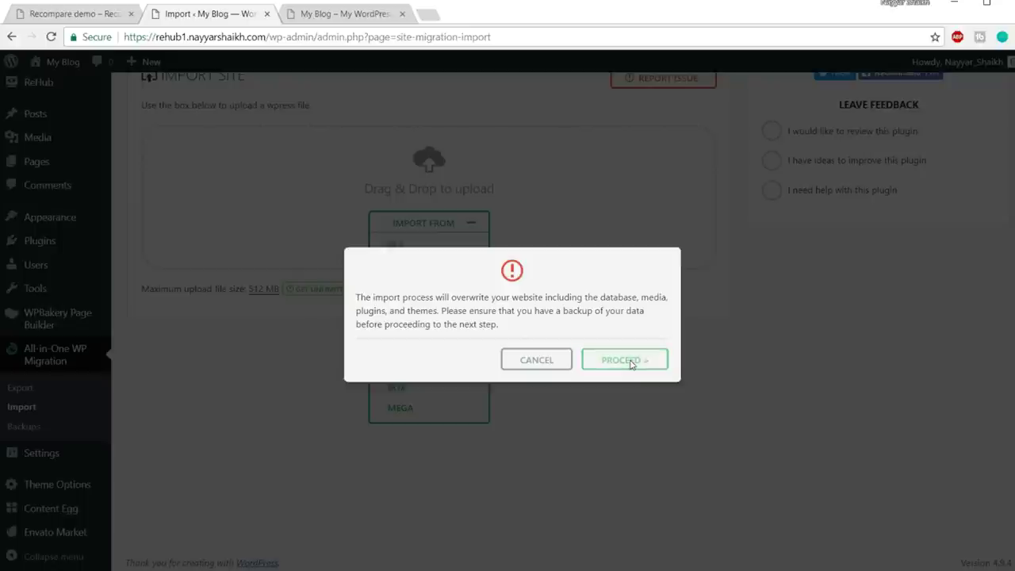
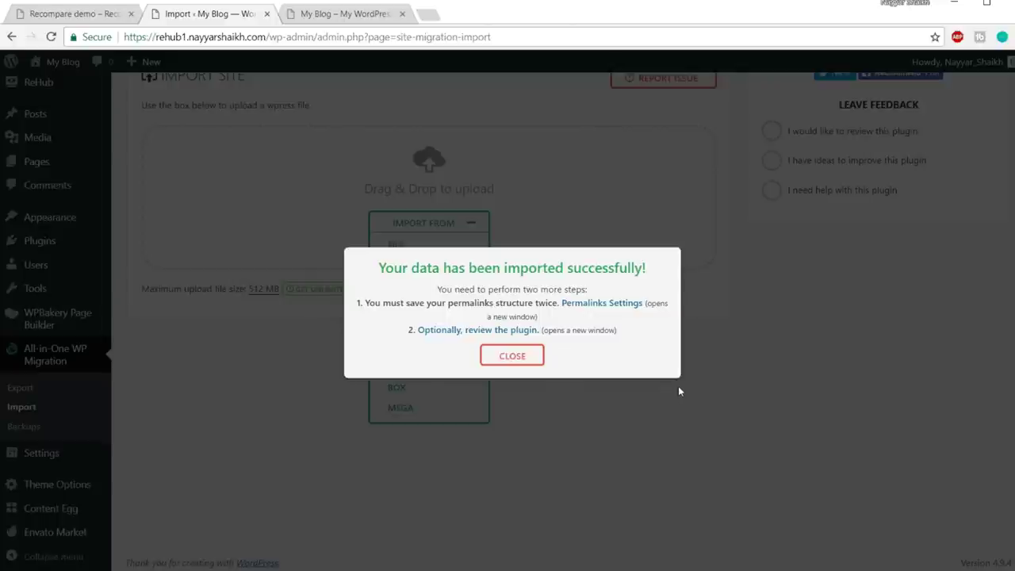
Step: Close the import success dialog and visit the live site's front page
left_click(508, 360)
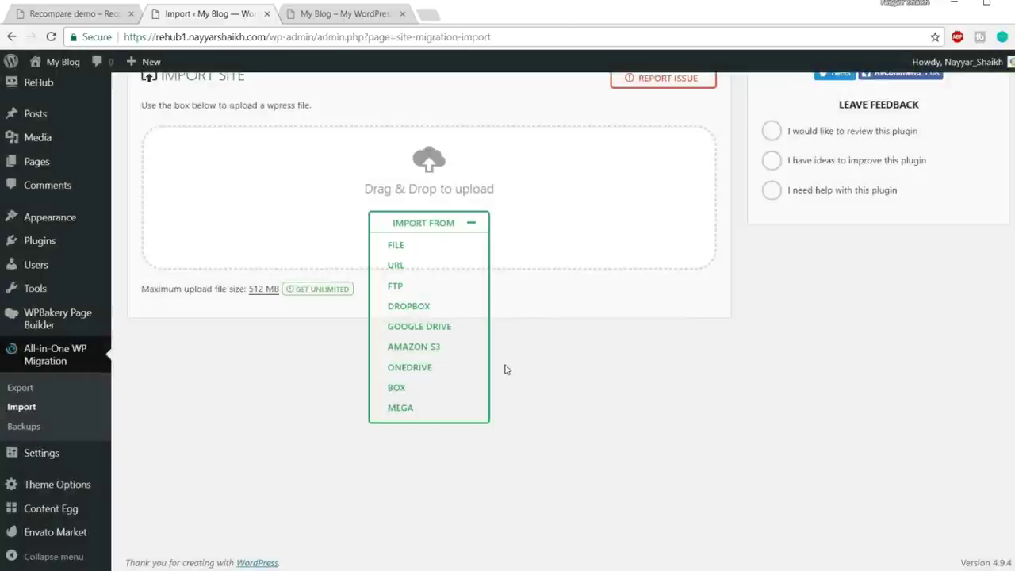
mouse_move(65, 61)
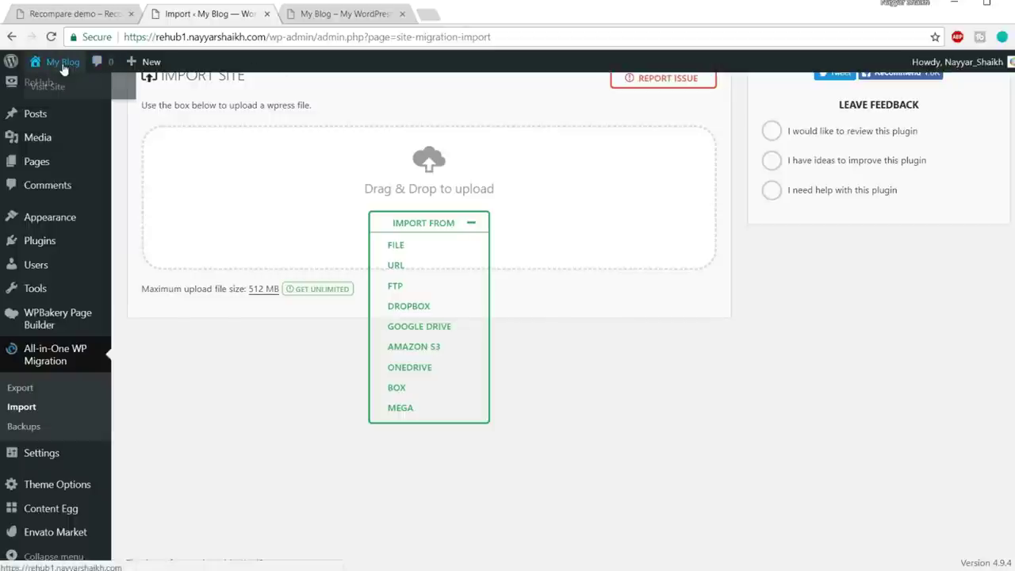
left_click(49, 87)
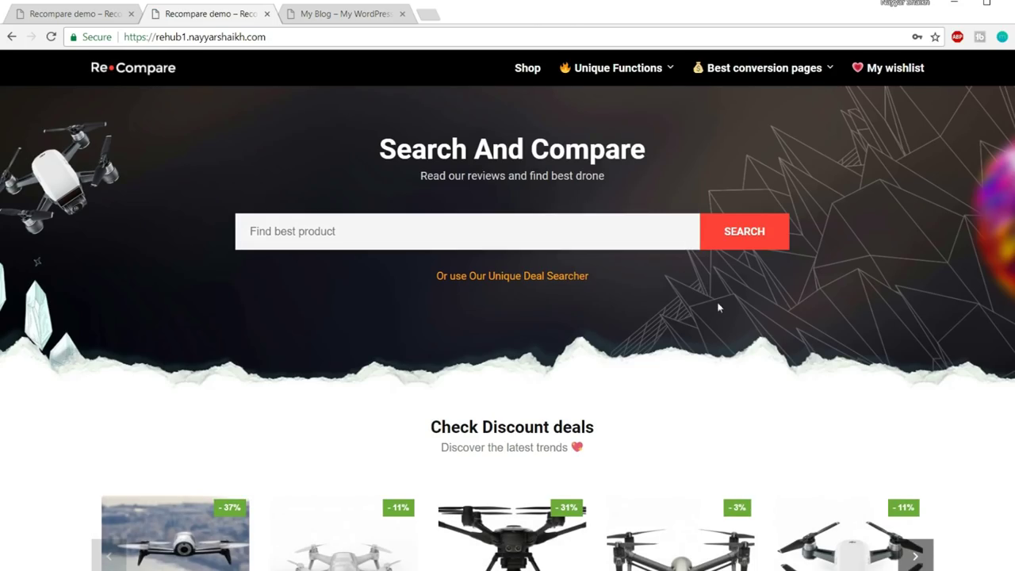
Step: Scroll through the Recompare demo homepage, using the back-to-top arrow, to review its drone deals
scroll(718, 303, "down", 15)
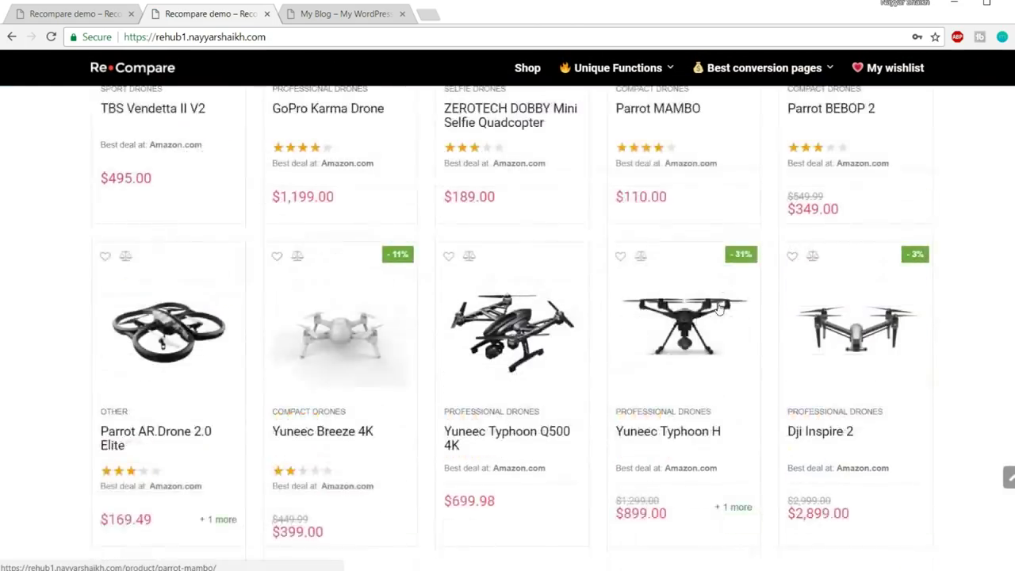
scroll(718, 308, "down", 15)
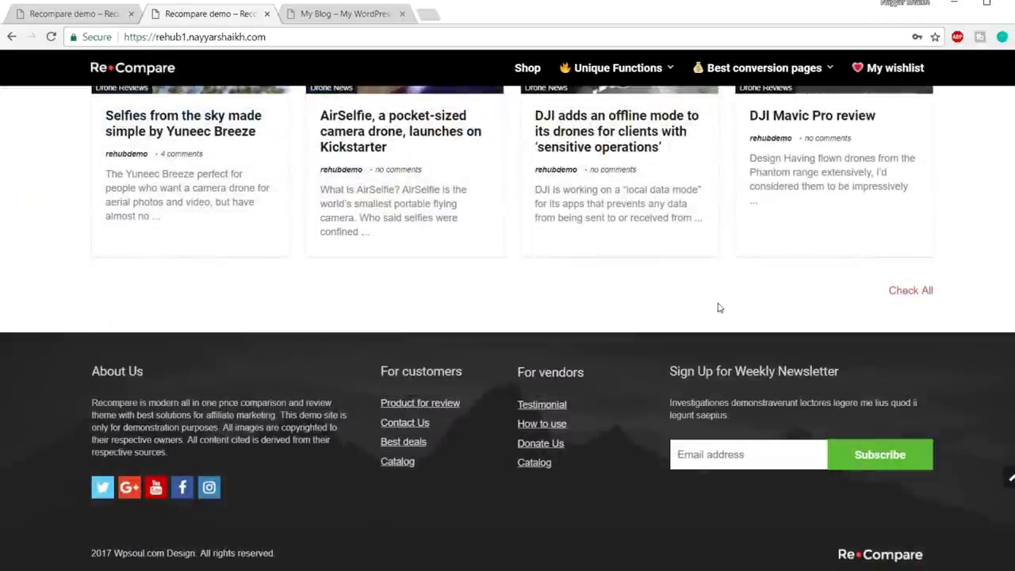
left_click(1011, 481)
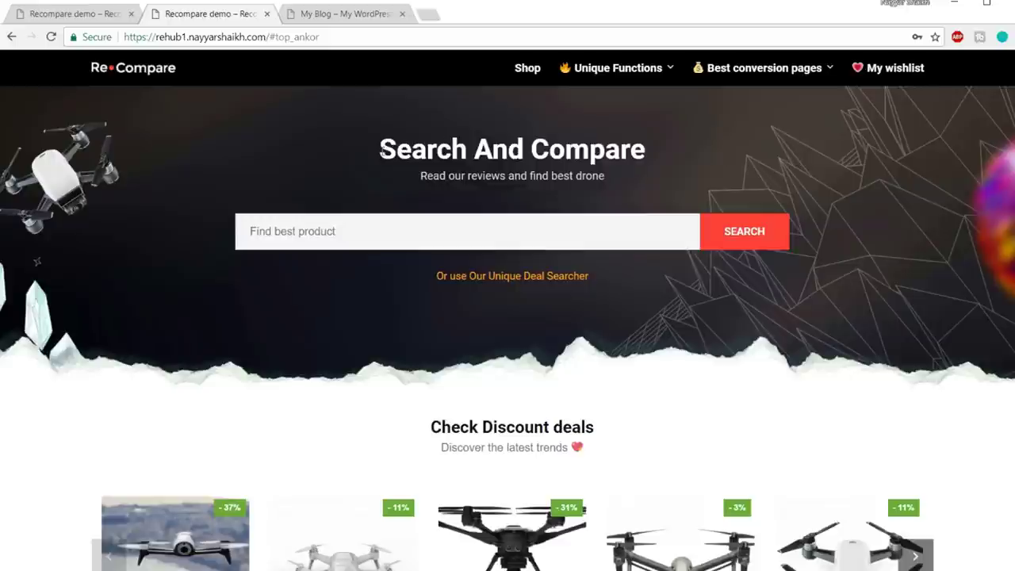
scroll(452, 328, "down", 7)
scroll(465, 404, "up", 7)
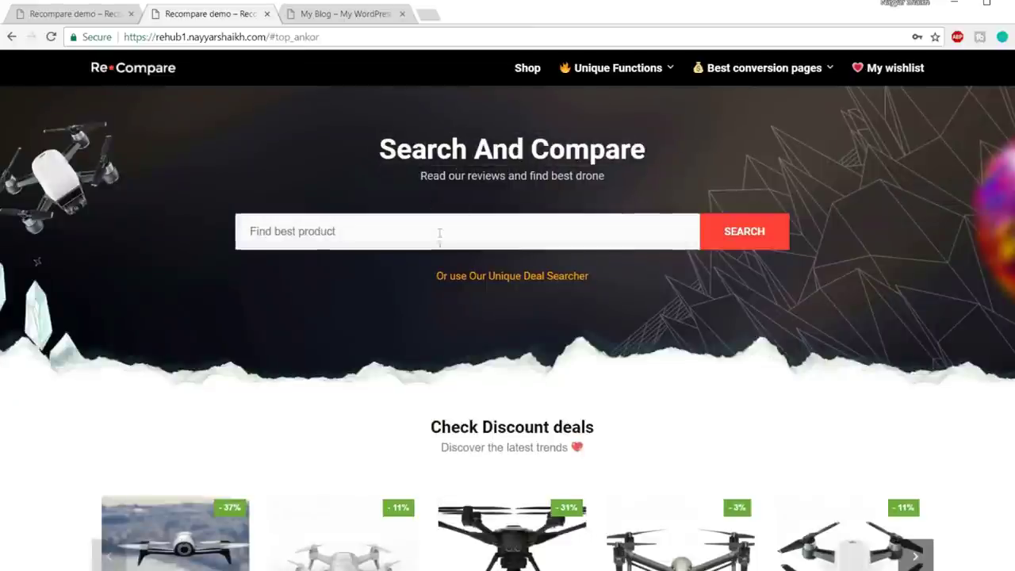
scroll(692, 328, "down", 4)
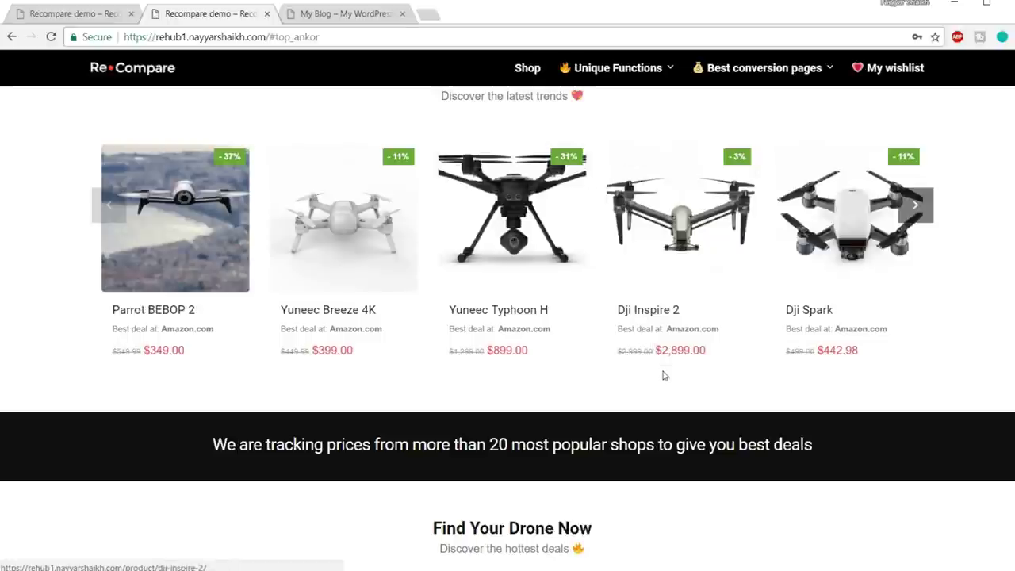
scroll(662, 374, "down", 5)
scroll(663, 374, "up", 5)
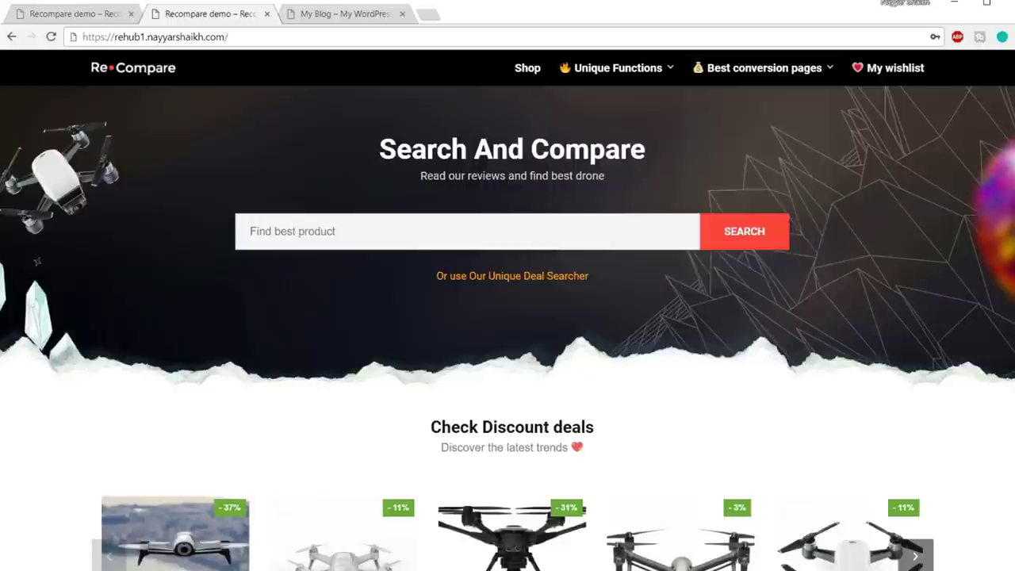
Step: Load the site's wp-admin address and log in with the saved credentials
left_click(309, 35)
left_click(308, 34)
type("wp-admin/")
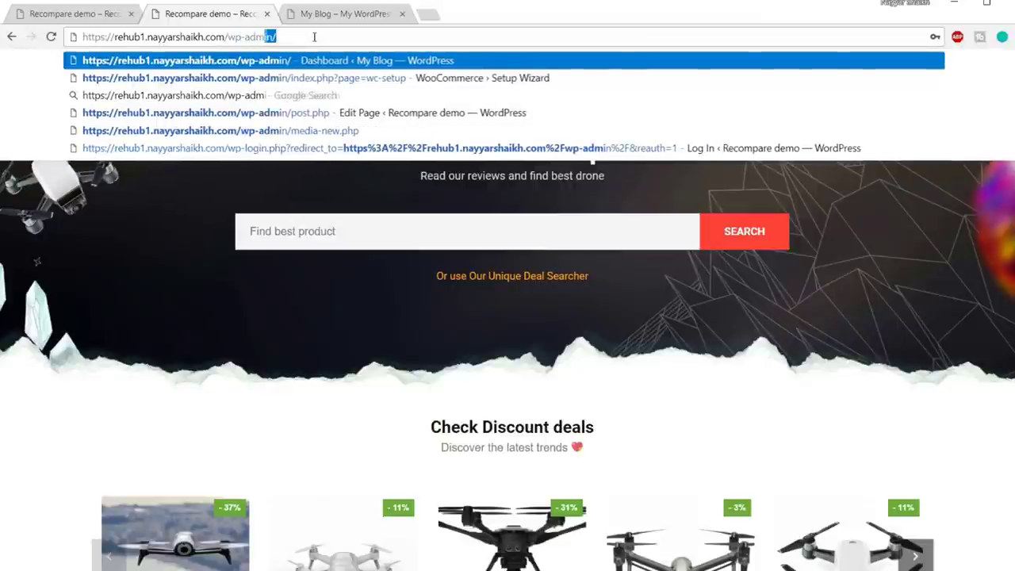
key("Return")
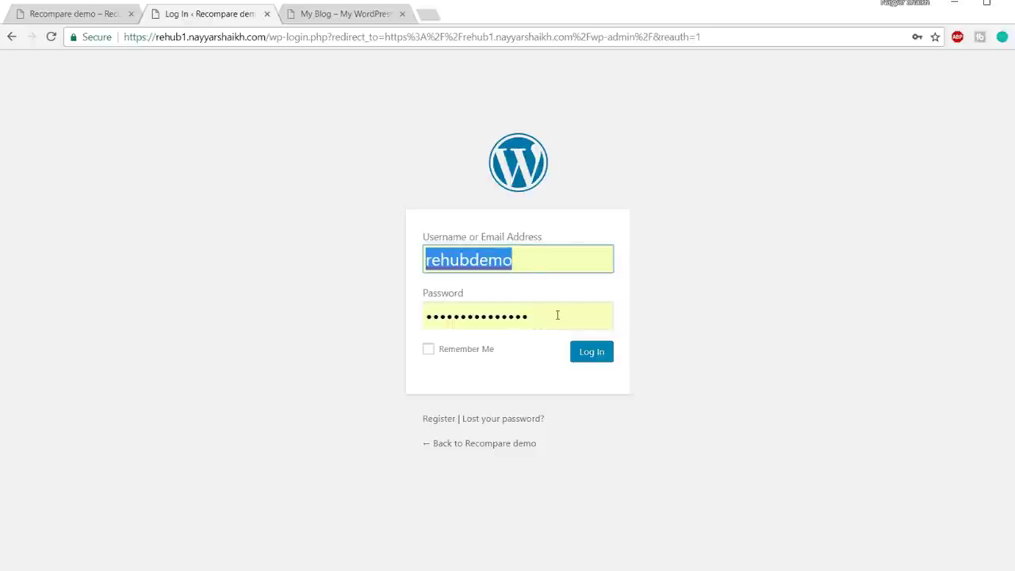
left_click(558, 315)
left_click(790, 288)
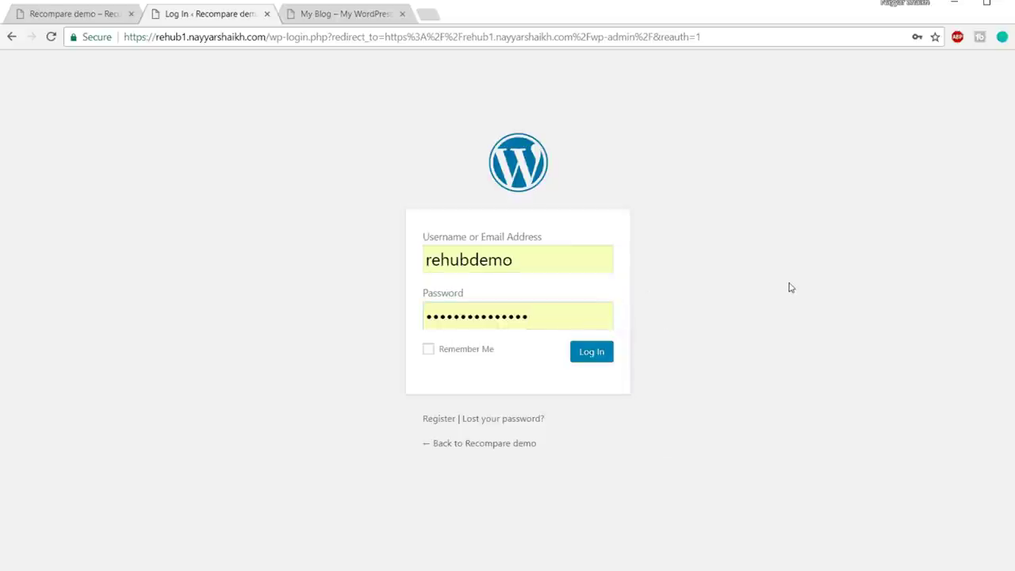
left_click(601, 359)
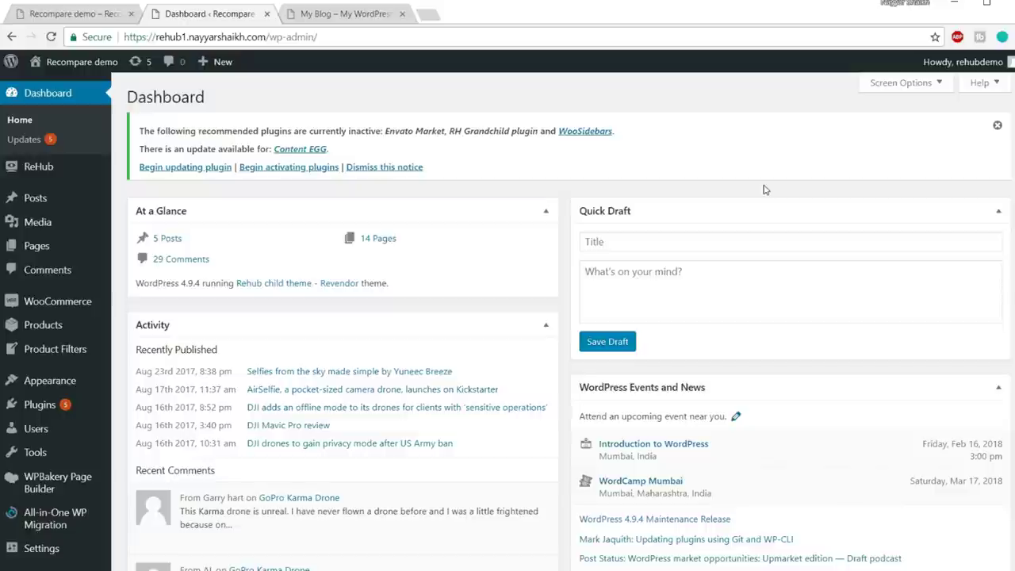
Step: Start a new user and fill in the username, e-mail, first and last name
scroll(822, 201, "down", 2)
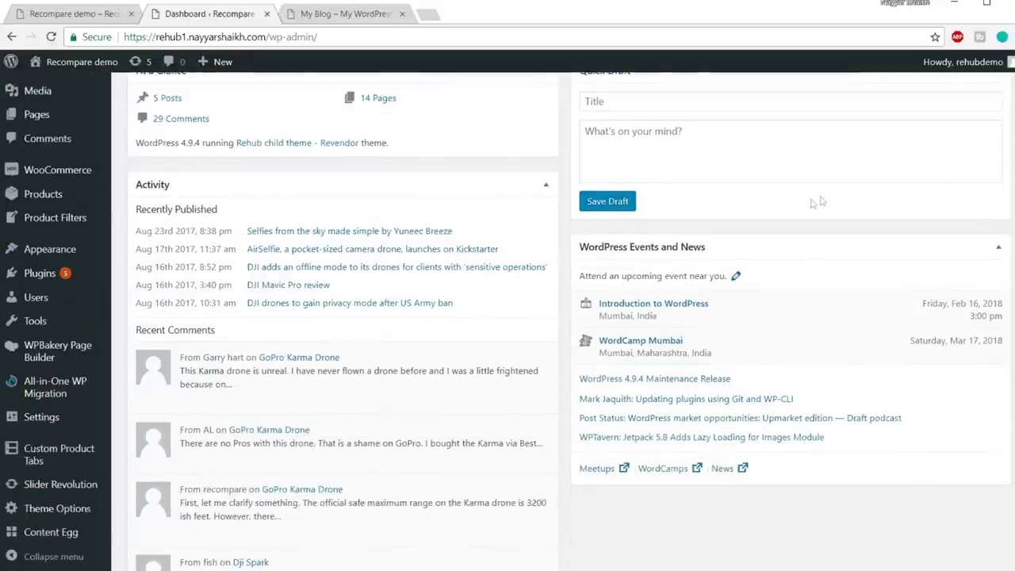
mouse_move(38, 300)
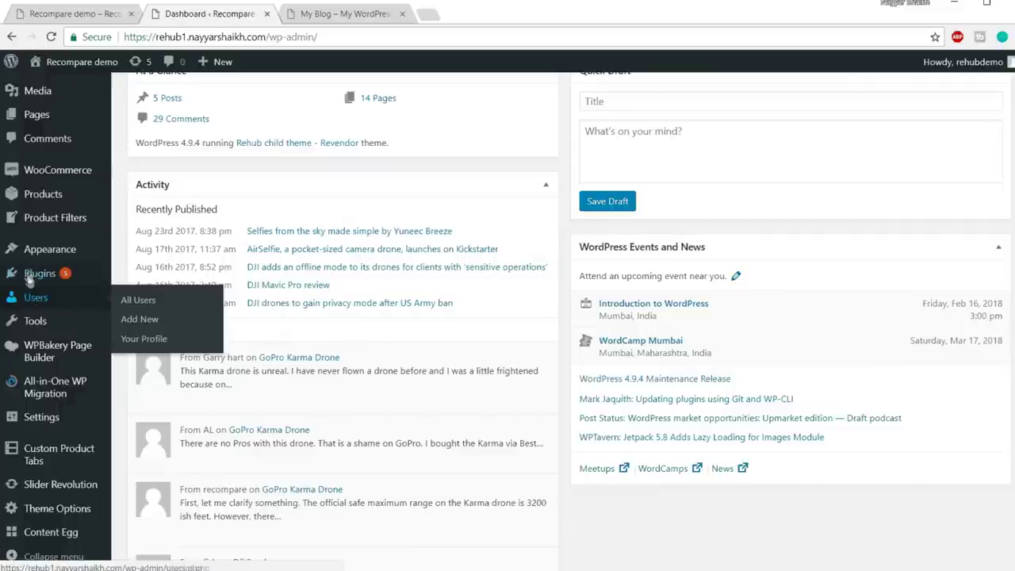
left_click(149, 320)
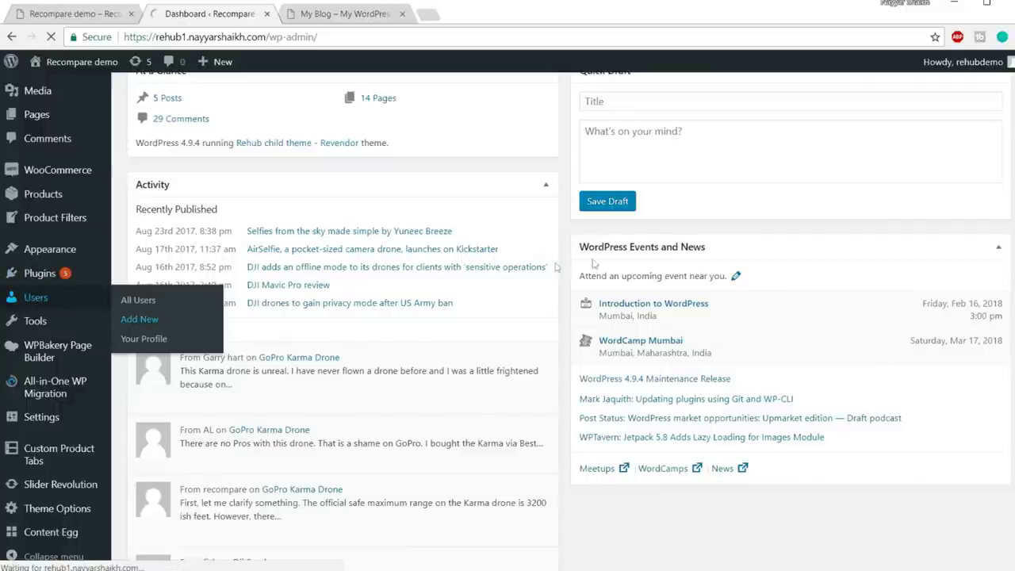
left_click(359, 234)
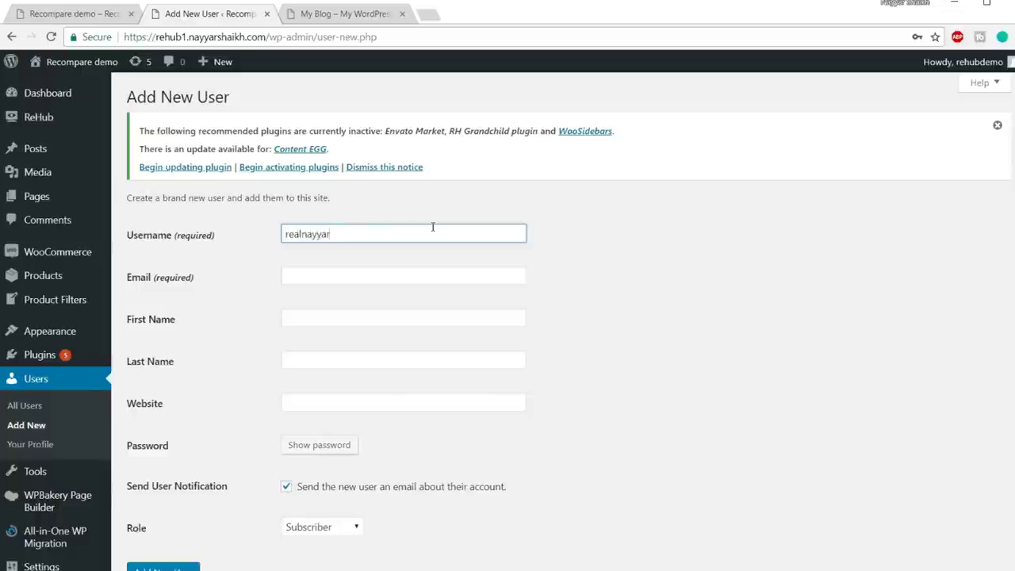
left_click(391, 277)
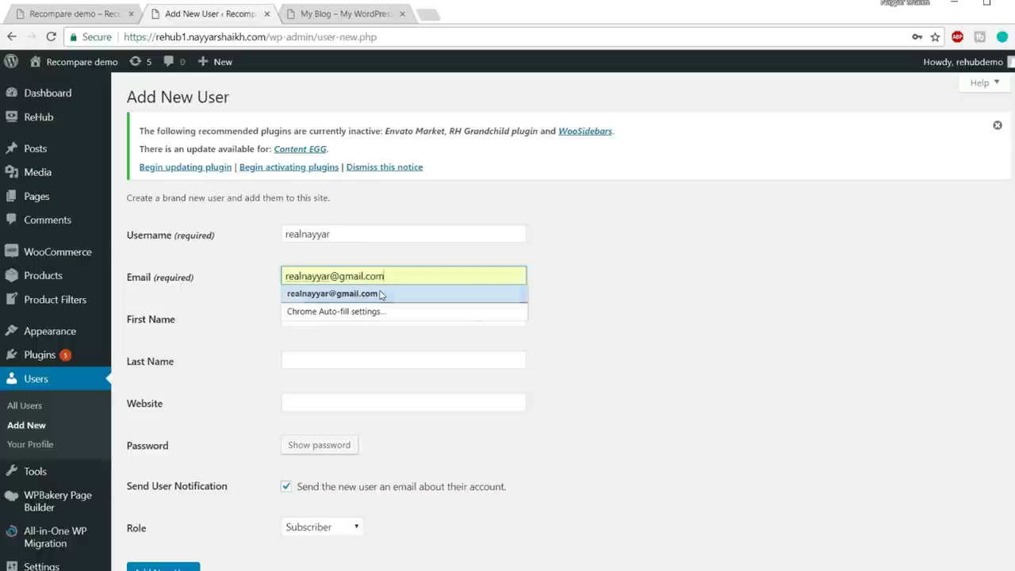
left_click(380, 293)
left_click(363, 315)
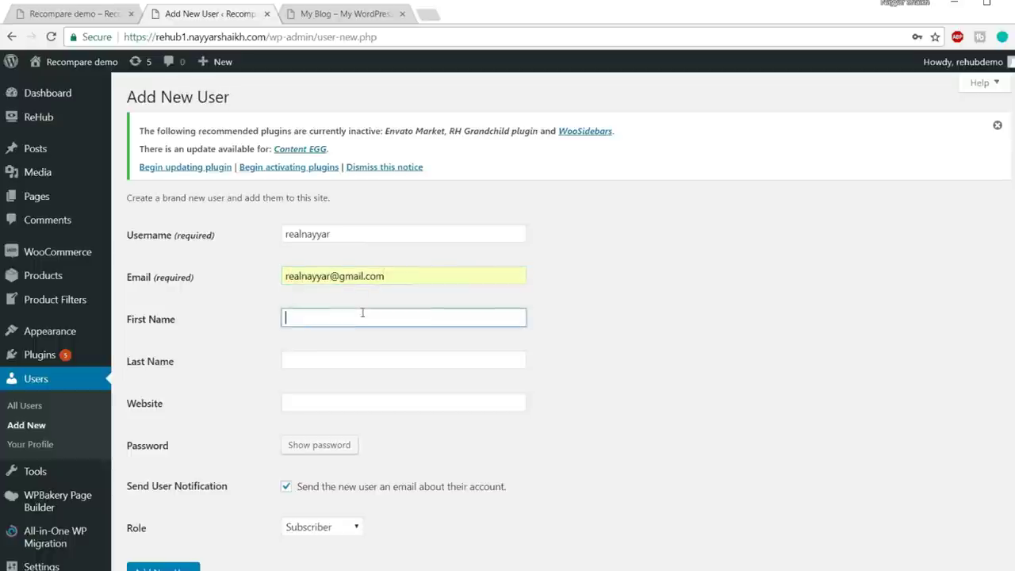
type("Nayyar")
key("Tab")
type("Shaikh")
key("Tab")
Step: Set the new user's password, assign the Administrator role, and create the account
scroll(400, 344, "down", 2)
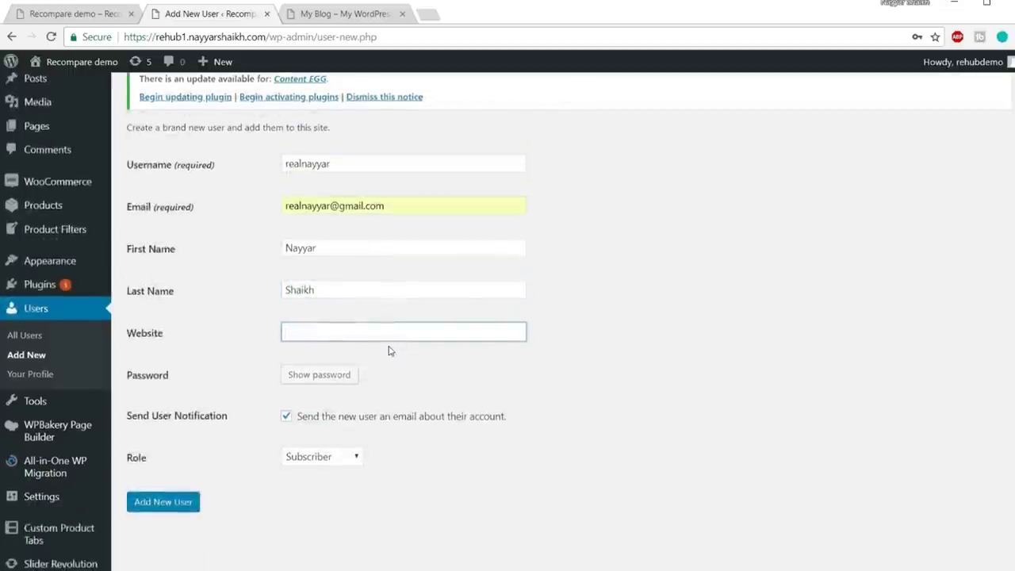
left_click(323, 294)
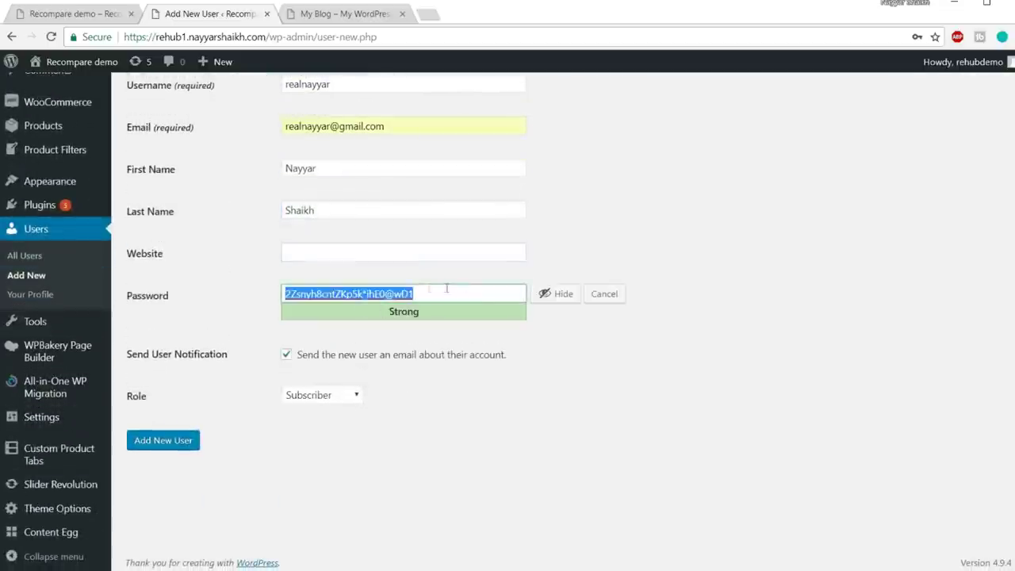
left_click(555, 294)
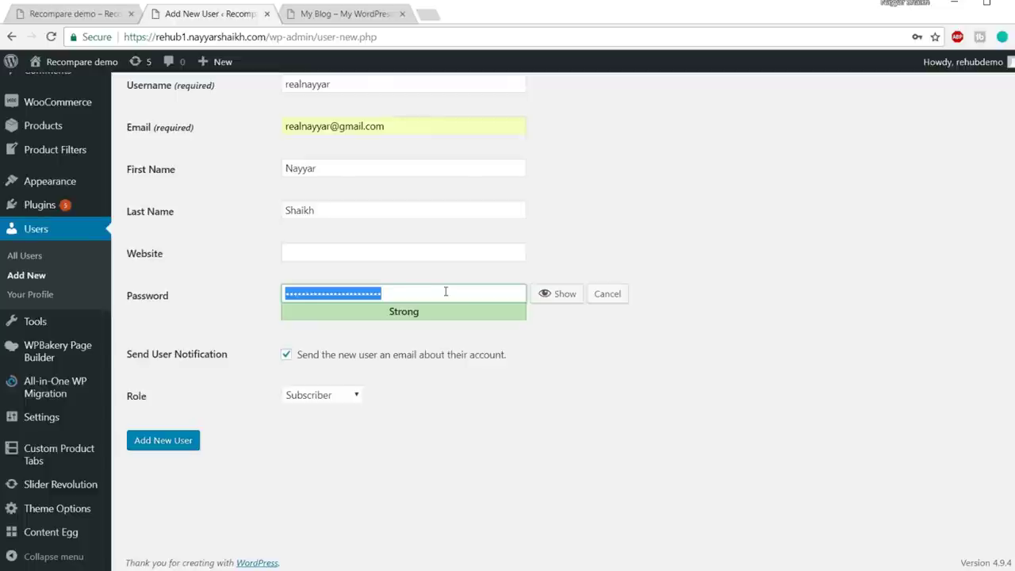
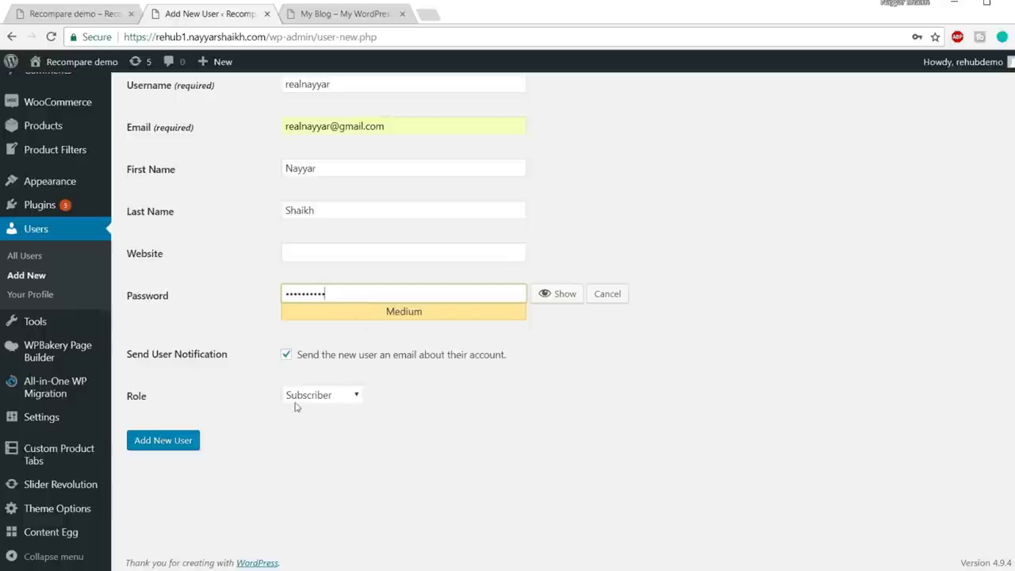
left_click(327, 395)
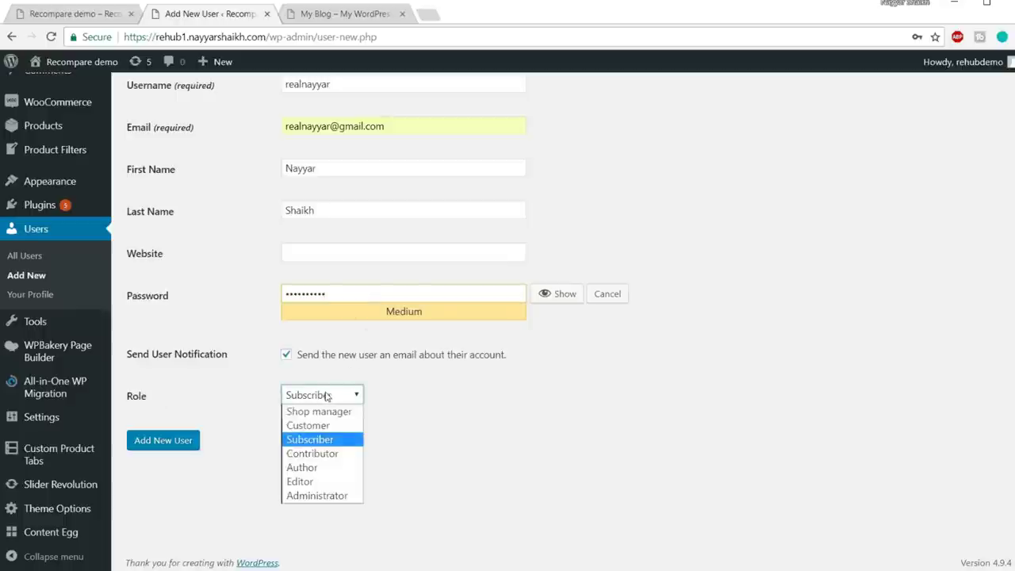
left_click(353, 495)
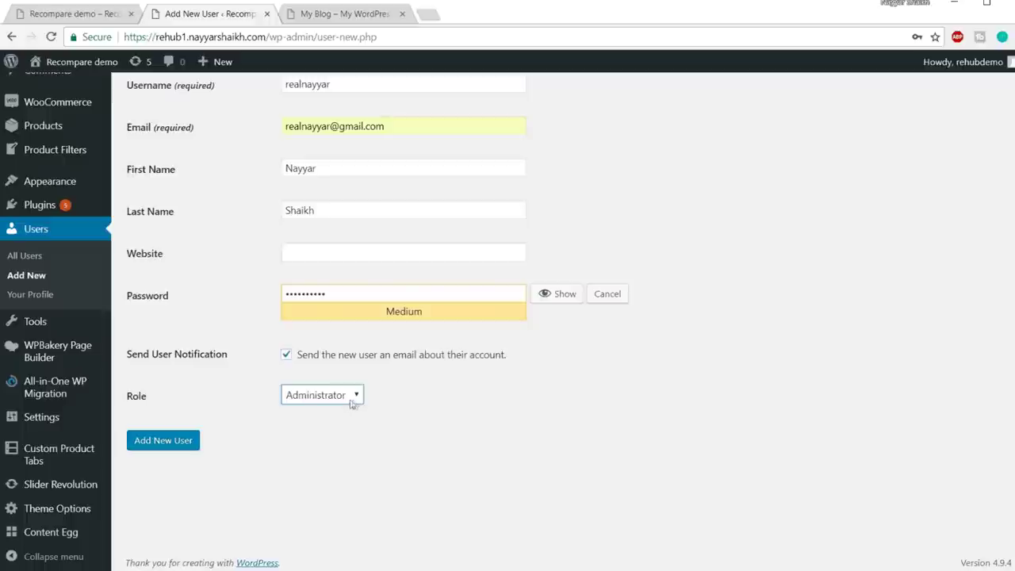
scroll(465, 249, "up", 2)
left_click_drag(338, 230, 262, 222)
scroll(560, 220, "down", 1)
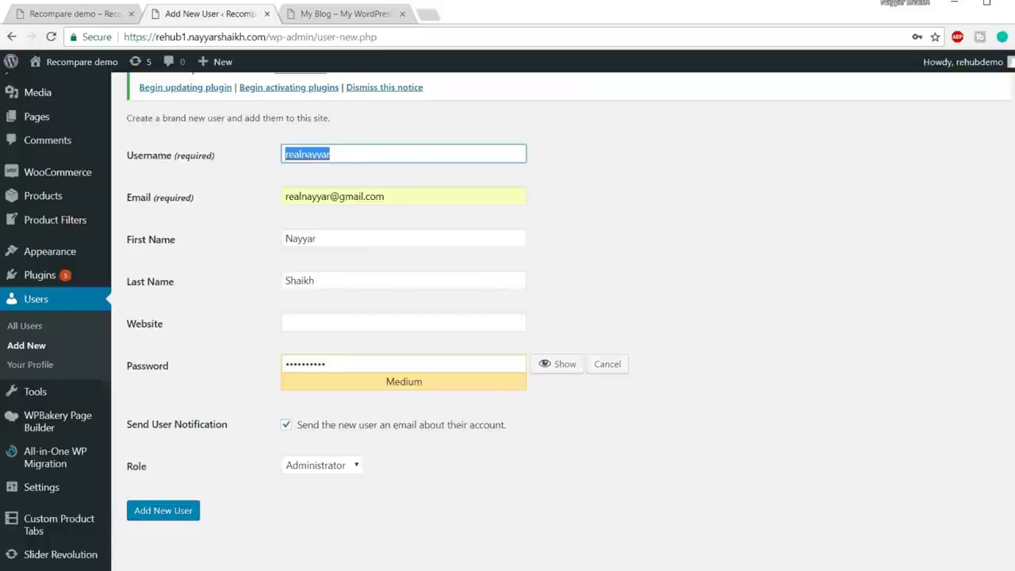
scroll(352, 294, "down", 1)
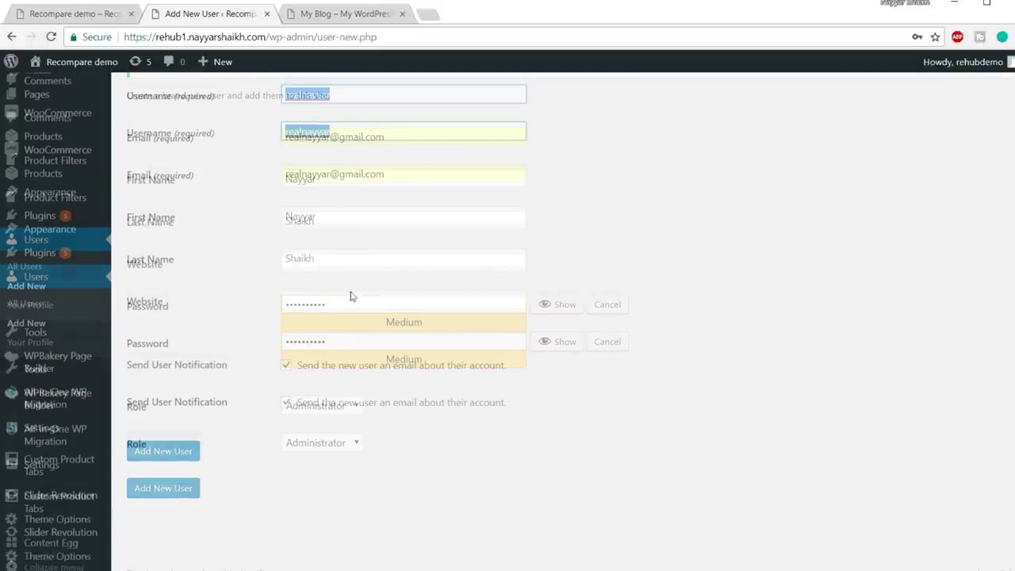
left_click(172, 441)
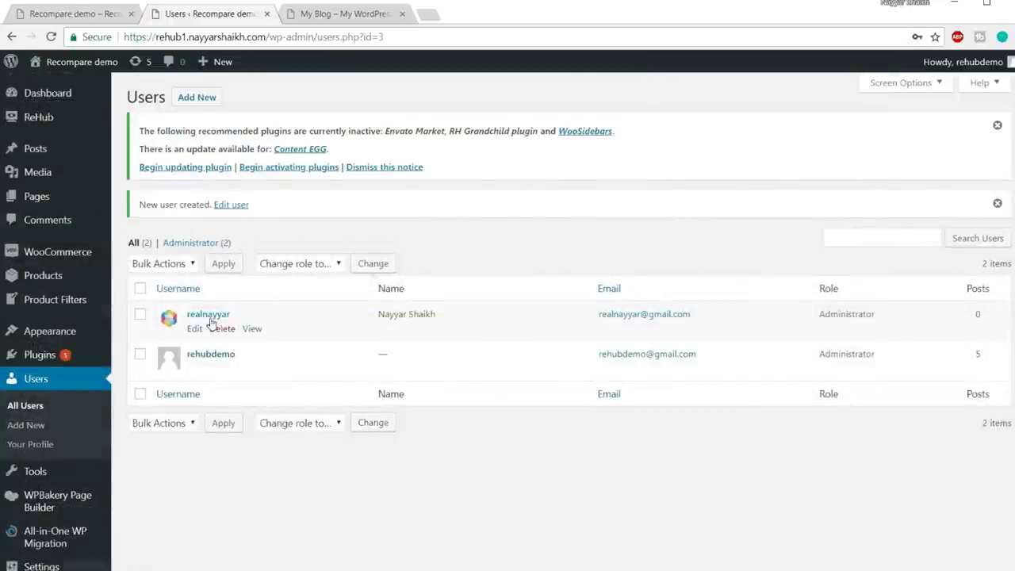
Step: Log out and sign back in as the new administrator, remembering and saving the login
mouse_move(964, 62)
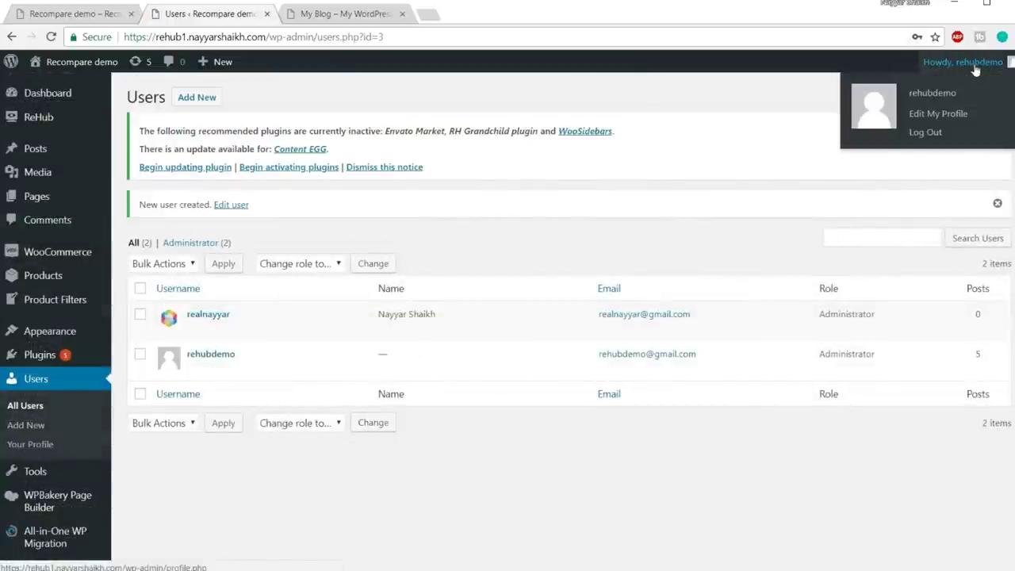
left_click(925, 132)
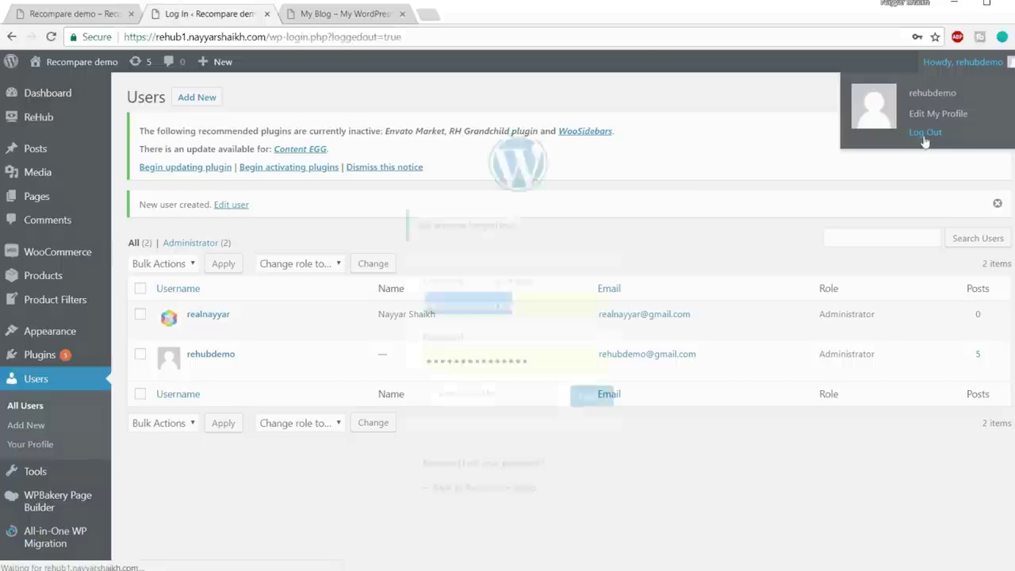
type("re")
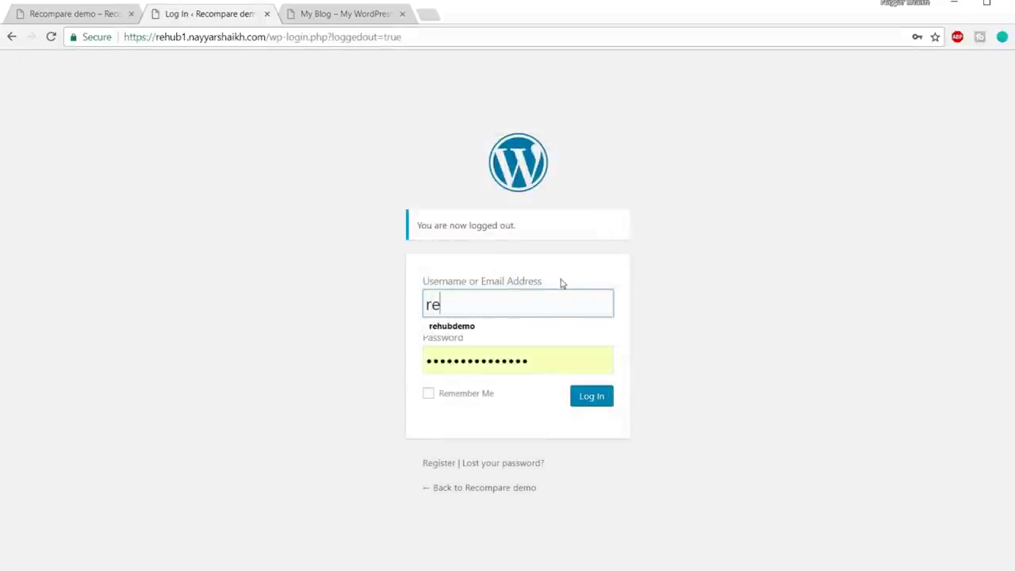
type("alnayyar")
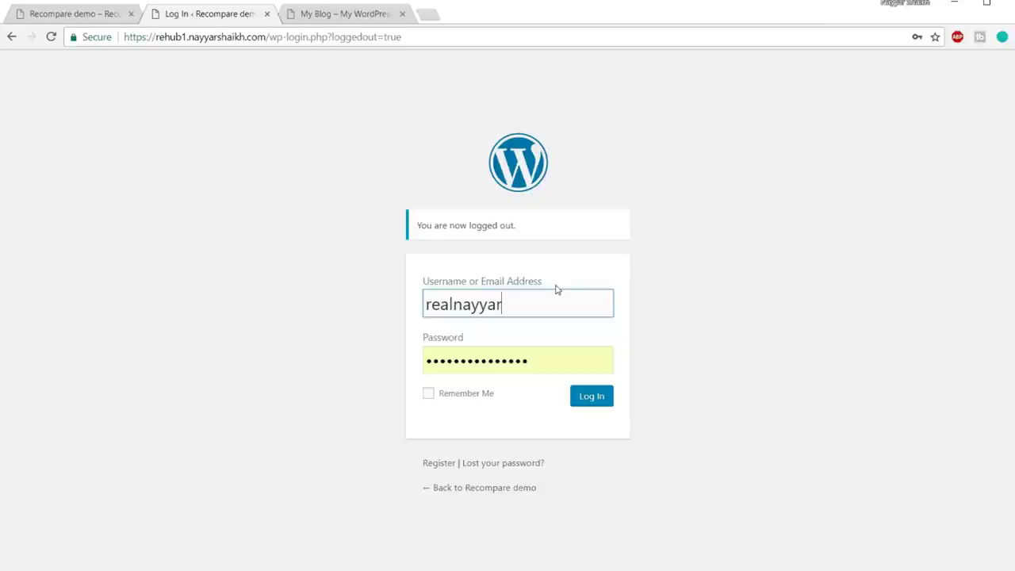
key("Tab")
type("••••••••••")
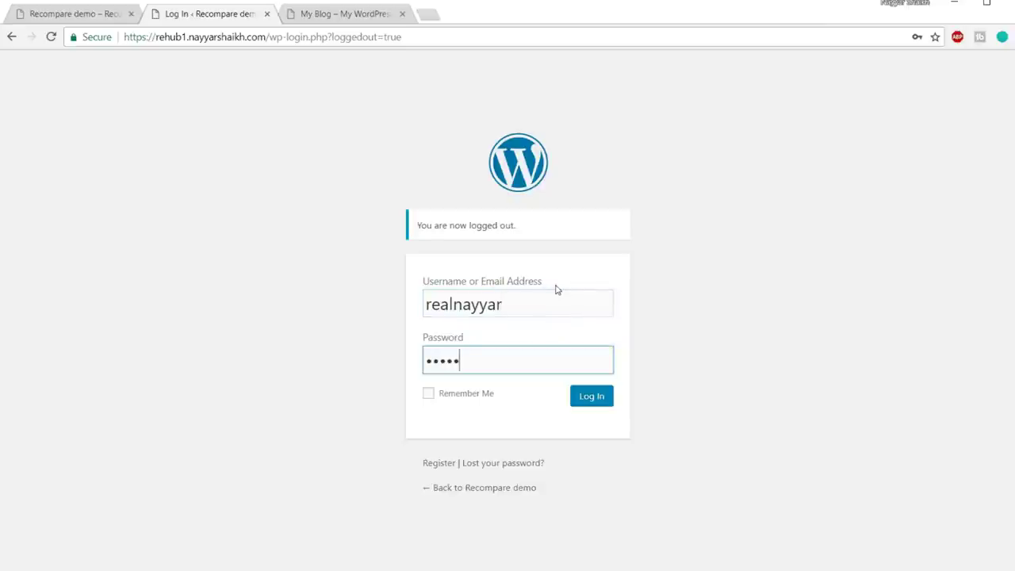
left_click(460, 395)
left_click(609, 396)
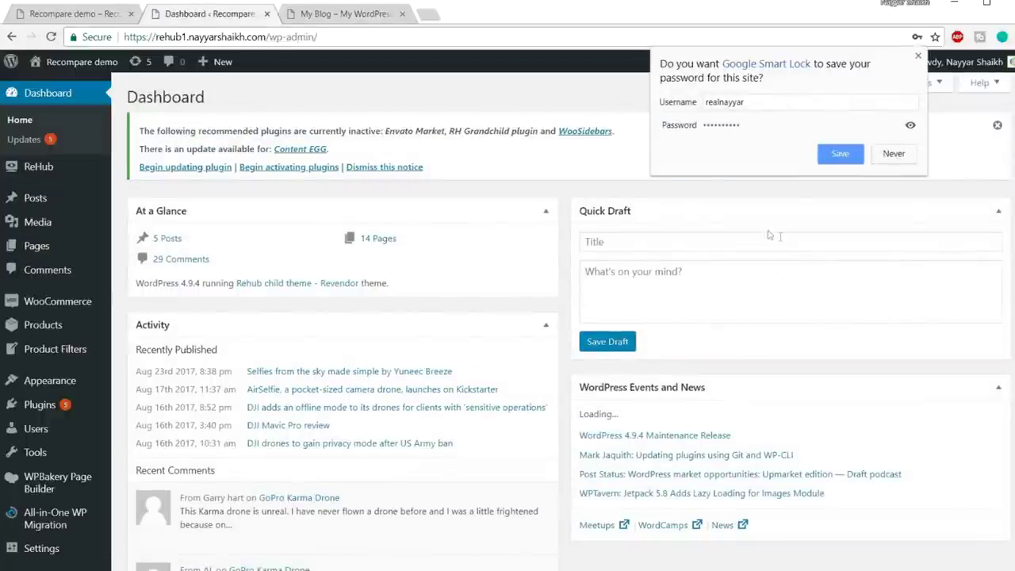
left_click(840, 153)
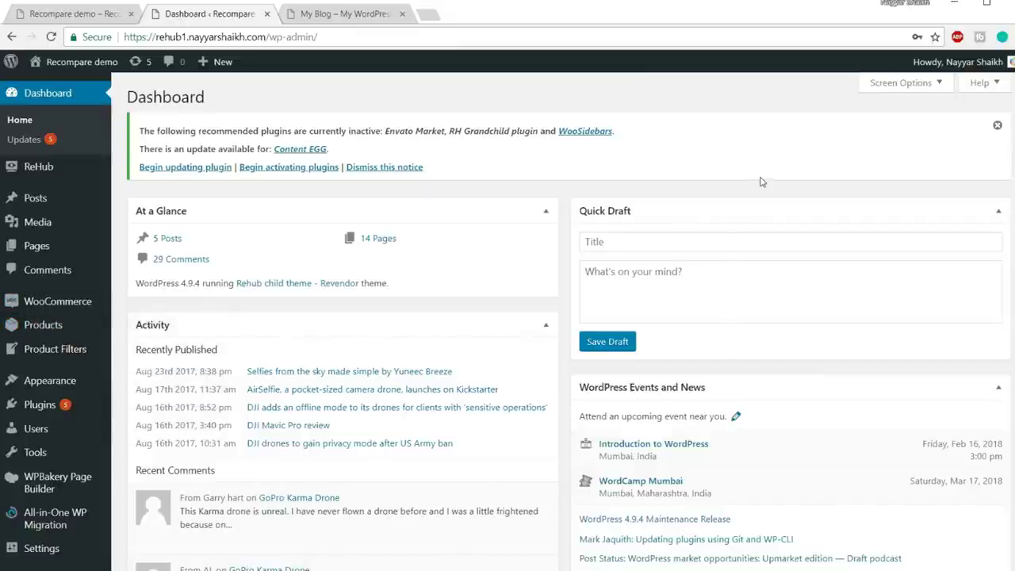
Step: Delete the original demo user, attributing all its content to the remaining administrator
left_click(44, 431)
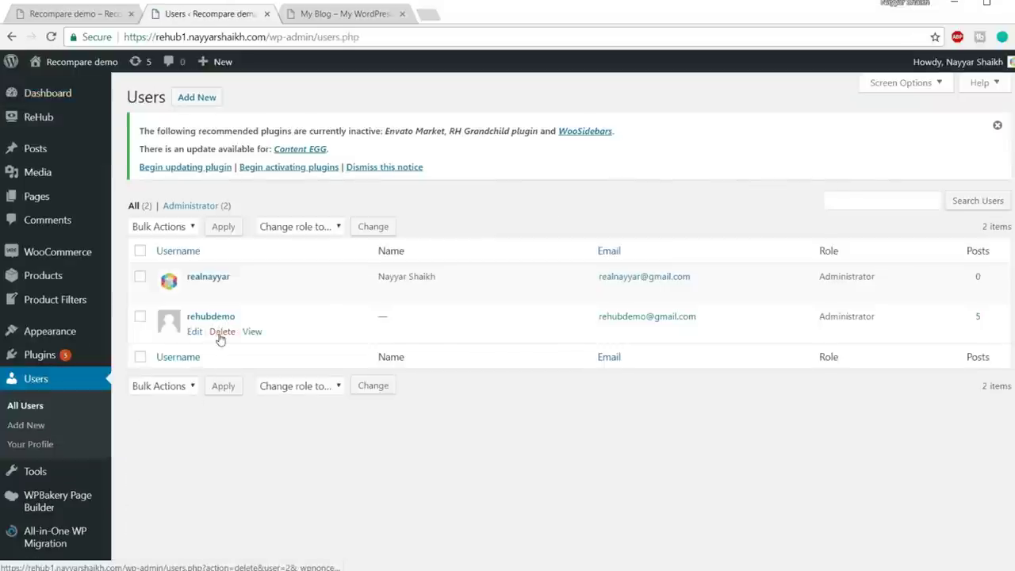
left_click(227, 333)
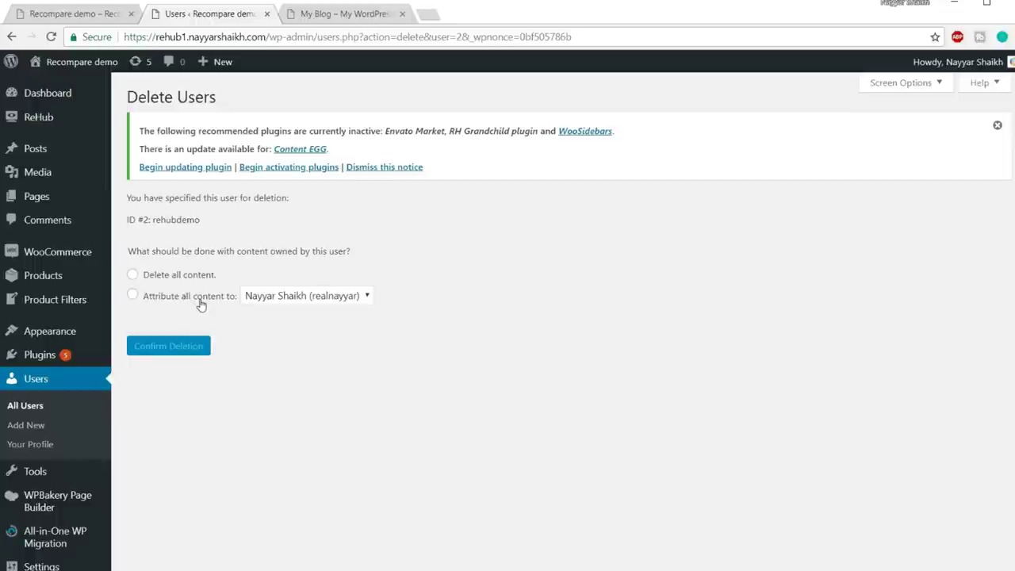
left_click(191, 299)
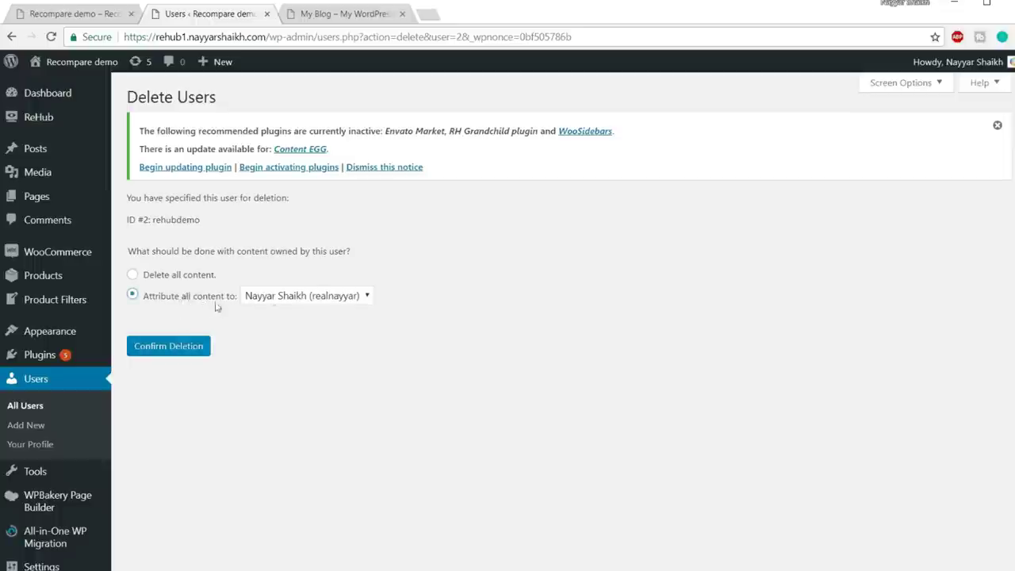
left_click(293, 300)
left_click(309, 313)
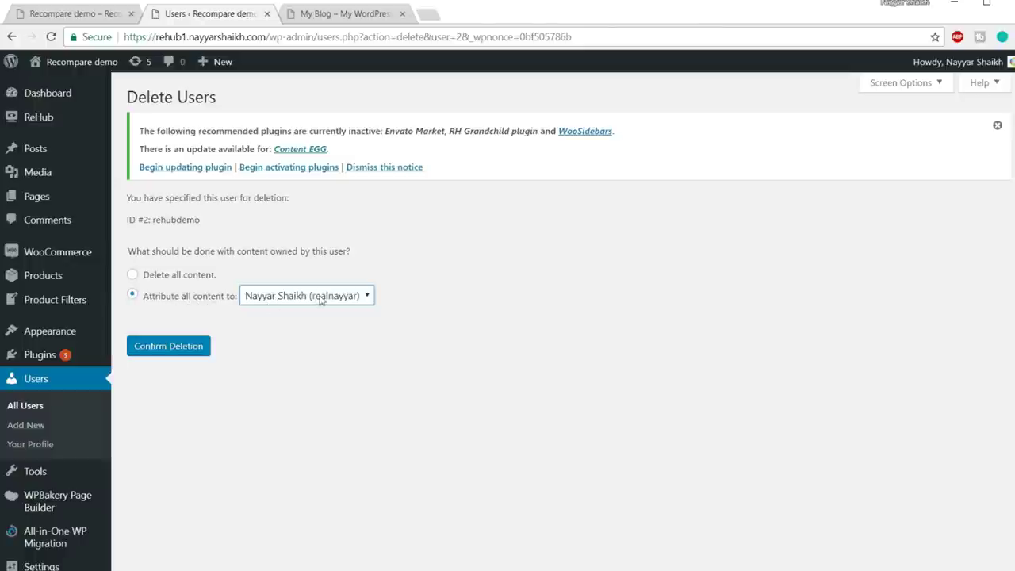
left_click(184, 358)
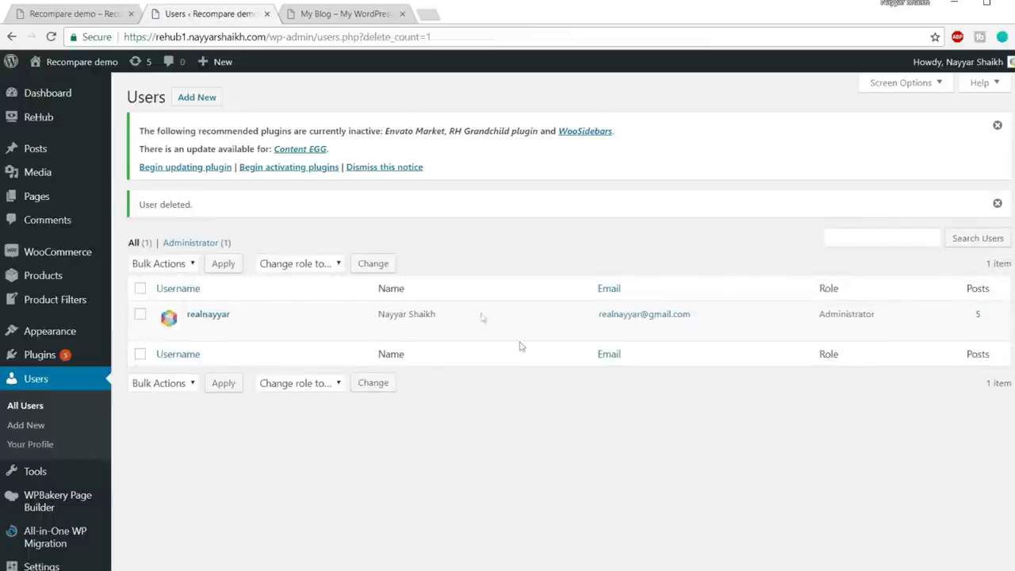
left_click(371, 14)
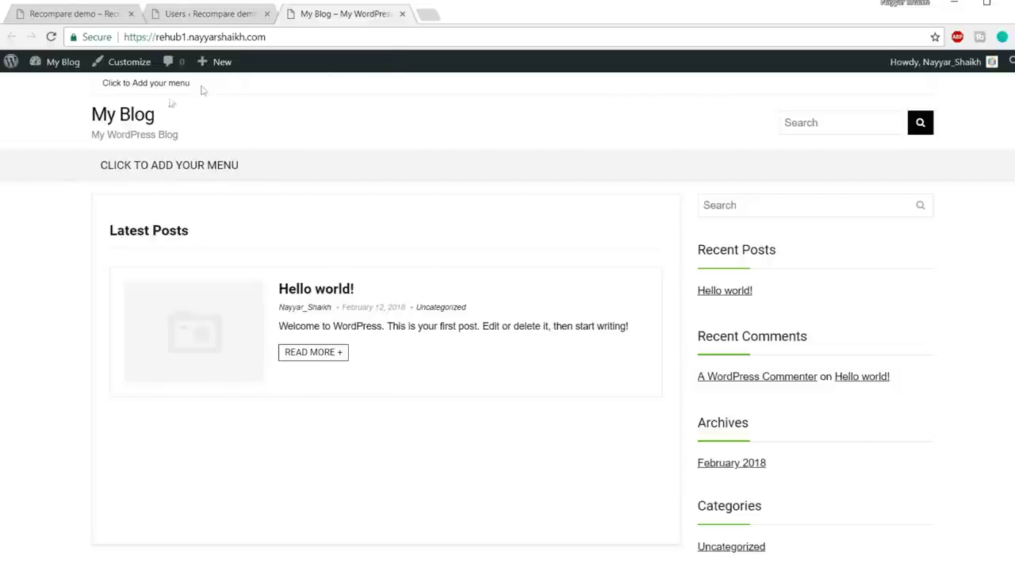
Step: Reload the front page to view the Recompare theme, then return to the admin Users page
left_click(274, 38)
key("Return")
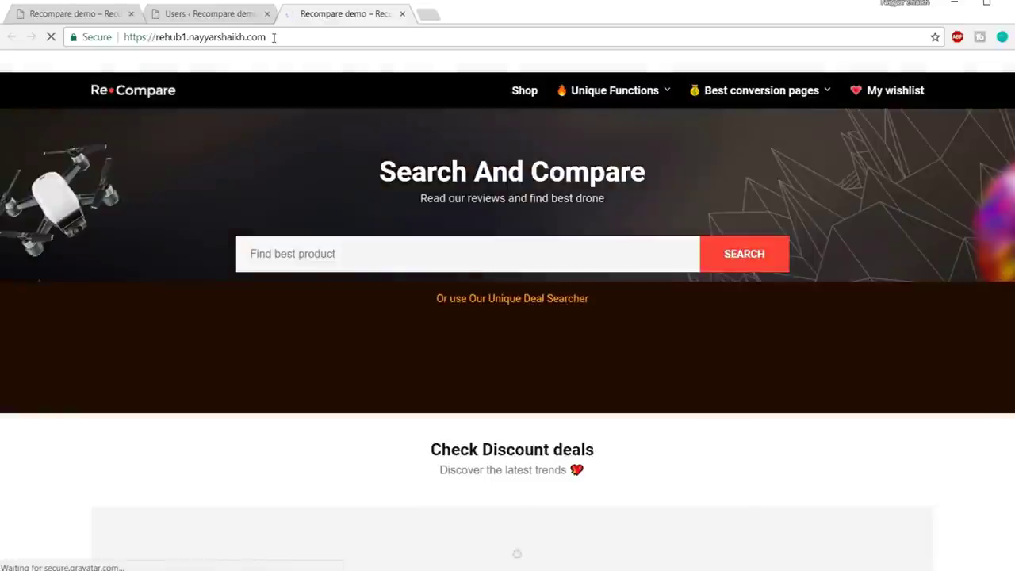
scroll(756, 359, "down", 2)
scroll(756, 359, "down", 5)
scroll(756, 359, "up", 7)
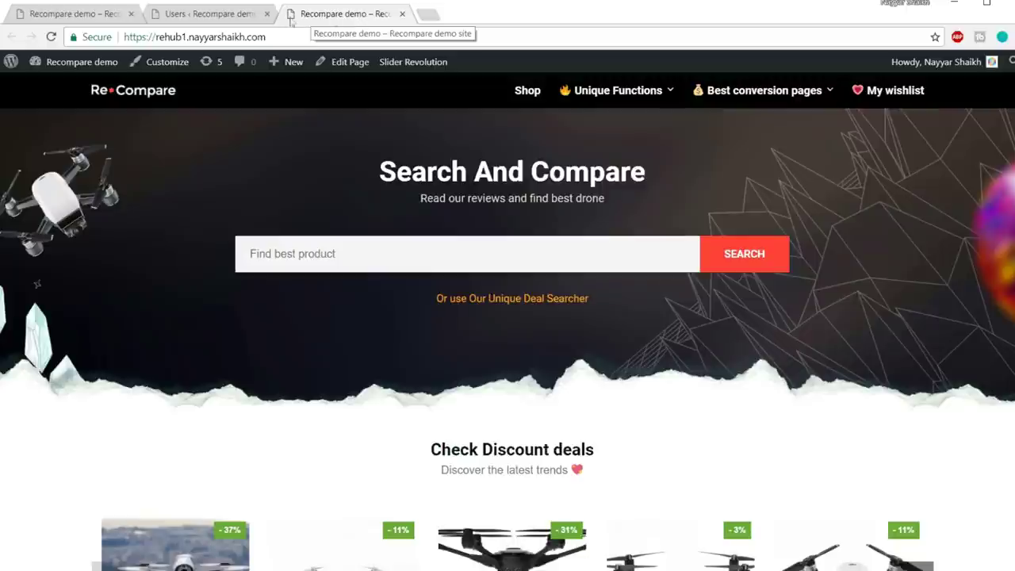
left_click(228, 16)
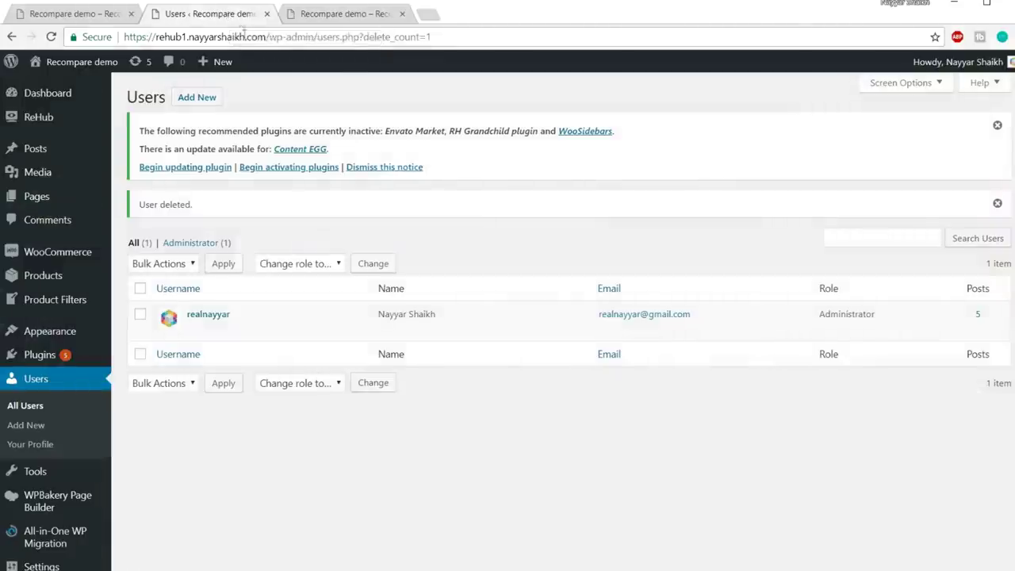
scroll(48, 227, "down", 2)
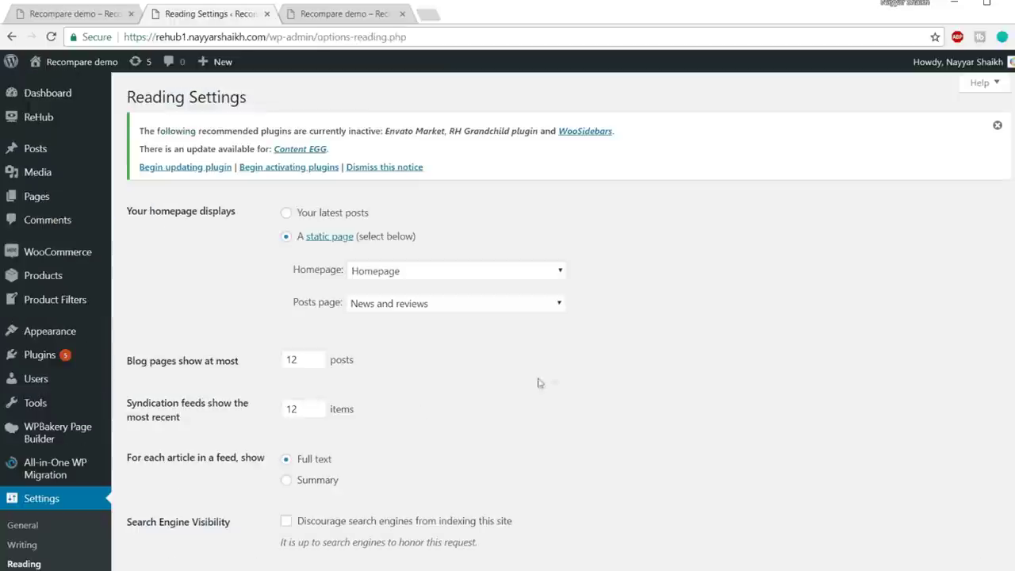
scroll(846, 322, "down", 2)
Step: In Settings > General, enter site title 'BloggDude' and tagline 'Tagline', then save
left_click(48, 361)
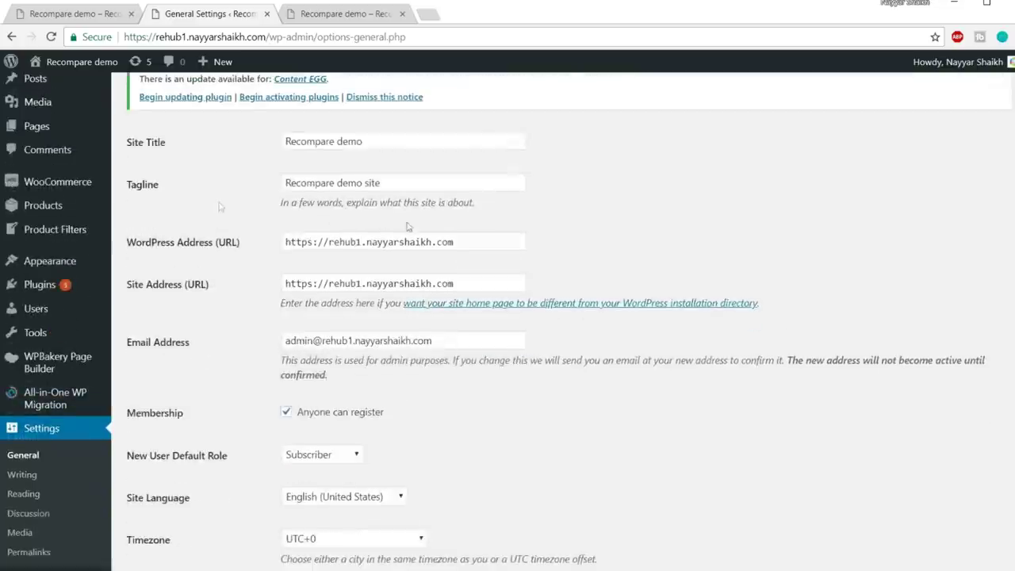
left_click_drag(399, 141, 201, 150)
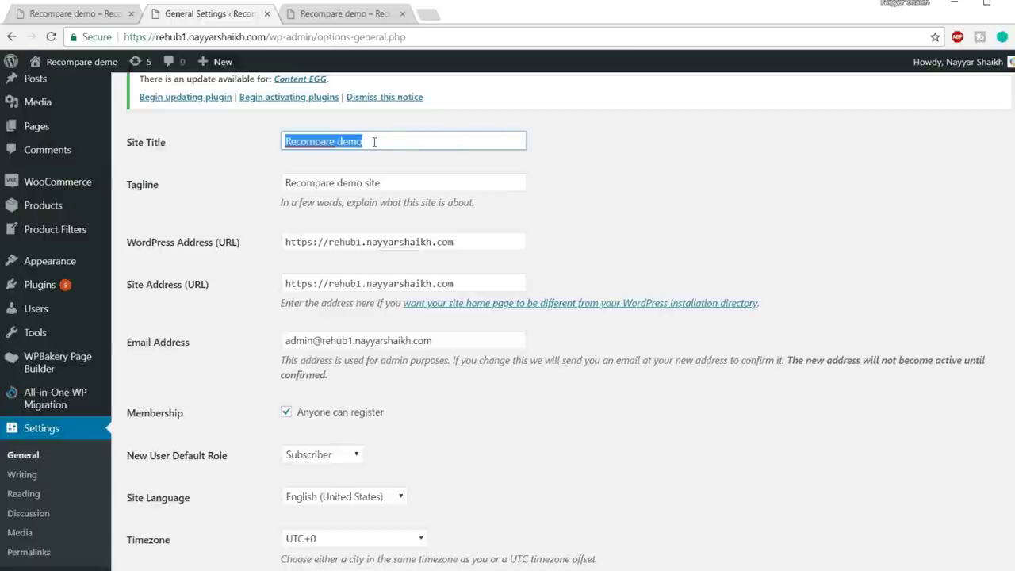
type("BloggDude")
left_click(731, 169)
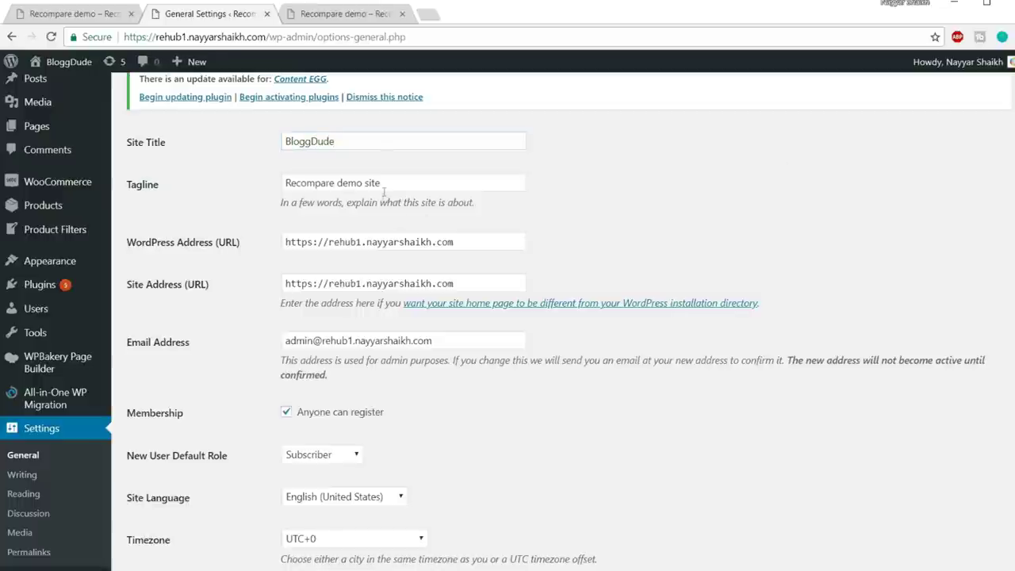
triple_click(413, 185)
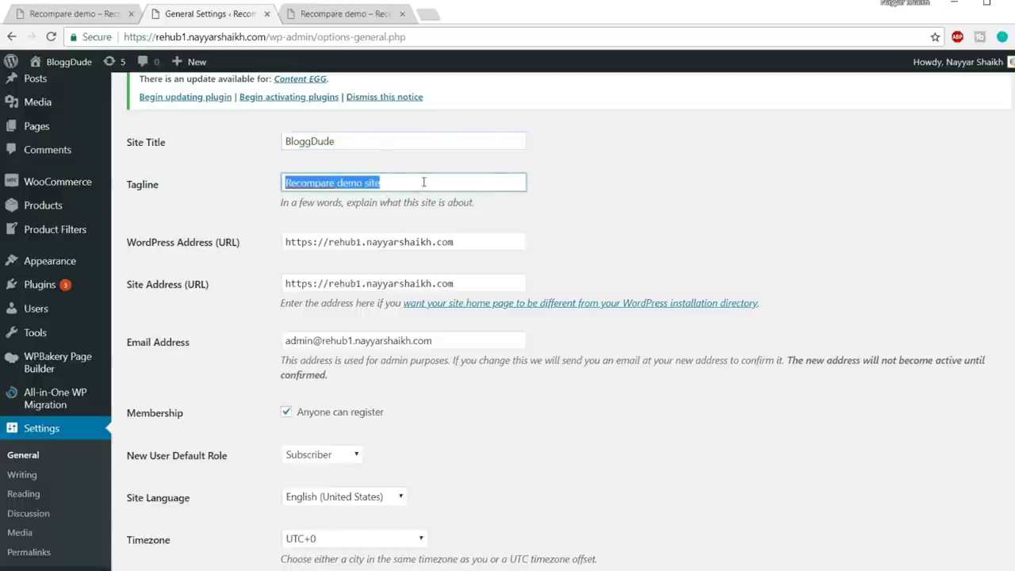
type("Tagline")
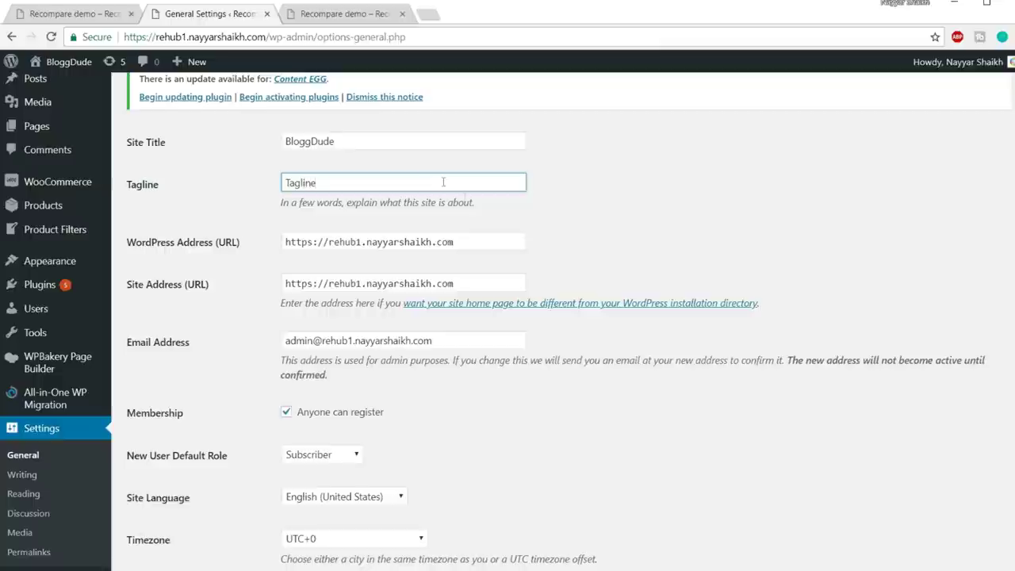
left_click(722, 231)
scroll(673, 226, "down", 5)
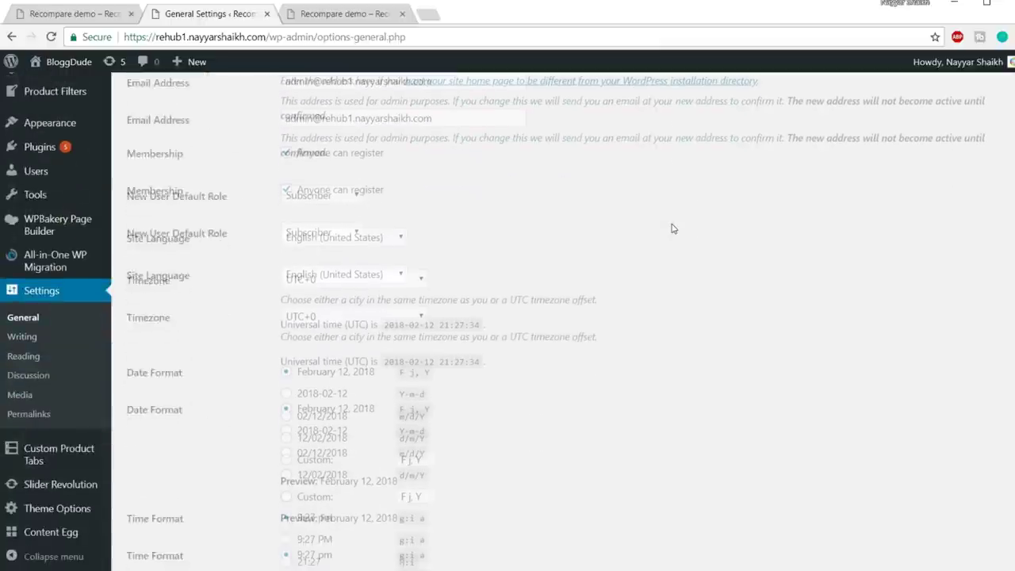
scroll(672, 229, "down", 2)
left_click(179, 507)
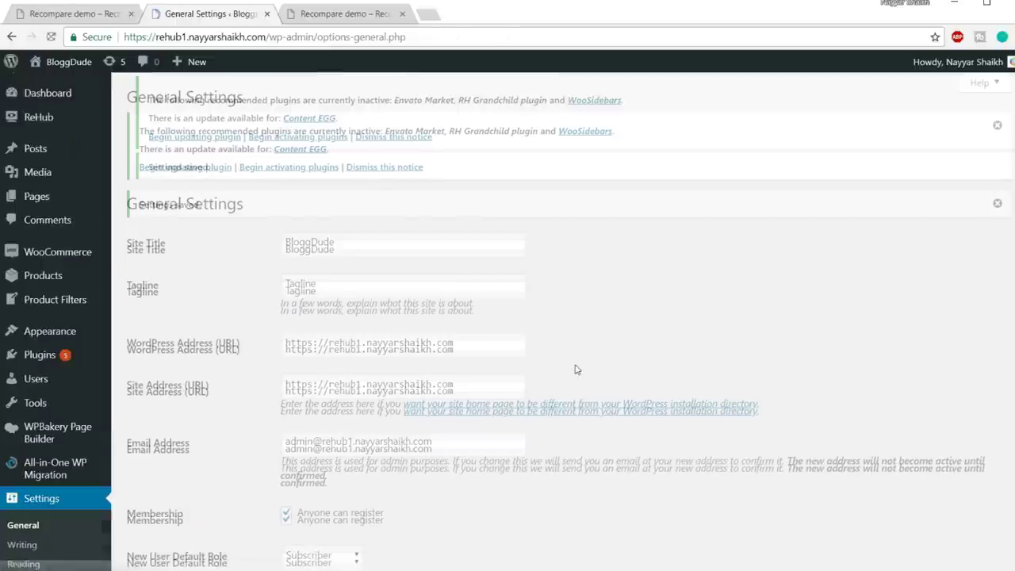
scroll(577, 370, "down", 3)
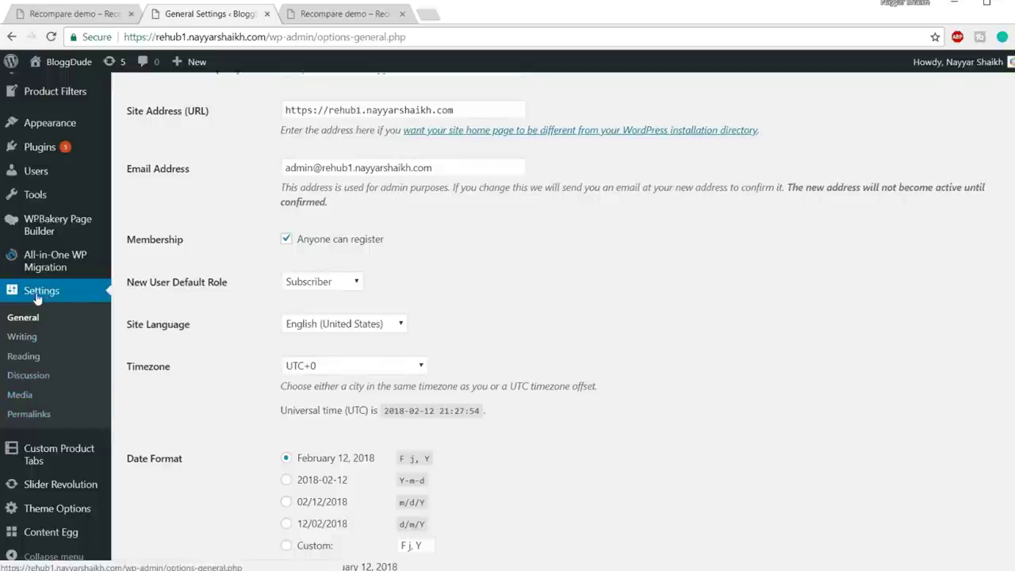
Step: Set a custom permalink structure of /%category%/%postname%/ and save it
left_click(29, 421)
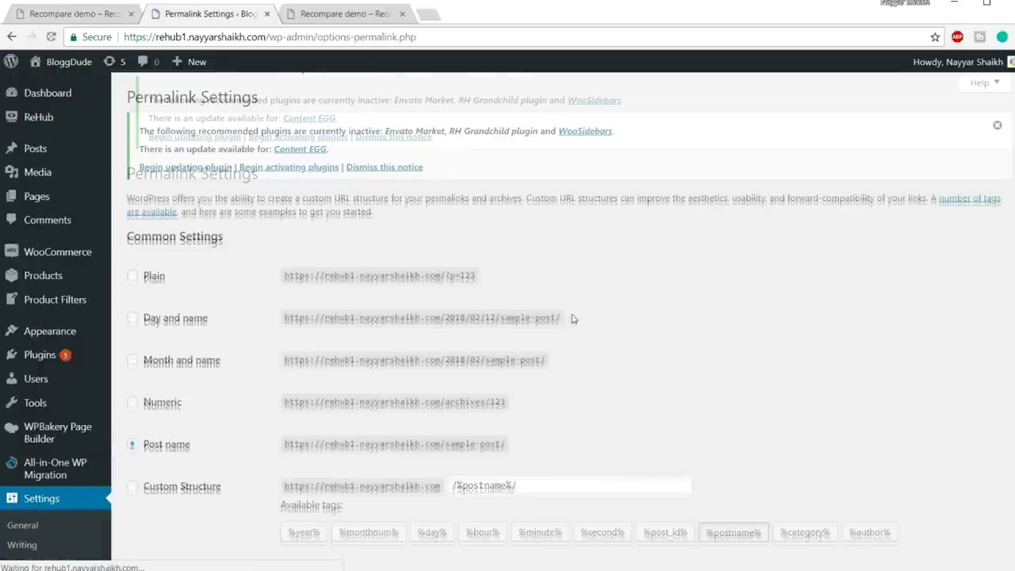
scroll(679, 343, "down", 2)
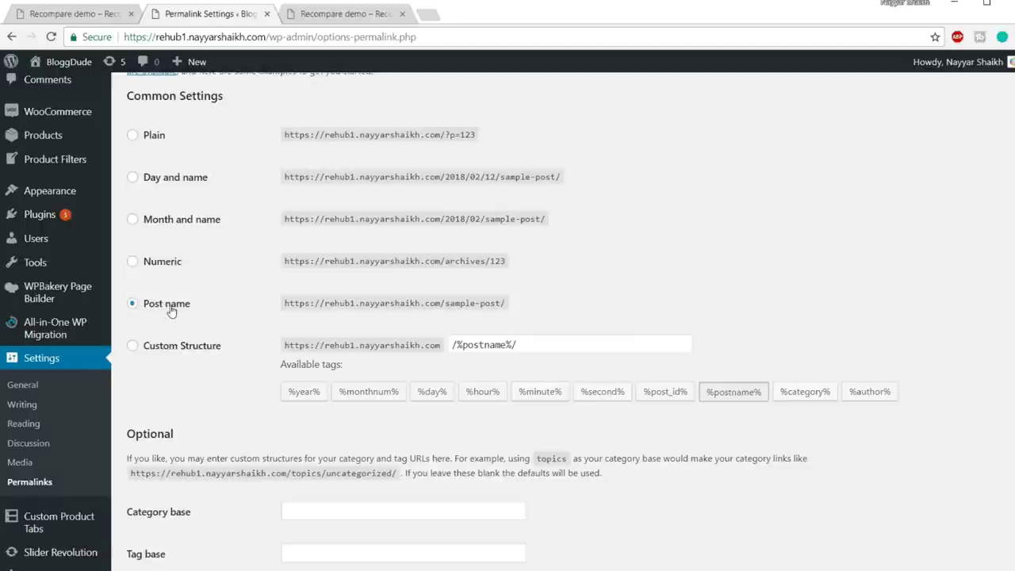
left_click(168, 349)
left_click(167, 350)
left_click_drag(558, 347, 315, 347)
key("BackSpace")
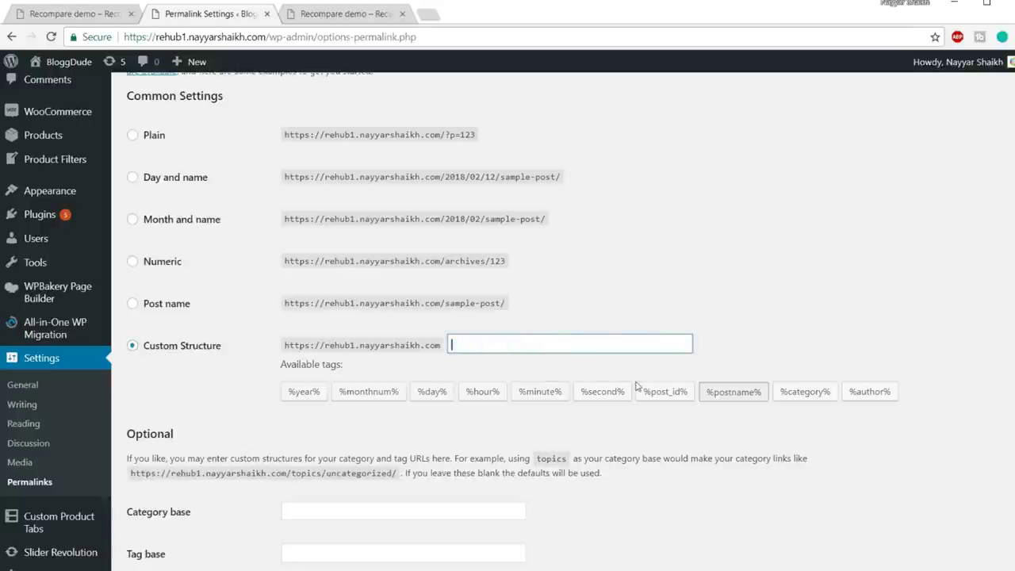
left_click(805, 392)
left_click(742, 402)
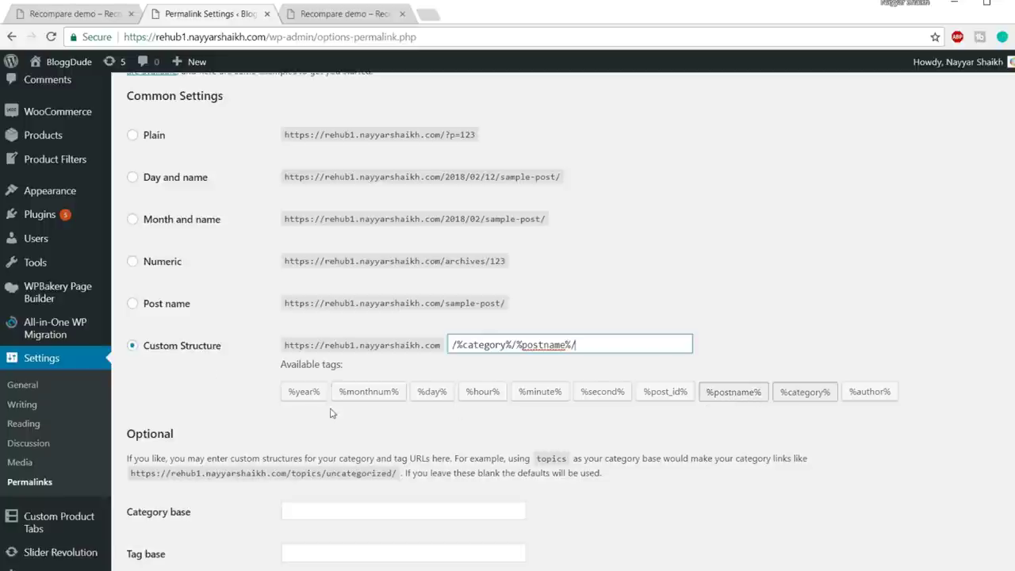
scroll(332, 413, "down", 7)
left_click(169, 505)
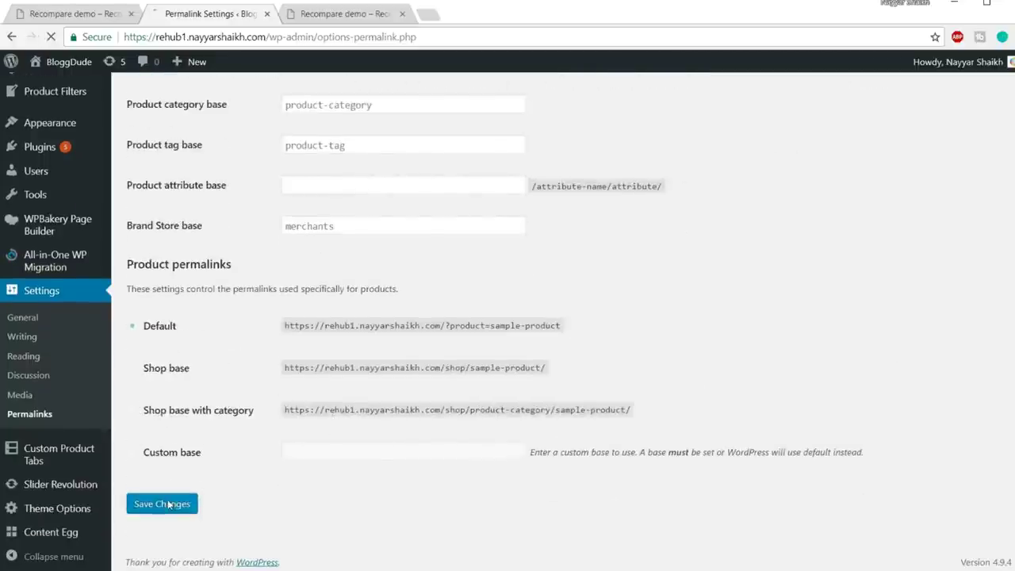
Step: Reload the front page to confirm the 'BloggDude – Tagline' title, then return to Permalinks
left_click(355, 16)
left_click(304, 36)
key("Return")
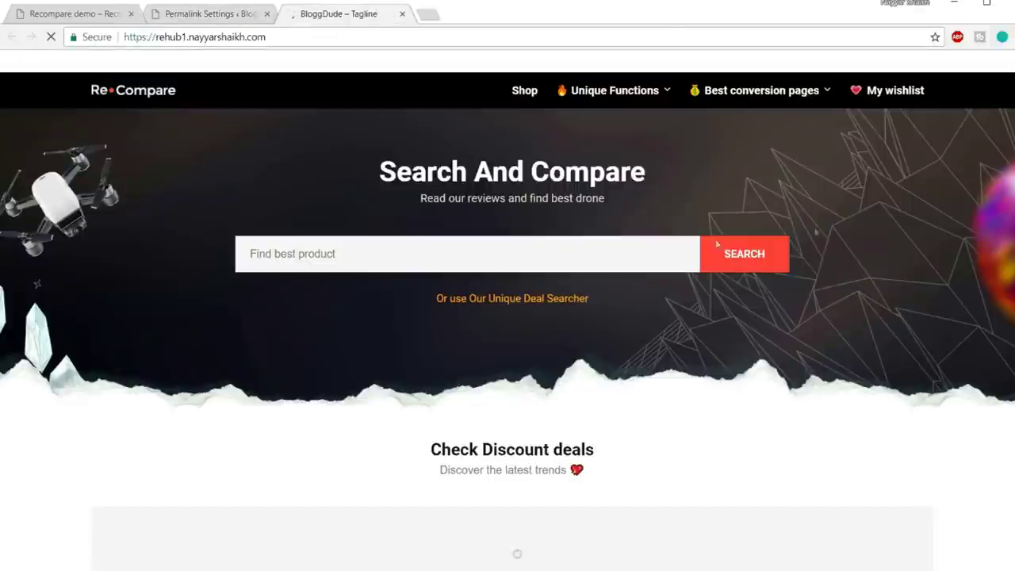
scroll(746, 365, "down", 3)
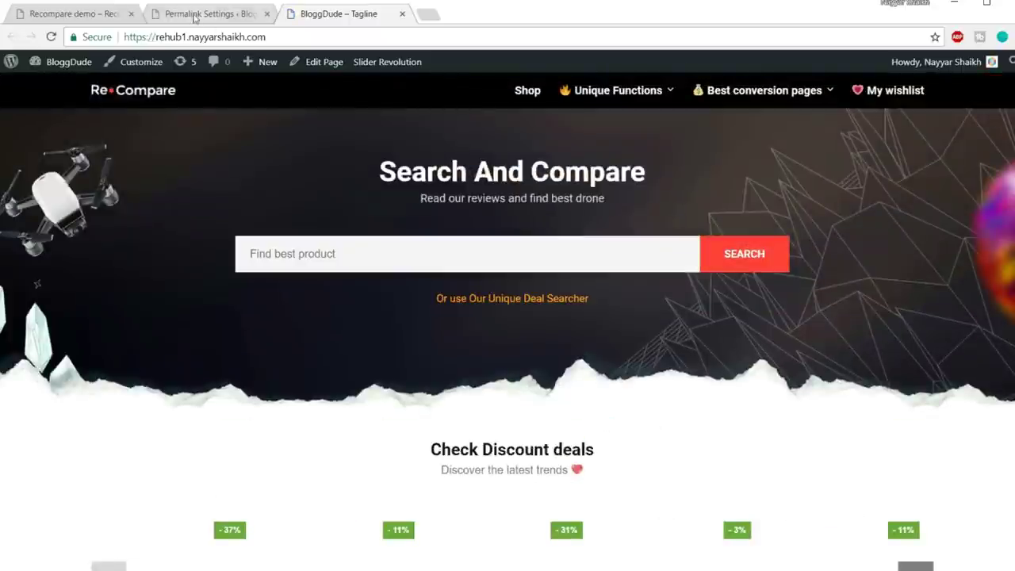
left_click(198, 14)
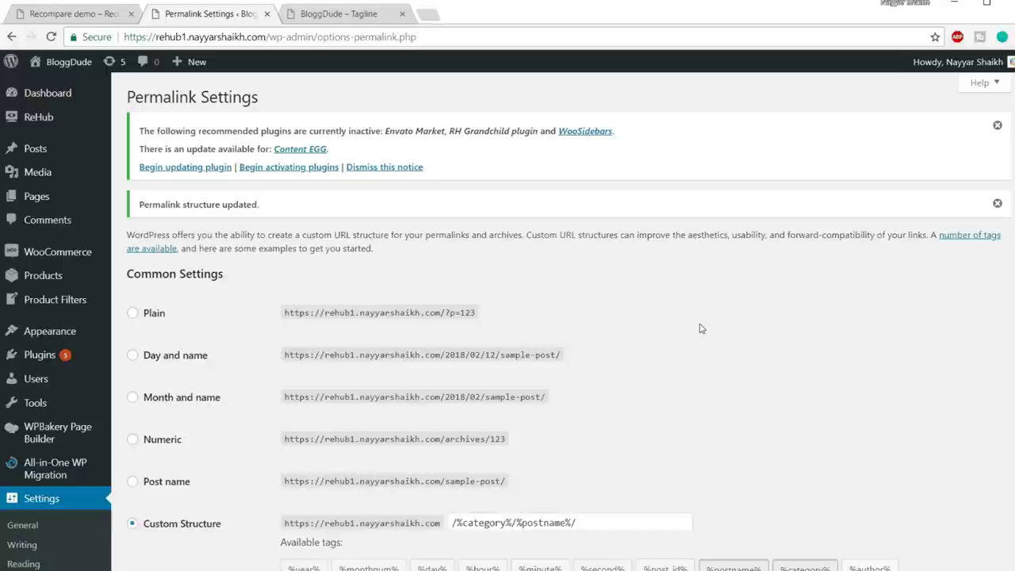
Step: Autofill the WooCommerce store address with the saved Mumbai details and set Country / State to India — Maharashtra
mouse_move(72, 254)
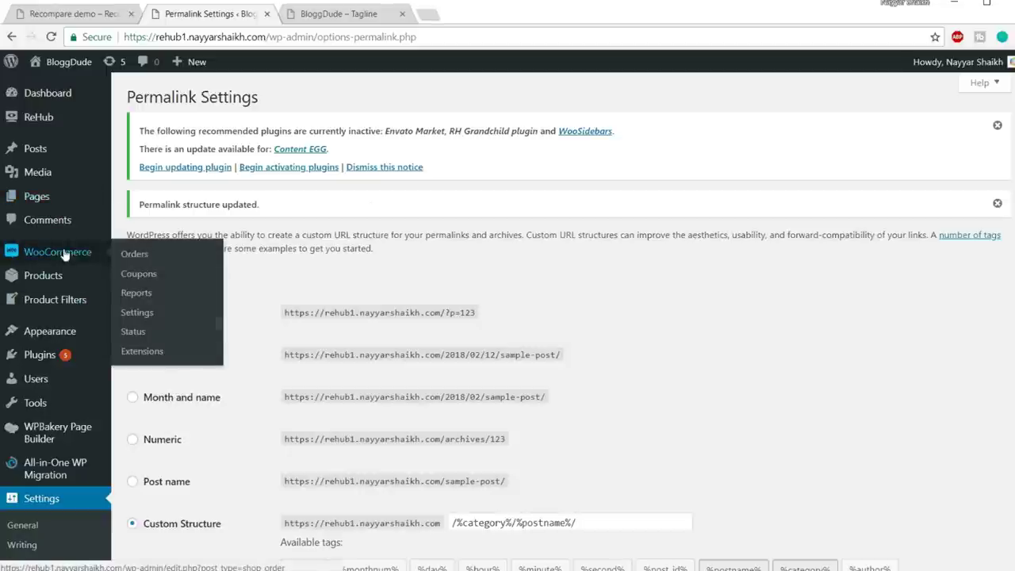
left_click(146, 312)
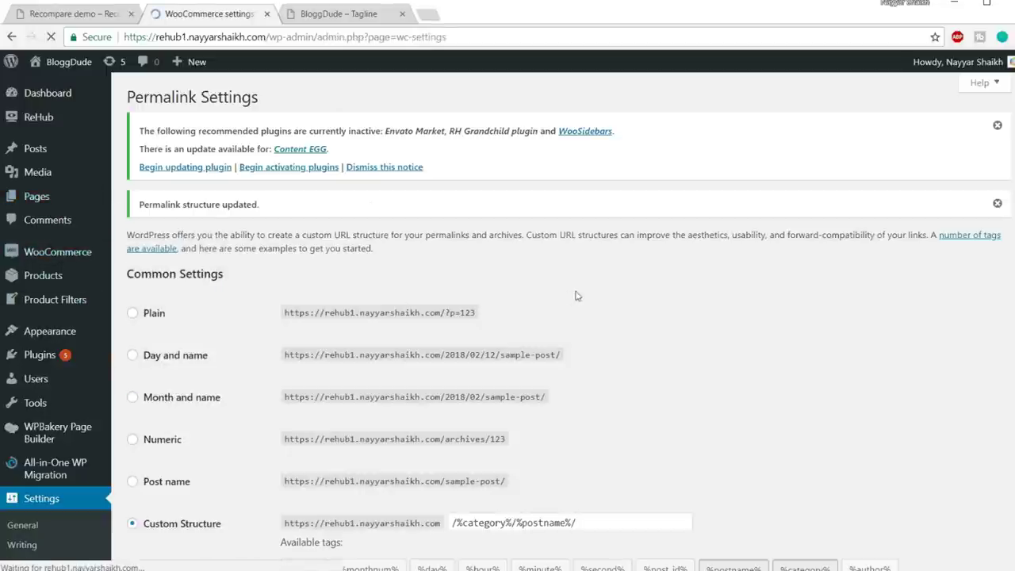
scroll(782, 307, "down", 1)
left_click(349, 200)
left_click(347, 220)
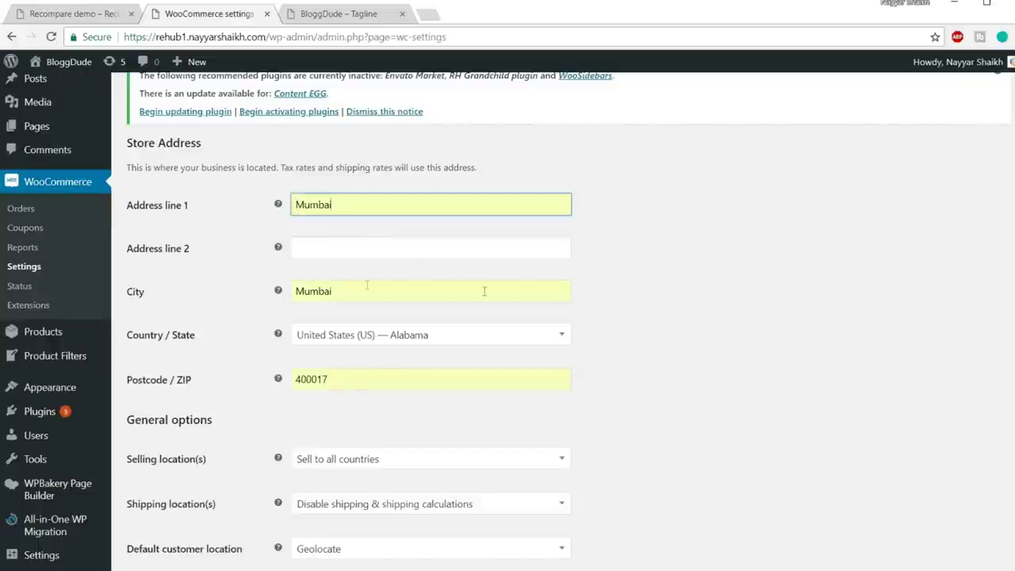
scroll(216, 206, "down", 2)
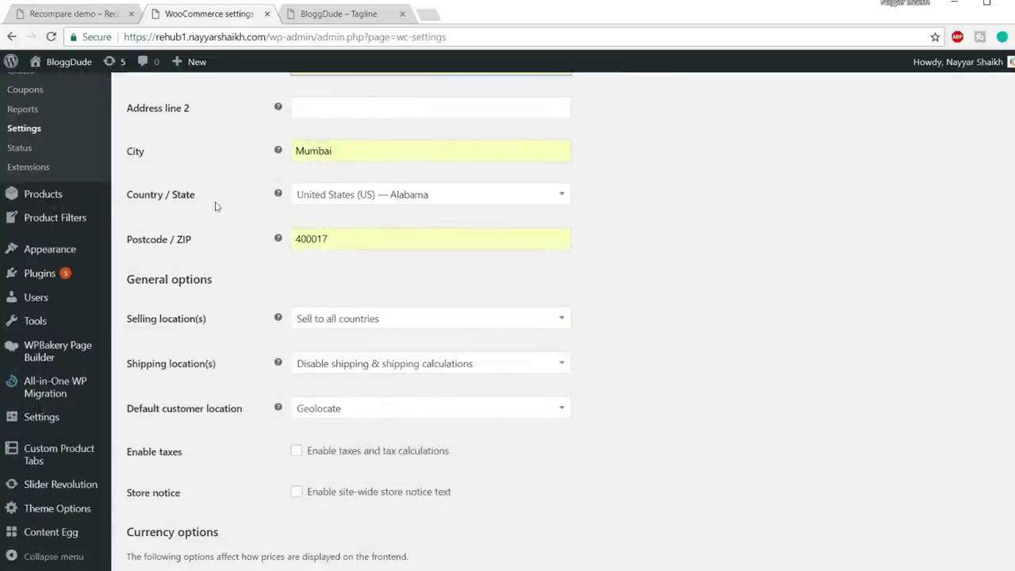
left_click(373, 196)
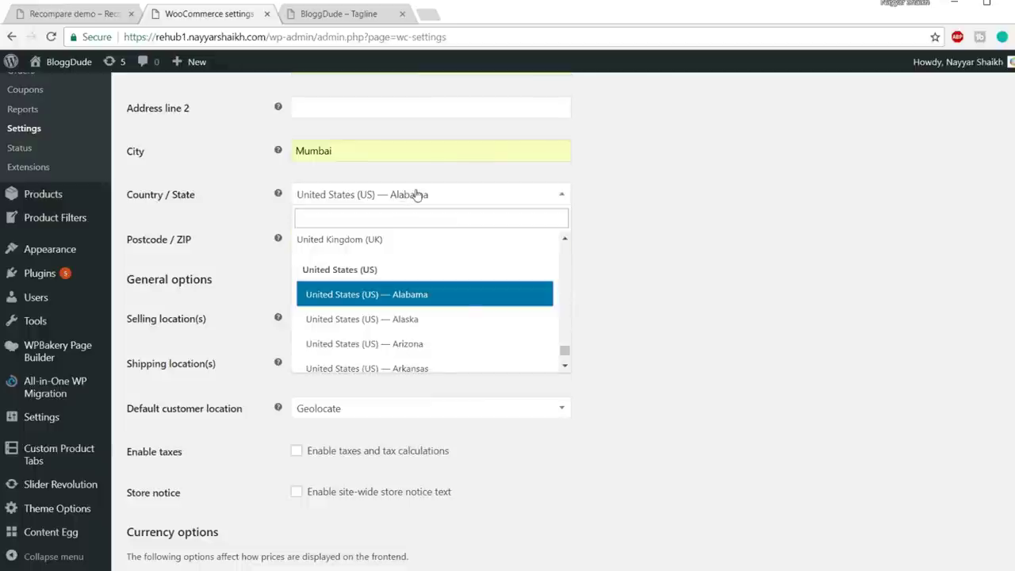
type("maha")
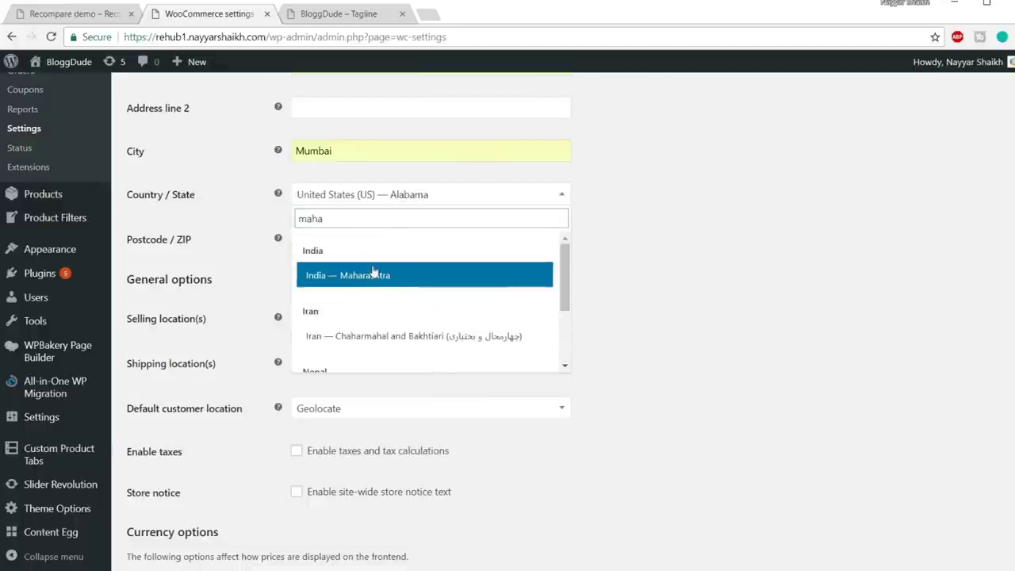
left_click(371, 275)
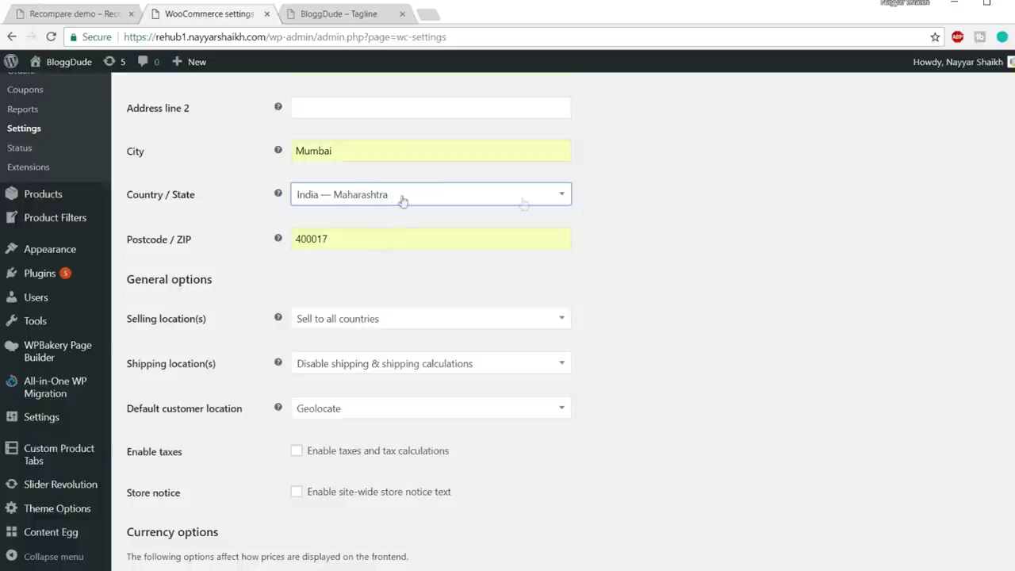
scroll(403, 201, "down", 3)
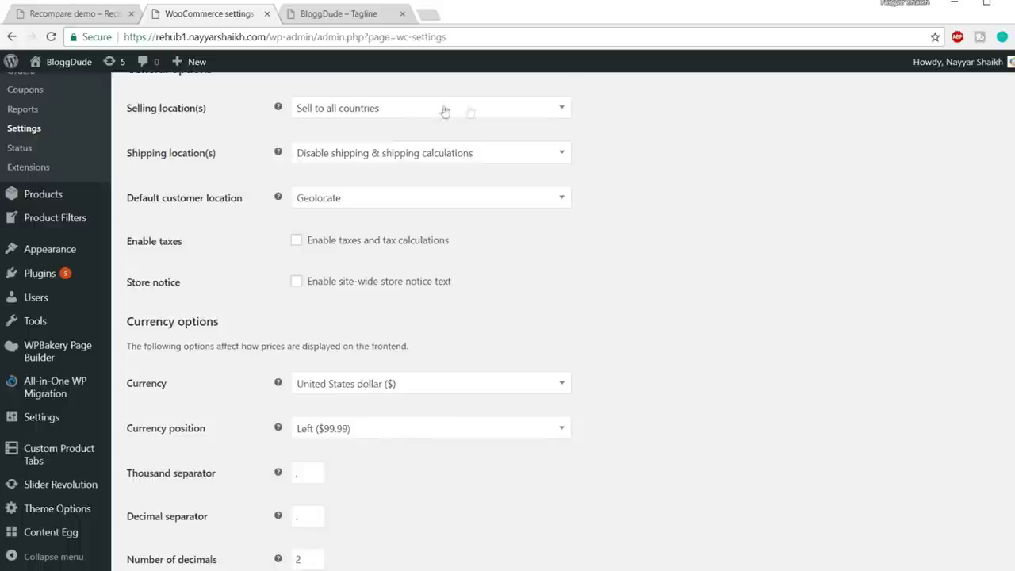
Step: Try selling to specific countries, then revert to selling to all countries
left_click(413, 111)
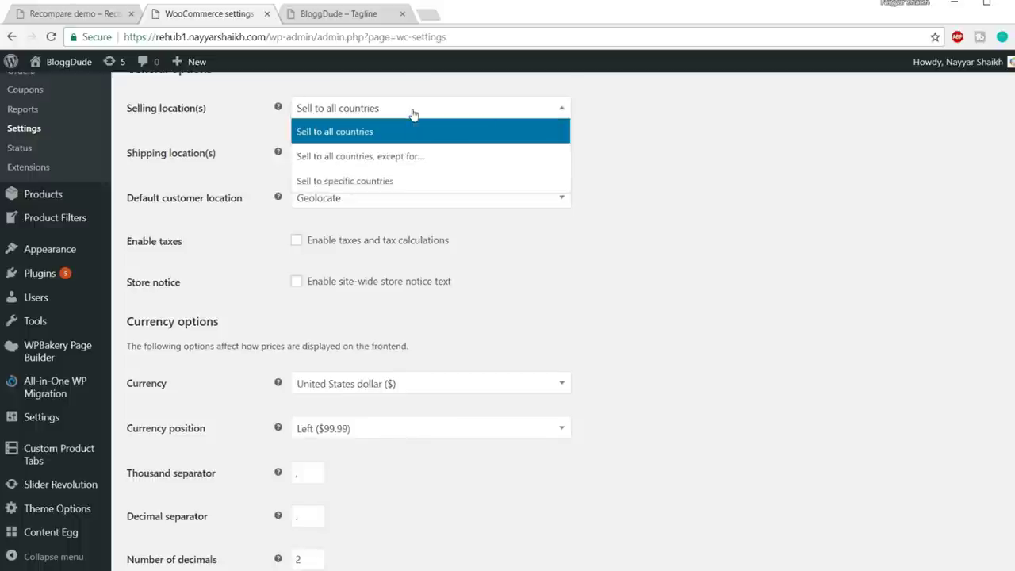
left_click(356, 180)
left_click(411, 158)
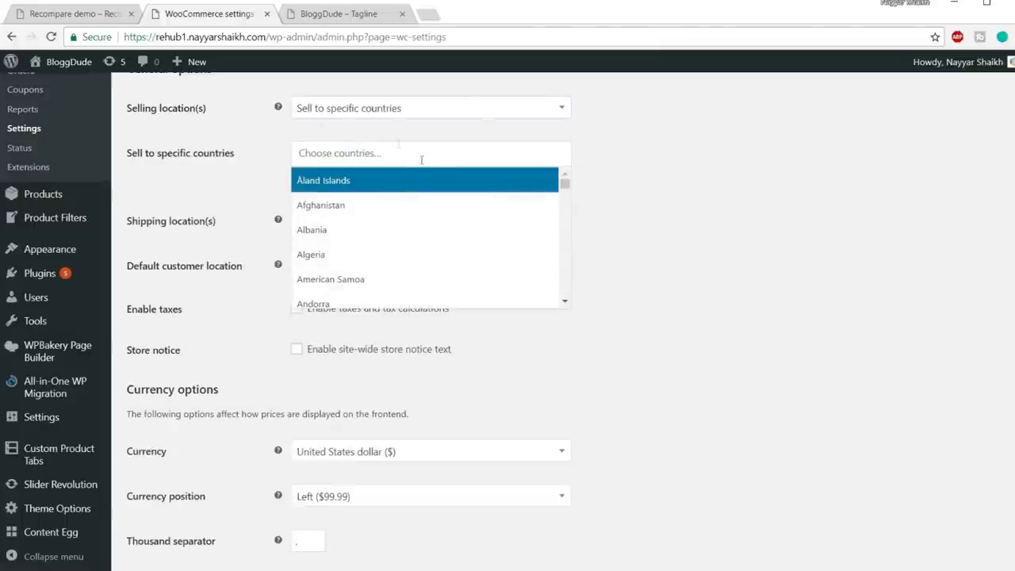
left_click(386, 112)
left_click(381, 129)
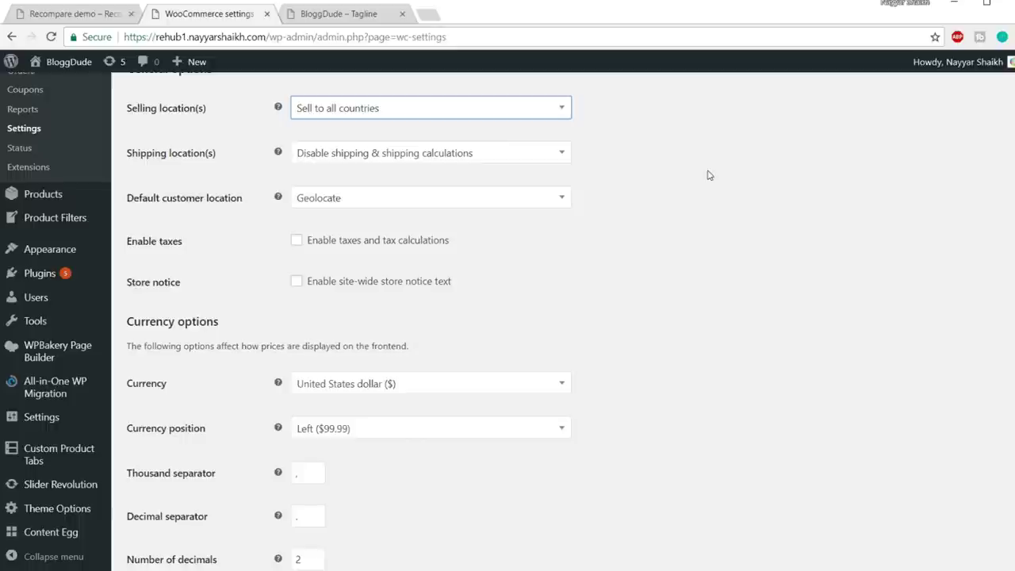
Step: Set the store currency to Indian rupee (₹) and save the general store settings
scroll(709, 175, "down", 2)
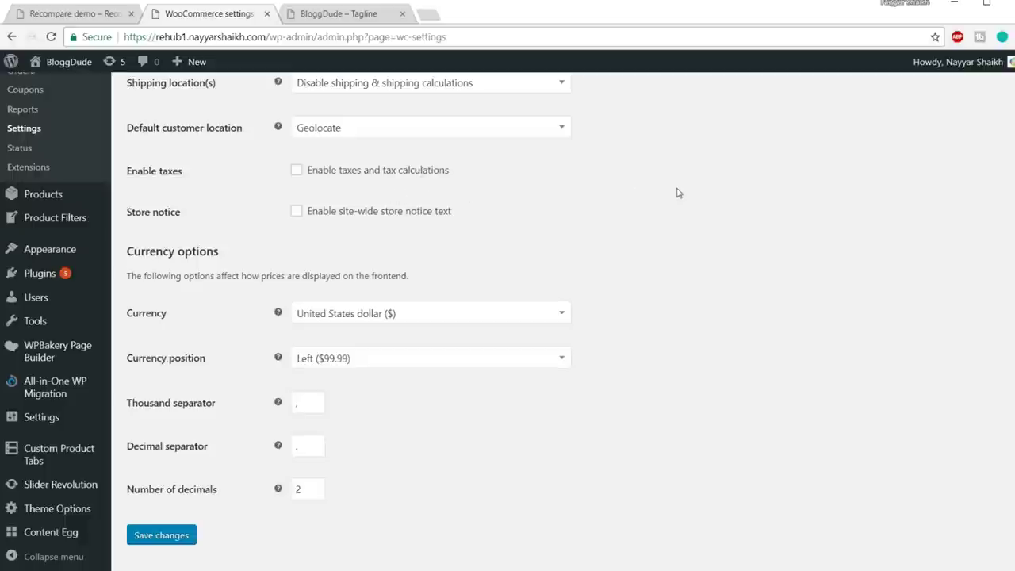
left_click(381, 314)
type("Ind")
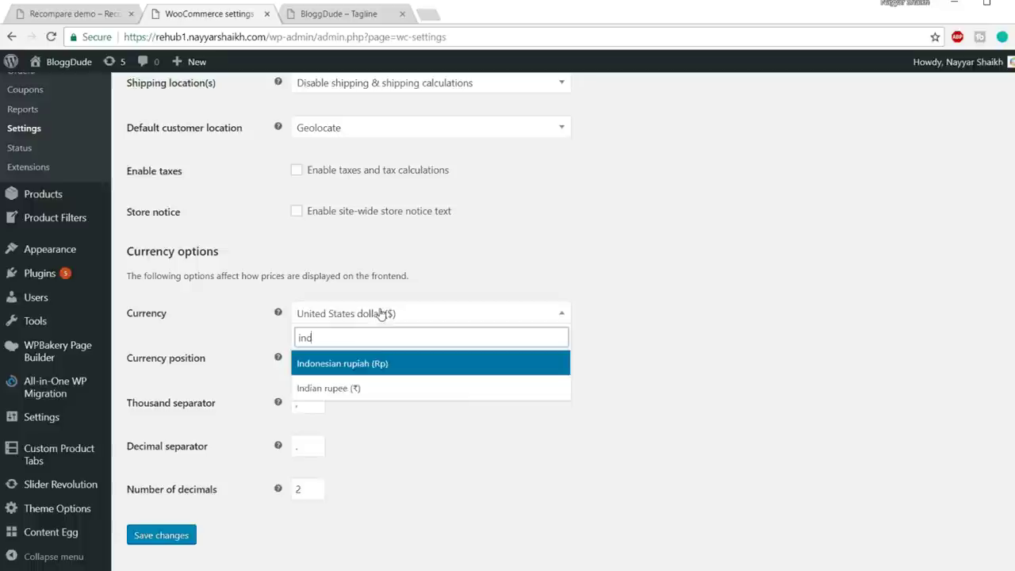
left_click(363, 390)
left_click(585, 320)
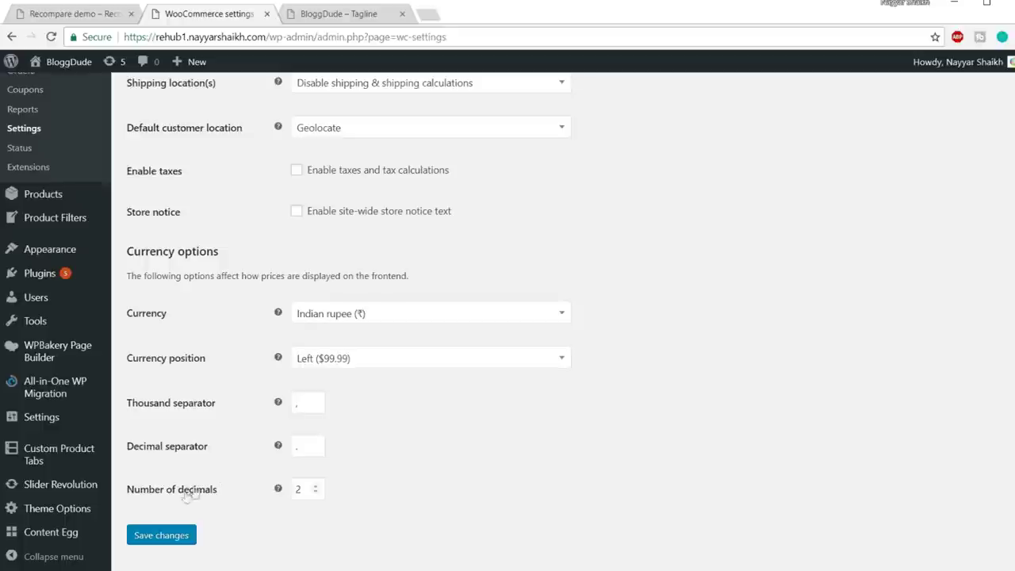
left_click(168, 536)
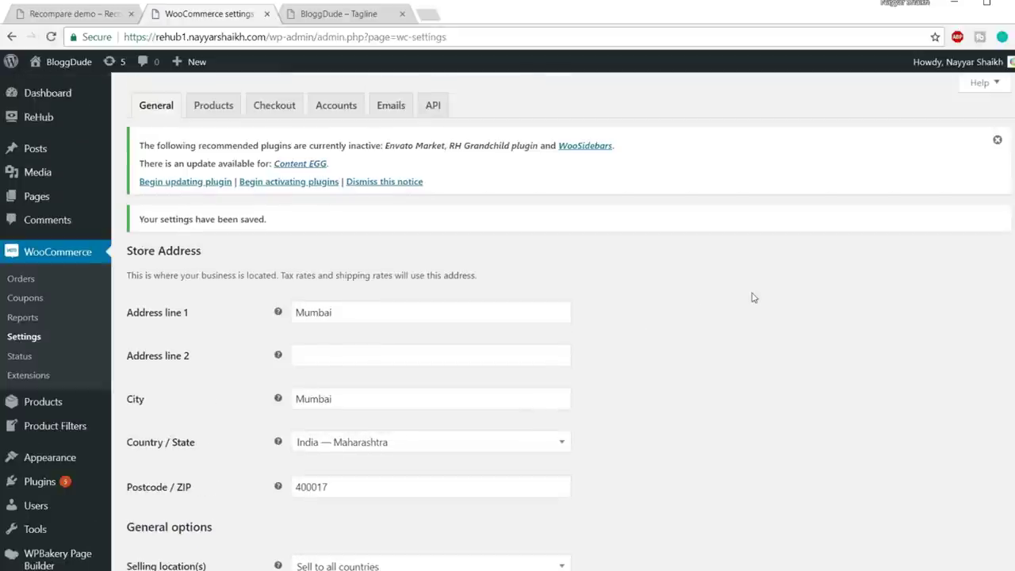
Step: Change the New order email recipient to your personal e-mail address and save
left_click(397, 111)
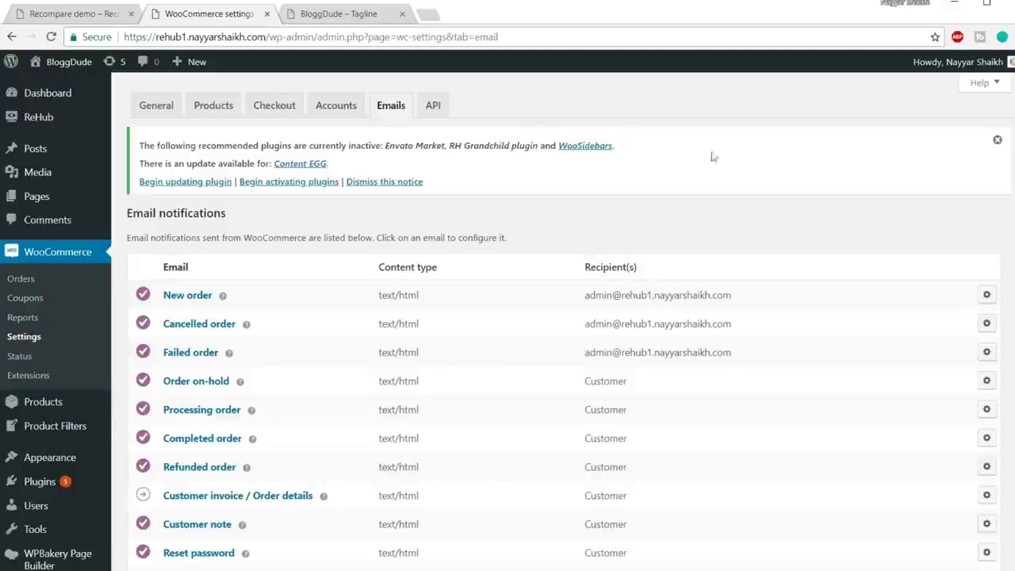
left_click_drag(736, 294, 577, 303)
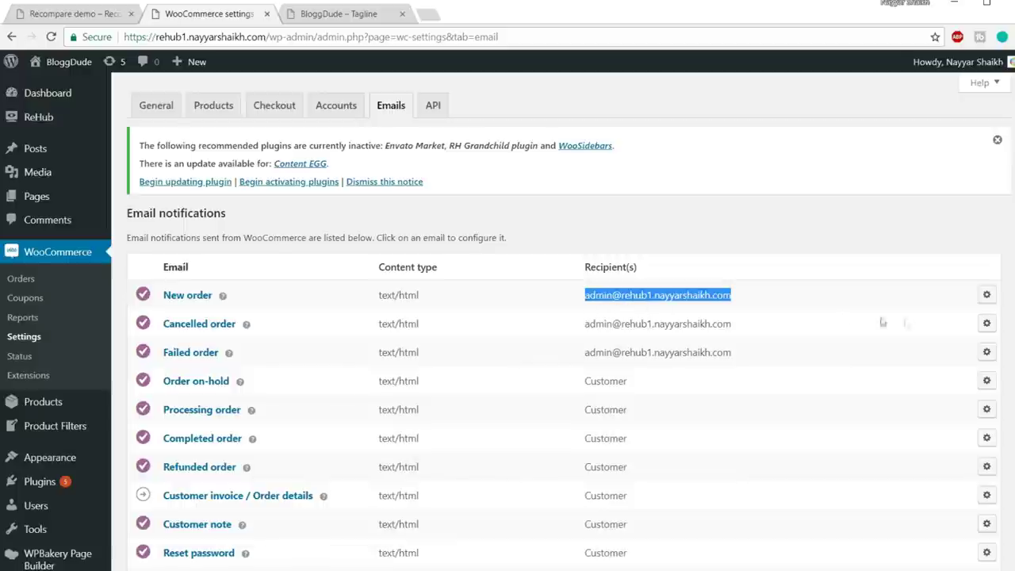
left_click(987, 295)
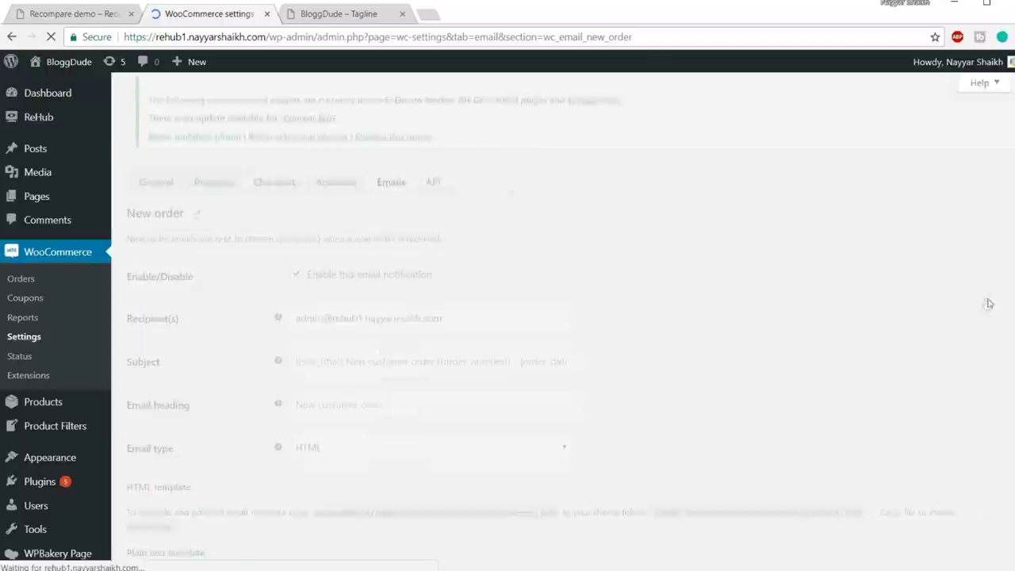
left_click_drag(444, 318, 231, 327)
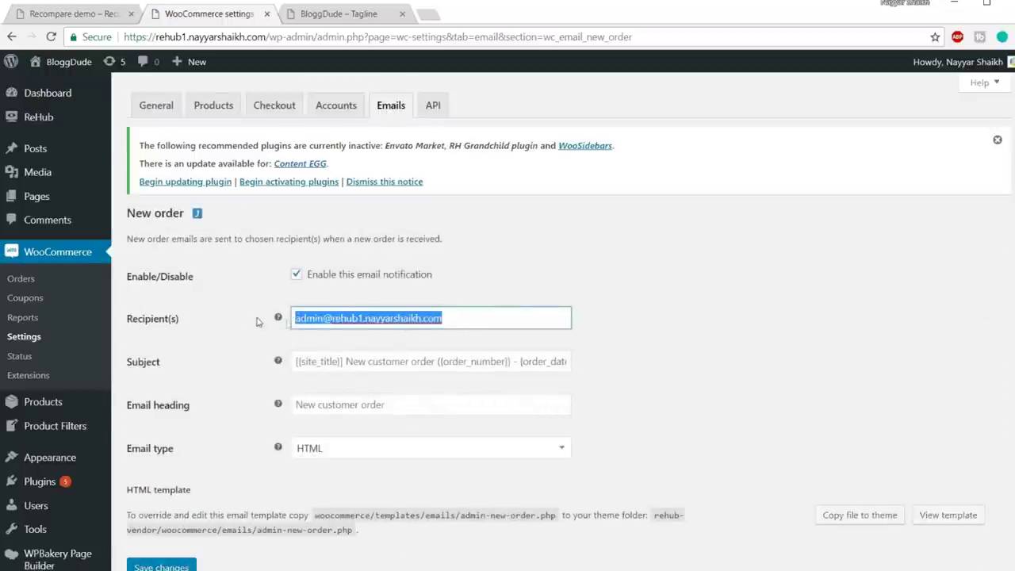
left_click(370, 341)
scroll(393, 342, "down", 1)
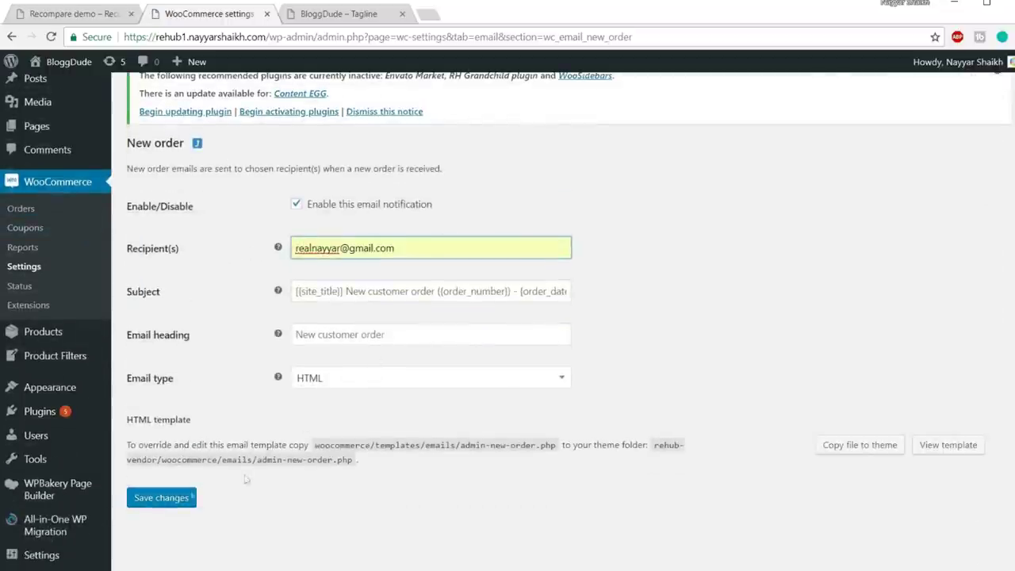
left_click(168, 498)
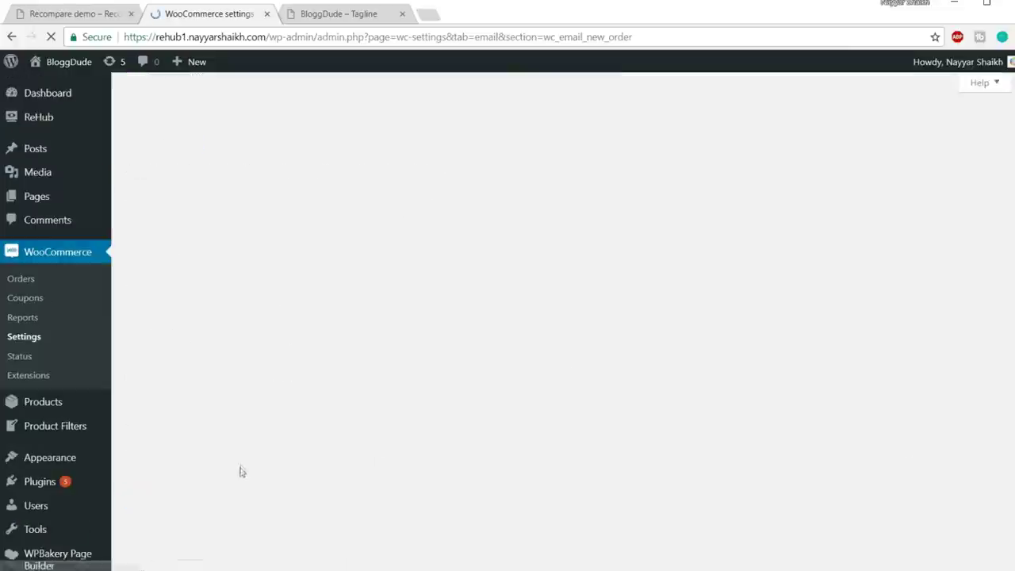
scroll(416, 394, "down", 3)
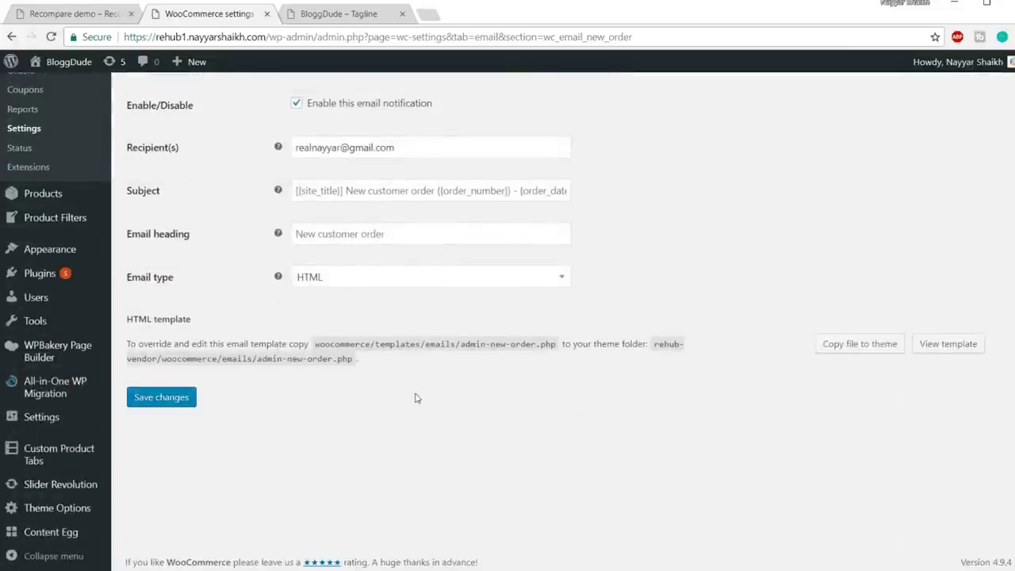
scroll(416, 398, "up", 3)
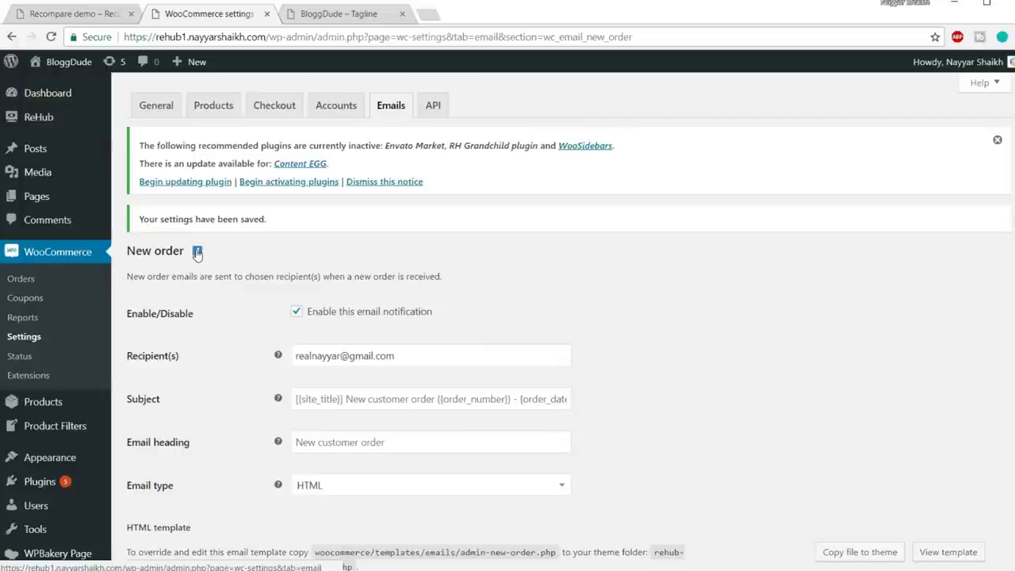
left_click(395, 116)
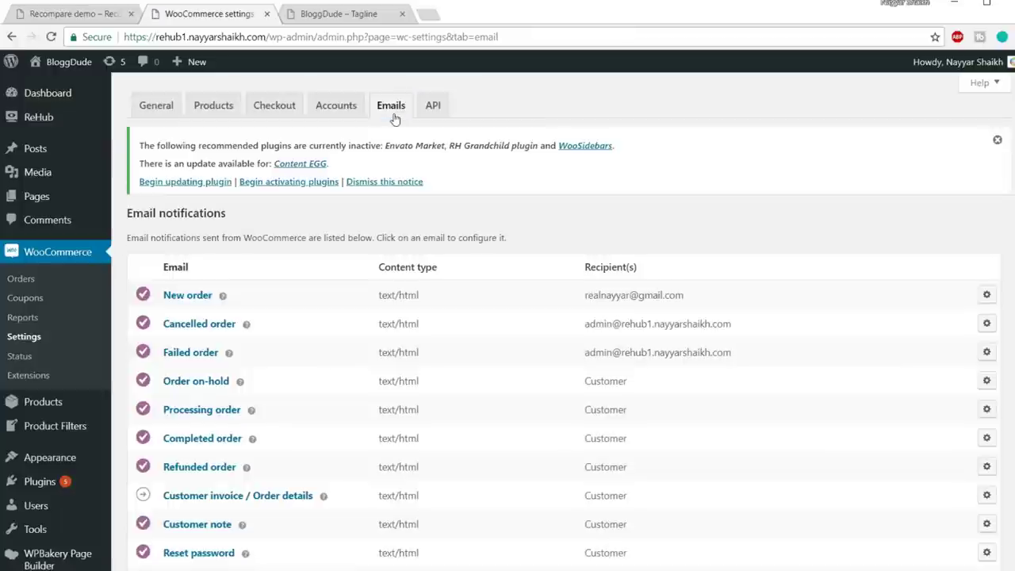
Step: Send the Cancelled order email to your personal e-mail address and save
left_click(986, 323)
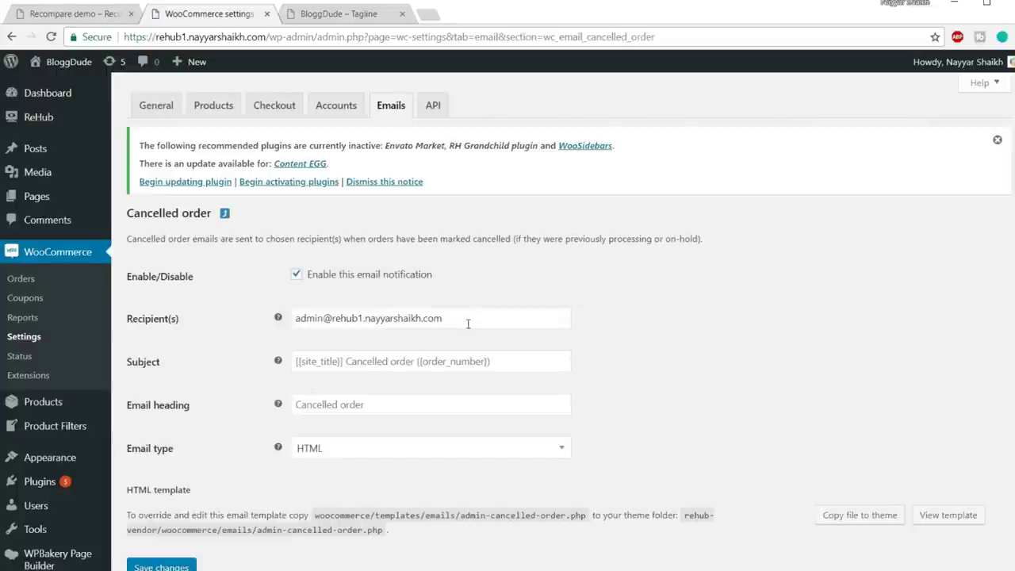
left_click_drag(466, 318, 289, 321)
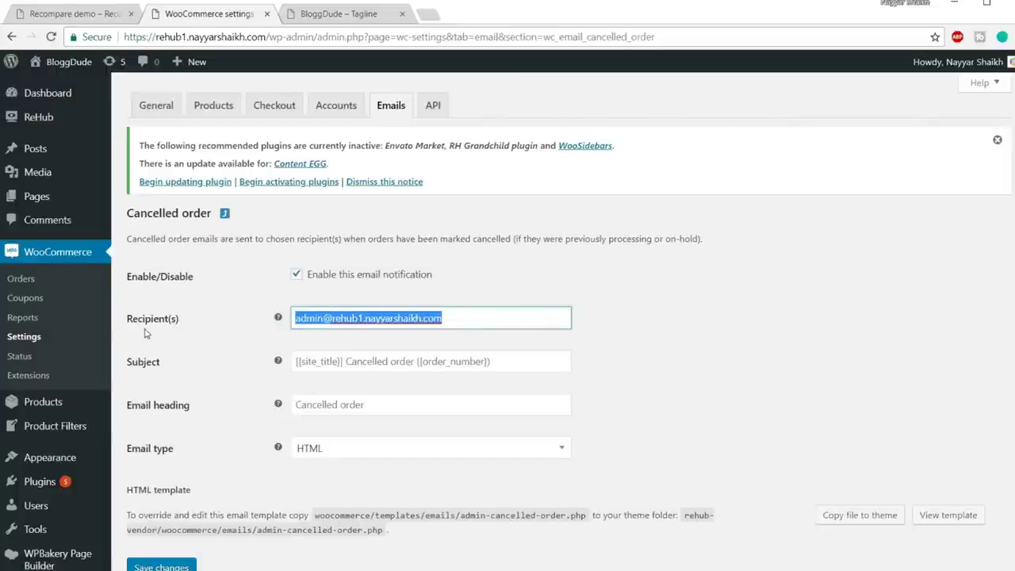
type("re")
key("Down")
key("Return")
left_click(175, 565)
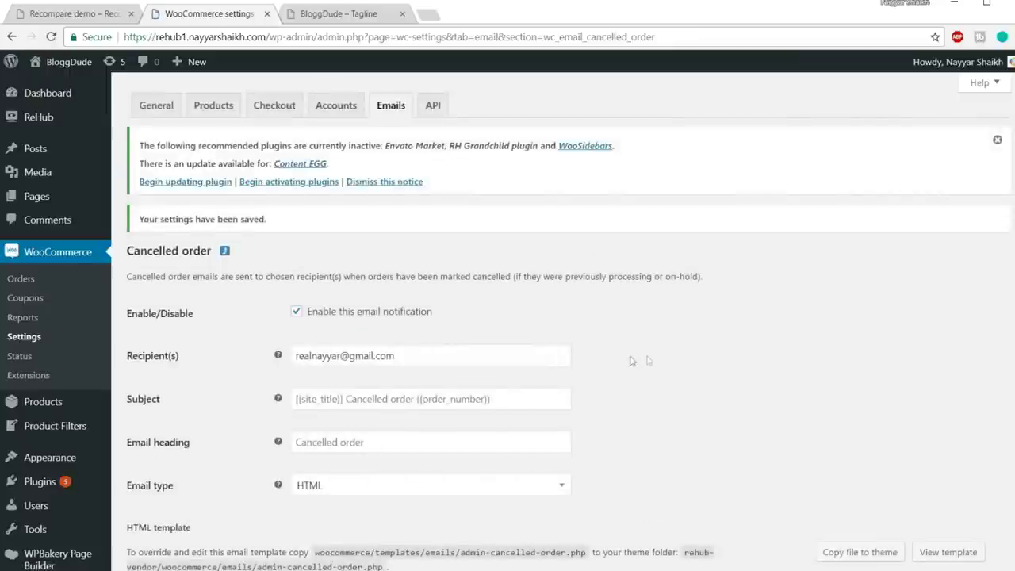
left_click(393, 108)
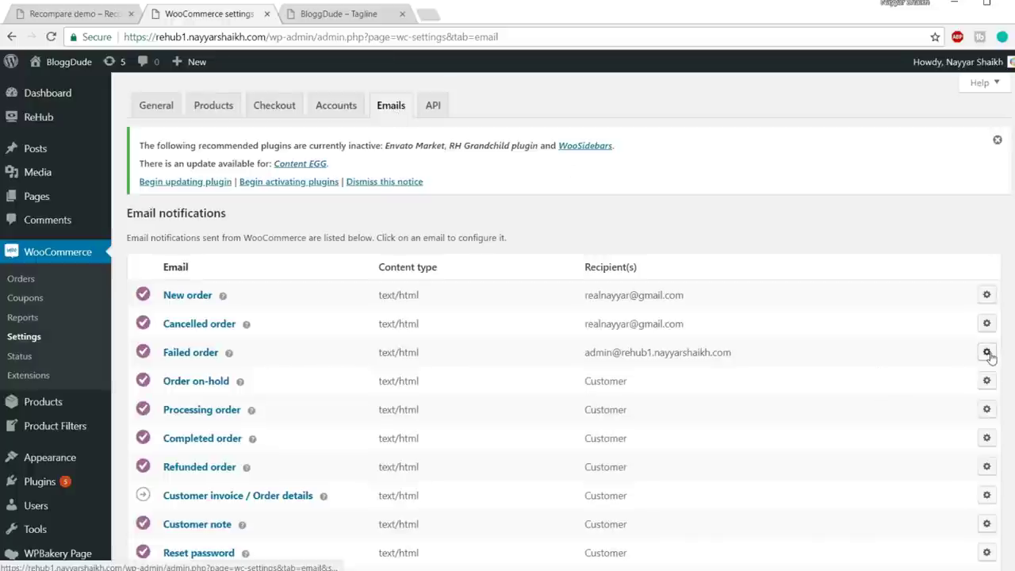
Step: Send the Failed order email to your personal e-mail address and save
left_click(987, 352)
left_click_drag(448, 311, 170, 319)
left_click(346, 338)
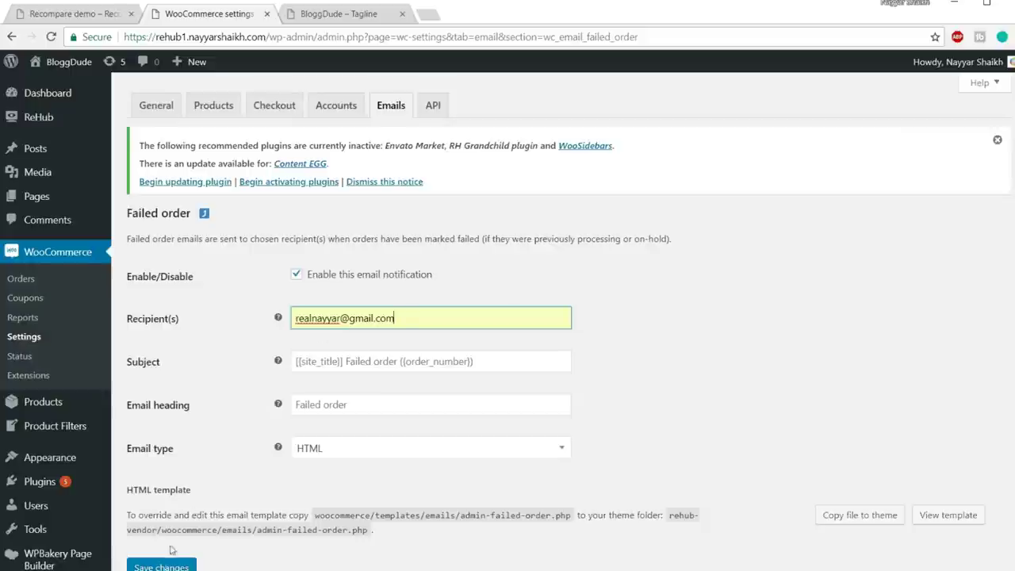
key("Return")
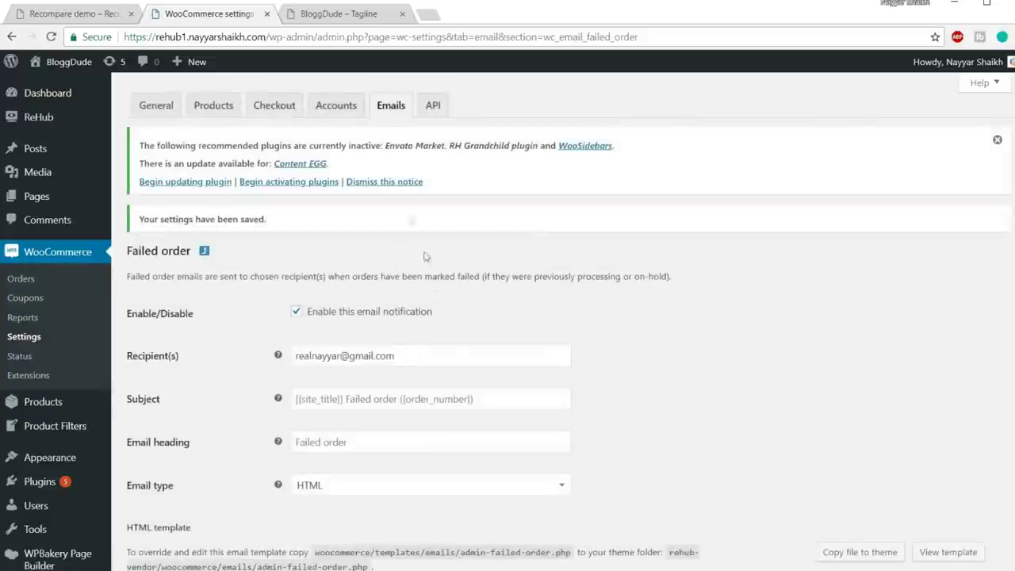
left_click(390, 112)
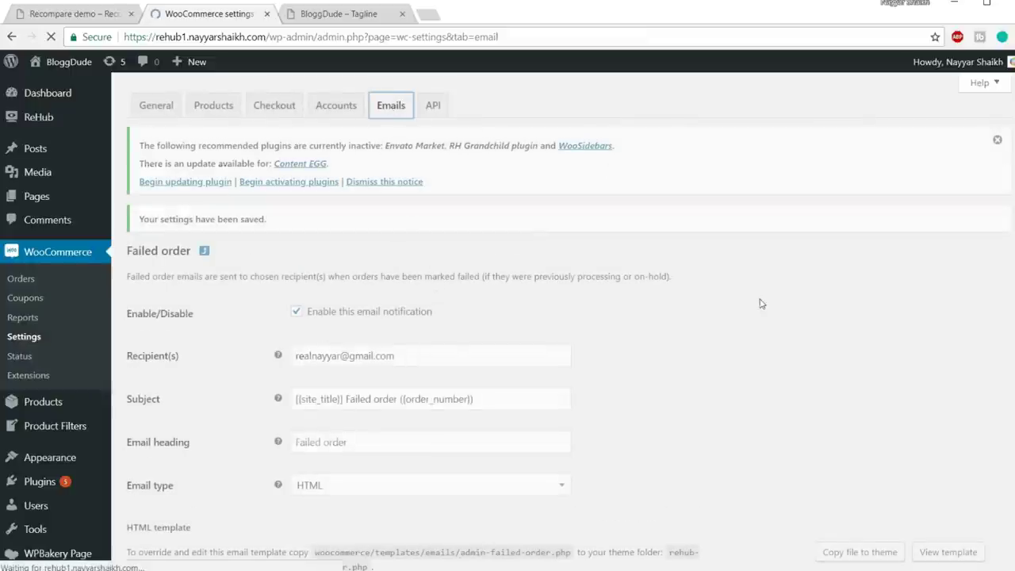
Step: Replace the email sender 'From' address with your personal Gmail address
scroll(716, 426, "down", 3)
scroll(717, 426, "up", 3)
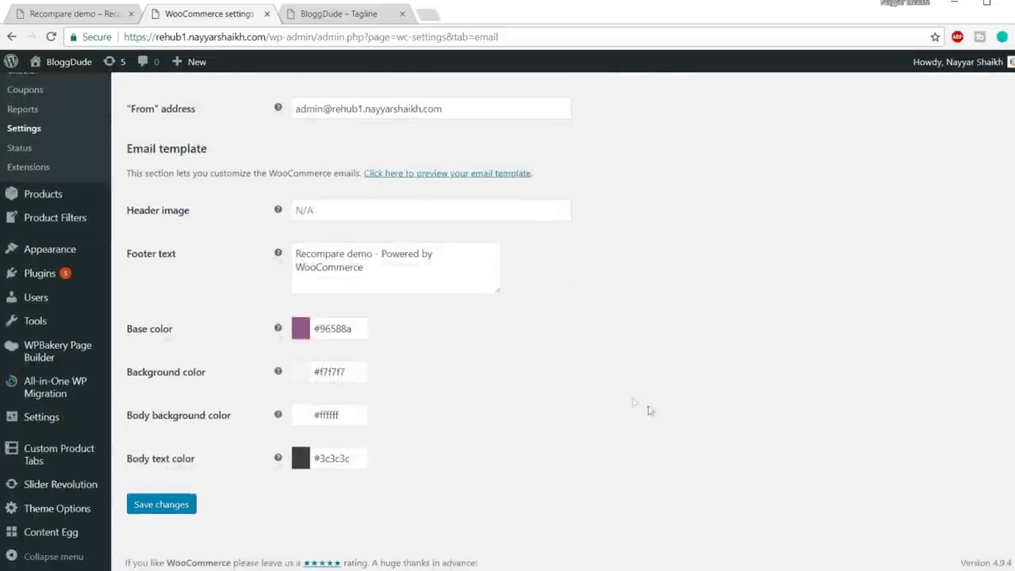
scroll(632, 401, "up", 3)
left_click_drag(445, 318, 229, 326)
key("BackSpace")
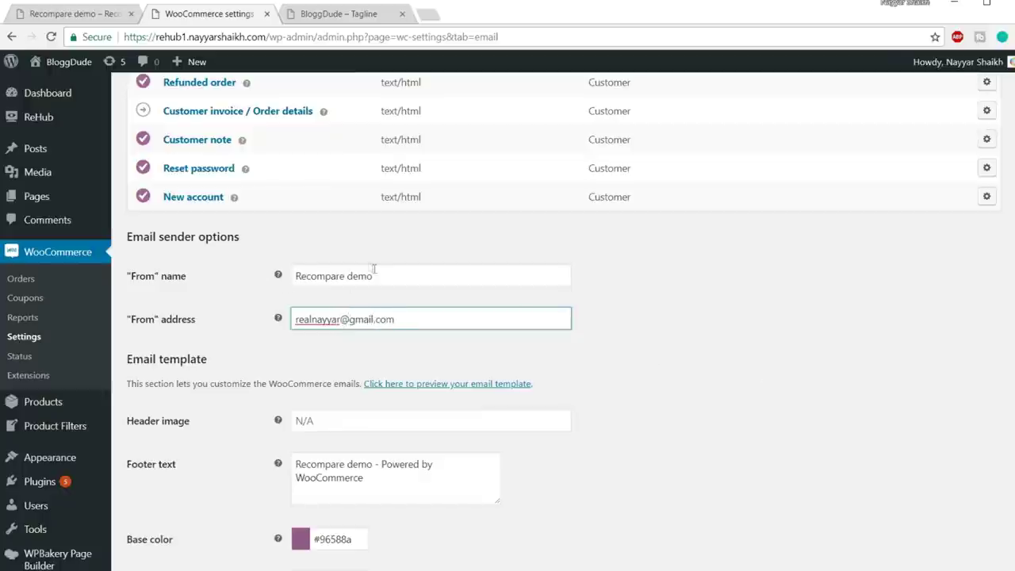
Step: Set the 'From' name to your full name and save the sender options
left_click_drag(372, 270, 154, 278)
type("Nayyar Shaikh")
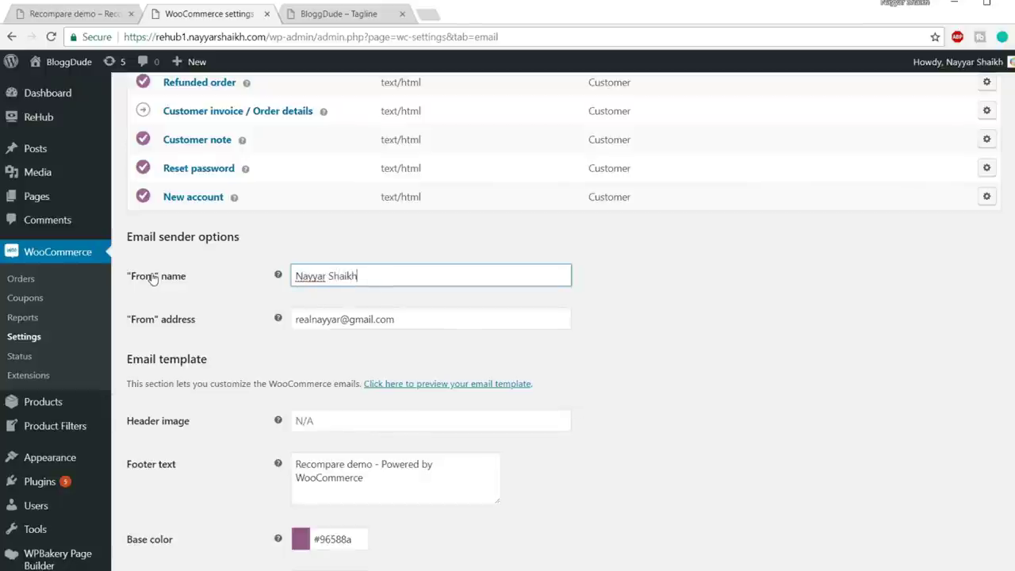
scroll(614, 365, "down", 3)
left_click(161, 505)
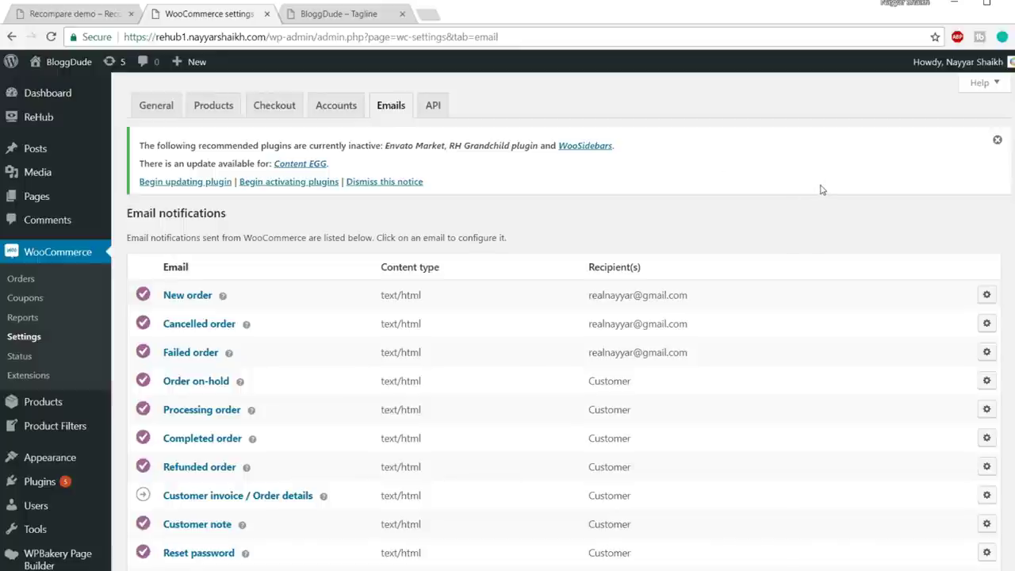
scroll(822, 190, "down", 5)
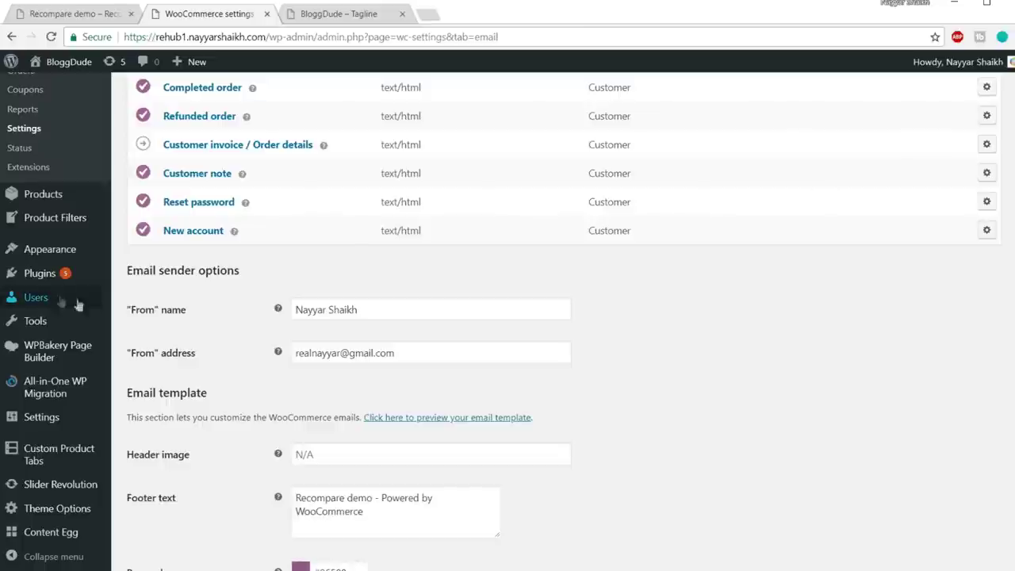
mouse_move(57, 542)
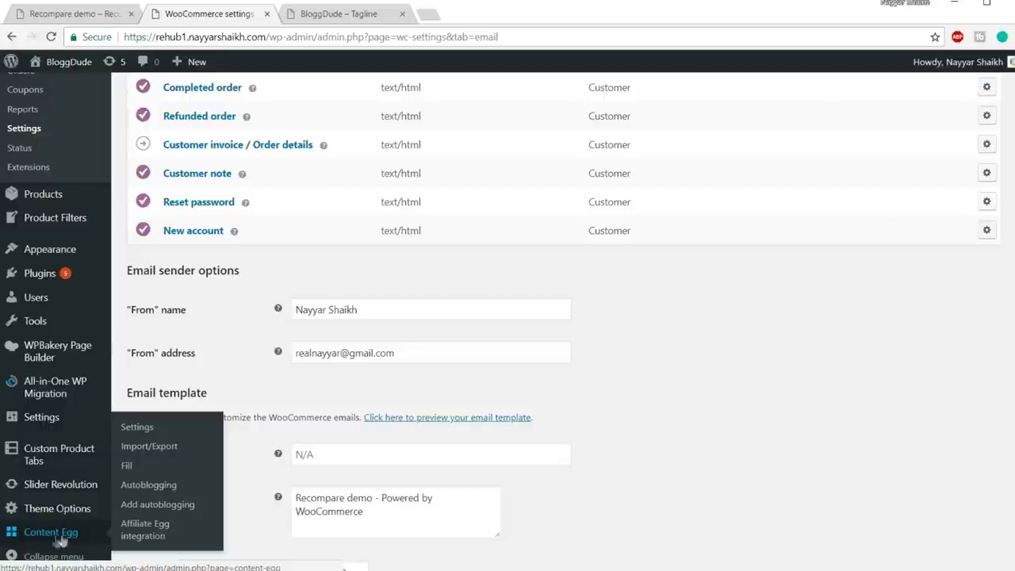
Step: Open Content Egg and review its General settings: English (en) language, post and product types
left_click(63, 537)
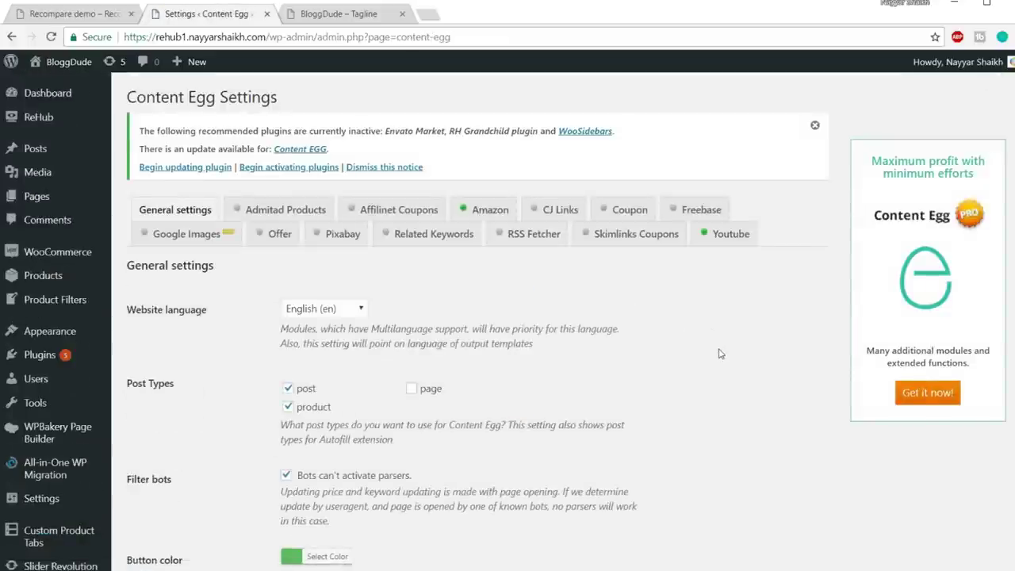
scroll(651, 313, "down", 10)
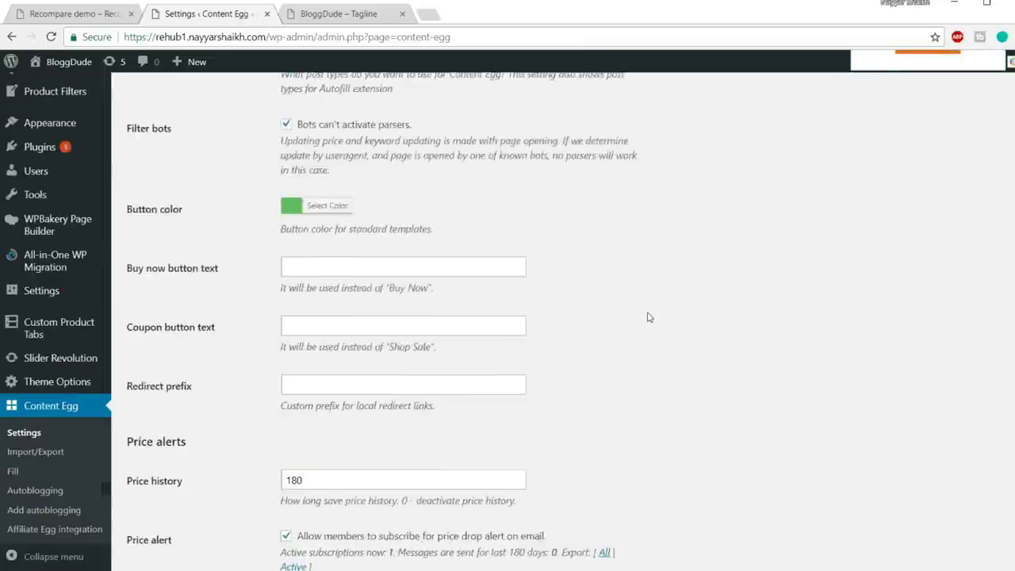
scroll(648, 324, "down", 5)
scroll(655, 346, "up", 20)
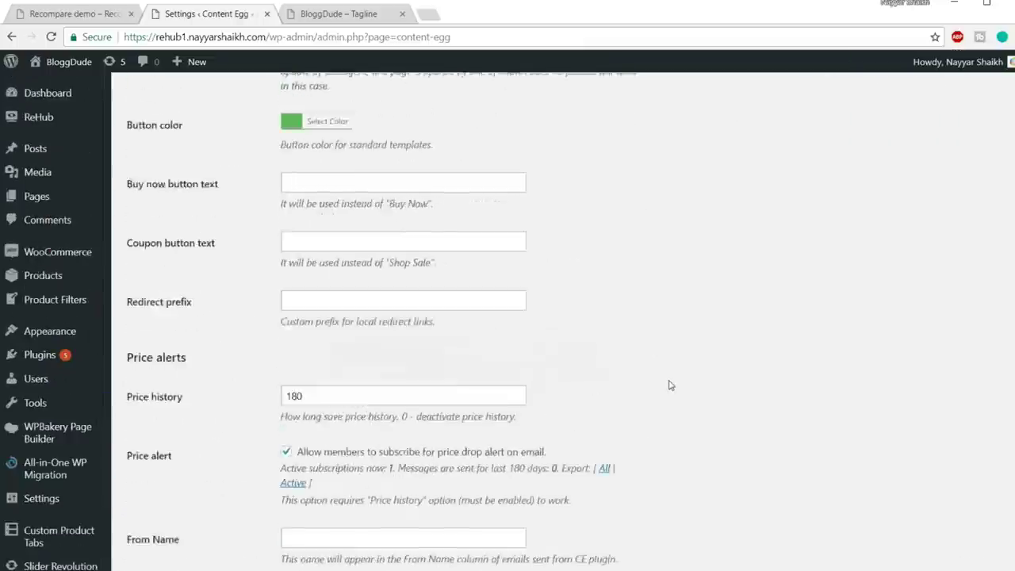
scroll(668, 386, "down", 20)
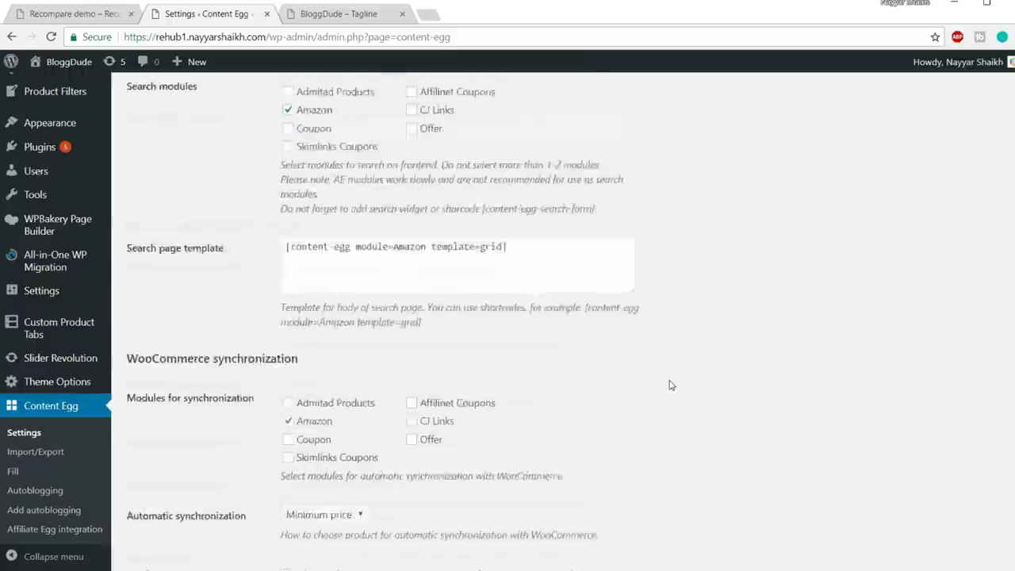
scroll(670, 385, "up", 20)
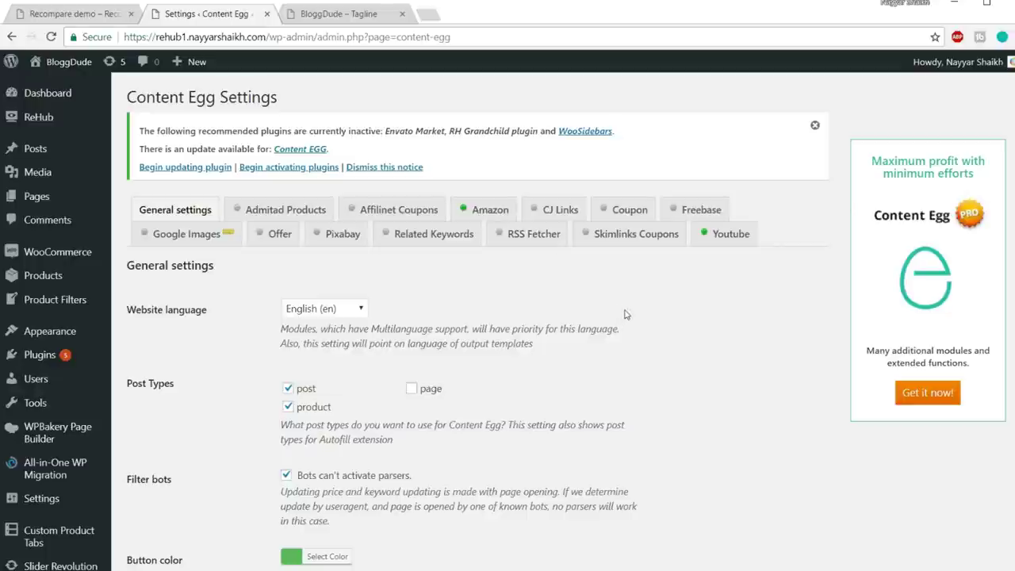
Step: Load bloggdude.com/egg in a new tab and scroll the CodeCanyon Content Egg page
left_click(427, 17)
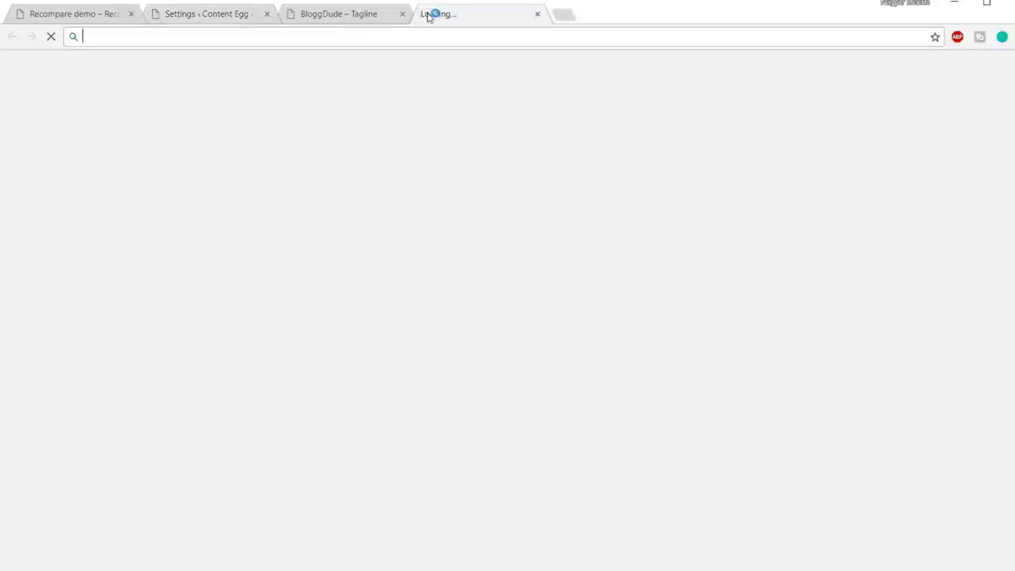
type("bloggdude.com")
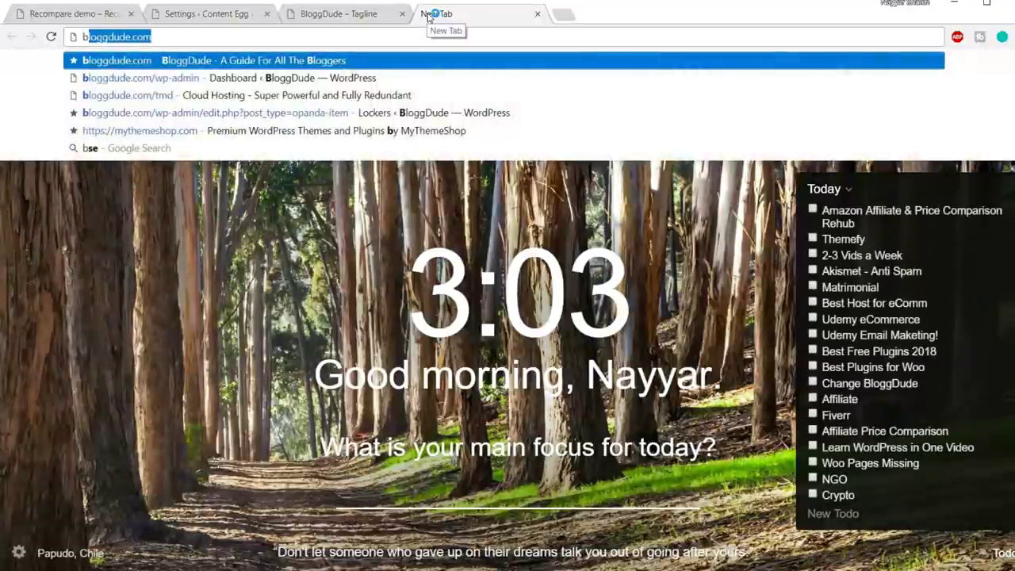
type("/egg")
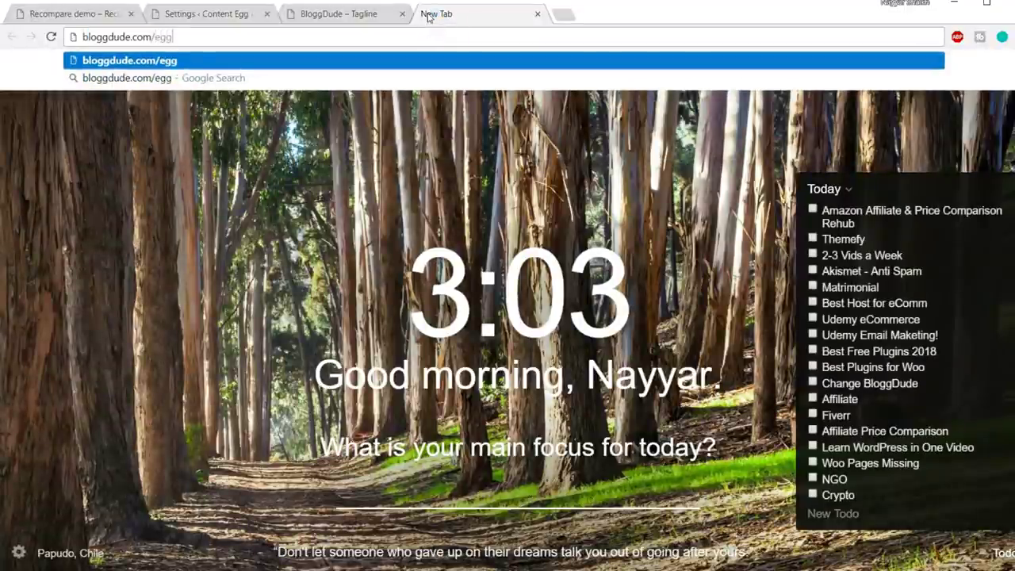
key("Return")
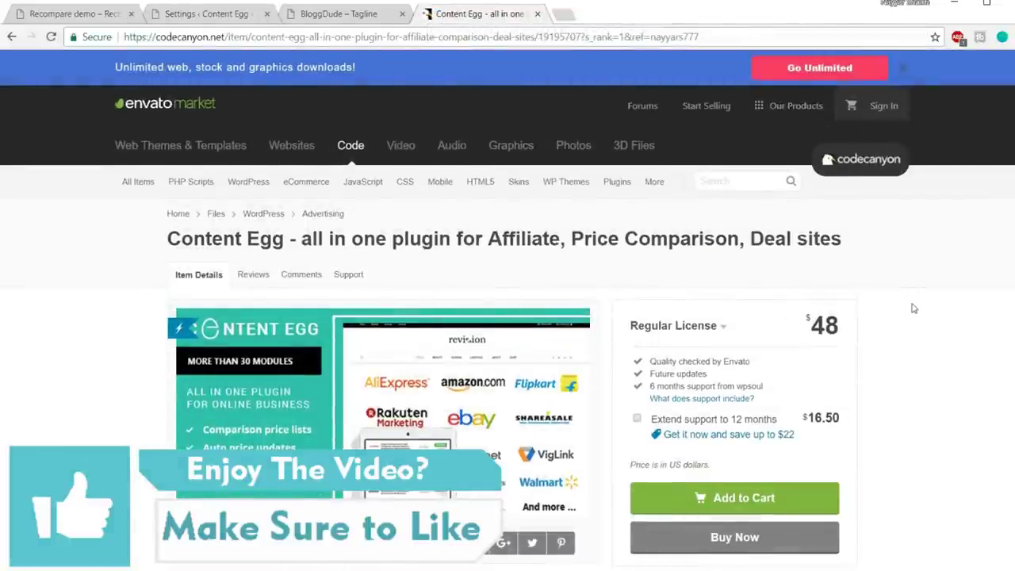
scroll(913, 325, "down", 3)
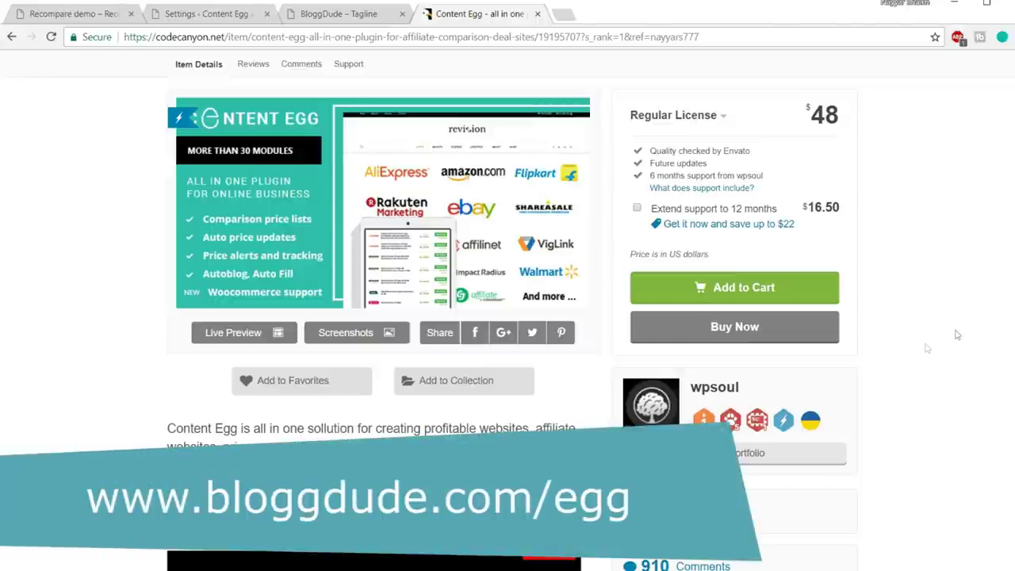
scroll(960, 332, "down", 3)
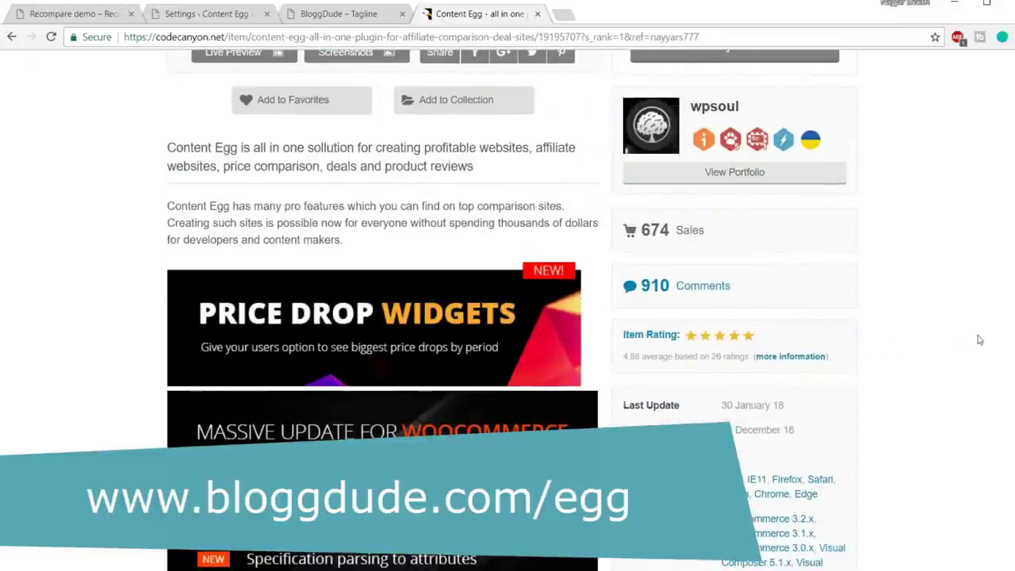
scroll(980, 340, "up", 3)
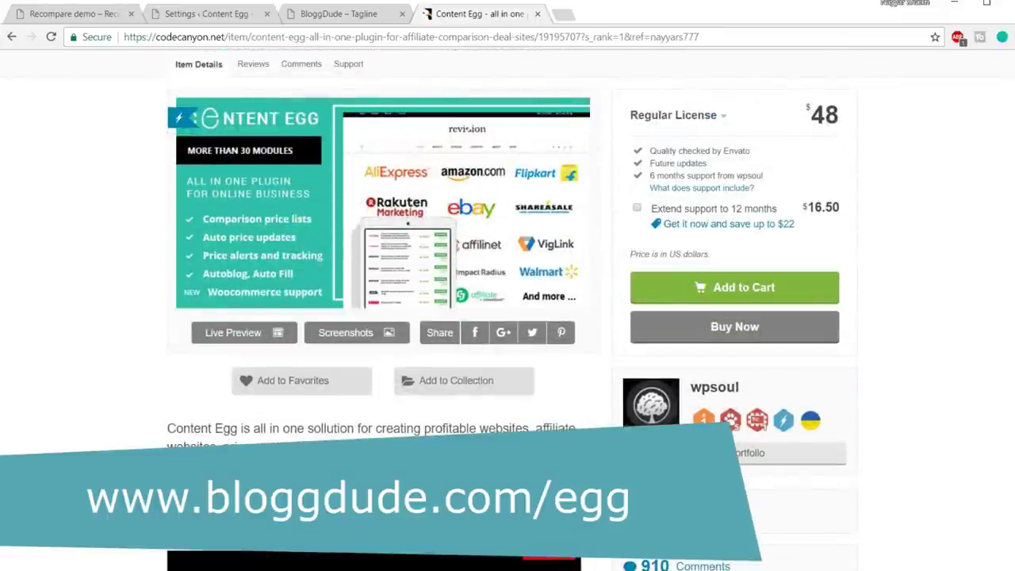
scroll(896, 483, "down", 4)
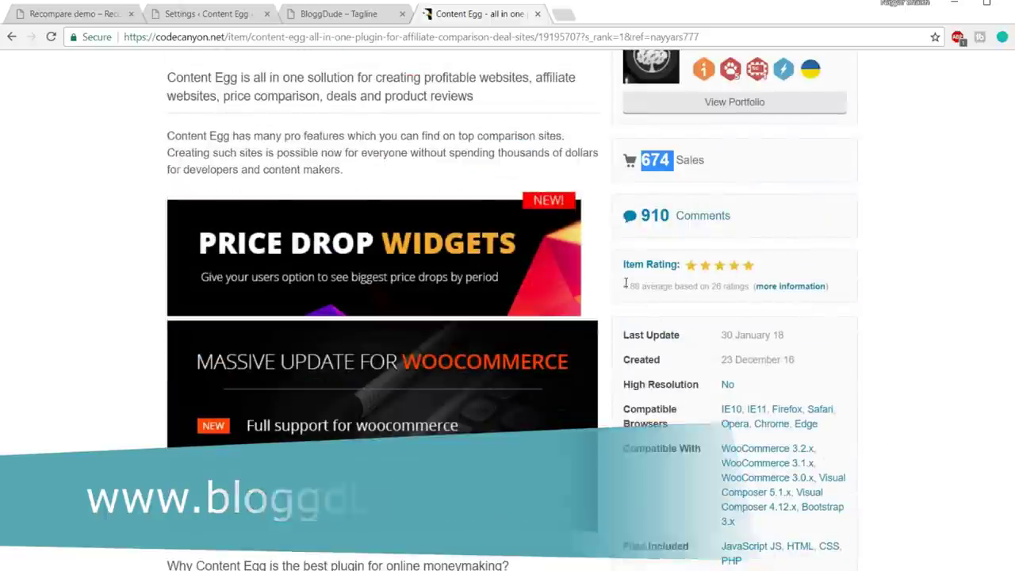
Step: Highlight the plugin's 4.88 average rating and its sales figures
left_click_drag(625, 283, 637, 287)
left_click(637, 287)
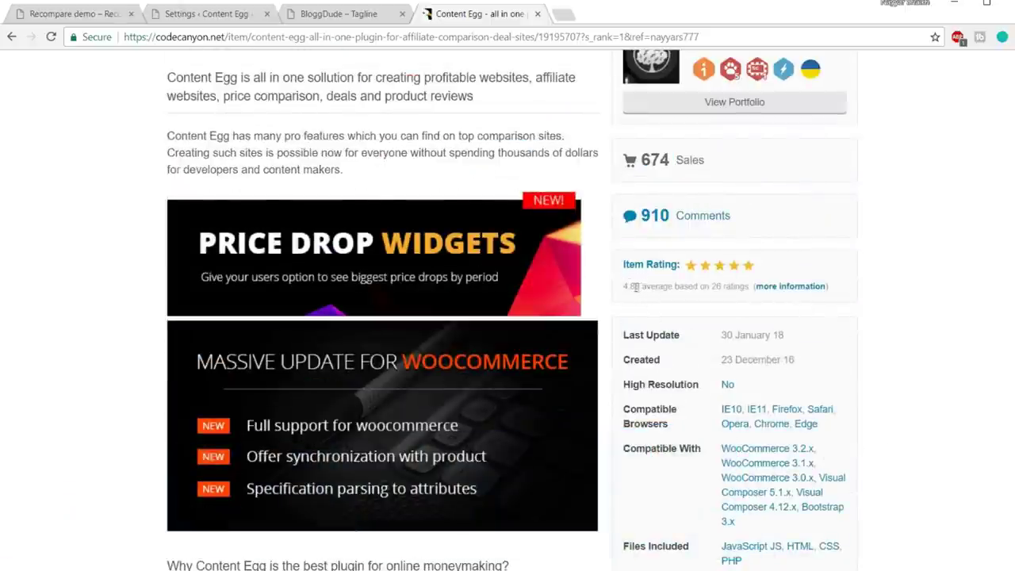
left_click_drag(623, 286, 644, 286)
left_click(644, 287)
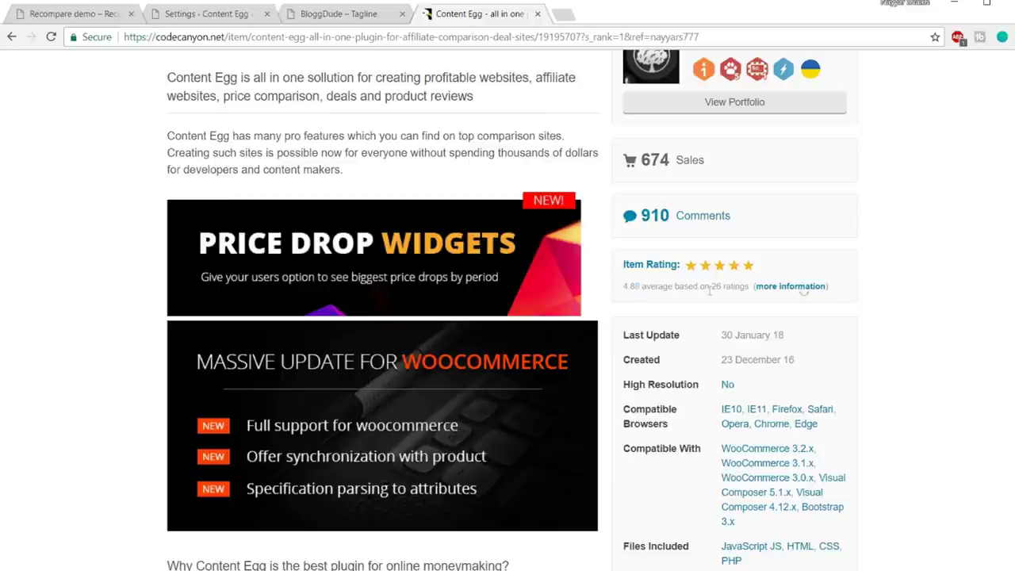
scroll(979, 347, "up", 8)
scroll(979, 352, "down", 1)
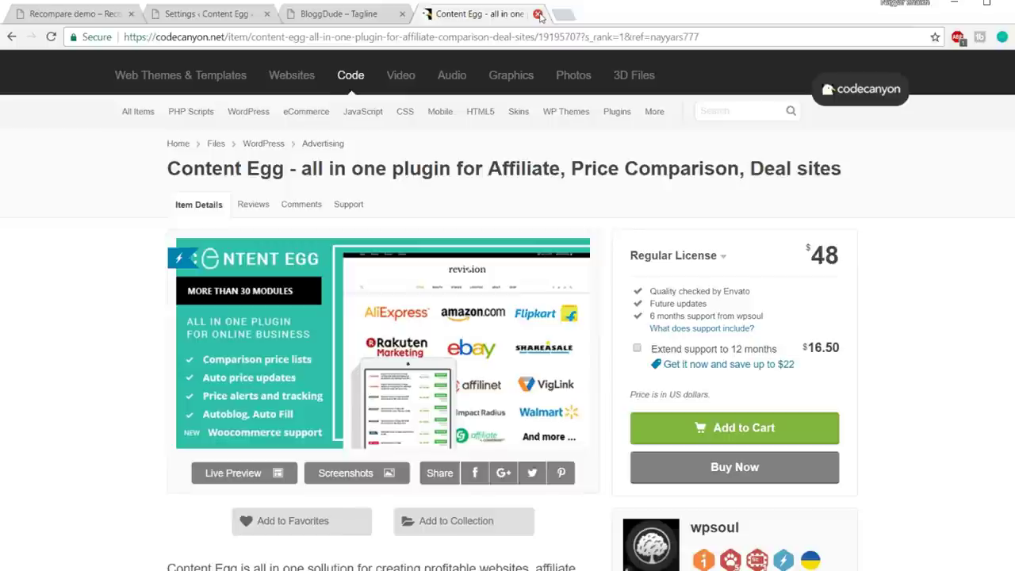
Step: Close the CodeCanyon tab and switch back to the Content Egg Settings tab
left_click(538, 14)
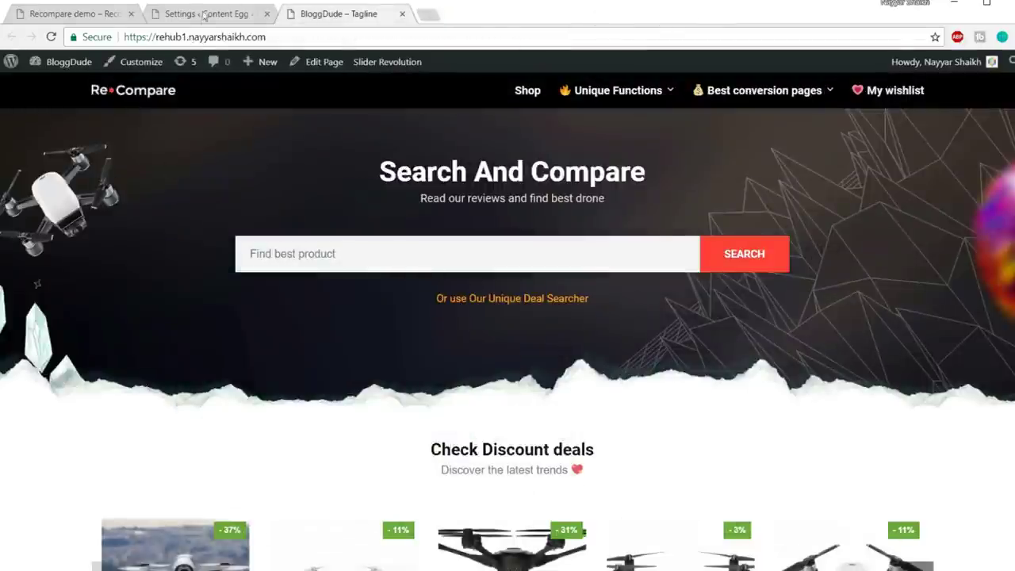
left_click(207, 13)
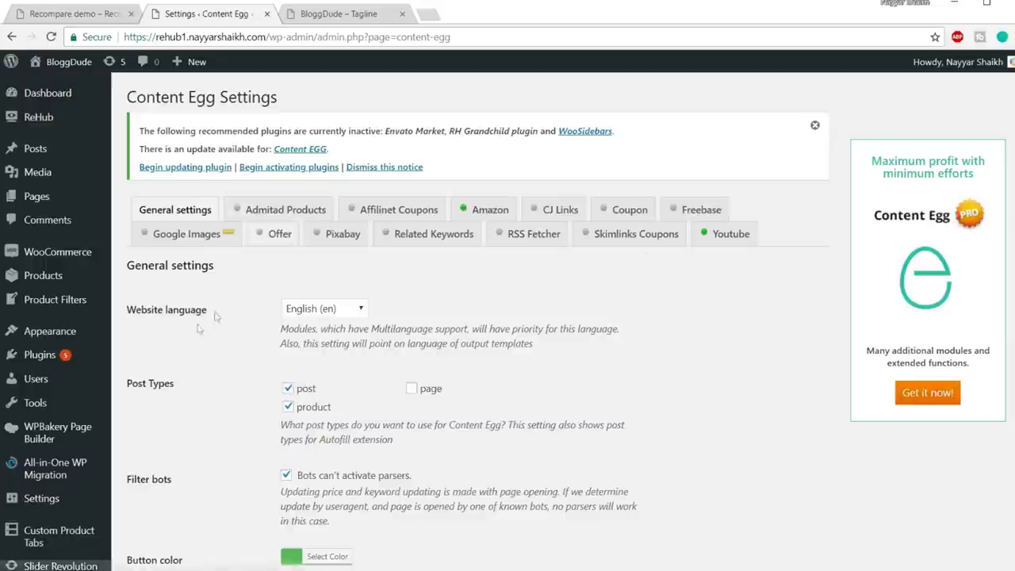
mouse_move(68, 362)
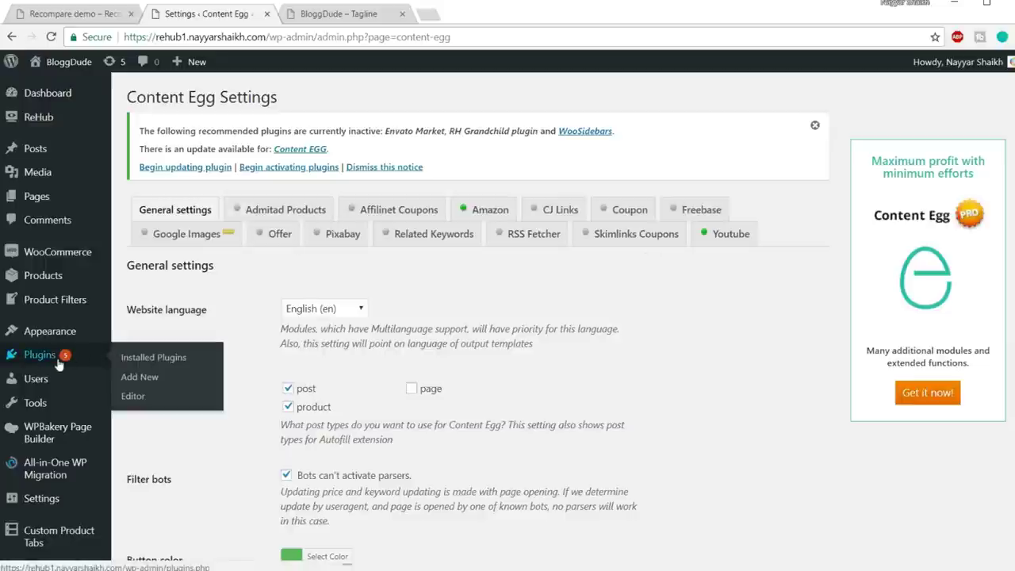
Step: In Installed Plugins, apply the Update bulk action to the checked plugins
left_click(77, 360)
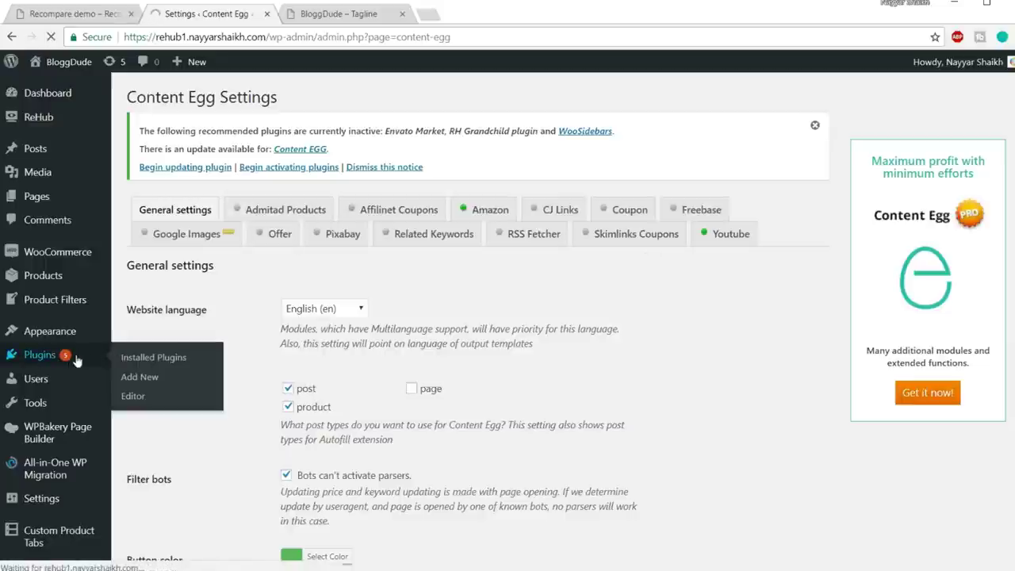
scroll(263, 310, "down", 2)
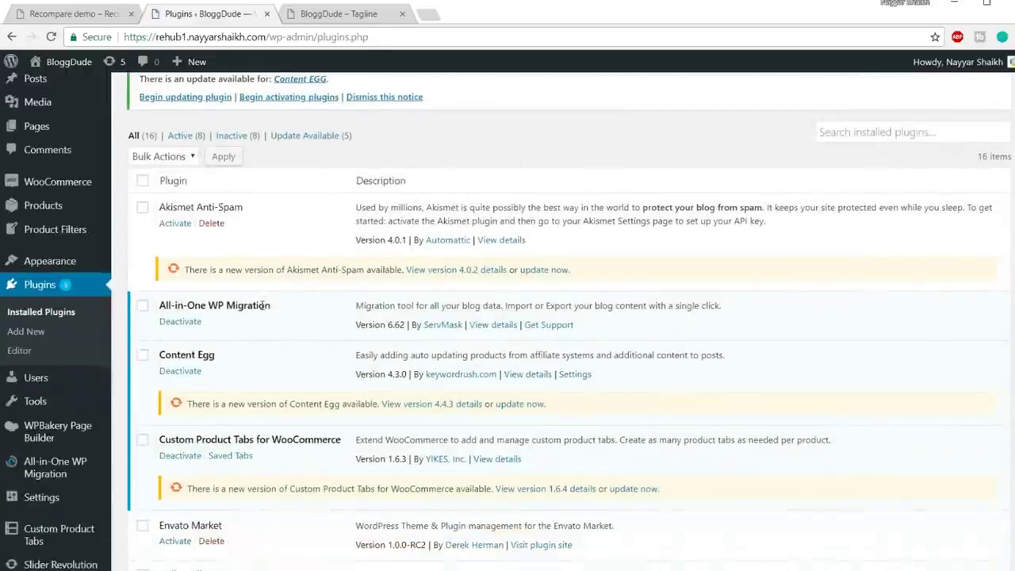
scroll(264, 308, "down", 8)
scroll(289, 366, "up", 20)
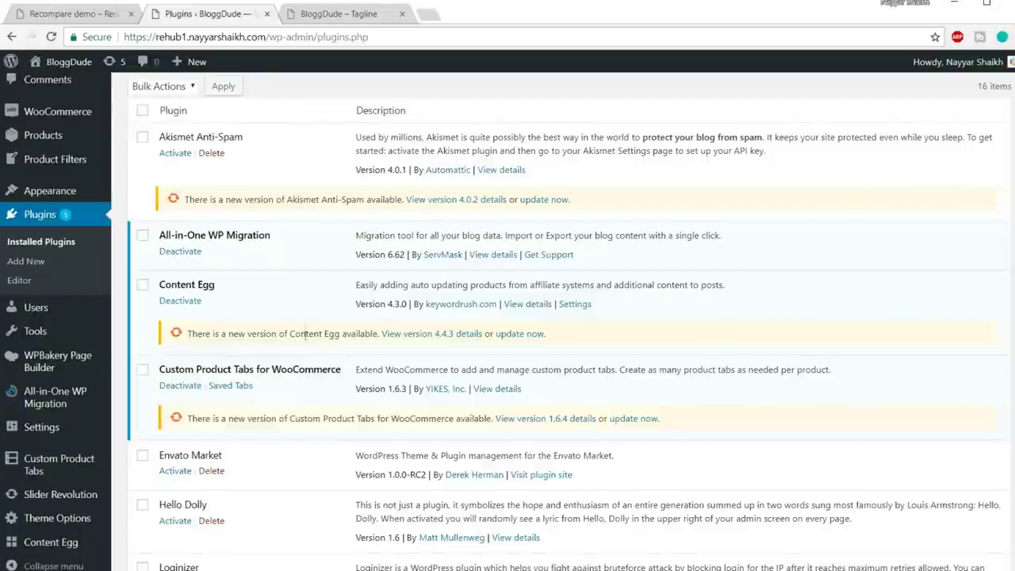
scroll(286, 300, "up", 2)
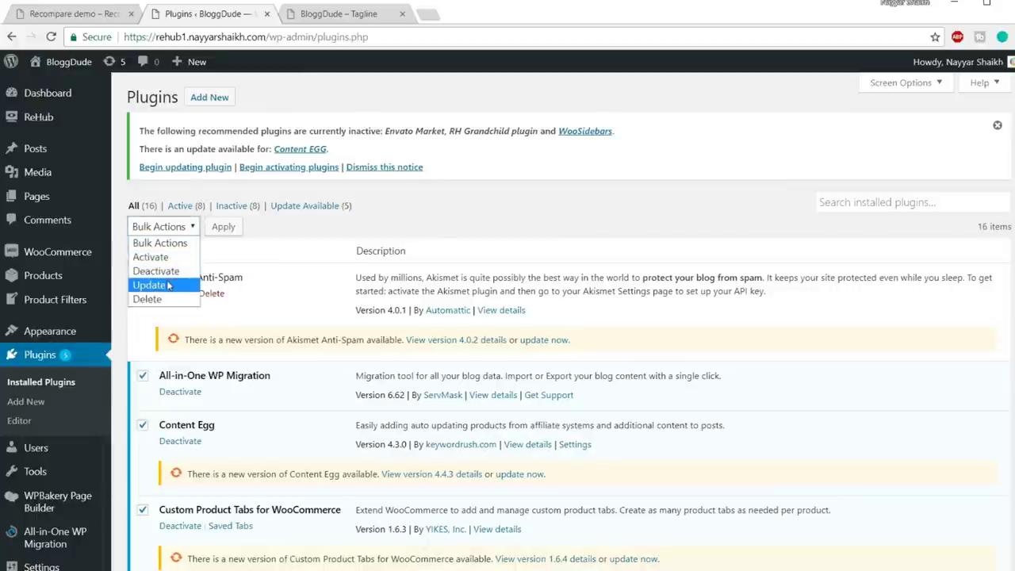
left_click(149, 285)
left_click(223, 228)
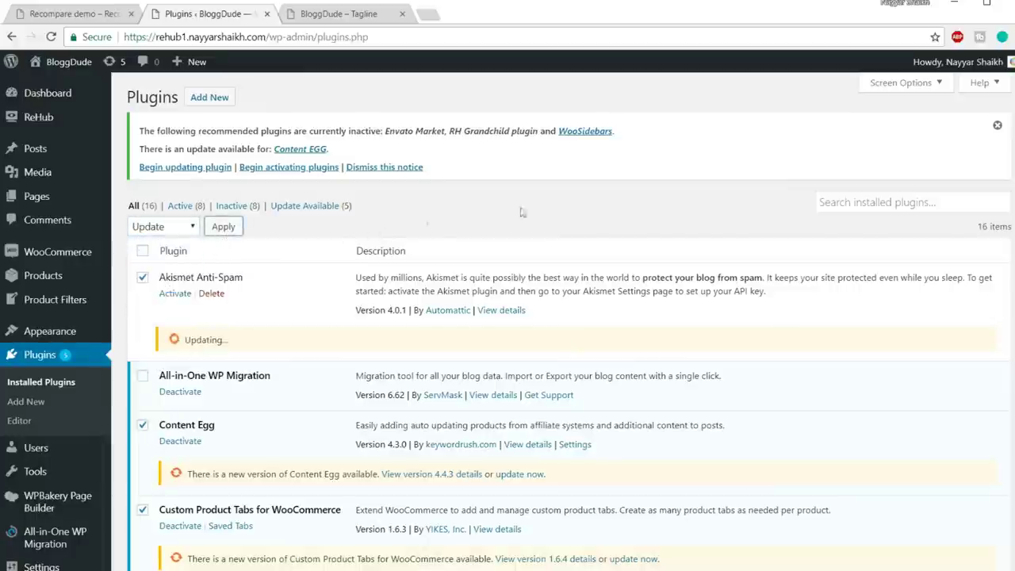
Step: Deactivate Content Egg and delete it, confirming with OK
scroll(607, 298, "down", 1)
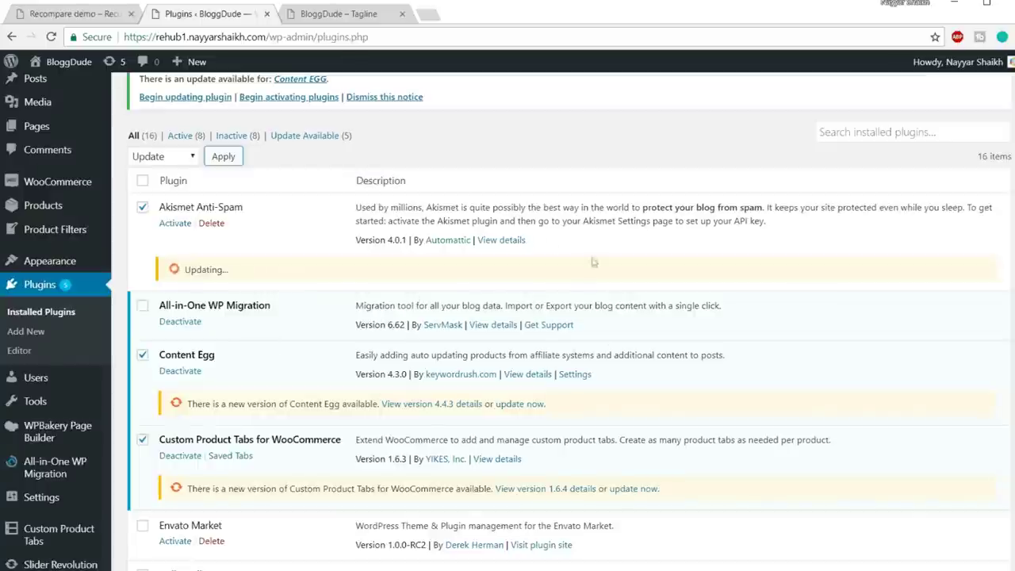
scroll(656, 301, "down", 12)
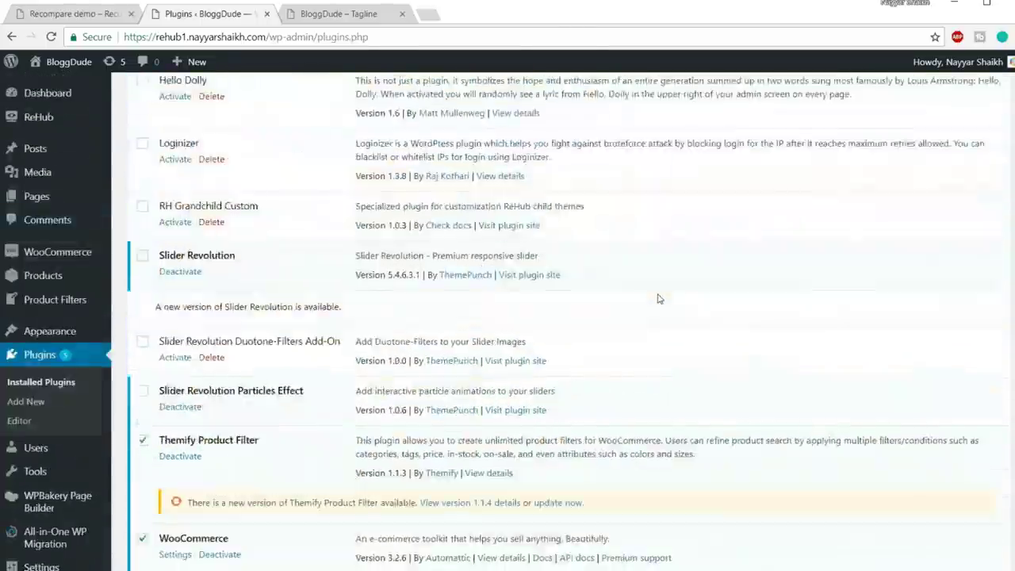
scroll(670, 351, "down", 3)
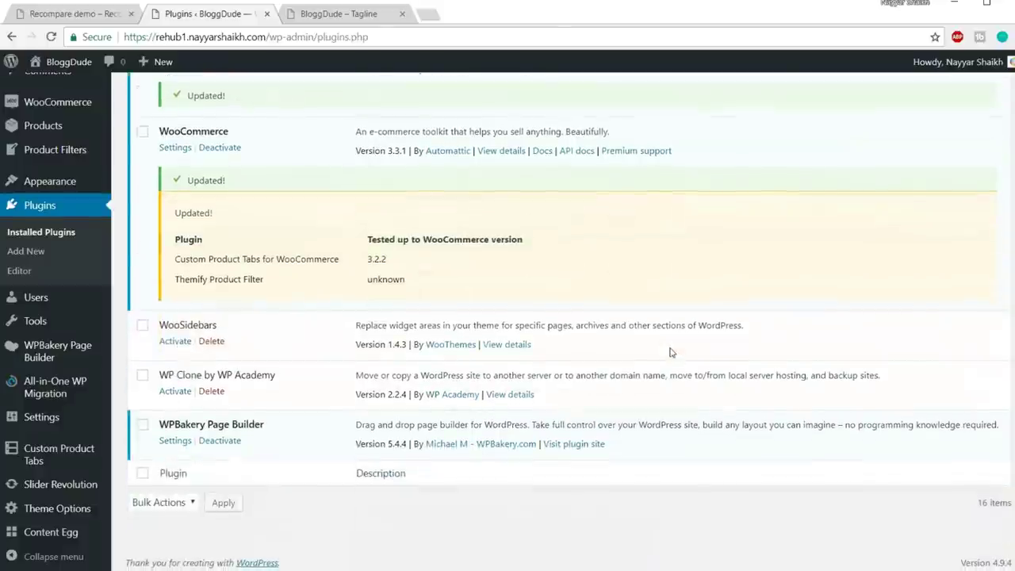
scroll(476, 355, "up", 3)
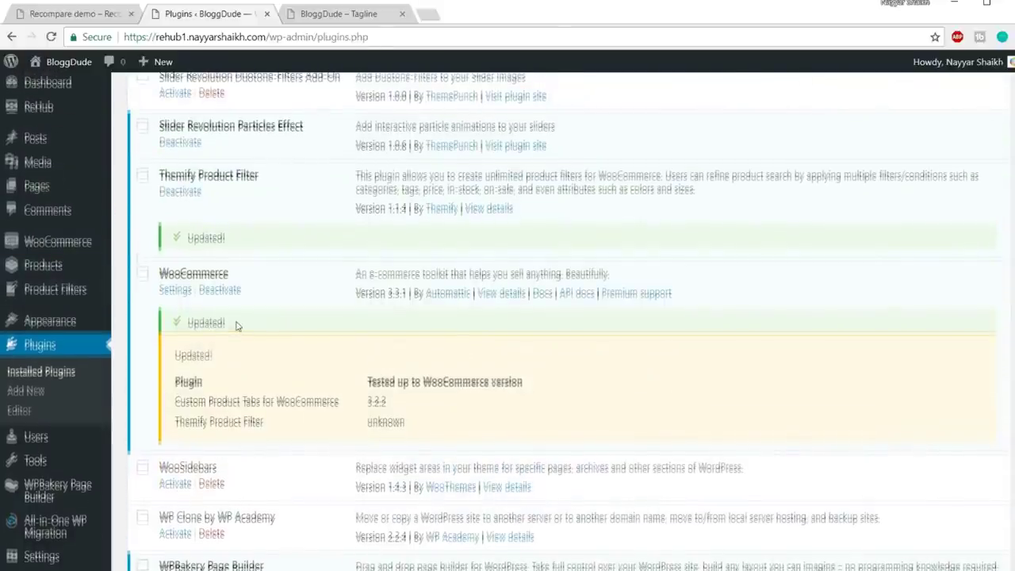
scroll(238, 324, "up", 15)
scroll(265, 346, "up", 5)
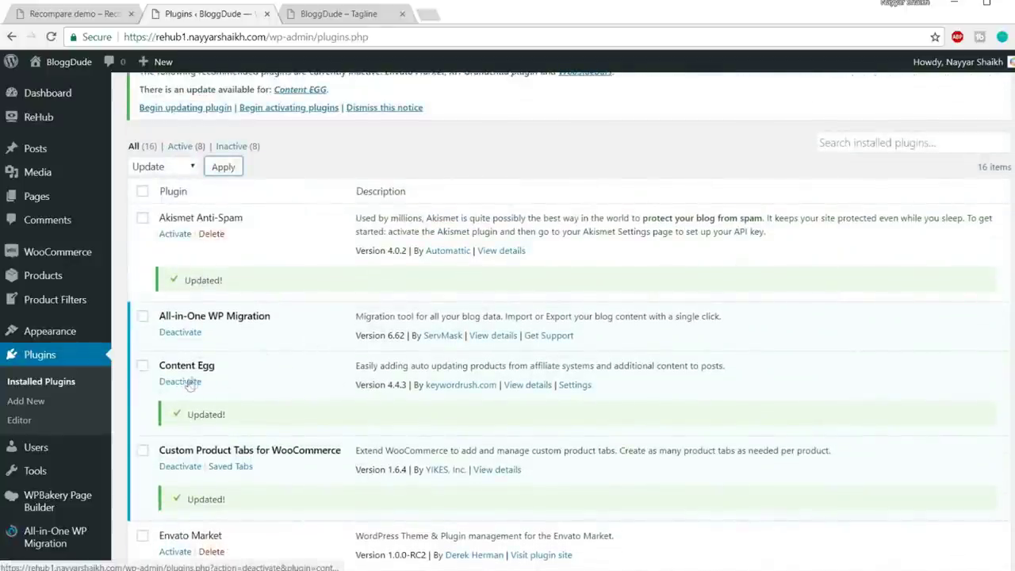
left_click(196, 383)
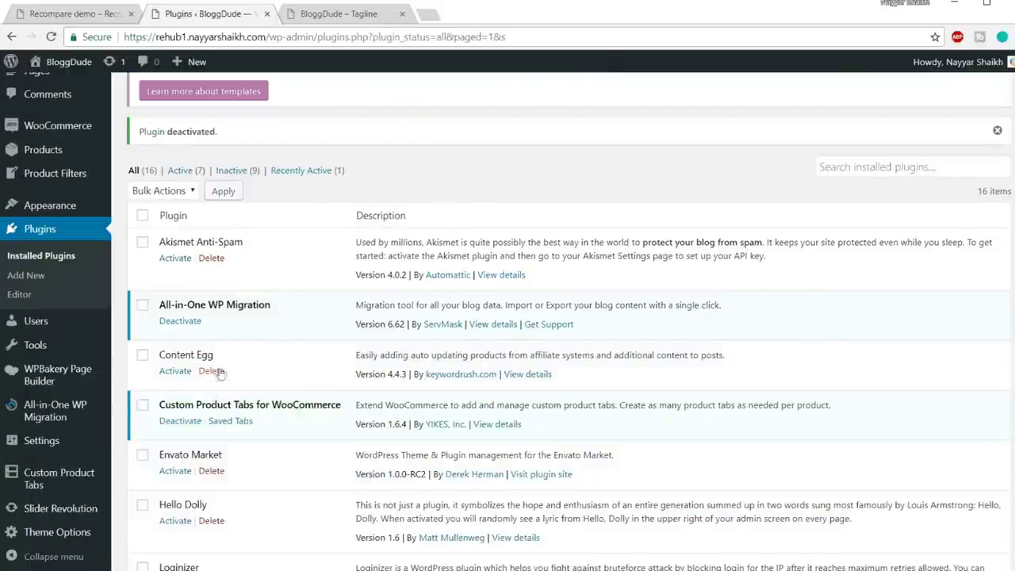
left_click(211, 371)
left_click(568, 111)
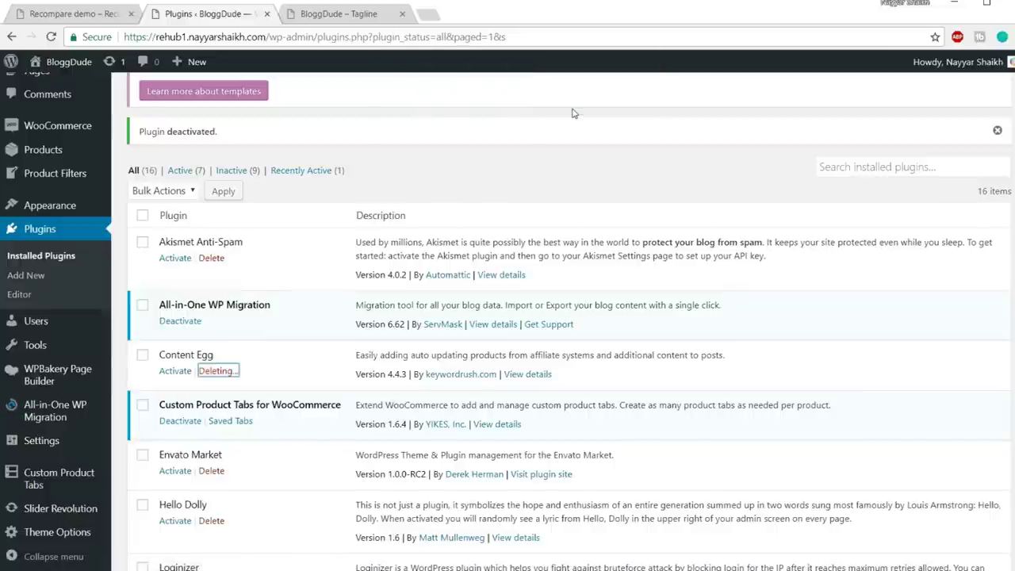
scroll(627, 255, "up", 3)
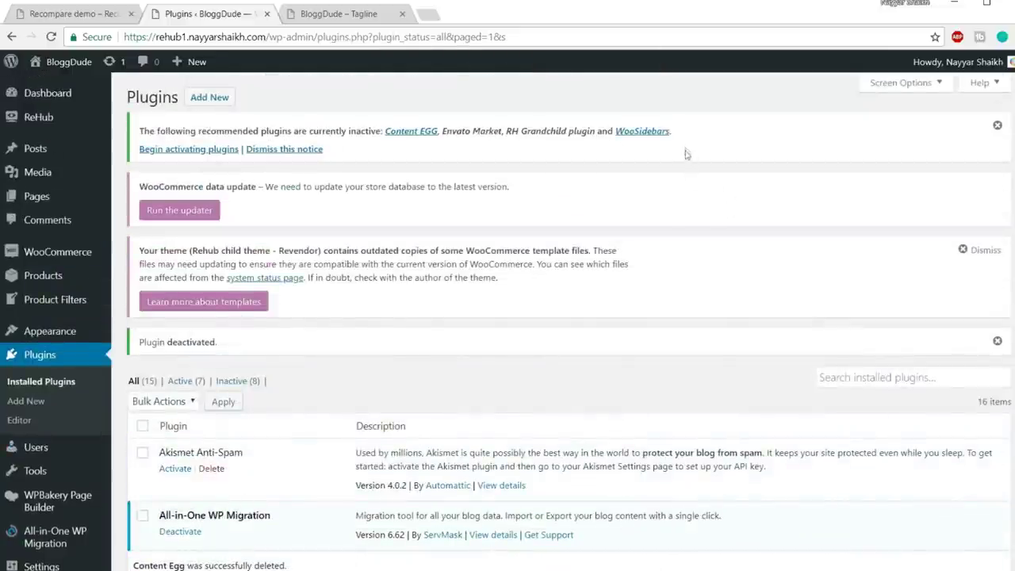
left_click(219, 101)
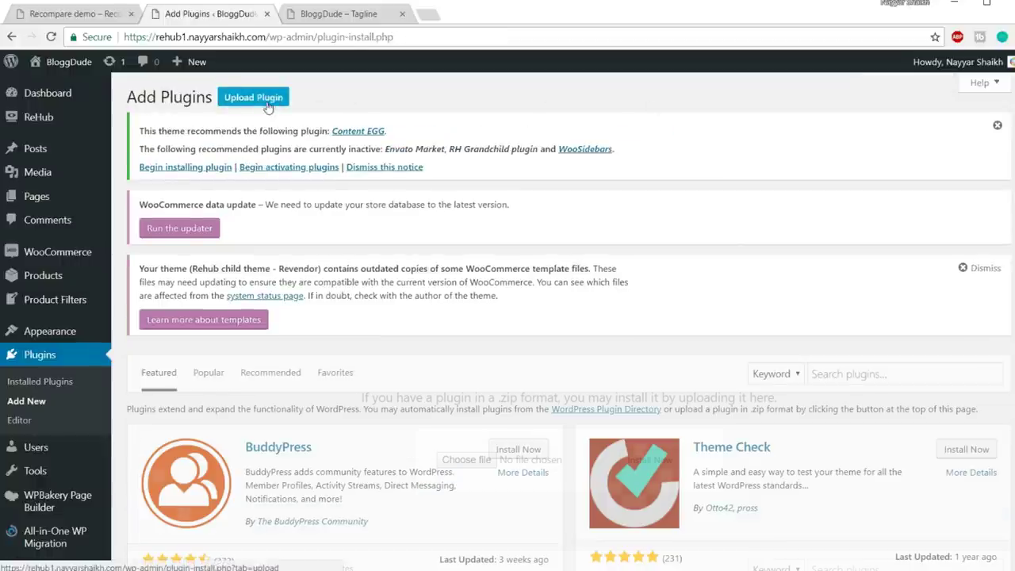
Step: Upload content-egg.zip as a new plugin, install it and activate it
left_click(267, 96)
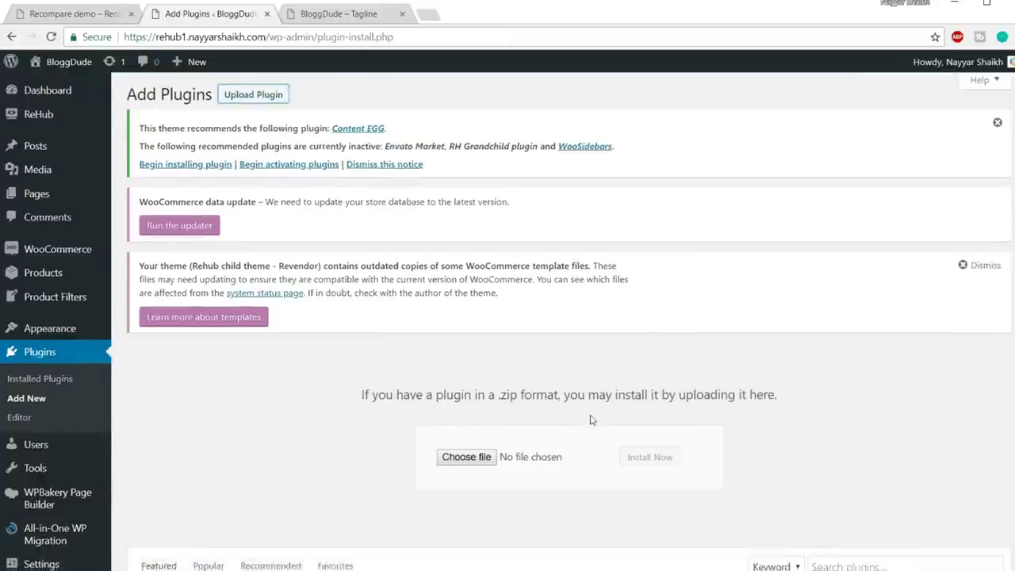
scroll(556, 357, "down", 3)
left_click(474, 250)
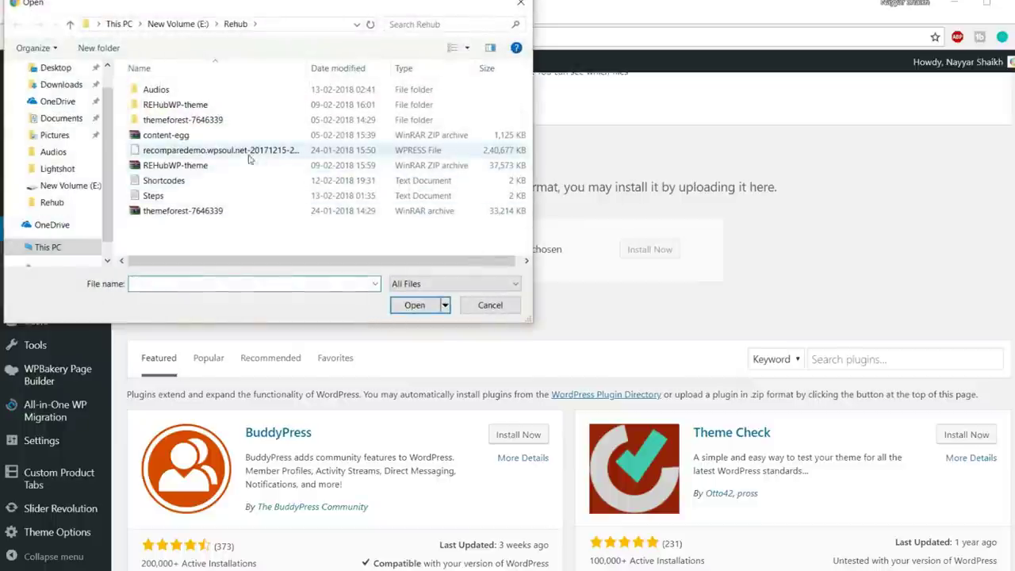
left_click(220, 135)
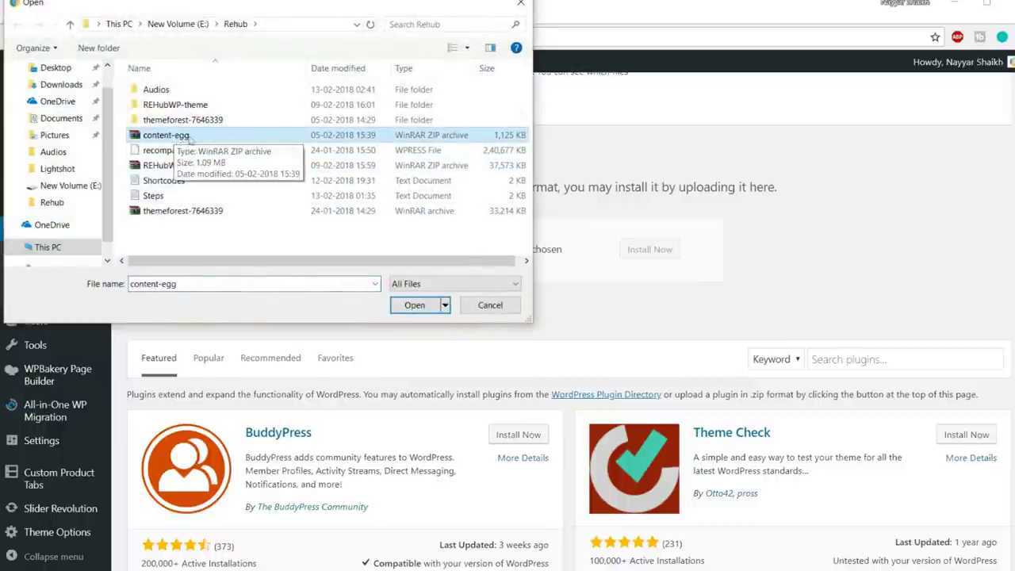
left_click(422, 315)
left_click(637, 256)
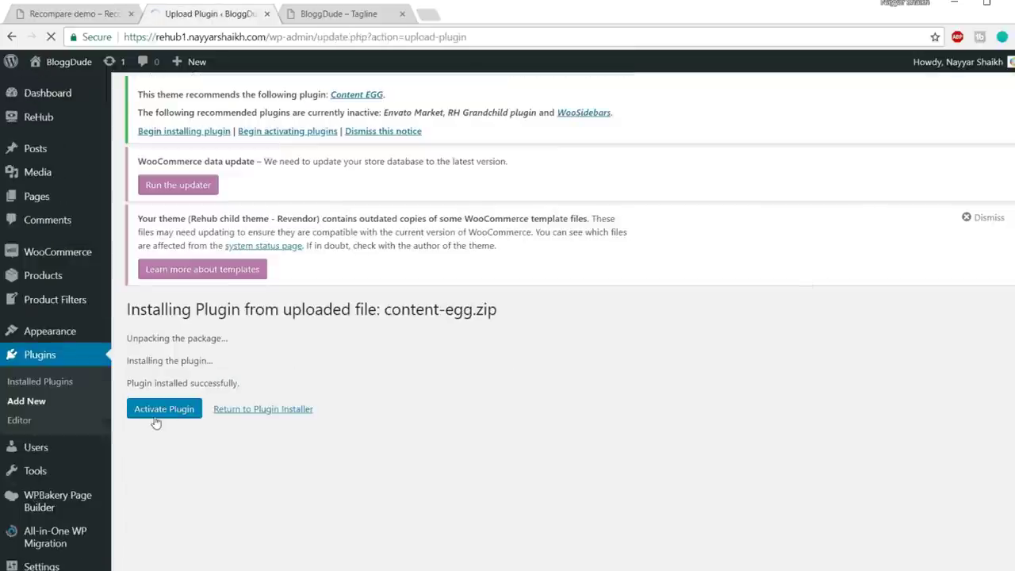
left_click(156, 420)
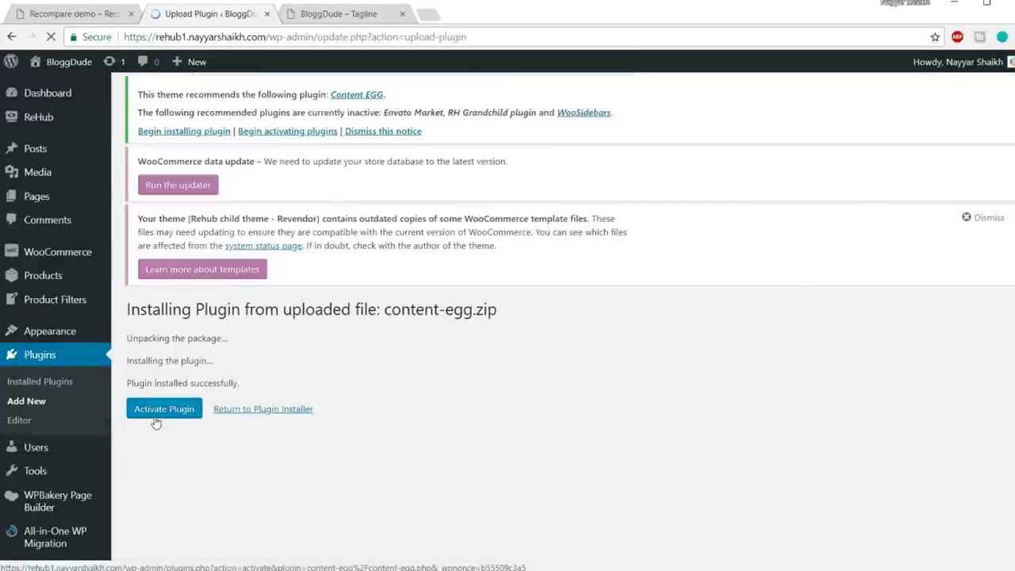
Step: Fill the Content Egg License key field from the saved autofill value and save
scroll(727, 325, "down", 1)
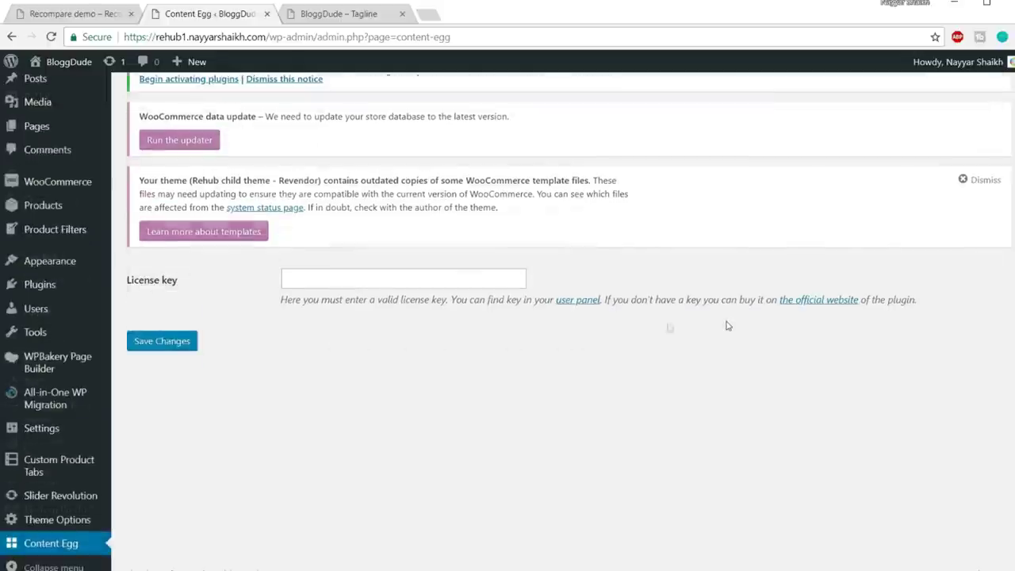
scroll(357, 275, "down", 1)
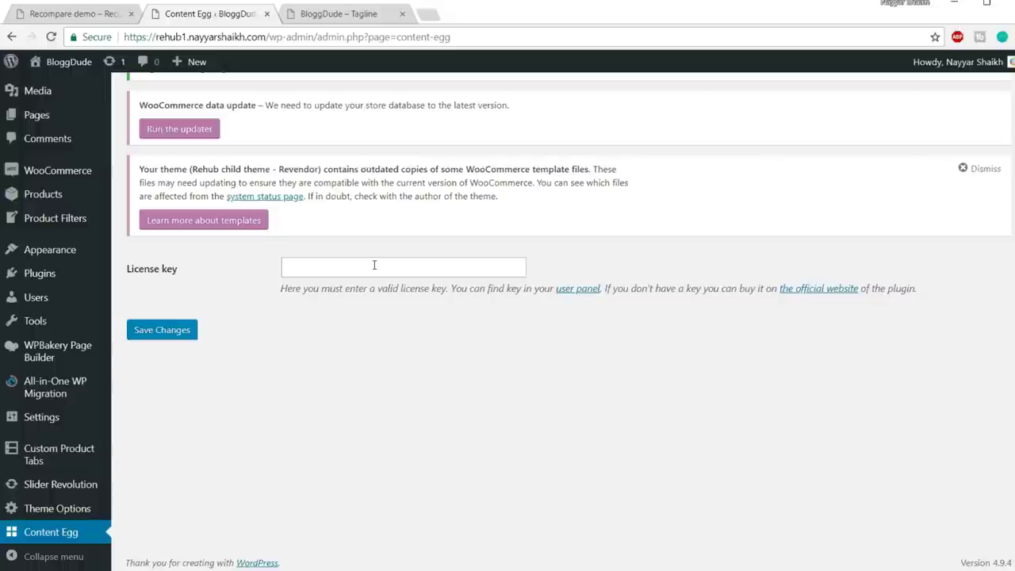
left_click(374, 265)
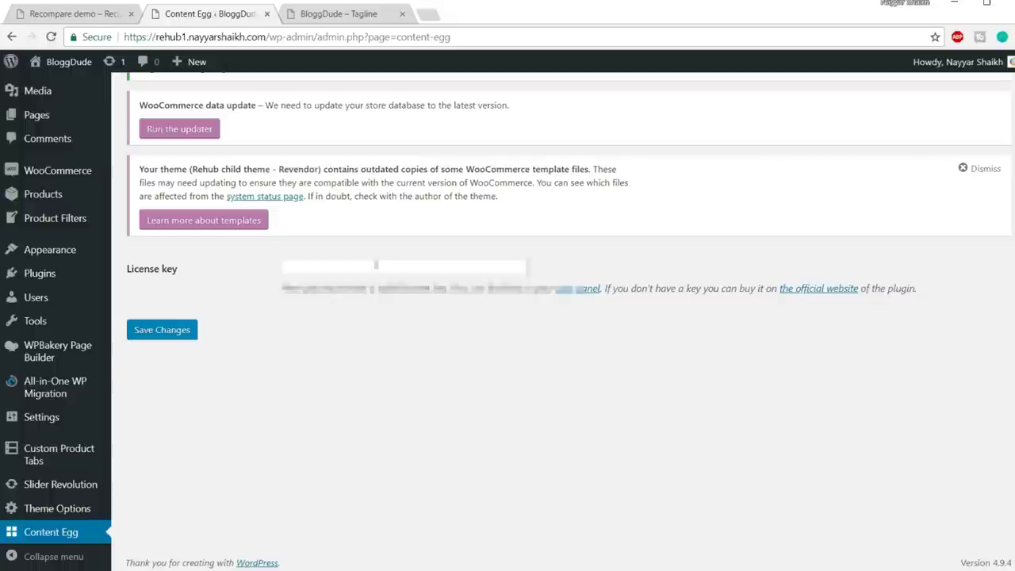
left_click(371, 284)
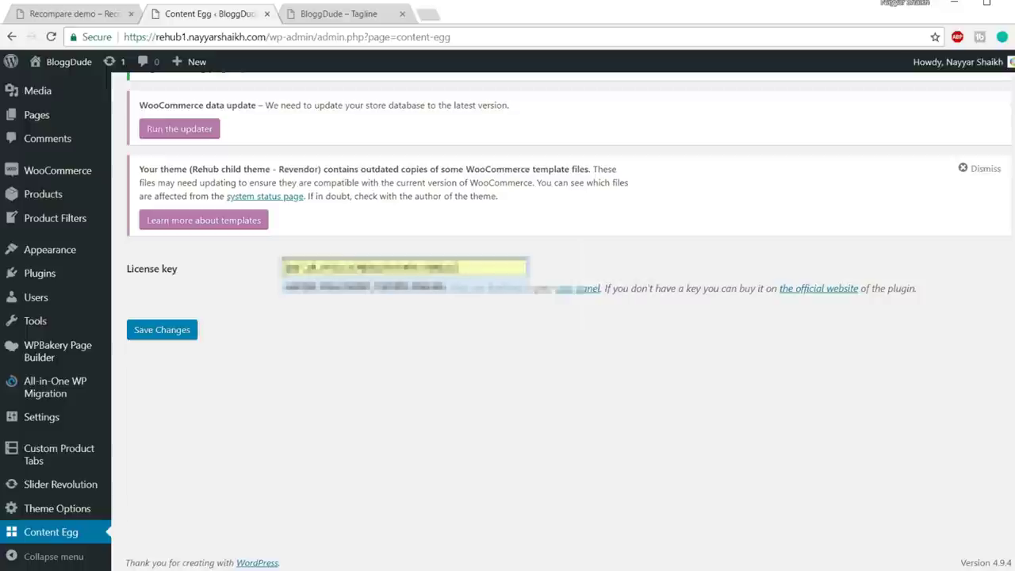
left_click(181, 334)
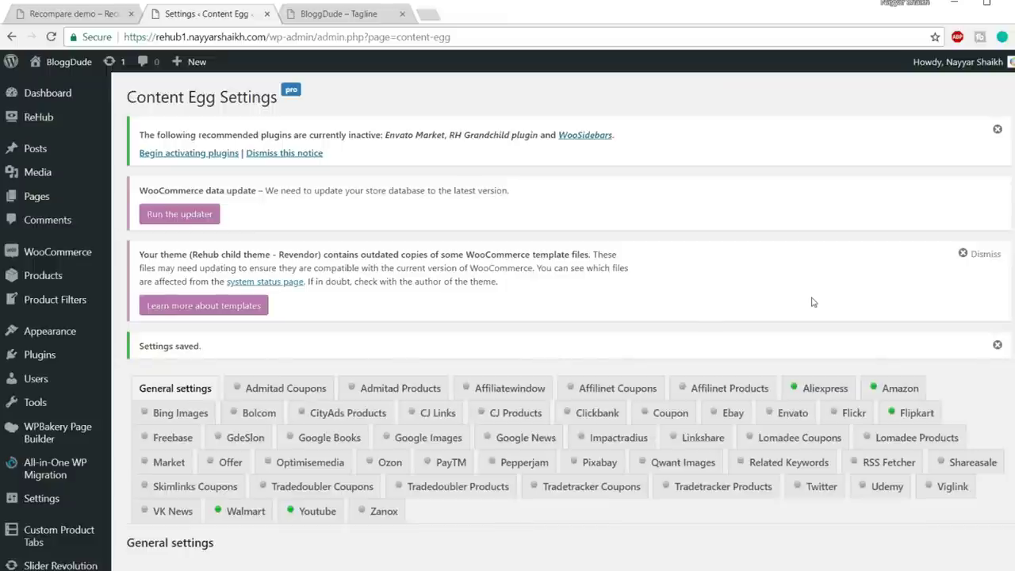
scroll(769, 227, "down", 3)
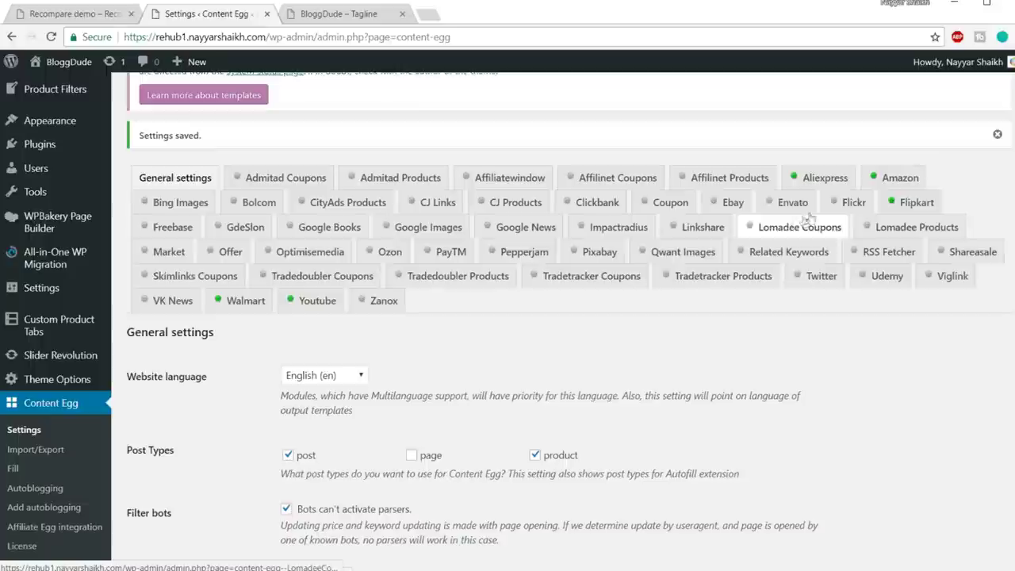
left_click(898, 184)
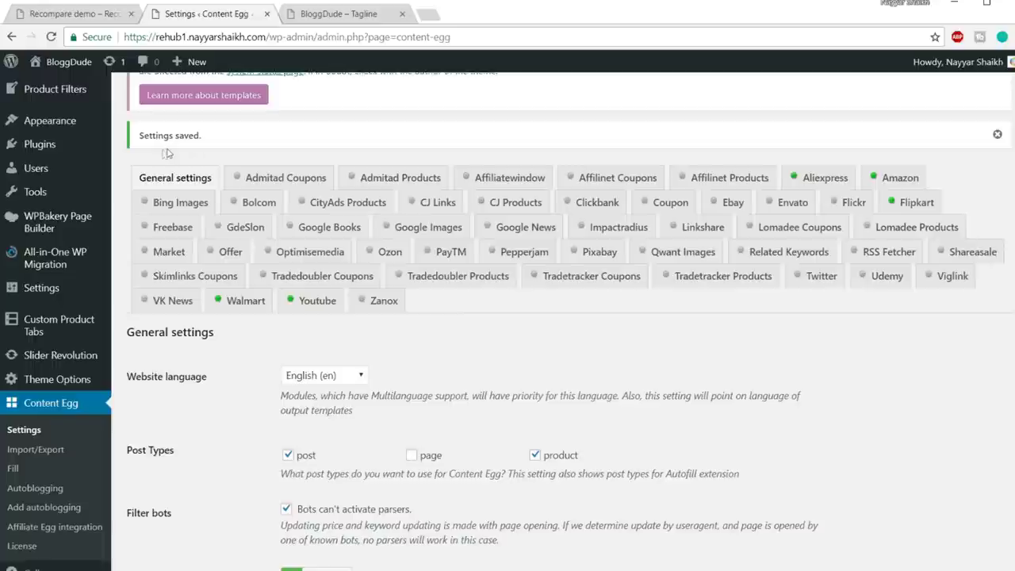
left_click(177, 181)
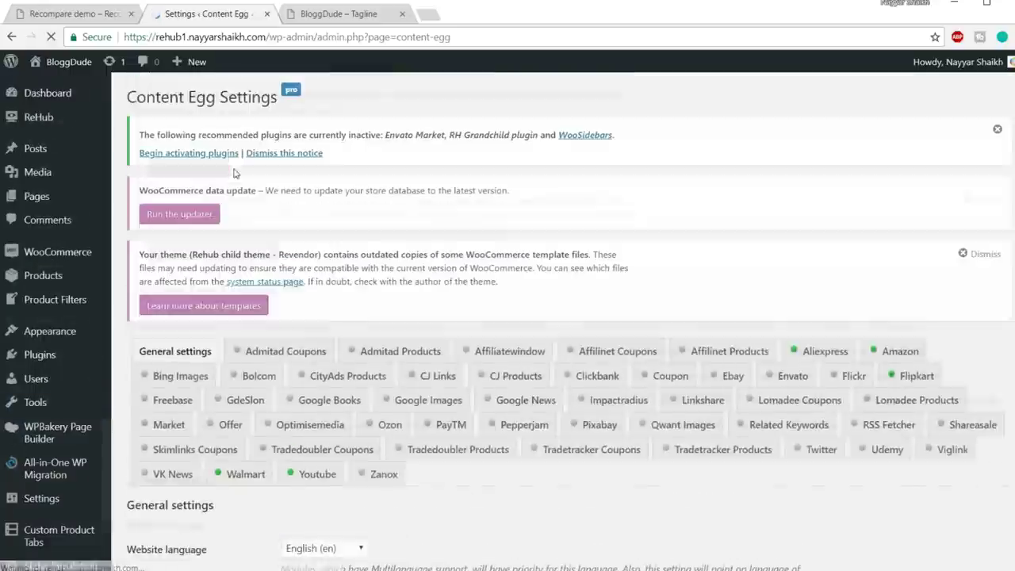
Step: Tick 'page' under Post Types so Content Egg also works on pages
scroll(605, 295, "down", 5)
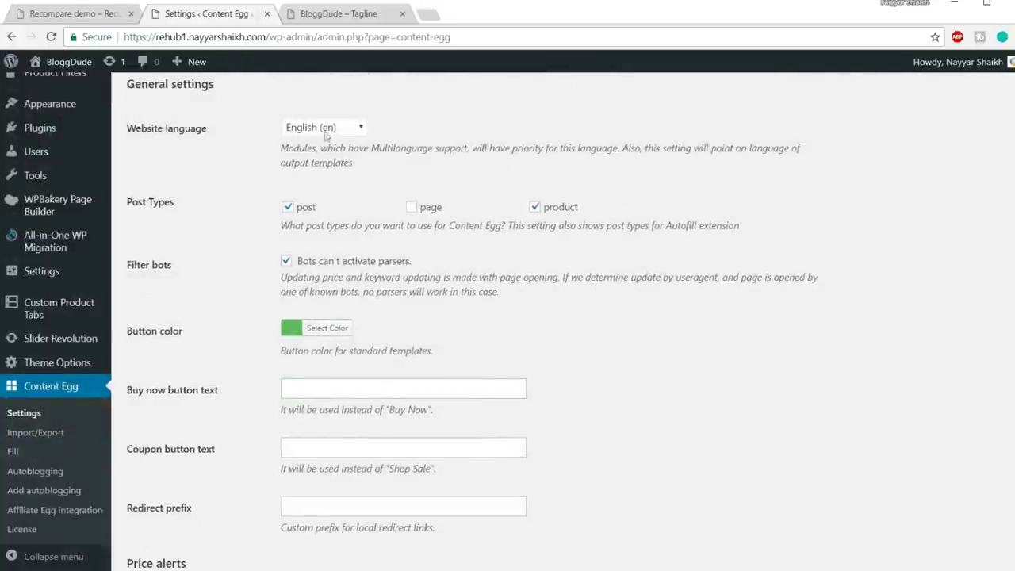
left_click(412, 208)
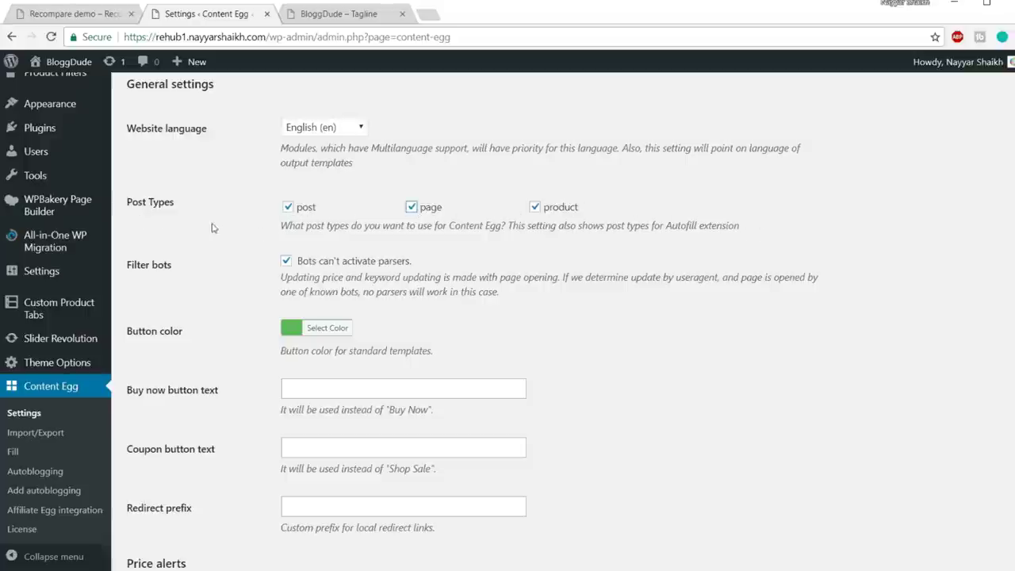
scroll(212, 228, "up", 5)
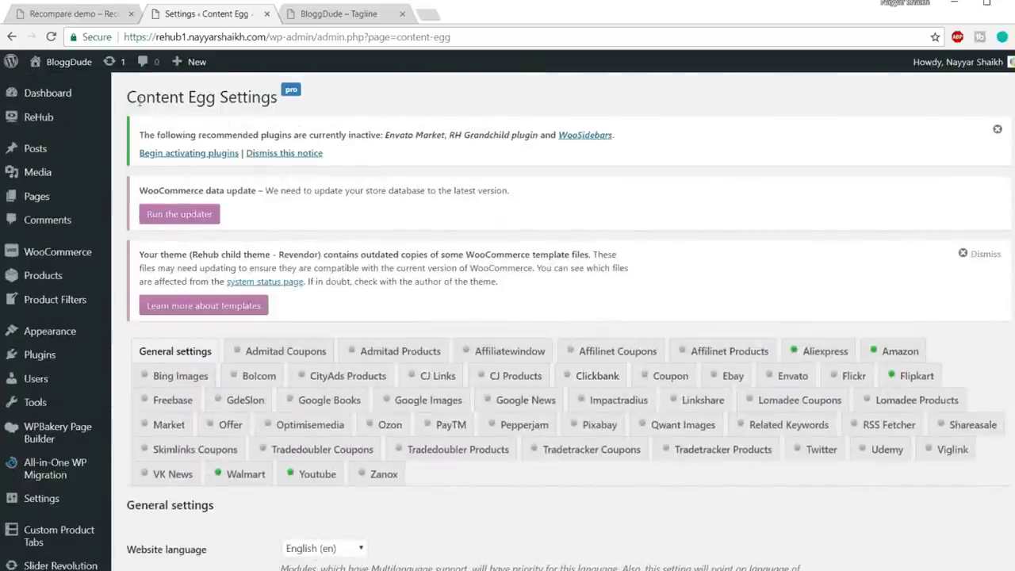
scroll(554, 203, "down", 5)
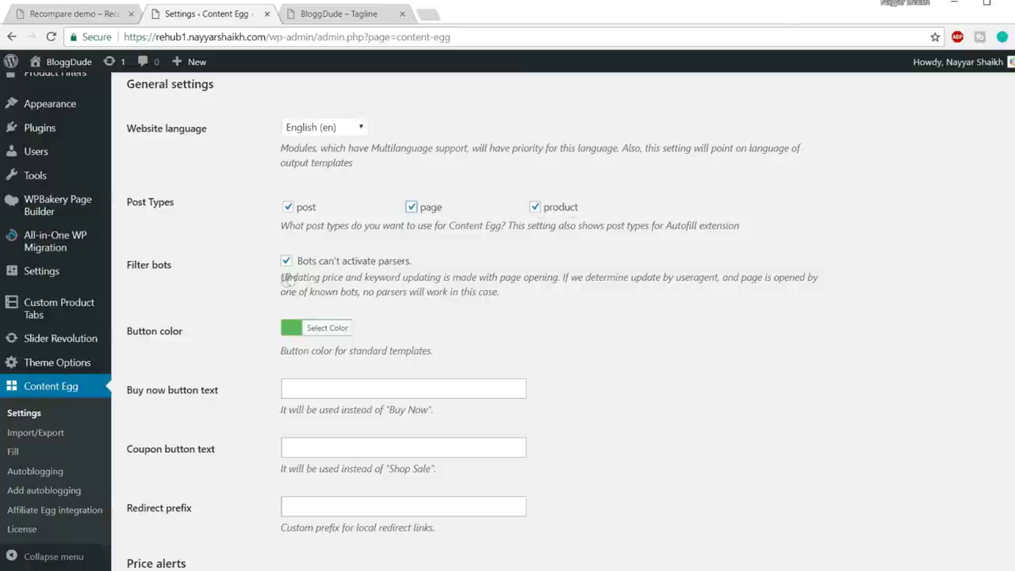
scroll(370, 267, "down", 2)
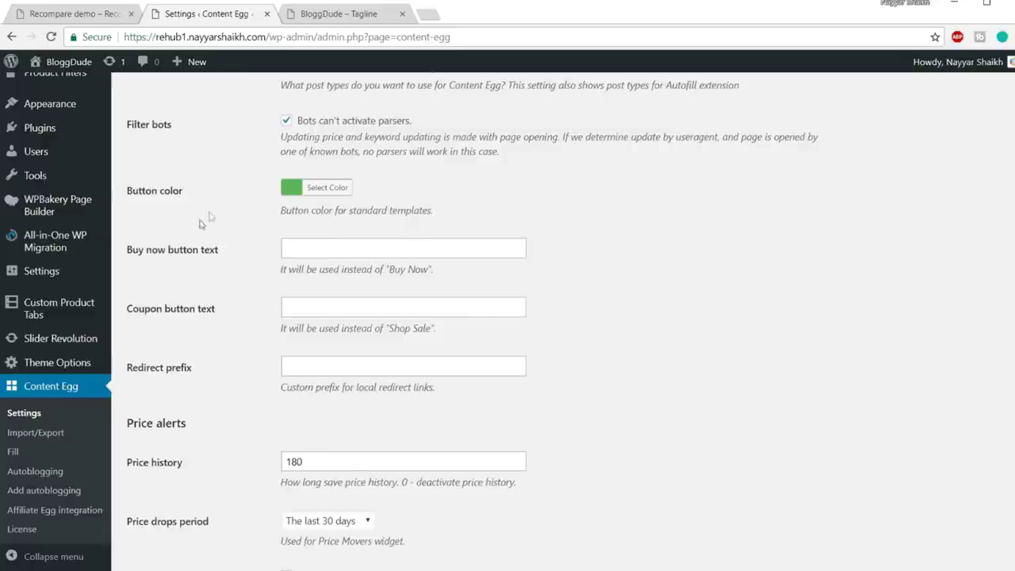
Step: Open and close the Button color picker, then switch to the site's front-page tab
left_click(337, 190)
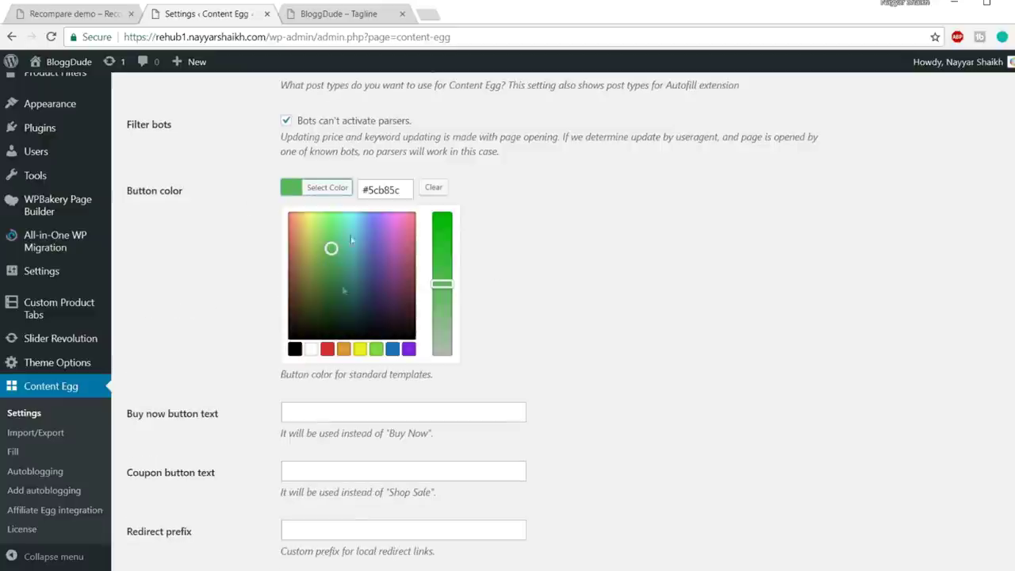
left_click(327, 188)
scroll(548, 198, "down", 1)
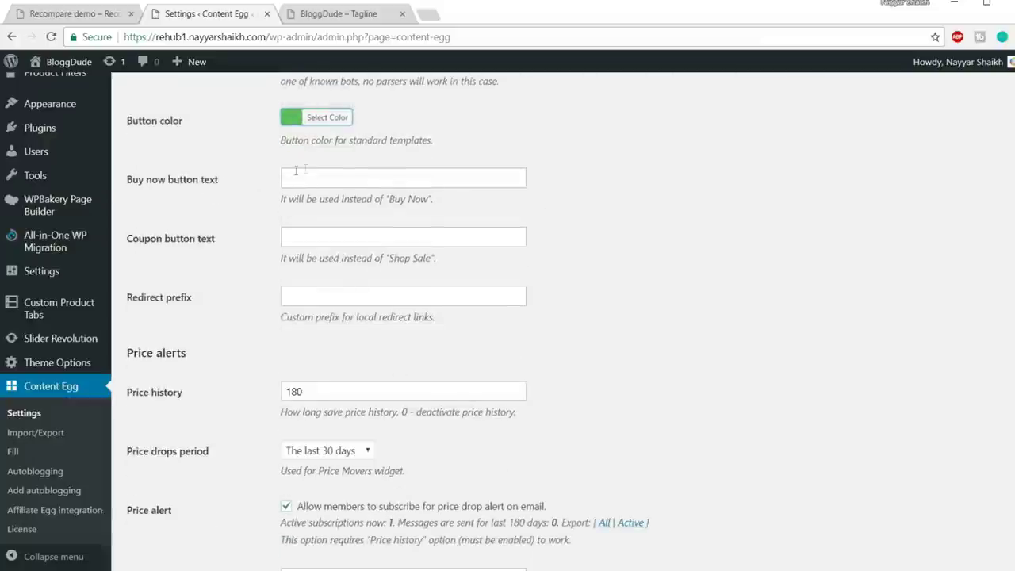
key("ctrl+Tab")
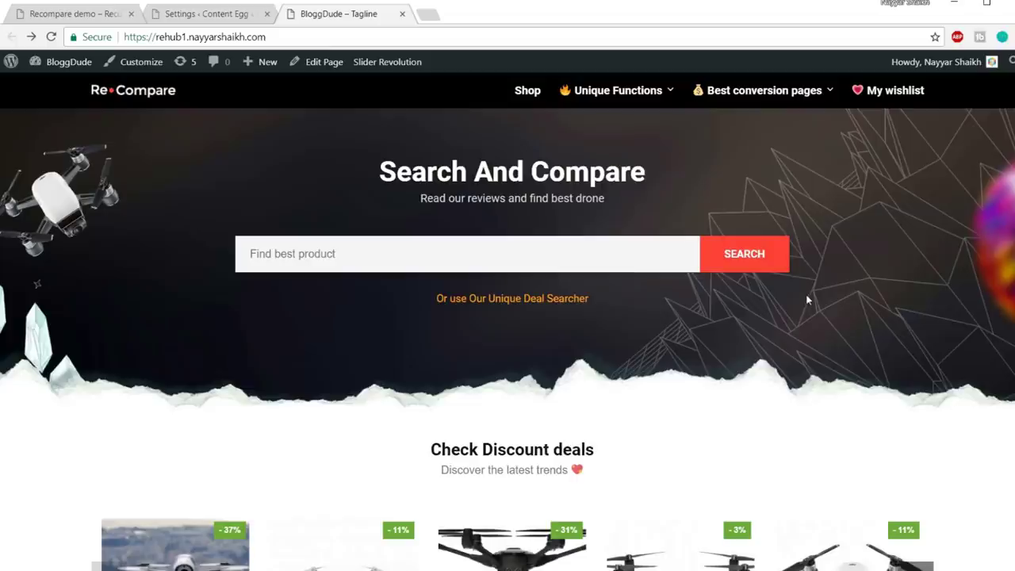
scroll(808, 300, "down", 4)
left_click(547, 311)
scroll(548, 310, "down", 2)
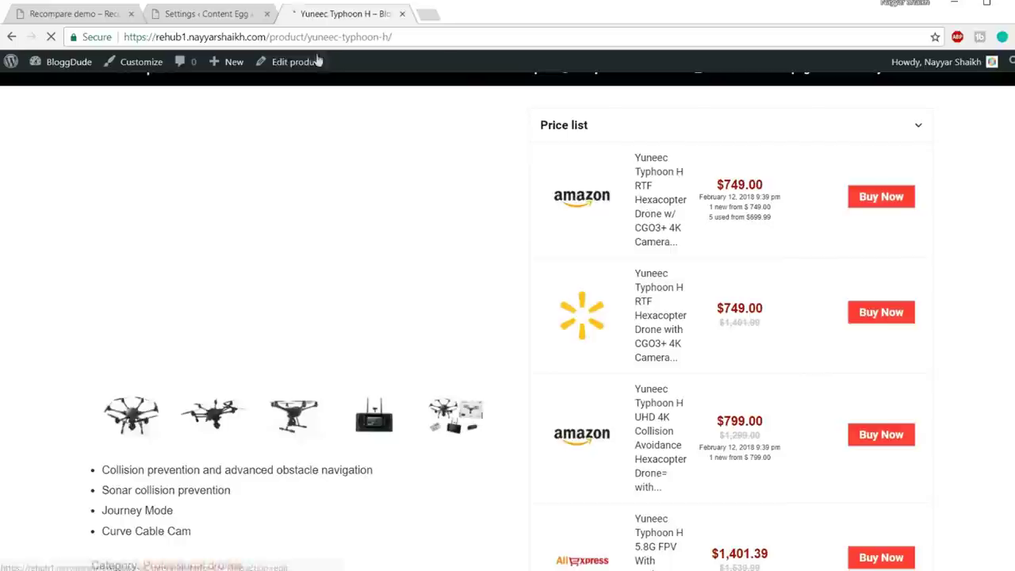
left_click(241, 14)
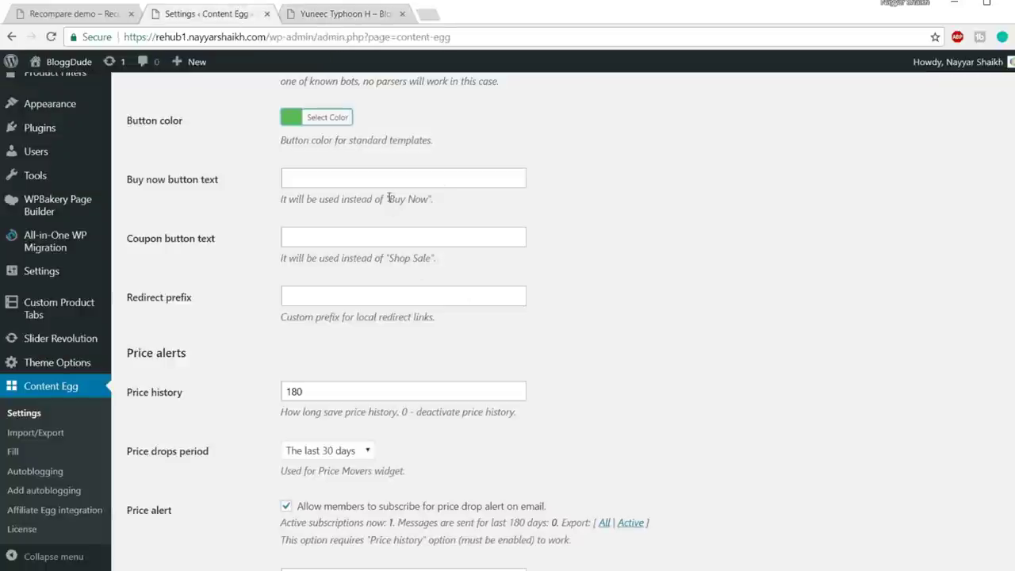
left_click_drag(278, 205, 450, 201)
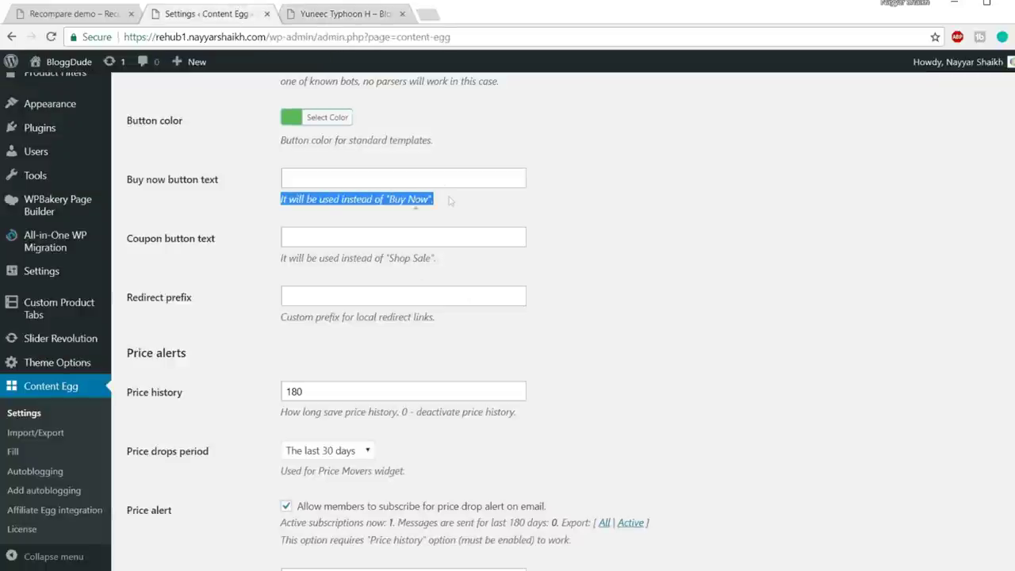
left_click(381, 203)
left_click(337, 184)
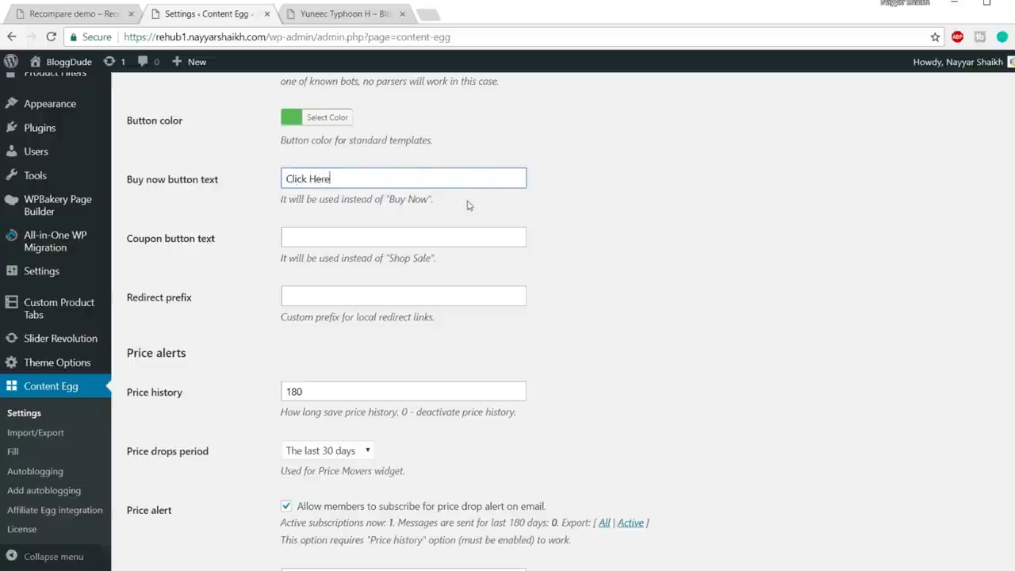
scroll(465, 276, "down", 6)
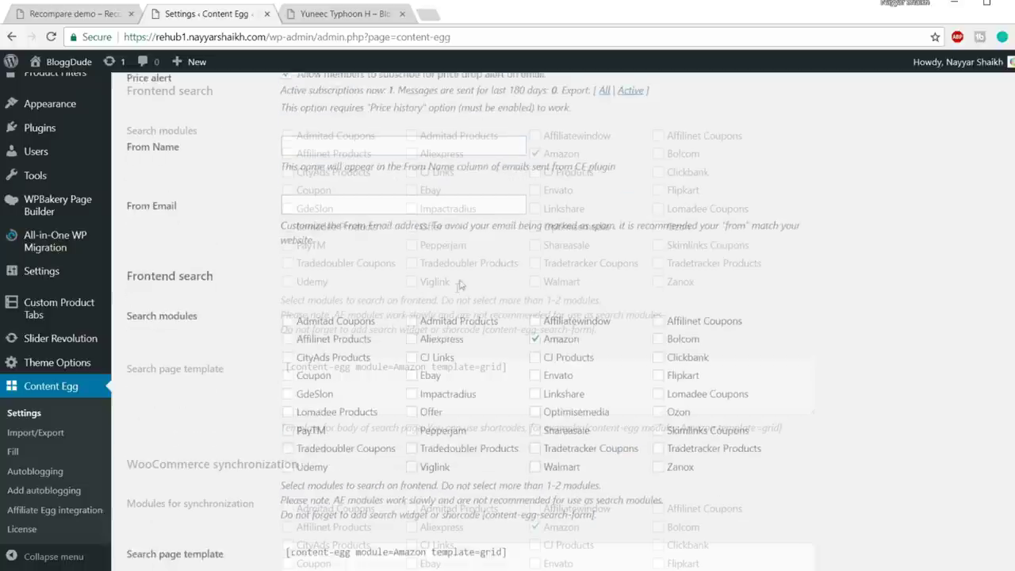
scroll(465, 276, "up", 6)
key("ctrl+a")
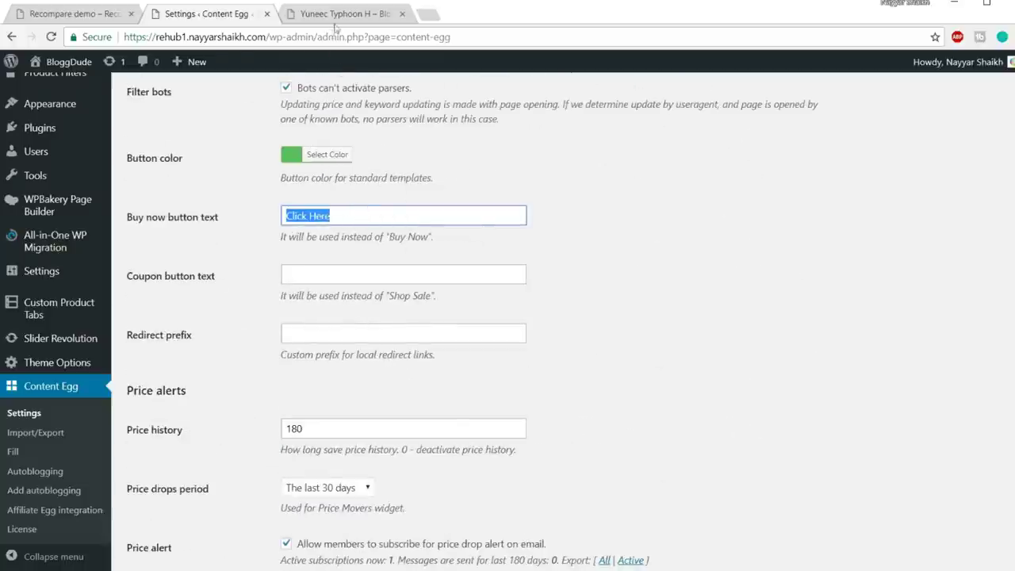
left_click(341, 14)
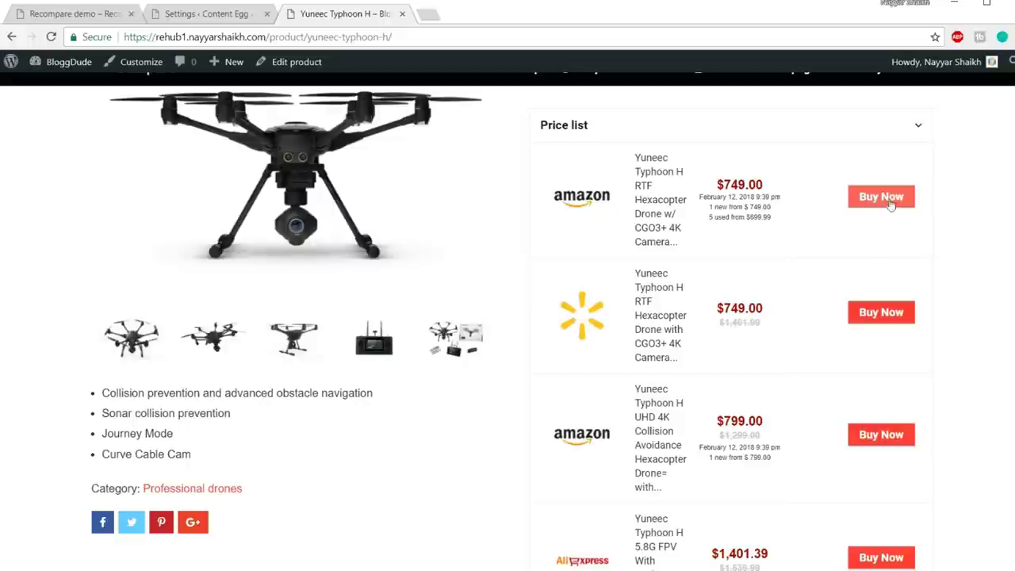
left_click(234, 22)
key("BackSpace")
left_click(671, 210)
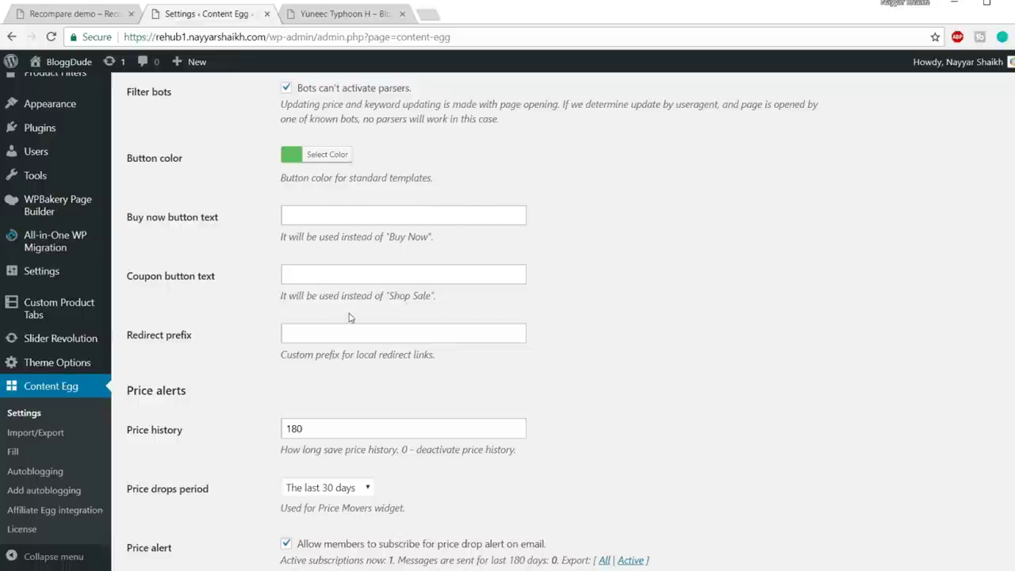
left_click_drag(400, 296, 441, 299)
left_click(397, 293)
left_click(310, 279)
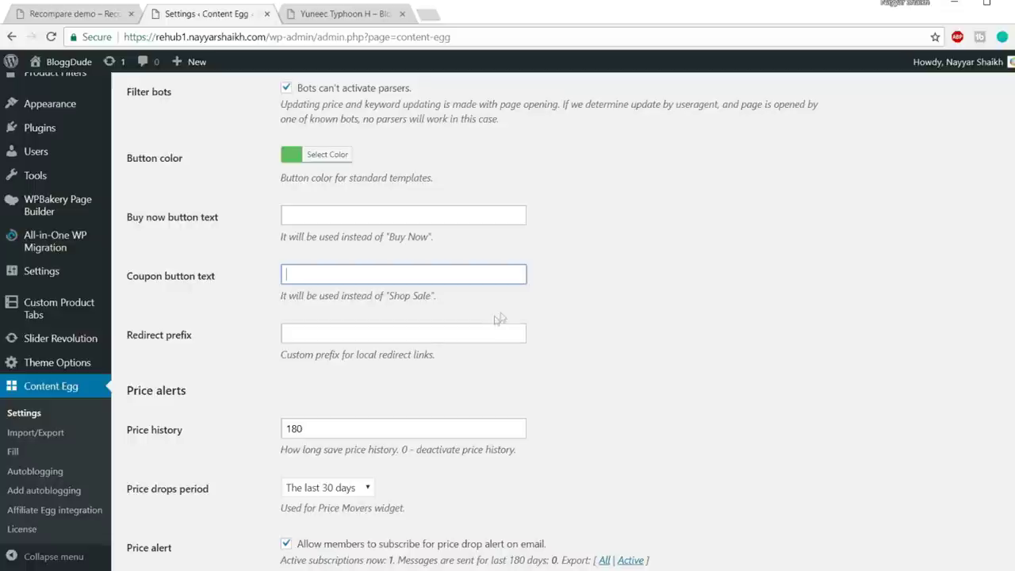
scroll(635, 327, "down", 3)
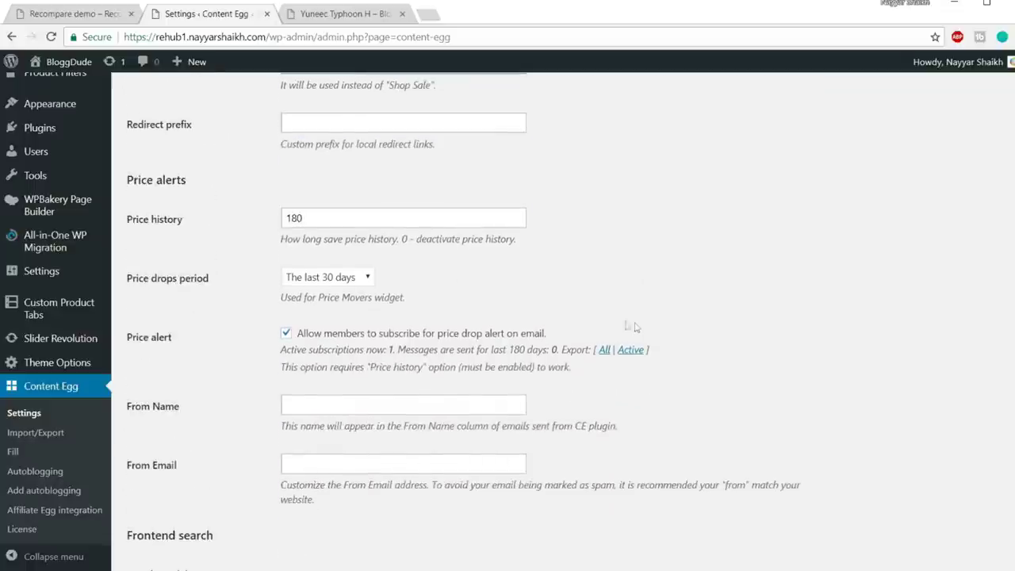
left_click_drag(128, 219, 208, 221)
left_click(209, 233)
left_click(335, 14)
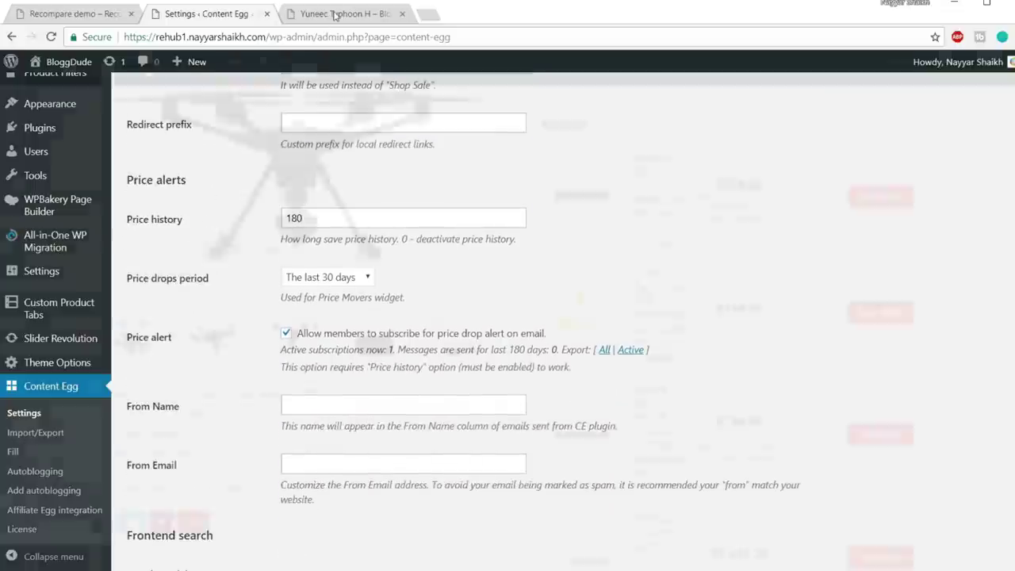
scroll(483, 254, "down", 15)
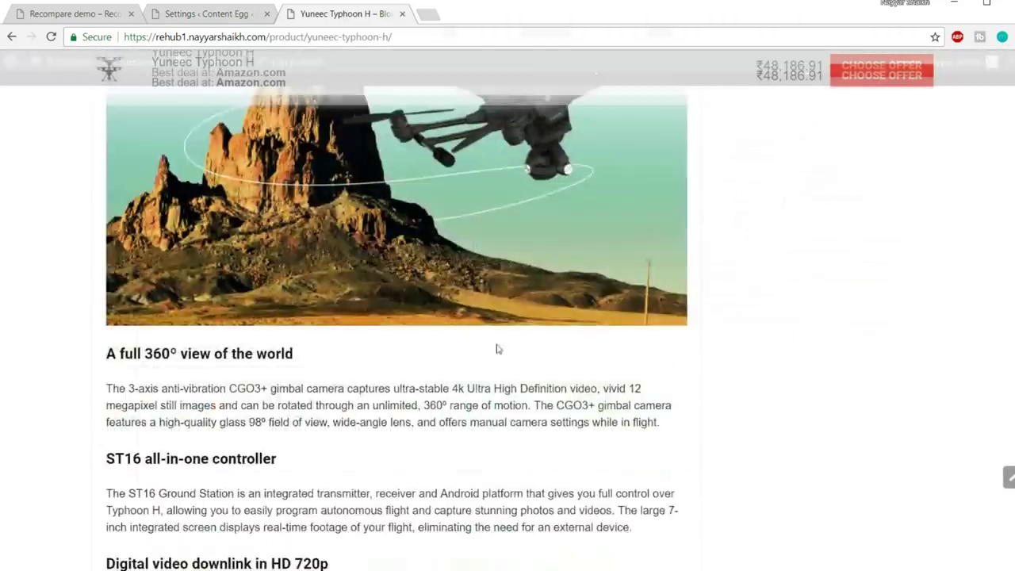
scroll(506, 398, "down", 5)
scroll(505, 398, "up", 11)
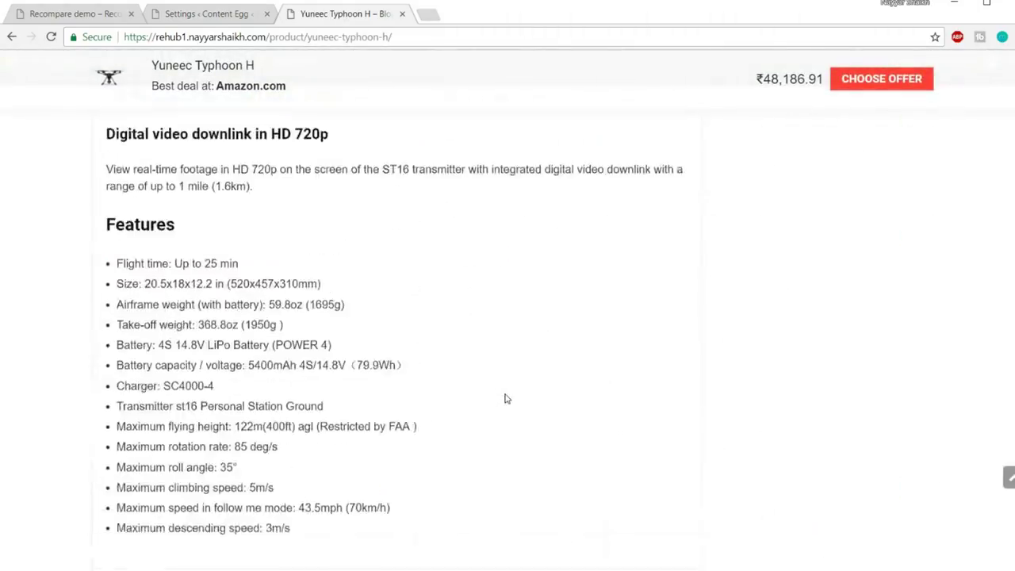
scroll(505, 398, "up", 5)
scroll(506, 398, "up", 2)
scroll(505, 397, "down", 8)
scroll(508, 397, "up", 5)
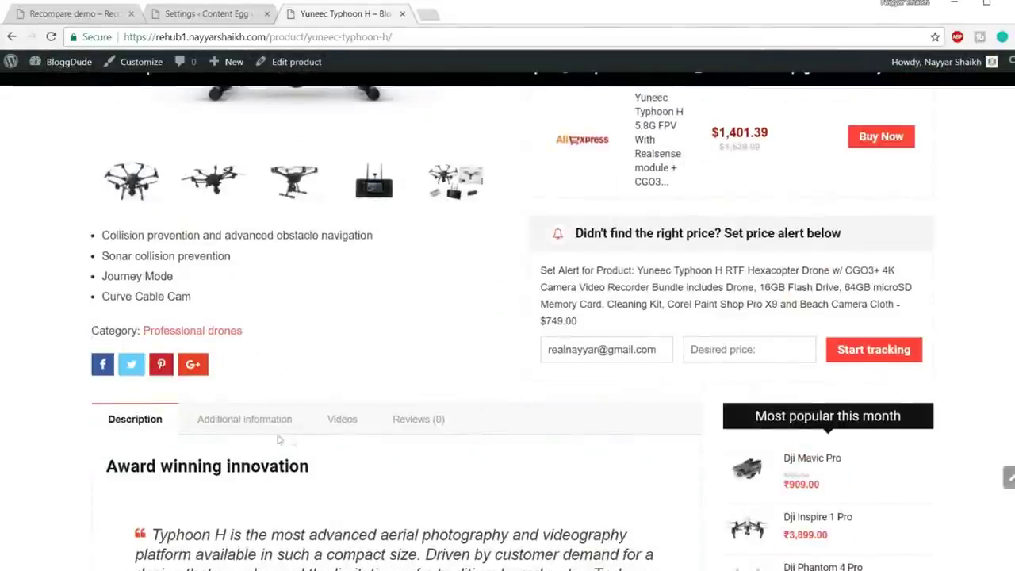
scroll(433, 433, "up", 4)
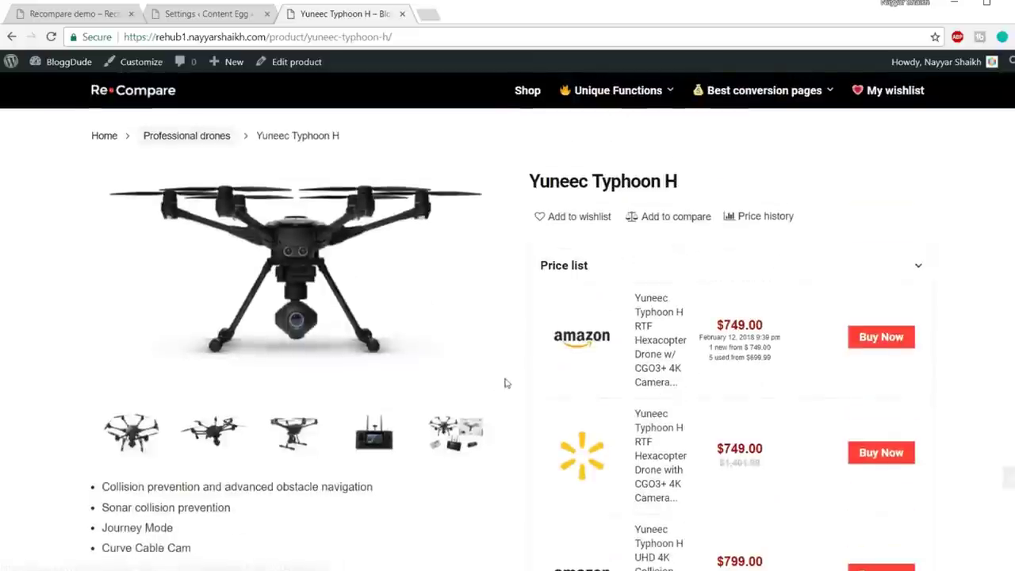
mouse_move(617, 93)
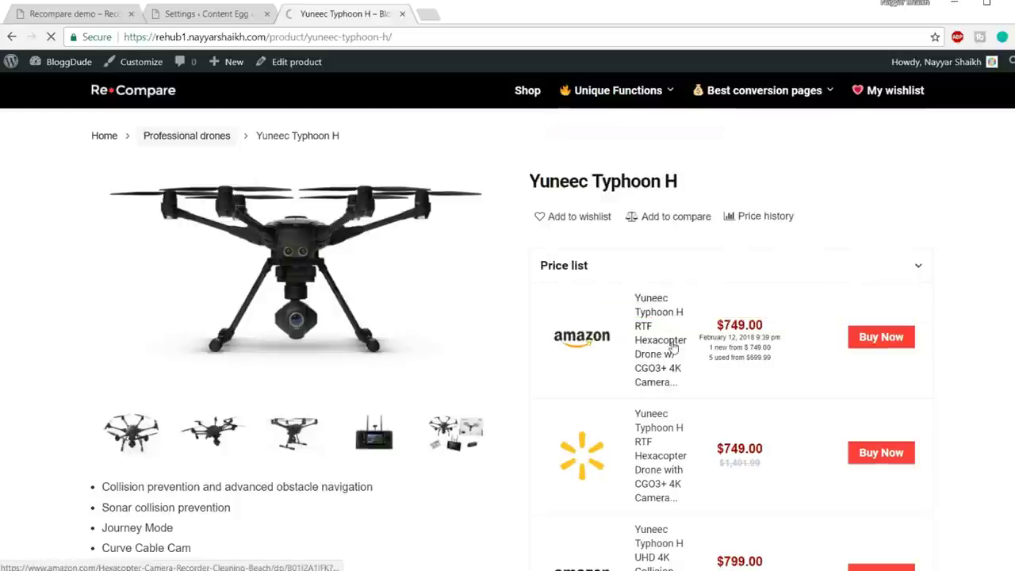
scroll(511, 413, "down", 4)
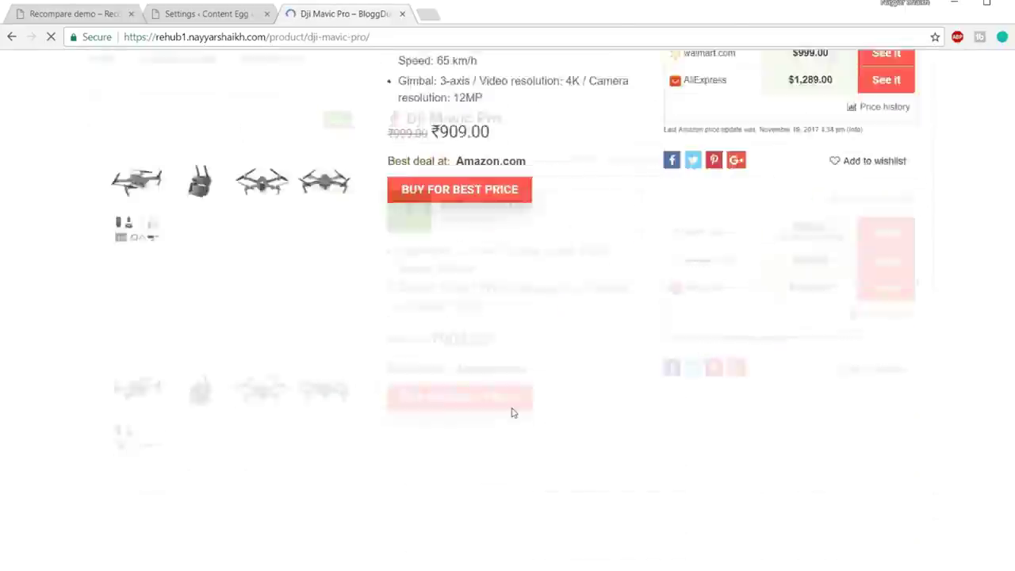
scroll(511, 413, "down", 4)
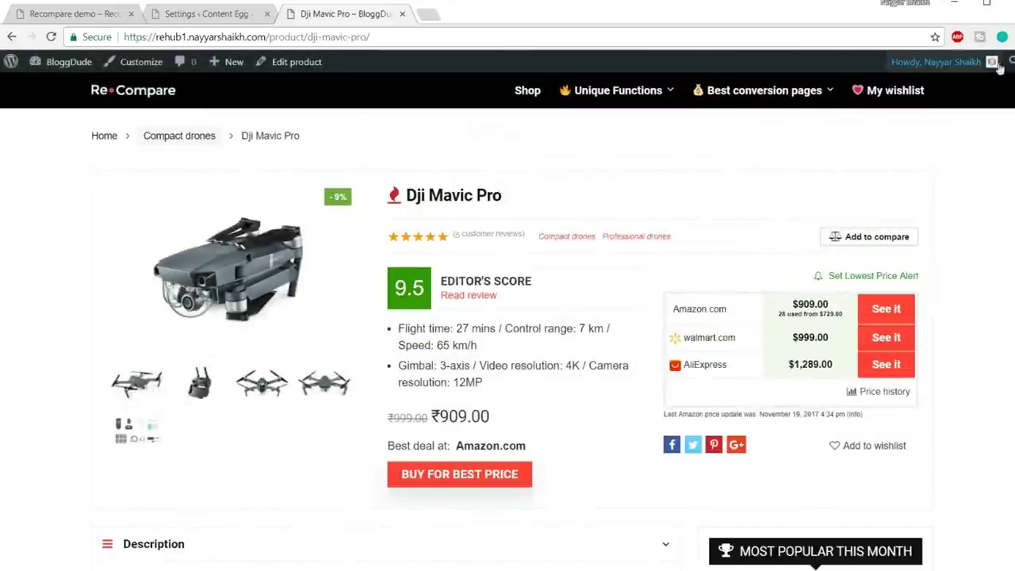
scroll(614, 406, "down", 5)
scroll(948, 329, "down", 15)
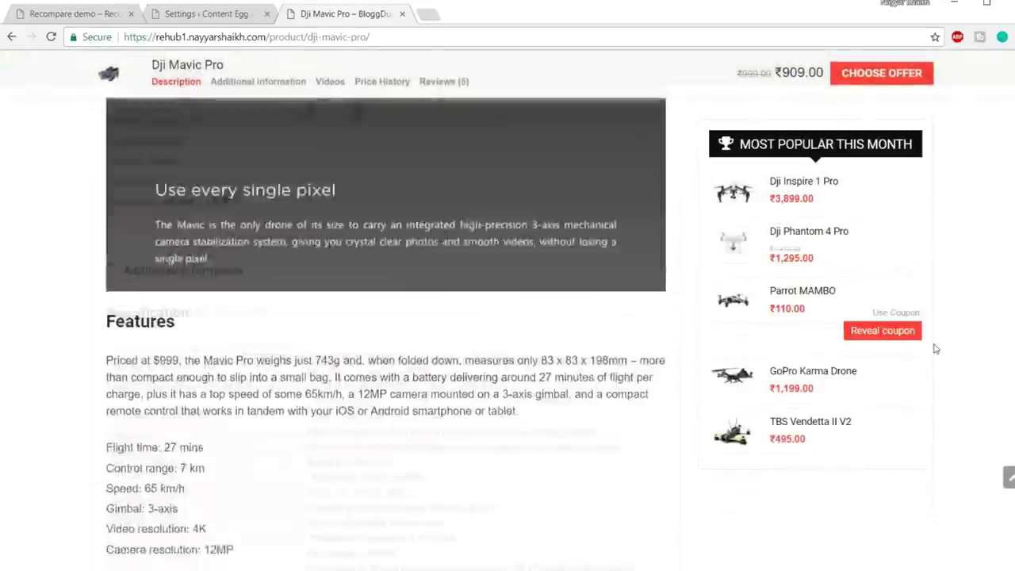
scroll(932, 353, "down", 10)
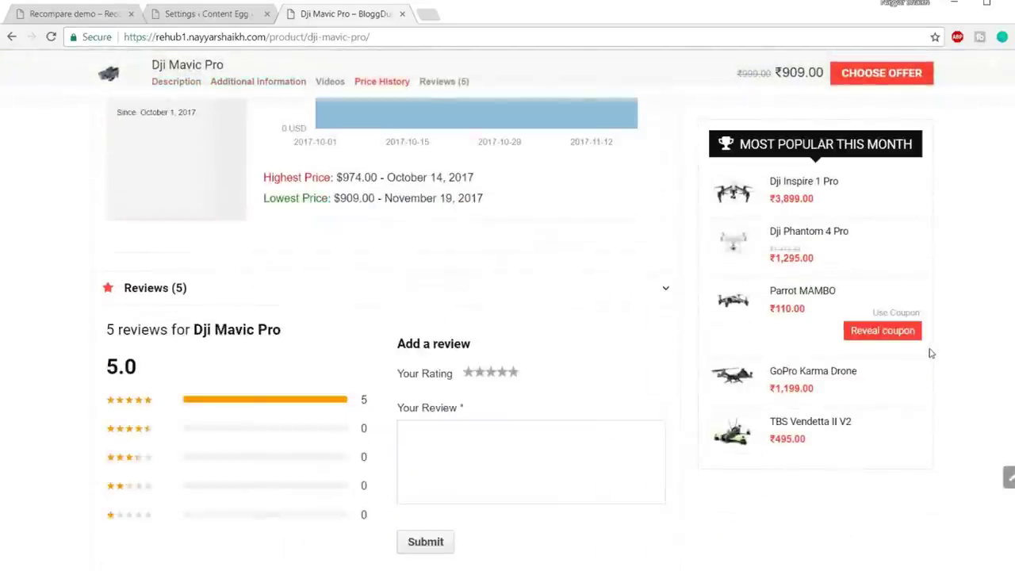
scroll(929, 351, "up", 5)
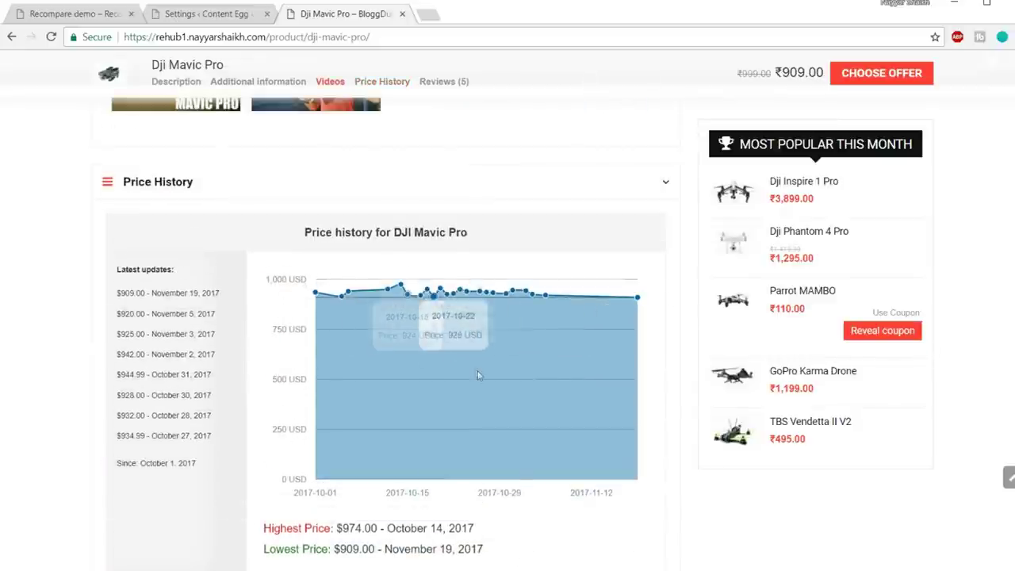
scroll(516, 380, "down", 1)
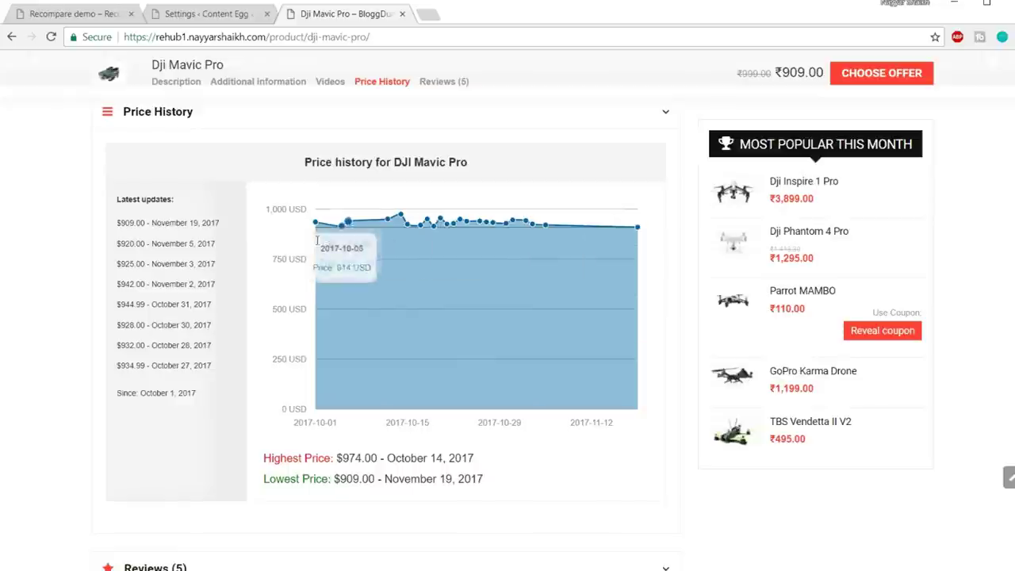
left_click(200, 15)
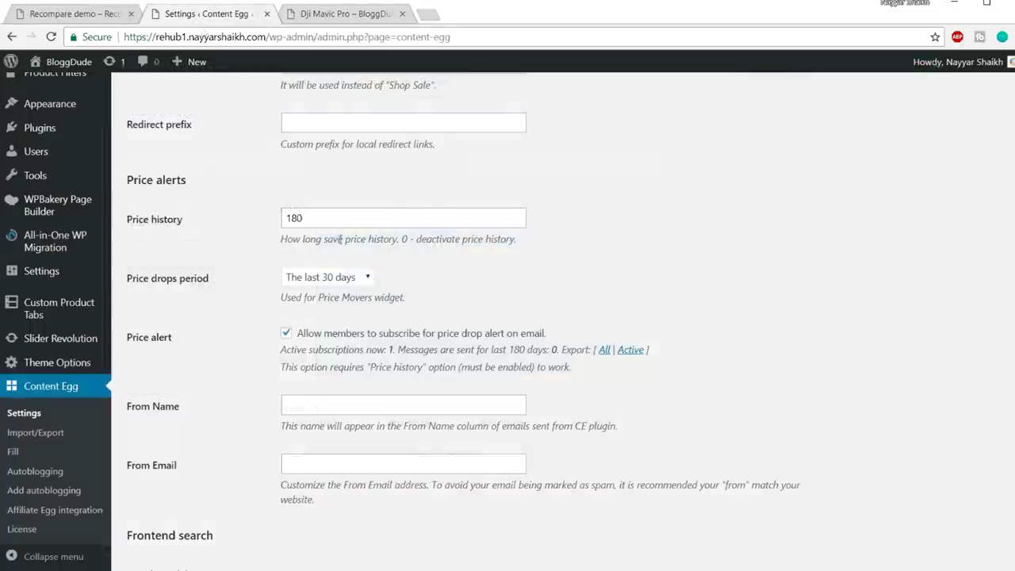
left_click_drag(330, 219, 255, 213)
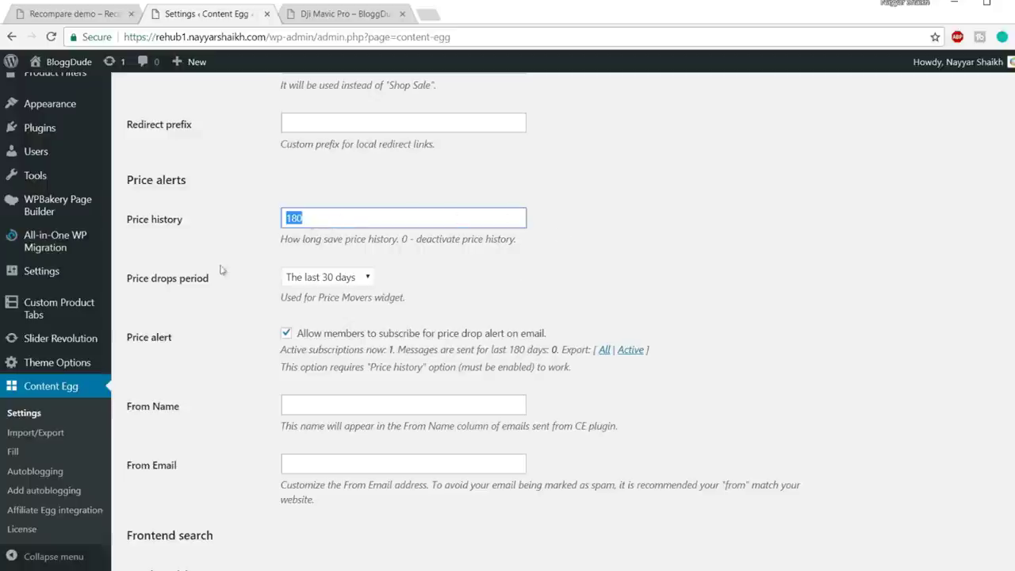
left_click(342, 278)
left_click(420, 282)
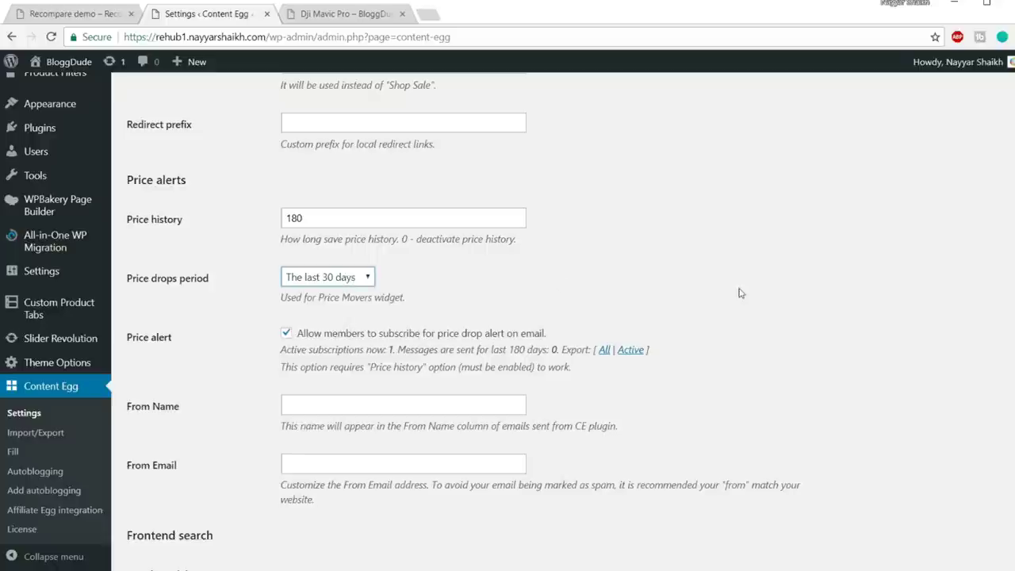
scroll(740, 293, "down", 1)
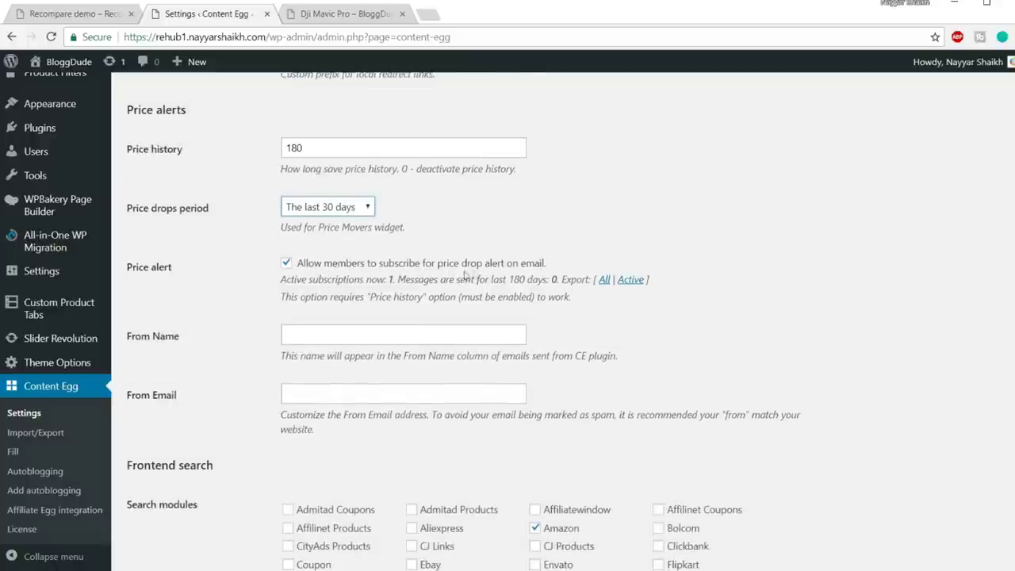
left_click(334, 14)
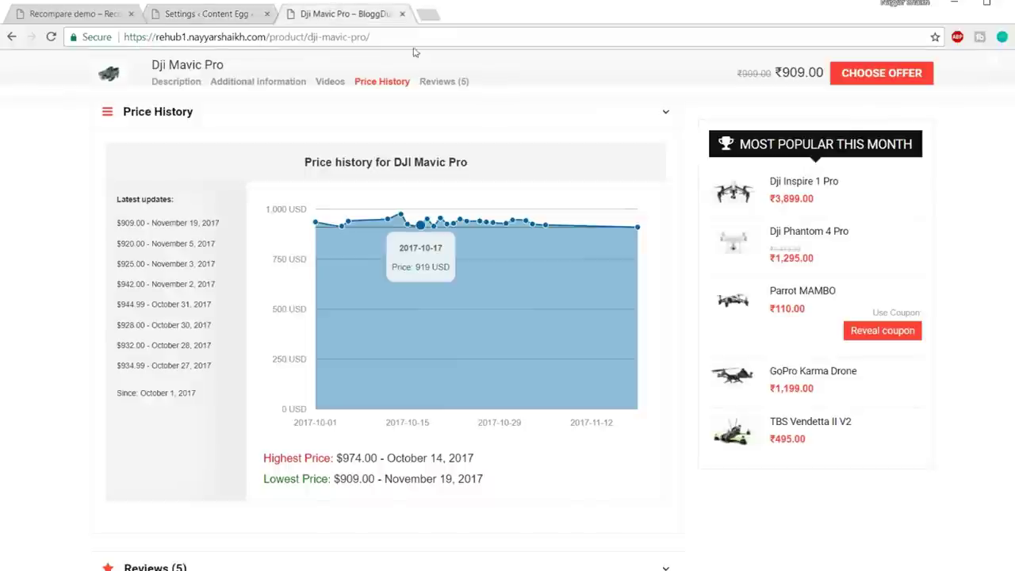
scroll(967, 274, "up", 15)
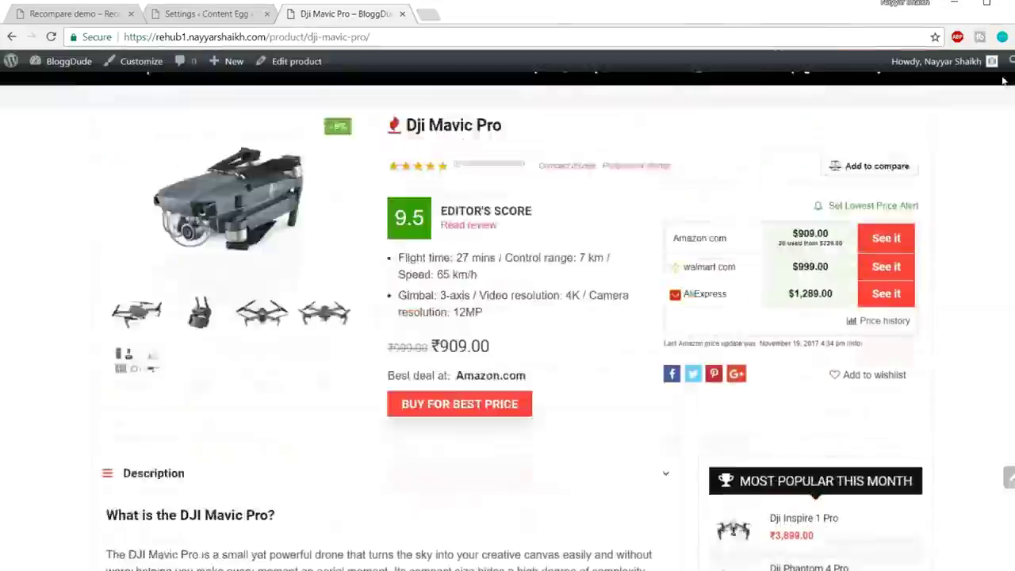
scroll(966, 274, "down", 1)
scroll(762, 357, "down", 2)
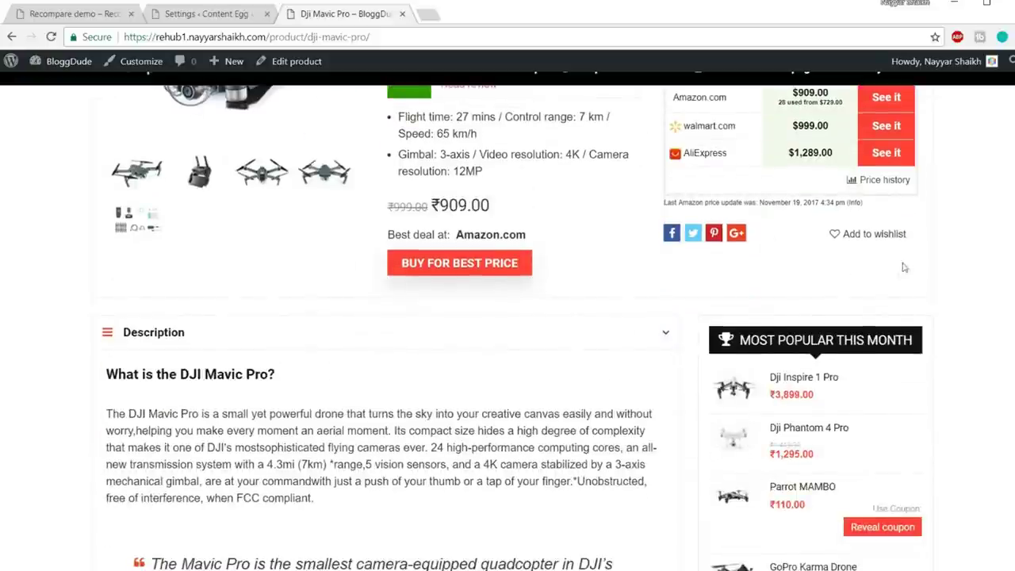
scroll(912, 266, "up", 3)
scroll(588, 467, "down", 2)
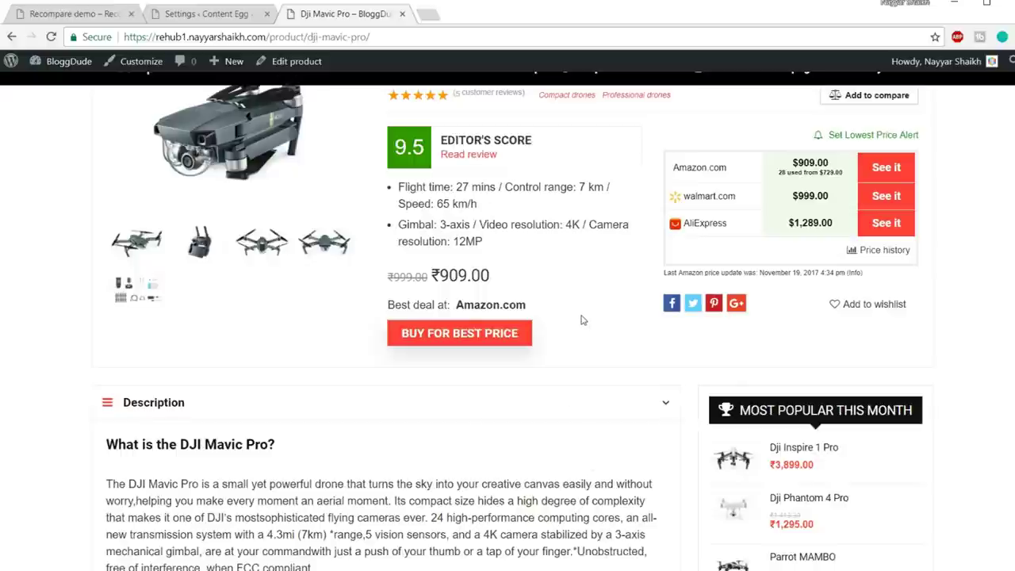
left_click_drag(433, 271, 513, 278)
left_click(521, 277)
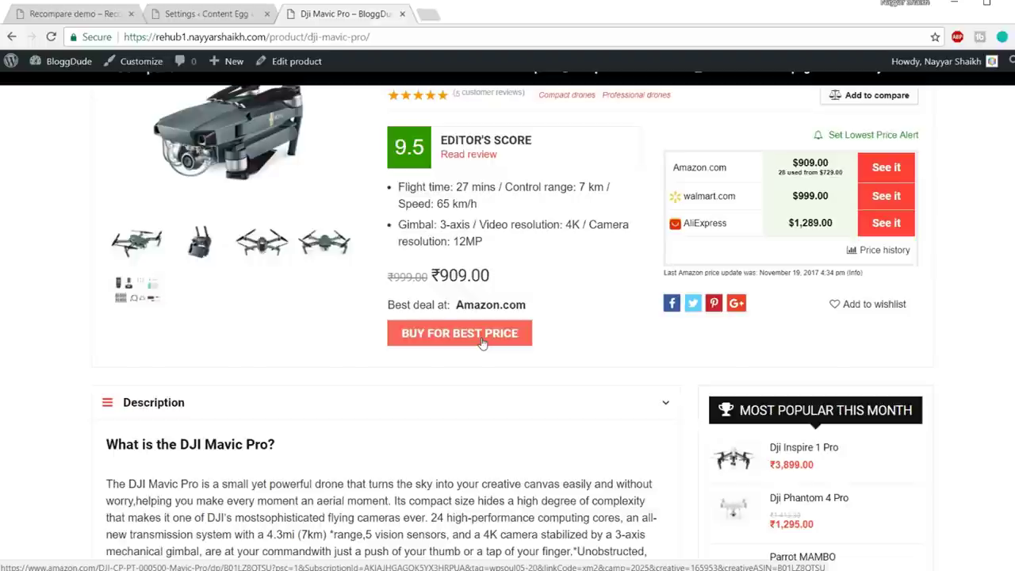
key("ctrl+shift+Tab")
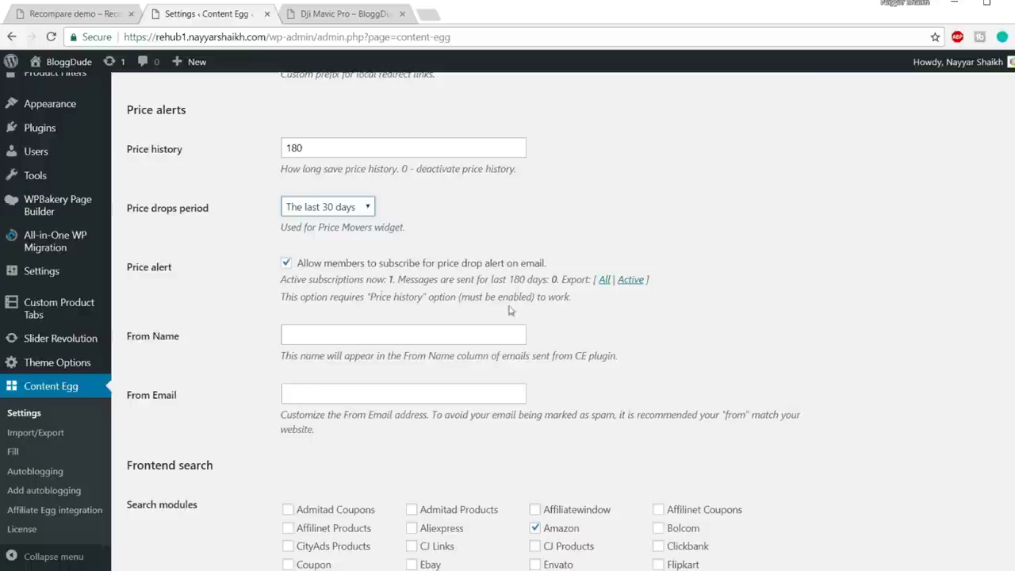
scroll(433, 258, "down", 1)
Step: Fill the price-alert From Name and From Email with your name and personal address
left_click(421, 270)
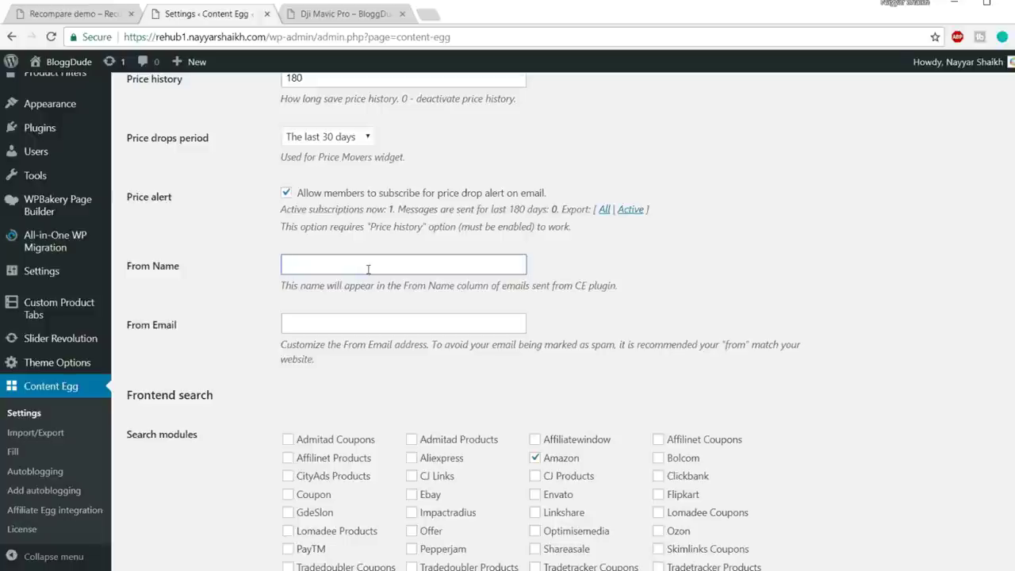
type("Nayyar Shaikh")
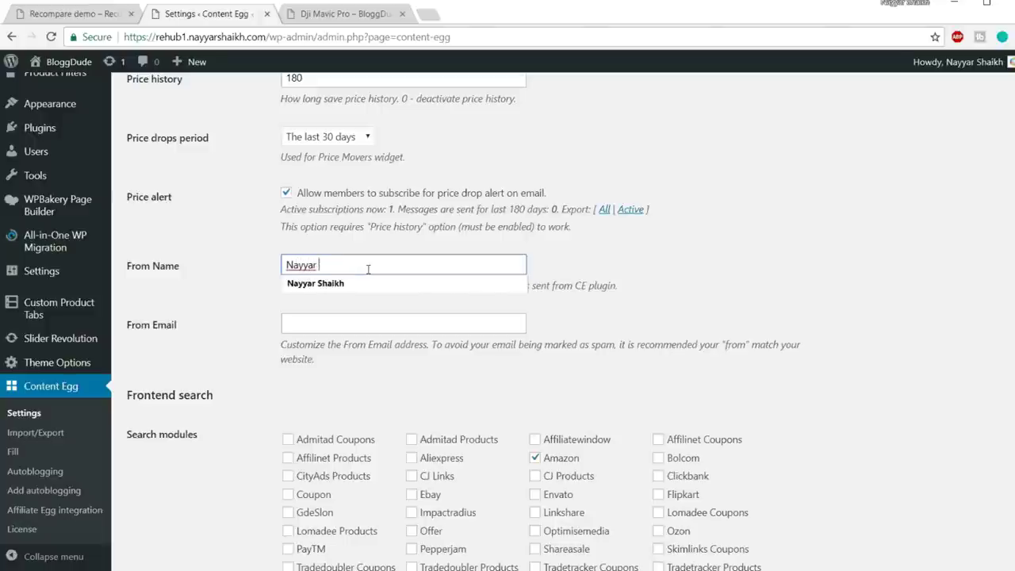
left_click(356, 326)
type("re")
key("Down")
key("Return")
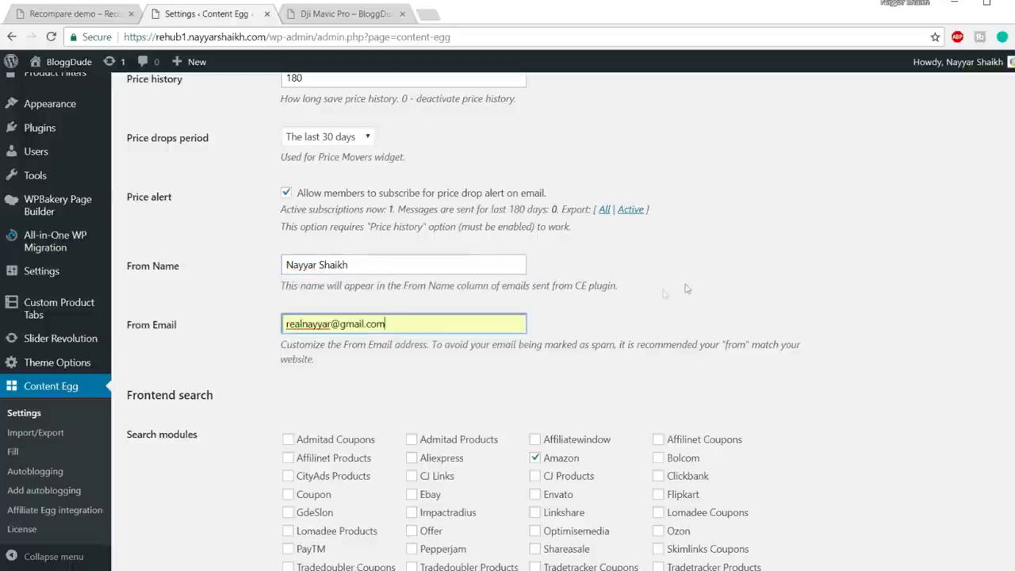
Step: Scroll to the frontend search settings and highlight the Search page template shortcode
scroll(858, 311, "down", 2)
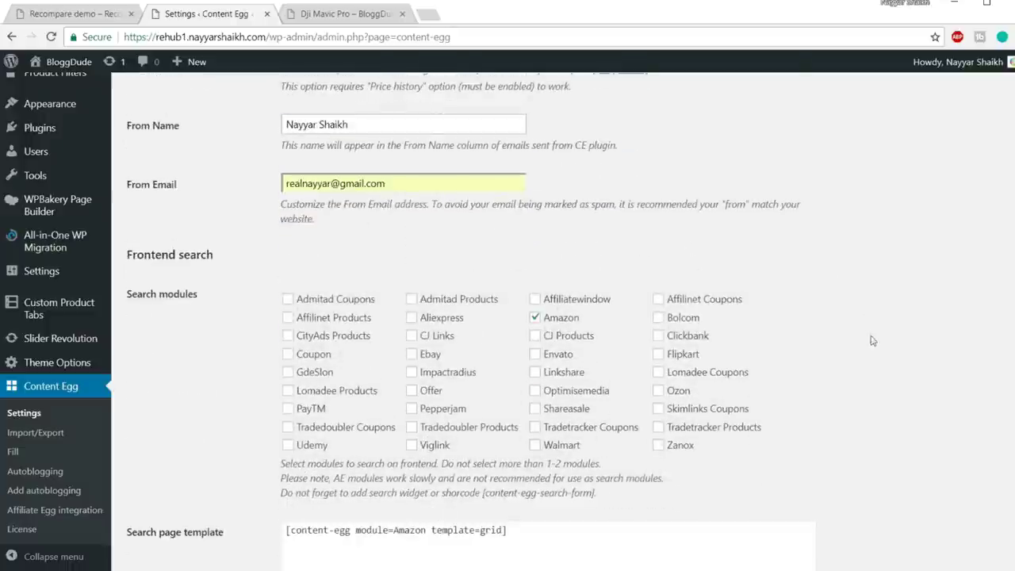
scroll(676, 317, "down", 2)
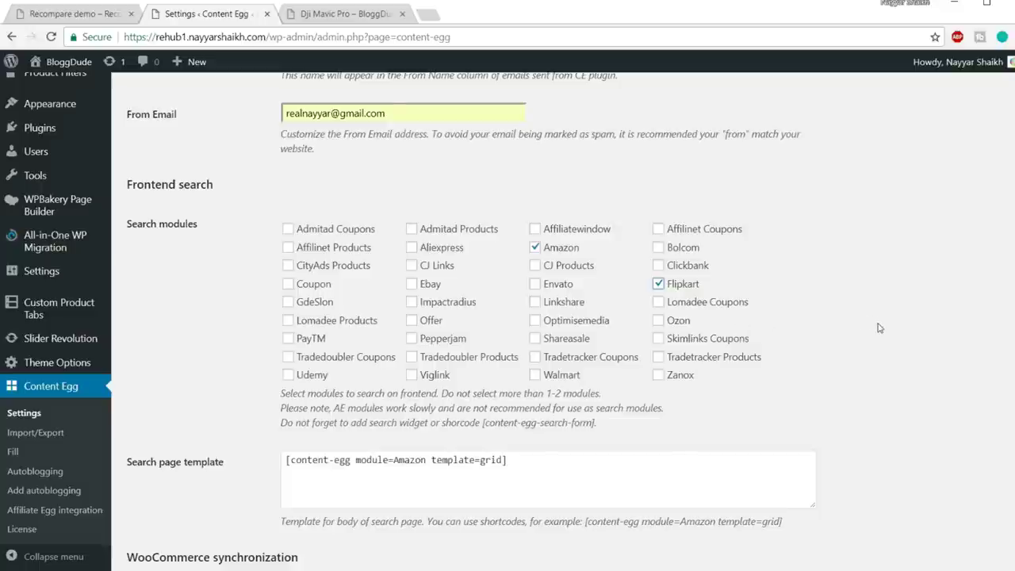
scroll(640, 367, "down", 1)
left_click_drag(507, 390, 234, 394)
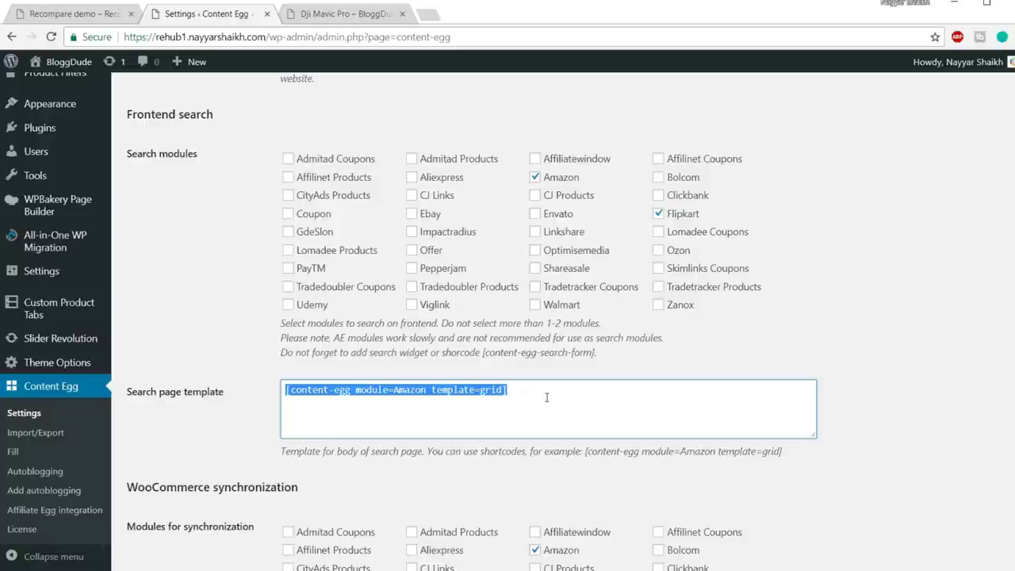
scroll(491, 399, "down", 2)
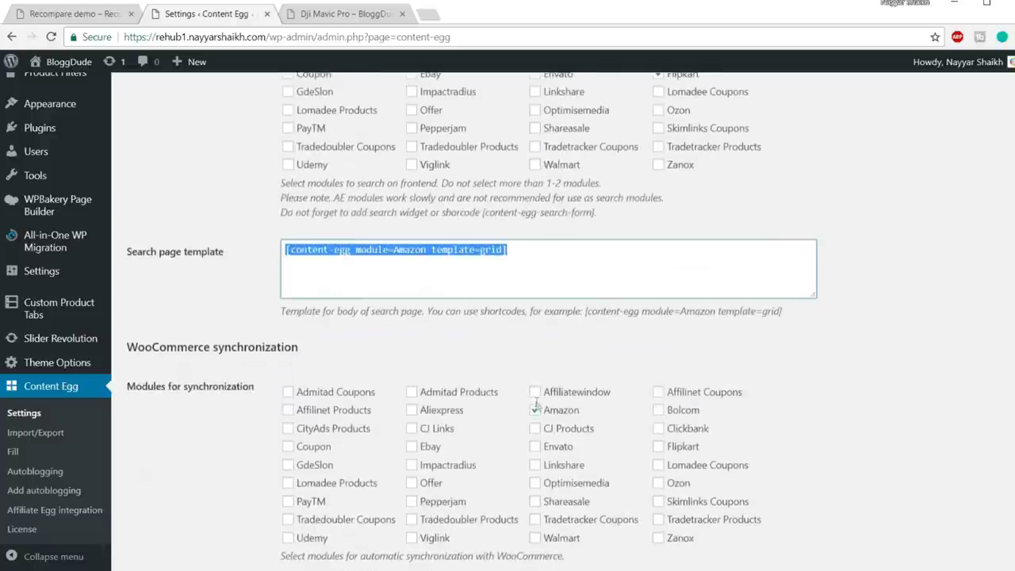
Step: Add Flipkart to the WooCommerce synchronization modules and keep Minimum price as the automatic sync
left_click(825, 376)
scroll(227, 404, "down", 2)
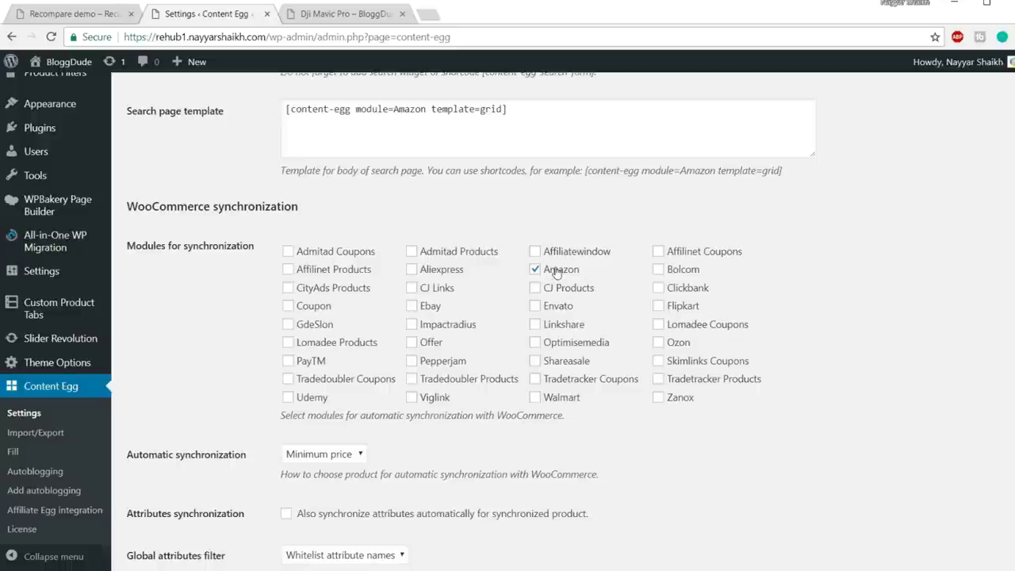
left_click(662, 308)
scroll(825, 332, "down", 3)
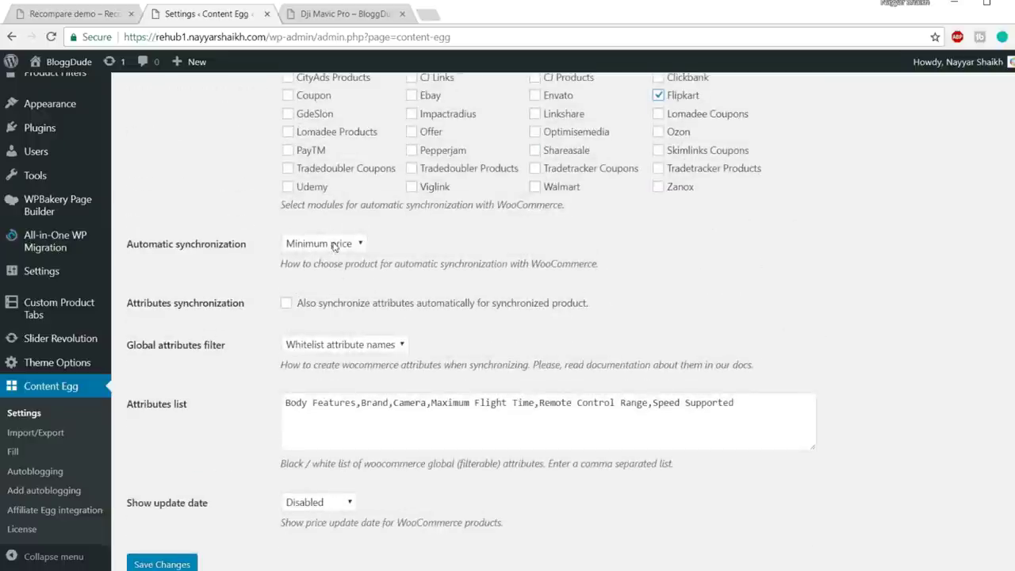
left_click(311, 250)
left_click(318, 257)
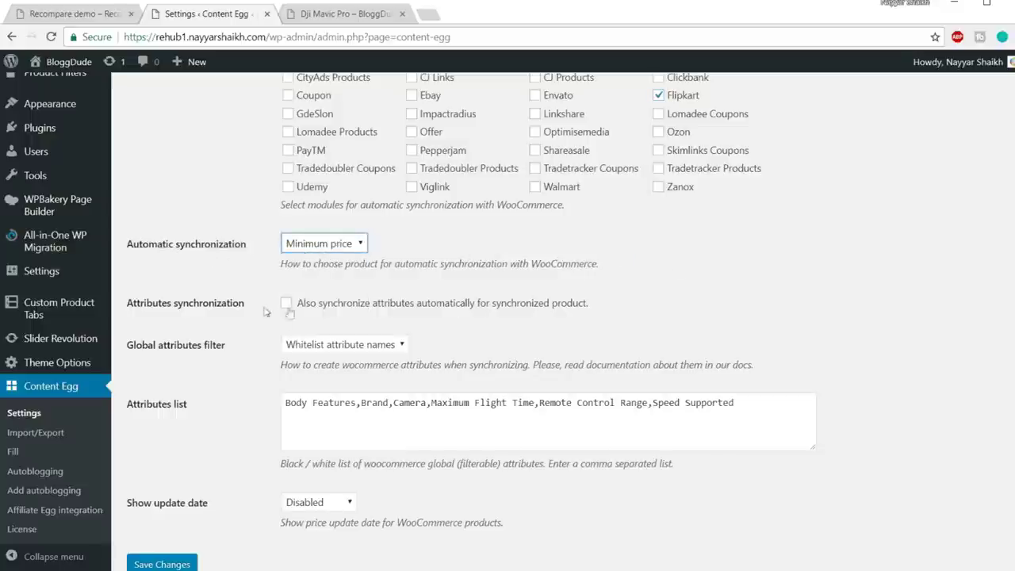
scroll(268, 313, "down", 1)
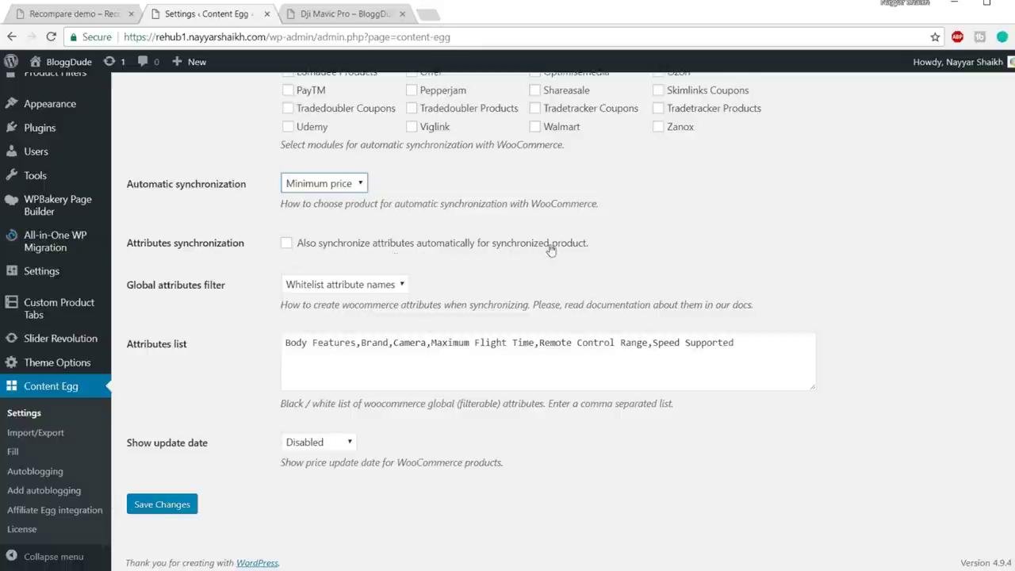
Step: Turn on 'Also synchronize attributes' with the Global attributes filter kept at Whitelist attribute names
left_click(287, 243)
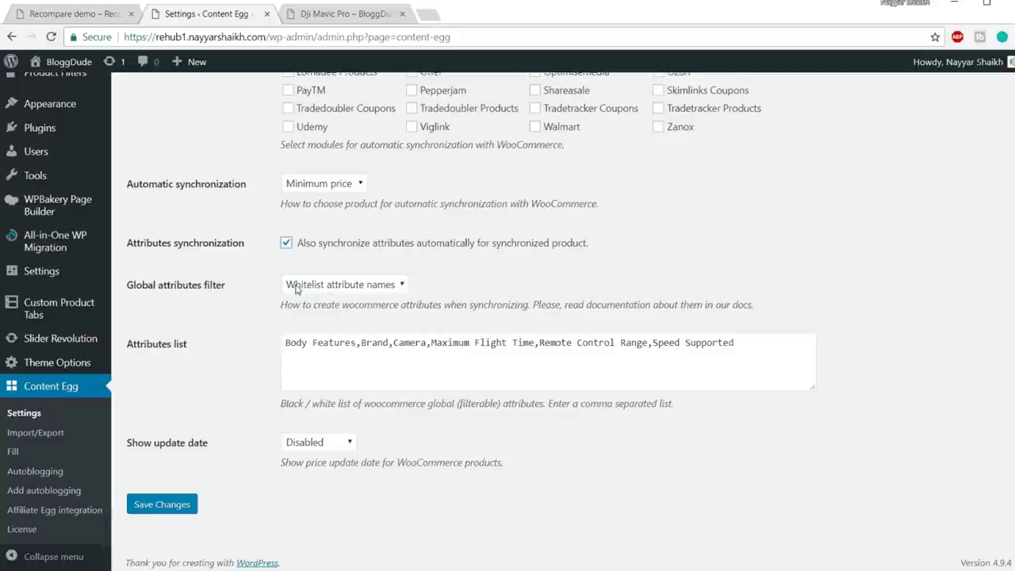
left_click(369, 286)
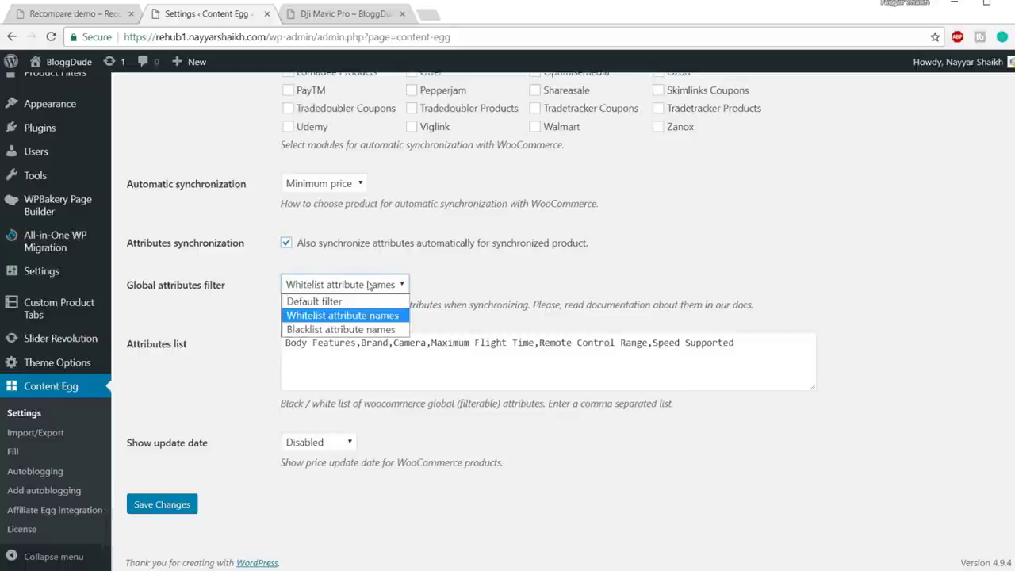
left_click(363, 330)
left_click_drag(749, 354, 284, 342)
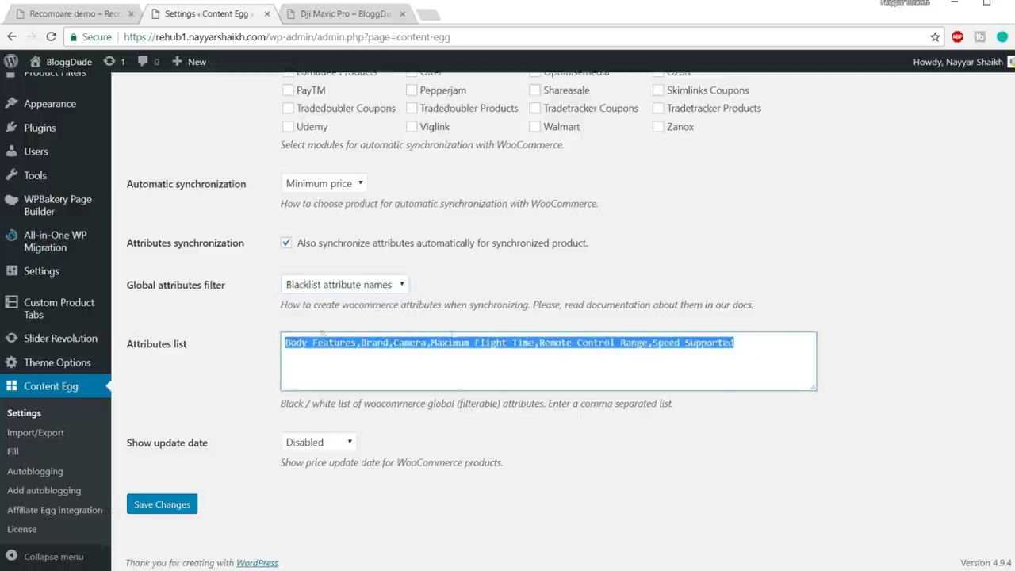
left_click(386, 284)
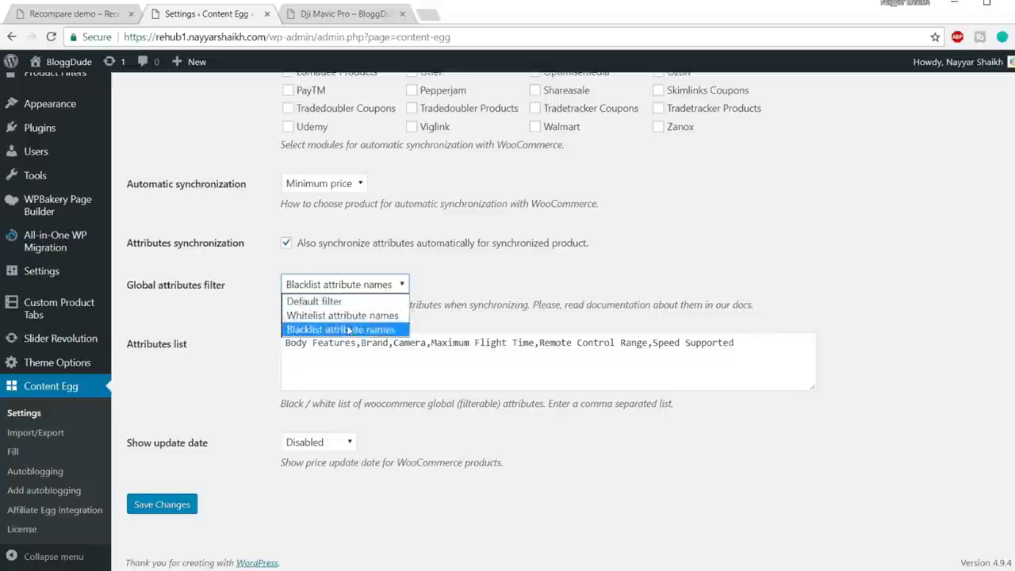
left_click(349, 316)
left_click(689, 257)
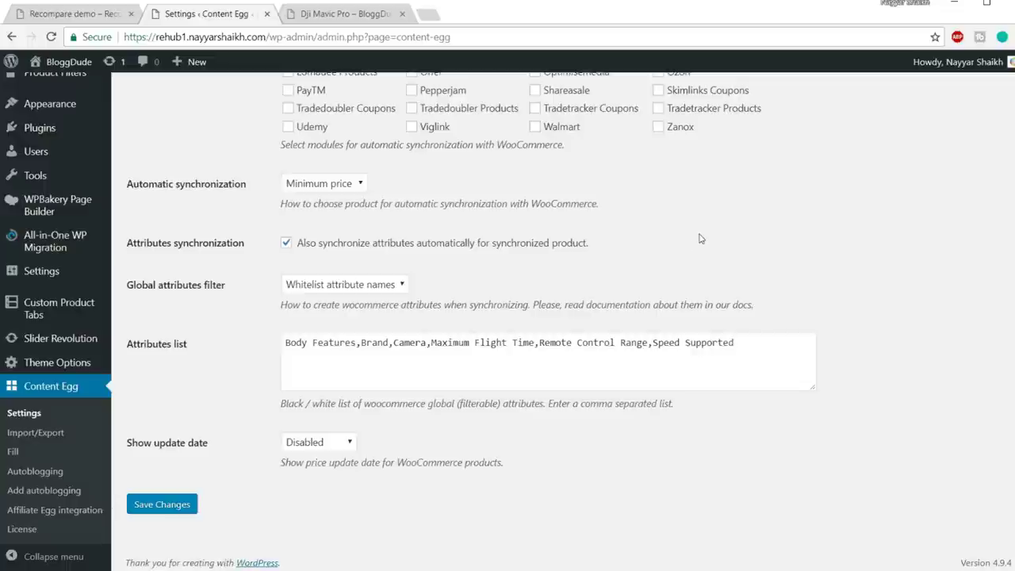
left_click(349, 279)
left_click(448, 292)
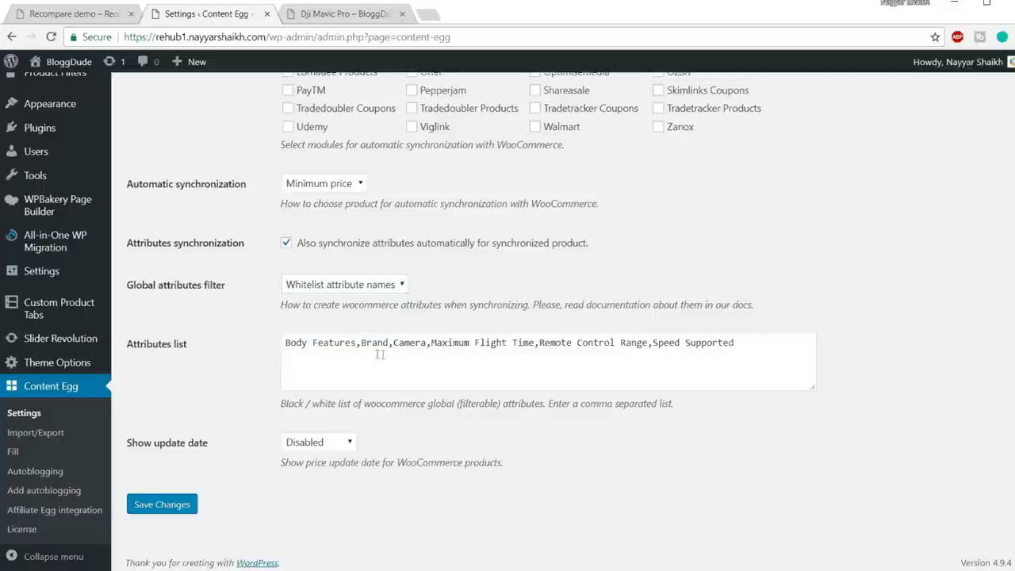
Step: Review the six-attribute whitelist and save the Content Egg settings
triple_click(735, 342)
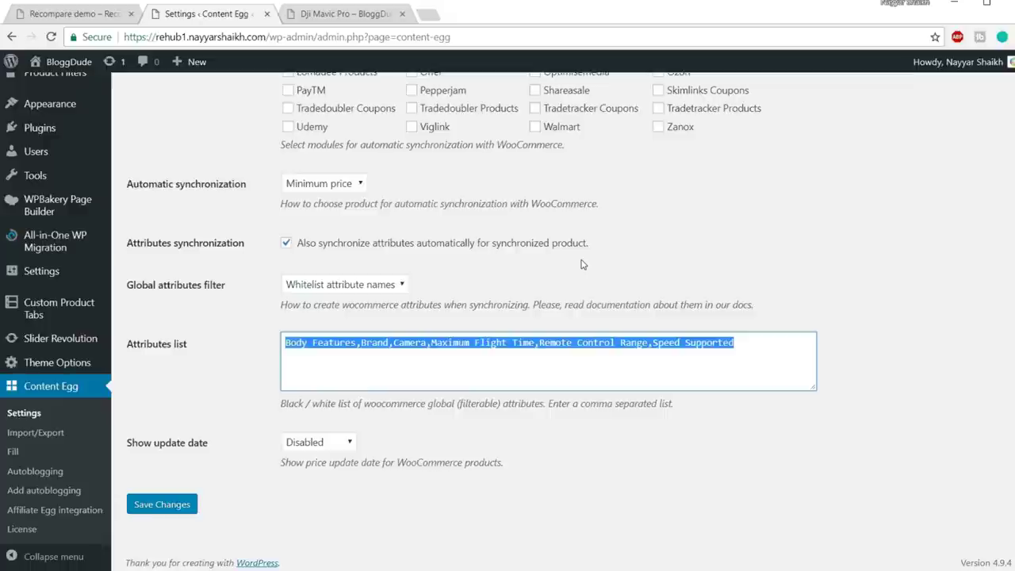
left_click(413, 455)
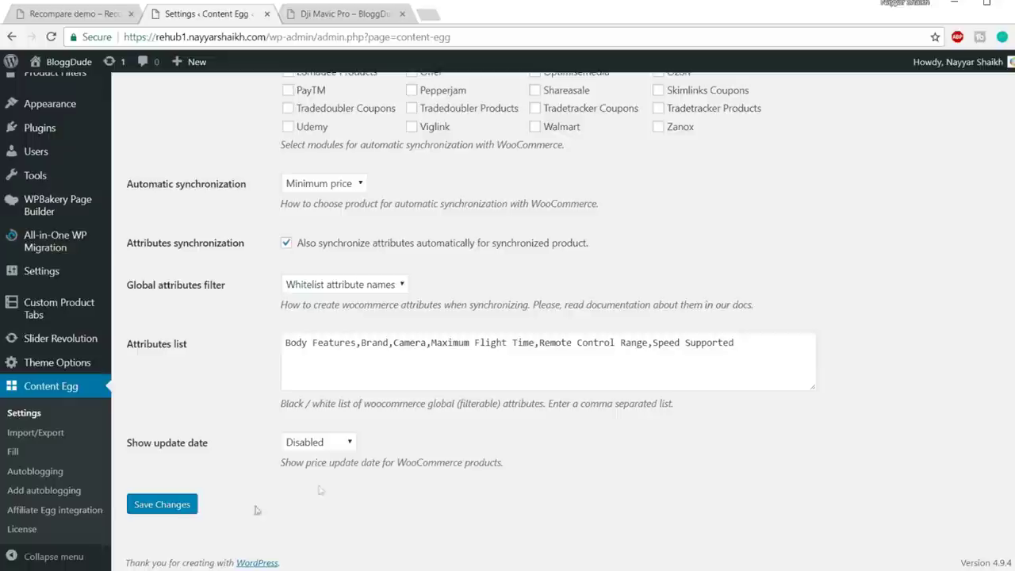
left_click(165, 508)
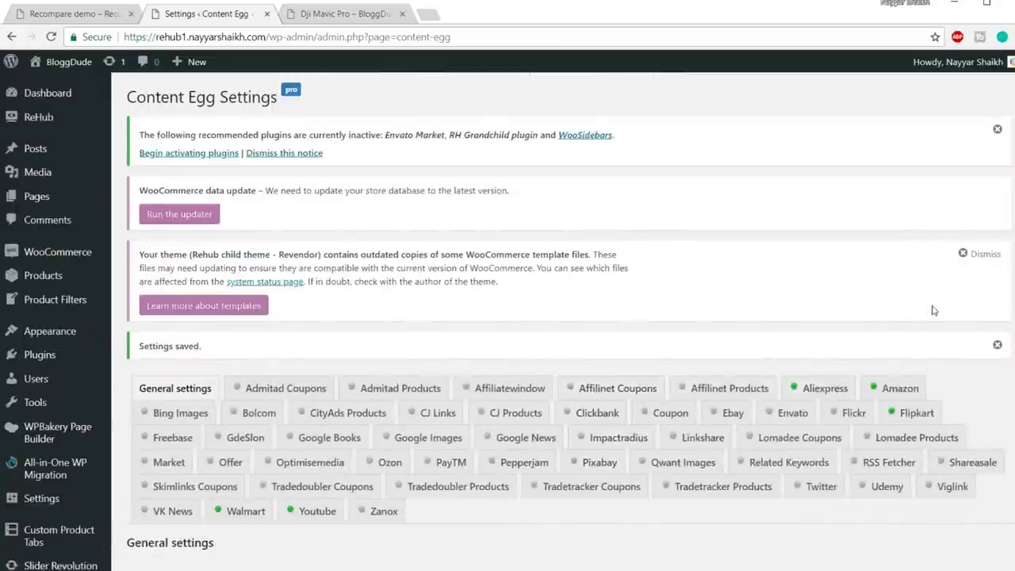
Step: In the Amazon module settings, keep content placement as Shortcodes only
scroll(895, 325, "down", 2)
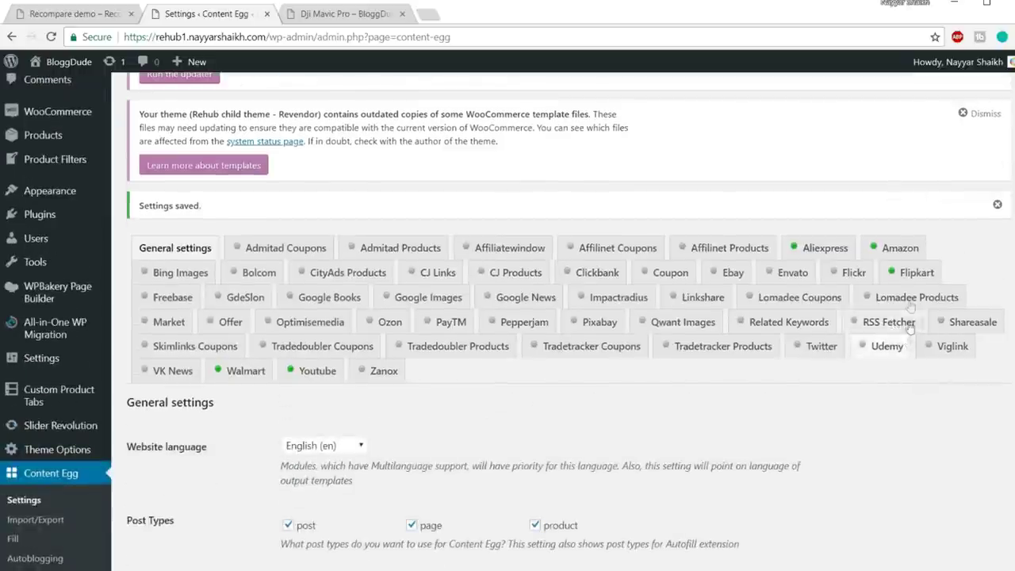
left_click(899, 249)
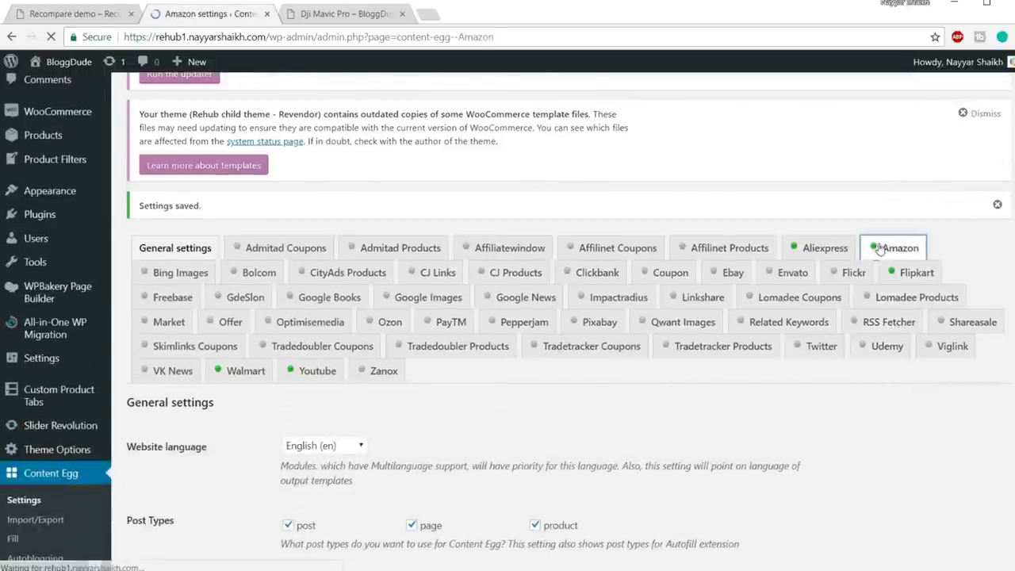
scroll(869, 302, "down", 10)
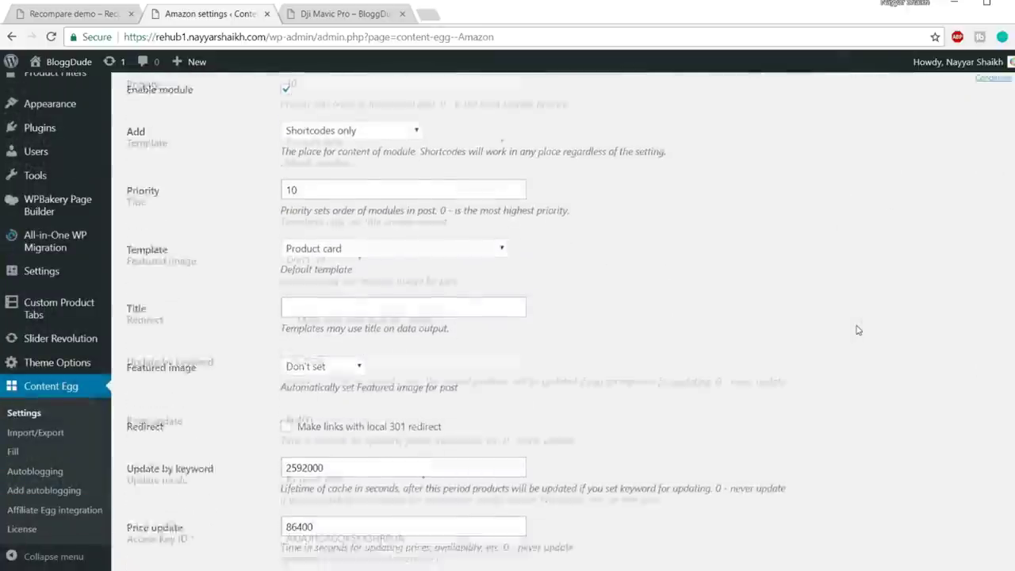
scroll(848, 397, "up", 10)
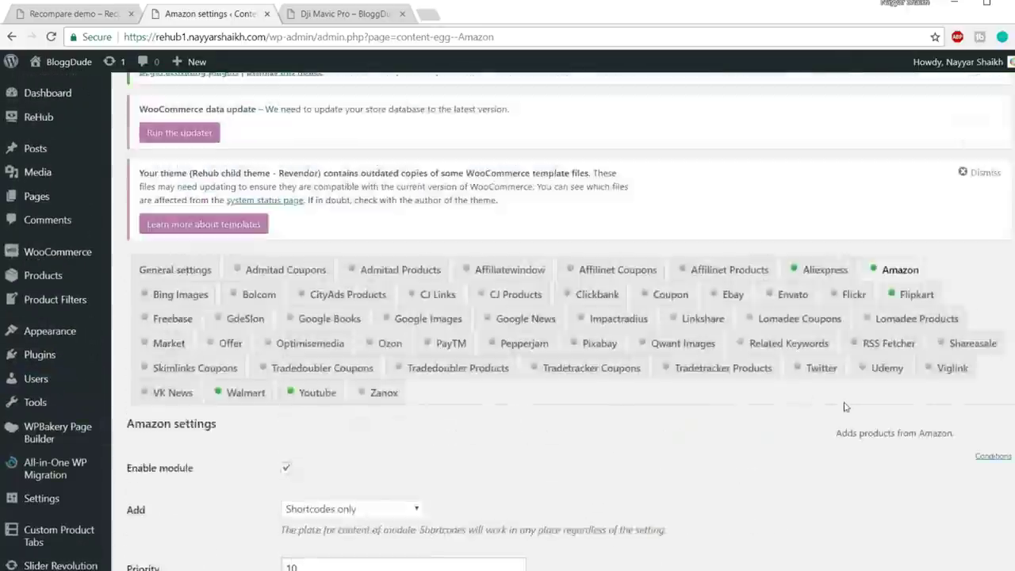
scroll(238, 249, "down", 4)
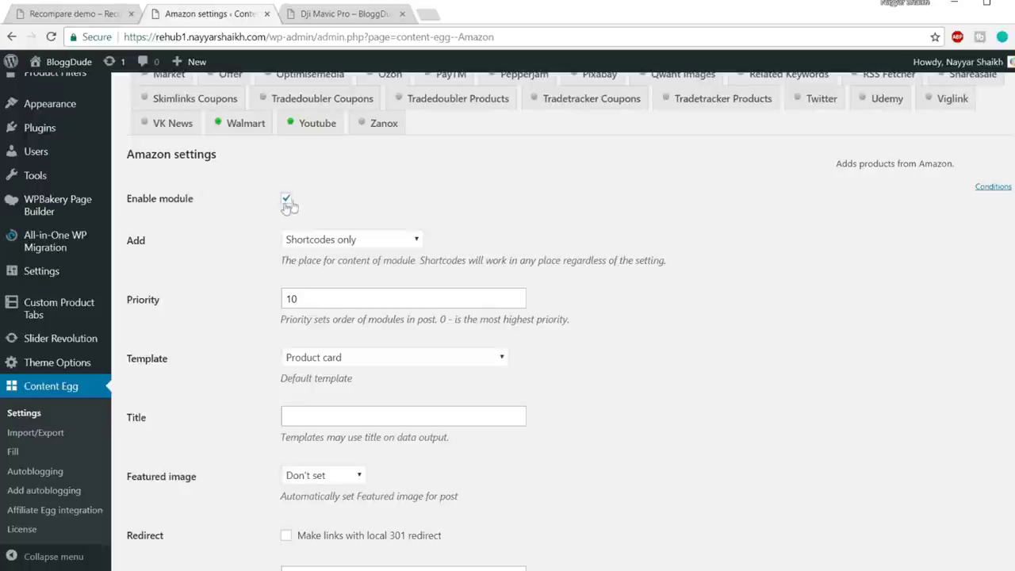
left_click(380, 244)
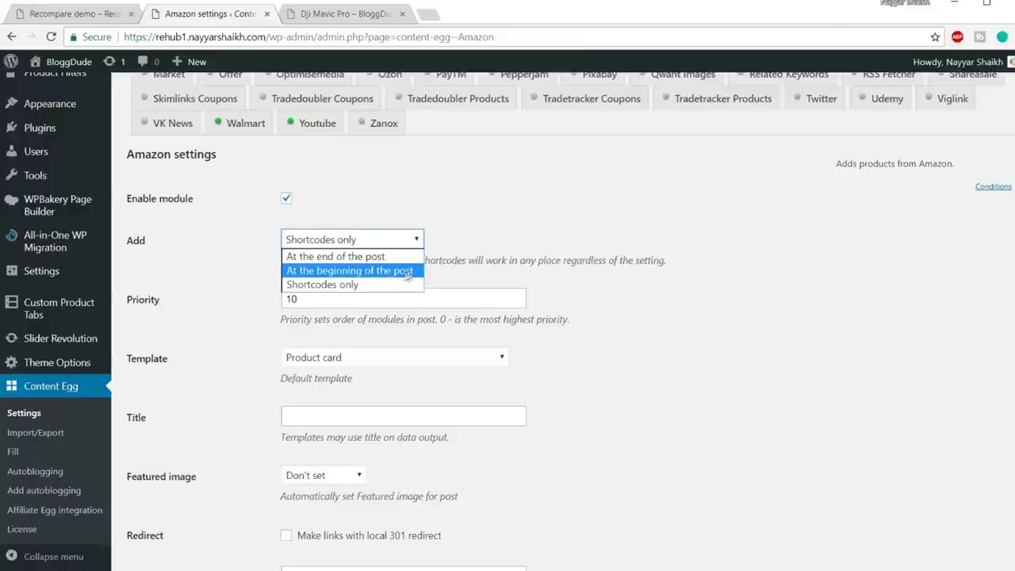
left_click(369, 287)
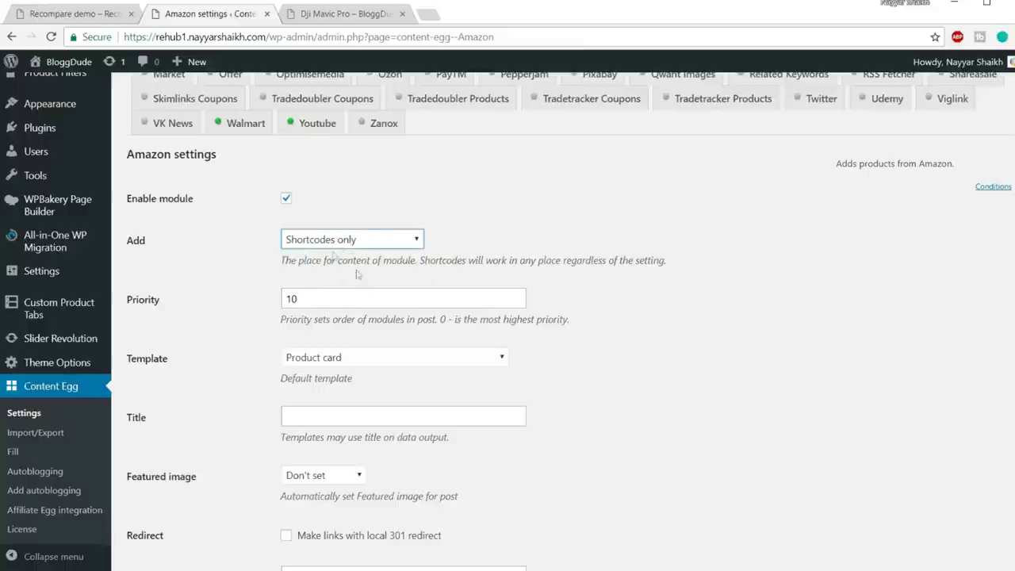
left_click(346, 241)
left_click(349, 283)
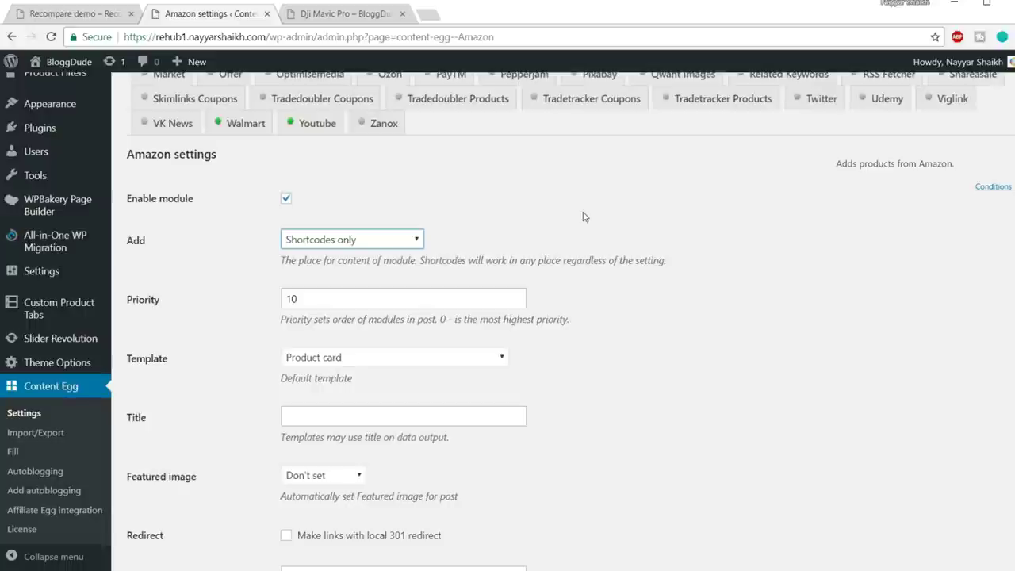
scroll(683, 285, "down", 1)
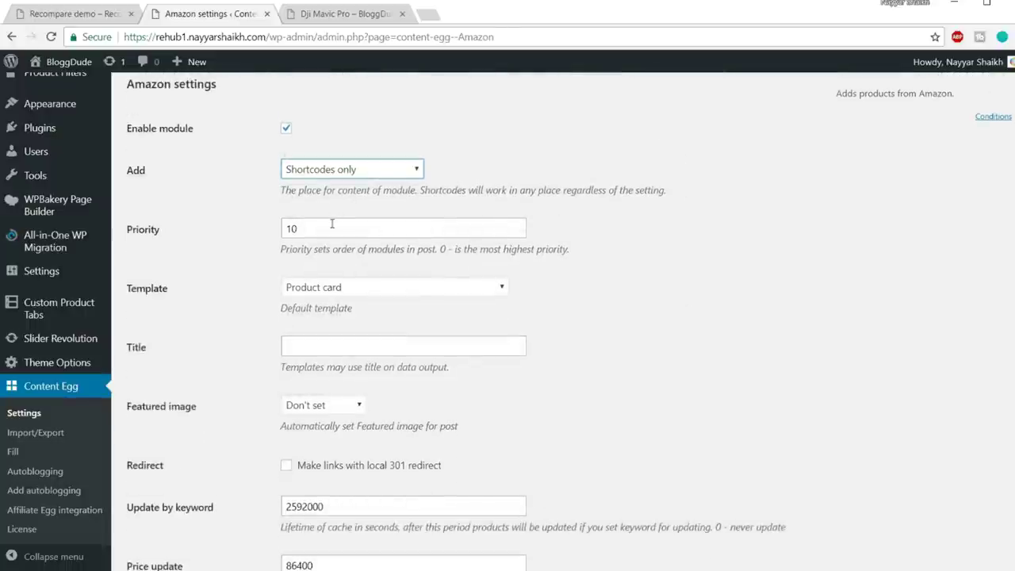
Step: Keep the Product card template, title the module 'Amazon', and leave featured image as Don't set
left_click(358, 290)
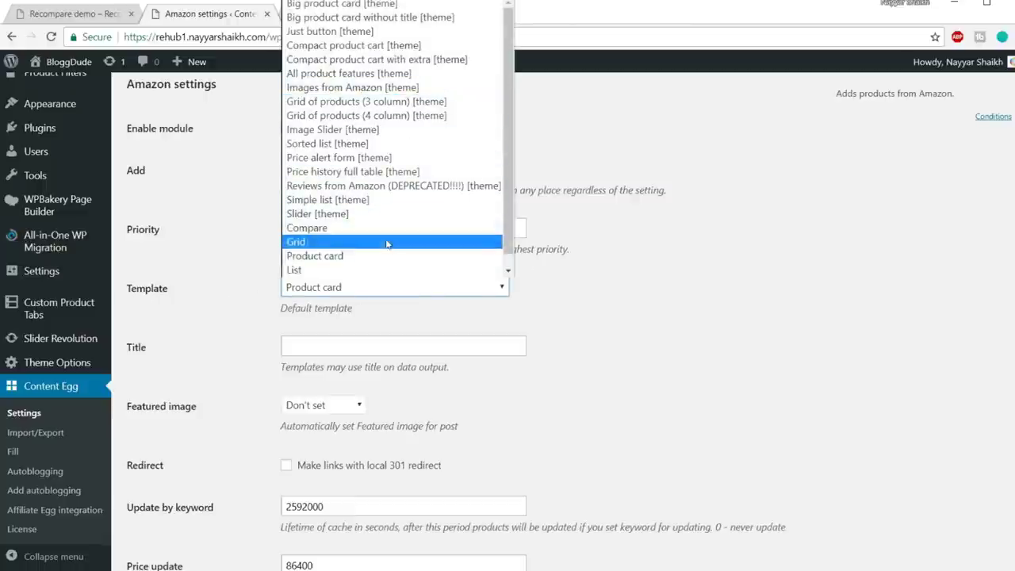
left_click(378, 255)
scroll(749, 246, "down", 1)
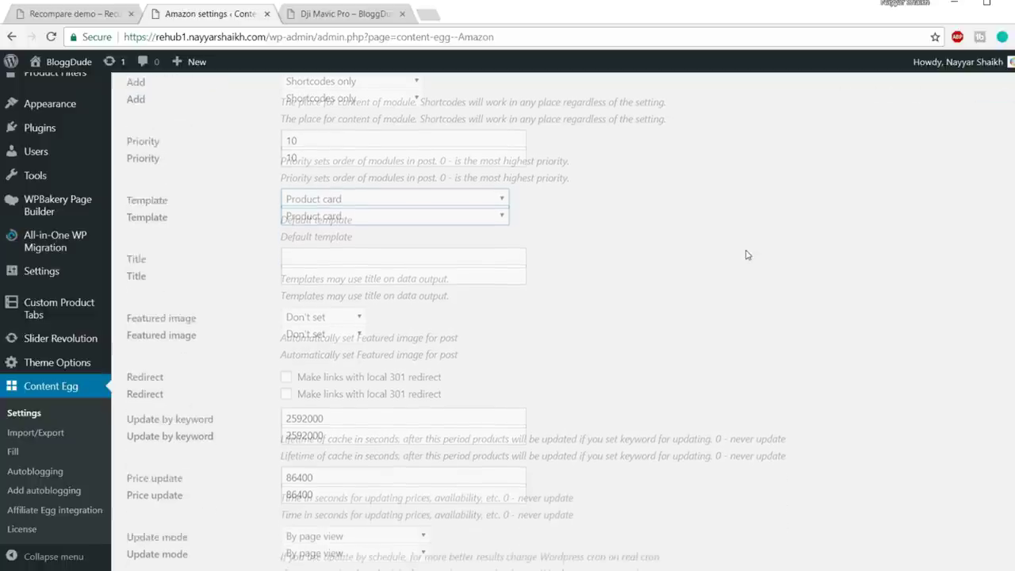
left_click(446, 211)
scroll(621, 262, "up", 3)
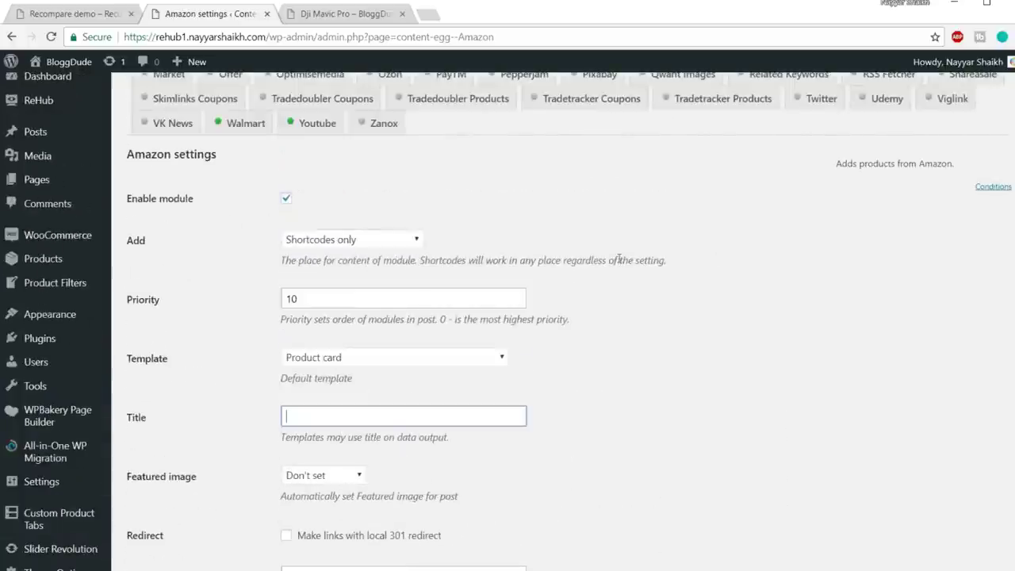
type("Amaz")
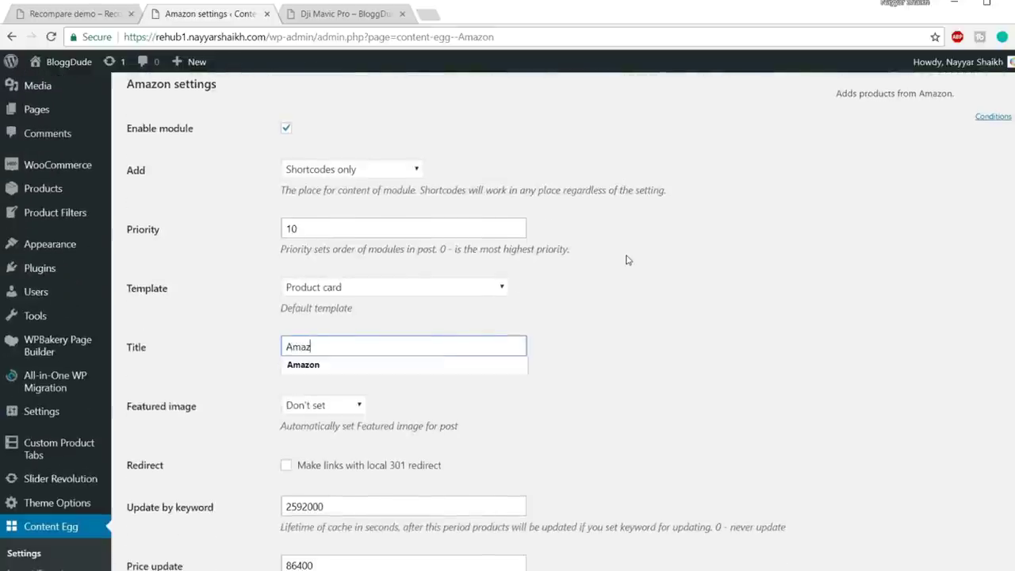
left_click(464, 365)
scroll(720, 359, "down", 2)
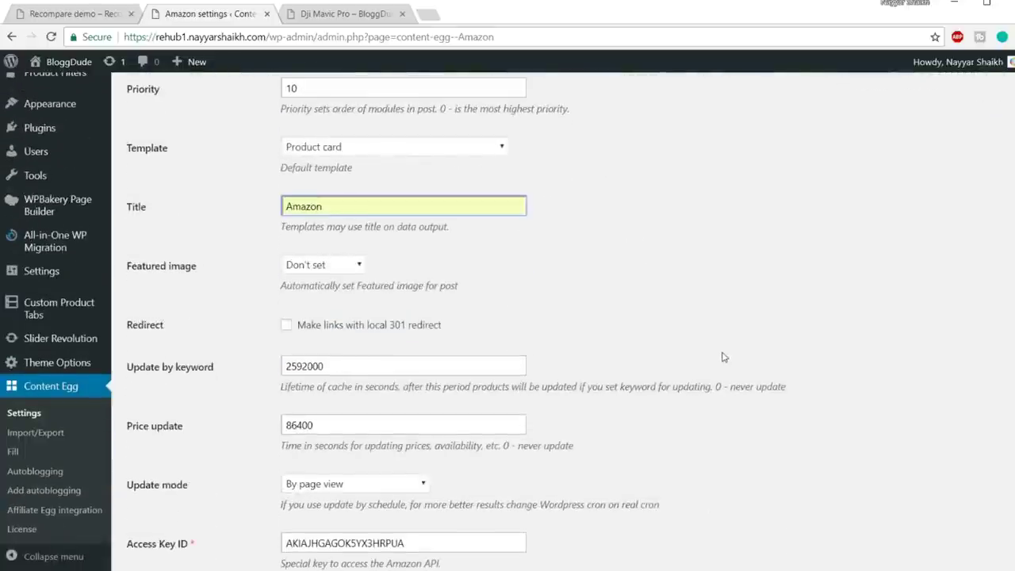
left_click(319, 268)
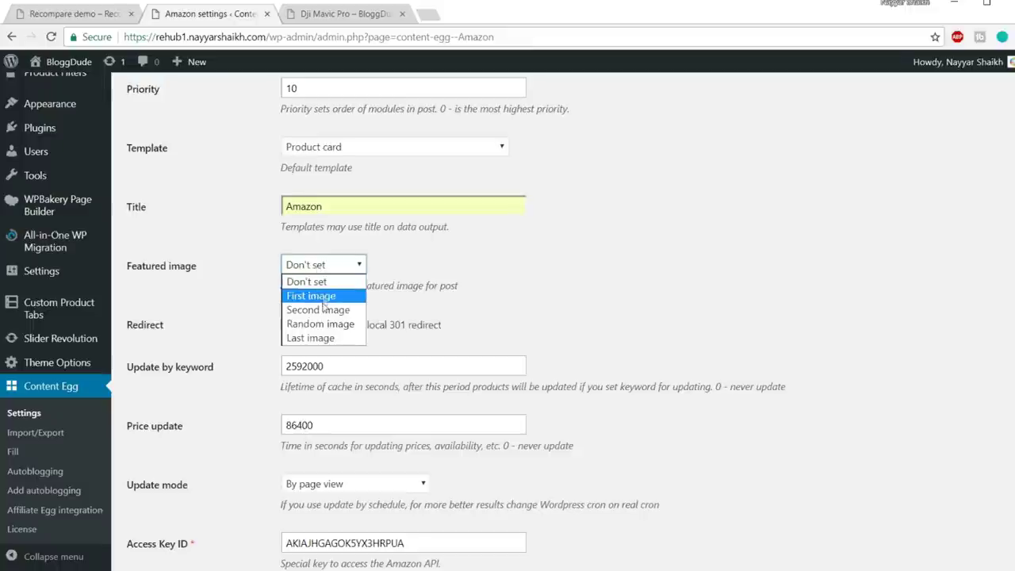
left_click(412, 266)
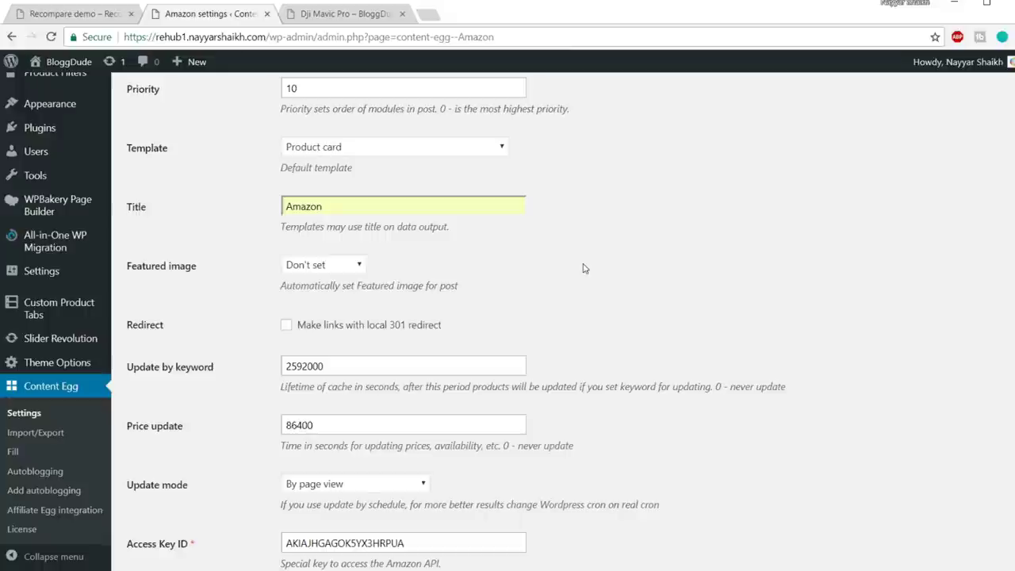
scroll(583, 268, "down", 2)
Step: Check the Update by keyword value 2592000, then select the Price update value 86400
left_click(221, 230)
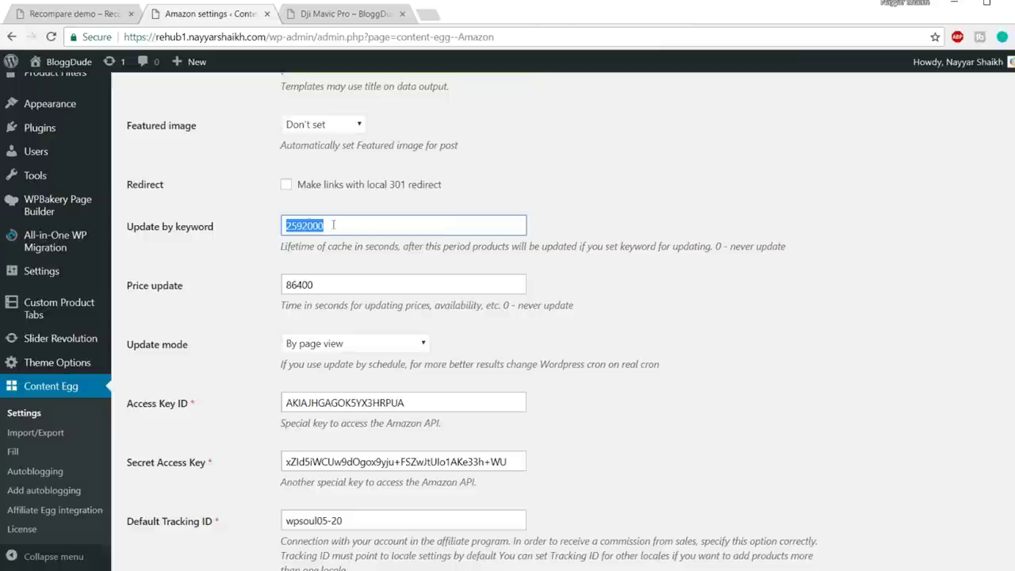
left_click_drag(346, 231, 266, 229)
left_click(347, 230)
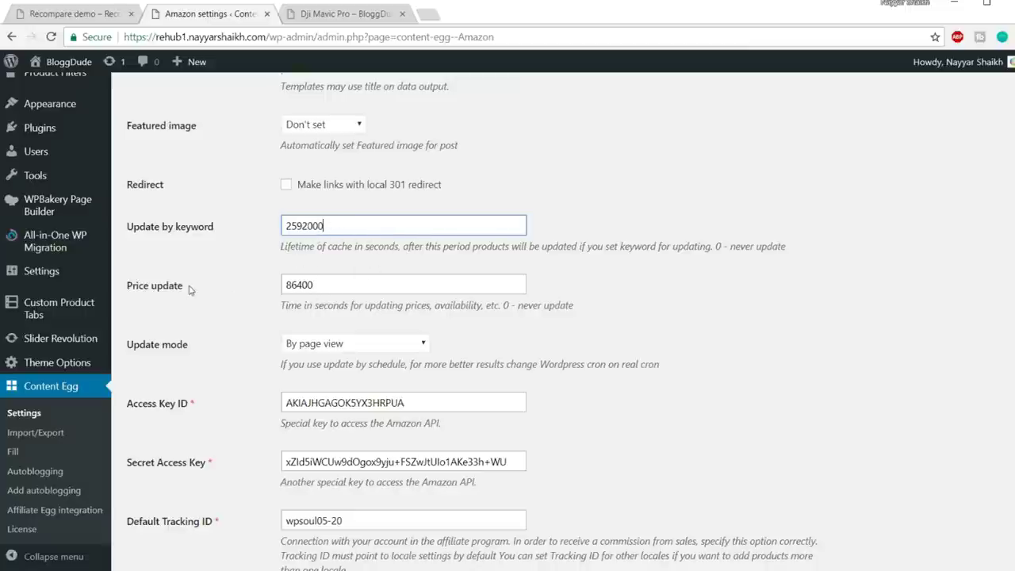
left_click_drag(288, 306, 400, 306)
left_click(344, 303)
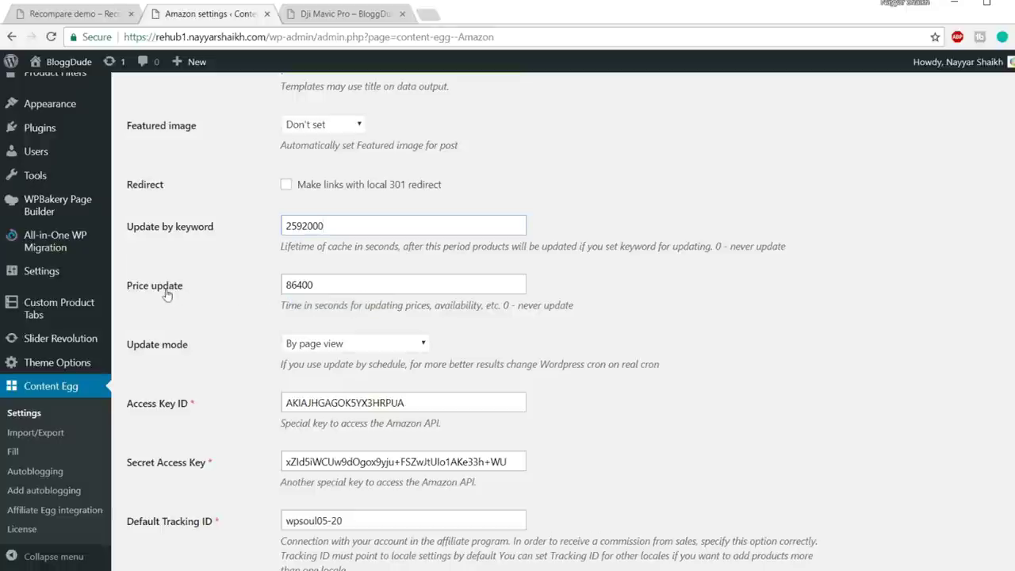
left_click_drag(316, 288, 257, 289)
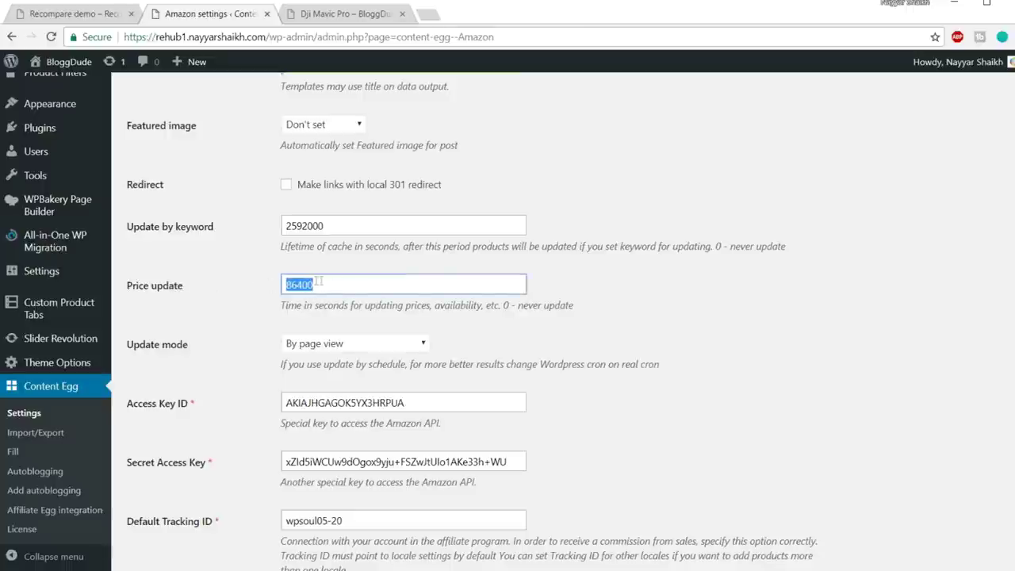
left_click_drag(324, 286, 256, 289)
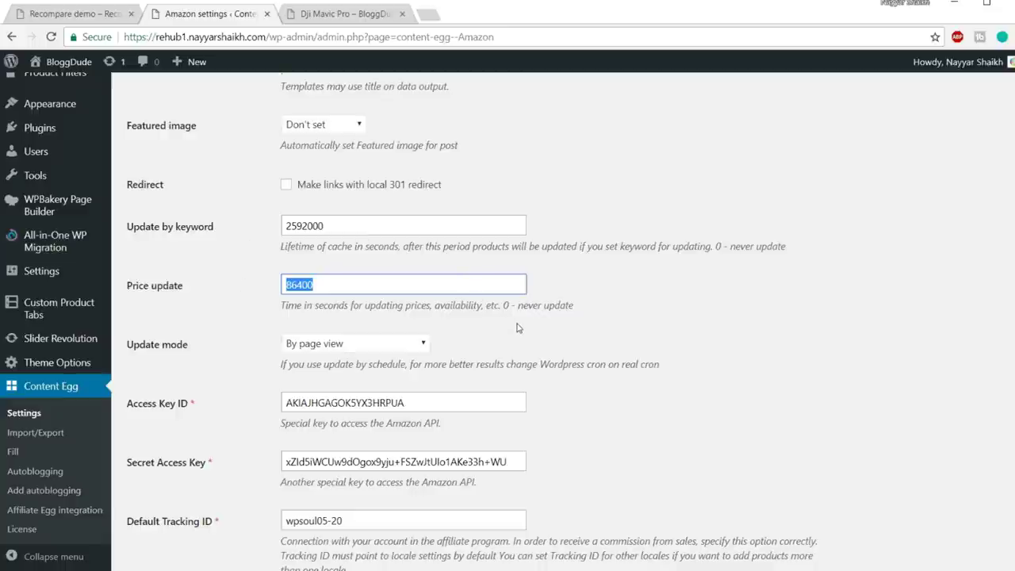
left_click(332, 282)
double_click(331, 283)
key("ctrl+c")
Step: Search '86400 seconds to days' in a new tab, then return to the Amazon settings
left_click(433, 17)
key("ctrl+v")
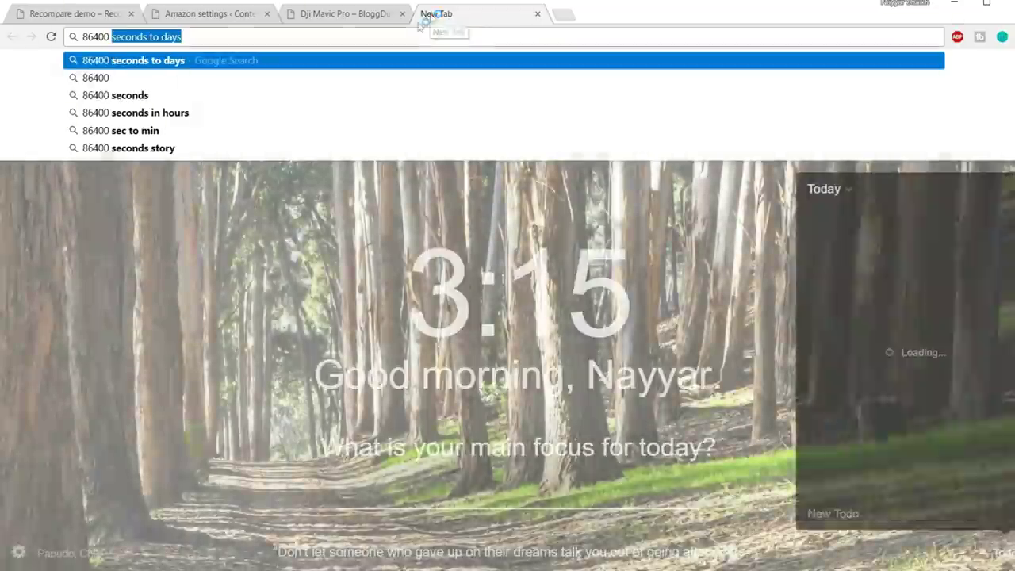
key("Return")
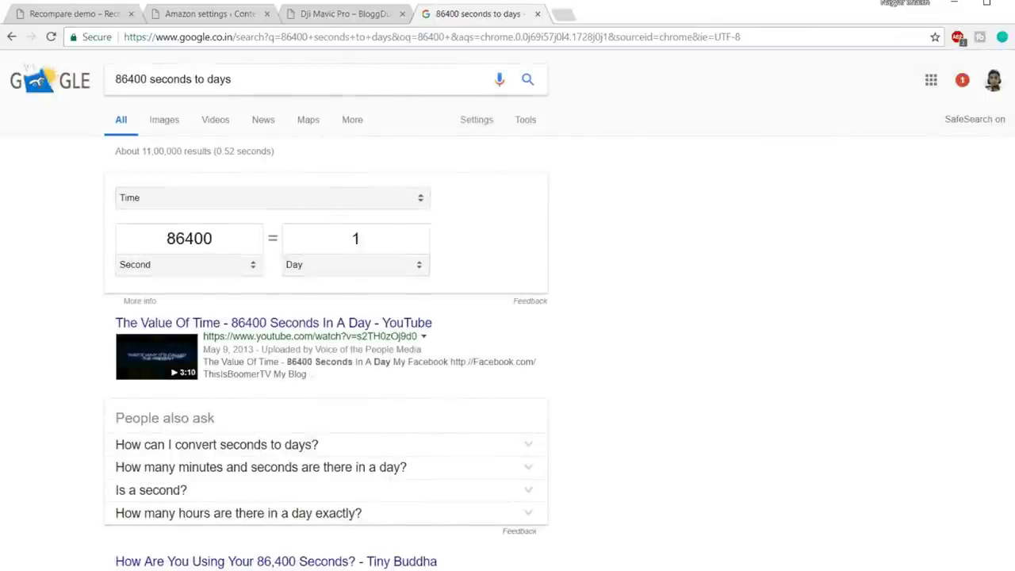
left_click(362, 15)
left_click(193, 14)
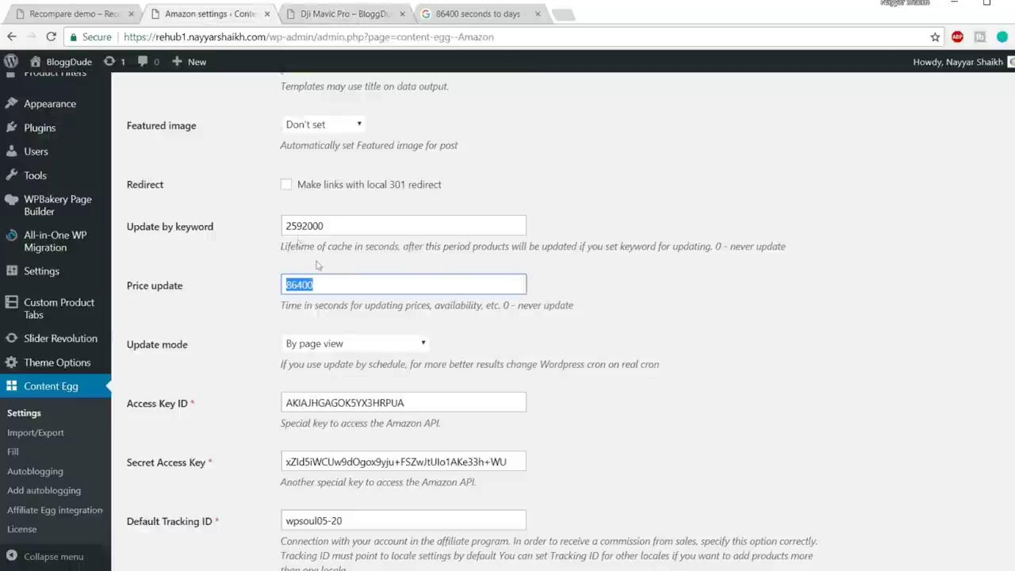
Step: Keep Update mode as By page view, select the Access Key ID, and close the conversion tab
left_click(331, 290)
scroll(178, 291, "down", 1)
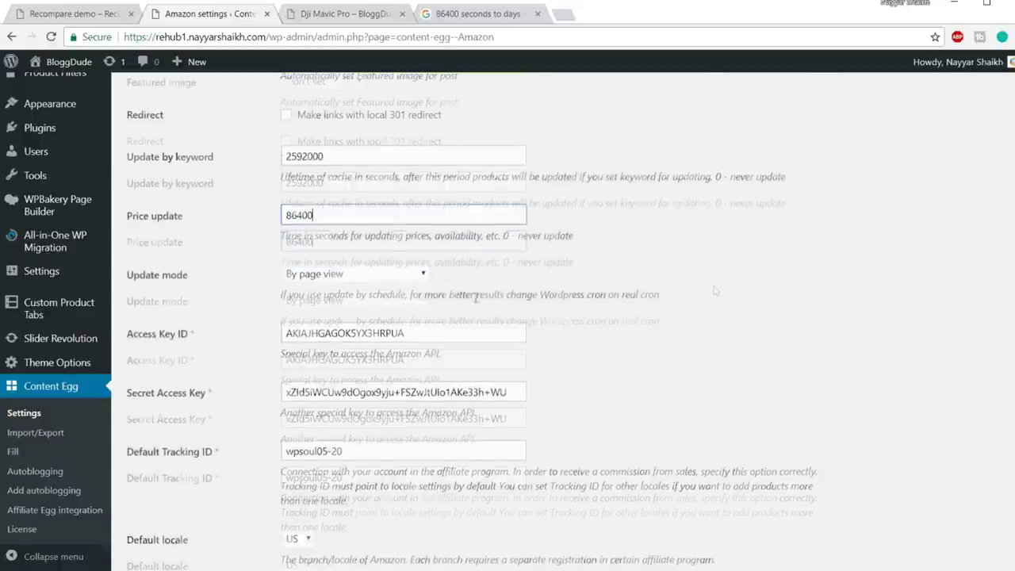
left_click(354, 276)
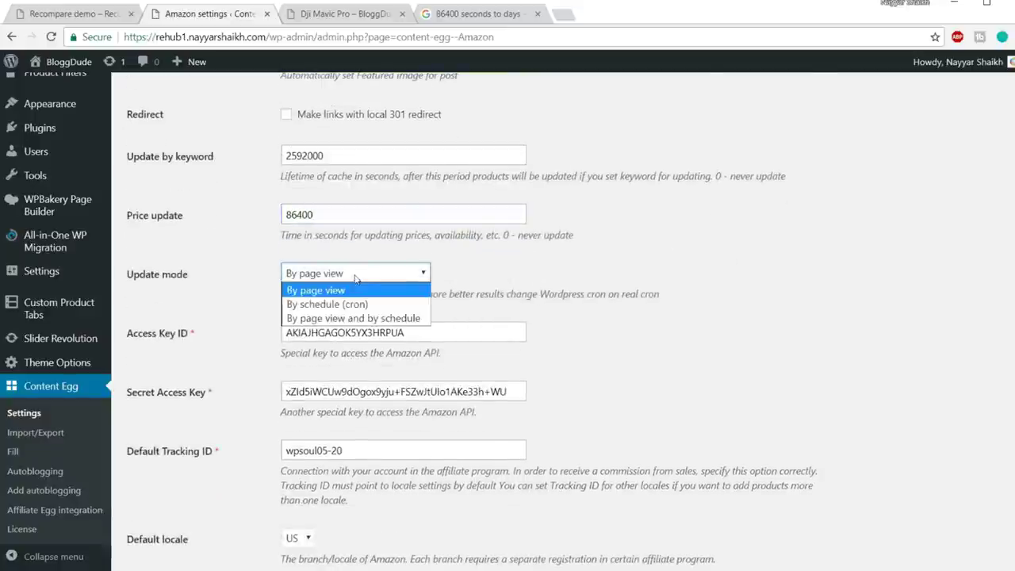
left_click(378, 290)
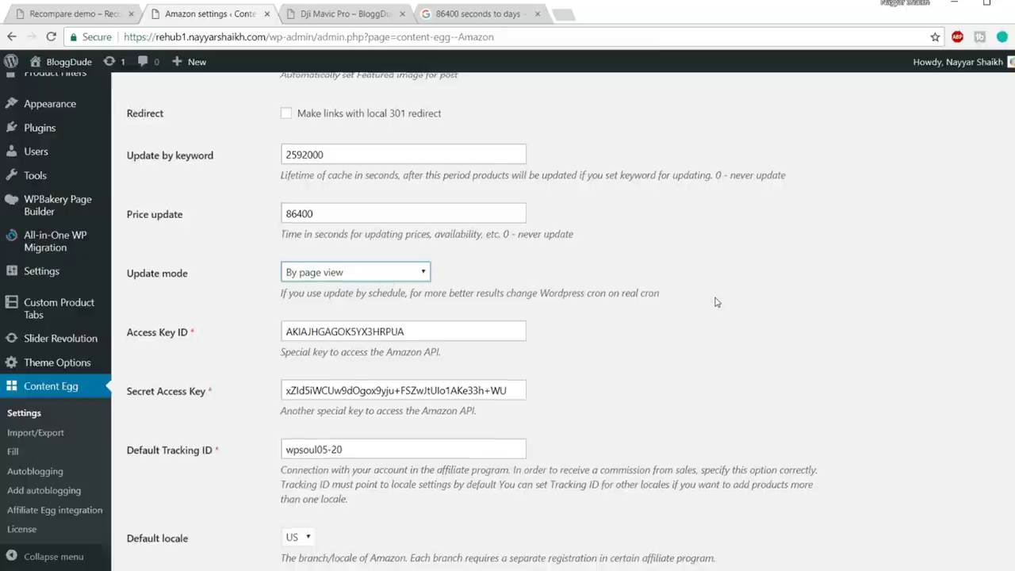
scroll(716, 302, "down", 2)
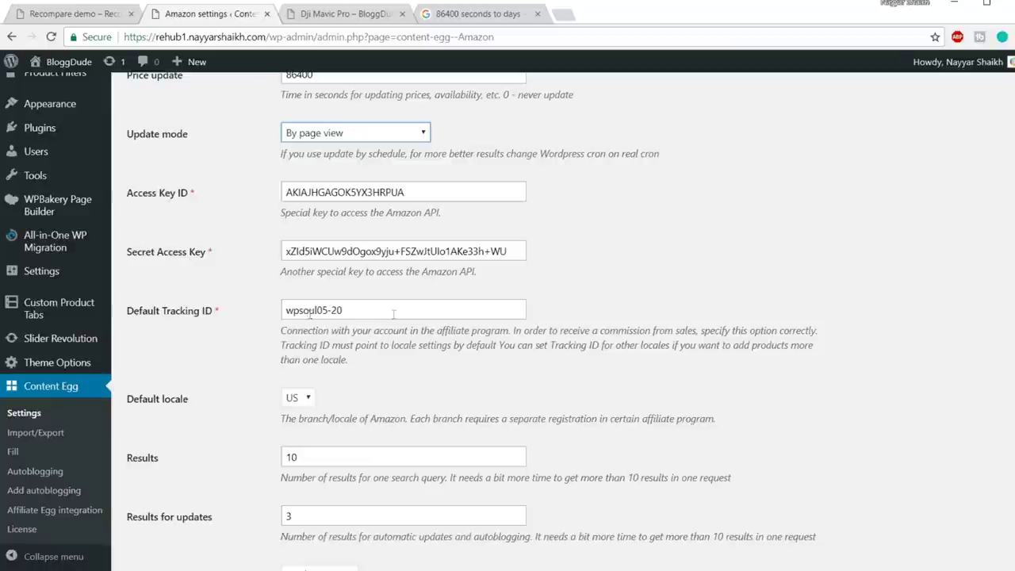
double_click(444, 186)
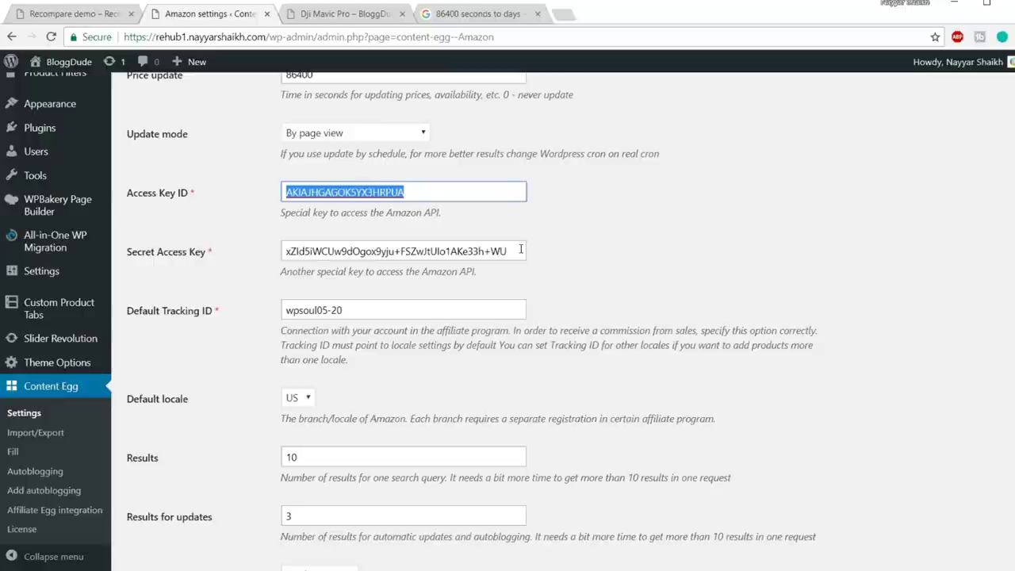
left_click(538, 14)
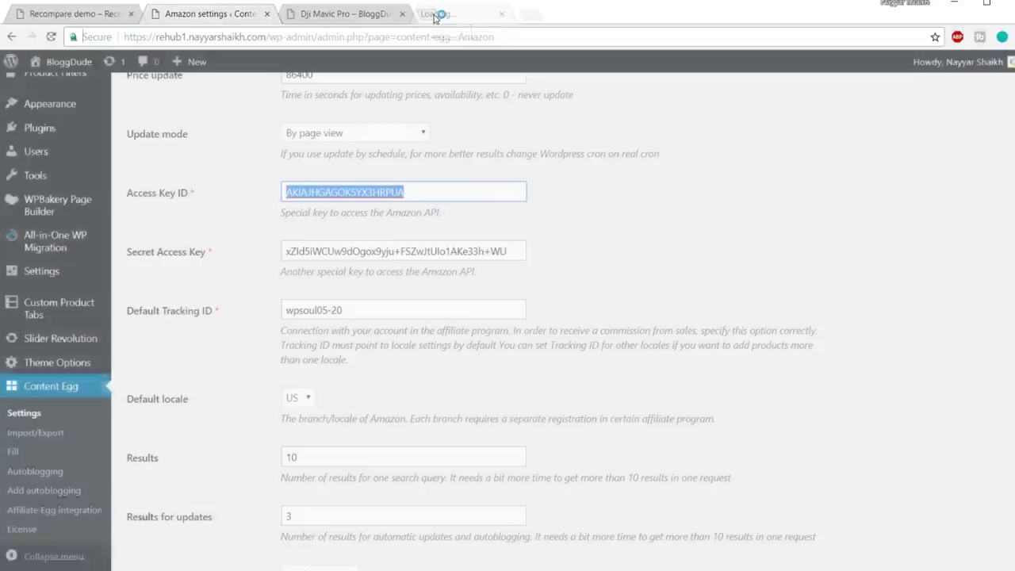
Step: Search 'amazon affiliate' and sign in to Amazon.in Associates
left_click(429, 14)
type("amazon af")
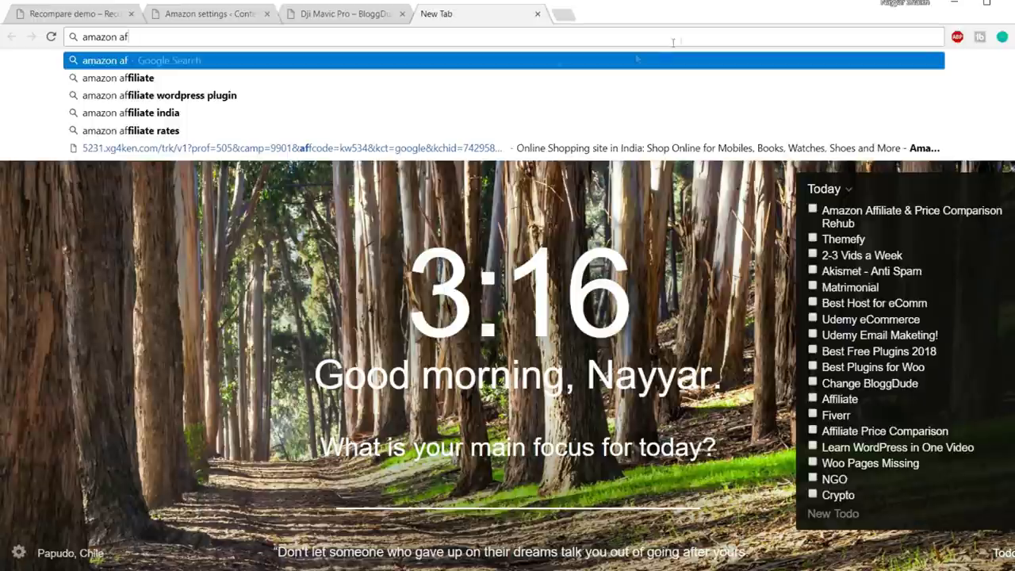
left_click(198, 77)
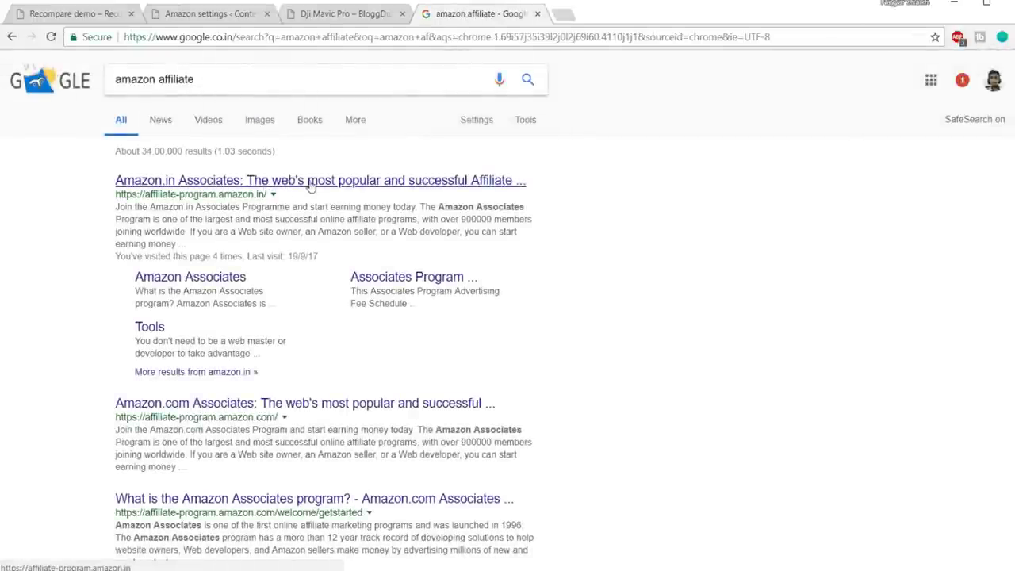
left_click(311, 181)
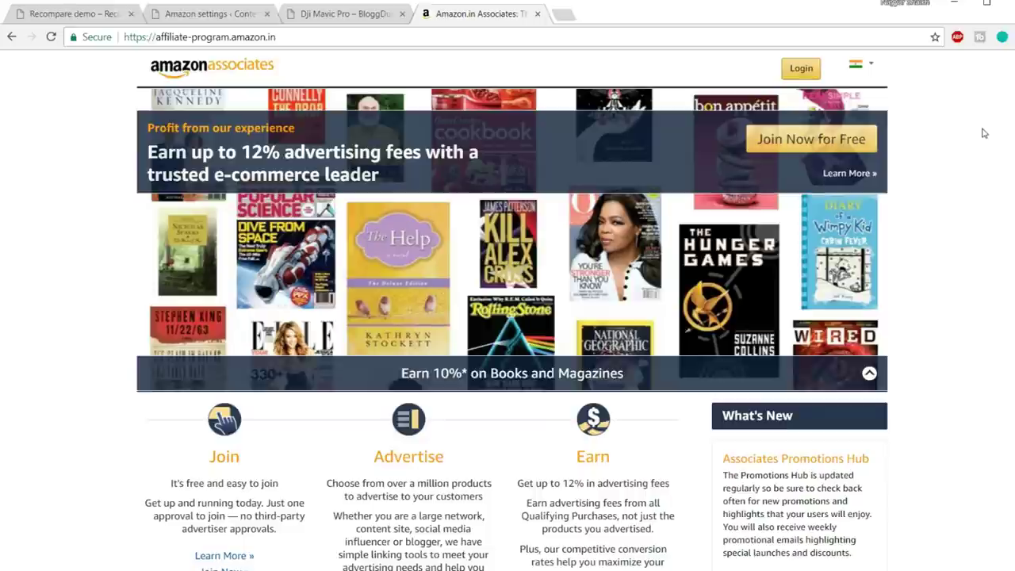
left_click(865, 66)
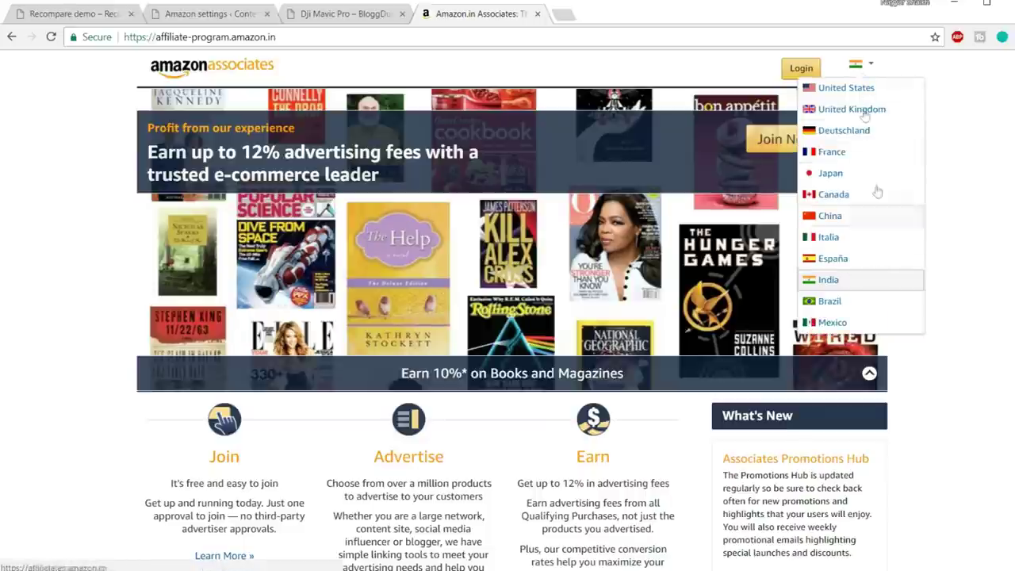
left_click(802, 69)
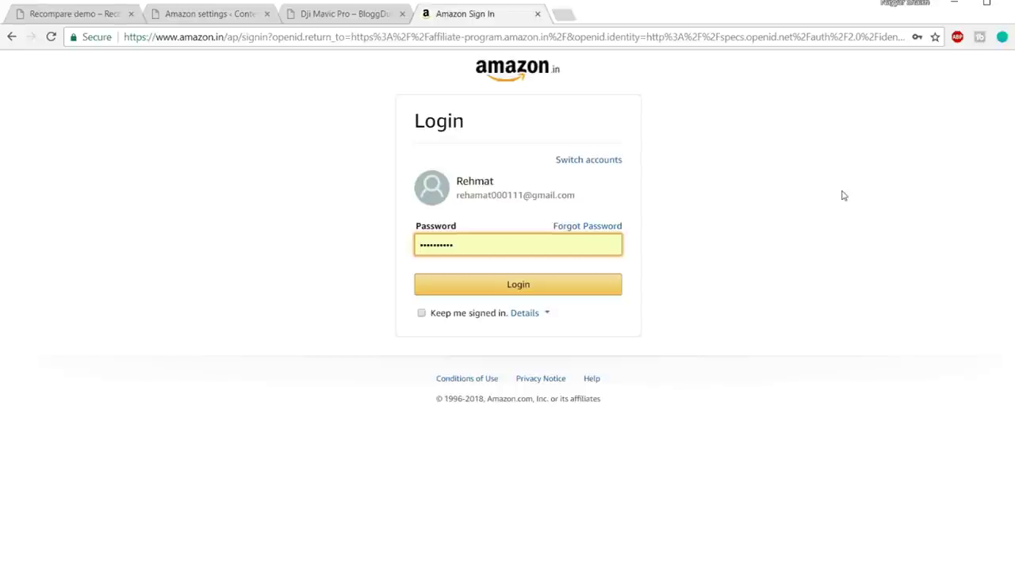
left_click(503, 294)
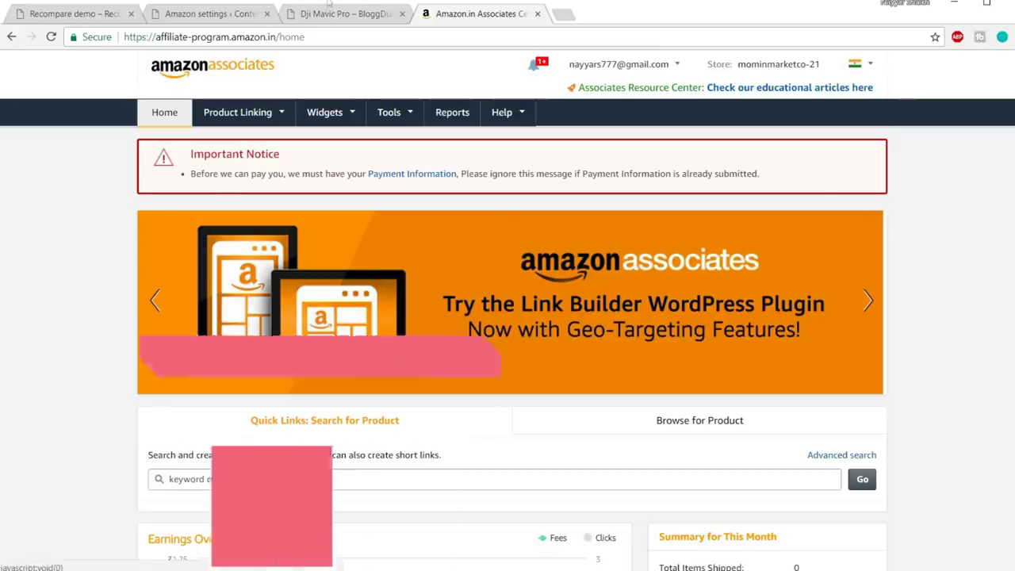
Step: Go from the Associates home page to Product Advertising API credential management
left_click(342, 14)
left_click(210, 13)
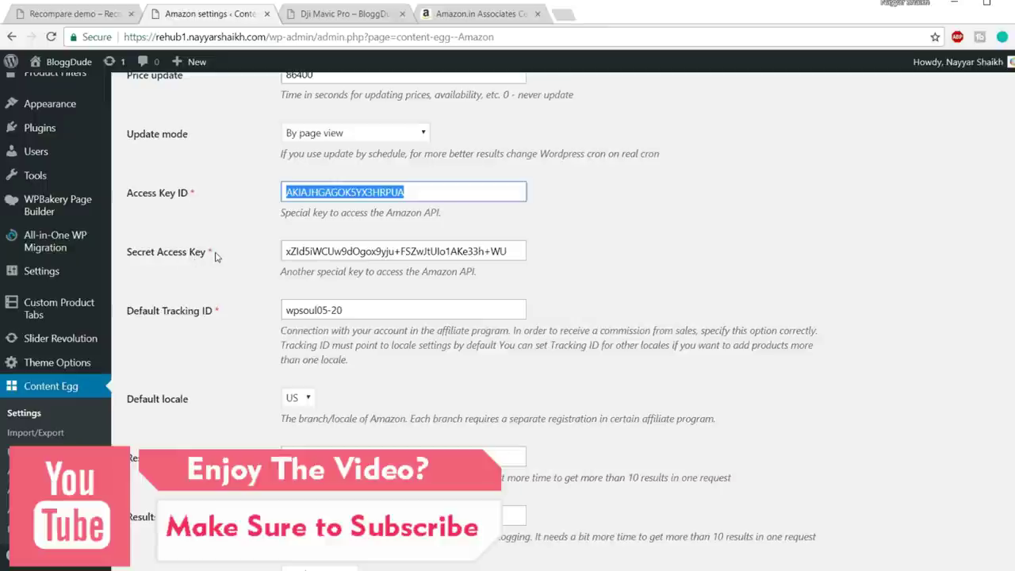
left_click(476, 14)
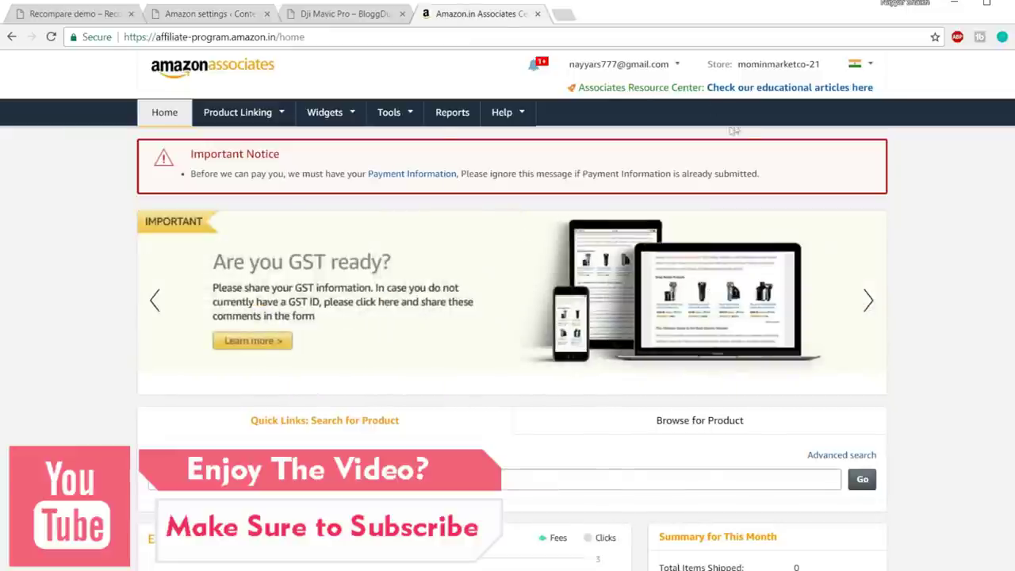
mouse_move(389, 115)
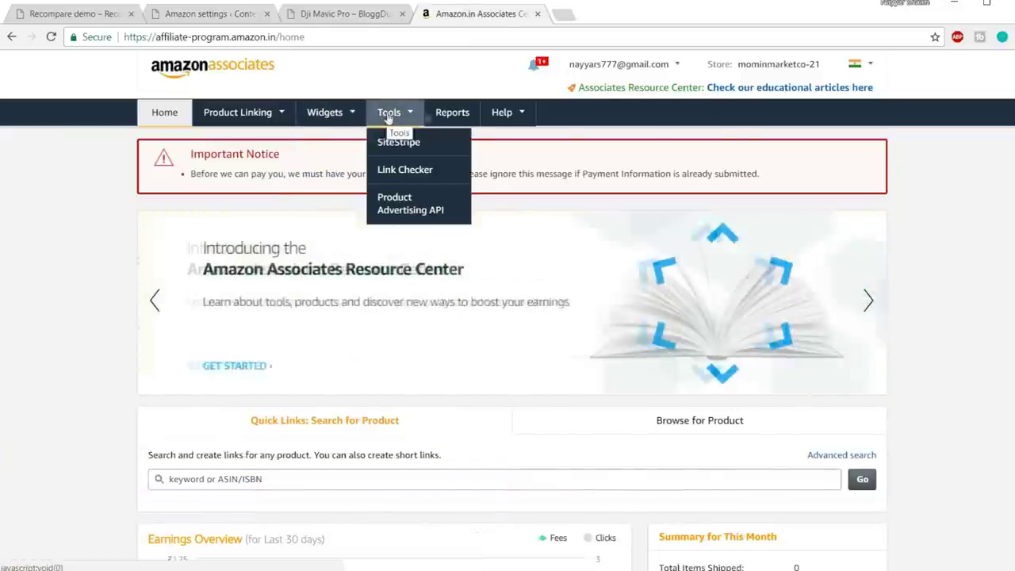
left_click(427, 206)
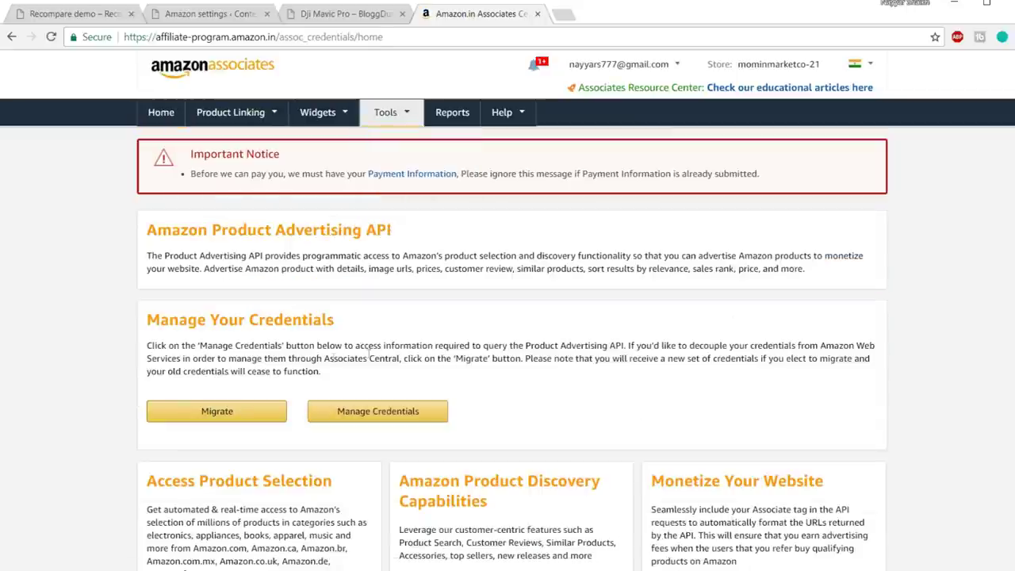
scroll(982, 297, "down", 1)
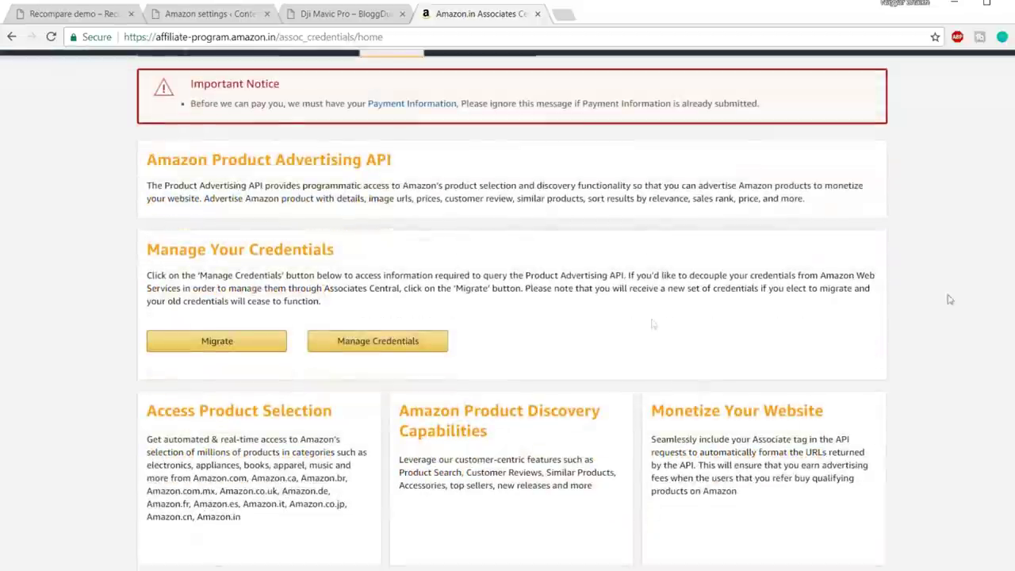
left_click_drag(146, 252, 356, 253)
left_click(356, 253)
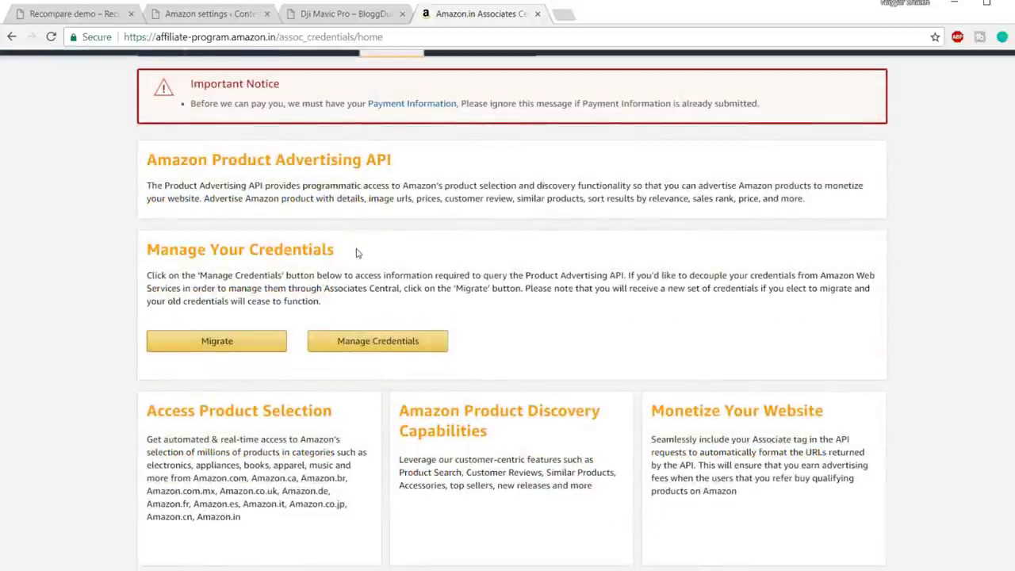
left_click(403, 348)
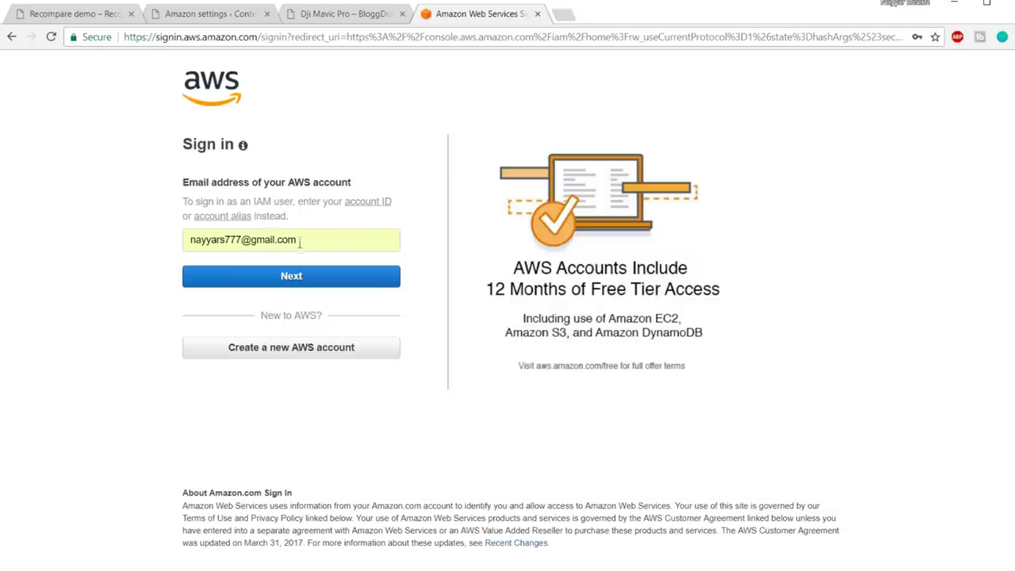
Step: Complete the AWS sign-in, go to IAM Users, and start adding a new user
left_click(302, 278)
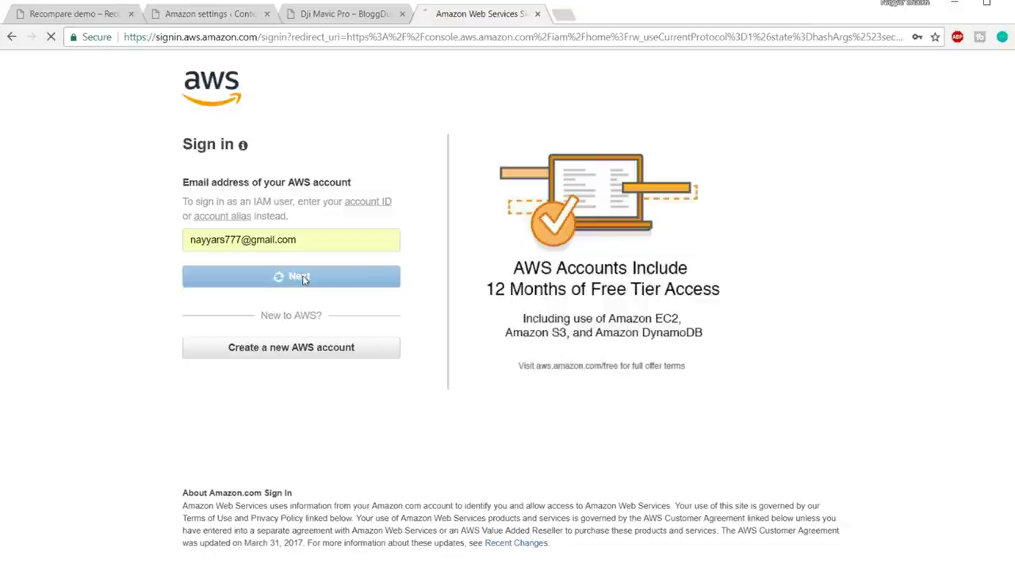
left_click(261, 277)
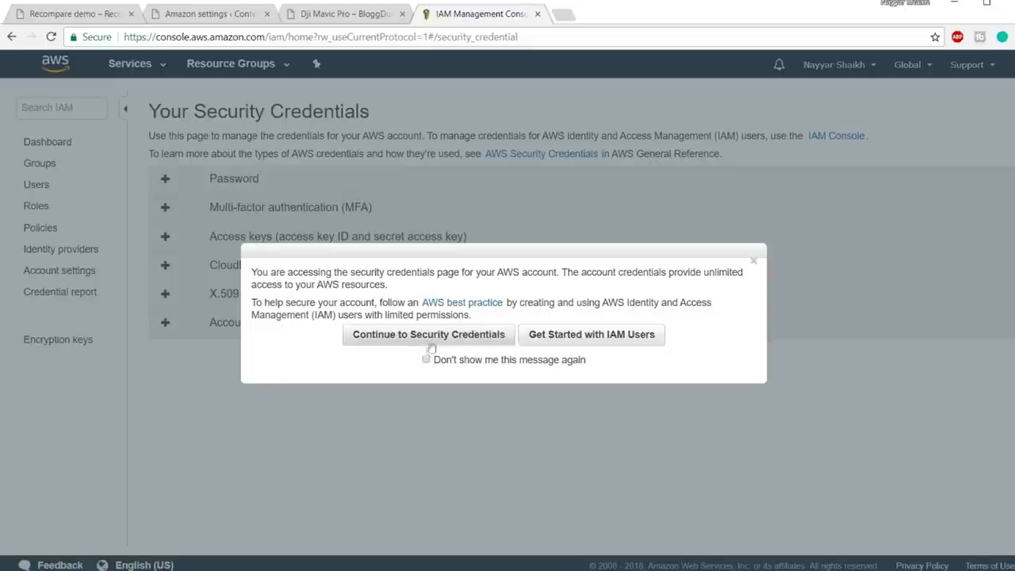
left_click(230, 14)
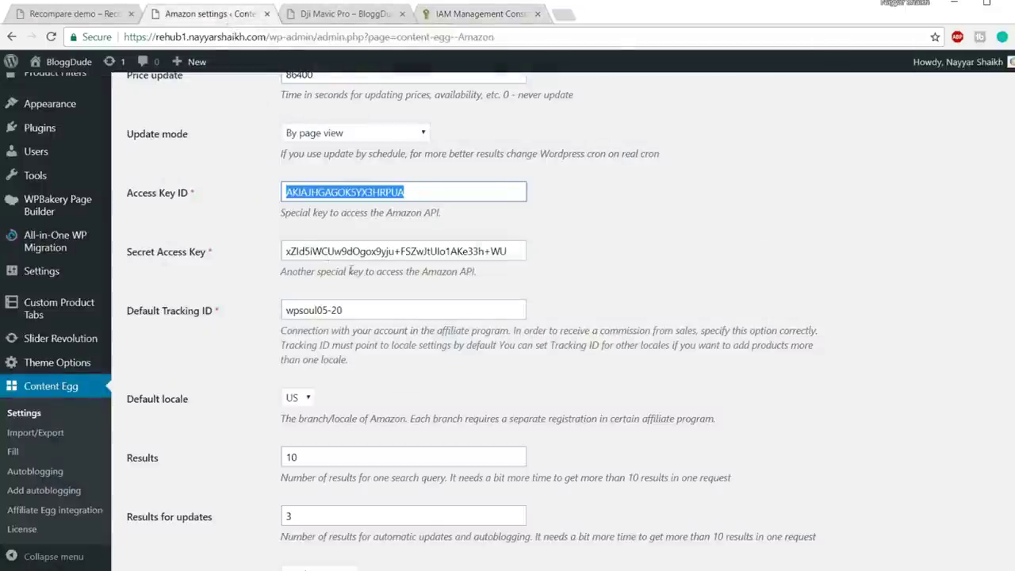
left_click(465, 11)
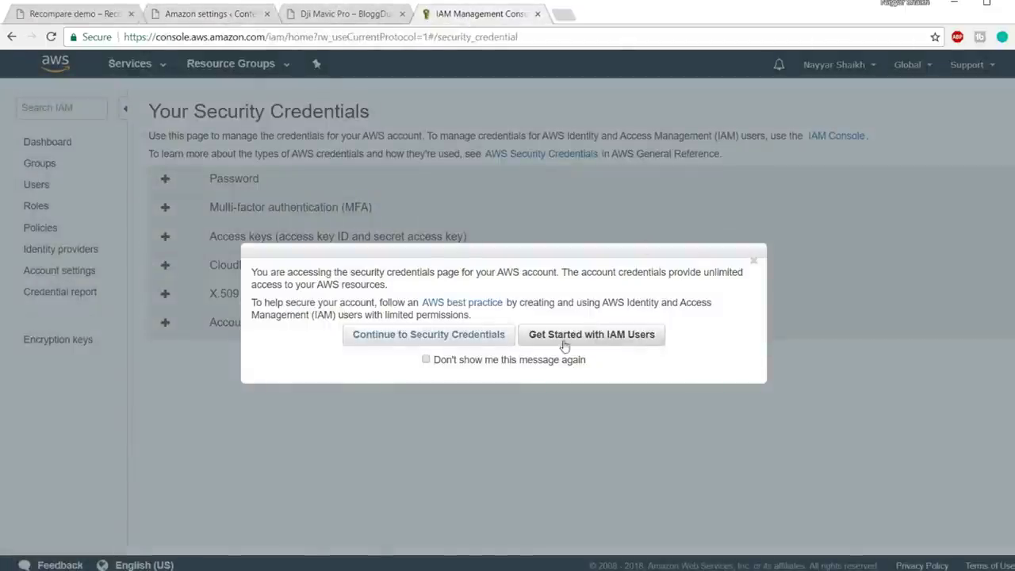
left_click(603, 338)
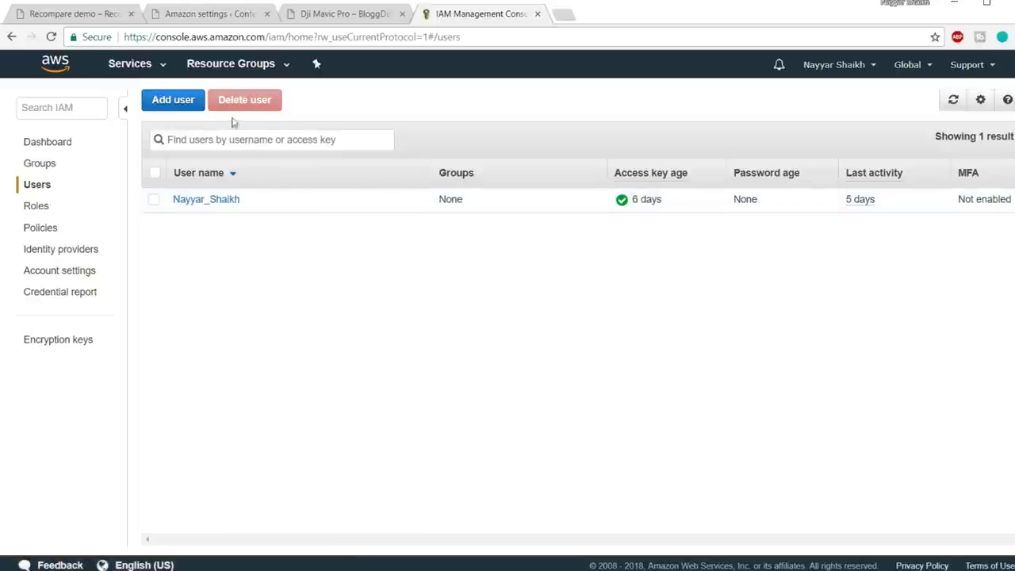
left_click(172, 103)
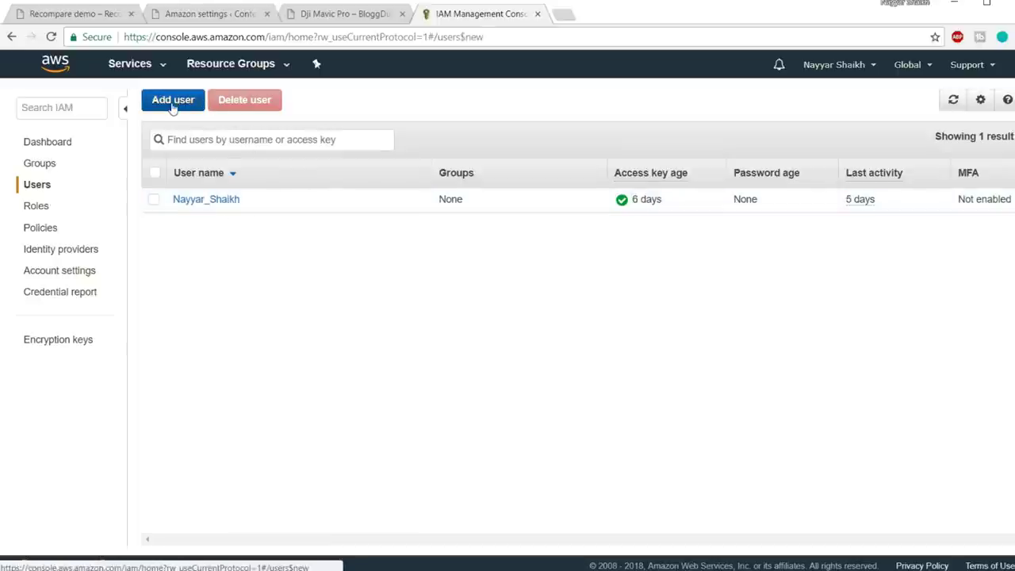
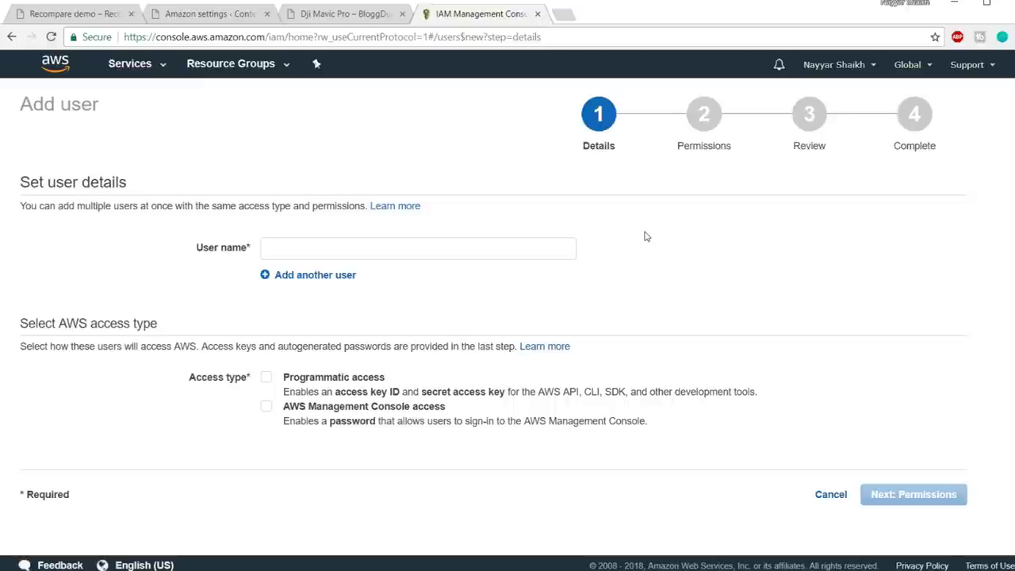
Step: Enter the new IAM user's user name and enable Programmatic access
left_click(435, 243)
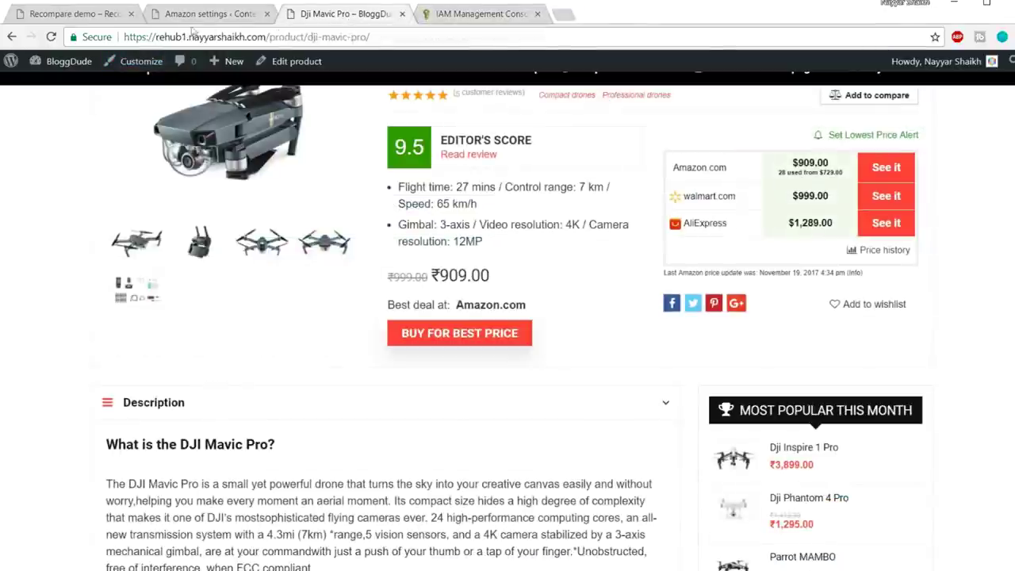
left_click(447, 19)
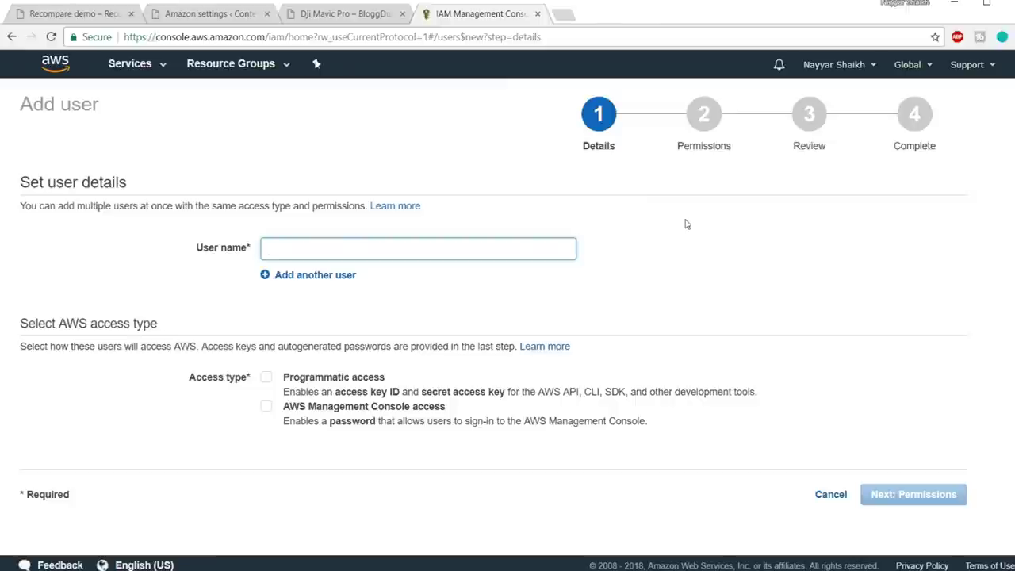
type("rehu")
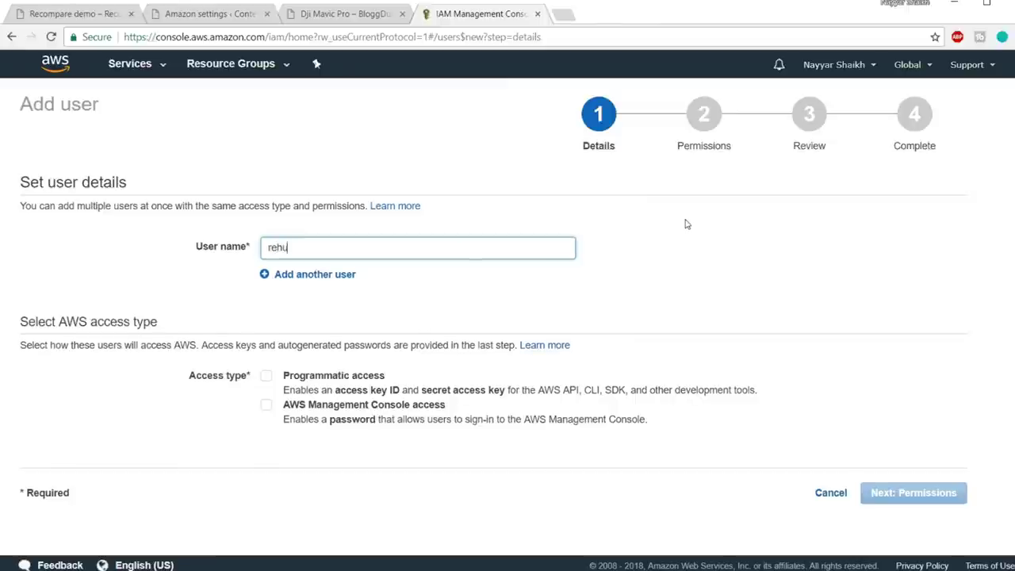
type("bnayyarshaikh")
left_click(675, 403)
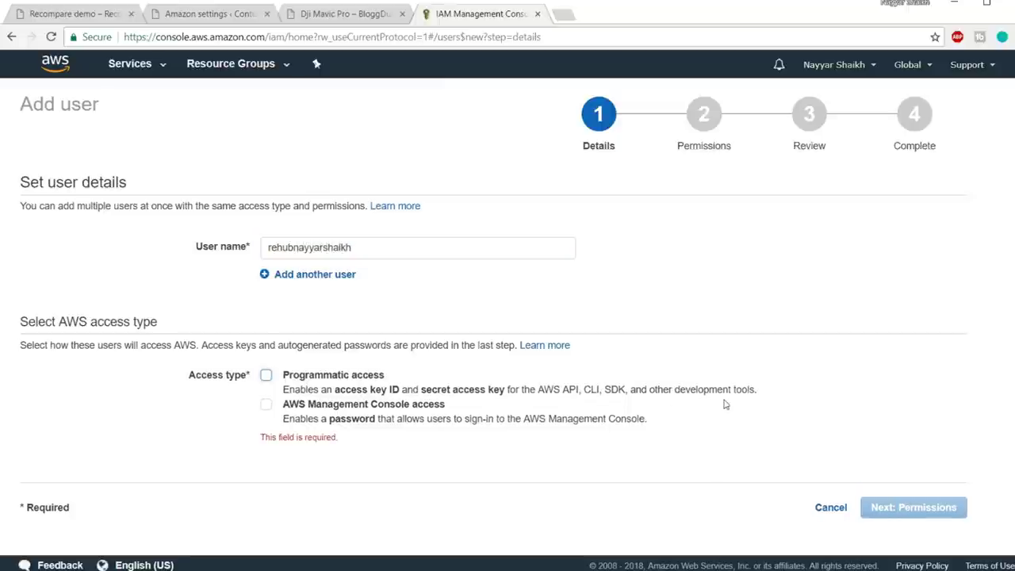
left_click(266, 376)
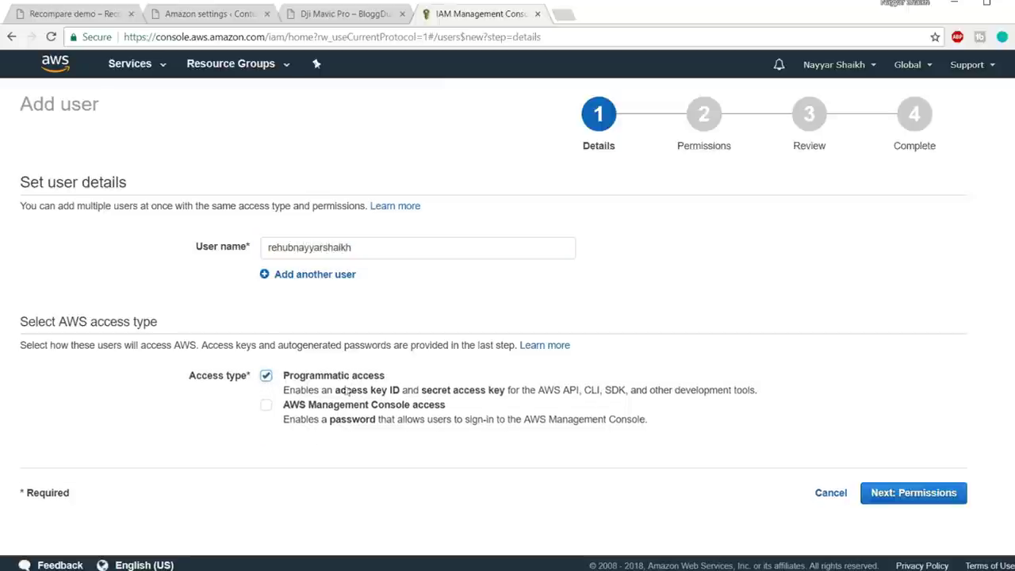
Step: Attach the AdministratorAccess policy directly to the new user and proceed to the Review step
left_click(922, 500)
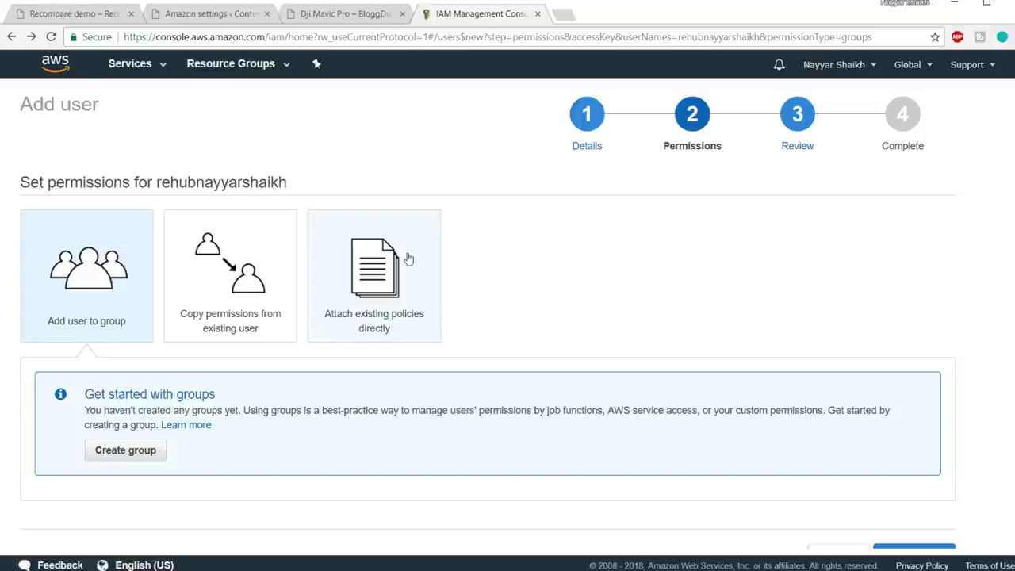
left_click(415, 260)
scroll(653, 283, "down", 3)
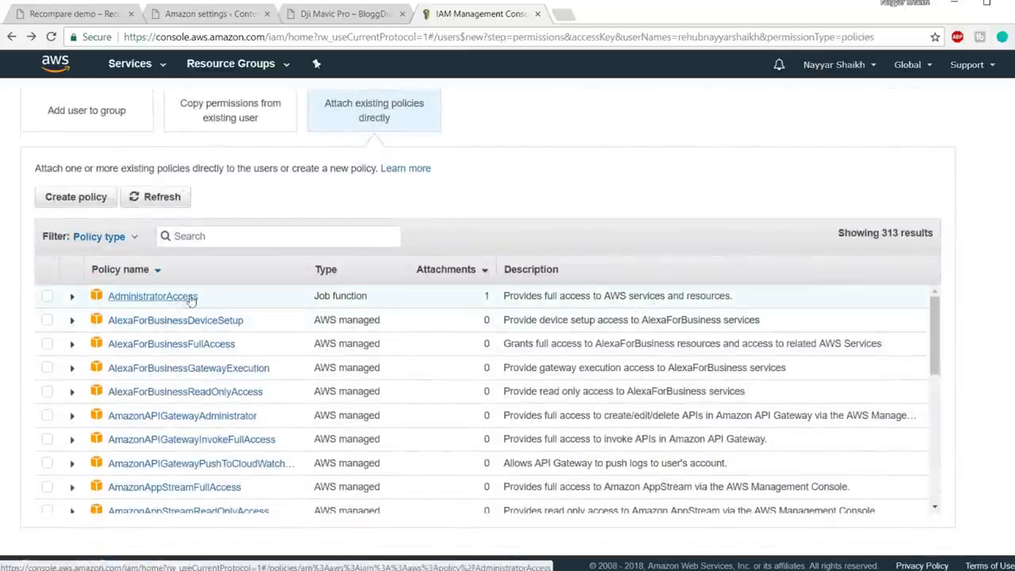
left_click(173, 298)
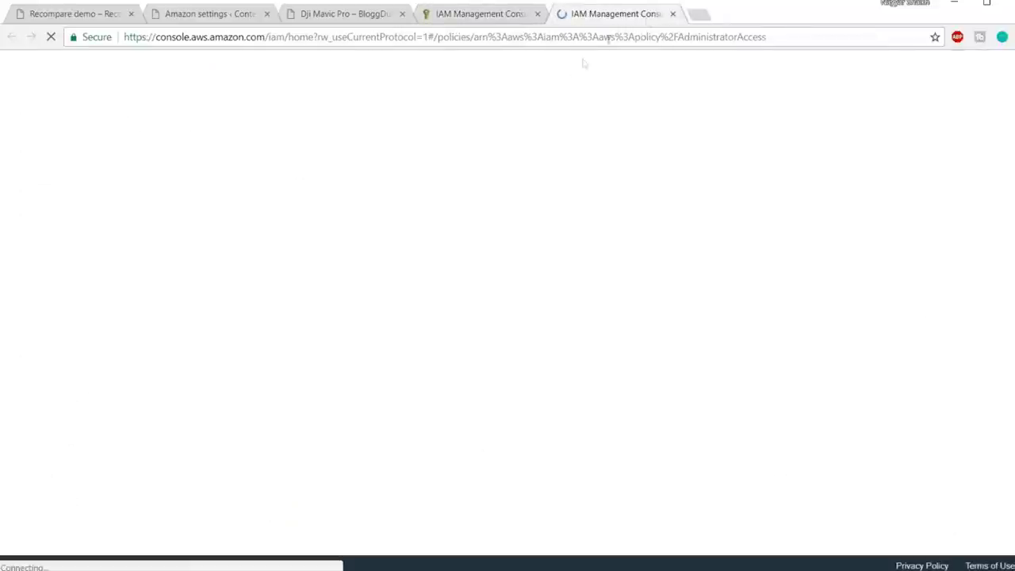
left_click(673, 14)
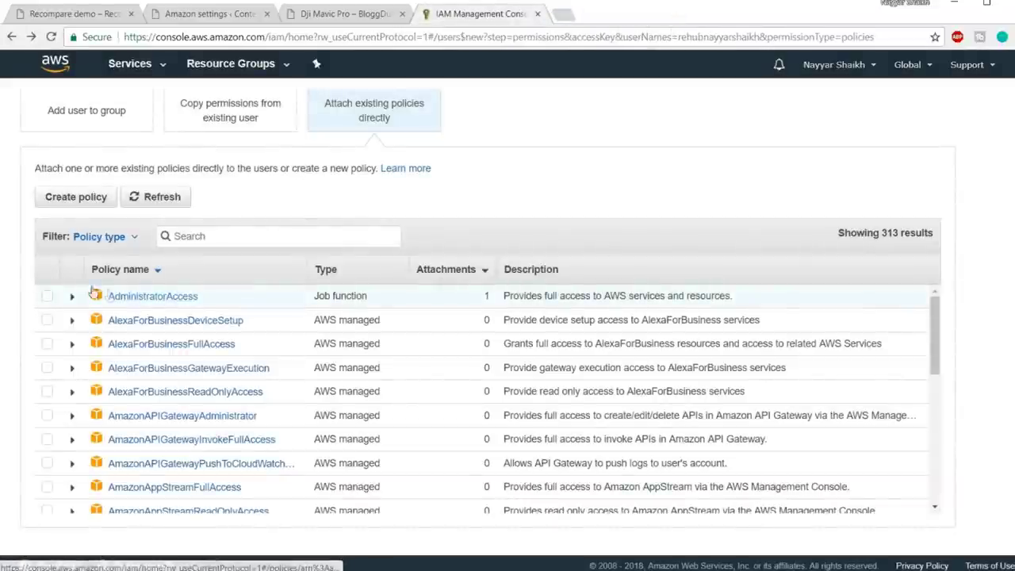
left_click(46, 297)
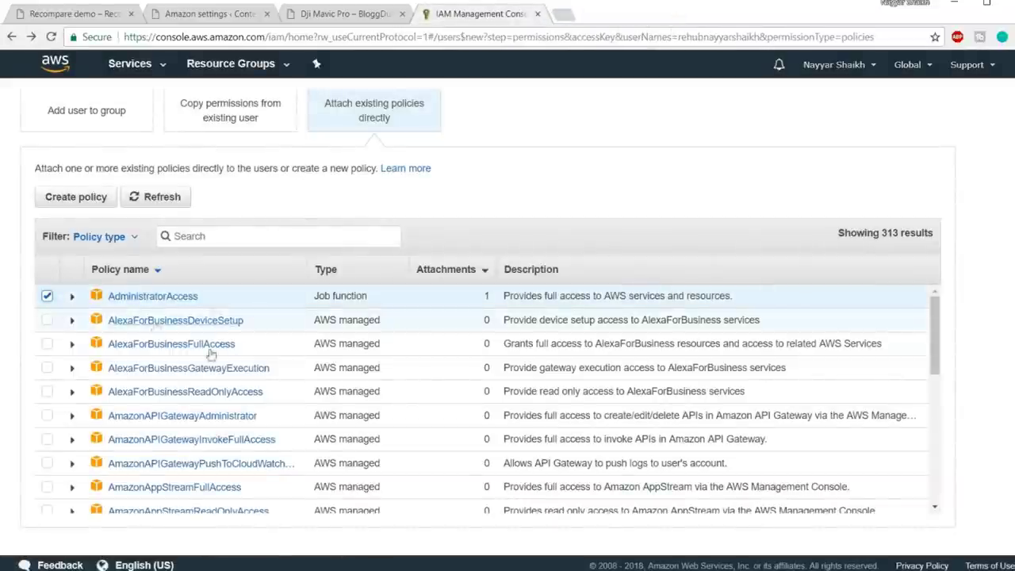
scroll(476, 357, "down", 5)
scroll(936, 450, "down", 5)
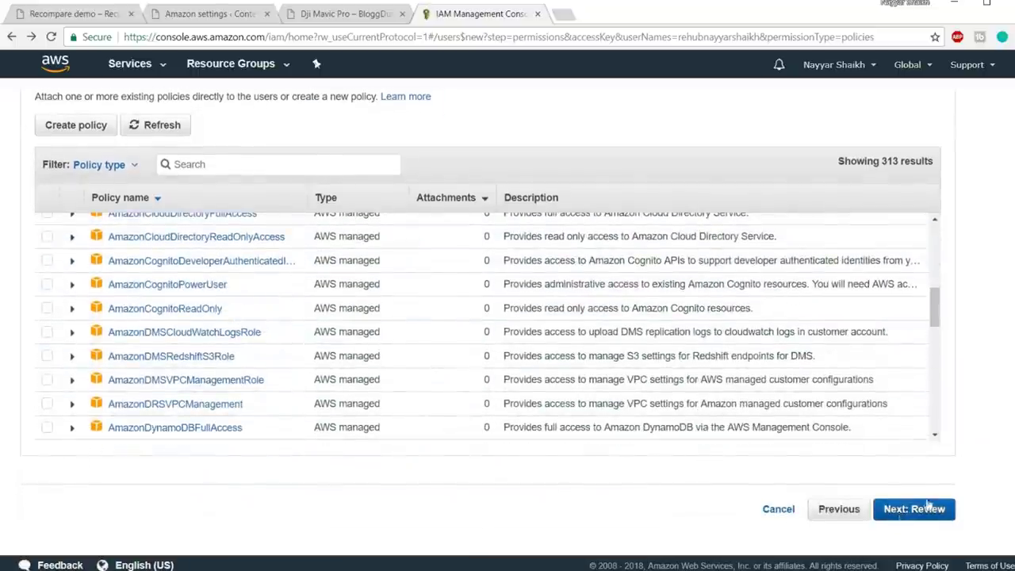
left_click(914, 510)
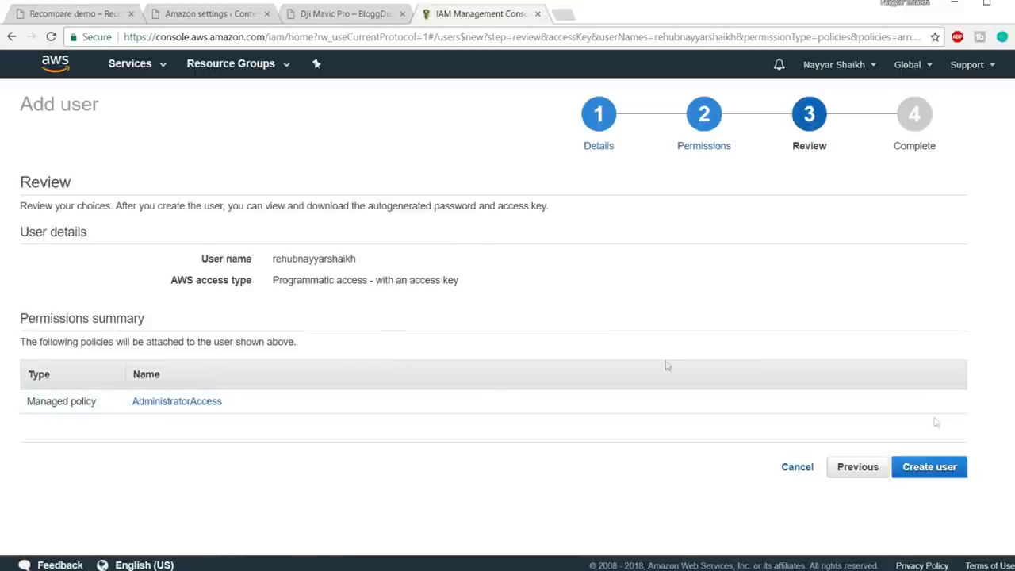
Step: Create the IAM user and select its new access key ID for copying
left_click(942, 470)
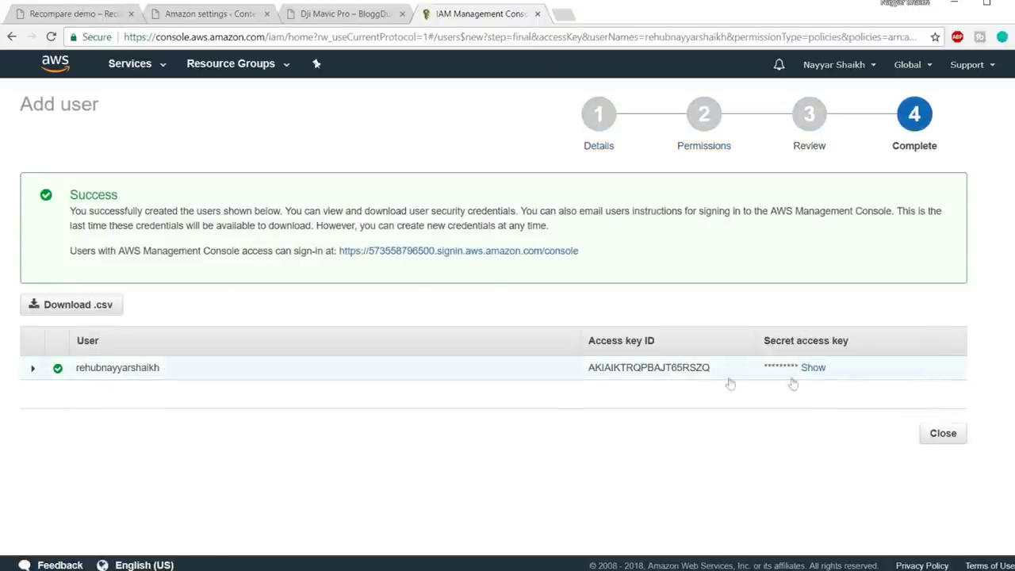
left_click_drag(593, 371, 714, 378)
key("ctrl+c")
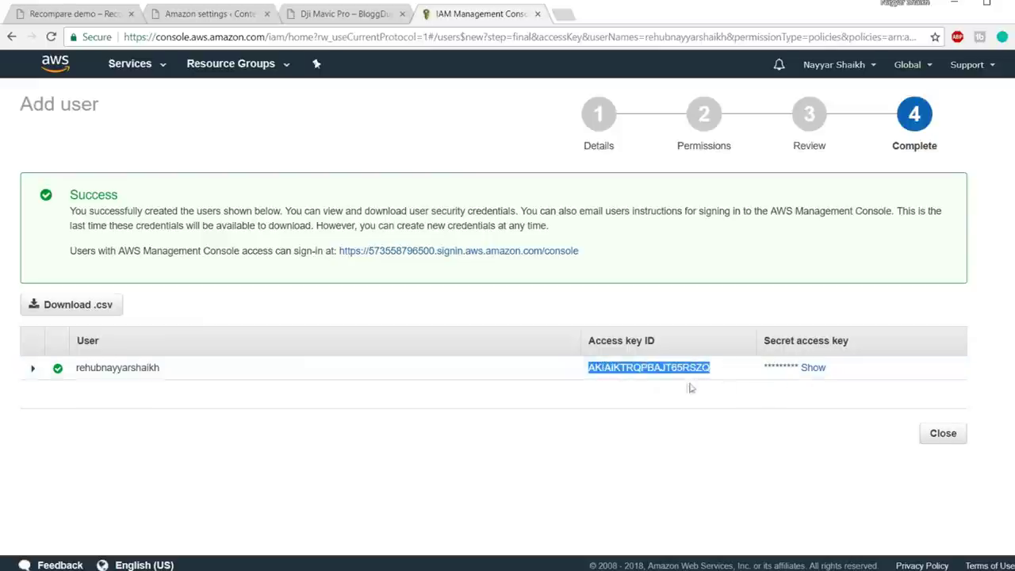
left_click(194, 14)
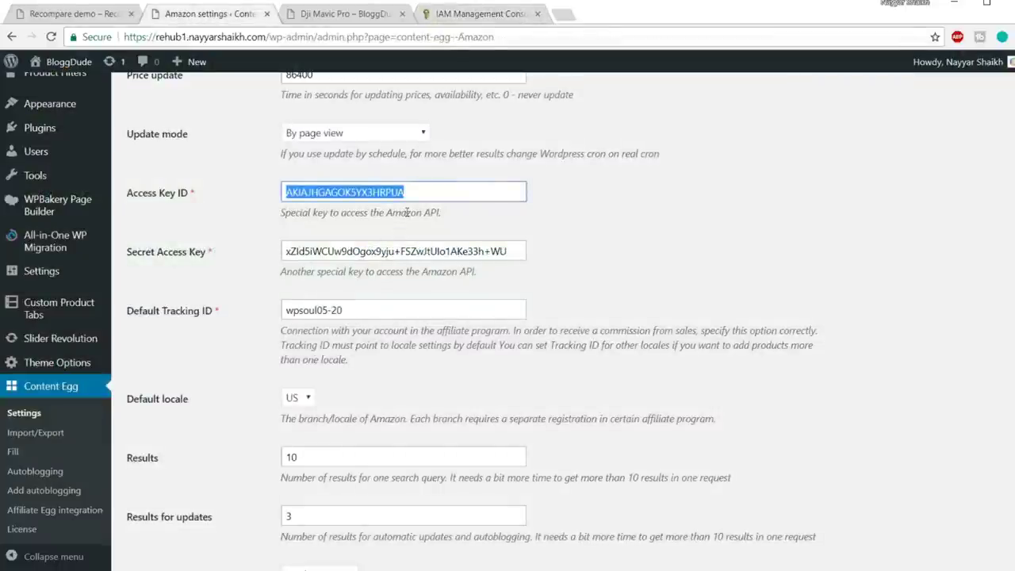
Step: Paste the new access key ID into Content Egg and reveal the secret key in IAM
key("BackSpace")
key("ctrl+v")
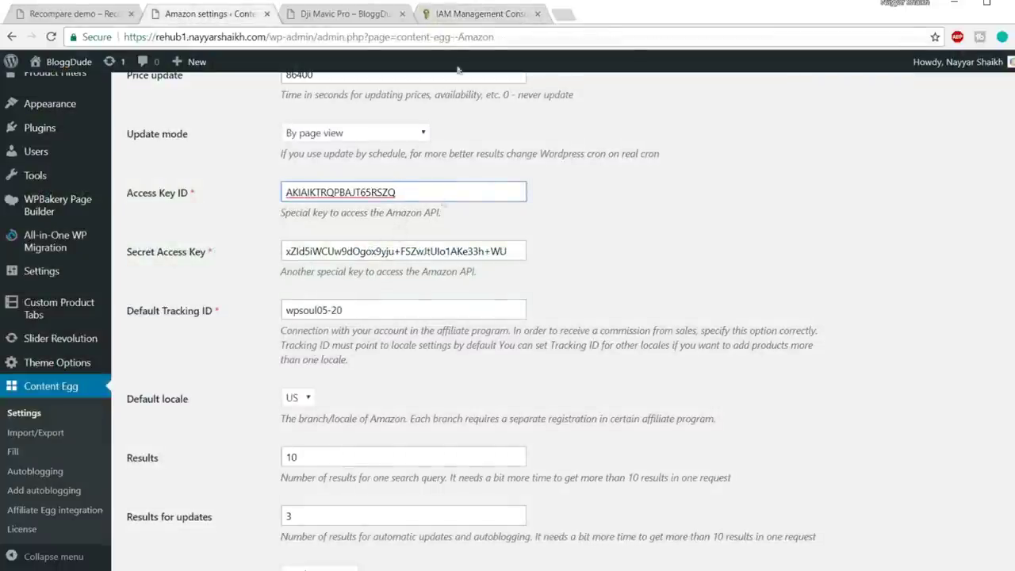
left_click(463, 12)
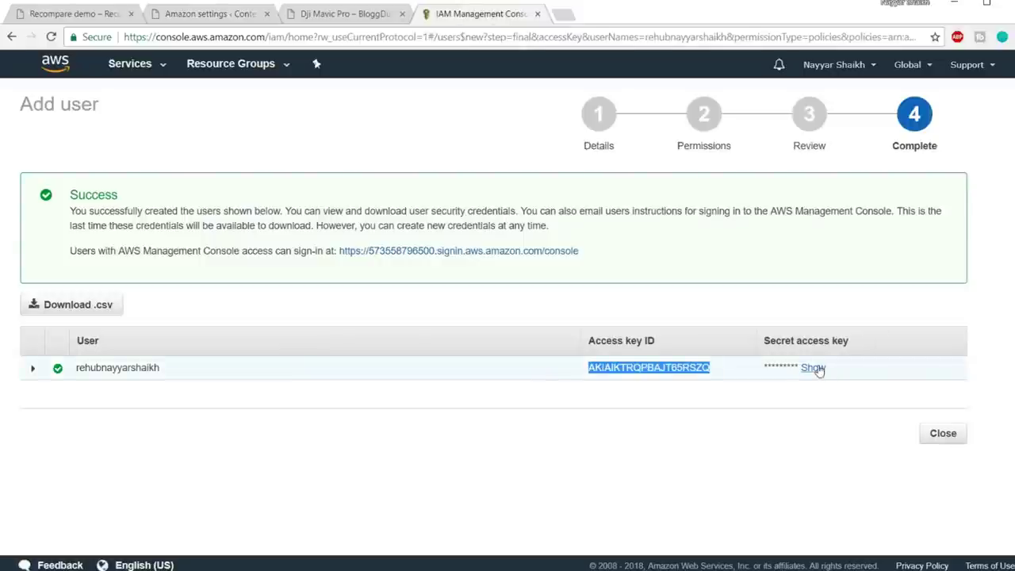
left_click(819, 370)
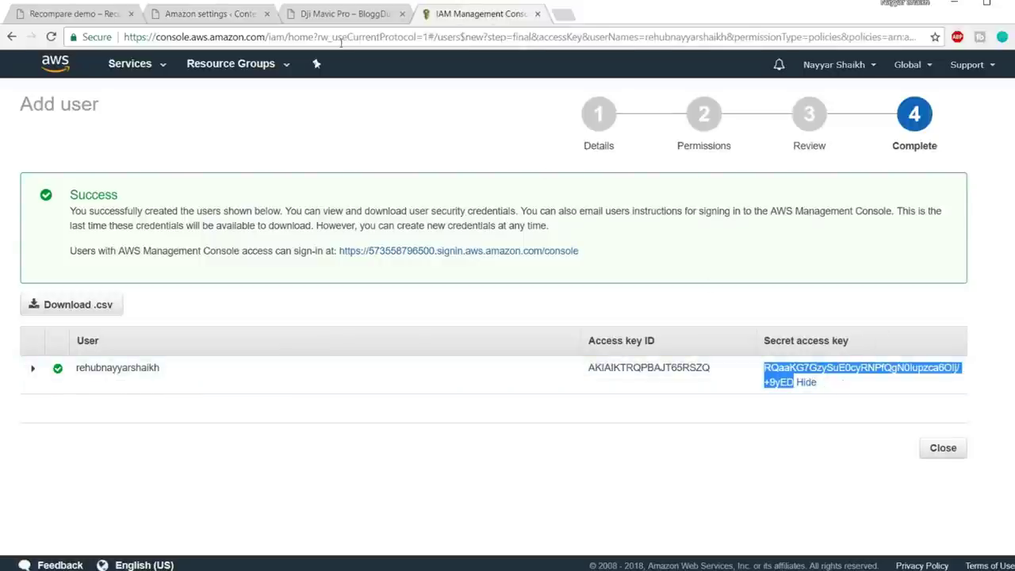
left_click(223, 14)
Step: Replace the Secret Access Key with the new one, then return to the IAM users list
left_click(446, 253)
key("ctrl+a")
key("BackSpace")
key("ctrl+v")
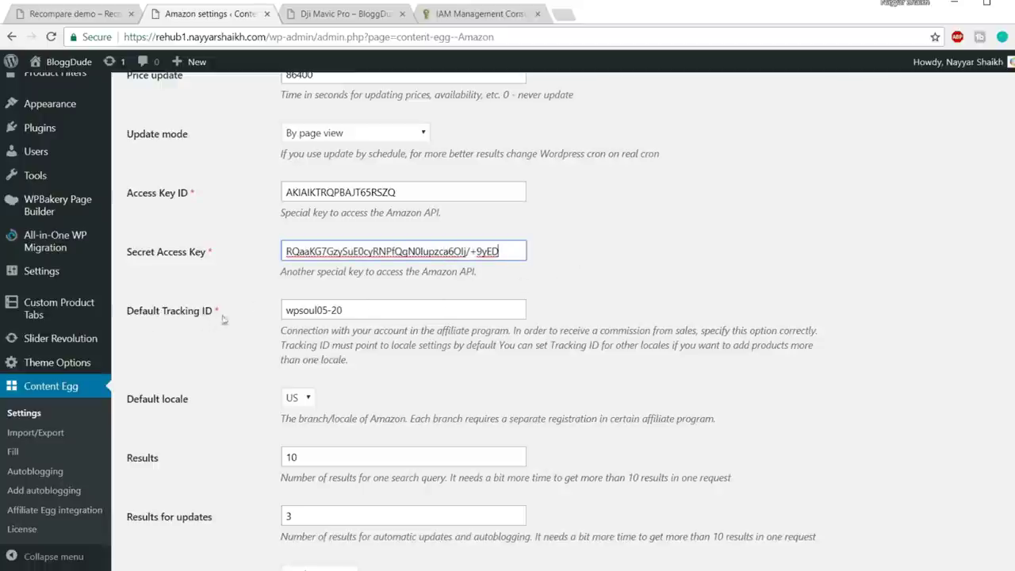
left_click(483, 13)
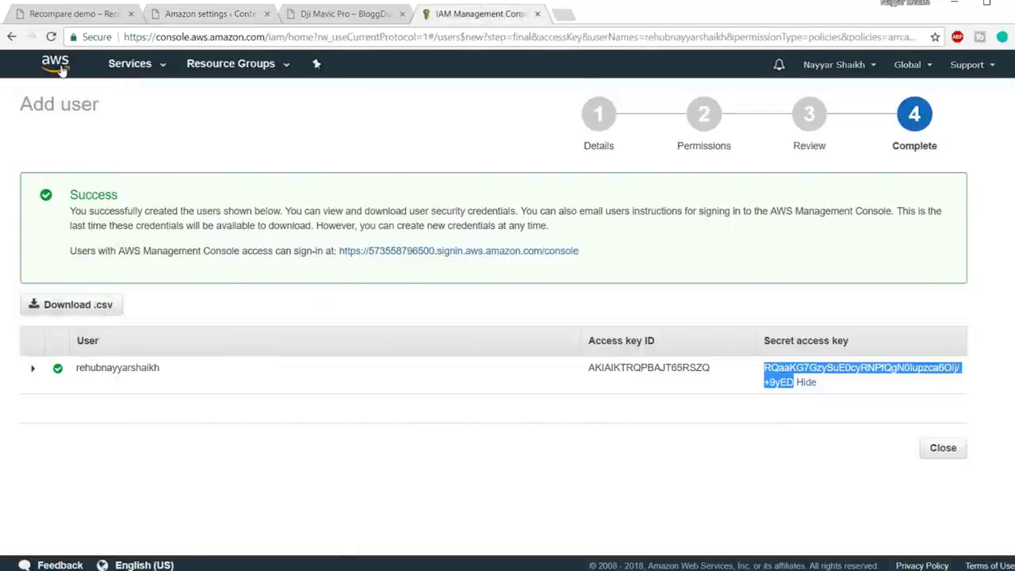
left_click(12, 38)
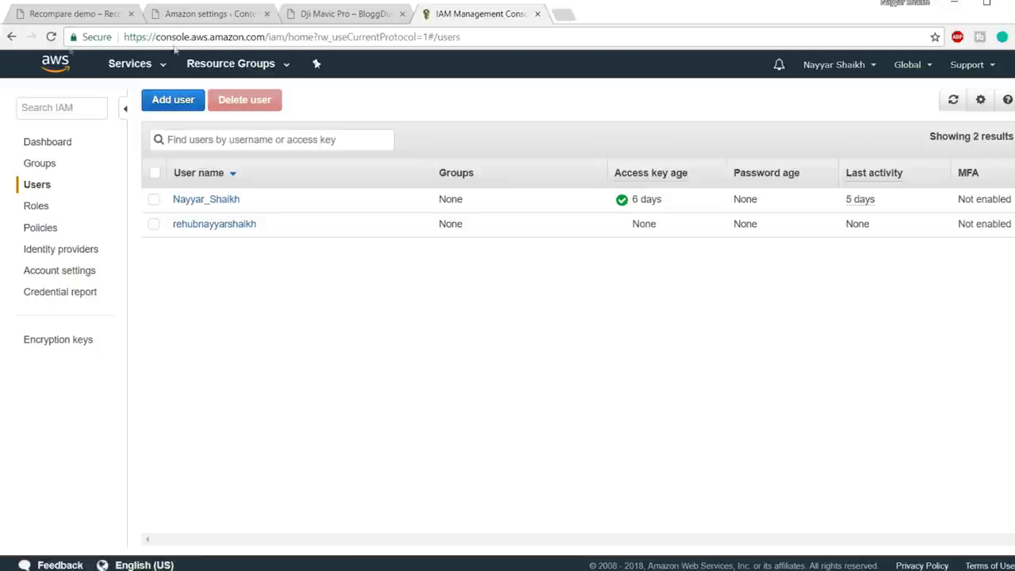
Step: Load the affiliate-program.amazon.in Associates home page
left_click(223, 40)
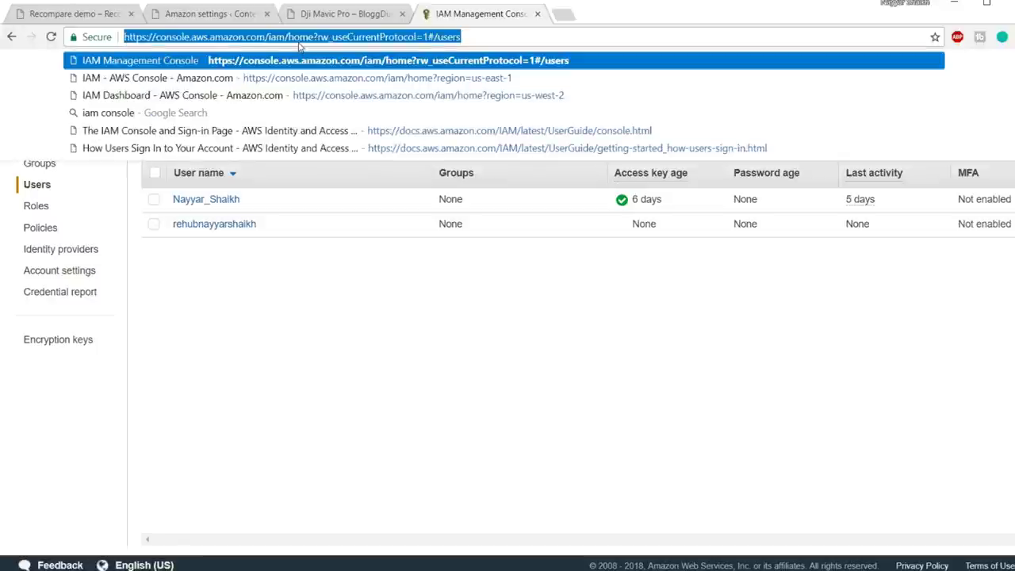
type("af")
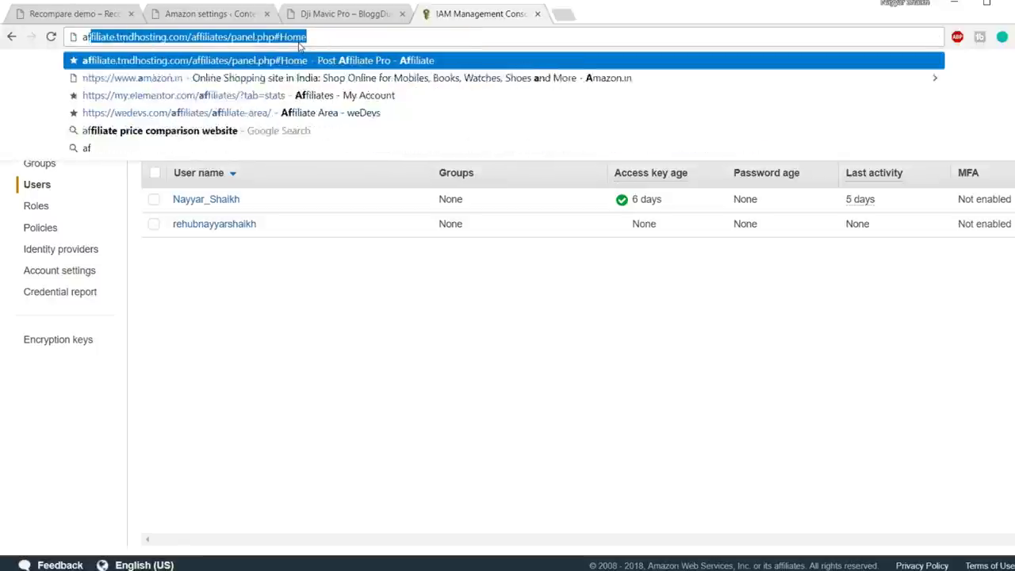
type("filaite-p")
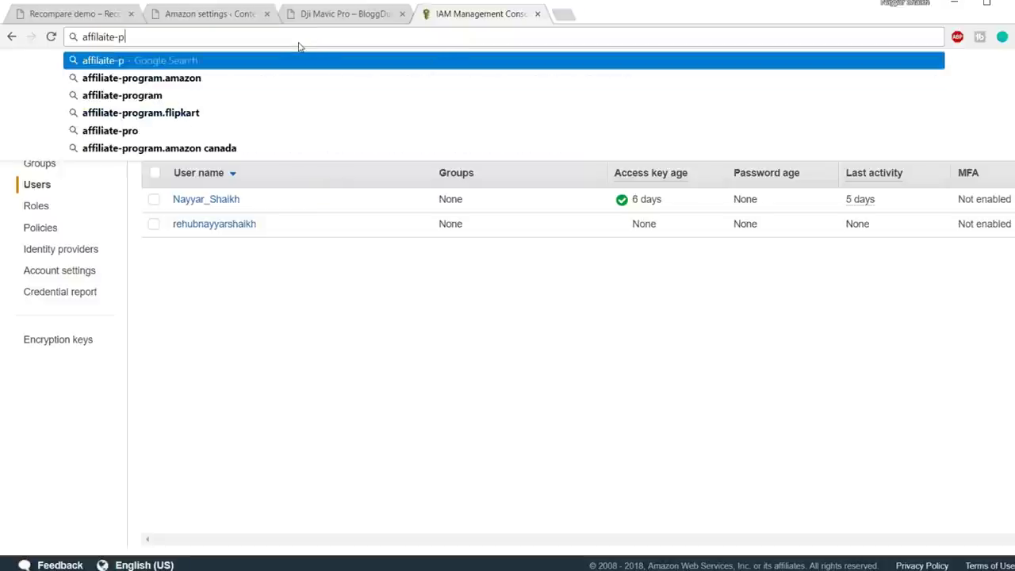
key("Down")
type(".in")
key("Return")
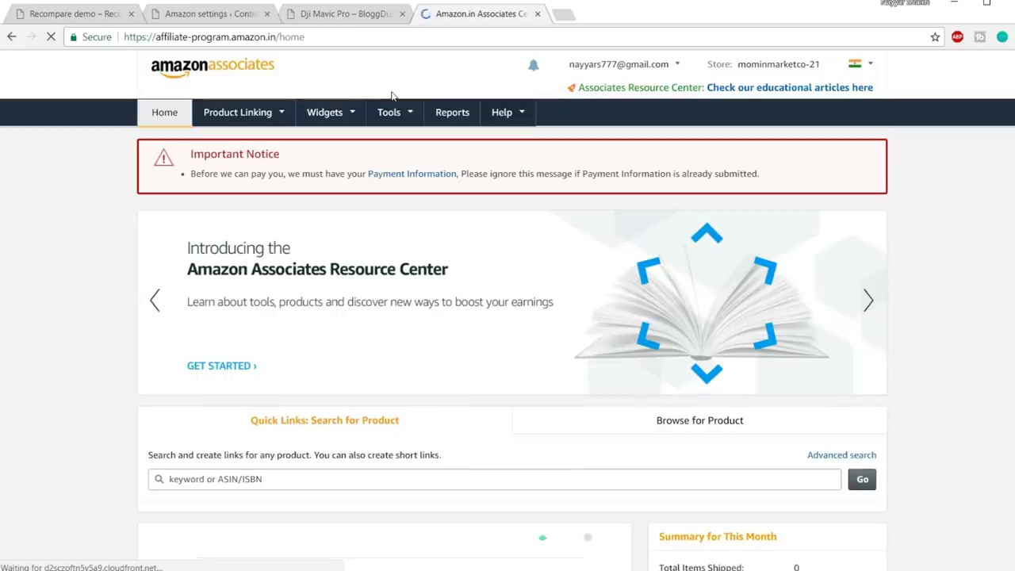
mouse_move(373, 125)
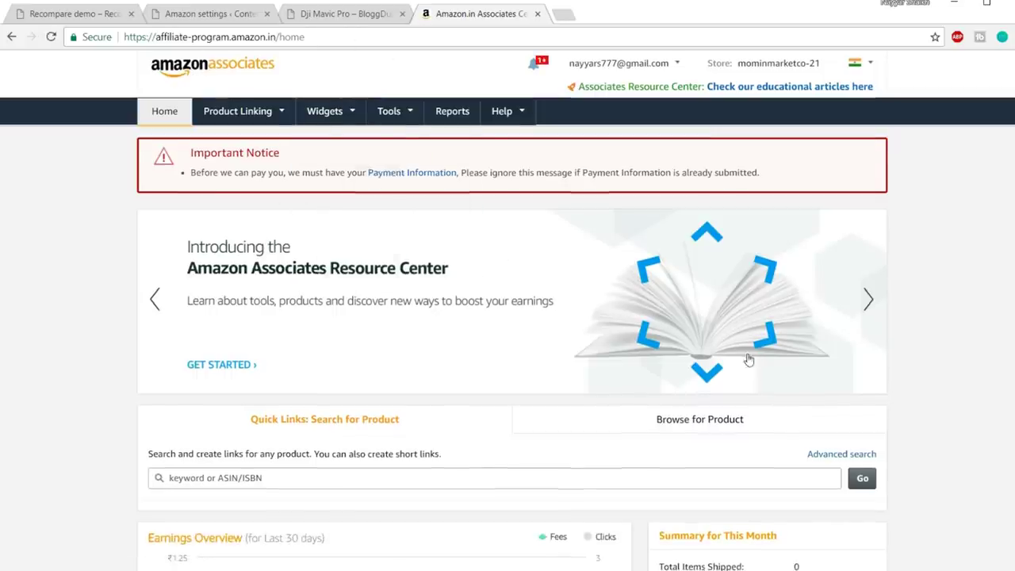
scroll(749, 365, "down", 4)
scroll(749, 369, "up", 4)
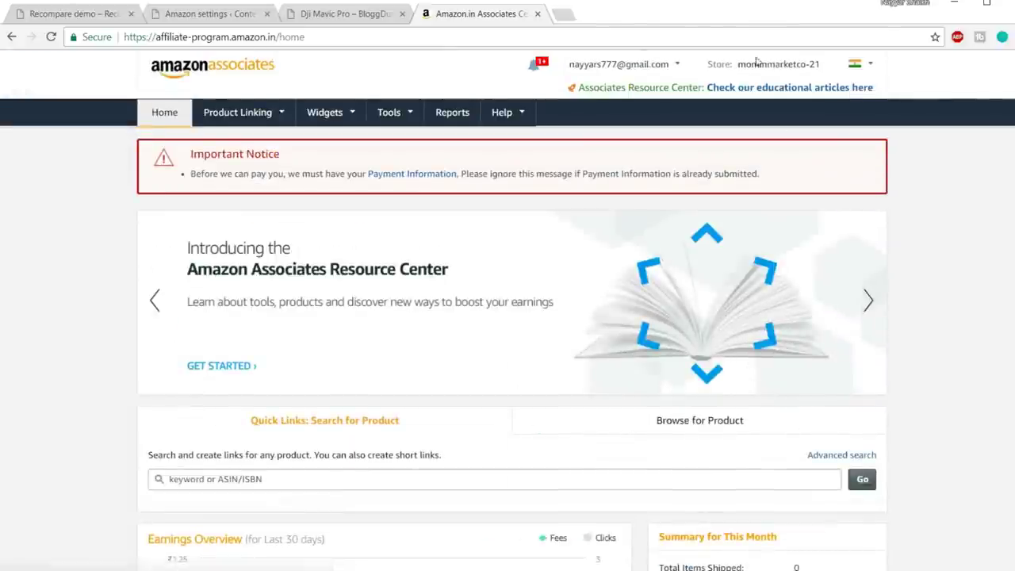
Step: Copy the Associates store ID and paste it over the Default Tracking ID
left_click_drag(744, 62, 820, 61)
key("ctrl+c")
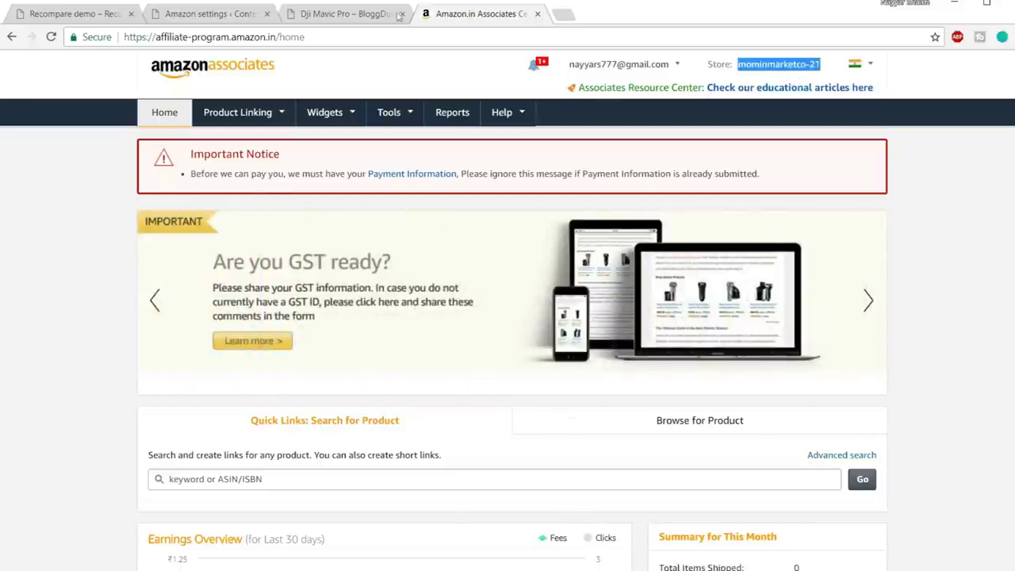
left_click(210, 14)
left_click_drag(365, 310, 155, 317)
key("BackSpace")
key("ctrl+v")
Step: Set the Default locale to IN
left_click(696, 260)
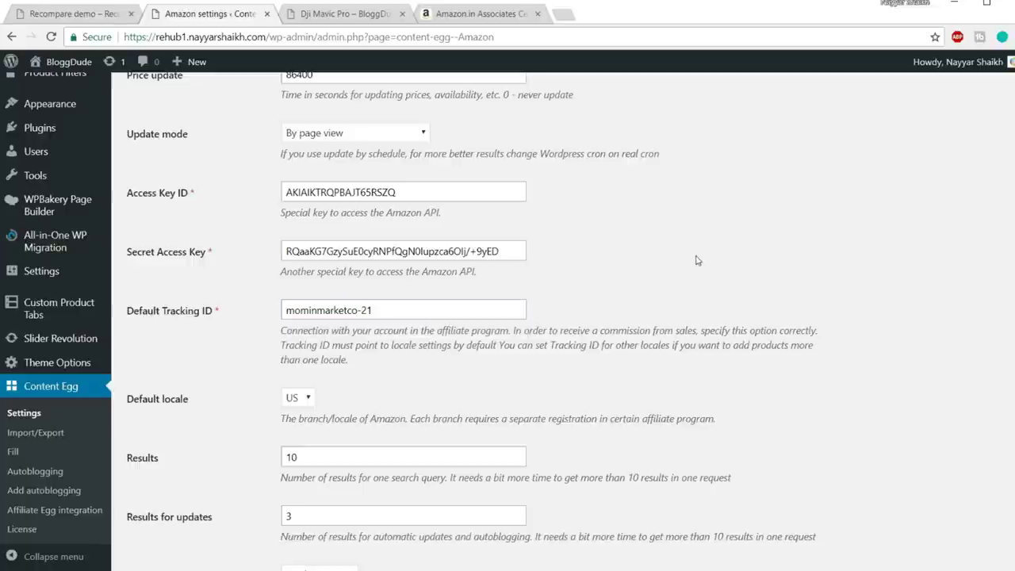
scroll(753, 272, "down", 3)
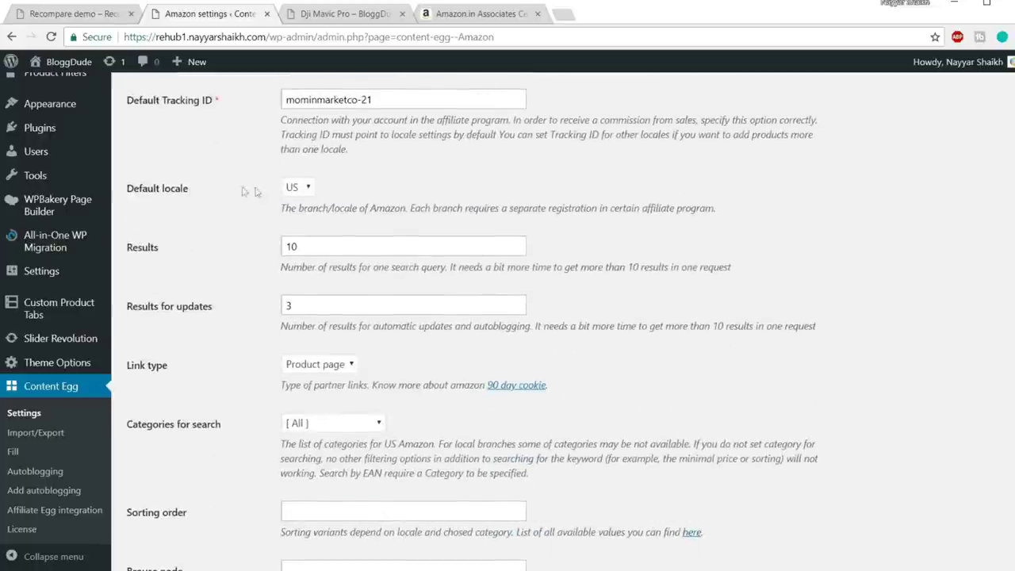
left_click(295, 189)
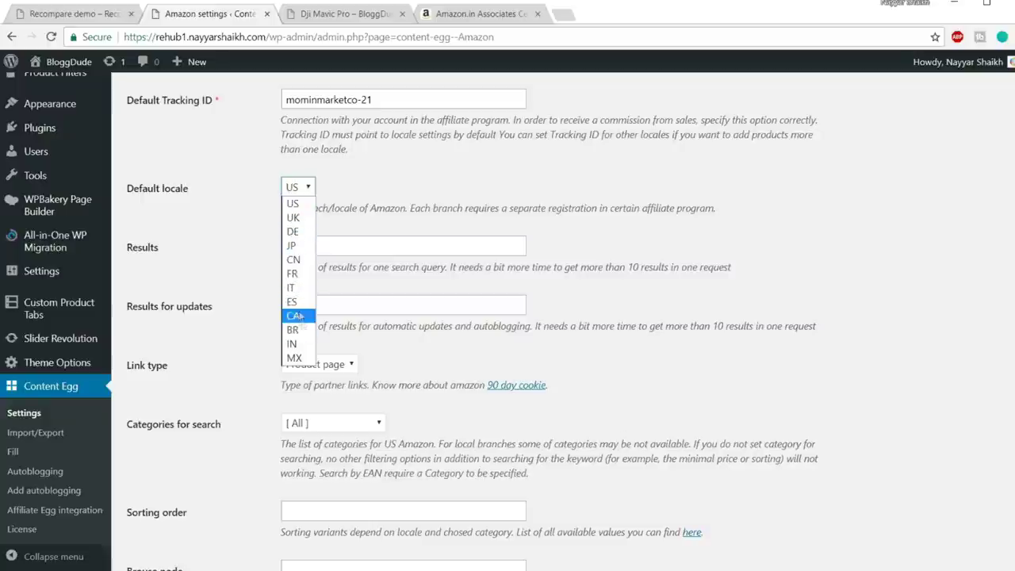
left_click(292, 344)
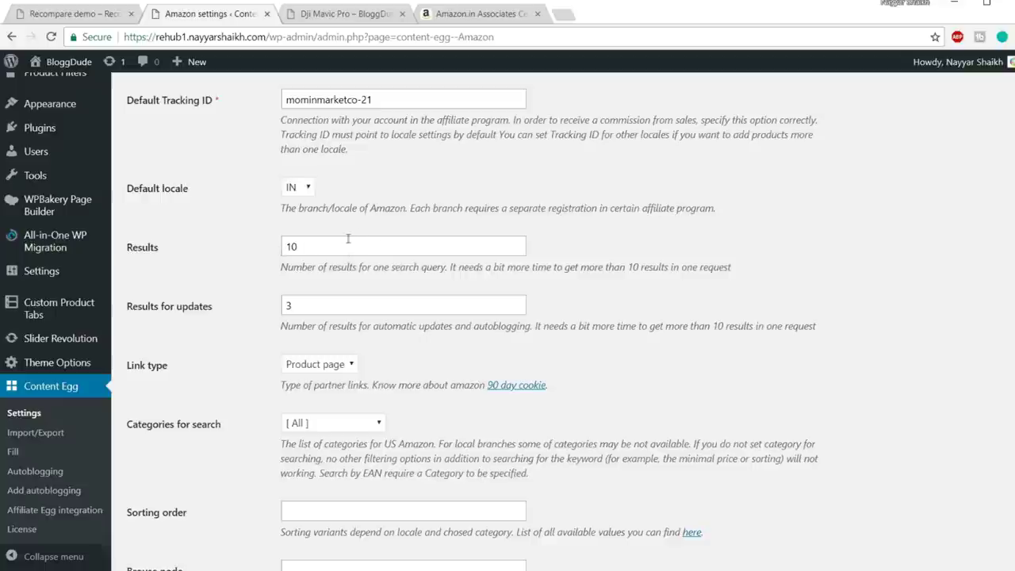
Step: Keep Results at 10, Results for updates at 3, and Link type on Product page
left_click_drag(349, 241, 249, 249)
left_click(790, 219)
scroll(830, 229, "down", 3)
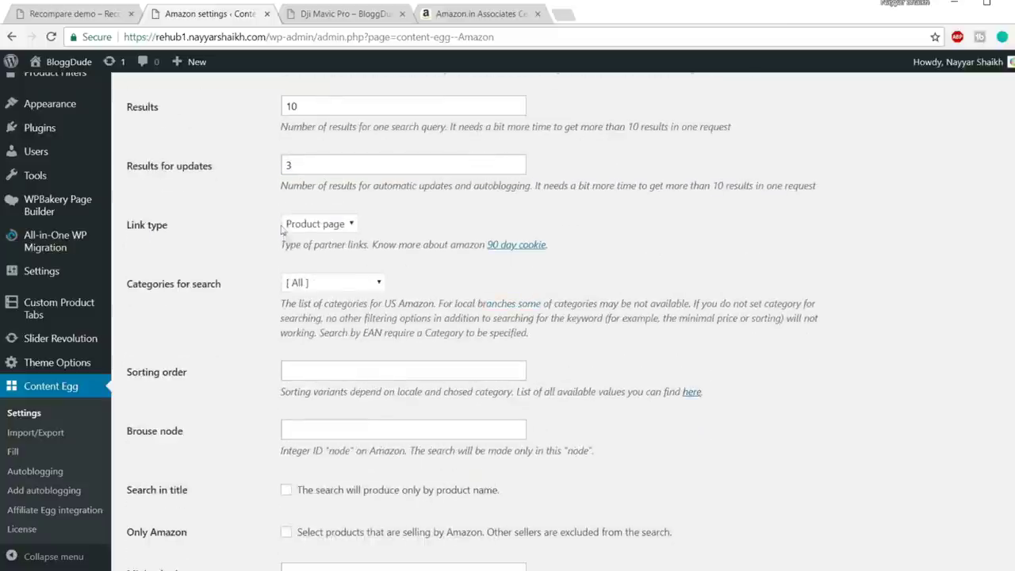
left_click_drag(324, 174, 269, 173)
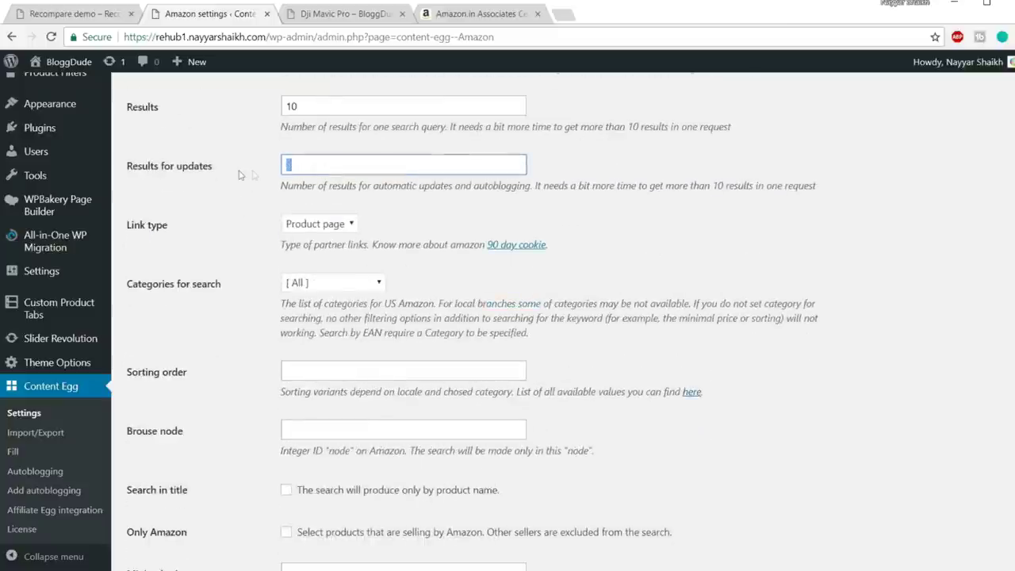
left_click(682, 176)
left_click(335, 227)
left_click(318, 246)
left_click(333, 224)
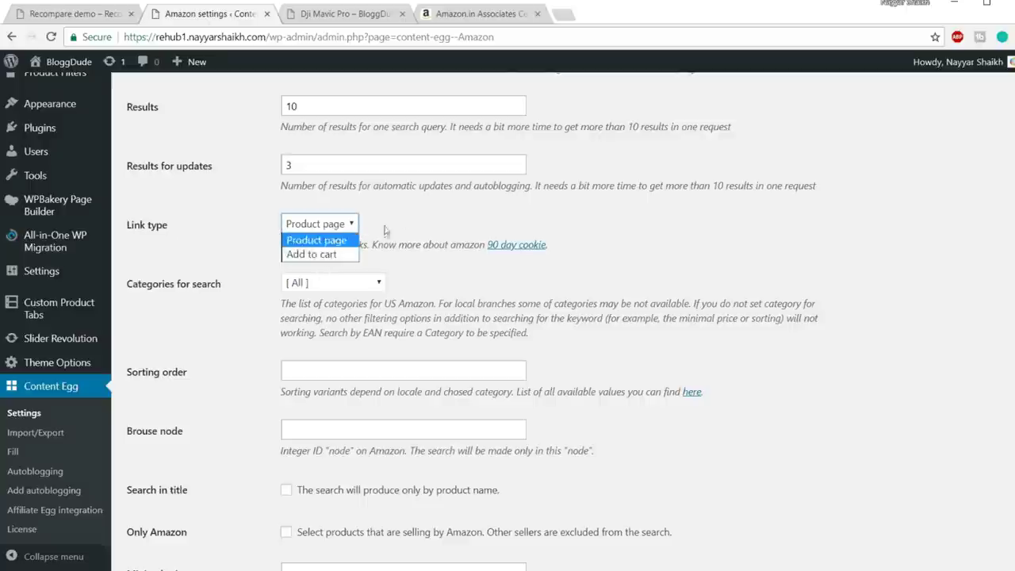
left_click(474, 207)
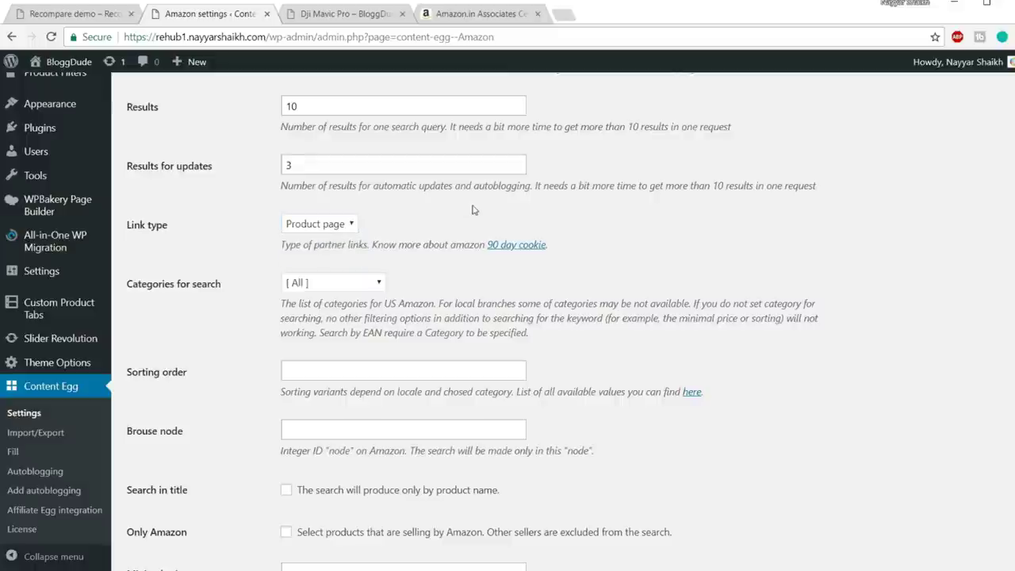
left_click(351, 227)
left_click(333, 246)
Step: Enter the Associates tracking ID for the IN locale and save the Amazon settings
scroll(605, 246, "down", 1)
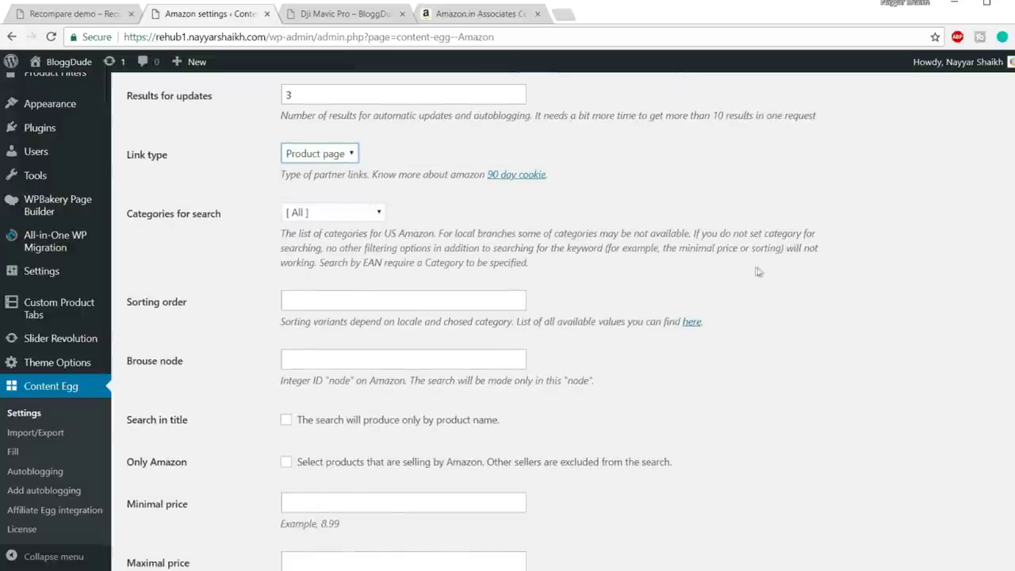
scroll(326, 273, "down", 4)
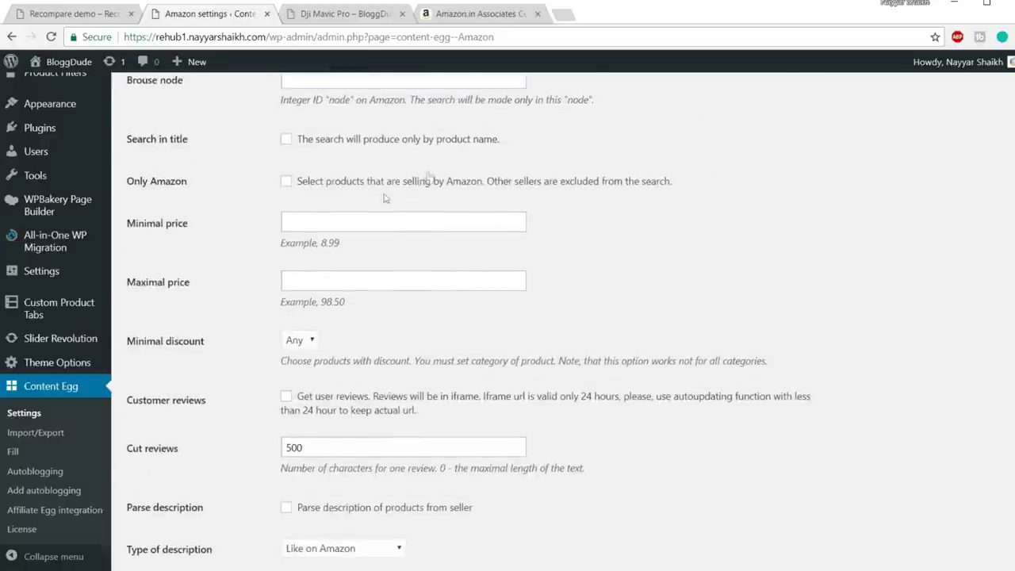
scroll(628, 209, "down", 2)
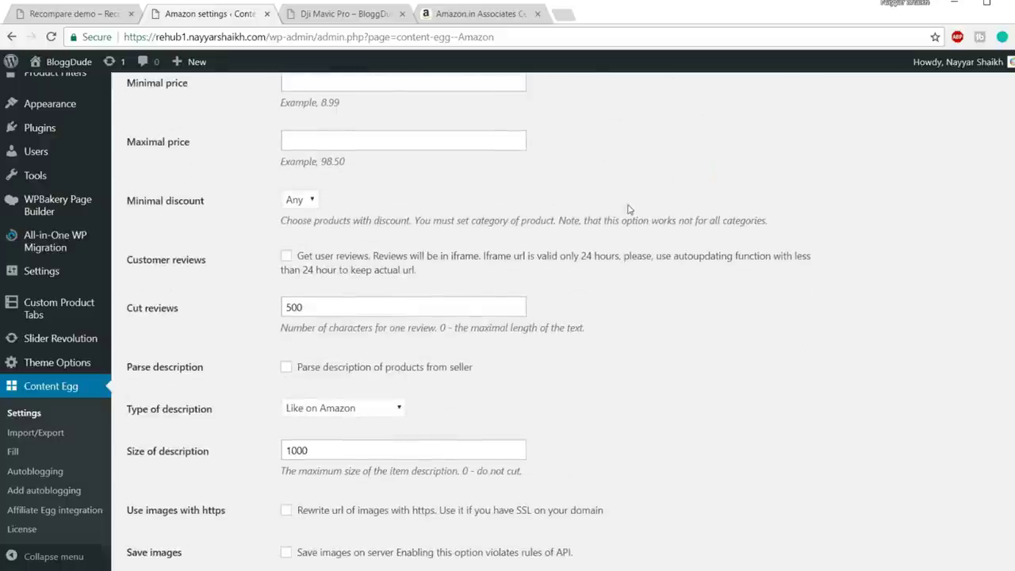
scroll(628, 209, "down", 2)
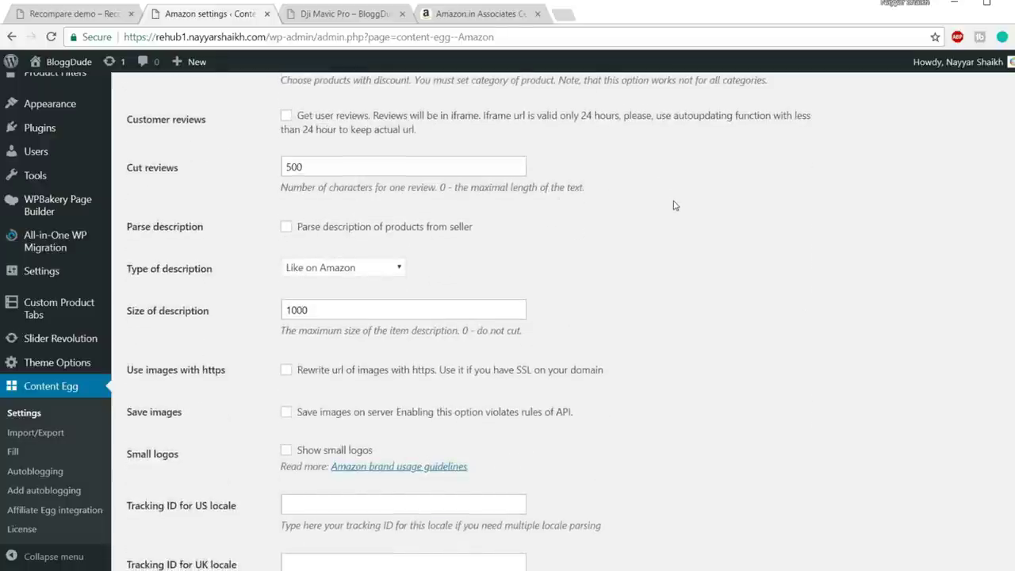
scroll(666, 207, "down", 5)
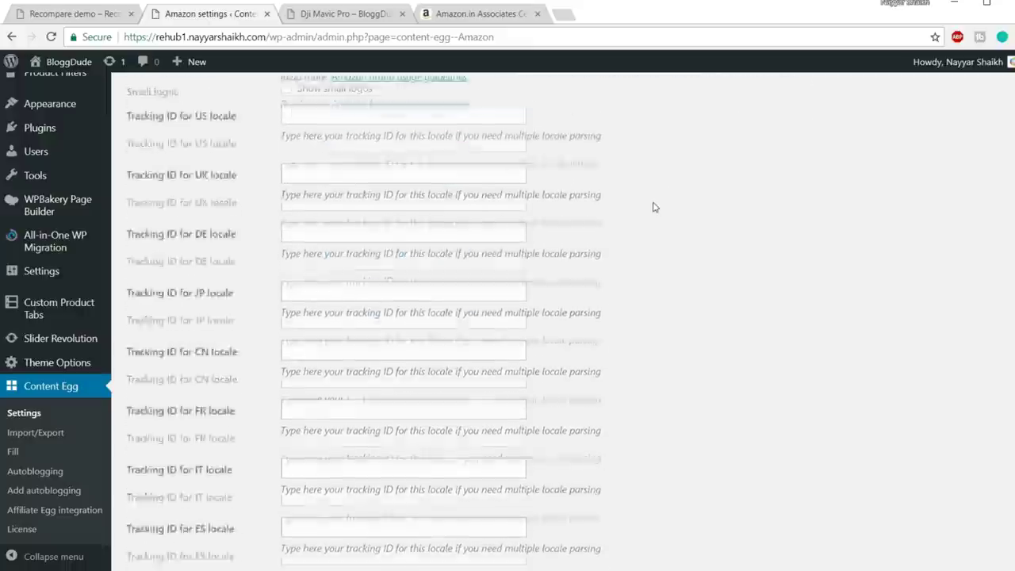
scroll(655, 207, "down", 3)
scroll(664, 251, "up", 3)
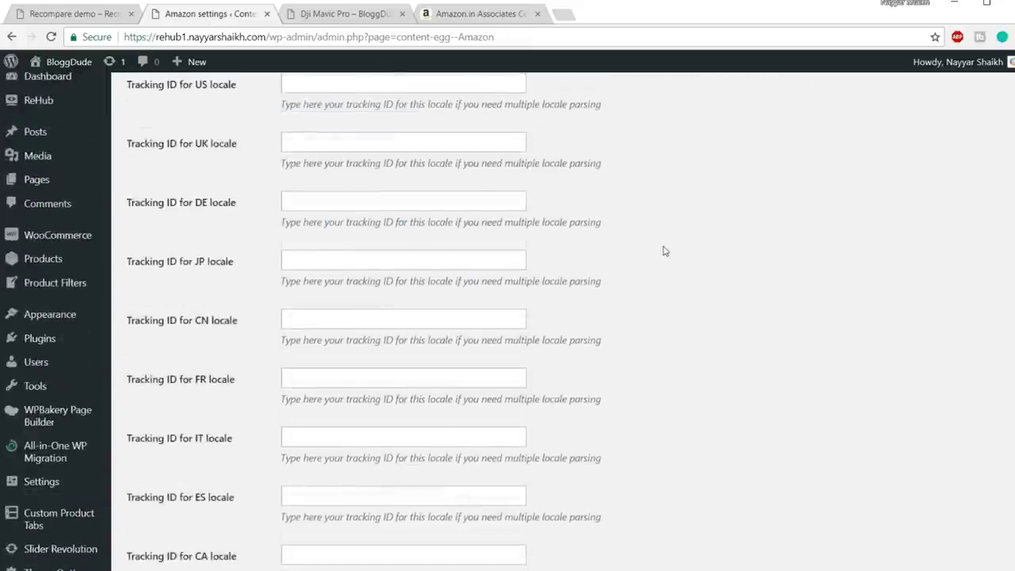
scroll(665, 252, "up", 2)
left_click(314, 227)
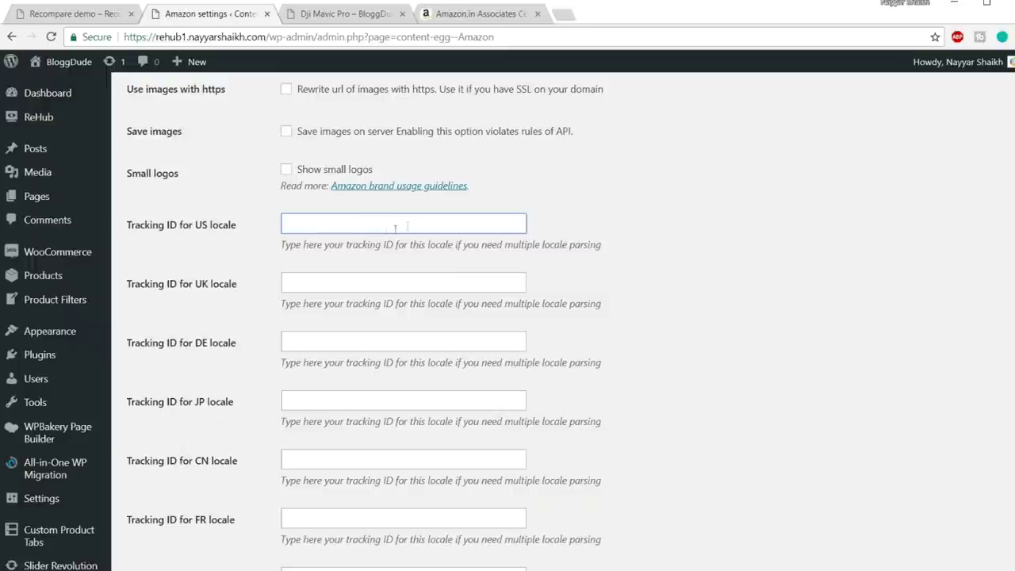
scroll(389, 262, "down", 5)
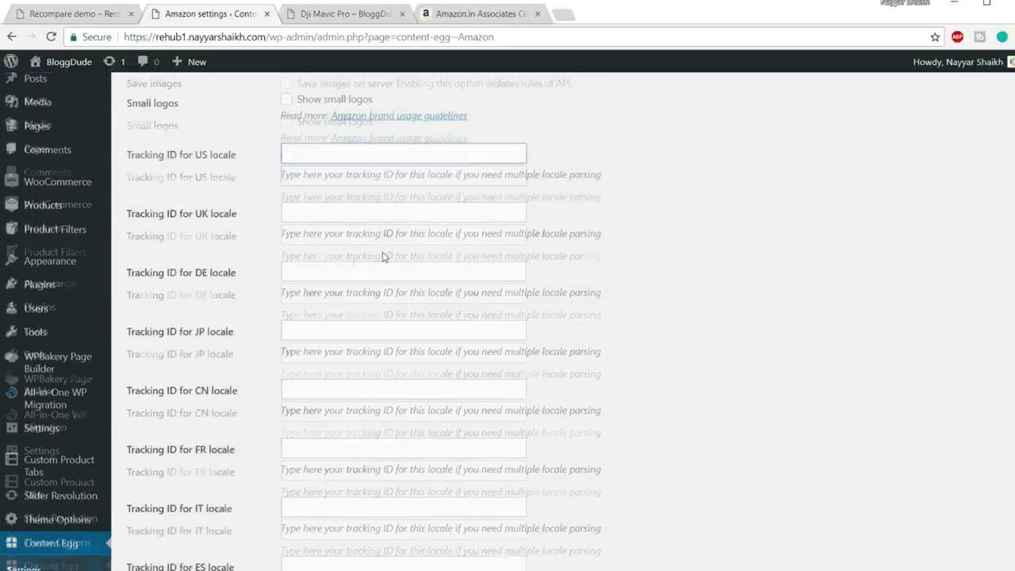
scroll(399, 282, "down", 1)
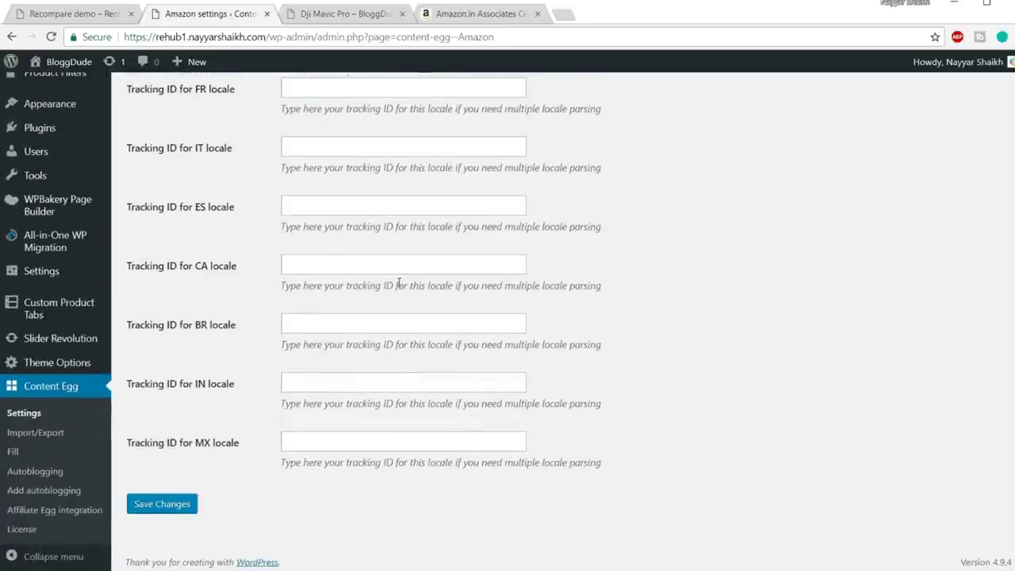
left_click(346, 384)
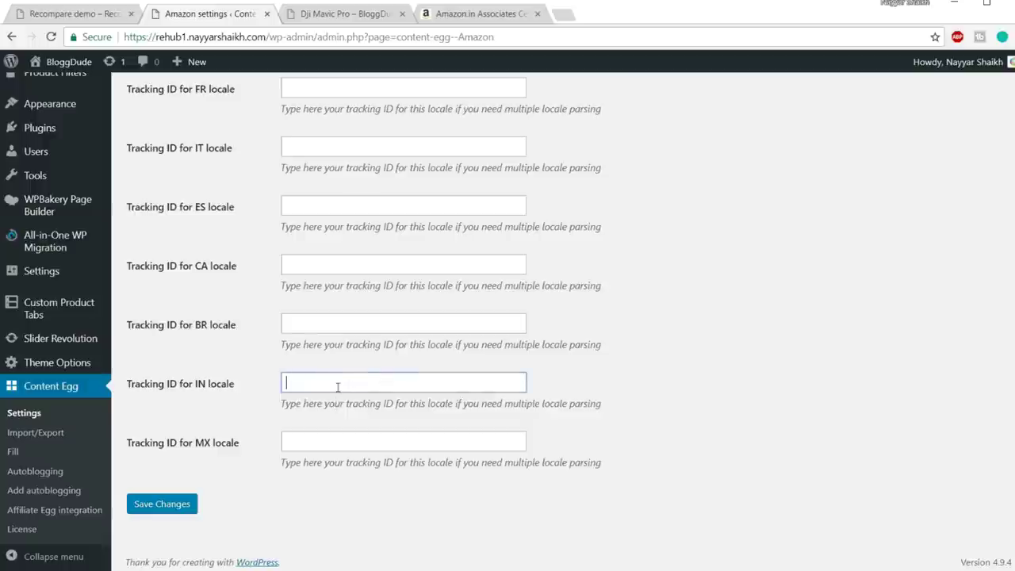
type("mominmarketco-21")
left_click(646, 336)
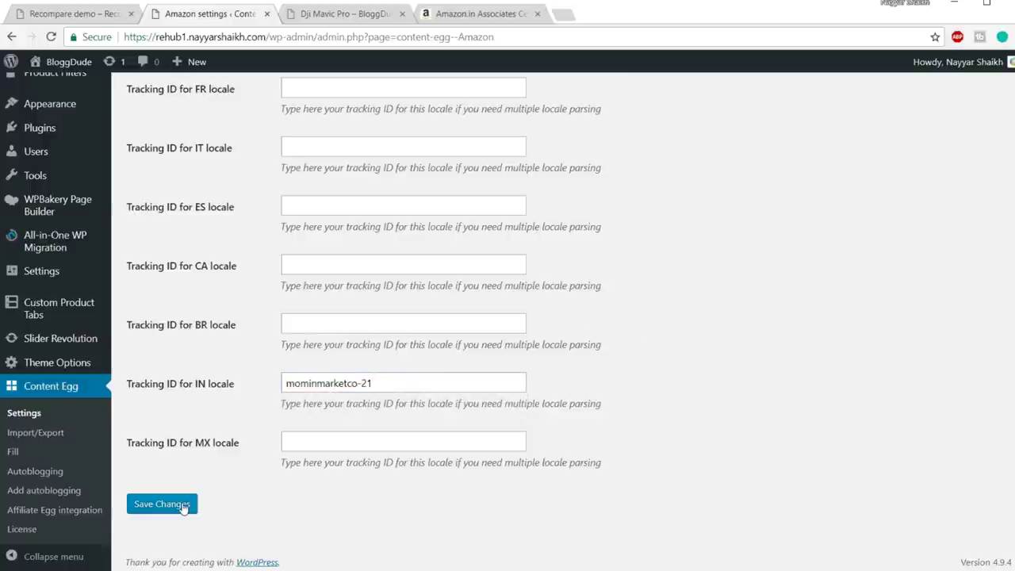
left_click(183, 508)
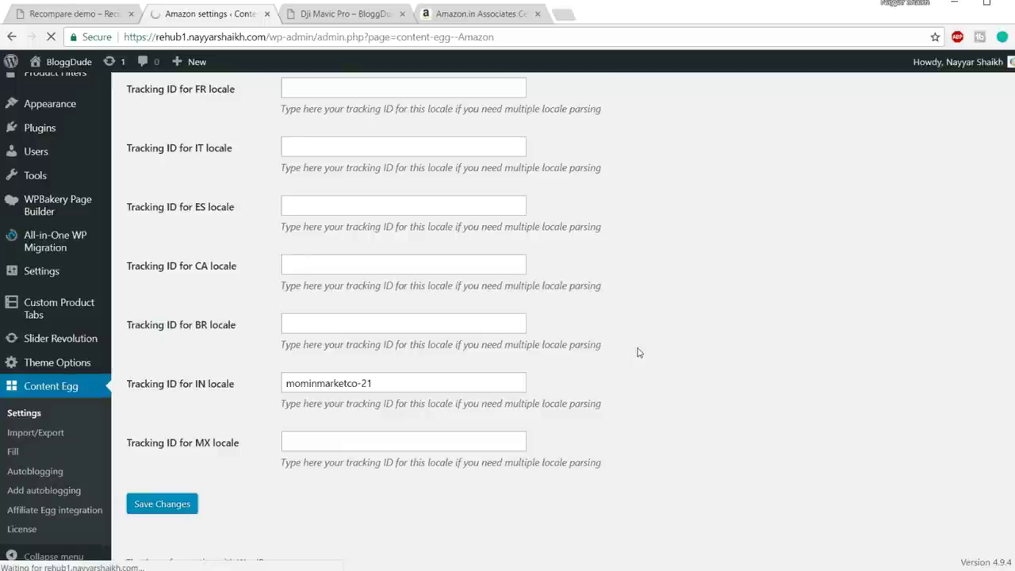
scroll(837, 298, "down", 3)
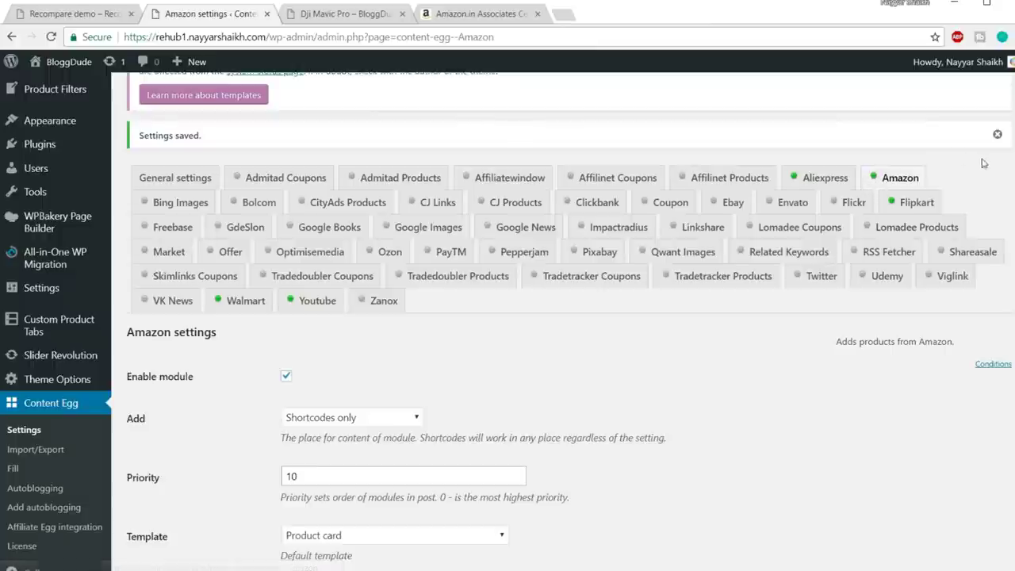
Step: Switch to the Flipkart module tab in Content Egg settings and scroll to its fields
scroll(904, 158, "down", 1)
left_click(908, 139)
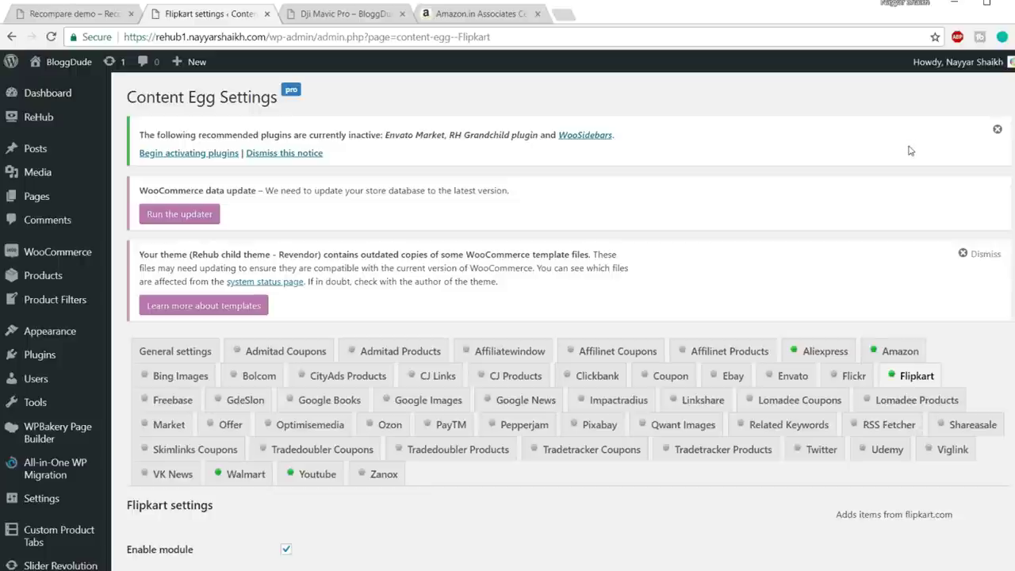
scroll(910, 150, "down", 2)
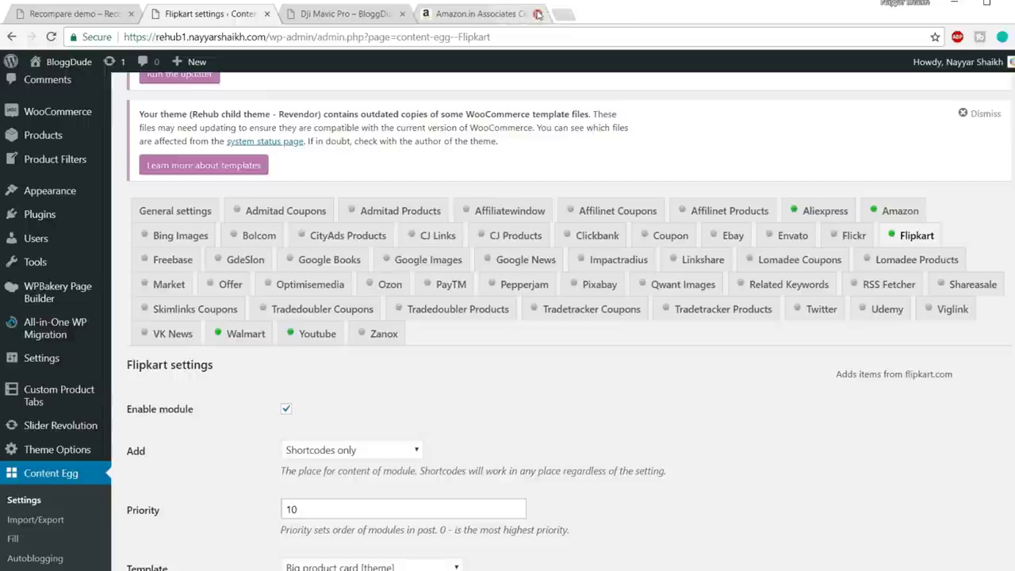
Step: Close the Amazon tab and find the Flipkart Affiliate Program site via a web search
left_click(537, 14)
left_click(428, 14)
type("affiliate flip")
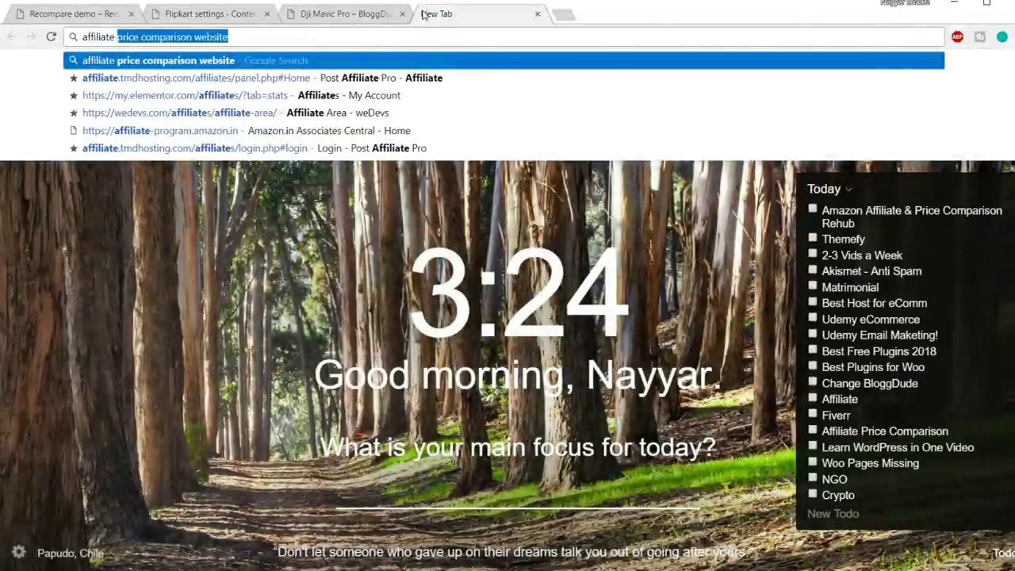
key("Return")
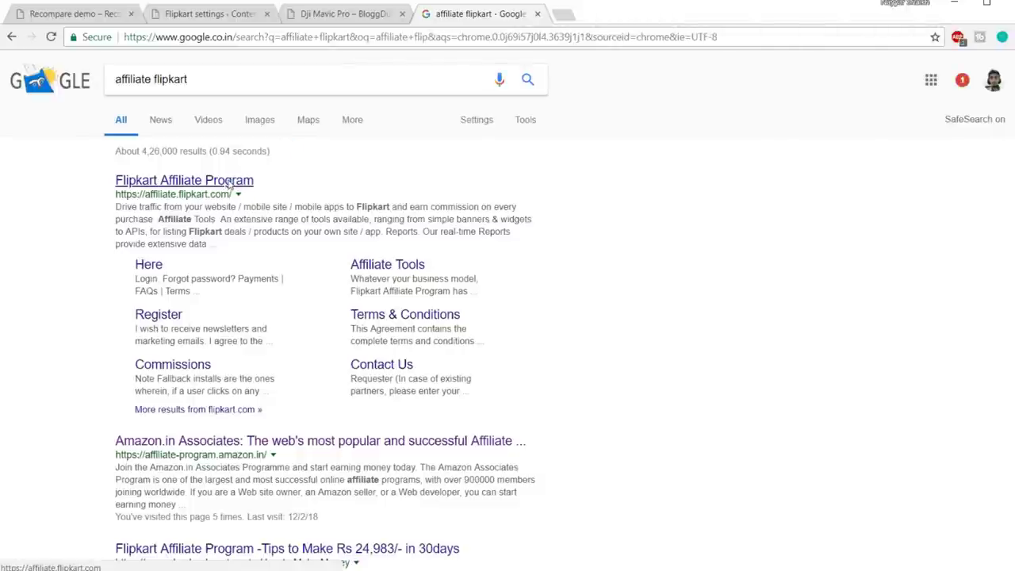
left_click(228, 182)
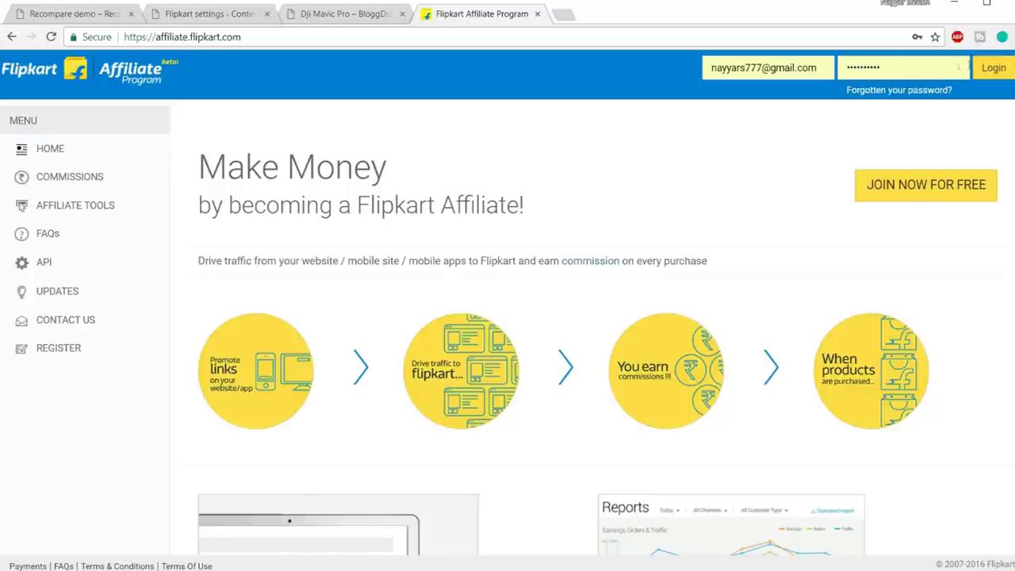
Step: Log in, open API > API Token, and select the affiliate tracking ID
left_click(990, 72)
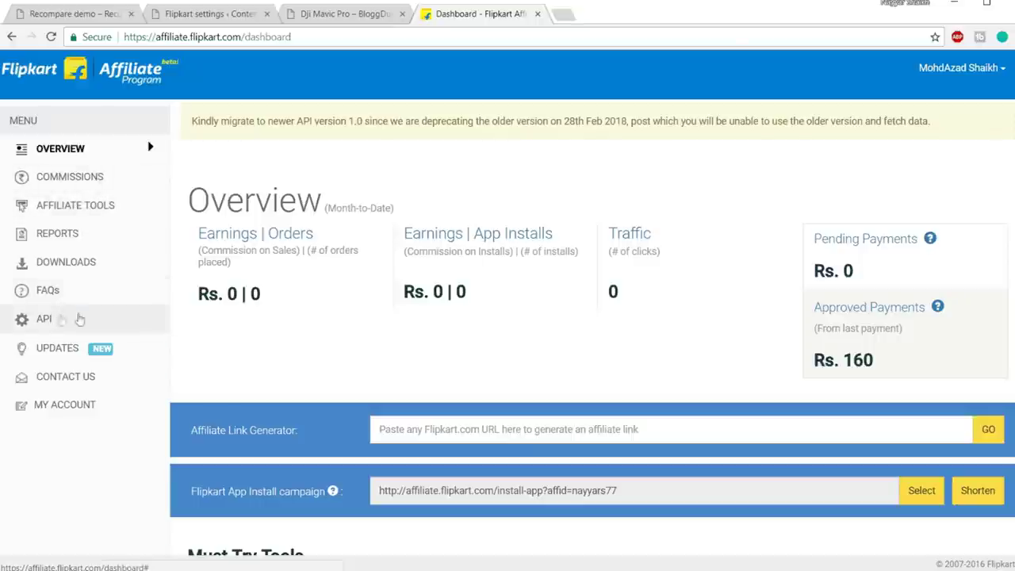
left_click(36, 327)
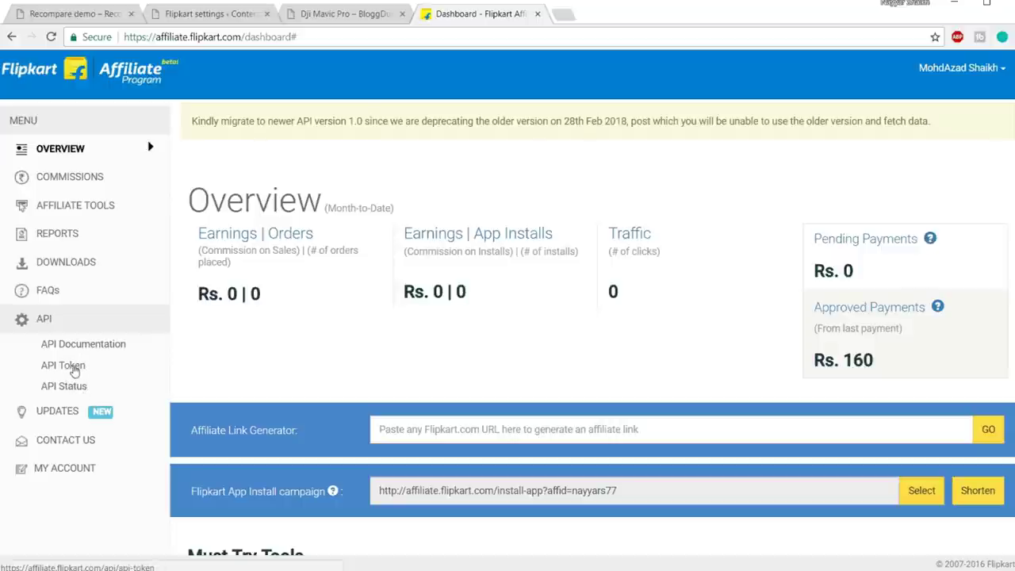
left_click(73, 368)
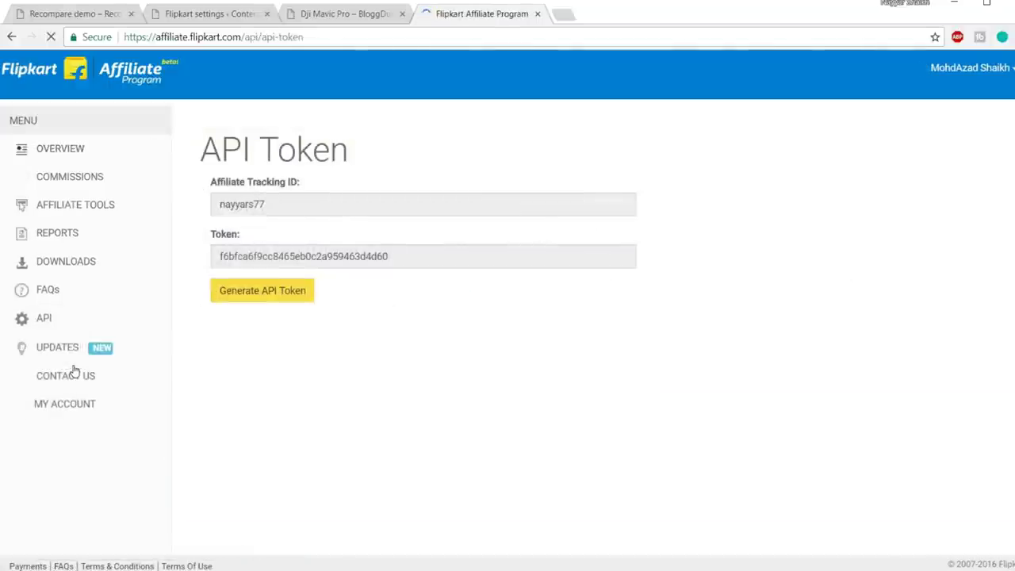
left_click_drag(301, 204, 188, 209)
key("ctrl+c")
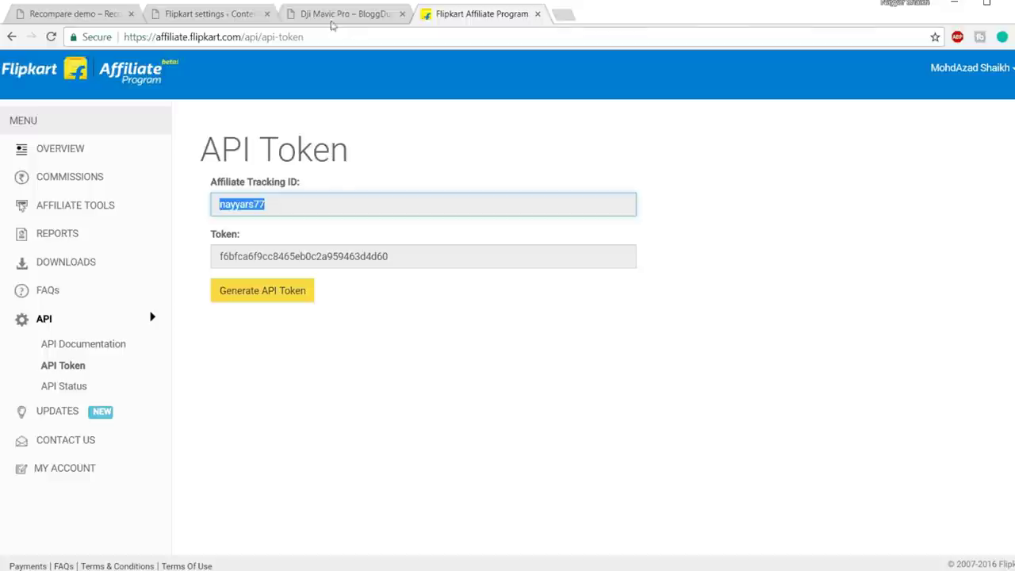
left_click(222, 14)
Step: Paste the copied affiliate tracking ID into the Flipkart tracking ID field
scroll(554, 329, "down", 4)
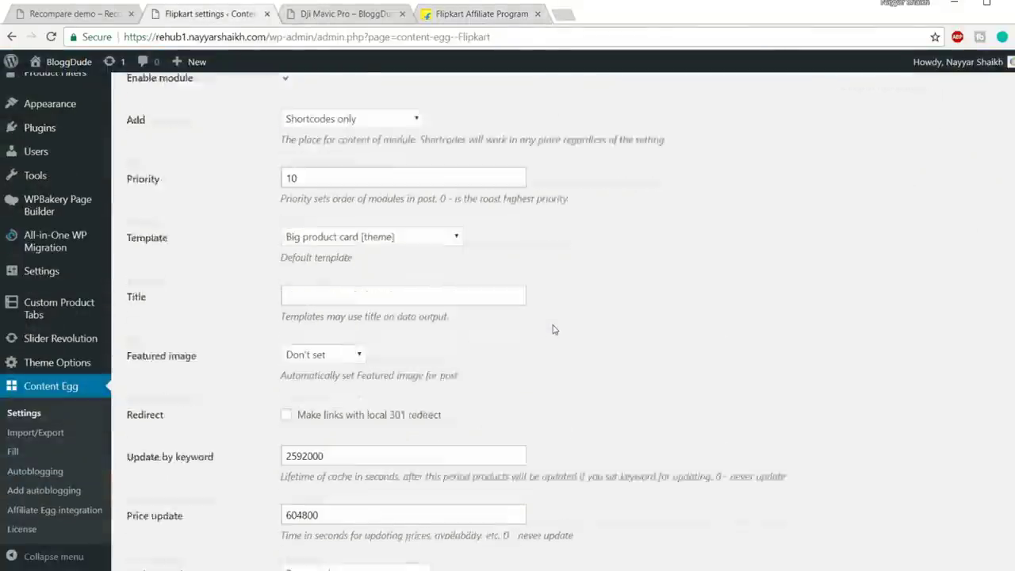
scroll(553, 329, "down", 5)
double_click(399, 261)
key("ctrl+v")
left_click(478, 38)
Step: Copy the API token from Flipkart and paste it over the old Token value
left_click(480, 13)
left_click(406, 256)
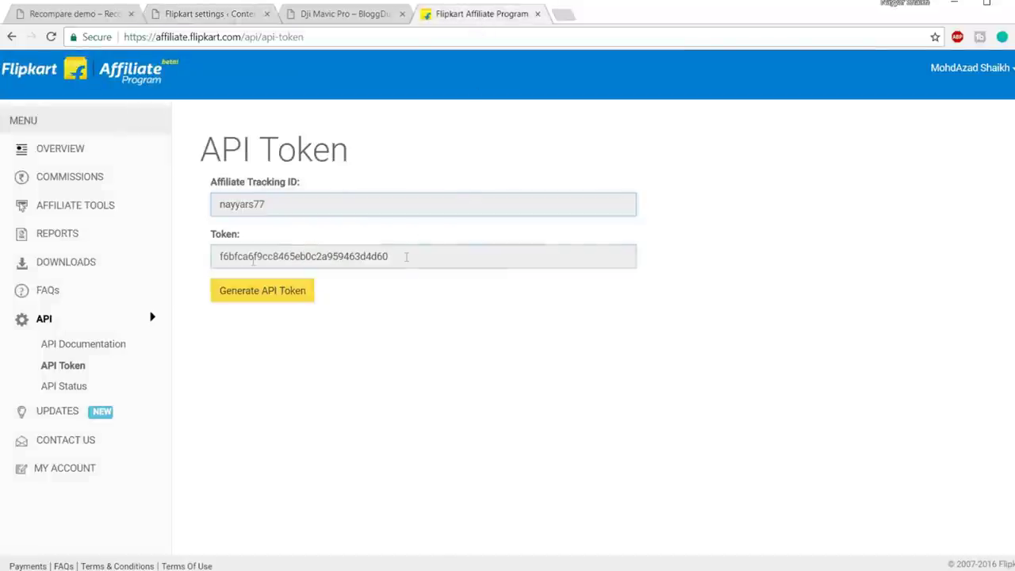
left_click_drag(406, 256, 150, 265)
key("ctrl+c")
left_click(226, 14)
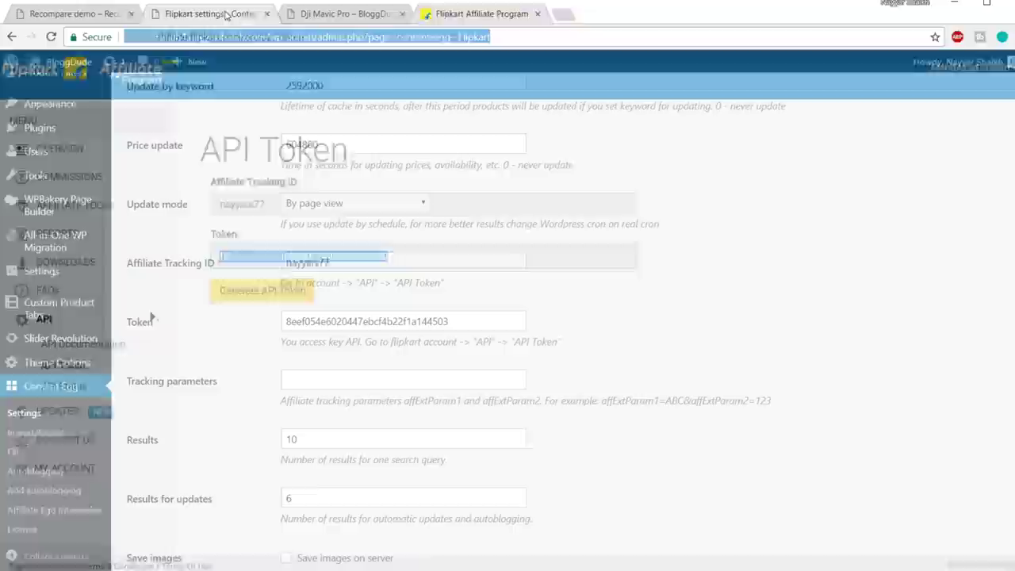
left_click_drag(481, 322, 167, 324)
key("ctrl+v")
left_click(627, 320)
Step: Check Price update 604800 and Trim description 300, then save the Flipkart settings
scroll(712, 322, "up", 9)
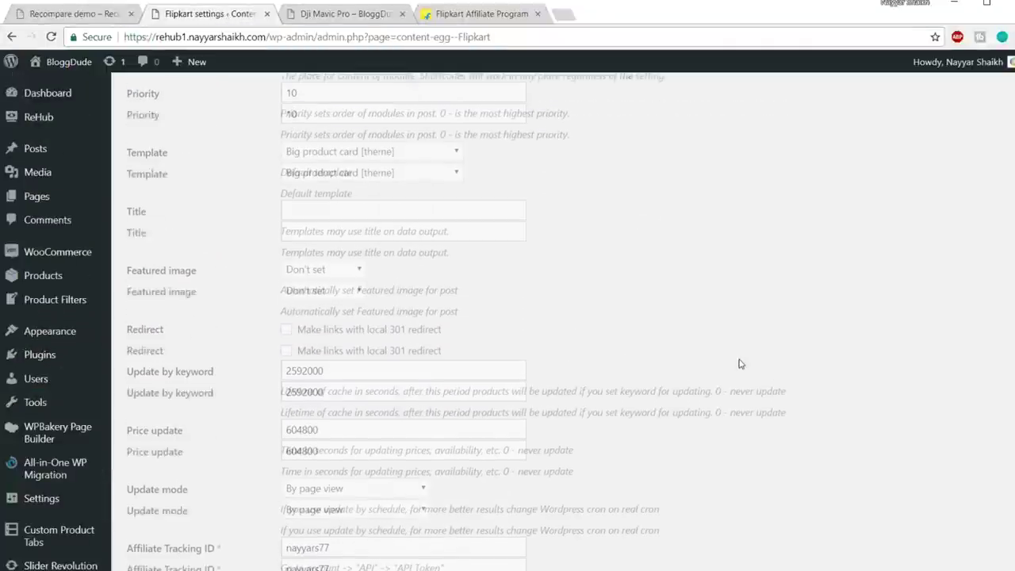
scroll(739, 364, "down", 1)
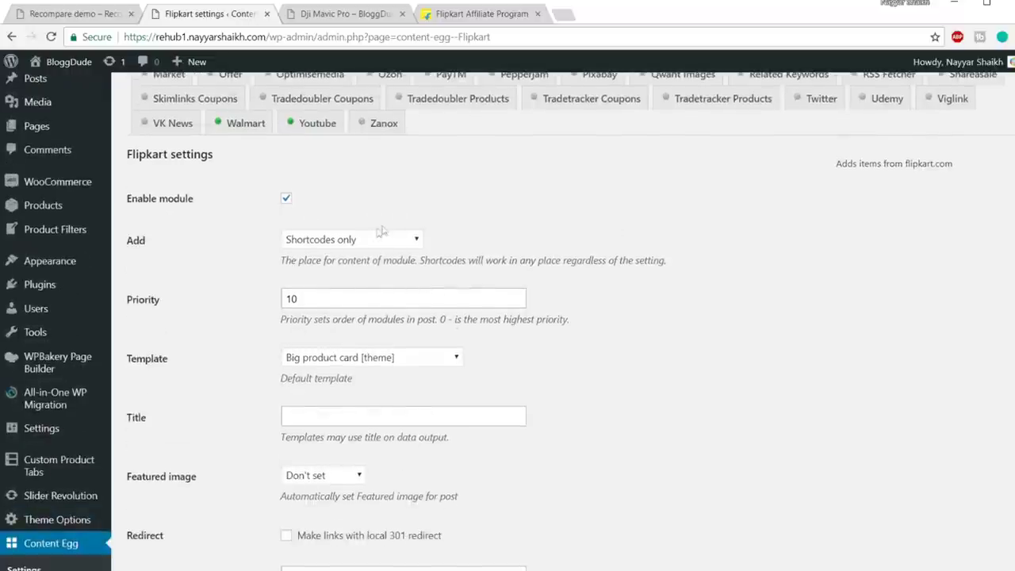
scroll(618, 255, "down", 1)
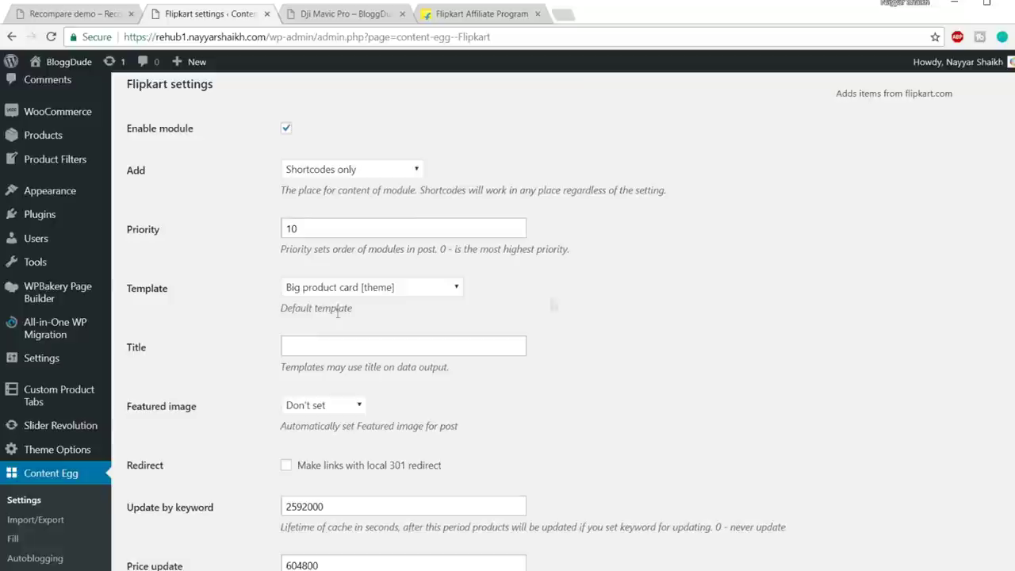
scroll(490, 296, "down", 2)
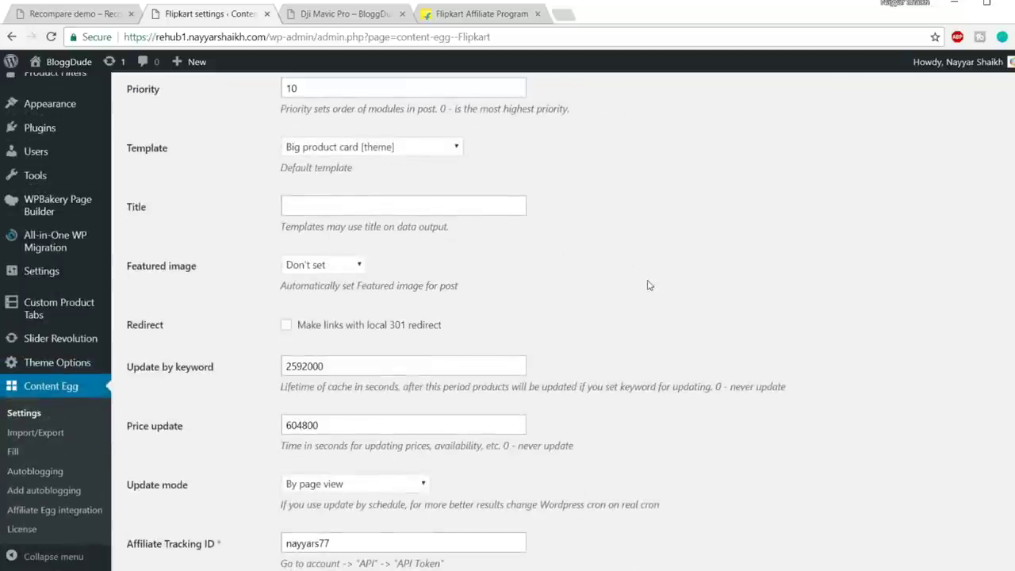
scroll(354, 284, "down", 2)
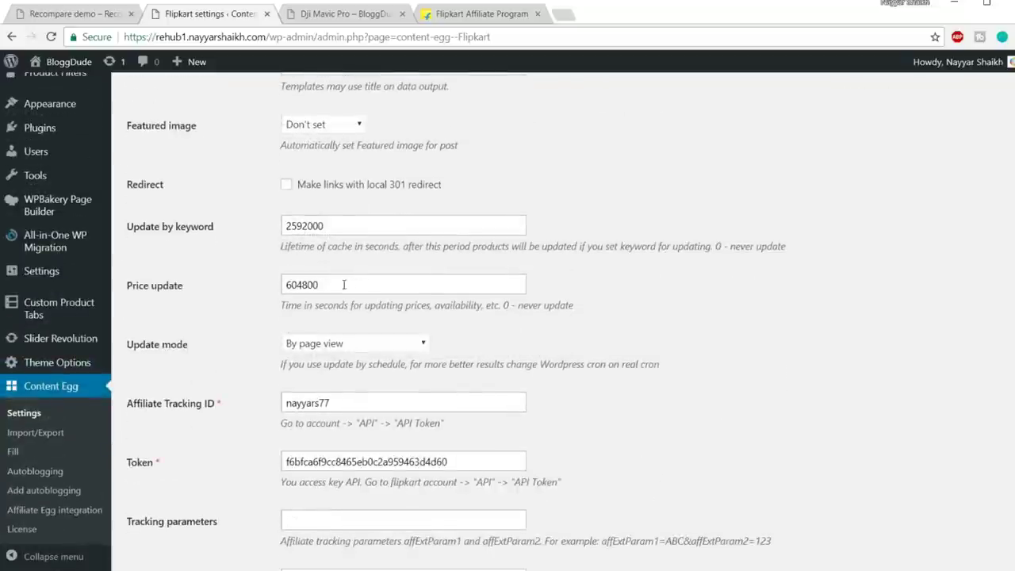
left_click_drag(344, 284, 225, 290)
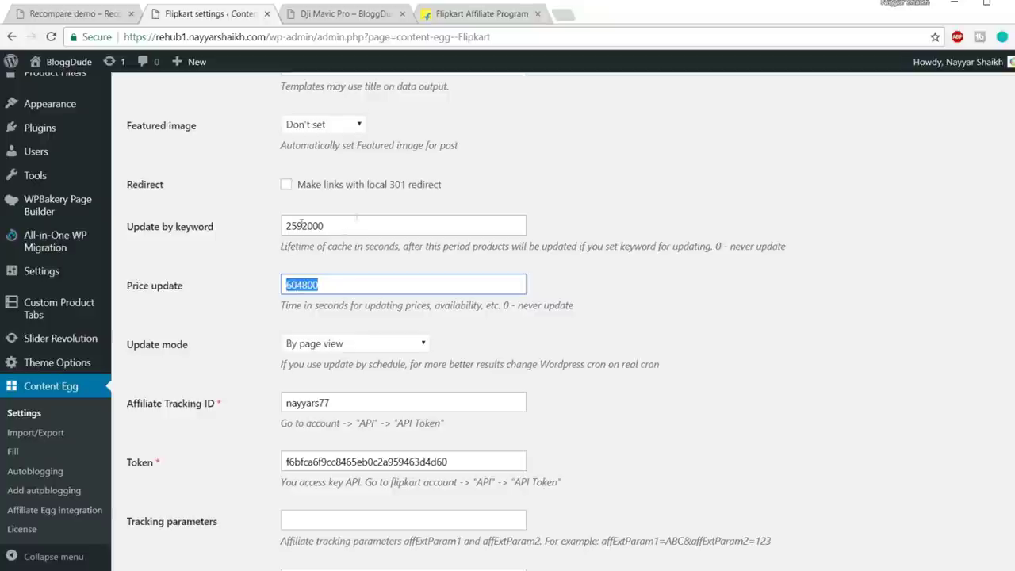
scroll(553, 305, "down", 4)
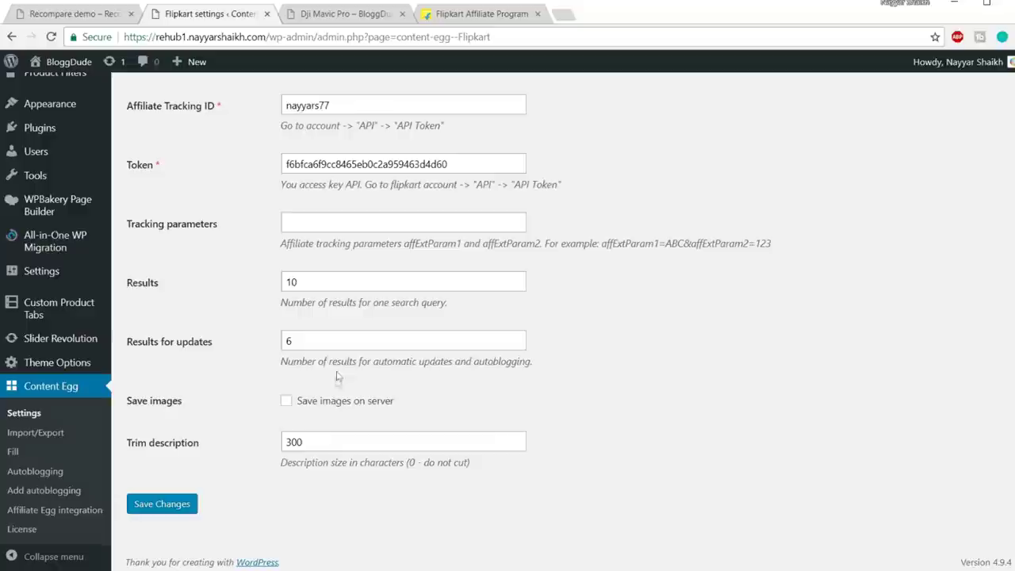
left_click_drag(313, 442, 276, 449)
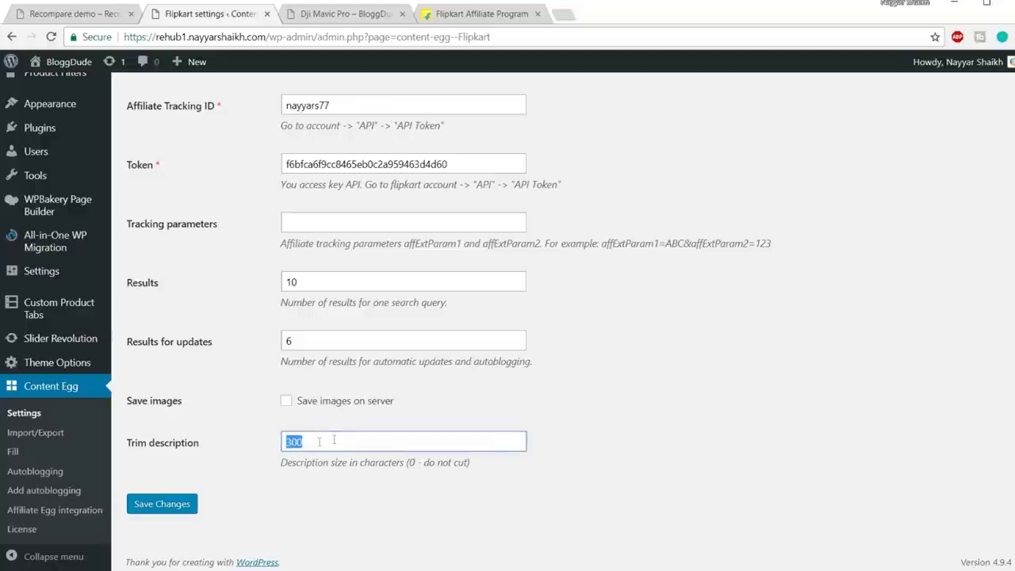
left_click(179, 507)
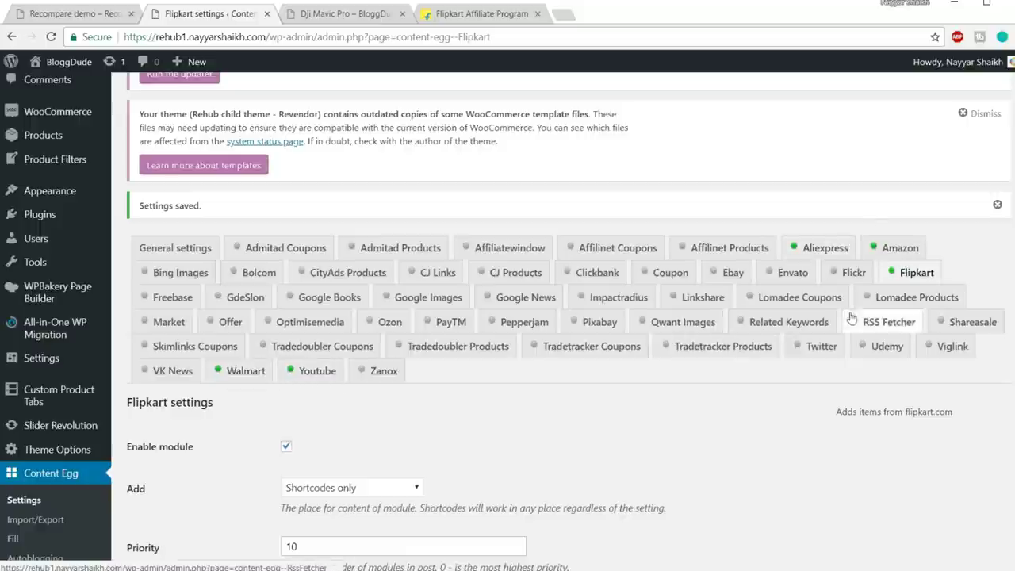
scroll(554, 405, "down", 5)
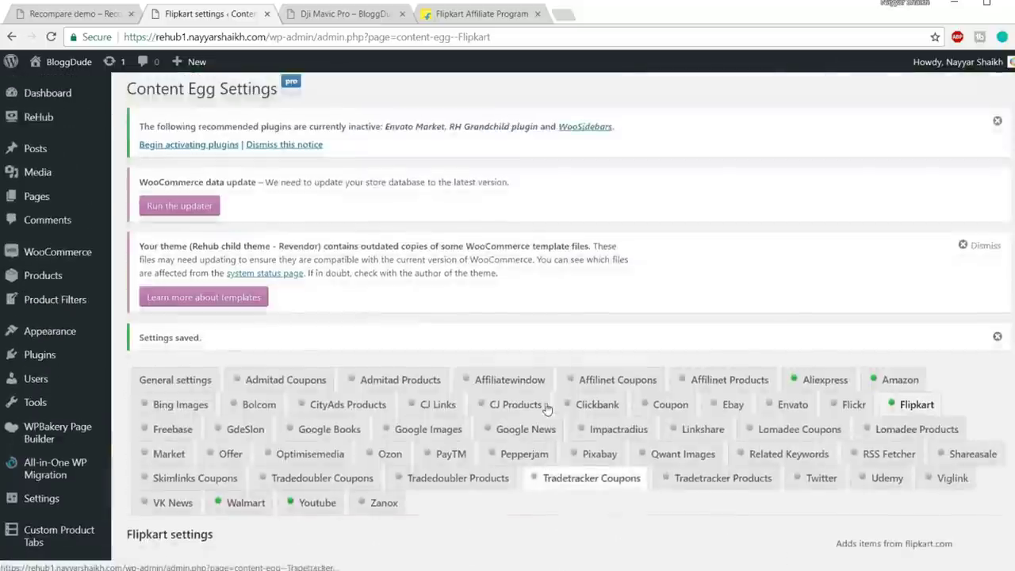
scroll(614, 396, "down", 10)
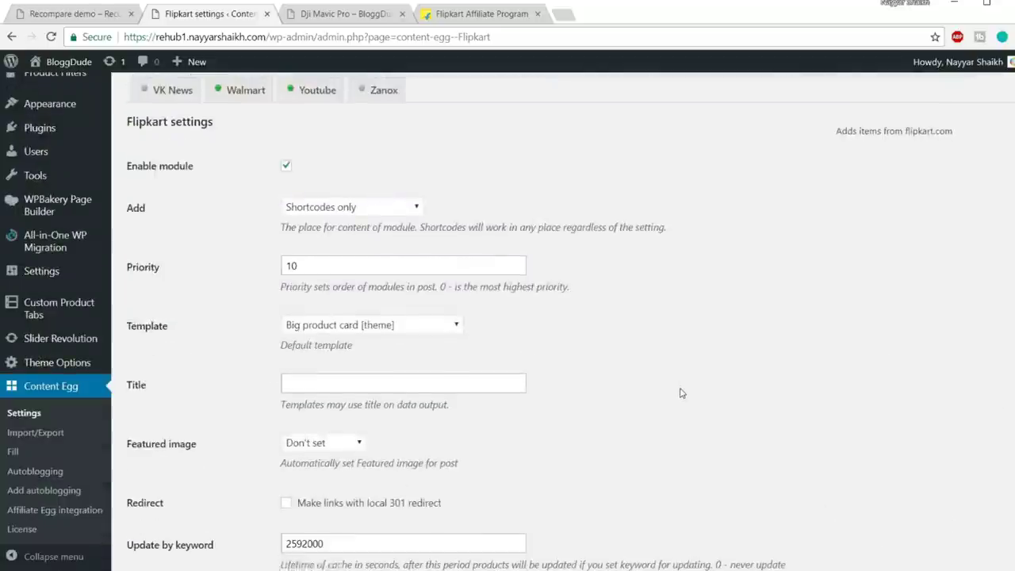
scroll(680, 393, "down", 3)
scroll(679, 393, "up", 15)
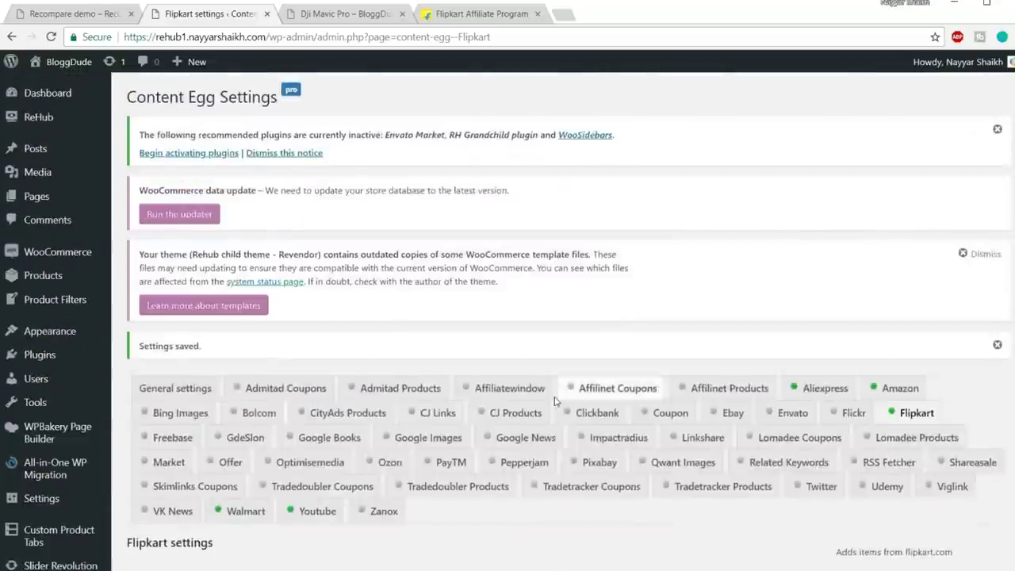
scroll(353, 360, "down", 2)
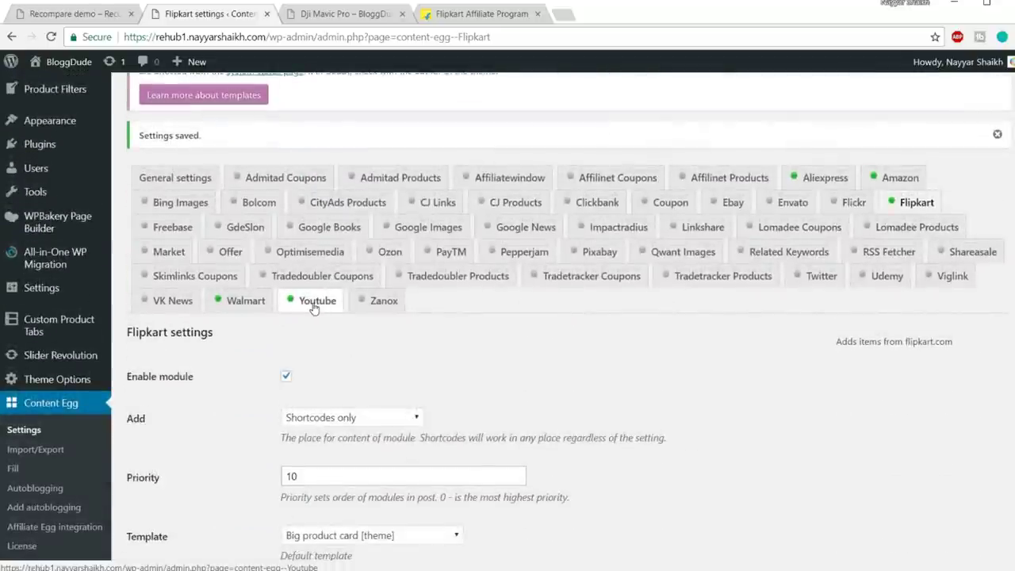
Step: Open the Walmart module settings and toggle Enable module off and back on, leaving it enabled
left_click(230, 313)
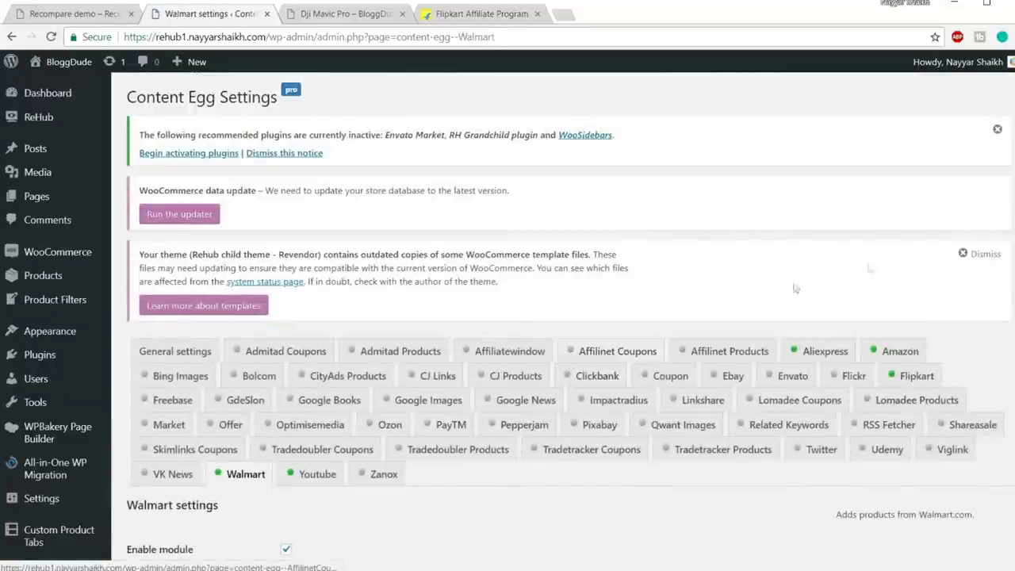
scroll(976, 236, "down", 3)
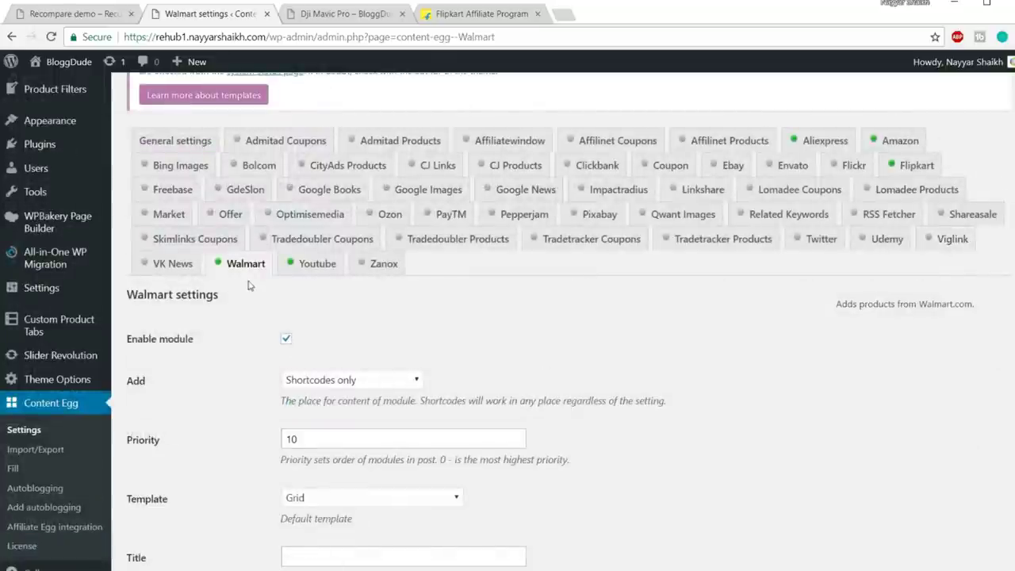
left_click(287, 340)
left_click(287, 340)
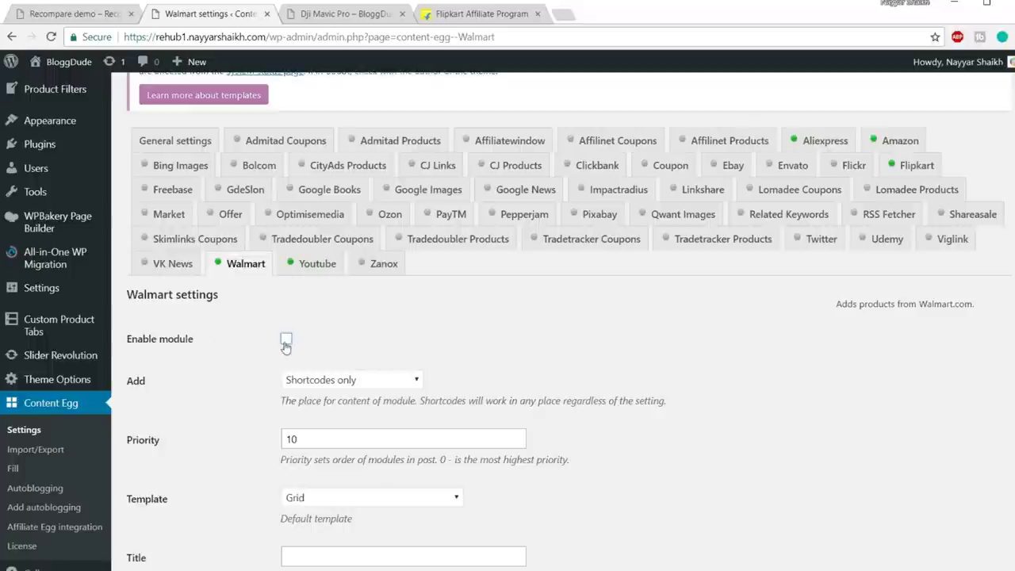
left_click(288, 341)
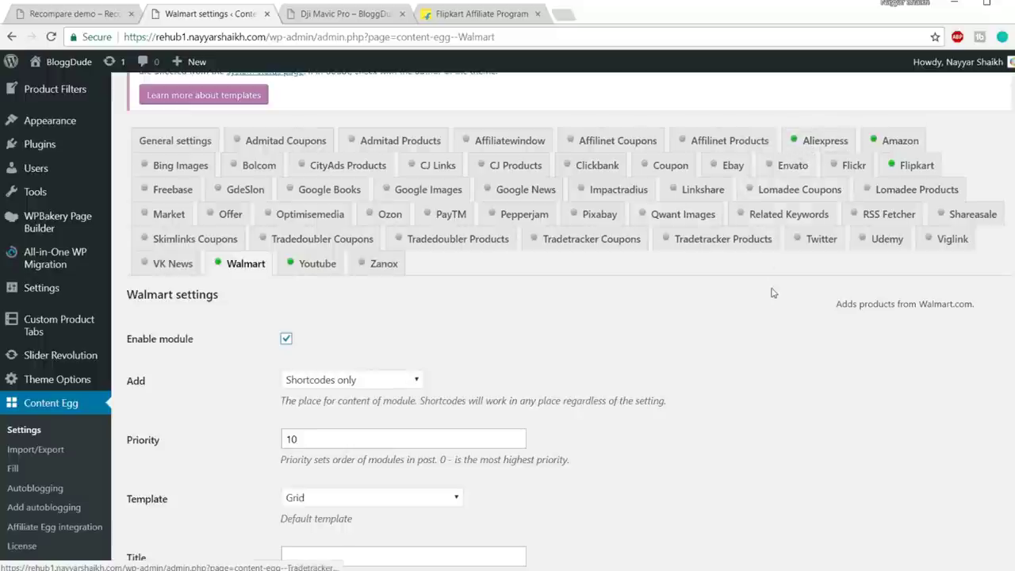
Step: Open the Youtube module settings, check the API key, and save the changes
left_click(315, 270)
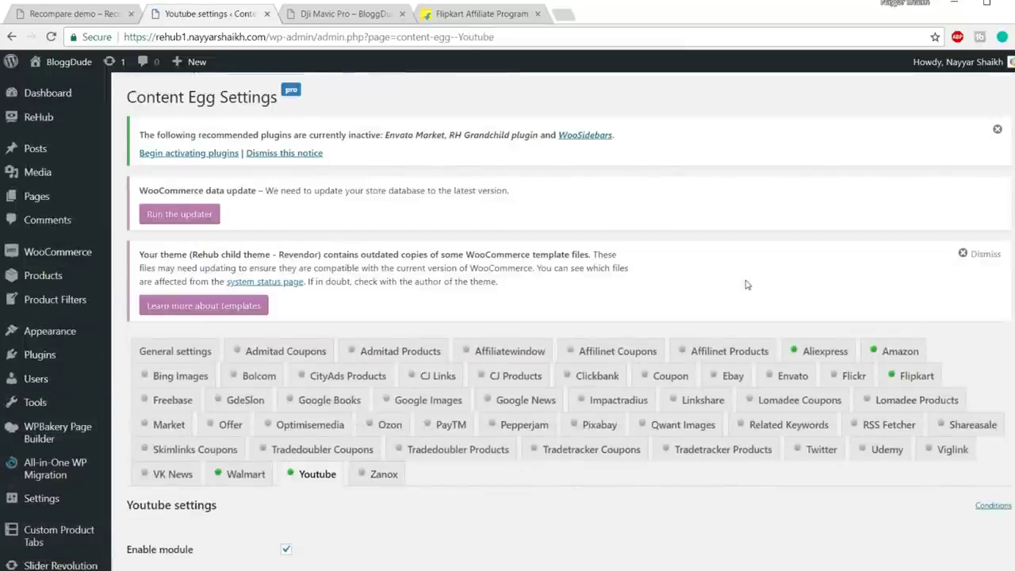
scroll(759, 315, "down", 5)
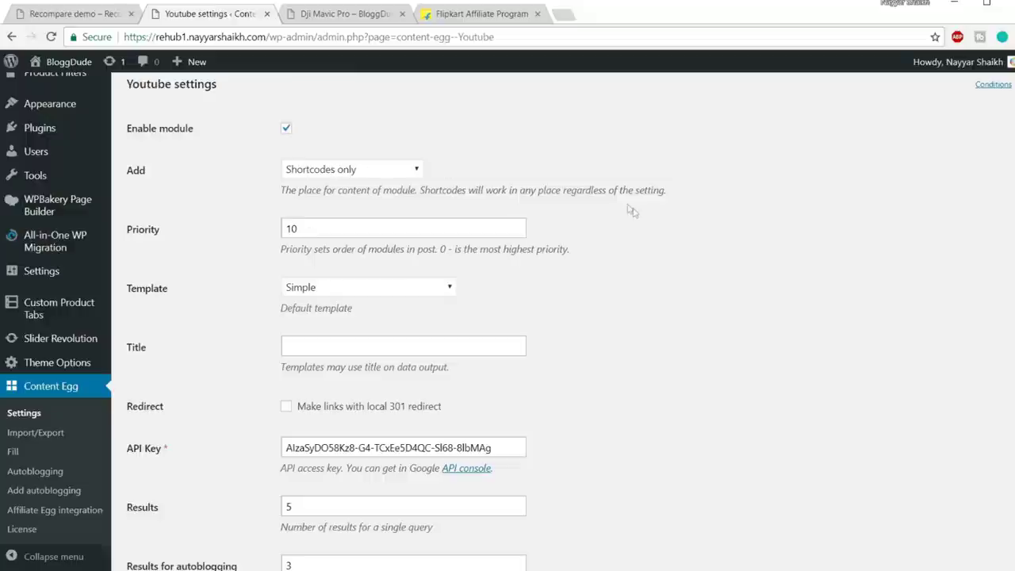
scroll(582, 293, "down", 2)
left_click_drag(516, 304, 249, 308)
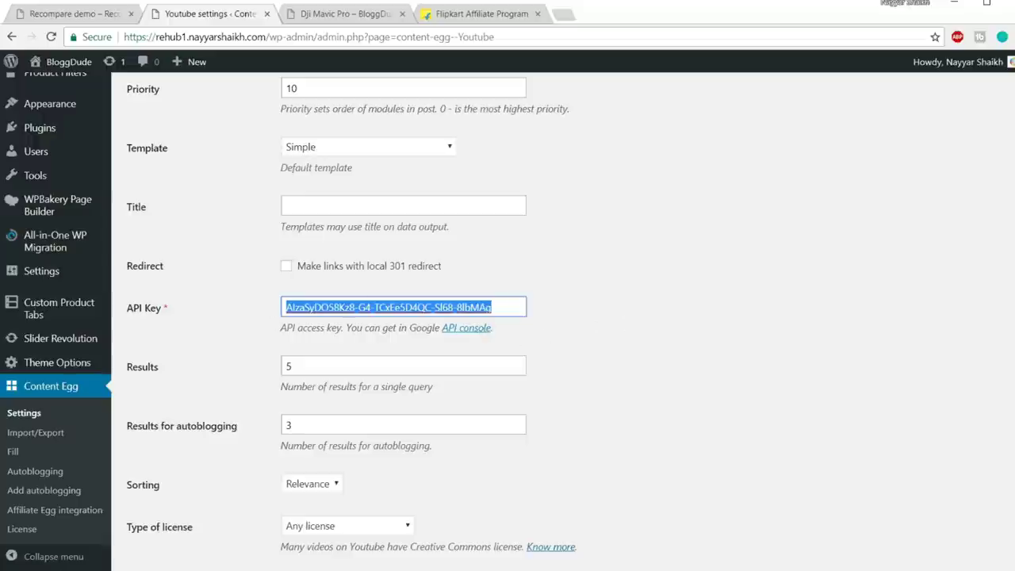
scroll(648, 314, "down", 3)
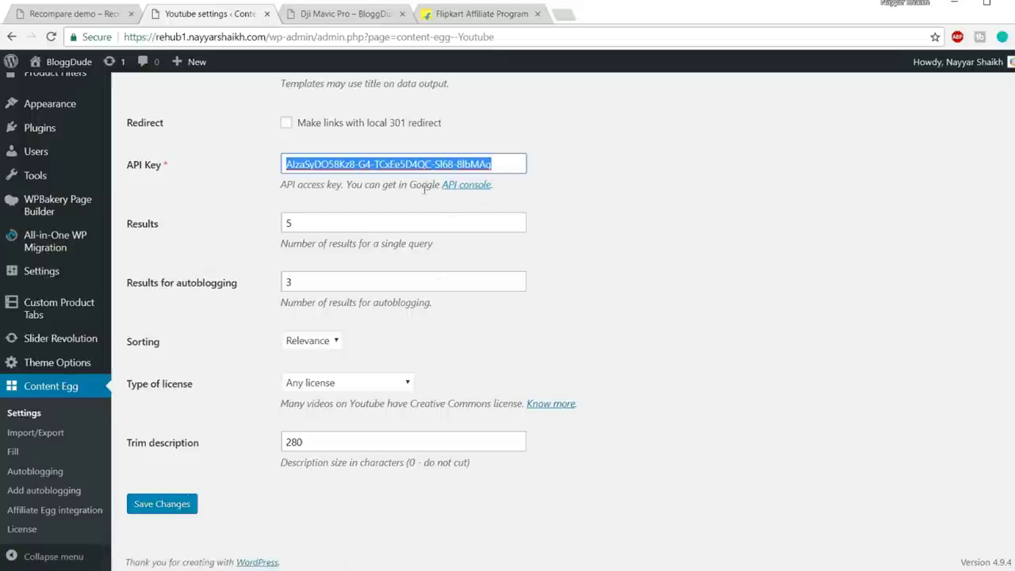
left_click(160, 506)
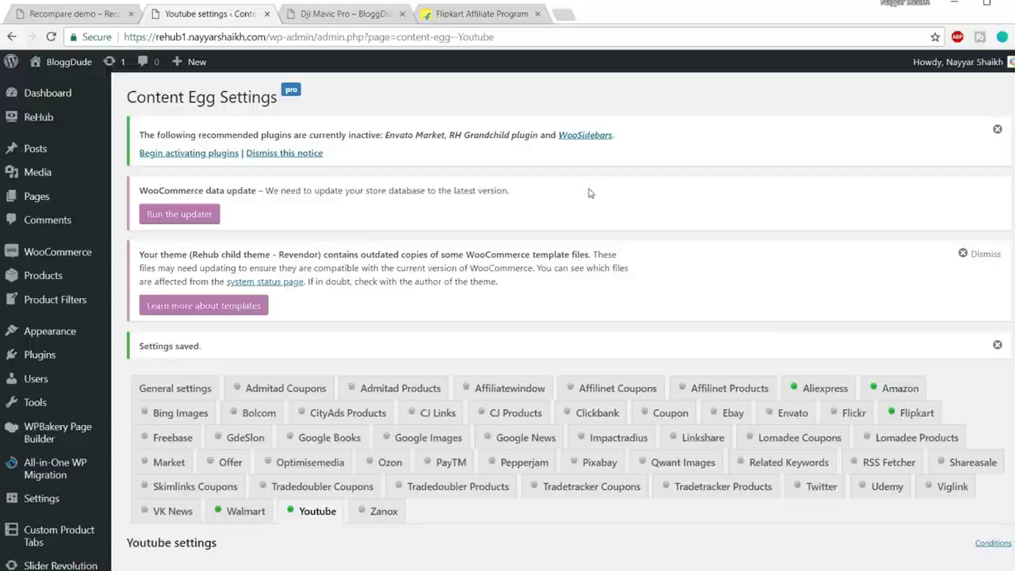
mouse_move(45, 283)
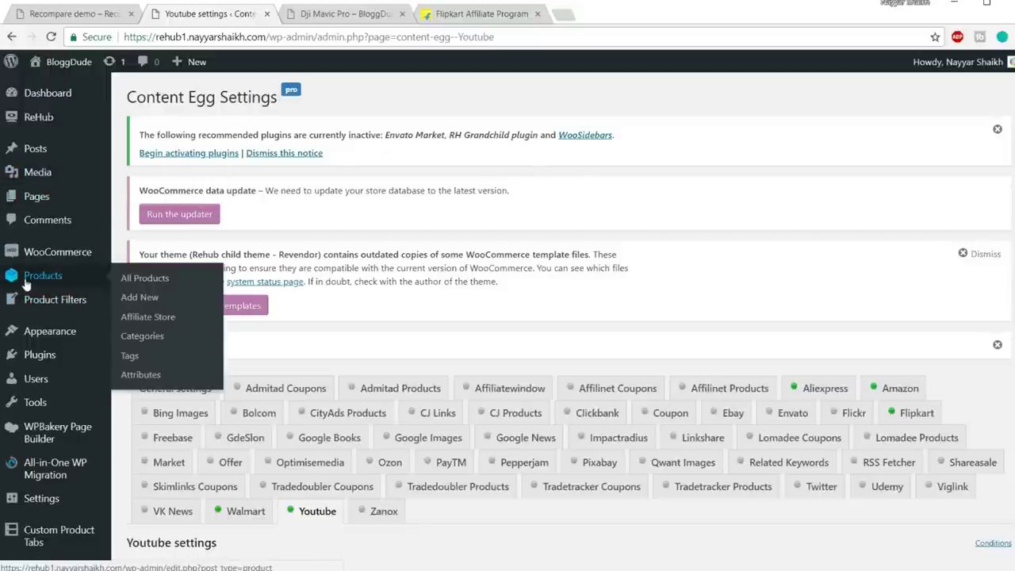
Step: Start a new WooCommerce product, closing the Flipkart Affiliate Program tab along the way
left_click(138, 299)
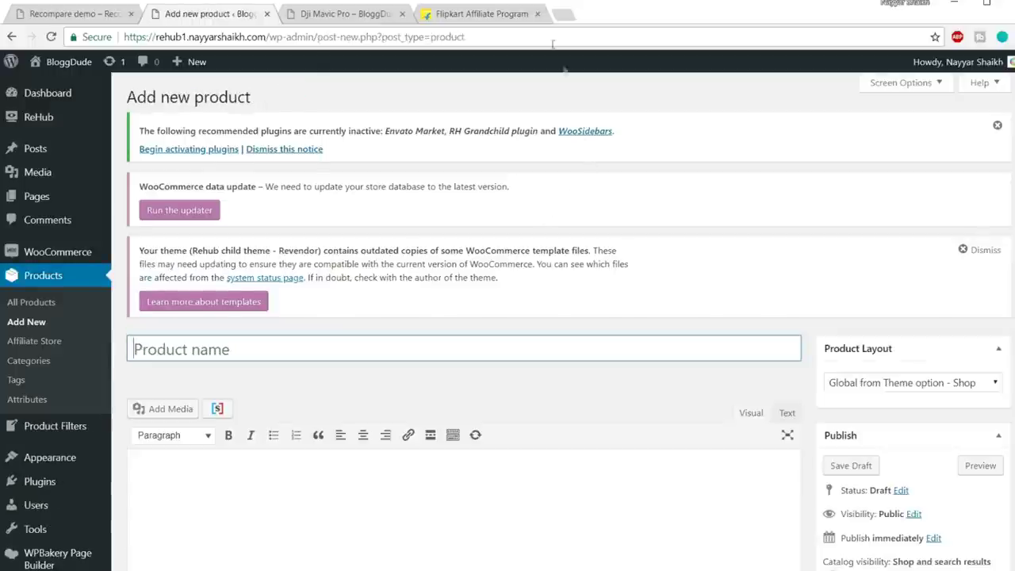
left_click(537, 14)
scroll(619, 228, "down", 3)
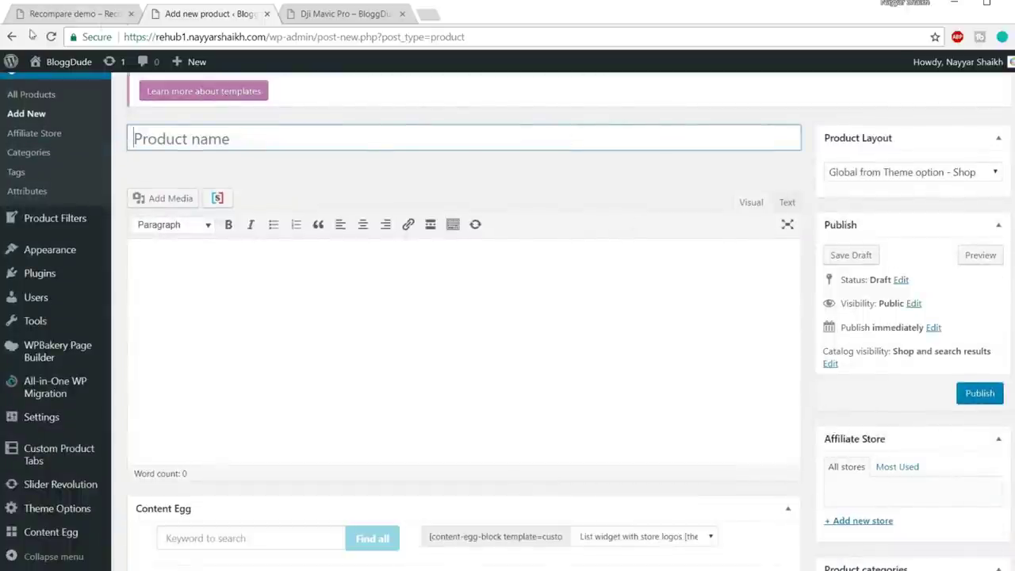
left_click(357, 10)
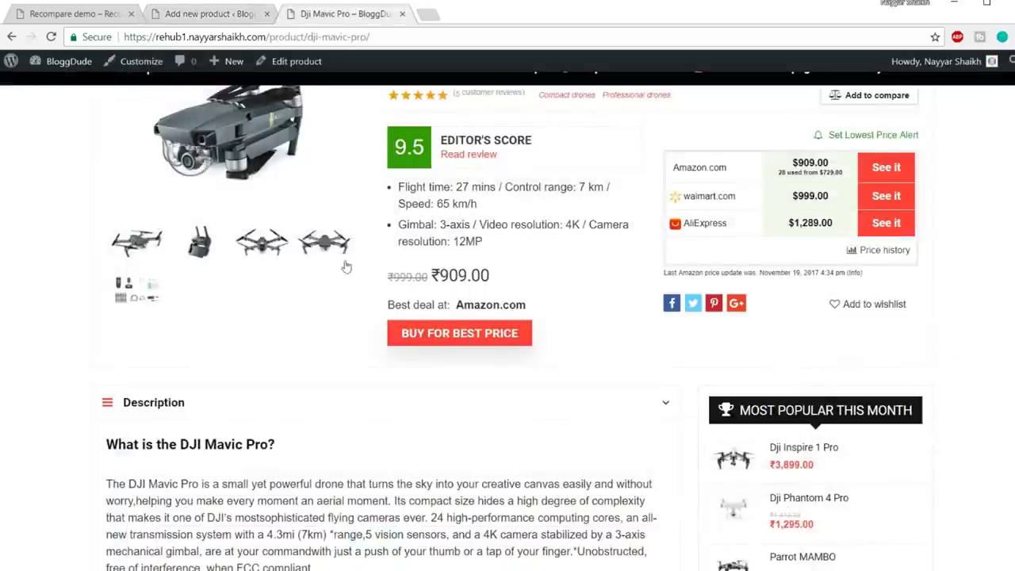
scroll(345, 265, "up", 3)
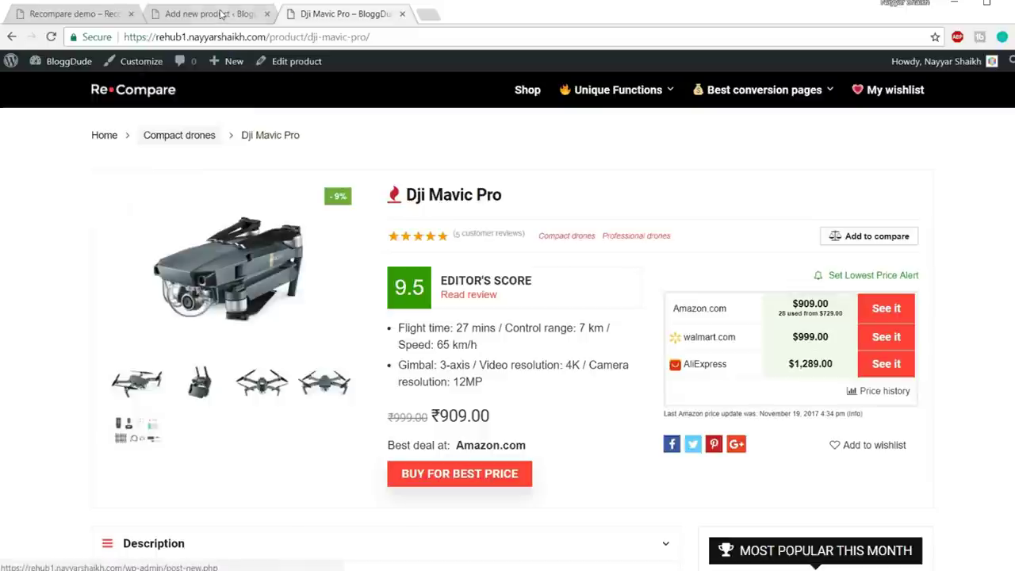
left_click(222, 13)
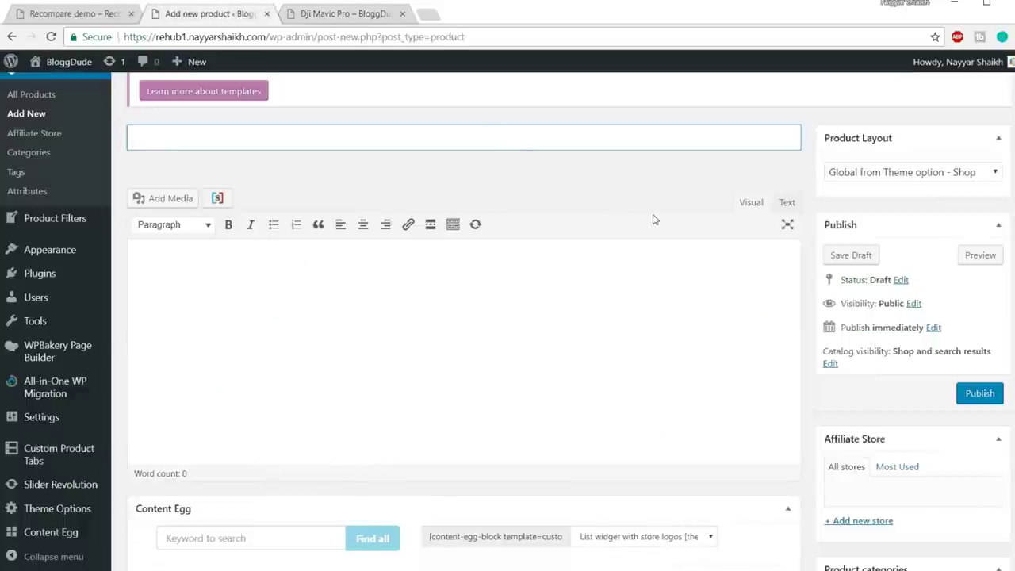
Step: Title the product 'iPhone 7 Rose Gold 128GB' and begin adding a new product category
type("hone 7")
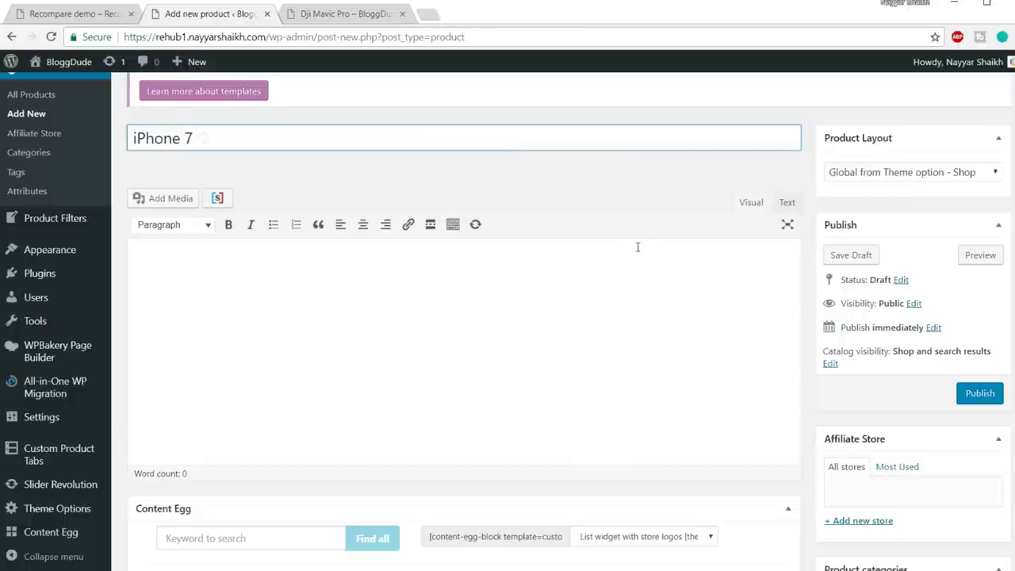
key("BackSpace")
key("BackSpace")
key("BackSpace")
type("Rose Gold 128GB")
left_click(550, 333)
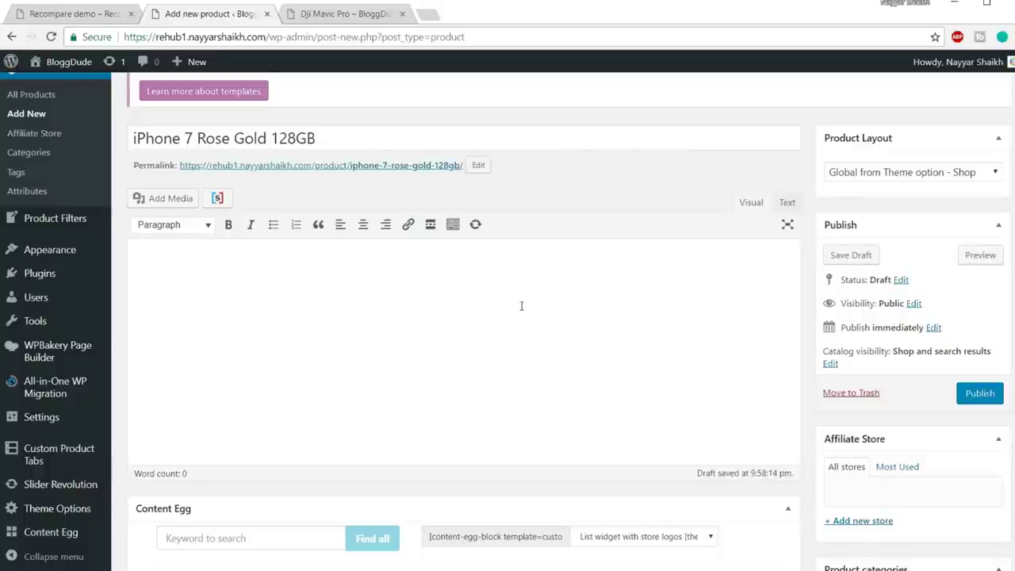
scroll(521, 306, "down", 2)
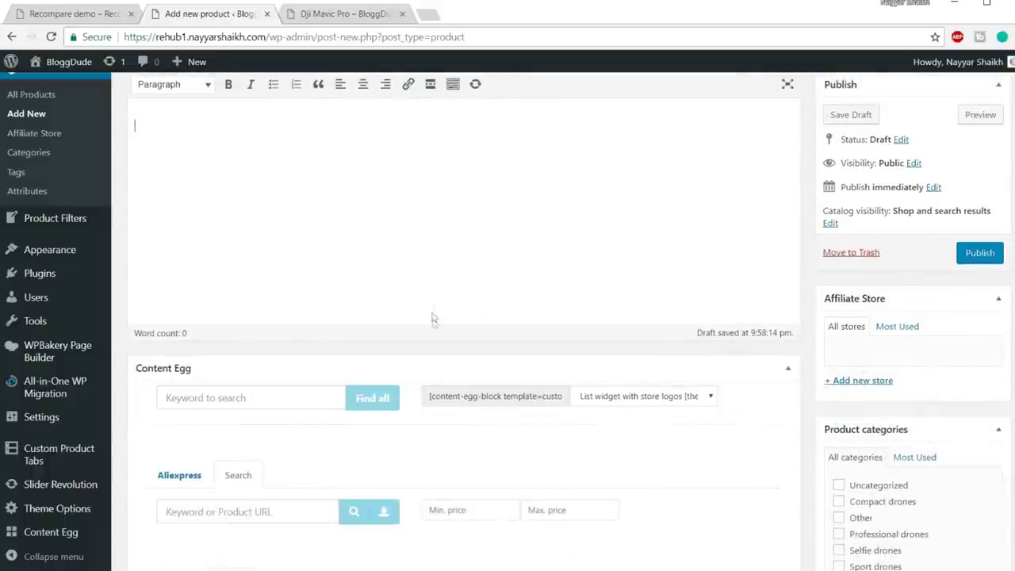
scroll(600, 238, "up", 4)
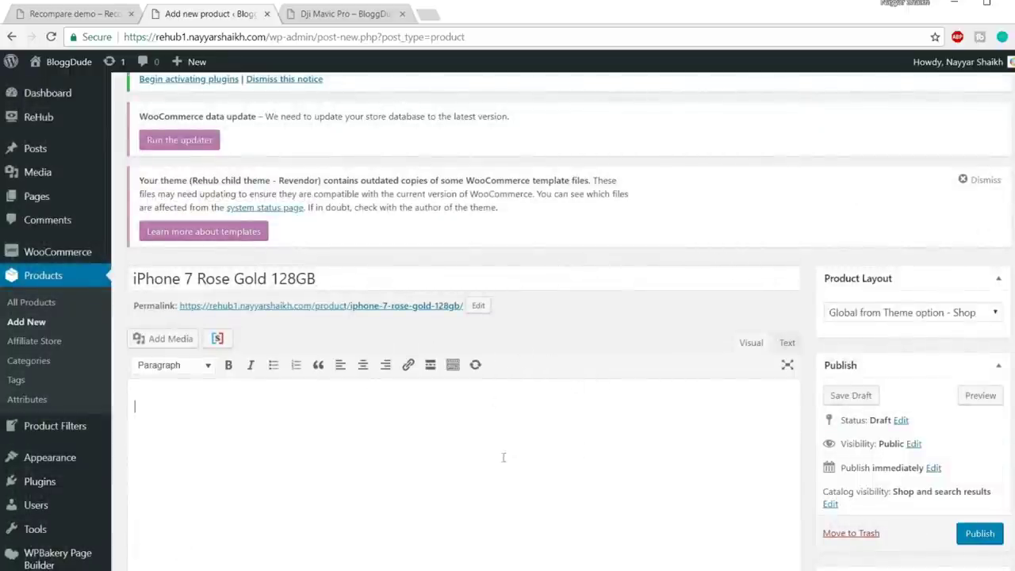
scroll(524, 443, "down", 4)
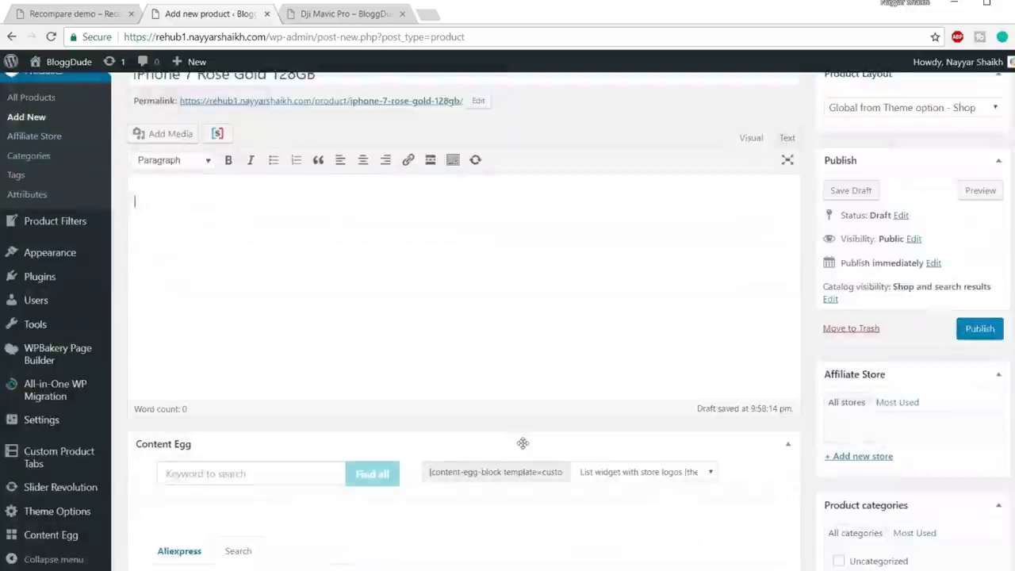
scroll(524, 443, "down", 2)
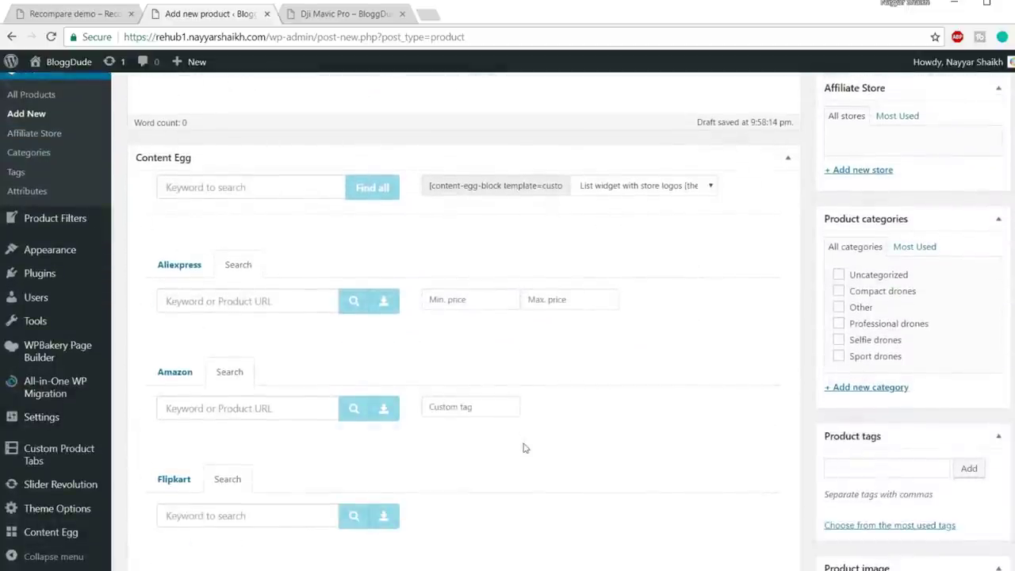
left_click(882, 391)
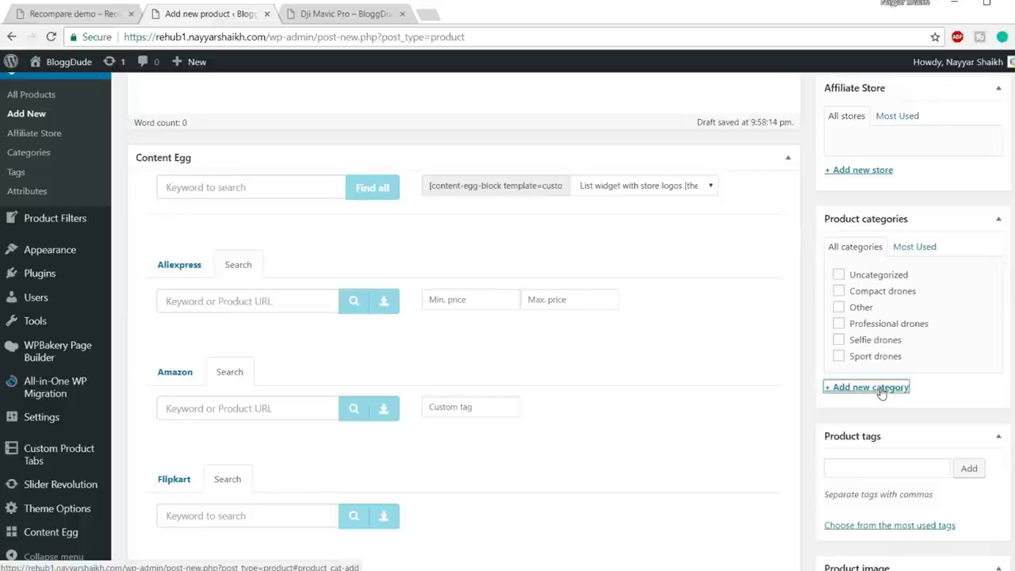
Step: Create the 'Mobiles' product category and assign the product to it
type("Mobiles")
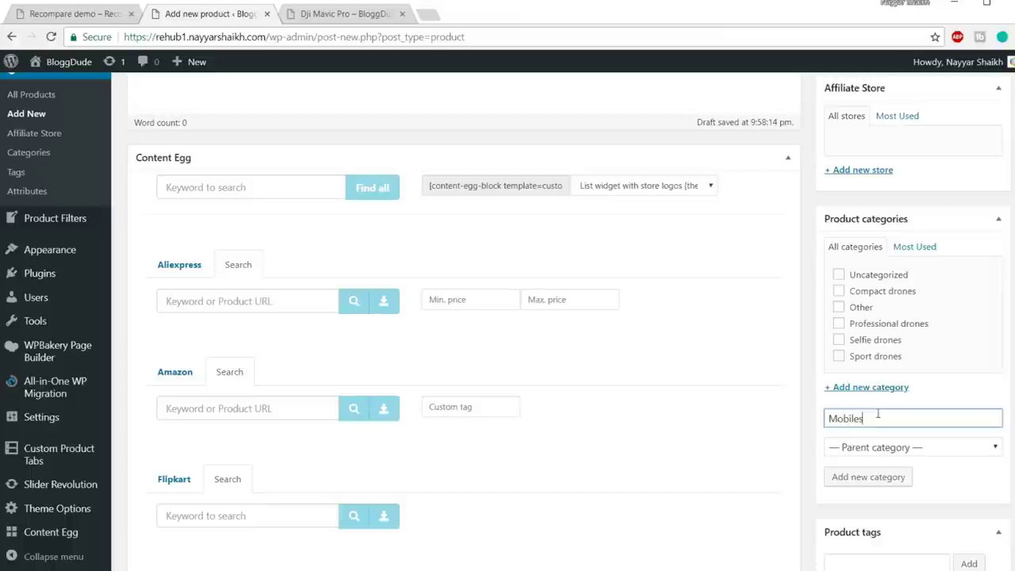
left_click(869, 477)
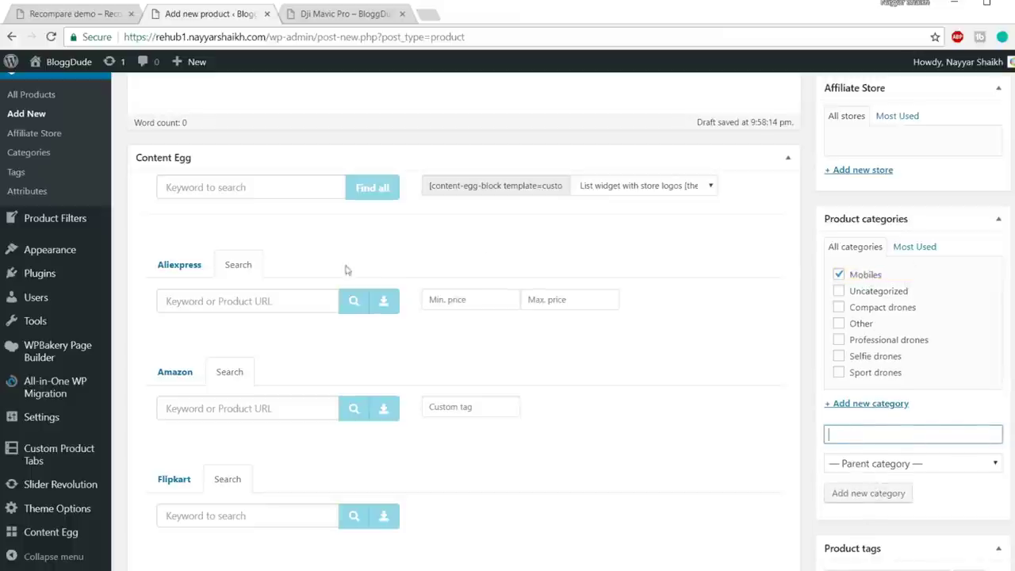
left_click(293, 307)
scroll(310, 321, "down", 1)
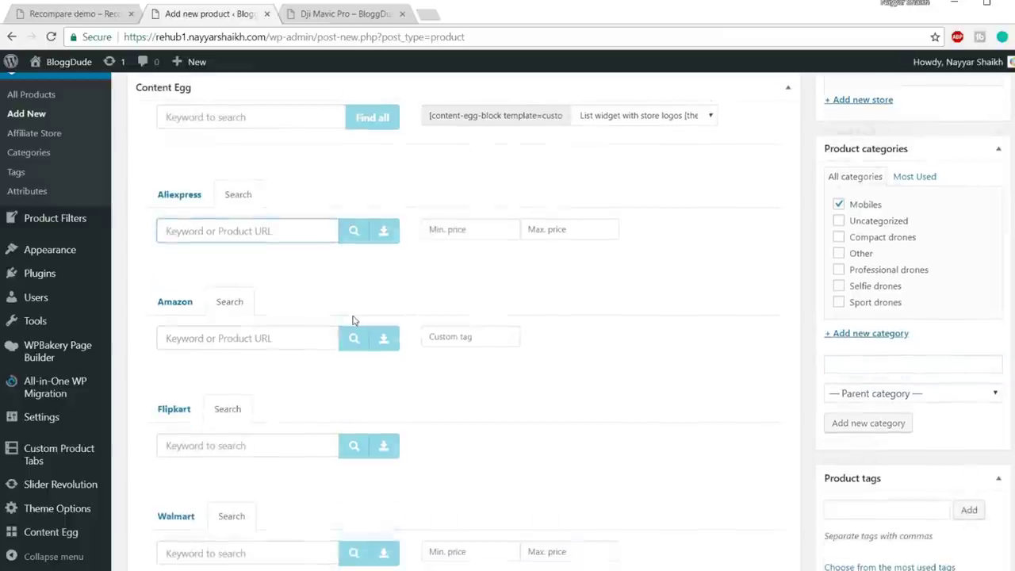
left_click(255, 334)
scroll(308, 288, "down", 2)
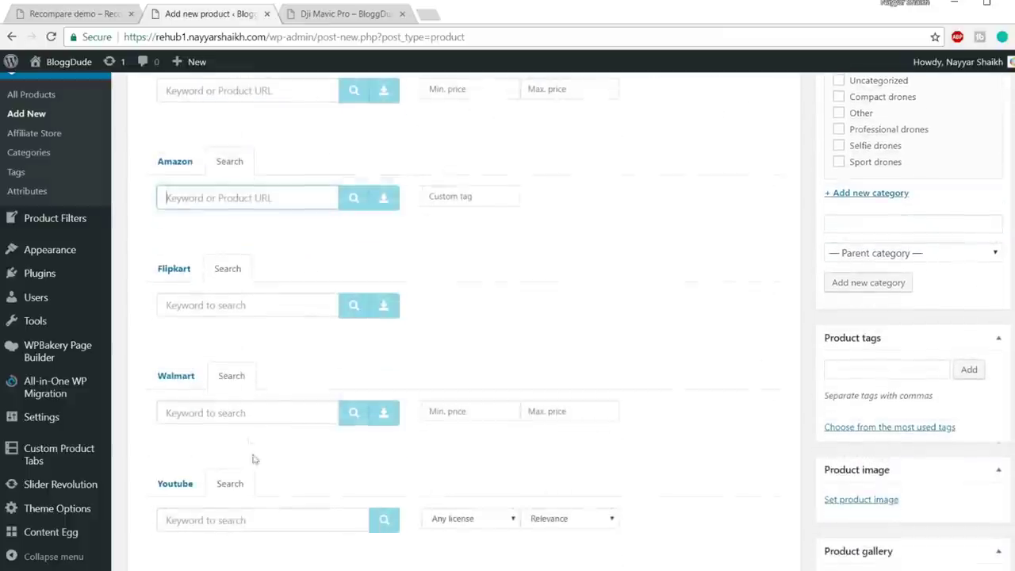
scroll(242, 496, "up", 15)
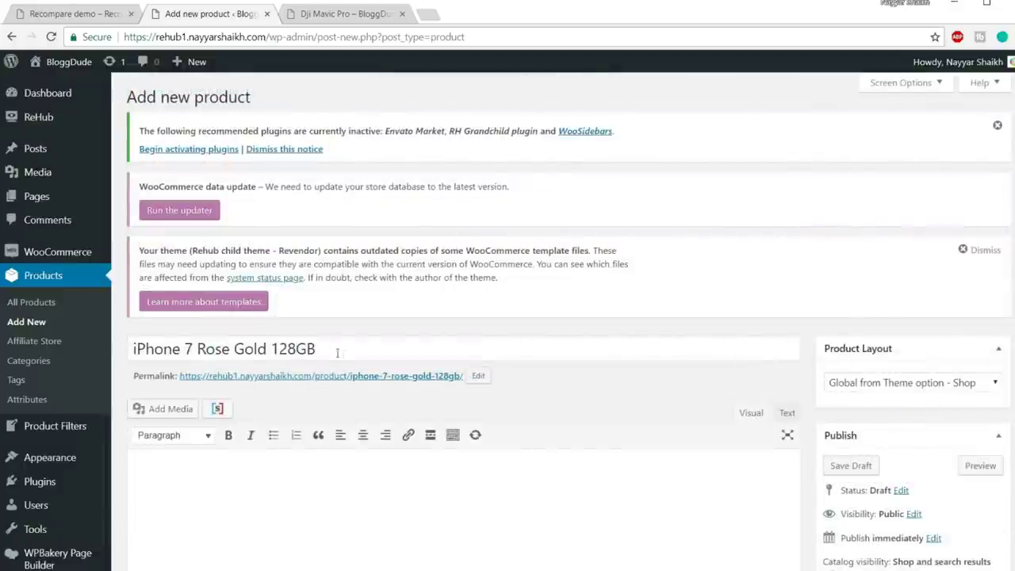
Step: Copy the product title and paste it into the Content Egg Amazon search box
left_click_drag(326, 350, 135, 349)
key("ctrl+c")
scroll(424, 373, "down", 10)
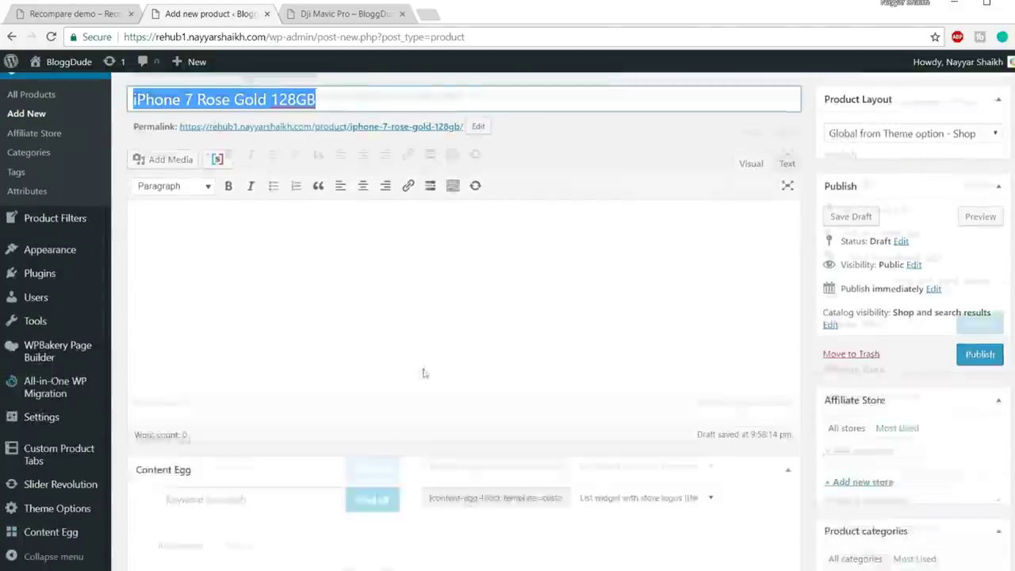
scroll(424, 373, "down", 1)
left_click(257, 270)
key("ctrl+v")
Step: Search Amazon and add the Apple iPhone 7 (Rose Gold, 128GB) offer
left_click(355, 273)
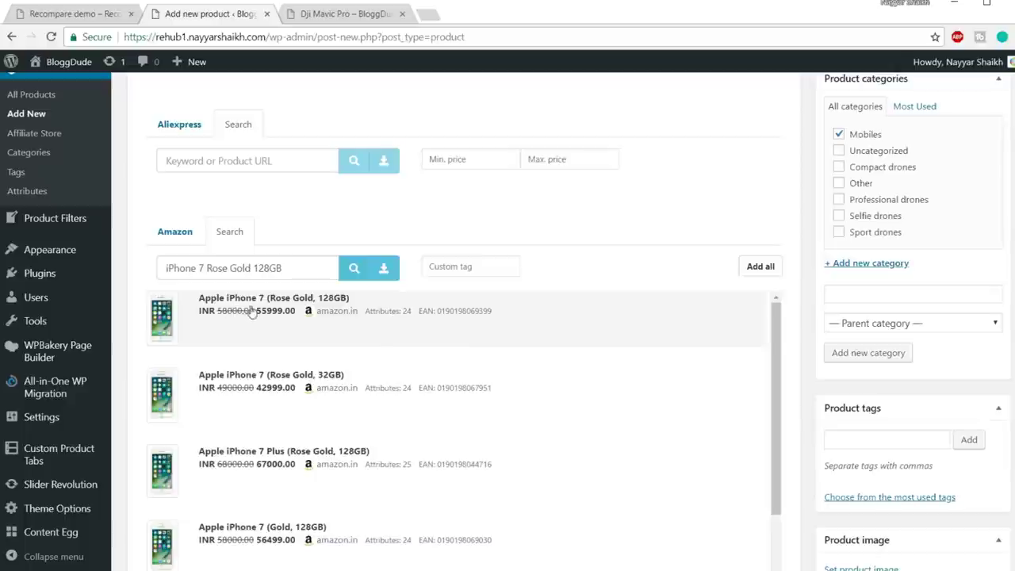
left_click(389, 320)
scroll(809, 339, "down", 4)
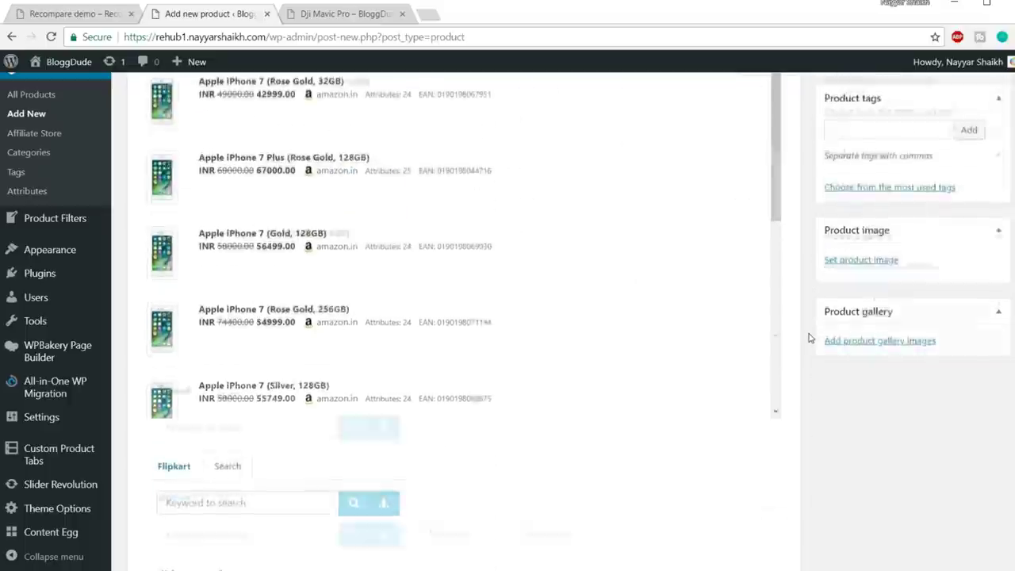
scroll(809, 338, "down", 5)
scroll(265, 317, "up", 3)
Step: Search Flipkart for the product title and add the Apple iPhone 7 Rose Gold offer
left_click(227, 321)
key("ctrl+v")
left_click(354, 325)
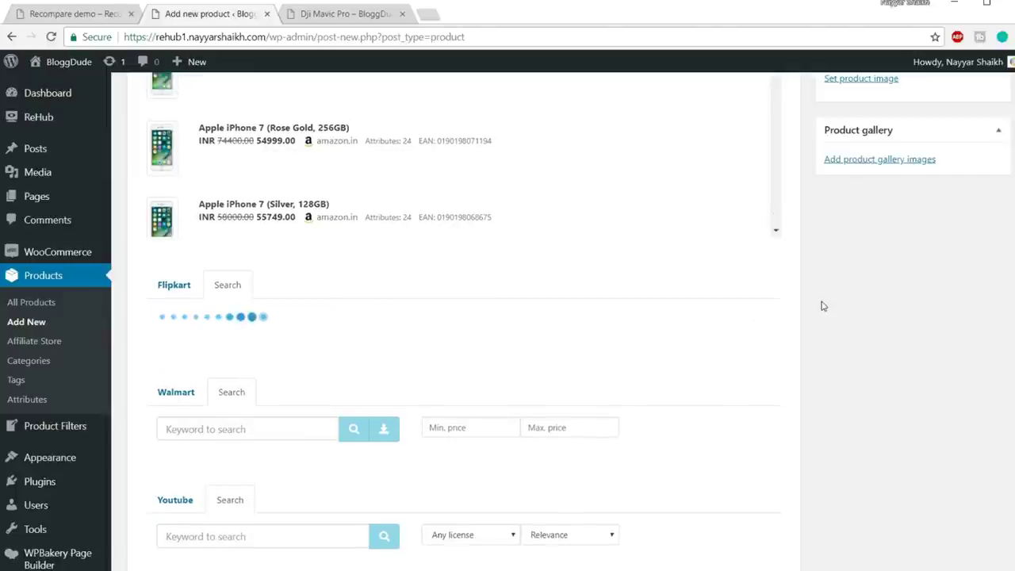
scroll(823, 306, "down", 1)
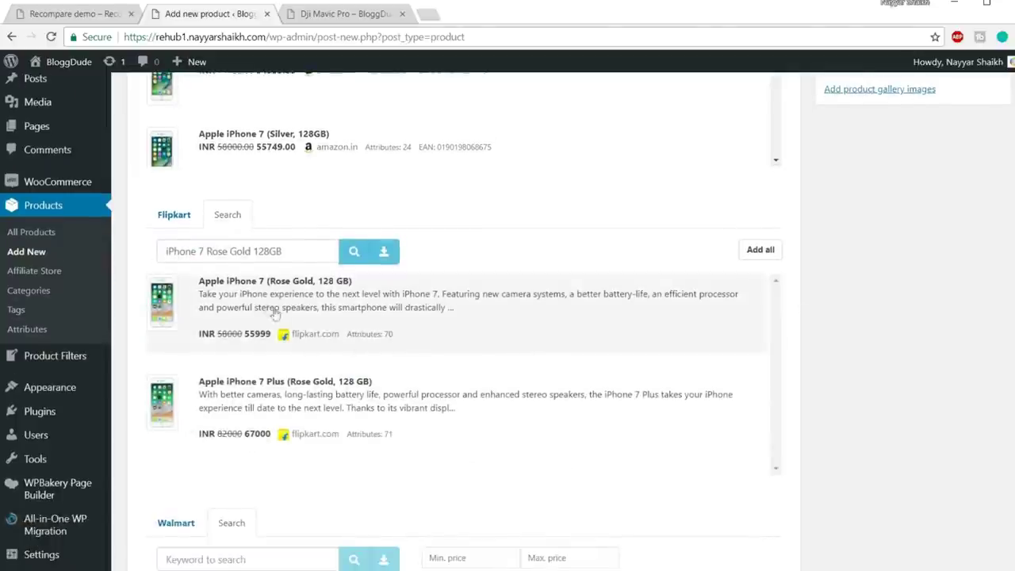
left_click(366, 311)
scroll(451, 354, "up", 8)
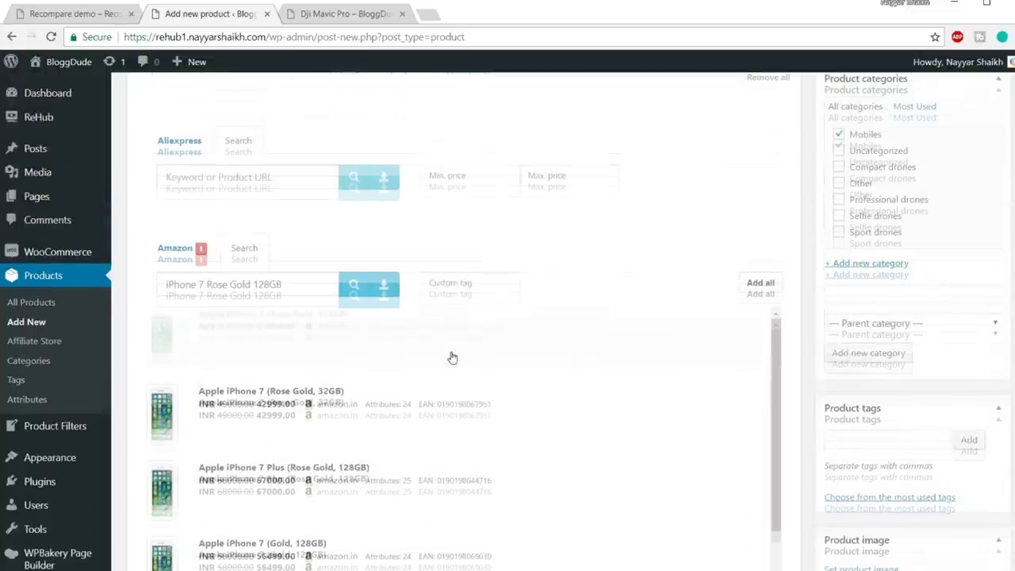
scroll(452, 356, "down", 2)
Step: Search Aliexpress for the product title, which returns no matching results
key("ctrl+v")
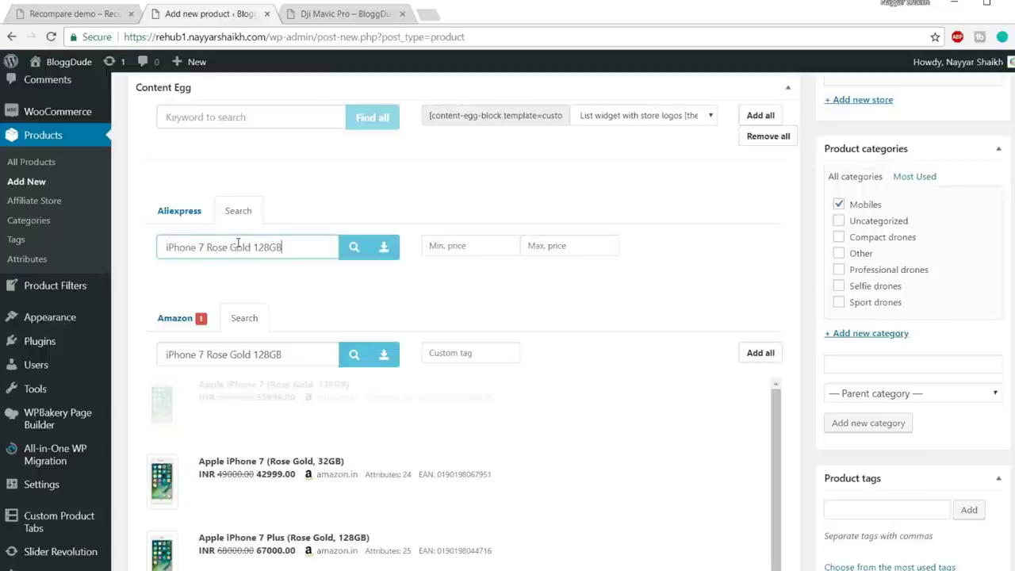
left_click(354, 246)
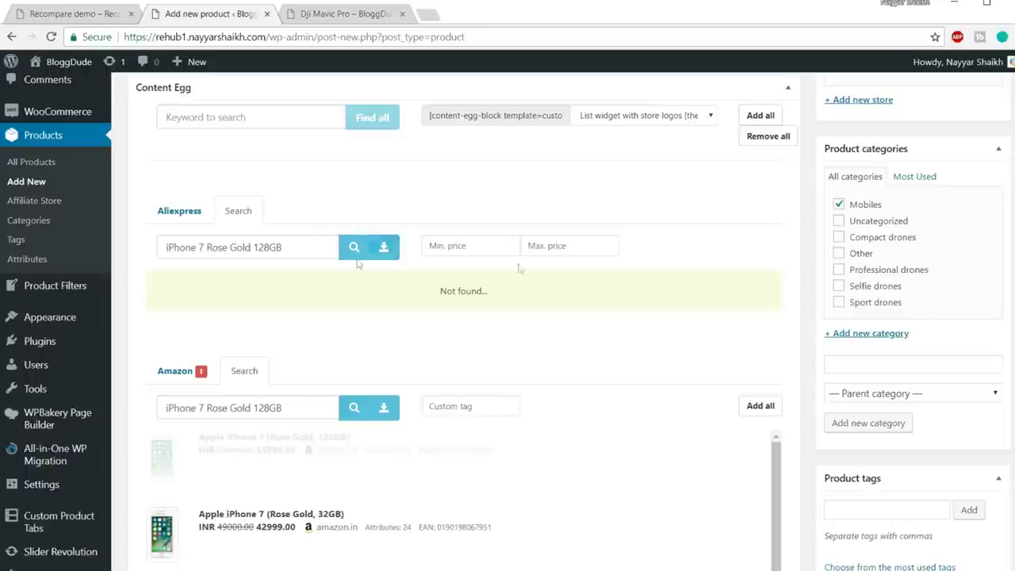
scroll(562, 317, "down", 10)
scroll(853, 319, "down", 8)
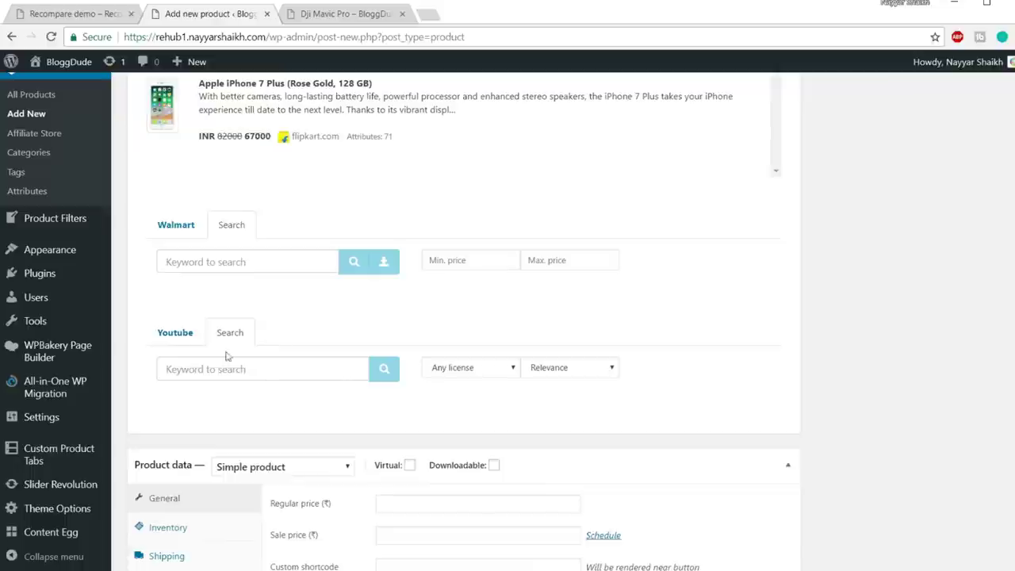
left_click(238, 370)
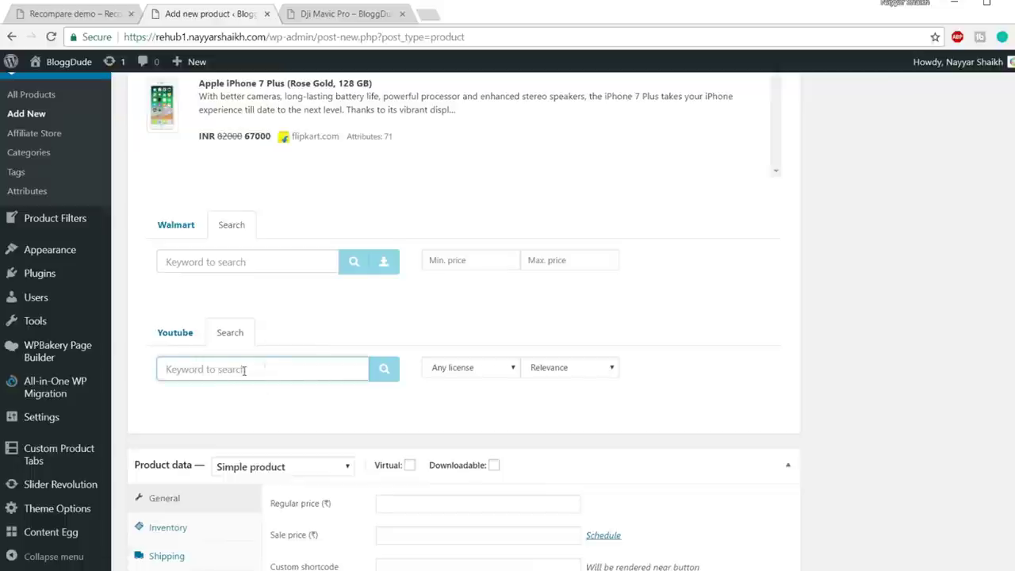
type("iPhone 7 Rose Gold 128GB")
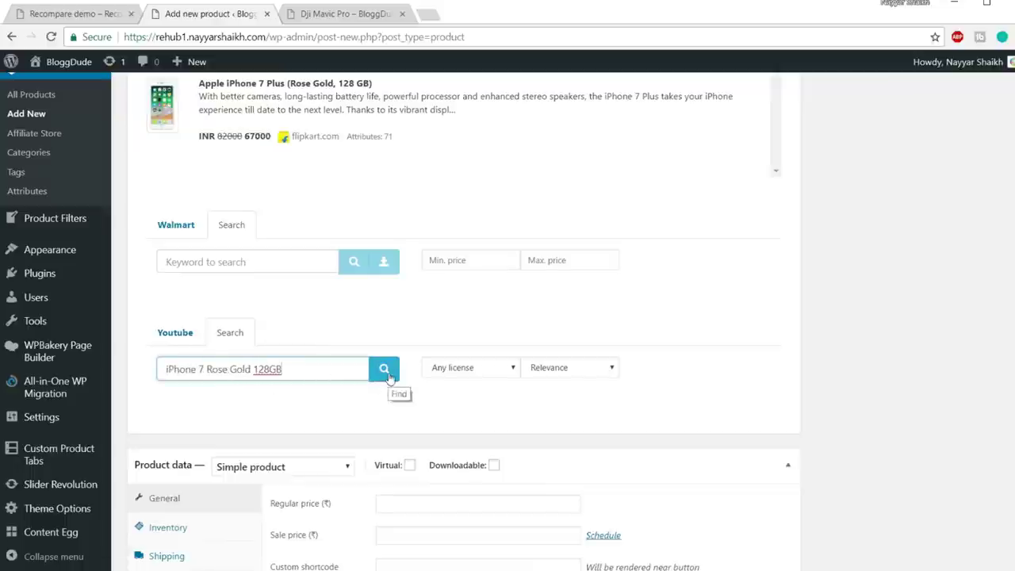
left_click(378, 371)
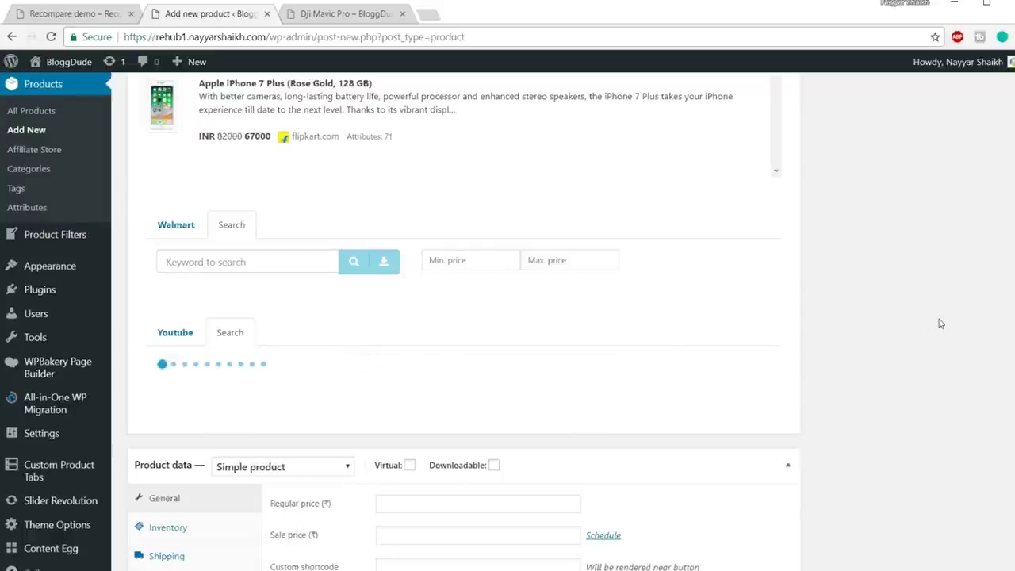
scroll(936, 321, "down", 1)
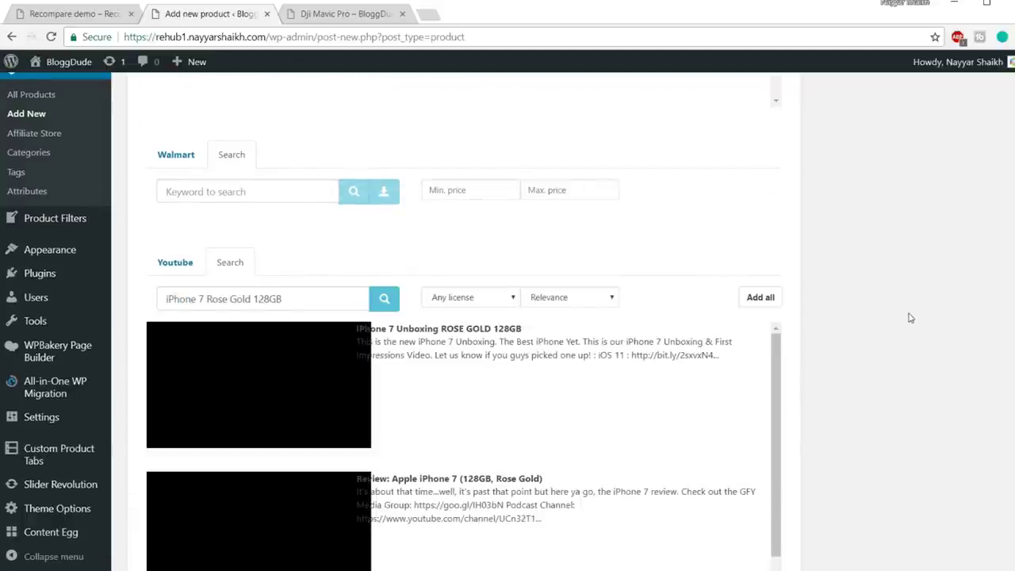
scroll(593, 347, "down", 1)
scroll(575, 341, "down", 3)
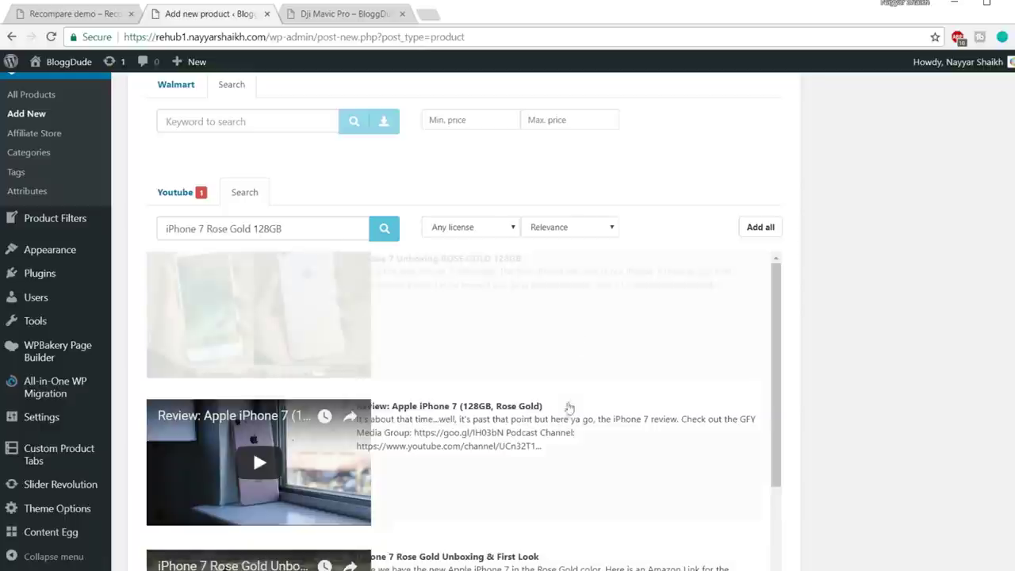
scroll(594, 412, "down", 2)
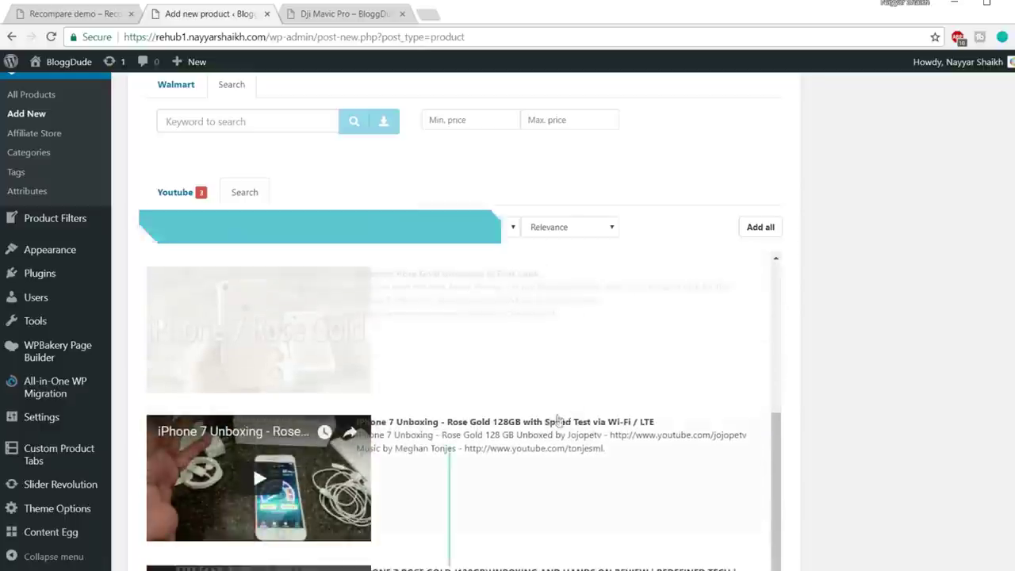
scroll(851, 366, "down", 1)
scroll(851, 366, "down", 5)
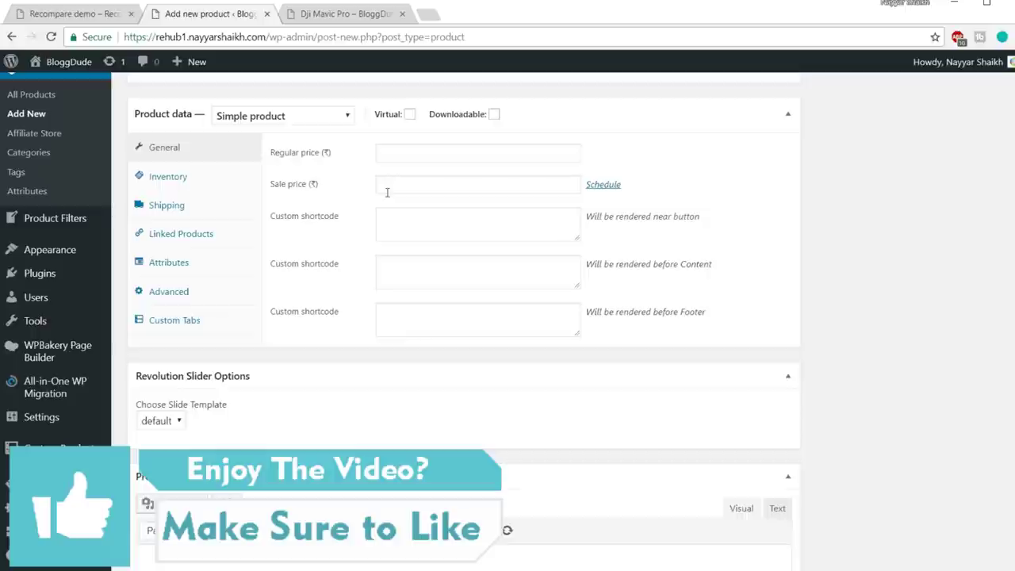
scroll(755, 281, "down", 2)
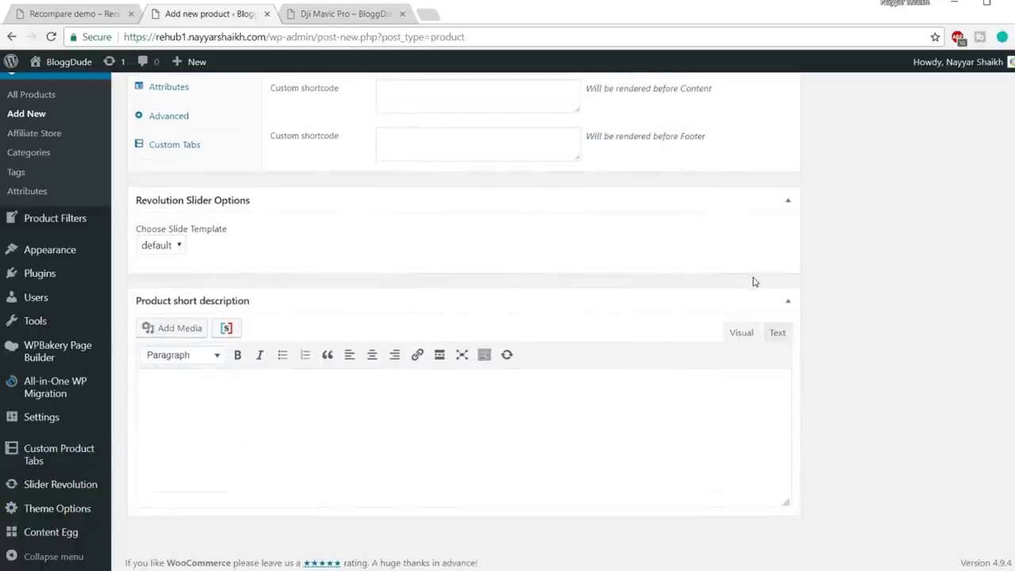
scroll(925, 302, "up", 3)
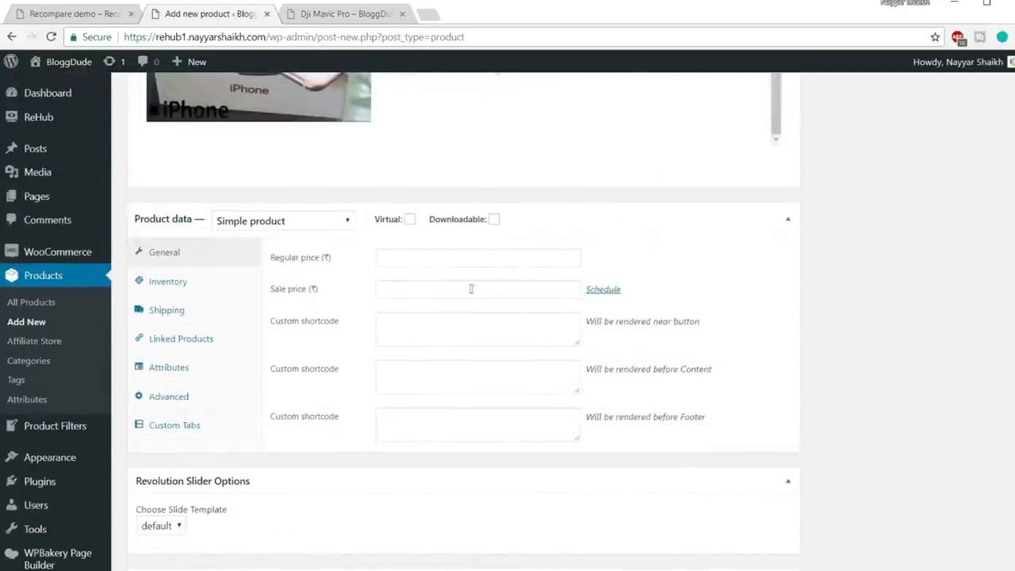
scroll(894, 300, "up", 10)
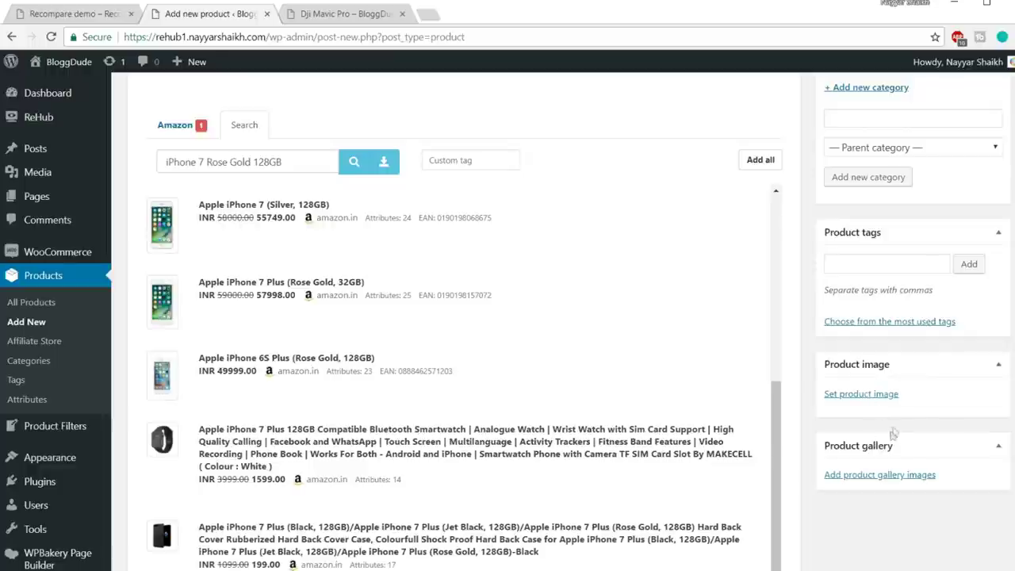
scroll(930, 423, "up", 8)
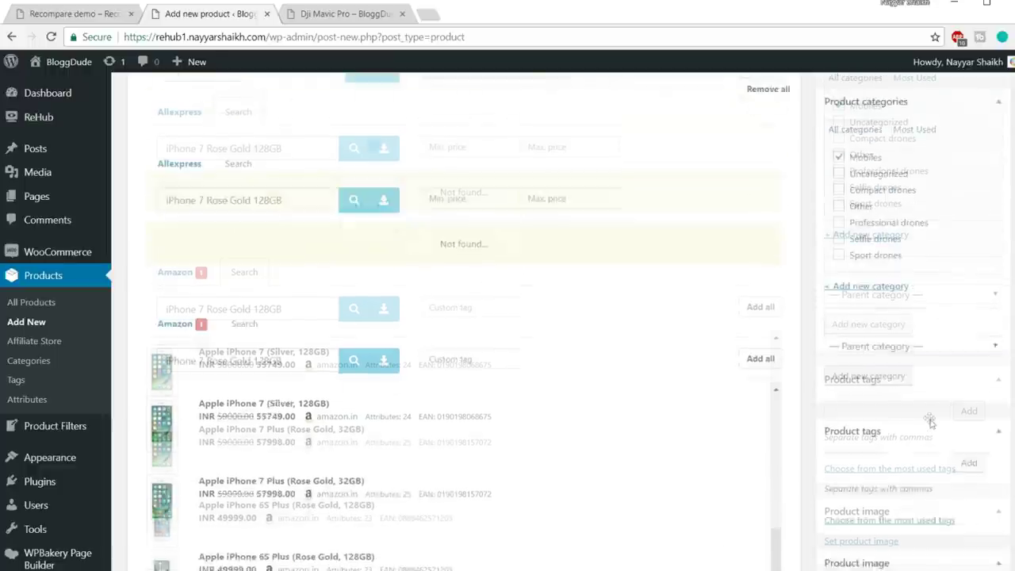
scroll(935, 418, "up", 2)
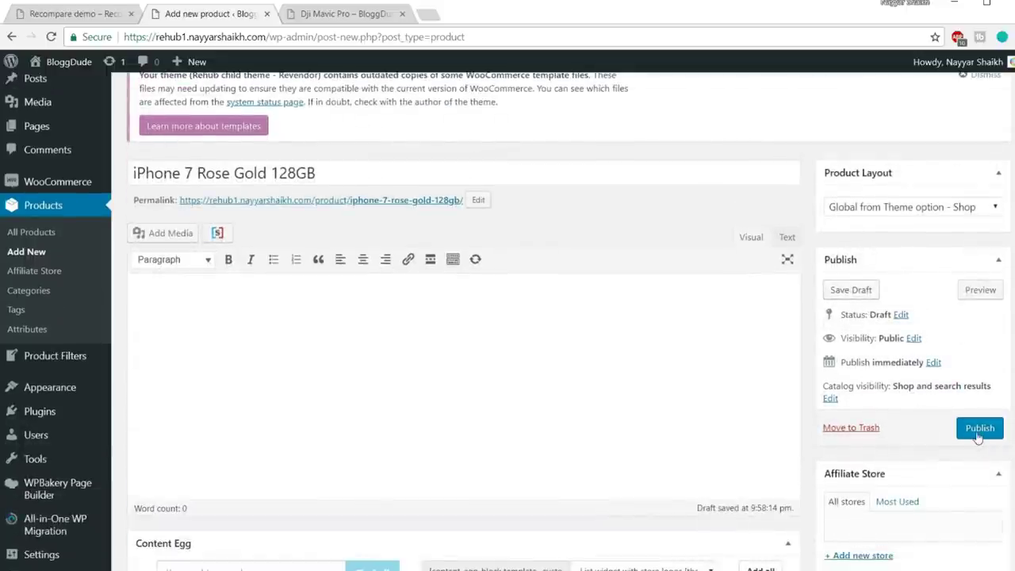
Step: Publish the iPhone 7 product and open its live page in a new tab
left_click(978, 435)
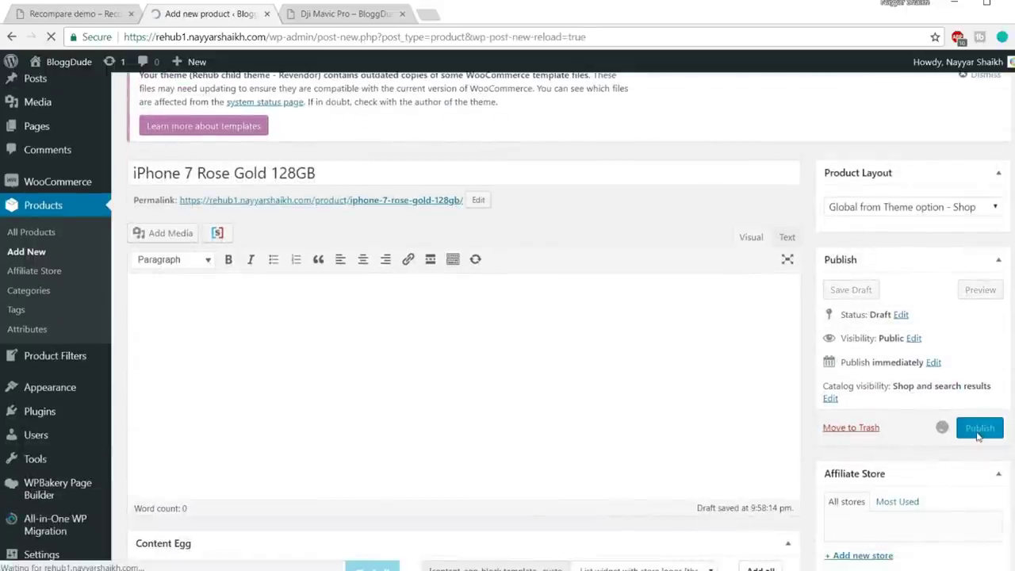
left_click(402, 14)
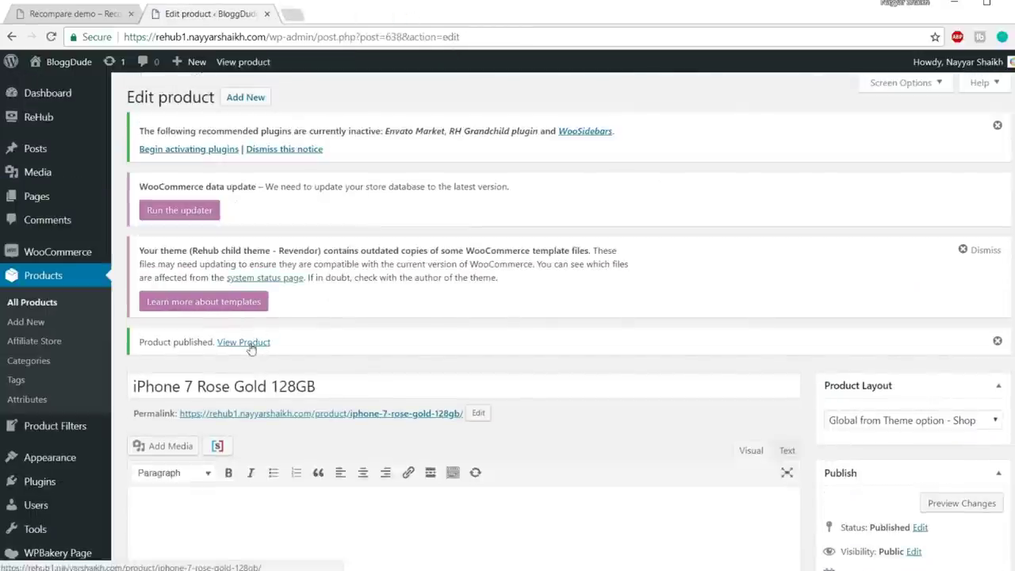
right_click(250, 342)
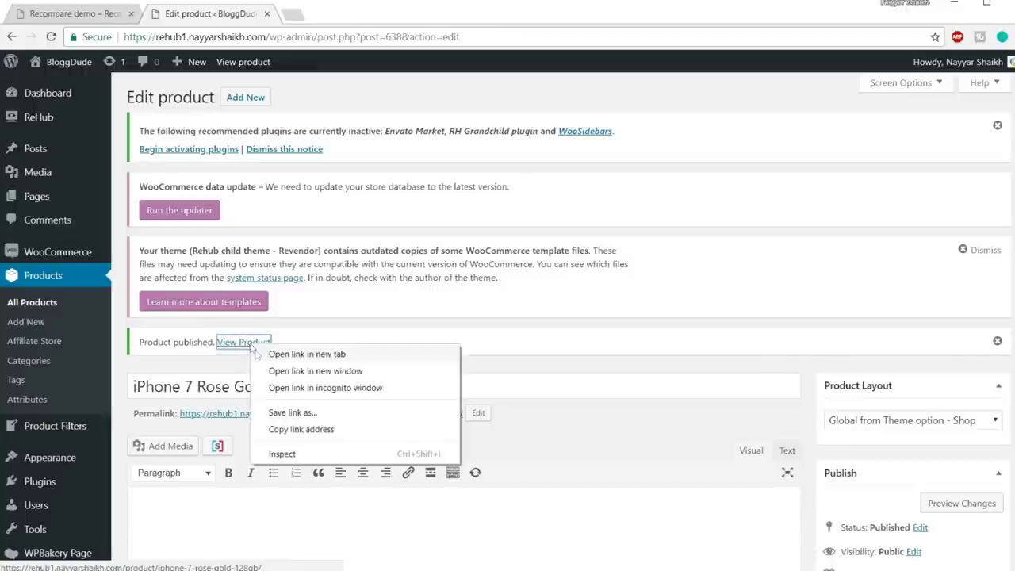
left_click(307, 354)
left_click(371, 13)
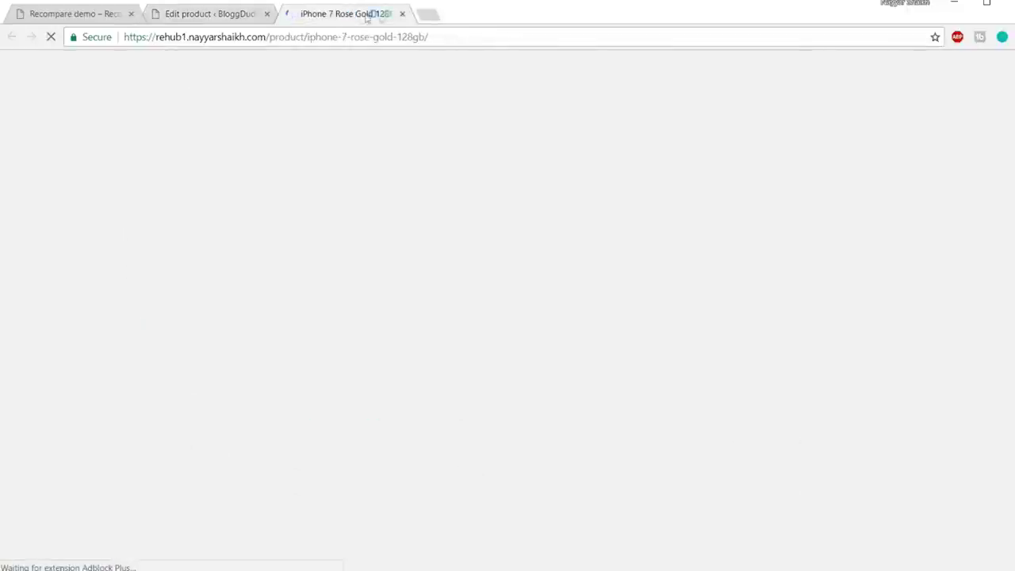
Step: Review the live product page at ₹55,999.00, then return to the product editor
scroll(635, 341, "down", 10)
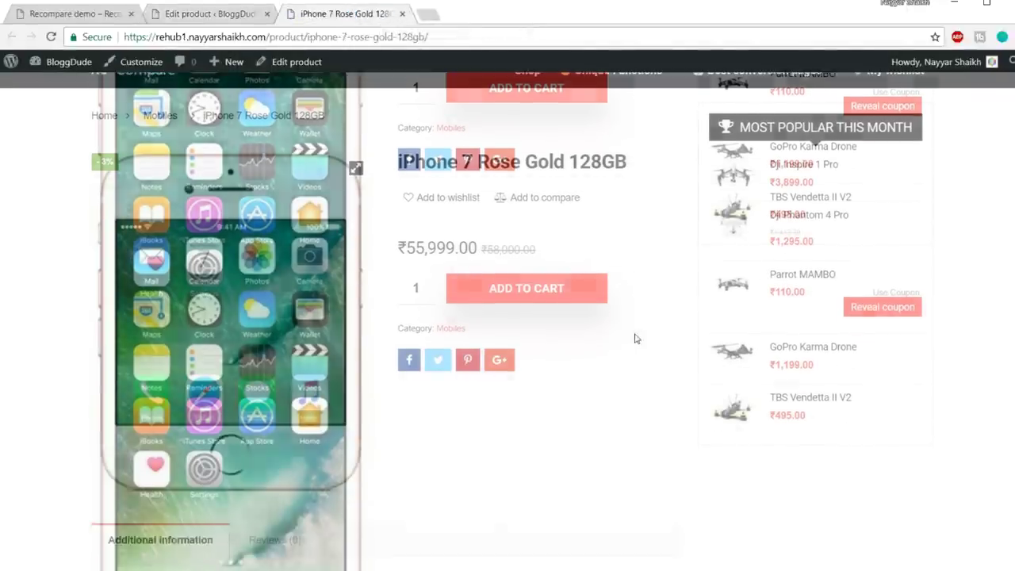
scroll(635, 344, "down", 5)
scroll(632, 363, "up", 10)
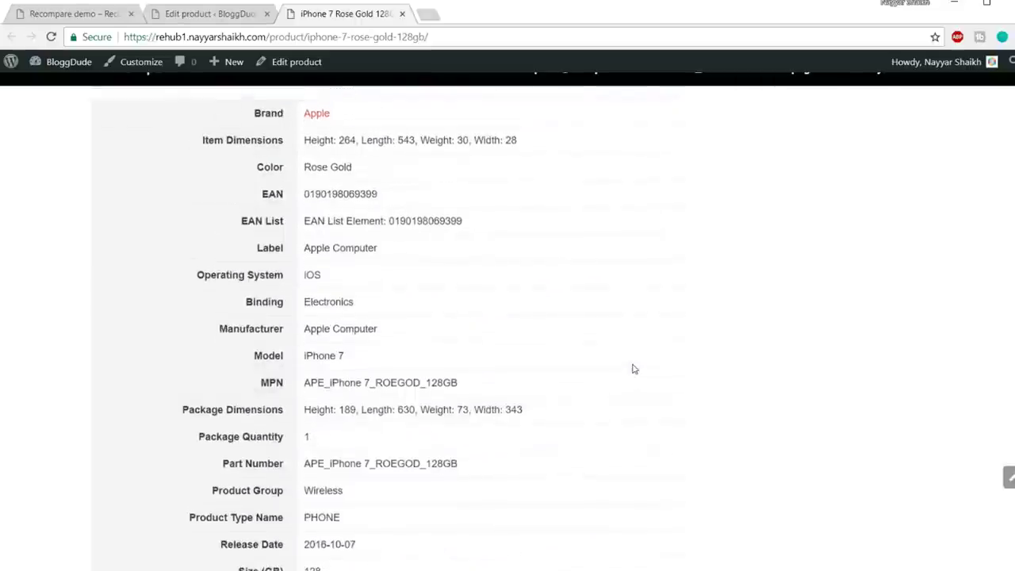
scroll(642, 351, "up", 5)
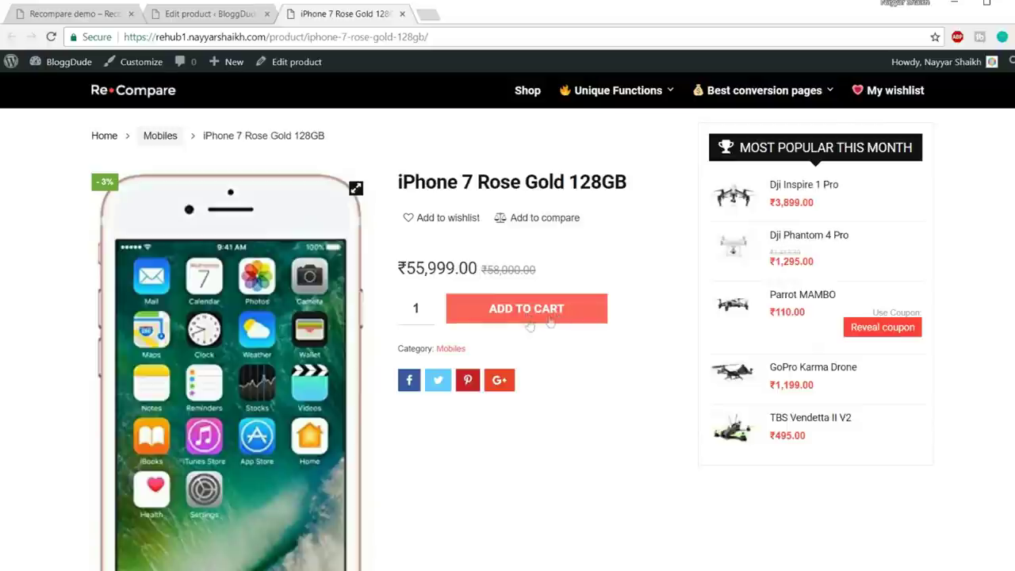
scroll(619, 352, "down", 3)
scroll(304, 359, "up", 3)
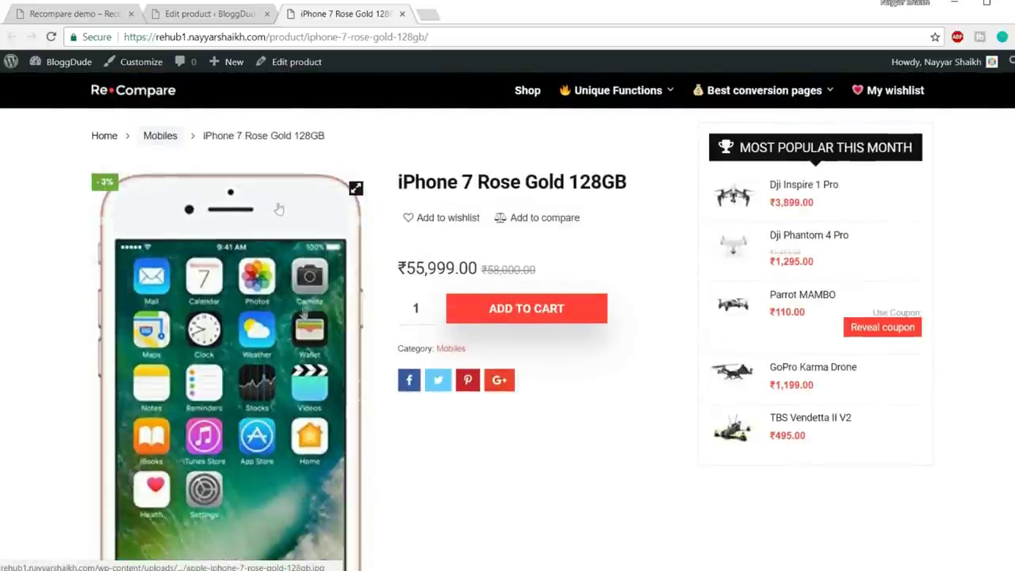
left_click(203, 15)
scroll(873, 198, "down", 3)
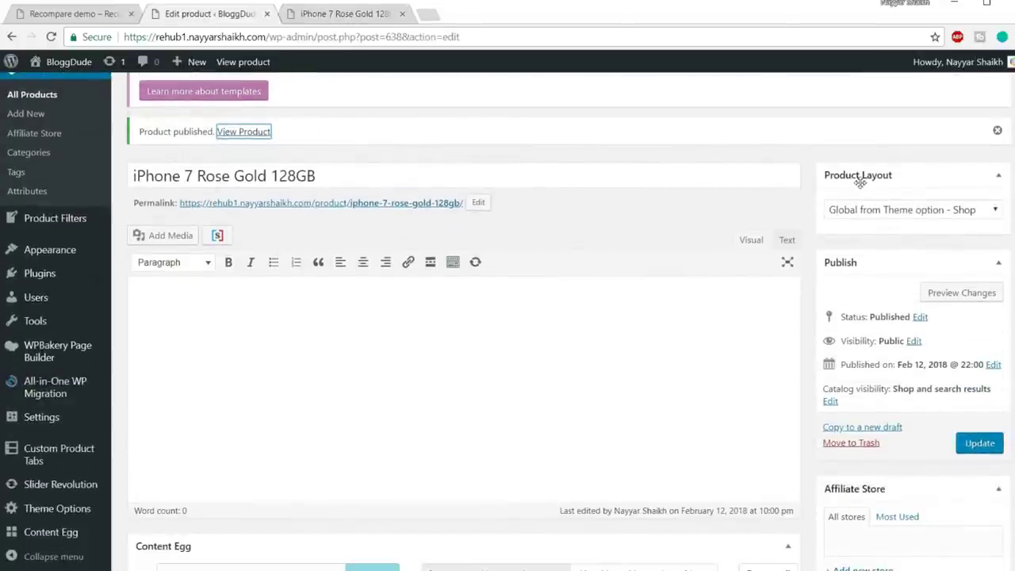
Step: Set the Product Layout to Content Egg List and update the product
left_click(911, 211)
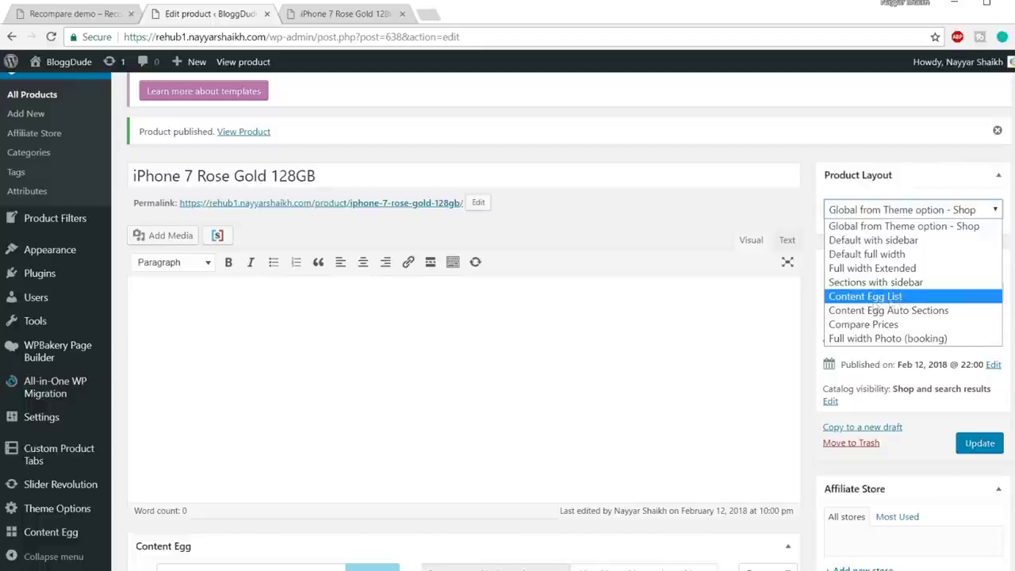
left_click(872, 297)
left_click(979, 444)
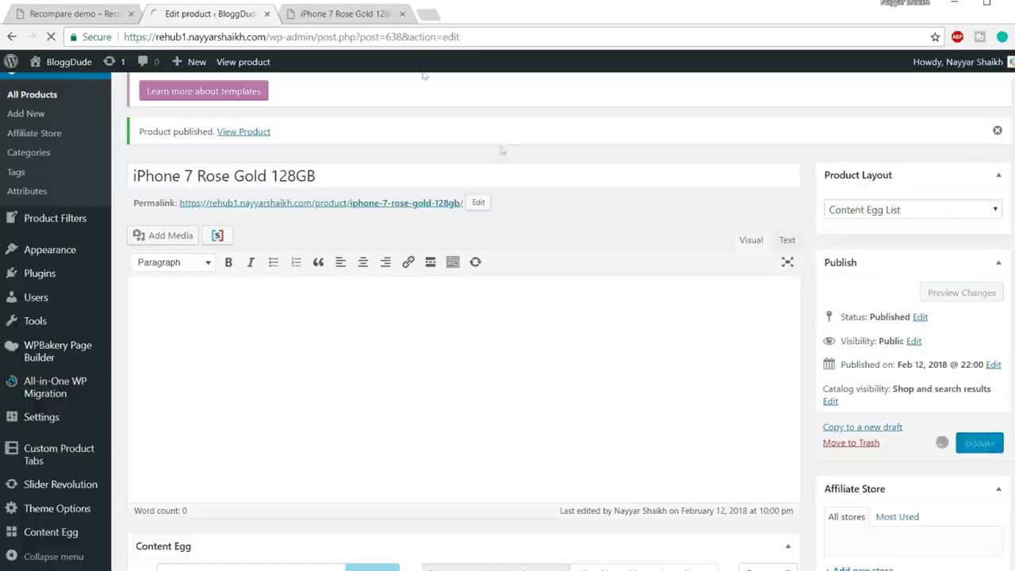
Step: Reload the live product page to view the Amazon and Flipkart price list
left_click(372, 13)
left_click(364, 38)
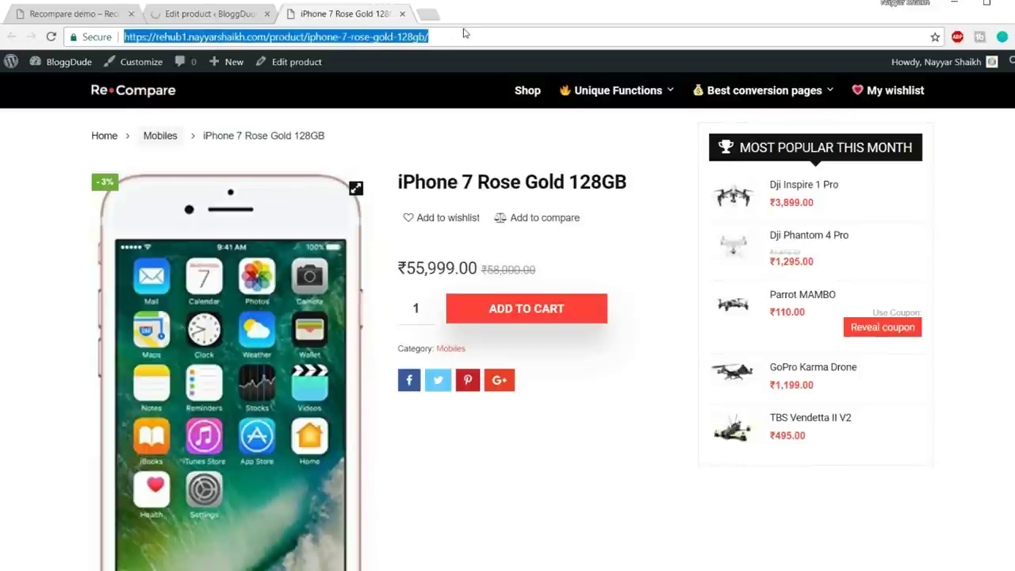
key("Return")
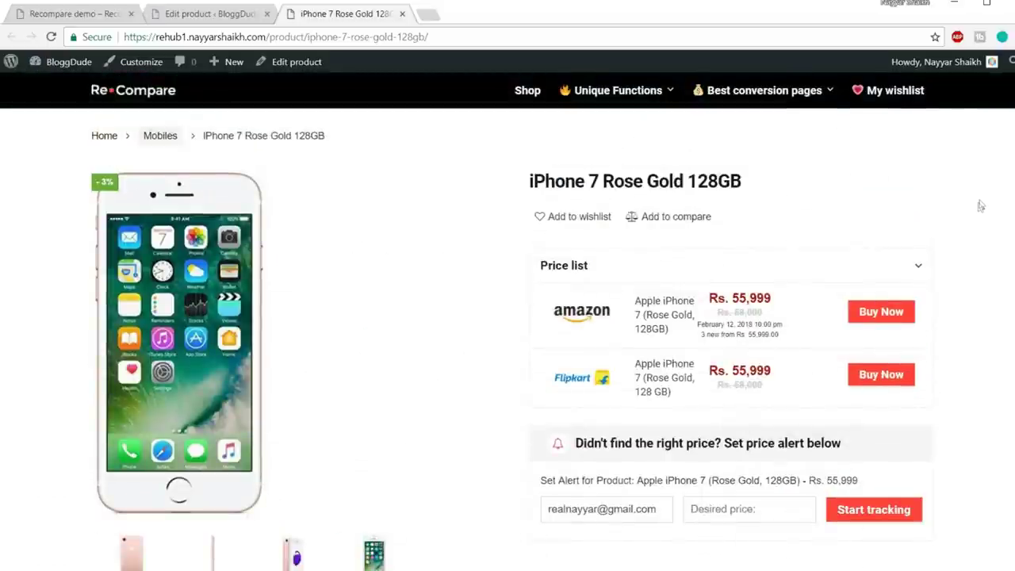
scroll(188, 214, "down", 1)
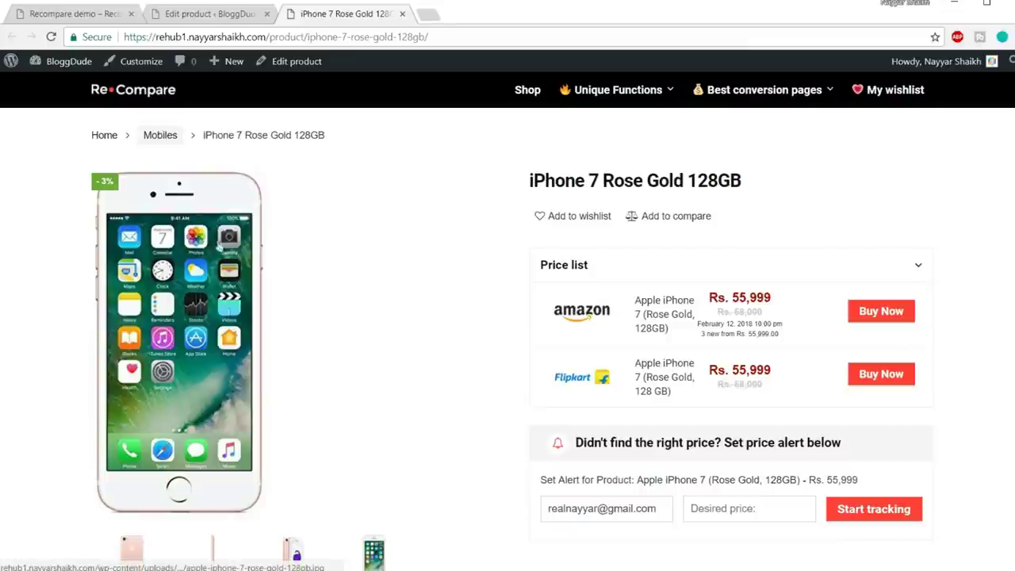
scroll(347, 366, "down", 3)
scroll(348, 366, "up", 3)
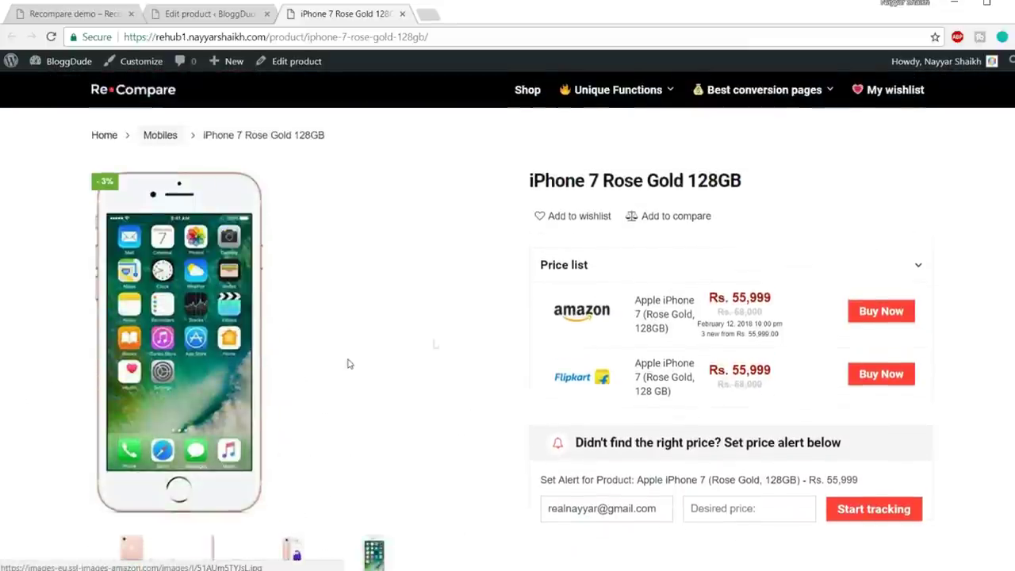
scroll(733, 295, "down", 2)
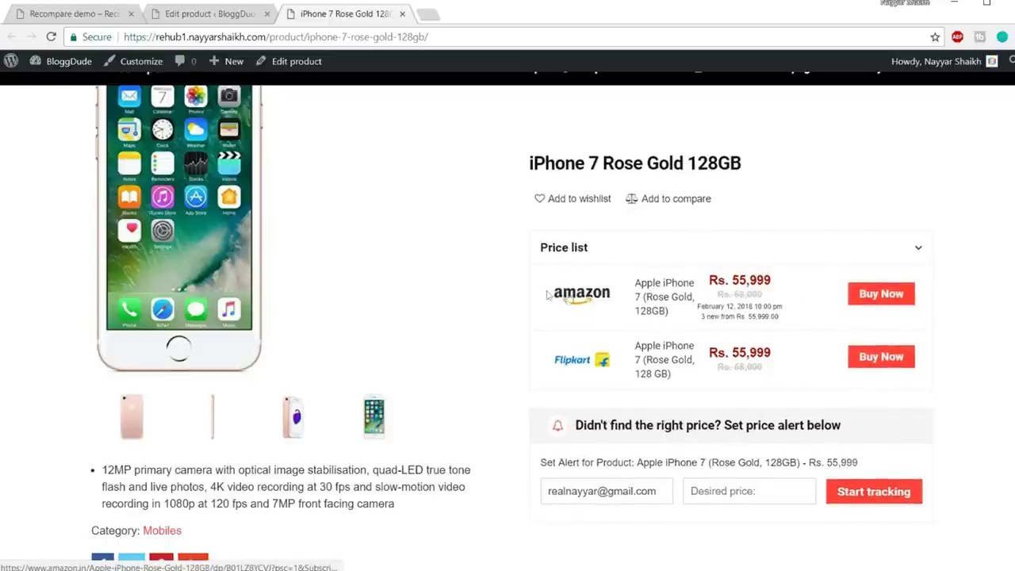
left_click(878, 295)
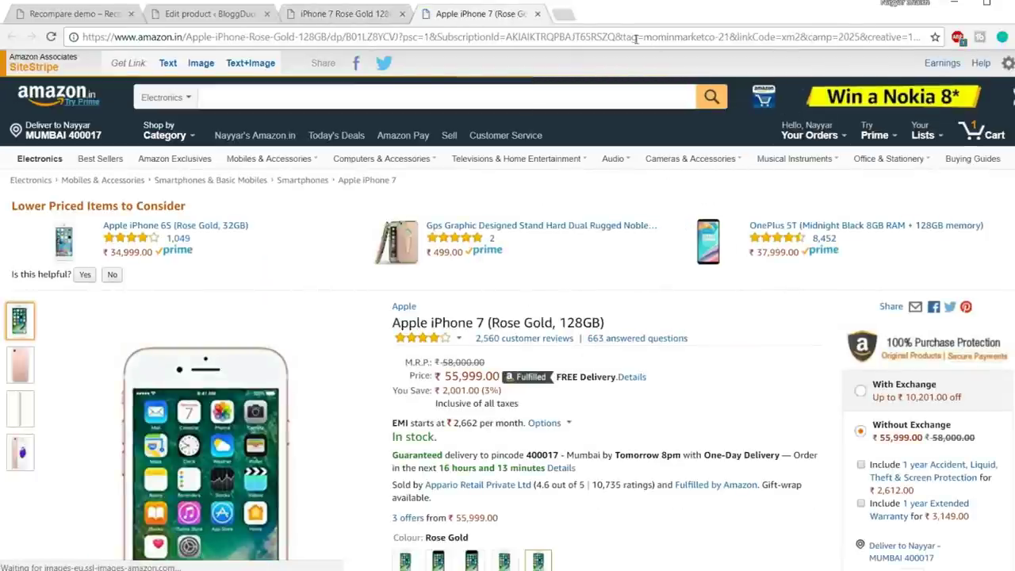
left_click_drag(645, 38, 731, 37)
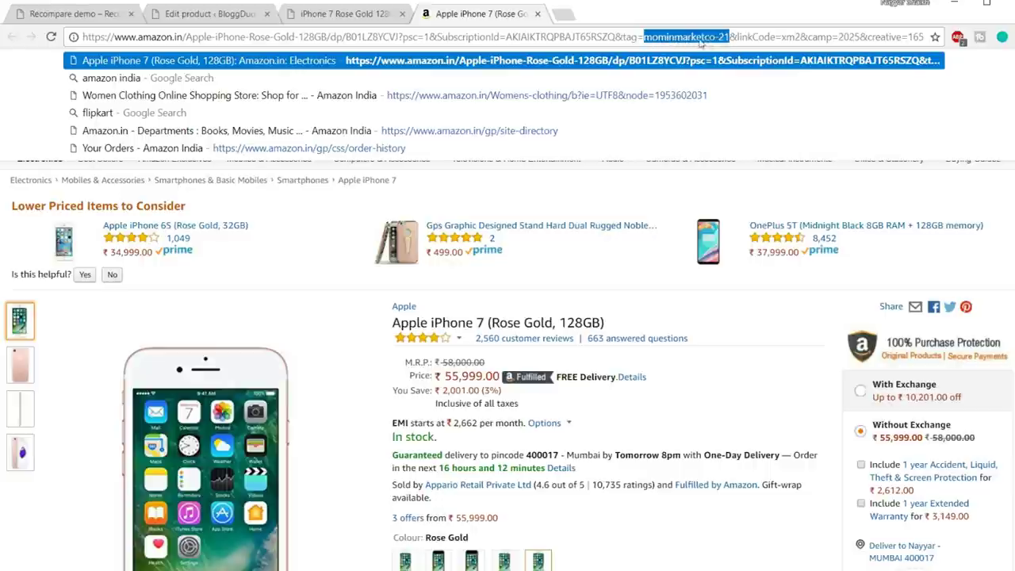
left_click(538, 14)
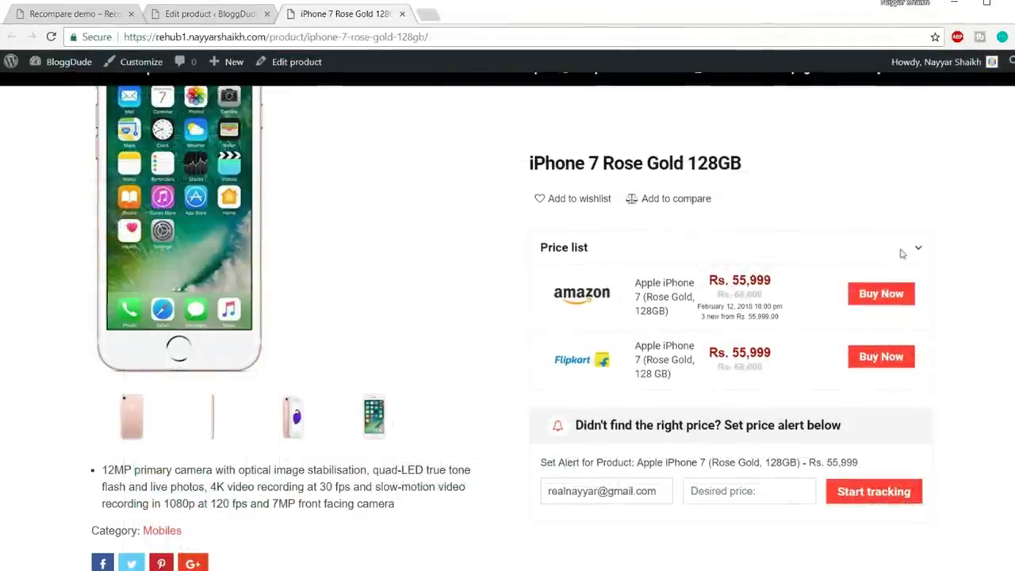
Step: Fill in the price alert form's e-mail and desired price, then start price tracking
scroll(684, 323, "down", 3)
left_click_drag(663, 331, 544, 334)
left_click(549, 343)
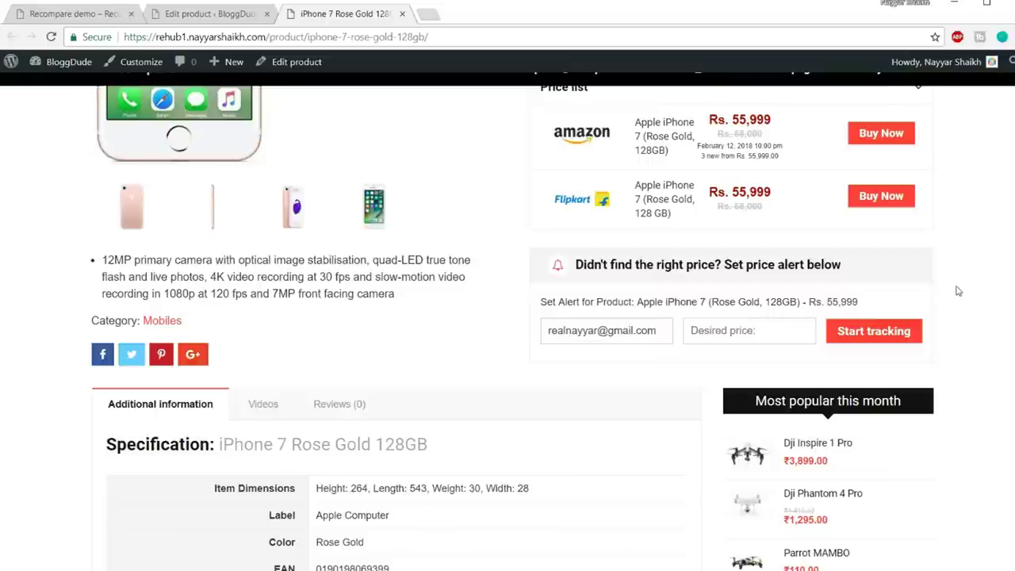
scroll(959, 291, "up", 2)
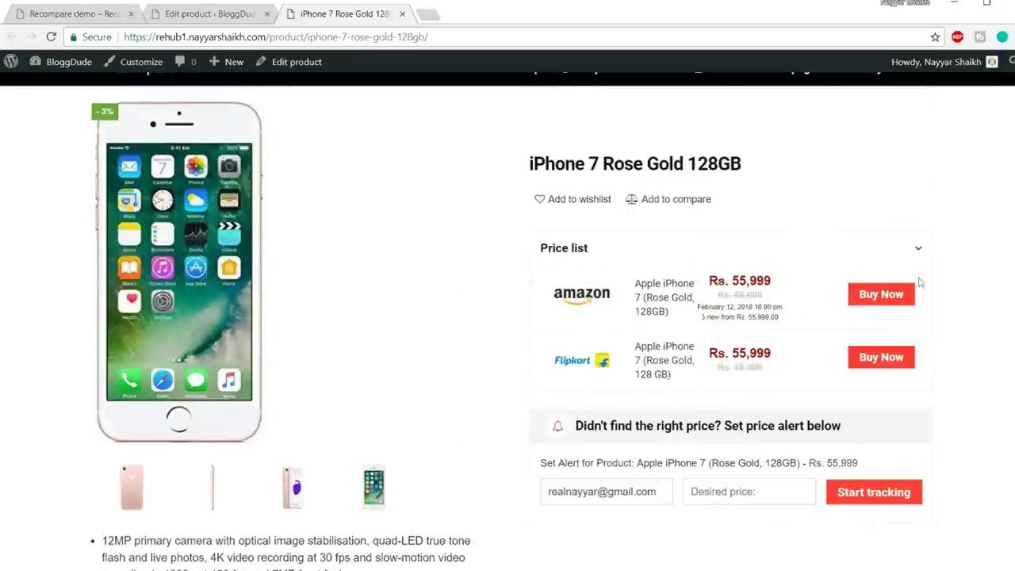
scroll(806, 360, "down", 1)
left_click_drag(643, 401, 530, 405)
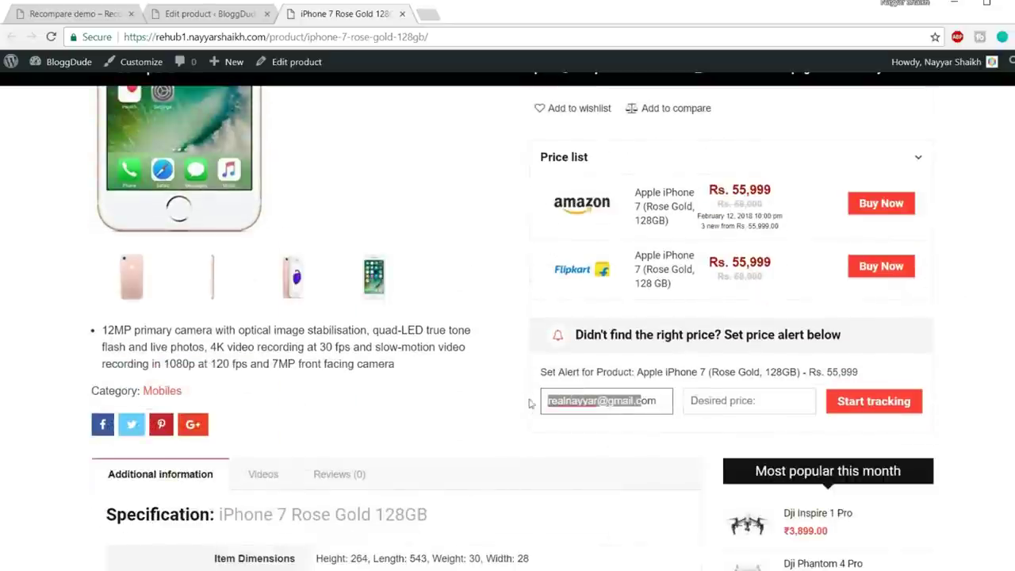
left_click(750, 399)
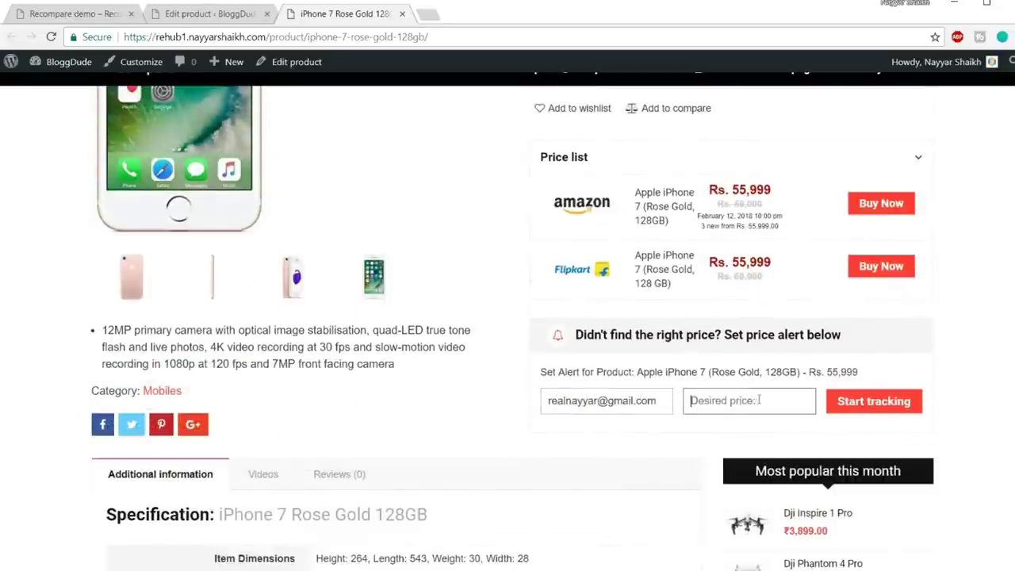
left_click(869, 403)
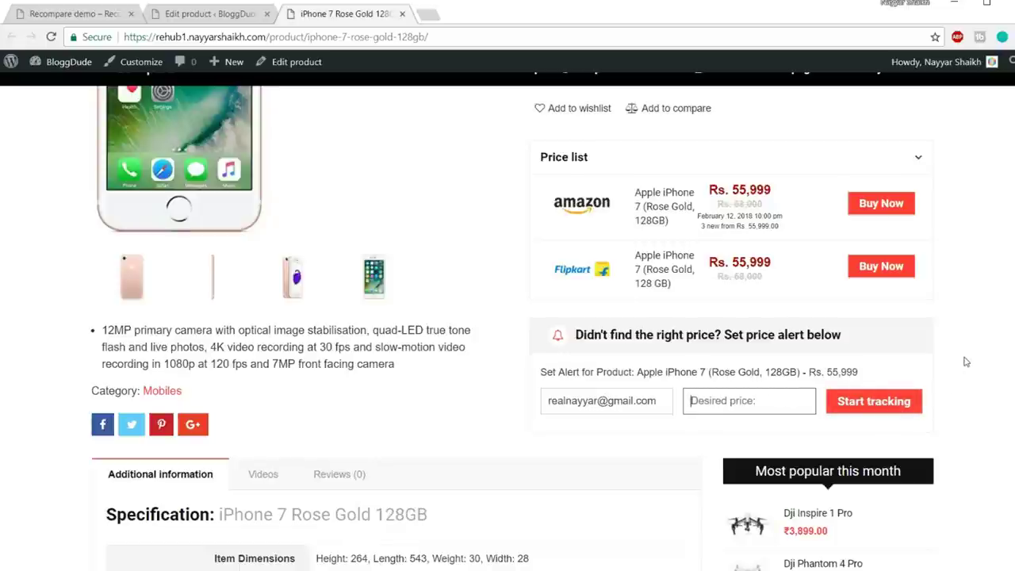
Step: Scroll through the product's specification table and back up
scroll(991, 354, "down", 3)
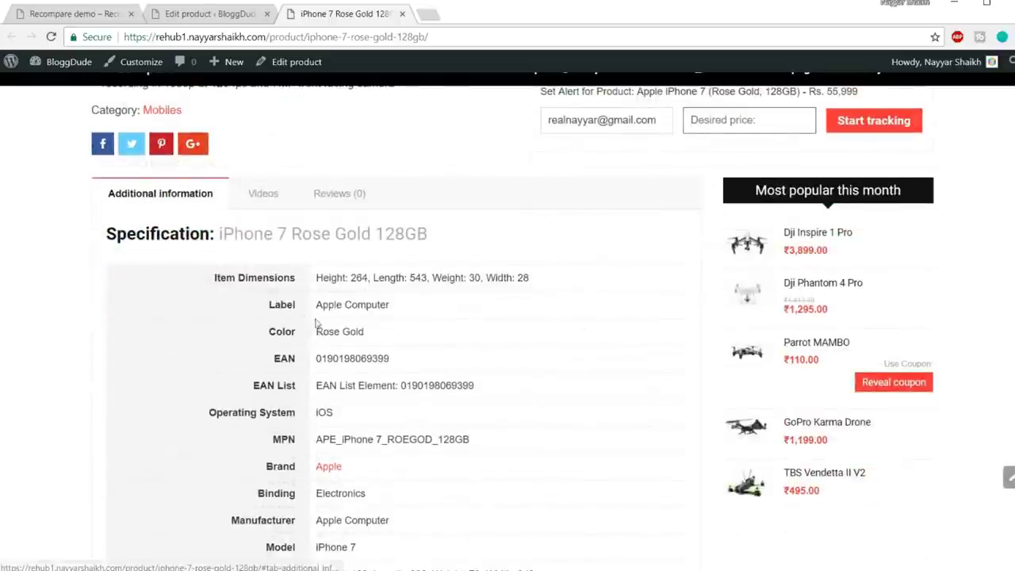
scroll(319, 325, "down", 4)
scroll(321, 333, "down", 3)
scroll(323, 335, "up", 7)
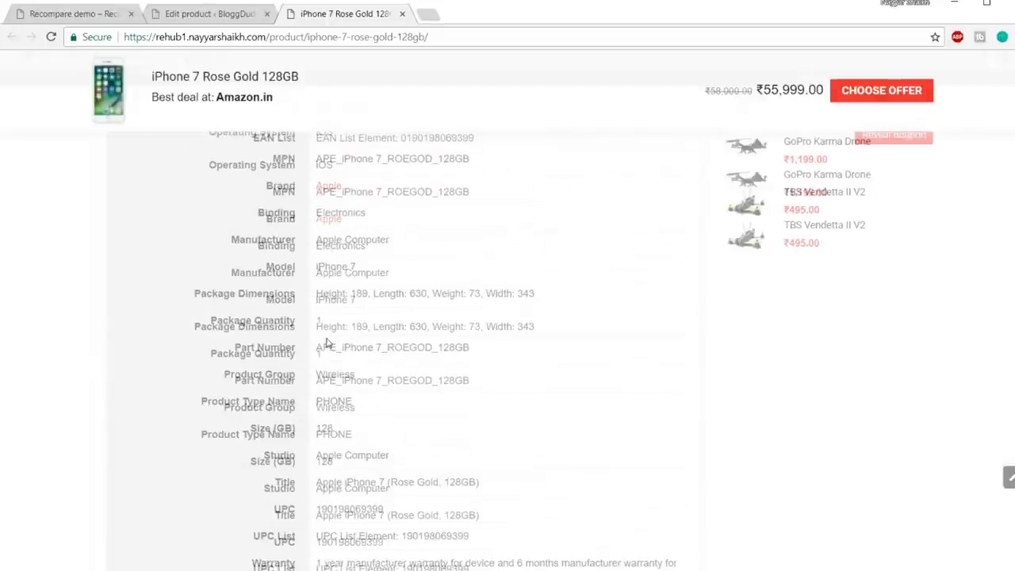
scroll(338, 341, "down", 2)
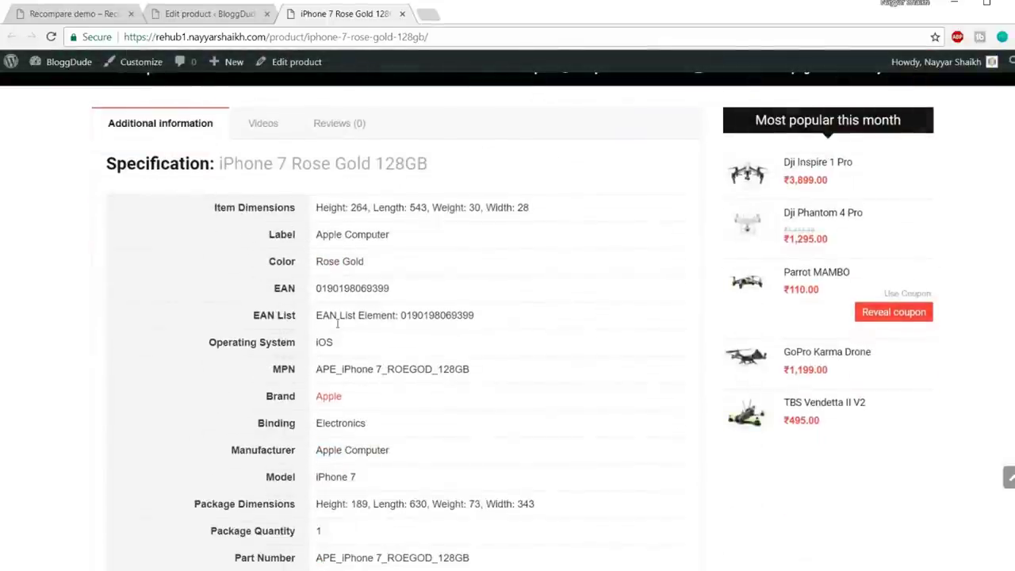
scroll(377, 443, "down", 4)
left_click_drag(385, 438, 301, 317)
left_click(363, 277)
scroll(362, 277, "up", 2)
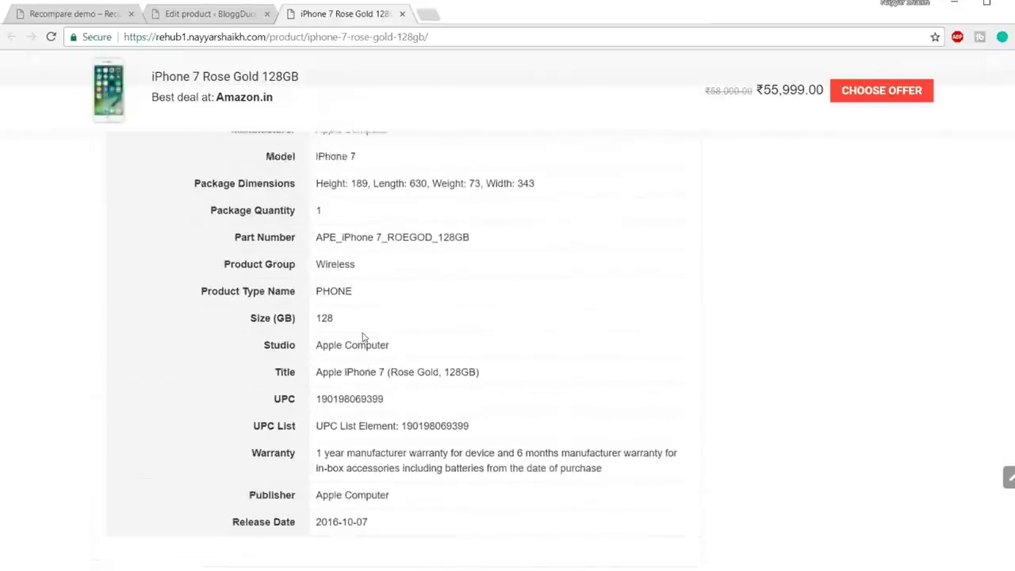
scroll(367, 336, "up", 2)
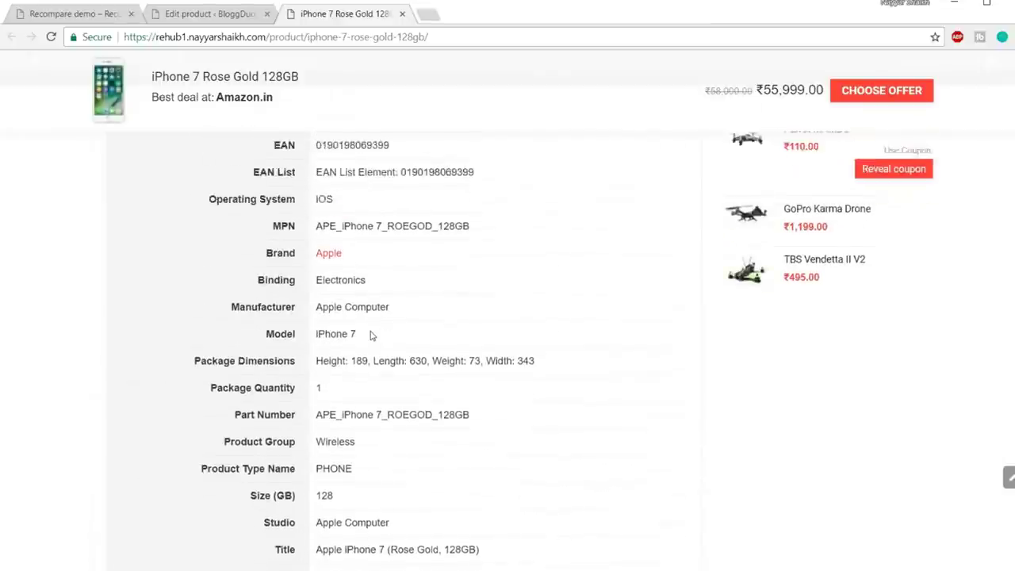
scroll(335, 268, "up", 2)
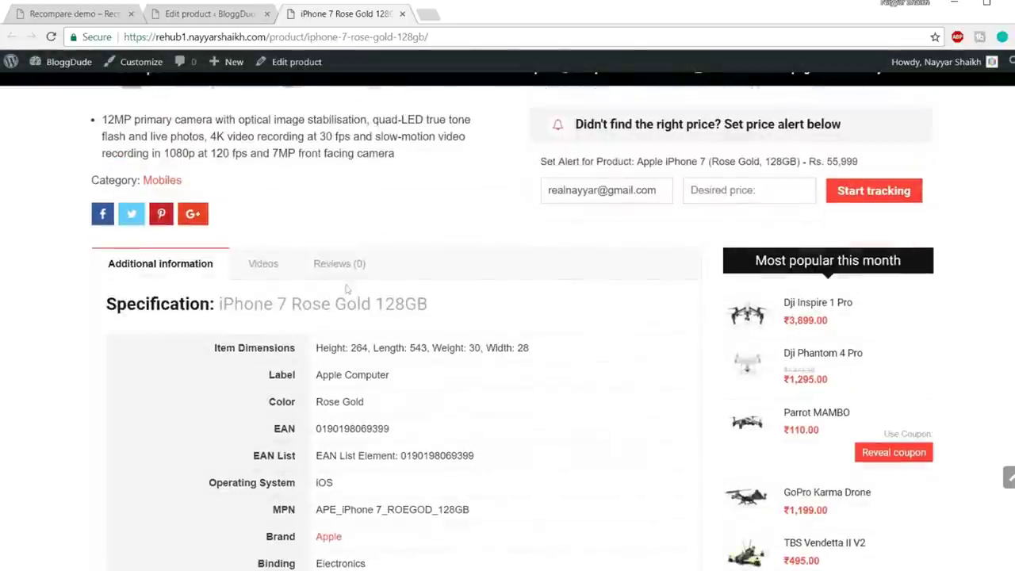
Step: Browse the Videos, Reviews and Additional information tabs on the product page
left_click(268, 270)
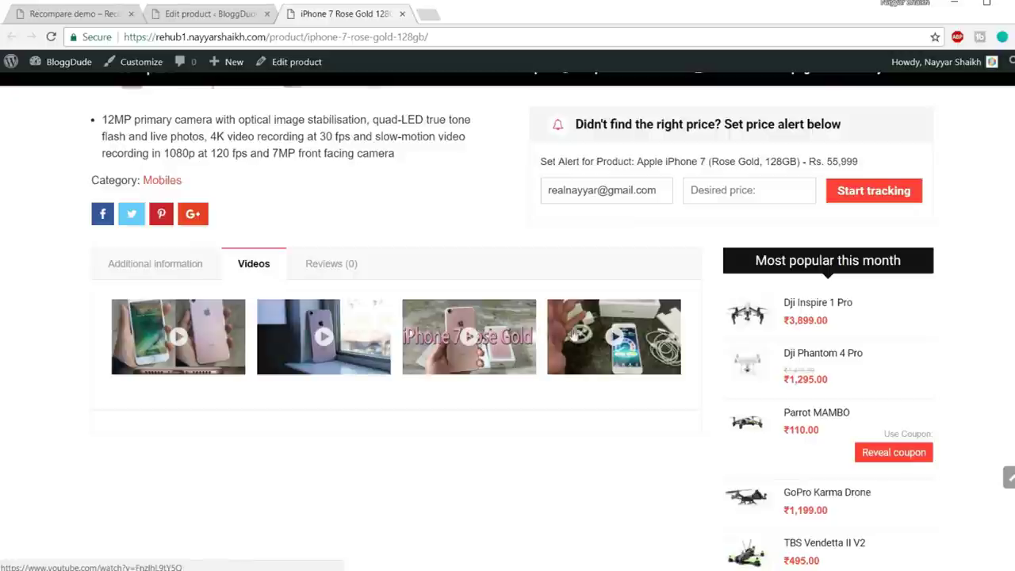
left_click(331, 272)
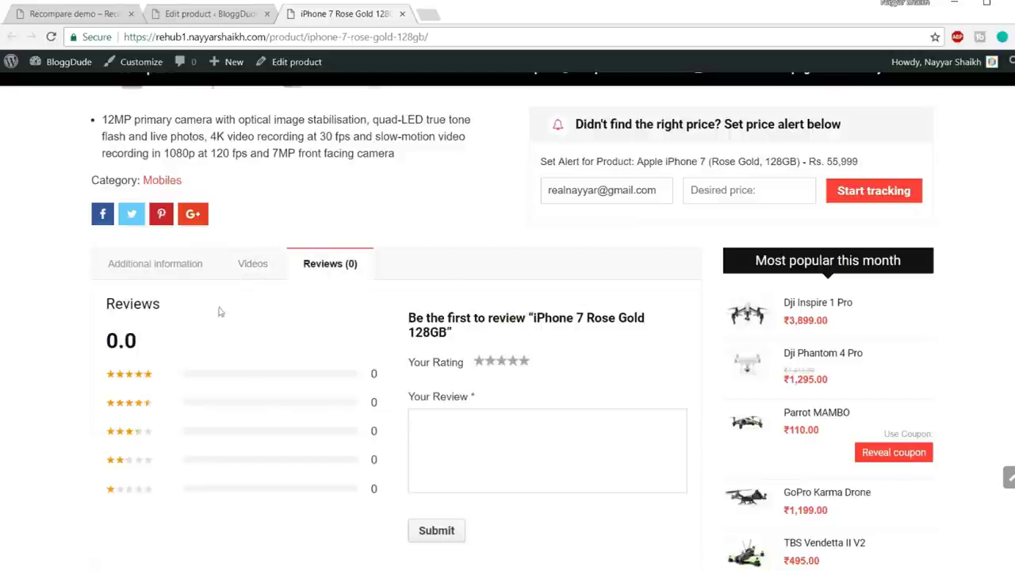
left_click(143, 270)
left_click(358, 271)
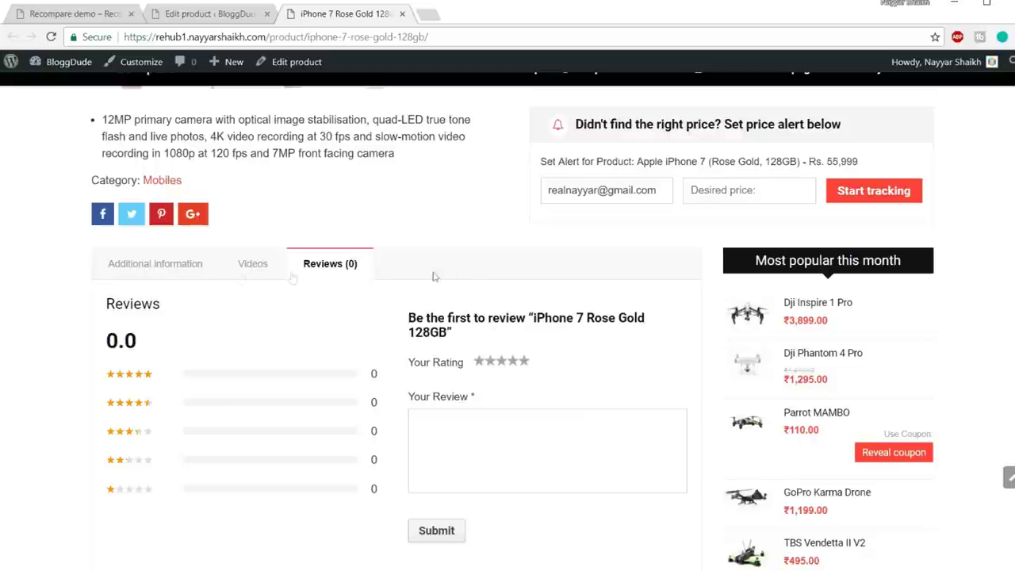
left_click(166, 265)
scroll(967, 299, "down", 1)
scroll(966, 299, "down", 3)
scroll(963, 302, "up", 5)
scroll(917, 417, "up", 3)
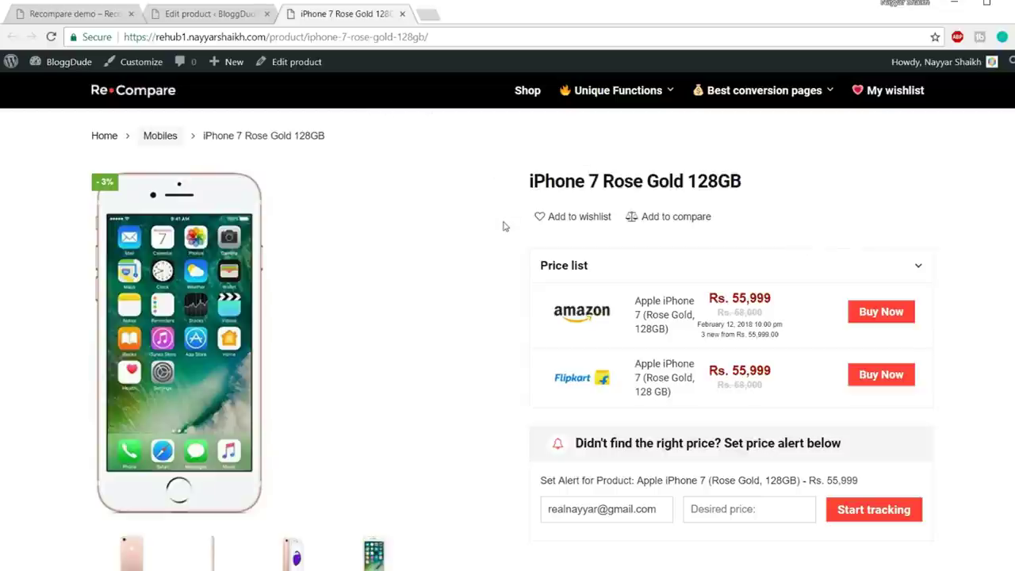
Step: Open the Recompare demo's Connected Review Dji Mavic Pro page, with its review in a new tab
left_click(31, 16)
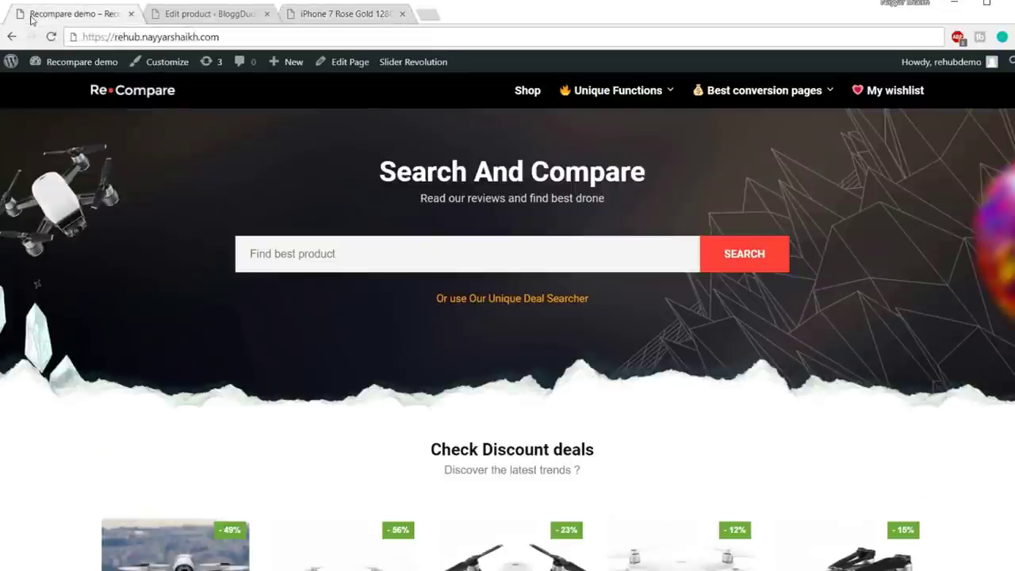
mouse_move(633, 106)
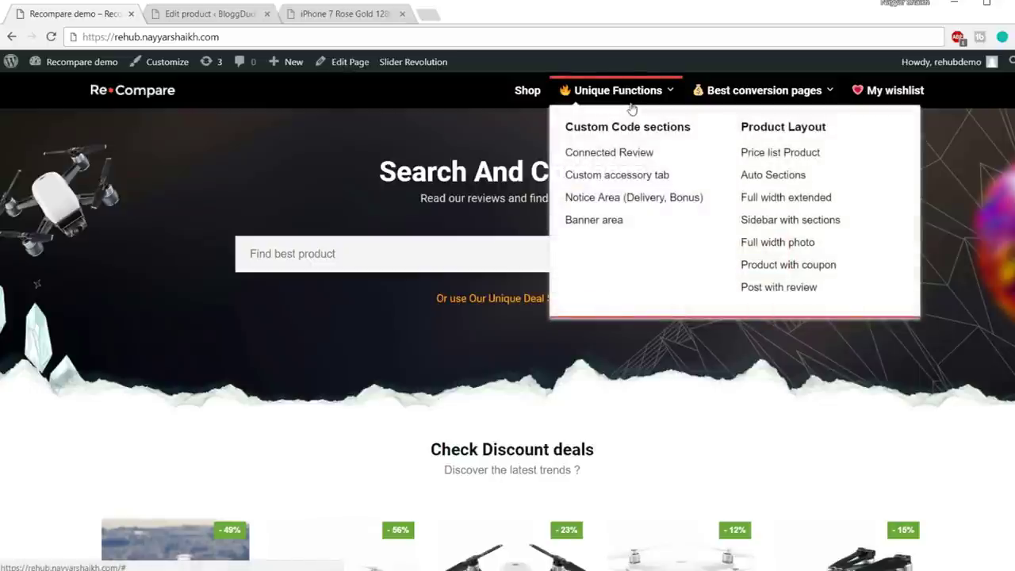
left_click(611, 161)
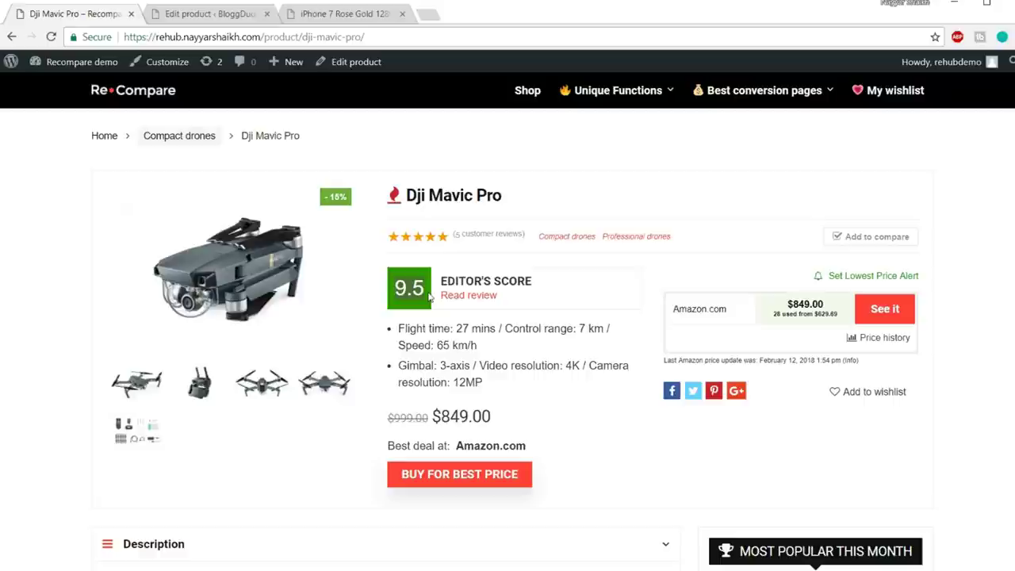
right_click(468, 298)
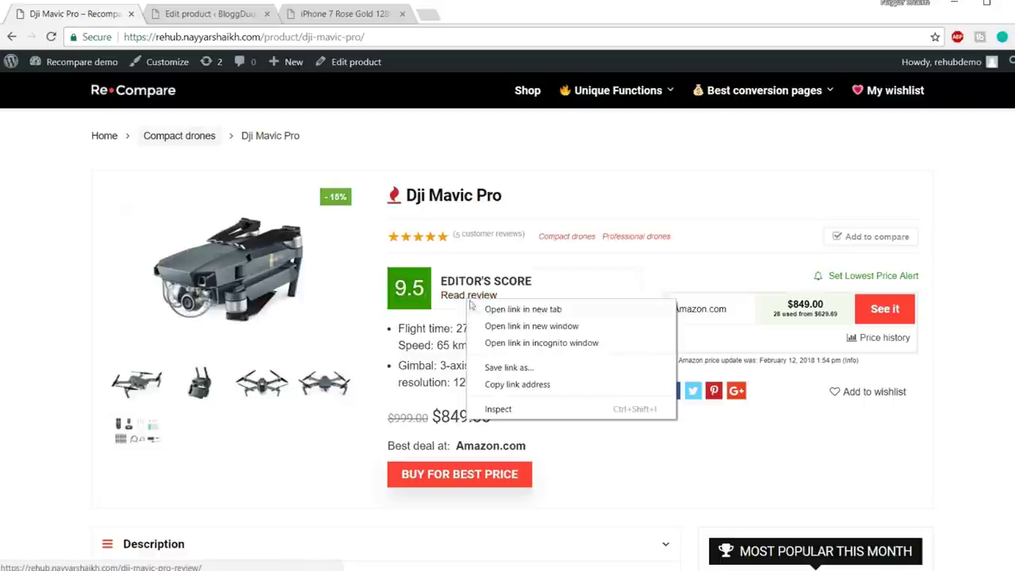
left_click(481, 309)
key("ctrl+Tab")
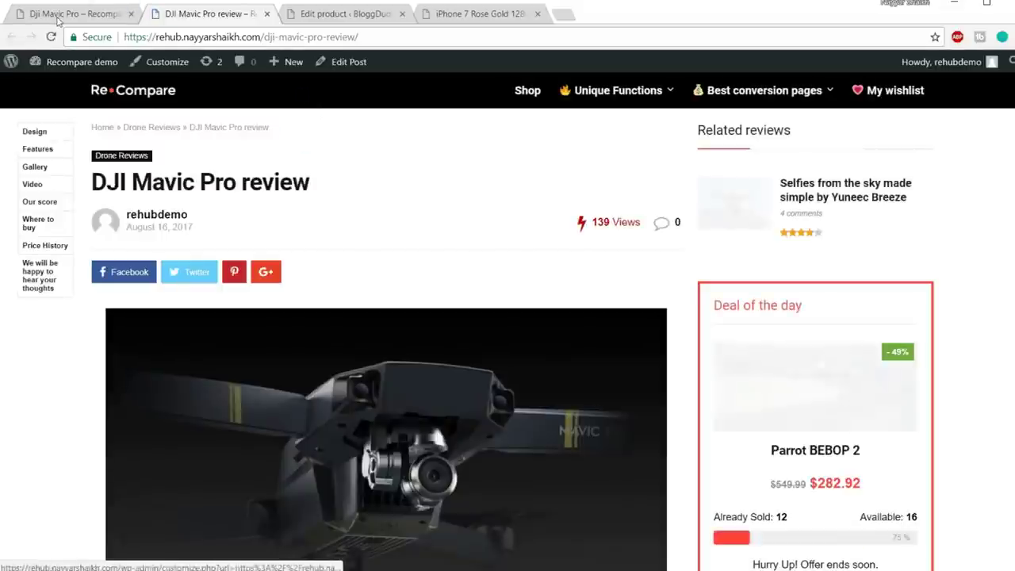
left_click(57, 14)
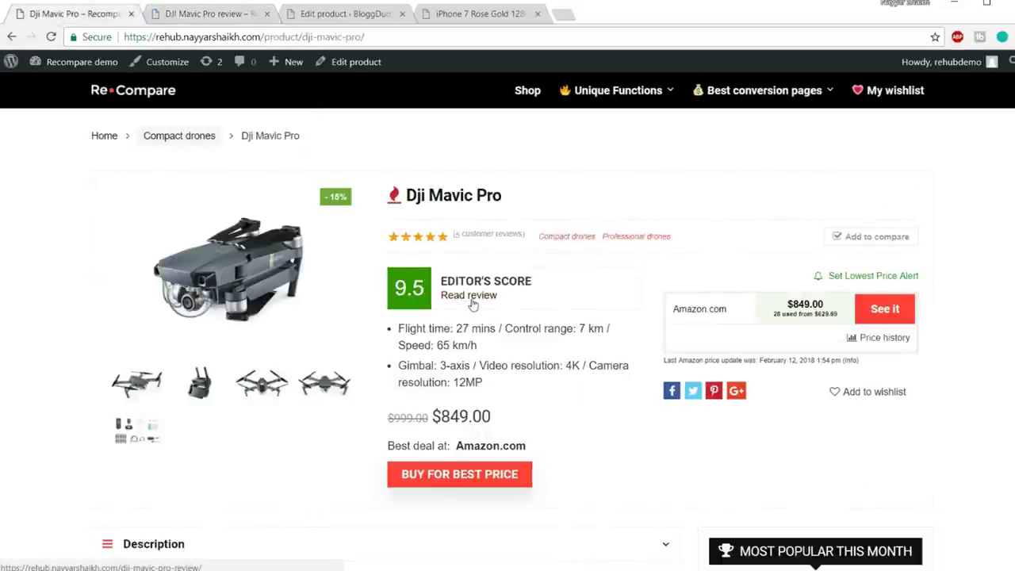
Step: Read through the DJI Mavic Pro review article down to its Pros list
left_click(218, 16)
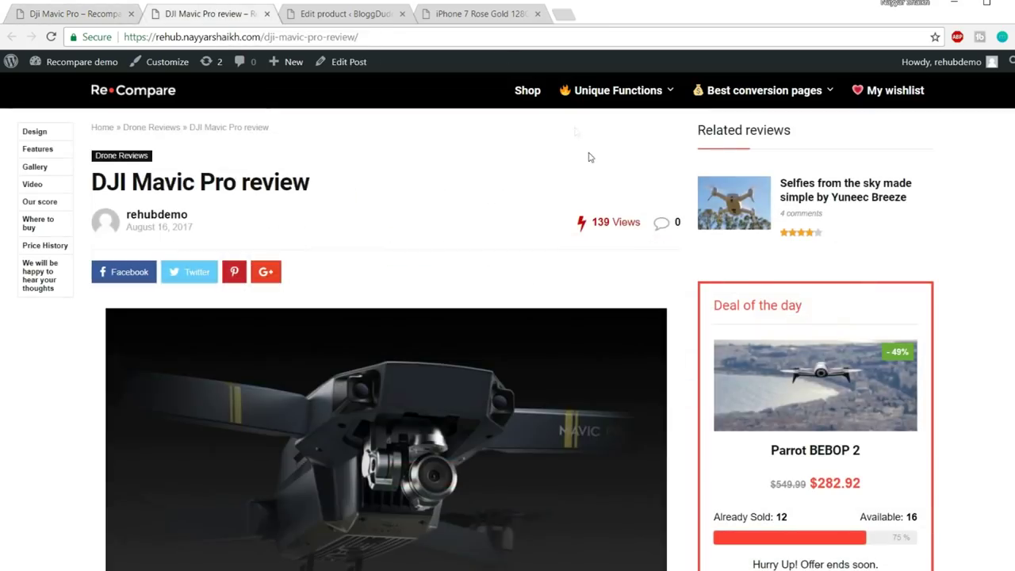
scroll(574, 360, "down", 15)
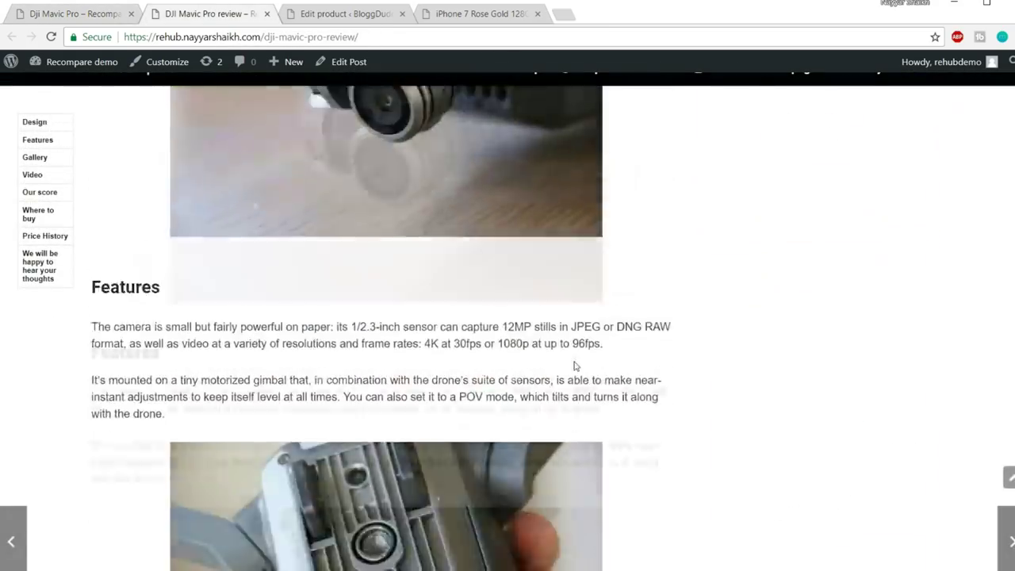
scroll(576, 366, "down", 5)
scroll(582, 396, "up", 12)
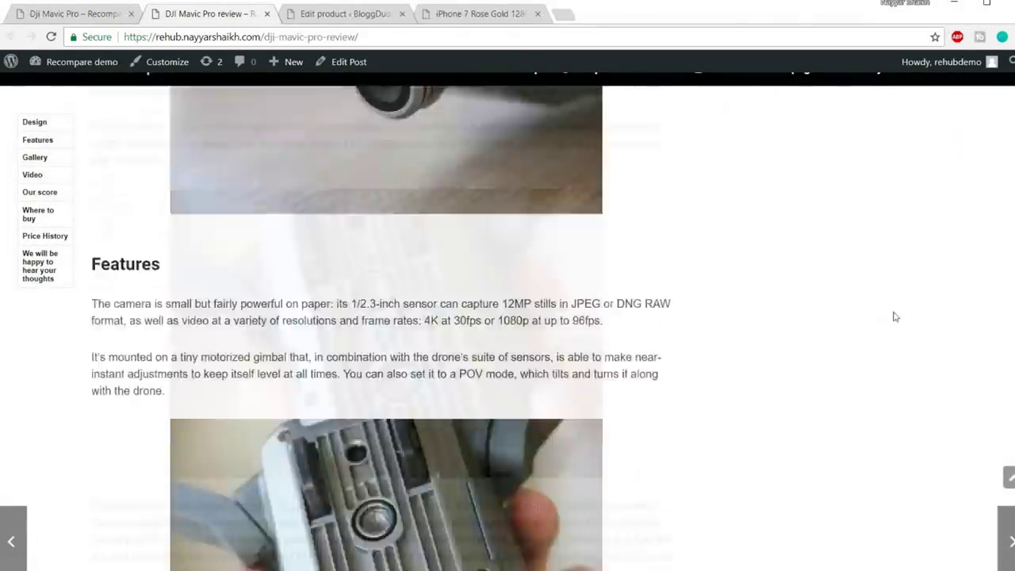
scroll(387, 303, "down", 4)
scroll(381, 340, "up", 3)
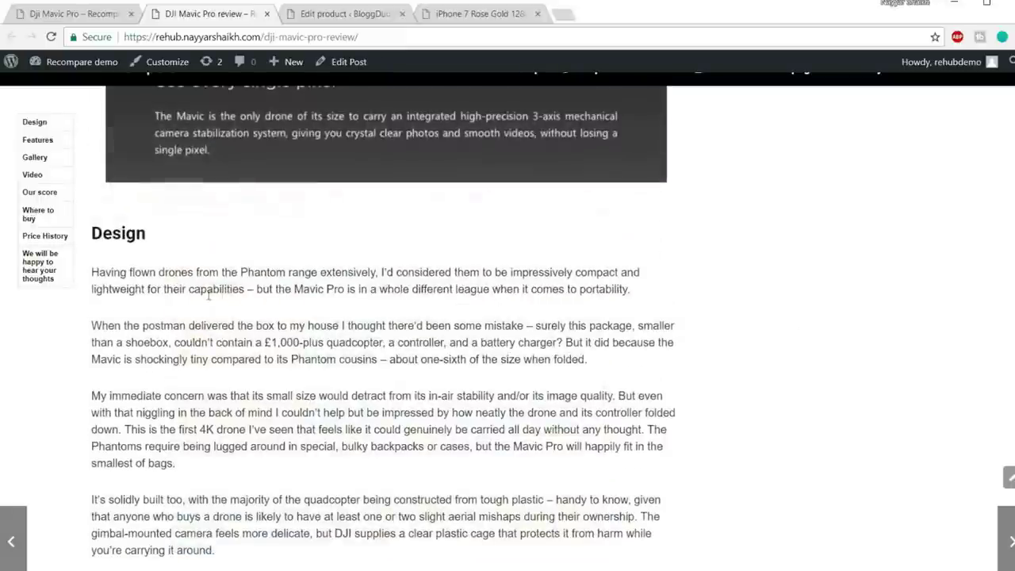
scroll(373, 345, "down", 7)
scroll(368, 349, "down", 15)
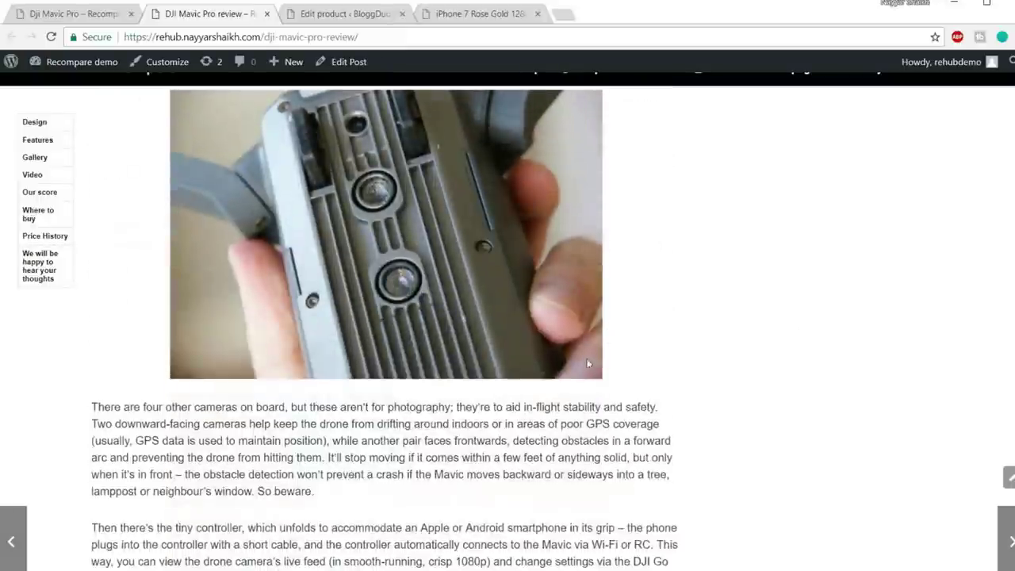
scroll(458, 335, "down", 10)
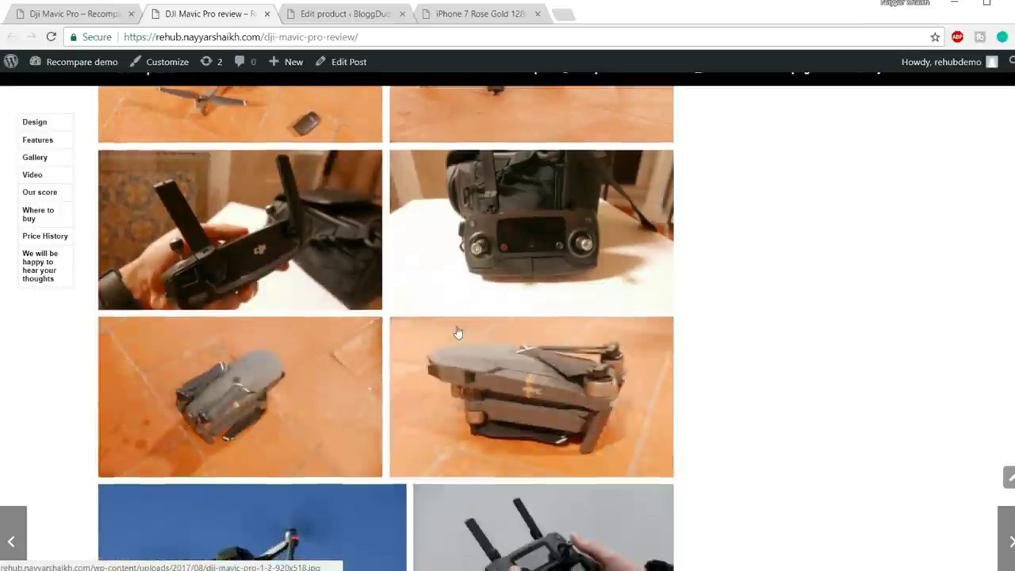
scroll(135, 343, "down", 5)
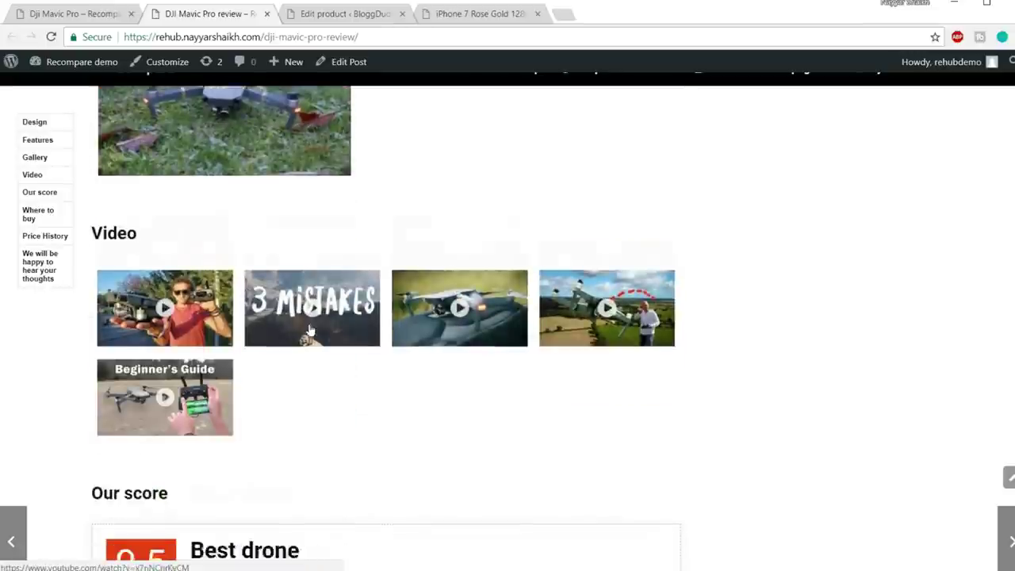
left_click_drag(254, 399, 107, 303)
left_click(133, 337)
Step: Scroll on to the review's price alert form and jump back to the top
scroll(517, 355, "down", 5)
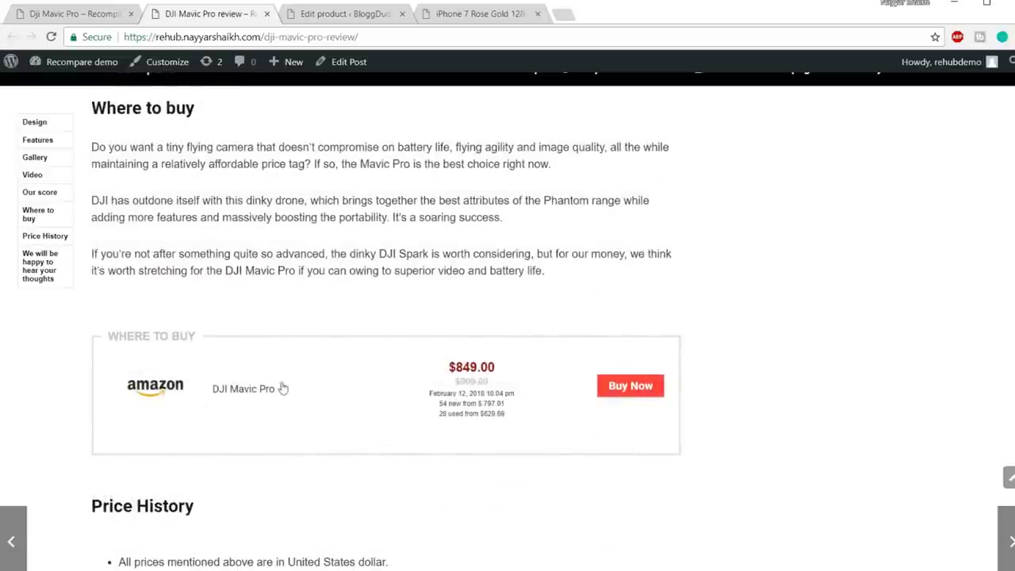
scroll(658, 381, "down", 3)
scroll(205, 392, "down", 6)
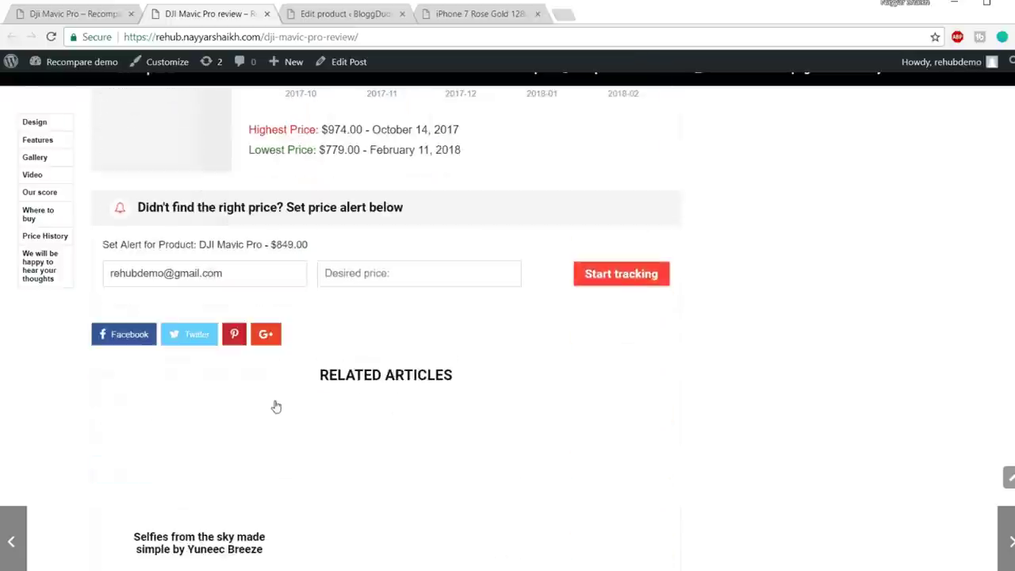
left_click_drag(242, 274, 107, 271)
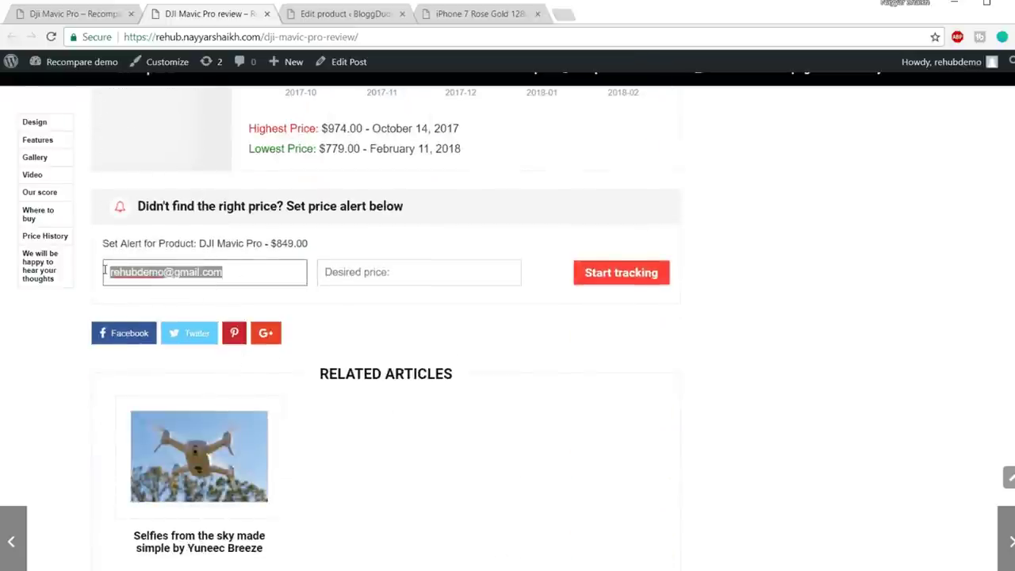
left_click(264, 238)
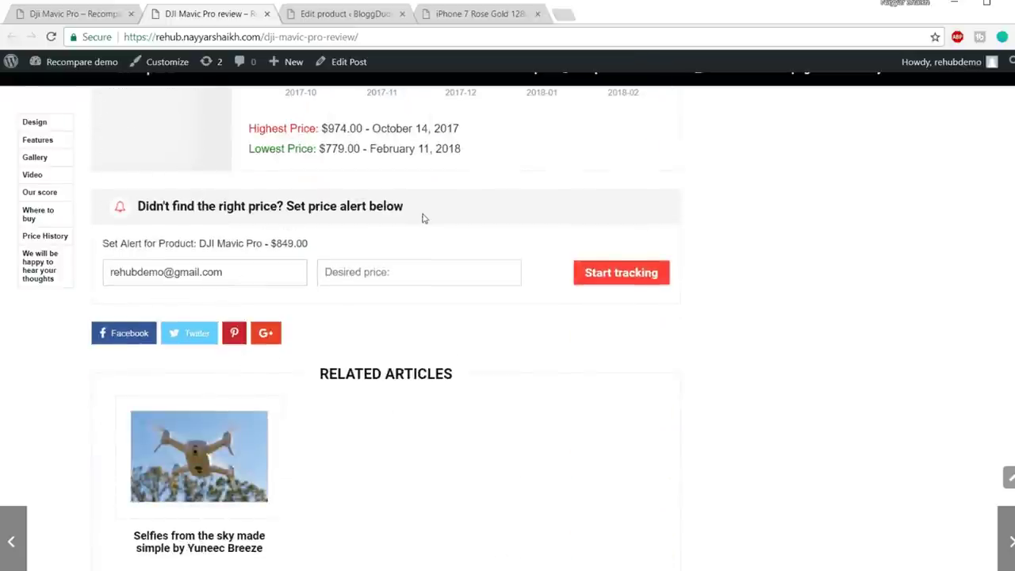
scroll(547, 318, "down", 6)
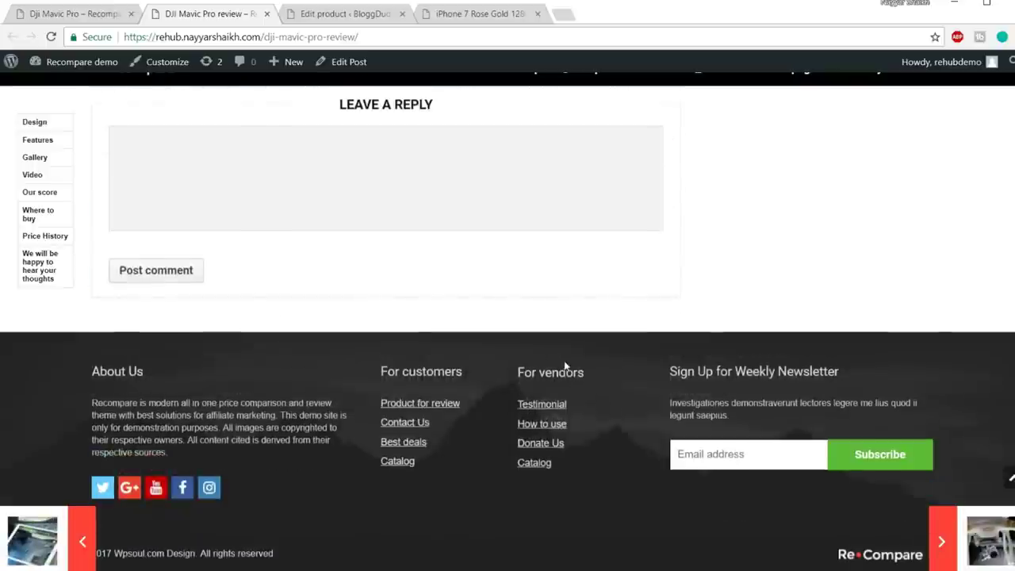
scroll(569, 370, "up", 10)
left_click(1009, 477)
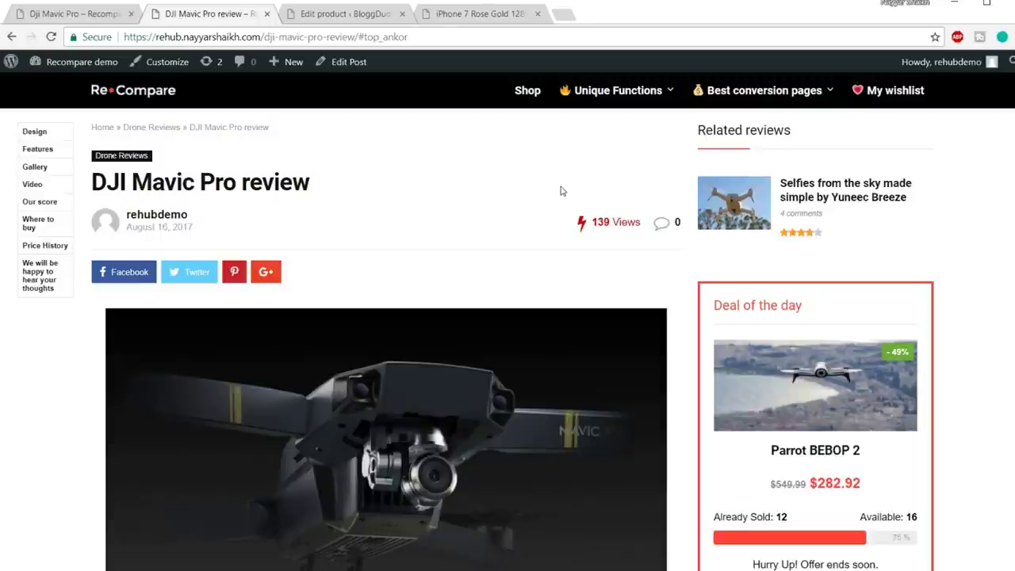
Step: Skim the review once more, return to the top, and close the review tab
scroll(560, 191, "down", 20)
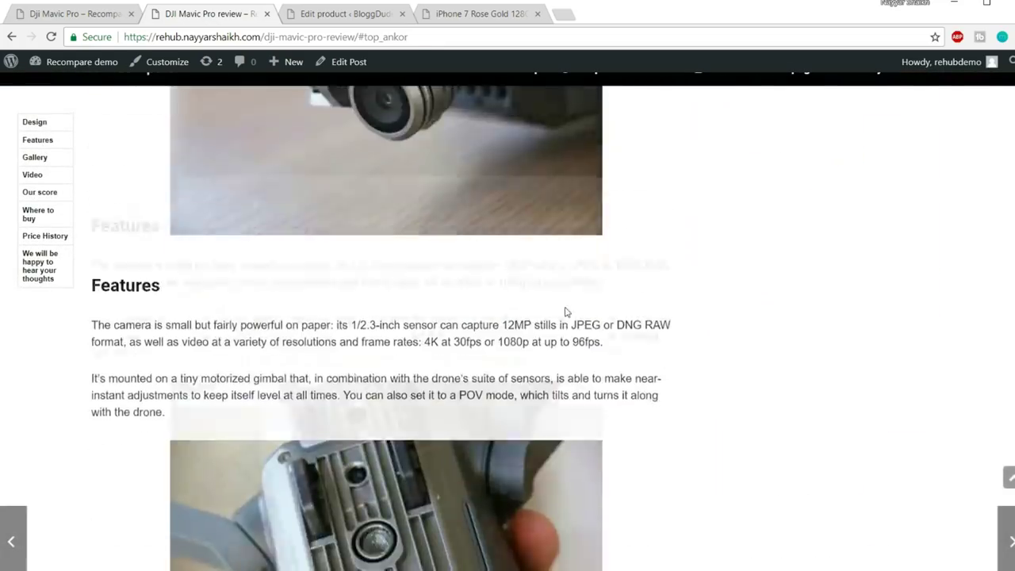
scroll(568, 327, "down", 20)
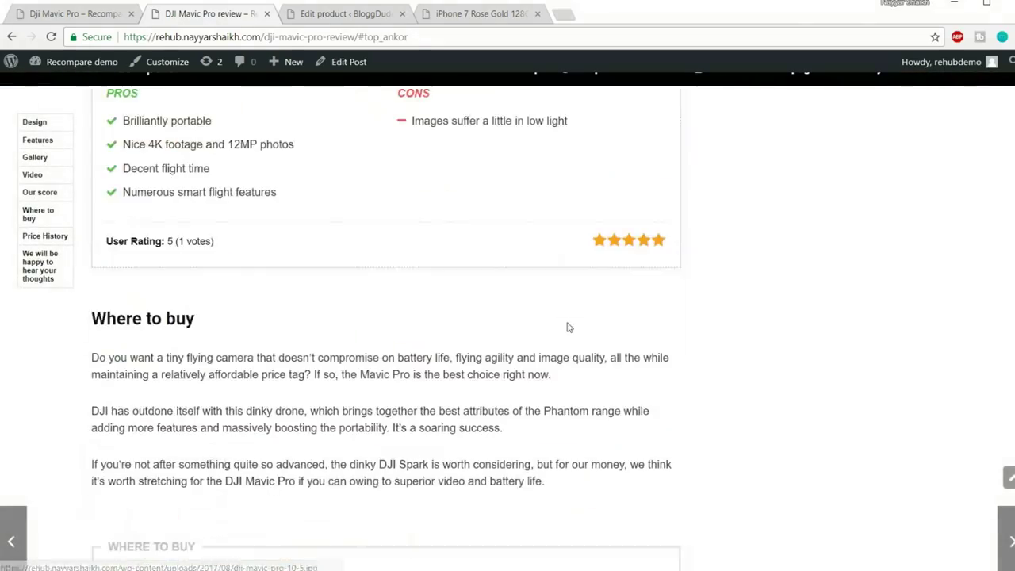
scroll(568, 327, "down", 6)
scroll(568, 327, "up", 4)
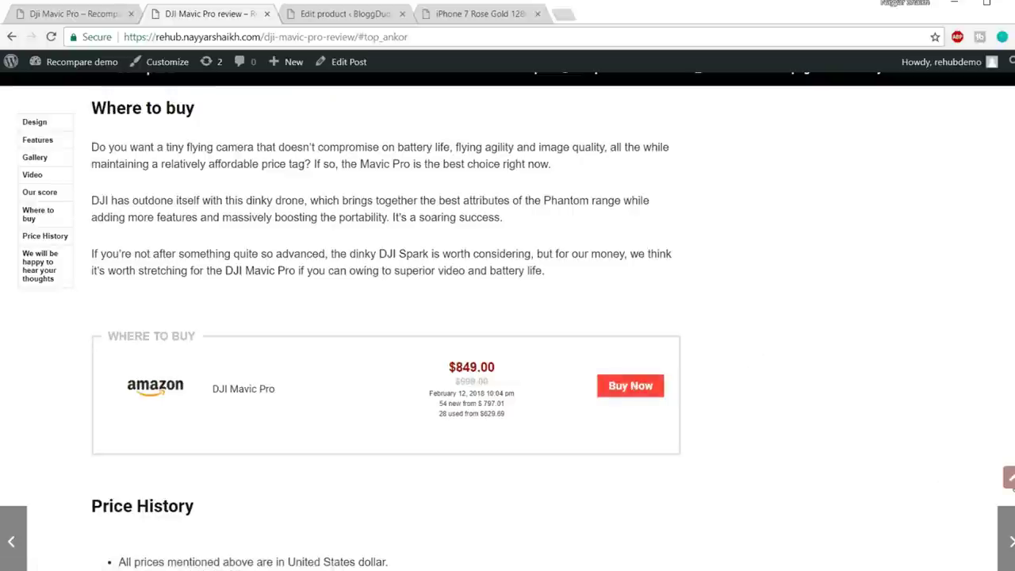
left_click(1009, 479)
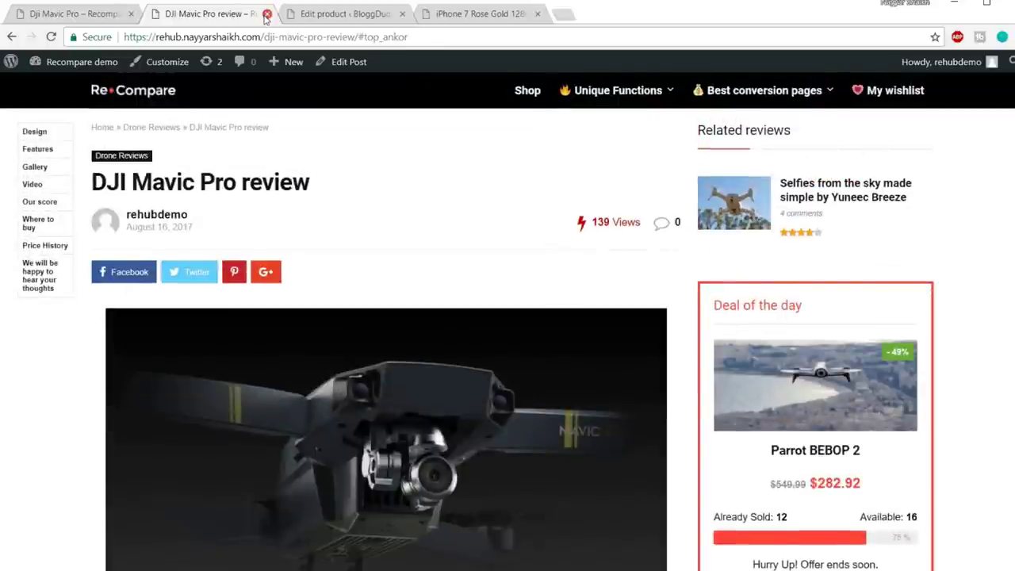
left_click(268, 14)
Step: Open a new post editor from the Posts menu in a separate tab
left_click(347, 16)
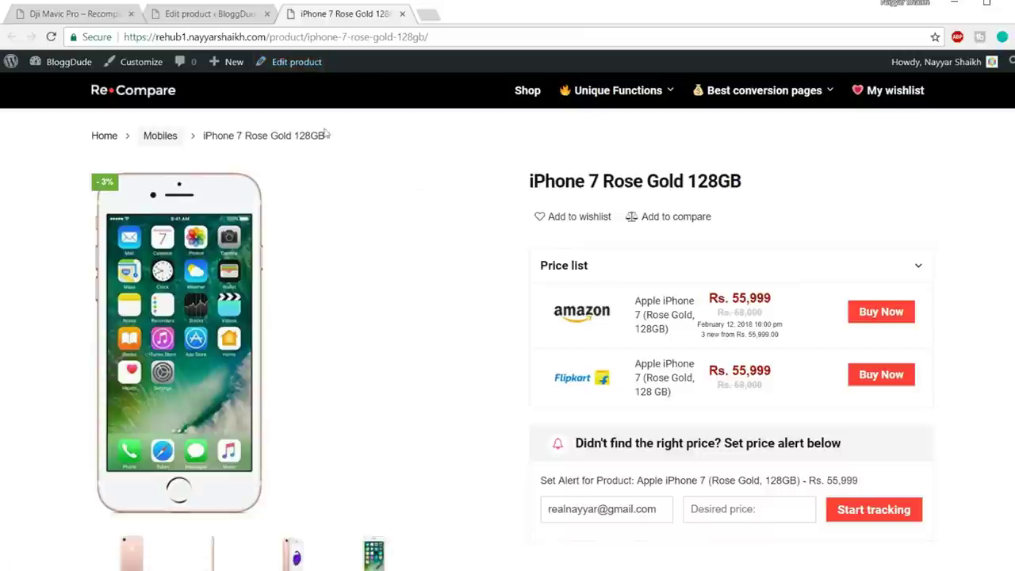
mouse_move(233, 71)
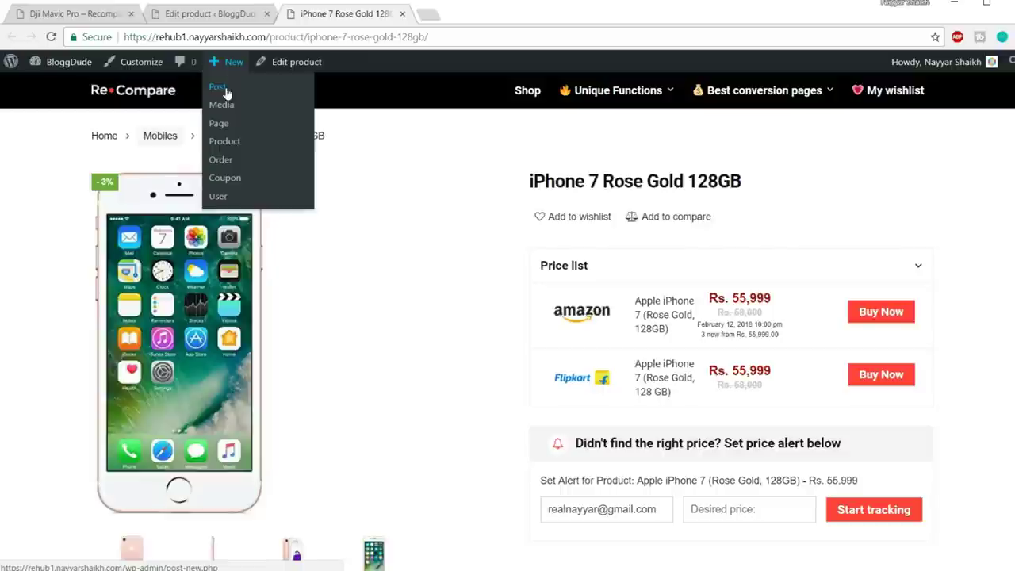
middle_click(226, 94)
left_click(444, 14)
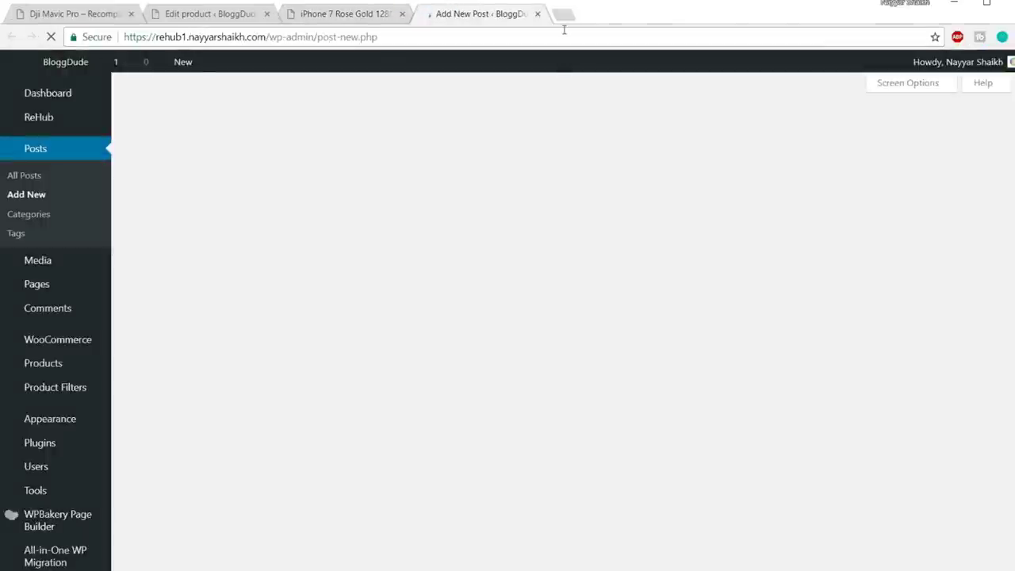
Step: Title the post 'iPhone 7 Review' so it saves as a draft, with the caret in the body
scroll(298, 309, "down", 1)
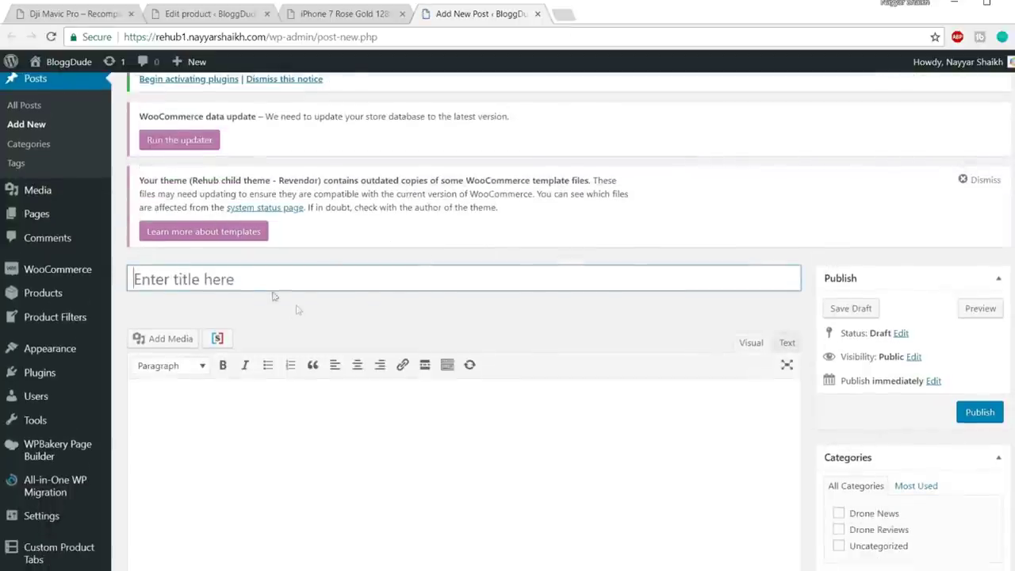
left_click(305, 275)
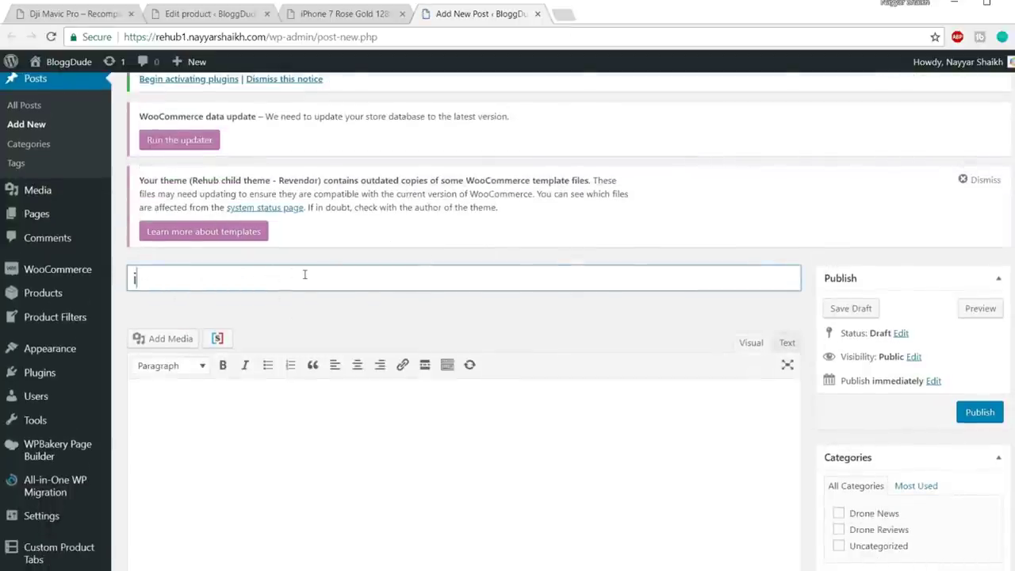
type("iPhone 7 Review")
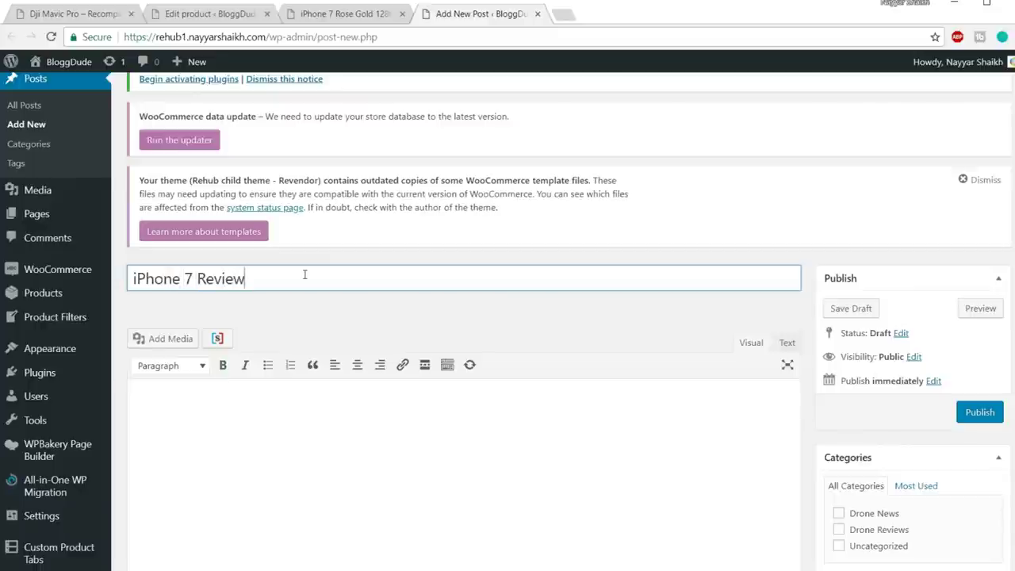
scroll(679, 309, "down", 1)
left_click(679, 310)
left_click(256, 378)
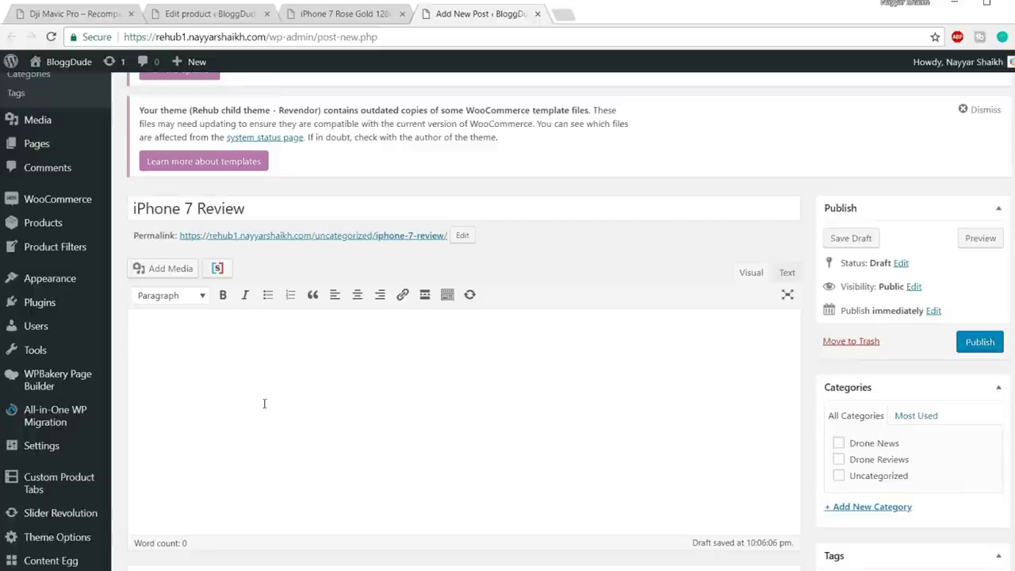
Step: Google 'iphone 7 rose gold 128gb review' in a new tab
left_click(562, 13)
type("ip")
key("BackSpace")
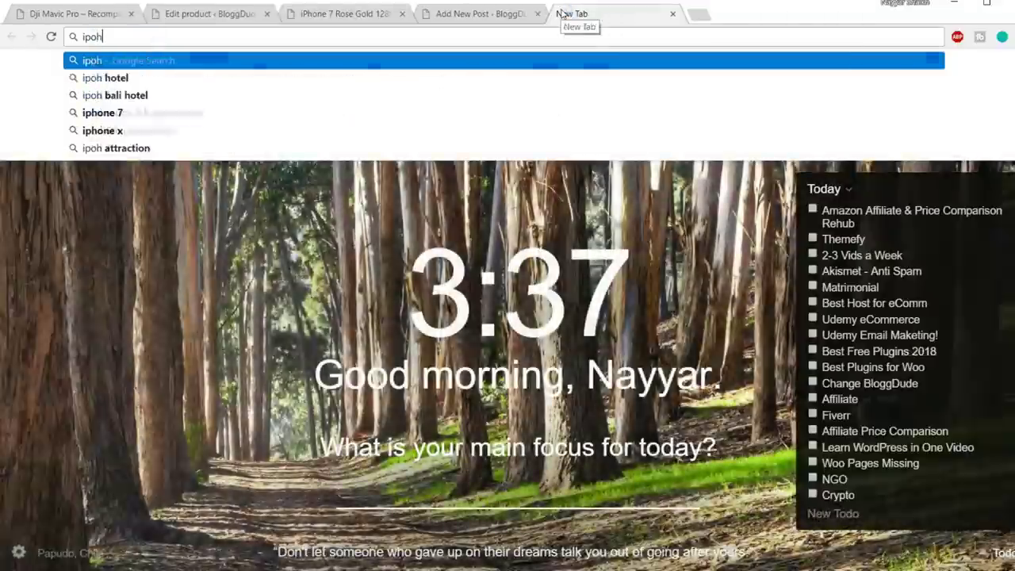
type("hone 7")
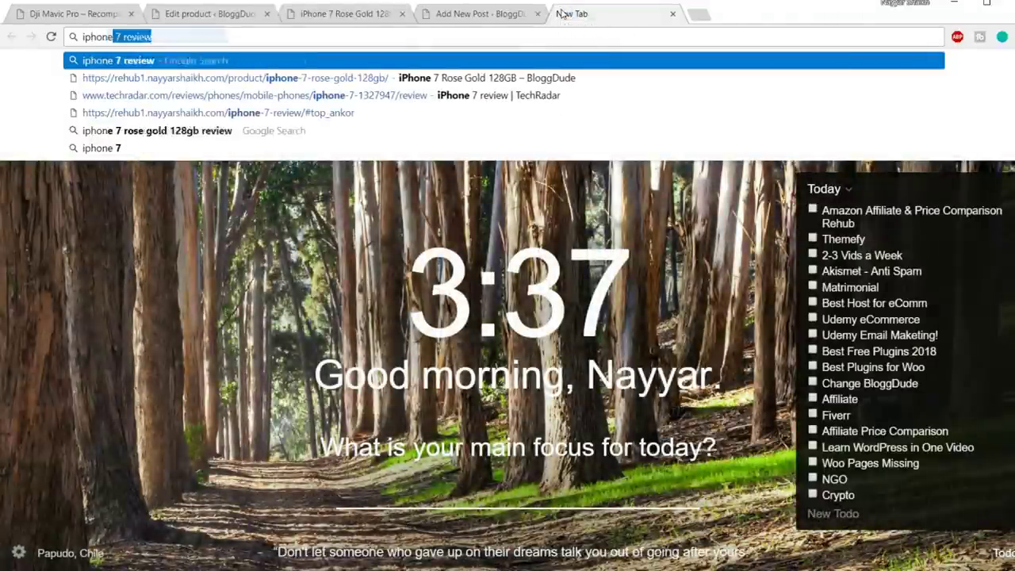
key("BackSpace")
type("ro")
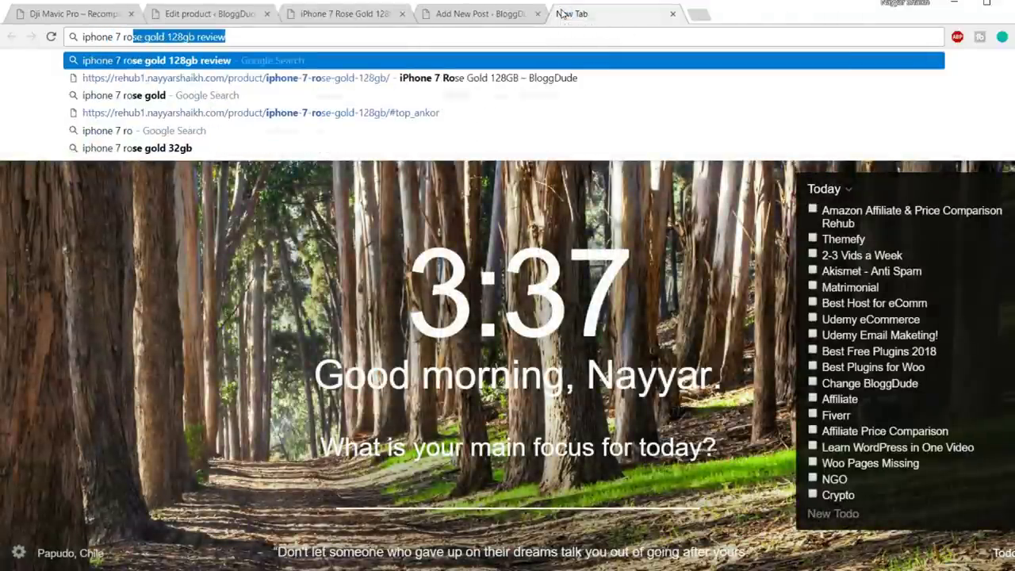
key("Return")
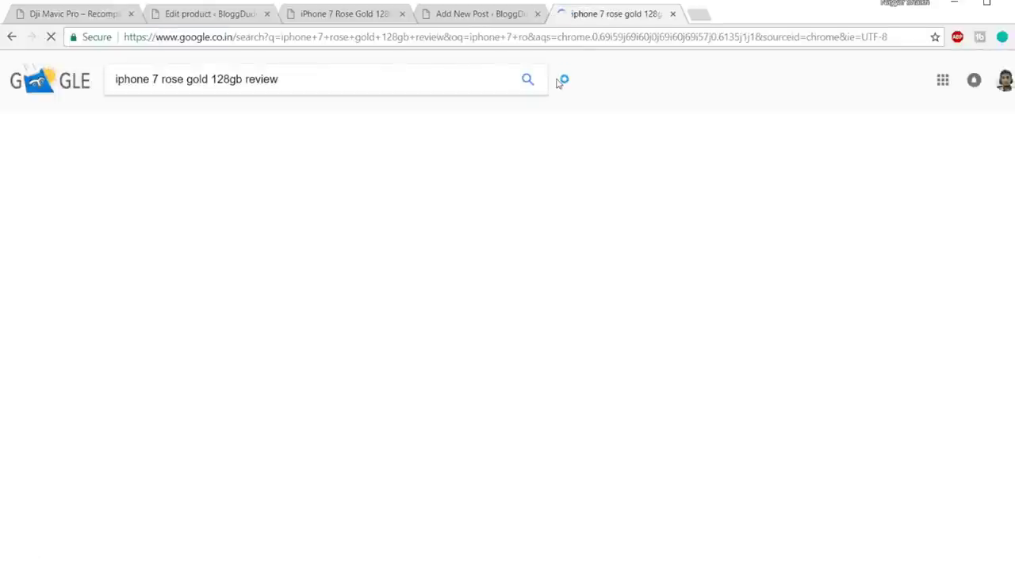
Step: Skim the CNET review result, then close it
scroll(603, 256, "down", 3)
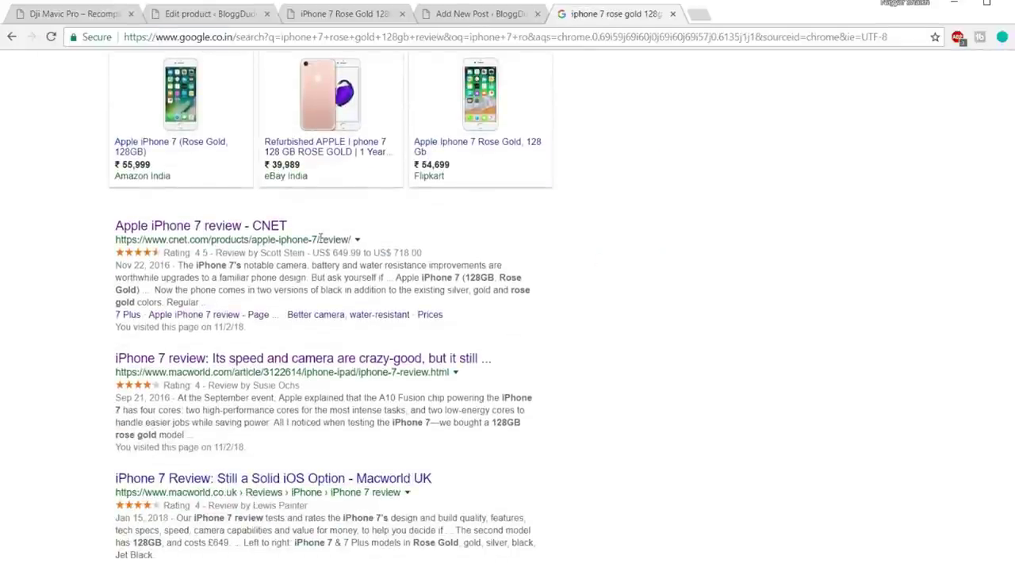
middle_click(252, 231)
left_click(745, 24)
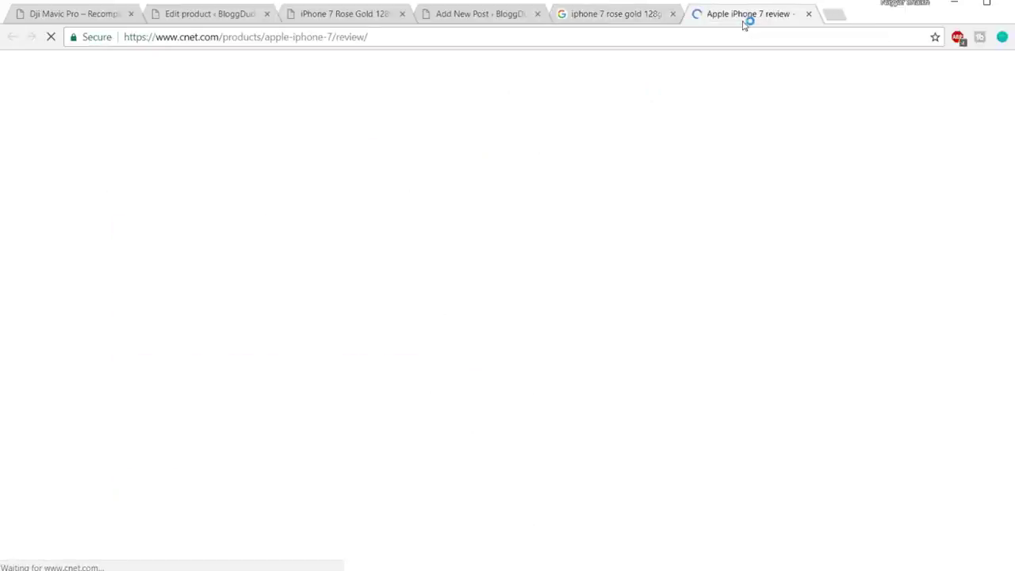
scroll(634, 352, "down", 5)
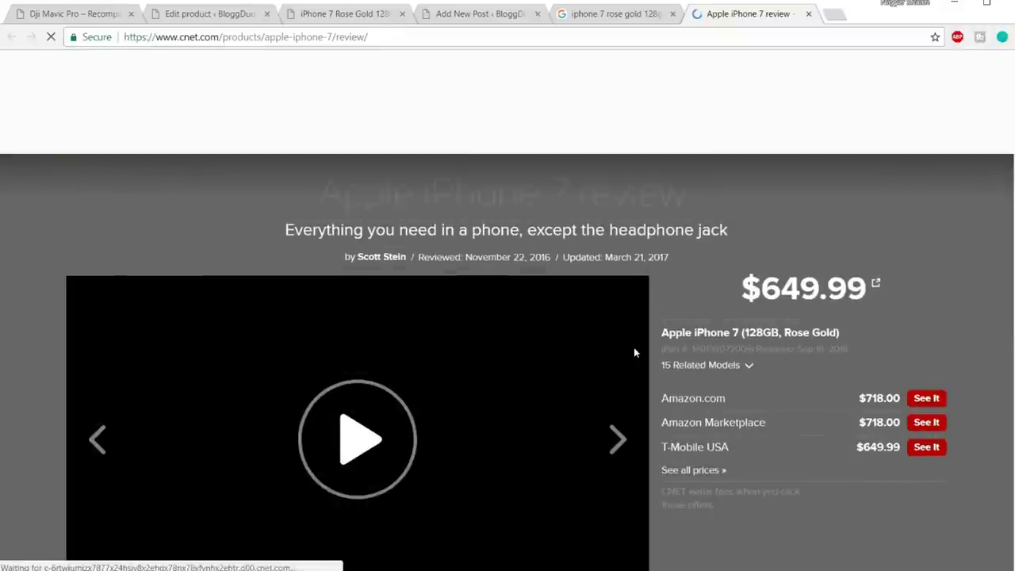
scroll(635, 349, "down", 15)
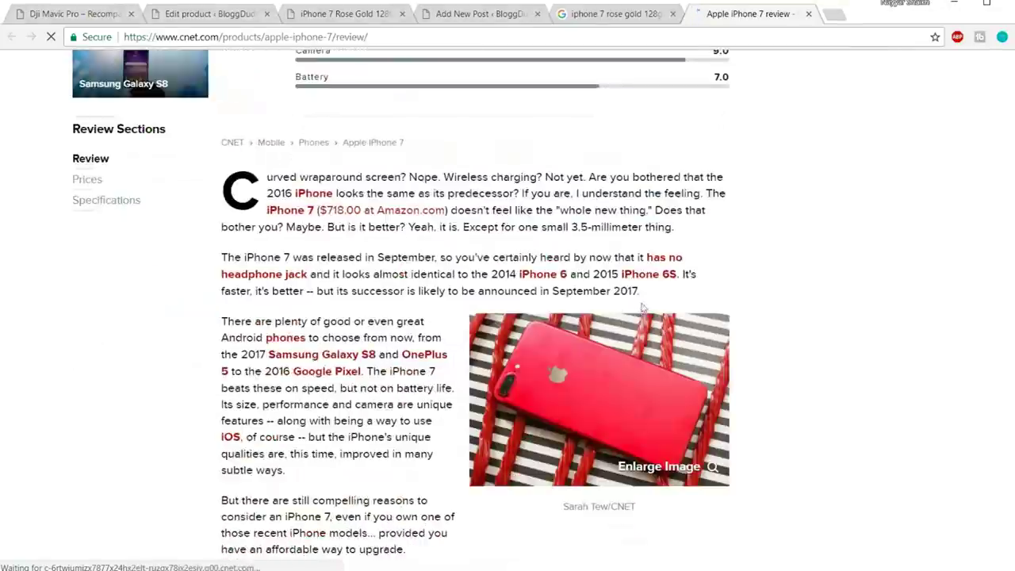
left_click(810, 16)
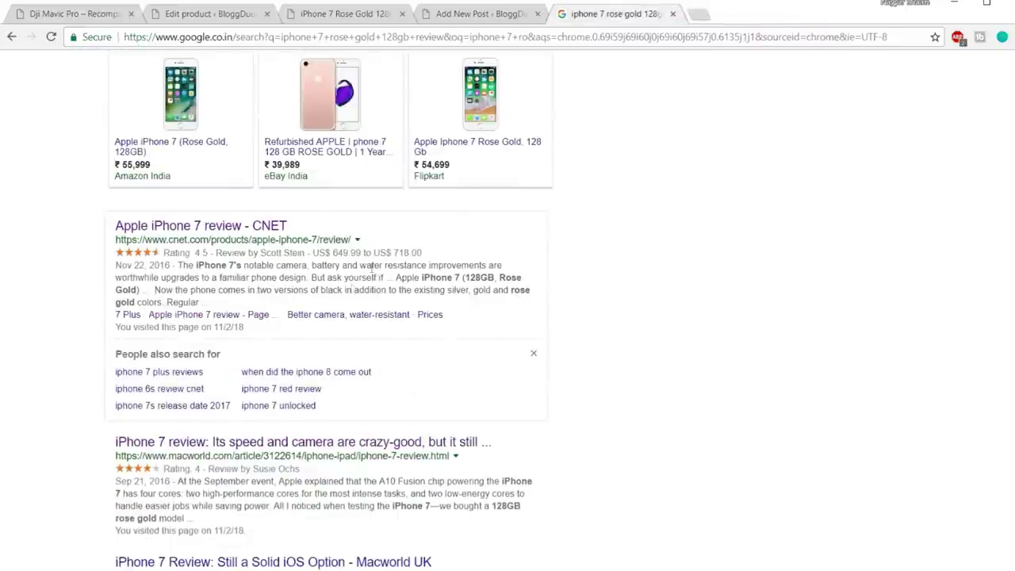
Step: Open the Macworld review, select its text from A10 Fusion onward, and return to the draft
scroll(442, 322, "down", 2)
left_click(264, 309)
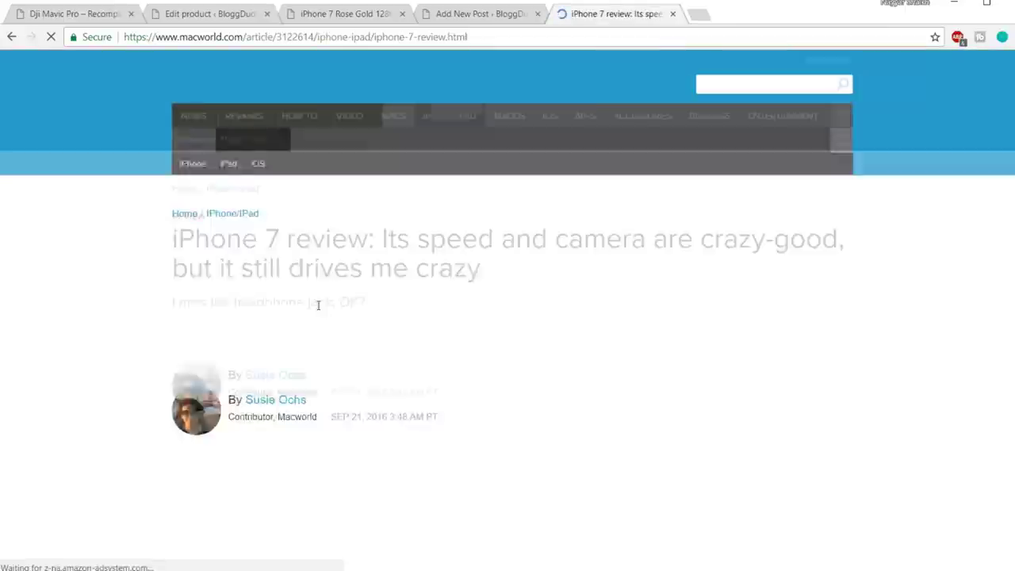
scroll(575, 370, "down", 10)
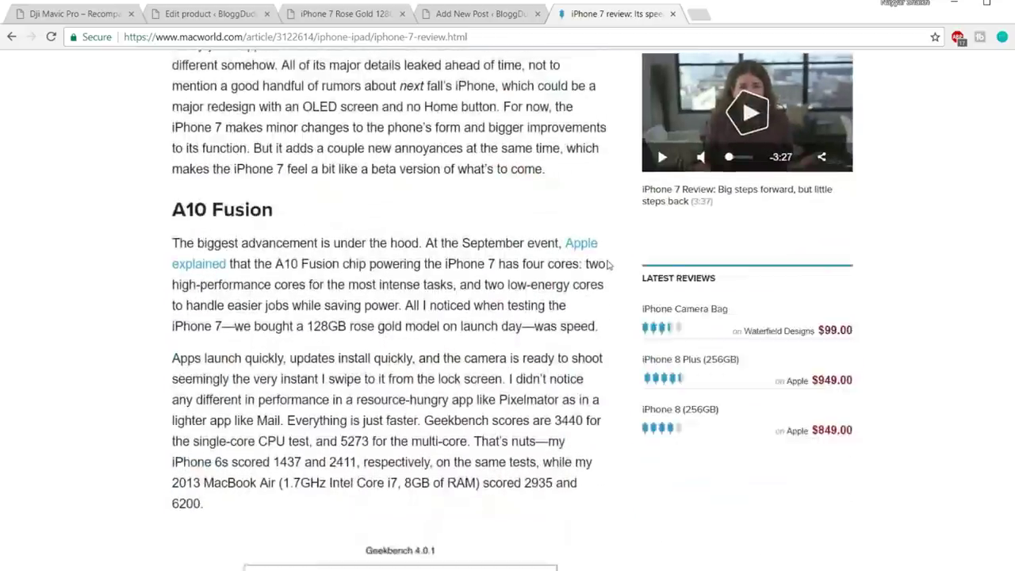
scroll(609, 264, "down", 1)
left_click_drag(172, 175, 435, 335)
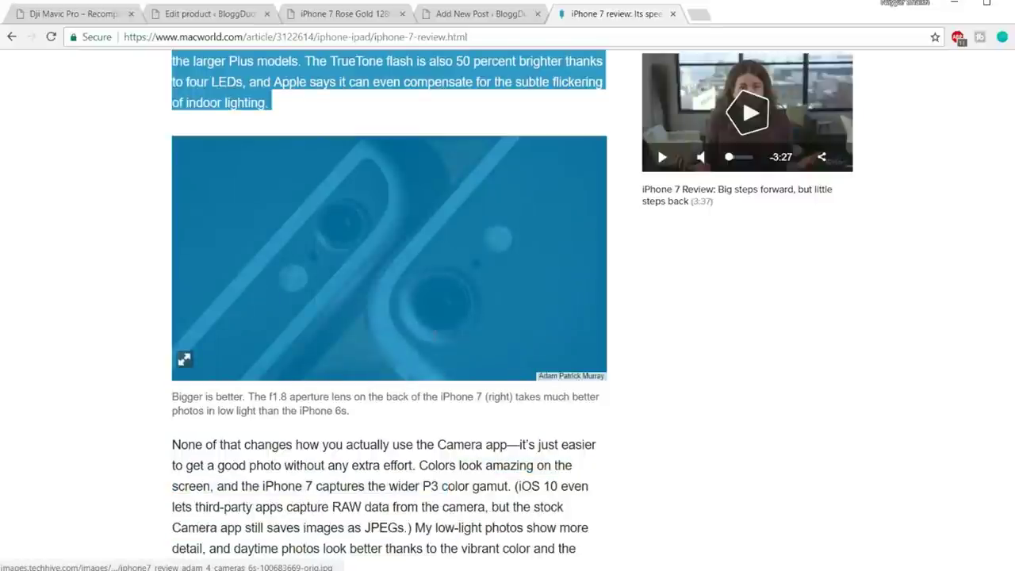
left_click_drag(562, 337, 643, 354)
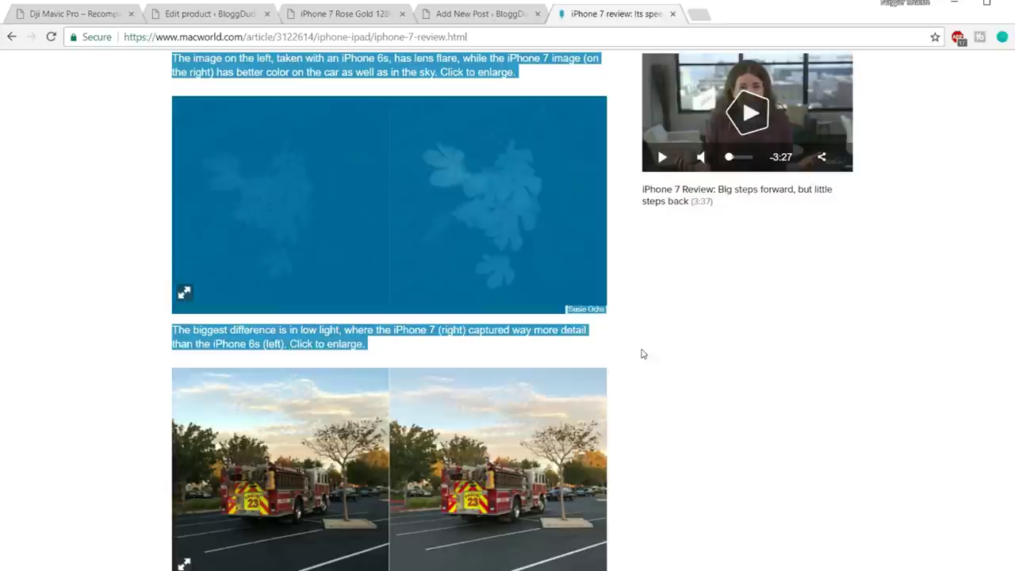
left_click(479, 27)
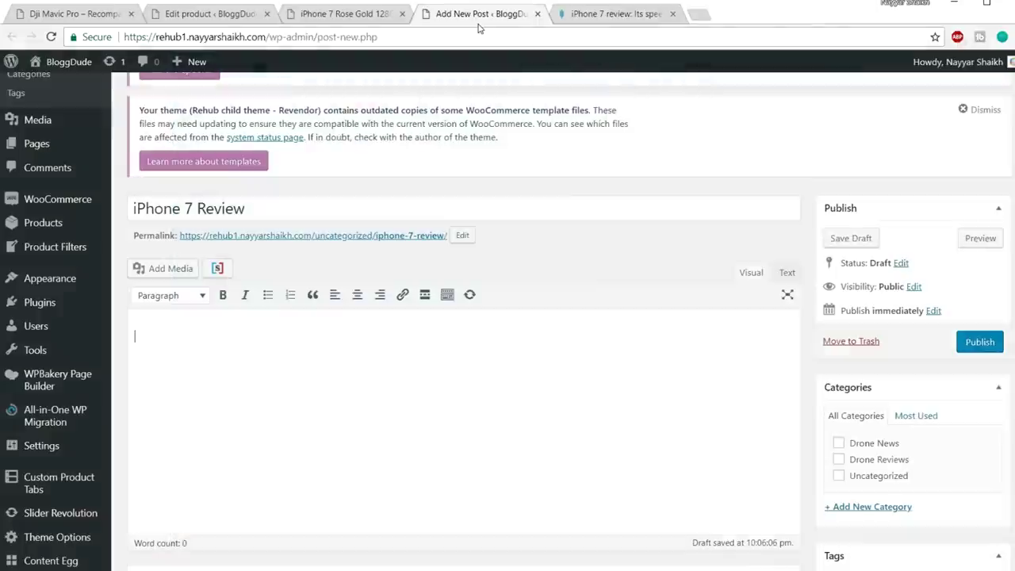
key("ctrl+v")
scroll(516, 342, "down", 3)
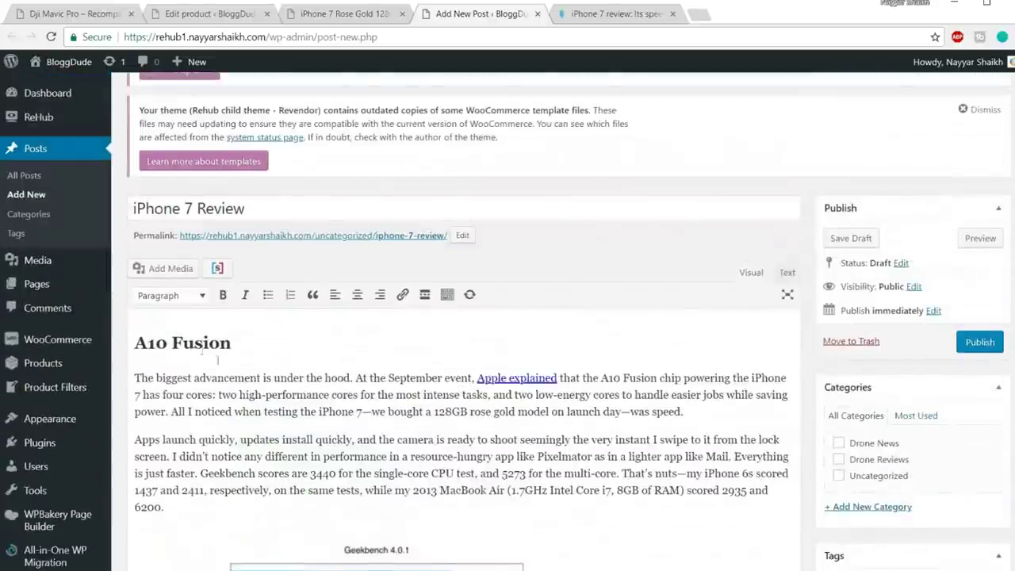
left_click(203, 343)
left_click_drag(170, 341, 117, 343)
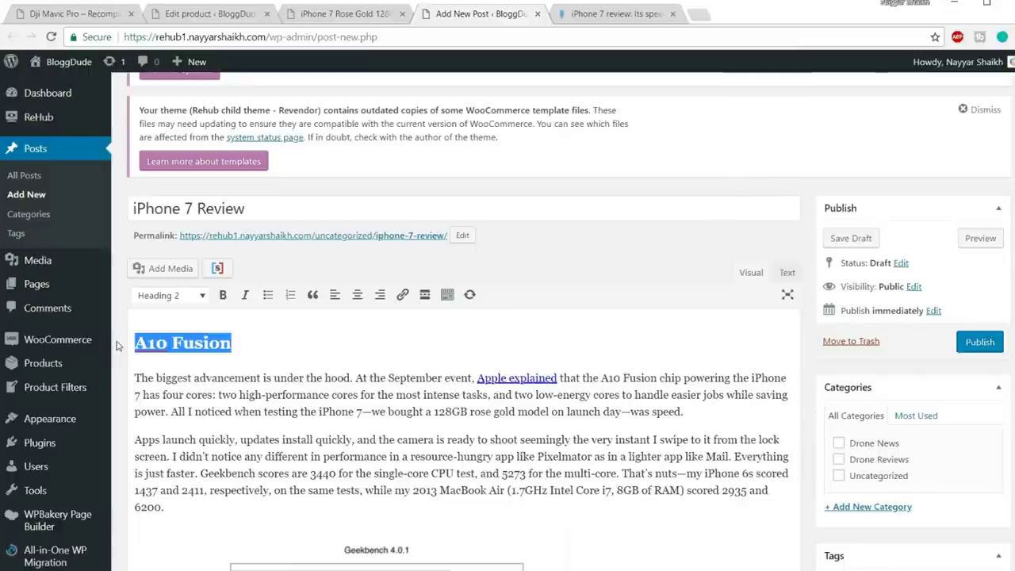
left_click_drag(250, 349, 123, 337)
left_click(172, 296)
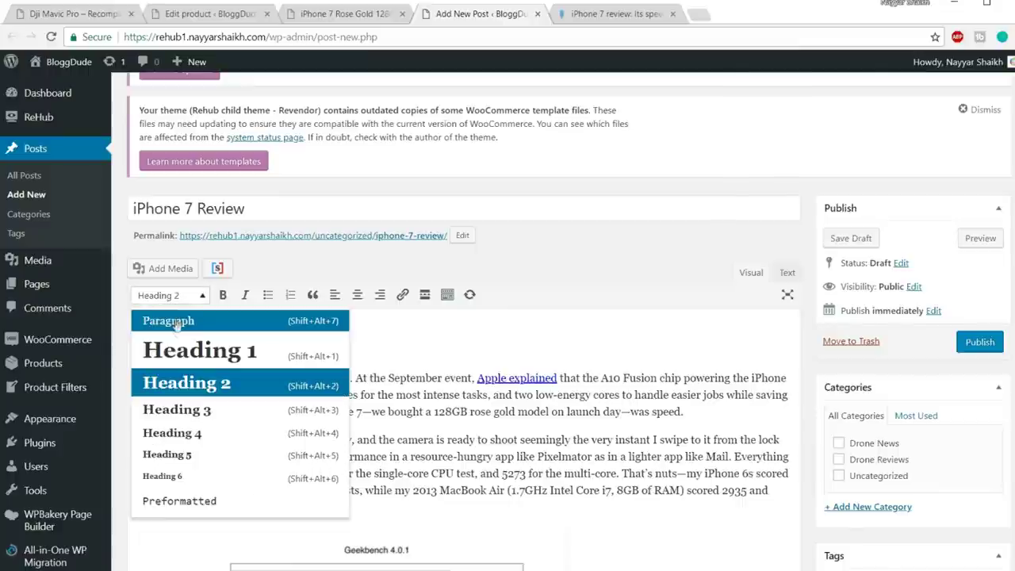
left_click(171, 320)
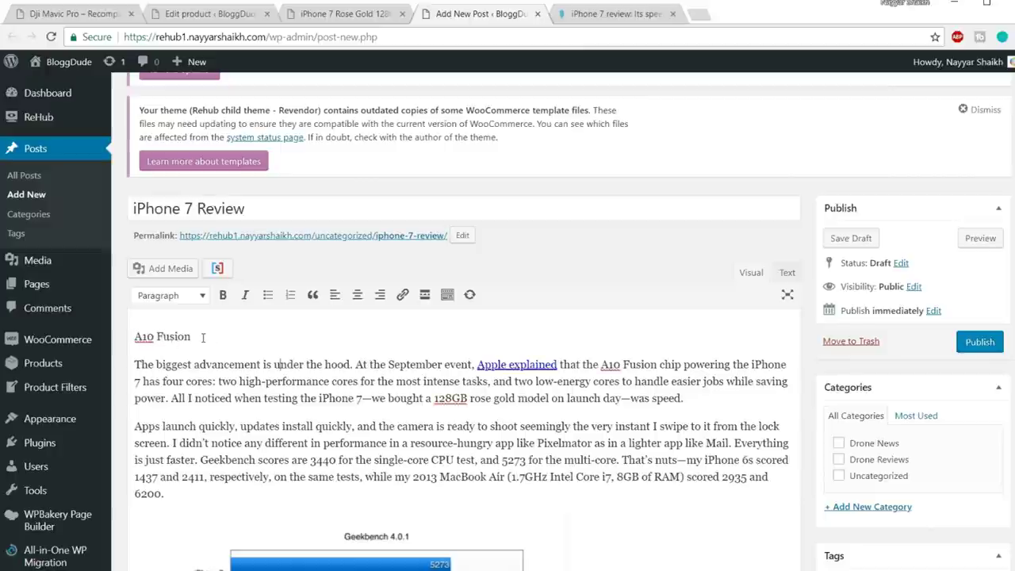
left_click_drag(203, 338, 127, 337)
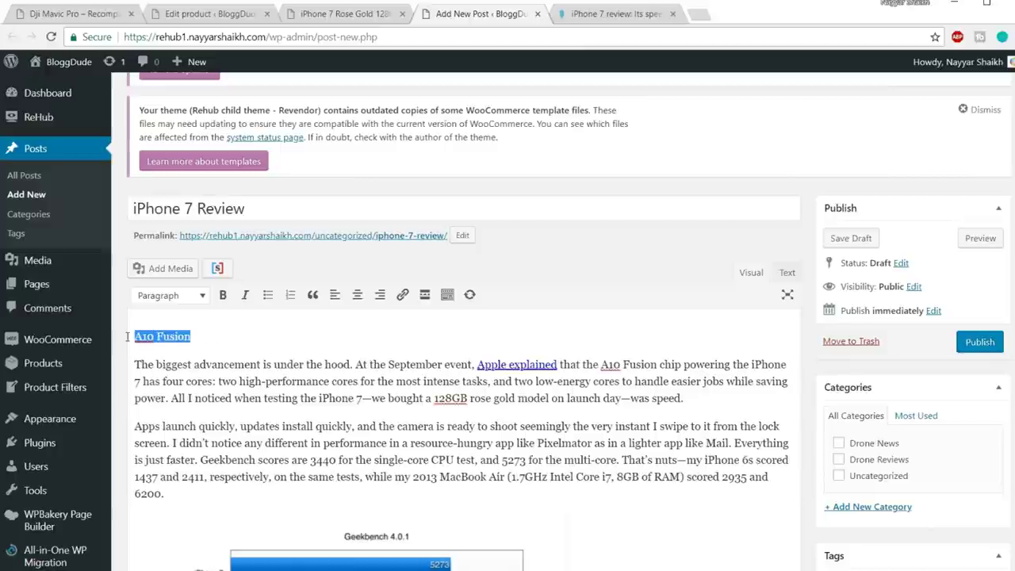
left_click(168, 299)
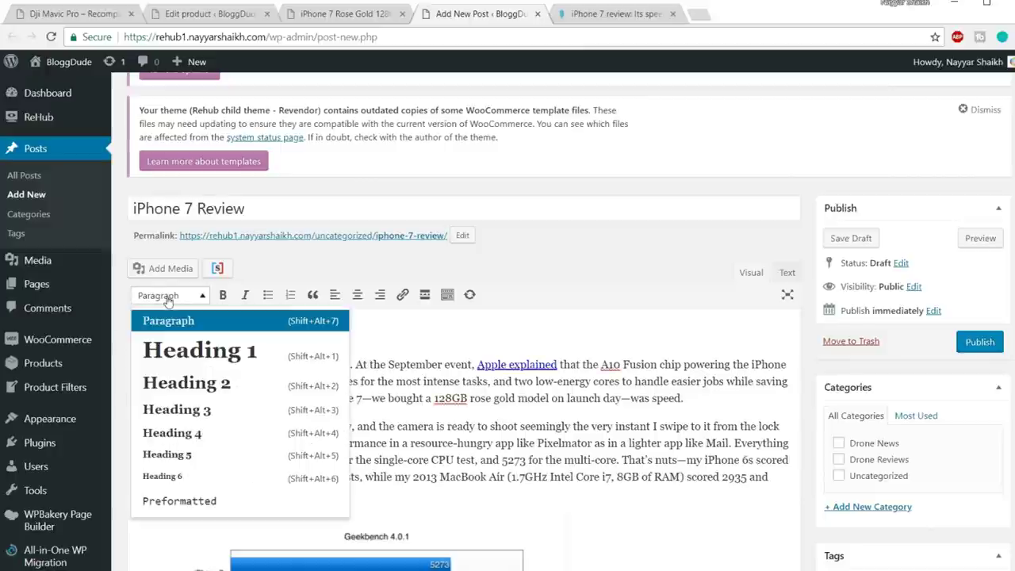
left_click(210, 384)
left_click(270, 338)
triple_click(242, 329)
scroll(259, 332, "down", 7)
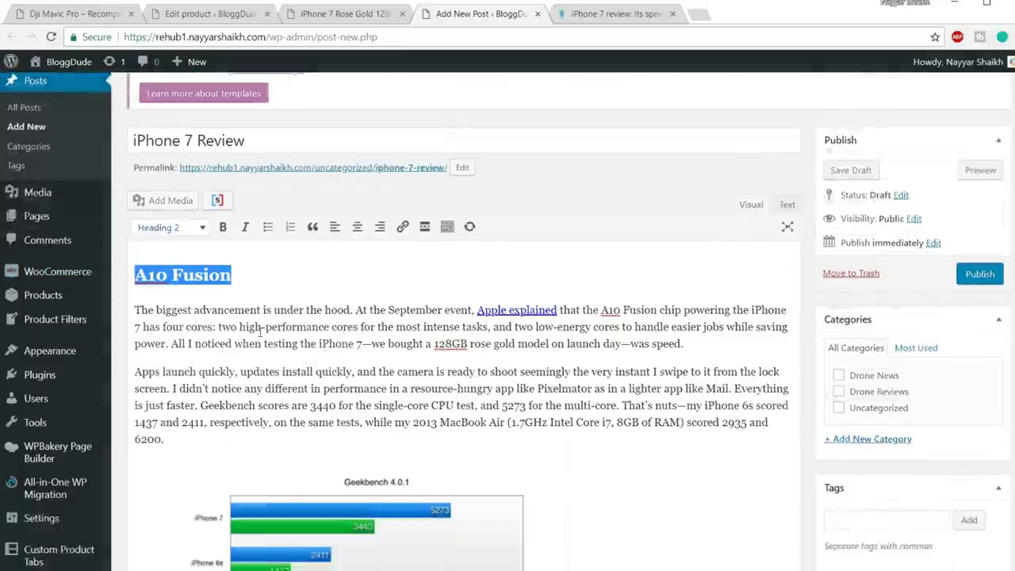
scroll(263, 332, "down", 3)
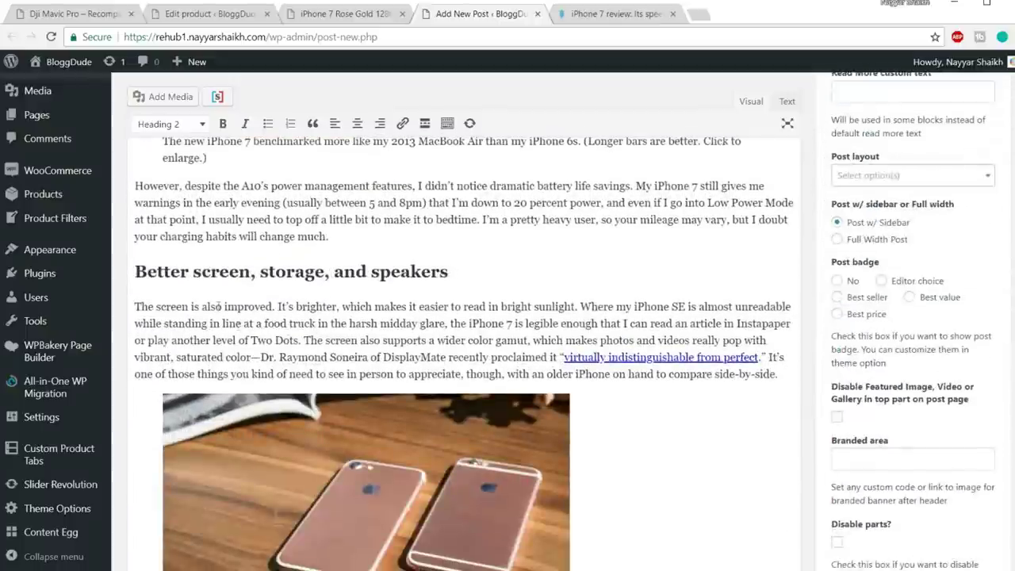
left_click_drag(444, 271, 135, 272)
left_click(265, 271)
scroll(327, 280, "down", 15)
left_click_drag(203, 207, 135, 207)
scroll(362, 260, "up", 5)
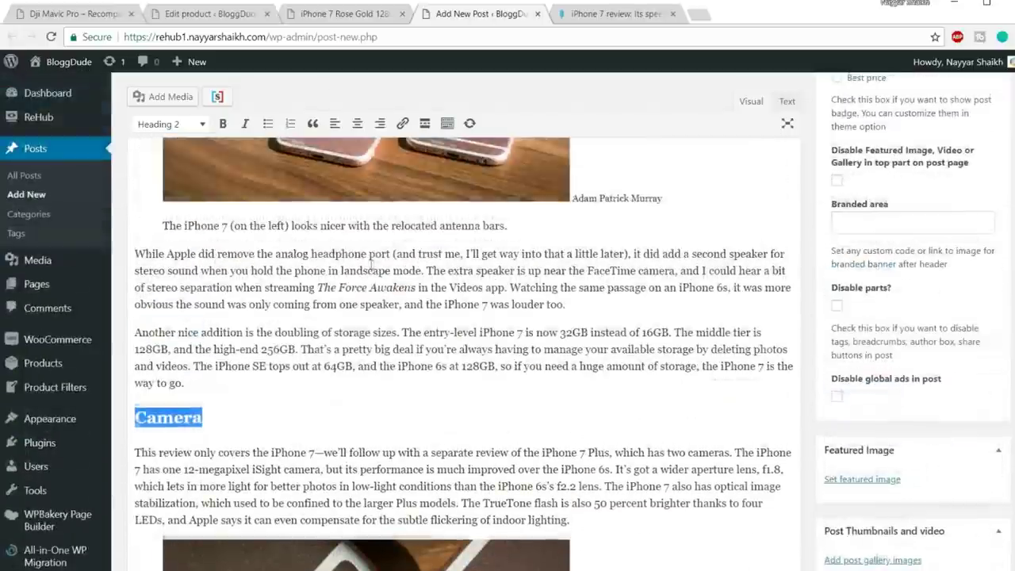
scroll(442, 319, "up", 3)
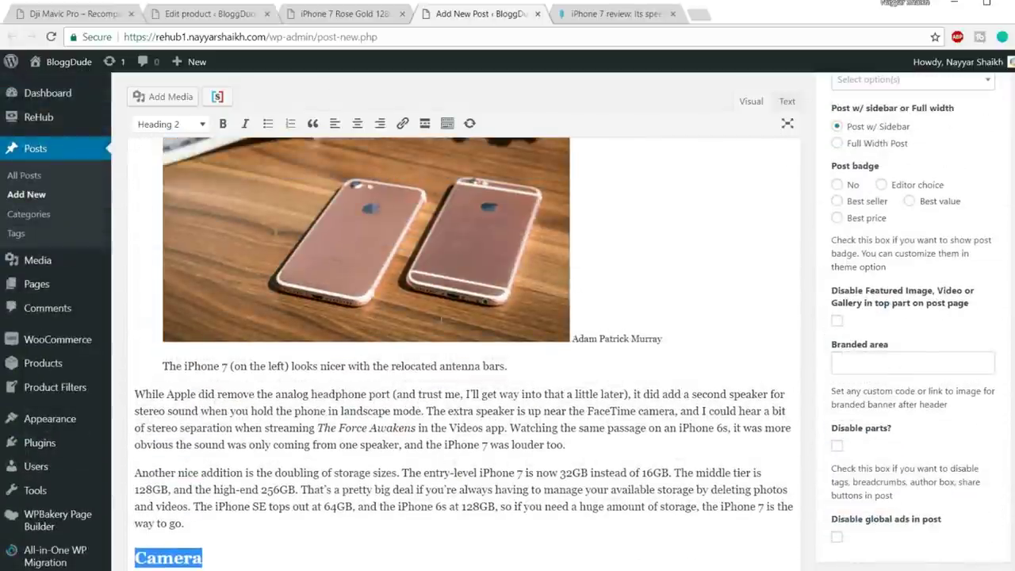
scroll(461, 325, "up", 15)
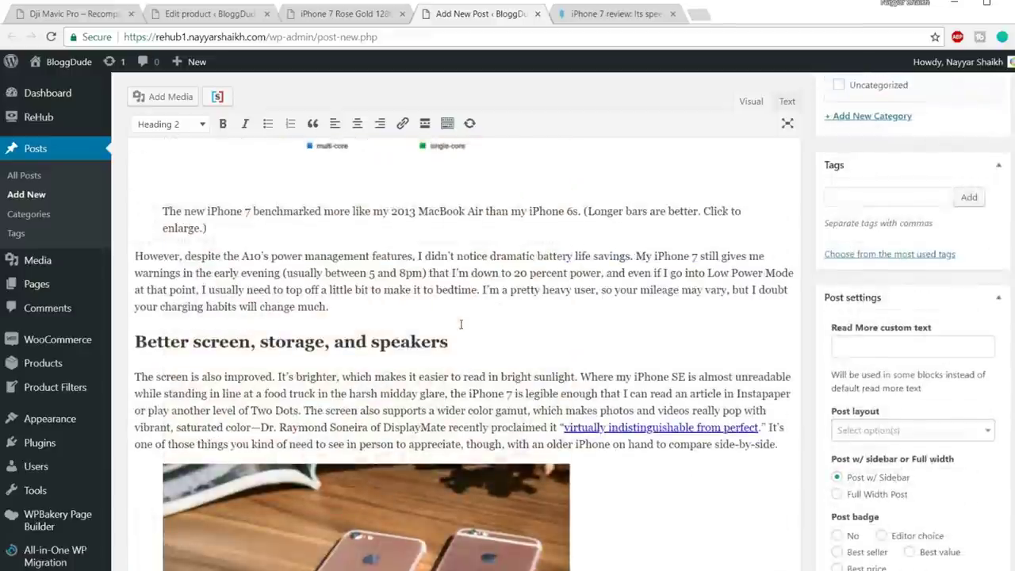
scroll(461, 325, "up", 1)
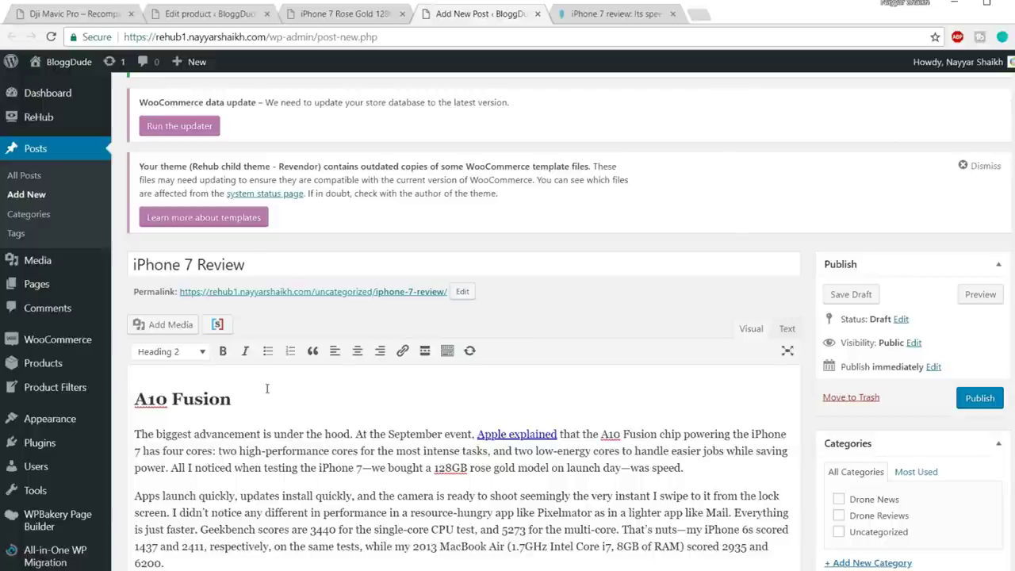
scroll(668, 343, "down", 15)
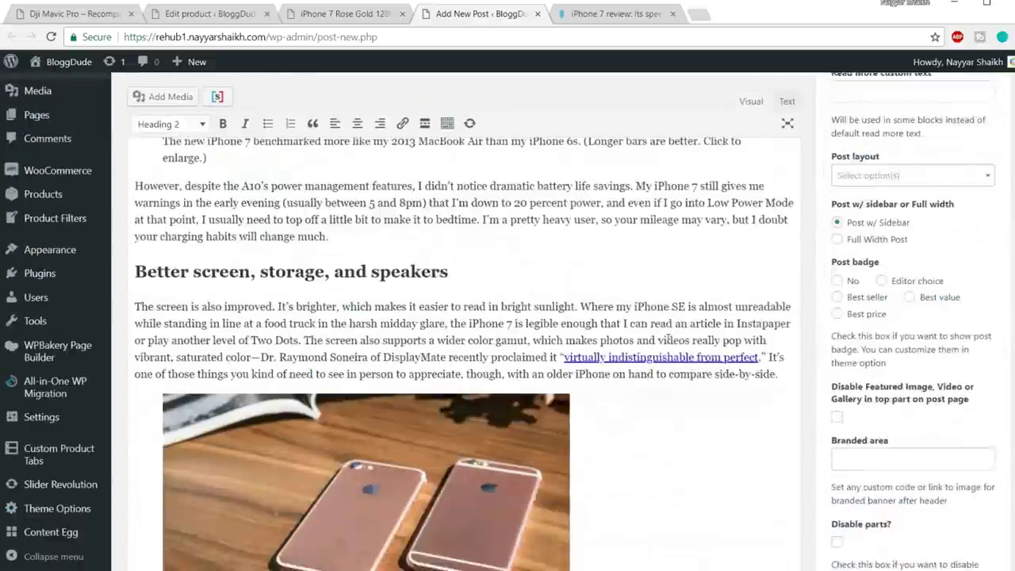
scroll(668, 339, "down", 15)
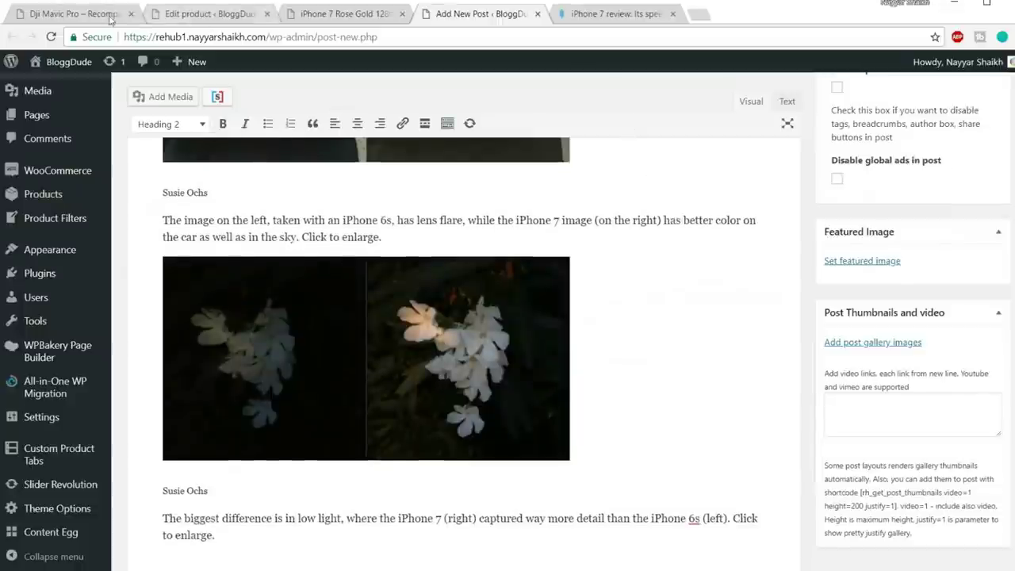
Step: Open the full DJI Mavic Pro review from its product page
left_click(97, 14)
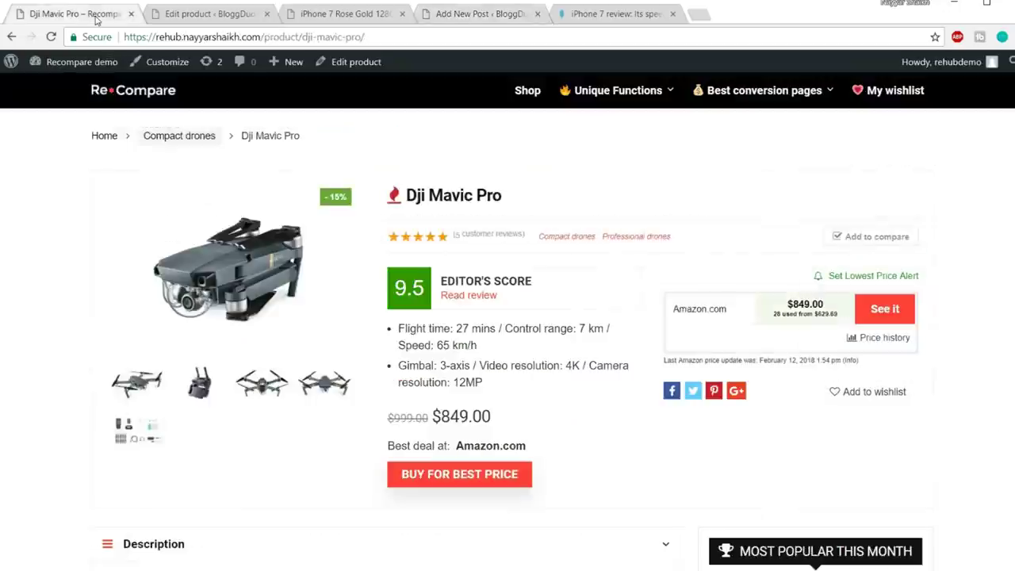
scroll(508, 390, "down", 9)
scroll(511, 393, "up", 9)
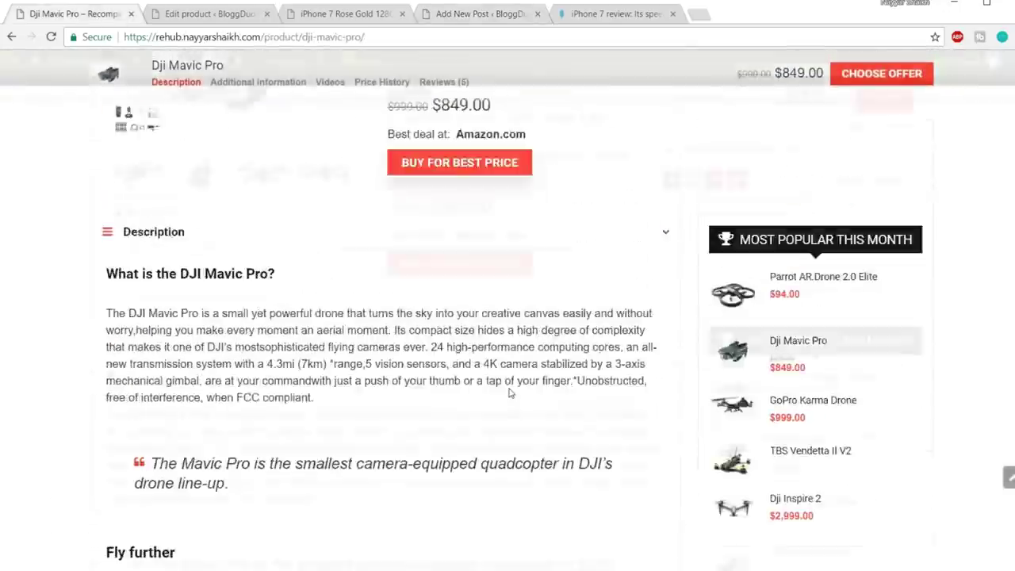
left_click(465, 294)
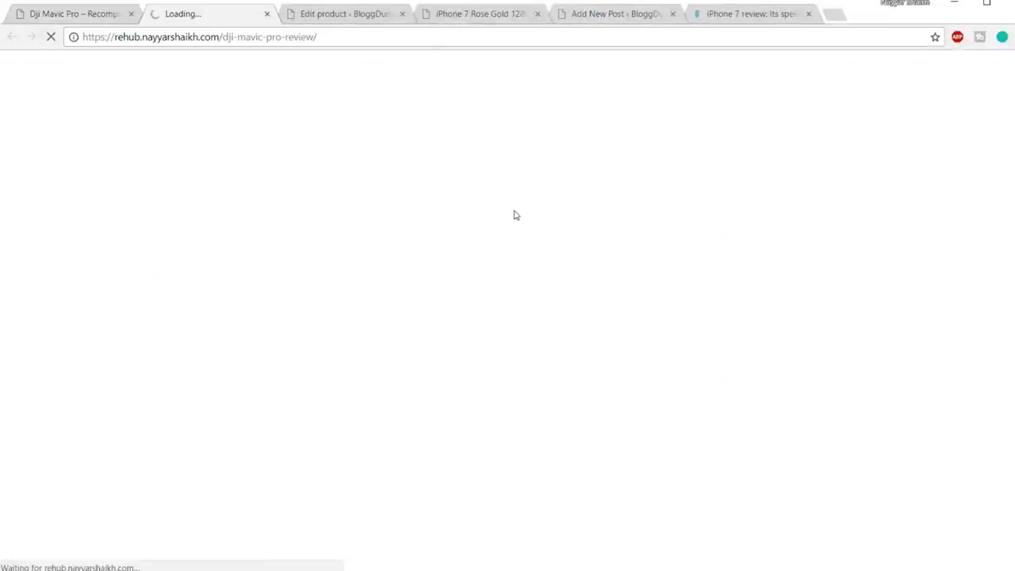
Step: Look over the review's Gallery section, then go back to the iPhone 7 Review draft
scroll(581, 395, "down", 3)
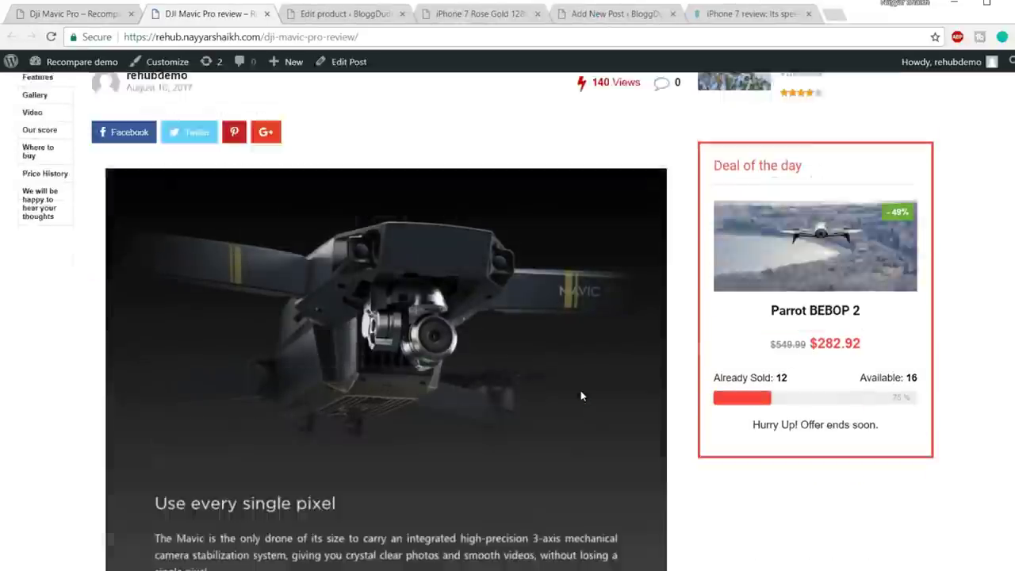
scroll(581, 395, "down", 20)
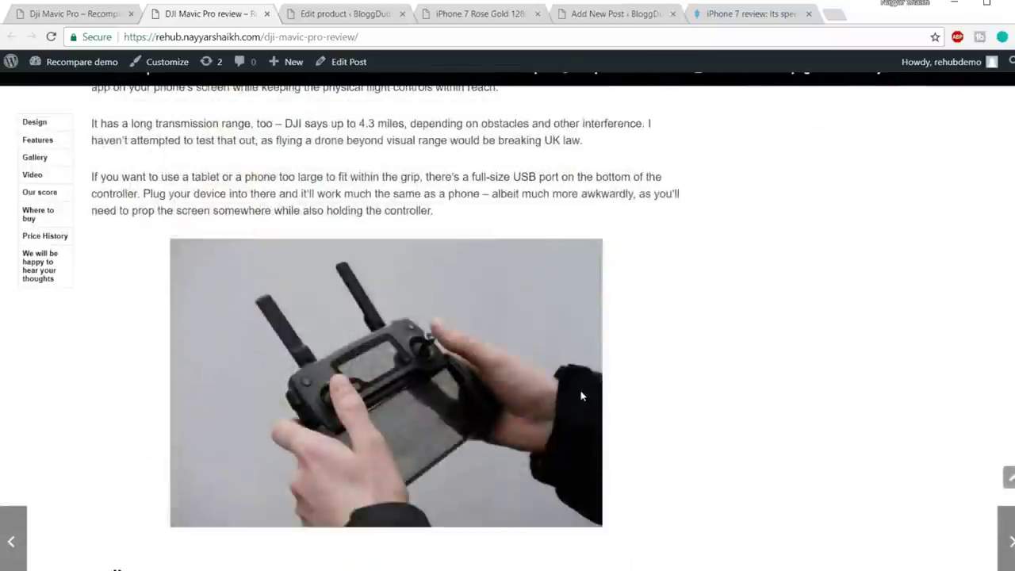
scroll(581, 395, "down", 5)
left_click_drag(94, 156, 196, 166)
left_click(195, 167)
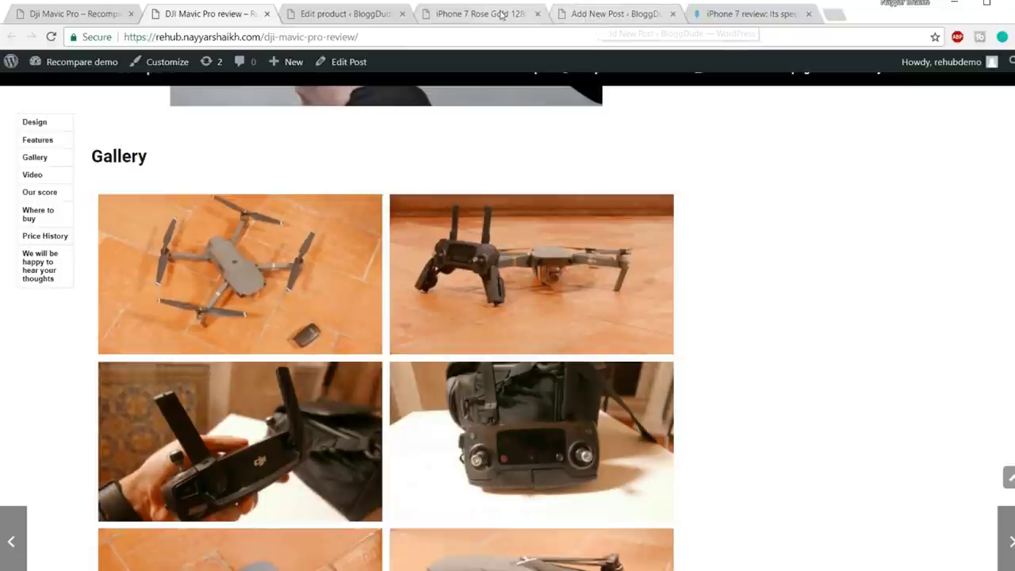
left_click(603, 22)
scroll(537, 227, "down", 5)
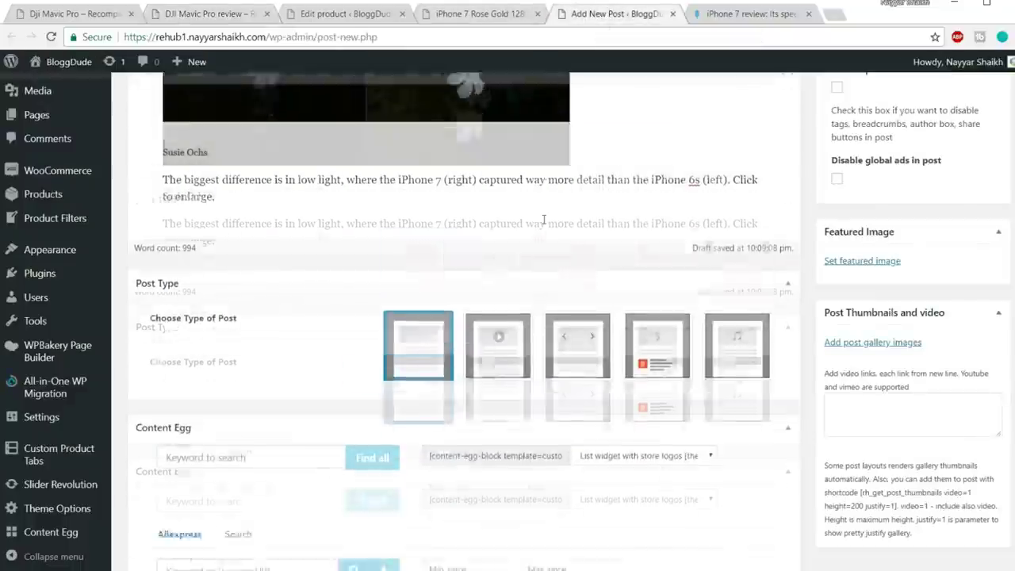
Step: Add a 'Gallery' line after the last paragraph and format it as Heading 2
key("Return")
type("Gallery")
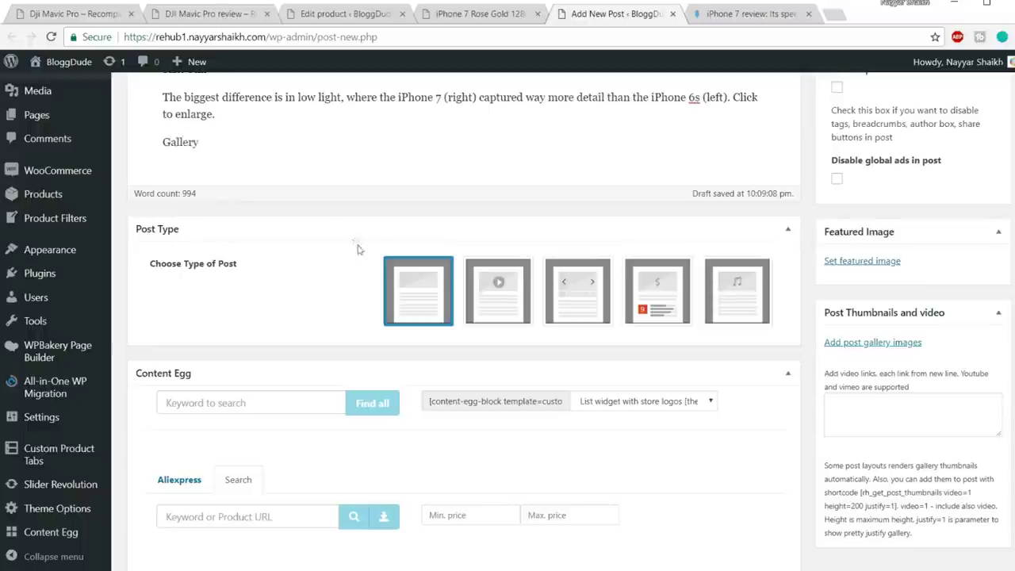
scroll(357, 249, "up", 3)
left_click_drag(216, 353, 154, 355)
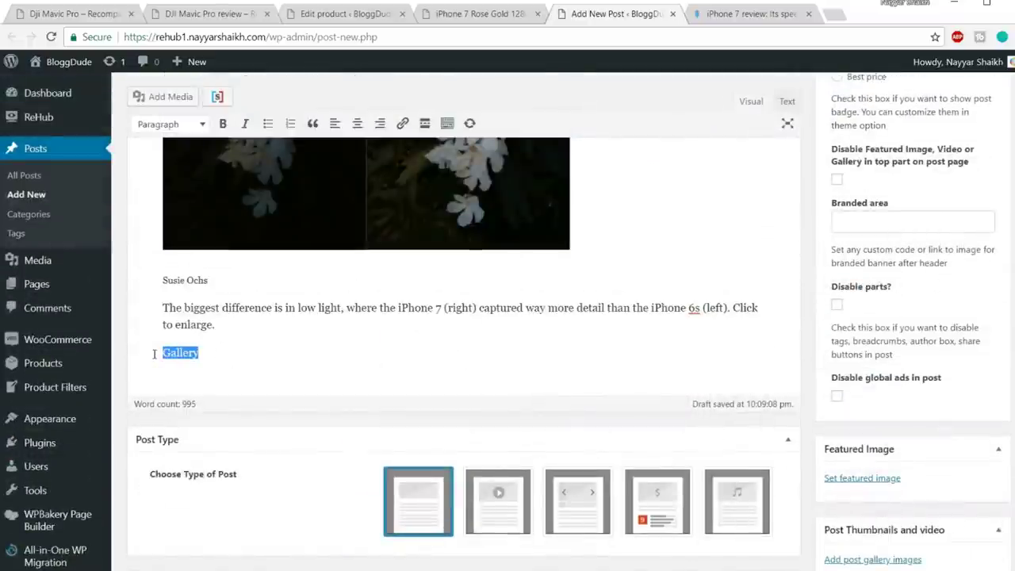
left_click(173, 125)
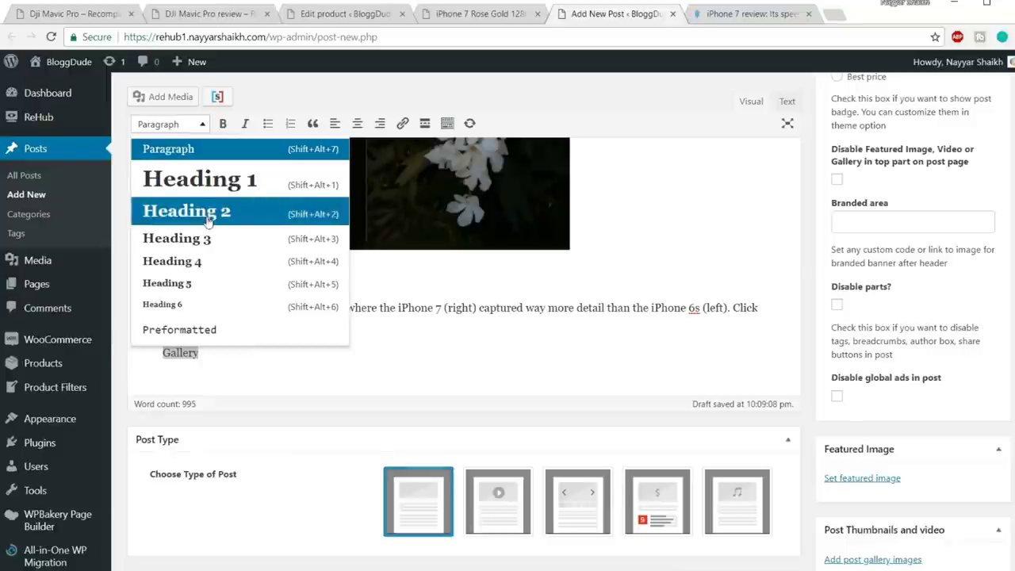
left_click(208, 220)
left_click(282, 361)
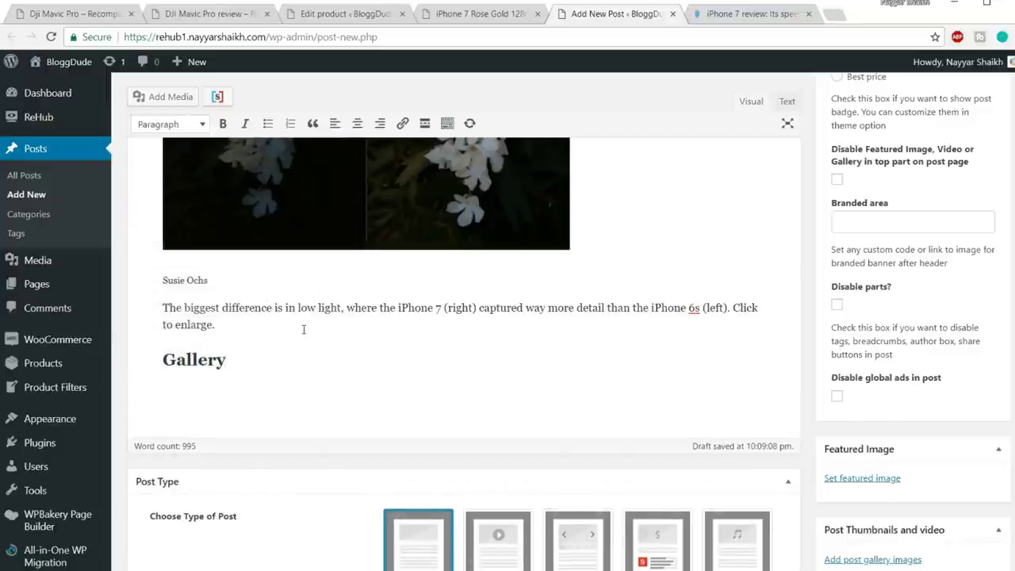
scroll(267, 381, "down", 1)
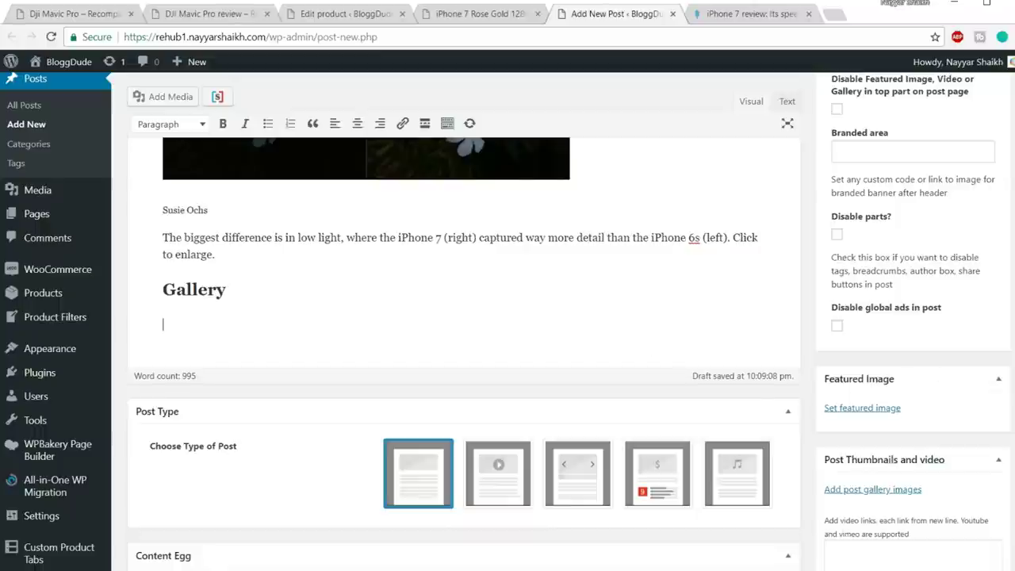
scroll(927, 364, "down", 2)
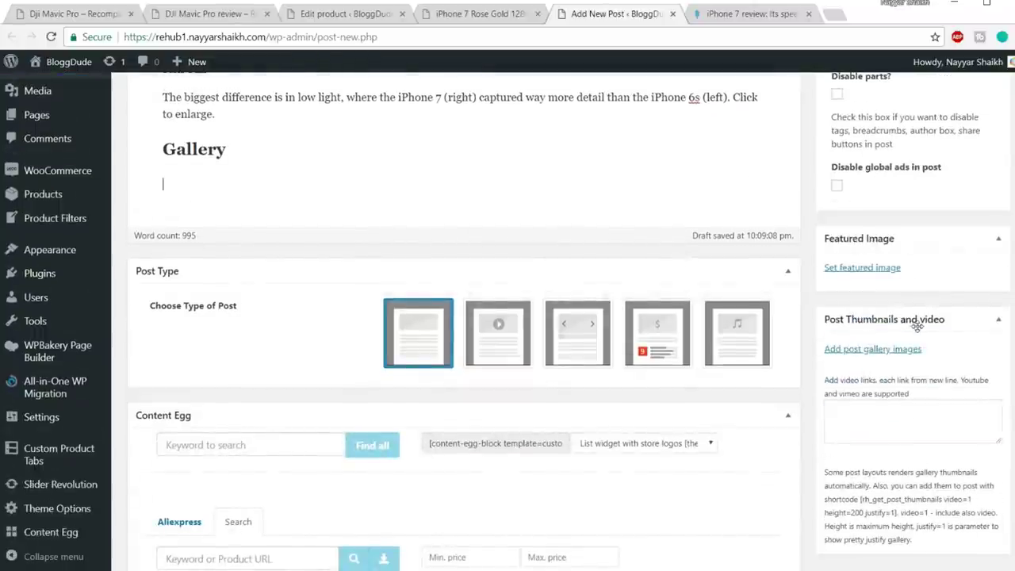
Step: Add four drone photos, including 04.jpg and 09.jpg, from the Media Library to the post gallery
left_click(870, 356)
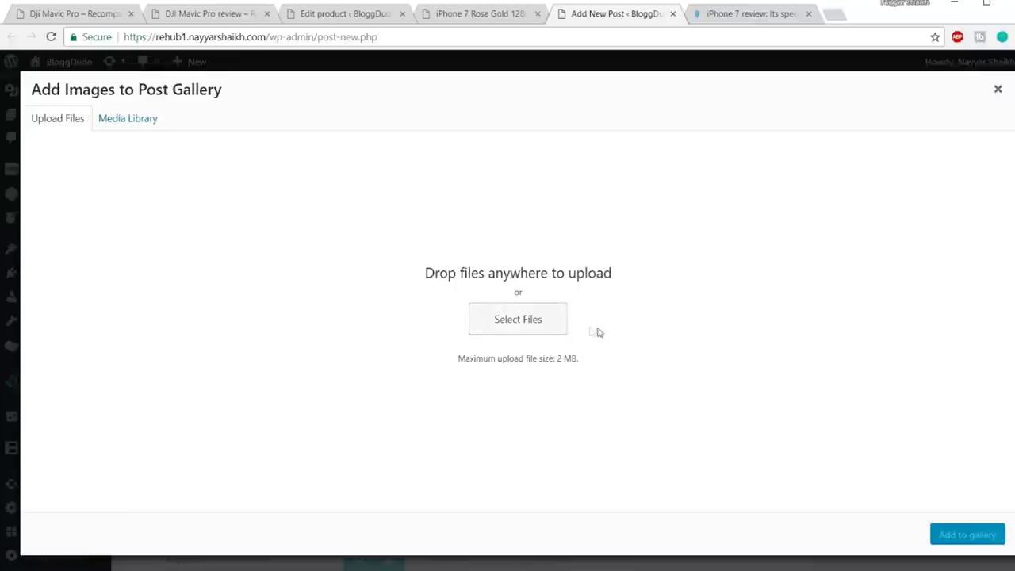
left_click(149, 123)
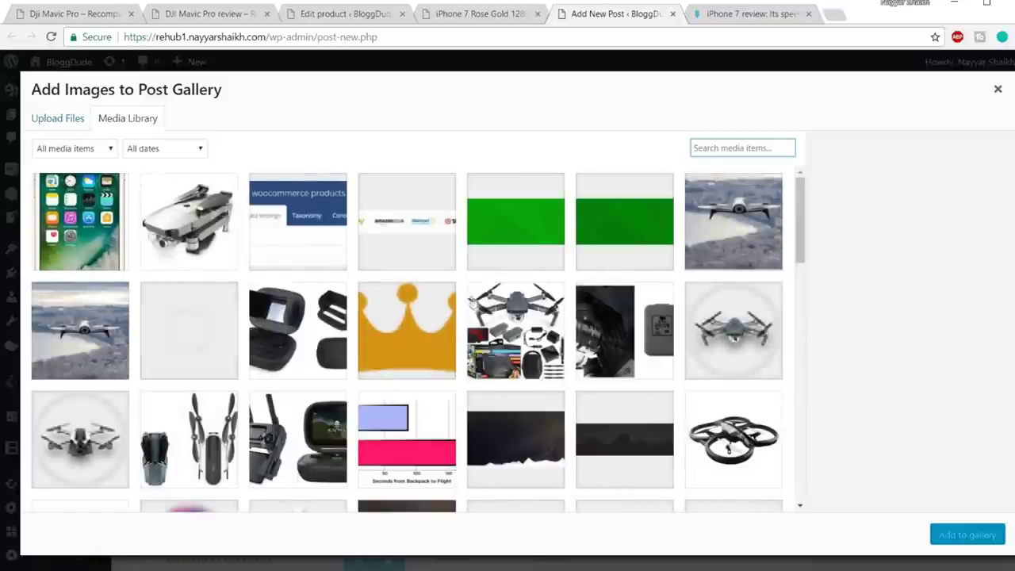
scroll(473, 303, "down", 15)
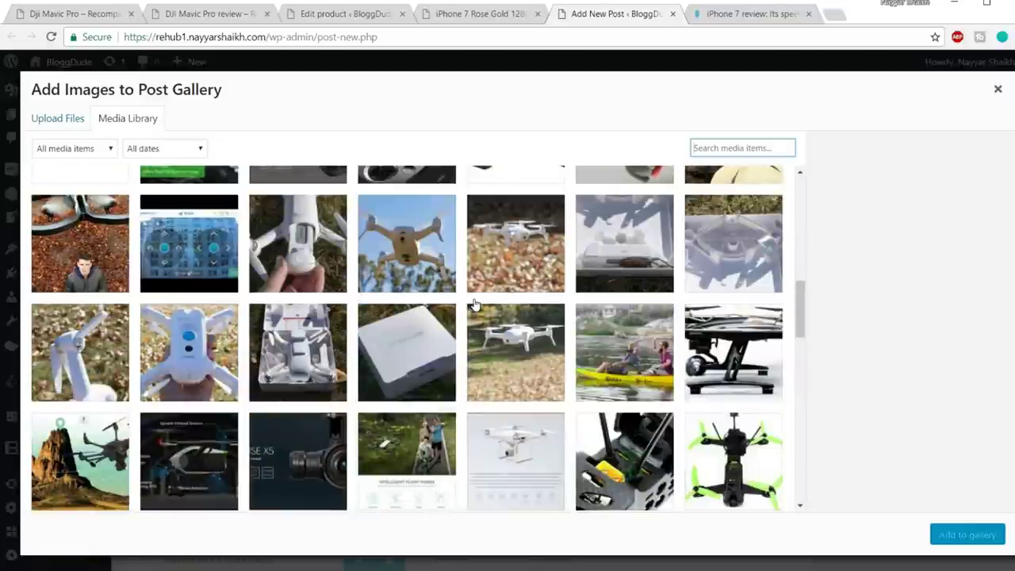
scroll(460, 309, "up", 1)
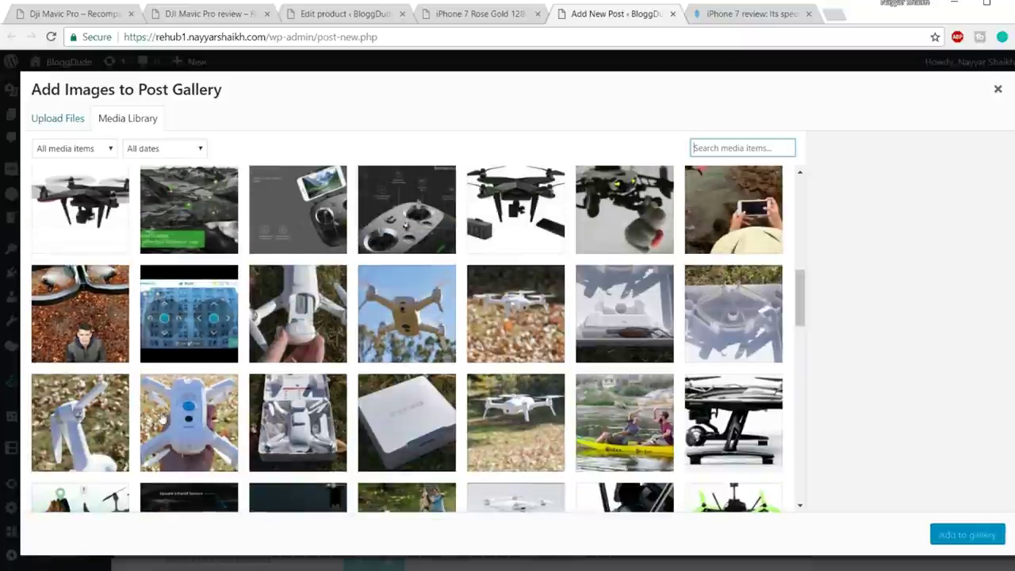
left_click(163, 420)
left_click(79, 416)
left_click(295, 316)
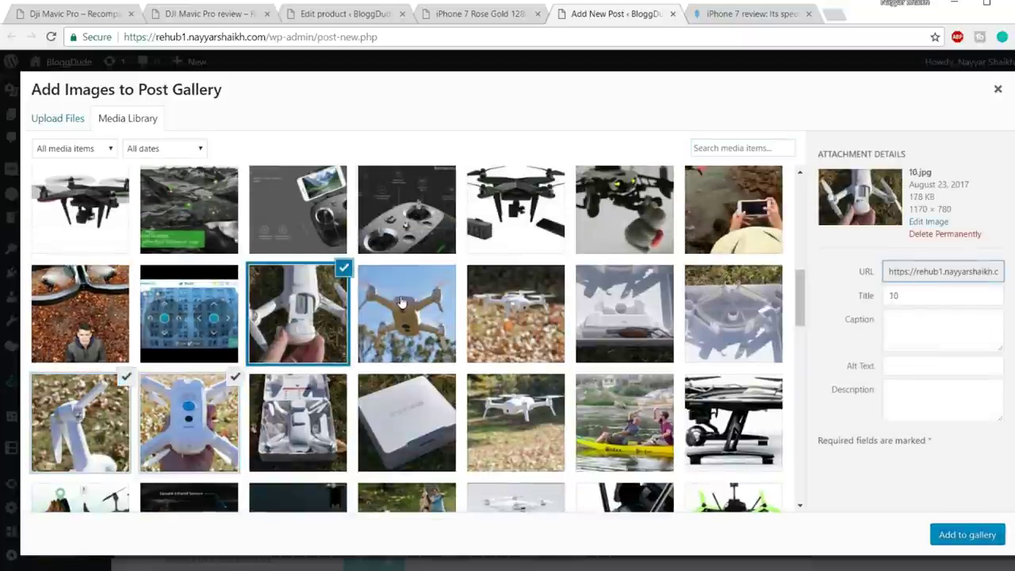
left_click(403, 306)
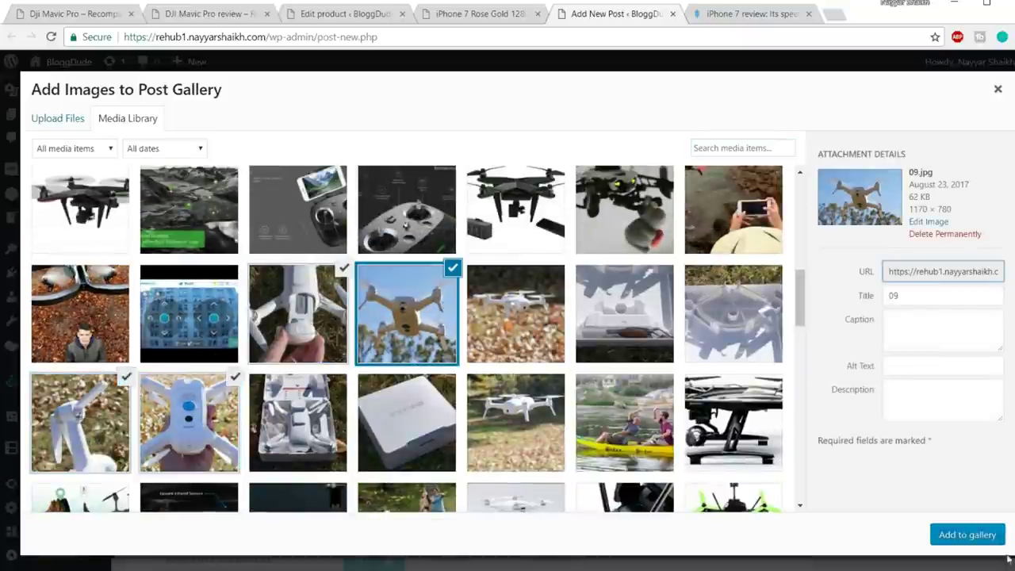
left_click(968, 535)
Step: Highlight the rh_get_post_thumbnails shortcode in the gallery help text
scroll(936, 467, "down", 1)
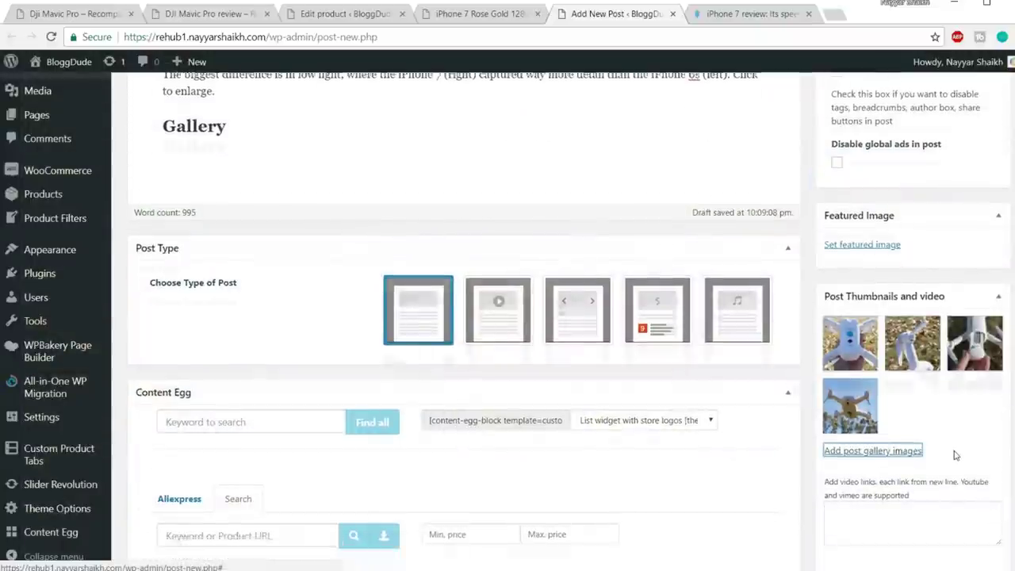
scroll(941, 484, "down", 3)
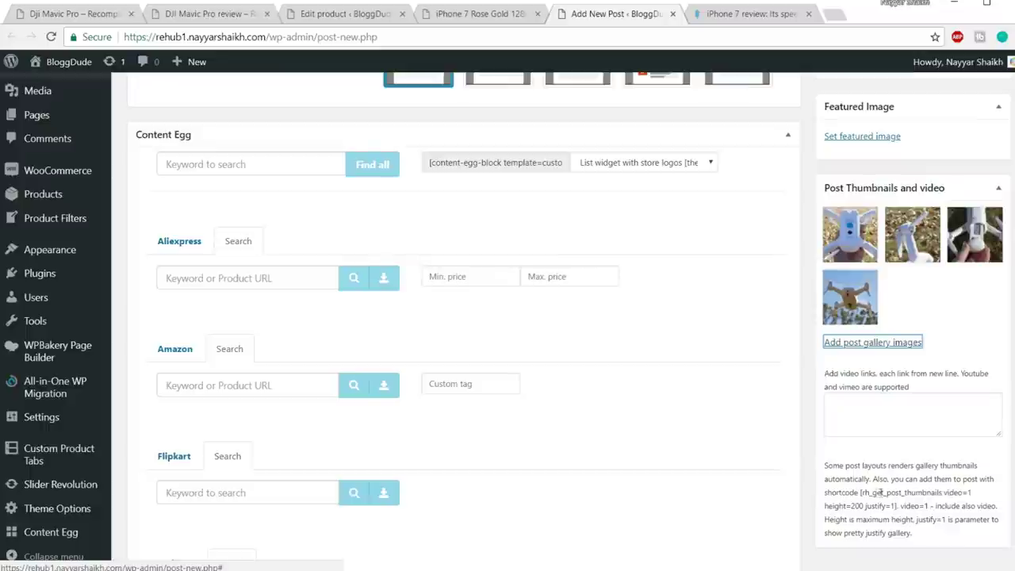
left_click_drag(862, 492, 901, 505)
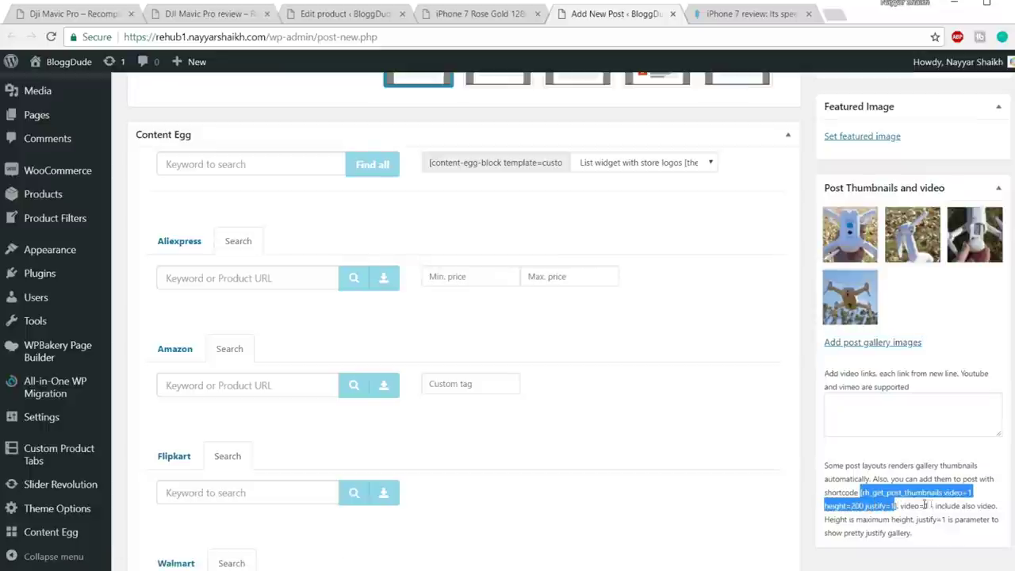
left_click(897, 506)
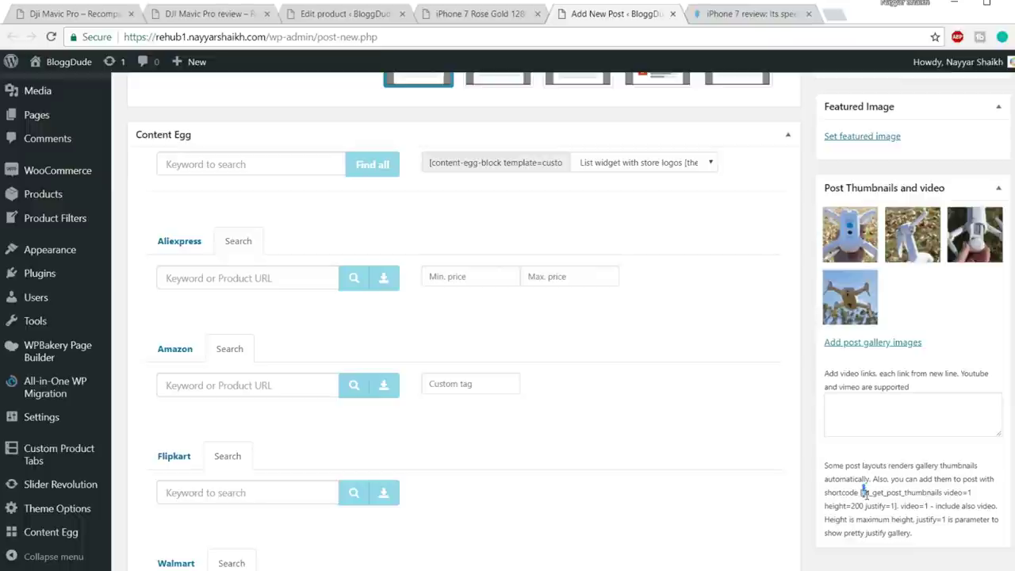
left_click_drag(861, 490, 900, 506)
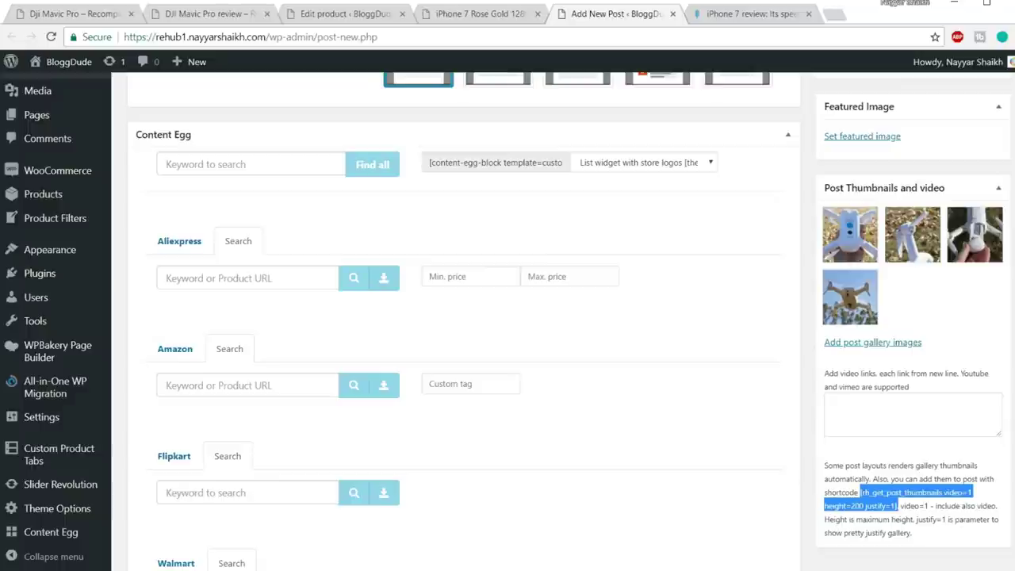
Step: Open Shortcodes.txt from the Rehub folder in Notepad
key("alt+Tab")
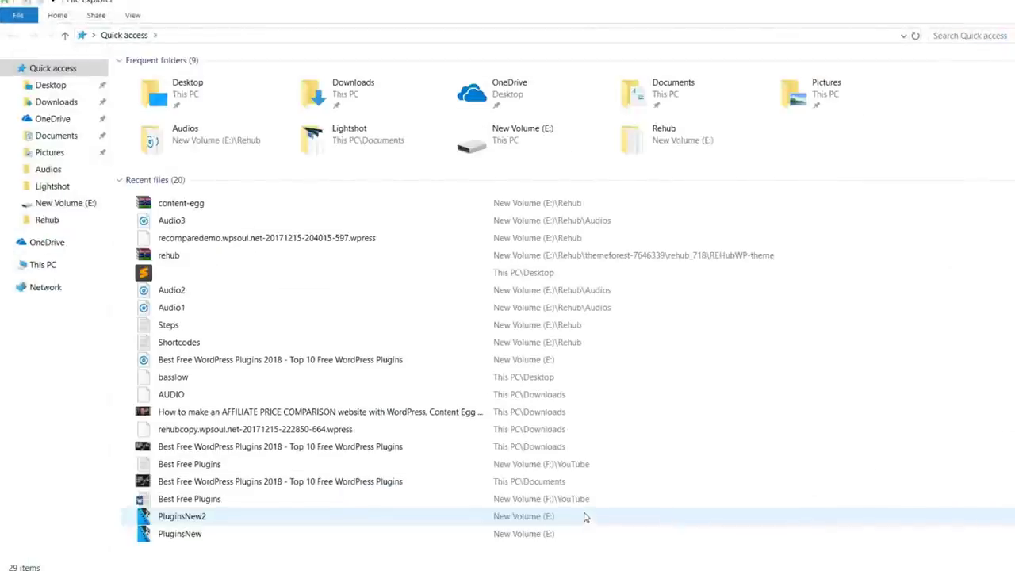
left_click(69, 221)
double_click(186, 173)
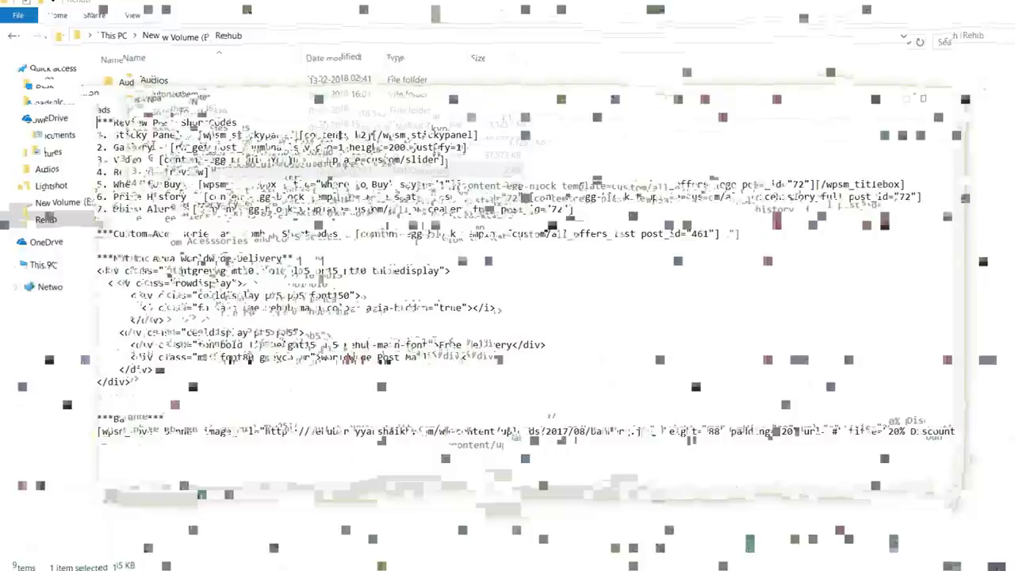
Step: Copy the [rh_get_post_thumbnails video=1 height=200 justify=1] shortcode from the Gallery line
left_click_drag(172, 147, 388, 148)
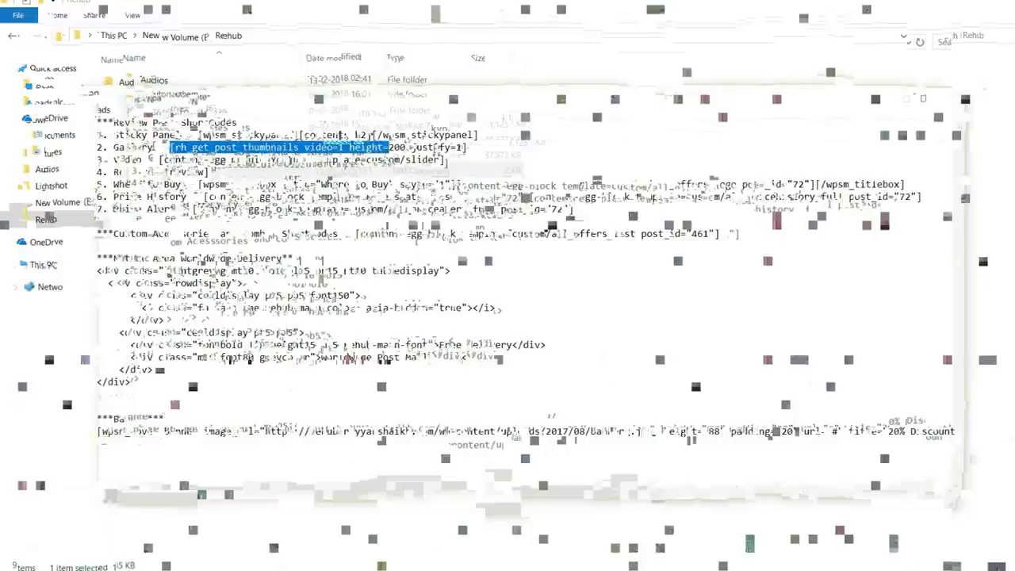
double_click(133, 147)
left_click_drag(171, 148, 469, 148)
key("ctrl+c")
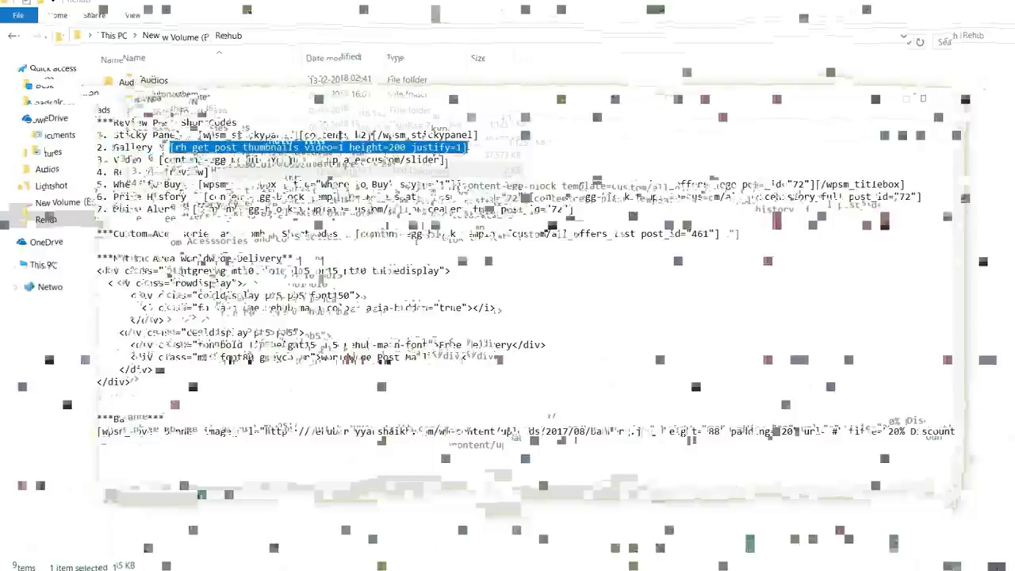
key("alt+Tab")
scroll(892, 467, "down", 1)
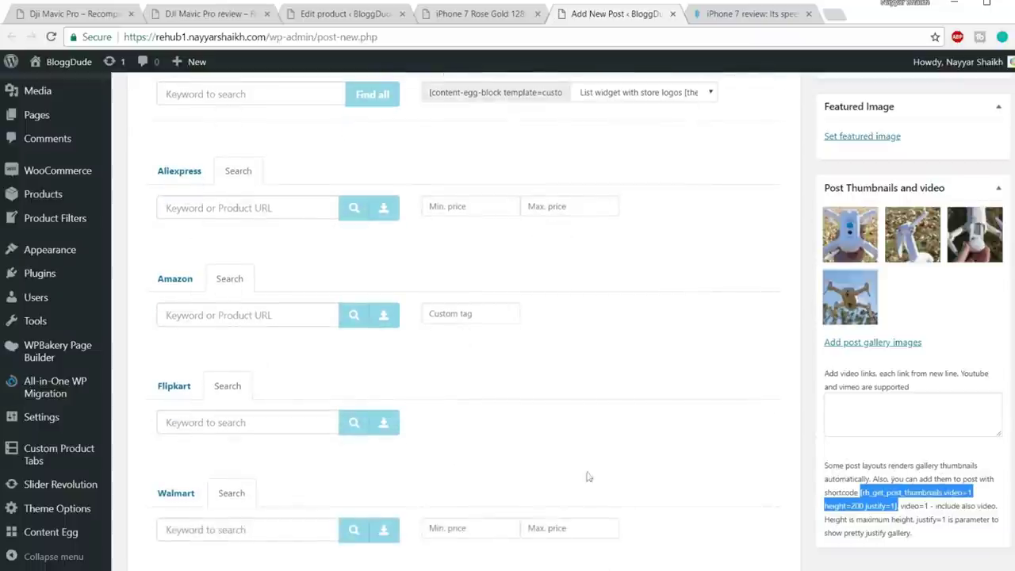
key("alt+Tab")
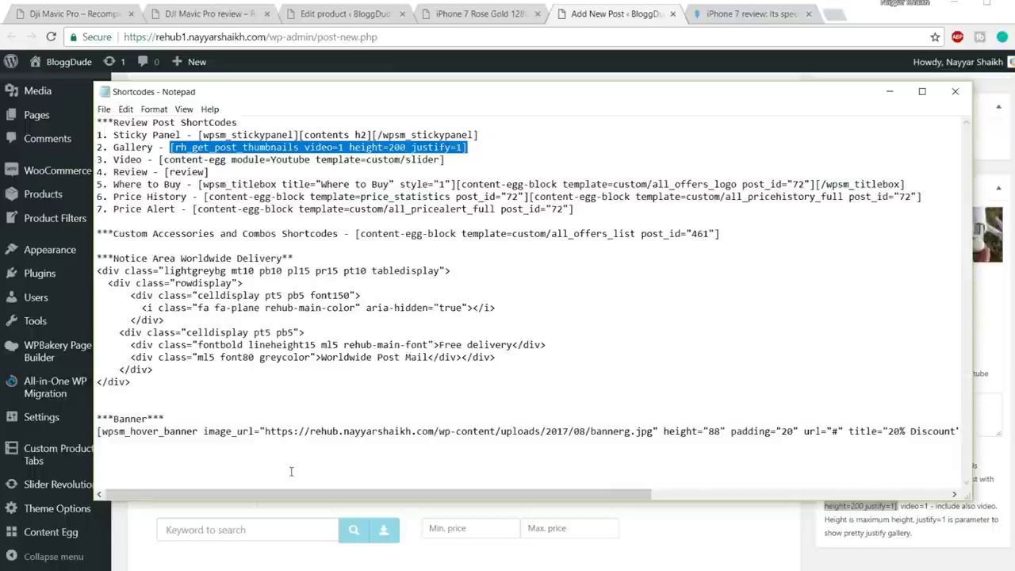
Step: Paste the gallery thumbnails shortcode under the post's Gallery heading
left_click(452, 538)
scroll(410, 371, "up", 8)
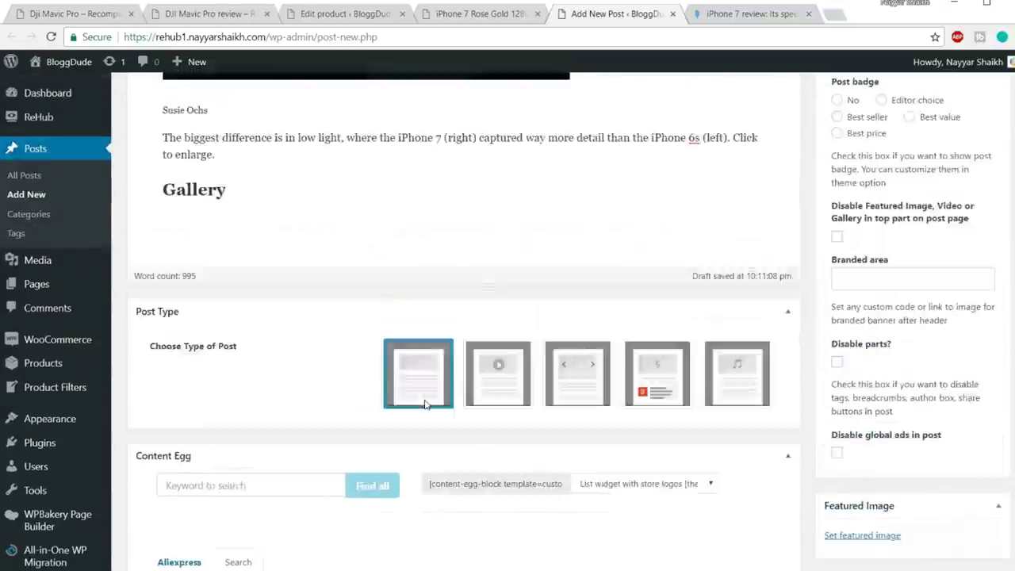
left_click(225, 388)
key("ctrl+v")
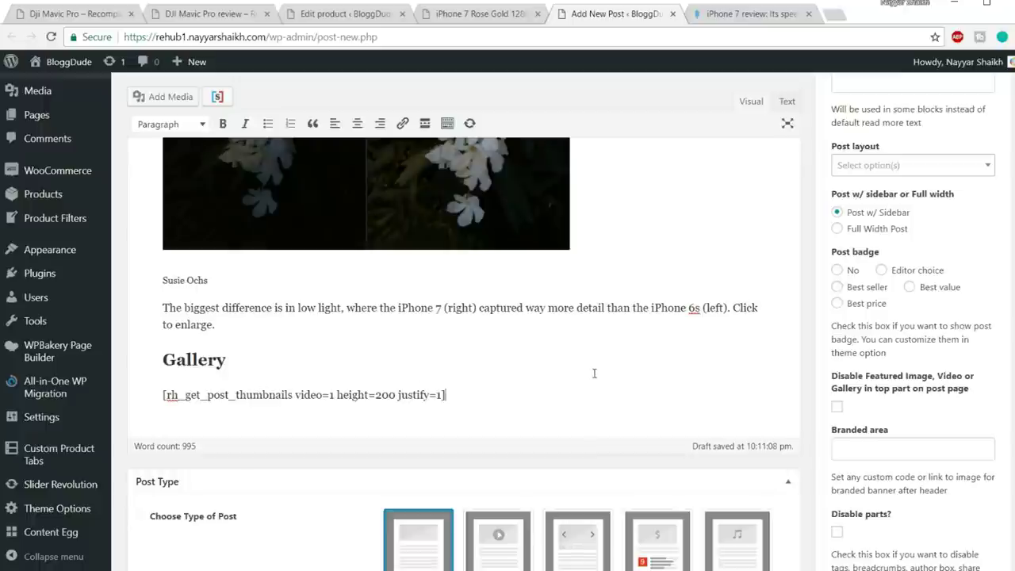
scroll(597, 373, "down", 1)
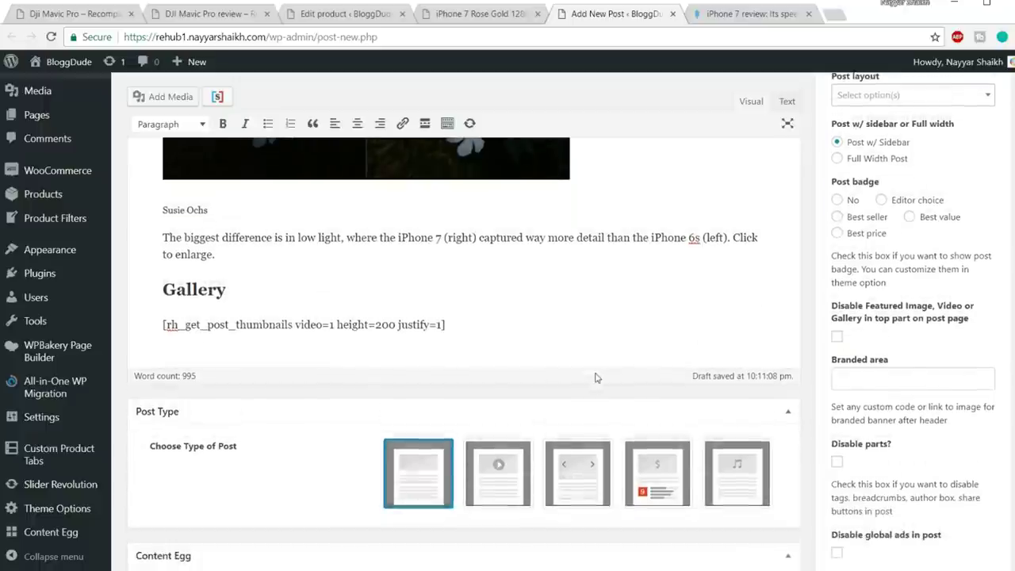
Step: Compare with the demo Dji Mavic Pro review, then close the product edit, iPhone 7 and macworld tabs
left_click(75, 13)
left_click(230, 14)
scroll(365, 285, "down", 15)
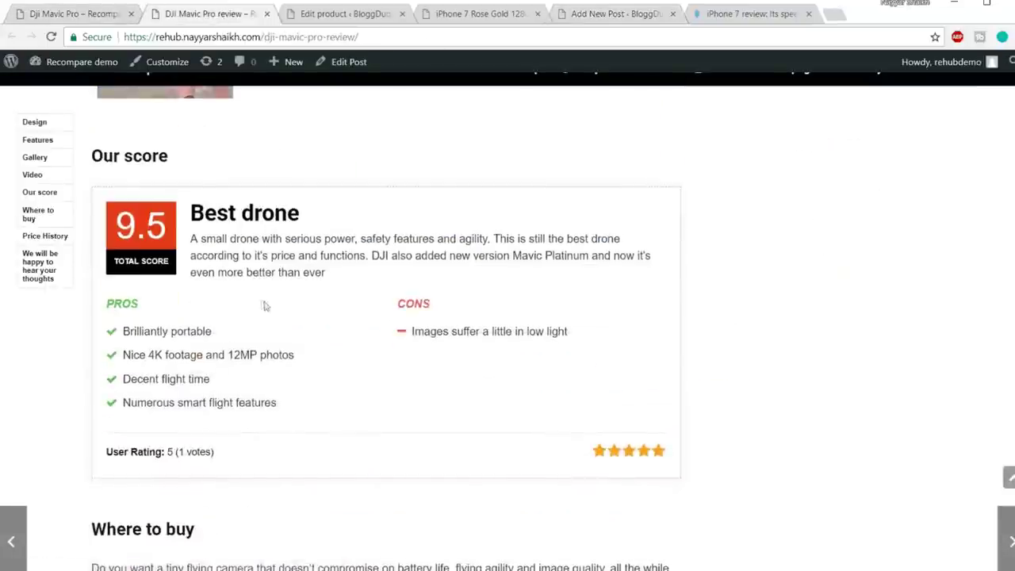
scroll(265, 301, "up", 7)
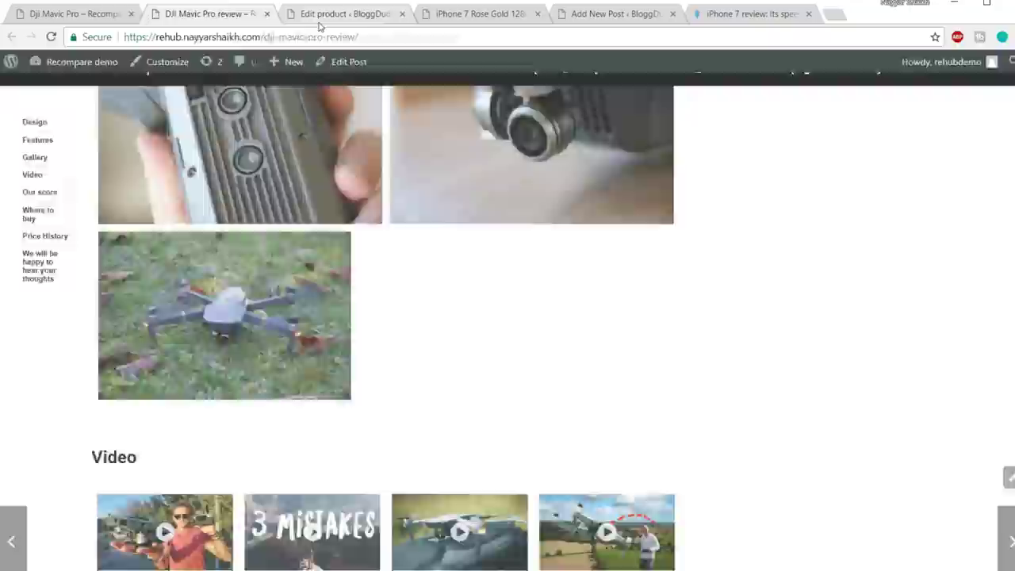
left_click(333, 14)
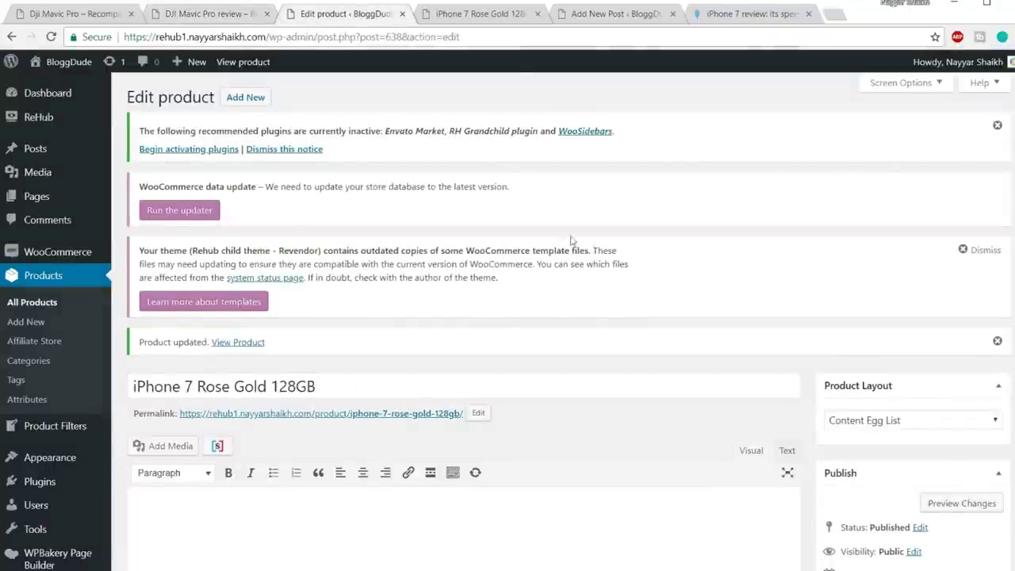
scroll(595, 238, "down", 5)
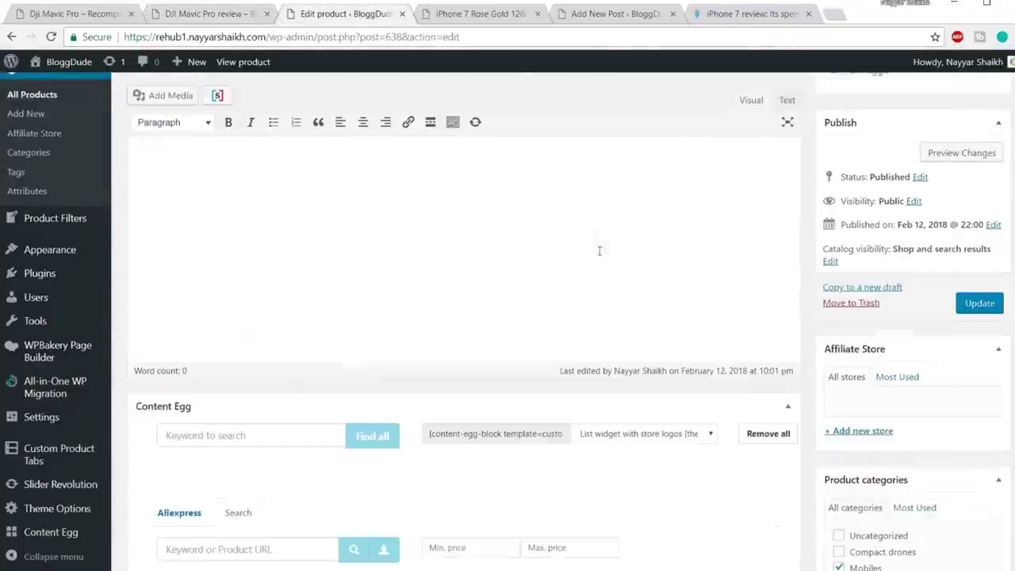
left_click(402, 14)
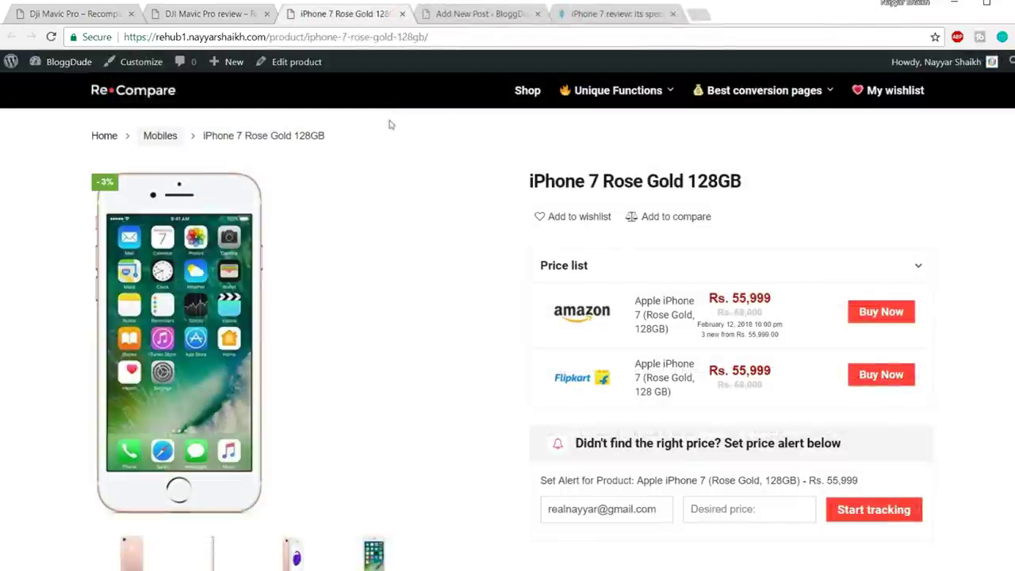
left_click(402, 15)
left_click(506, 16)
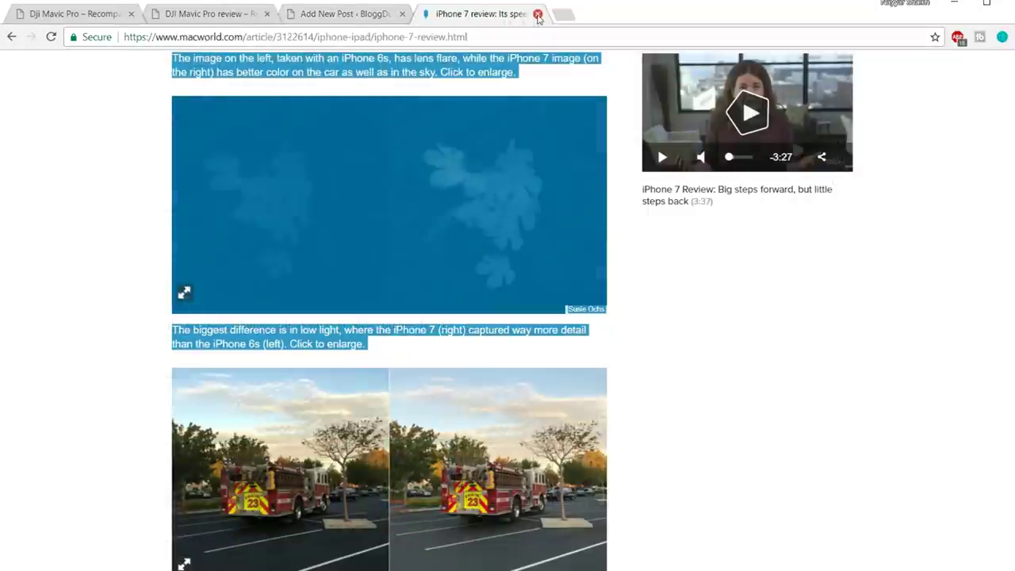
left_click(537, 15)
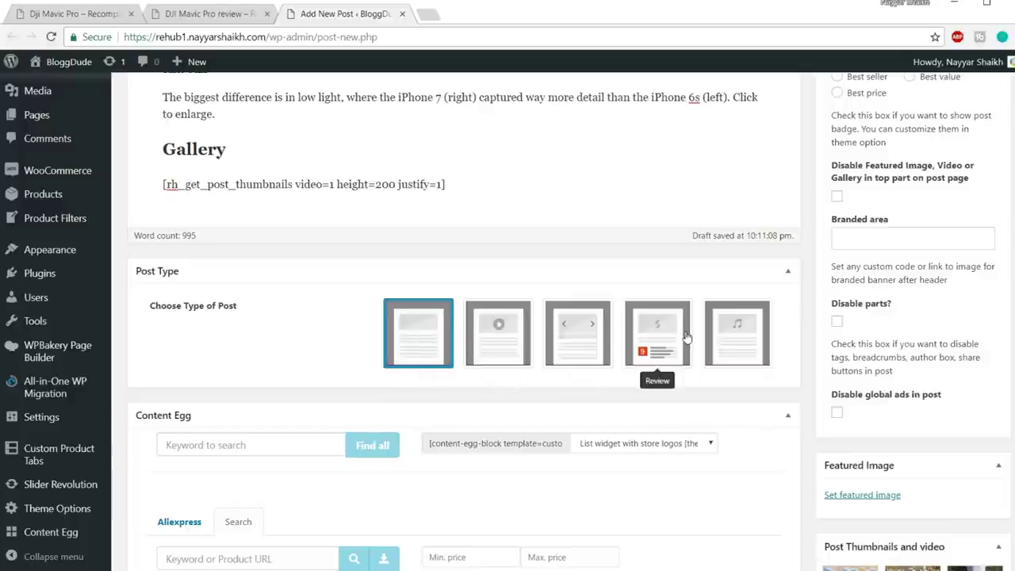
Step: Set the post type to Review and publish the iPhone 7 Review
left_click(662, 343)
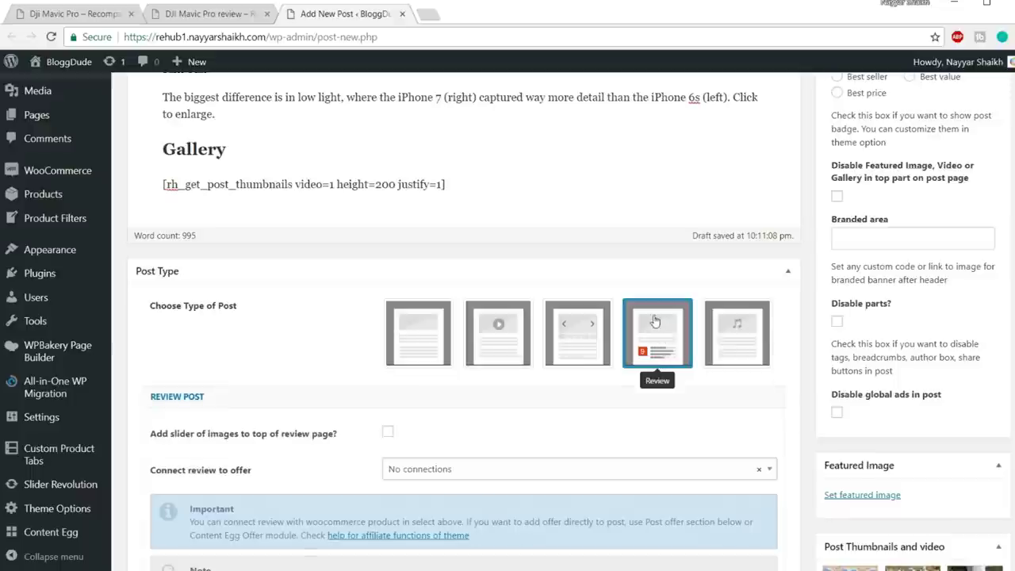
scroll(642, 226, "down", 3)
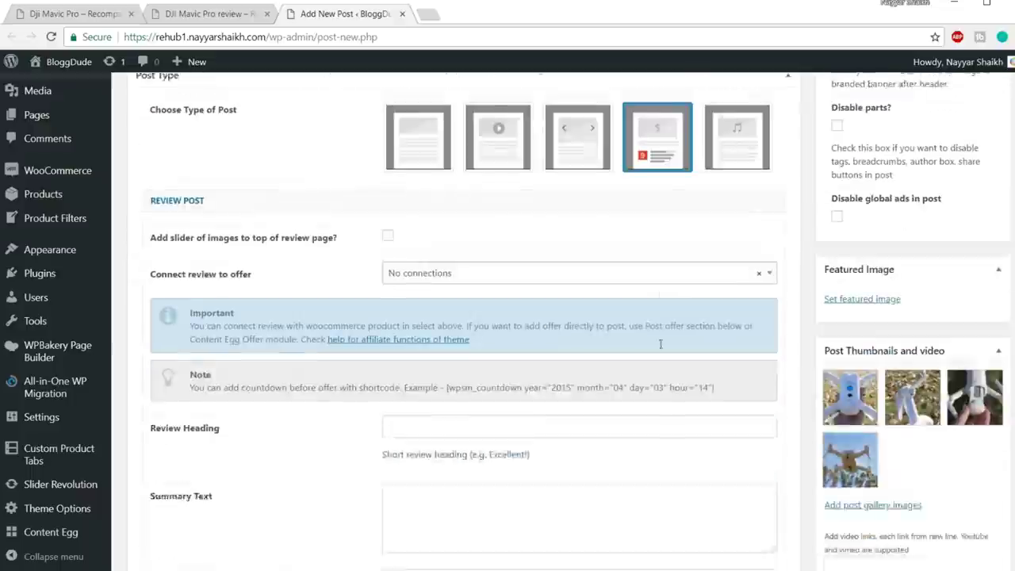
scroll(426, 370, "down", 10)
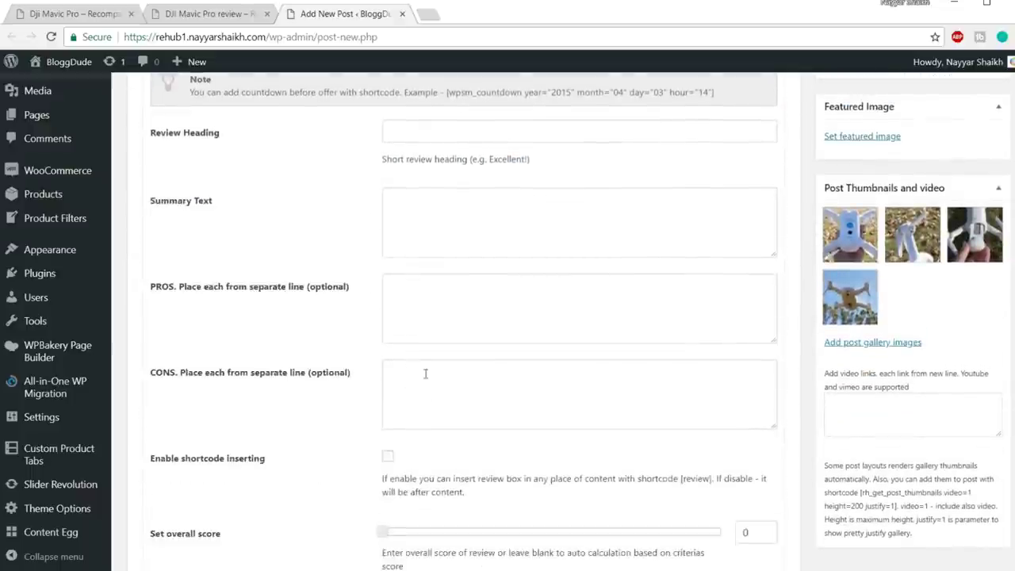
scroll(431, 376, "down", 15)
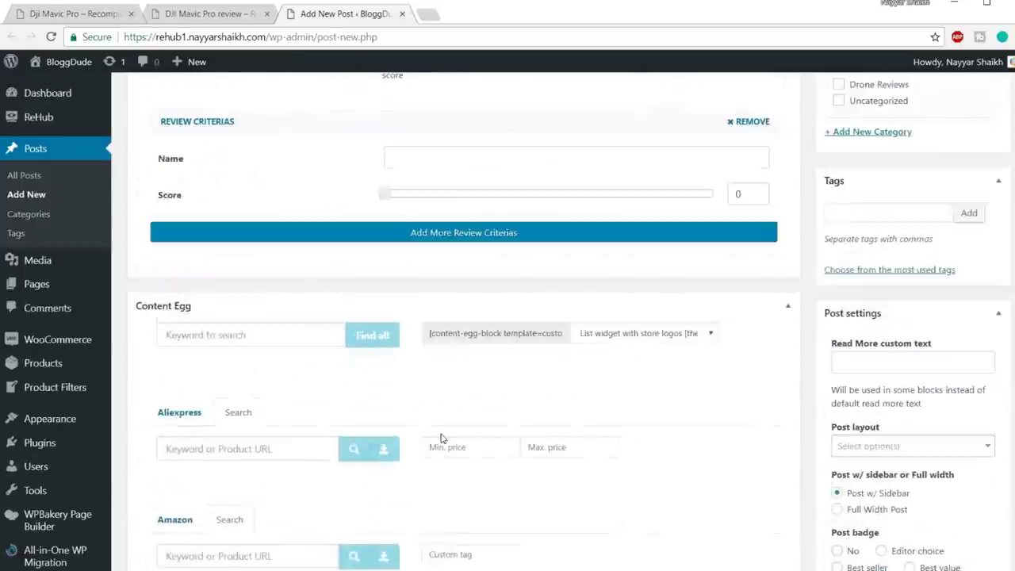
scroll(442, 439, "up", 15)
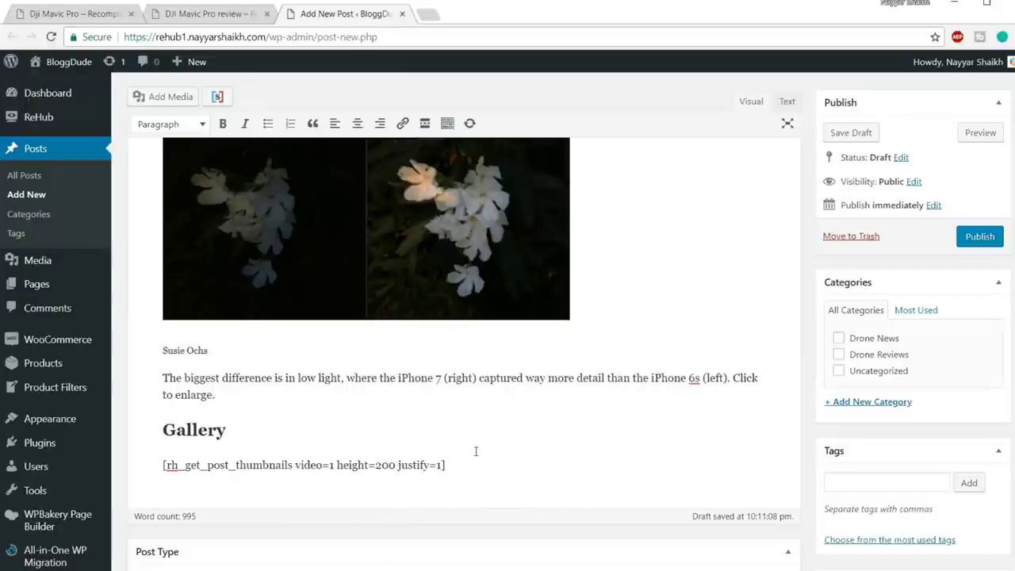
left_click(971, 240)
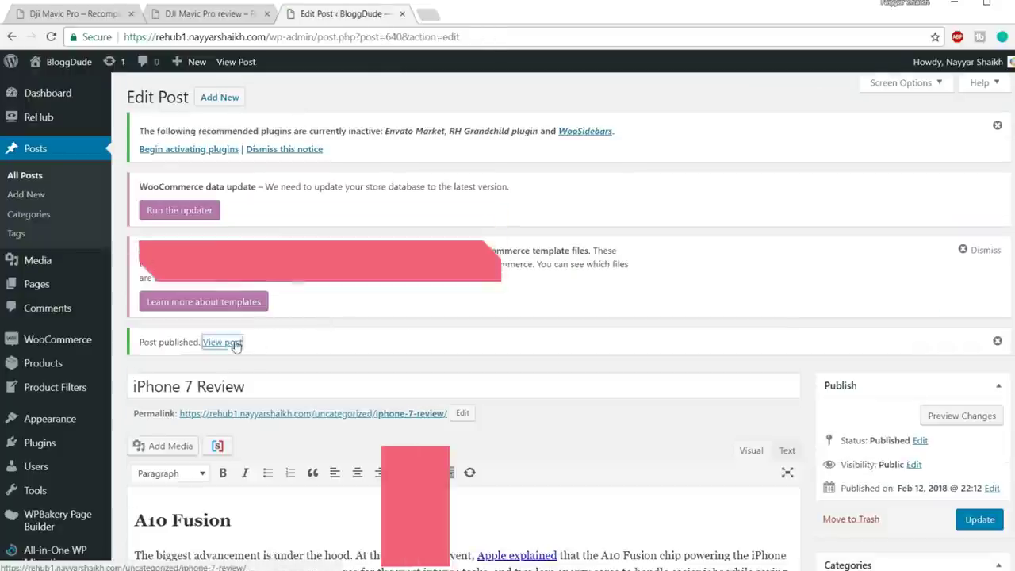
Step: Open the published post in a new tab and scroll down to its Gallery
right_click(212, 342)
left_click(254, 349)
left_click(468, 14)
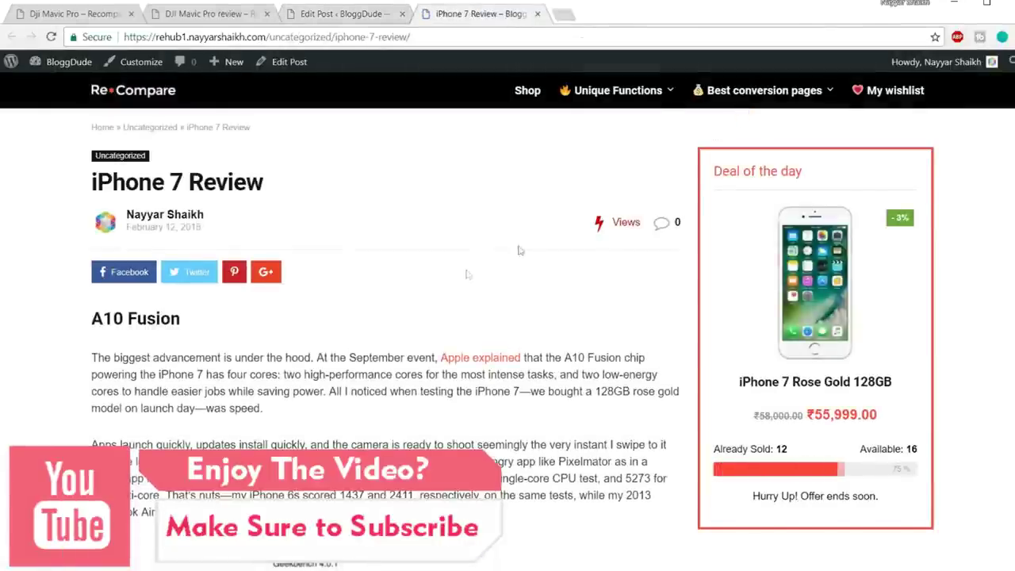
scroll(498, 389, "down", 10)
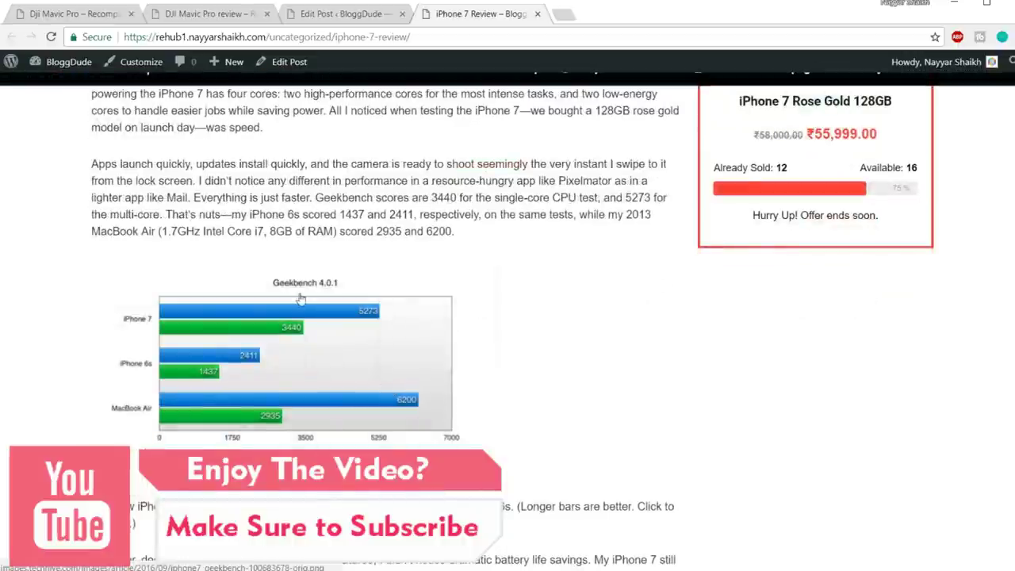
scroll(301, 332, "down", 15)
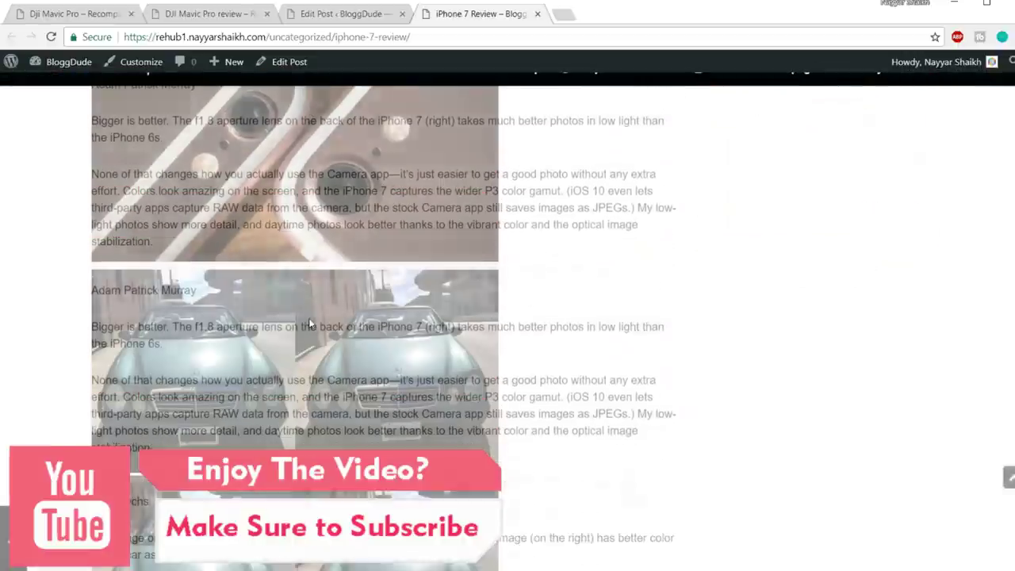
scroll(310, 325, "down", 2)
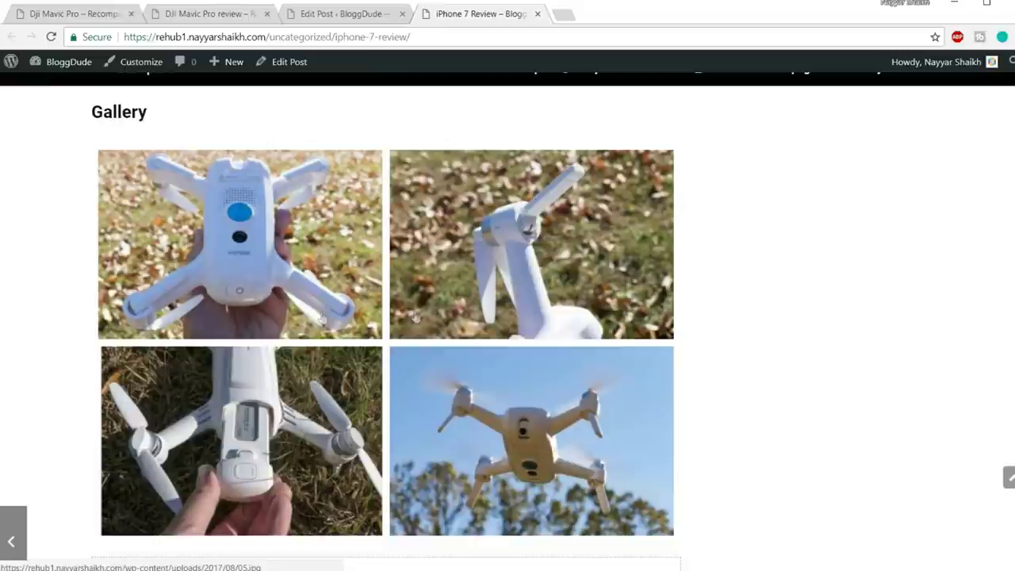
Step: Return to the post editor, then bring up the demo Dji Mavic Pro page
left_click(357, 11)
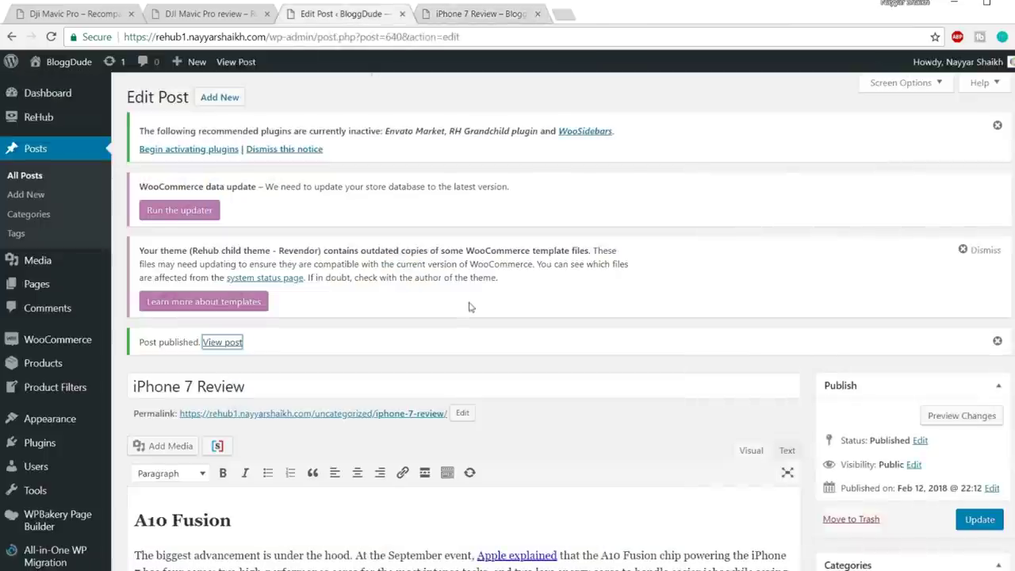
scroll(501, 373, "down", 15)
scroll(500, 373, "down", 15)
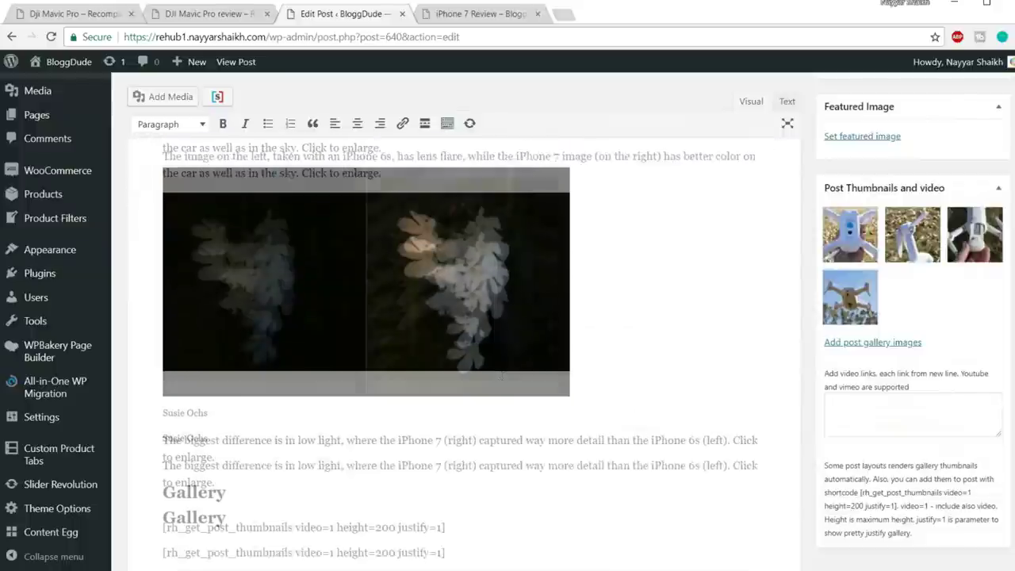
scroll(331, 317, "up", 1)
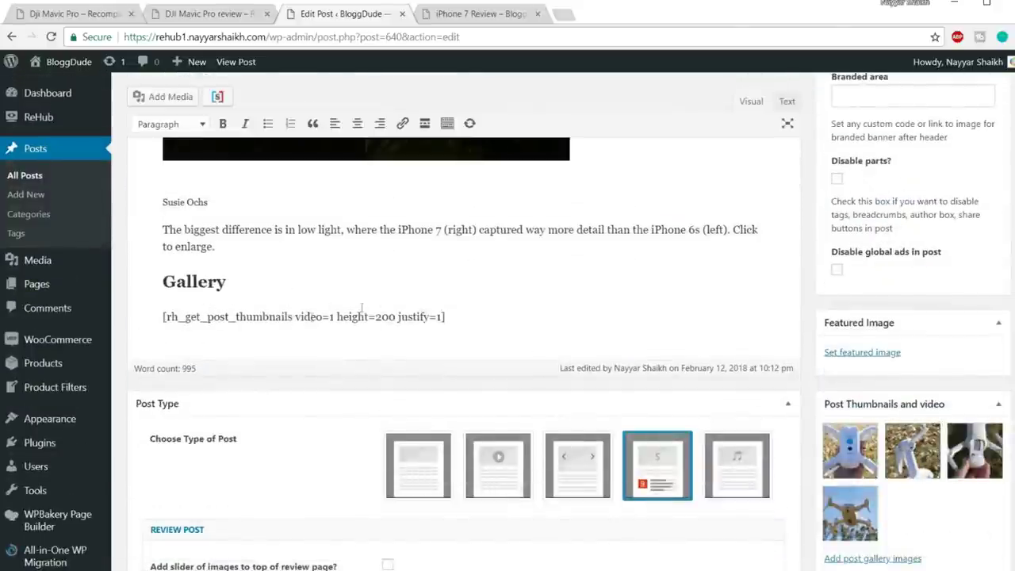
left_click(77, 11)
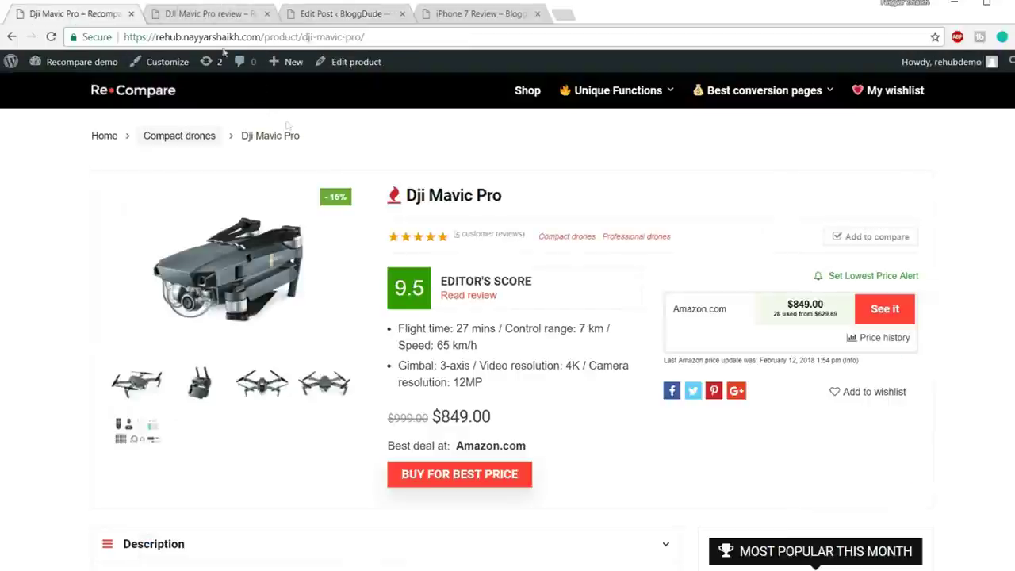
Step: Check the demo review's Video section and type 'Video' below the gallery shortcode
left_click(169, 13)
scroll(490, 280, "down", 3)
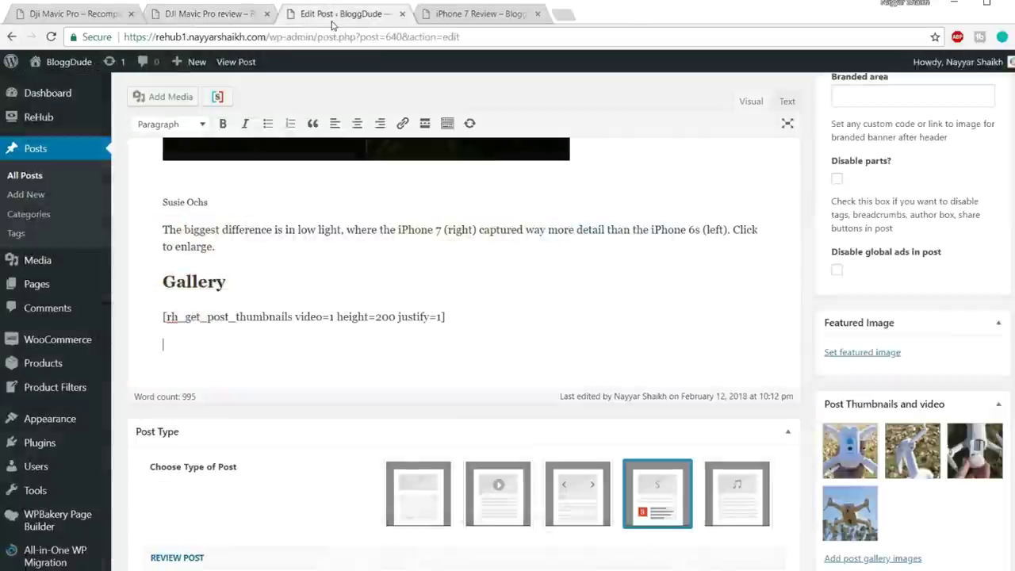
left_click(333, 17)
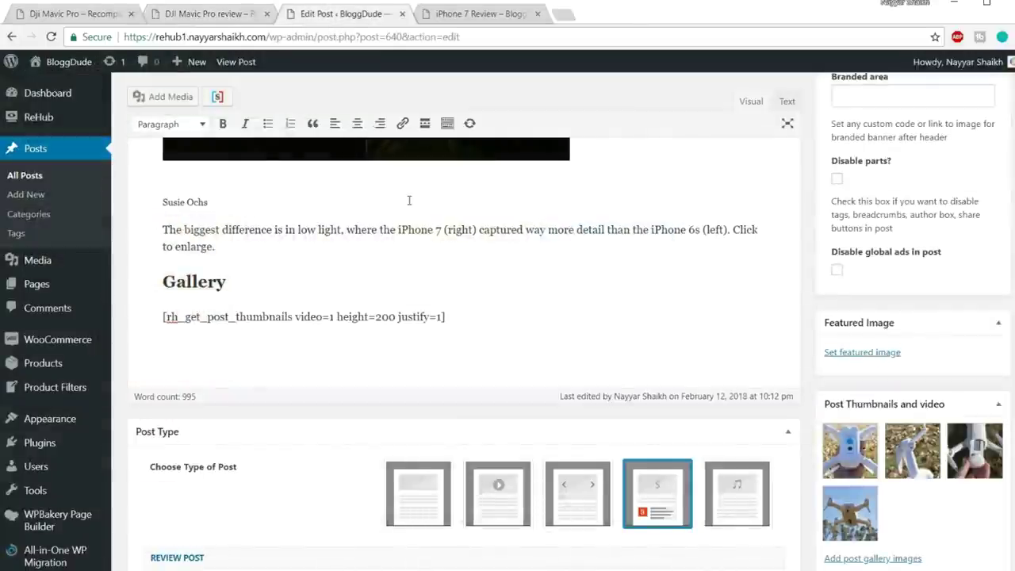
type("Video")
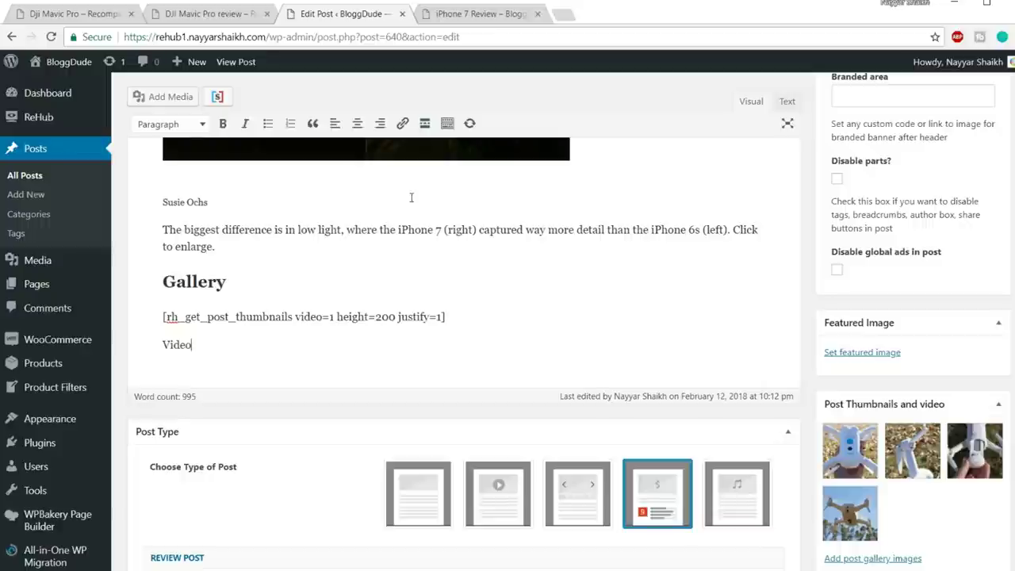
Step: Format 'Video' as Heading 2 and add an empty line after it
left_click_drag(204, 336, 162, 327)
left_click(171, 124)
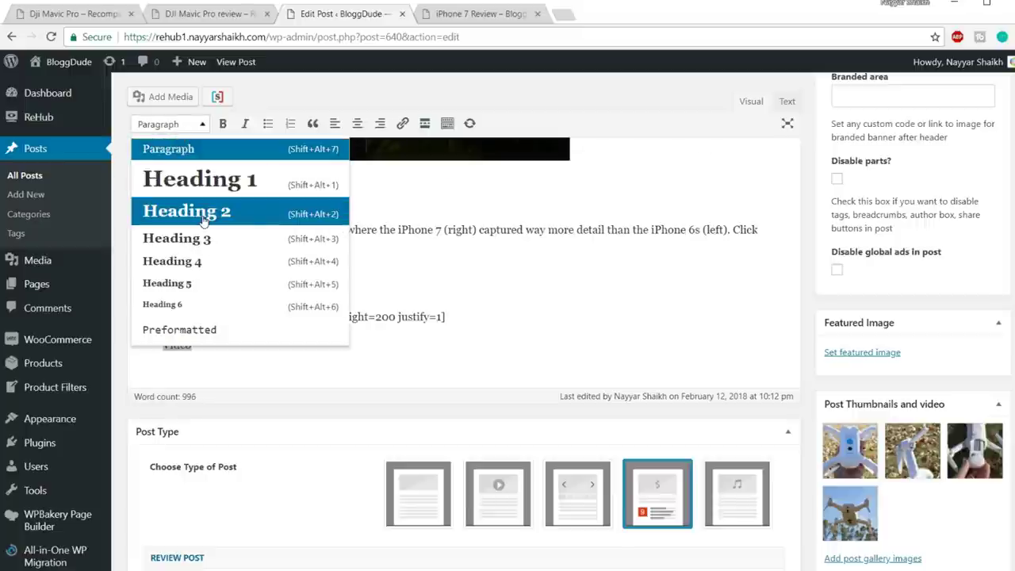
left_click(198, 213)
left_click(248, 350)
key("Return")
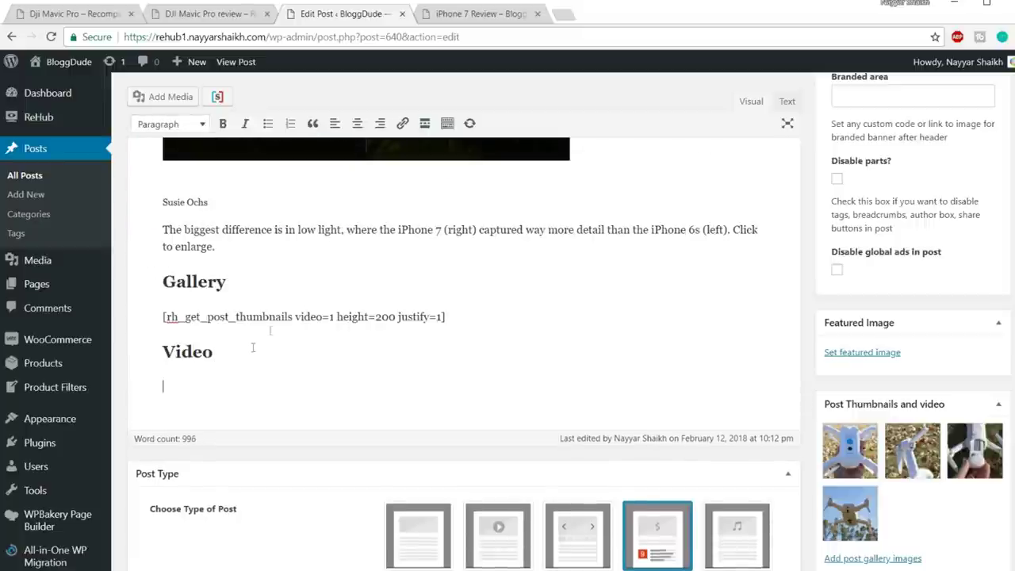
scroll(234, 304, "down", 2)
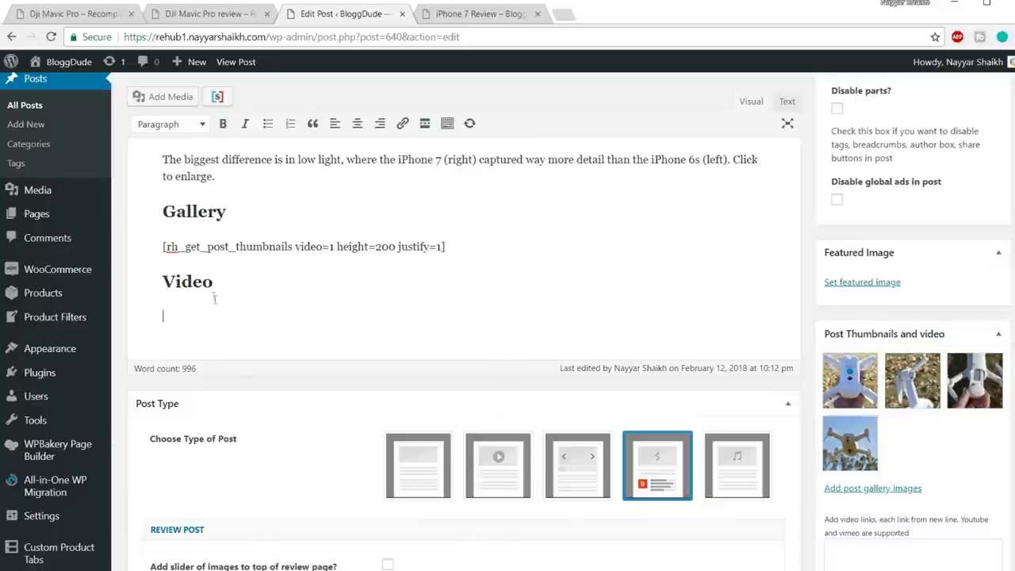
scroll(221, 326, "down", 15)
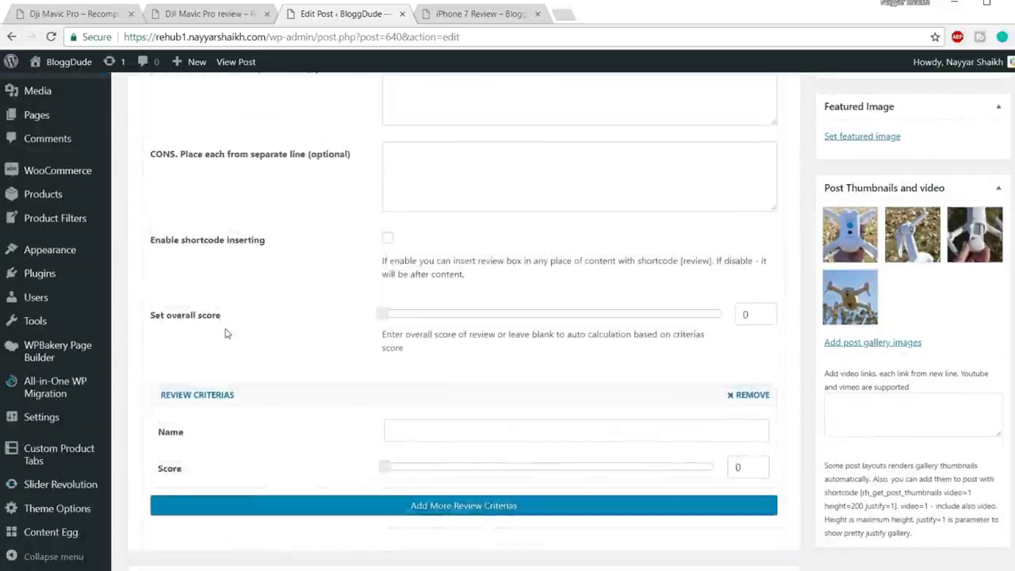
scroll(225, 334, "down", 12)
Step: Search Content Egg's YouTube module for 'iphone 7 rosegold'
left_click(255, 308)
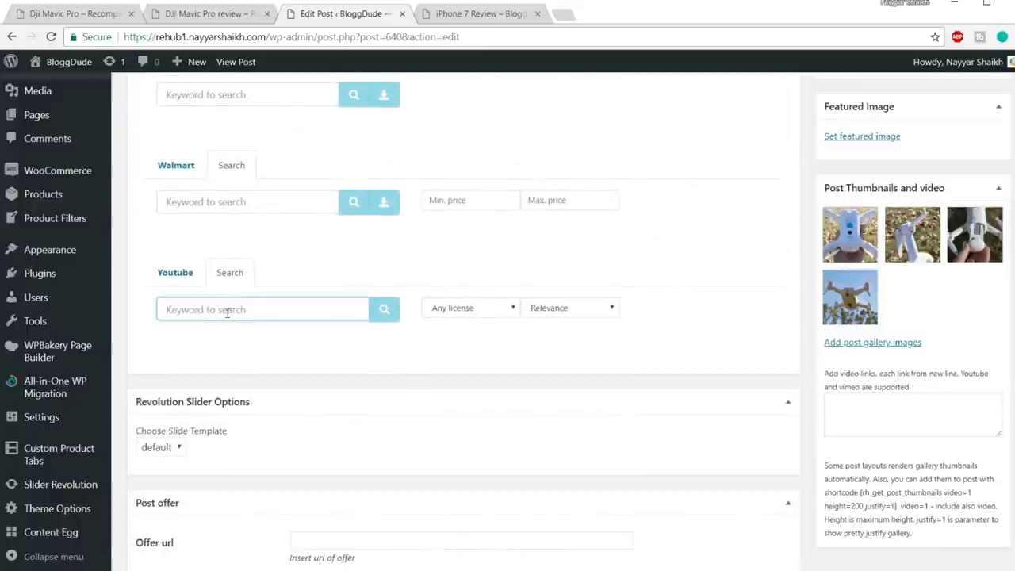
type("iphone 7")
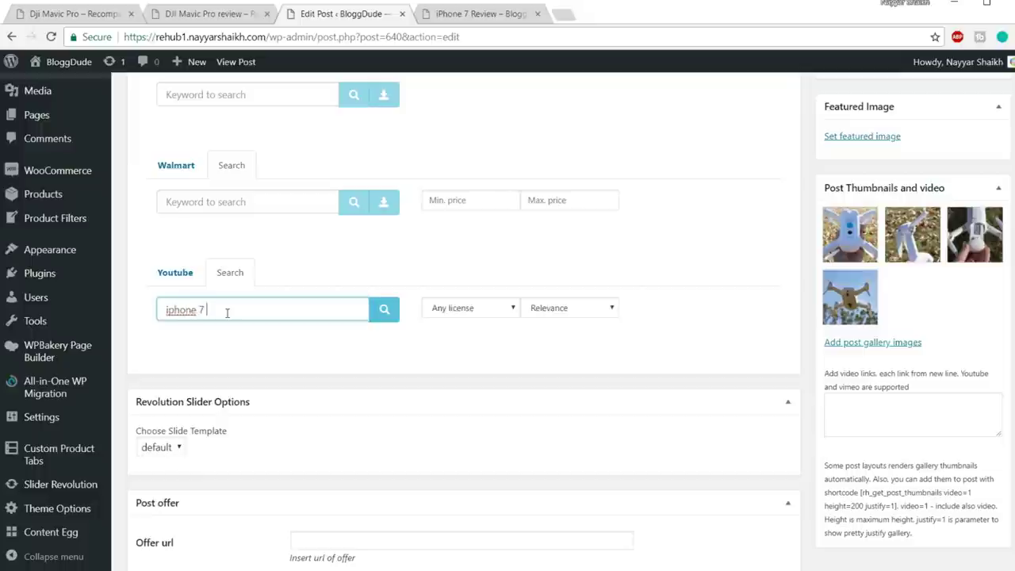
type(" rosegold")
left_click(384, 309)
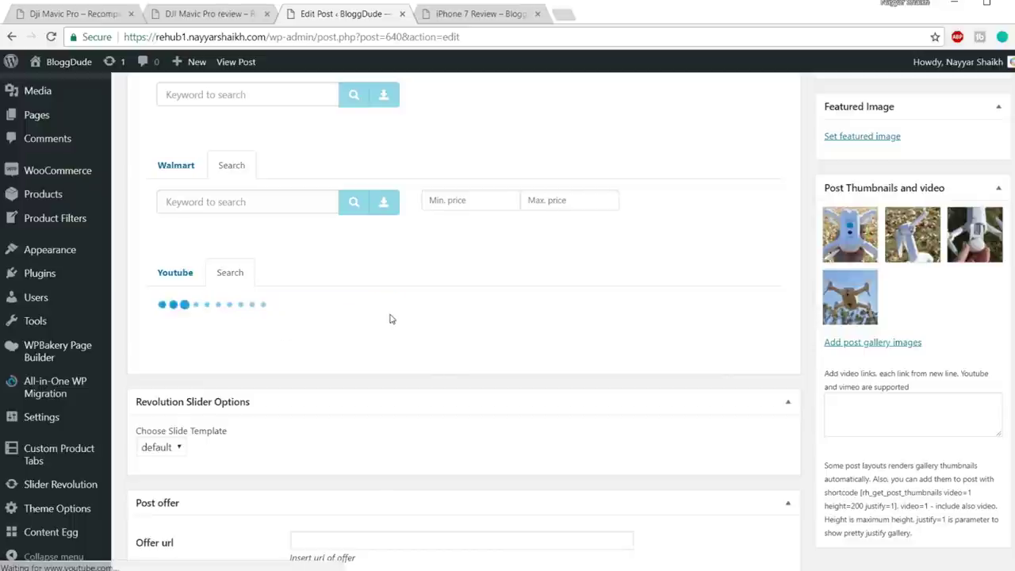
Step: Add four iPhone 7 rose gold unboxing videos from the search results
scroll(519, 396, "down", 2)
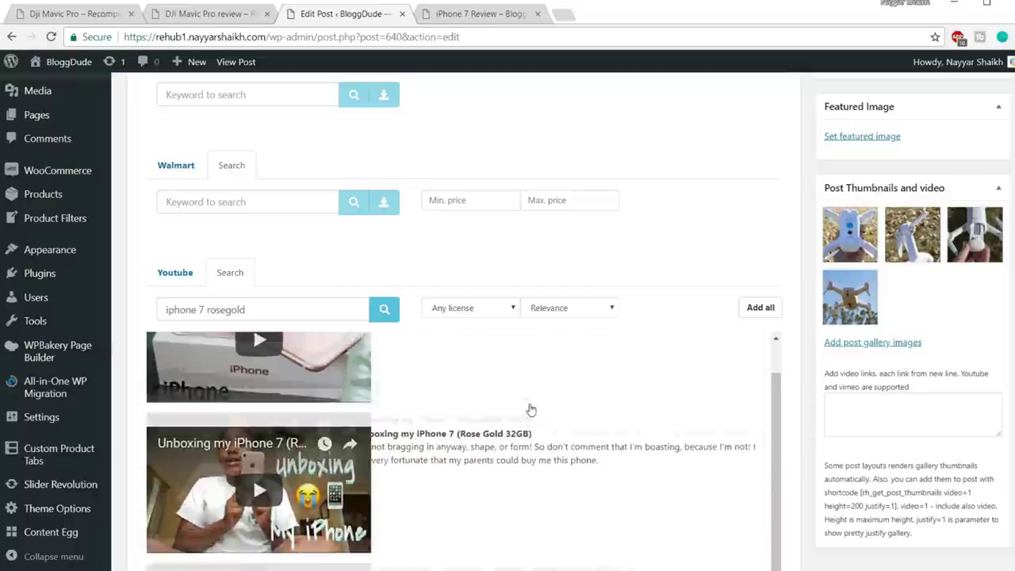
left_click(532, 409)
left_click(528, 417)
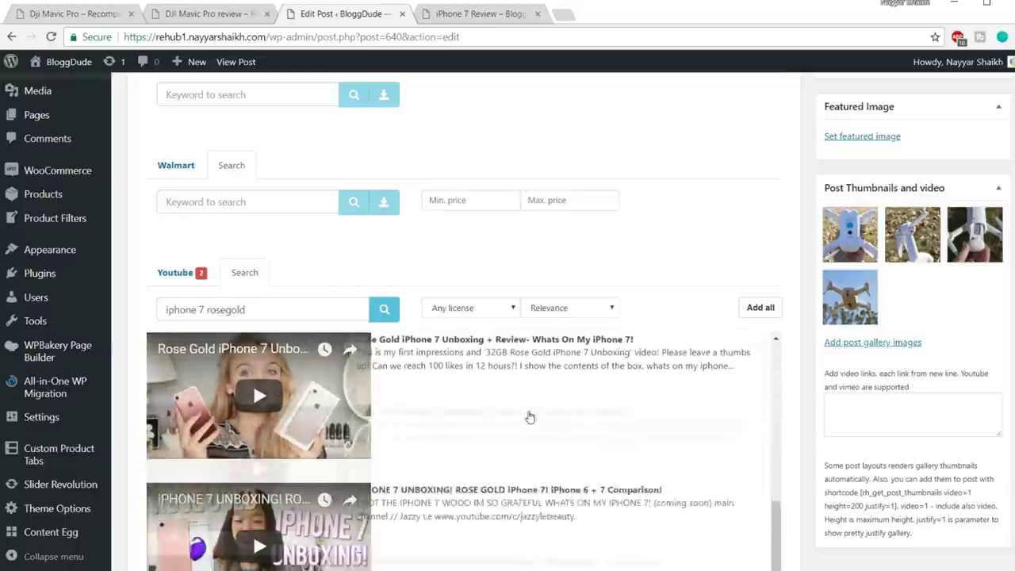
left_click(503, 381)
left_click(460, 494)
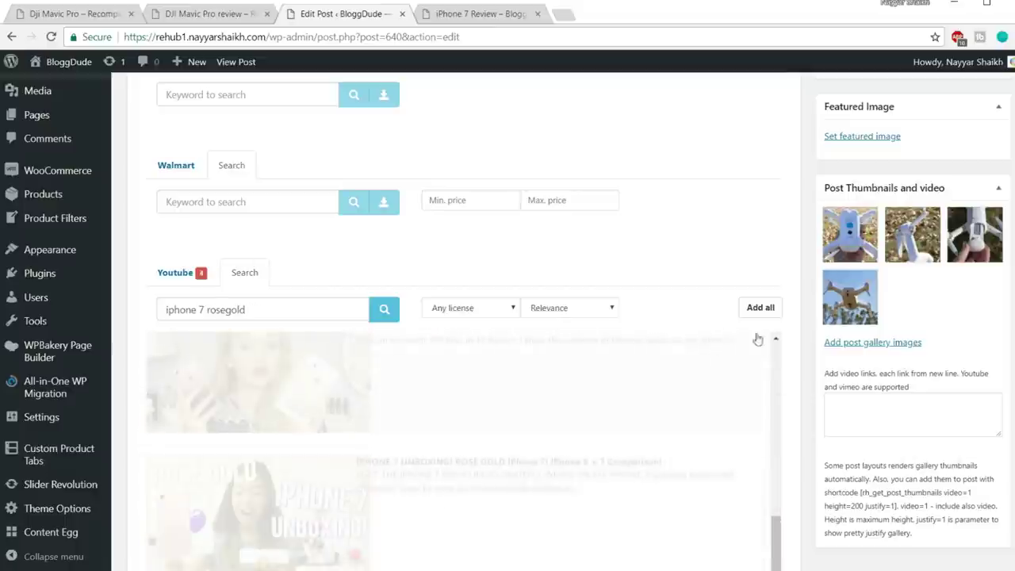
scroll(795, 341, "down", 4)
scroll(797, 341, "down", 3)
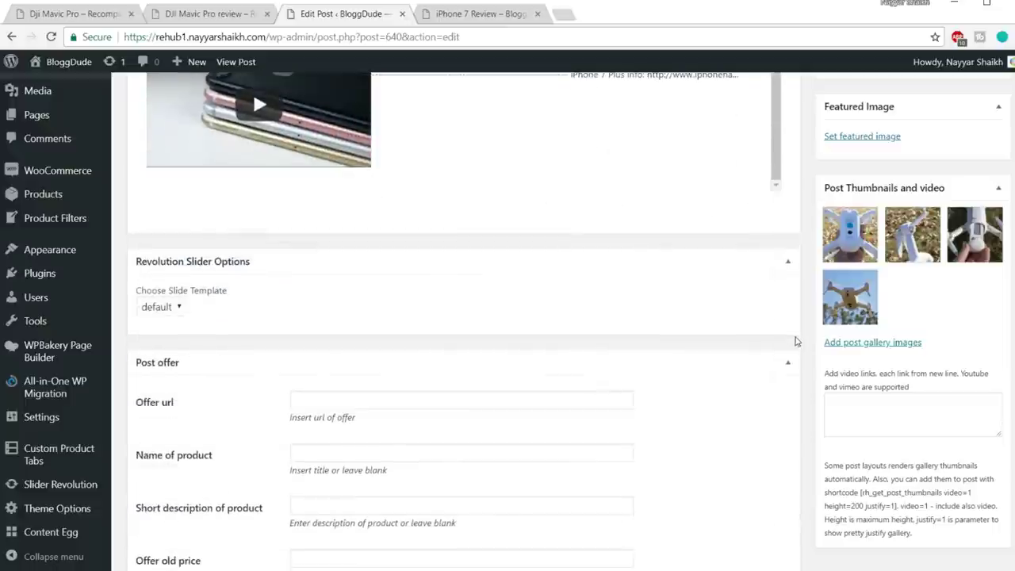
scroll(786, 341, "up", 10)
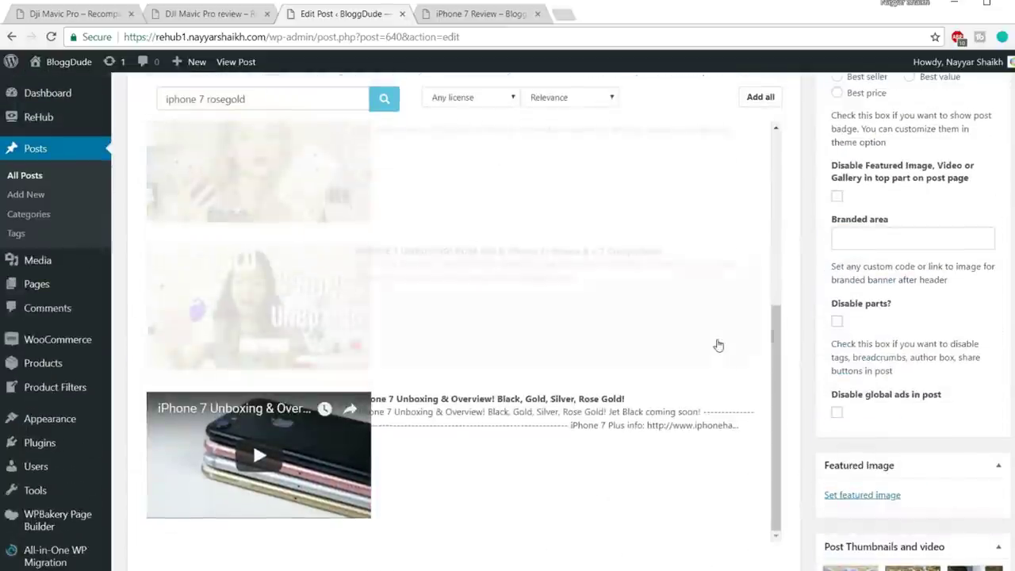
scroll(784, 341, "up", 15)
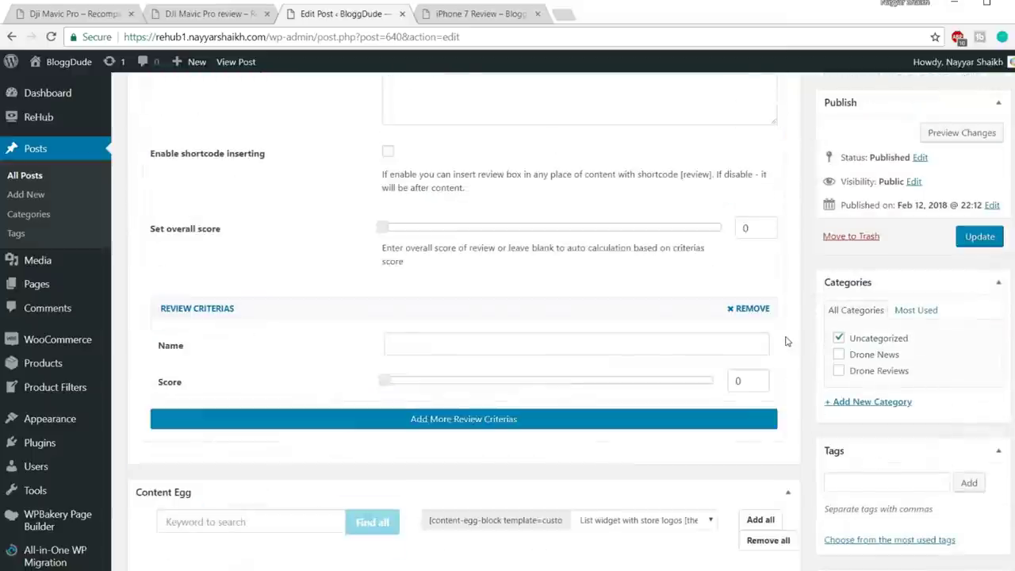
scroll(746, 347, "down", 15)
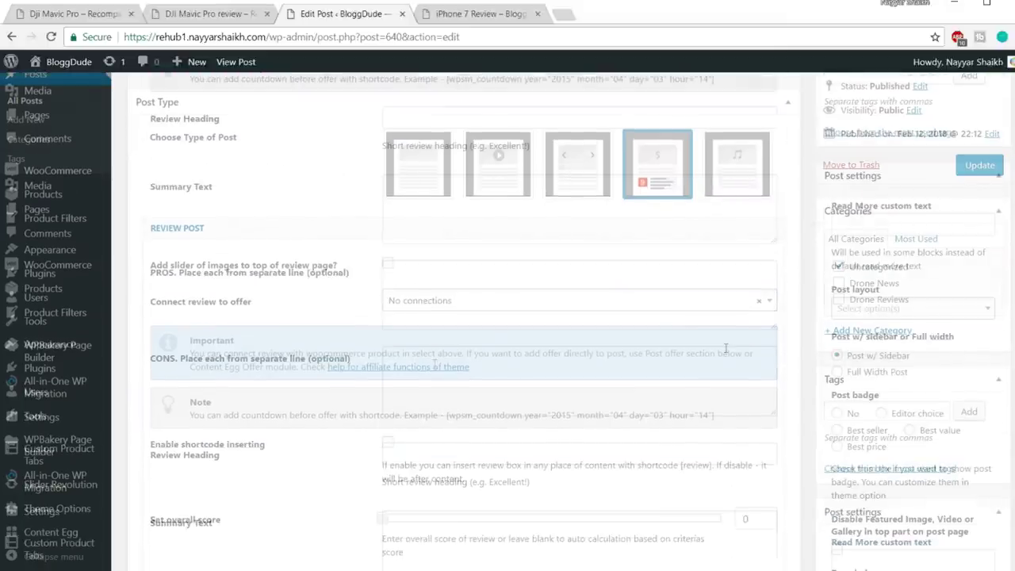
scroll(746, 348, "down", 4)
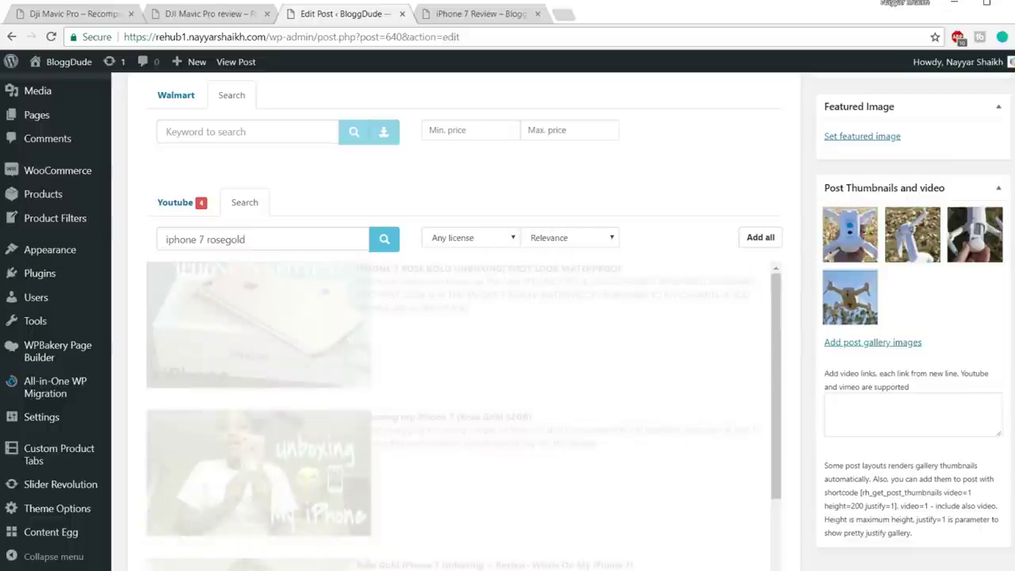
scroll(1011, 103, "up", 20)
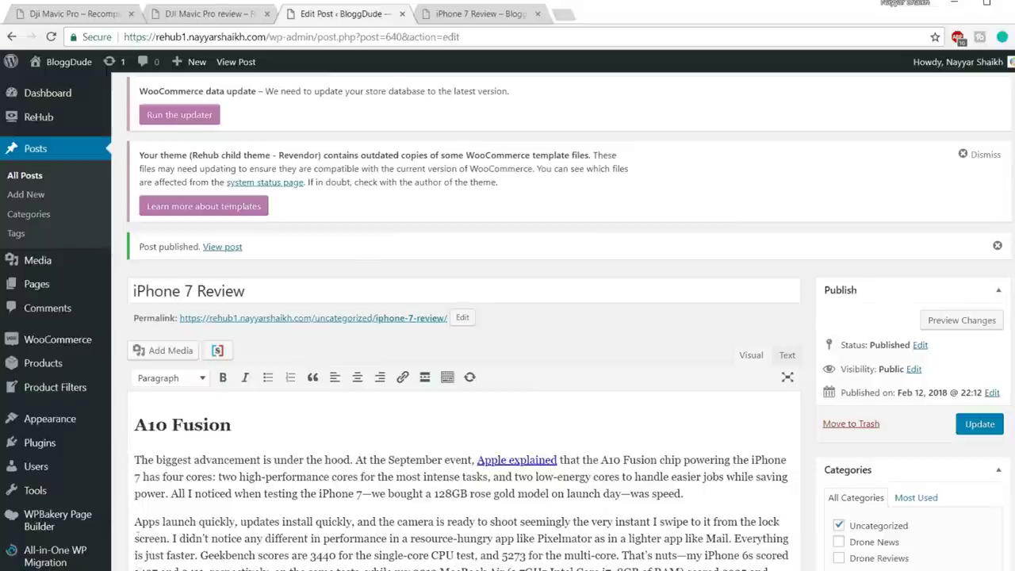
Step: Copy the sticky panel shortcode from Notepad and paste it above the A10 Fusion heading
mouse_move(143, 565)
left_click(210, 541)
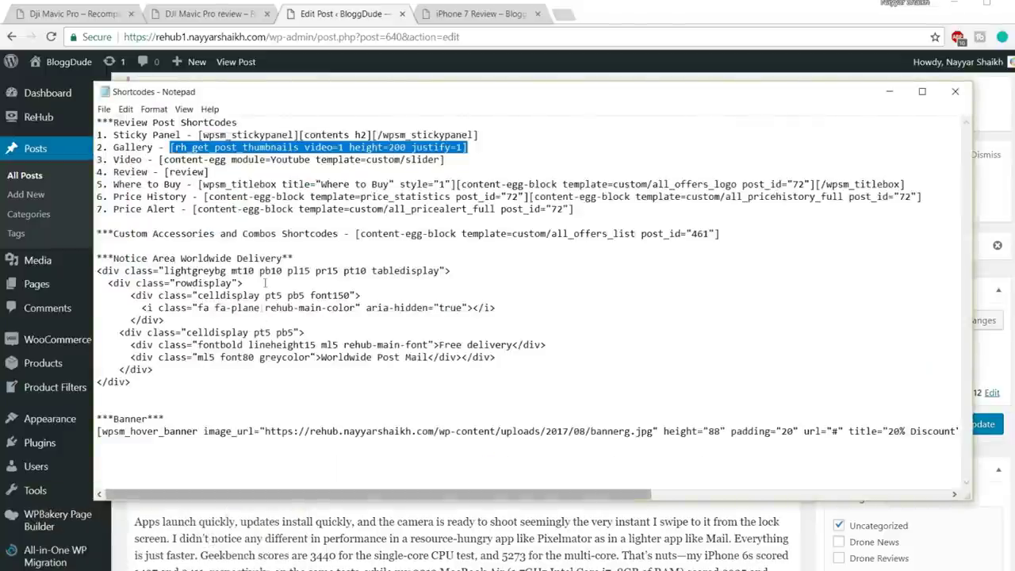
left_click_drag(113, 134, 499, 130)
key("ctrl+c")
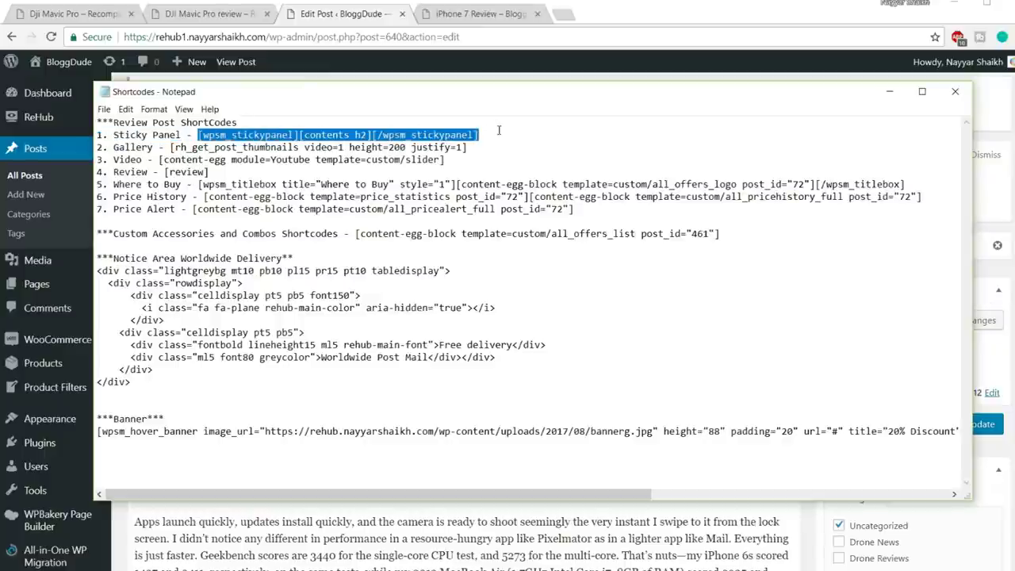
left_click(250, 512)
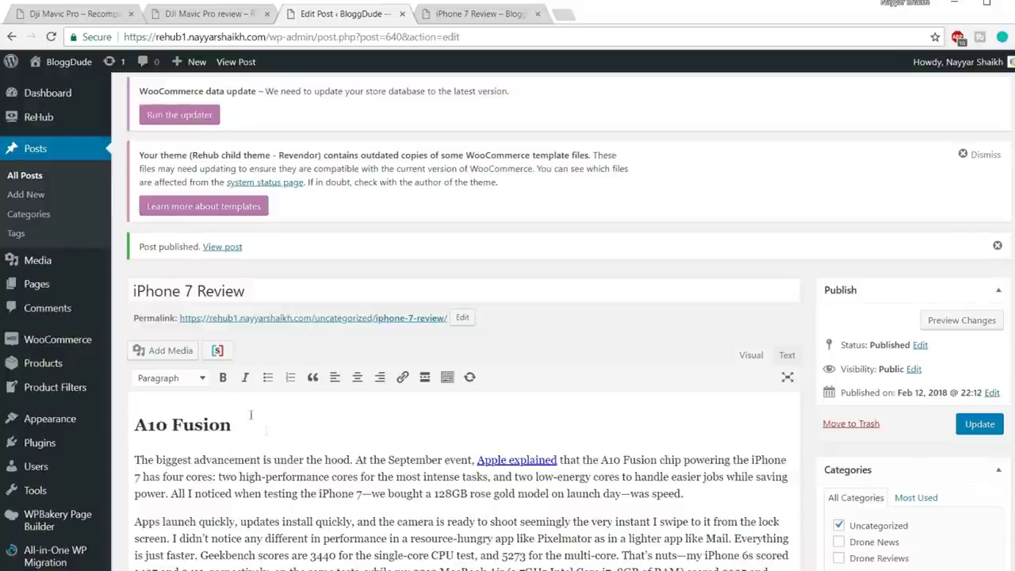
left_click(147, 425)
key("Return")
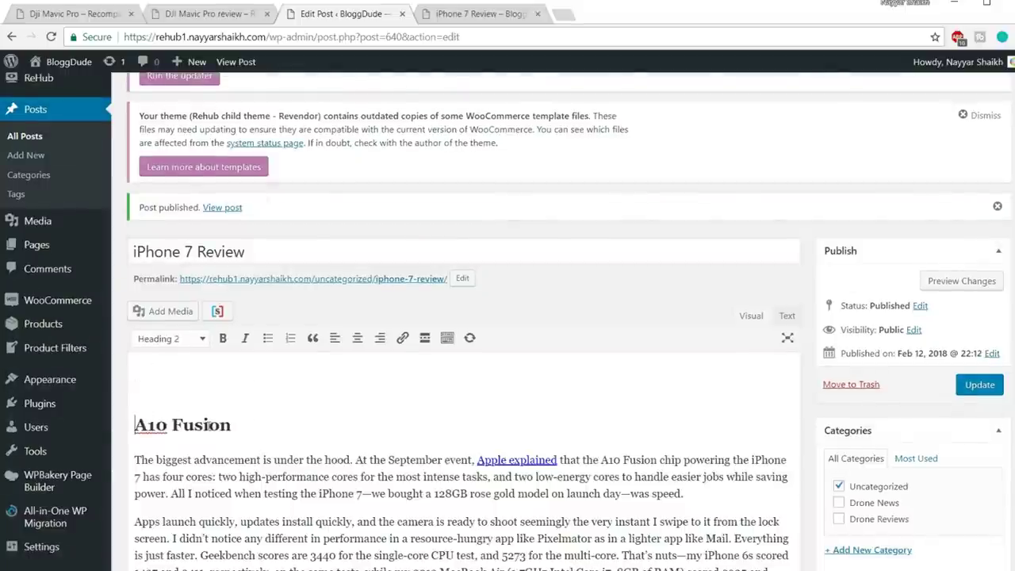
key("ctrl+v")
Step: Set the pasted sticky panel shortcode line to Paragraph format
left_click_drag(617, 384, 119, 383)
left_click(193, 338)
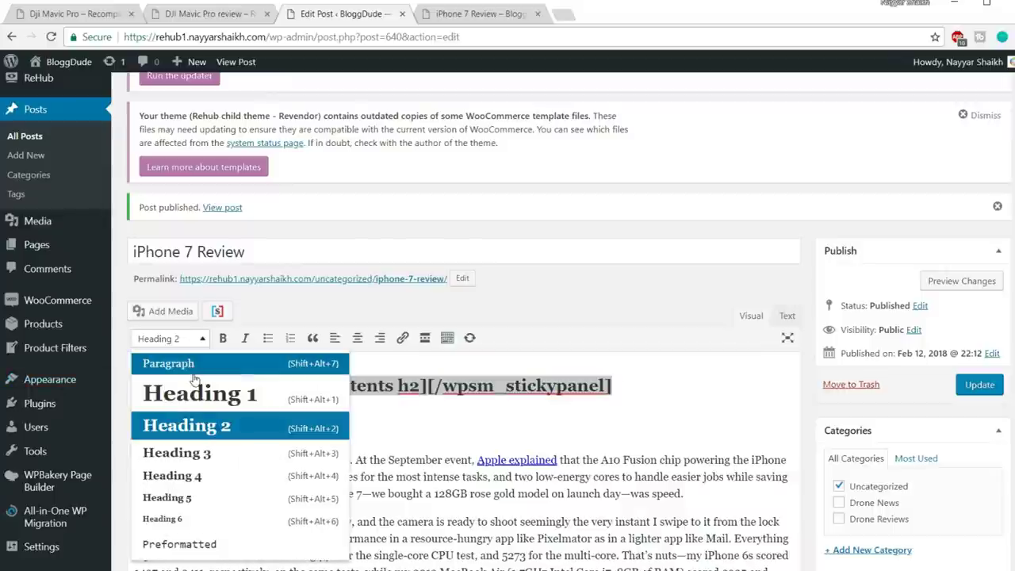
left_click(196, 365)
mouse_move(133, 414)
left_mouse_down()
mouse_move(246, 410)
mouse_move(136, 413)
left_mouse_up()
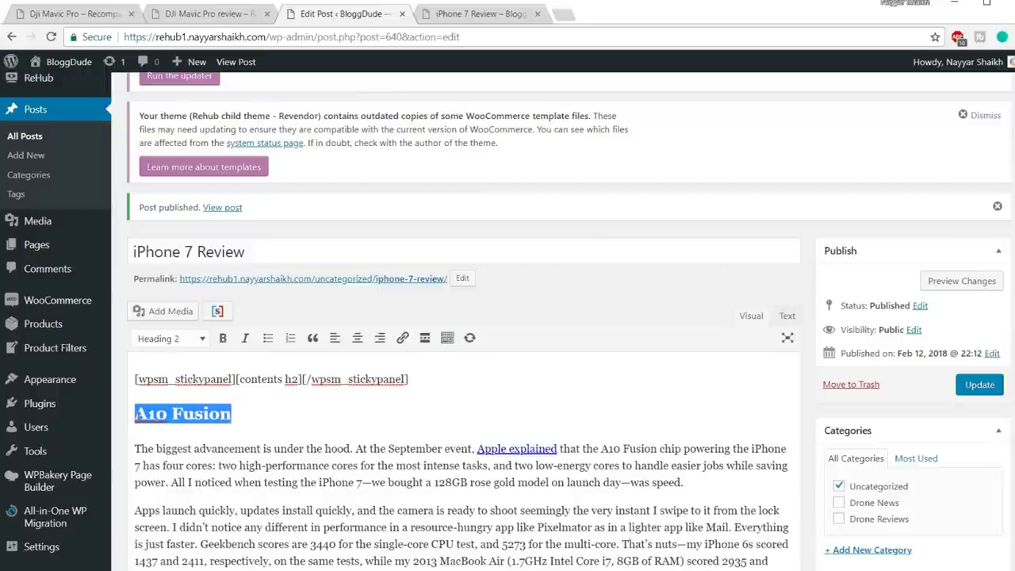
left_click_drag(234, 413, 126, 414)
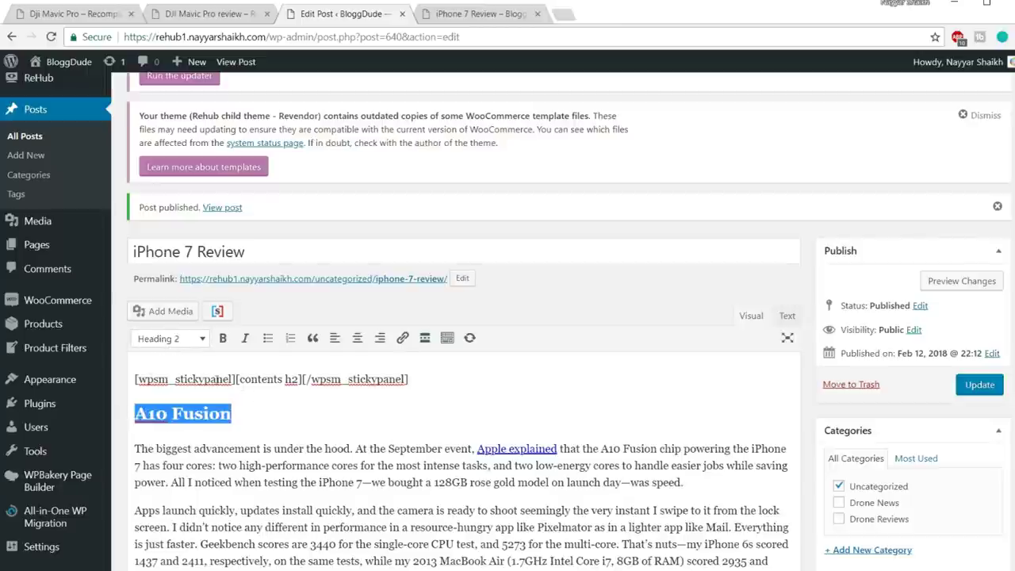
left_click_drag(217, 379, 229, 379)
Step: Update the post and view the live iPhone 7 Review from the top
left_click(980, 384)
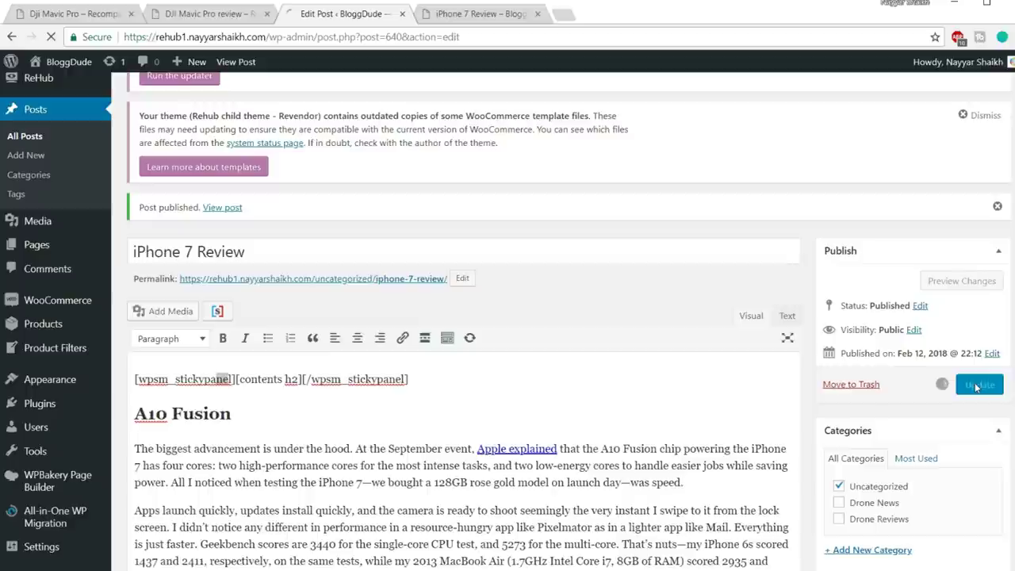
left_click(480, 13)
scroll(381, 318, "up", 3)
left_click(1009, 477)
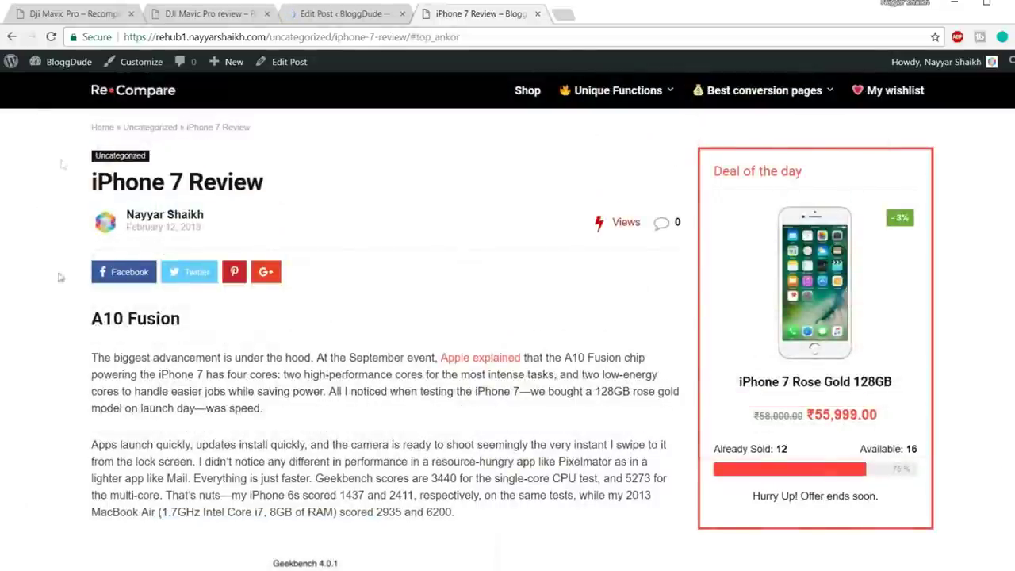
Step: Reload the live post and check the shortcode and A10 Fusion lines in the editor
left_click(401, 38)
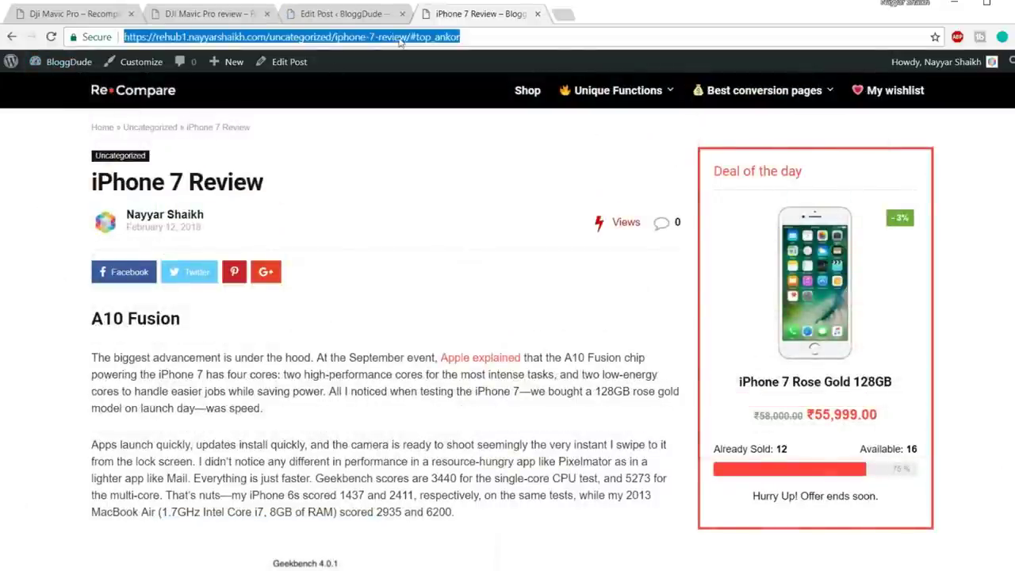
key("Return")
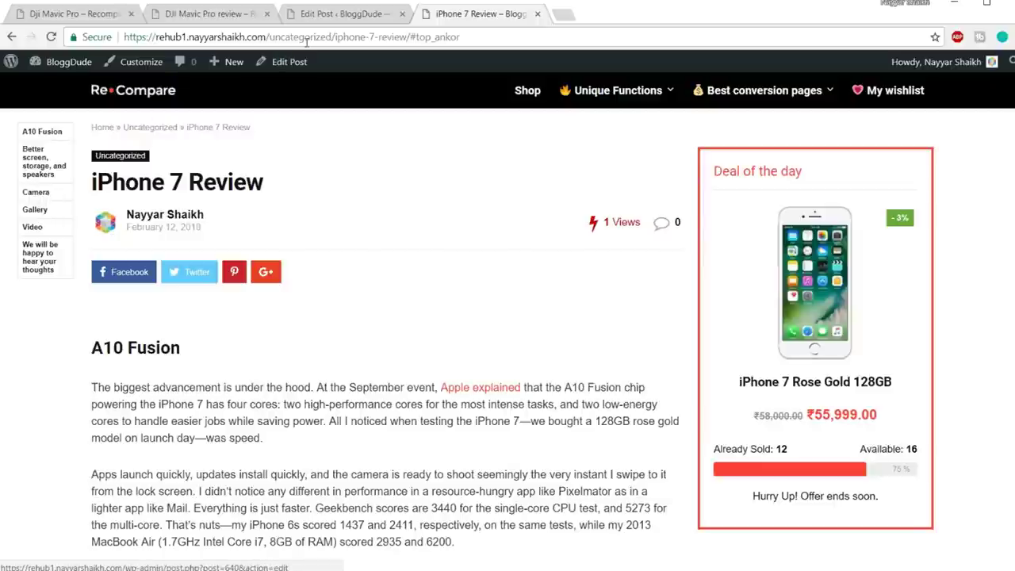
left_click(365, 14)
scroll(402, 335, "down", 4)
left_click_drag(431, 304, 135, 296)
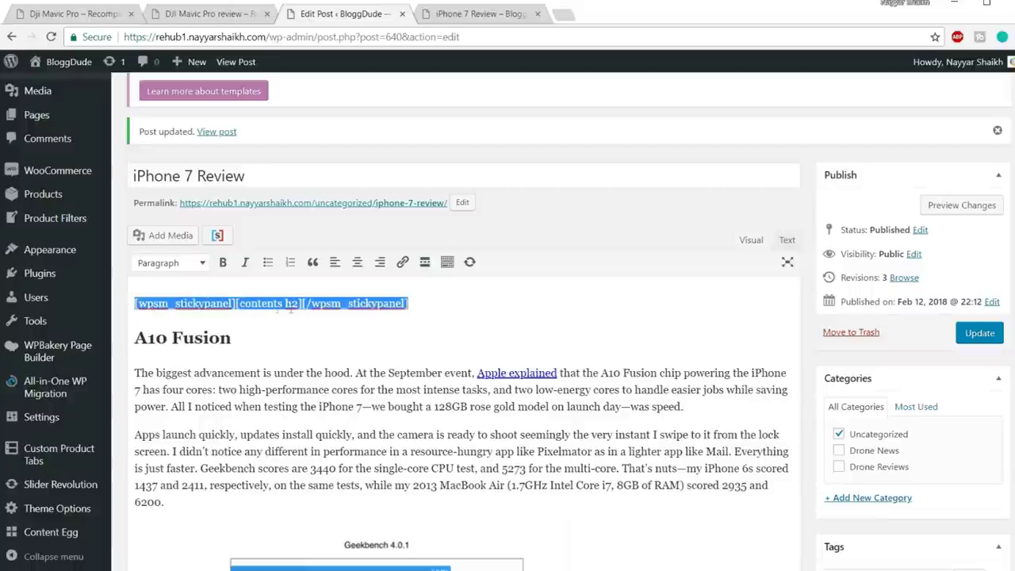
left_click_drag(265, 340, 134, 338)
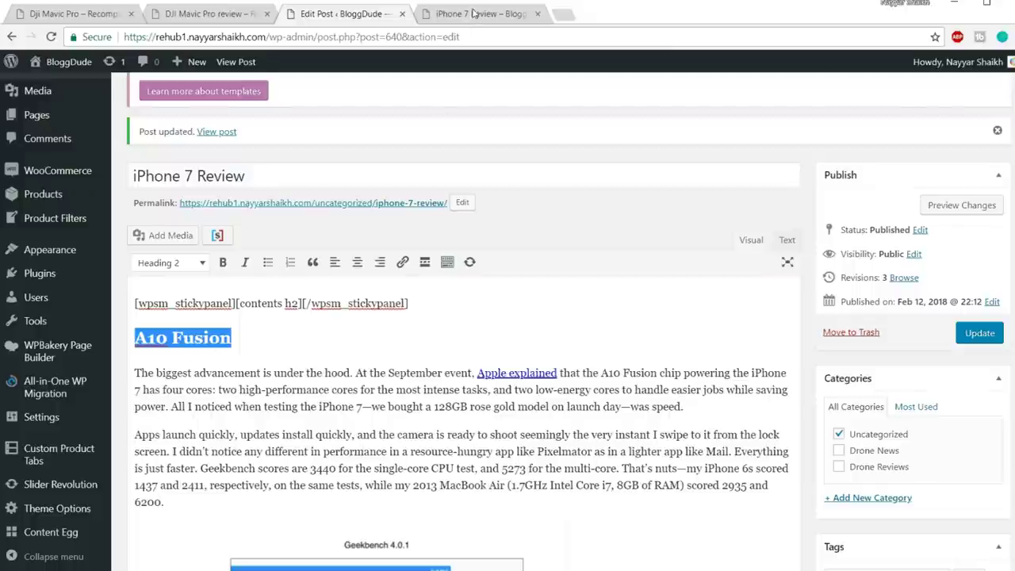
Step: Test the sticky panel's Camera and Video links on the live post, then return to editing
left_click(473, 14)
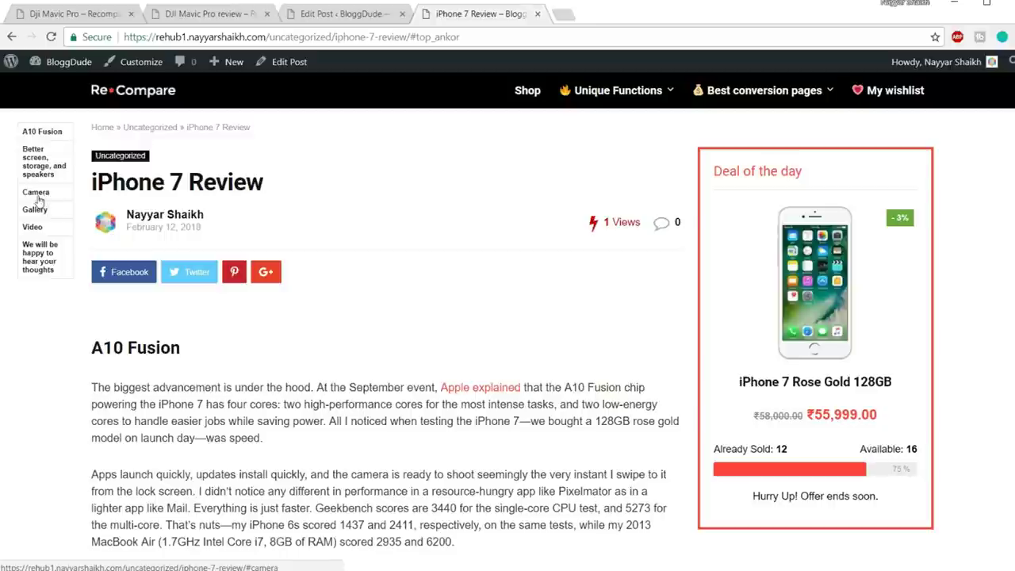
left_click(37, 194)
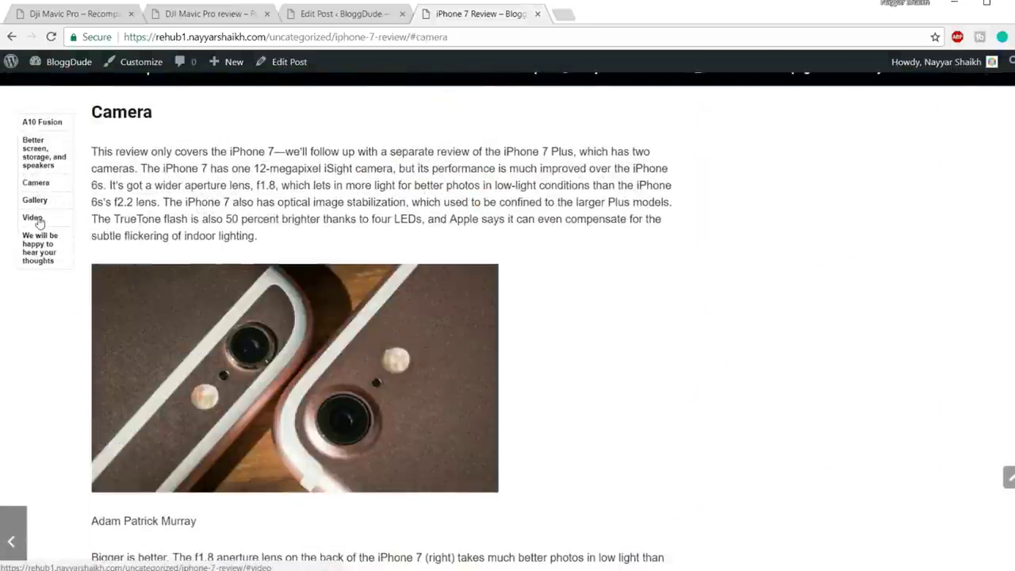
left_click(32, 218)
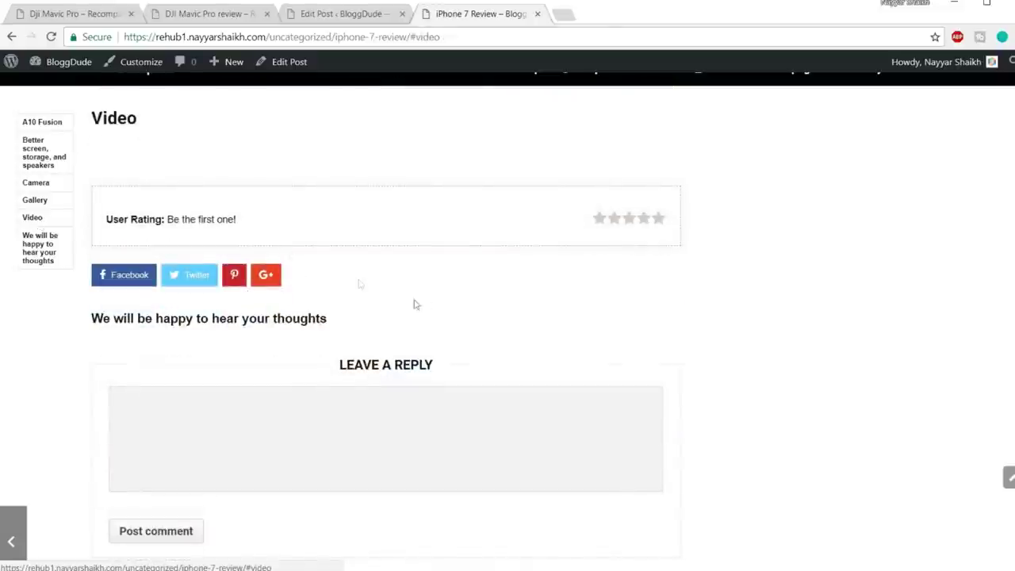
scroll(433, 306, "up", 2)
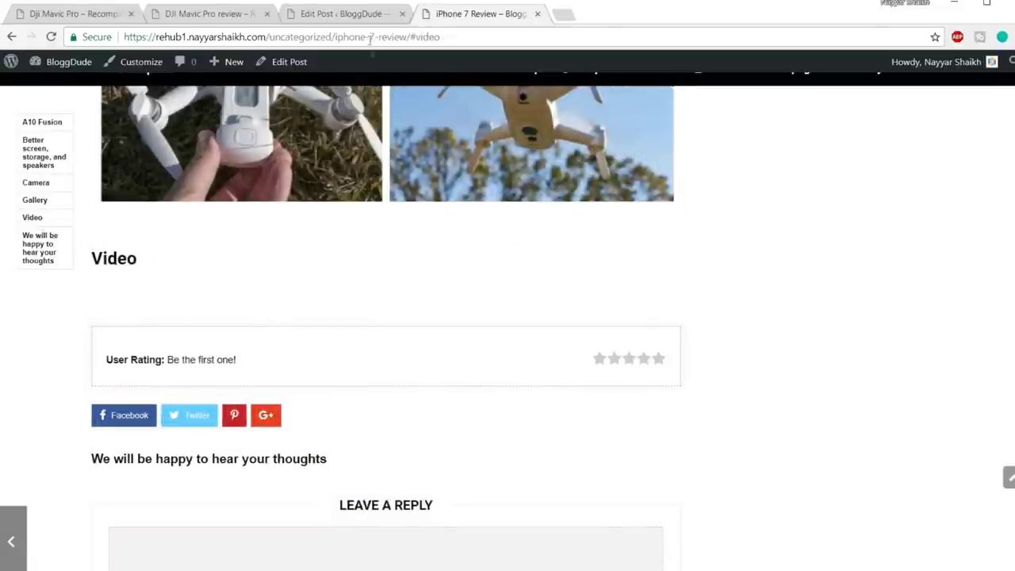
left_click(351, 16)
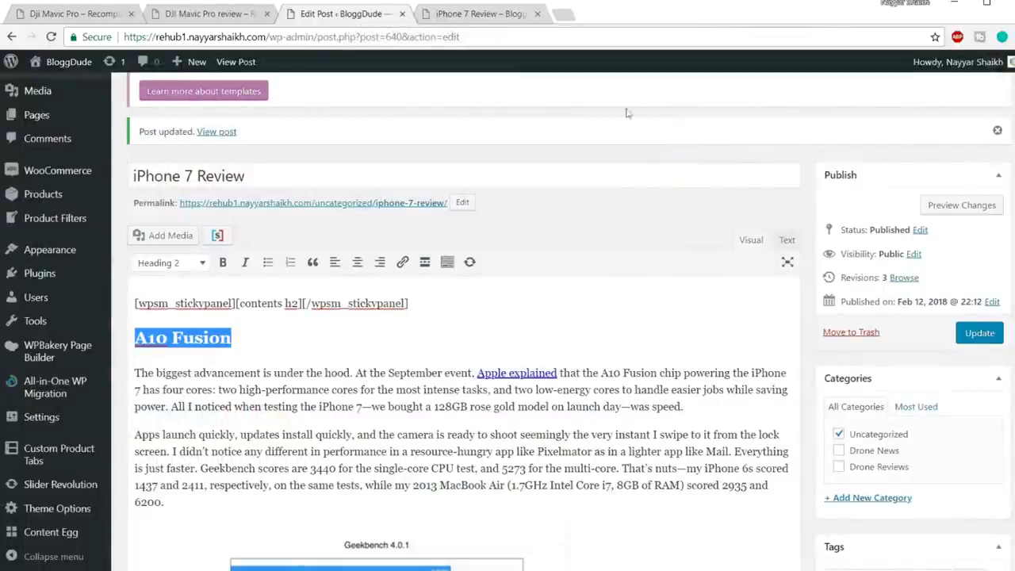
Step: Set the Content Egg Youtube shortcode template to Slider [theme] and copy the shortcode
scroll(813, 309, "down", 20)
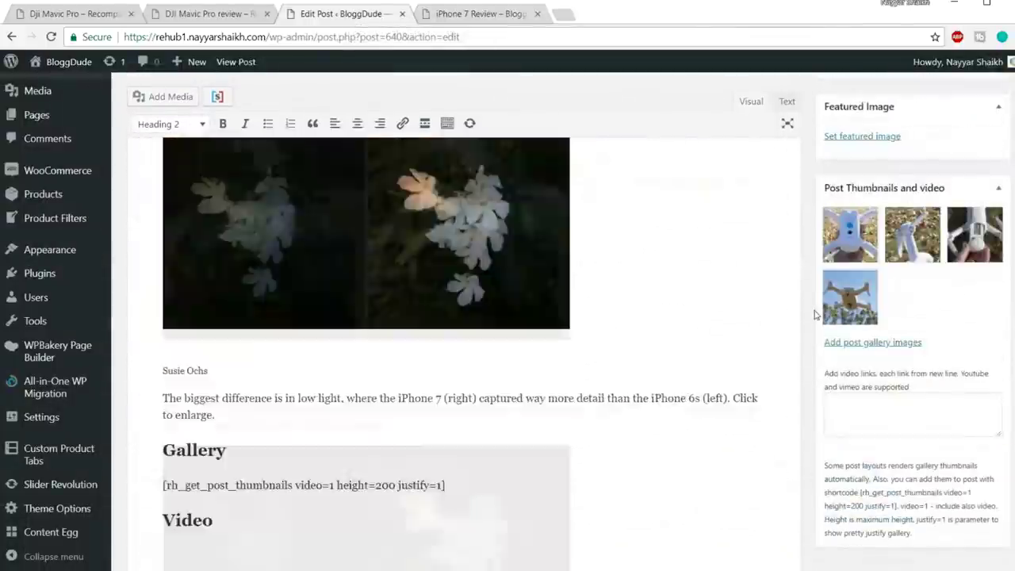
scroll(815, 315, "down", 20)
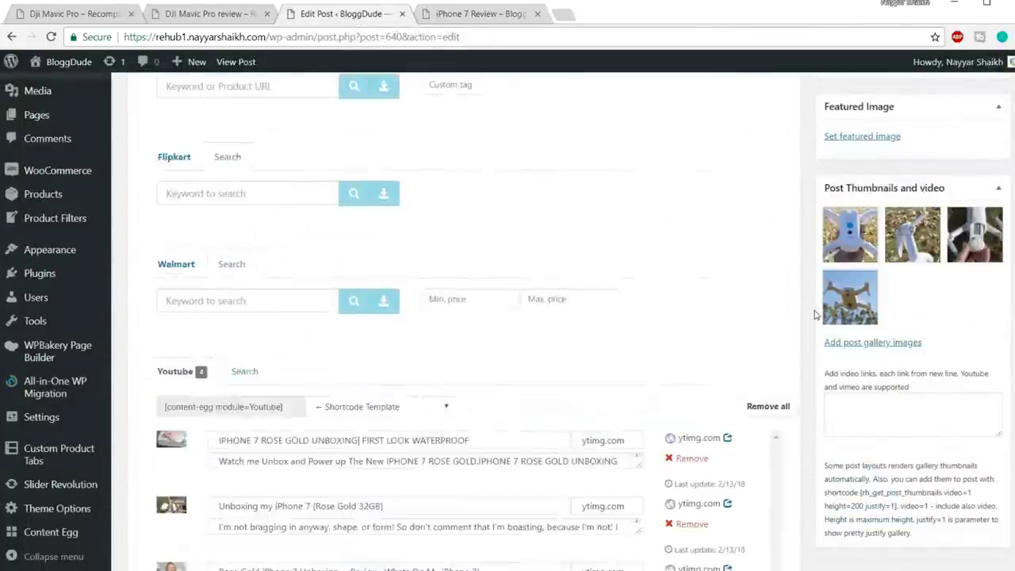
scroll(821, 313, "up", 6)
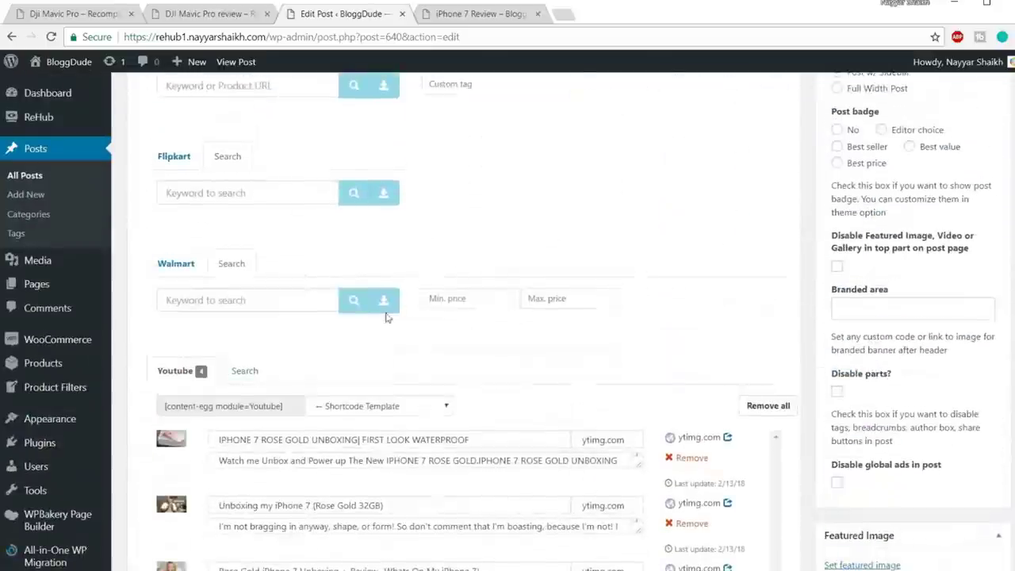
left_click(249, 412)
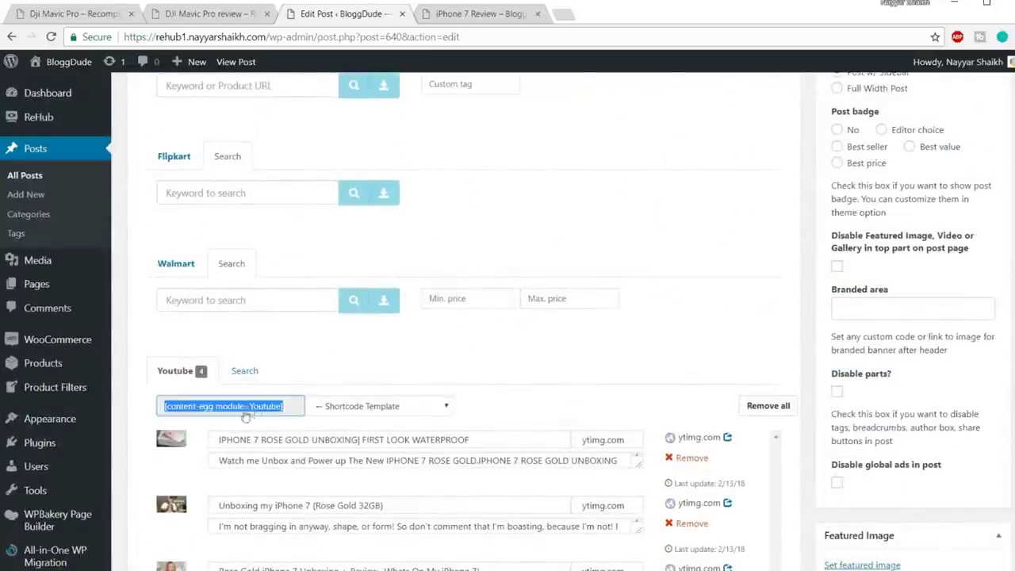
left_click(428, 409)
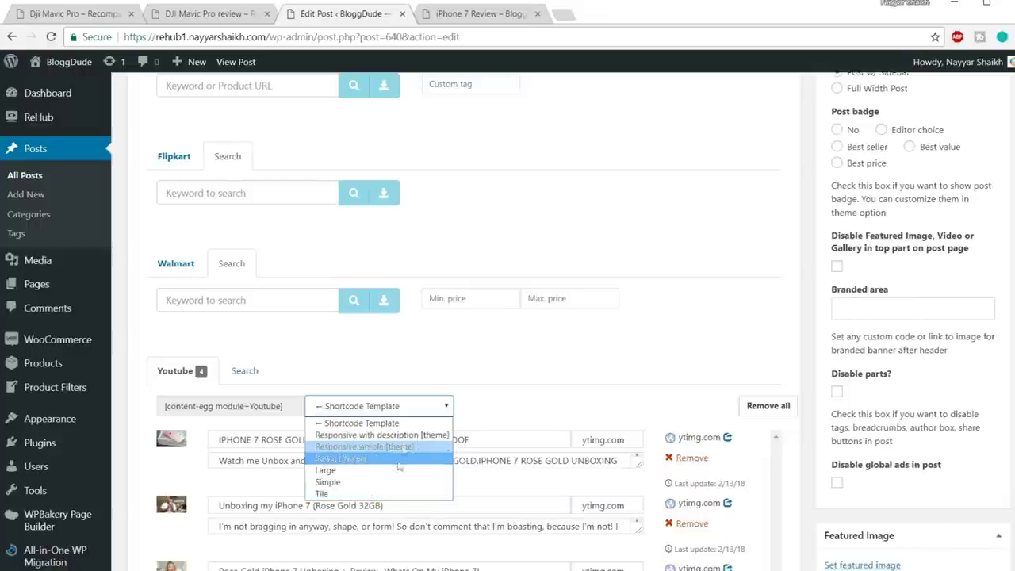
left_click(522, 390)
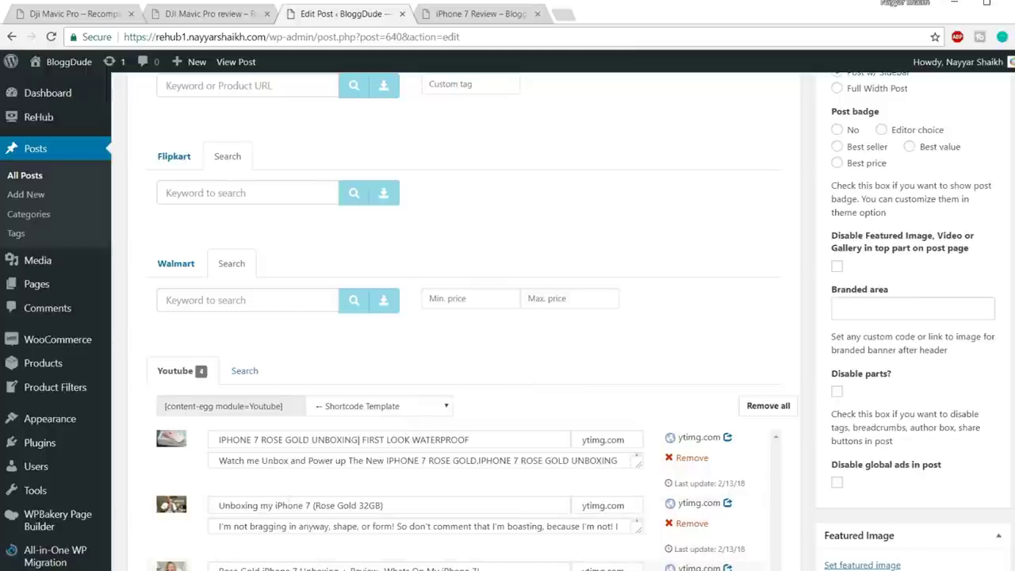
left_click(223, 15)
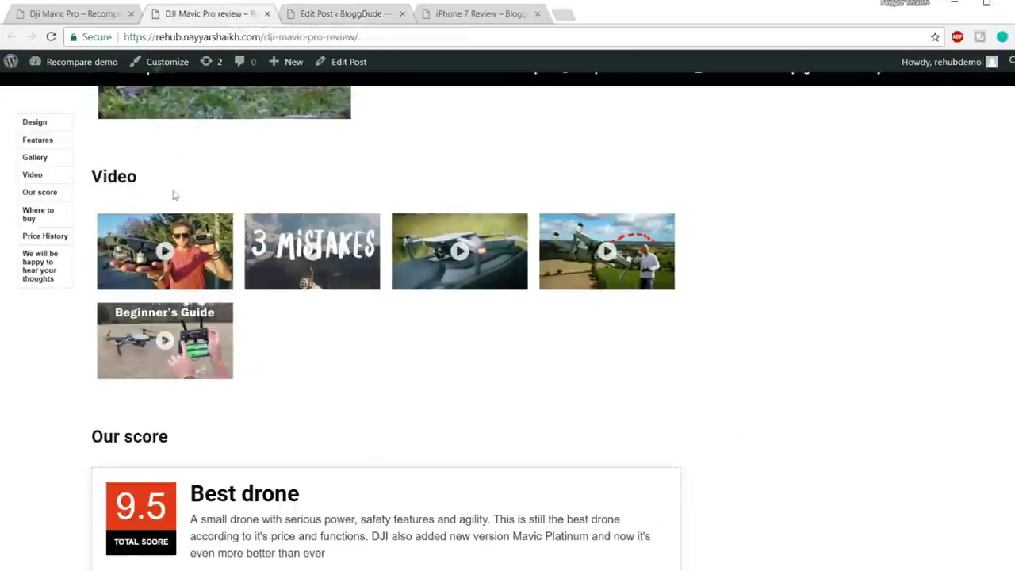
left_click(362, 11)
left_click(380, 408)
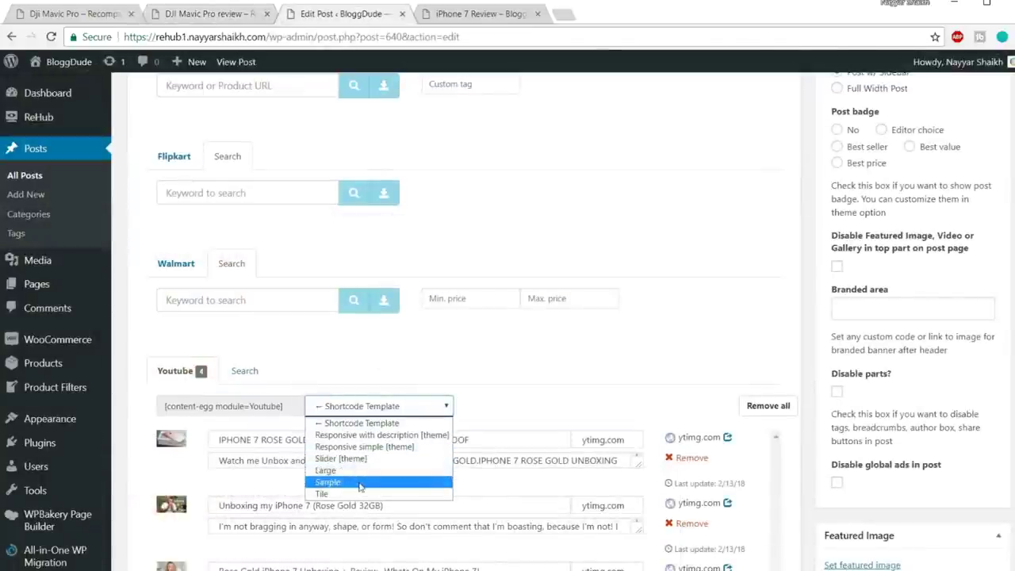
left_click(364, 459)
left_click(274, 413)
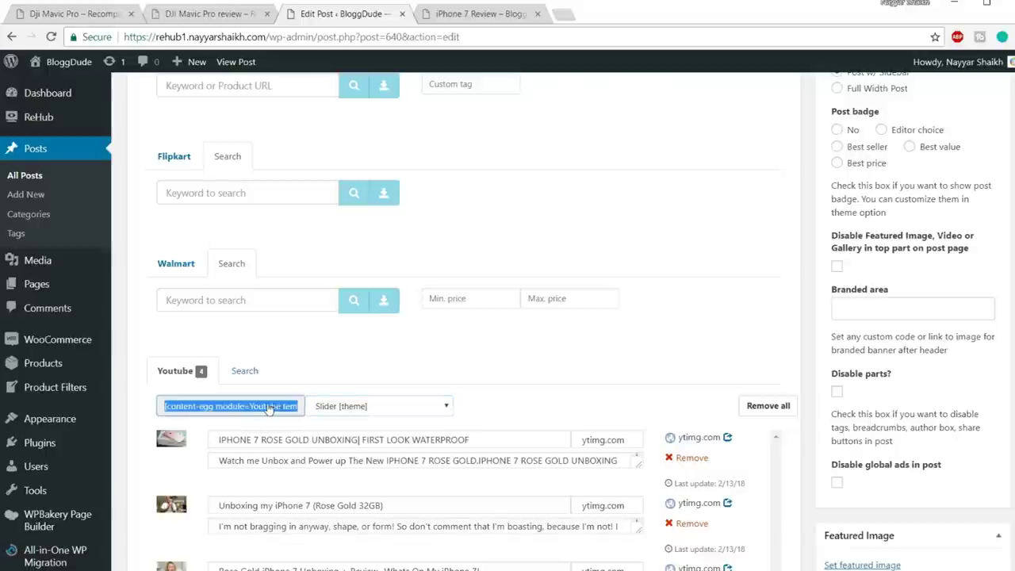
Step: Paste [content-egg module=Youtube template=custom/slider] under Video, update, and view the live page
scroll(360, 403, "up", 20)
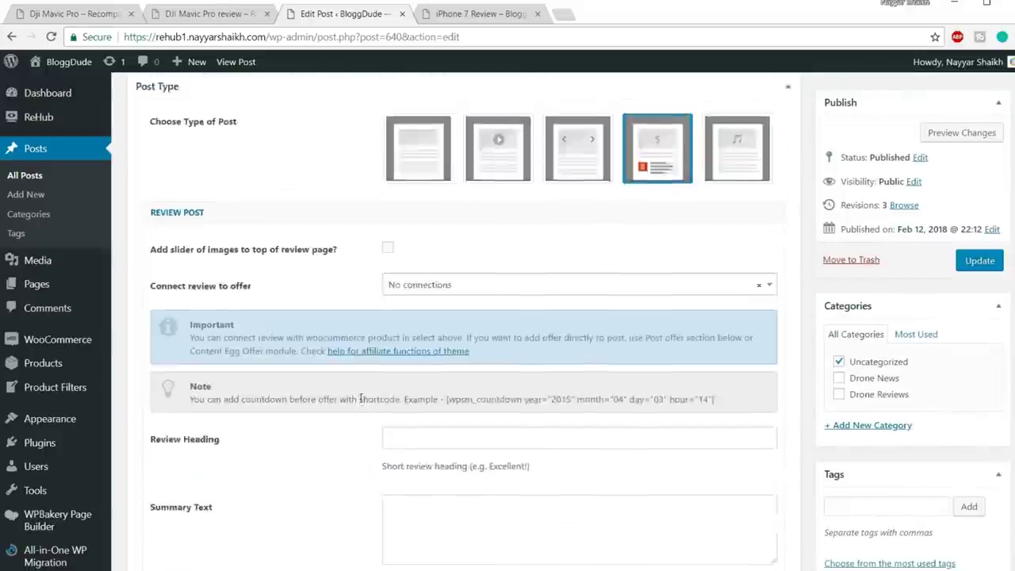
scroll(360, 365, "up", 3)
scroll(238, 341, "down", 5)
left_click(211, 343)
type("[content-egg module=Youtube template=custom/slider]")
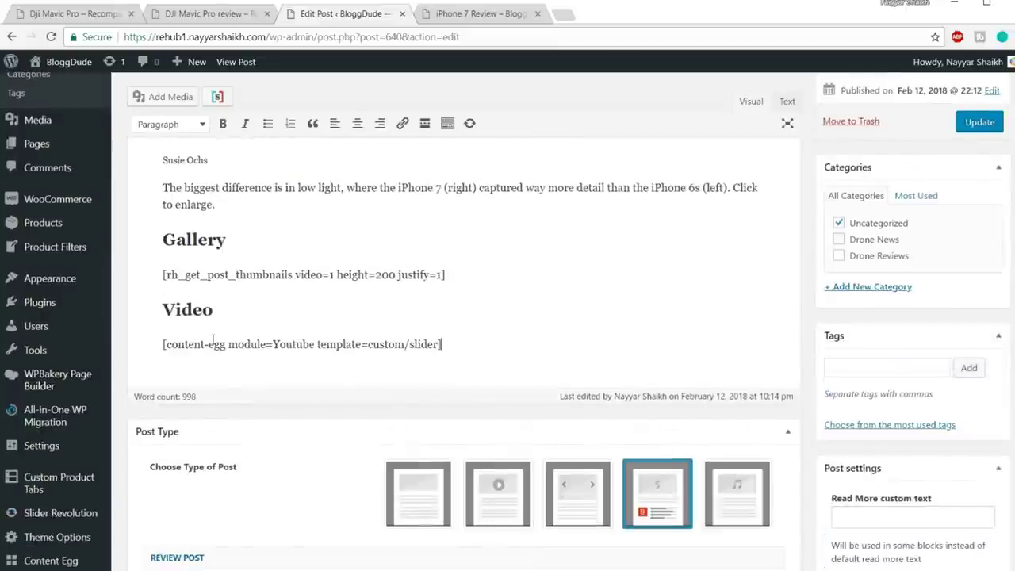
left_click(980, 122)
left_click(488, 14)
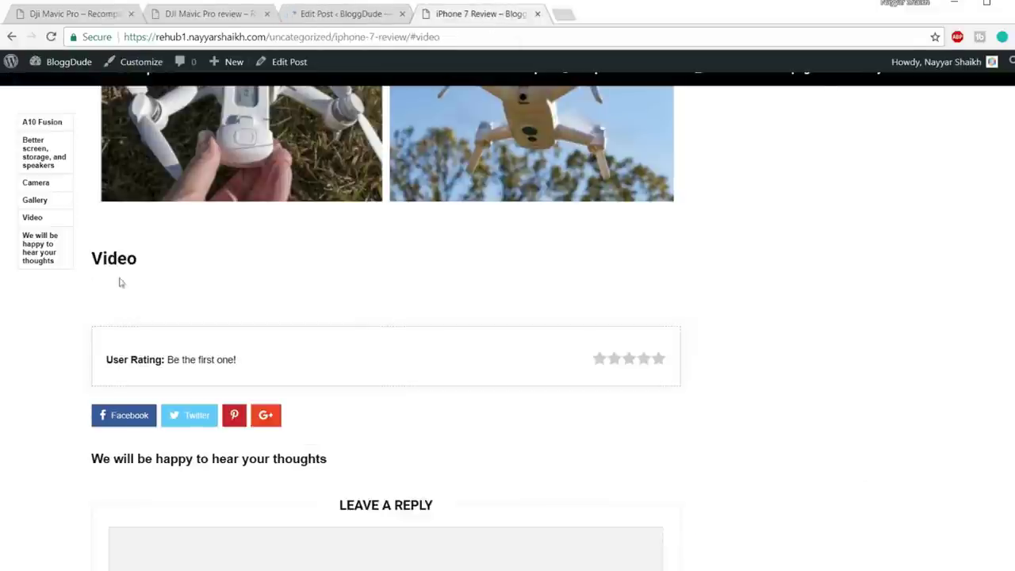
Step: Reload the live post to show the video thumbnails and check the Youtube slider shortcode in Notepad
left_click(338, 37)
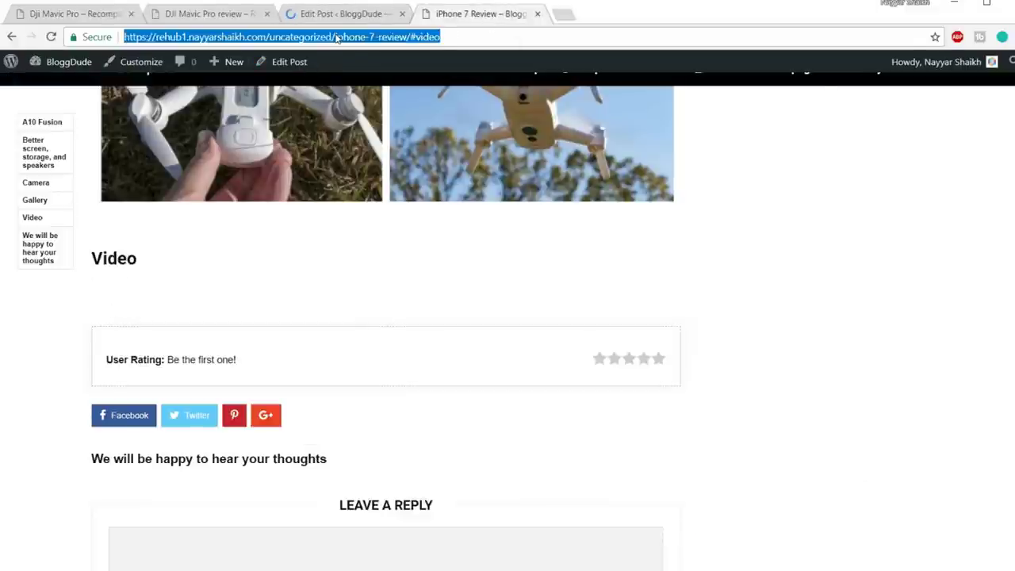
key("Return")
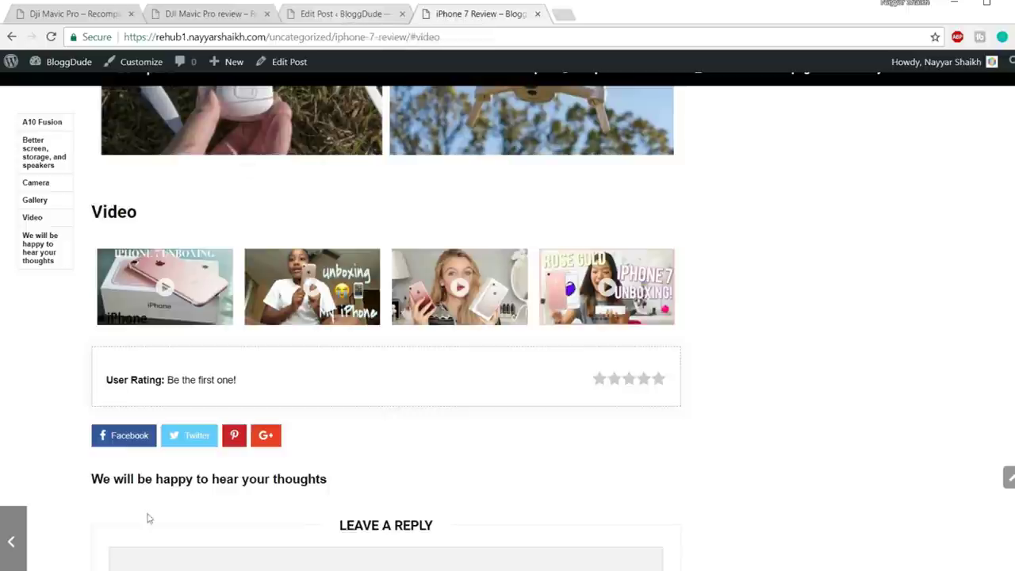
left_click(220, 533)
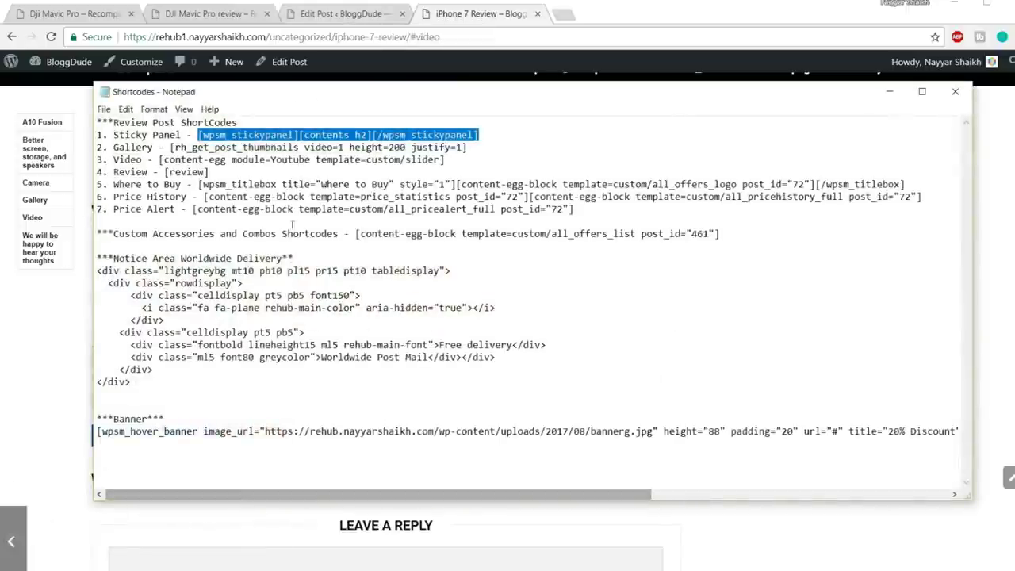
left_click(234, 172)
left_click_drag(160, 159, 449, 158)
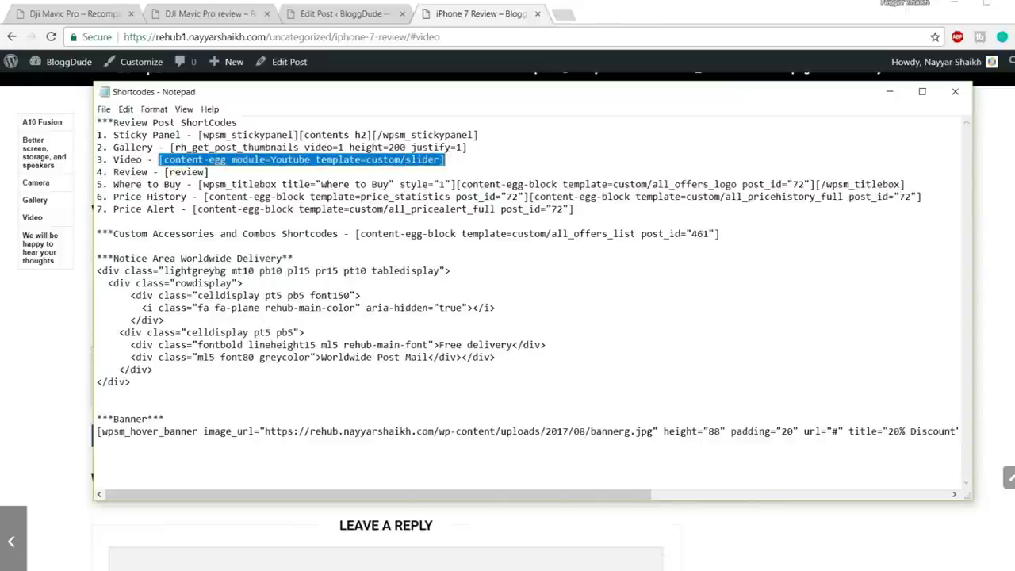
key("alt+Tab")
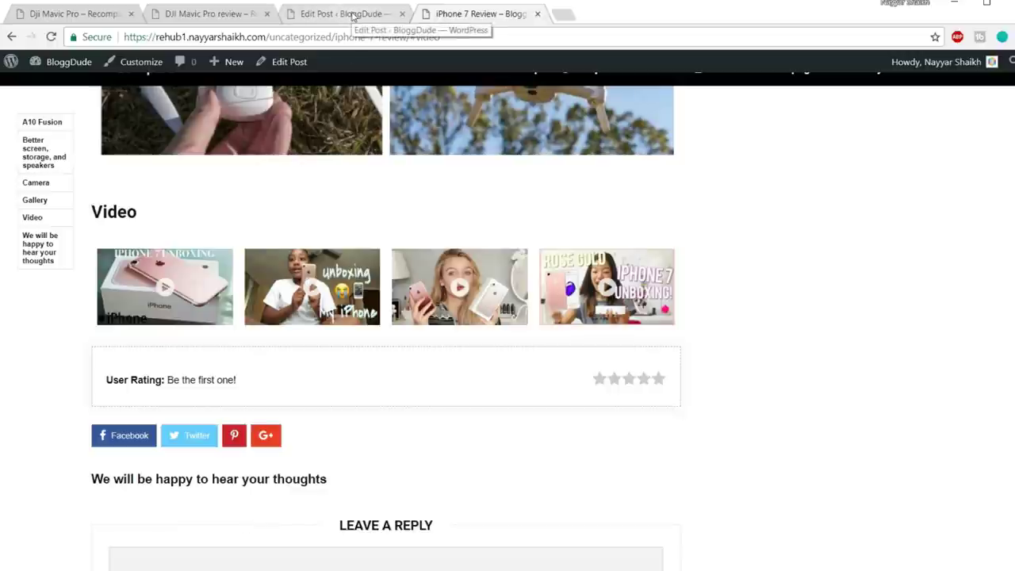
Step: Switch to the DJI Mavic Pro review and select its Our score box text
left_click(208, 14)
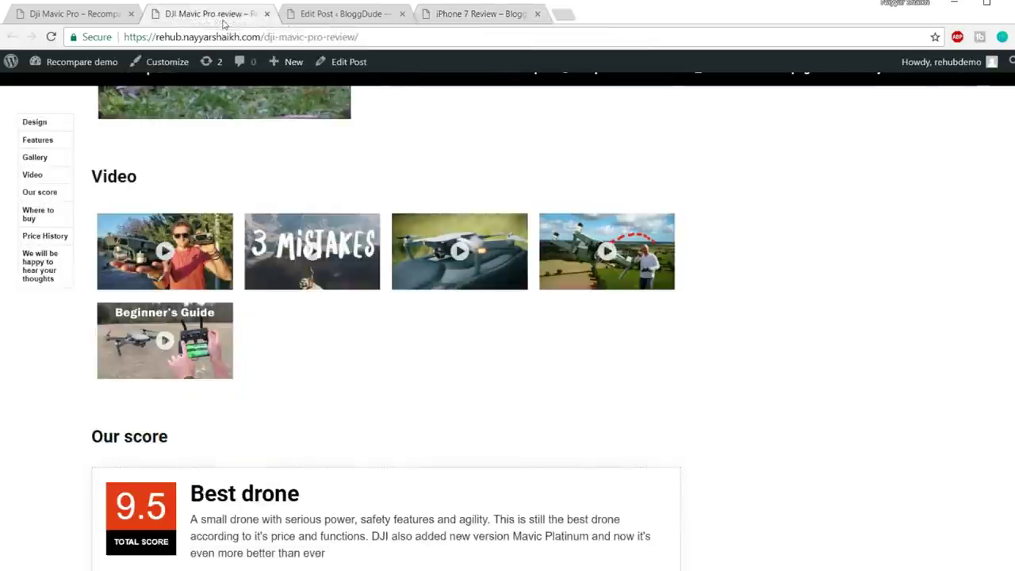
scroll(628, 364, "down", 3)
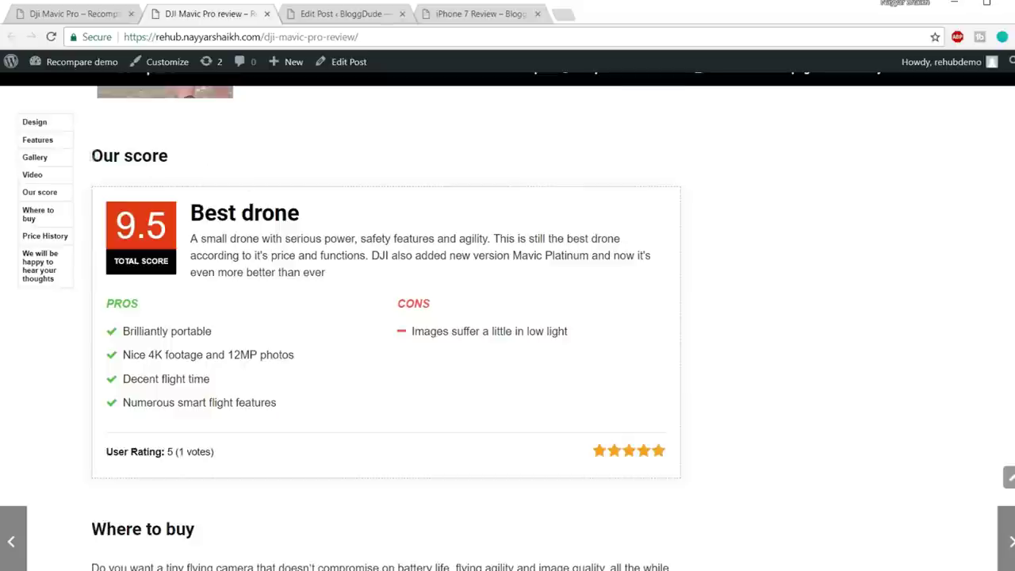
left_click_drag(93, 156, 185, 167)
left_click(189, 168)
scroll(345, 346, "up", 3)
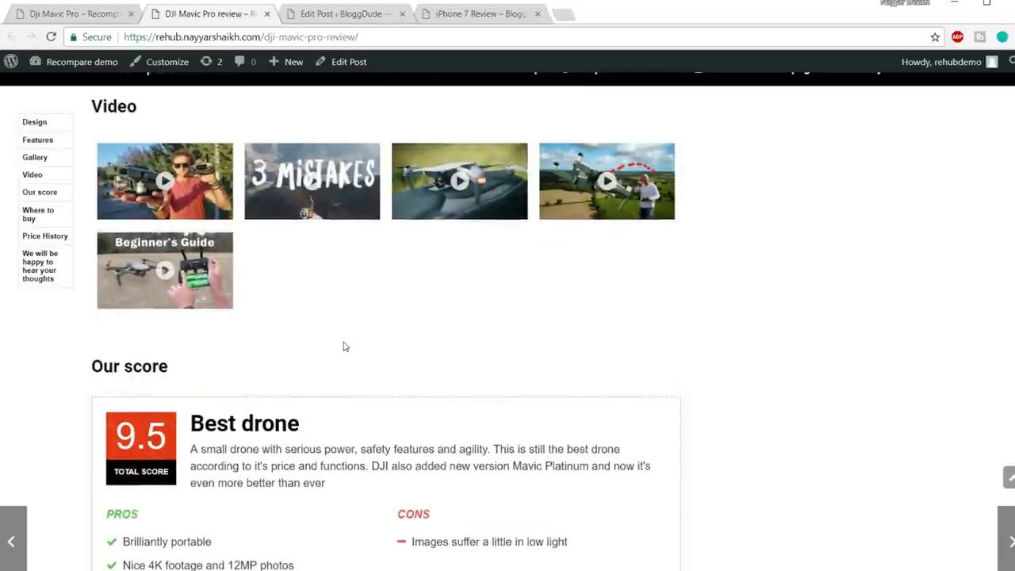
scroll(344, 347, "down", 2)
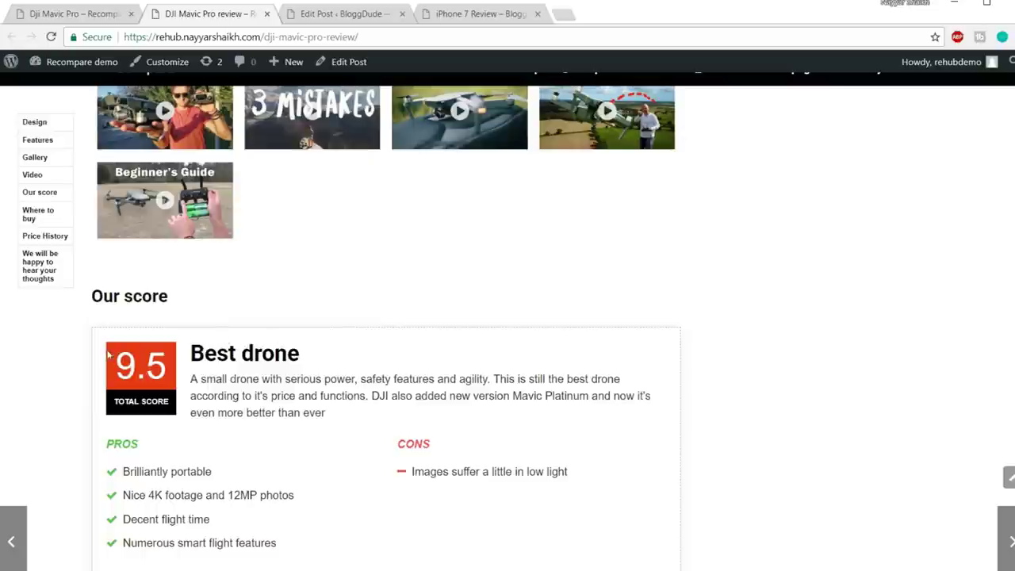
scroll(111, 341, "down", 1)
left_click_drag(278, 527, 133, 267)
Step: Return to the iPhone 7 Review editor and look over the Video heading and its shortcode
left_click(242, 267)
scroll(242, 397, "up", 4)
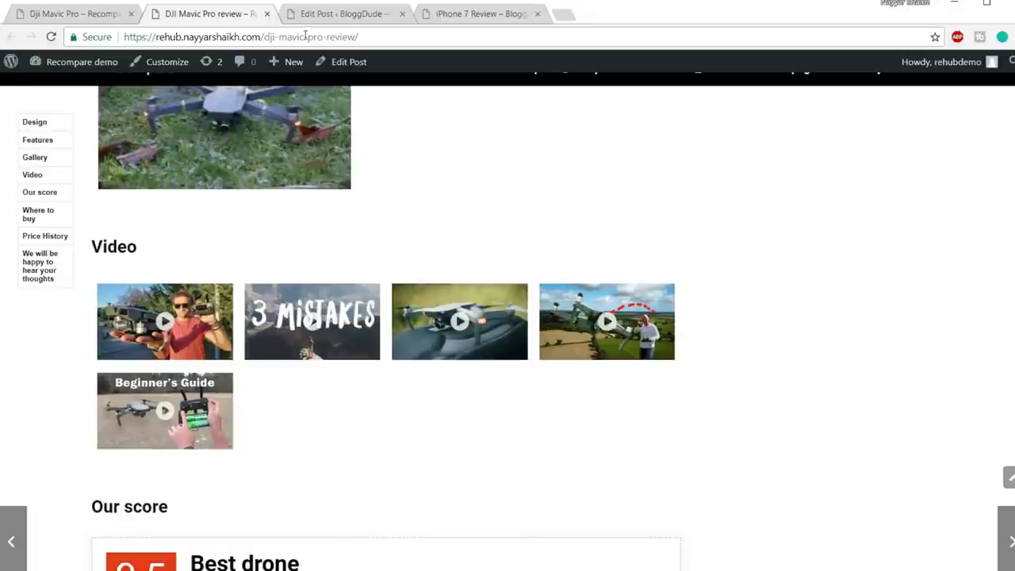
left_click(319, 16)
scroll(300, 400, "down", 4)
scroll(300, 400, "down", 20)
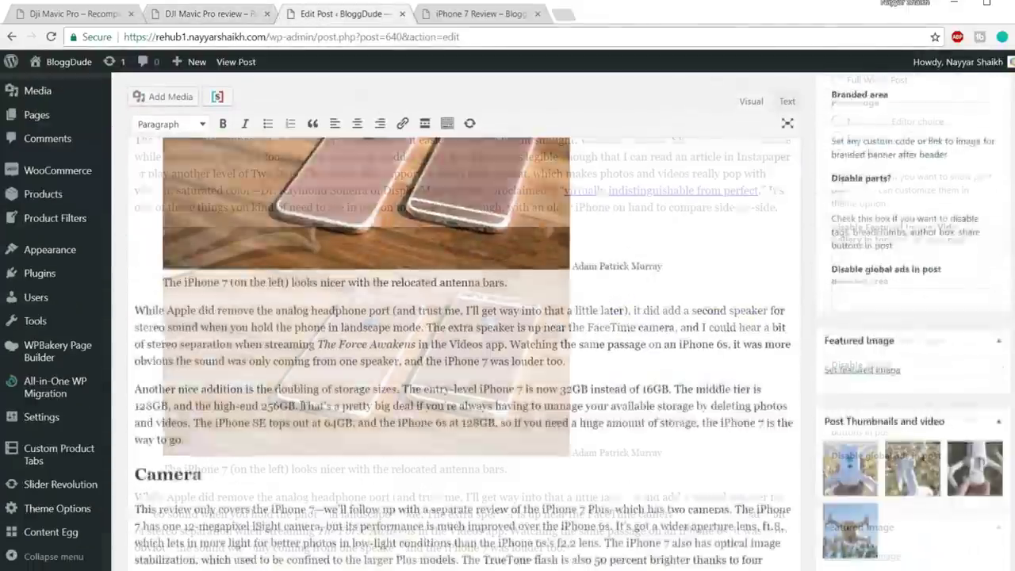
scroll(301, 405, "up", 4)
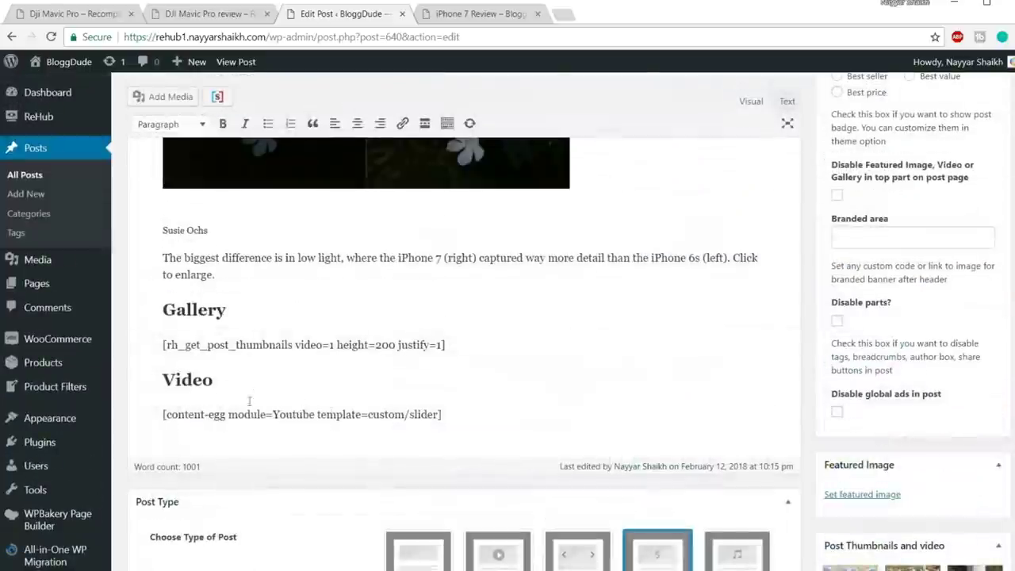
left_click_drag(445, 412, 125, 374)
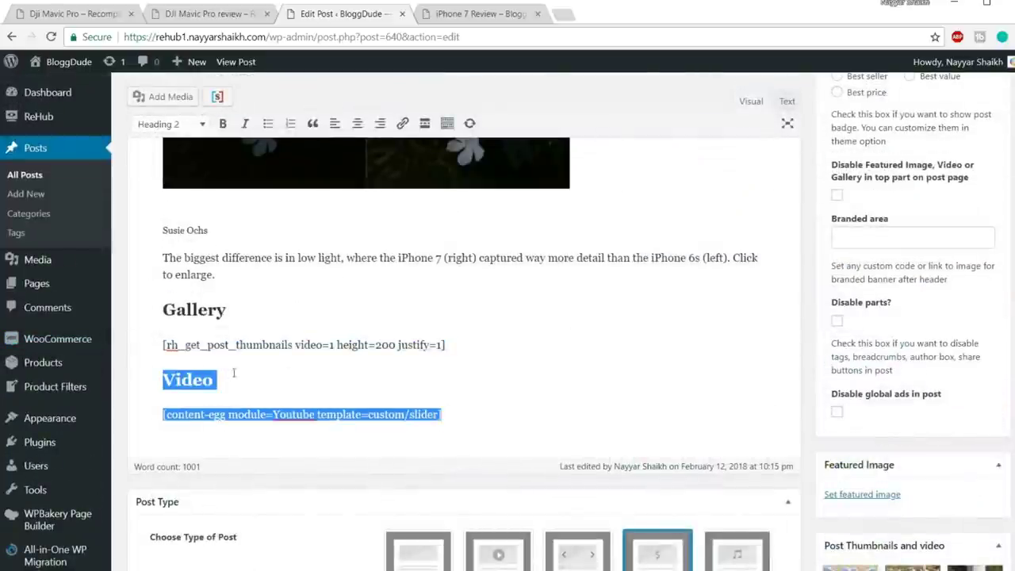
scroll(234, 373, "up", 10)
scroll(464, 357, "up", 10)
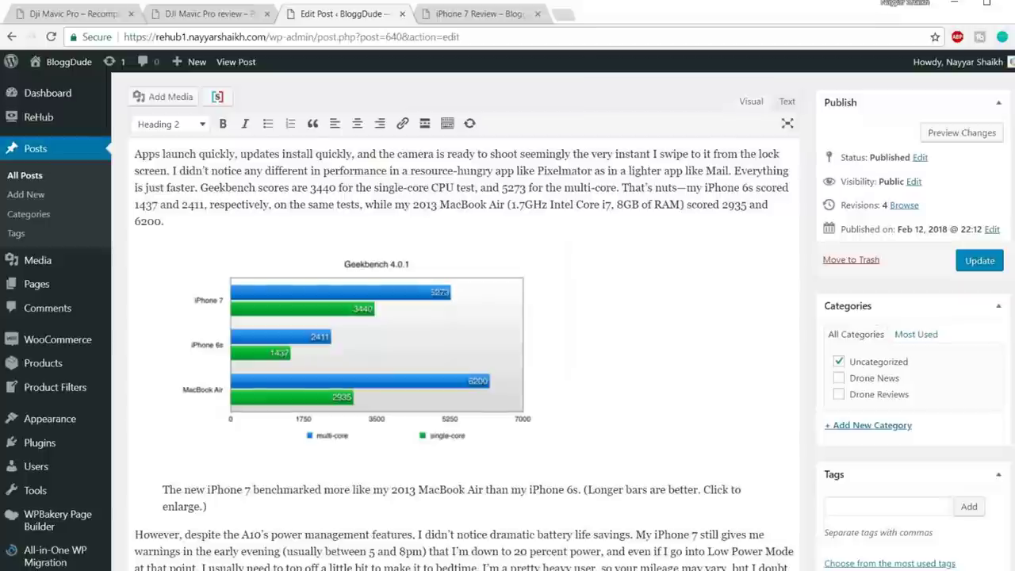
Step: Check the DJI Mavic Pro review's Our score heading, then scroll the editor to its Review Post settings
left_click(210, 13)
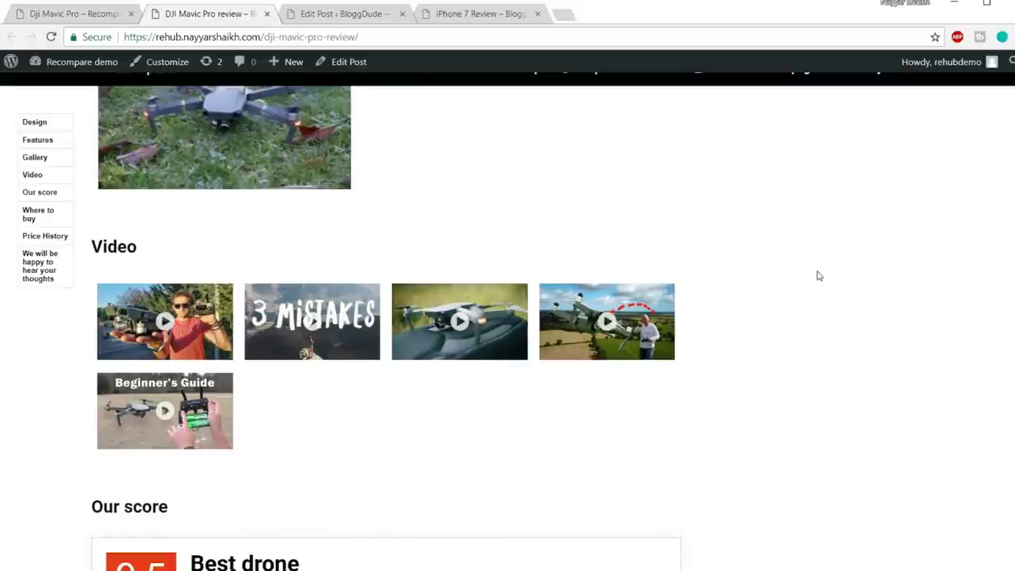
scroll(818, 279, "down", 2)
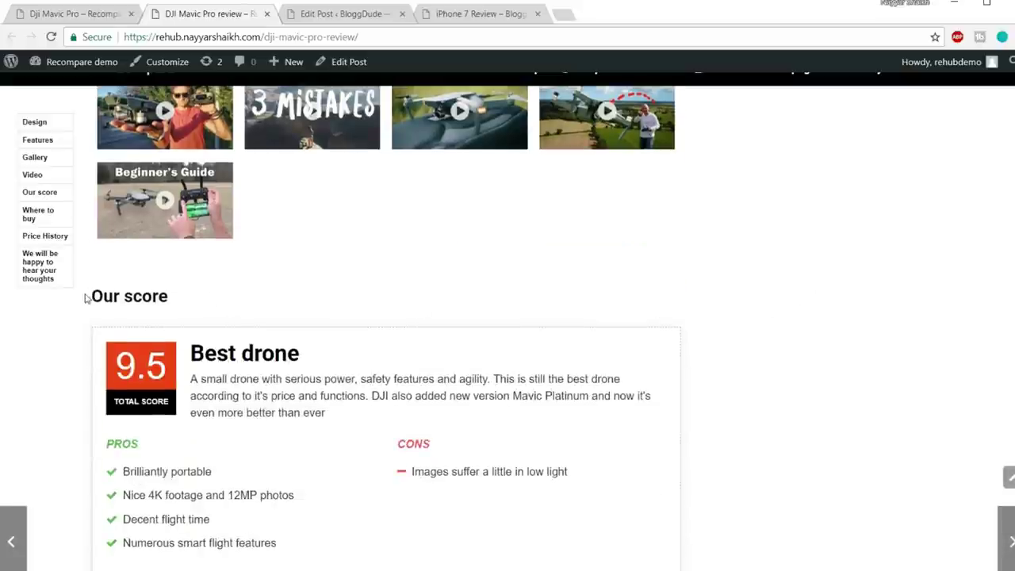
left_click_drag(87, 298, 169, 299)
left_click(238, 302)
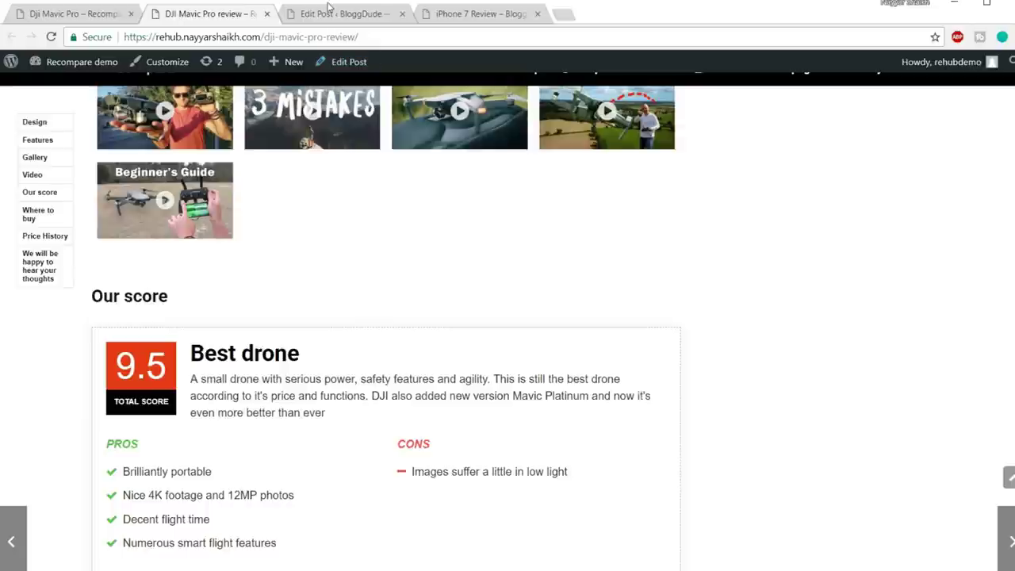
left_click(354, 16)
scroll(479, 281, "down", 3)
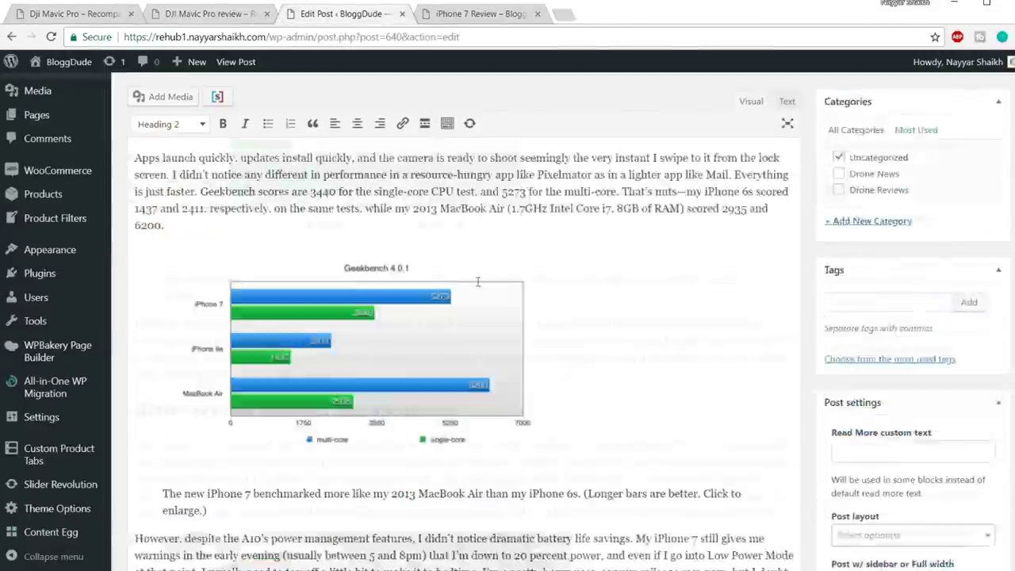
scroll(478, 282, "down", 15)
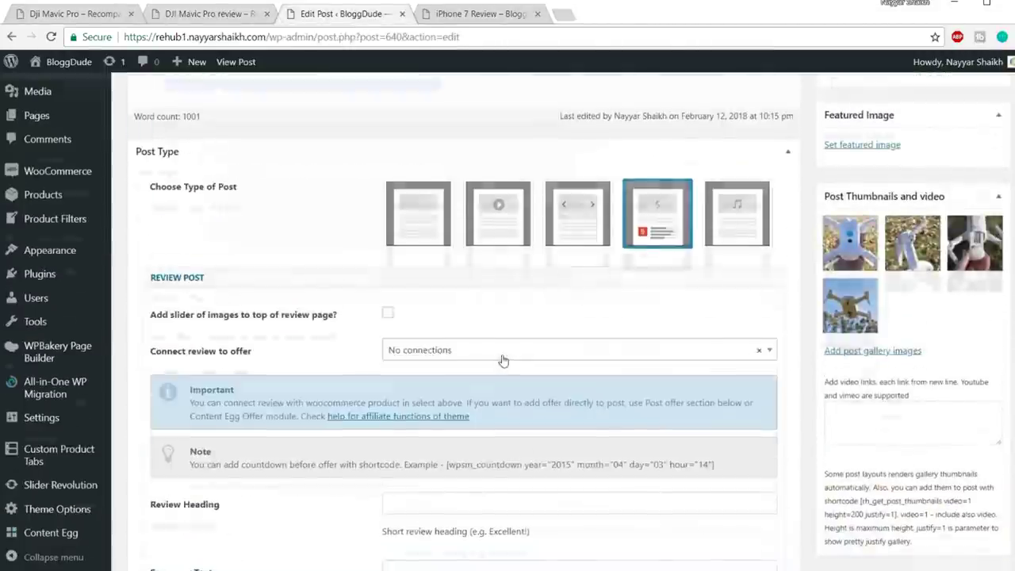
scroll(503, 361, "up", 4)
Step: Add an 'Our Score' Heading 2 below the Youtube video slider shortcode, with a new paragraph after it
left_click(480, 341)
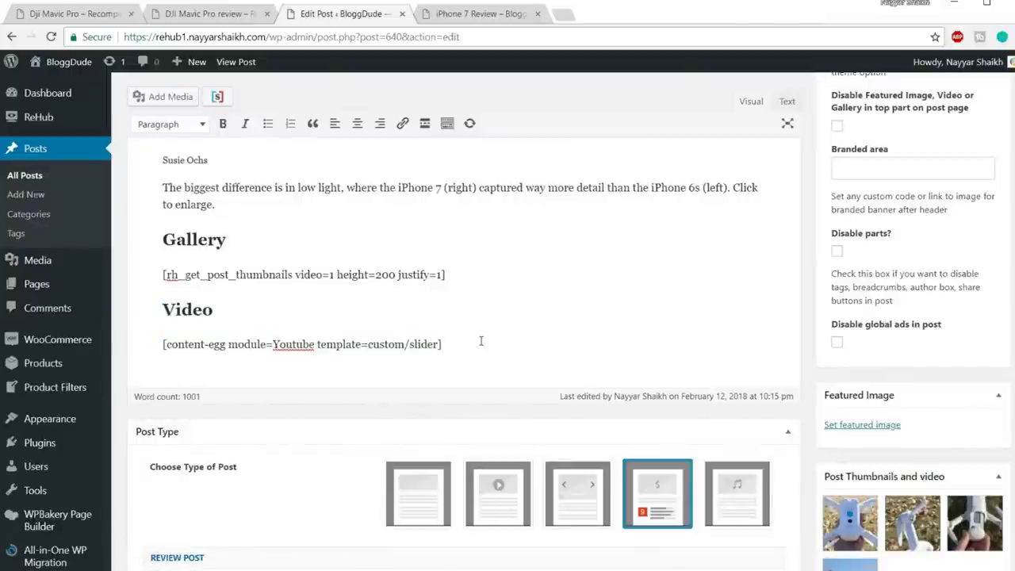
key("Return")
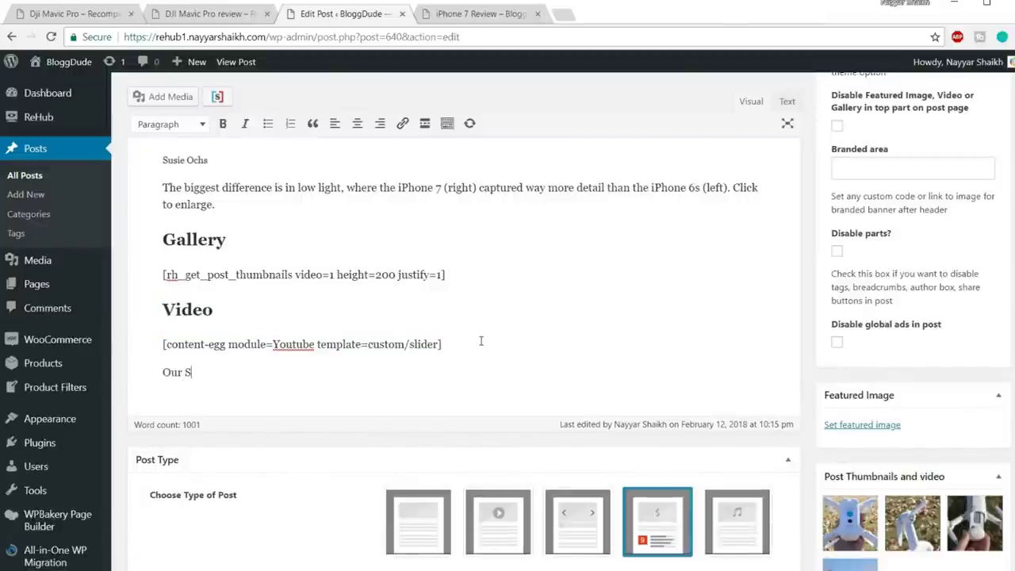
key("shift+Home")
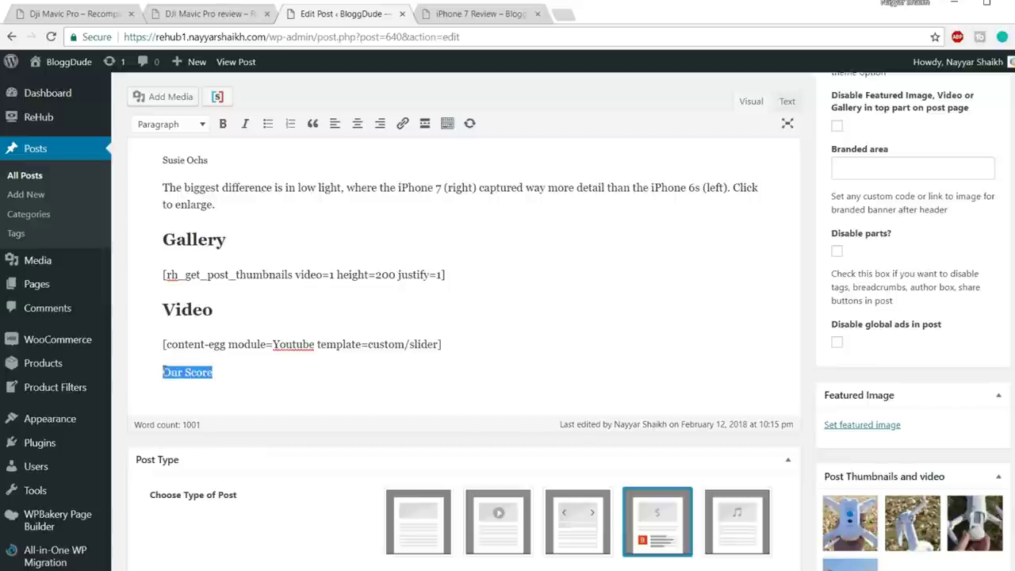
left_click(171, 125)
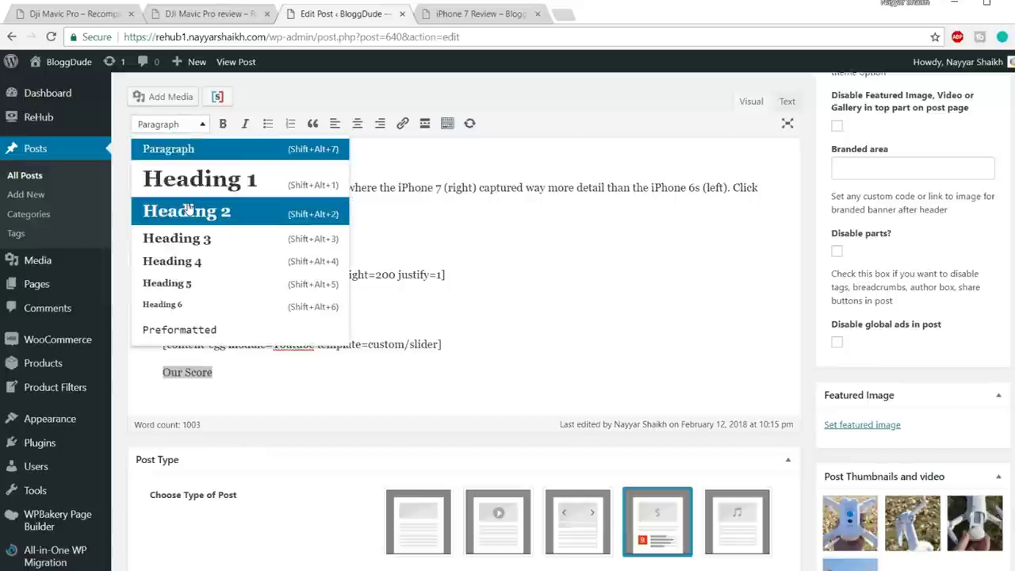
left_click(189, 206)
key("End")
key("Return")
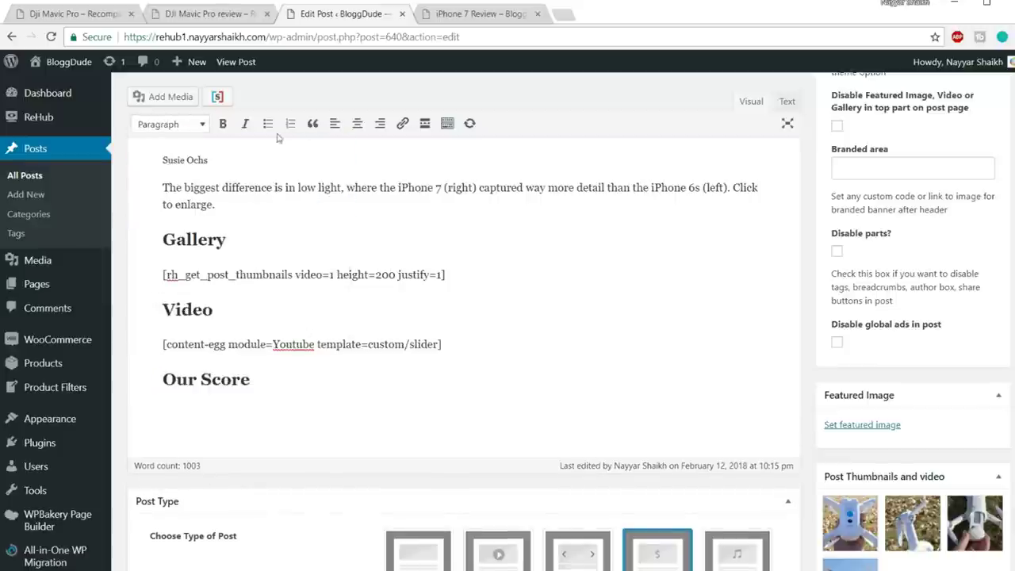
Step: Look up the DJI Mavic Pro review's 'Best drone' heading as a reference
scroll(465, 310, "down", 5)
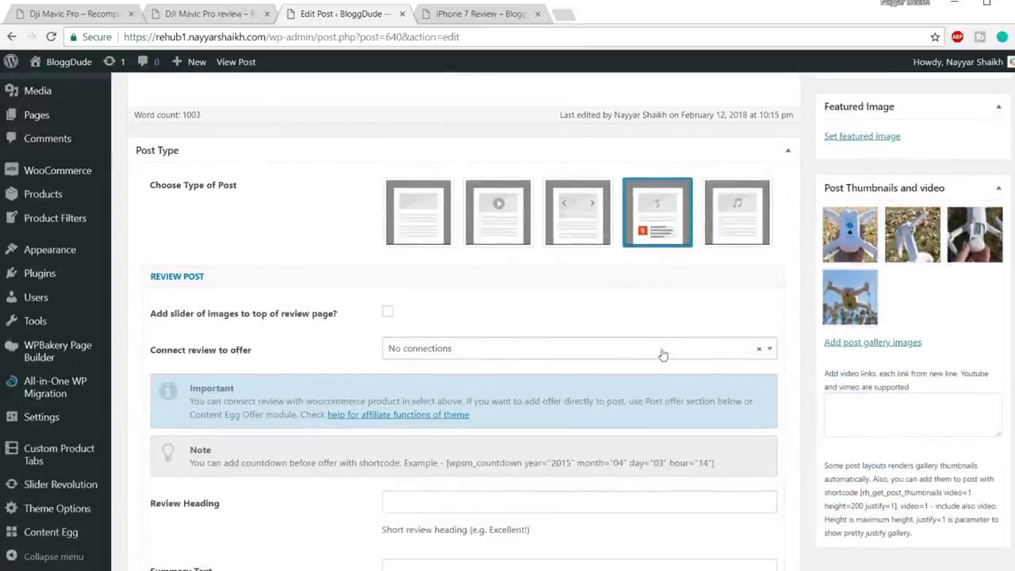
scroll(464, 330, "down", 1)
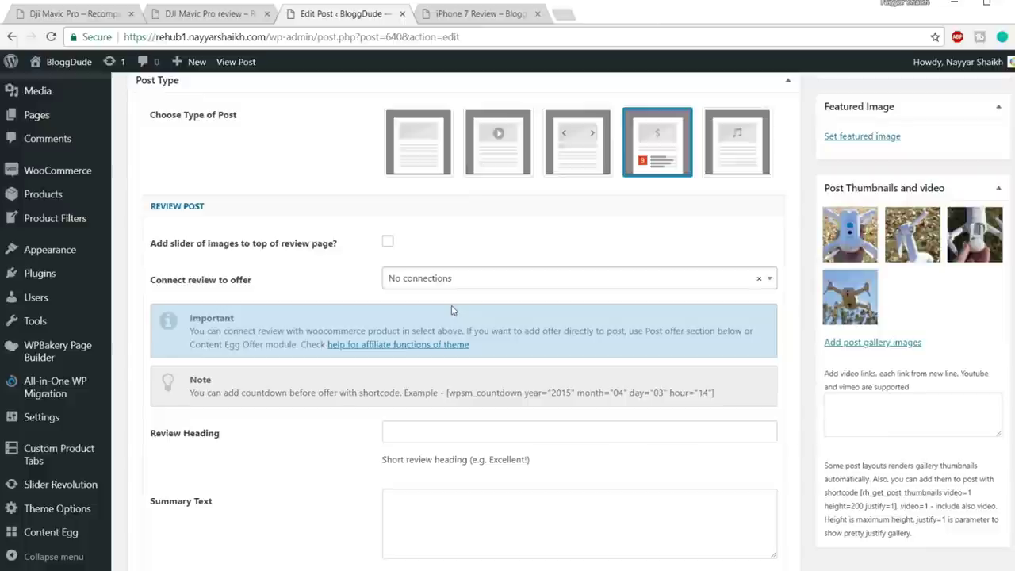
scroll(451, 311, "down", 3)
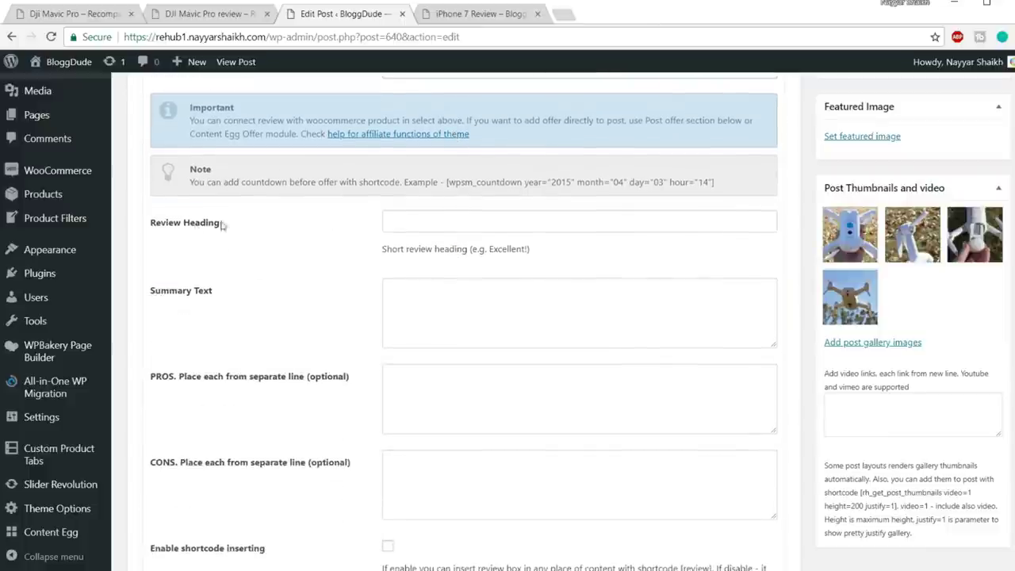
left_click(222, 8)
scroll(243, 331, "down", 1)
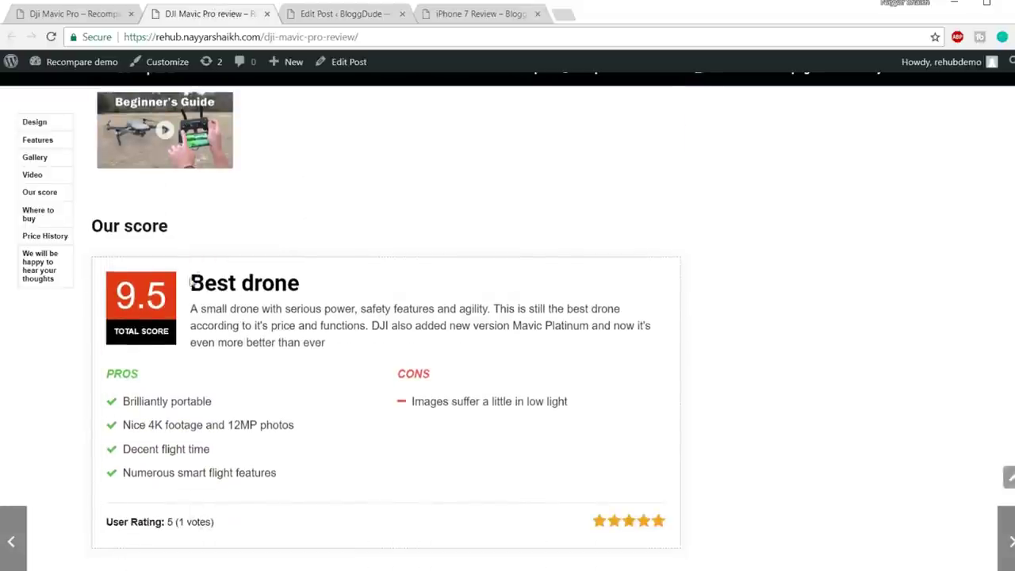
left_click_drag(194, 273, 316, 283)
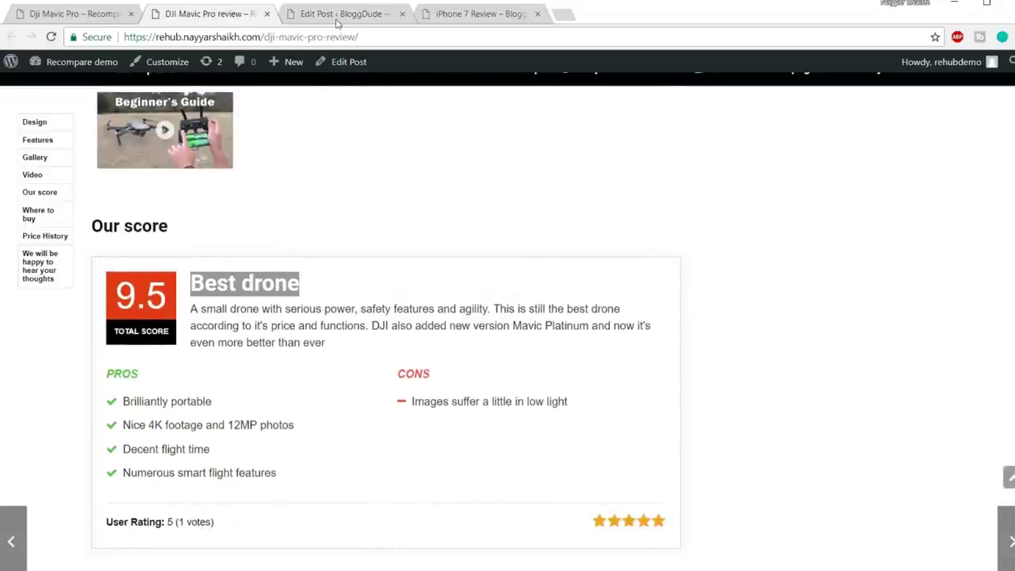
left_click(337, 14)
Step: Enter 'Best Smartphone' as the Review Heading and select the DJI review's summary paragraph
left_click(455, 215)
type("Best")
left_click(449, 241)
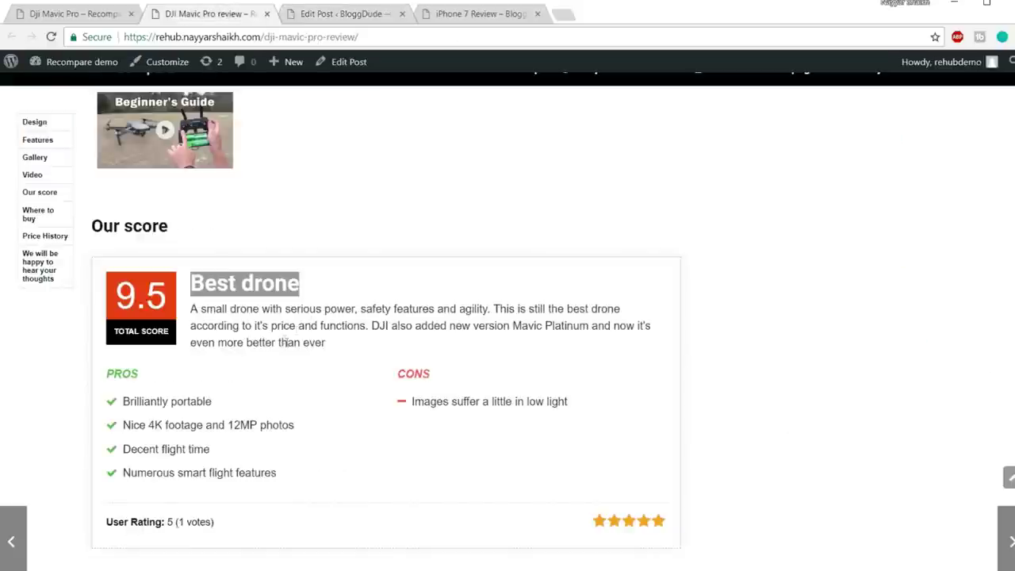
left_click(286, 337)
left_click_drag(326, 342, 195, 307)
key("ctrl+c")
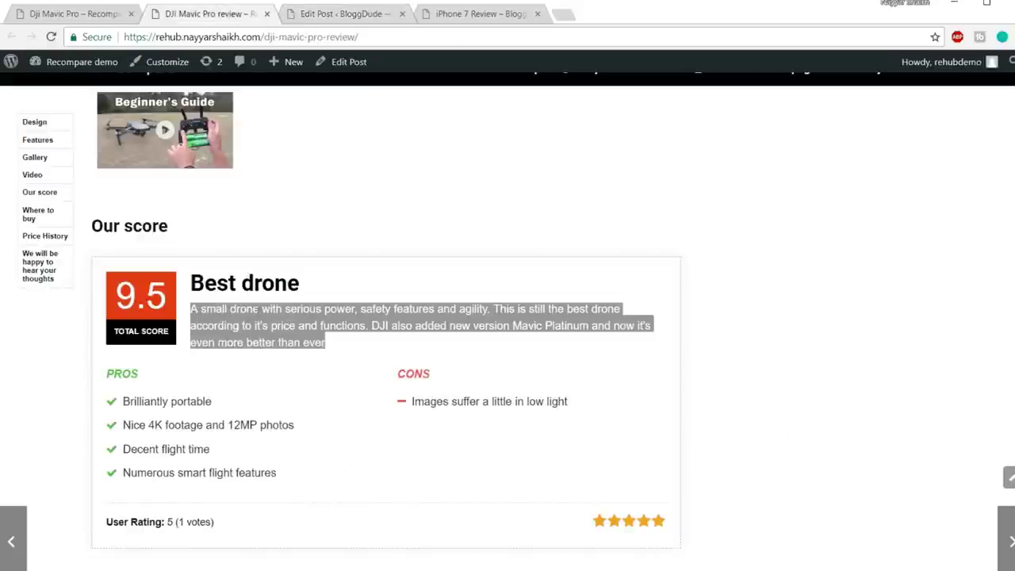
Step: Paste the DJI summary paragraph into the review's Summary Text field
left_click(342, 14)
left_click(461, 314)
key("ctrl+v")
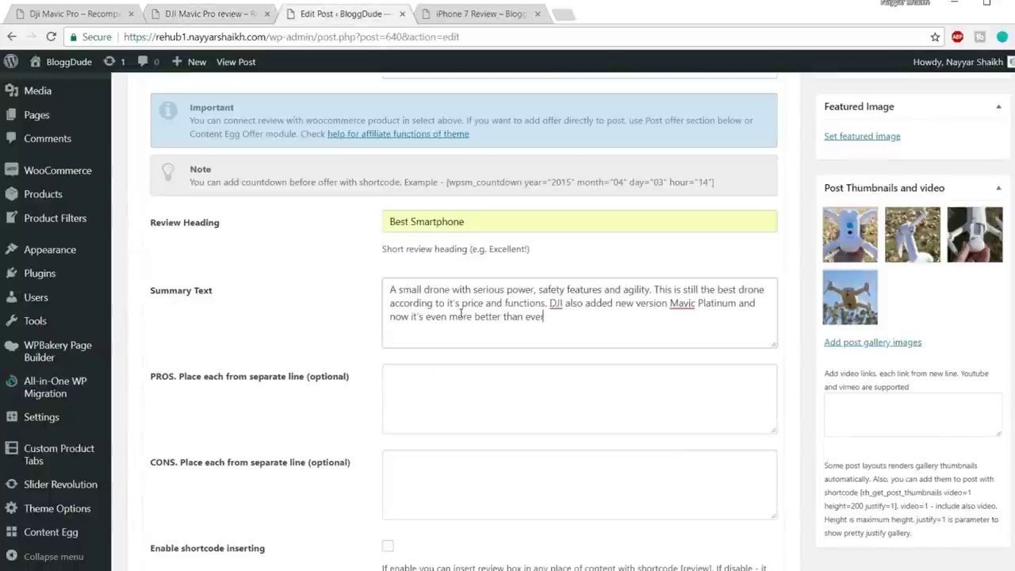
Step: Enter pros Camera, Design and Color, and the con 'No Issues'
left_click(449, 398)
scroll(516, 386, "down", 1)
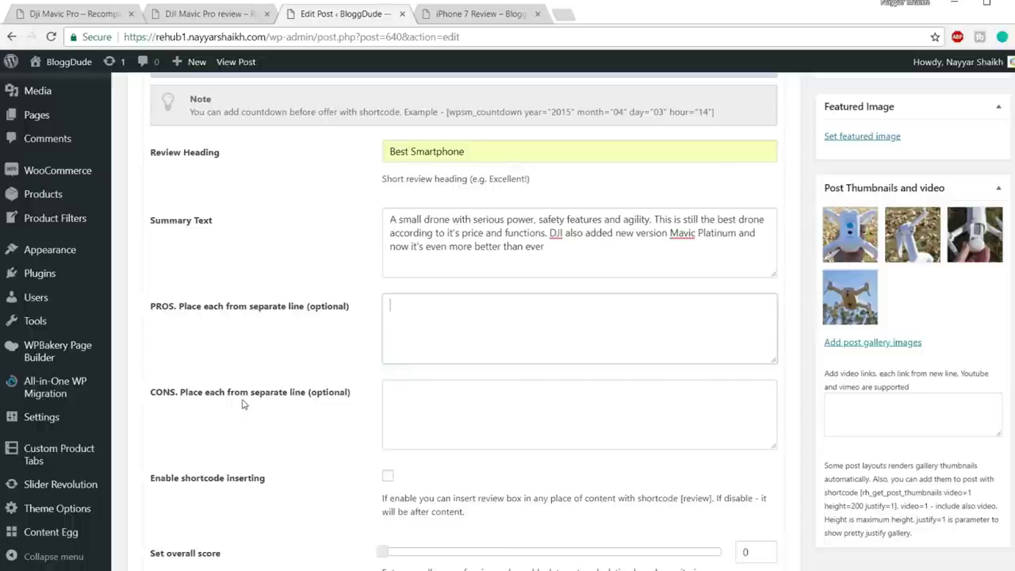
left_click(433, 403)
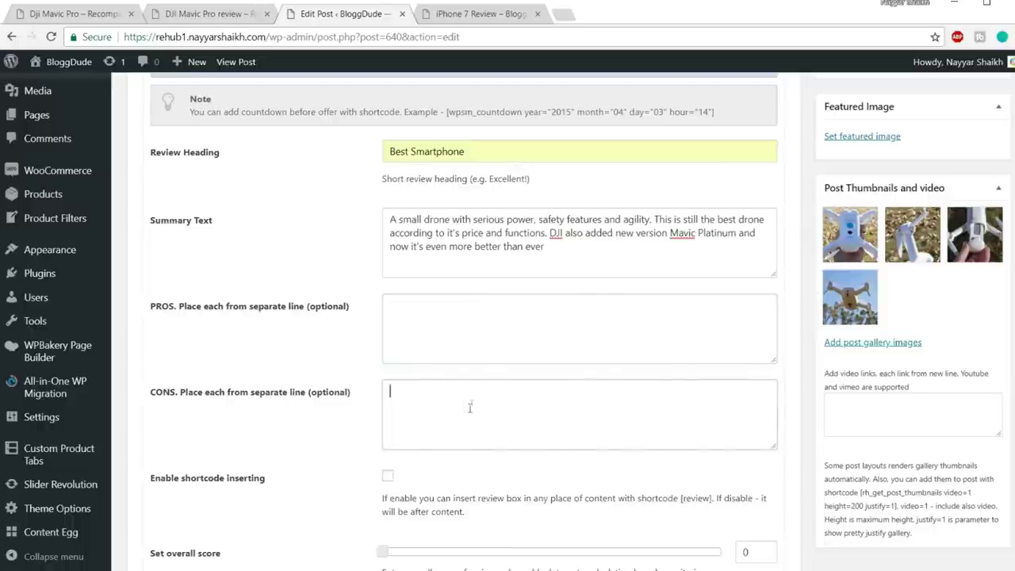
left_click(438, 301)
type("Camera")
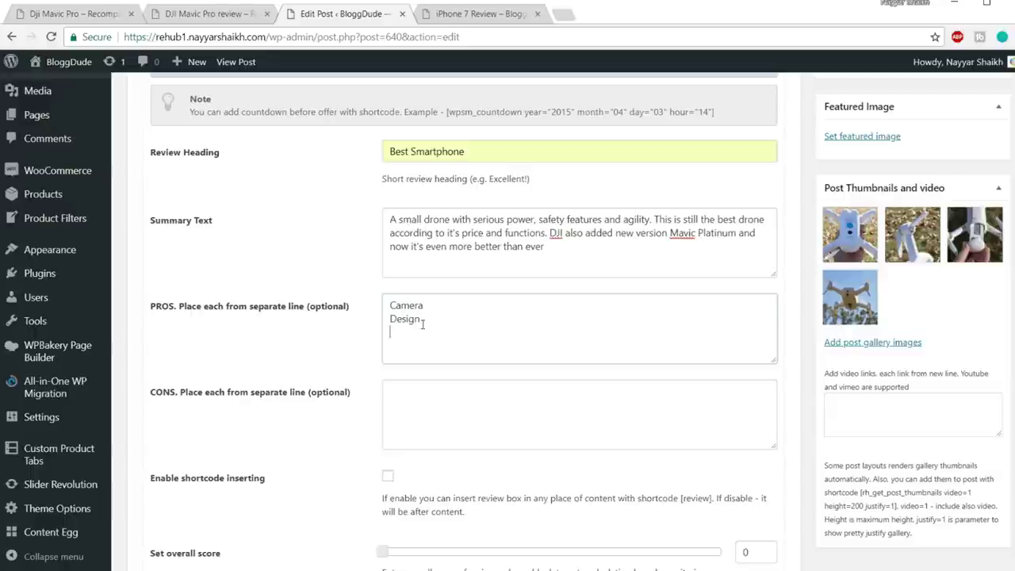
left_click(448, 429)
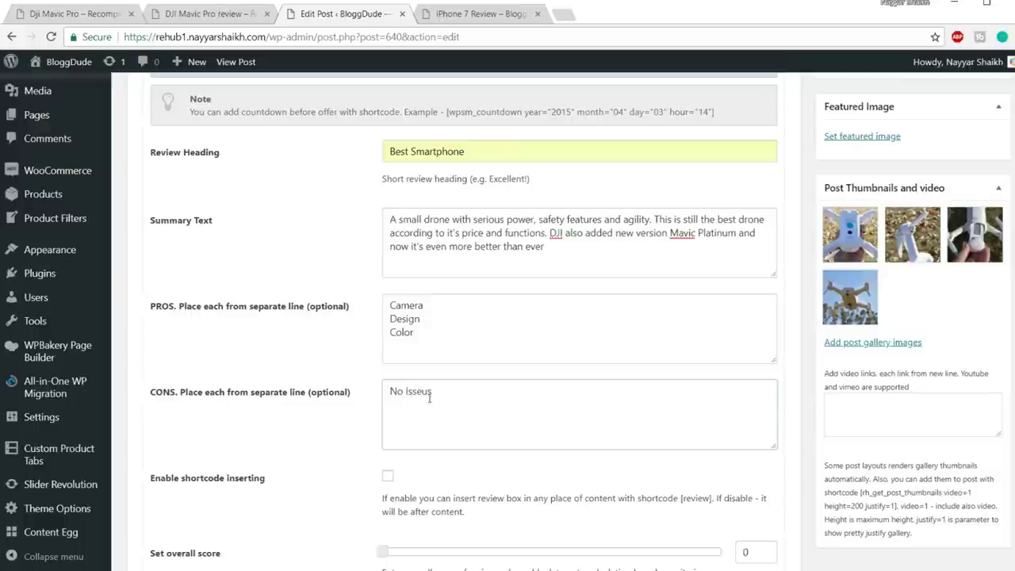
key("BackSpace")
key("BackSpace")
key("BackSpace")
key("BackSpace")
key("BackSpace")
key("BackSpace")
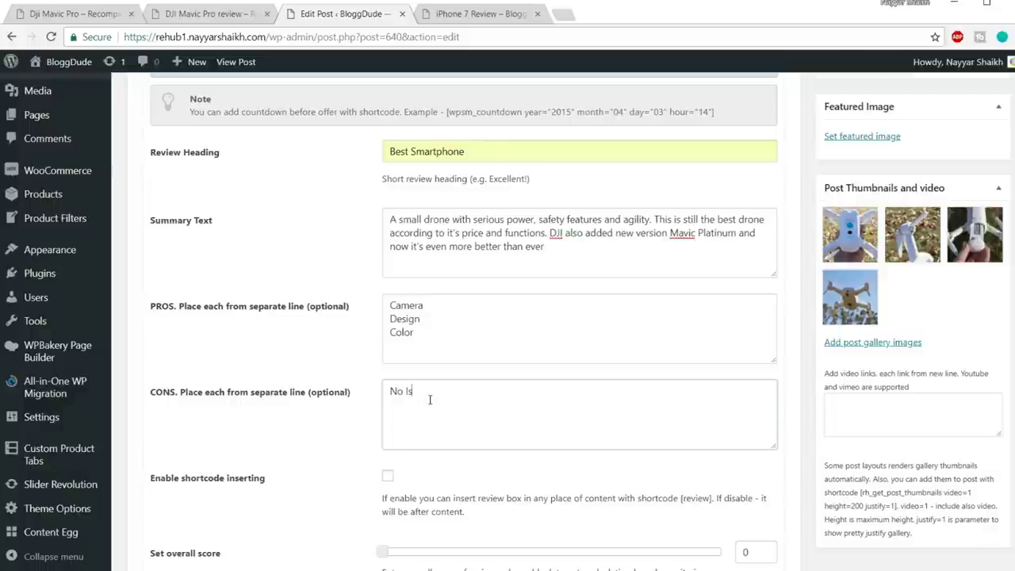
type("sues")
scroll(412, 333, "down", 3)
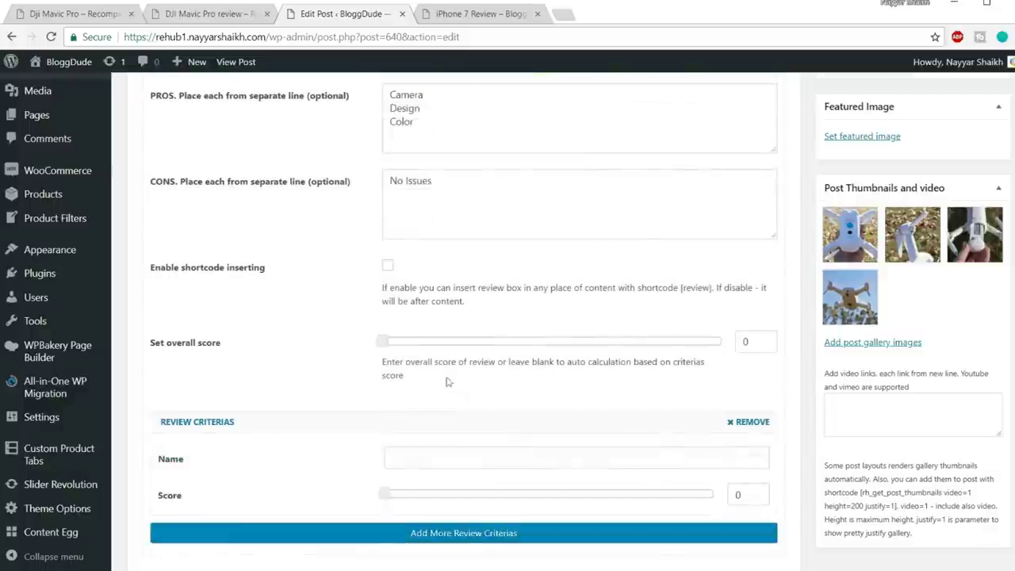
Step: Enable shortcode inserting and paste the [review] shortcode under the Our Score heading
left_click(390, 270)
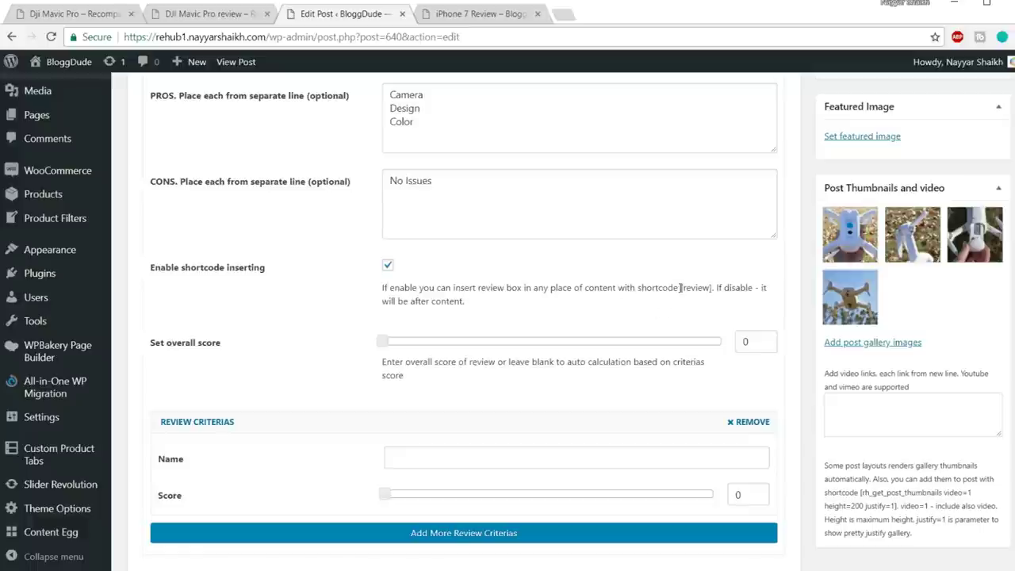
left_click_drag(692, 287, 714, 288)
key("ctrl+c")
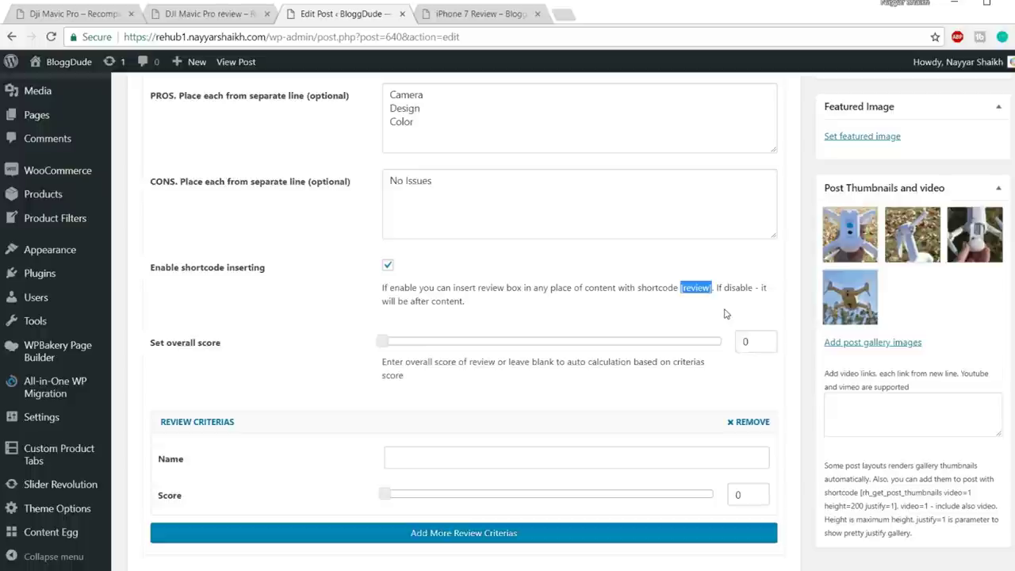
scroll(700, 362, "up", 10)
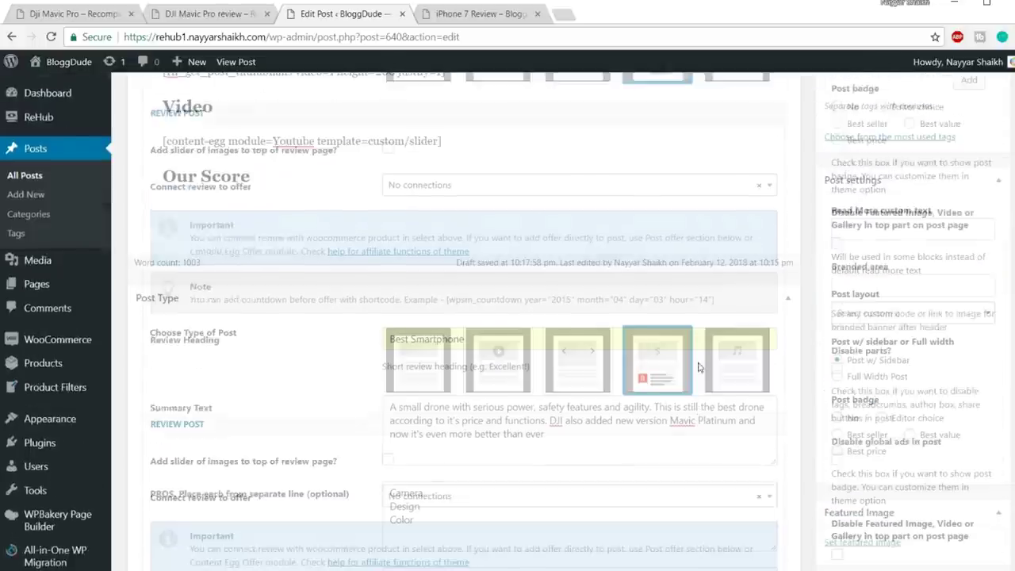
scroll(211, 325, "down", 2)
key("ctrl+v")
Step: Set the overall review score slider to 9
scroll(270, 397, "down", 8)
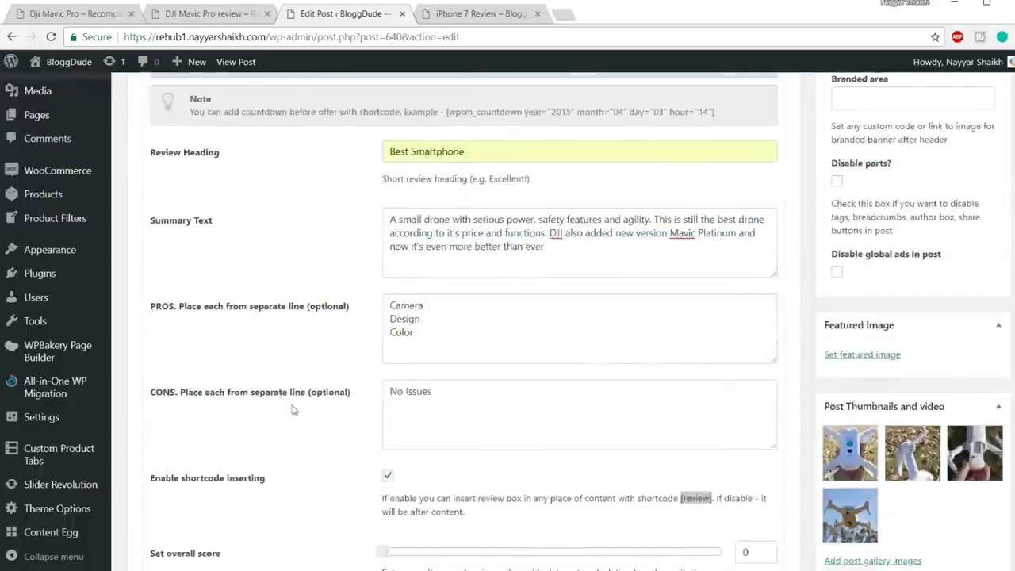
scroll(293, 409, "down", 3)
left_click_drag(168, 346, 683, 350)
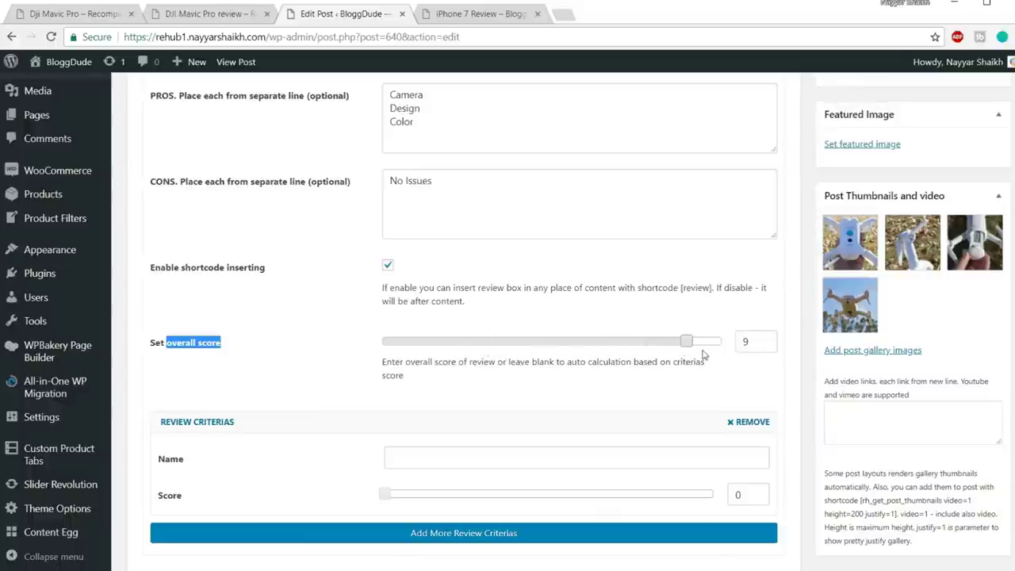
scroll(690, 381, "up", 10)
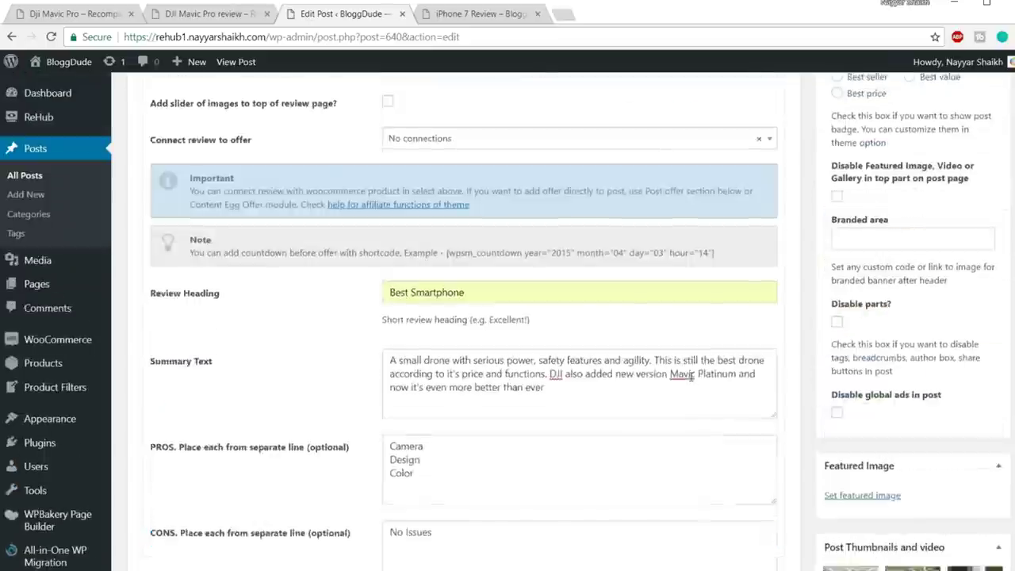
scroll(690, 382, "up", 15)
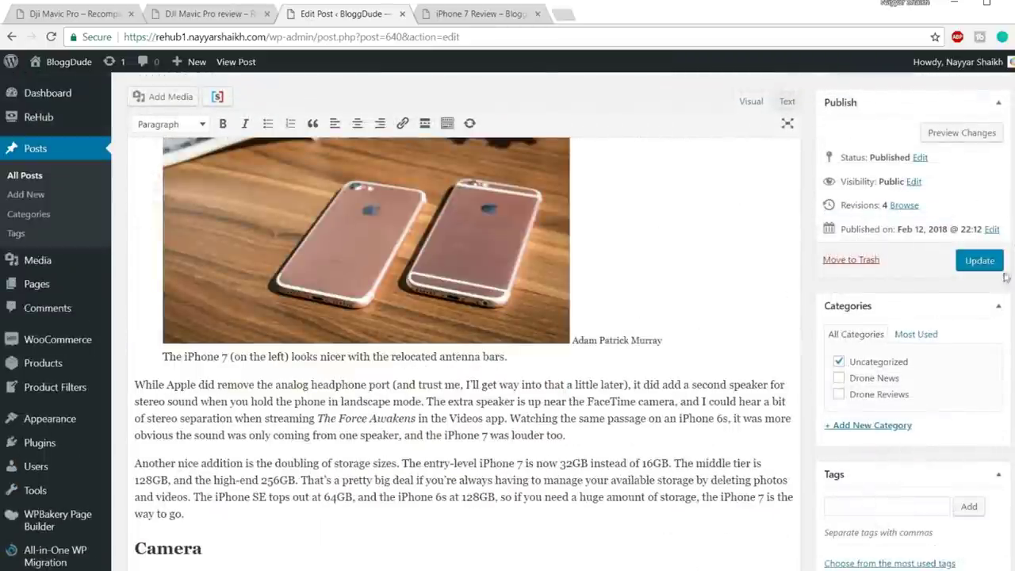
left_click(979, 260)
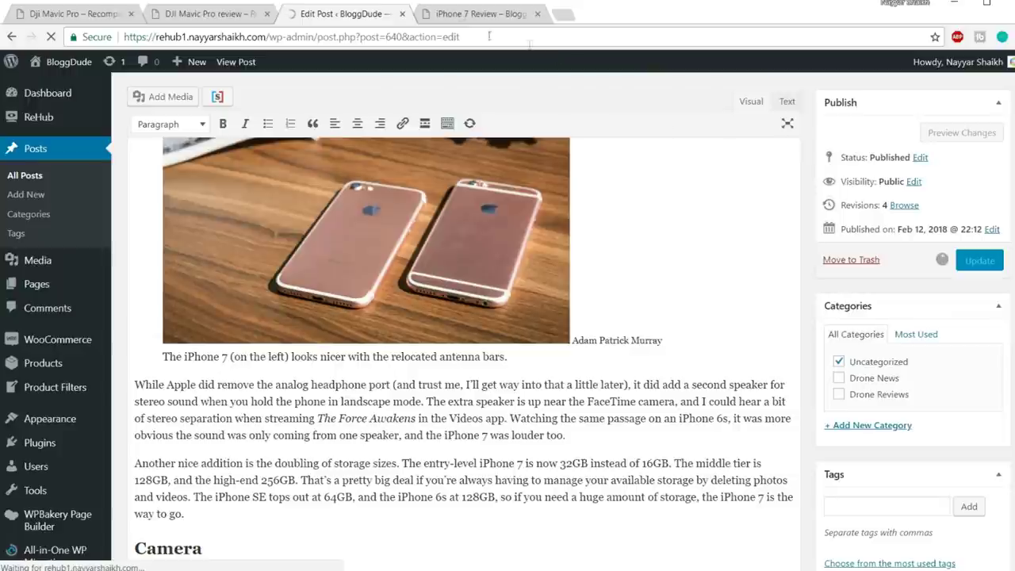
left_click(476, 14)
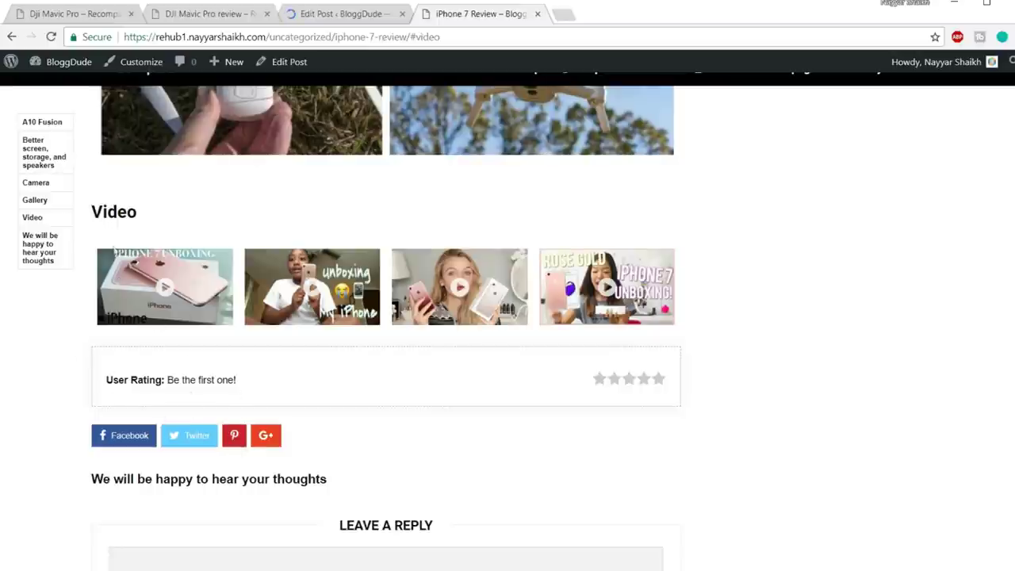
left_click(485, 36)
key("Return")
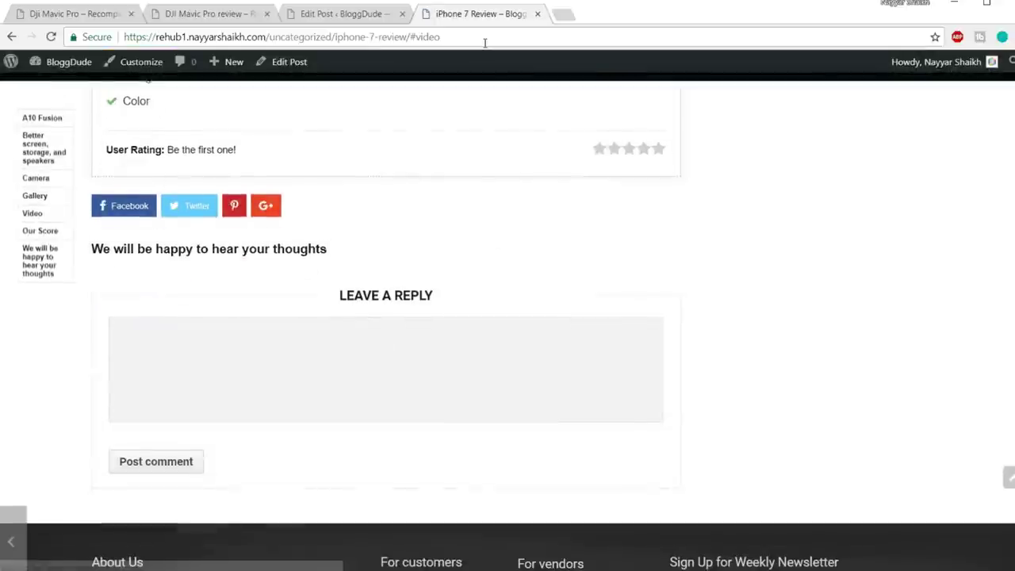
scroll(587, 191, "up", 3)
scroll(588, 224, "up", 3)
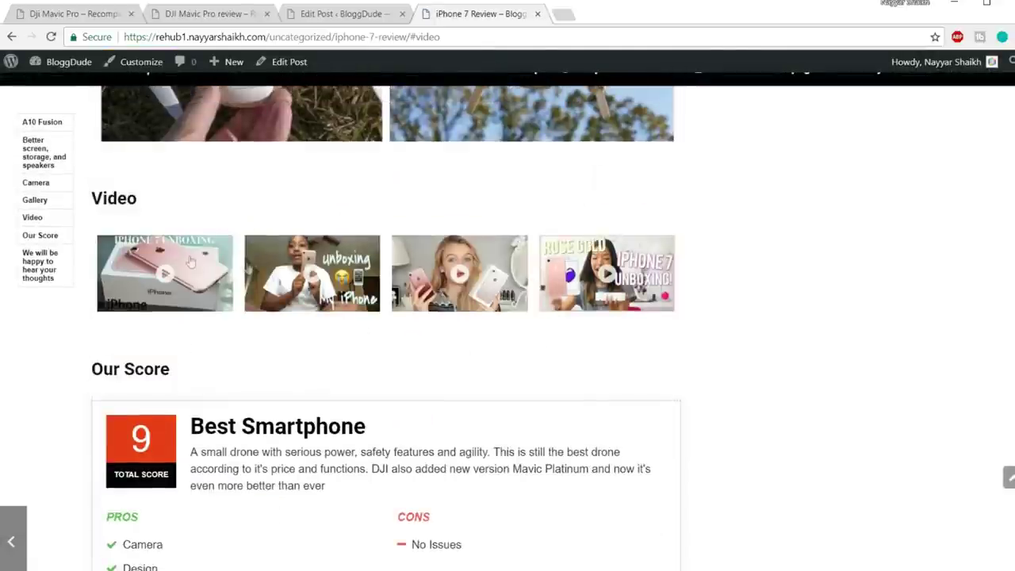
scroll(142, 306, "down", 3)
left_click_drag(93, 158, 215, 161)
left_click(215, 161)
left_click_drag(191, 211, 352, 216)
left_click(106, 229)
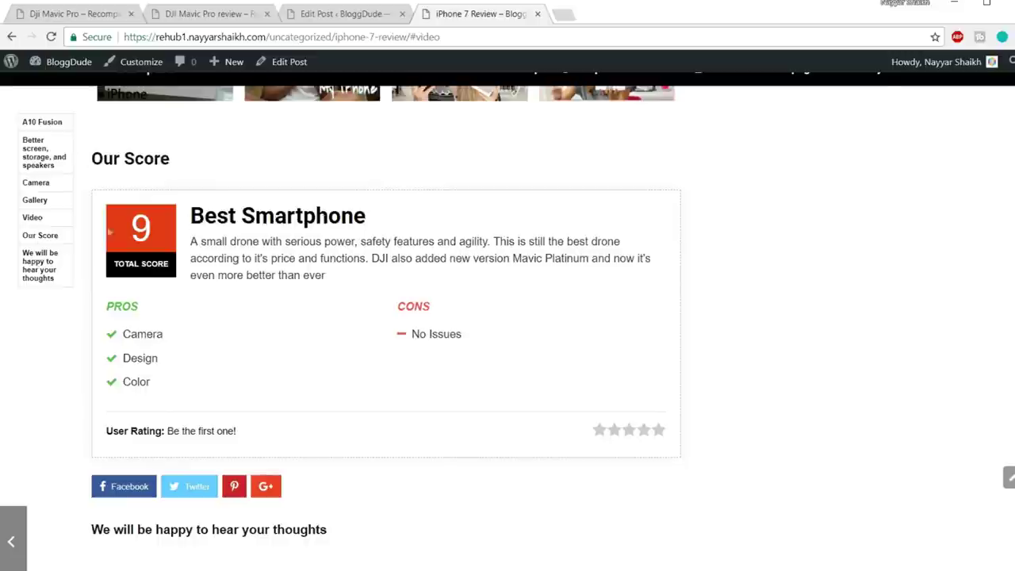
left_click_drag(325, 279, 192, 239)
left_click(210, 251)
left_click_drag(124, 334, 164, 335)
left_click(142, 379)
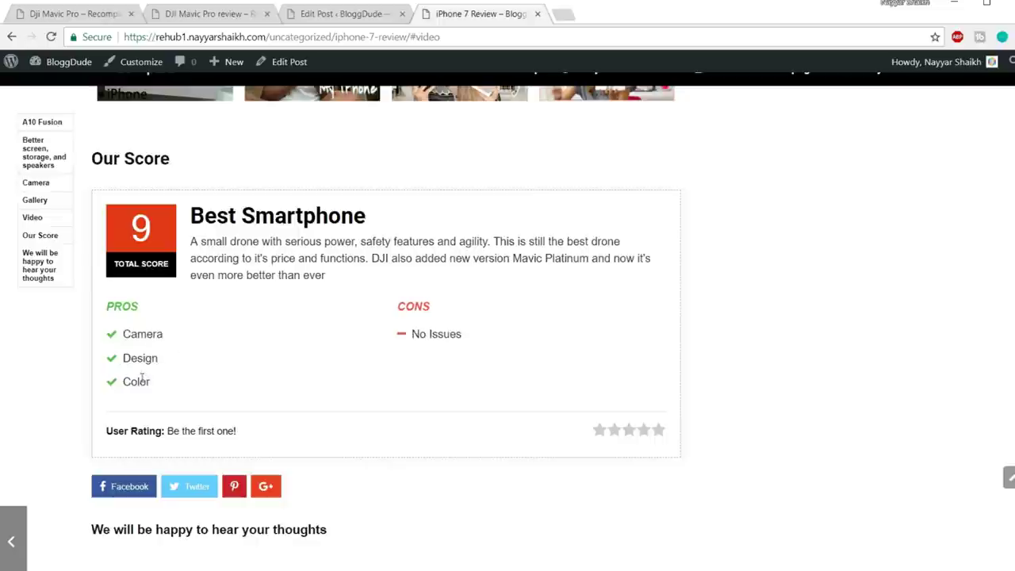
left_click_drag(477, 340, 408, 338)
left_click(426, 356)
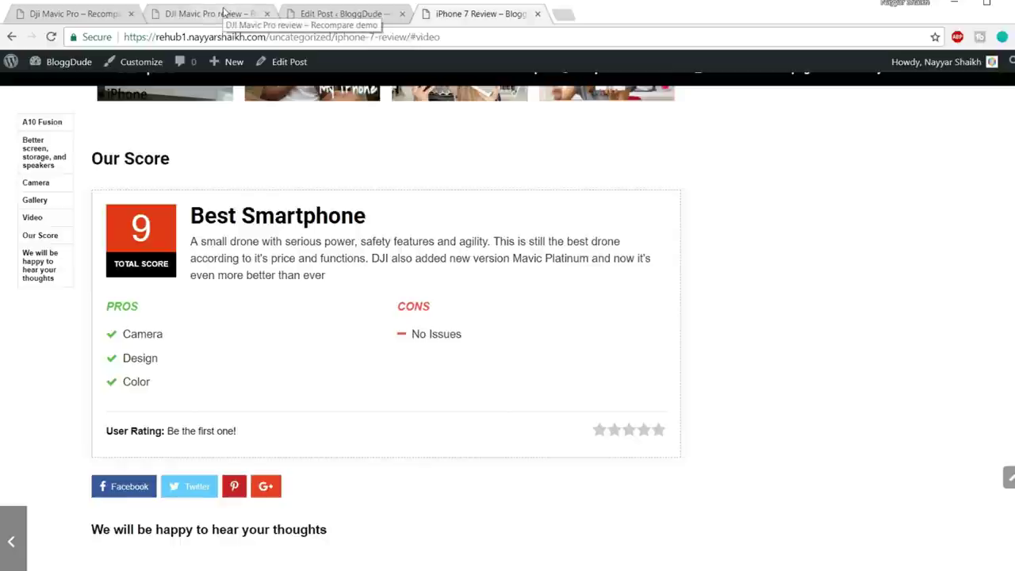
Step: Copy the Where to buy heading and its three paragraphs from the DJI Mavic Pro review
left_click(223, 11)
scroll(549, 328, "down", 5)
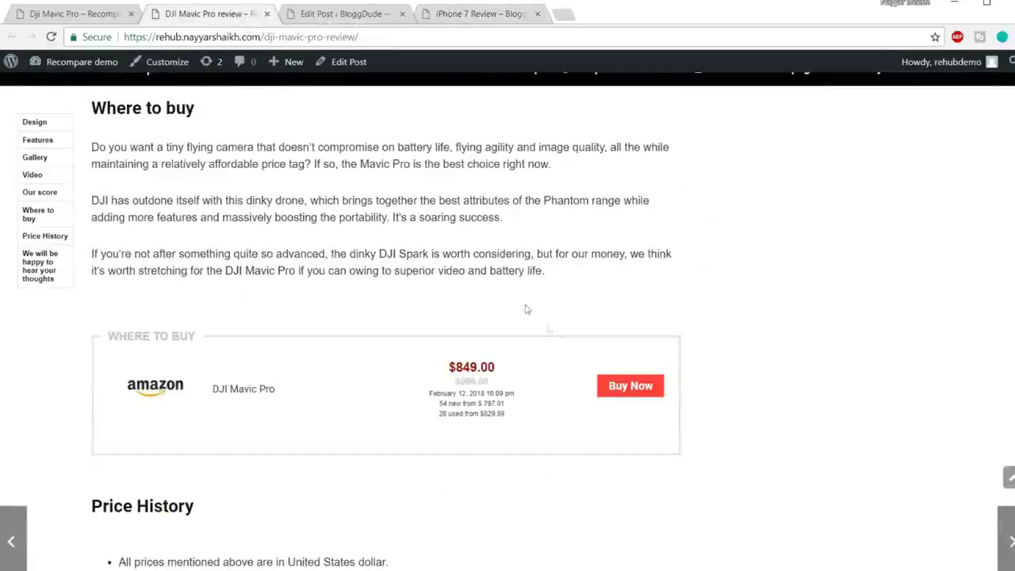
scroll(567, 288, "up", 2)
left_click_drag(92, 242, 255, 305)
left_click_drag(341, 336, 601, 406)
key("ctrl+c")
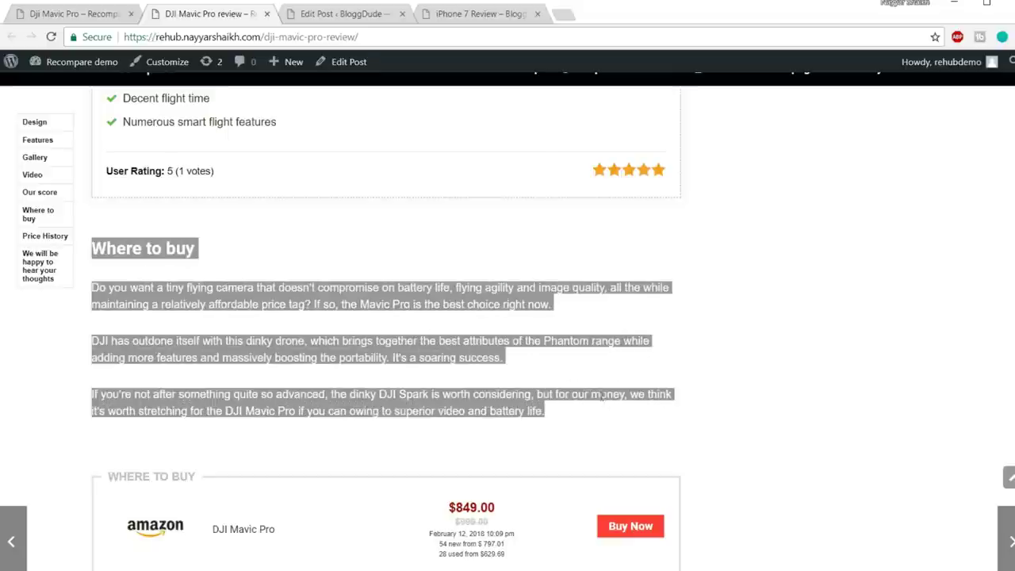
scroll(600, 394, "down", 3)
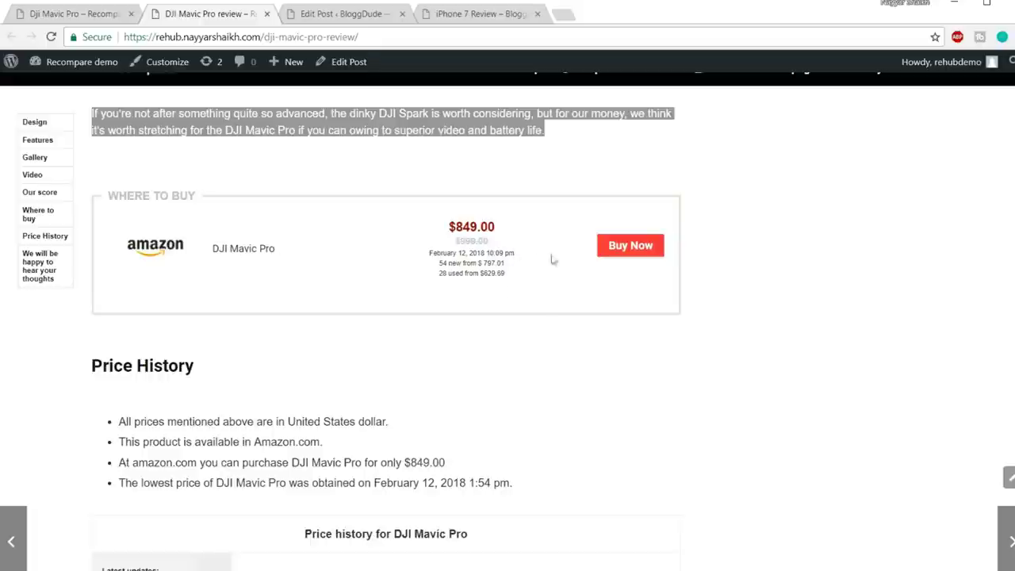
left_click(355, 63)
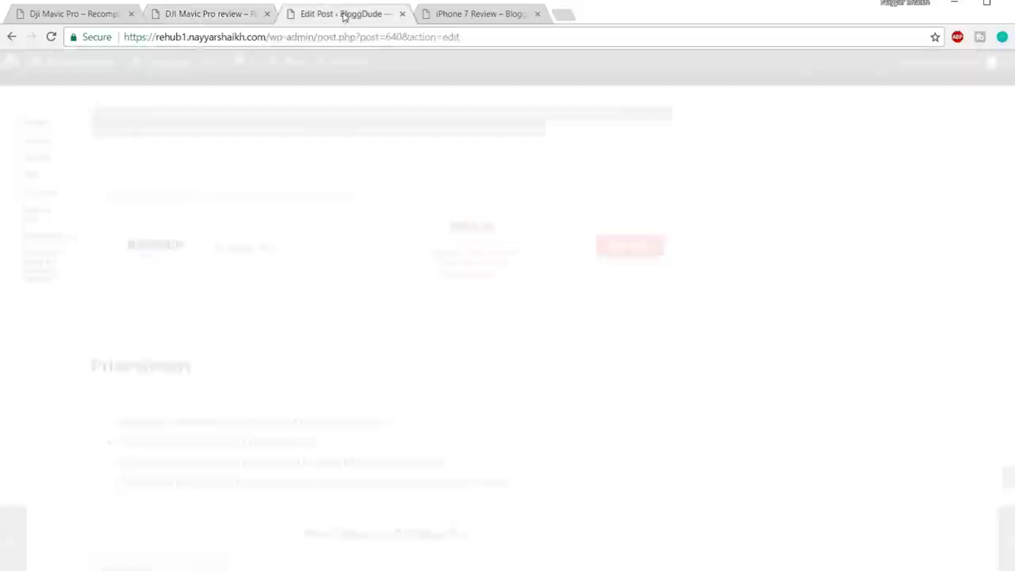
Step: Paste the Where to buy heading and three paragraphs on a new line after [review], leaving an empty line below
scroll(600, 337, "down", 15)
scroll(601, 337, "down", 10)
scroll(250, 351, "up", 4)
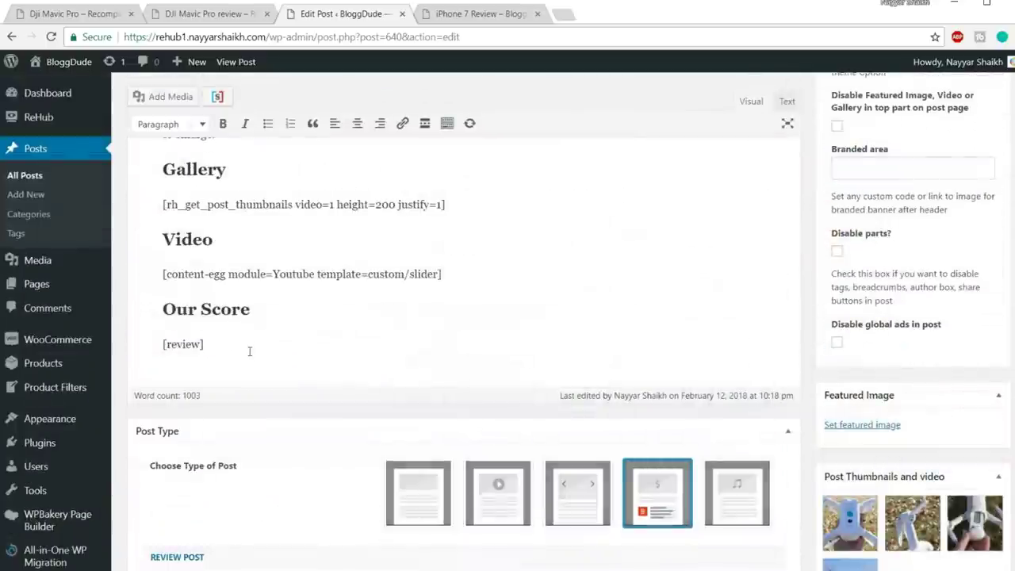
left_click(249, 352)
key("Return")
key("ctrl+v")
scroll(343, 404, "down", 1)
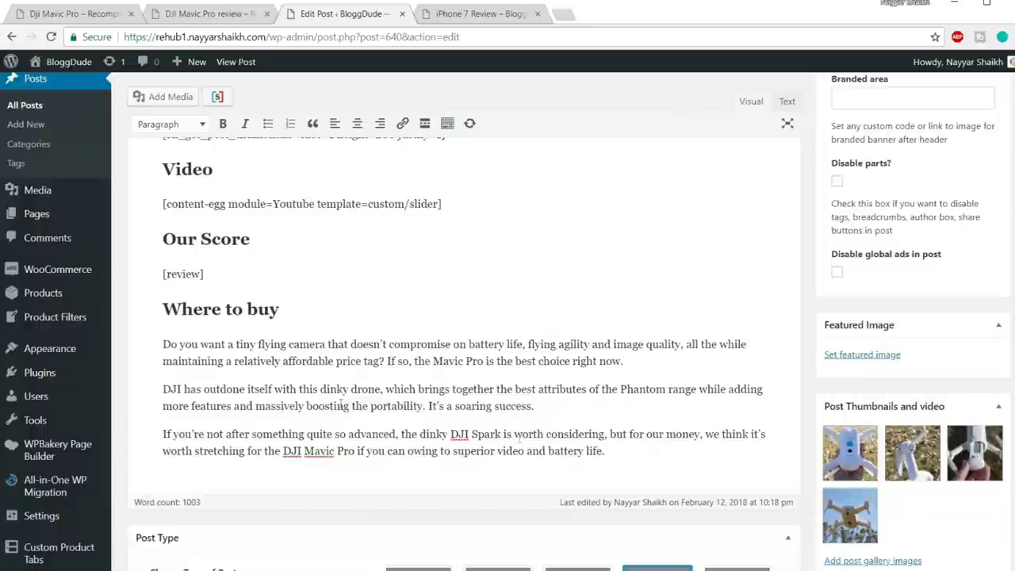
key("Return")
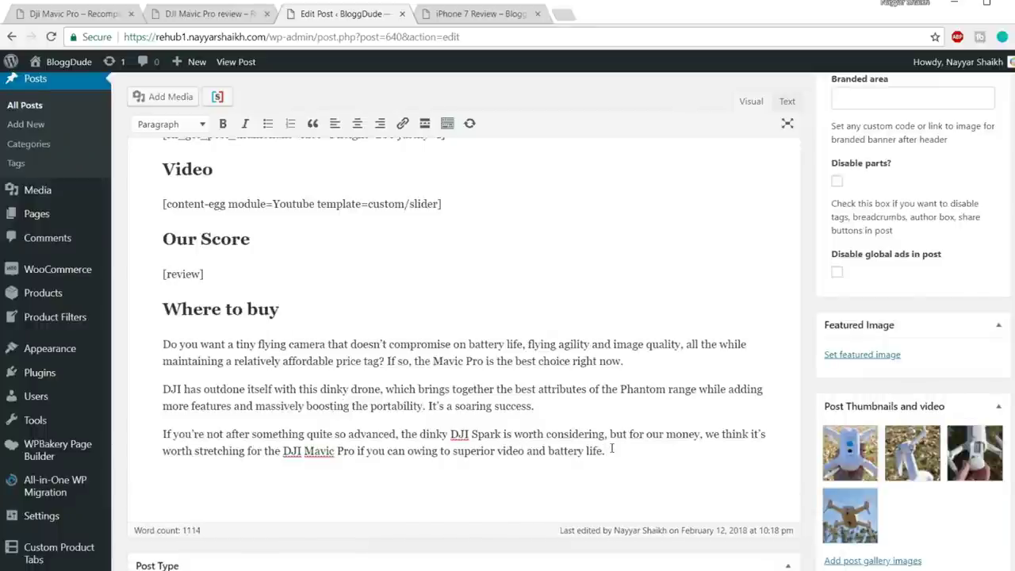
scroll(612, 449, "down", 15)
scroll(866, 427, "down", 5)
scroll(536, 441, "up", 6)
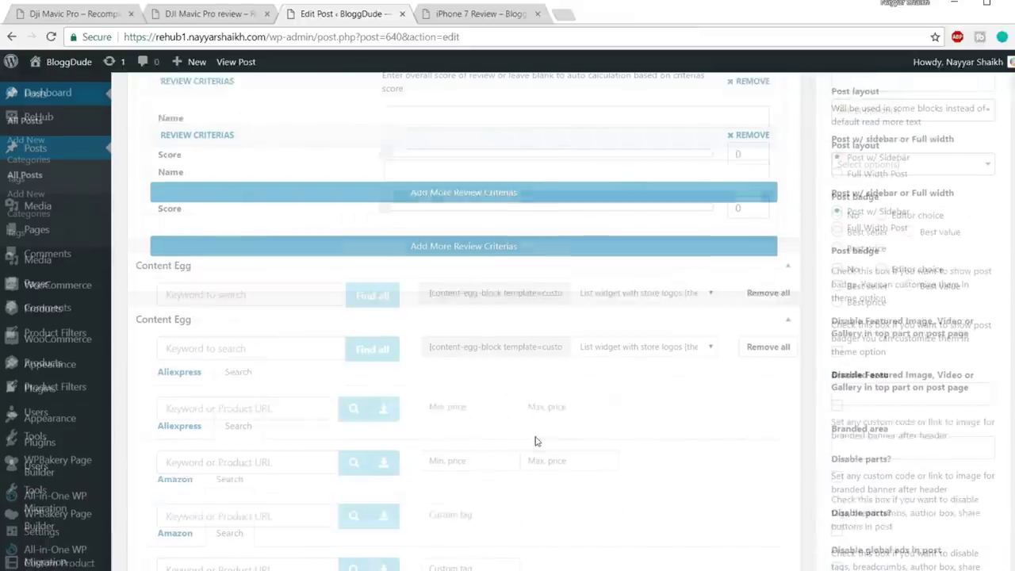
Step: Enter 'iphone 7 rosegold 128 gb' as the Aliexpress keyword and search Amazon with the same phrase
scroll(536, 441, "down", 4)
left_click(256, 184)
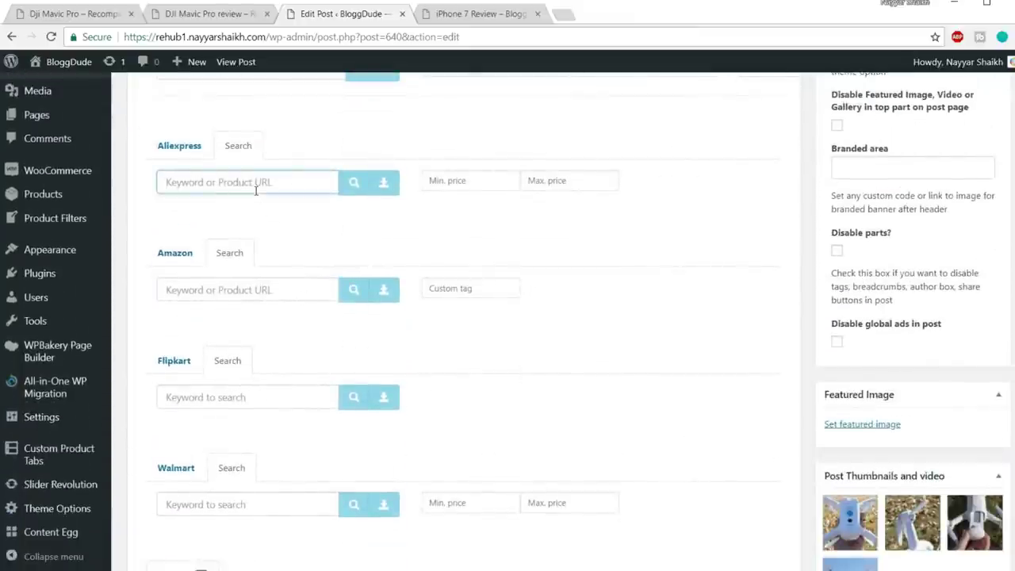
type("iphone 7 rosegold 128 gb")
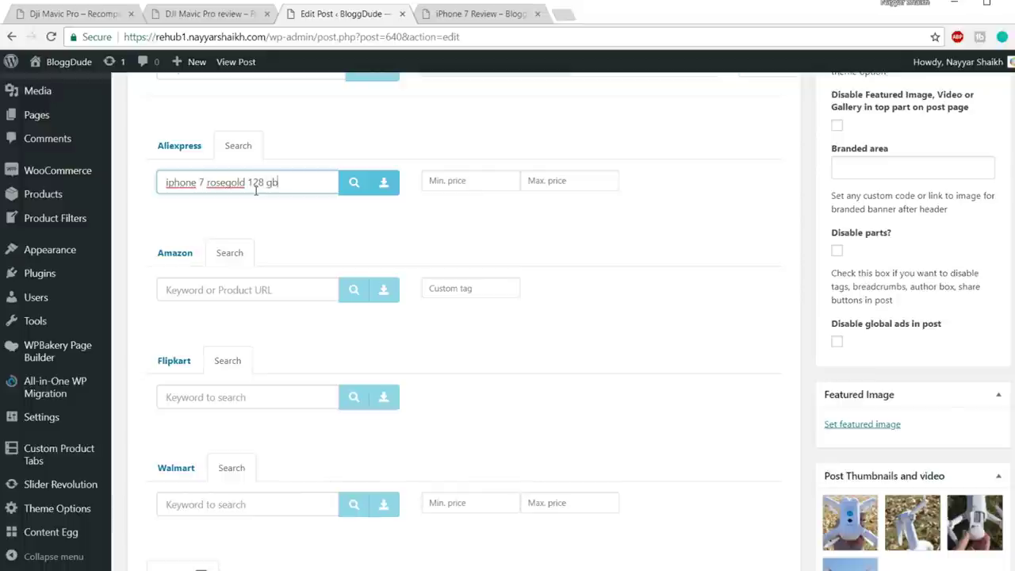
key("ctrl+a")
key("ctrl+c")
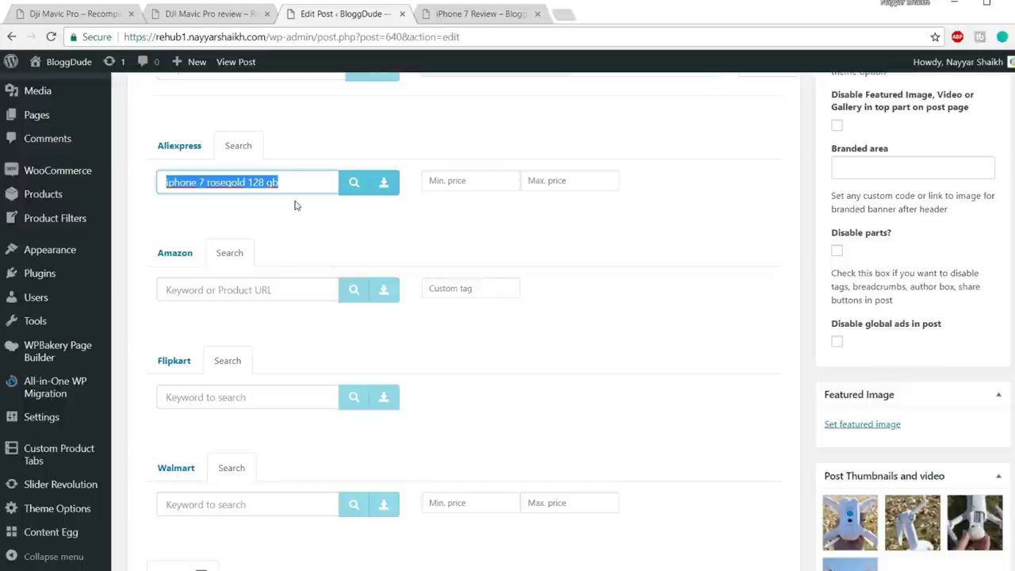
left_click(279, 292)
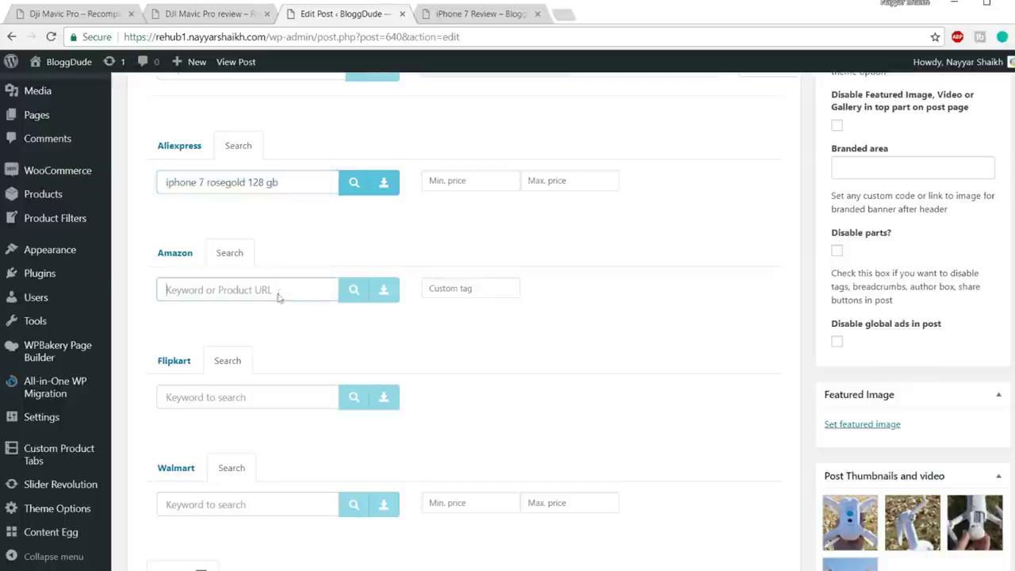
key("ctrl+v")
left_click(353, 293)
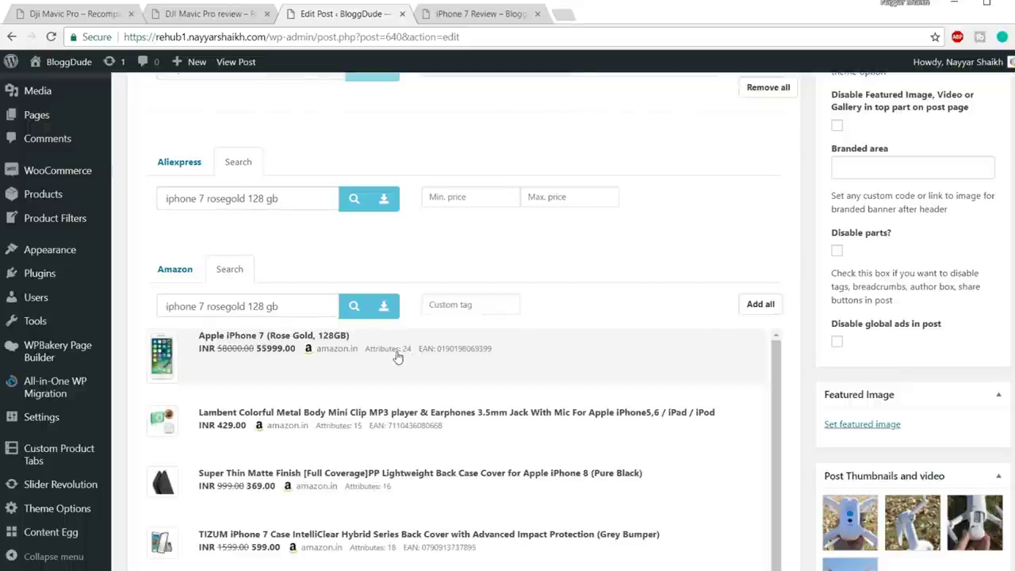
scroll(709, 315, "down", 6)
Step: Search Flipkart and Walmart for the same phrase and add the first result from each
left_click(274, 345)
key("ctrl+v")
left_click(354, 343)
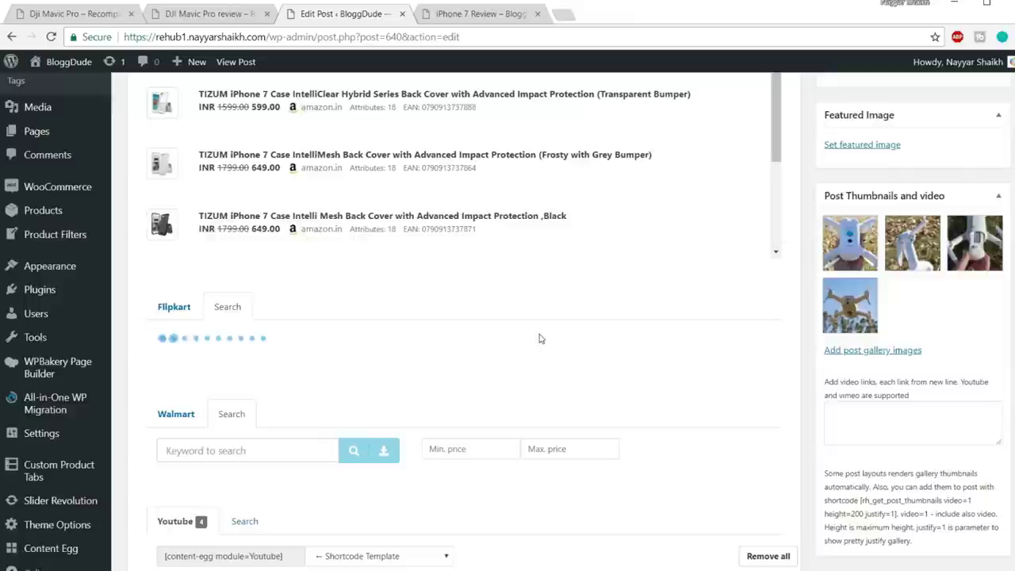
left_click(328, 342)
scroll(496, 351, "down", 5)
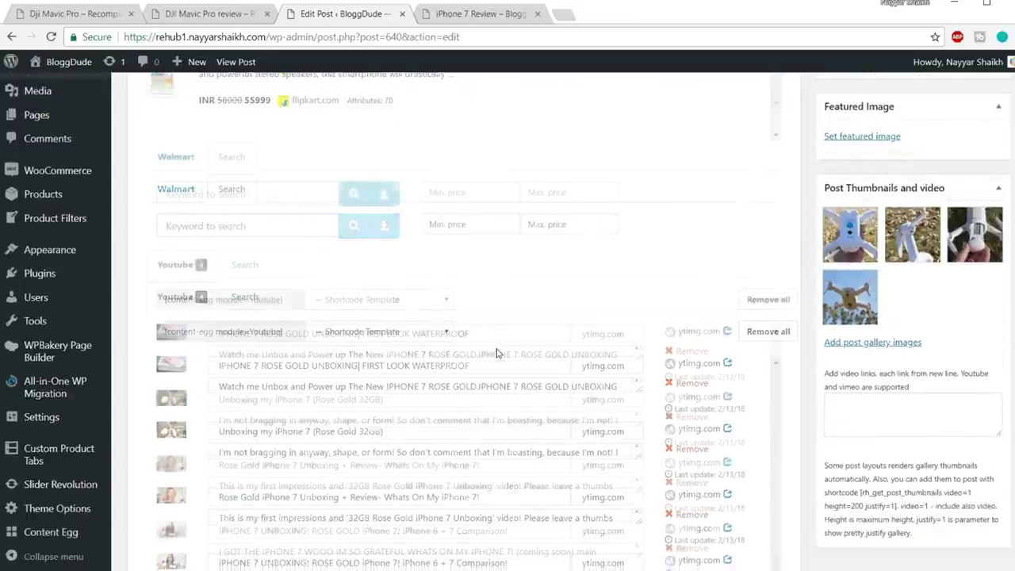
left_click(286, 159)
key("ctrl+v")
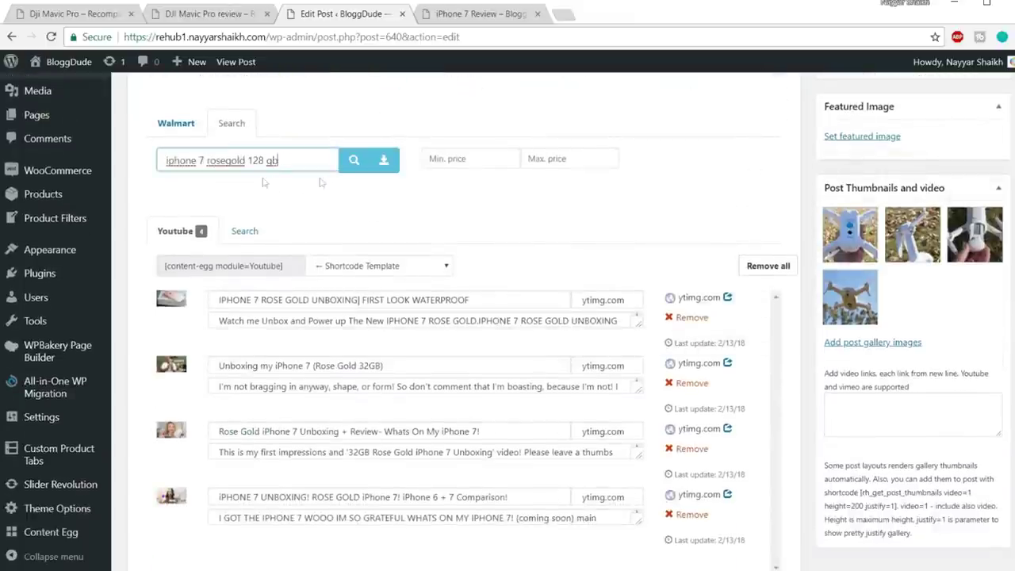
left_click(354, 161)
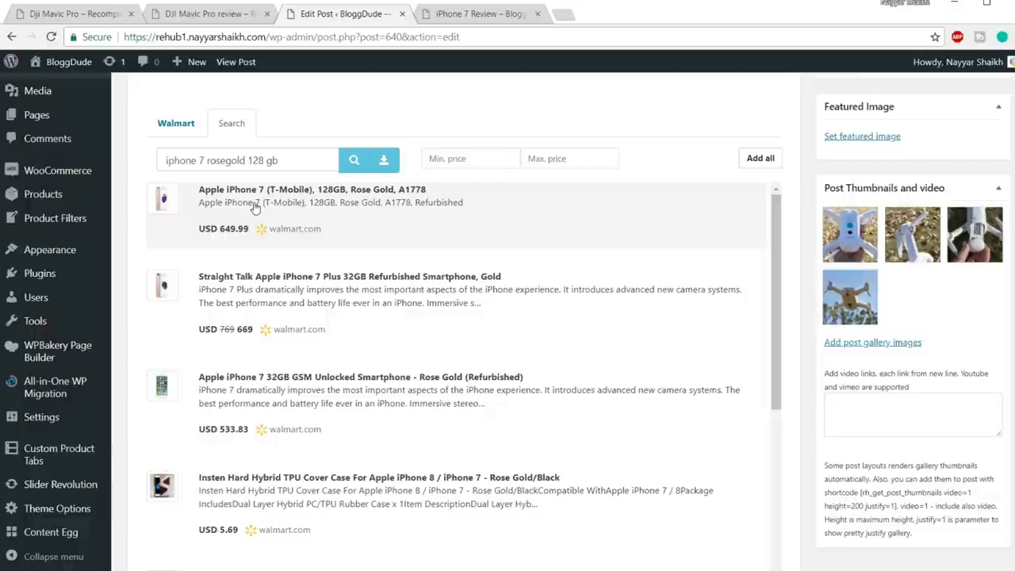
left_click(354, 220)
scroll(736, 337, "up", 10)
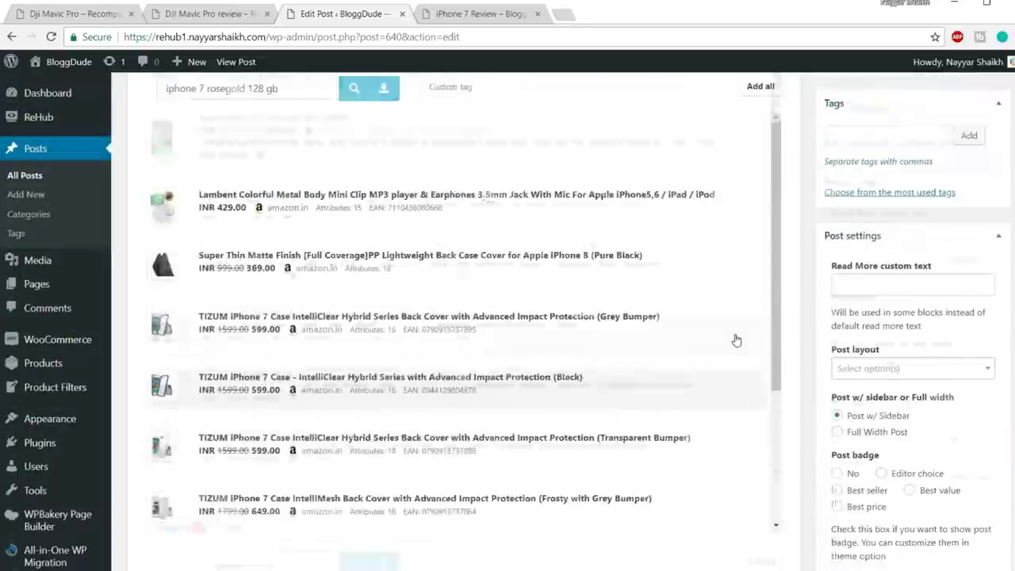
scroll(736, 340, "up", 6)
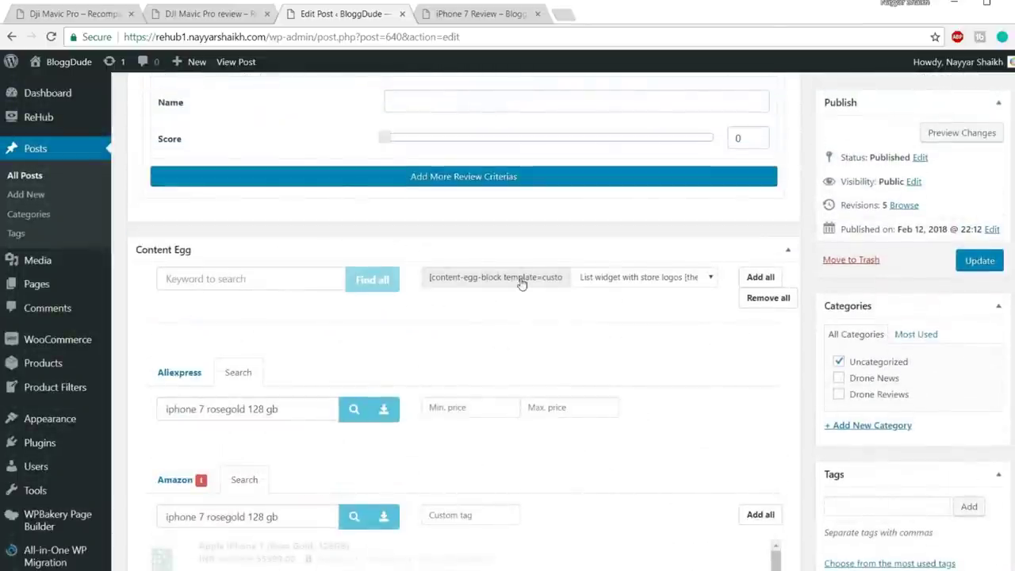
Step: Paste [content-egg-block template=custom/all_logolist_widget] on the empty line below the Where to buy text
left_click(523, 284)
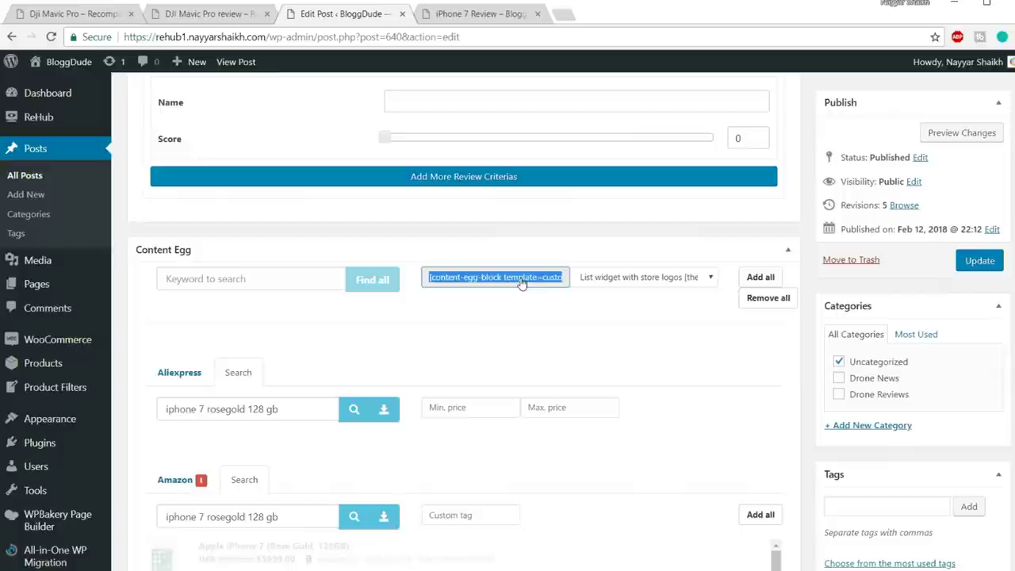
left_click(627, 279)
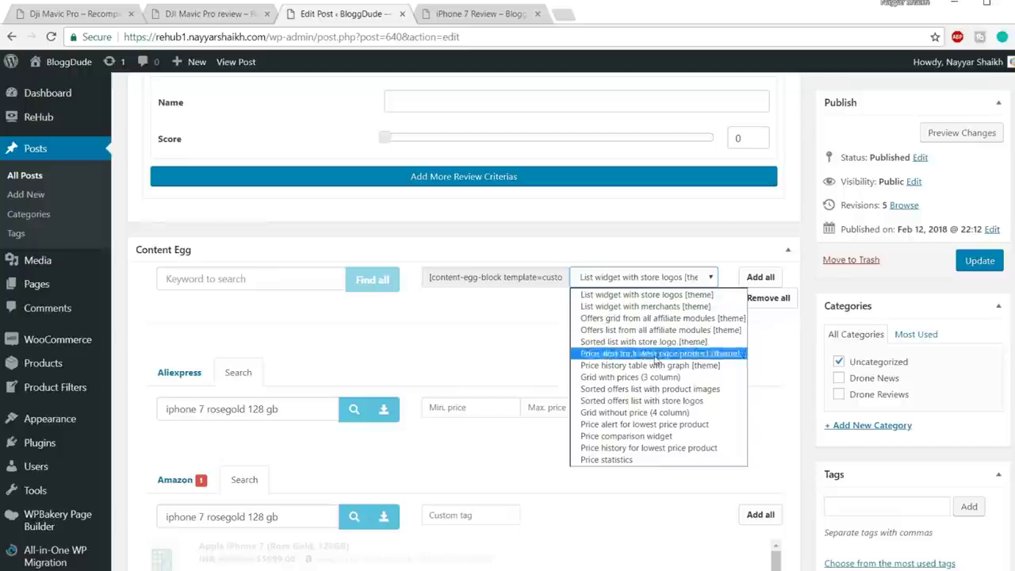
left_click(497, 333)
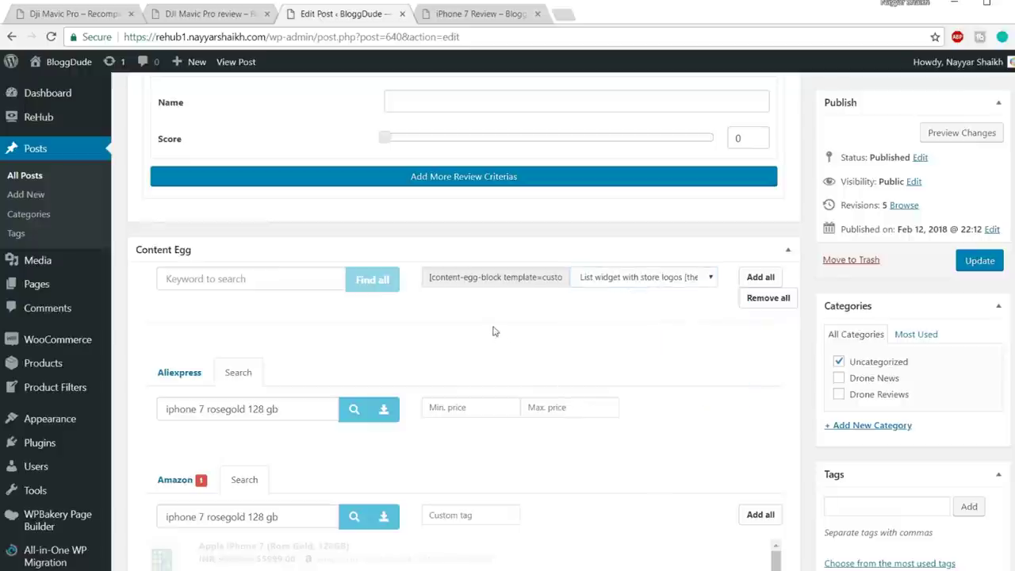
left_click(525, 277)
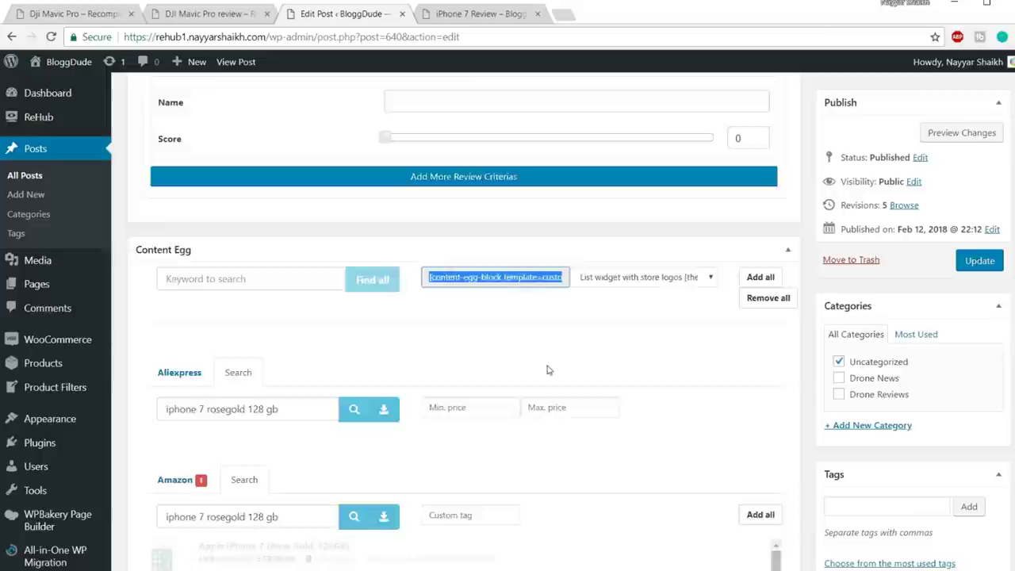
scroll(548, 371, "up", 15)
scroll(547, 371, "up", 5)
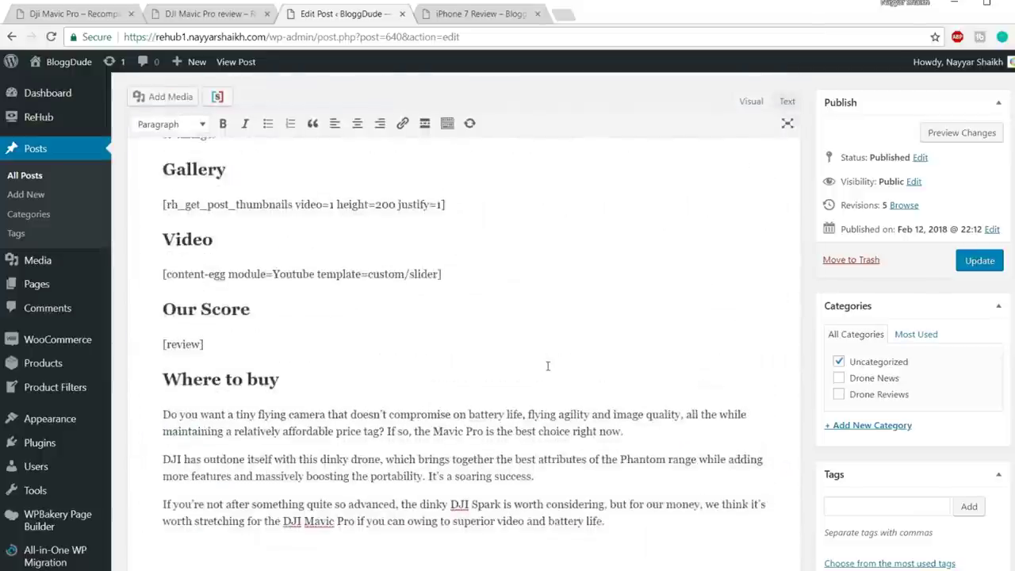
scroll(285, 348, "down", 3)
left_click(305, 345)
type("[content-egg-block template=custom/all_logolist_widget]")
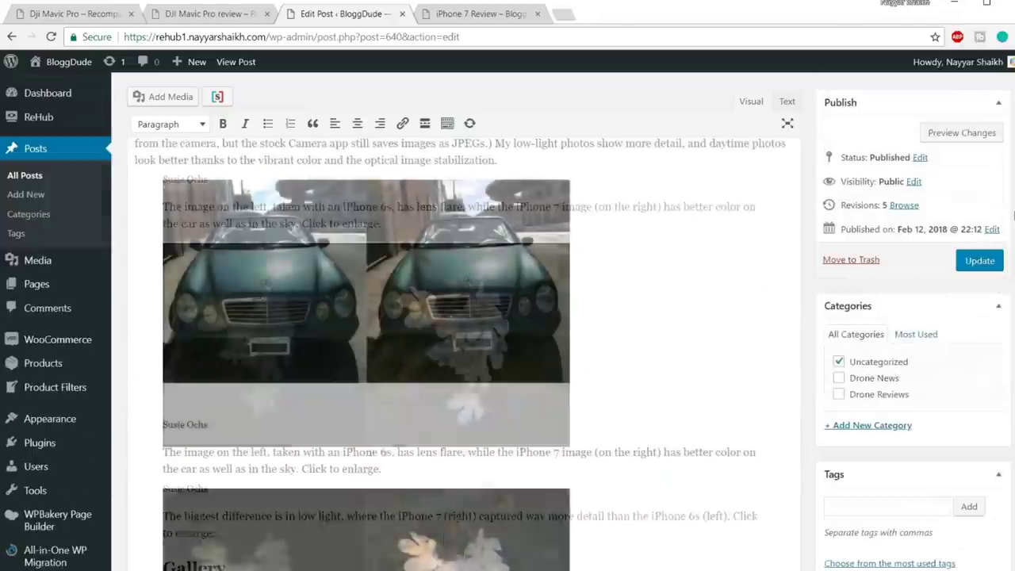
Step: Update the post and go to its live iPhone 7 Review page
left_click(977, 262)
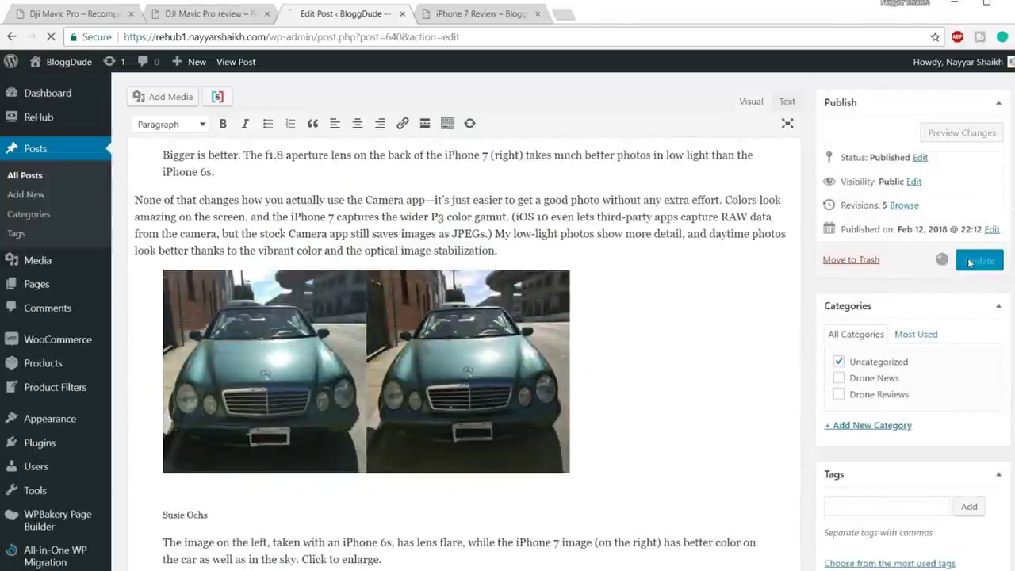
left_click(458, 14)
left_click(461, 31)
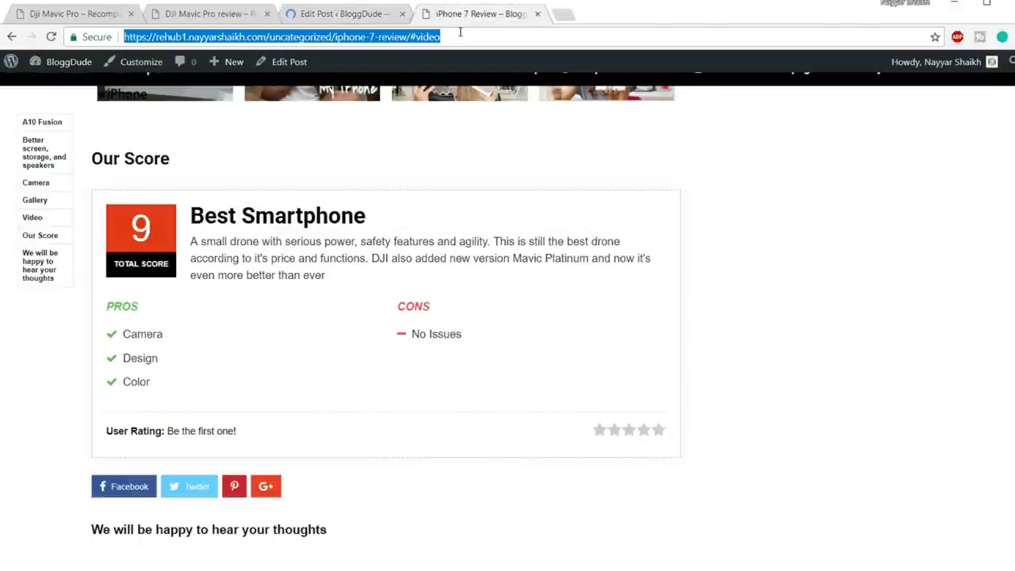
Step: Reload the live post, check the Walmart, Amazon and Flipkart offers under Where to buy, then return to the editor
key("Return")
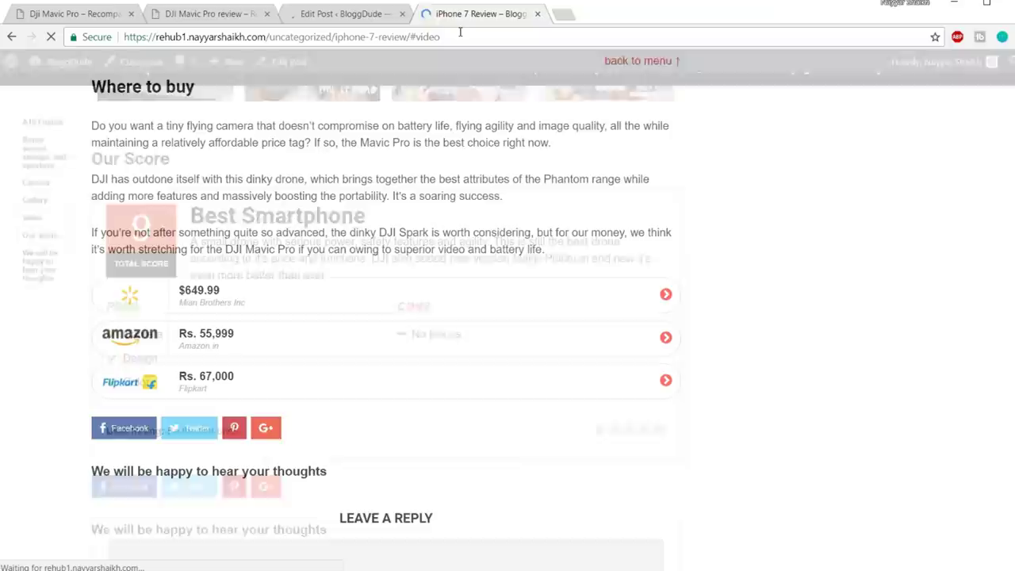
scroll(684, 238, "up", 5)
scroll(689, 289, "down", 3)
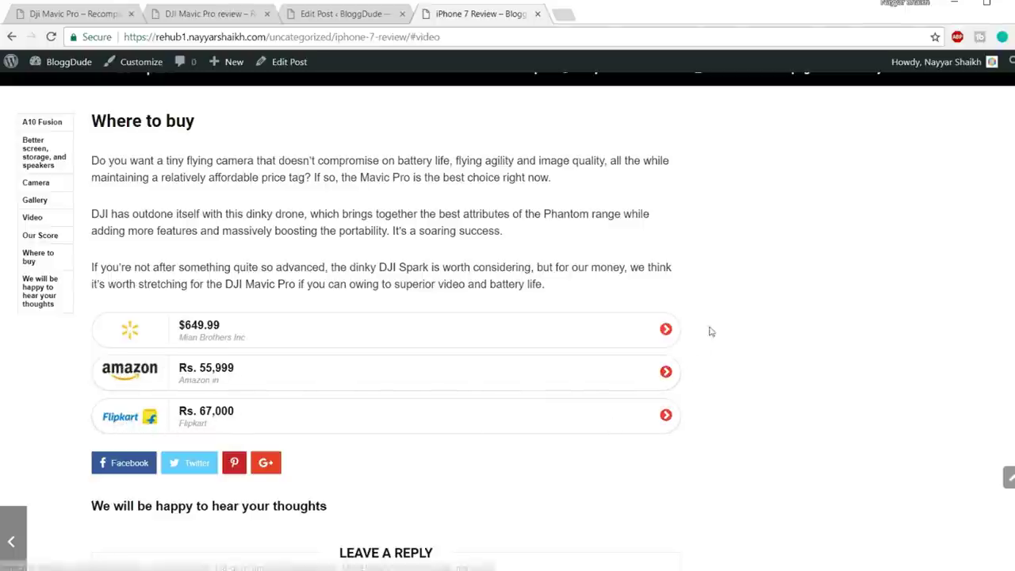
left_click(364, 15)
scroll(611, 381, "down", 15)
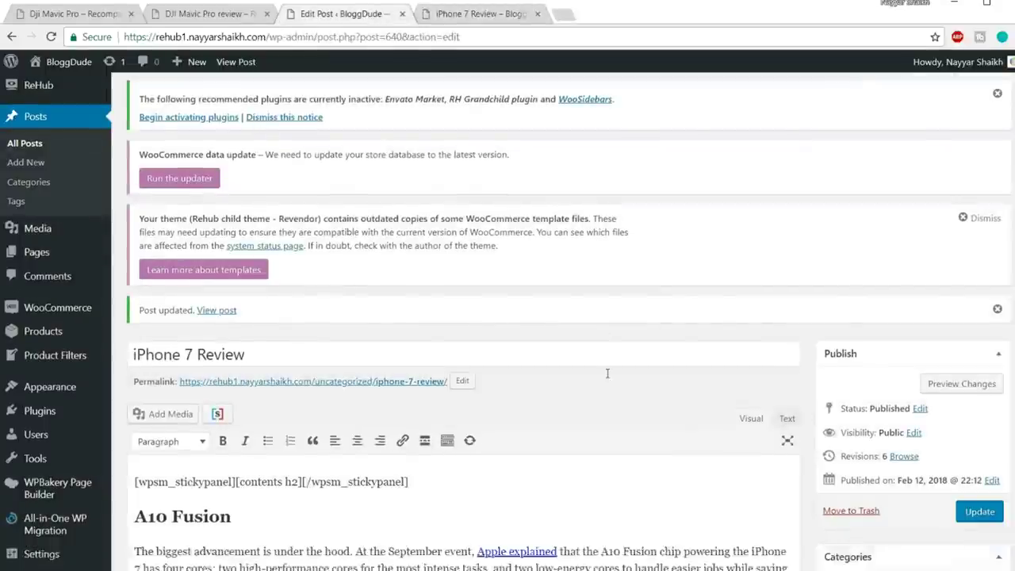
Step: Select the 'Grid with prices (3 column)' template in the Content Egg box and copy its shortcode
scroll(630, 426, "down", 20)
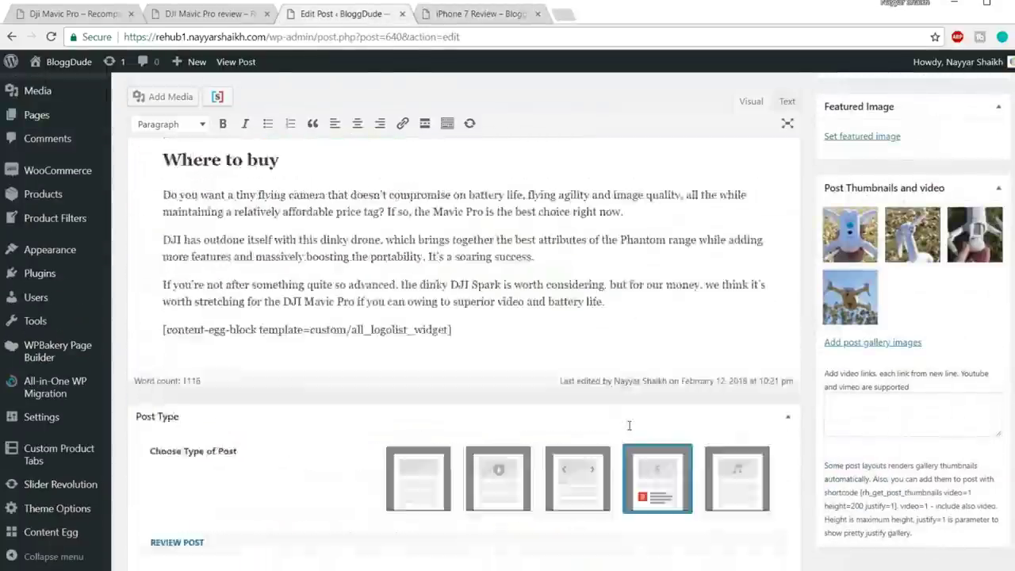
scroll(629, 426, "down", 8)
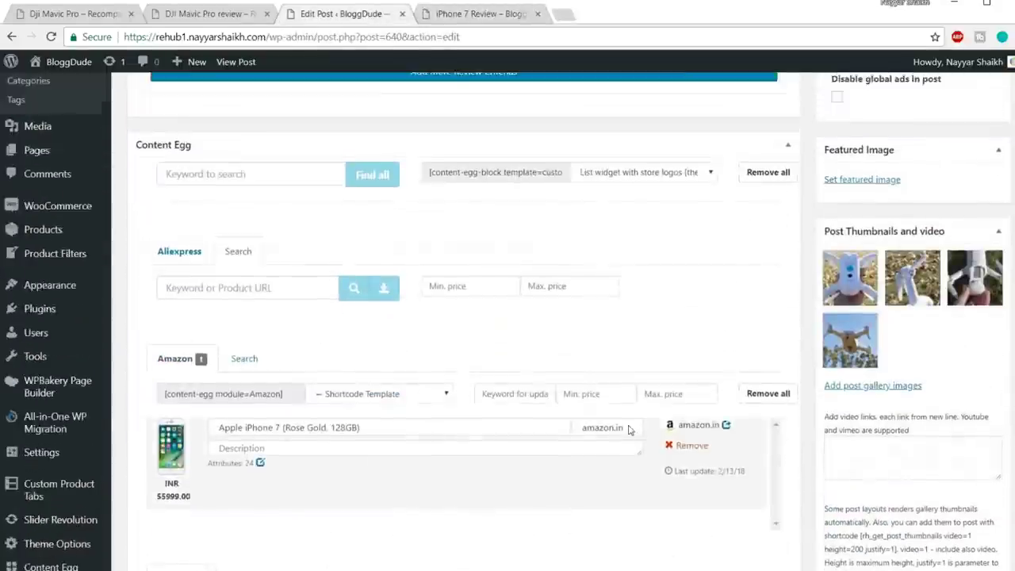
scroll(630, 422, "up", 3)
left_click(637, 420)
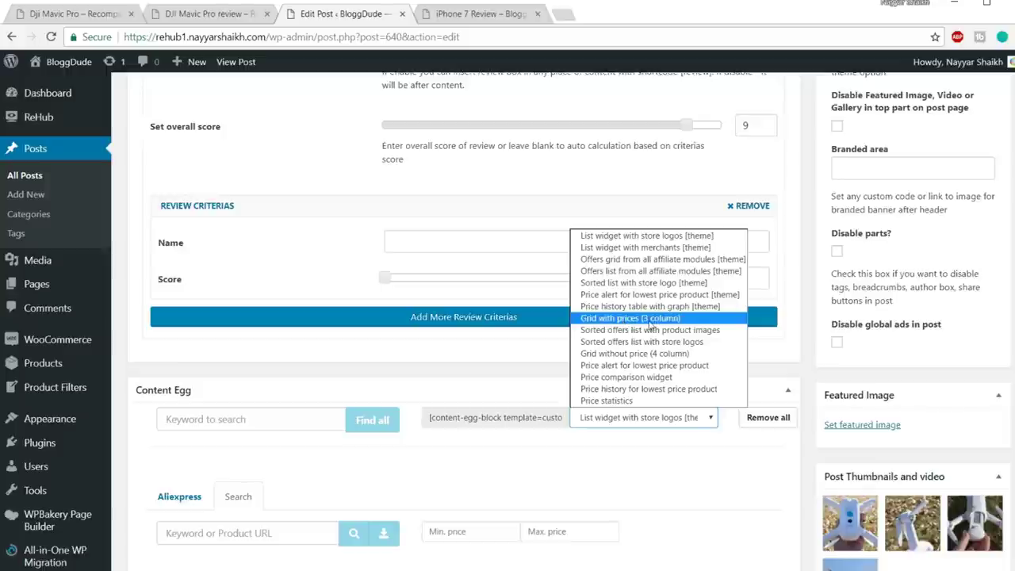
left_click(653, 320)
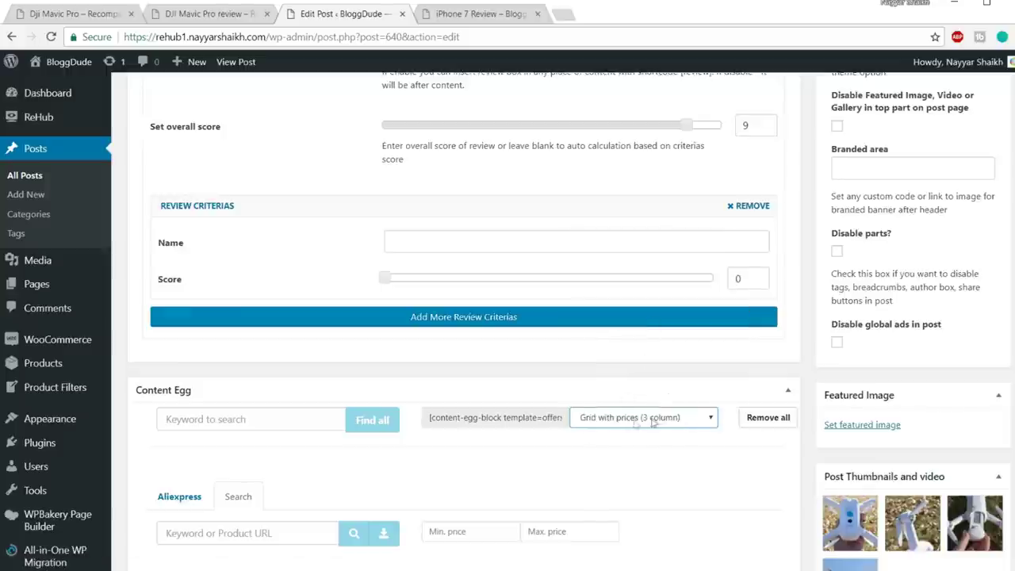
left_click(527, 426)
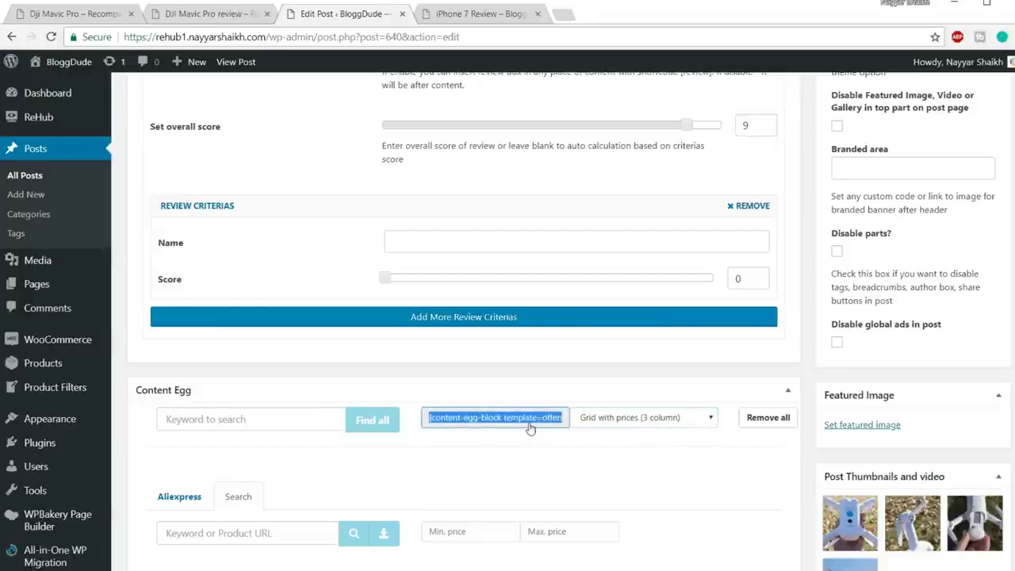
Step: Replace the old logo list shortcode with the grid shortcode, update the post and view it live
scroll(530, 428, "up", 10)
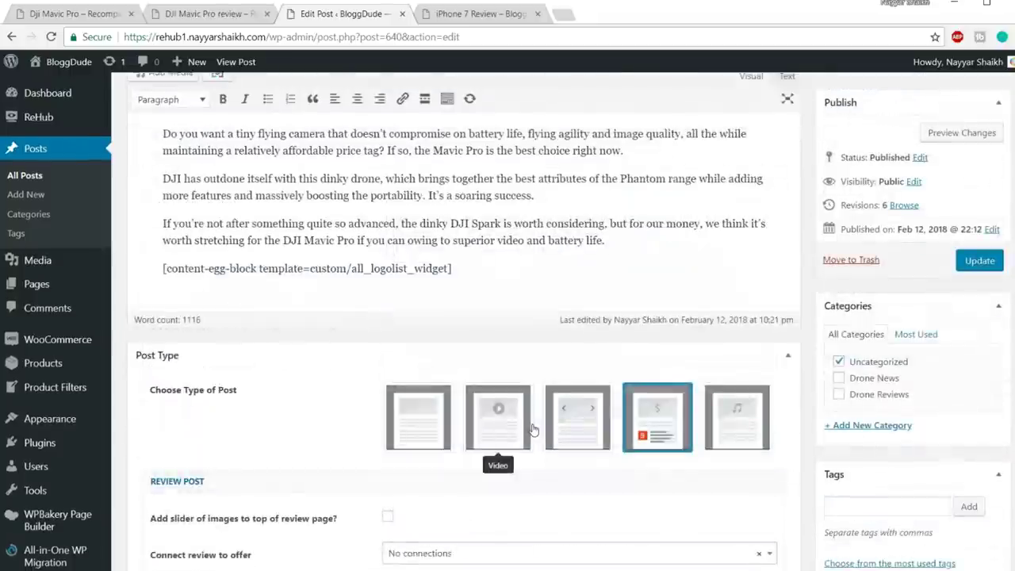
left_click_drag(490, 410, 139, 413)
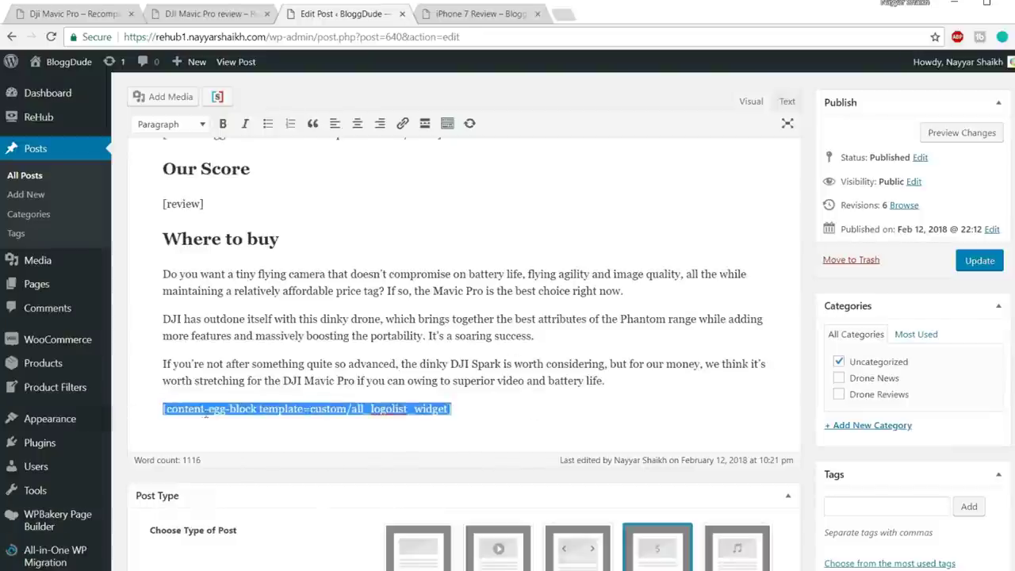
type("[content-egg-block template=offers_grid]")
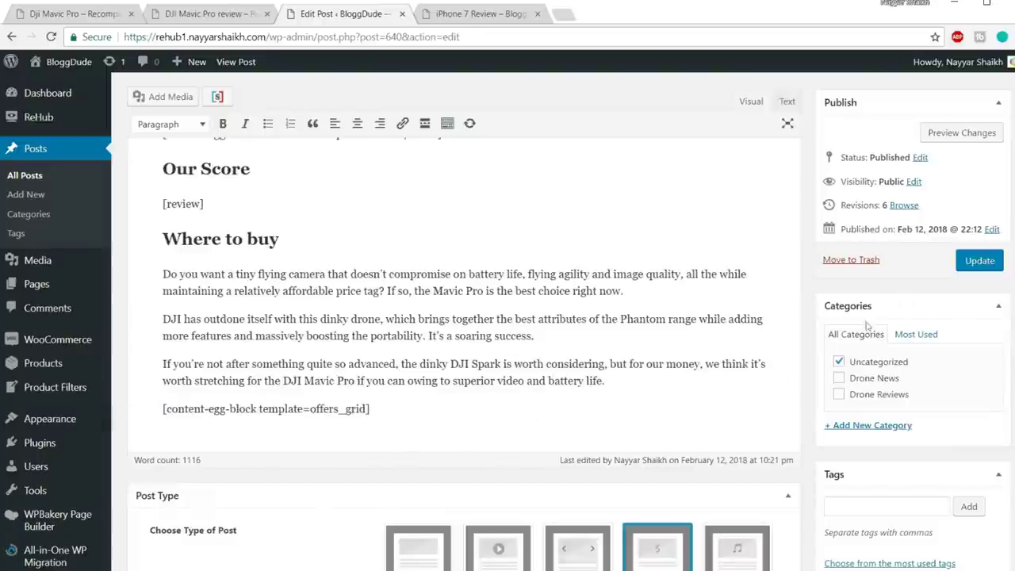
left_click(982, 263)
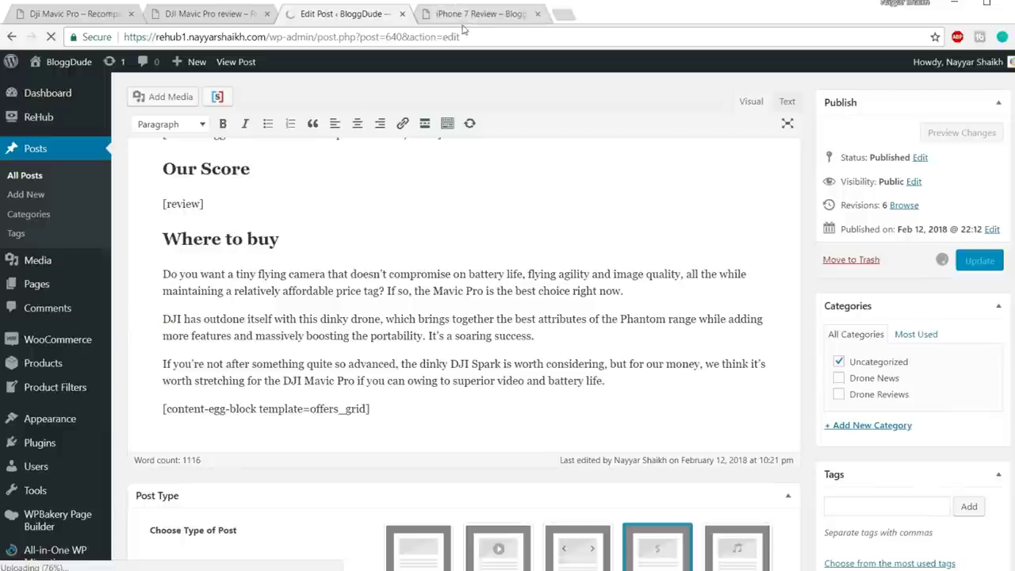
left_click(463, 19)
left_click(465, 35)
key("Return")
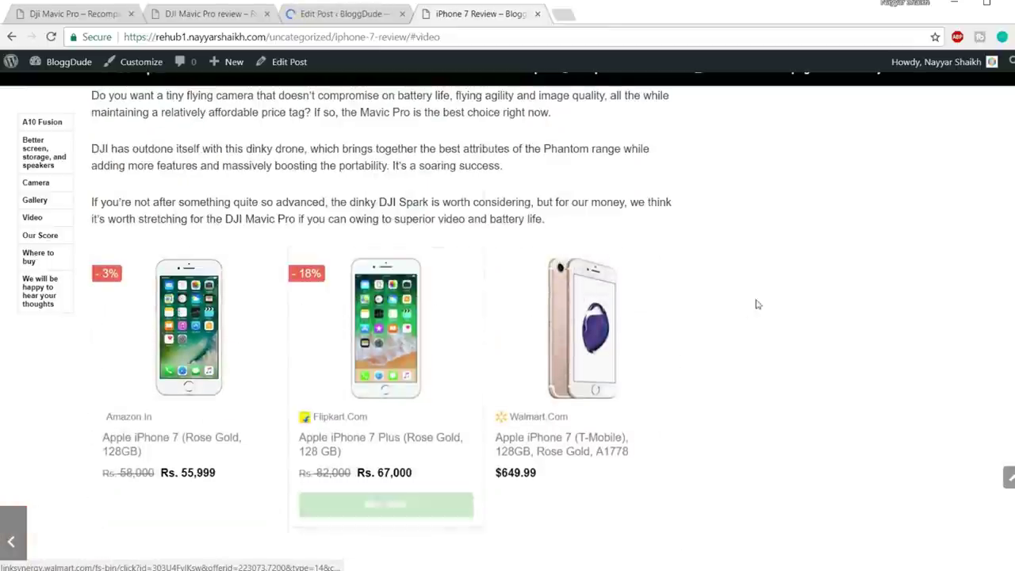
scroll(388, 98, "up", 1)
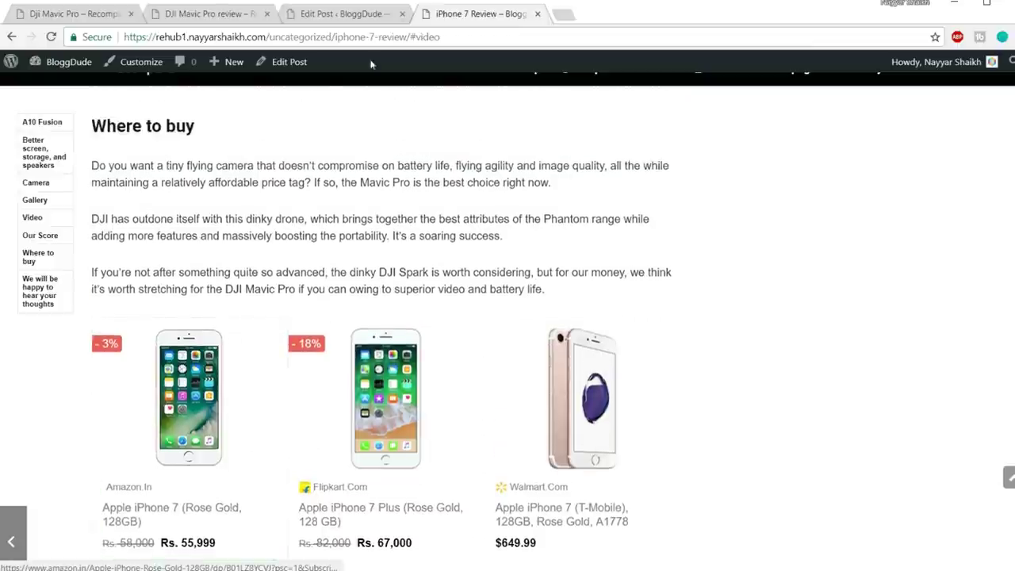
scroll(728, 294, "down", 3)
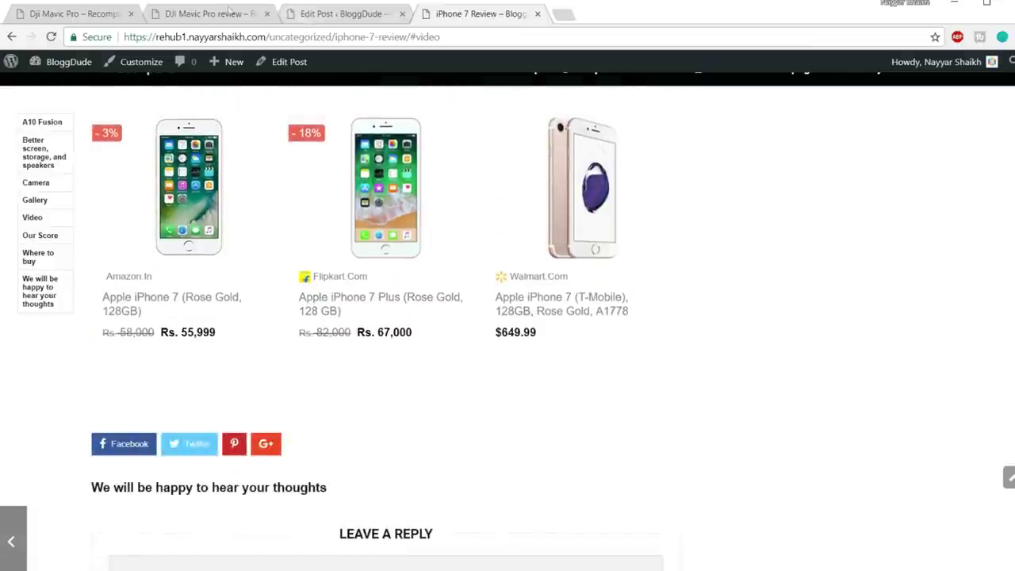
left_click(229, 13)
scroll(639, 322, "down", 3)
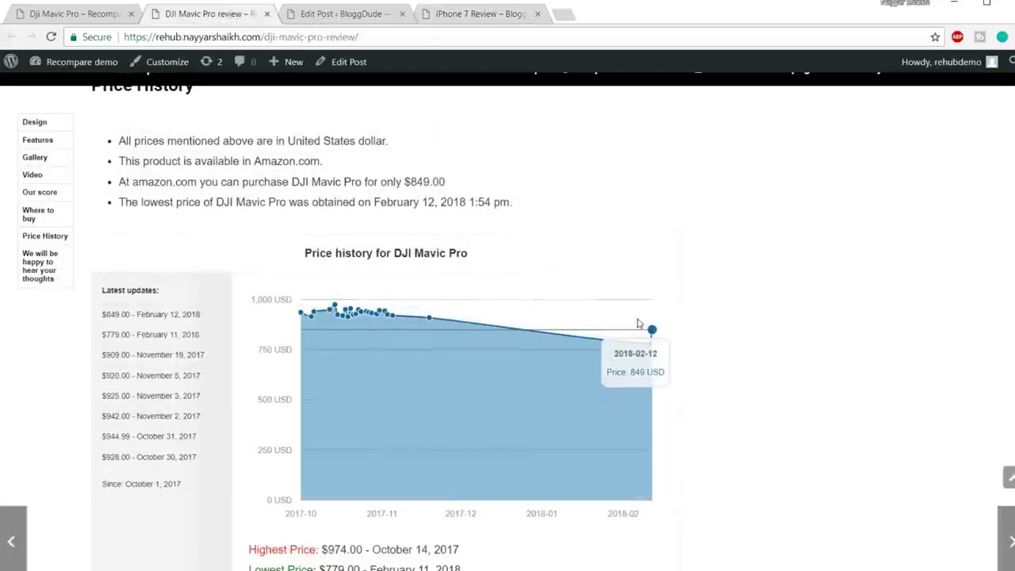
scroll(640, 322, "up", 2)
left_click_drag(90, 225, 231, 227)
key("ctrl+c")
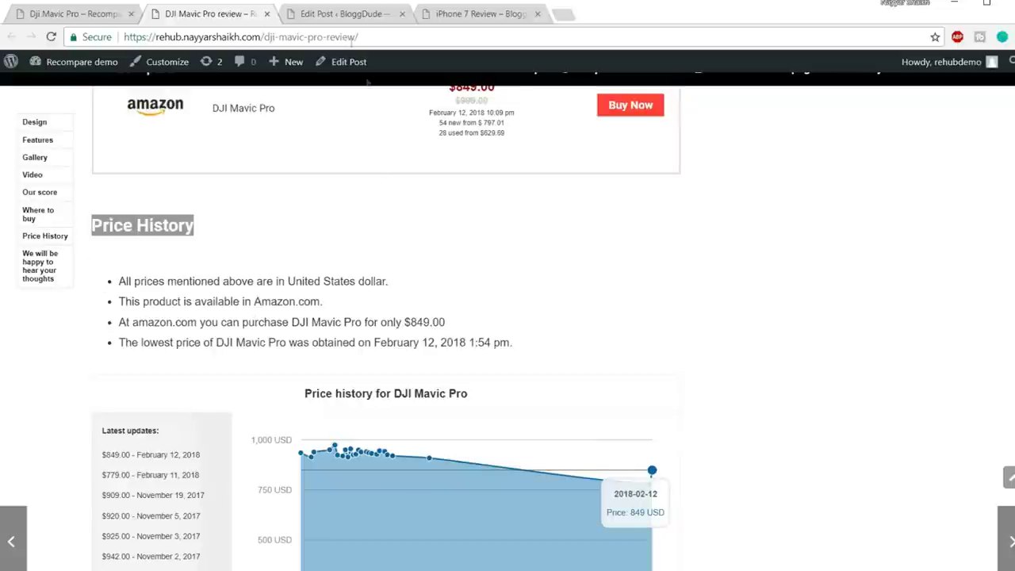
left_click(347, 13)
scroll(511, 299, "down", 10)
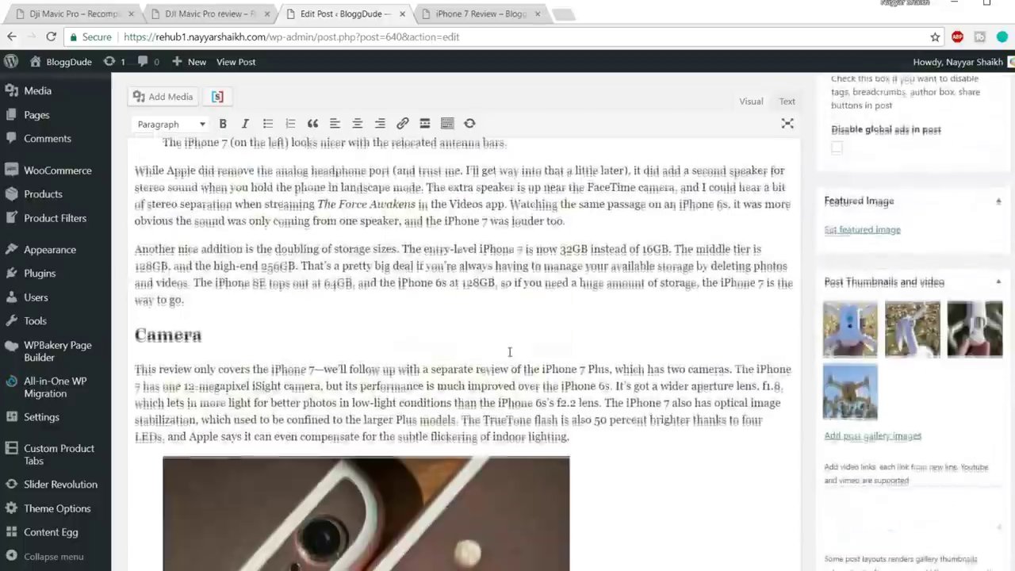
scroll(510, 351, "down", 15)
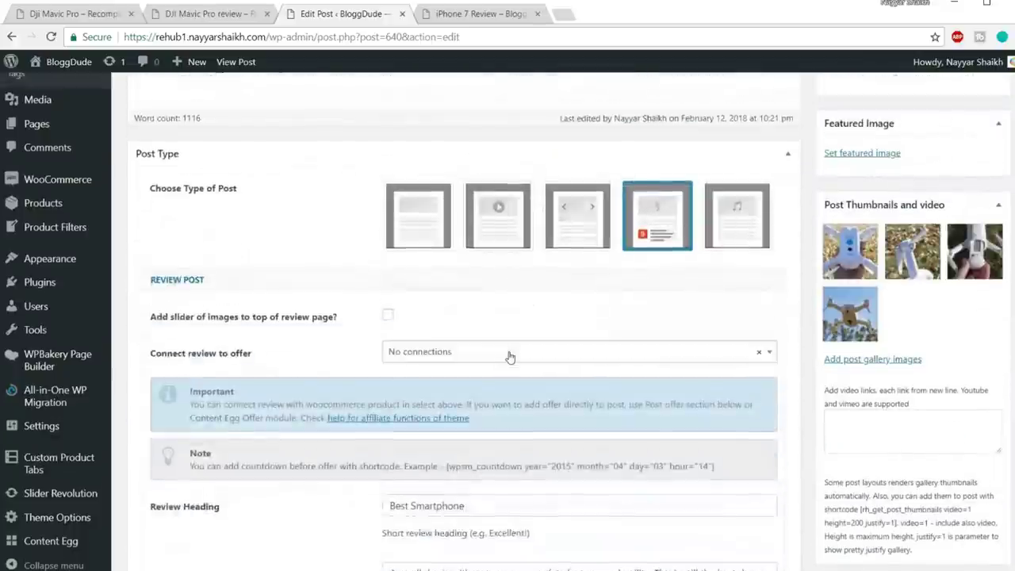
Step: Add a 'Price History' heading on a new line below the grid shortcode
scroll(423, 342, "up", 3)
key("Return")
key("ctrl+v")
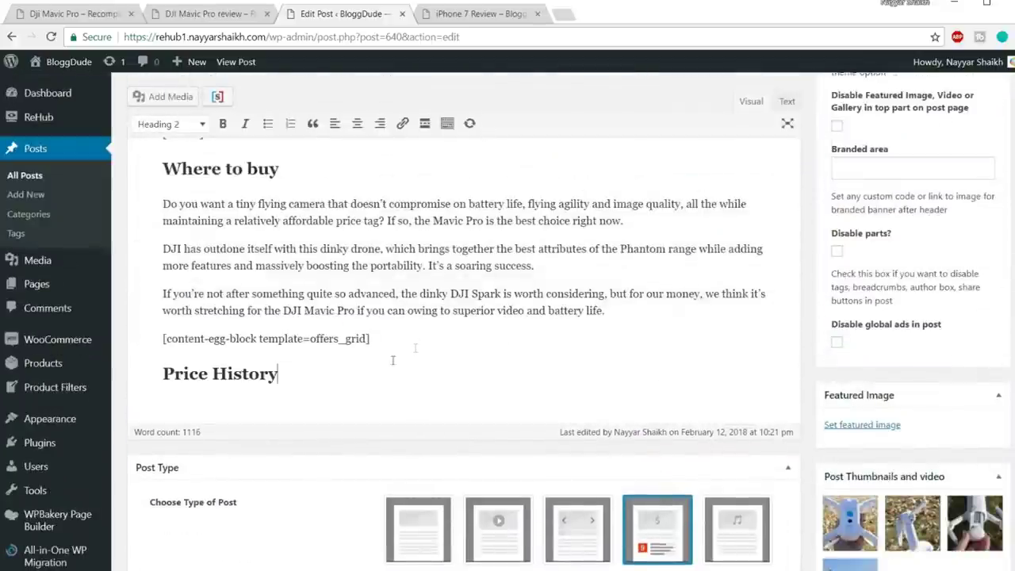
key("Return")
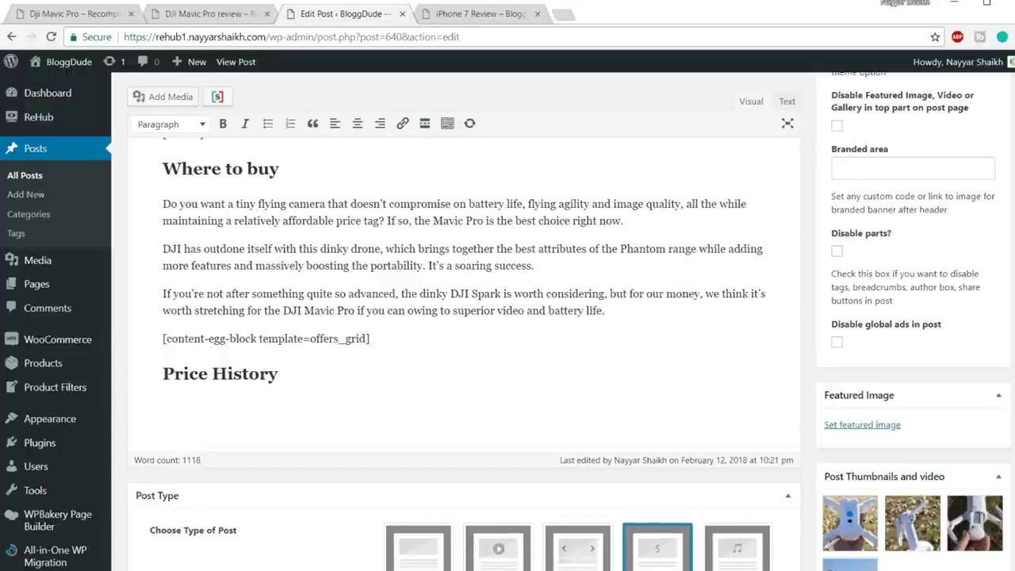
Step: Copy the price statistics and full price history shortcodes from line 6 of the notes, and paste them under the heading
mouse_move(148, 568)
left_click(226, 540)
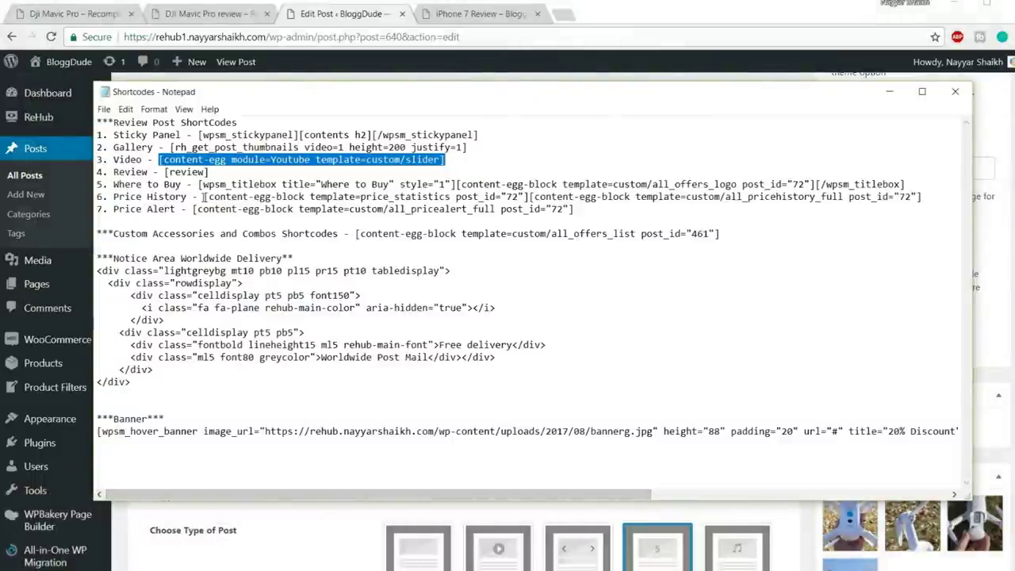
left_click_drag(204, 196, 926, 196)
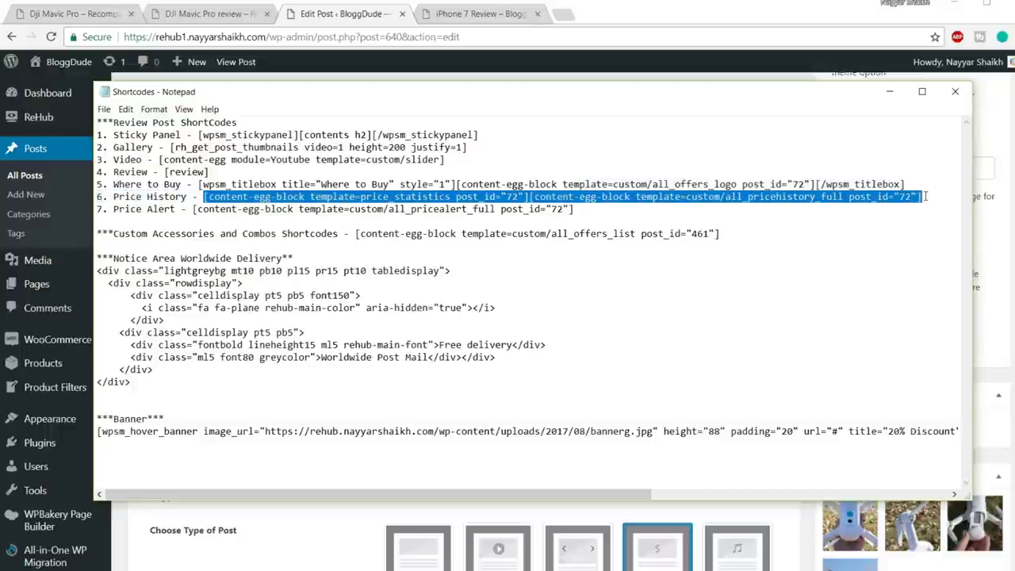
left_click(533, 184)
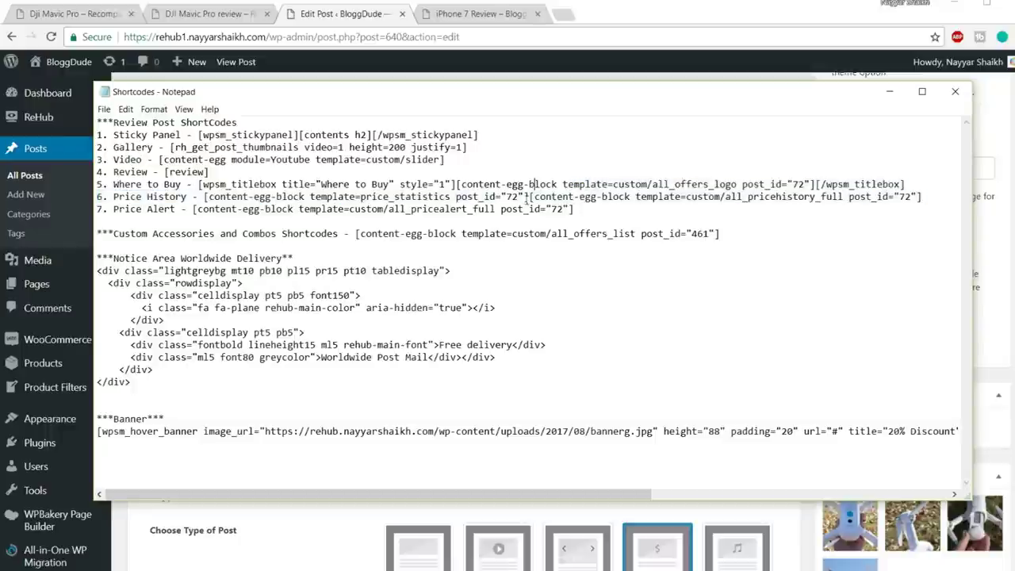
left_click_drag(528, 198, 204, 196)
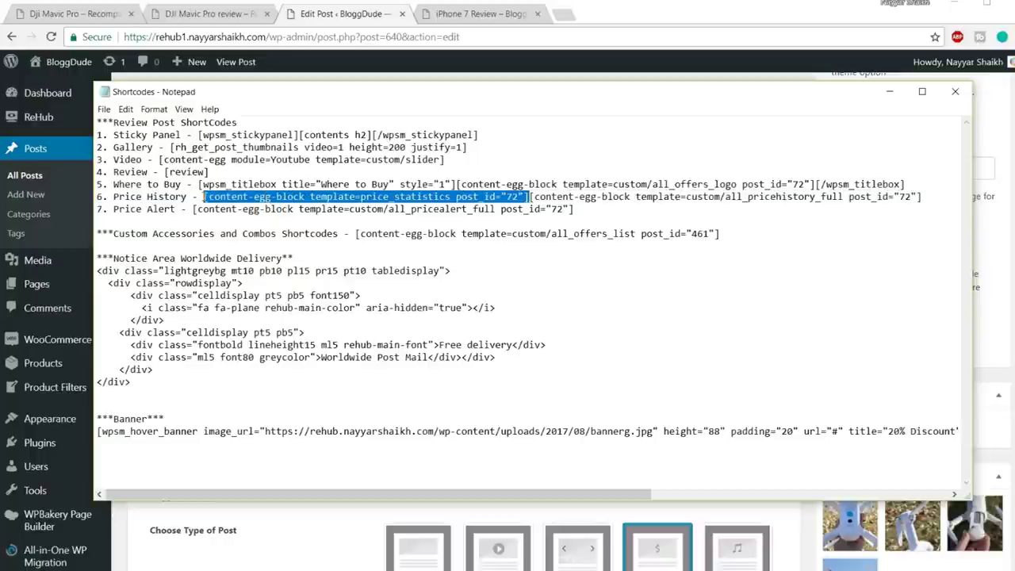
left_click(538, 197)
left_click_drag(531, 196, 928, 197)
left_click_drag(502, 209, 99, 208)
left_click_drag(922, 197, 204, 196)
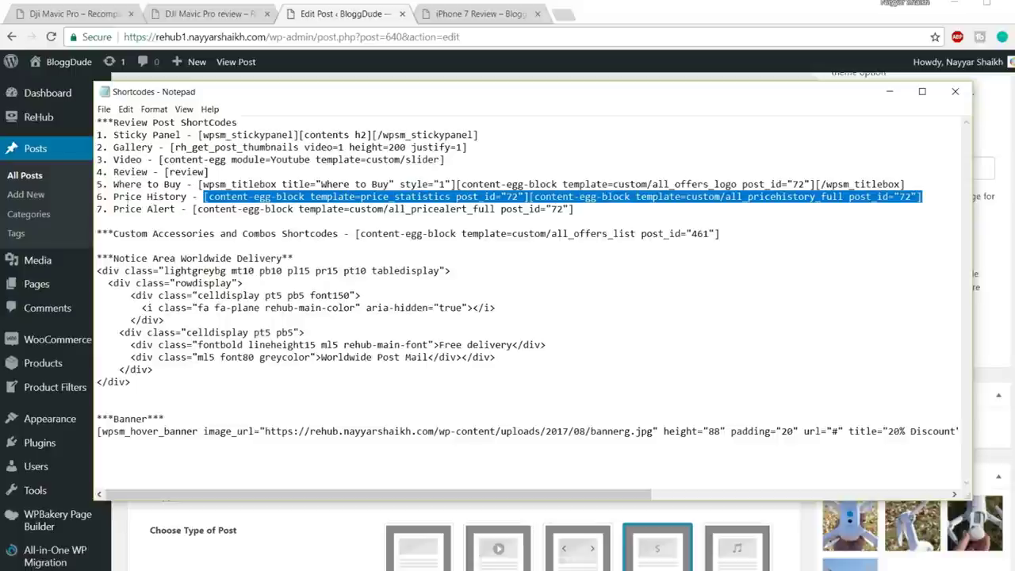
left_click(159, 512)
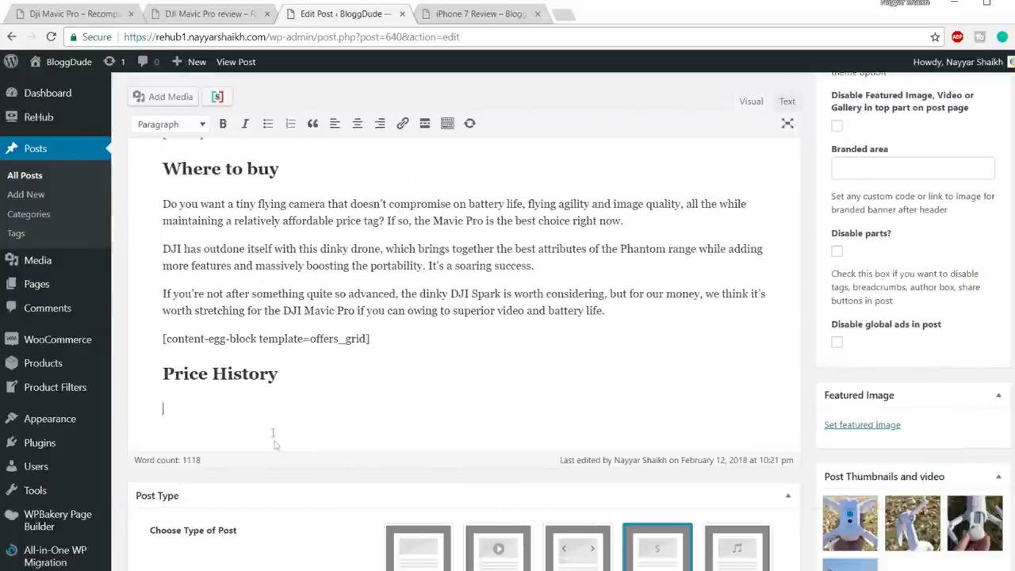
type("[content-egg-block template=price_statistics post_id=\"72\"] [content-egg-block template=custom/all_pricehistory_full post_id=\"72\"]")
Step: Compare the new shortcodes with the DJI Mavic Pro demo review's Price History section
left_click_drag(486, 408, 114, 411)
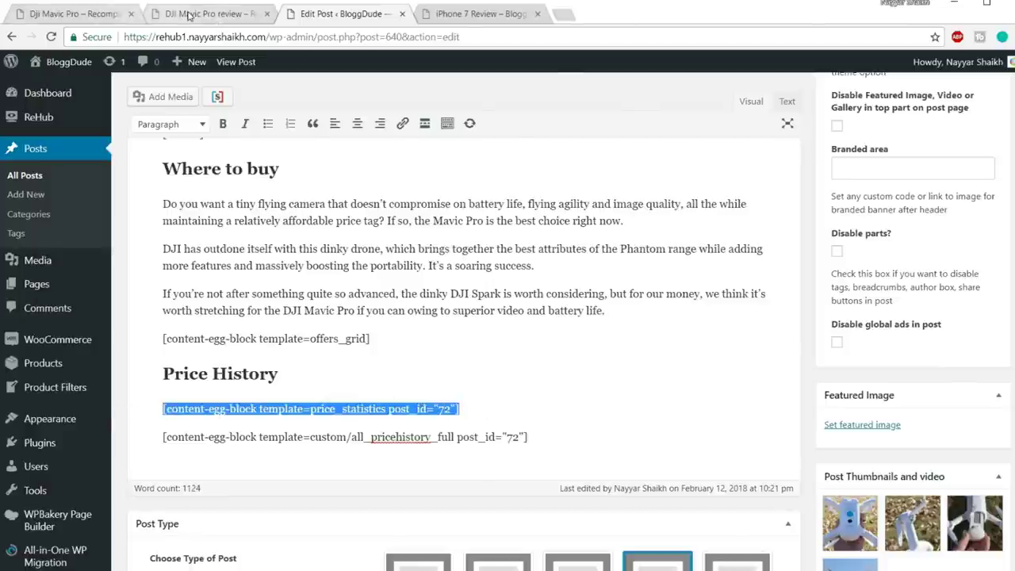
left_click(216, 22)
left_click_drag(540, 348, 188, 322)
mouse_move(108, 317)
left_mouse_down()
mouse_move(111, 227)
mouse_move(113, 301)
left_mouse_up()
left_click(362, 15)
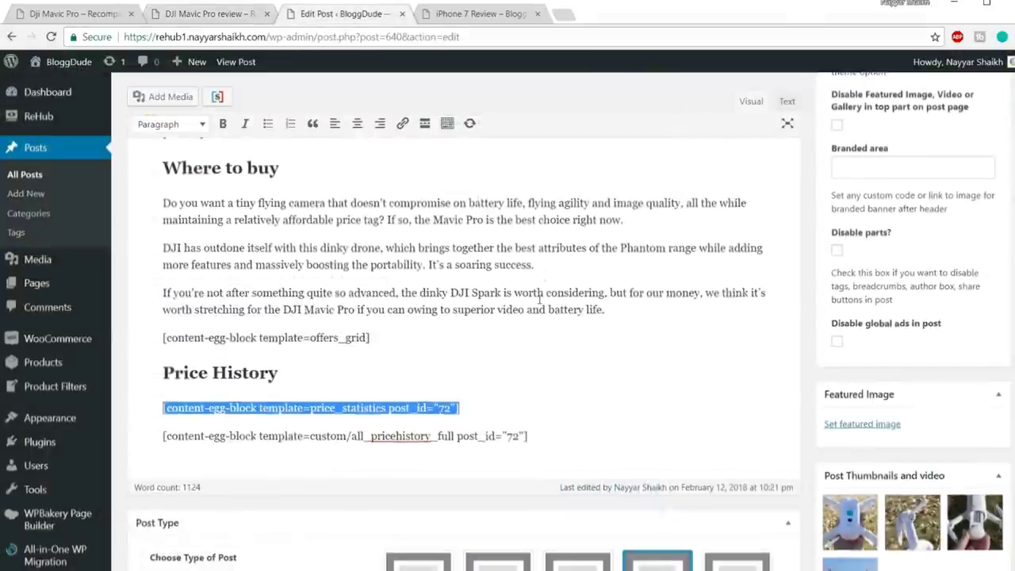
scroll(476, 318, "down", 2)
left_click_drag(549, 367, 138, 361)
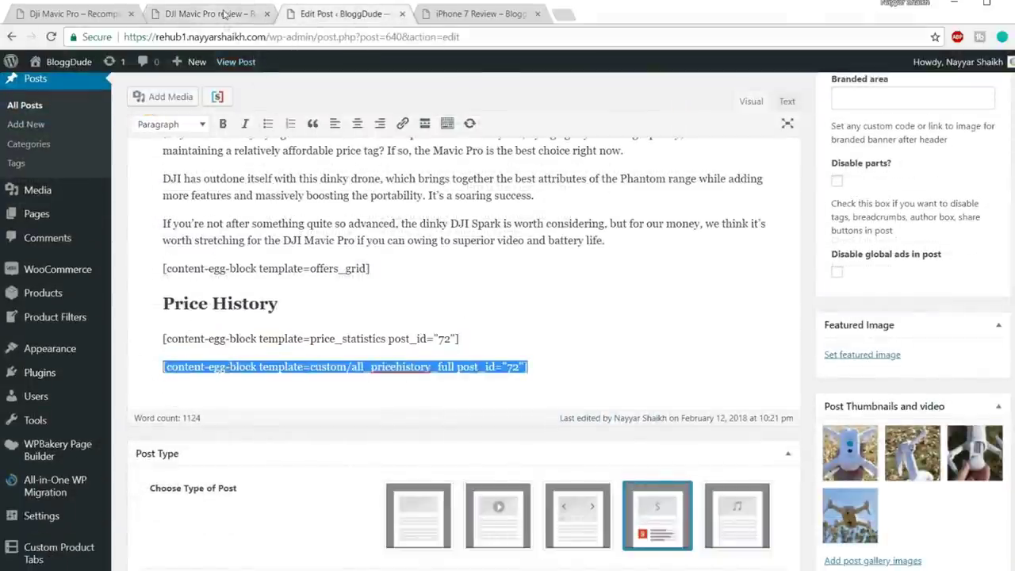
left_click(230, 14)
scroll(381, 262, "down", 3)
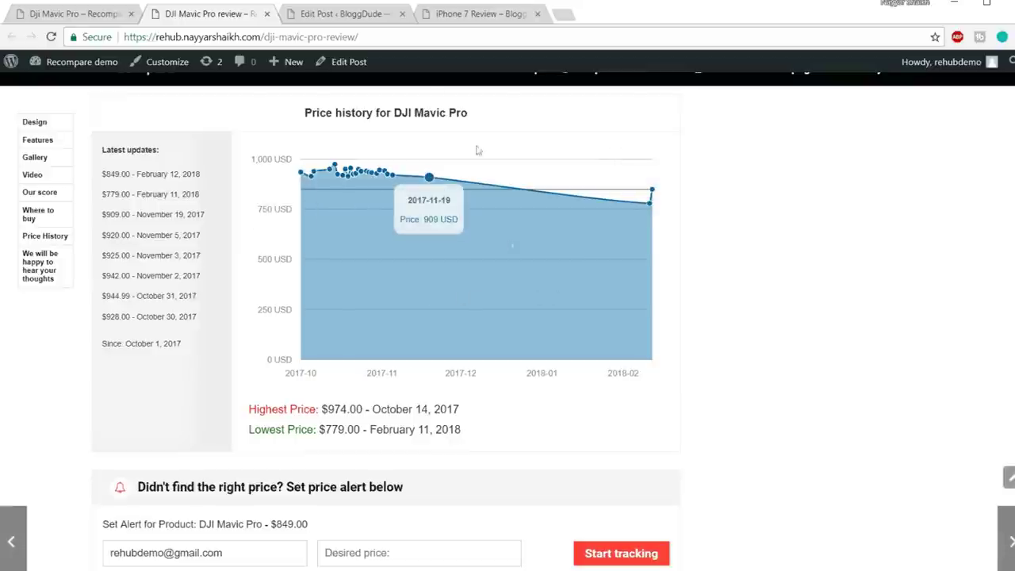
left_click(370, 16)
left_click(540, 366)
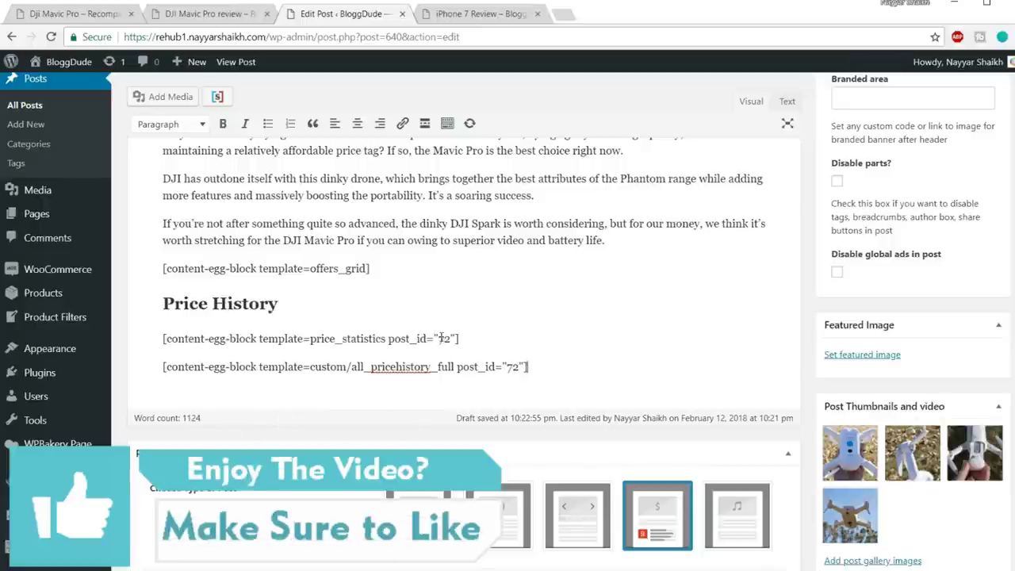
Step: Check the post_id 72 used in both Price History shortcodes
left_click_drag(439, 339, 450, 339)
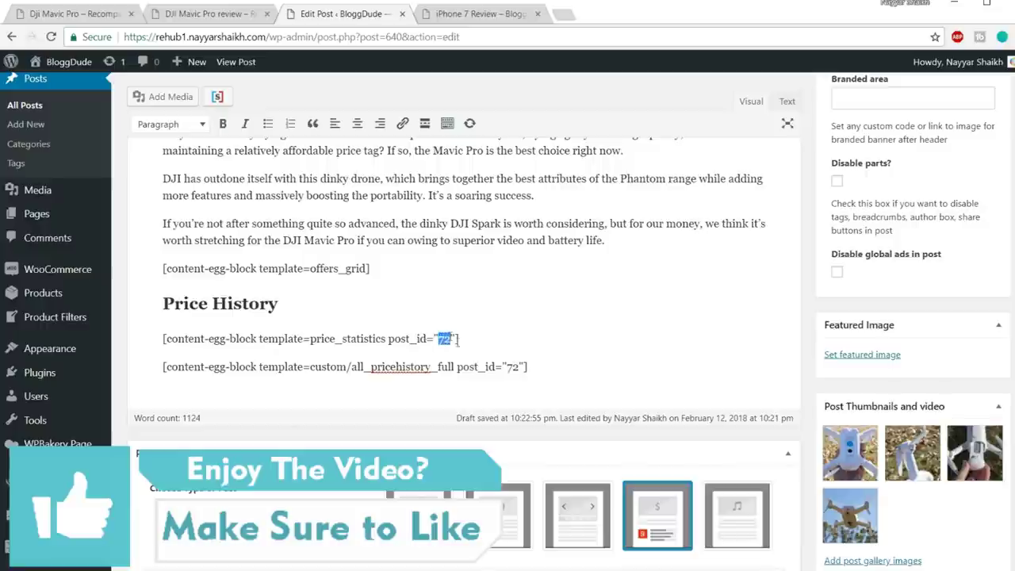
mouse_move(508, 366)
left_mouse_down()
mouse_move(519, 367)
mouse_move(507, 367)
left_mouse_up()
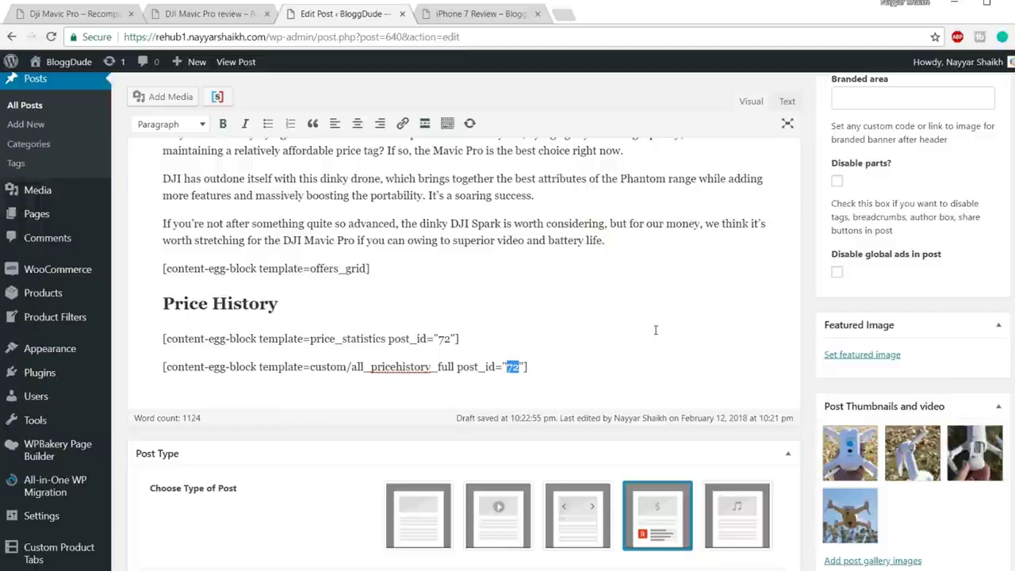
scroll(656, 328, "up", 5)
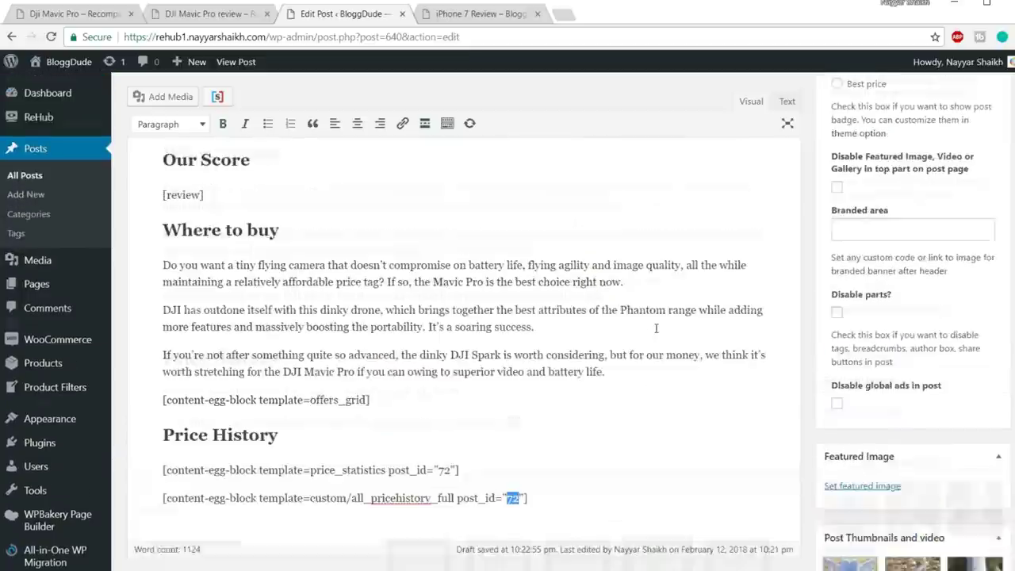
scroll(97, 276, "down", 2)
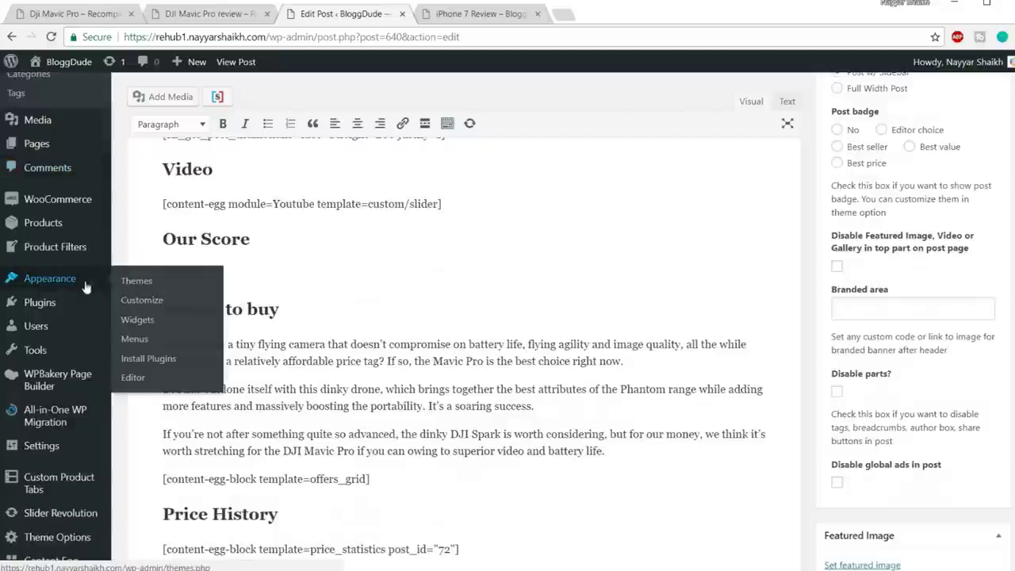
Step: Open Products in a new tab, find the iPhone 7 Rose Gold 128GB ID 638, and return to the post
right_click(54, 229)
left_click(96, 234)
left_click(480, 14)
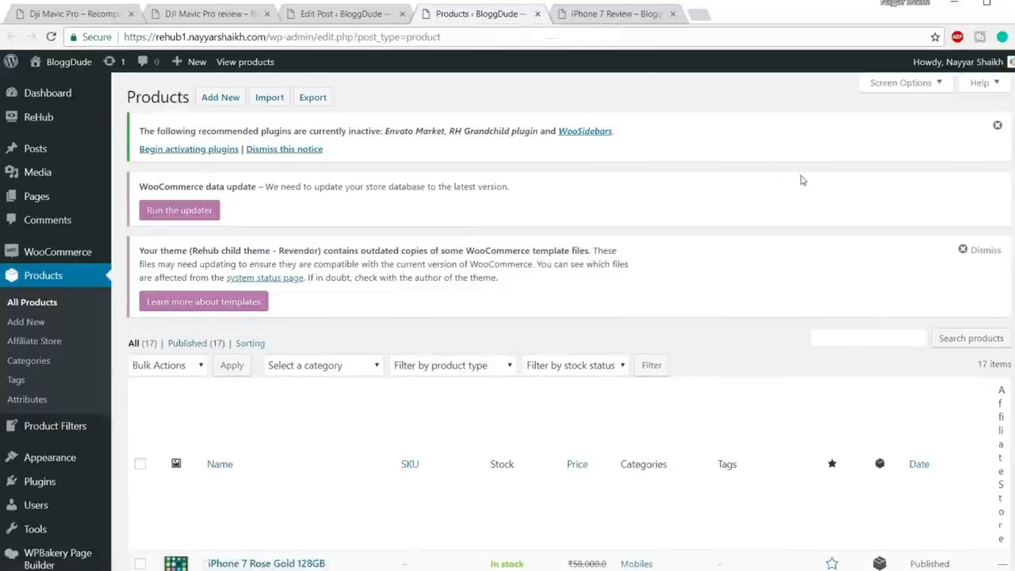
scroll(800, 177, "down", 4)
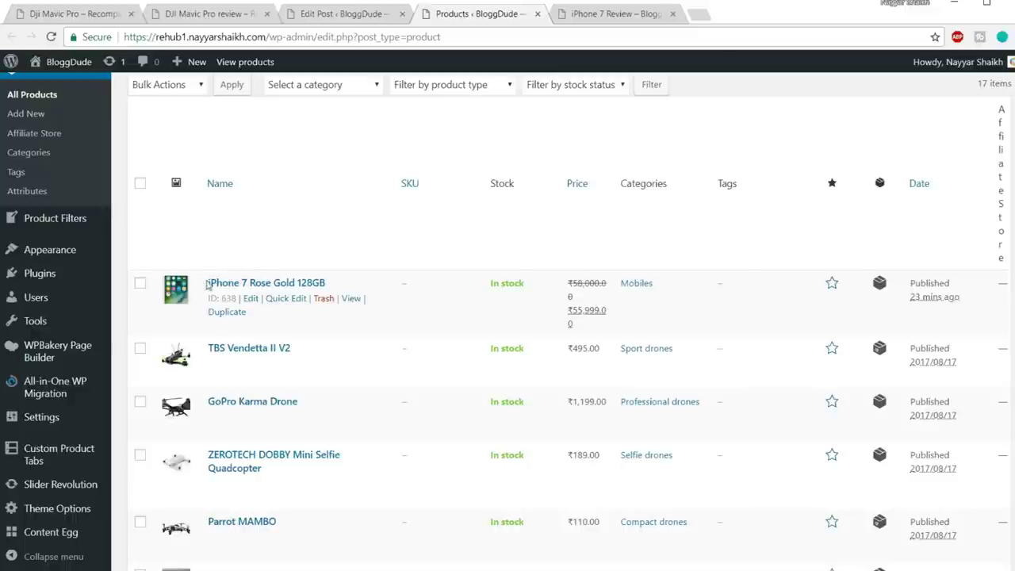
left_click_drag(208, 300, 237, 298)
left_click(238, 297)
double_click(225, 298)
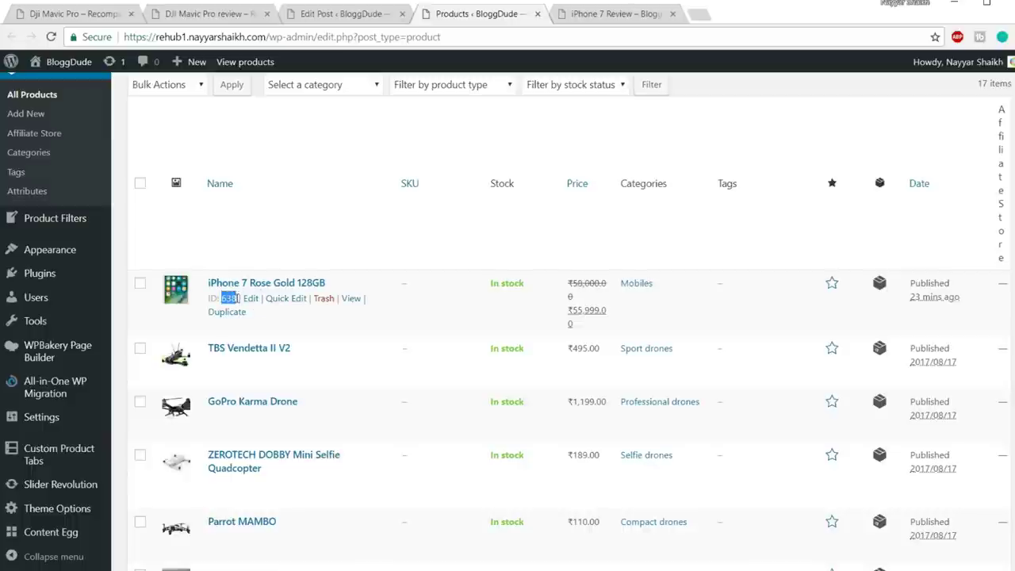
left_click(349, 13)
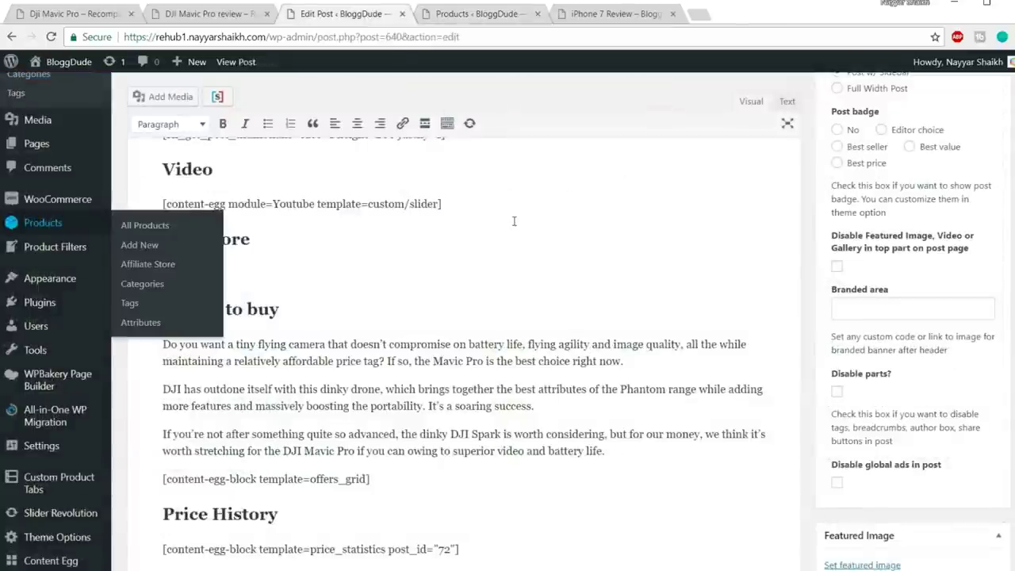
Step: Change post_id from 72 to 638 in the price_statistics and pricehistory shortcodes
scroll(514, 222, "down", 2)
double_click(443, 409)
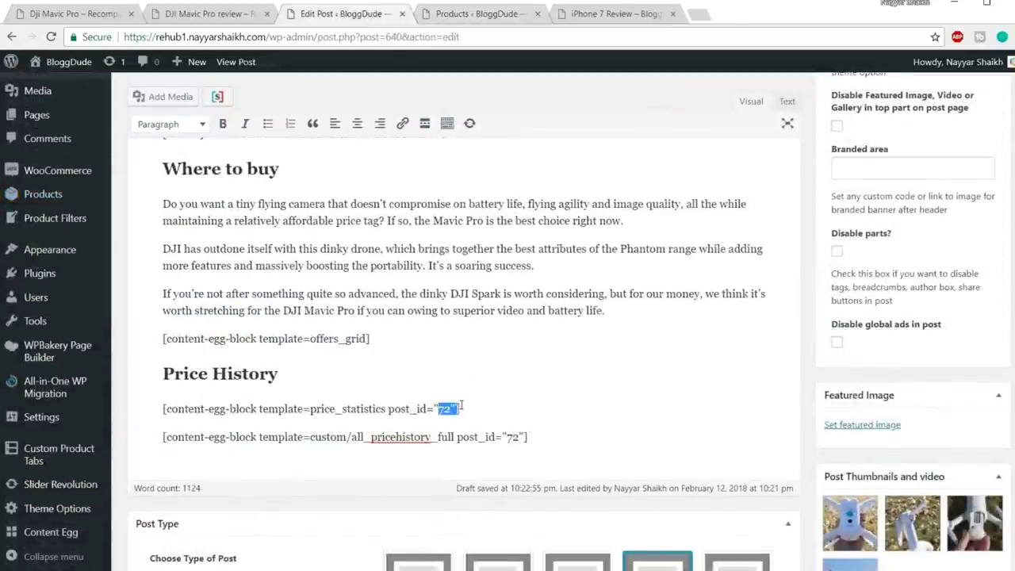
type("638")
double_click(515, 437)
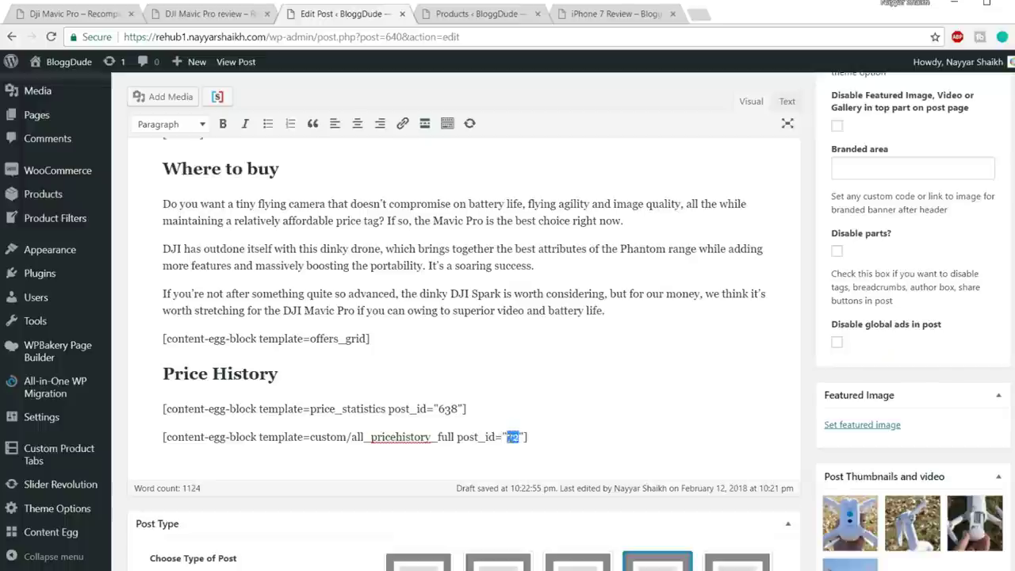
type("638")
Step: Copy the price alert shortcode from the Shortcodes notes
left_click(95, 13)
left_click(272, 17)
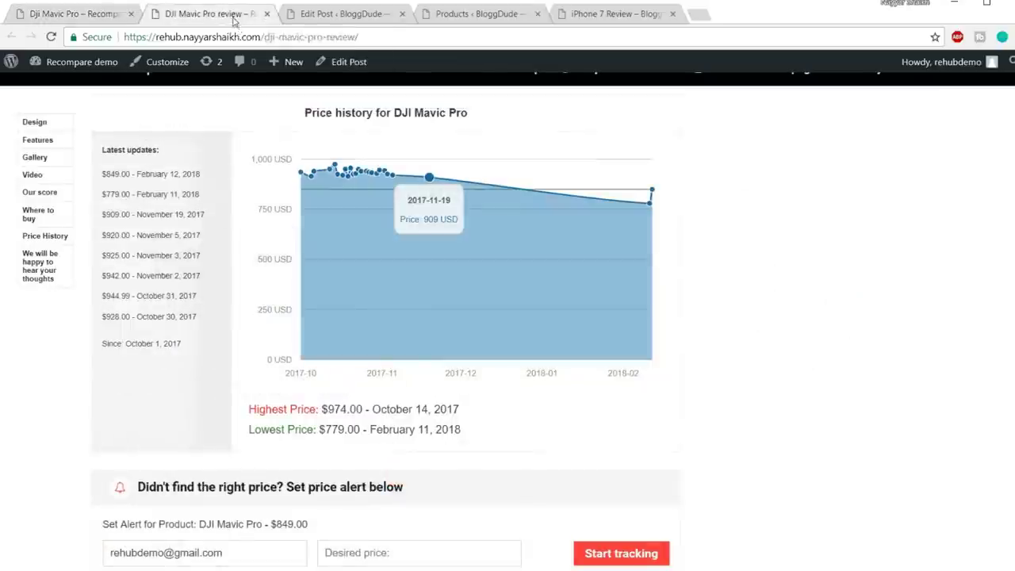
scroll(304, 294, "down", 3)
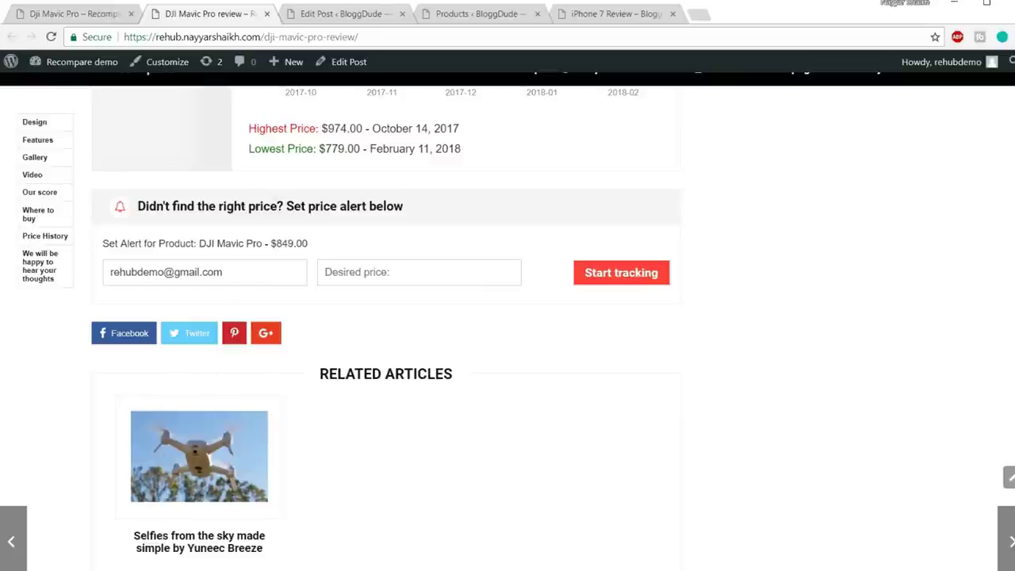
left_click(225, 533)
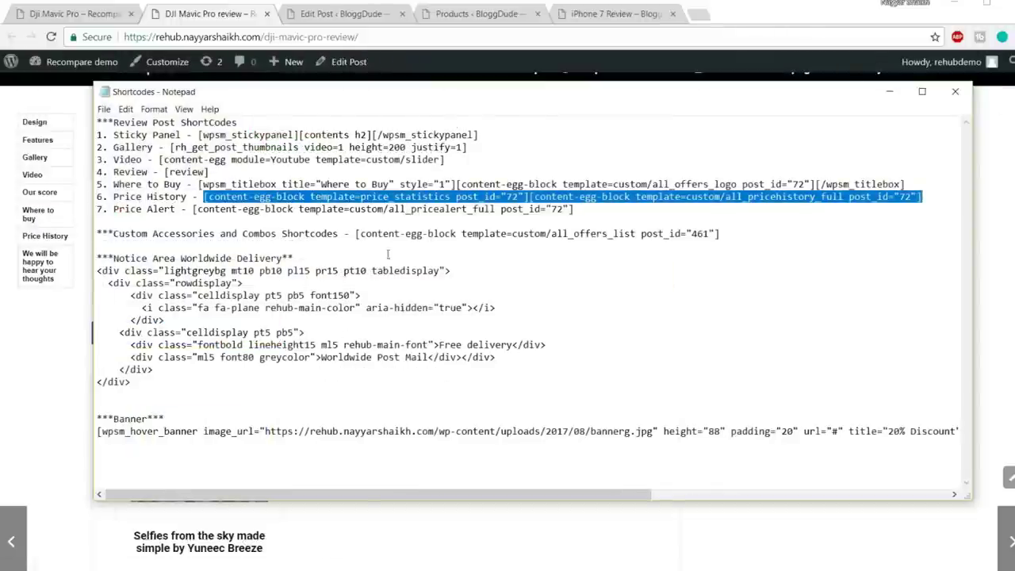
left_click(571, 211)
left_click(232, 211, "shift")
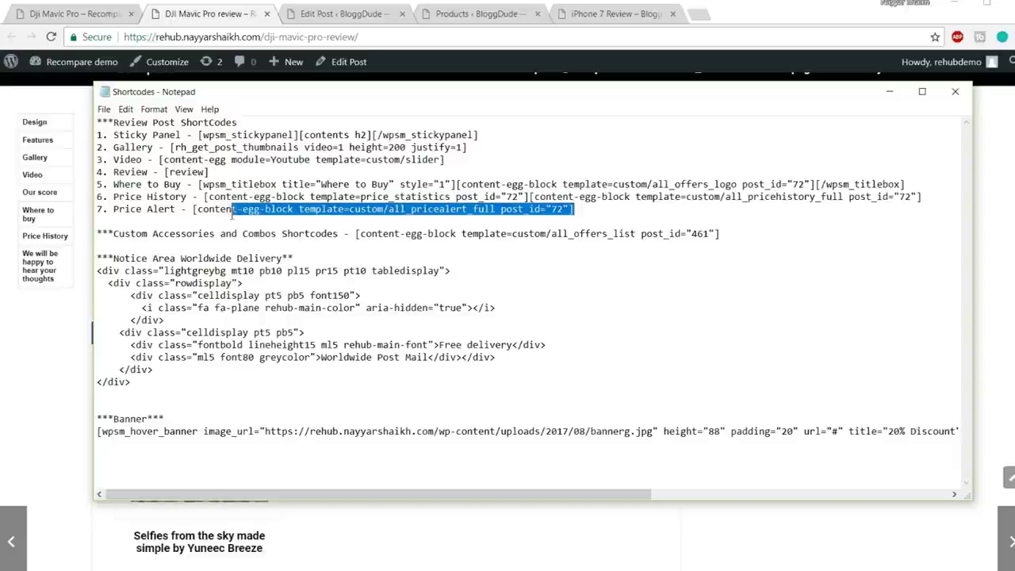
left_click(193, 211, "shift")
key("ctrl+c")
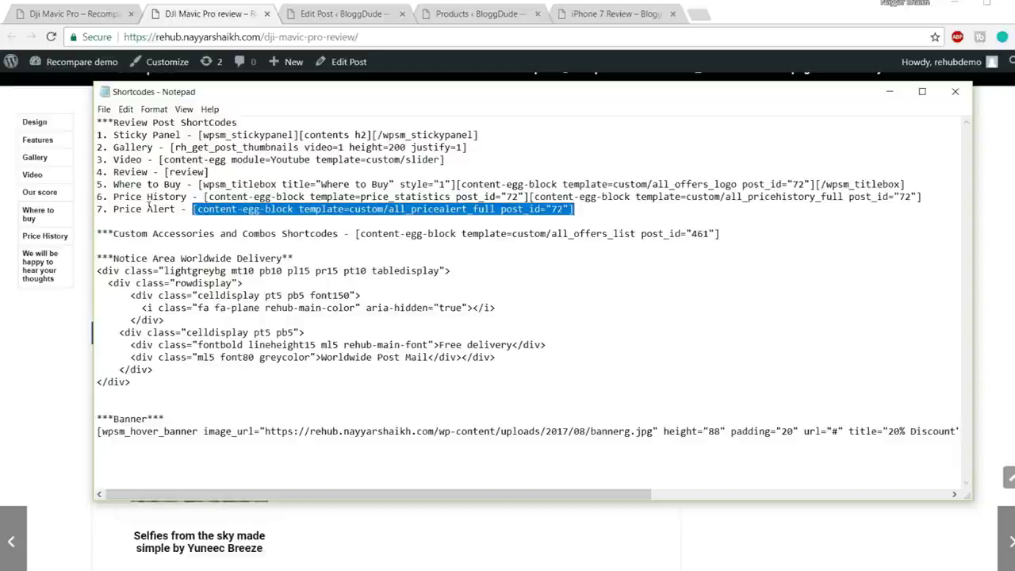
left_click(100, 533)
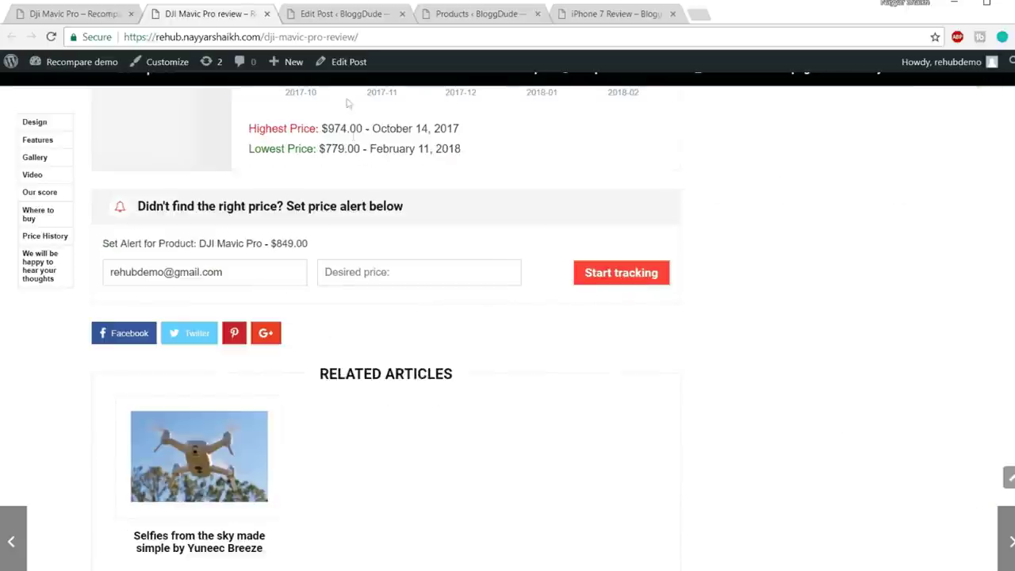
left_click(345, 15)
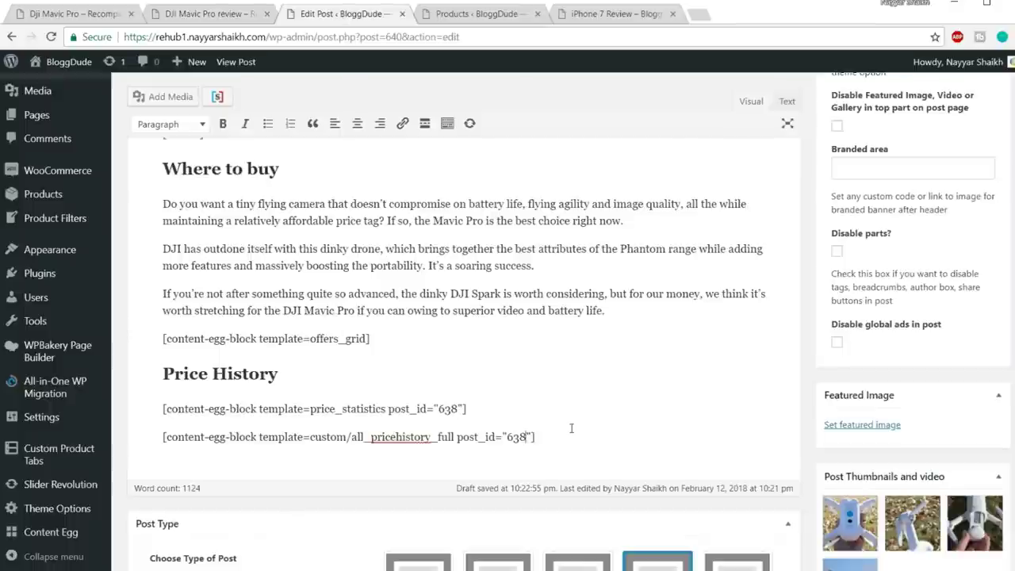
Step: Paste the price alert shortcode below, set its post_id to 638, and update the post
key("Return")
key("ctrl+v")
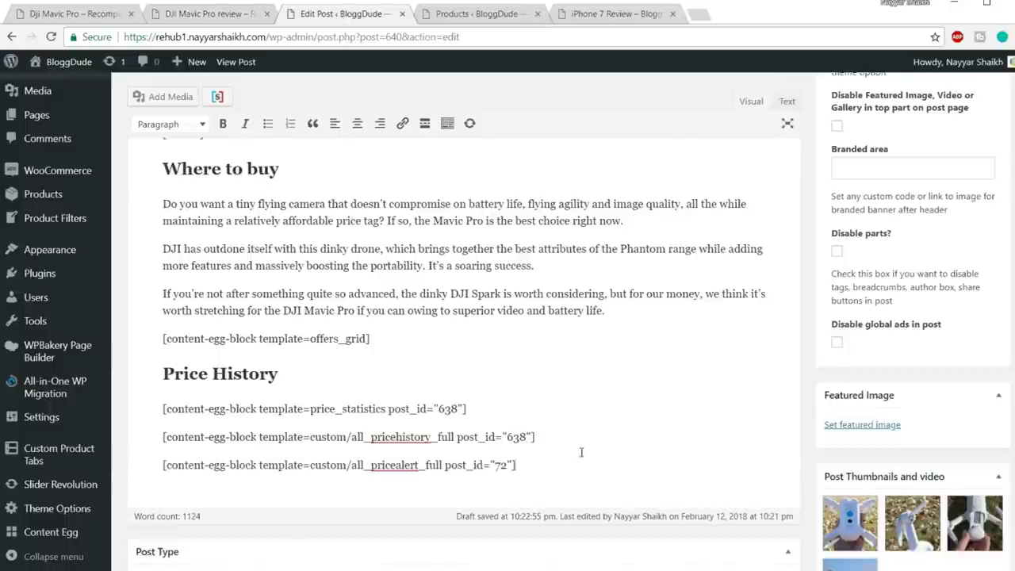
left_click(512, 436)
left_click_drag(507, 436, 514, 465)
type("638")
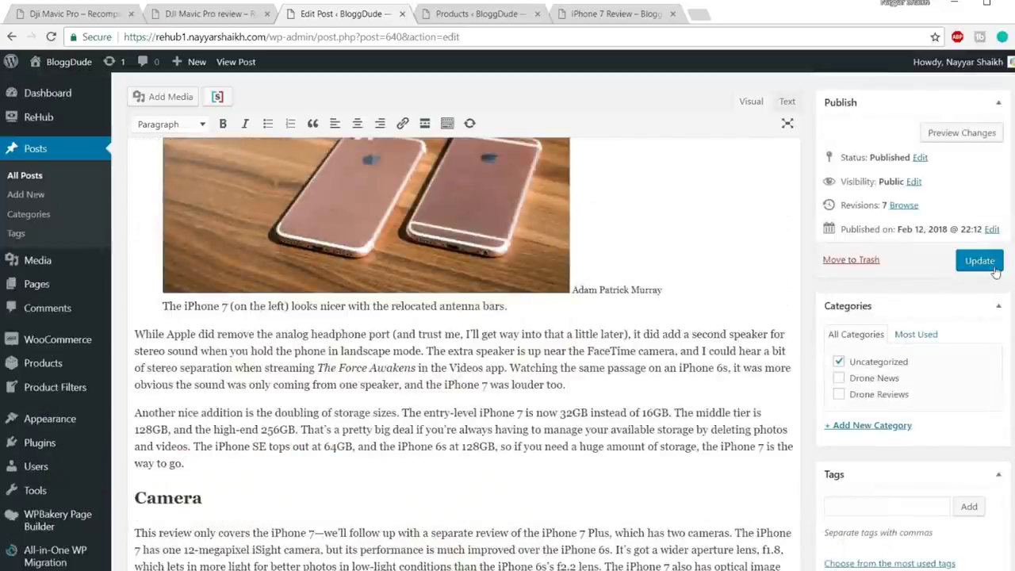
left_click(981, 261)
left_click(501, 18)
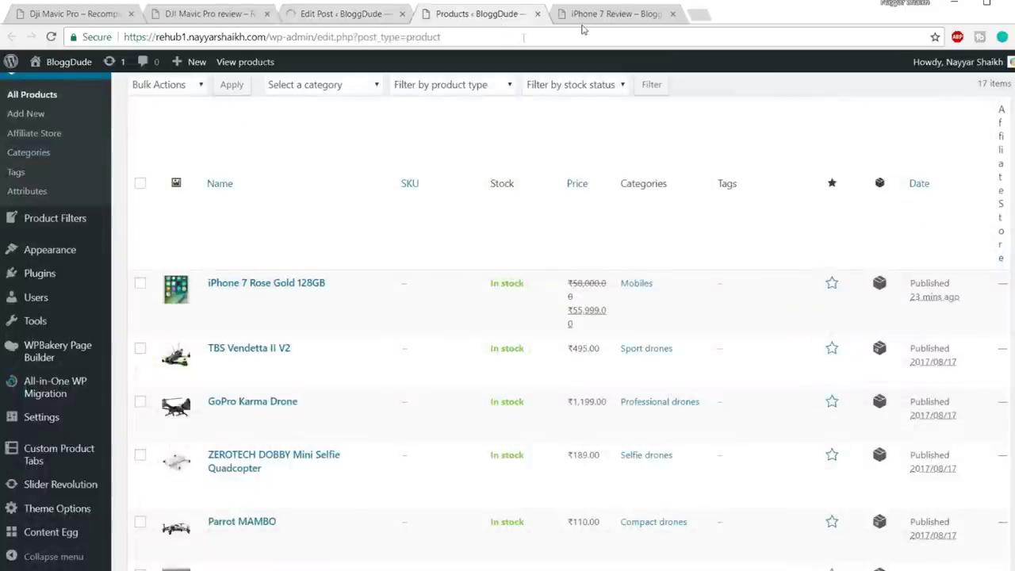
Step: Close the Products tab and reload the live iPhone 7 Review page
left_click(538, 14)
left_click(468, 14)
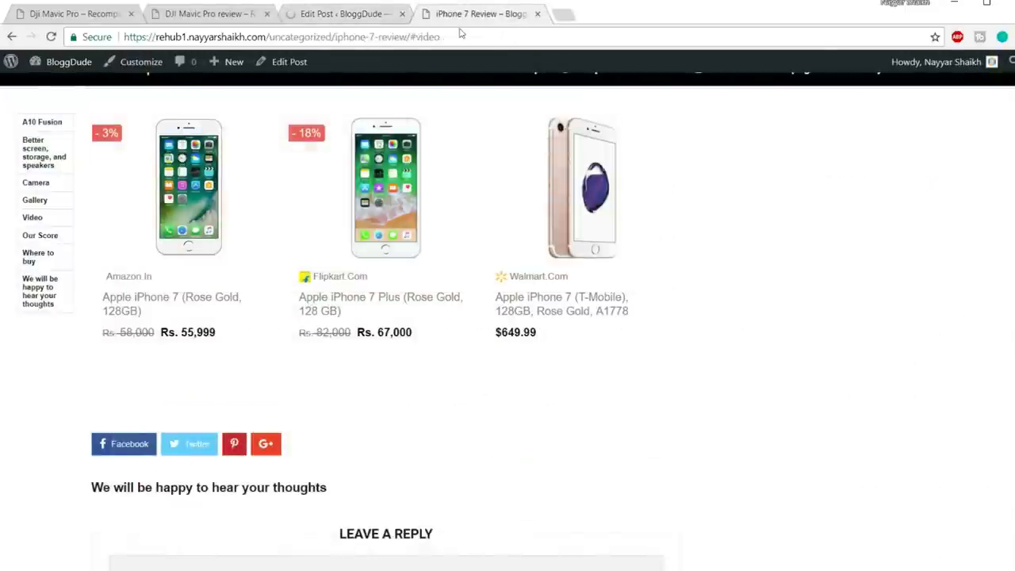
key("Return")
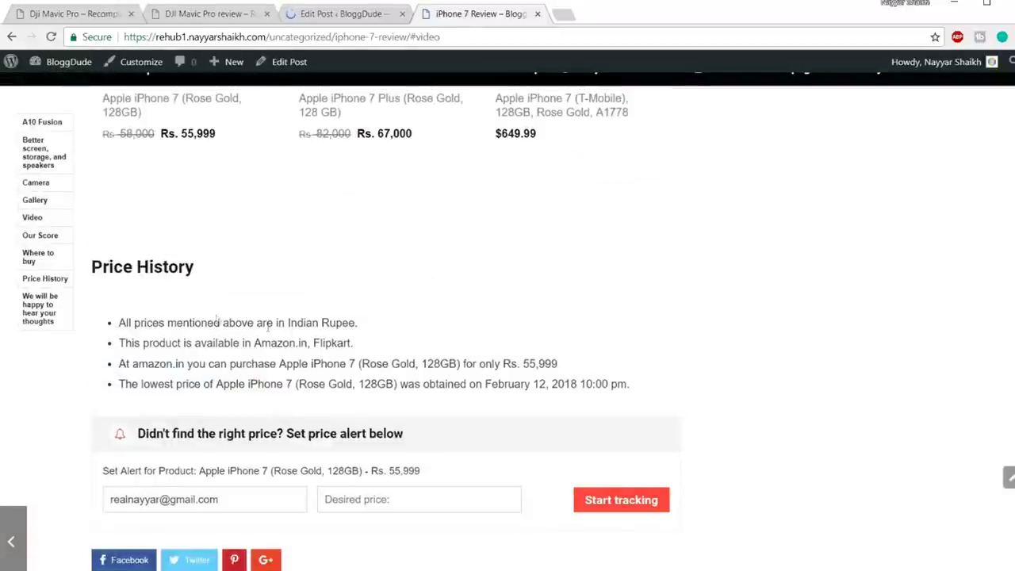
left_click_drag(110, 311, 252, 346)
left_click(252, 346)
scroll(358, 358, "down", 2)
Step: Inspect the Amazon price statistics, including the 55,999 price and the lowest-price date
left_click_drag(279, 293, 516, 290)
left_click(517, 289)
left_click_drag(576, 298, 519, 293)
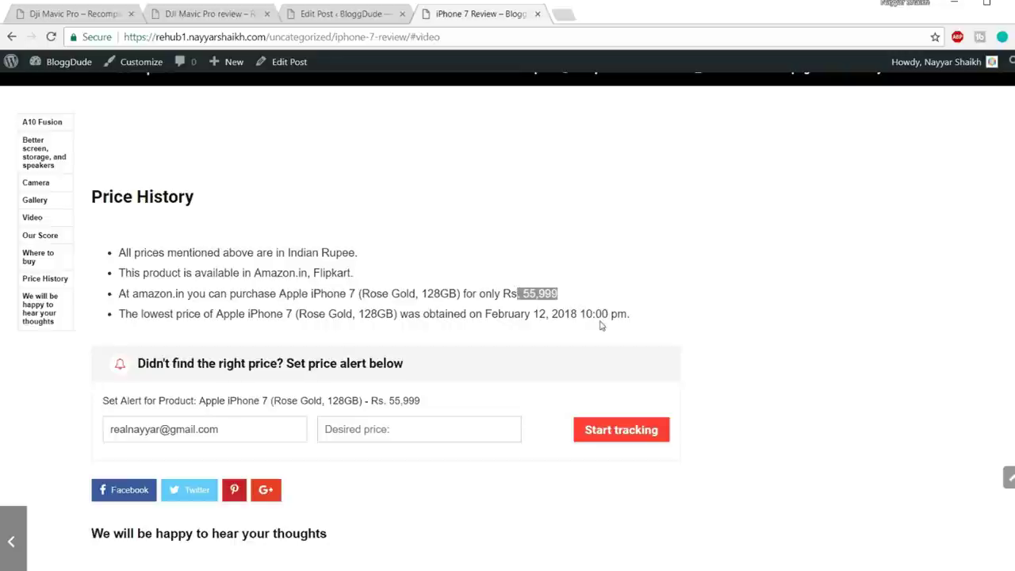
left_click_drag(652, 315, 516, 318)
left_click(544, 318)
double_click(536, 315)
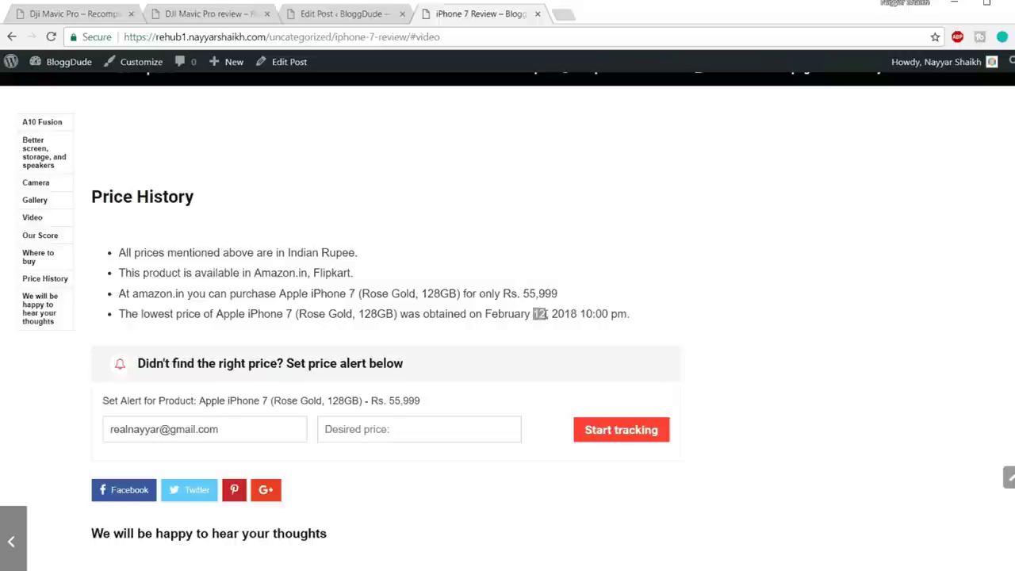
left_click_drag(545, 315, 586, 315)
left_click(585, 315)
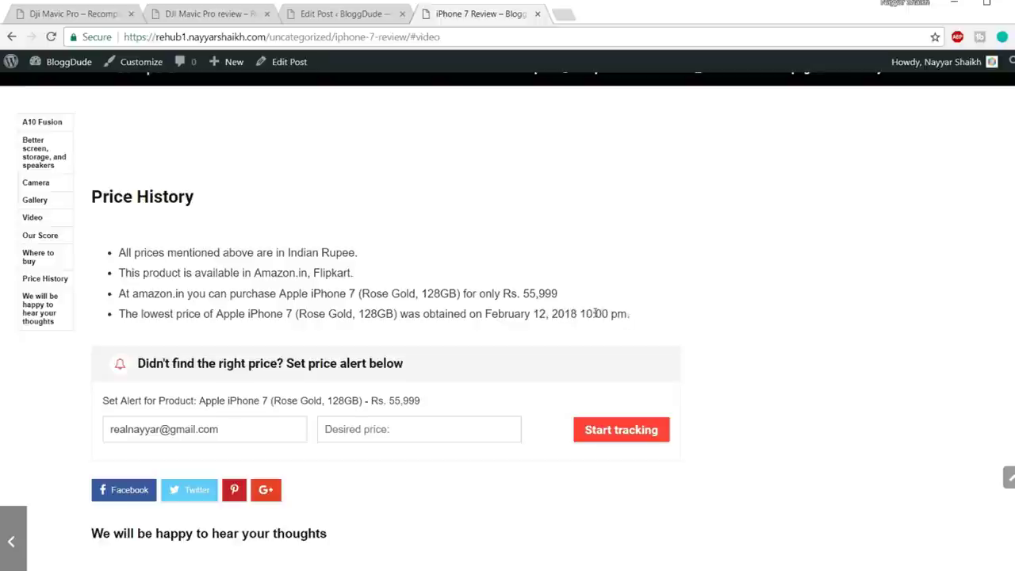
Step: Check the iPhone 7 price alert form, then return to the top of the page
scroll(318, 331, "down", 2)
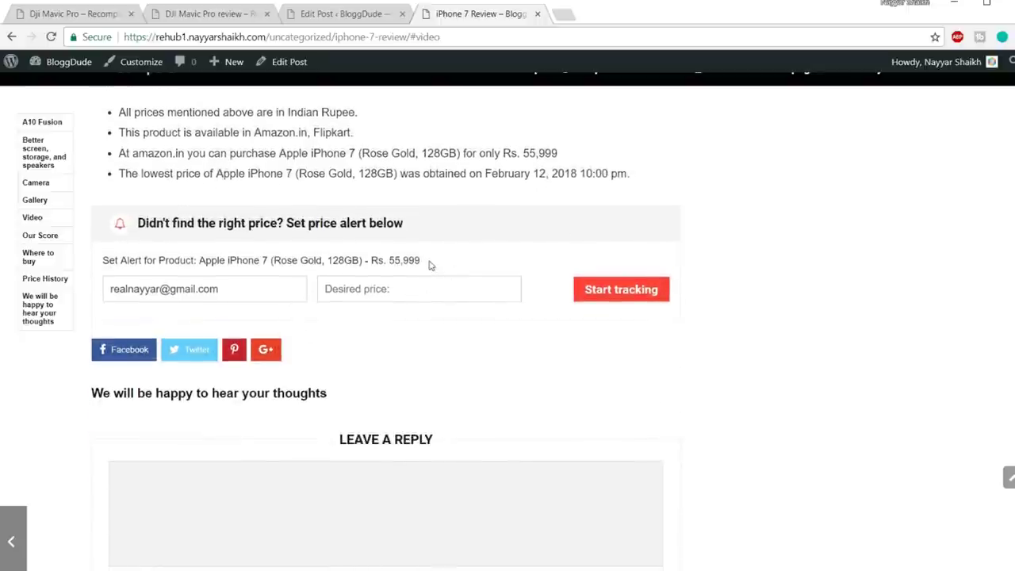
left_click_drag(434, 260, 102, 261)
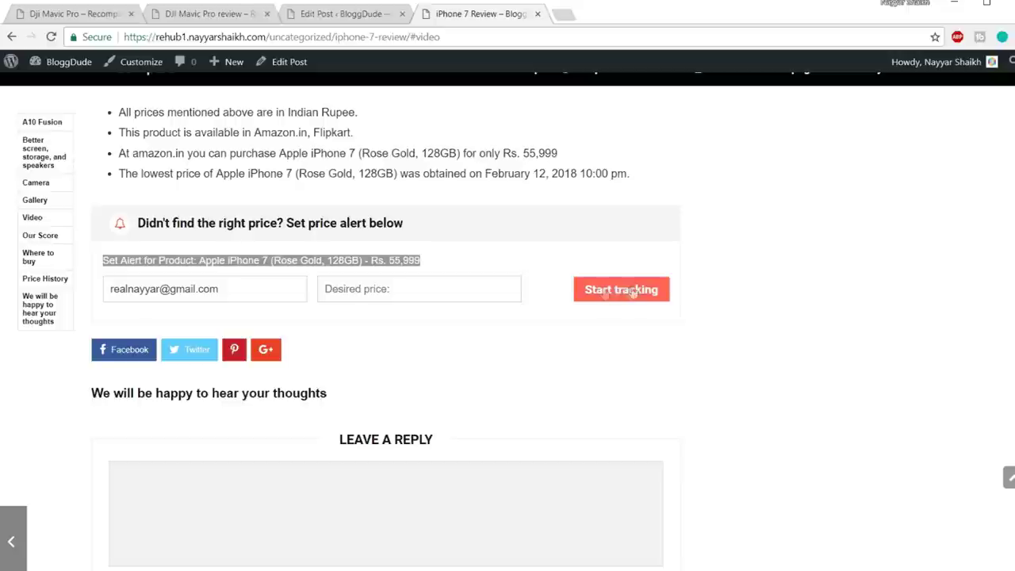
scroll(740, 352, "down", 3)
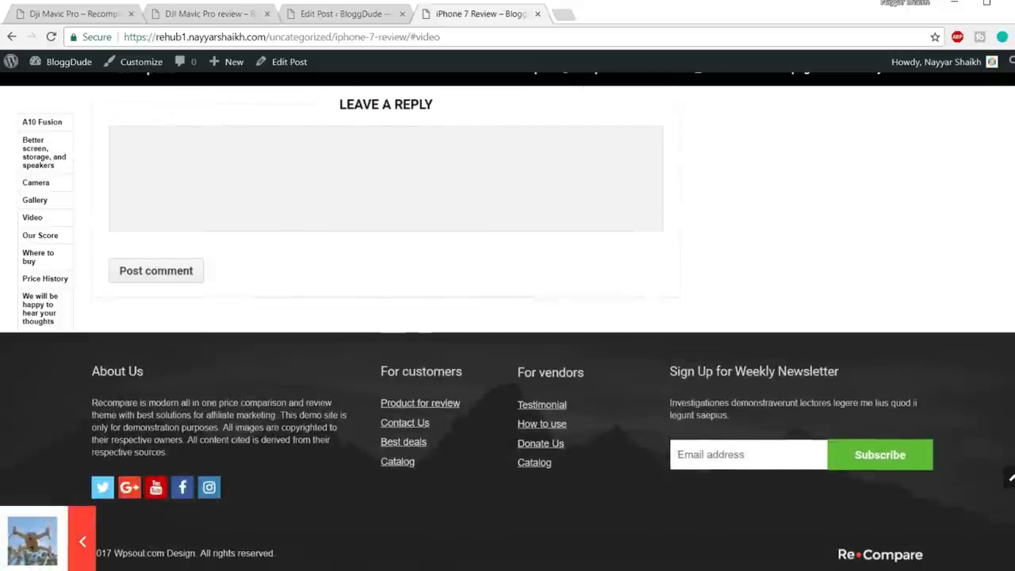
left_click(1008, 476)
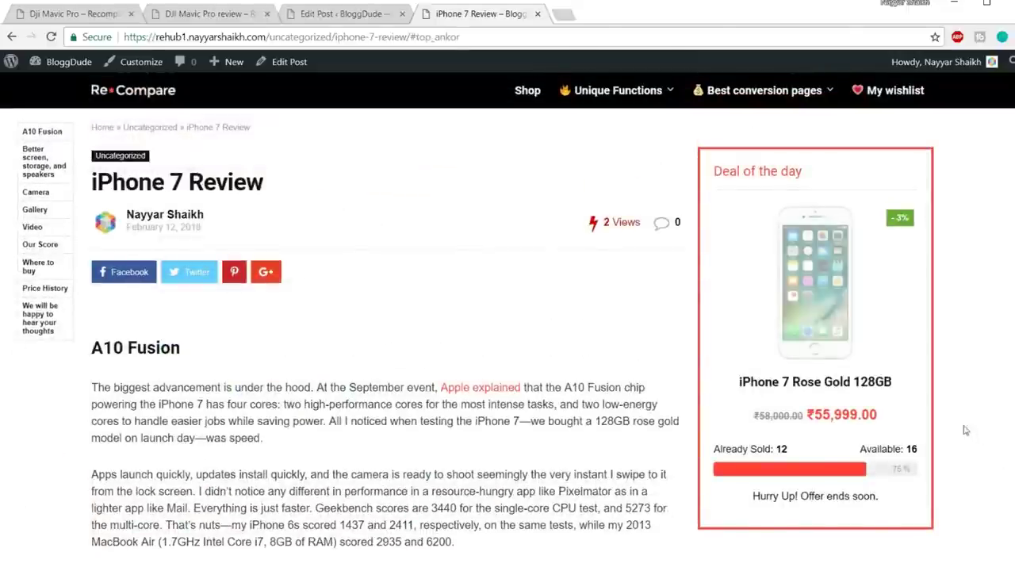
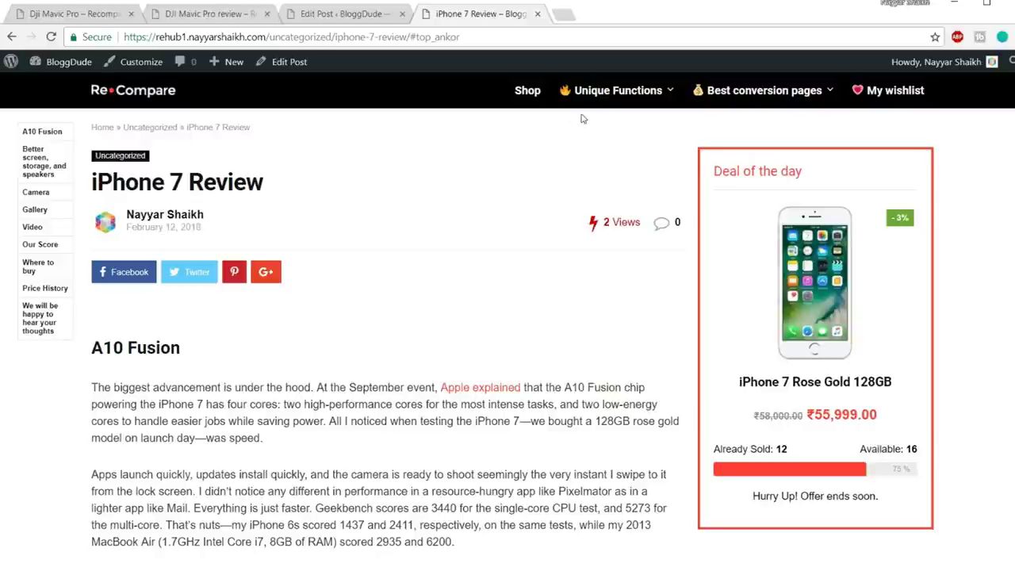
Step: Open the GoPro Karma Drone demo product page from the Unique Functions menu
mouse_move(633, 110)
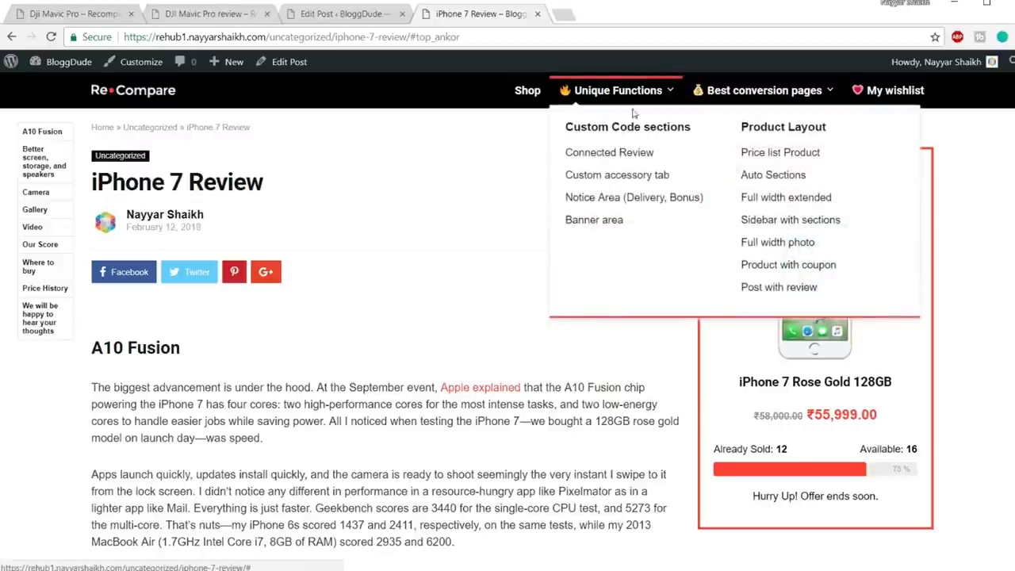
left_click(640, 181)
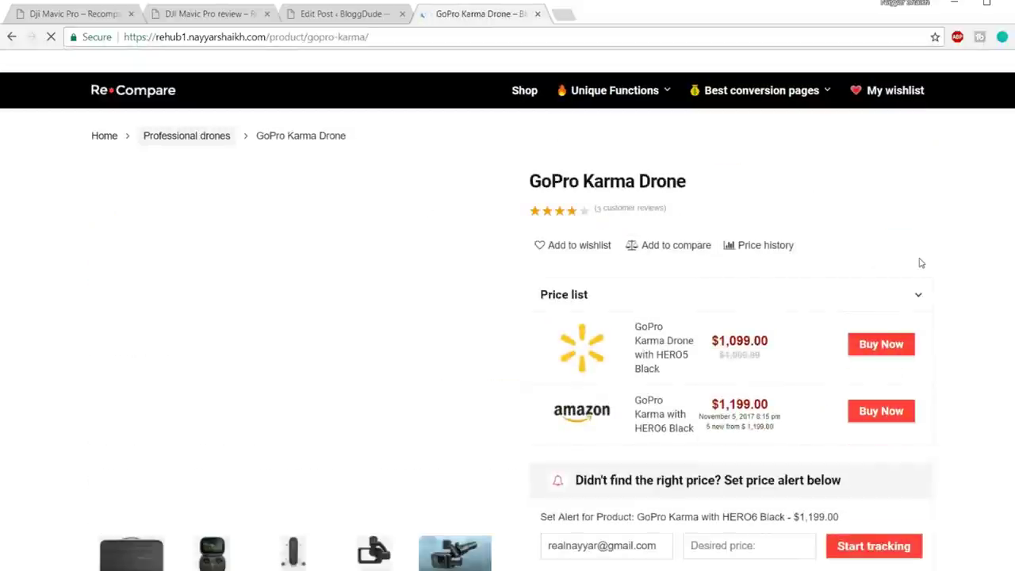
scroll(920, 262, "down", 6)
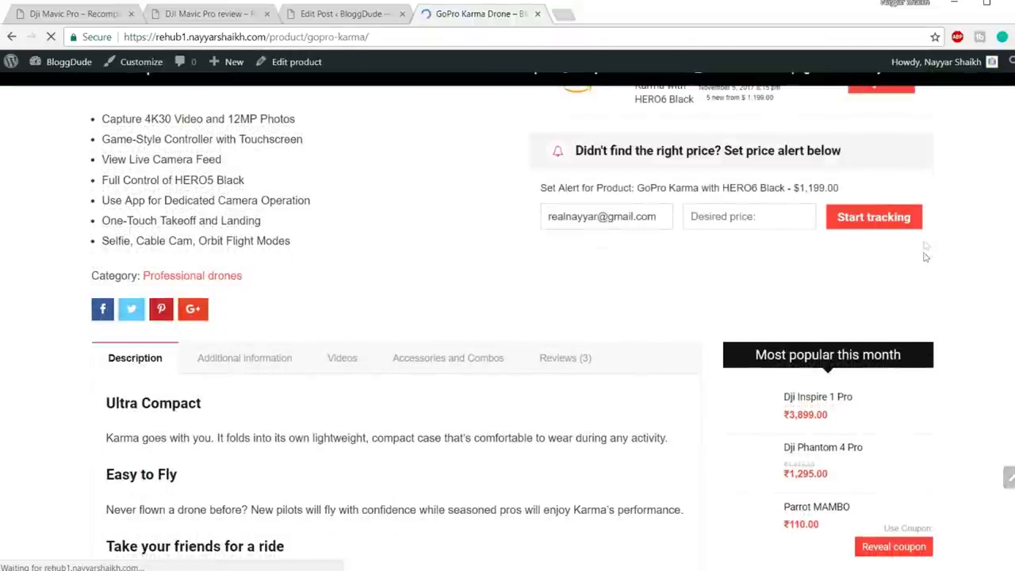
scroll(943, 256, "down", 1)
scroll(945, 255, "down", 1)
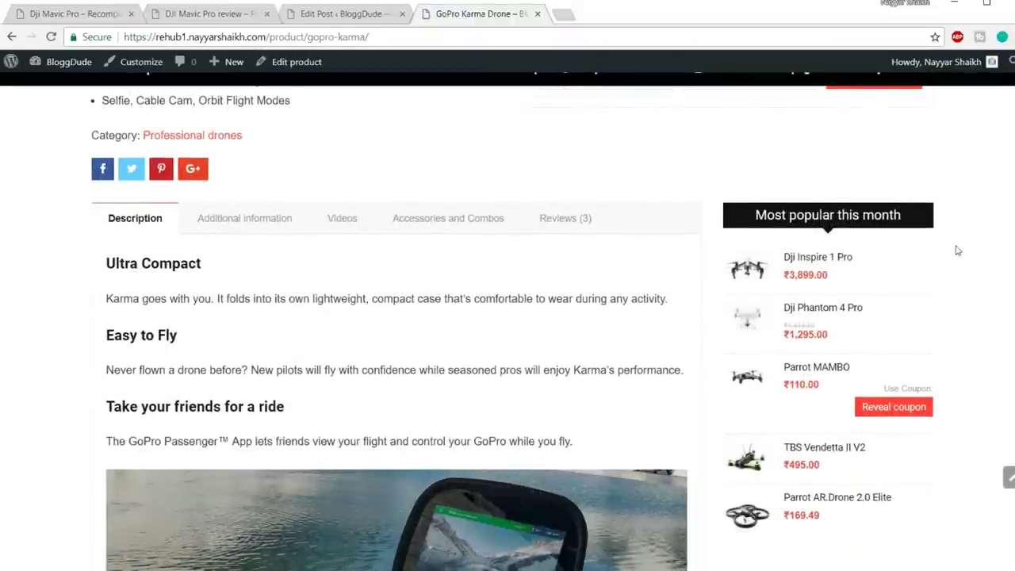
scroll(954, 250, "down", 2)
scroll(954, 249, "up", 2)
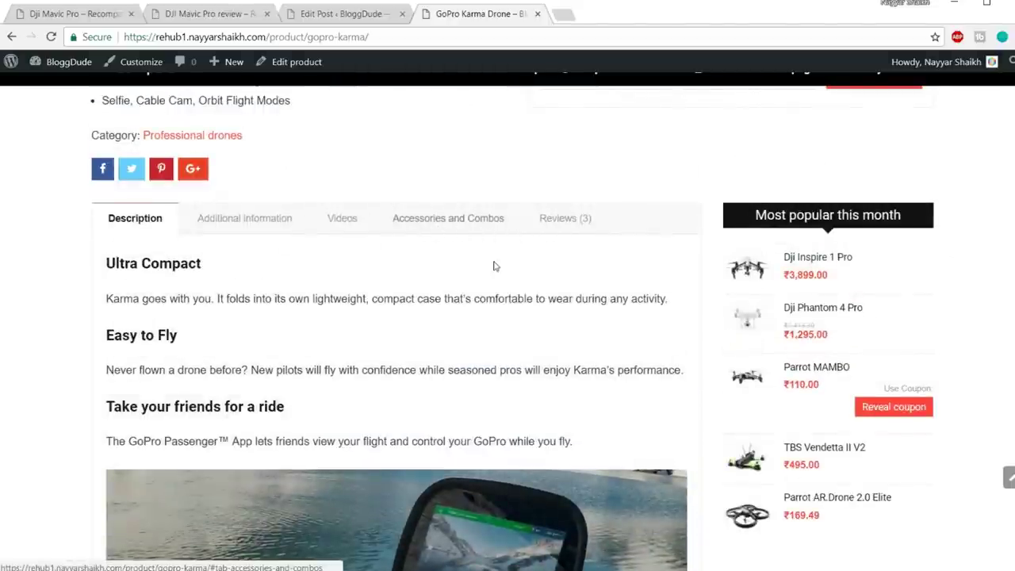
scroll(495, 267, "up", 6)
scroll(456, 383, "down", 3)
Step: Show the Accessories and Combos tab and browse its Walmart and Amazon price list
left_click(425, 402)
scroll(574, 399, "down", 4)
scroll(380, 323, "down", 8)
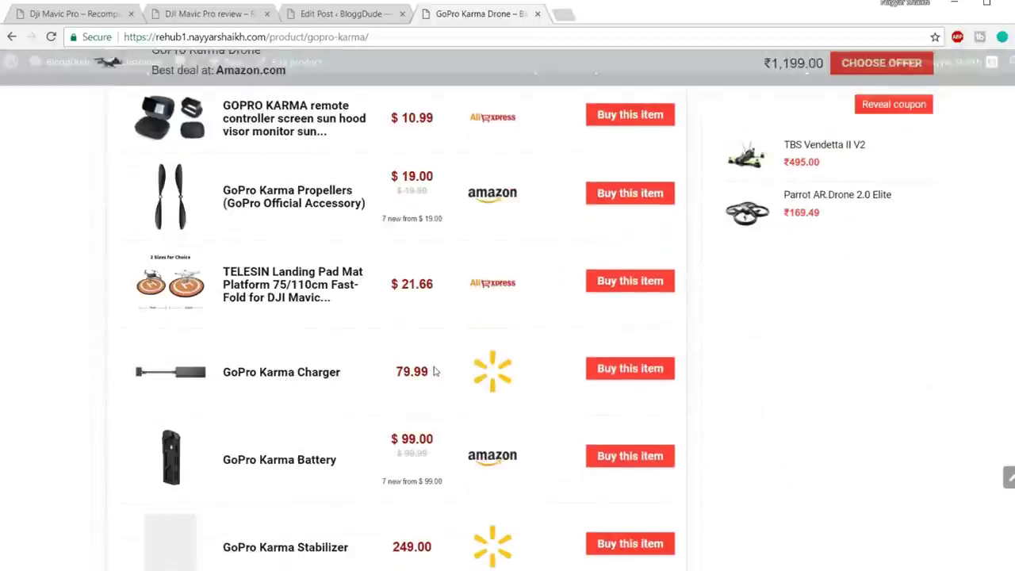
scroll(435, 370, "up", 4)
scroll(435, 379, "up", 10)
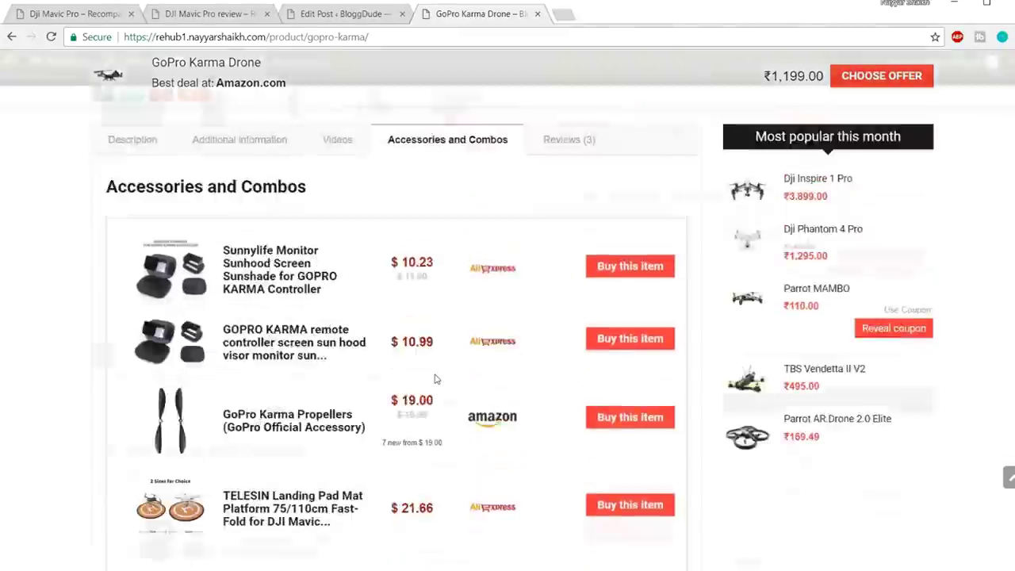
scroll(492, 341, "down", 3)
scroll(494, 341, "down", 5)
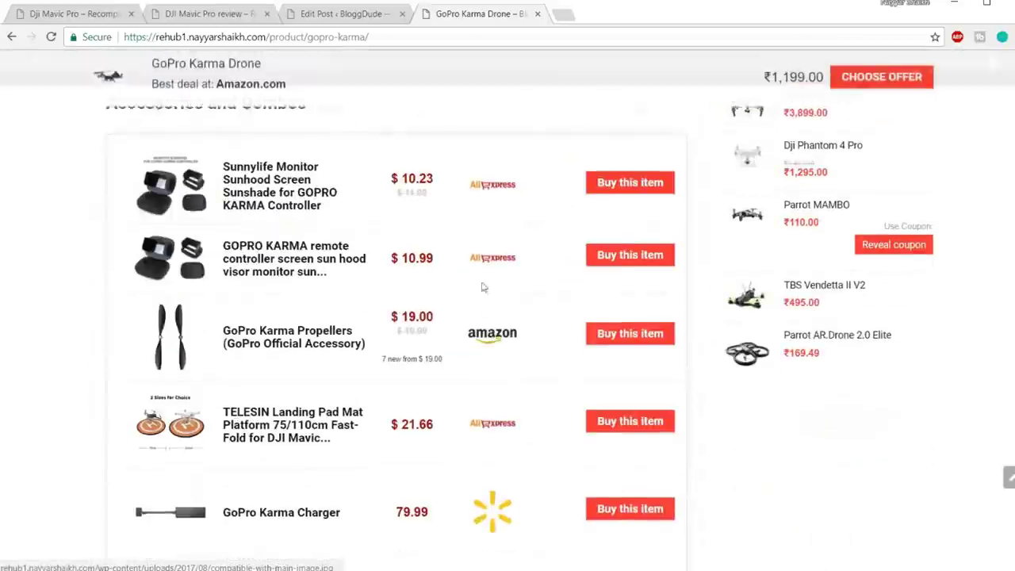
scroll(500, 339, "up", 6)
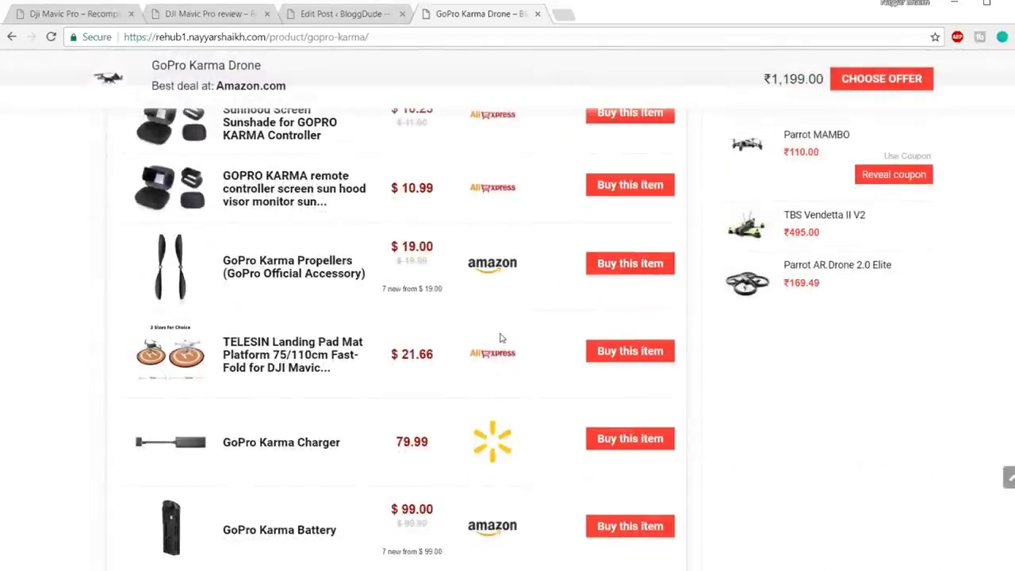
scroll(500, 339, "up", 2)
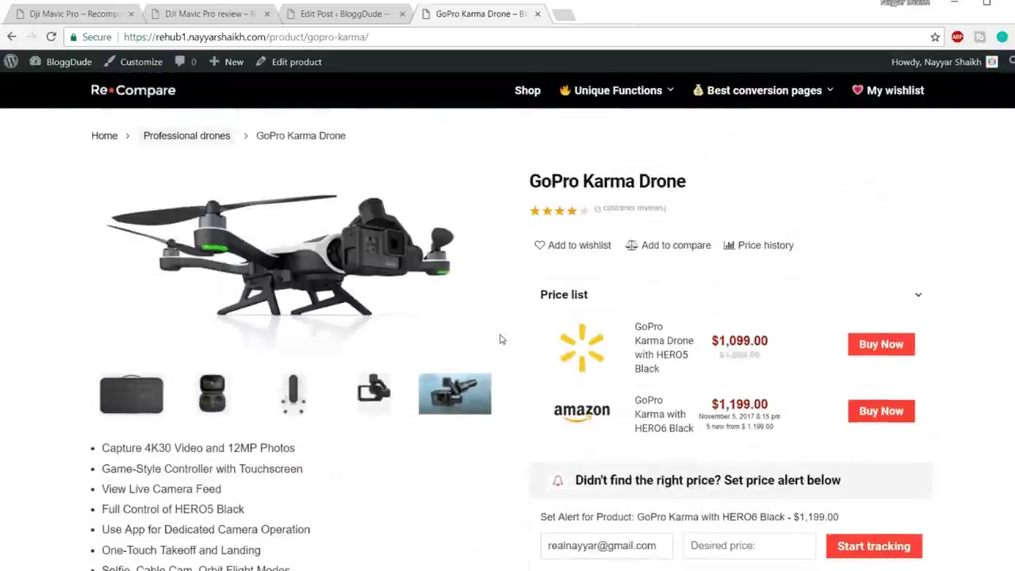
scroll(500, 340, "down", 4)
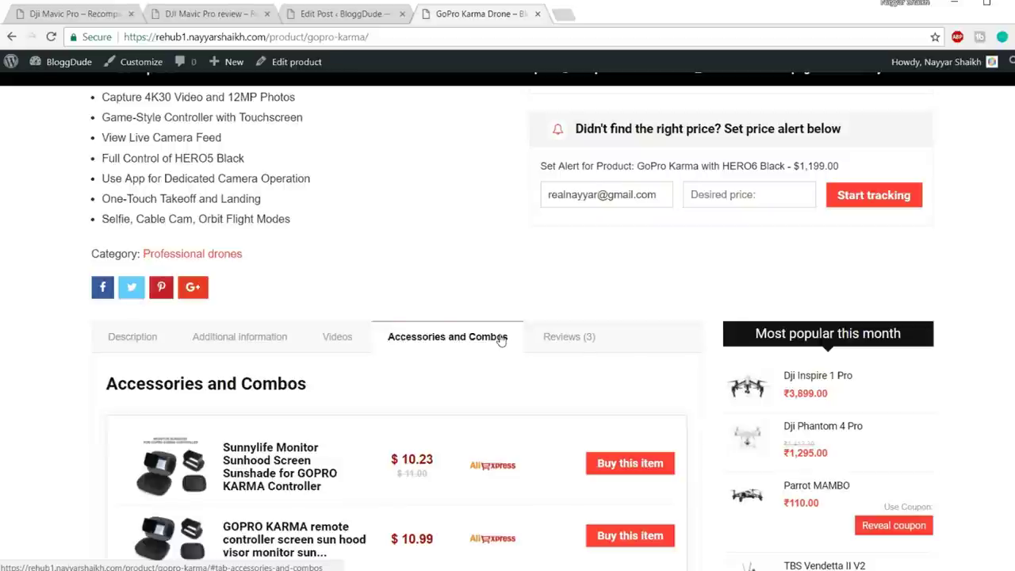
scroll(499, 340, "up", 5)
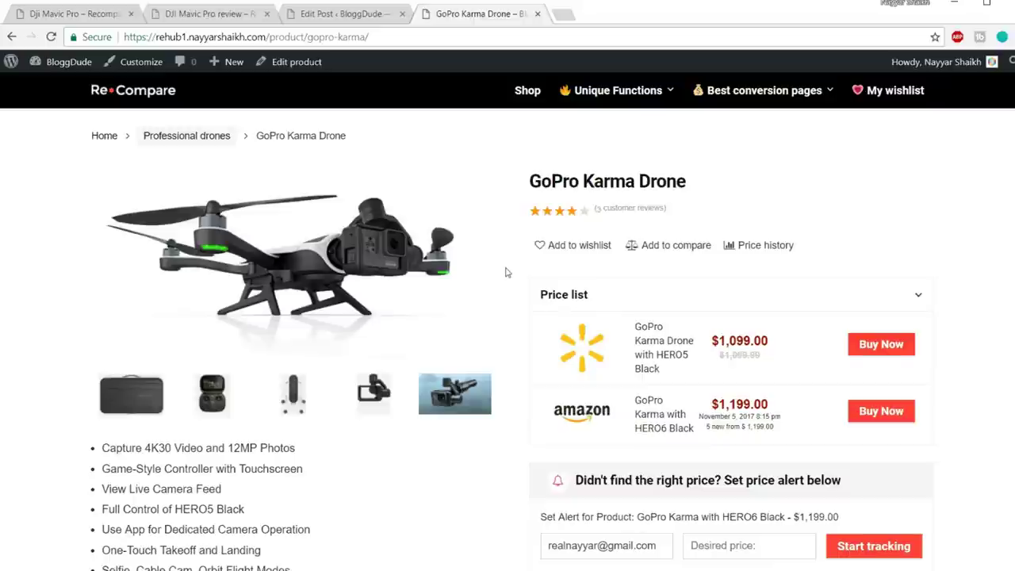
Step: Create a new product via Products > Add New, titled 'iPhone 7 Accessories'
left_click(333, 19)
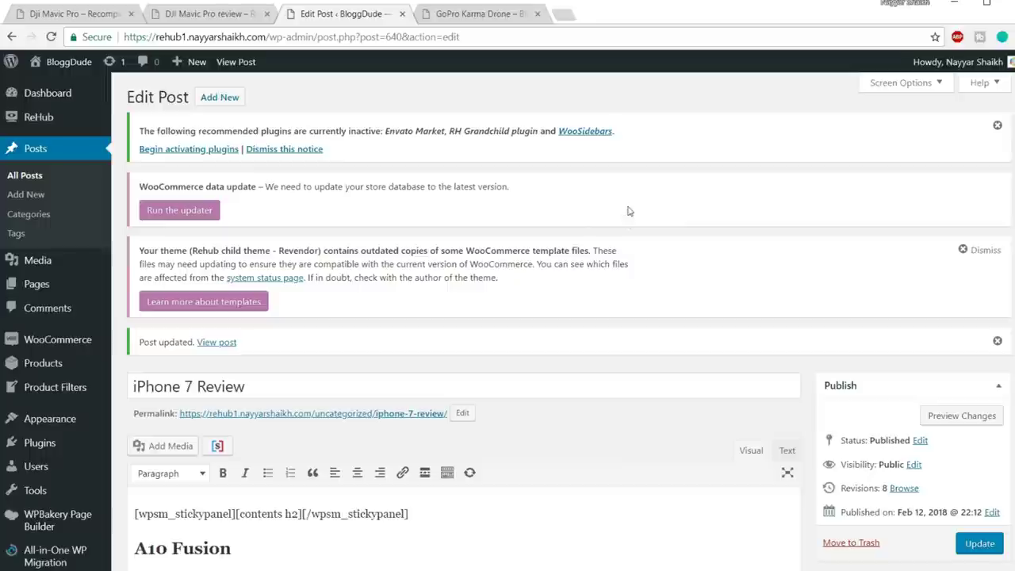
scroll(635, 194, "down", 1)
scroll(650, 201, "down", 1)
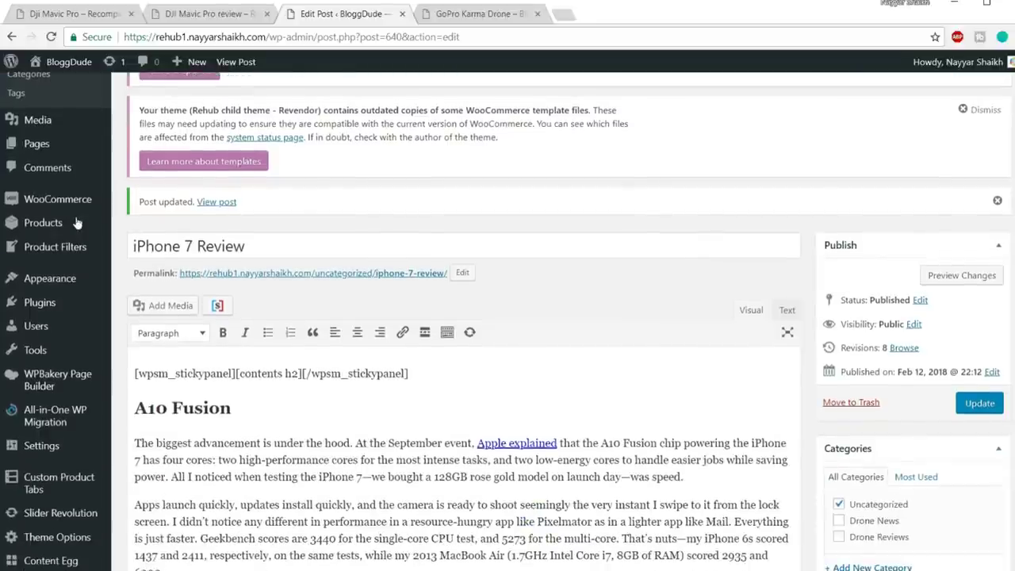
mouse_move(47, 225)
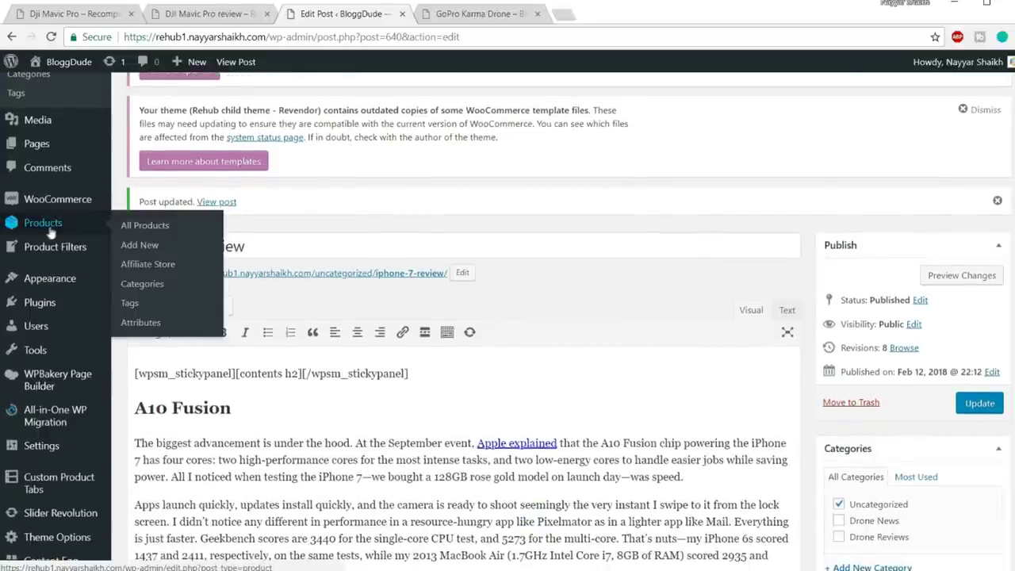
left_click(147, 245)
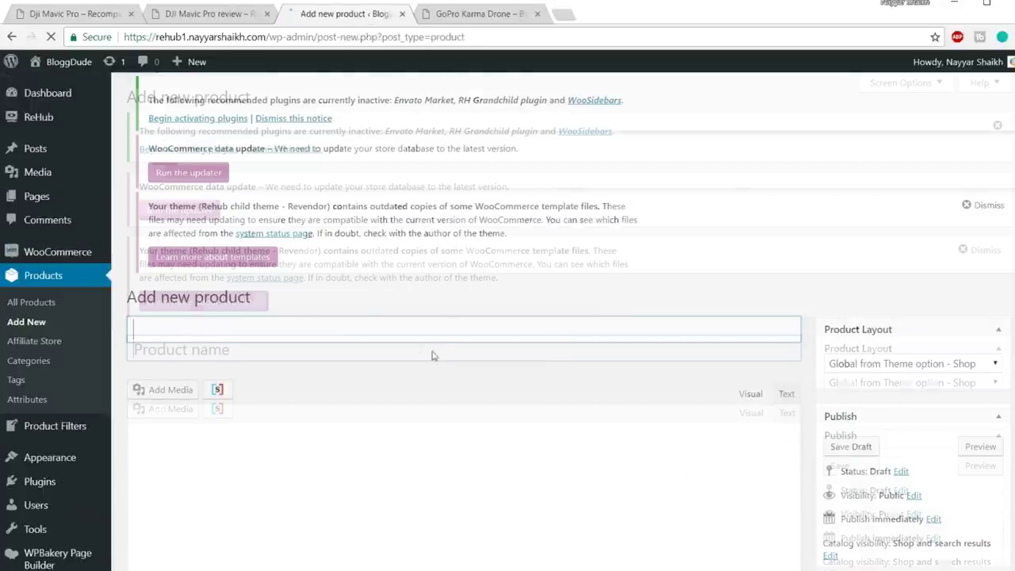
scroll(600, 301, "down", 1)
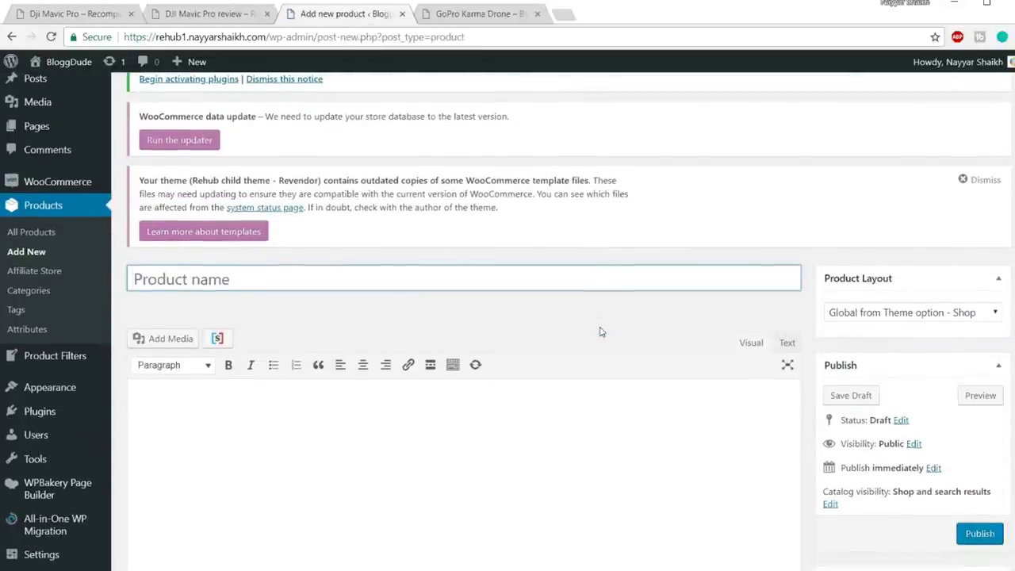
type("iPhone")
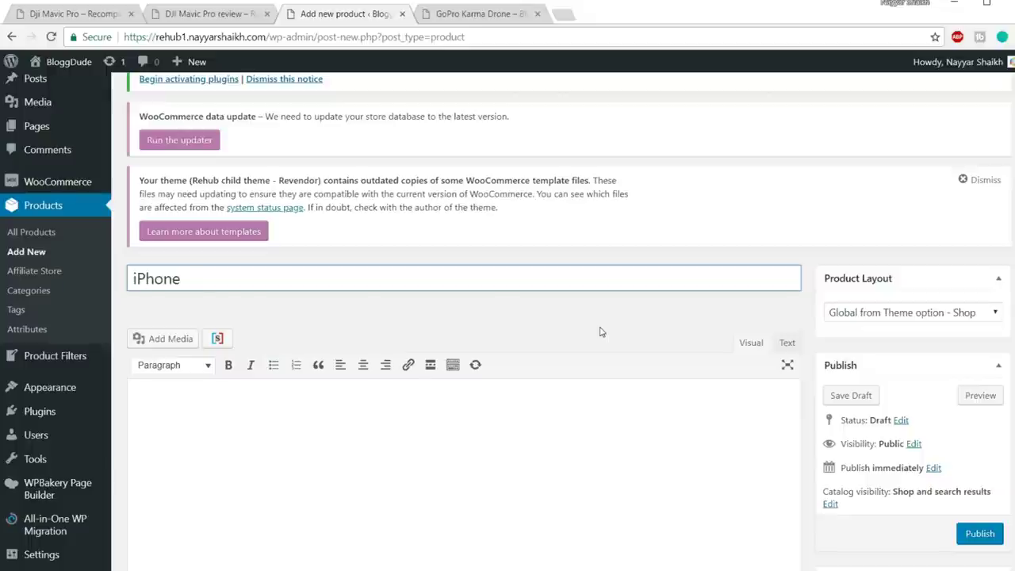
type("Accessories")
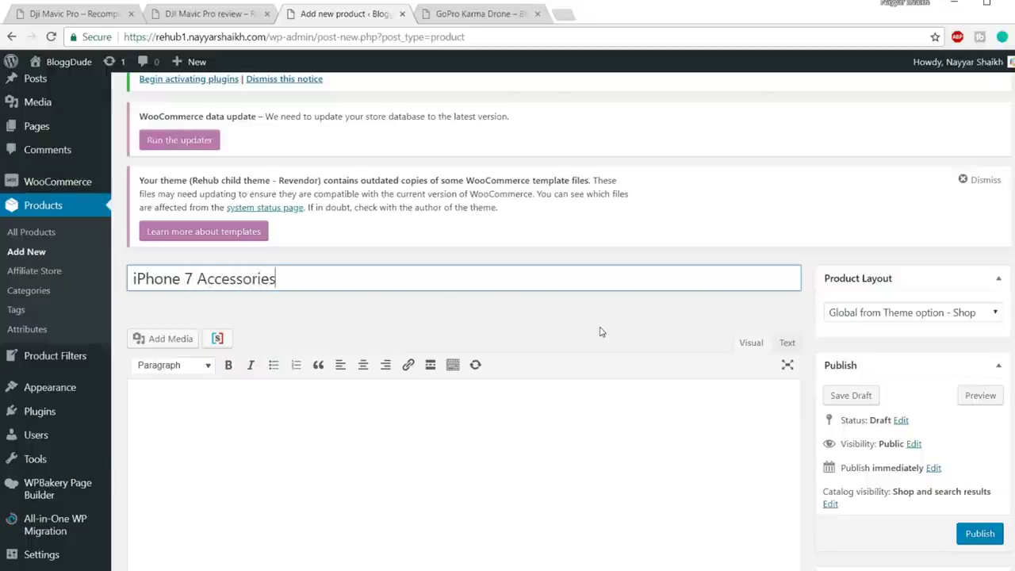
scroll(613, 365, "down", 3)
scroll(613, 365, "down", 3)
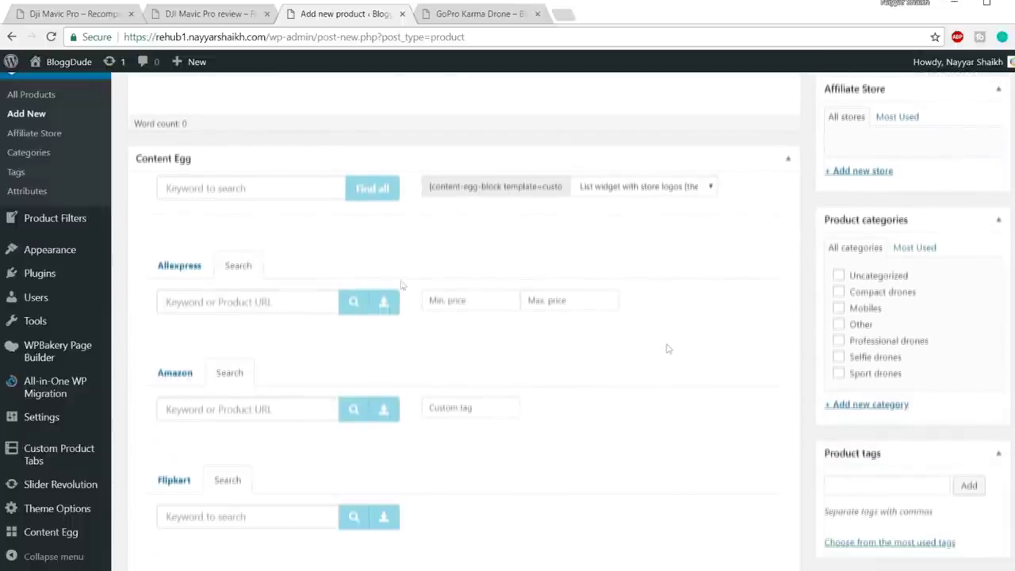
Step: File the new product under the Mobiles category
left_click(230, 311)
scroll(607, 317, "down", 1)
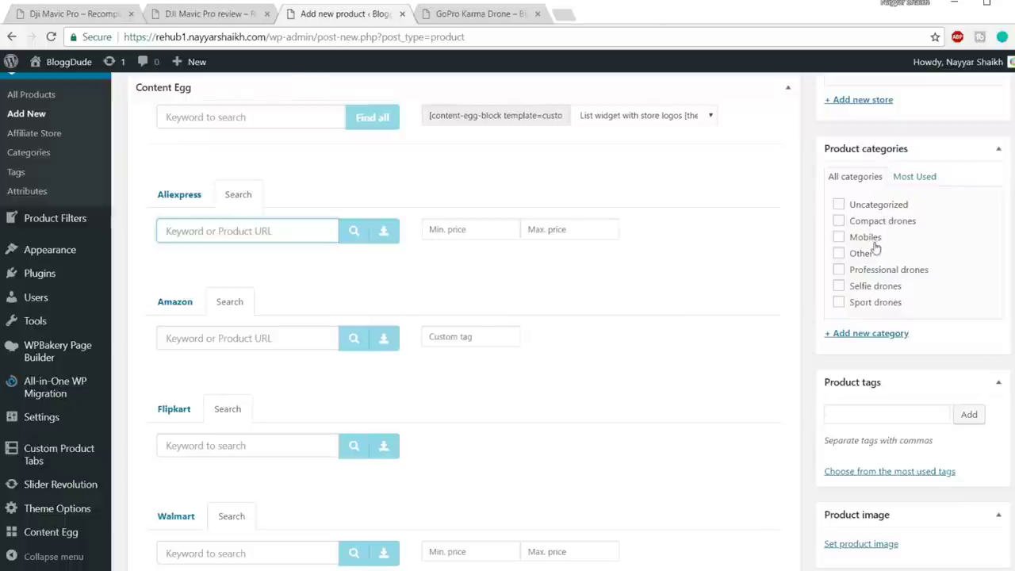
left_click(843, 239)
scroll(970, 253, "down", 2)
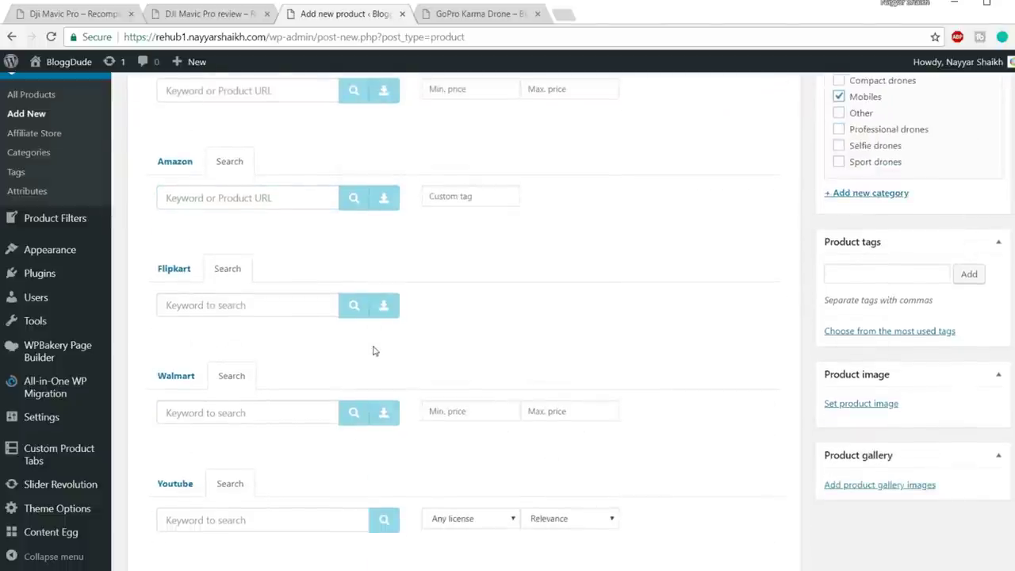
scroll(349, 282, "up", 1)
Step: Search Content Egg's Amazon module for 'iphone 7 case' and add the Spigen Rugged Armor case
left_click(240, 271)
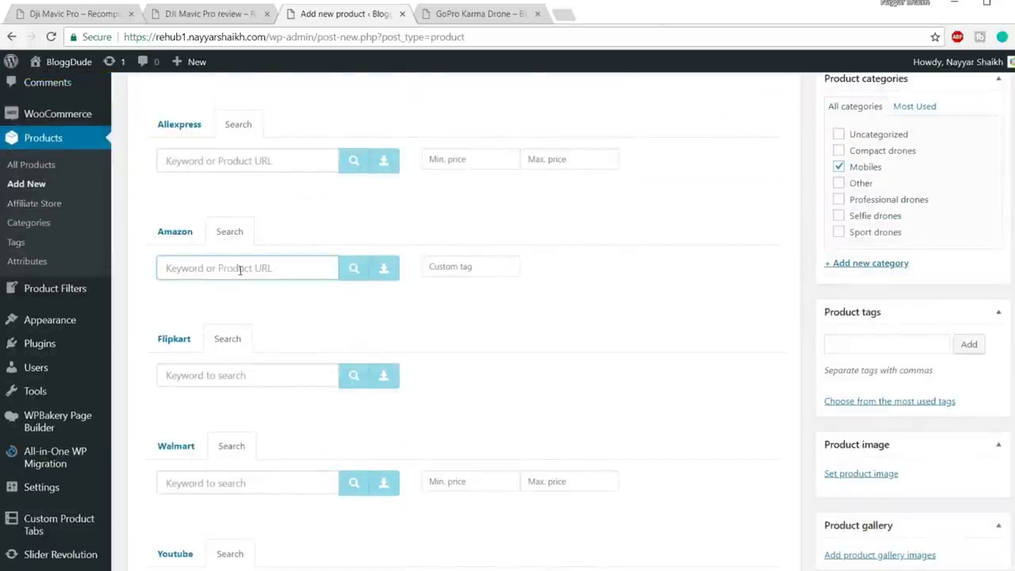
type("iphone 7 case")
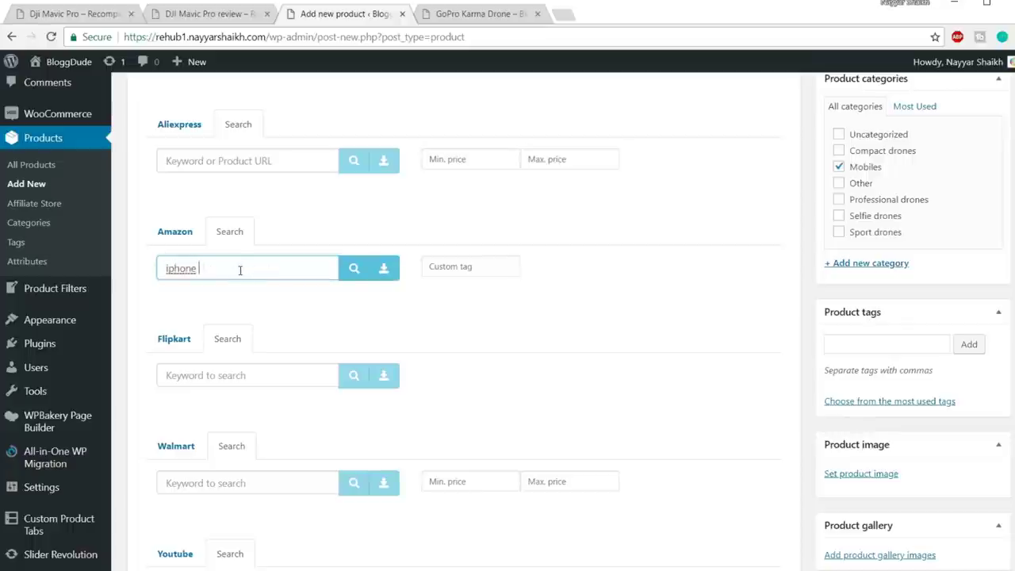
left_click(353, 271)
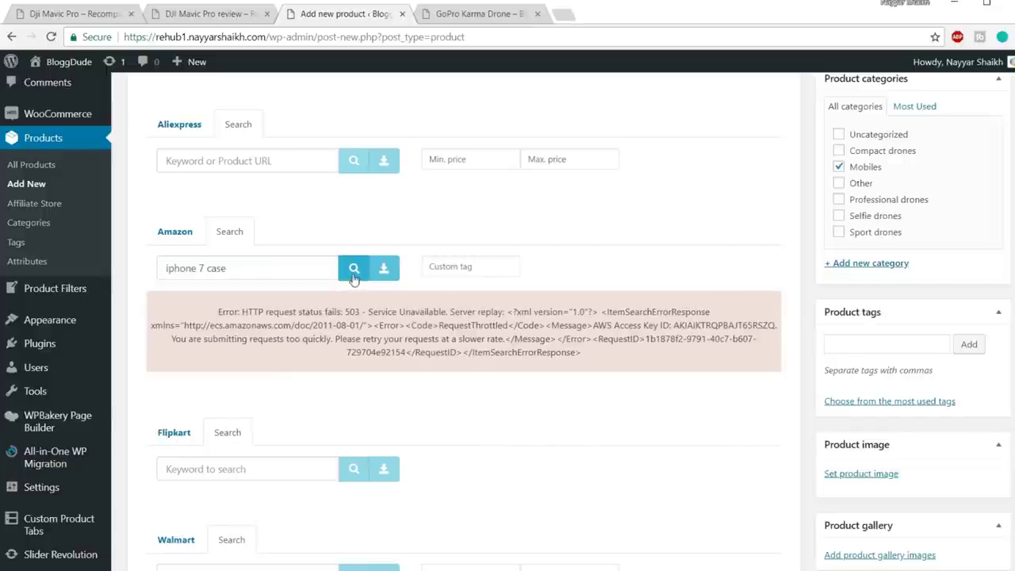
left_click(354, 274)
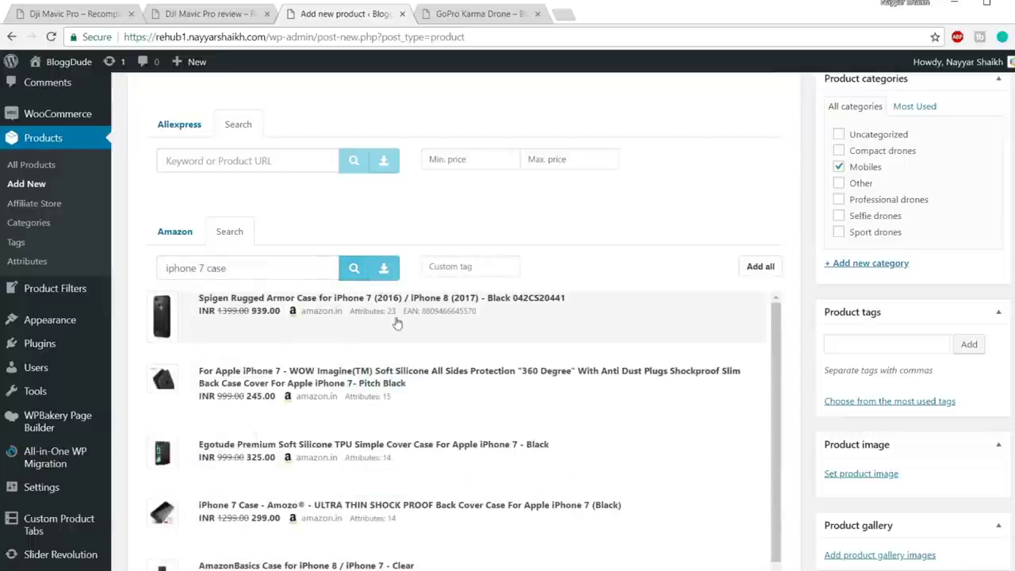
left_click(433, 321)
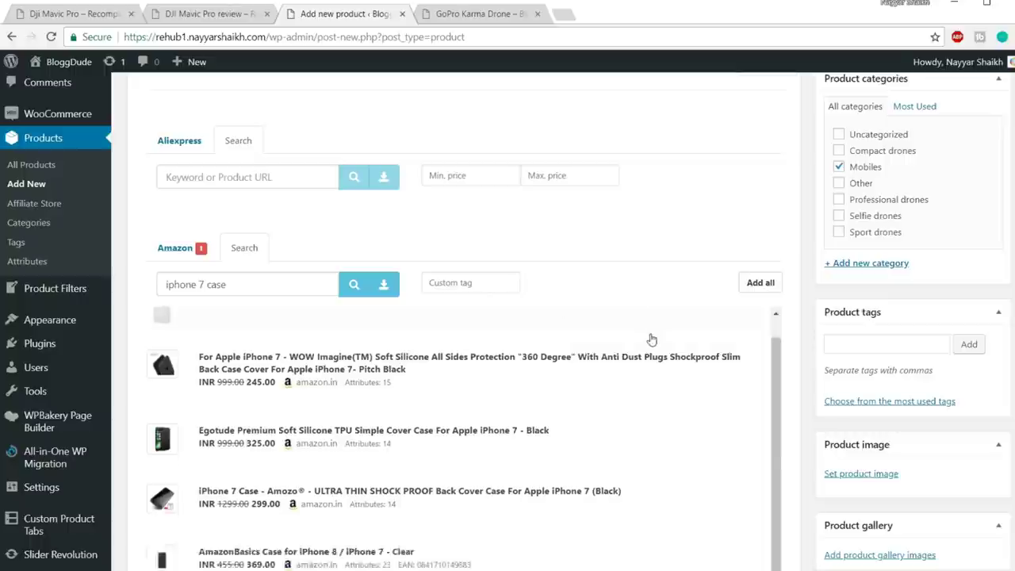
scroll(651, 338, "down", 5)
scroll(651, 340, "down", 6)
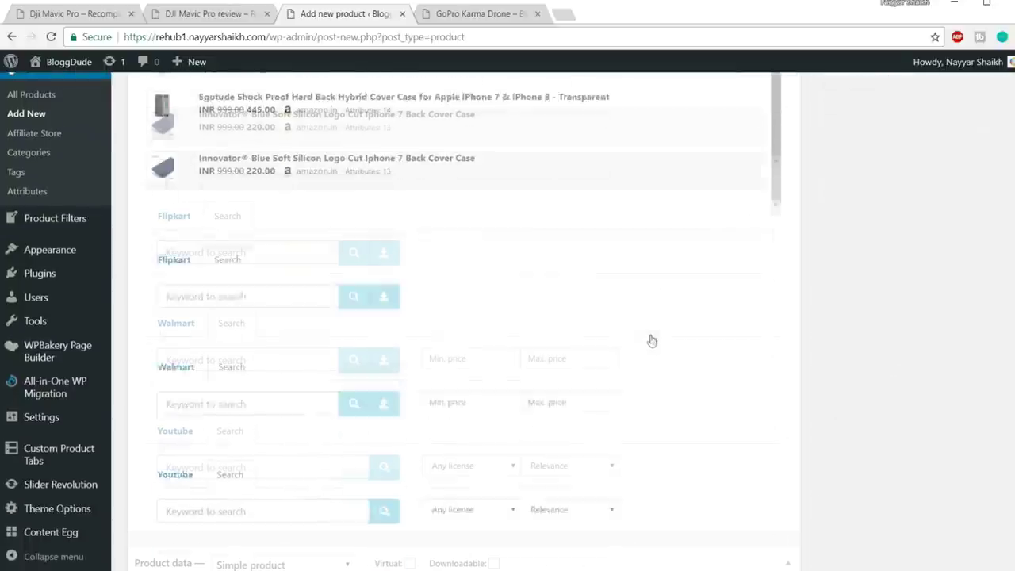
scroll(652, 341, "up", 3)
scroll(651, 341, "up", 8)
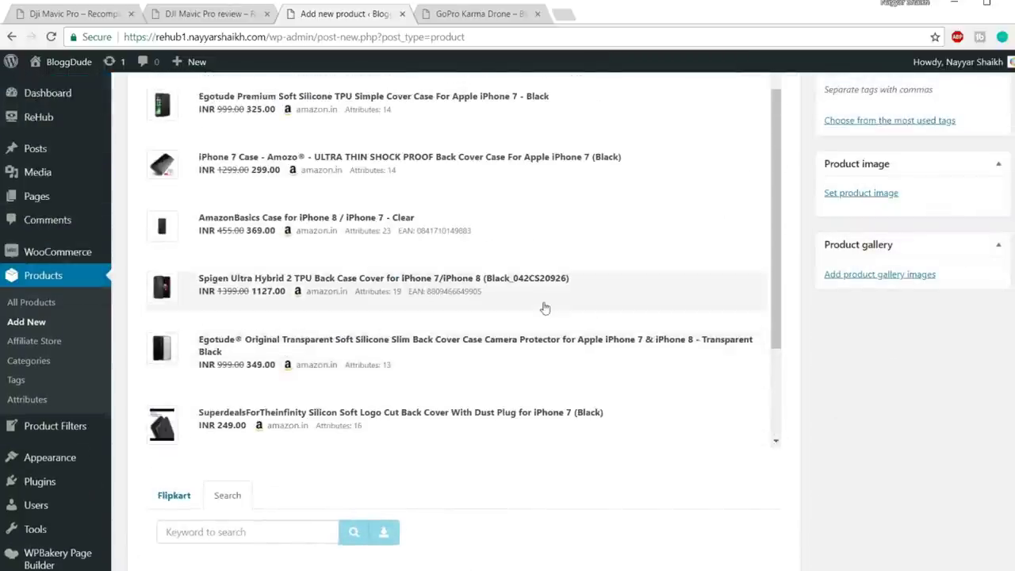
scroll(544, 308, "up", 1)
scroll(401, 342, "down", 1)
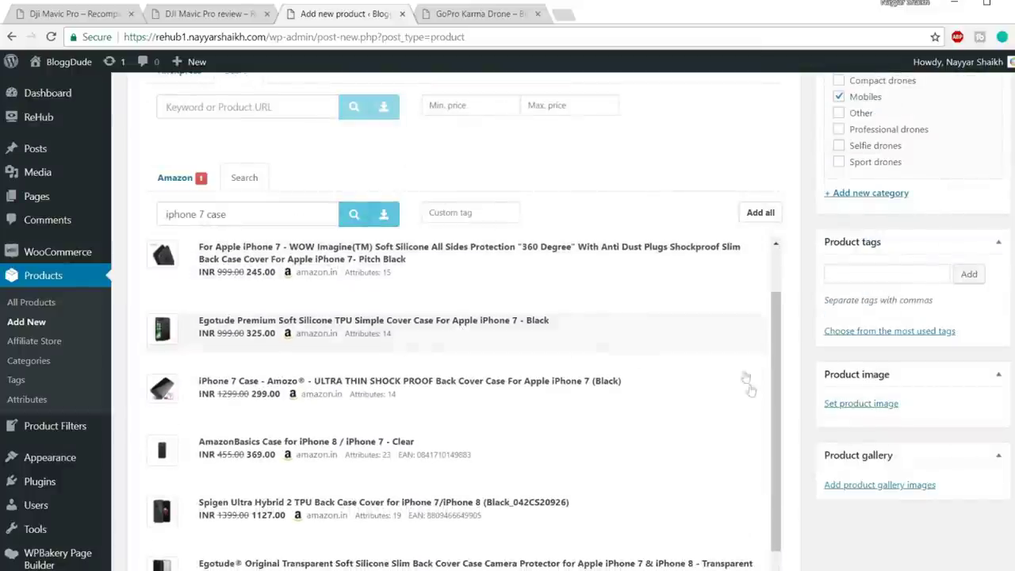
scroll(905, 508, "down", 5)
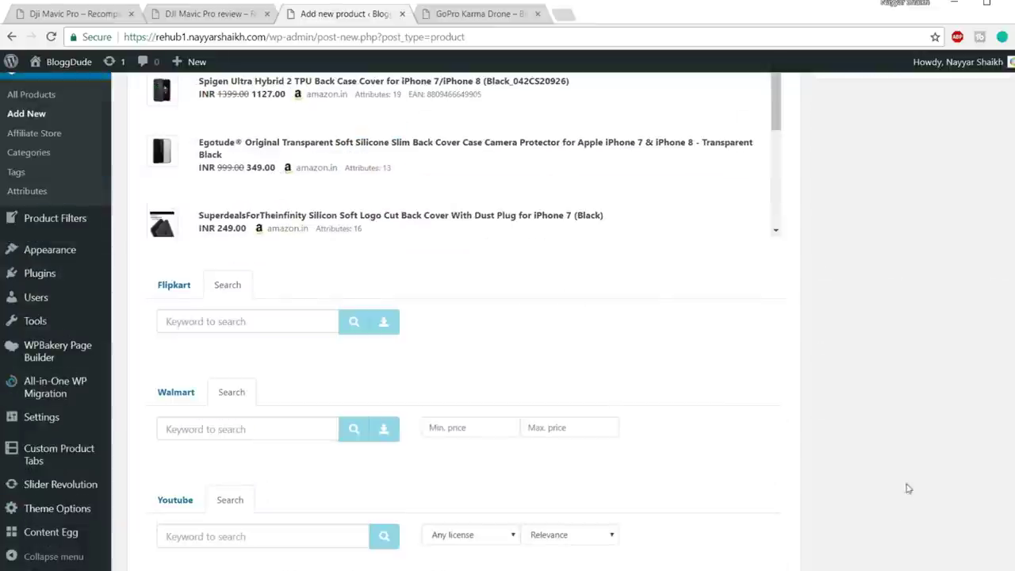
Step: Search Content Egg's Flipkart module for 'iphone 7 earphones'
left_click(265, 328)
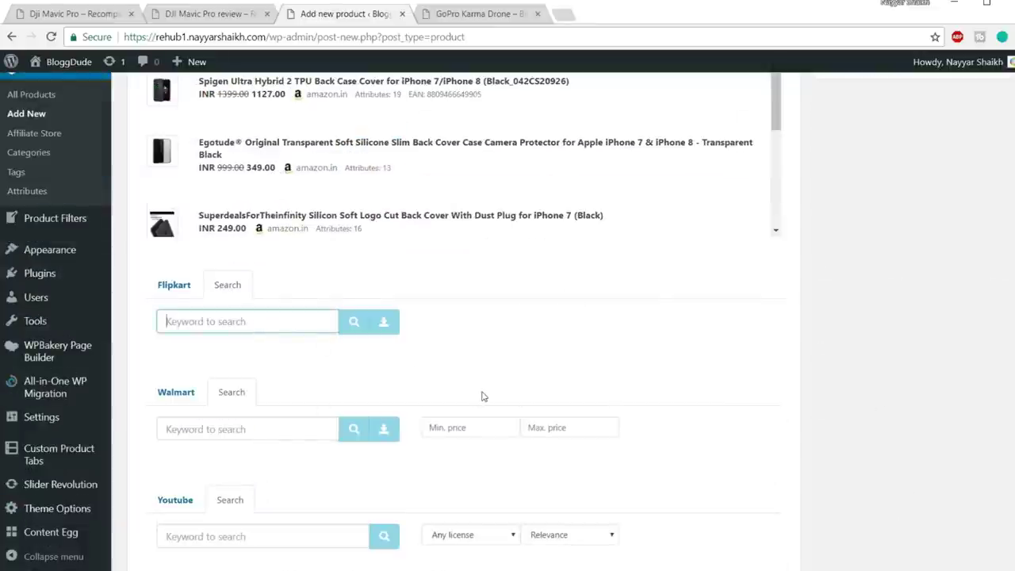
type("iphone 7 earp")
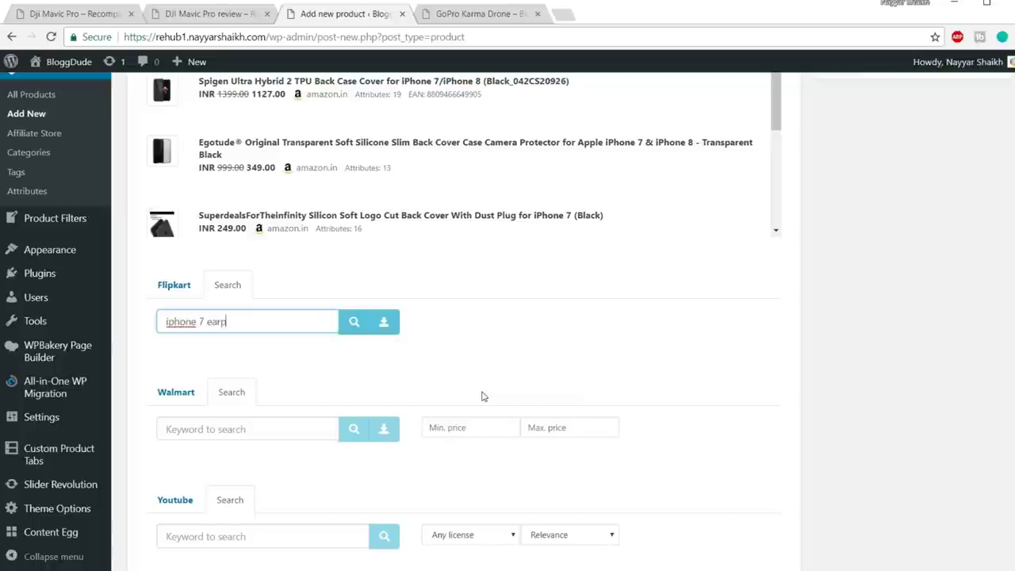
key("Return")
scroll(748, 330, "down", 1)
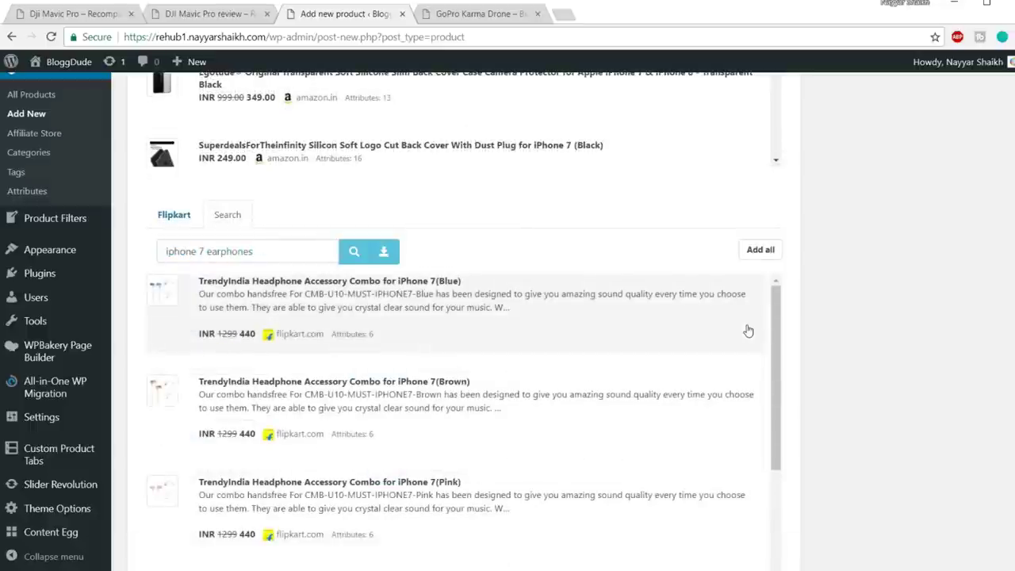
scroll(748, 331, "down", 1)
scroll(727, 272, "up", 1)
Step: Add the TrendyIndia Headphone Accessory Combo for iPhone 7 (Blue) result to the product
left_click(436, 336)
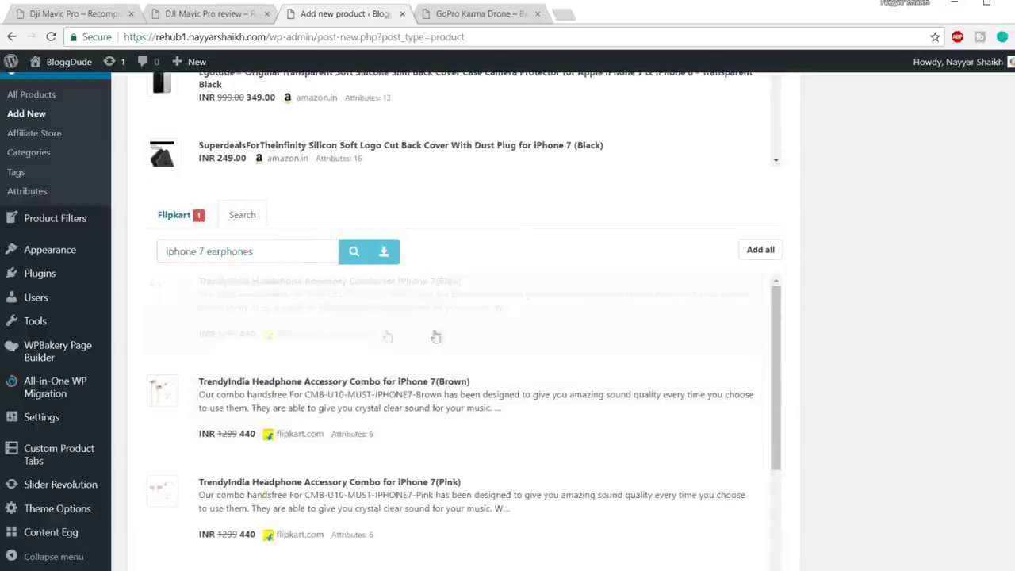
scroll(873, 372, "down", 2)
scroll(460, 429, "down", 3)
scroll(388, 463, "down", 3)
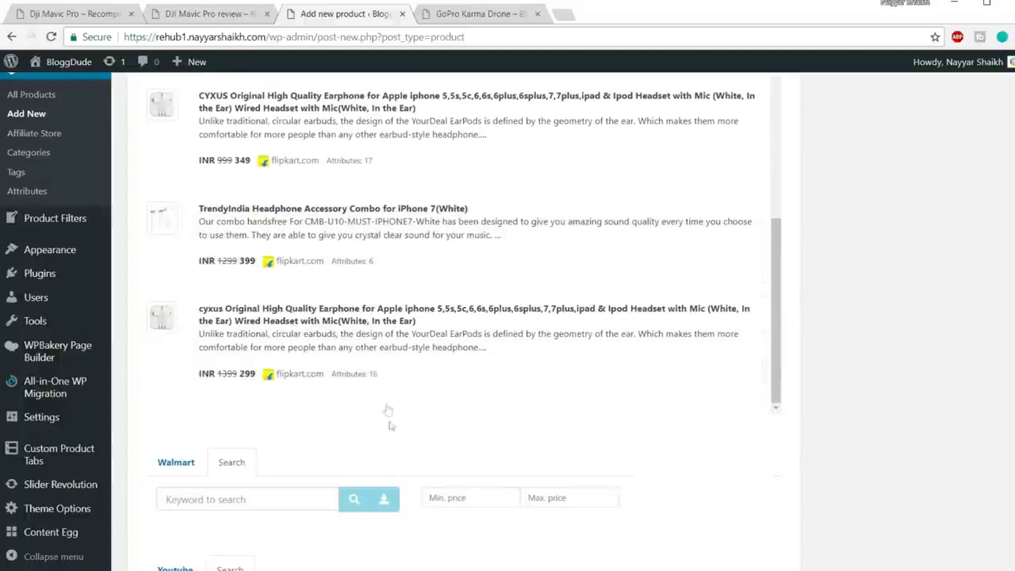
scroll(879, 400, "down", 5)
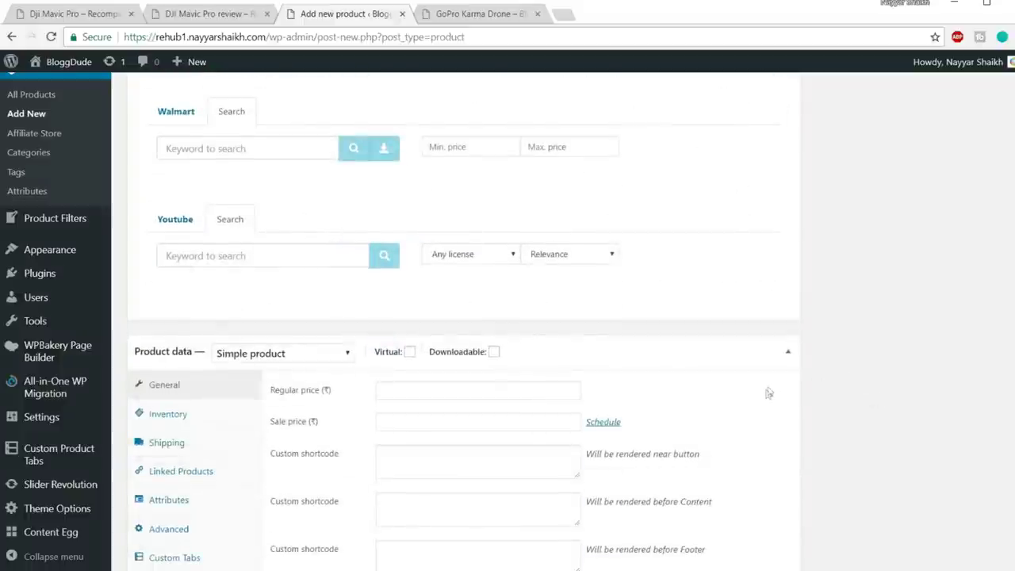
scroll(881, 392, "up", 10)
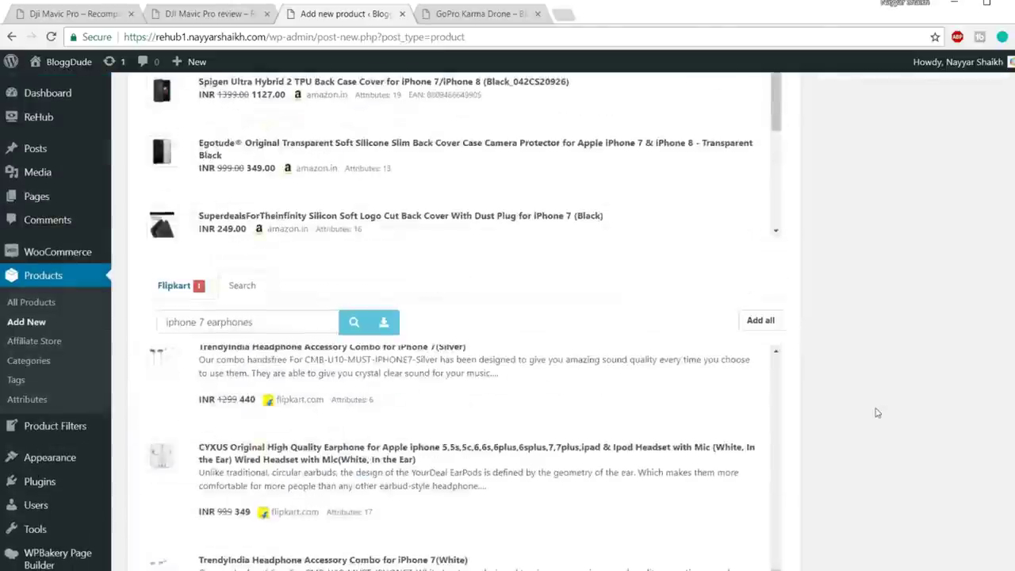
scroll(879, 418, "up", 10)
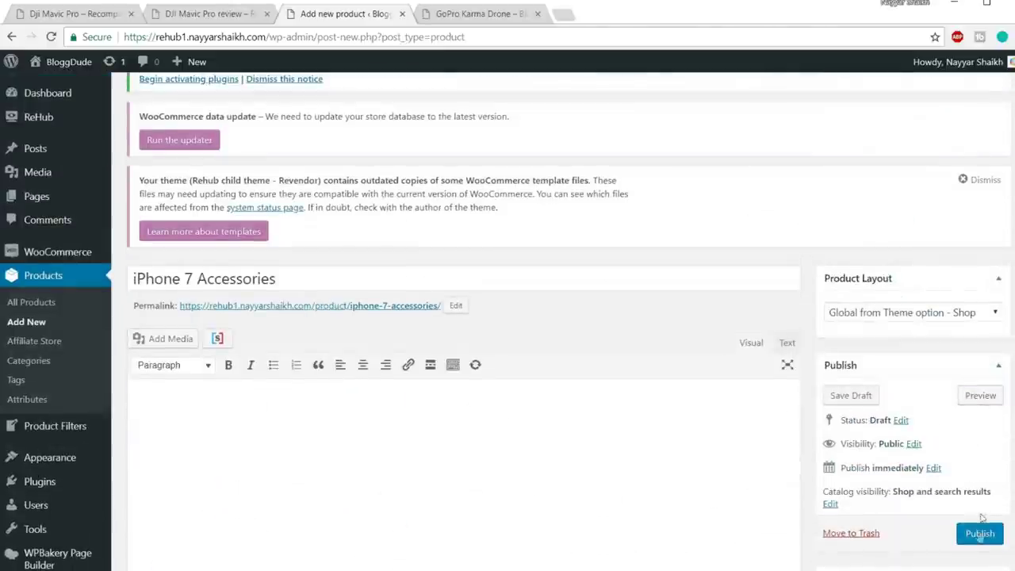
Step: Publish the iPhone 7 Accessories product and select its post ID 649 in the address bar
left_click(981, 534)
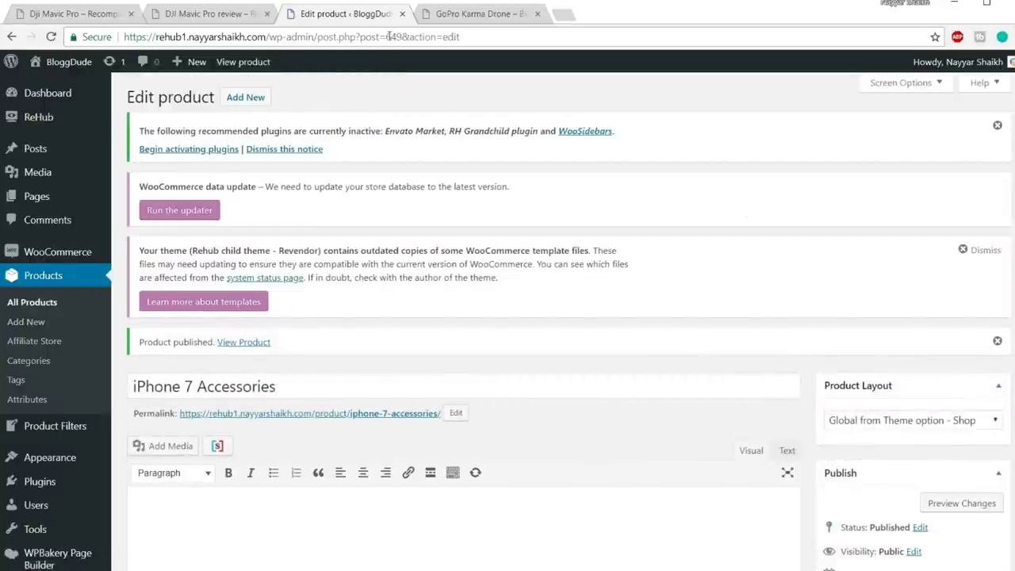
left_click_drag(397, 36, 403, 36)
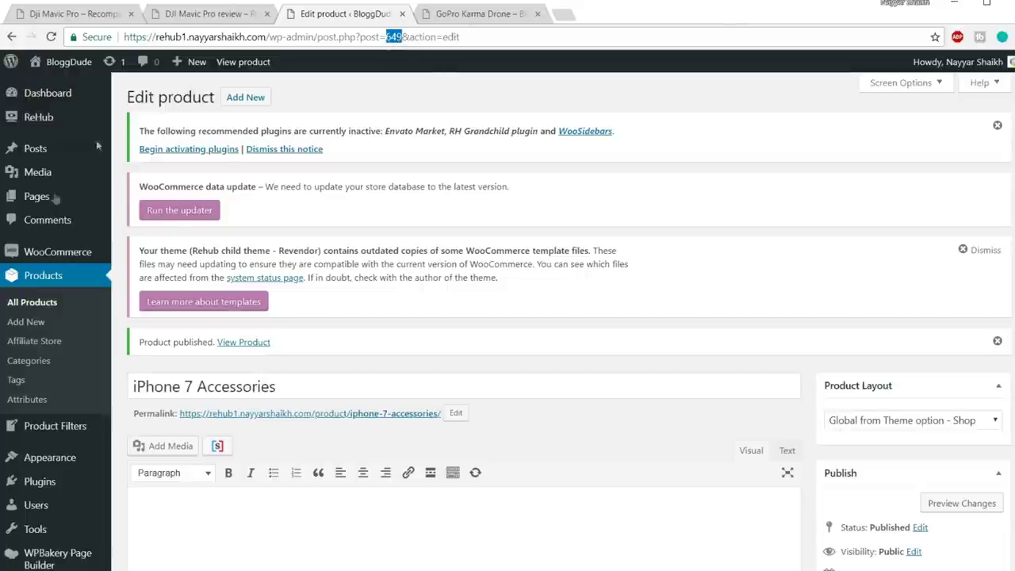
Step: Open iPhone 7 Rose Gold 128GB for editing from the All Products list
left_click(32, 305)
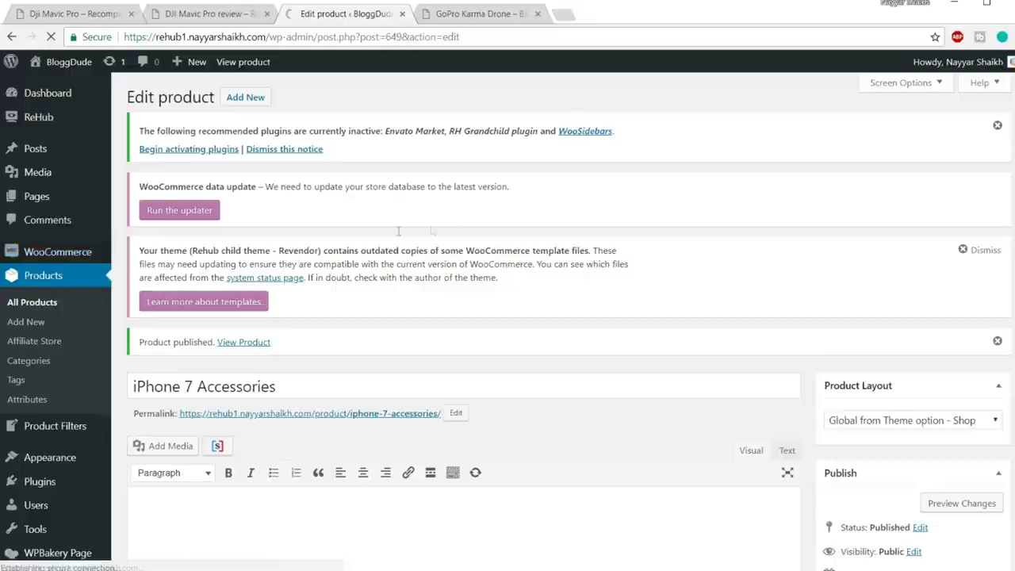
scroll(716, 280, "down", 1)
scroll(716, 280, "down", 4)
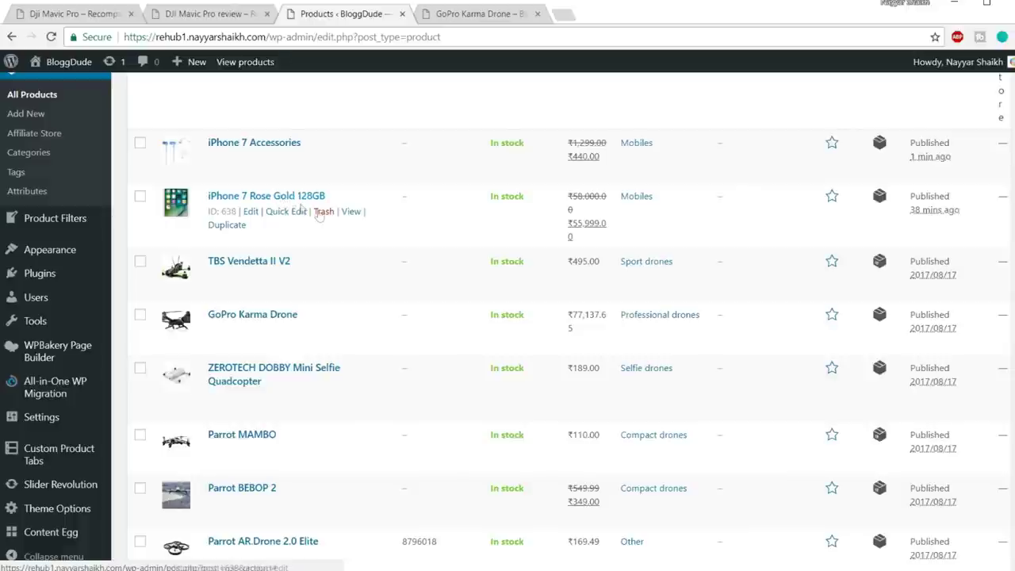
left_click(250, 213)
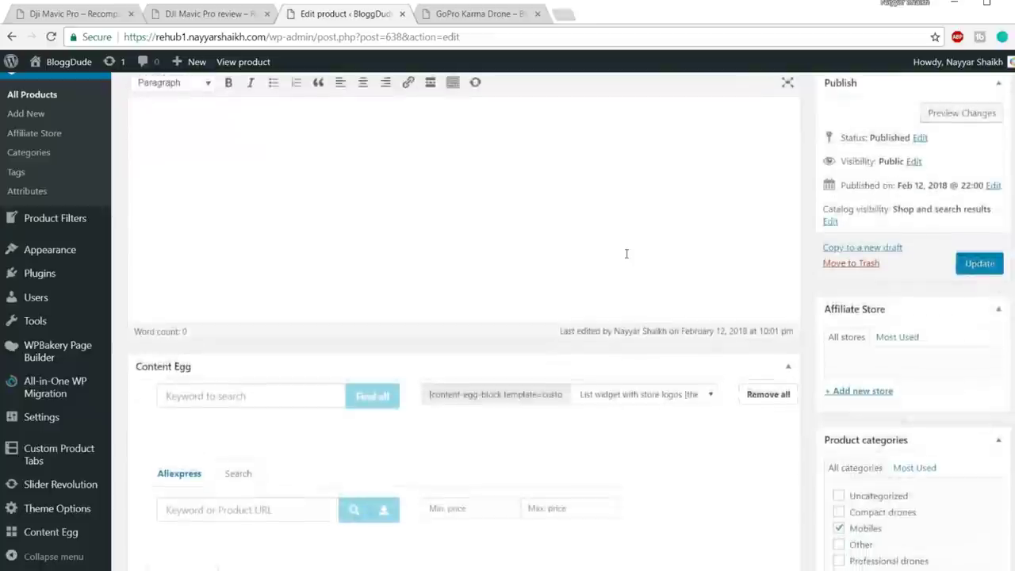
scroll(625, 262, "down", 10)
scroll(626, 275, "up", 10)
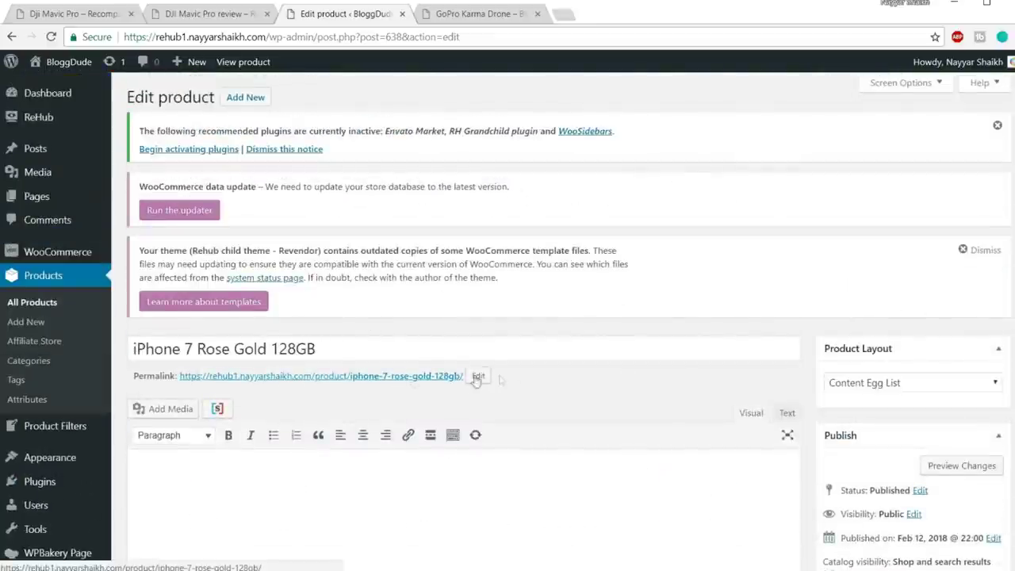
scroll(389, 258, "down", 2)
Step: Open the product's live page in a new tab, check its Videos, Reviews and Additional information tabs
right_click(373, 236)
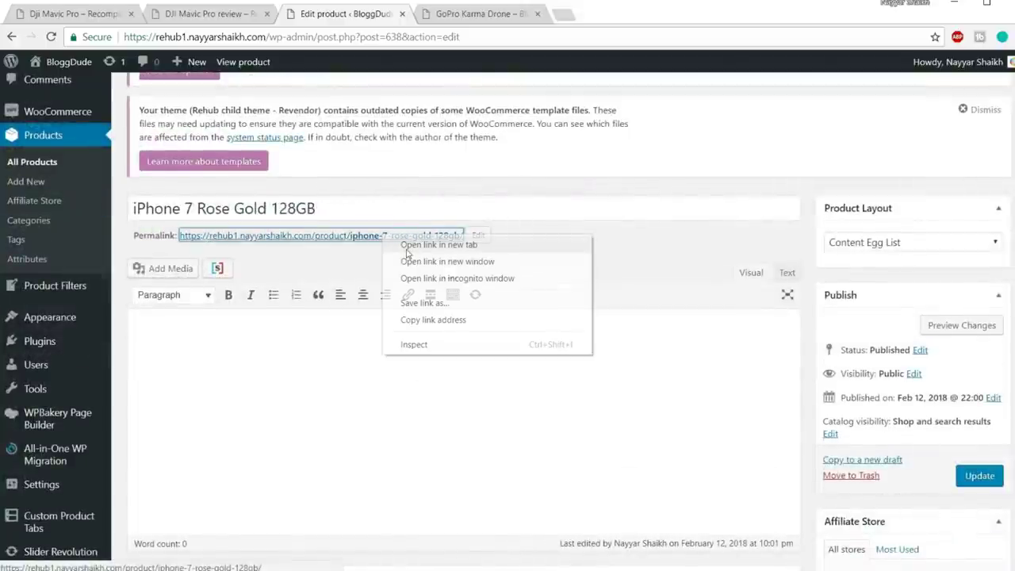
left_click(412, 239)
left_click(468, 17)
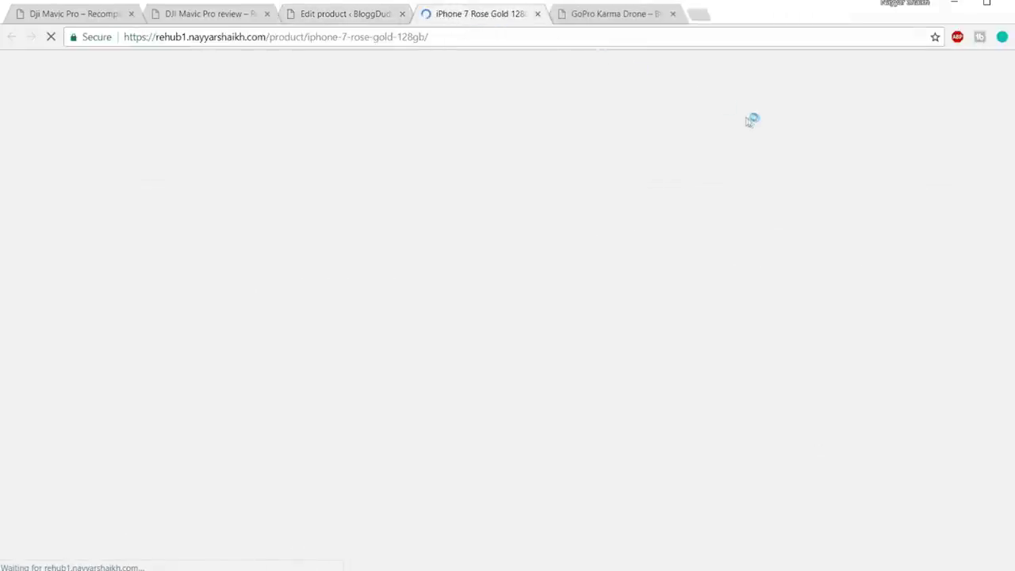
scroll(267, 201, "down", 5)
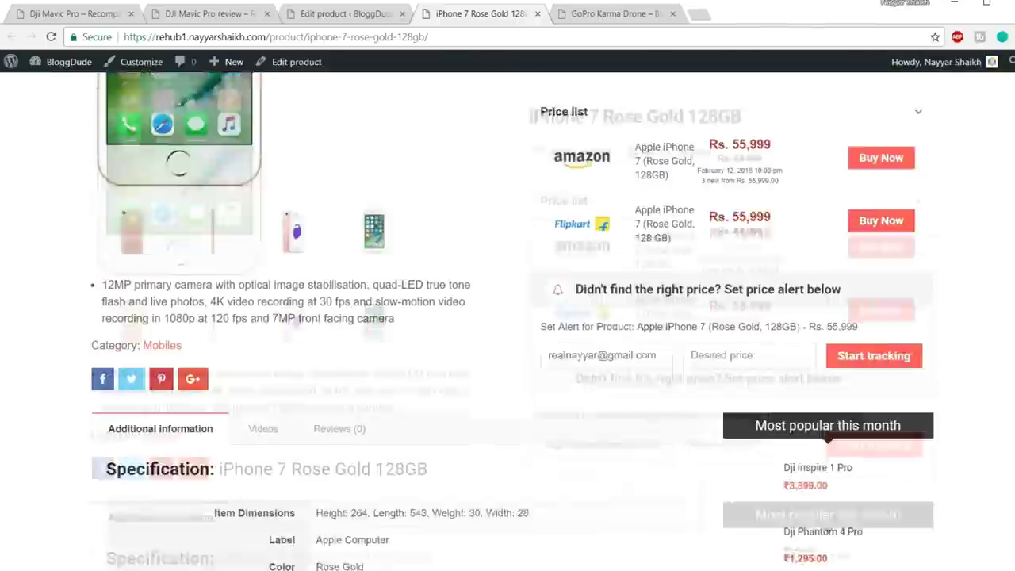
left_click(266, 198)
left_click(349, 196)
left_click(160, 194)
left_click(281, 198)
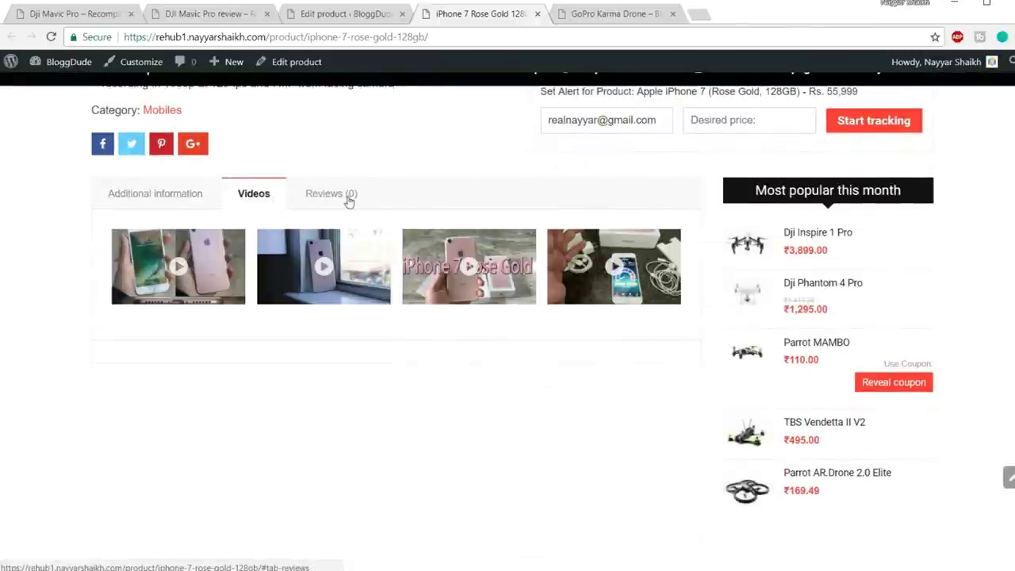
left_click(347, 196)
left_click(139, 209)
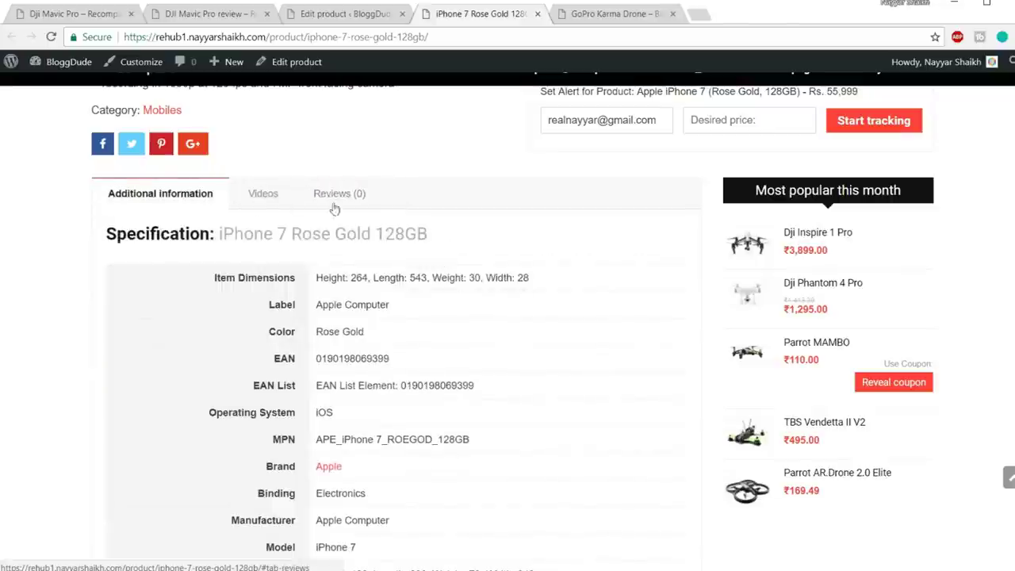
left_click(347, 13)
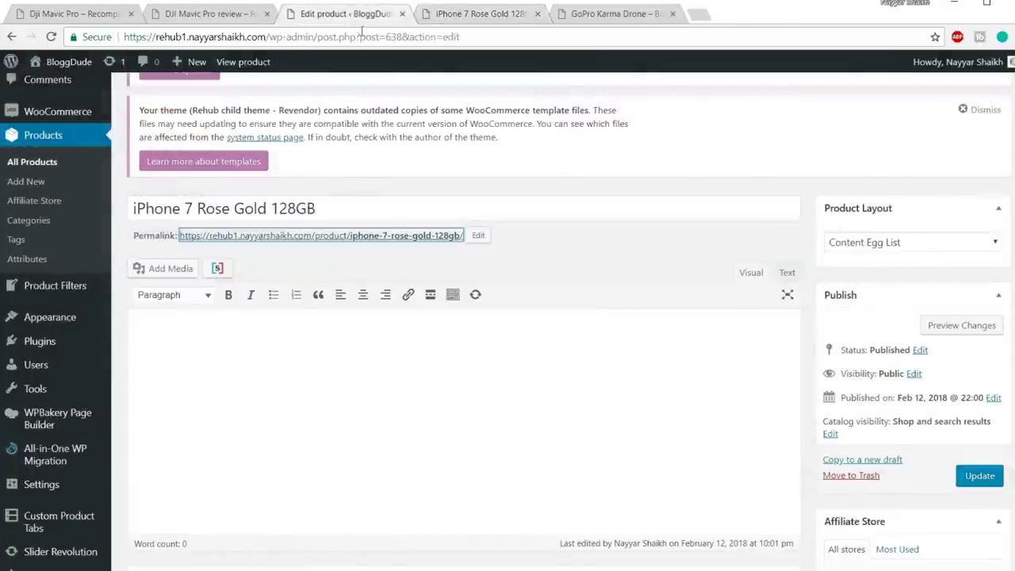
Step: Add a custom product tab titled 'Accessories and Combos', correcting the spelling of Accessories
scroll(720, 295, "down", 3)
scroll(719, 295, "down", 20)
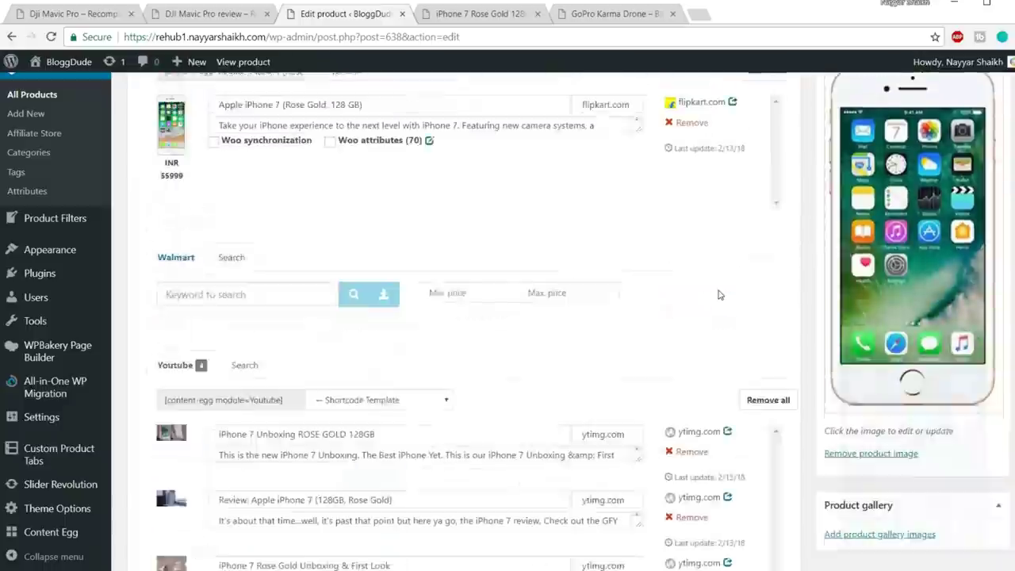
scroll(719, 295, "up", 2)
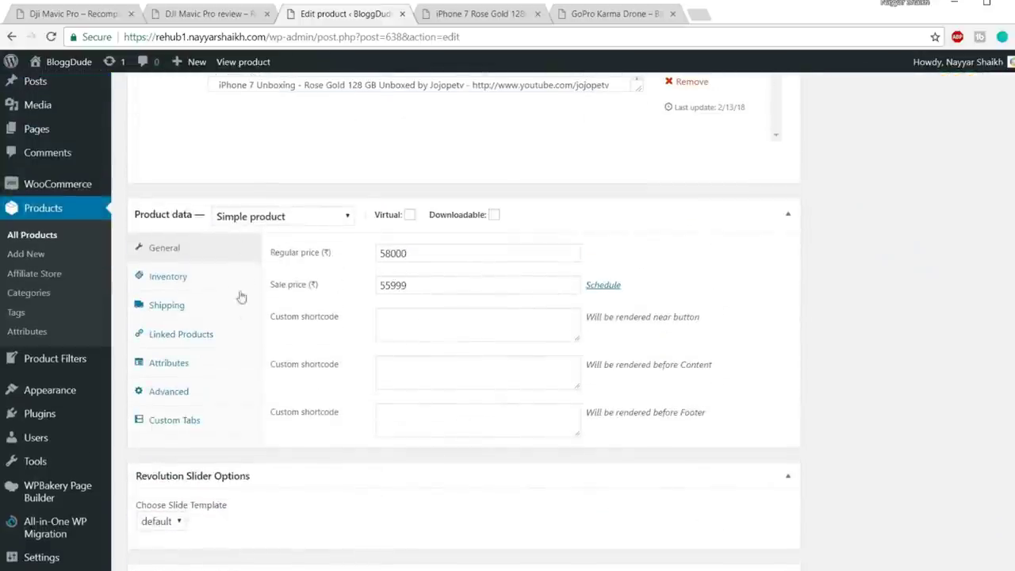
left_click(189, 429)
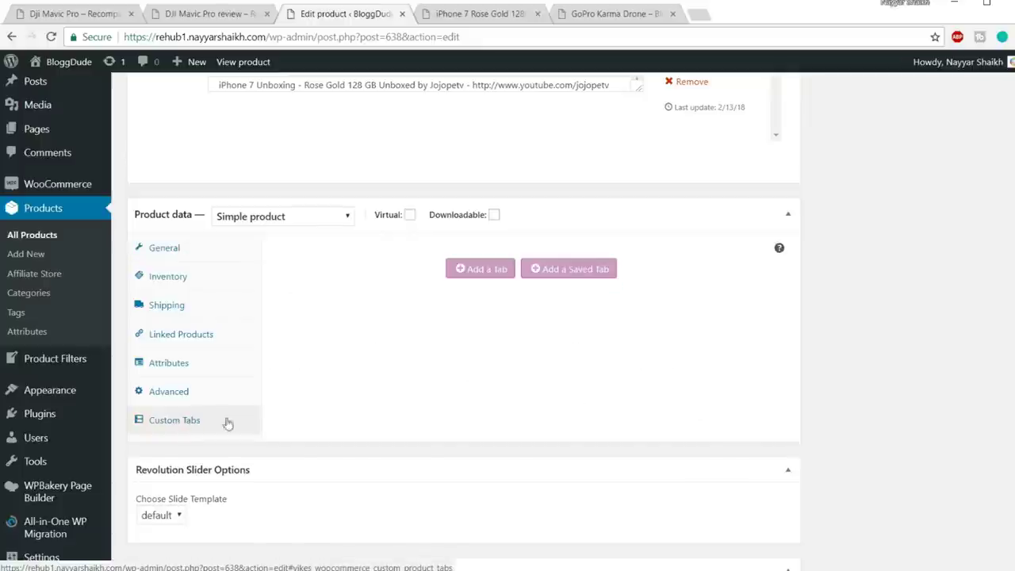
left_click(482, 207)
left_click(429, 252)
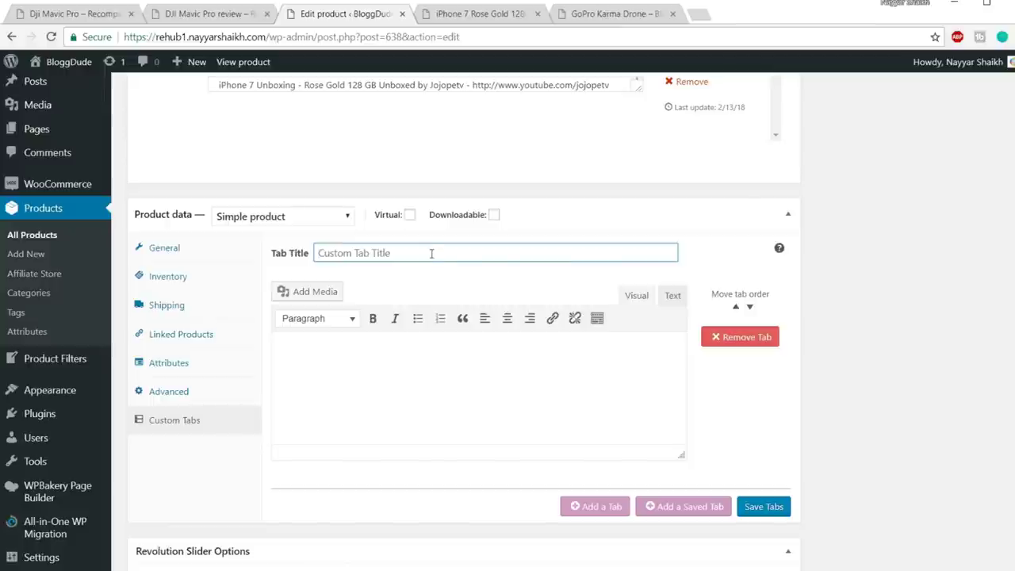
type("Accesories and Combos")
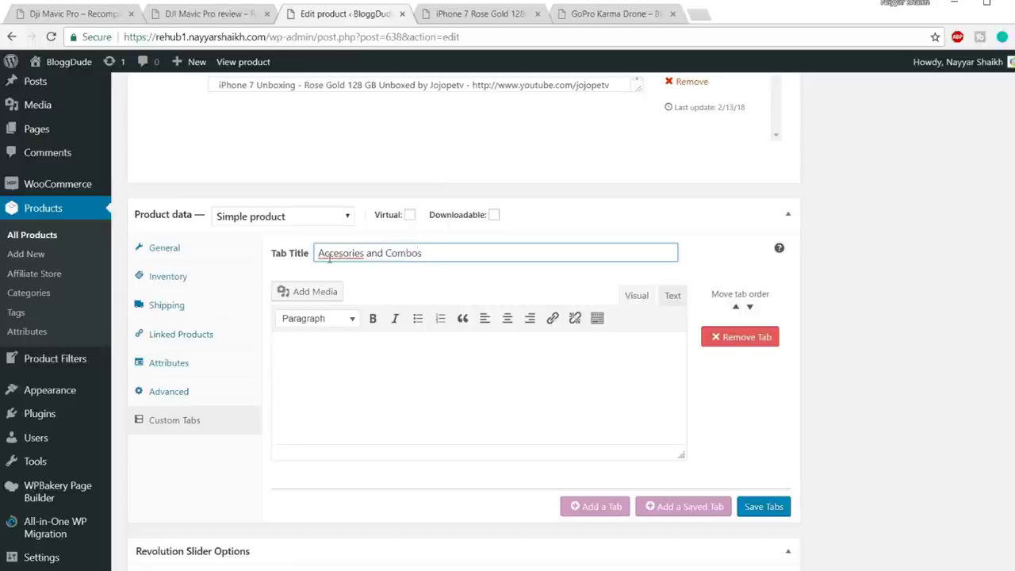
right_click(329, 256)
left_click(349, 267)
Step: Insert an empty first line above 638 in the tab's content
left_click(410, 388)
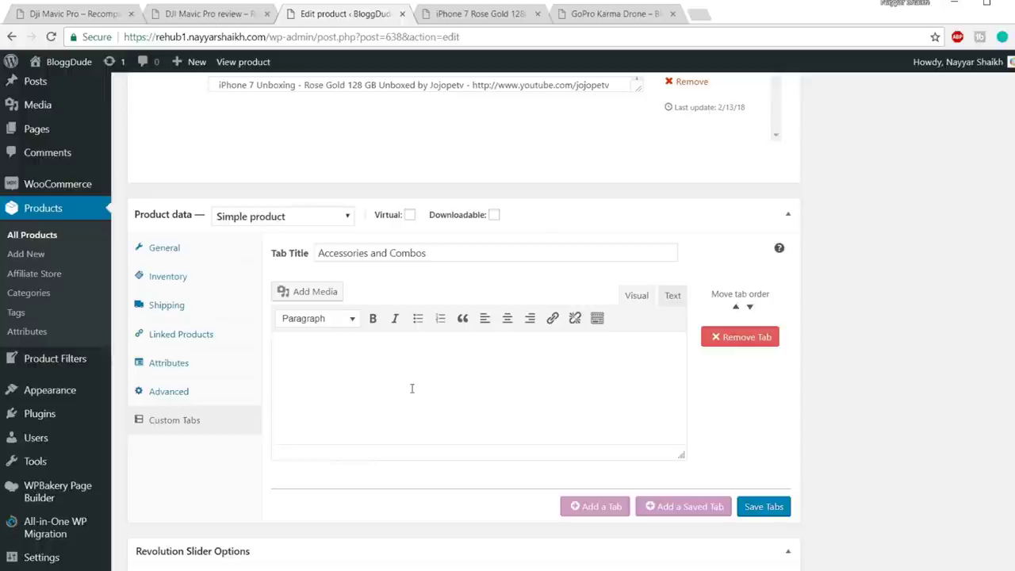
double_click(311, 351)
key("Left")
key("Return")
Step: Copy the accessories and combos shortcode from the Shortcodes file in Notepad
mouse_move(146, 565)
left_click(217, 533)
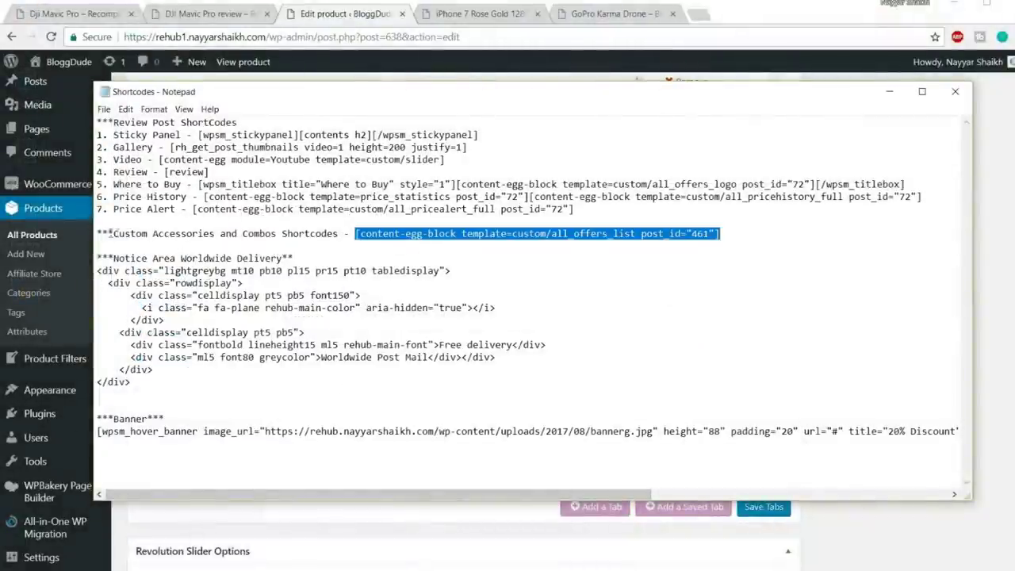
left_click_drag(99, 231, 348, 229)
left_click_drag(722, 233, 365, 230)
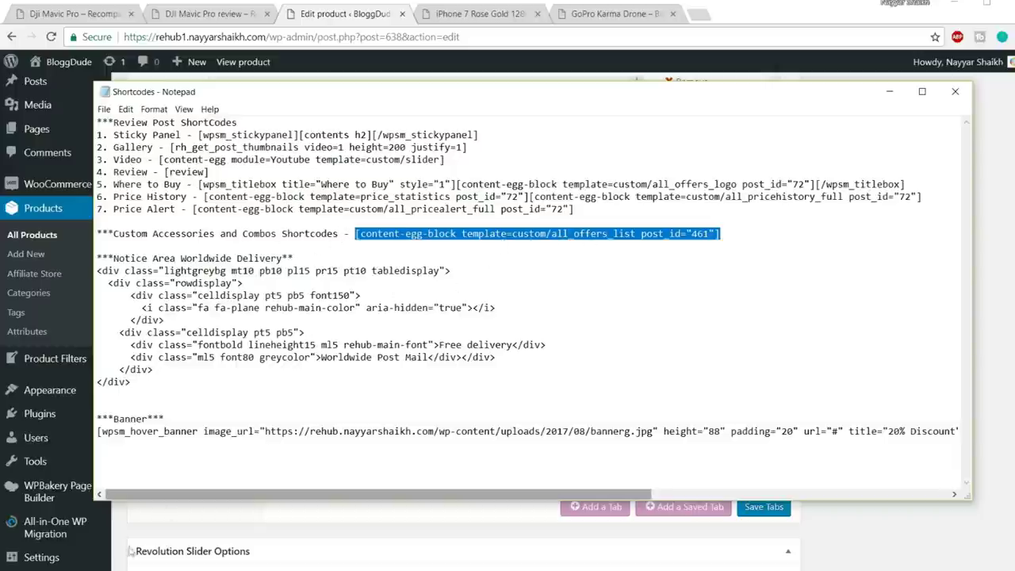
key("alt+Tab")
Step: Paste the shortcode into the tab, replace its post_id 461 with 638, and save the tabs
left_click(324, 346)
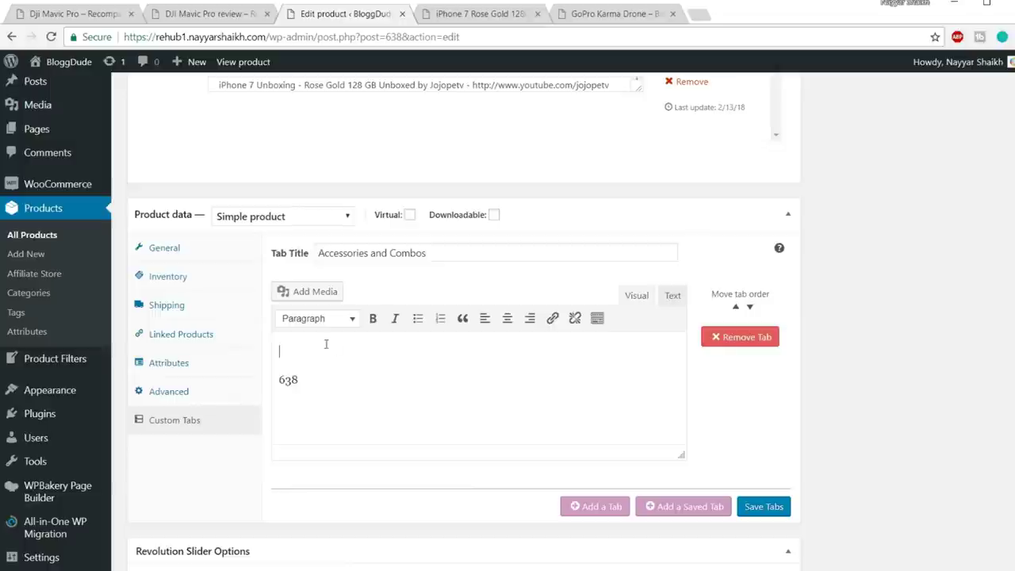
type("[content-egg-block template=custom/all_offers_list post_id=\"461\"]")
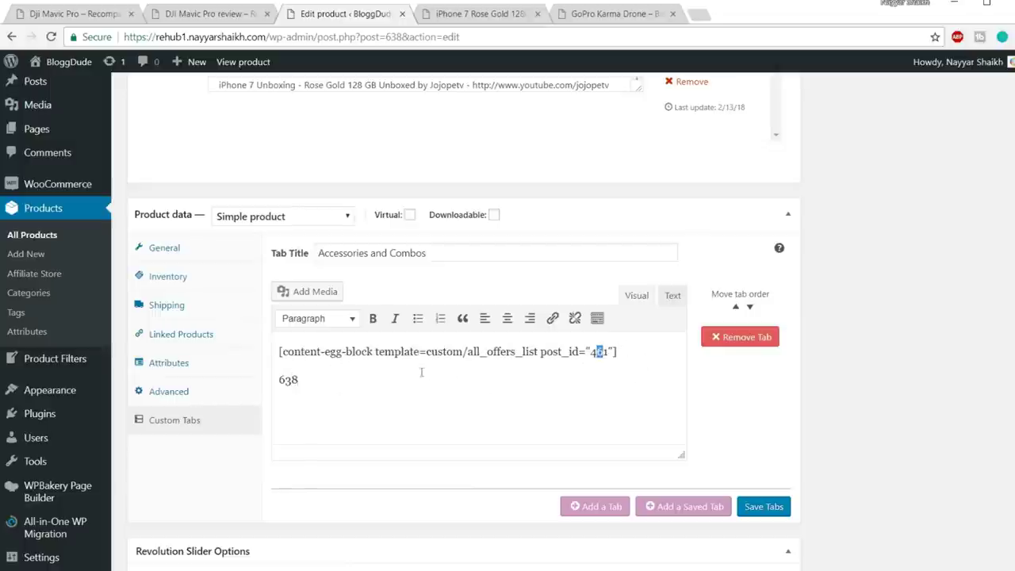
left_click_drag(299, 380, 277, 380)
key("ctrl+x")
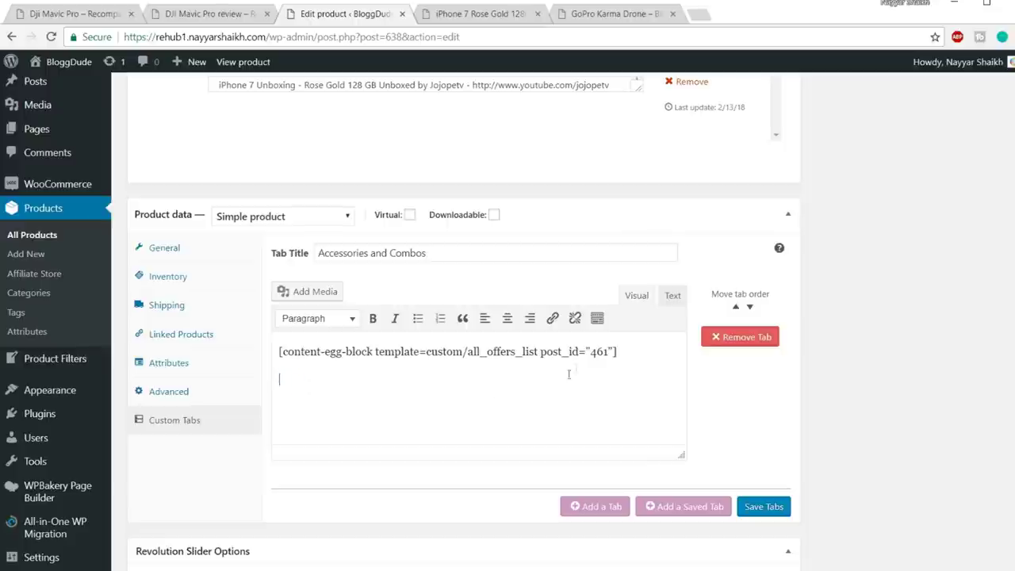
left_click_drag(590, 351, 608, 352)
key("ctrl+v")
left_click(768, 507)
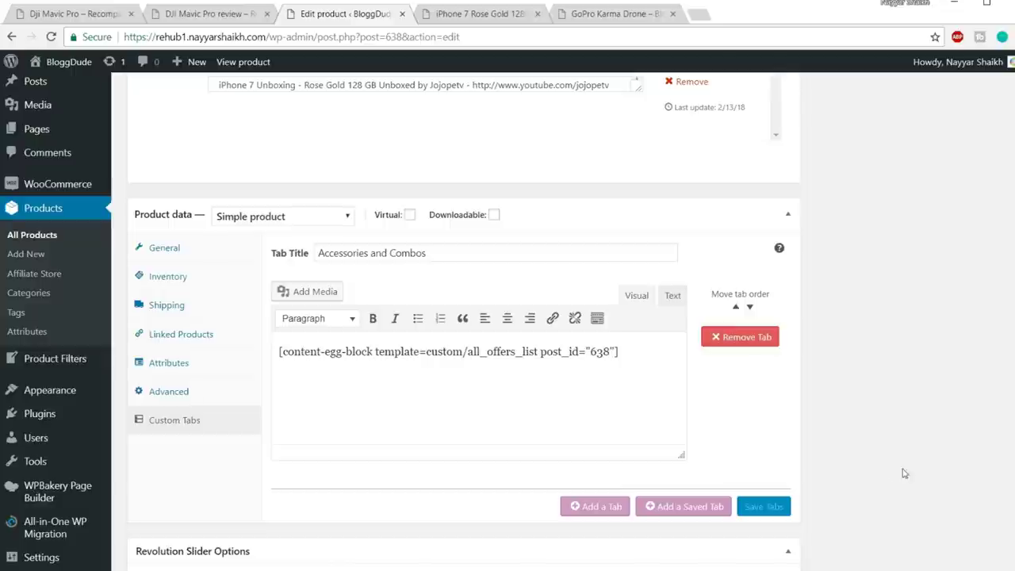
scroll(954, 472, "up", 4)
scroll(954, 472, "up", 15)
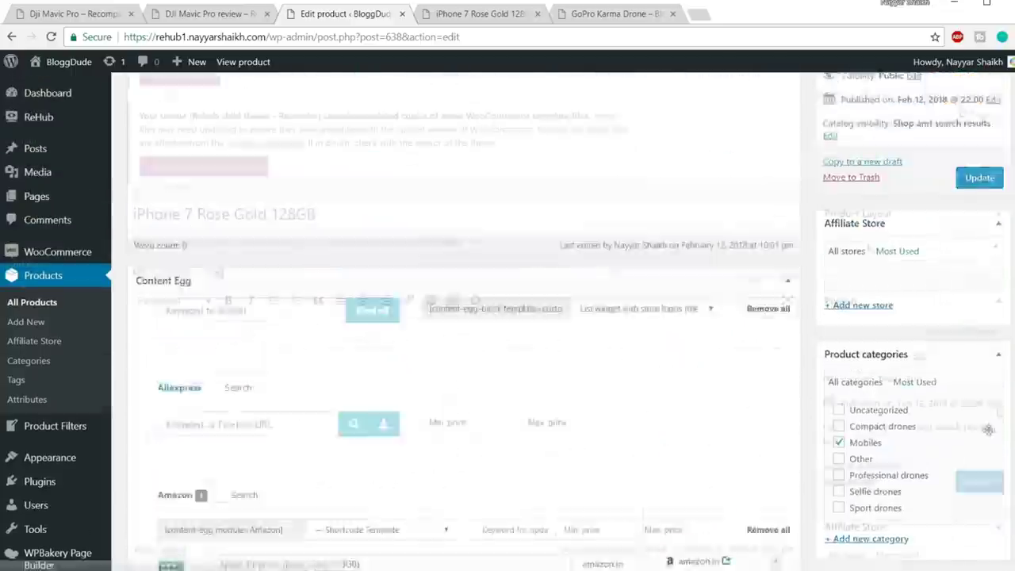
Step: Update the product, reload its live page and view the Amazon and Flipkart offers in Accessories and Combos
left_click(982, 546)
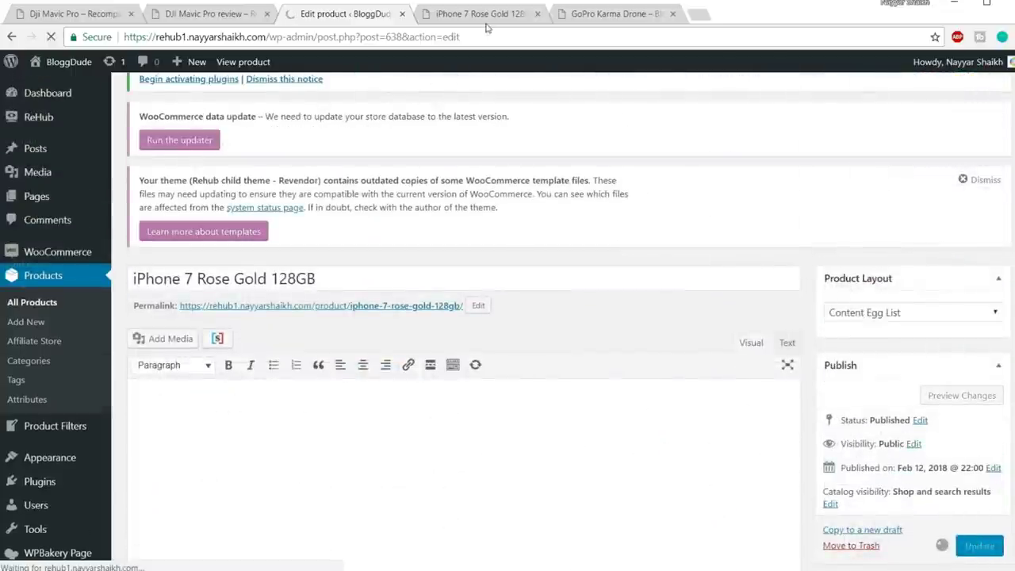
left_click(484, 14)
left_click(496, 34)
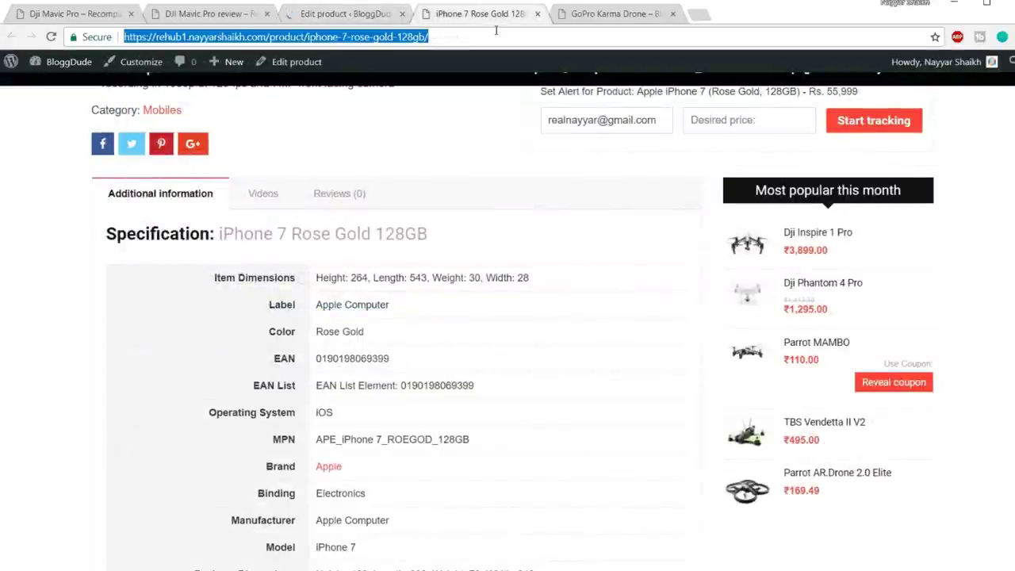
key("Return")
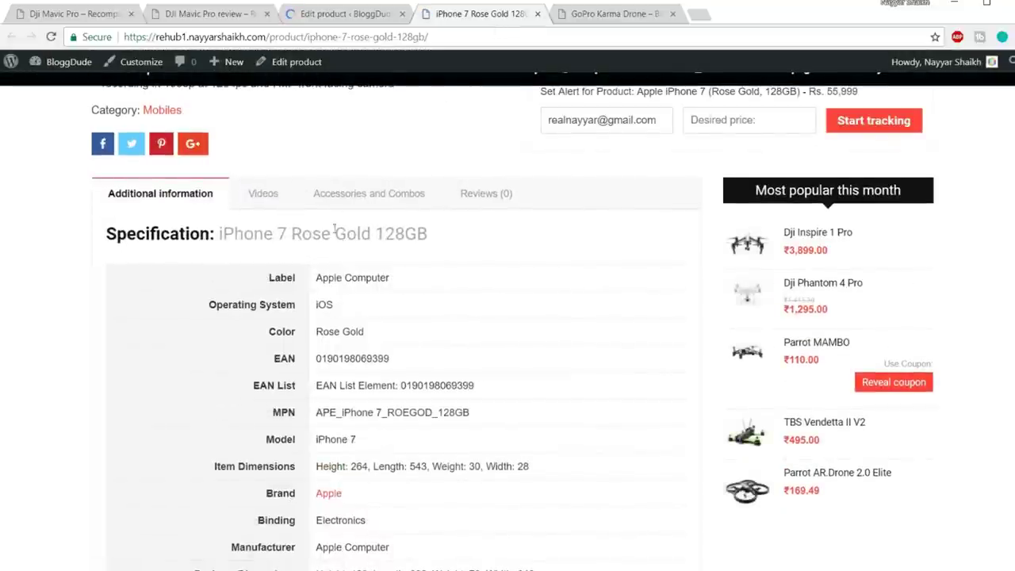
left_click(376, 202)
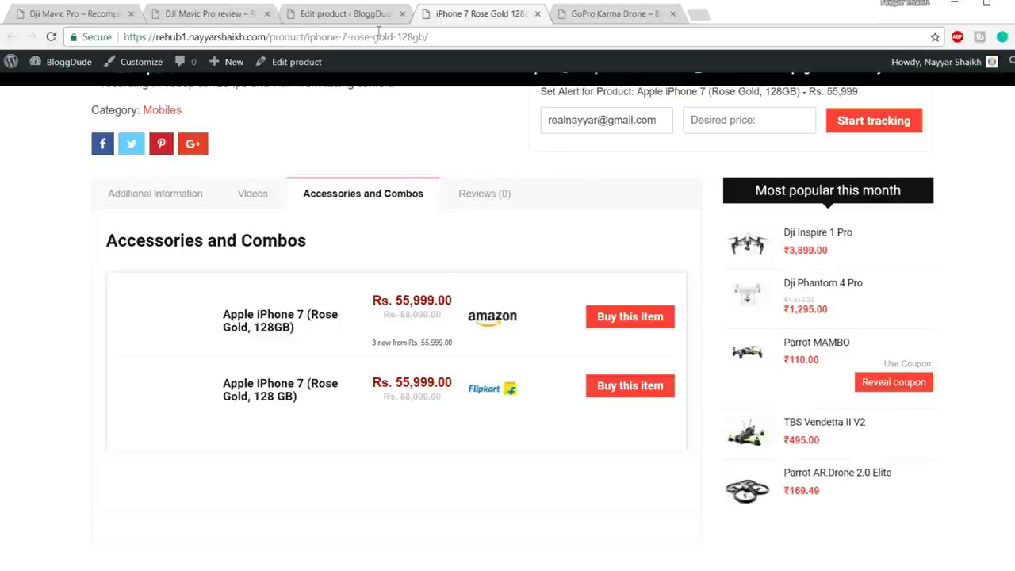
left_click(355, 22)
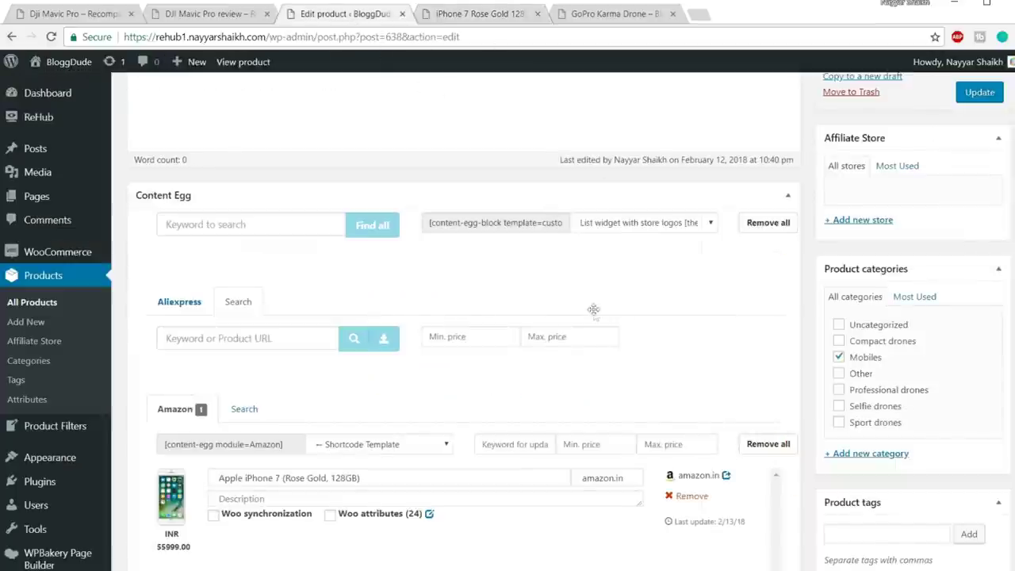
Step: Note the product's post ID 638 and open its custom tabs settings
scroll(594, 310, "down", 4)
left_click_drag(387, 37, 399, 36)
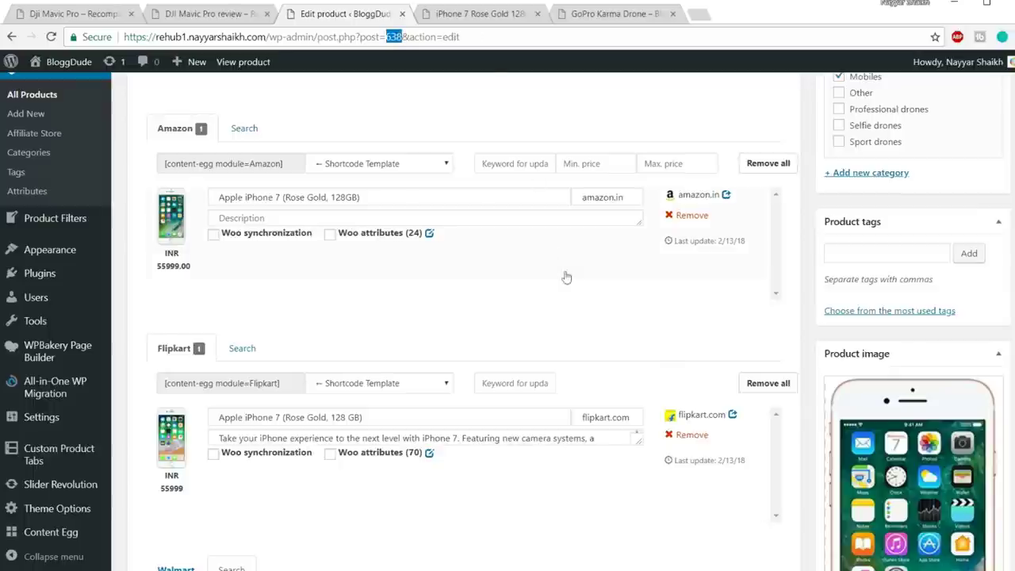
scroll(567, 277, "down", 15)
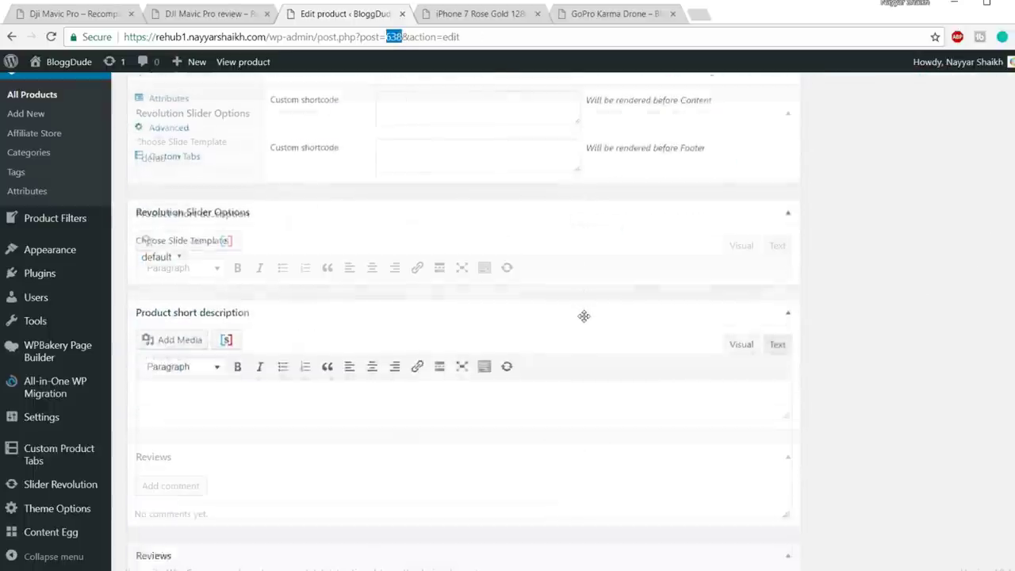
scroll(584, 316, "up", 4)
left_click(179, 332)
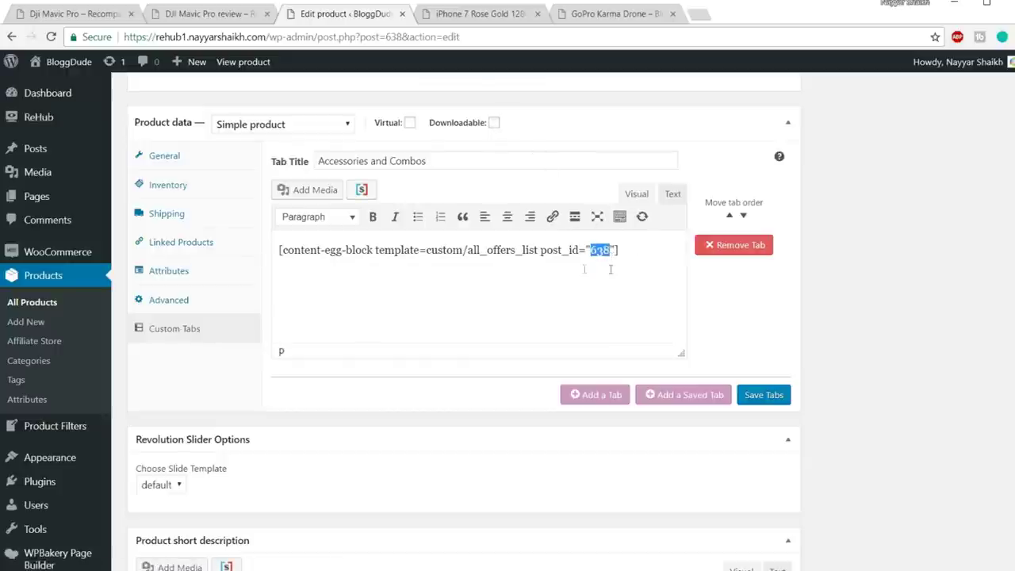
Step: Look up the iPhone 7 Accessories post ID in All Products opened in a new tab
right_click(39, 307)
left_click(62, 315)
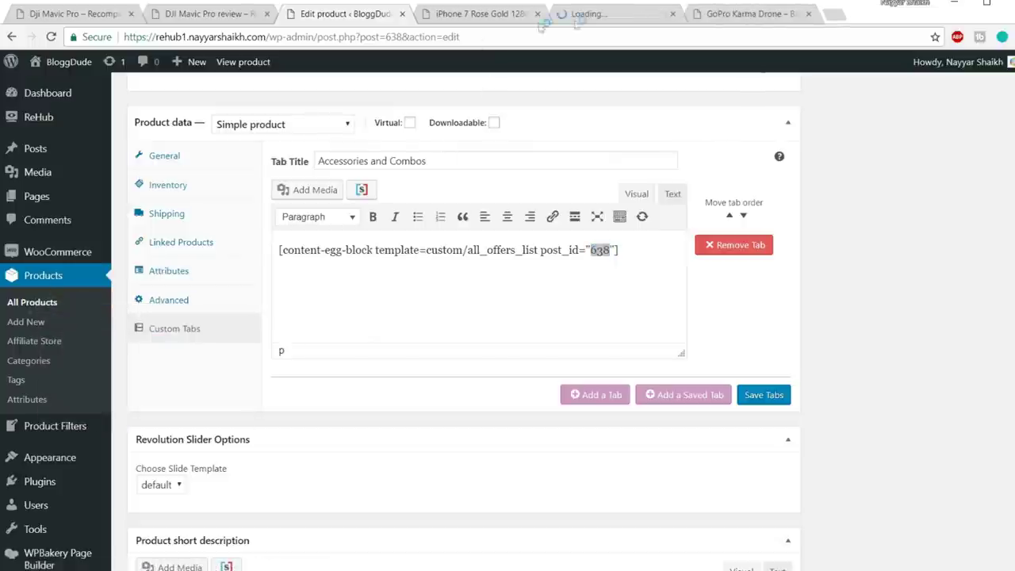
left_click(609, 14)
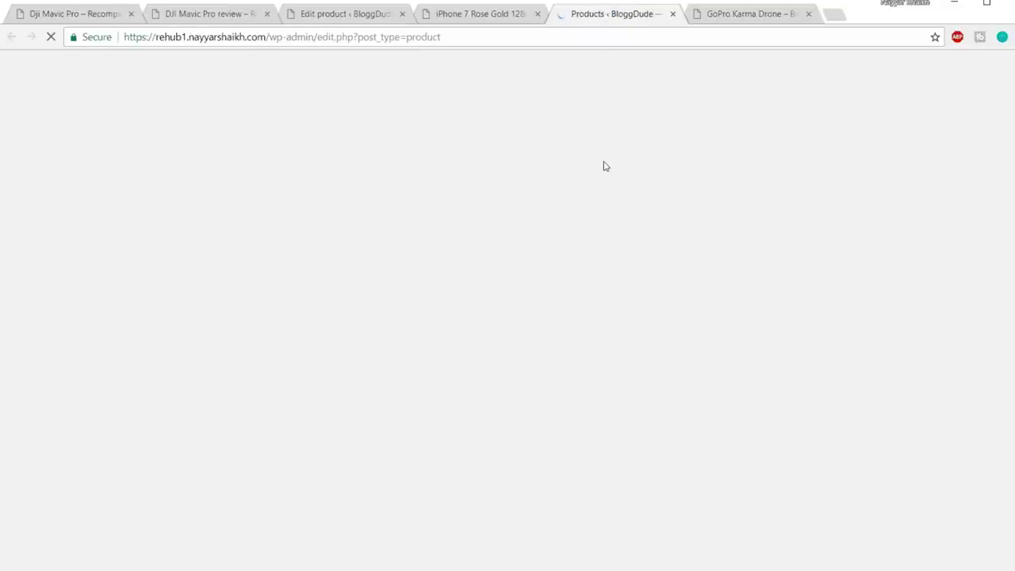
scroll(222, 158, "down", 2)
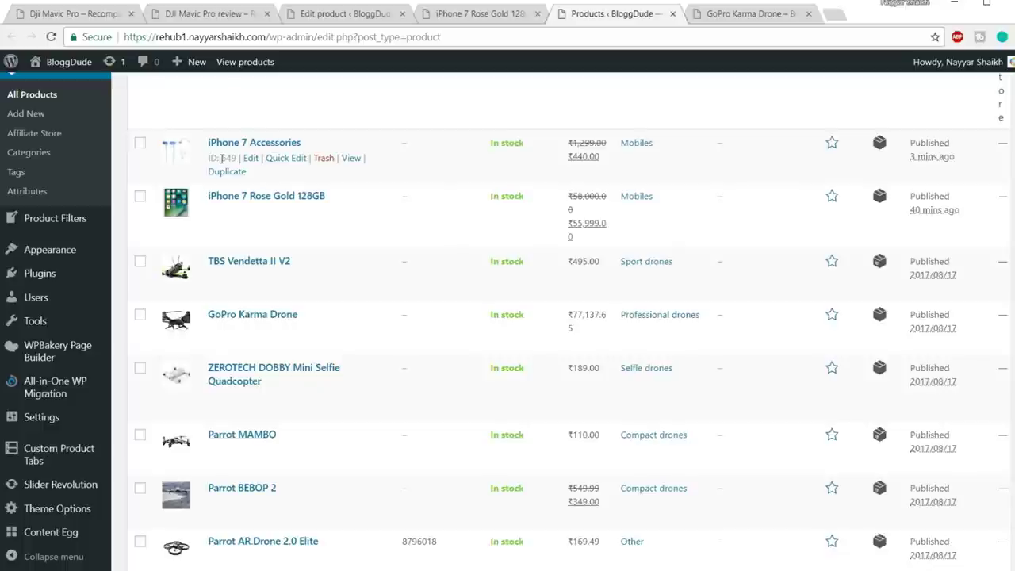
left_click(442, 14)
left_click(373, 13)
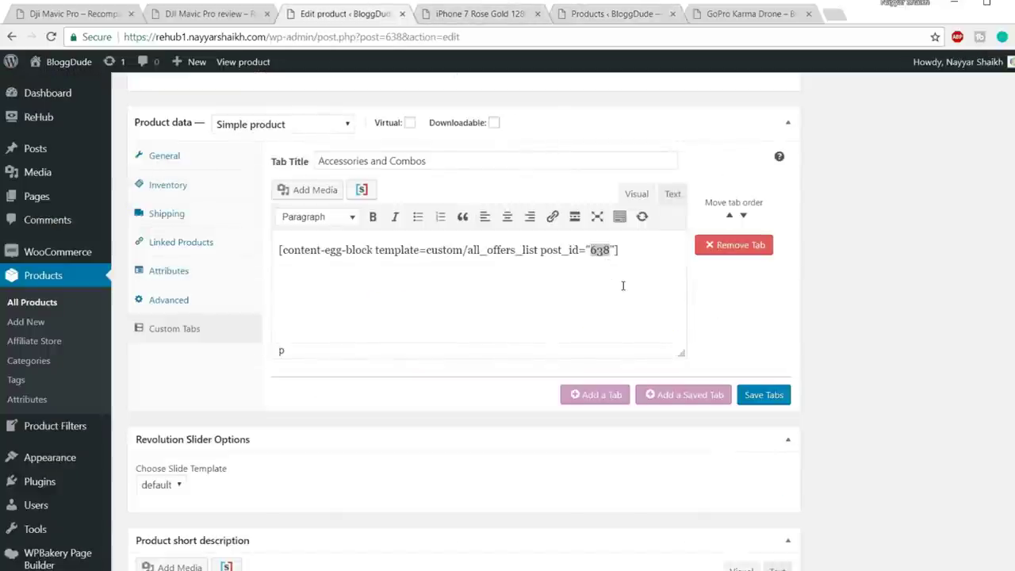
Step: Change the shortcode's post_id from 638 to 649, save the tabs and update the product
left_click_drag(590, 251, 614, 251)
key("BackSpace")
type("640")
left_click(764, 395)
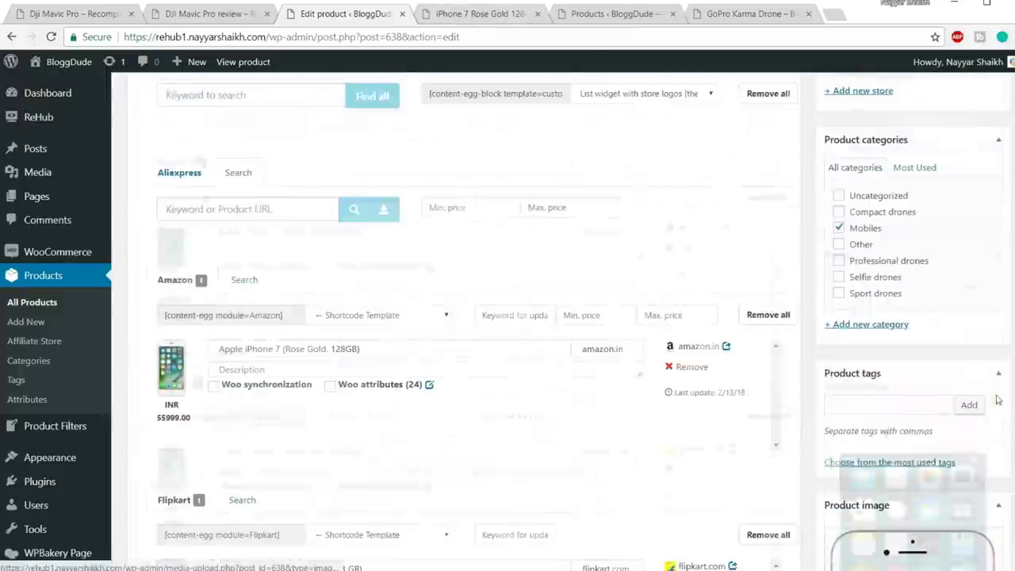
scroll(984, 238, "up", 3)
left_click(990, 175)
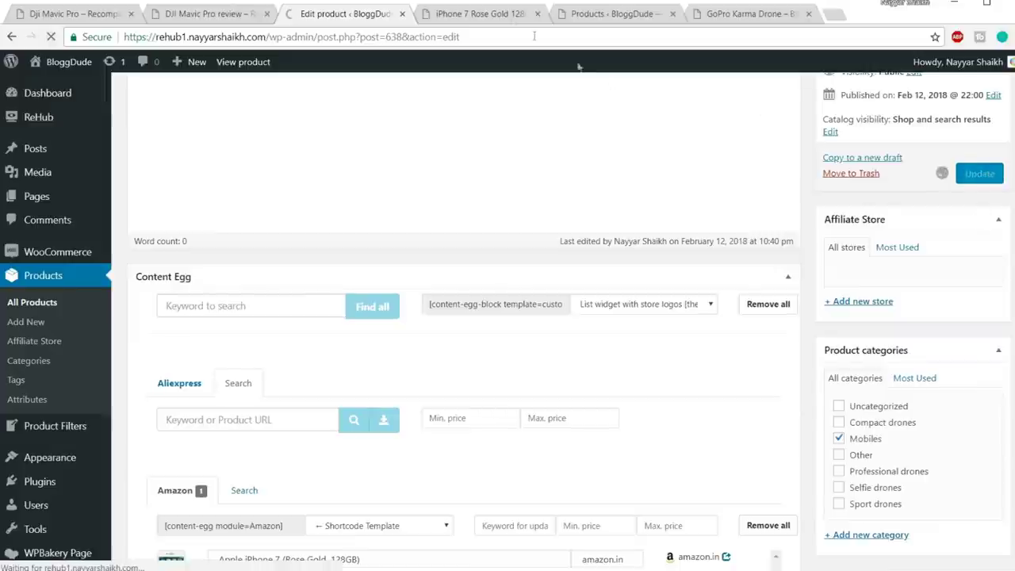
Step: Reload the iPhone 7 Rose Gold page and check Accessories and Combos shows the headphone combo and Spigen case
left_click(511, 14)
left_click(504, 37)
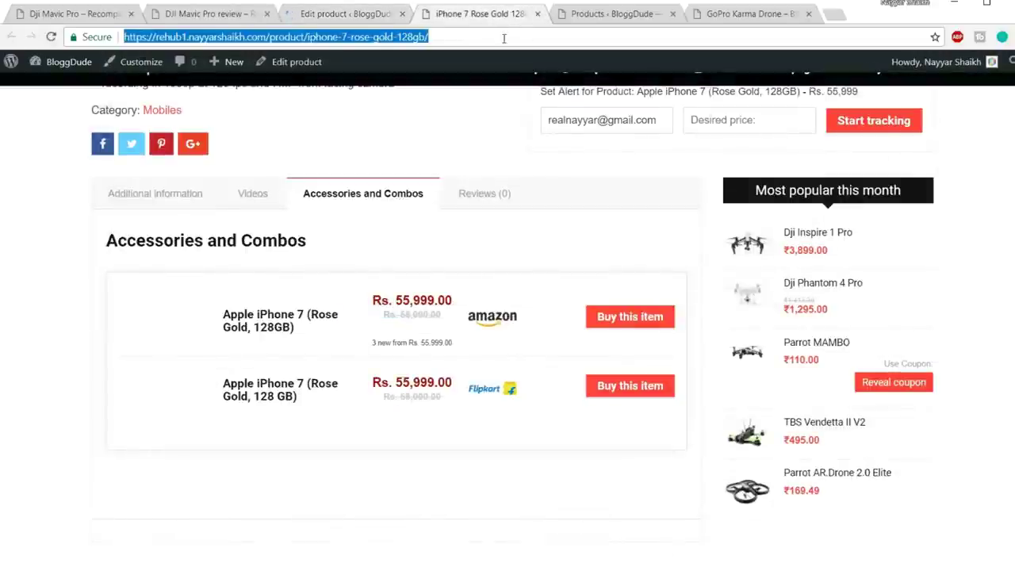
key("Return")
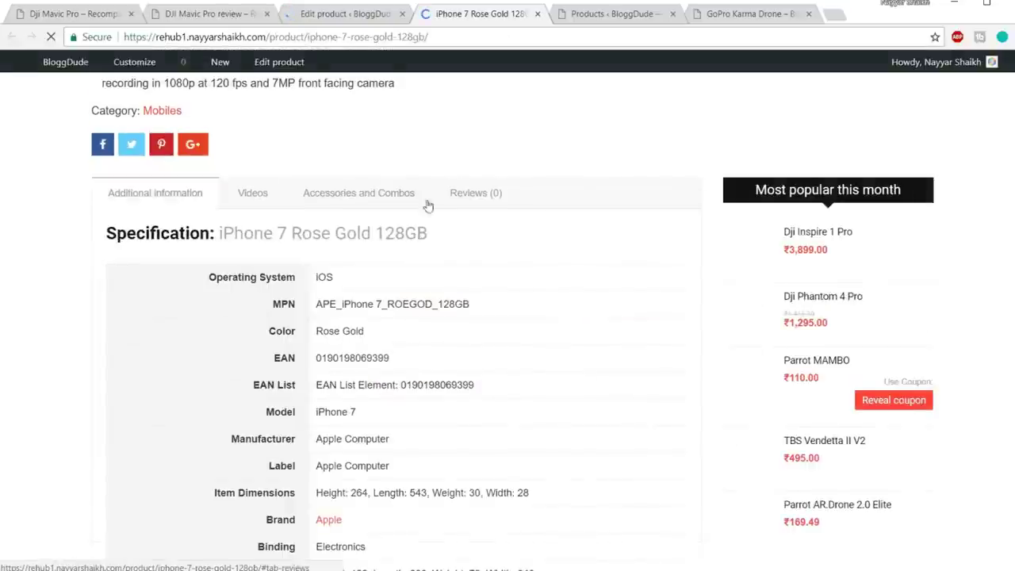
left_click(397, 199)
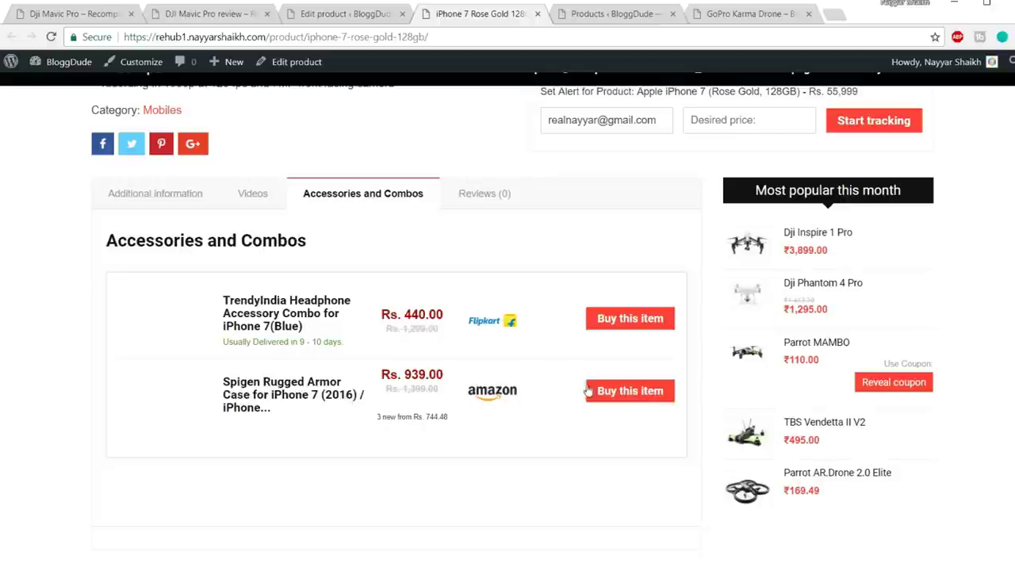
scroll(646, 372, "up", 3)
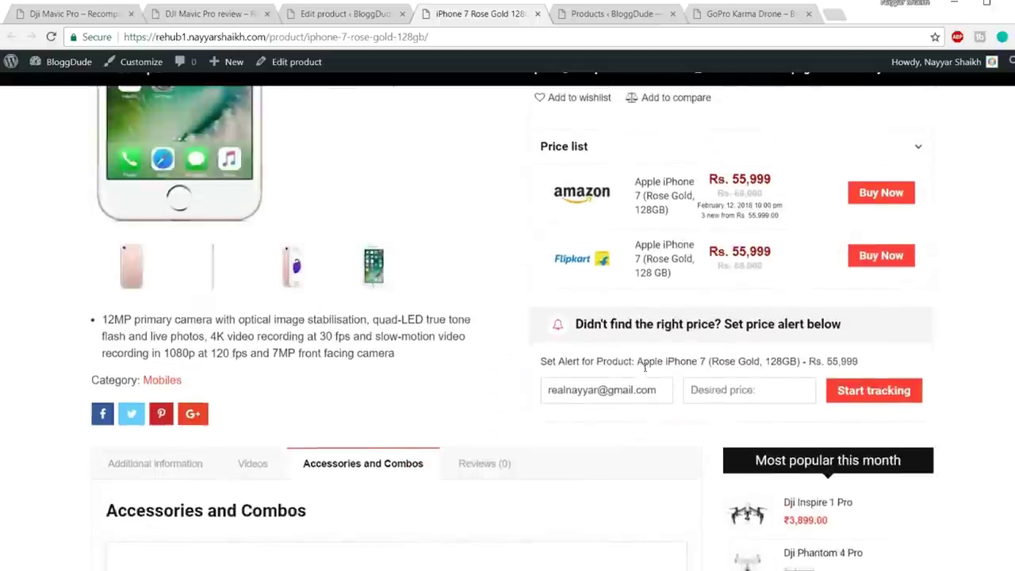
scroll(555, 261, "down", 4)
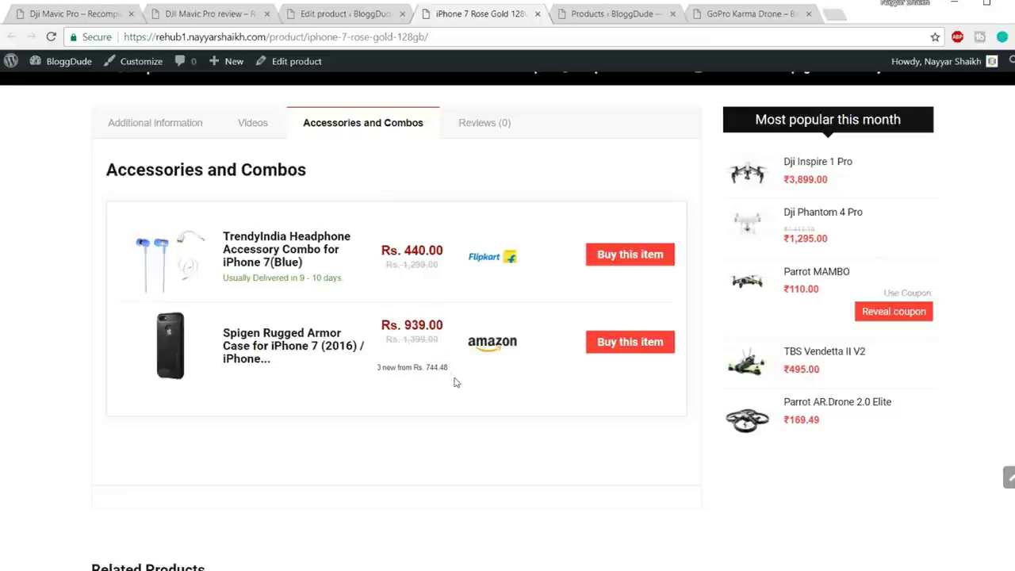
scroll(444, 385, "up", 1)
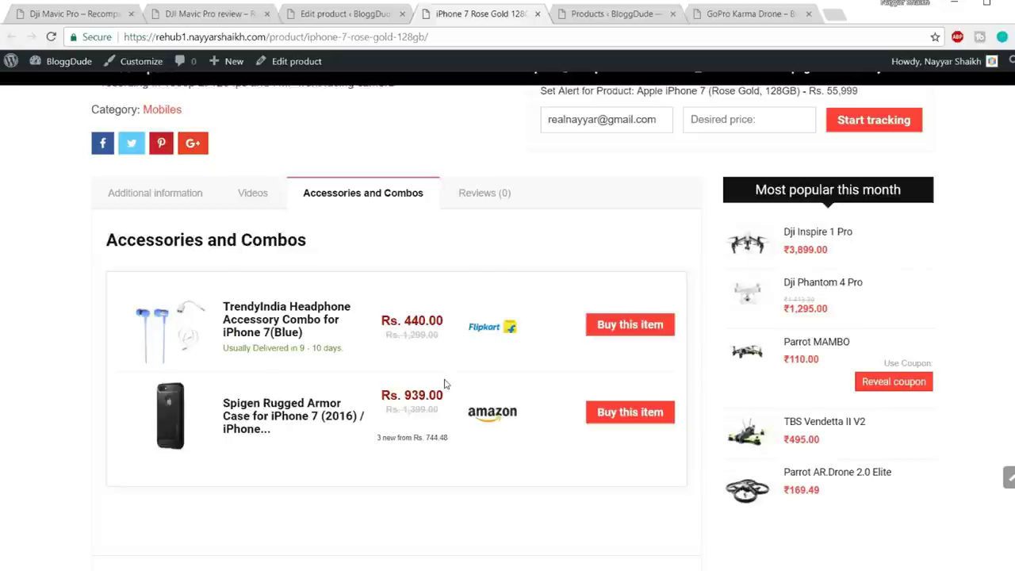
left_click(343, 13)
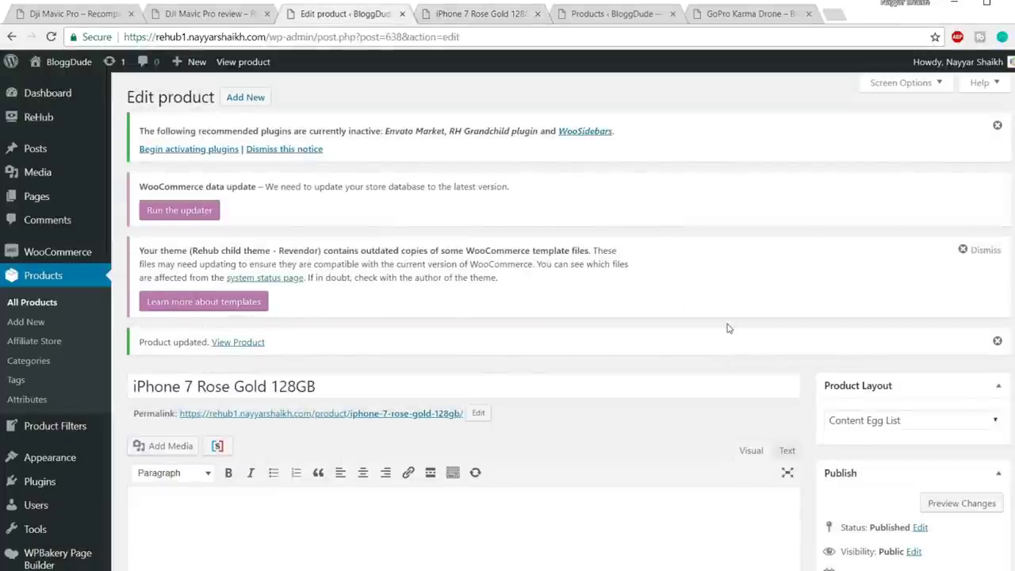
Step: Review the near-button and before-content custom shortcode fields and their placement hints
scroll(729, 328, "down", 15)
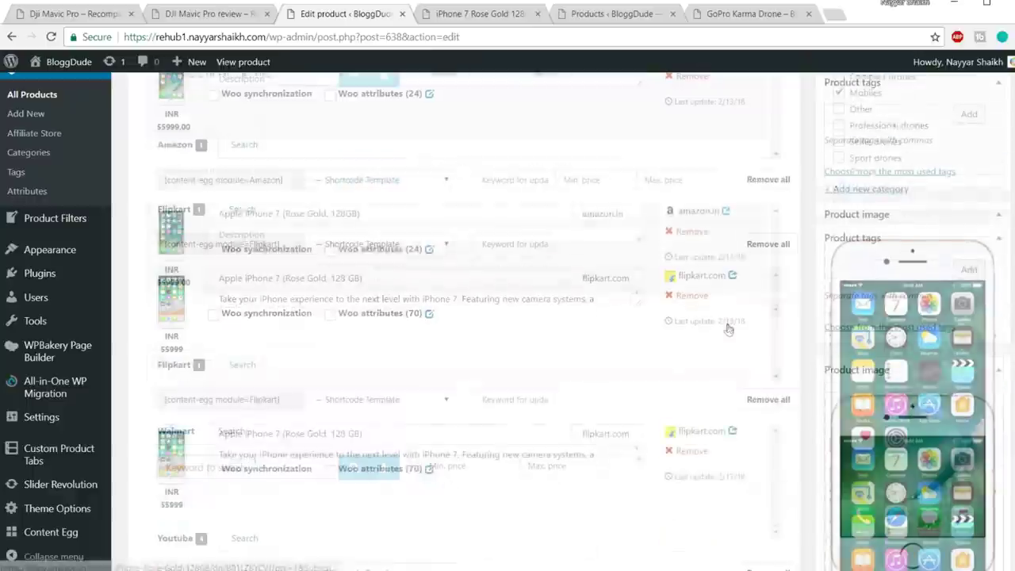
scroll(728, 327, "down", 10)
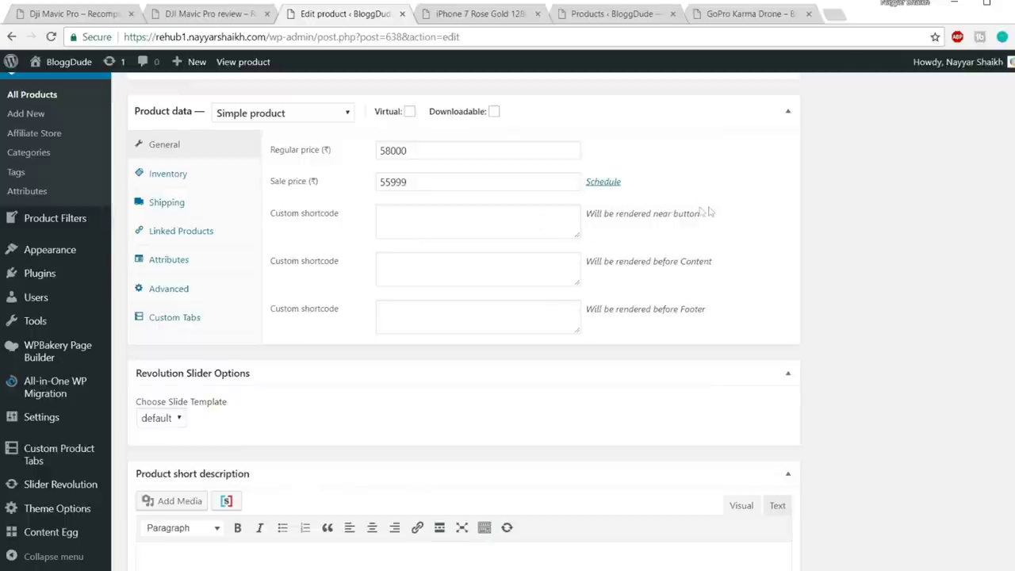
left_click_drag(701, 215, 605, 216)
left_click_drag(713, 262, 617, 261)
left_click(562, 270)
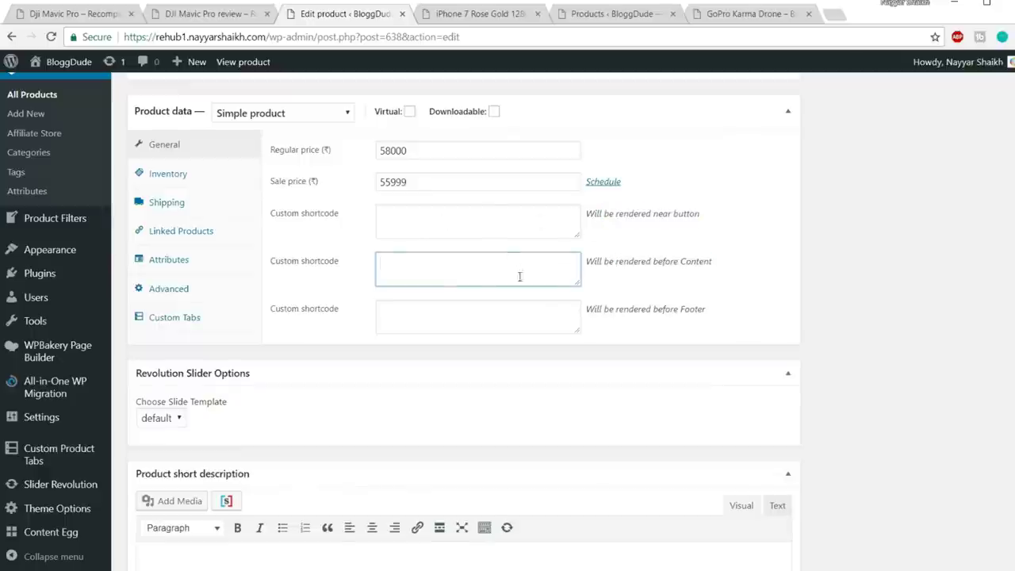
left_click(522, 225)
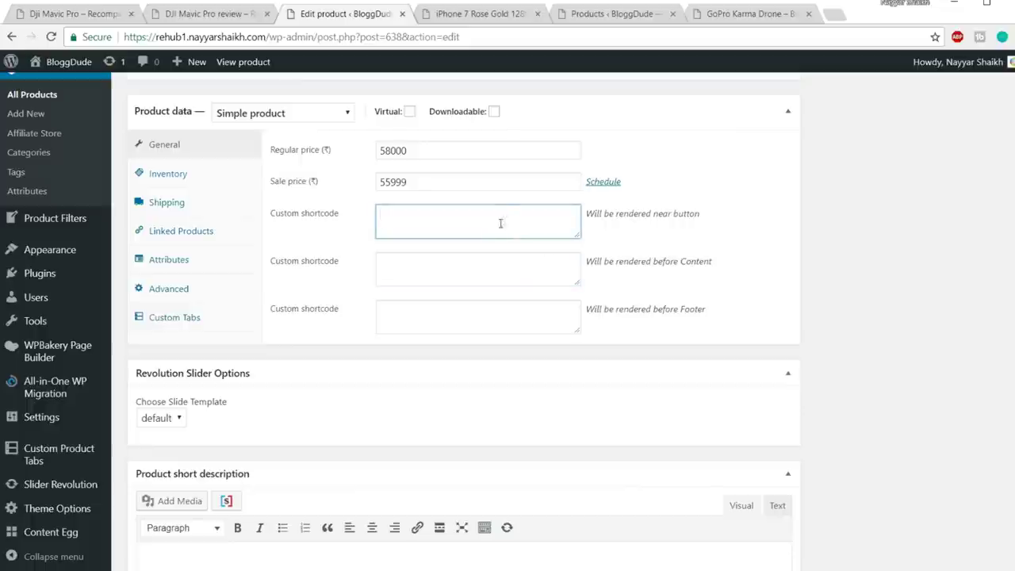
left_click(456, 263)
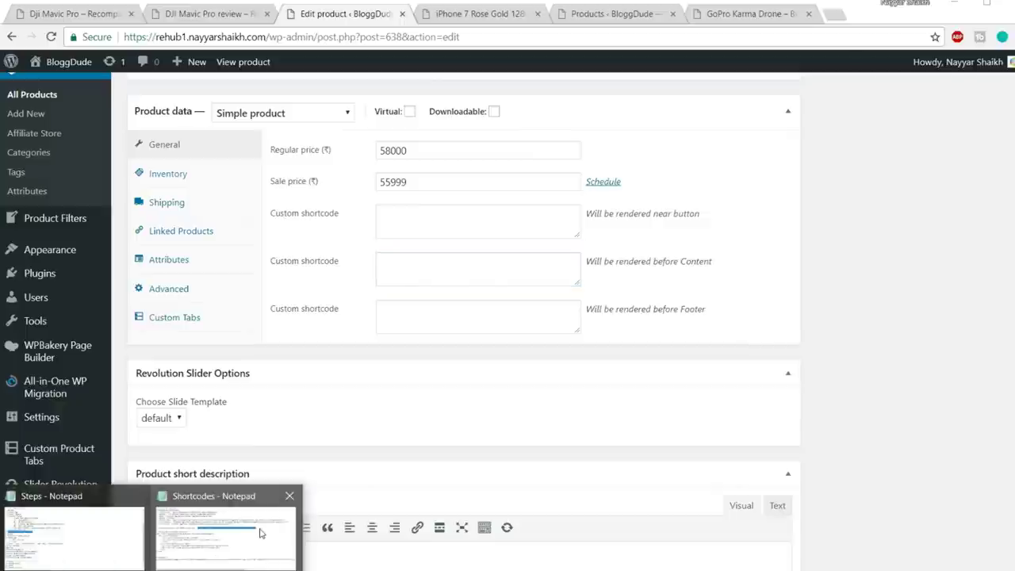
Step: Copy the Worldwide Delivery notice HTML from the Shortcodes notes into the before-content field
left_click(260, 528)
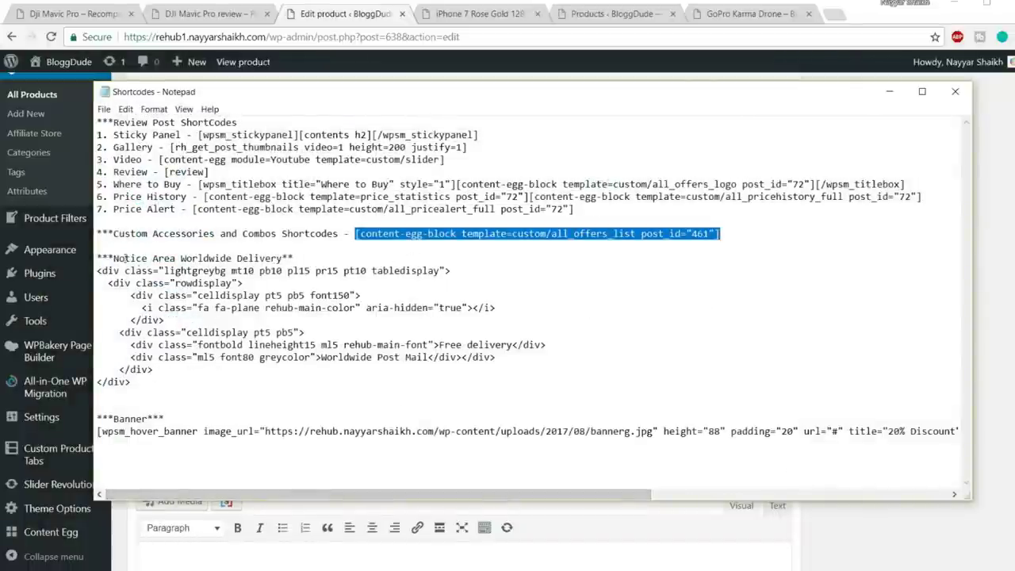
left_click_drag(100, 258, 295, 258)
left_click(295, 259)
left_click_drag(135, 388, 81, 277)
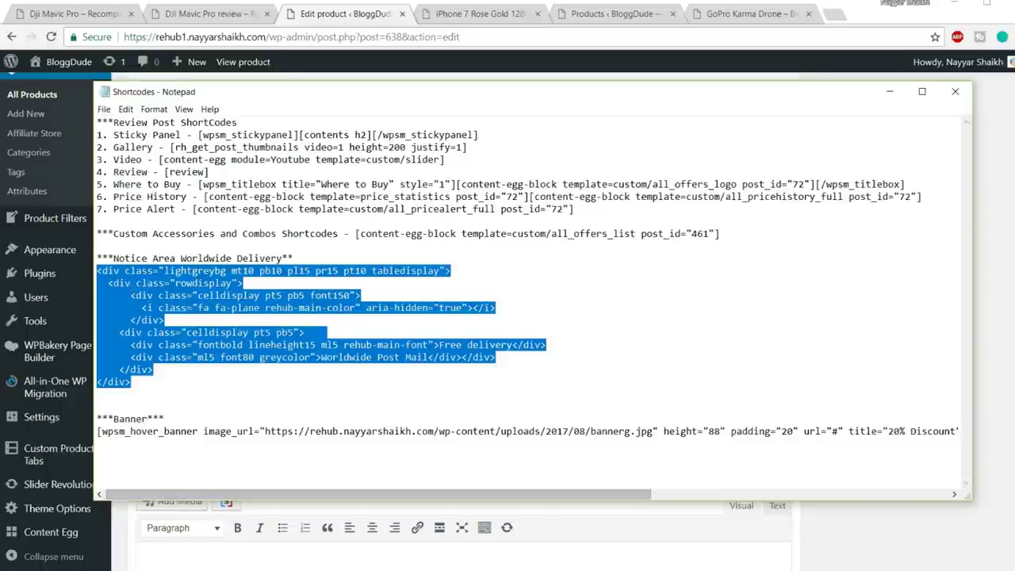
key("alt+Tab")
left_click_drag(579, 286, 580, 446)
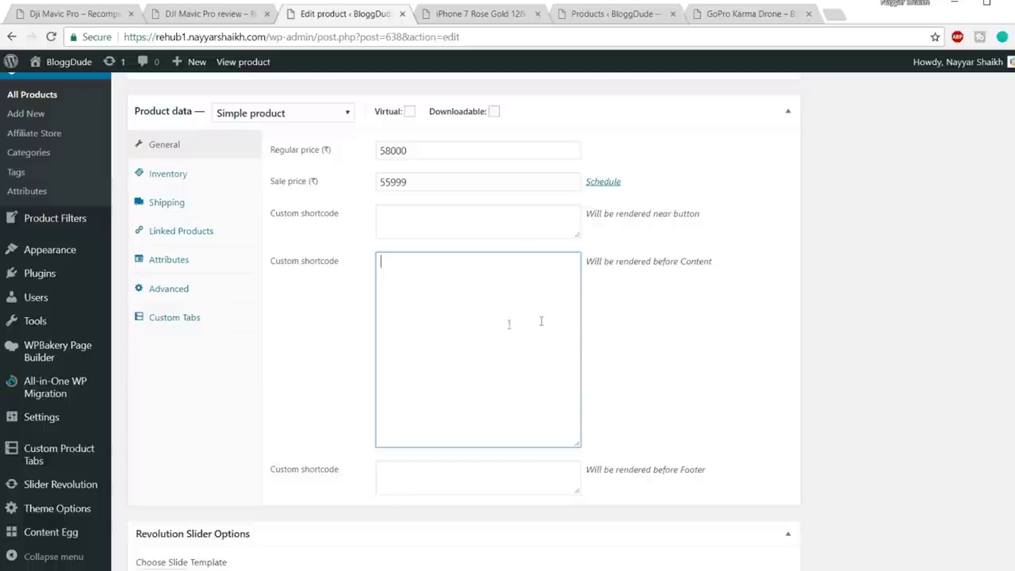
key("ctrl+v")
Step: Check the pasted code's Free delivery text and plane icon class, then view the live product page
left_click_drag(714, 262, 657, 262)
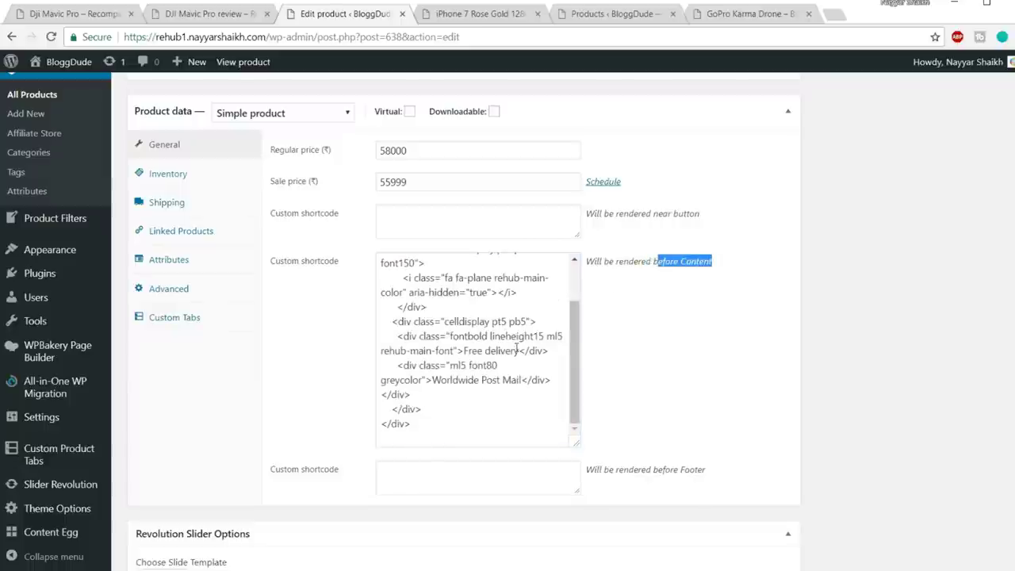
scroll(517, 350, "up", 2)
left_click_drag(465, 407, 519, 408)
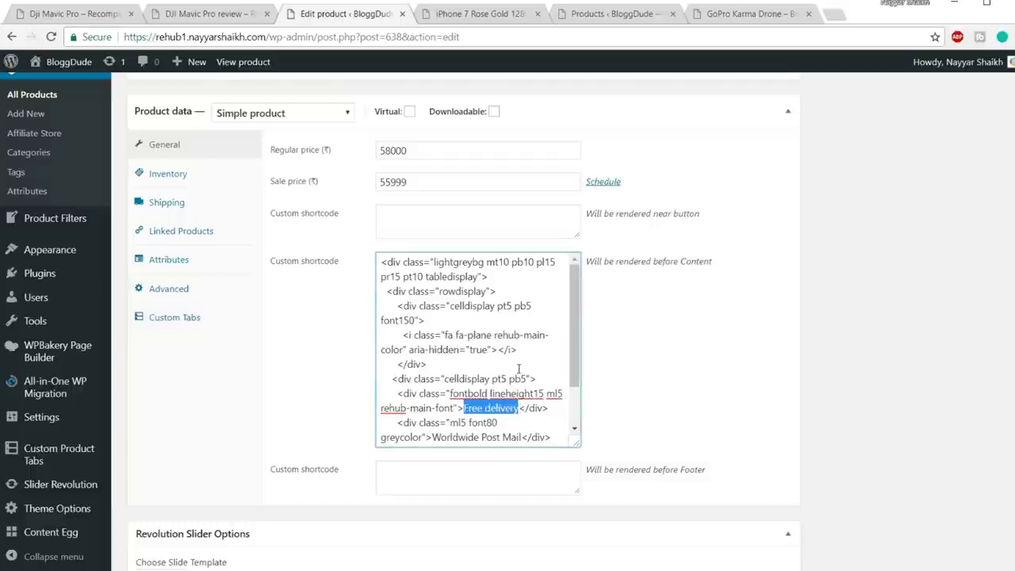
left_click_drag(468, 335, 481, 335)
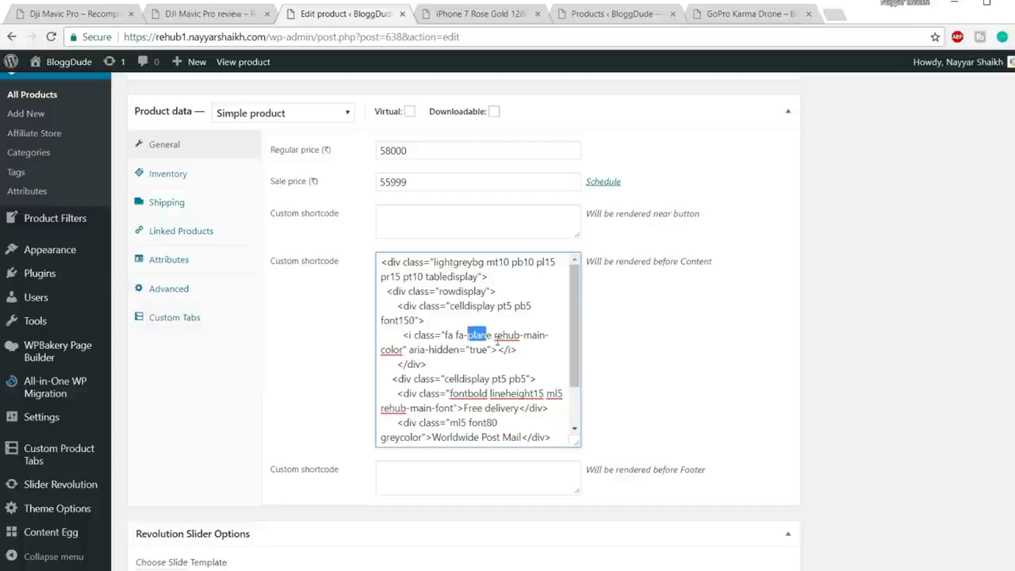
left_click(476, 16)
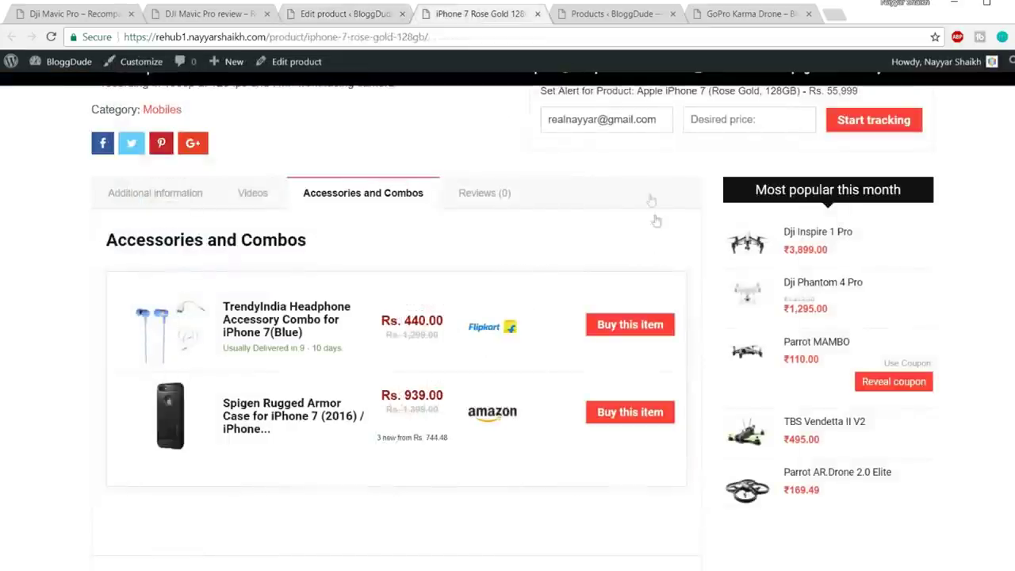
Step: Open the demo's Parrot AR.Drone 2.0 Elite page and inspect its Free delivery notice
scroll(704, 304, "up", 3)
scroll(704, 304, "up", 5)
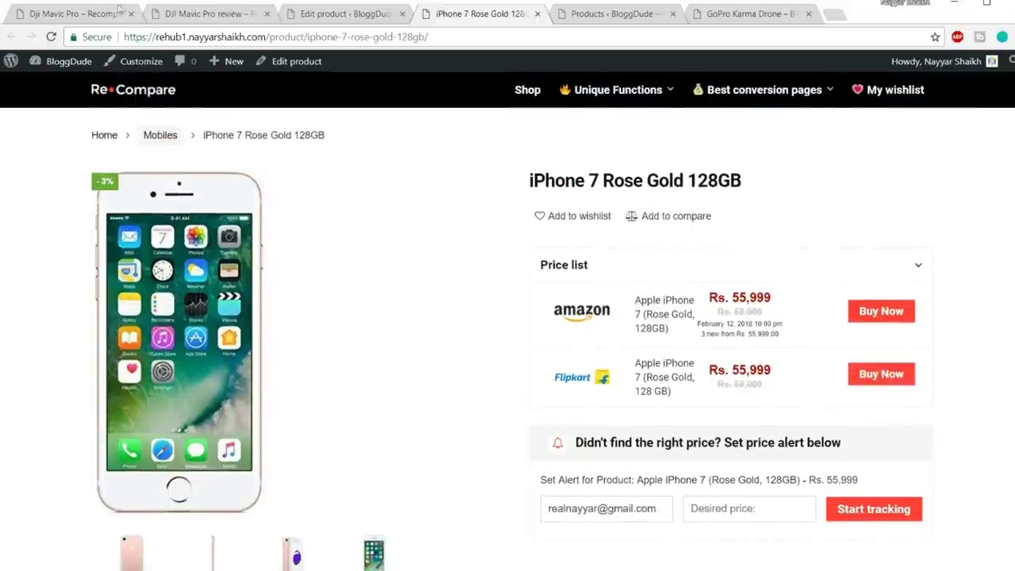
left_click(119, 12)
scroll(566, 177, "down", 3)
scroll(567, 177, "up", 3)
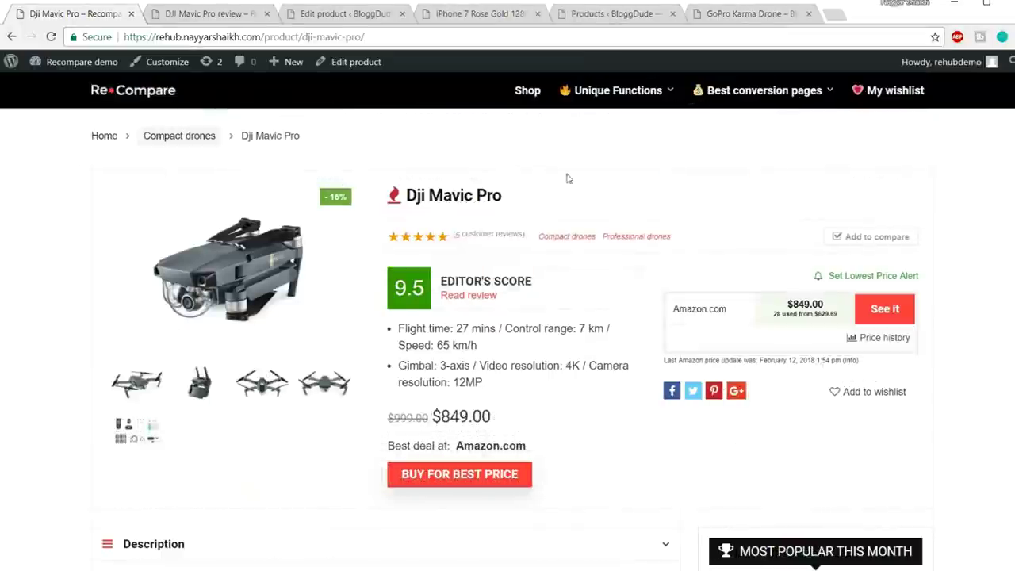
mouse_move(611, 93)
left_click(627, 208)
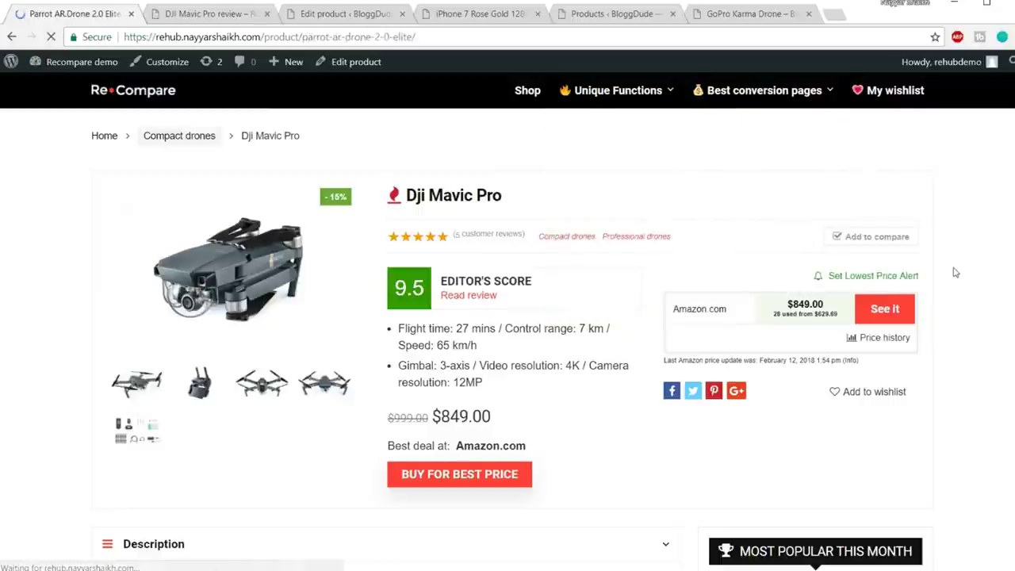
scroll(956, 273, "down", 2)
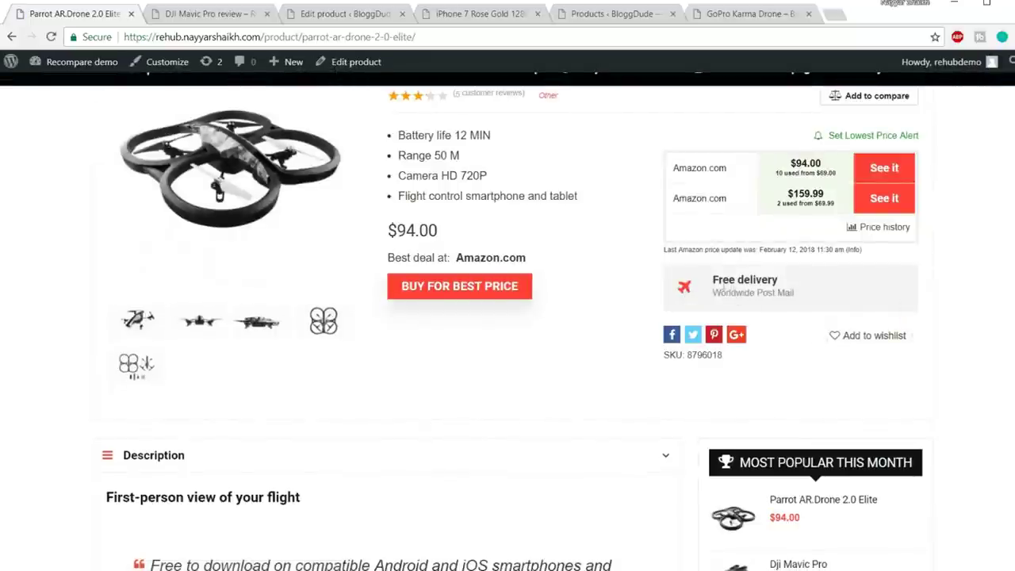
mouse_move(712, 284)
left_mouse_down()
mouse_move(800, 294)
mouse_move(704, 300)
left_mouse_up()
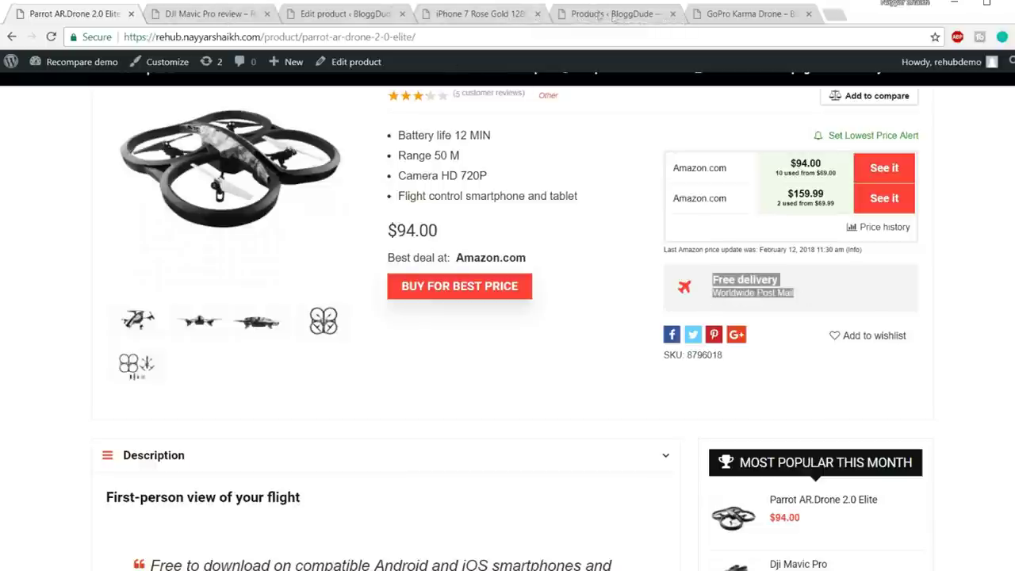
Step: Return to the iPhone 7 product editor's before-content shortcode text
left_click(613, 13)
left_click(292, 6)
scroll(490, 363, "down", 1)
scroll(490, 363, "up", 1)
left_click(508, 351)
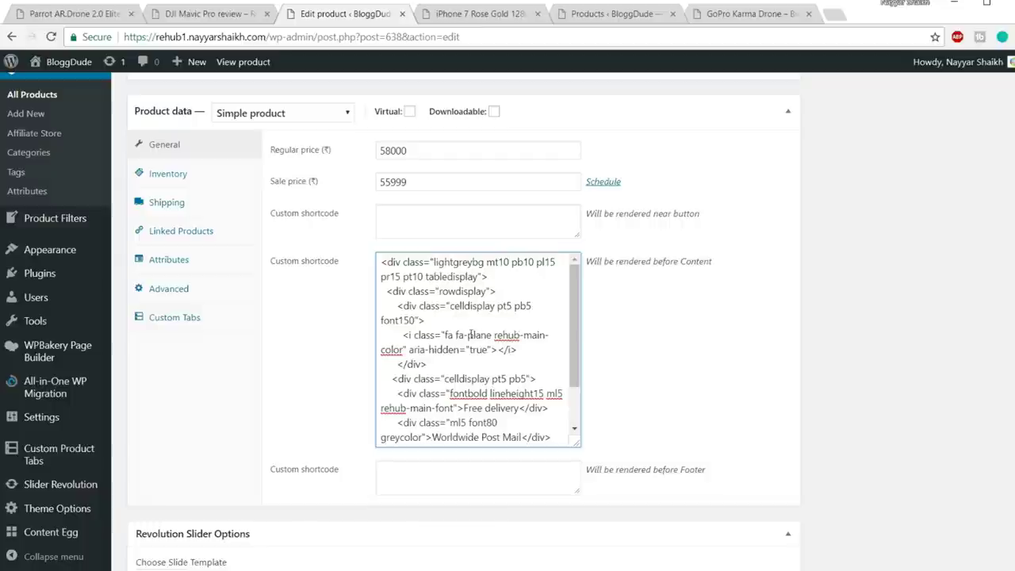
Step: Replace the notice subtitle 'Worldwide Post Mail' with 'Throughout India' in the before-content code
left_click_drag(468, 336, 490, 338)
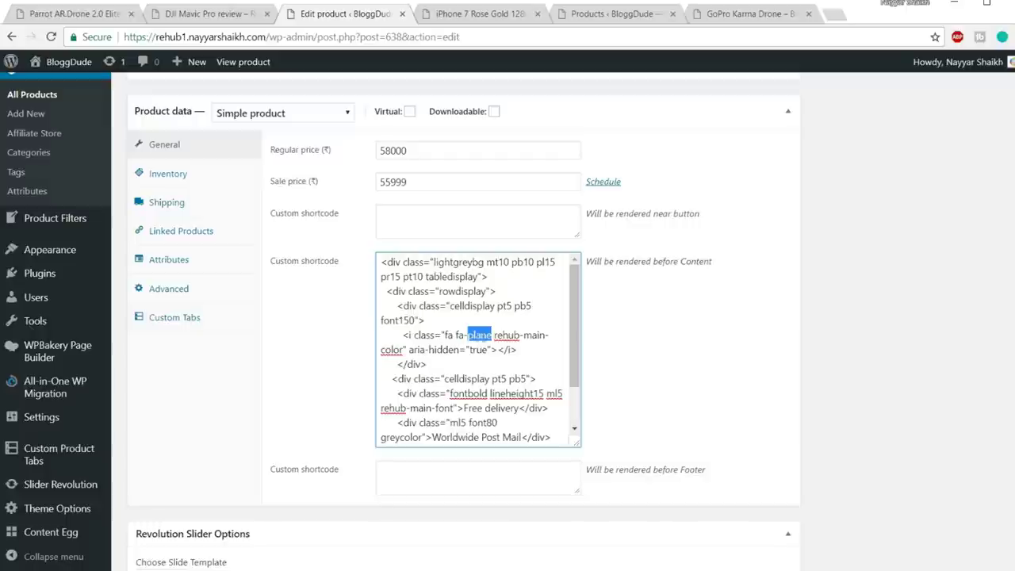
scroll(511, 335, "down", 1)
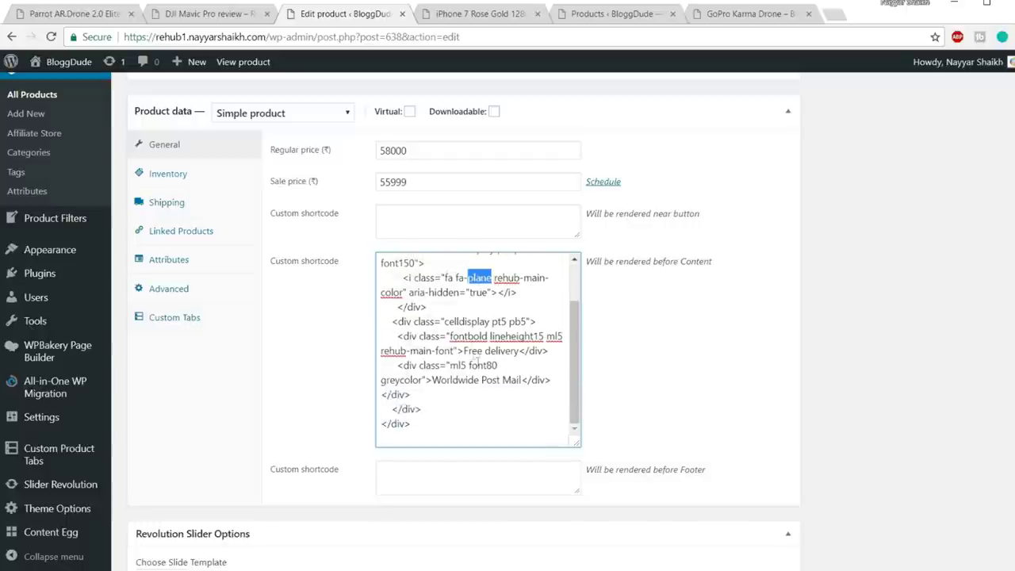
left_click_drag(466, 351, 516, 350)
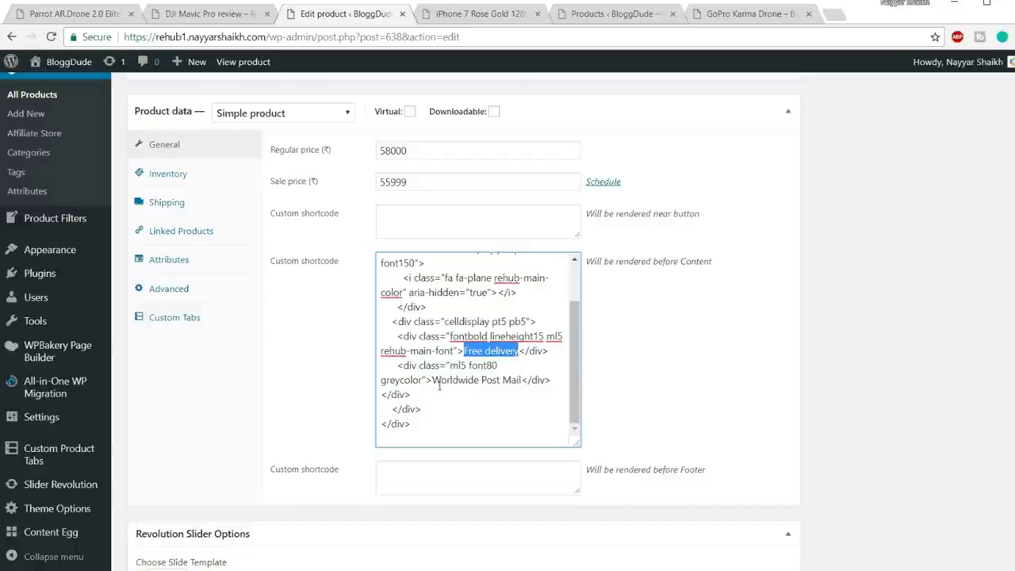
left_click_drag(433, 380, 524, 384)
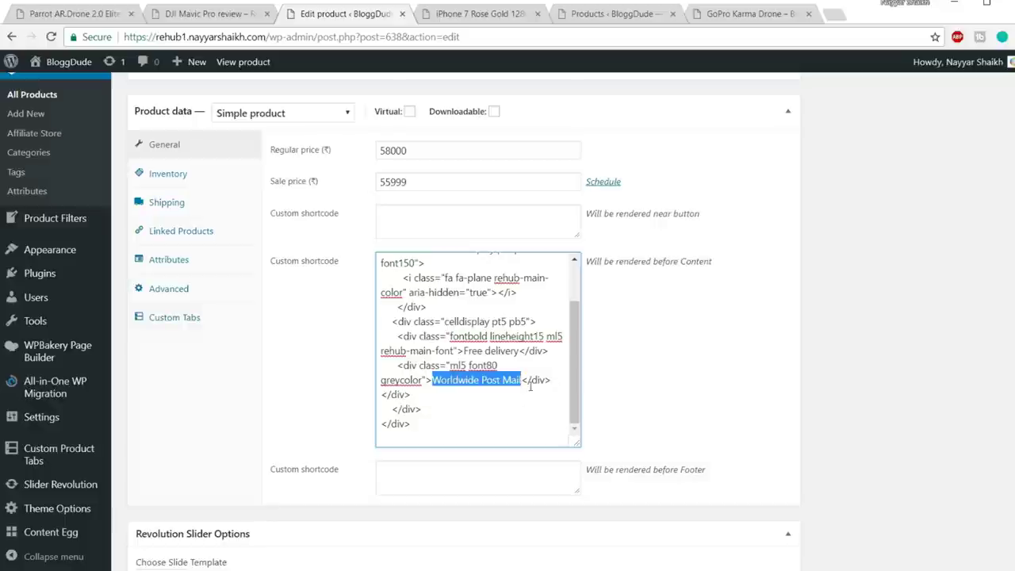
type("Throught")
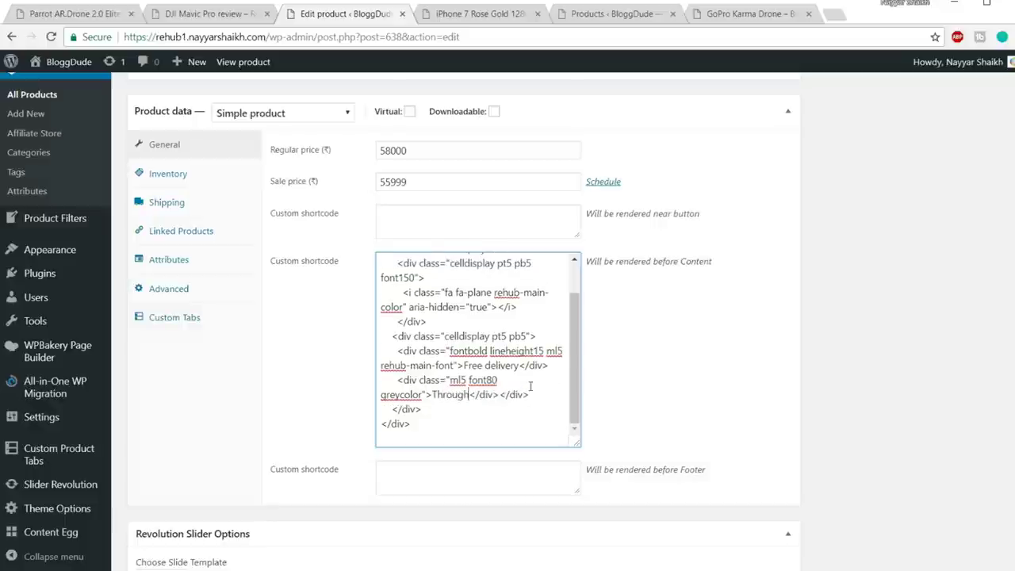
type(" India")
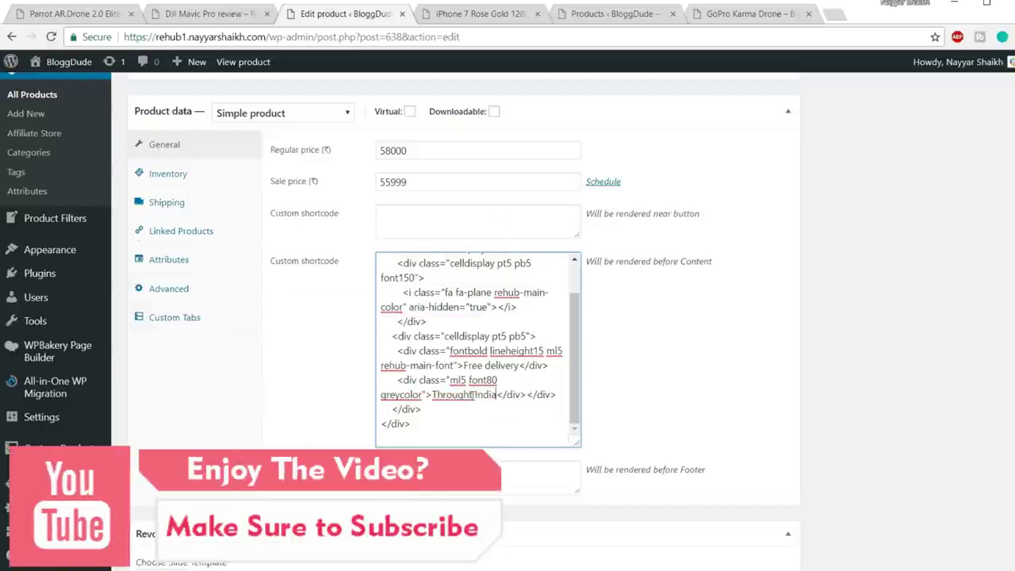
left_click_drag(474, 395, 521, 402)
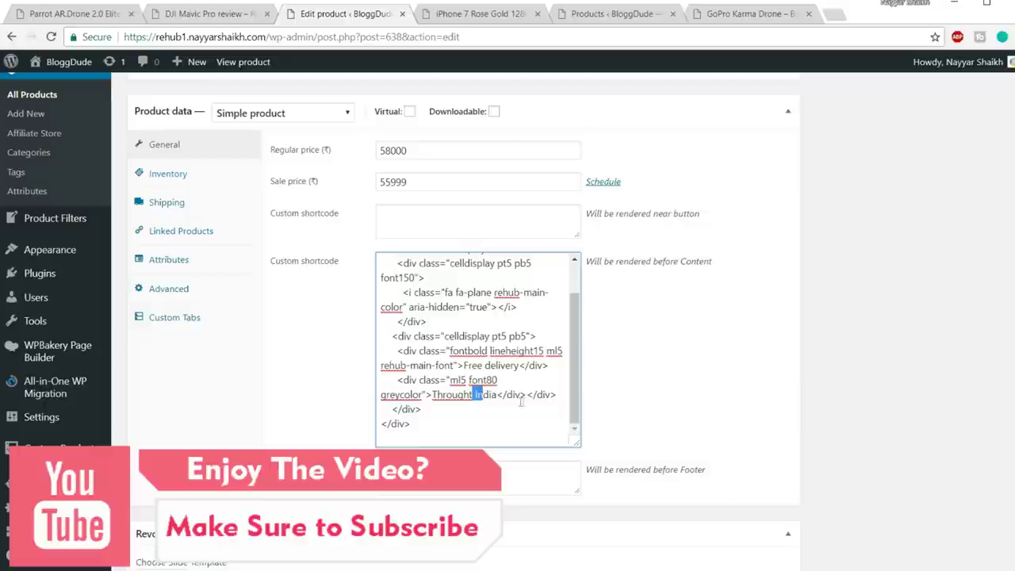
key("Left")
key("BackSpace")
type("out")
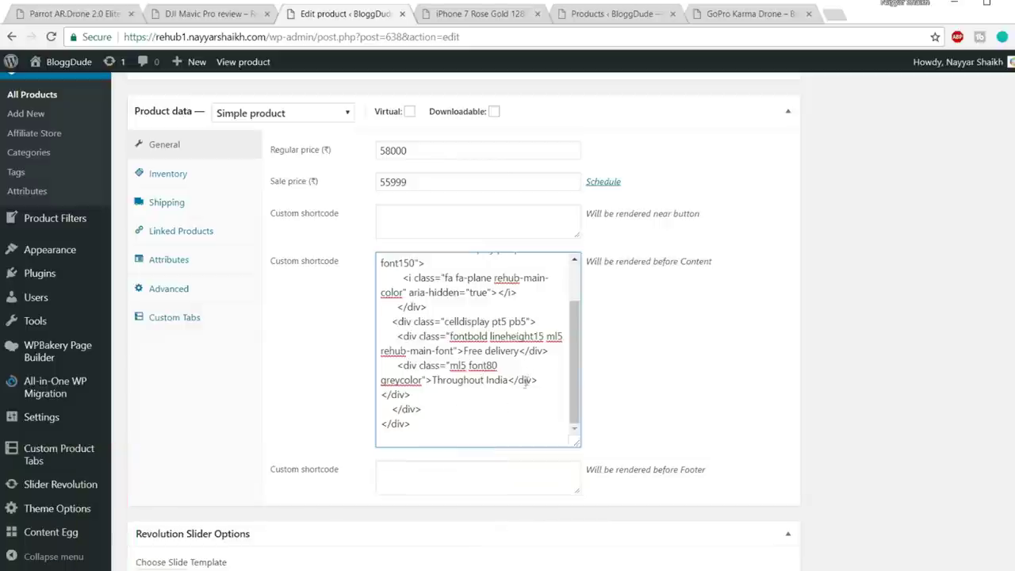
Step: Update the iPhone 7 product to save the edited delivery notice
scroll(531, 397, "up", 5)
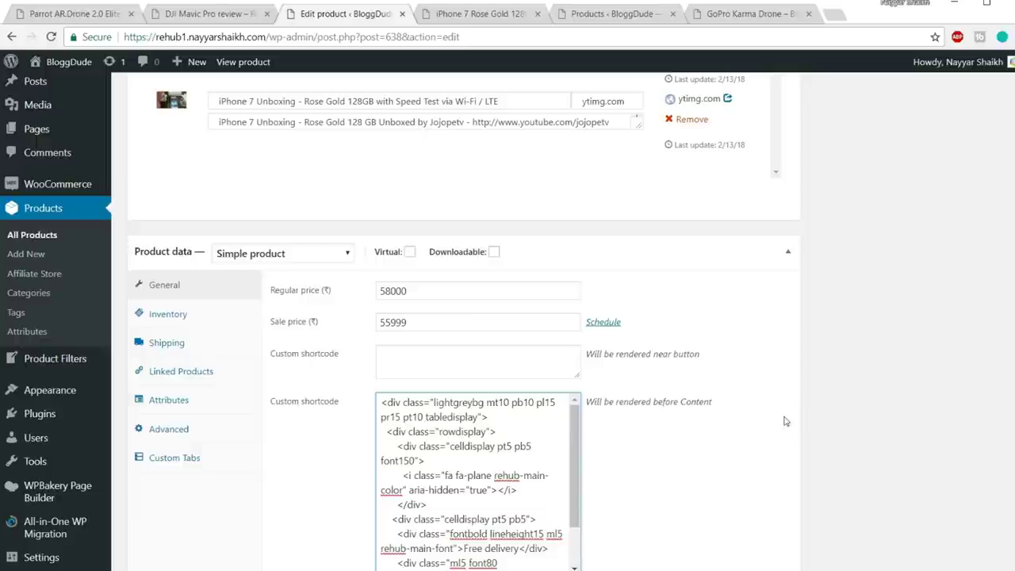
scroll(794, 416, "up", 15)
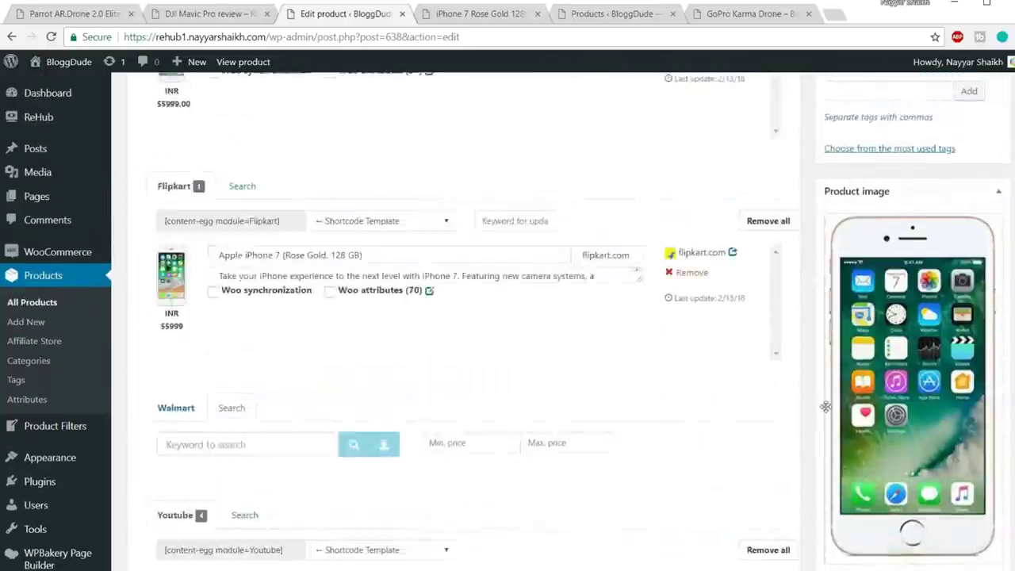
scroll(863, 391, "up", 5)
left_click(981, 373)
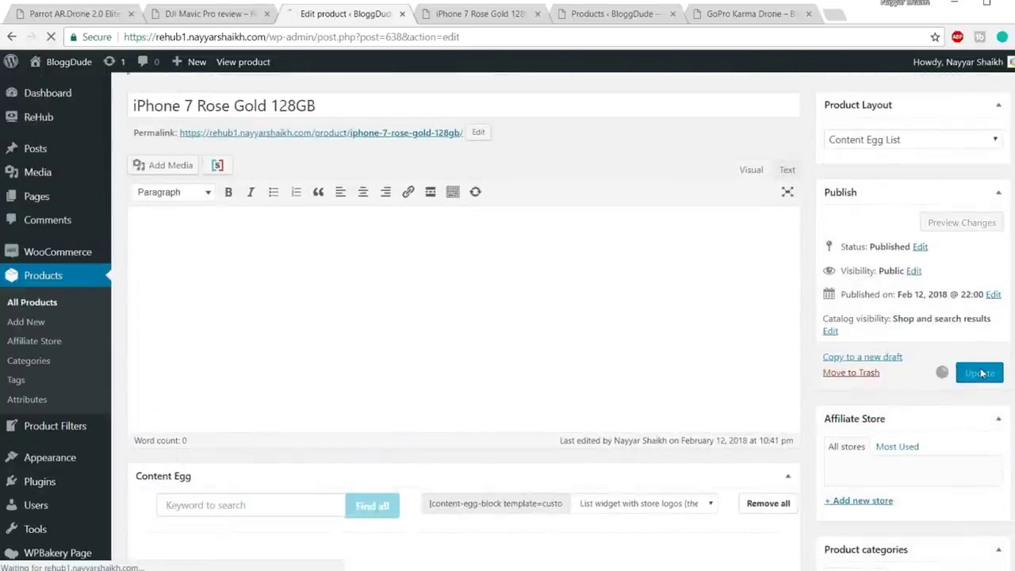
Step: Reload the live iPhone 7 page and verify the notice reads 'Free delivery / Throughout India'
left_click(482, 14)
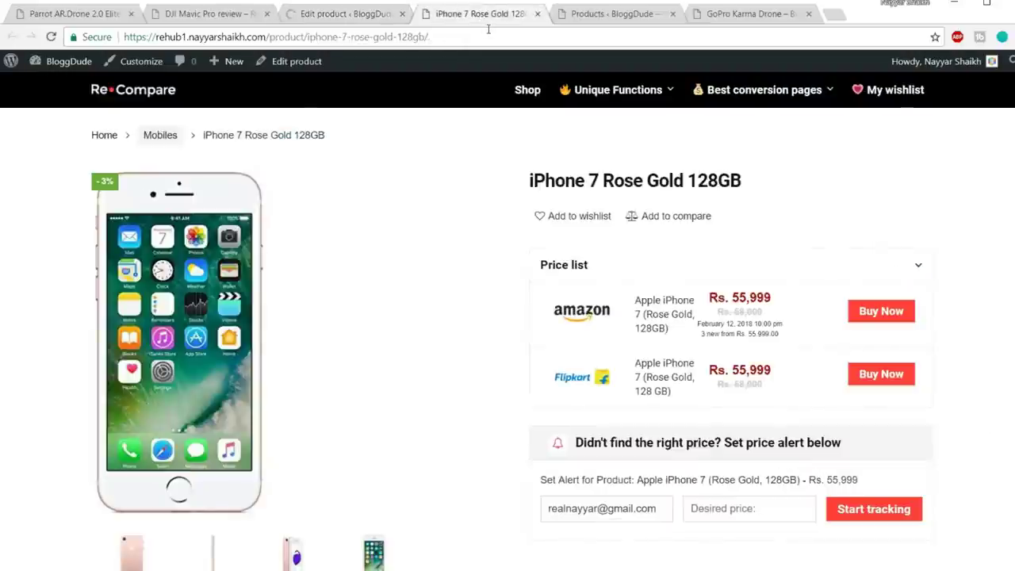
left_click(488, 32)
key("Return")
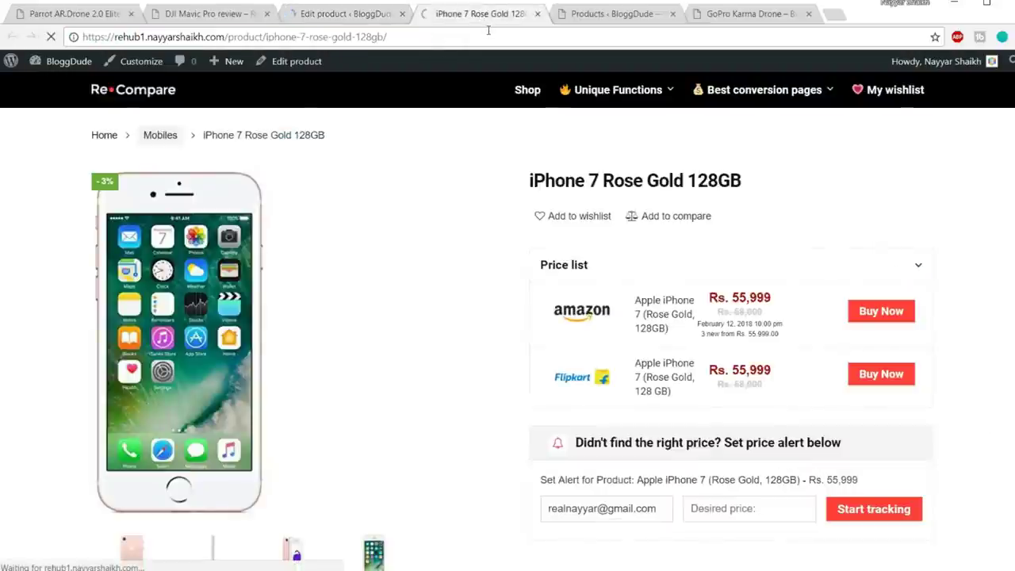
scroll(880, 174, "down", 3)
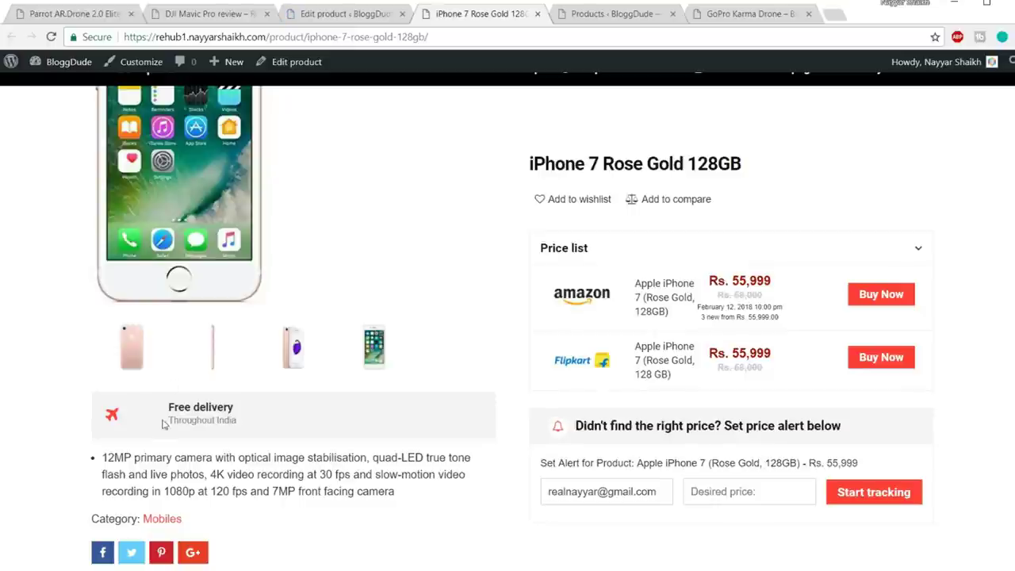
mouse_move(163, 420)
left_mouse_down()
mouse_move(278, 421)
mouse_move(162, 409)
left_mouse_up()
left_click(248, 425)
left_click(163, 408)
scroll(323, 419, "up", 3)
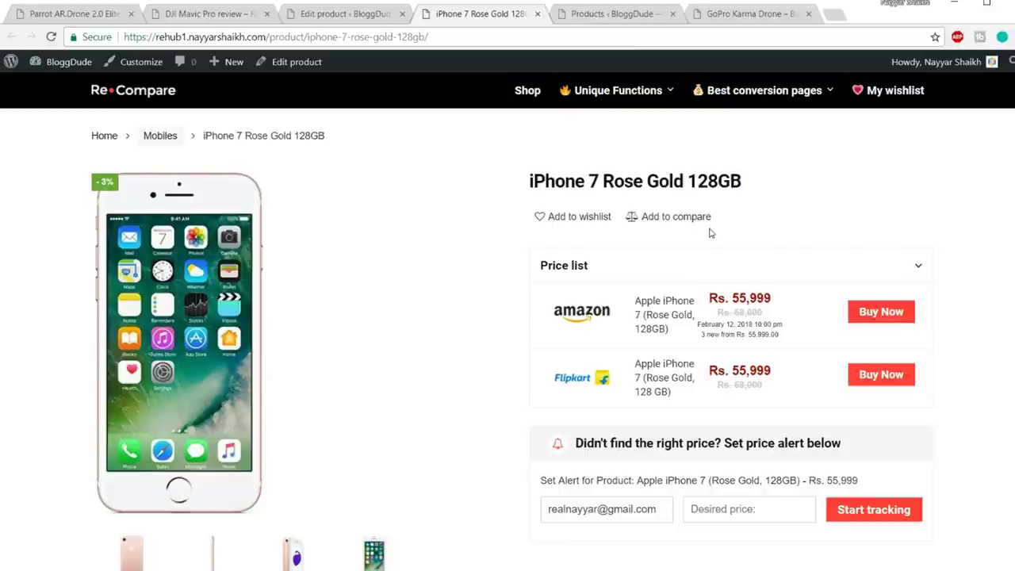
Step: Review the before-content and near-button placement hints and enlarge the first shortcode box
left_click(357, 14)
scroll(705, 303, "down", 15)
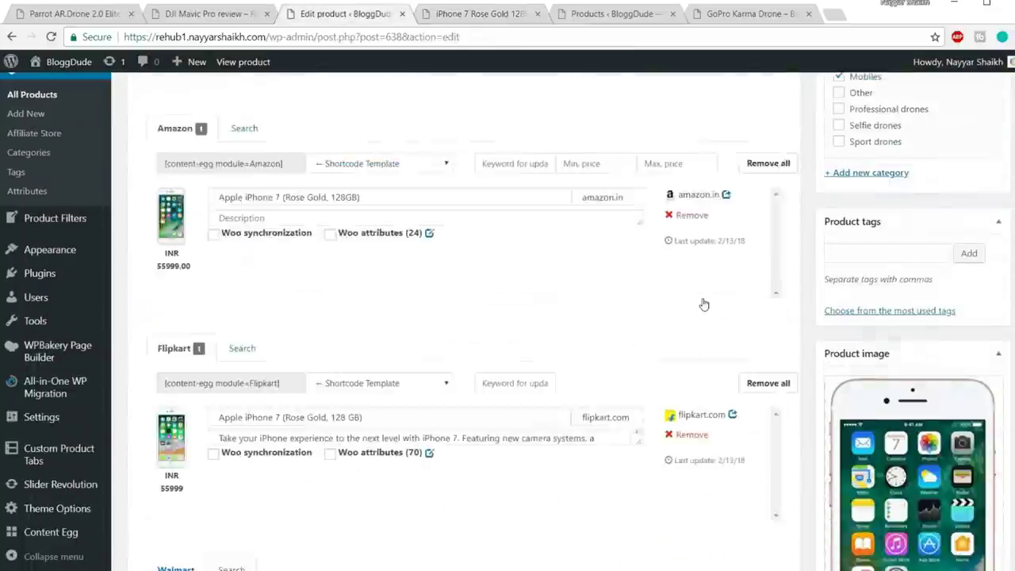
scroll(702, 303, "down", 10)
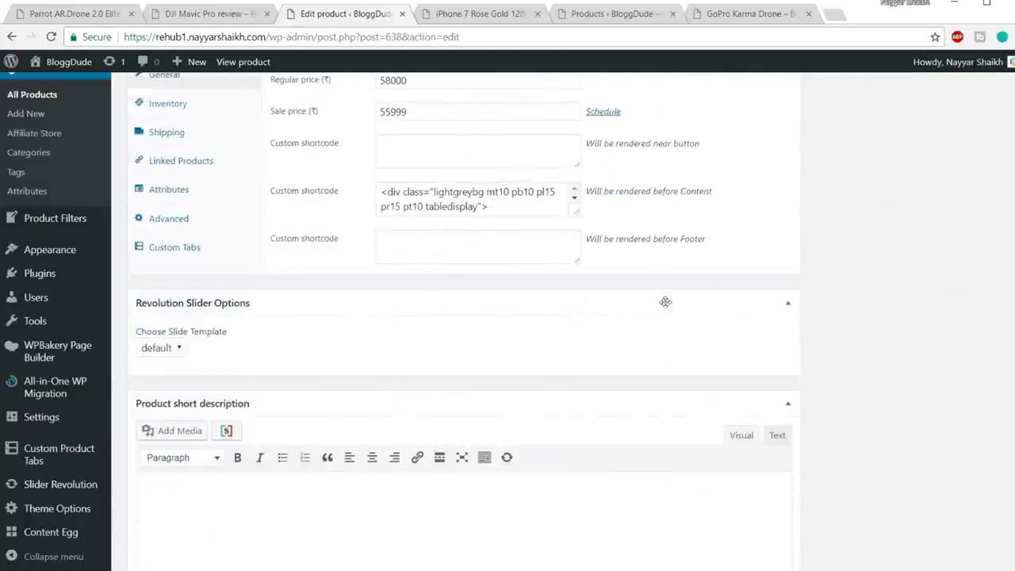
left_click_drag(712, 192, 665, 191)
left_click_drag(702, 143, 641, 143)
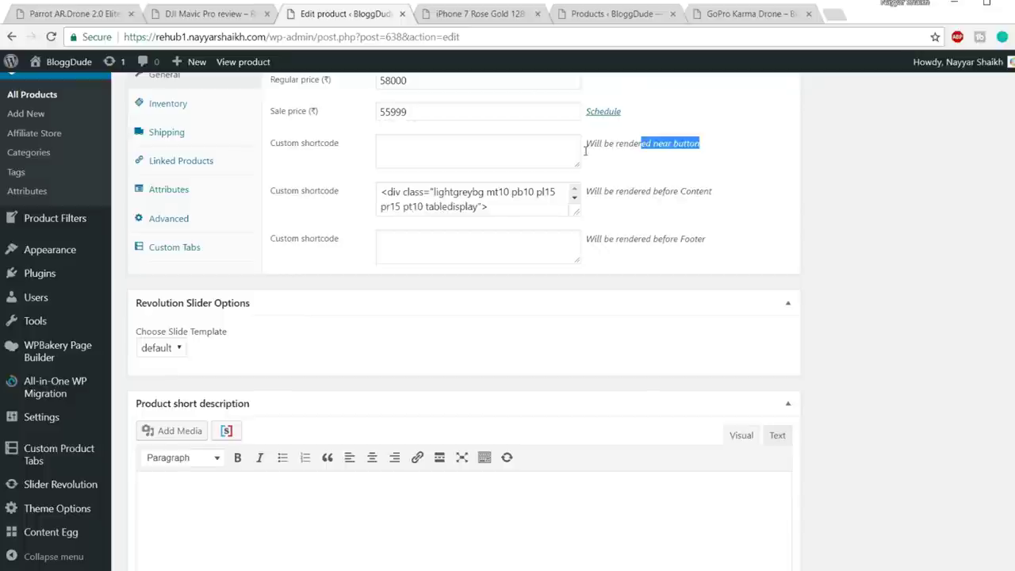
left_click_drag(578, 168, 579, 275)
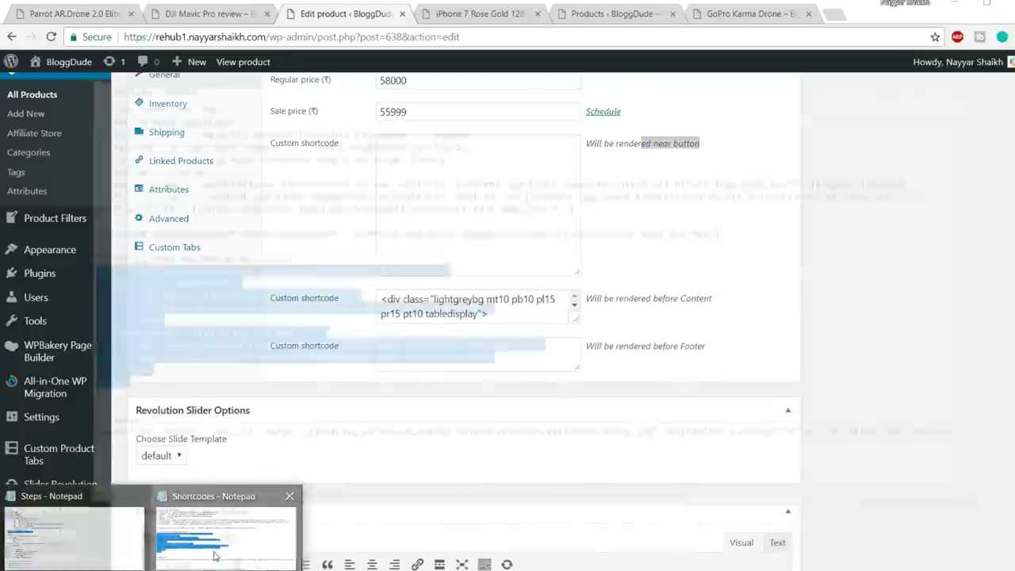
Step: Paste the wpsm_hover_banner shortcode from the notes into the near-button box and update the product
left_click(254, 551)
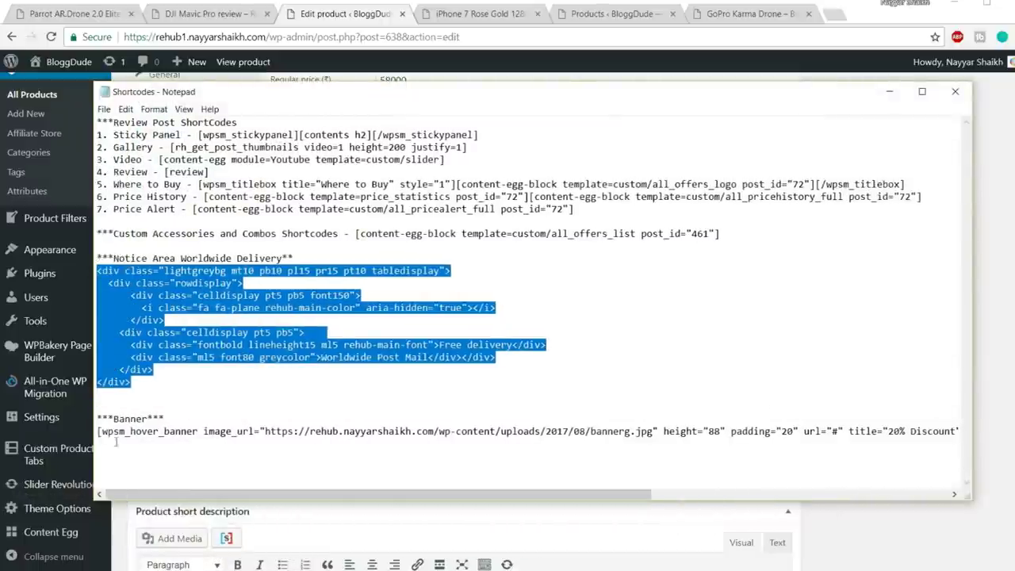
left_click_drag(99, 431, 968, 433)
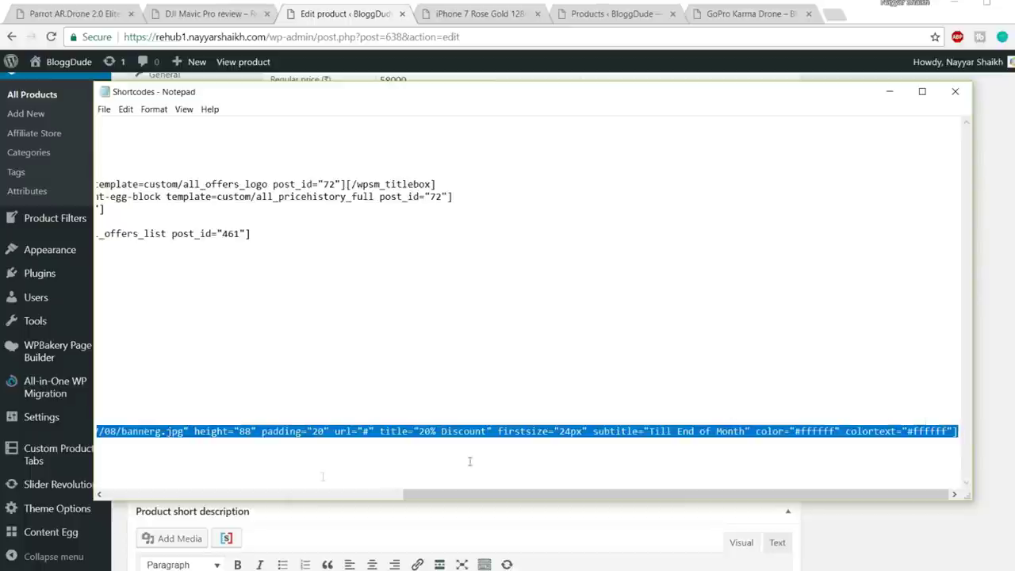
key("alt+Tab")
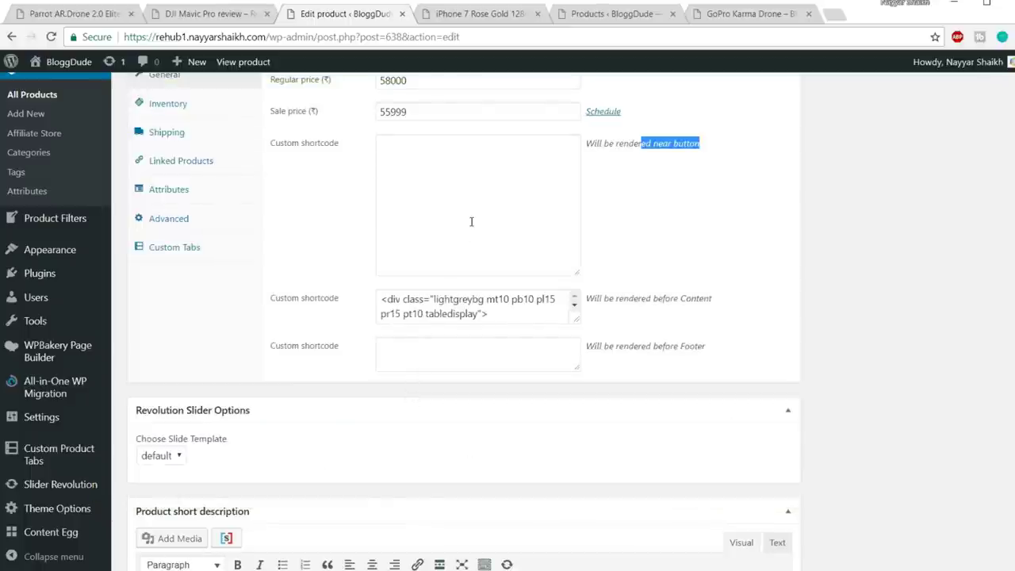
left_click(472, 221)
type("[wpsm_hover_banner image_url=\"https://rehub.nayyarshaikh.com/wp-content/uploads/2017/08/bannerq.jpg\" height=\"88\" padding=\"20\" url=\"#\" title=\"20% Discount\" firstsize=\"24px\" subtitle=\"Till End of Month\" color=\"#ffffff\" colortext=\"#ffffff\"]")
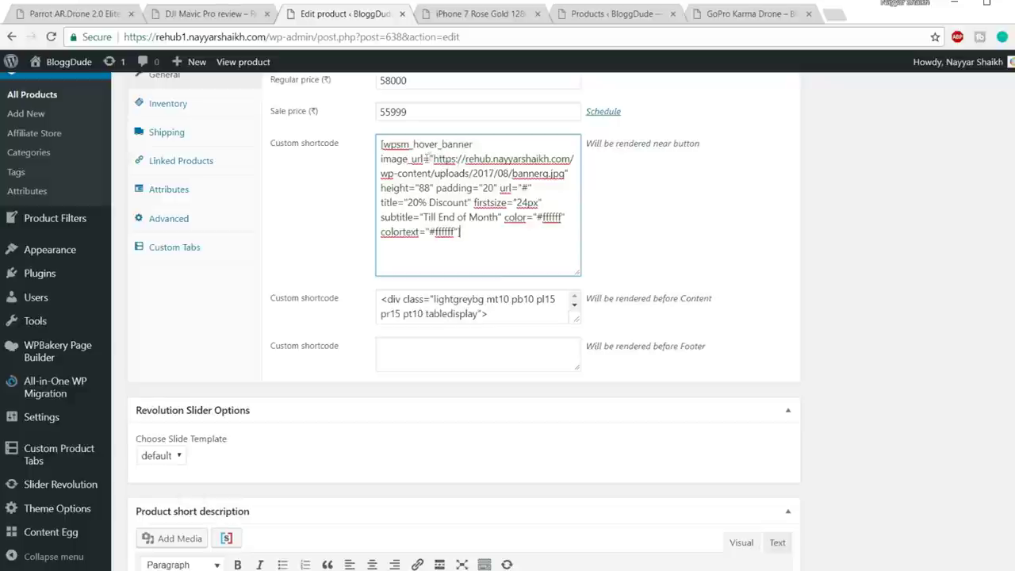
scroll(785, 299, "up", 15)
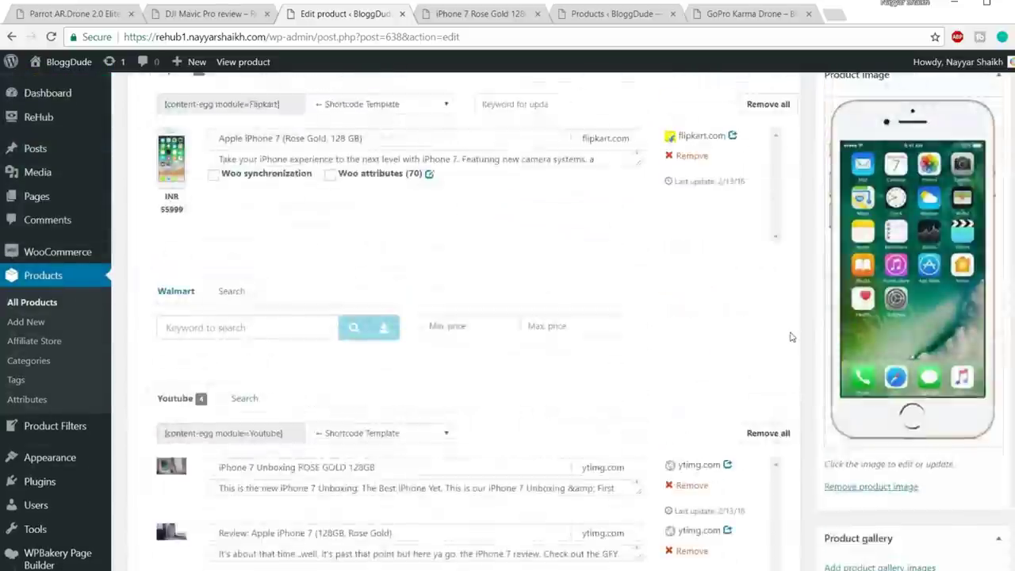
left_click(969, 239)
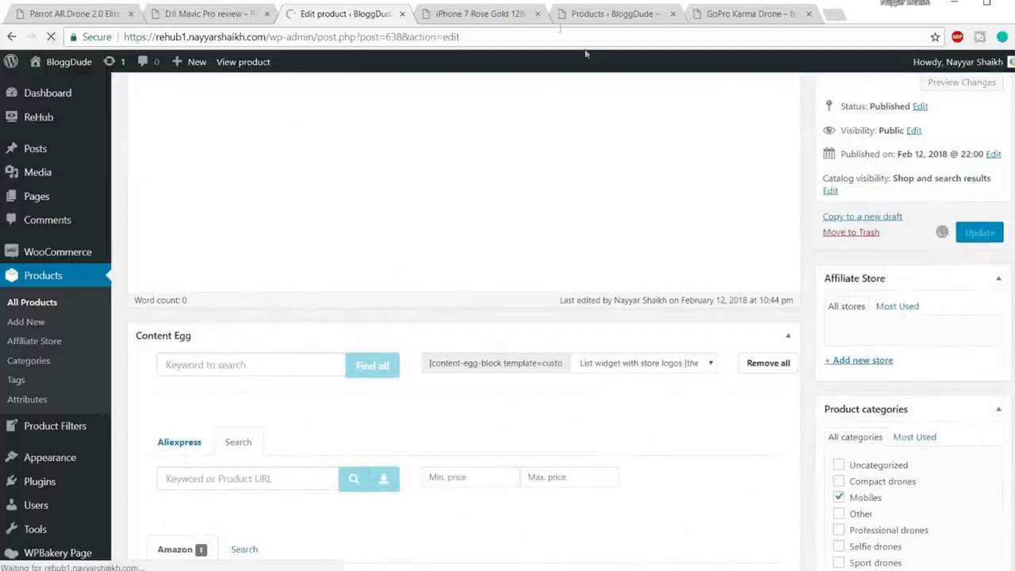
Step: Reload the live iPhone 7 page to show the 20% Discount banner
left_click(474, 14)
left_click(472, 37)
key("Return")
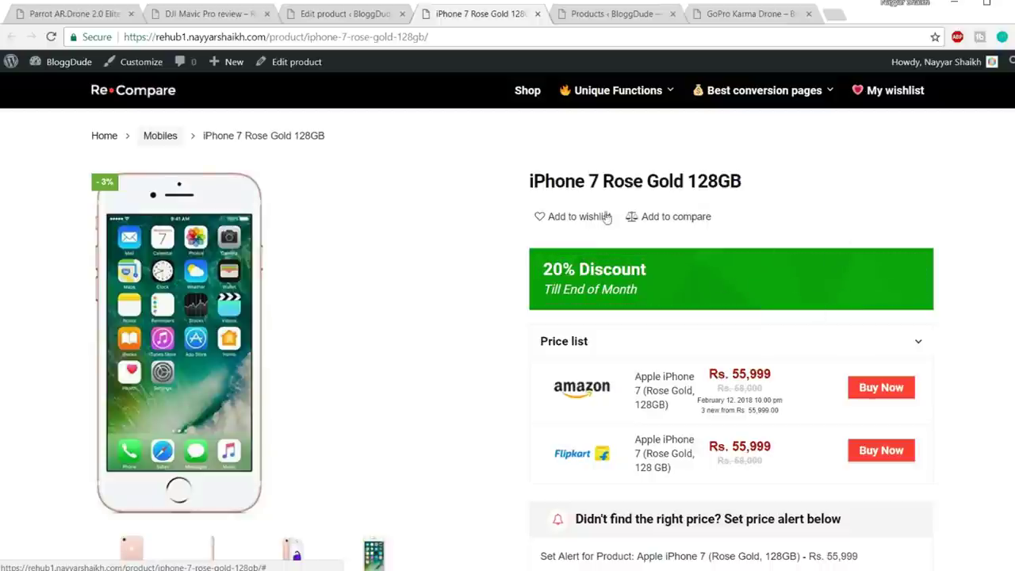
Step: Enlarge the banner shortcode box and examine its image_url against the live page
left_click(353, 17)
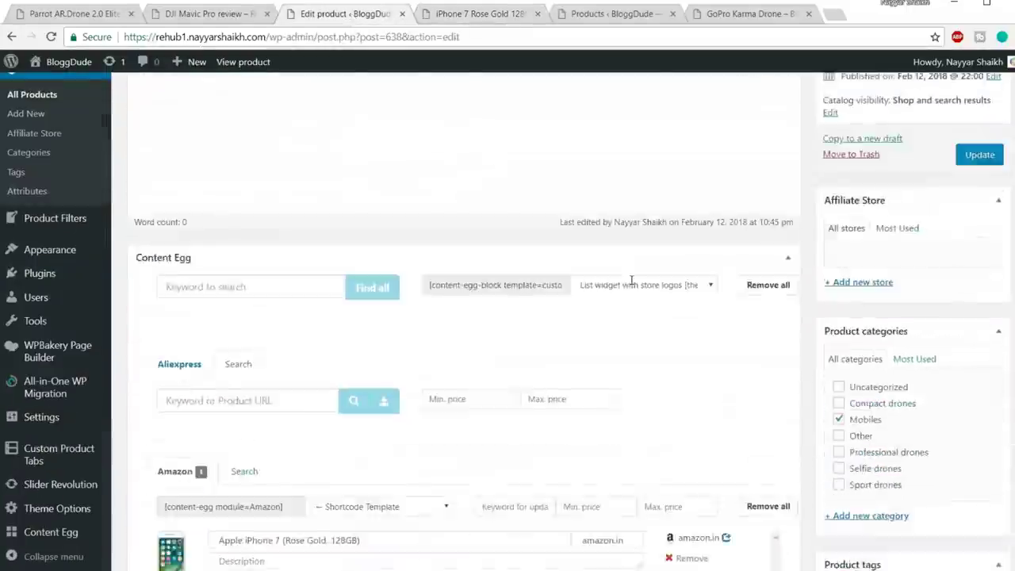
scroll(631, 281, "down", 15)
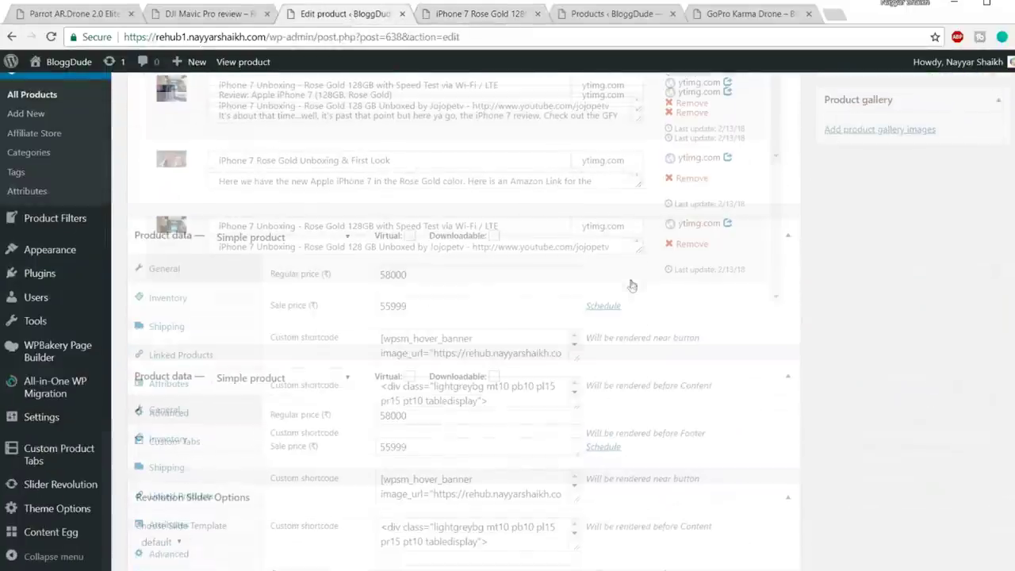
left_click_drag(577, 165, 576, 340)
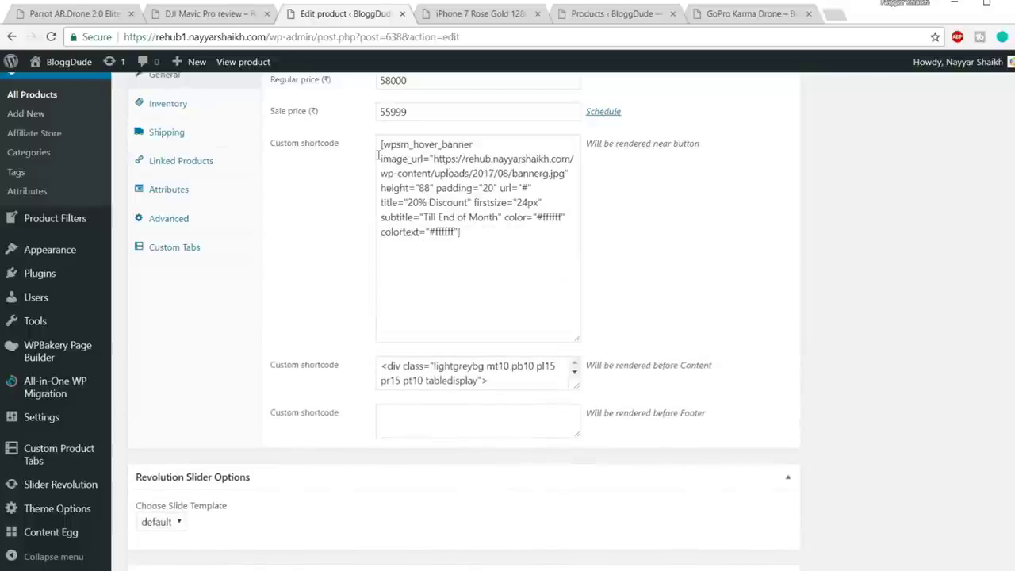
left_click_drag(377, 157, 430, 159)
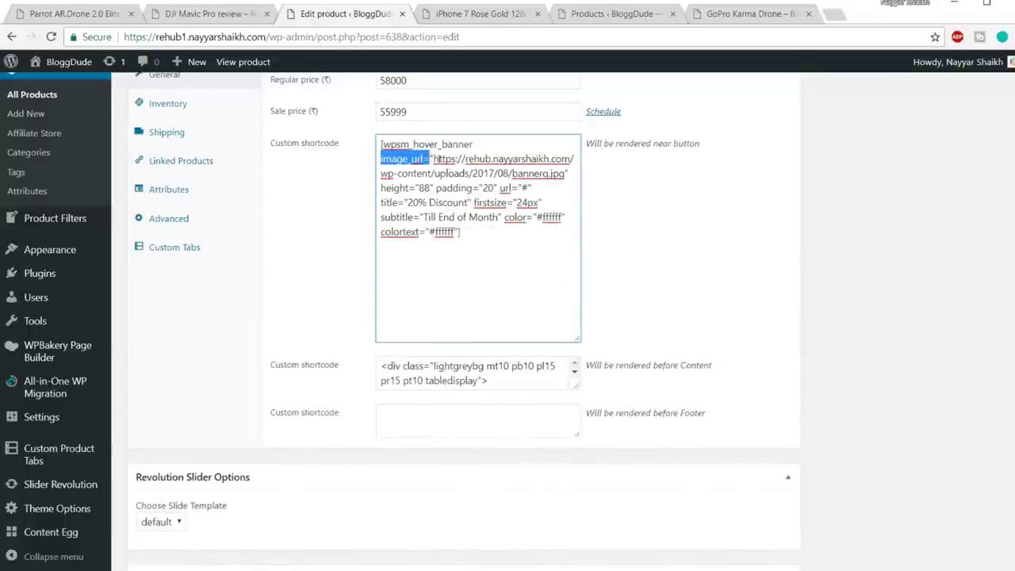
left_click(442, 159)
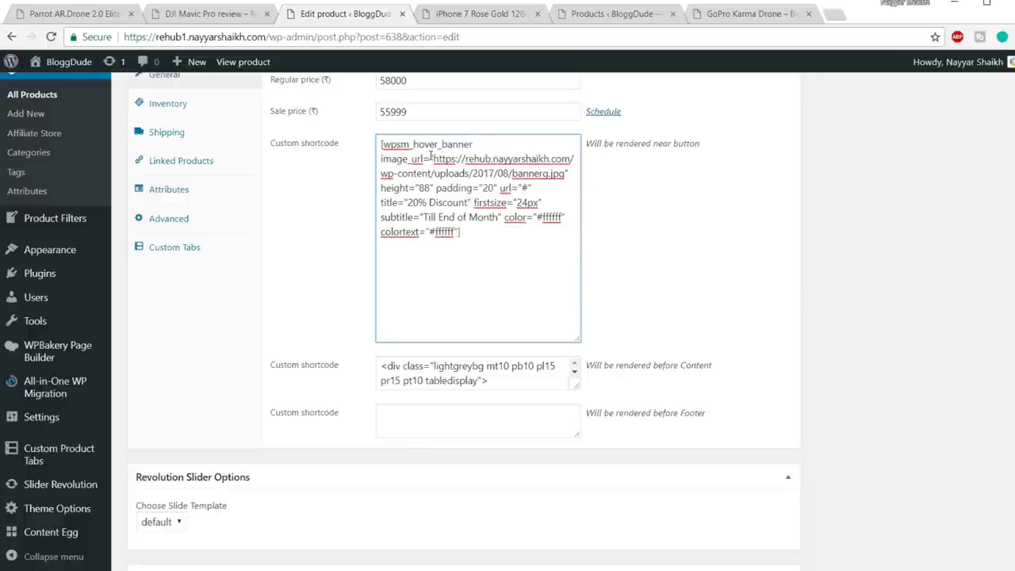
left_click_drag(434, 159, 562, 173)
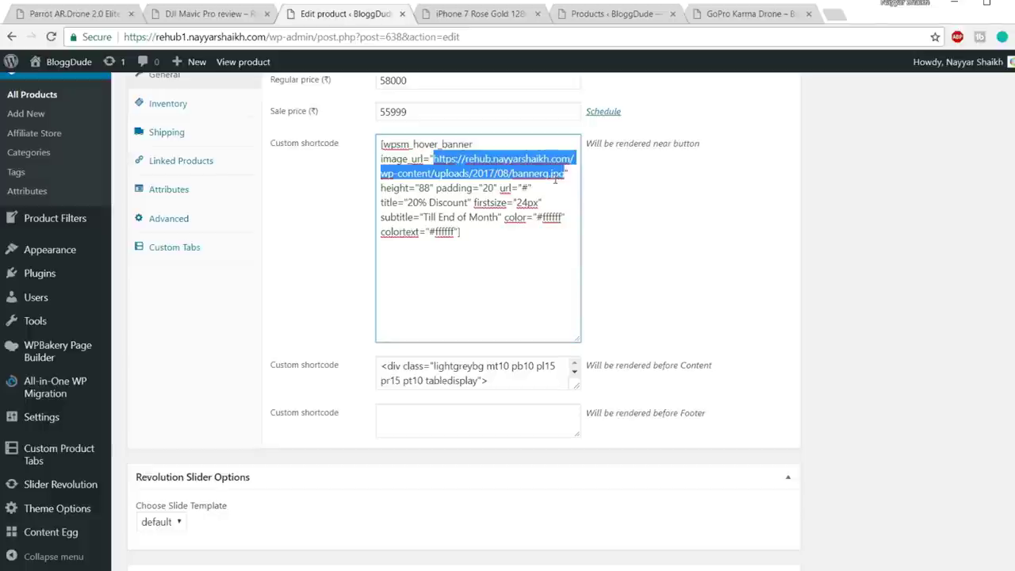
left_click(477, 17)
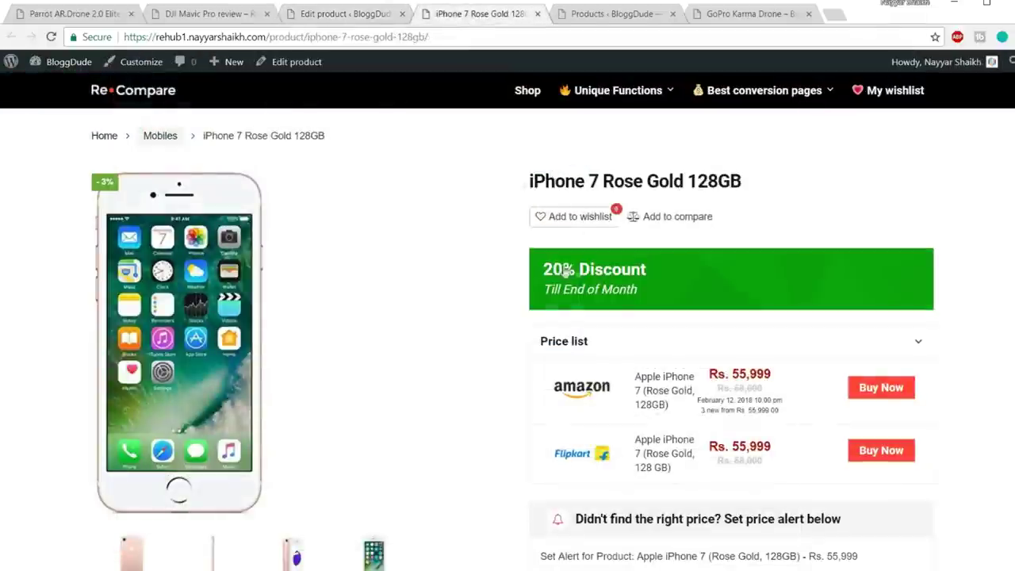
left_click(364, 16)
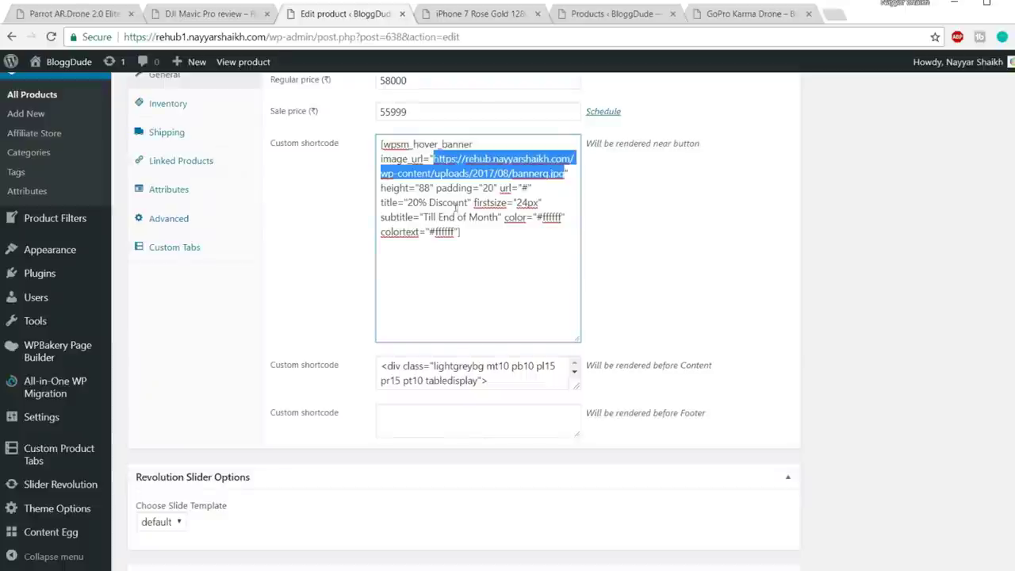
Step: Change the banner title from '20% Discount' to 'Free Delivery' and update the product
left_click_drag(409, 203, 468, 203)
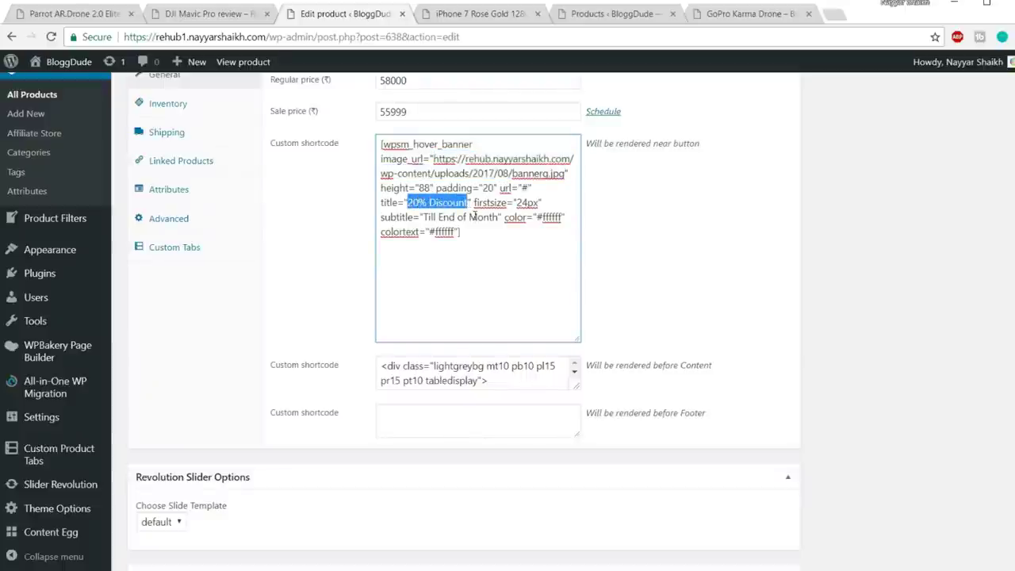
type("Free D")
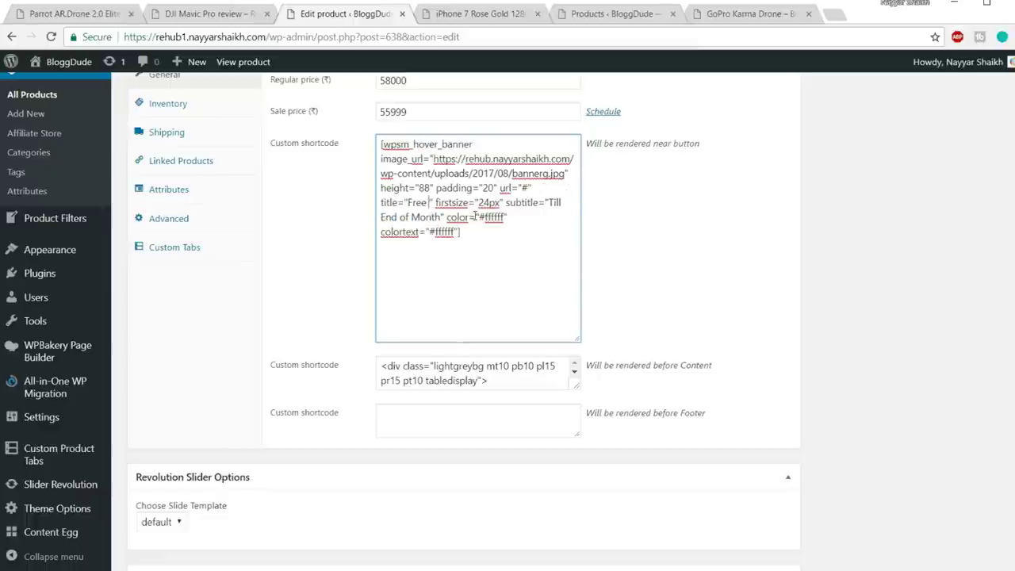
type("elivery")
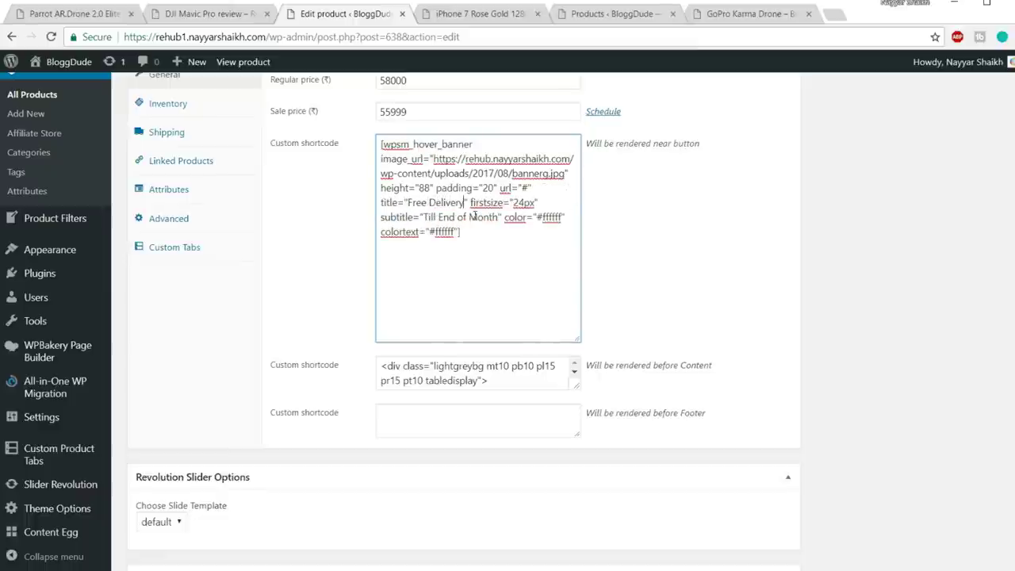
left_click(492, 24)
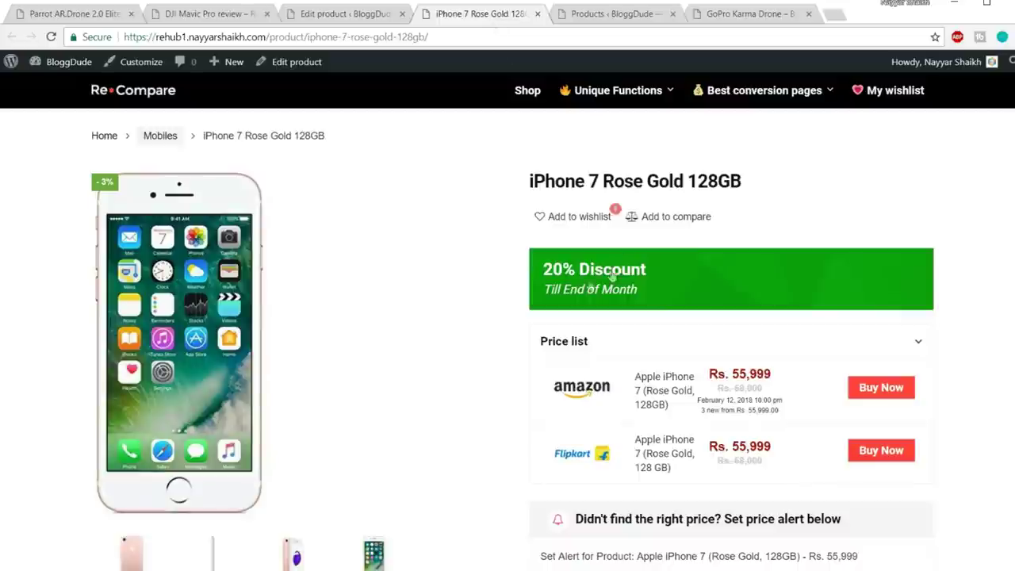
left_click(350, 11)
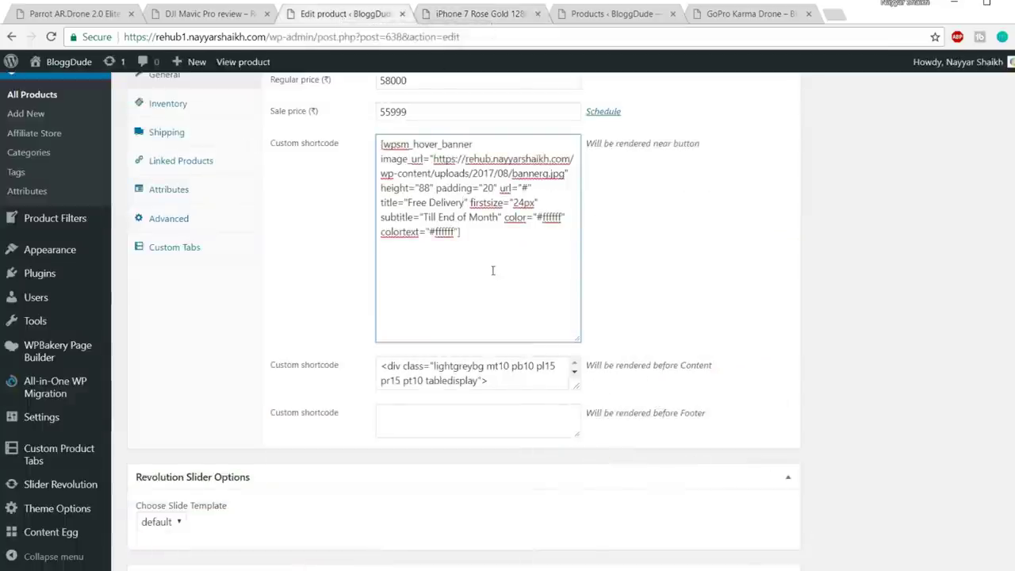
left_click_drag(429, 230, 459, 231)
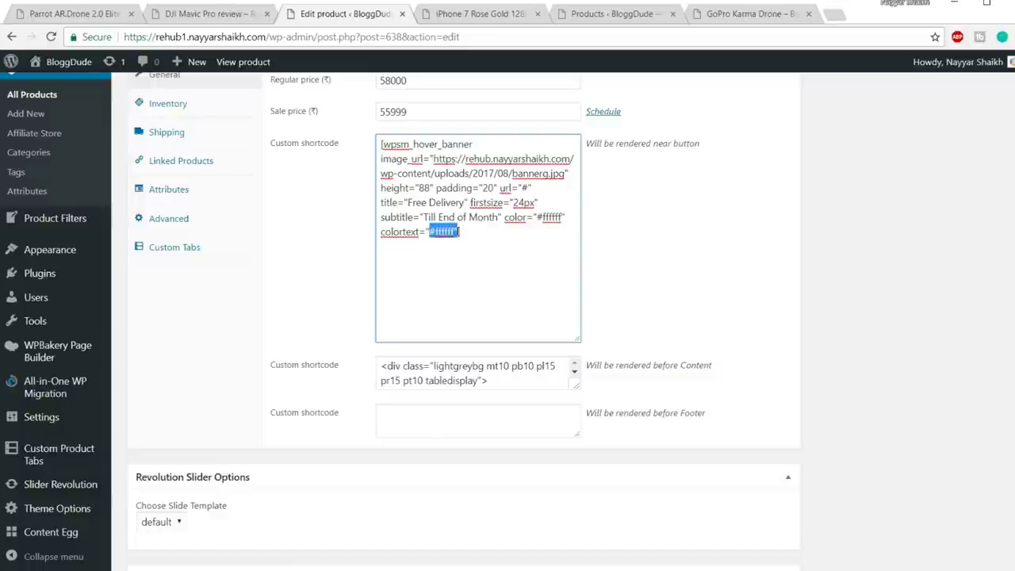
left_click_drag(536, 217, 560, 217)
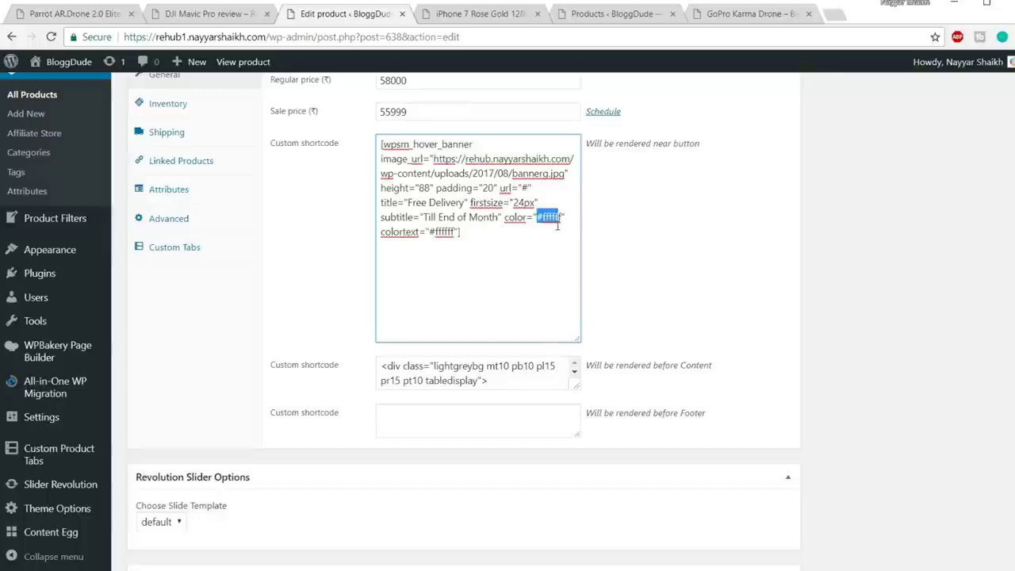
left_click(494, 239)
scroll(929, 270, "up", 10)
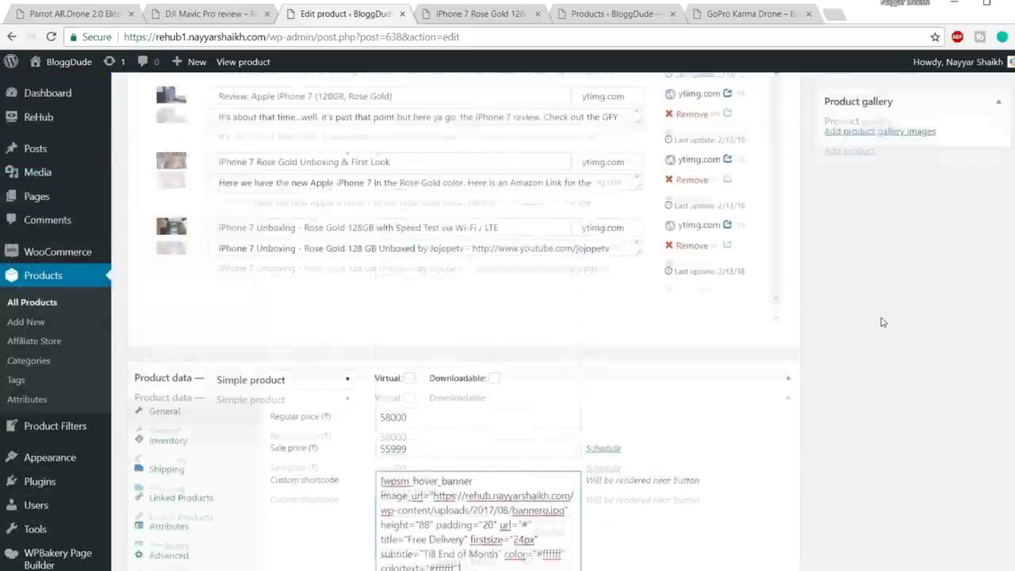
scroll(924, 301, "up", 5)
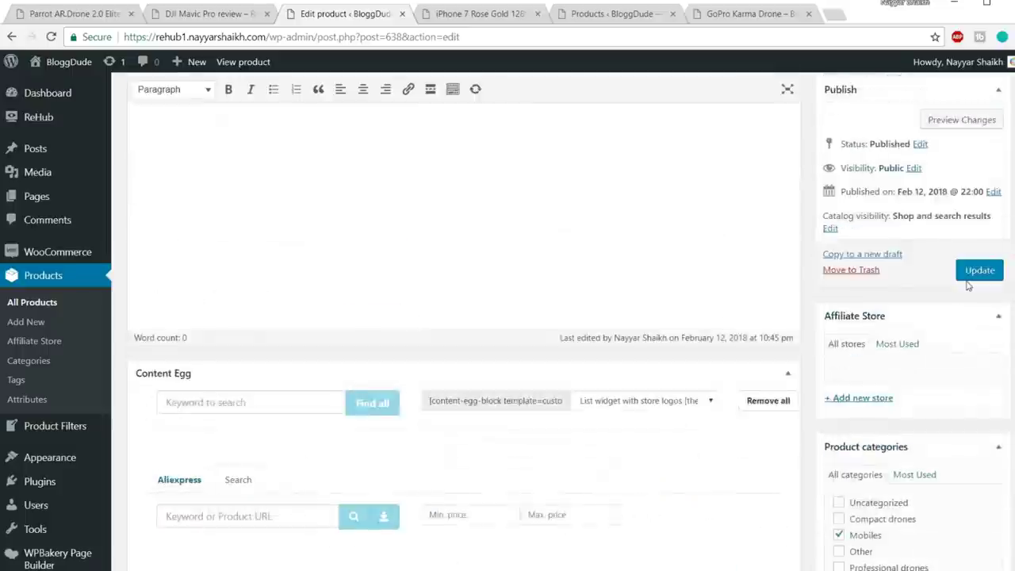
left_click(979, 302)
Step: Reload the iPhone 7 page and verify the green Free Delivery banner above the Rs. 55,999 prices
left_click(493, 22)
left_click(503, 32)
key("Return")
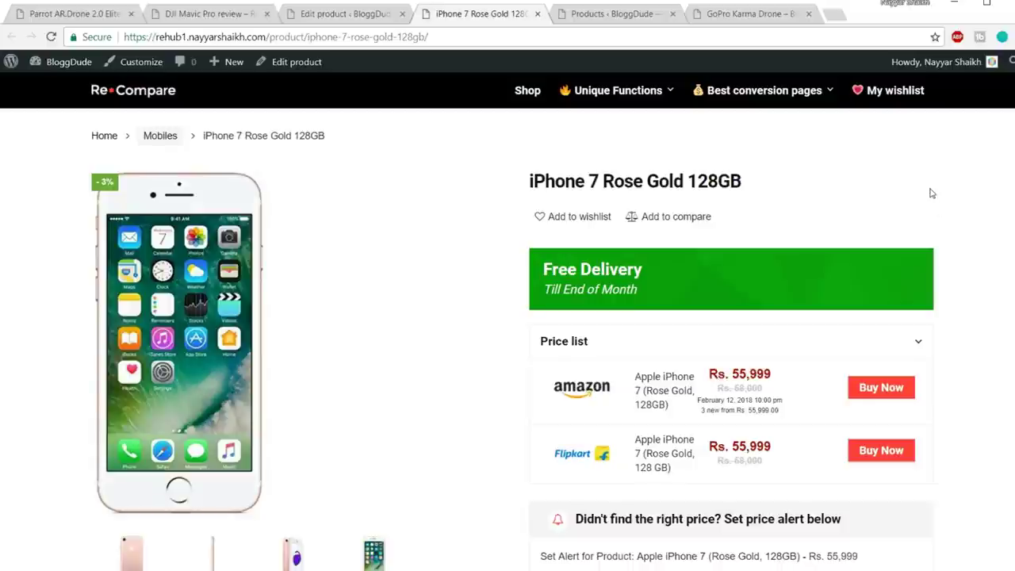
scroll(940, 219, "down", 4)
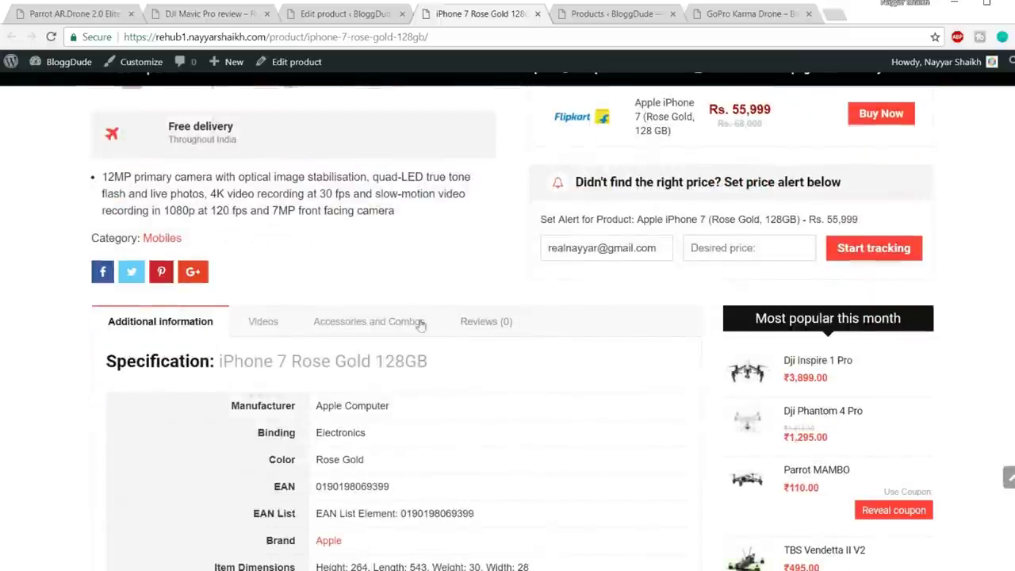
left_click(420, 325)
scroll(181, 412, "up", 4)
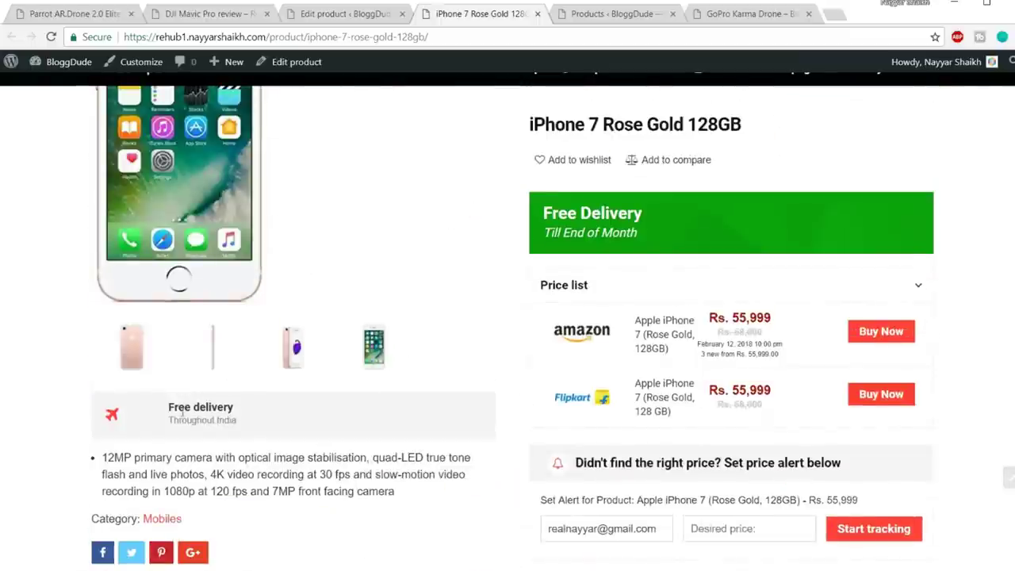
left_click_drag(287, 419, 722, 237)
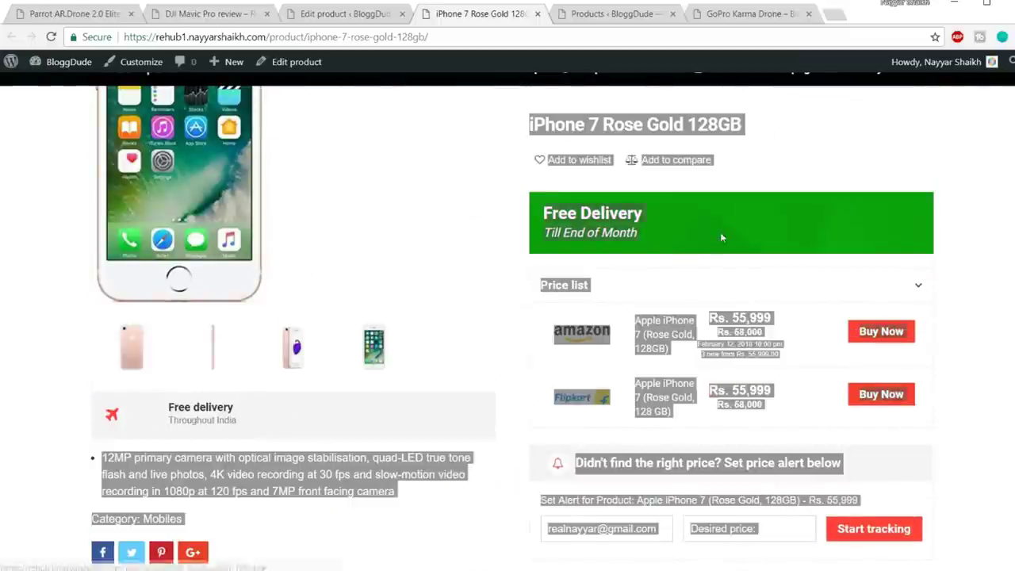
left_click(720, 231)
left_click(613, 14)
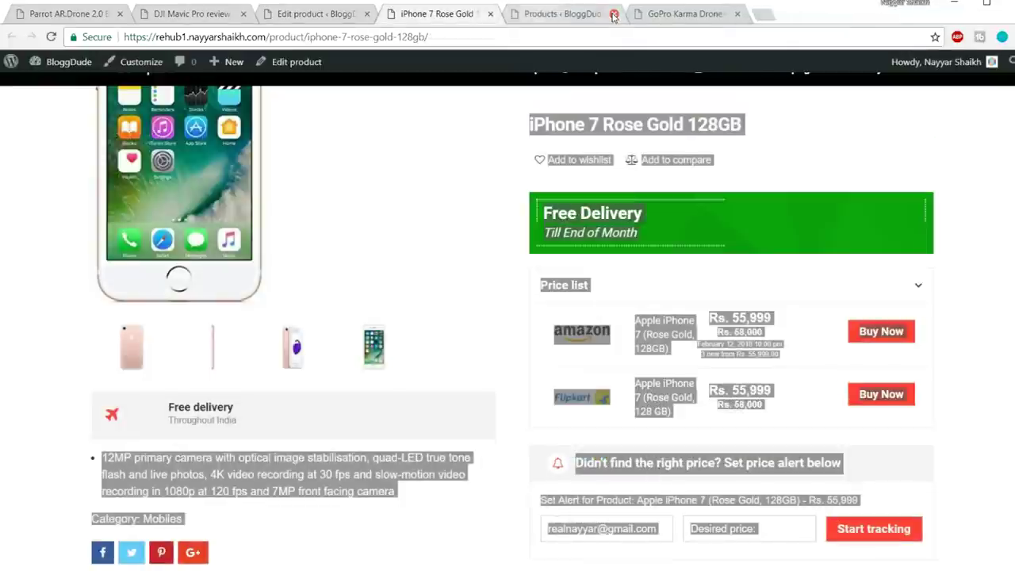
left_click(873, 157)
scroll(880, 170, "up", 1)
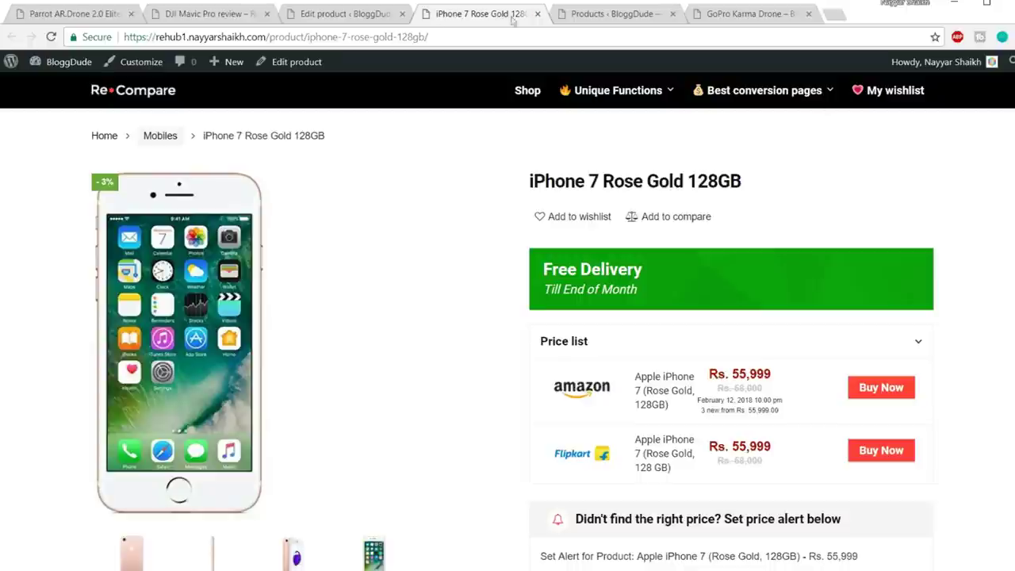
Step: Browse the homepage's Search And Compare hero via the Re•Compare logo, then return to the product editor
left_click(133, 97)
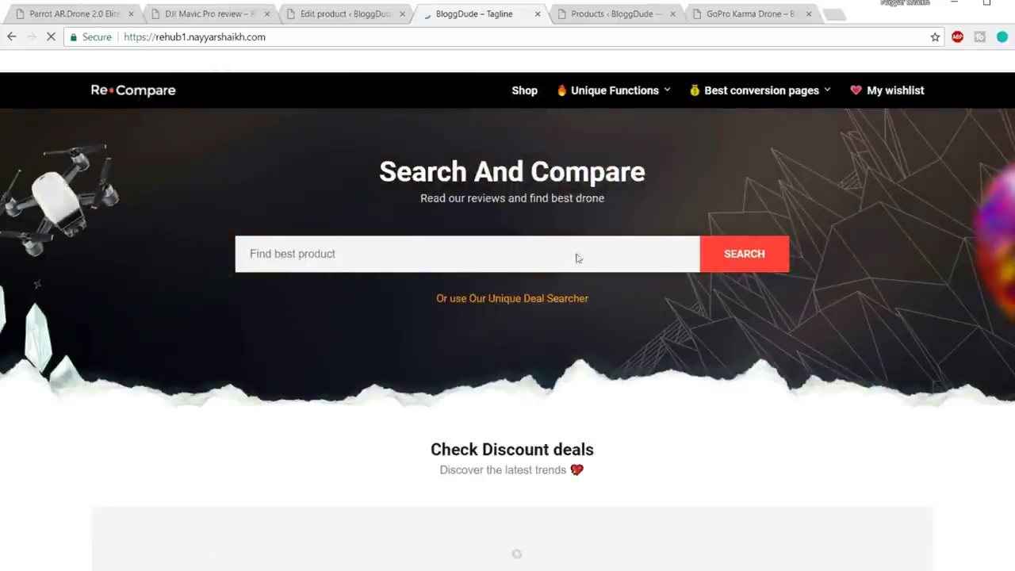
scroll(793, 302, "down", 2)
scroll(825, 321, "down", 12)
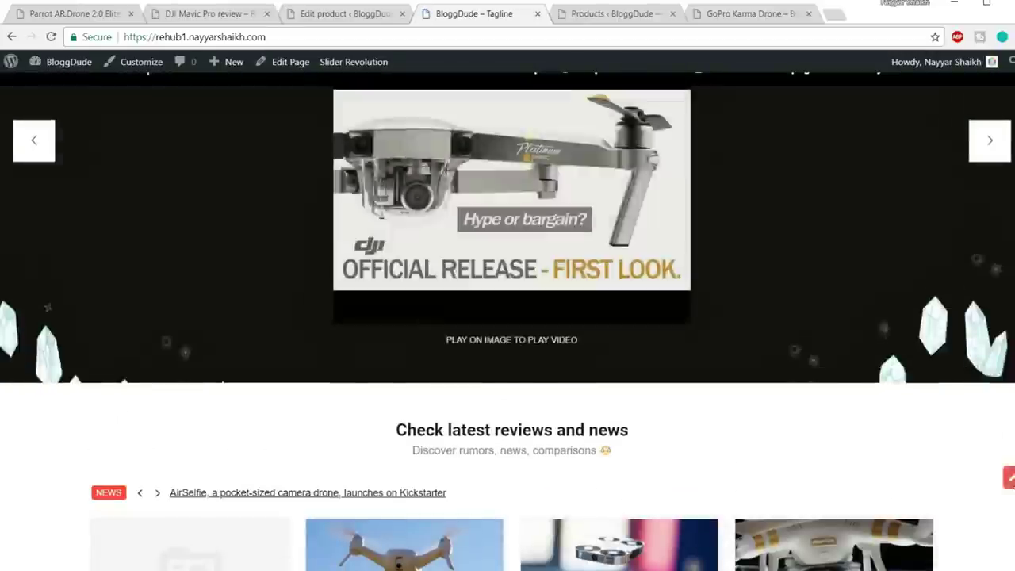
left_click(1009, 477)
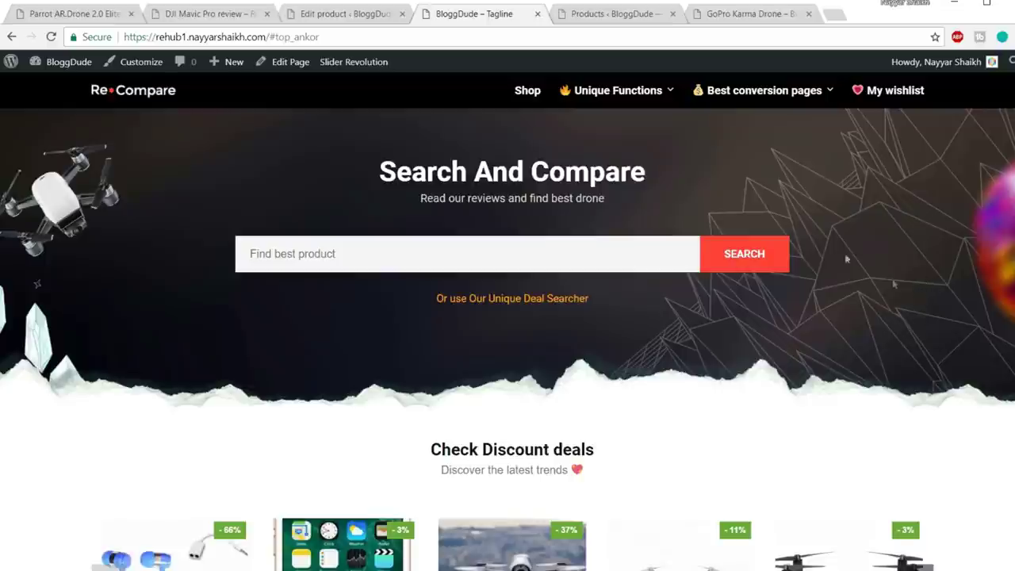
left_click(334, 20)
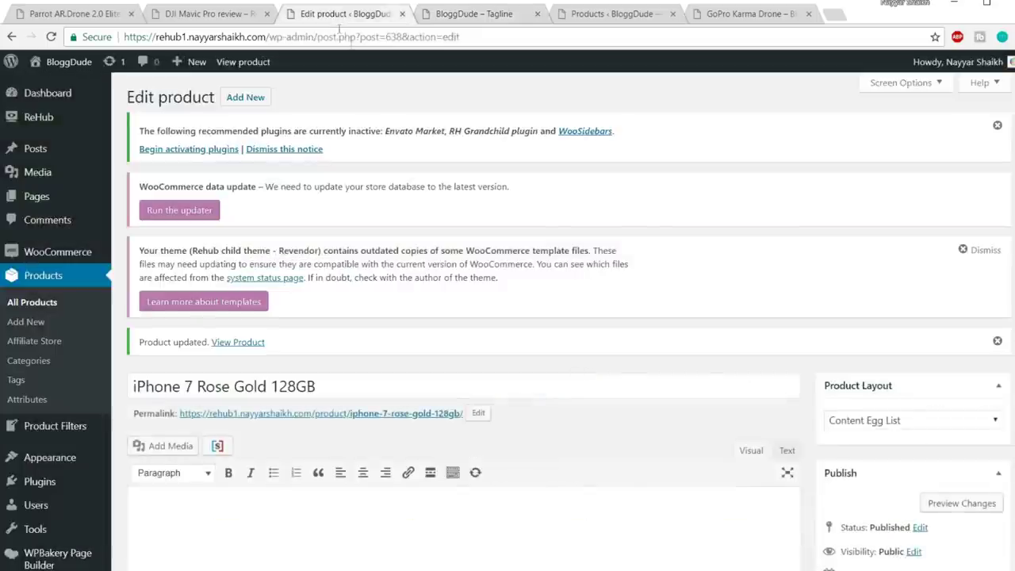
Step: Close the extra tabs and create a new page titled 'Home New'
left_click(538, 13)
left_click(538, 14)
left_click(538, 14)
mouse_move(198, 68)
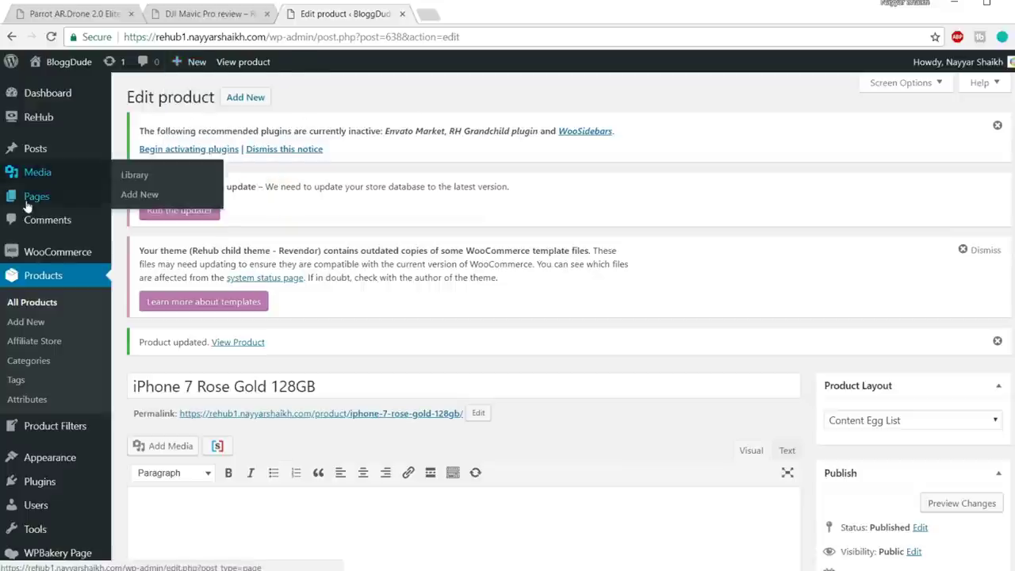
mouse_move(36, 197)
left_click(160, 224)
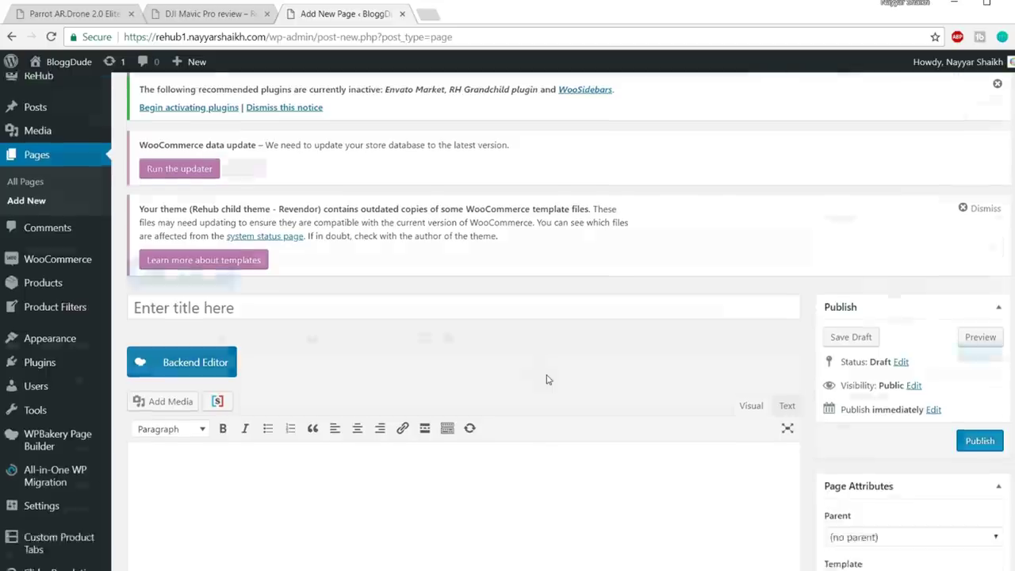
scroll(547, 379, "down", 2)
left_click(408, 214)
type("Home New")
left_click(417, 241)
Step: Set the template to 'Page for visual layout builder' and publish the page
scroll(420, 238, "down", 3)
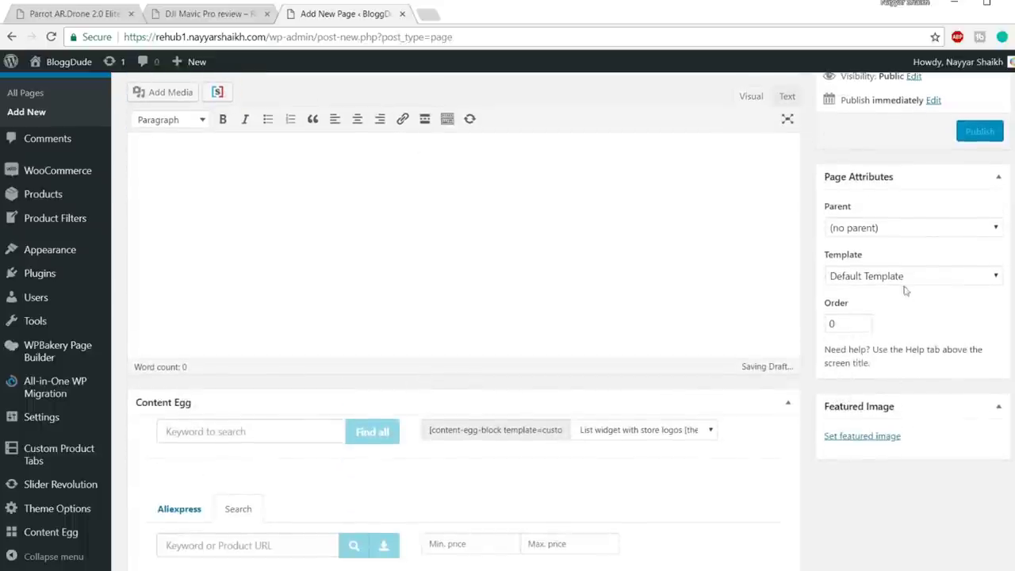
left_click(899, 277)
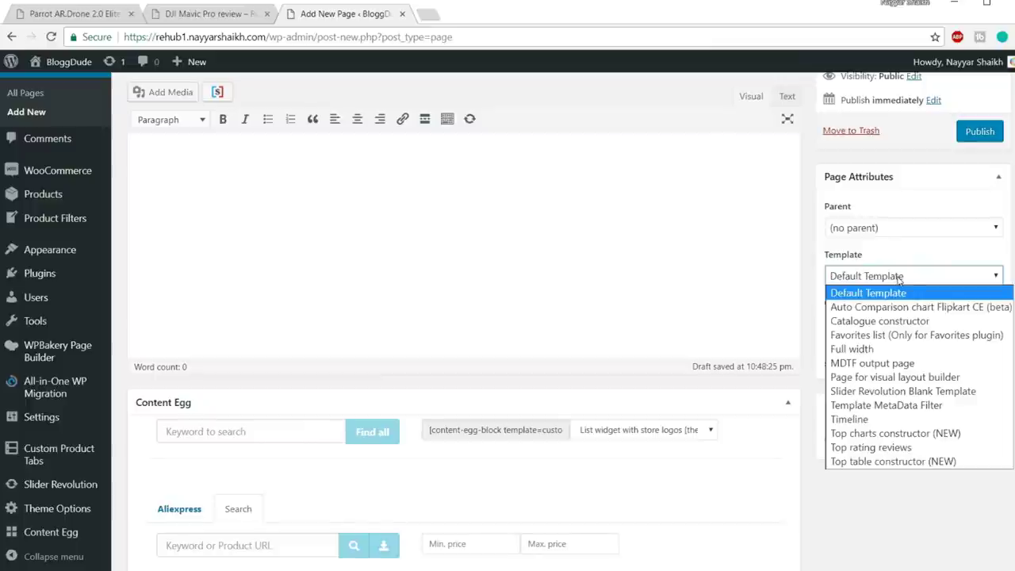
left_click(918, 379)
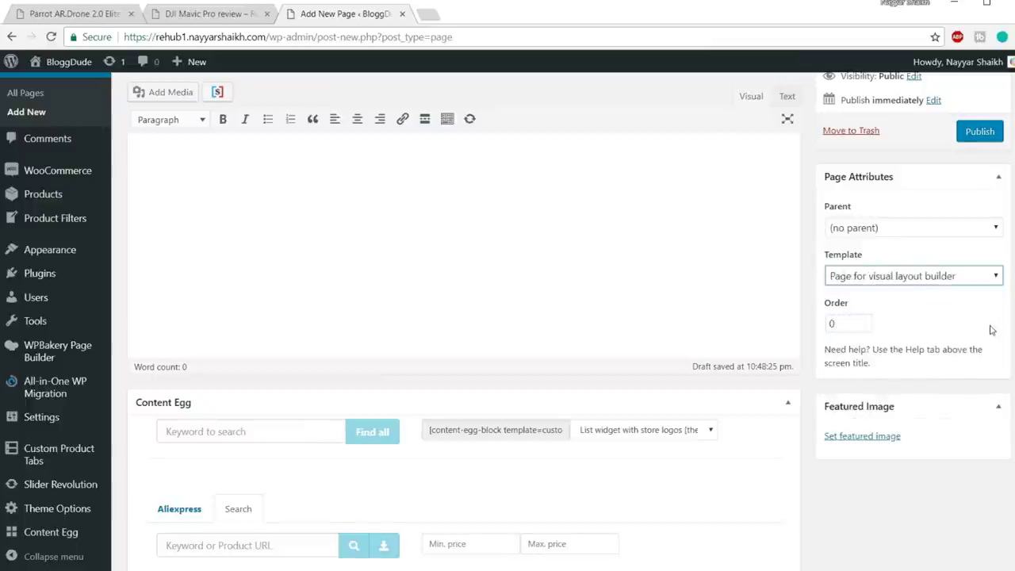
scroll(556, 238, "up", 2)
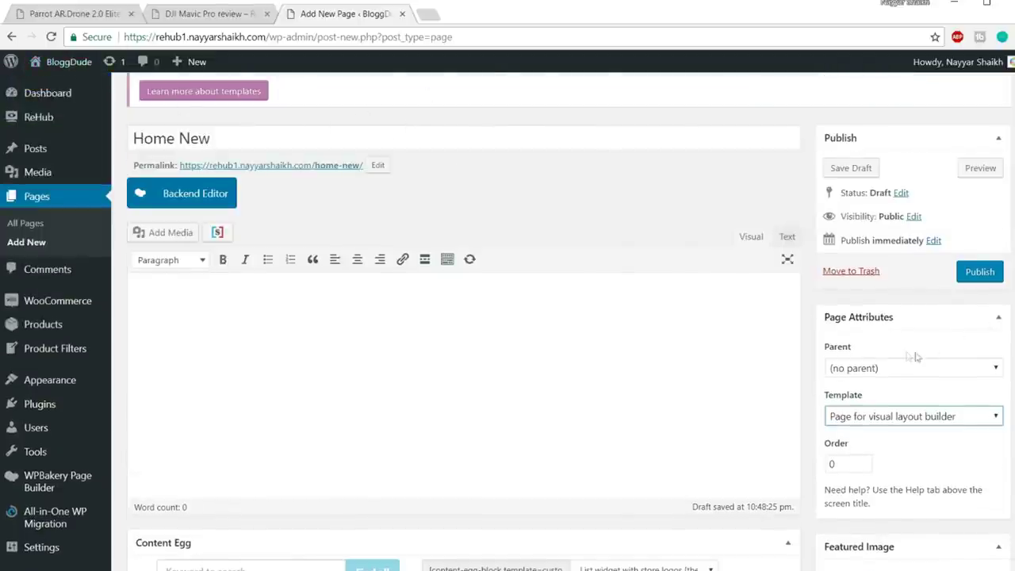
left_click(978, 274)
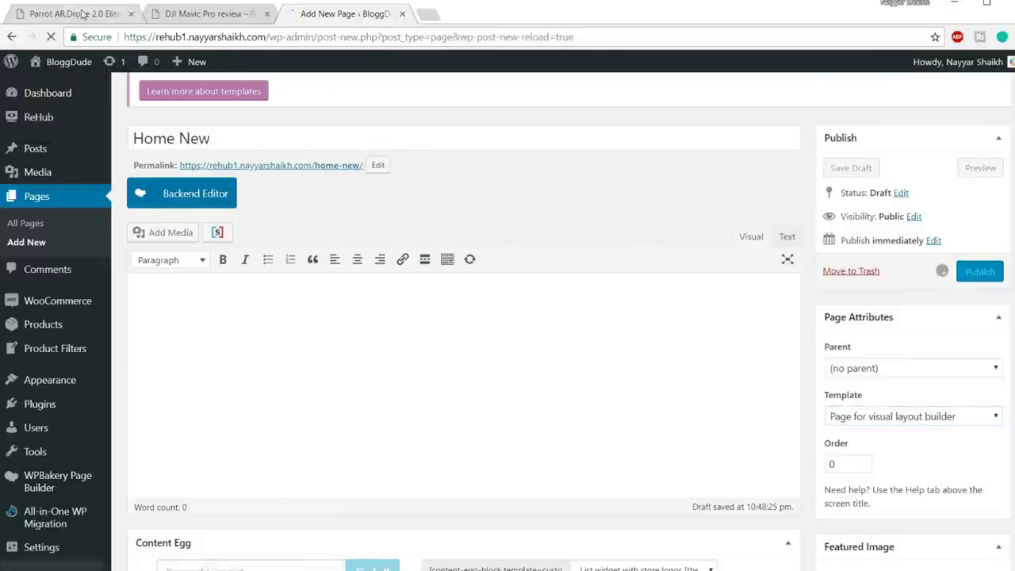
left_click(83, 14)
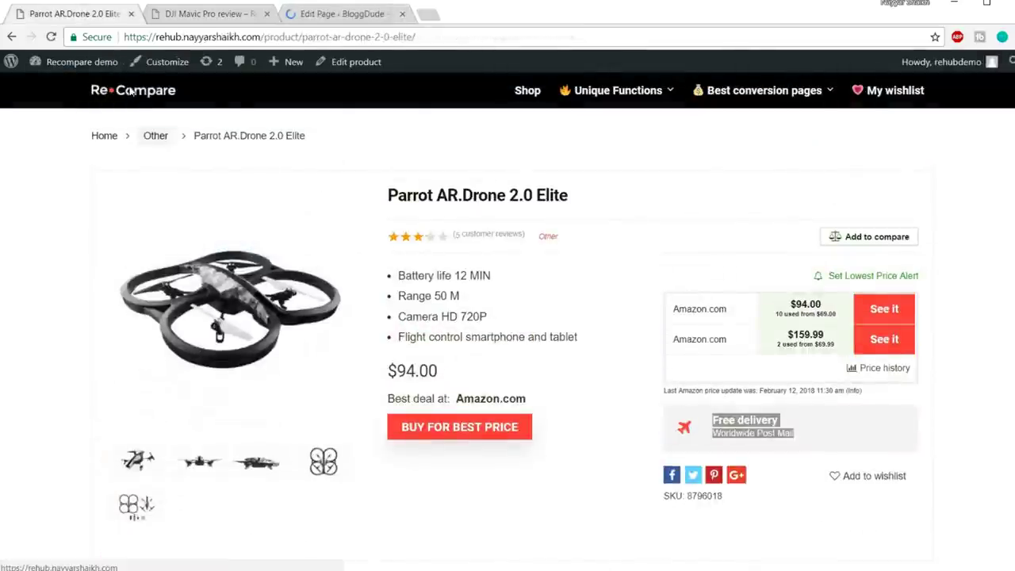
Step: Reload the demo home page and look at its Search And Compare heading
key("F5")
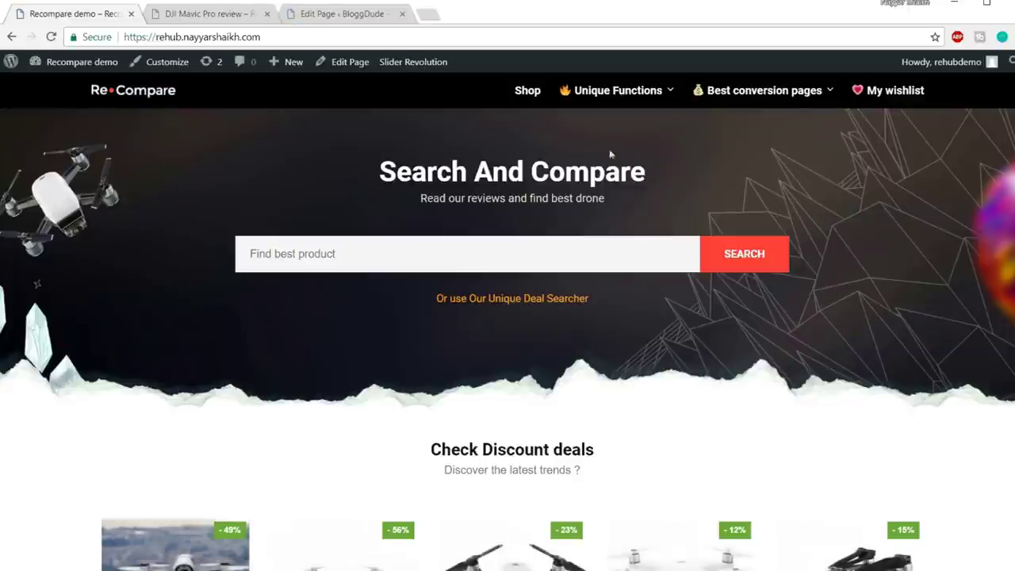
left_click_drag(386, 174, 739, 174)
left_click(516, 173)
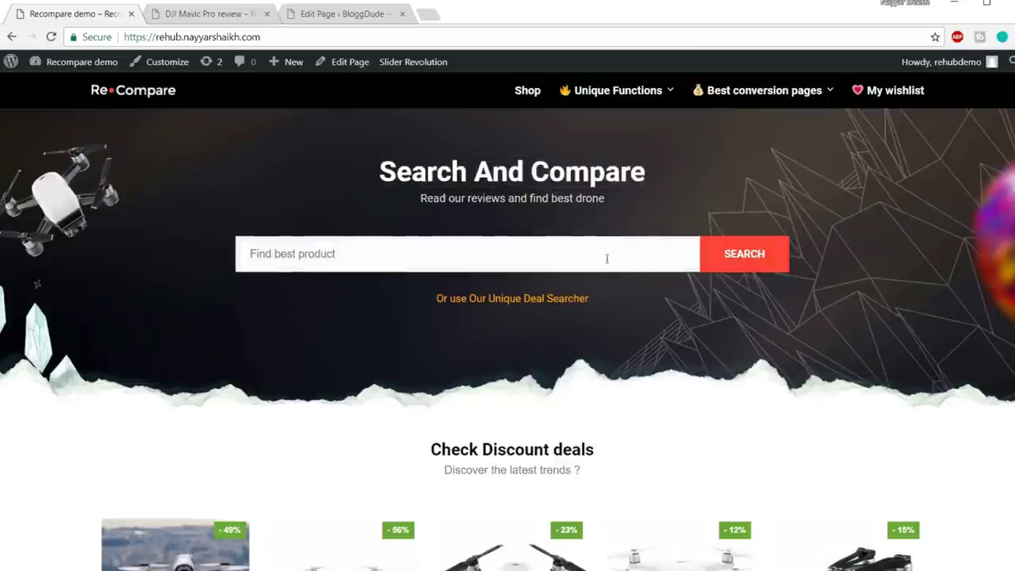
Step: Switch the Home New page to the WPBakery Backend Editor
left_click(358, 13)
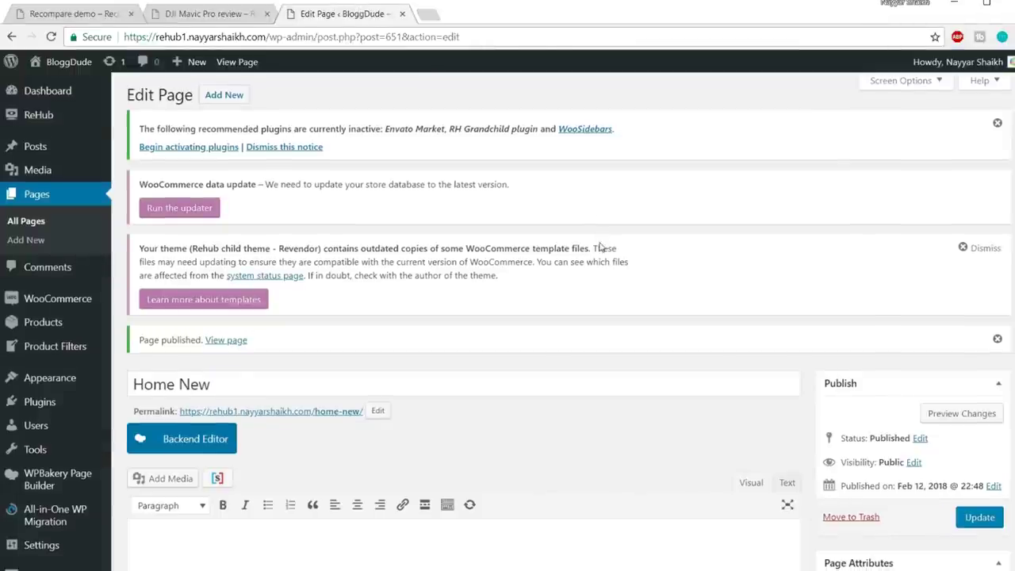
scroll(317, 238, "down", 4)
left_click(191, 168)
scroll(616, 204, "down", 1)
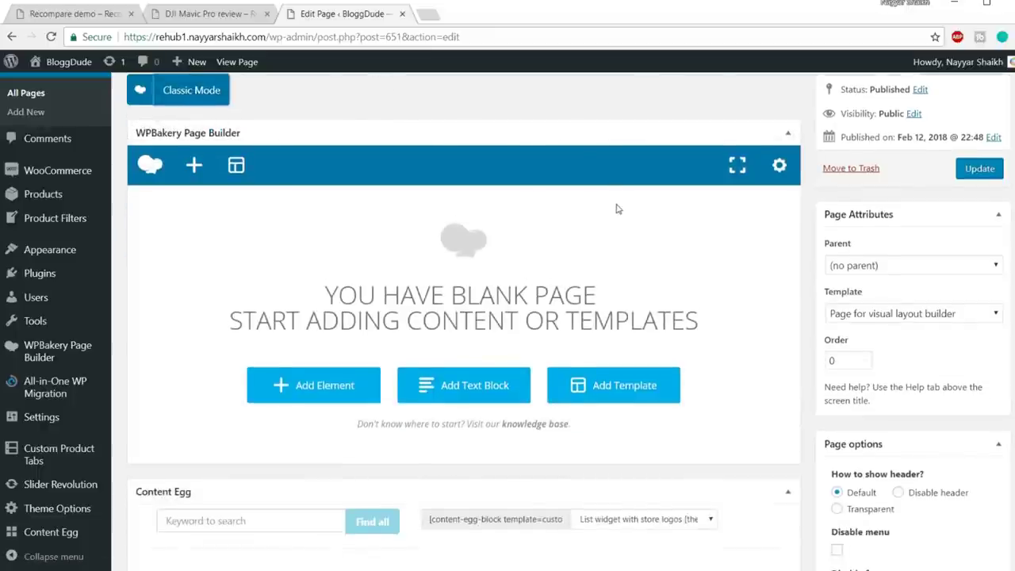
scroll(589, 207, "up", 2)
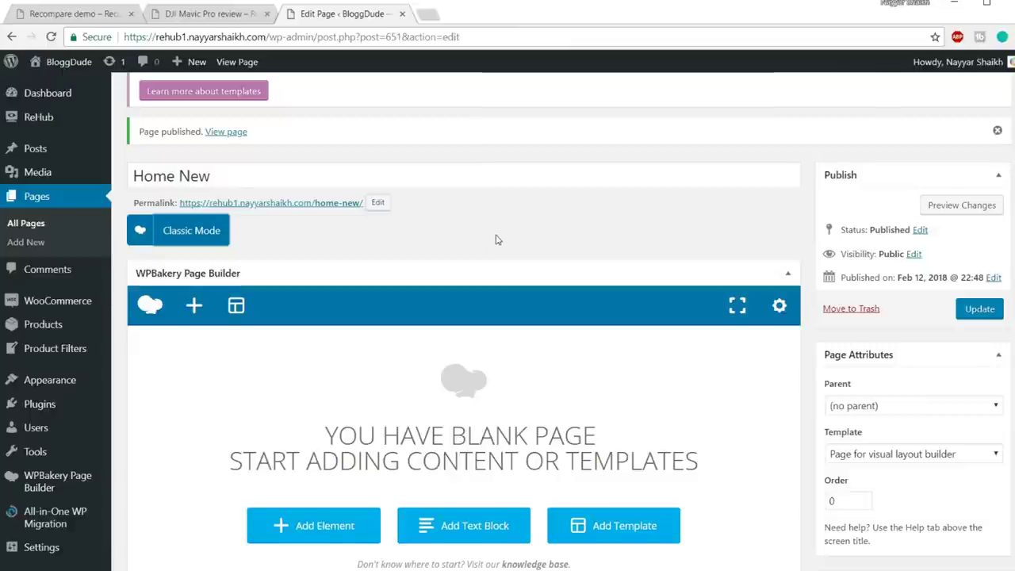
scroll(491, 242, "down", 4)
Step: Recheck the demo's Search And Compare heading before returning to the page editor
left_click(72, 14)
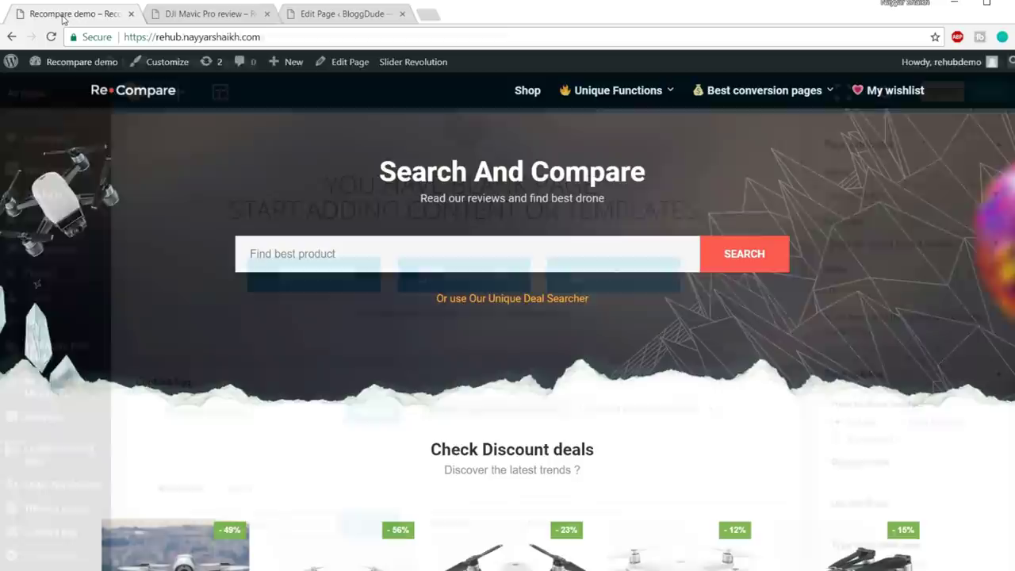
left_click_drag(381, 171, 656, 175)
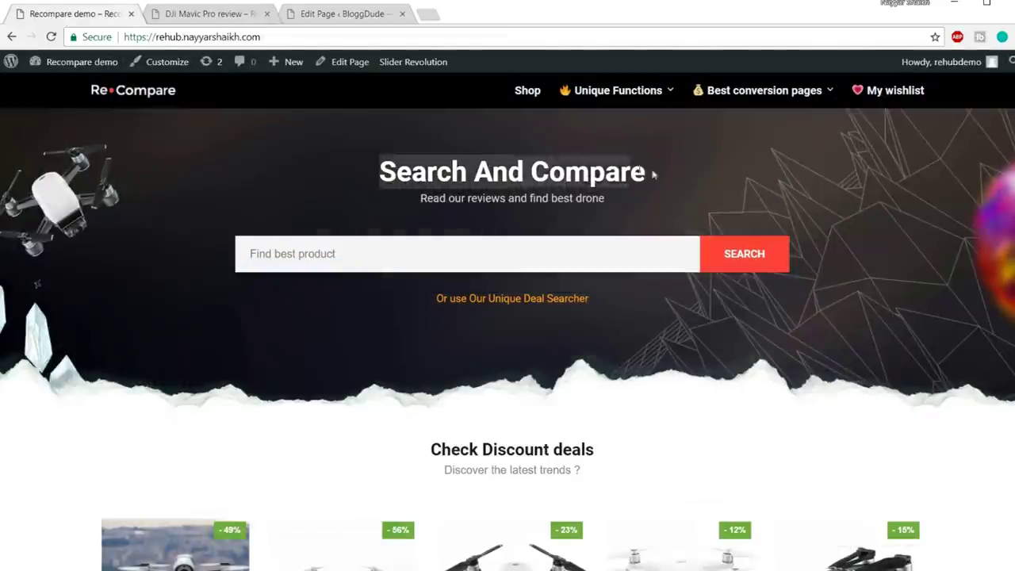
left_click(345, 15)
scroll(507, 294, "up", 3)
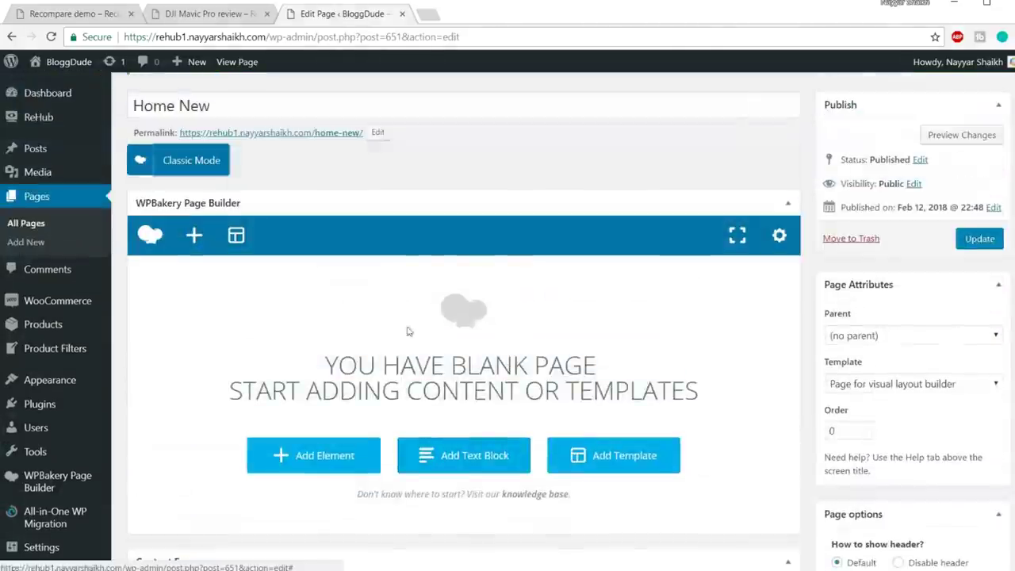
scroll(323, 386, "down", 2)
Step: Add a Custom Heading element and make its text 'Search And Compare'
left_click(323, 386)
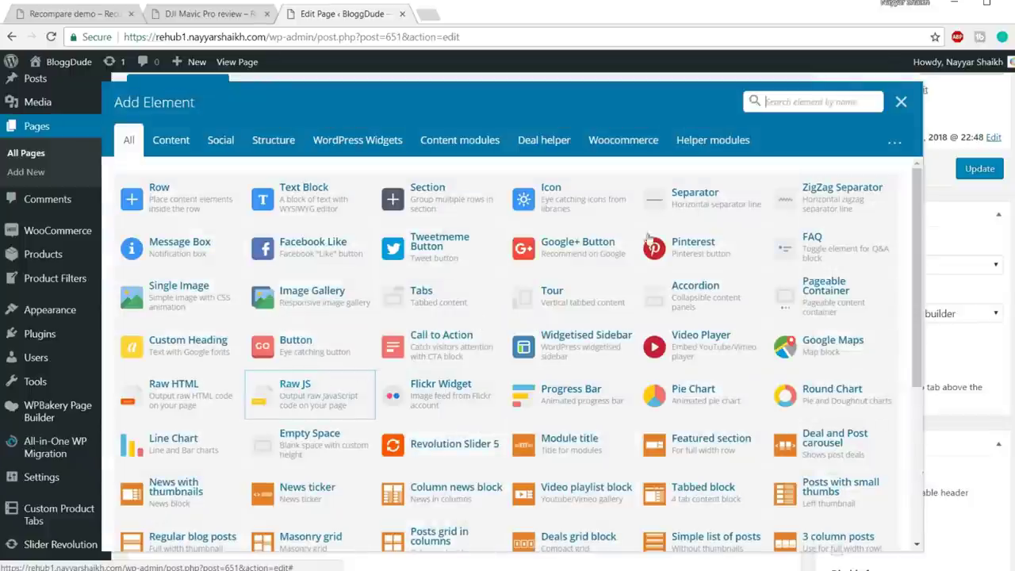
type("he")
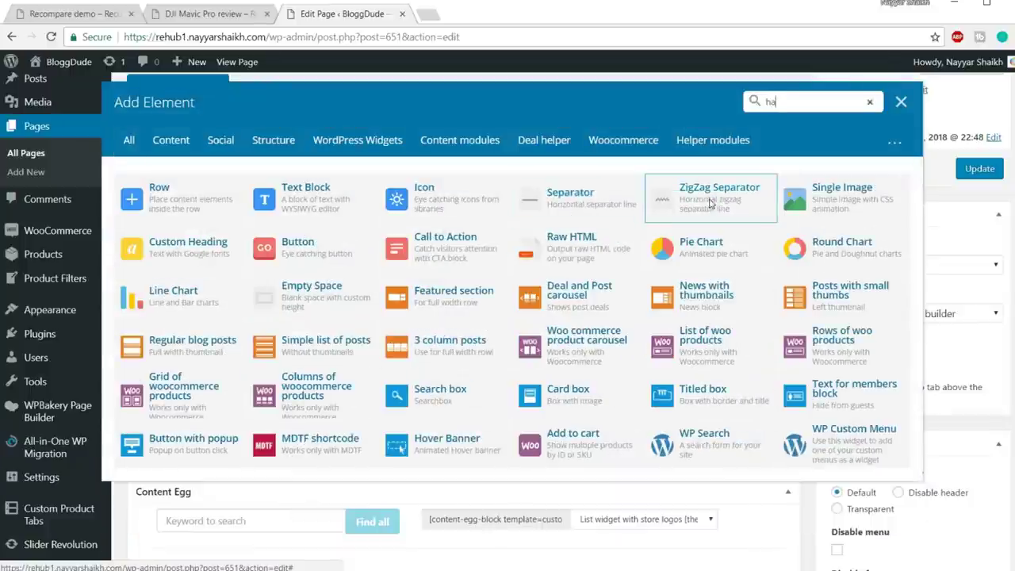
type("ad")
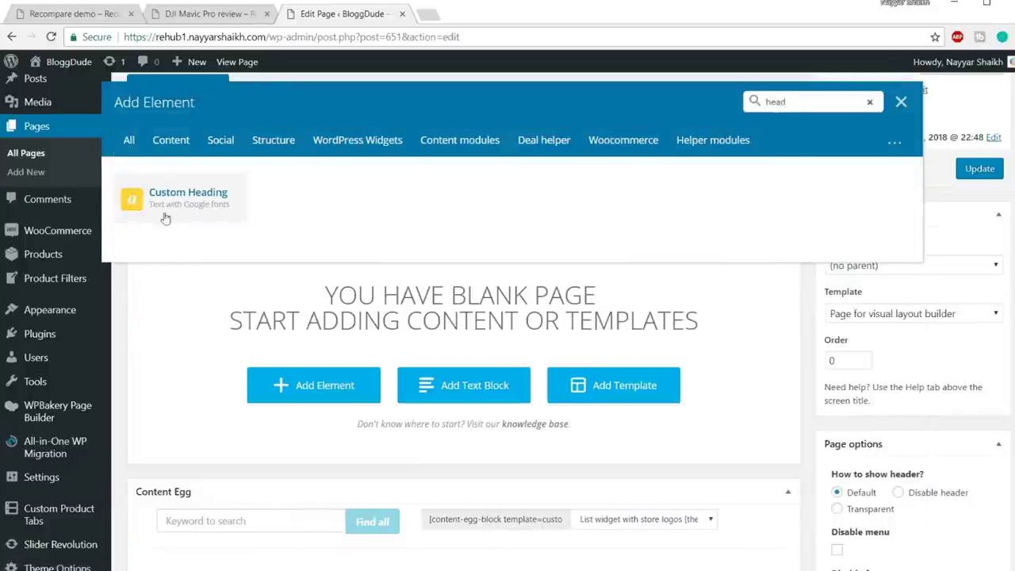
left_click(213, 205)
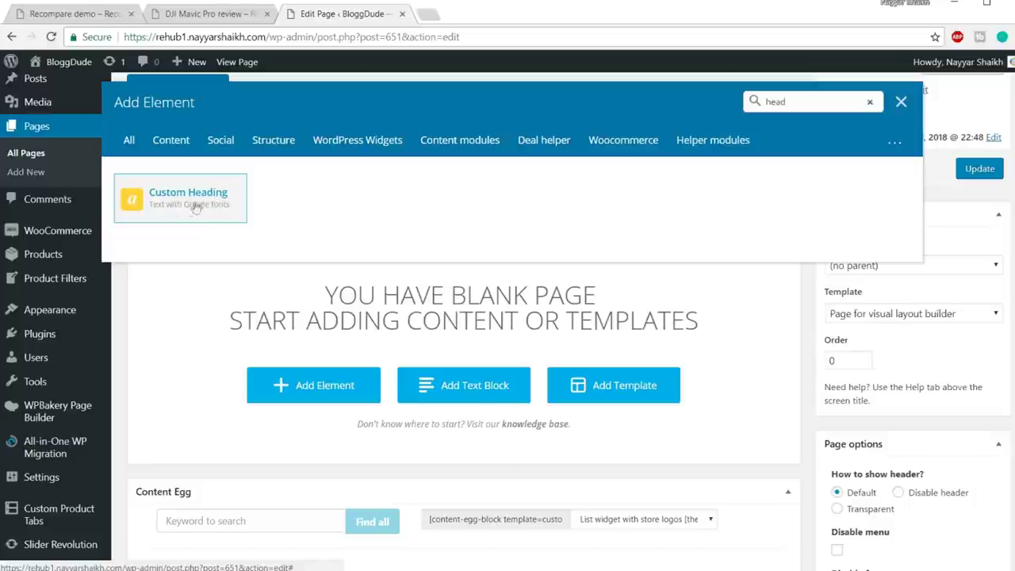
left_click(190, 207)
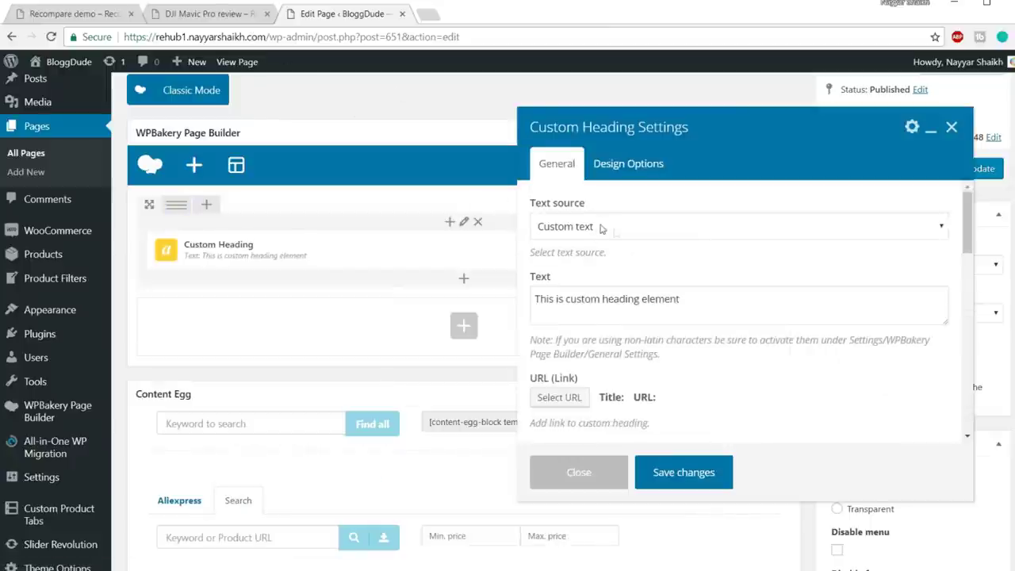
scroll(676, 242, "down", 1)
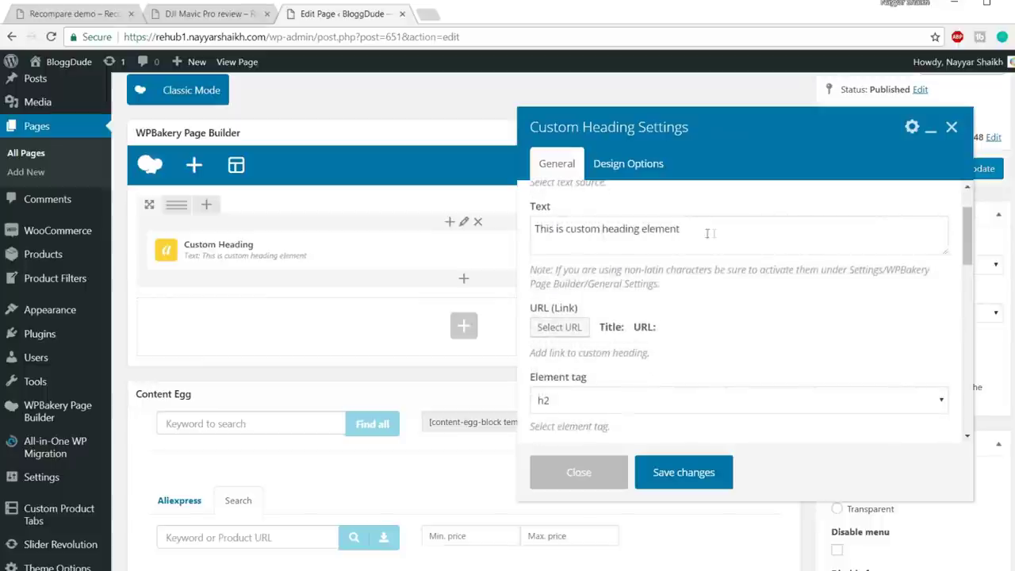
left_click_drag(707, 233, 535, 229)
key("ctrl+v")
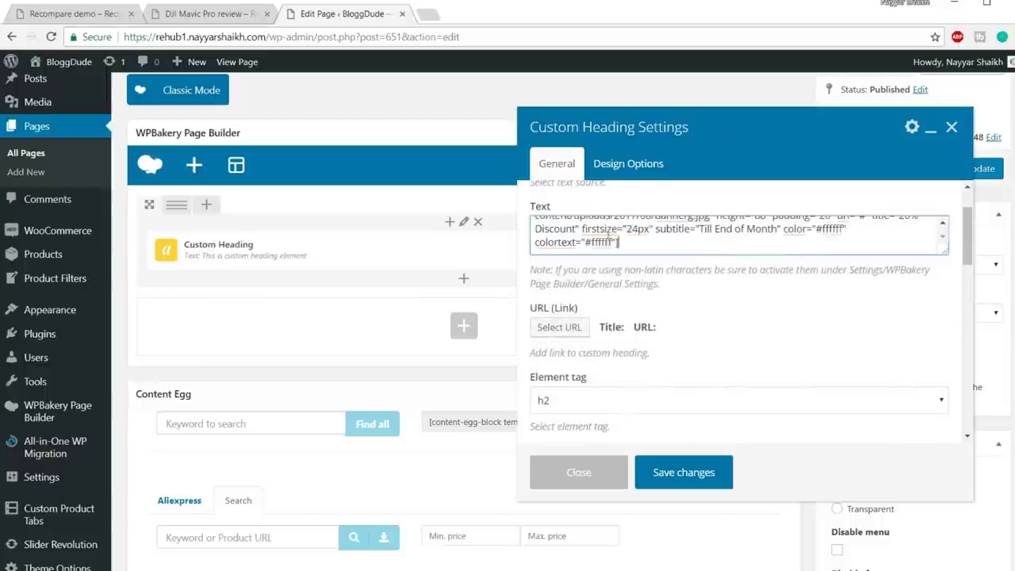
left_click(100, 14)
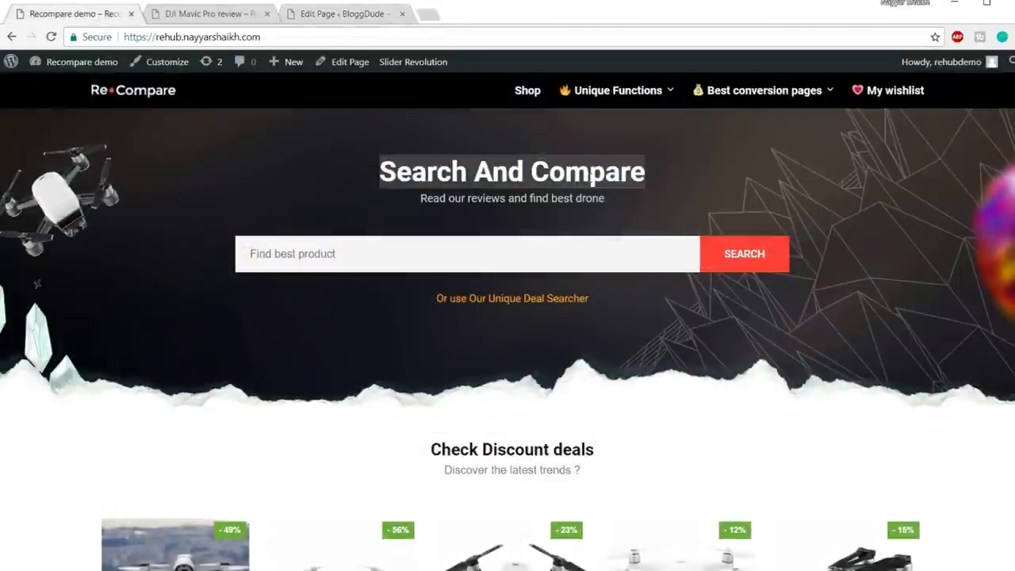
left_click(206, 14)
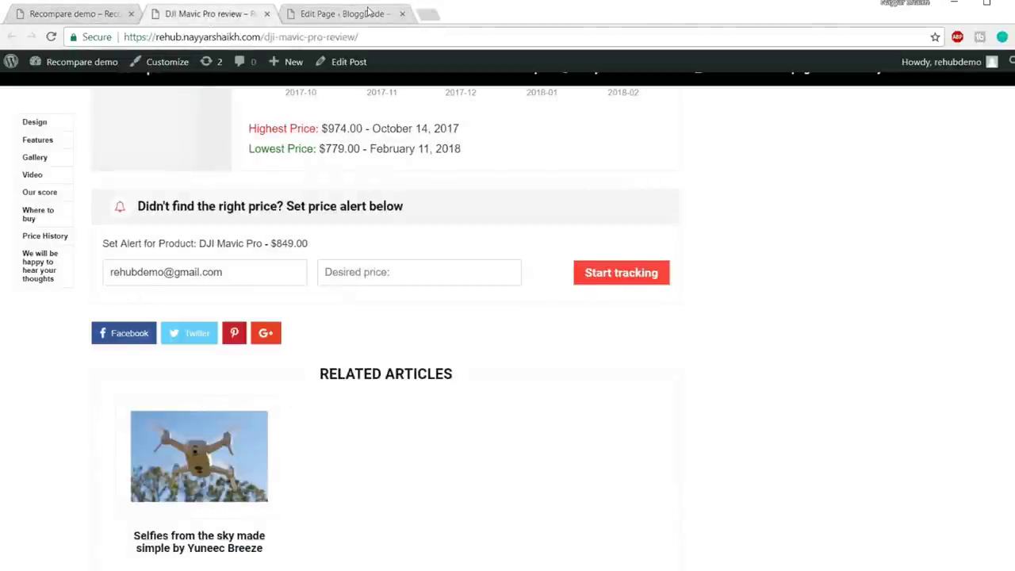
left_click(365, 13)
left_click(269, 14)
key("ctrl+z")
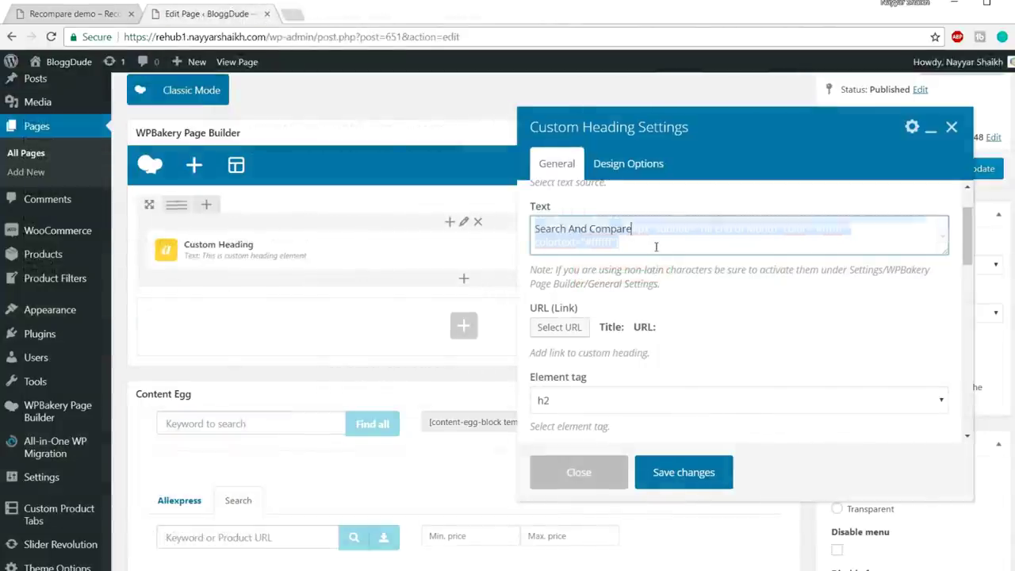
Step: Centre the heading and give it a 40px font size and a line height
scroll(768, 298, "down", 2)
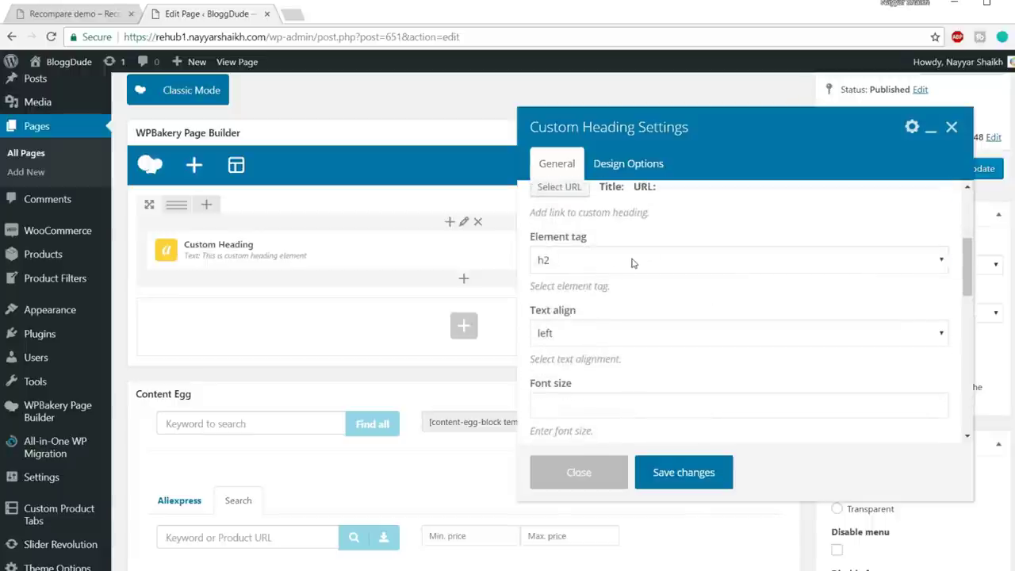
scroll(651, 322, "down", 2)
left_click(593, 263)
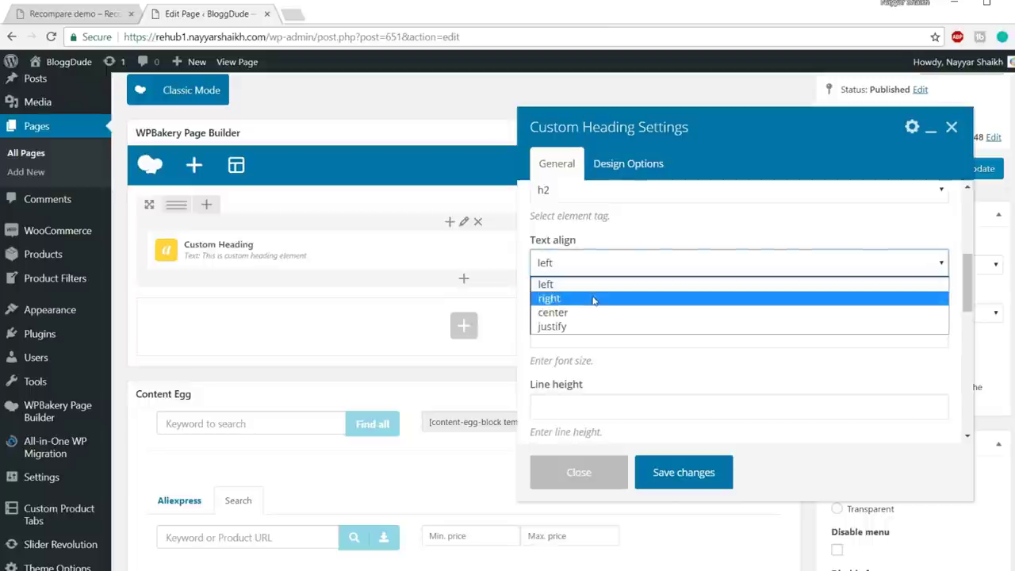
left_click(593, 312)
left_click(80, 13)
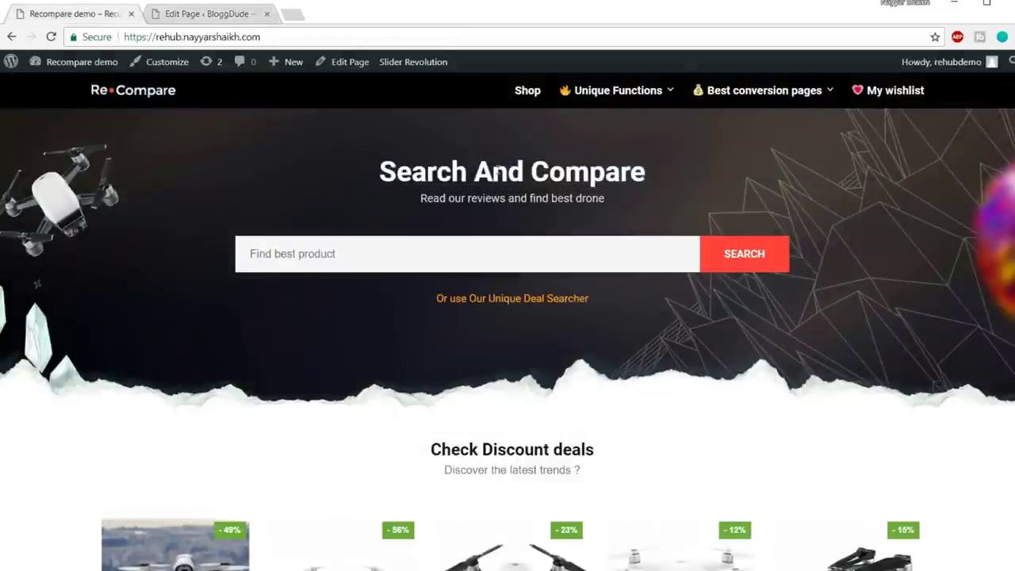
left_click(213, 14)
scroll(698, 285, "down", 1)
left_click(608, 263)
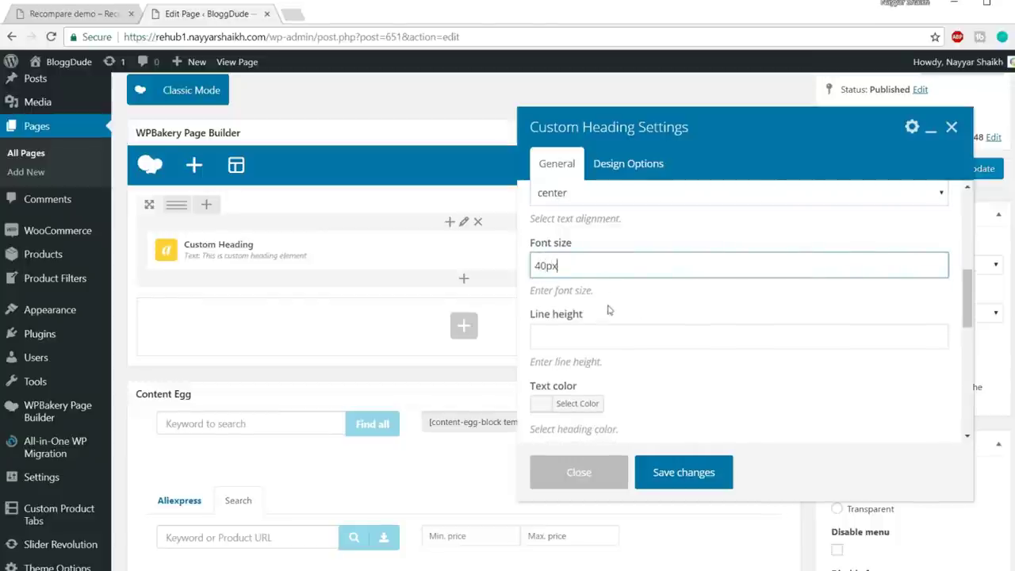
left_click(604, 333)
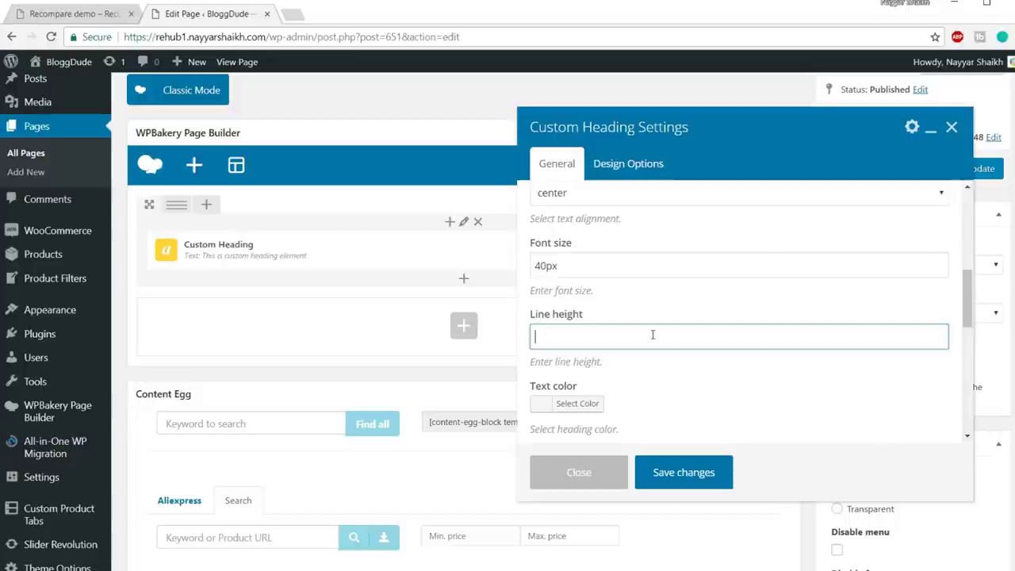
Step: Use the theme's default font family for the heading and save it
scroll(830, 365, "down", 2)
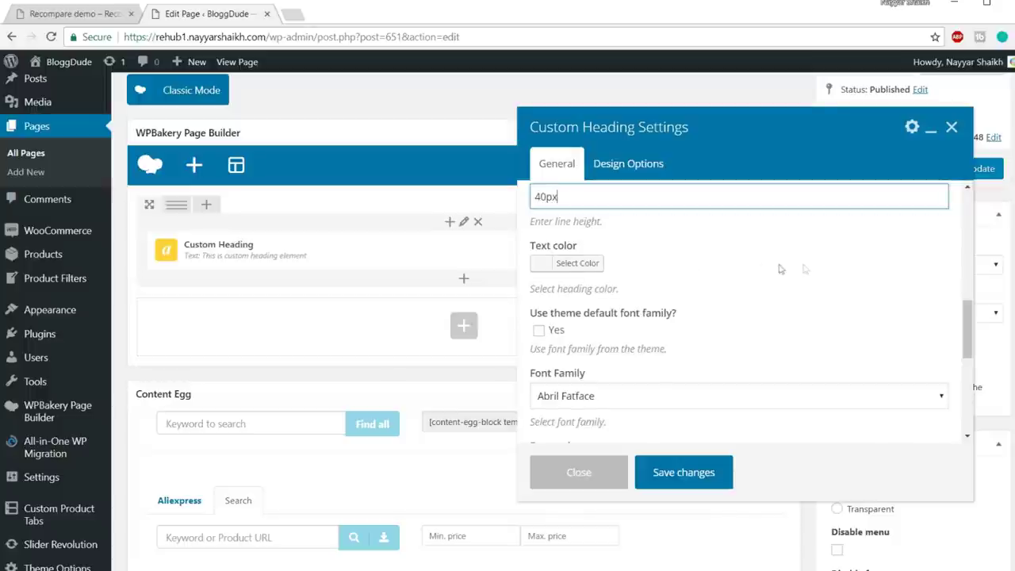
scroll(603, 268, "down", 2)
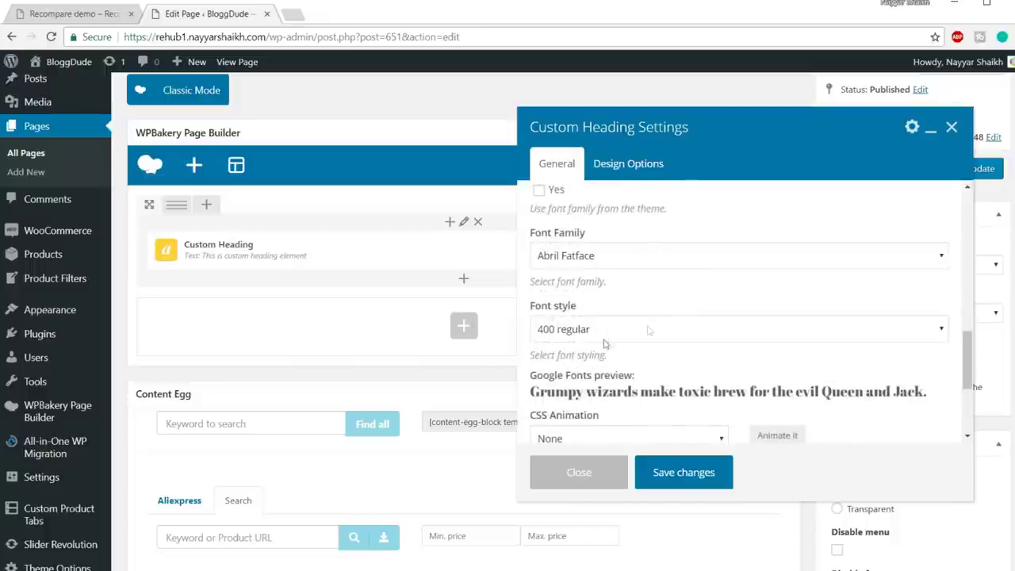
scroll(698, 332, "up", 1)
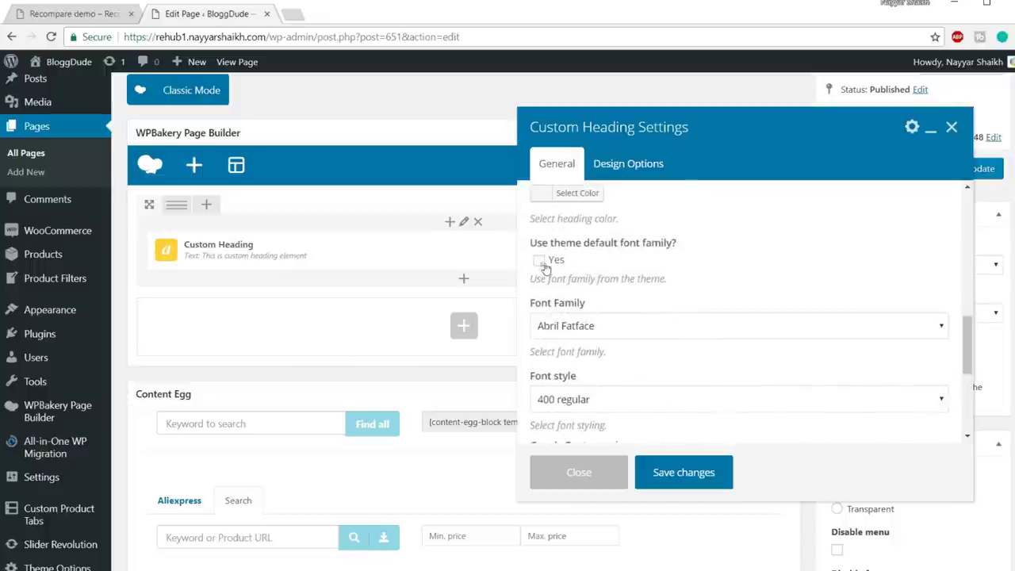
left_click(544, 263)
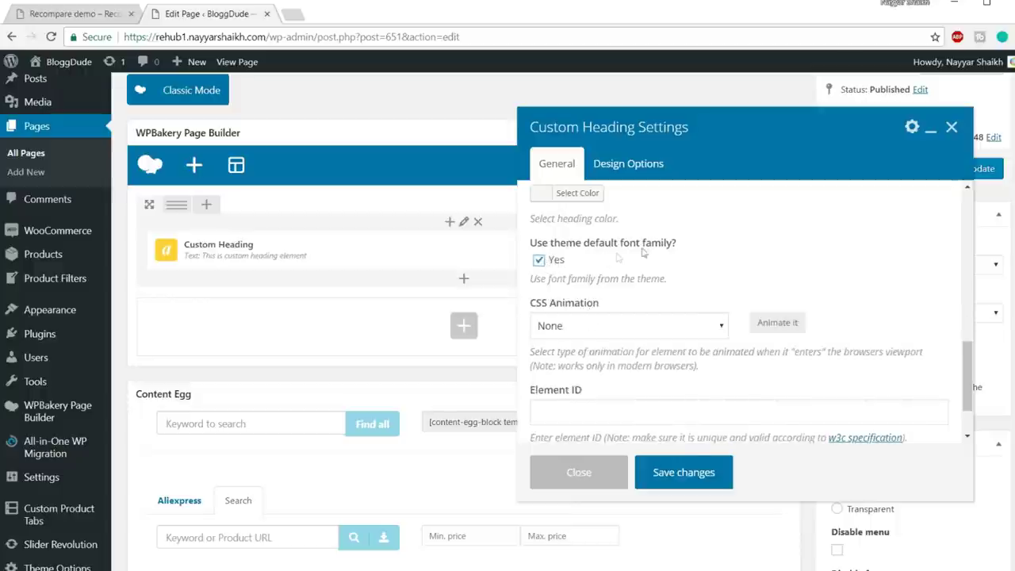
scroll(801, 258, "down", 1)
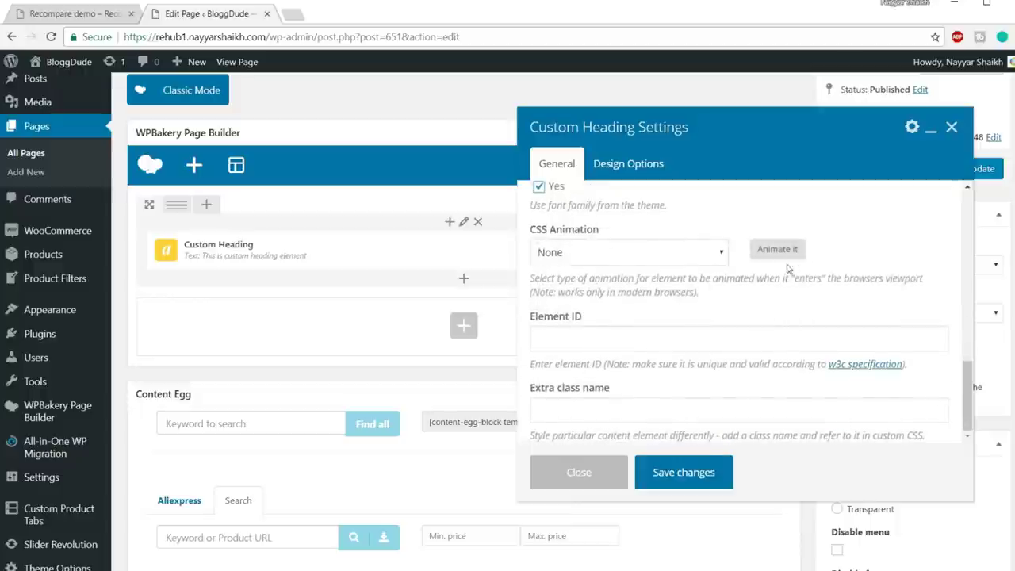
left_click(683, 473)
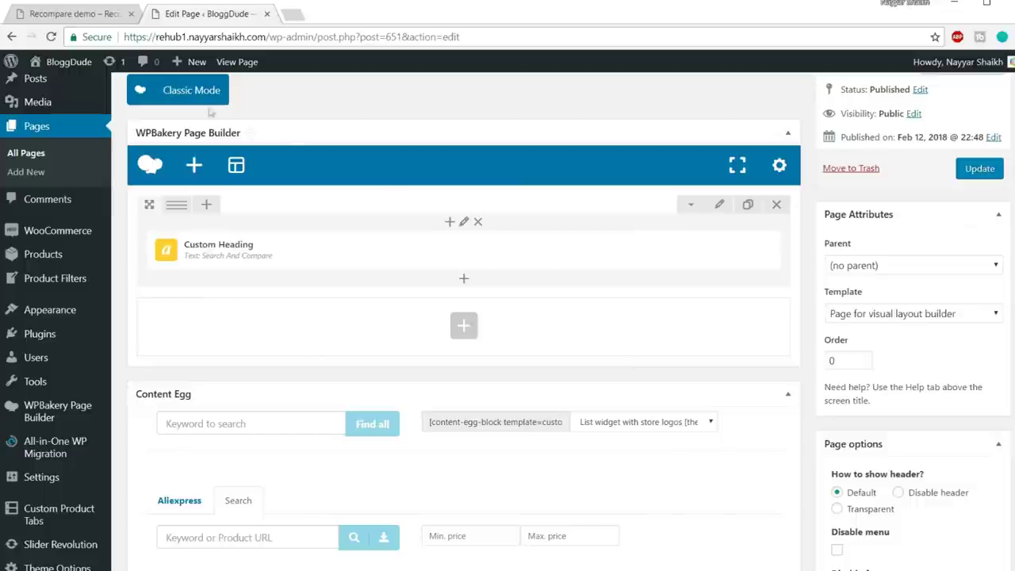
left_click(80, 13)
left_click_drag(423, 204, 625, 208)
key("ctrl+c")
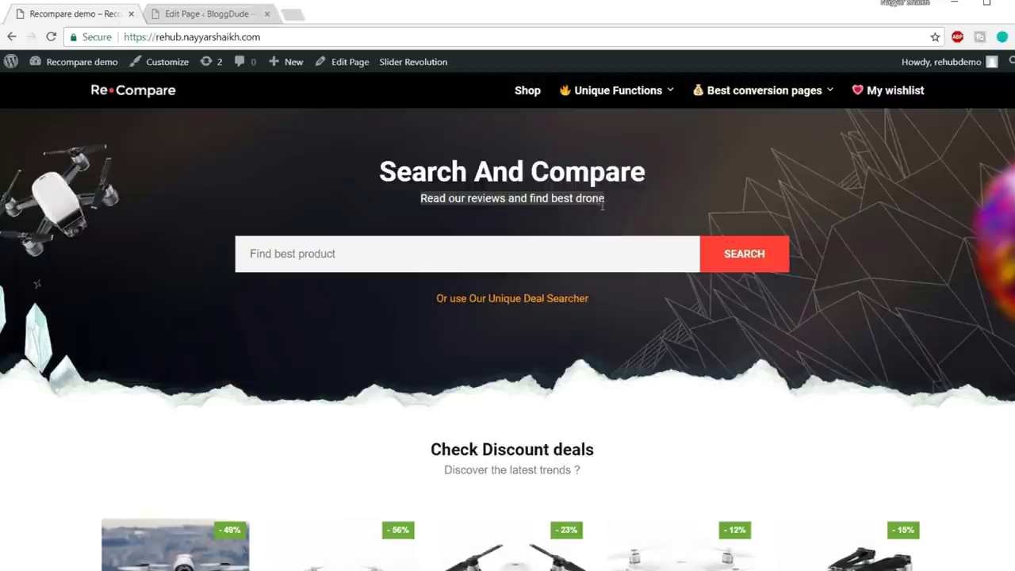
left_click(236, 15)
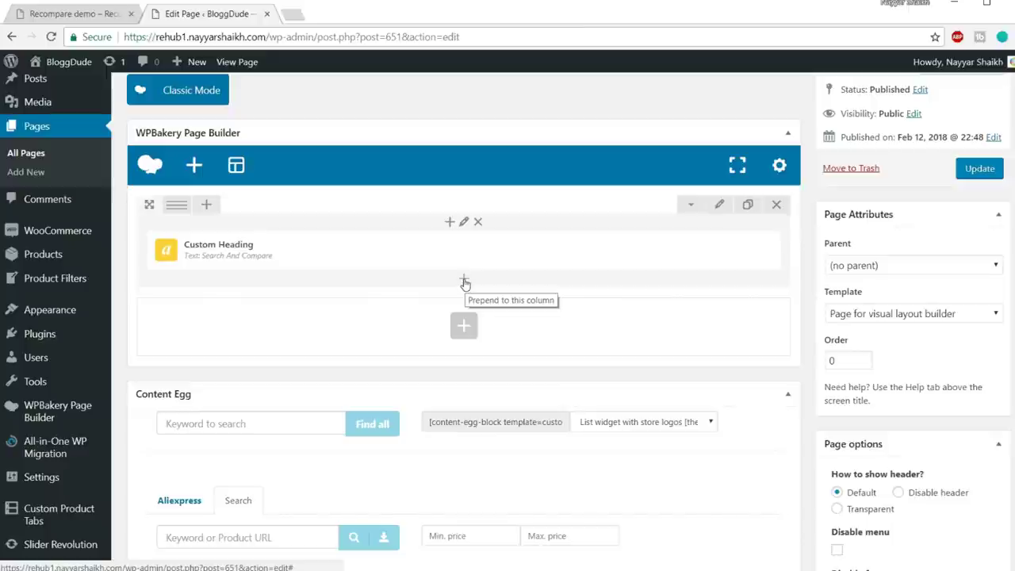
left_click(465, 282)
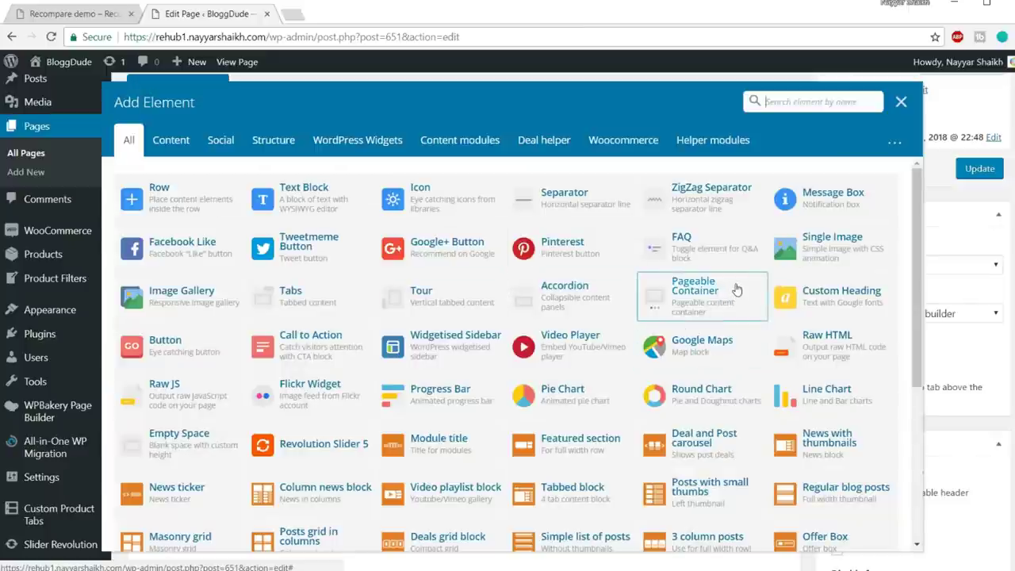
Step: Add a Custom Heading with the text 'Read our reviews and find best drone'
type("head")
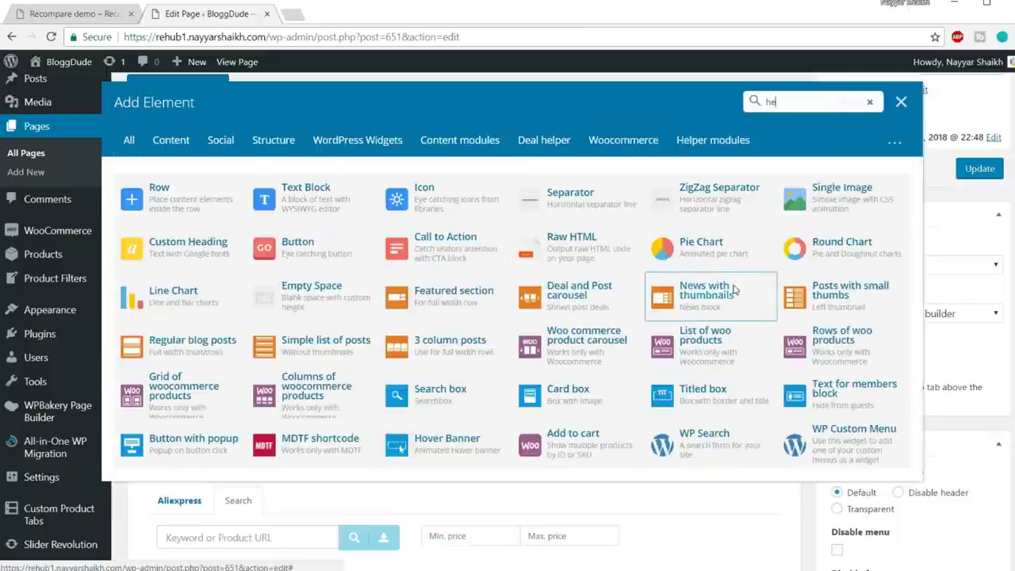
left_click(215, 200)
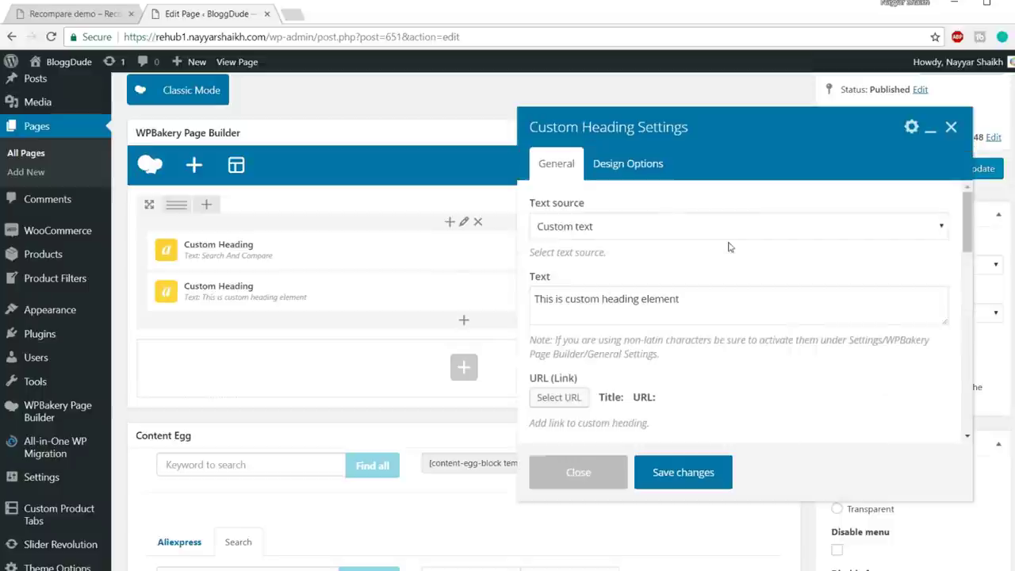
left_click(720, 307)
key("ctrl+a")
key("ctrl+v")
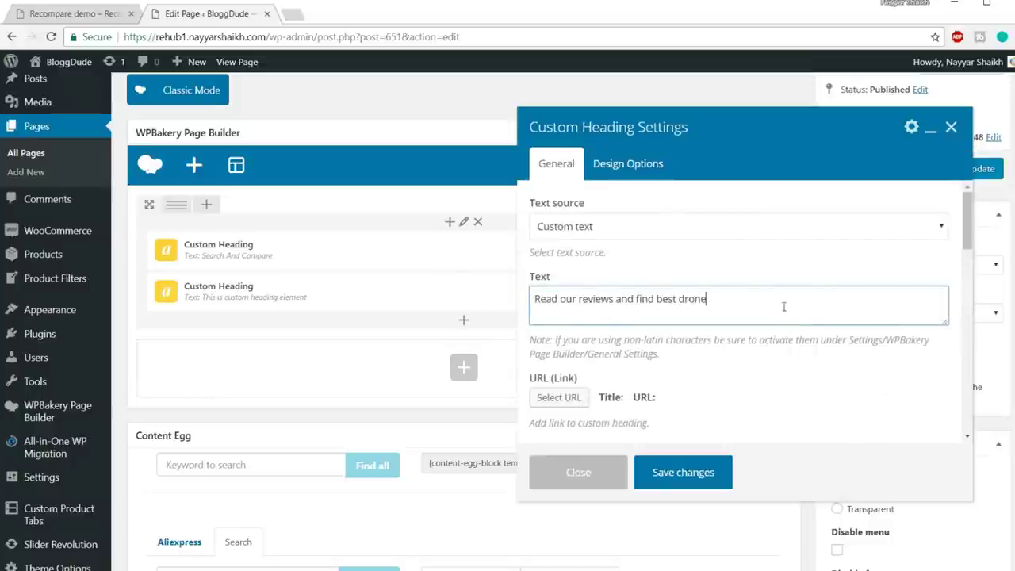
Step: Make the second heading a centred h3
scroll(821, 319, "down", 2)
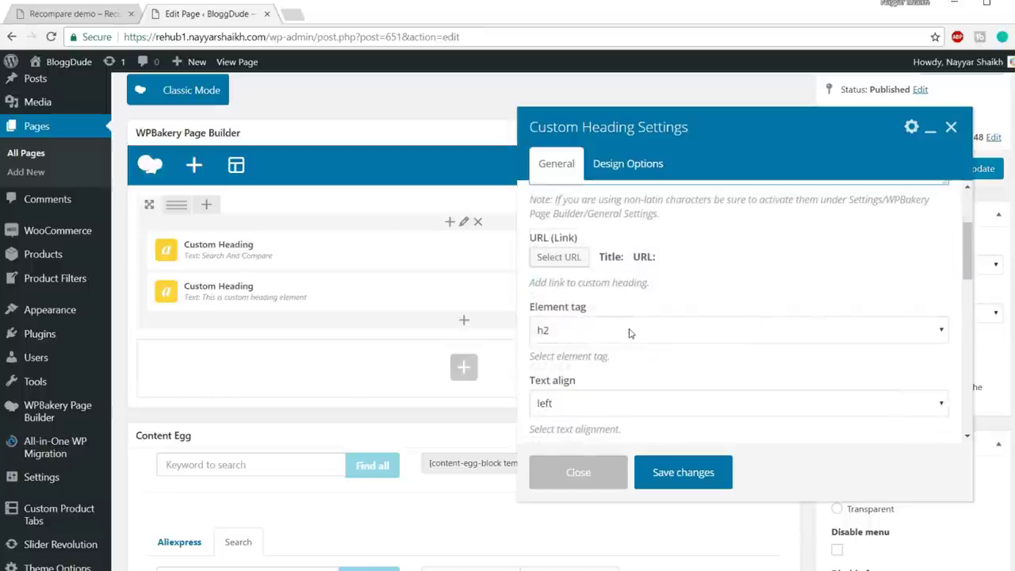
left_click(631, 333)
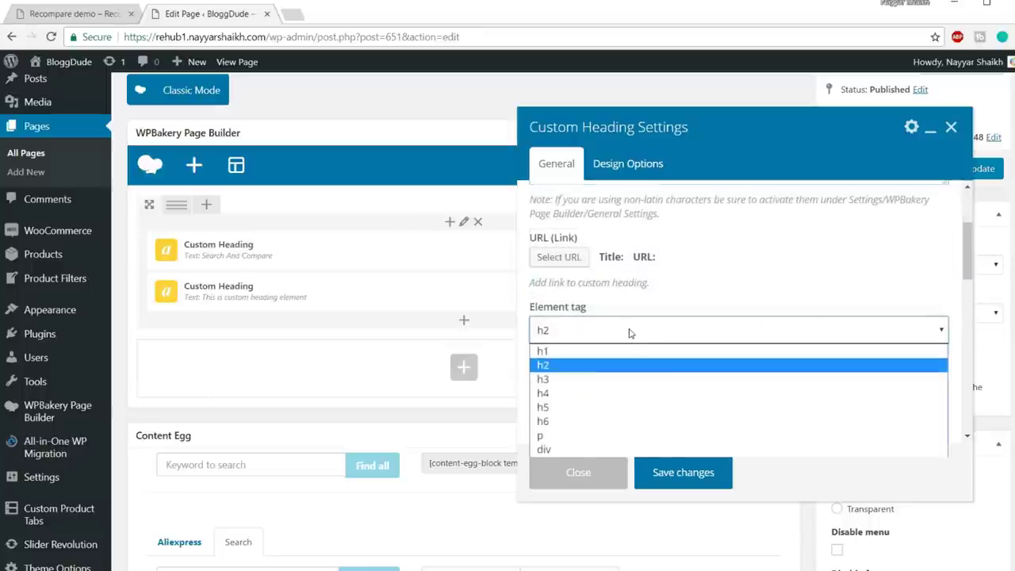
left_click(625, 387)
scroll(777, 328, "down", 2)
left_click(633, 267)
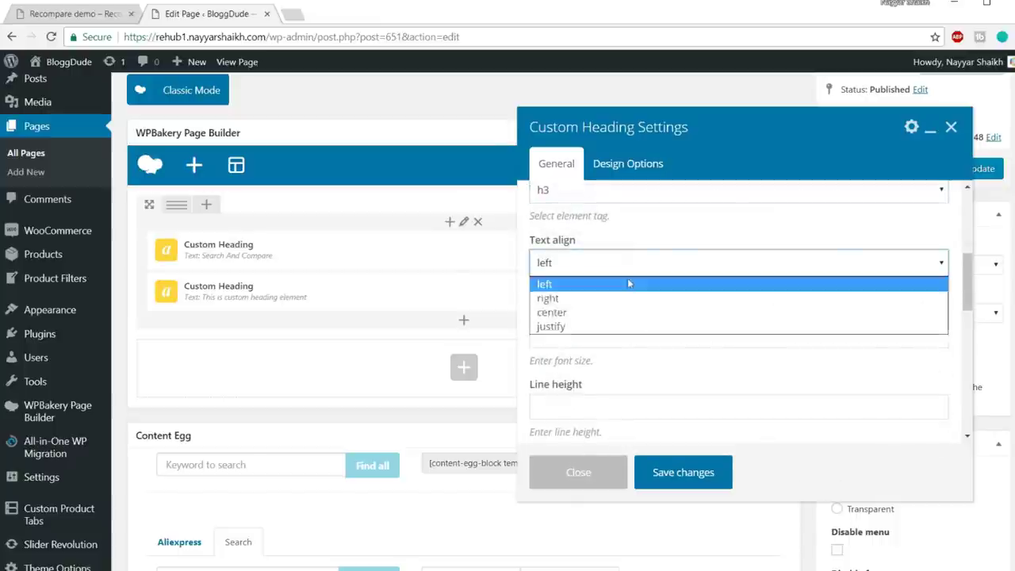
left_click(614, 312)
Step: Set the second heading's font size and line height to 16px
scroll(639, 277, "down", 3)
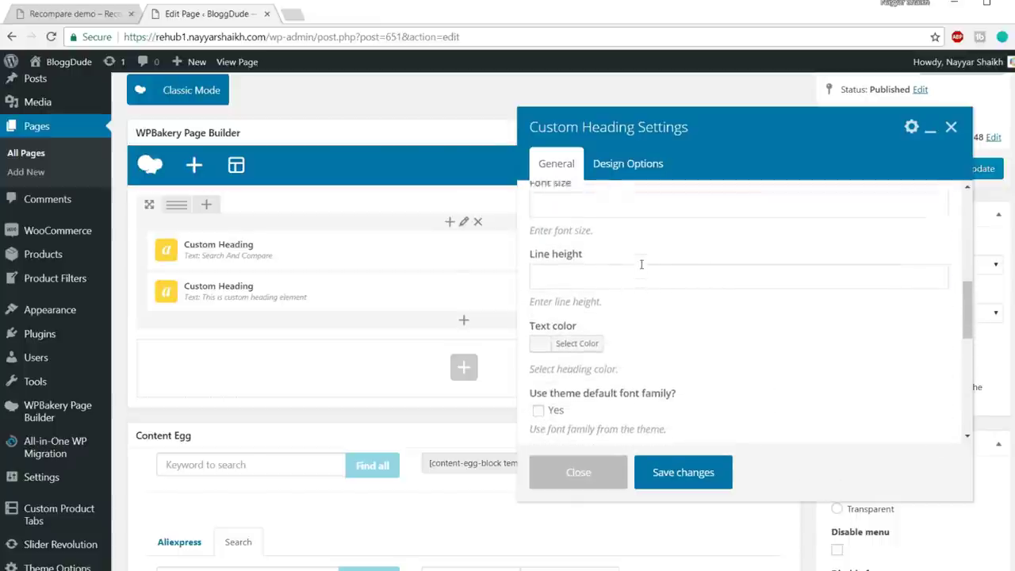
scroll(605, 262, "up", 1)
left_click(607, 262)
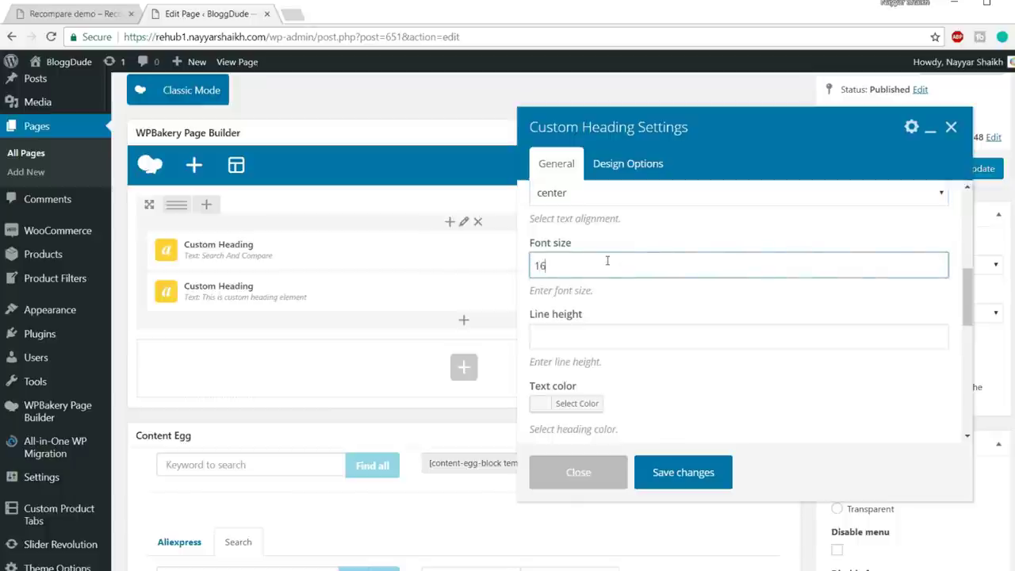
left_click(629, 342)
type("16px")
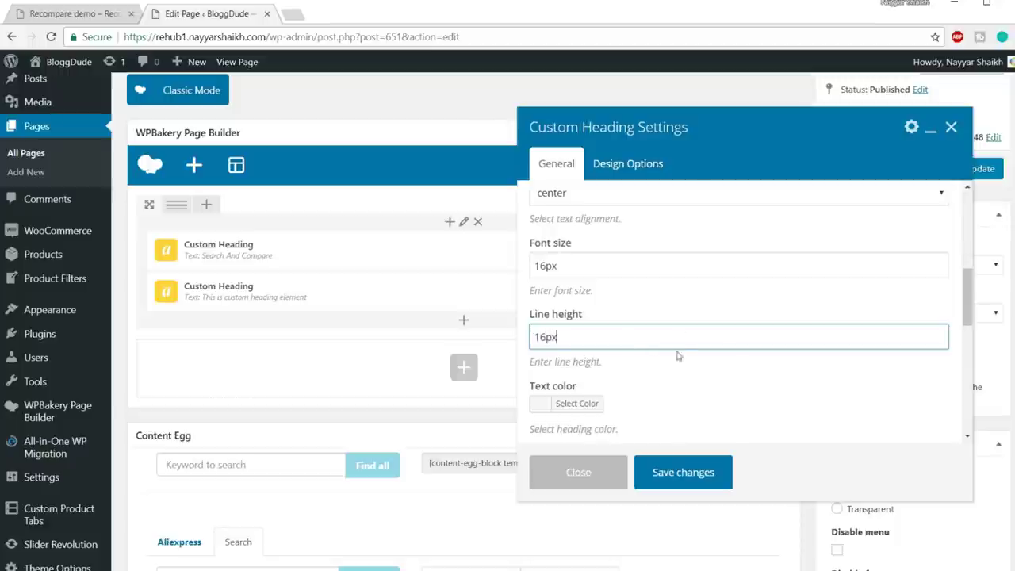
scroll(679, 357, "down", 3)
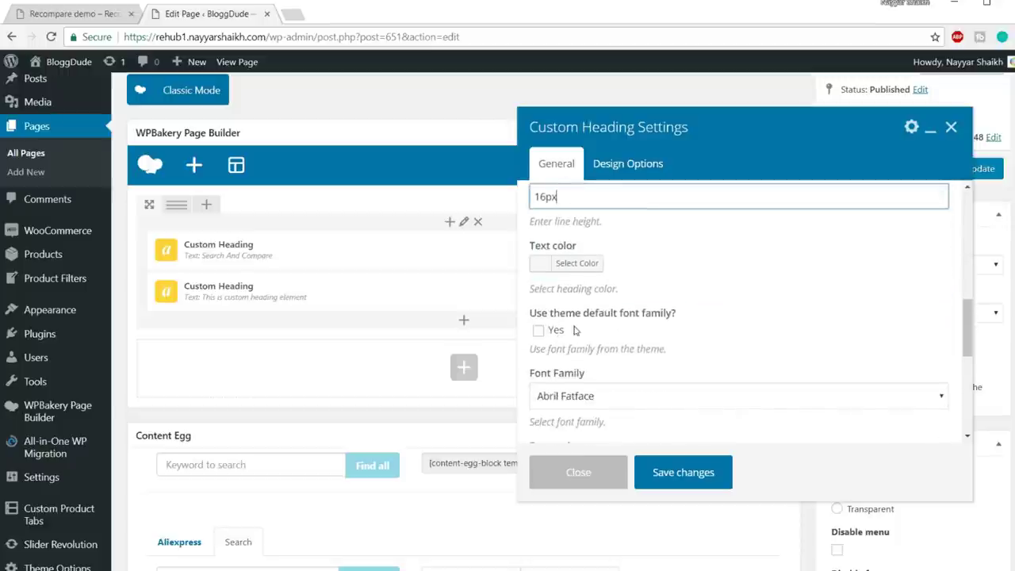
scroll(673, 318, "down", 1)
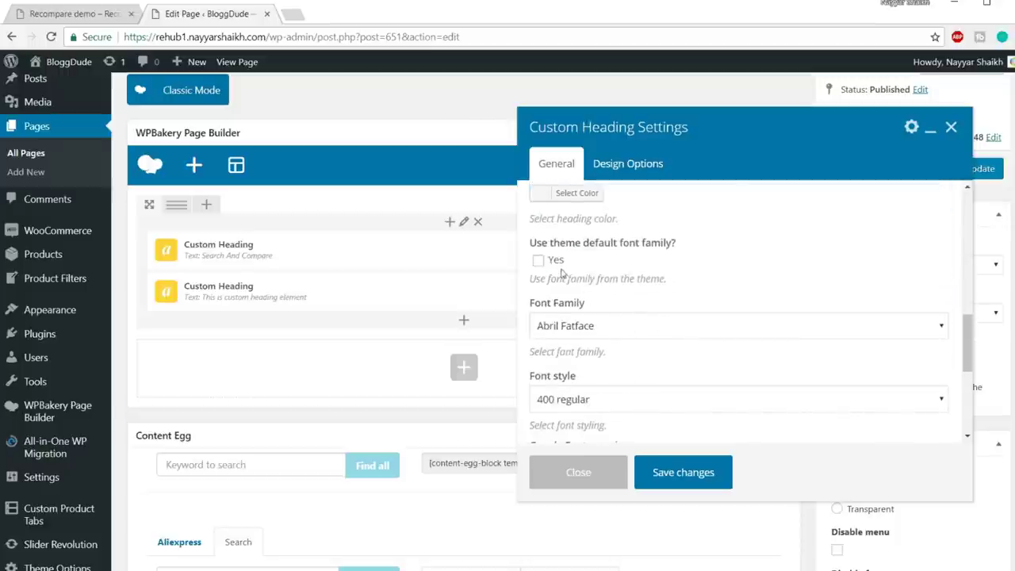
scroll(763, 298, "down", 1)
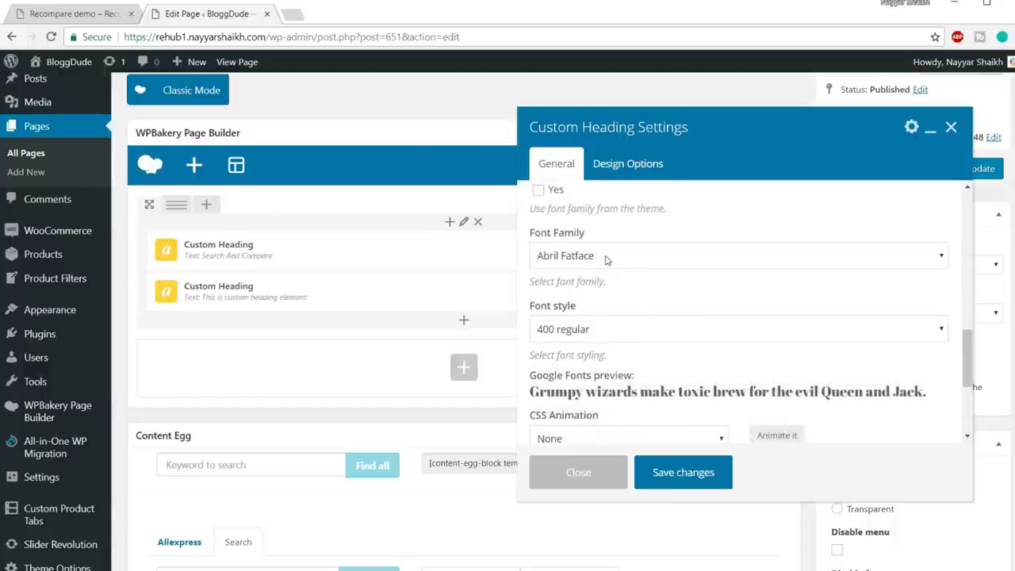
scroll(681, 362, "down", 1)
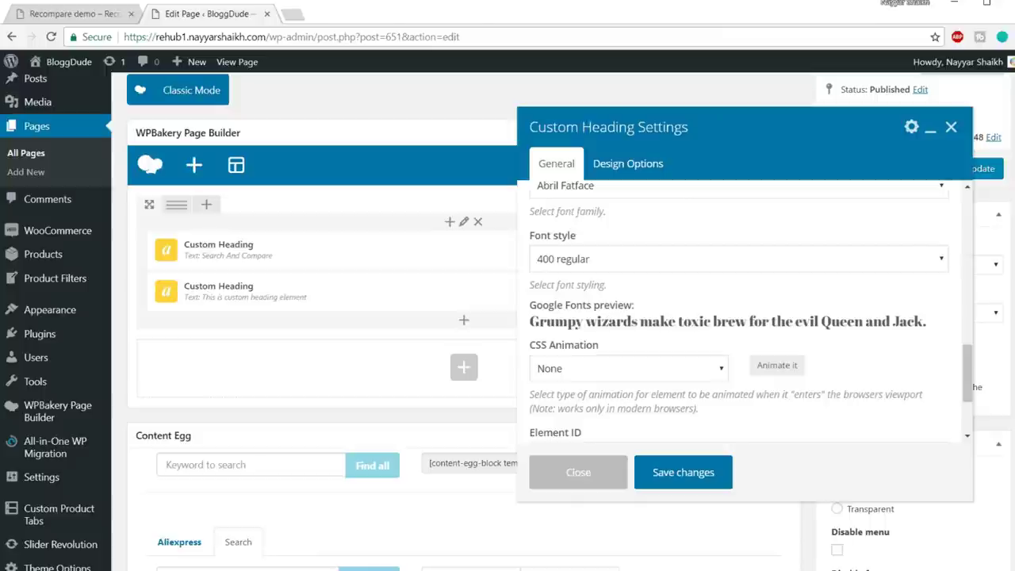
scroll(690, 319, "up", 1)
Step: Set the second heading's font to Roboto, save it, and compare with the demo
left_click(632, 260)
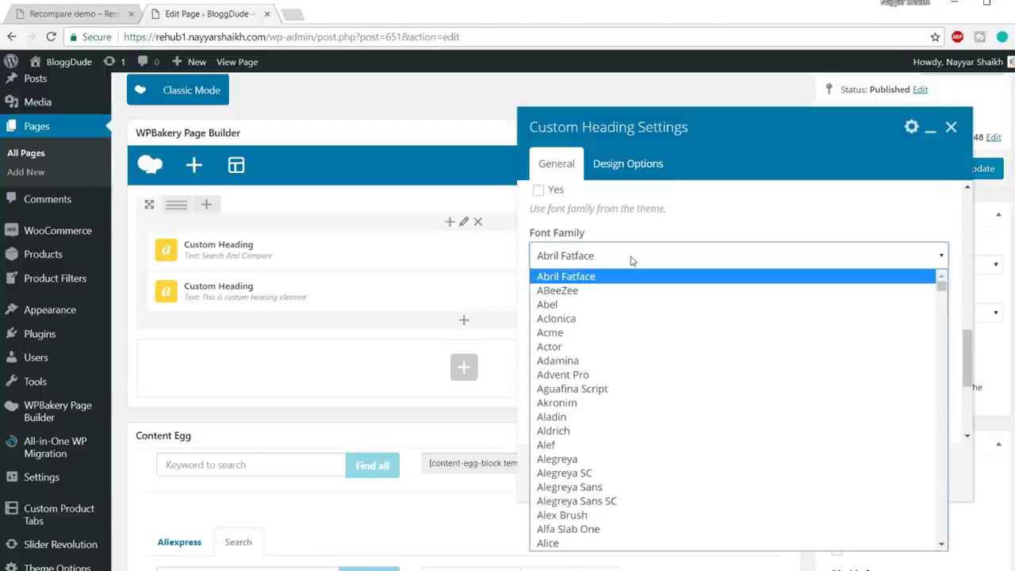
type("roboto")
key("Return")
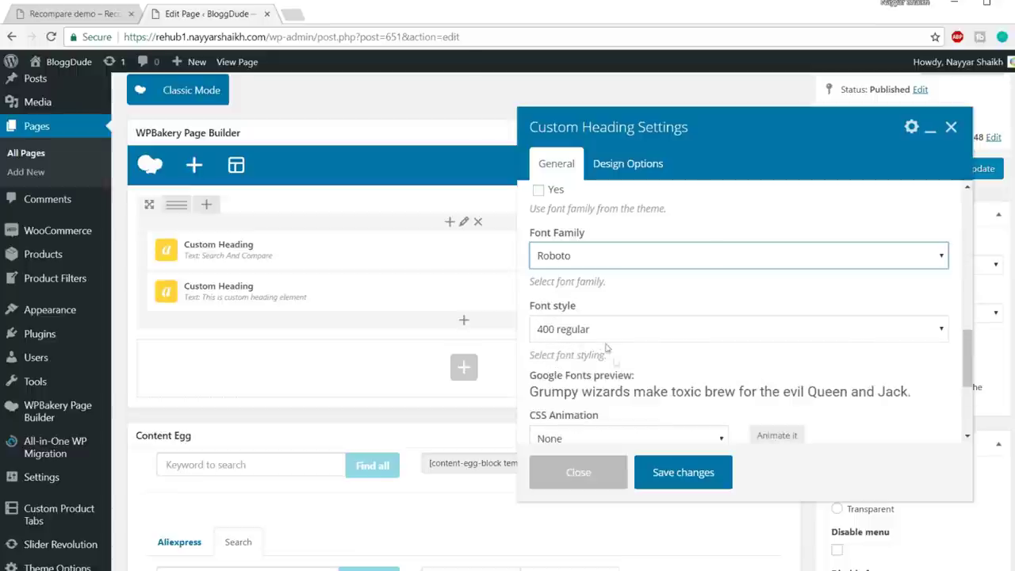
left_click_drag(584, 398, 763, 393)
left_click(795, 387)
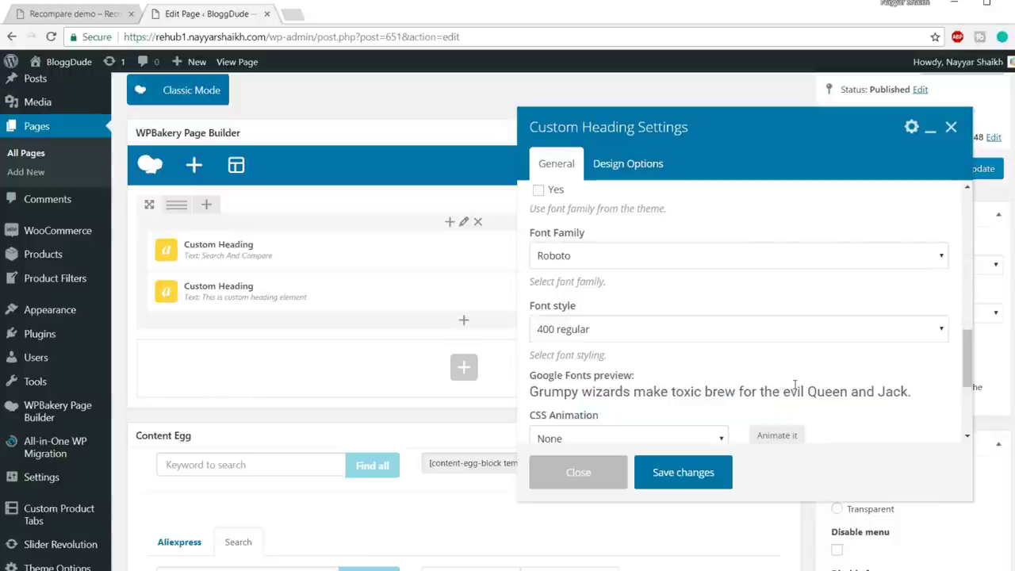
scroll(780, 382, "down", 5)
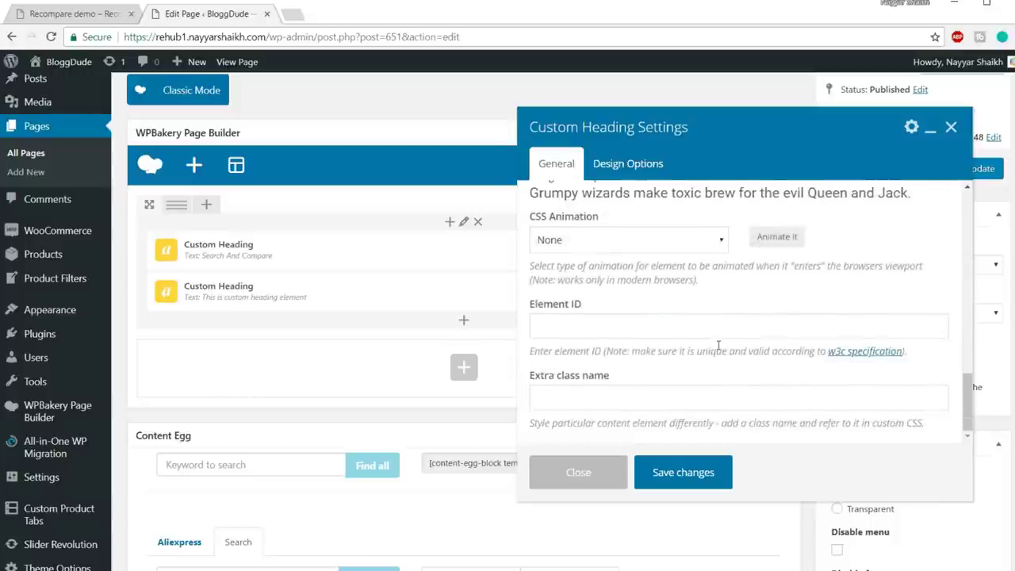
left_click(684, 473)
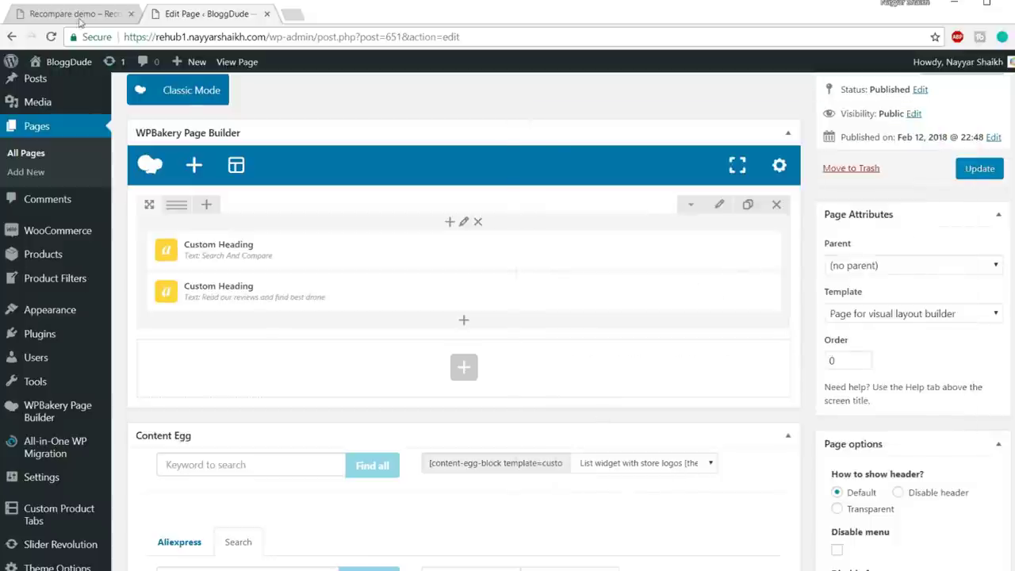
left_click(80, 19)
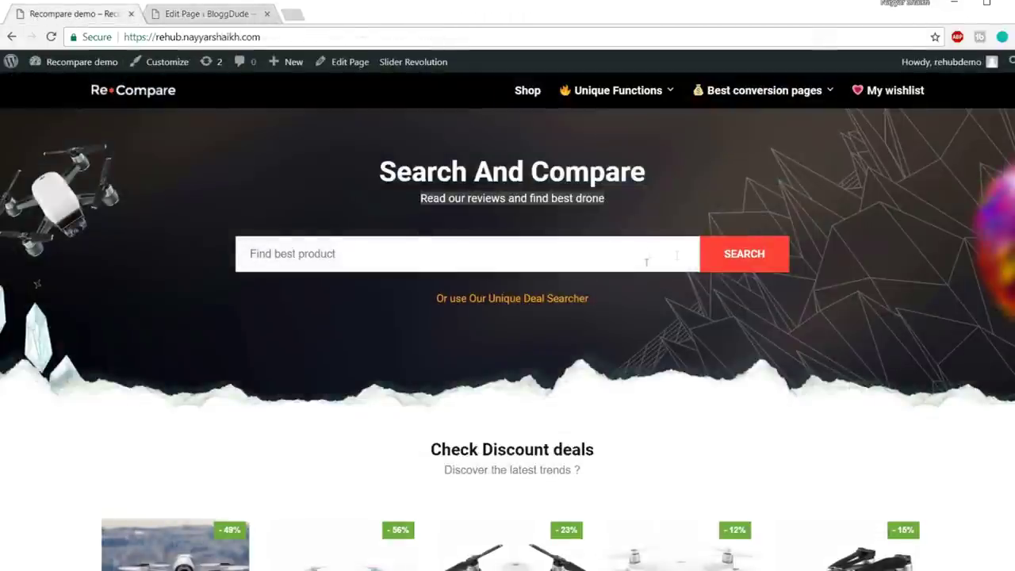
left_click(205, 14)
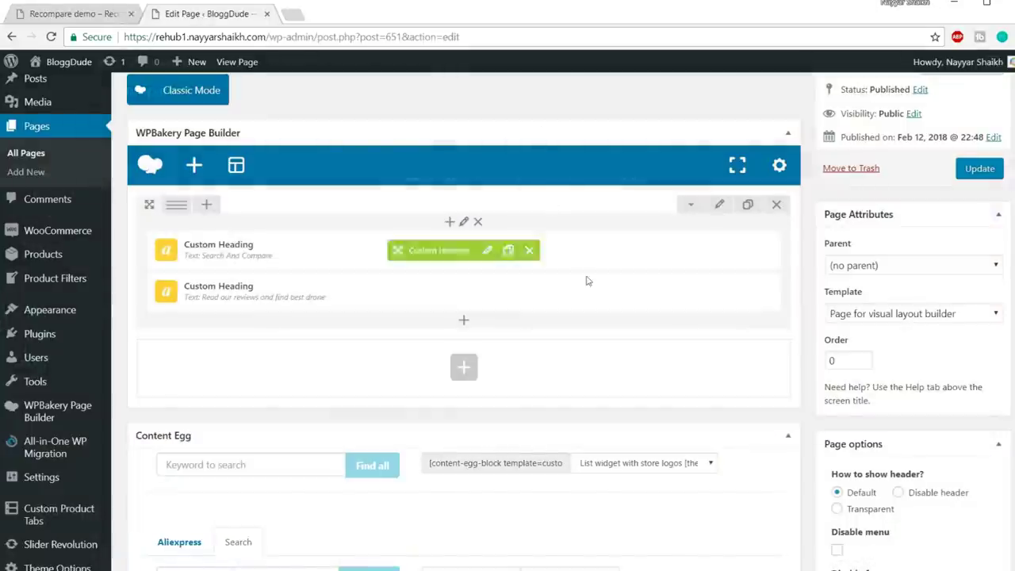
Step: Add a Search box below the headings: Posts type, search products only, ajax on
left_click(464, 323)
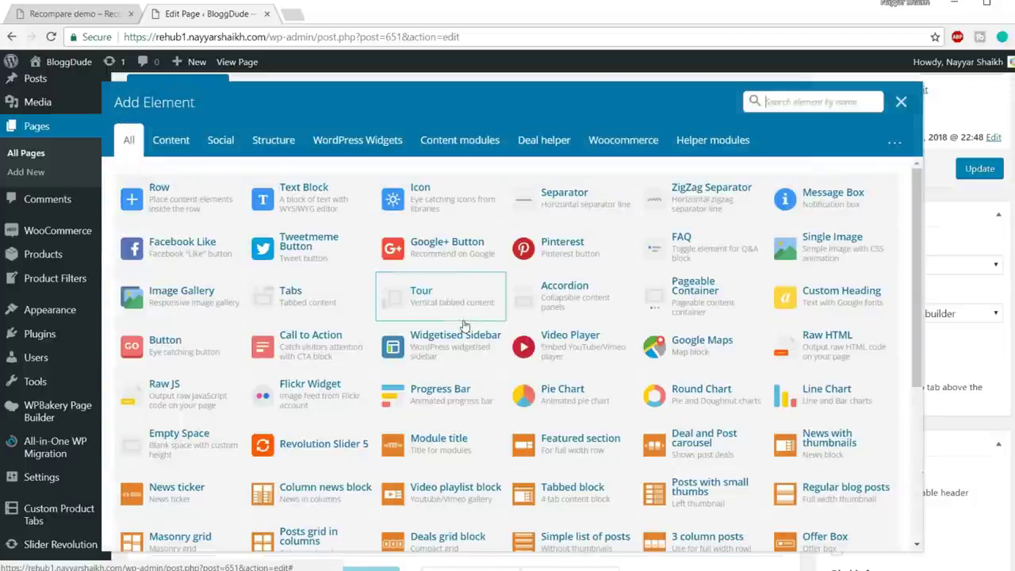
type("sear")
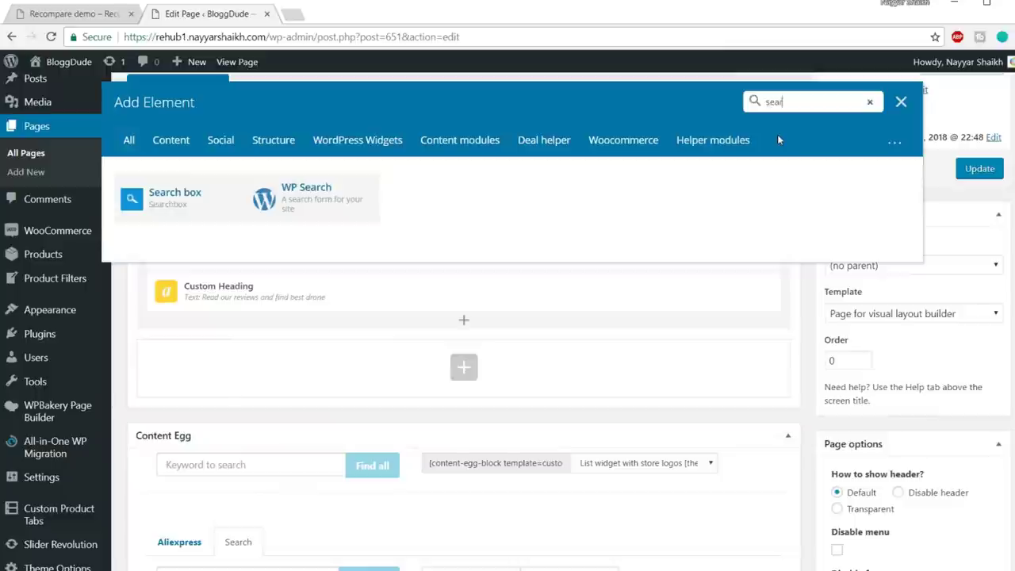
left_click(174, 209)
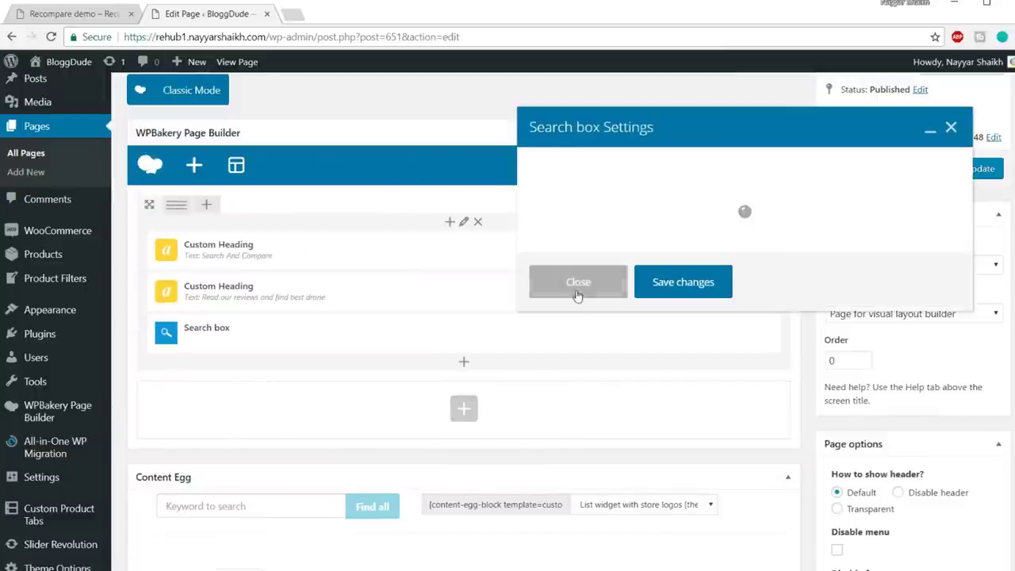
left_click(627, 192)
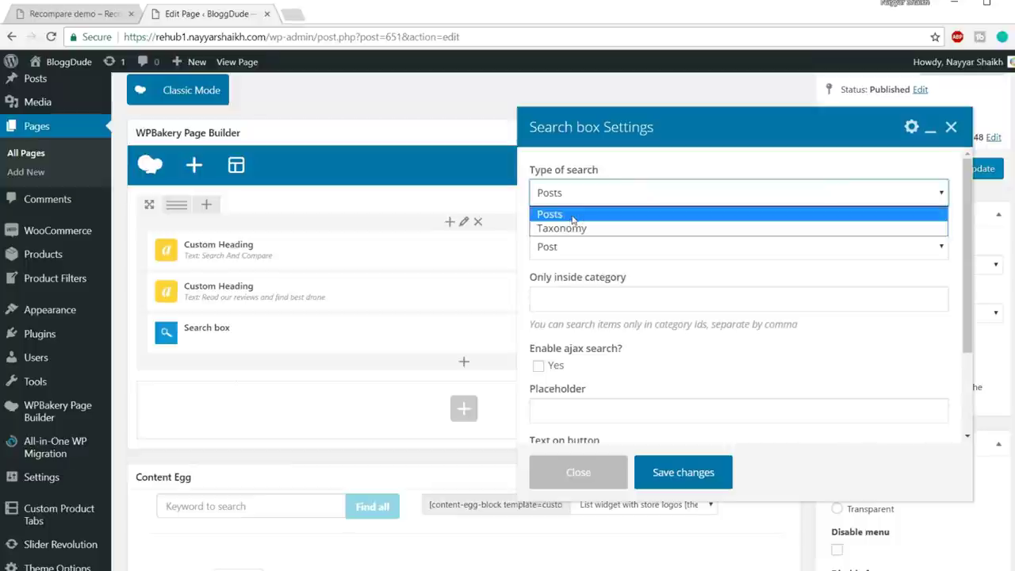
left_click(573, 214)
left_click(626, 245)
left_click(588, 295)
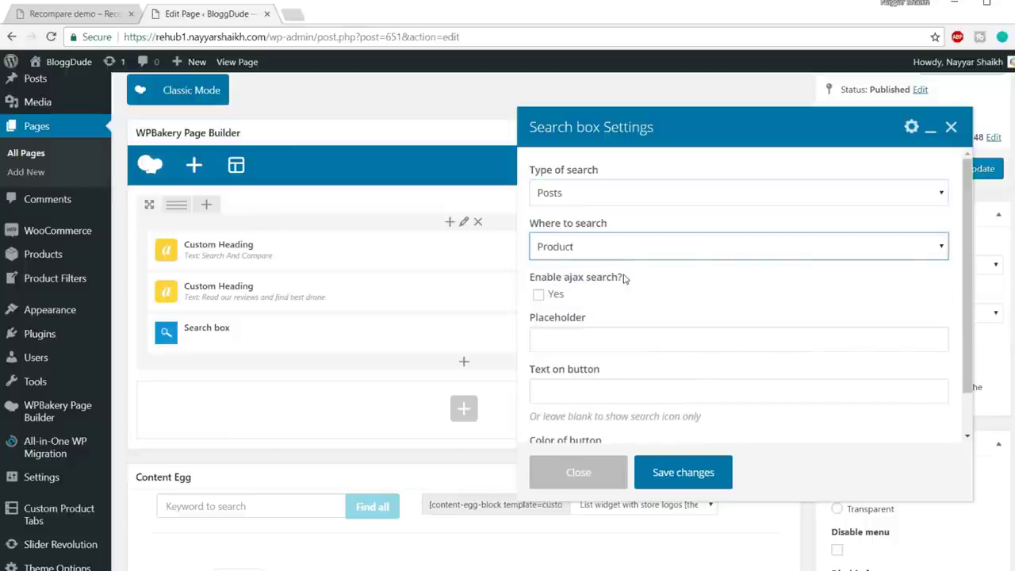
left_click(554, 295)
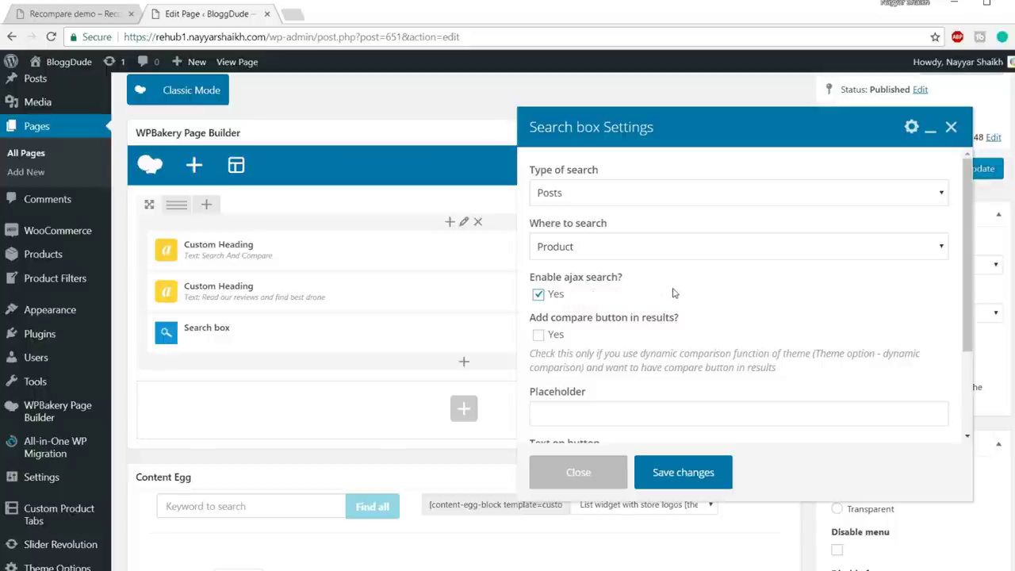
Step: Search 'drone' on the demo site, then clear it to read the placeholder wording
left_click(92, 13)
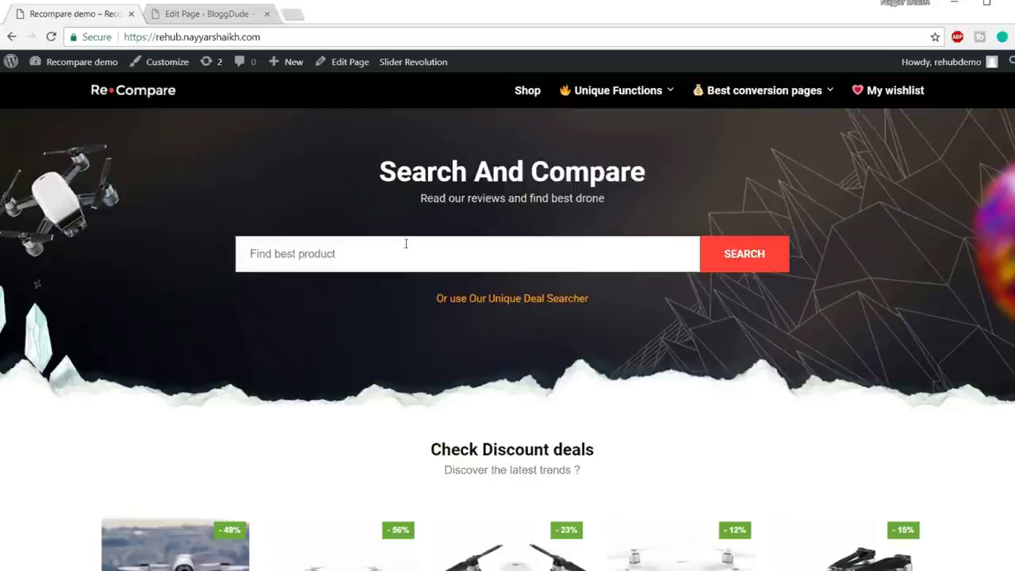
left_click(405, 243)
type("drone")
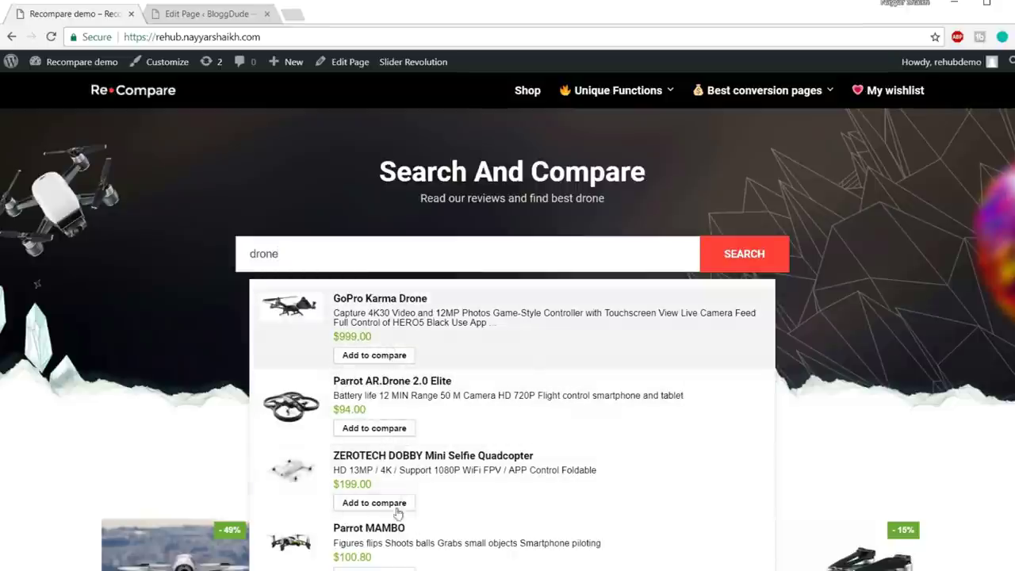
left_click(208, 14)
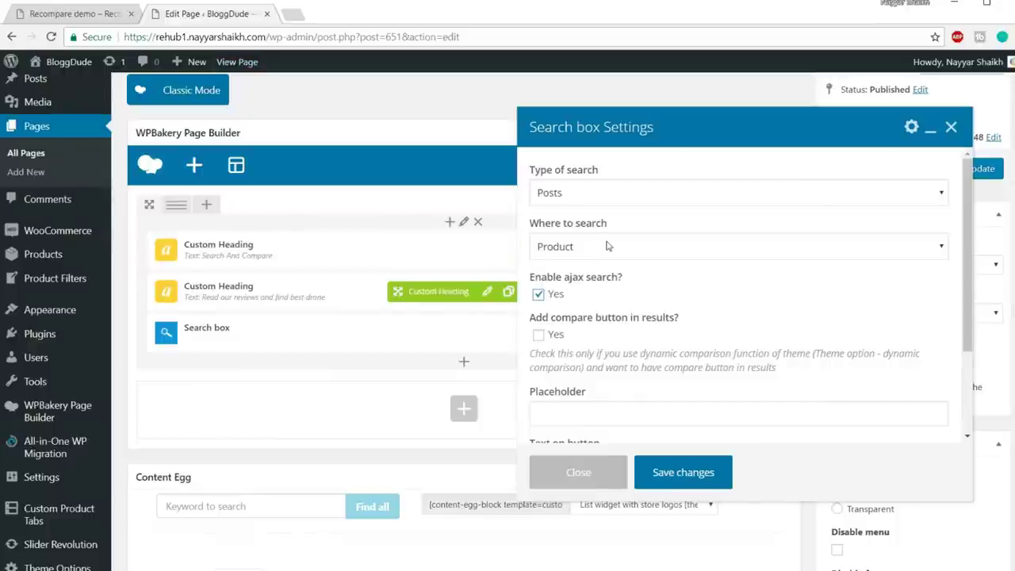
scroll(841, 271, "down", 3)
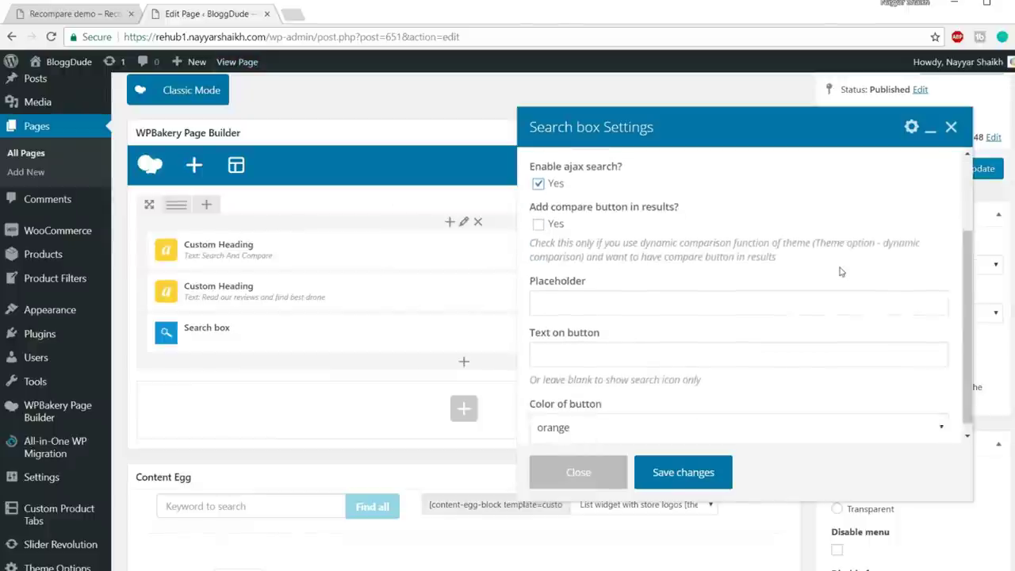
left_click(108, 11)
key("ctrl+a")
key("BackSpace")
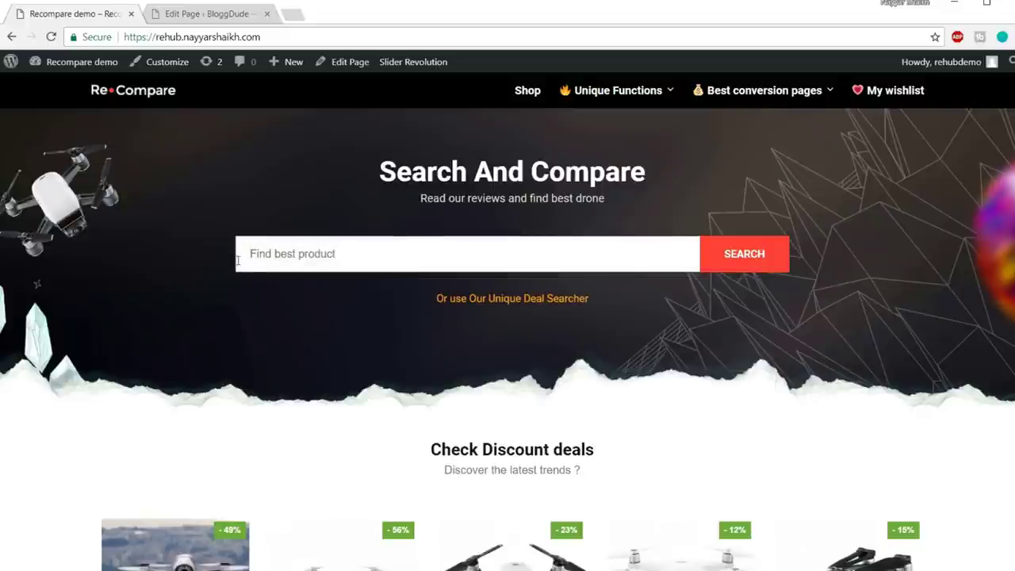
left_click(205, 13)
Step: Set the placeholder to 'Find Best Smartphones' and the button text to 'SEARCH'
left_click(591, 292)
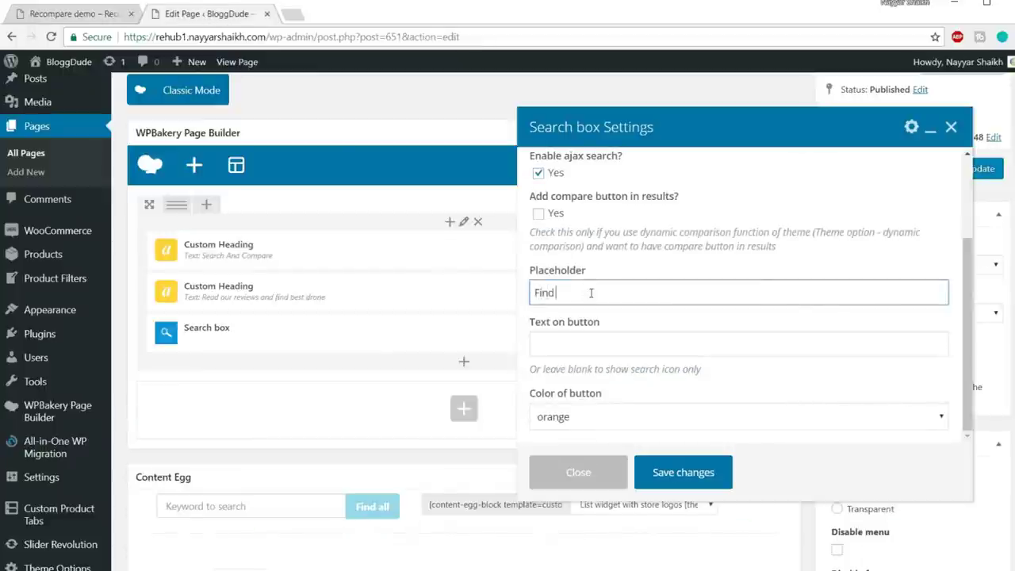
type("Find Best Smartphones")
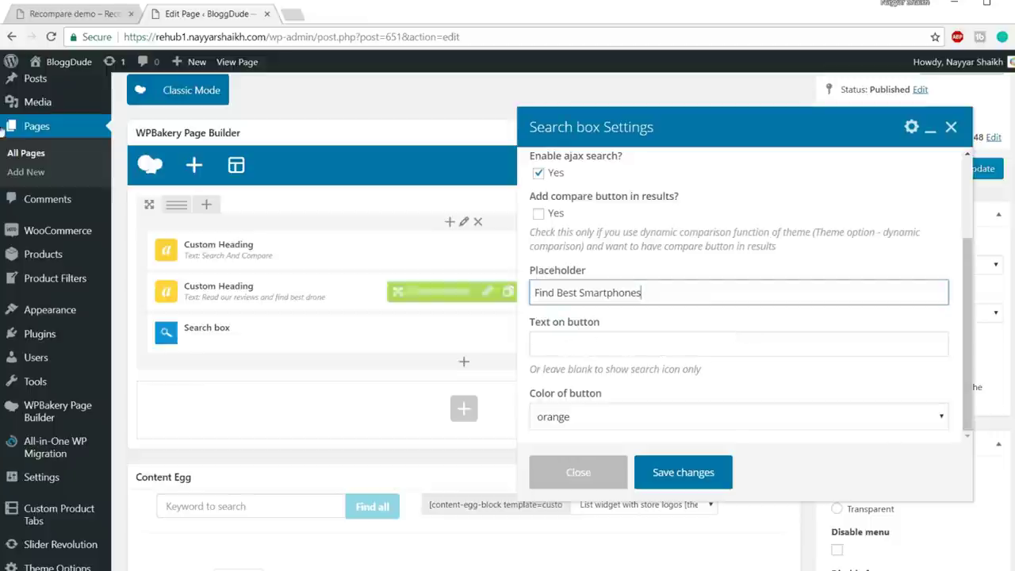
left_click(72, 14)
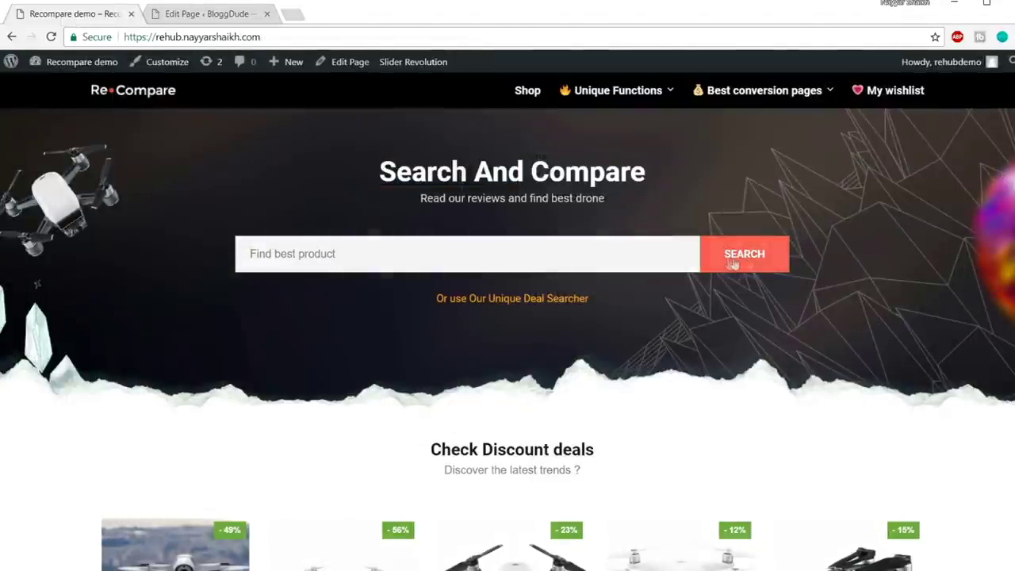
left_click(208, 14)
left_click(586, 342)
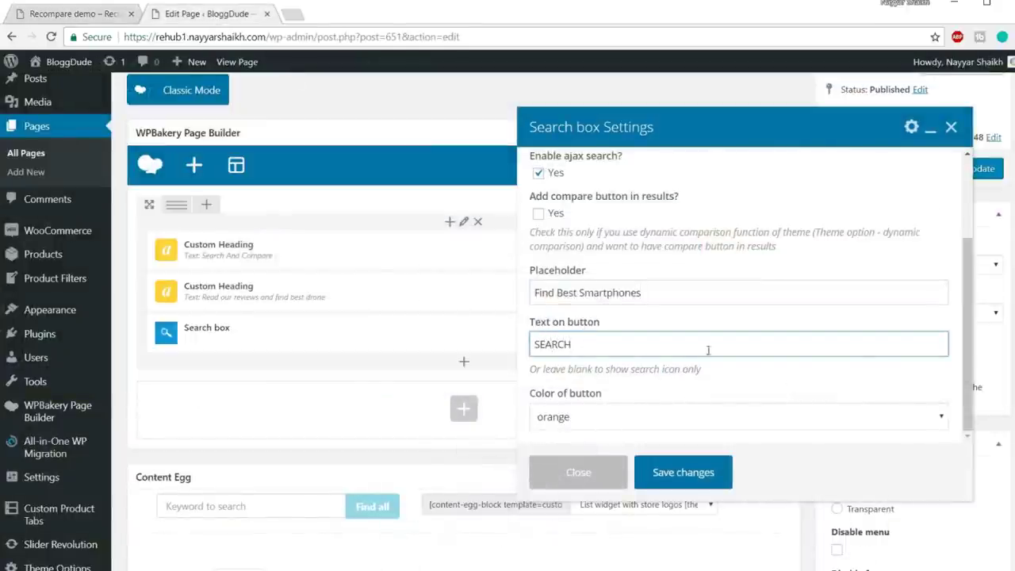
scroll(709, 350, "down", 3)
Step: Pick a search button colour, save the Search box, and update the Home New page
left_click(654, 419)
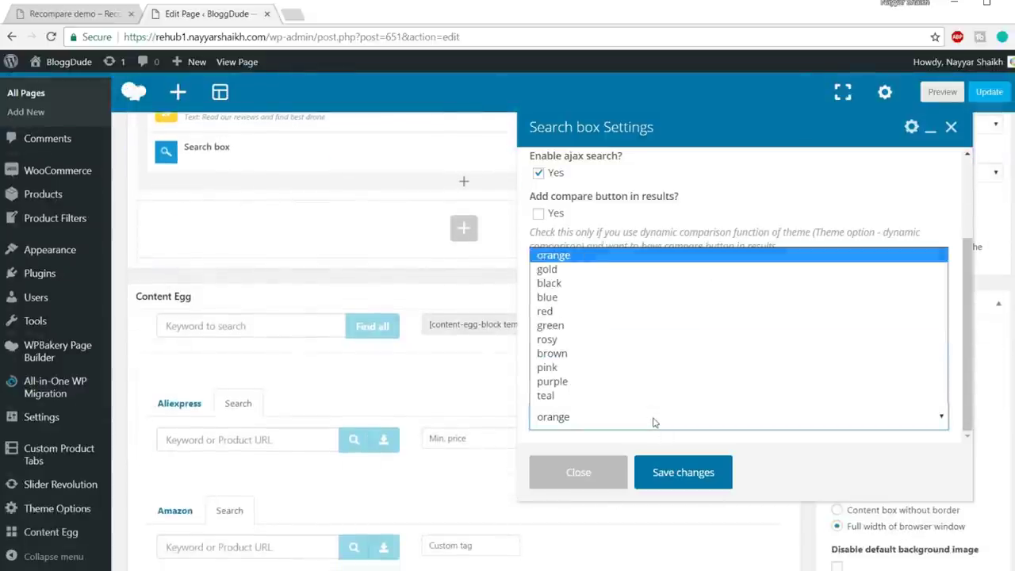
left_click(600, 331)
scroll(762, 295, "up", 3)
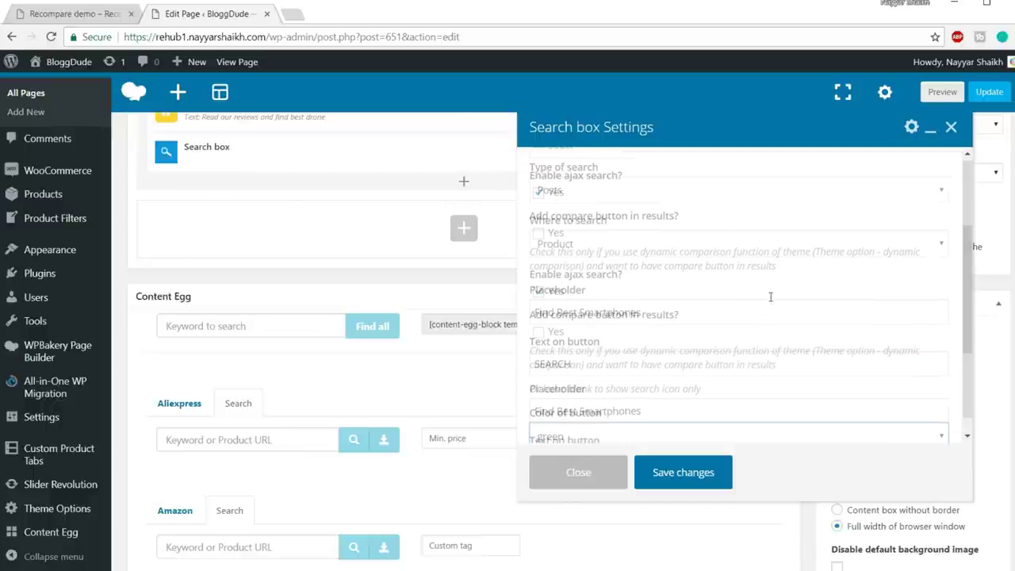
left_click(698, 473)
scroll(603, 397, "up", 5)
left_click(980, 311)
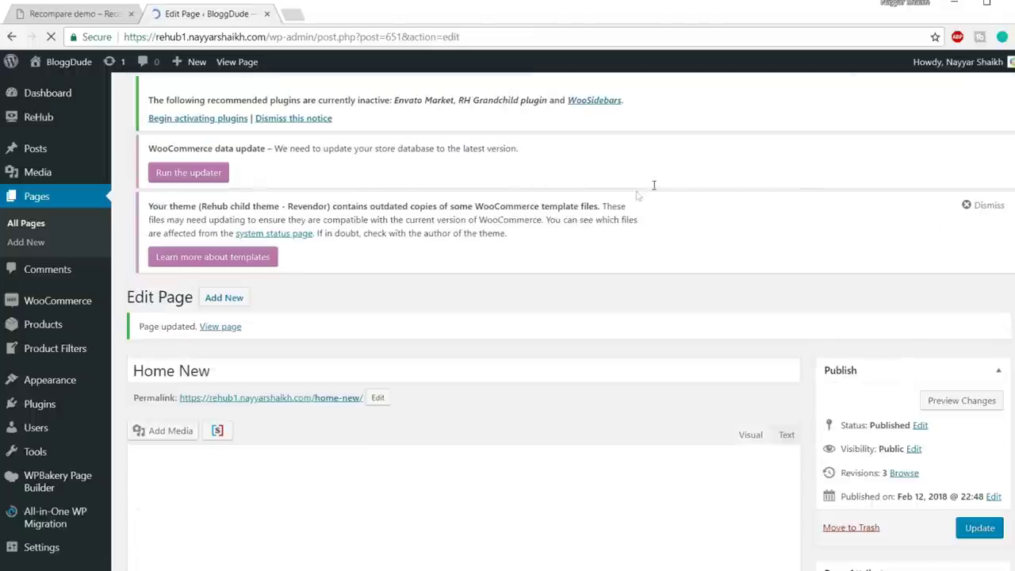
Step: Open the updated Home New page in a new browser tab
right_click(229, 328)
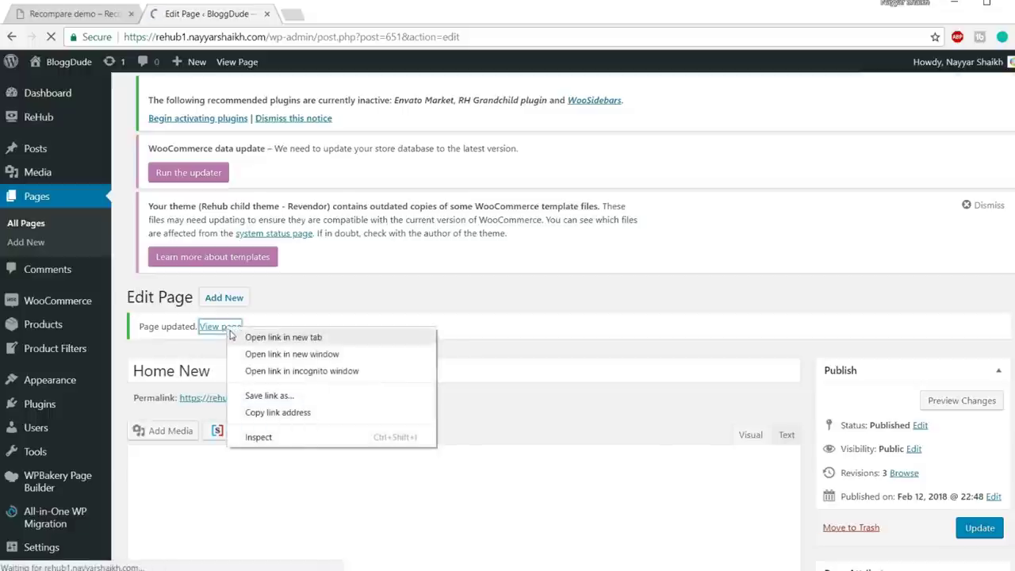
left_click(234, 337)
left_click(369, 12)
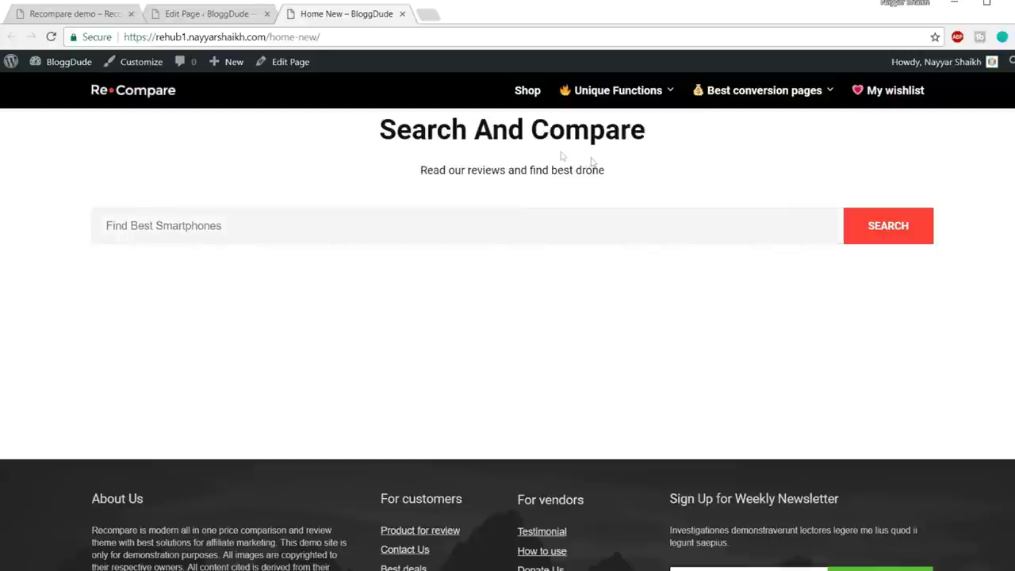
Step: Compare the live Search And Compare heading's size with the demo hero heading
left_click(90, 19)
left_click_drag(382, 168, 628, 207)
left_click(633, 209)
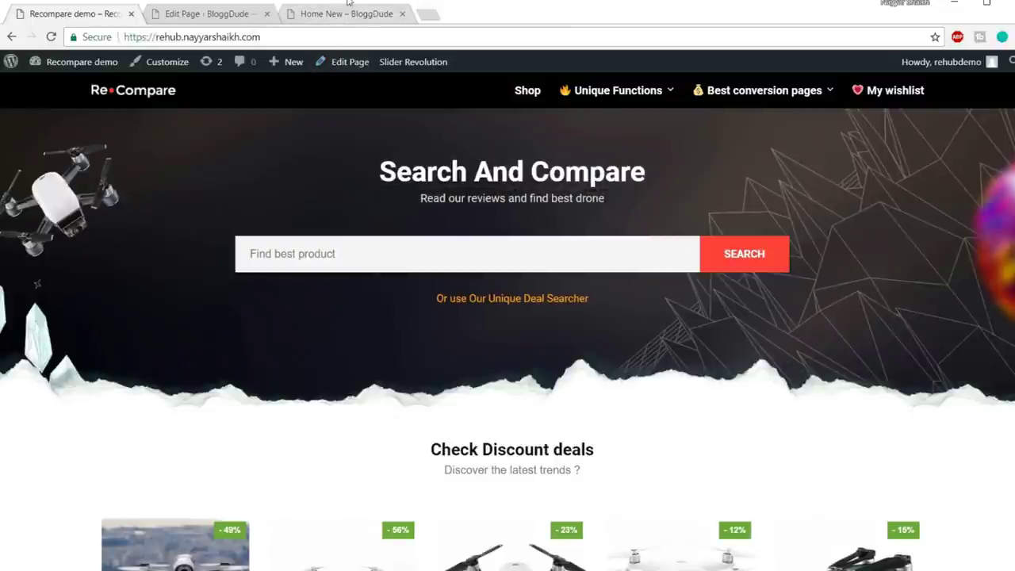
left_click(349, 14)
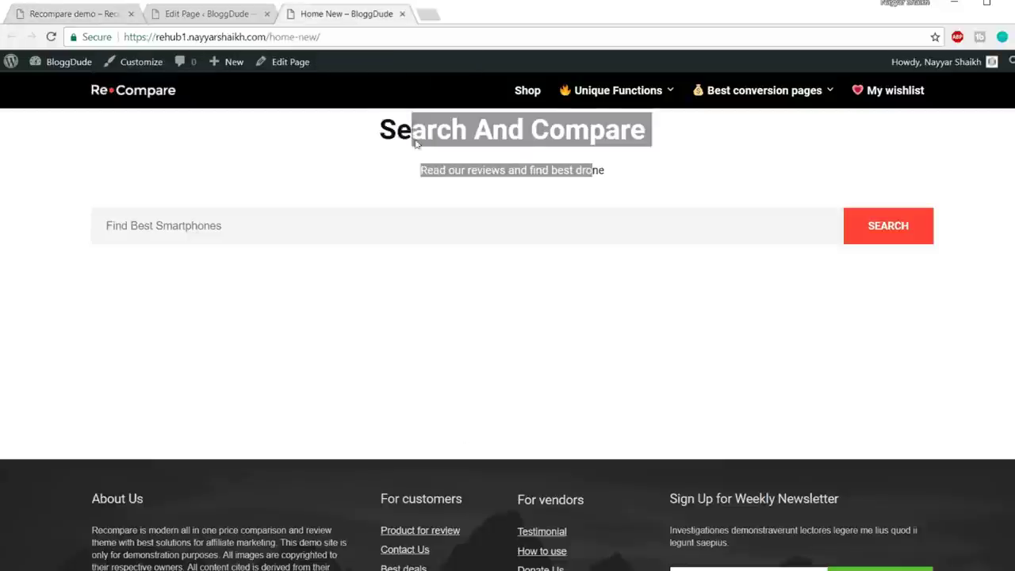
left_click(416, 143)
left_click_drag(366, 127, 643, 136)
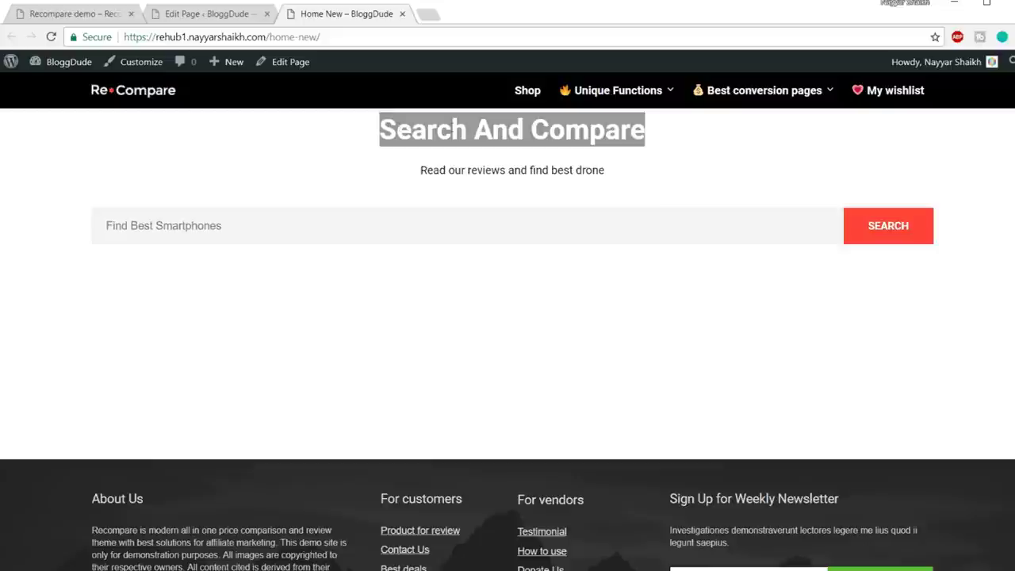
left_click(85, 11)
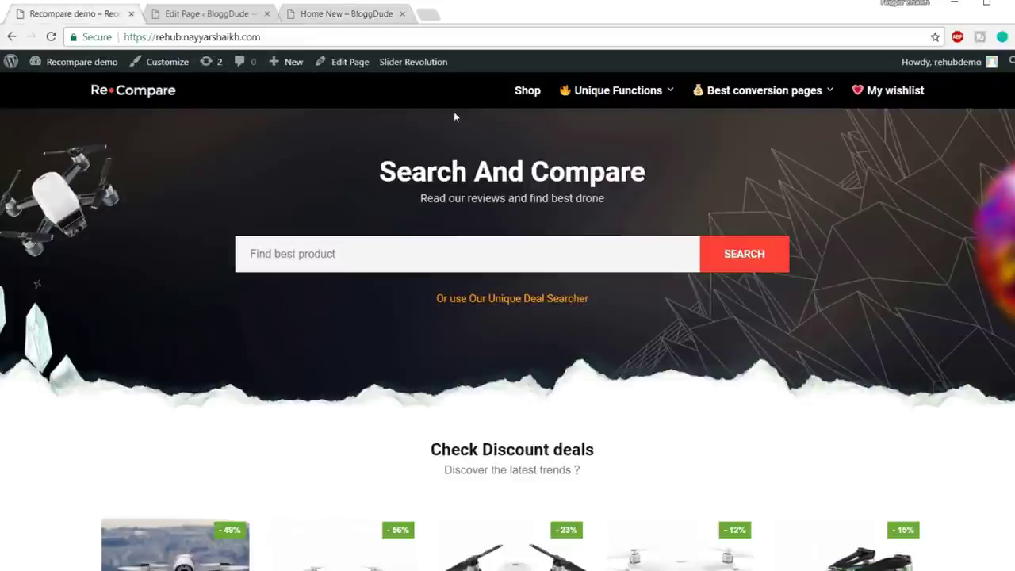
left_click_drag(662, 169, 526, 127)
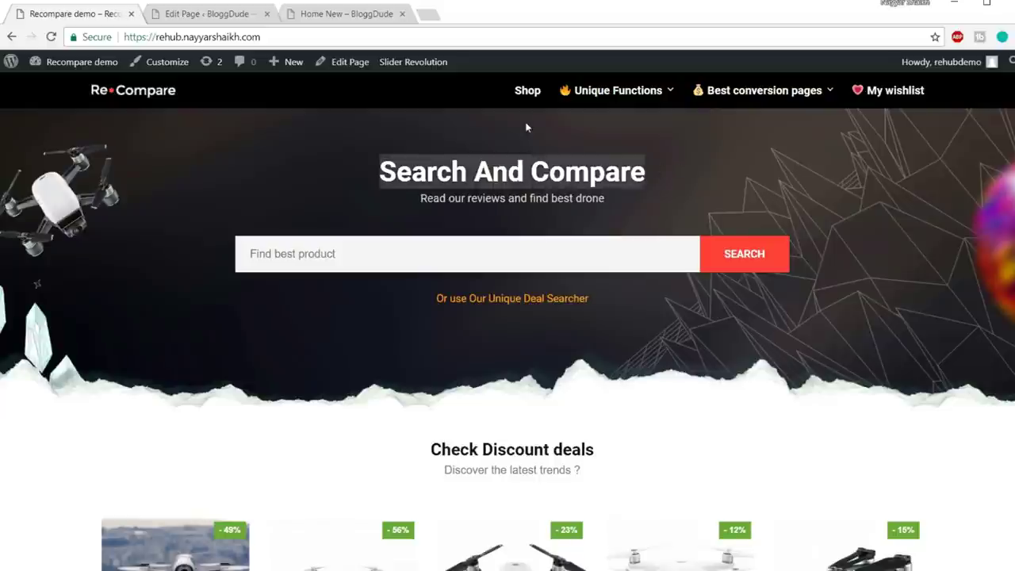
left_click(295, 12)
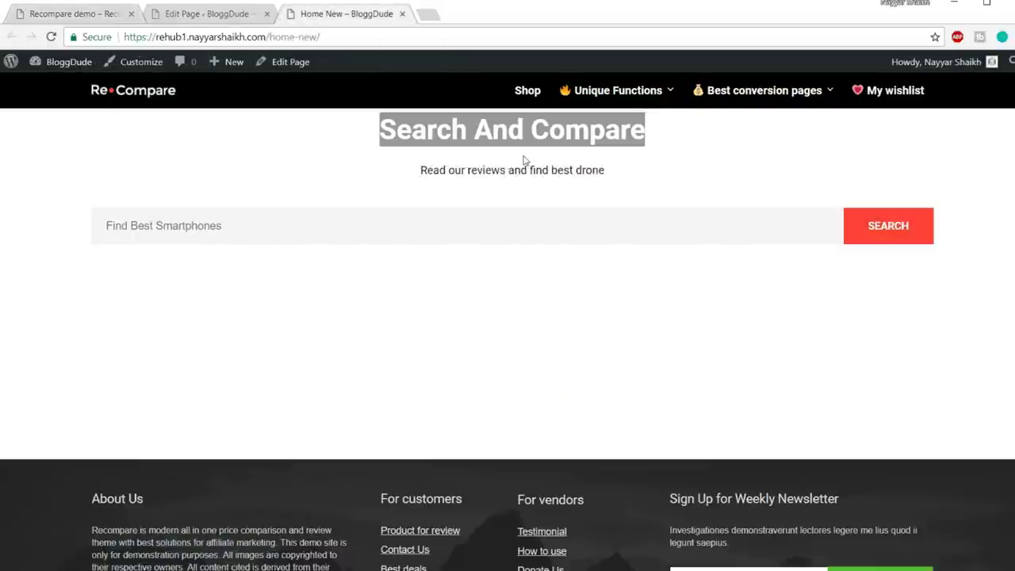
left_click(524, 163)
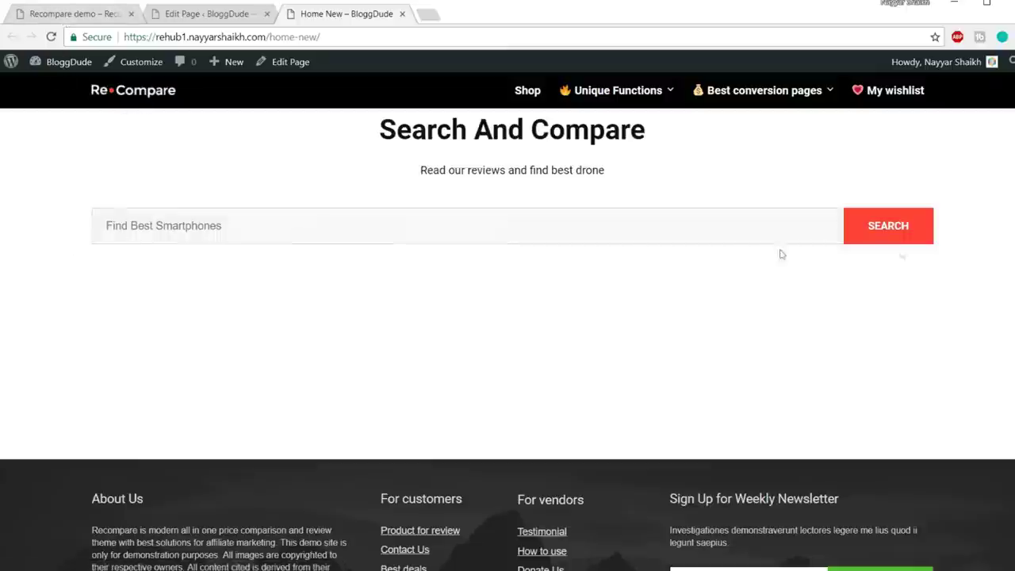
left_click(213, 224)
Step: Recheck the demo's heading and subtitle, then inspect the Home New heading's styles
key("ctrl+1")
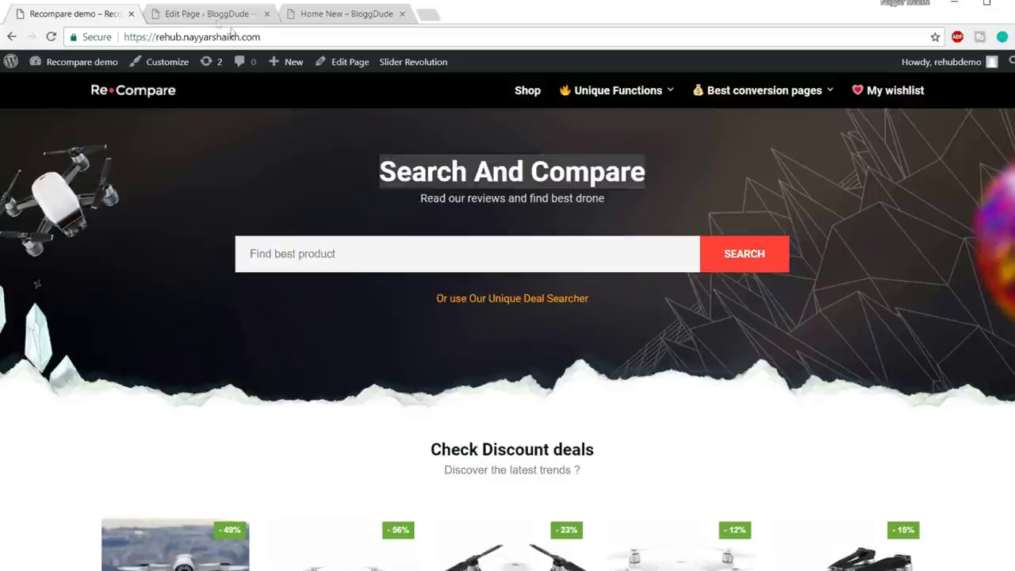
key("ctrl+2")
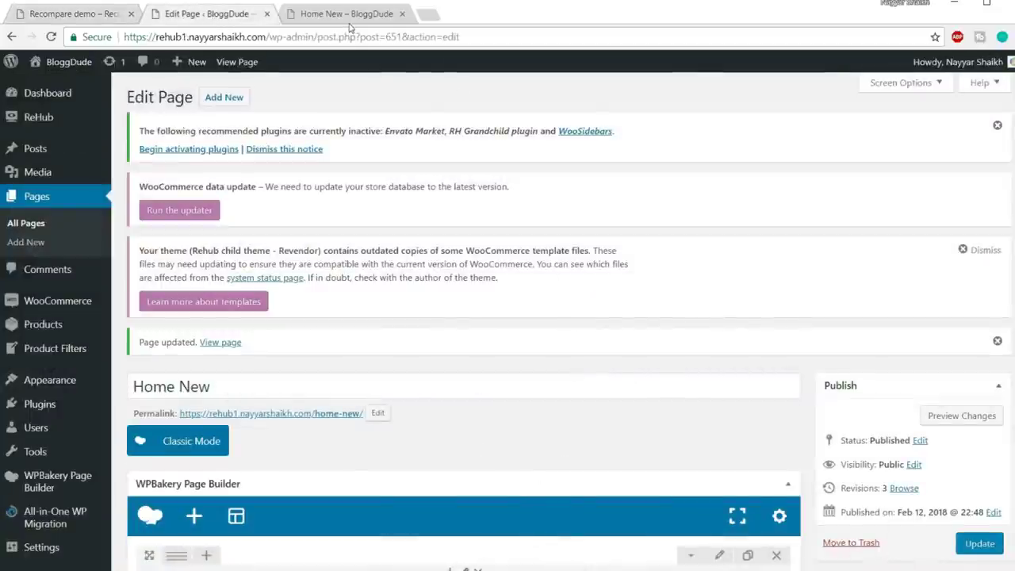
key("ctrl+3")
left_click(73, 16)
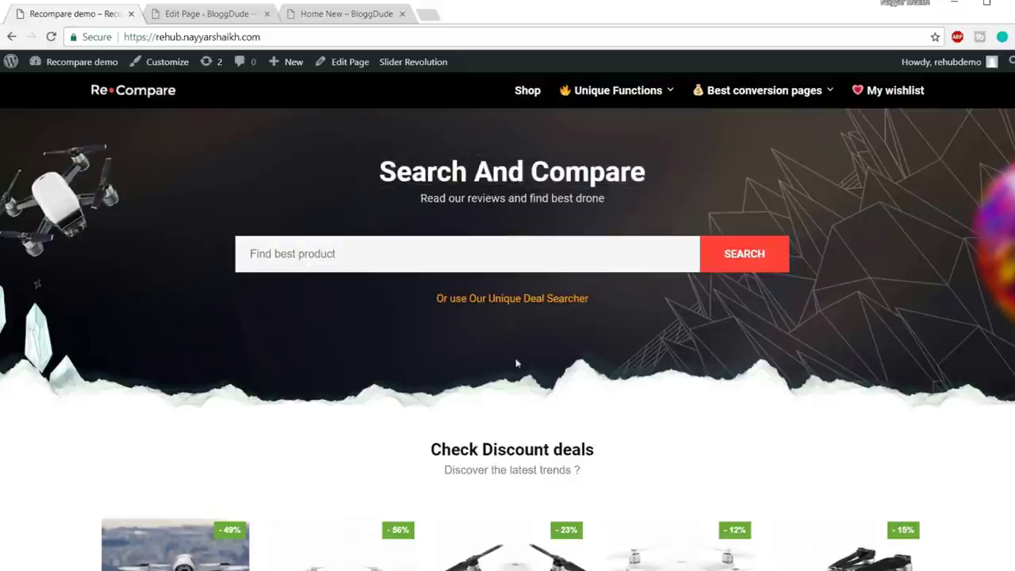
left_click(346, 14)
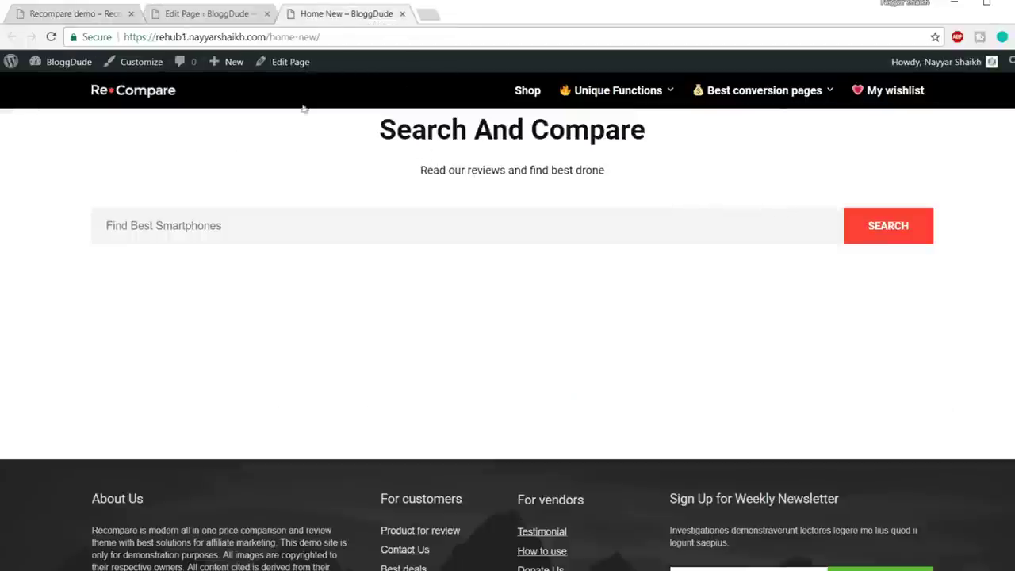
key("ctrl+Tab")
left_click_drag(388, 172, 426, 194)
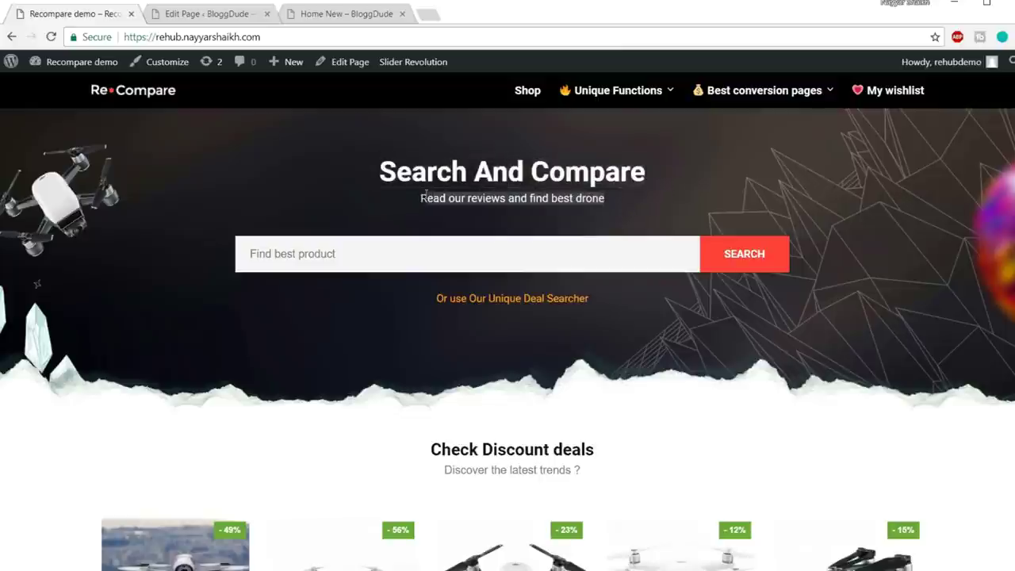
left_click(381, 14)
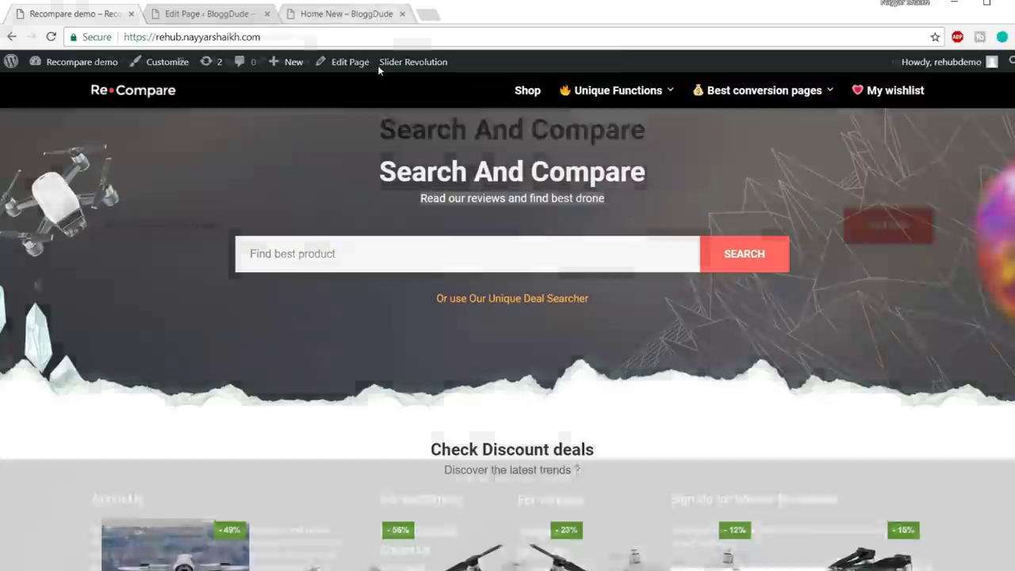
left_click_drag(380, 131, 703, 143)
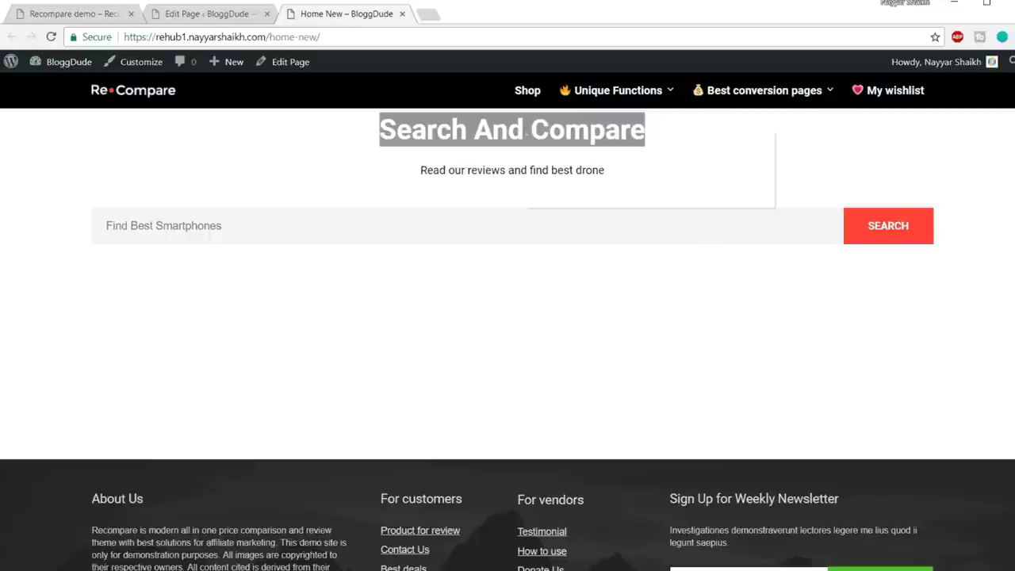
right_click(523, 128)
left_click(582, 204)
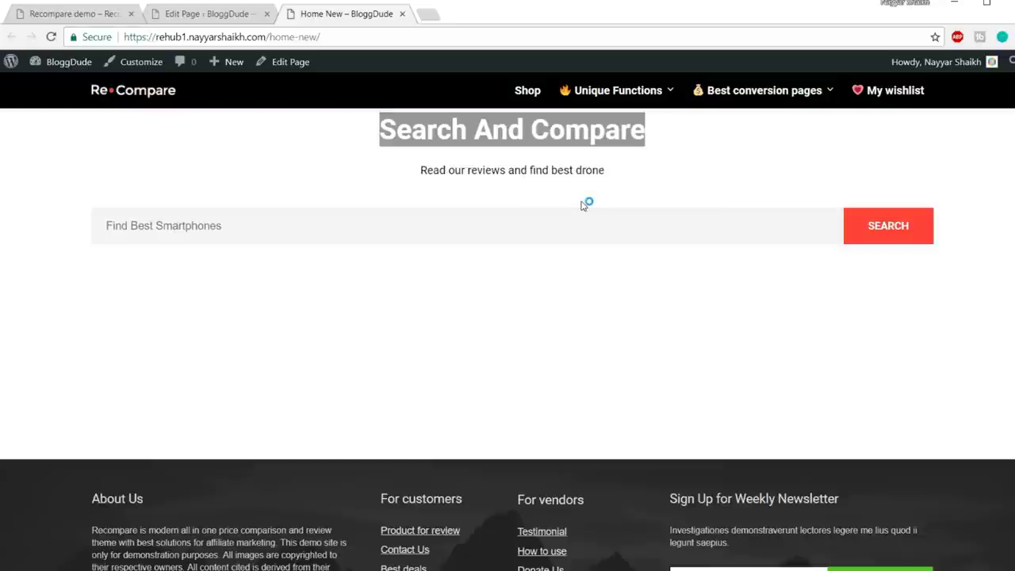
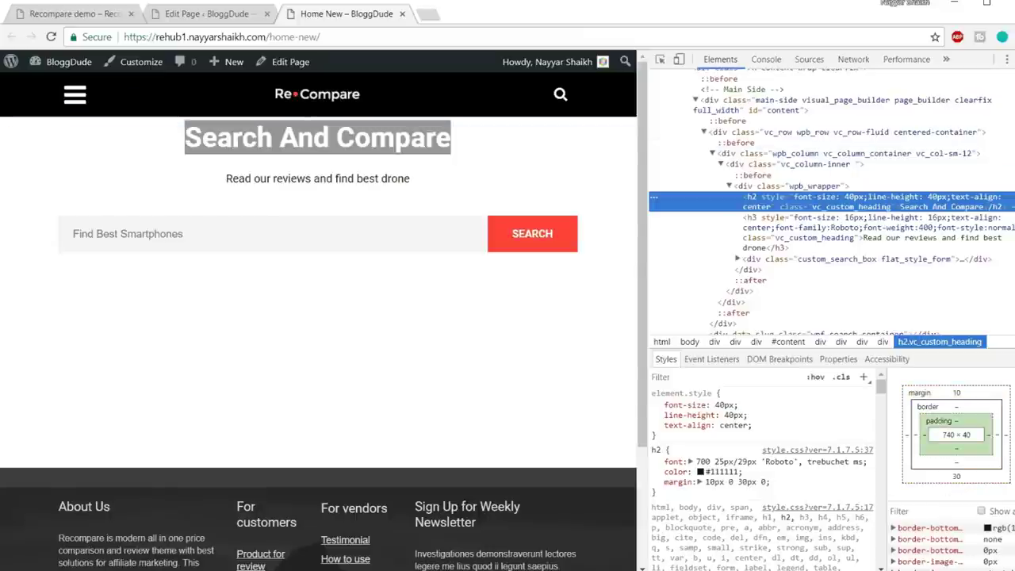
Step: Set the Search And Compare heading's text colour to white and save it
key("F12")
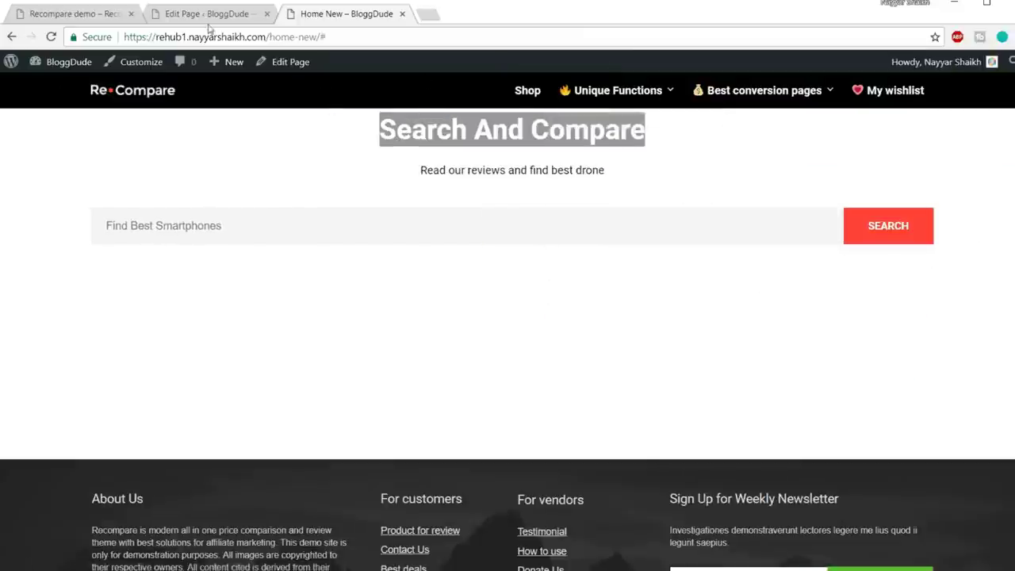
left_click(210, 24)
scroll(583, 254, "down", 4)
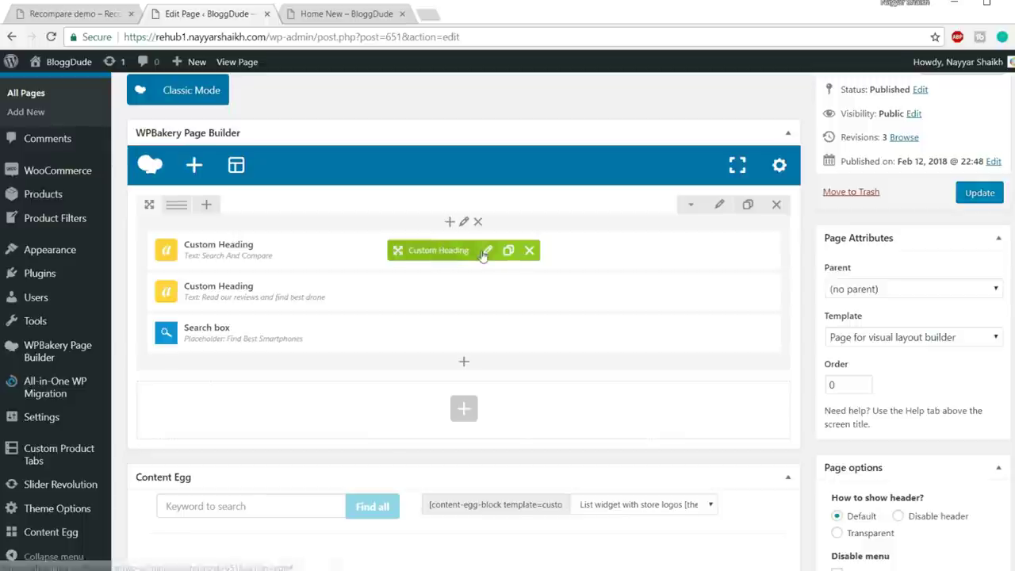
left_click(486, 252)
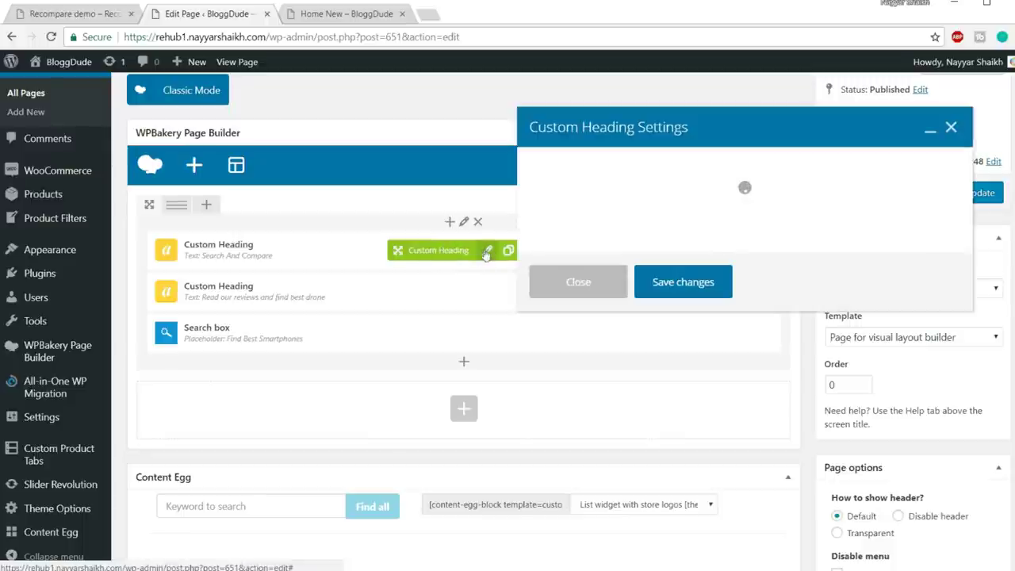
scroll(769, 286, "down", 9)
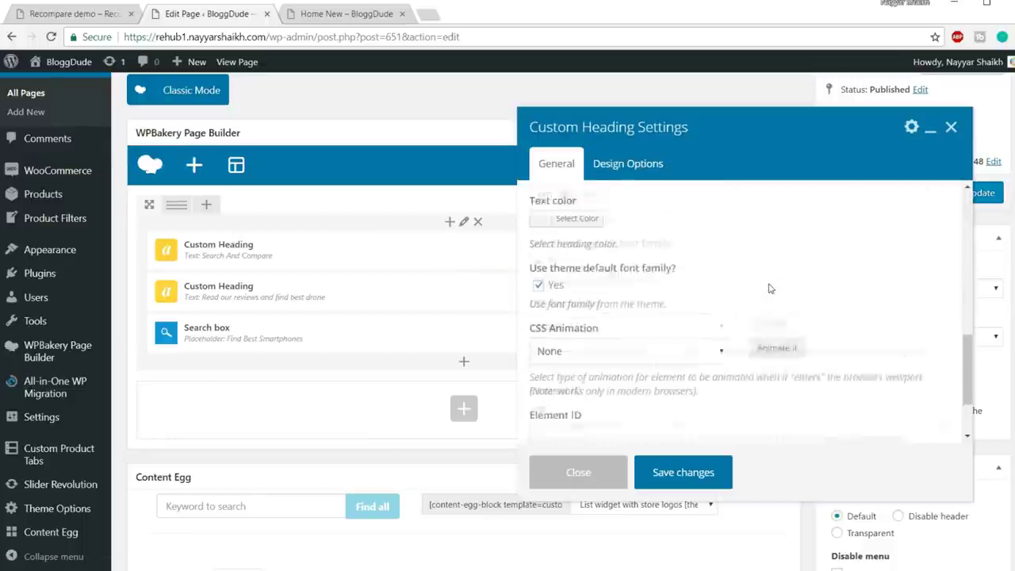
scroll(692, 306, "up", 3)
left_click(577, 333)
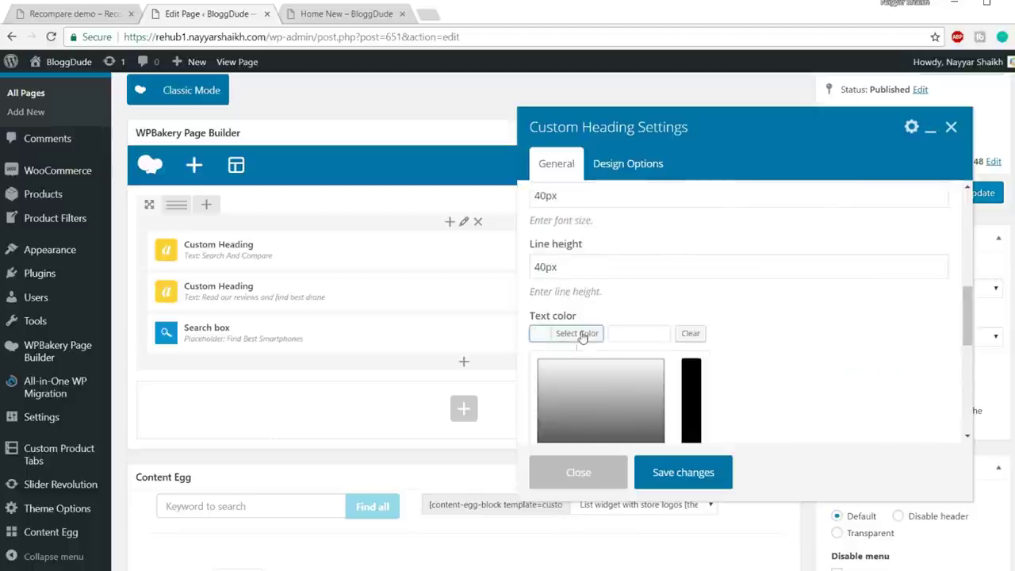
scroll(560, 373, "down", 2)
left_click(560, 355)
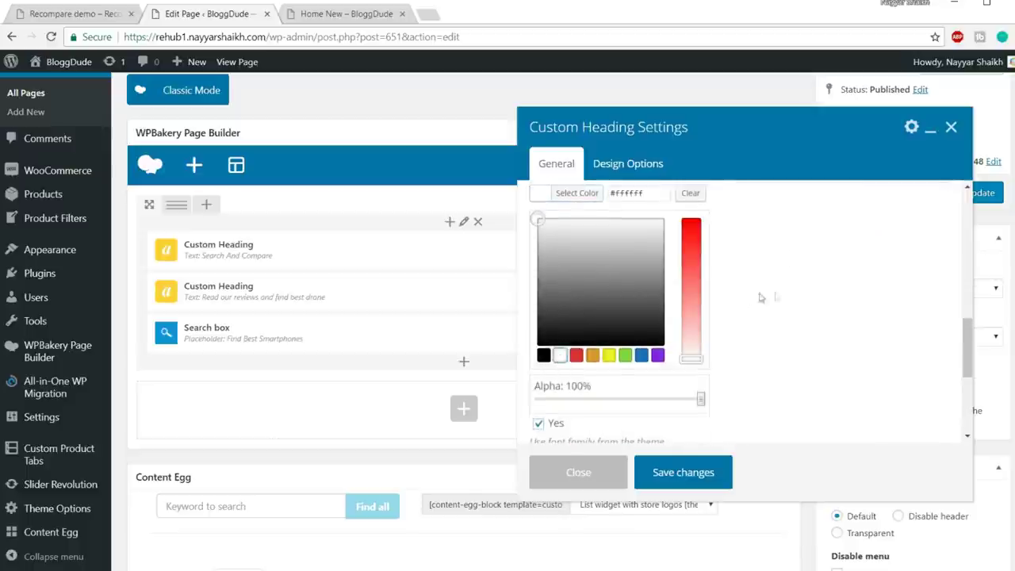
left_click(568, 195)
left_click(629, 163)
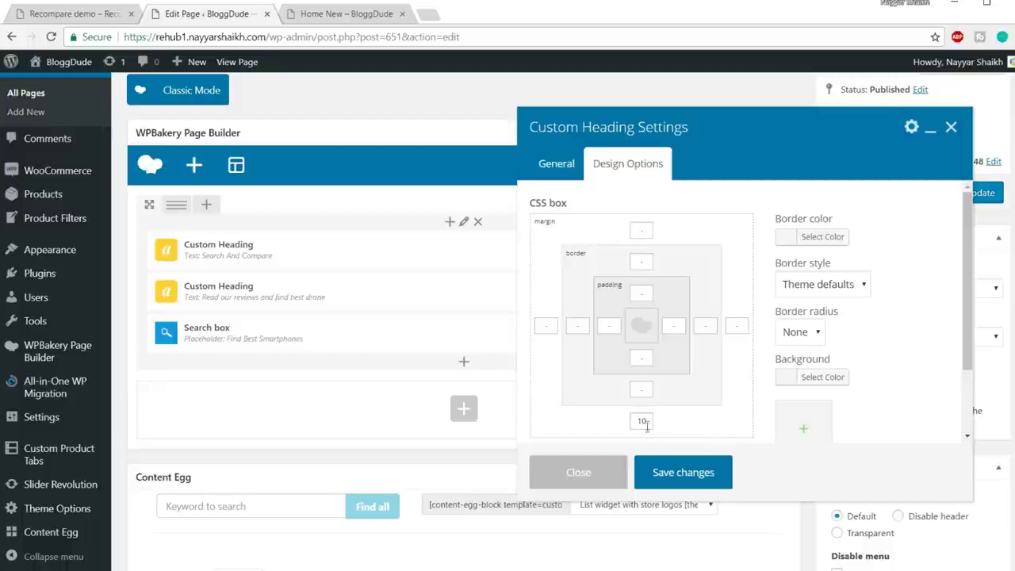
left_click(708, 474)
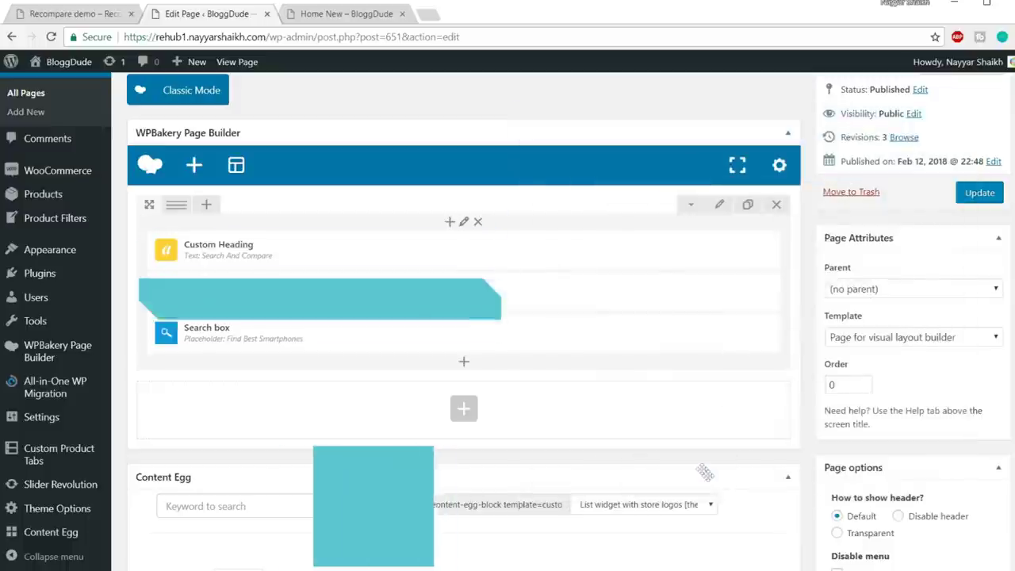
Step: Make the reviews subheading's text colour white, save, and view the live page
mouse_move(444, 293)
left_click(488, 293)
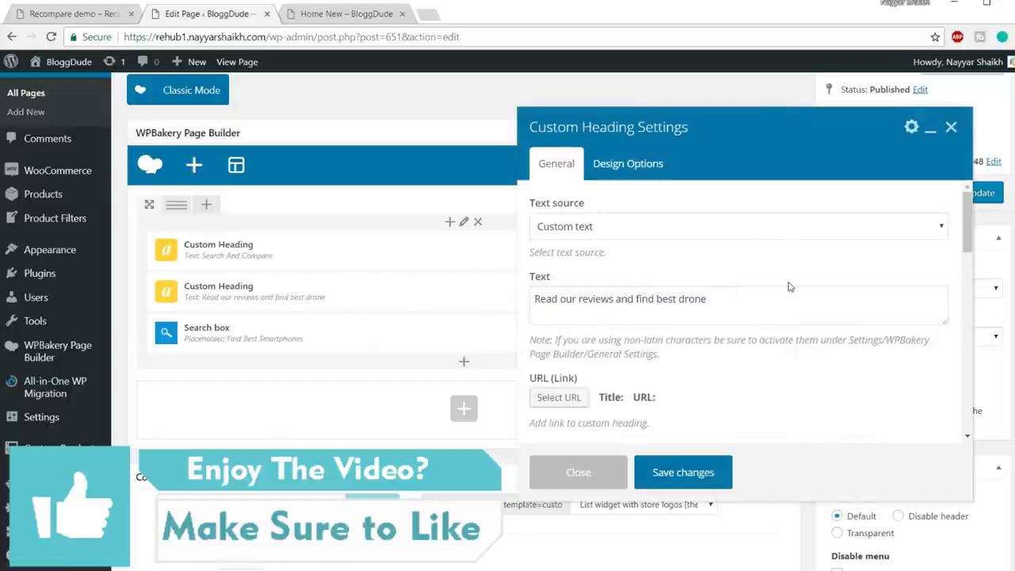
scroll(969, 231, "down", 5)
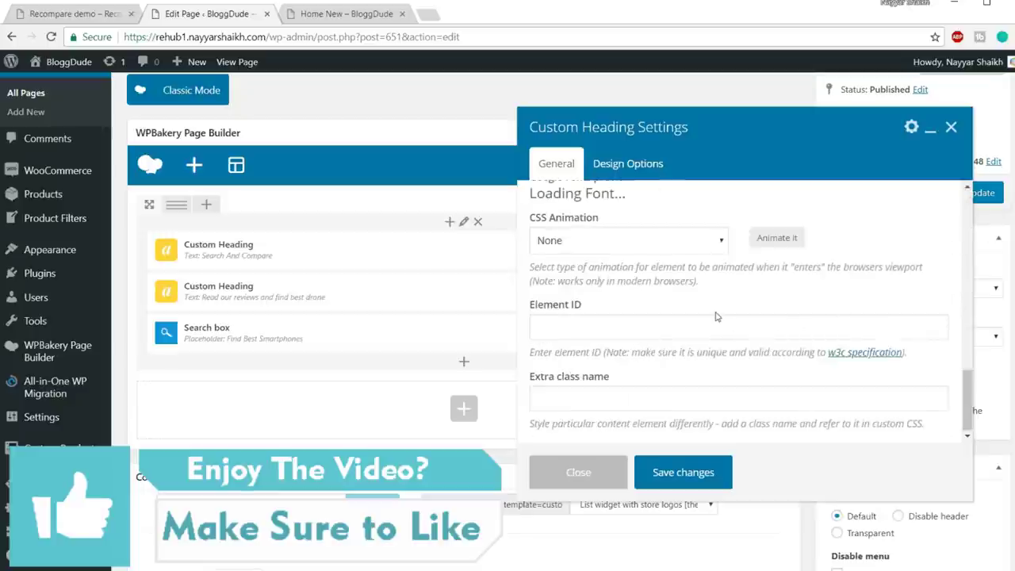
scroll(716, 317, "up", 5)
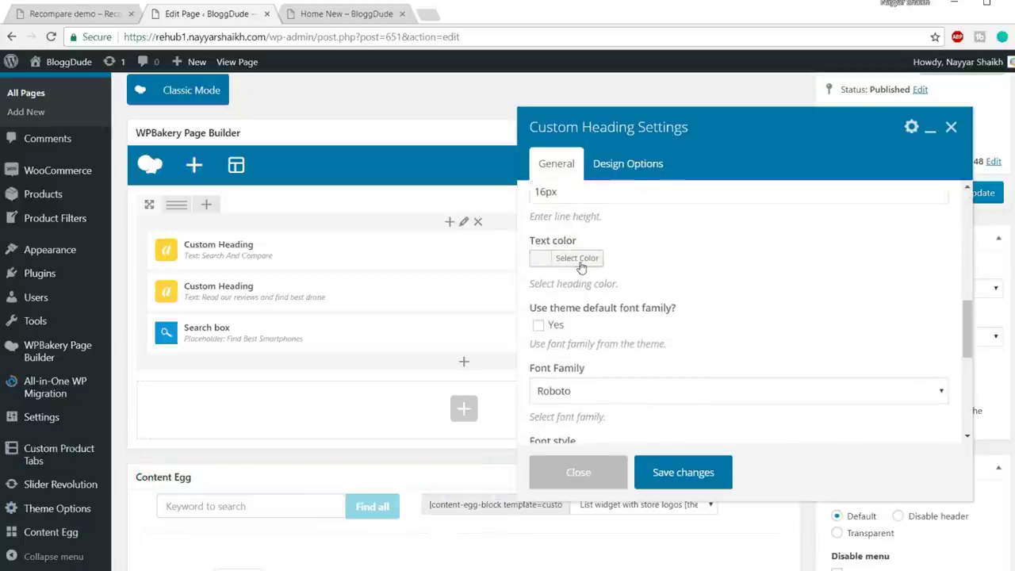
left_click(581, 268)
left_click(560, 420)
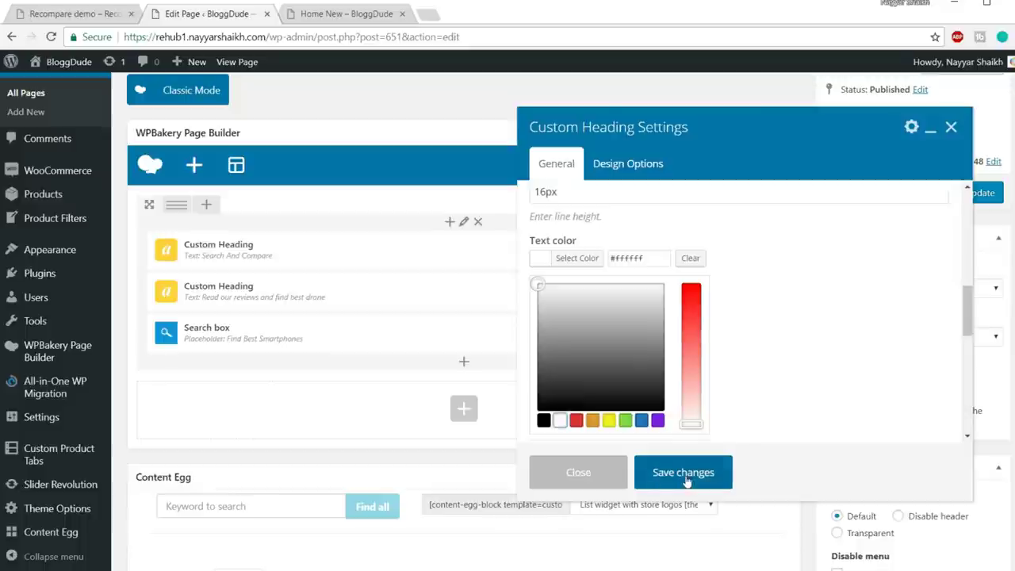
left_click(686, 474)
left_click(347, 14)
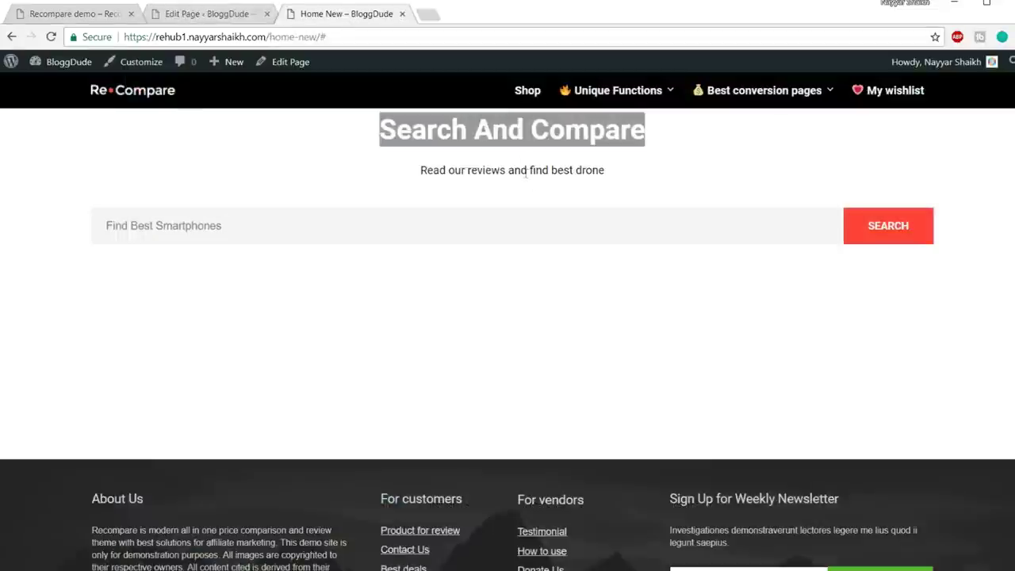
Step: Check on the live page that the Search And Compare heading is white
left_click_drag(624, 173, 370, 117)
left_click(433, 153)
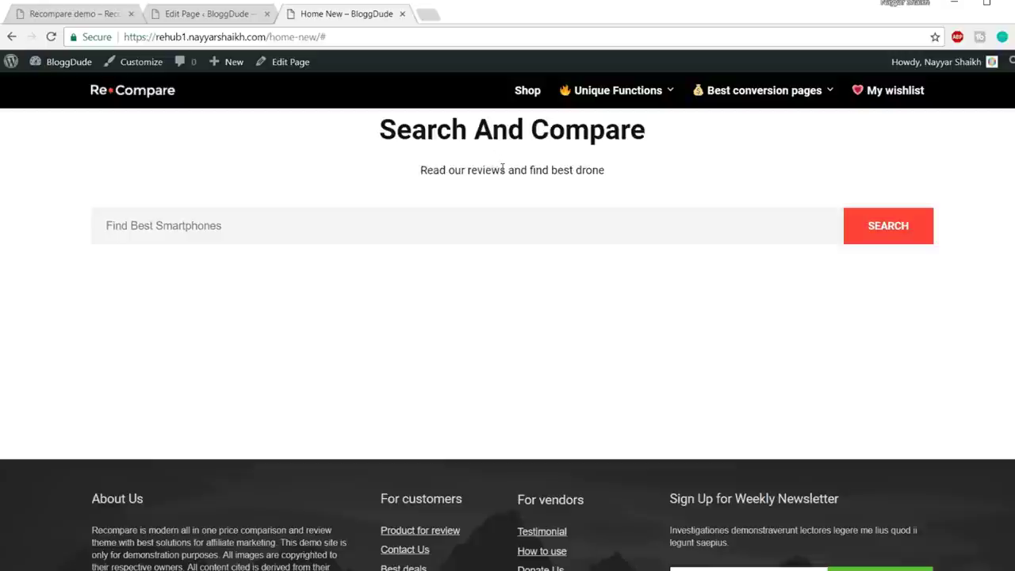
left_click_drag(374, 129, 671, 135)
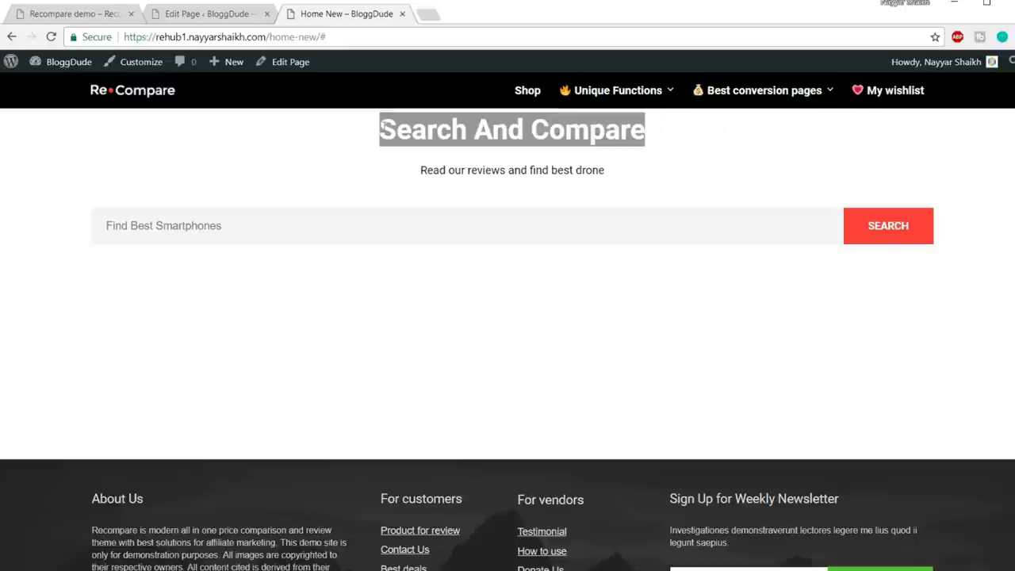
left_click(206, 14)
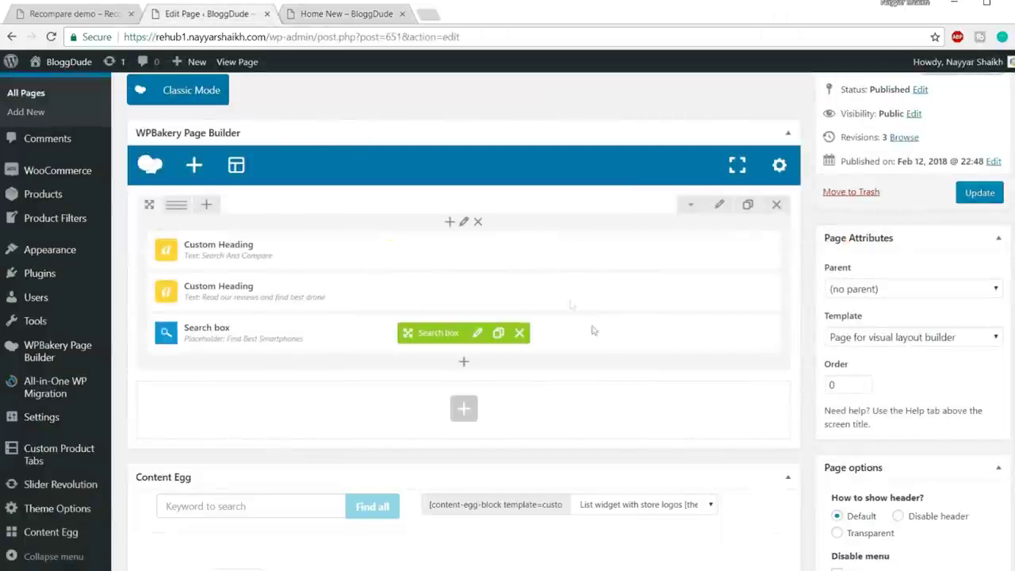
Step: Add a 50px Empty Space element and move it above both headings
left_click(465, 362)
type("spac")
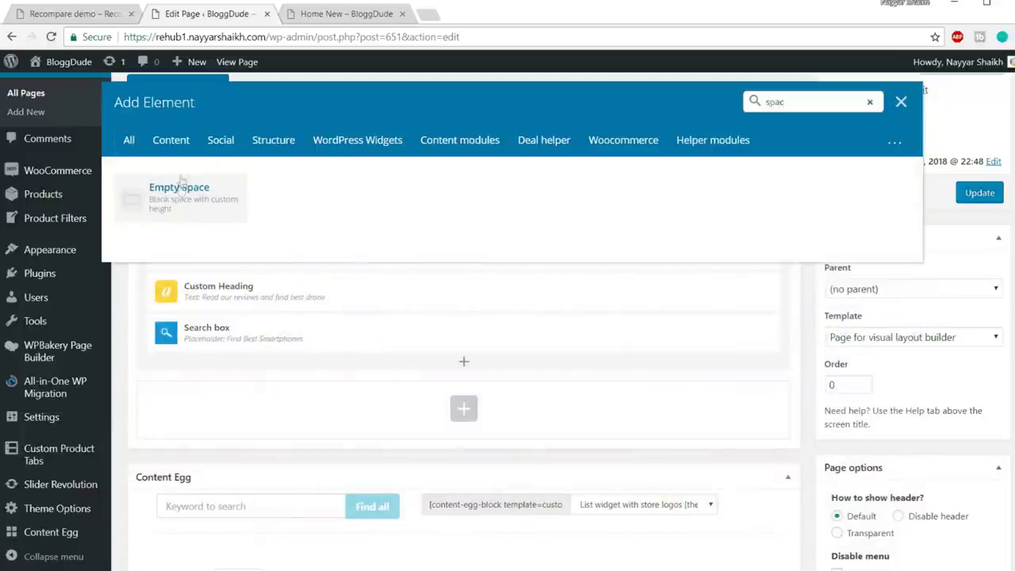
left_click(192, 201)
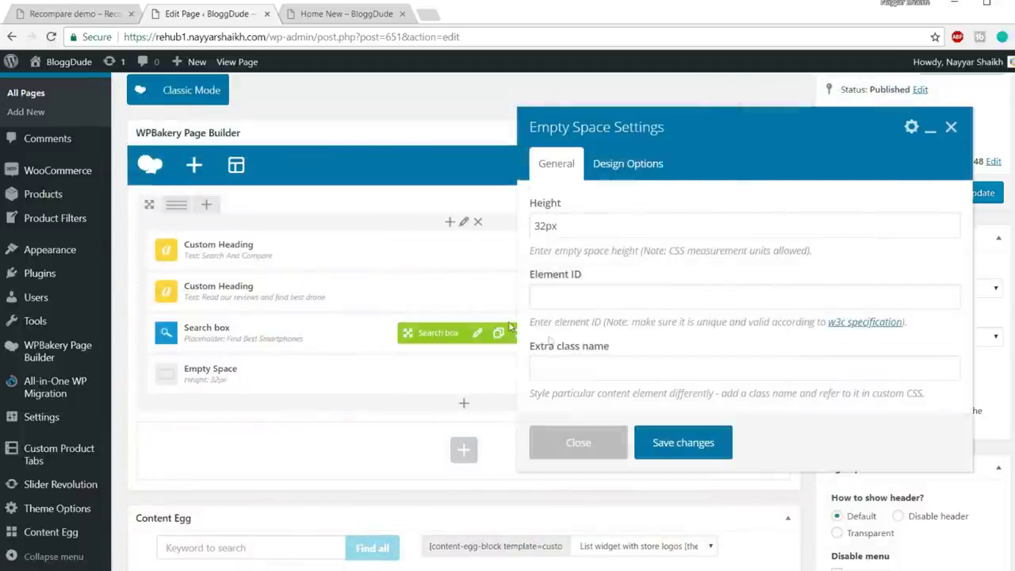
left_click_drag(544, 226, 411, 223)
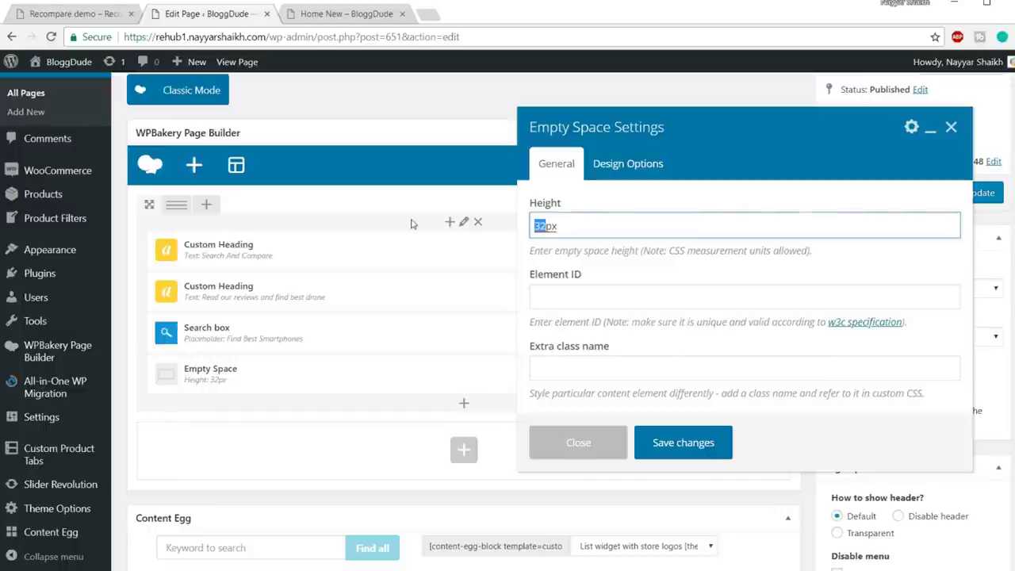
type("60")
left_click_drag(544, 225, 517, 225)
type("50")
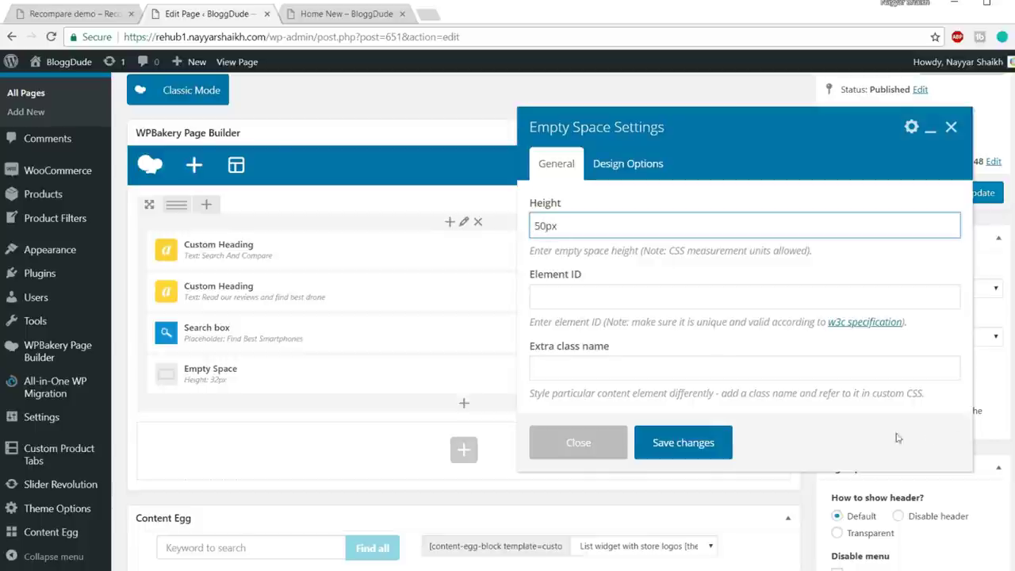
left_click(724, 441)
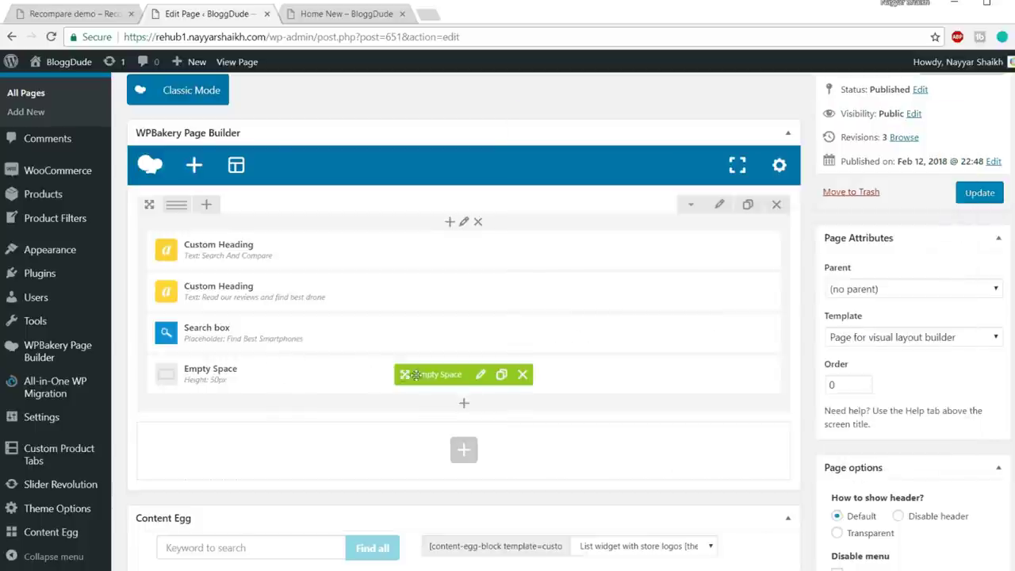
left_click_drag(406, 375, 404, 242)
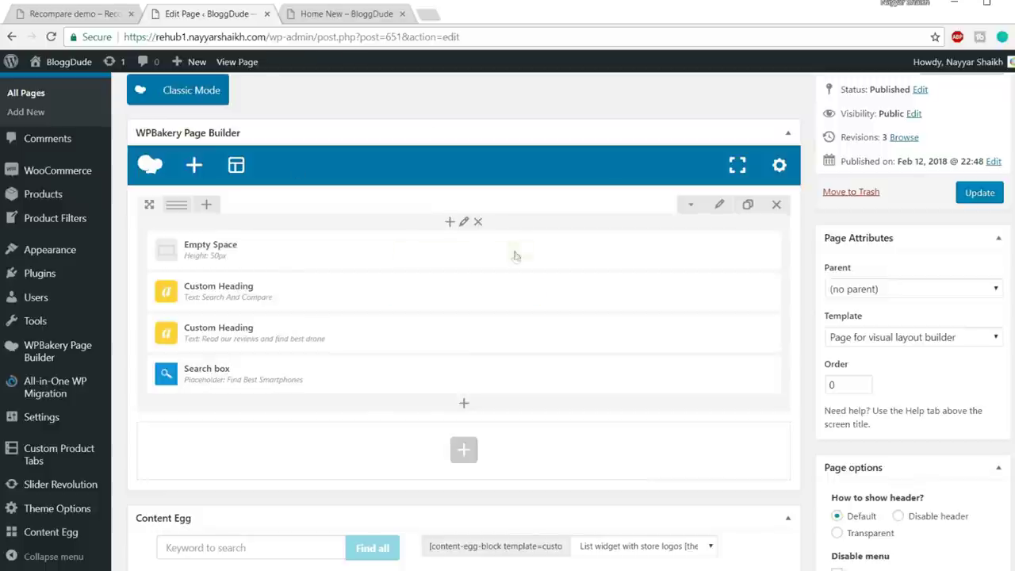
left_click(347, 14)
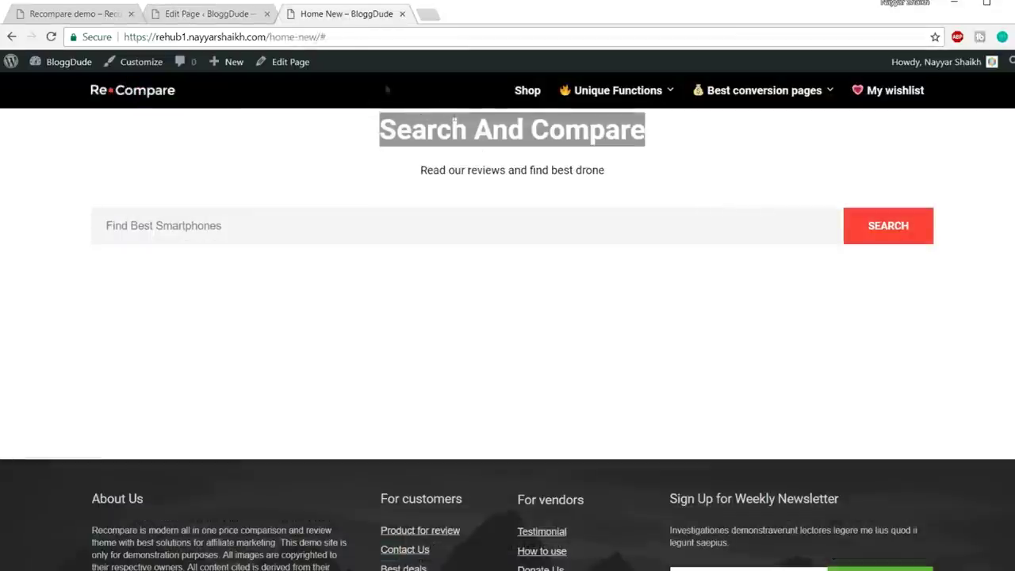
Step: Add an inner row under the headings and move the Search box into it
left_click(65, 14)
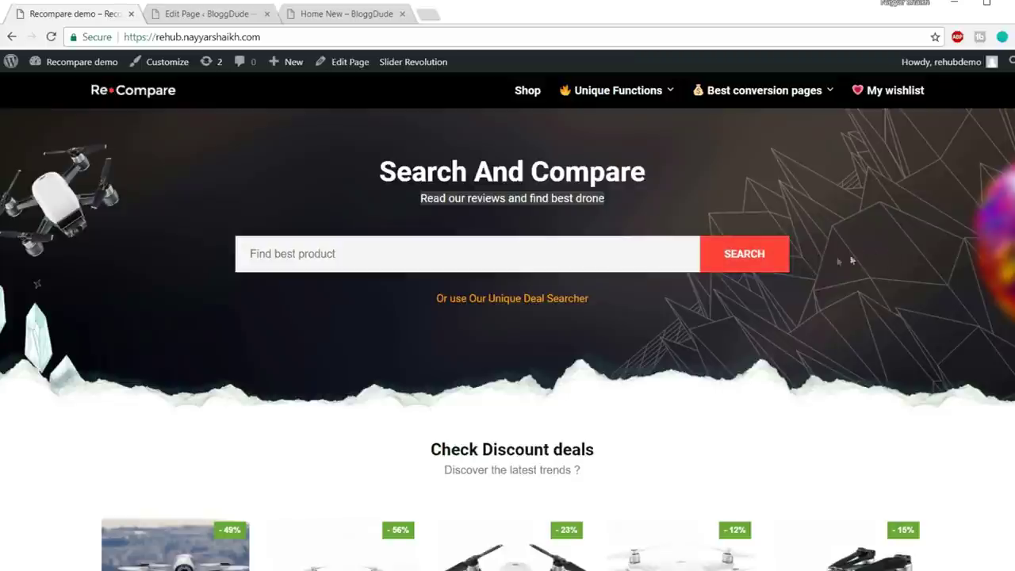
left_click(220, 13)
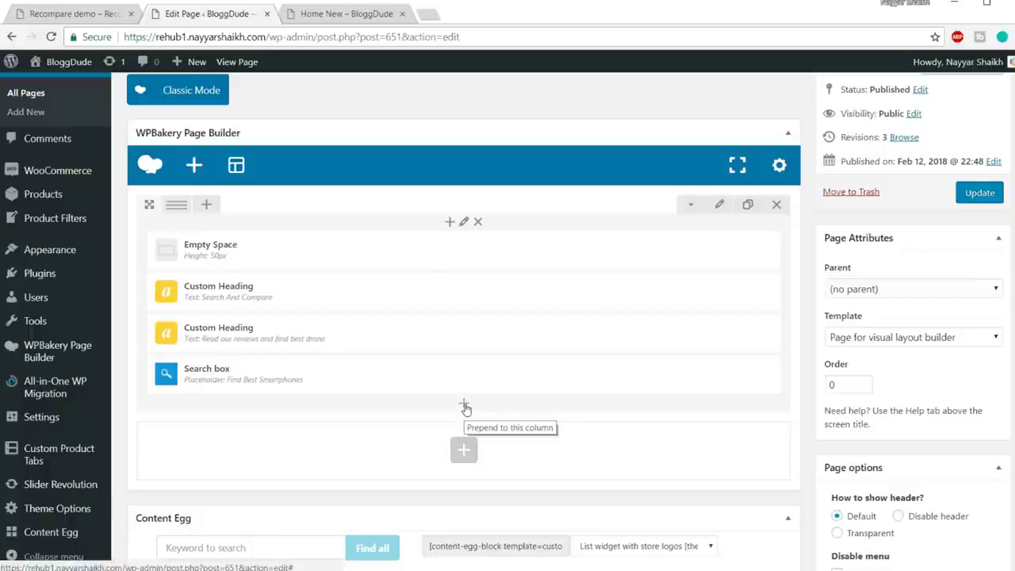
left_click(465, 407)
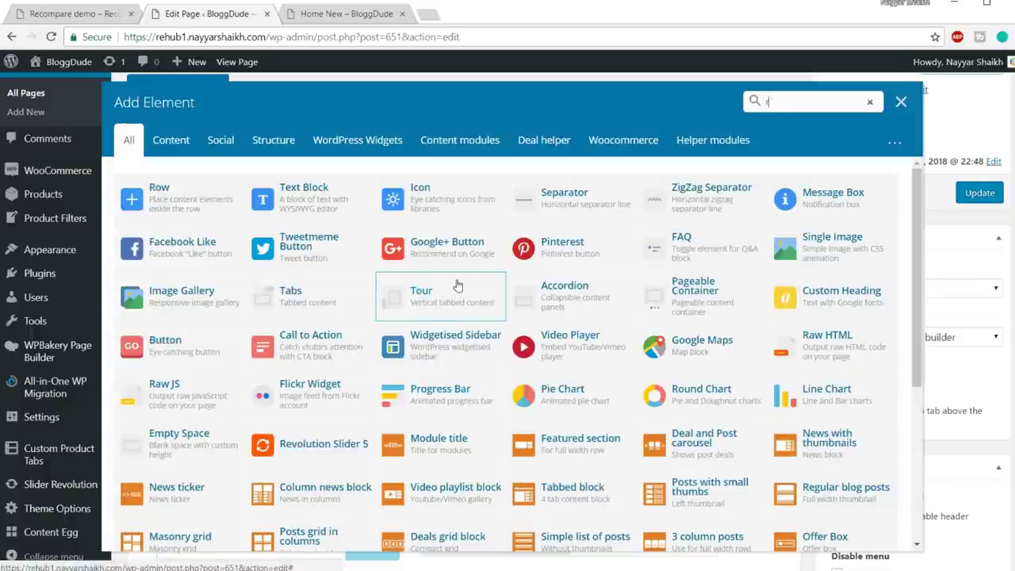
type("row")
left_click(179, 205)
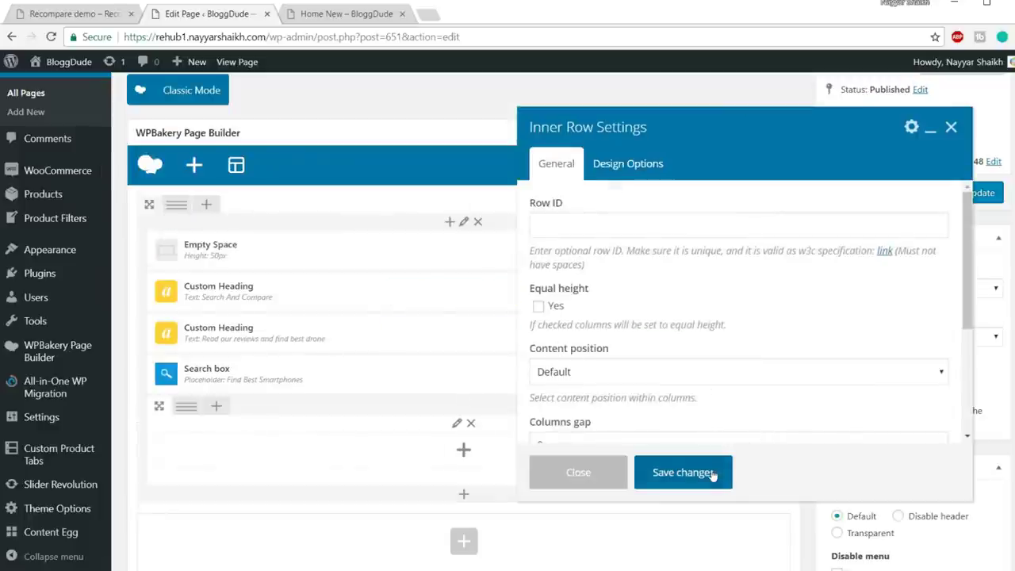
left_click(682, 472)
scroll(680, 301, "down", 1)
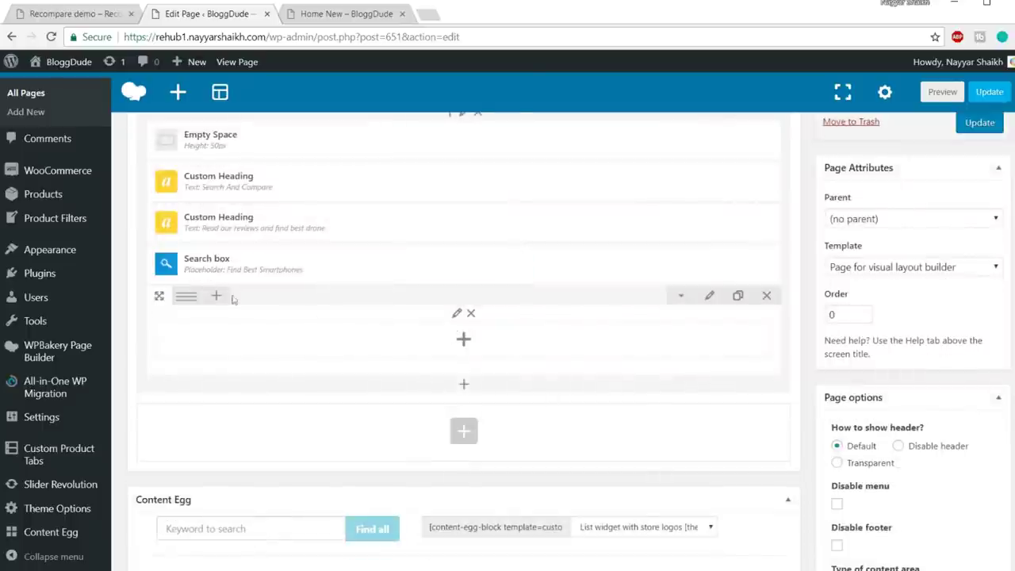
left_click_drag(407, 265, 443, 261)
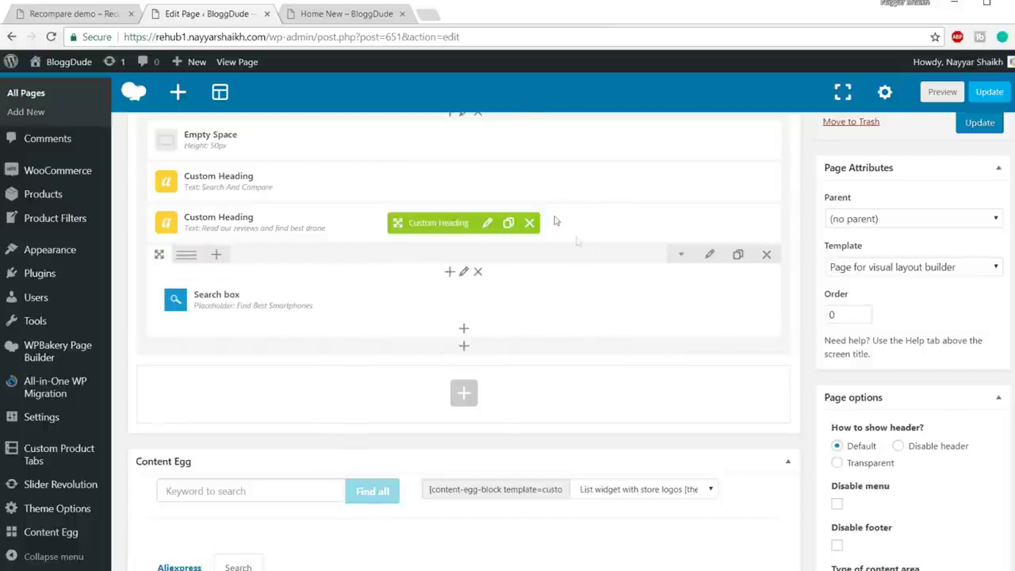
left_click(340, 14)
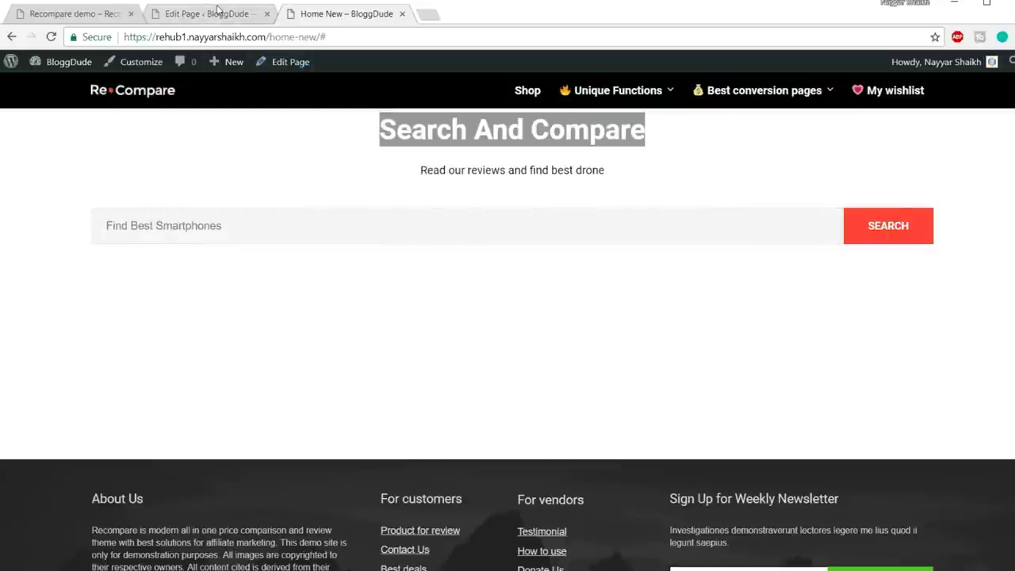
Step: Set the inner row to 1/6 + 4/6 + 1/6 with the Search box in the middle column
left_click(218, 14)
left_click_drag(238, 224, 188, 262)
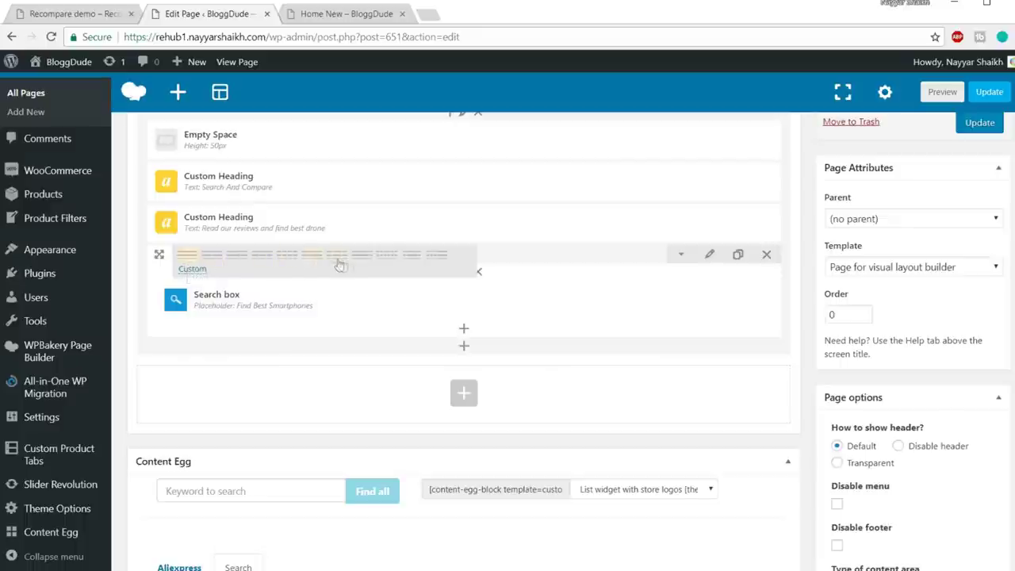
left_click(409, 264)
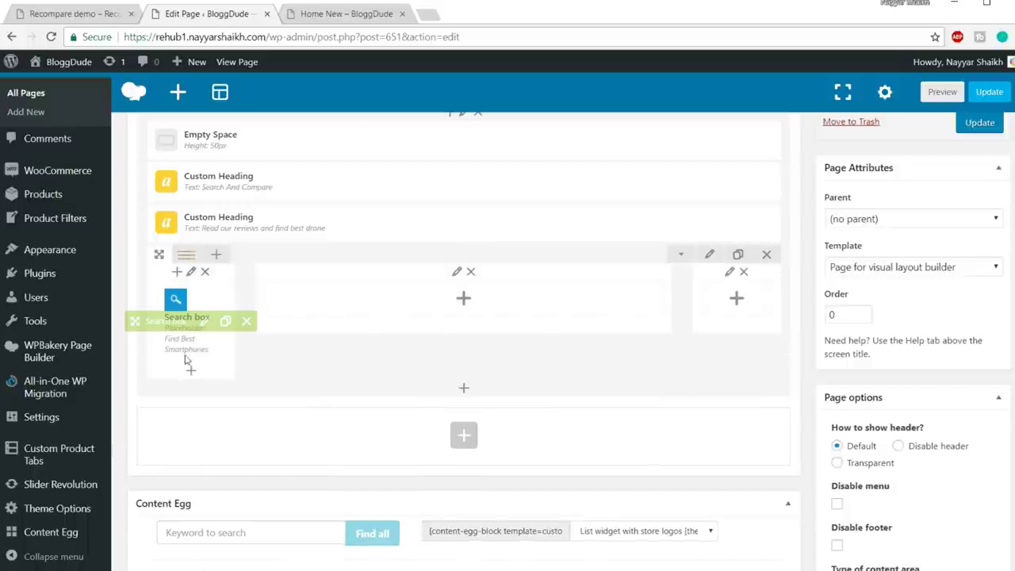
left_click_drag(162, 323, 483, 327)
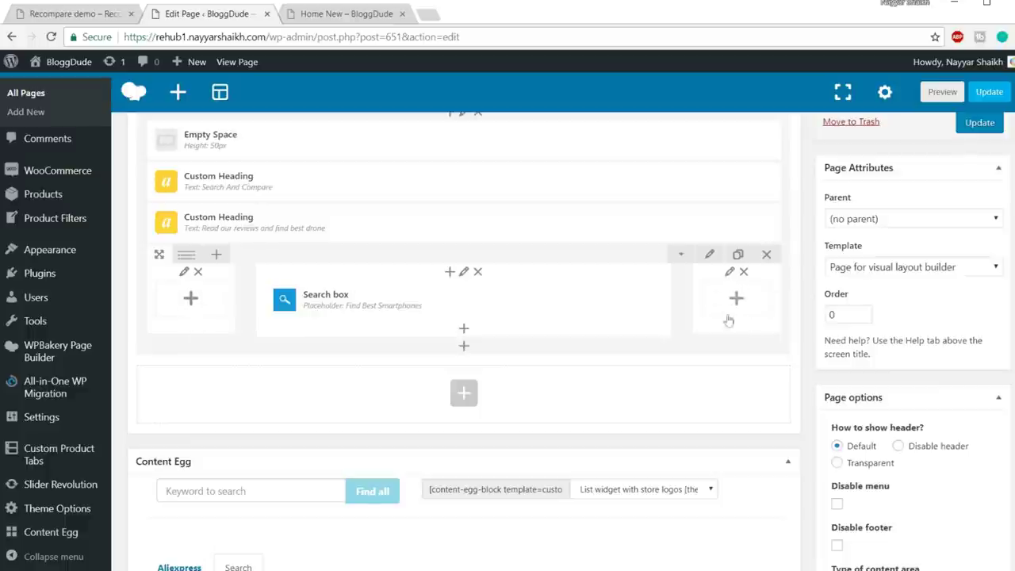
mouse_move(357, 289)
scroll(657, 245, "up", 2)
Step: Duplicate the 50px Empty Space and place the copy below the search row
mouse_move(644, 249)
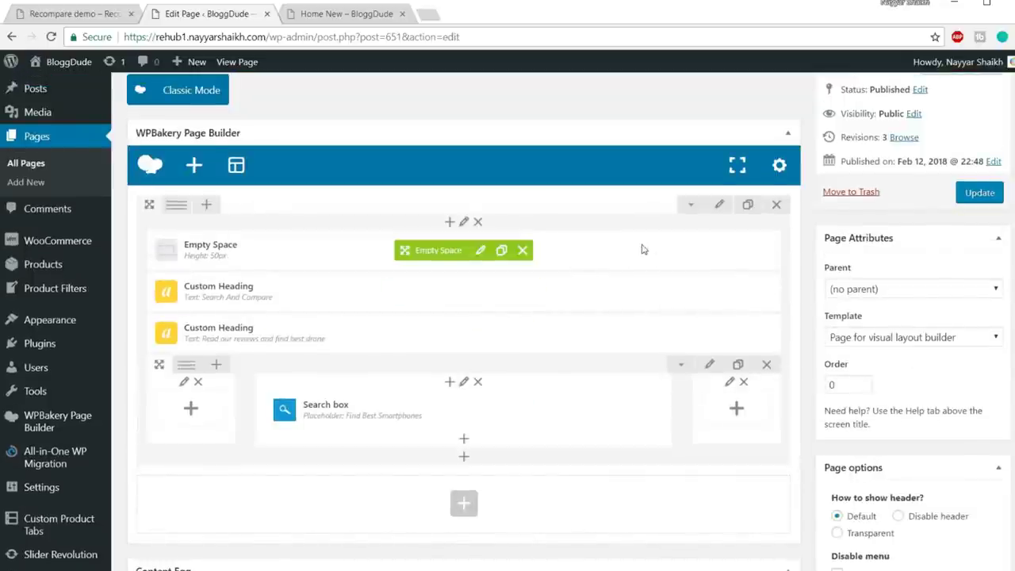
scroll(634, 273, "down", 2)
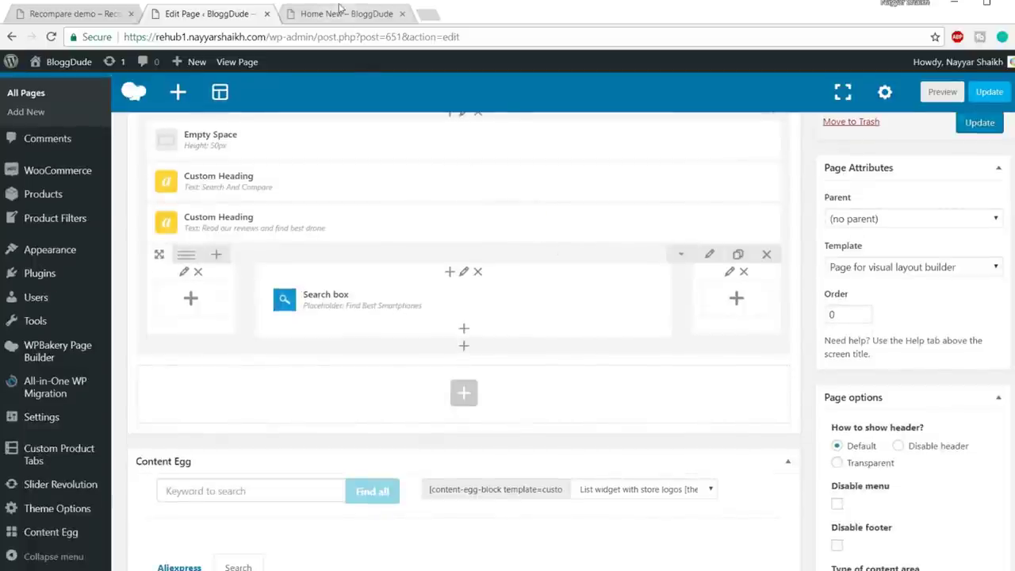
left_click(84, 10)
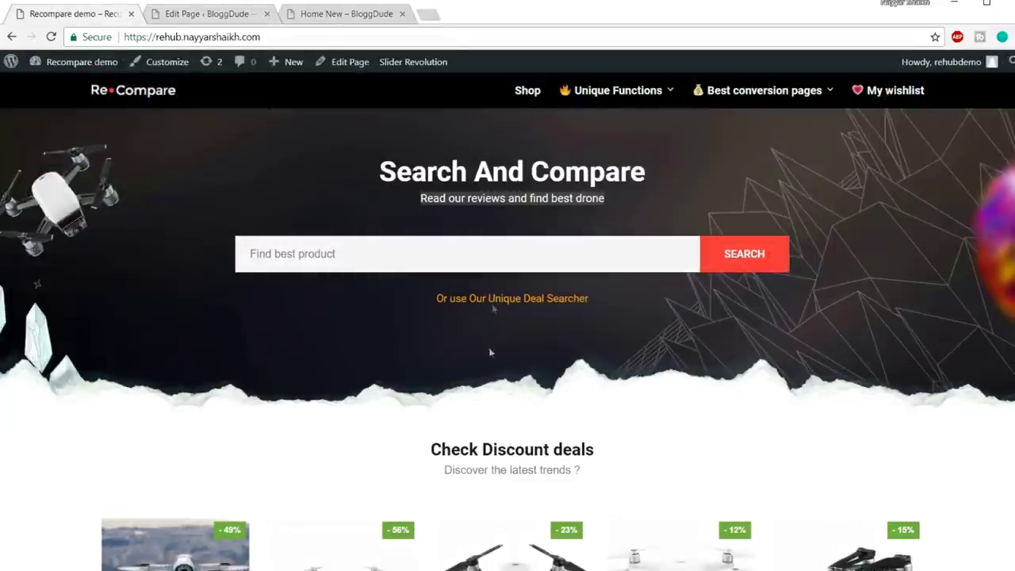
left_click(211, 14)
scroll(412, 266, "up", 2)
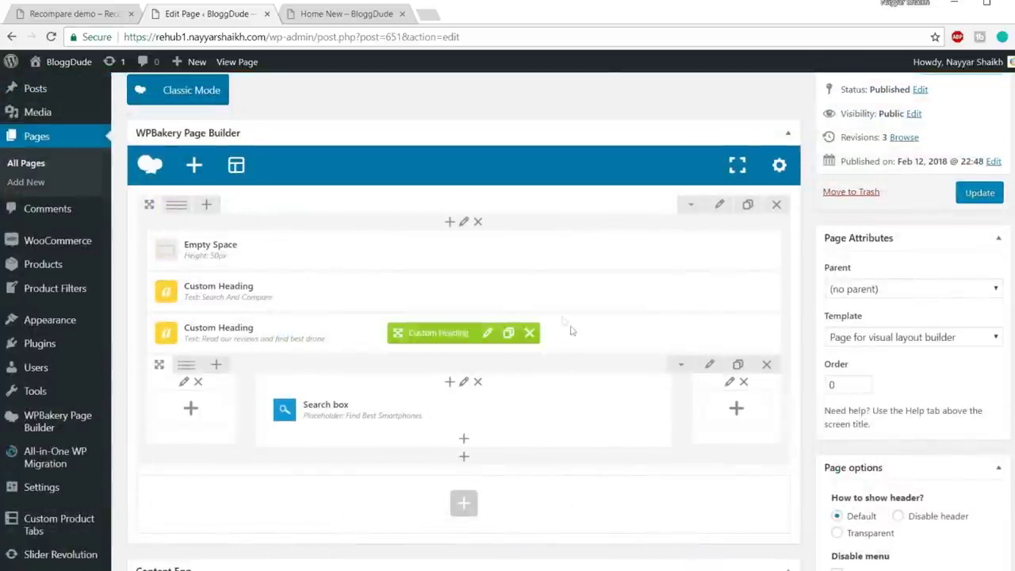
mouse_move(242, 244)
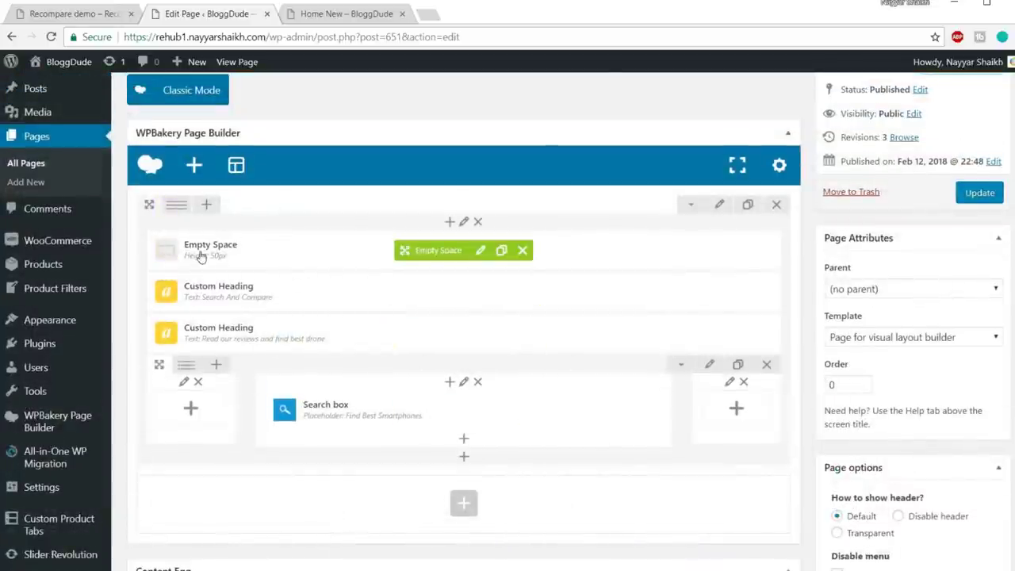
left_click(501, 251)
scroll(360, 233, "down", 1)
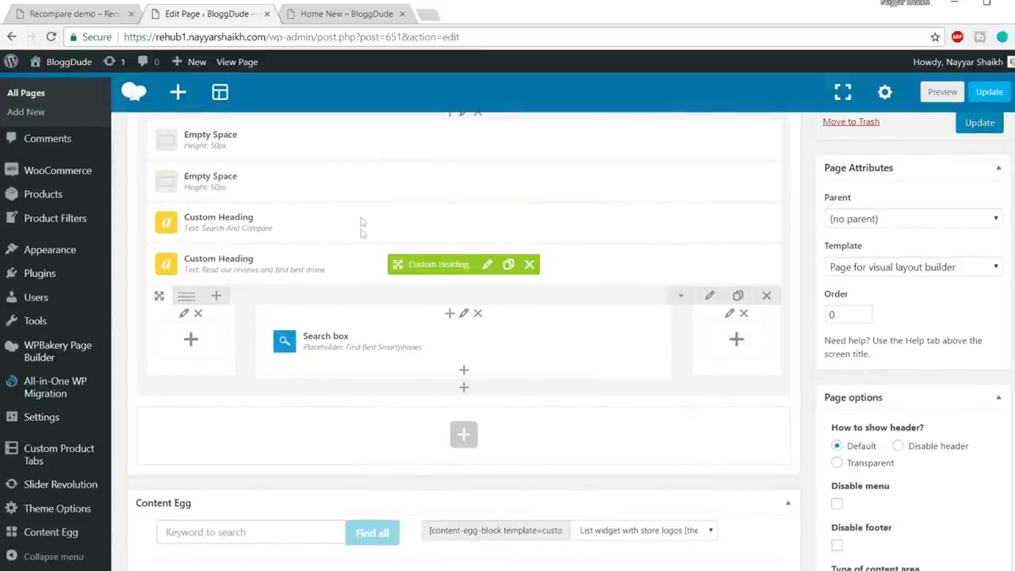
left_click_drag(422, 180, 446, 401)
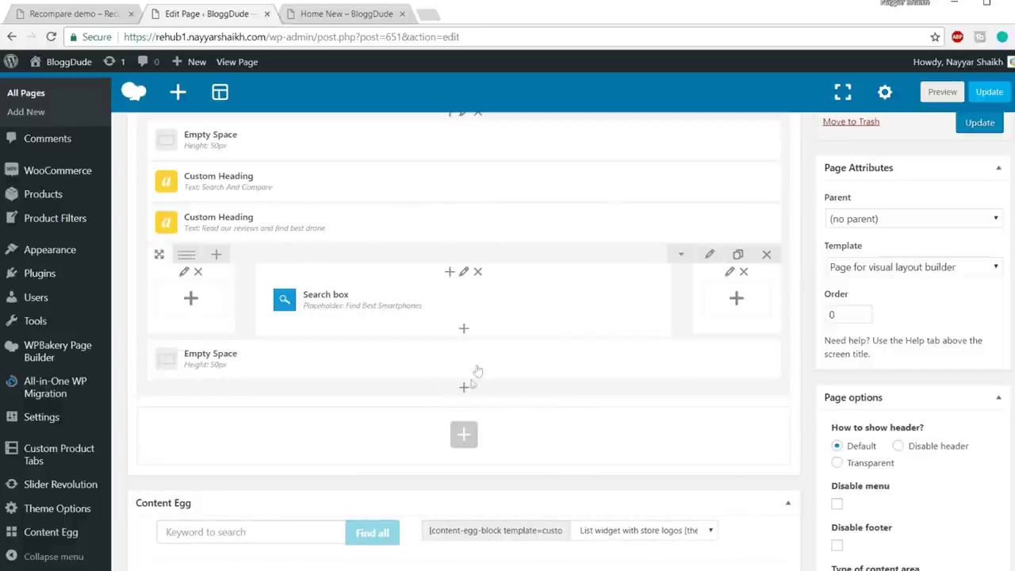
scroll(650, 363, "up", 2)
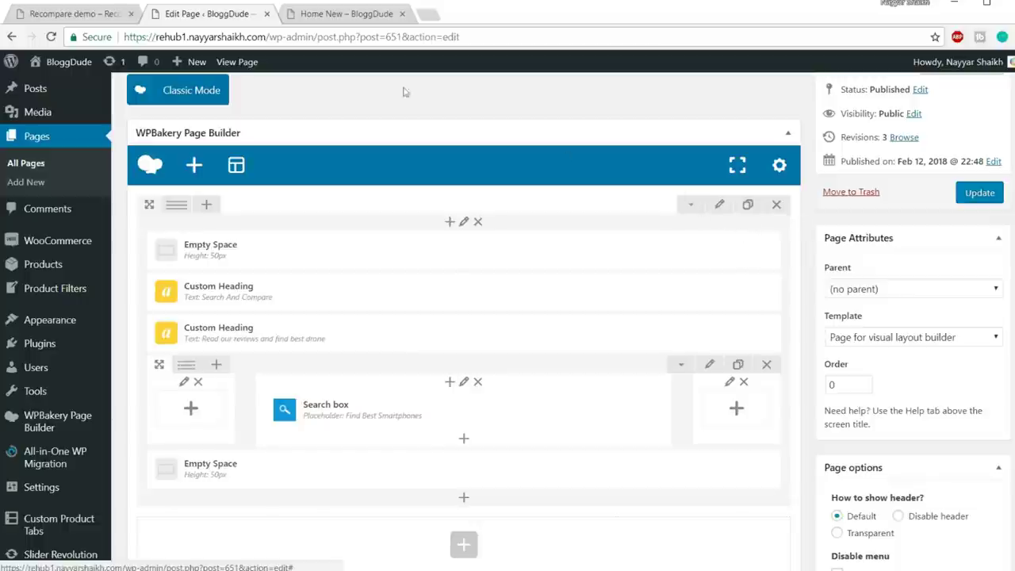
Step: Compare the builder layout with the Recompare demo's hero title and subtitle
left_click(80, 15)
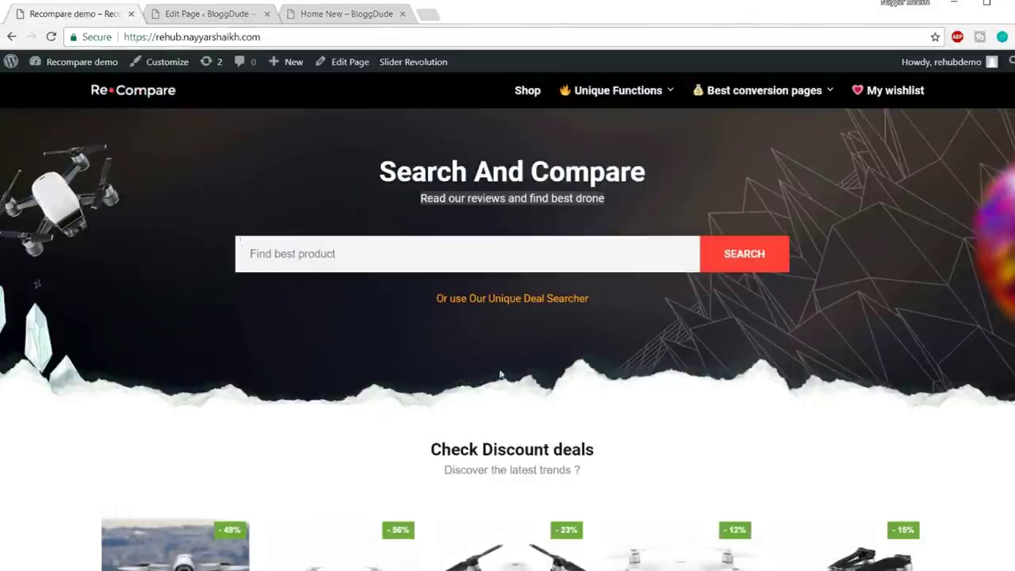
left_click(184, 14)
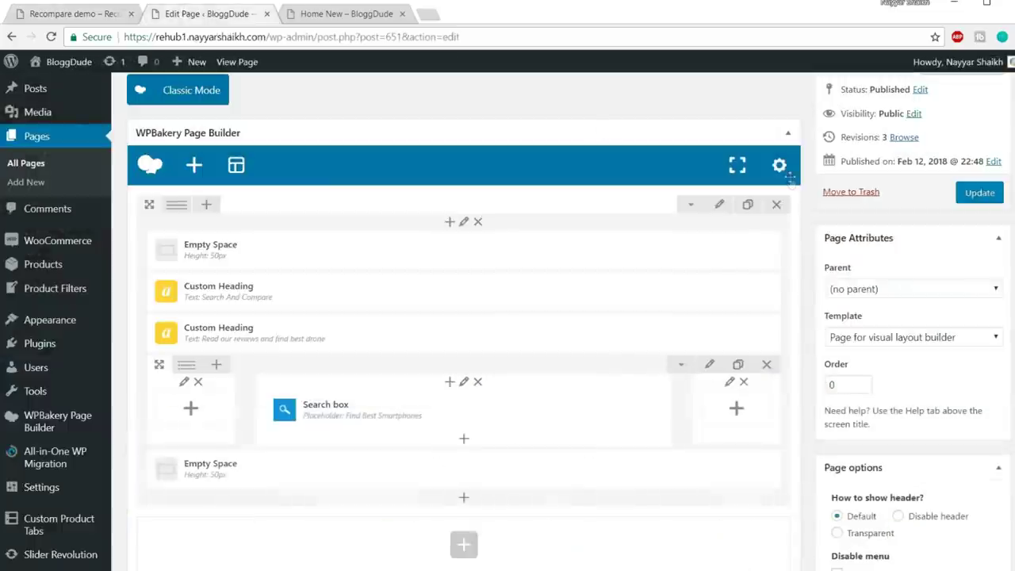
scroll(789, 210, "down", 2)
scroll(790, 217, "up", 2)
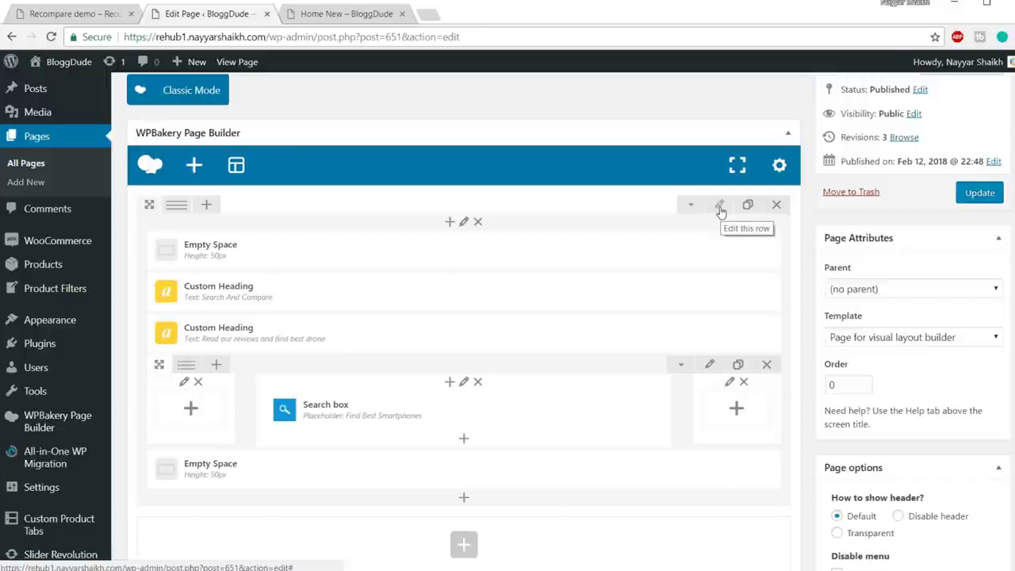
left_click(73, 13)
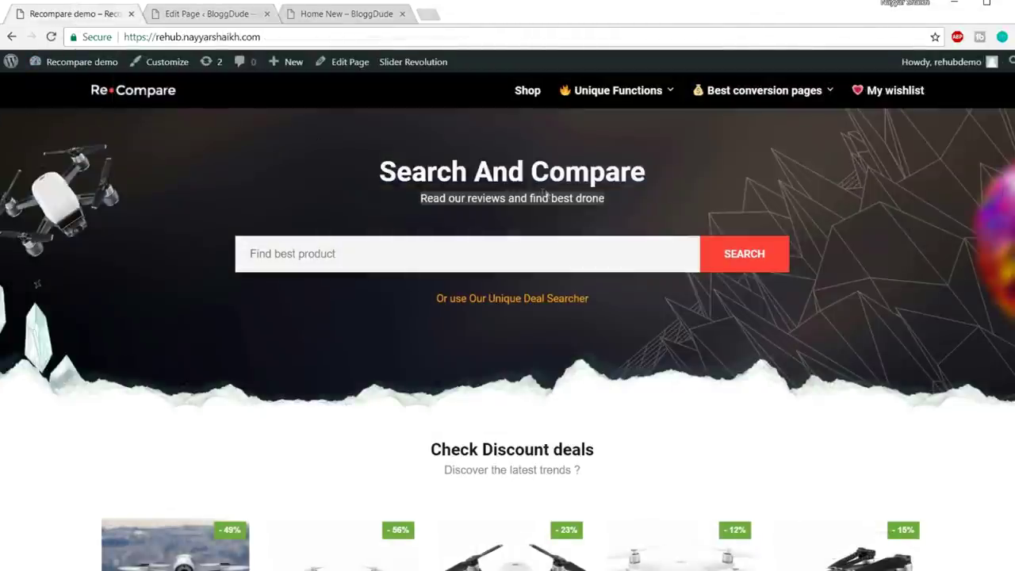
left_click_drag(378, 163, 627, 215)
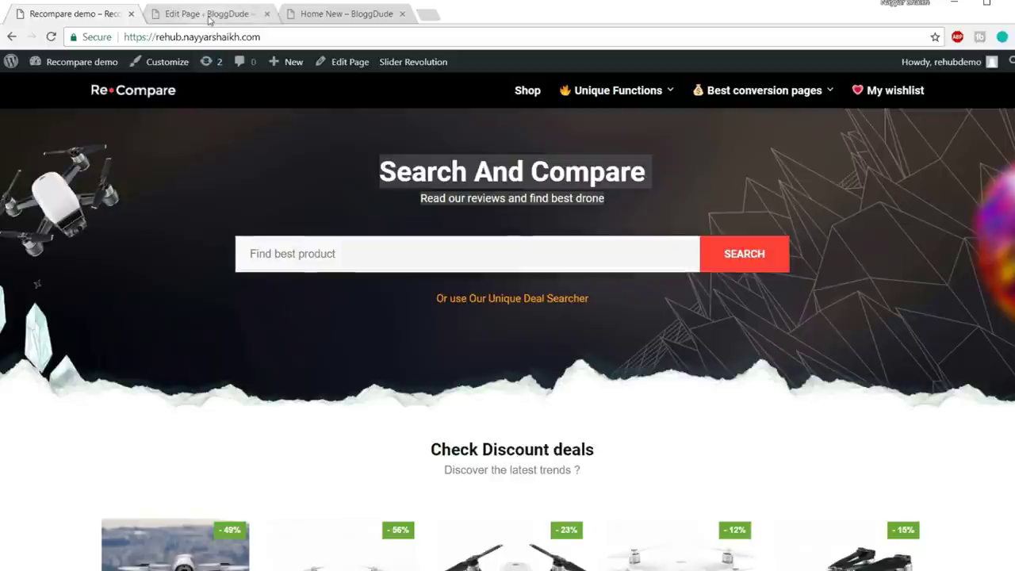
key("ctrl+Tab")
left_click_drag(476, 251, 468, 224)
scroll(728, 276, "up", 2)
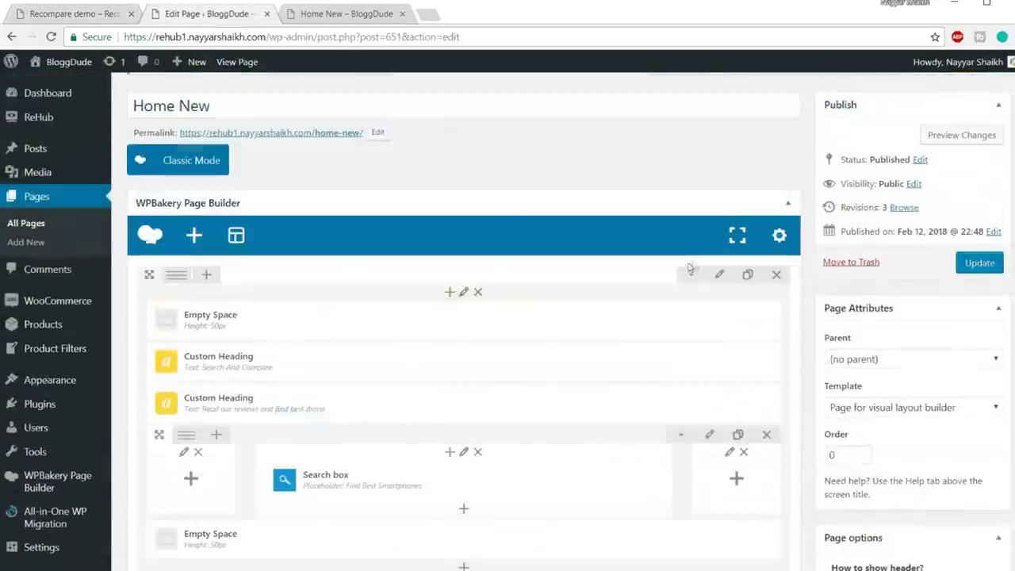
scroll(729, 277, "down", 1)
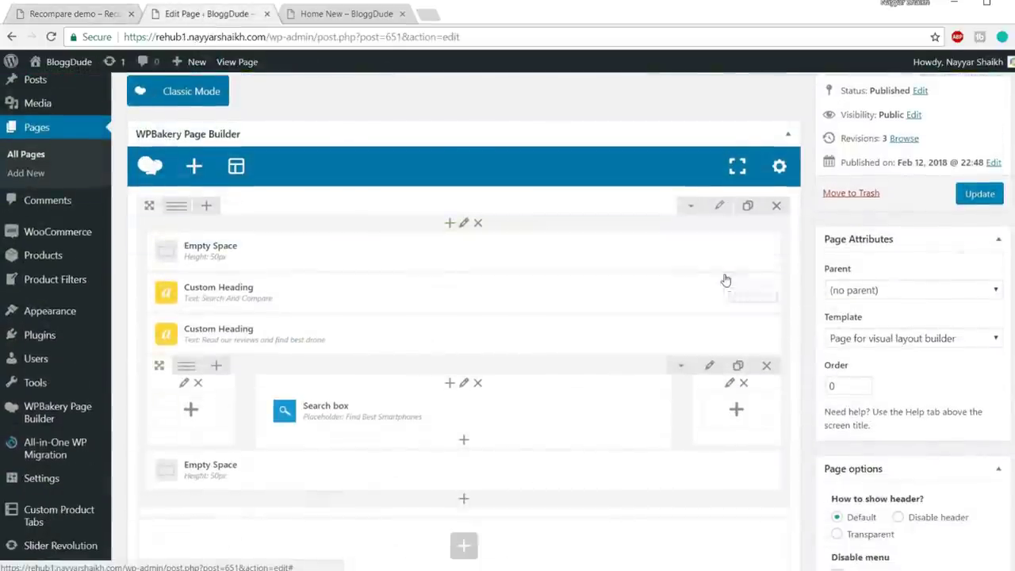
Step: Set the top row's Design Options background image to bg-compare-home
left_click(721, 207)
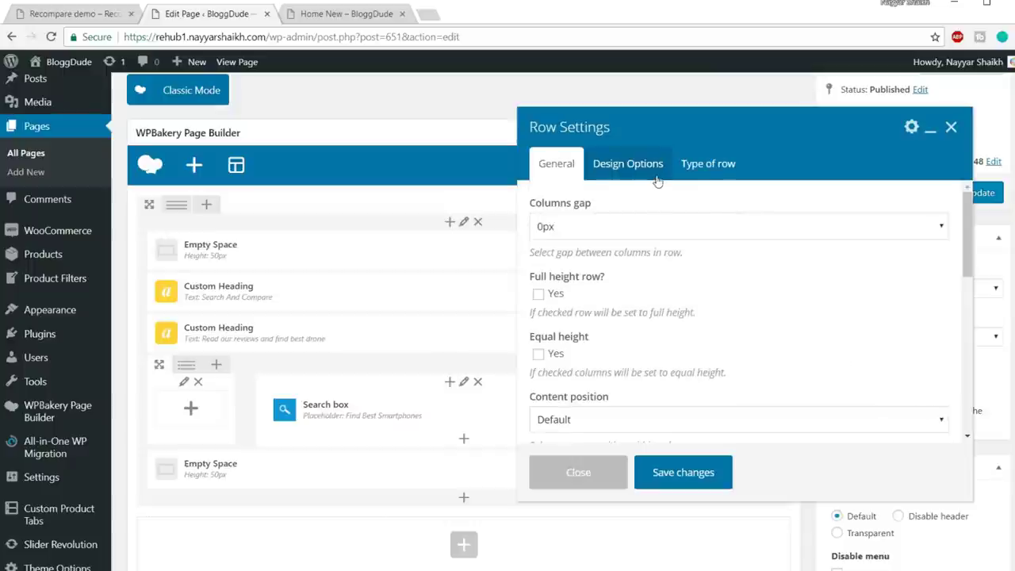
left_click(655, 178)
scroll(880, 231, "down", 2)
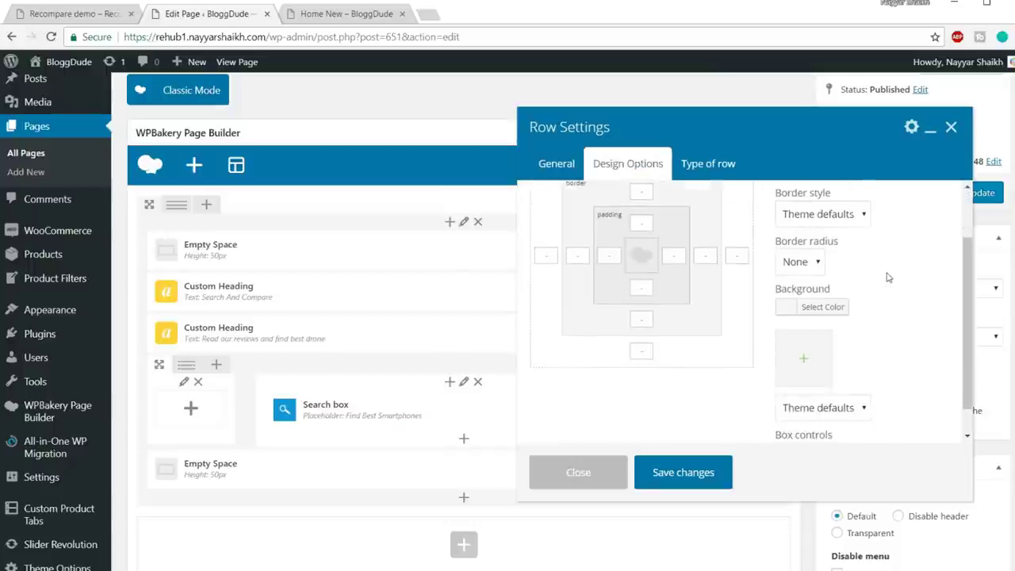
scroll(817, 281, "down", 1)
scroll(809, 283, "up", 2)
scroll(809, 283, "down", 2)
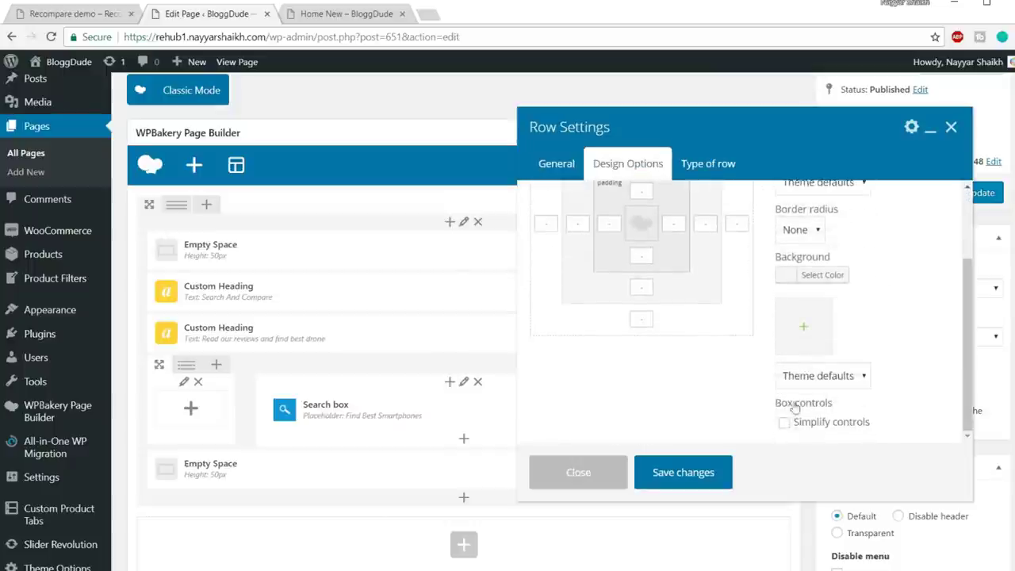
left_click(808, 330)
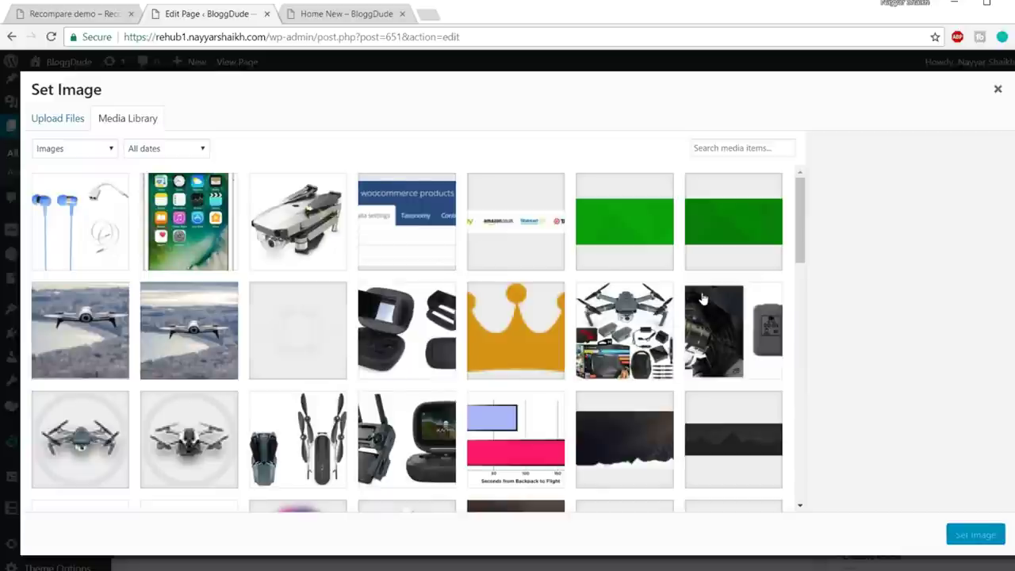
scroll(703, 299, "down", 2)
left_click(632, 328)
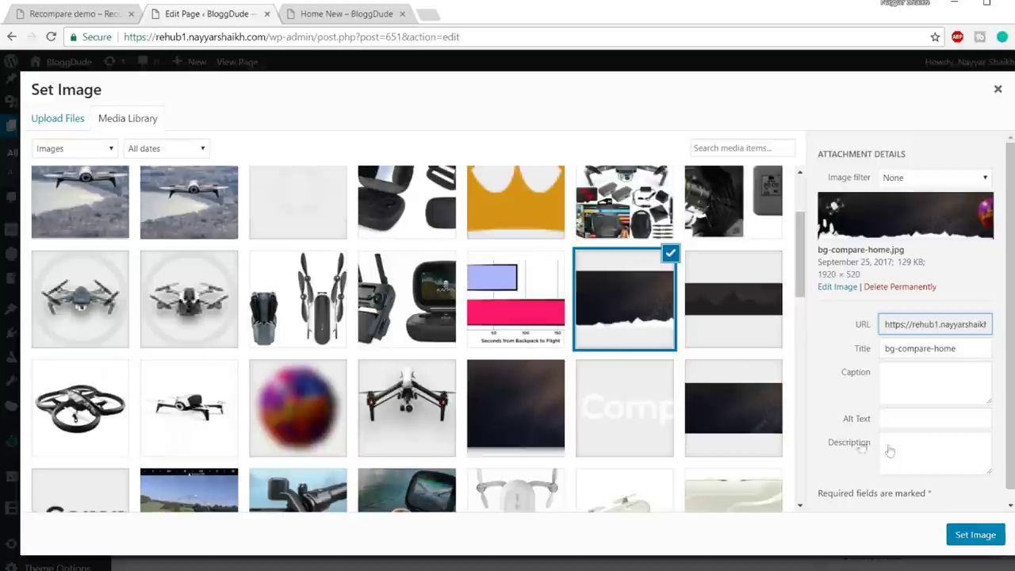
left_click(977, 536)
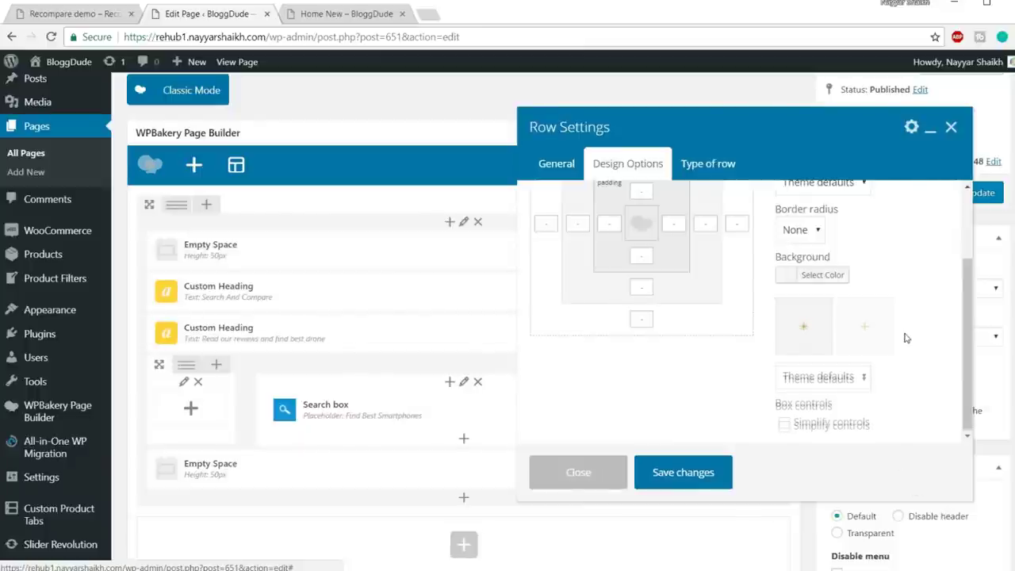
Step: Size the background to Cover, save the row settings and update the page
left_click(841, 378)
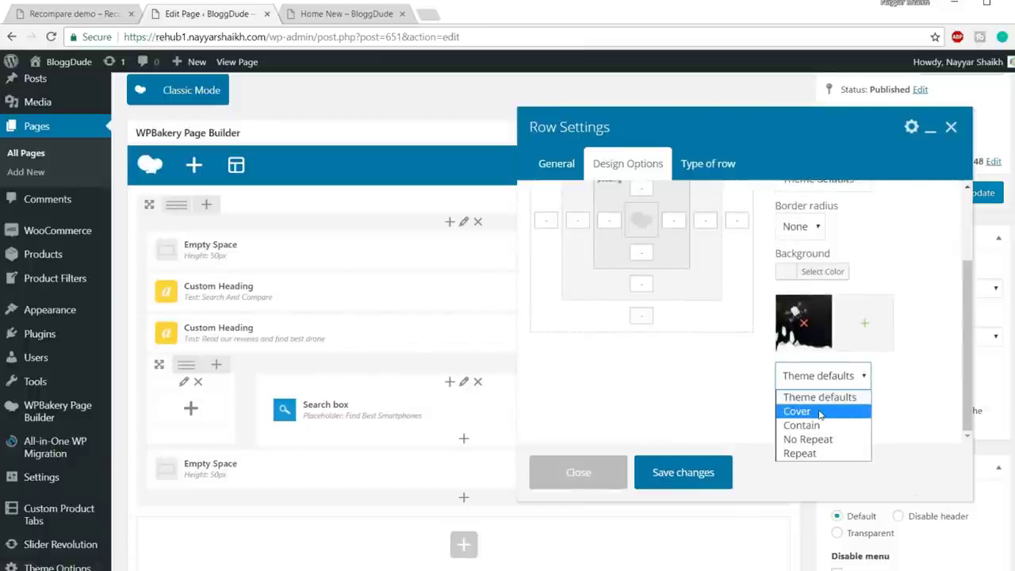
left_click(821, 413)
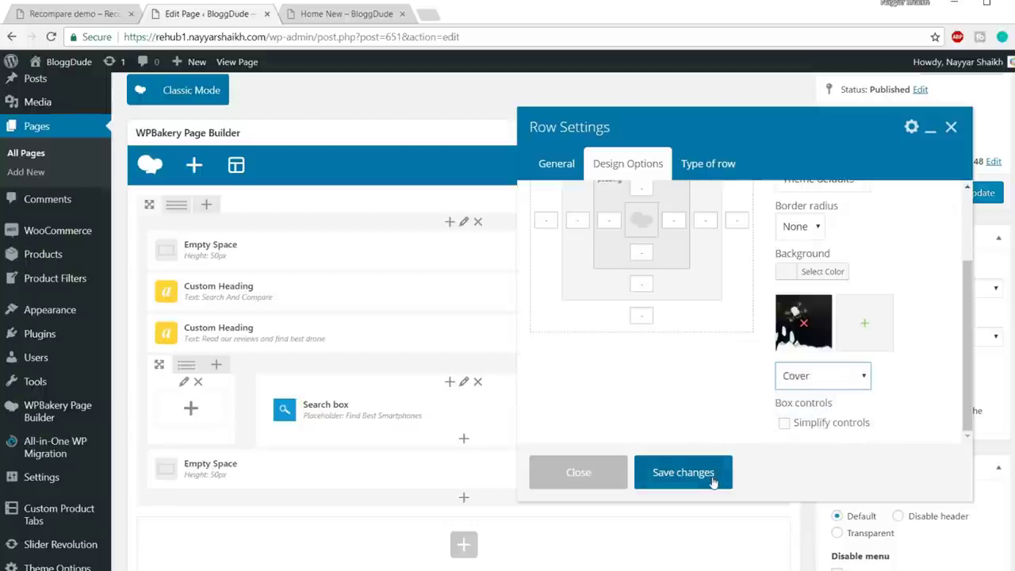
left_click(713, 478)
left_click(980, 194)
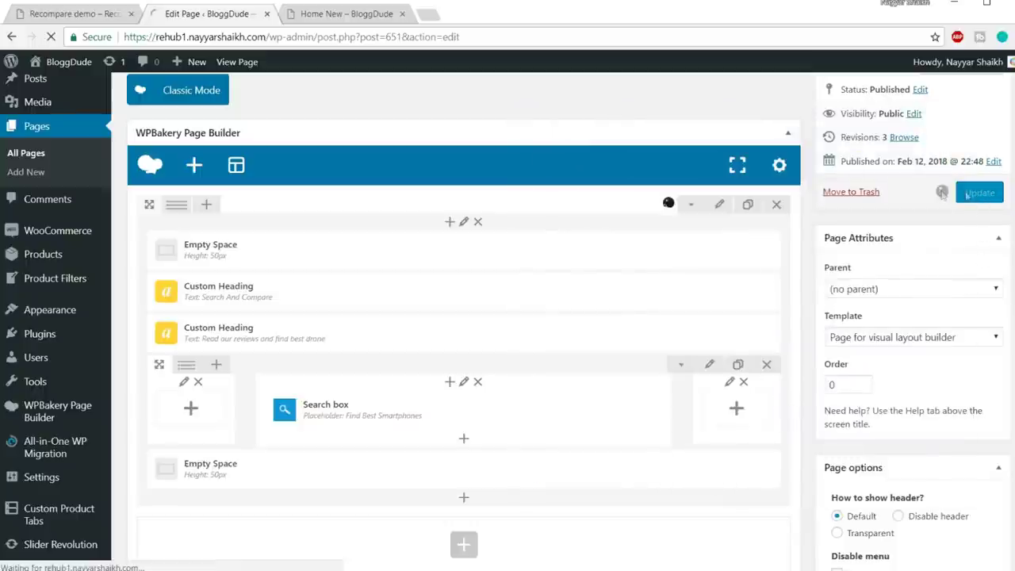
Step: Reload live Home New to see the hero background, compare with the Recompare demo, then reopen the editor
left_click(350, 18)
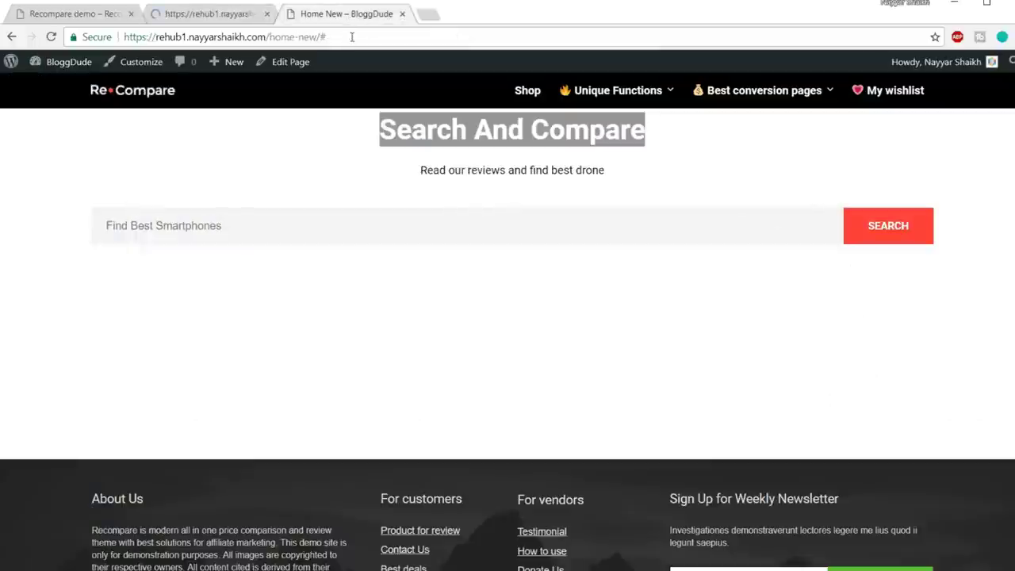
left_click(351, 37)
key("Return")
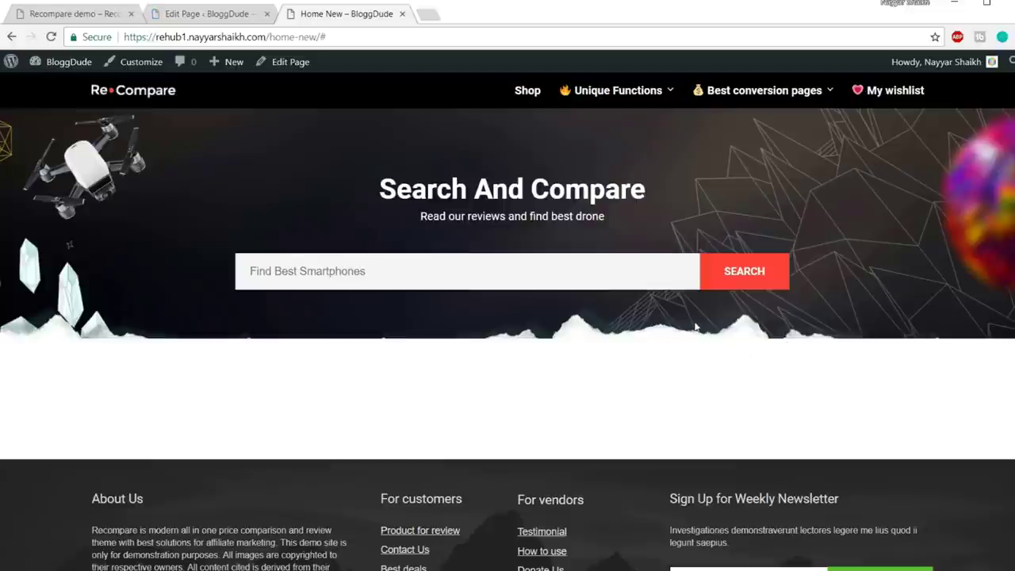
left_click(115, 18)
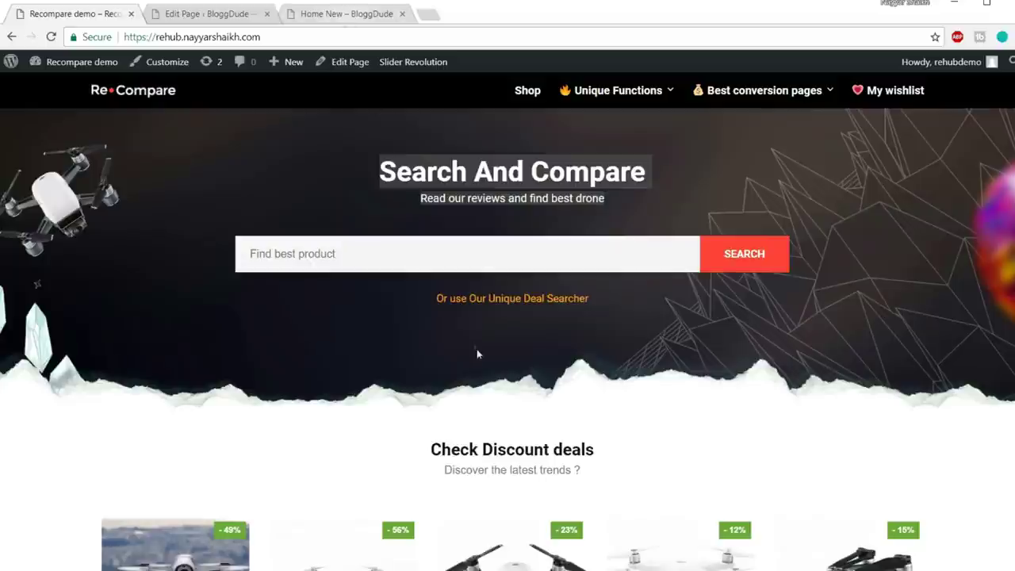
left_click(347, 16)
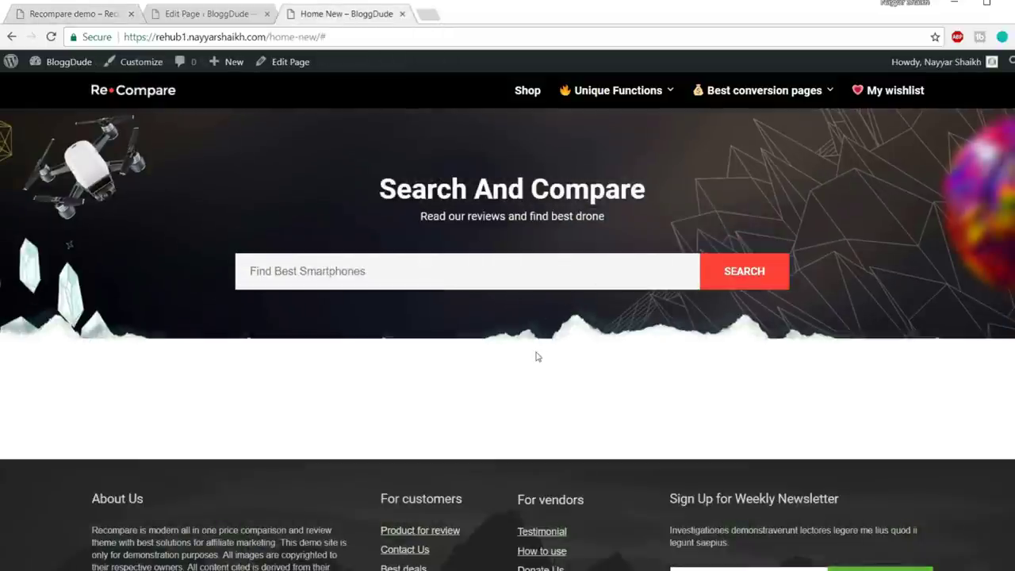
left_click(87, 15)
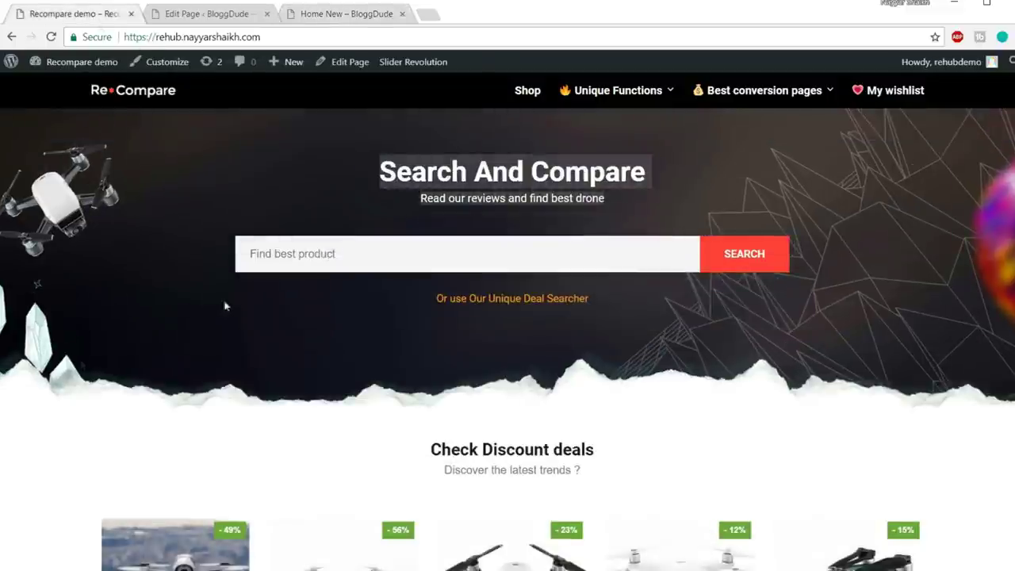
left_click(333, 11)
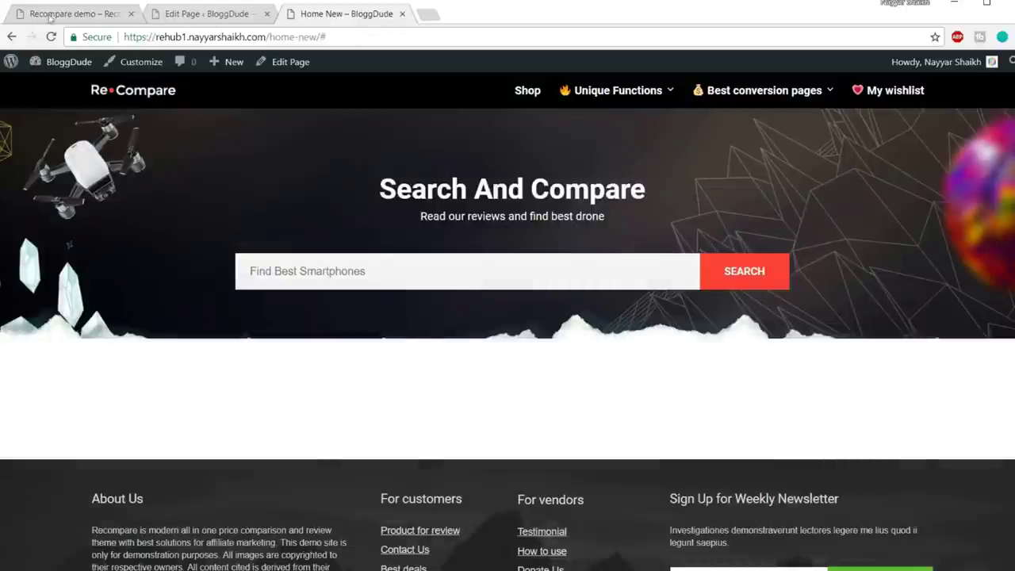
left_click(72, 13)
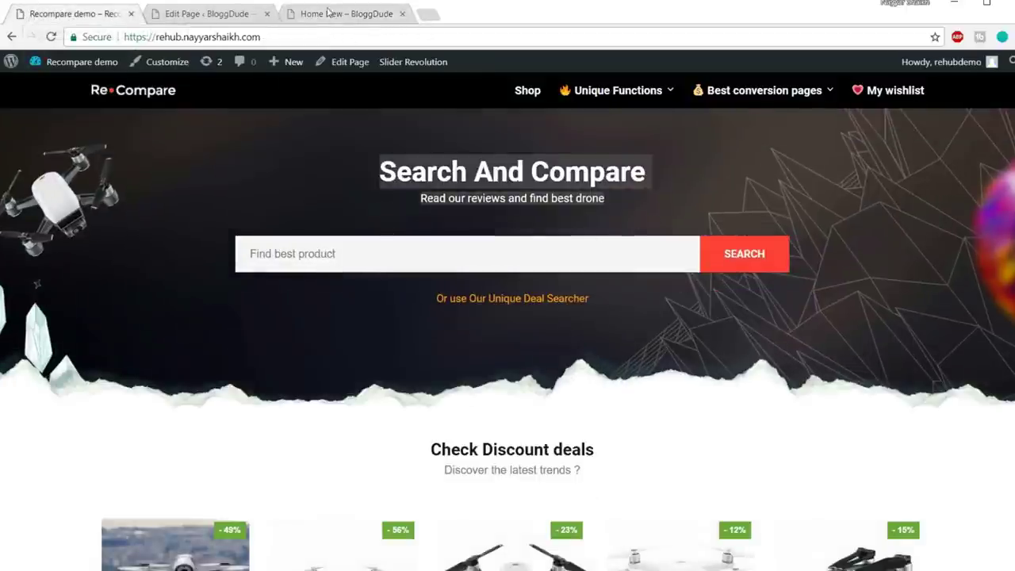
left_click(333, 14)
left_click(59, 19)
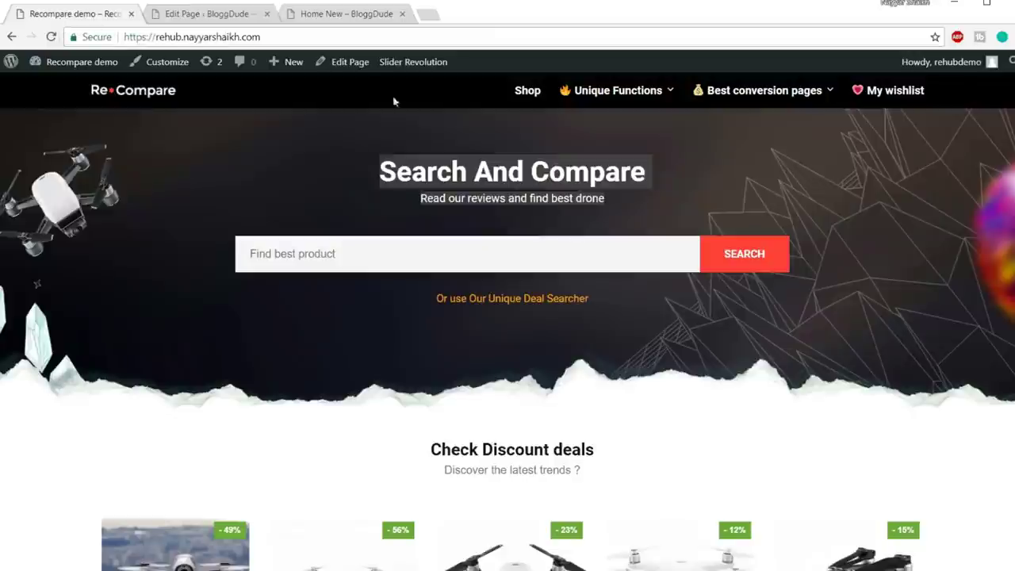
left_click(194, 16)
scroll(560, 249, "down", 5)
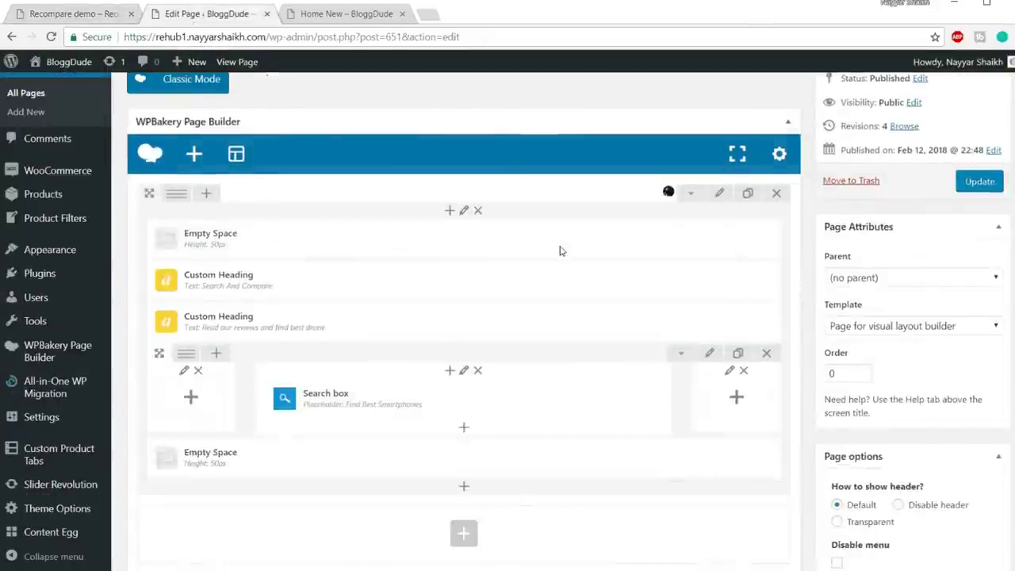
Step: Change the bottom Empty Space height to 110px, update the page, and reload live Home New
mouse_move(211, 294)
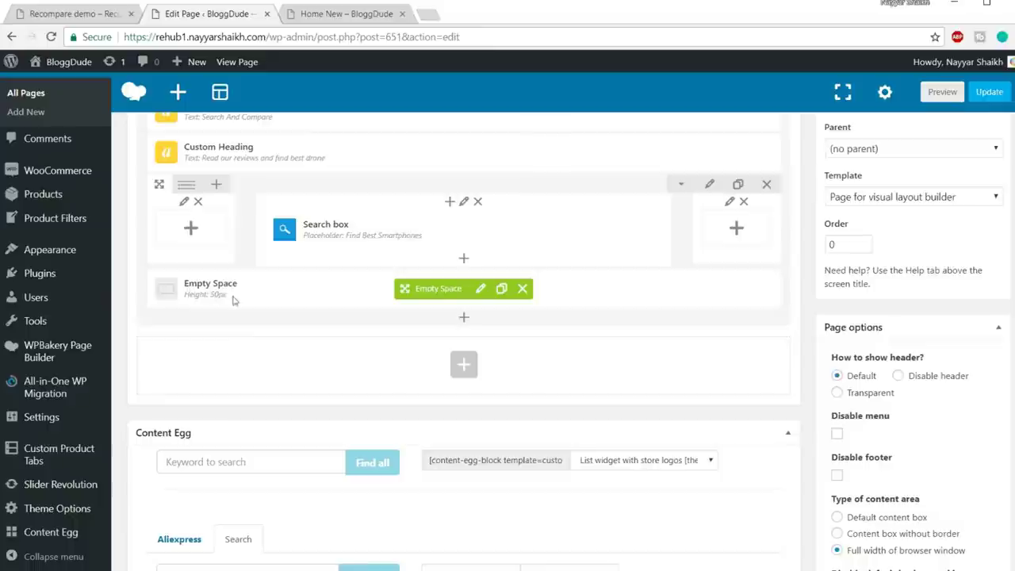
left_click(482, 291)
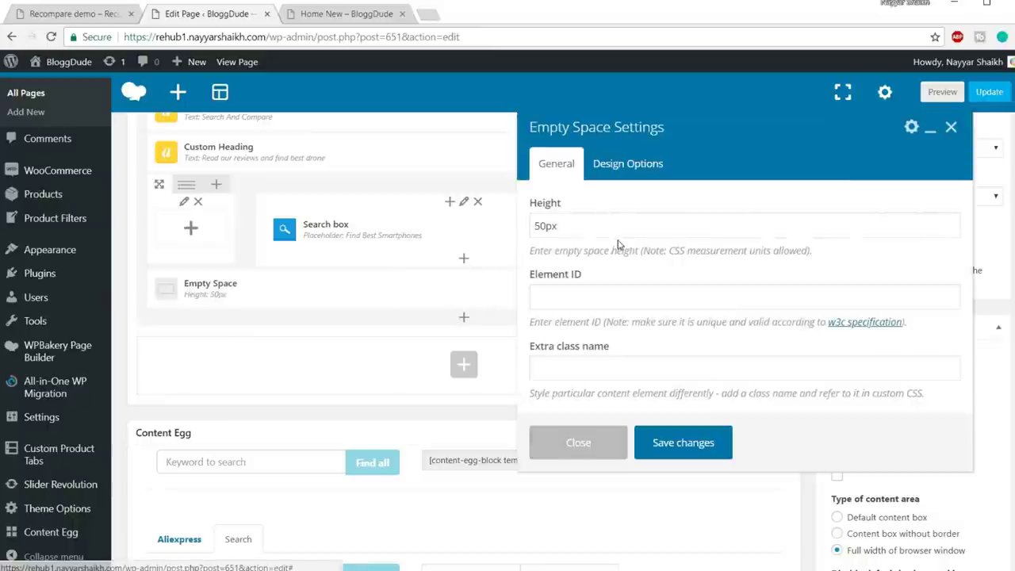
double_click(546, 226)
type("1px")
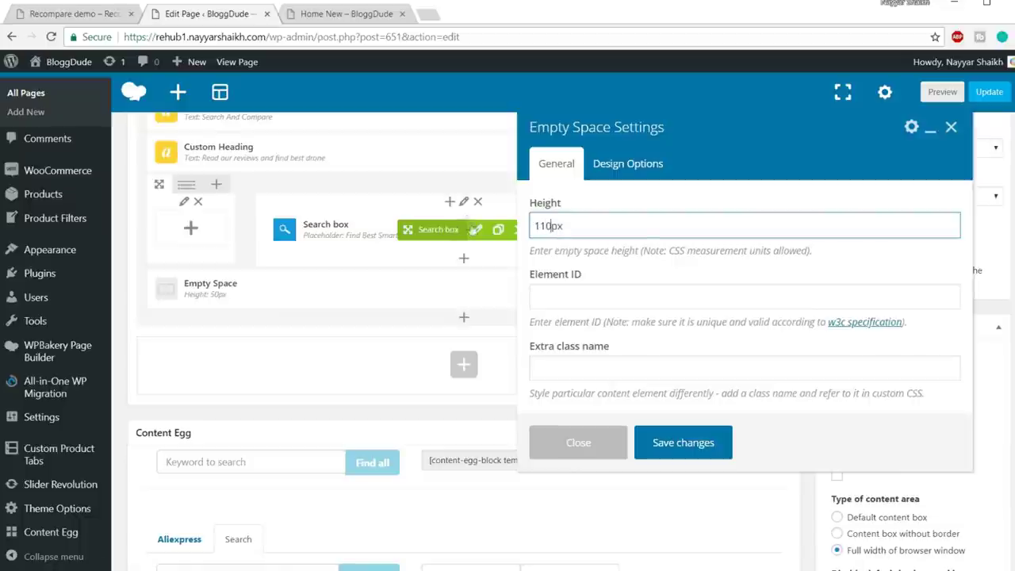
left_click(674, 451)
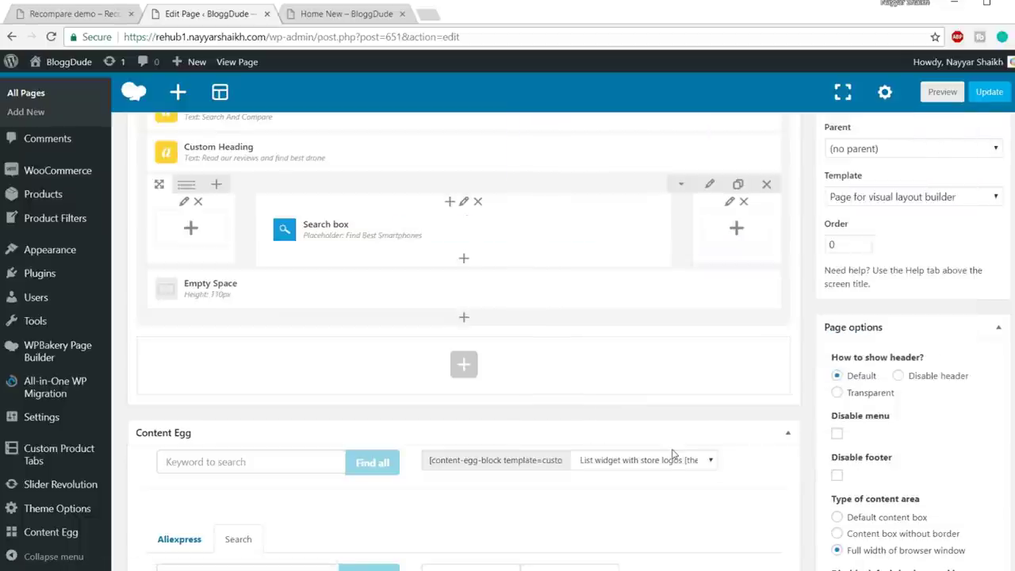
left_click(989, 92)
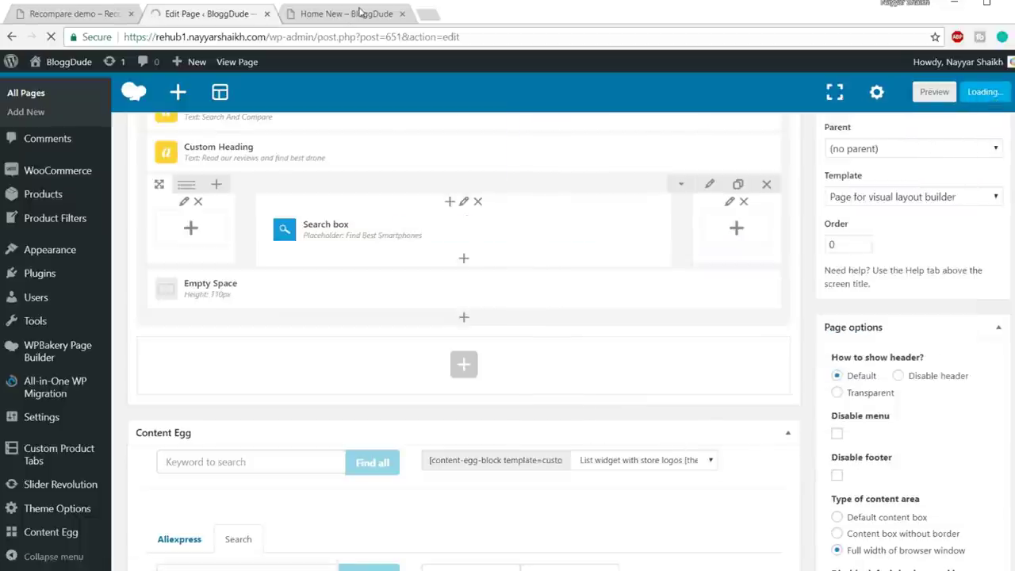
left_click(354, 14)
left_click(363, 36)
key("Return")
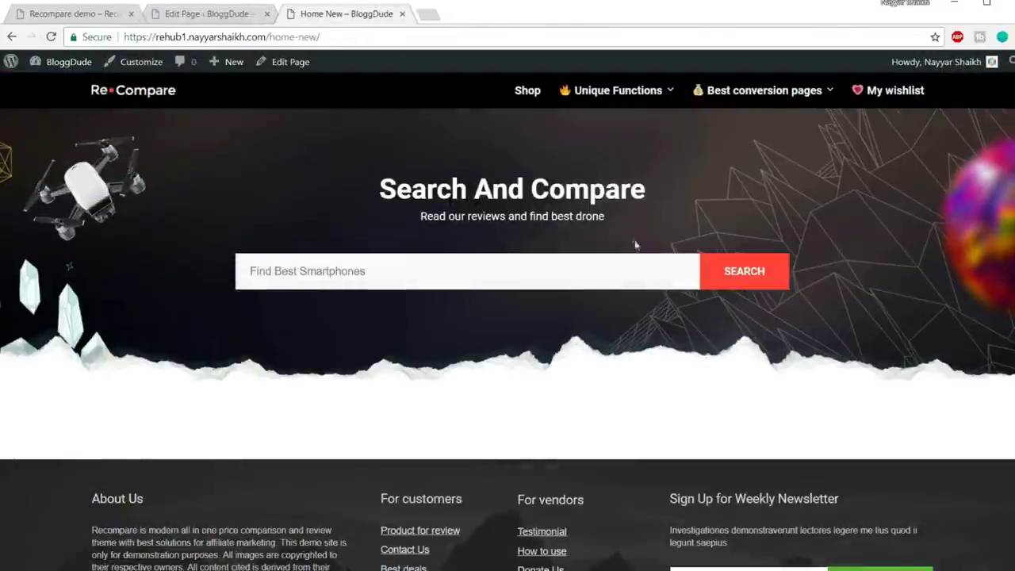
Step: Inspect the Recompare demo's deals heading and subtitle, then go back to the editor
left_click(80, 12)
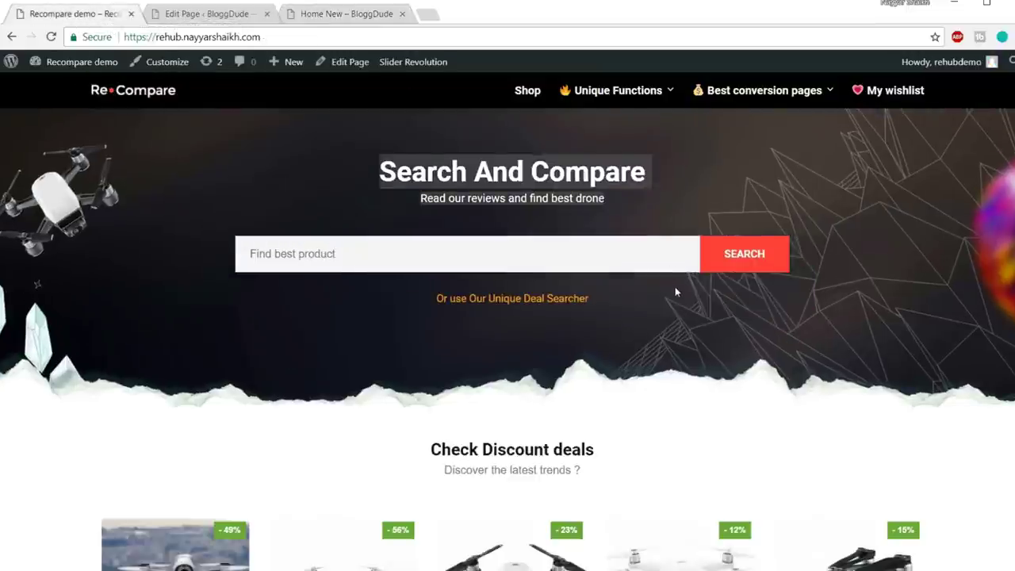
scroll(675, 286, "down", 4)
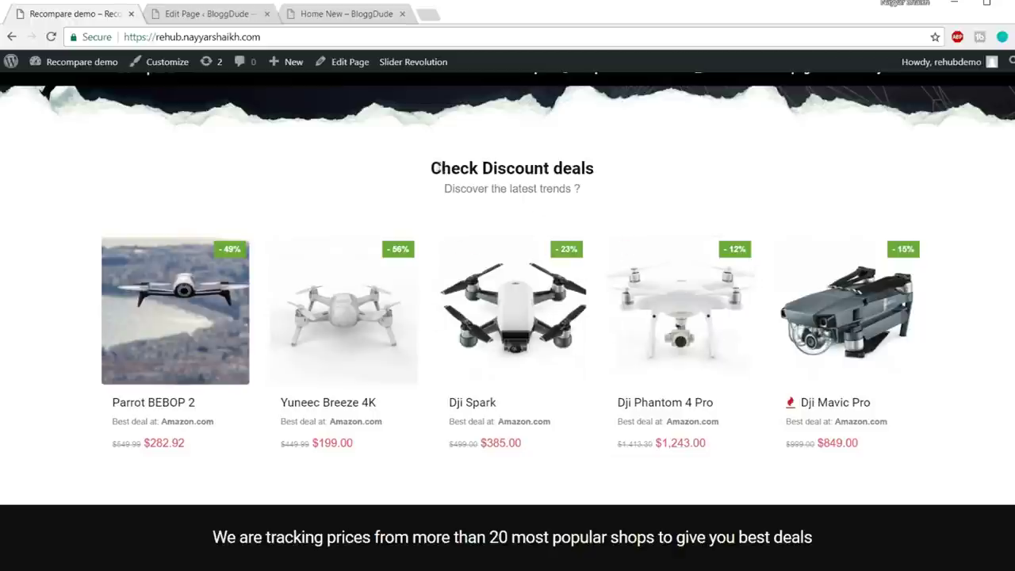
left_click_drag(431, 168, 423, 193)
left_click(456, 192)
left_click(201, 15)
scroll(626, 347, "down", 10)
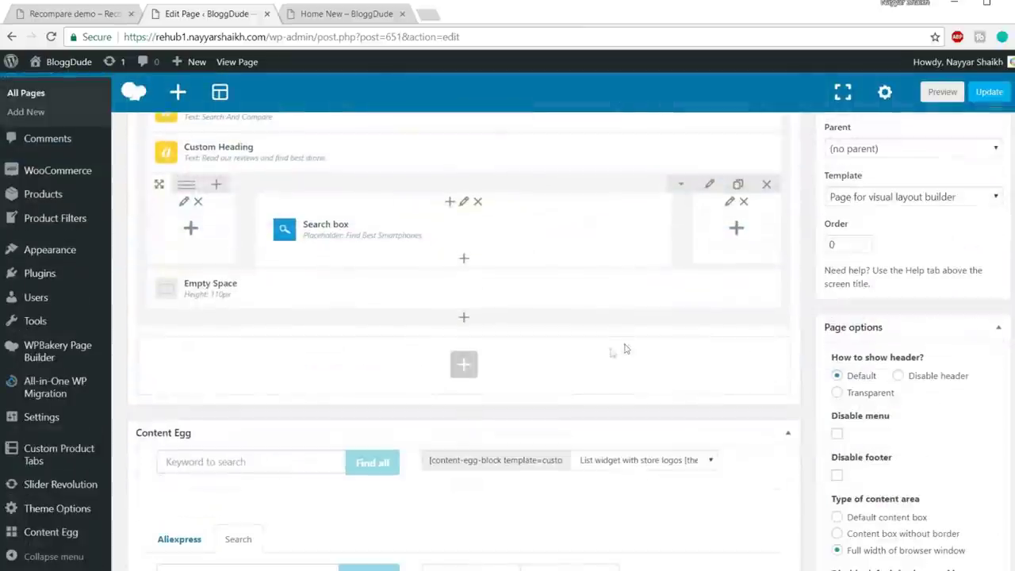
scroll(577, 367, "up", 3)
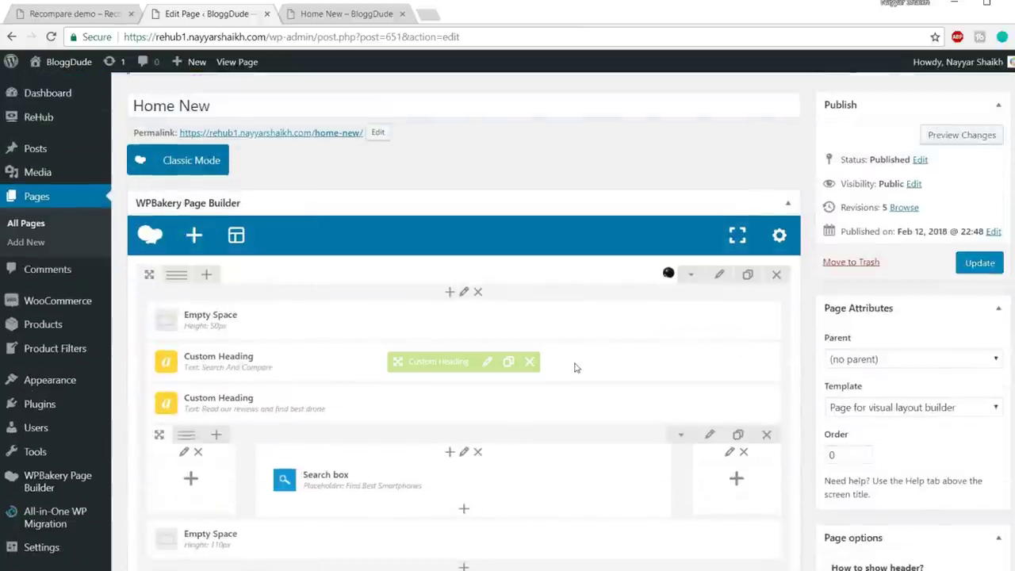
scroll(577, 367, "down", 2)
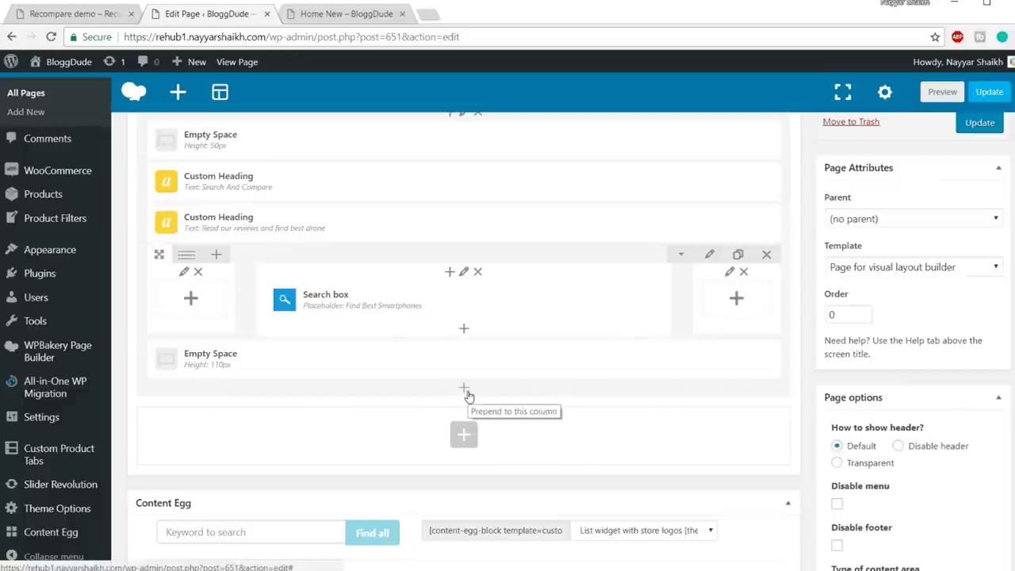
Step: Compare the live Home New hero with the demo and review its Check Discount deals heading
left_click(347, 14)
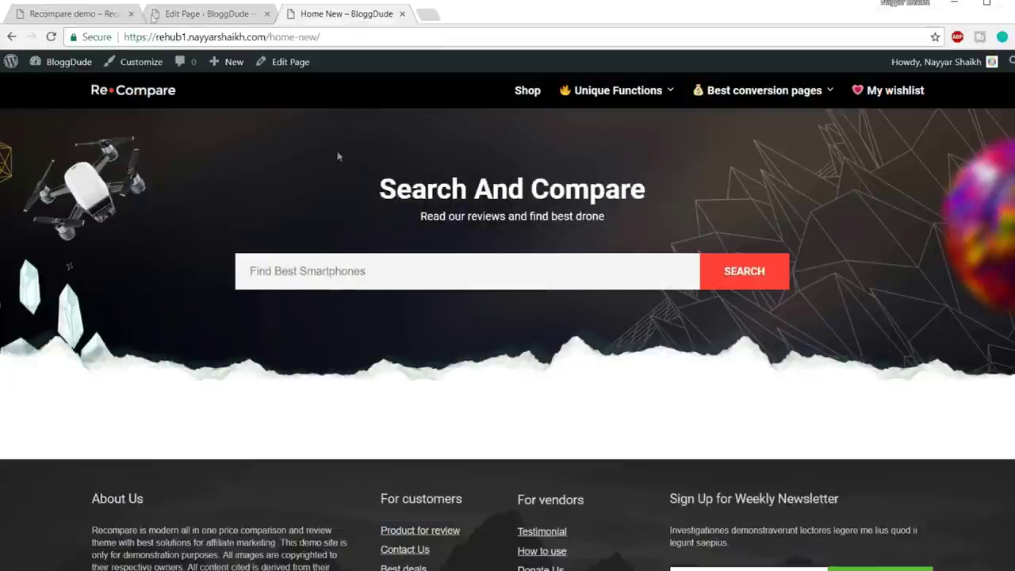
left_click(57, 15)
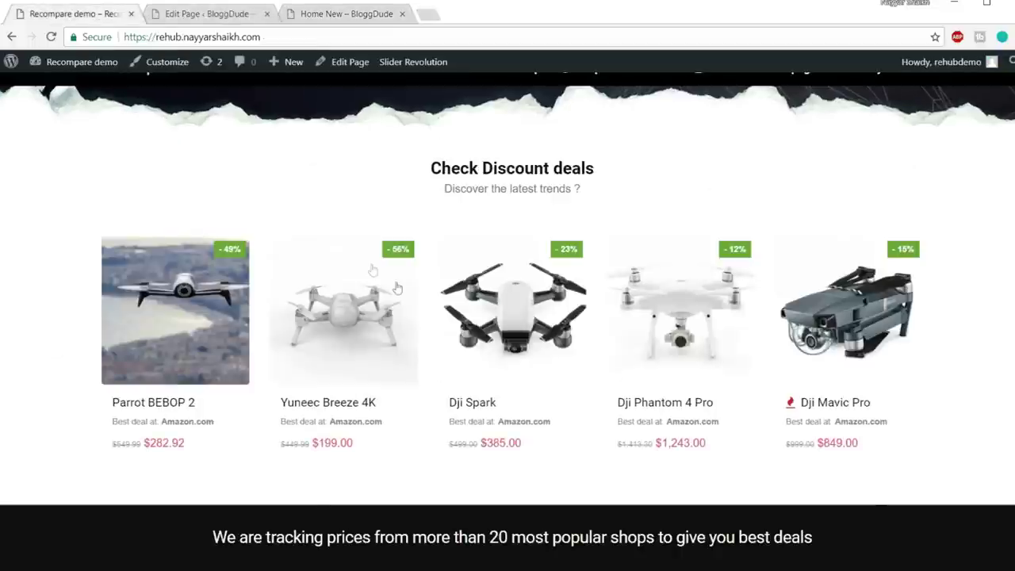
scroll(137, 117, "up", 4)
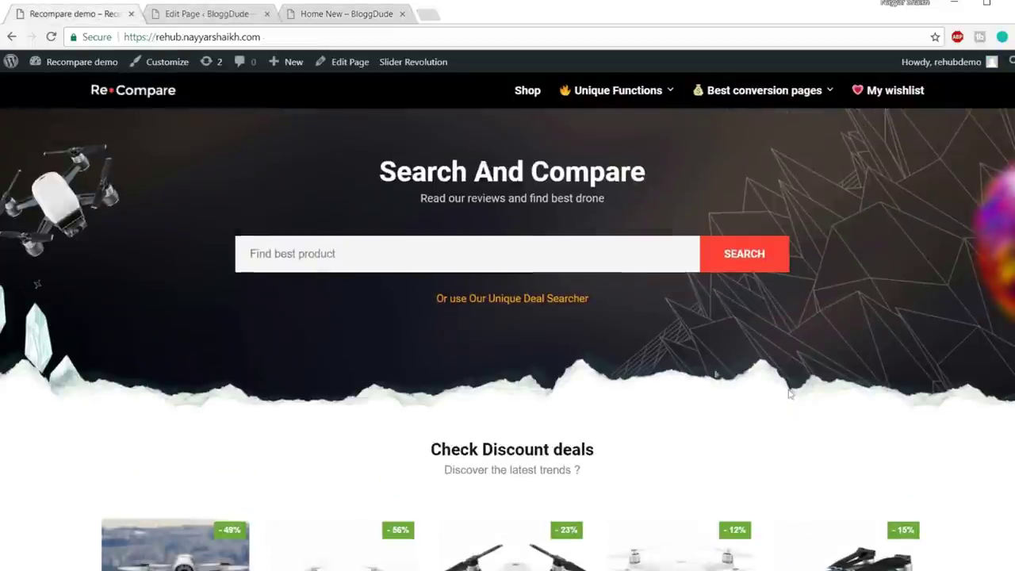
left_click_drag(789, 394, 271, 140)
scroll(622, 254, "down", 3)
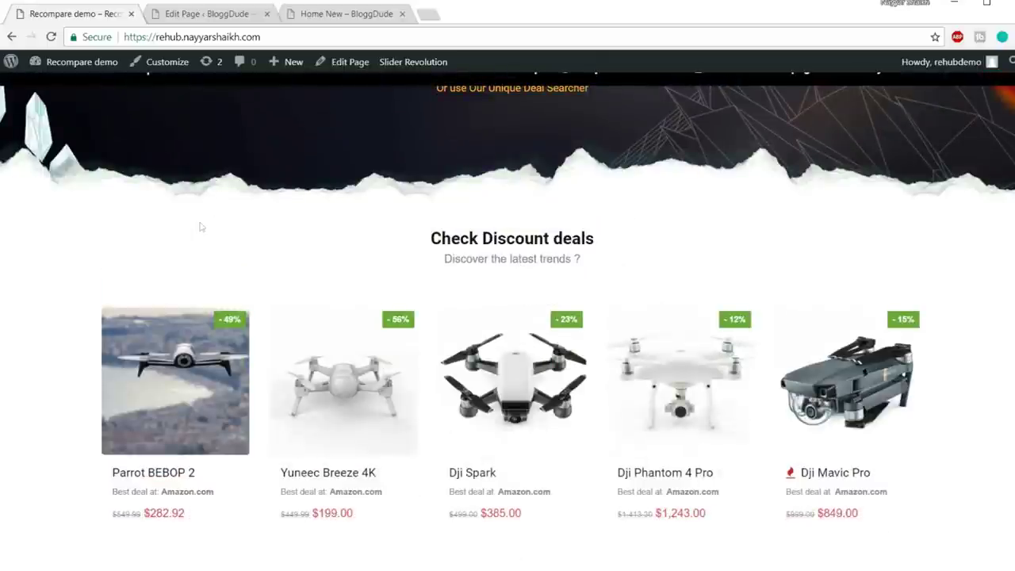
left_click_drag(199, 224, 591, 265)
left_click(317, 230)
scroll(578, 248, "up", 2)
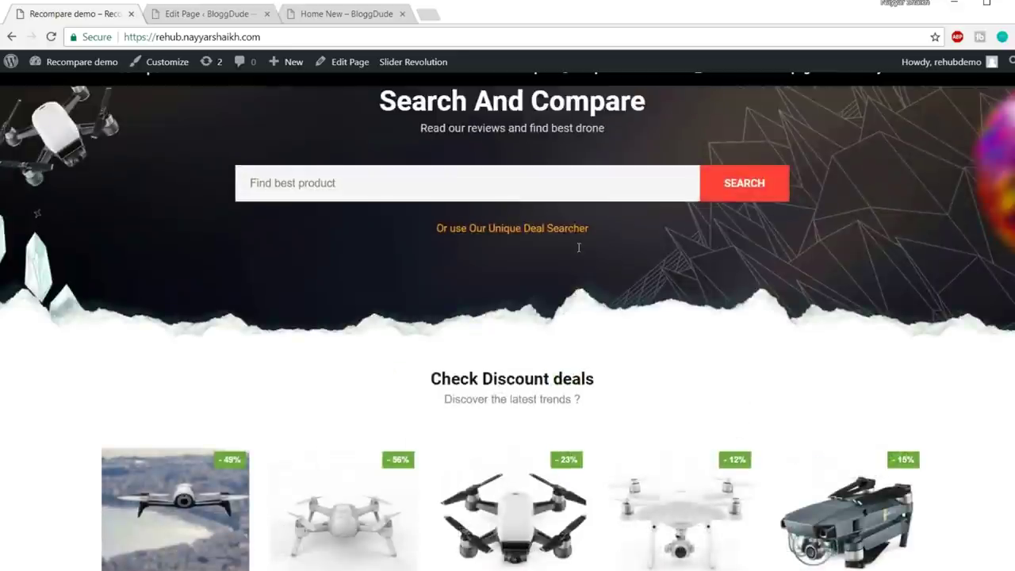
scroll(781, 277, "down", 2)
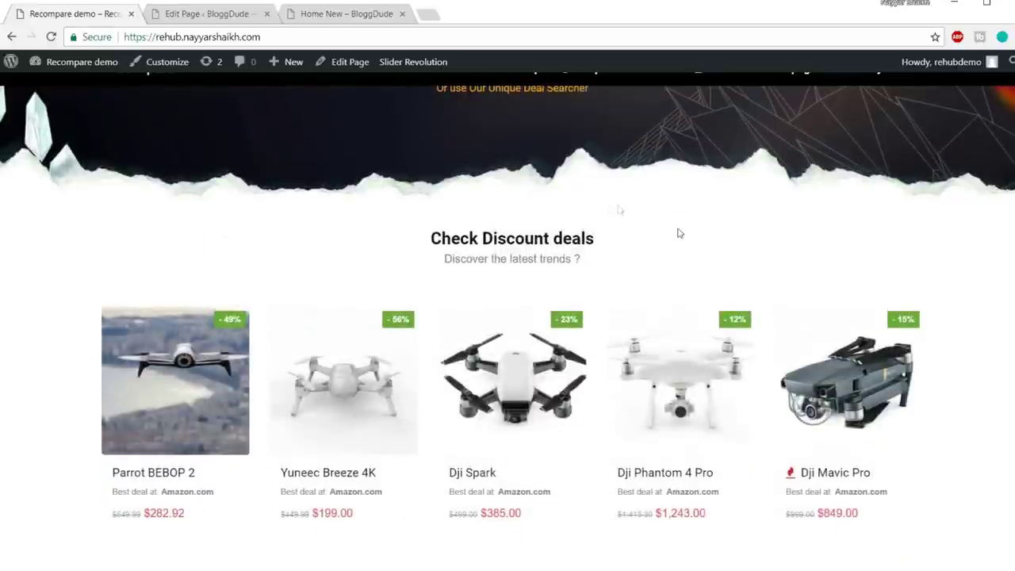
scroll(680, 233, "down", 1)
left_click_drag(24, 159, 506, 232)
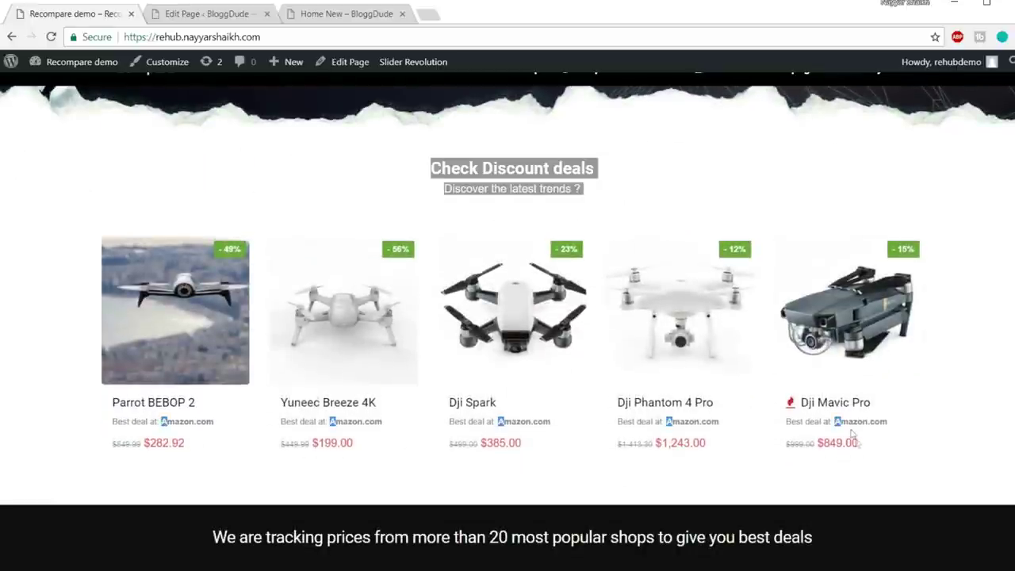
left_click(382, 200)
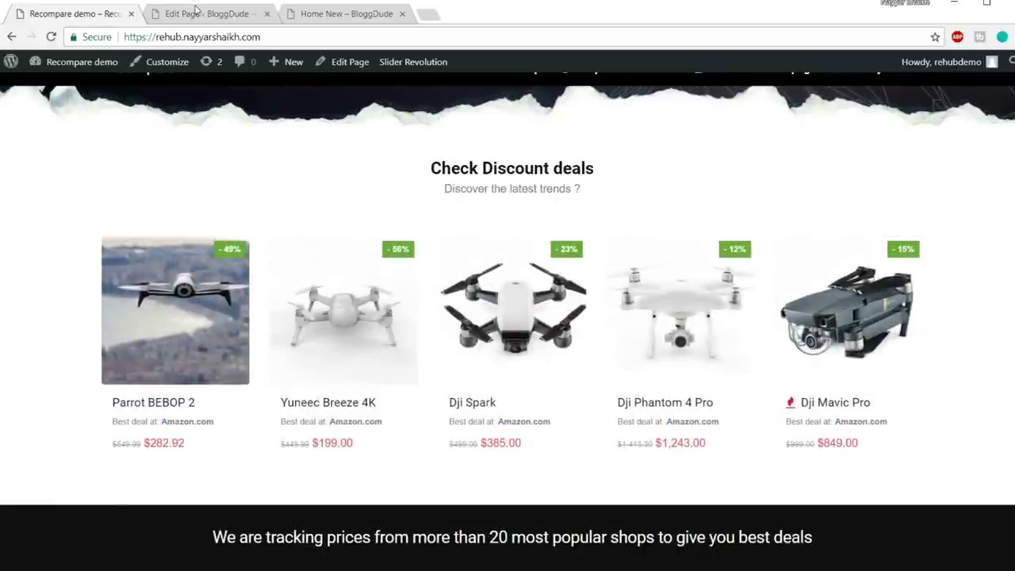
left_click(196, 11)
scroll(476, 238, "down", 3)
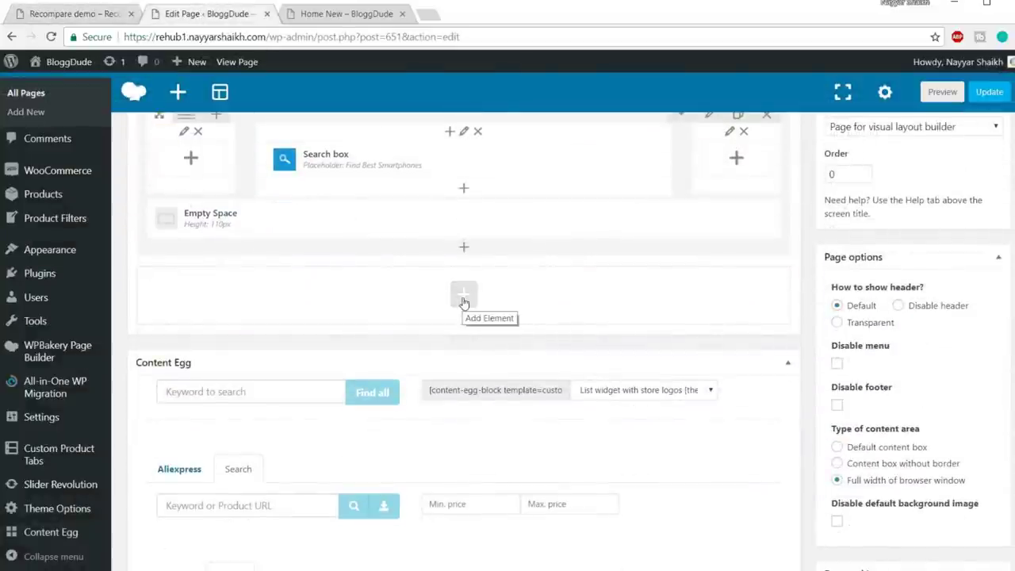
Step: Add an Empty Space block at the page bottom with a 60px height
left_click(464, 297)
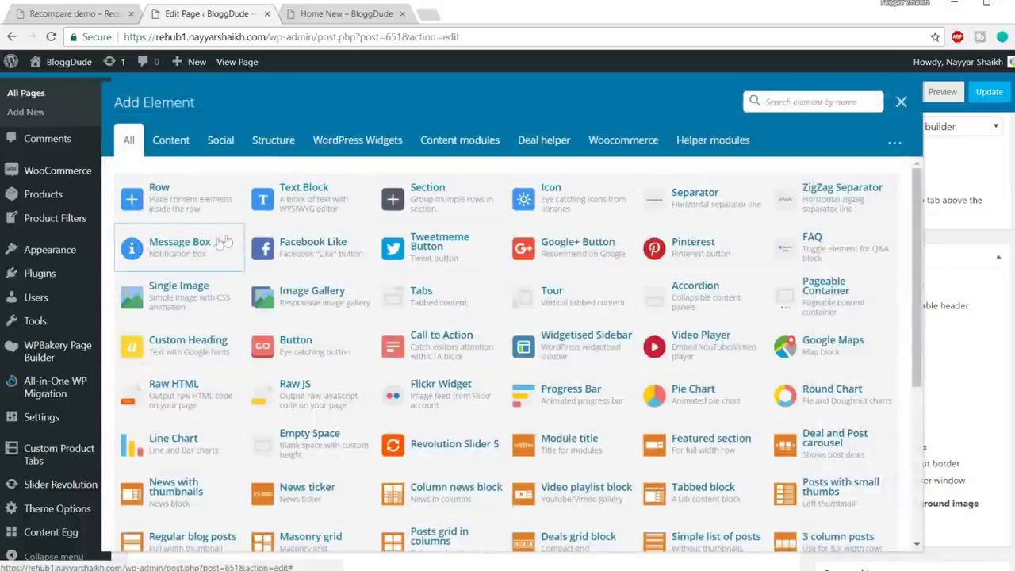
type("emp")
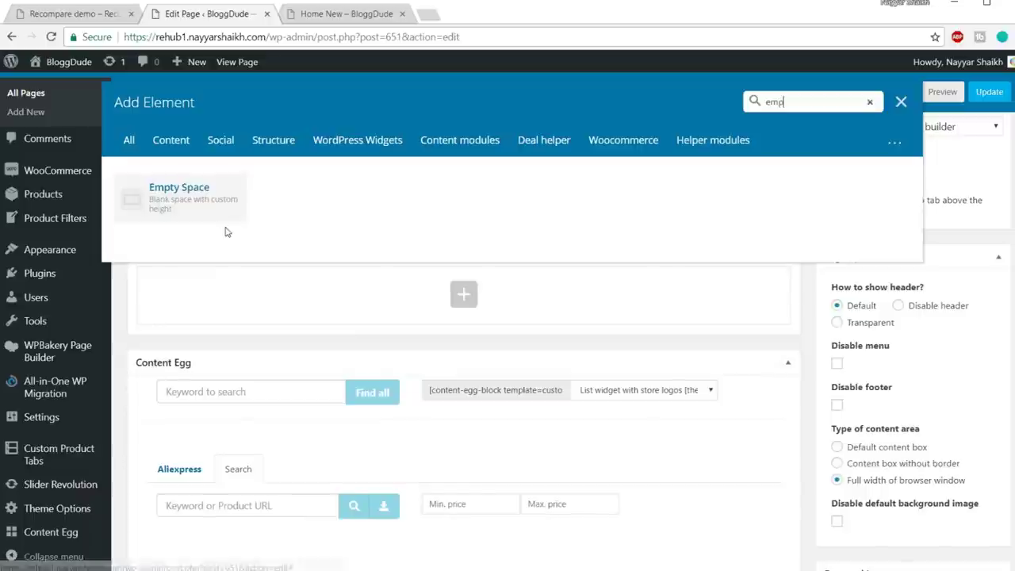
left_click(237, 208)
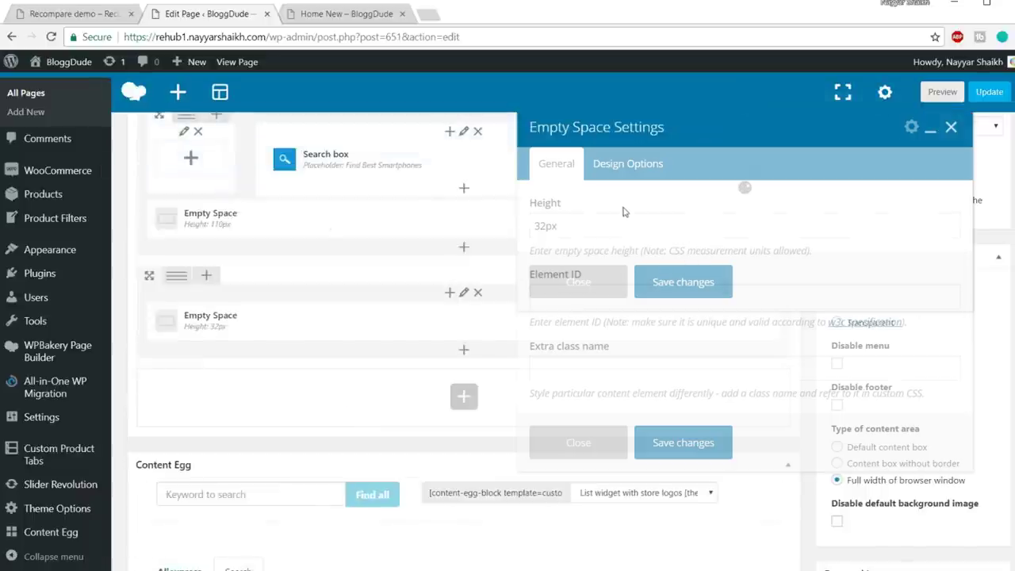
key("ctrl+a")
type("60px")
left_click(683, 443)
Step: Below the spacer, add a Custom Heading reading 'Check Discount deals', matching the demo
left_click(35, 15)
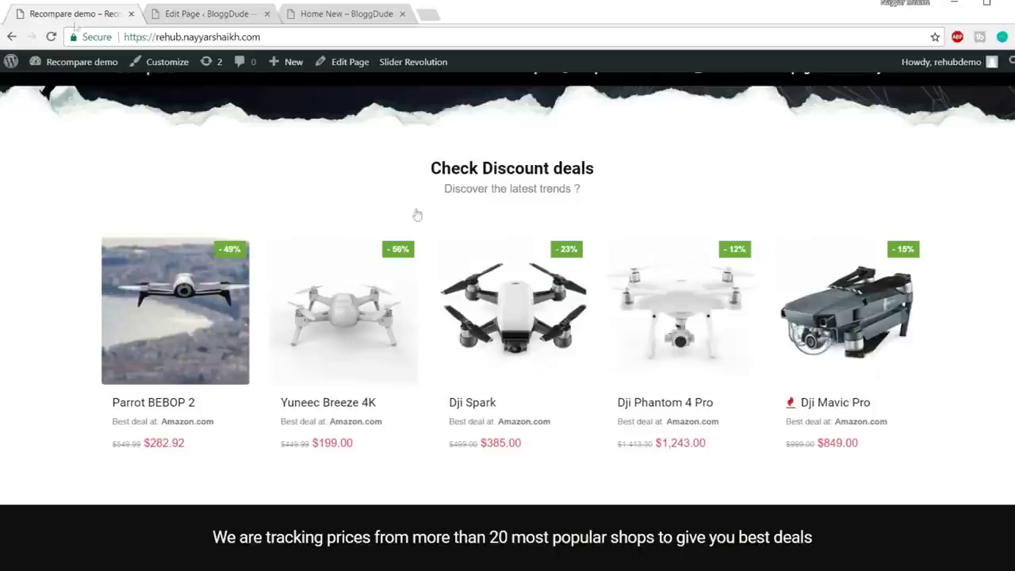
left_click_drag(433, 167, 618, 179)
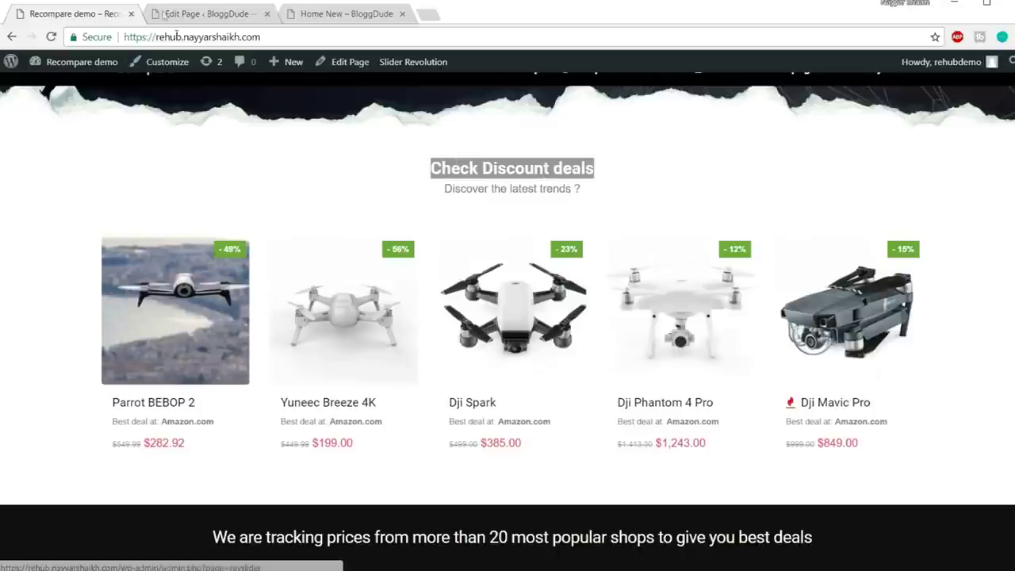
left_click(196, 18)
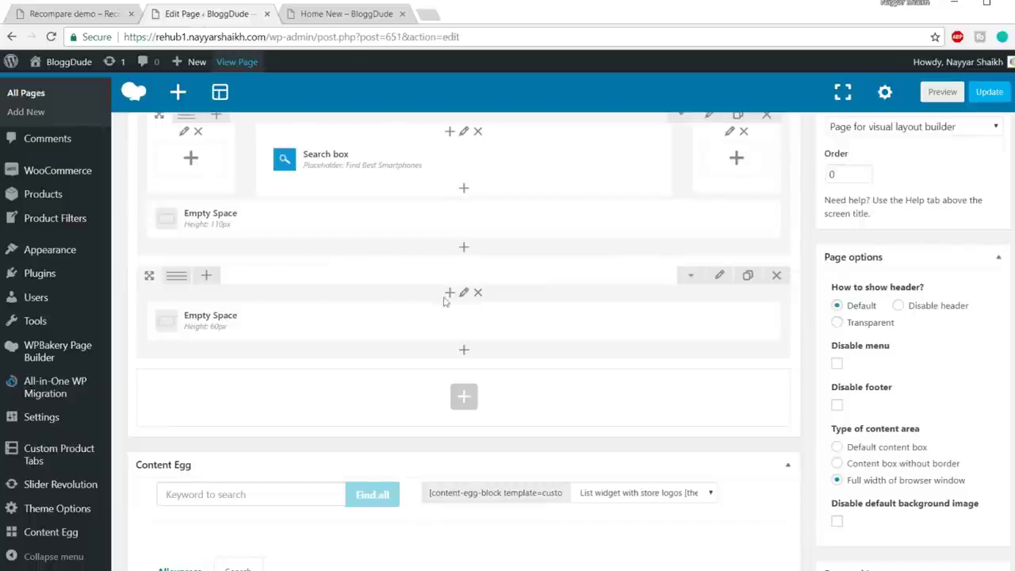
left_click(465, 353)
type("cust")
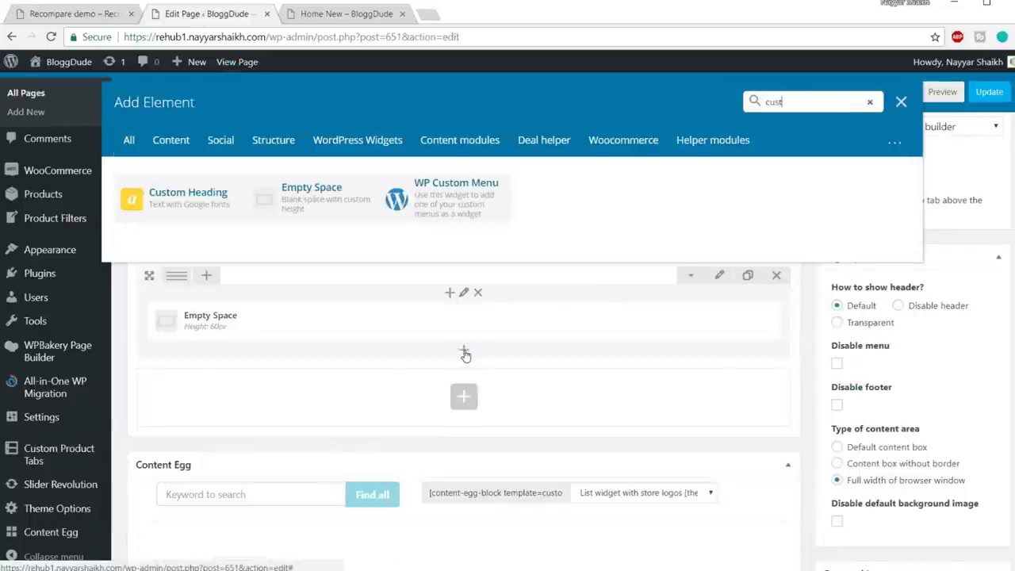
left_click(179, 194)
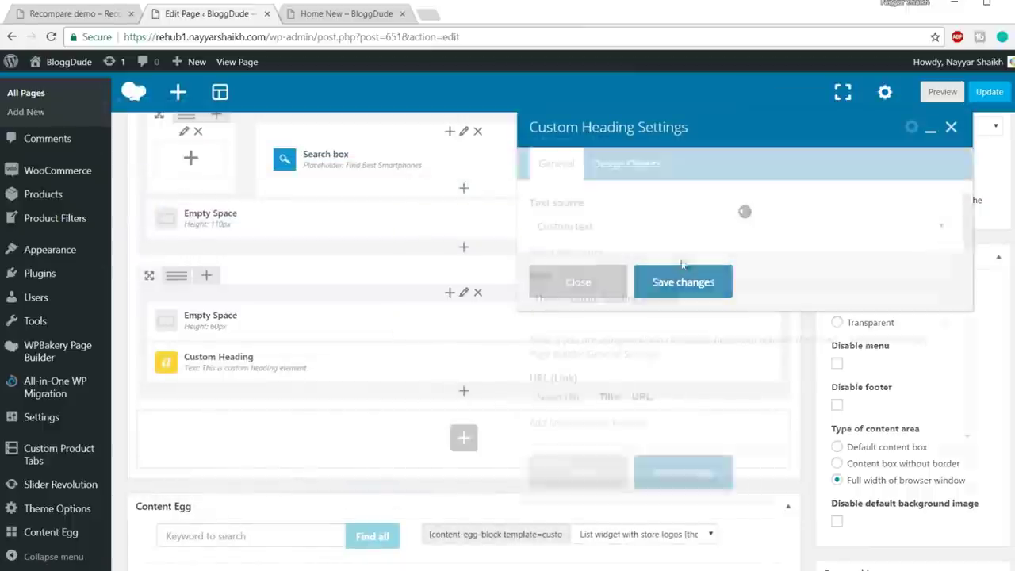
triple_click(718, 311)
type("Check Discount deals")
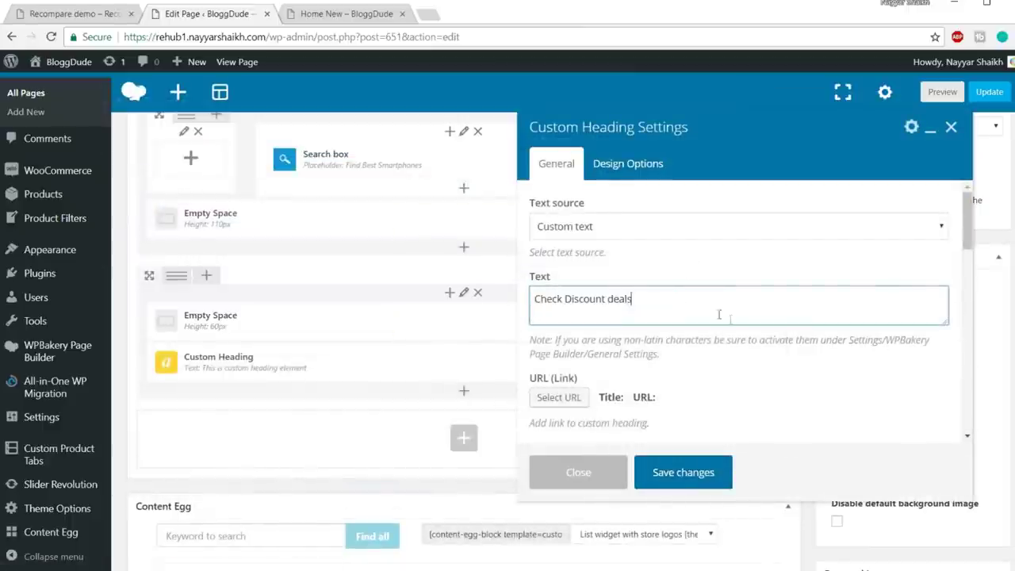
Step: Set the heading's element tag to h4, checking the demo heading for reference
scroll(731, 325, "down", 1)
scroll(732, 325, "down", 2)
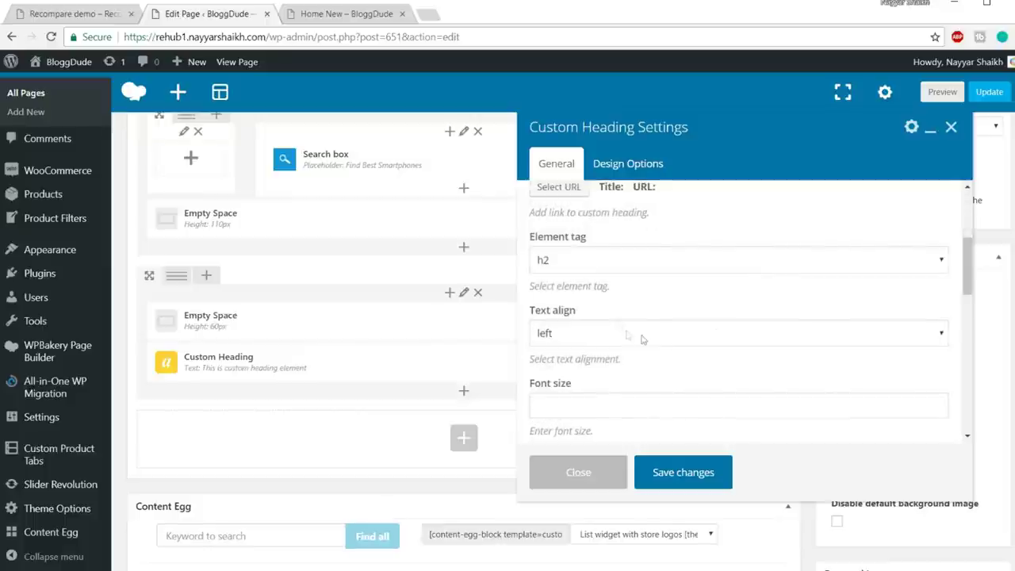
left_click(578, 263)
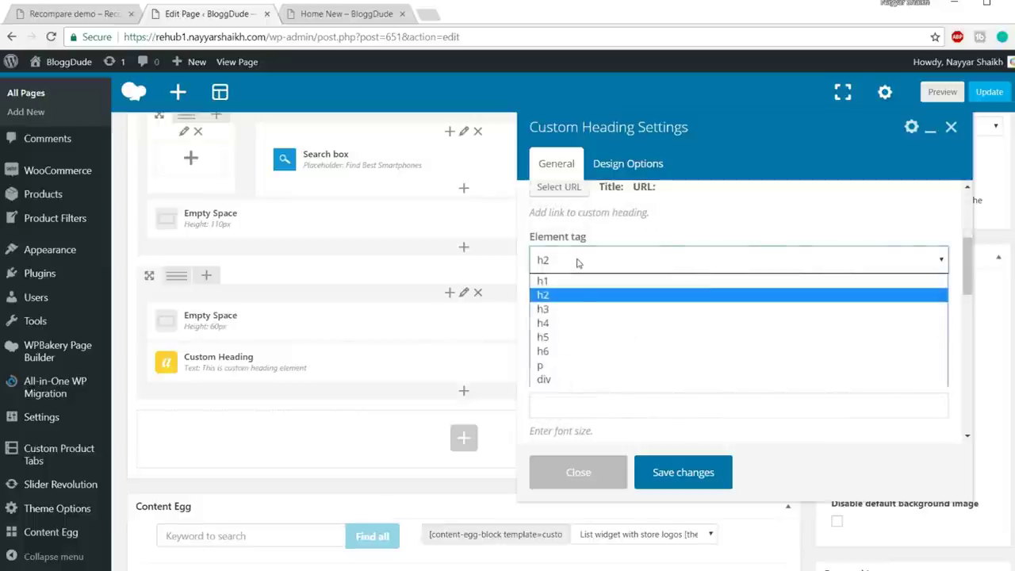
left_click(576, 324)
scroll(576, 325, "down", 1)
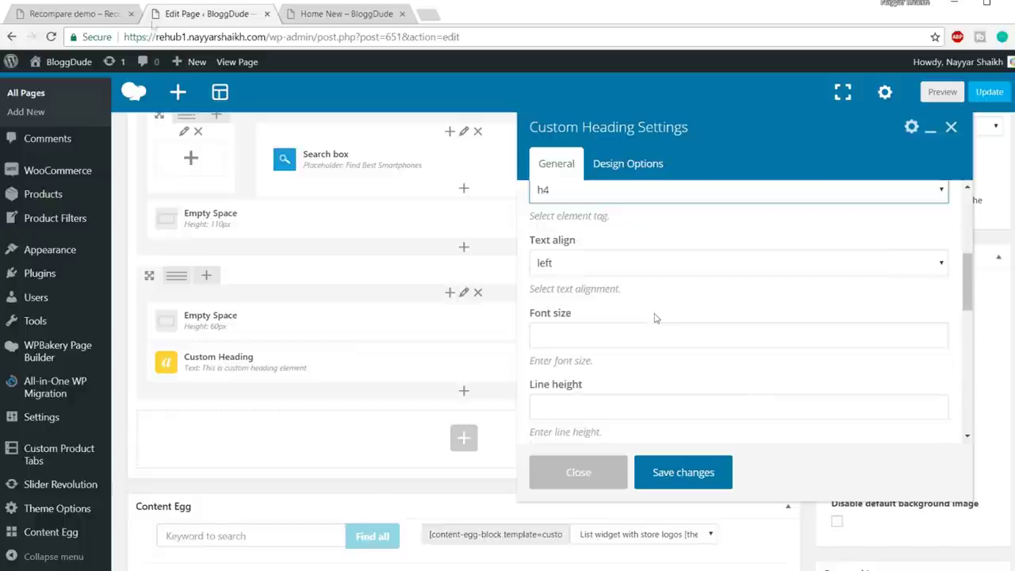
left_click(103, 22)
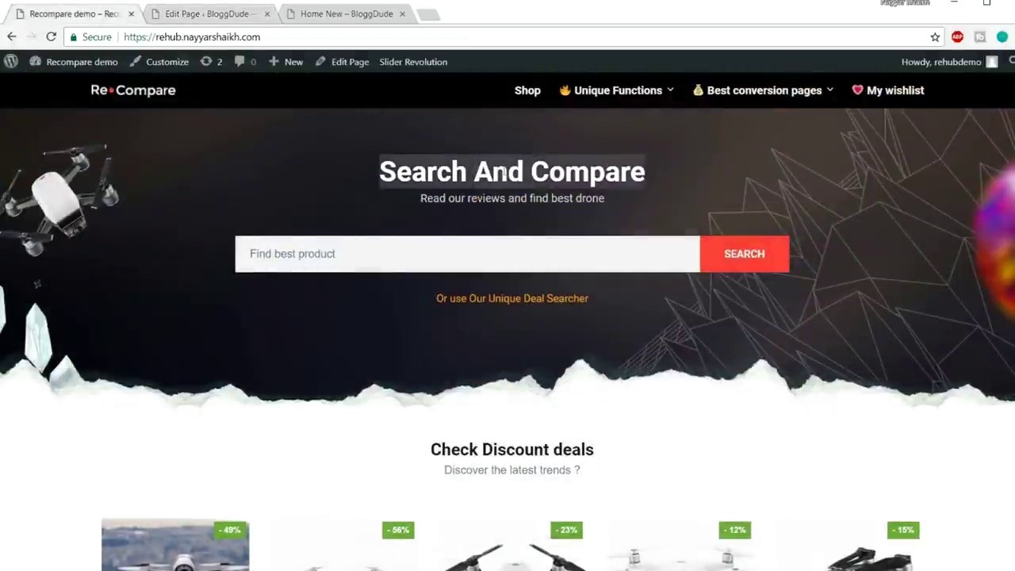
scroll(588, 197, "down", 2)
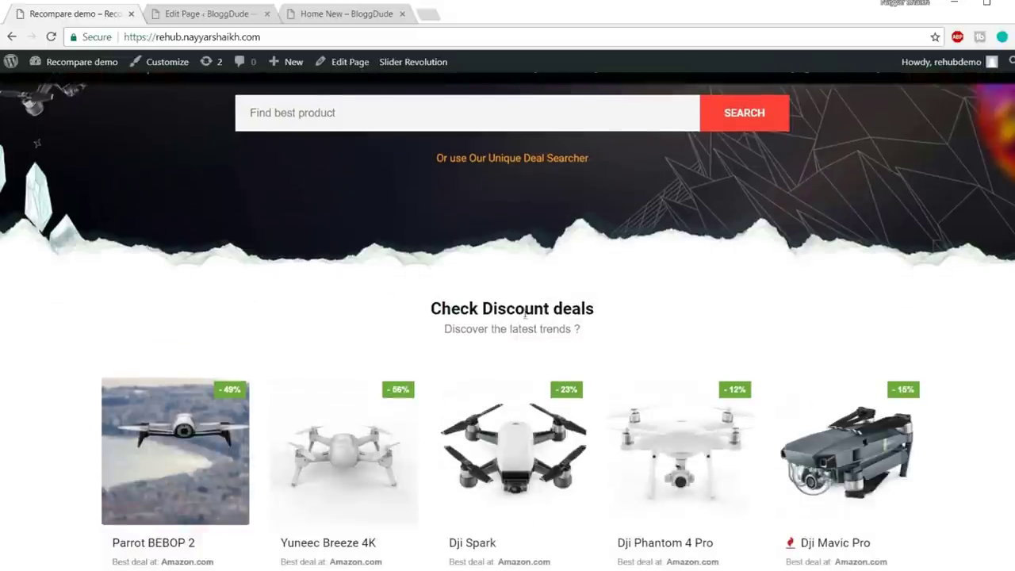
triple_click(555, 309)
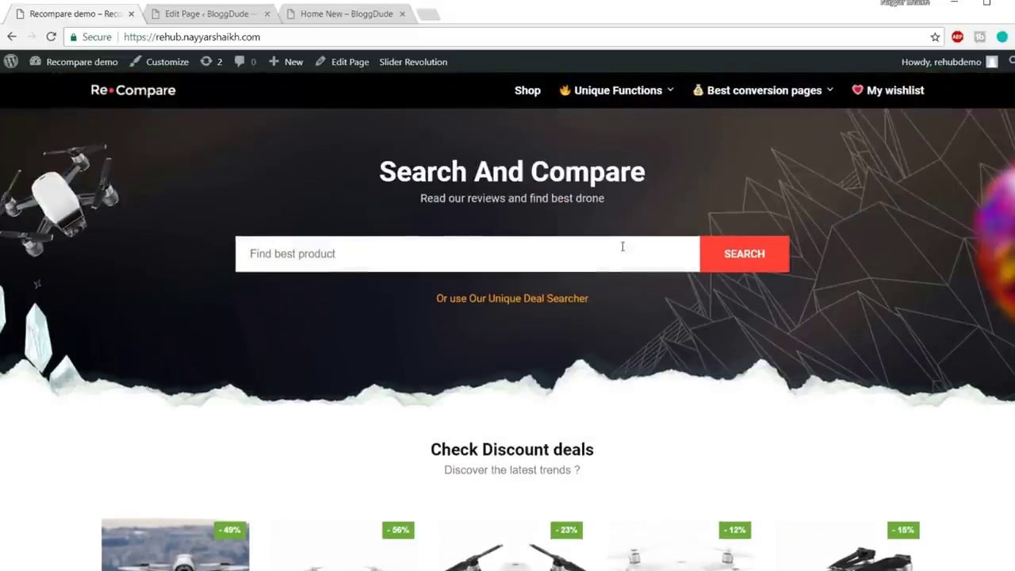
scroll(623, 246, "down", 2)
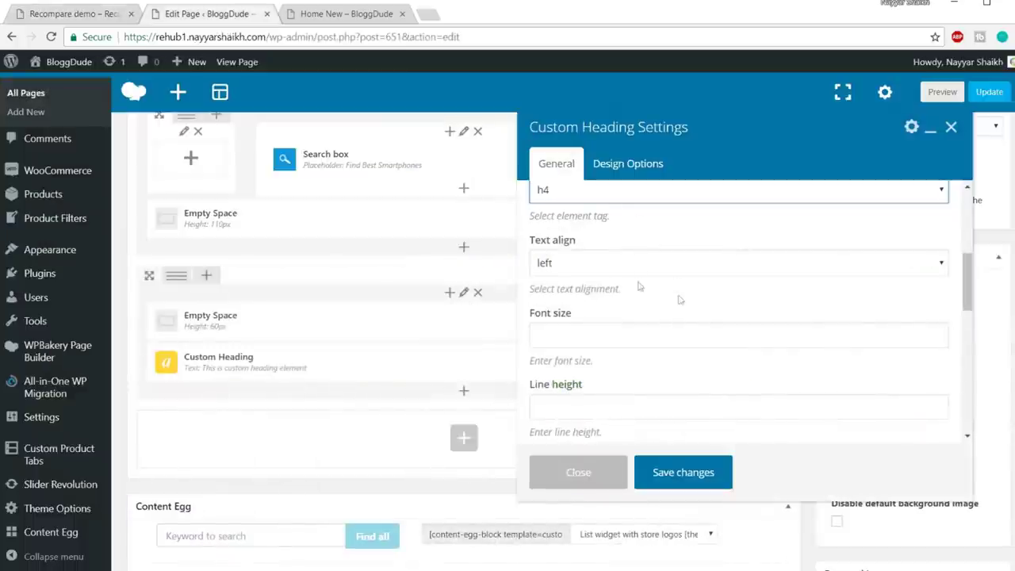
scroll(617, 231, "up", 2)
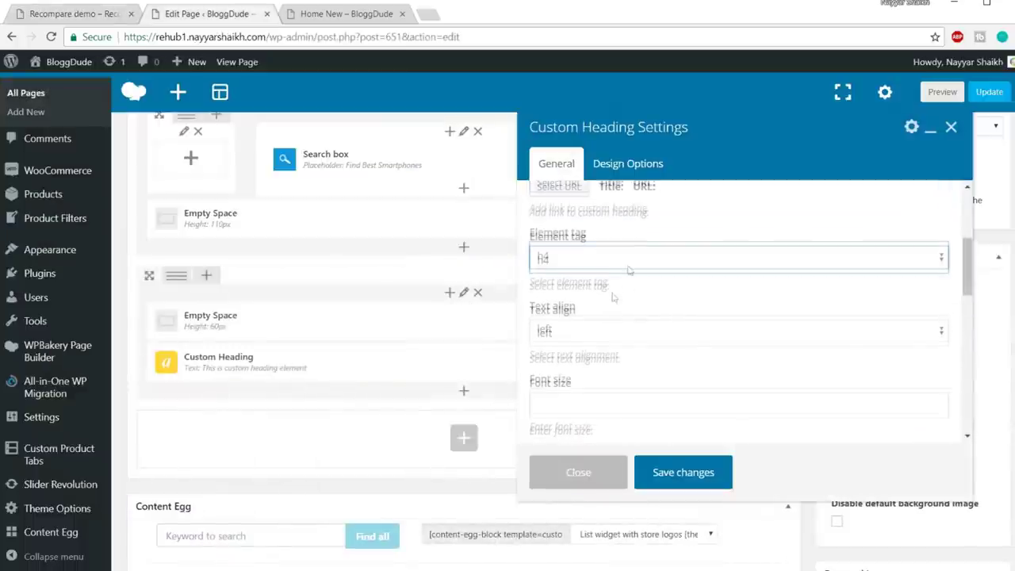
Step: Centre the heading, give it 25px font size, 24px line height and the theme font, then save
left_click(600, 334)
left_click(603, 382)
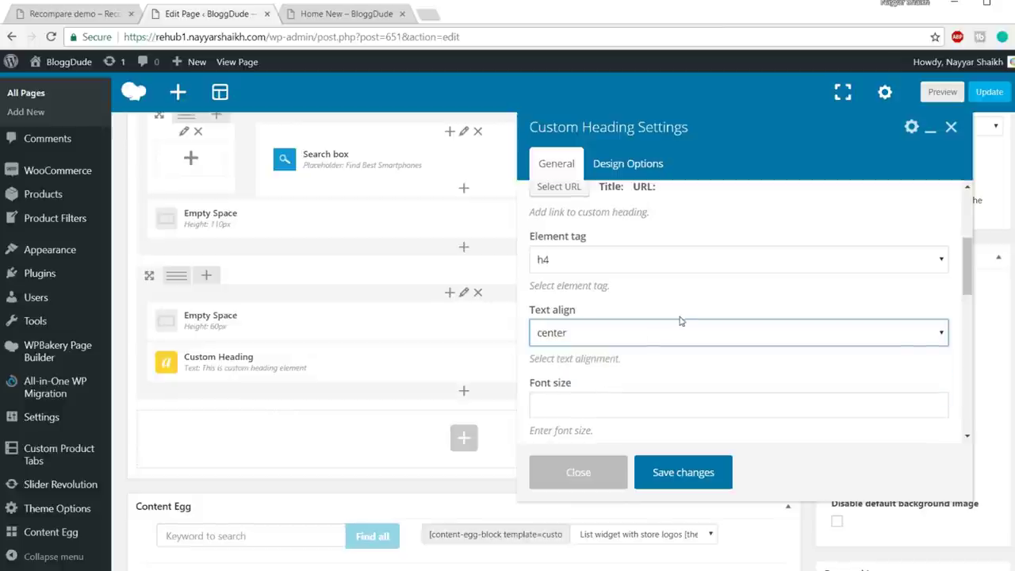
scroll(680, 322, "down", 2)
left_click(594, 268)
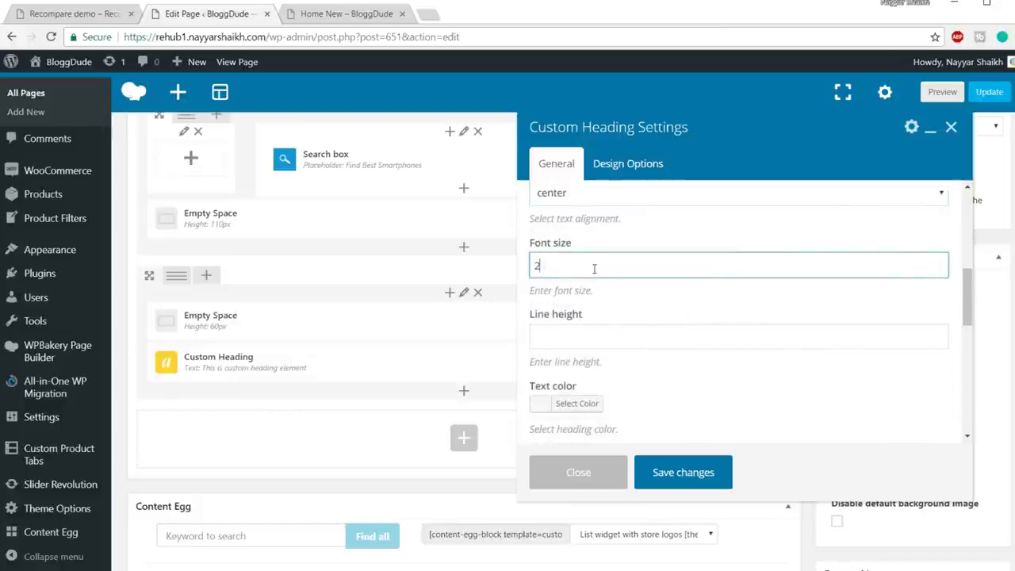
type("25px")
scroll(635, 308, "down", 1)
left_click(602, 266)
type("24")
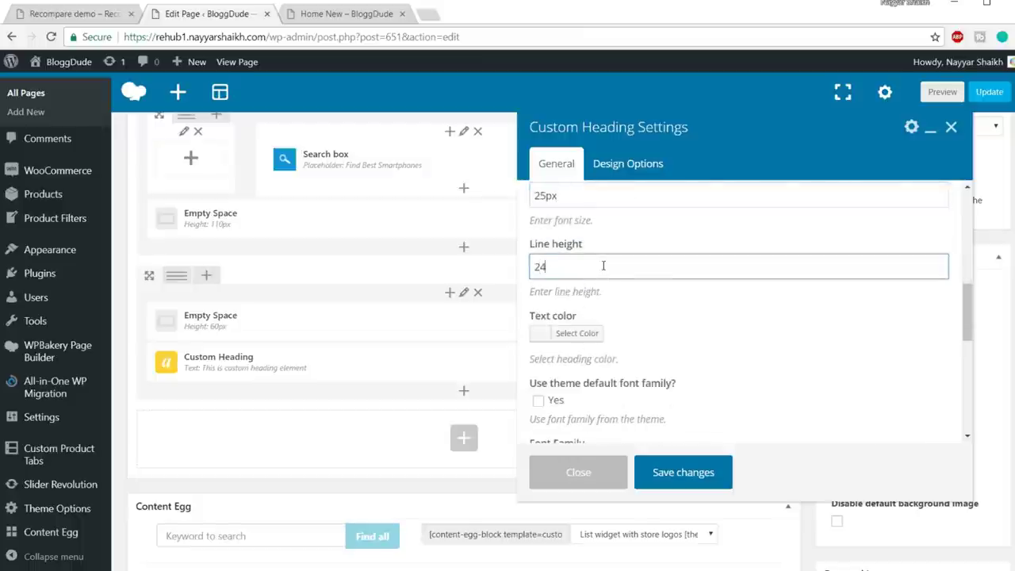
type("px")
scroll(686, 250, "down", 1)
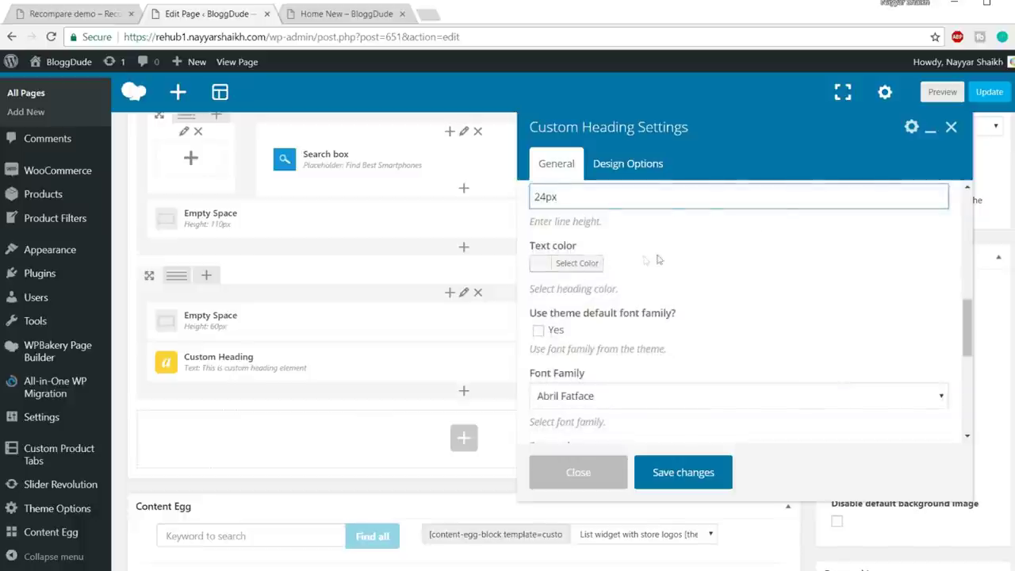
scroll(610, 286, "down", 1)
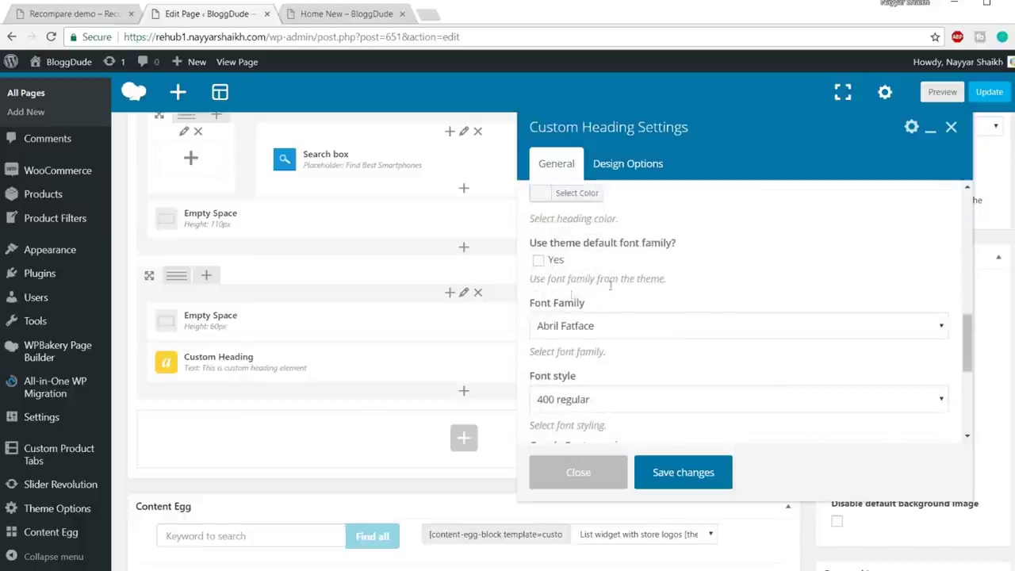
left_click(539, 262)
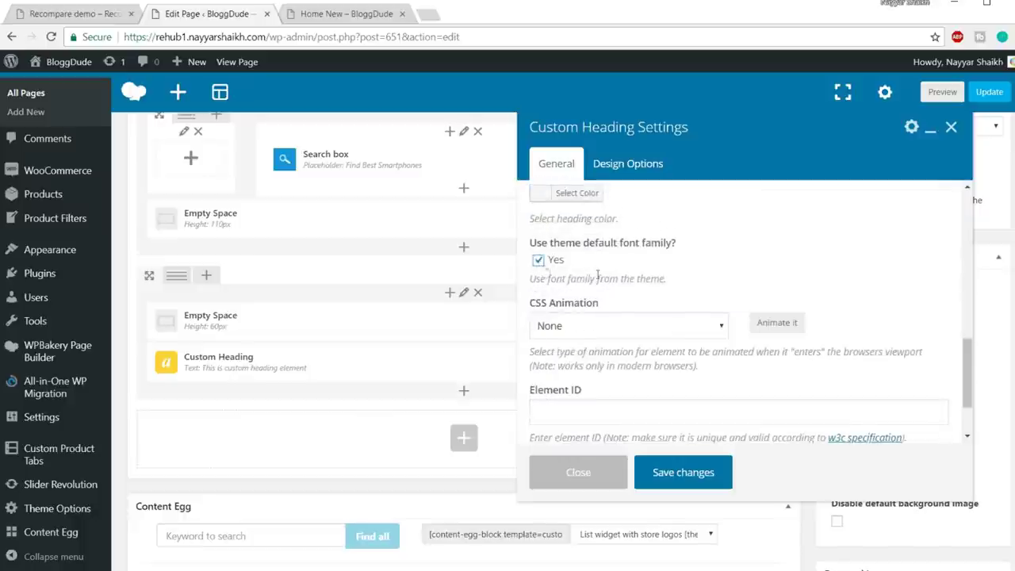
left_click(682, 486)
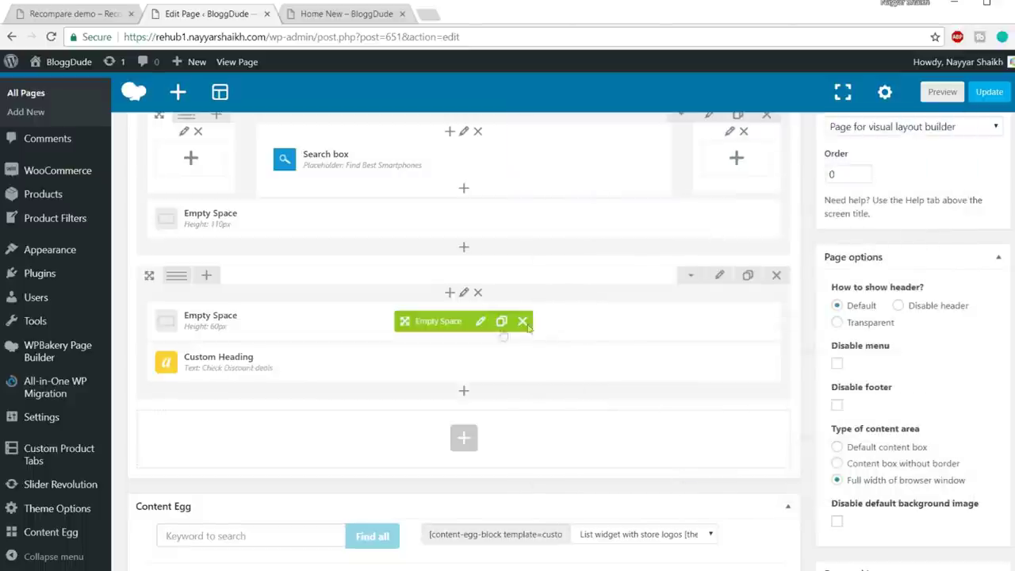
Step: Add another Custom Heading and paste the demo subtitle 'Discover the latest trends ?' into it
left_click(465, 390)
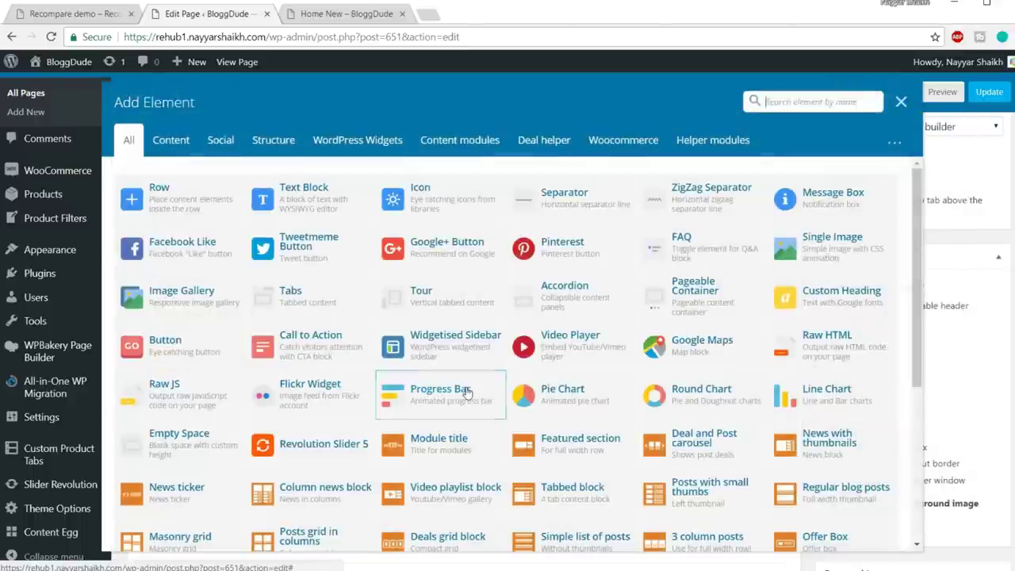
type("cust")
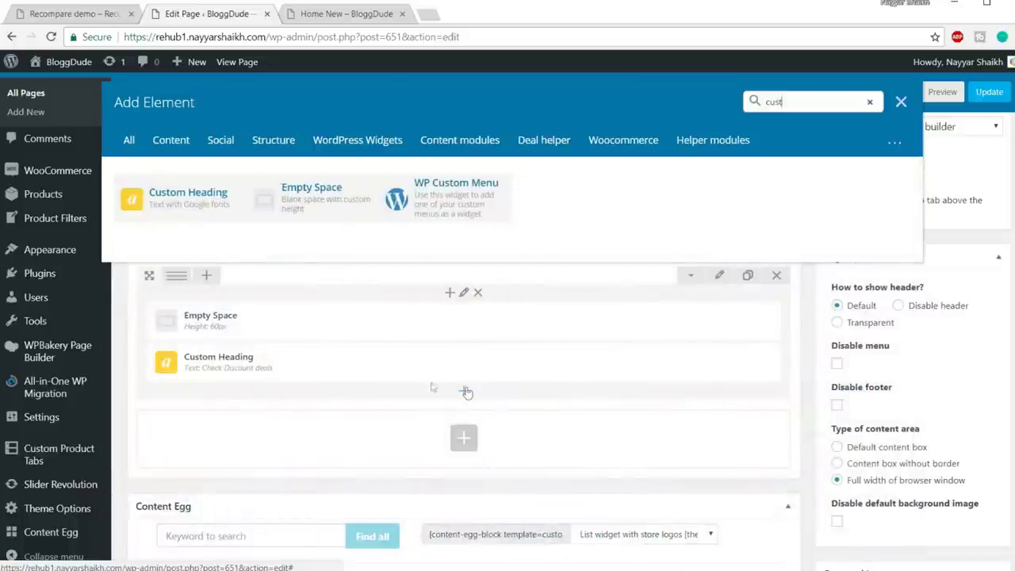
left_click(170, 199)
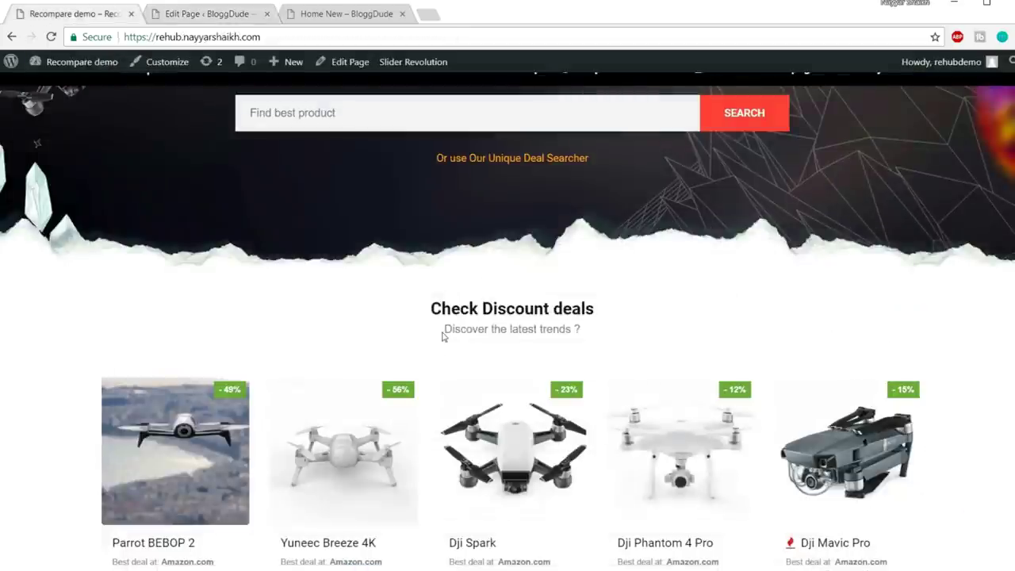
left_click_drag(444, 337, 599, 330)
key("ctrl+c")
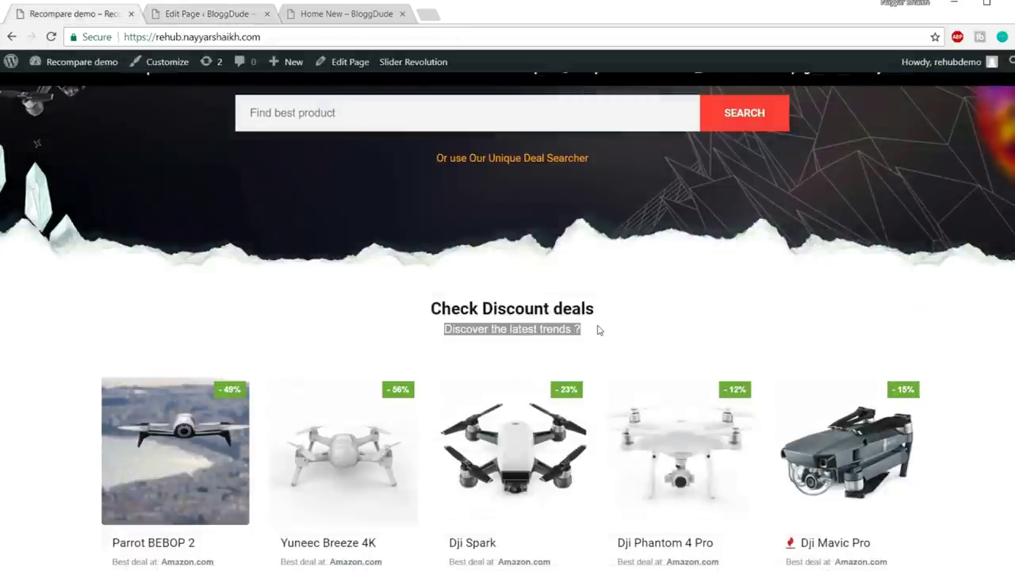
left_click(205, 15)
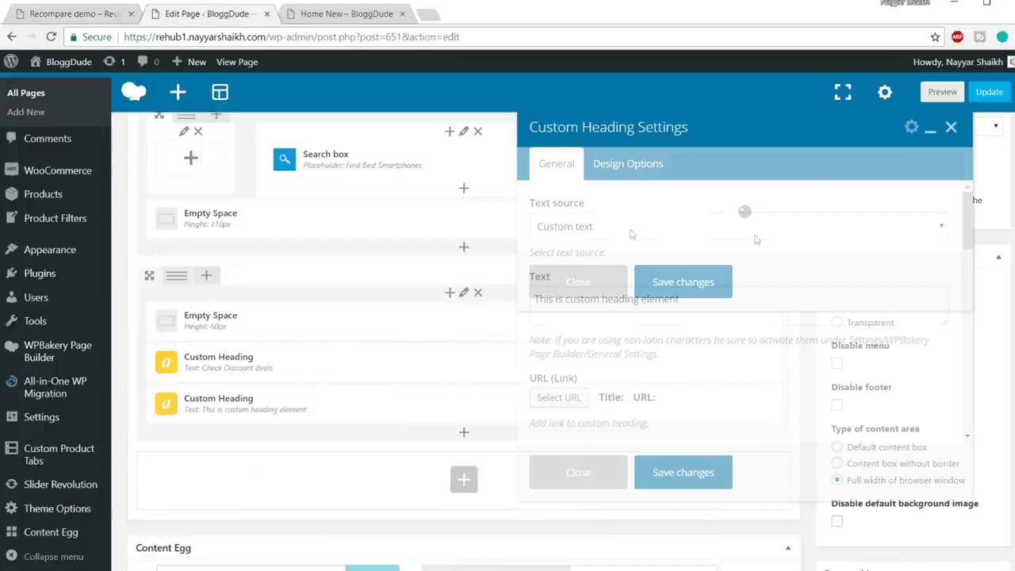
left_click(724, 250)
key("ctrl+a")
key("ctrl+v")
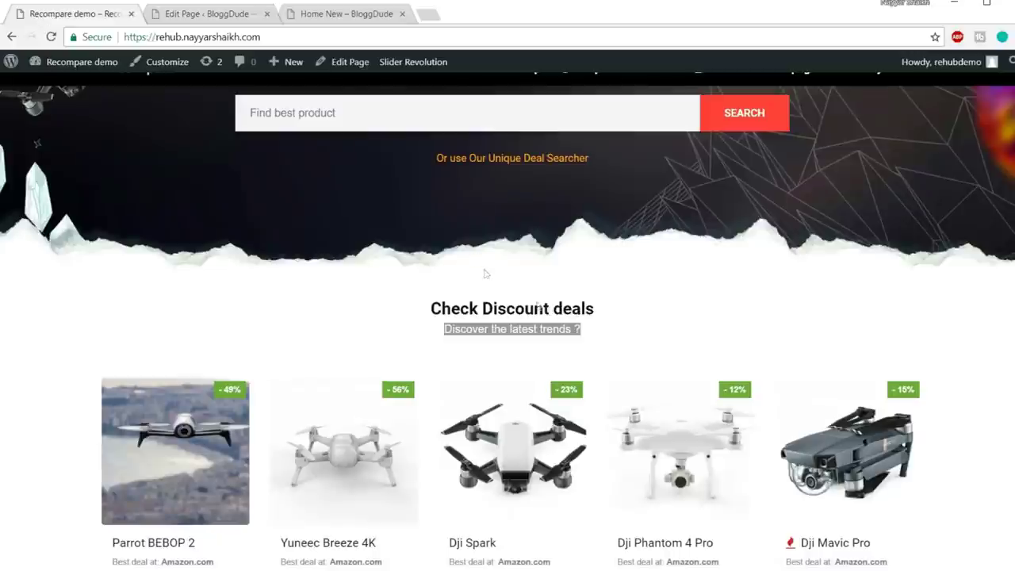
Step: Set the subtitle's element tag to div
left_click(649, 303)
scroll(912, 333, "down", 1)
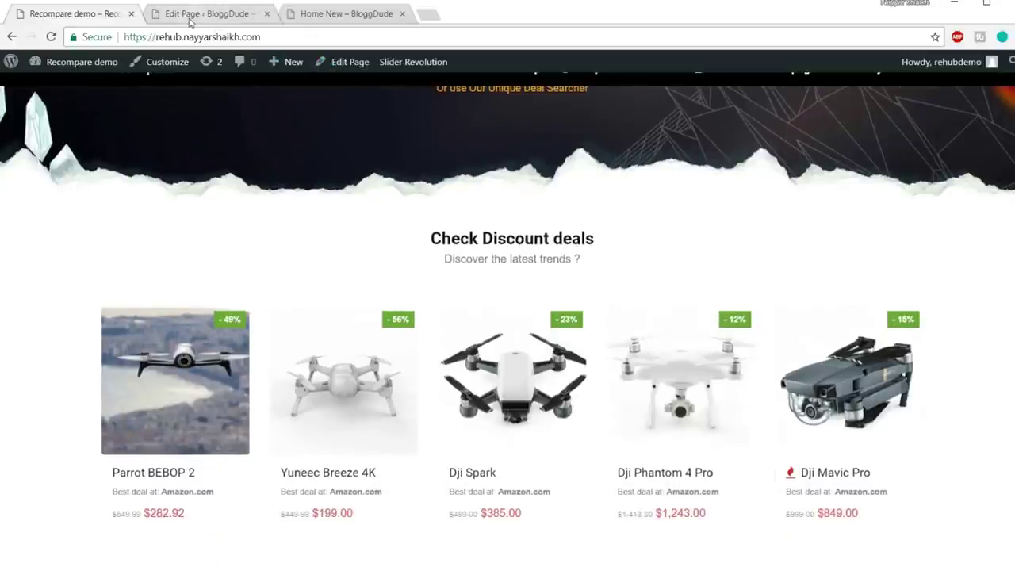
left_click(190, 16)
scroll(786, 230, "down", 1)
left_click(612, 332)
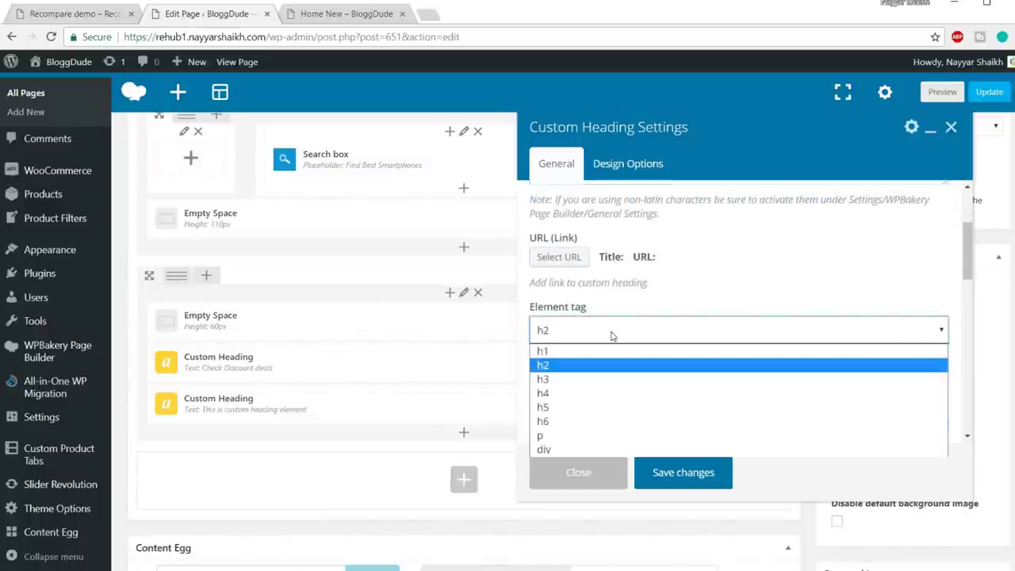
left_click(575, 450)
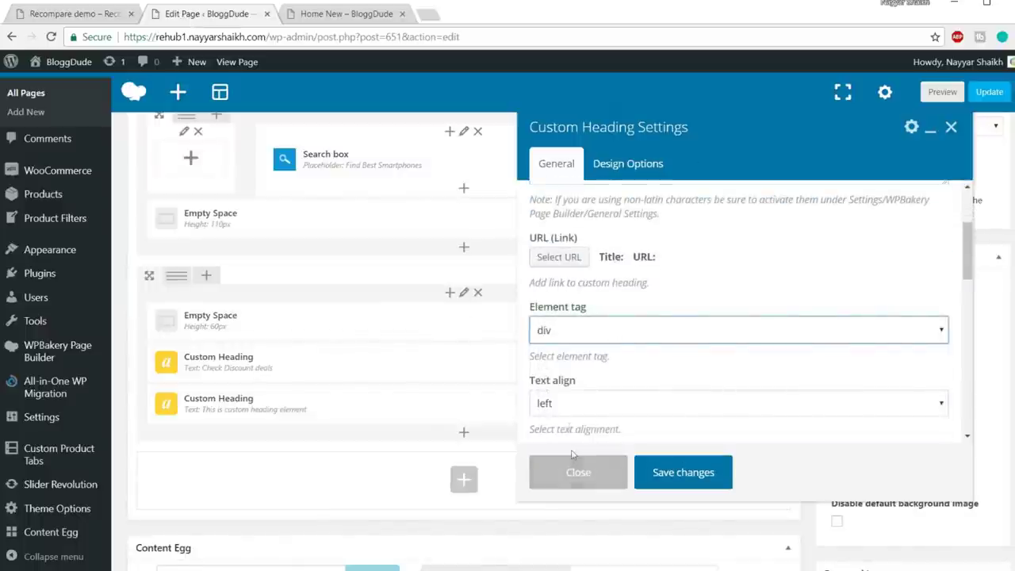
Step: Centre the subtitle text after checking its styling on the demo page
left_click(99, 16)
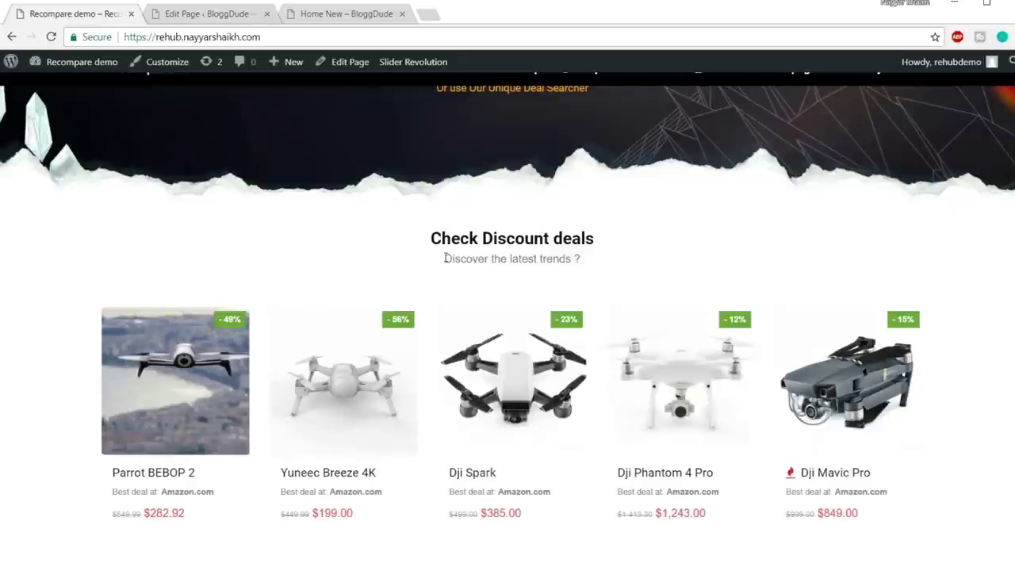
left_click_drag(446, 259, 589, 262)
left_click(562, 258)
left_click(207, 14)
scroll(660, 326, "down", 2)
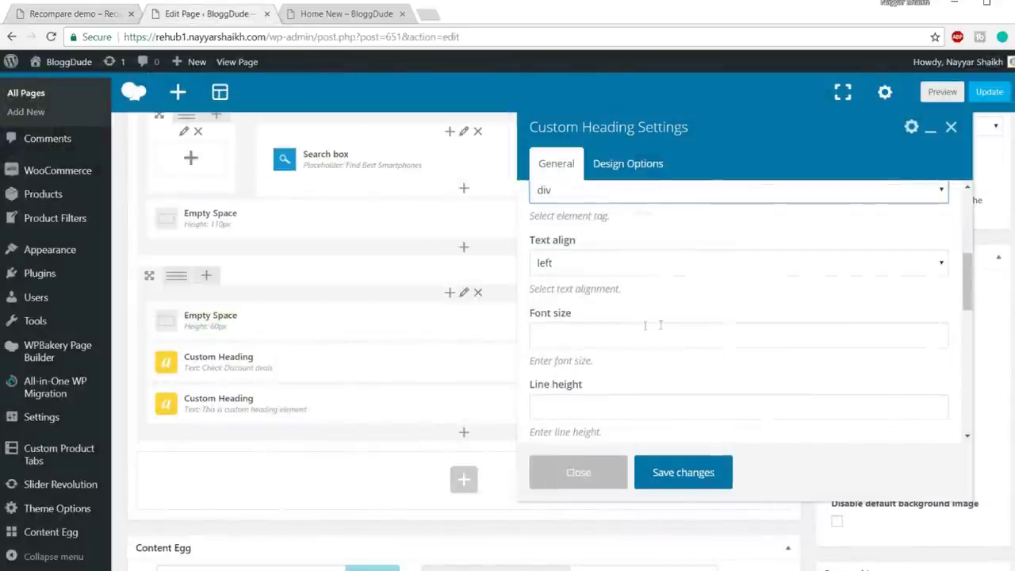
left_click(622, 270)
left_click(616, 311)
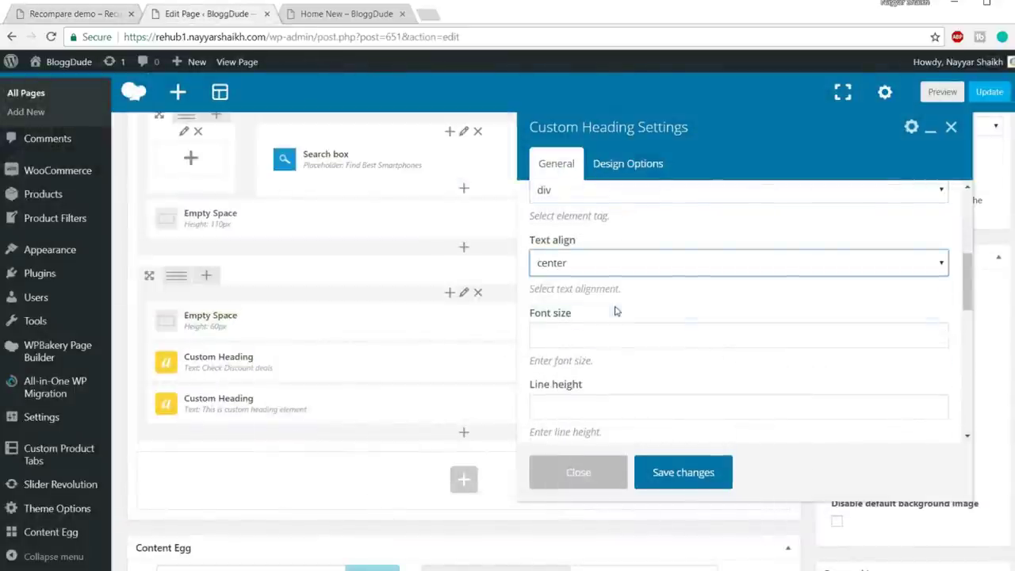
Step: Set the subtitle's line height to 24px
left_click(643, 331)
scroll(795, 300, "down", 1)
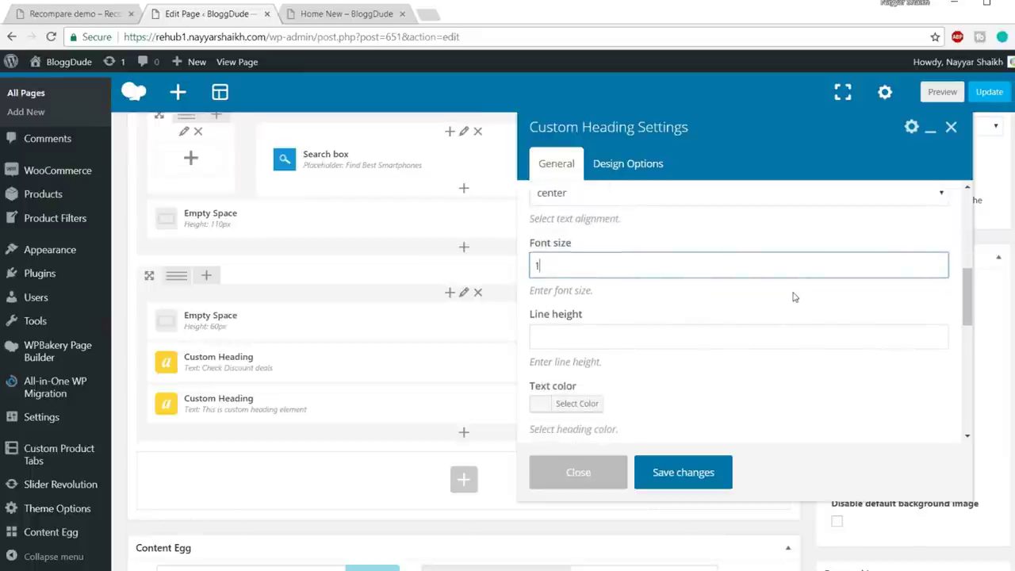
left_click(55, 13)
scroll(665, 278, "up", 3)
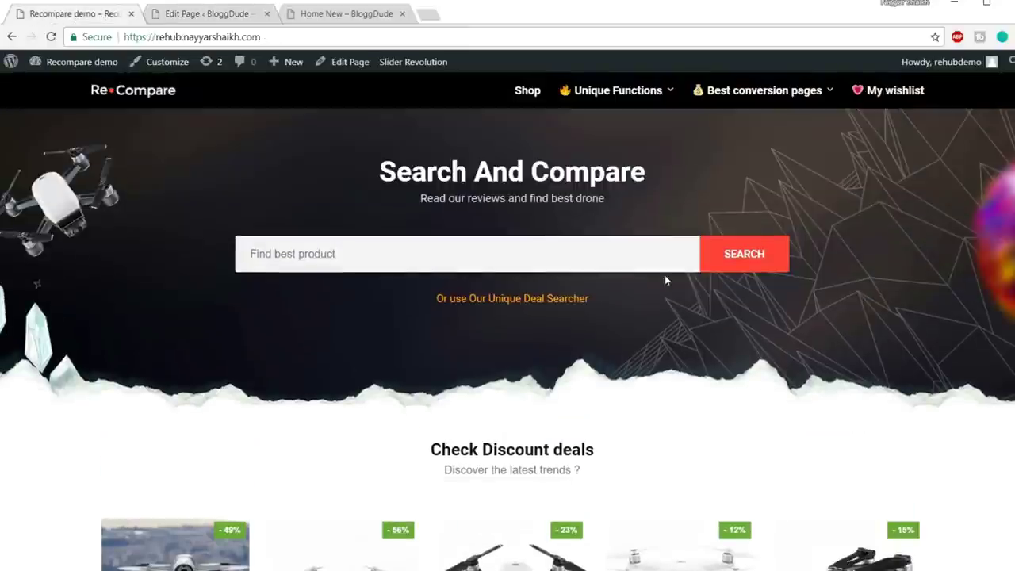
left_click(222, 11)
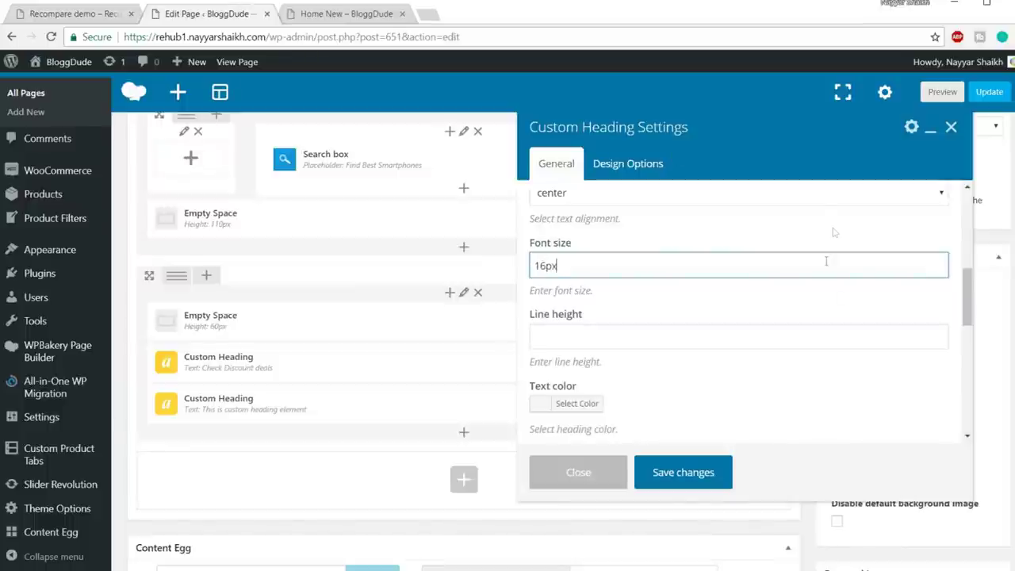
left_click(728, 333)
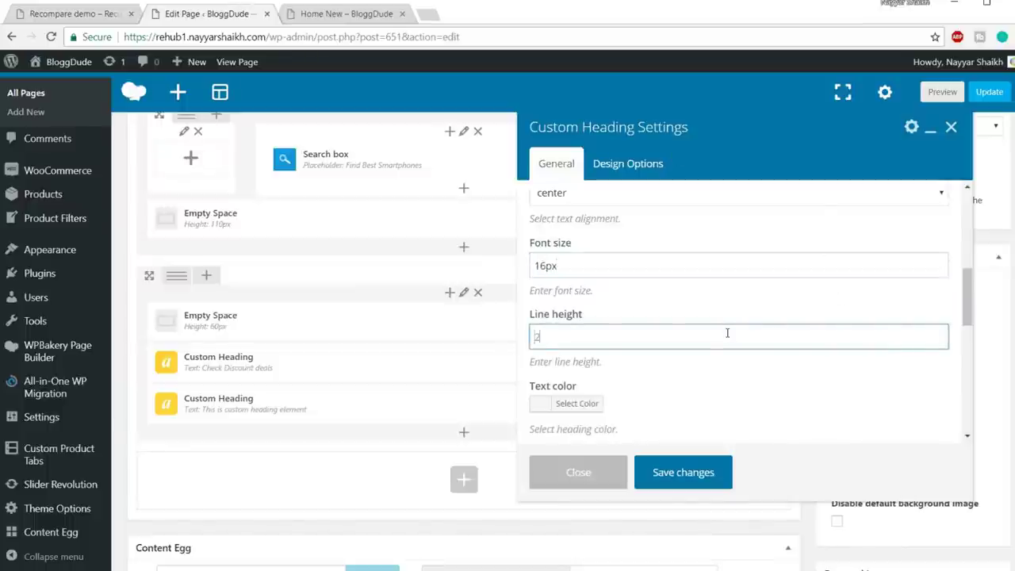
type("24px")
scroll(714, 309, "down", 3)
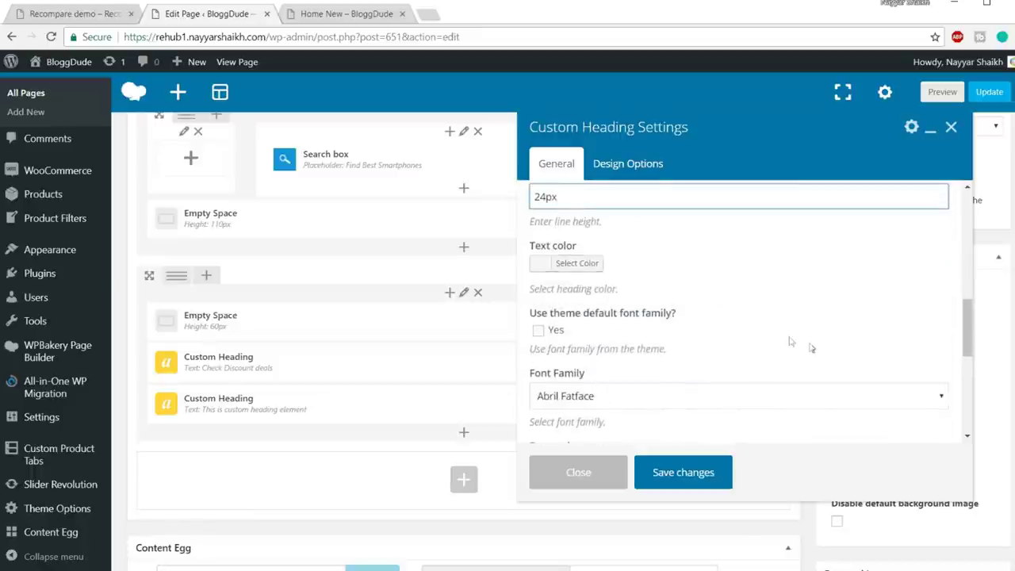
left_click(585, 277)
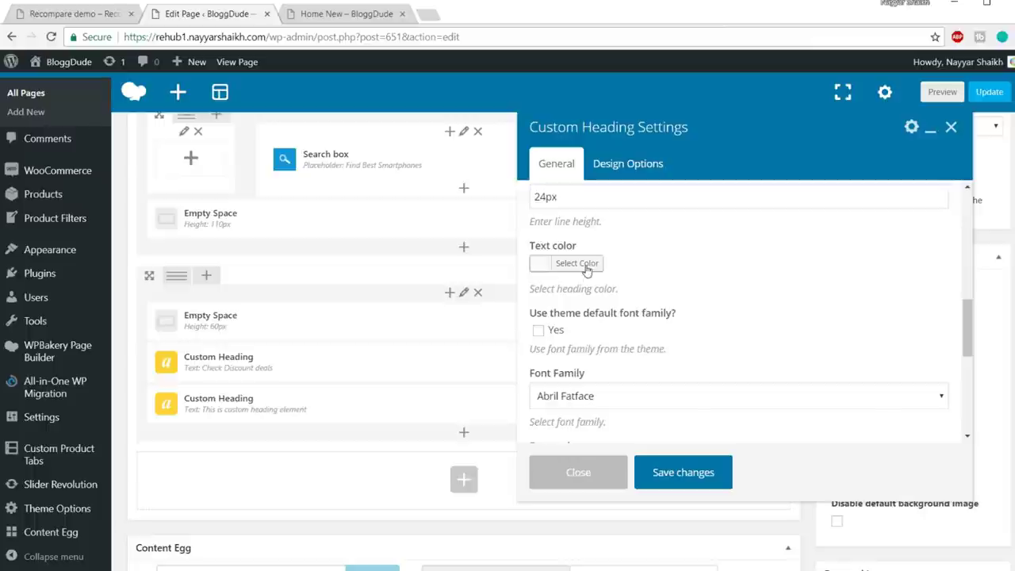
Step: Colour the subtitle mid grey, use the theme's default font family, and save
left_click(585, 265)
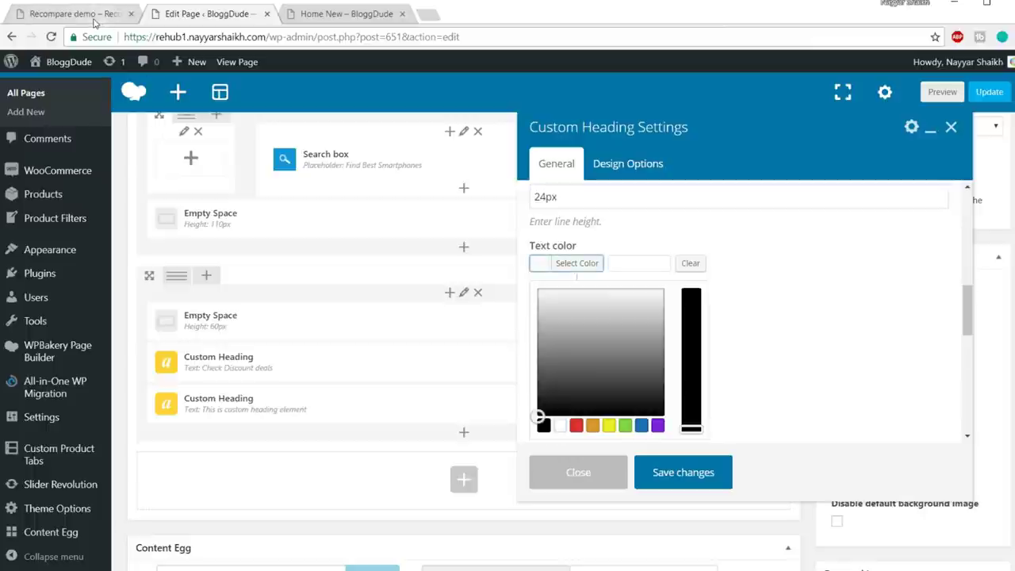
left_click(95, 13)
scroll(604, 332, "down", 3)
left_click_drag(449, 260, 586, 261)
left_click(567, 262)
left_click(185, 13)
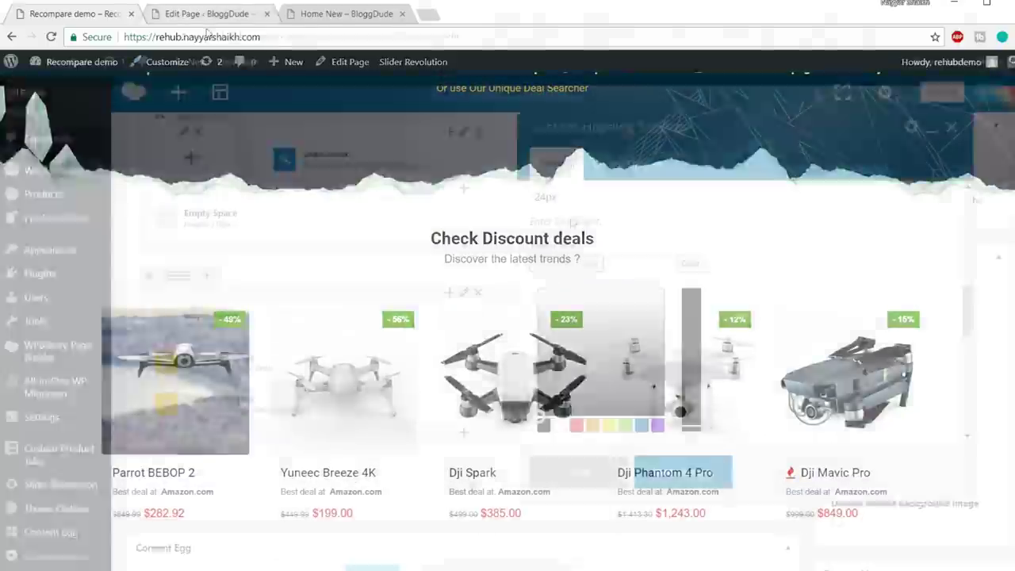
mouse_move(585, 362)
left_mouse_down()
mouse_move(538, 338)
mouse_move(536, 366)
mouse_move(535, 356)
left_mouse_up()
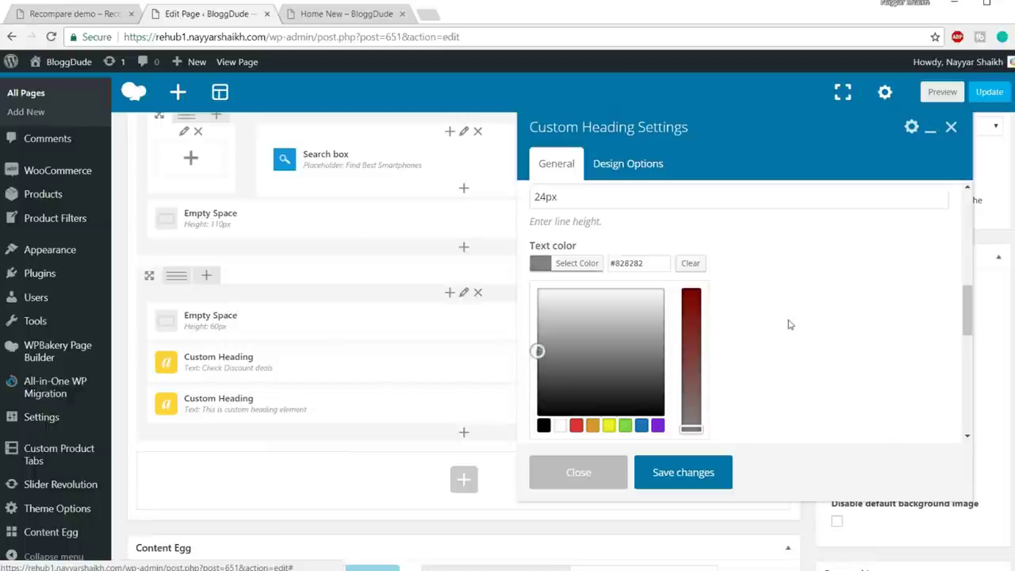
left_click(598, 263)
scroll(798, 290, "down", 3)
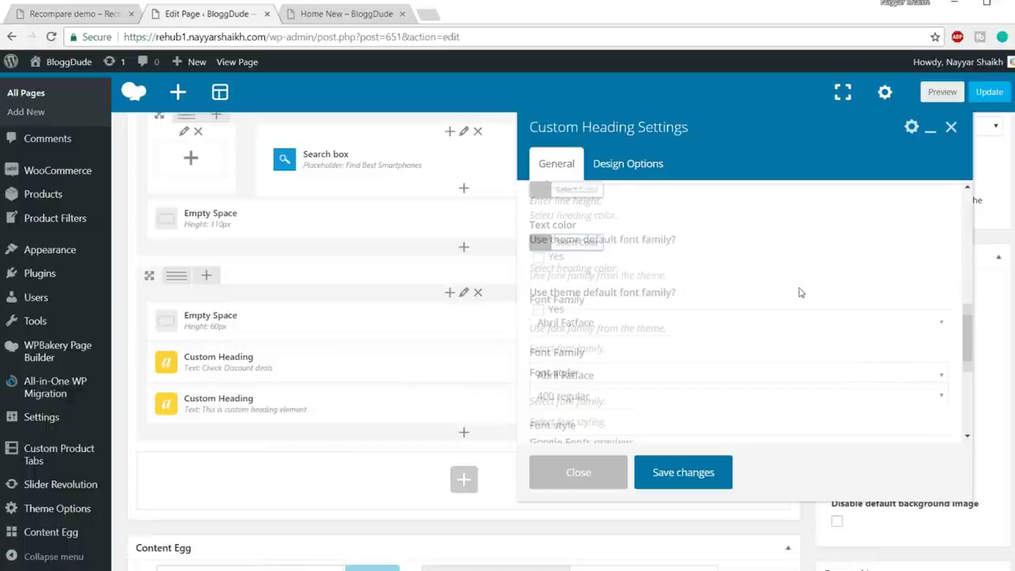
scroll(703, 309, "up", 2)
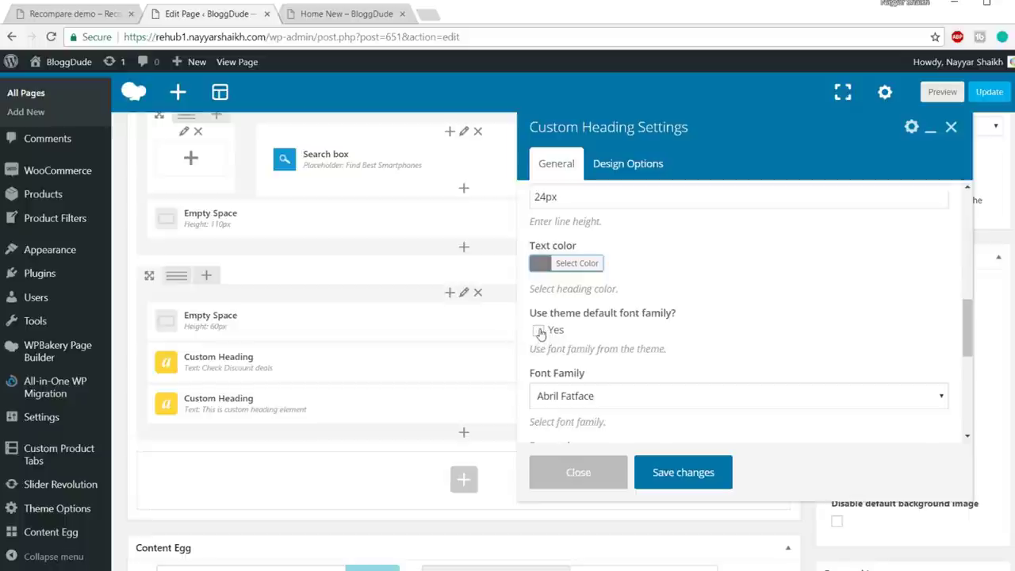
left_click(539, 331)
scroll(555, 333, "down", 3)
left_click(709, 475)
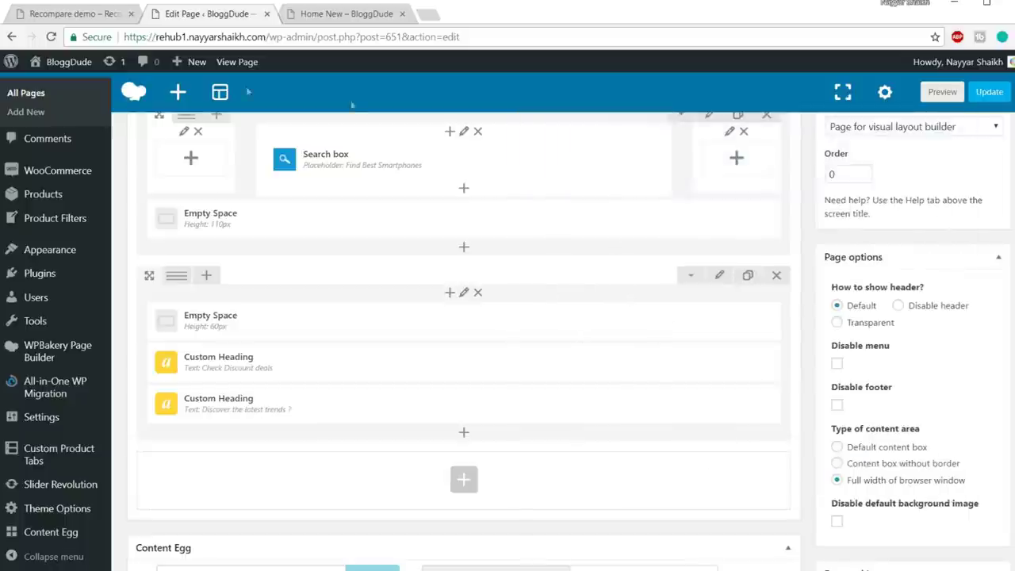
Step: Clone the 60px Empty Space and move the copy below both headings
left_click(68, 14)
scroll(368, 141, "down", 2)
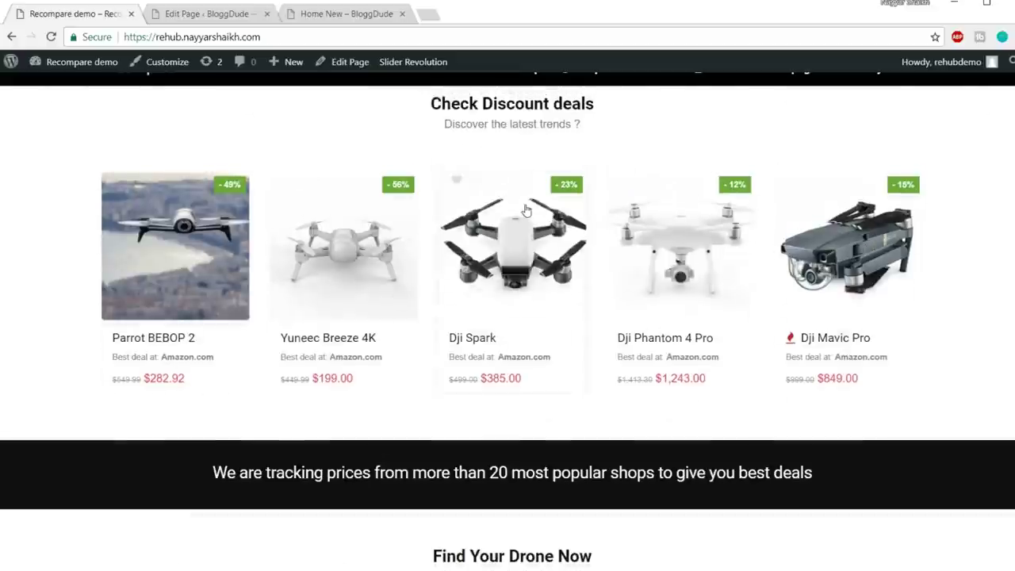
scroll(447, 261, "up", 2)
left_click_drag(447, 259, 578, 272)
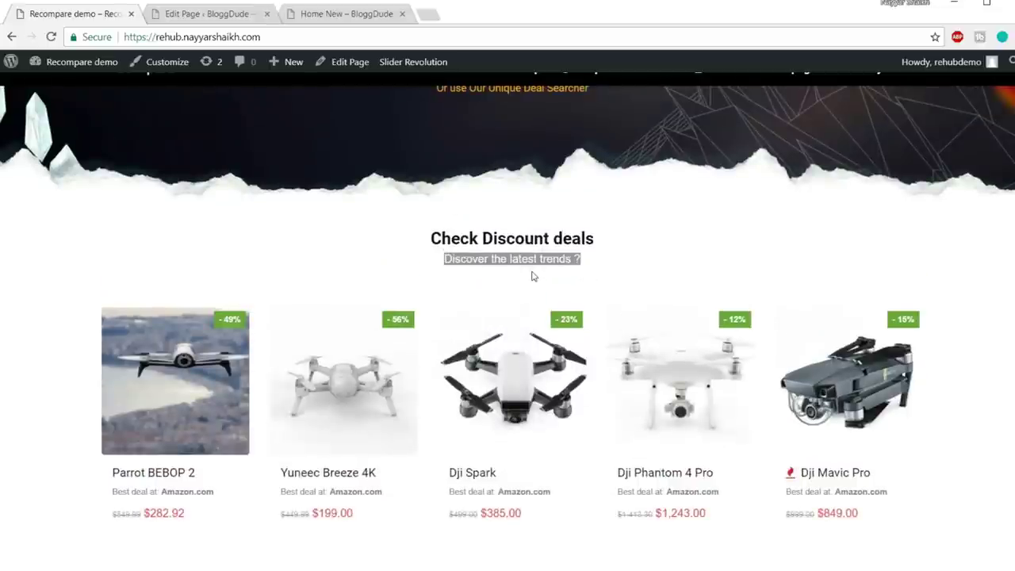
left_click(227, 15)
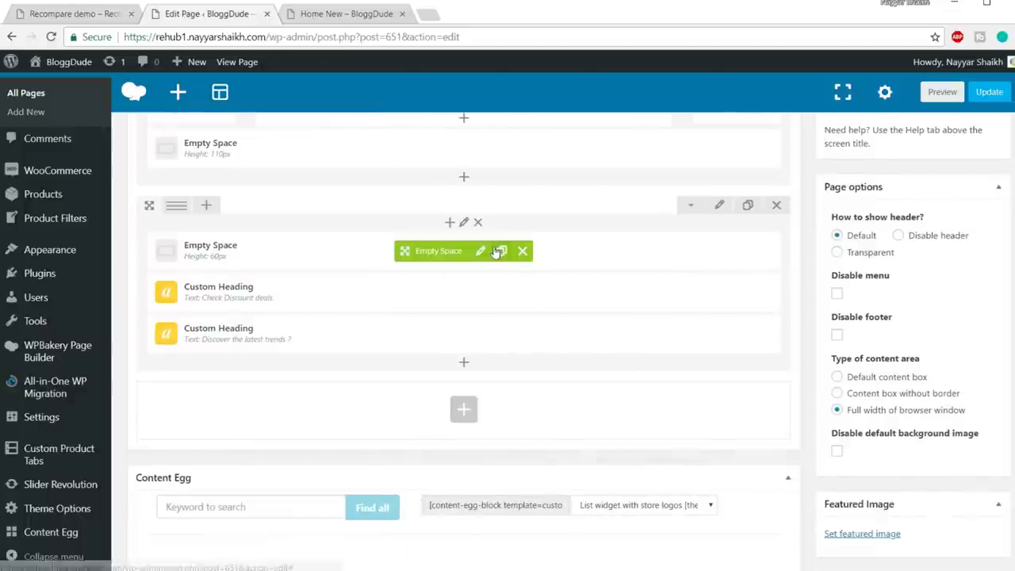
left_click(502, 251)
left_click_drag(389, 349, 412, 386)
Step: Change the copied spacer's height to 20px and save it
left_click(480, 376)
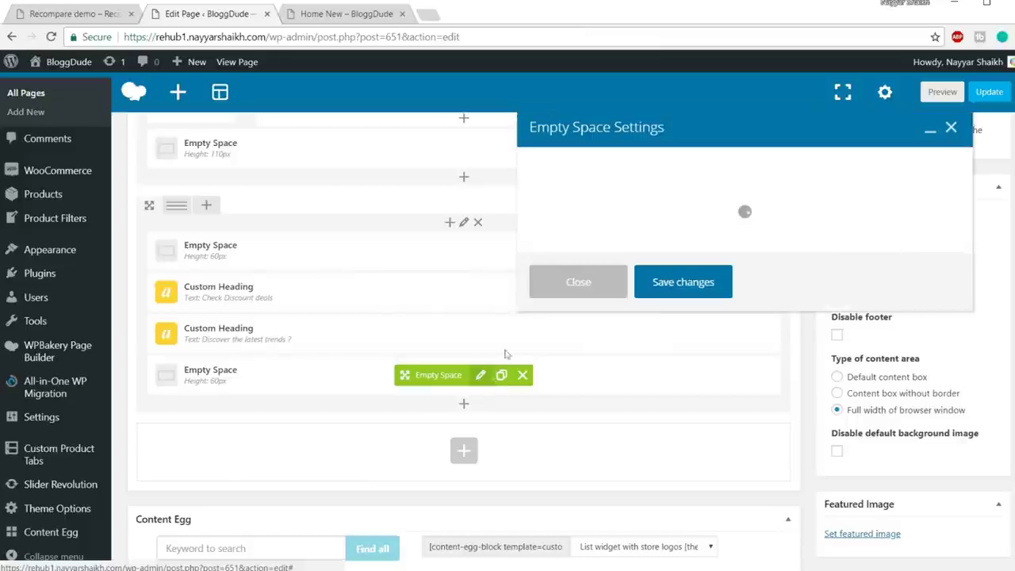
left_click(554, 226)
double_click(552, 226)
left_click(545, 227)
key("ctrl+a")
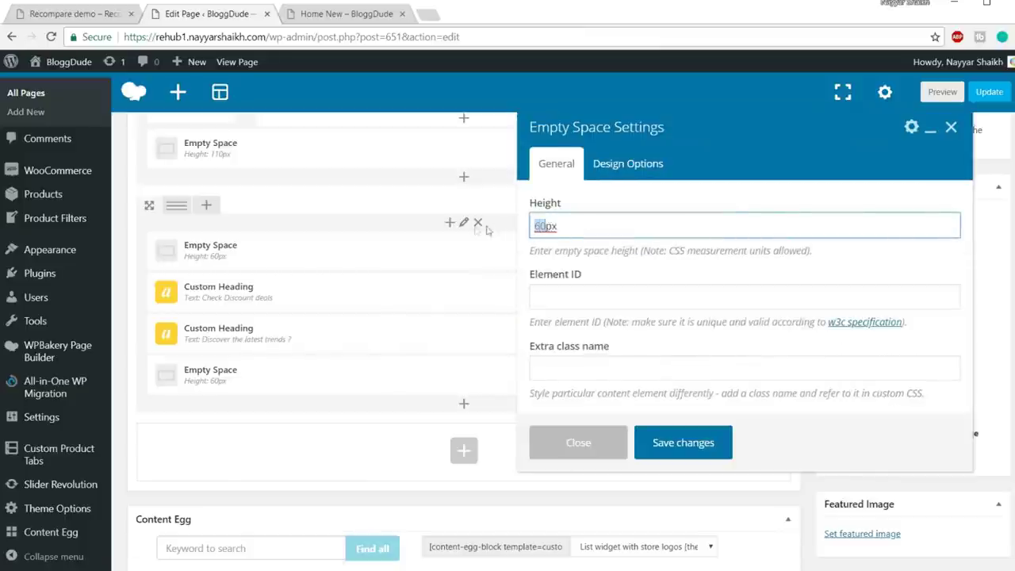
type("2px")
type("0")
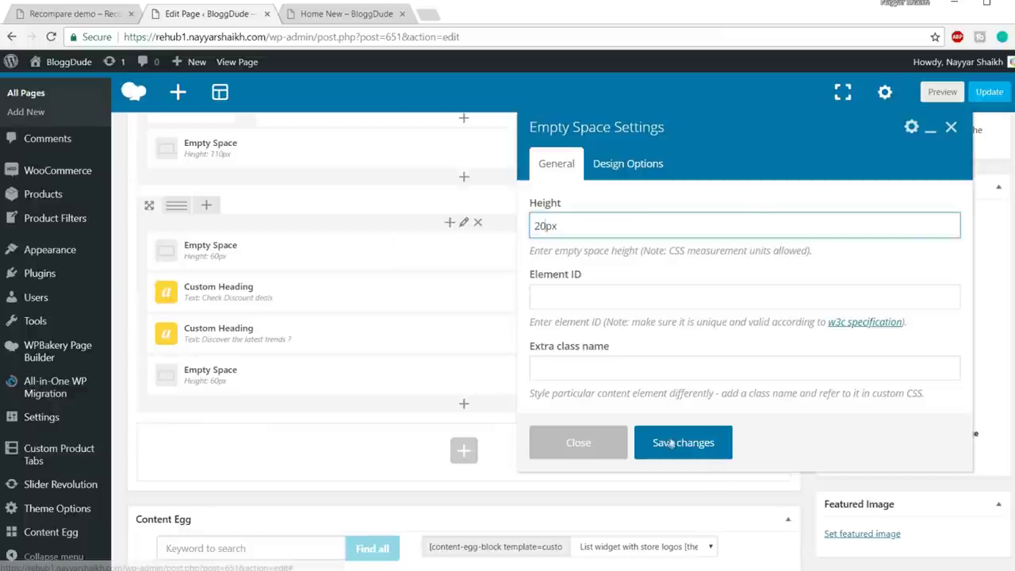
left_click(673, 443)
scroll(618, 367, "down", 1)
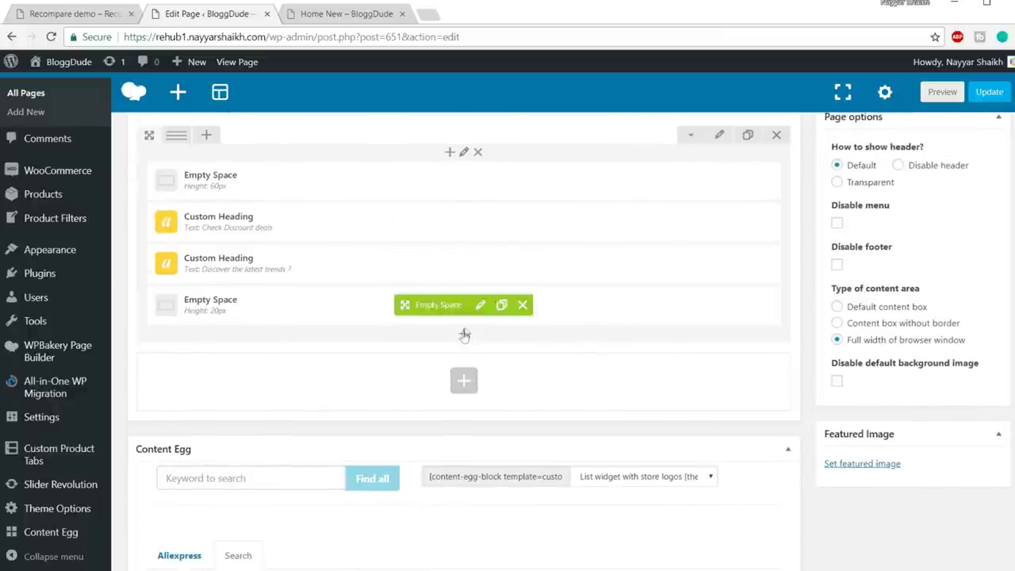
Step: Search the elements for 'carous' and add a Woo commerce product carousel at the column's end
left_click(465, 336)
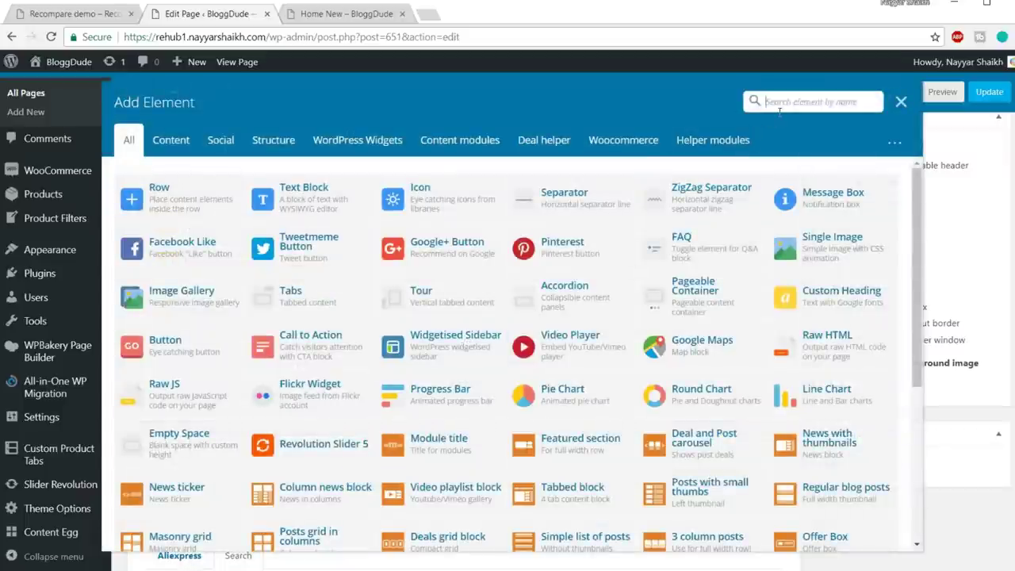
left_click(373, 142)
left_click(638, 150)
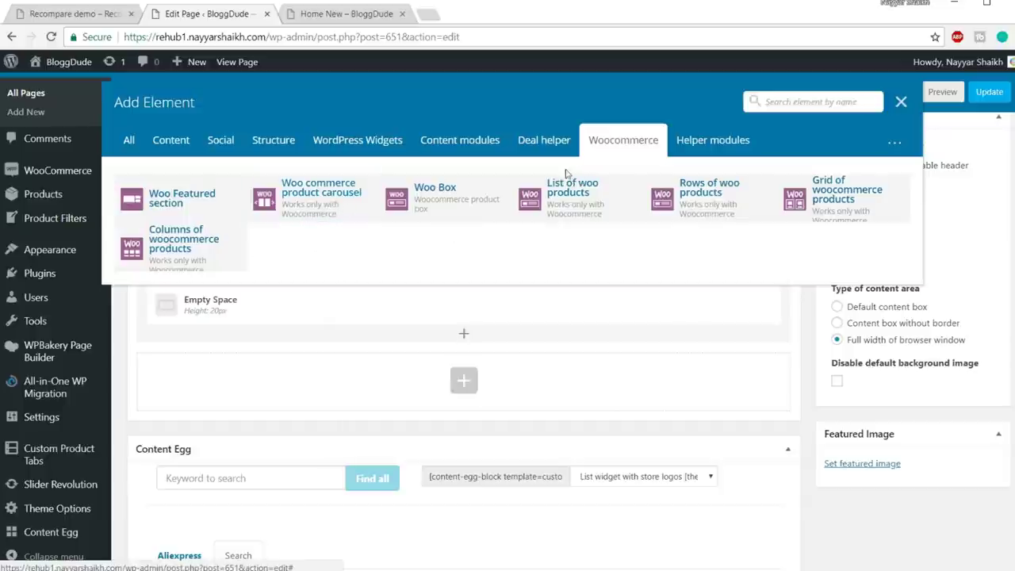
left_click(798, 102)
type("car")
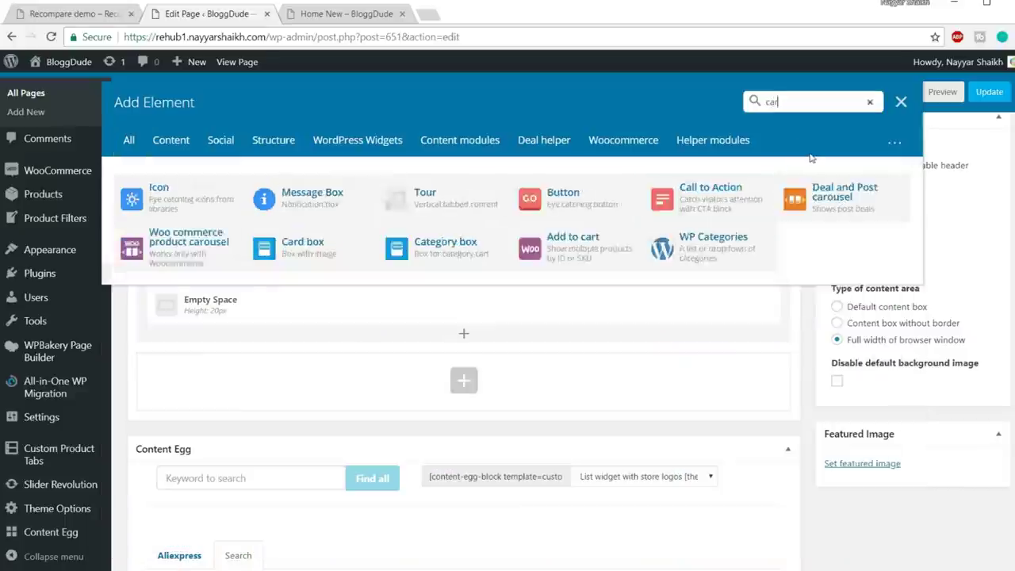
type("ous")
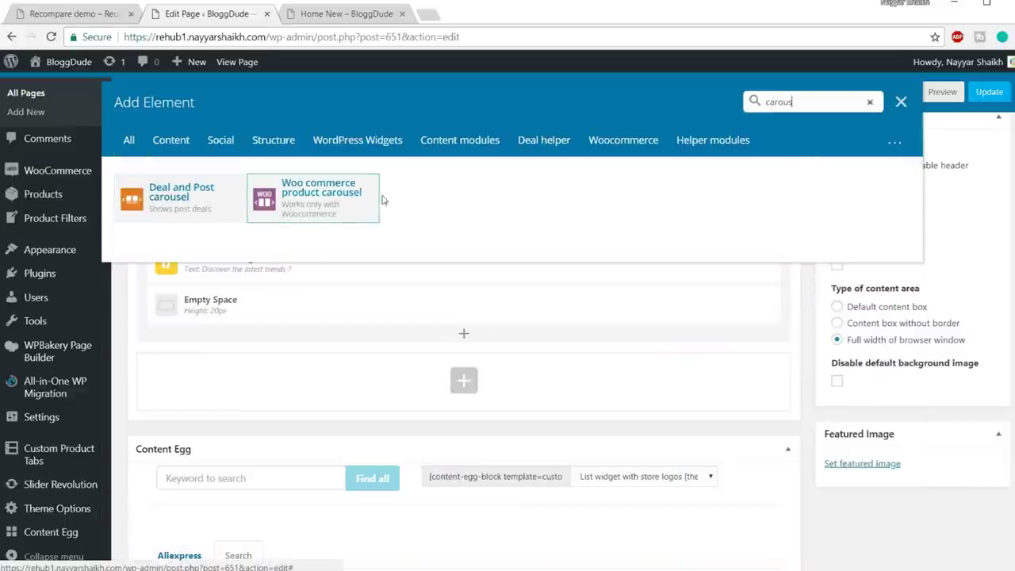
left_click(345, 210)
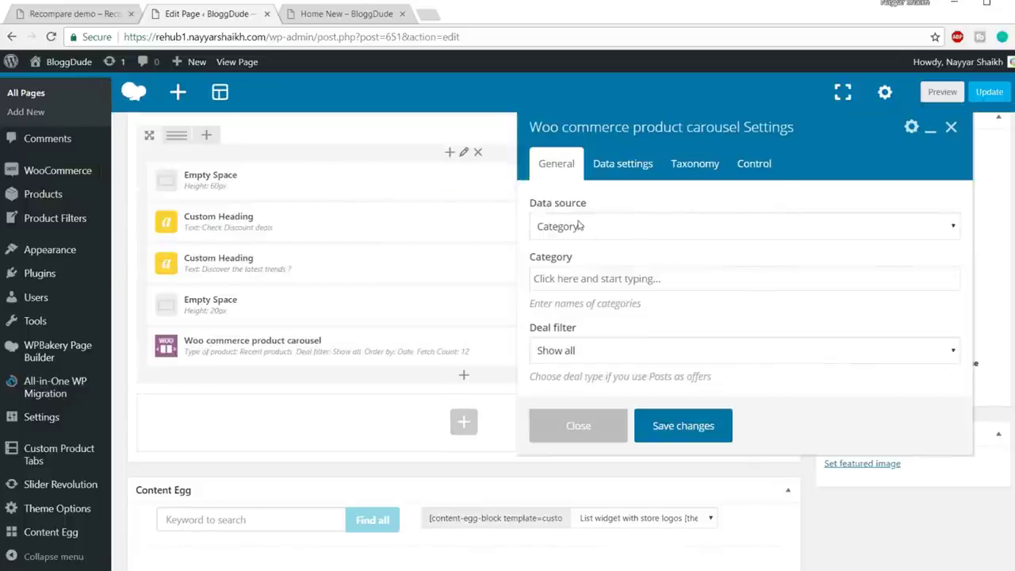
Step: Set the carousel's data source to Type of products, showing Sale products
left_click(628, 227)
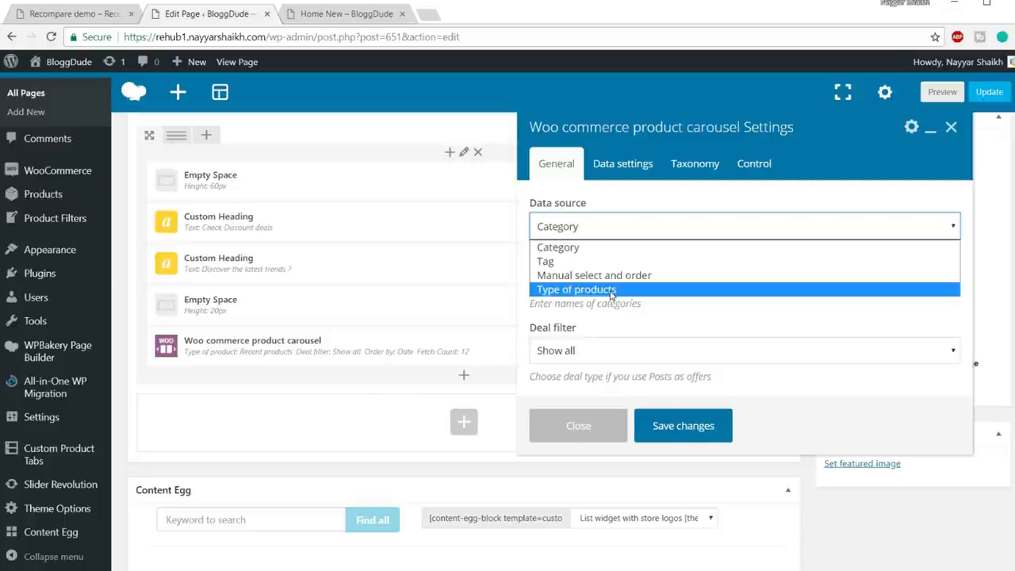
left_click(612, 290)
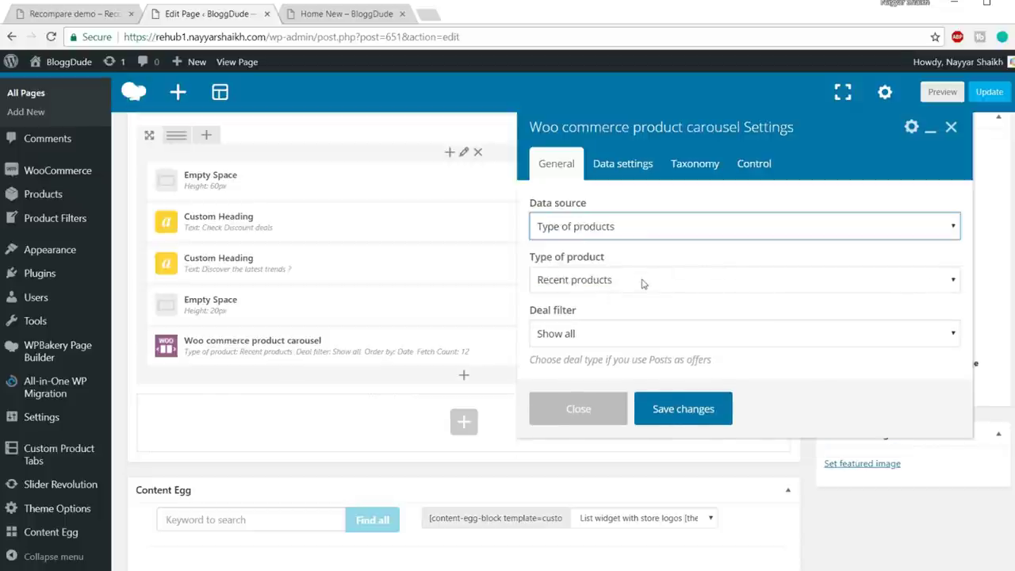
left_click(643, 284)
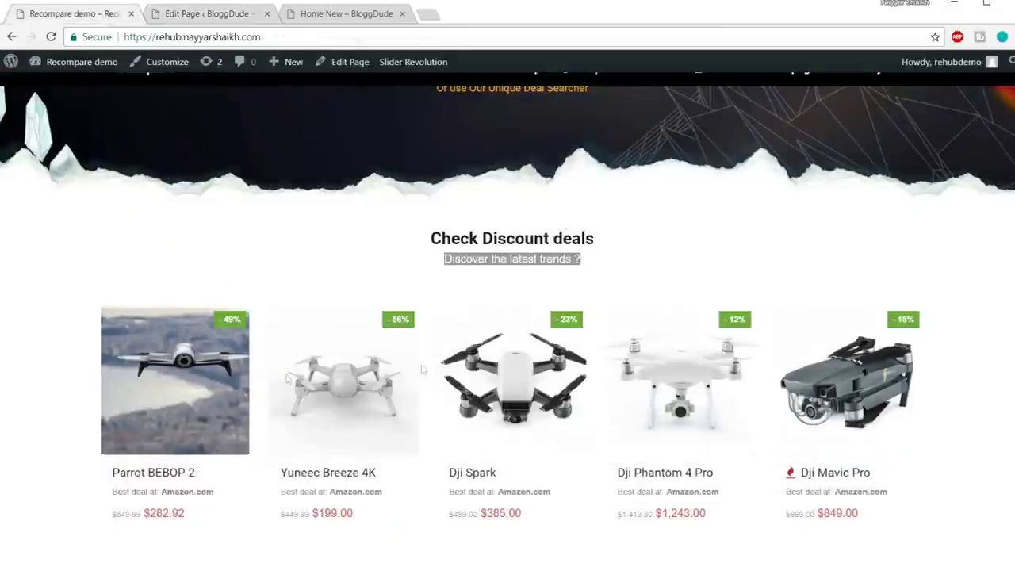
left_click(210, 15)
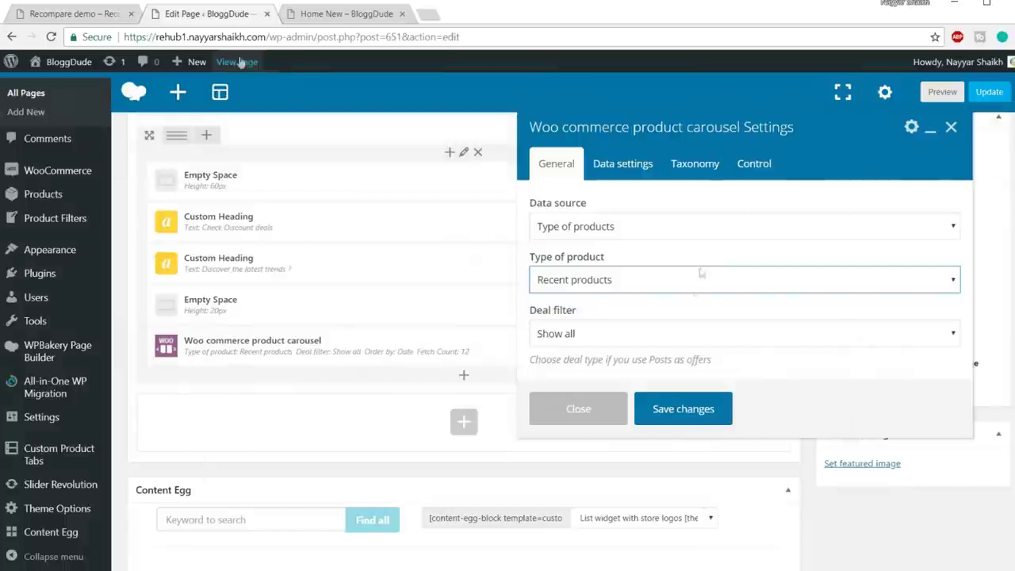
left_click(609, 288)
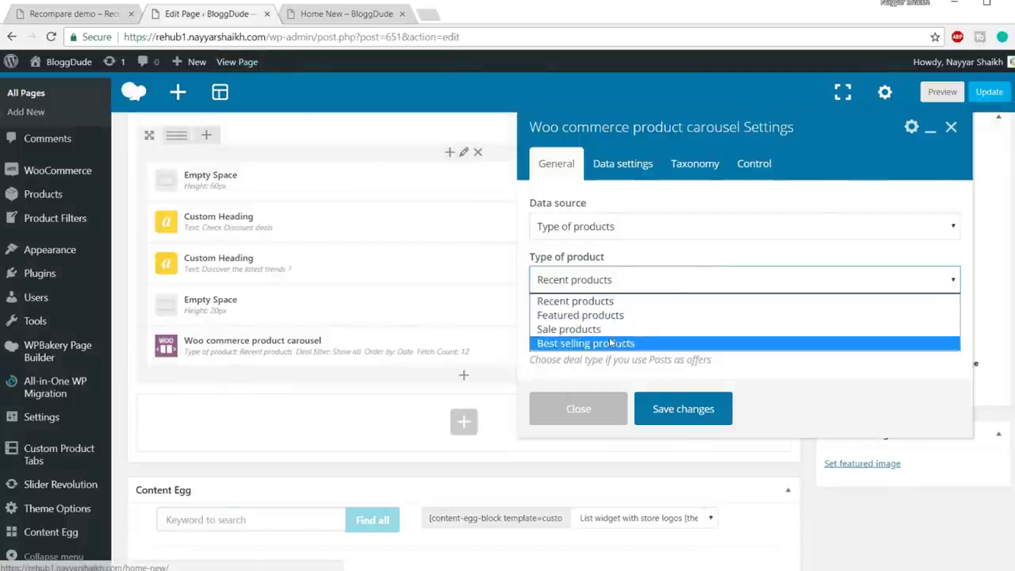
left_click(623, 332)
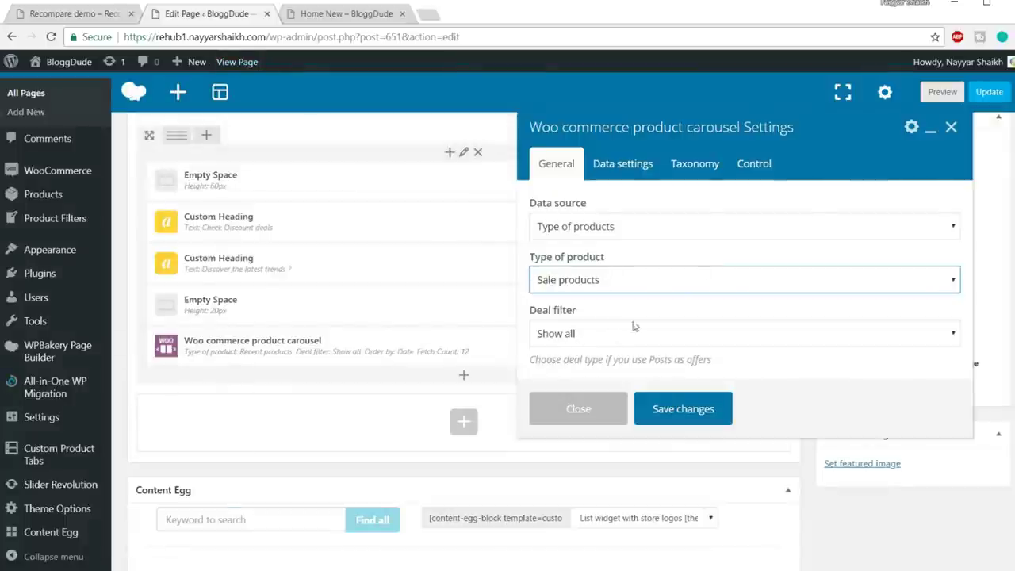
Step: Leave the Data settings price range empty and save the carousel
left_click(630, 174)
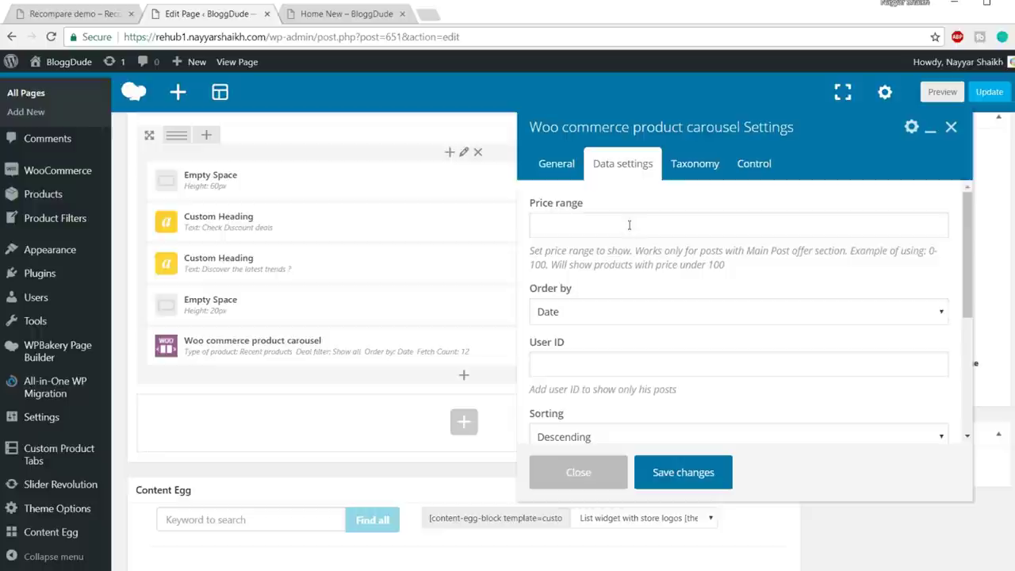
left_click(756, 222)
type("0-1")
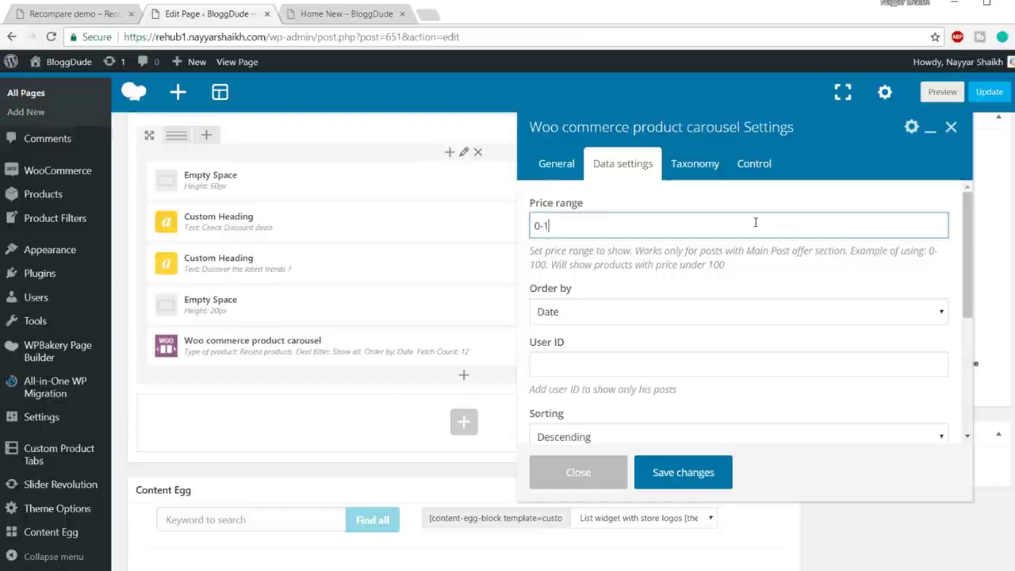
type("00")
key("ctrl+a")
key("BackSpace")
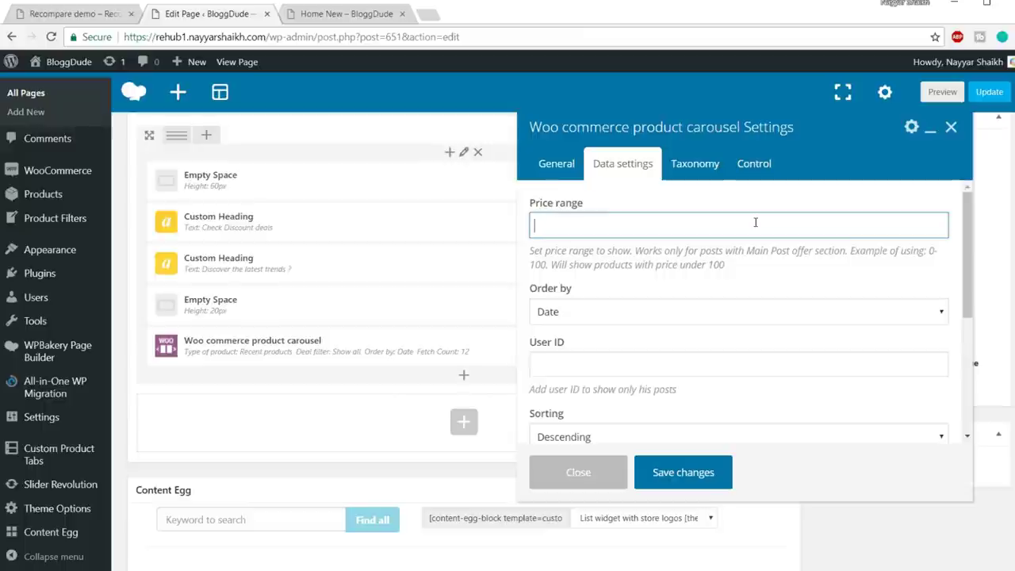
left_click(765, 166)
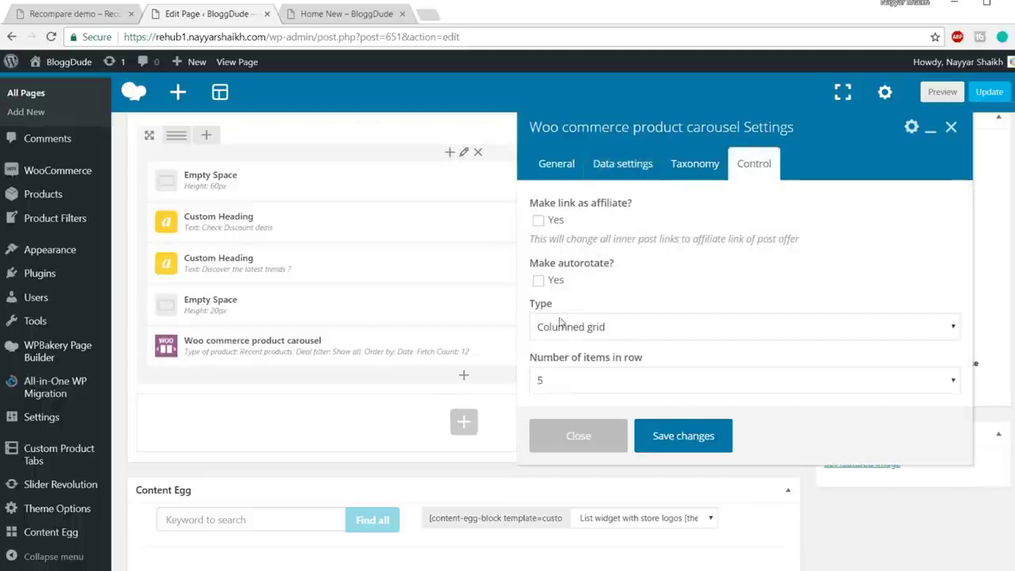
left_click(695, 441)
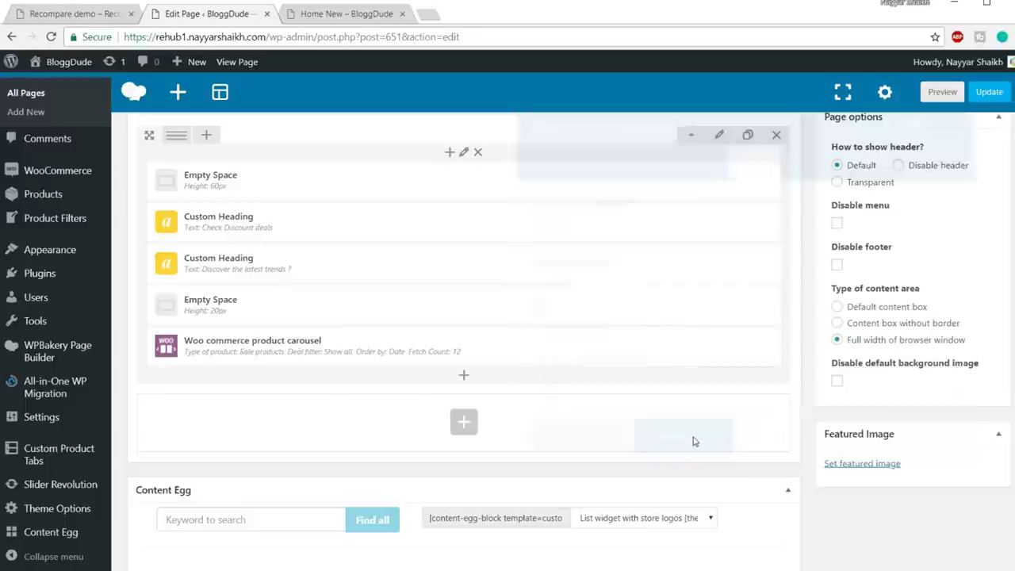
Step: Update the page and reload the live Home New page
left_click(998, 100)
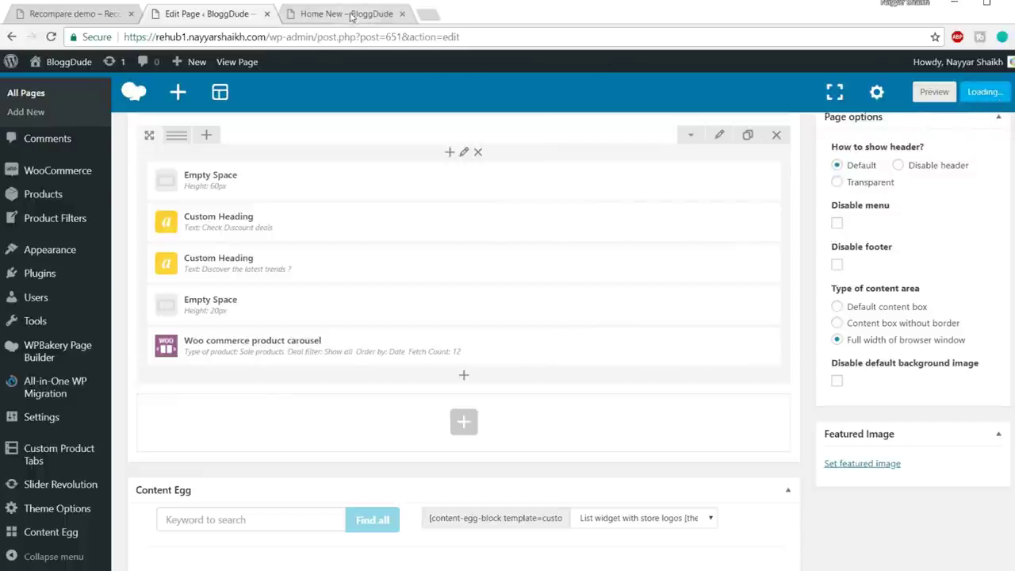
left_click(351, 16)
left_click(205, 17)
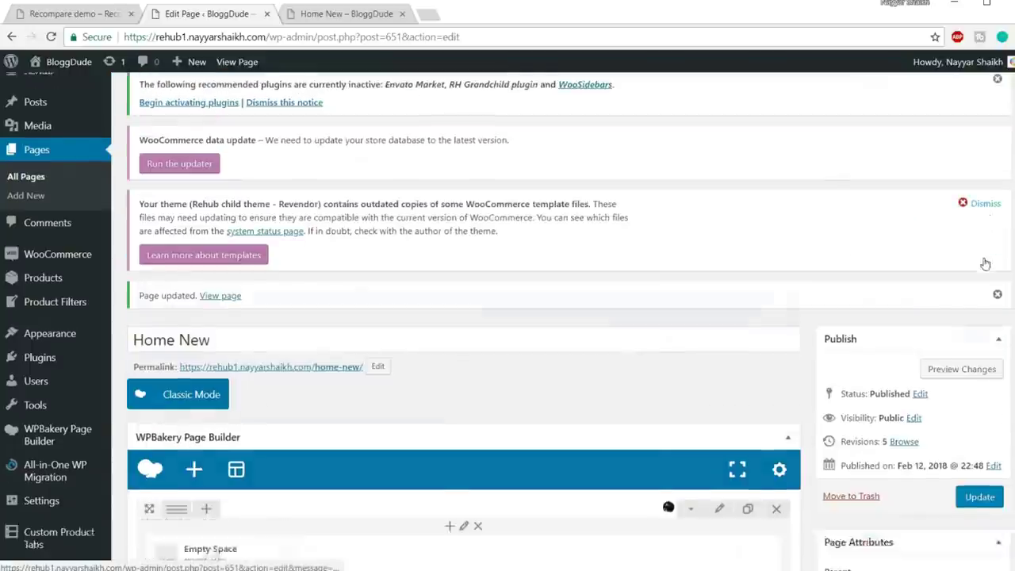
scroll(986, 263, "down", 2)
left_click(981, 332)
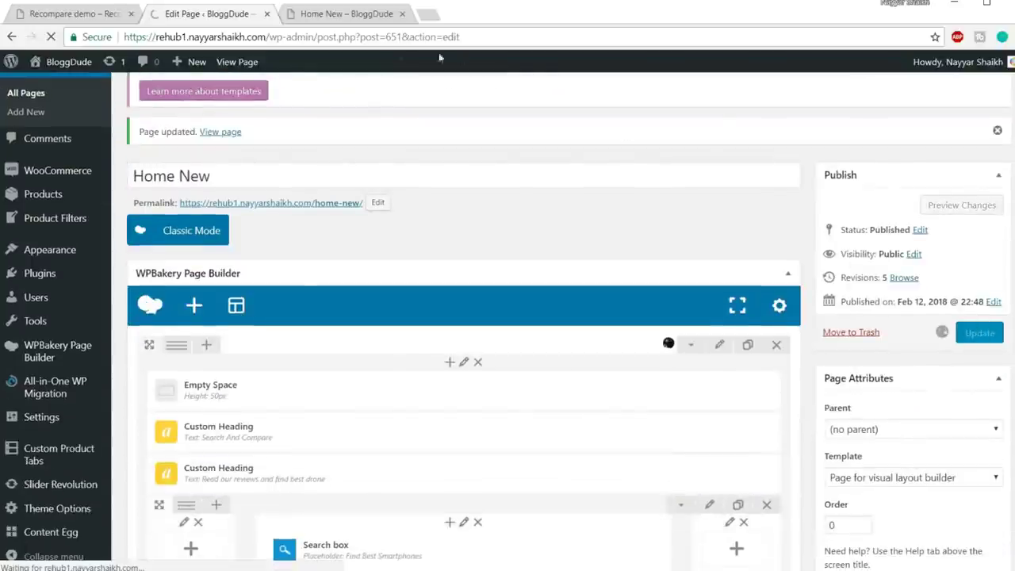
left_click(336, 15)
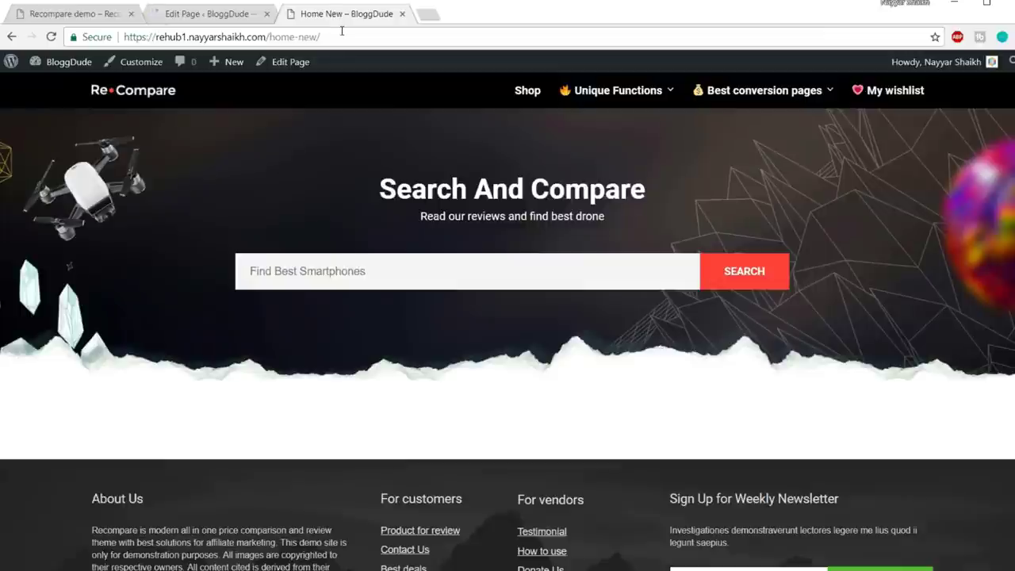
left_click(342, 34)
key("Return")
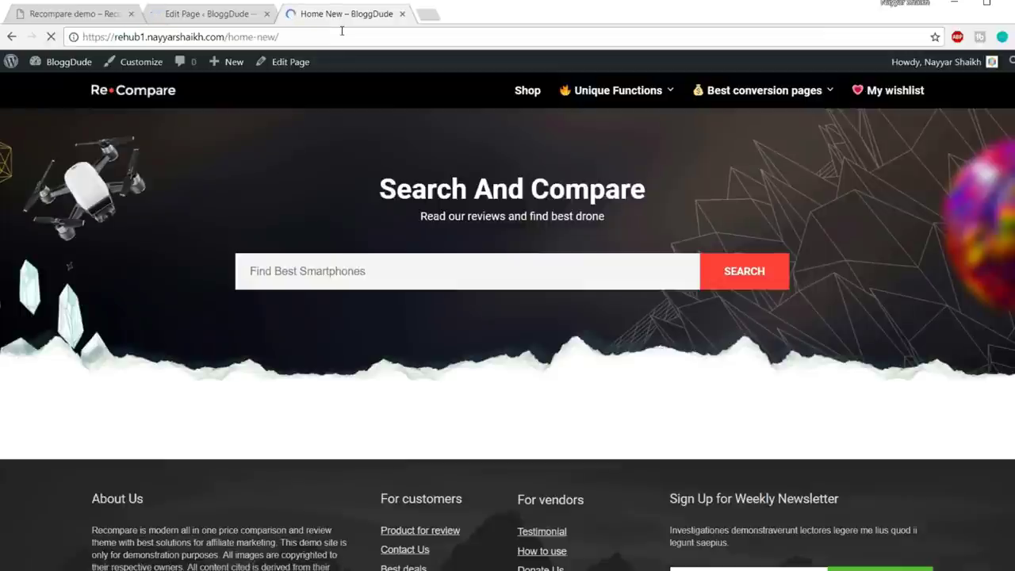
Step: Test the Check Discount deals carousel's forward and back arrows and swiping
scroll(508, 318, "down", 3)
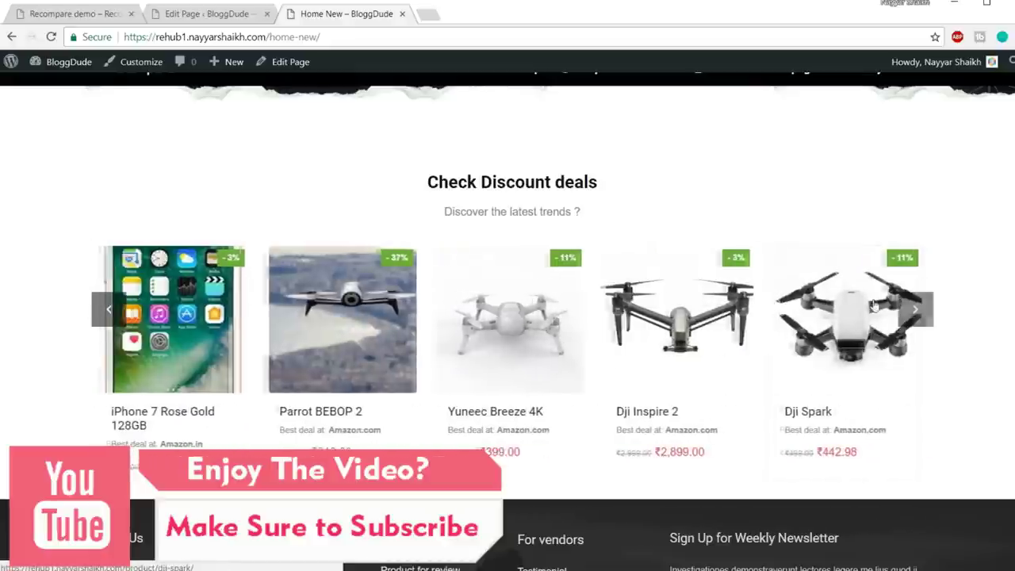
left_click(917, 313)
left_click(915, 310)
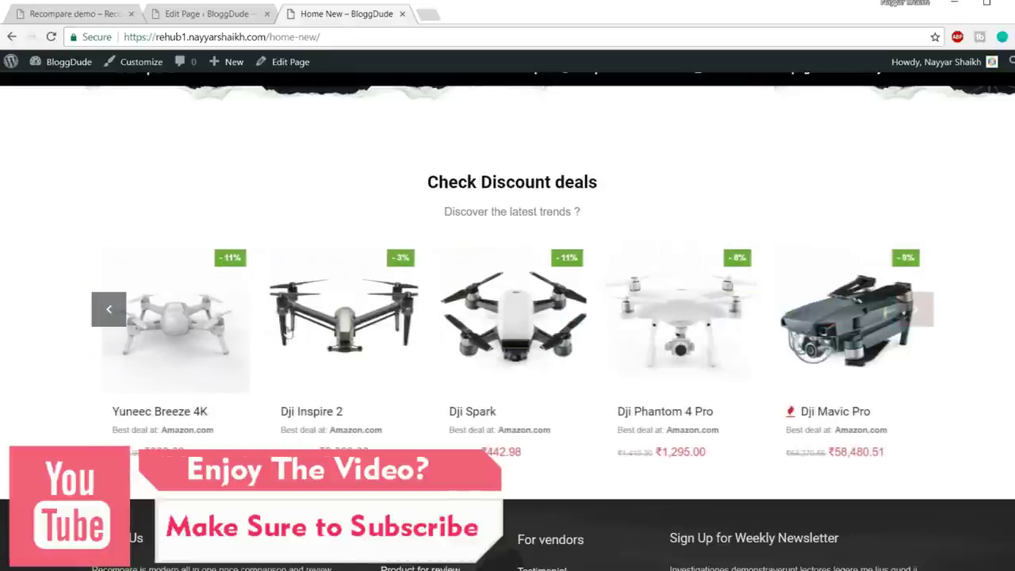
left_click(109, 312)
left_click(109, 312)
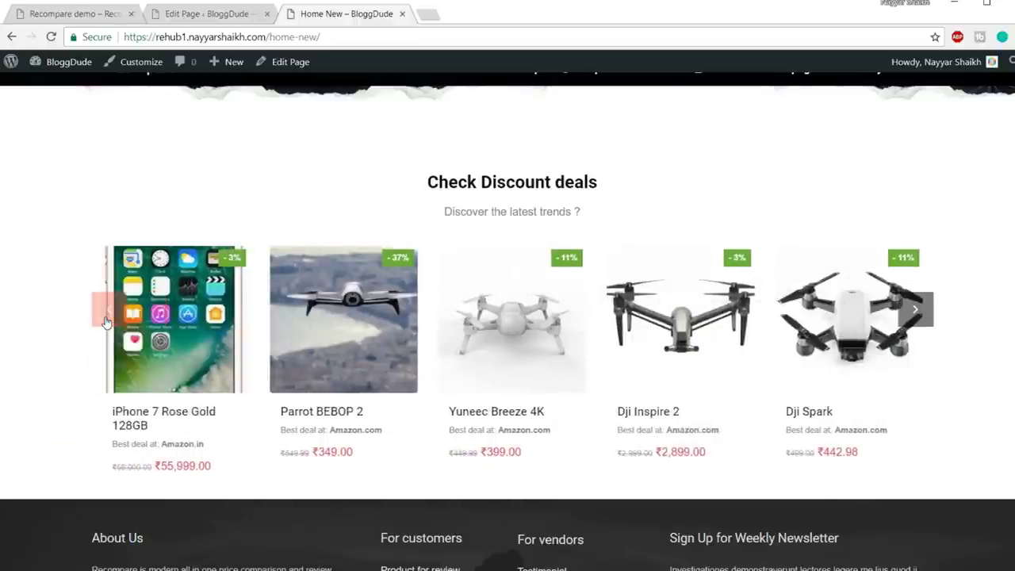
left_click(109, 311)
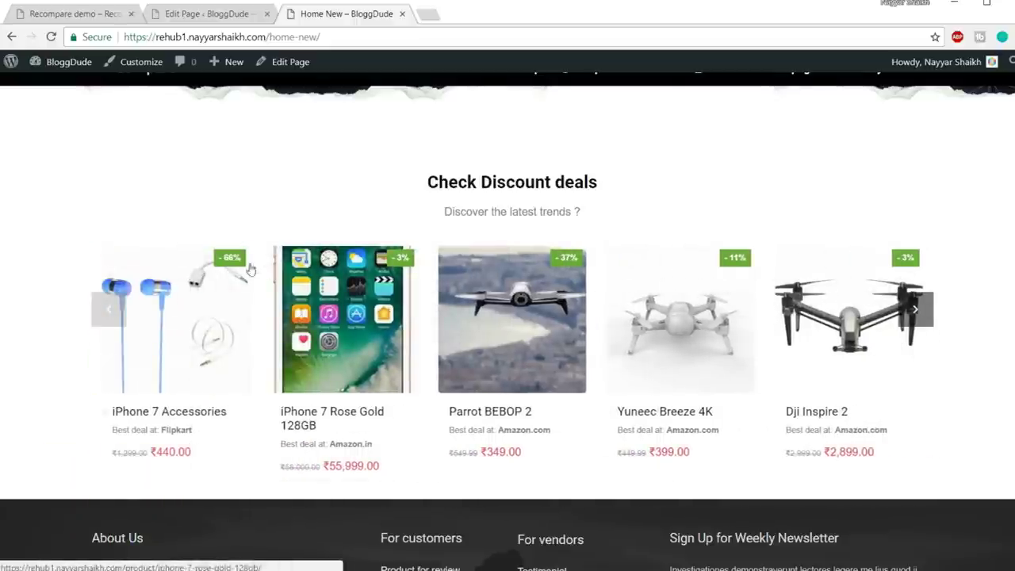
left_click_drag(781, 351, 556, 349)
left_click_drag(748, 345, 683, 341)
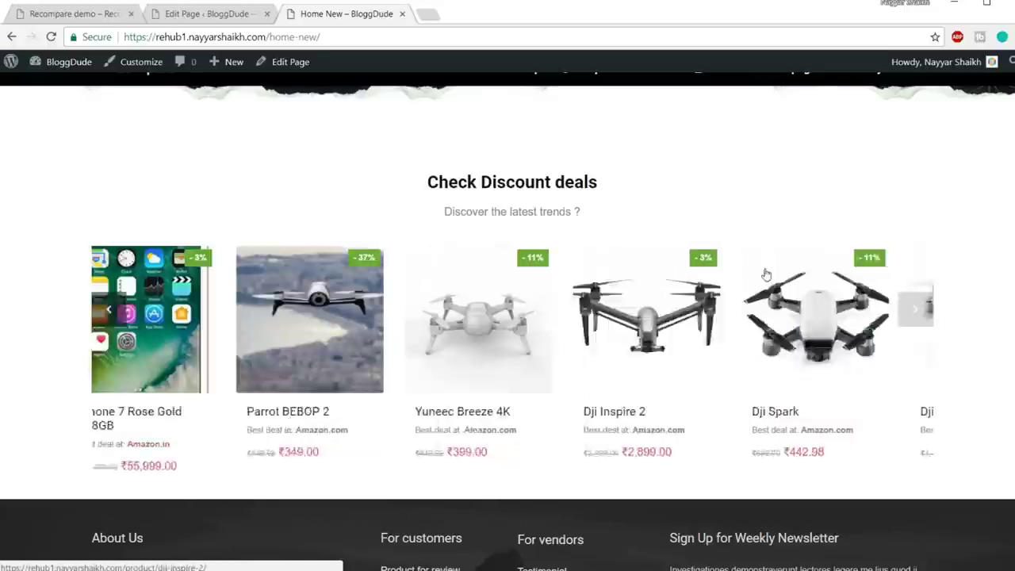
Step: Bring up the Recompare demo's tracking-prices banner for comparison
left_click(72, 8)
scroll(784, 250, "down", 3)
scroll(784, 249, "down", 2)
scroll(630, 252, "up", 2)
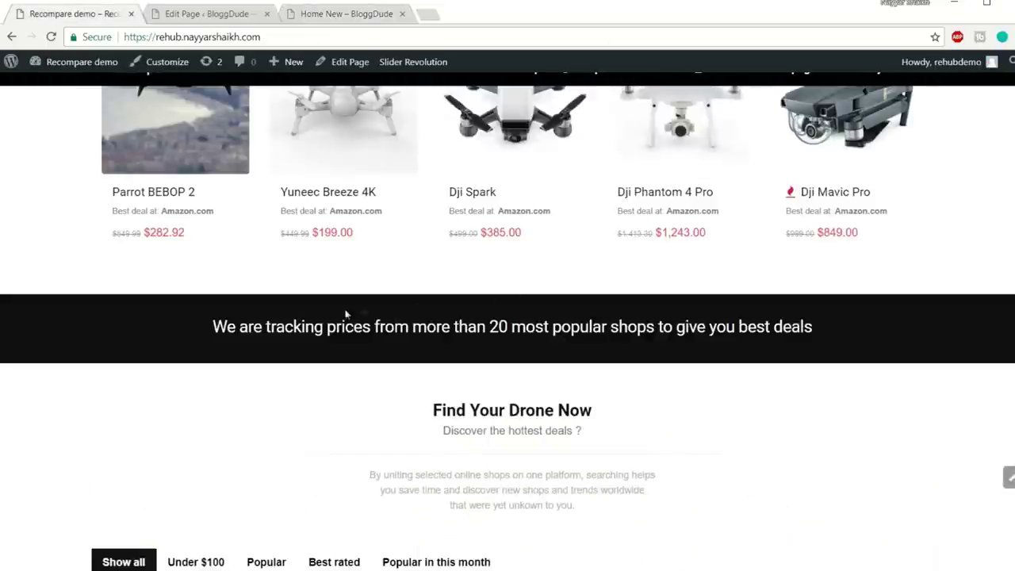
Step: Duplicate the 20px Empty Space and move the copy below the product carousel
left_click_drag(205, 335, 929, 336)
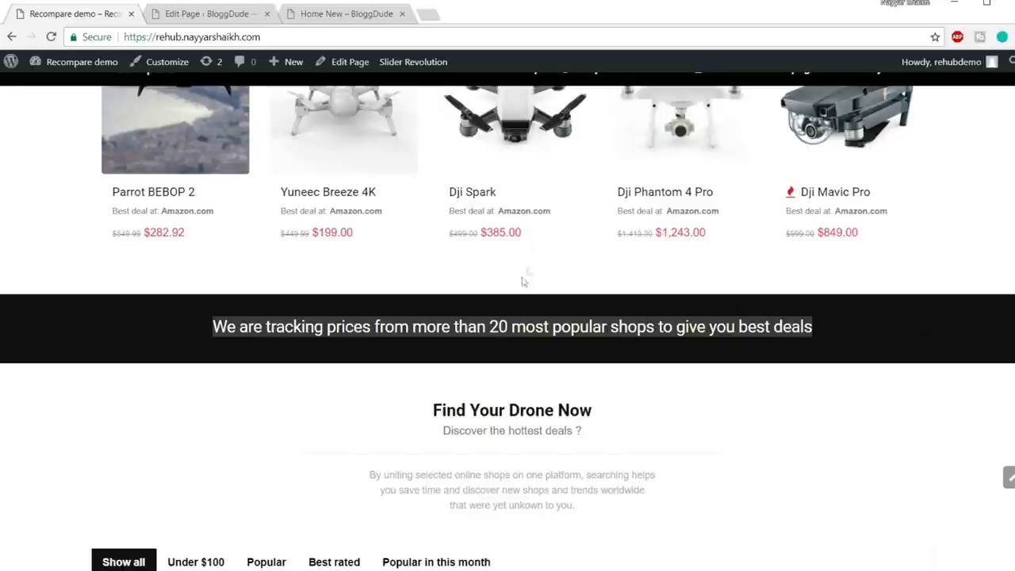
left_click(503, 258)
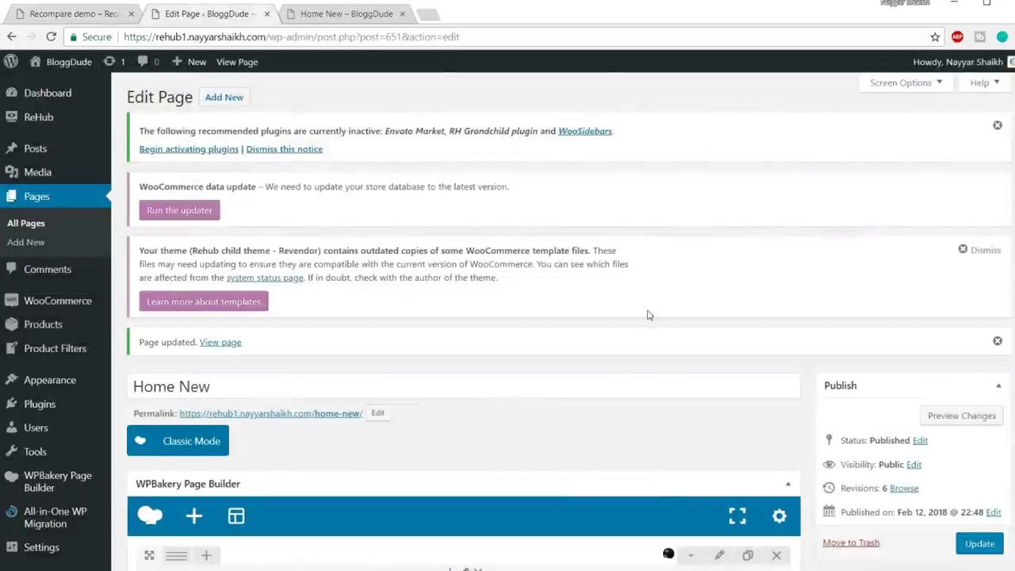
scroll(651, 312, "down", 10)
scroll(655, 363, "down", 3)
scroll(265, 297, "up", 2)
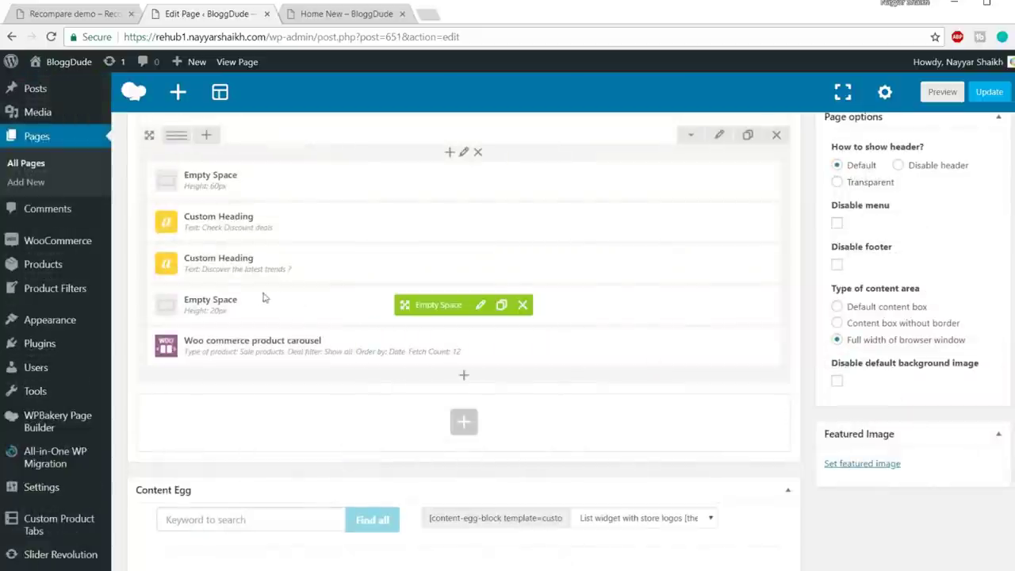
left_click(502, 308)
left_click_drag(425, 305, 419, 401)
Step: Check the live Home New page, copy the demo's tracking-prices sentence, and open Add Element
left_click(334, 16)
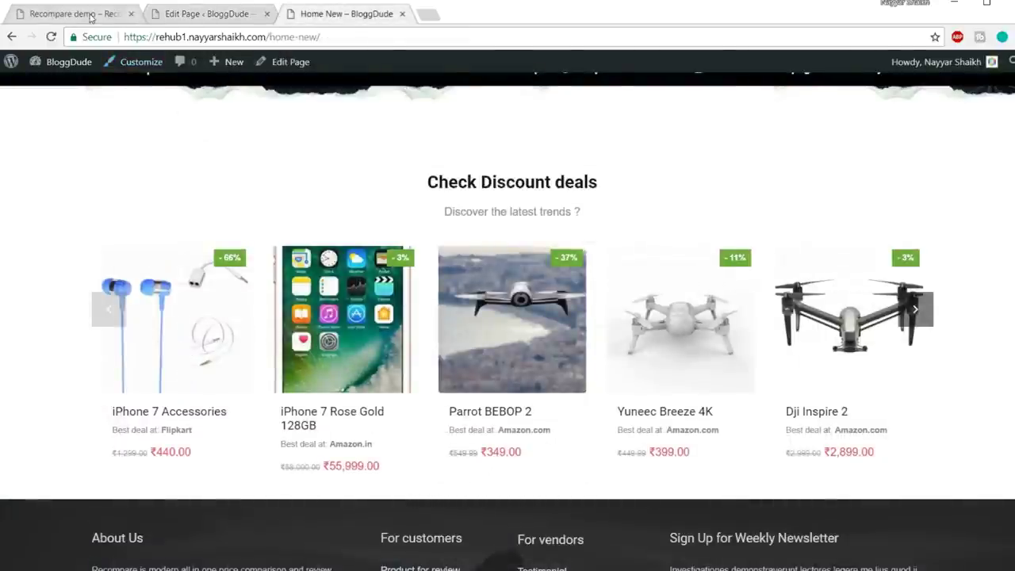
left_click(63, 14)
scroll(832, 265, "down", 1)
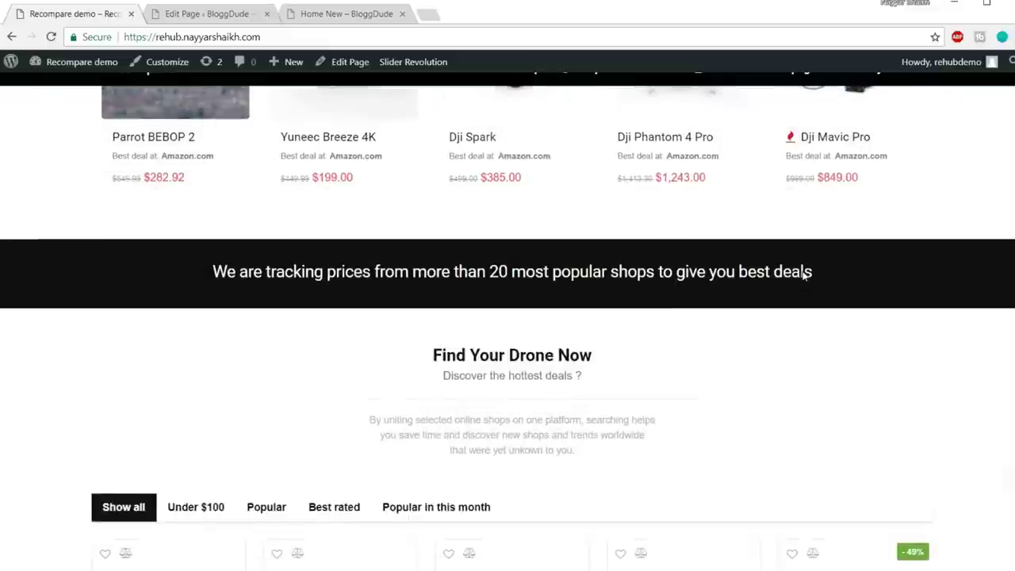
left_click_drag(211, 257, 854, 252)
key("ctrl+c")
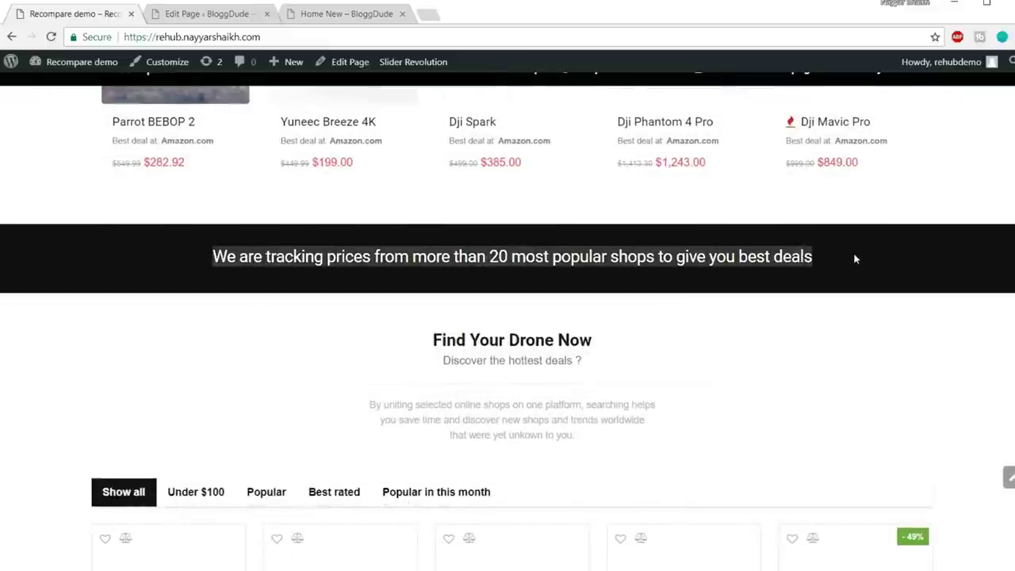
left_click(224, 13)
scroll(556, 294, "down", 3)
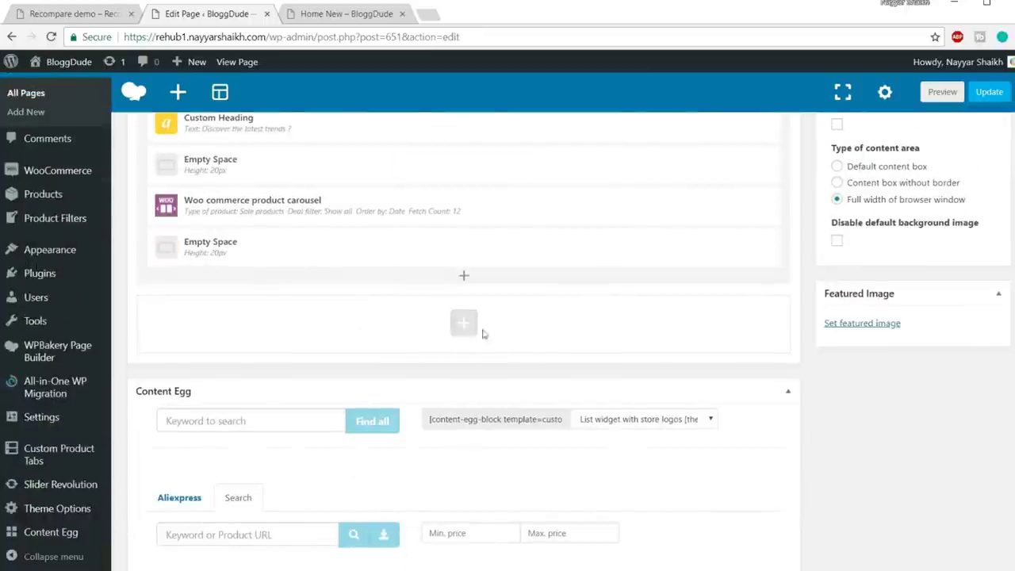
left_click(86, 17)
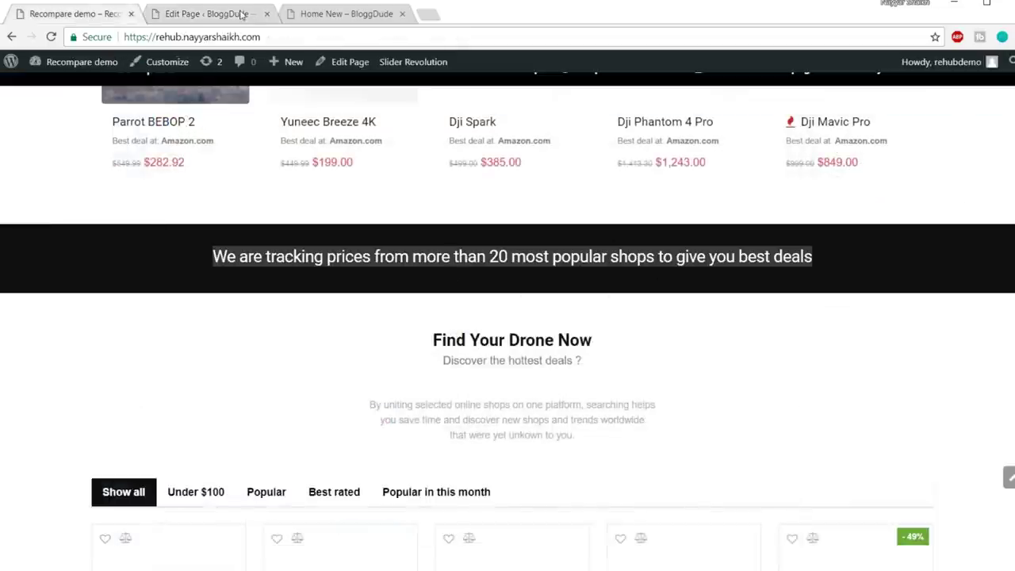
left_click(243, 14)
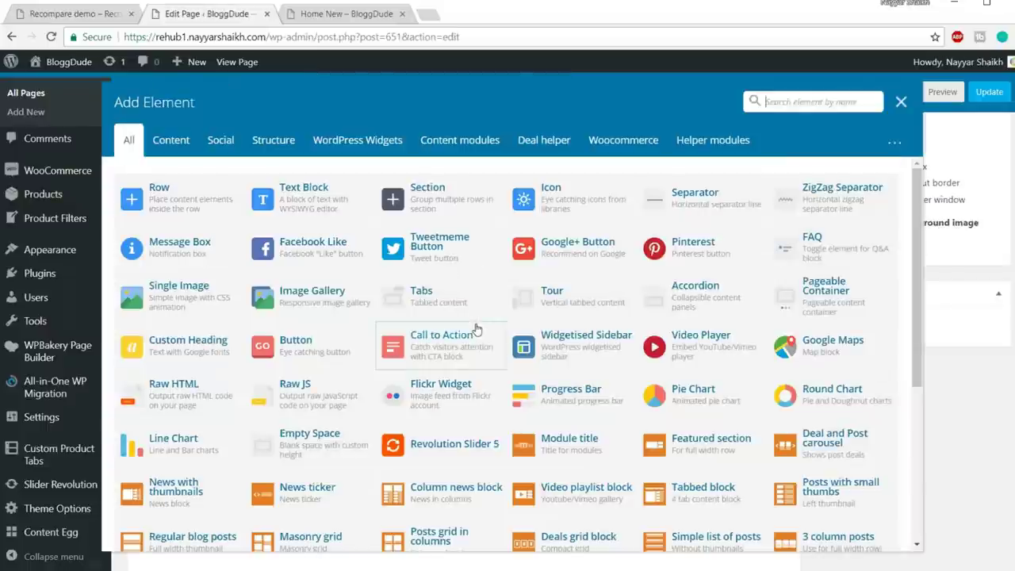
left_click(470, 326)
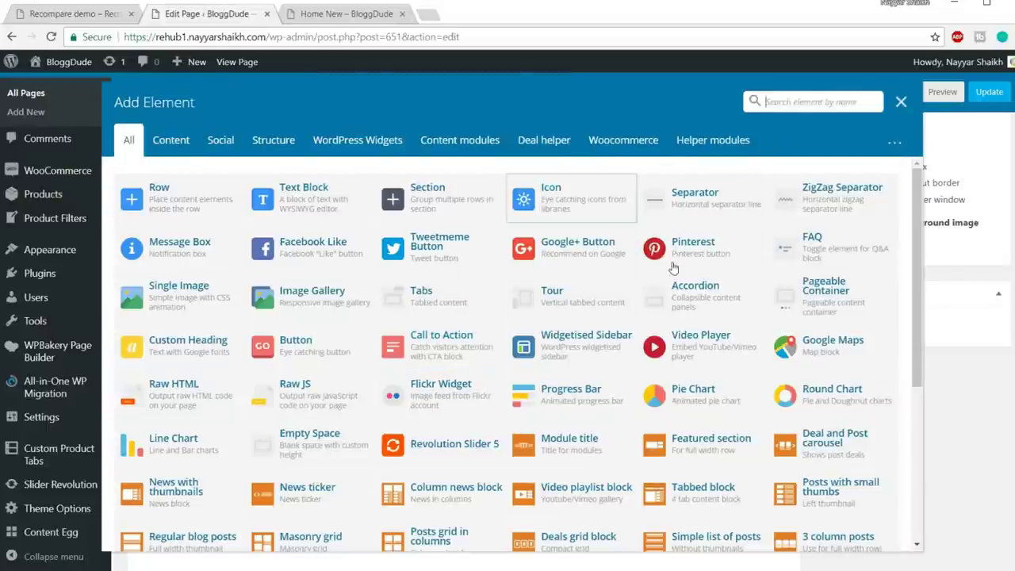
Step: Add a Custom Heading and paste the tracking-prices sentence as its text
type("head")
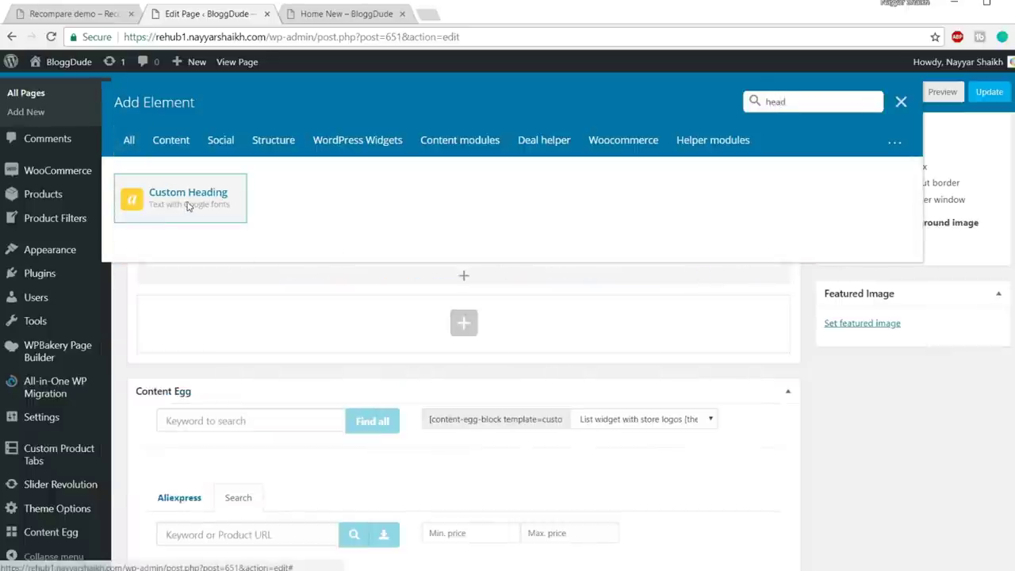
left_click(188, 197)
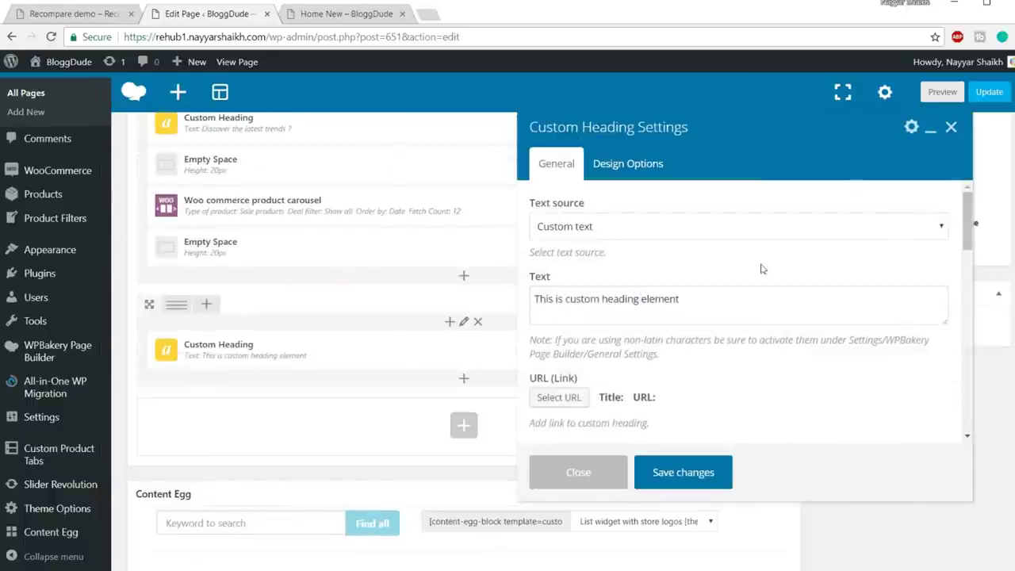
left_click_drag(739, 298, 373, 301)
key("ctrl+v")
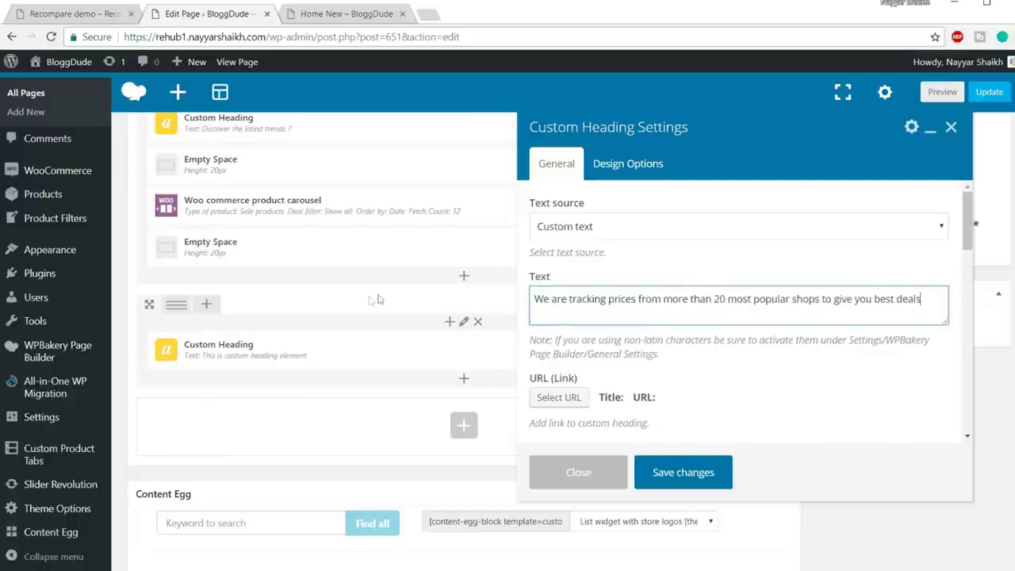
Step: Make the heading a centred h4 with 25px font size and 24 line height
scroll(855, 339, "down", 1)
left_click(626, 338)
scroll(655, 334, "down", 1)
left_click(632, 261)
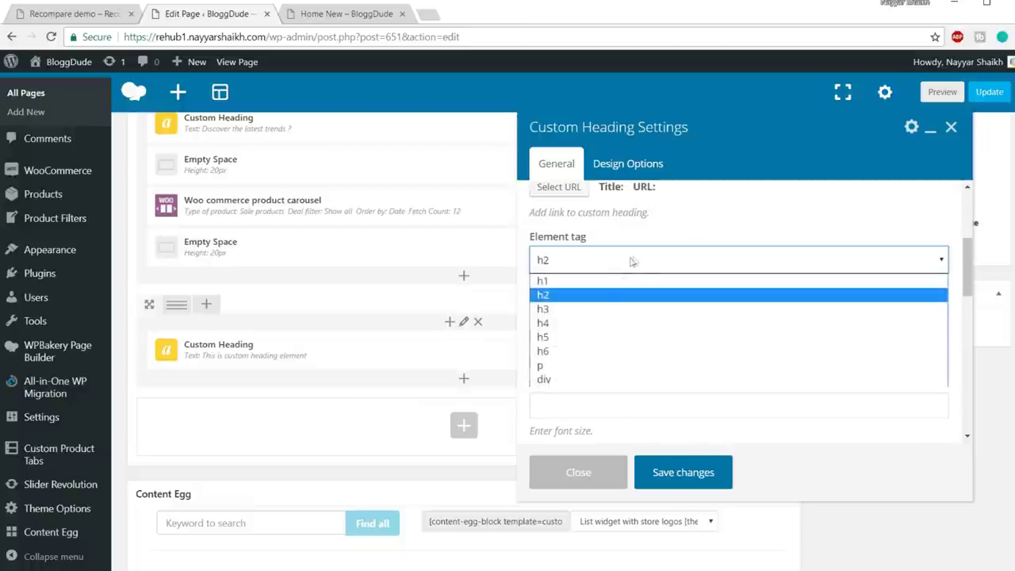
left_click(580, 323)
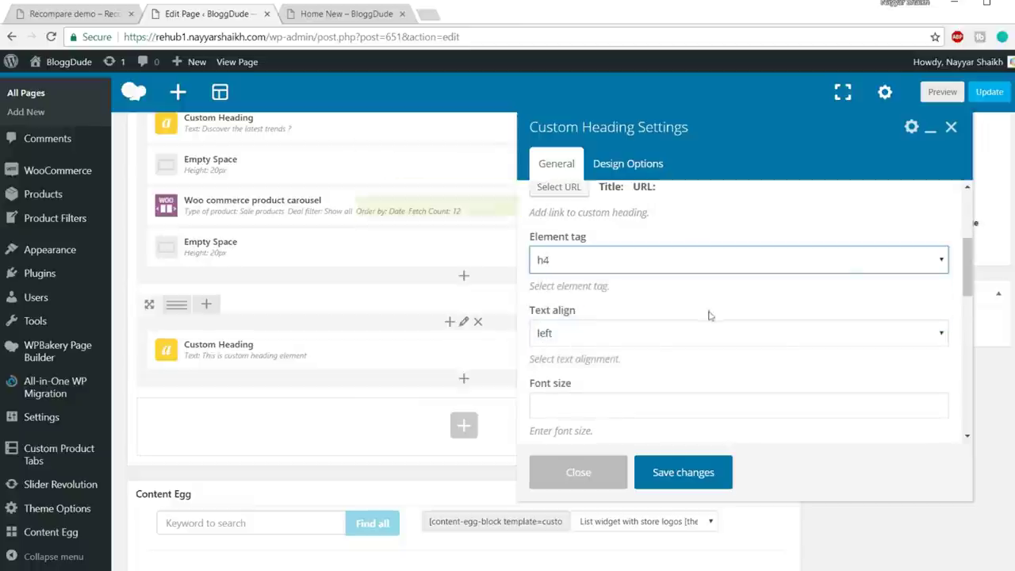
left_click(669, 333)
left_click(607, 385)
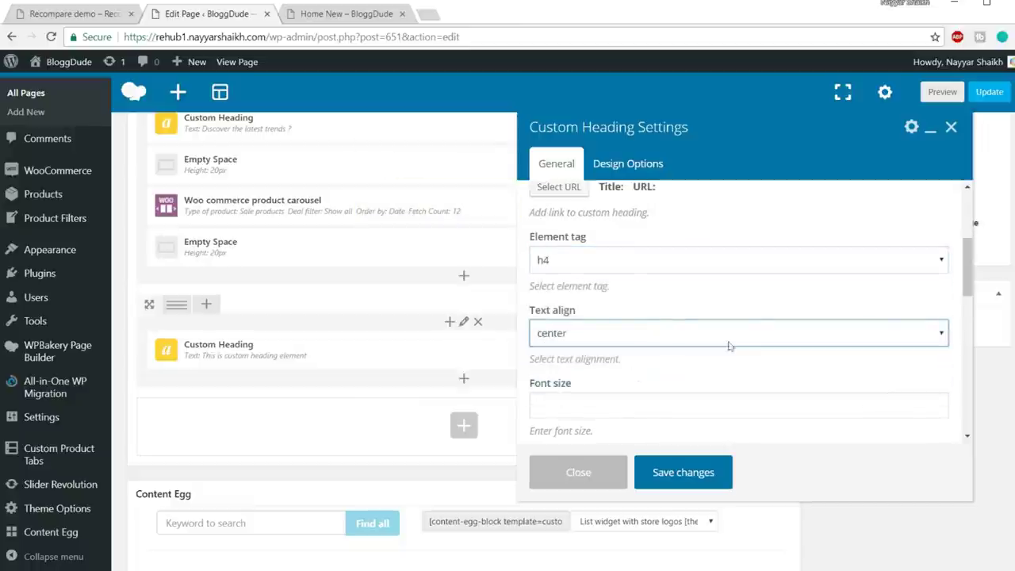
scroll(730, 345, "down", 1)
left_click(649, 334)
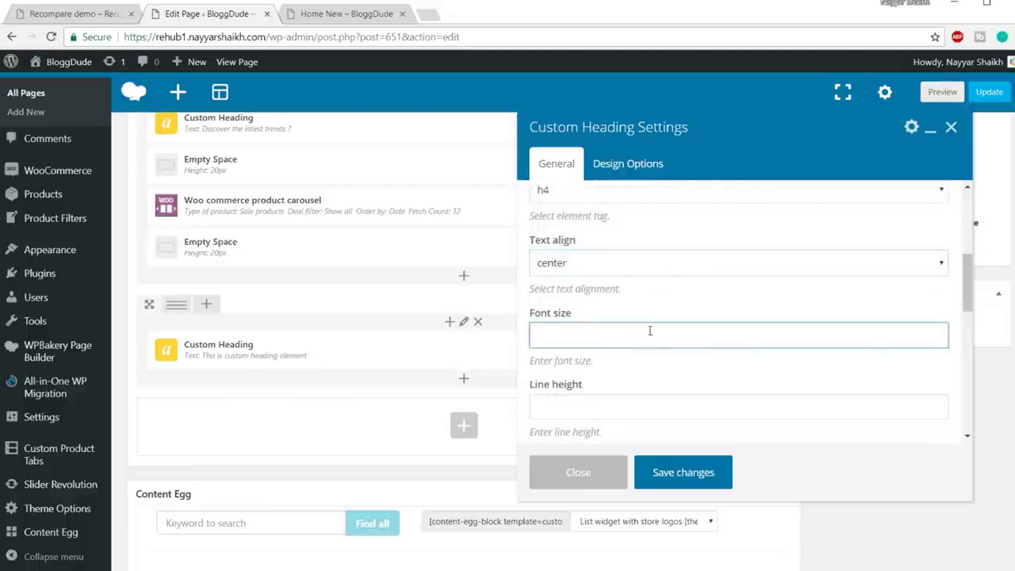
type("25px")
scroll(727, 353, "down", 1)
left_click(726, 339)
type("24")
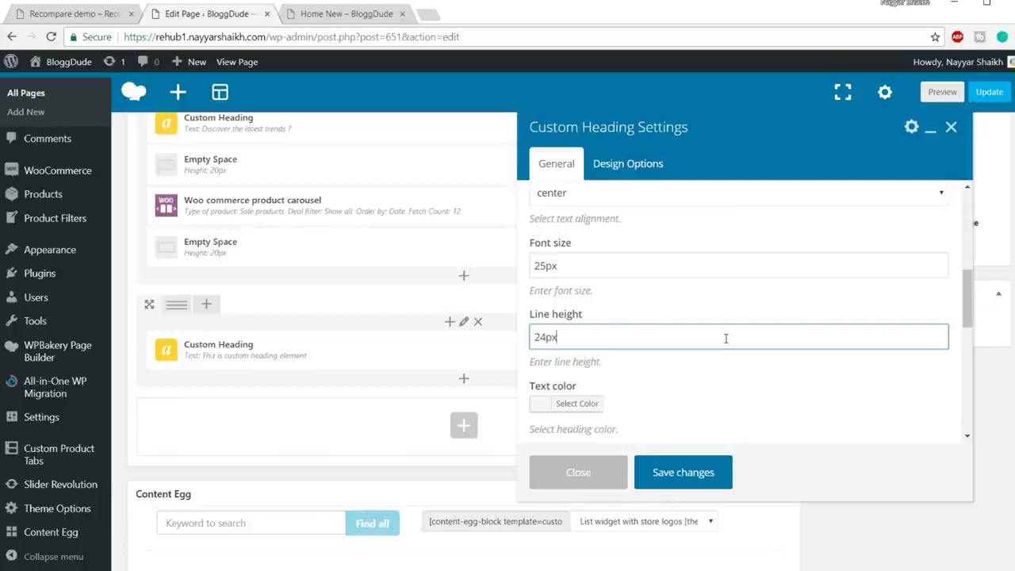
Step: Set the heading text colour to white and use the theme's default font
scroll(750, 344, "down", 2)
left_click(577, 264)
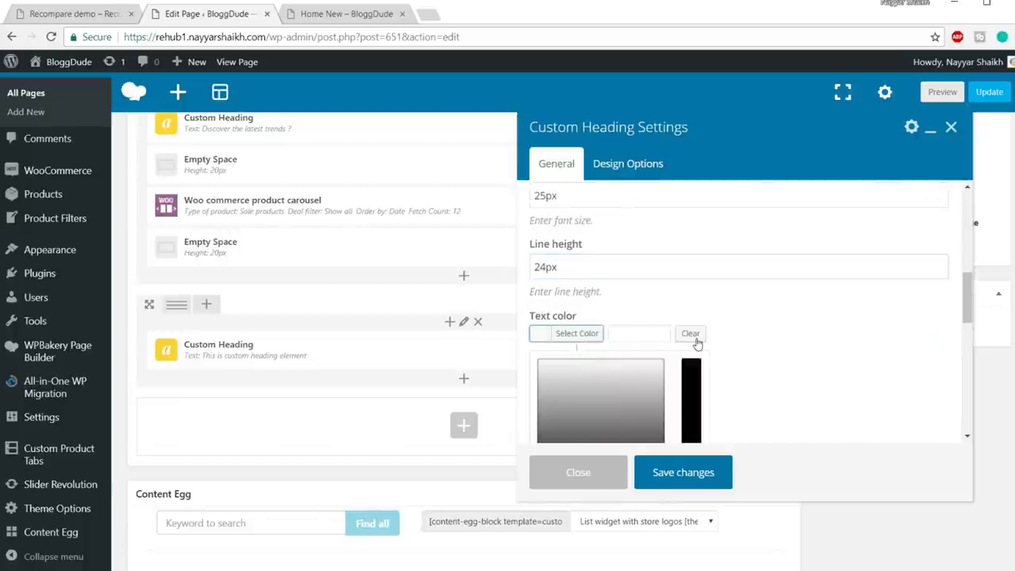
left_click(558, 428)
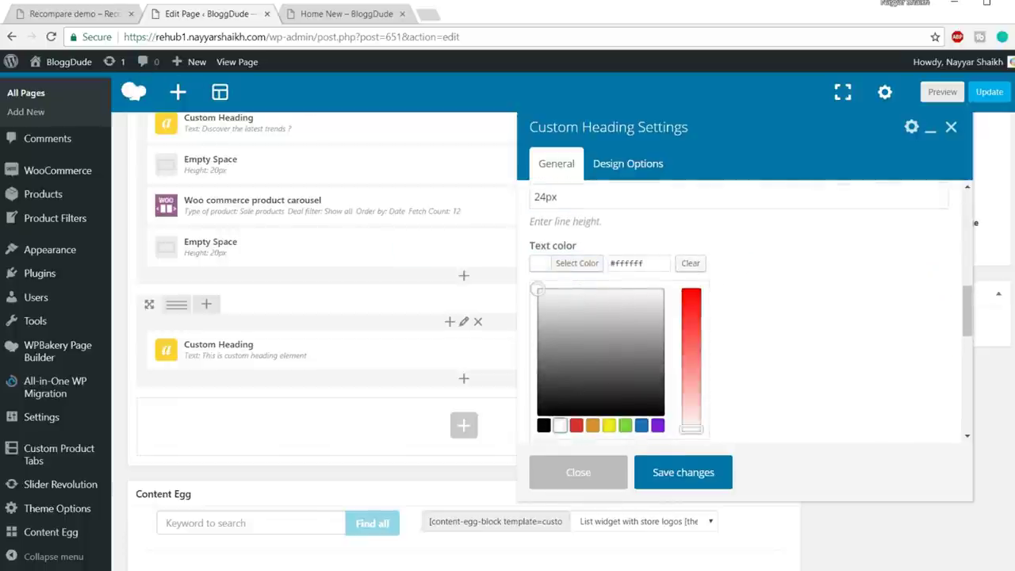
left_click(87, 13)
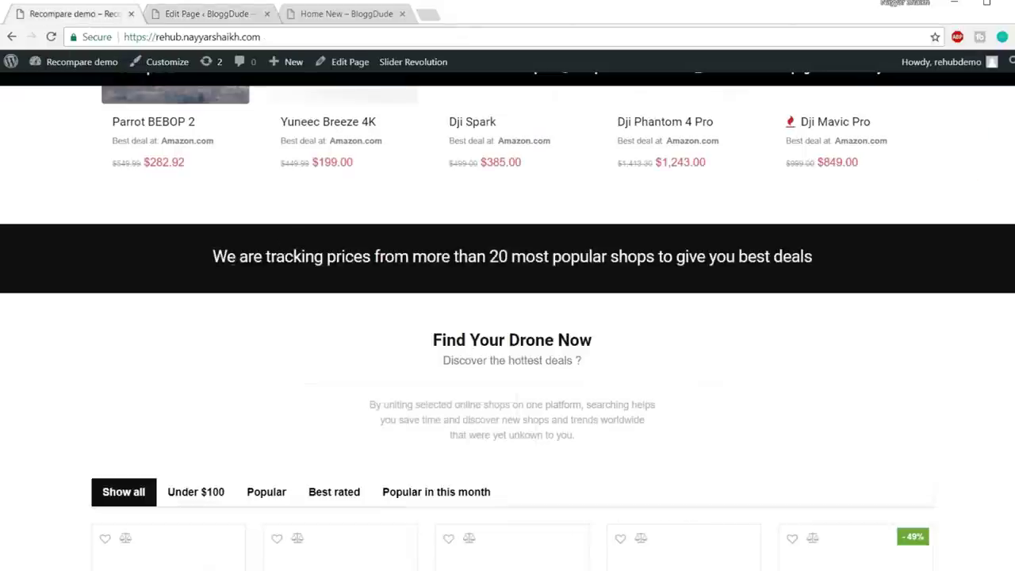
left_click(208, 14)
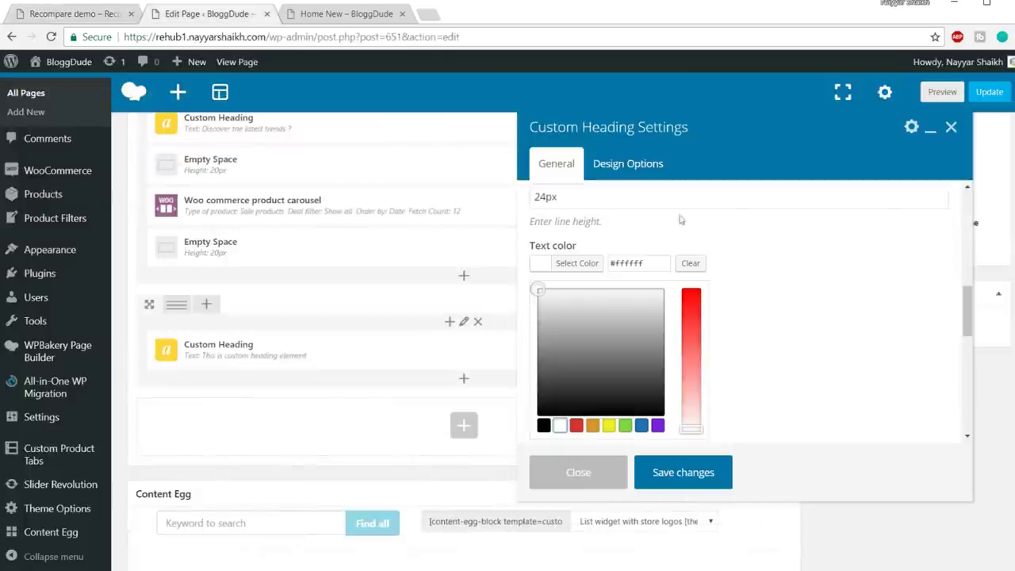
scroll(774, 318, "down", 1)
scroll(789, 344, "down", 2)
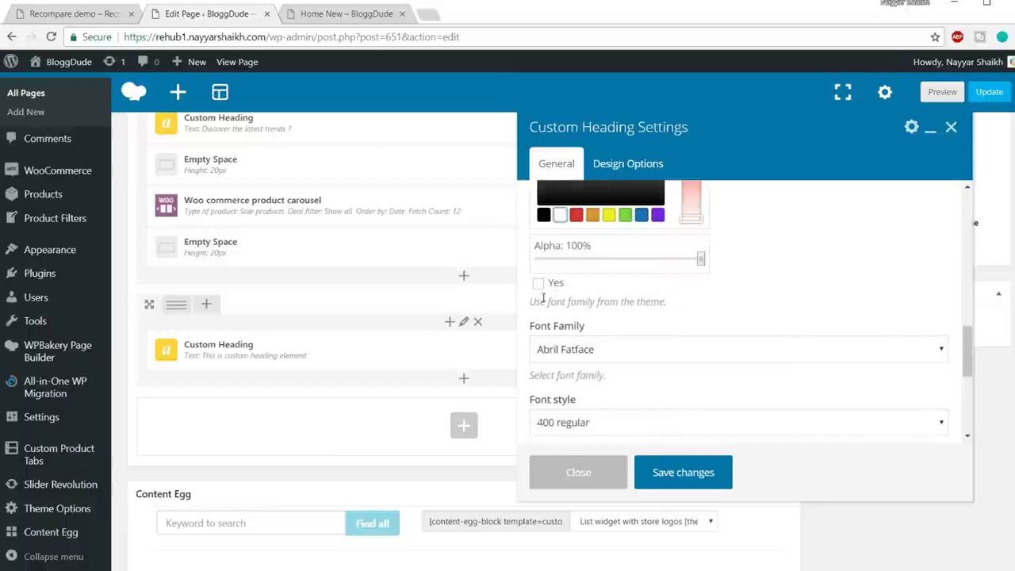
left_click(539, 283)
Step: Give the heading a black background in Design Options, save it, and update the page
scroll(699, 299, "up", 2)
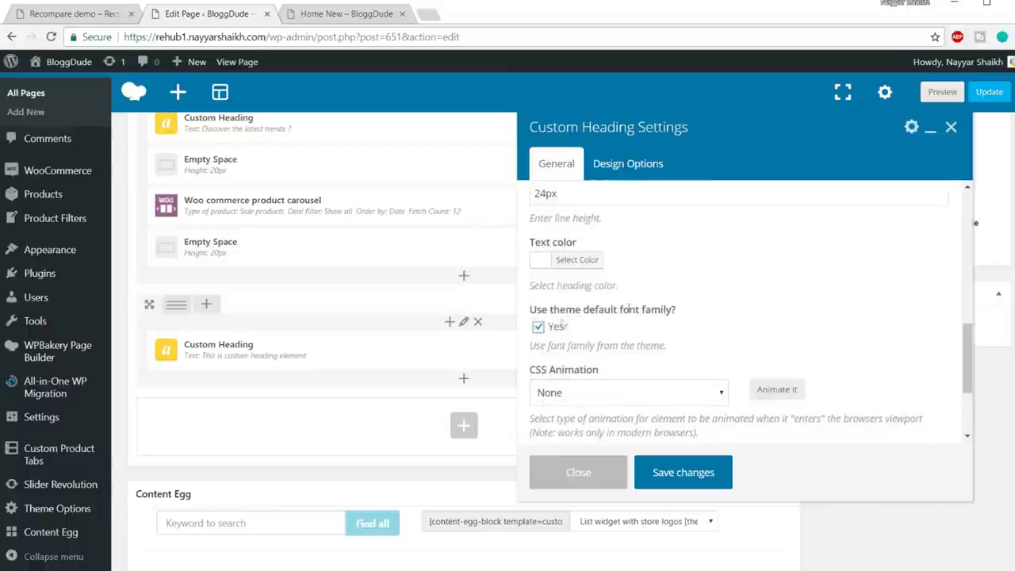
left_click(635, 175)
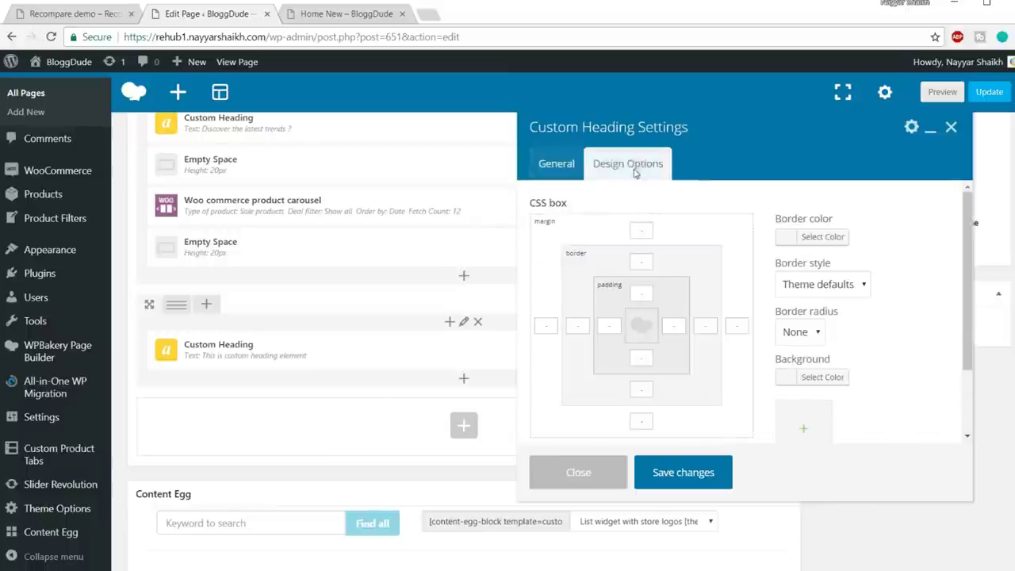
scroll(881, 317, "down", 1)
left_click(829, 308)
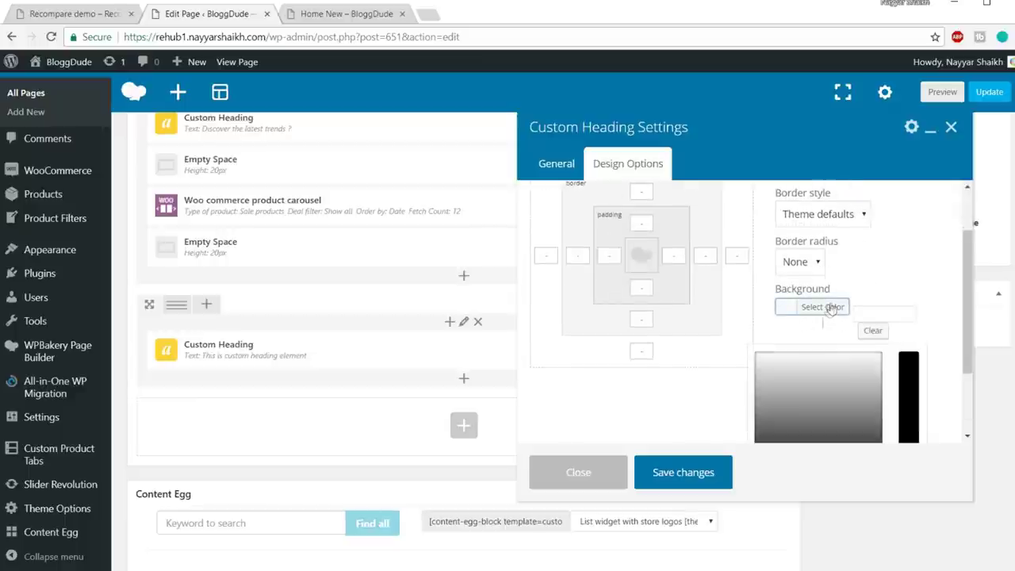
scroll(767, 398, "down", 2)
left_click(760, 385)
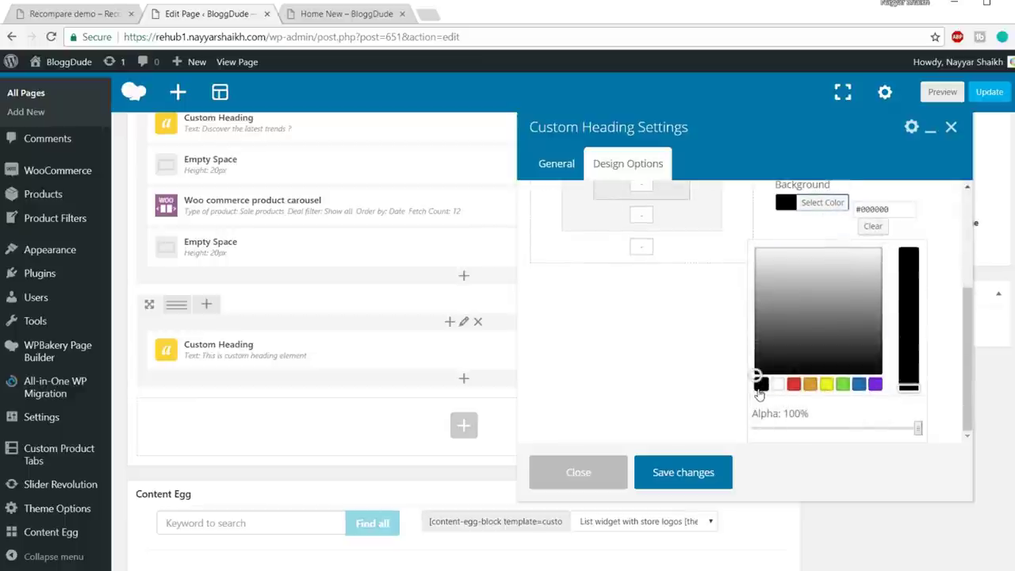
left_click(680, 474)
left_click(988, 99)
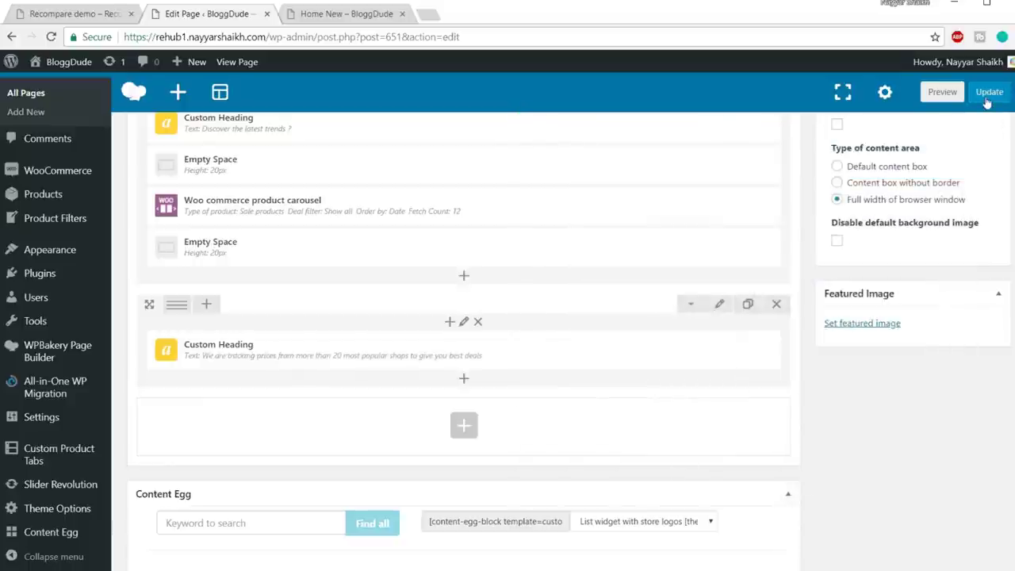
left_click(365, 13)
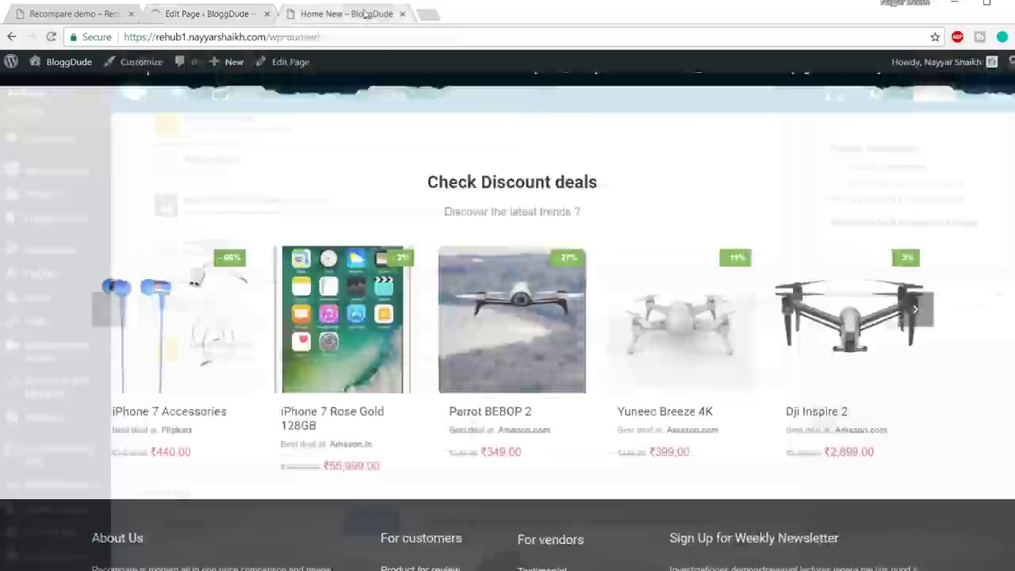
left_click(383, 38)
key("Return")
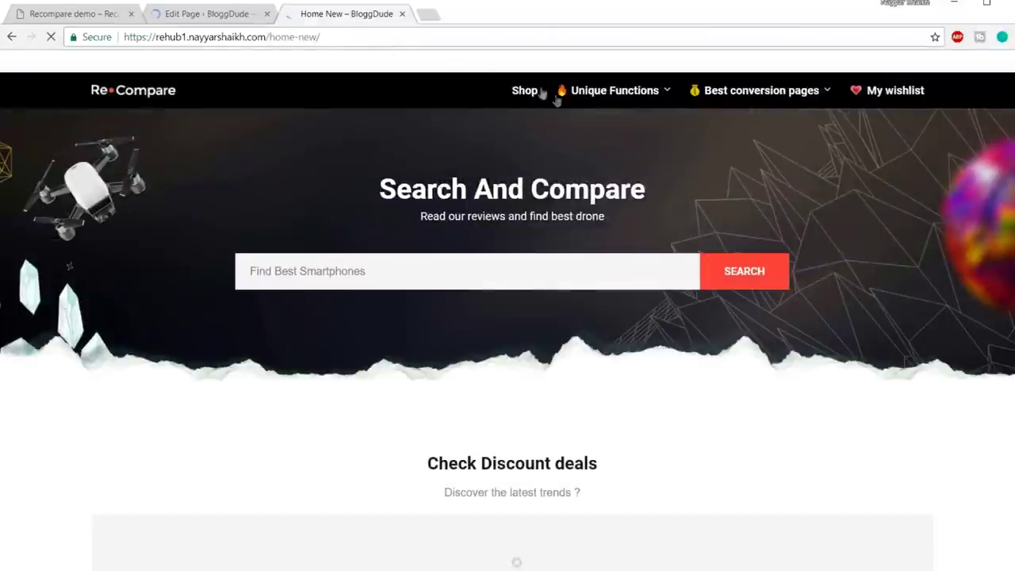
mouse_move(568, 116)
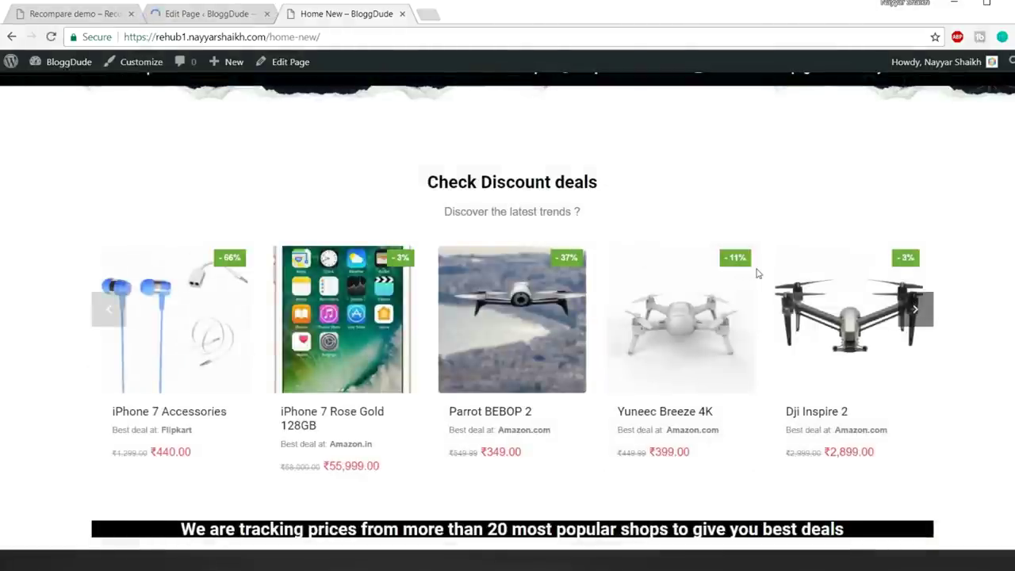
scroll(770, 301, "down", 2)
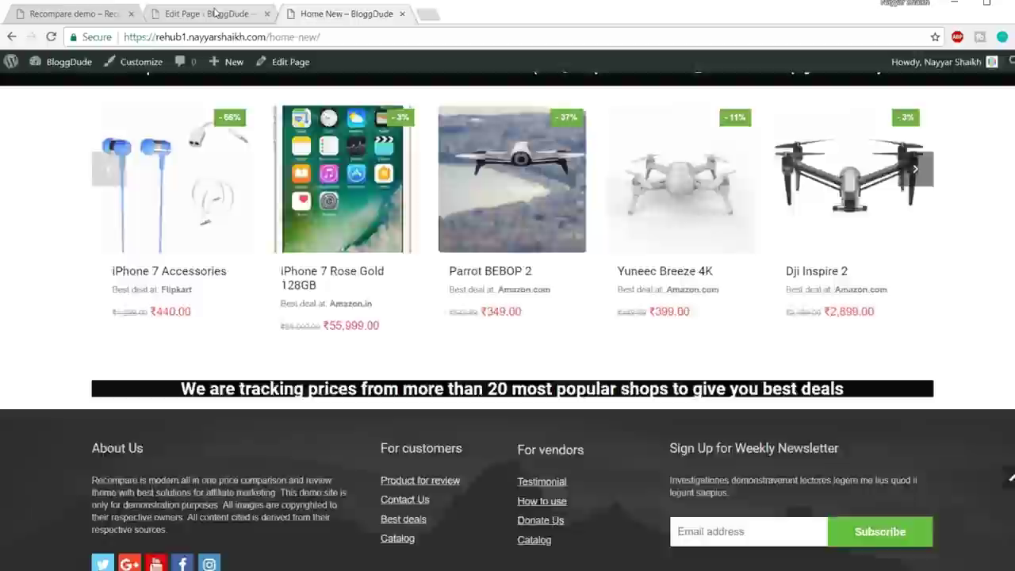
left_click(216, 13)
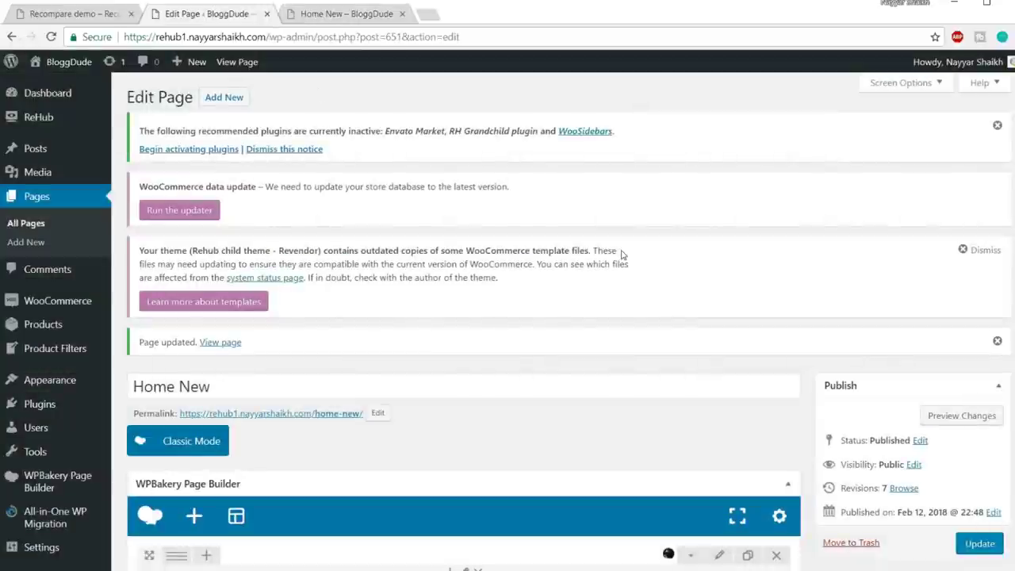
scroll(618, 259, "down", 10)
scroll(667, 264, "up", 4)
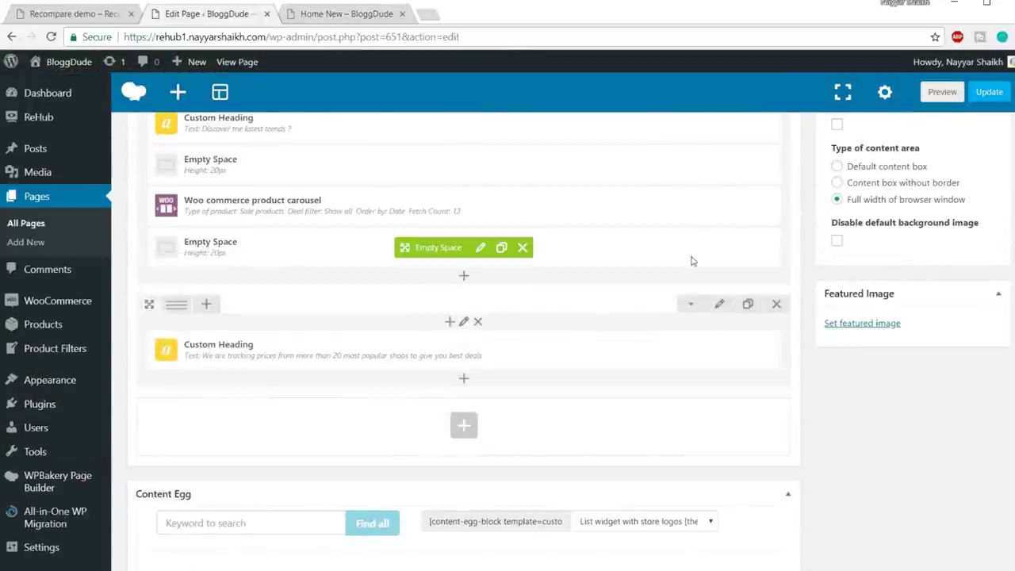
left_click(325, 18)
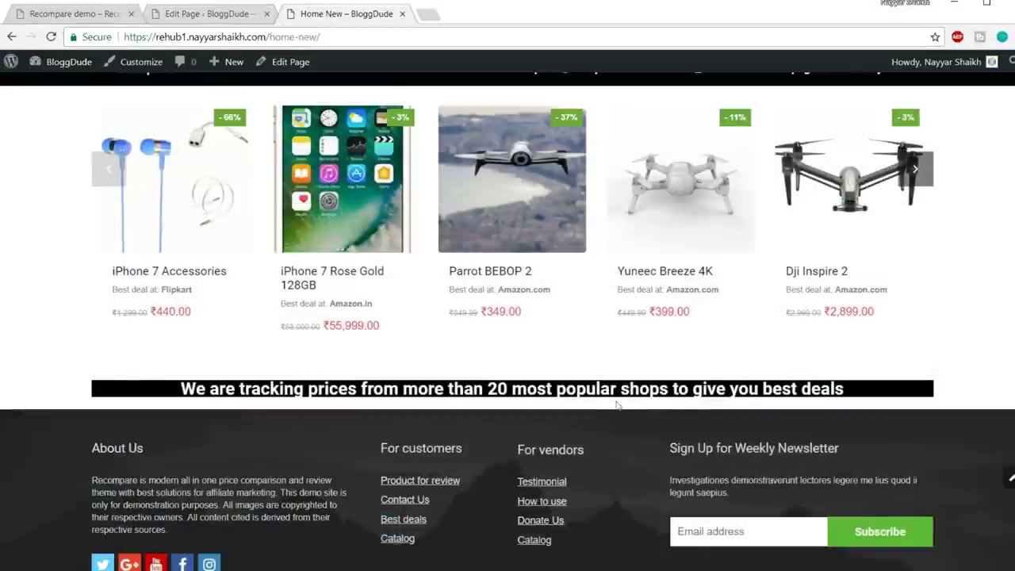
left_click(208, 13)
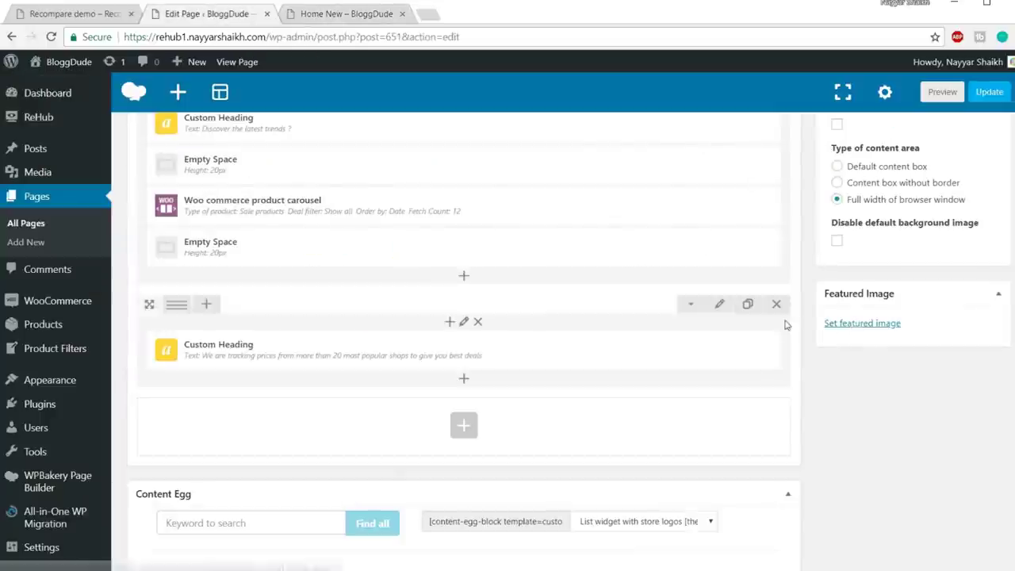
Step: Set the tracking-prices row's Design Options background to black, save, and update the page
scroll(954, 467, "up", 1)
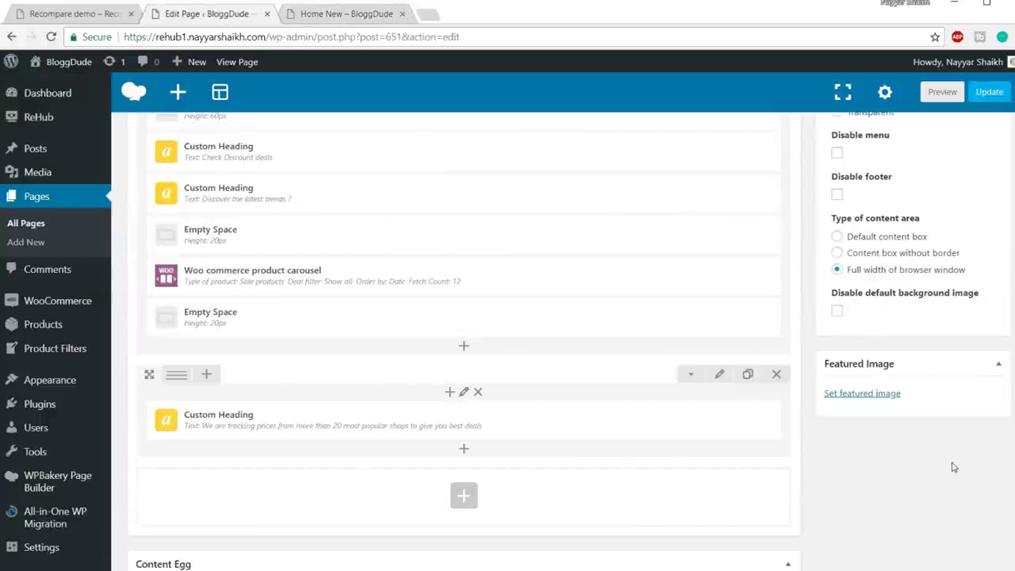
left_click(722, 376)
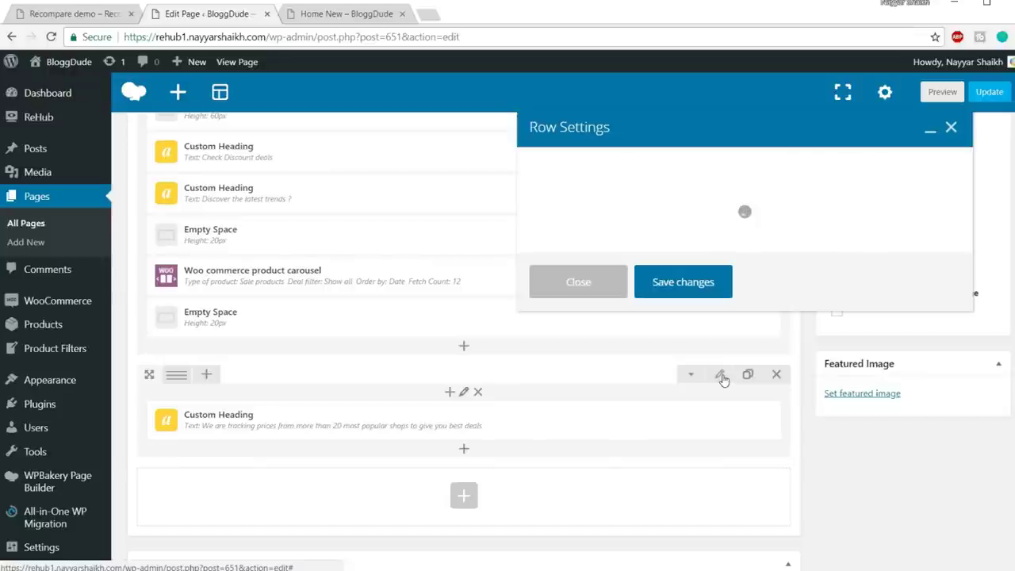
left_click(630, 172)
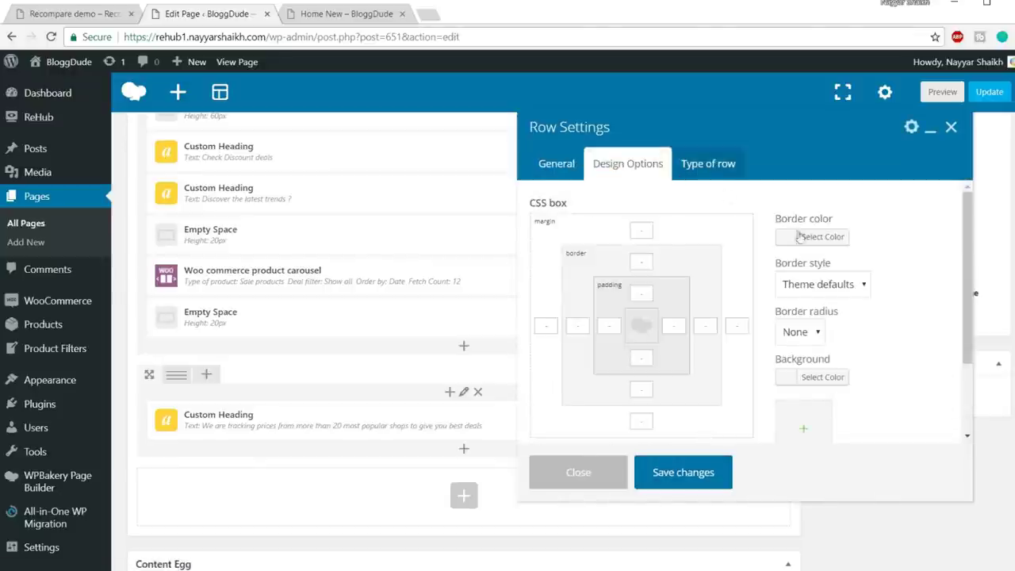
scroll(831, 380, "down", 1)
left_click(823, 307)
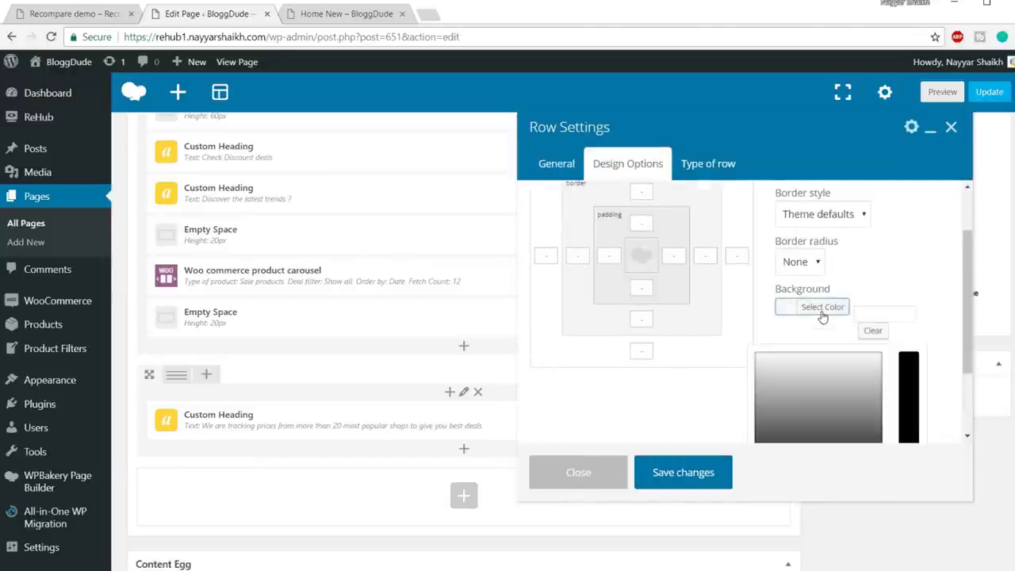
scroll(819, 403, "down", 1)
left_click(764, 420)
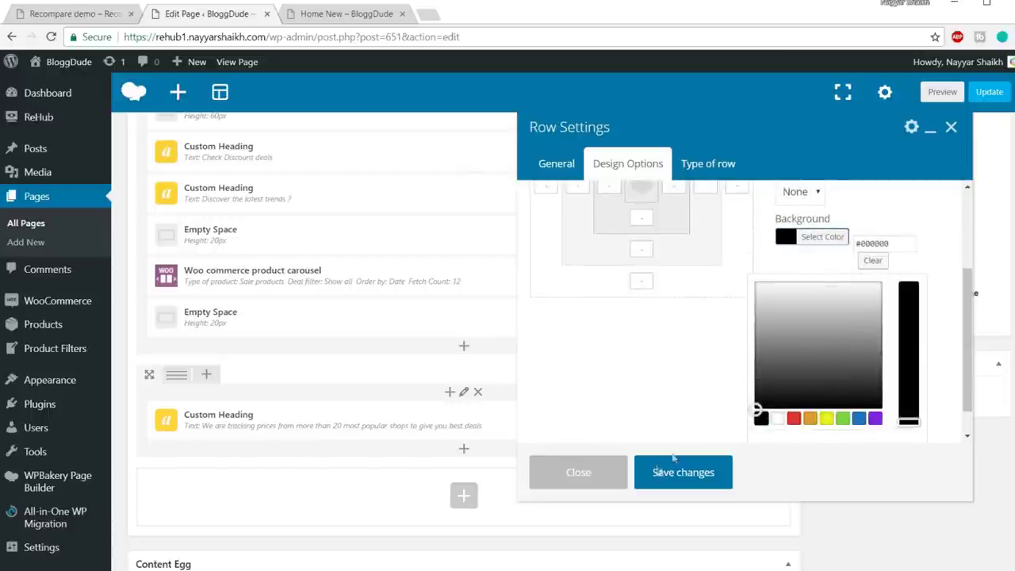
left_click(671, 472)
left_click(977, 96)
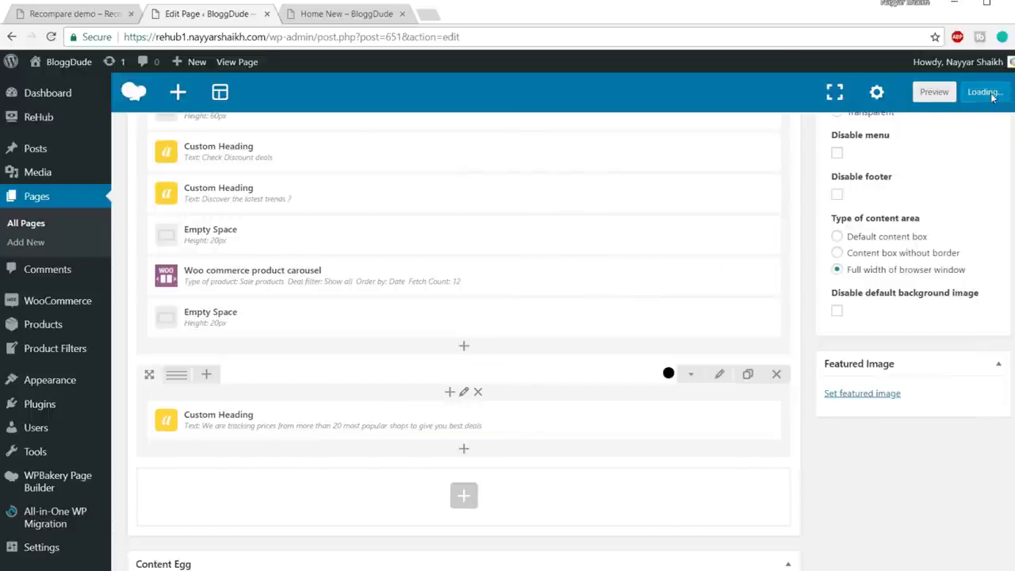
Step: Reload the live Home New page to see the full-width black banner
left_click(309, 17)
left_click(327, 37)
key("Return")
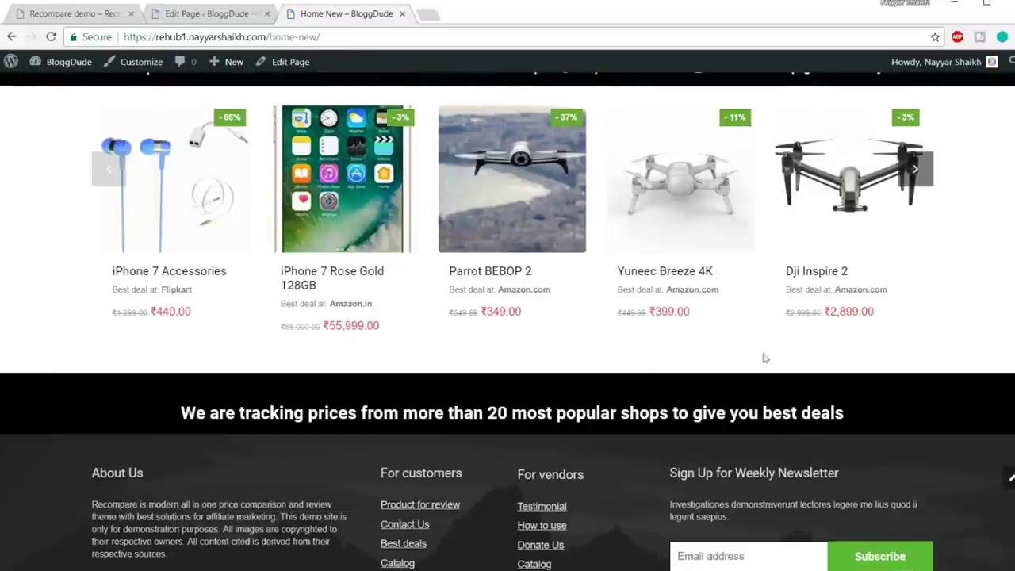
Step: Review the demo's Find Your Drone Now section, trying its Under $100, Popular and Best rated filters
left_click(91, 14)
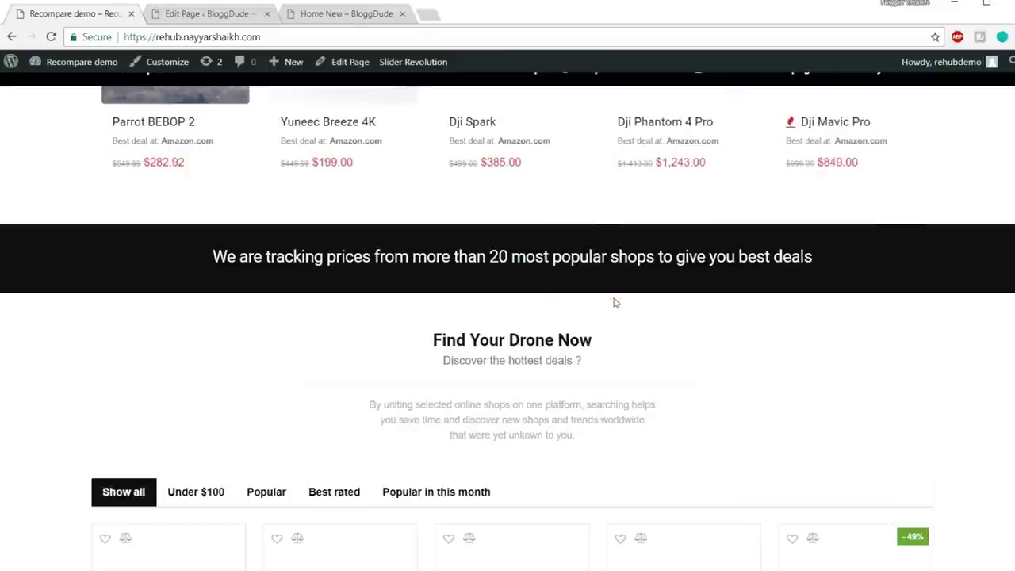
scroll(616, 302, "down", 1)
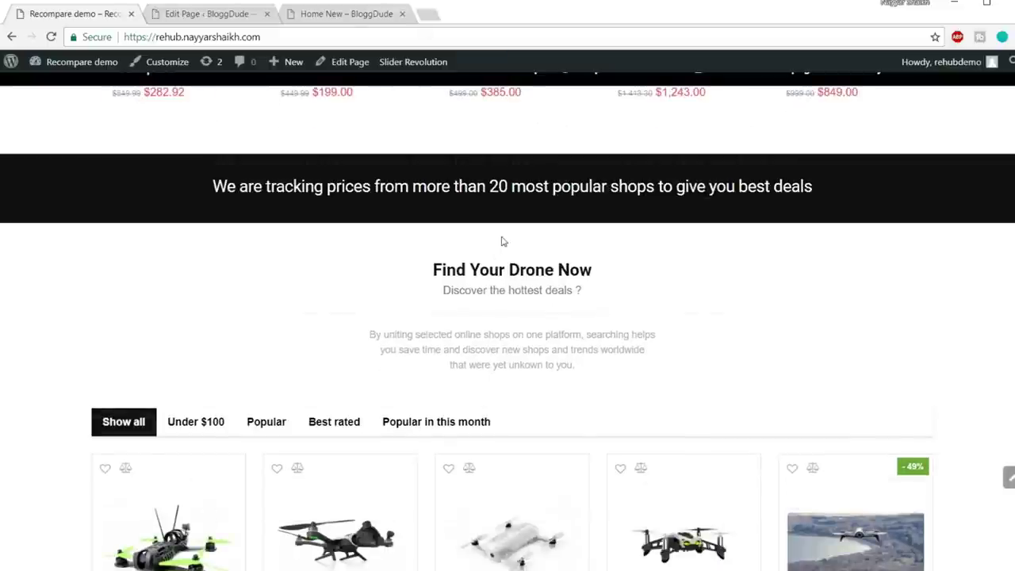
left_click_drag(435, 269, 594, 295)
left_click(594, 294)
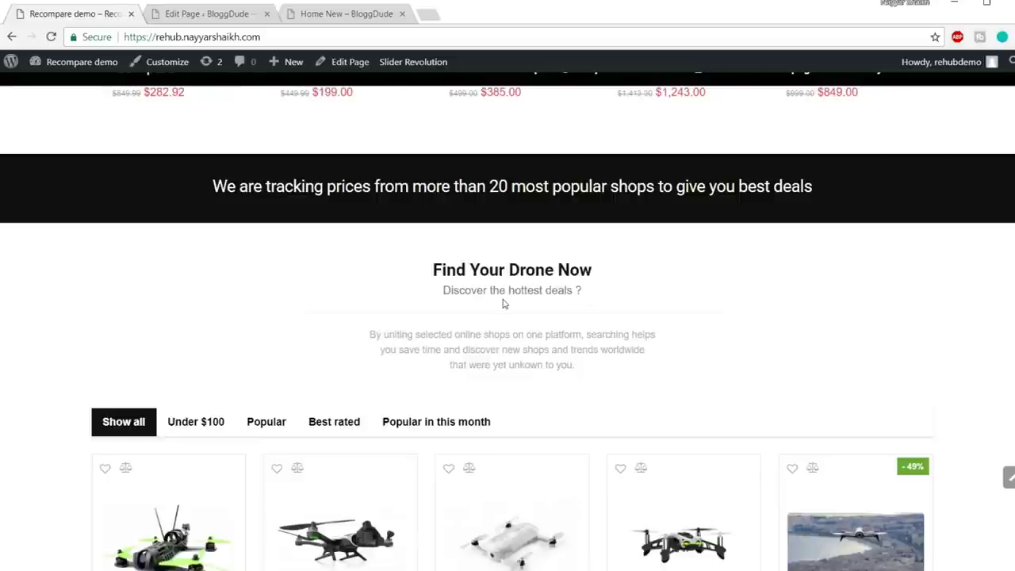
scroll(596, 368, "down", 5)
scroll(194, 345, "up", 4)
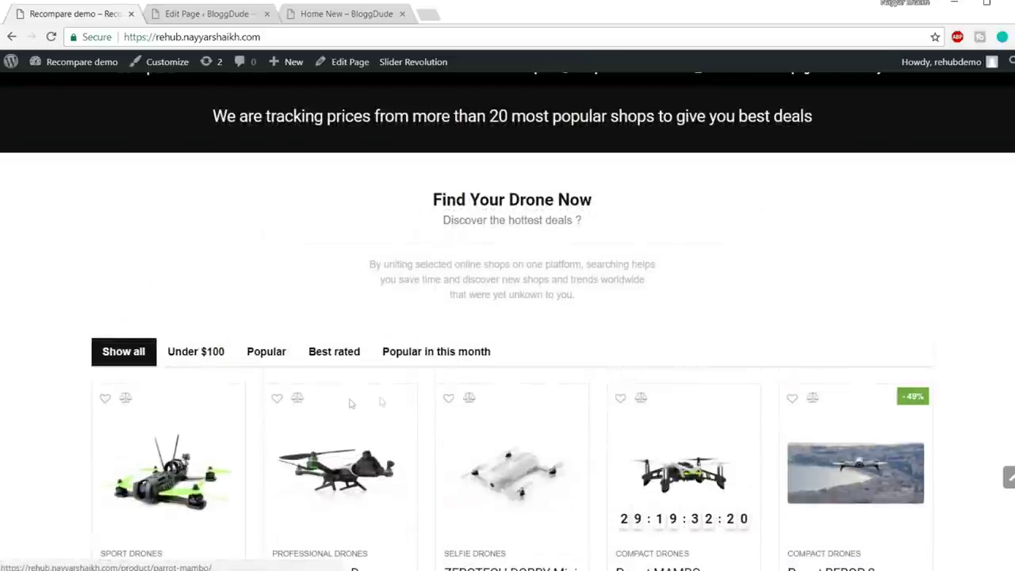
left_click(193, 345)
left_click(282, 351)
left_click(358, 351)
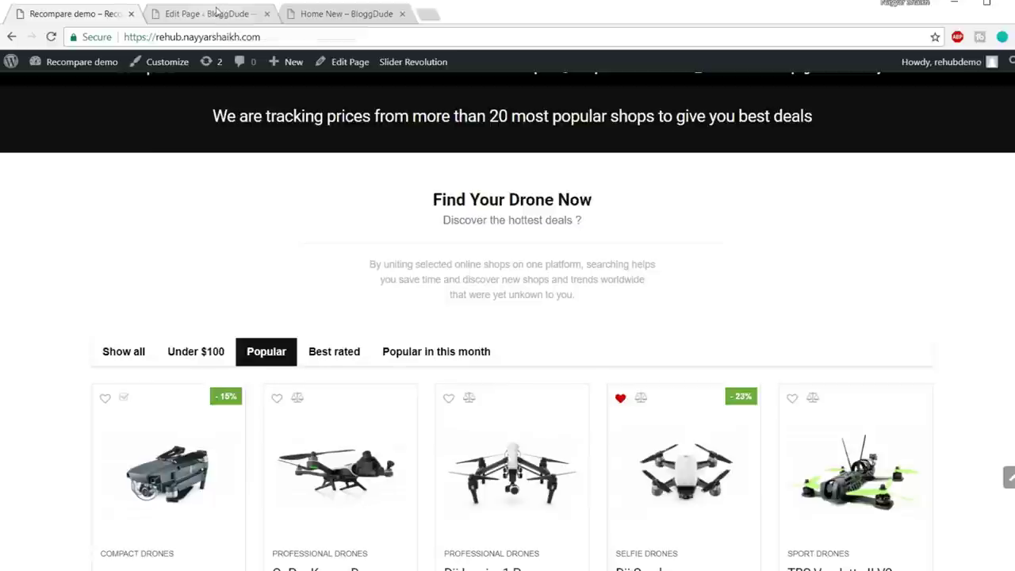
scroll(485, 262, "up", 2)
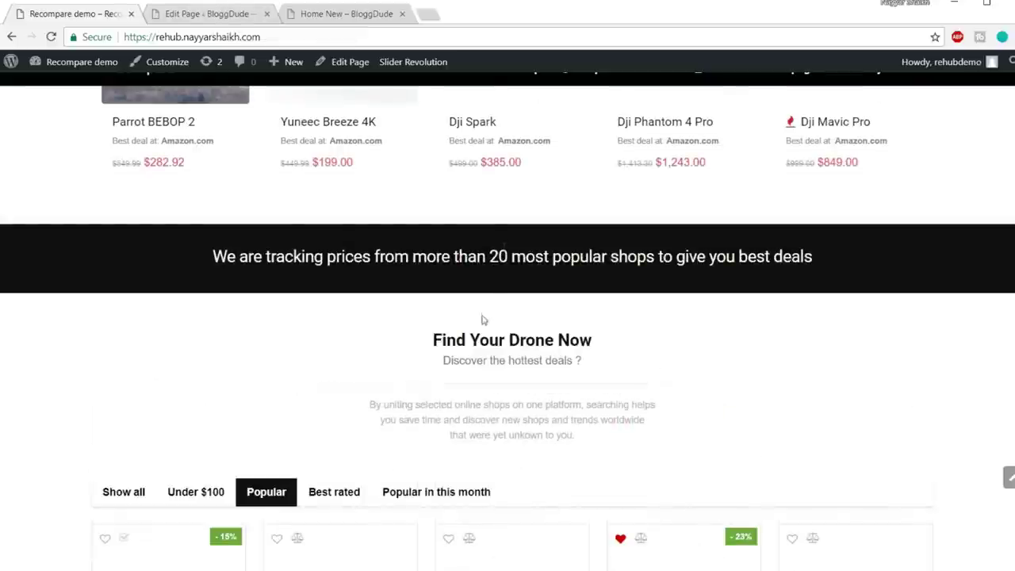
left_click(237, 24)
Step: Place a 20px Empty Space under the tracking-prices heading in the black row
scroll(673, 349, "down", 10)
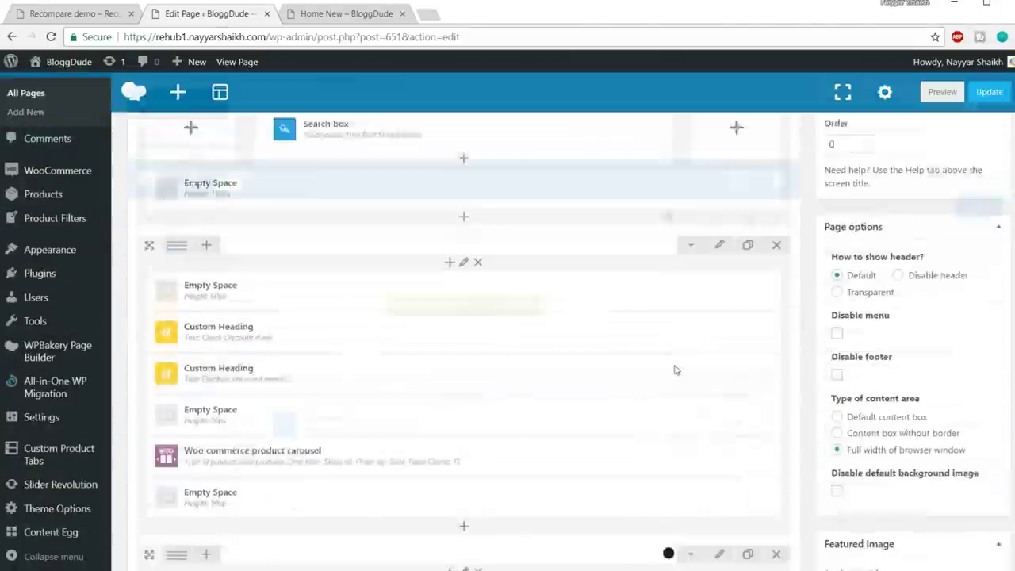
scroll(675, 365, "up", 2)
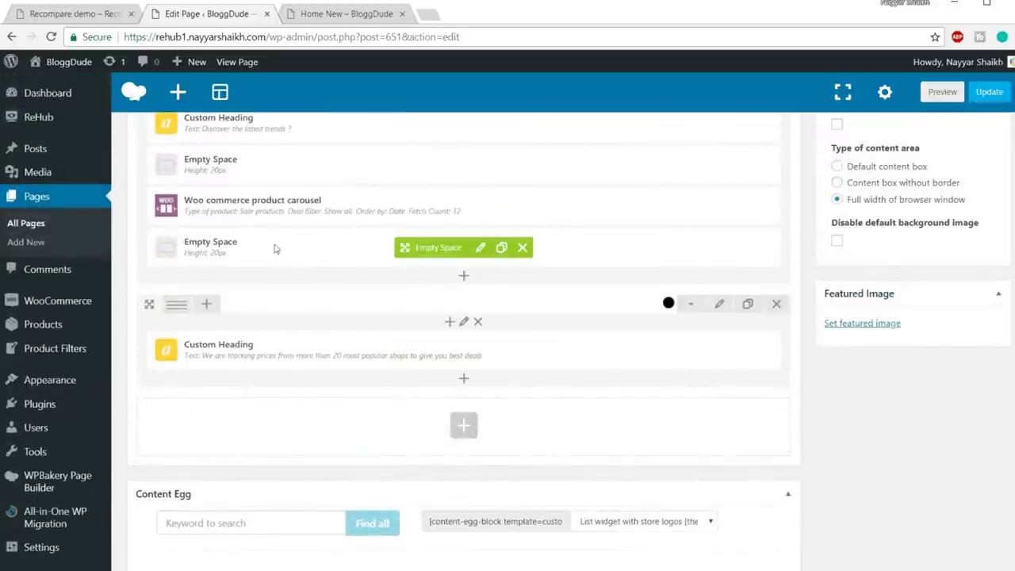
left_click_drag(445, 253, 615, 367)
scroll(615, 364, "down", 1)
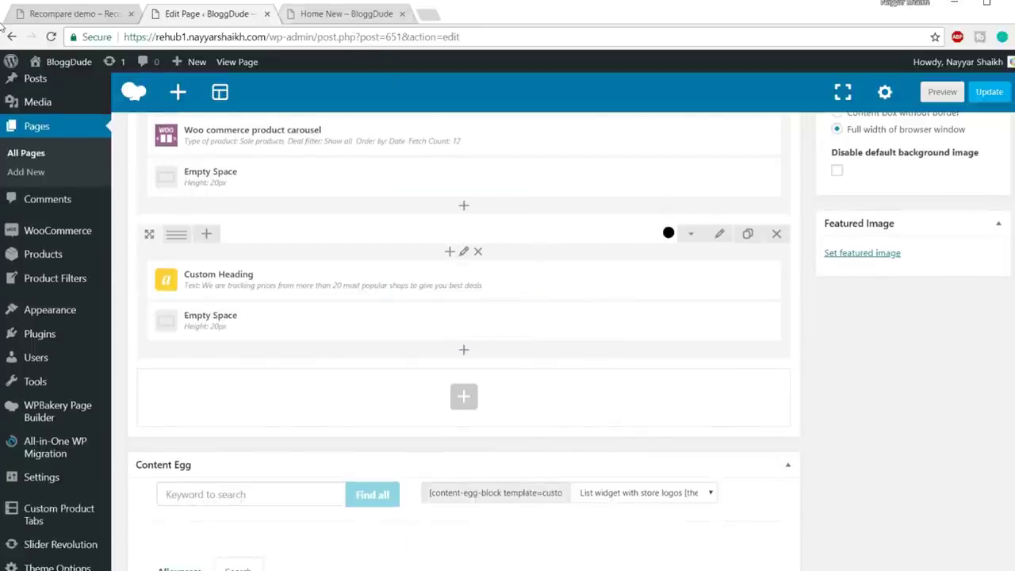
Step: Select the Find Your Drone Now heading and subtitle on the Recompare demo
left_click(48, 14)
scroll(472, 301, "down", 1)
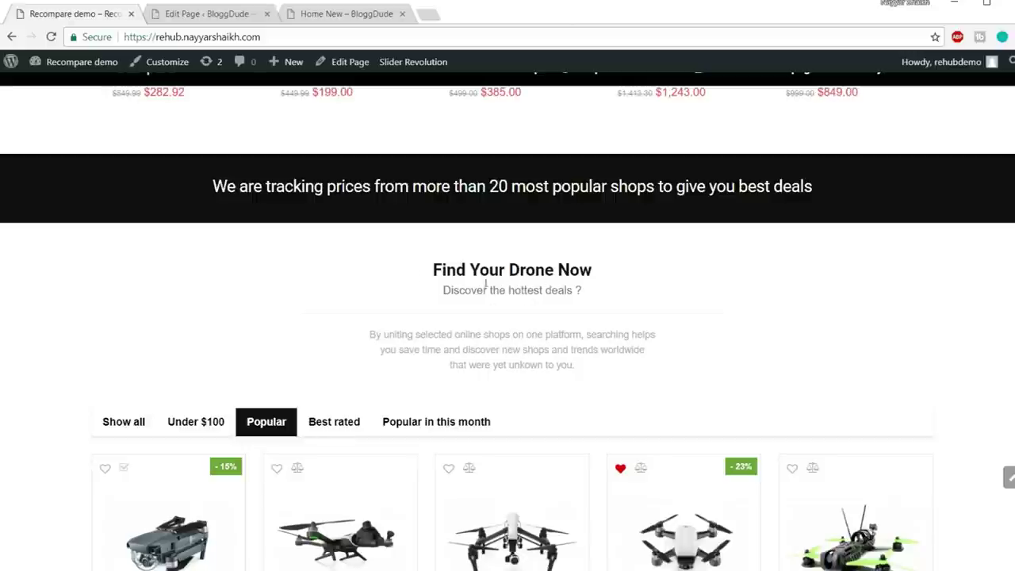
left_click_drag(421, 275, 580, 310)
left_click(207, 17)
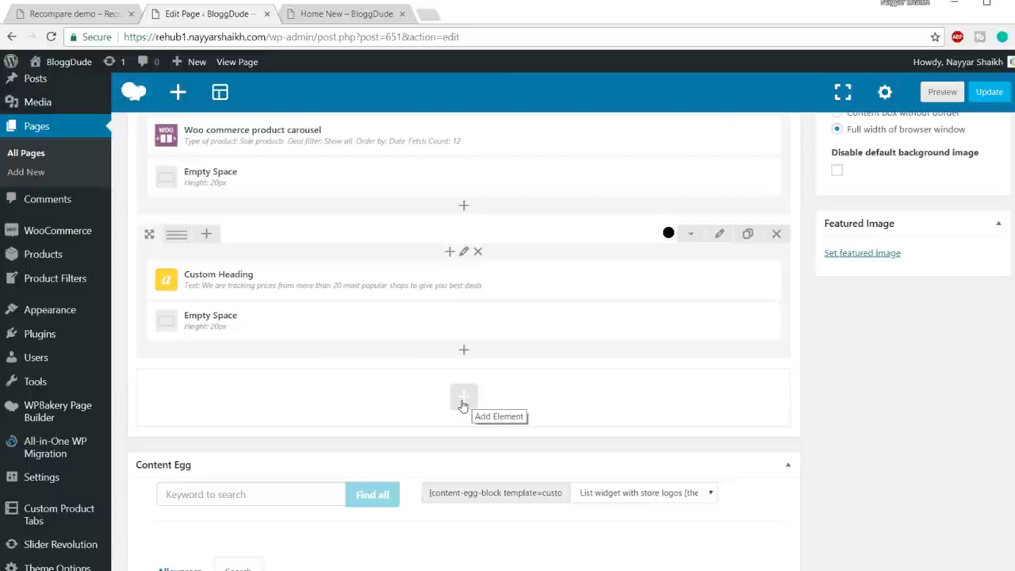
Step: Add a Custom Heading to the new row with the text 'Find Your Drone Now' copied from the demo
left_click(464, 398)
type("ha")
key("BackSpace")
type("ead")
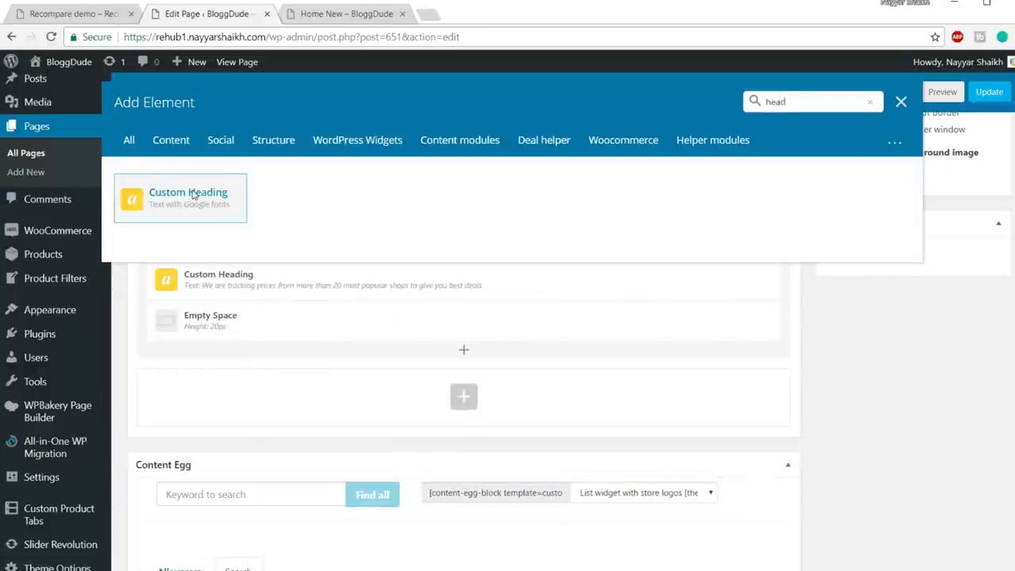
left_click(193, 195)
left_click(82, 14)
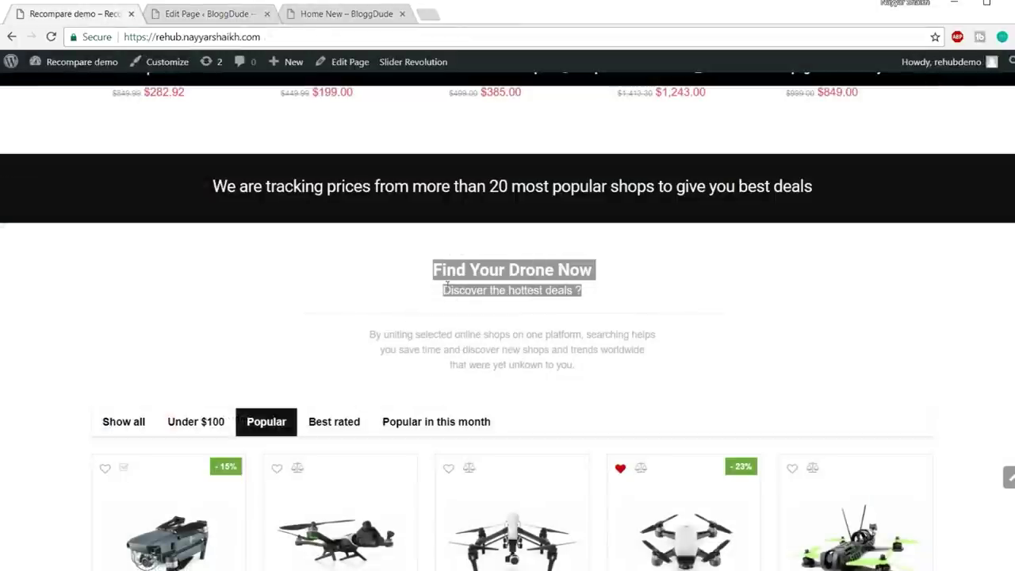
left_click_drag(432, 269, 608, 270)
key("ctrl+c")
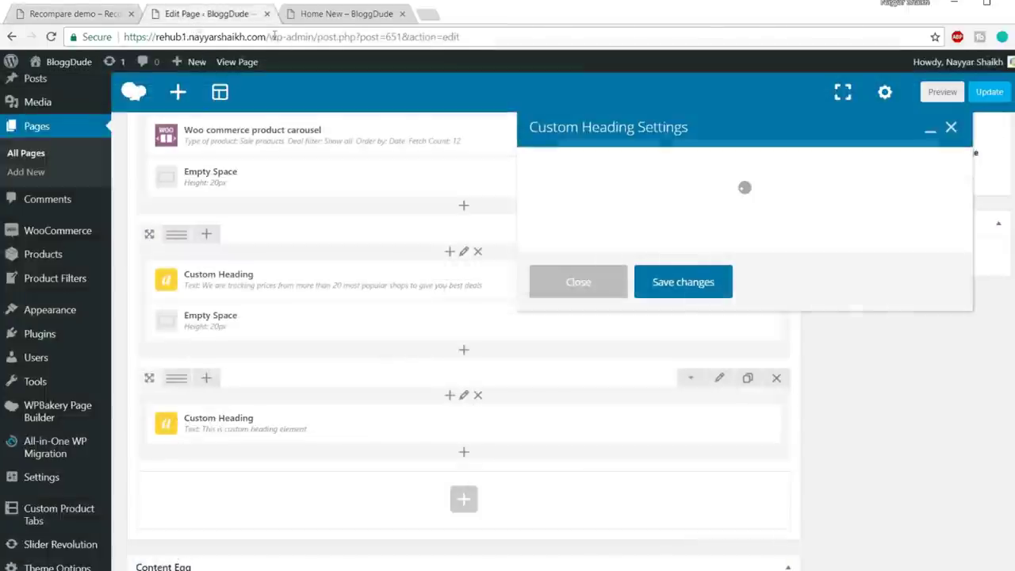
key("ctrl+Tab")
triple_click(657, 302)
key("ctrl+v")
Step: Make it a centred h4, 25px with 24px line height, theme font, and save
scroll(718, 335, "down", 2)
left_click(629, 329)
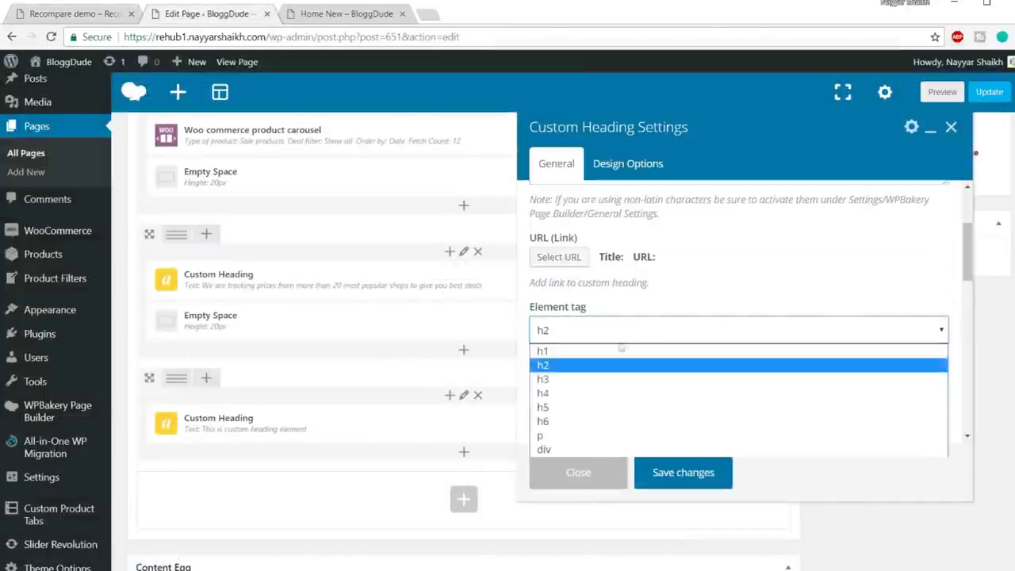
left_click(626, 392)
scroll(673, 349, "down", 1)
left_click(594, 330)
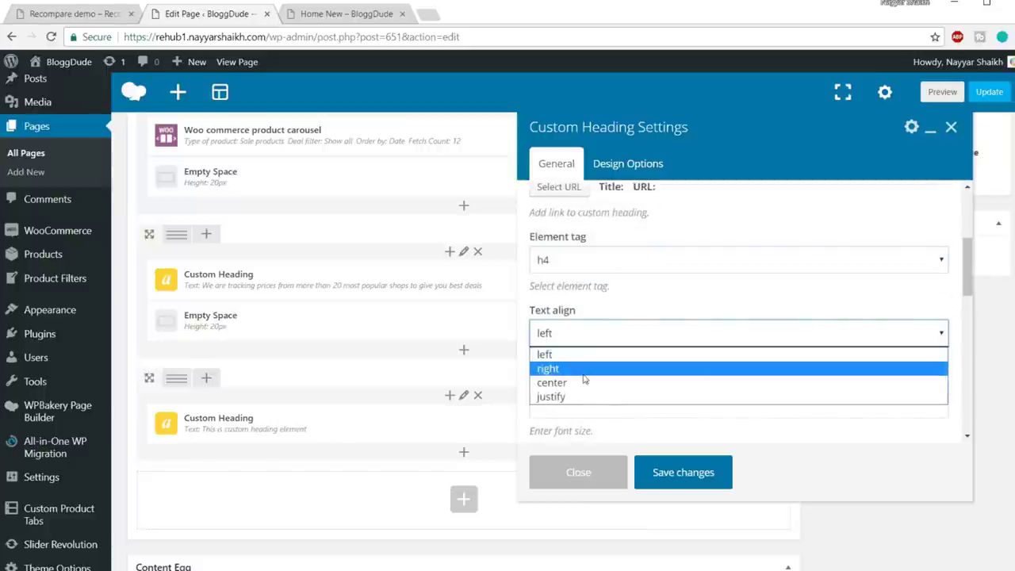
left_click(585, 382)
left_click(662, 404)
scroll(665, 401, "down", 2)
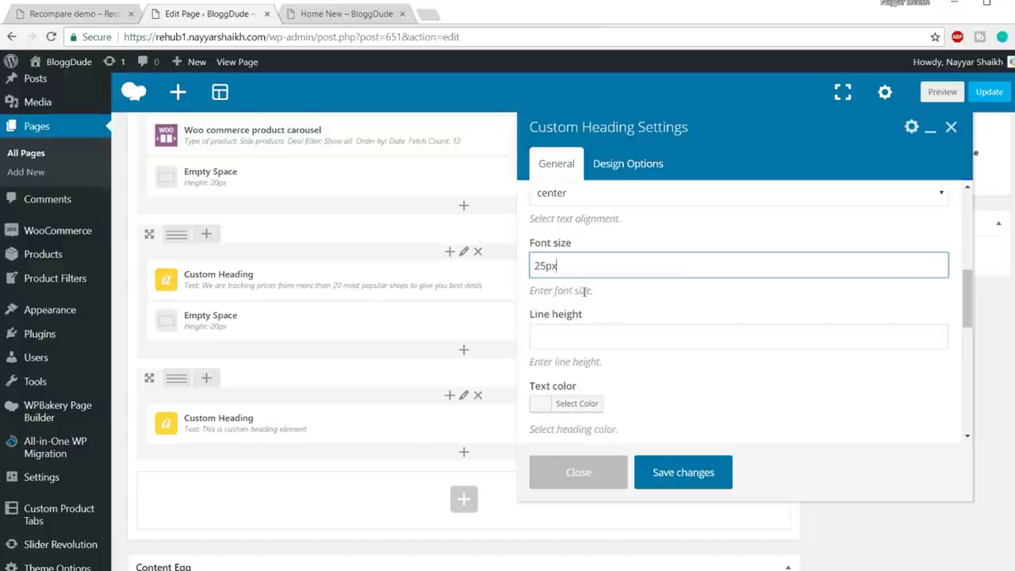
left_click(576, 326)
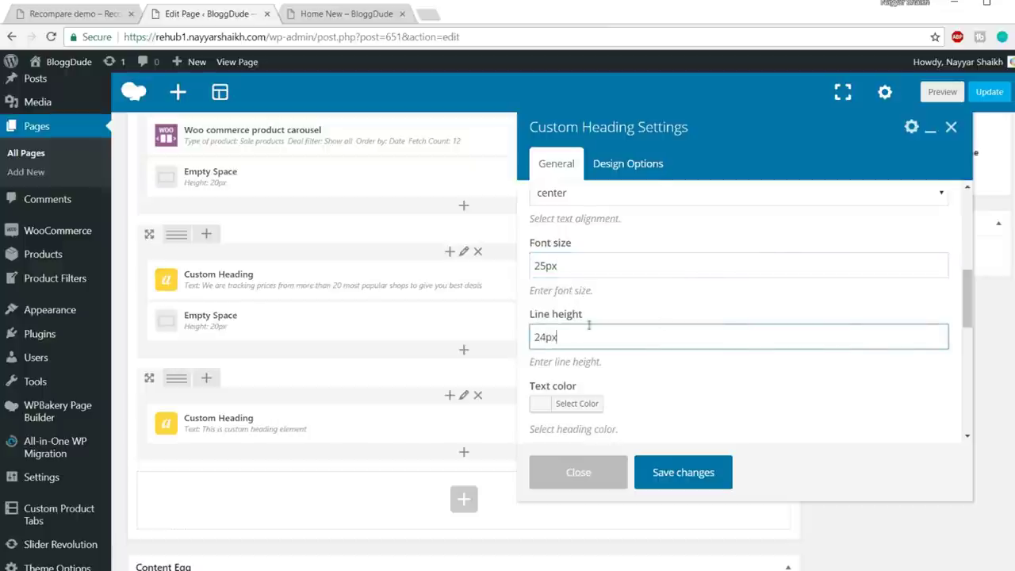
scroll(603, 325, "down", 1)
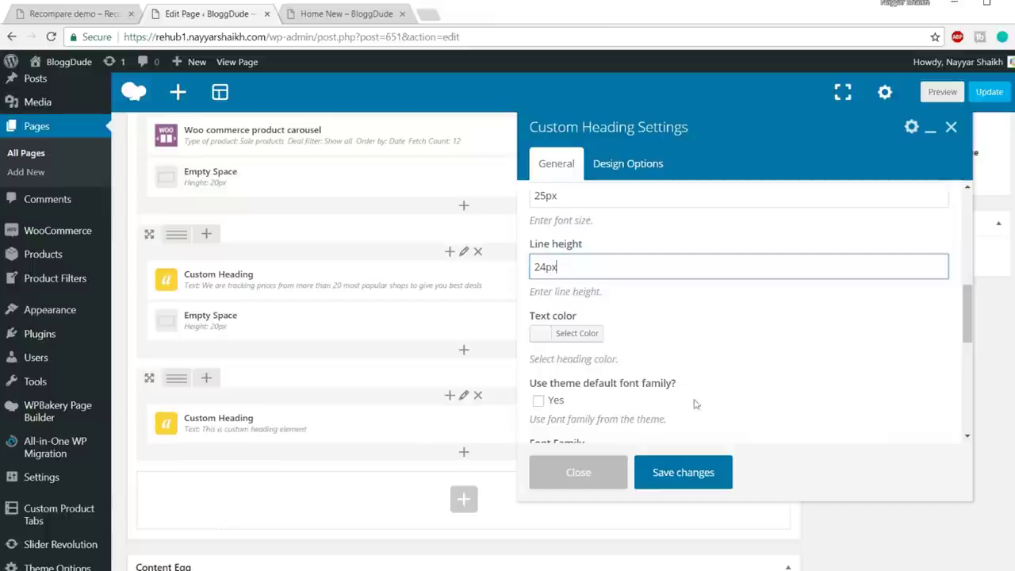
left_click(539, 401)
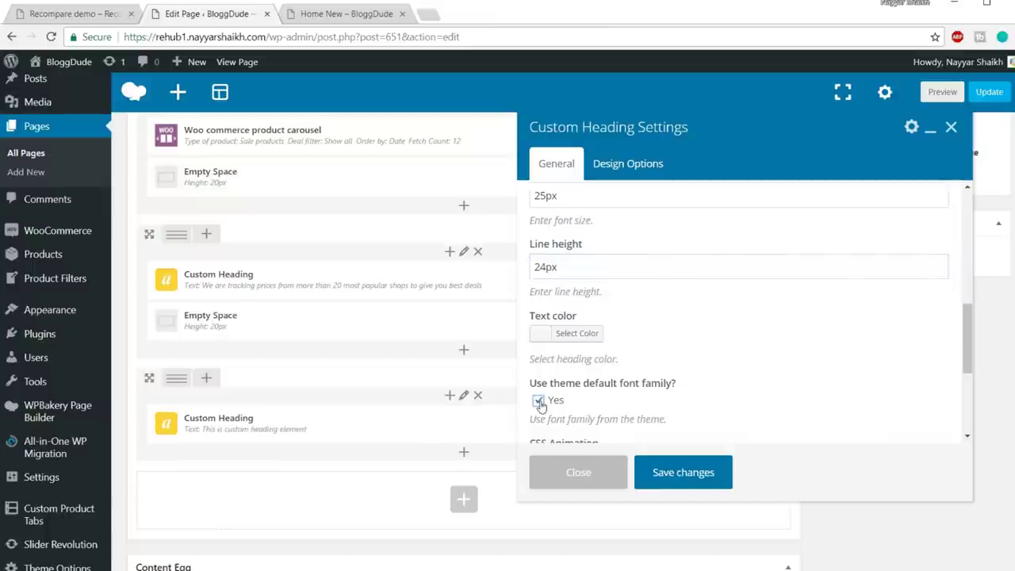
left_click(706, 474)
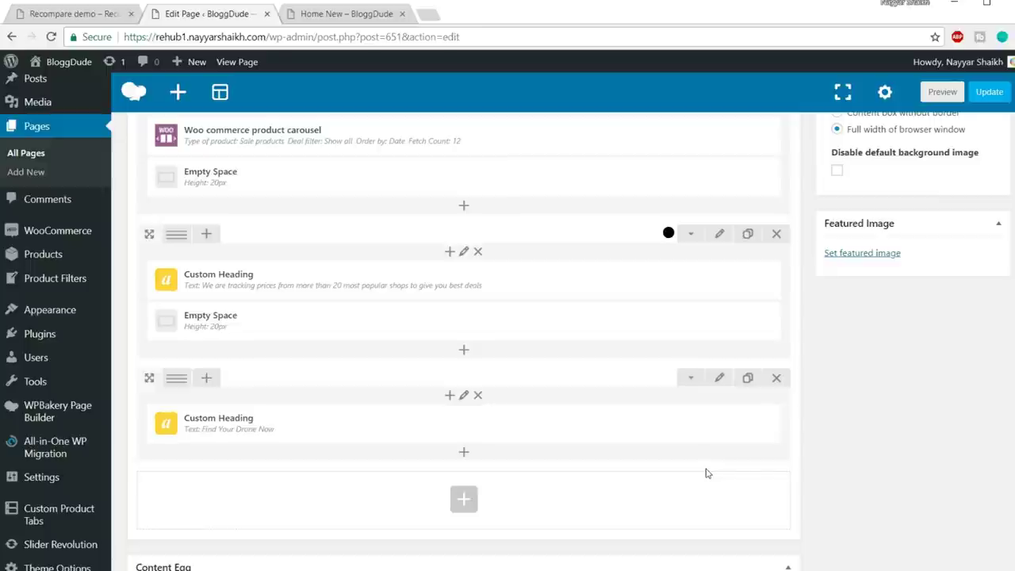
key("ctrl+shift+Tab")
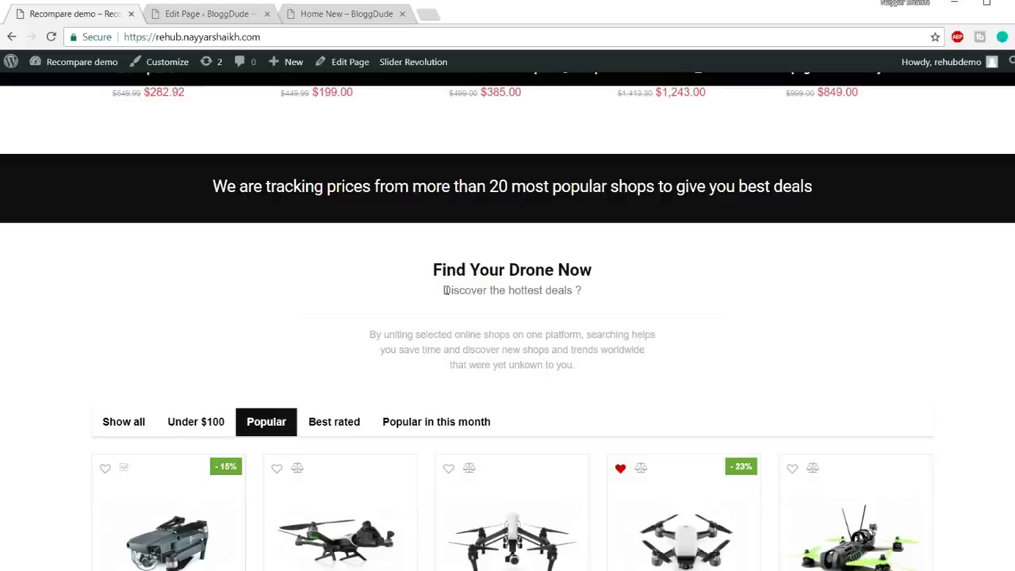
Step: Add a Custom Heading below with the demo subtitle 'Discover the hottest deals ?' pasted in
left_click_drag(442, 294, 585, 292)
key("ctrl+c")
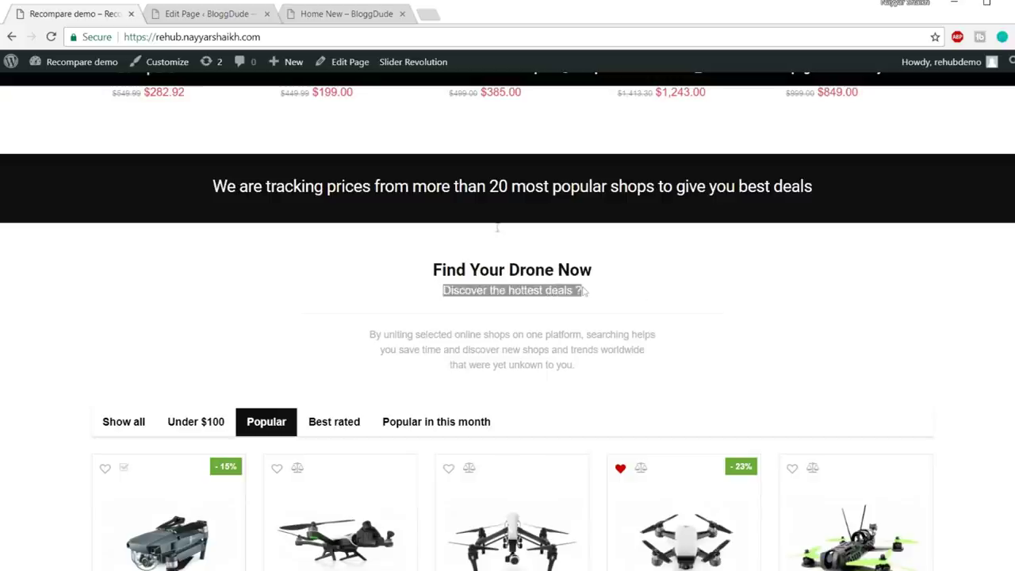
left_click(226, 20)
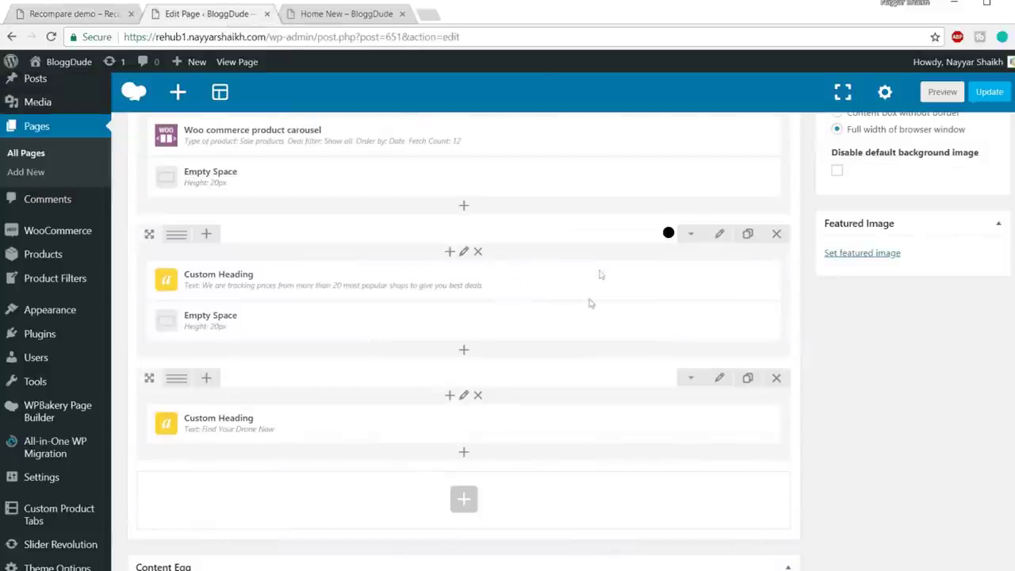
left_click(467, 460)
type("hae")
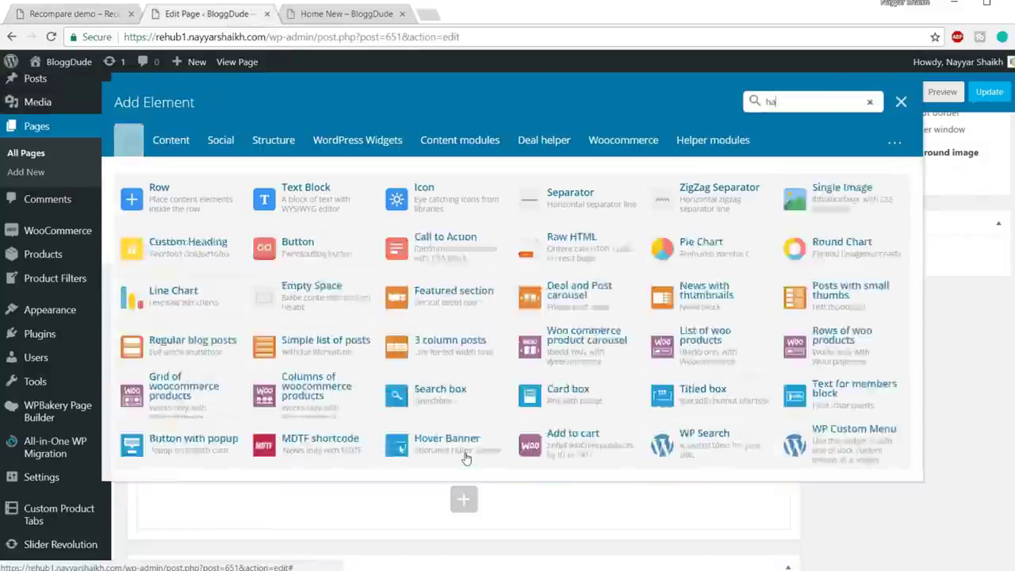
key("BackSpace")
key("BackSpace")
type("ead")
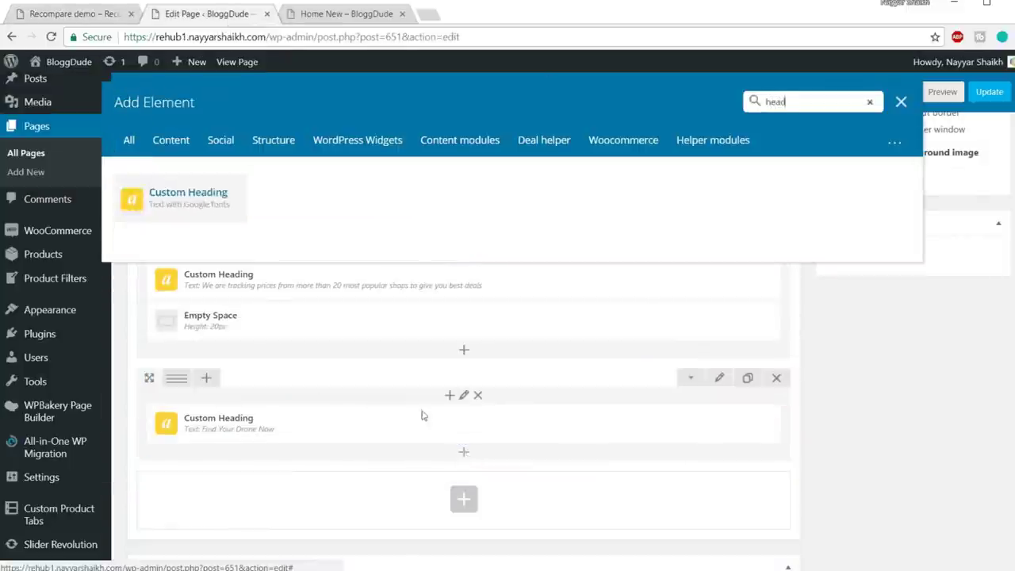
left_click(176, 208)
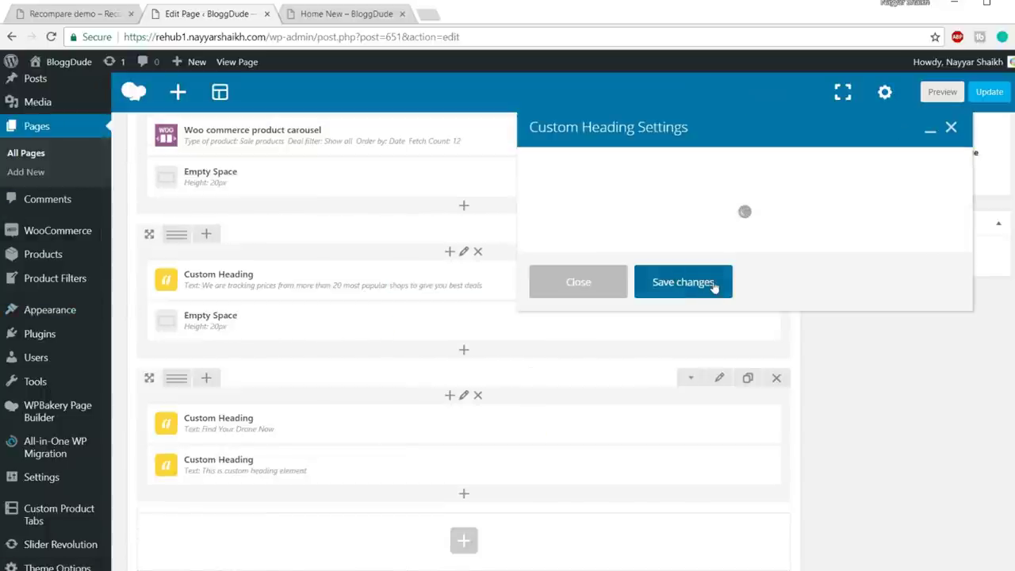
triple_click(685, 305)
key("ctrl+v")
Step: Set the subtitle's element tag to div and centre its text
scroll(684, 310, "down", 3)
left_click(610, 259)
left_click(610, 336)
left_click(611, 333)
left_click(594, 368)
left_click(587, 333)
left_click(592, 380)
left_click(599, 262)
left_click(599, 378)
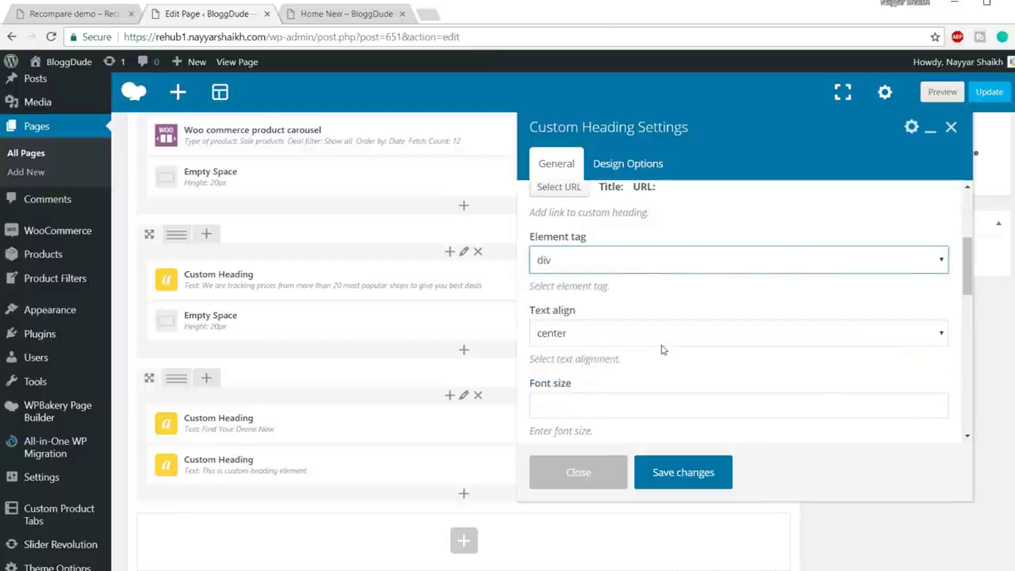
scroll(664, 344, "down", 1)
scroll(662, 283, "down", 2)
scroll(662, 284, "up", 1)
Step: Give the subtitle 16px size, 24px line height, #999999 colour and theme font, then save
left_click(600, 261)
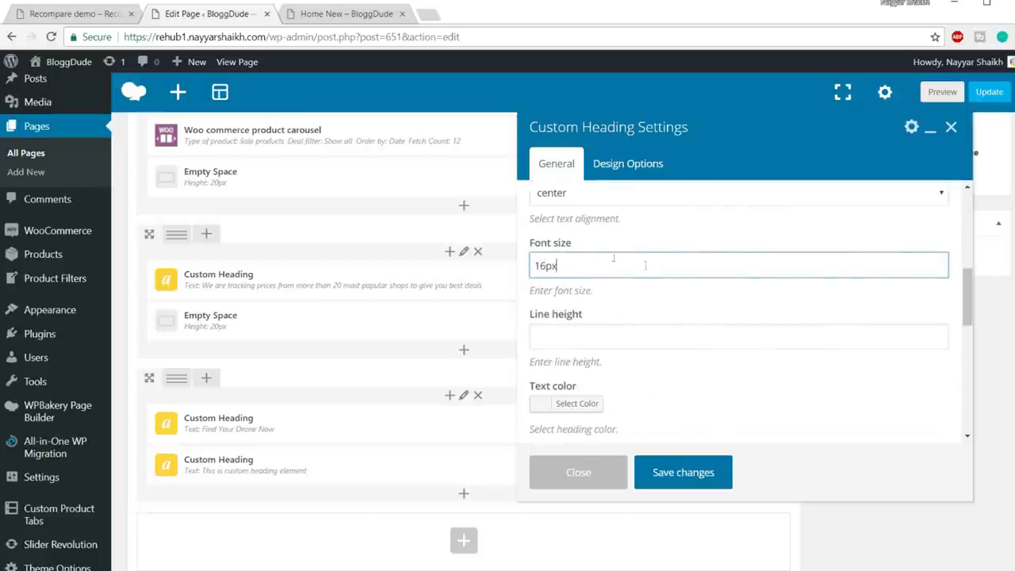
left_click(604, 342)
type("24px")
scroll(604, 342, "down", 1)
left_click(568, 334)
scroll(580, 337, "down", 1)
left_click(538, 340)
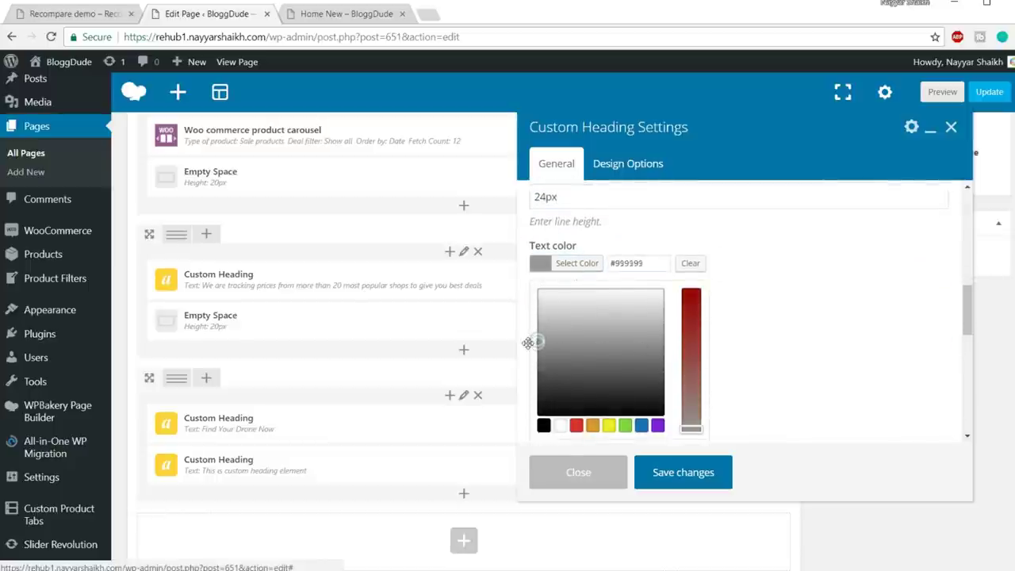
left_click(632, 274)
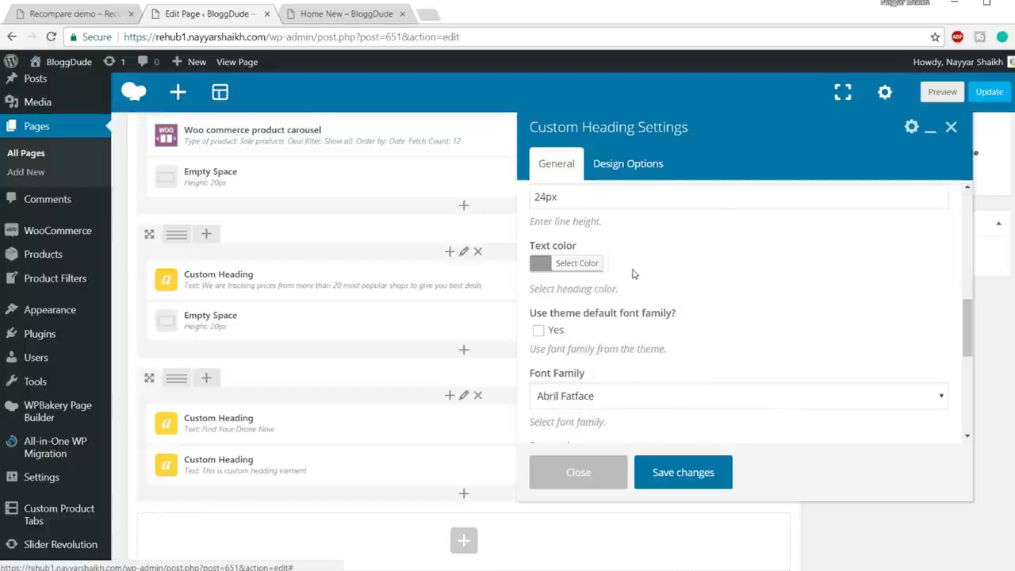
scroll(577, 291, "down", 1)
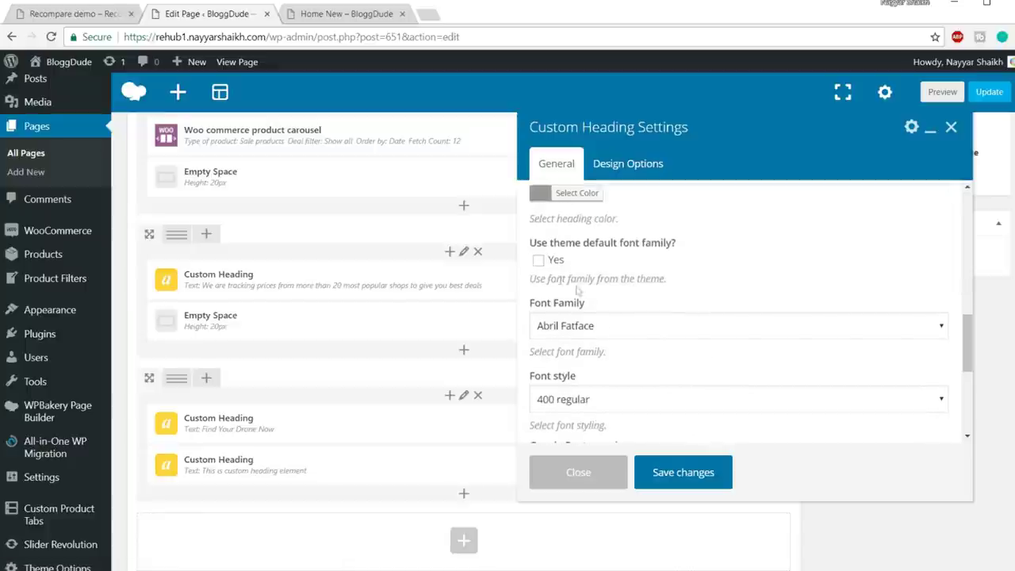
left_click(539, 261)
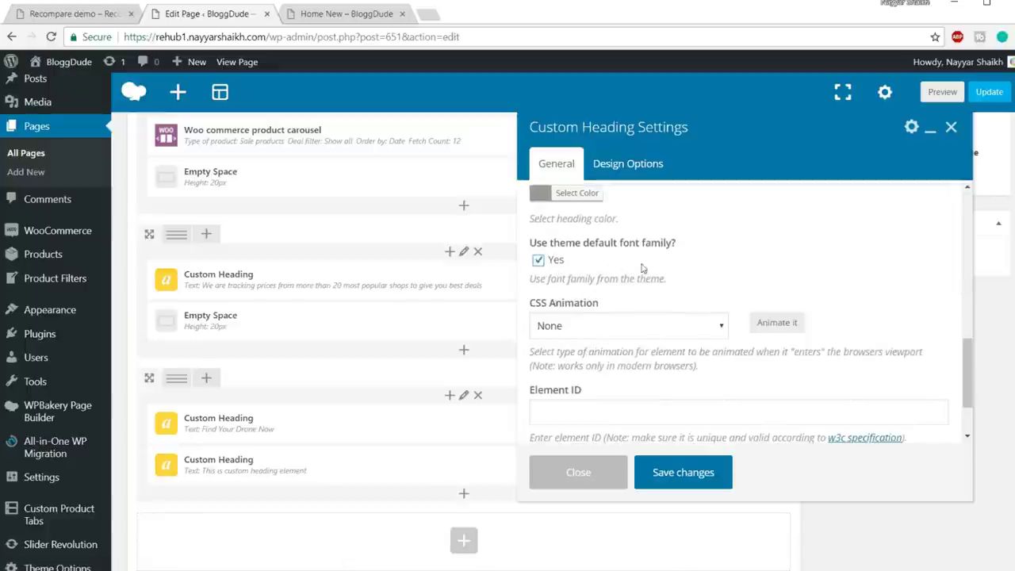
left_click(684, 473)
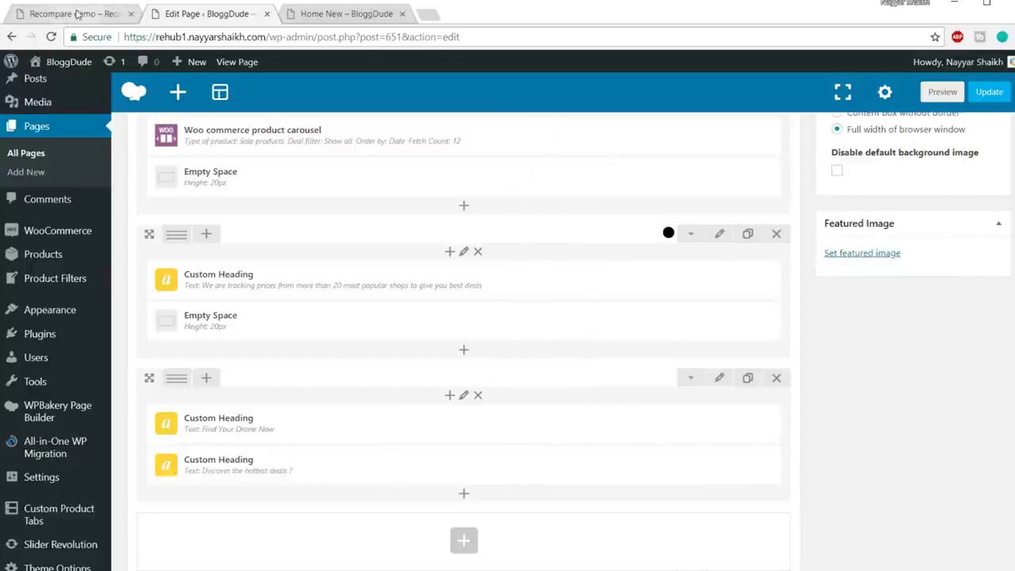
Step: Compare the heading, subtitle and intro paragraph against the live ReCompare demo
left_click(77, 14)
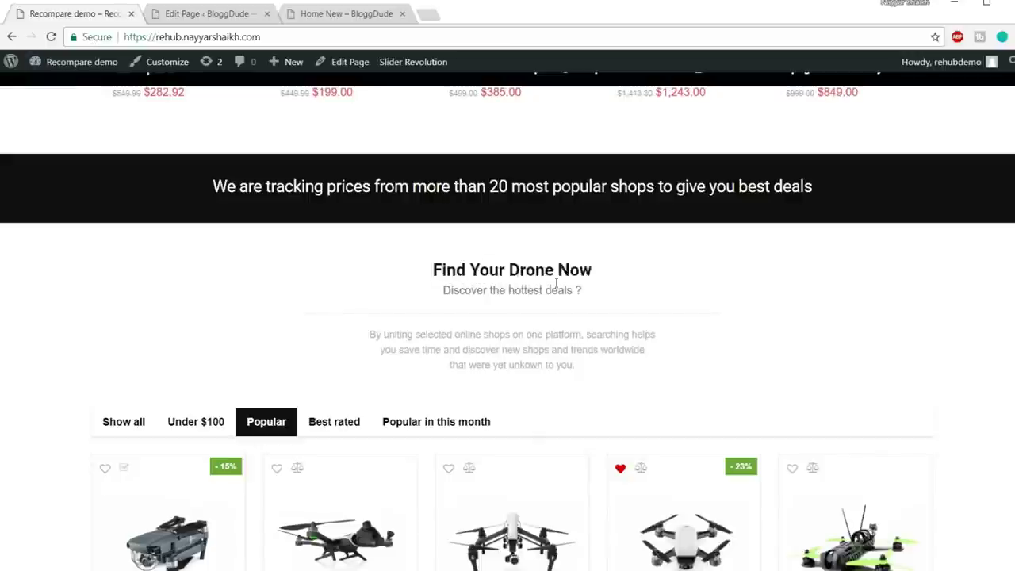
left_click_drag(557, 282, 426, 247)
left_click_drag(597, 376, 351, 337)
left_click(450, 347)
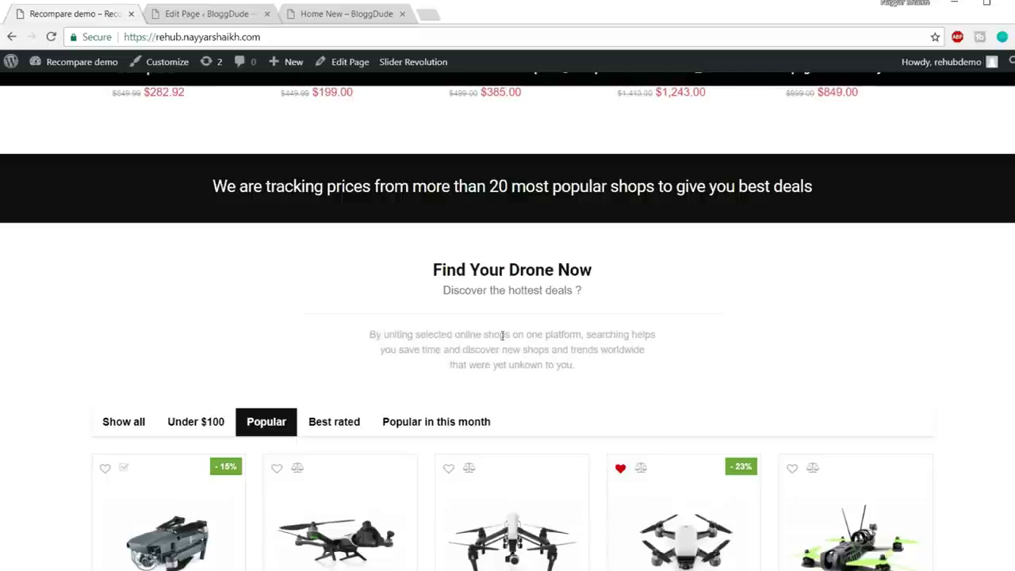
left_click(202, 14)
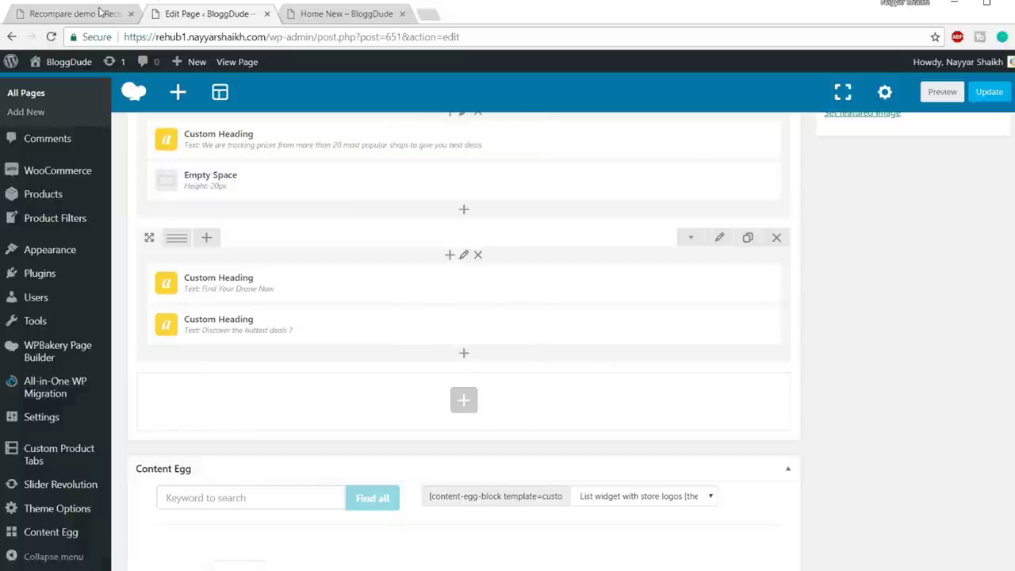
key("ctrl+shift+Tab")
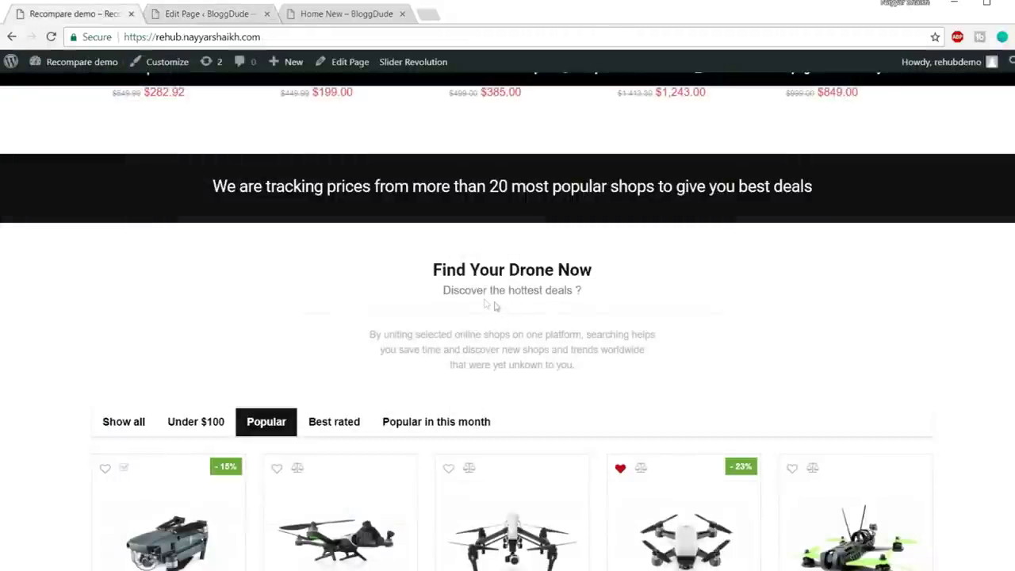
key("ctrl+Tab")
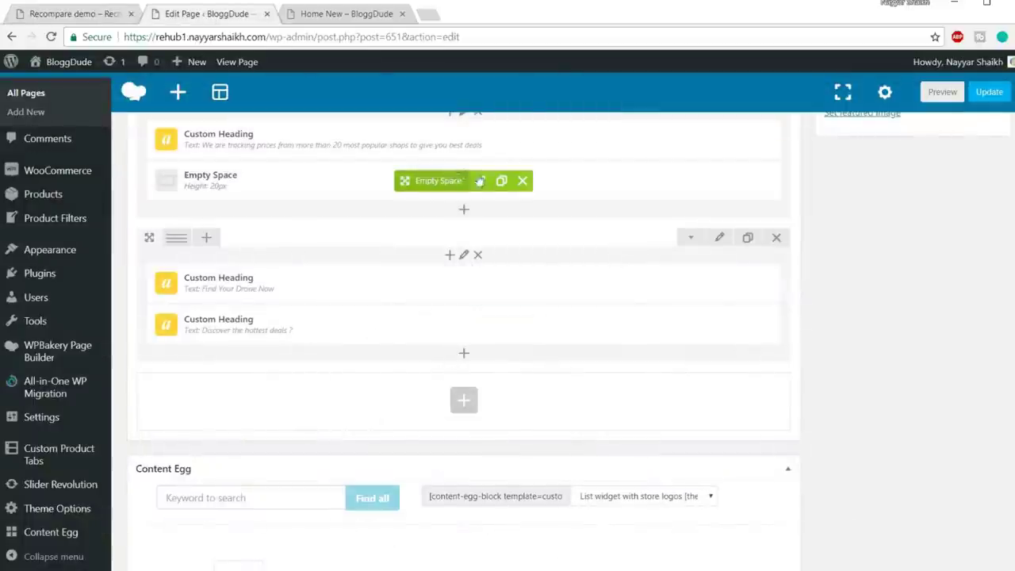
Step: Duplicate the Empty Space, move it under the subtitle and set its height to 10px
left_click(502, 181)
left_click_drag(428, 218, 401, 388)
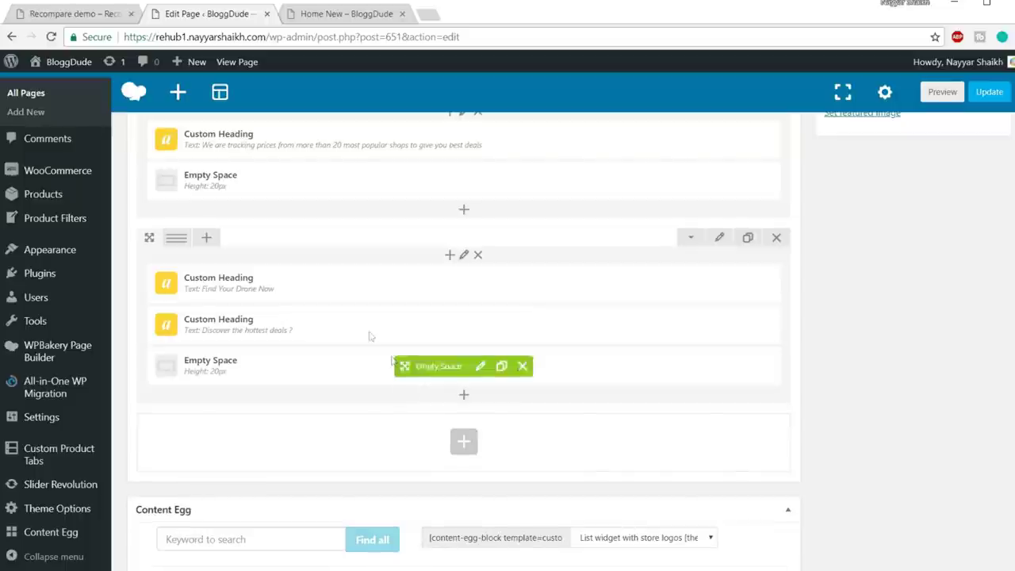
left_click(55, 15)
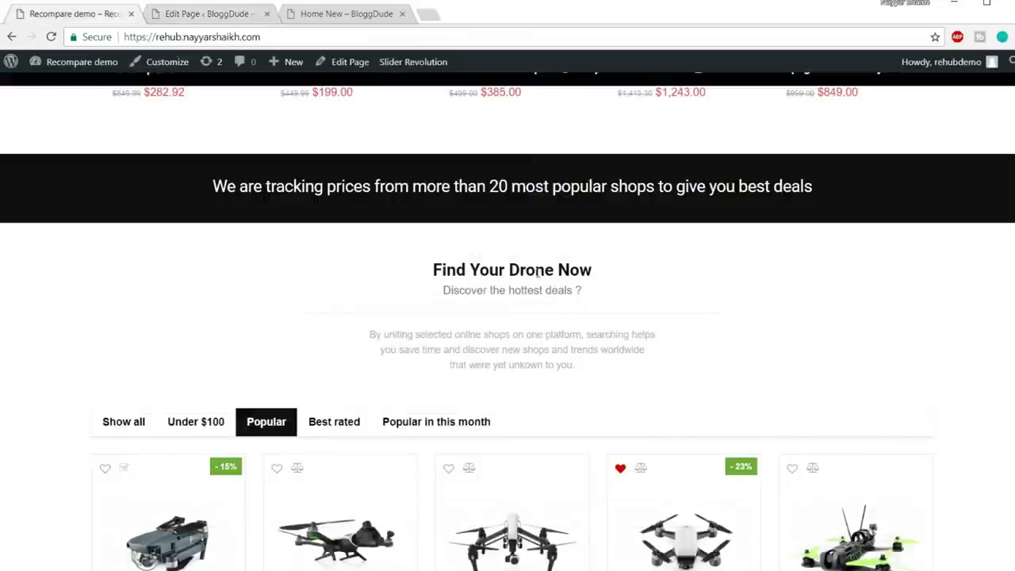
left_click(182, 14)
left_click(481, 368)
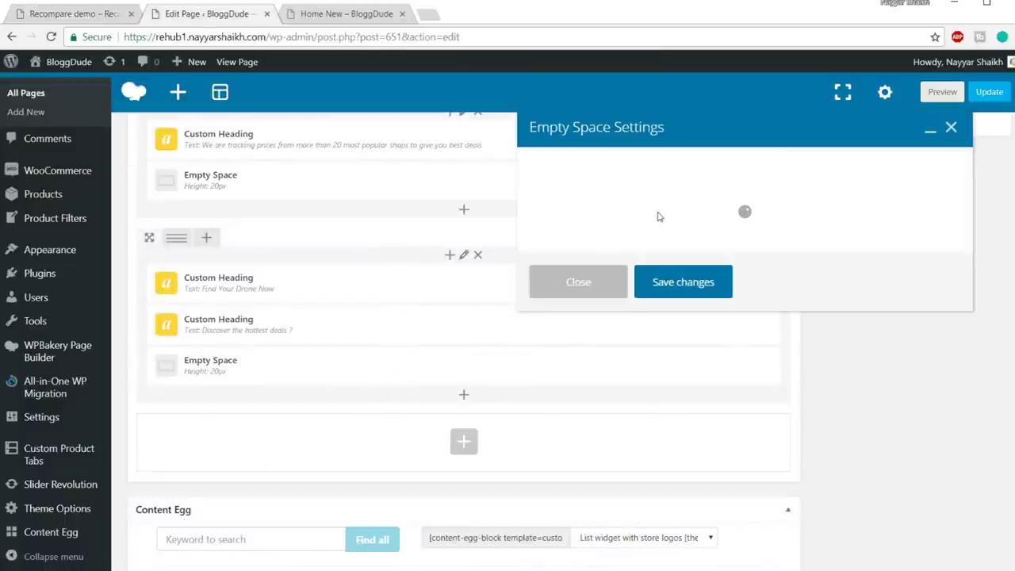
left_click_drag(547, 228, 470, 230)
type("10")
left_click(682, 443)
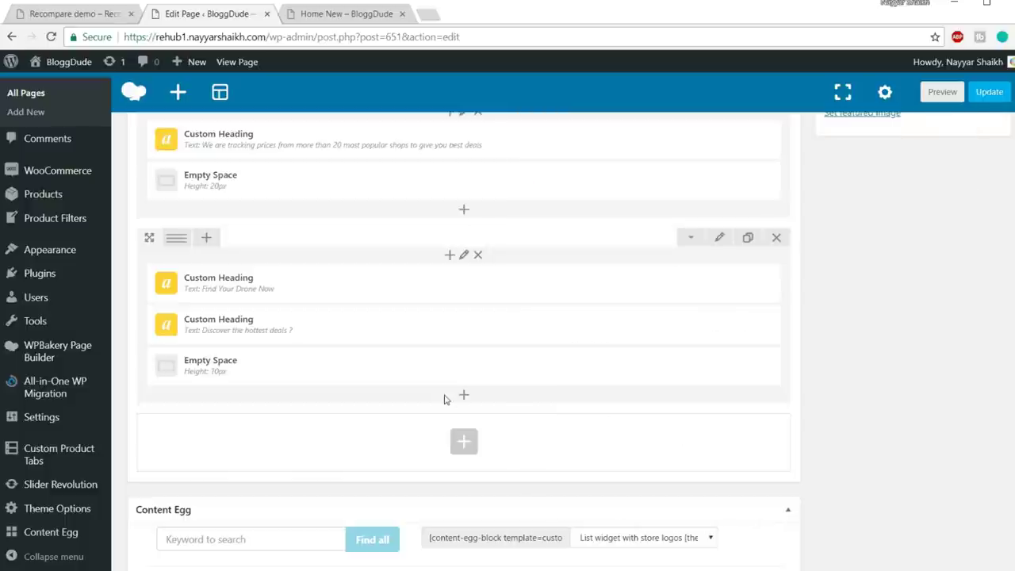
Step: Add a Separator element with a 50% element width
left_click(464, 397)
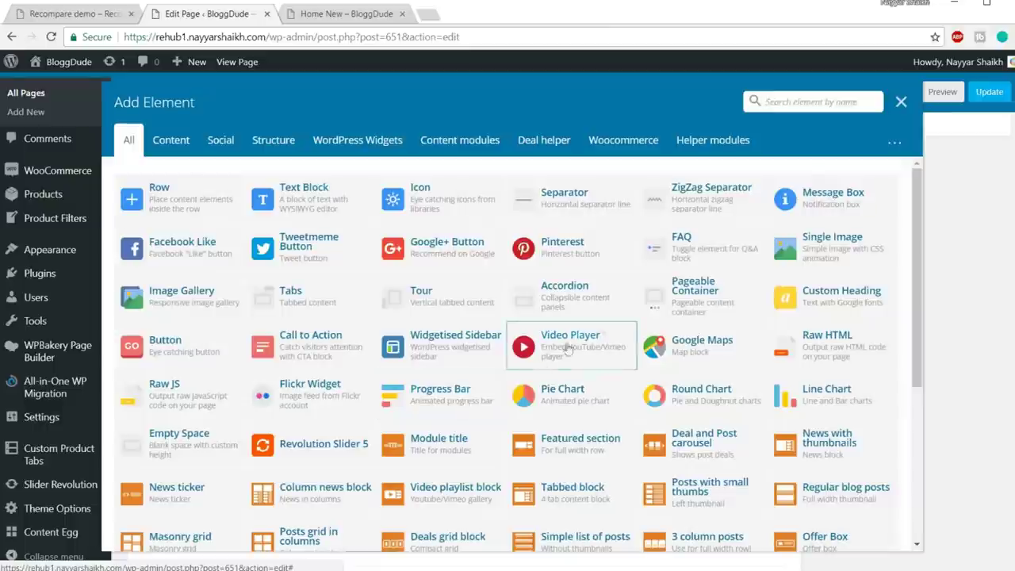
type("sepa")
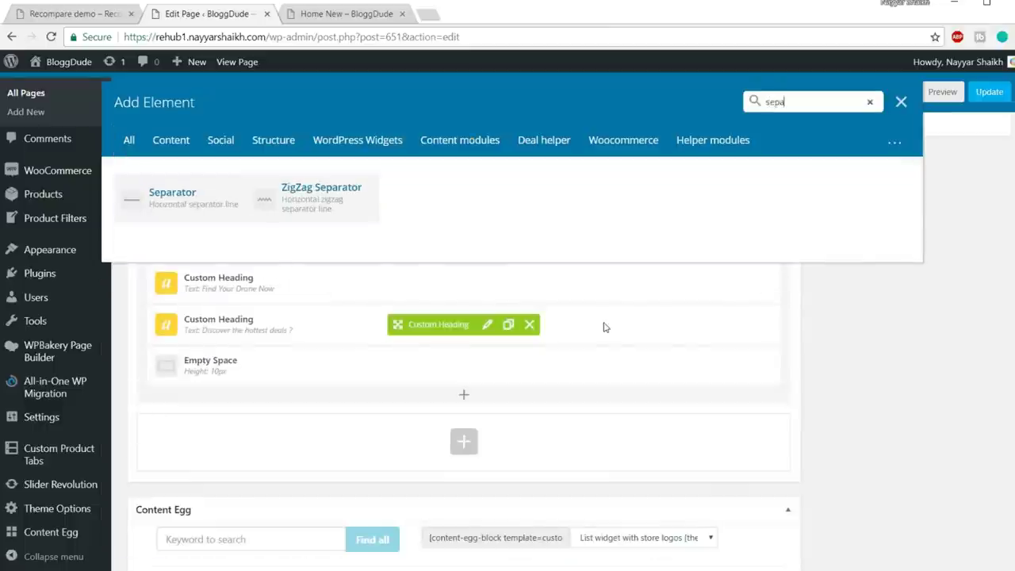
left_click(183, 199)
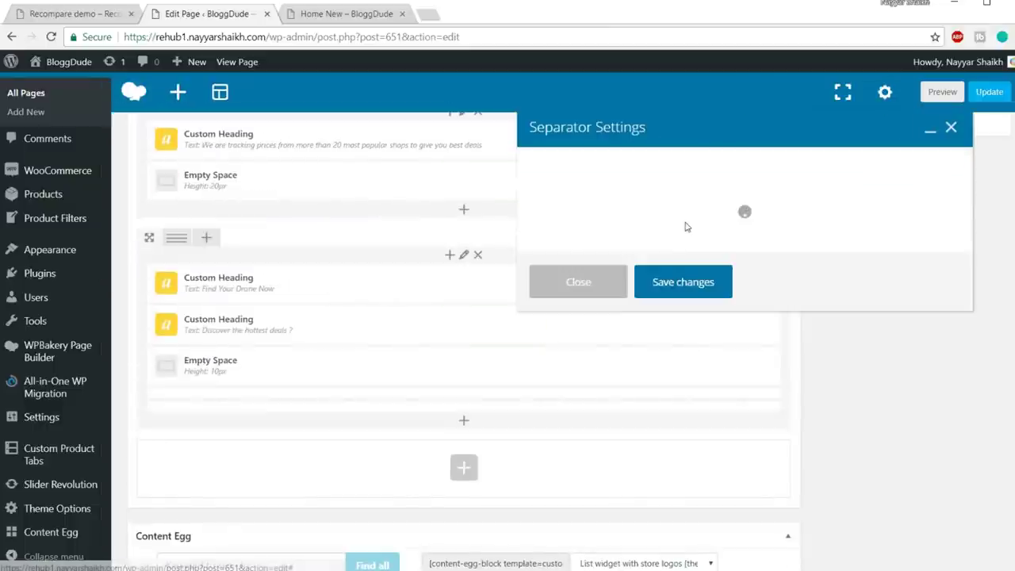
scroll(779, 272, "down", 1)
scroll(734, 313, "down", 1)
scroll(642, 333, "down", 1)
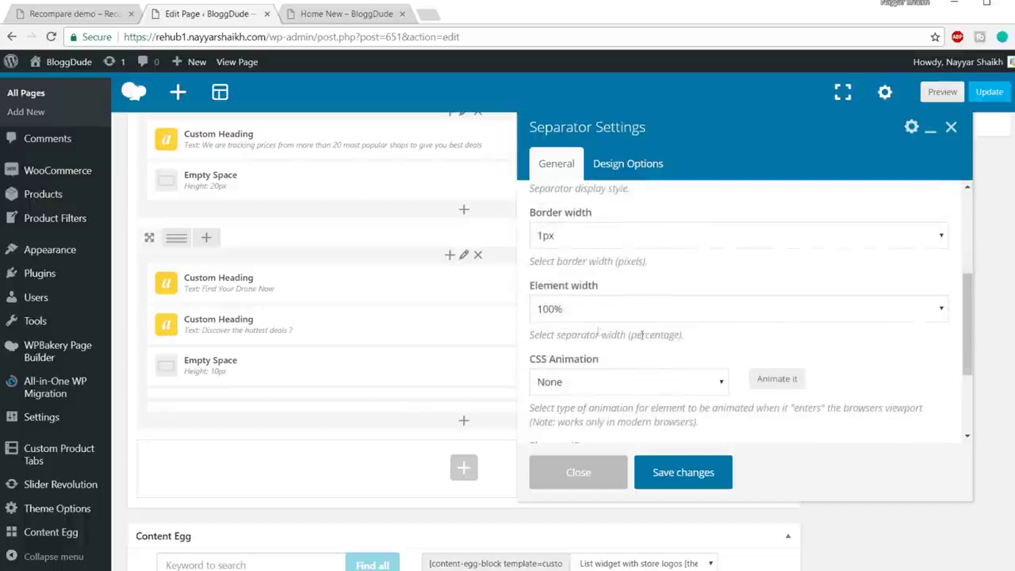
left_click(607, 308)
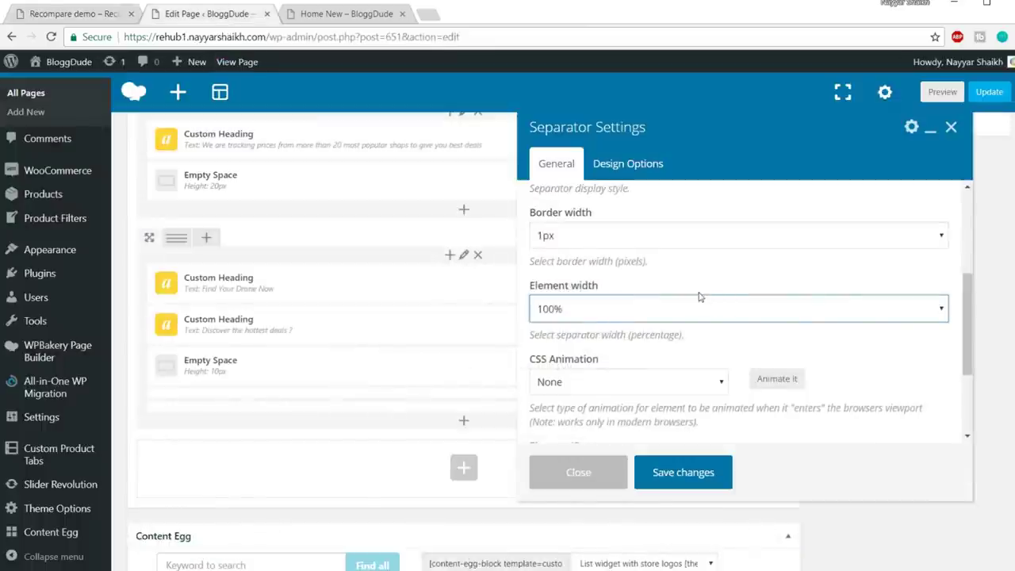
left_click(695, 309)
left_click(612, 401)
scroll(674, 393, "down", 2)
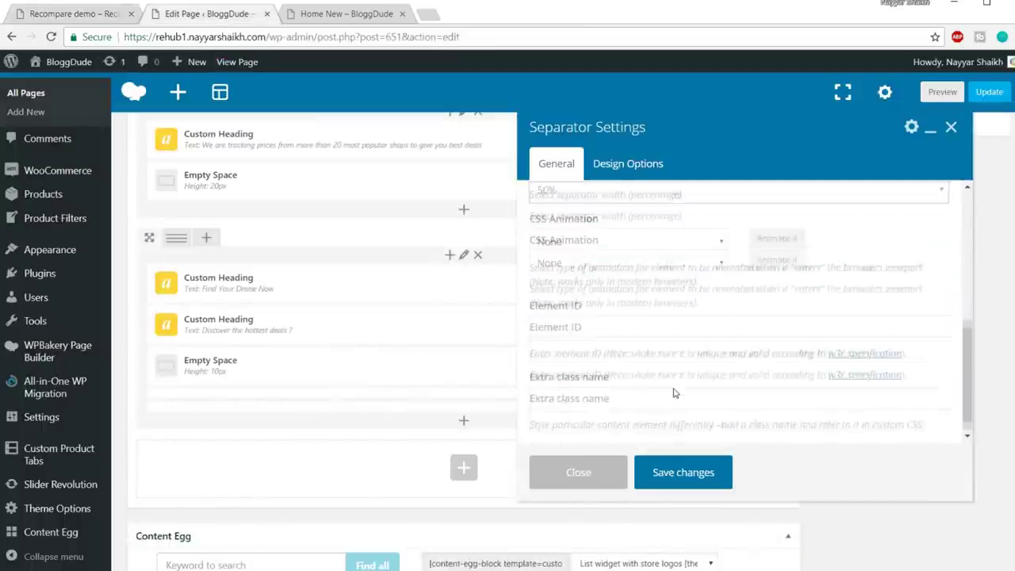
left_click(705, 476)
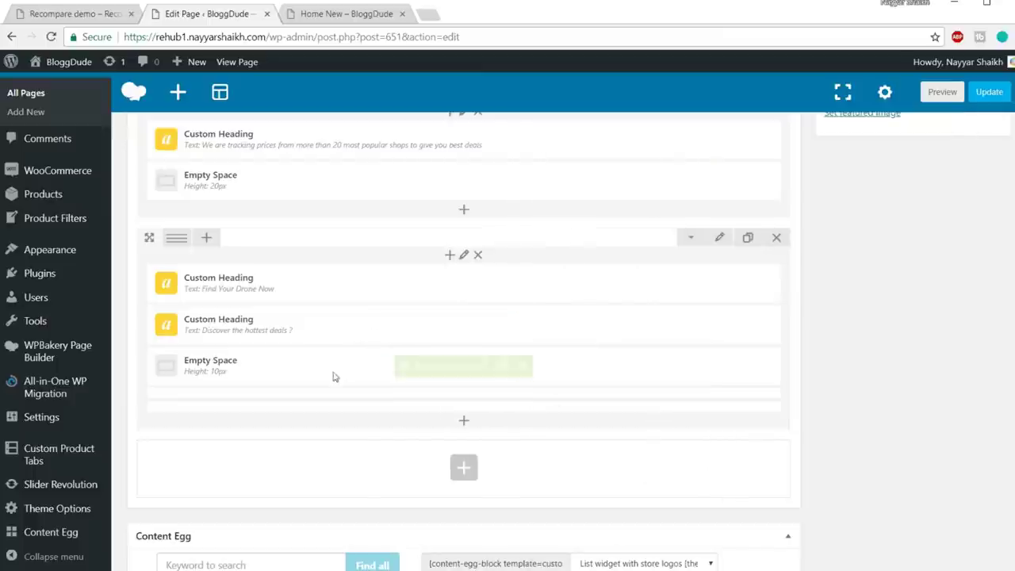
Step: Clone the 10px Empty Space and place the separator between the two spacers
scroll(381, 387, "down", 1)
left_click(502, 295)
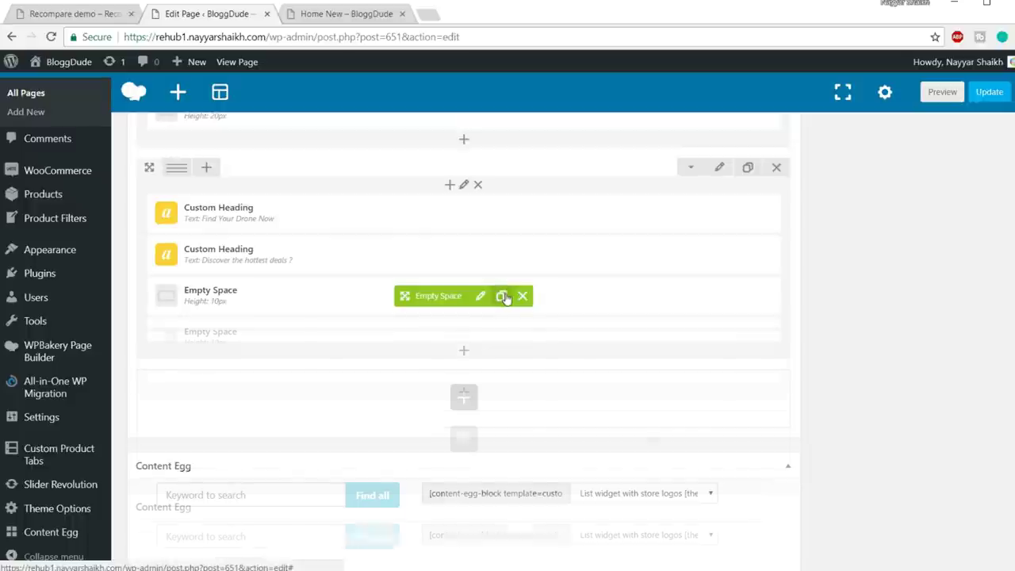
left_click_drag(410, 357, 373, 387)
left_click_drag(445, 373, 246, 324)
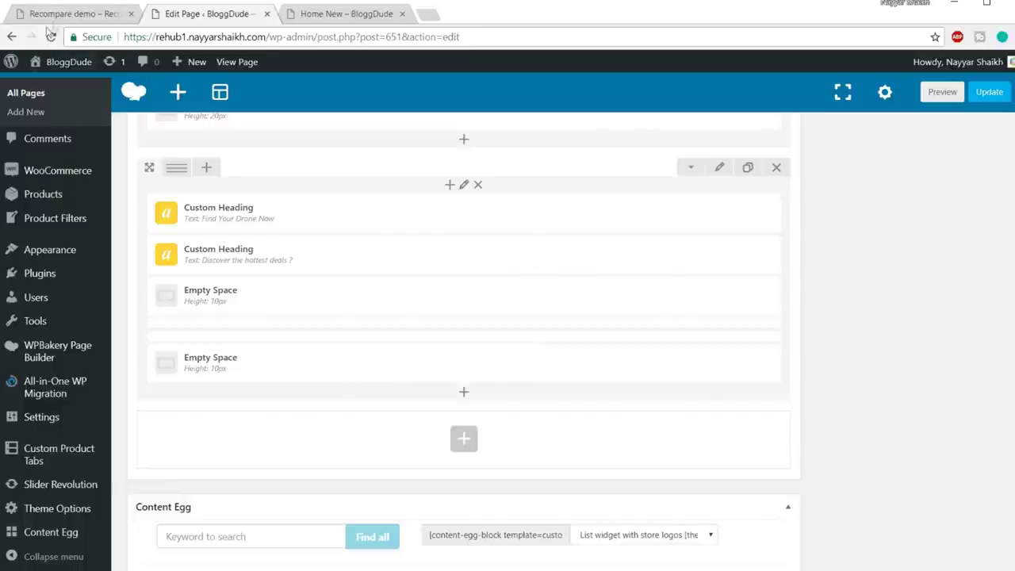
Step: Copy the intro paragraph text from the live demo page
left_click(64, 13)
scroll(575, 227, "down", 3)
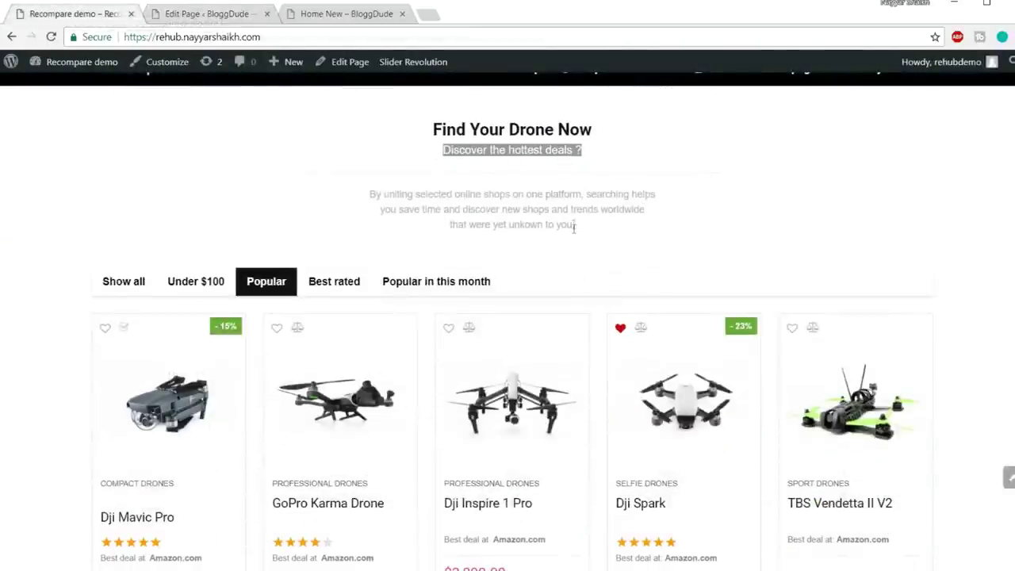
left_click_drag(576, 227, 343, 200)
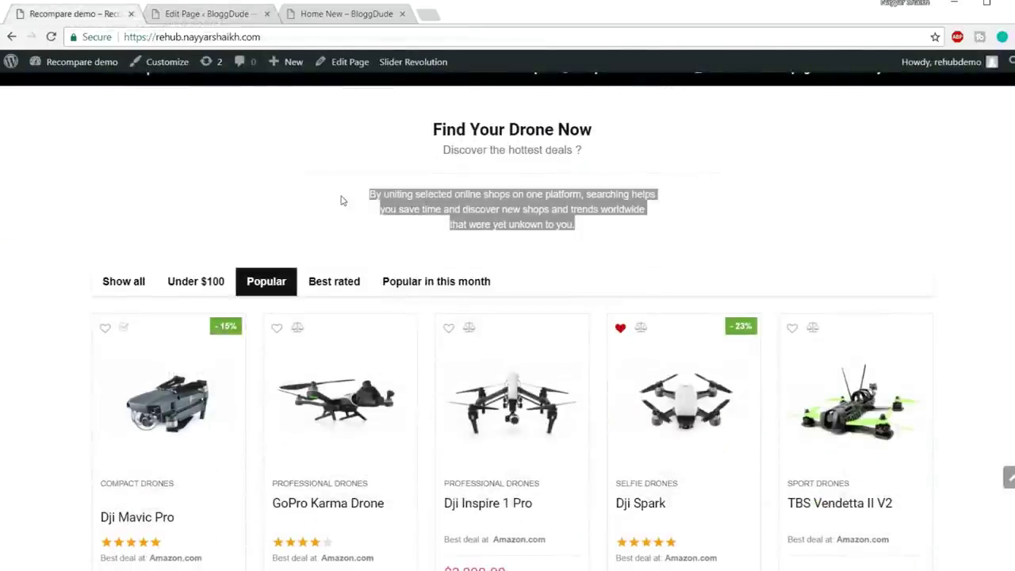
left_click(227, 14)
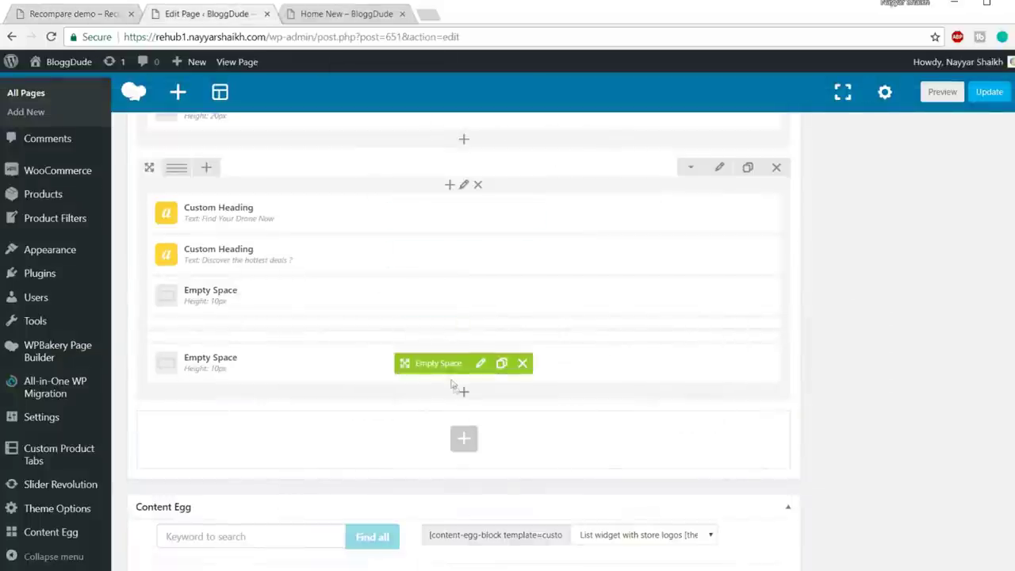
Step: Add a Custom Heading whose text is the pasted intro paragraph
left_click(465, 396)
type("ha")
type("ad")
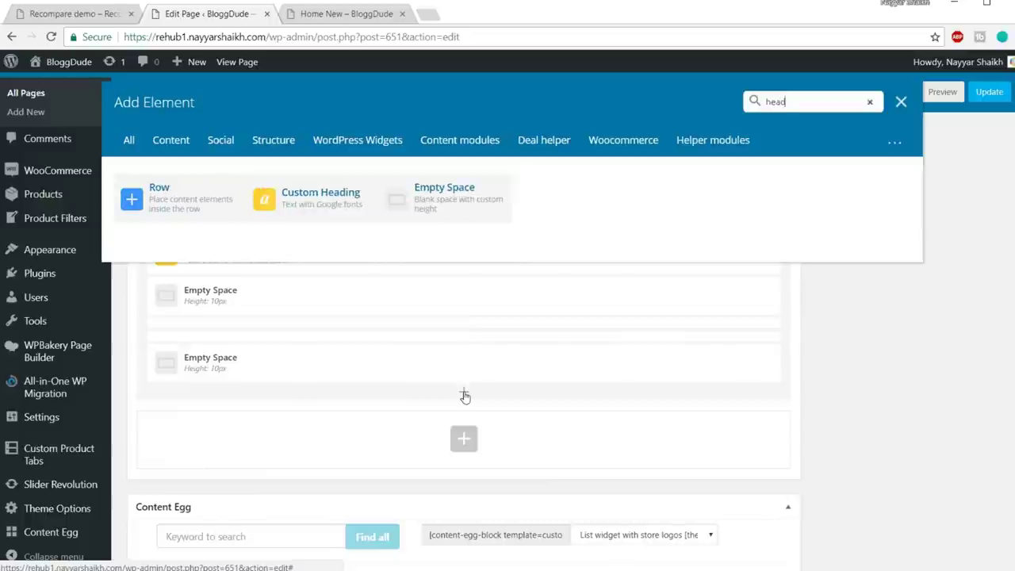
left_click(190, 207)
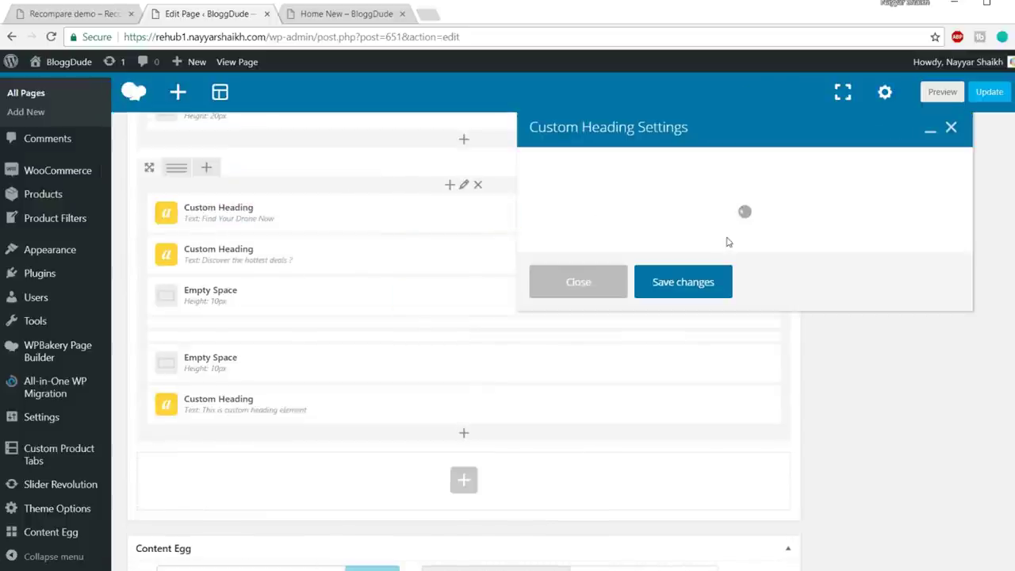
left_click(710, 302)
key("ctrl+a")
key("ctrl+v")
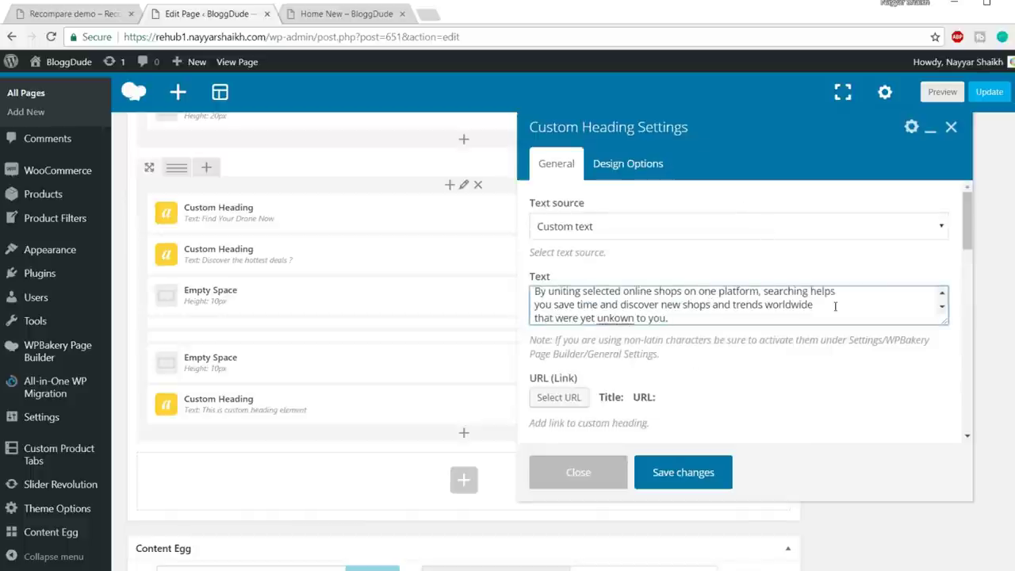
Step: Make the heading a centred div with 12px font size and 22px line height
scroll(639, 297, "down", 3)
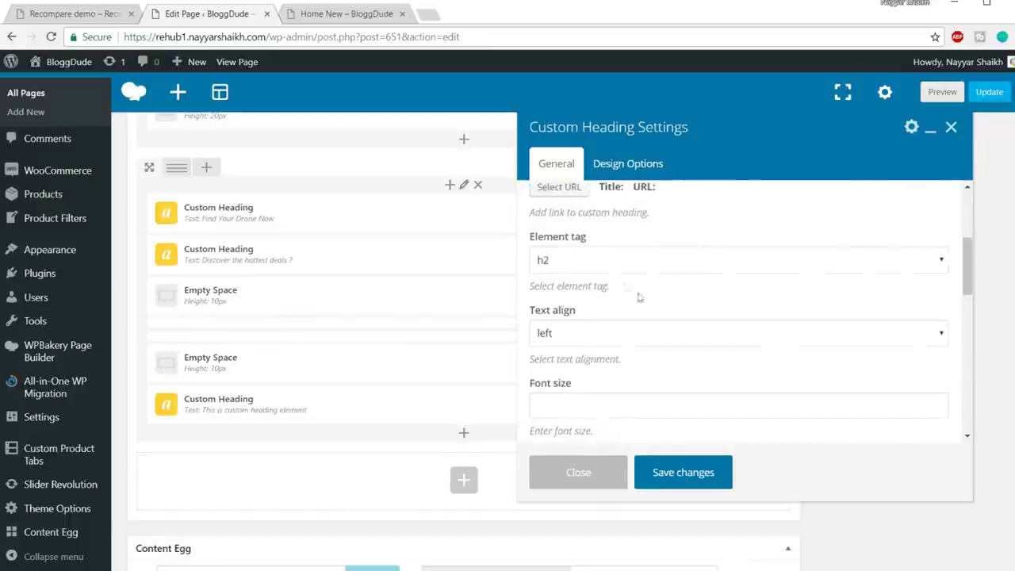
left_click(619, 261)
left_click(569, 381)
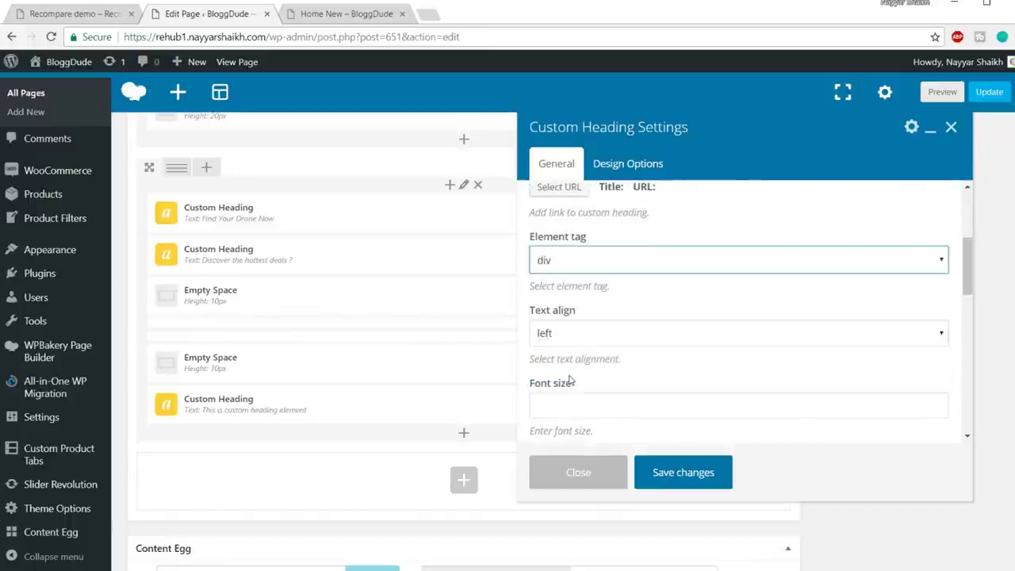
scroll(603, 254, "down", 1)
left_click(603, 264)
left_click(599, 314)
scroll(635, 270, "down", 1)
left_click(606, 265)
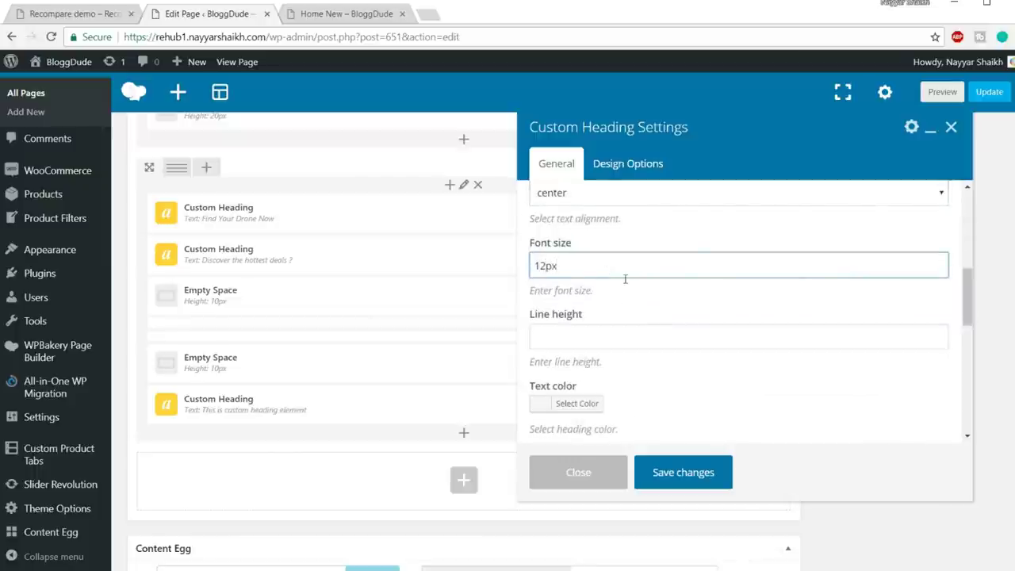
left_click(640, 336)
type("22pc")
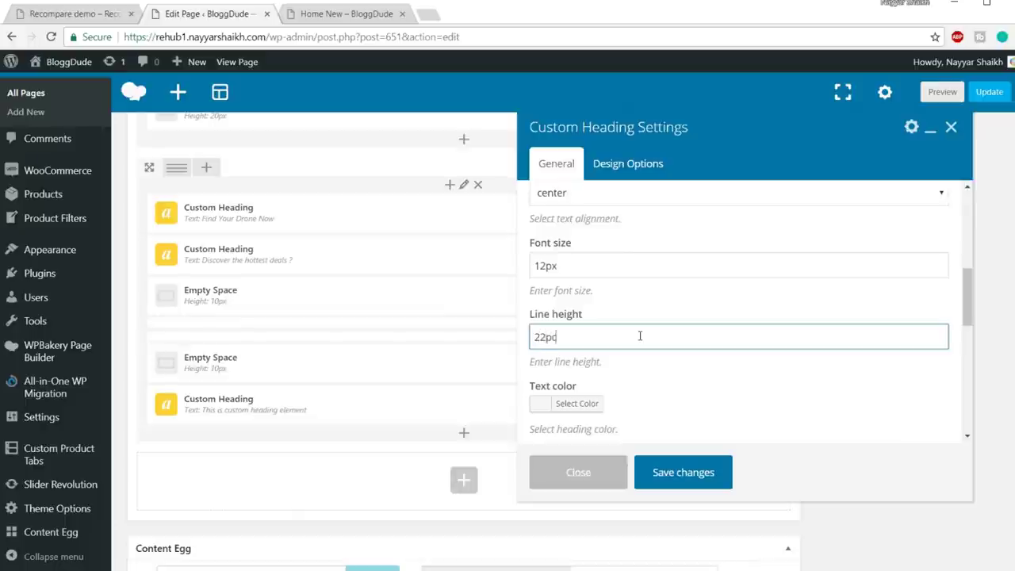
Step: Set the heading's text colour to #999999 grey
scroll(621, 341, "down", 1)
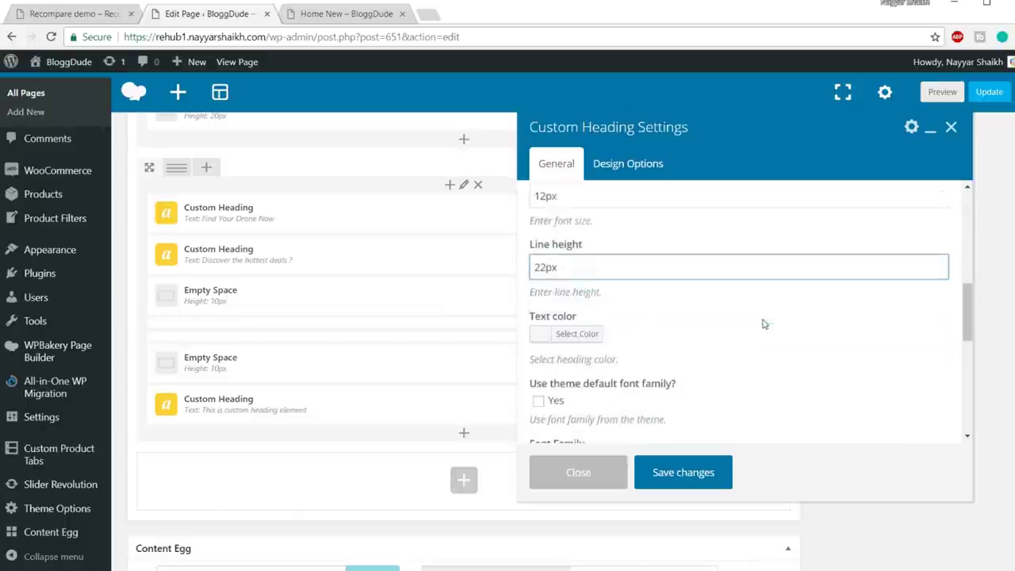
left_click(583, 333)
scroll(703, 329, "down", 1)
scroll(703, 329, "down", 1)
mouse_move(558, 316)
left_mouse_down()
mouse_move(530, 267)
mouse_move(522, 277)
left_mouse_up()
left_click(746, 256)
scroll(745, 256, "up", 1)
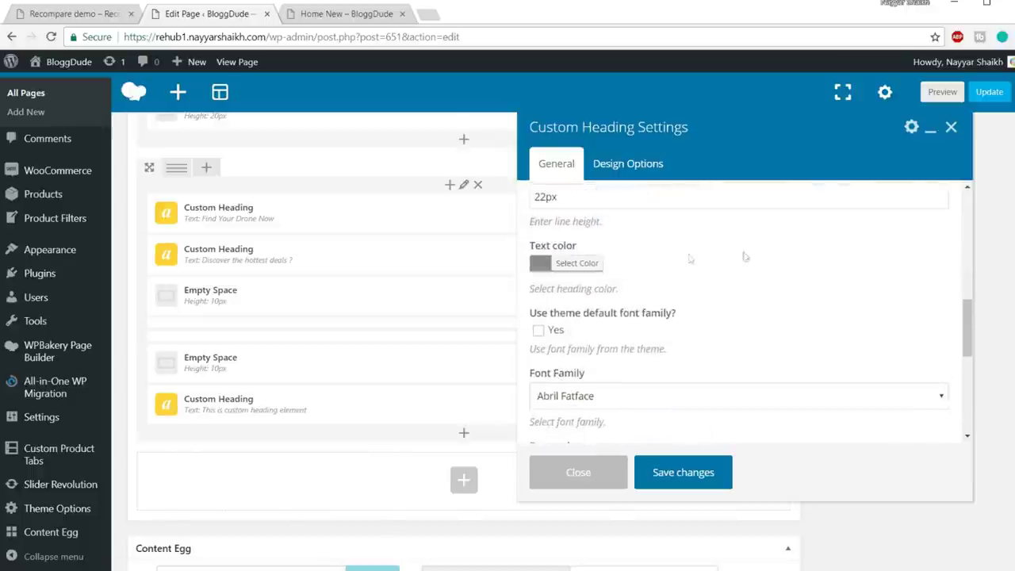
left_click(577, 266)
left_click(654, 263)
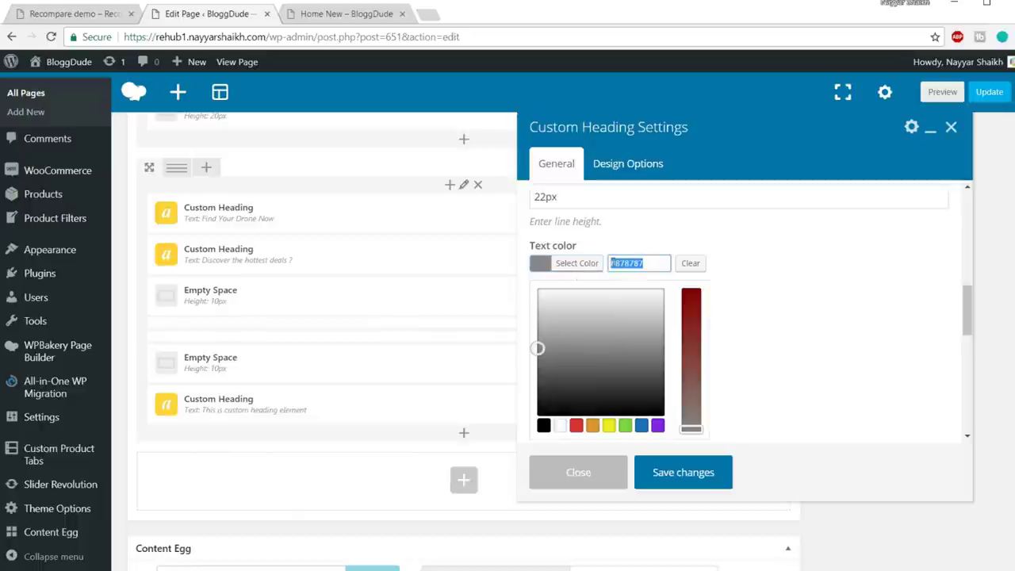
left_click(626, 268)
left_click_drag(652, 262, 610, 263)
type("#999999")
left_click(809, 264)
Step: Use the theme's default font for the heading and save its settings
scroll(854, 264, "down", 2)
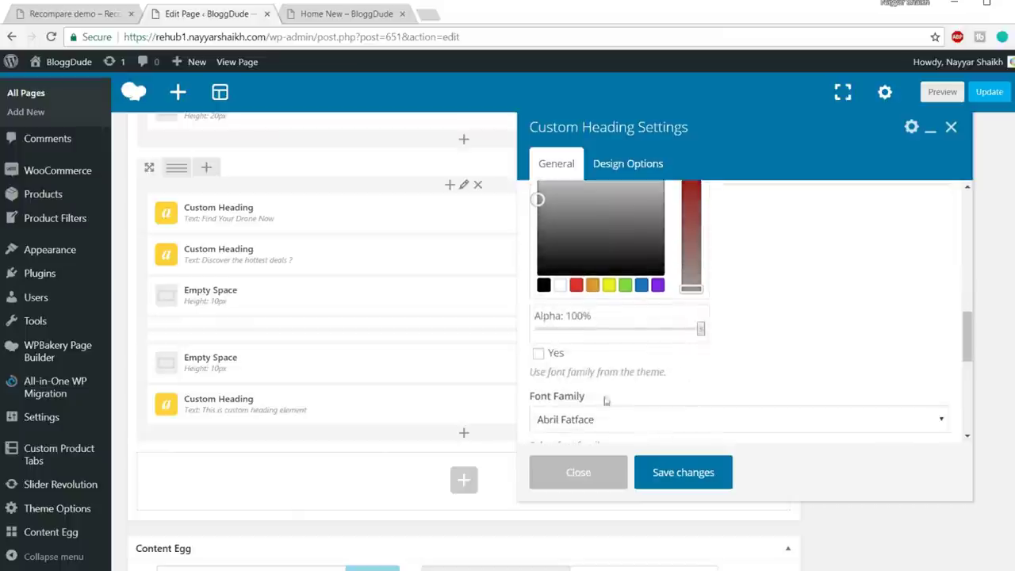
left_click(539, 354)
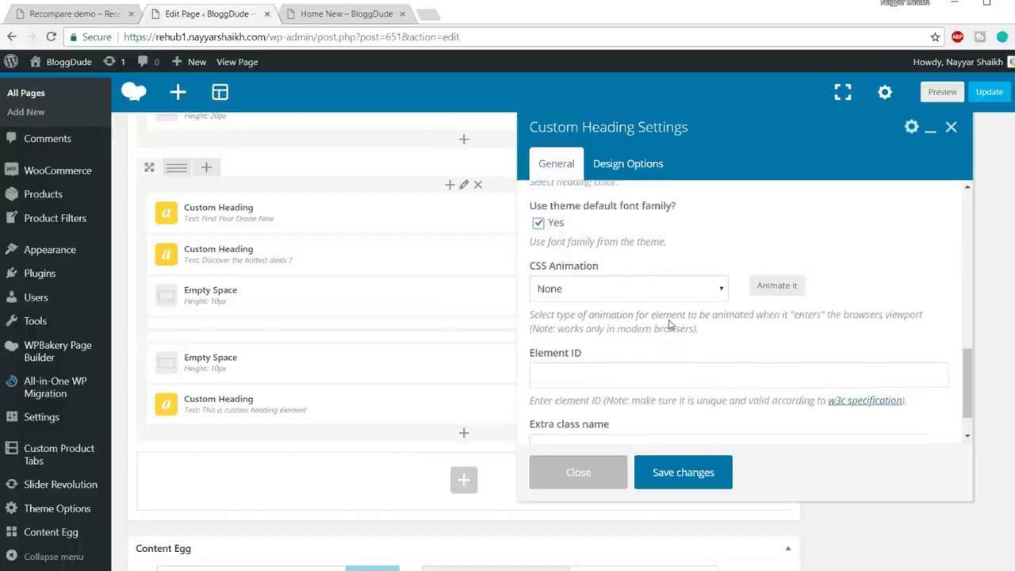
scroll(668, 323, "up", 2)
left_click(694, 473)
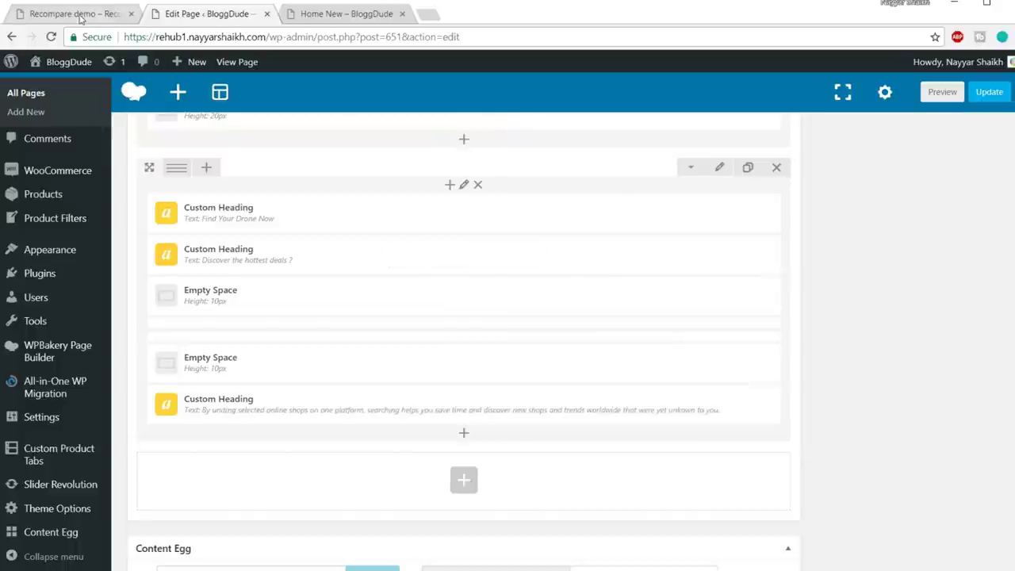
Step: Check the spacing below the intro paragraph on the live demo
left_click(83, 14)
left_click_drag(595, 235, 359, 187)
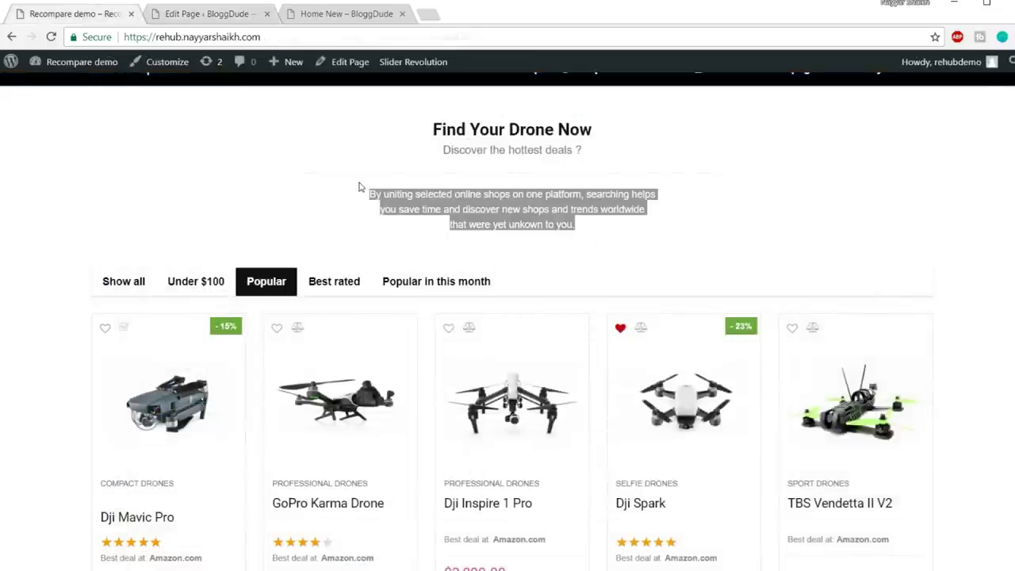
left_click(420, 205)
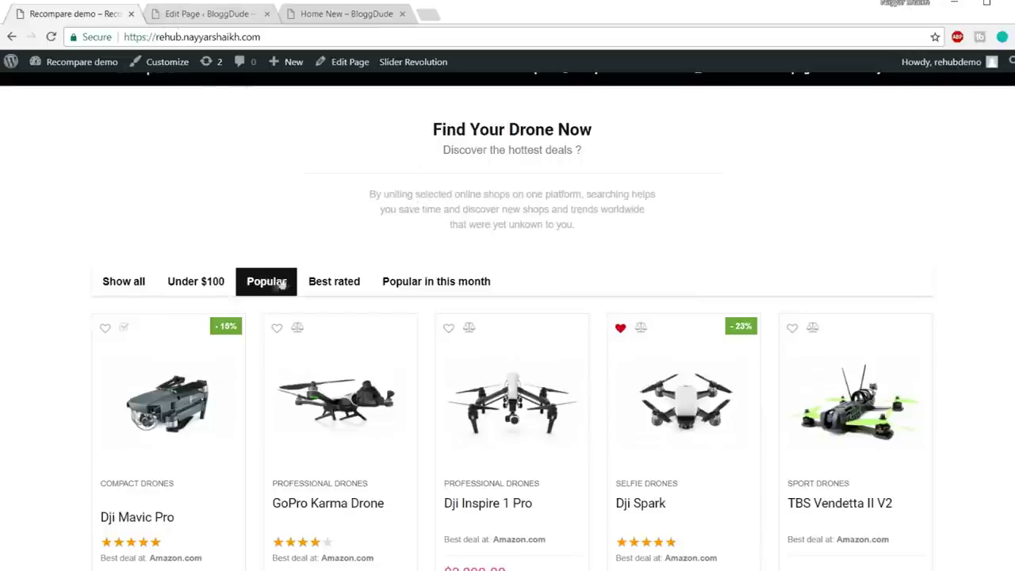
left_click(211, 16)
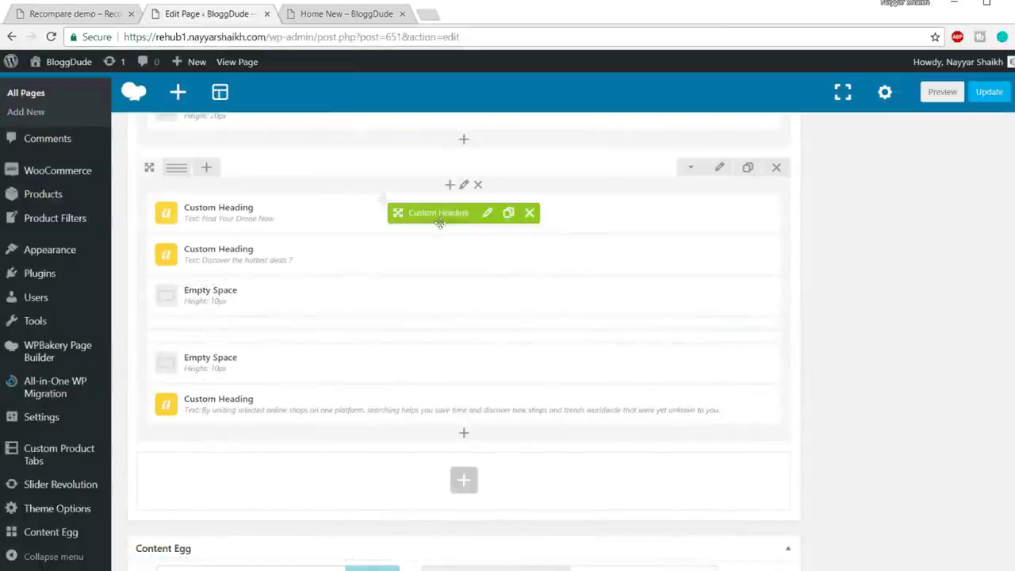
left_click(87, 16)
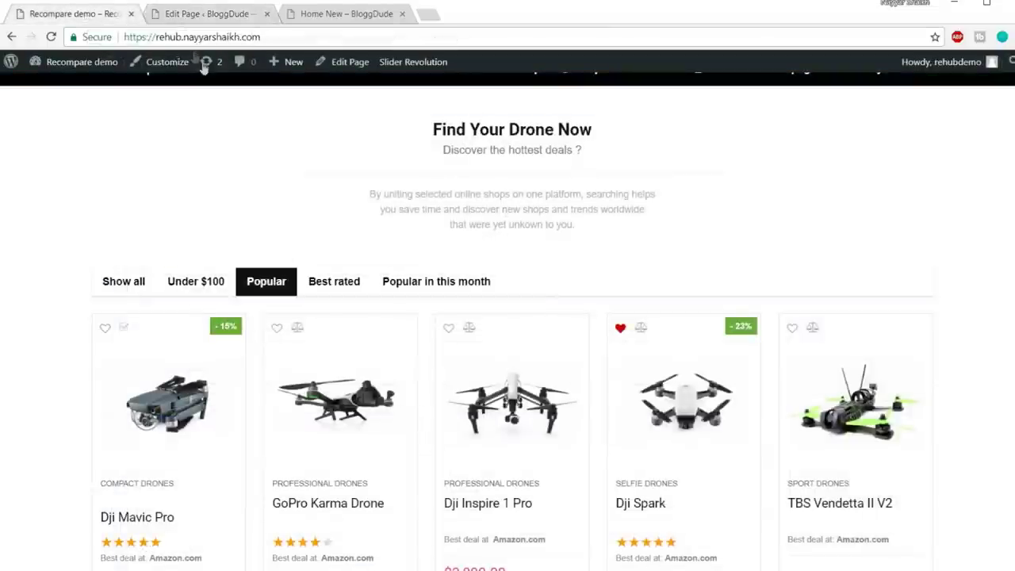
left_click(220, 13)
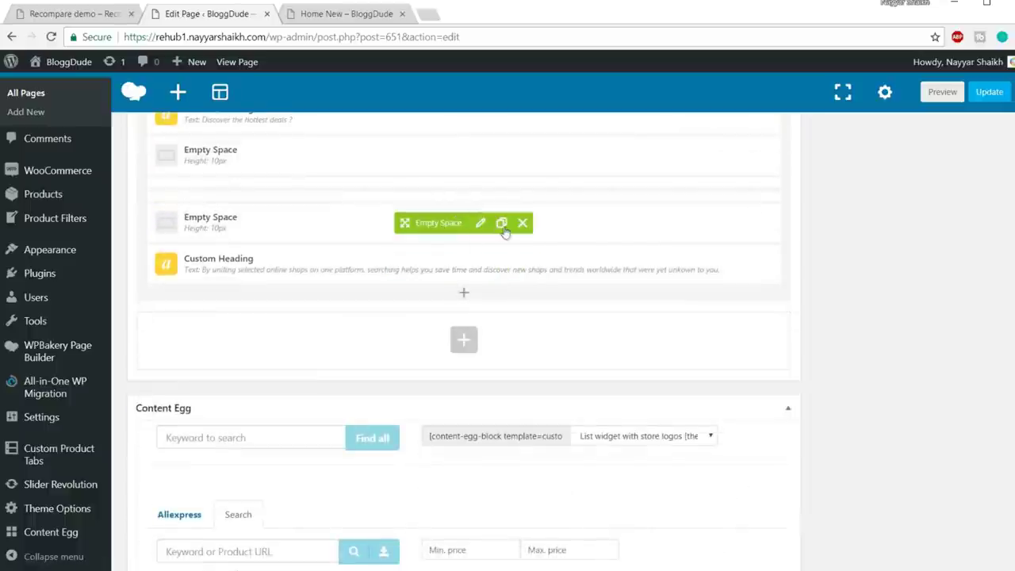
Step: Copy an Empty Space below the intro paragraph, update the page, and reload Home New
left_click(501, 224)
left_click_drag(445, 225, 453, 311)
left_click(991, 91)
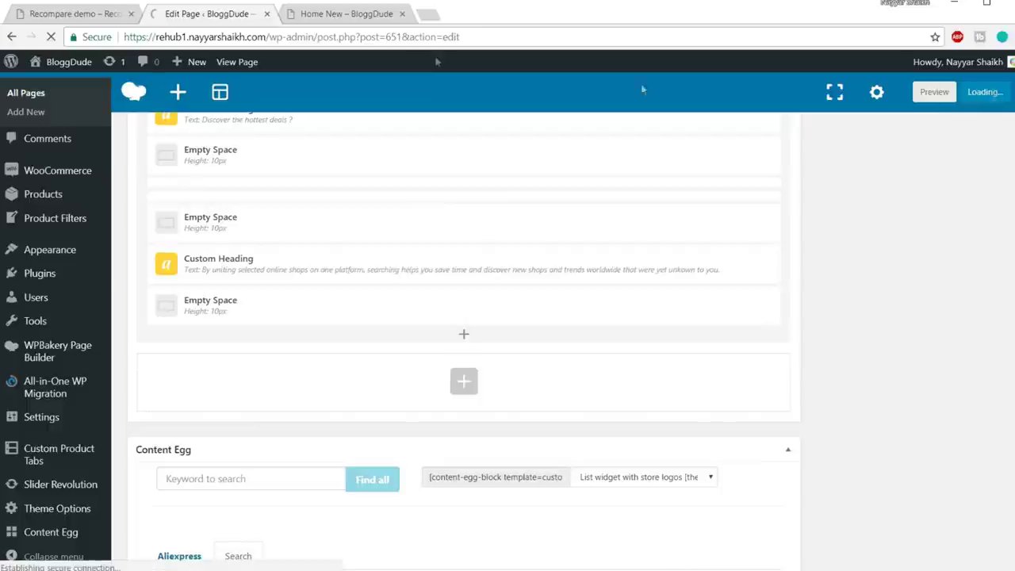
left_click(359, 14)
left_click(373, 35)
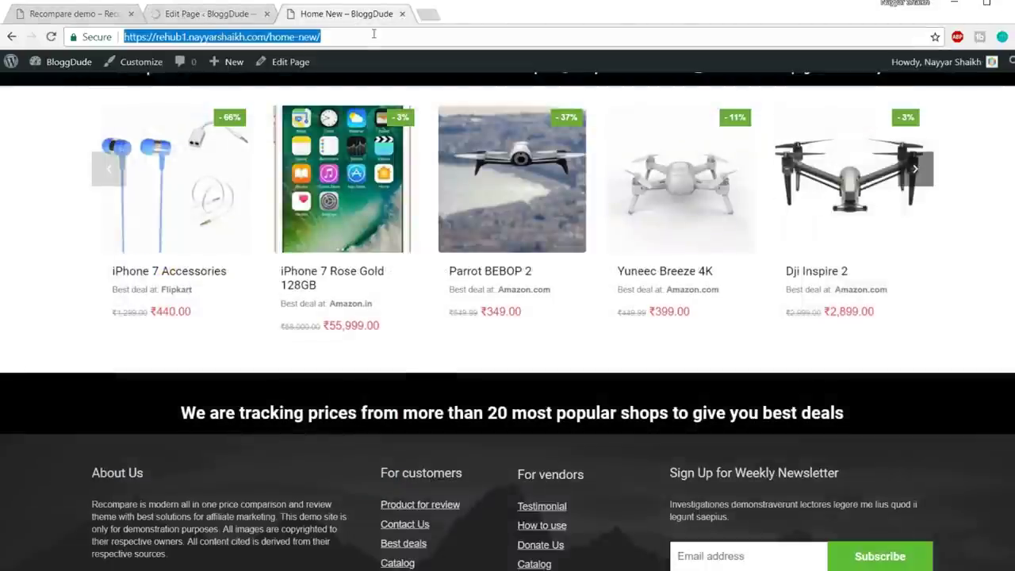
key("Return")
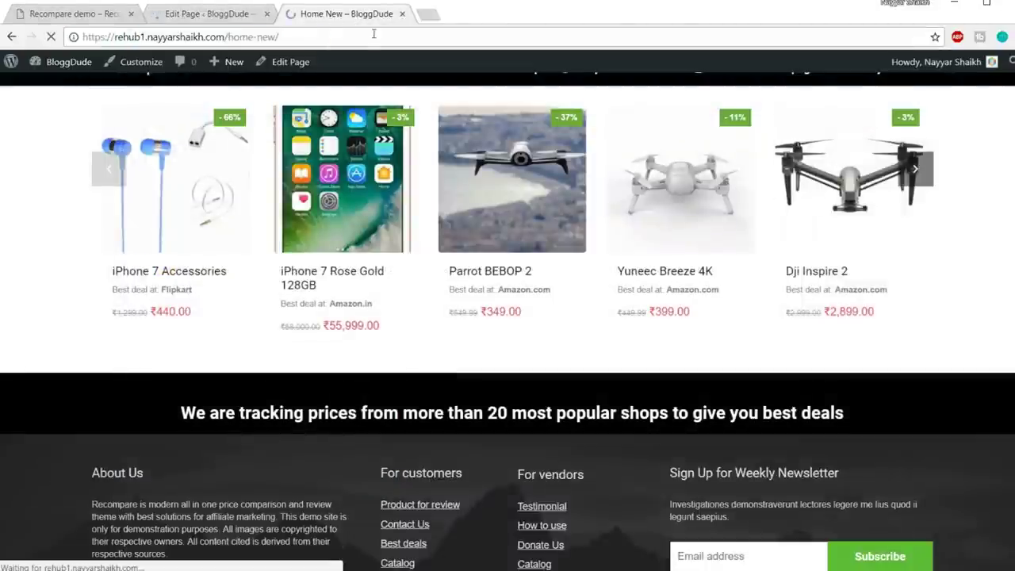
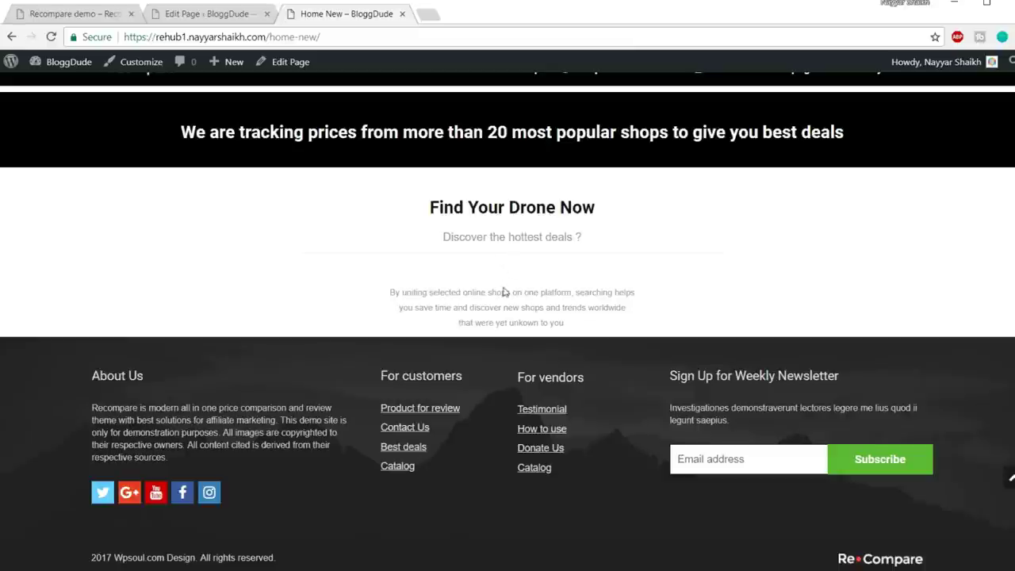
Step: Delete the extra Empty Space element above the shop-uniting paragraph
left_click(206, 13)
scroll(582, 277, "down", 10)
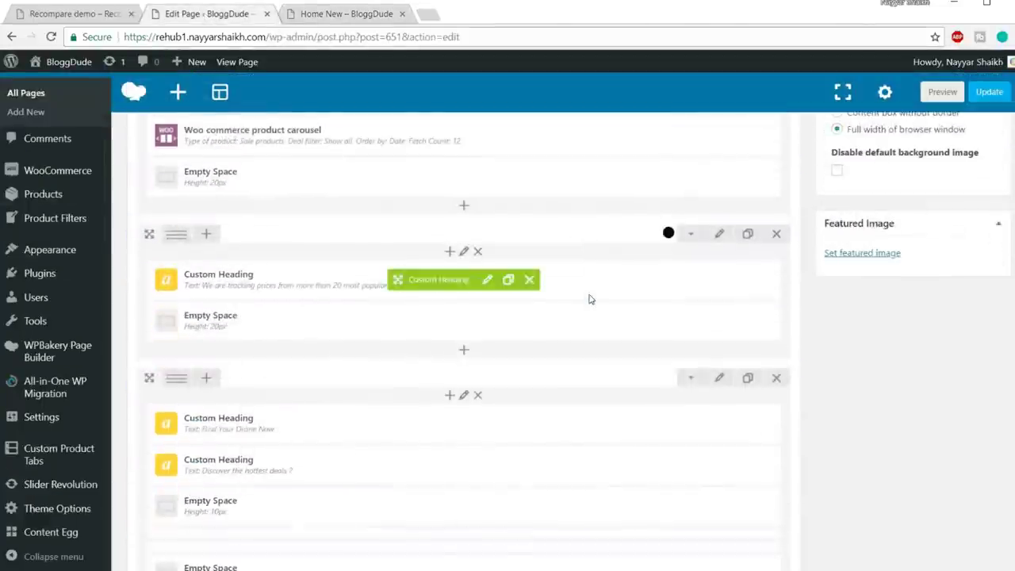
scroll(337, 329, "down", 2)
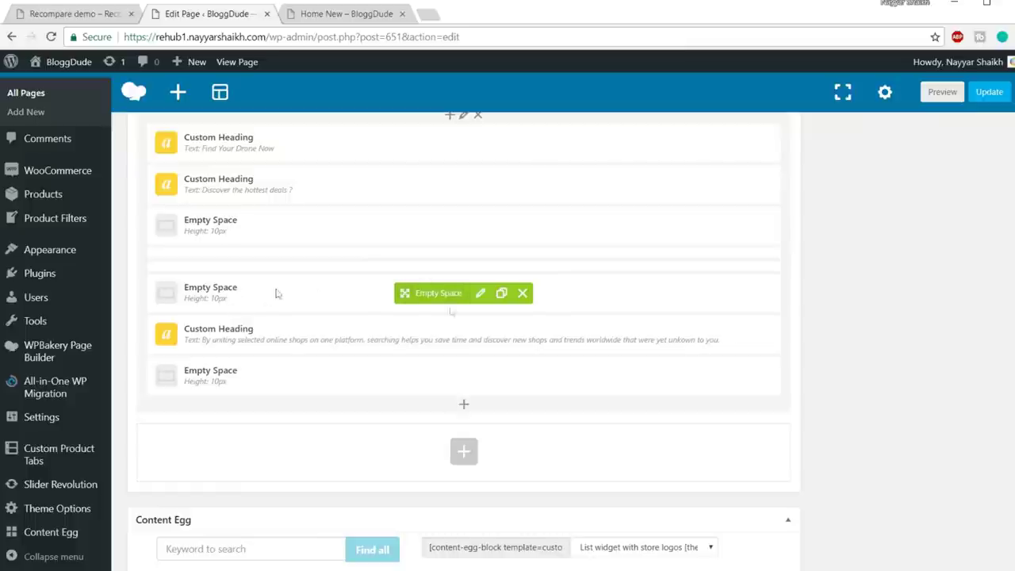
left_click(523, 294)
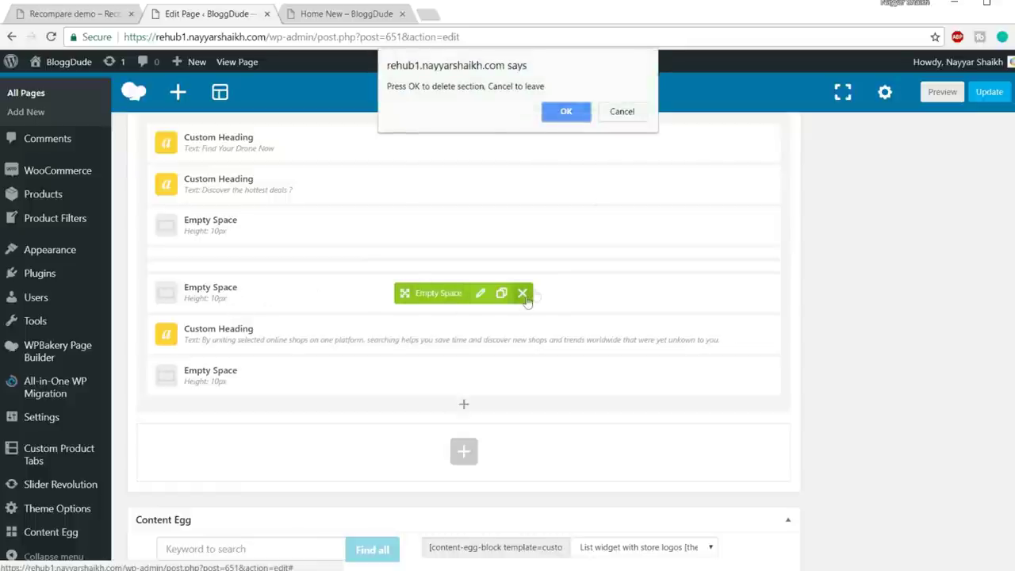
left_click(560, 109)
Step: Compare the shop-uniting paragraph on the live home page
key("ctrl+Tab")
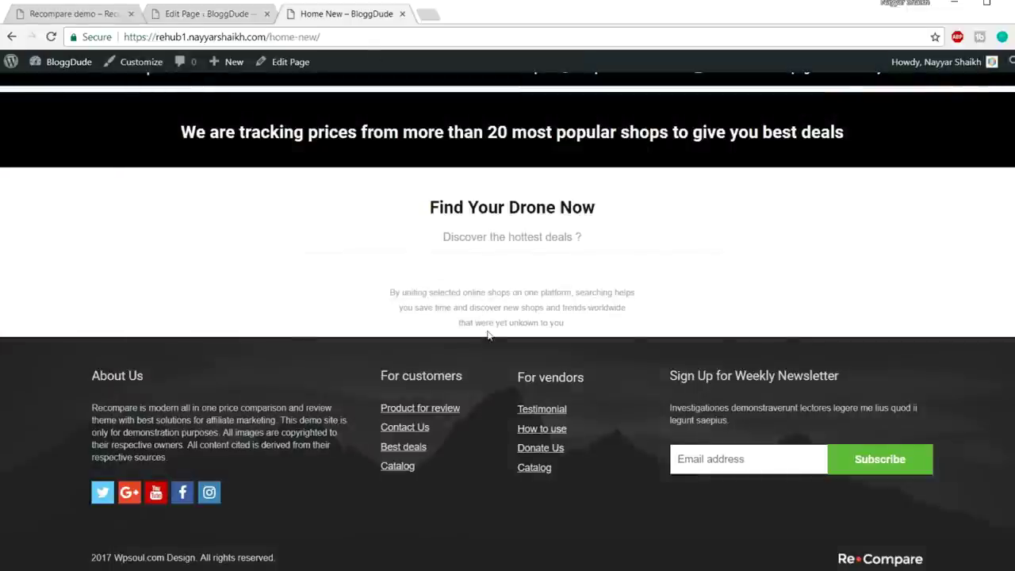
left_click_drag(393, 292, 591, 335)
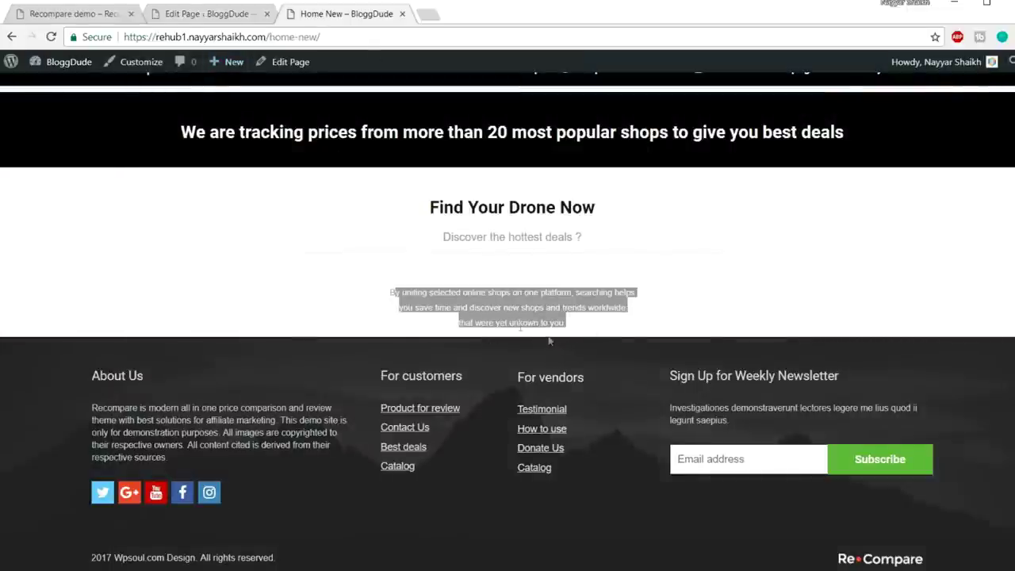
key("ctrl+shift+Tab")
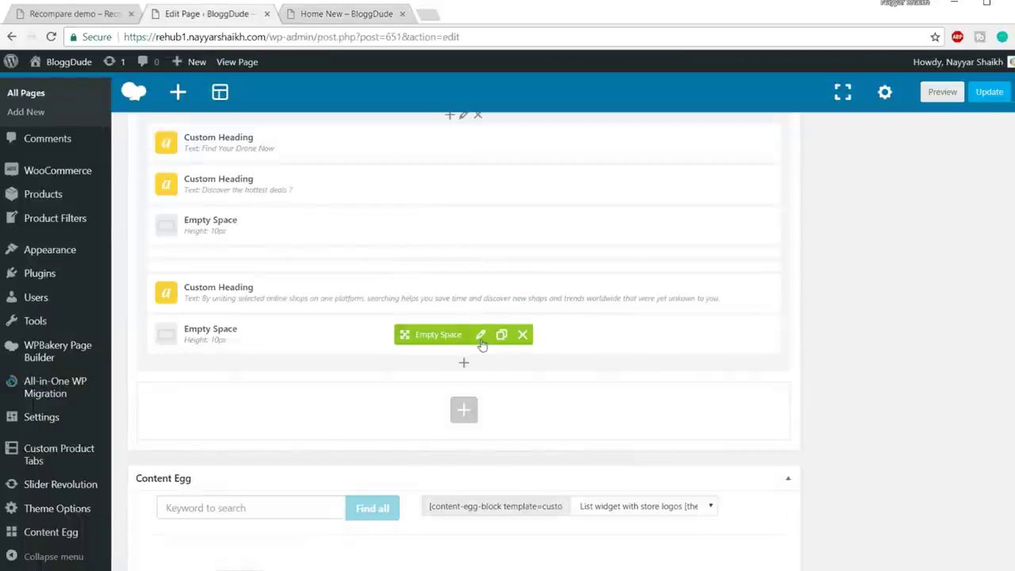
Step: Change the lower spacer's height from 10px to 20px and save
left_click(481, 336)
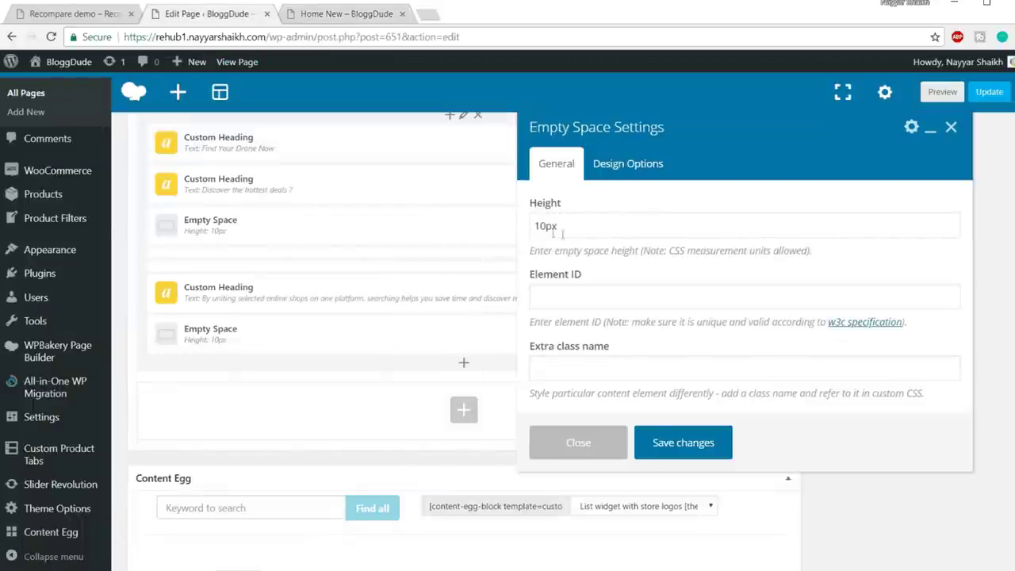
left_click_drag(545, 226, 535, 227)
type("2")
left_click(681, 442)
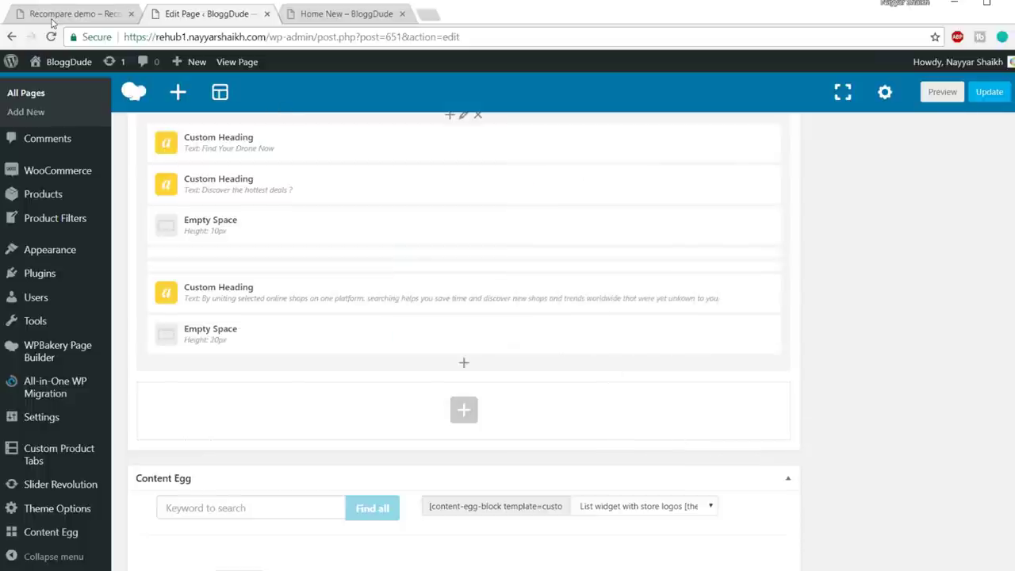
Step: Review the Recompare demo page for reference, then return to the editor
left_click(51, 17)
scroll(159, 245, "down", 1)
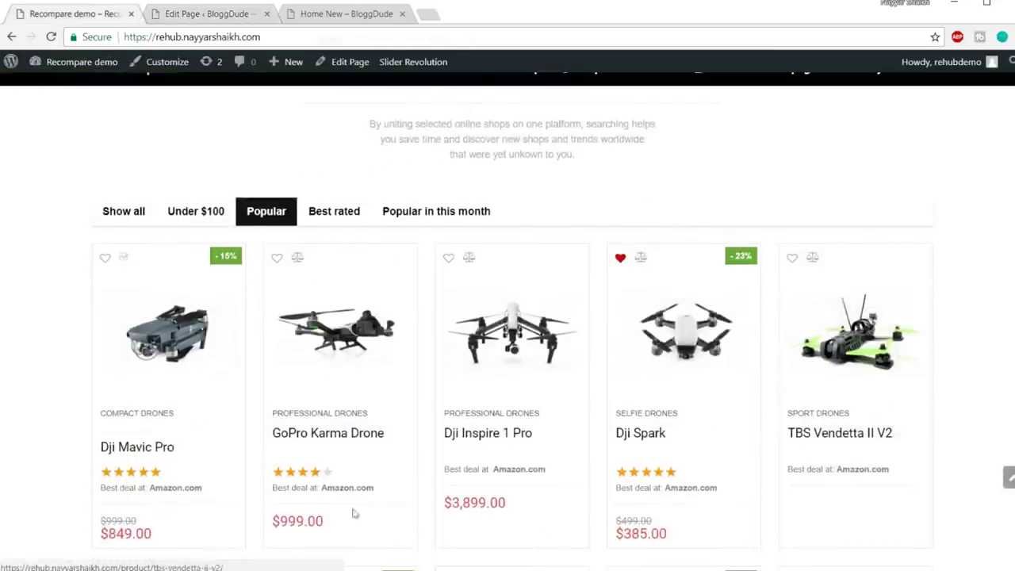
scroll(746, 369, "down", 2)
scroll(428, 310, "up", 3)
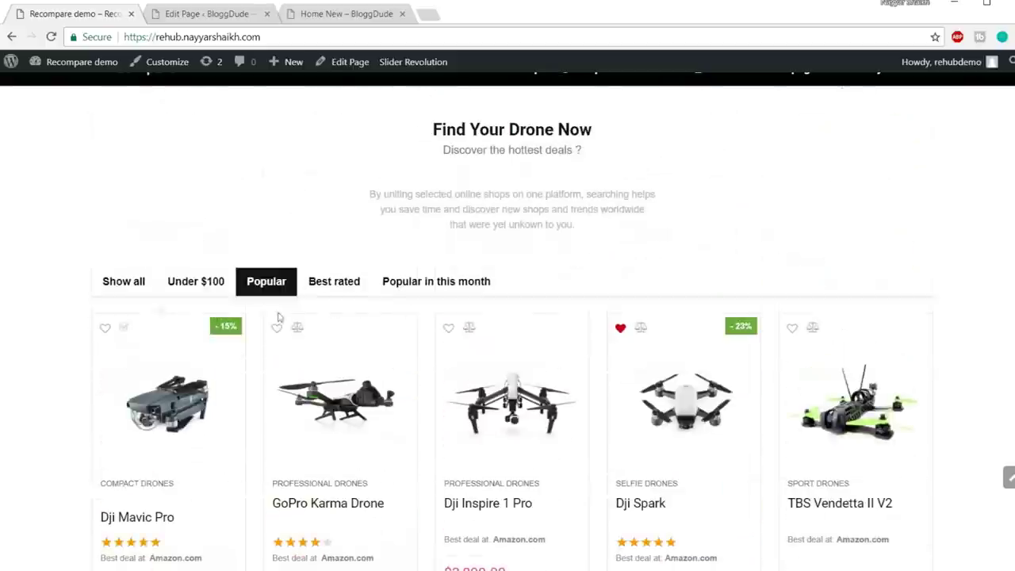
left_click(200, 14)
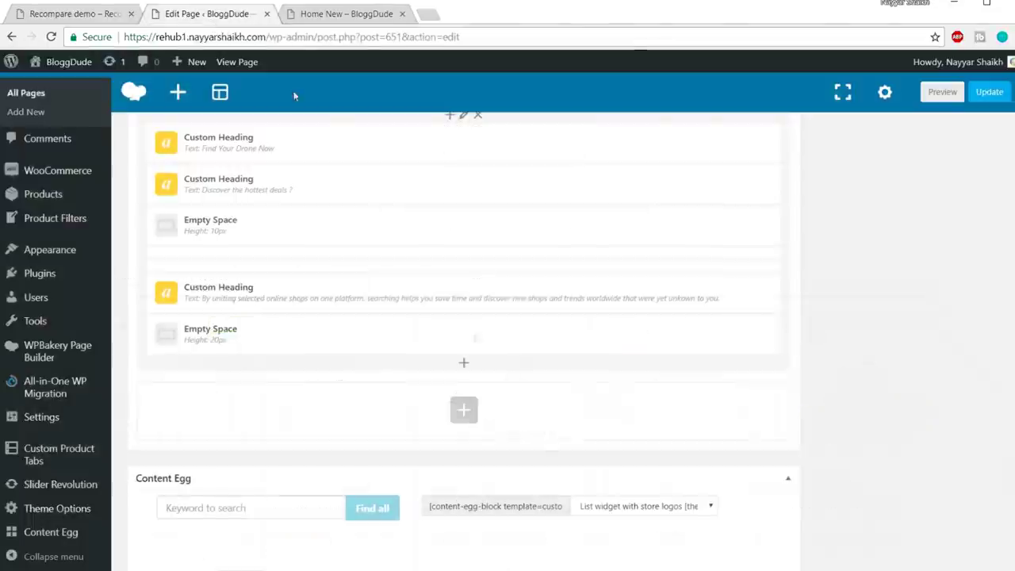
Step: Add a Grid of woocommerce products element below the spacer
left_click(464, 365)
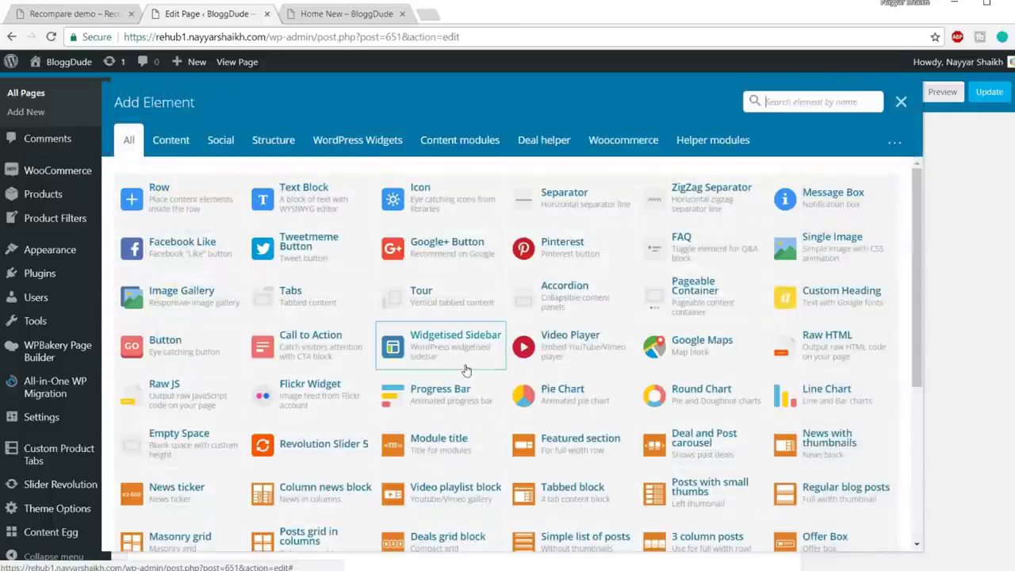
type("grid")
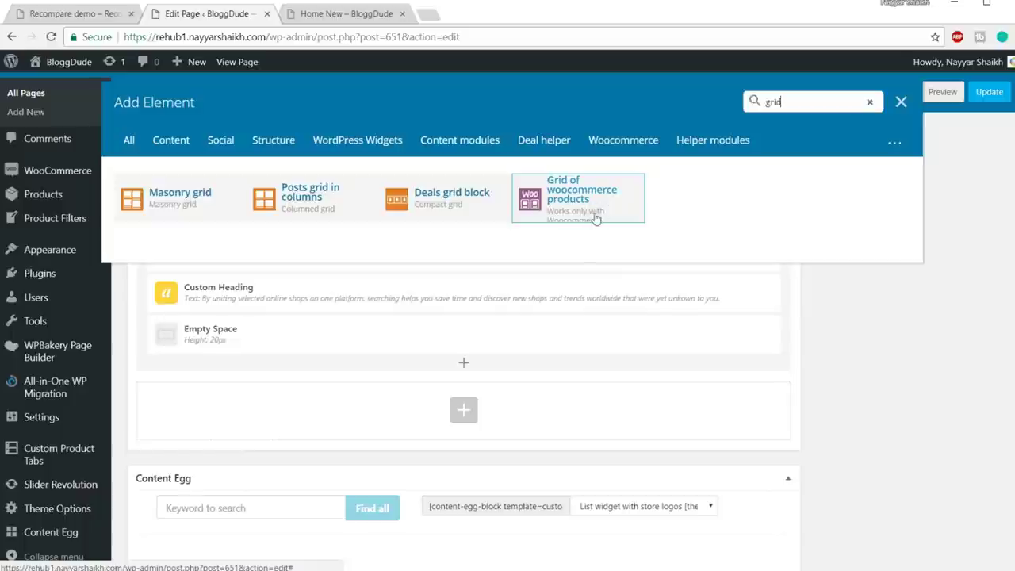
left_click(597, 217)
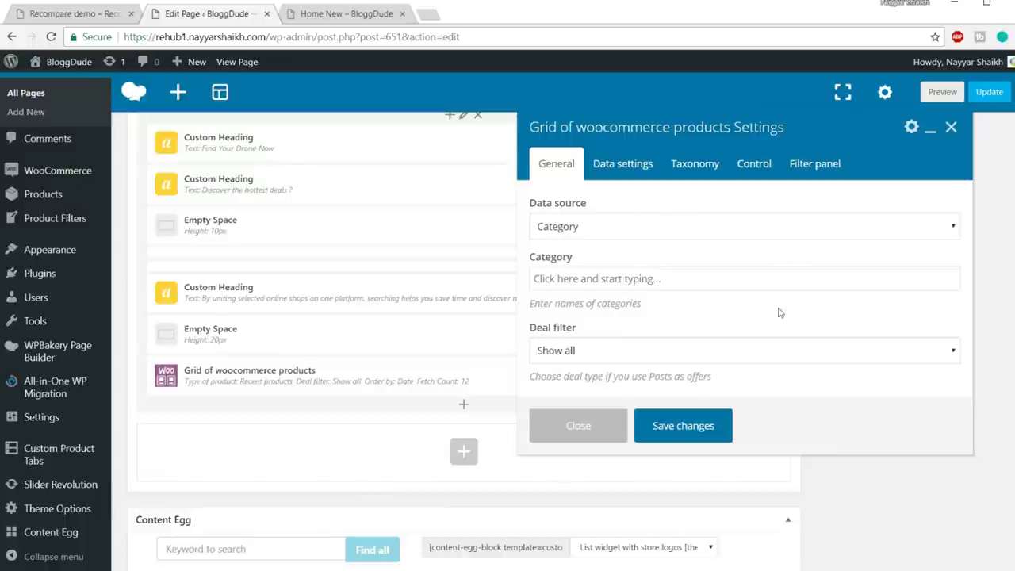
scroll(714, 321, "down", 2)
scroll(658, 238, "up", 2)
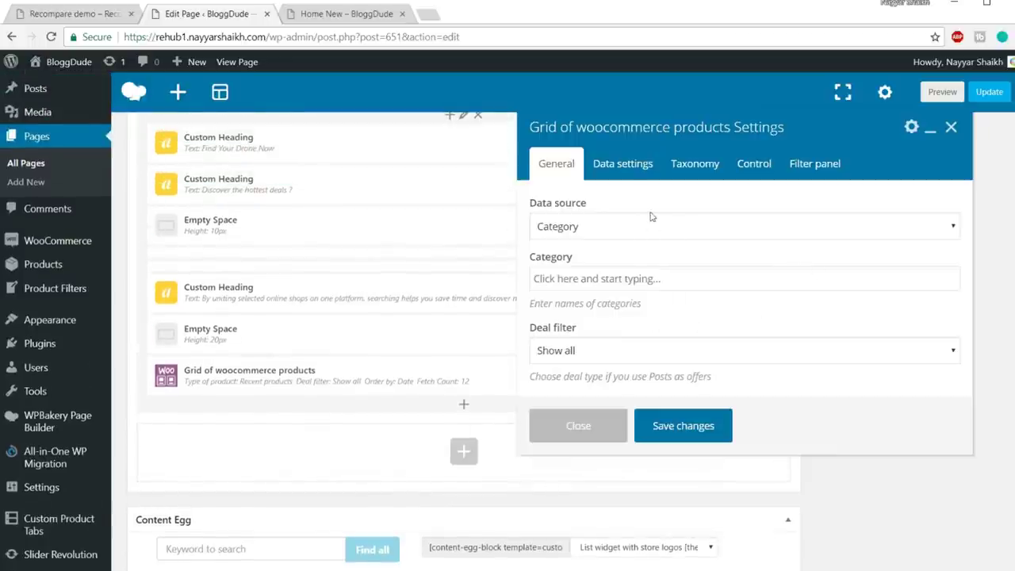
Step: Open the grid's Data settings and compare with the demo's drone grid
left_click(638, 167)
scroll(700, 331, "down", 3)
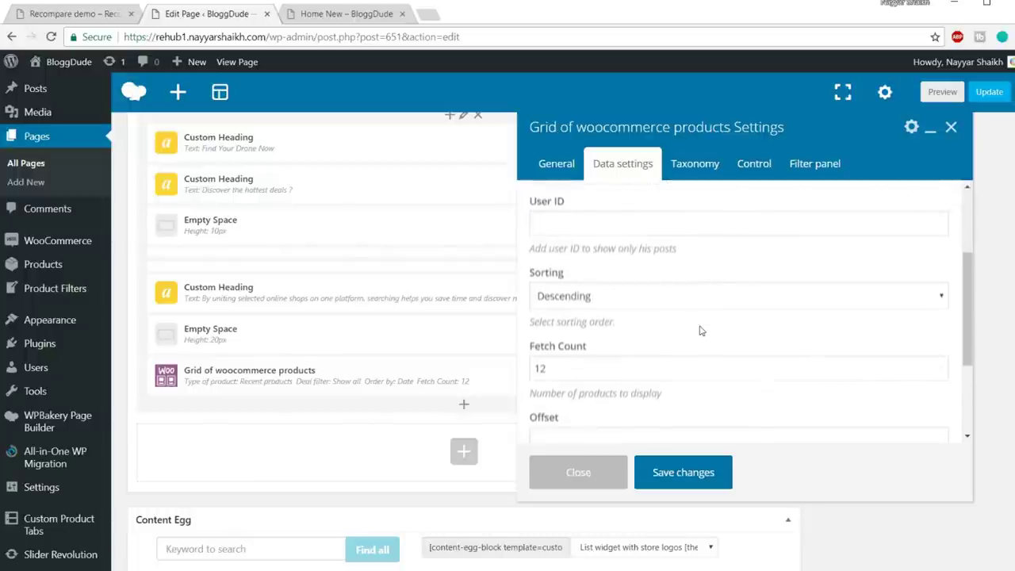
scroll(701, 331, "down", 1)
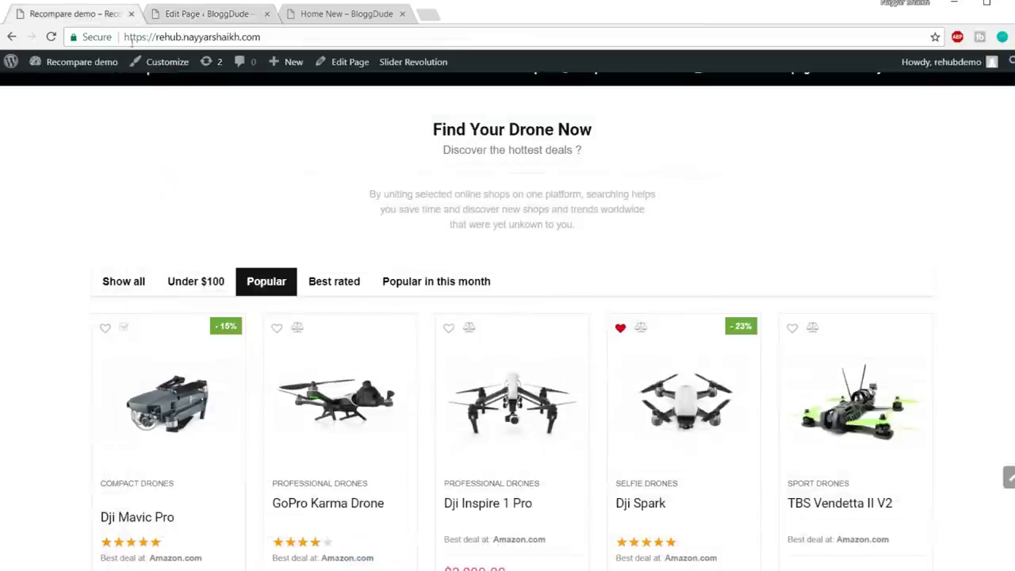
left_click(80, 14)
scroll(395, 315, "down", 2)
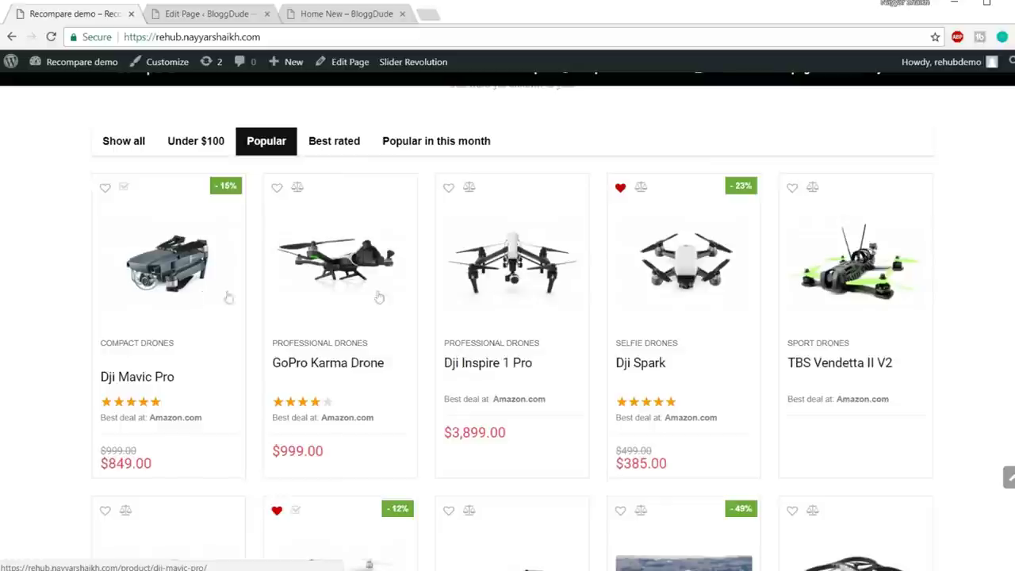
scroll(817, 246, "down", 2)
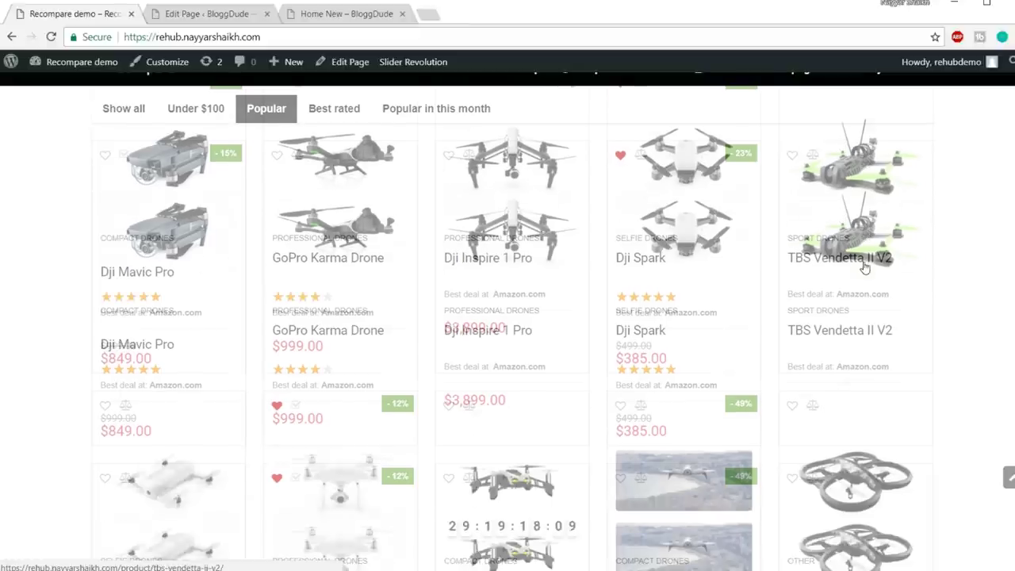
scroll(754, 389, "down", 5)
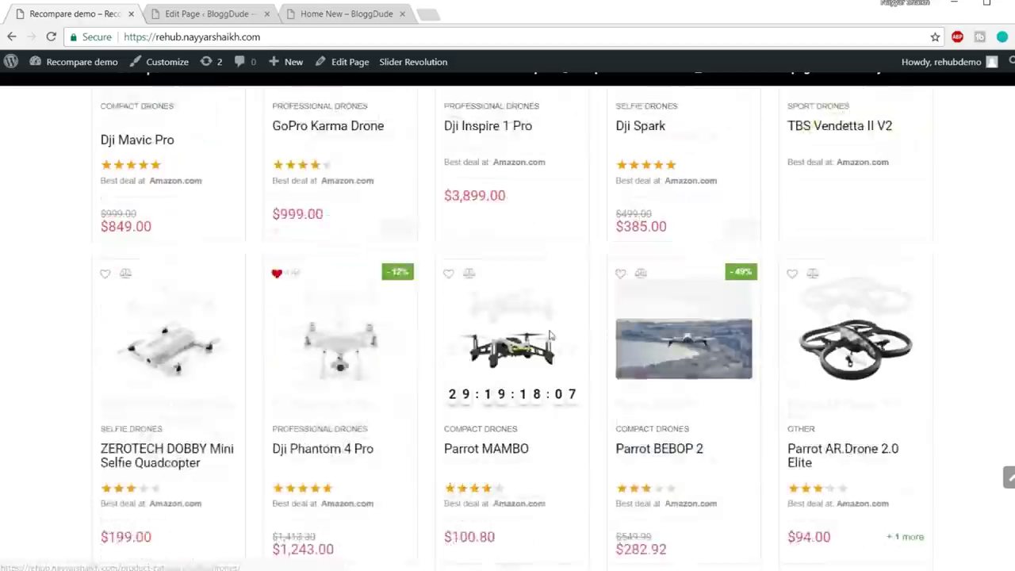
scroll(757, 393, "up", 7)
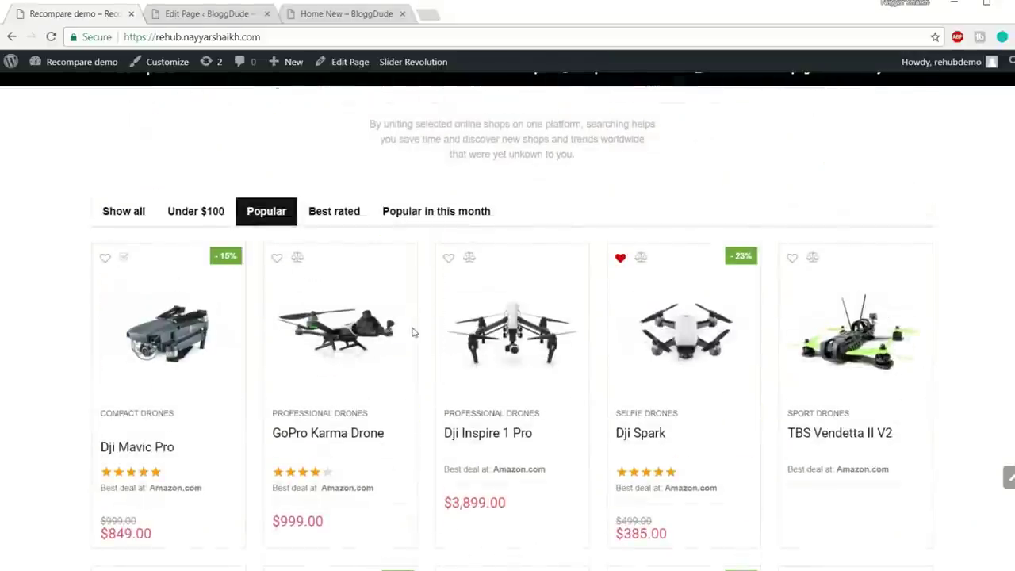
scroll(953, 340, "down", 7)
scroll(587, 374, "up", 6)
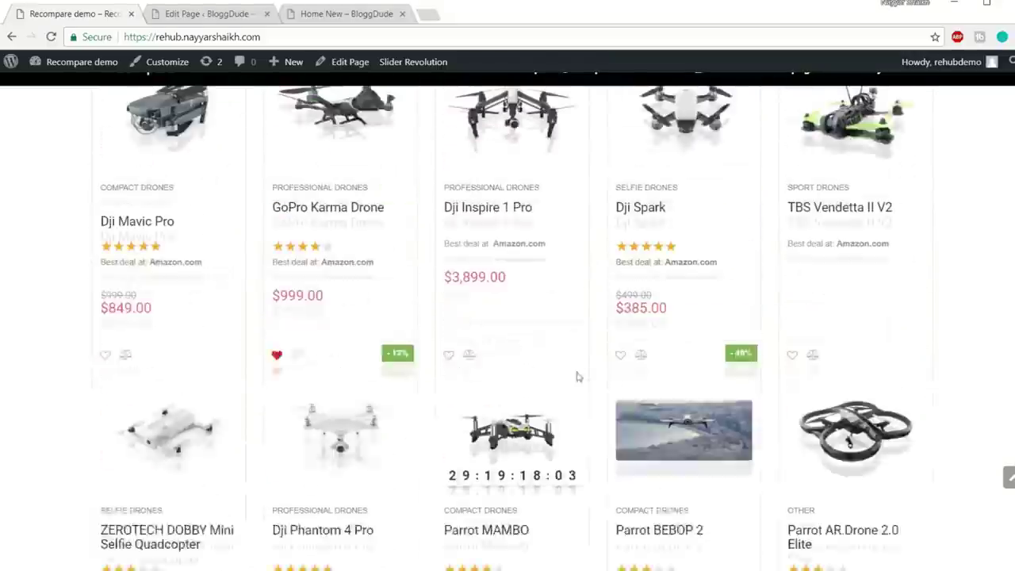
left_click(230, 14)
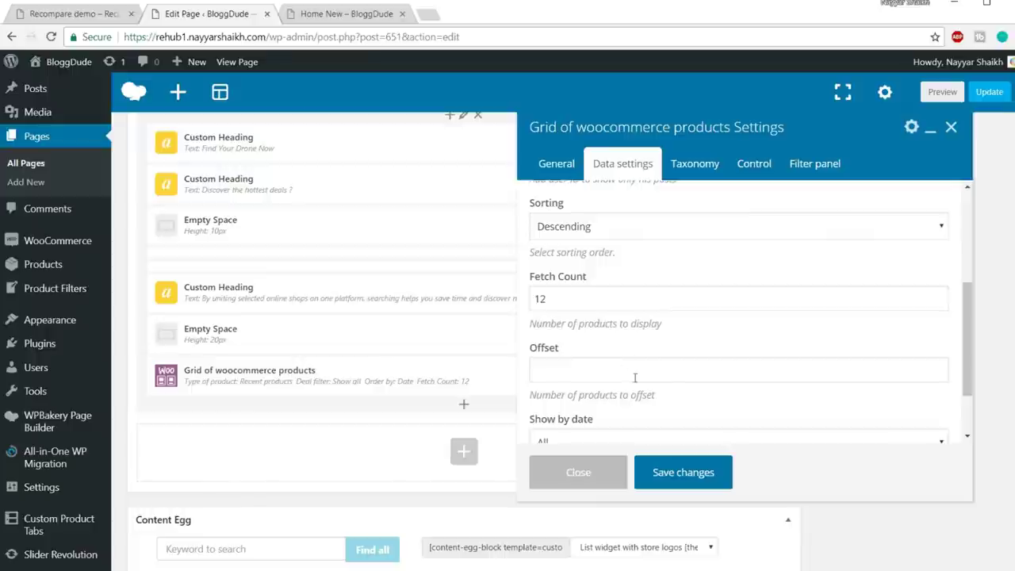
Step: Set Fetch Count to 10 and the grid layout to 5 columns
left_click(549, 303)
left_click_drag(619, 298, 511, 296)
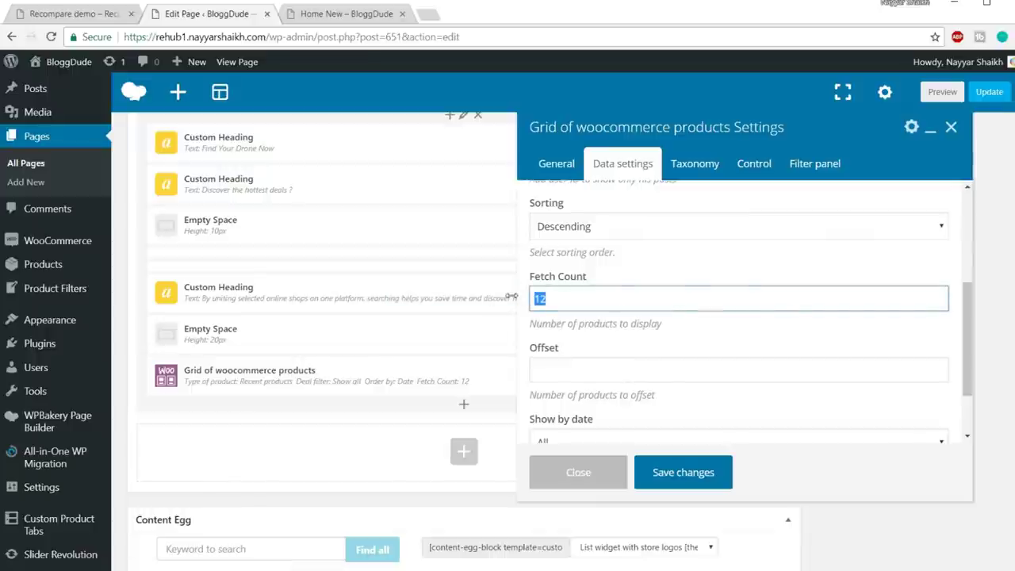
scroll(679, 310, "down", 1)
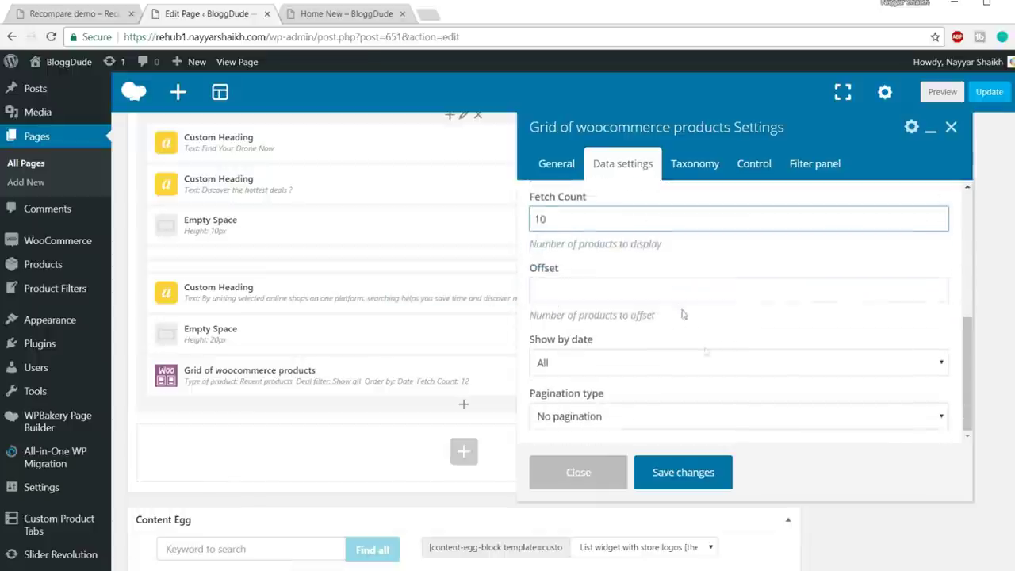
left_click(762, 165)
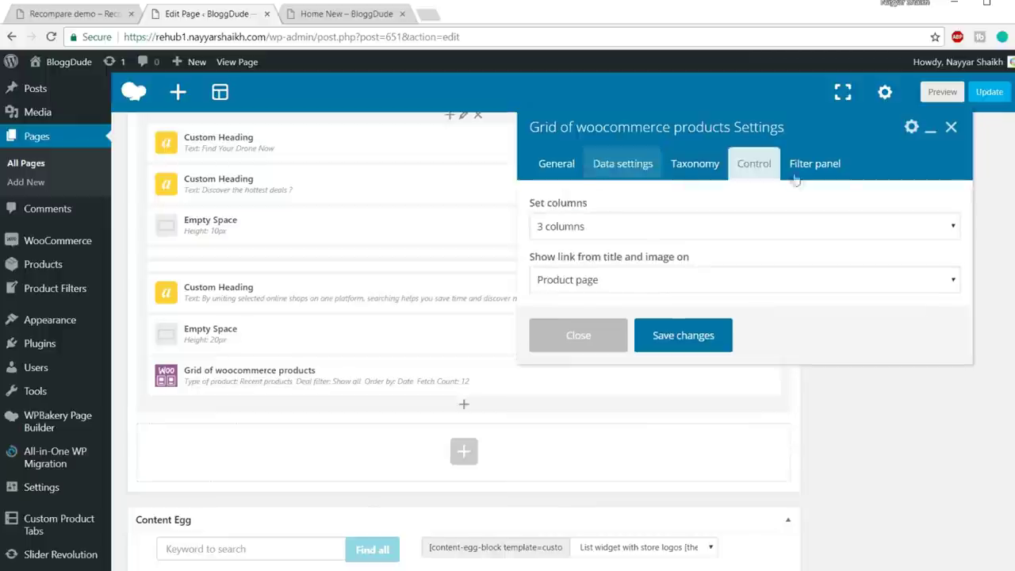
left_click(629, 230)
left_click(615, 272)
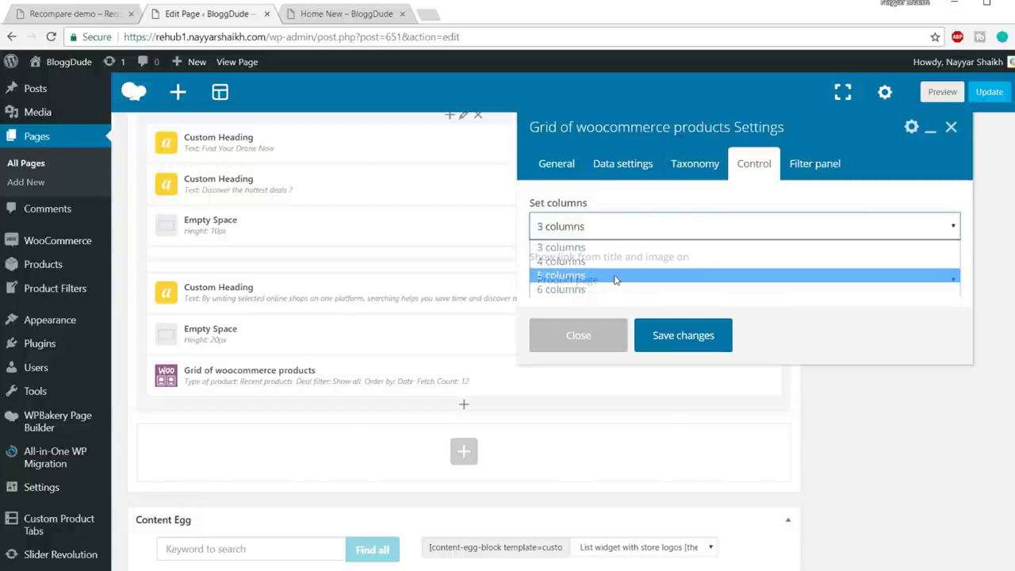
Step: Keep product titles and images linking to the product page
left_click(77, 14)
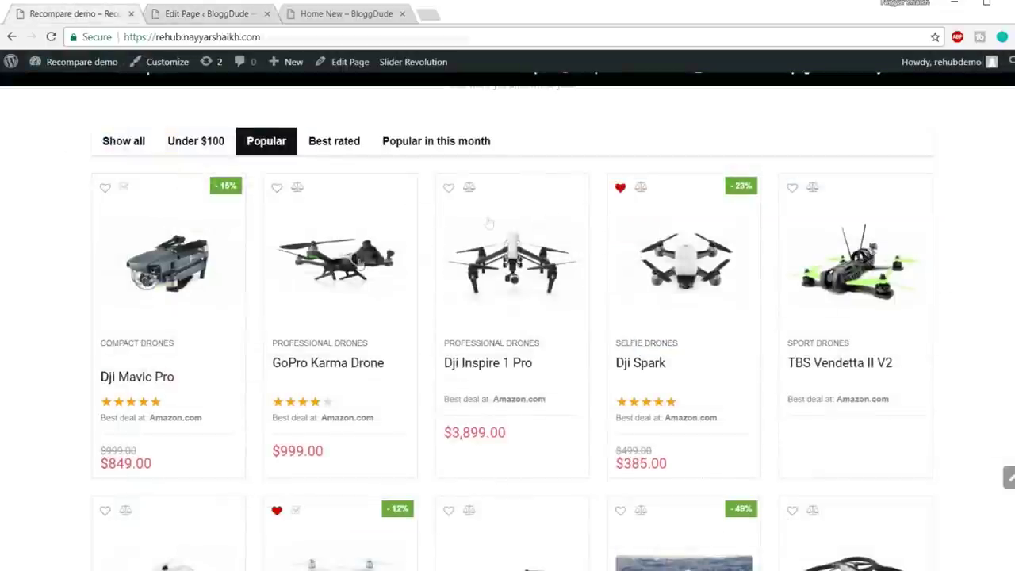
left_click(214, 13)
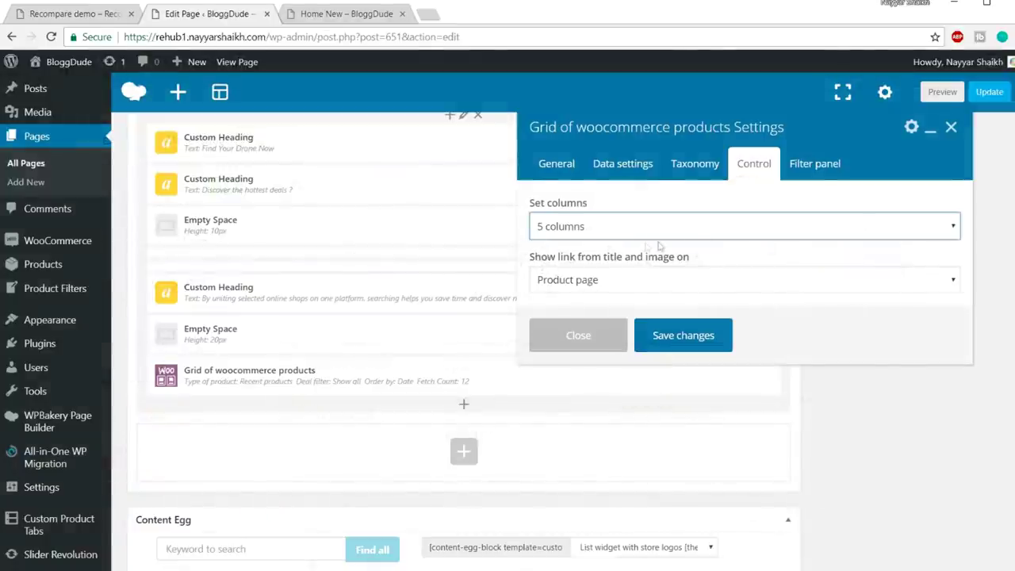
left_click(650, 284)
left_click(649, 284)
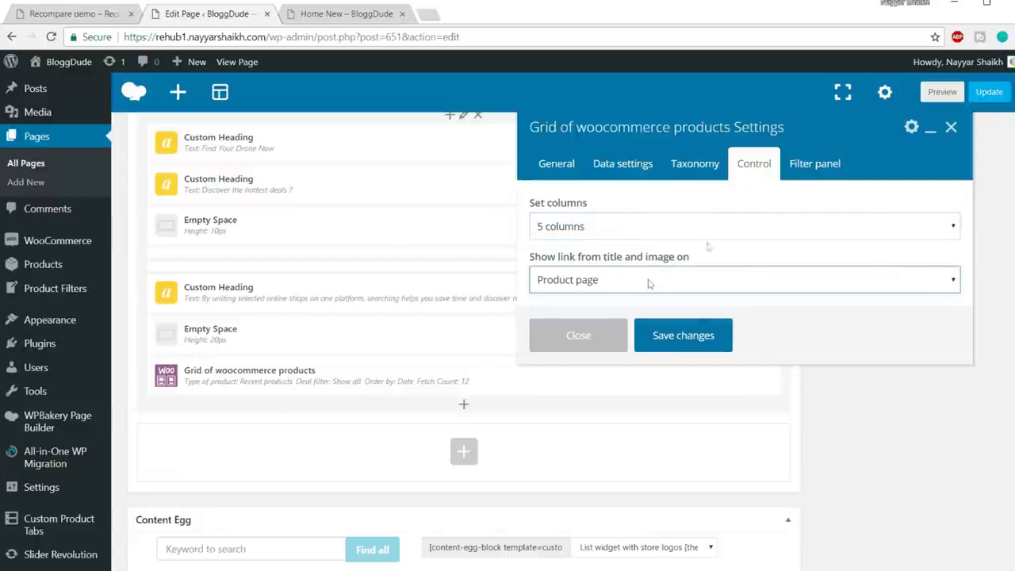
Step: Enable the grid's filter panel and expand the Show all filter
left_click(805, 167)
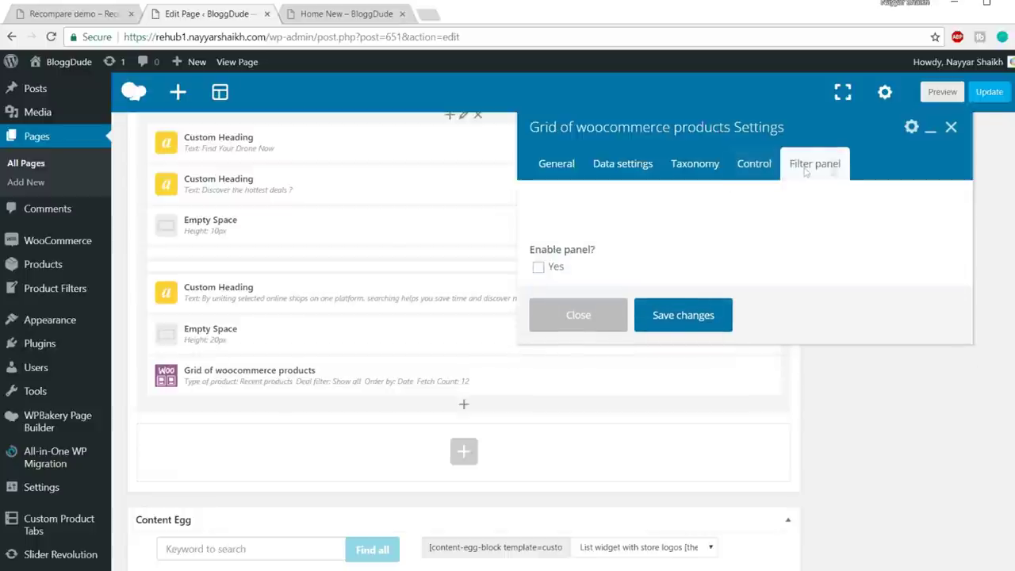
left_click(539, 269)
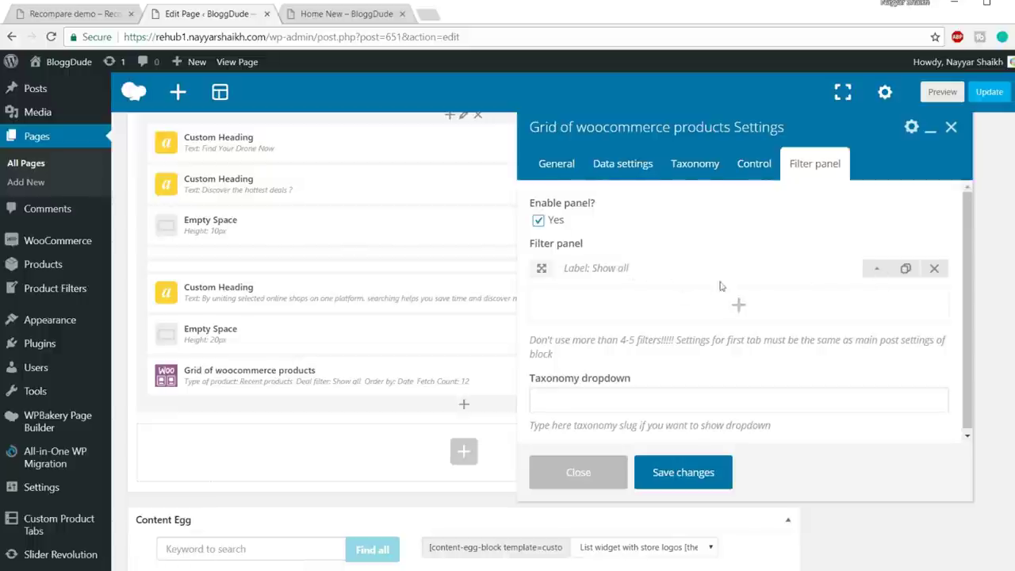
left_click(878, 274)
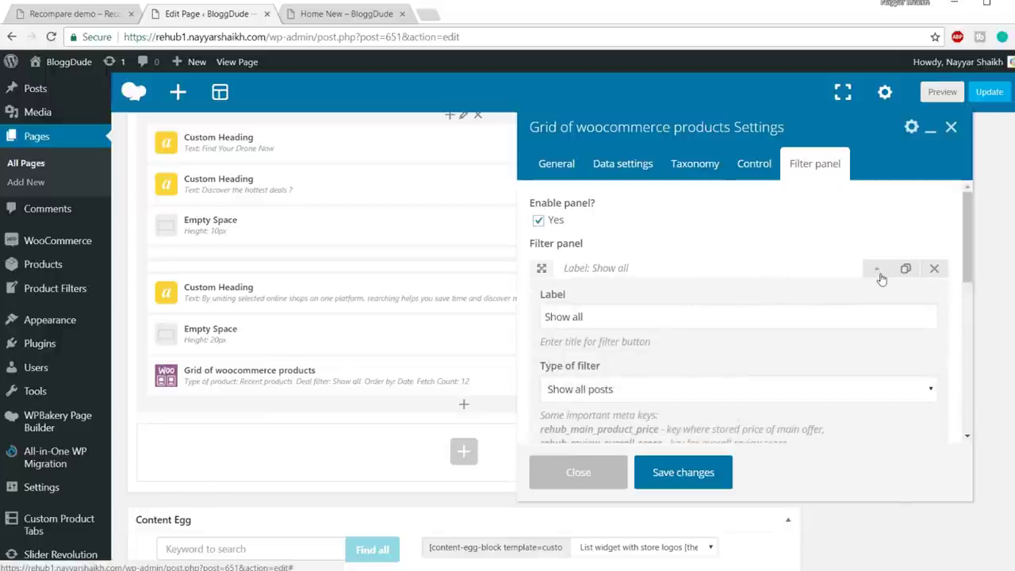
scroll(738, 270, "down", 2)
triple_click(674, 249)
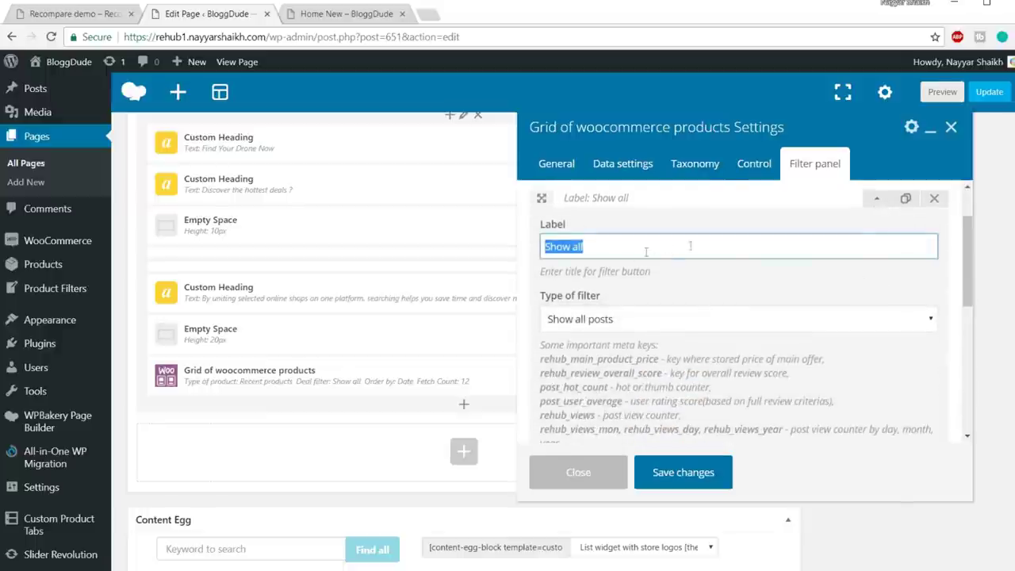
Step: Keep the Show all filter's type as Show all posts, checking the demo's tabs
left_click(79, 17)
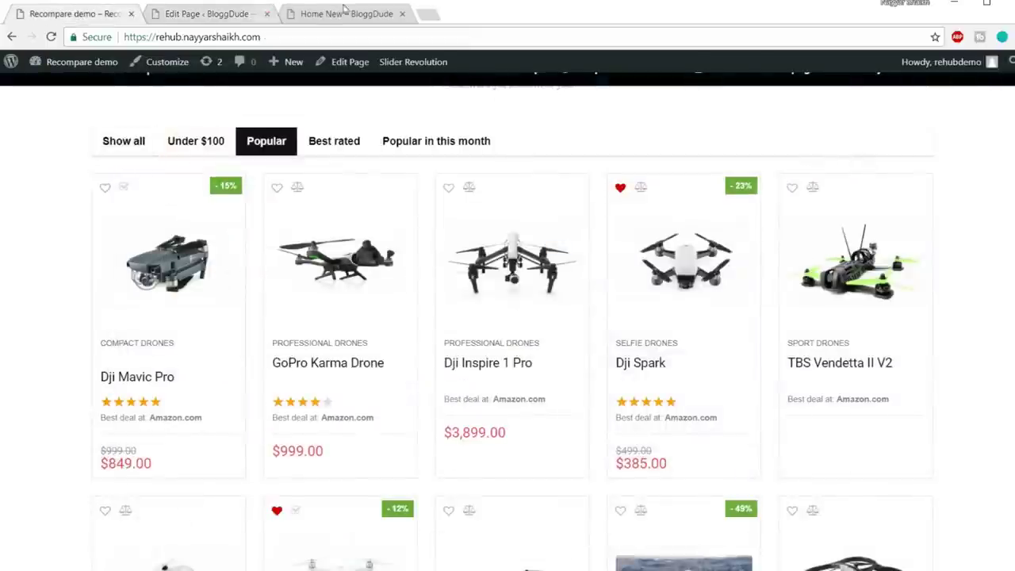
left_click(205, 13)
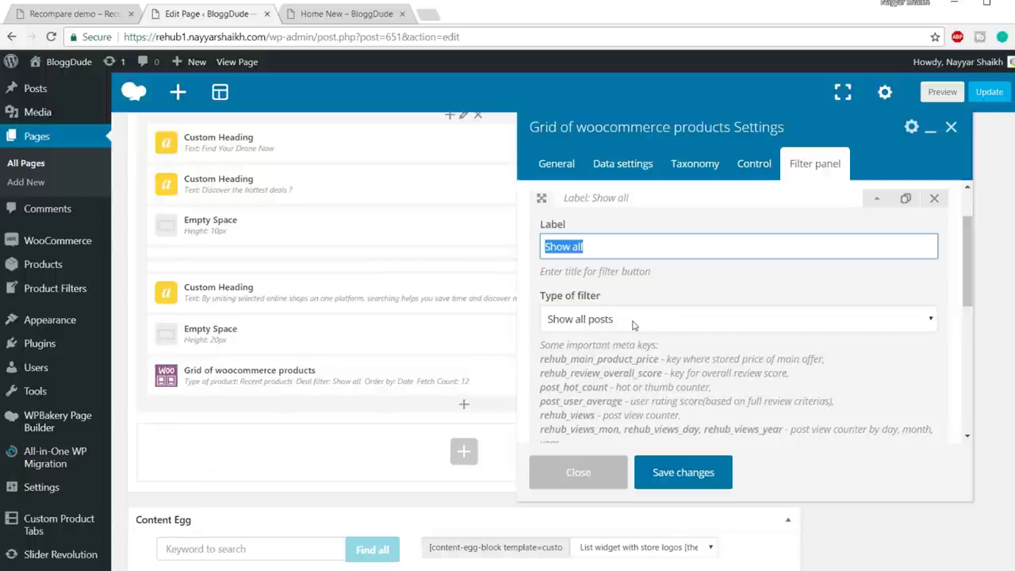
left_click(632, 319)
scroll(676, 319, "down", 1)
left_click(628, 257)
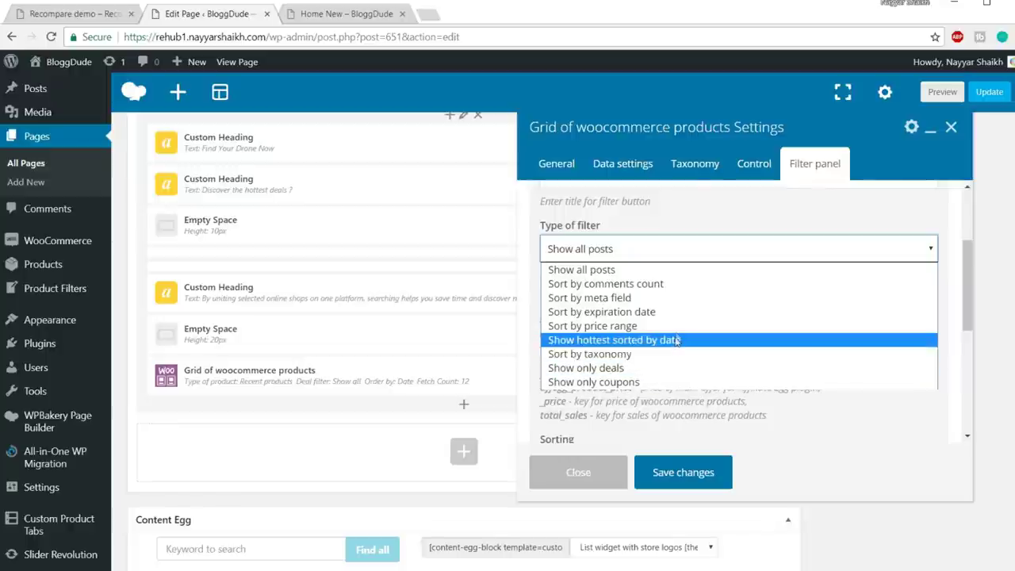
left_click(619, 271)
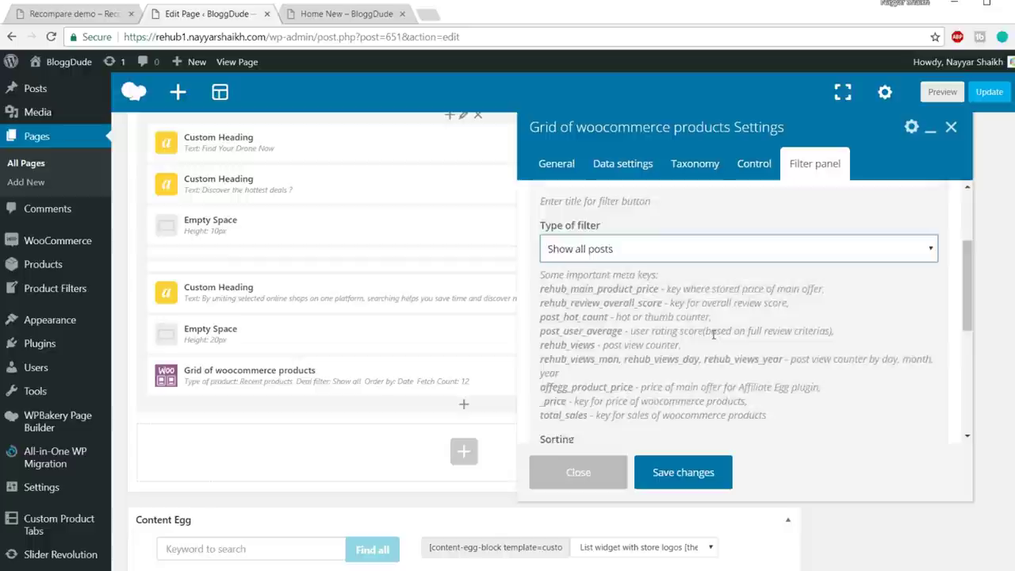
scroll(713, 334, "down", 2)
scroll(794, 302, "up", 4)
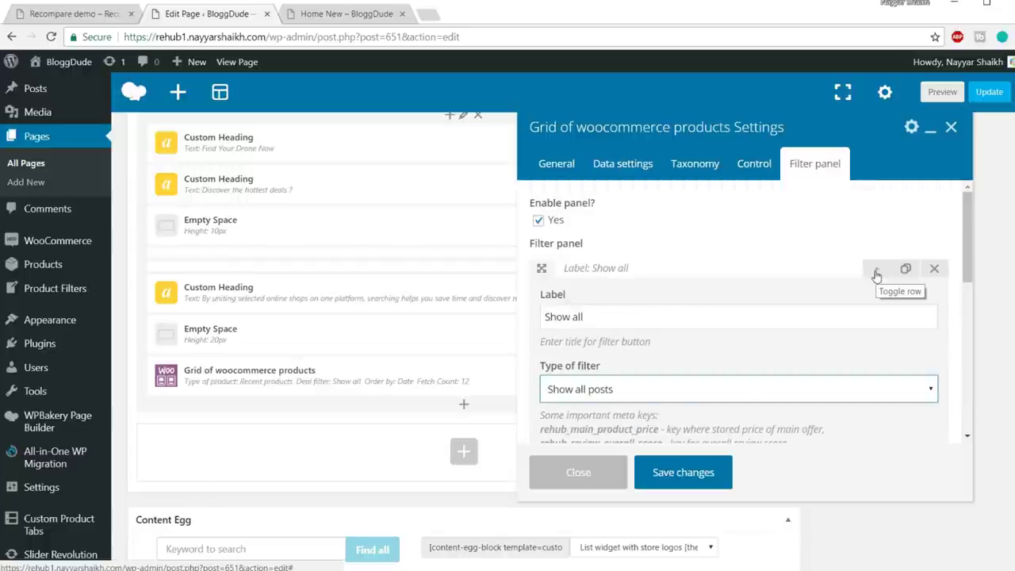
left_click(877, 270)
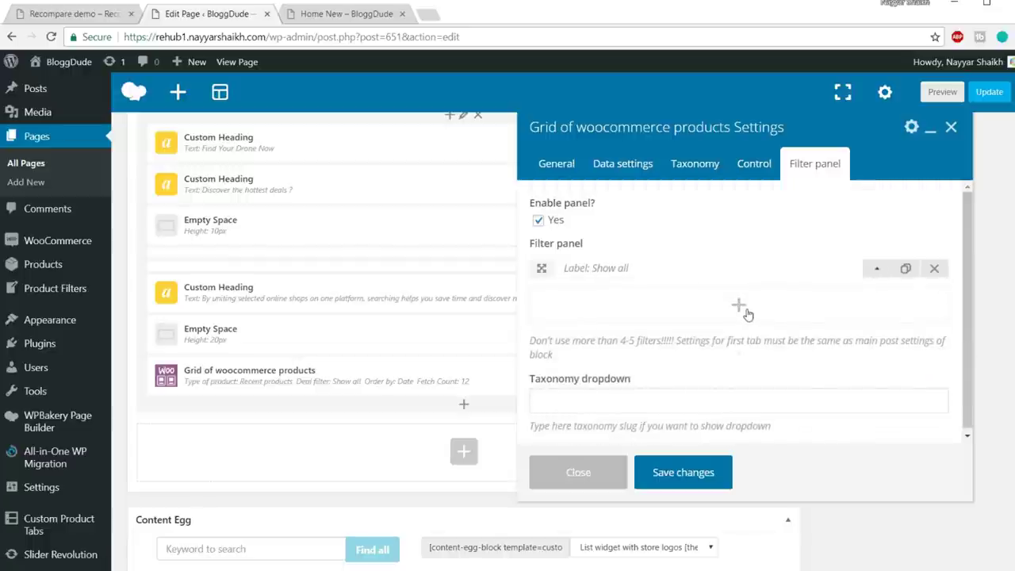
Step: Add a second filter labelled 'Under $100'
left_click(744, 311)
left_click(61, 15)
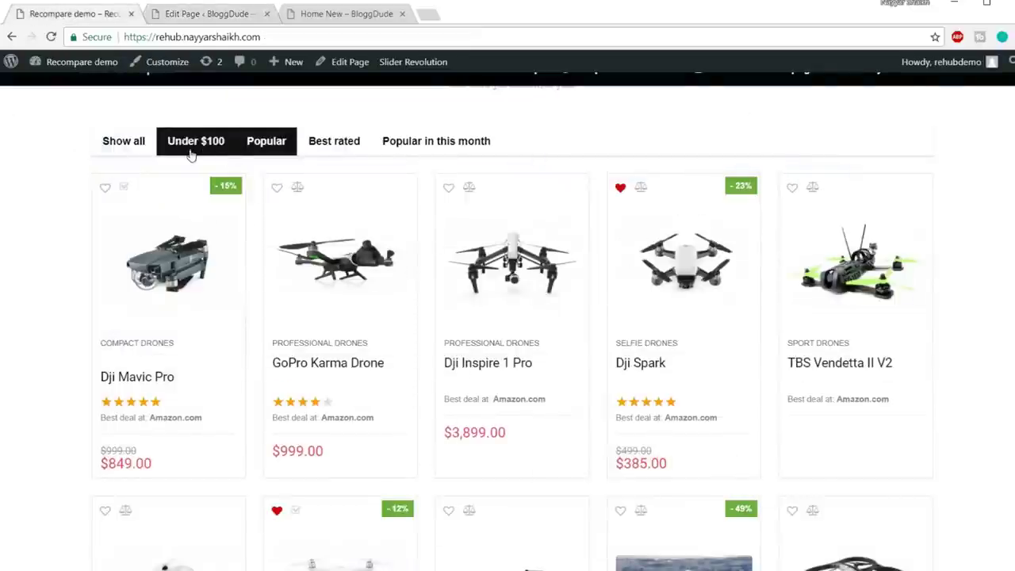
left_click(200, 16)
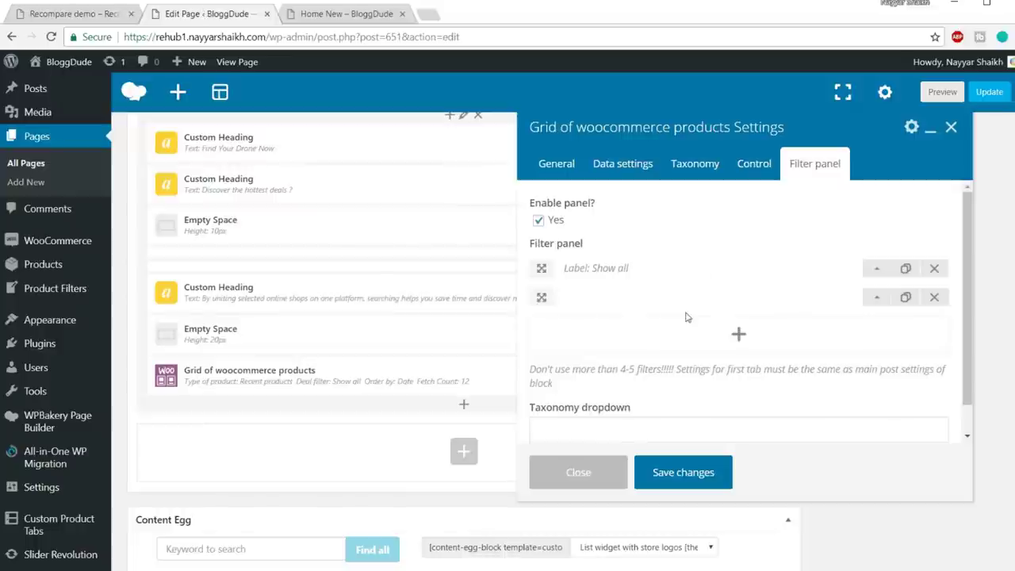
left_click(877, 299)
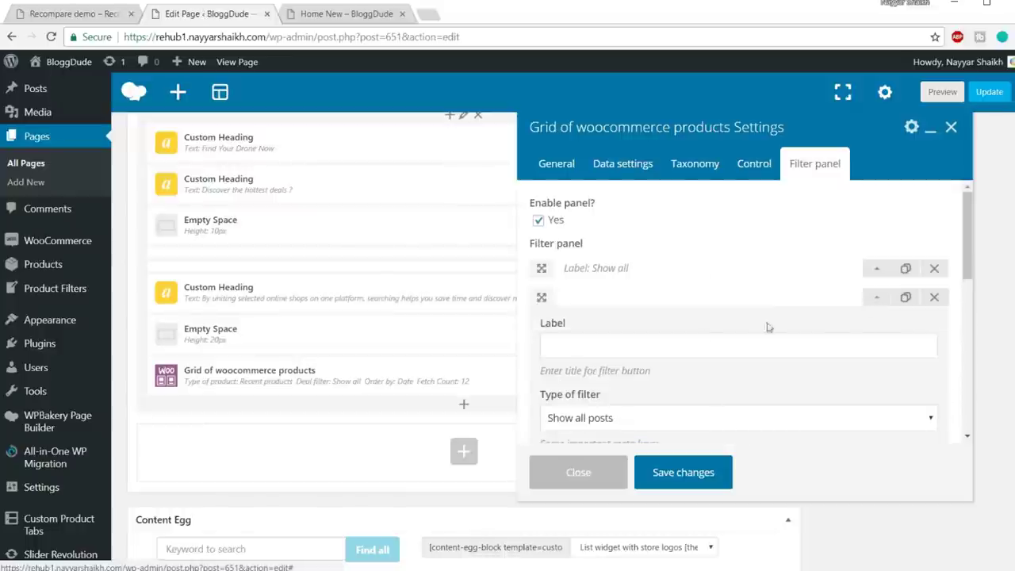
left_click(695, 341)
type("Under")
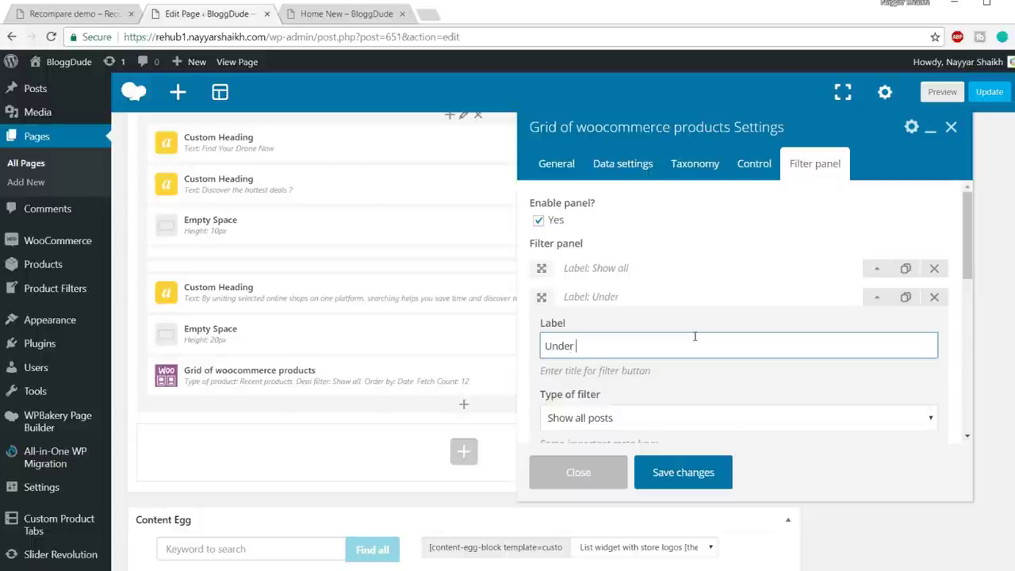
type(" $100")
Step: Set the Under $100 filter to sort by price range 0-100
scroll(696, 347, "down", 3)
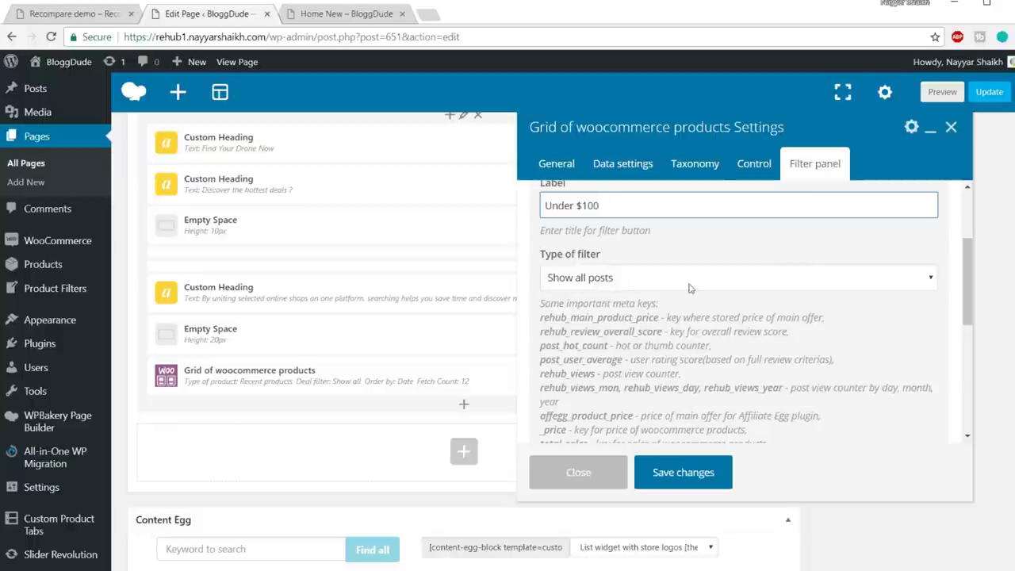
scroll(751, 312, "down", 1)
scroll(748, 310, "up", 1)
left_click(673, 284)
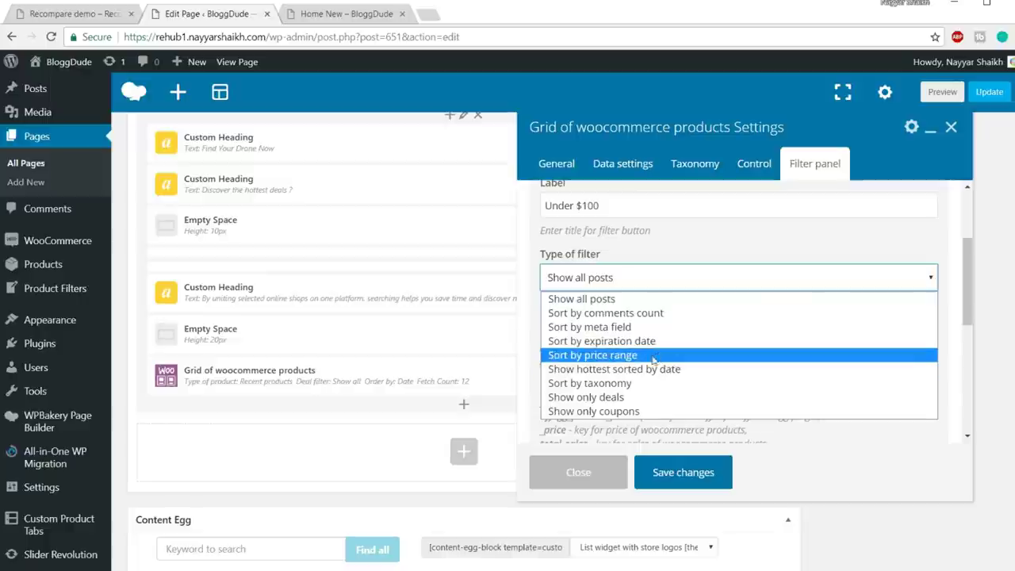
left_click(656, 356)
scroll(718, 353, "down", 3)
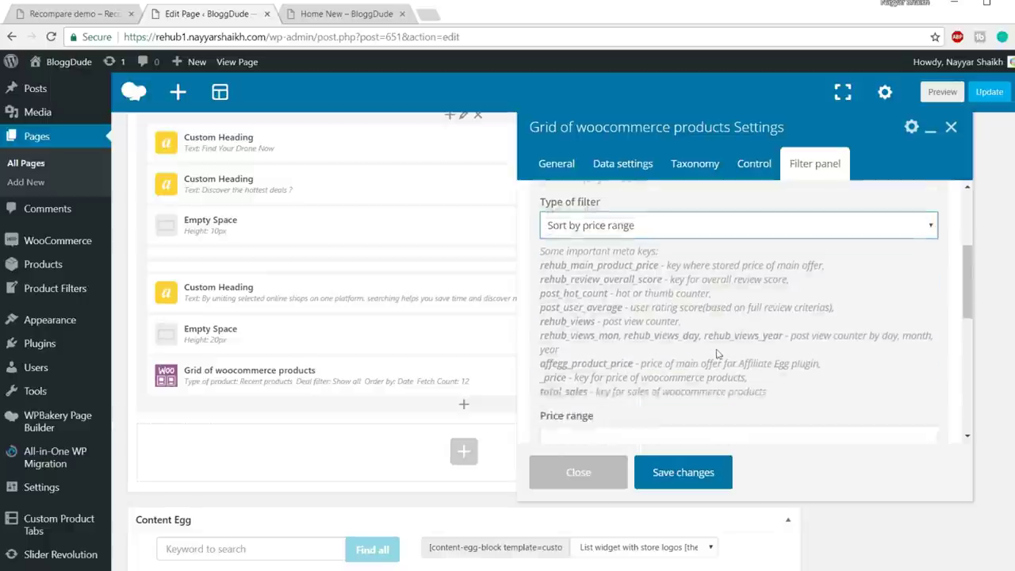
left_click(718, 349)
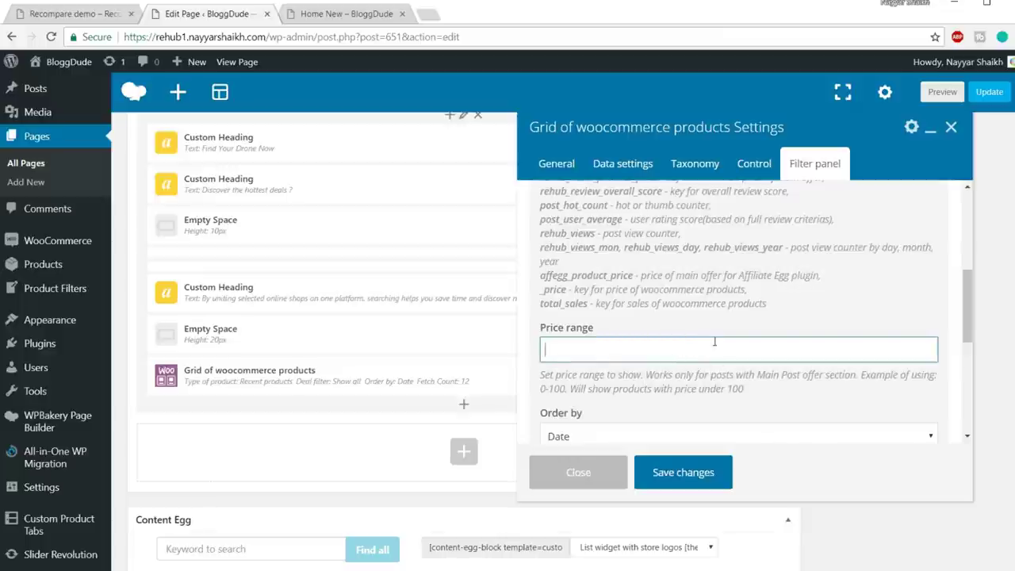
type("0-100")
scroll(718, 341, "down", 5)
scroll(722, 349, "up", 5)
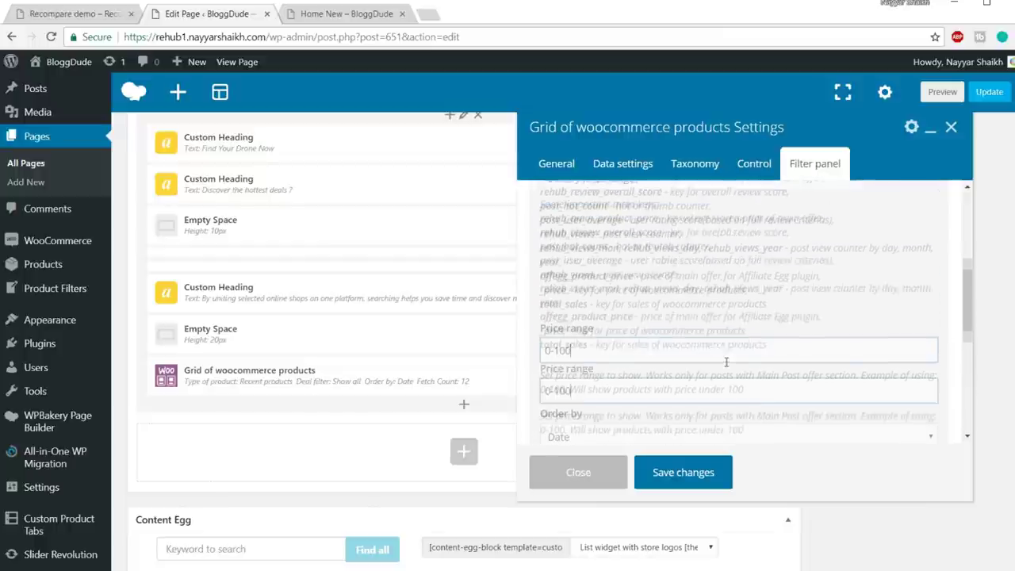
scroll(727, 362, "up", 6)
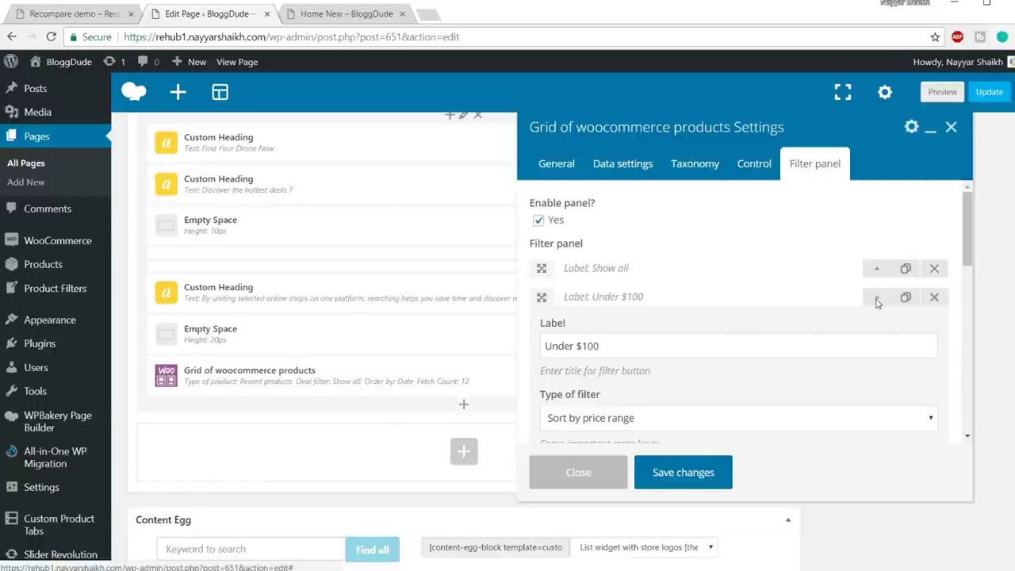
left_click(878, 298)
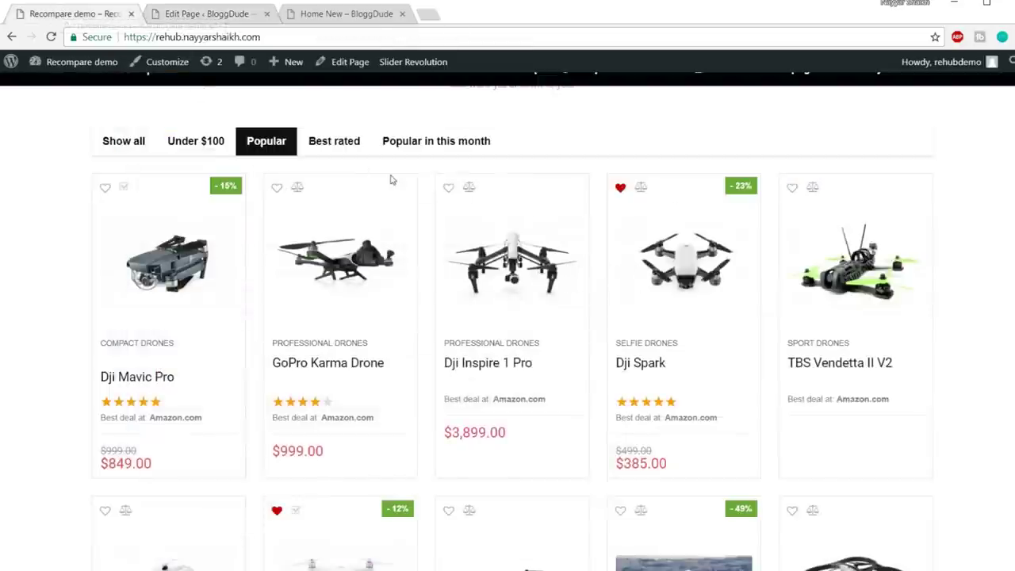
left_click(228, 12)
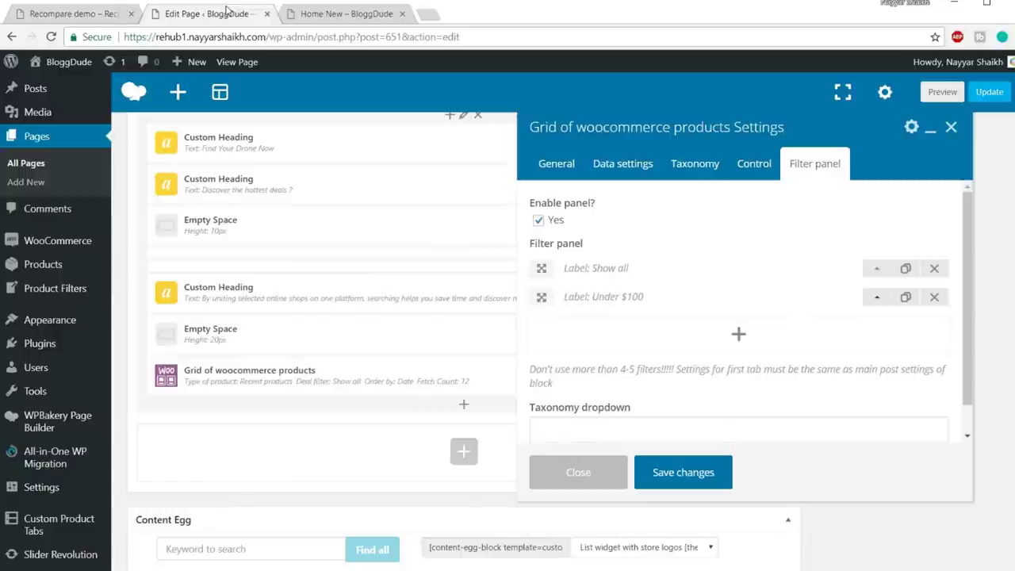
Step: Add a third filter labelled Popular
scroll(809, 279, "down", 1)
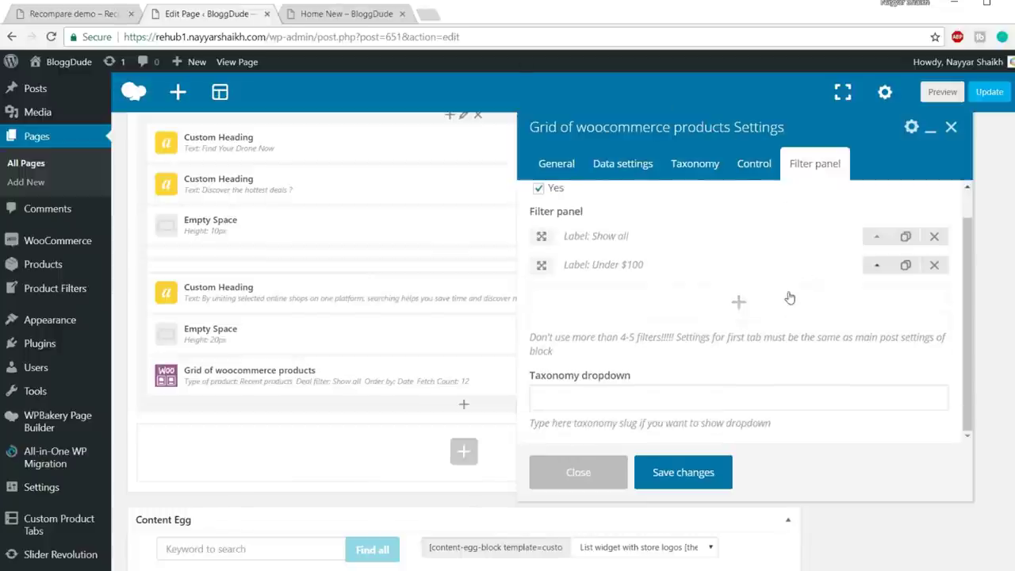
left_click(736, 305)
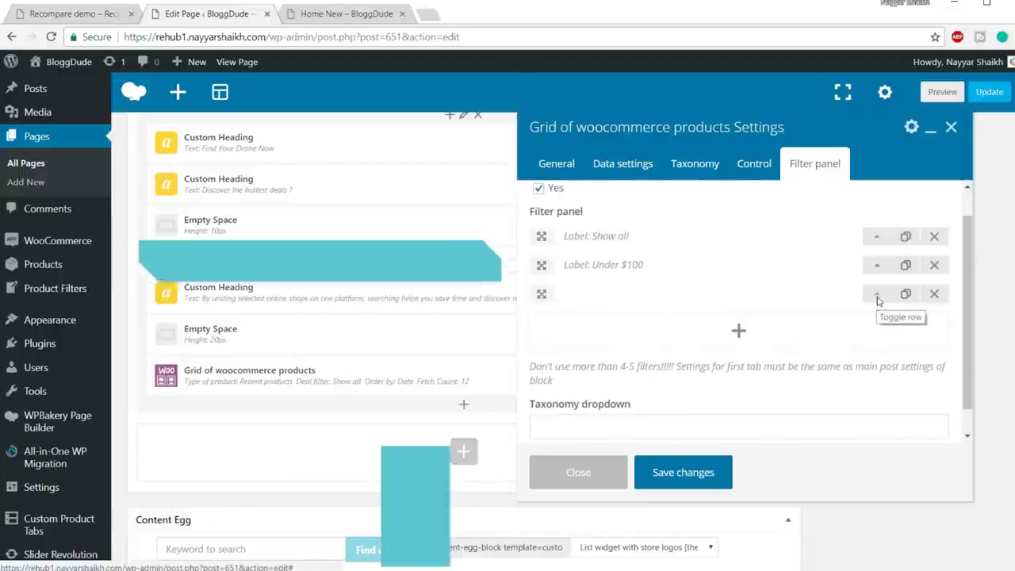
left_click(878, 295)
scroll(793, 310, "down", 2)
left_click(649, 272)
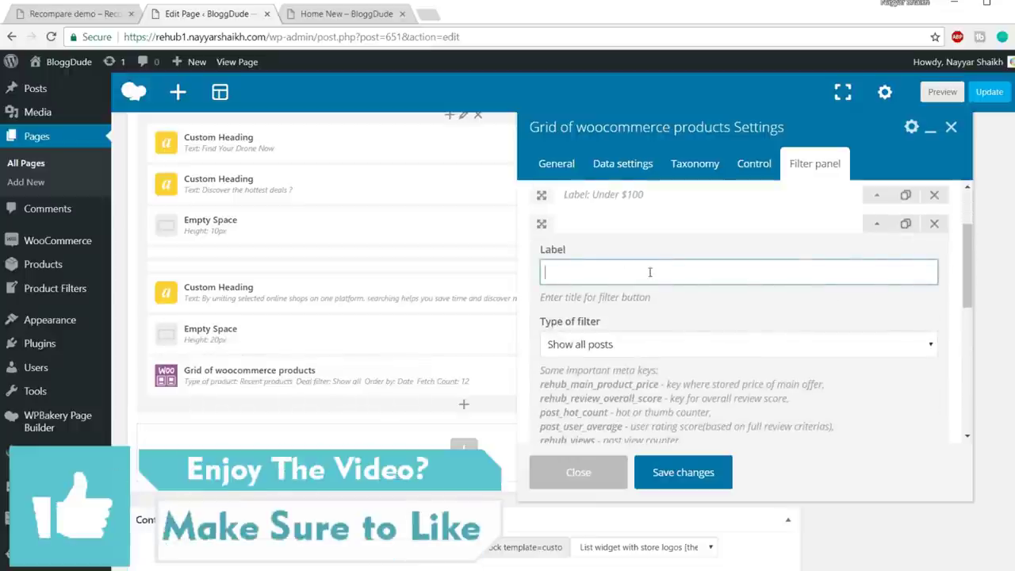
type("Popular")
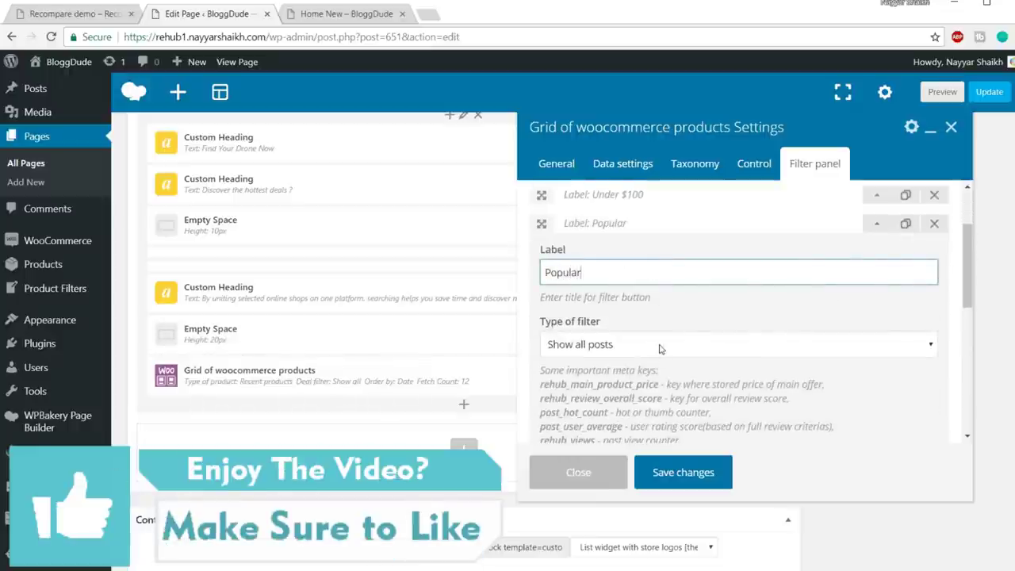
Step: Make the Popular filter show the hottest items by date
left_click(660, 348)
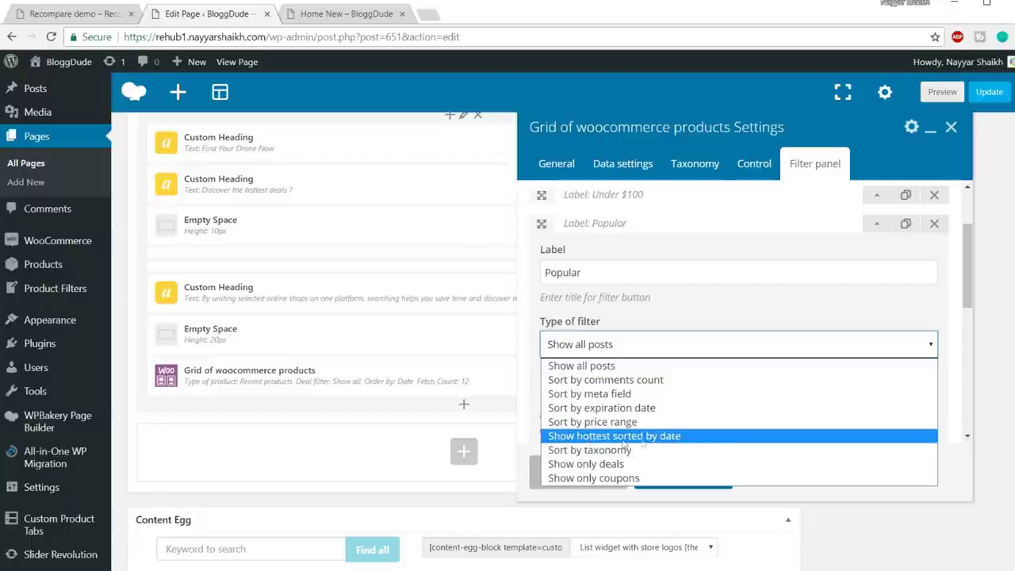
left_click(660, 439)
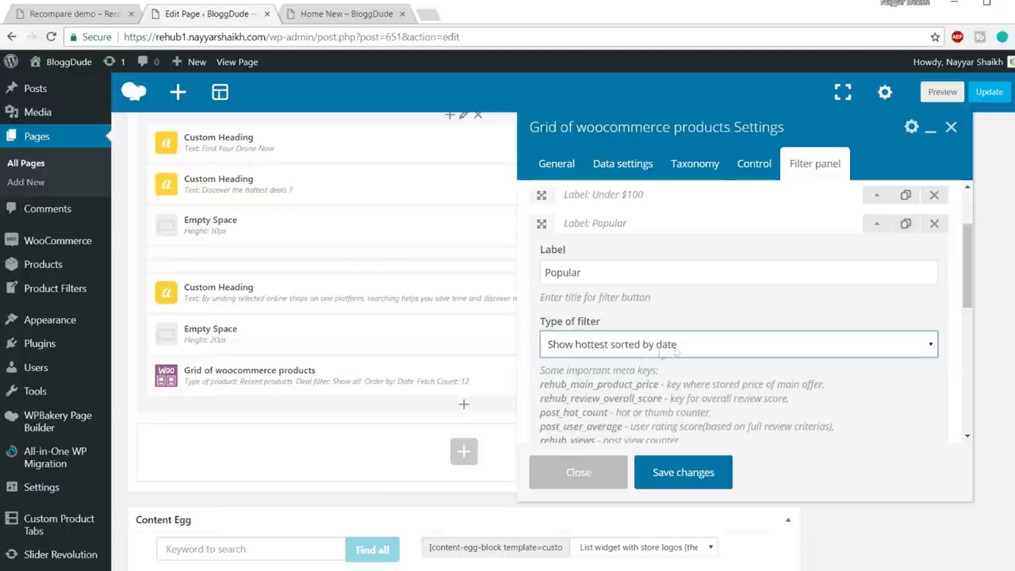
scroll(749, 369, "down", 1)
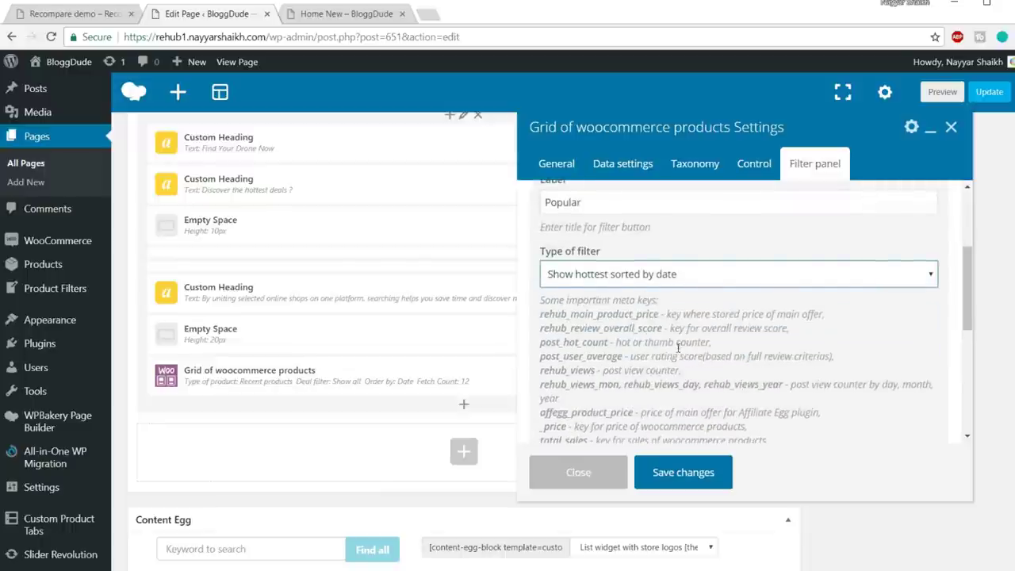
scroll(762, 413, "down", 3)
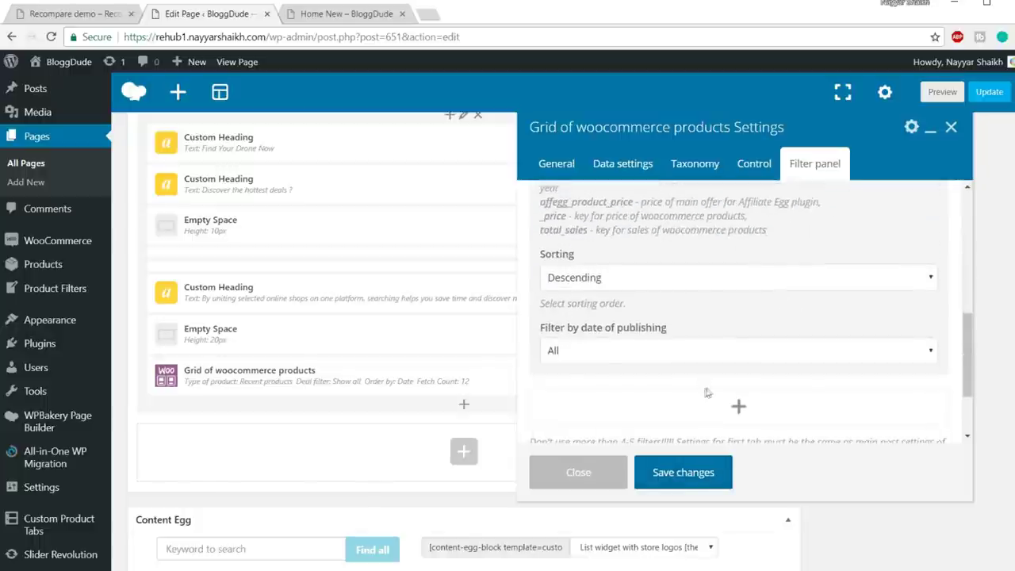
scroll(793, 401, "up", 3)
scroll(872, 308, "up", 2)
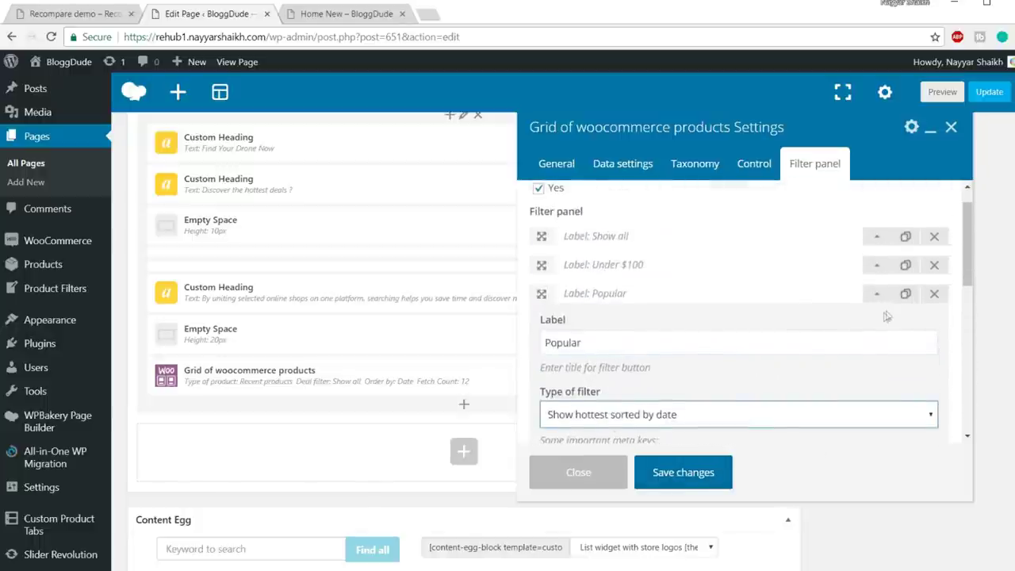
left_click(877, 298)
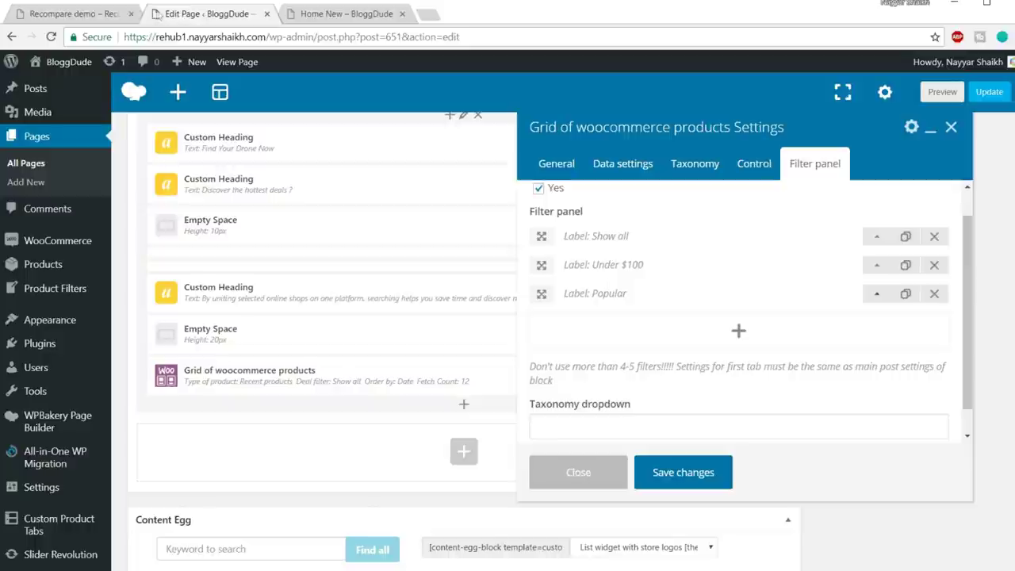
Step: Save the product grid's filter settings and update the page
left_click(79, 13)
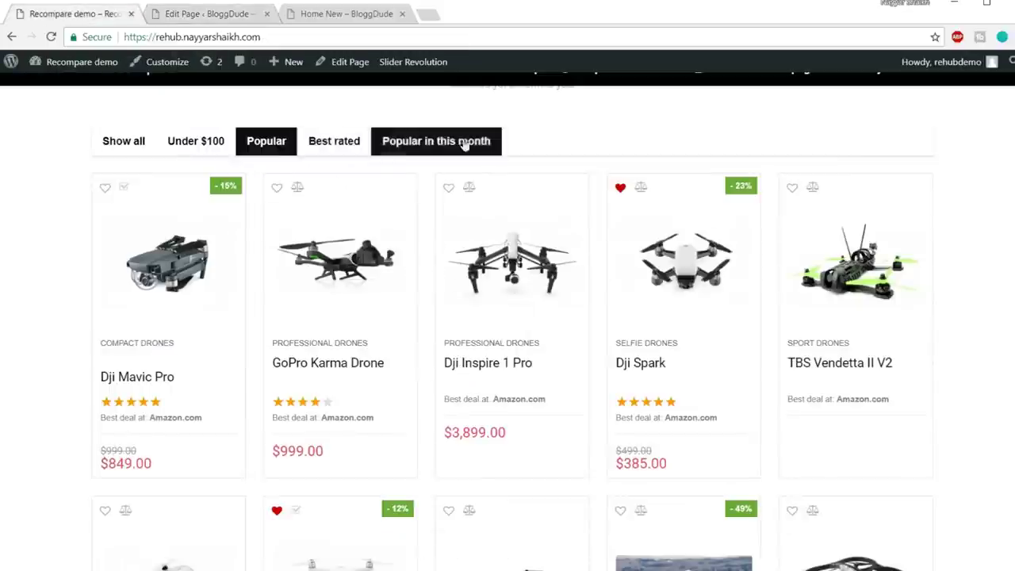
left_click(213, 15)
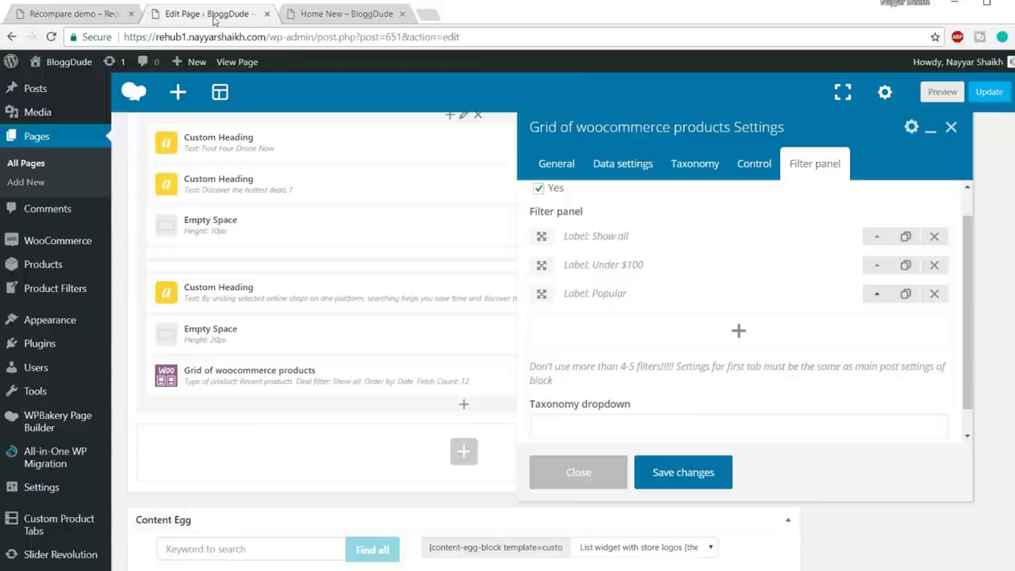
left_click(710, 475)
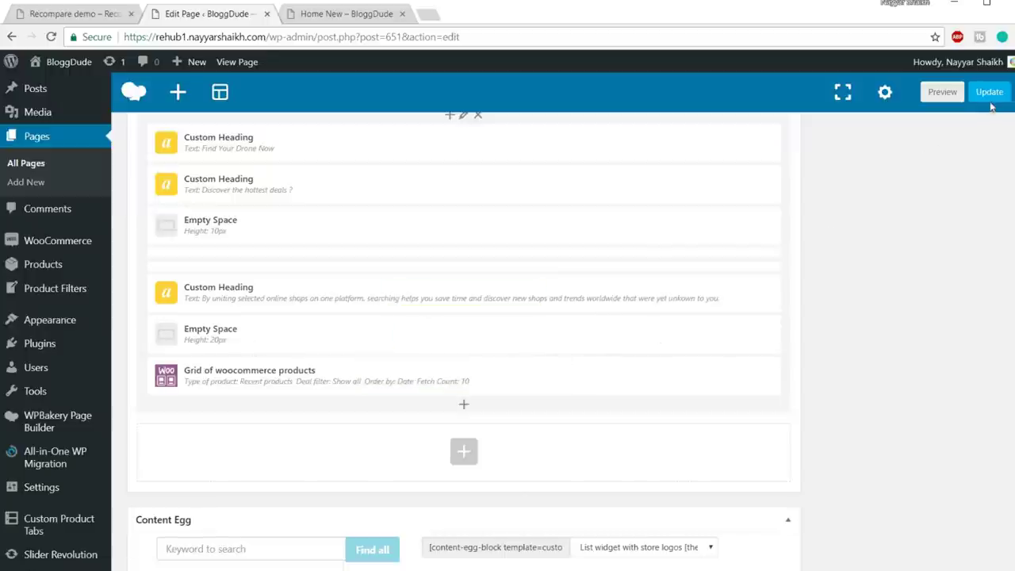
left_click(990, 93)
Step: Reload the live Home New page
left_click(337, 16)
left_click(372, 36)
key("Return")
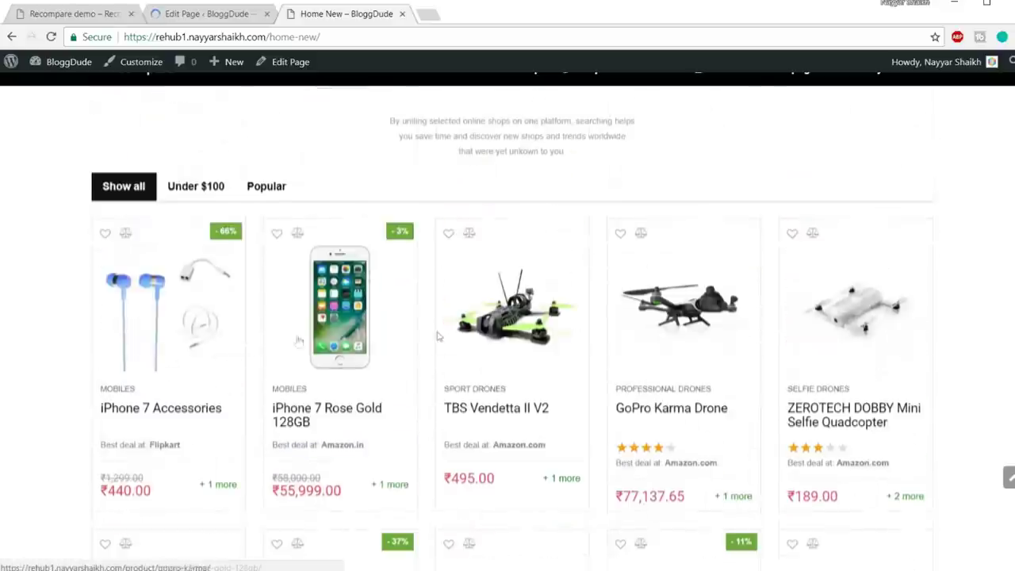
left_click(199, 191)
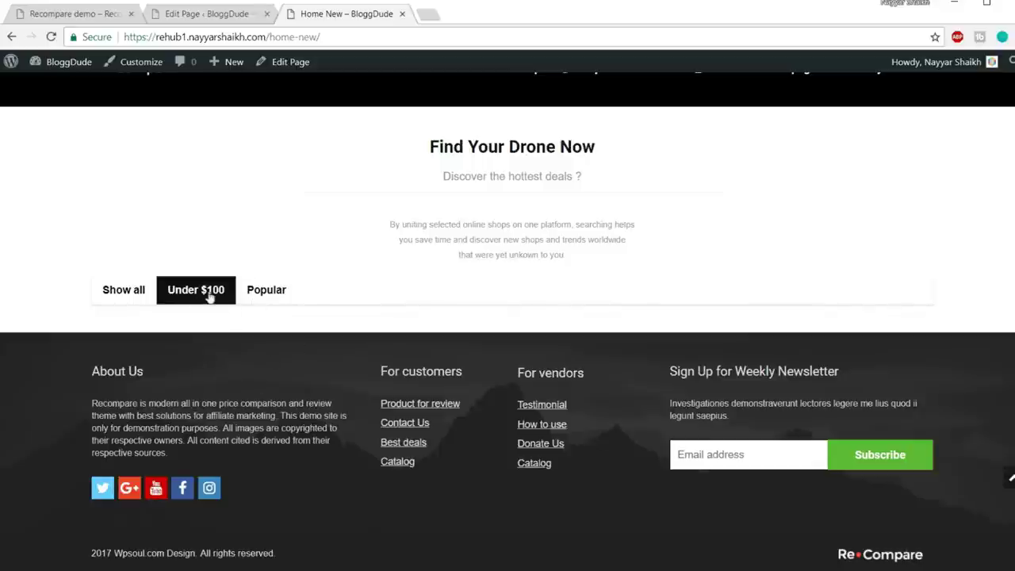
left_click(267, 296)
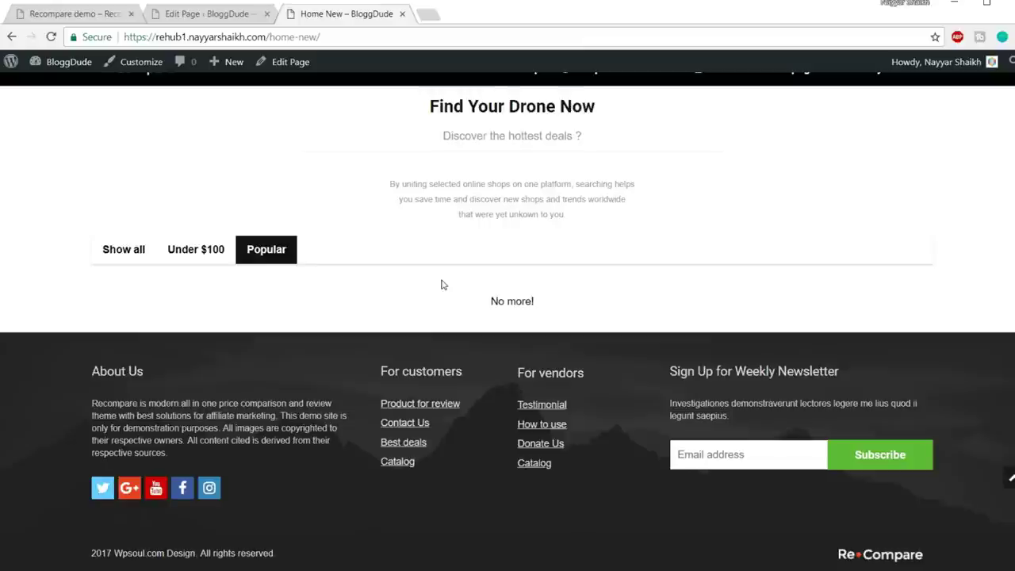
left_click(277, 252)
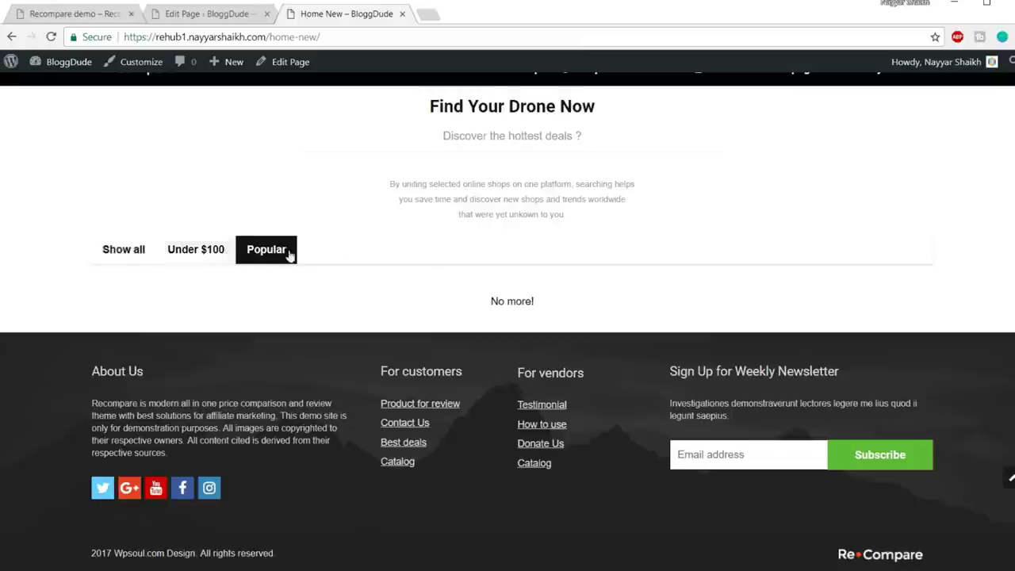
left_click(140, 253)
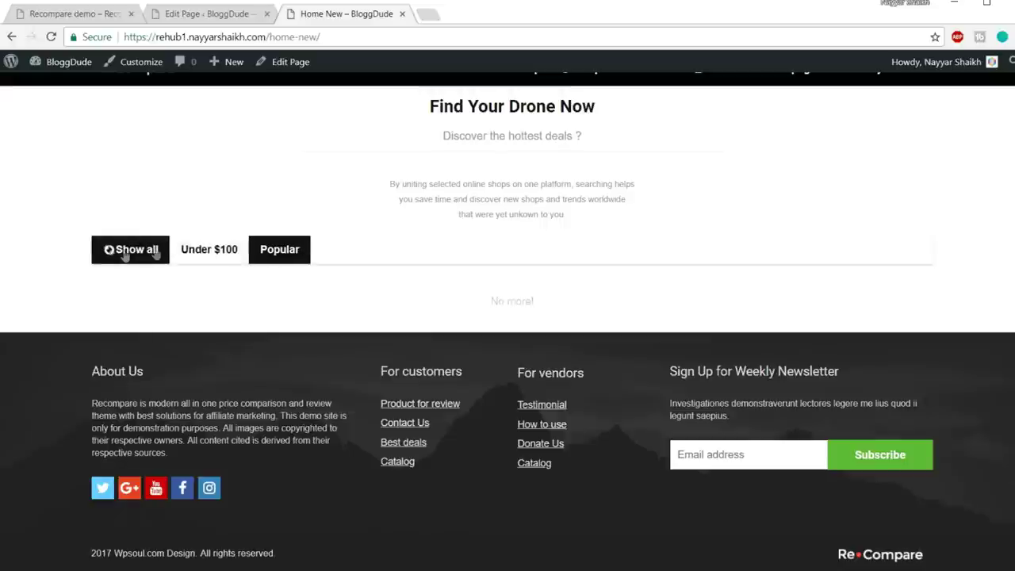
scroll(208, 250, "down", 1)
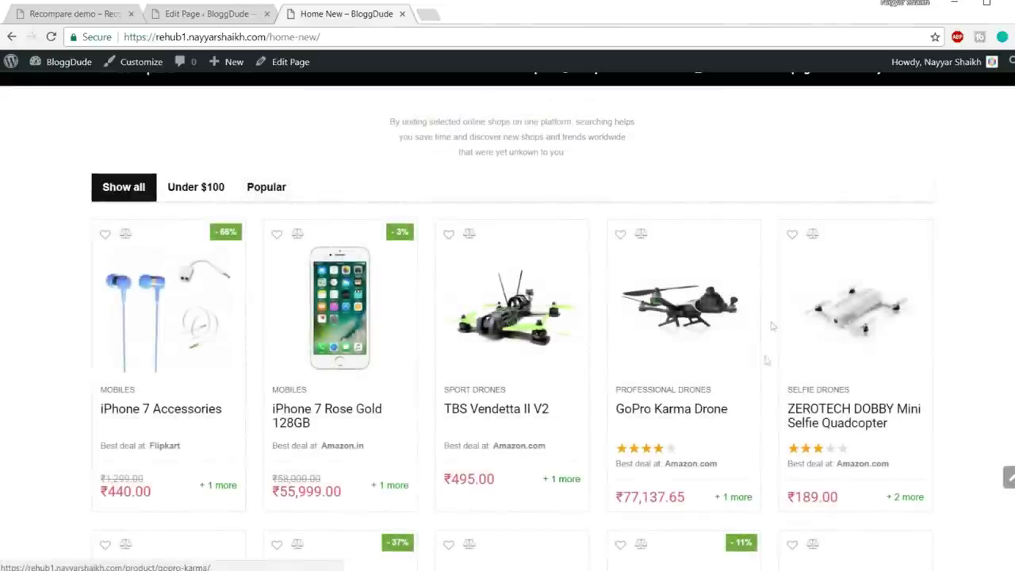
scroll(1000, 357, "down", 5)
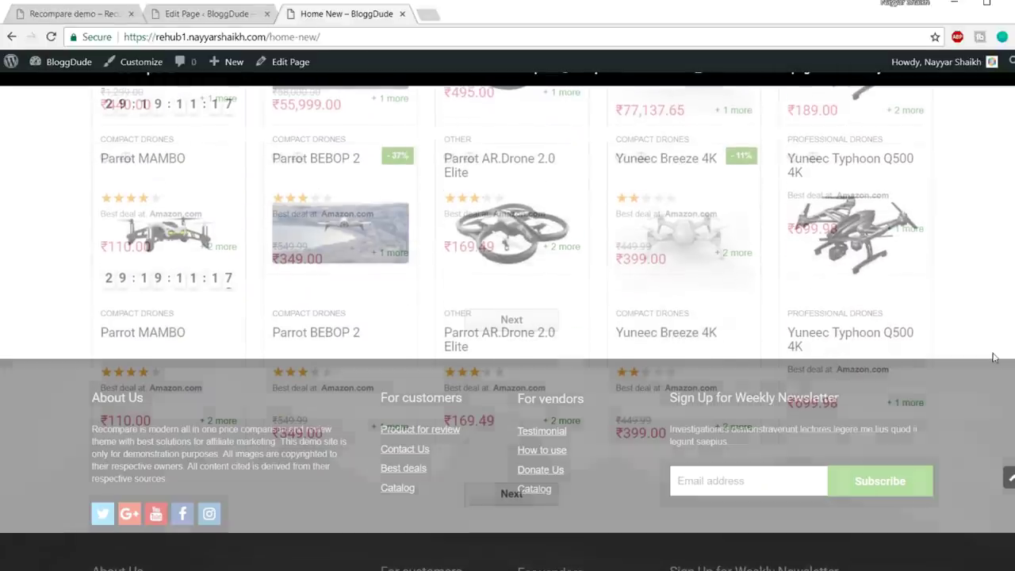
scroll(285, 90, "up", 5)
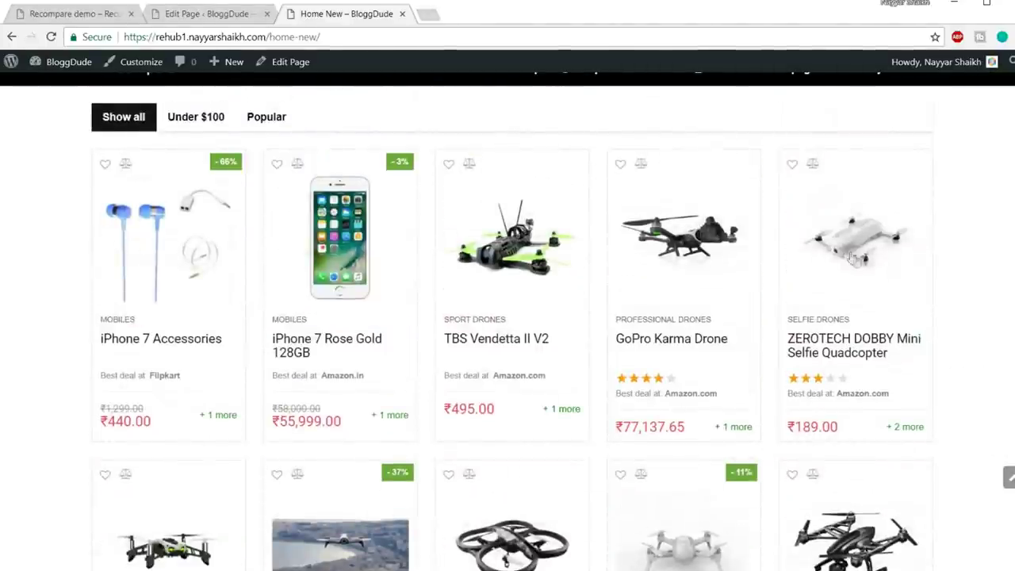
scroll(853, 256, "up", 3)
left_click(76, 14)
scroll(736, 259, "down", 8)
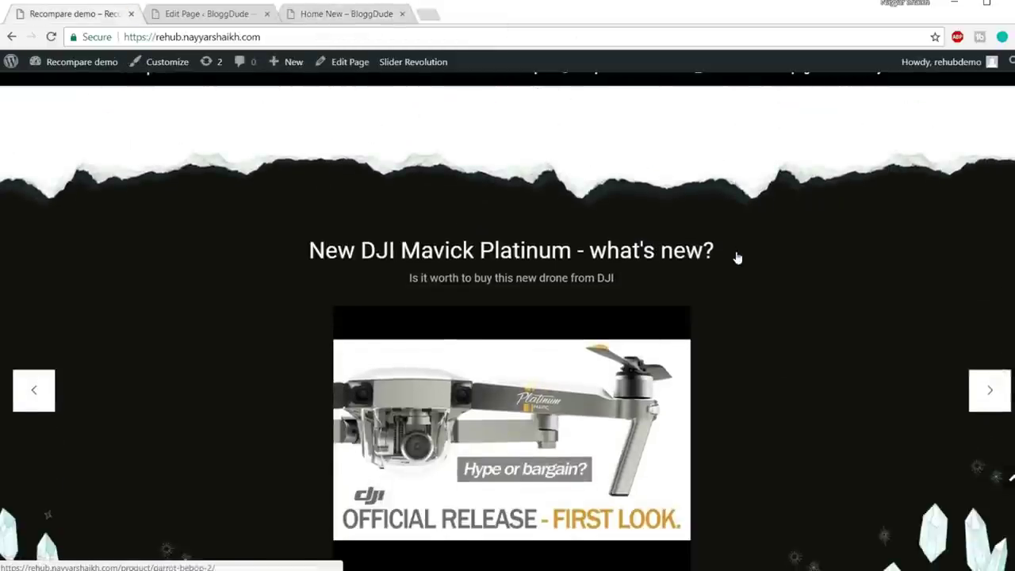
scroll(736, 257, "up", 2)
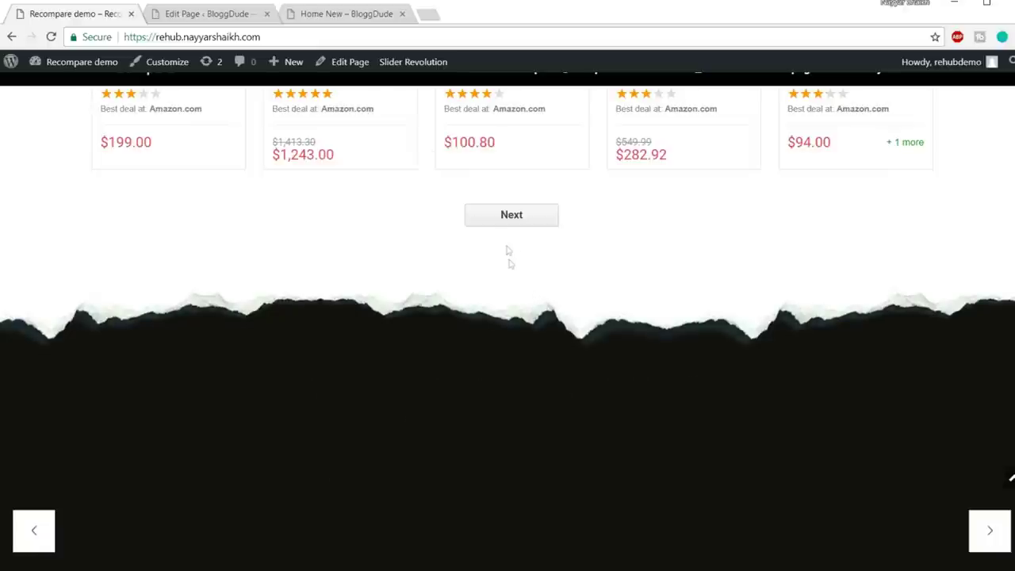
left_click(345, 14)
scroll(470, 357, "down", 8)
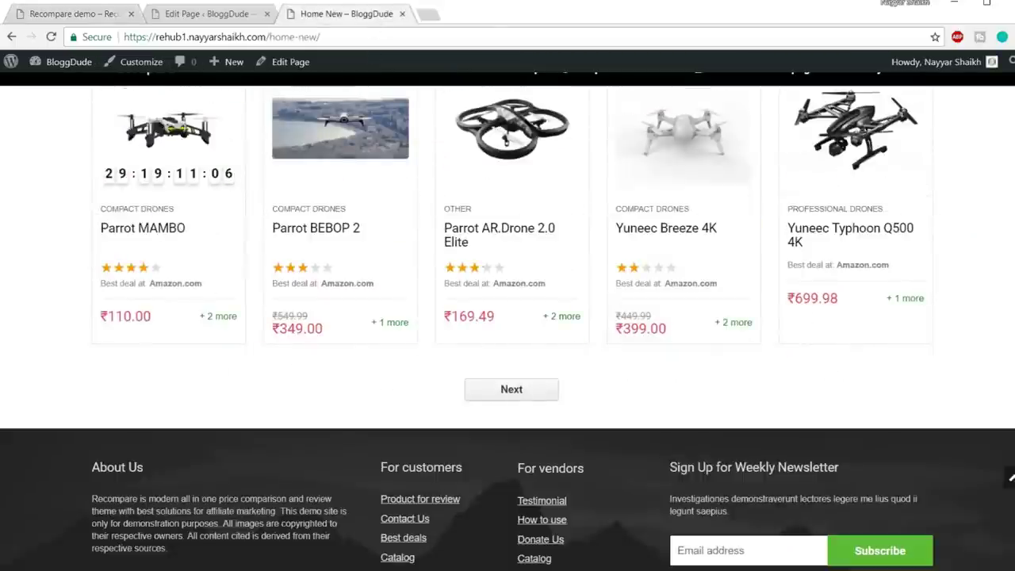
left_click(191, 14)
Step: Duplicate the 20px Empty Space and move the copy below the product grid
scroll(670, 333, "down", 10)
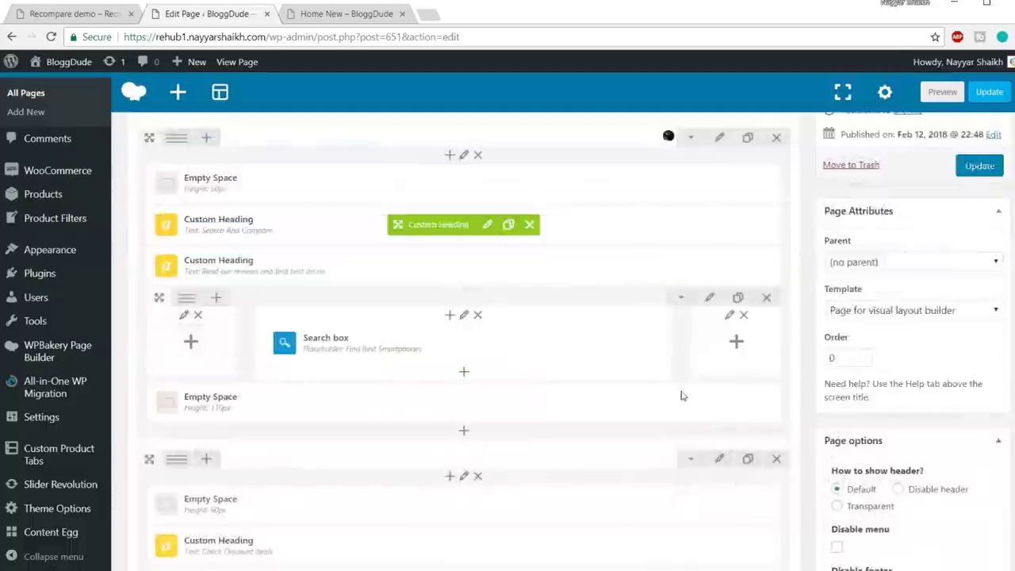
scroll(683, 397, "down", 6)
scroll(682, 397, "up", 5)
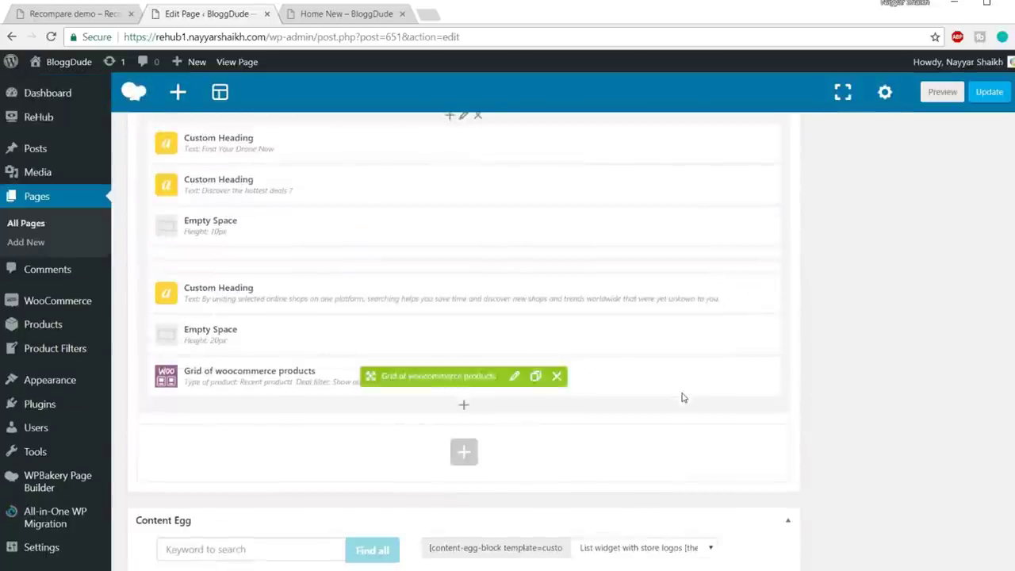
scroll(532, 381, "down", 1)
left_click(502, 334)
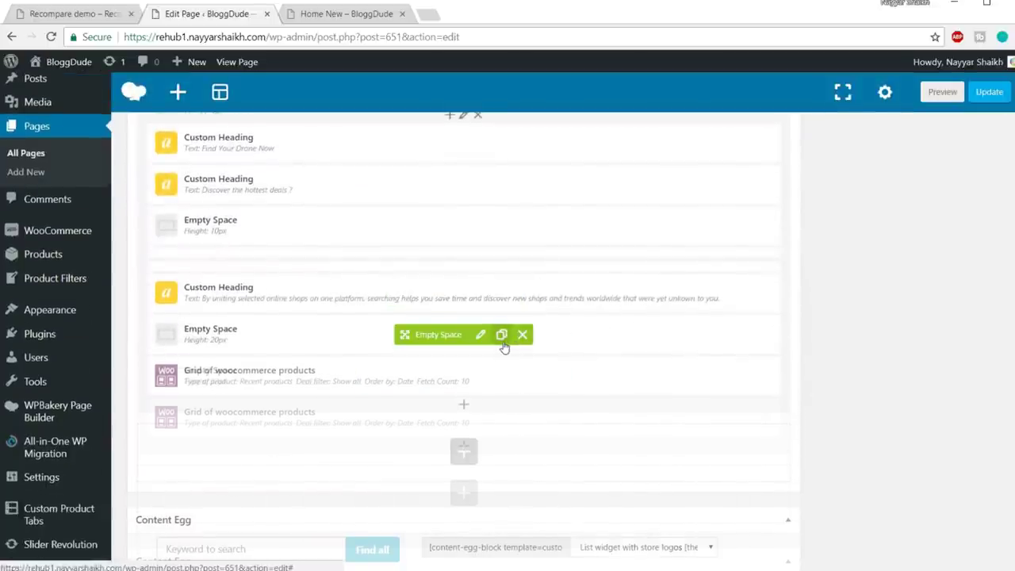
scroll(578, 328, "down", 1)
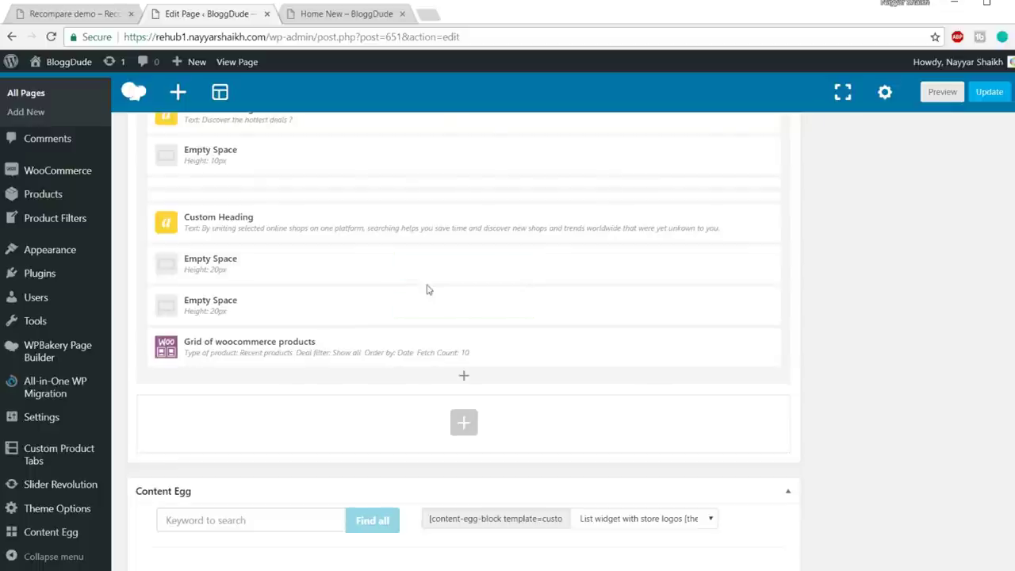
left_click_drag(423, 300, 414, 370)
Step: Update the page and view the Recompare demo site
mouse_move(998, 98)
left_click(990, 92)
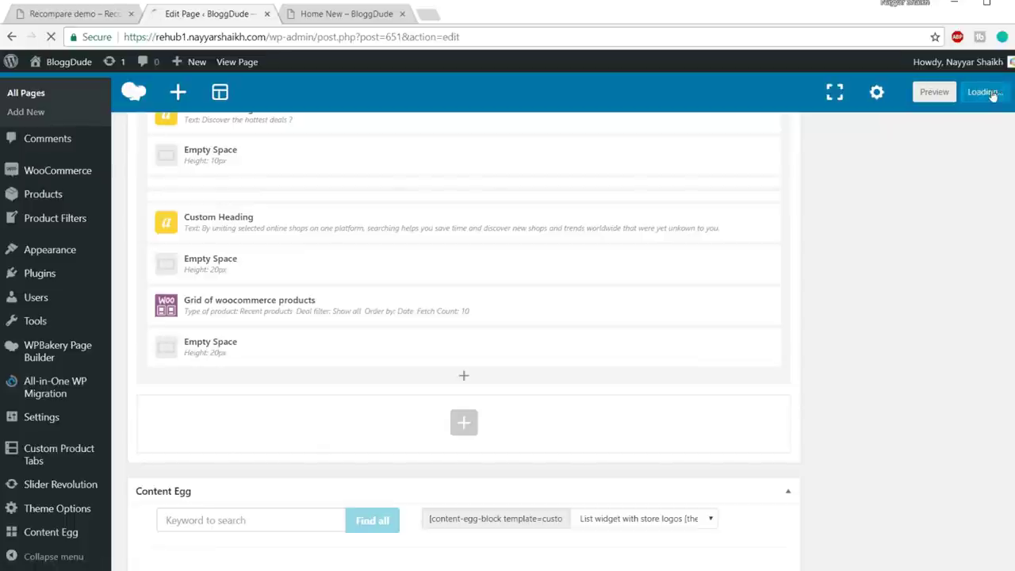
left_click(50, 16)
scroll(476, 346, "down", 3)
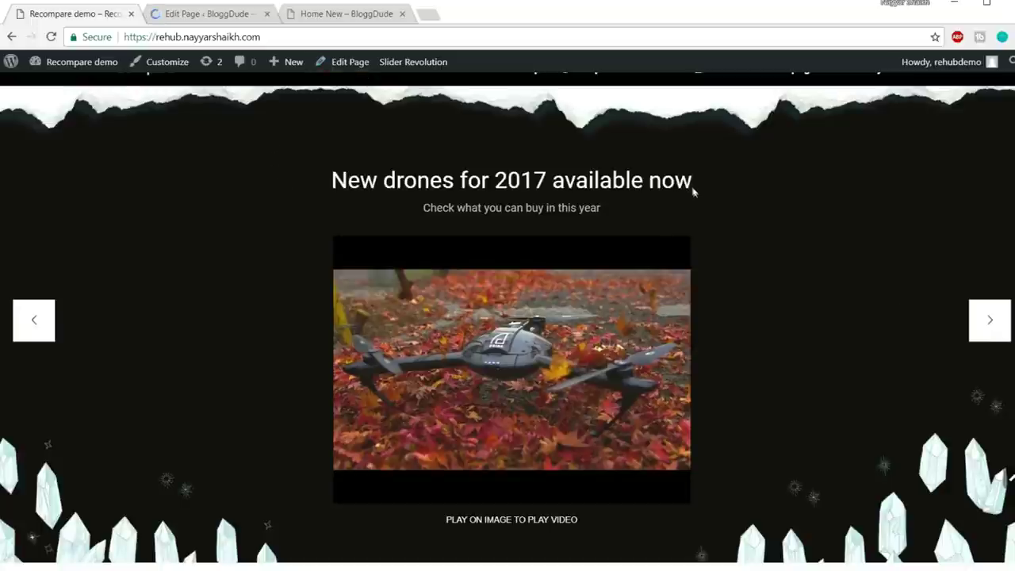
Step: Advance the demo's video slider three slides, then return to the Edit Page tab
left_click(990, 322)
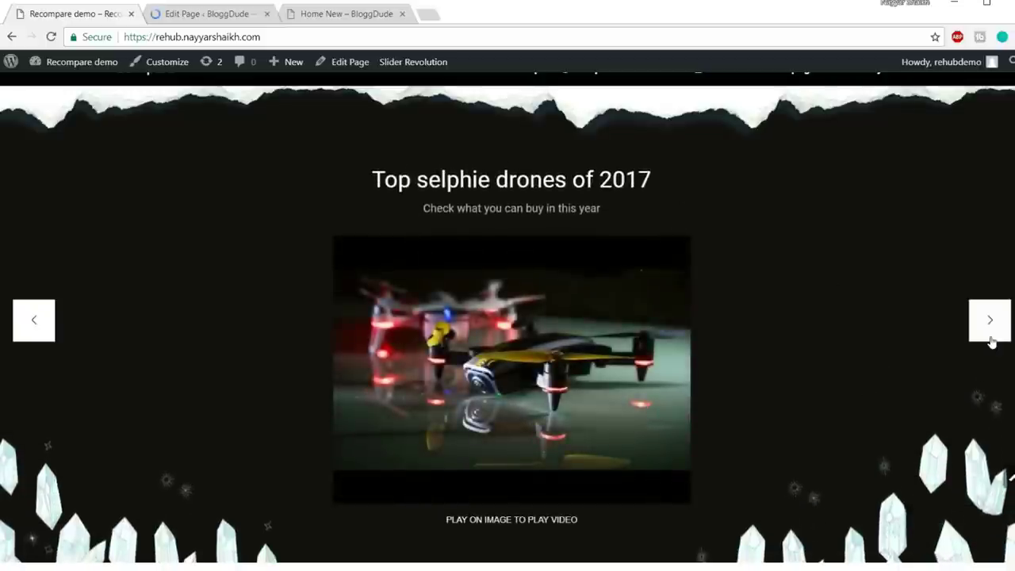
left_click(991, 337)
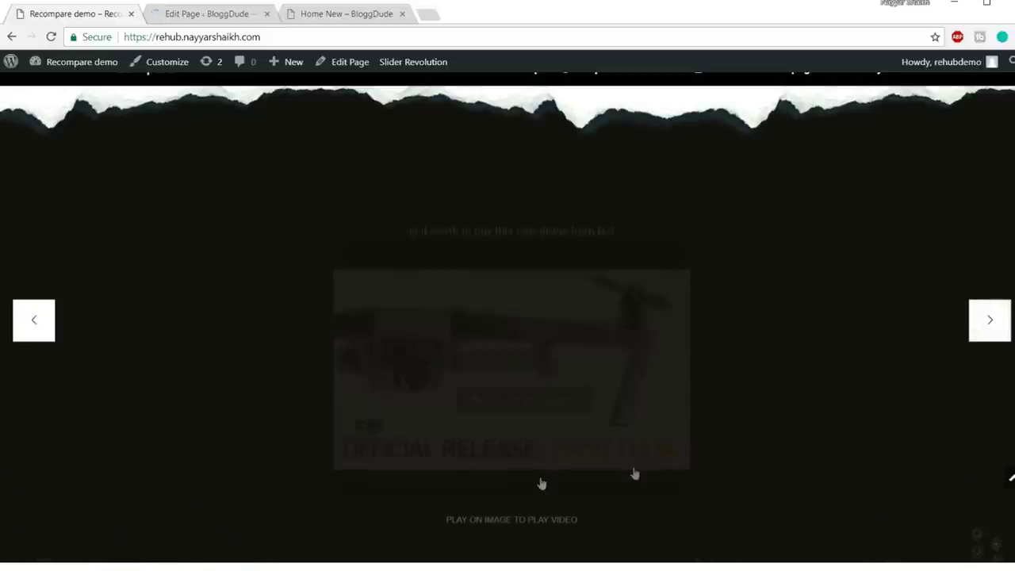
left_click(984, 340)
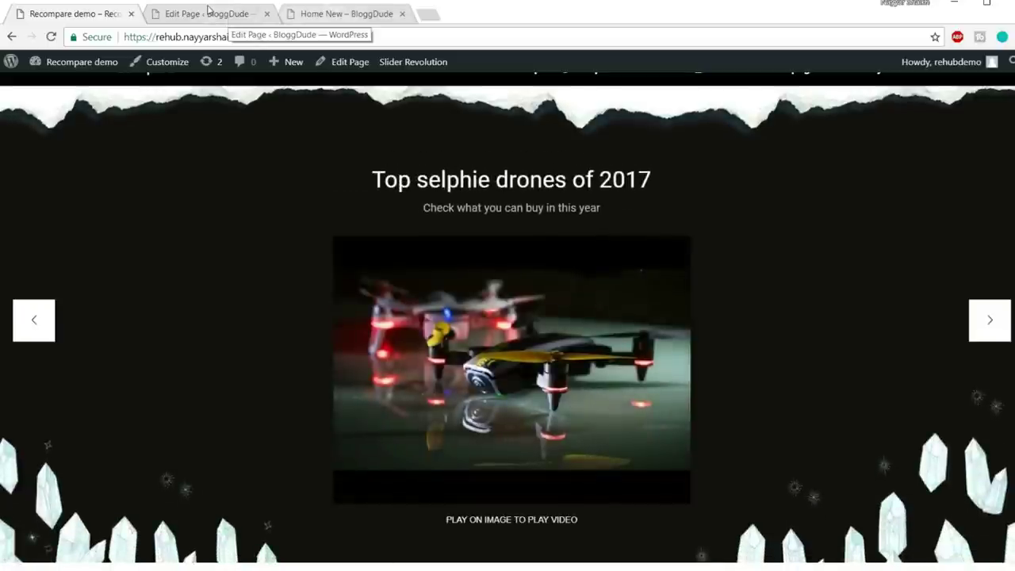
left_click(209, 10)
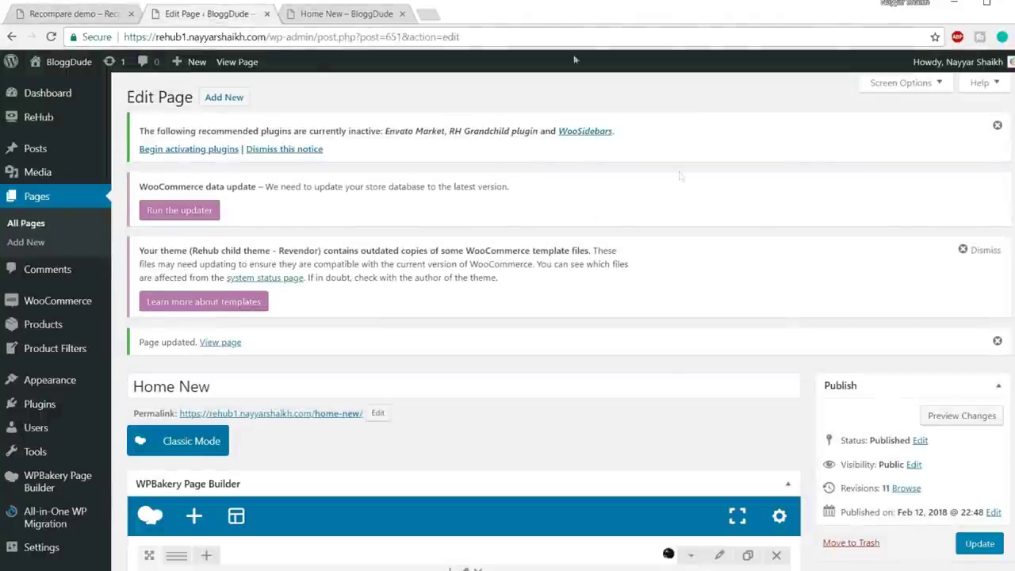
Step: Open Slider Revolution from the admin sidebar to reach the new slider setup
scroll(86, 246, "down", 8)
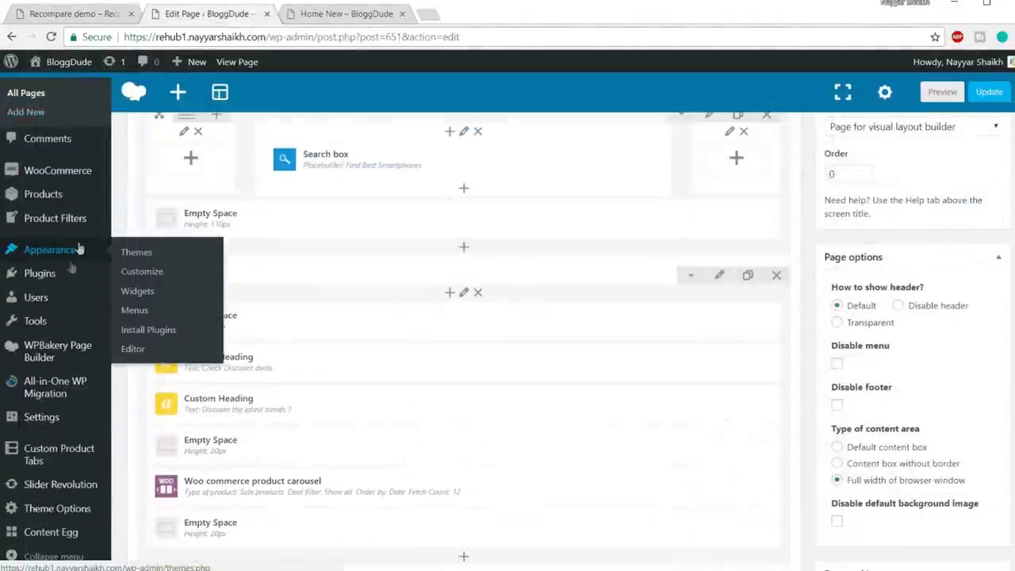
mouse_move(64, 482)
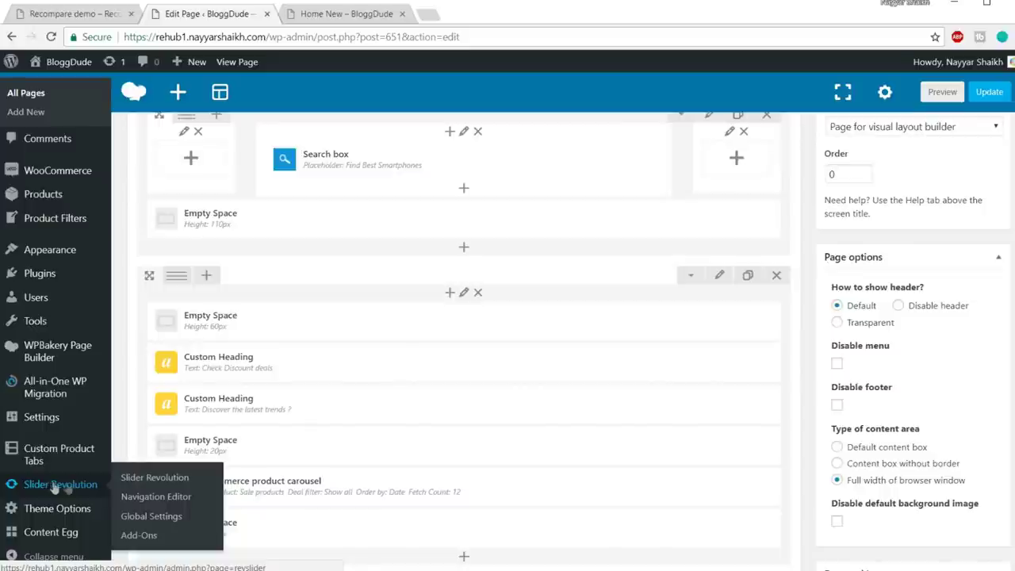
left_click(66, 483)
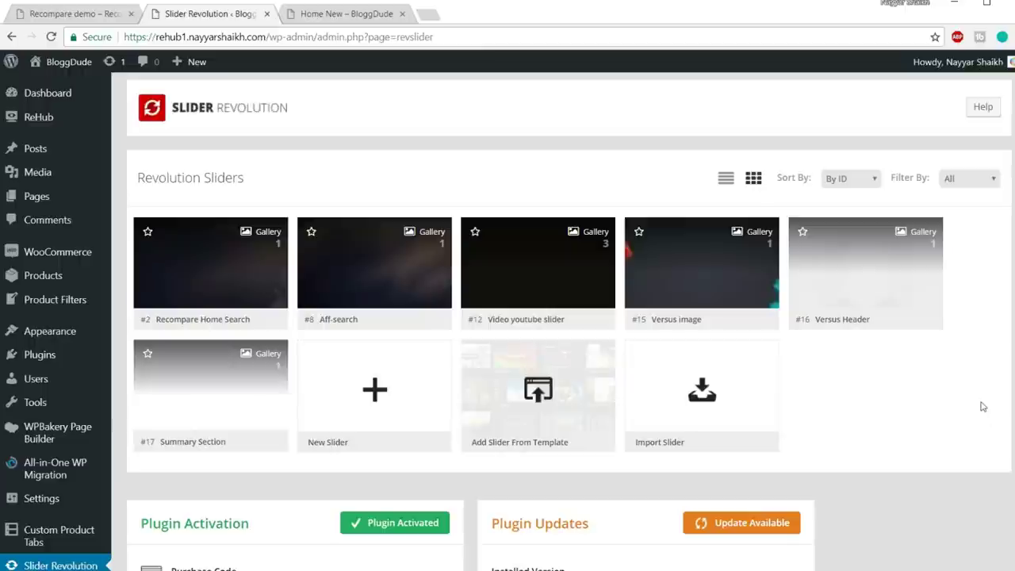
scroll(982, 406, "down", 1)
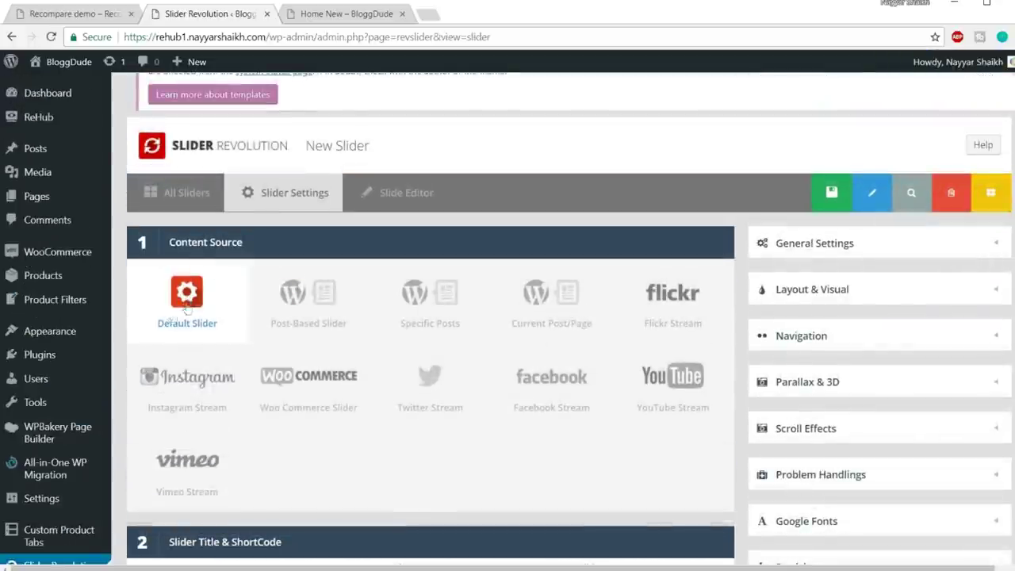
Step: Name the slider homepageslider and copy the name into the Alias field
scroll(340, 310, "down", 5)
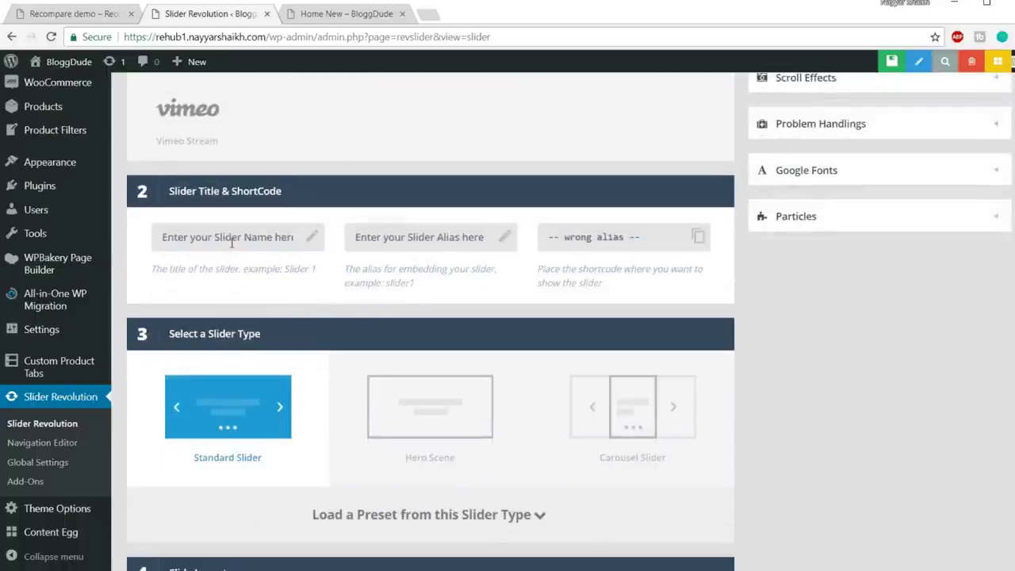
left_click(232, 243)
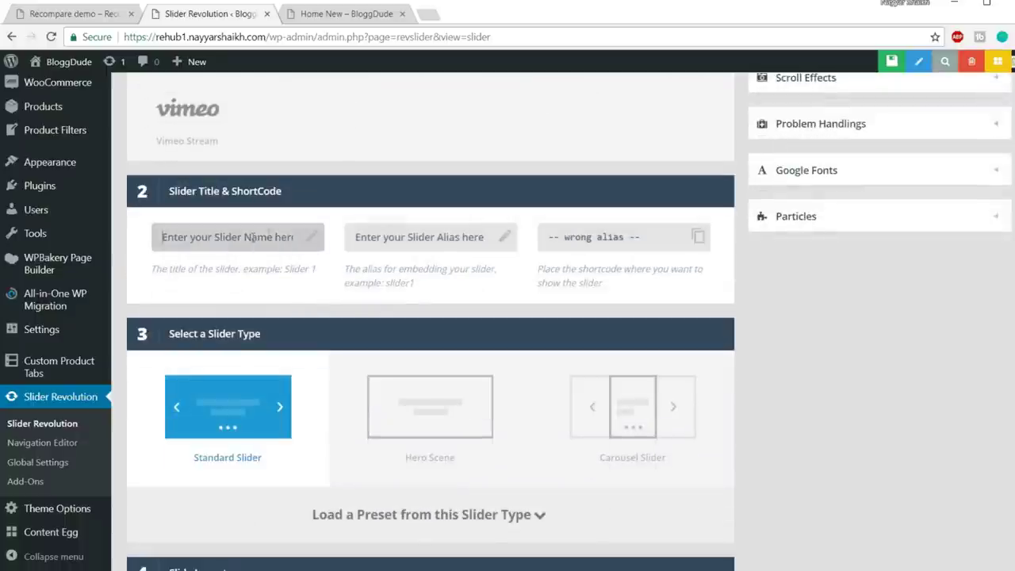
type("homepageslider")
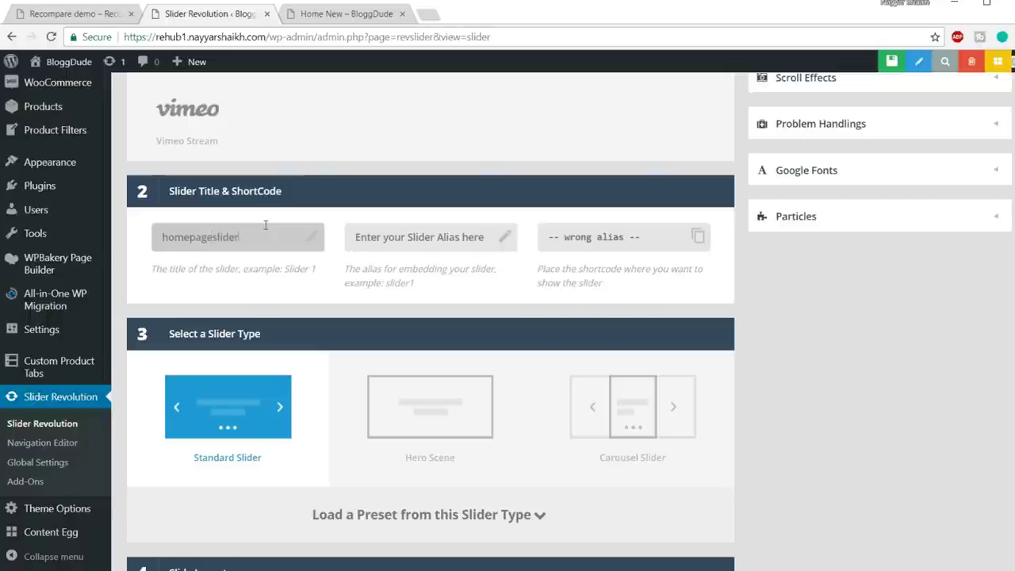
key("ctrl+a")
key("ctrl+c")
left_click(426, 245)
key("ctrl+v")
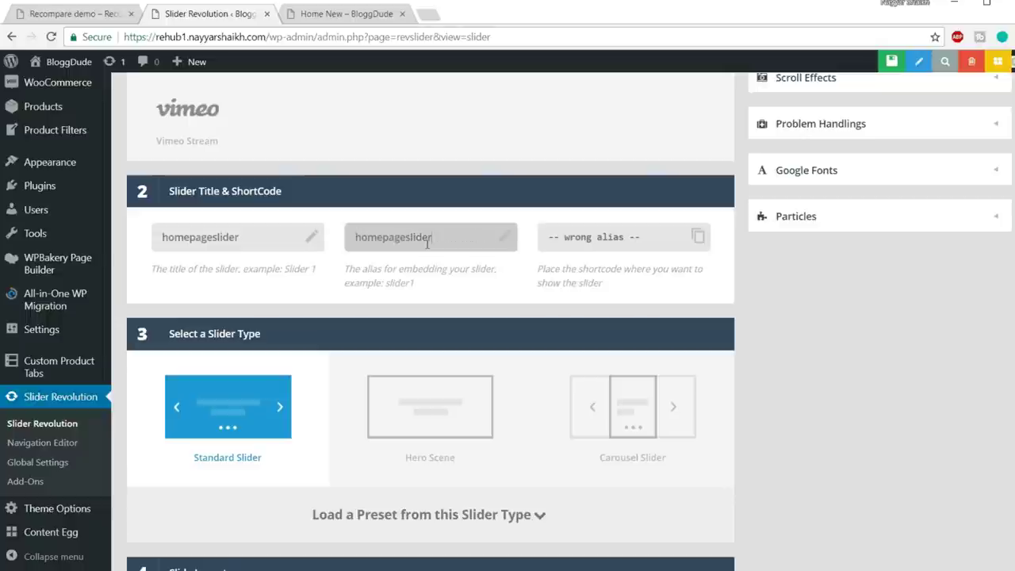
left_click(922, 379)
Step: Set the slide layout to Full-Screen
scroll(922, 379, "down", 2)
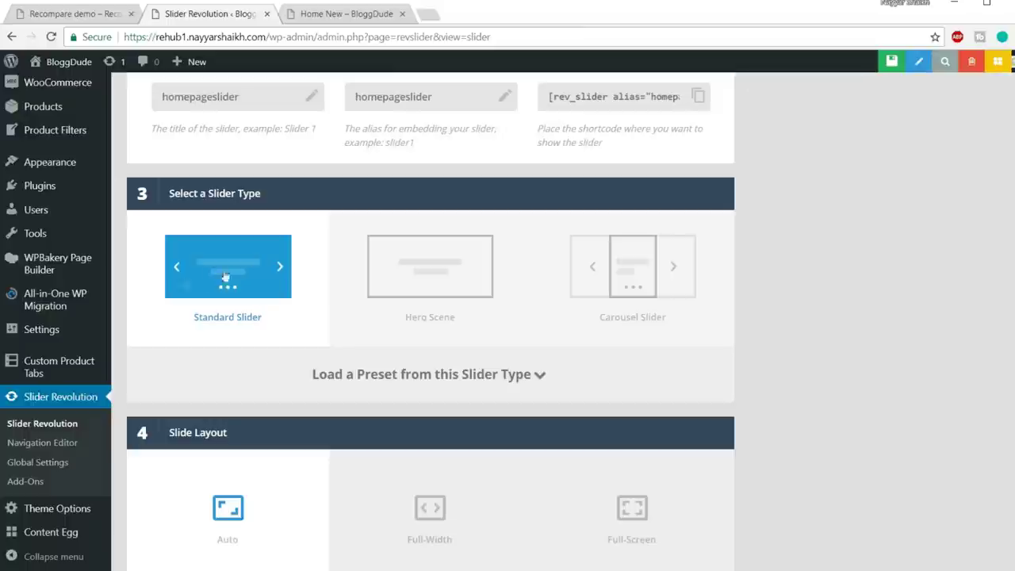
scroll(265, 299, "down", 3)
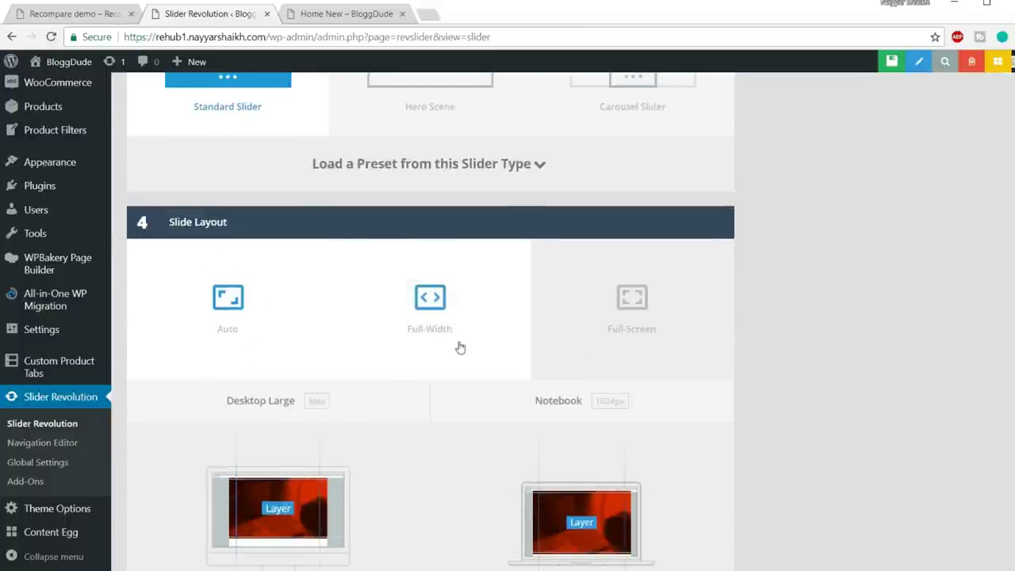
left_click(651, 333)
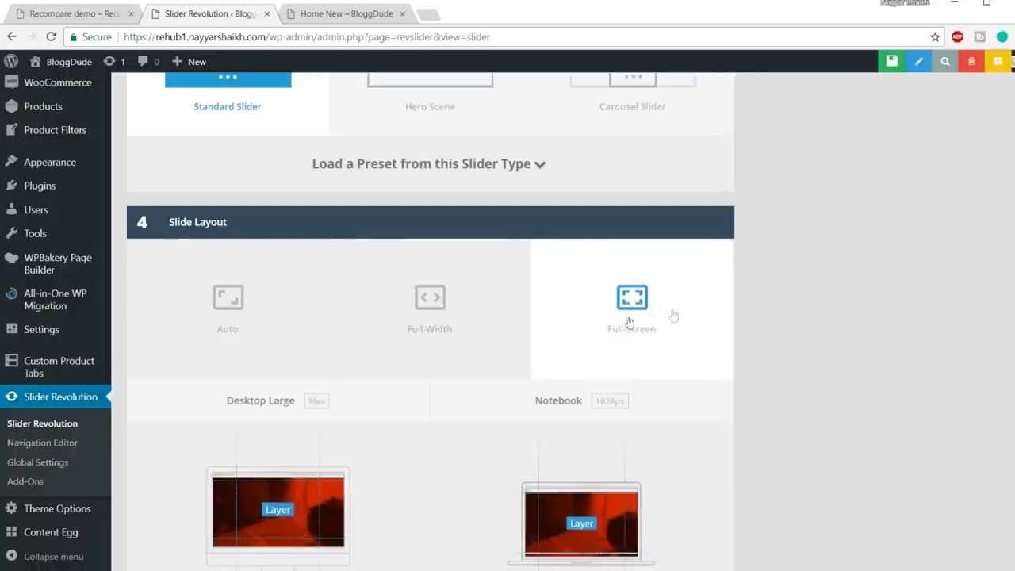
left_click(48, 16)
Step: Scroll the demo to the 'New drones for 2017 available now' video slider
scroll(750, 359, "up", 5)
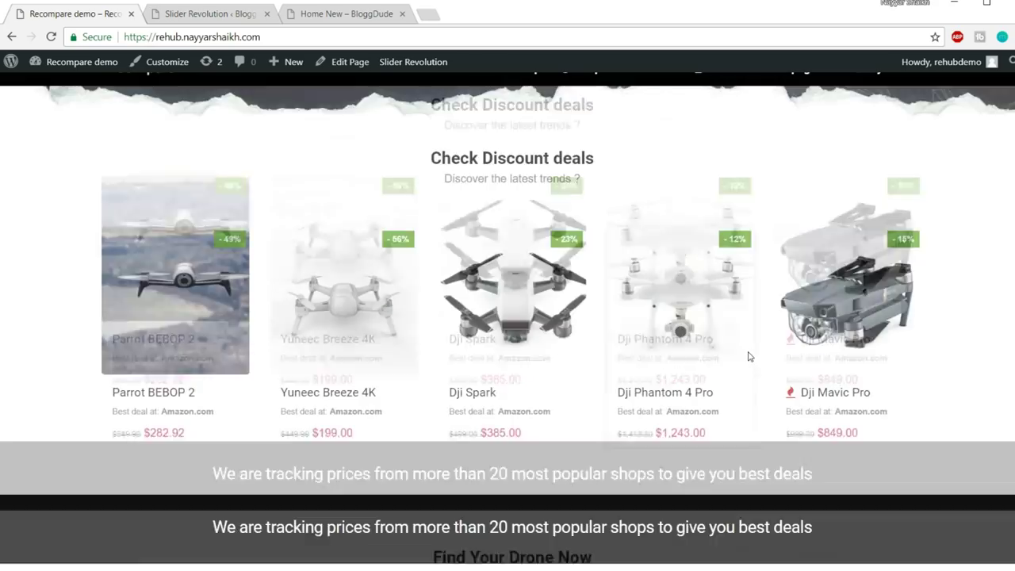
scroll(749, 359, "up", 3)
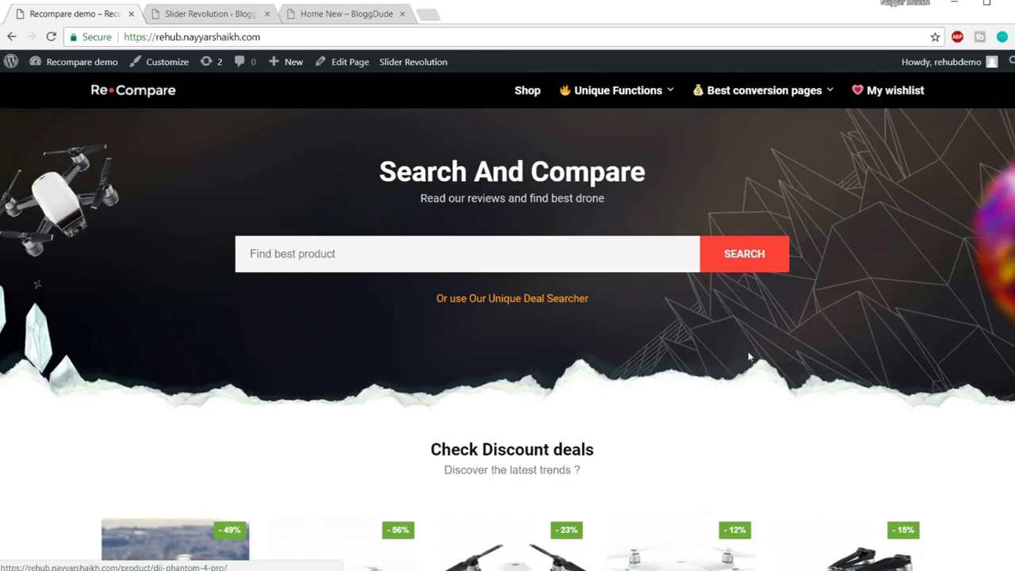
scroll(750, 359, "down", 10)
scroll(751, 359, "down", 8)
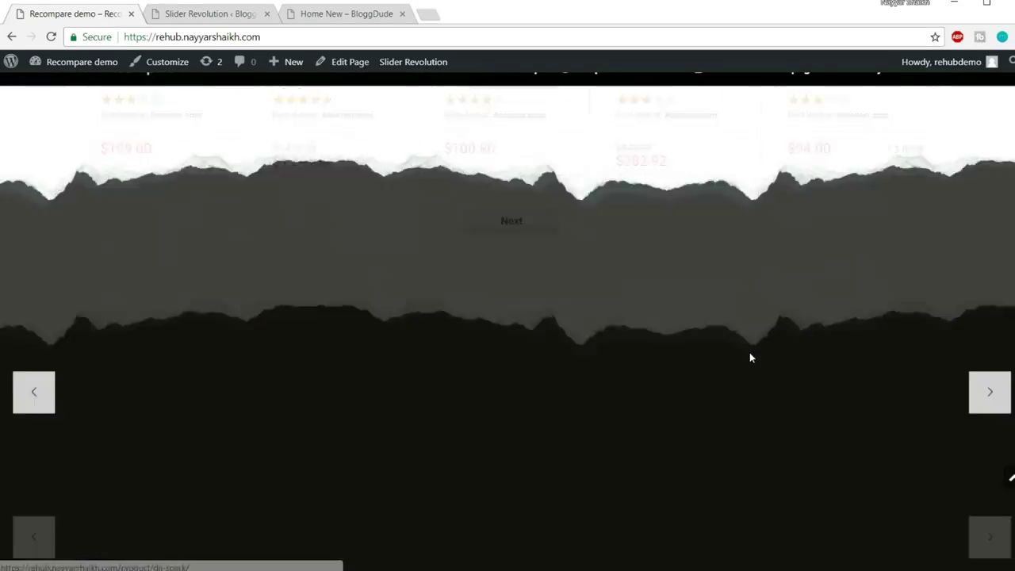
scroll(751, 358, "up", 2)
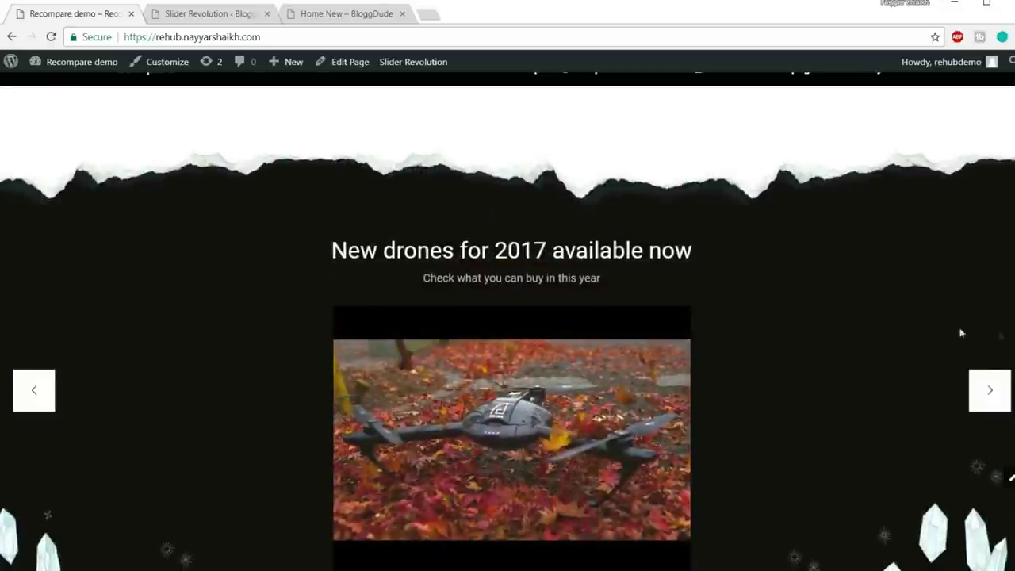
scroll(952, 330, "down", 1)
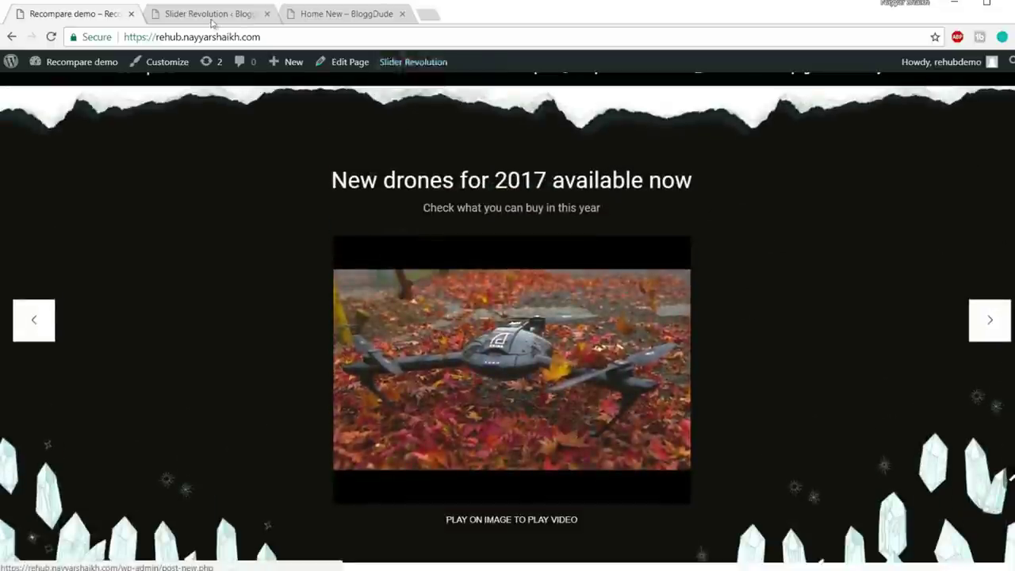
Step: Enable a custom Notebook layer grid of 1024×768 in the slider settings
left_click(211, 14)
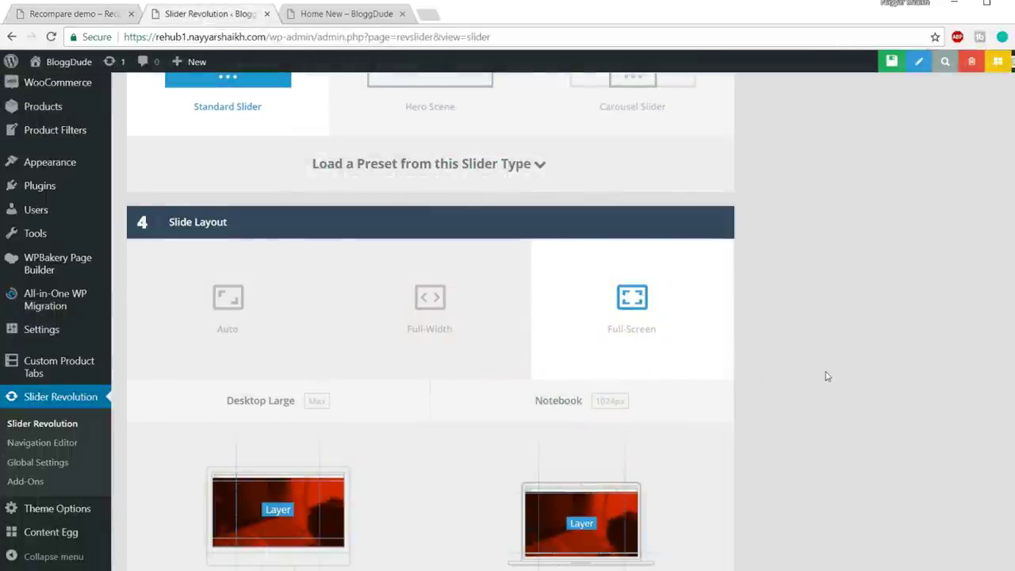
scroll(829, 377, "down", 5)
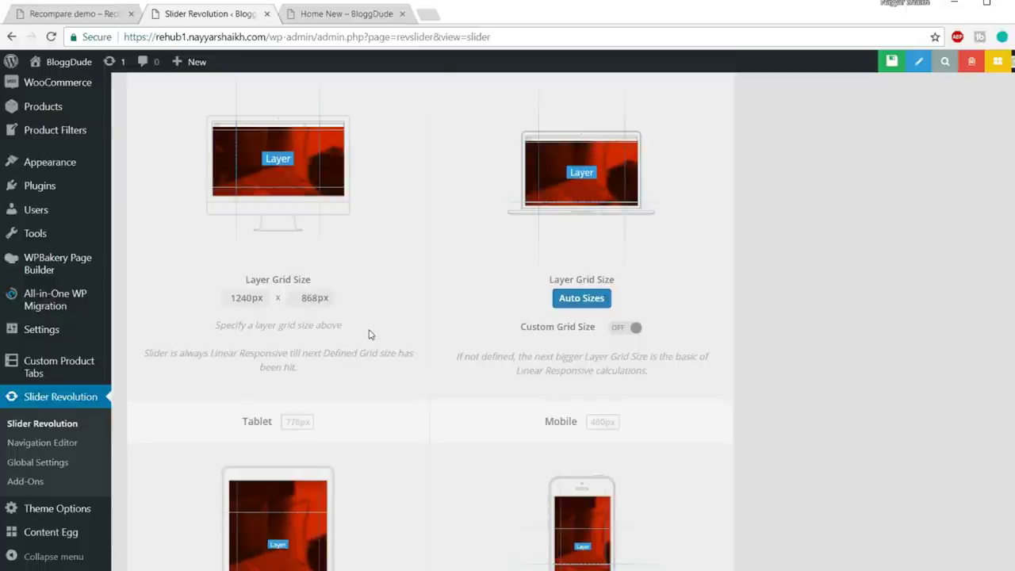
scroll(369, 334, "up", 2)
scroll(376, 335, "down", 1)
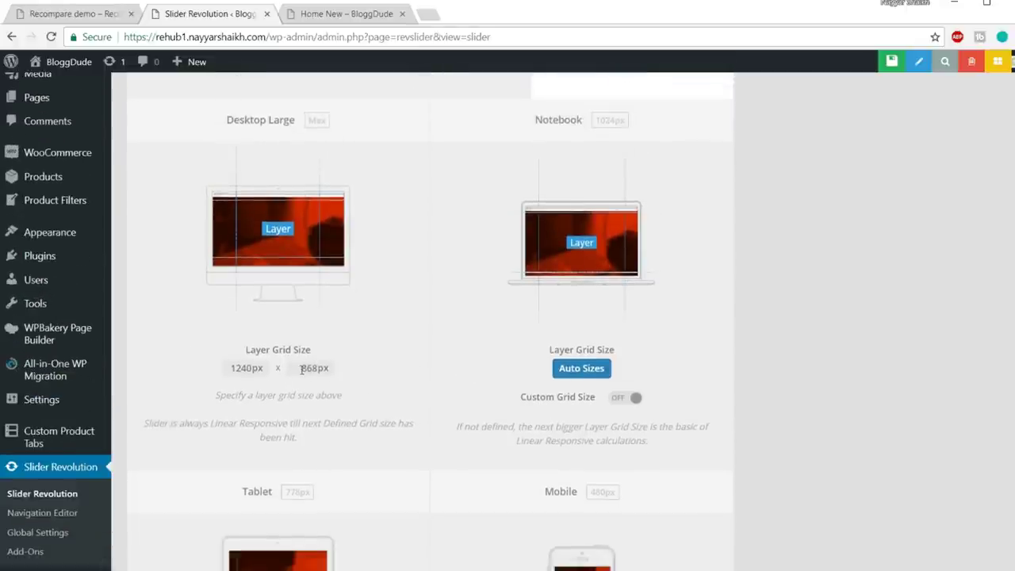
left_click_drag(299, 367, 350, 368)
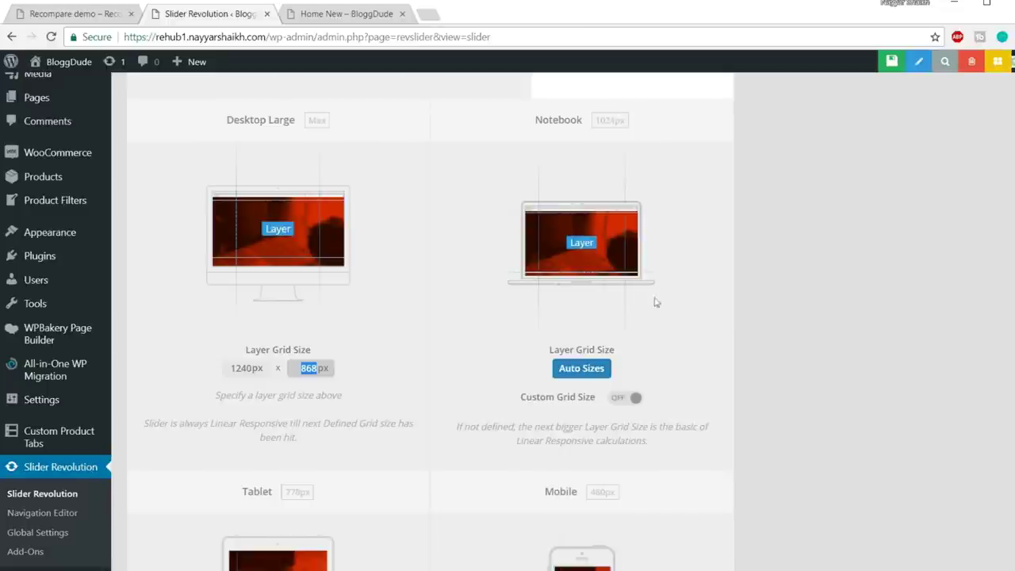
left_click(636, 399)
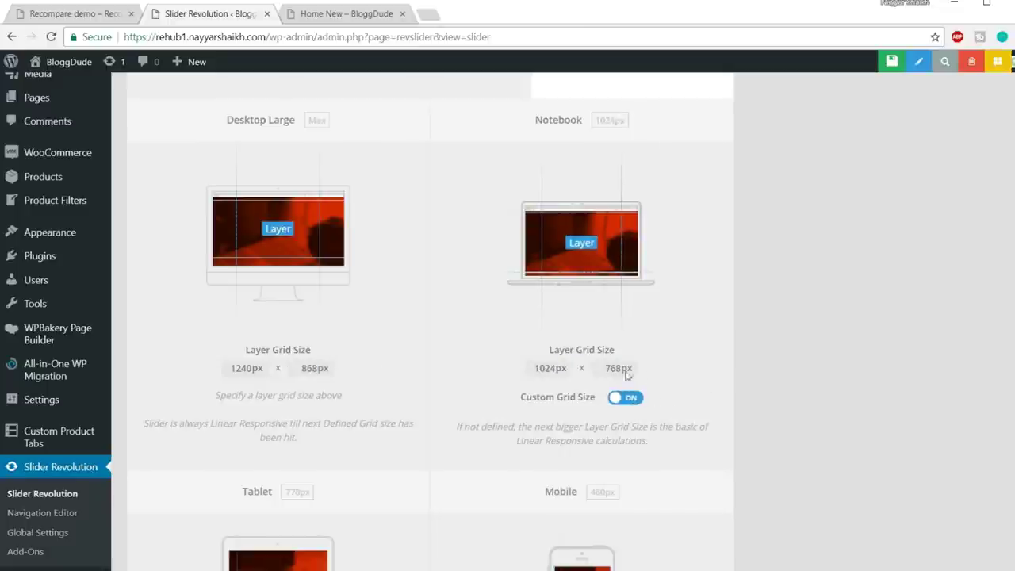
left_click_drag(608, 368, 629, 372)
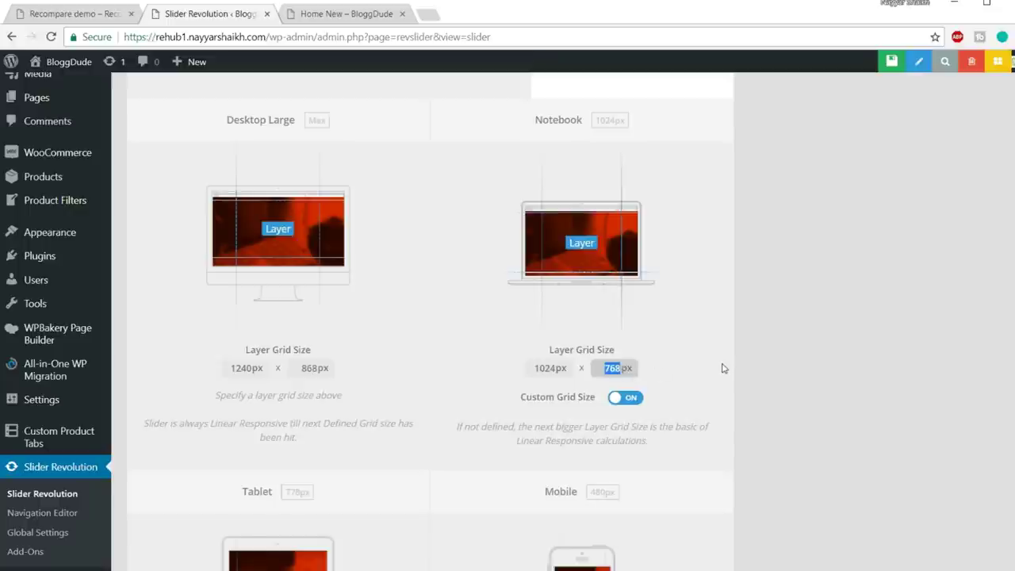
Step: Enable custom layer grids for Tablet (778×960) and Mobile (480×720)
scroll(415, 429, "down", 5)
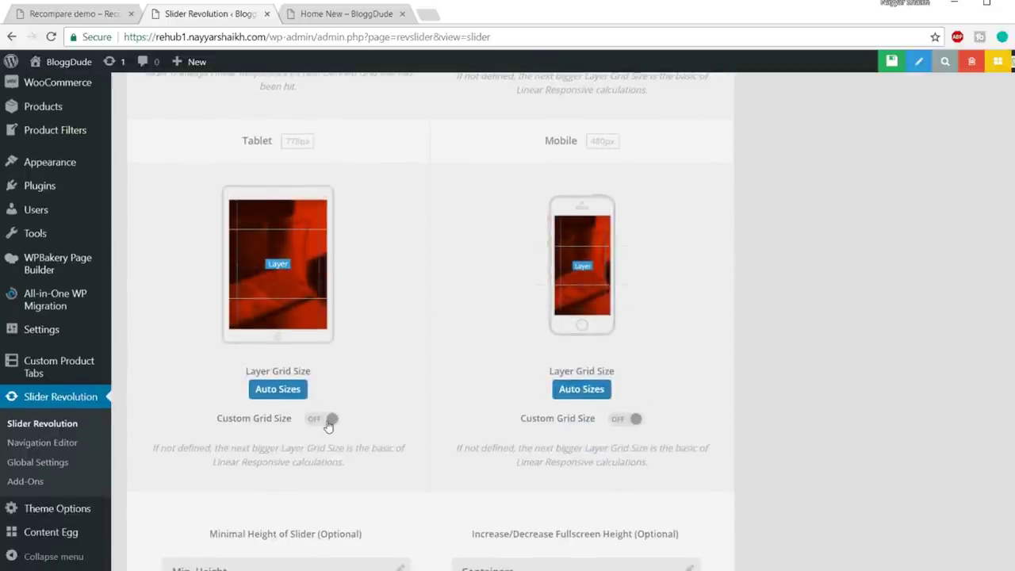
left_click(328, 421)
left_click(622, 421)
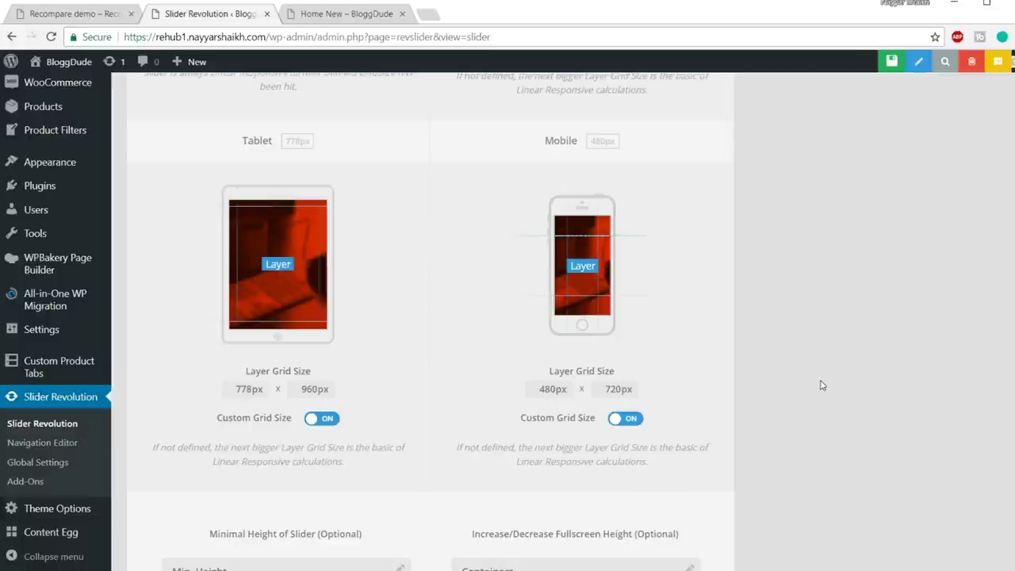
scroll(858, 407, "down", 1)
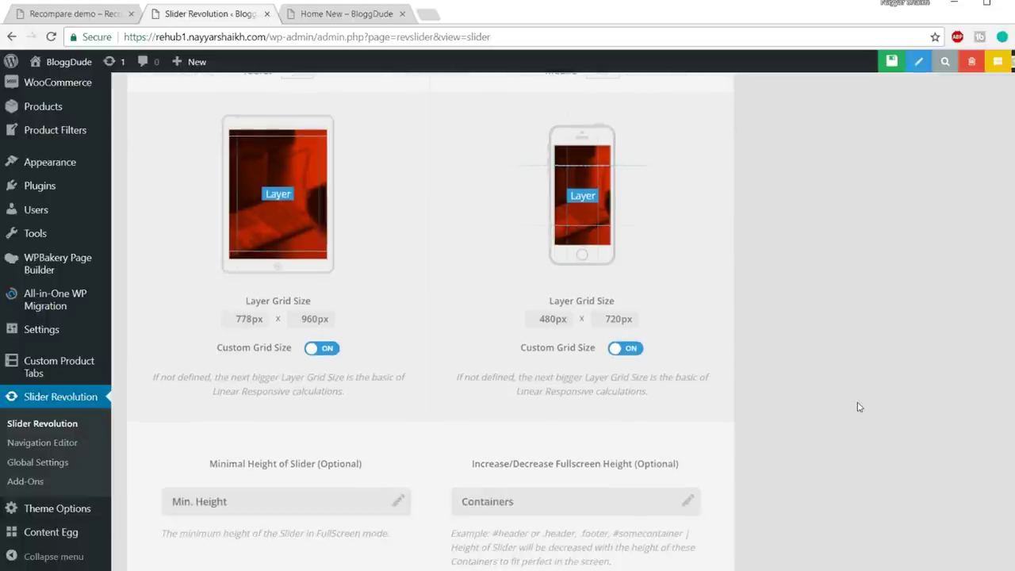
scroll(858, 407, "up", 4)
scroll(858, 407, "up", 4)
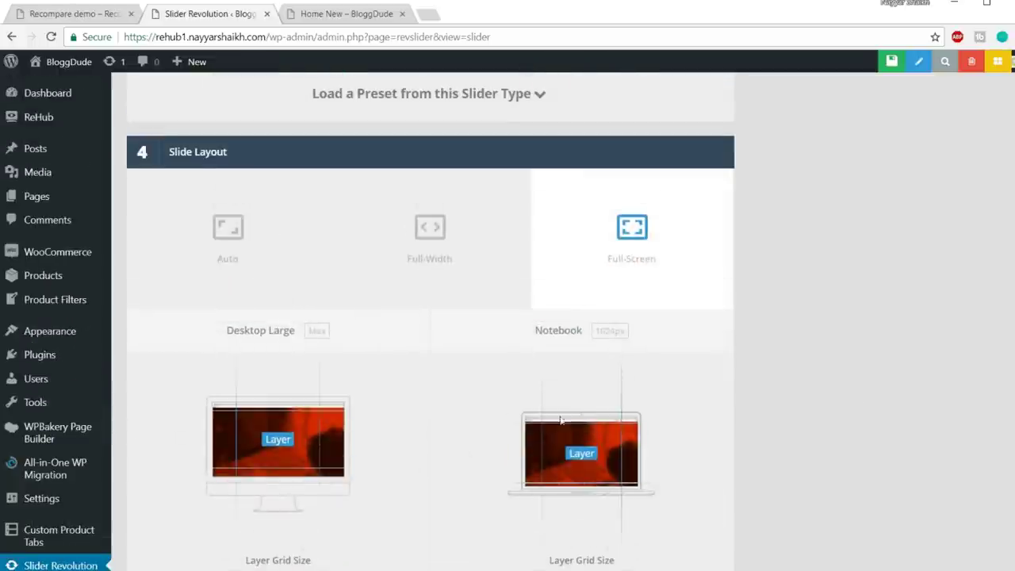
scroll(832, 453, "up", 10)
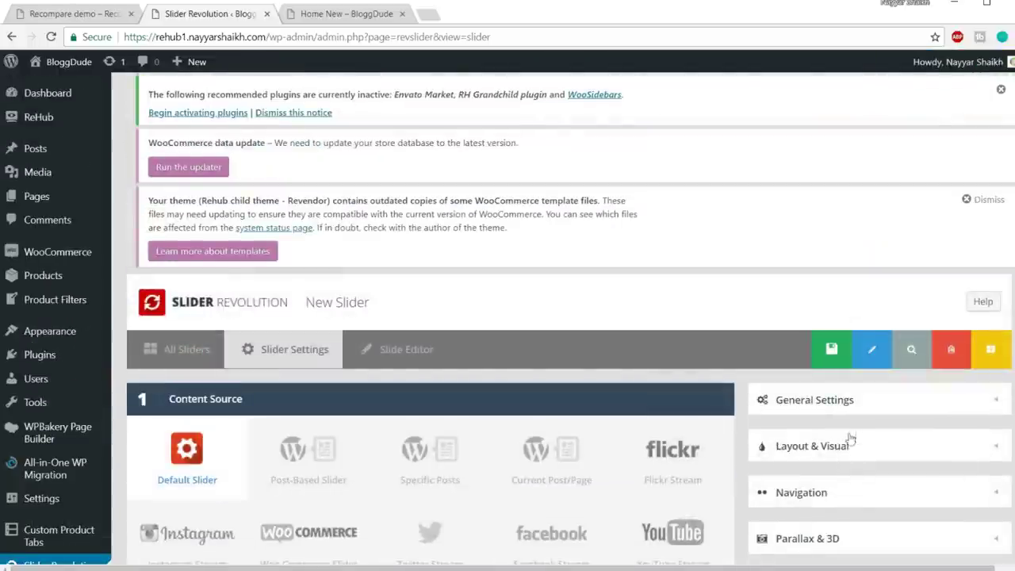
Step: Turn on Enable Arrows in the slider's Navigation settings
scroll(834, 449, "down", 2)
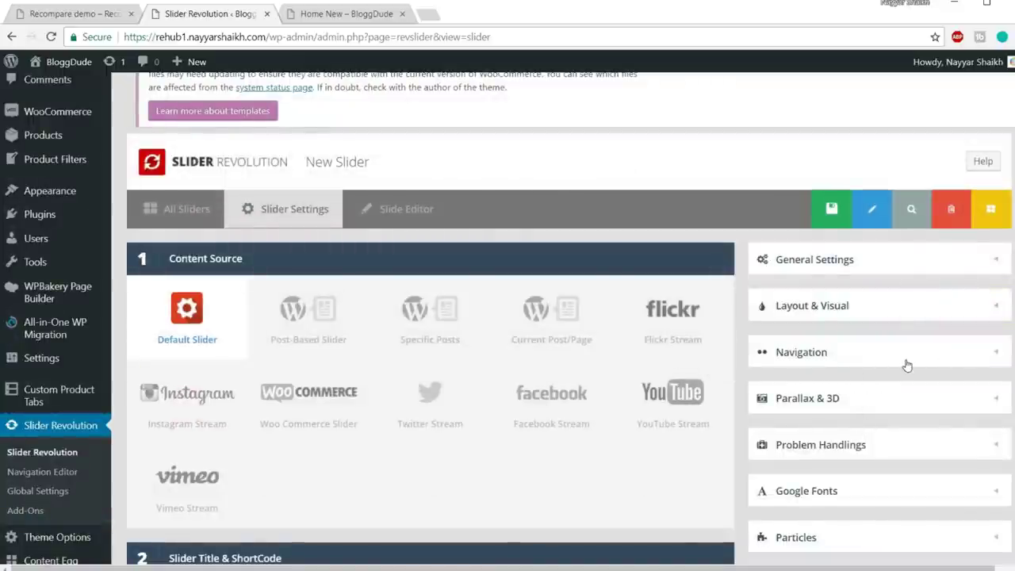
left_click(907, 364)
scroll(907, 364, "down", 1)
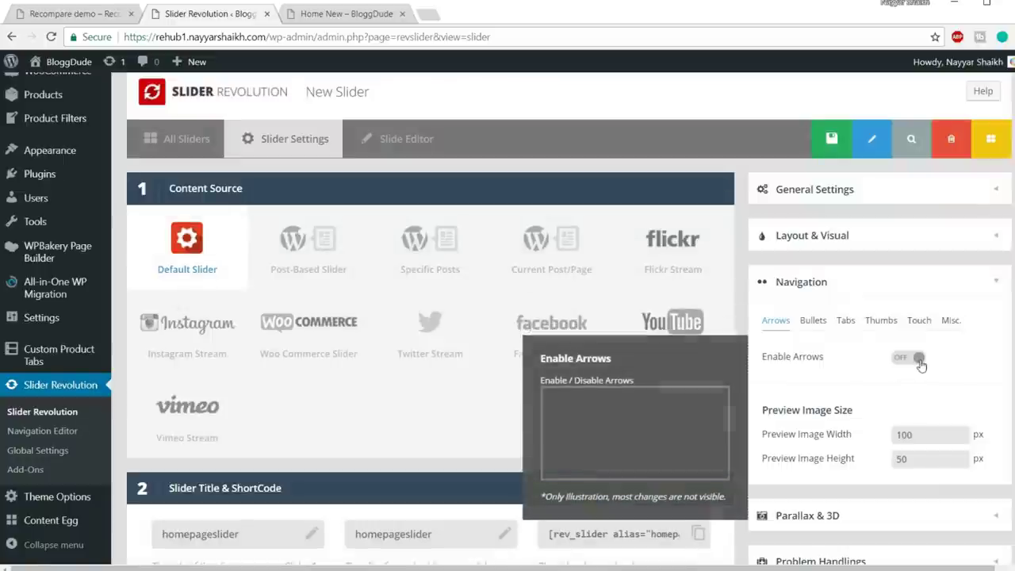
left_click(916, 358)
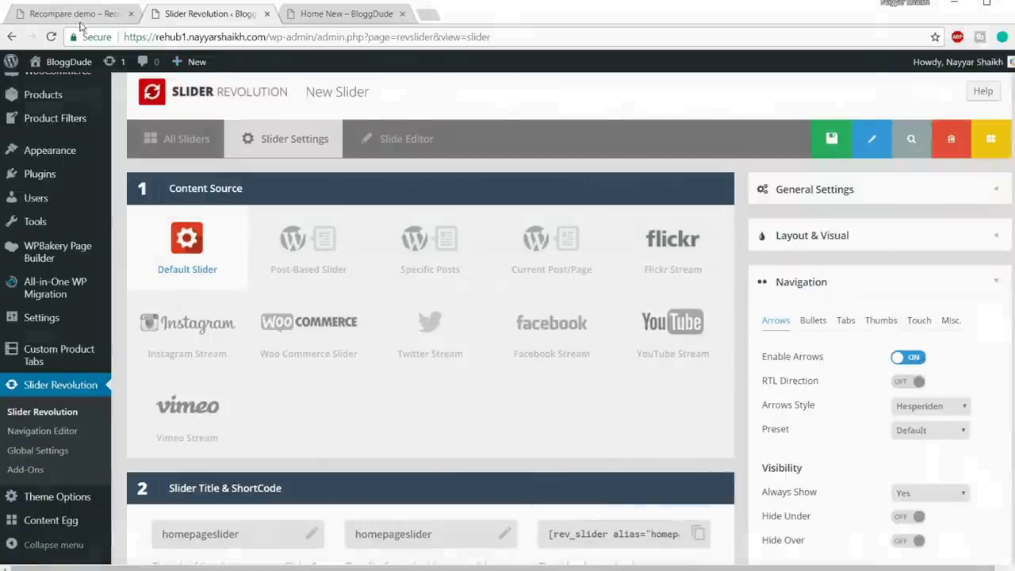
Step: Compare the arrows with the demo site's slider, then return to the settings
left_click(81, 23)
left_click(1003, 330)
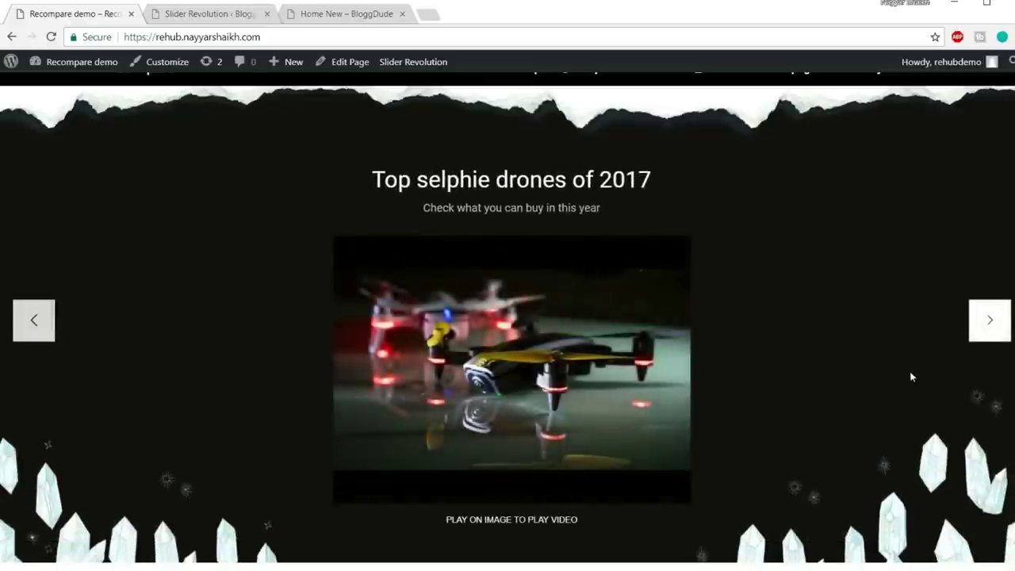
left_click(216, 14)
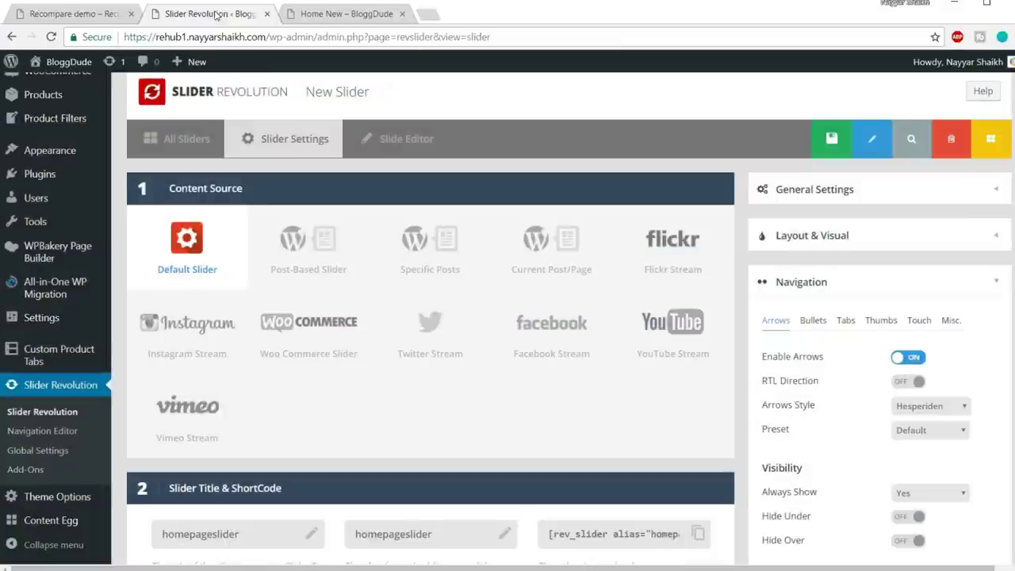
scroll(992, 335, "down", 1)
mouse_move(813, 293)
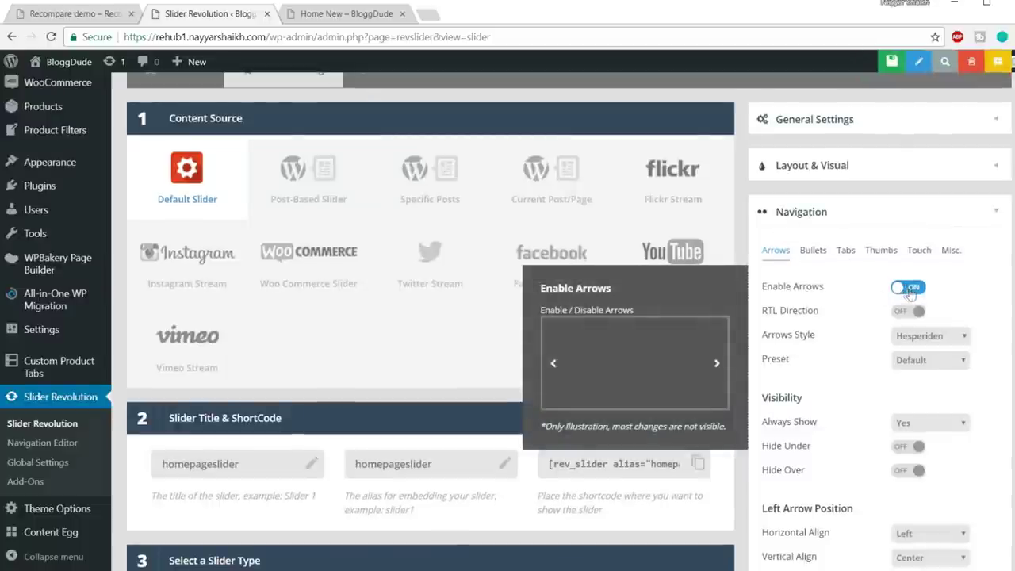
scroll(961, 313, "up", 4)
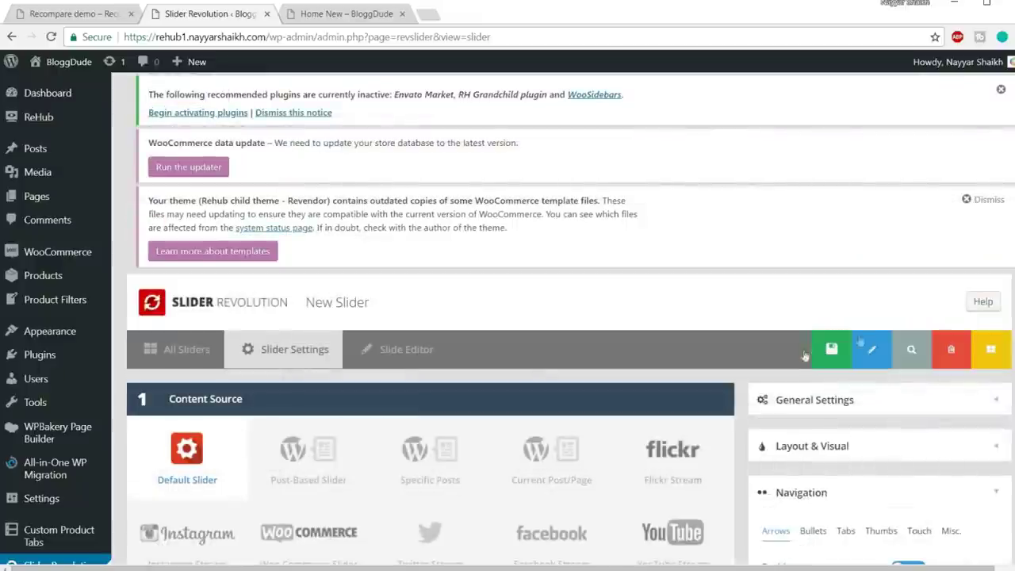
left_click(815, 354)
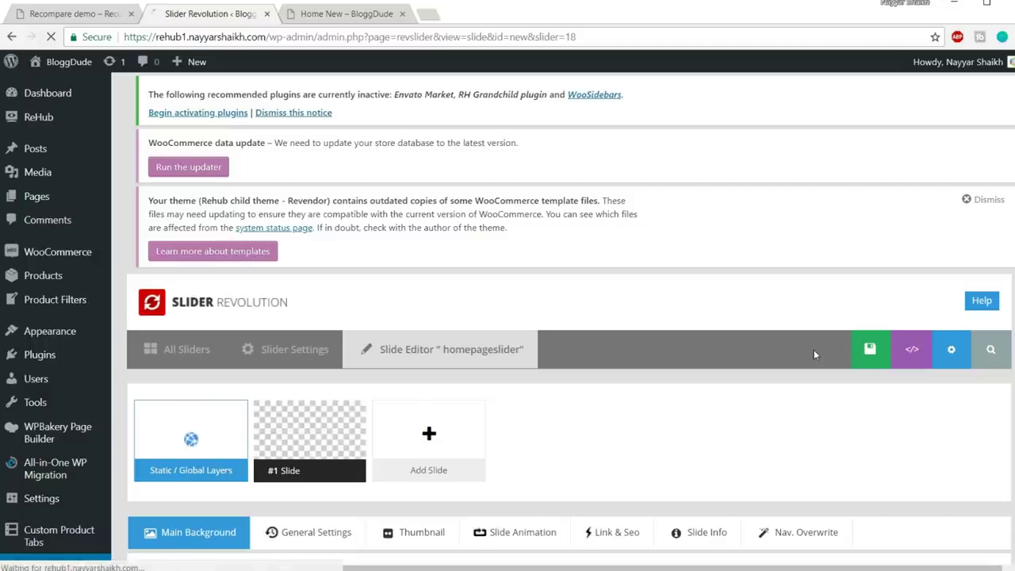
scroll(814, 350, "down", 3)
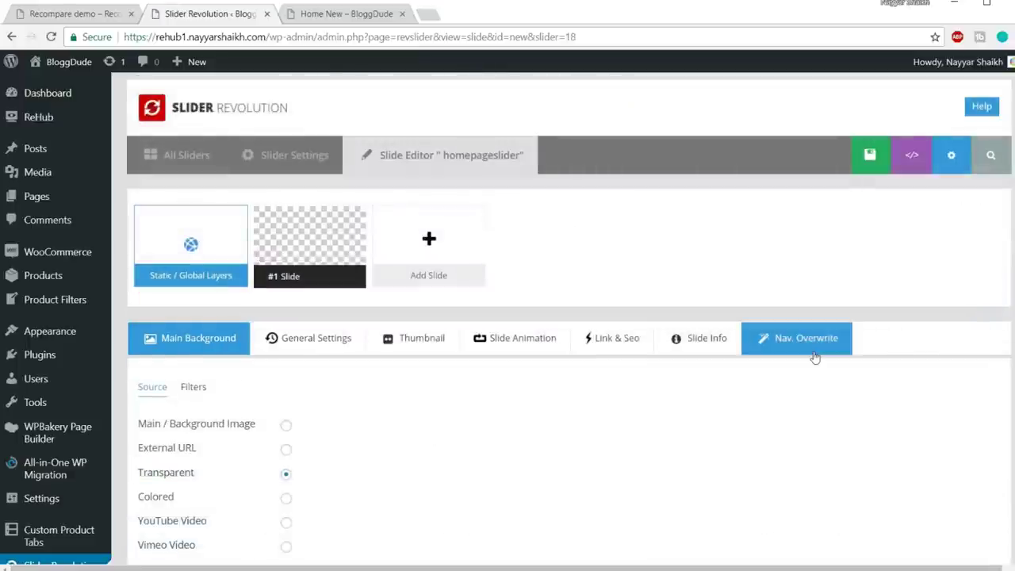
scroll(861, 331, "down", 1)
scroll(861, 332, "down", 6)
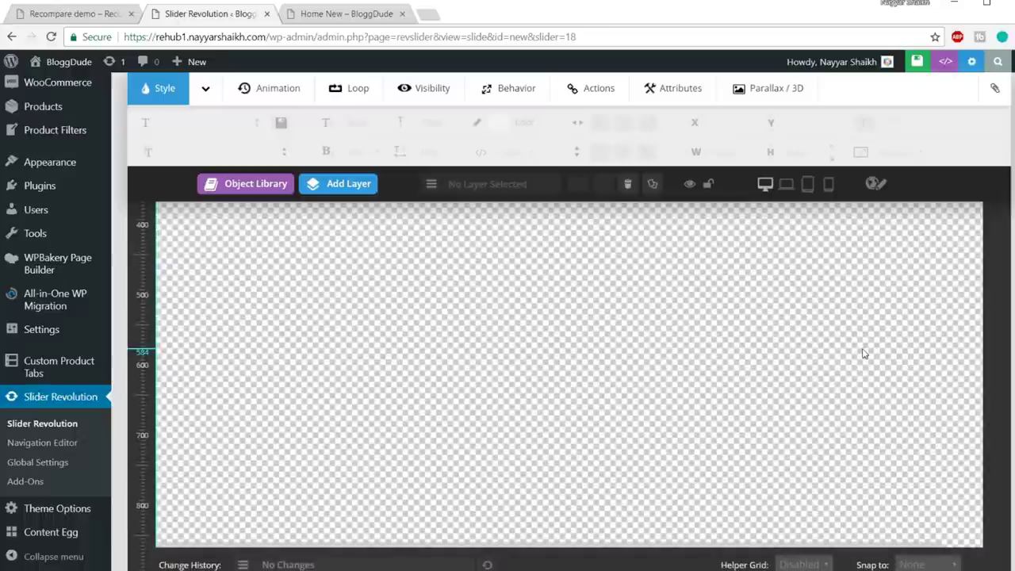
key("ctrl+minus")
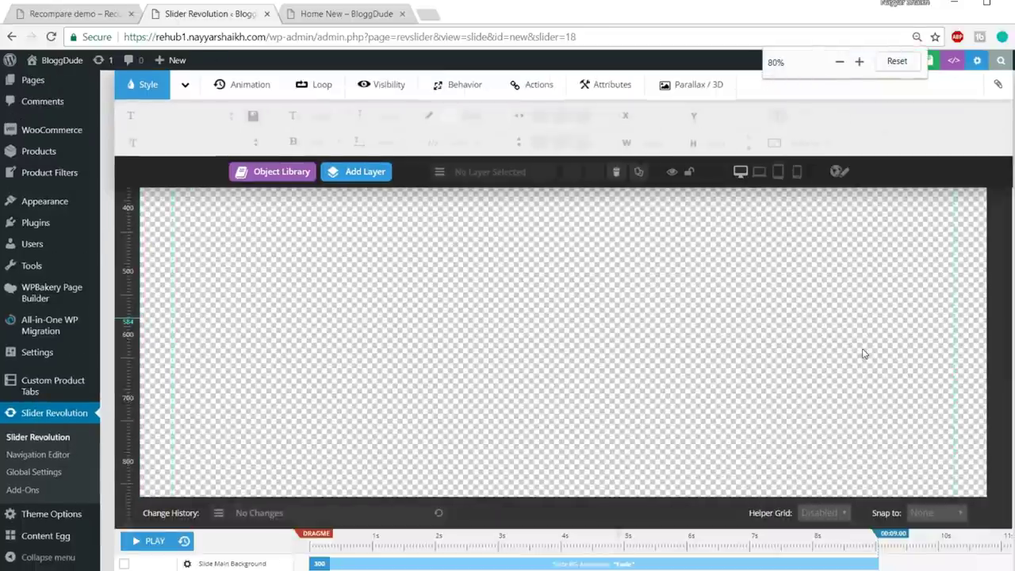
key("ctrl+minus")
key("ctrl+minus")
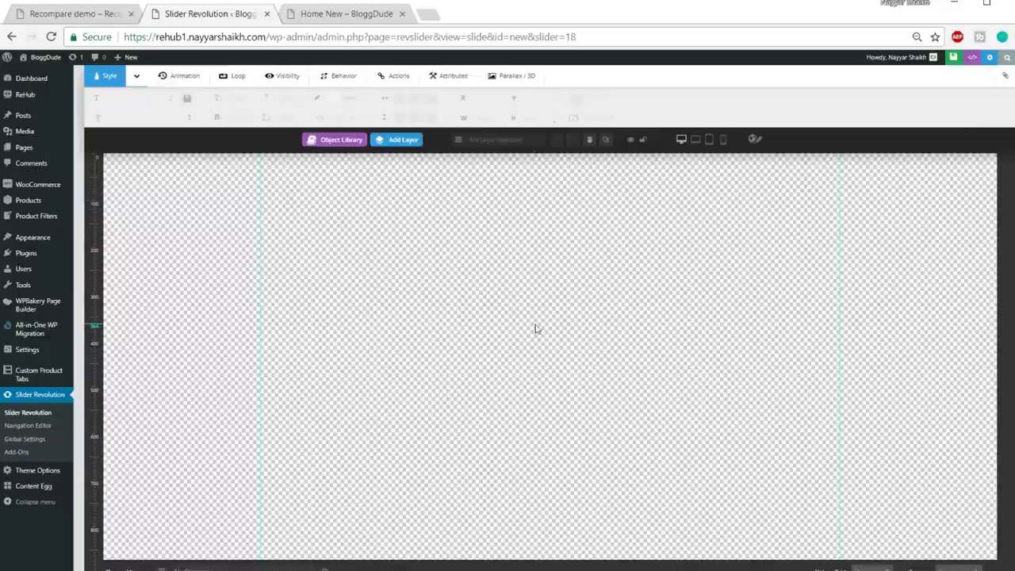
scroll(537, 328, "up", 2)
scroll(537, 328, "down", 2)
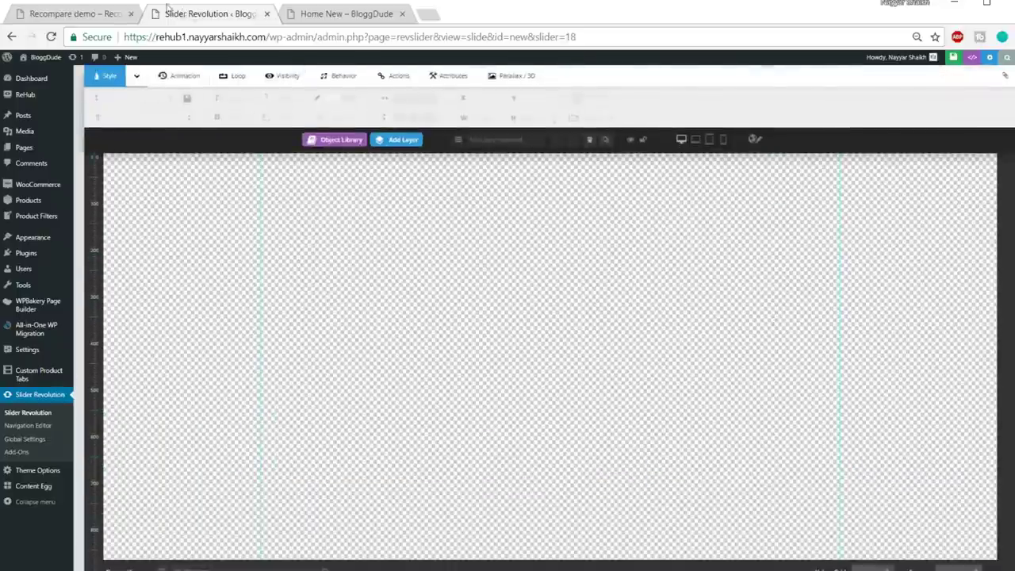
left_click(102, 16)
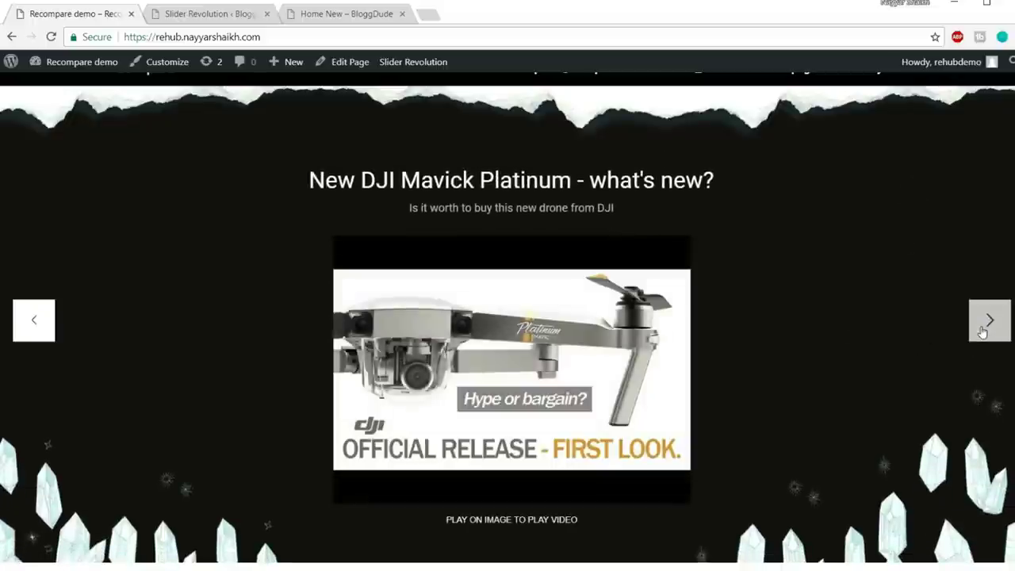
left_click(213, 15)
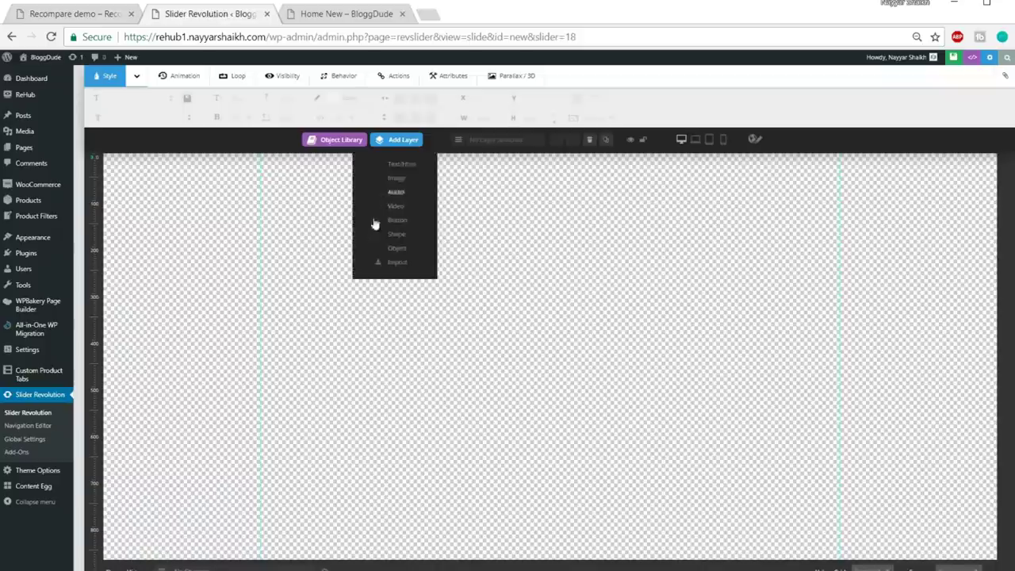
mouse_move(116, 549)
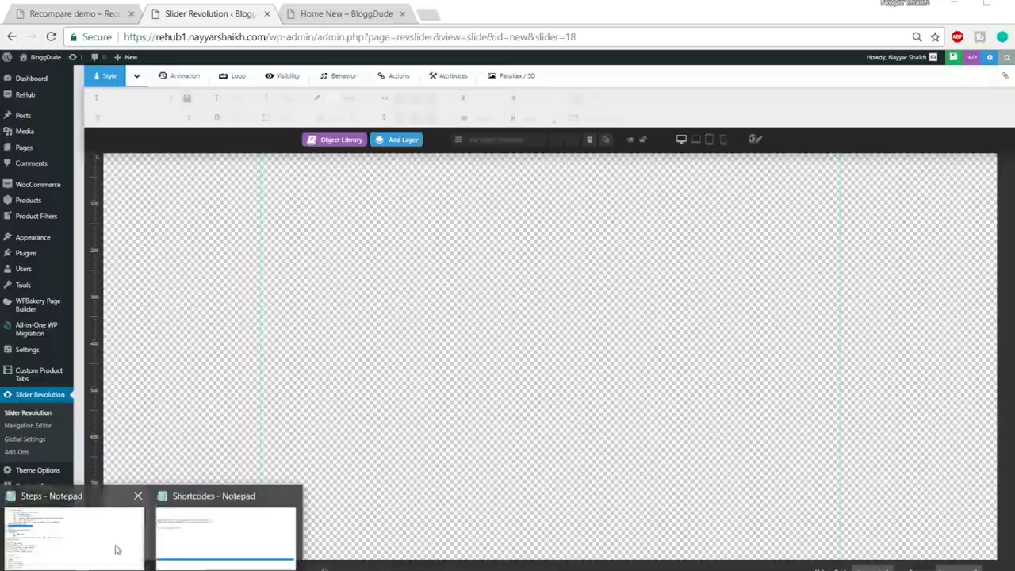
Step: Switch the slide's Main Background to a solid Colored background
scroll(639, 281, "up", 5)
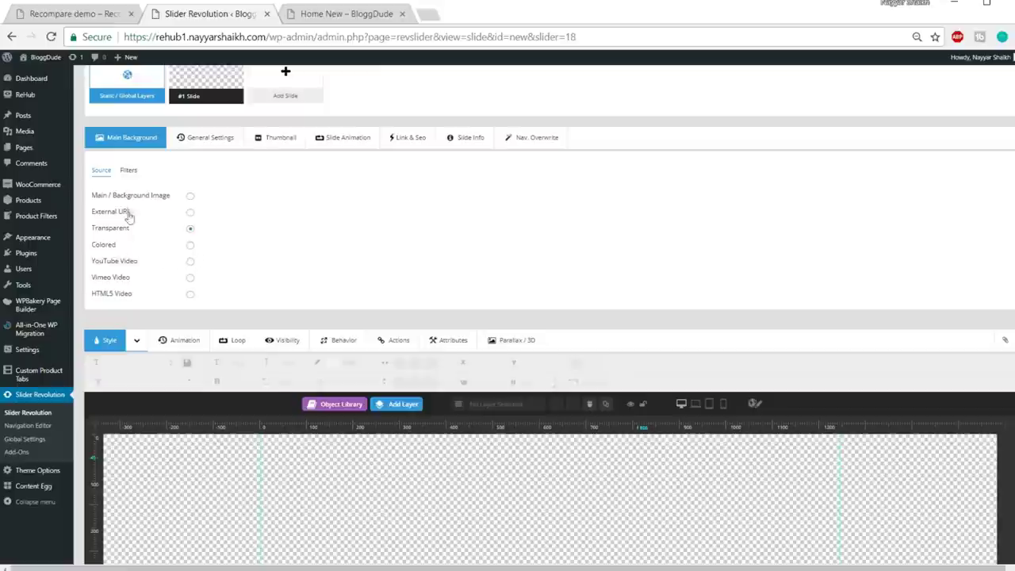
left_click(190, 246)
key("ctrl+plus")
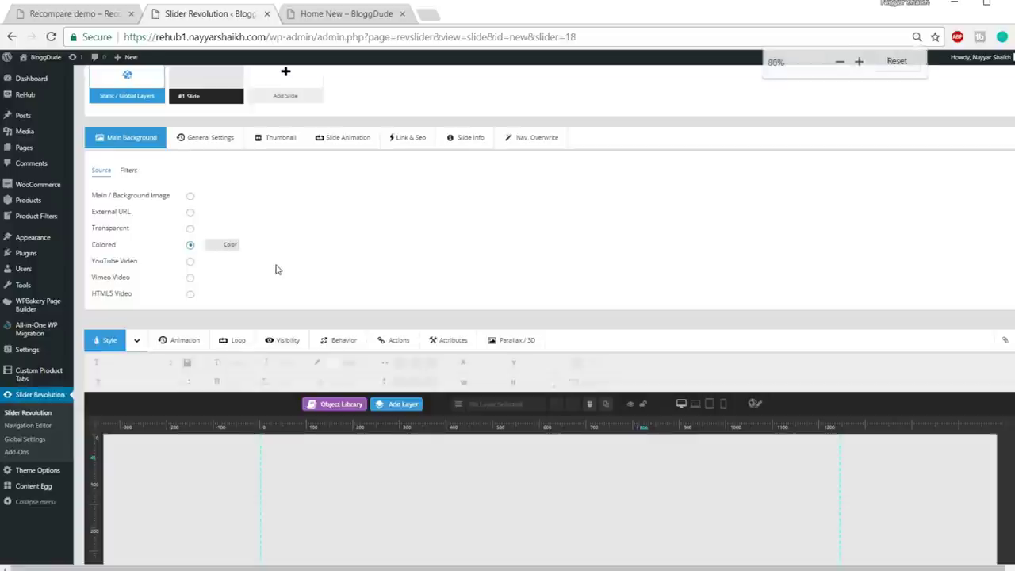
key("ctrl+plus")
key("ctrl+plus")
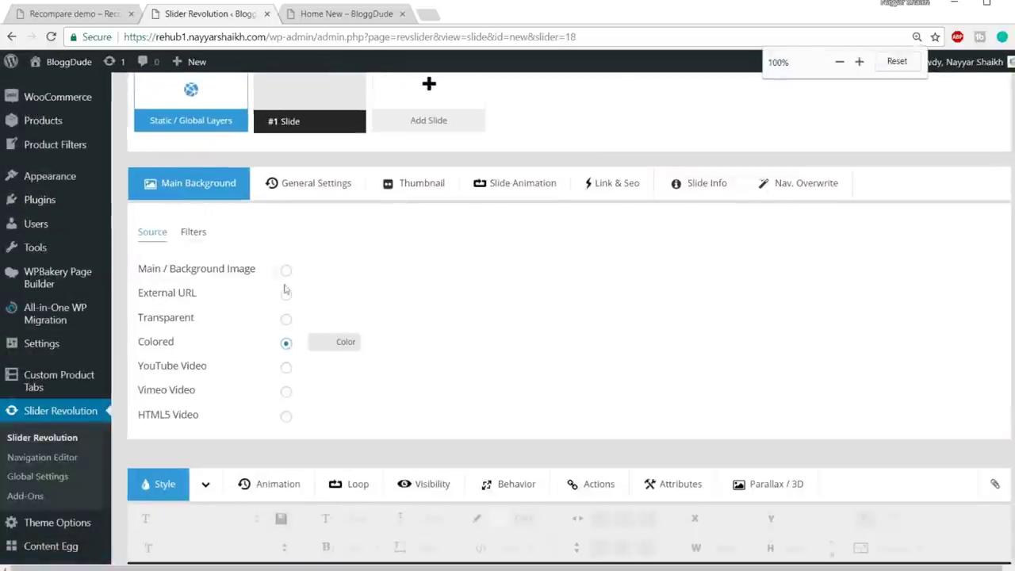
Step: Set the background colour's hex value to near-black #151010
left_click(346, 346)
scroll(560, 279, "down", 1)
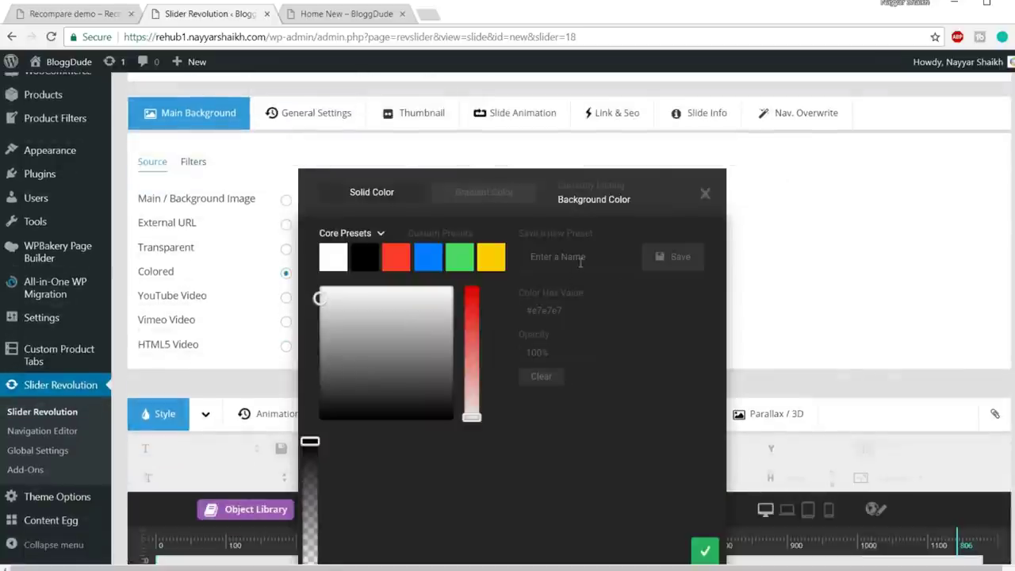
left_click_drag(572, 308, 536, 309)
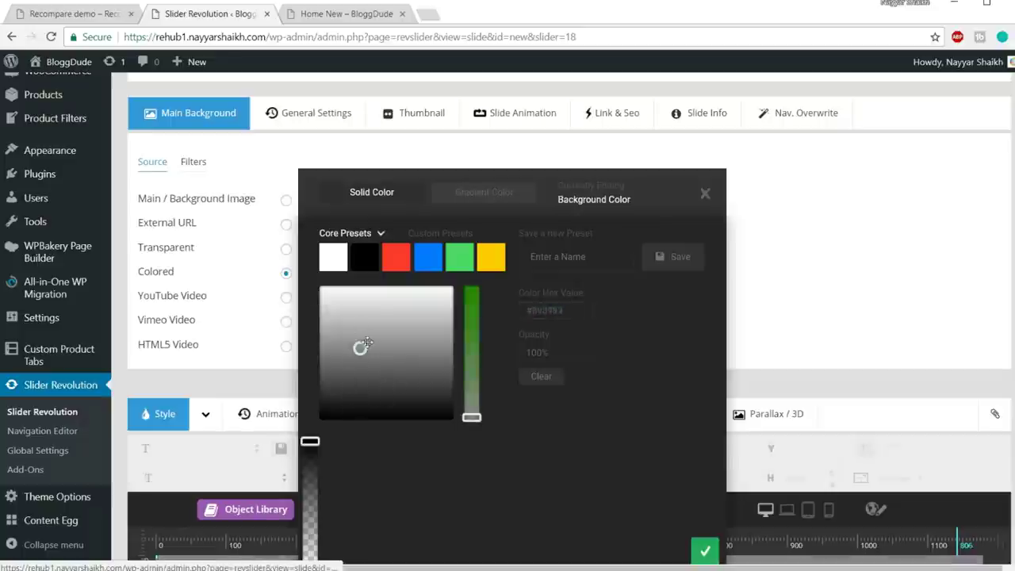
left_click(397, 257)
mouse_move(396, 326)
left_mouse_down()
mouse_move(415, 290)
mouse_move(403, 338)
left_mouse_up()
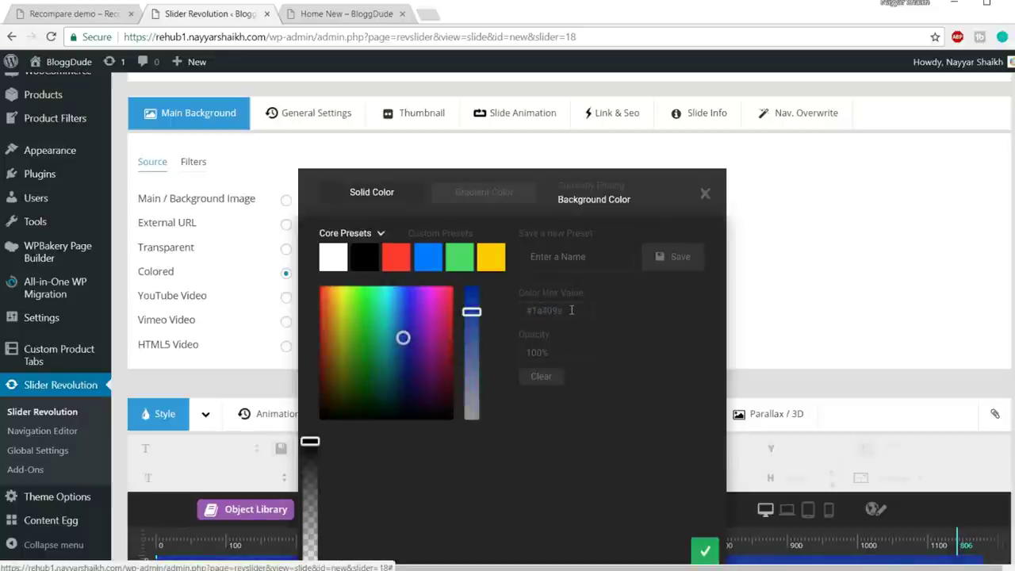
scroll(880, 304, "down", 4)
mouse_move(403, 344)
left_mouse_down()
mouse_move(353, 373)
mouse_move(425, 359)
mouse_move(413, 393)
mouse_move(356, 333)
mouse_move(337, 349)
left_mouse_up()
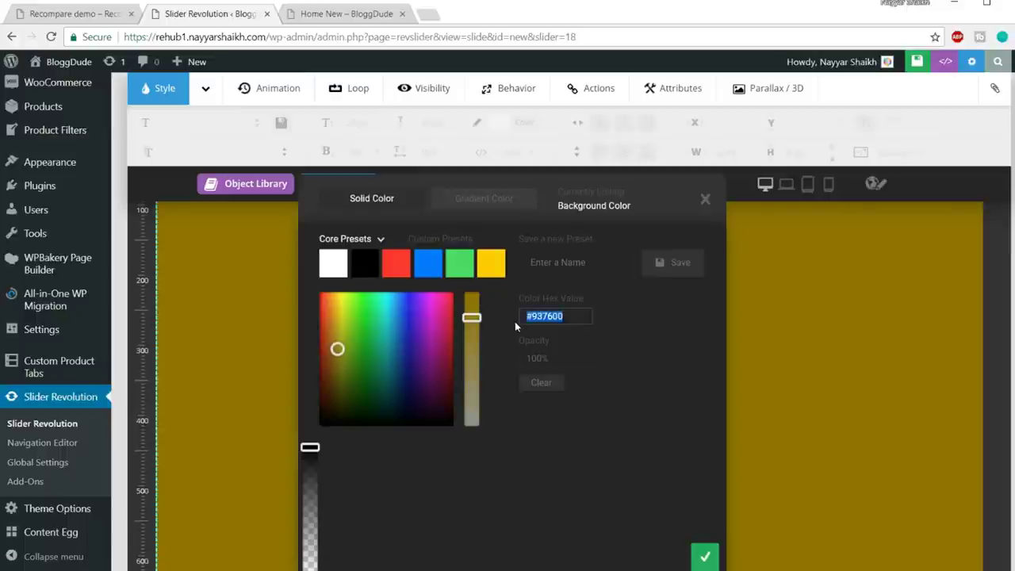
left_click(570, 316)
type("f510")
left_click(619, 348)
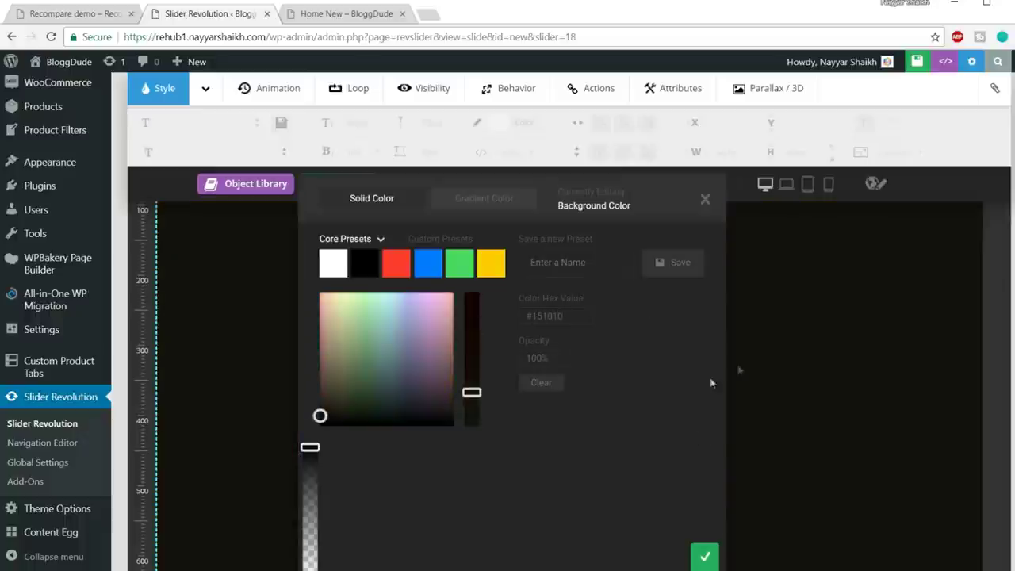
left_click(101, 11)
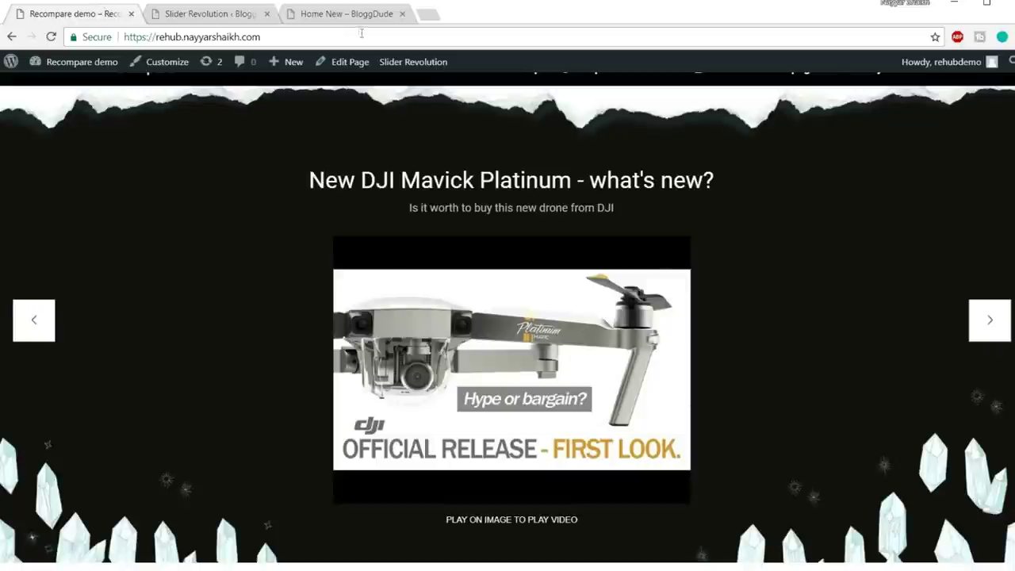
Step: Confirm the #151010 background colour in the slide editor
left_click(183, 15)
left_click(707, 558)
scroll(711, 399, "down", 5)
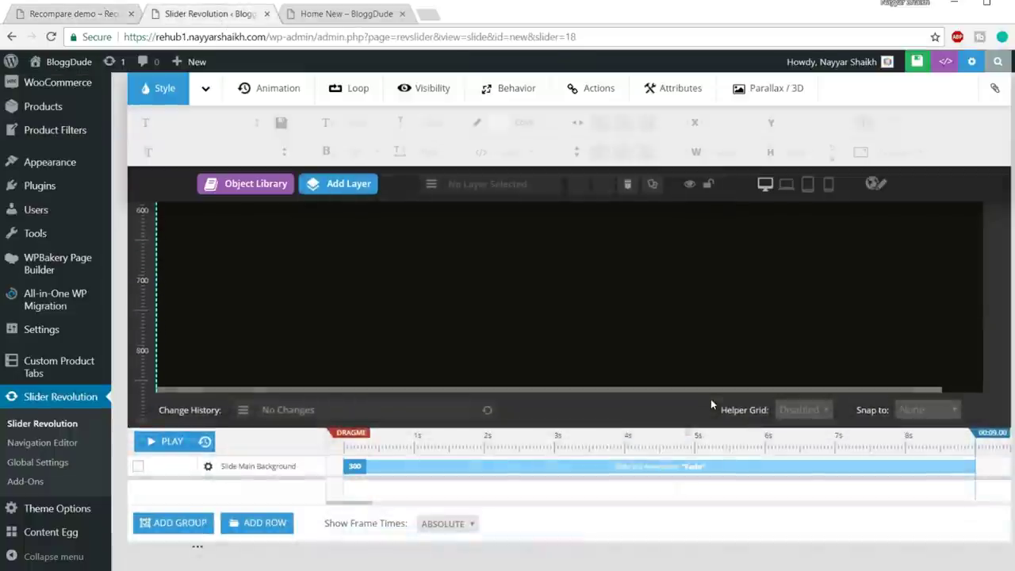
scroll(711, 405, "up", 5)
scroll(711, 405, "down", 1)
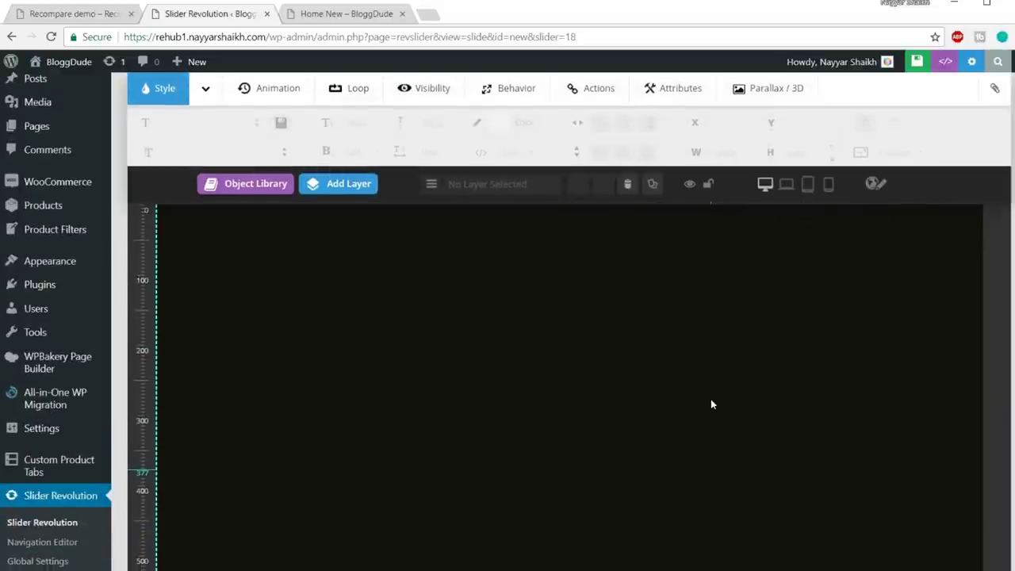
Step: Open the demo slide's ripover.png torn-paper image in a new tab
left_click(45, 13)
scroll(538, 283, "up", 1)
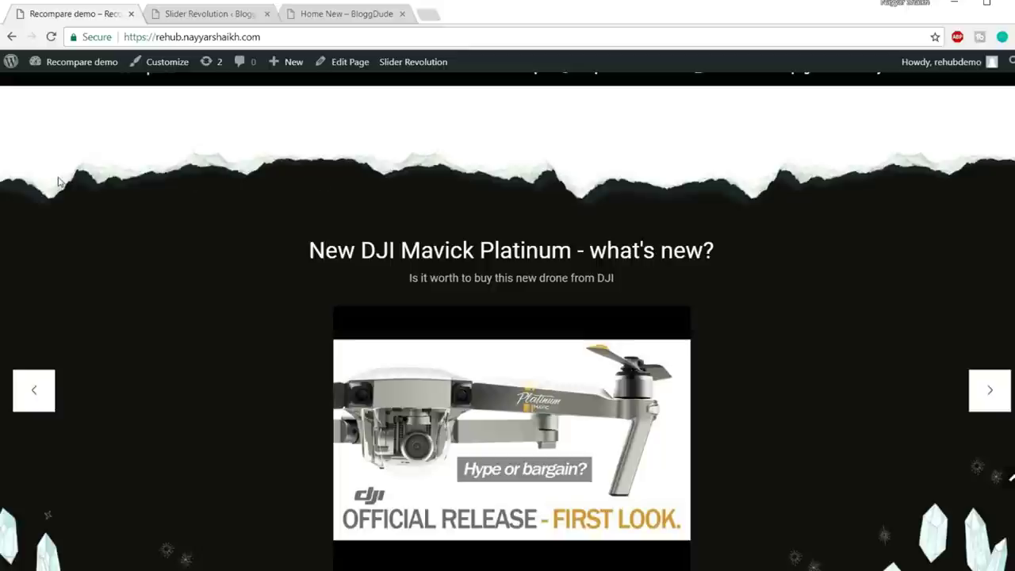
right_click(156, 170)
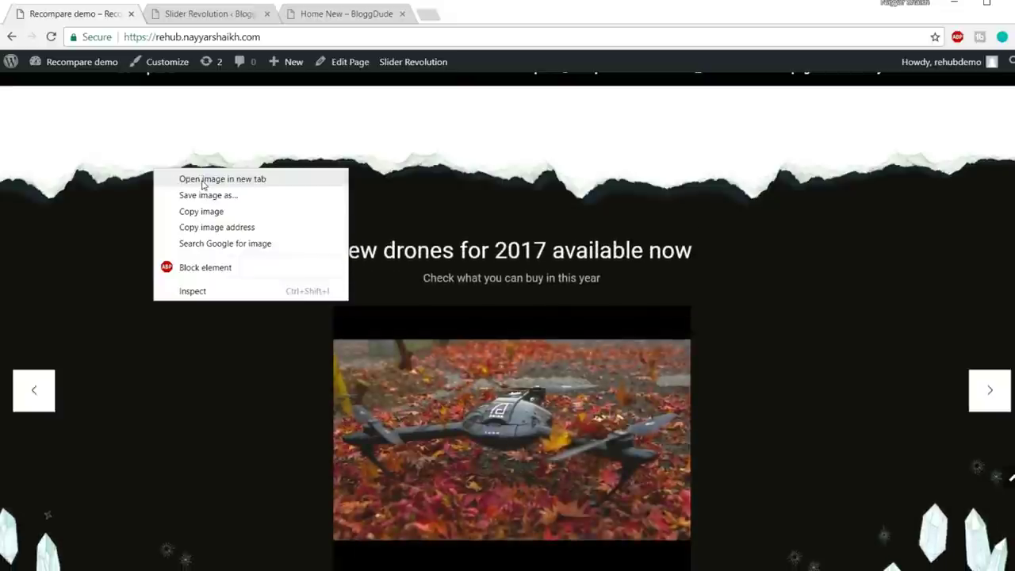
left_click(203, 180)
left_click(213, 14)
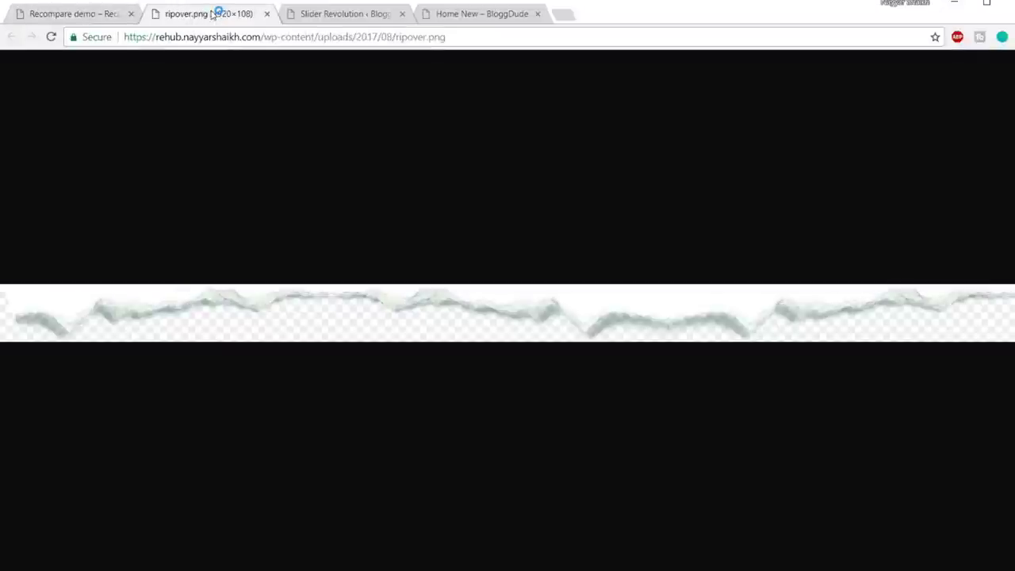
left_click(96, 5)
Step: Open the demo slide's crystal.png overlay image in a new tab
scroll(514, 223, "down", 3)
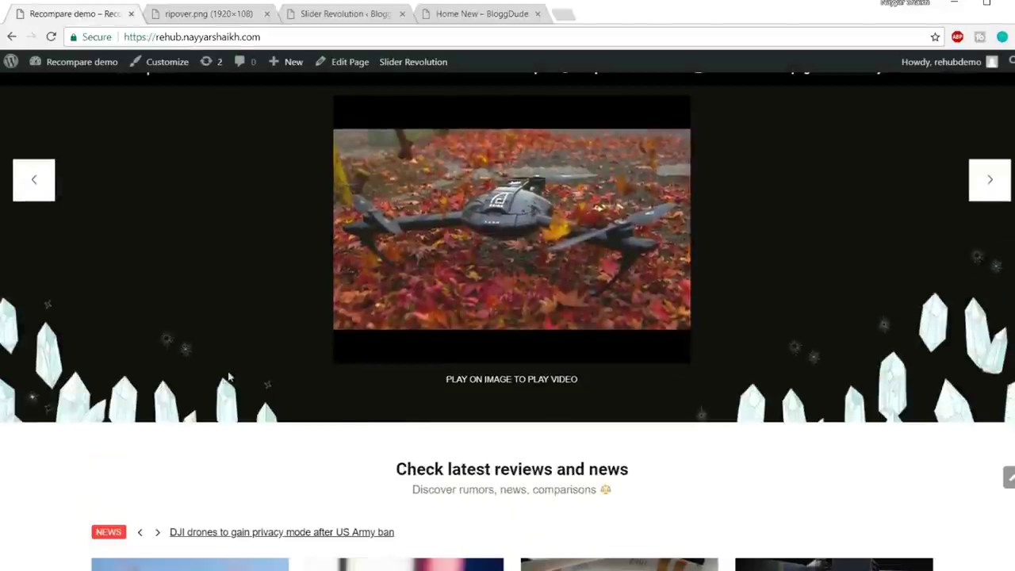
right_click(897, 398)
left_click(679, 478)
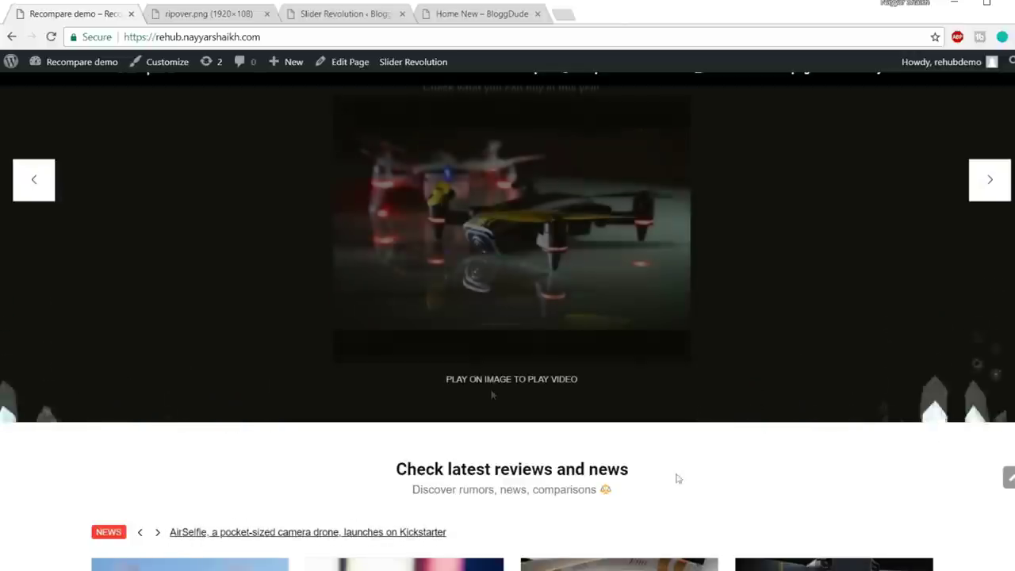
right_click(884, 391)
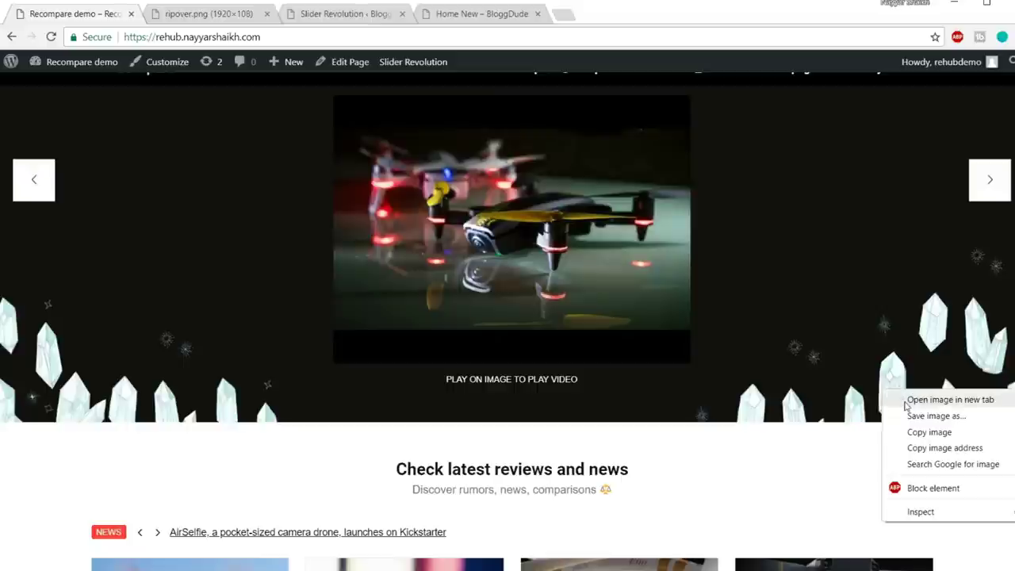
left_click(922, 401)
left_click(352, 16)
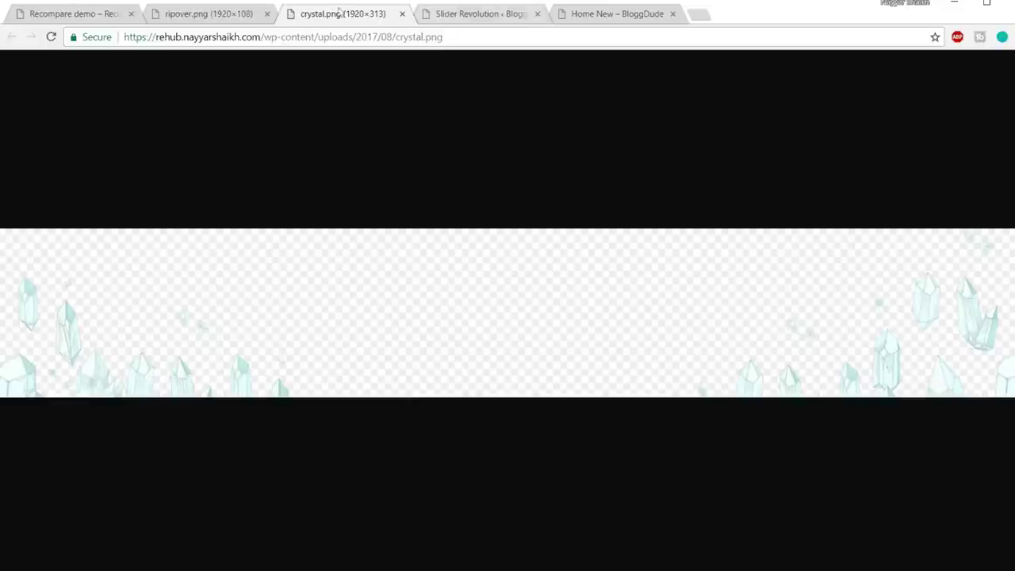
Step: Close both image tabs and return to the slide editor
left_click(266, 13)
left_click(267, 14)
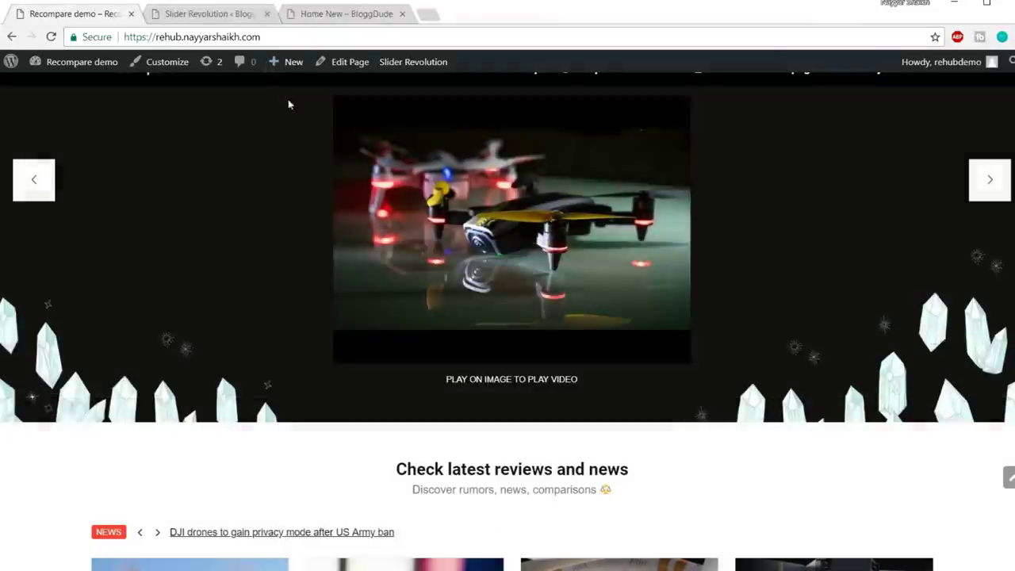
scroll(692, 321, "up", 3)
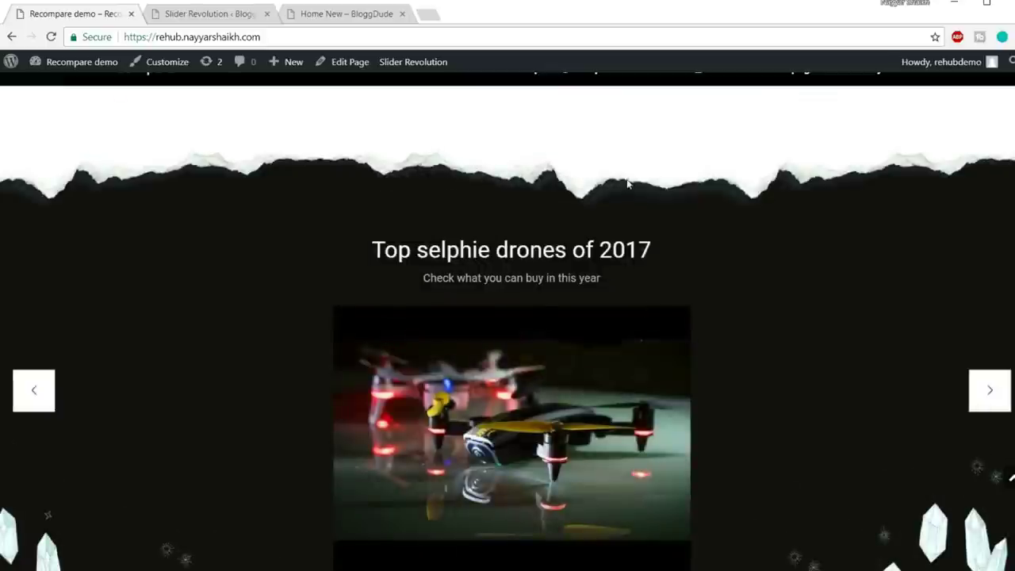
scroll(843, 403, "down", 1)
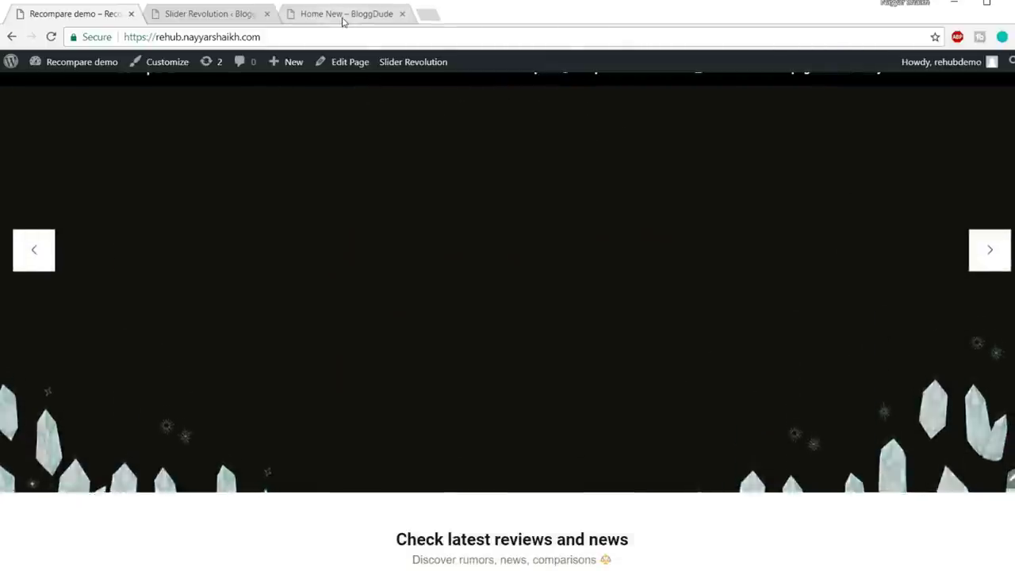
left_click(186, 17)
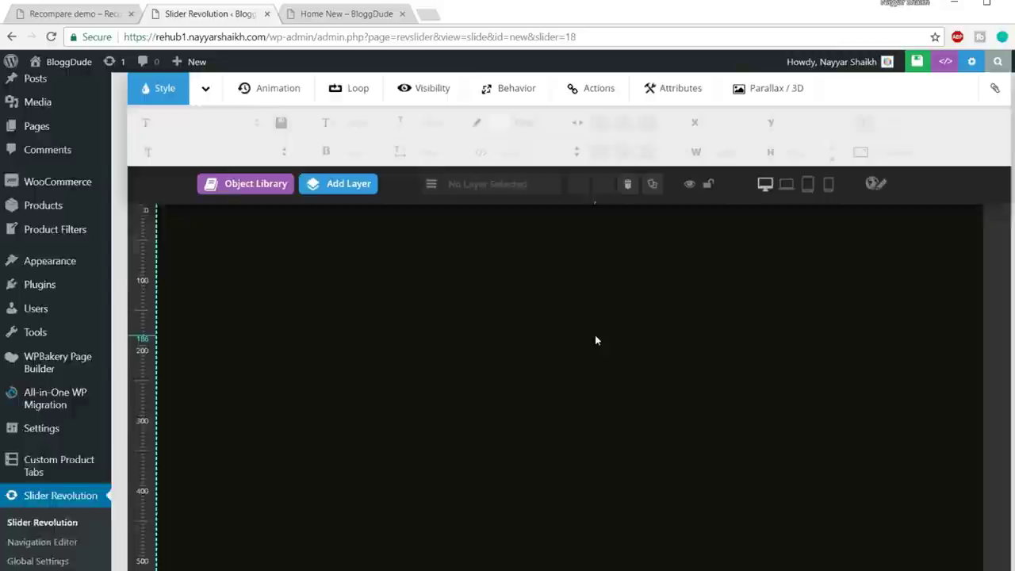
Step: Start a new image layer and browse the Media Library
scroll(596, 340, "up", 2)
left_click(356, 229)
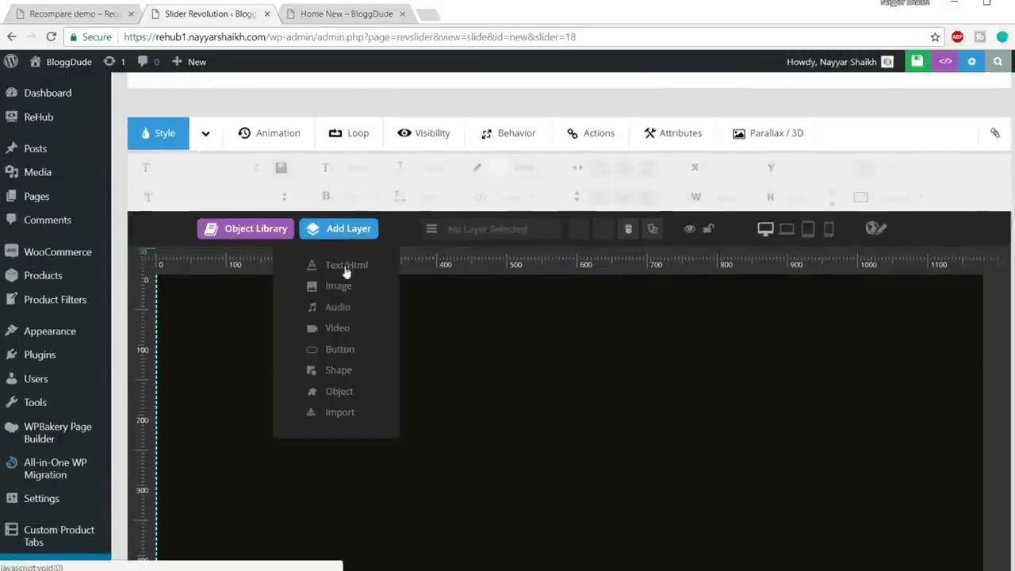
left_click(344, 291)
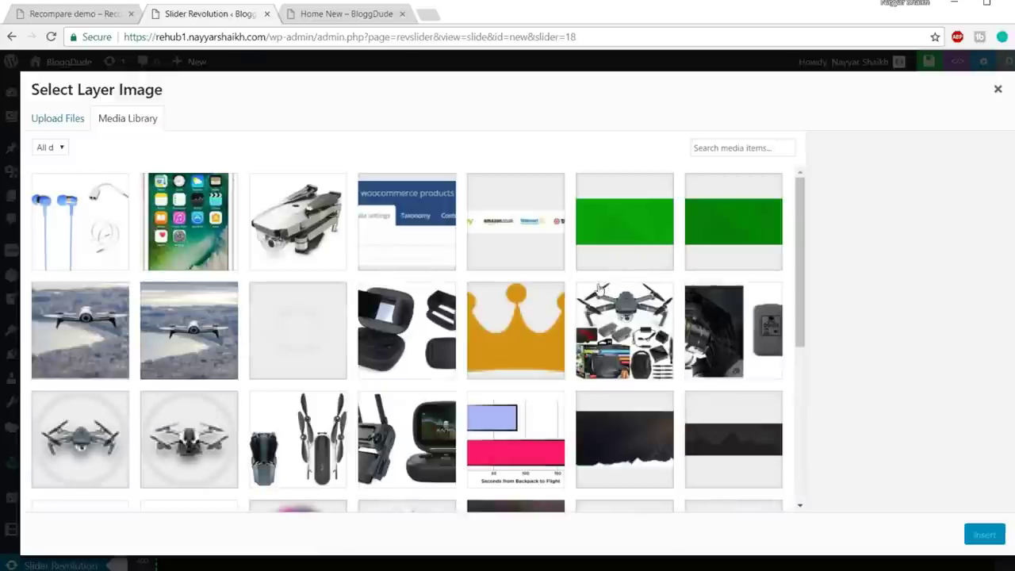
left_click(278, 345)
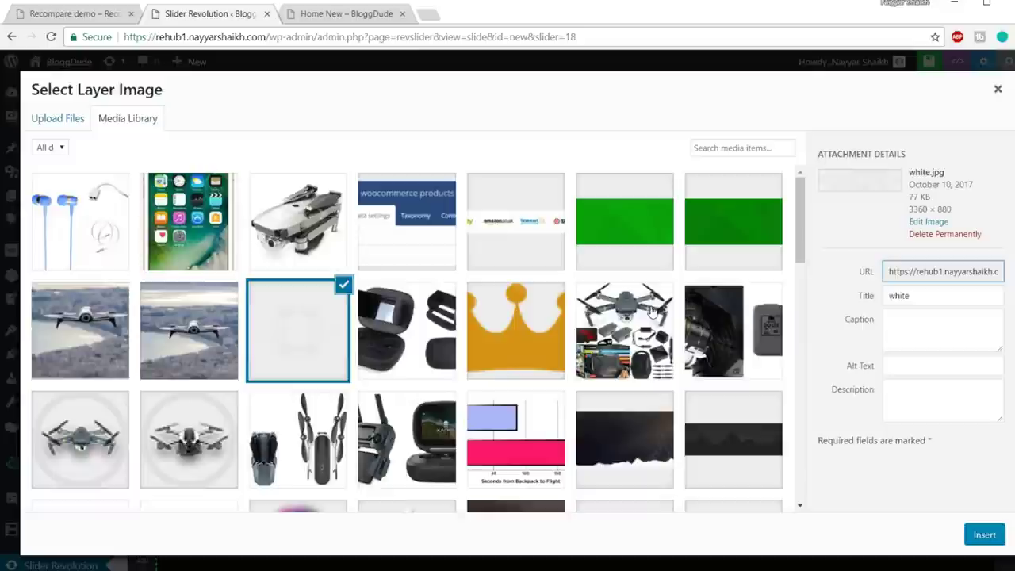
scroll(653, 310, "down", 1)
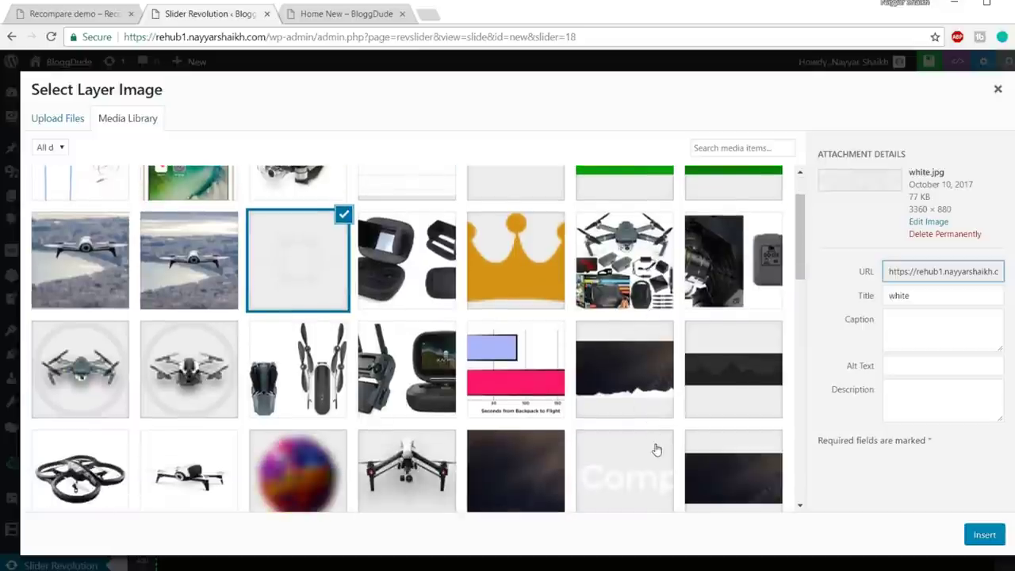
scroll(719, 401, "down", 2)
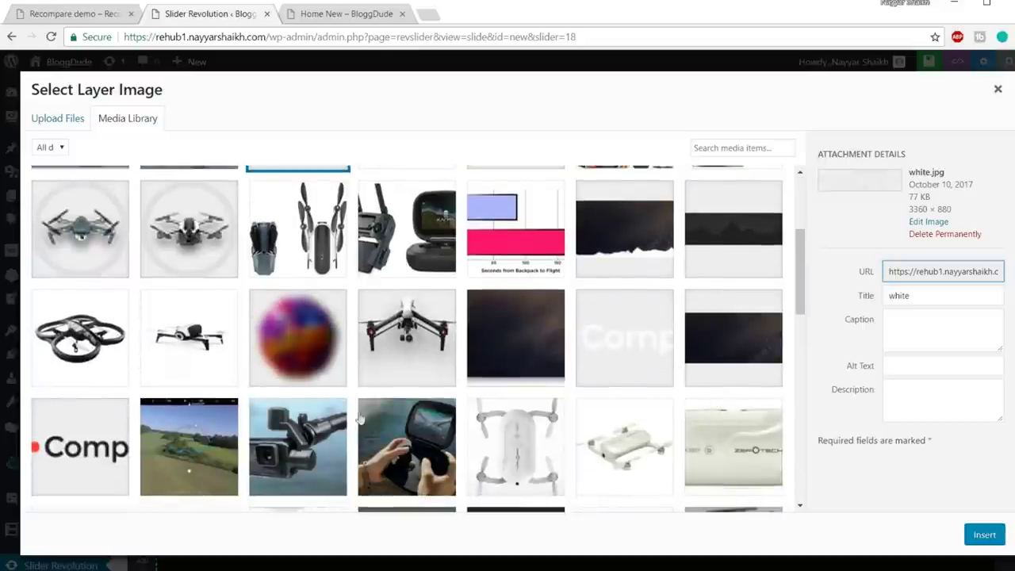
scroll(436, 390, "down", 1)
scroll(436, 390, "down", 10)
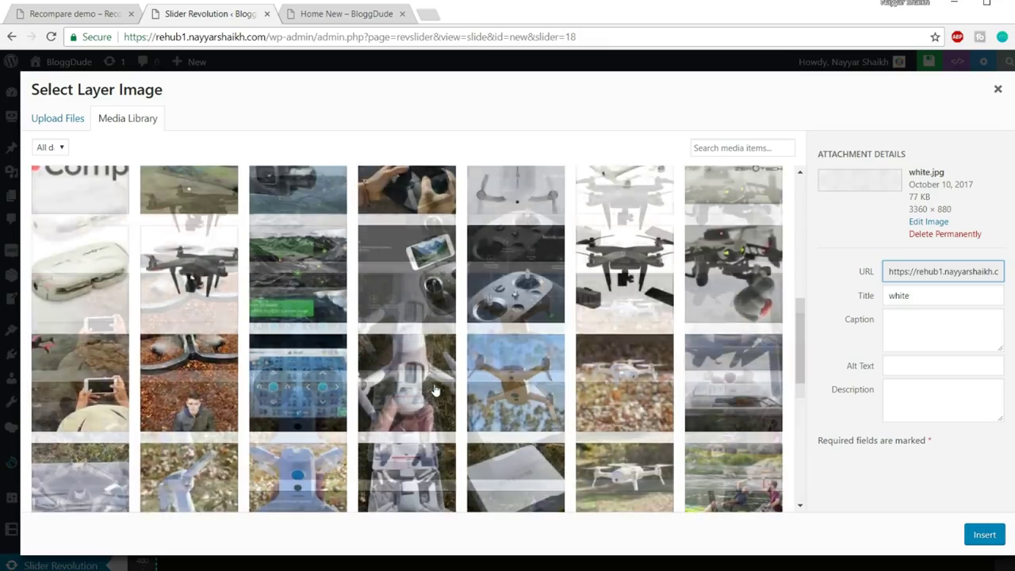
scroll(435, 390, "down", 10)
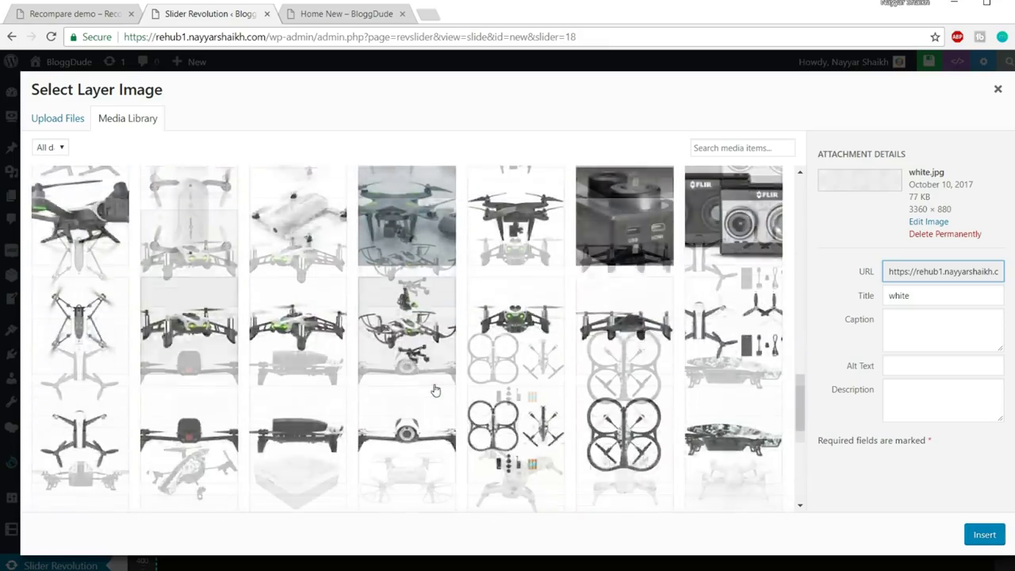
scroll(436, 390, "down", 15)
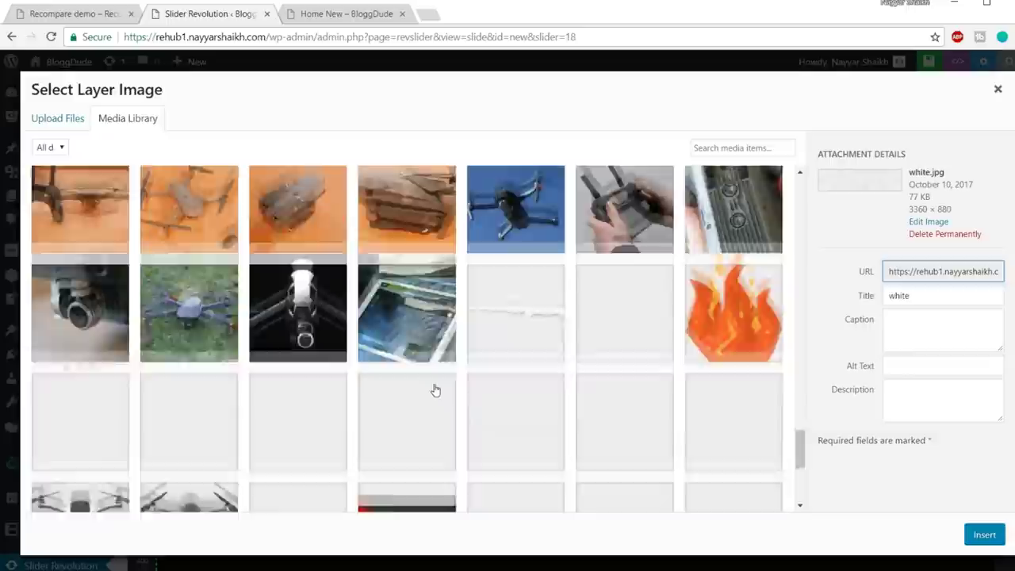
scroll(442, 388, "up", 3)
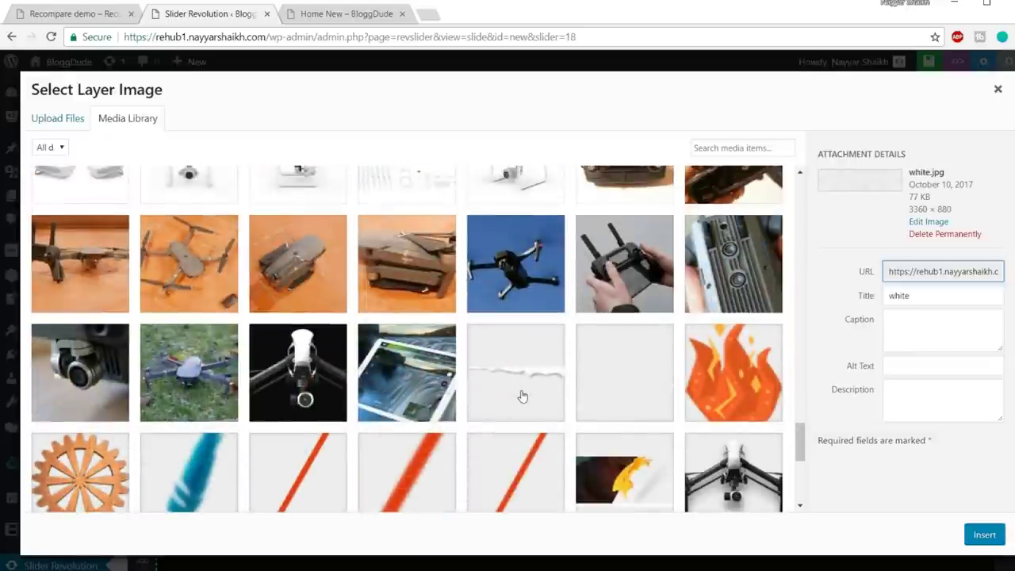
Step: Pick ripover.png in the library, checking it against the demo slide
left_click(522, 396)
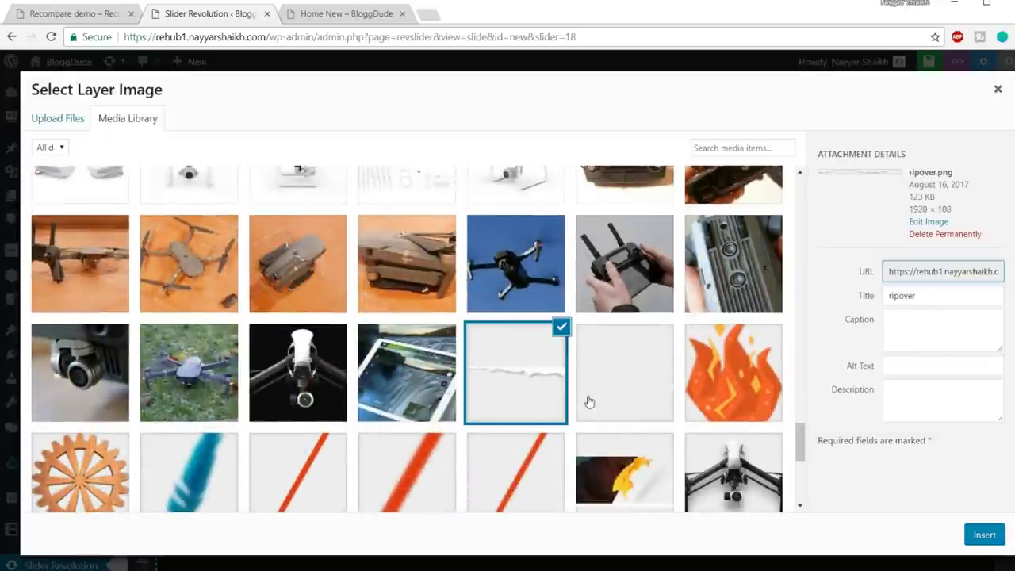
left_click(93, 14)
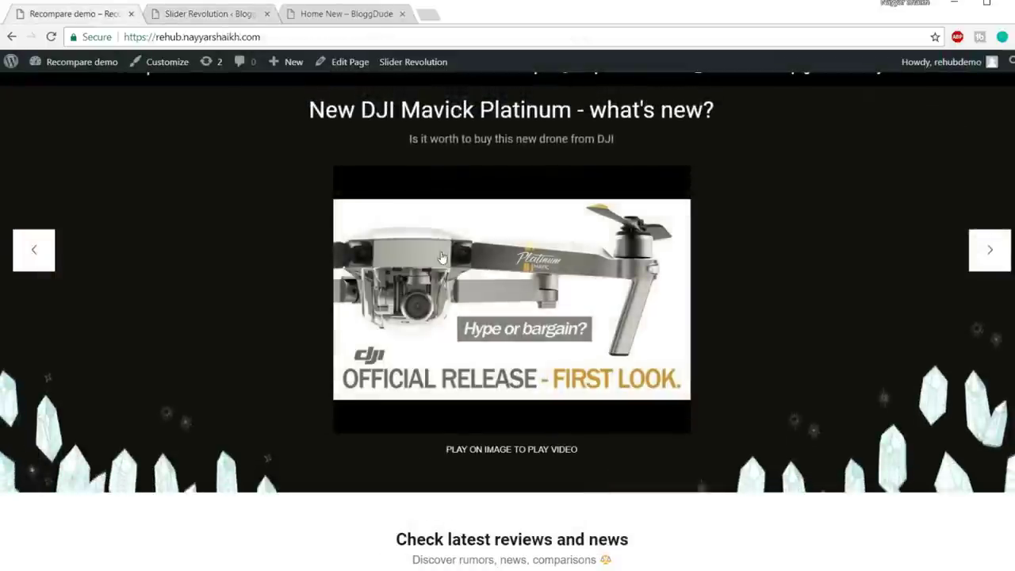
scroll(443, 255, "up", 2)
key("ctrl+Tab")
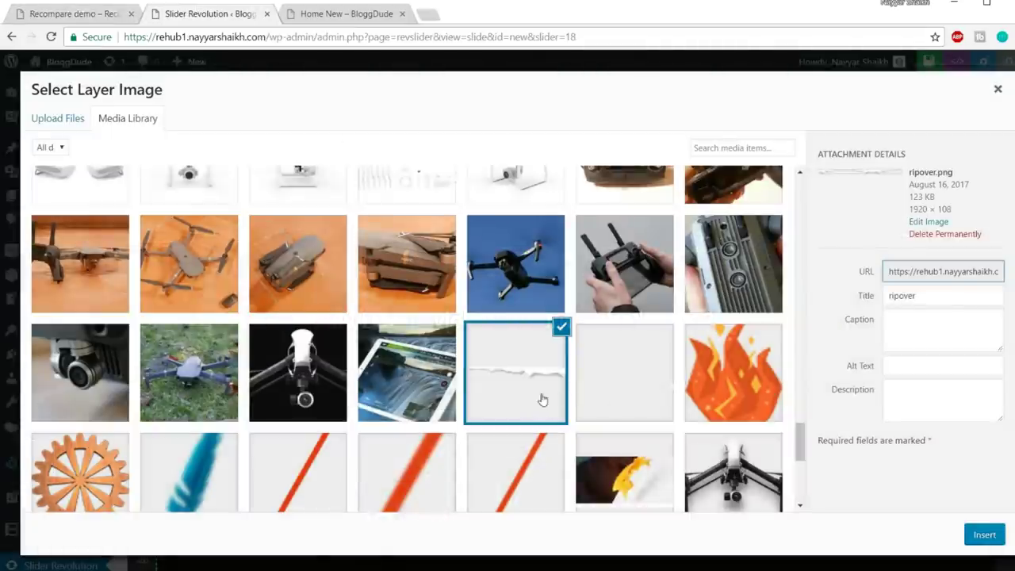
left_click(49, 11)
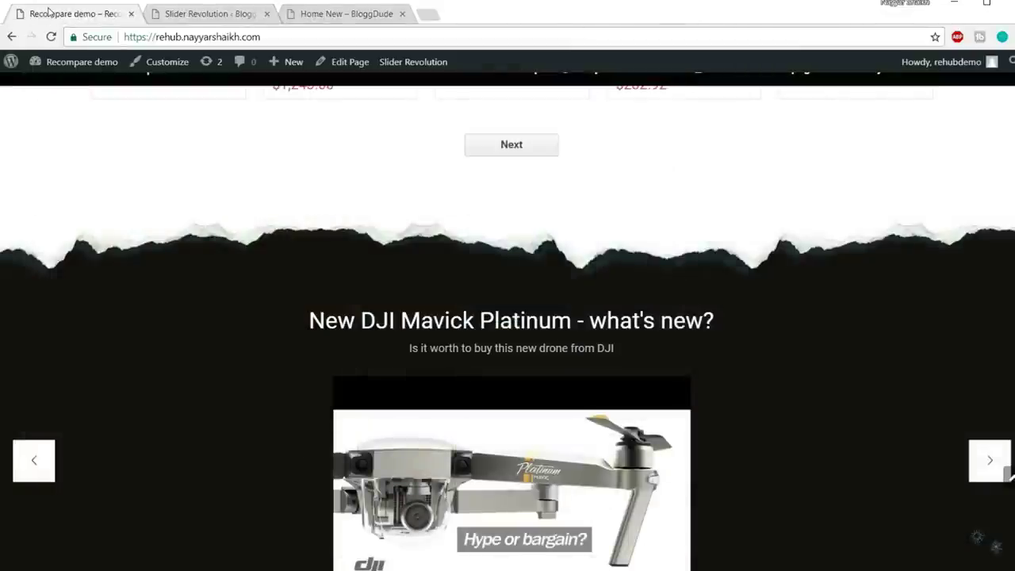
left_click(191, 22)
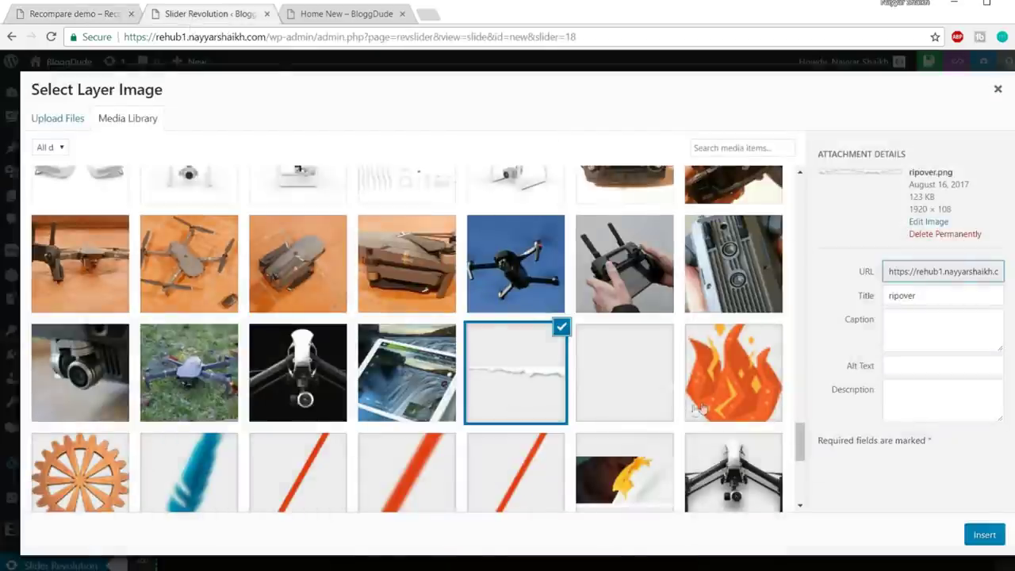
left_click(628, 395)
left_click(552, 384)
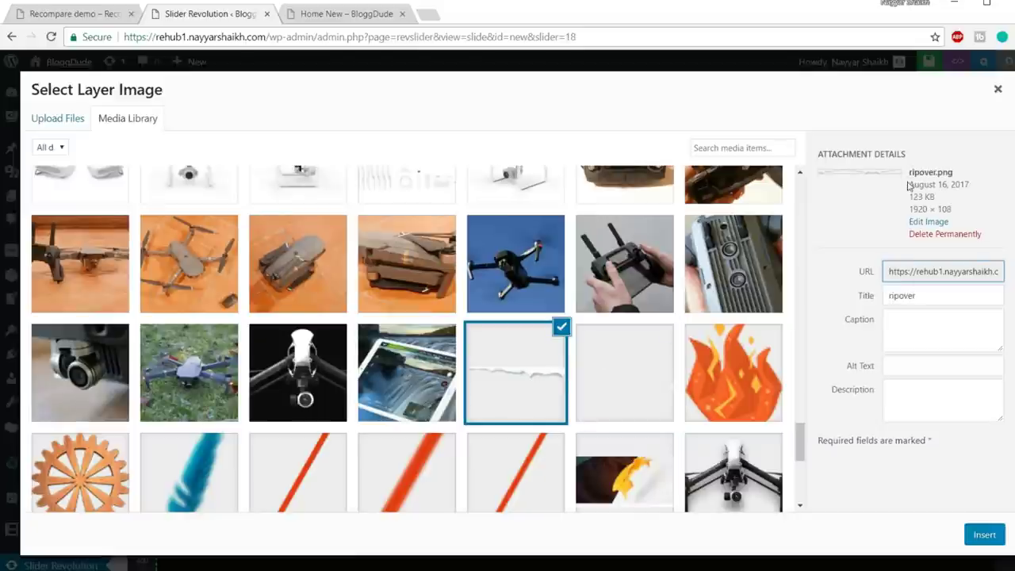
Step: Confirm the ripover file name and insert it as an image layer
mouse_move(911, 181)
left_mouse_down()
mouse_move(938, 172)
mouse_move(917, 173)
left_mouse_up()
left_click(938, 176)
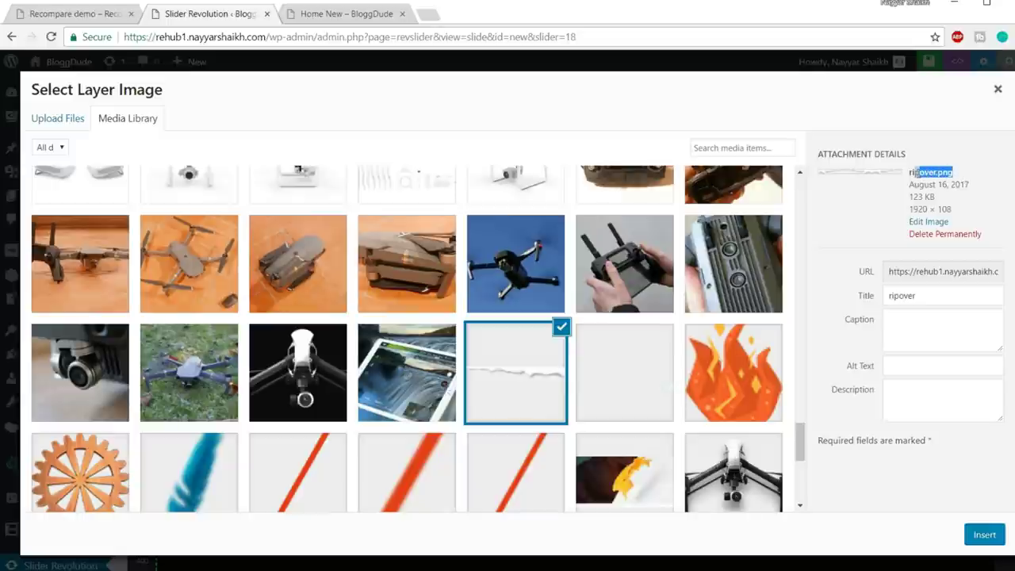
left_click(517, 396)
left_click(520, 394)
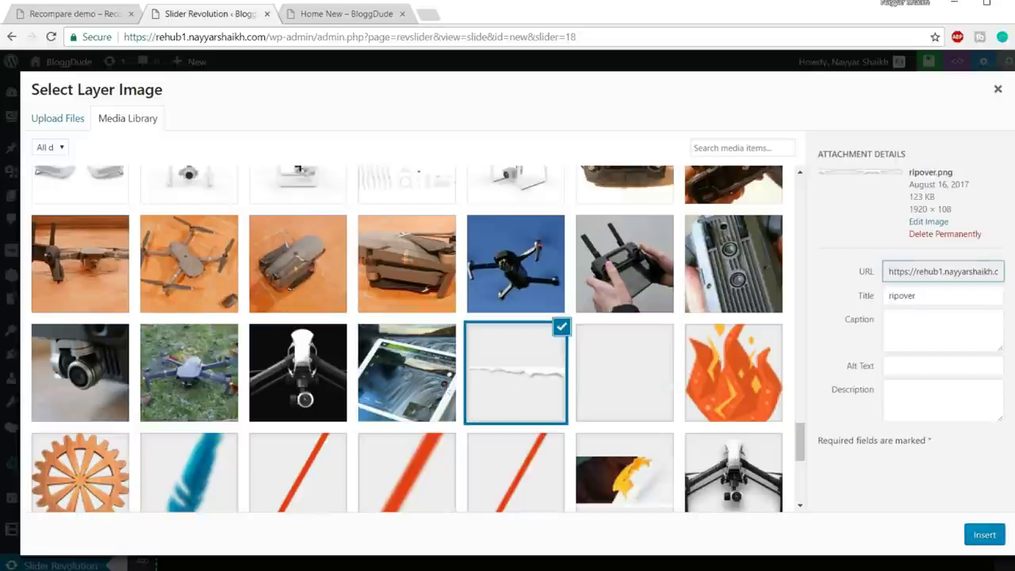
left_click(993, 544)
Step: Drag the torn-paper layer to the top-left corner, at about X -81px, Y -5px
left_click_drag(699, 377, 638, 306)
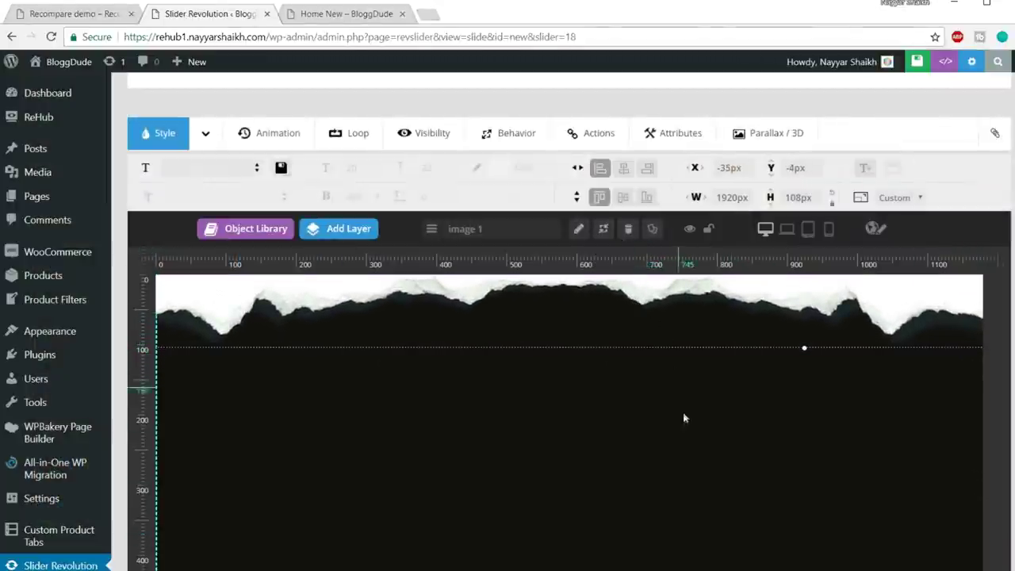
key("ctrl+minus")
key("ctrl+minus")
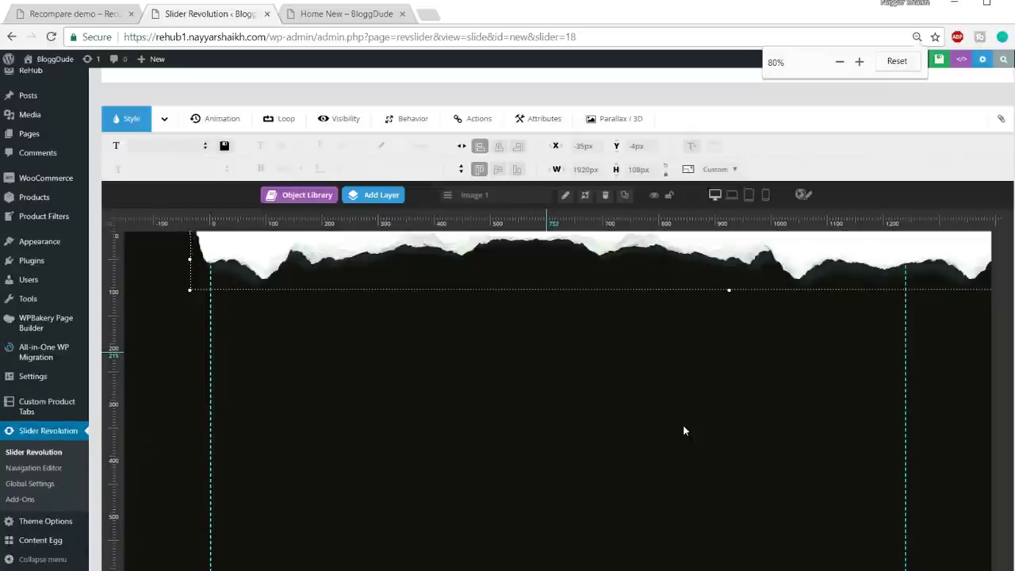
left_click_drag(648, 274, 623, 281)
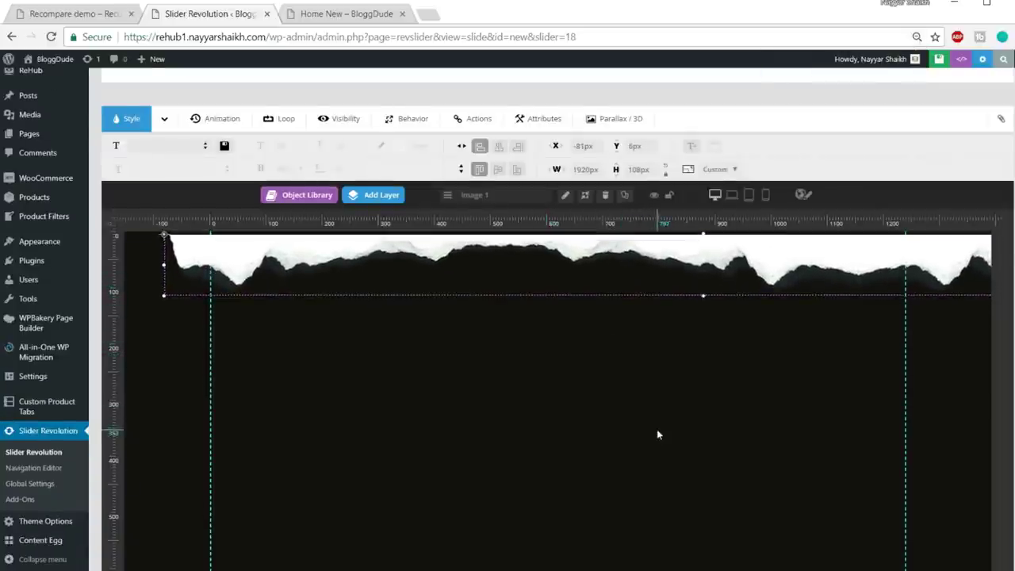
scroll(657, 430, "up", 1)
left_click_drag(618, 333, 621, 335)
scroll(681, 425, "down", 3)
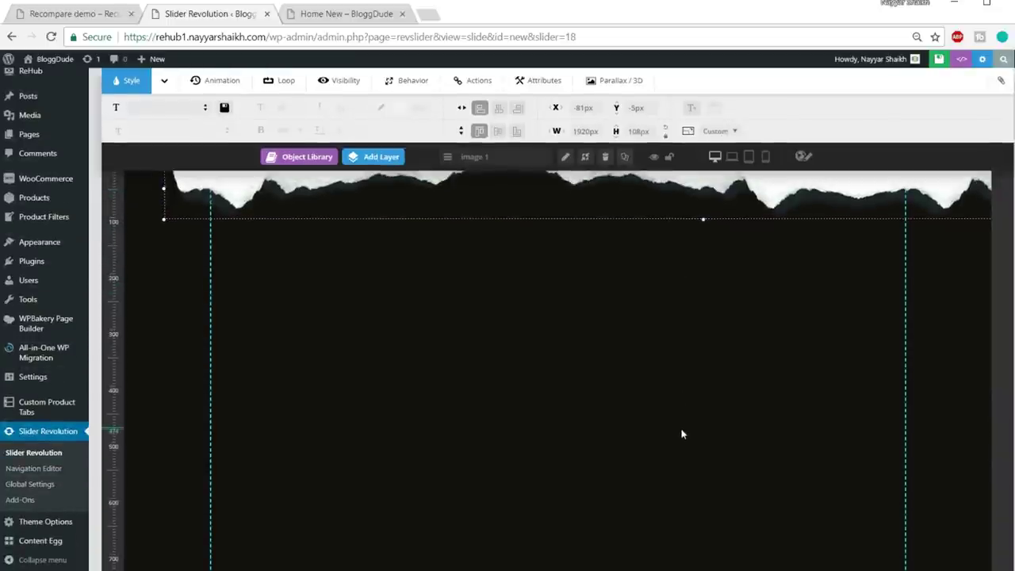
scroll(618, 553, "down", 3)
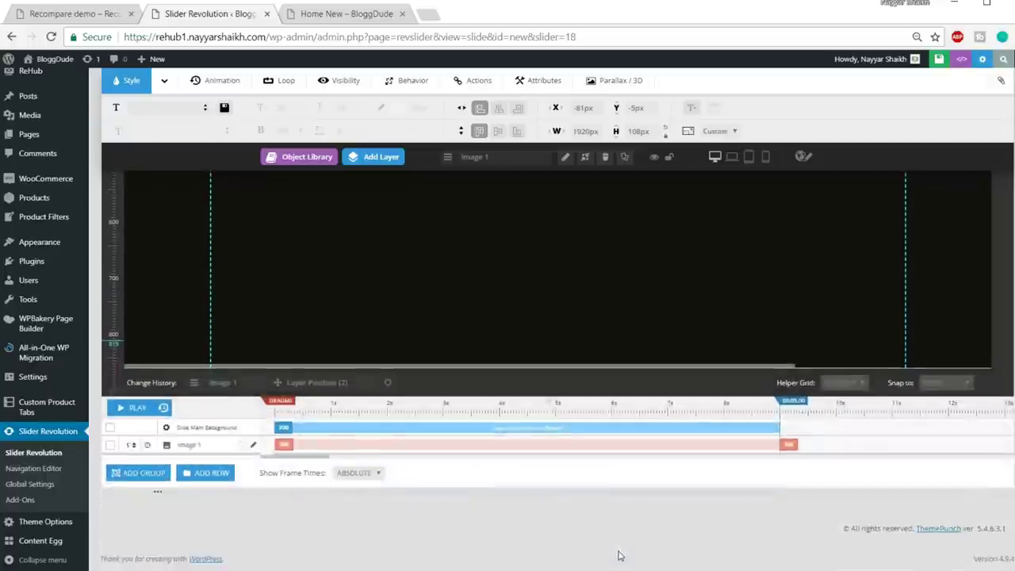
scroll(619, 553, "up", 5)
scroll(619, 556, "up", 2)
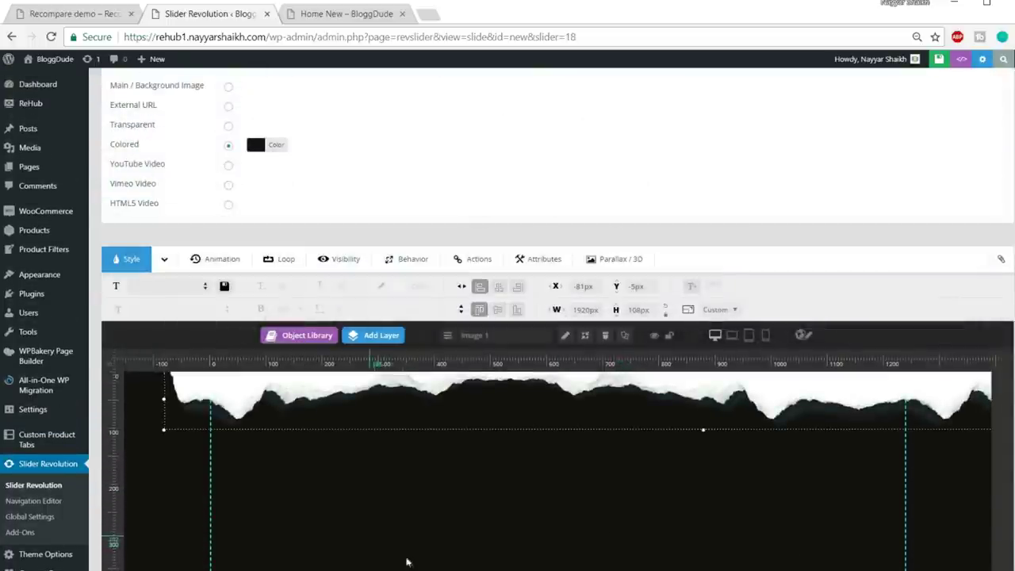
scroll(476, 460, "down", 2)
left_click(381, 201)
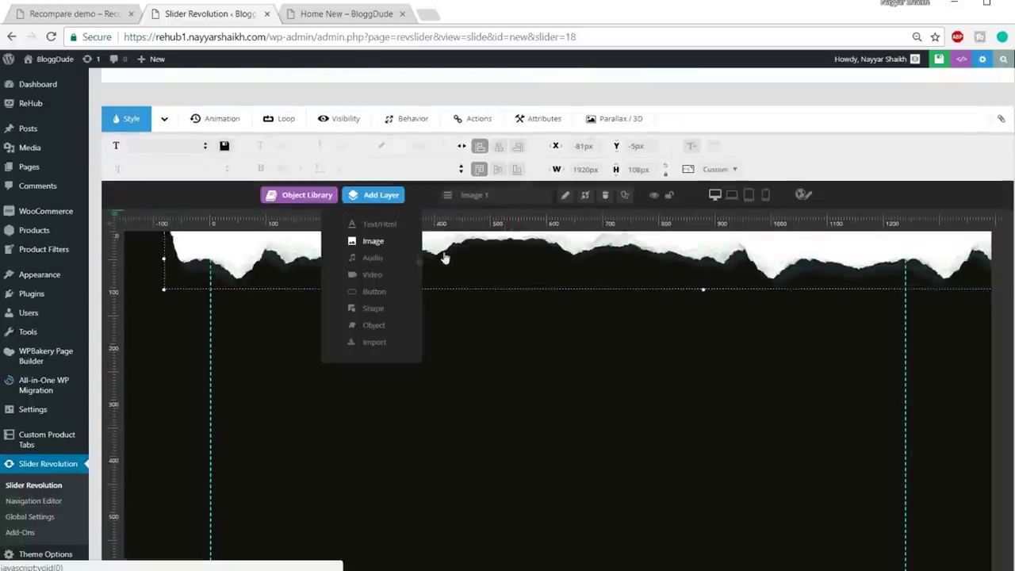
Step: Insert crystal.png from the Media Library as a second image layer
left_click(373, 240)
scroll(669, 426, "down", 20)
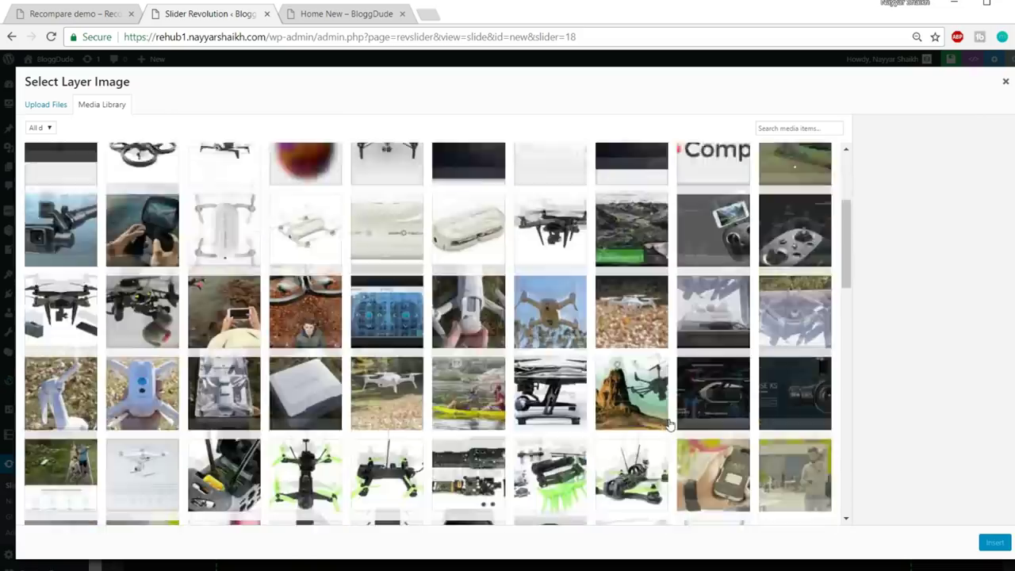
scroll(669, 426, "up", 5)
scroll(726, 440, "down", 1)
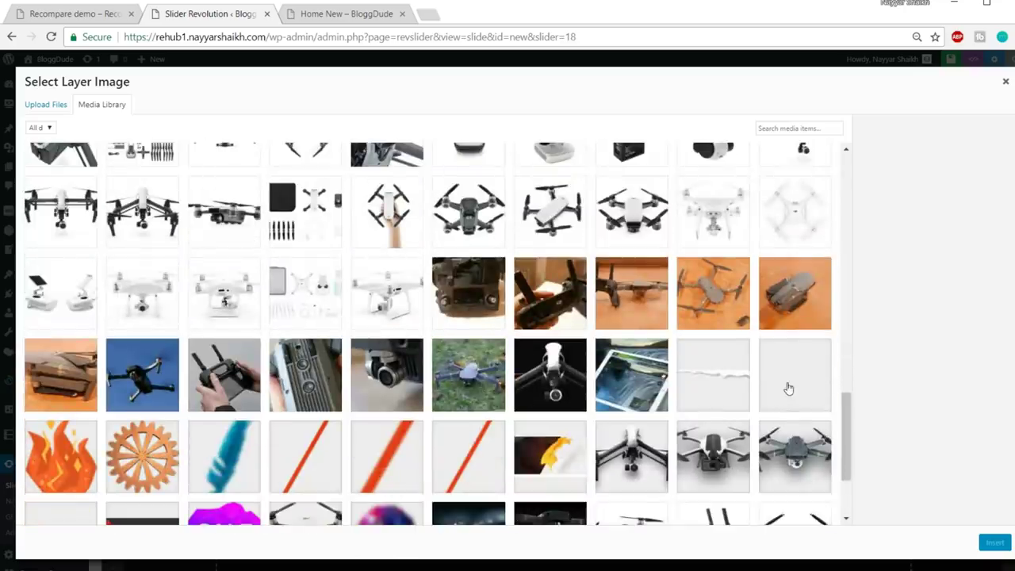
left_click(788, 385)
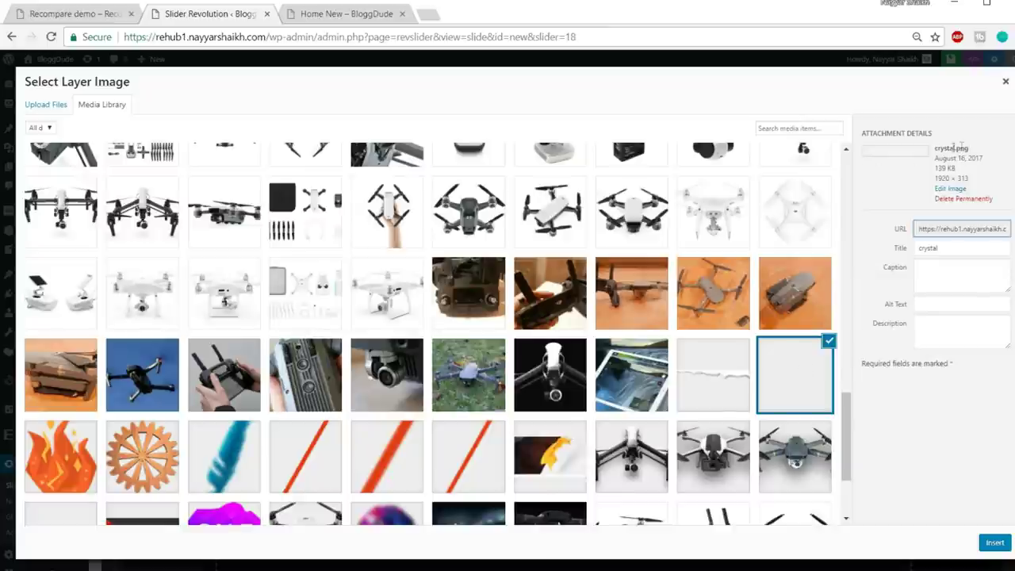
left_click(1000, 547)
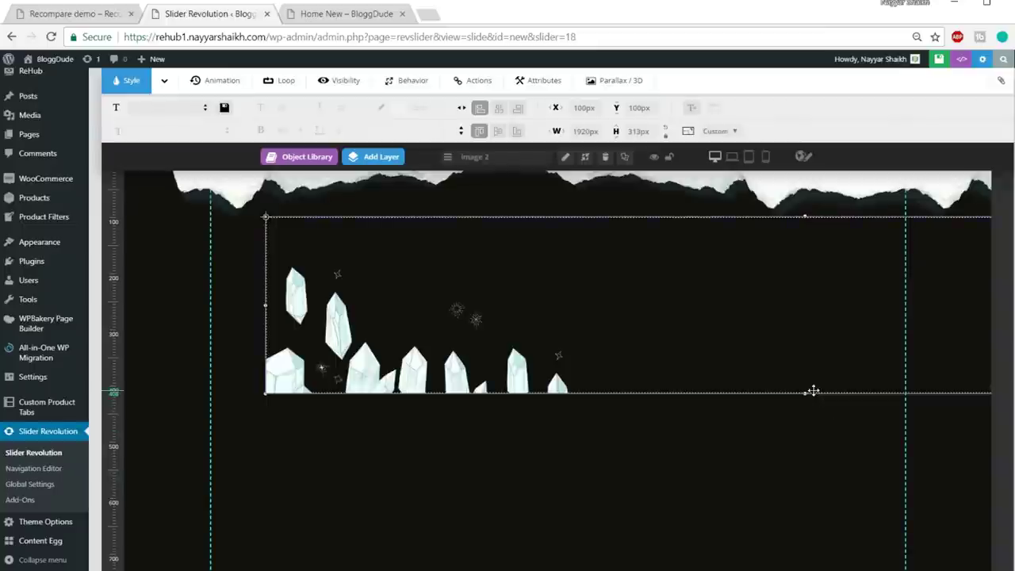
Step: Move the crystal layer to the slide bottom and shrink it slightly
left_click_drag(814, 391, 652, 512)
left_click_drag(588, 482, 558, 385)
left_click_drag(223, 281, 576, 408)
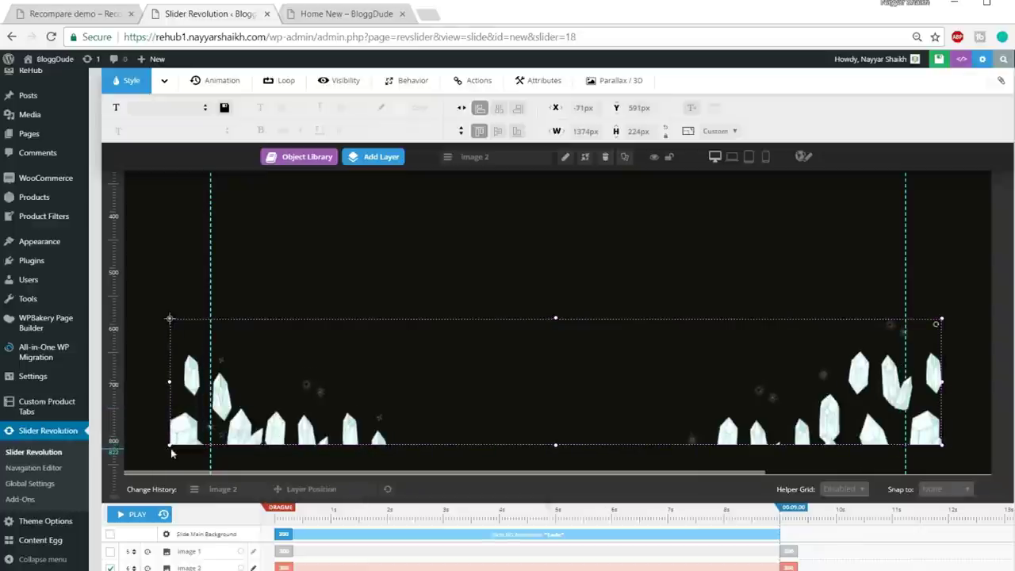
left_click_drag(169, 446, 210, 431)
left_click_drag(420, 391, 469, 438)
Step: Widen the torn-paper image past the slide edges and move it to the top
left_click(661, 310)
scroll(662, 310, "up", 5)
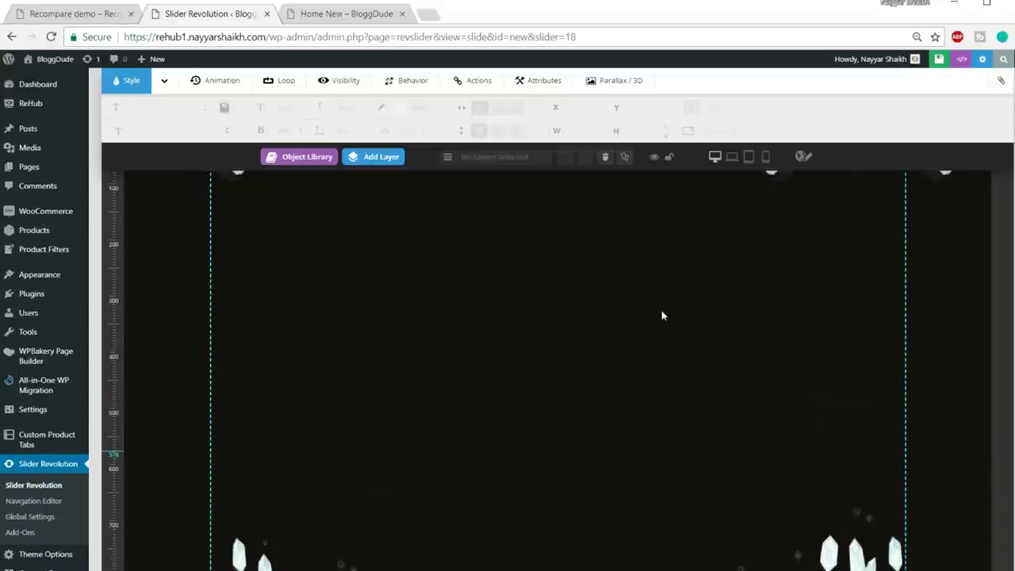
scroll(661, 311, "up", 3)
left_click(161, 358)
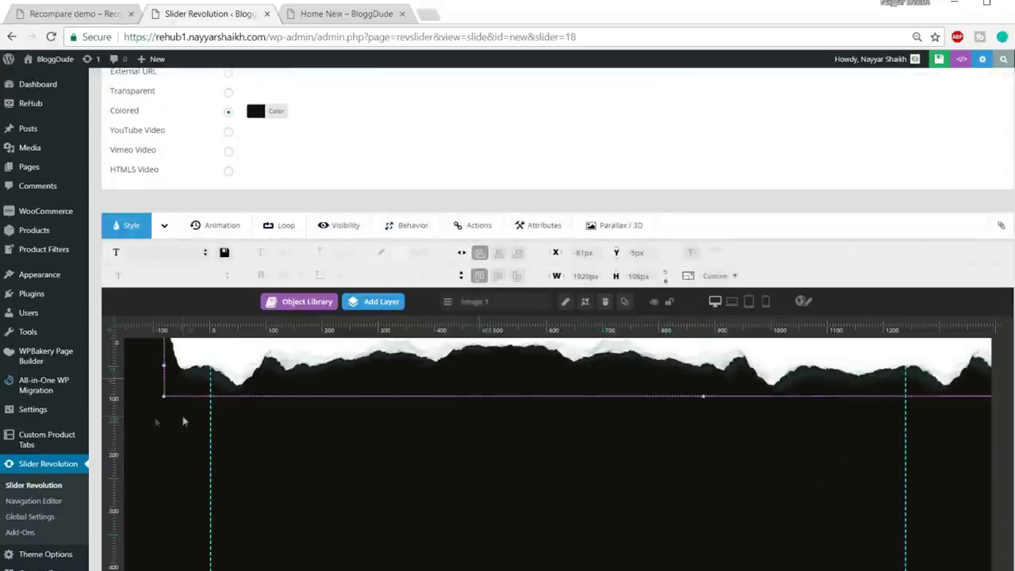
left_click_drag(163, 396, 247, 387)
left_click_drag(545, 356, 573, 378)
mouse_move(182, 410)
left_mouse_down()
mouse_move(209, 402)
mouse_move(176, 401)
left_mouse_up()
left_click_drag(705, 366, 675, 357)
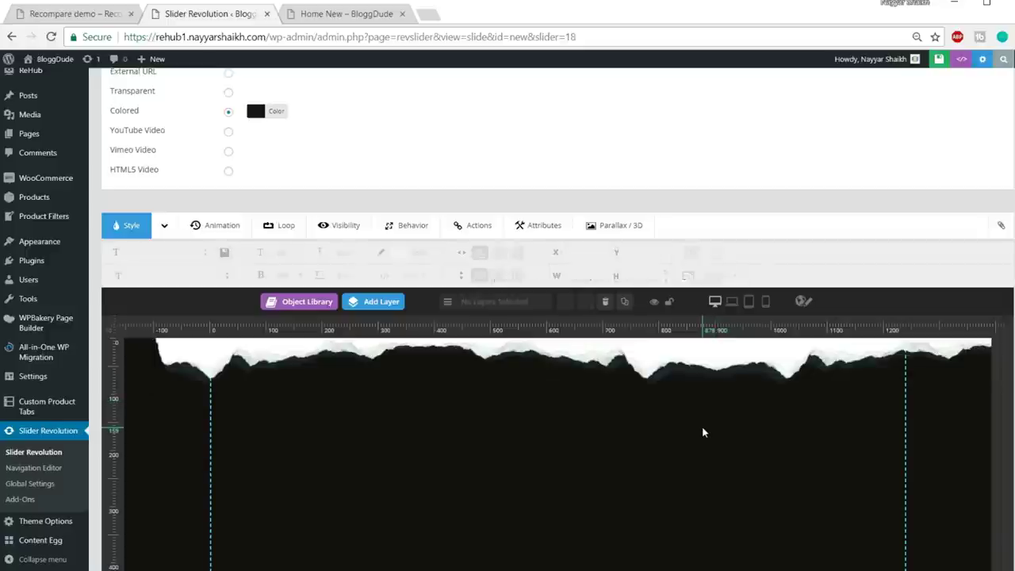
Step: Preview the slider on the front-end site and return to the editor
left_click(76, 13)
scroll(470, 272, "down", 1)
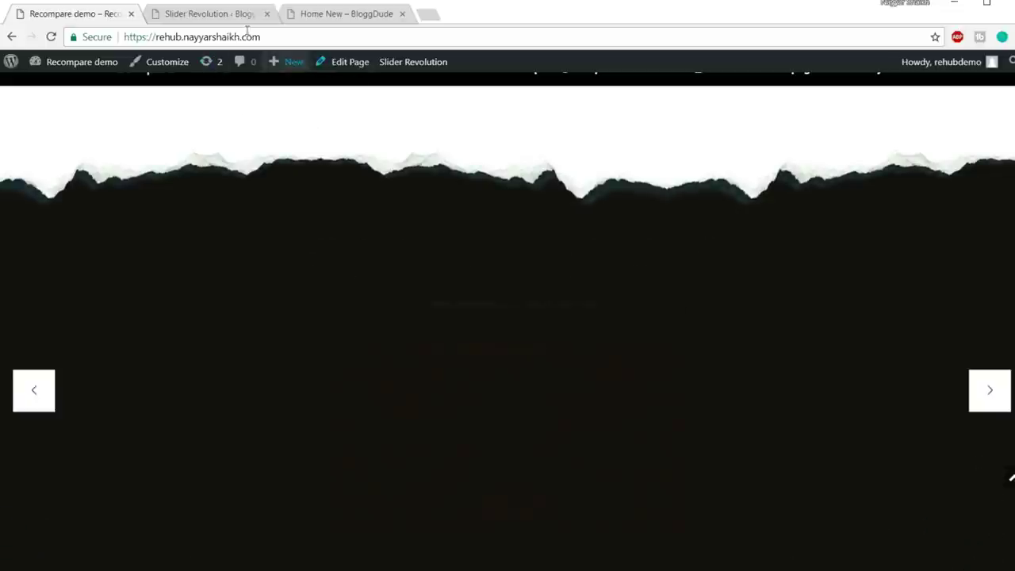
left_click(206, 14)
scroll(519, 290, "down", 1)
mouse_move(398, 231)
Step: Add a text layer reading 'iPhone 7 RoseGold'
left_click(380, 262)
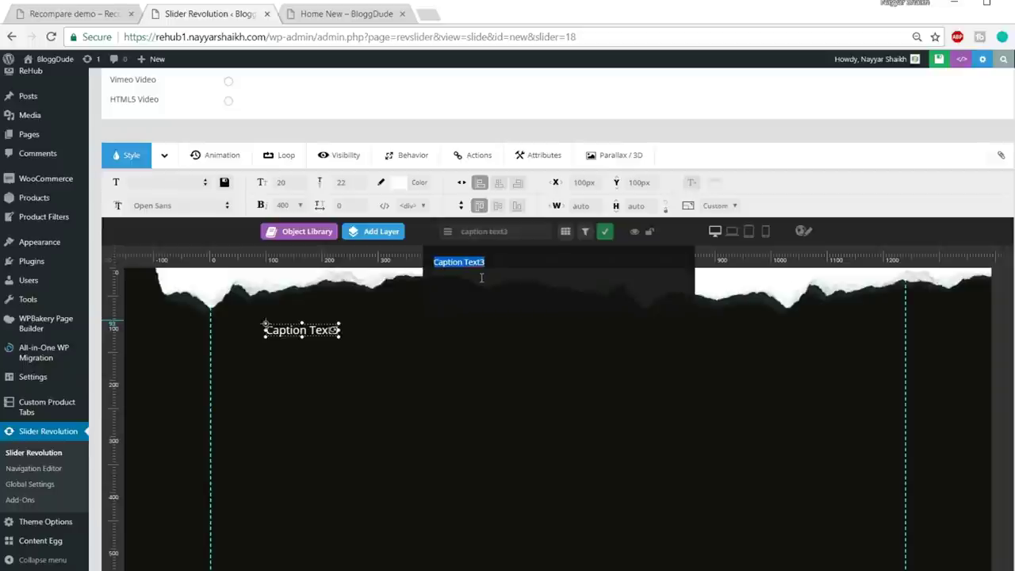
type("Phone")
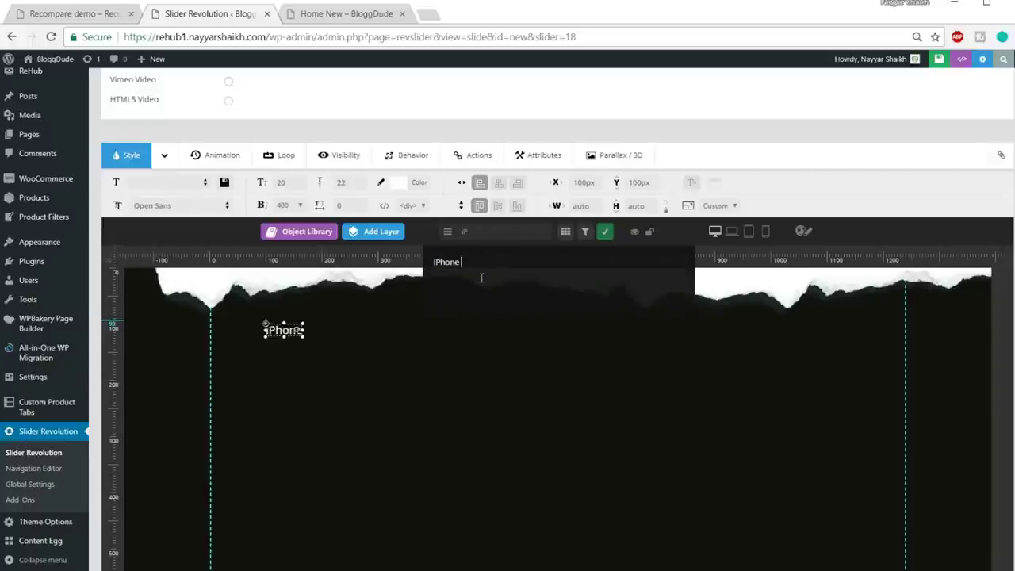
type(" 7 RoseGold")
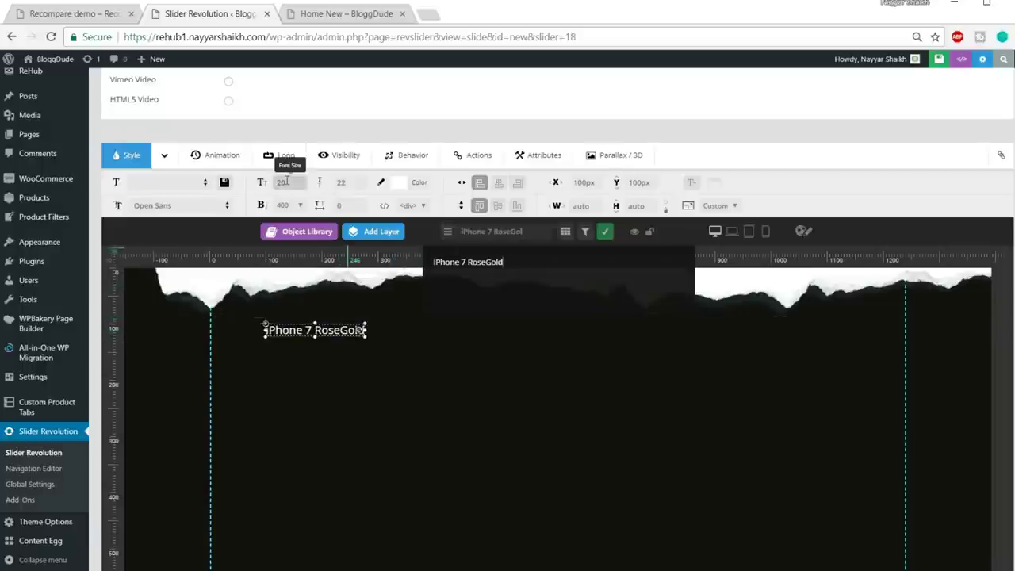
mouse_move(373, 231)
key("ctrl+plus")
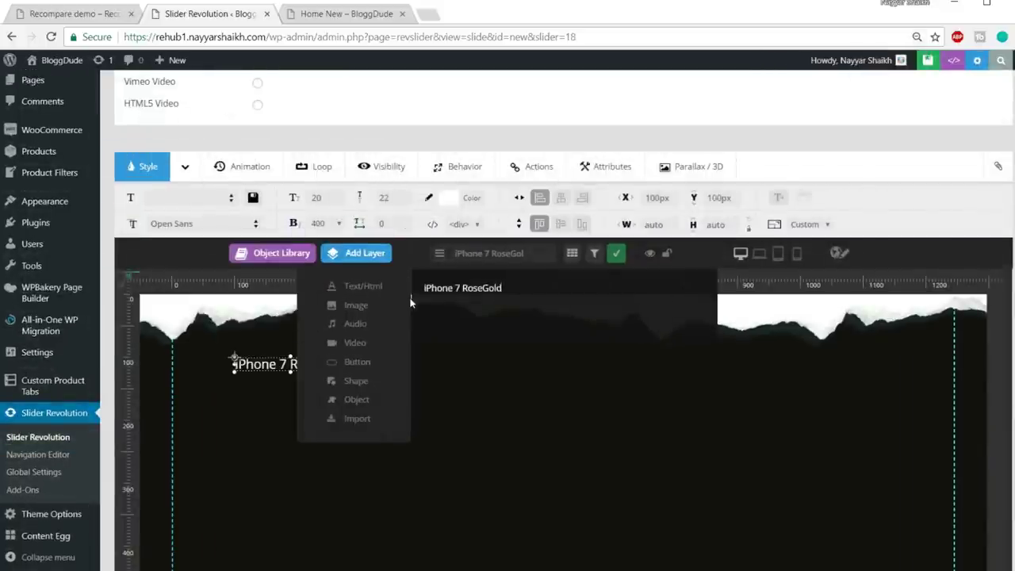
key("ctrl+plus")
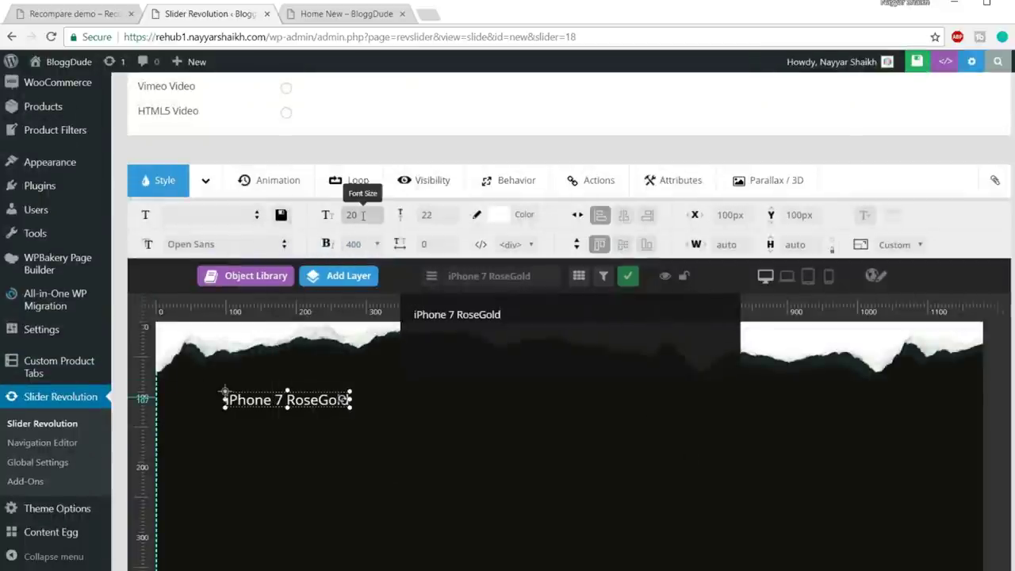
Step: Give the heading font size 42px and line height 70px
left_click(363, 215)
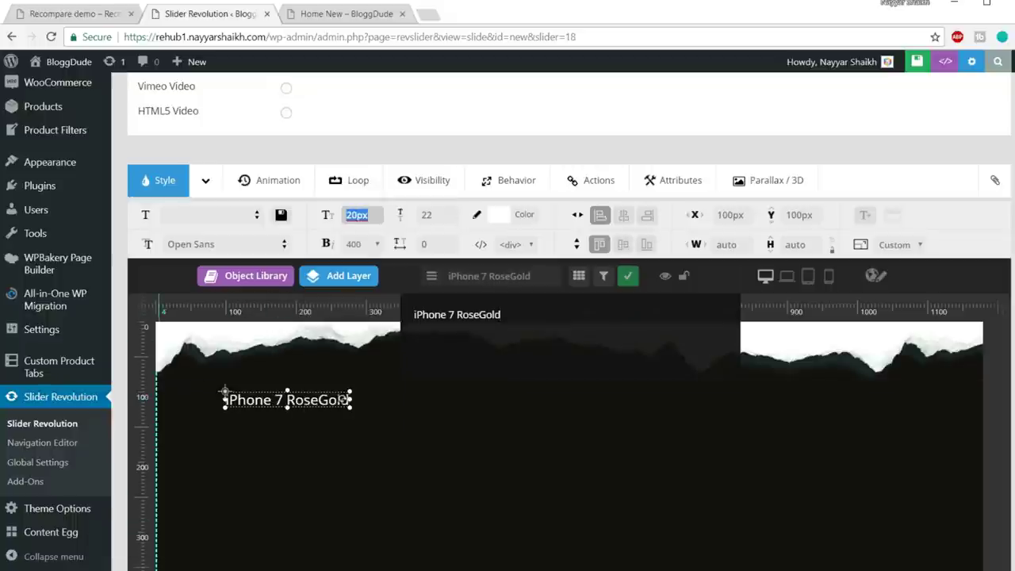
type("42")
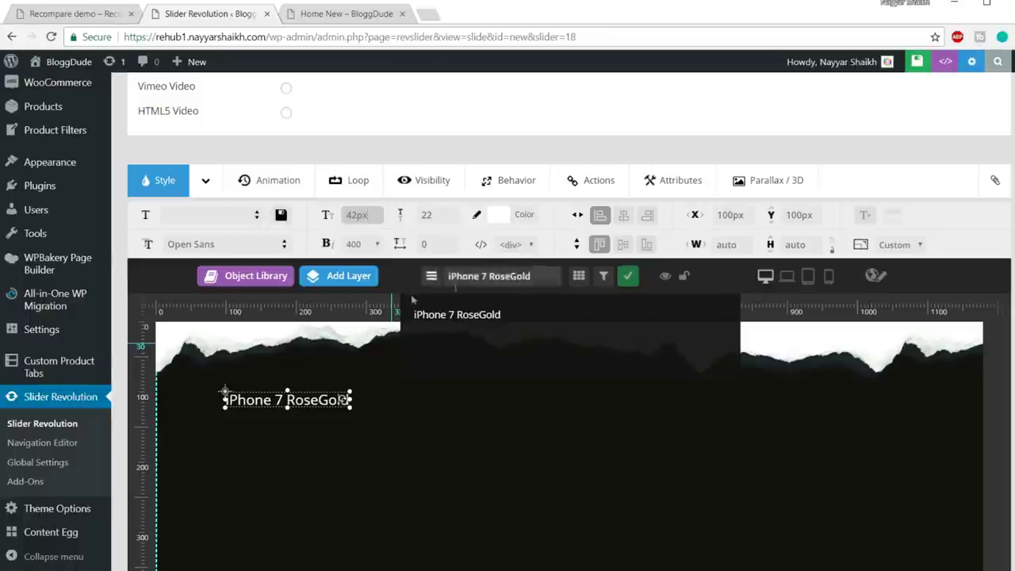
left_click(429, 219)
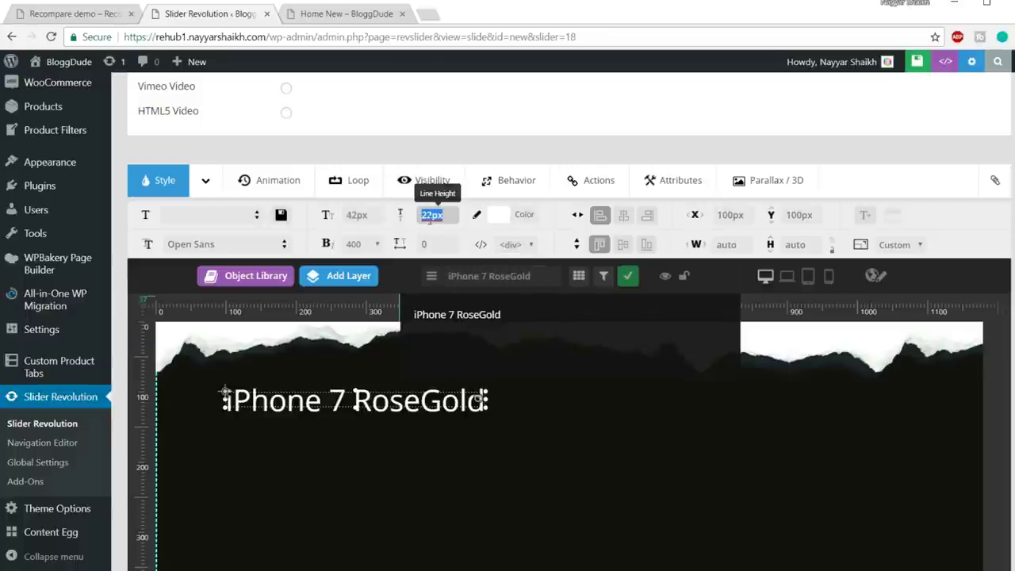
type("70")
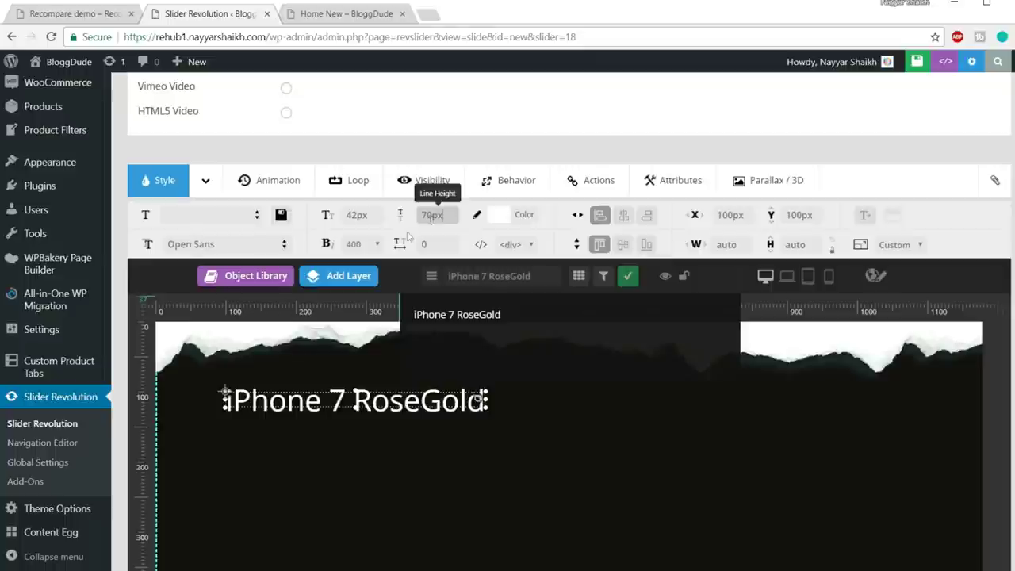
left_click(507, 455)
Step: Centre the heading below the torn-paper top at X 443px, Y 107px
left_click_drag(460, 419, 676, 478)
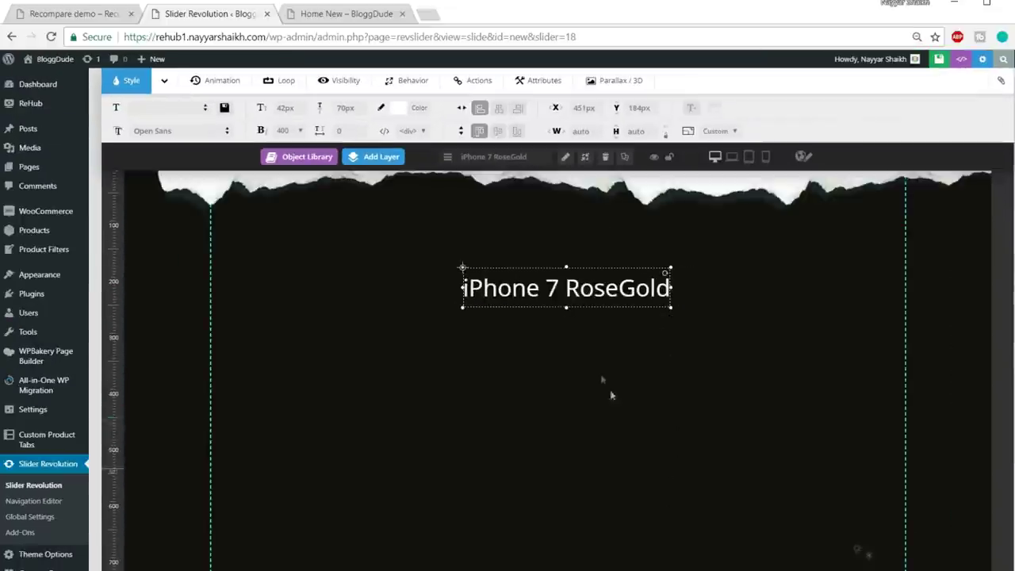
left_click_drag(577, 292, 574, 247)
left_click(63, 11)
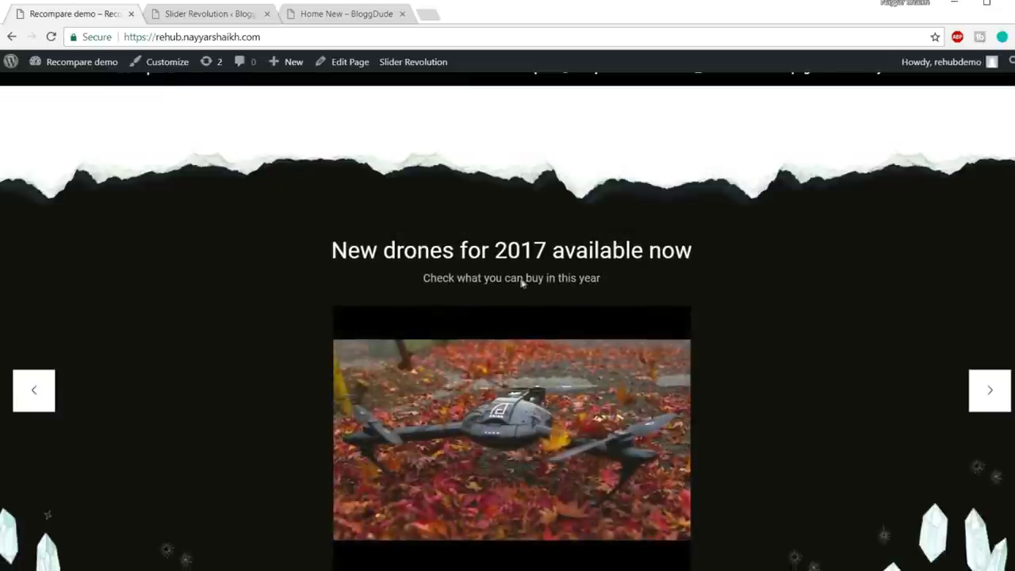
left_click(191, 7)
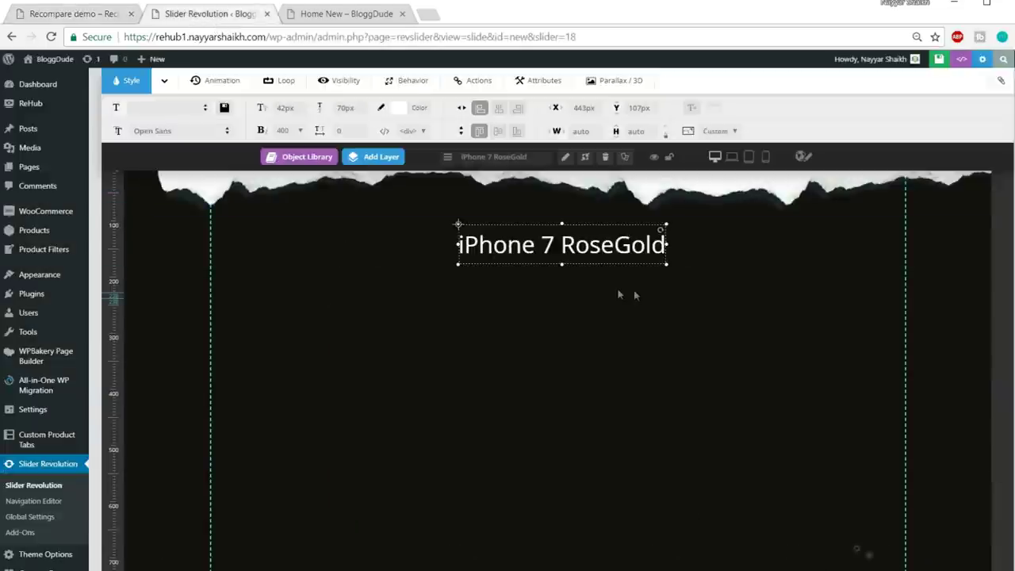
scroll(634, 289, "up", 1)
Step: Add a 'Checkout the New iPhone' text layer with 22px line height beneath the heading
mouse_move(379, 208)
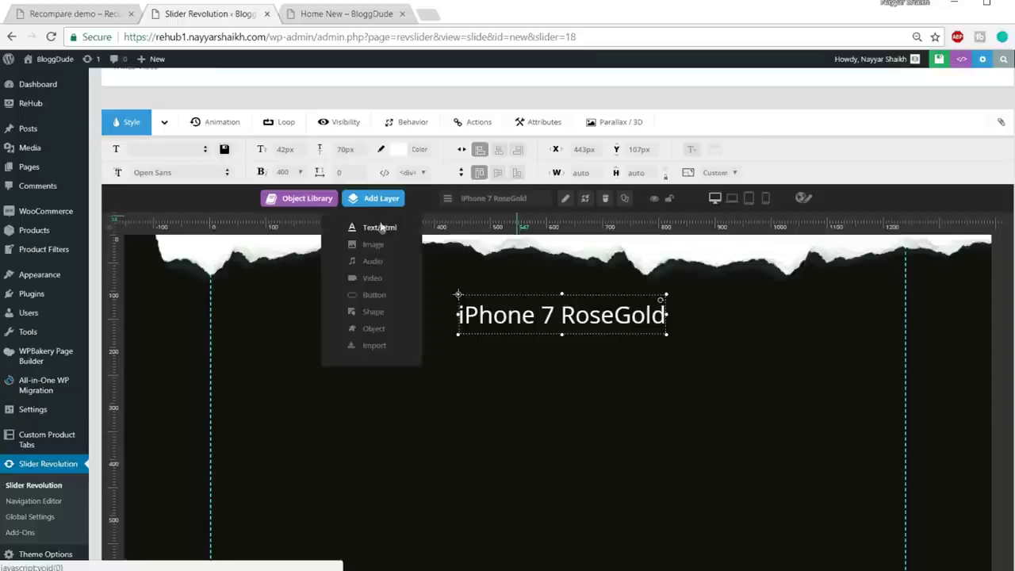
left_click(381, 229)
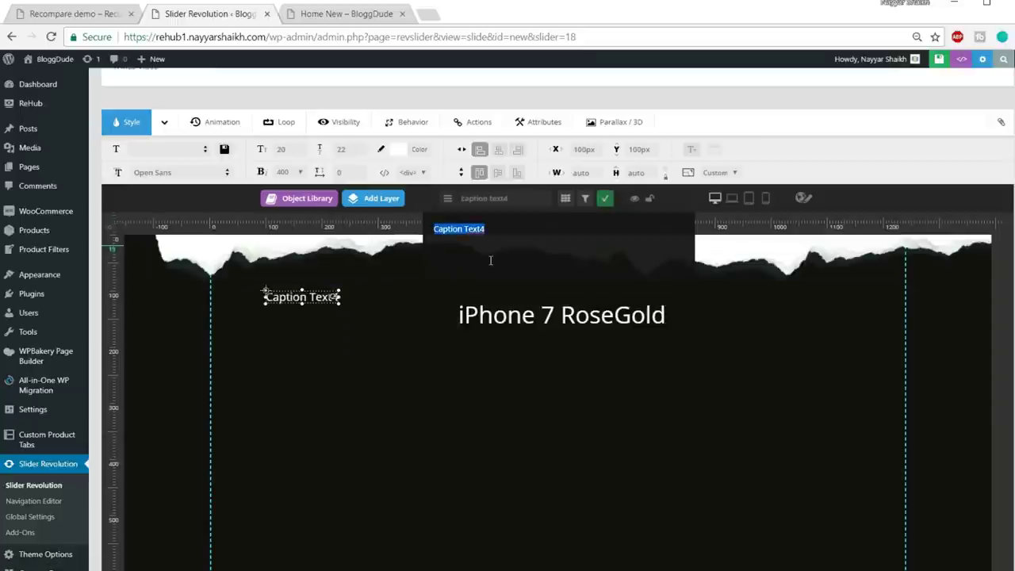
type("Checkout the New iPhone!")
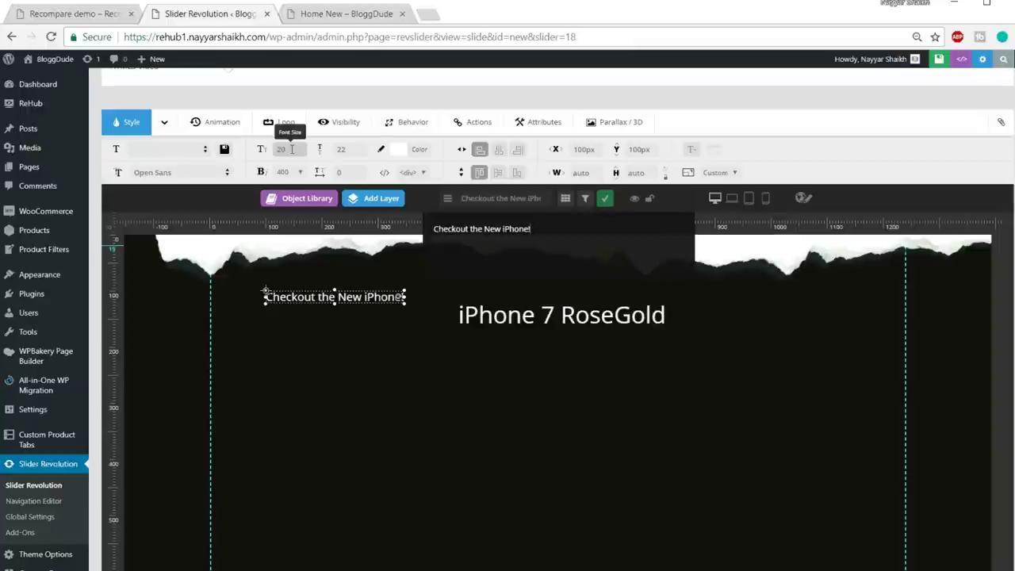
left_click(349, 150)
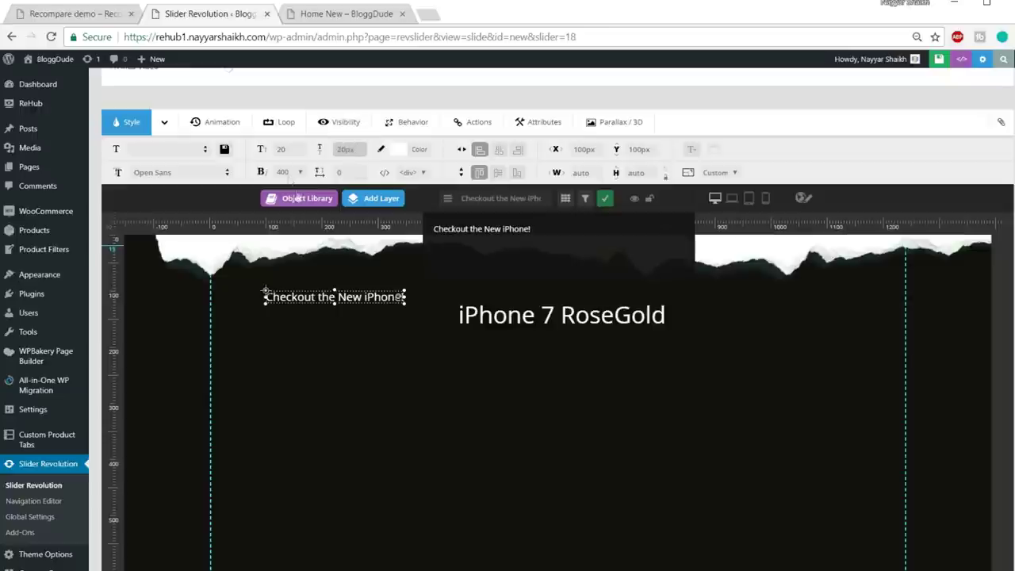
left_click_drag(340, 291, 546, 341)
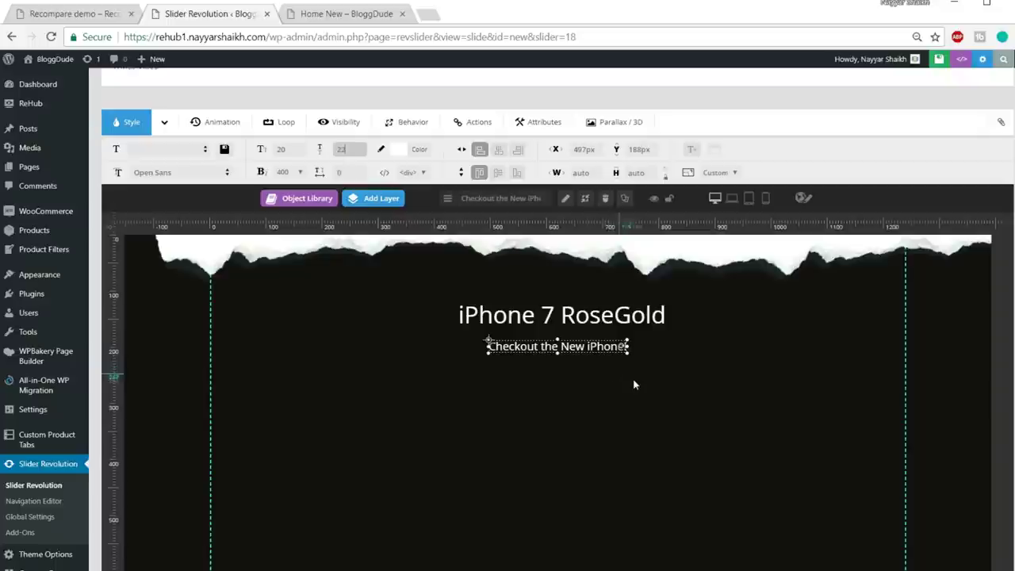
Step: Compare the new subtitle against the live slider on the front end
left_click(70, 15)
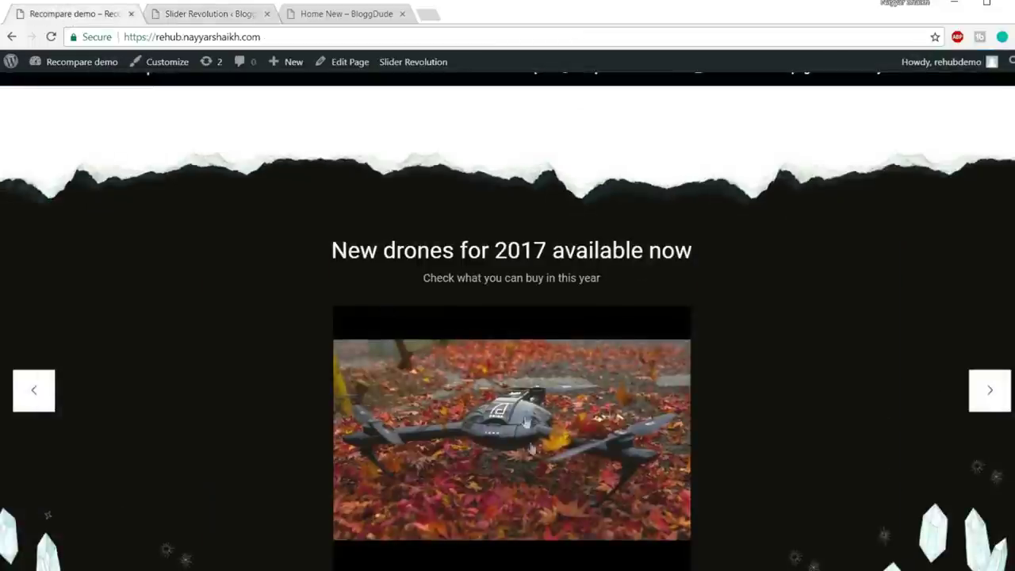
key("ctrl+Tab")
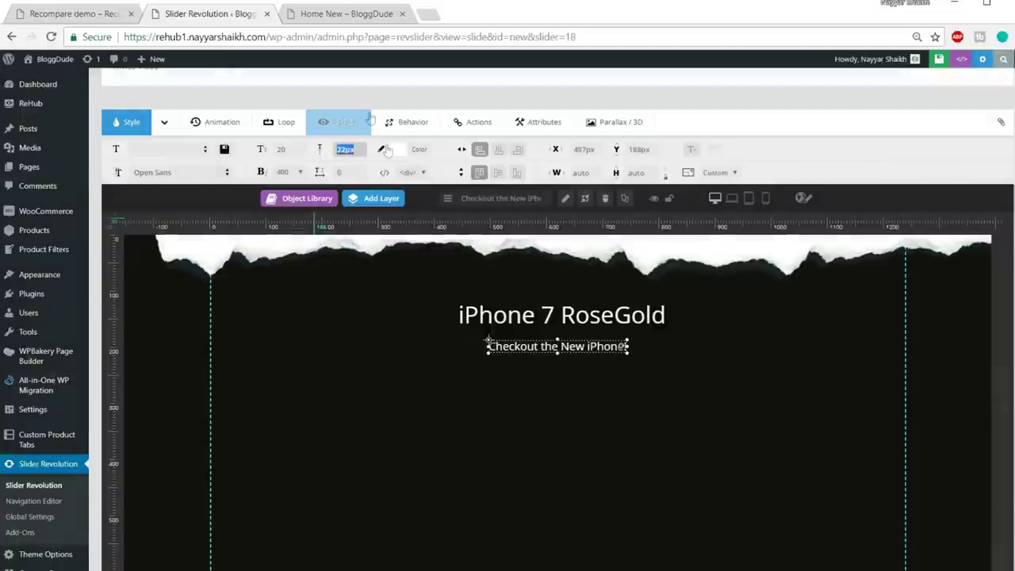
mouse_move(388, 203)
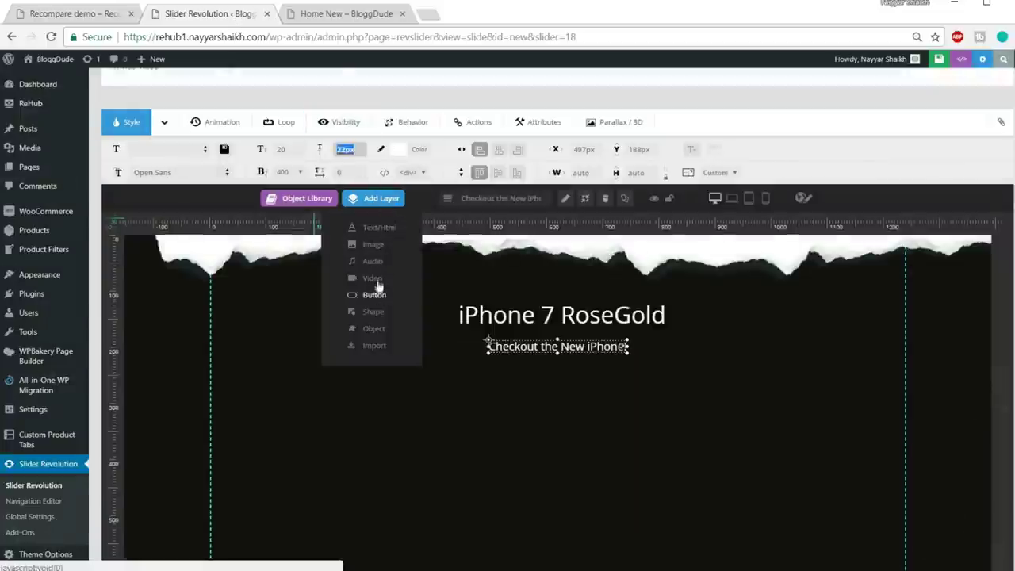
Step: Start a video layer and load YouTube in a new browser tab
left_click(376, 279)
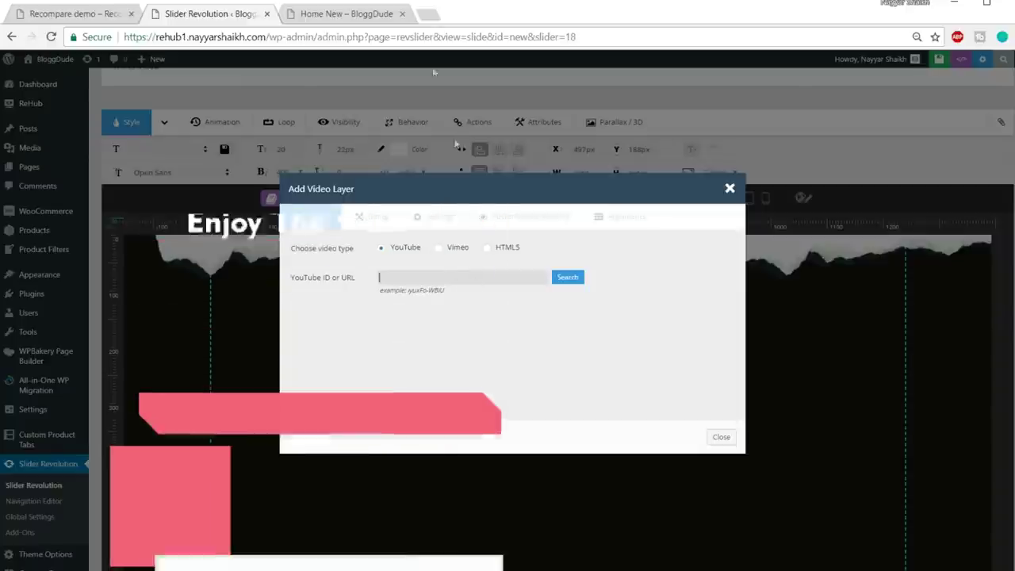
left_click(433, 14)
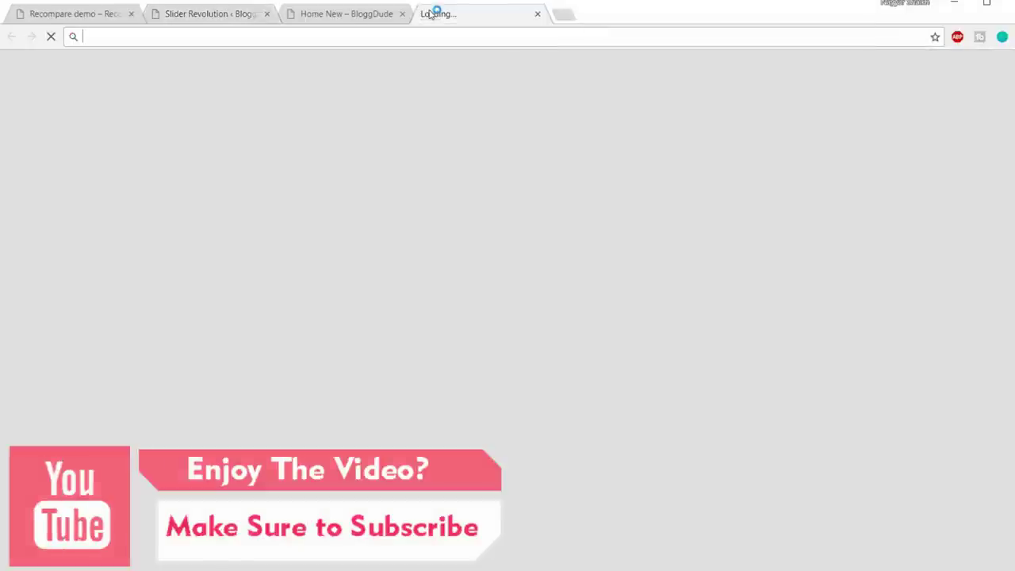
type("y")
key("Return")
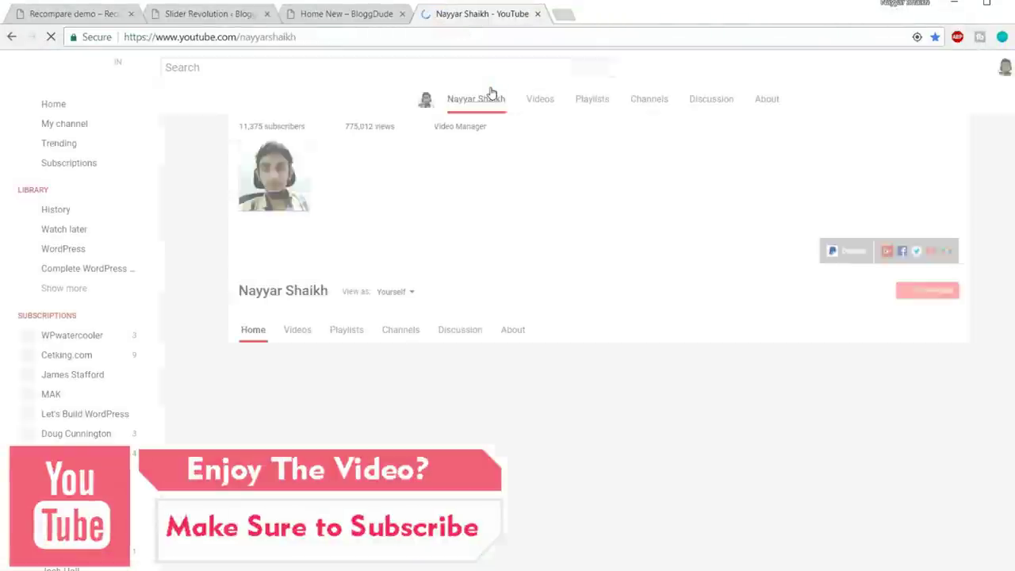
Step: Search YouTube for 'iphone 7 rose gold' and copy the first video's link address
left_click(350, 69)
type("ip")
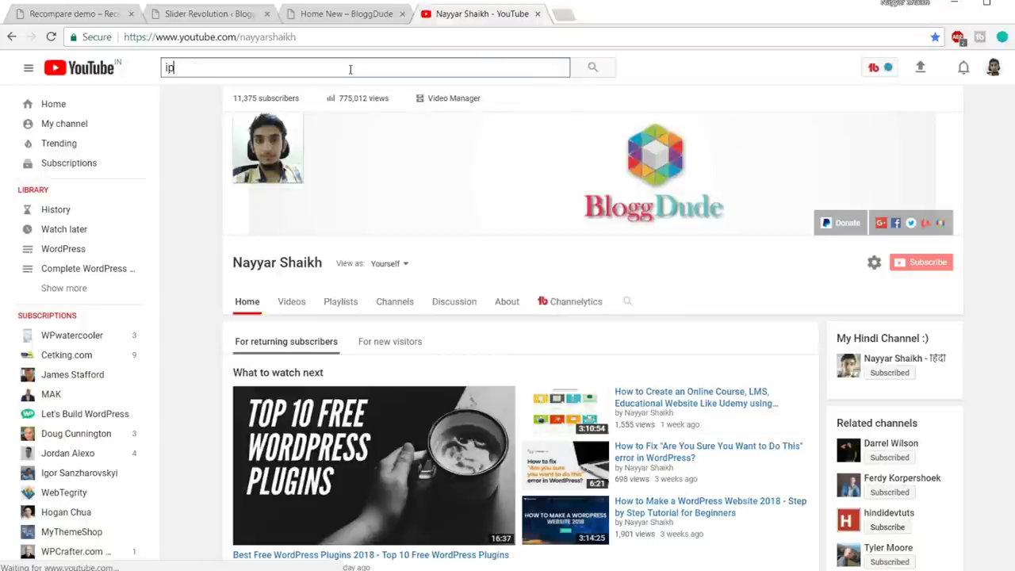
type("hone 7 r")
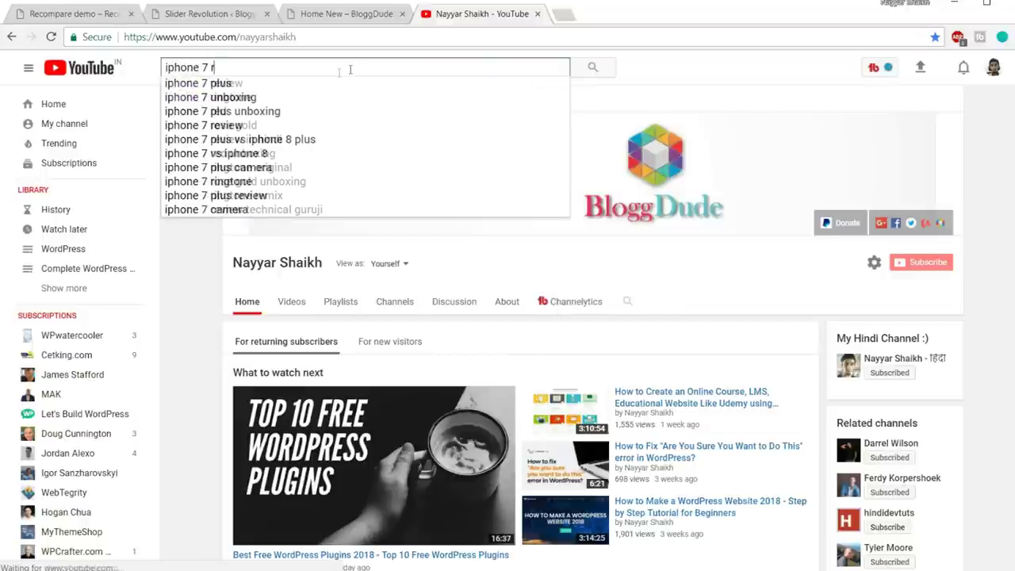
left_click(301, 126)
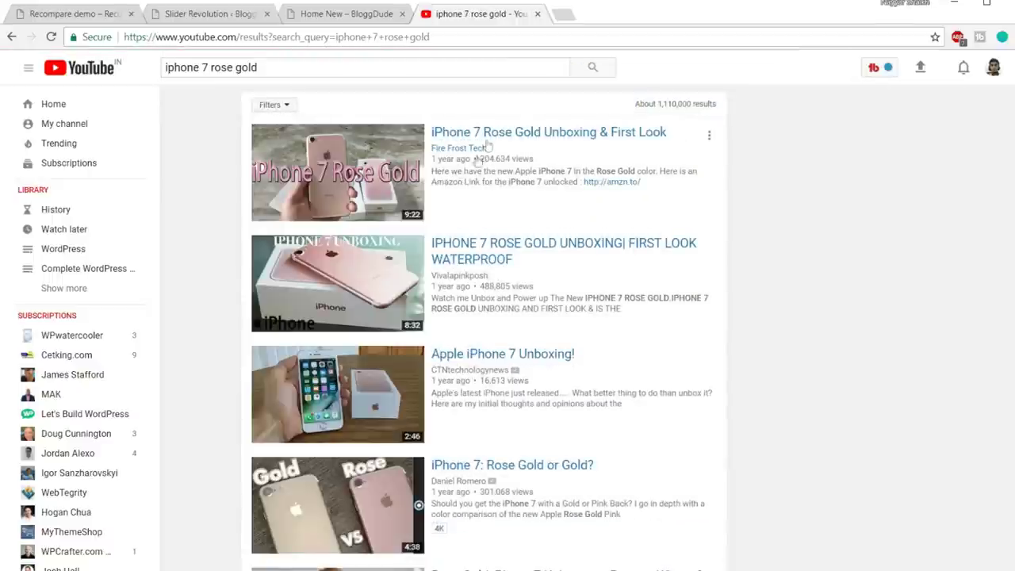
right_click(489, 135)
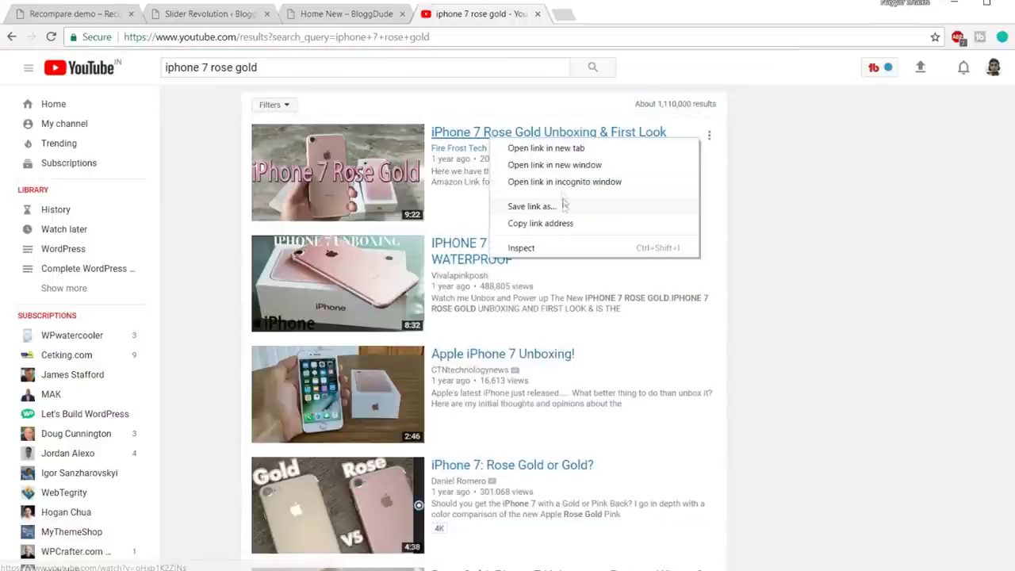
left_click(559, 224)
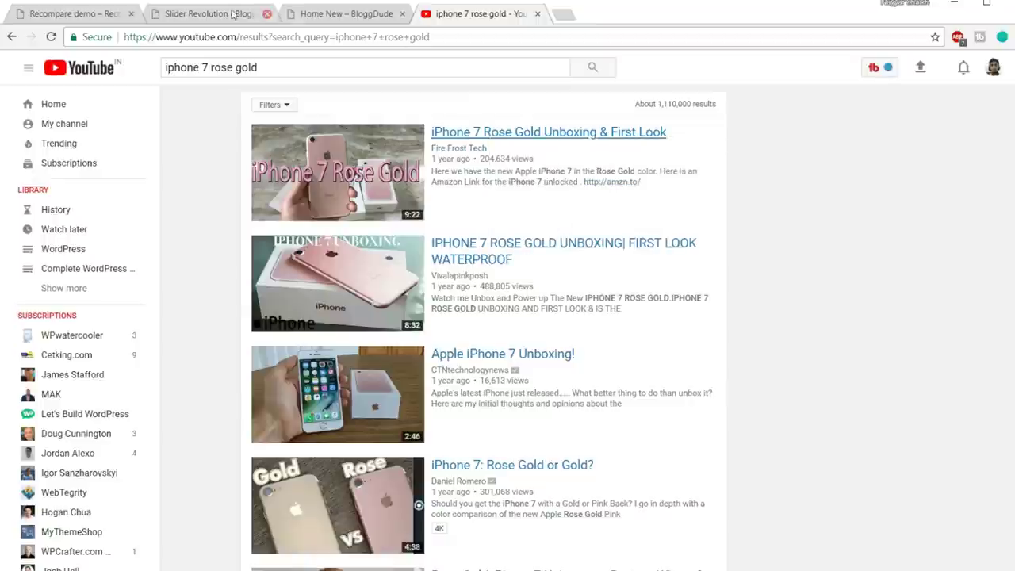
left_click(233, 14)
Step: Paste the YouTube link into the video layer field and trim it to the video ID
key("ctrl+v")
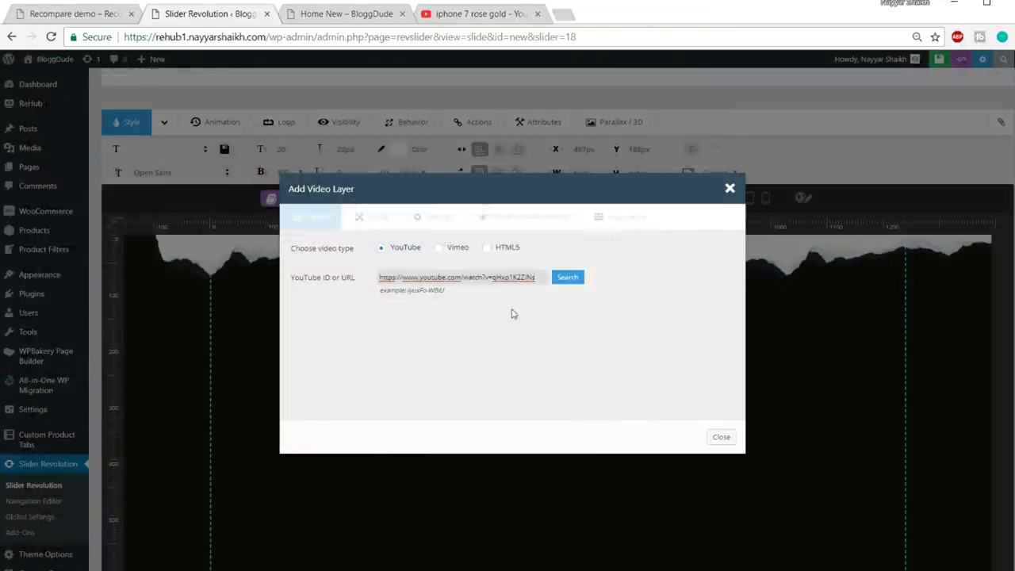
left_click_drag(464, 291, 399, 292)
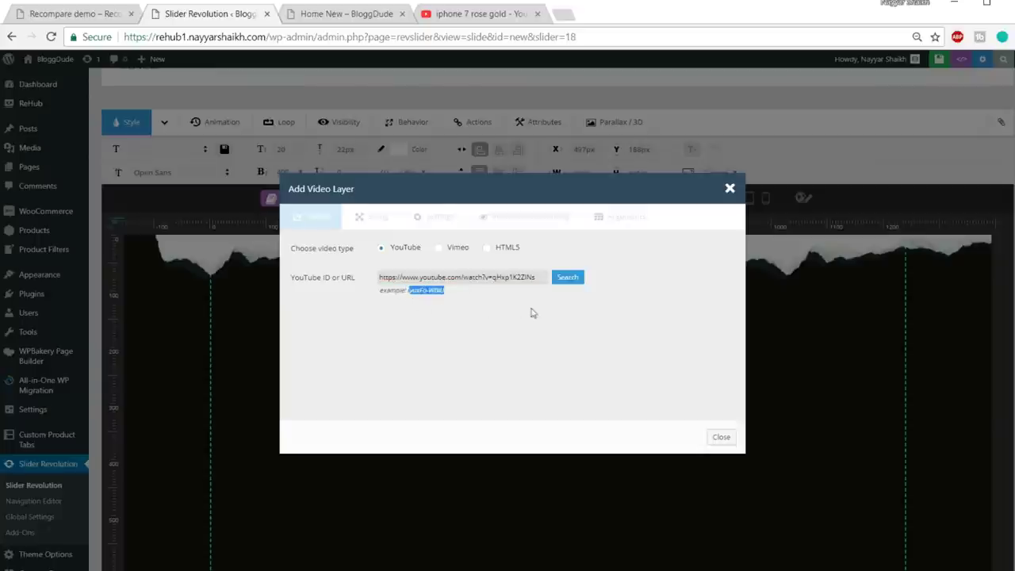
key("ctrl+plus")
key("ctrl+plus")
key("ctrl+plus")
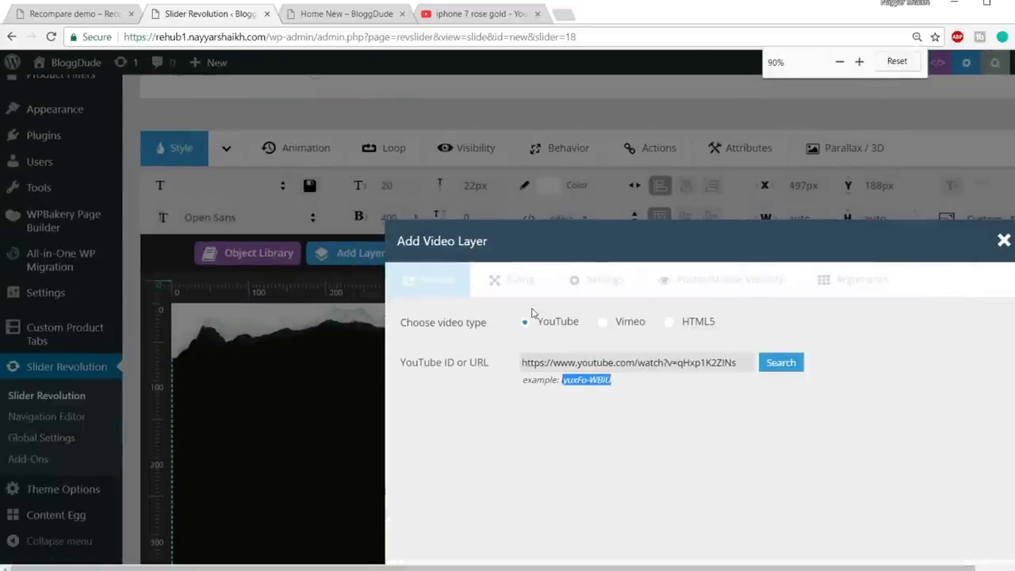
key("ctrl+plus")
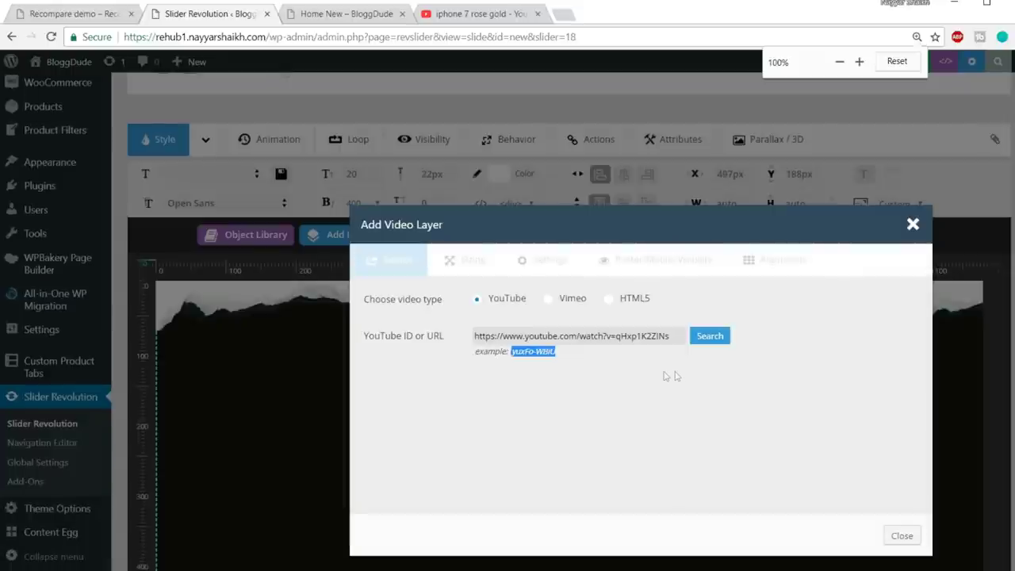
left_click(595, 378)
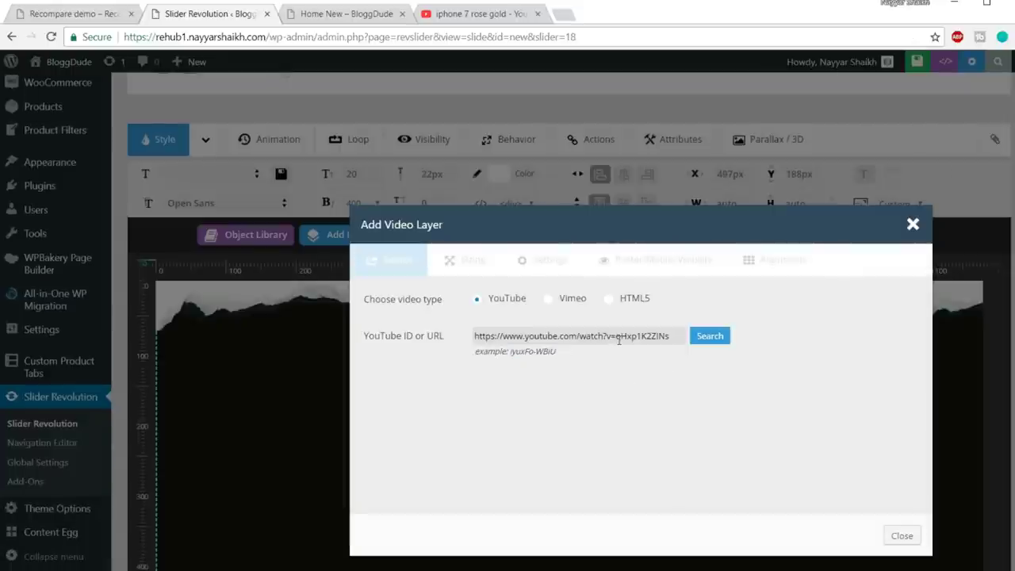
left_click_drag(618, 338, 388, 343)
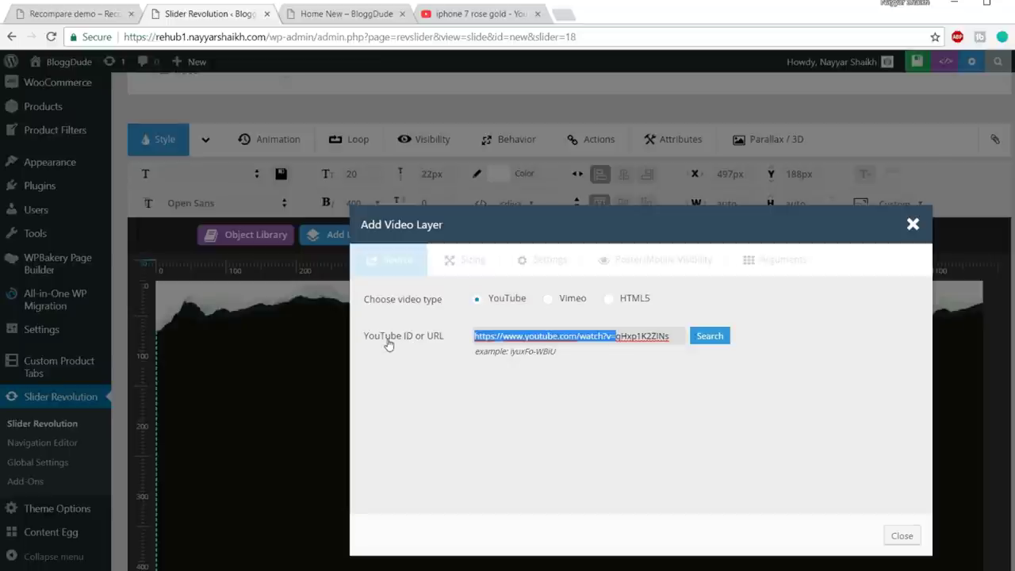
key("BackSpace")
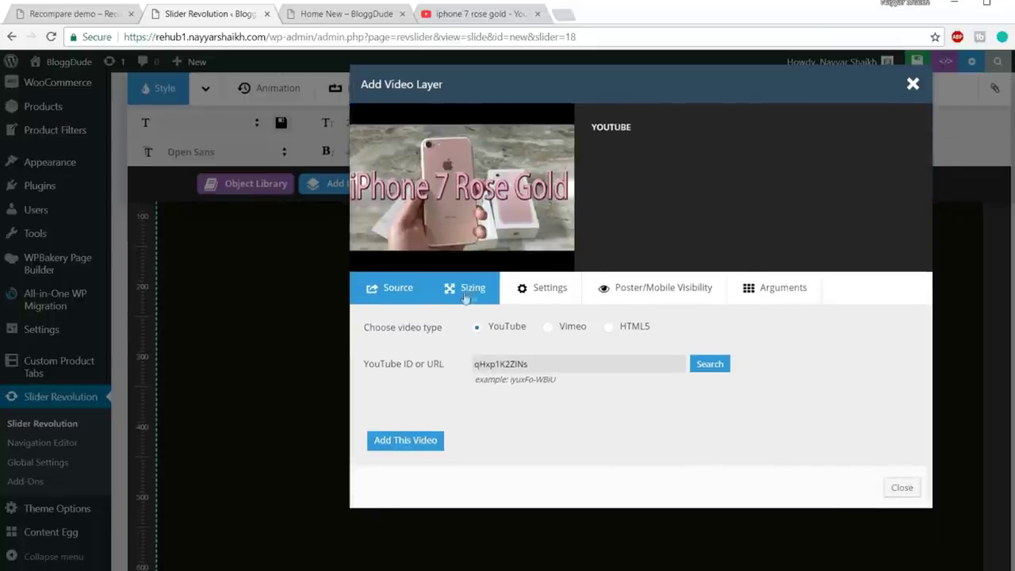
Step: Enable Allow FullScreen in the video settings and add the video to the slide
left_click(521, 292)
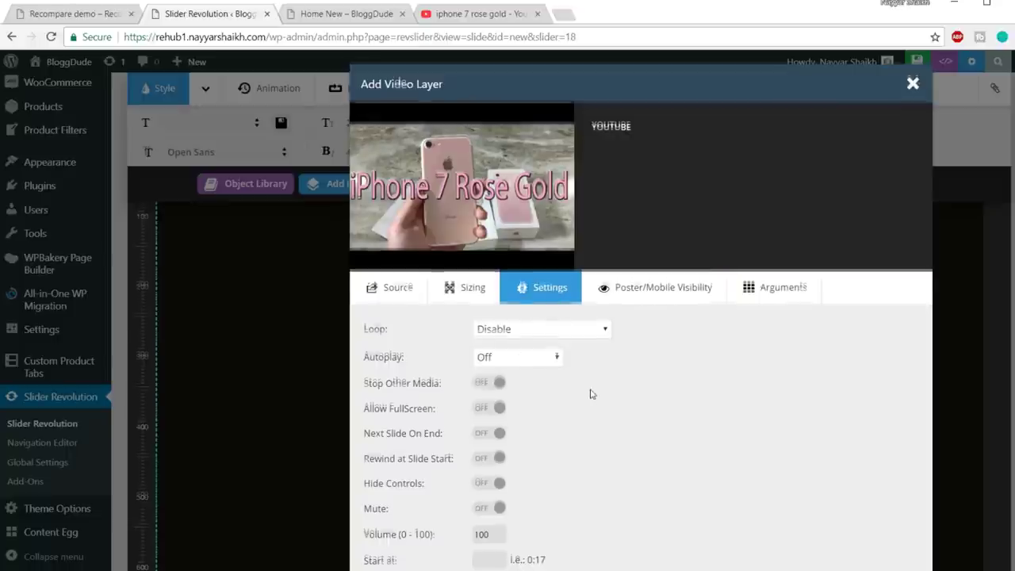
scroll(591, 389, "down", 1)
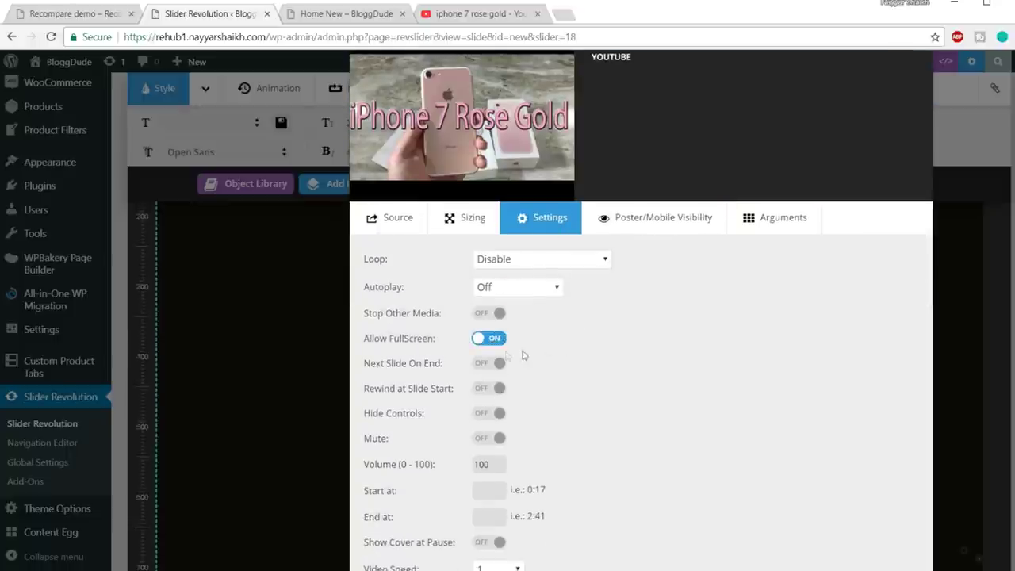
scroll(537, 317, "down", 5)
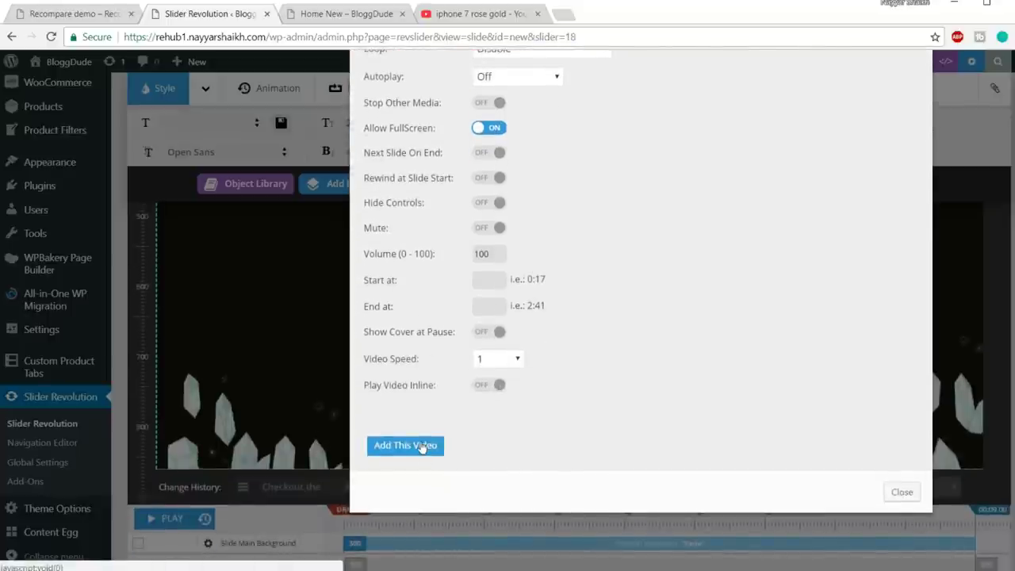
left_click(422, 449)
Step: Position the 640×480 video layer just below the 'Checkout the New iPhone!' subtitle
scroll(608, 405, "up", 3)
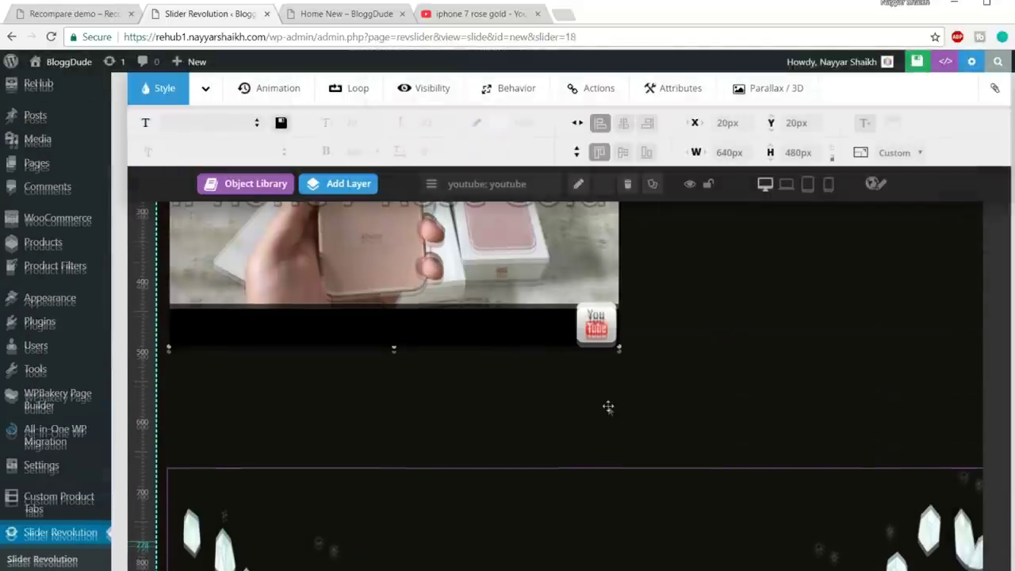
key("ctrl+minus")
key("ctrl+minus")
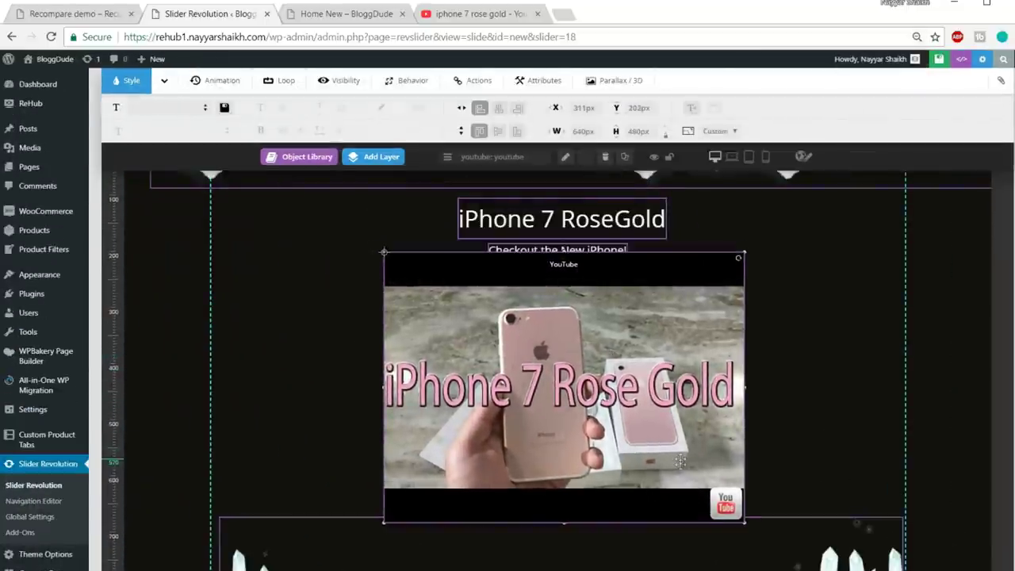
left_click_drag(680, 466, 683, 474)
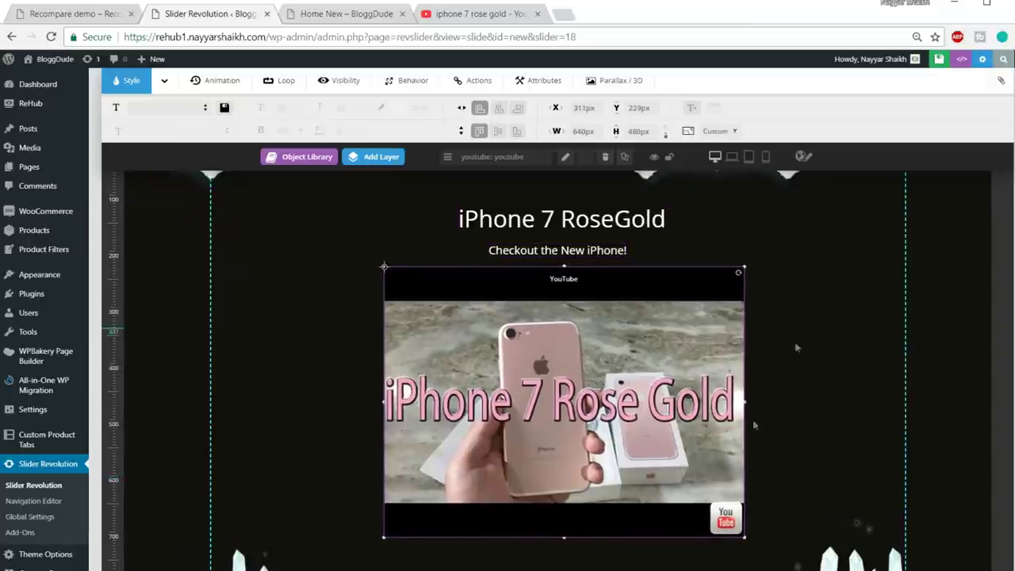
scroll(715, 399, "down", 3)
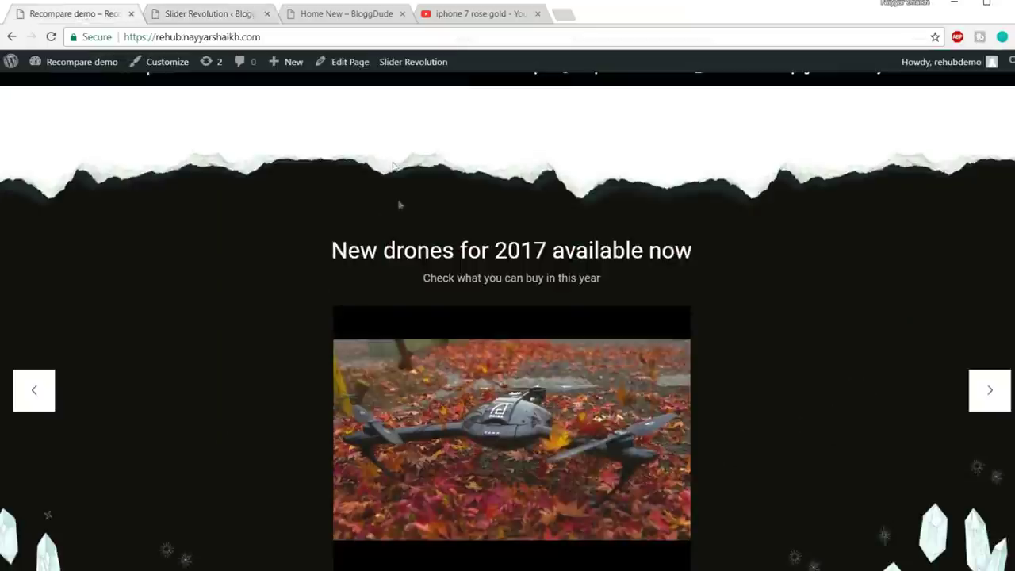
Step: Compare the slide with the reference slider on the demo site
left_click(79, 14)
scroll(603, 320, "down", 3)
scroll(603, 322, "down", 1)
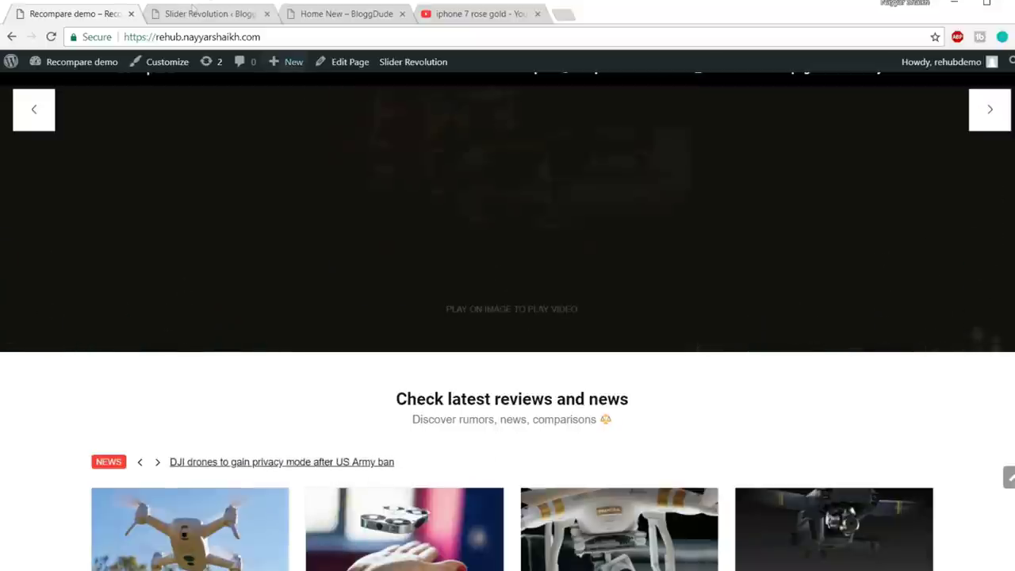
left_click(208, 13)
mouse_move(386, 157)
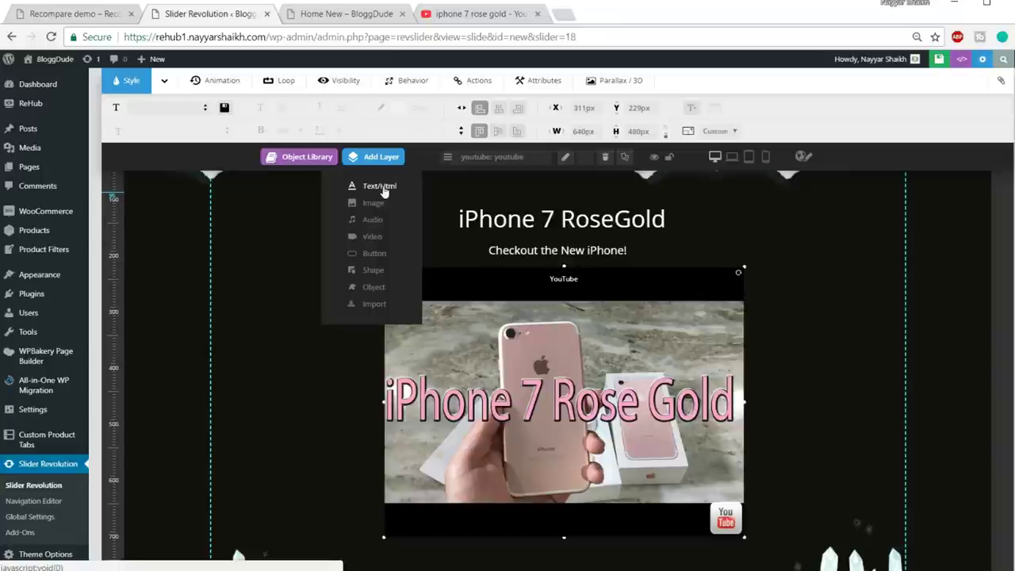
Step: Add a text layer reading 'Click on the Image to Play the video'
left_click(381, 187)
key("ctrl+a")
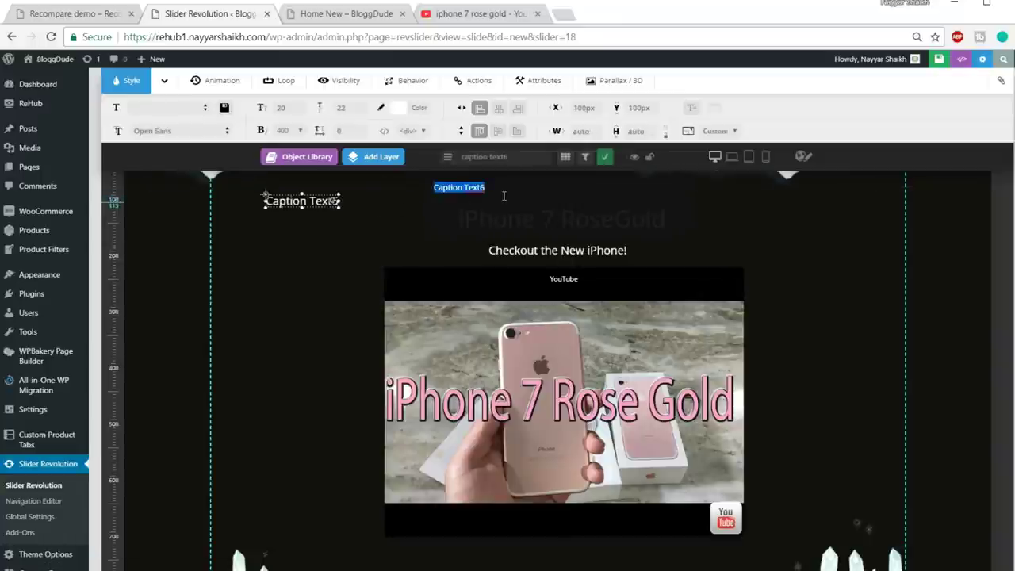
type("Click")
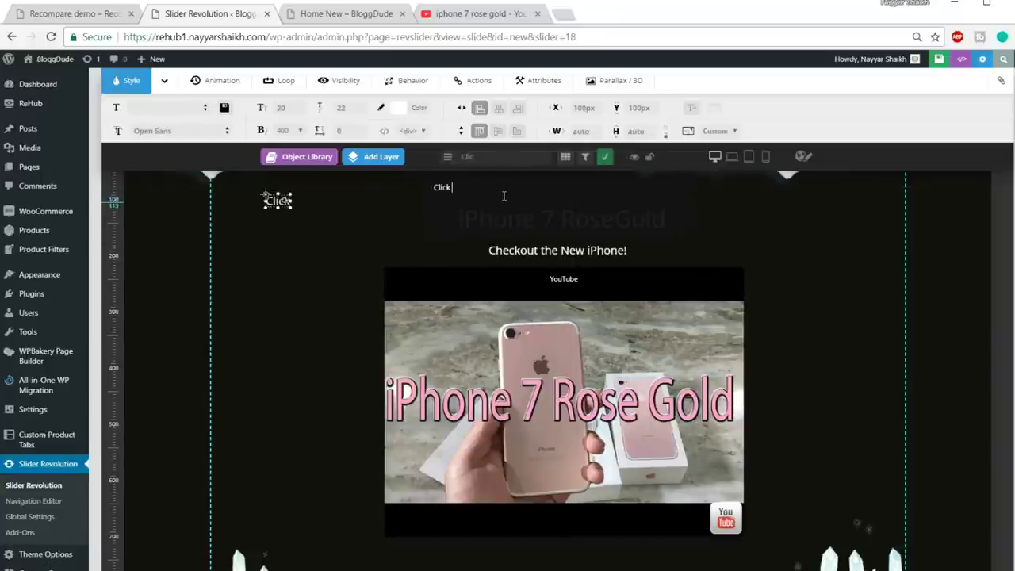
key("BackSpace")
type("on the Image to Play t")
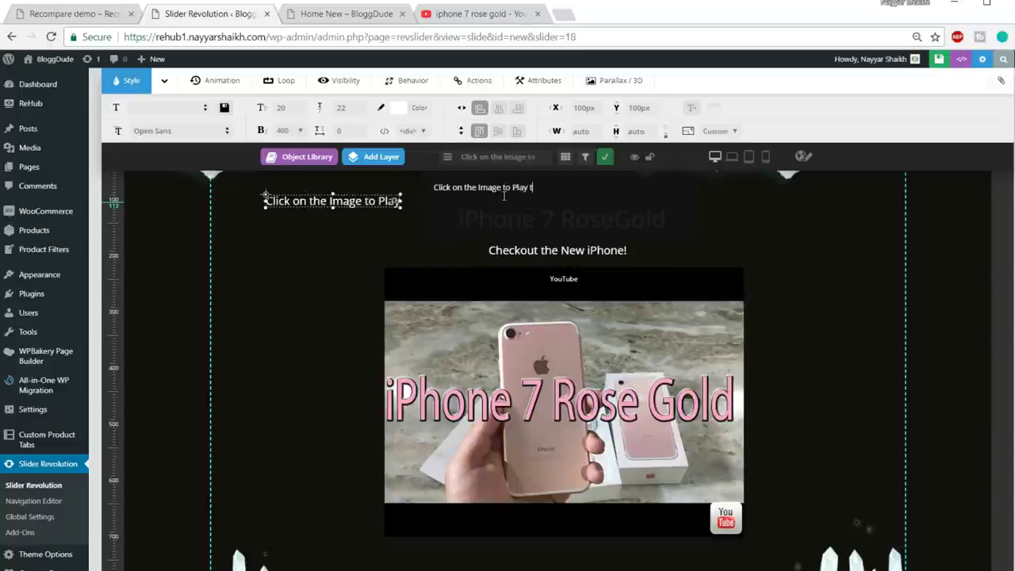
type("he video")
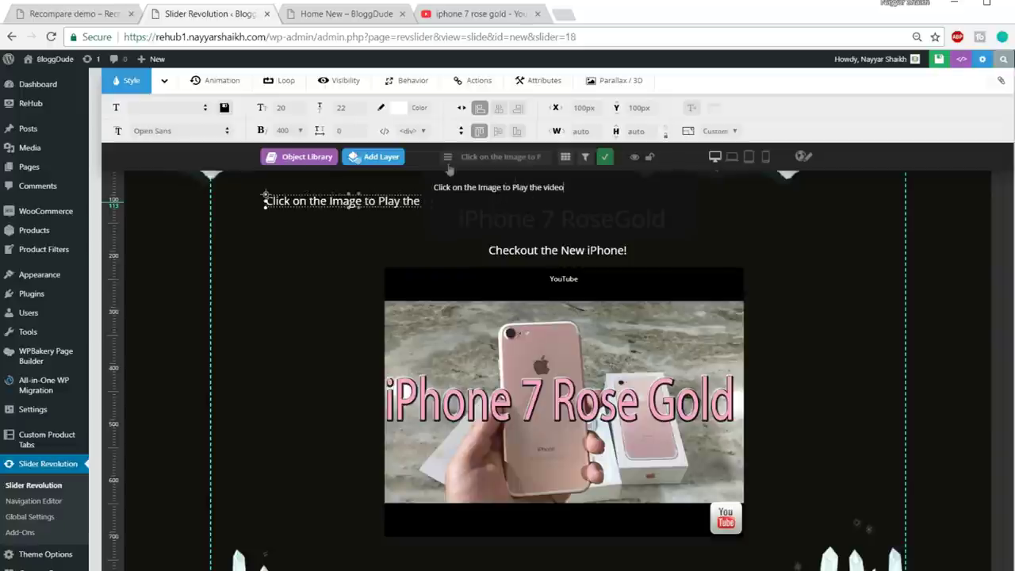
Step: Place the caption beneath the video and save the slide
left_click_drag(269, 200, 474, 501)
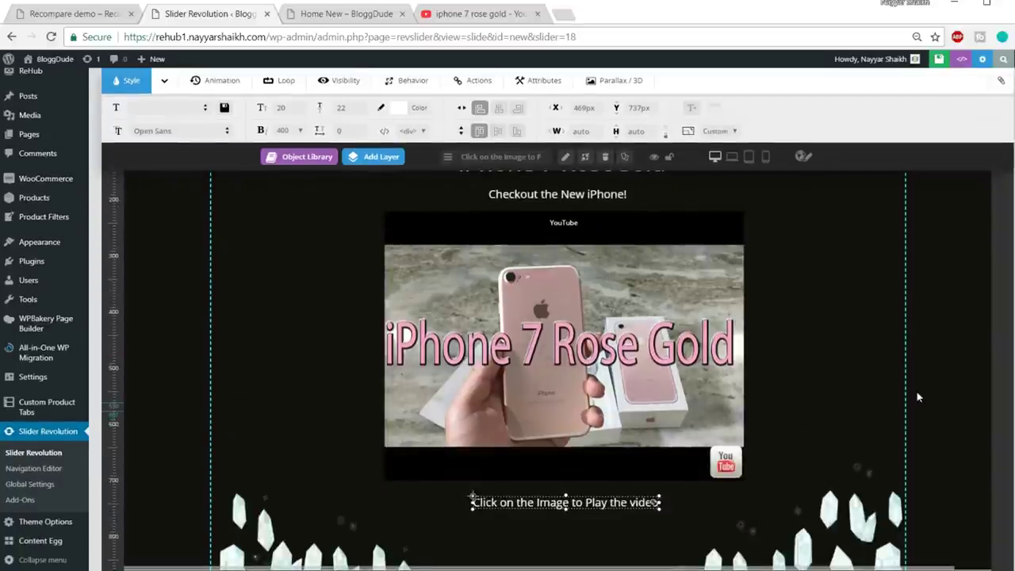
scroll(917, 396, "down", 2)
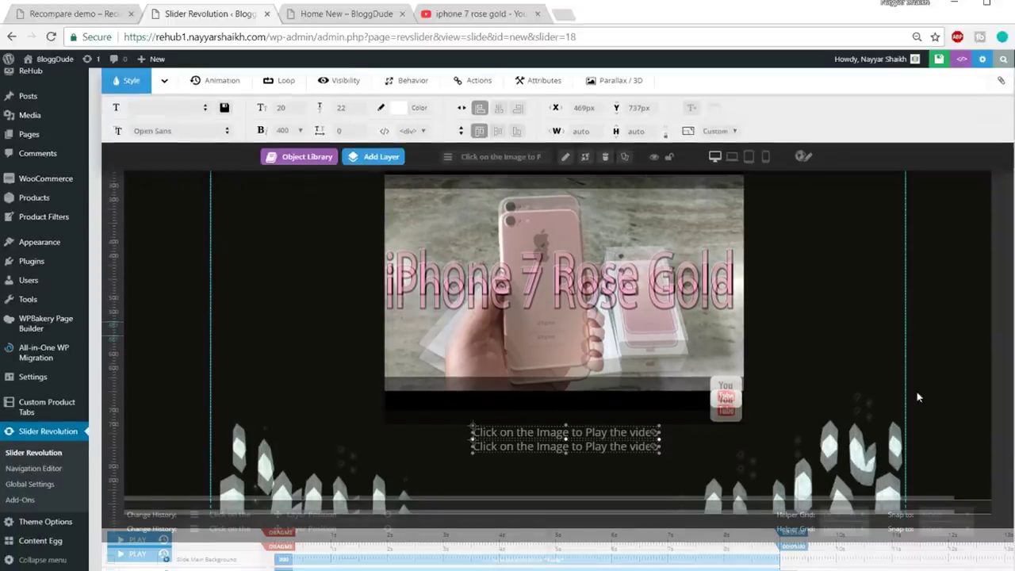
scroll(920, 396, "up", 3)
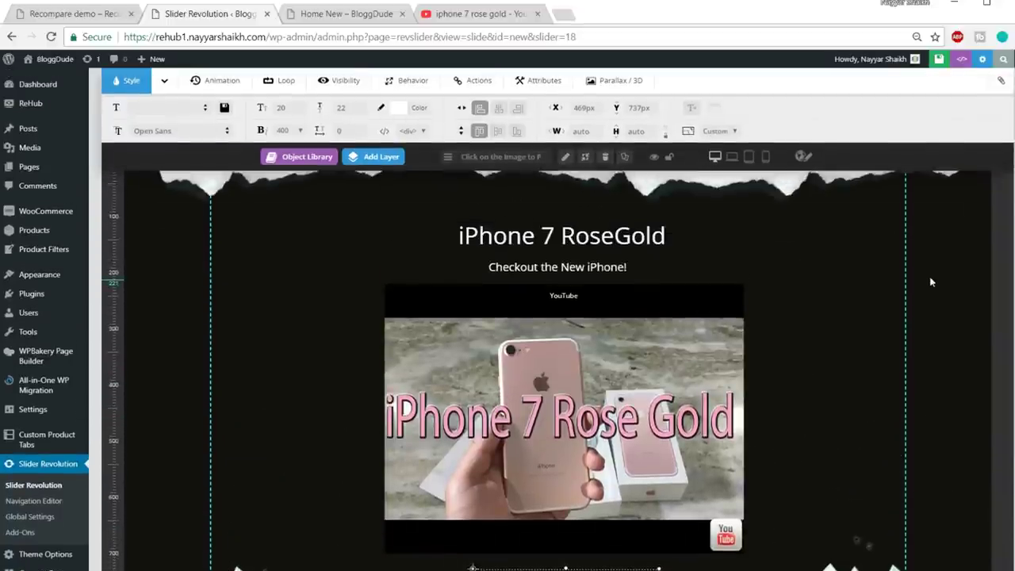
scroll(927, 206, "up", 1)
left_click(903, 65)
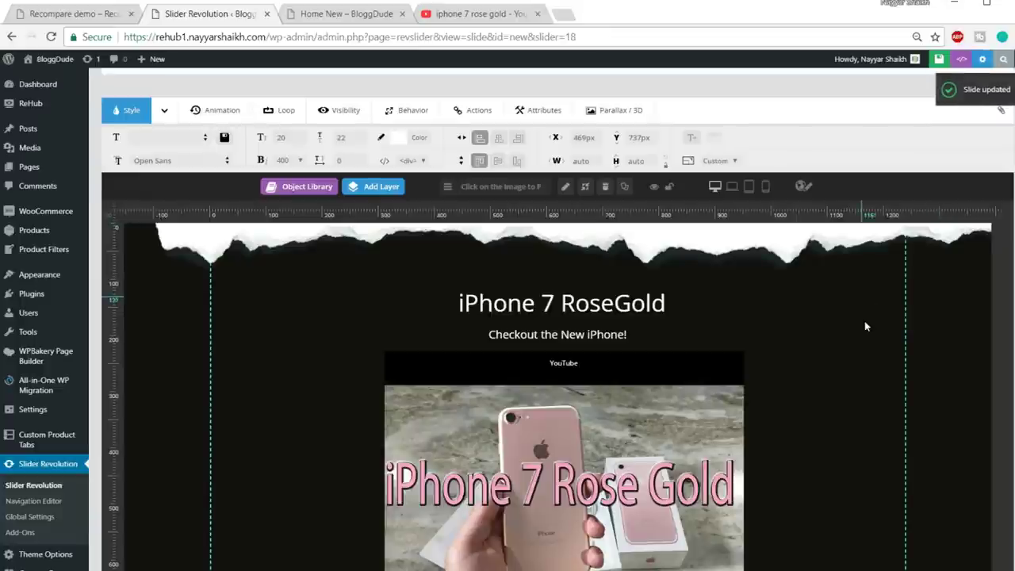
scroll(865, 321, "down", 2)
scroll(864, 331, "down", 3)
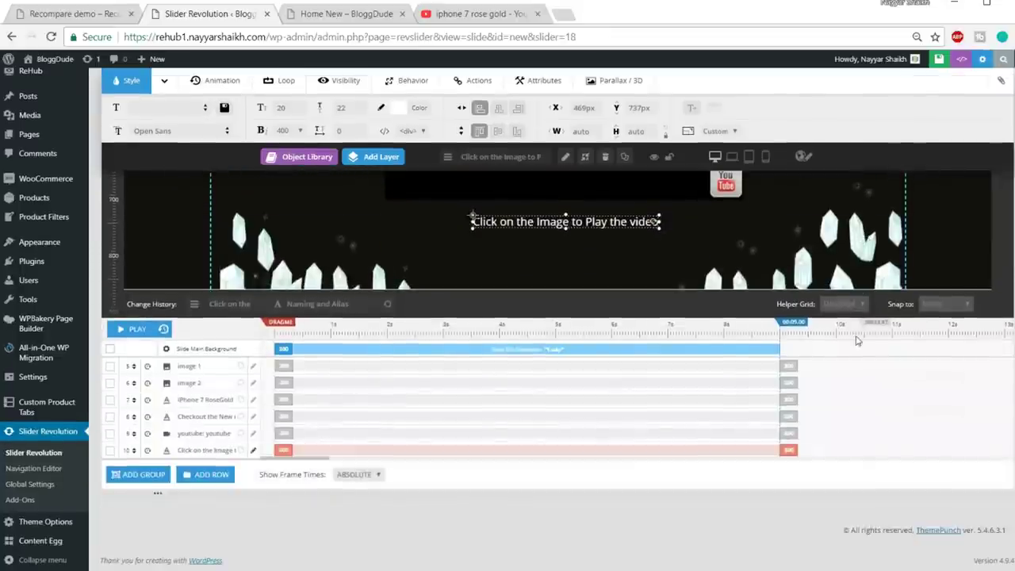
Step: Step through the next slides of the demo site's reference slider
left_click(105, 13)
scroll(274, 168, "up", 3)
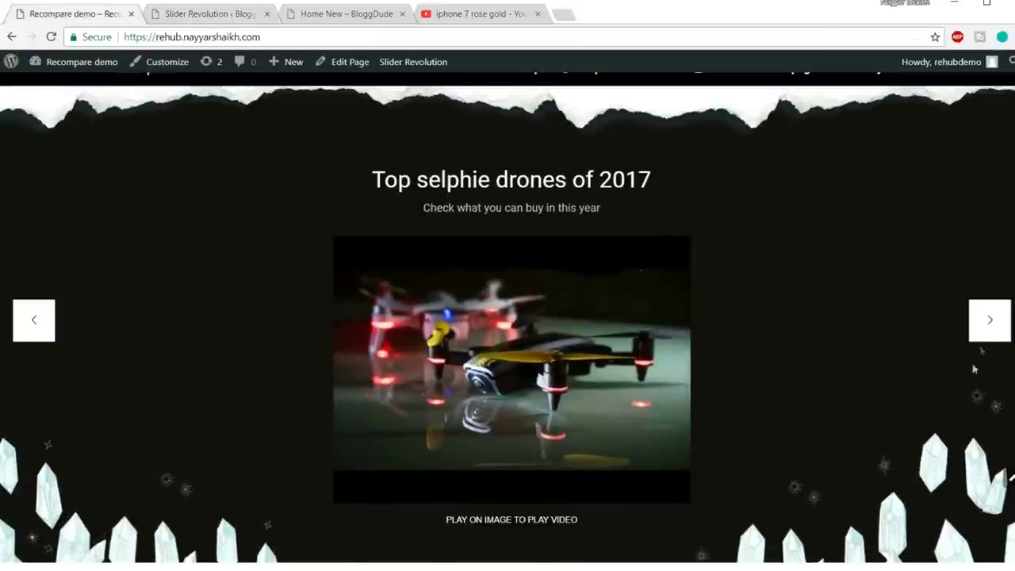
left_click(990, 331)
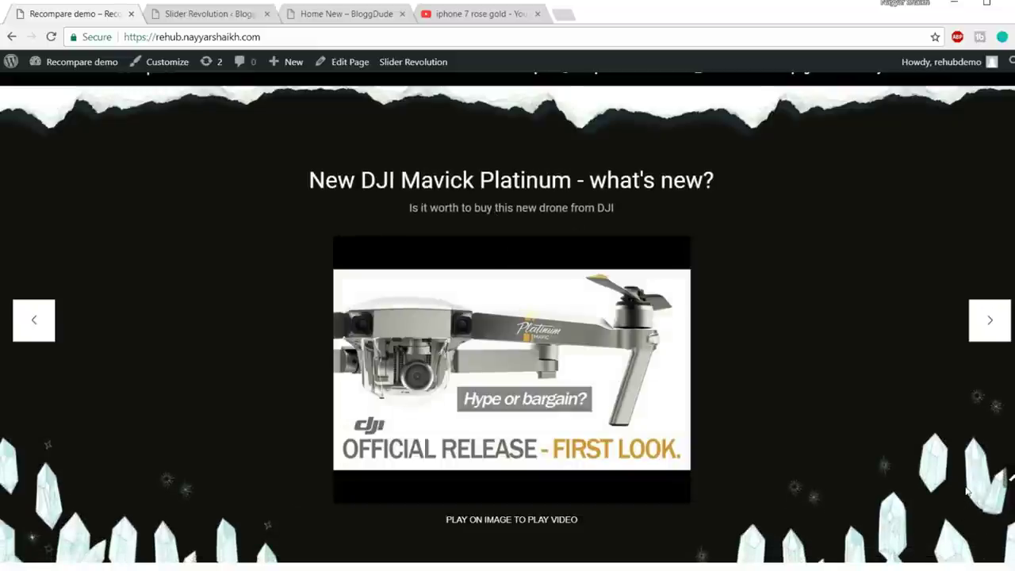
left_click(972, 319)
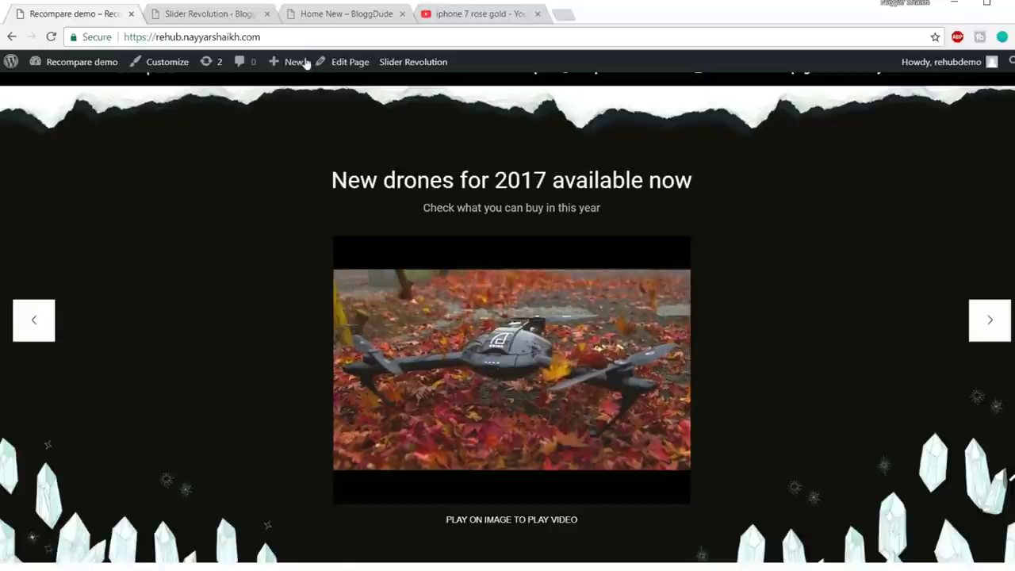
Step: Set page zoom to 90% and select the torn-paper image 1 layer on the timeline
left_click(203, 16)
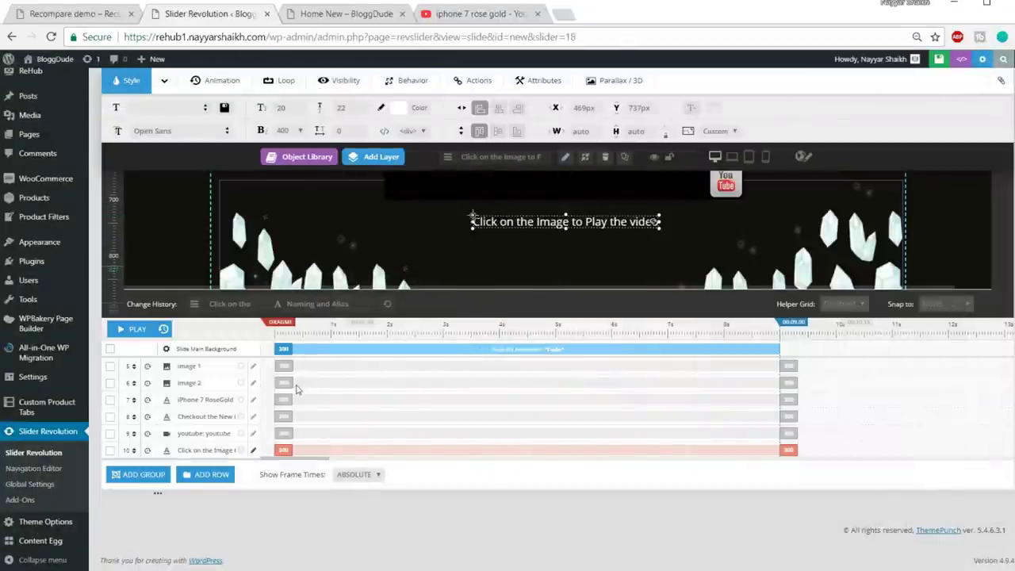
key("ctrl+plus")
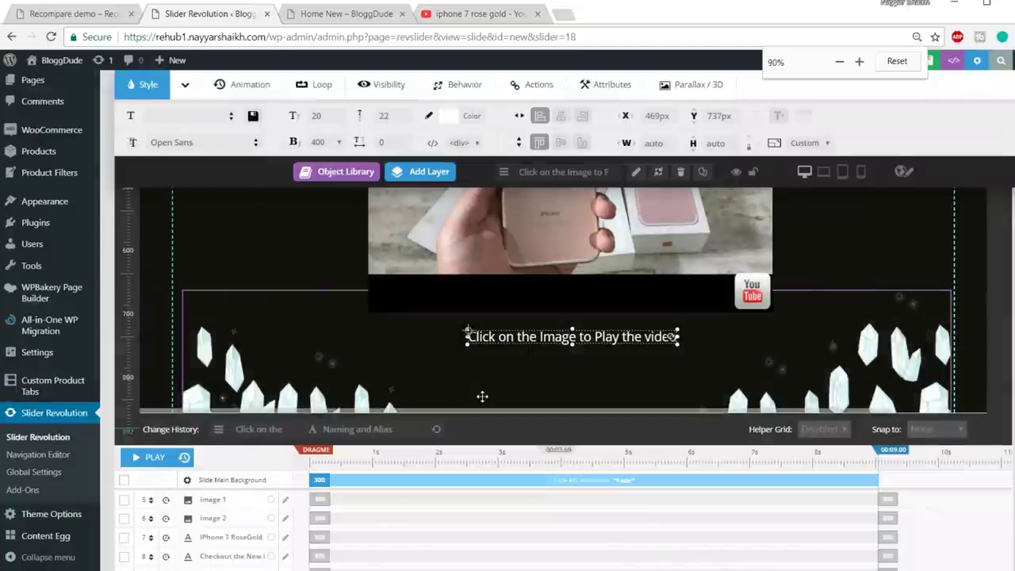
scroll(412, 397, "down", 2)
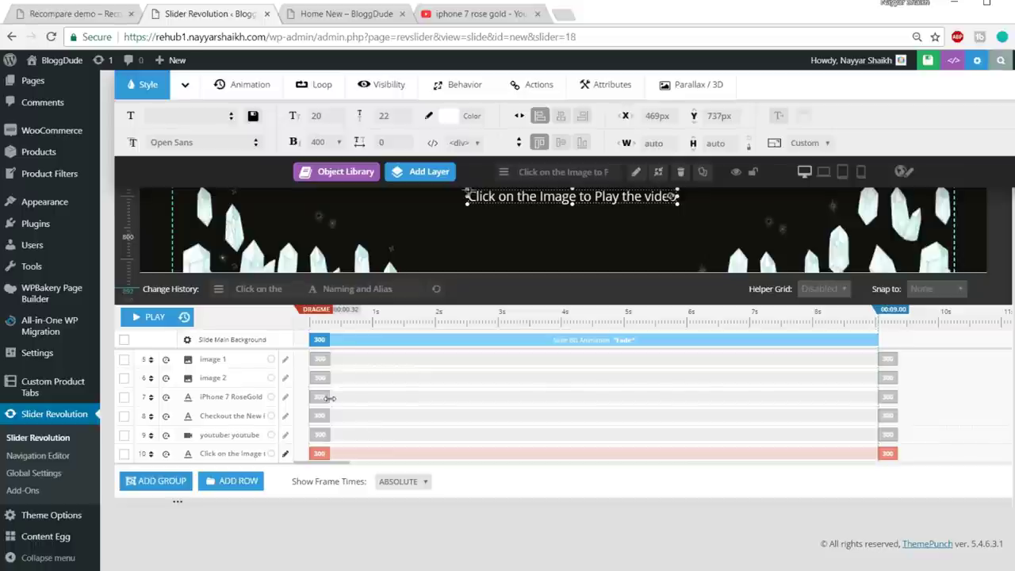
scroll(329, 398, "up", 5)
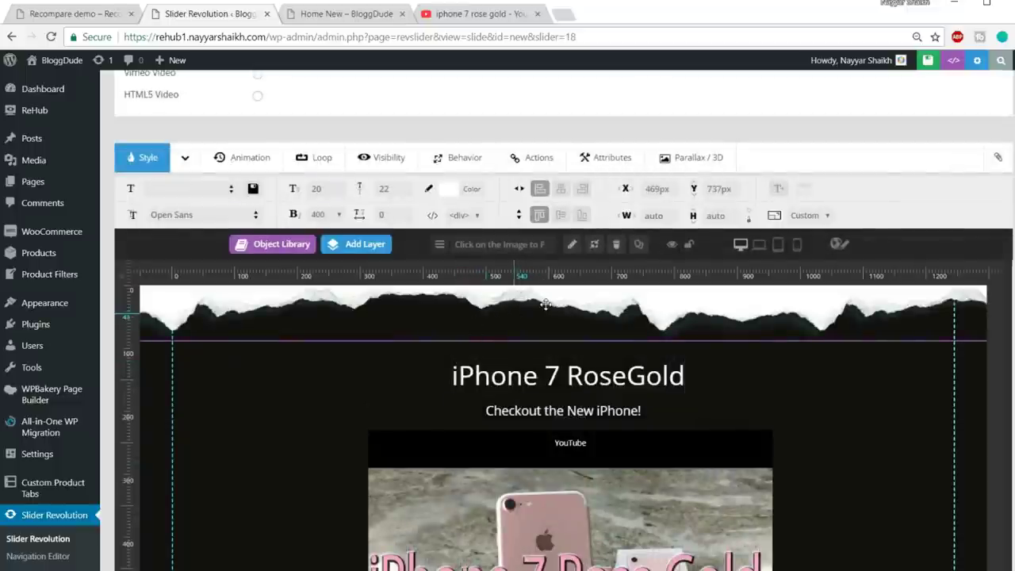
left_click(547, 304)
scroll(592, 356, "down", 5)
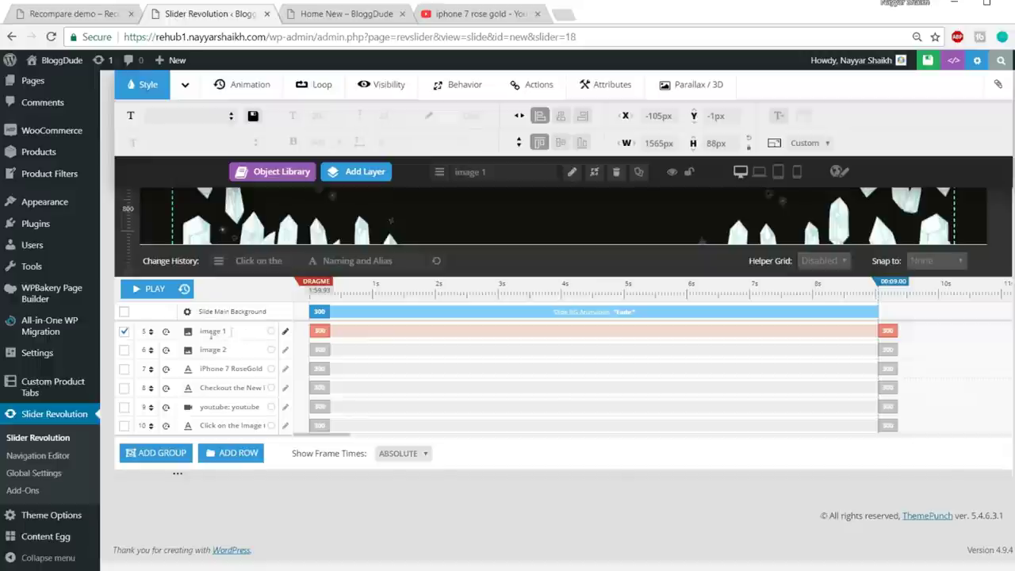
Step: Give image 1 a Frame Start of 100 ms and a 1000 ms duration
mouse_move(321, 341)
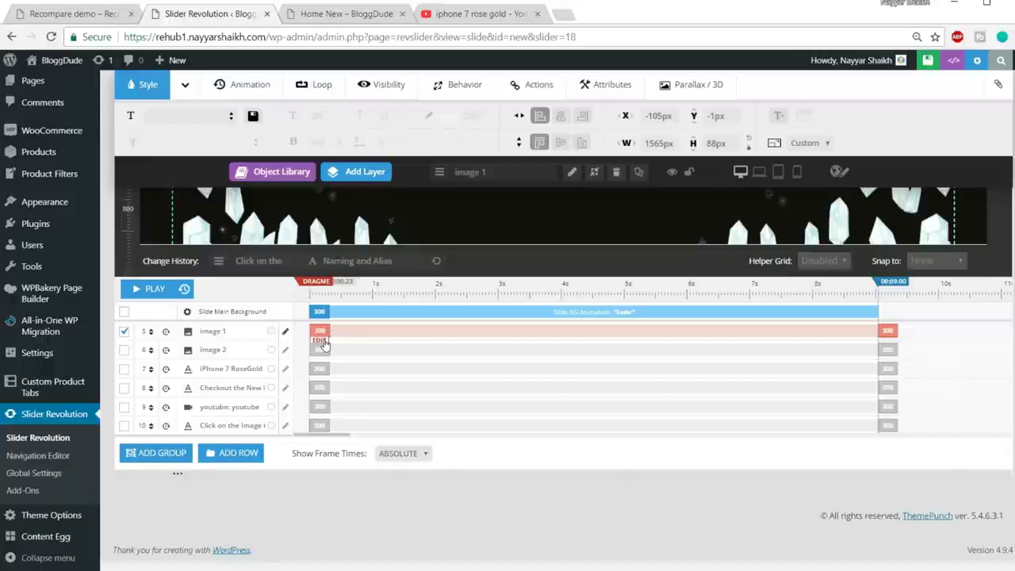
left_click(321, 341)
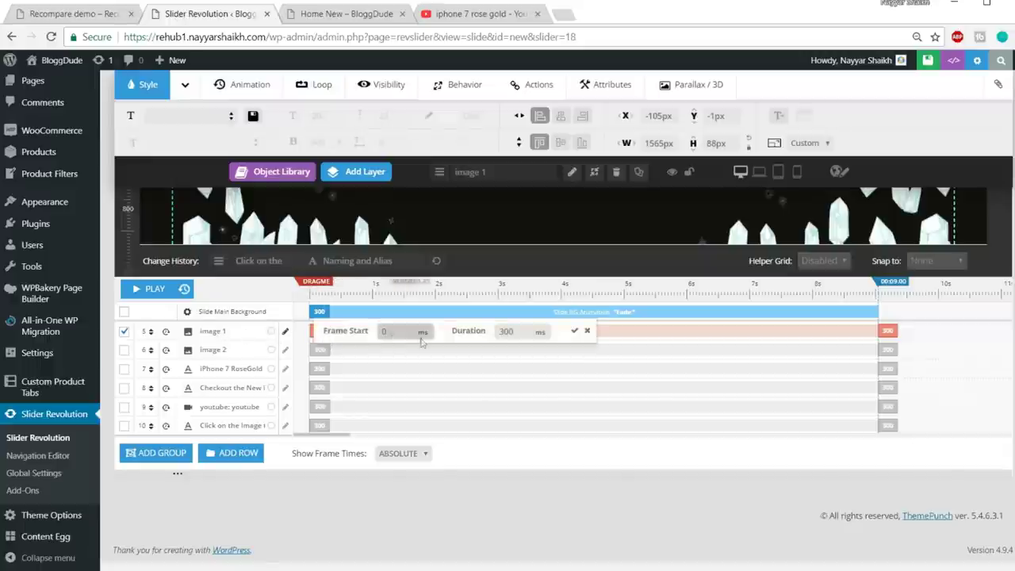
left_click(397, 332)
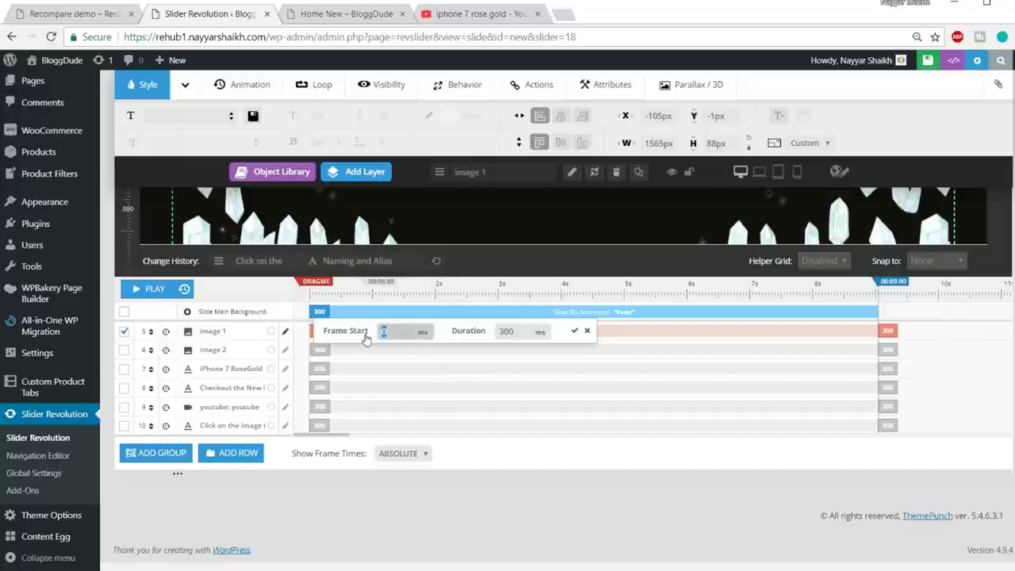
type("1000")
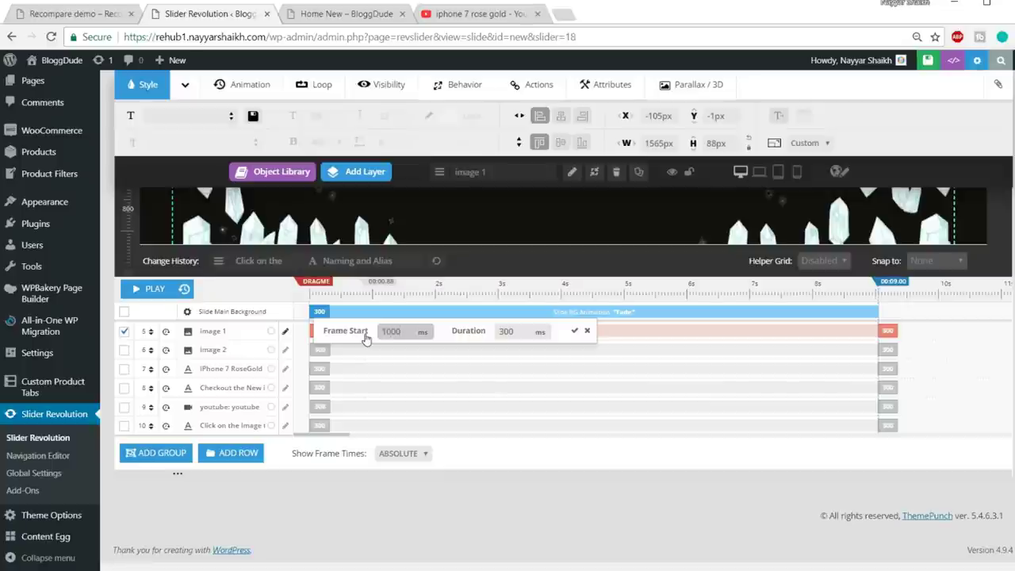
key("ctrl+a")
key("BackSpace")
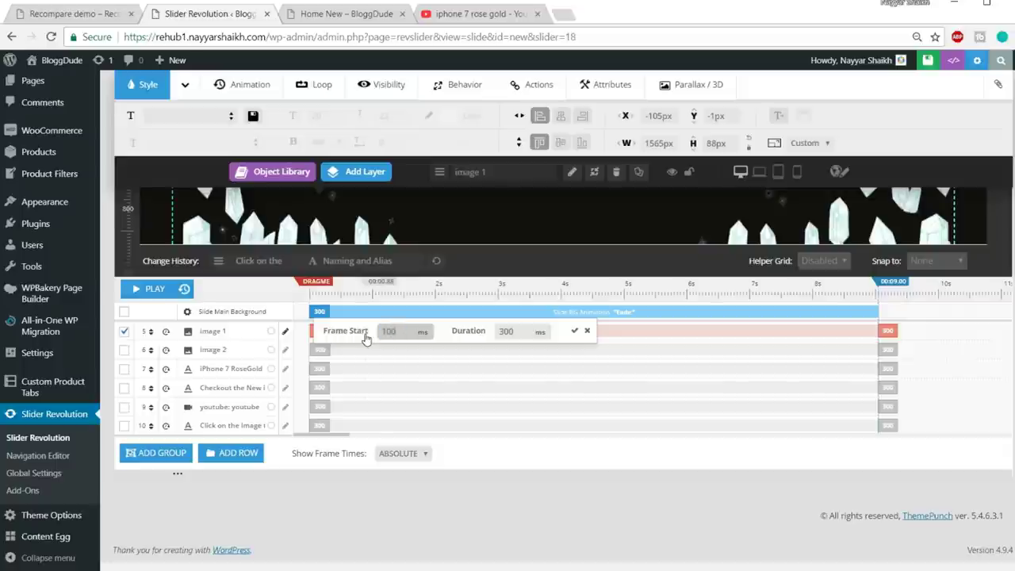
double_click(520, 332)
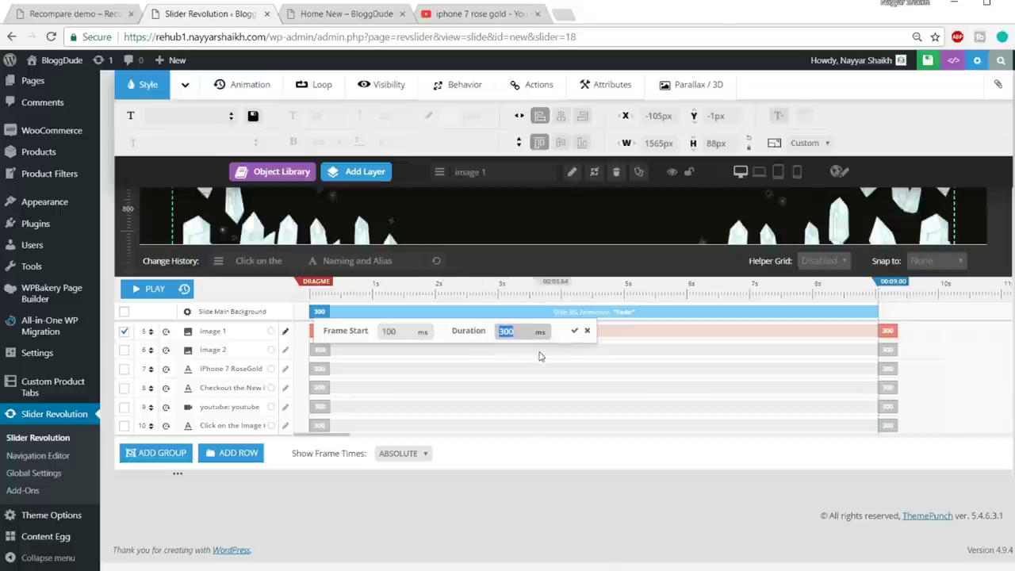
type("10")
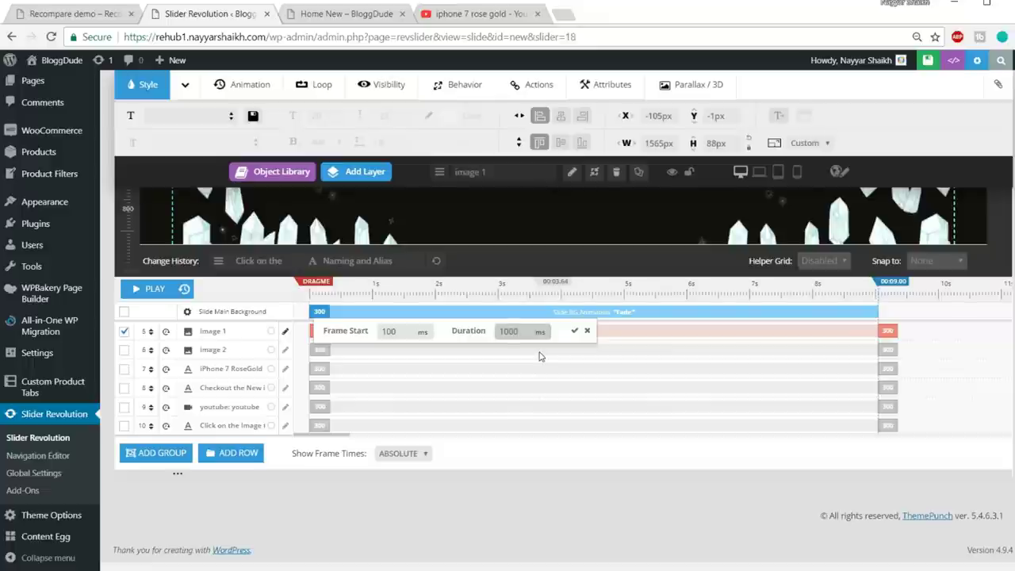
left_click(575, 330)
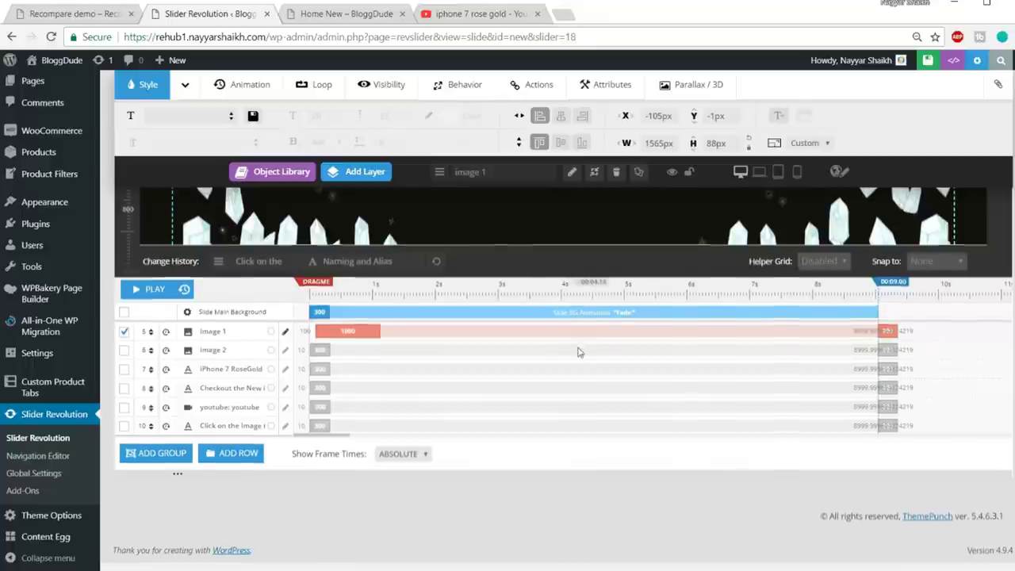
Step: Give image 2 a Frame Start of 1500 ms and a 2000 ms duration
scroll(578, 352, "up", 2)
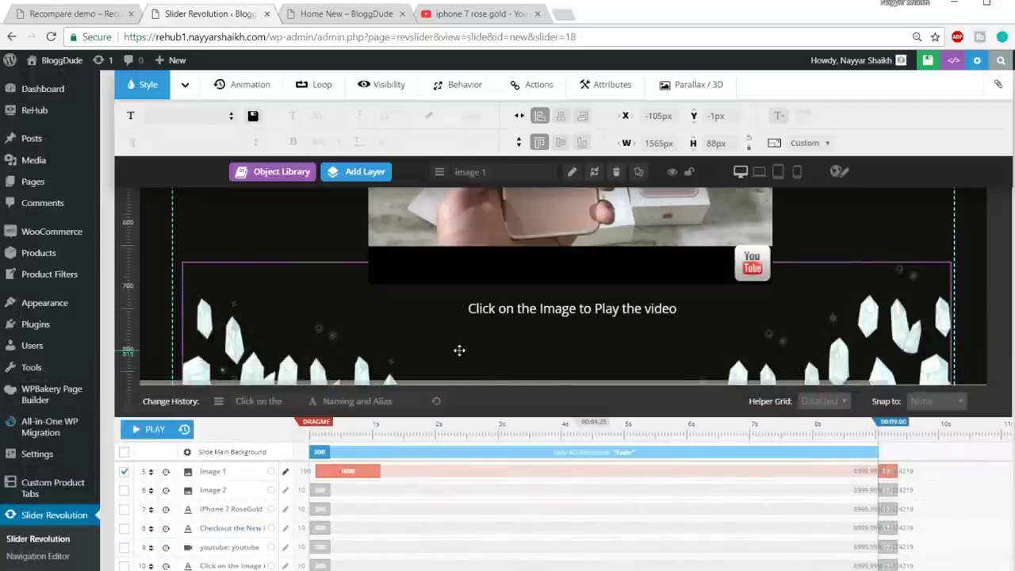
scroll(461, 350, "down", 2)
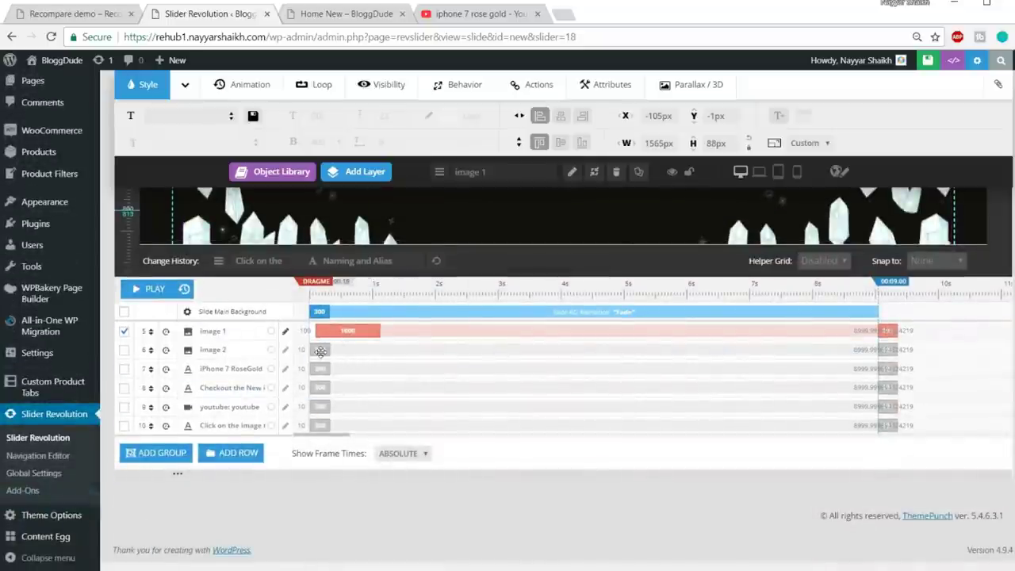
left_click(322, 345)
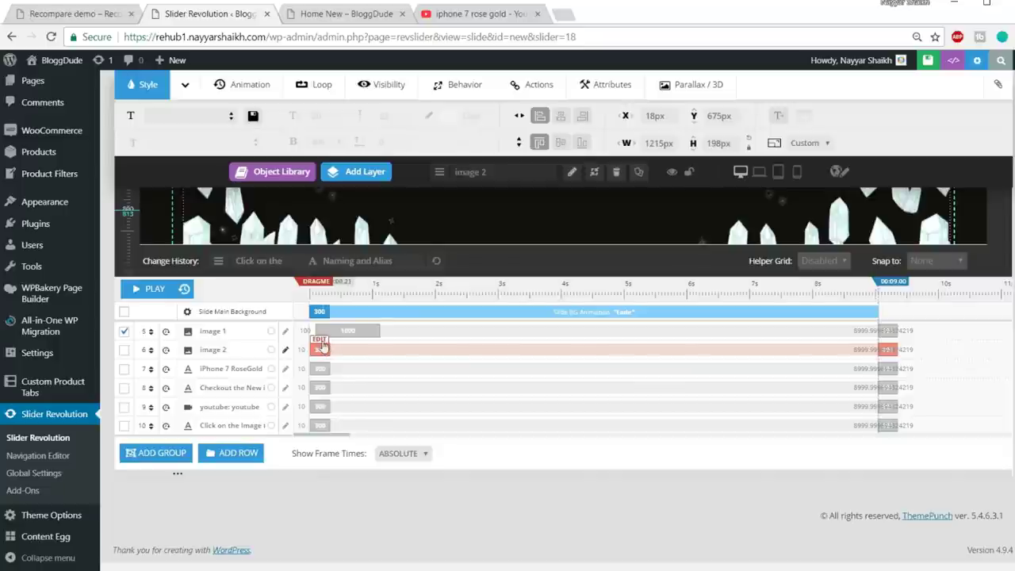
left_click(322, 344)
left_click_drag(416, 350, 361, 349)
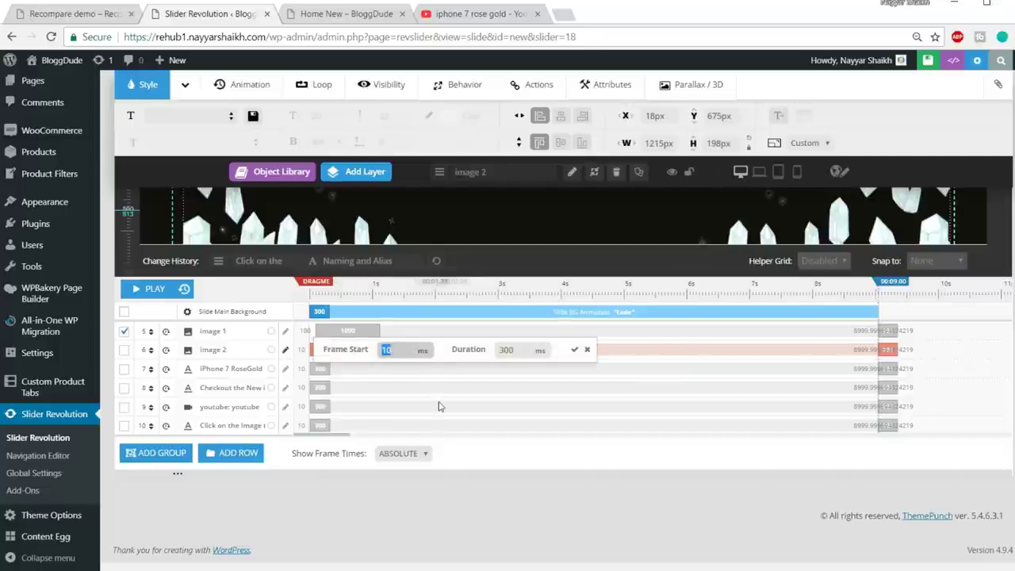
type("1500")
key("Tab")
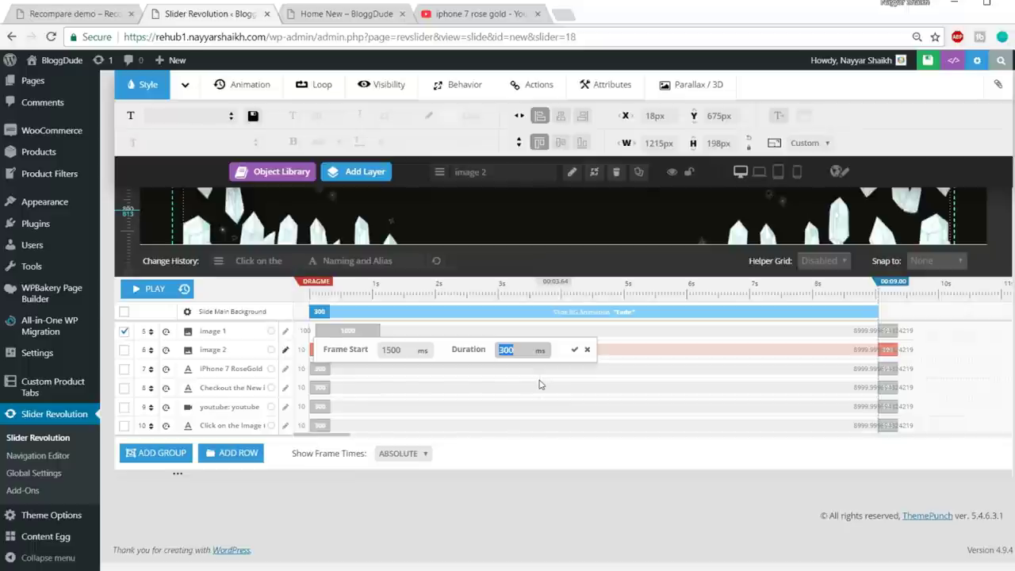
type("2000")
left_click(575, 350)
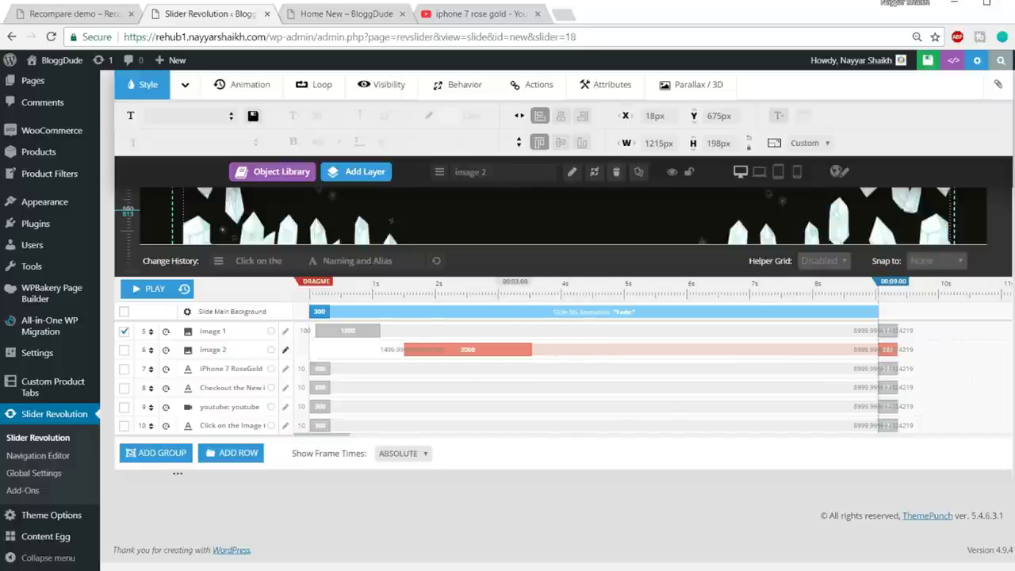
Step: Check the demo drone slider, then open image 2's exit-frame timing for editing
left_click(100, 13)
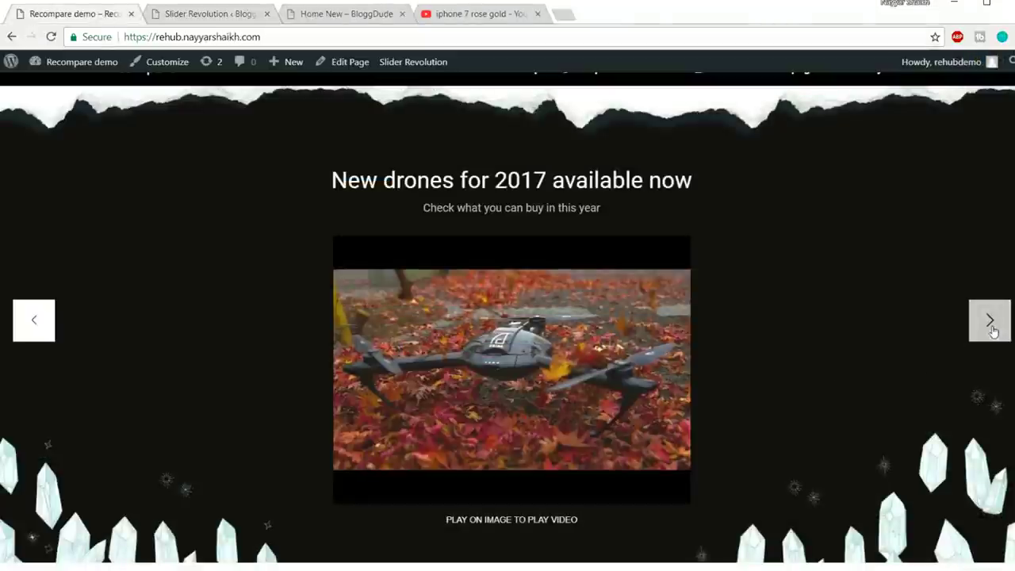
scroll(992, 329, "down", 1)
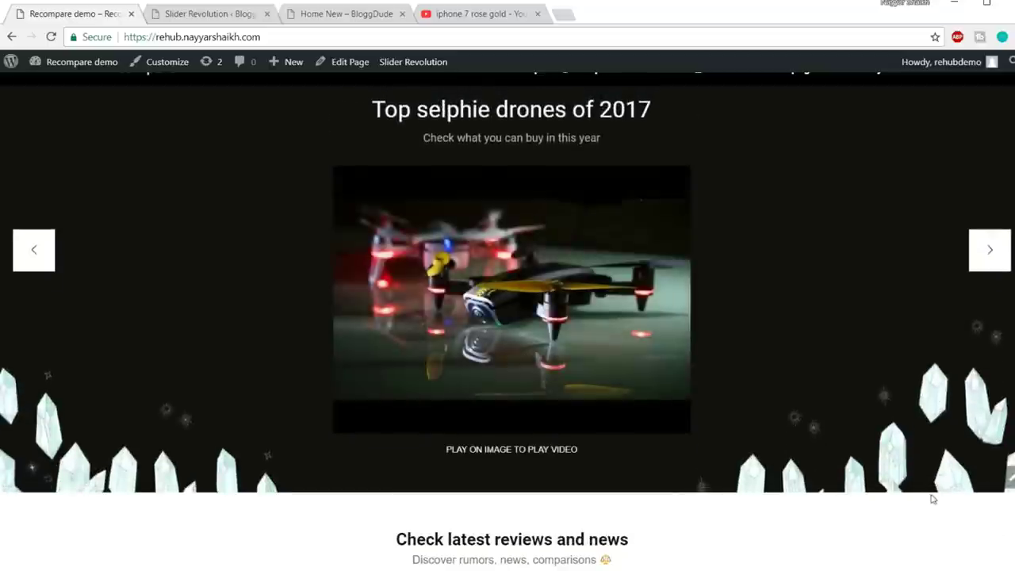
left_click(233, 16)
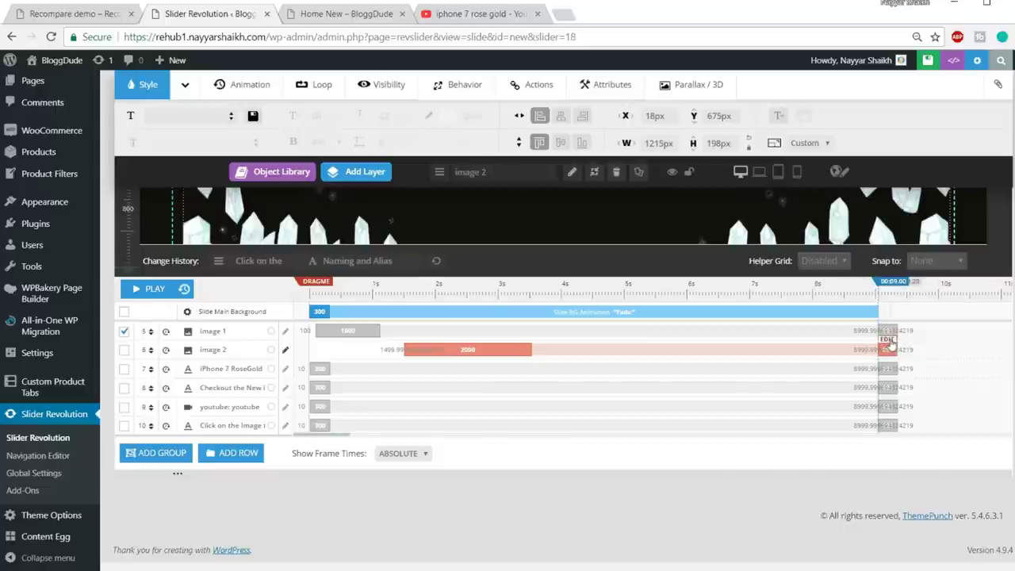
left_click(889, 341)
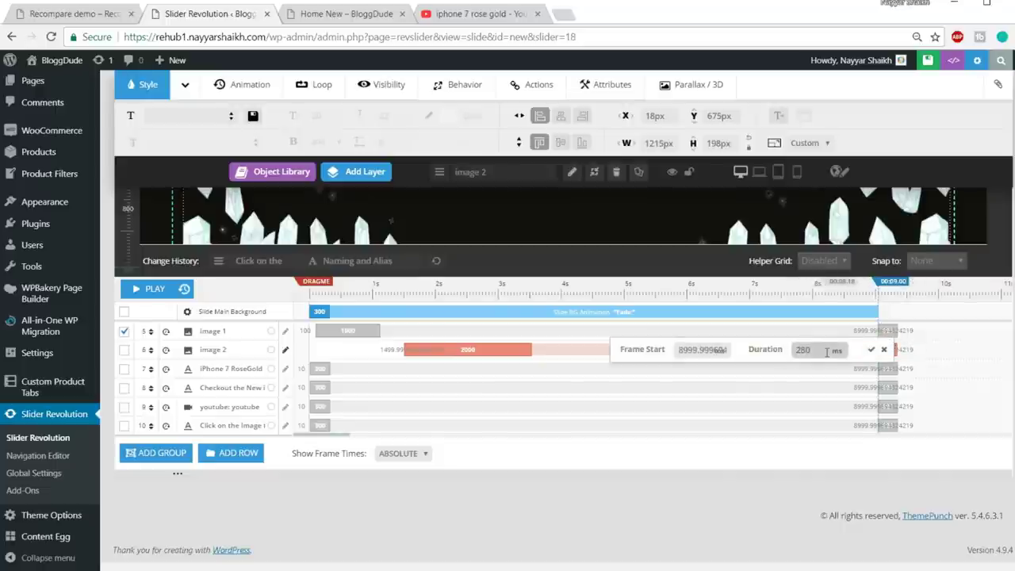
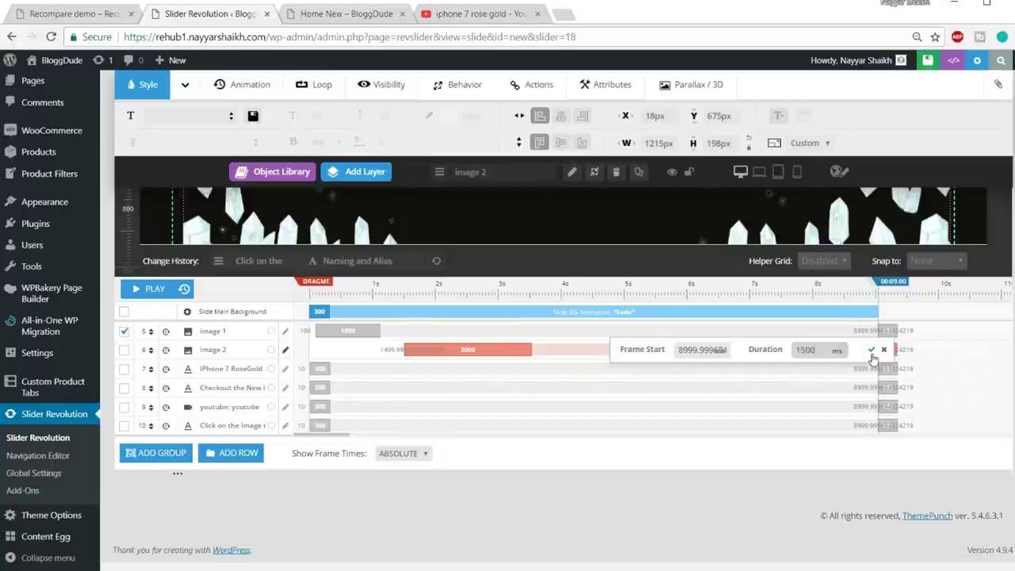
Step: Confirm image 2's timing, then give the iPhone 7 RoseGold title a 1000 ms start and 500 ms duration
left_click(872, 355)
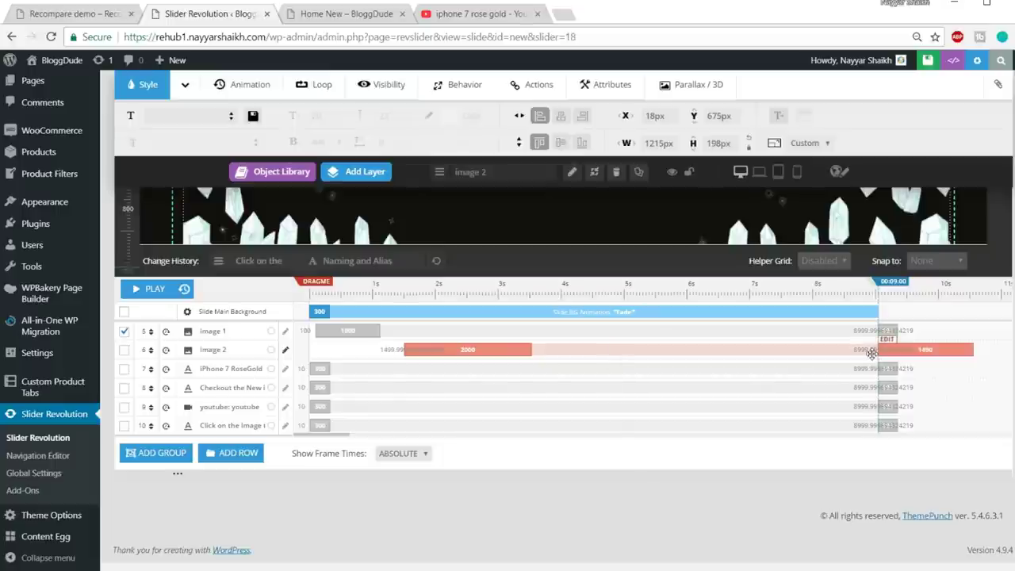
left_click(357, 368)
scroll(379, 396, "down", 5)
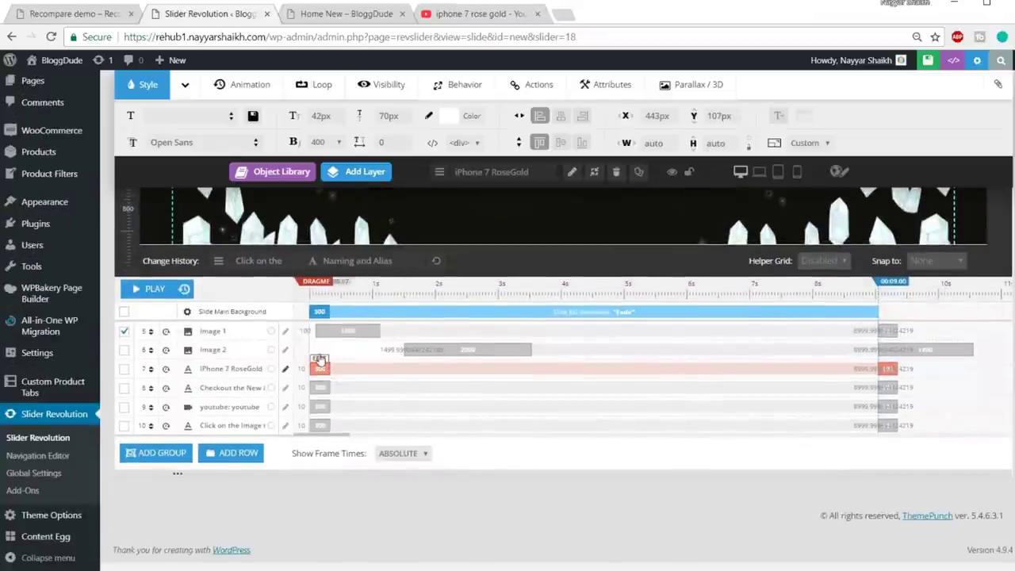
double_click(319, 360)
type("1000")
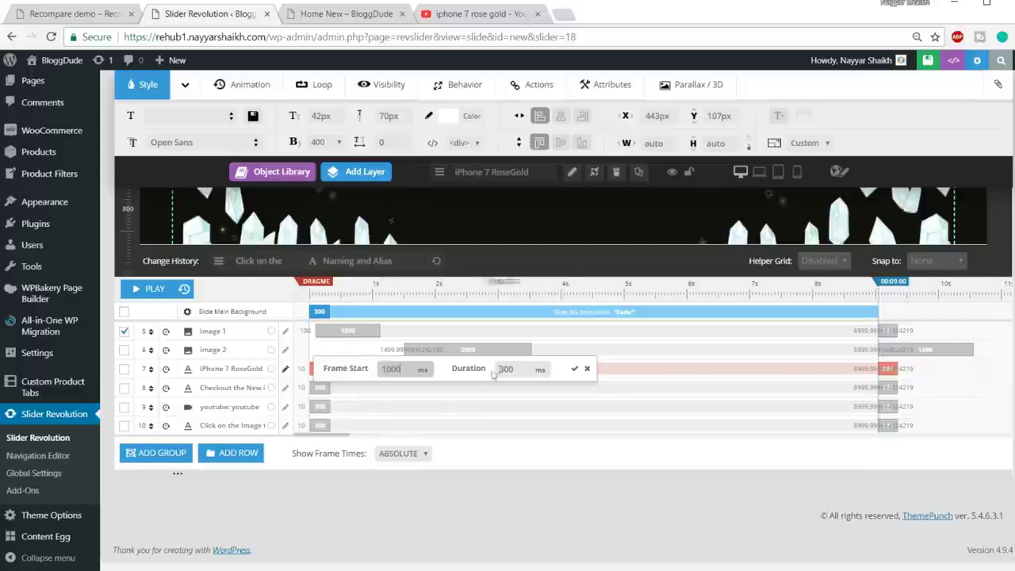
left_click_drag(517, 369, 494, 368)
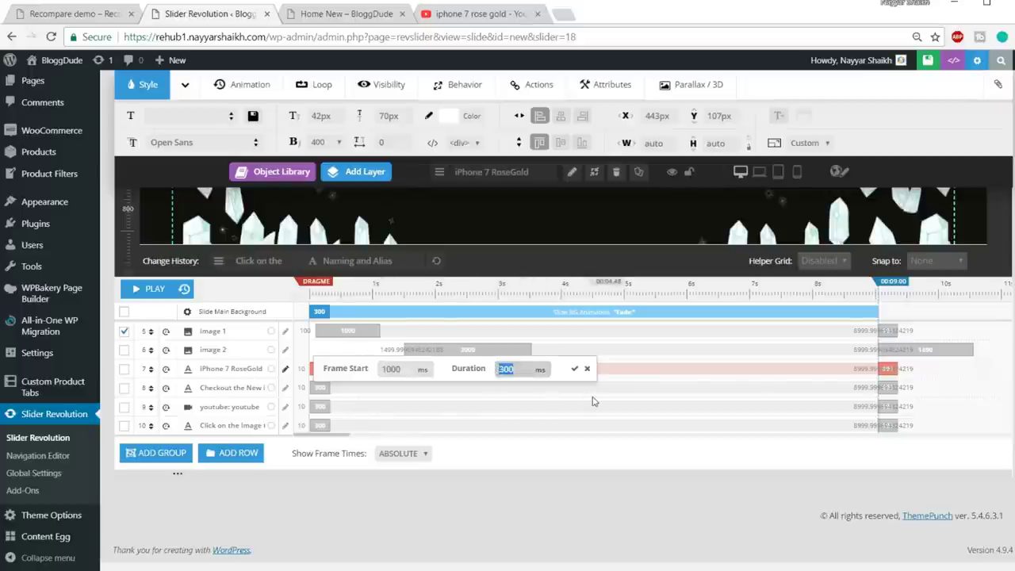
type("500")
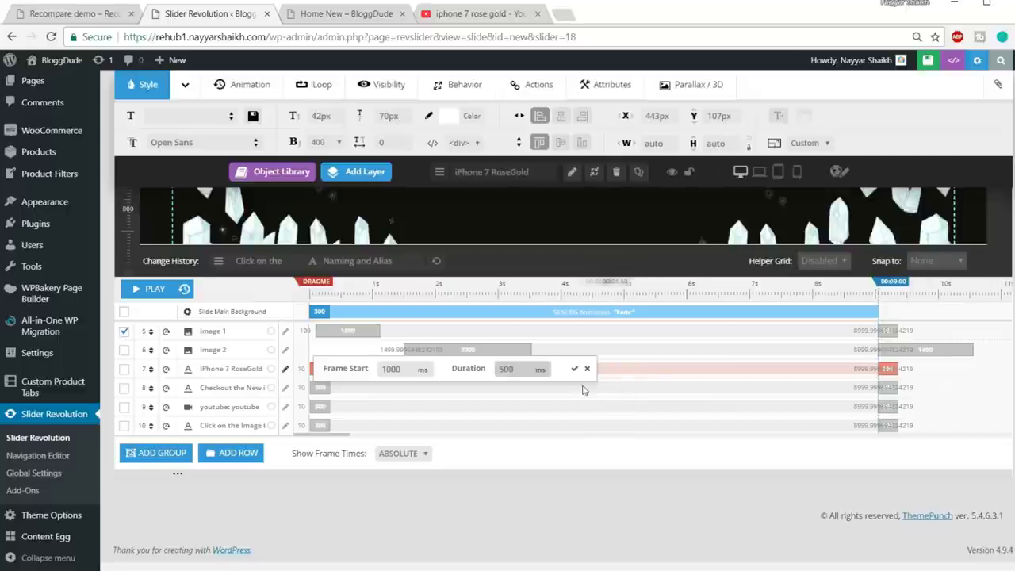
left_click(575, 370)
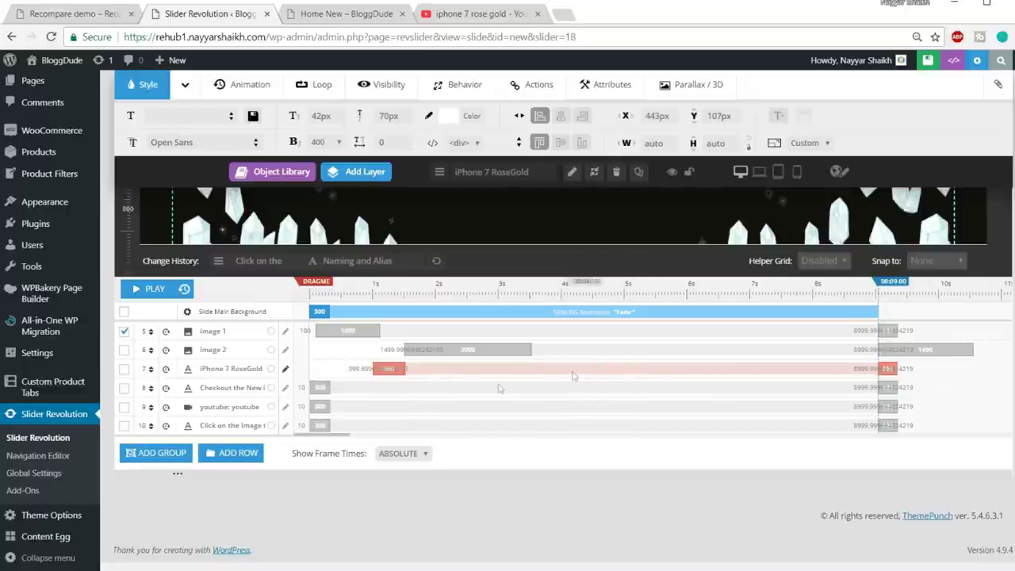
Step: Give the Checkout the New iPhone text a 1200 ms start and 500 ms duration
left_click(320, 388)
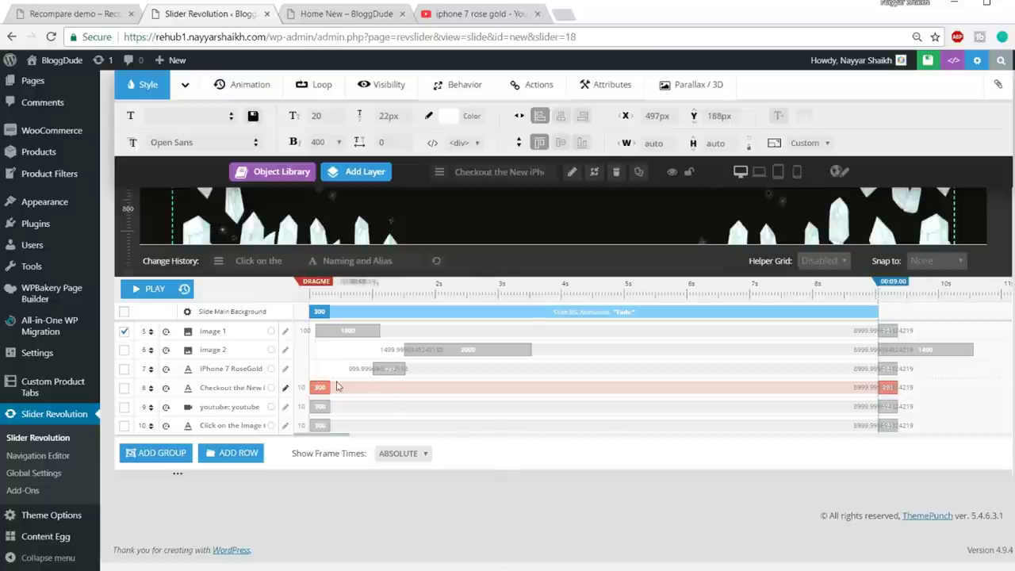
left_click(321, 379)
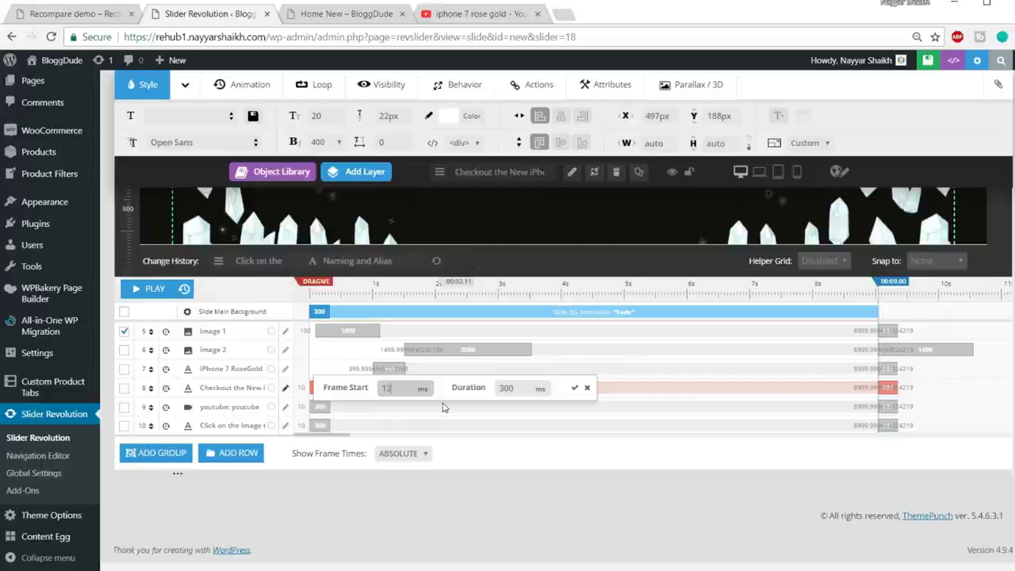
left_click(488, 392)
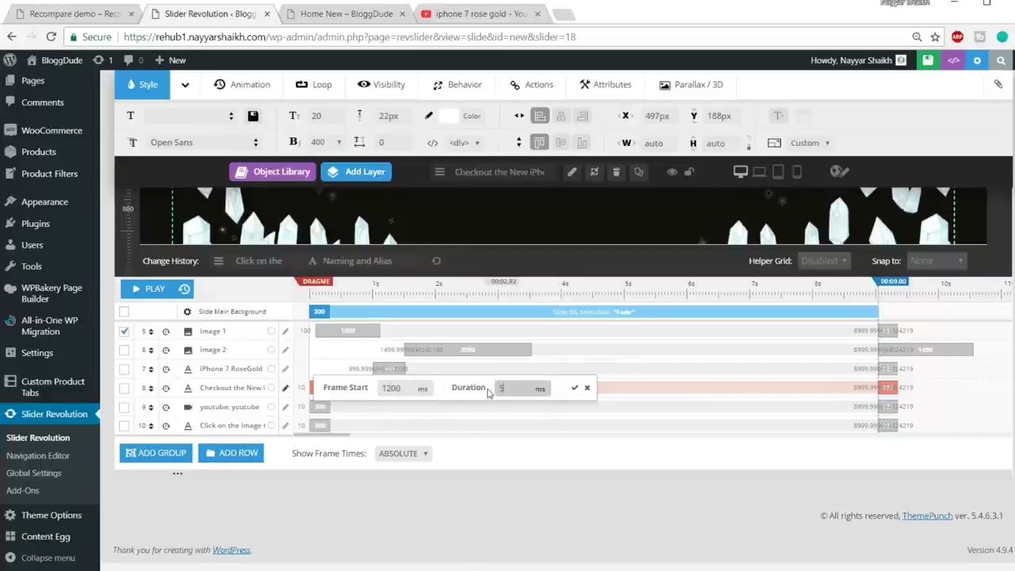
type("500")
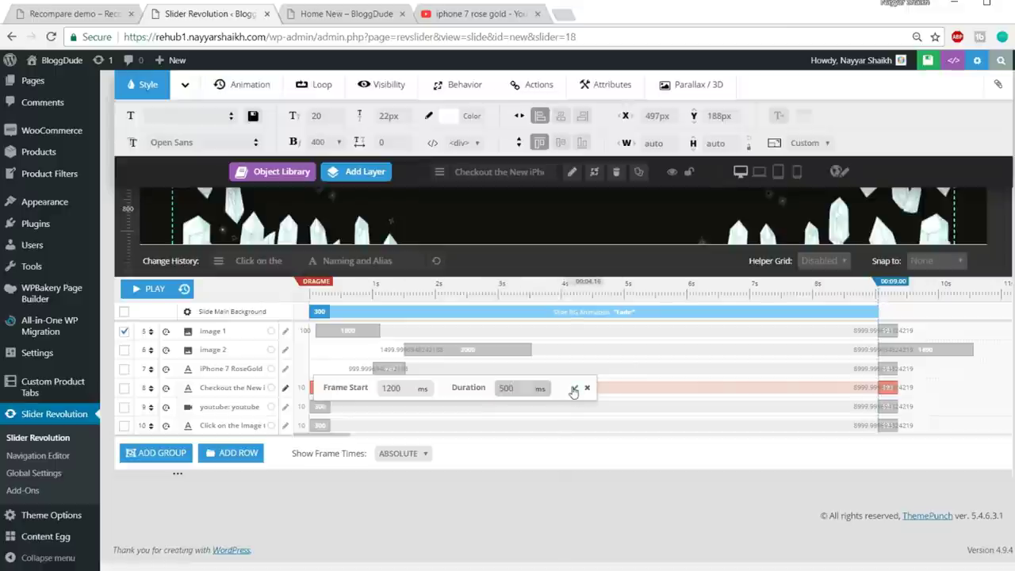
left_click(573, 390)
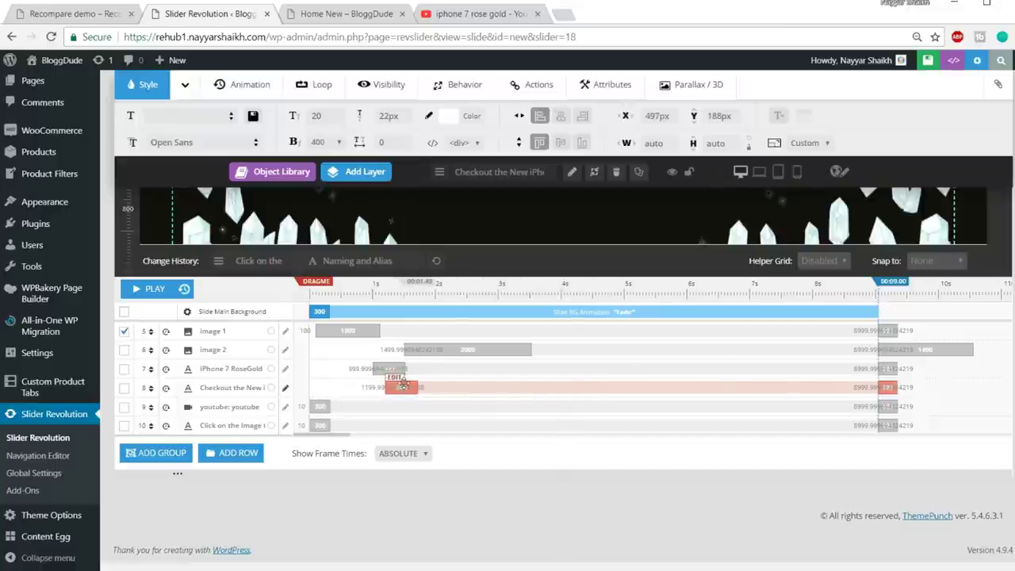
scroll(402, 385, "up", 3)
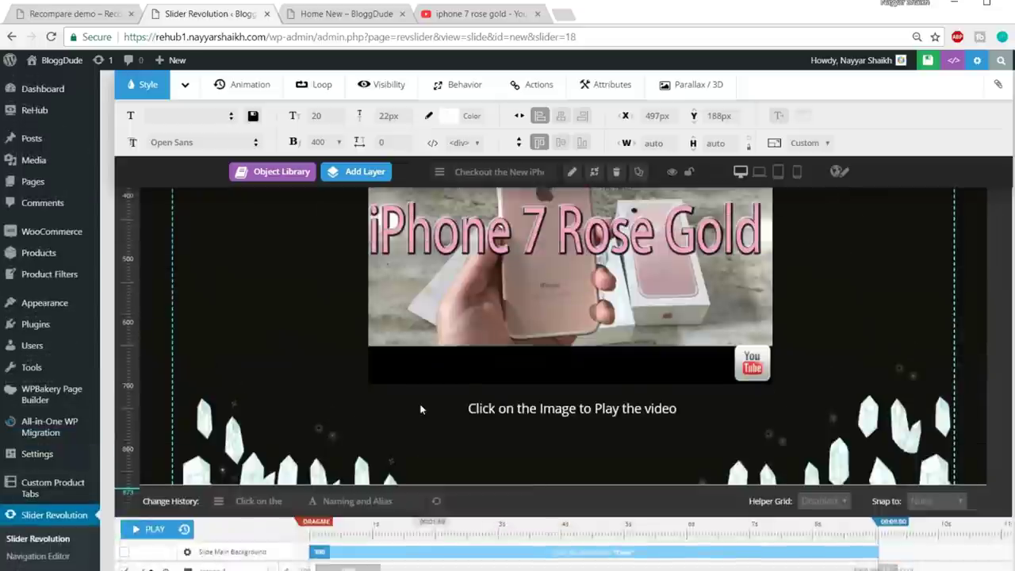
scroll(246, 518, "down", 1)
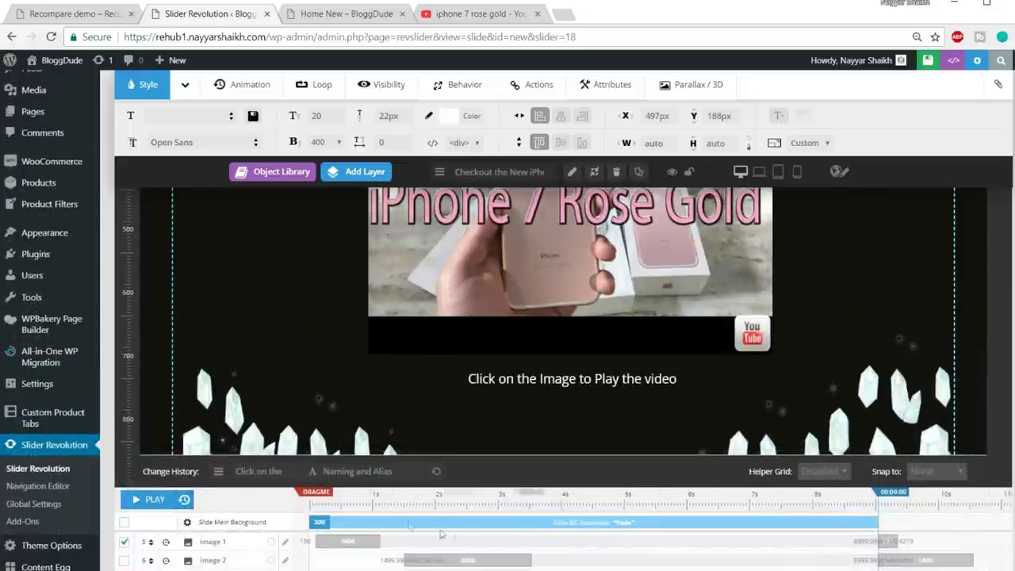
left_click(147, 500)
scroll(148, 549, "up", 1)
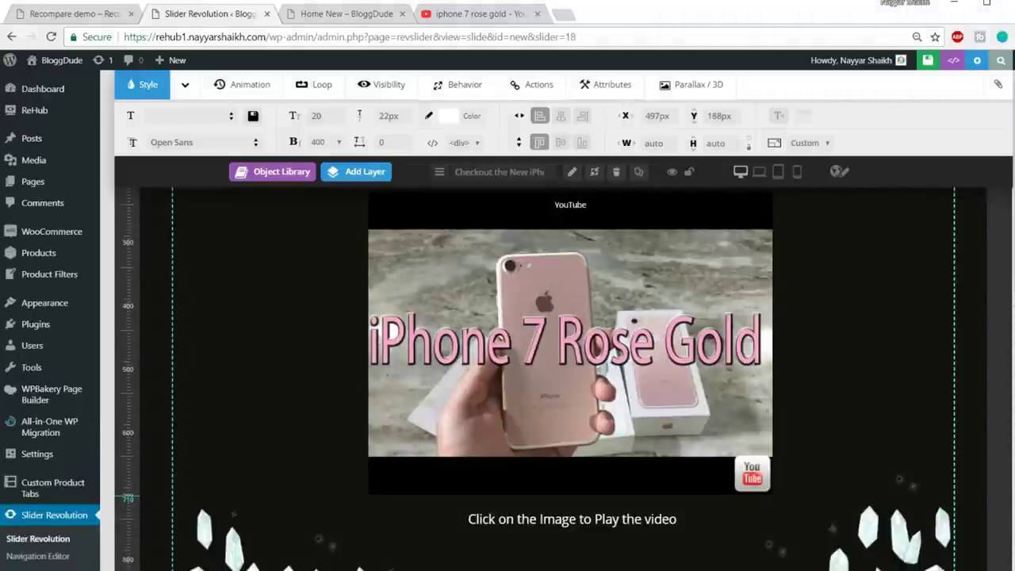
key("ctrl+minus")
key("ctrl+minus")
key("ctrl+minus")
key("ctrl+minus")
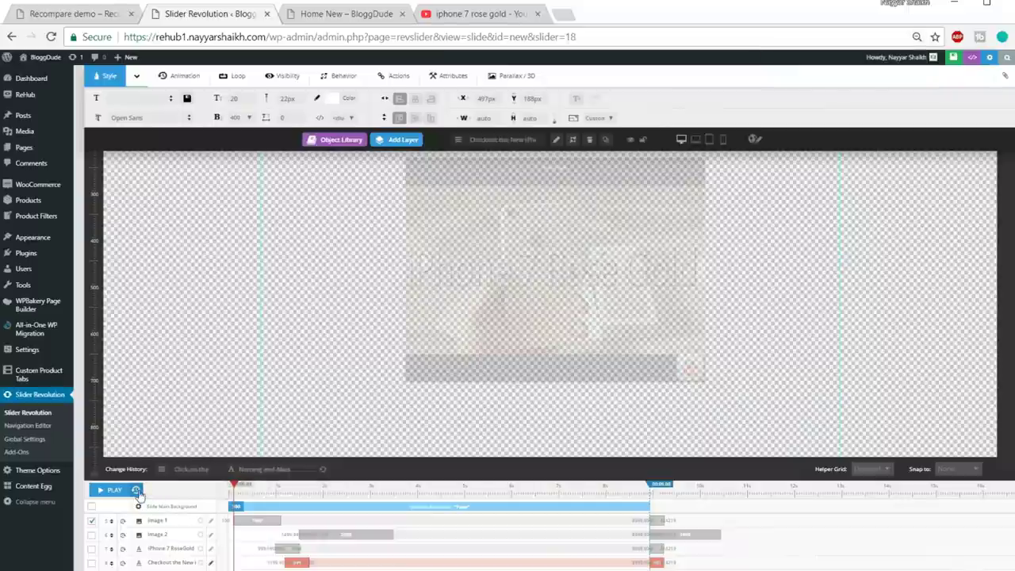
left_click(137, 490)
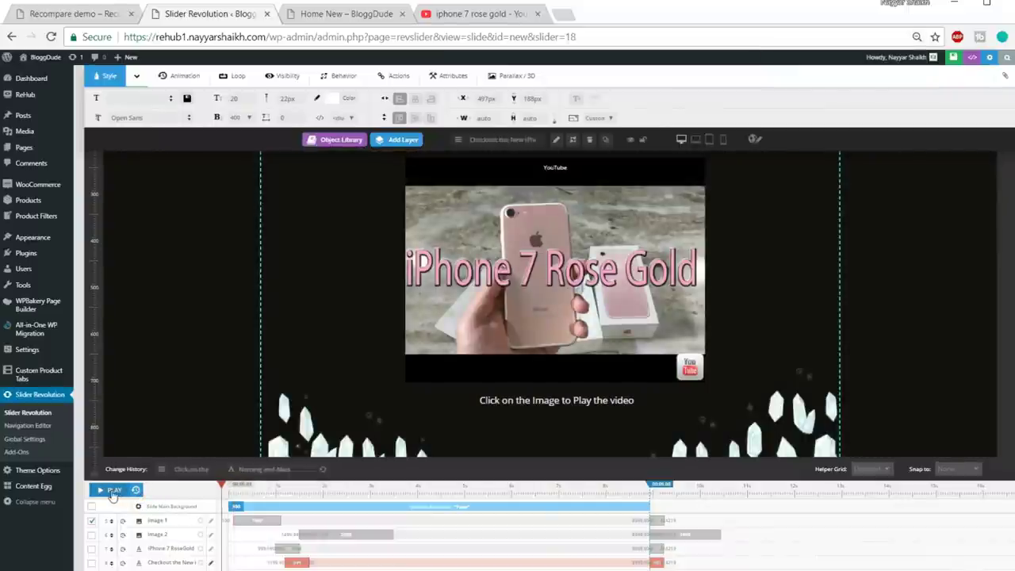
left_click(114, 492)
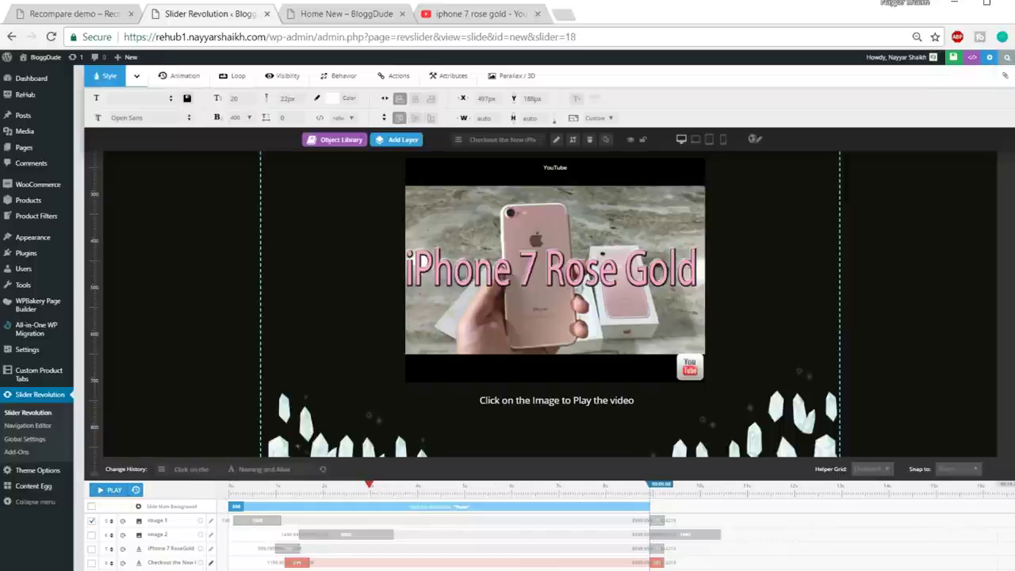
scroll(1010, 349, "up", 1)
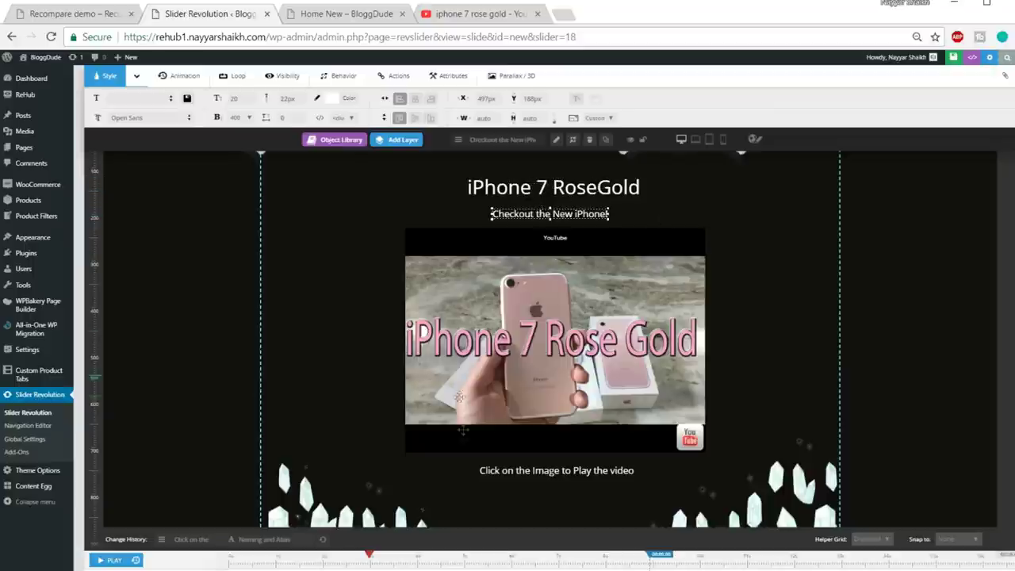
left_click(136, 561)
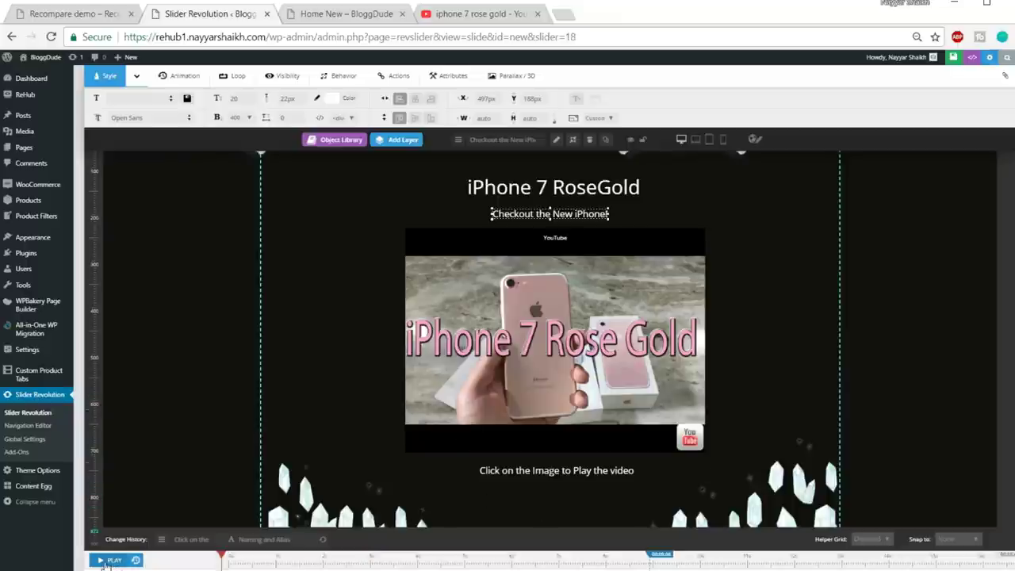
left_click(106, 561)
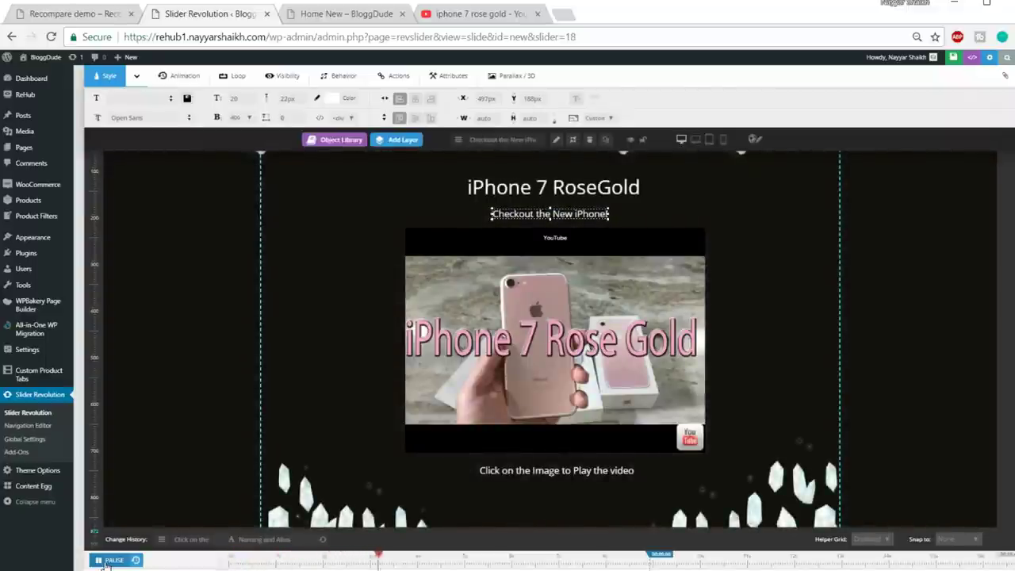
scroll(242, 559, "down", 3)
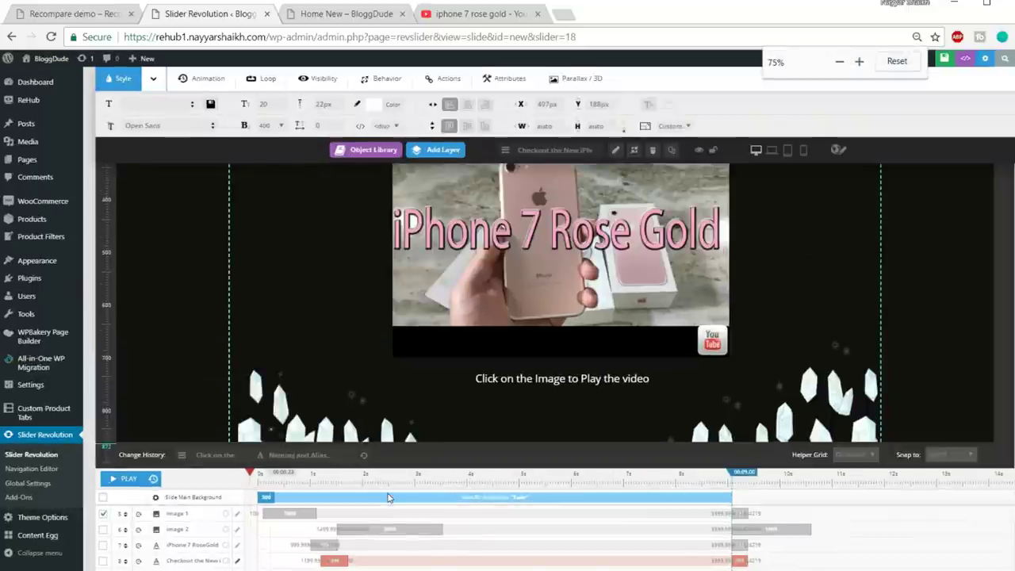
scroll(388, 497, "down", 2)
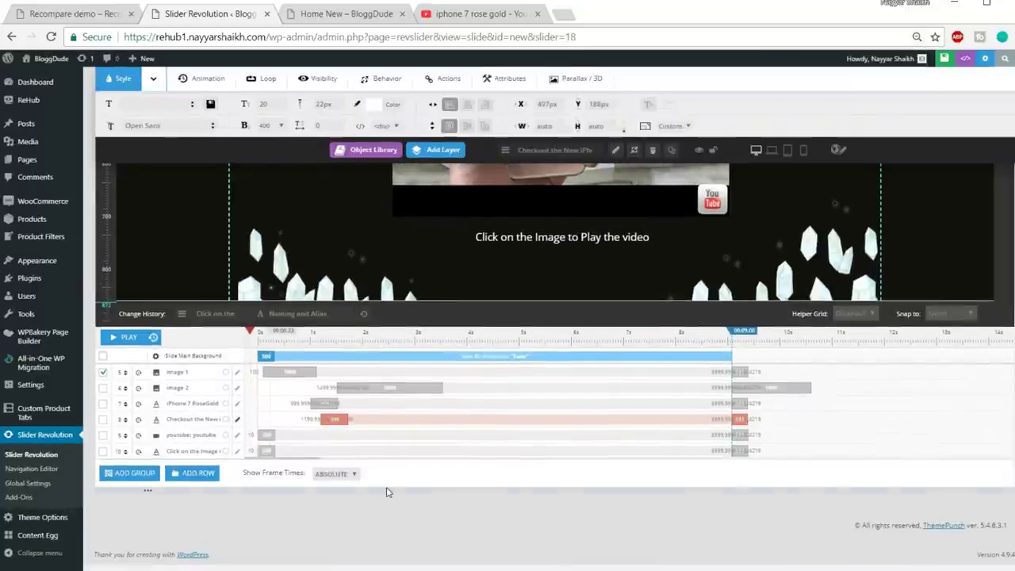
key("ctrl+plus")
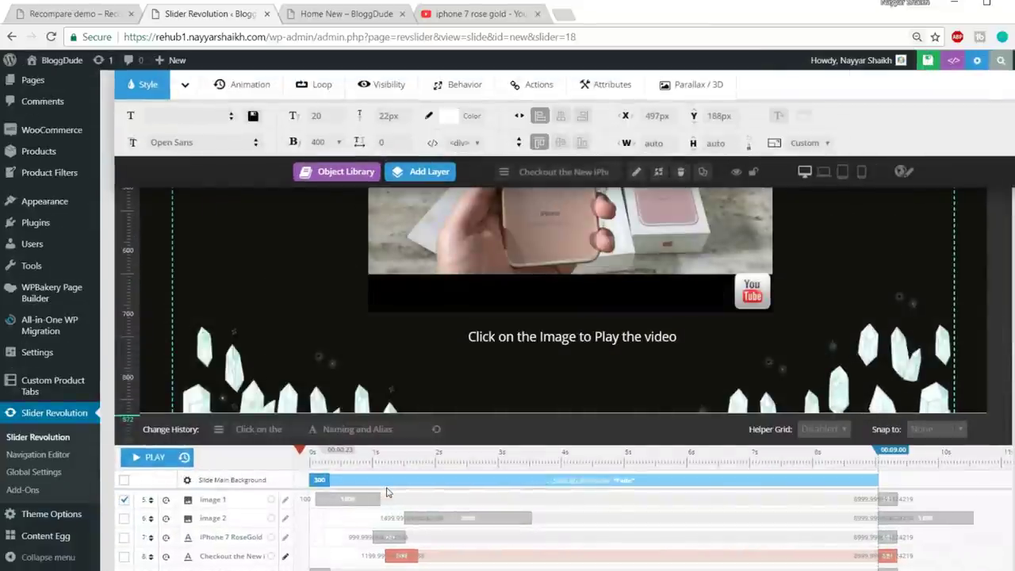
scroll(387, 493, "down", 2)
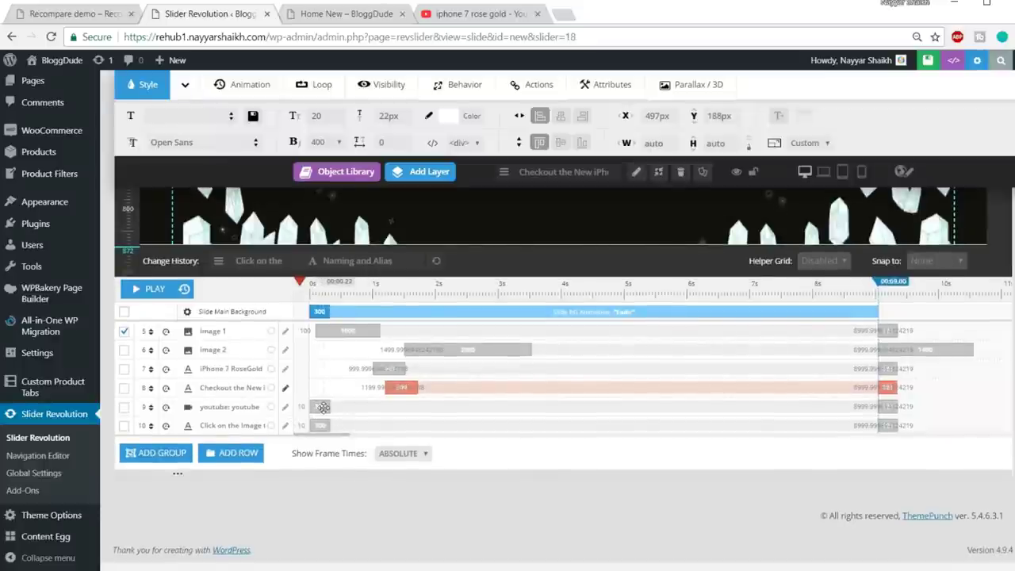
Step: Set the YouTube video layer's timing to start at 1000 ms
left_click(321, 407)
left_click(321, 405)
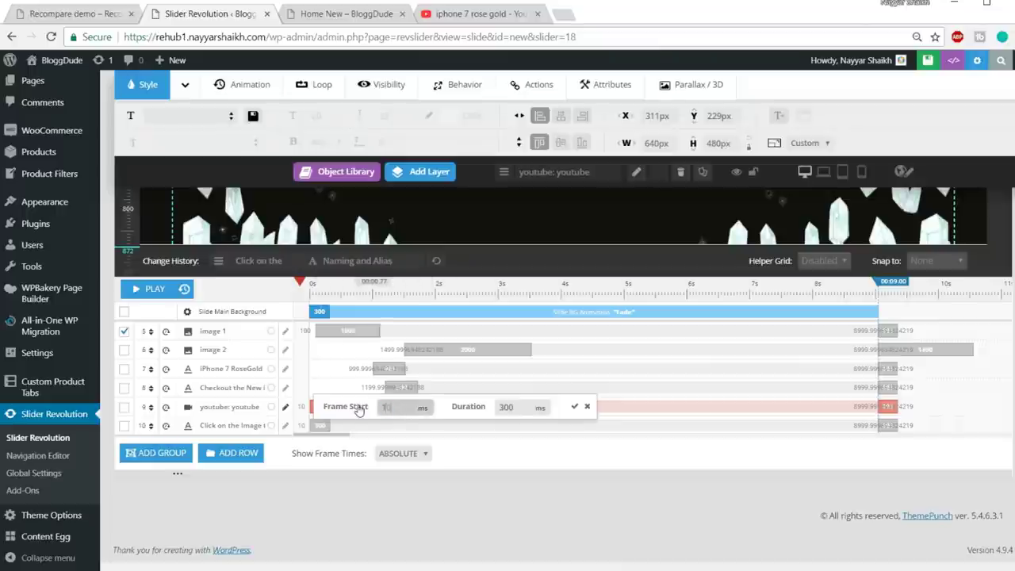
type("1000")
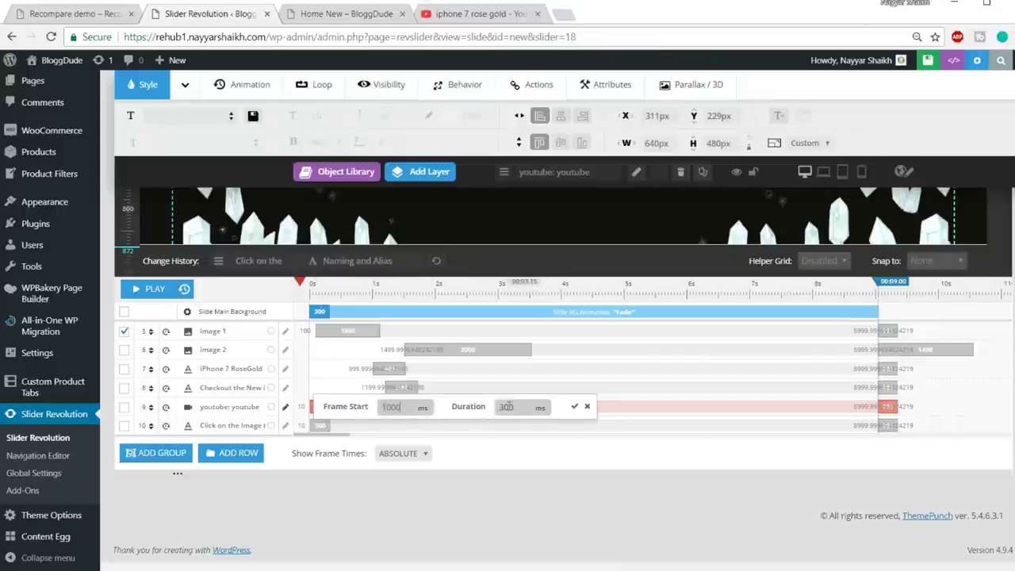
left_click(512, 408)
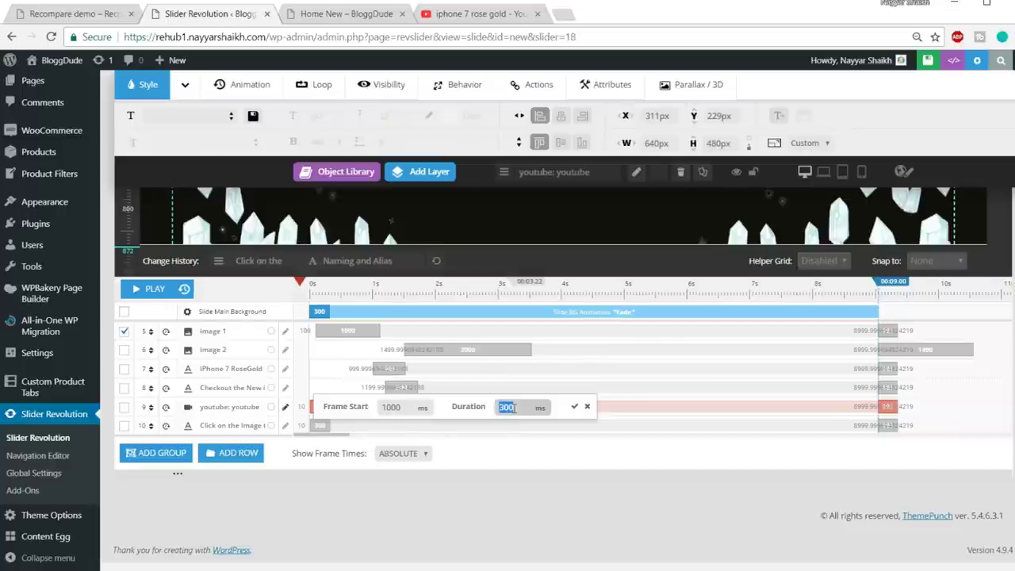
left_click(574, 406)
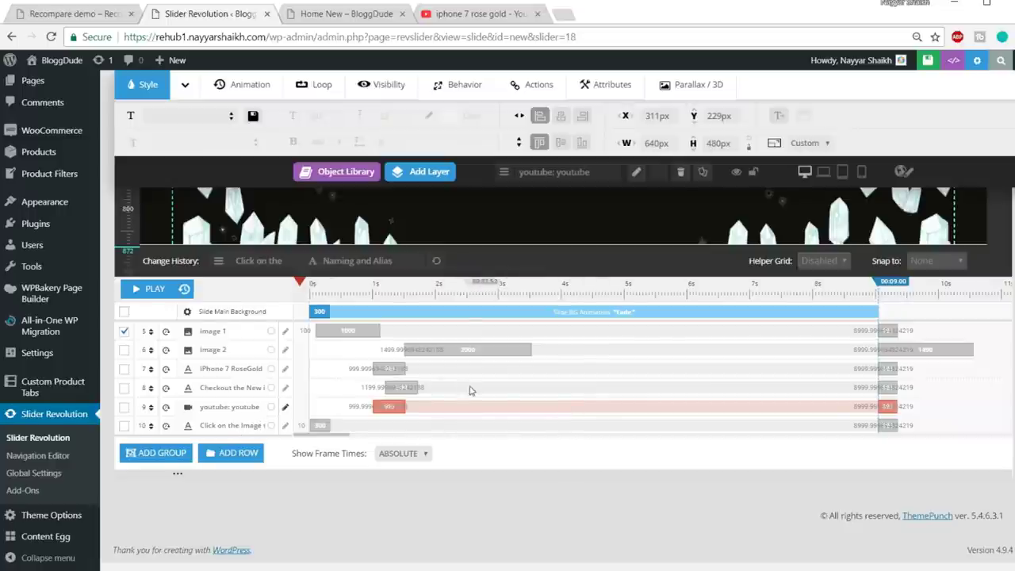
scroll(492, 373, "up", 3)
scroll(594, 349, "down", 3)
Step: Give the 'Click on the Image' caption a 1000 ms start and 500 ms duration
left_click(324, 422)
left_click(320, 417)
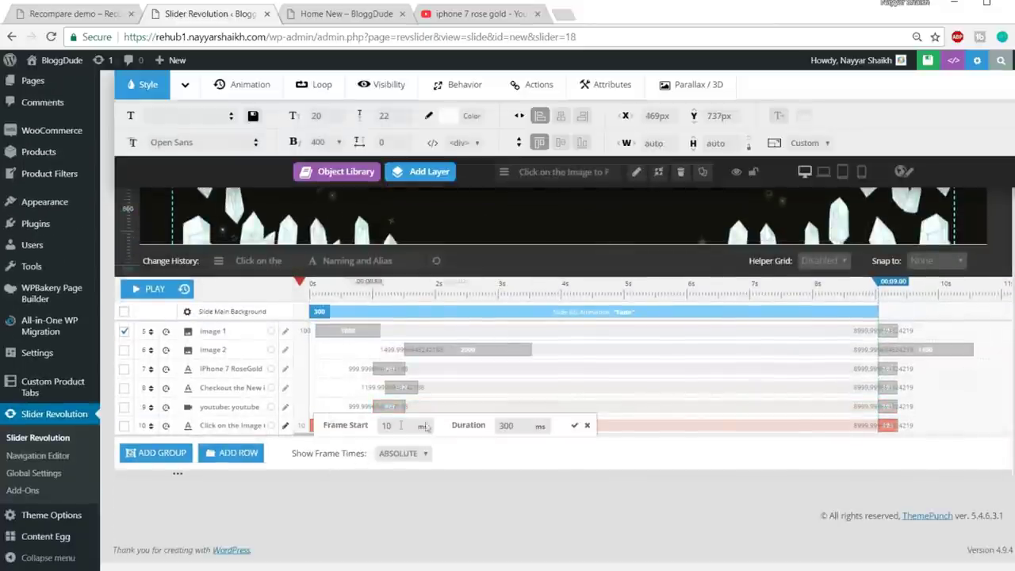
left_click_drag(394, 426, 365, 431)
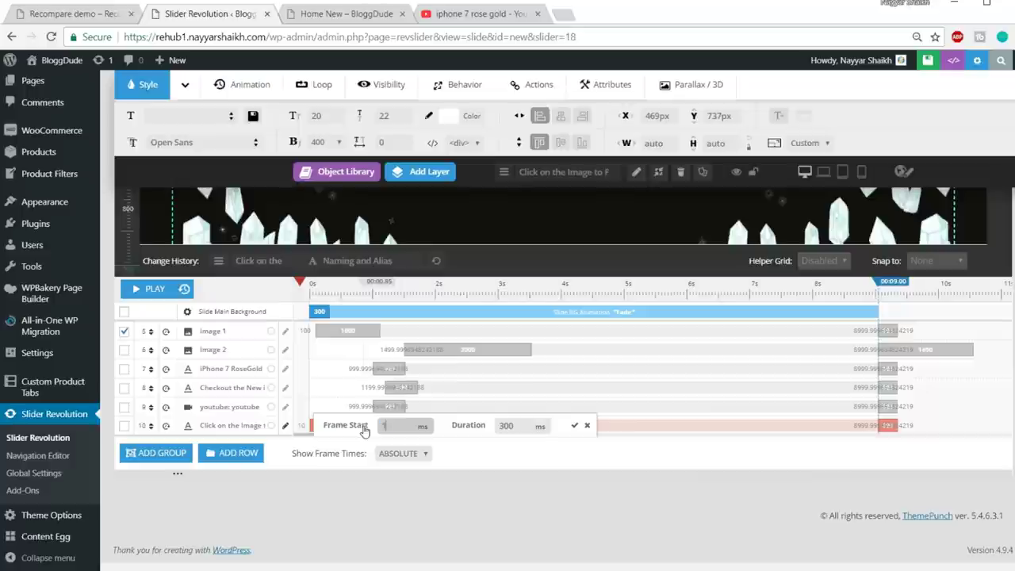
key("Tab")
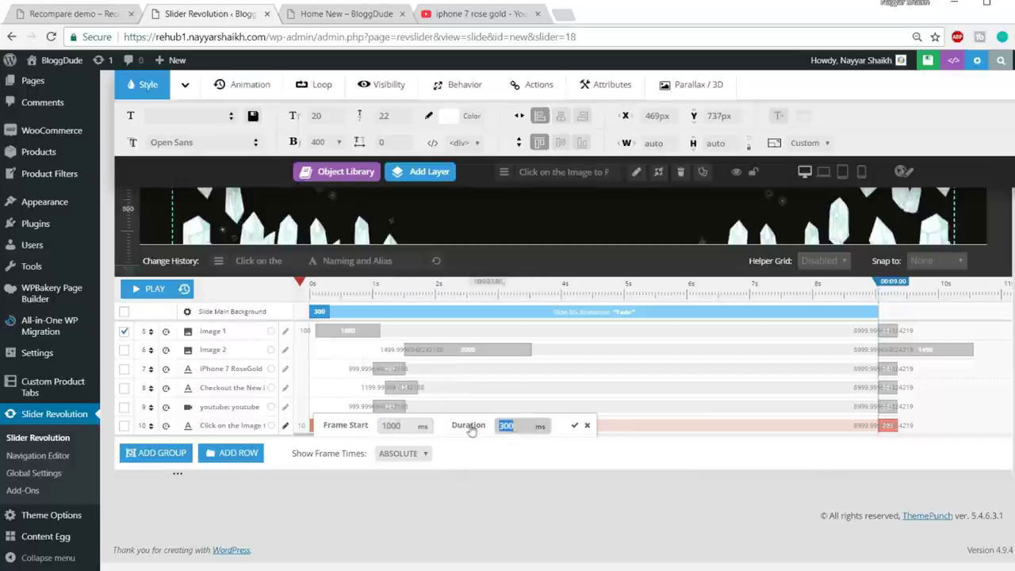
type("500")
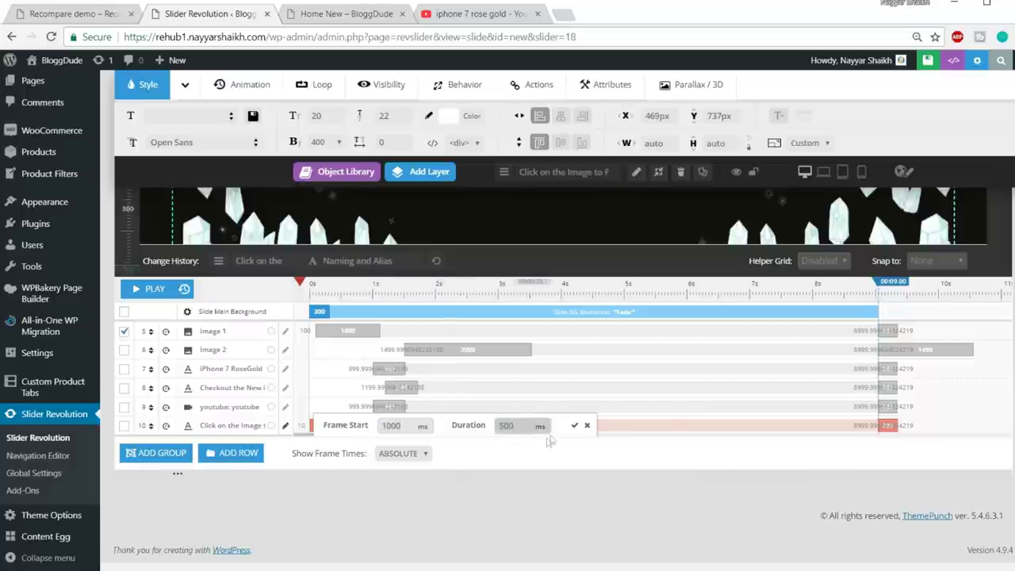
left_click(575, 426)
scroll(538, 411, "up", 5)
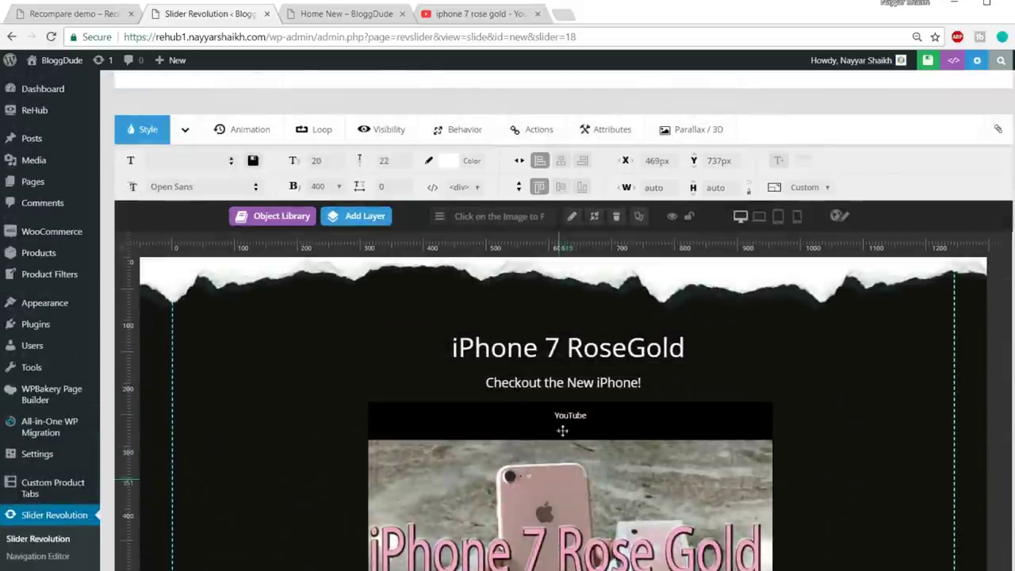
Step: Apply the LettersFlyInFromBottom animation template to the iPhone 7 RoseGold title
left_click(562, 344)
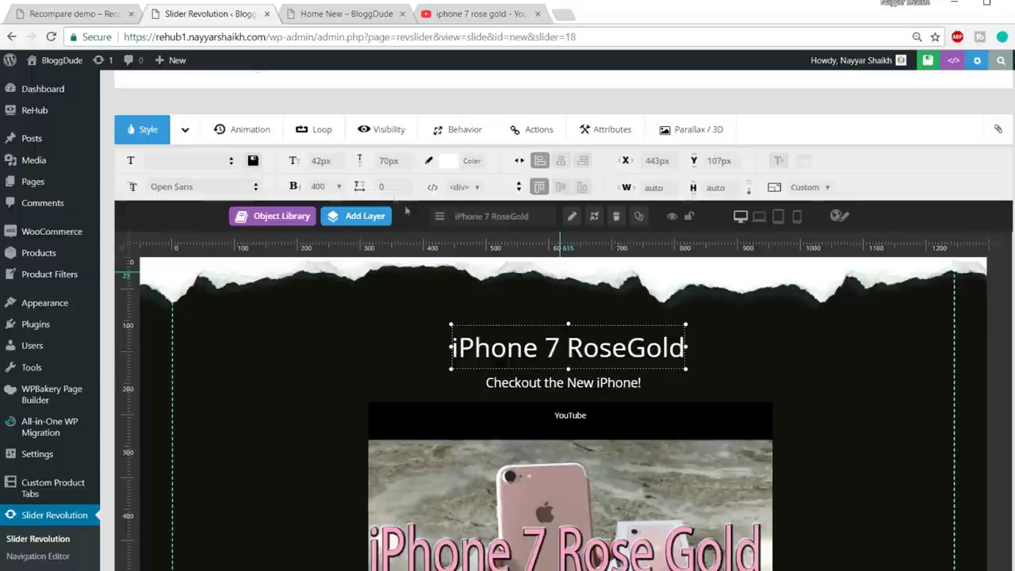
left_click(246, 135)
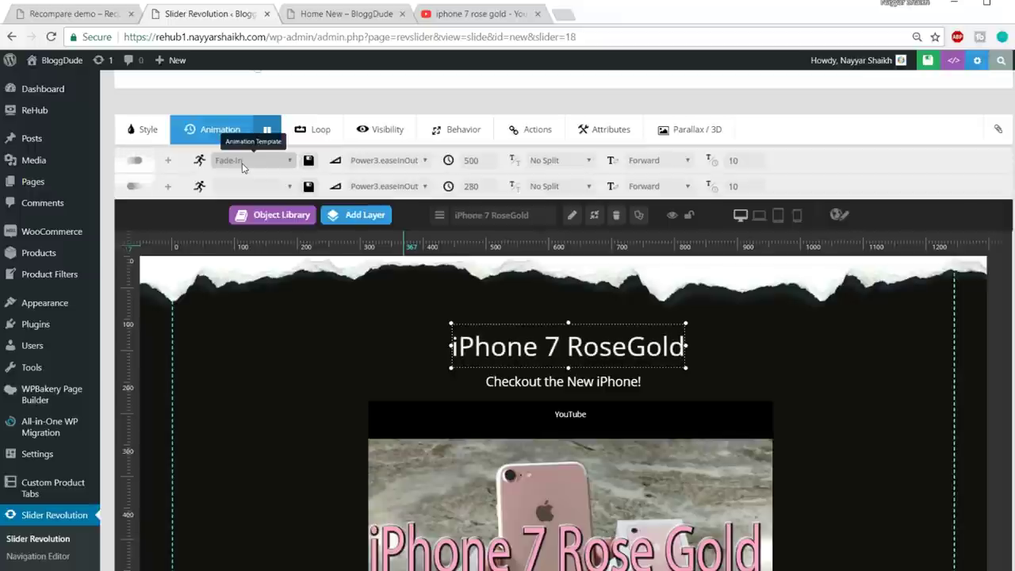
left_click(242, 163)
scroll(286, 259, "down", 3)
scroll(297, 349, "up", 4)
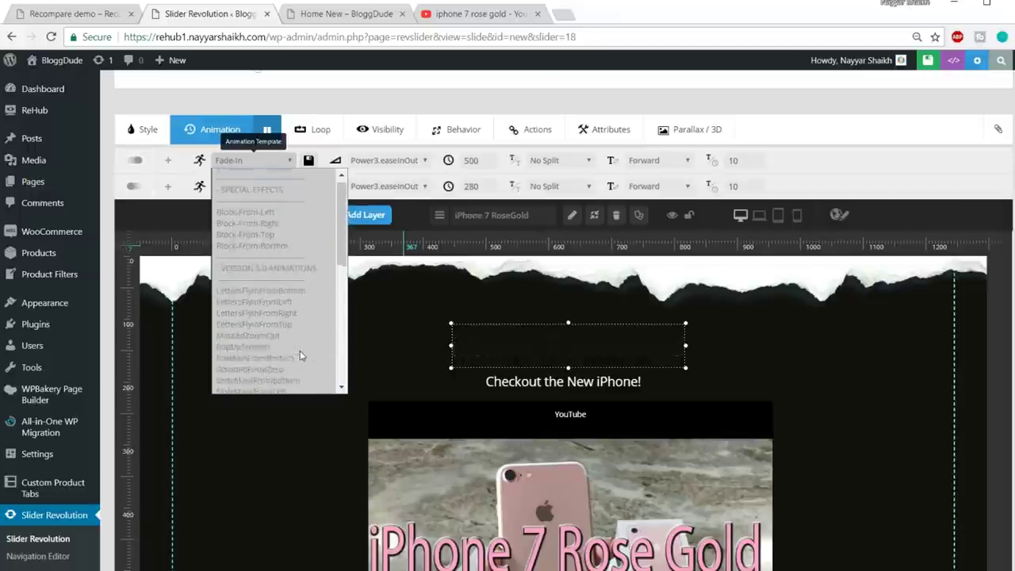
left_click(297, 298)
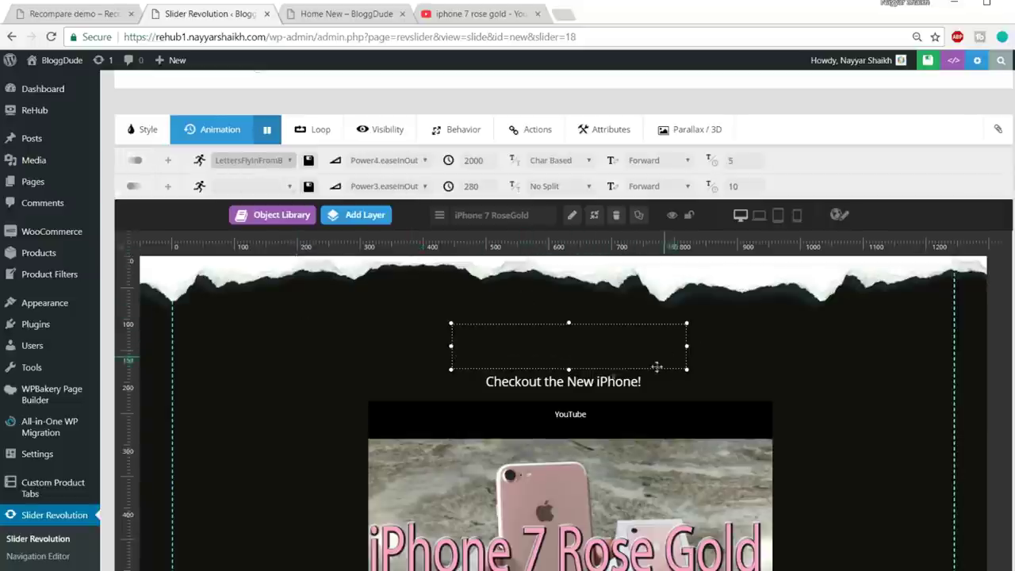
Step: Select the Checkout the New iPhone! subtitle layer to review its animation
left_click(600, 382)
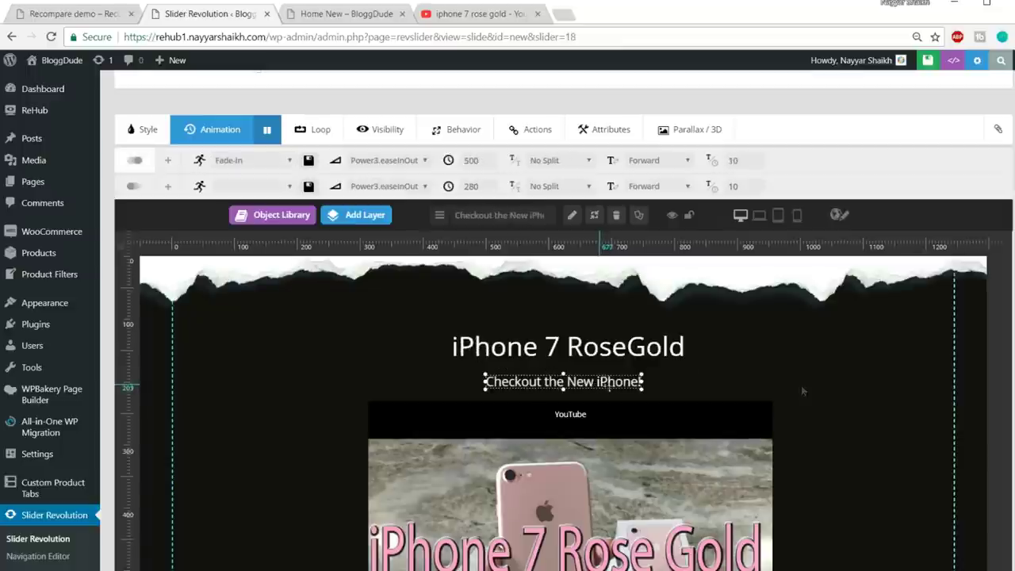
scroll(888, 394, "down", 2)
scroll(906, 376, "down", 5)
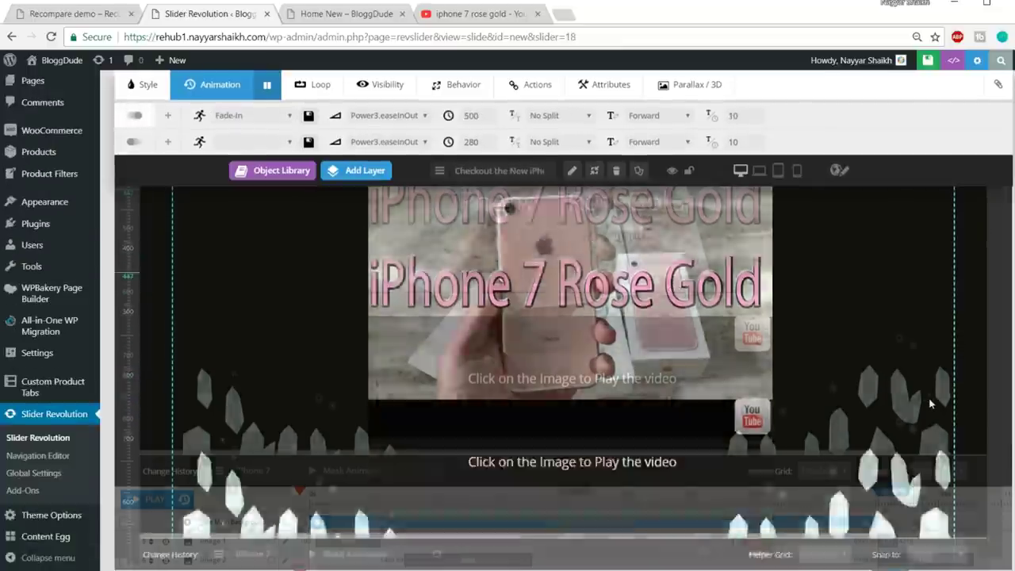
scroll(931, 447, "up", 10)
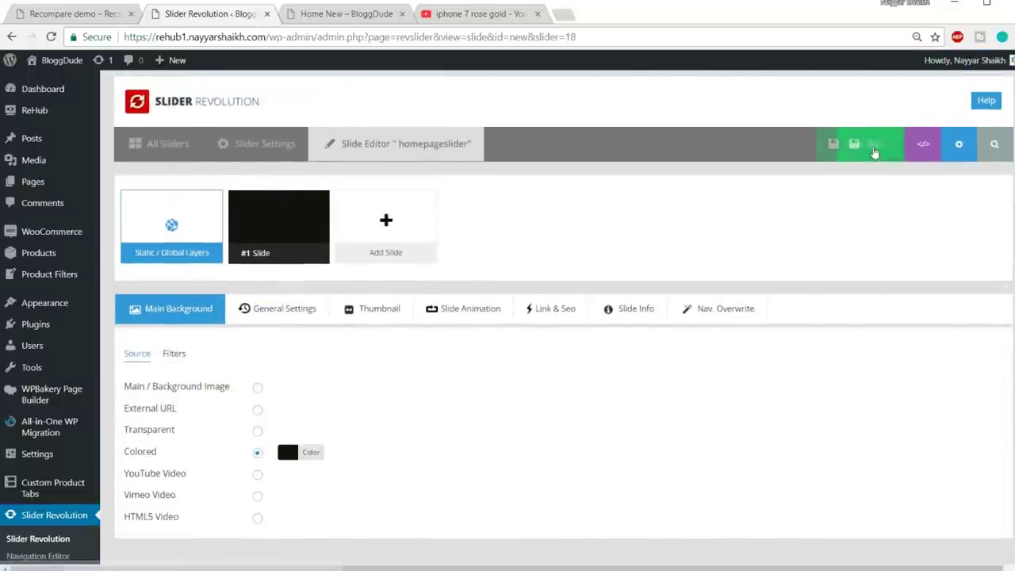
Step: Save the slide's changes
scroll(899, 220, "down", 10)
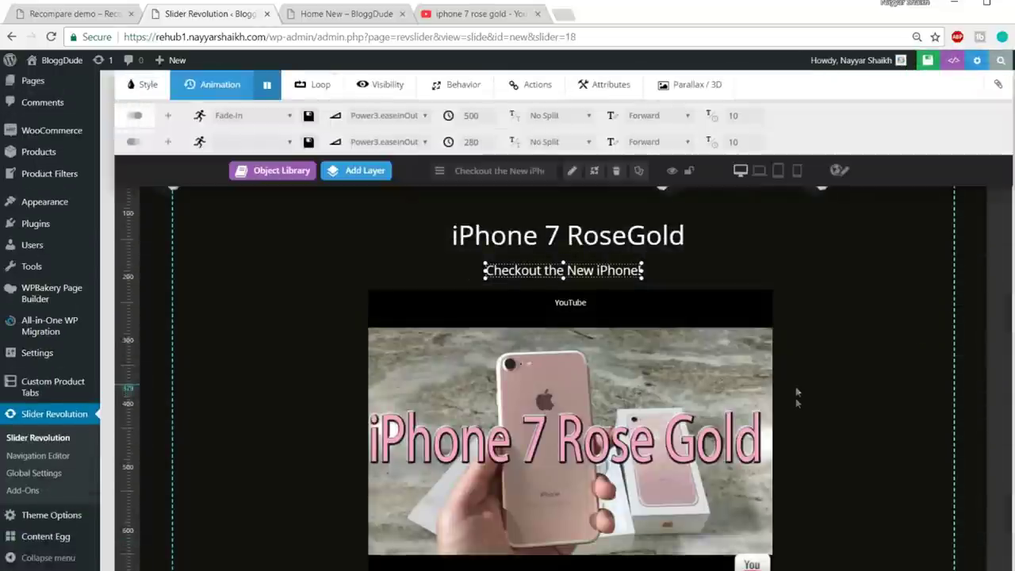
scroll(796, 403, "up", 4)
scroll(798, 407, "up", 3)
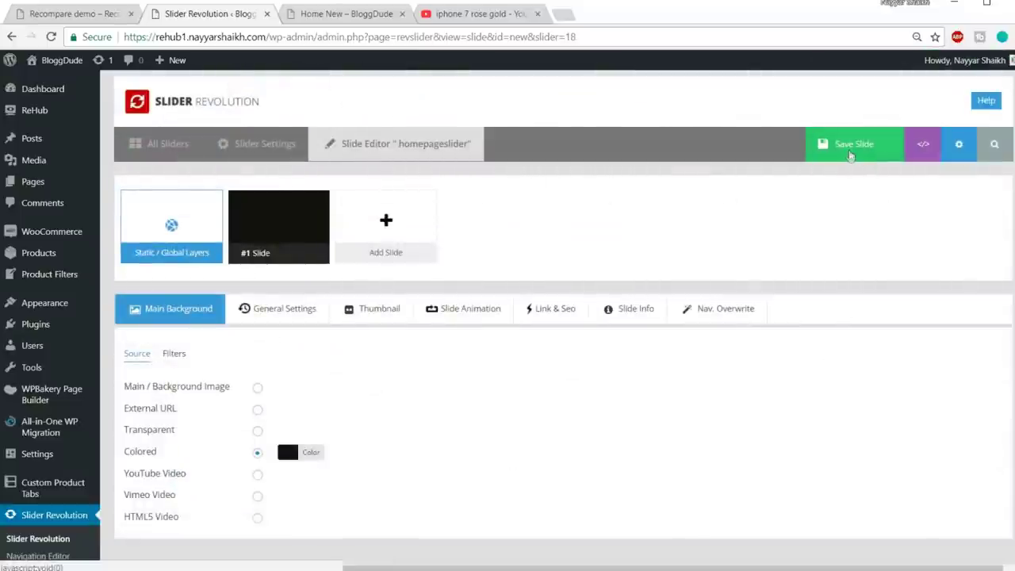
left_click(851, 156)
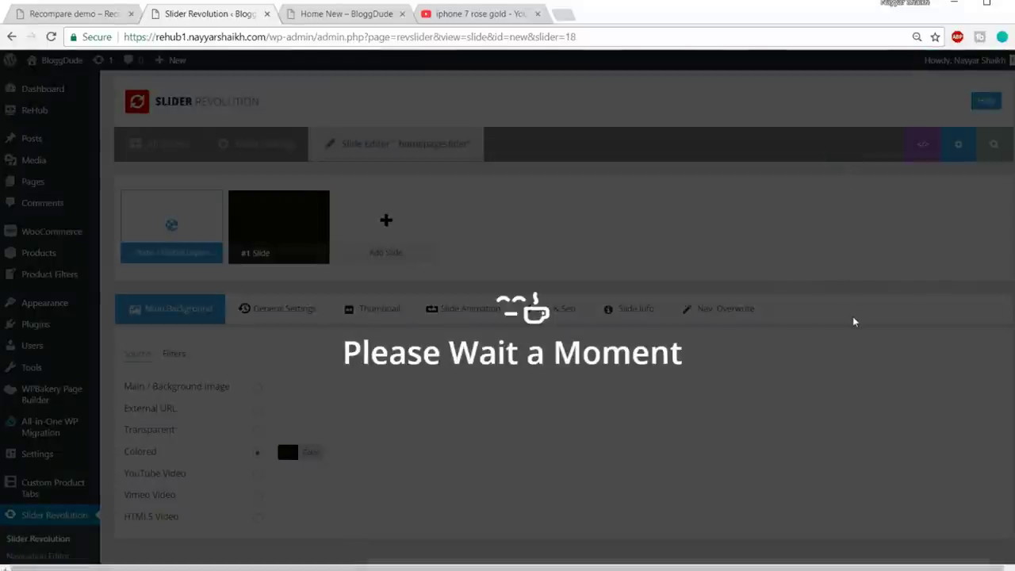
Step: Switch the canvas to the mobile layout and zoom the page out
scroll(846, 325, "down", 10)
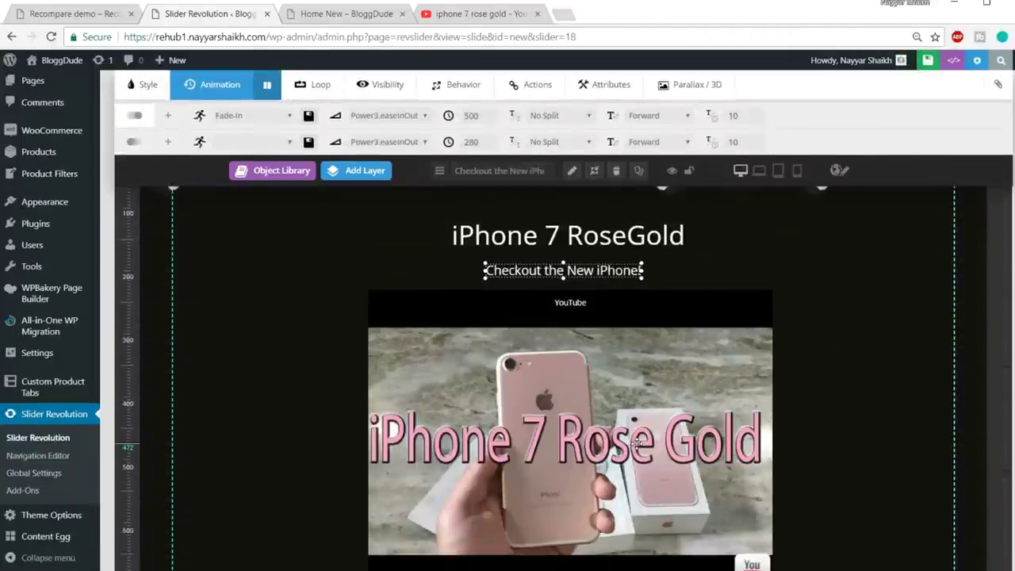
scroll(842, 366, "up", 2)
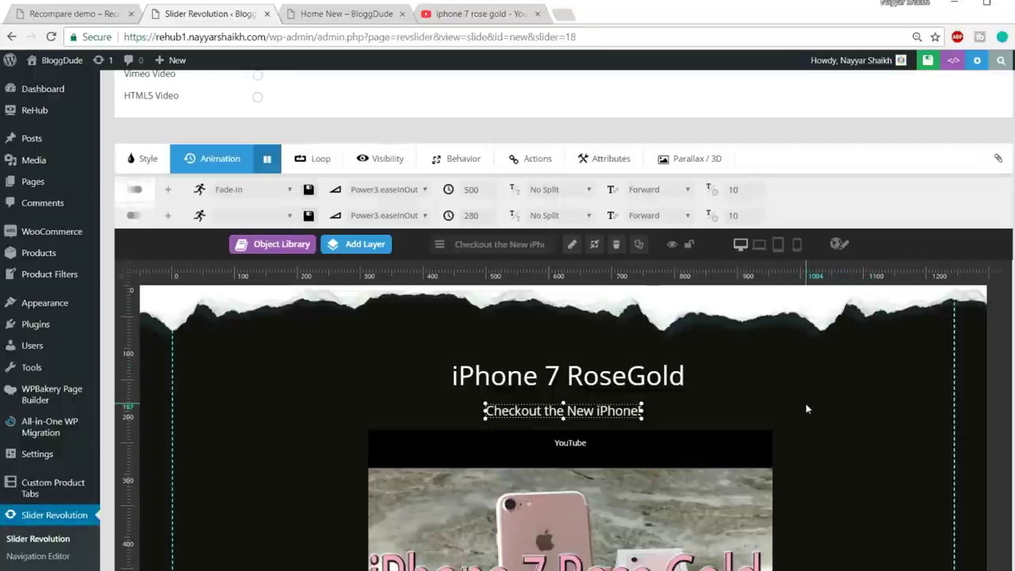
left_click(798, 245)
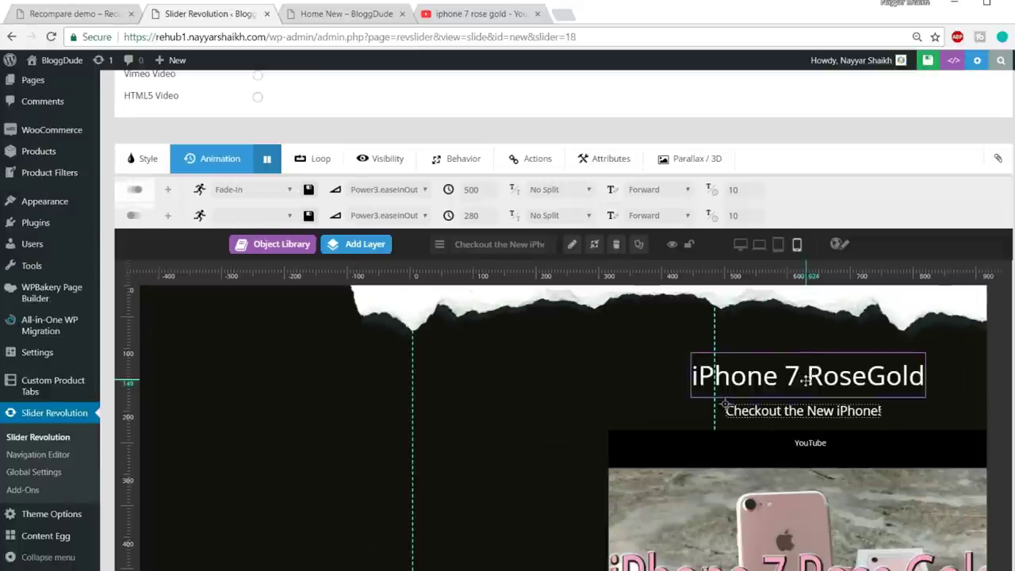
scroll(790, 381, "down", 1)
key("ctrl+minus")
scroll(789, 400, "up", 1)
scroll(789, 402, "down", 1)
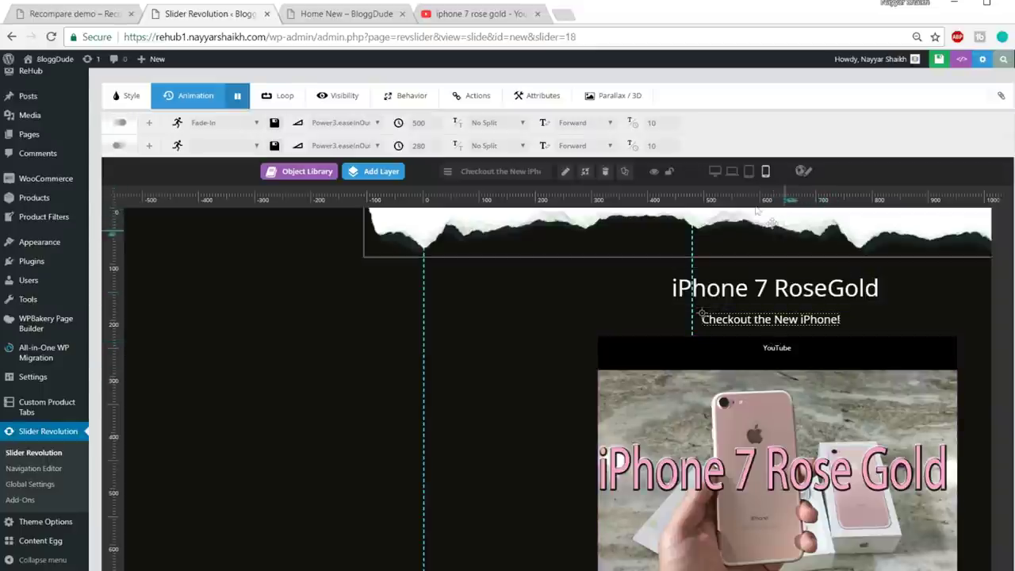
Step: Drag the title, subtitle and YouTube video left between the mobile layout's guides
left_click_drag(787, 279, 571, 279)
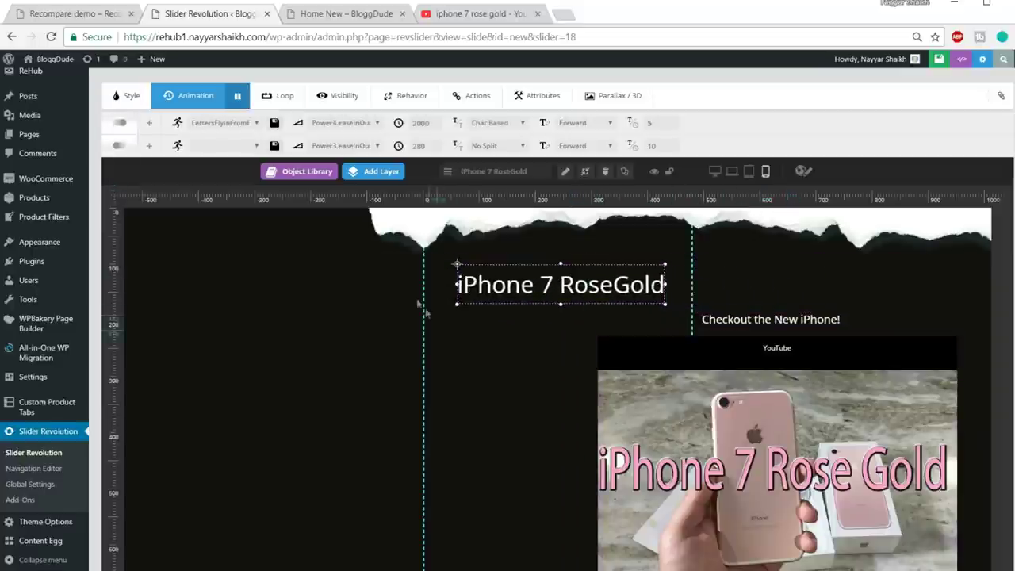
left_click_drag(761, 318, 576, 323)
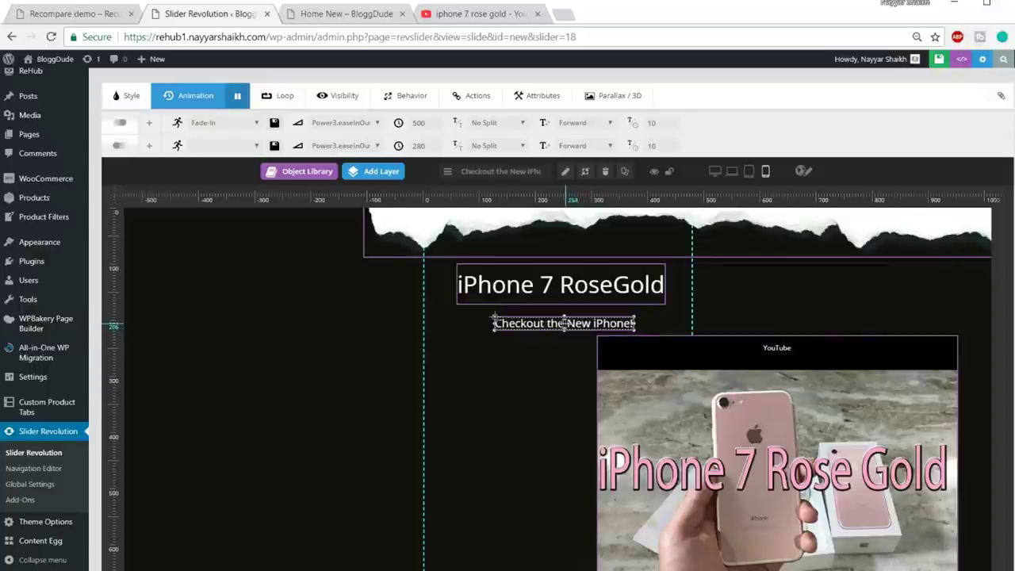
left_click_drag(762, 389, 559, 388)
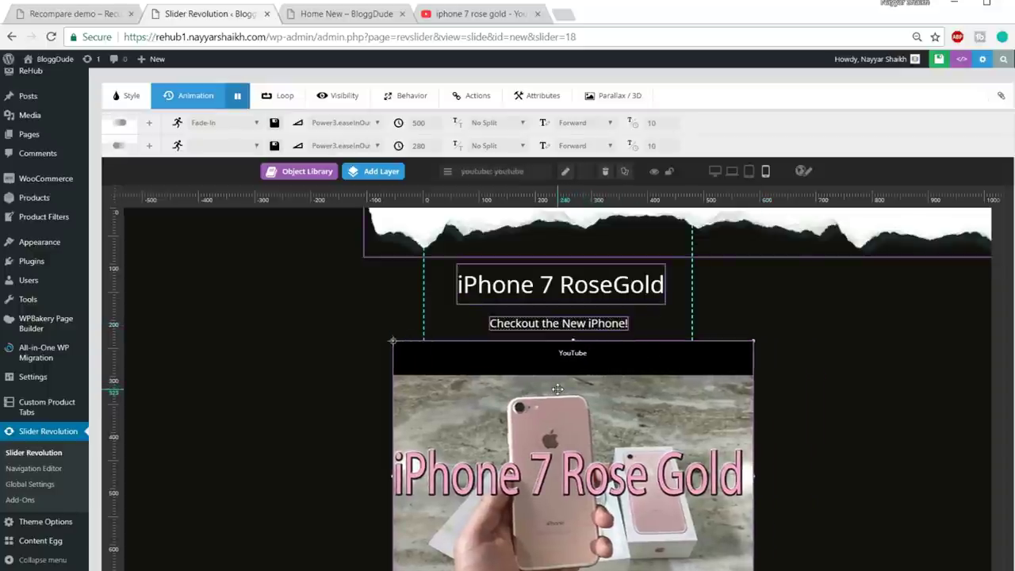
scroll(817, 308, "down", 1)
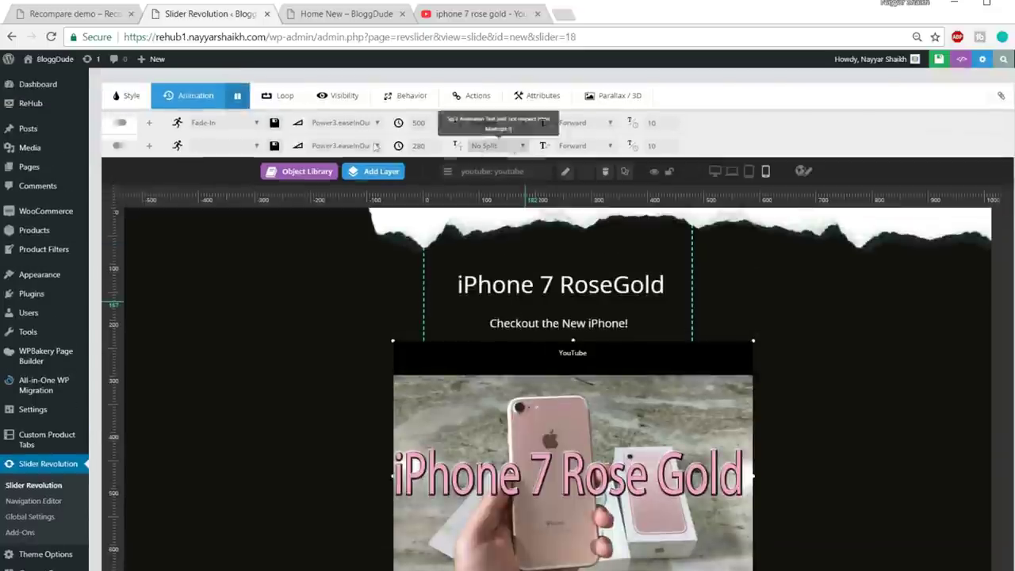
scroll(483, 120, "up", 1)
double_click(543, 408)
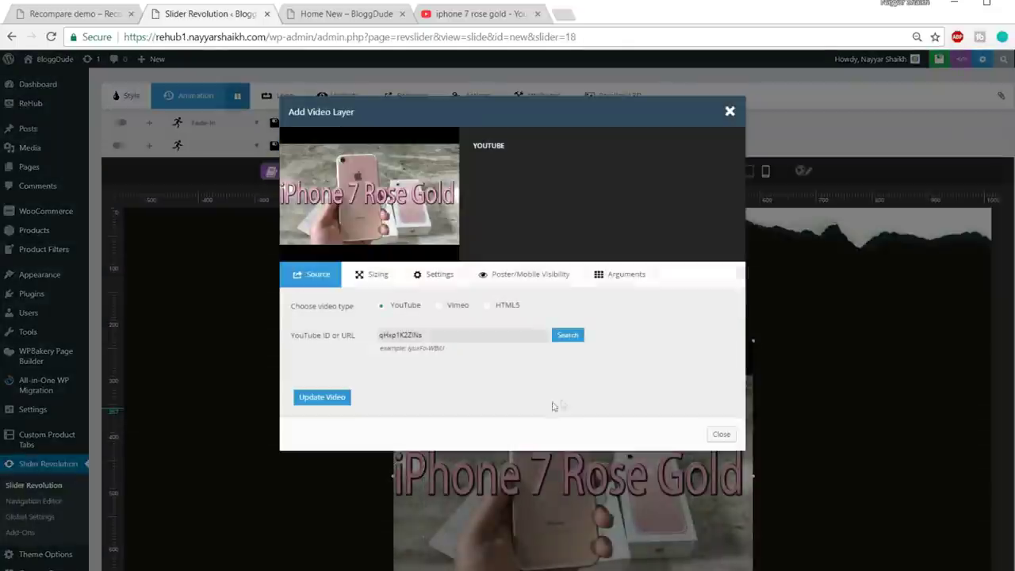
left_click(372, 277)
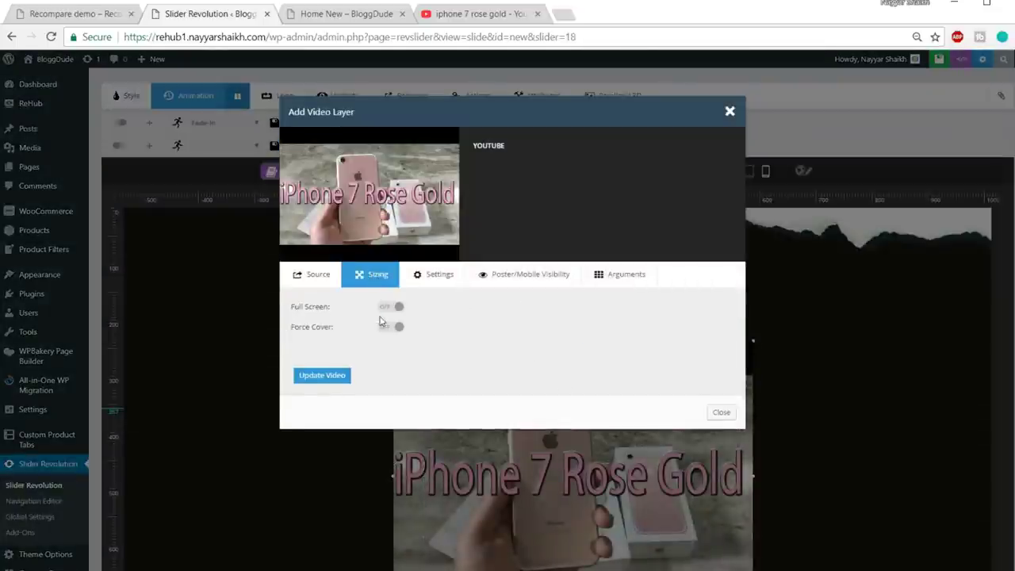
left_click(429, 277)
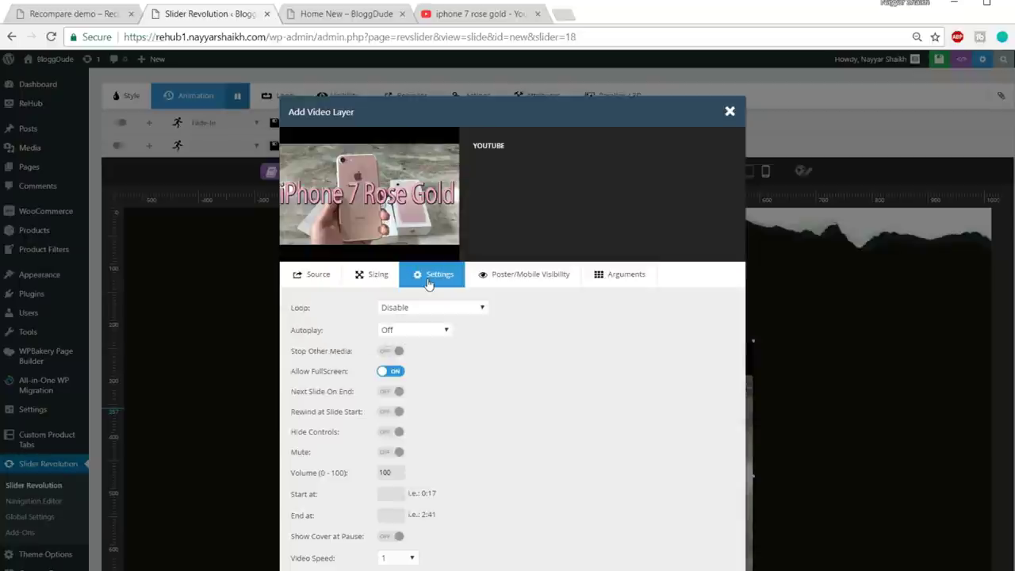
scroll(460, 325, "down", 1)
scroll(412, 302, "up", 1)
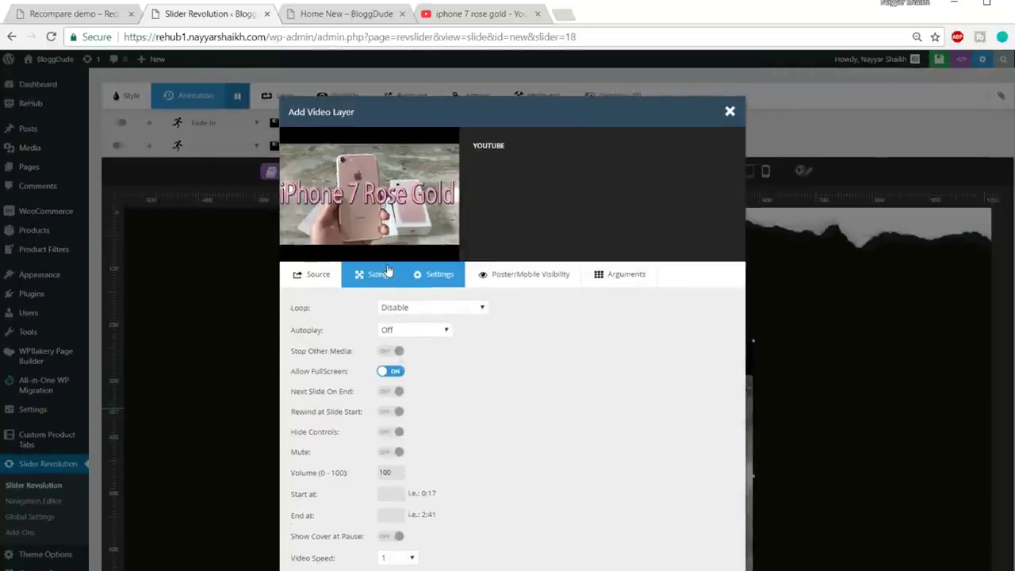
left_click(387, 272)
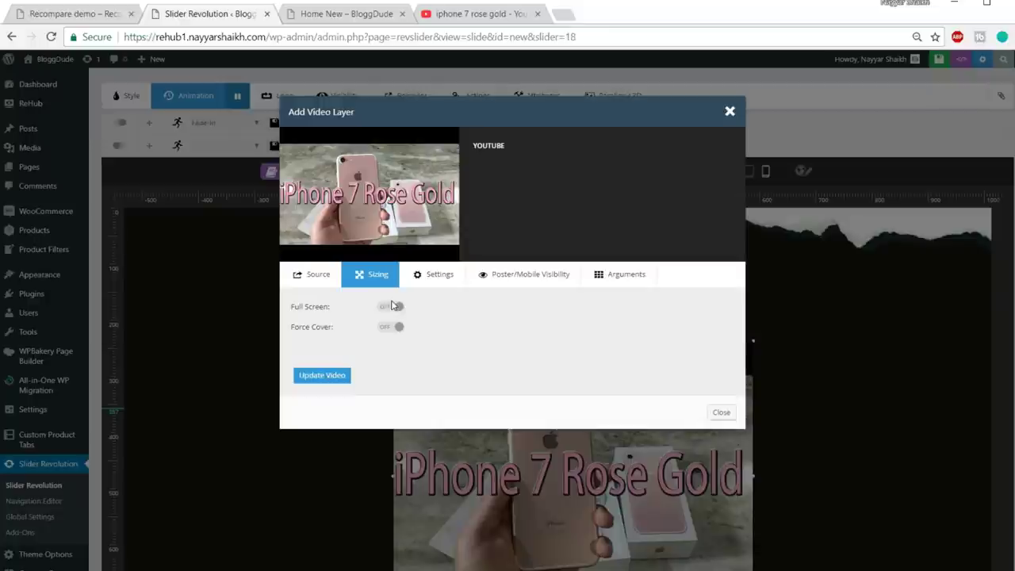
left_click(311, 274)
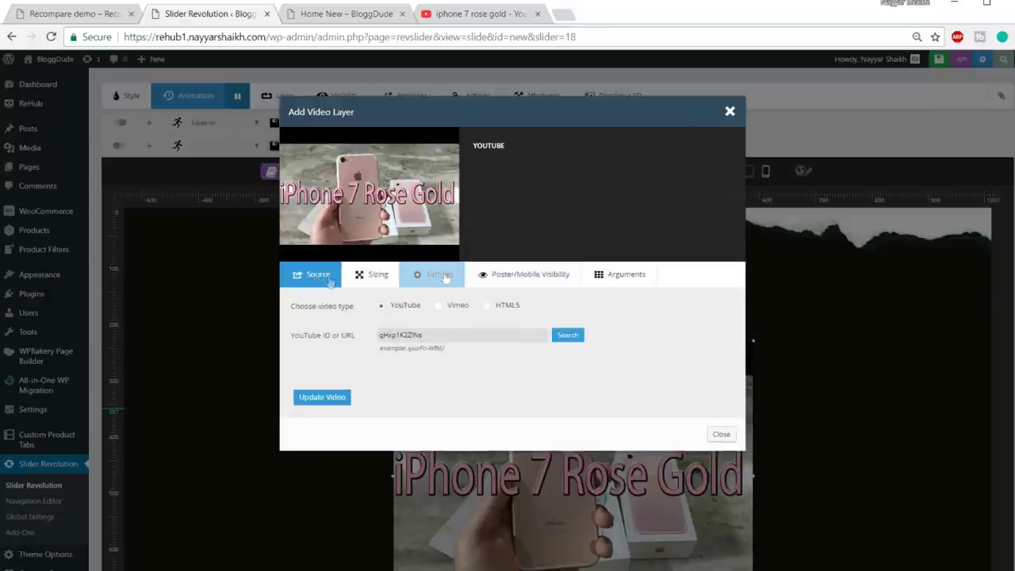
left_click(434, 273)
left_click(503, 278)
left_click(626, 274)
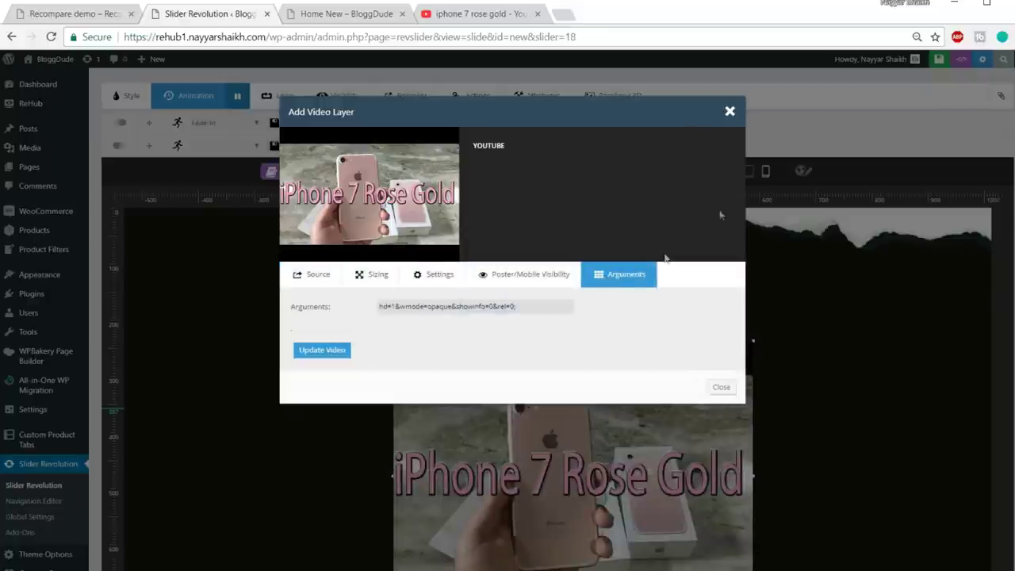
left_click(730, 111)
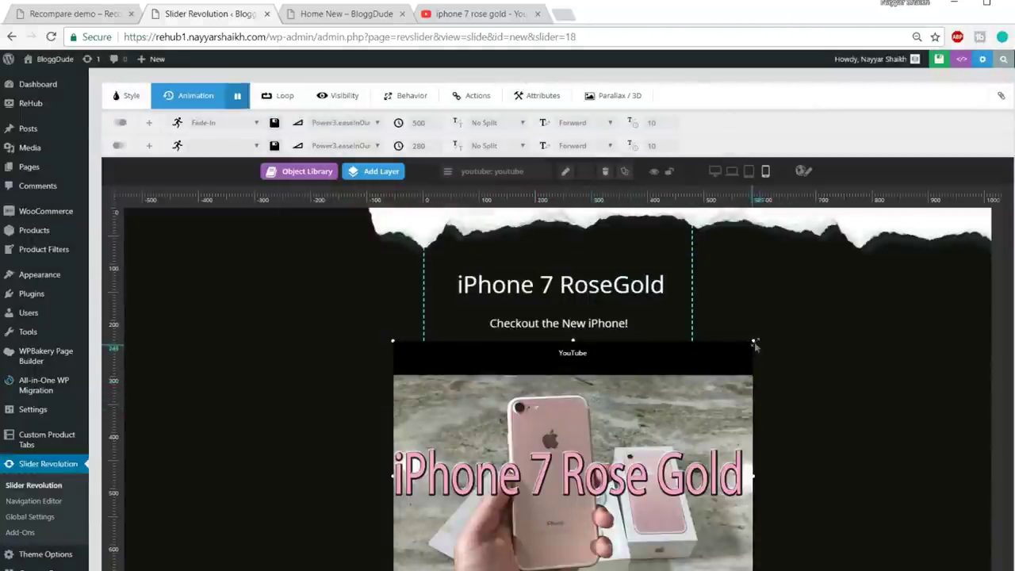
Step: Shrink the YouTube video and resize the torn-paper image to span the slide top
left_click_drag(755, 342, 580, 458)
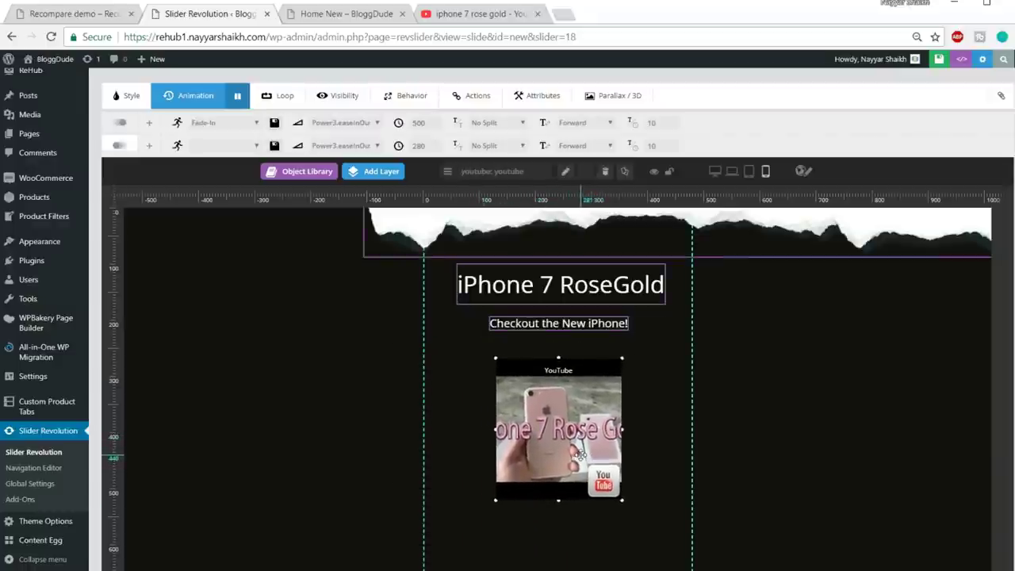
left_click(482, 236)
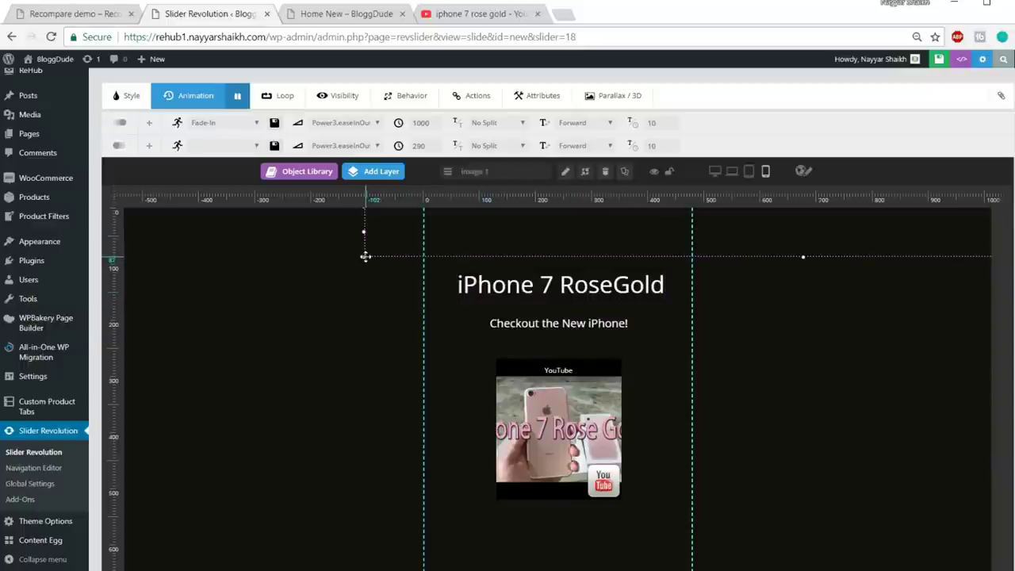
left_click_drag(364, 257, 508, 215)
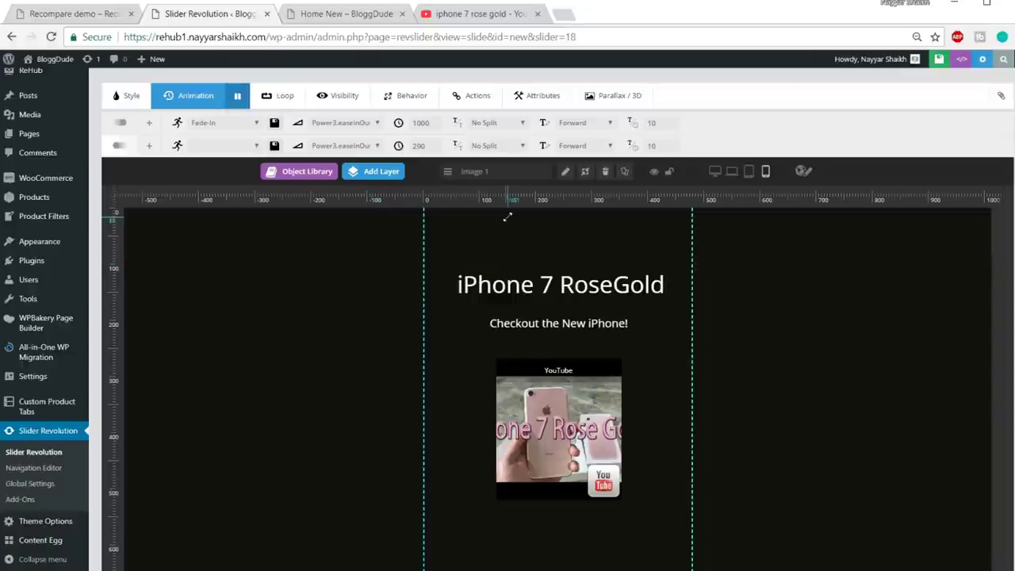
left_click_drag(666, 228, 231, 289)
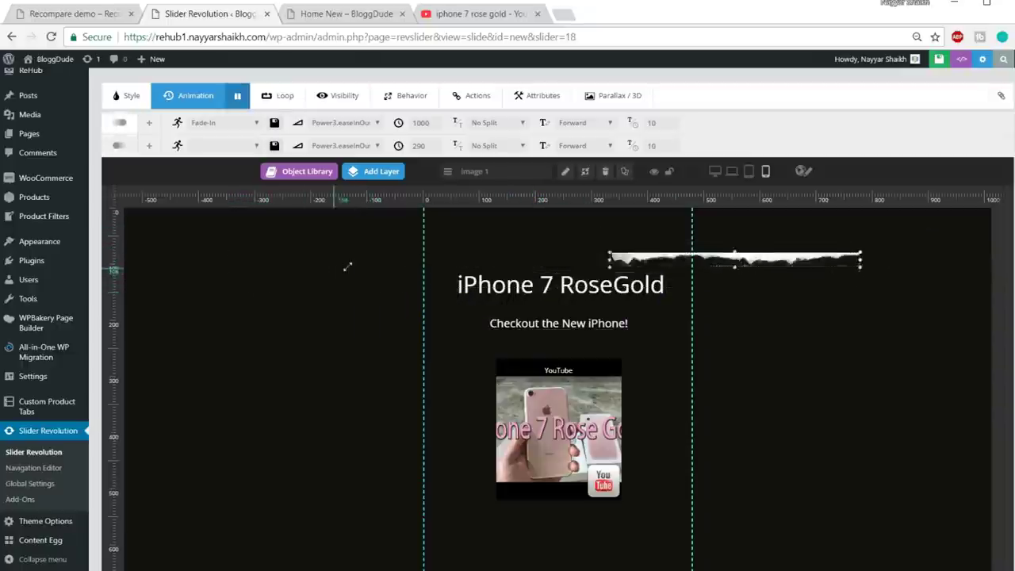
left_click_drag(862, 289, 711, 279)
left_click_drag(621, 252, 707, 233)
Step: Reselect the torn-paper image and view its Style settings (X -186, Y -2, 853×48)
scroll(721, 262, "up", 1)
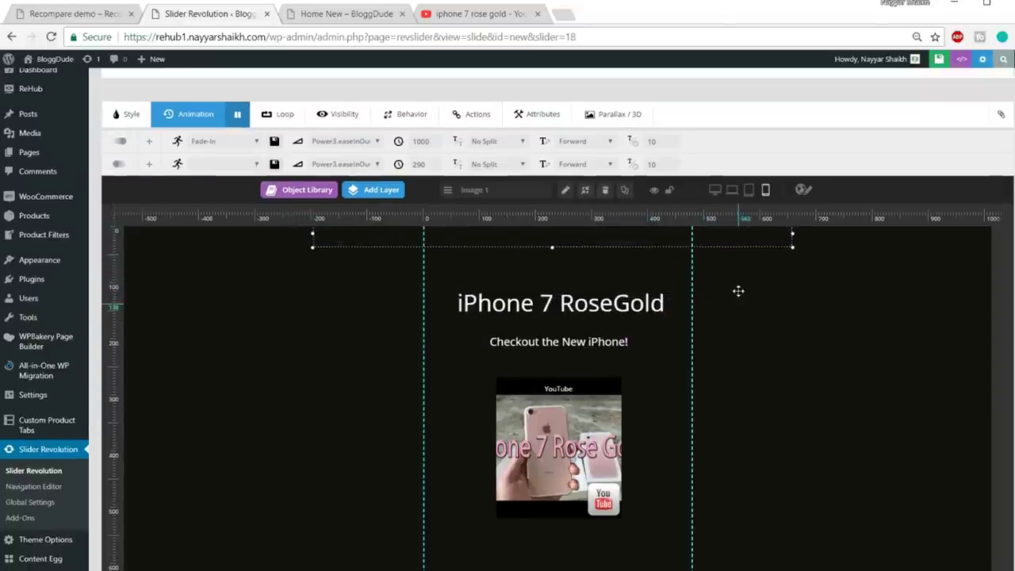
left_click(634, 292)
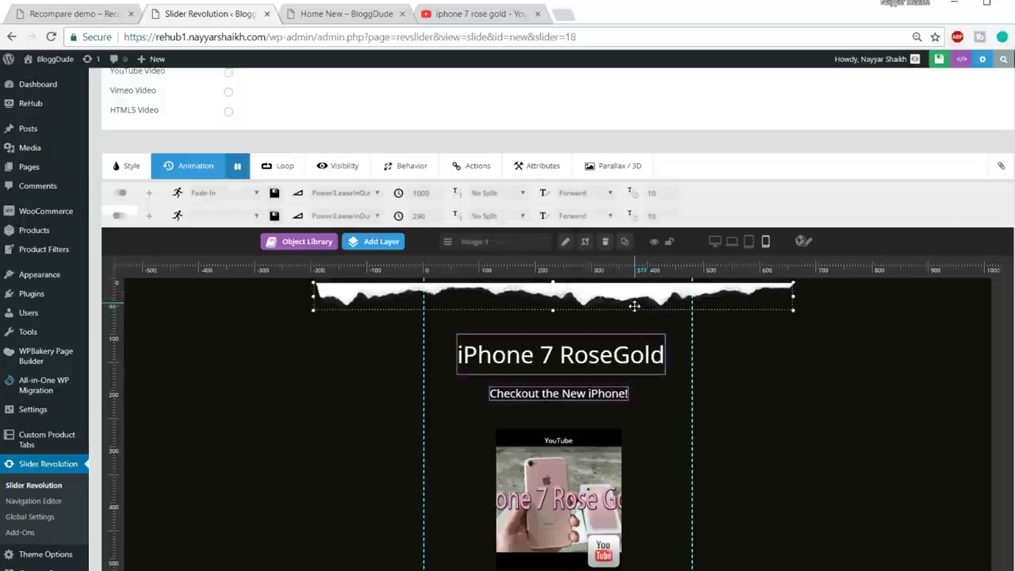
left_click(127, 166)
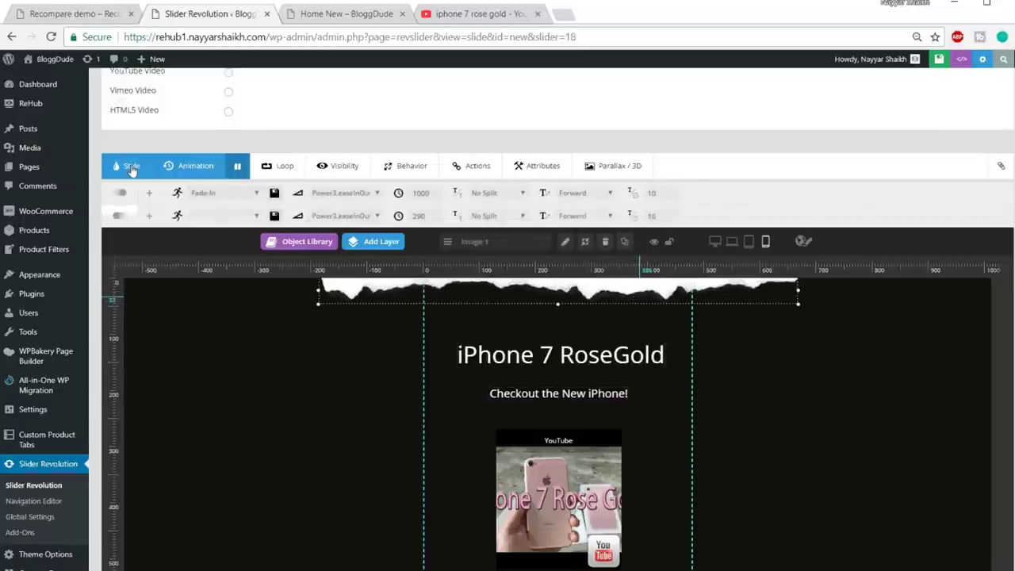
scroll(743, 367, "down", 1)
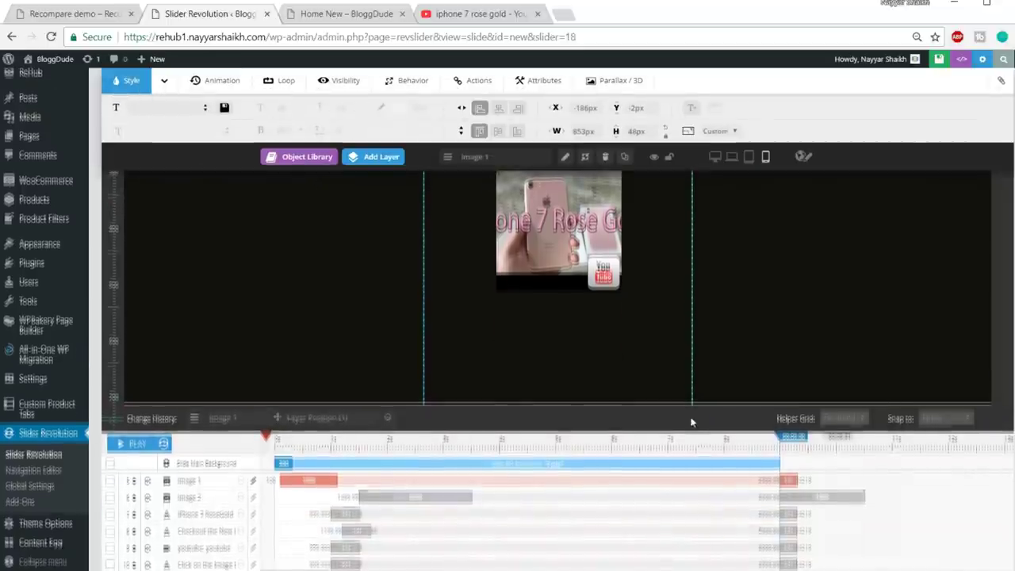
Step: Resize the crystals image to 491×80 px and place it at X -1, Y 639
scroll(694, 420, "up", 2)
left_click_drag(698, 458, 413, 377)
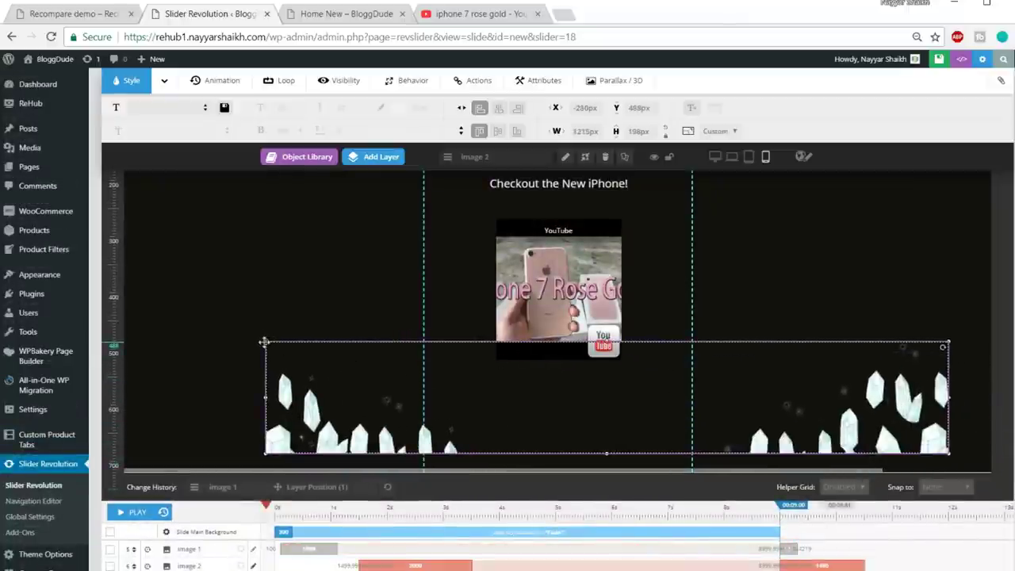
left_click(946, 453)
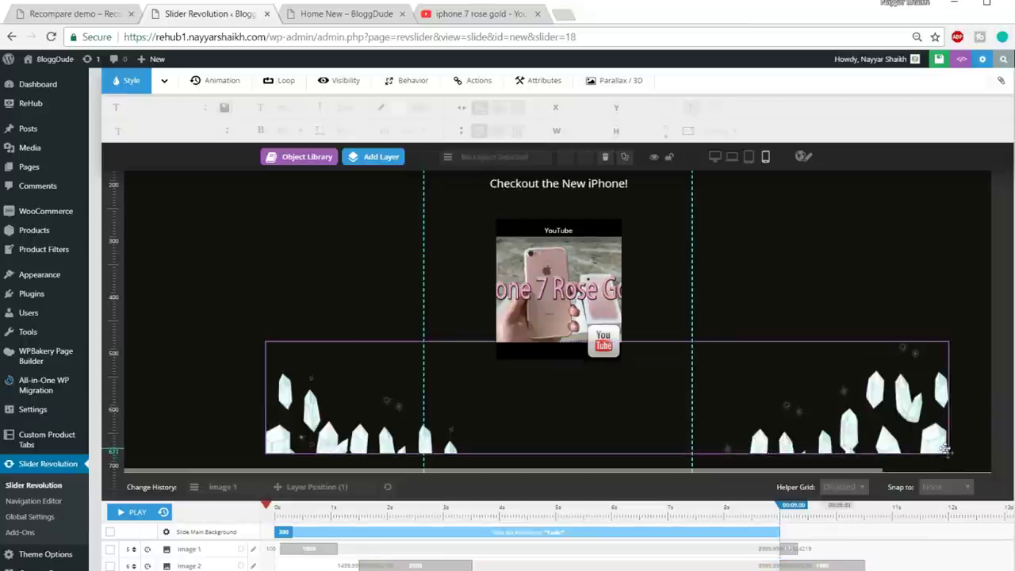
left_click(946, 447)
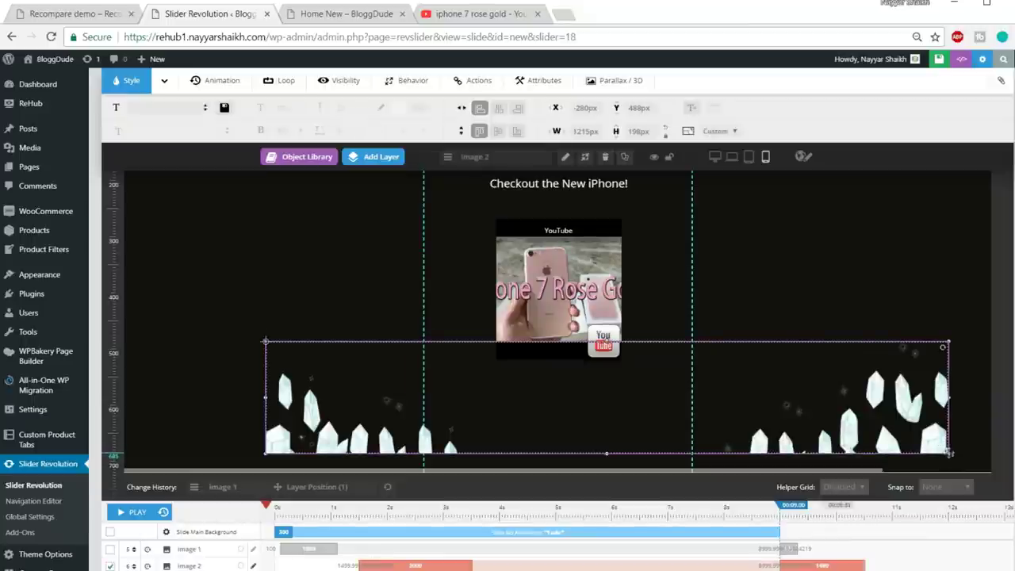
left_click_drag(950, 453, 868, 404)
left_click_drag(501, 357, 600, 411)
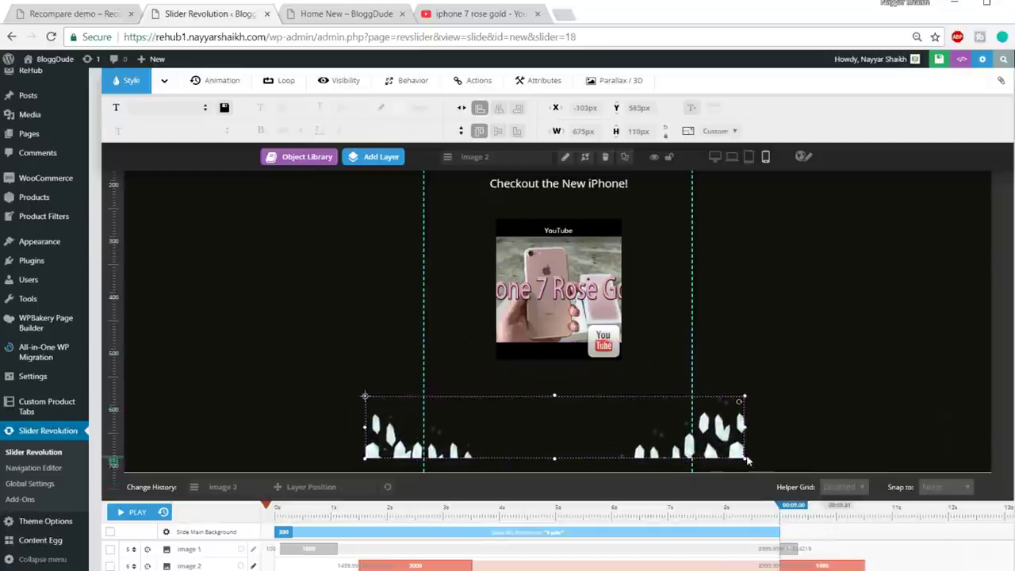
left_click_drag(743, 457, 719, 440)
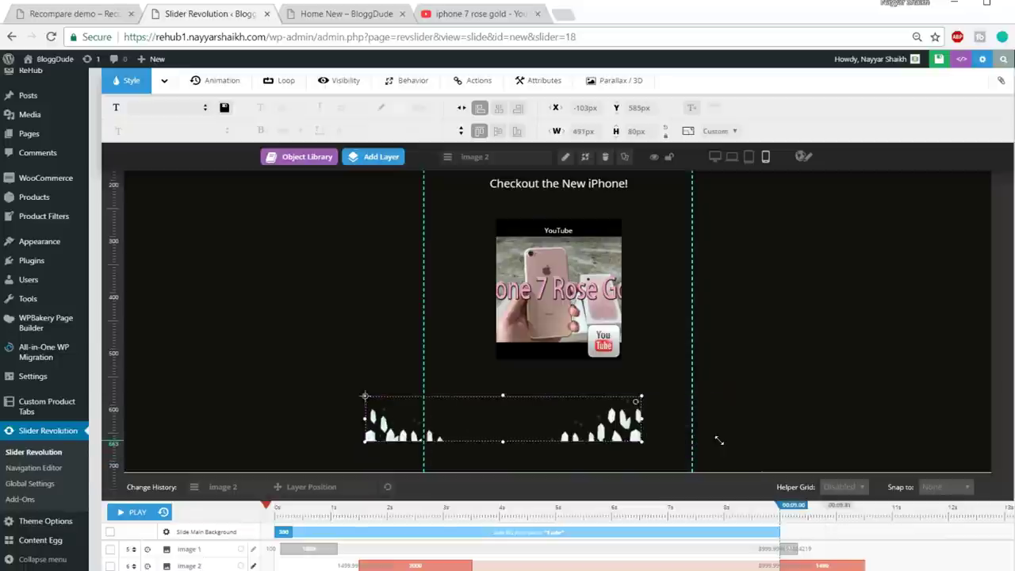
left_click_drag(493, 435, 553, 466)
Step: Preview the slide's layer animations
scroll(739, 426, "up", 1)
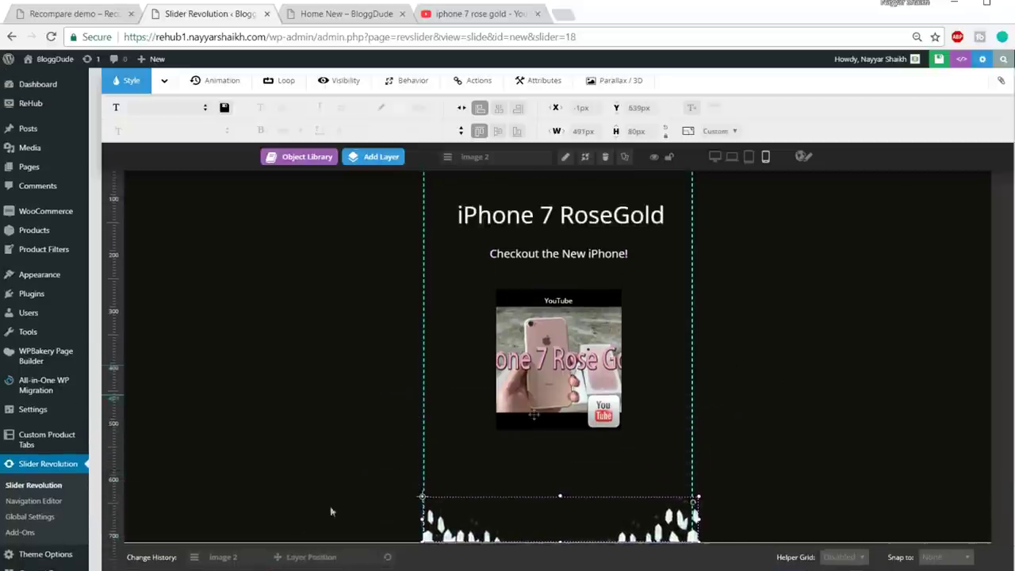
scroll(320, 530, "down", 1)
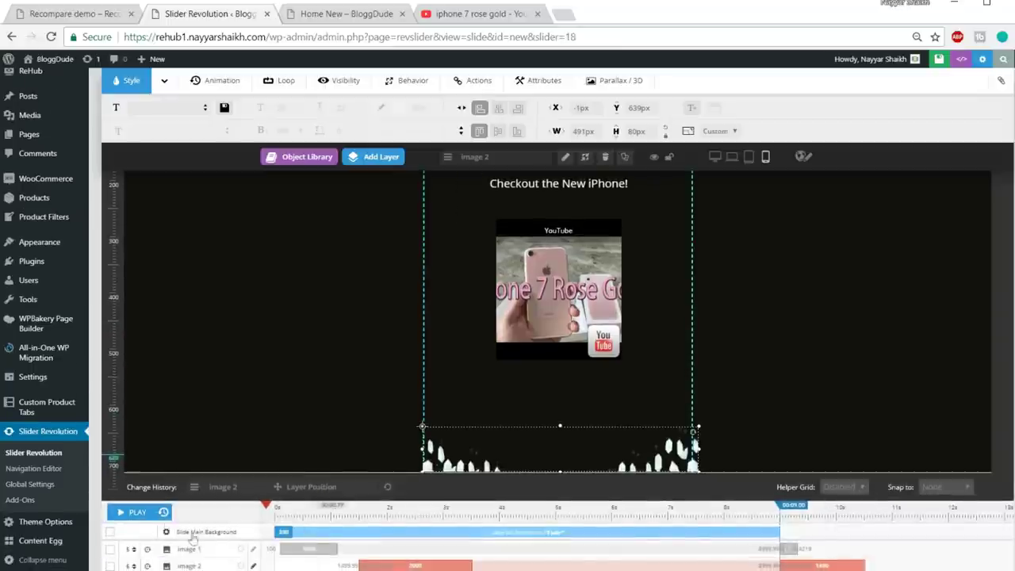
left_click(135, 513)
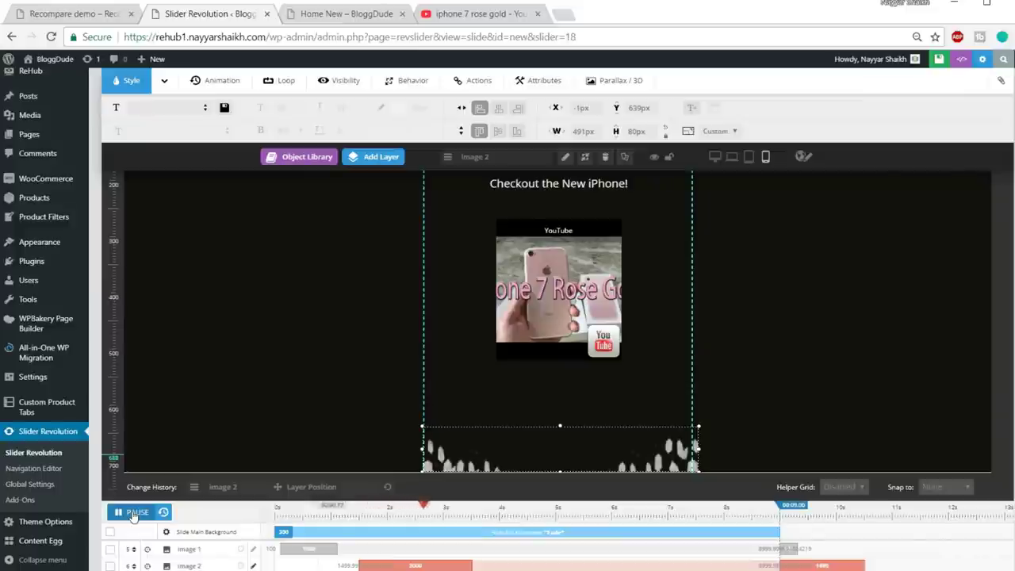
scroll(802, 476, "up", 4)
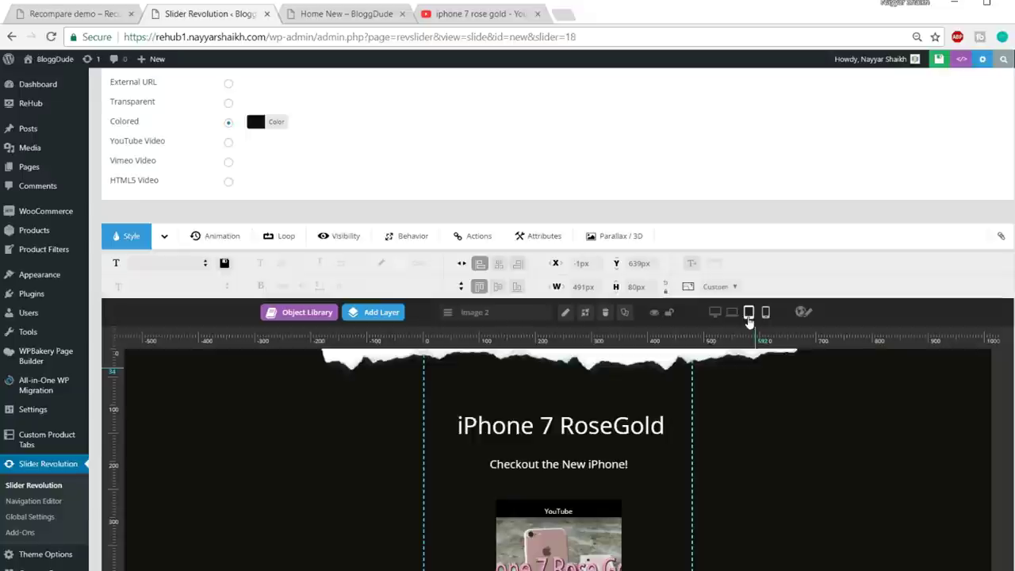
Step: Check the tablet and laptop layouts, then save the slide
left_click(749, 318)
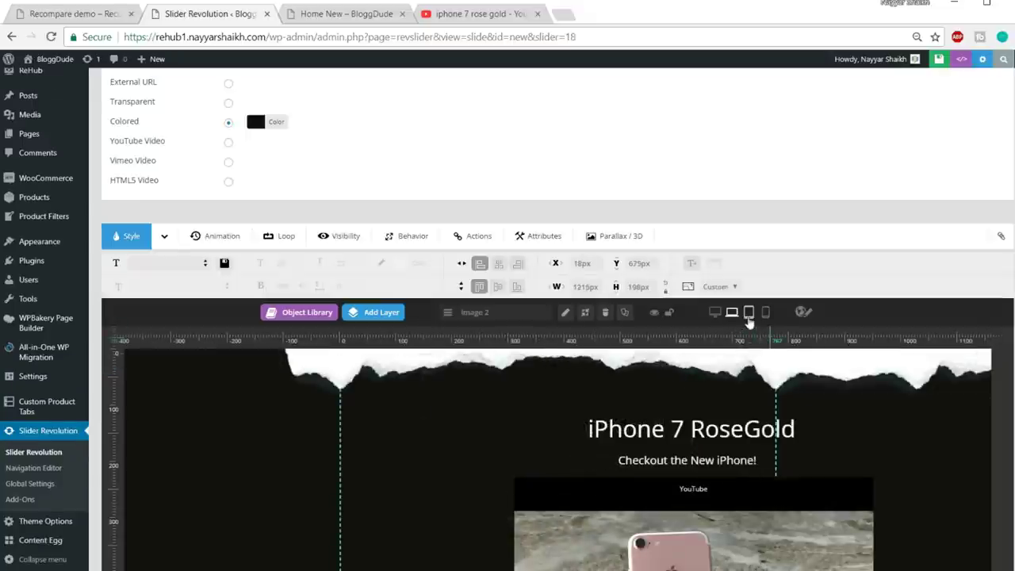
left_click(734, 316)
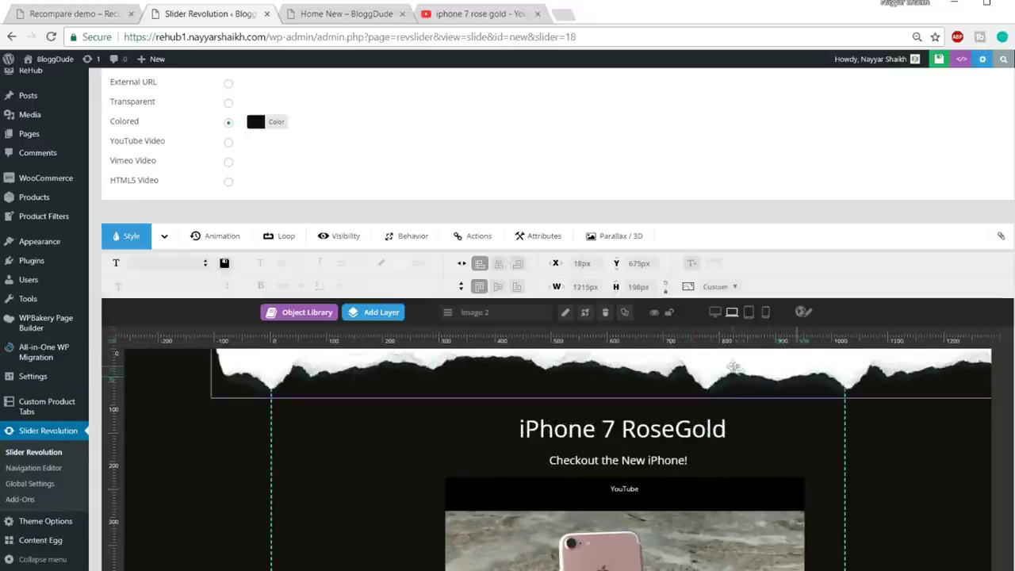
scroll(764, 396, "up", 4)
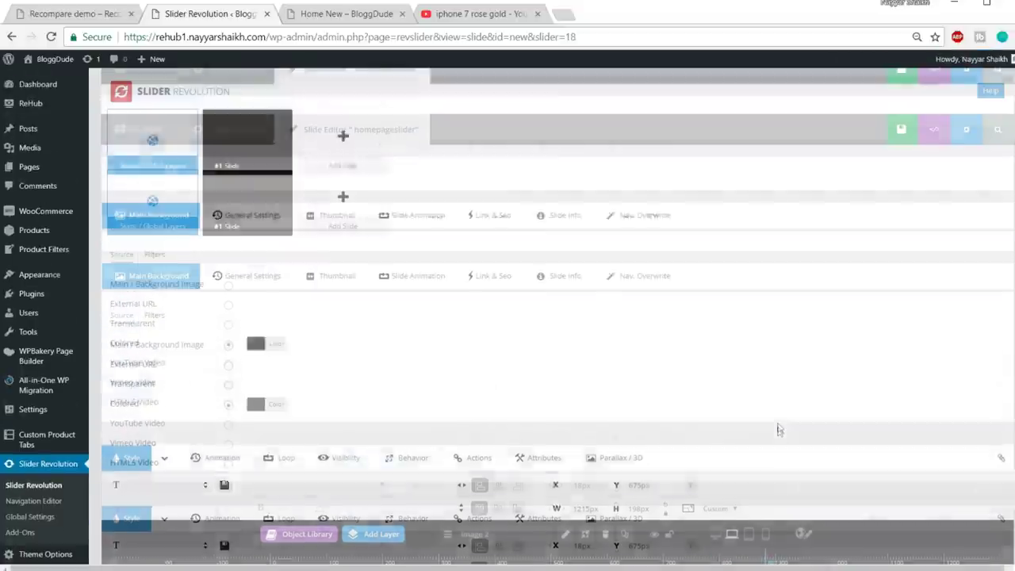
left_click(854, 144)
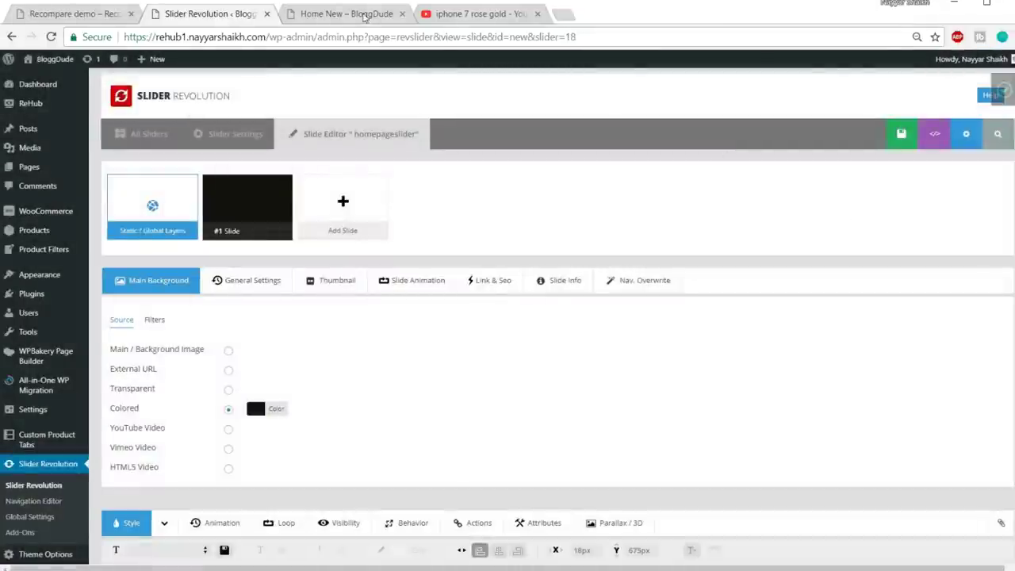
Step: Switch to the Home New page, enlarge it and scroll down to the footer
left_click(346, 14)
scroll(468, 263, "up", 8)
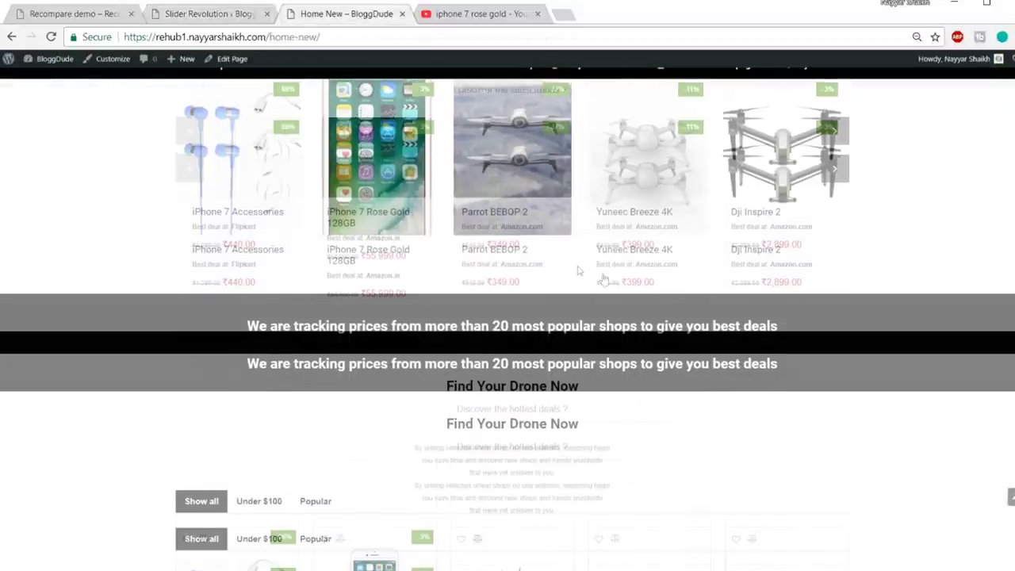
key("ctrl+plus")
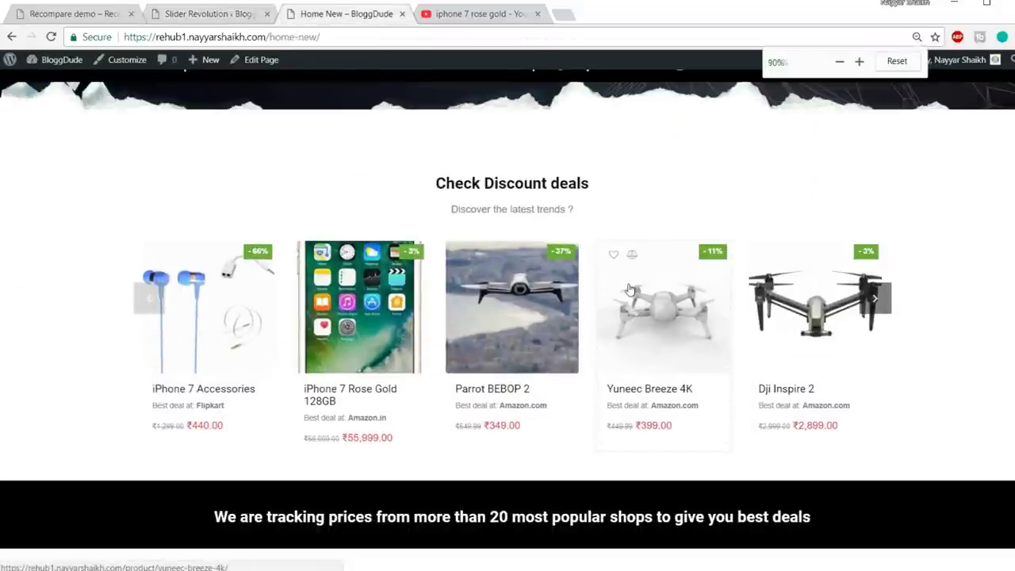
key("ctrl+plus")
scroll(631, 301, "down", 8)
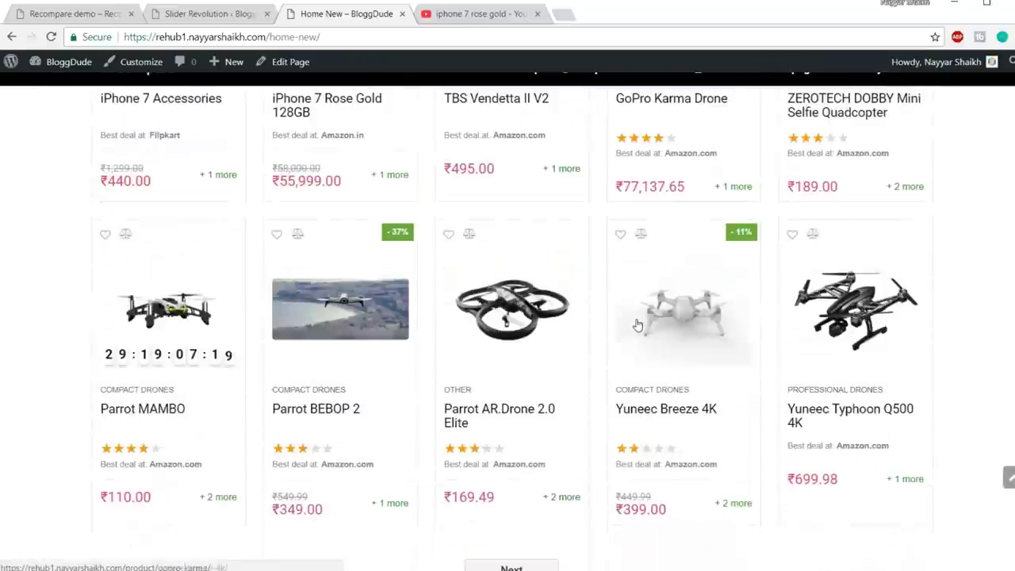
scroll(637, 325, "down", 4)
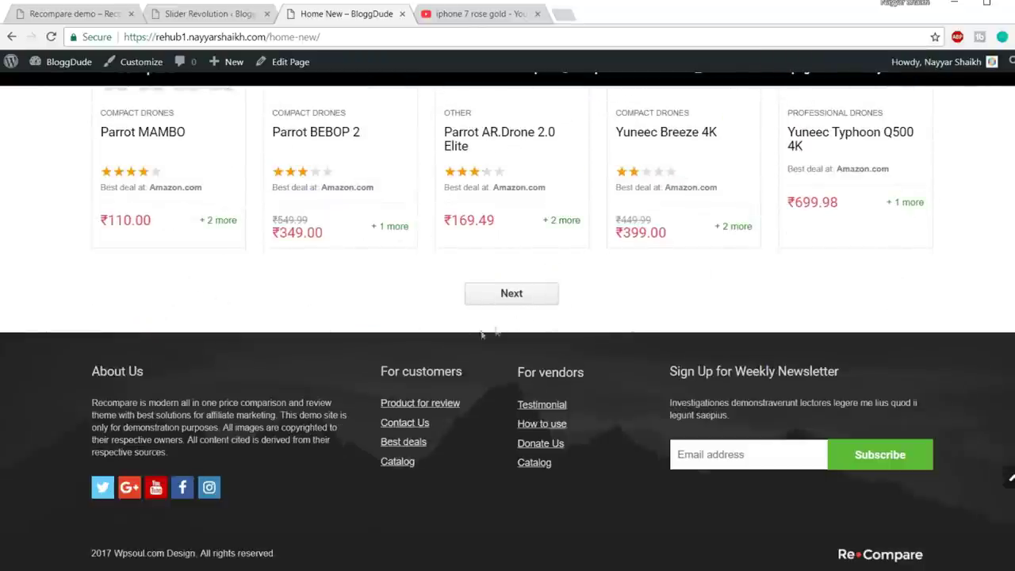
Step: Open Edit Page in a new tab ahead of Home New and return to the slide editor
right_click(294, 65)
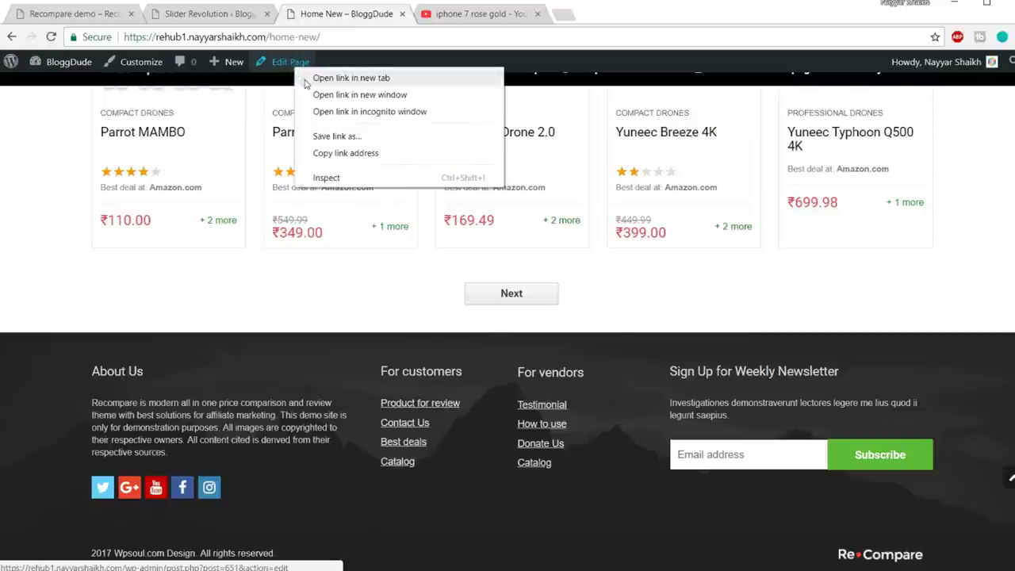
left_click(308, 80)
left_click_drag(486, 13, 314, 15)
left_click(197, 16)
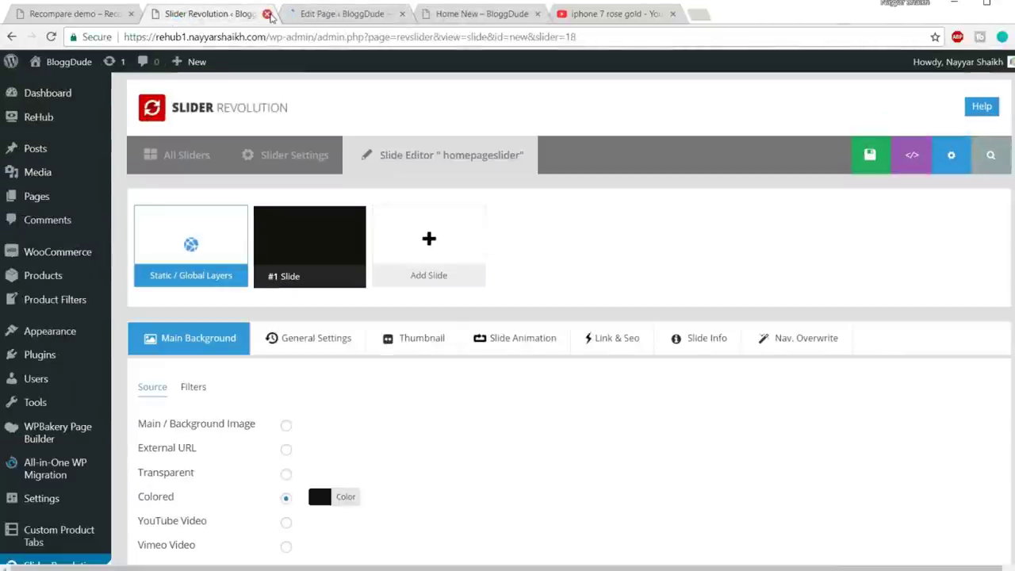
Step: Close the Slider Revolution tab and scroll to the empty row below the products grid
left_click(267, 14)
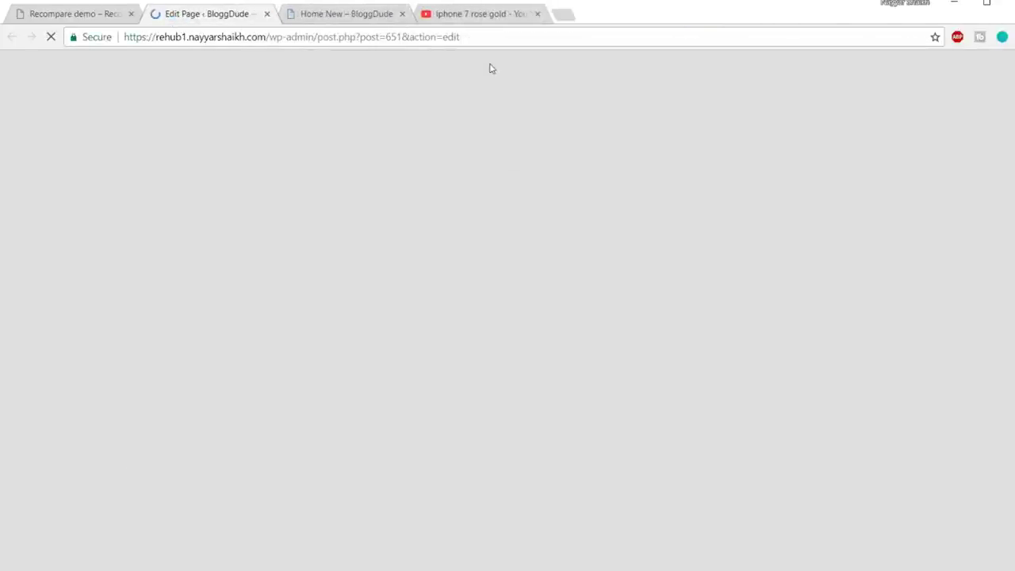
scroll(877, 390, "down", 10)
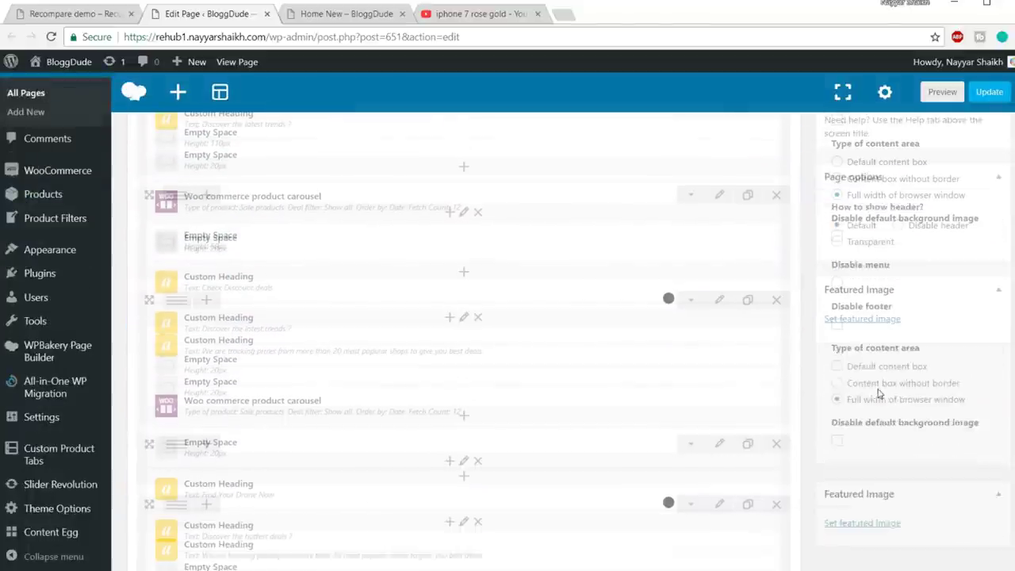
scroll(878, 390, "down", 4)
scroll(635, 397, "up", 2)
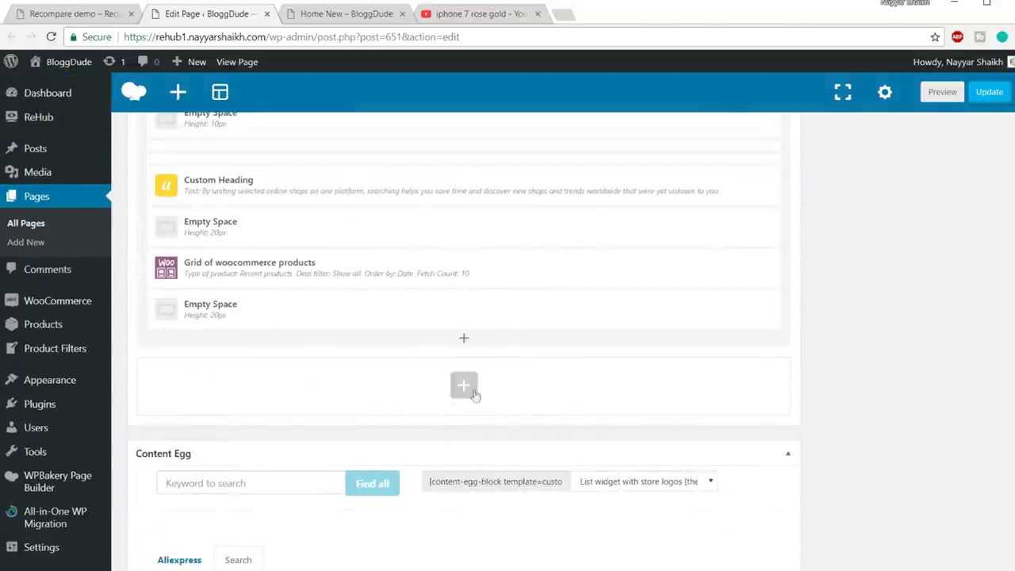
Step: Add a Revolution Slider element via a 'slid' search and choose homepageslider
left_click(464, 386)
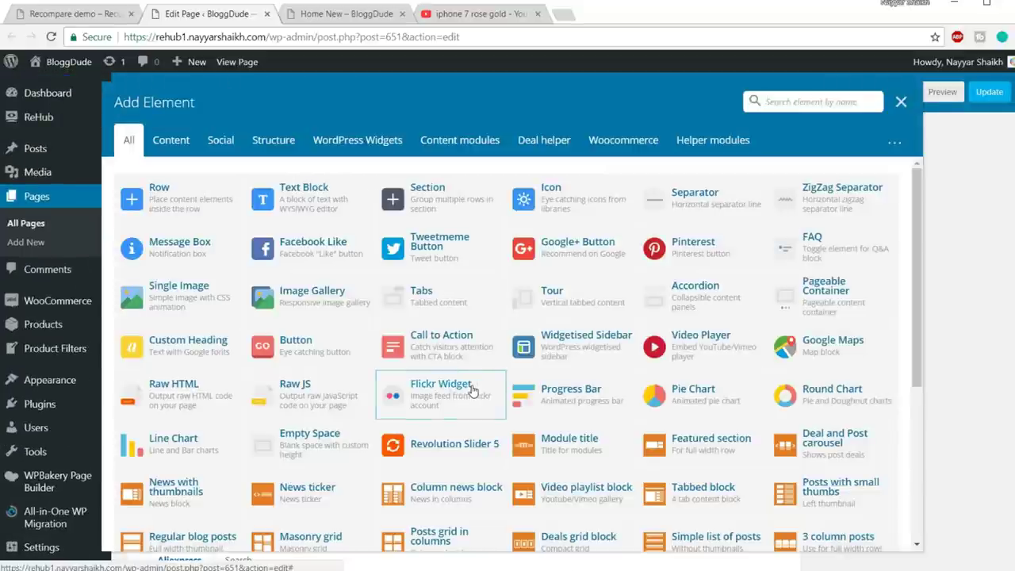
type("slid")
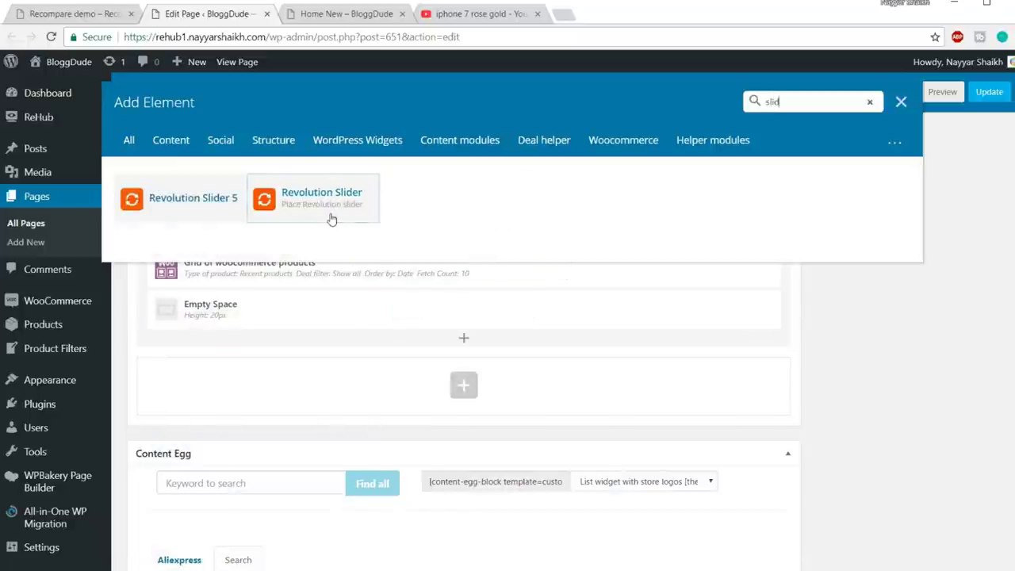
left_click(330, 202)
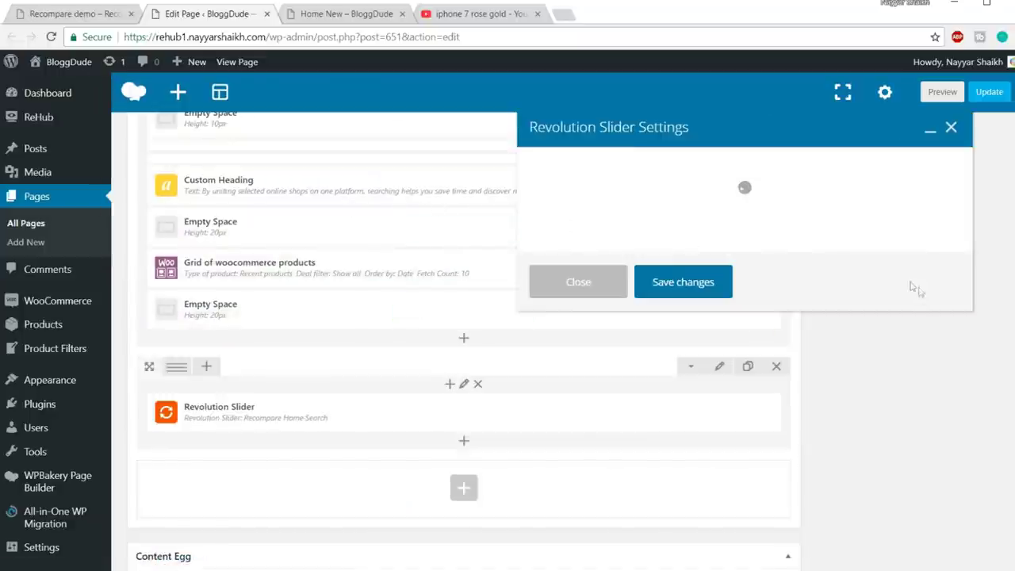
left_click(626, 266)
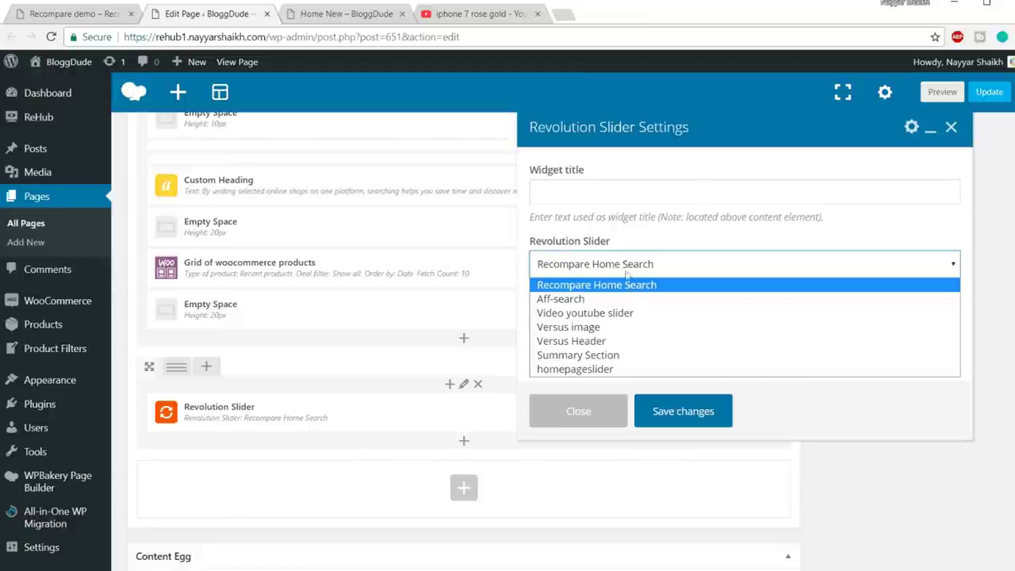
left_click(591, 369)
Step: Save the slider element settings, update the page and reload the live Home New page
left_click(684, 411)
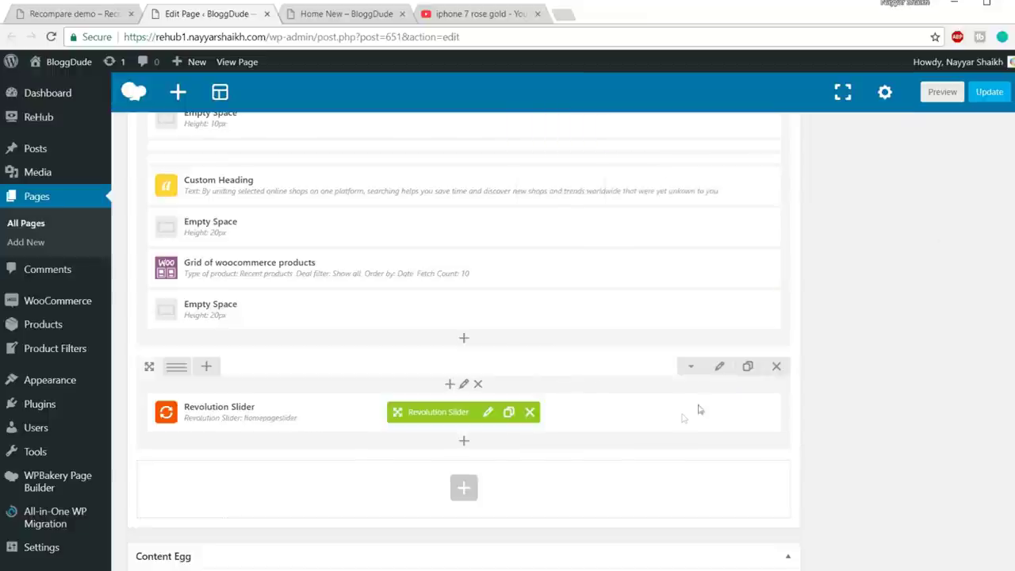
left_click(988, 98)
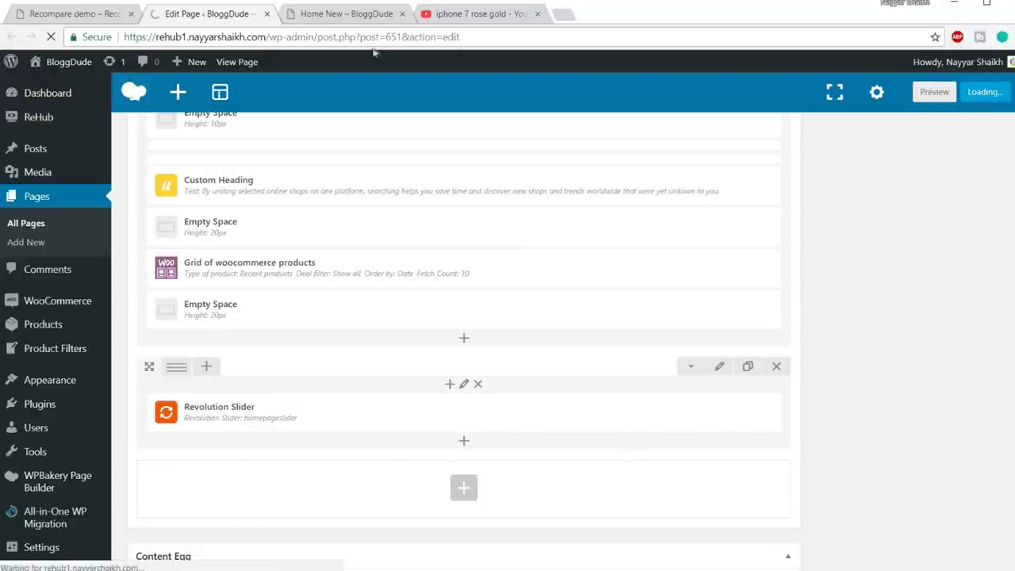
left_click(372, 16)
left_click(375, 36)
key("Return")
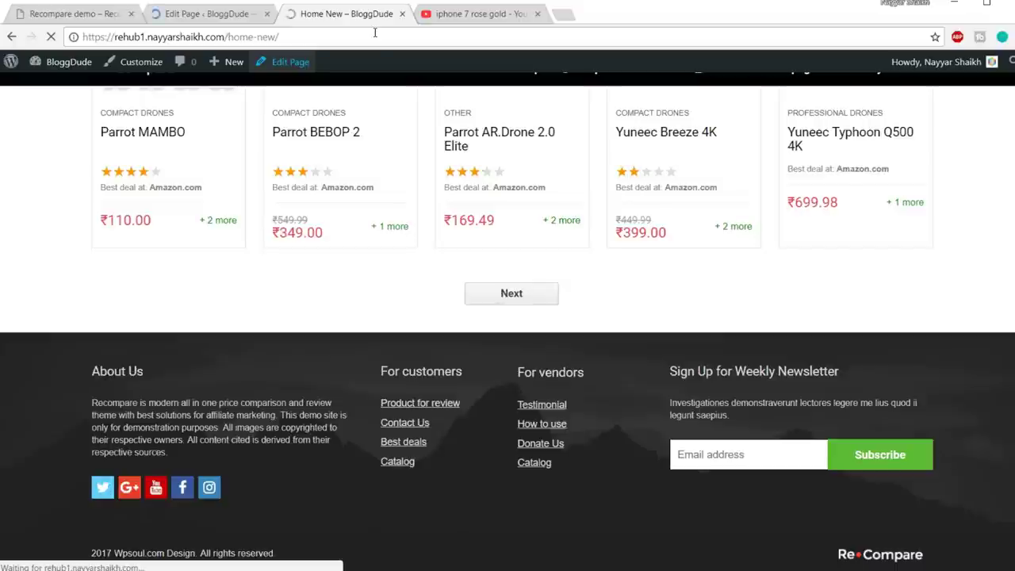
scroll(469, 280, "up", 2)
scroll(469, 281, "down", 4)
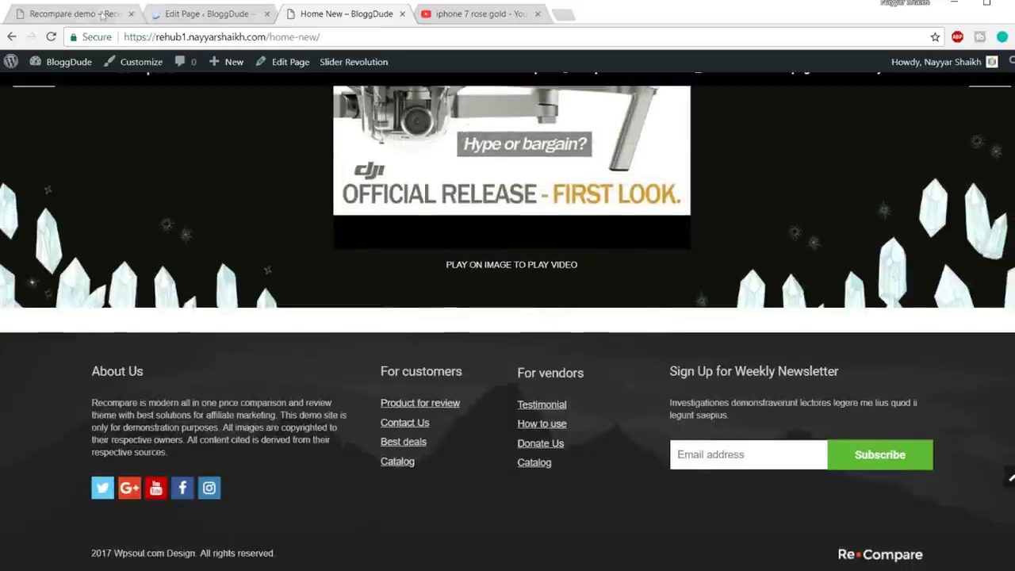
Step: Review the demo site's reviews and news heading, then return to editing Home New
left_click(94, 14)
scroll(849, 302, "down", 5)
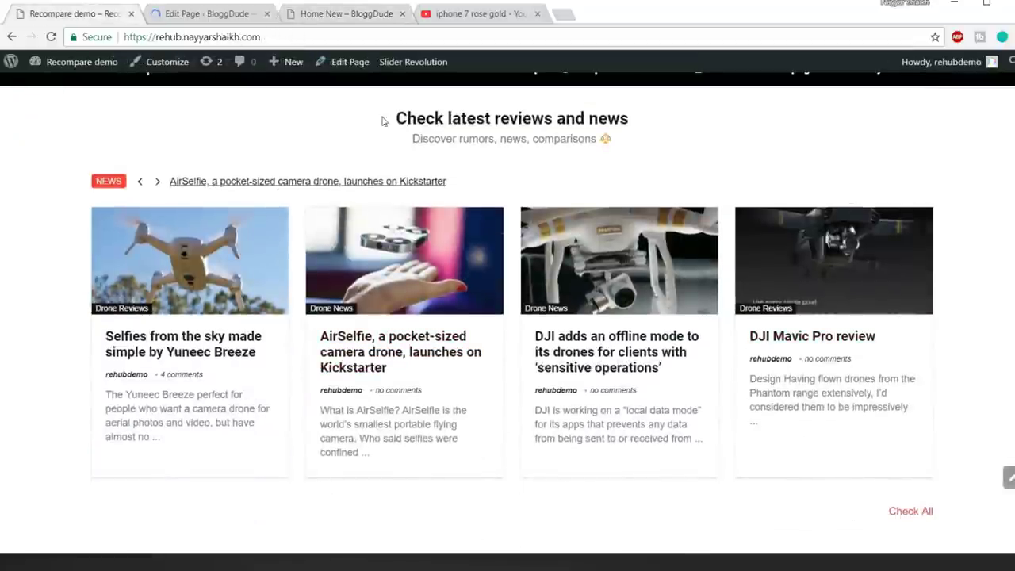
left_click_drag(422, 116, 655, 146)
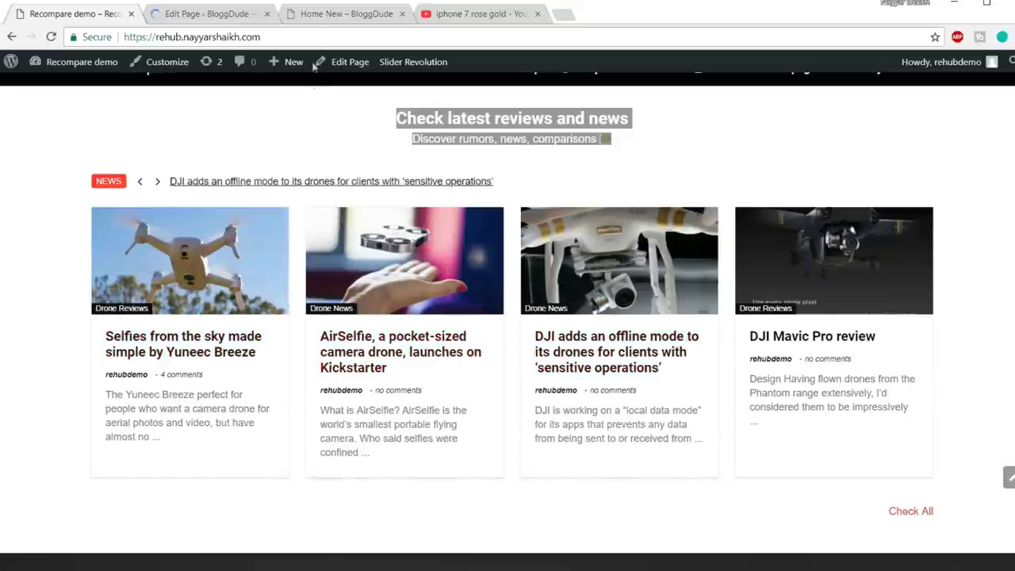
left_click(212, 14)
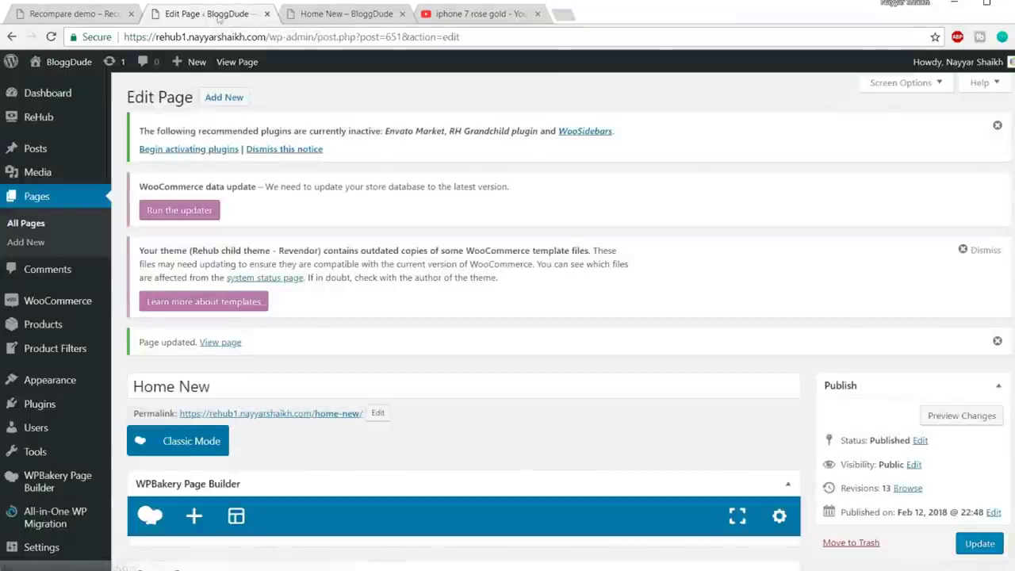
scroll(621, 405, "down", 15)
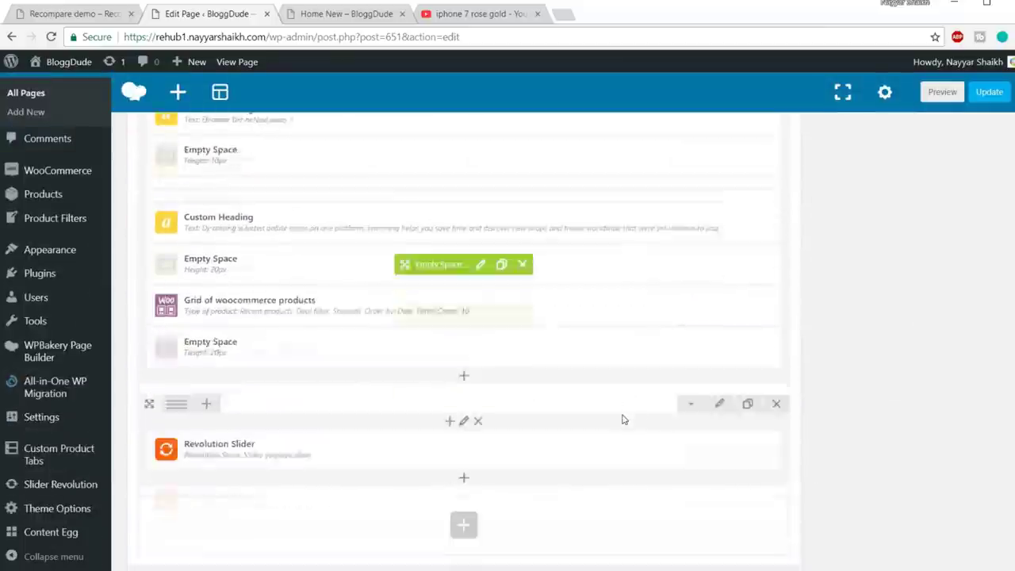
scroll(540, 403, "up", 3)
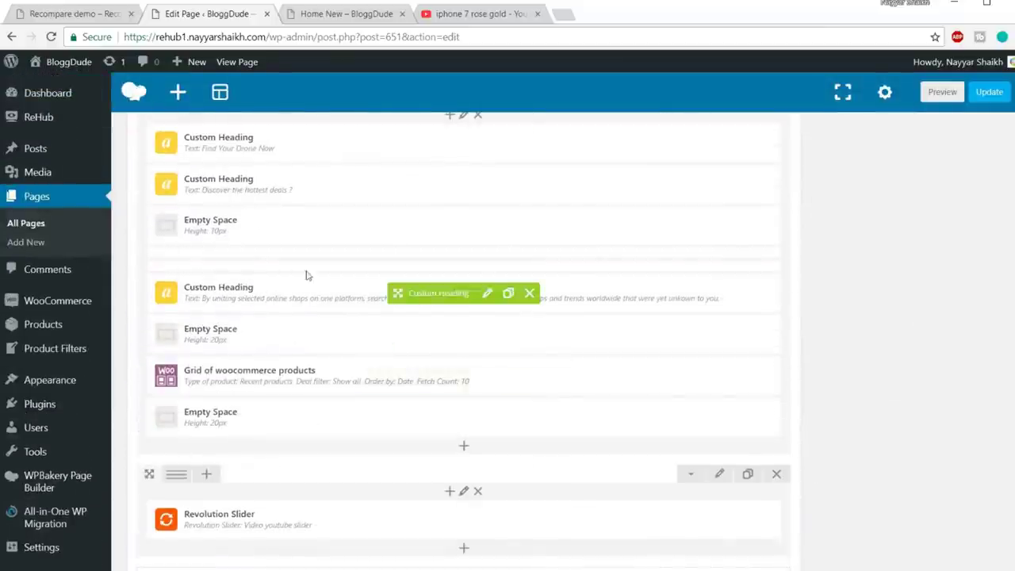
scroll(345, 320, "up", 1)
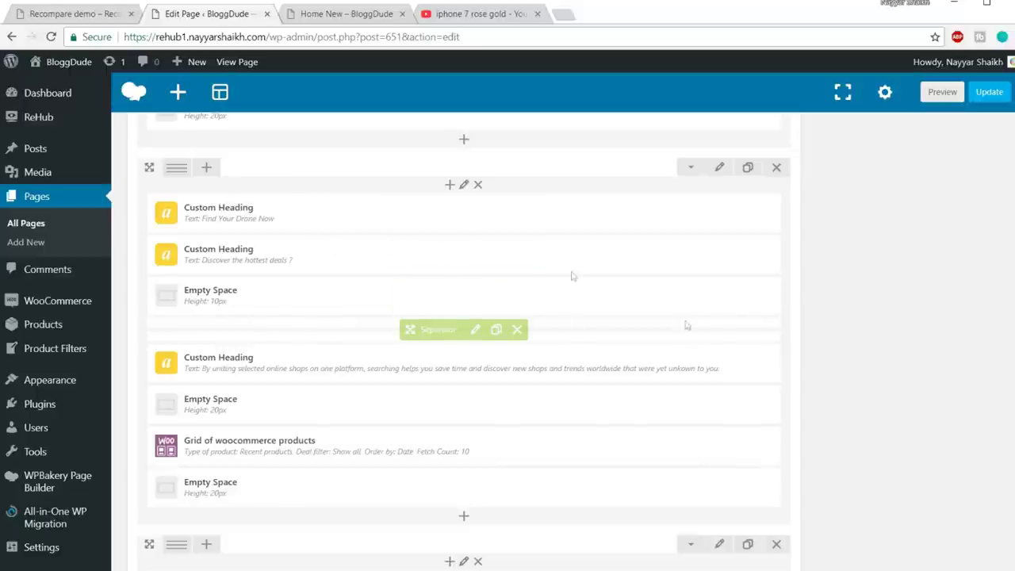
scroll(508, 293, "down", 5)
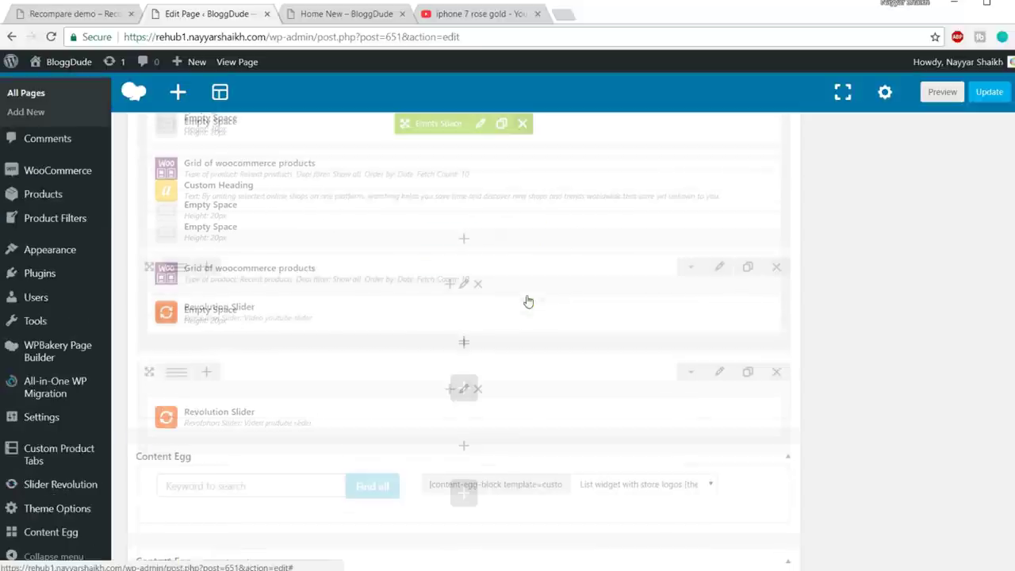
left_click(69, 14)
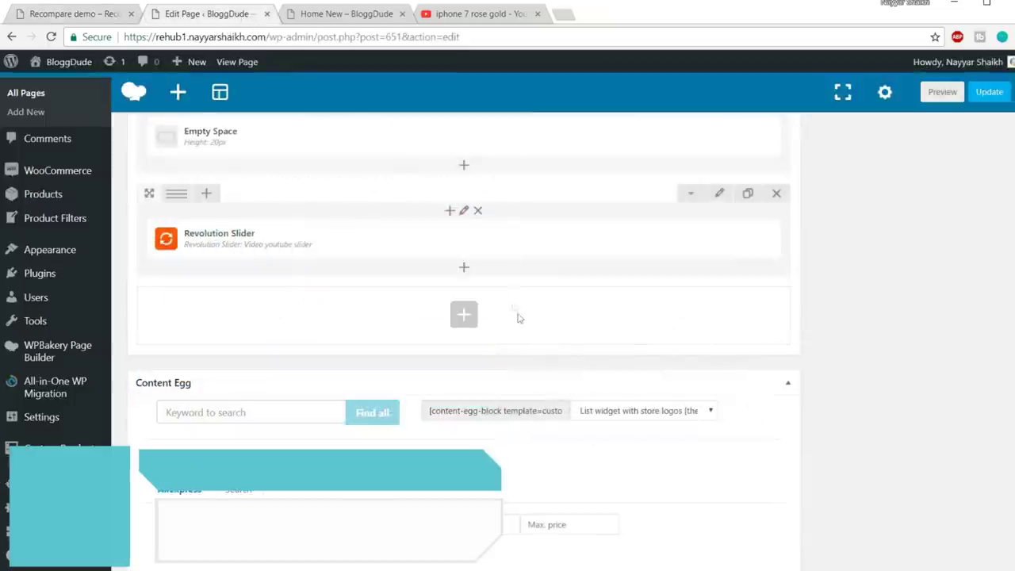
scroll(517, 317, "down", 3)
scroll(476, 278, "up", 2)
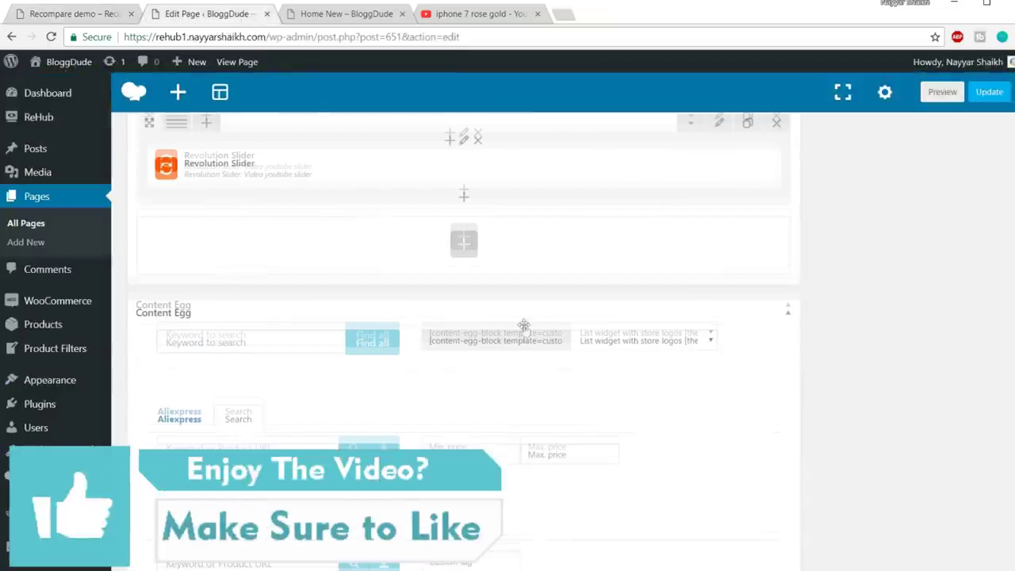
Step: Add a News ticker element to the empty row below the slider, comparing with the demo ticker
left_click(464, 247)
type("news")
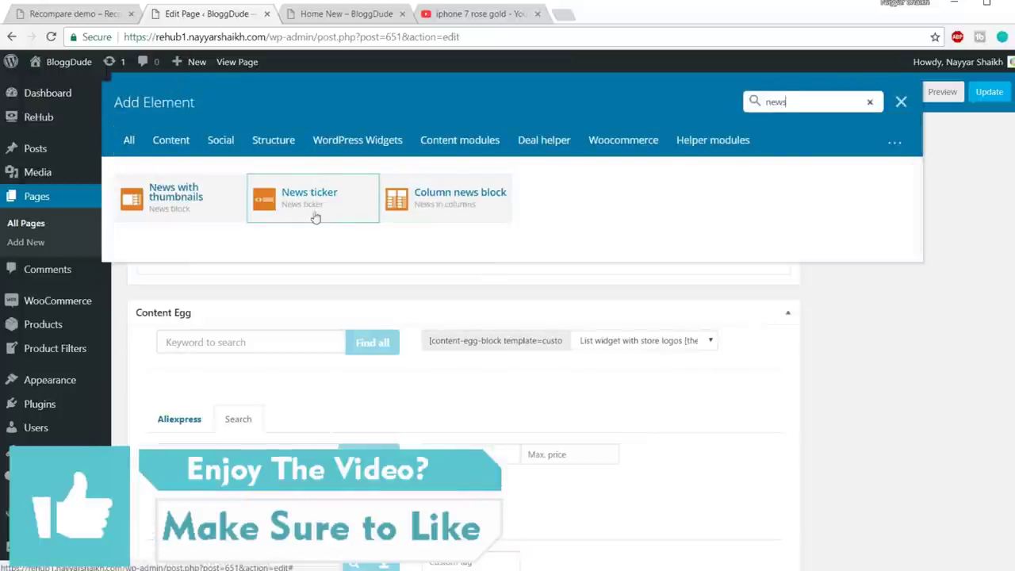
left_click(323, 214)
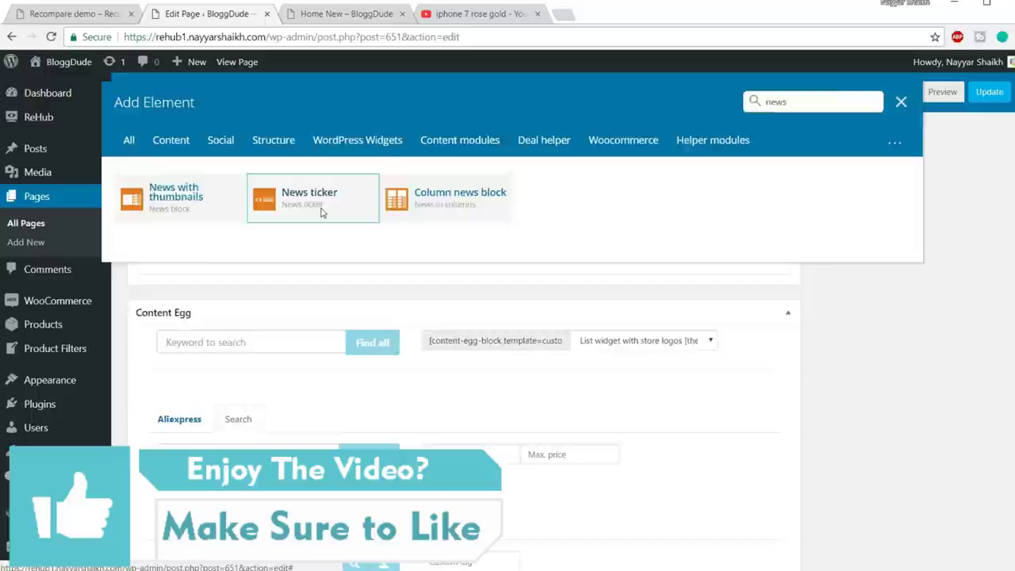
left_click(63, 14)
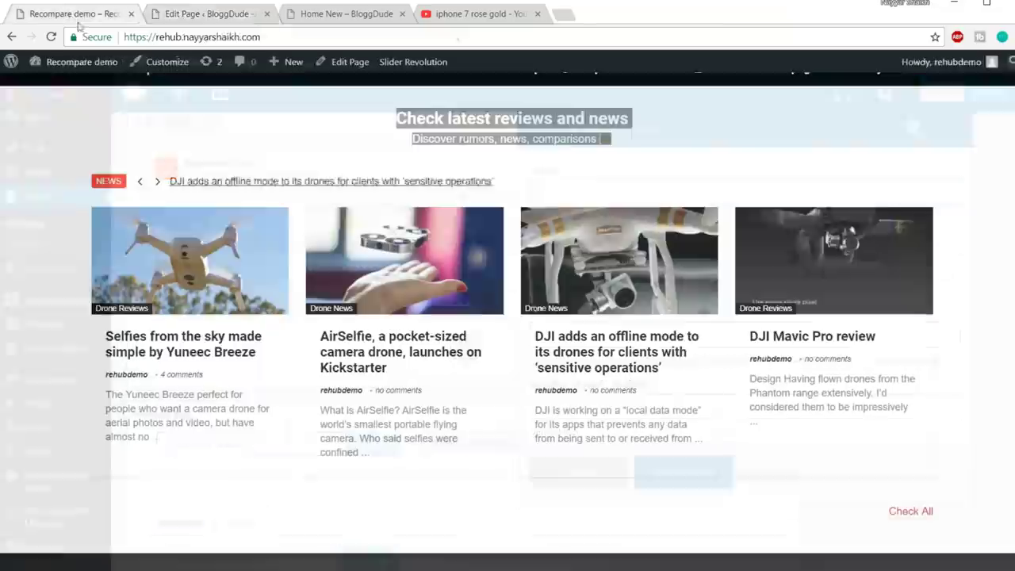
left_click(92, 182)
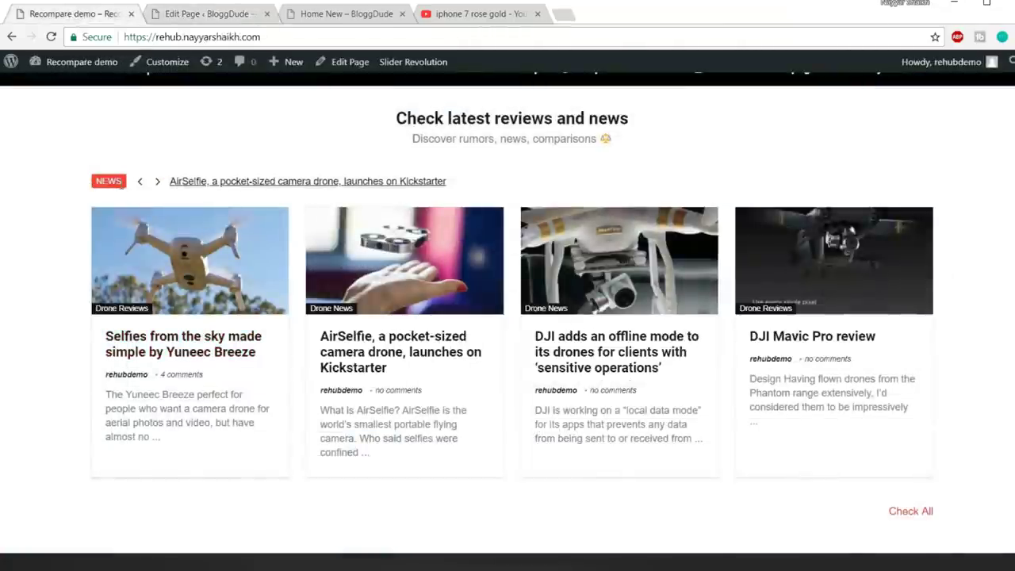
left_click(185, 15)
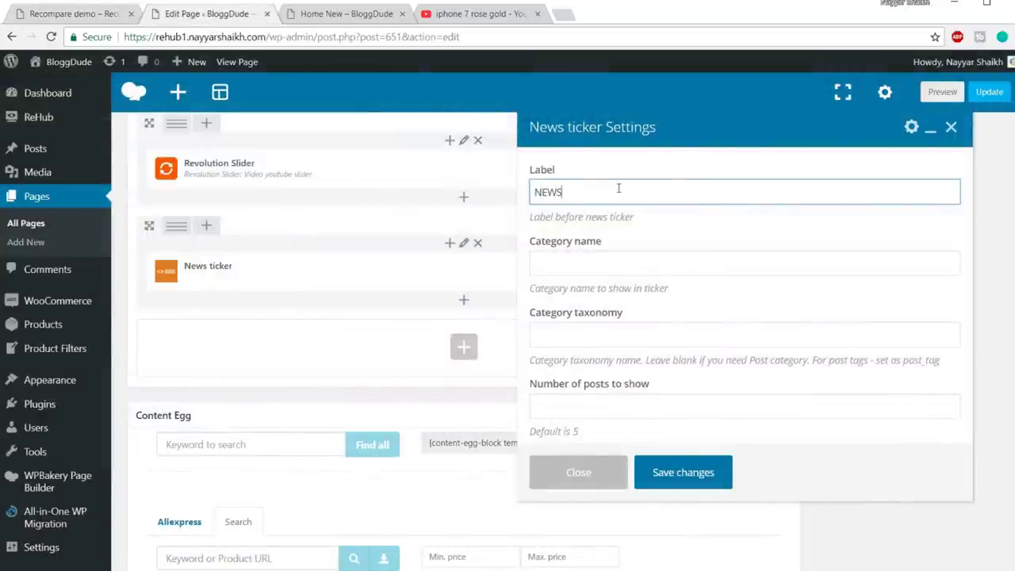
Step: Set the ticker's category to Drone News and post count to 5, then save
left_click(631, 258)
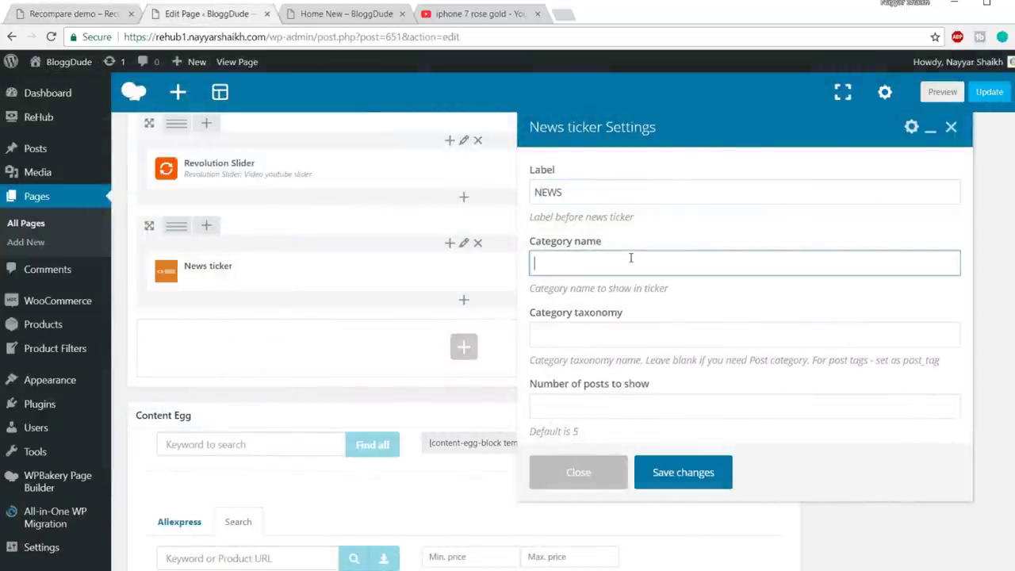
left_click(70, 16)
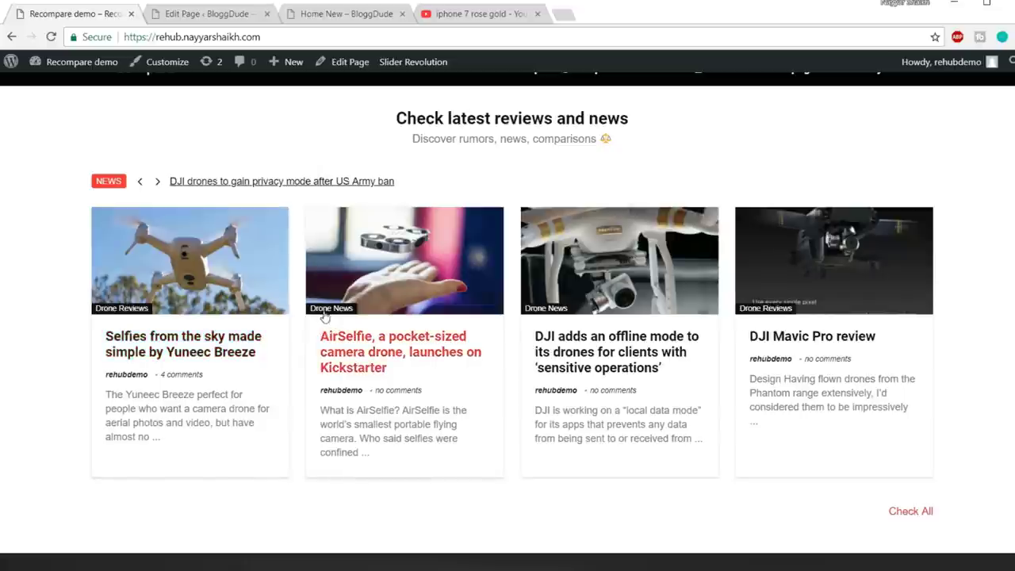
left_click(234, 14)
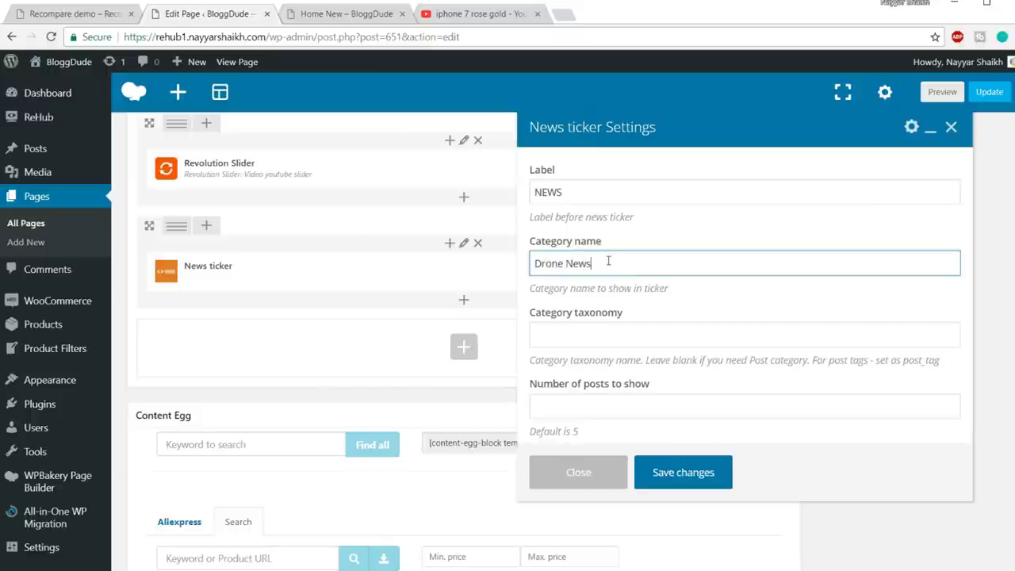
left_click_drag(609, 261, 511, 263)
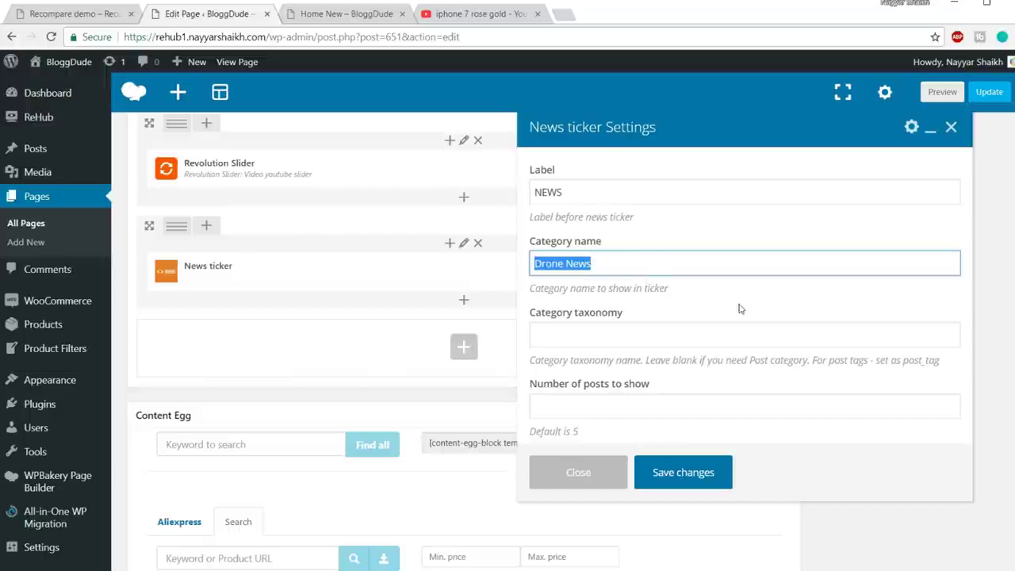
scroll(738, 309, "down", 1)
left_click(690, 402)
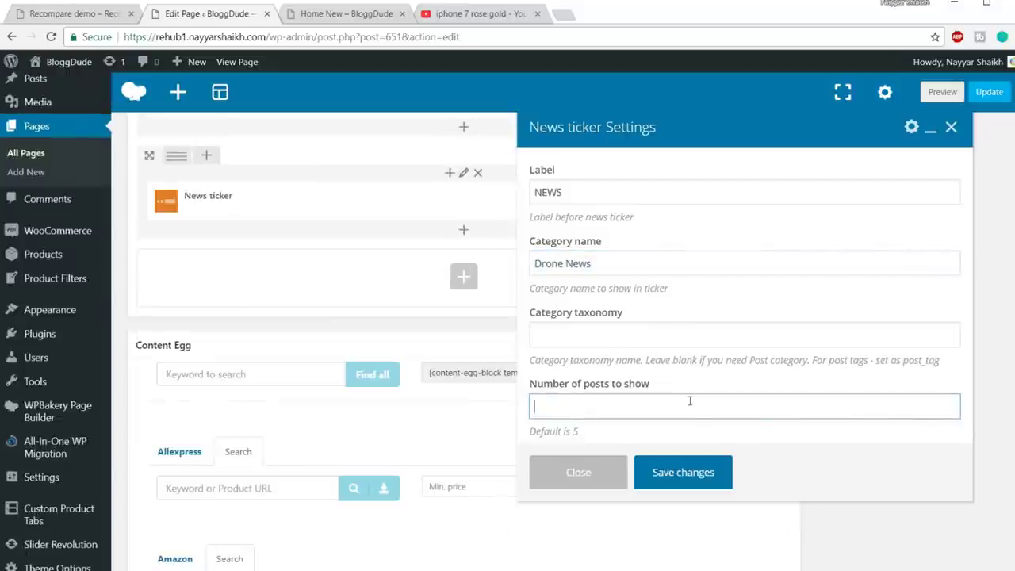
scroll(691, 295, "up", 1)
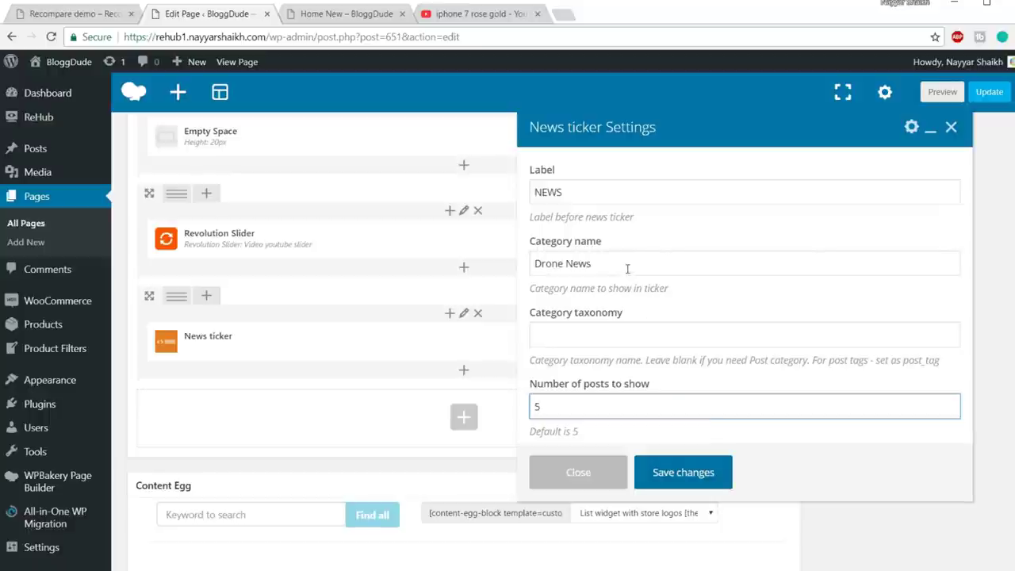
left_click(704, 473)
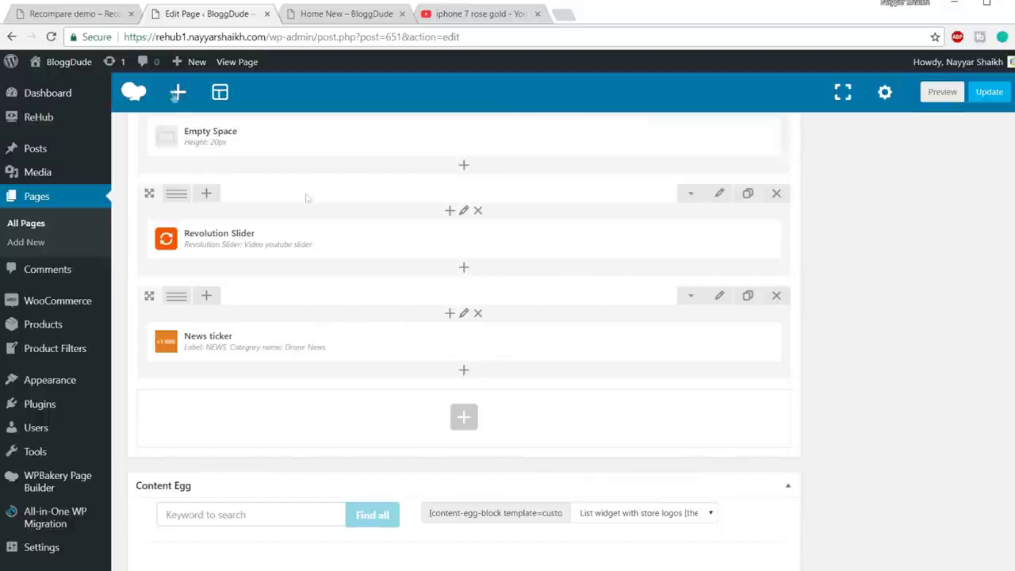
Step: Add a Posts grid in columns element below the News ticker, keeping Category or tag as source
left_click(75, 13)
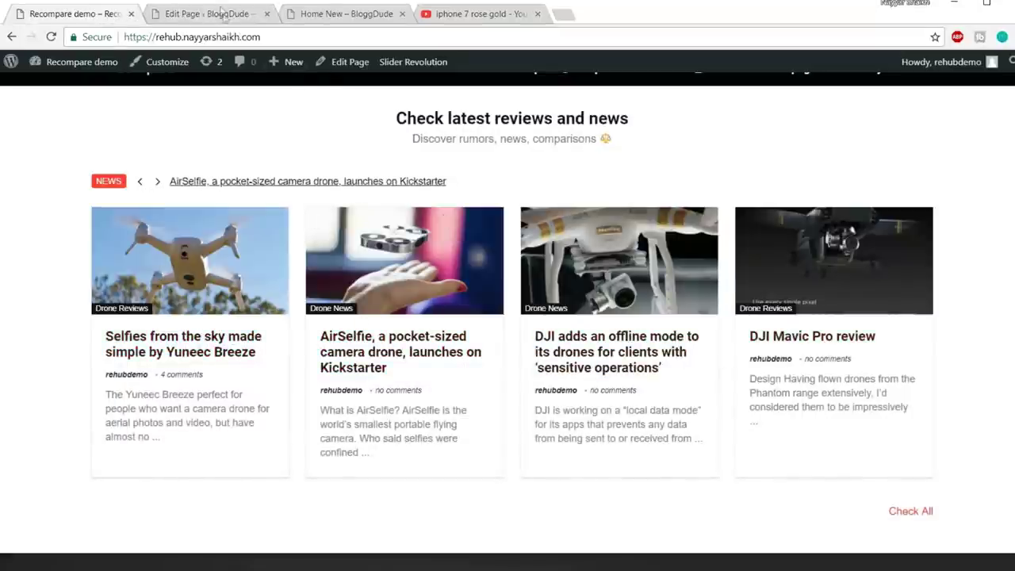
left_click(223, 13)
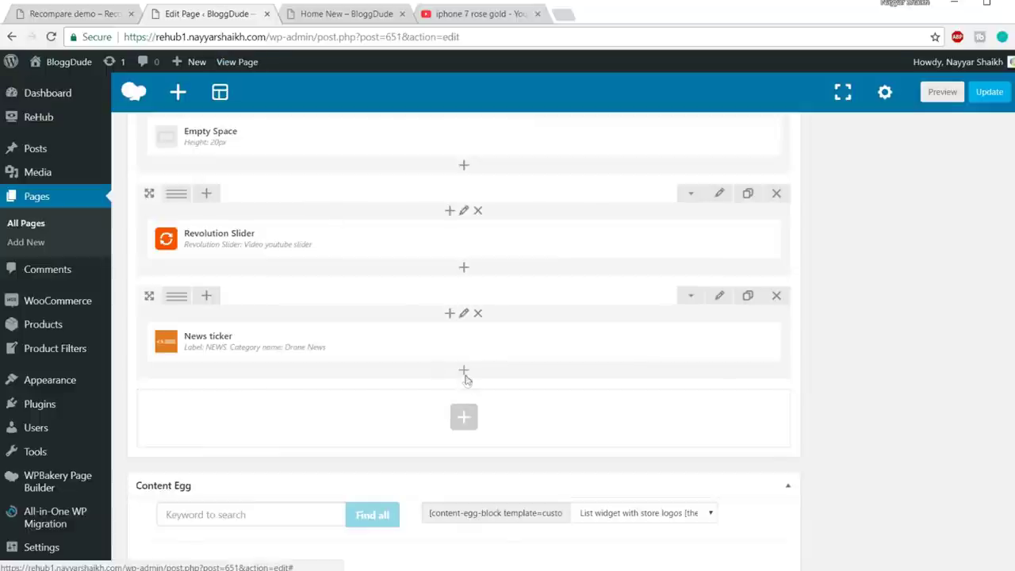
left_click(465, 371)
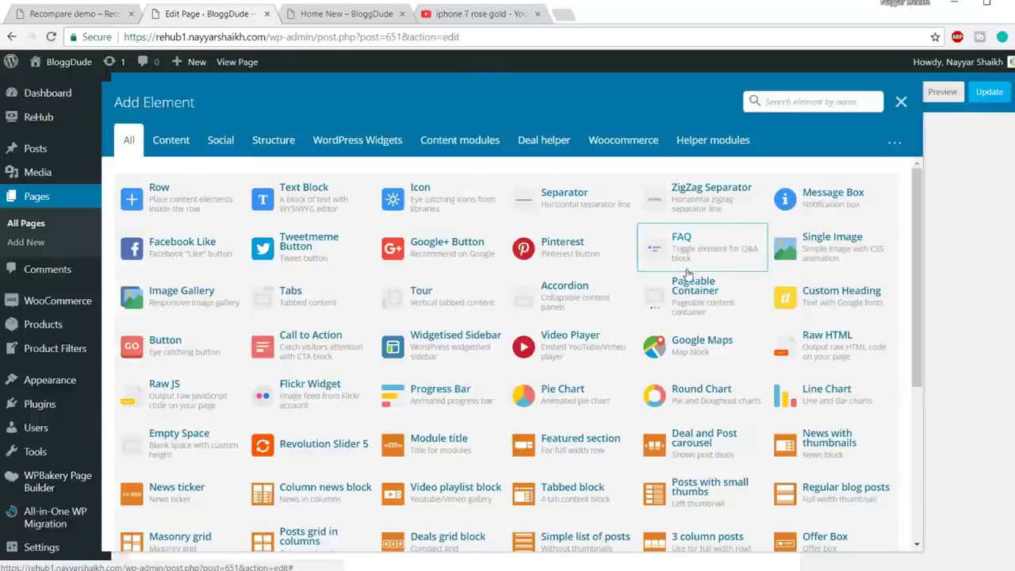
type("post")
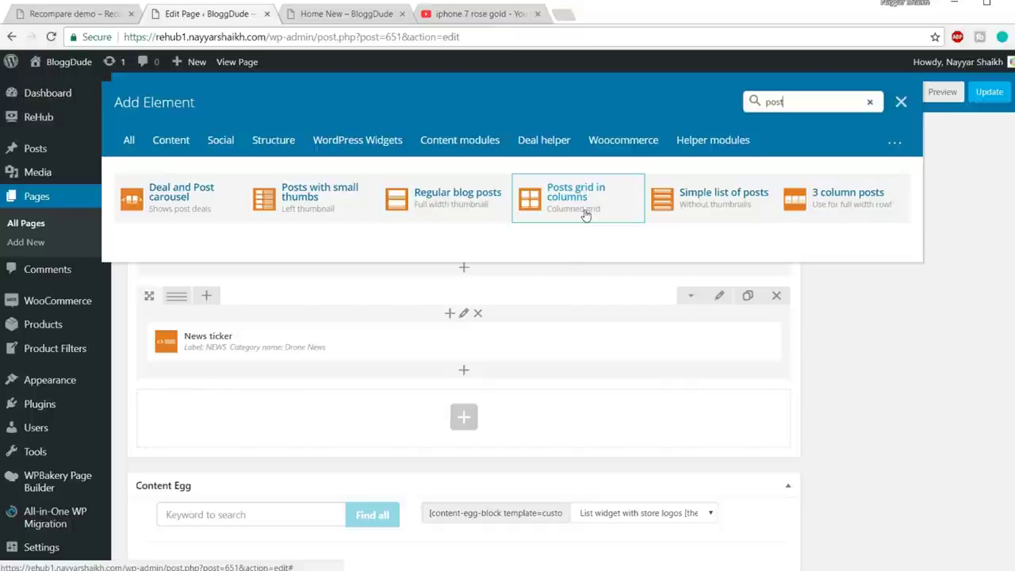
left_click(585, 215)
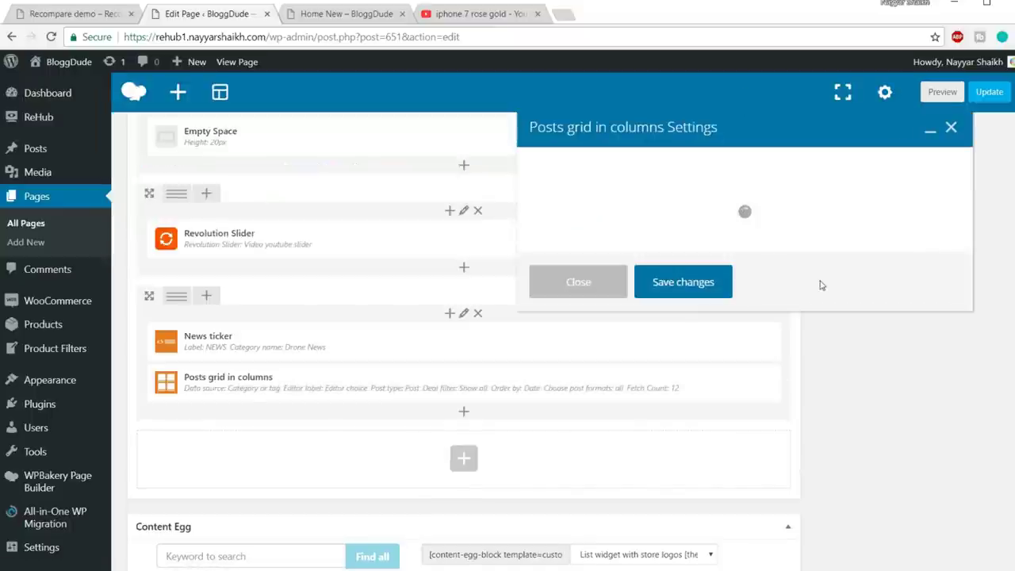
left_click(640, 227)
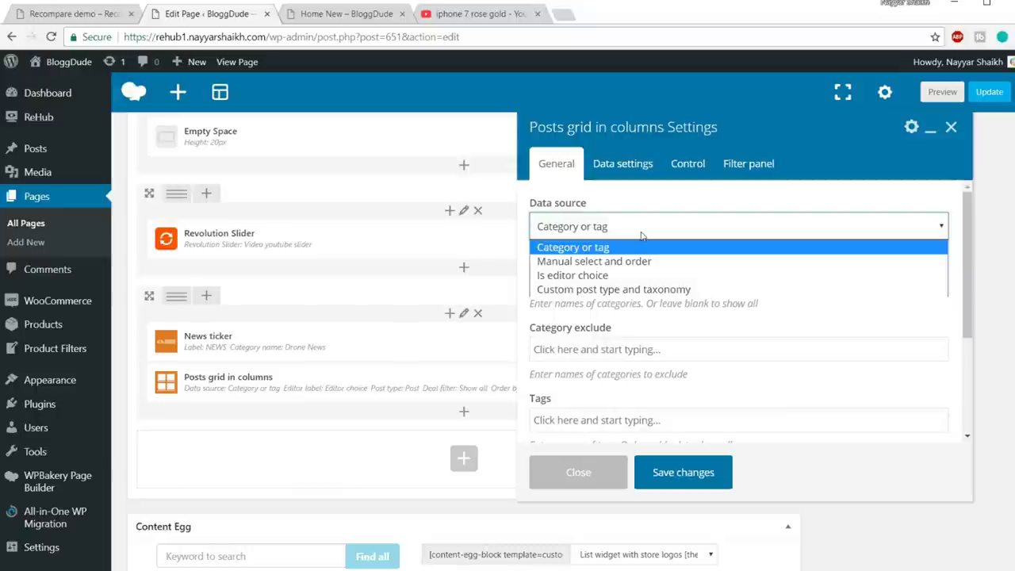
left_click(666, 247)
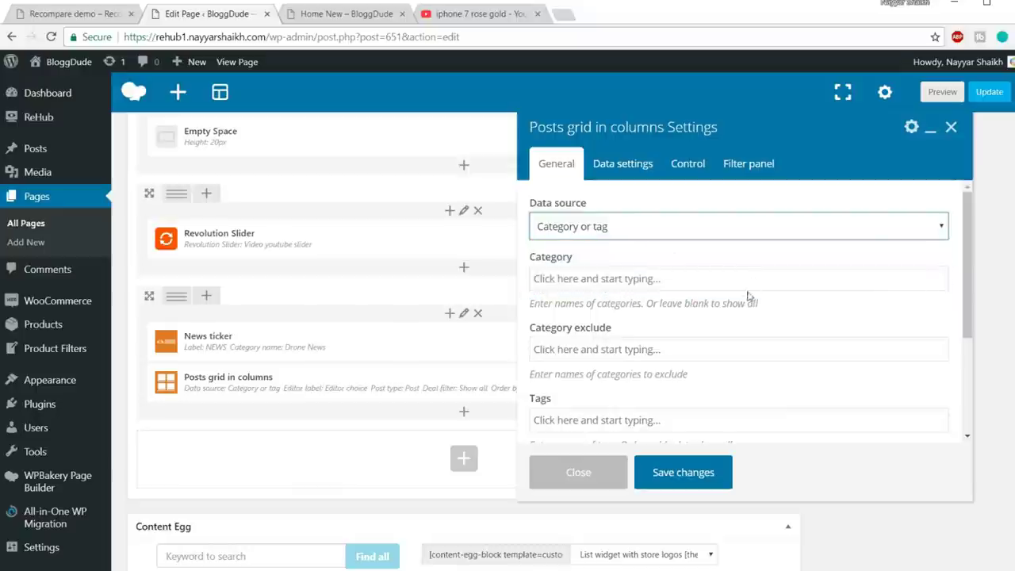
Step: Compare the grid with the demo's posts section and save it ordered by Date, fetching 12
left_click(630, 281)
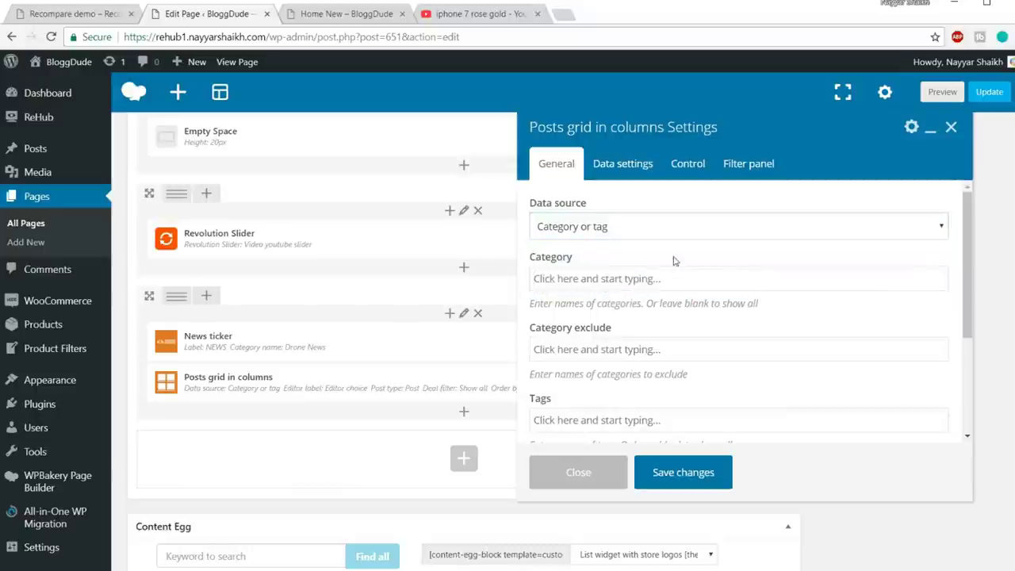
left_click(90, 18)
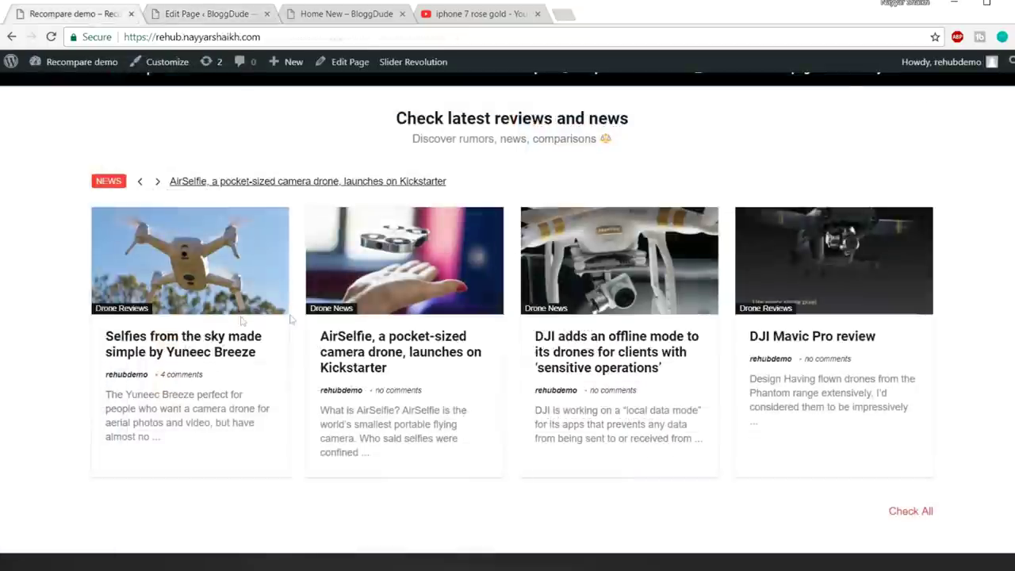
left_click(202, 16)
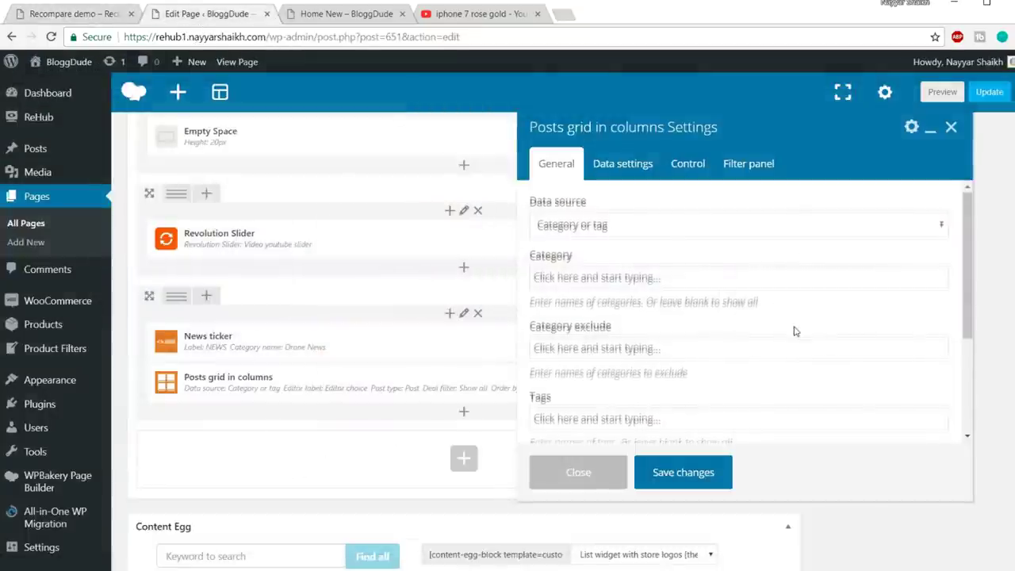
scroll(714, 310, "down", 1)
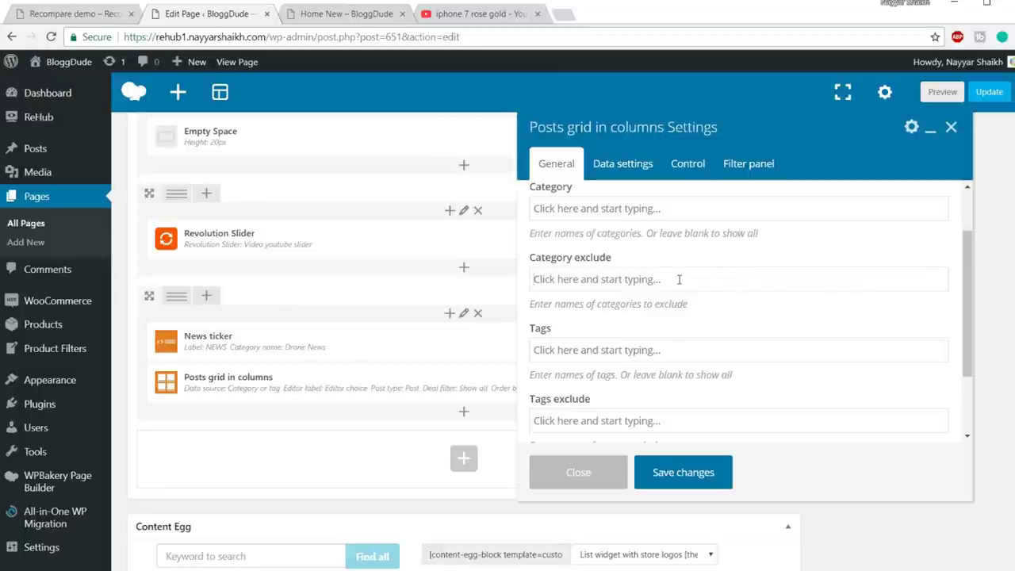
left_click(82, 14)
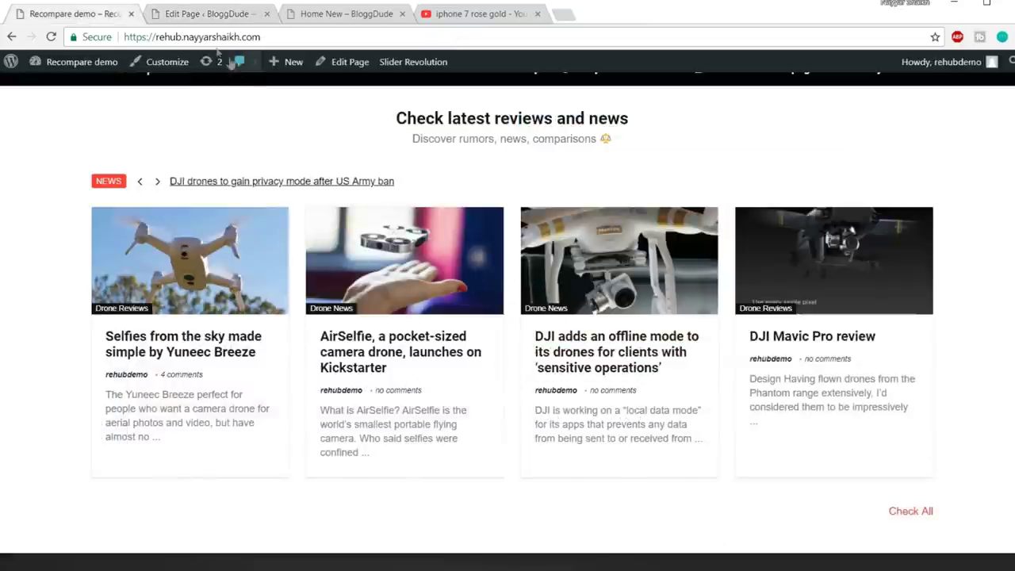
left_click(221, 17)
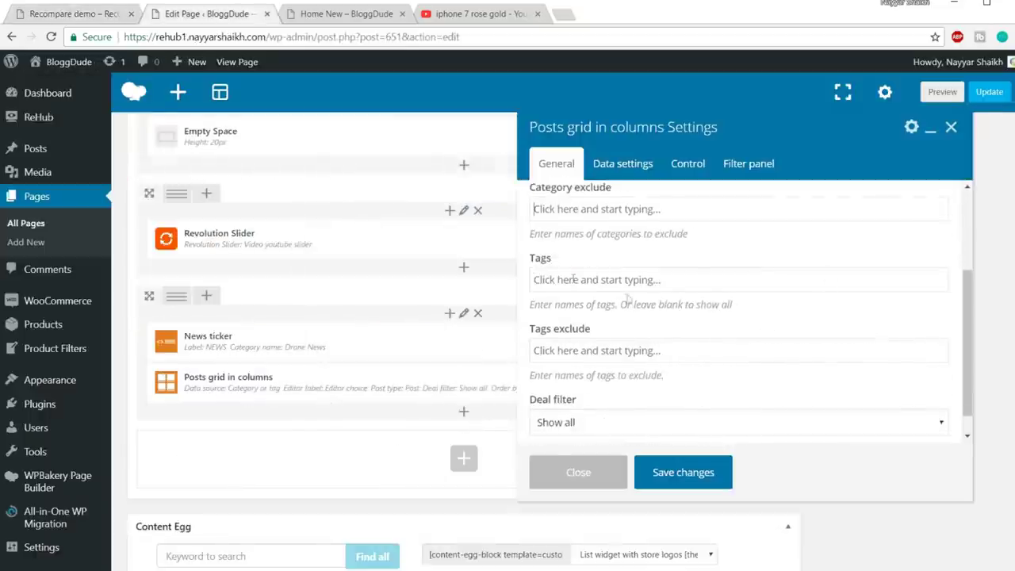
scroll(718, 349, "down", 1)
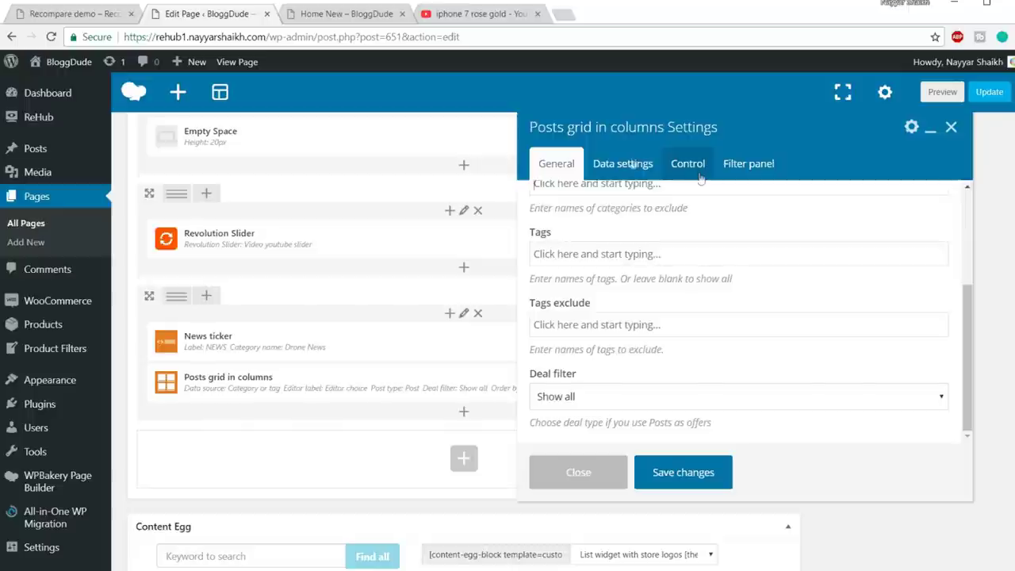
left_click(91, 24)
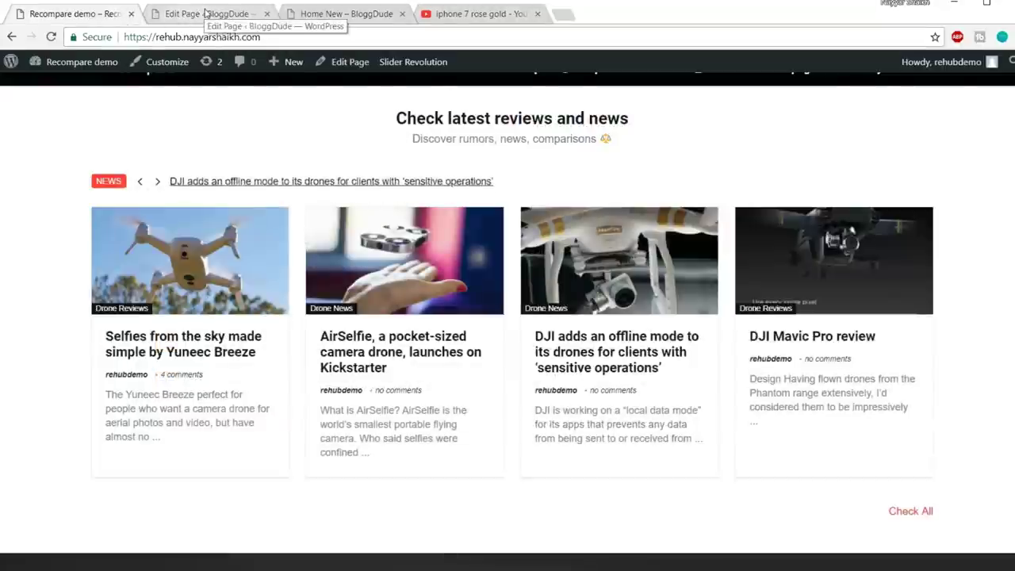
left_click(211, 16)
left_click(718, 473)
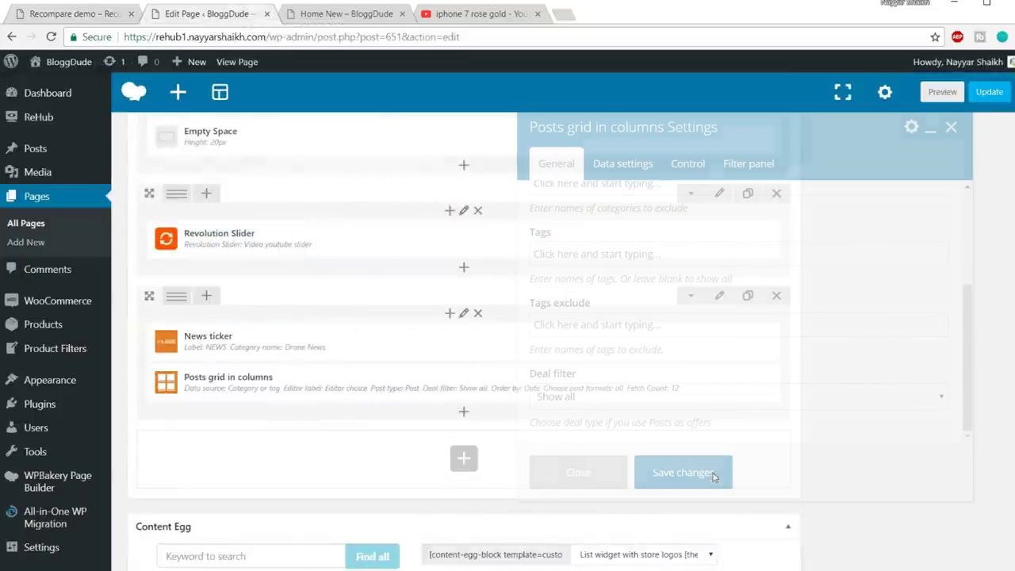
Step: Update the page and reload the live Home New page to view the posts grid
left_click(989, 94)
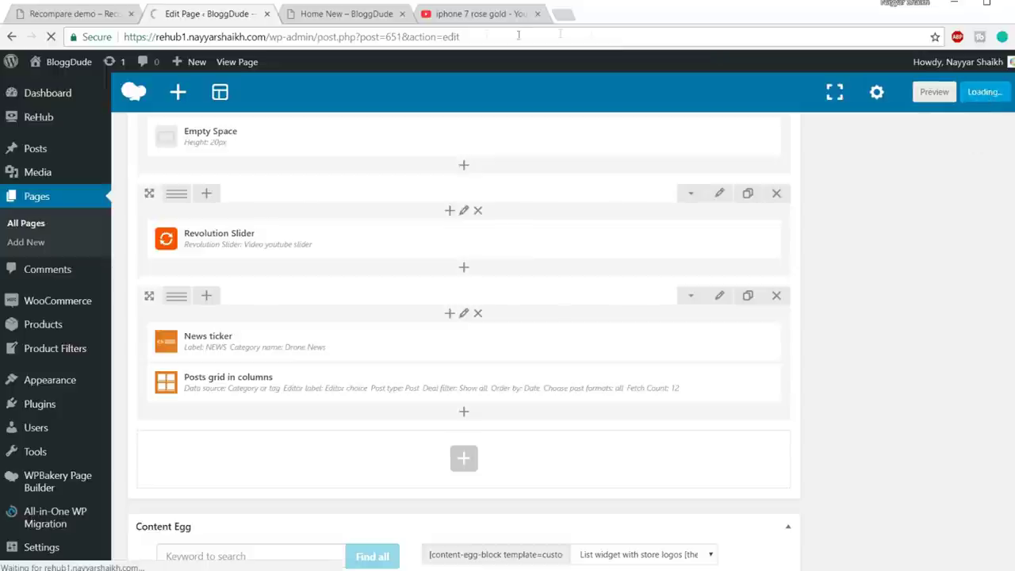
left_click(349, 13)
left_click(356, 35)
key("Return")
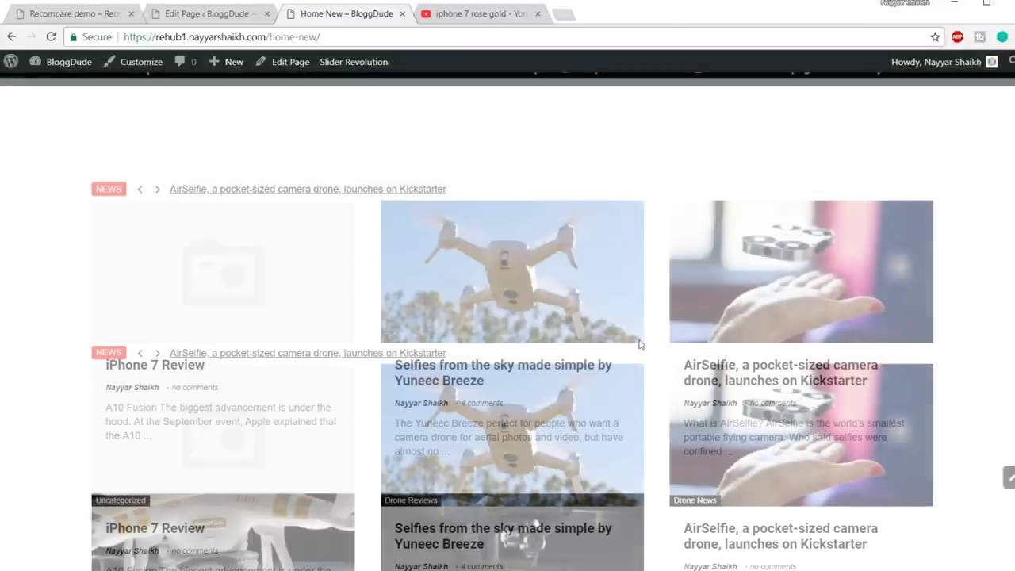
scroll(759, 437, "down", 2)
scroll(760, 437, "down", 5)
scroll(762, 439, "up", 5)
scroll(397, 324, "down", 5)
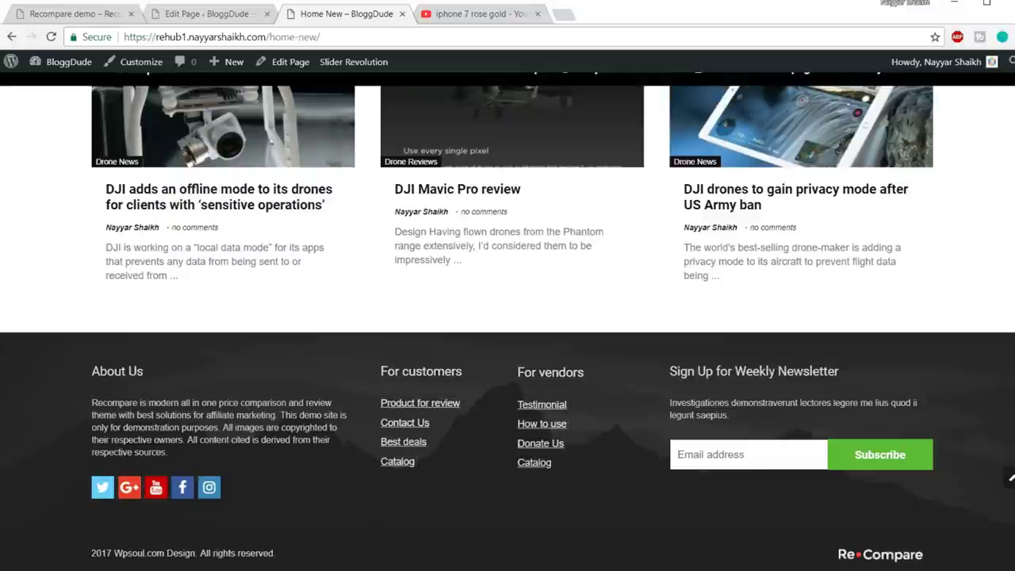
Step: Inspect the footer's About Us paragraph, then go back to the page editor
left_click_drag(167, 451, 91, 402)
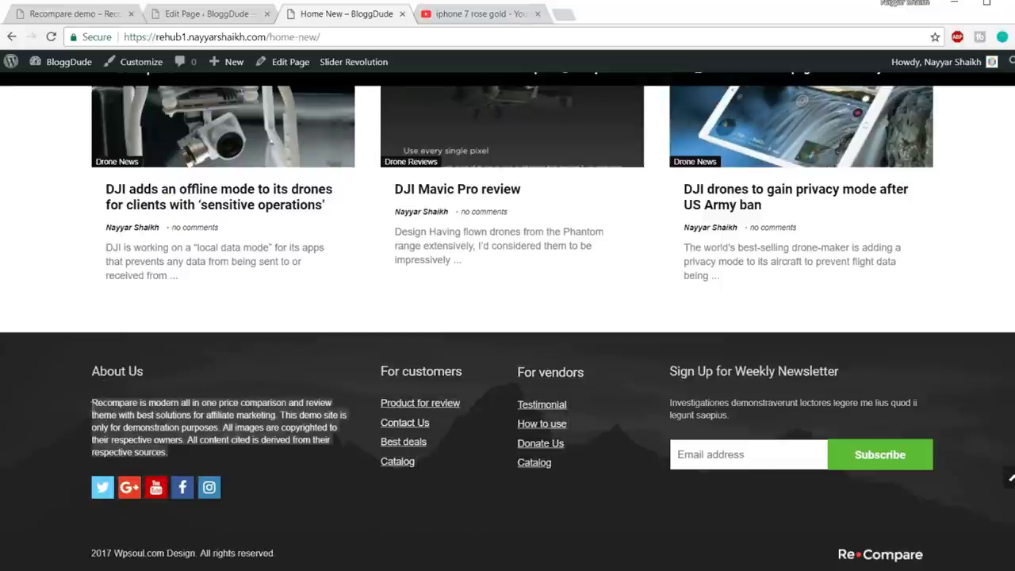
left_click(160, 438)
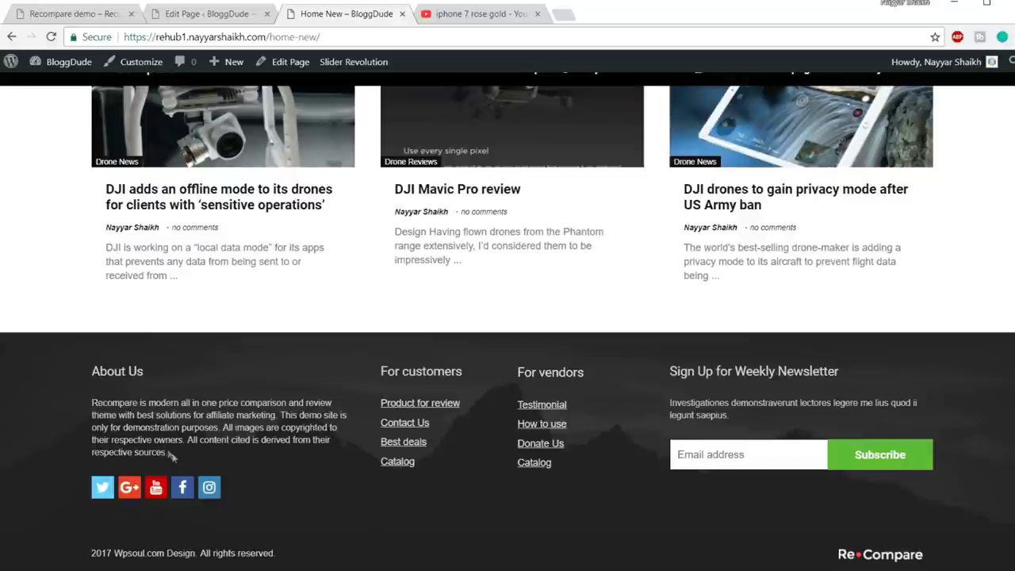
left_click_drag(169, 454, 95, 410)
left_click(103, 416)
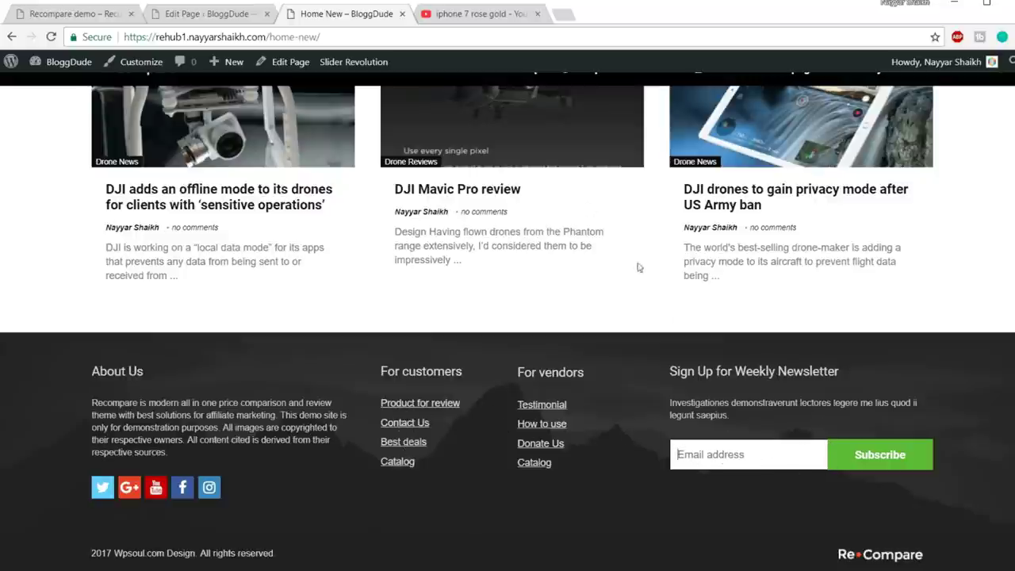
left_click(224, 16)
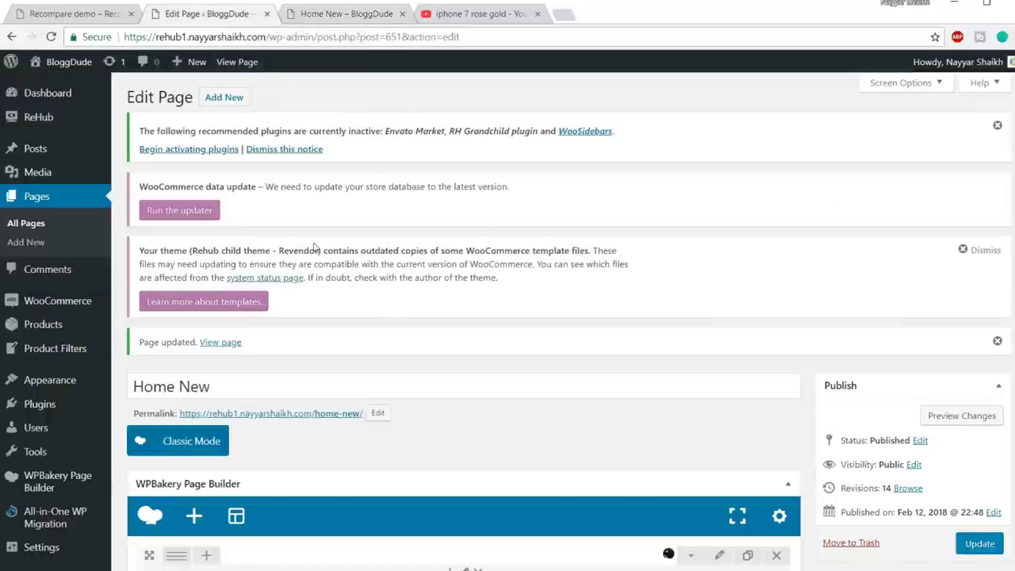
Step: Open Appearance > Widgets and expand Footer 1's Text: About Us widget
scroll(95, 287, "down", 2)
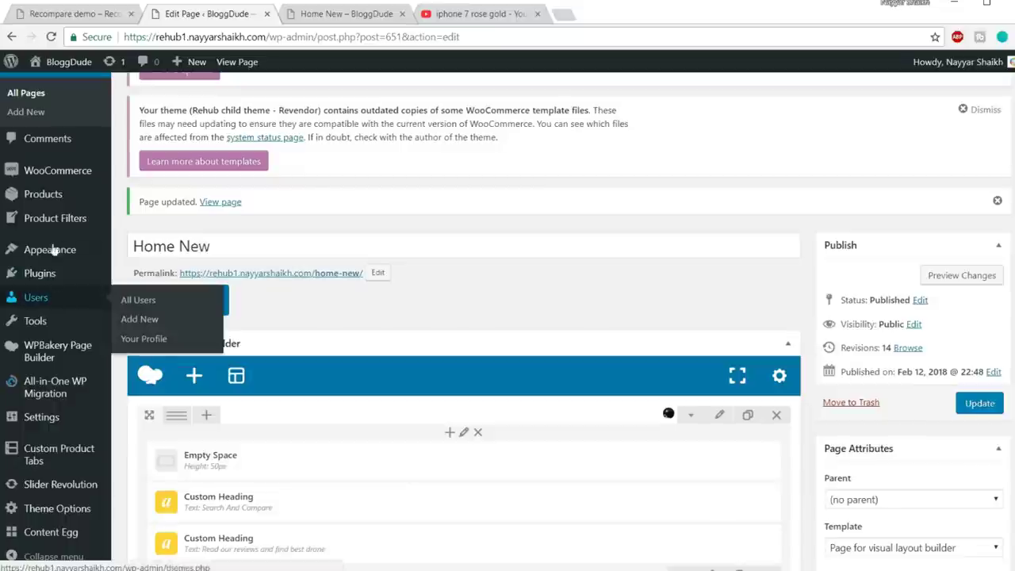
mouse_move(53, 252)
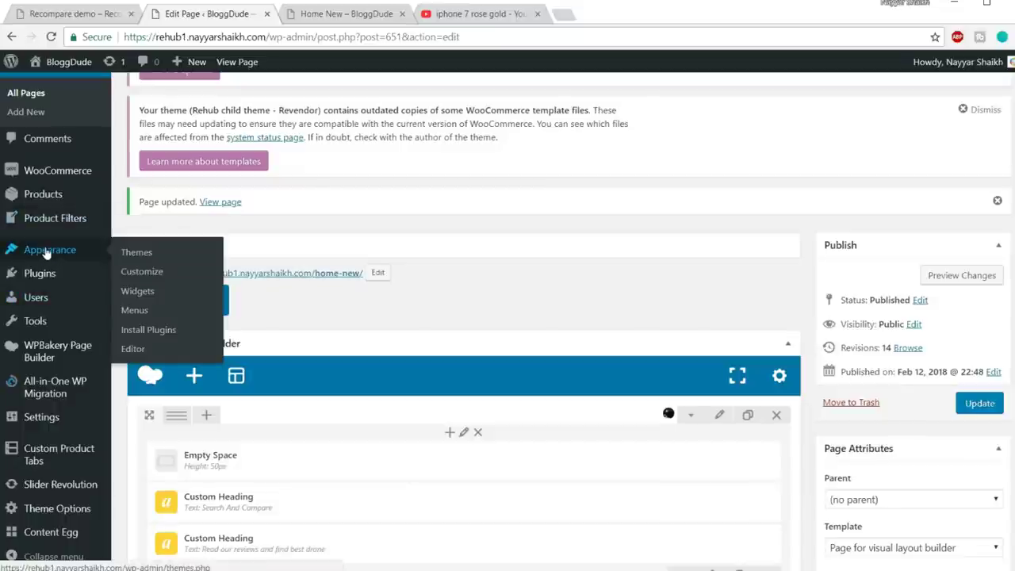
left_click(142, 295)
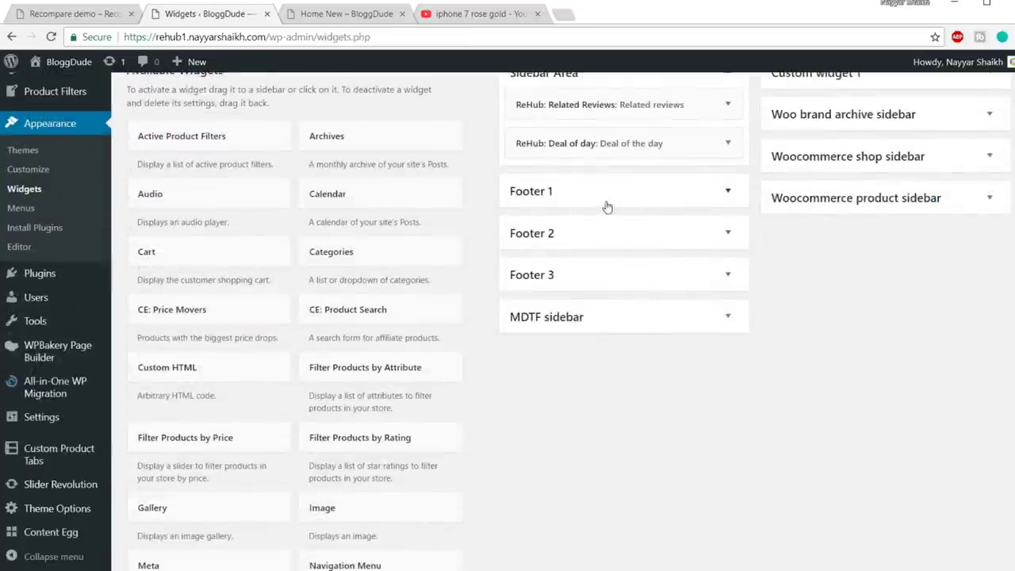
left_click(587, 202)
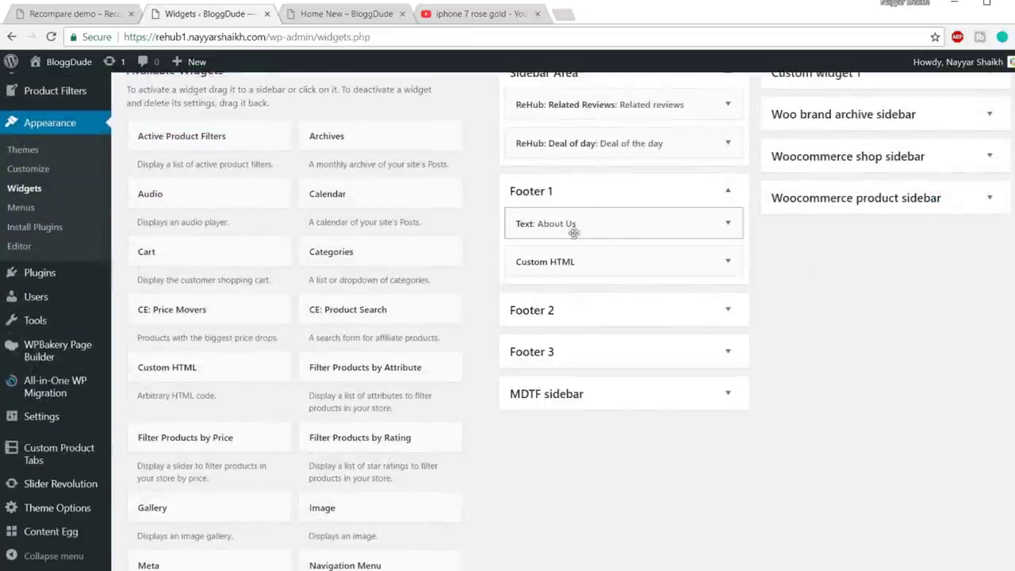
left_click(728, 224)
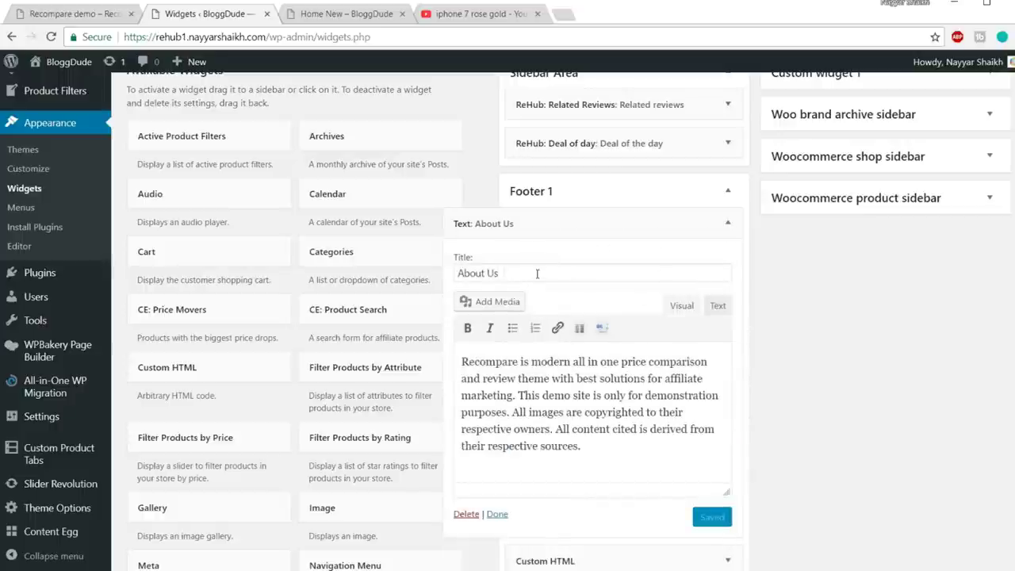
left_click_drag(537, 273, 425, 278)
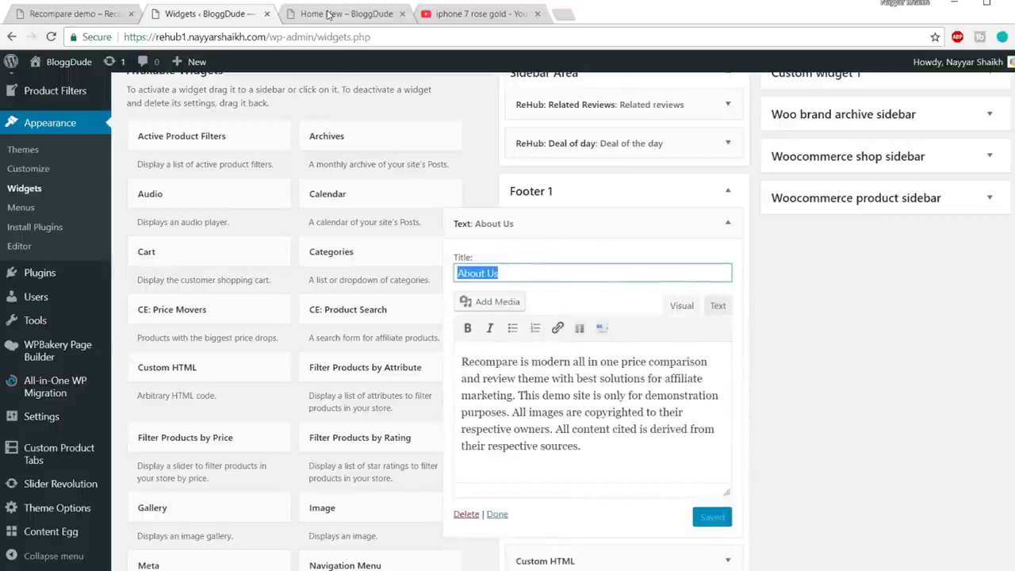
Step: Compare the About Us widget text with the live footer, then collapse the widget and Footer 1
left_click(332, 15)
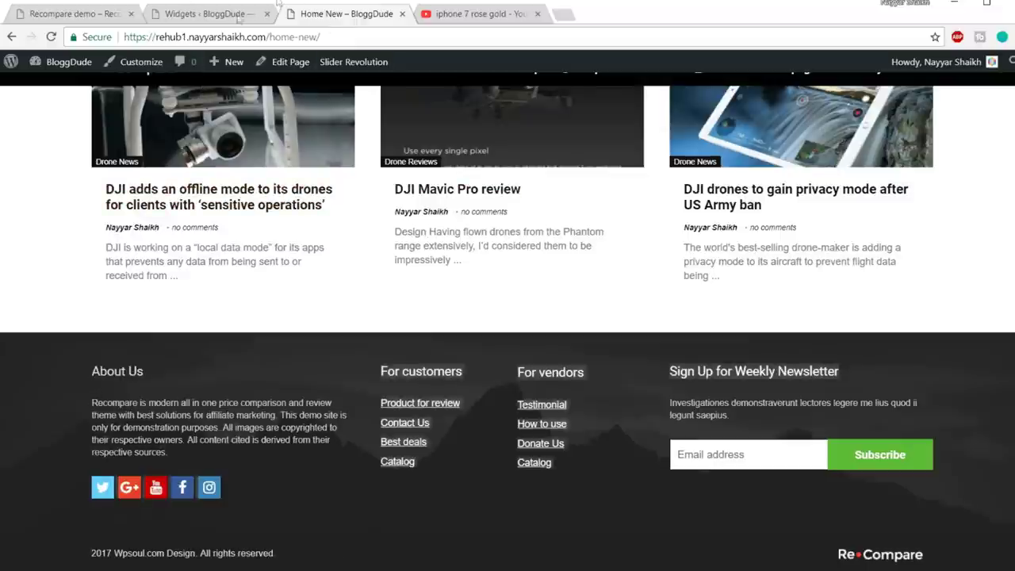
left_click(208, 15)
triple_click(601, 451)
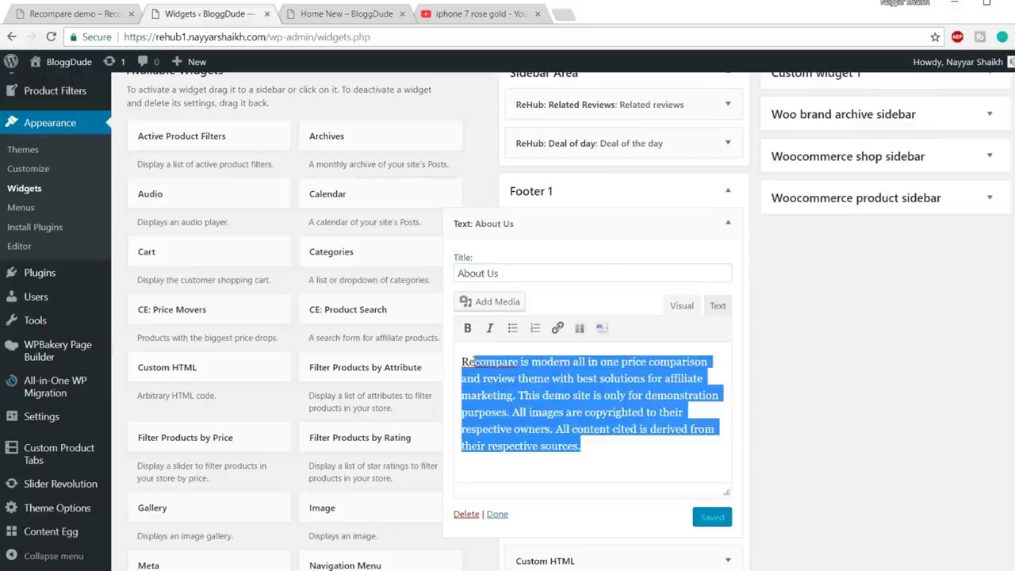
scroll(629, 401, "up", 1)
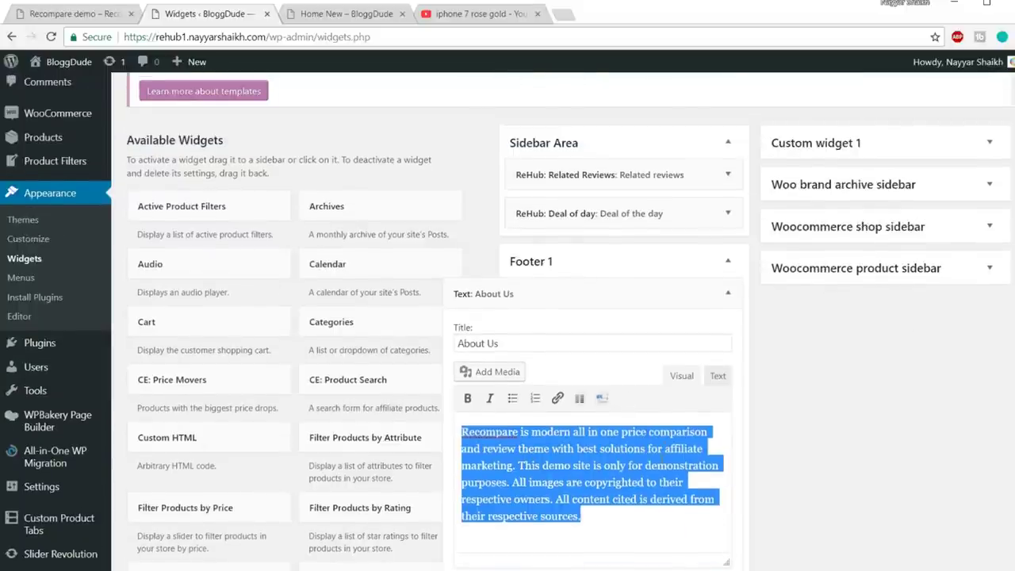
scroll(591, 444, "down", 1)
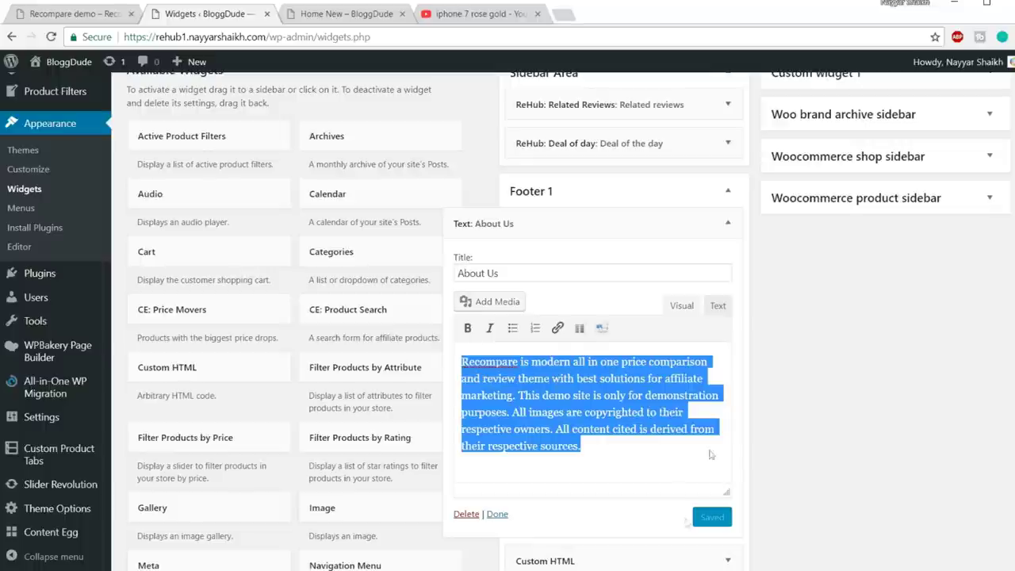
left_click(725, 224)
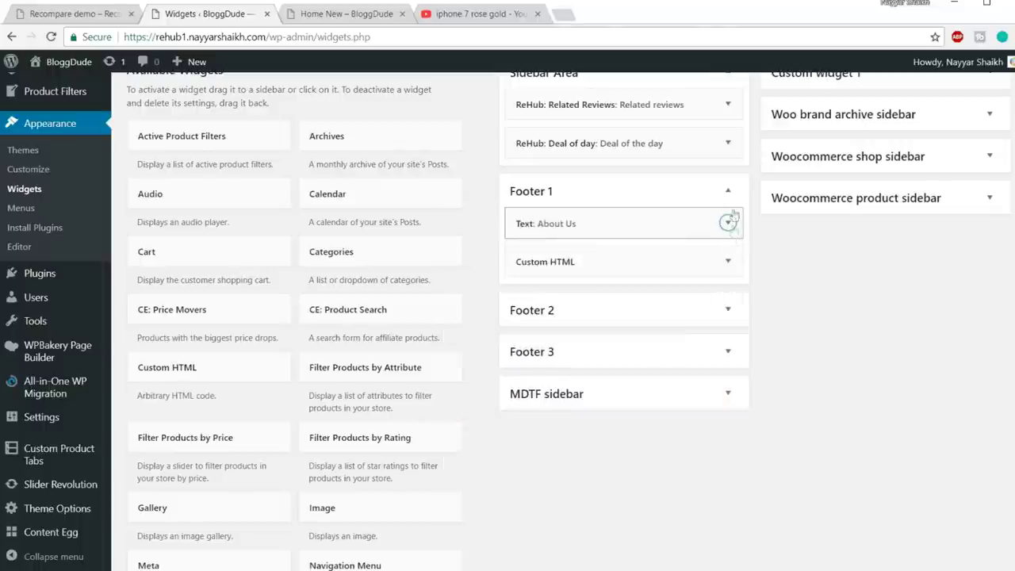
left_click(730, 197)
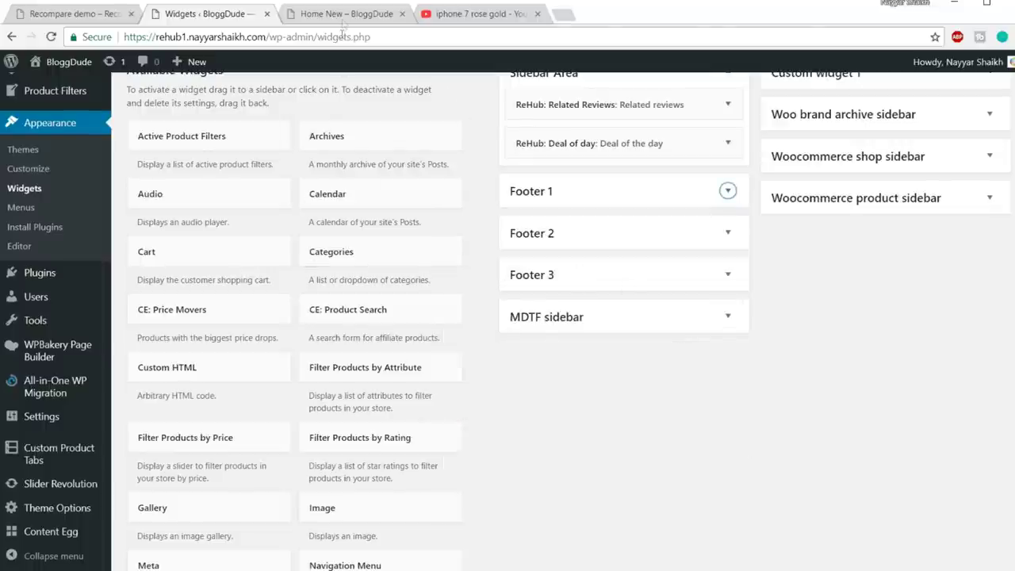
left_click(343, 18)
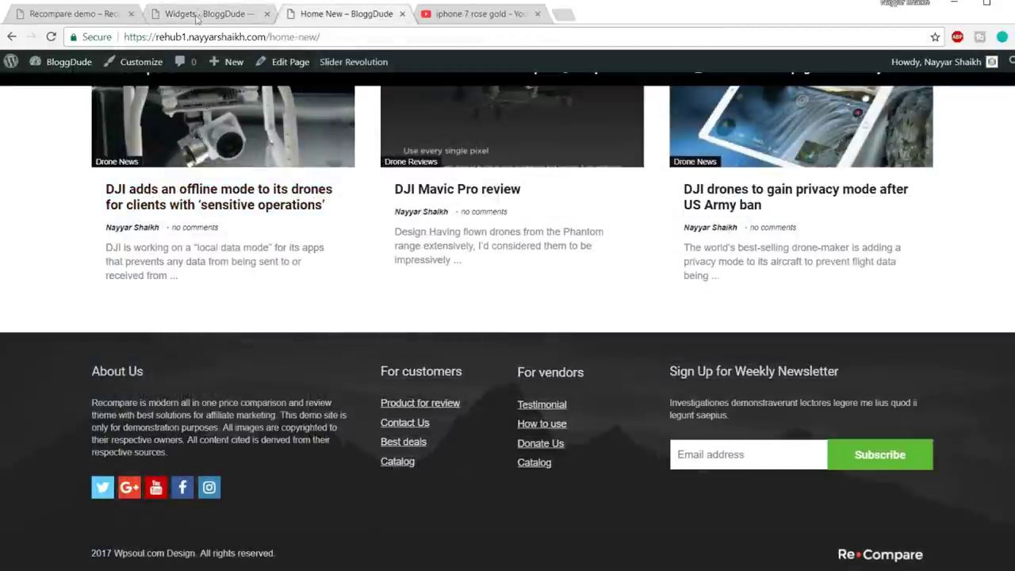
Step: Open Footer 2's text widget and try deleting the Product for review item, then undo it
left_click(199, 14)
left_click(726, 232)
left_click(727, 266)
scroll(605, 301, "down", 2)
scroll(605, 301, "down", 3)
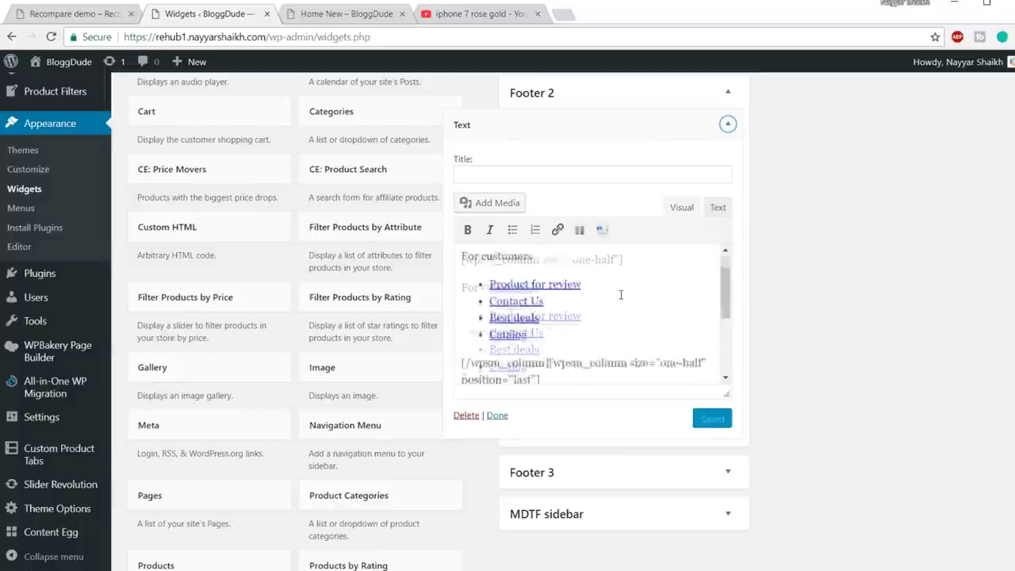
scroll(605, 301, "up", 2)
left_click_drag(621, 321, 491, 319)
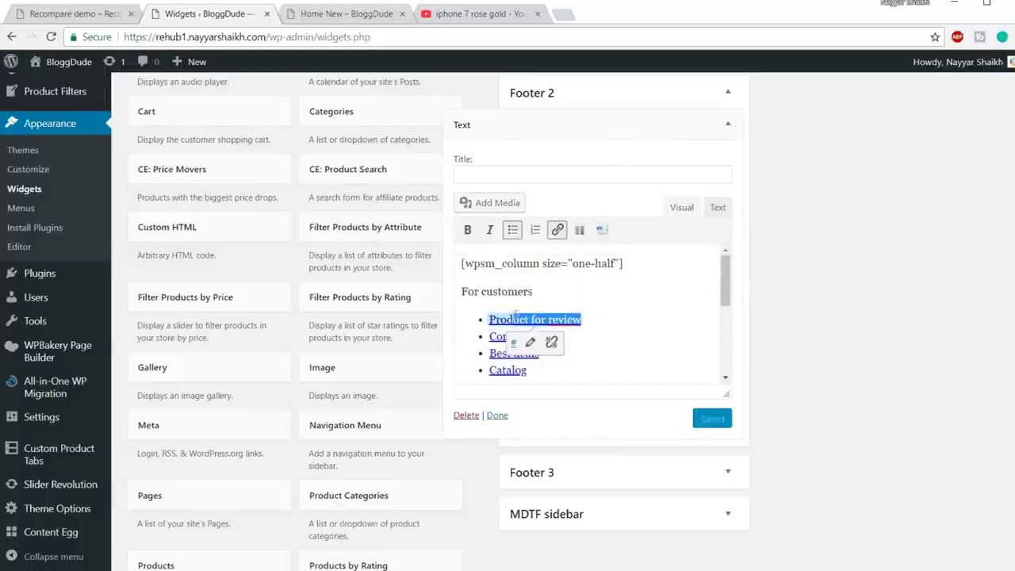
key("BackSpace")
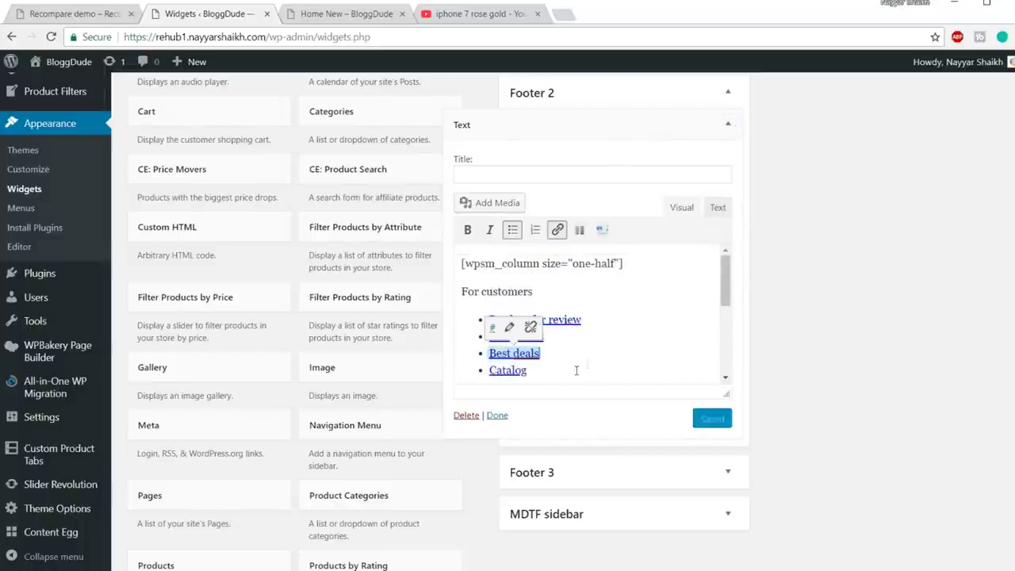
key("ctrl+z")
Step: Remove the link from Product for review, save the Footer 2 widget and check the live footer
left_click_drag(615, 322, 490, 322)
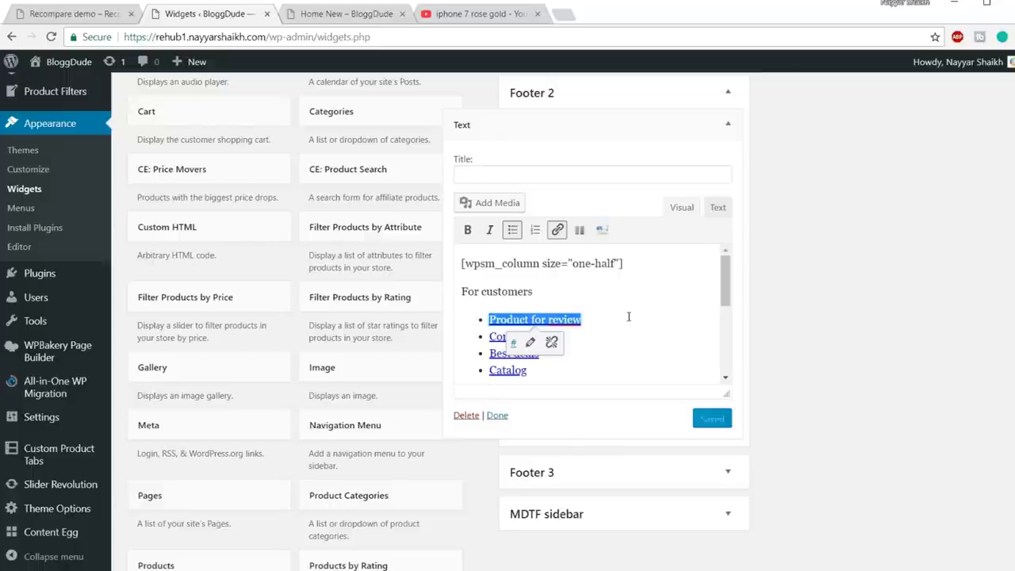
left_click(556, 344)
left_click(552, 338)
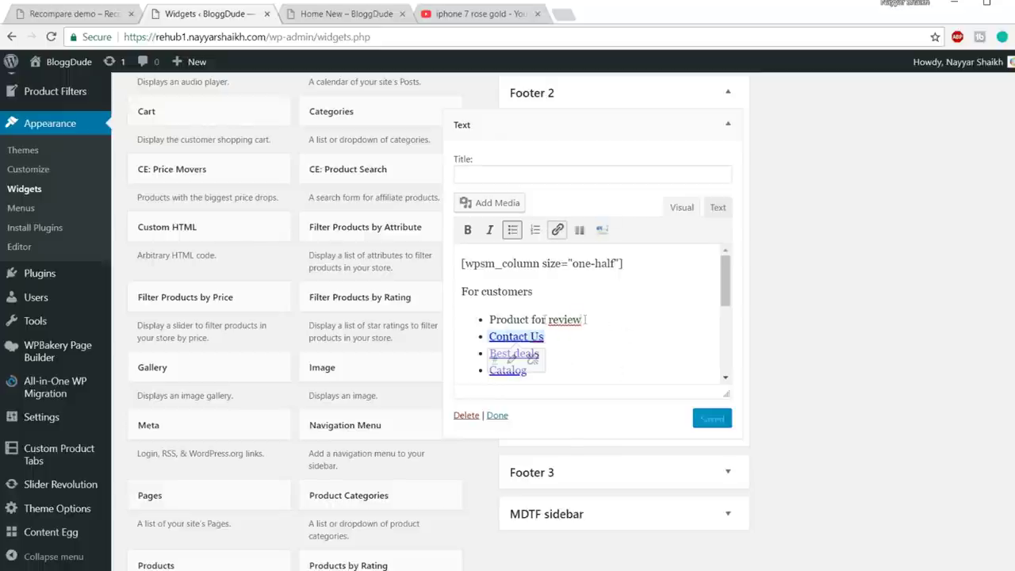
left_click_drag(611, 322, 497, 320)
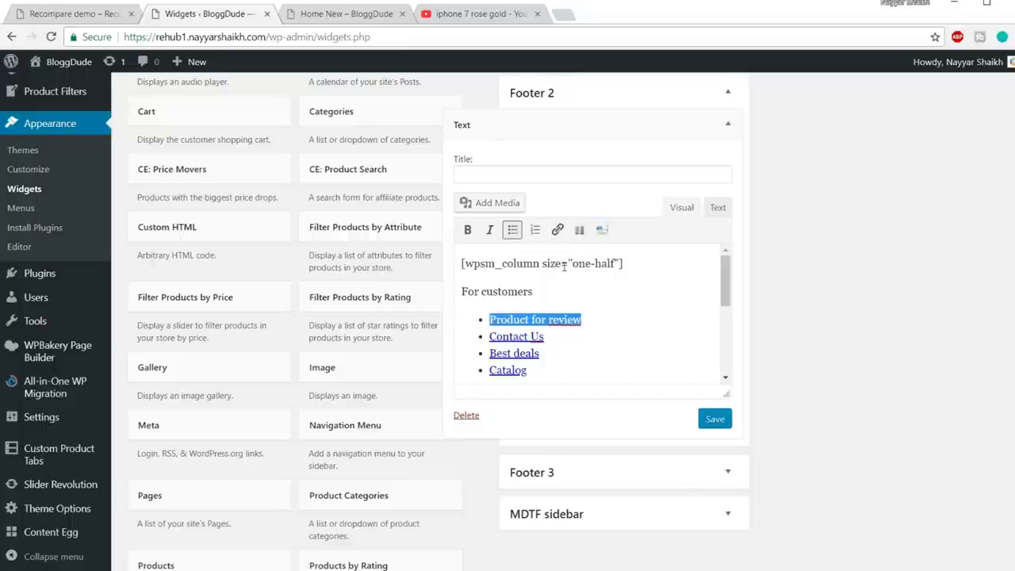
left_click(716, 419)
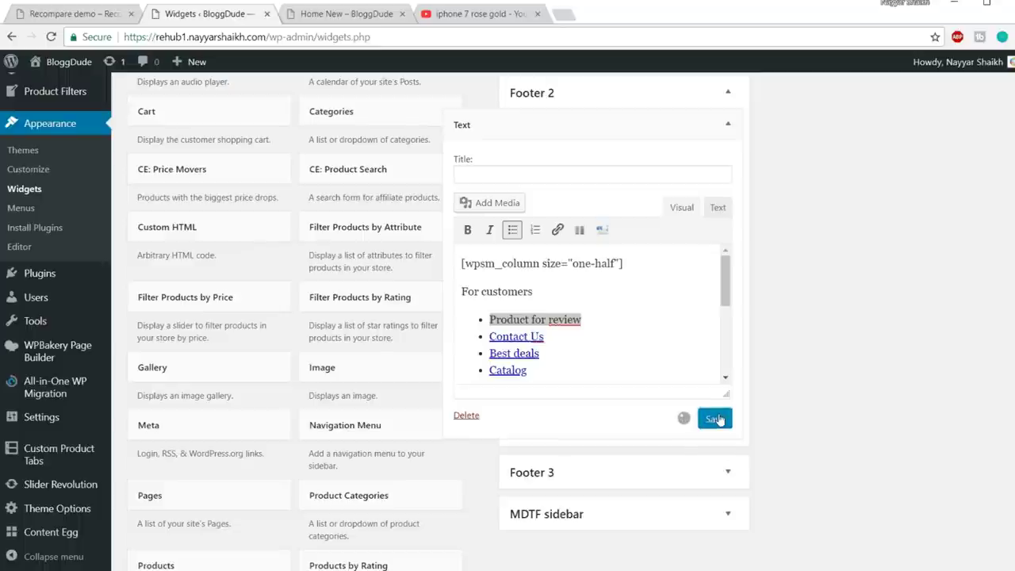
left_click(325, 16)
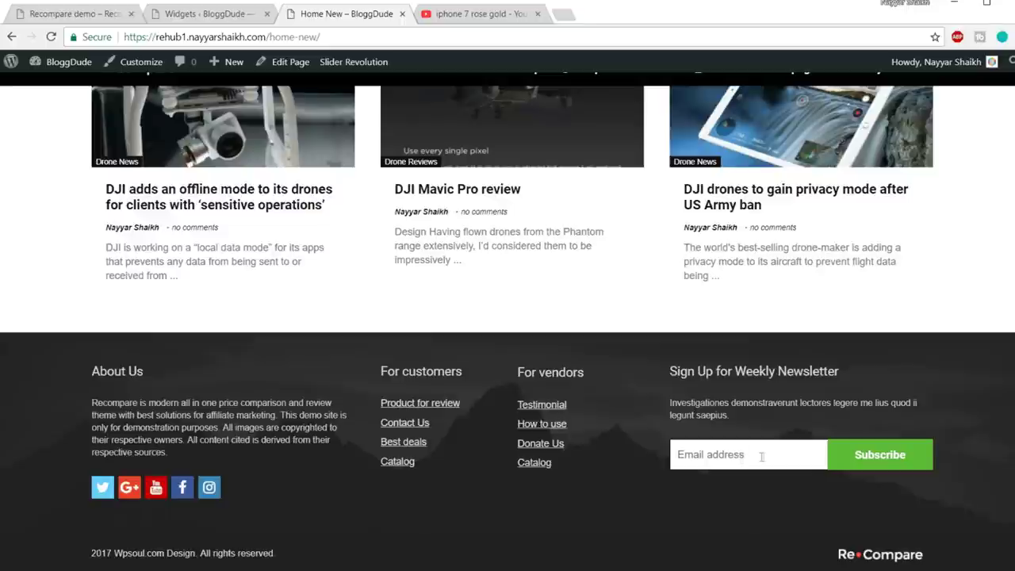
left_click(210, 13)
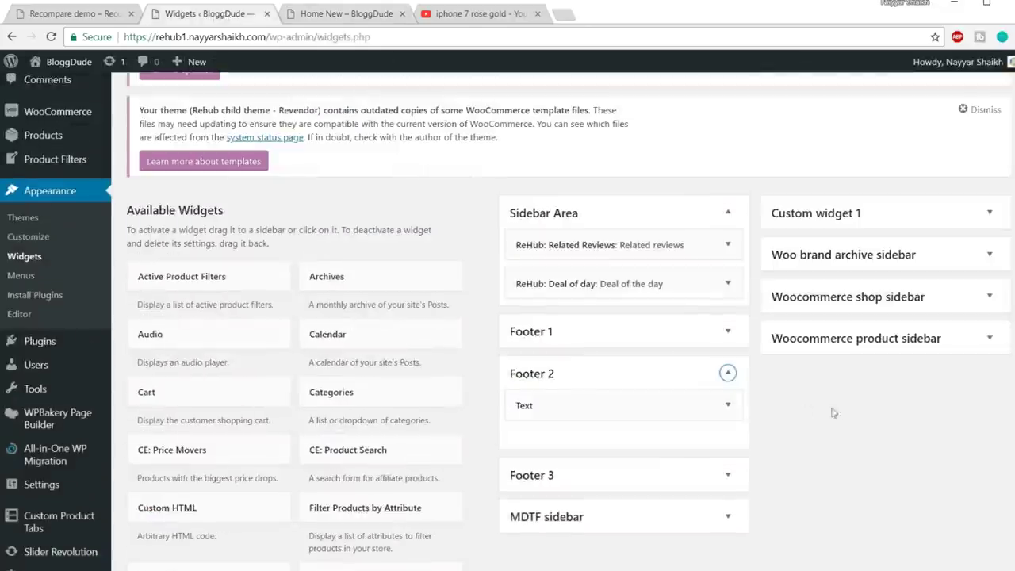
Step: Collapse Footer 2 and look at the demo site's footer newsletter form
scroll(778, 412, "down", 2)
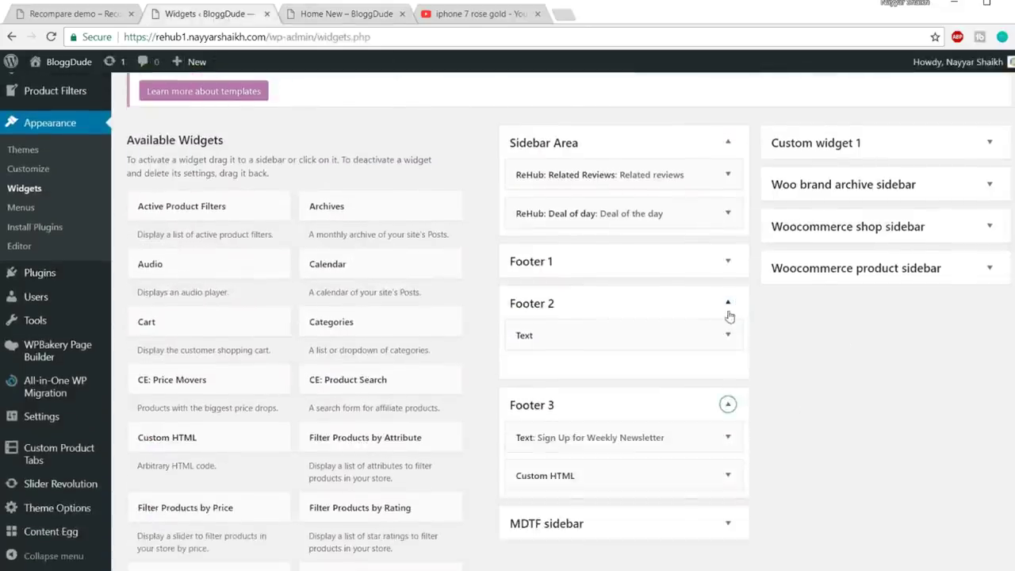
left_click(727, 303)
scroll(706, 384, "down", 2)
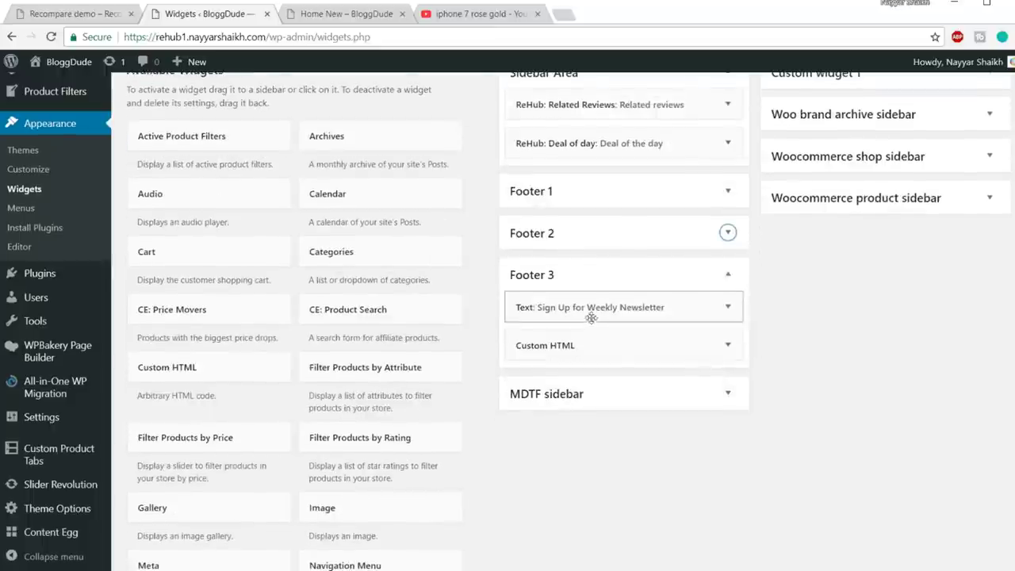
left_click(64, 13)
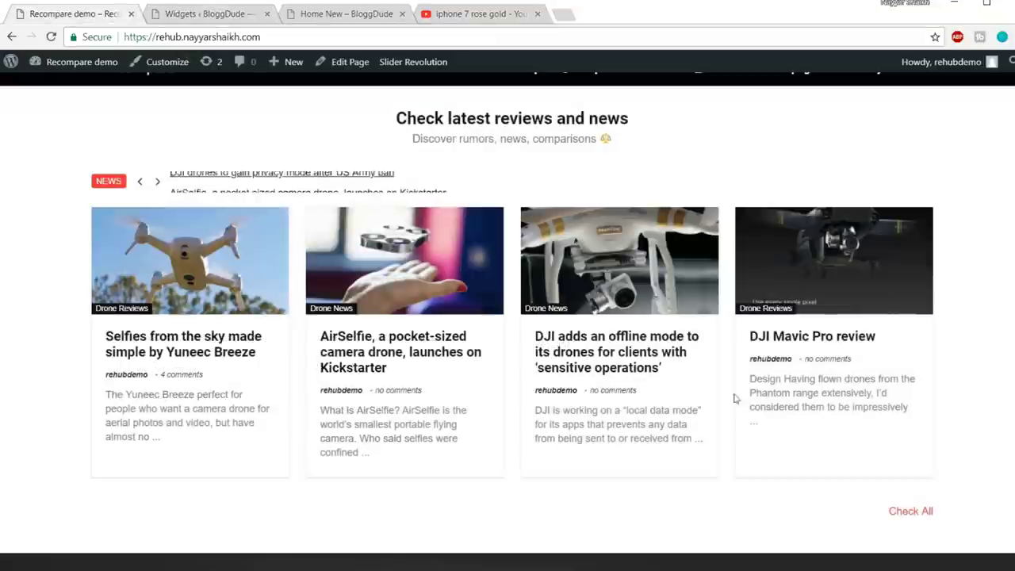
scroll(664, 377, "down", 3)
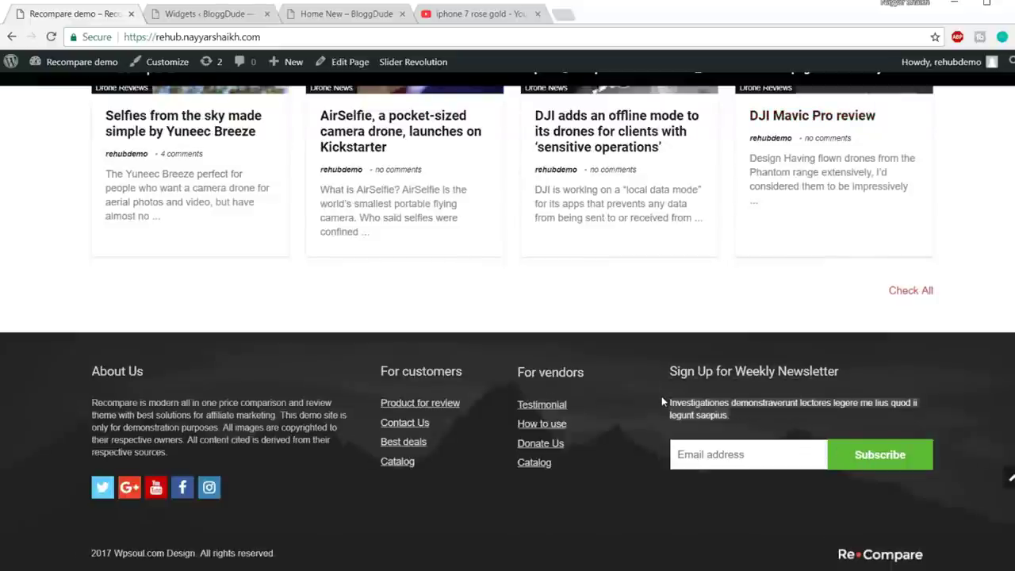
left_click(187, 20)
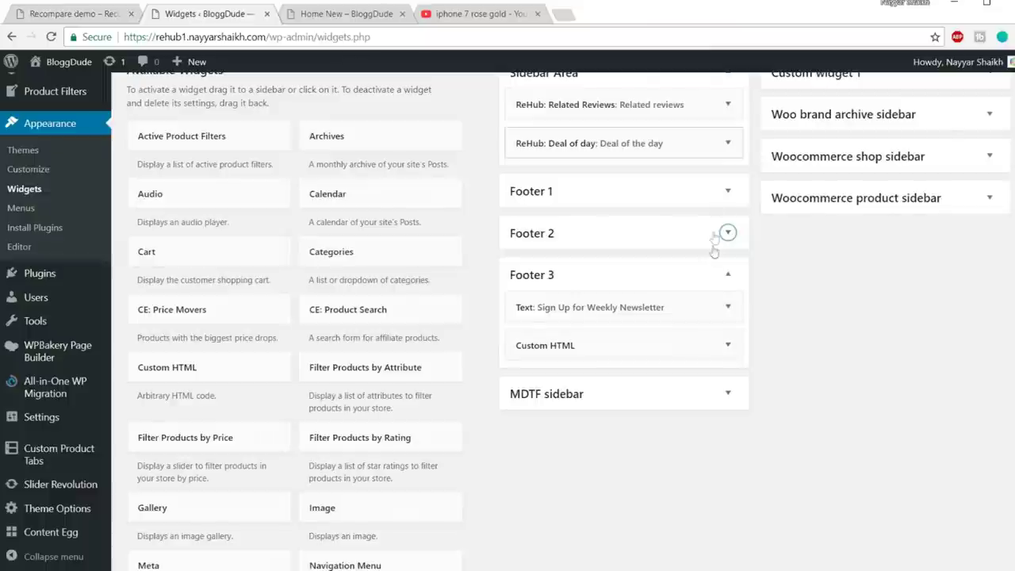
Step: Open Footer 3's Custom HTML widget and select its entire MailChimp shortcode
left_click(729, 313)
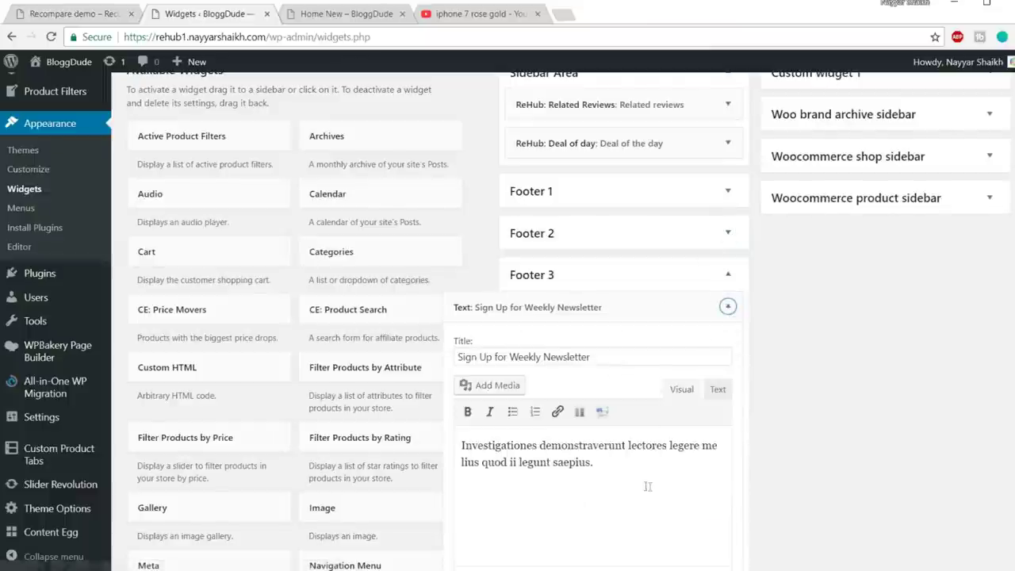
left_click(738, 310)
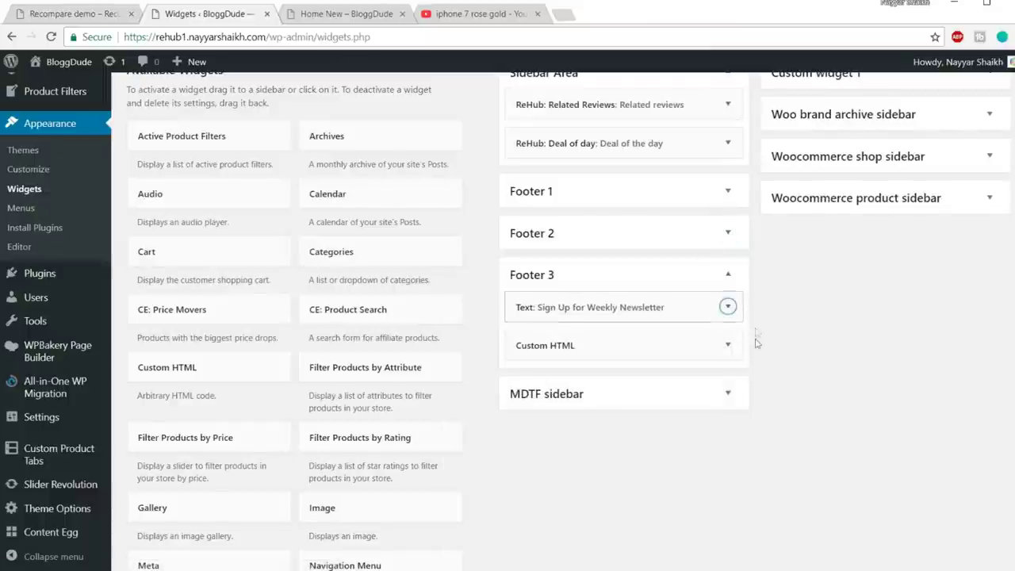
left_click(719, 351)
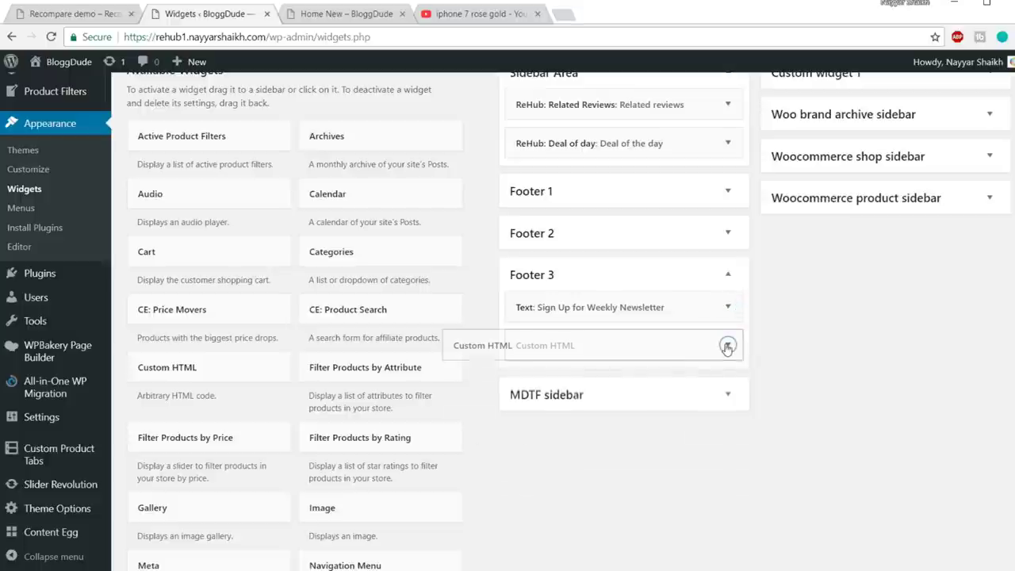
scroll(666, 442, "down", 1)
left_click_drag(666, 442, 462, 369)
key("ctrl+a")
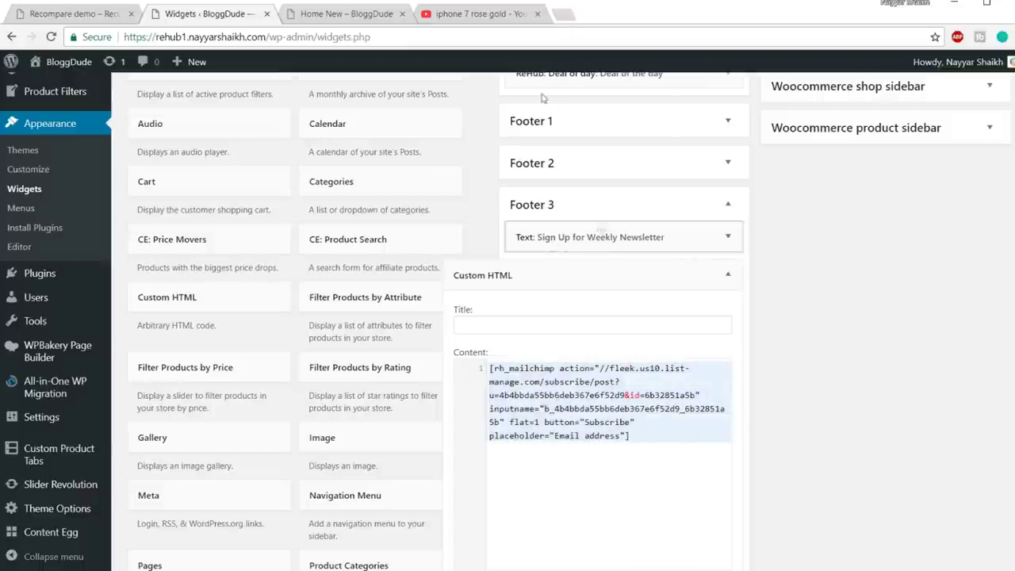
Step: Load mailchimp.com in a new browser tab
left_click(568, 12)
type("mailc")
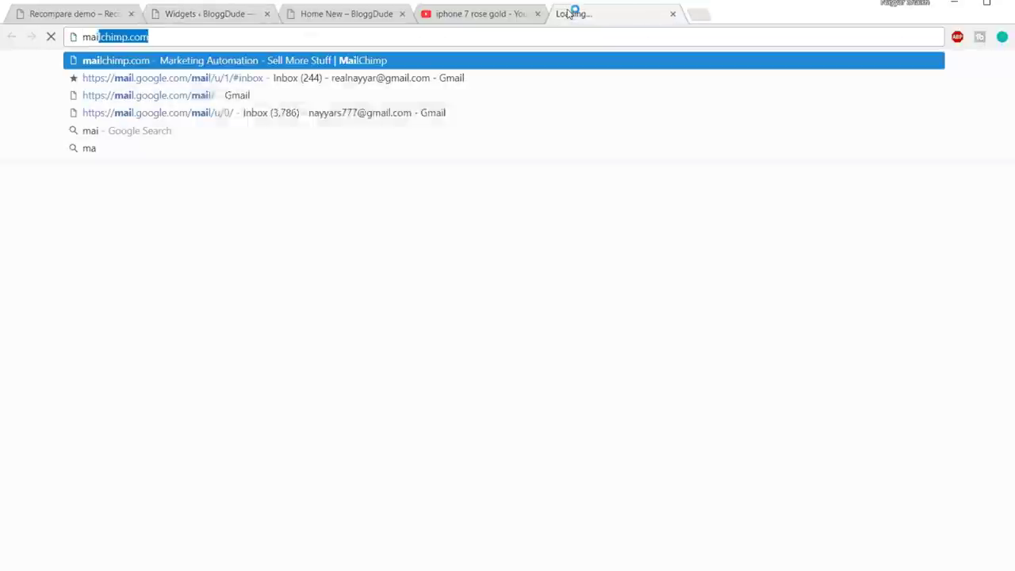
key("Return")
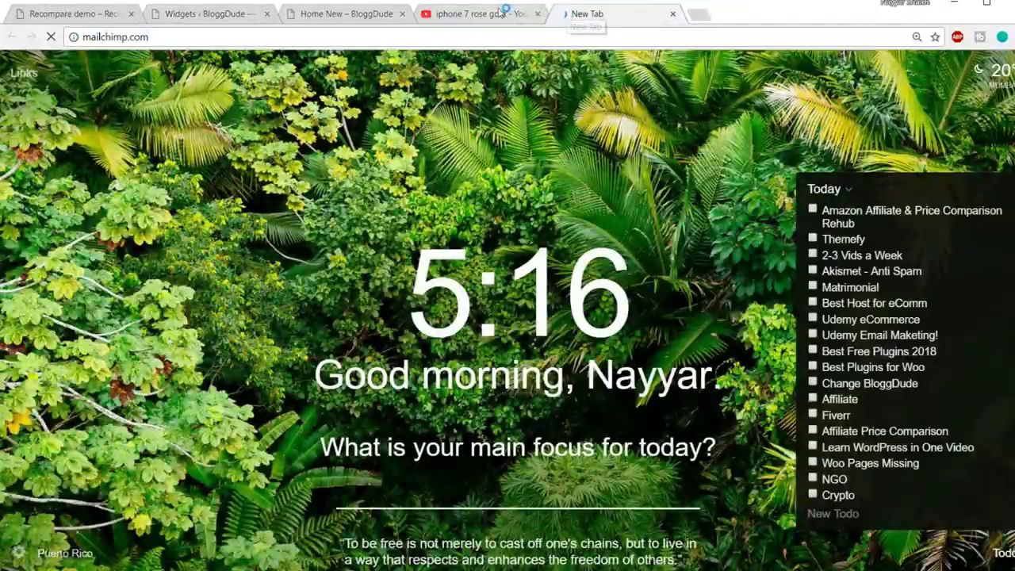
Step: On YouTube, page through your channel's Uploads shelf and open the full uploads list
left_click(503, 14)
left_click(88, 126)
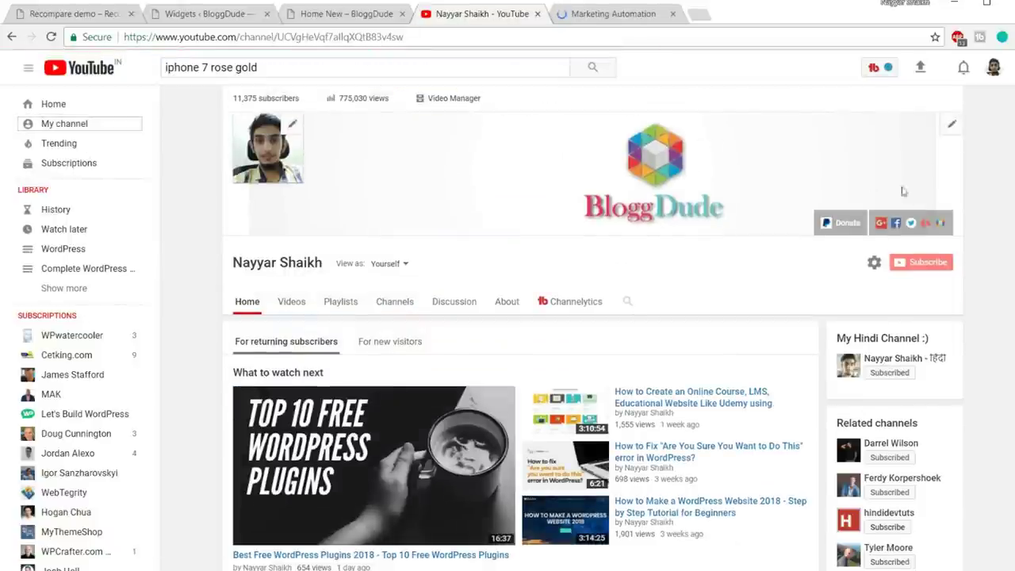
scroll(1002, 247, "down", 3)
scroll(1002, 246, "down", 4)
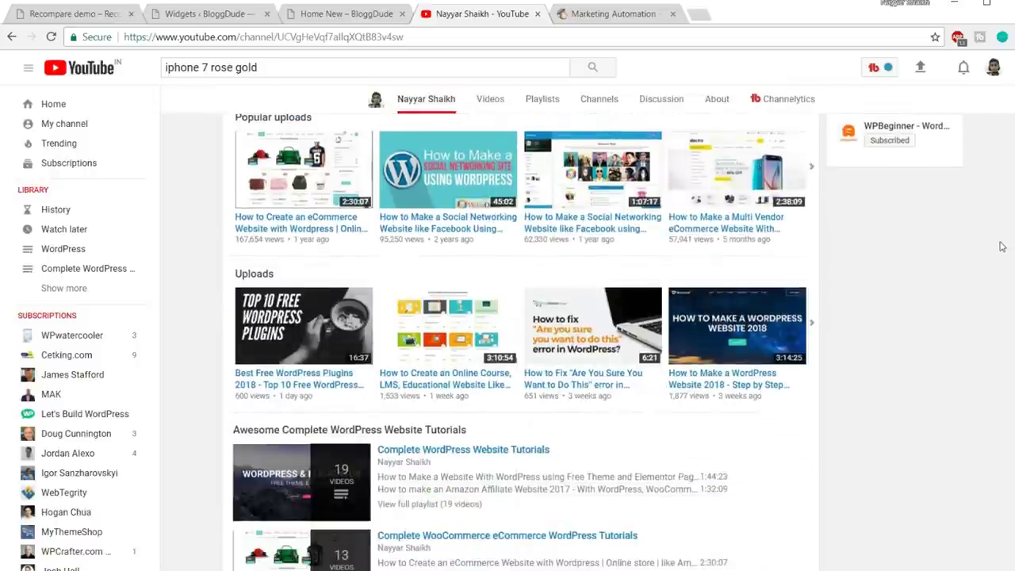
left_click(821, 323)
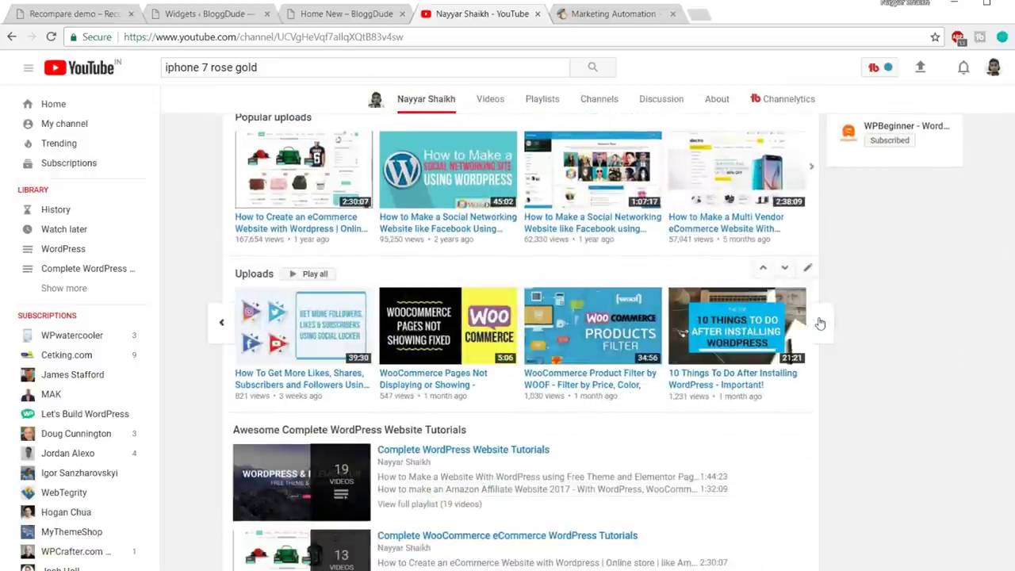
left_click(820, 322)
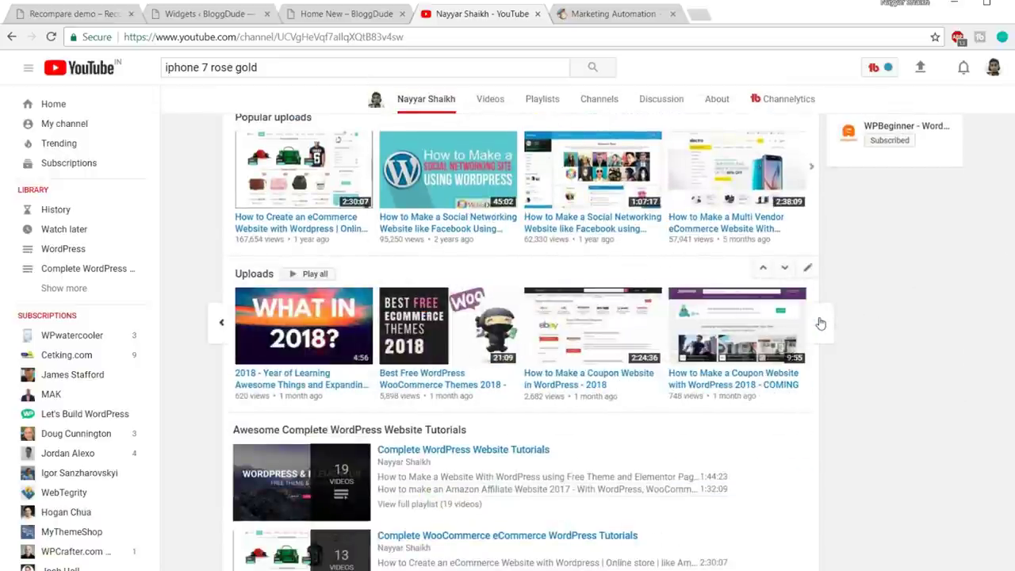
left_click(820, 323)
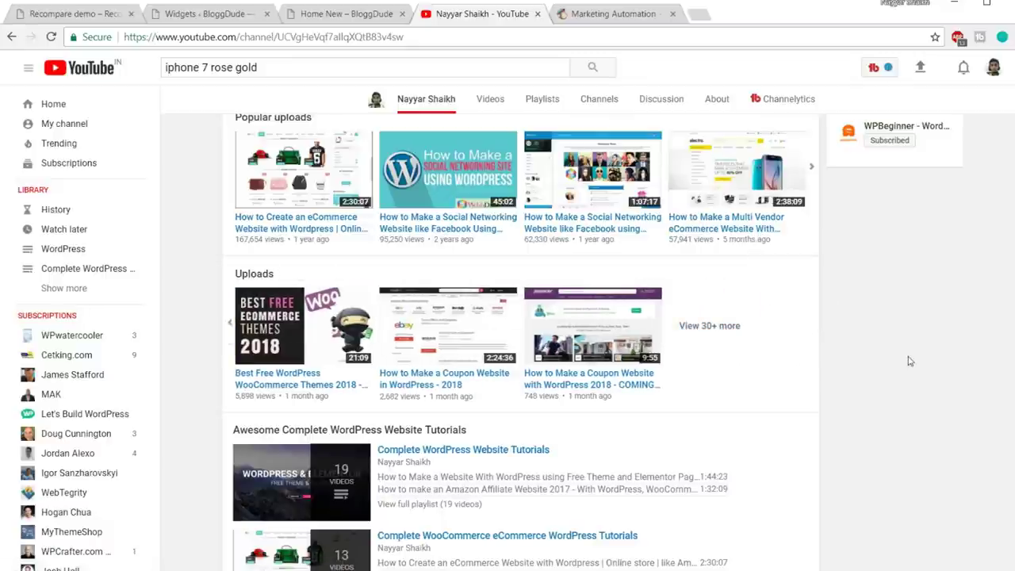
left_click(726, 331)
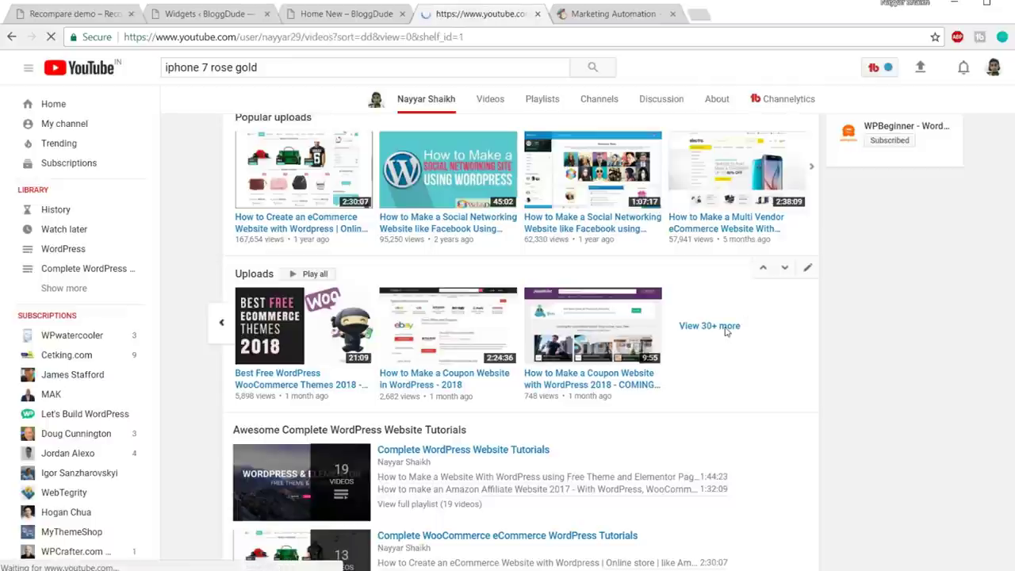
scroll(897, 327, "down", 2)
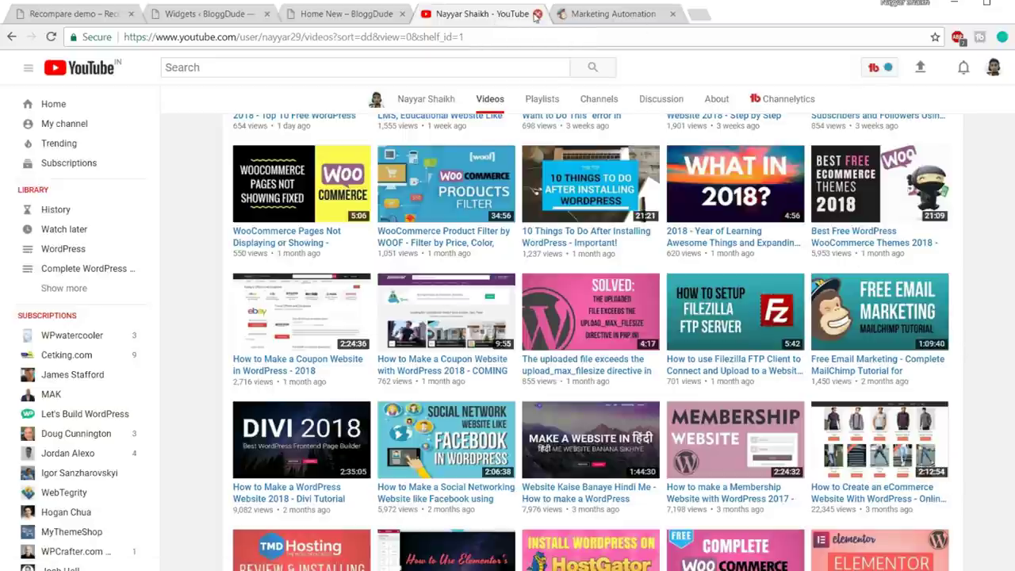
left_click(597, 11)
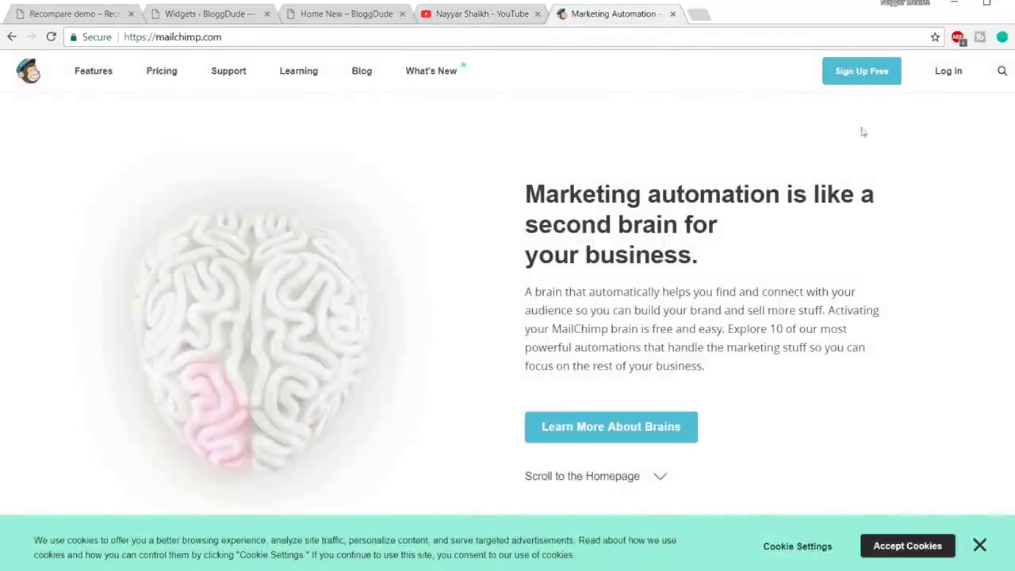
Step: Sign in to MailChimp via Log In, then return to the WordPress Widgets tab
left_click(958, 76)
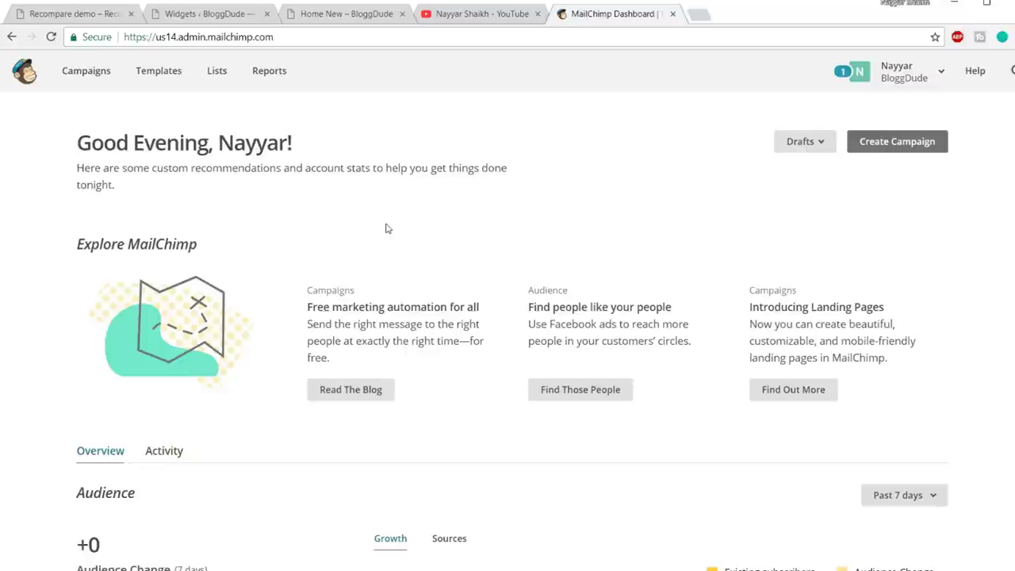
left_click(195, 25)
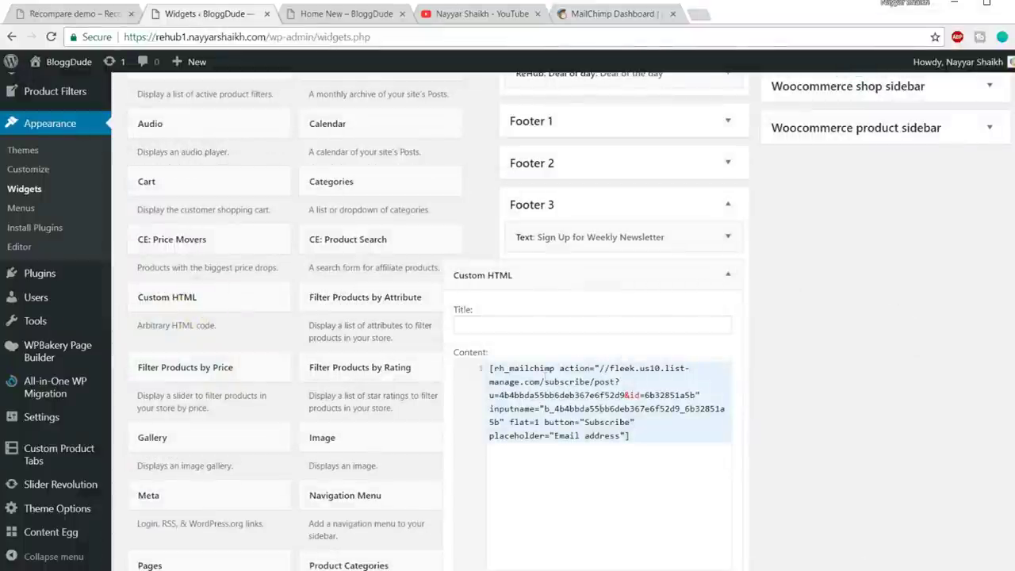
Step: Select the Footer 3 shortcode, compare with the demo signup form, then open MailChimp's Lists page
left_click(601, 409)
key("ctrl+a")
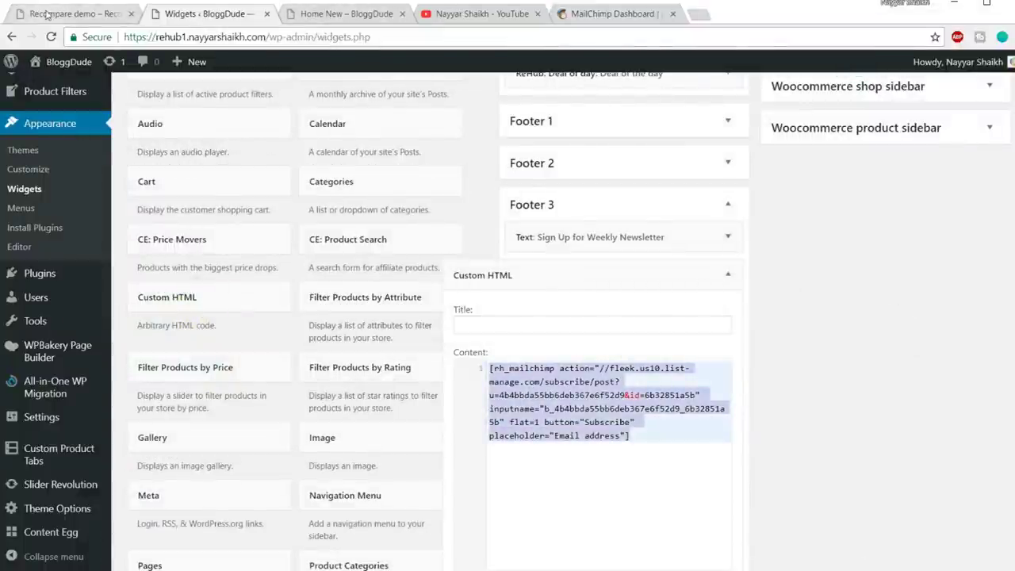
left_click(46, 15)
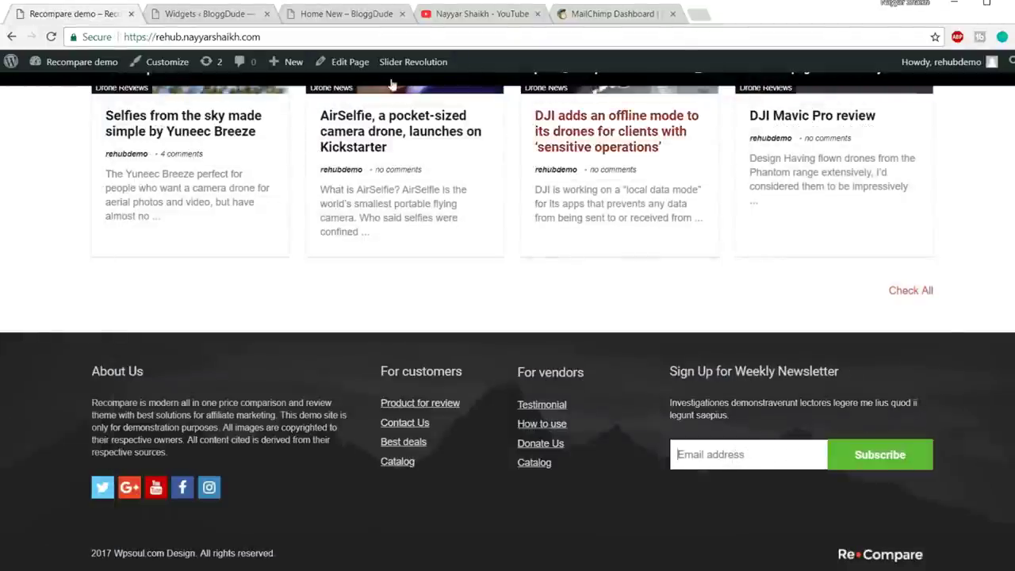
left_click(584, 15)
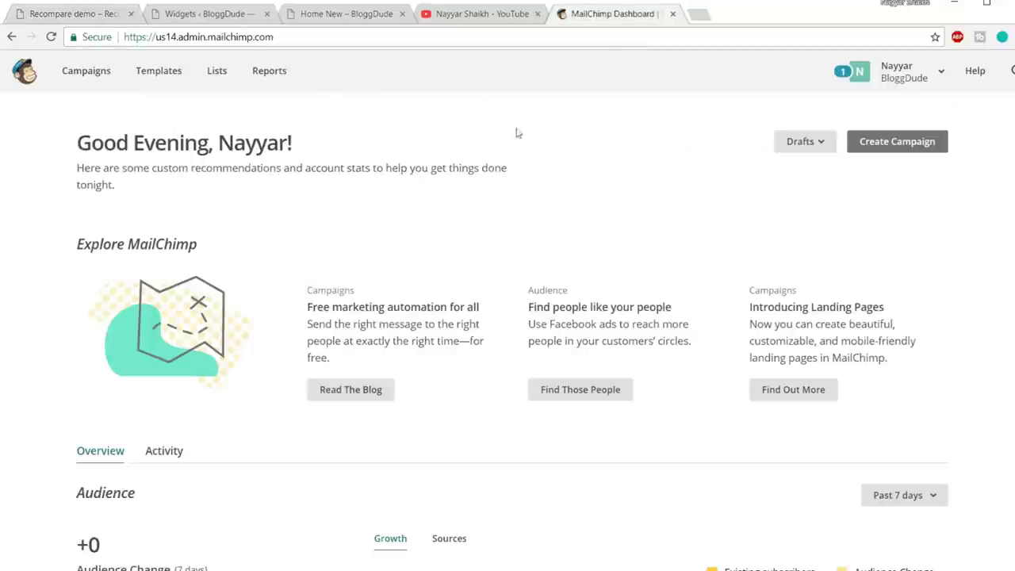
left_click(217, 77)
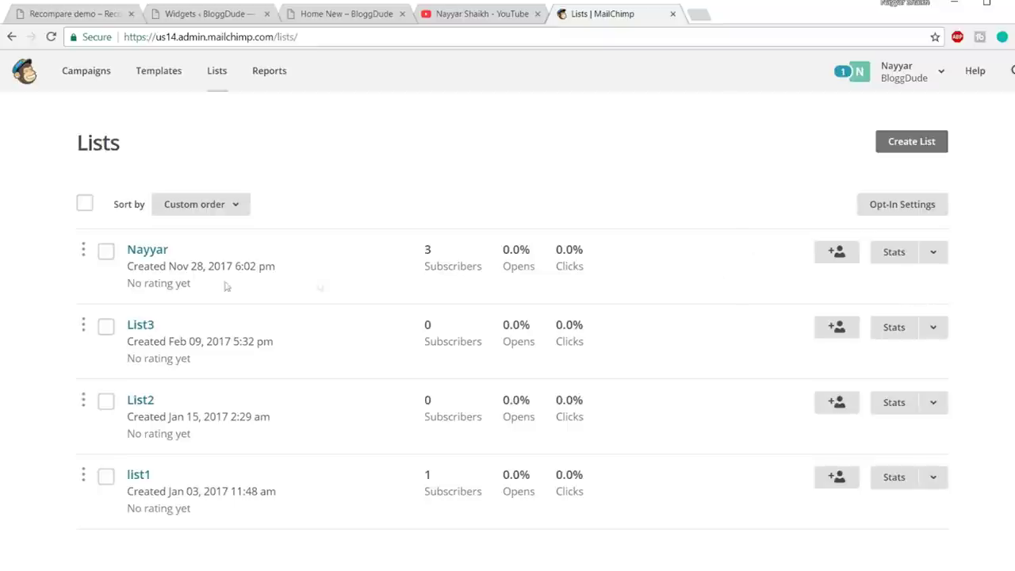
Step: Open the first audience list's embedded signup form code and enlarge the code box
left_click(154, 252)
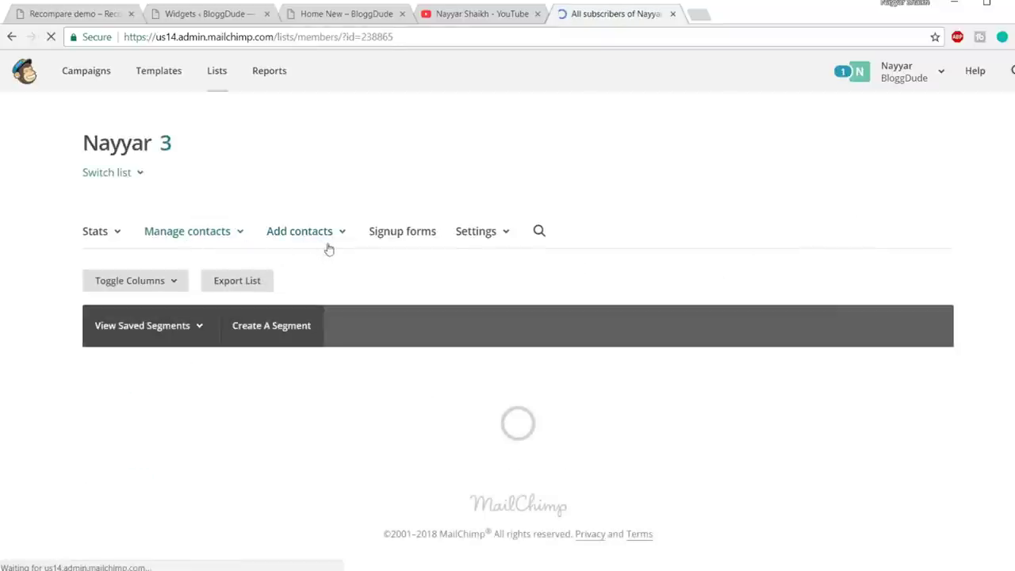
scroll(776, 237, "down", 1)
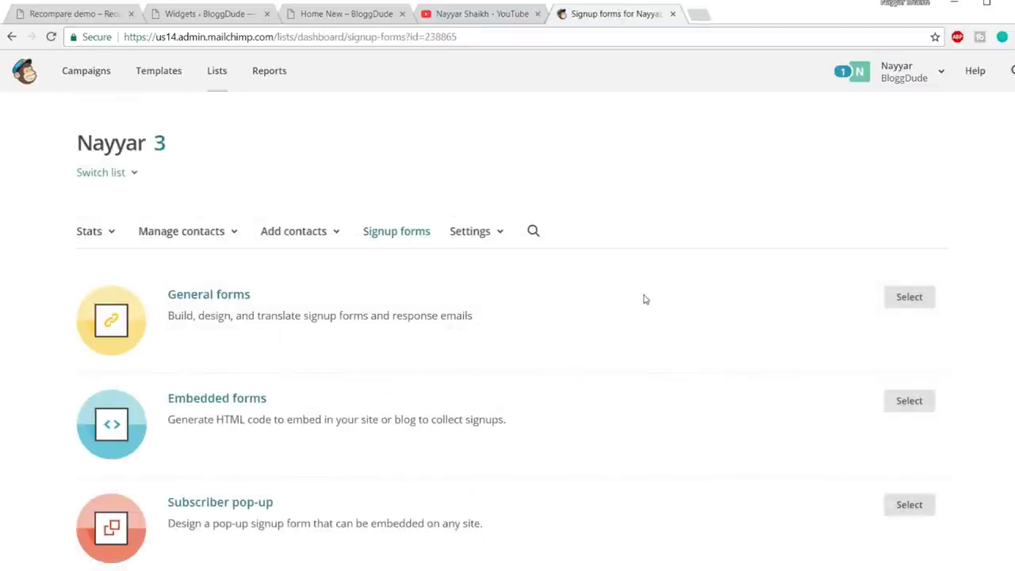
scroll(209, 320, "down", 2)
left_click(250, 260)
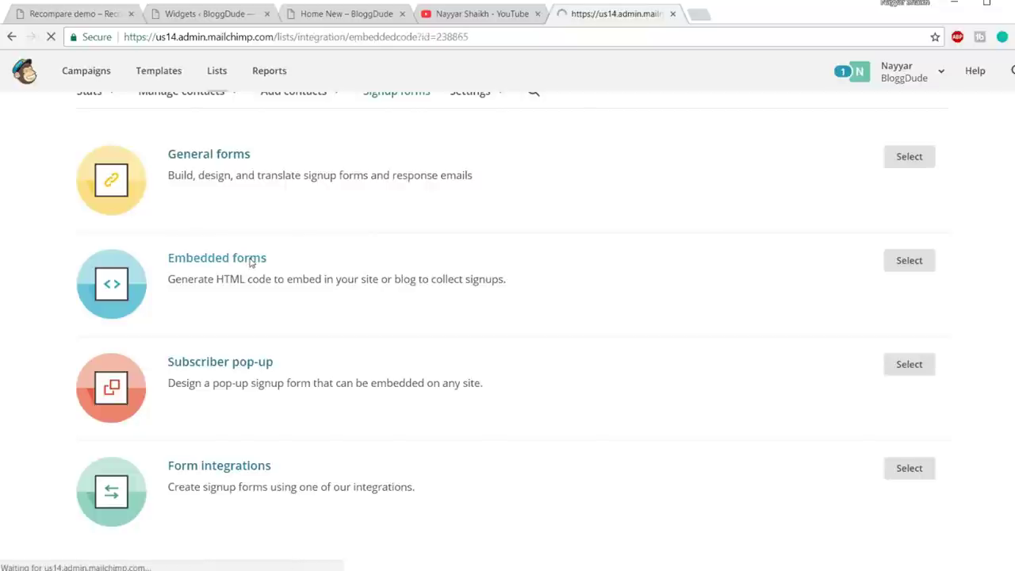
scroll(745, 285, "down", 4)
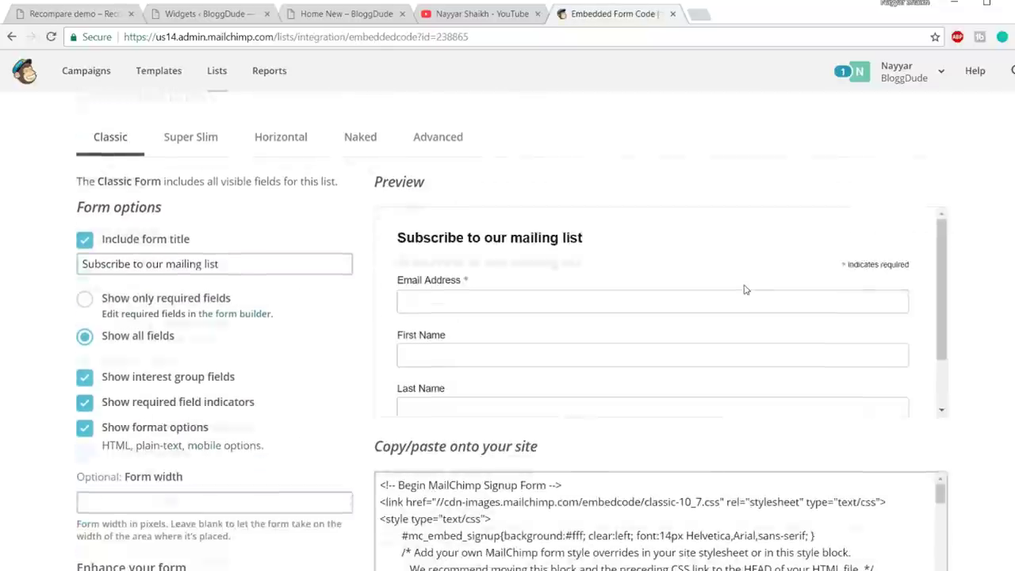
scroll(744, 285, "down", 3)
scroll(612, 358, "down", 3)
left_click_drag(944, 398, 944, 487)
scroll(580, 384, "down", 1)
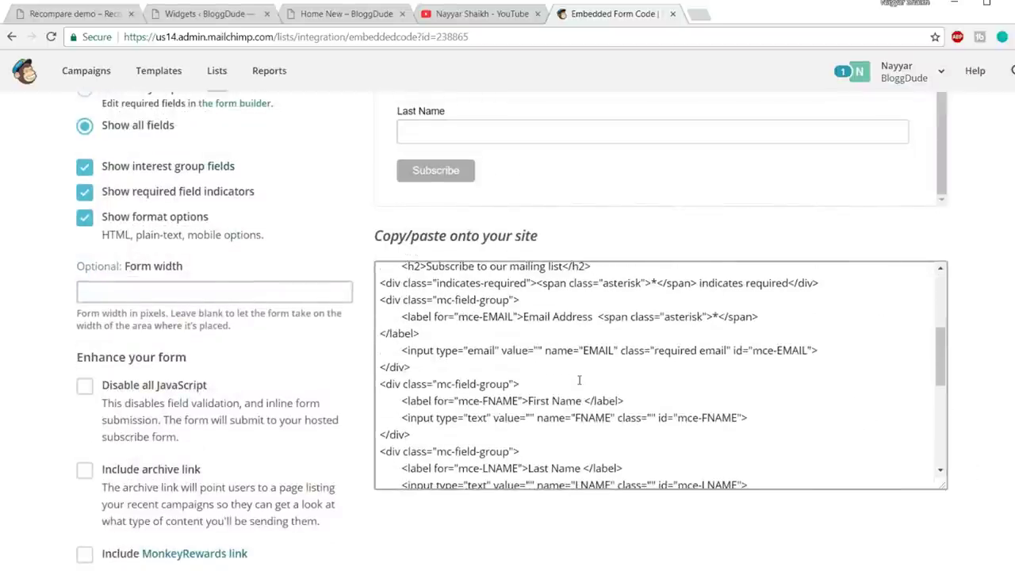
scroll(580, 380, "down", 4)
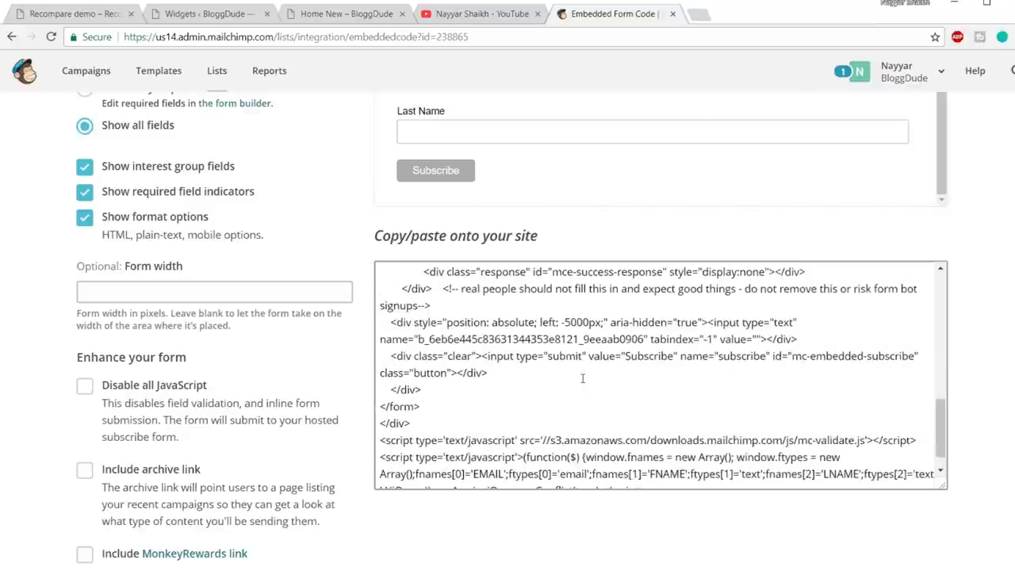
scroll(577, 383, "up", 10)
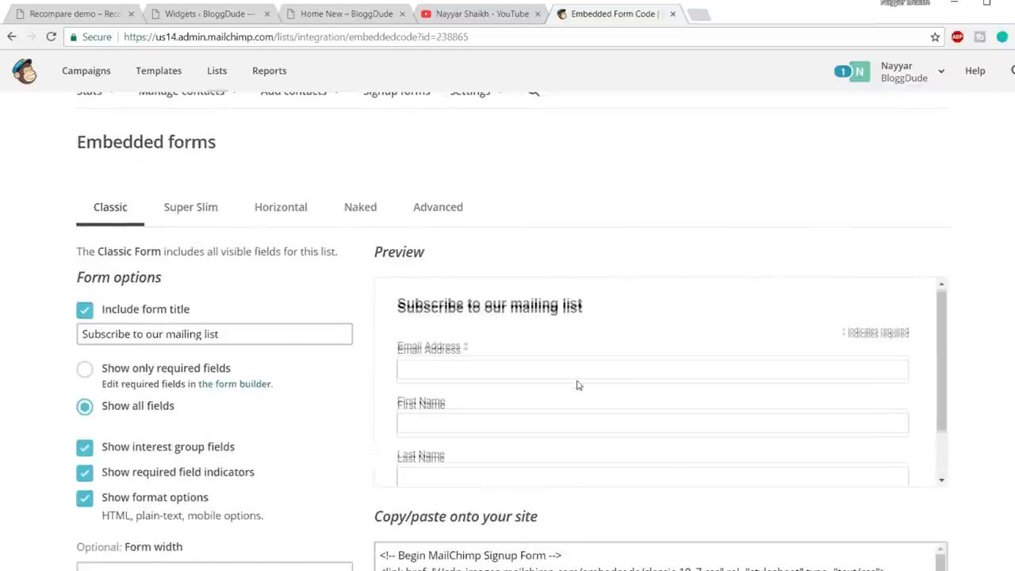
scroll(623, 347, "up", 2)
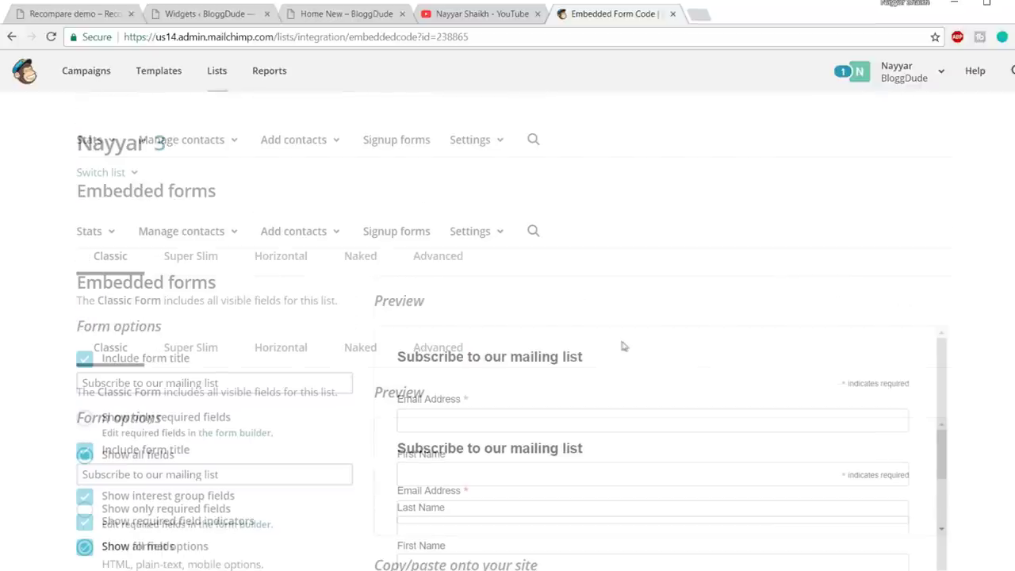
Step: Switch the form to Super Slim and copy the form's action URL from the embed code
left_click(204, 357)
scroll(763, 347, "down", 2)
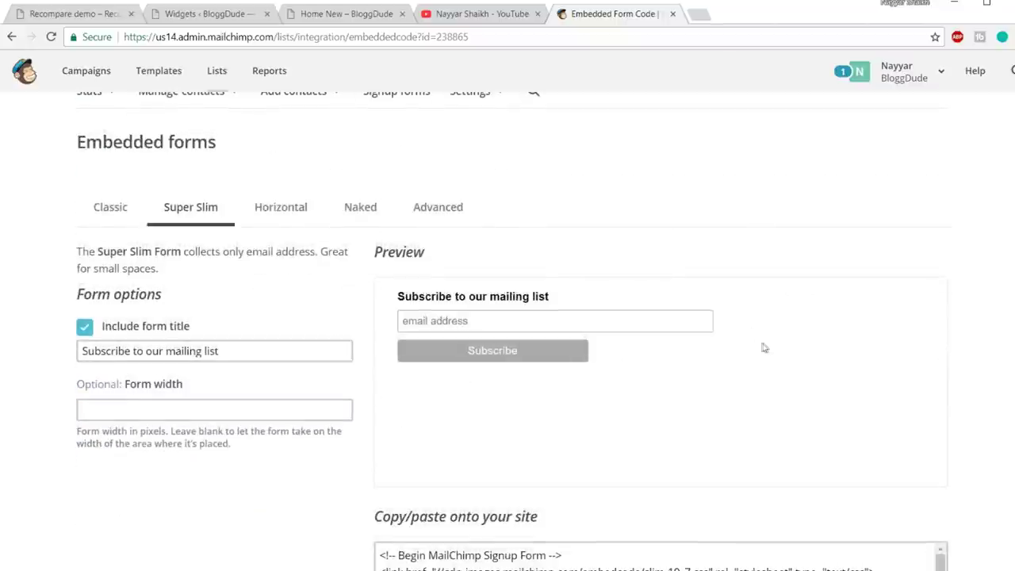
scroll(864, 293, "down", 3)
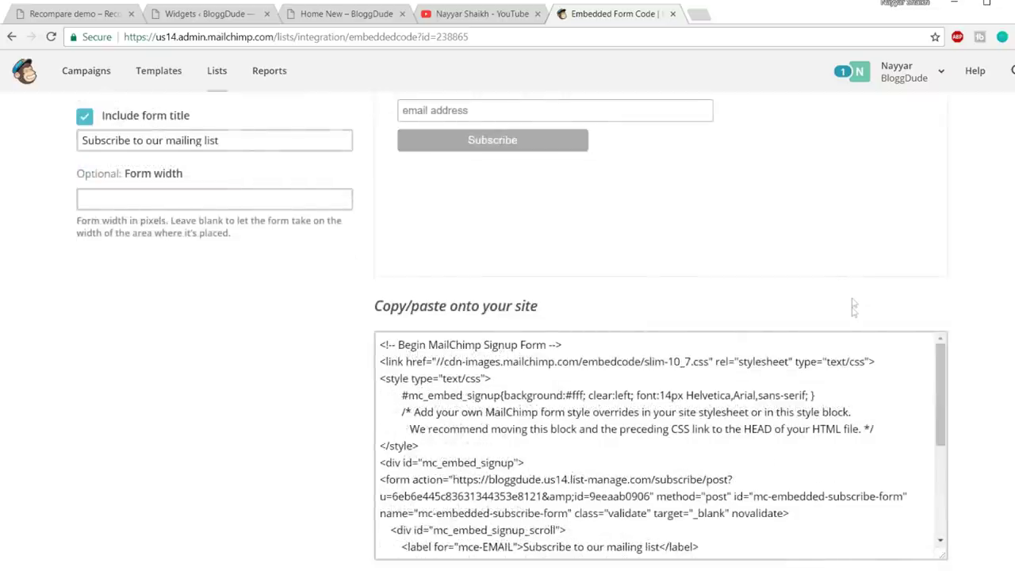
scroll(586, 425, "down", 2)
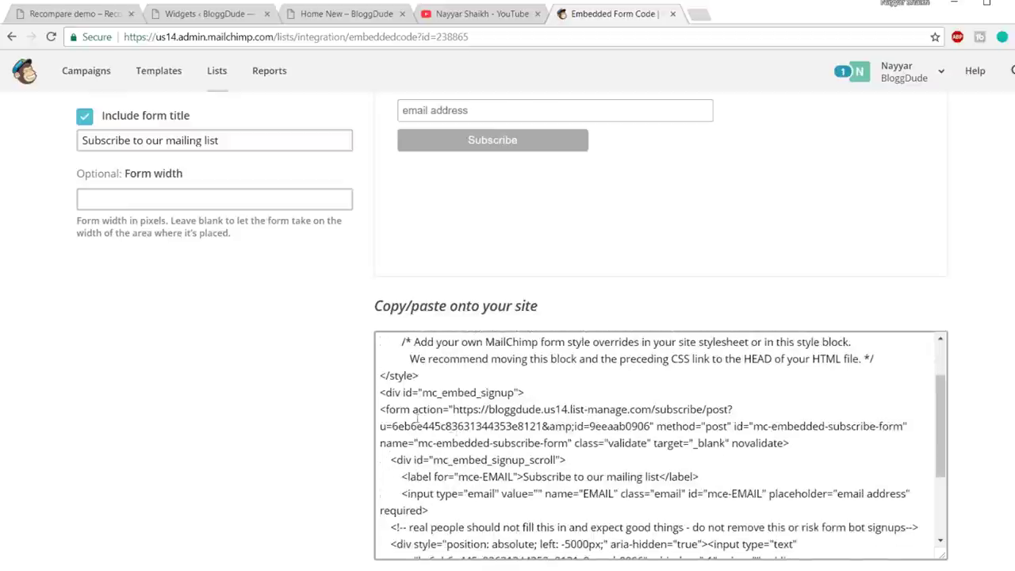
left_click_drag(384, 408, 569, 444)
key("ctrl+a")
left_click(570, 444)
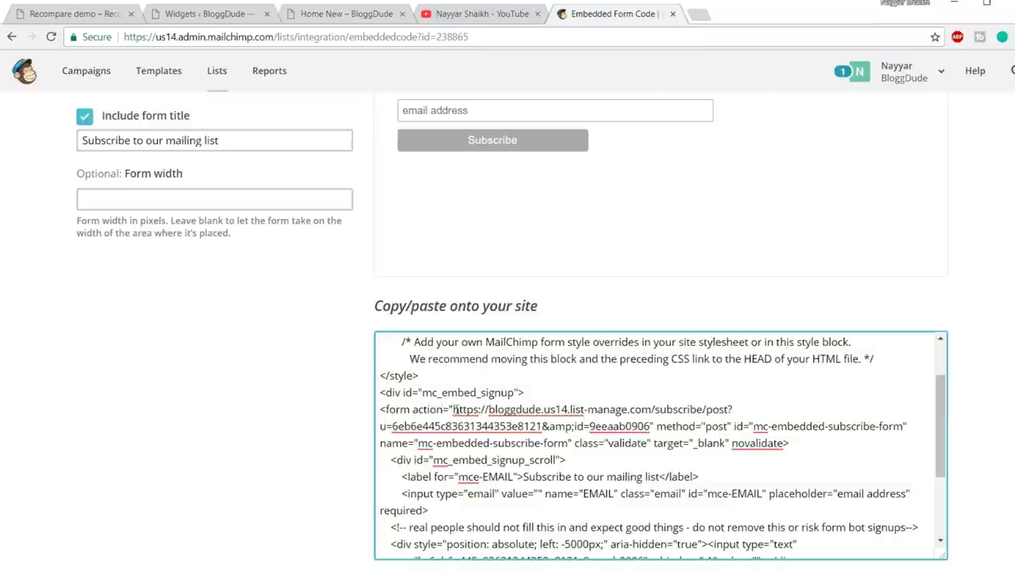
key("ctrl+a")
left_click(453, 409)
key("shift+Down")
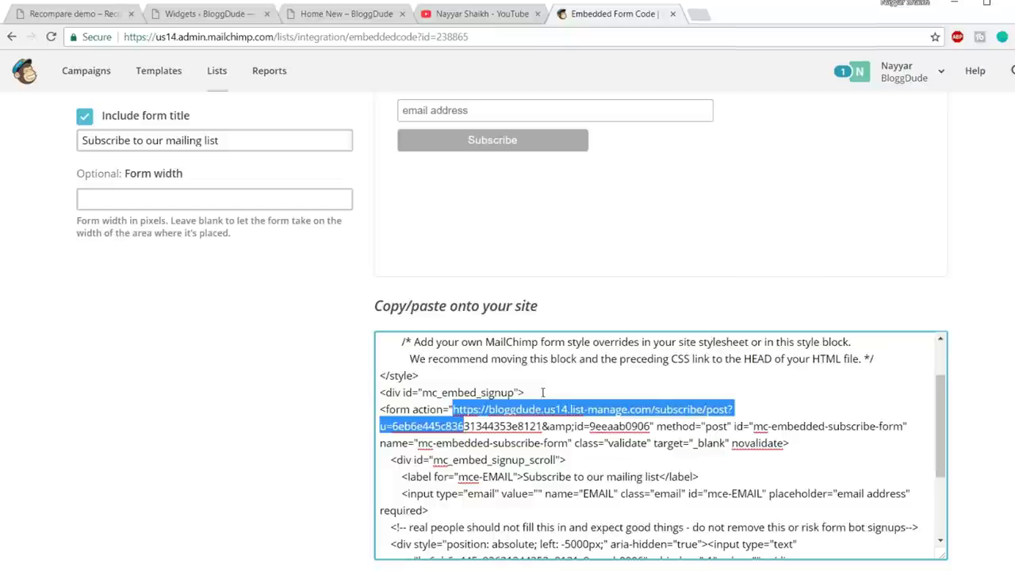
key("shift+Right")
key("shift+Right")
key("shift+Right")
key("shift+Right")
key("shift+Right")
key("shift+Right")
key("shift+Right")
key("shift+Right")
key("shift+Right")
key("shift+Right")
key("shift+Right")
key("shift+Right")
key("shift+Right")
key("shift+Right")
key("shift+Right")
key("shift+Right")
key("shift+Right")
key("shift+Right")
key("shift+Right")
key("shift+Right")
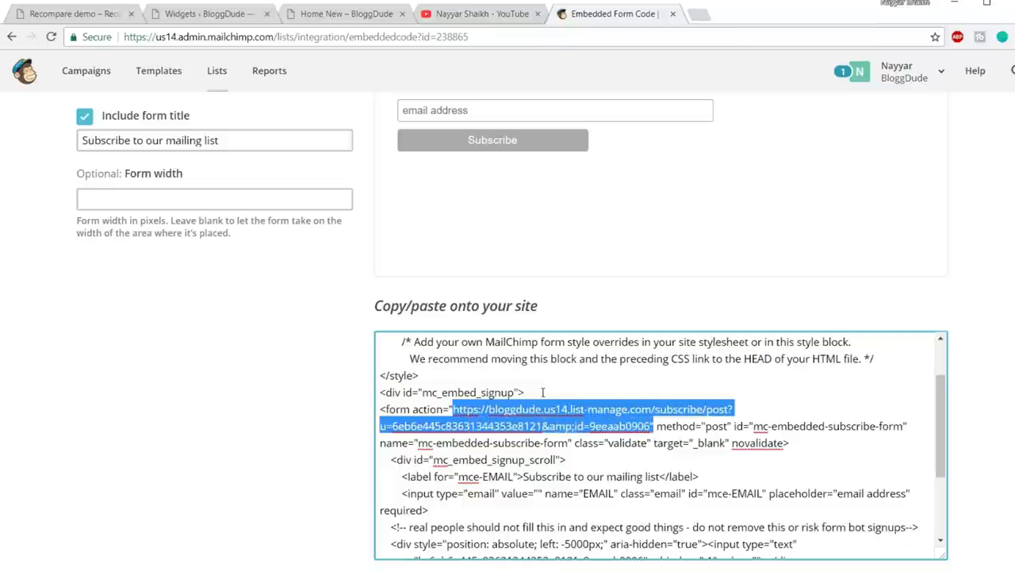
key("ctrl+c")
Step: Replace the old subscribe URL in Footer 3's rh_mailchimp shortcode with the copied MailChimp URL
left_click(208, 13)
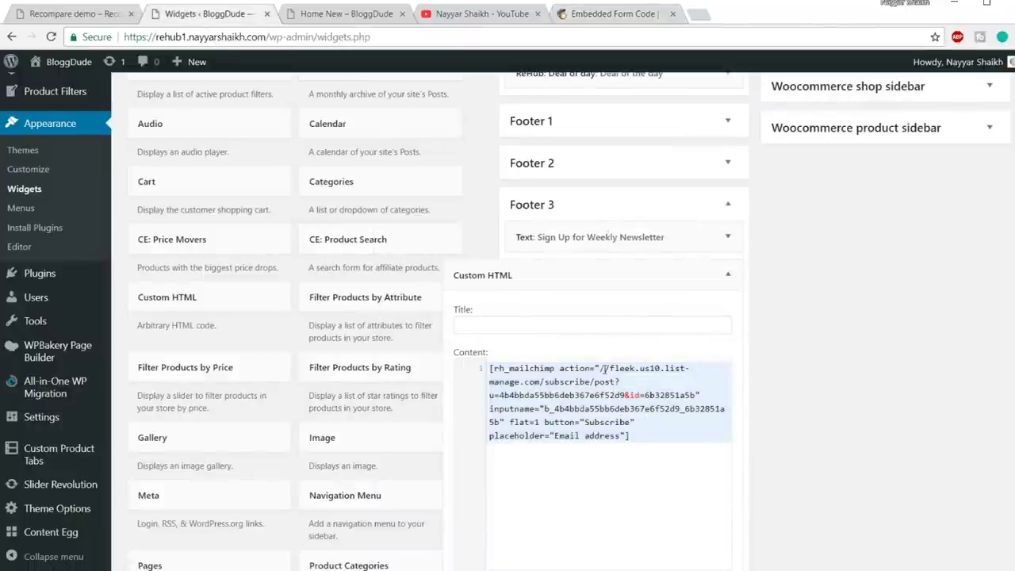
left_click_drag(601, 368, 687, 395)
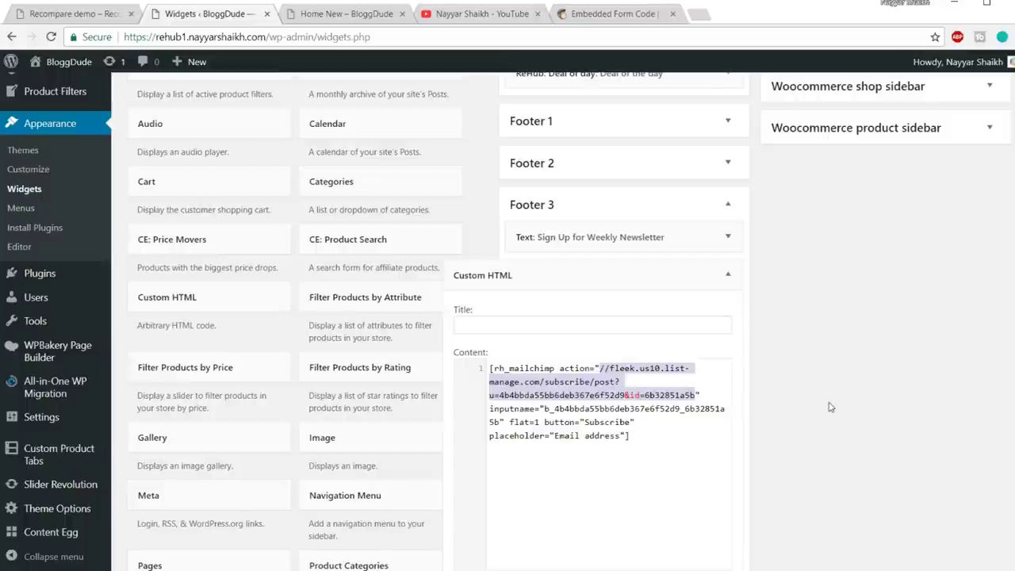
key("BackSpace")
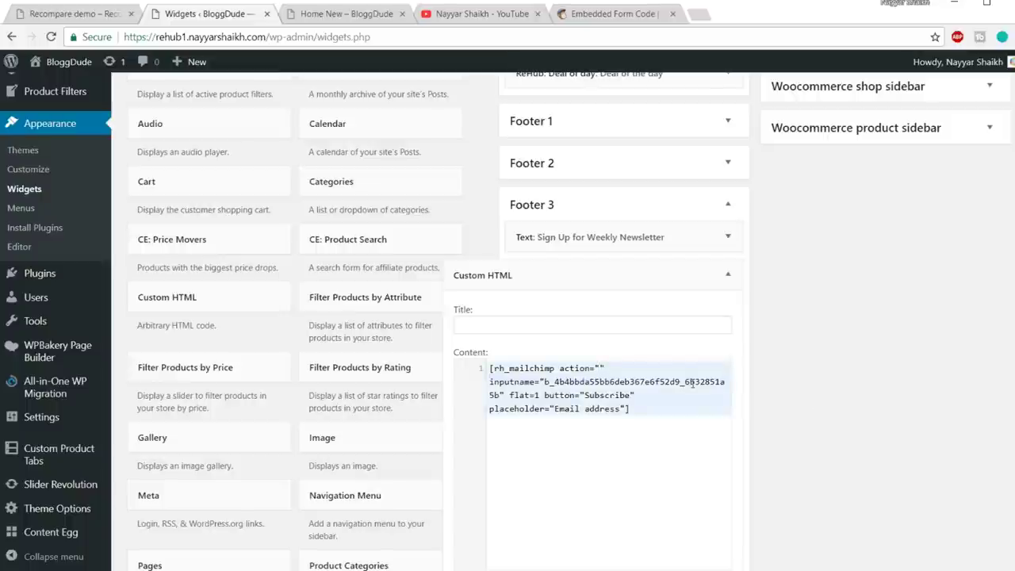
key("ctrl+v")
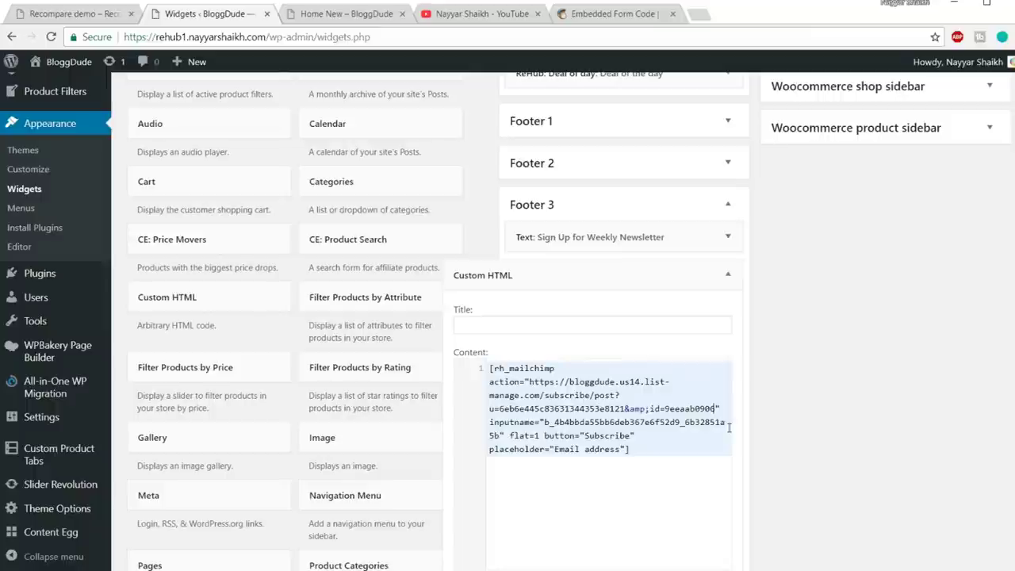
Step: Save the Footer 3 Custom HTML widget and bring up the Home New page
left_click(585, 16)
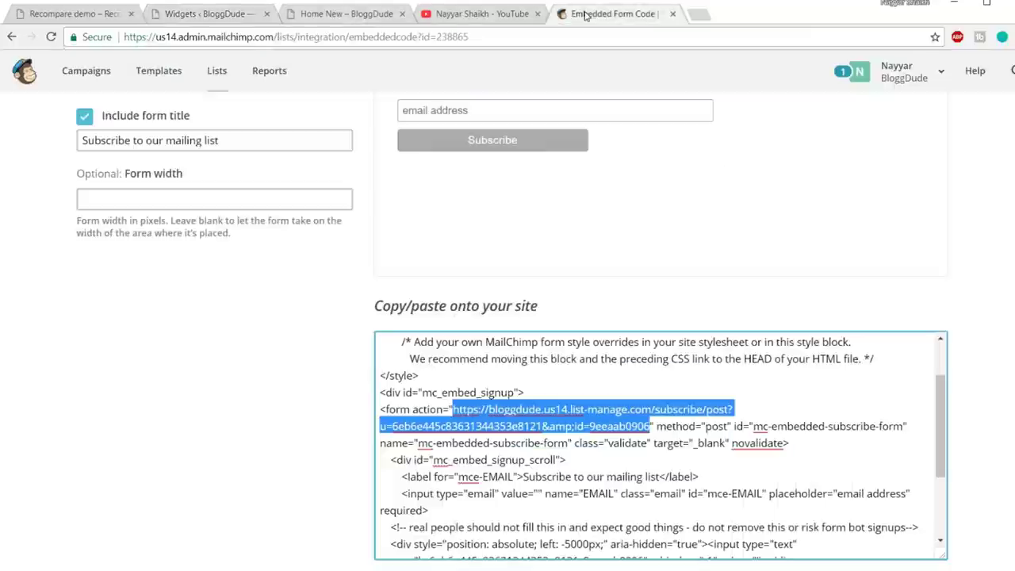
left_click(226, 16)
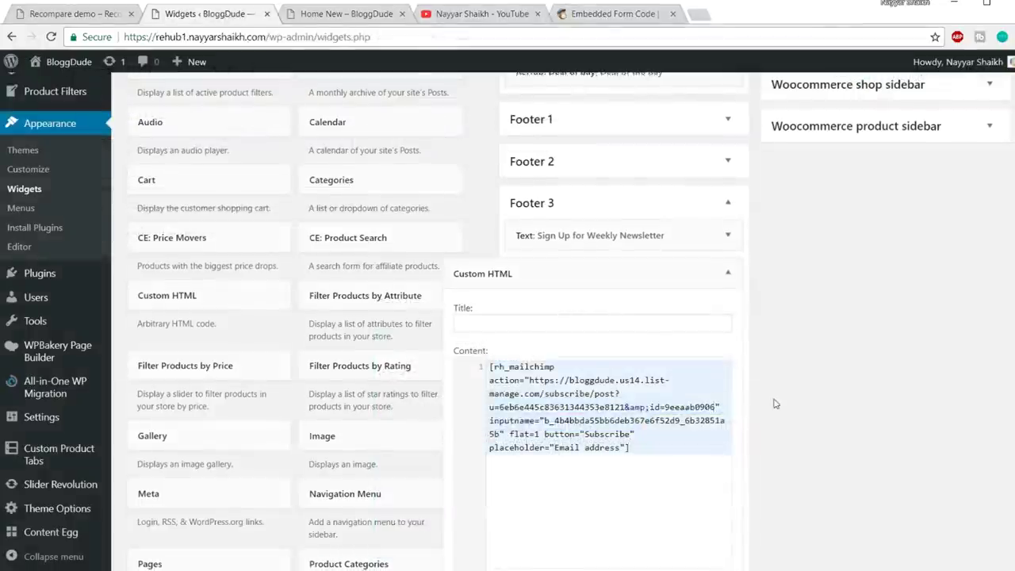
scroll(714, 381, "down", 3)
left_click(717, 379)
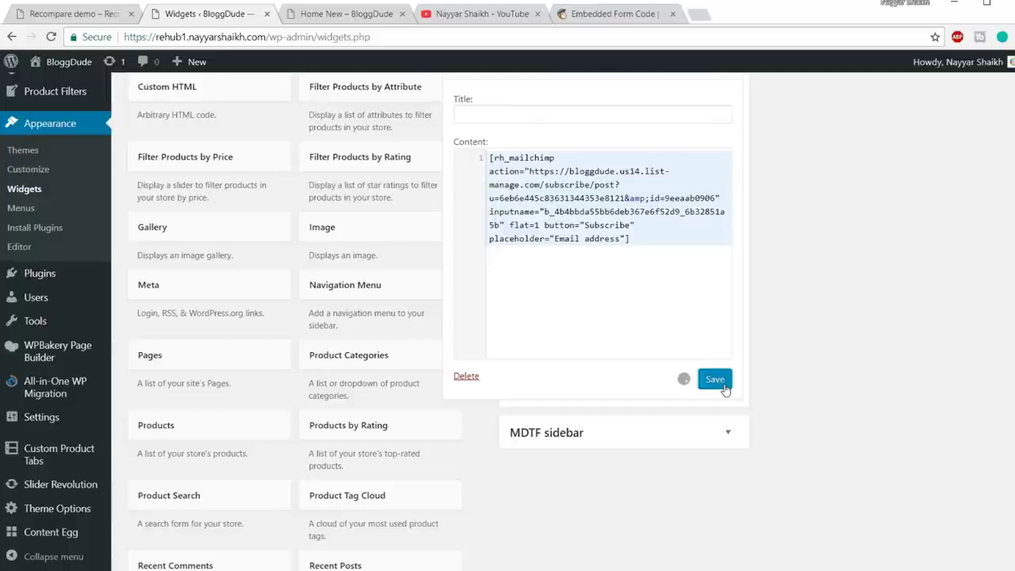
left_click(346, 16)
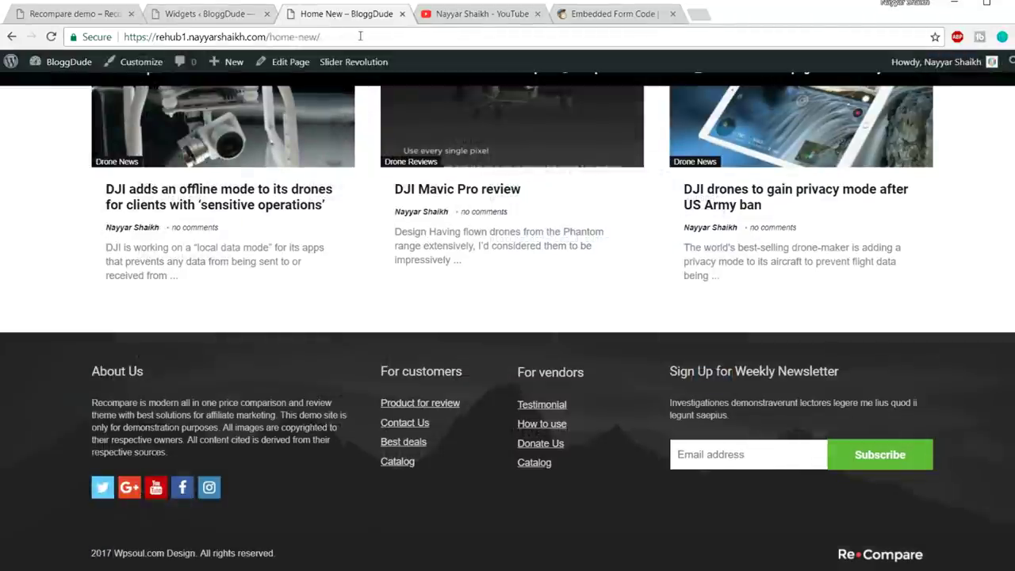
Step: Reload the live Home New page and submit a test e-mail address through the footer newsletter form
left_click(360, 35)
key("Return")
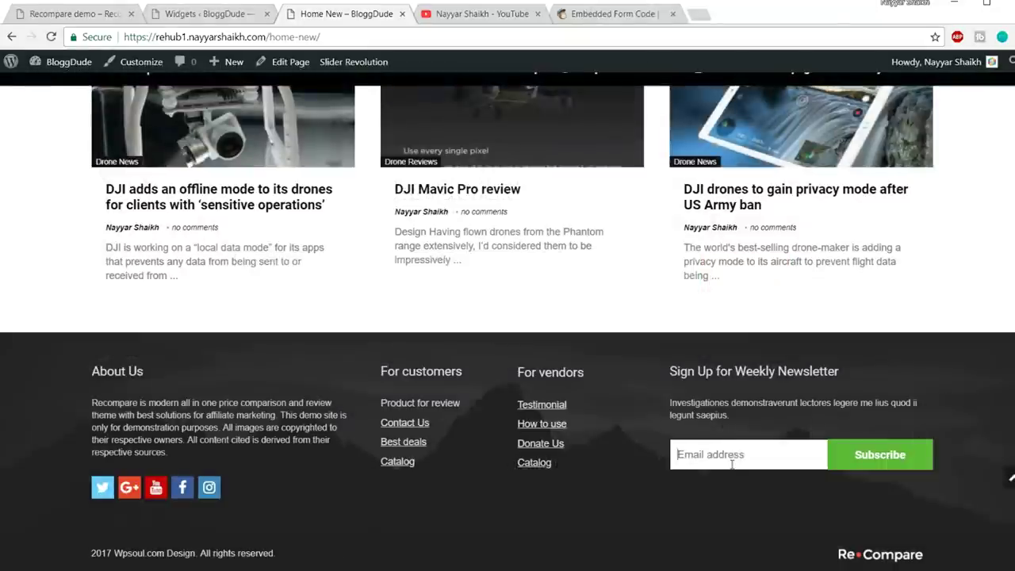
left_click(759, 454)
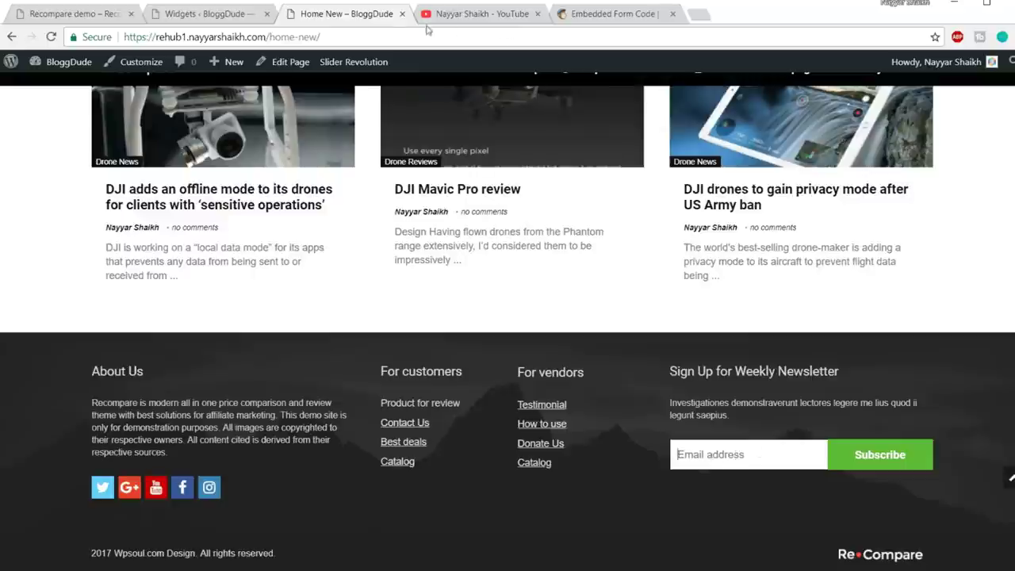
left_click(574, 14)
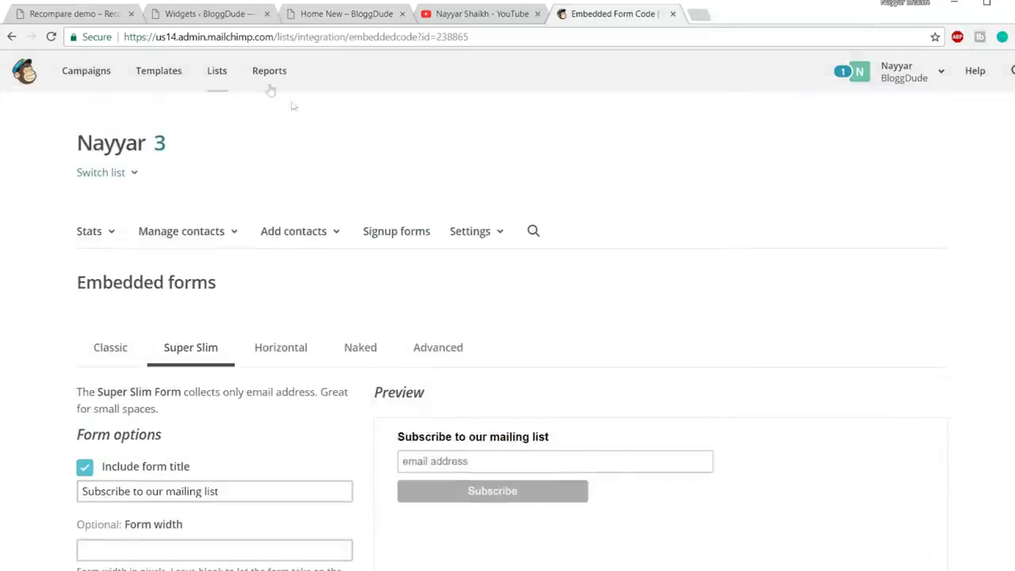
left_click(218, 73)
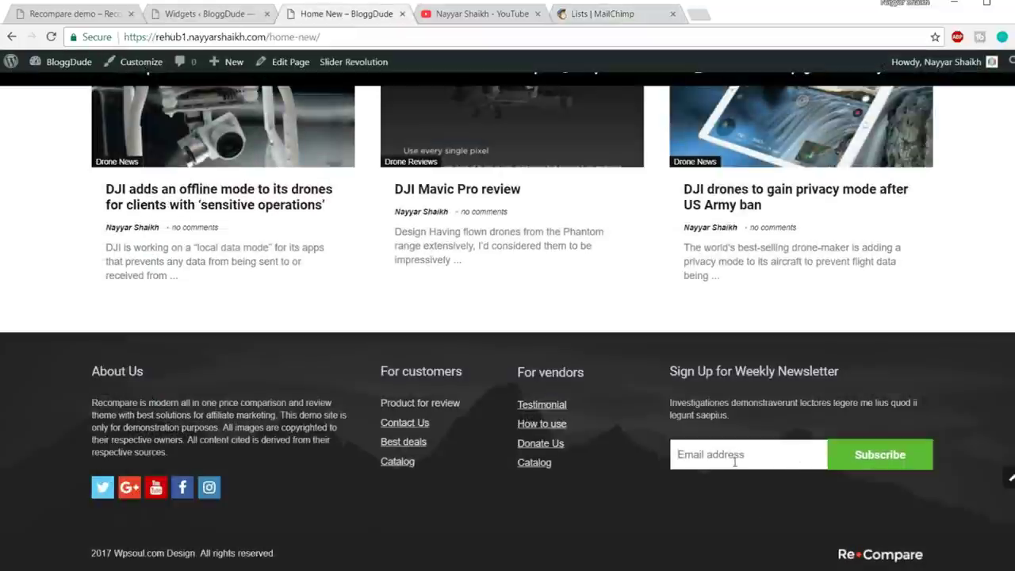
left_click(747, 458)
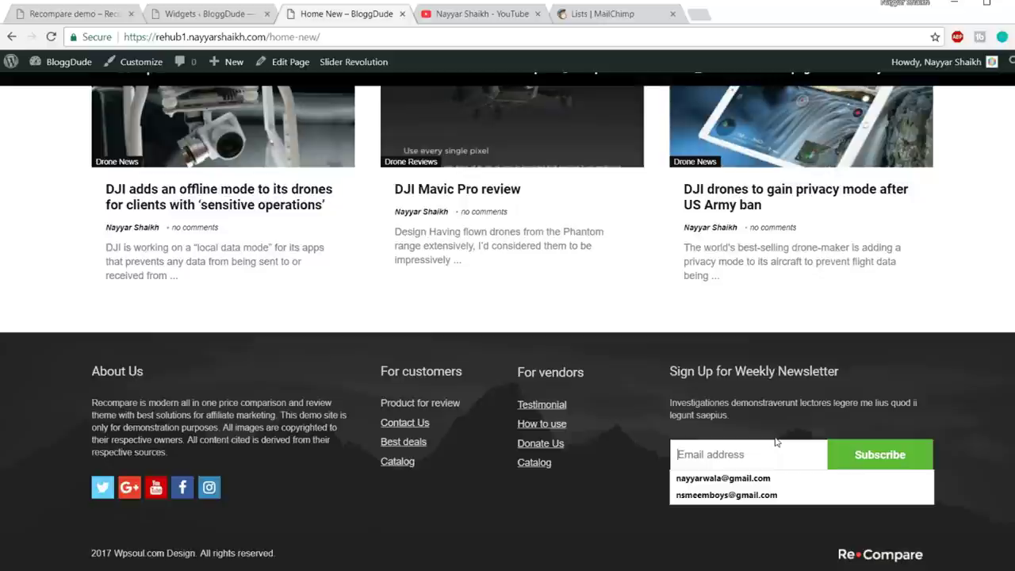
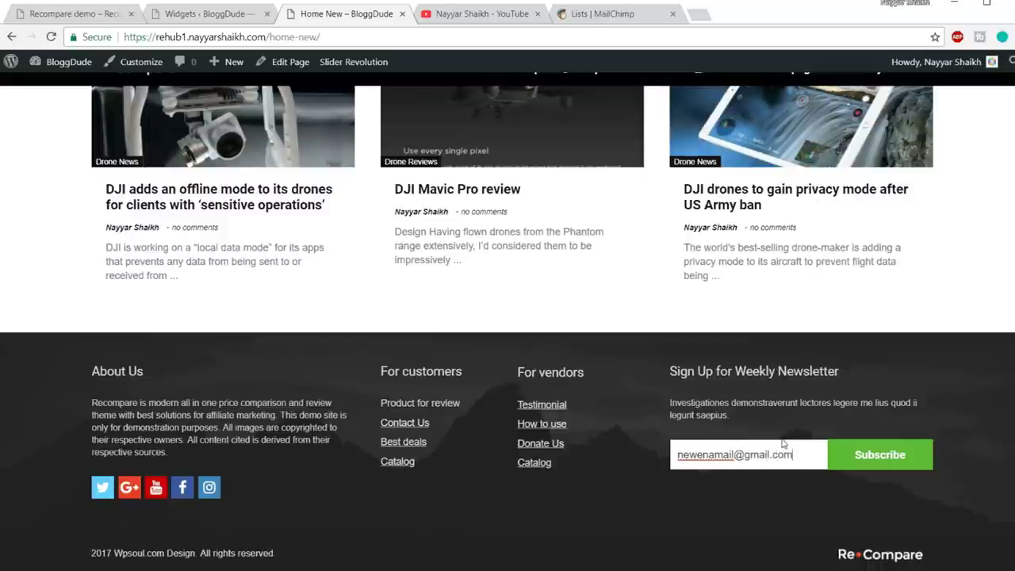
left_click(872, 458)
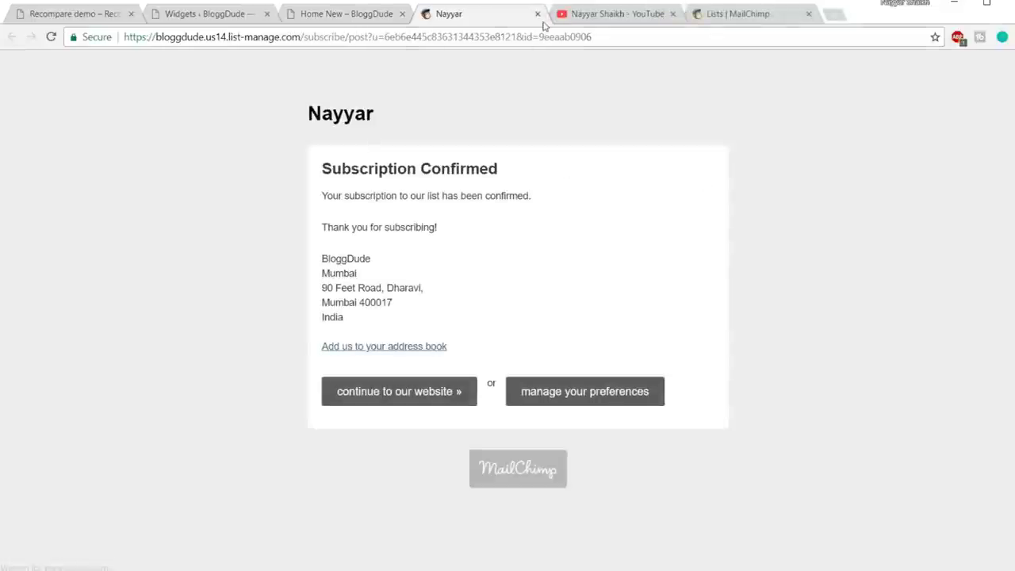
Step: Refresh the MailChimp lists to confirm the new subscriber, then collapse the Custom HTML widget
left_click(538, 14)
left_click(605, 16)
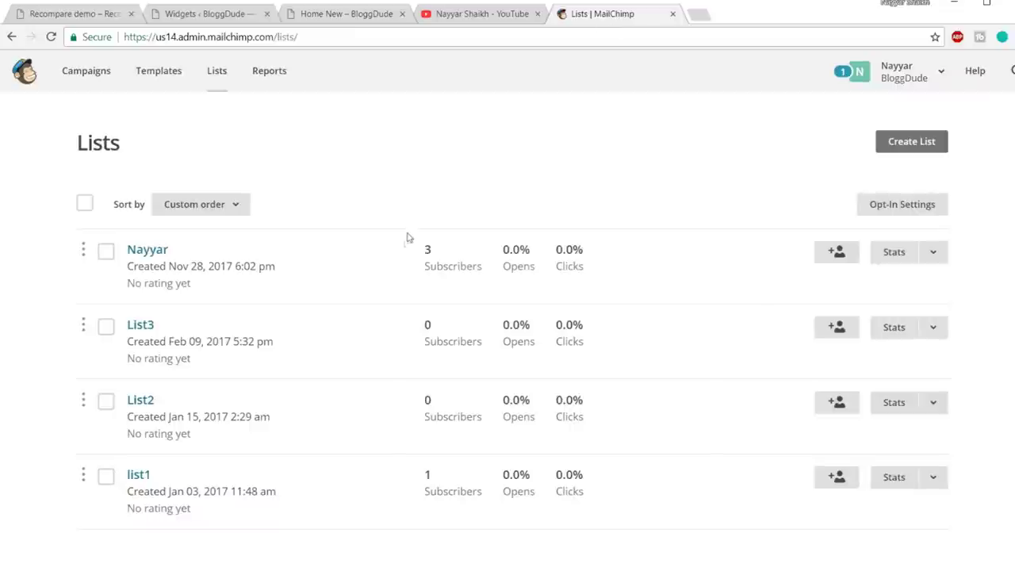
left_click(518, 36)
key("Return")
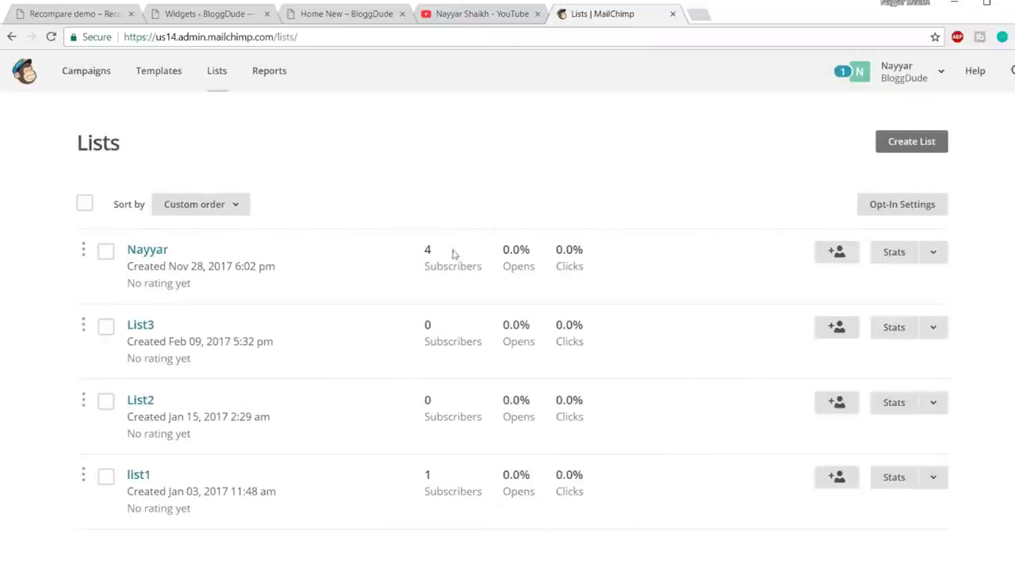
left_click(192, 19)
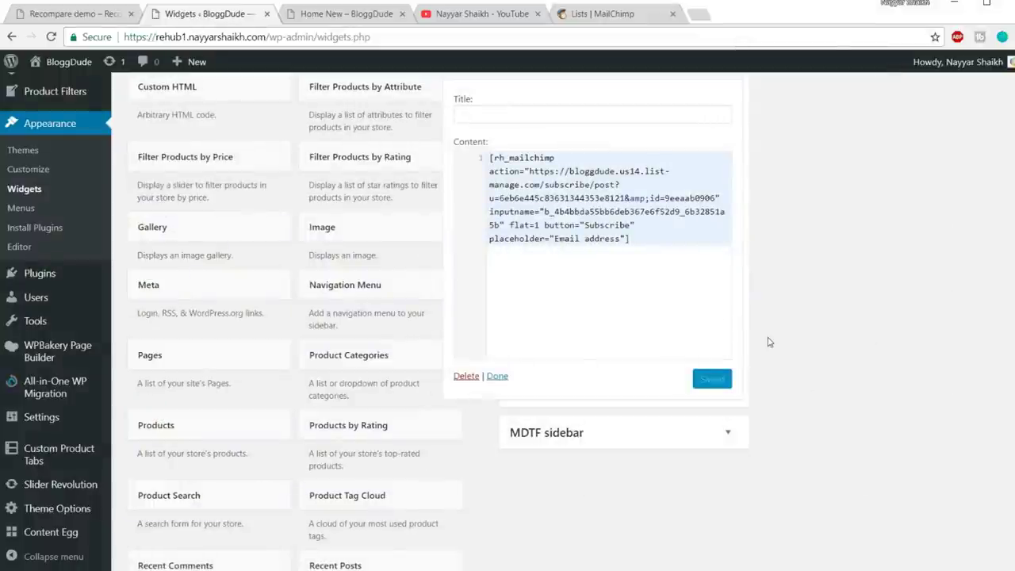
scroll(775, 324, "up", 3)
left_click(711, 209)
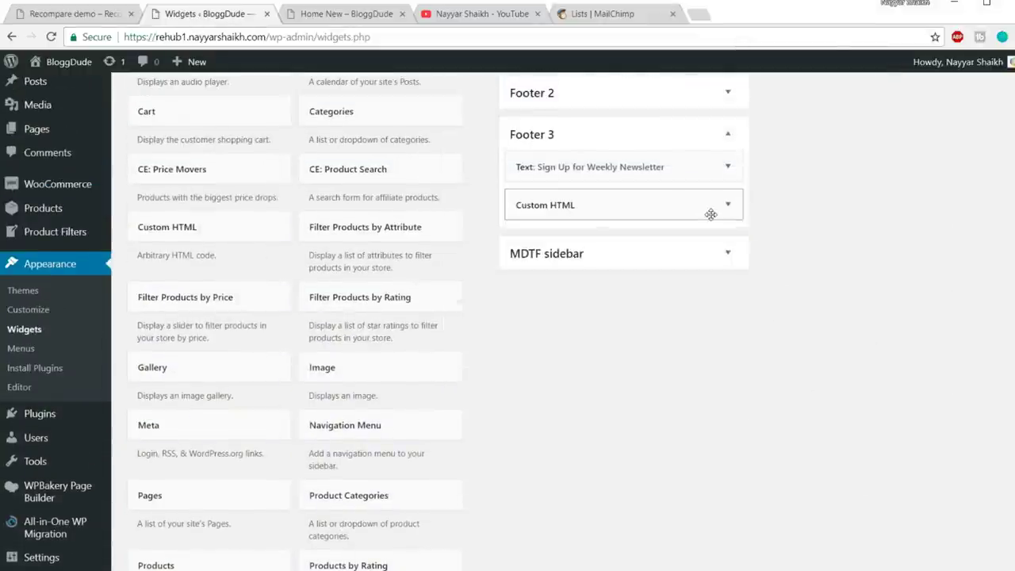
left_click(672, 14)
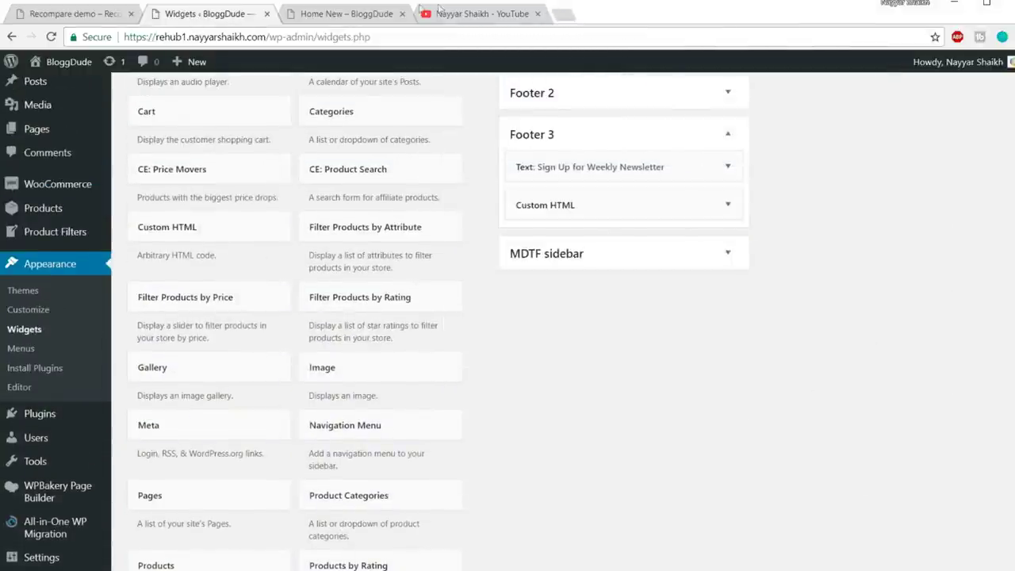
Step: Inspect the footer copyright line on the live home page, then return to the Widgets page
left_click(354, 14)
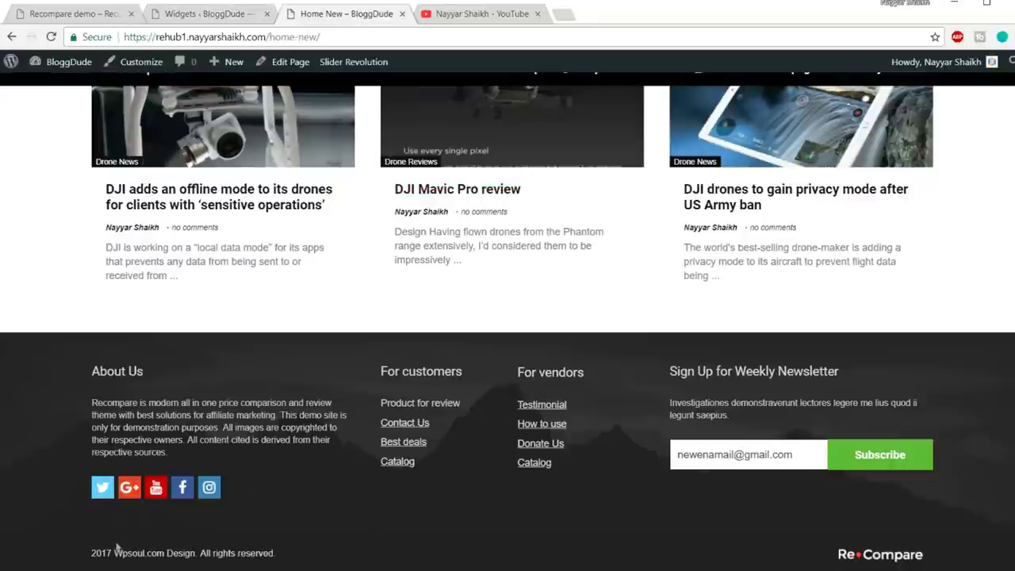
left_click_drag(92, 553, 339, 543)
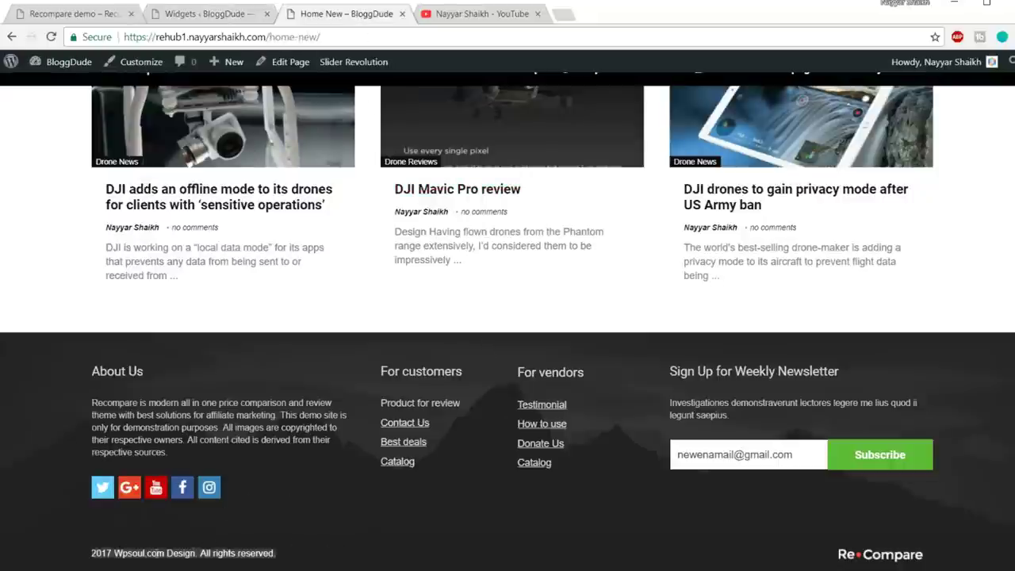
left_click(109, 562)
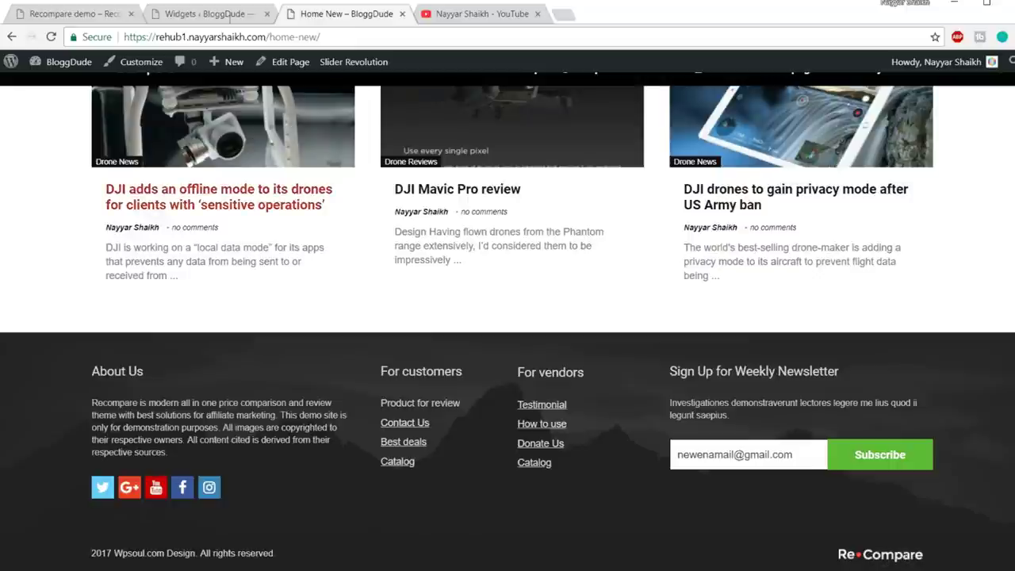
left_click(206, 13)
scroll(100, 312, "down", 3)
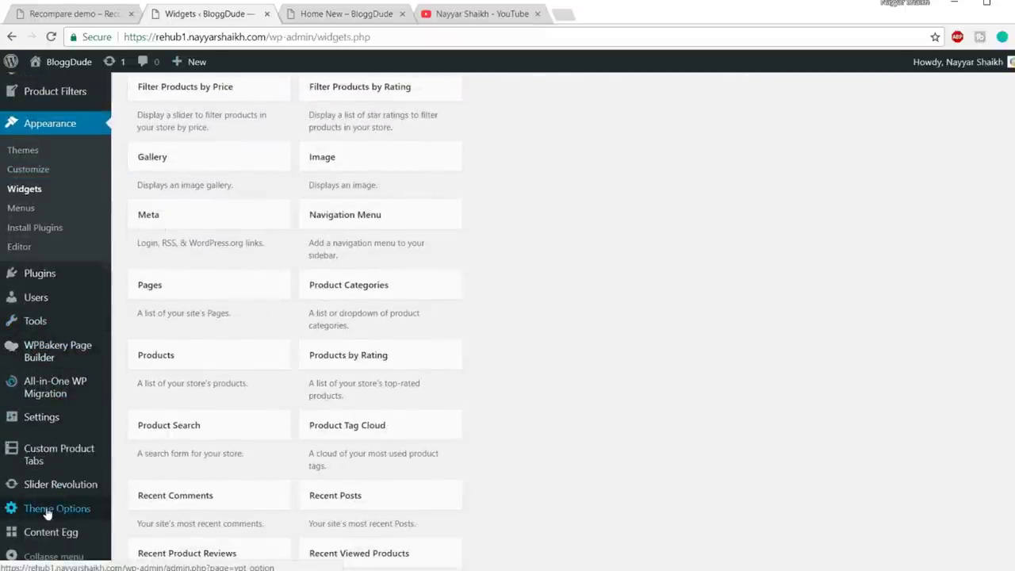
Step: Open the theme options' Footer settings and compare them with the live footer
left_click(45, 512)
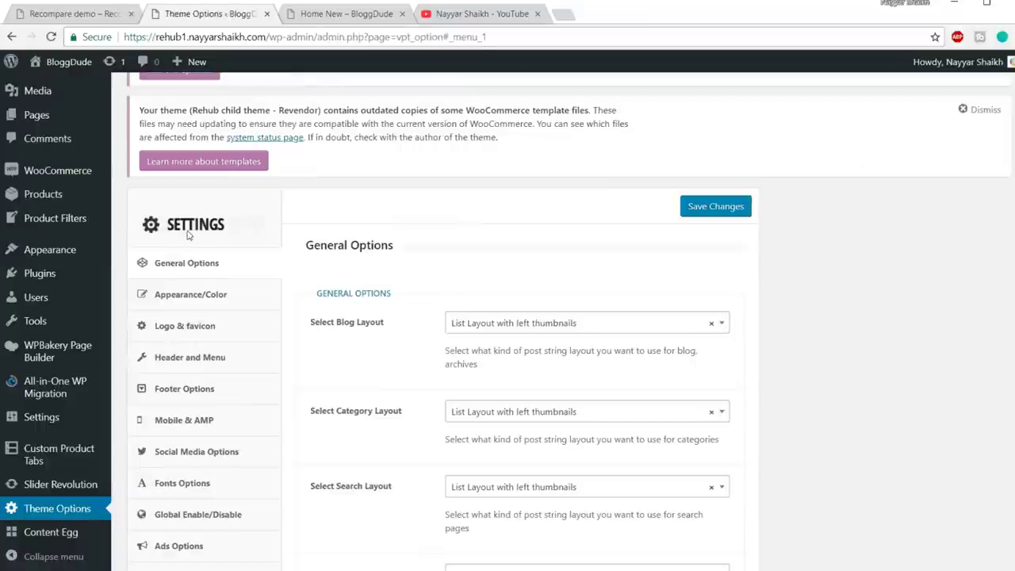
left_click(219, 319)
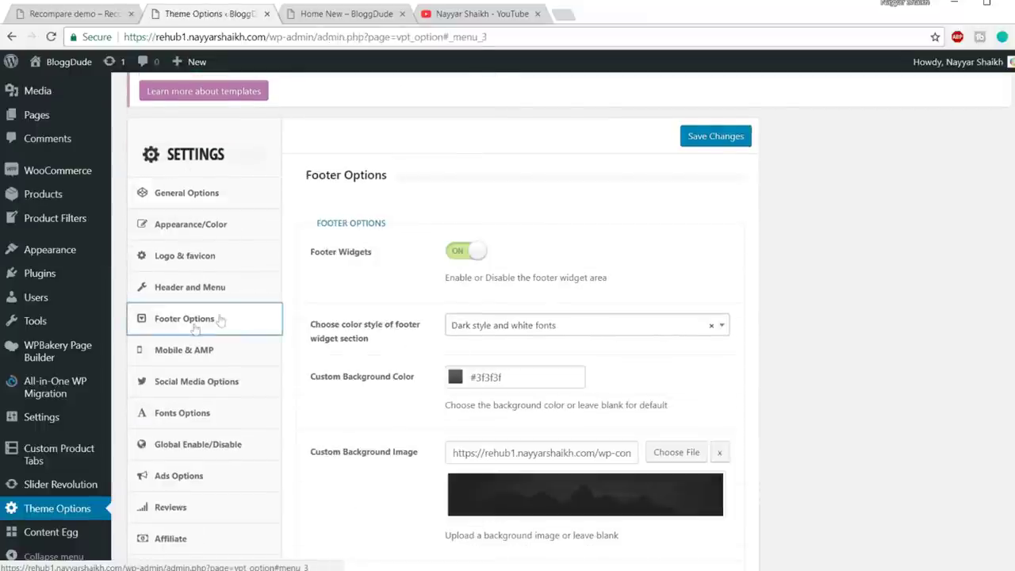
scroll(767, 223, "down", 3)
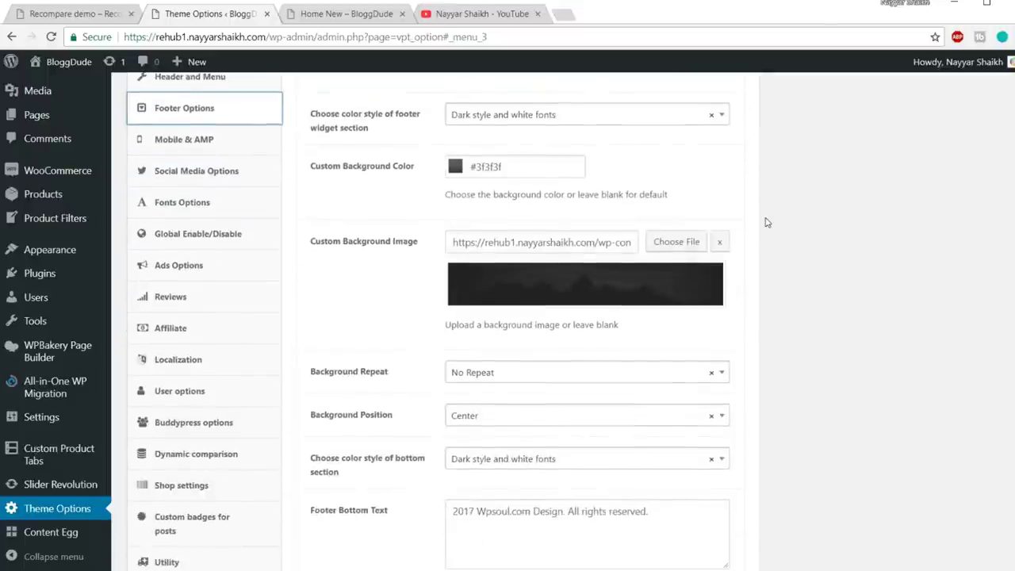
scroll(401, 267, "down", 1)
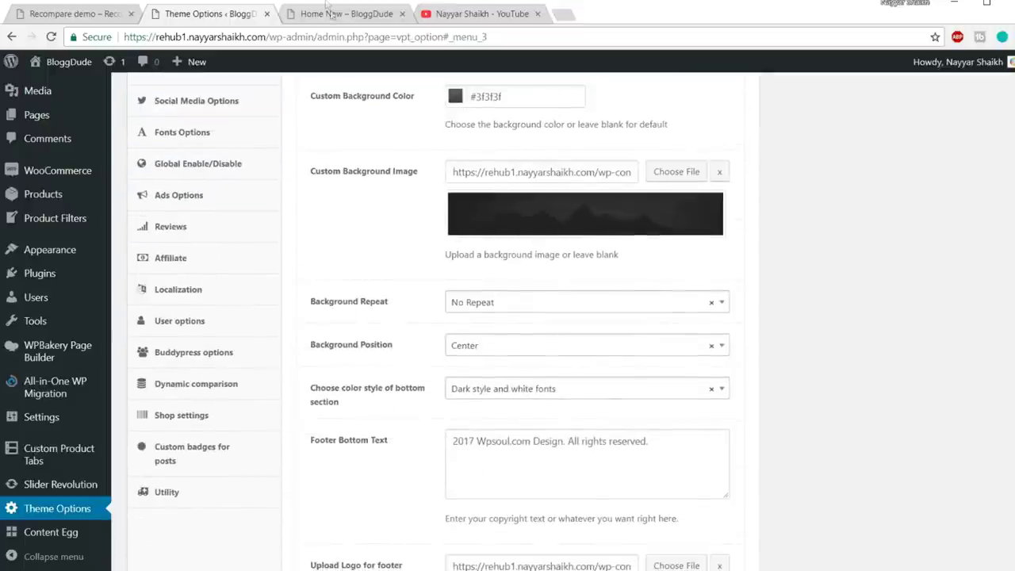
left_click(326, 5)
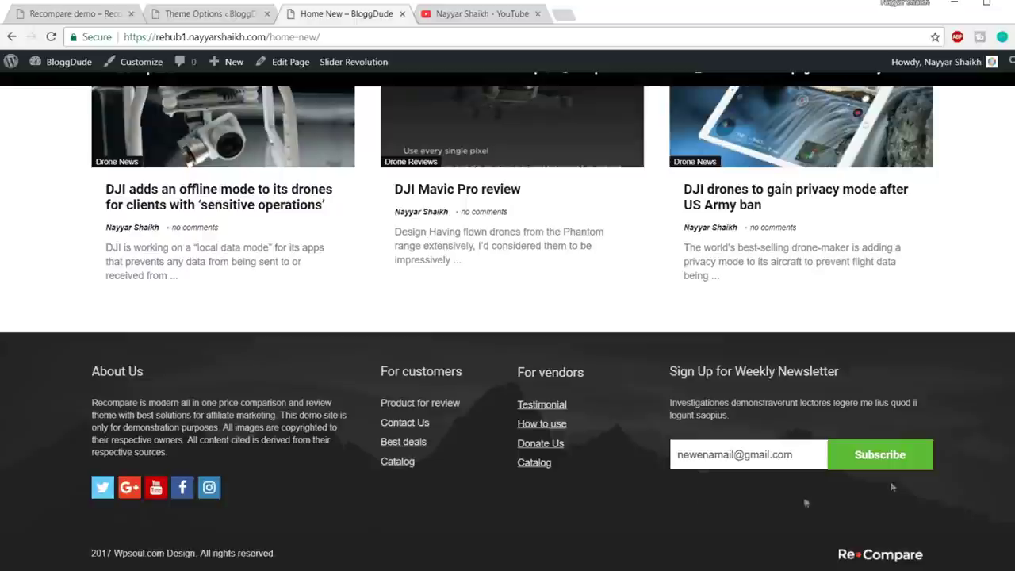
left_click(235, 14)
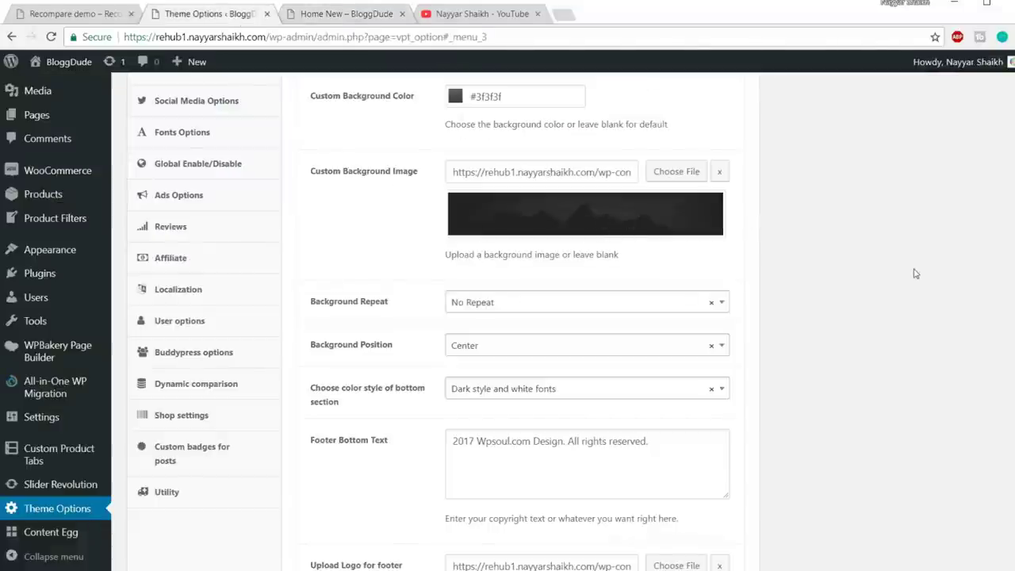
scroll(856, 278, "down", 3)
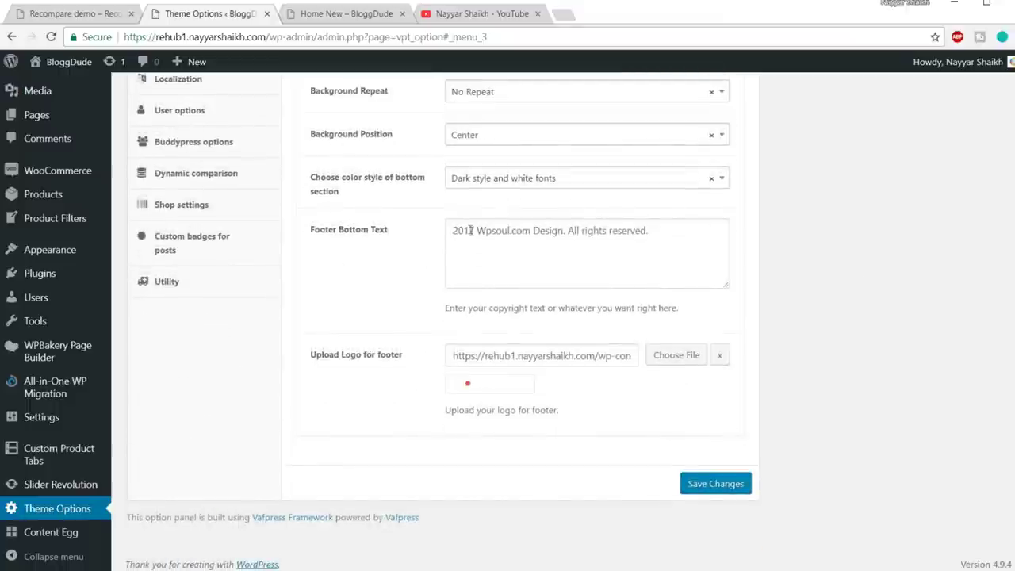
Step: Change the footer bottom text from 2017 Wpsoul.com to 2018 bloggdude.com and save
left_click_drag(473, 230, 469, 231)
type("8")
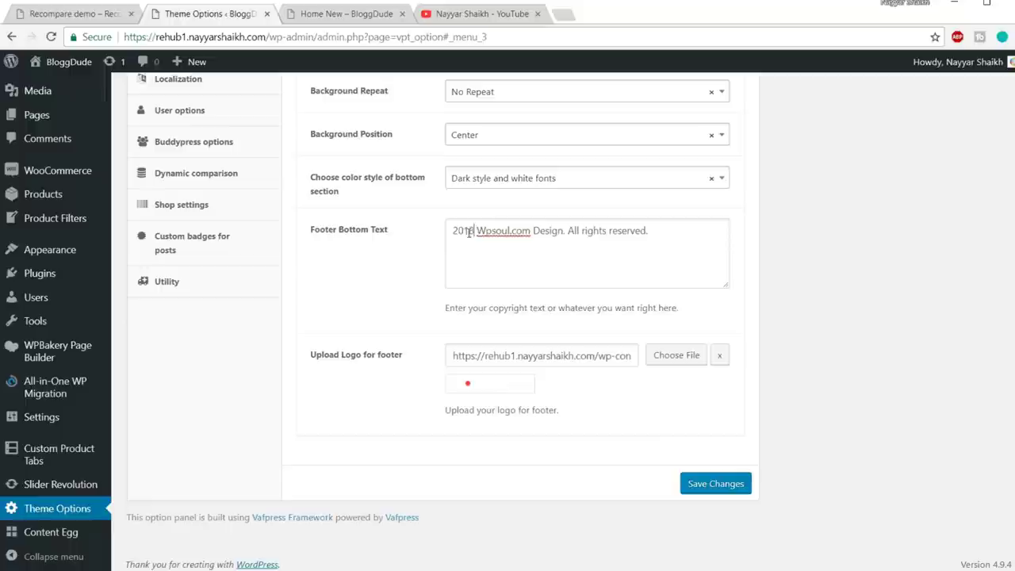
left_click_drag(477, 231, 541, 230)
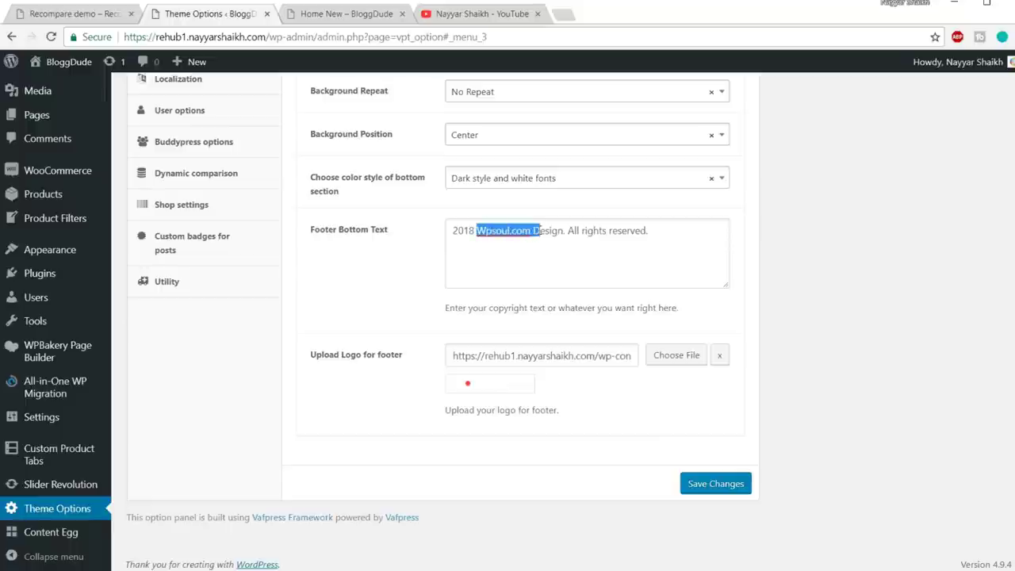
type("bloggdud")
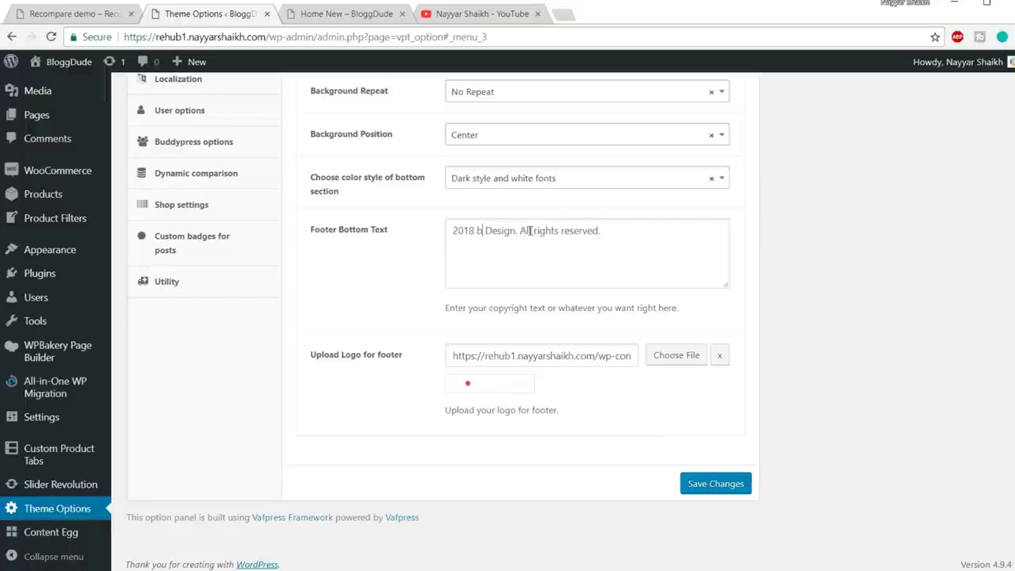
type("e.com")
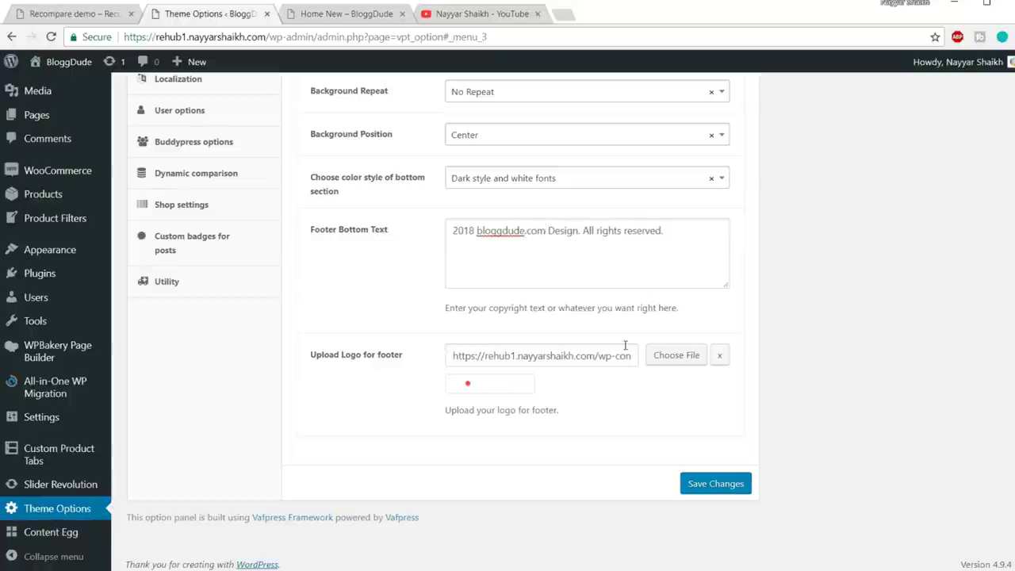
left_click(328, 15)
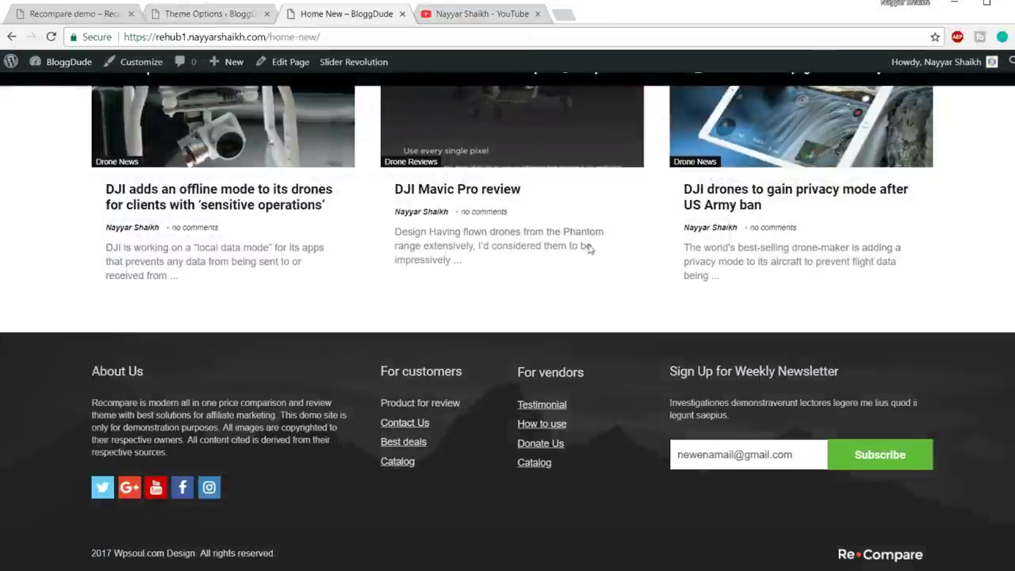
left_click(222, 14)
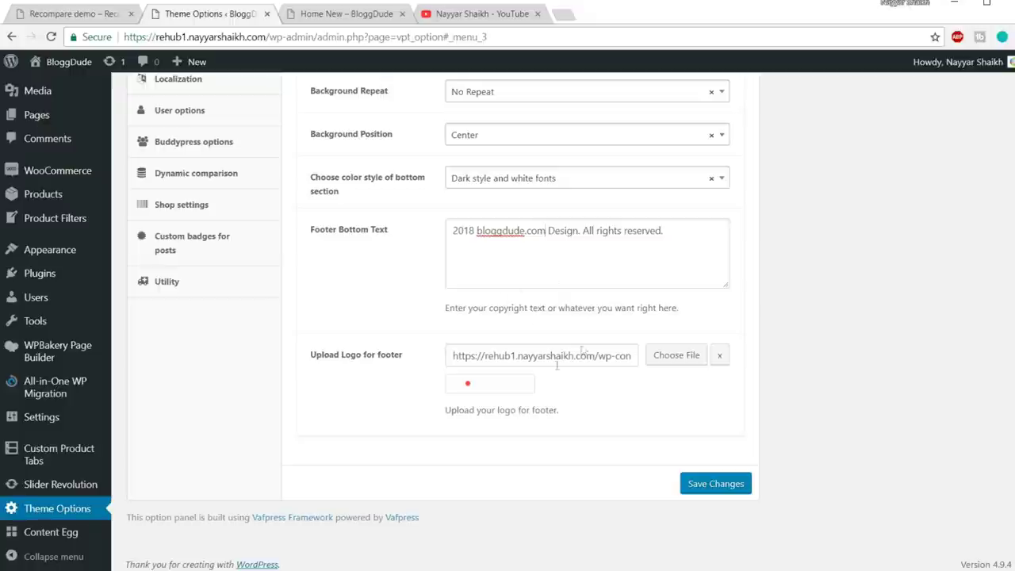
left_click(710, 490)
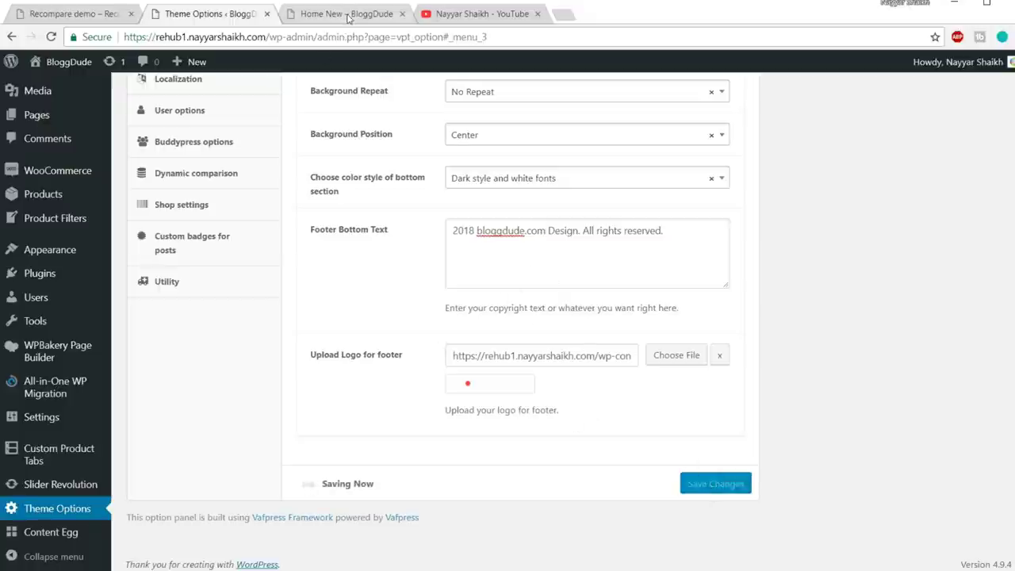
Step: Reload the live home page and check the updated copyright line in the footer
left_click(347, 14)
key("F5")
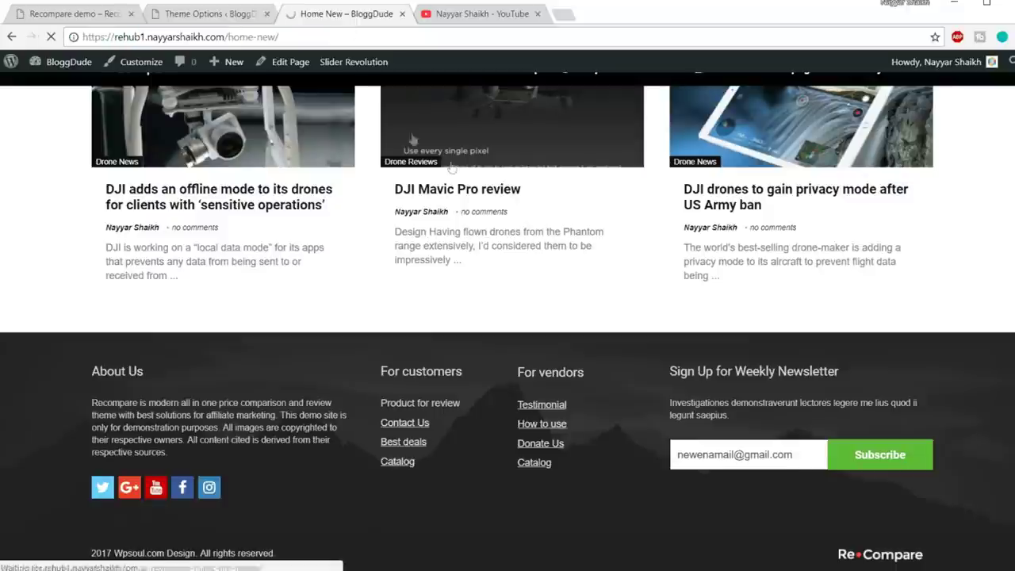
scroll(452, 321, "down", 3)
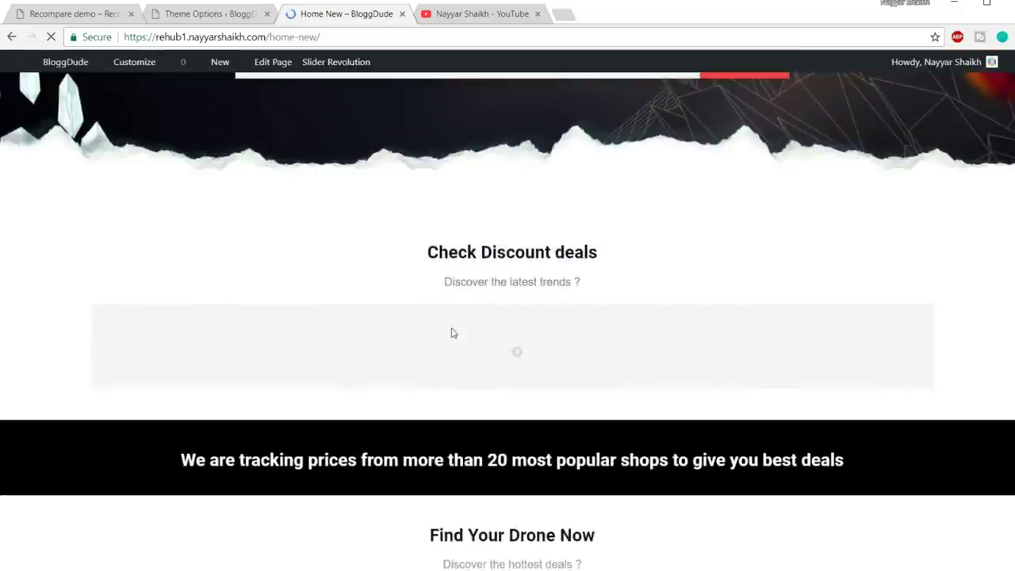
scroll(460, 445, "down", 5)
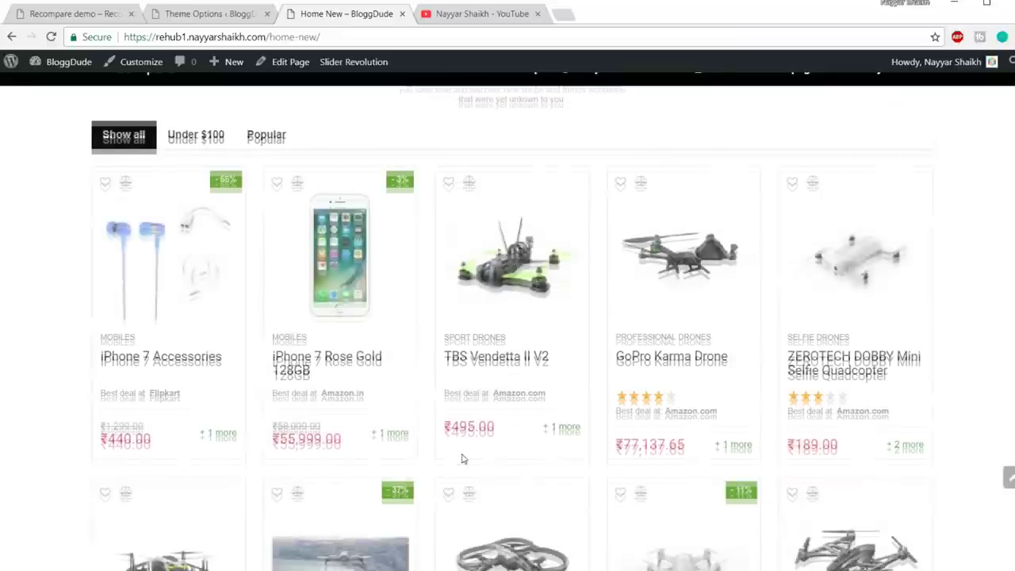
scroll(464, 459, "down", 15)
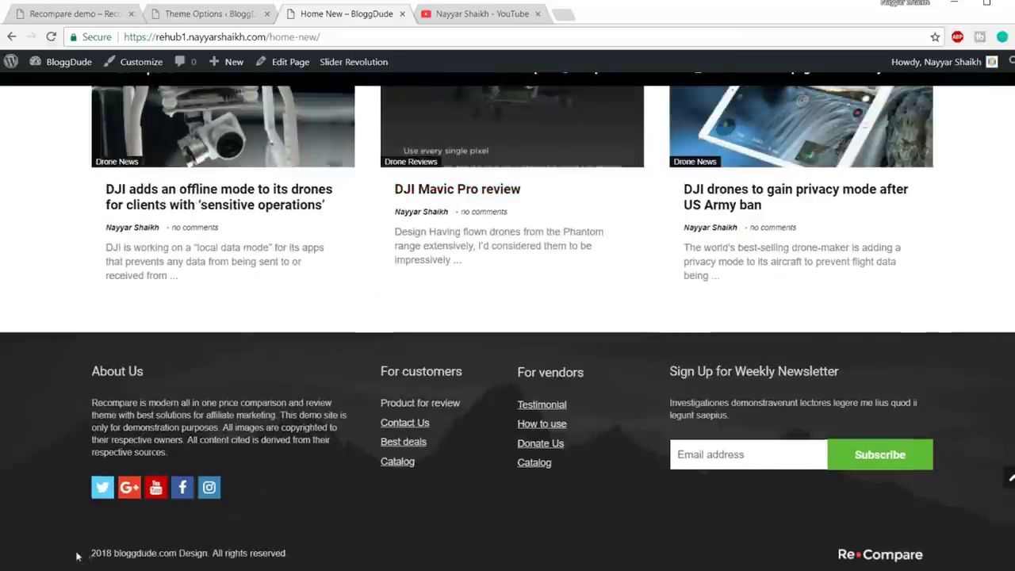
left_click_drag(93, 552, 302, 558)
left_click(302, 558)
left_click(1010, 486)
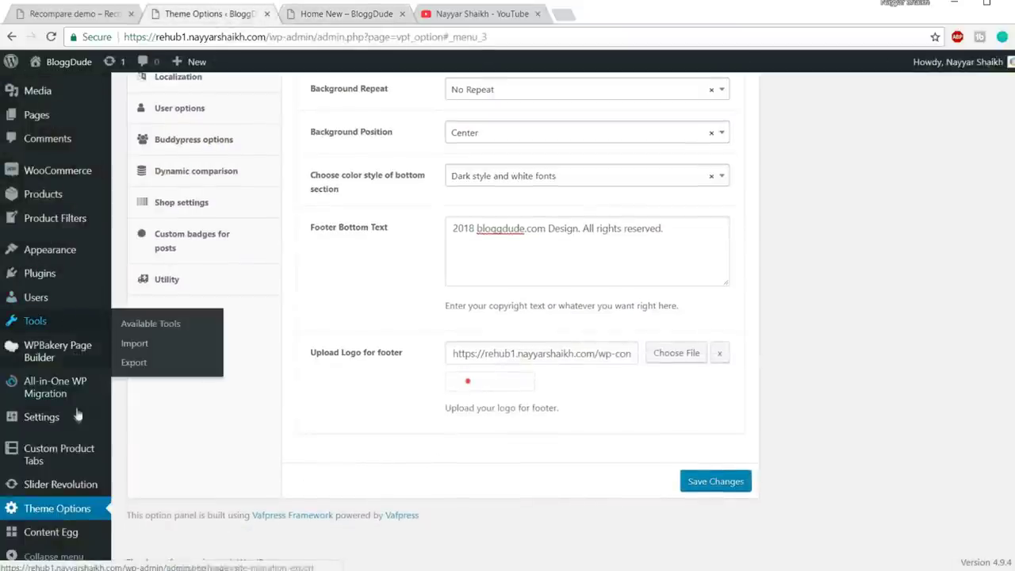
Step: In Appearance > Menus, untick Primary Menu for the Main menu and save it
mouse_move(47, 250)
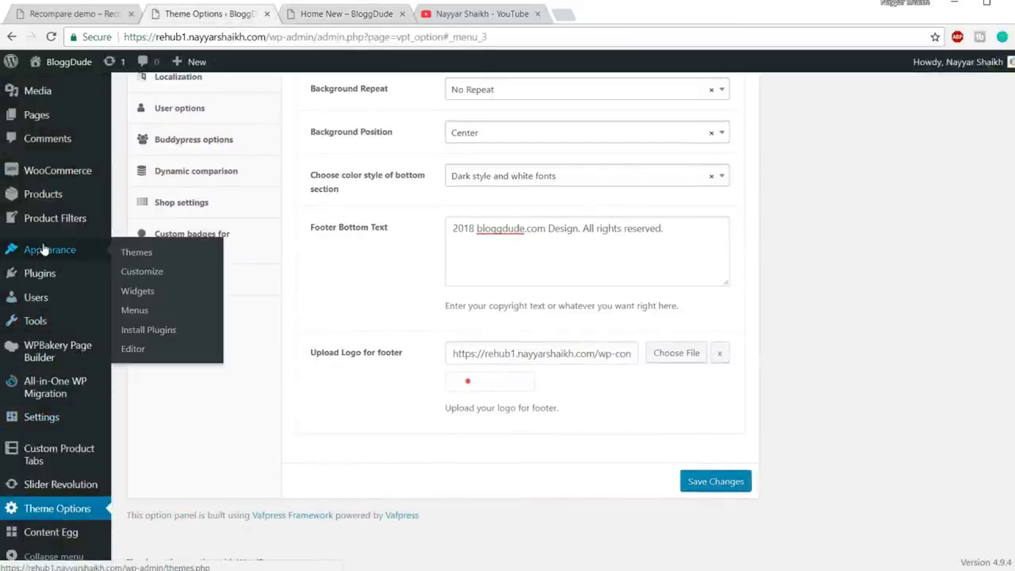
left_click(133, 312)
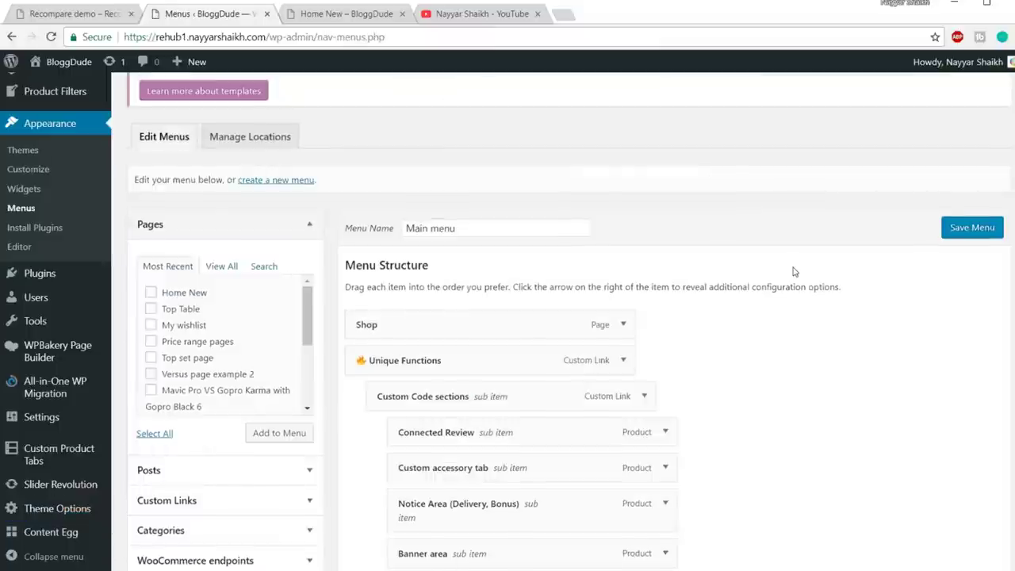
scroll(534, 262, "down", 1)
scroll(624, 230, "down", 8)
scroll(623, 302, "up", 7)
scroll(629, 318, "up", 7)
scroll(619, 342, "down", 15)
left_click(530, 427)
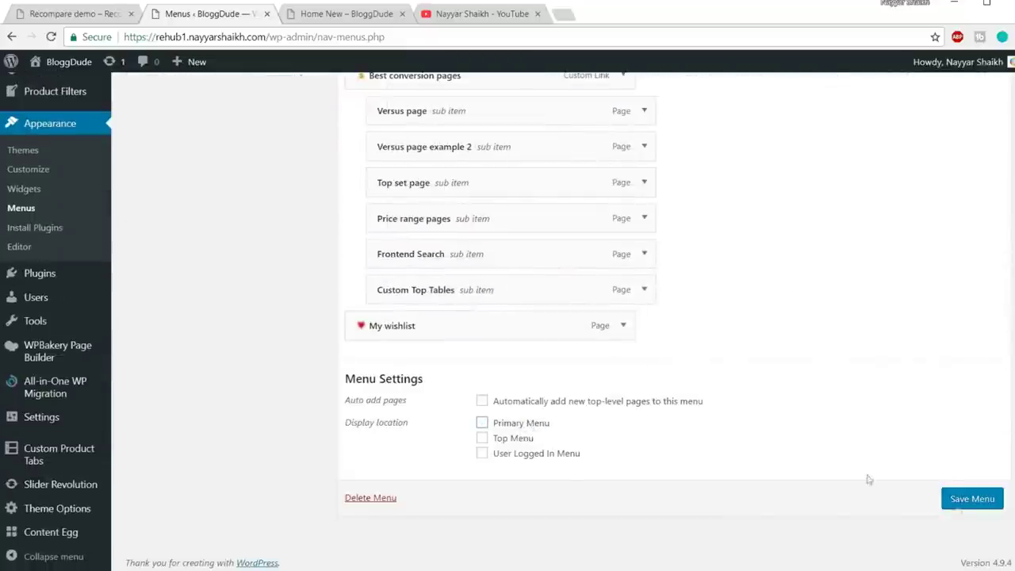
left_click(972, 499)
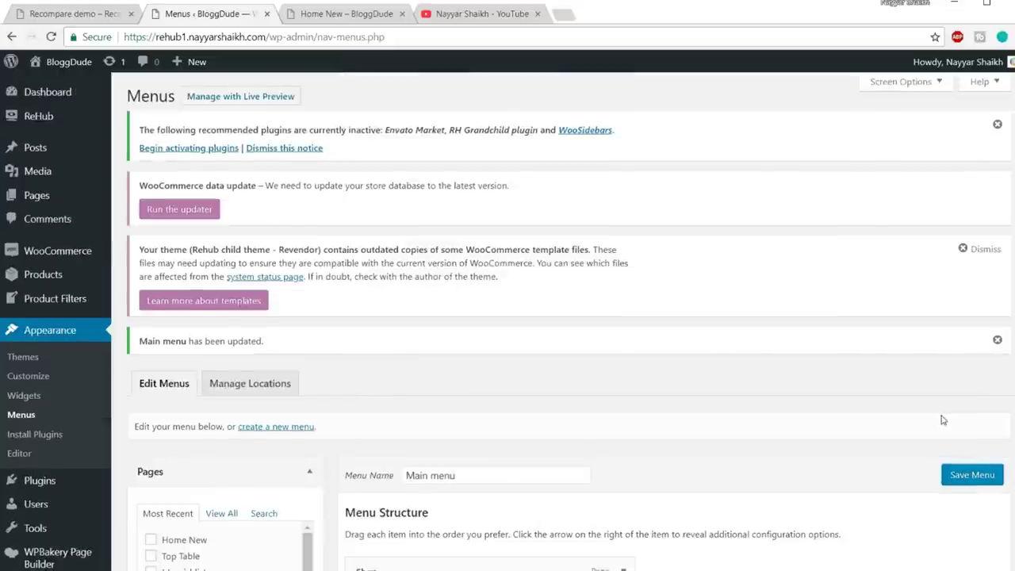
Step: Create a menu named 'New Menu' and assign it to the Primary Menu location
scroll(265, 372, "up", 2)
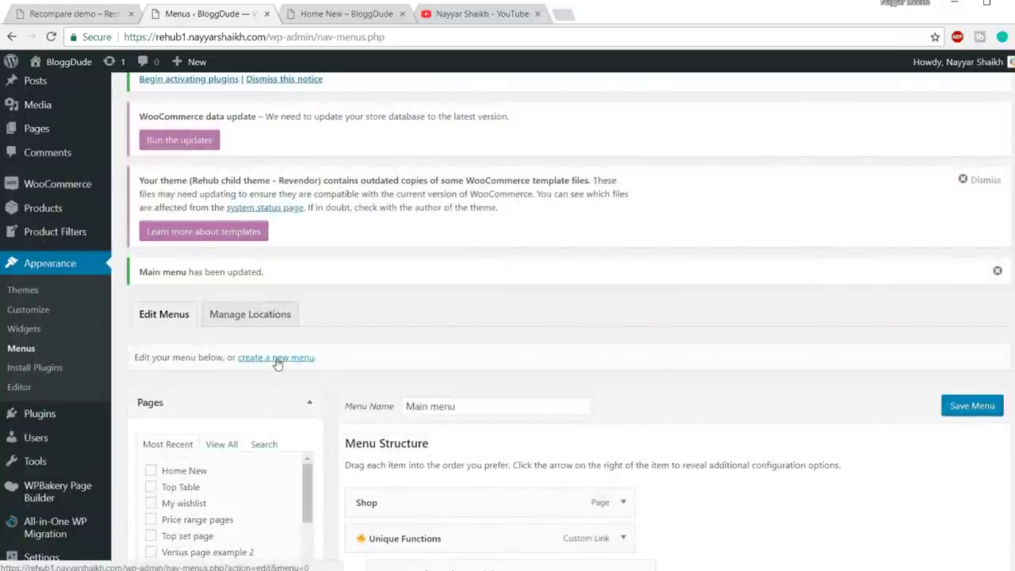
left_click(282, 359)
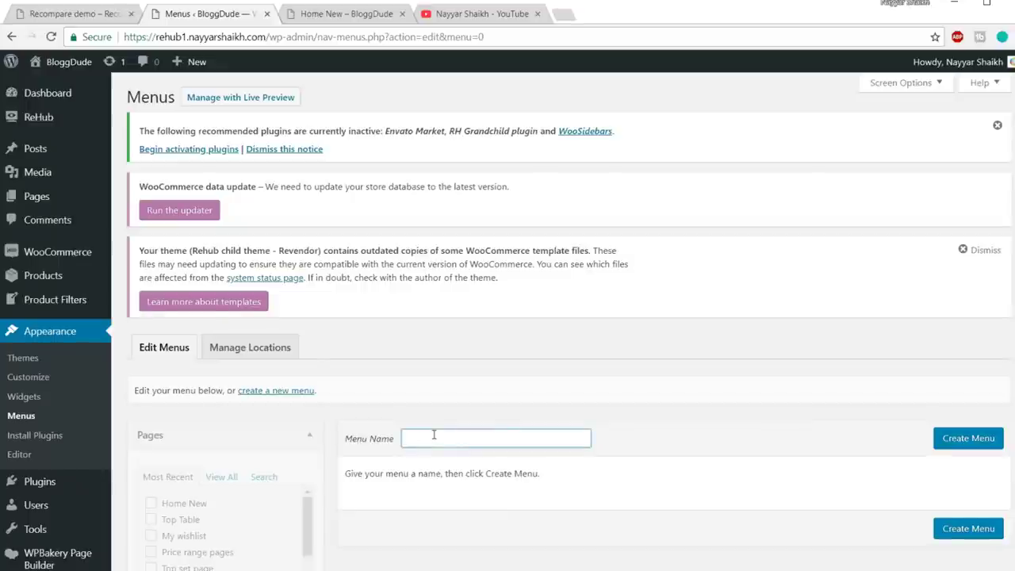
type("New Menu")
left_click(966, 441)
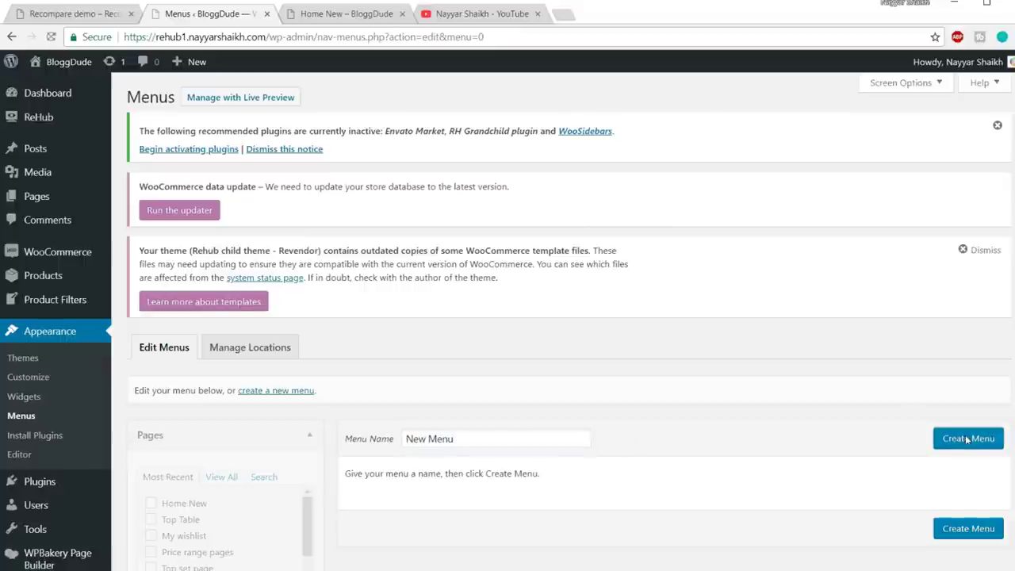
scroll(545, 370, "down", 3)
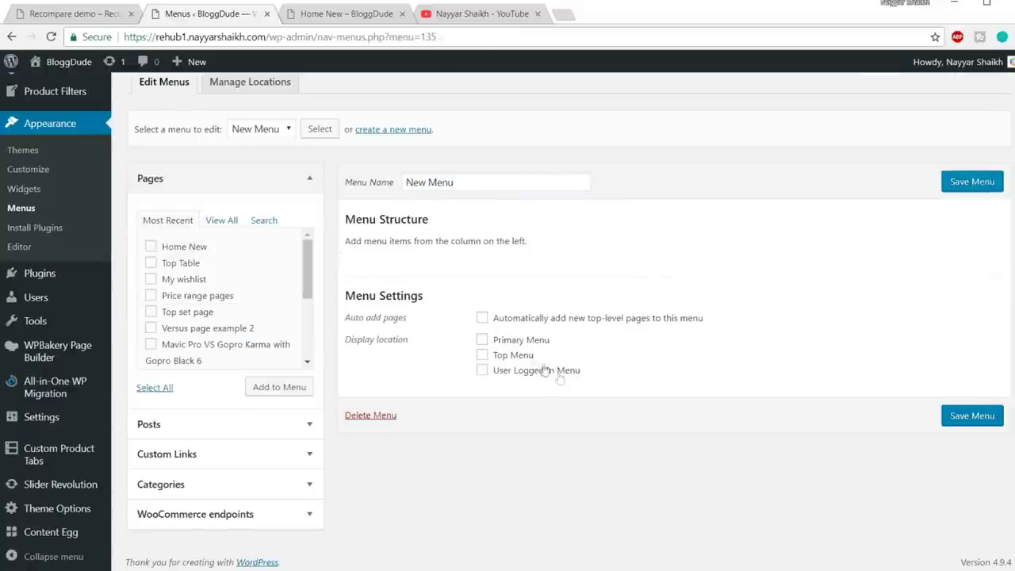
left_click(509, 341)
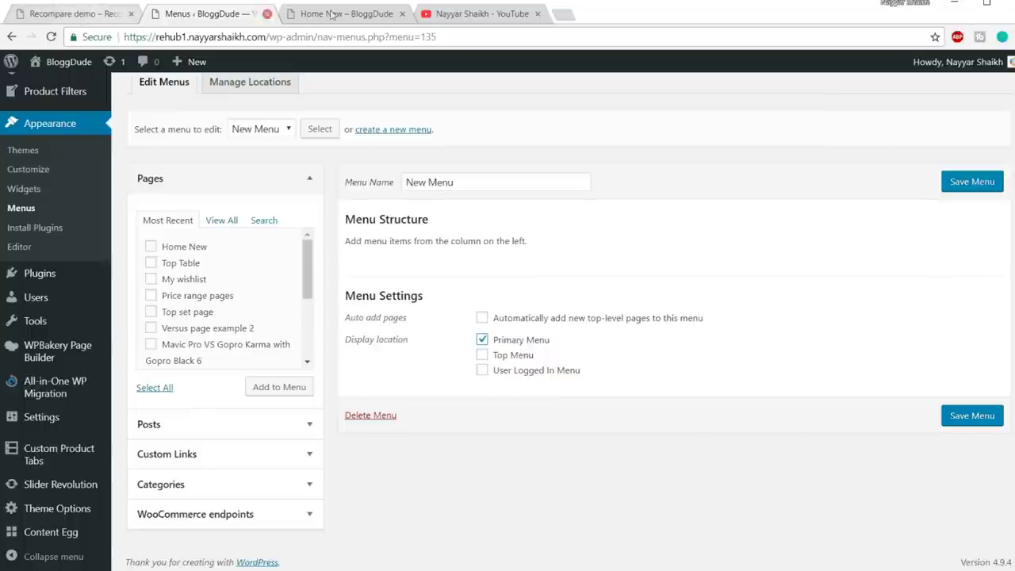
left_click(349, 14)
mouse_move(587, 99)
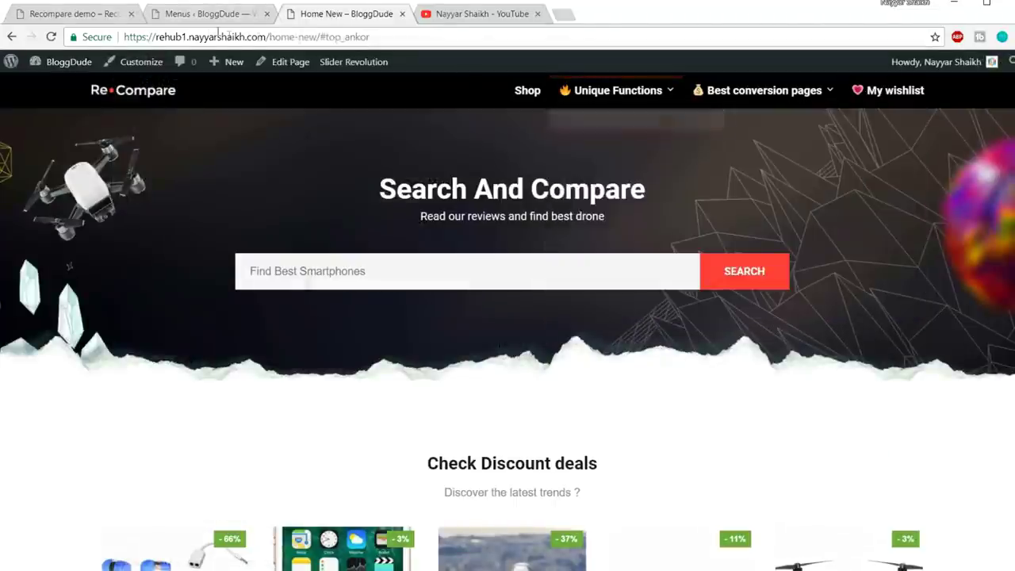
left_click(206, 22)
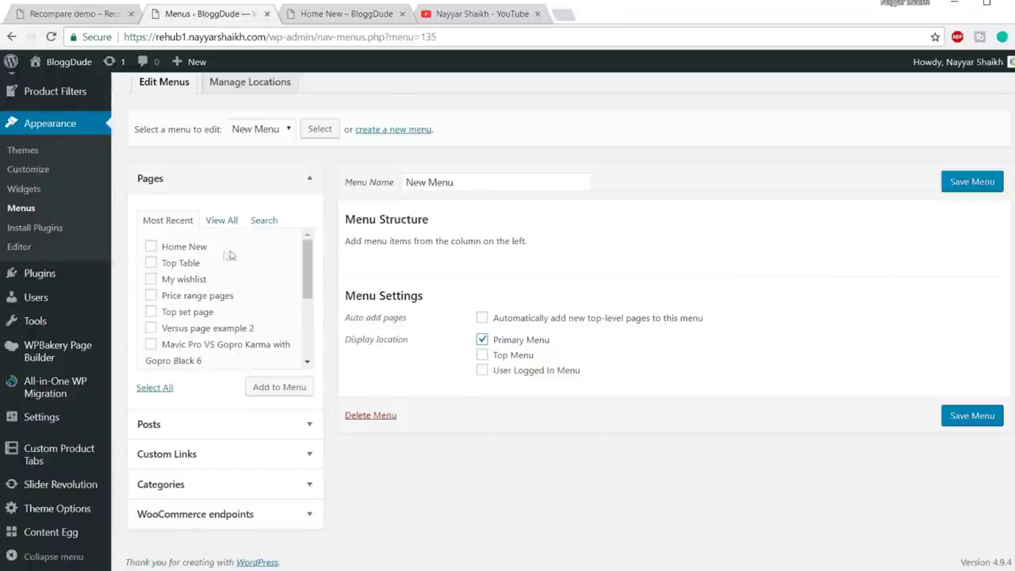
Step: Add Homepage, My account, Cart and Shop to New Menu, order Homepage first, My wishlist last, and save
scroll(254, 261, "down", 3)
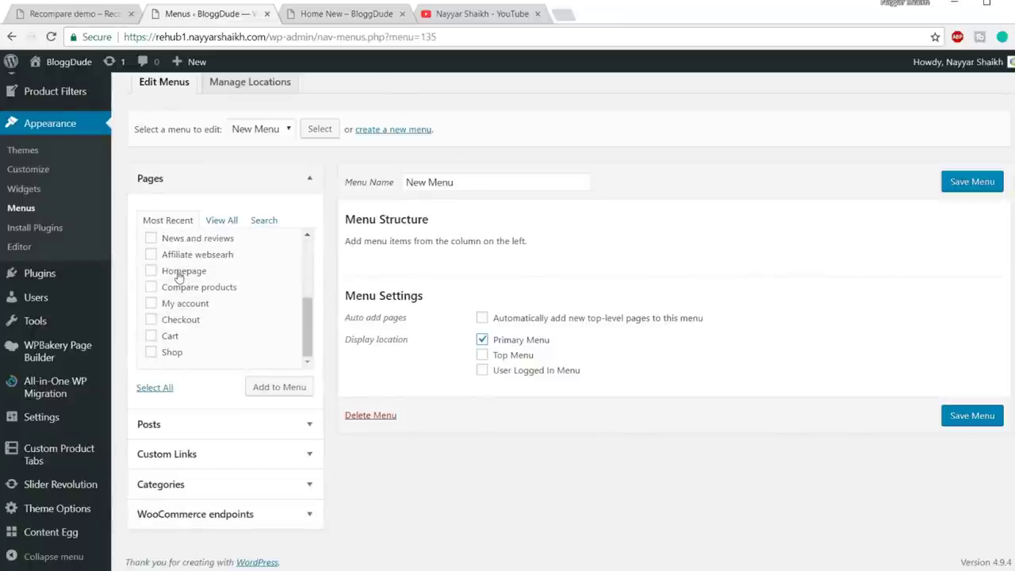
left_click(178, 274)
left_click(189, 305)
left_click(163, 355)
left_click(168, 338)
scroll(238, 329, "up", 2)
scroll(231, 330, "up", 4)
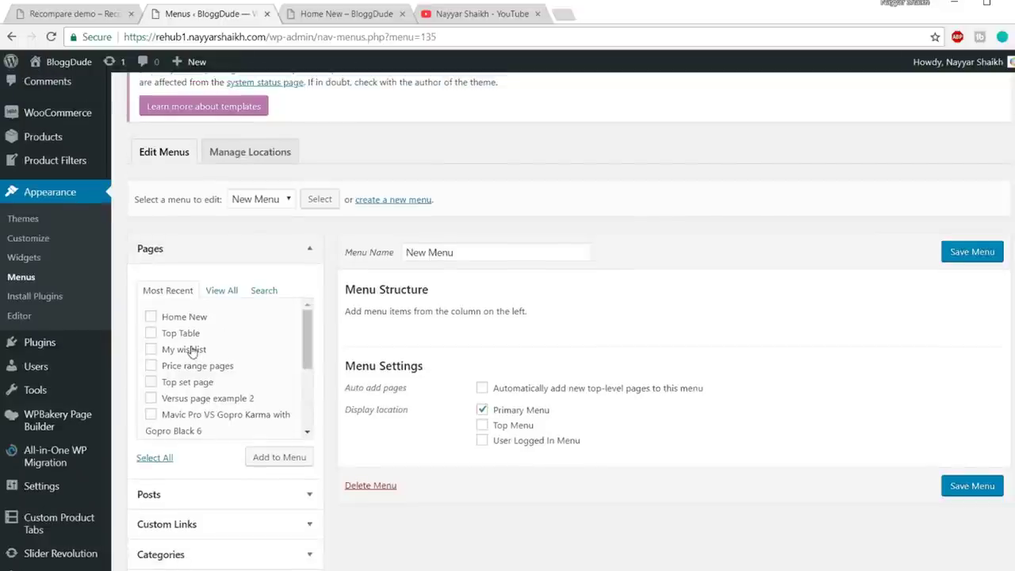
left_click(285, 451)
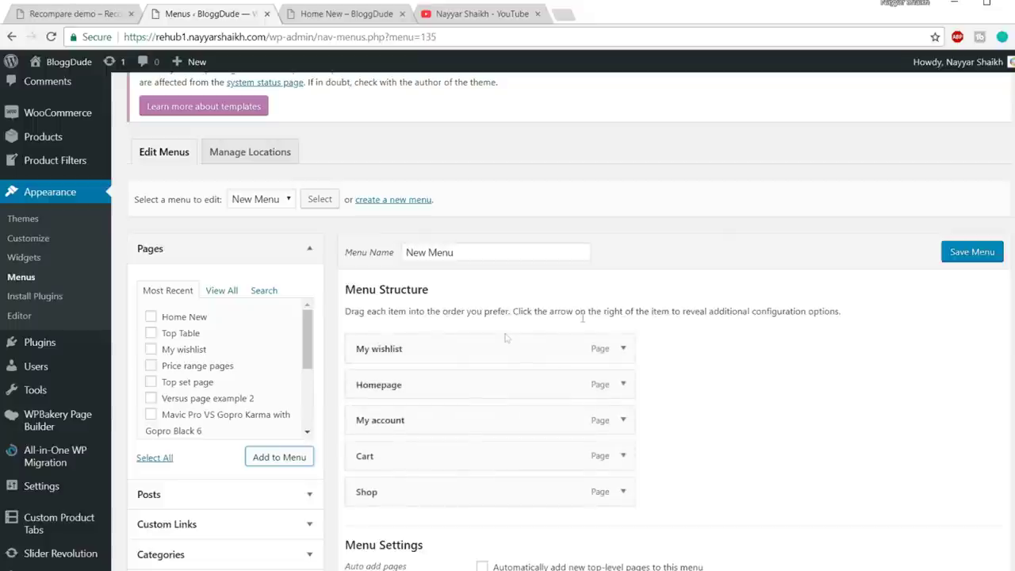
scroll(505, 333, "down", 1)
left_click_drag(435, 325, 432, 277)
left_click_drag(449, 311, 449, 428)
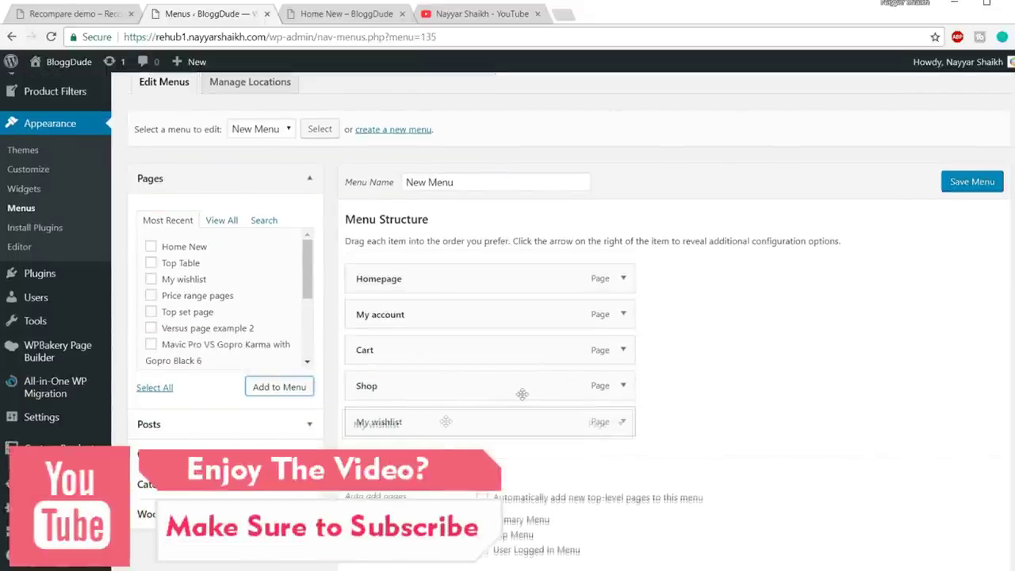
left_click(986, 189)
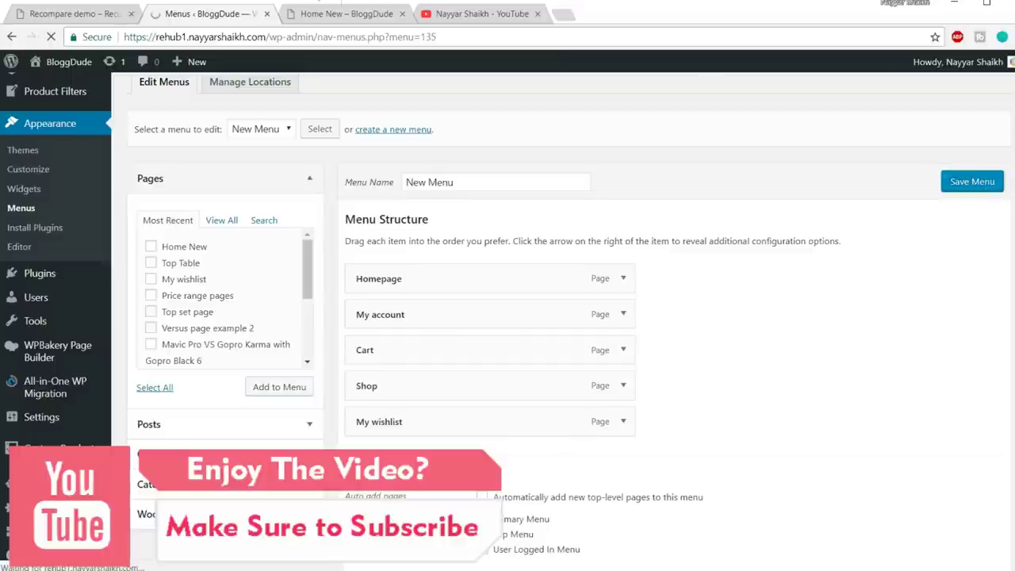
Step: Reload the live home page to view the new primary menu
left_click(346, 14)
left_click(325, 37)
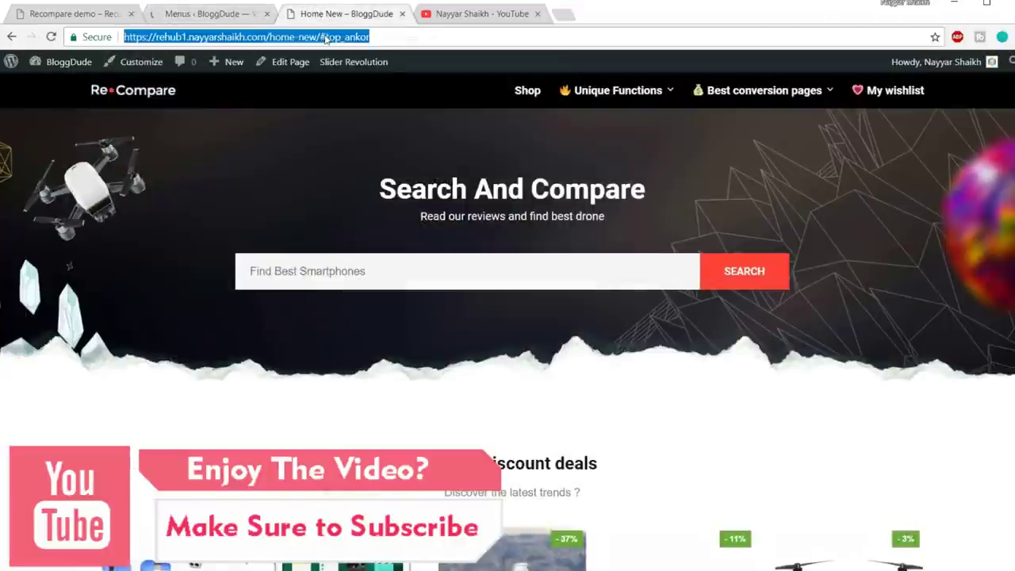
left_click(145, 96)
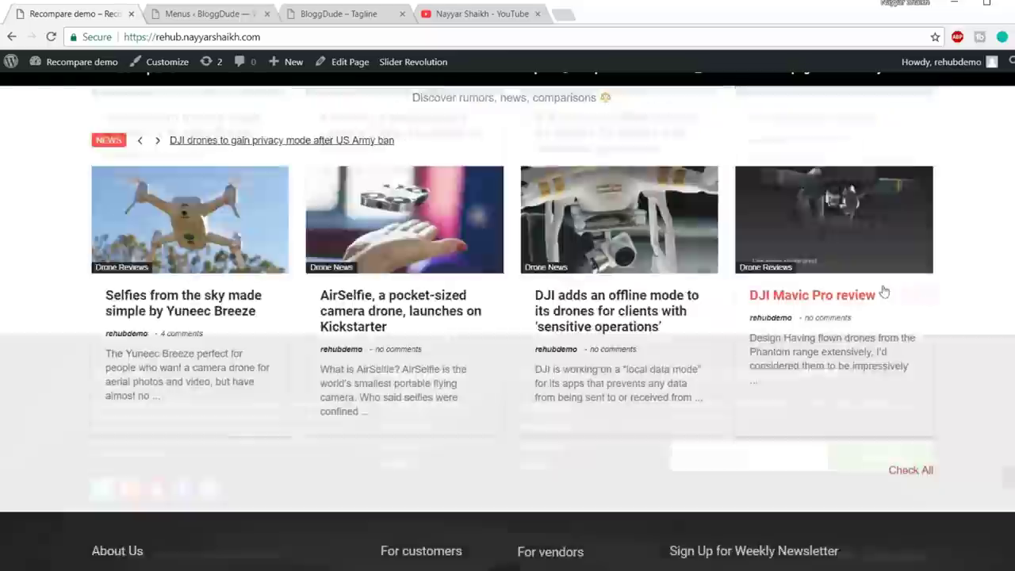
scroll(870, 200, "up", 15)
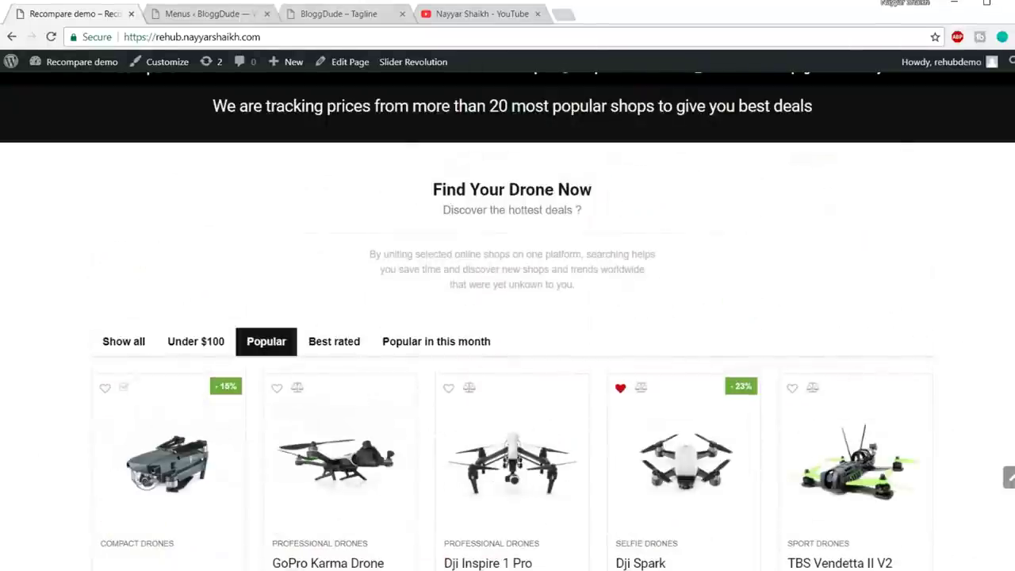
scroll(865, 198, "up", 10)
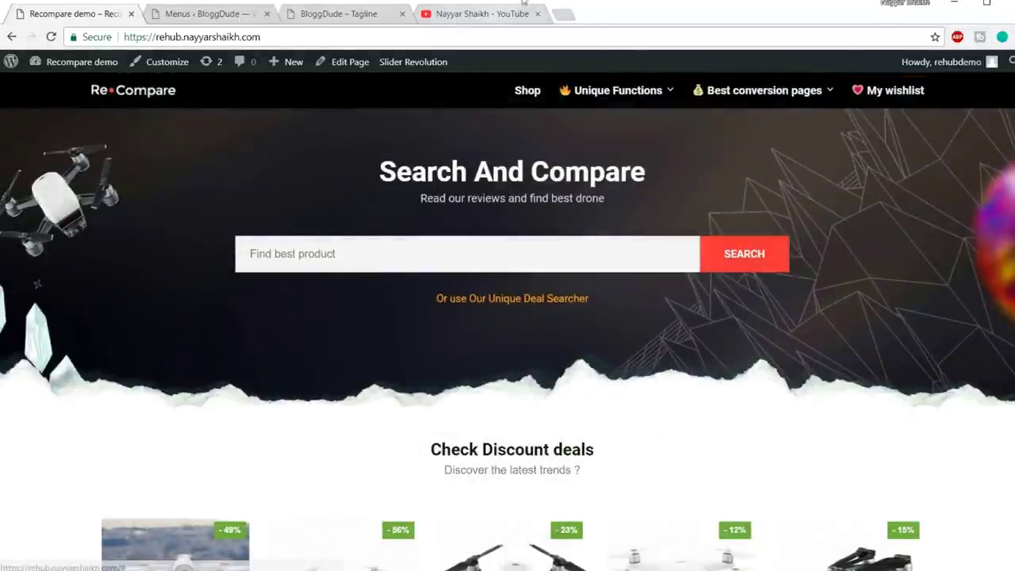
left_click(563, 14)
Step: Go to emojipedia.org, search for heart, and copy the Sparkling Heart emoji
type("emo")
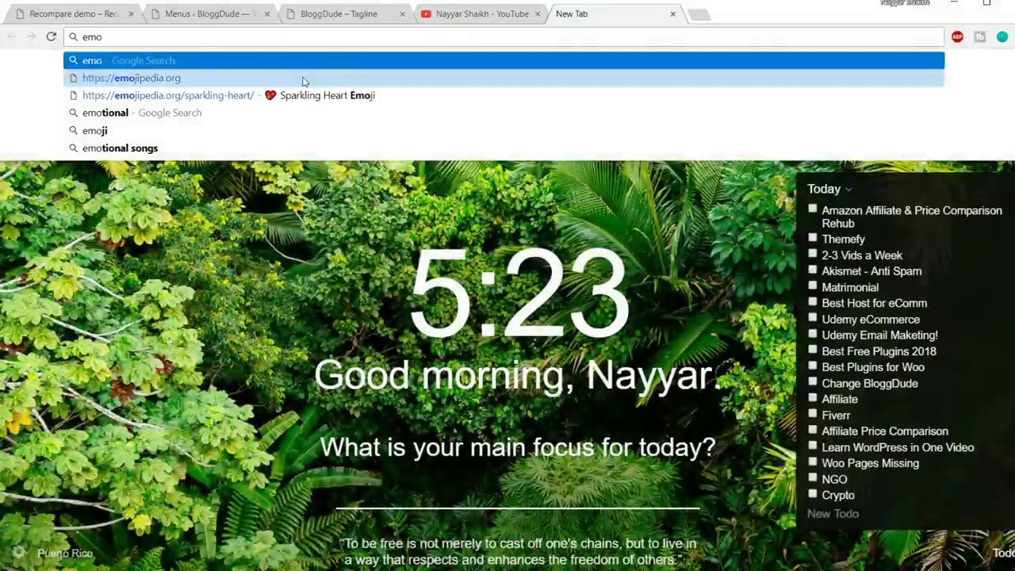
left_click(304, 78)
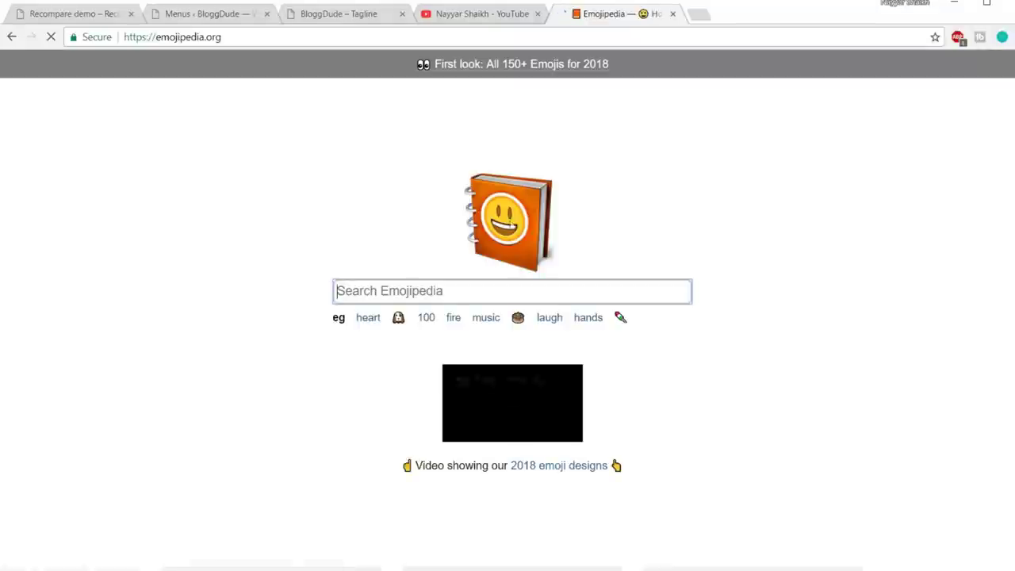
type("hera")
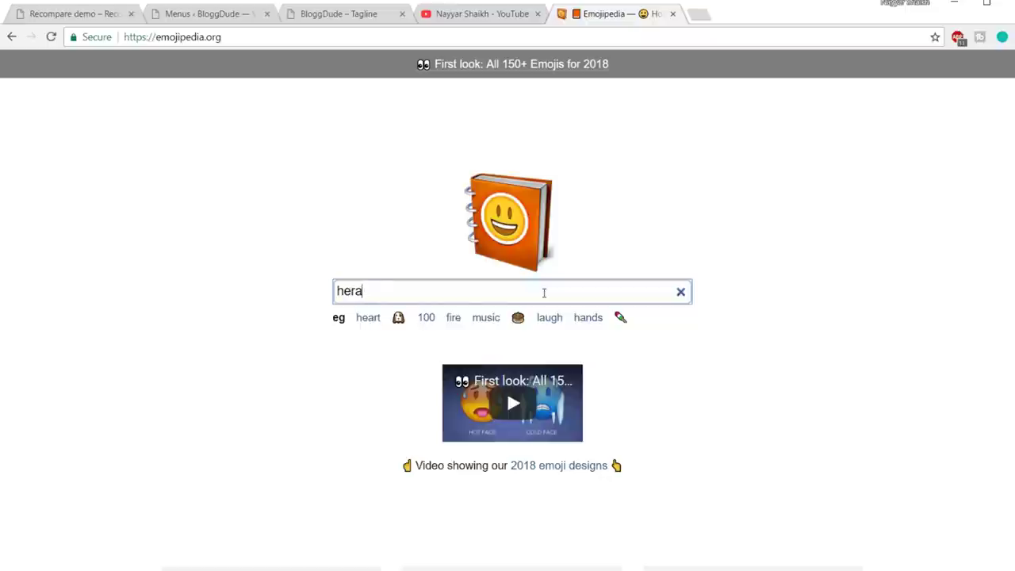
key("Return")
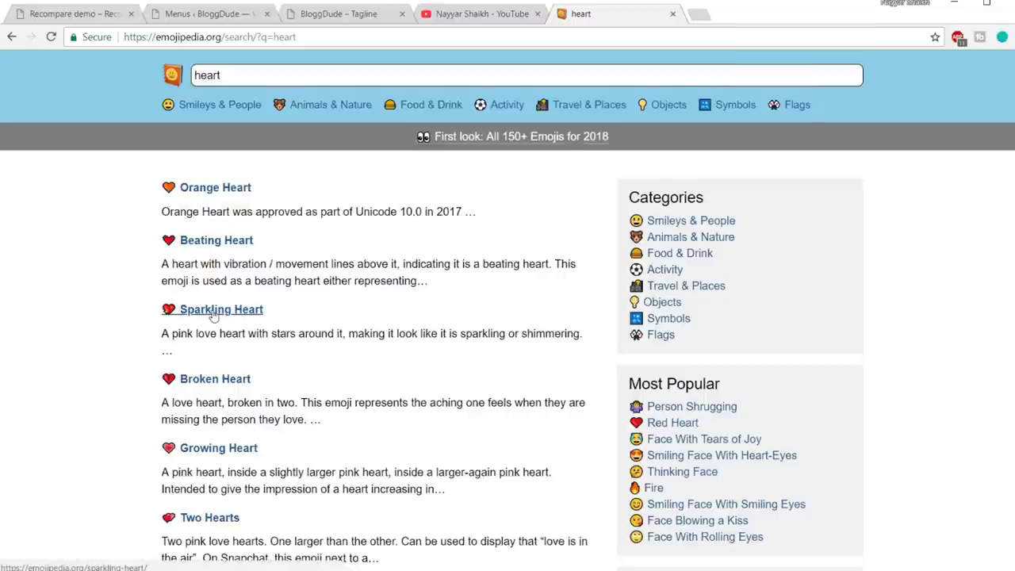
left_click_drag(162, 197, 188, 202)
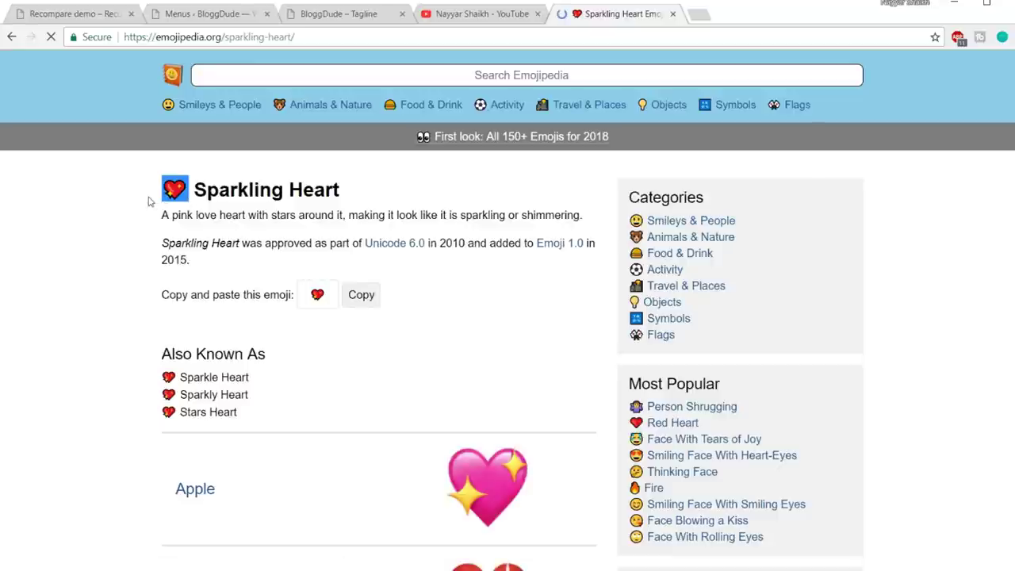
left_click(419, 308)
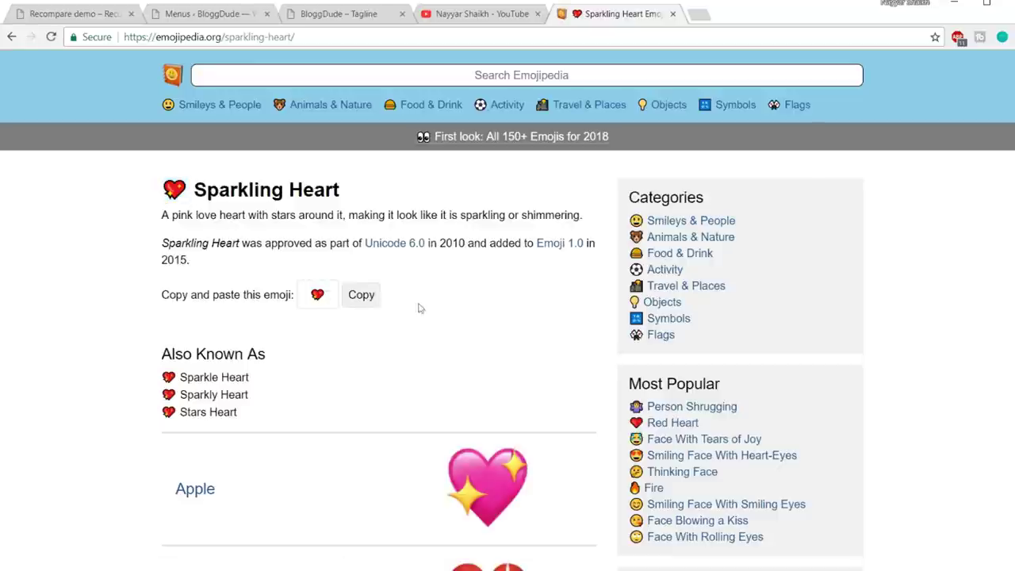
left_click(363, 298)
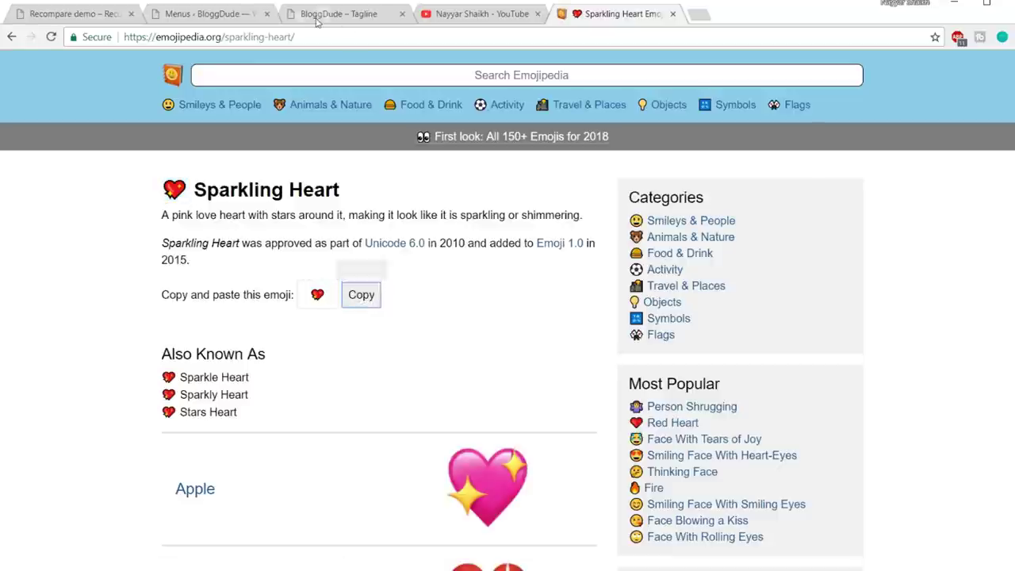
left_click(225, 22)
scroll(620, 325, "down", 6)
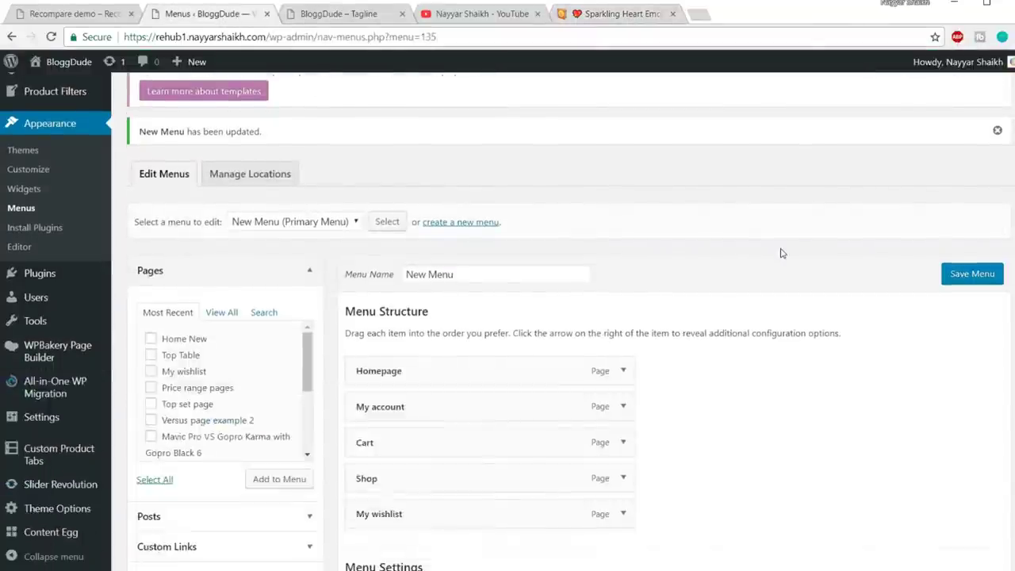
Step: Paste the Sparkling Heart emoji before the My wishlist navigation label and save New Menu
left_click(620, 325)
left_click(358, 373)
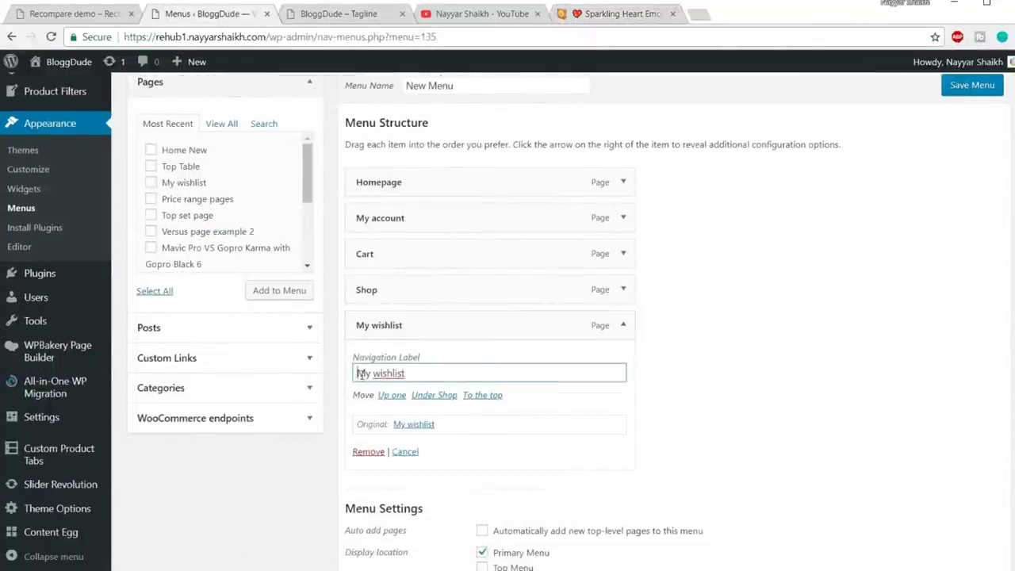
key("ctrl+v")
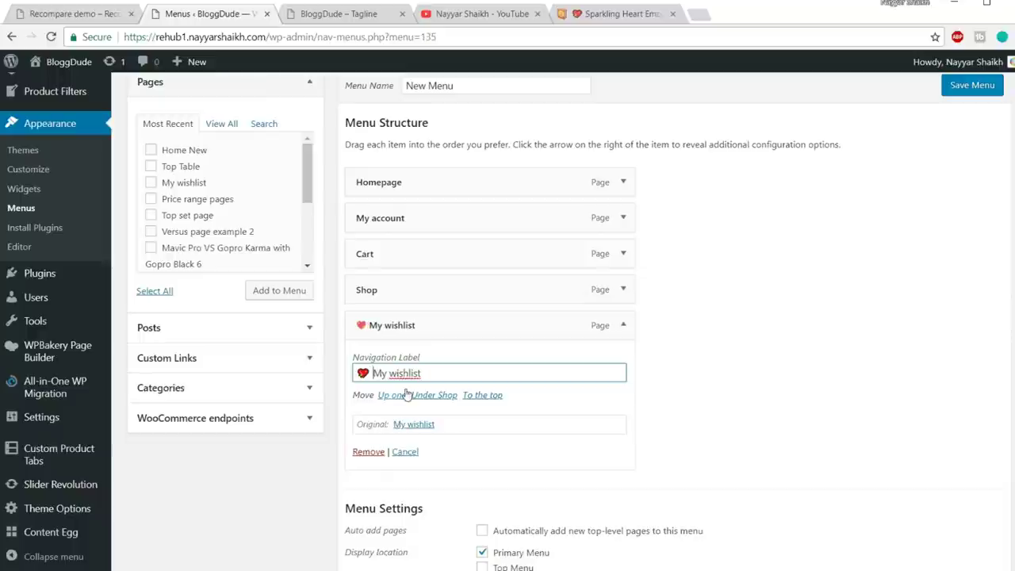
left_click(964, 89)
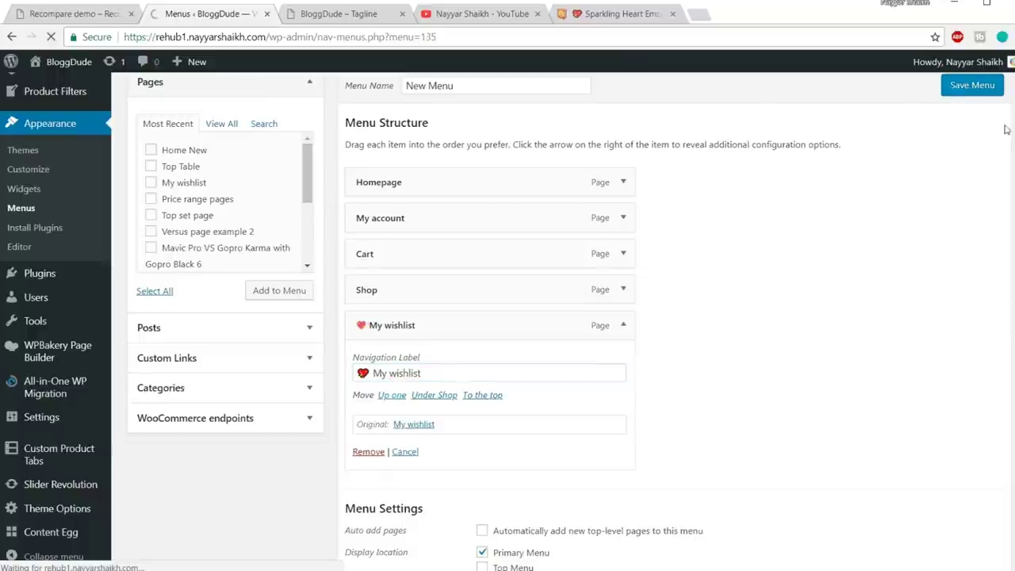
Step: Reload the live homepage to see the heart-labelled My wishlist item in the navigation
left_click(330, 19)
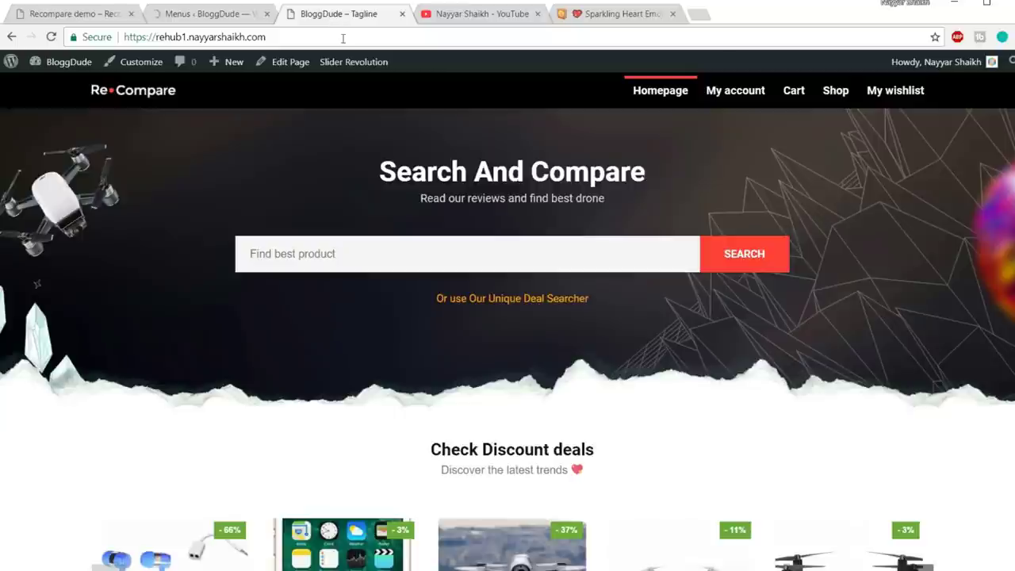
left_click(343, 37)
key("Return")
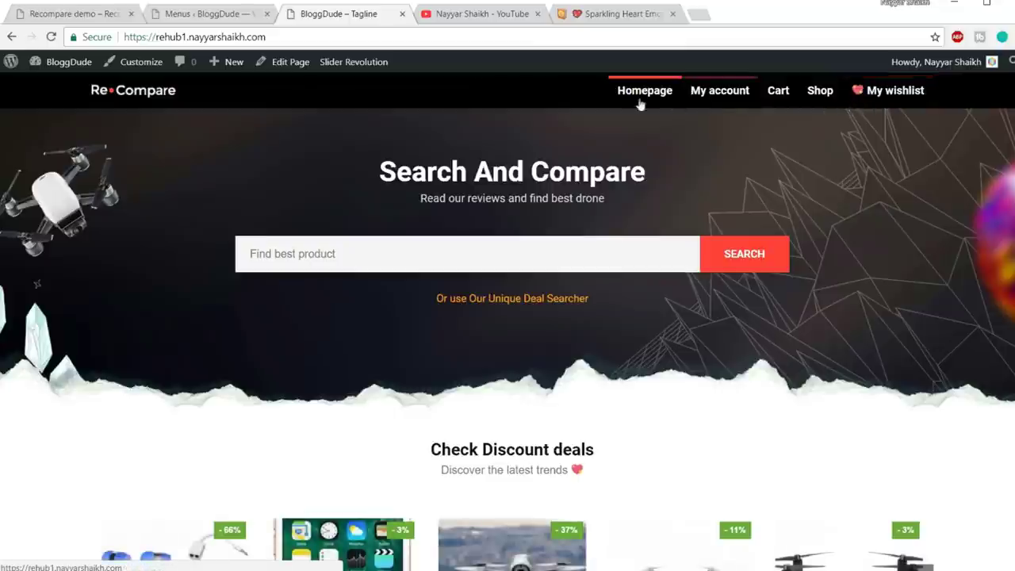
scroll(844, 304, "down", 10)
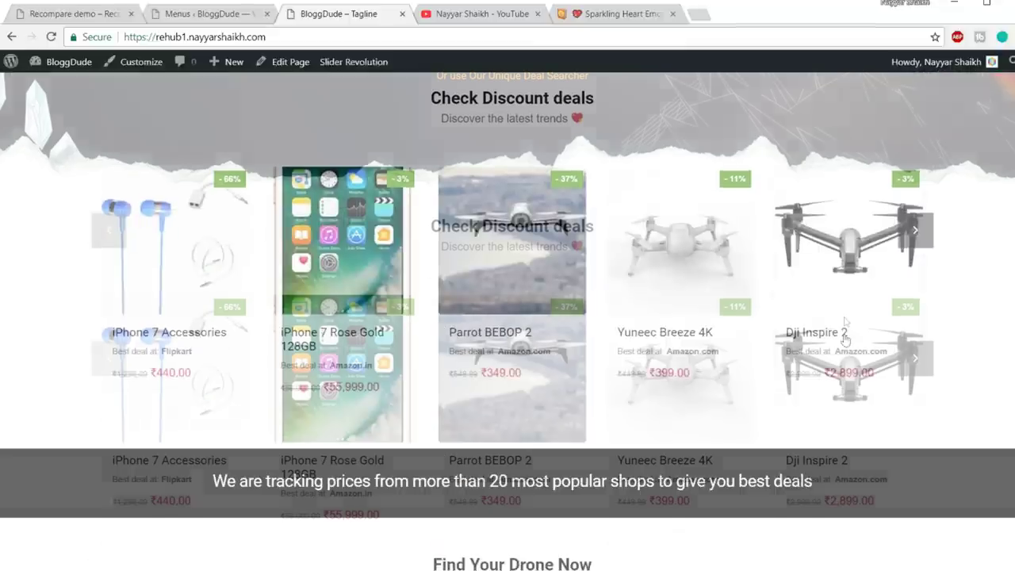
scroll(508, 328, "down", 15)
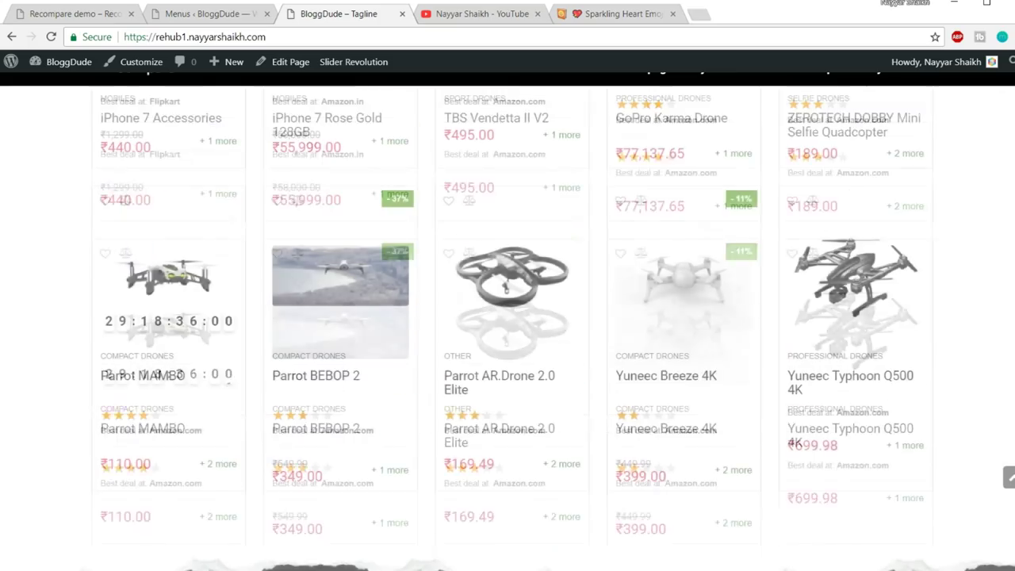
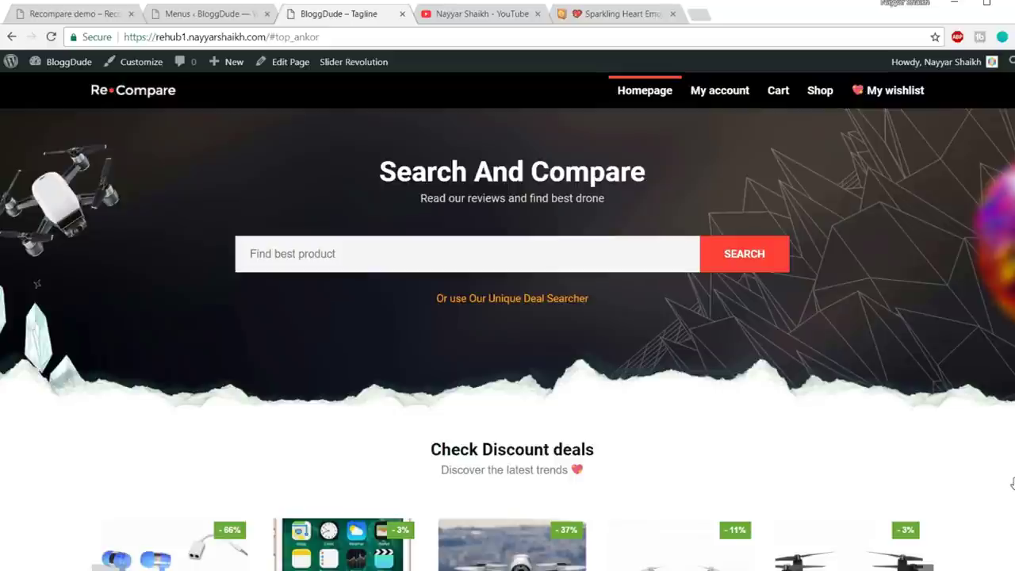
Step: Open the Products > All Products list showing the 18 published store items
left_click(221, 17)
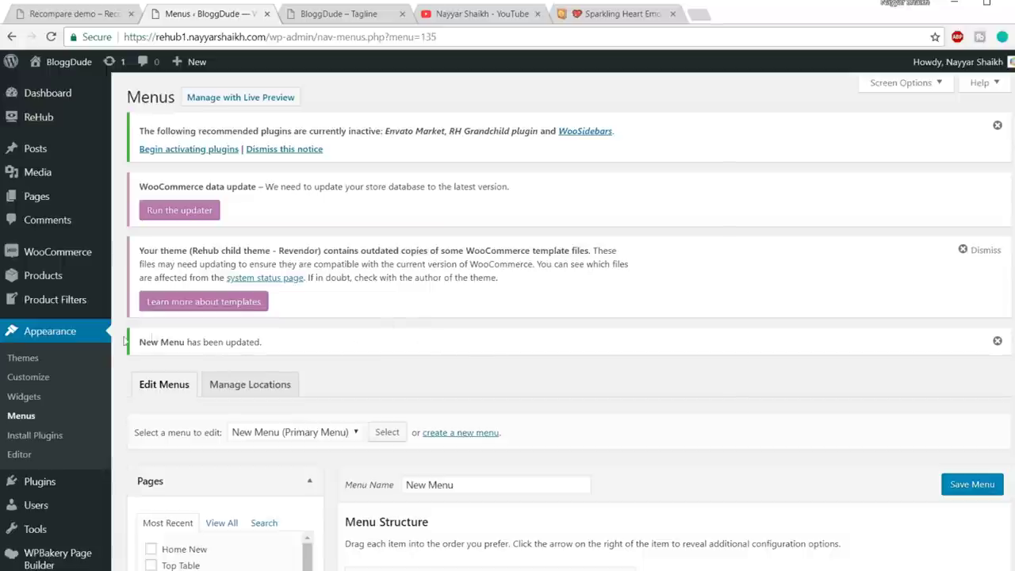
left_click(50, 277)
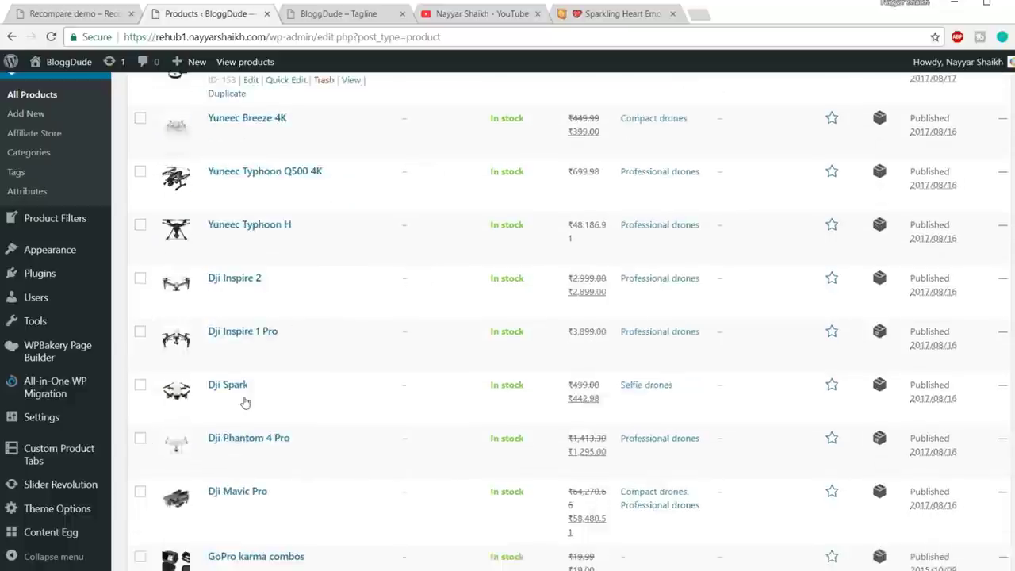
scroll(239, 353, "up", 3)
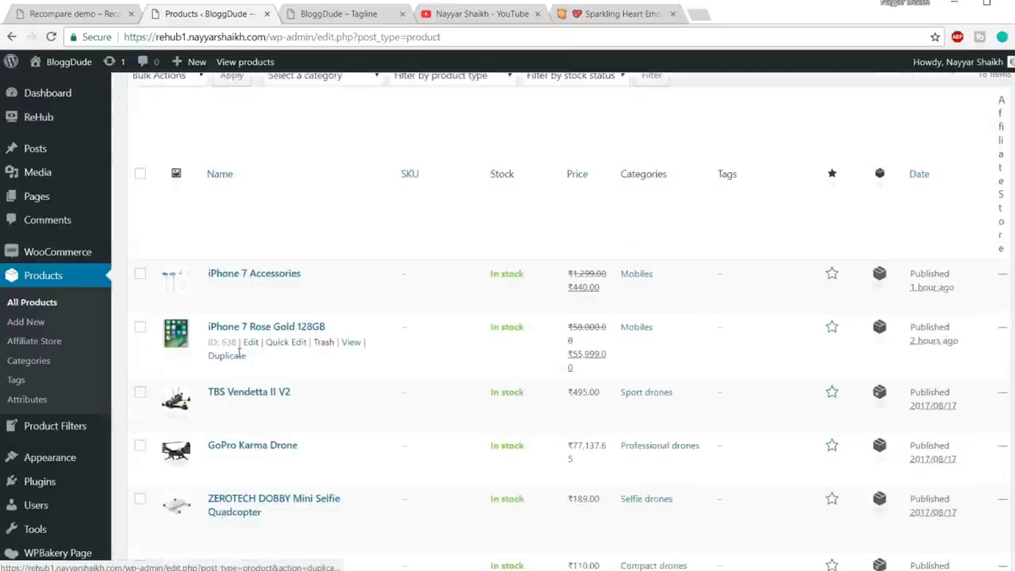
scroll(239, 353, "up", 4)
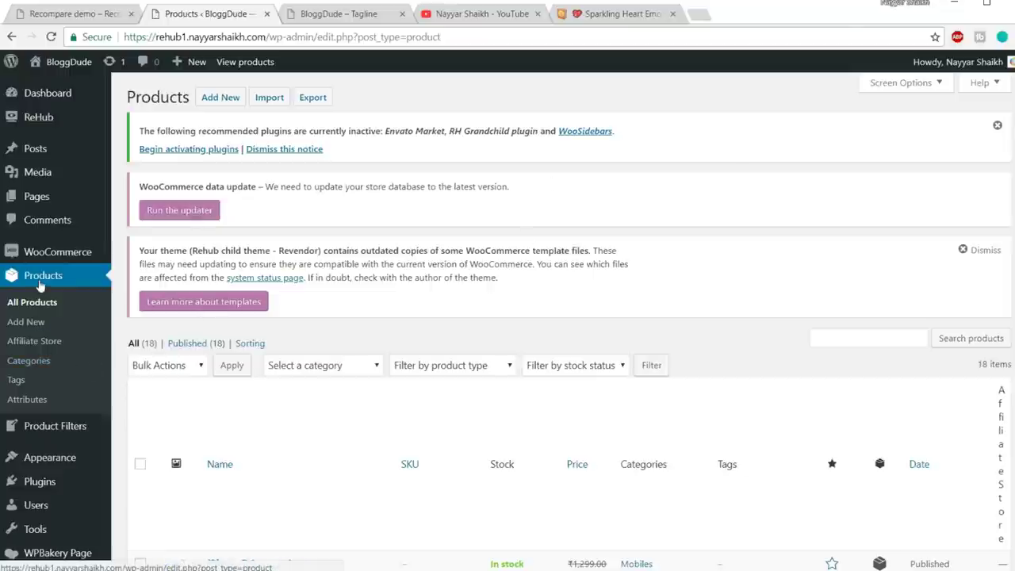
Step: Bulk-delete all product categories, leaving only Uncategorized with its 16 products
left_click(38, 365)
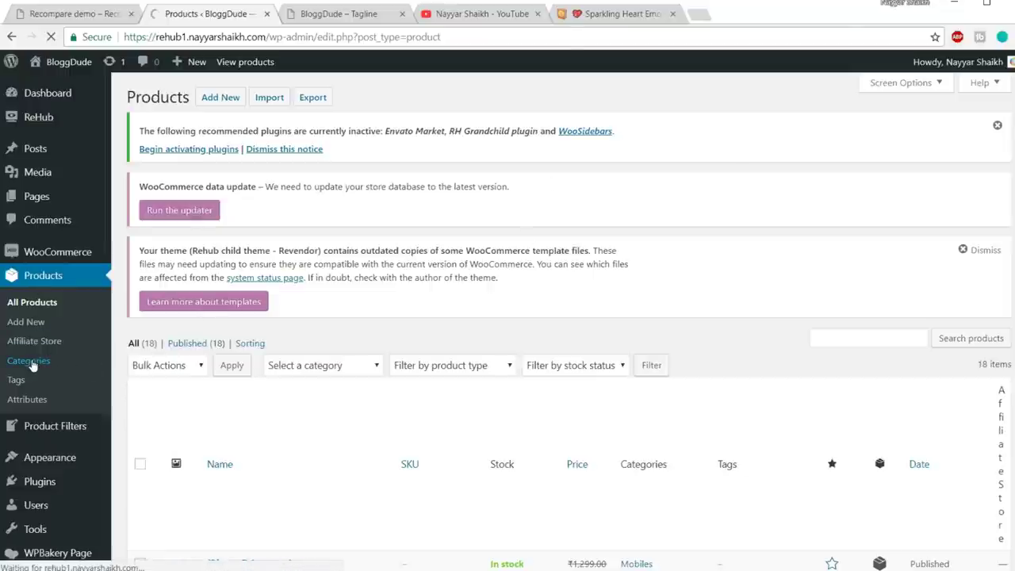
scroll(387, 370, "down", 1)
scroll(387, 370, "down", 2)
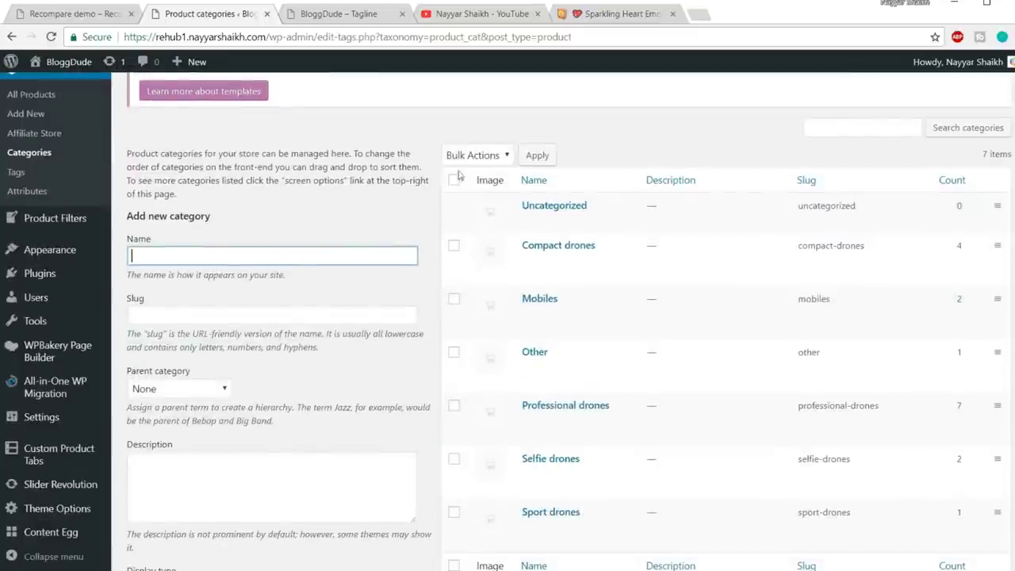
left_click(454, 179)
left_click(472, 159)
left_click(468, 187)
left_click(542, 161)
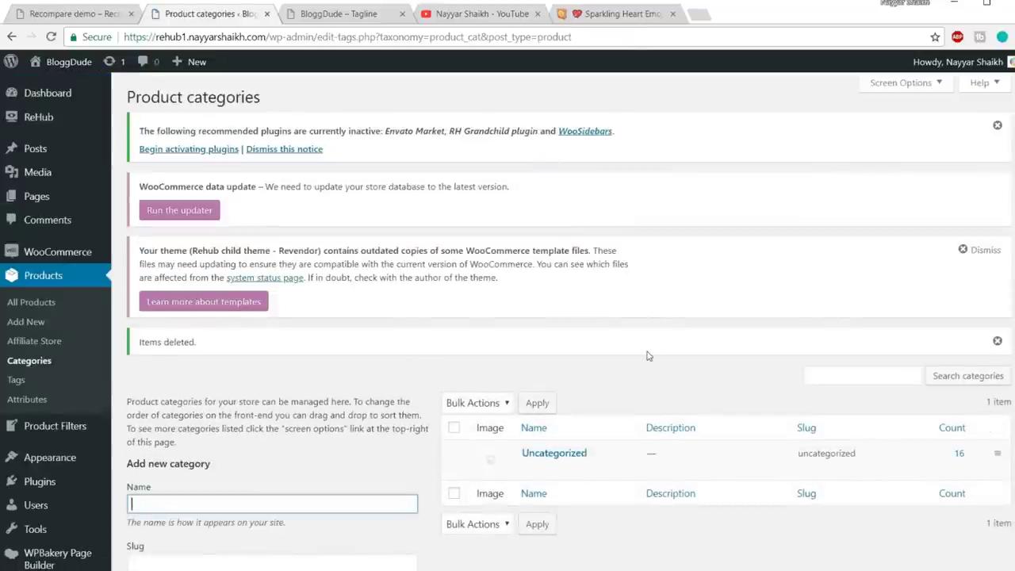
Step: Go to the live site homepage tab and select the #top_ankor part of its address
mouse_move(72, 206)
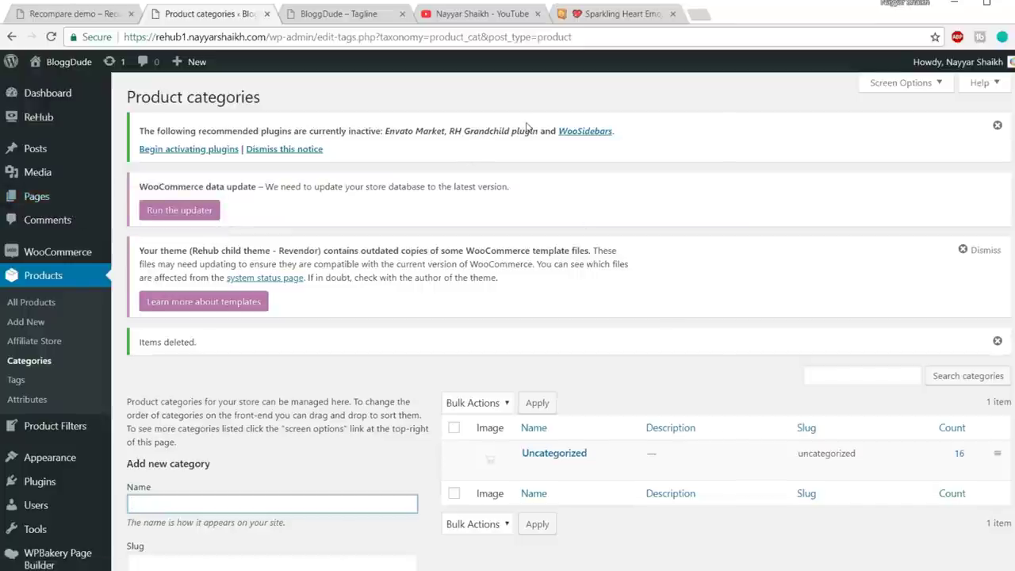
left_click(330, 16)
left_click_drag(270, 37, 320, 37)
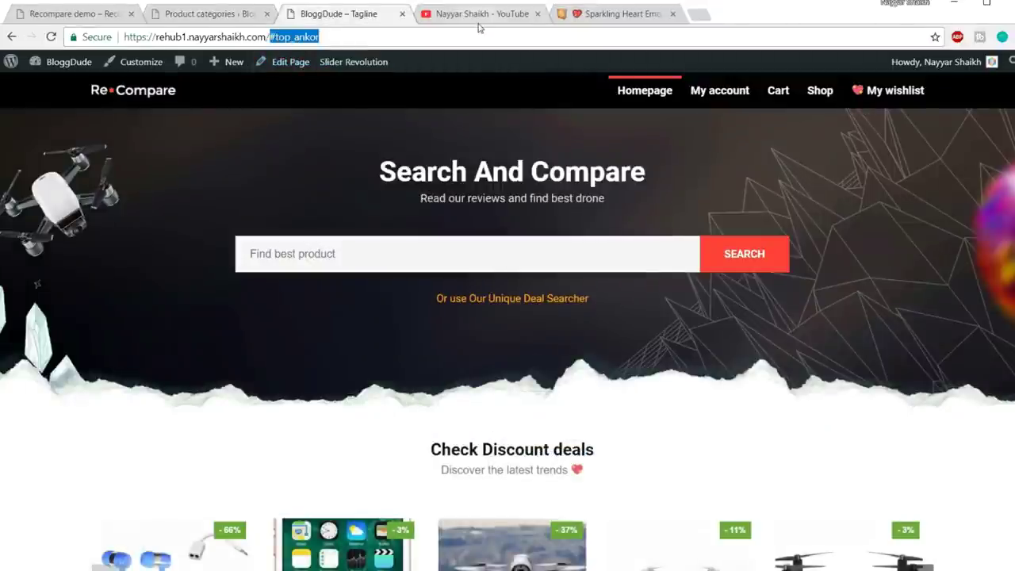
Step: Preview the home-new/ page on the live site, then return to the Product categories admin page
type("home")
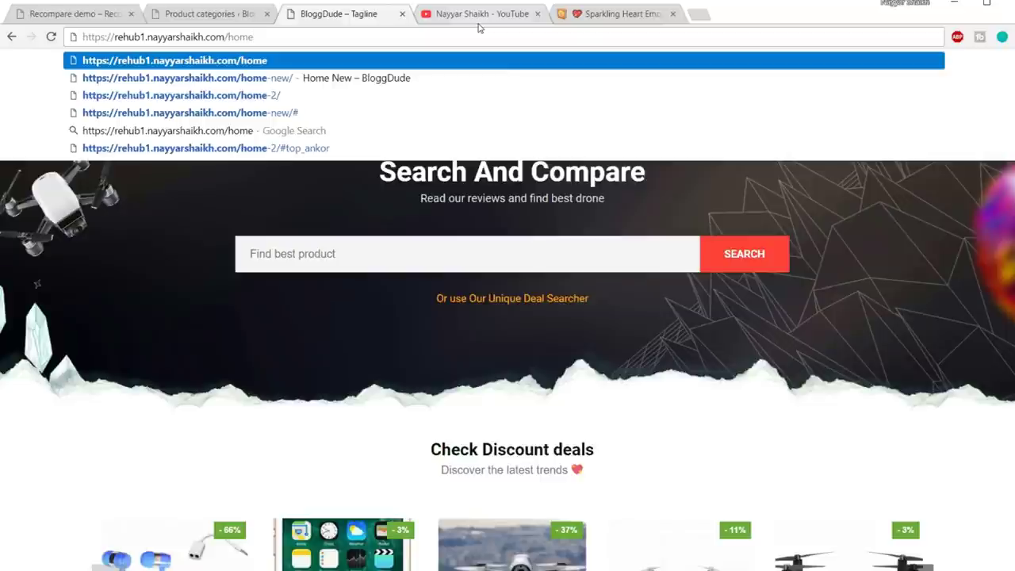
left_click(398, 76)
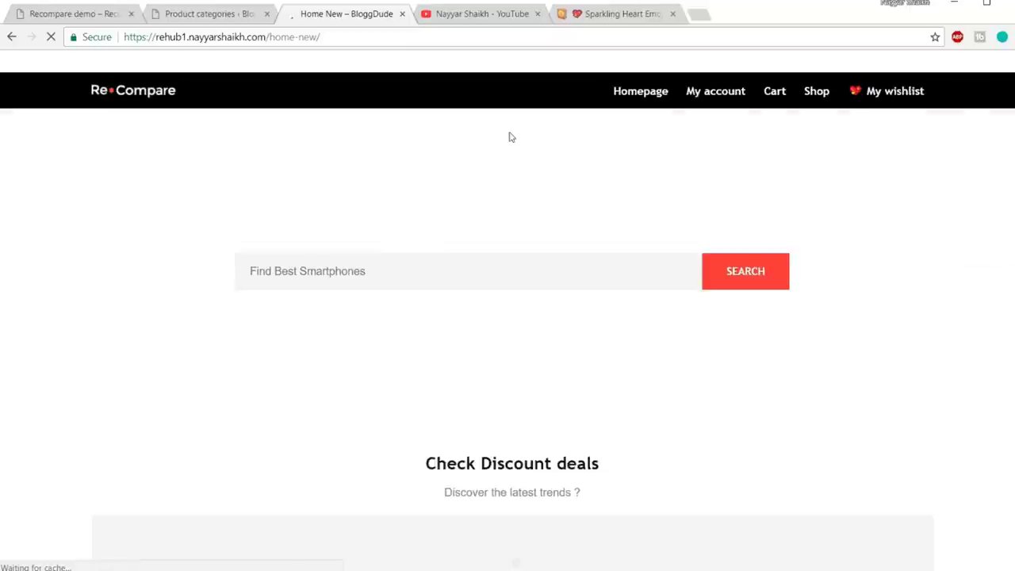
scroll(572, 305, "down", 4)
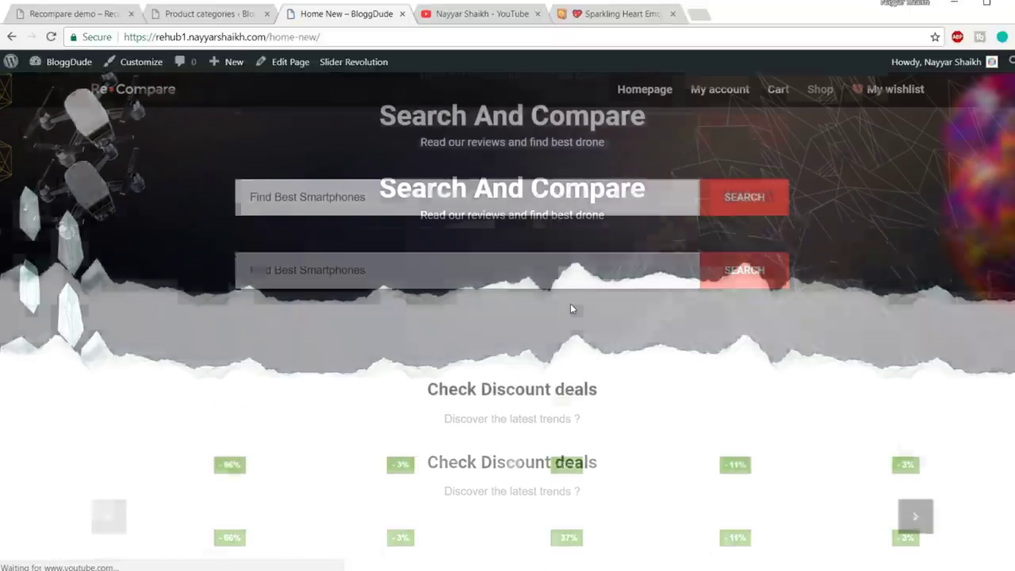
scroll(570, 311, "up", 4)
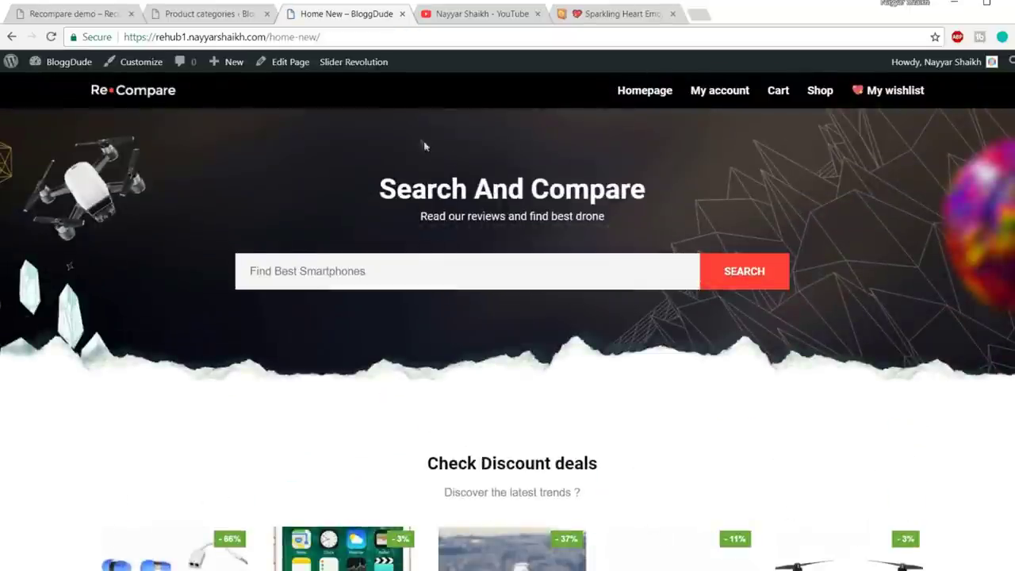
left_click_drag(271, 36, 320, 36)
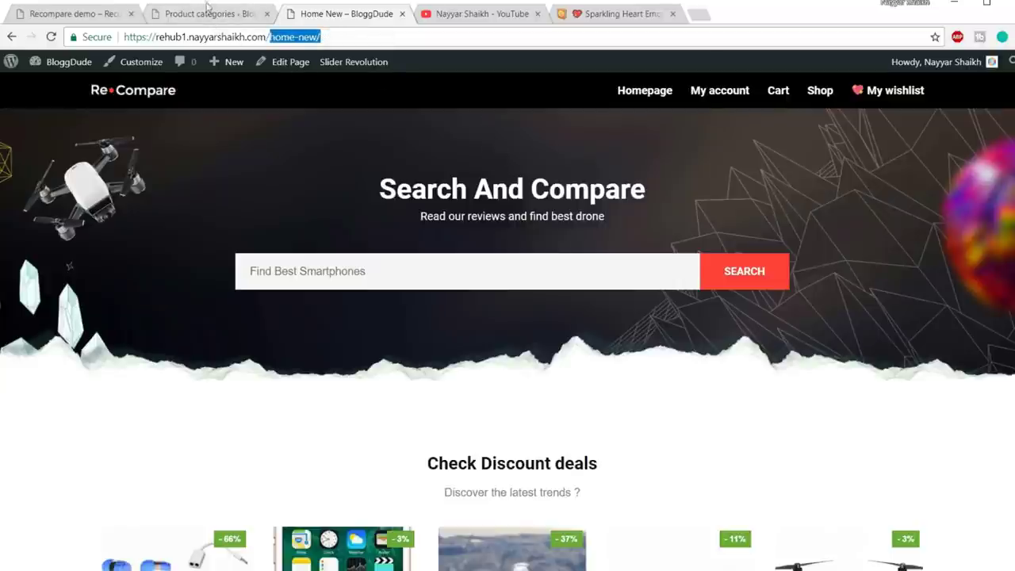
left_click(209, 12)
scroll(94, 362, "down", 5)
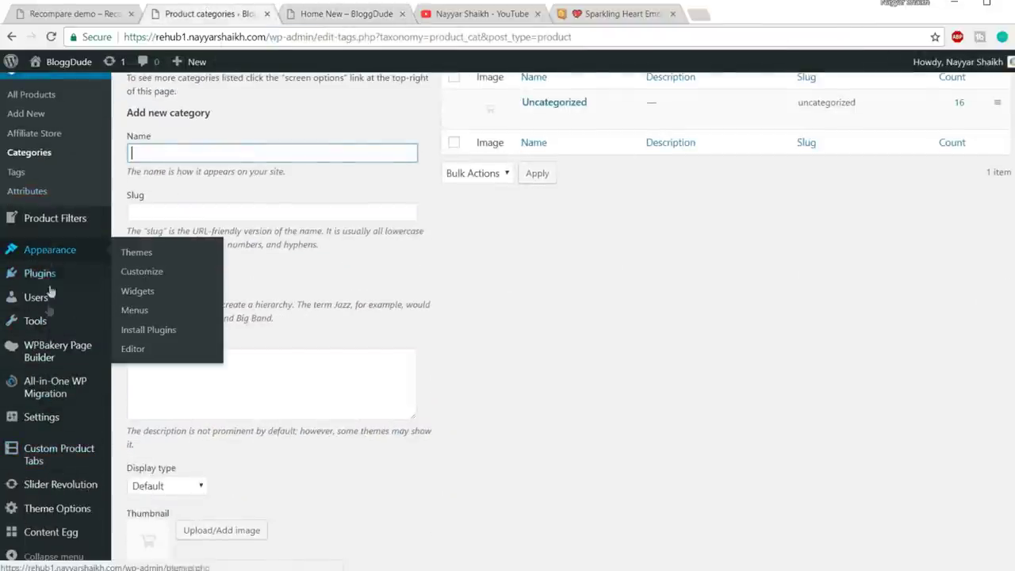
Step: Set the Reading settings Homepage to Home New, save, and go back to the Home New page
scroll(46, 383, "up", 1)
scroll(54, 398, "up", 1)
scroll(47, 408, "down", 2)
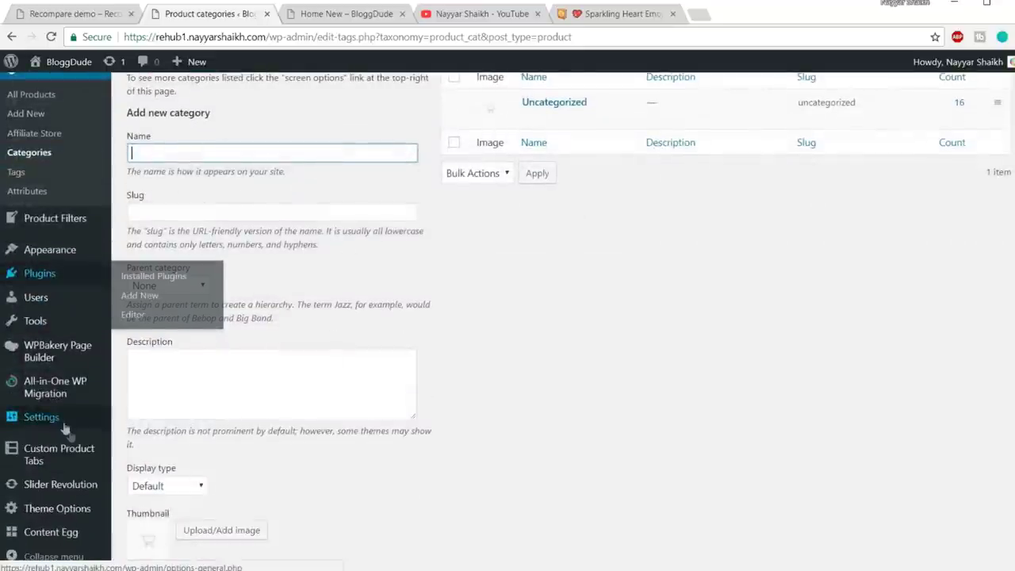
mouse_move(42, 418)
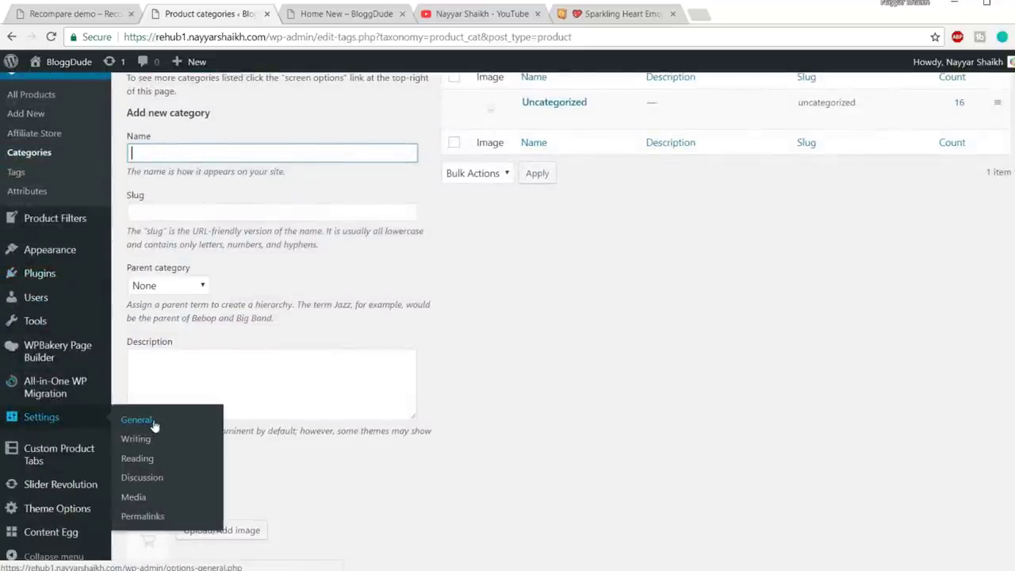
left_click(145, 466)
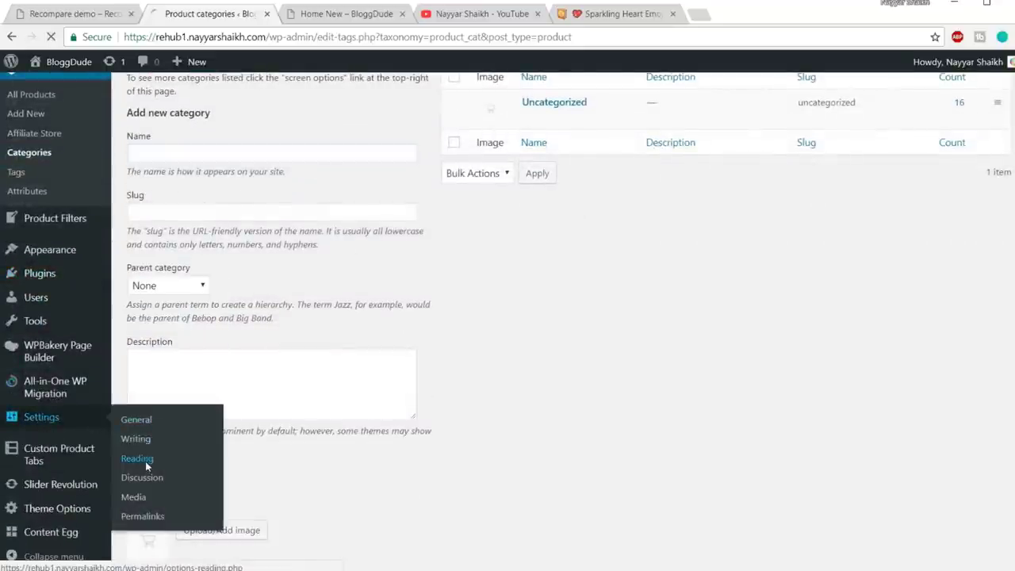
scroll(476, 421, "down", 2)
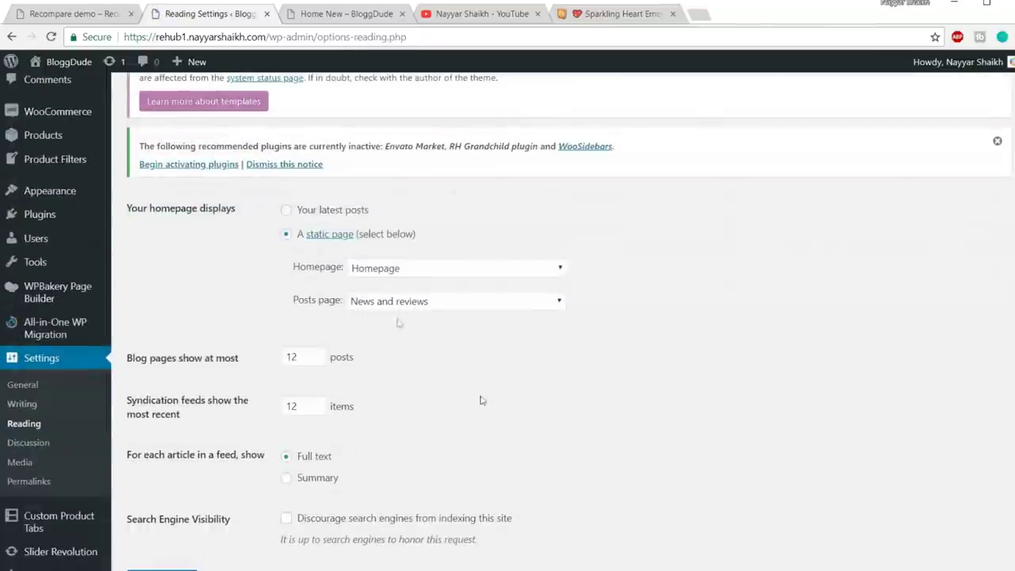
left_click(427, 269)
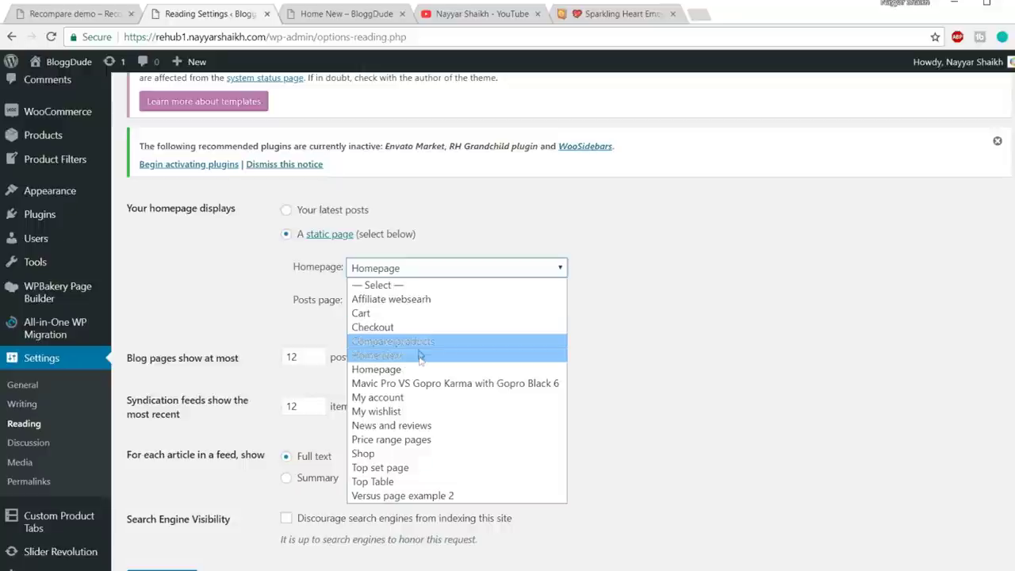
left_click(379, 356)
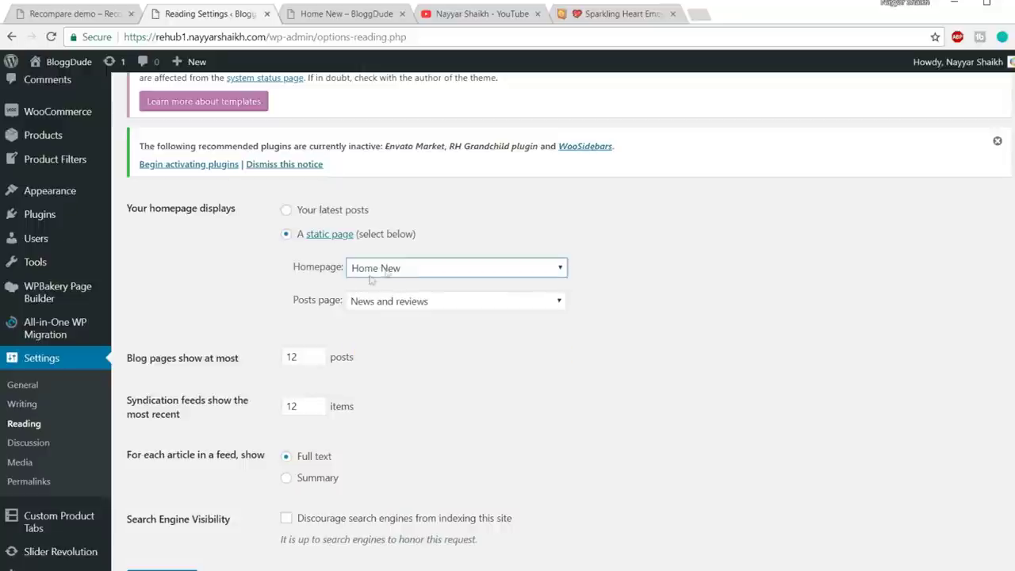
scroll(396, 282, "down", 1)
left_click(185, 506)
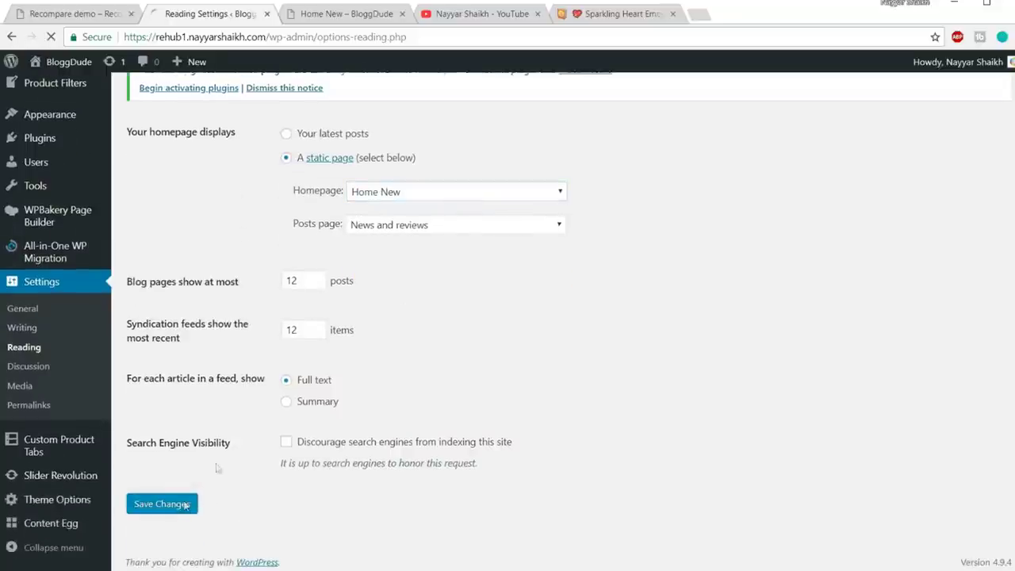
left_click(325, 14)
left_click_drag(269, 36, 334, 40)
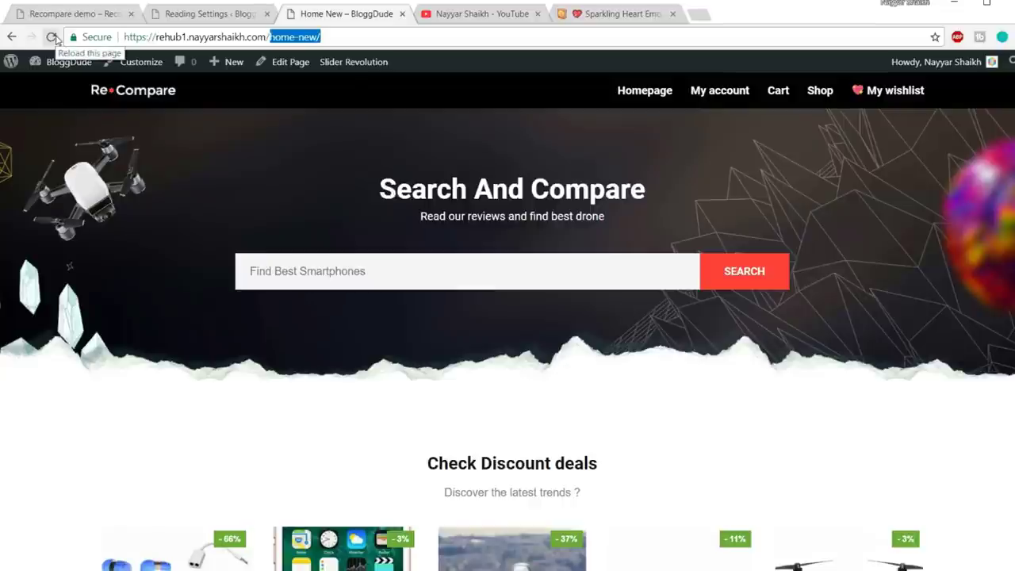
Step: Load the site root and verify it shows the Home New Search And Compare layout
left_click(51, 36)
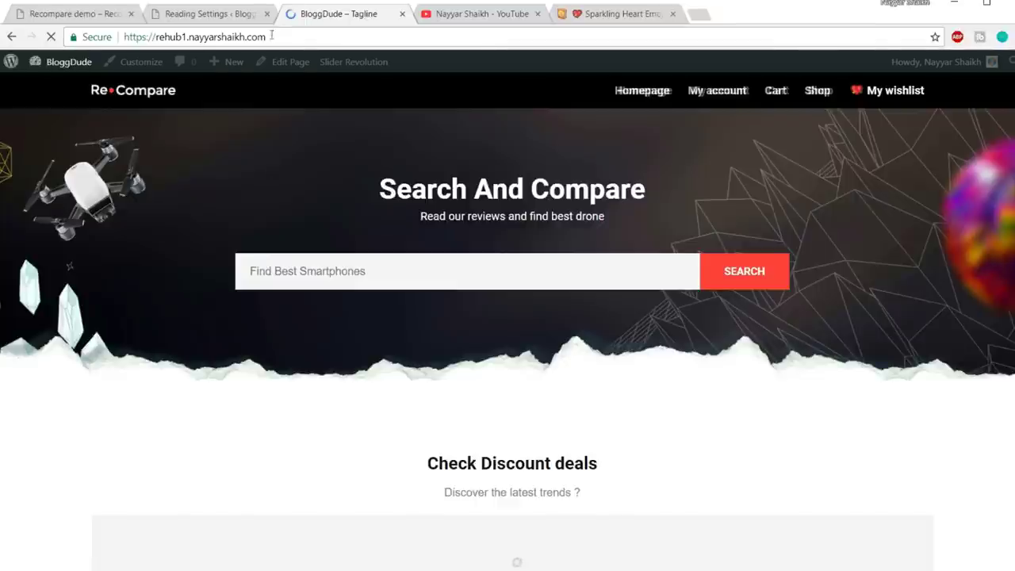
scroll(688, 305, "down", 3)
scroll(695, 334, "down", 7)
scroll(830, 397, "up", 9)
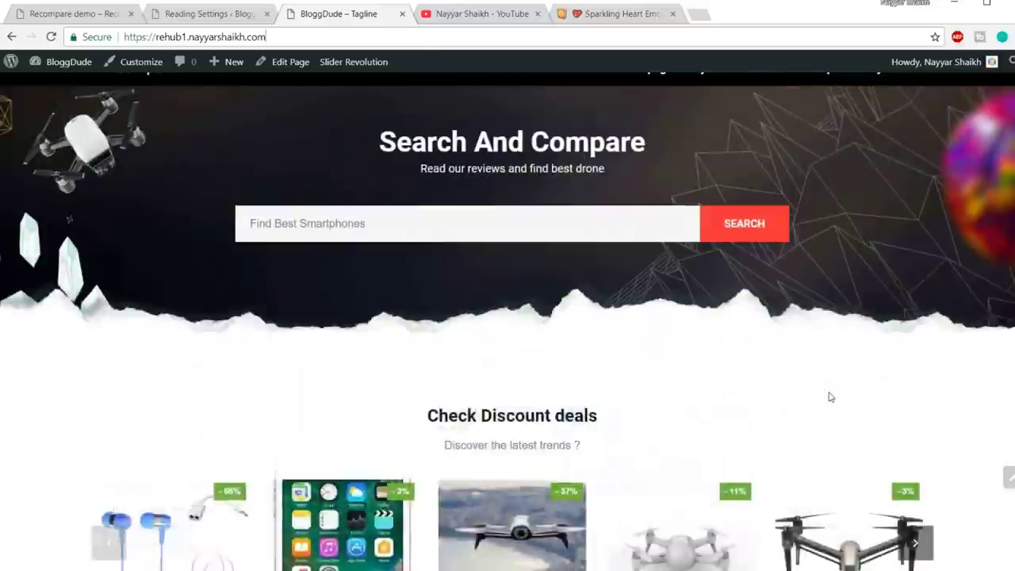
scroll(830, 397, "up", 1)
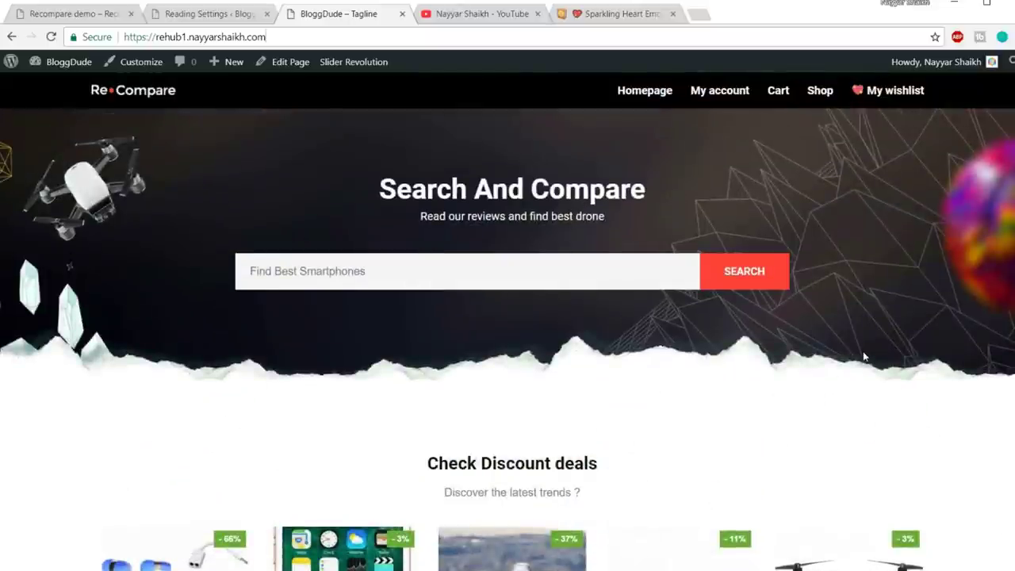